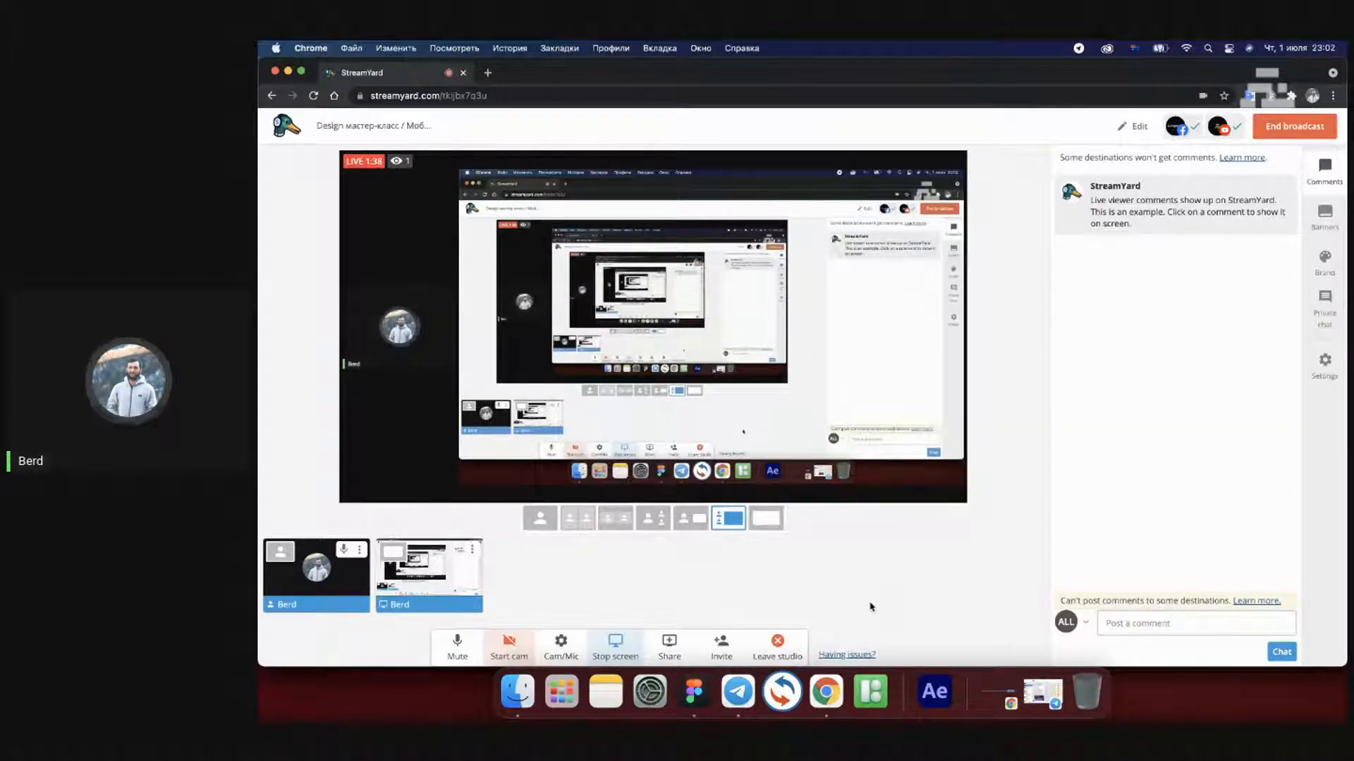
# Switch from the StreamYard studio to the Ingternet.ru drafts file in Figma
pyautogui.click(693, 695)
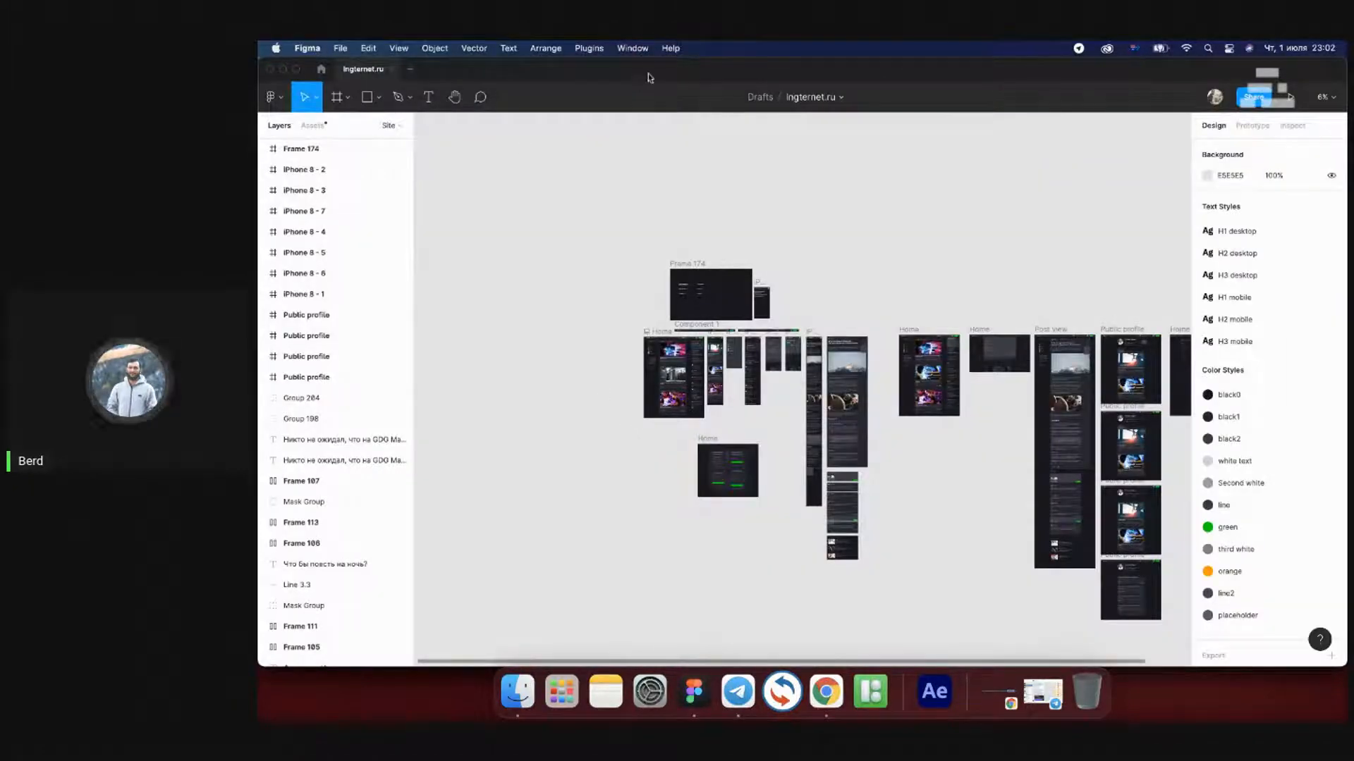
# Put Figma in full screen and pan to the comment blocks of both post frames
pyautogui.click(296, 69)
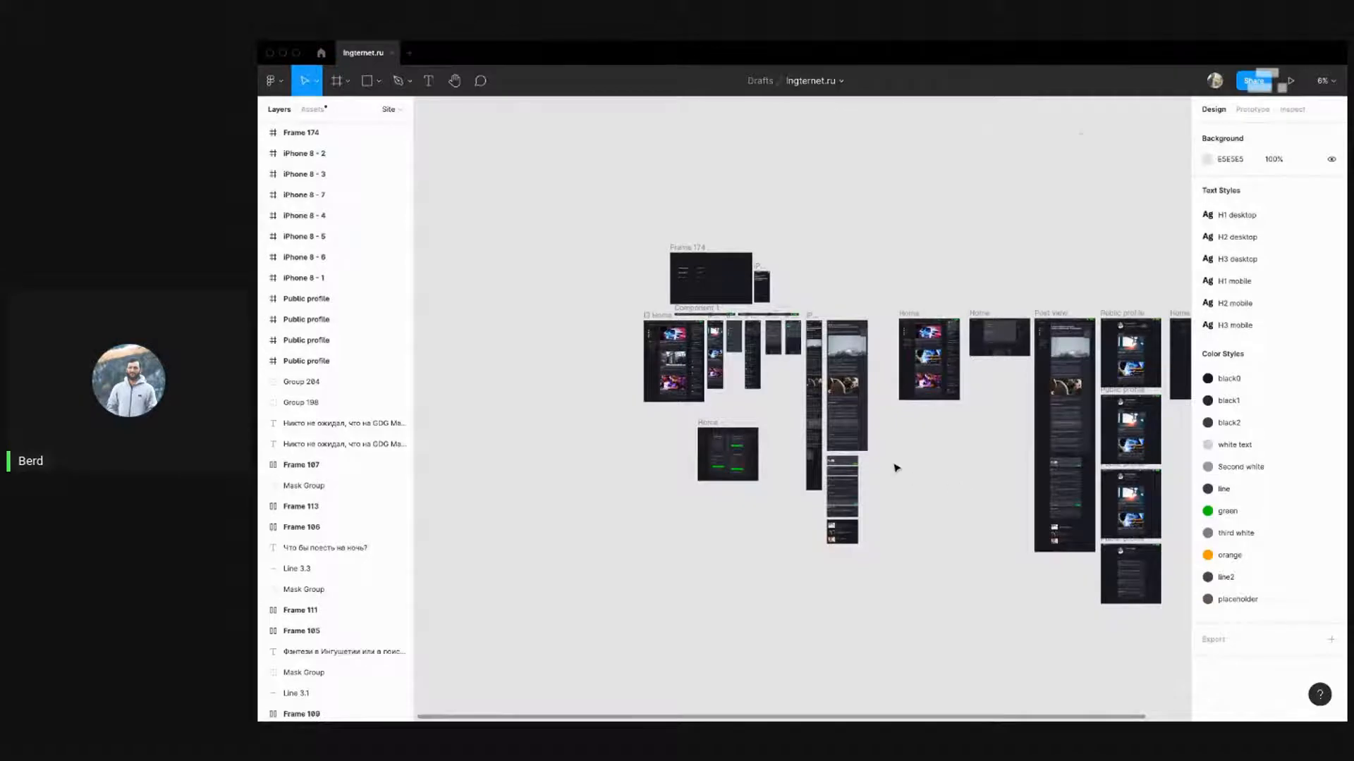
pyautogui.scroll(10, 894, 467)
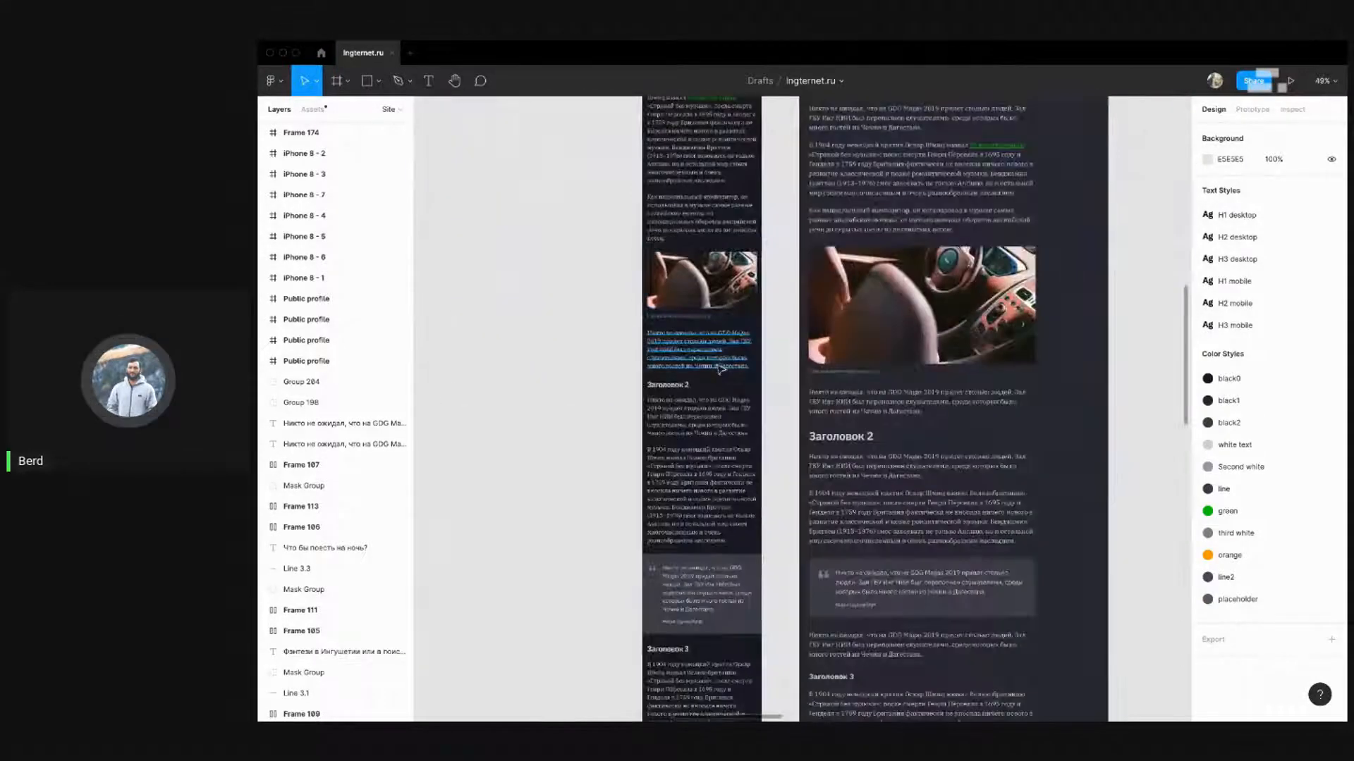
pyautogui.scroll(-4, 719, 368)
pyautogui.scroll(10, 705, 297)
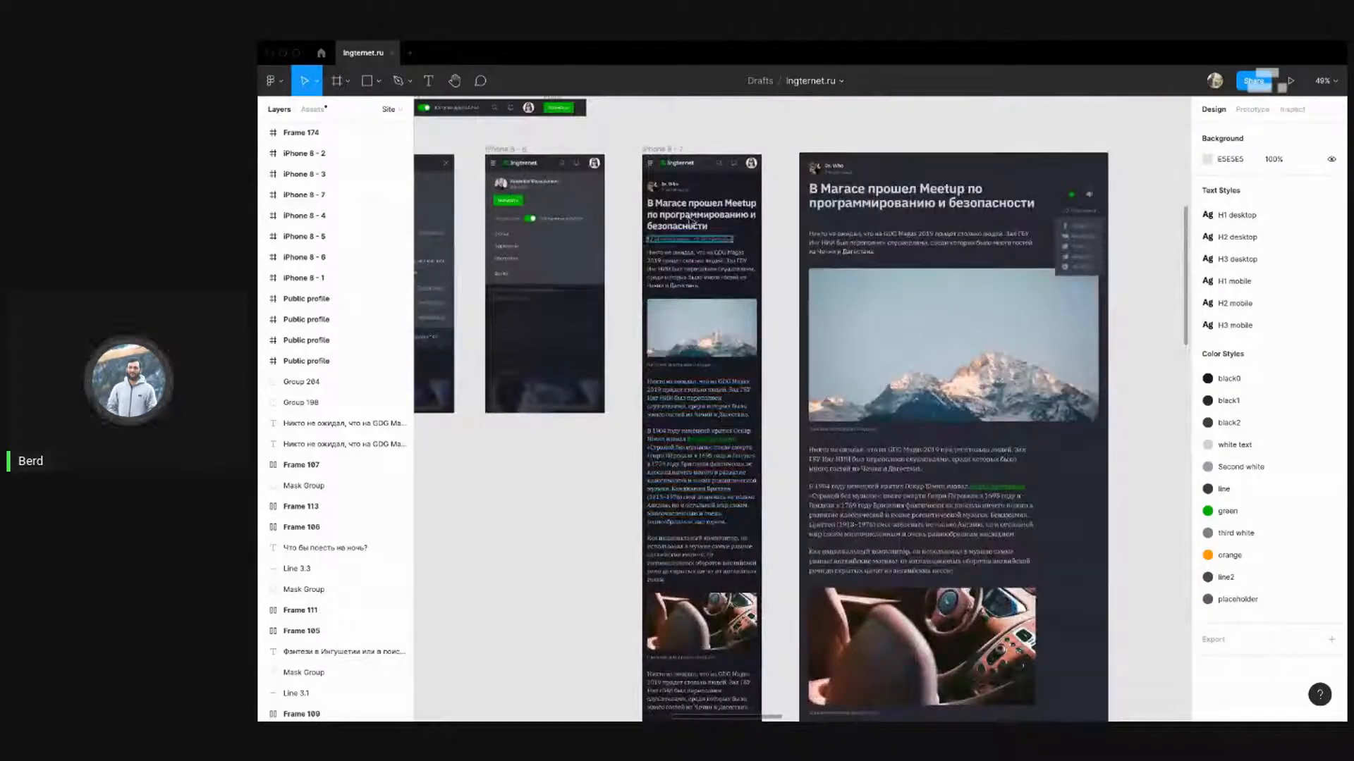
pyautogui.scroll(-10, 631, 220)
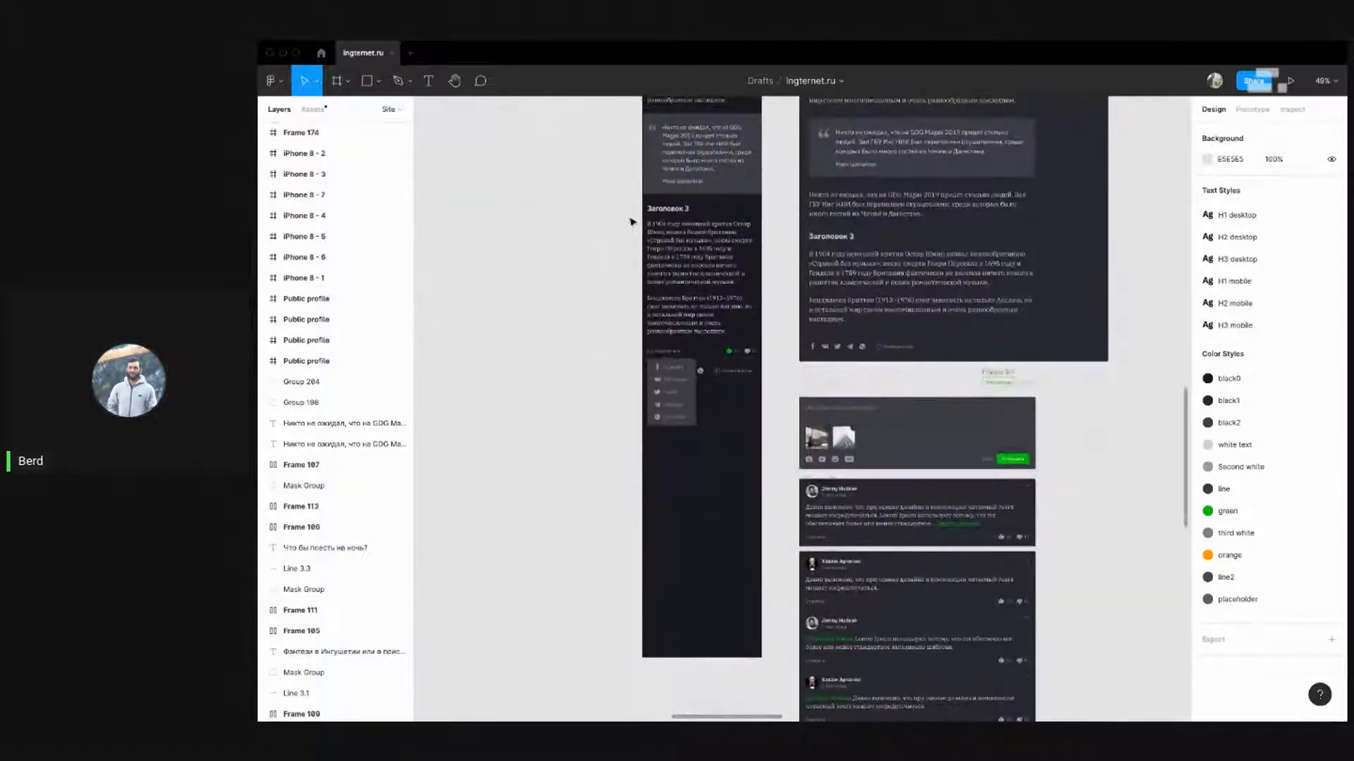
pyautogui.moveTo(598, 387)
pyautogui.mouseDown()
pyautogui.moveTo(605, 296)
pyautogui.moveTo(578, 393)
pyautogui.mouseUp()
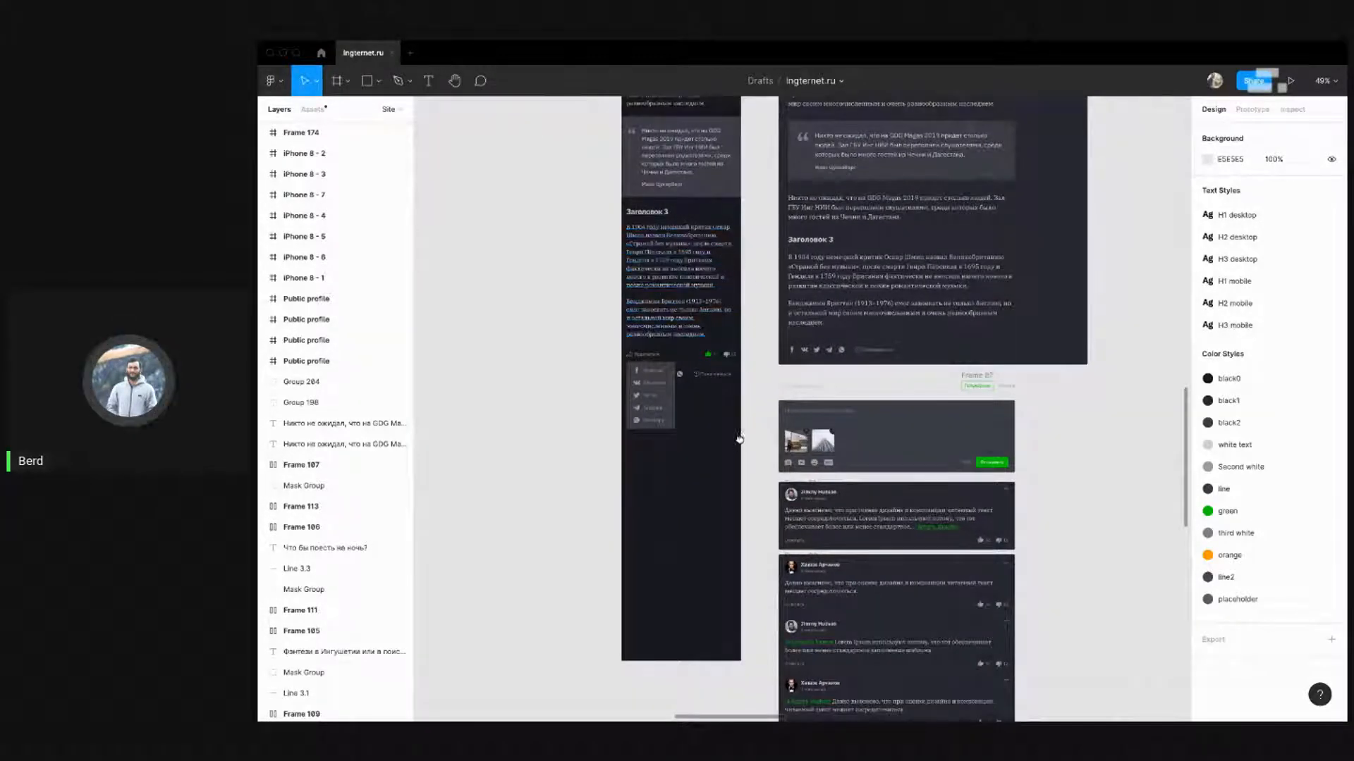
pyautogui.scroll(-4, 739, 438)
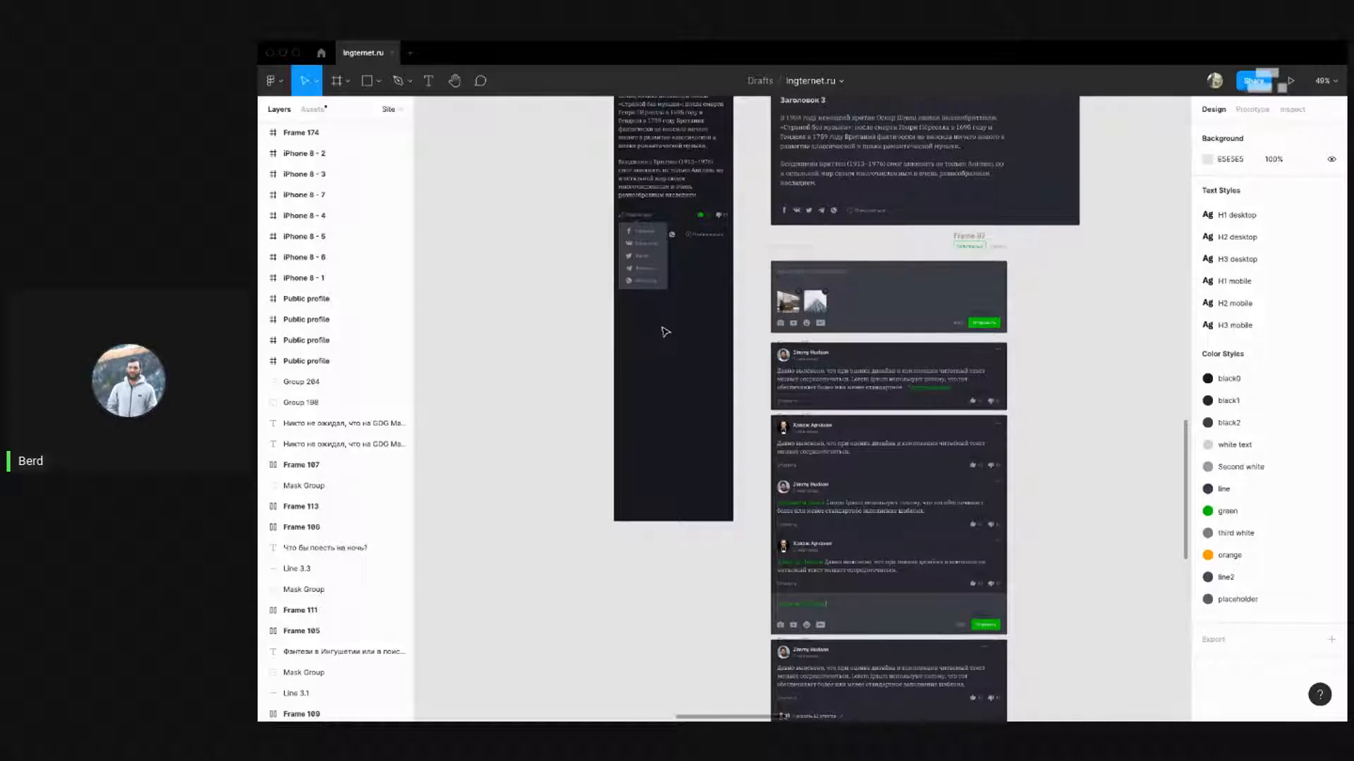
pyautogui.scroll(6, 699, 292)
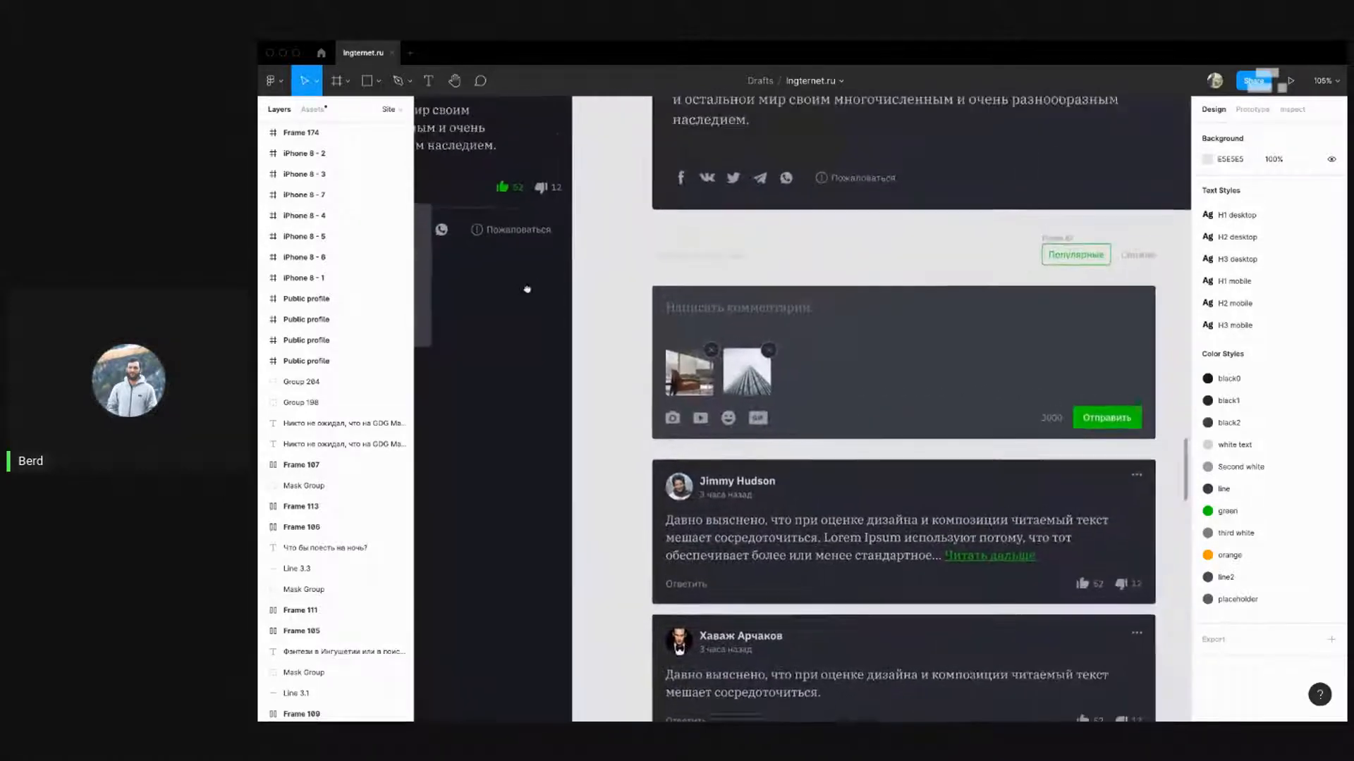
# Drag the Facebook-to-WhatsApp share dropdown (Group 211) out of the iPhone 8 - 7 frame
pyautogui.moveTo(699, 308); pyautogui.dragTo(729, 301)
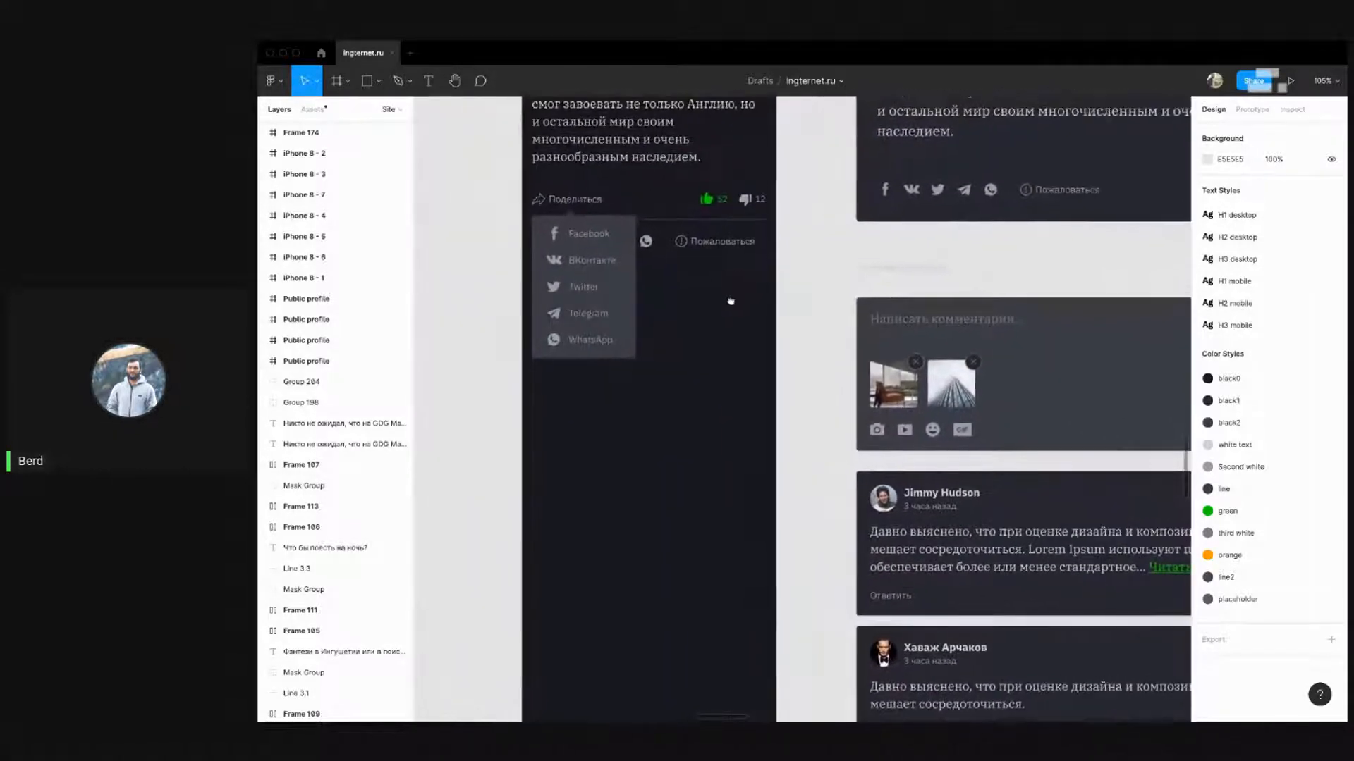
pyautogui.click(621, 339)
pyautogui.click(690, 348)
pyautogui.scroll(-2, 701, 305)
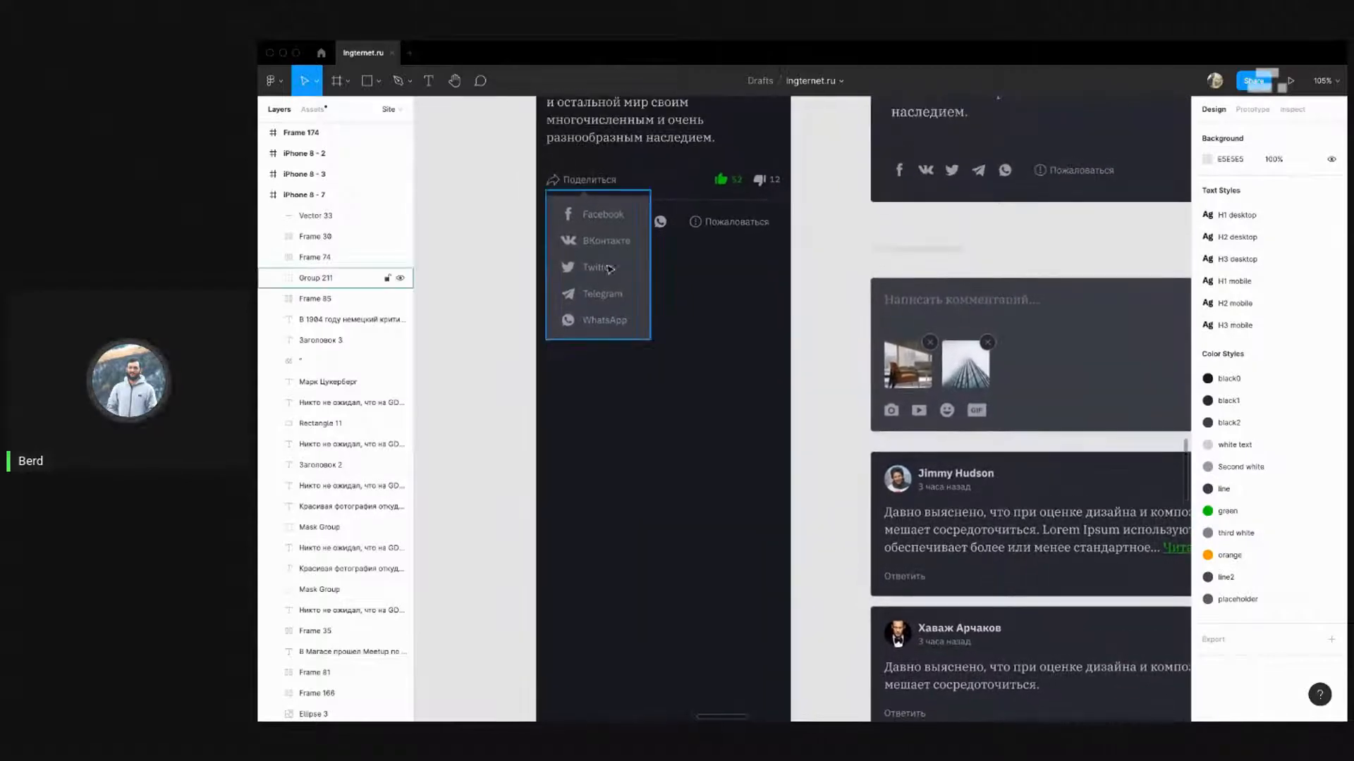
pyautogui.scroll(2, 681, 315)
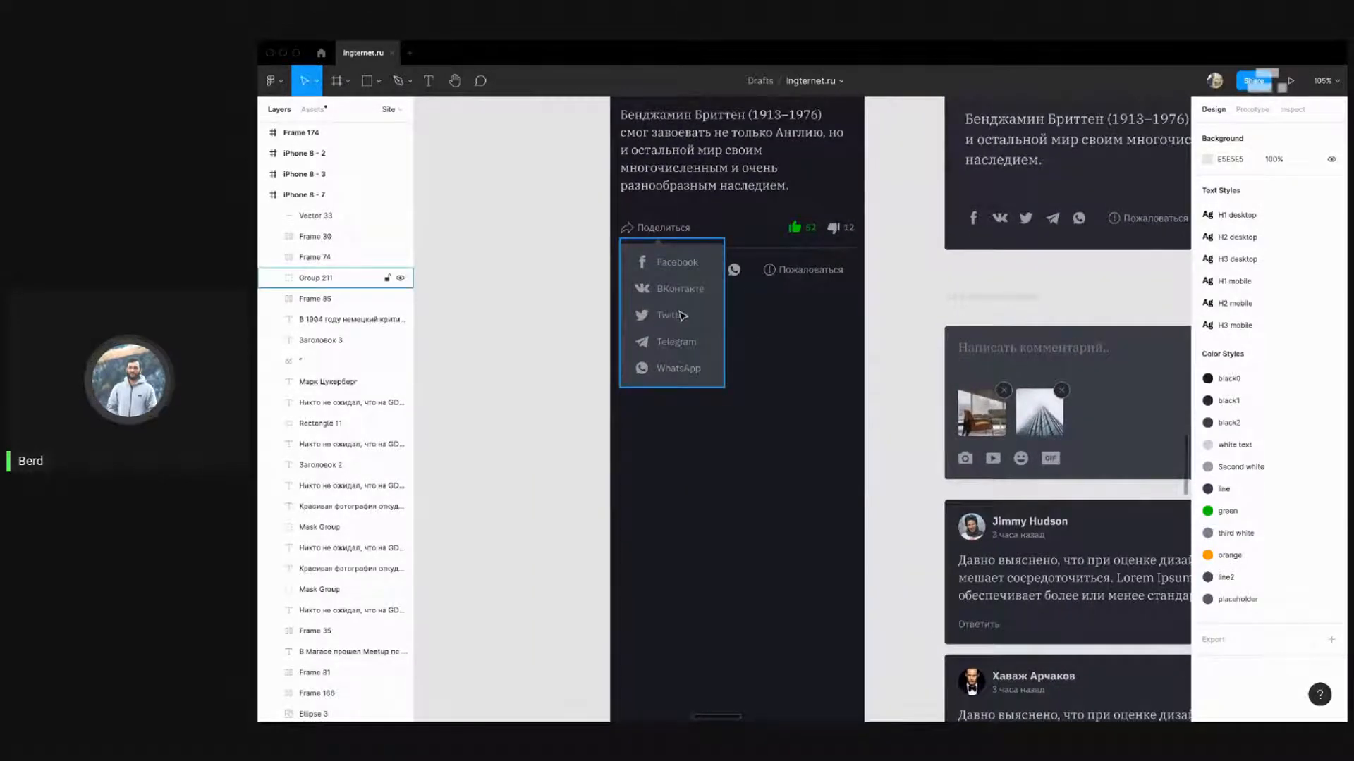
pyautogui.moveTo(681, 316); pyautogui.dragTo(516, 288)
pyautogui.click(772, 373)
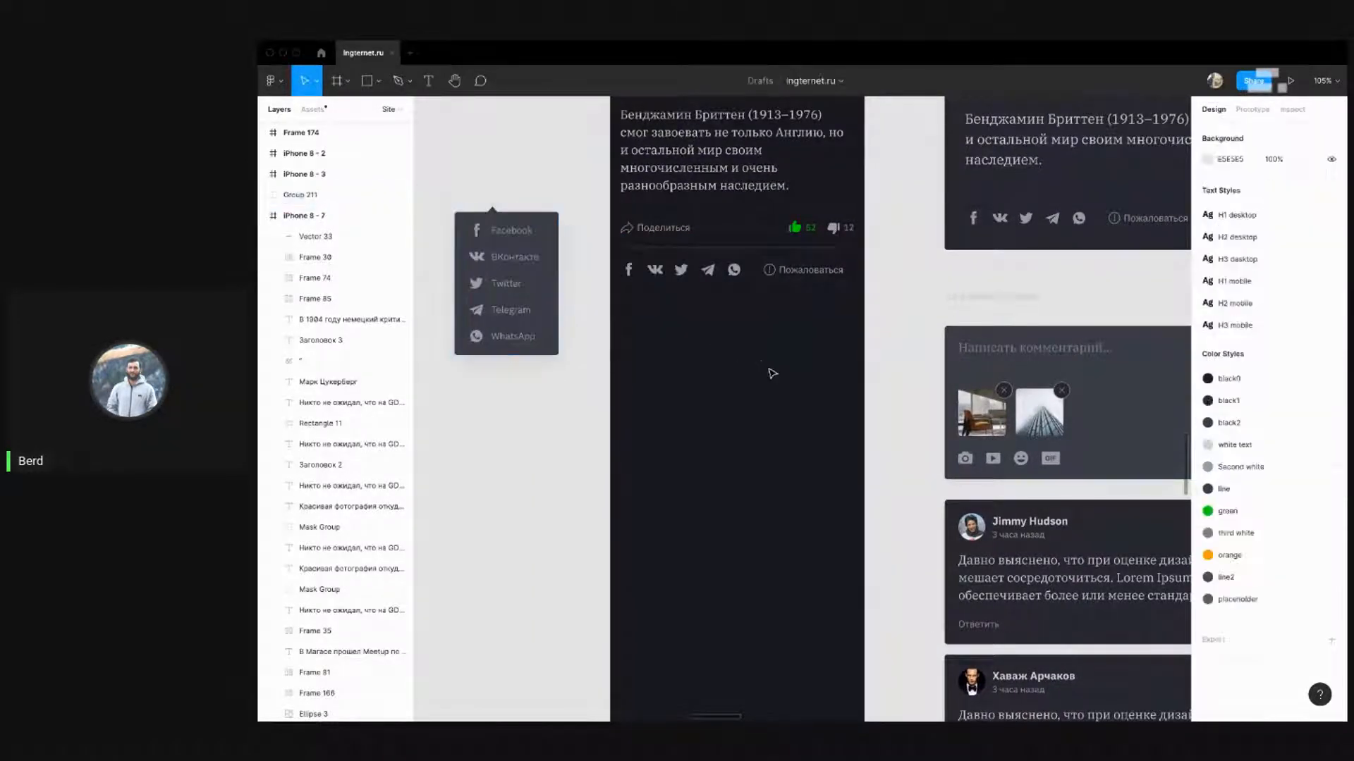
# Copy the desktop '12 комментариев' heading into the mobile frame below the share icons
pyautogui.hscroll(2, 705, 335)
pyautogui.scroll(-3, 638, 244)
pyautogui.scroll(3, 637, 243)
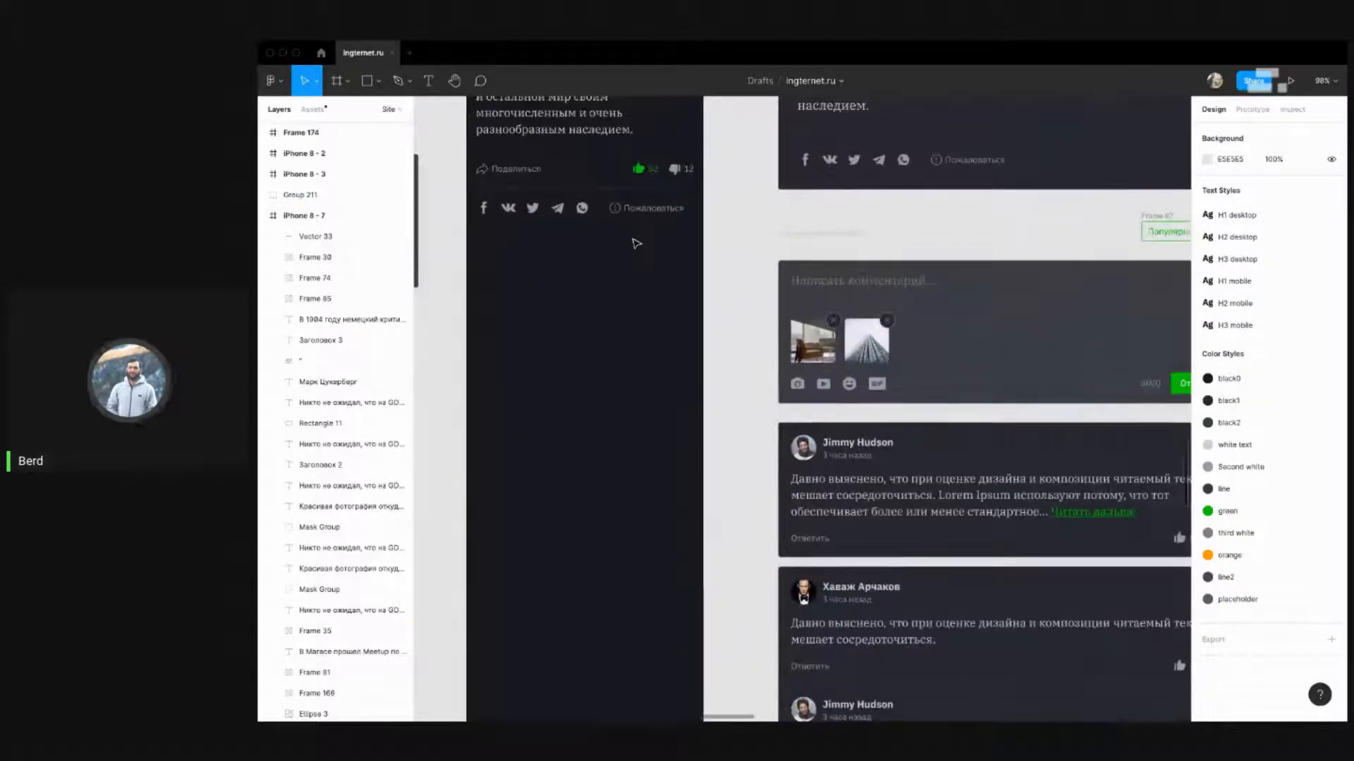
pyautogui.hscroll(-2, 636, 244)
pyautogui.scroll(-4, 675, 275)
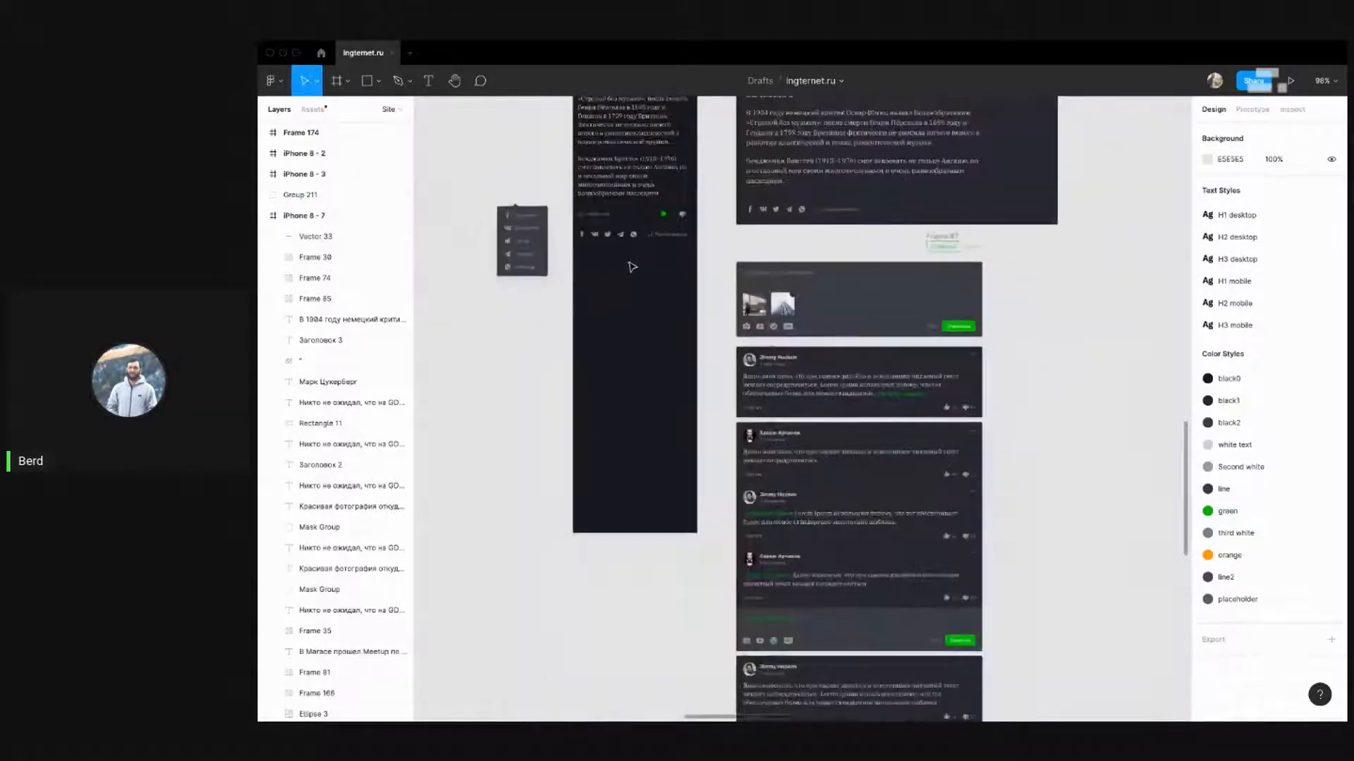
pyautogui.scroll(3, 628, 266)
pyautogui.moveTo(807, 252); pyautogui.dragTo(603, 275)
# Check the copied heading's distances to the mobile frame edges
pyautogui.click(626, 295)
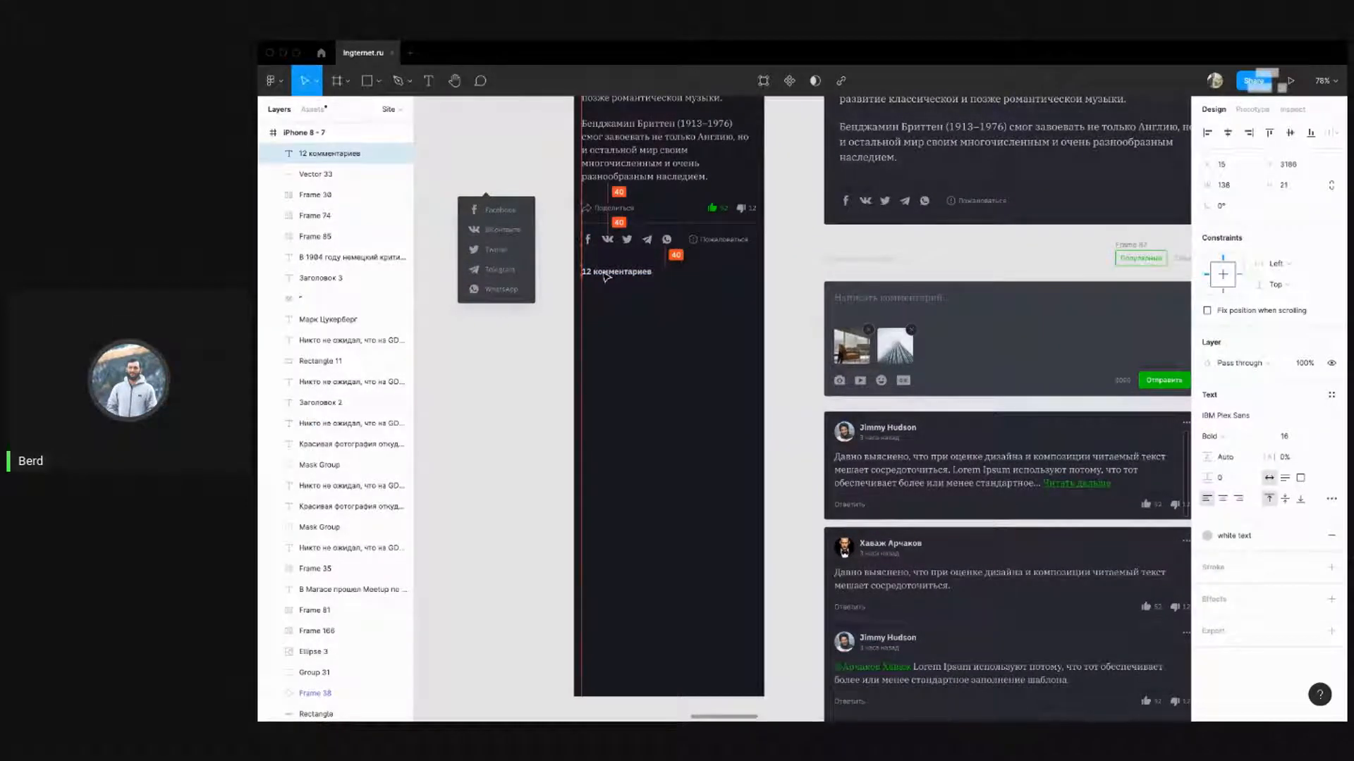
pyautogui.press('alt')
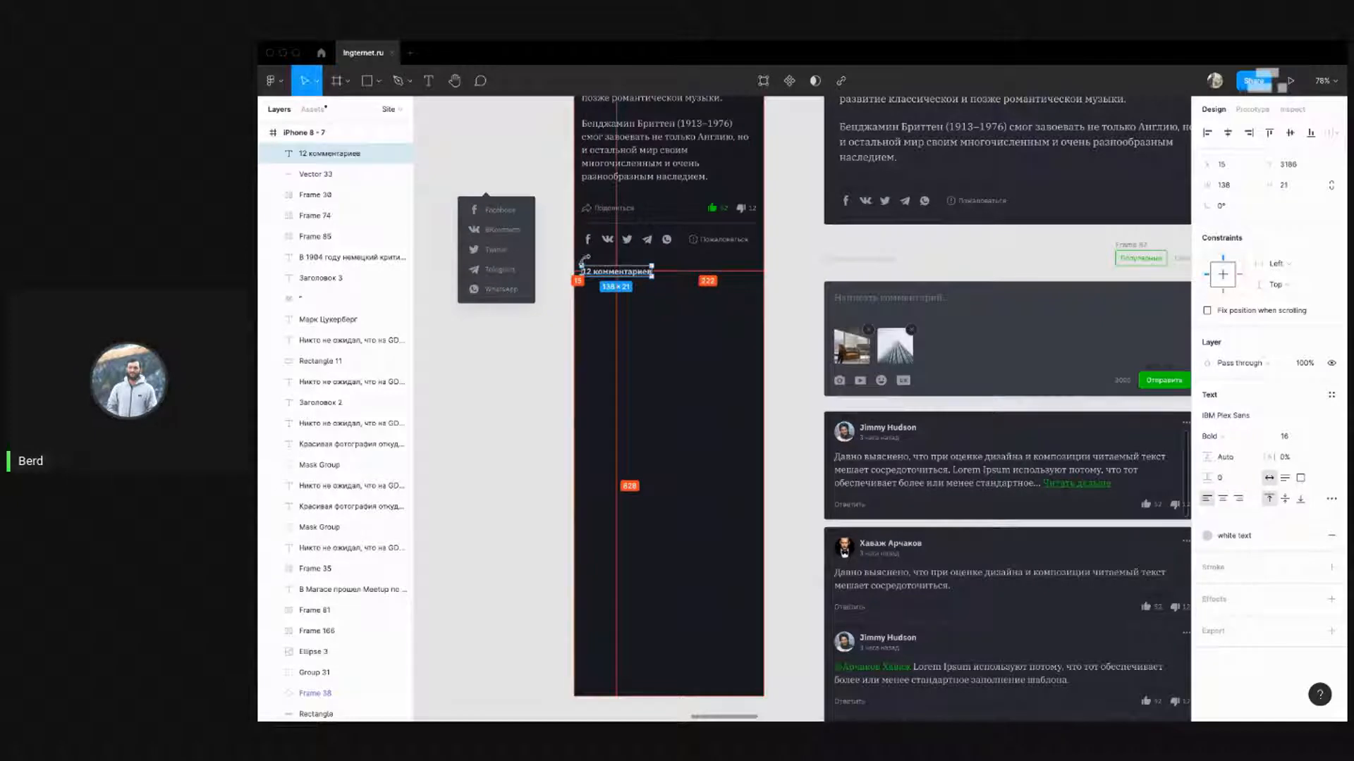
pyautogui.click(675, 336)
# Alt-drag a copy of the Популярные/Свежие tabs (Frame 87) into the mobile frame
pyautogui.moveTo(742, 315); pyautogui.dragTo(674, 307)
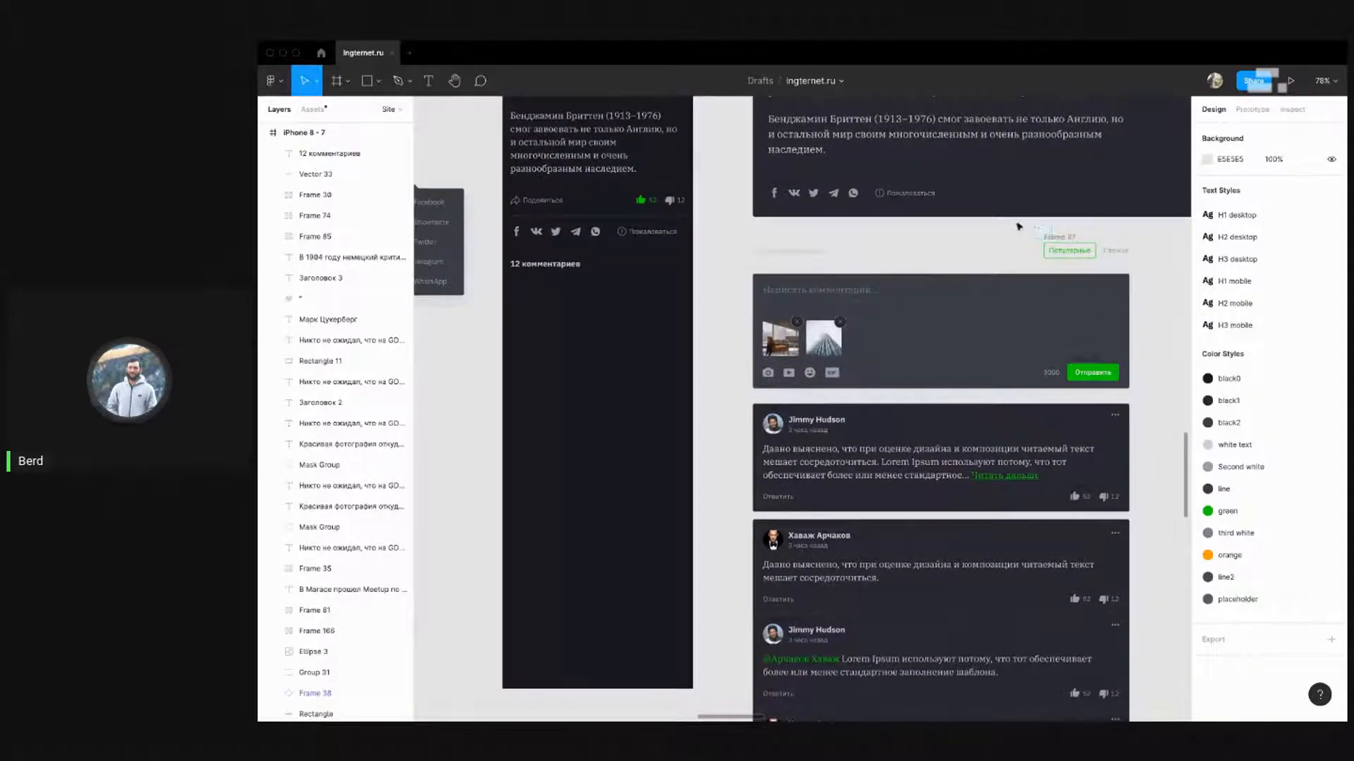
pyautogui.click(1110, 257)
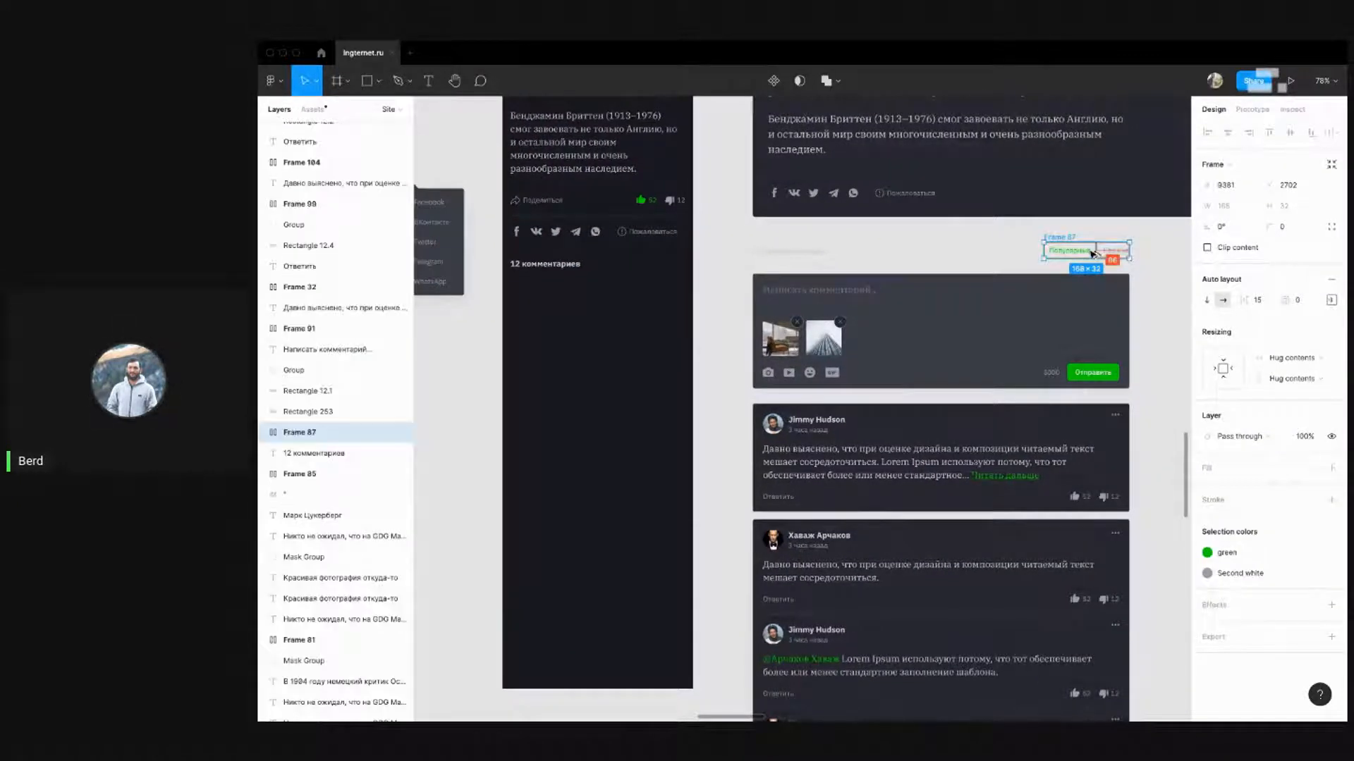
pyautogui.moveTo(1098, 257); pyautogui.dragTo(681, 299)
pyautogui.click(715, 280)
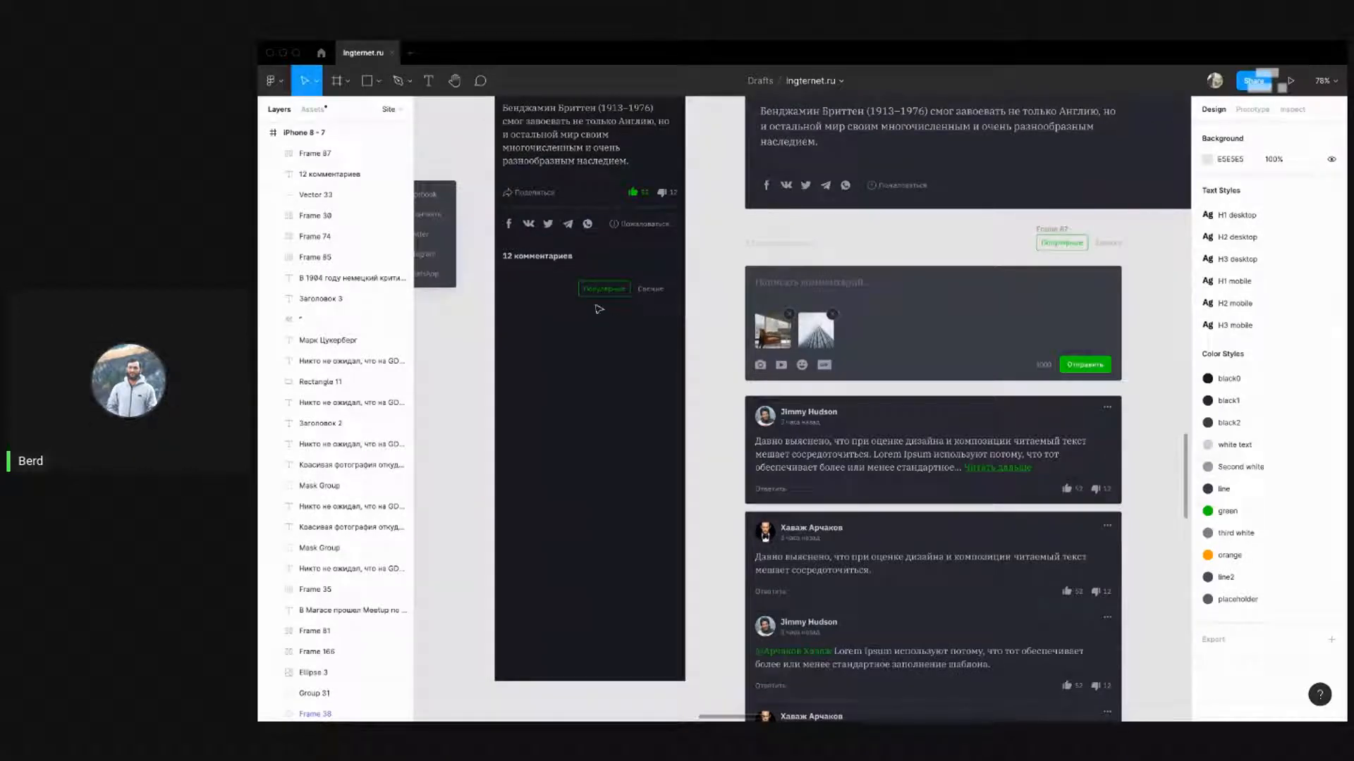
pyautogui.moveTo(610, 319); pyautogui.dragTo(643, 308)
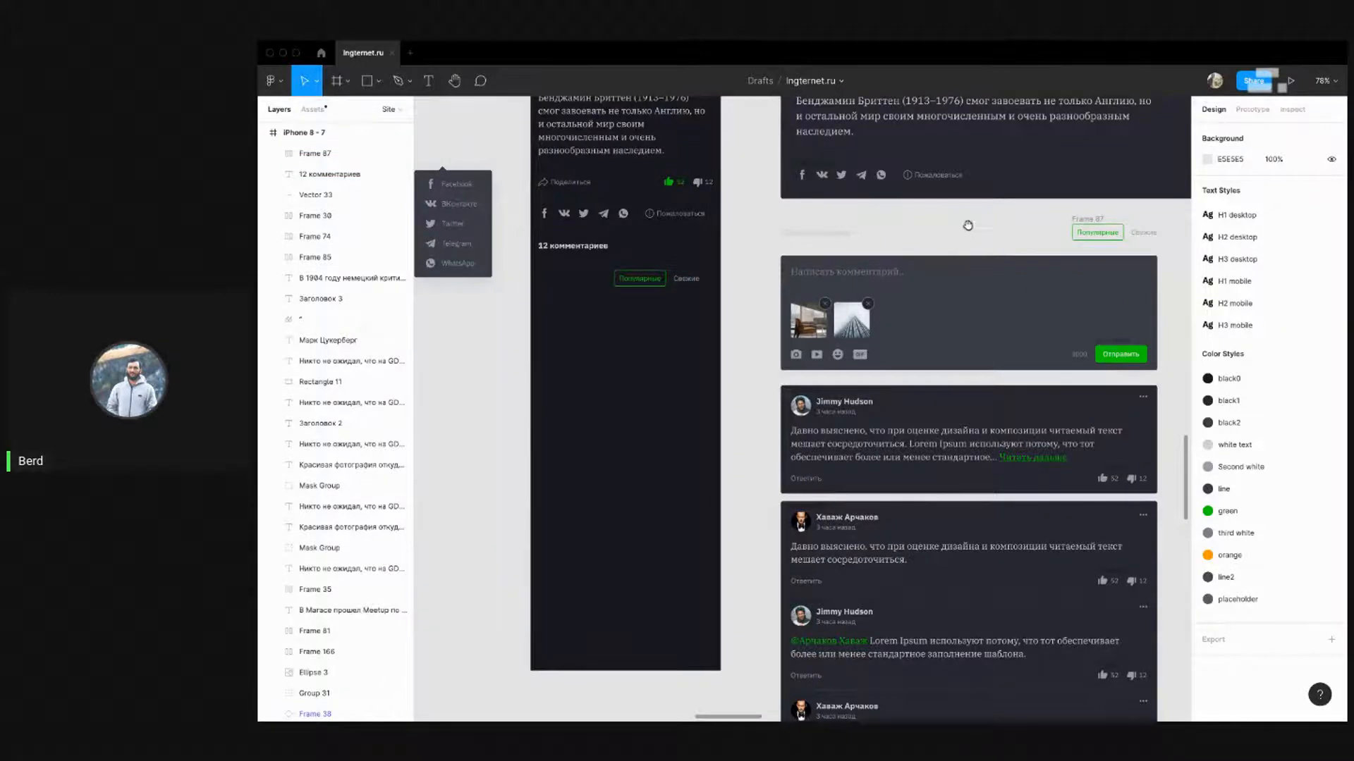
pyautogui.moveTo(968, 225); pyautogui.dragTo(936, 252)
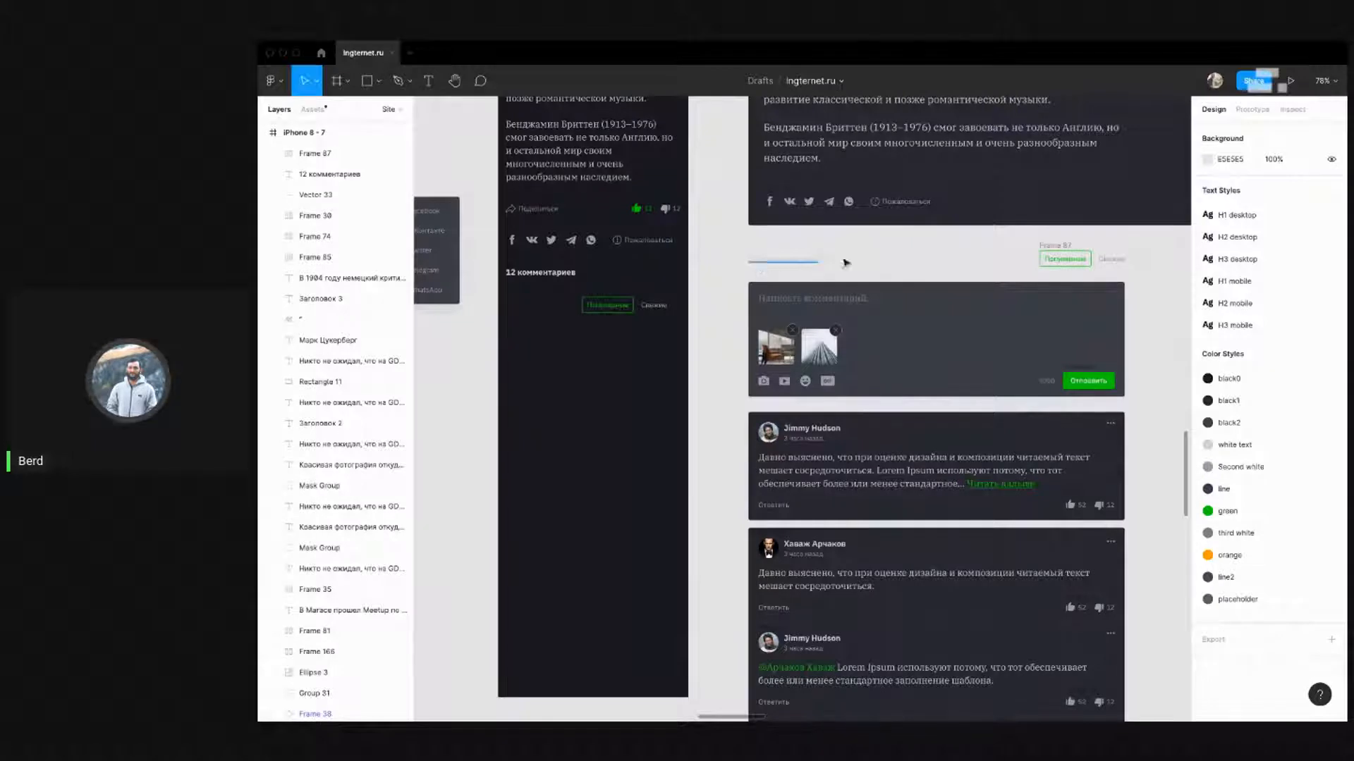
# Nudge the Популярные/Свежие tabs into place beside the '12 комментариев' heading
pyautogui.hscroll(-2, 628, 376)
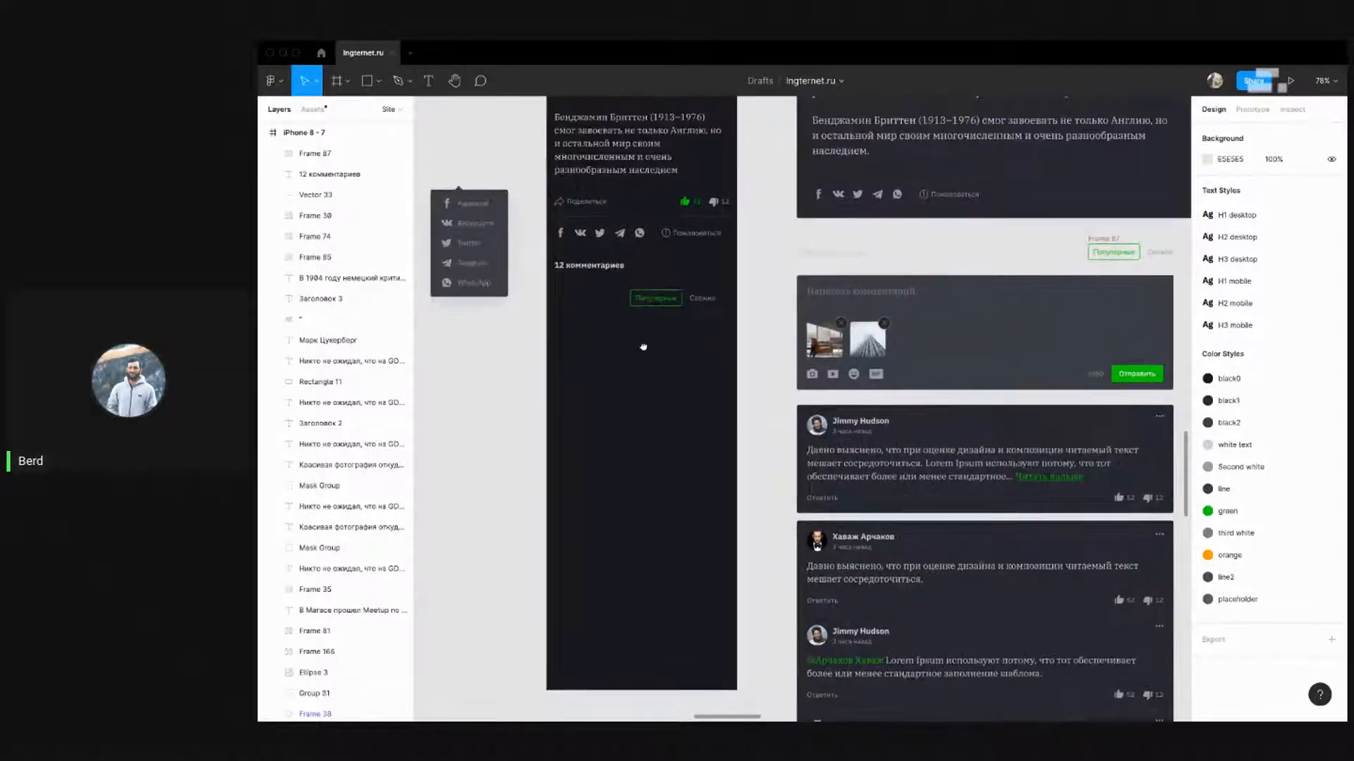
pyautogui.click(673, 277)
pyautogui.moveTo(675, 280); pyautogui.dragTo(678, 275)
pyautogui.click(674, 330)
pyautogui.moveTo(626, 312); pyautogui.dragTo(632, 388)
pyautogui.scroll(4, 779, 438)
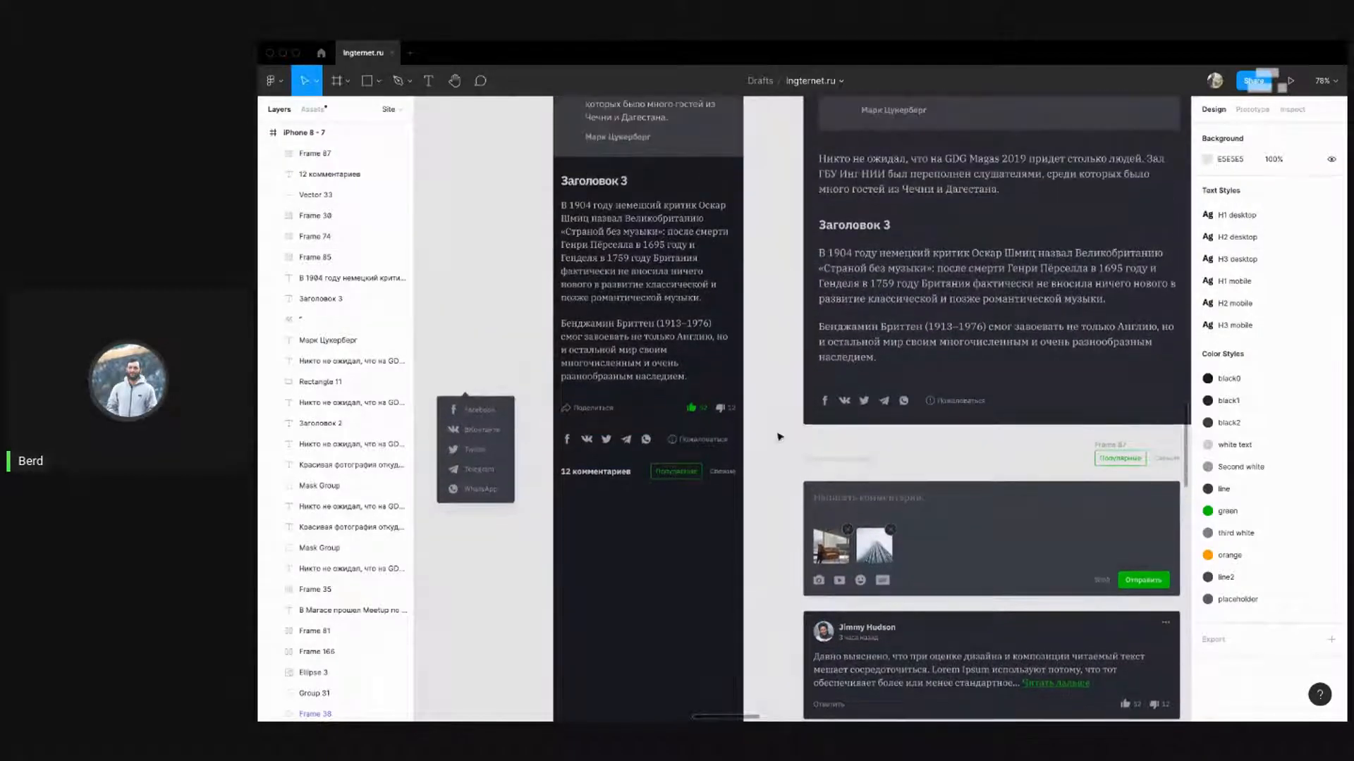
pyautogui.scroll(-5, 768, 430)
pyautogui.scroll(-2, 724, 370)
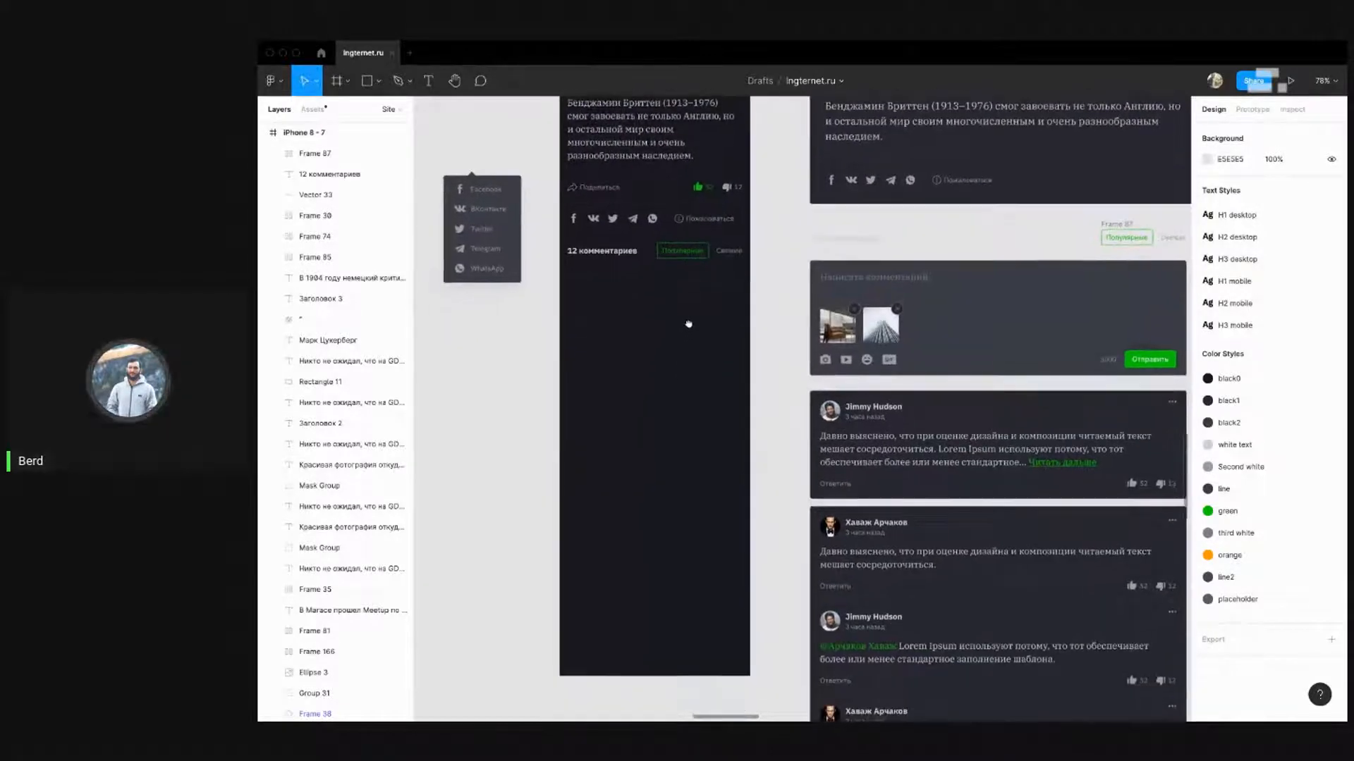
pyautogui.moveTo(720, 252); pyautogui.dragTo(719, 282)
pyautogui.click(688, 333)
pyautogui.scroll(-1, 687, 335)
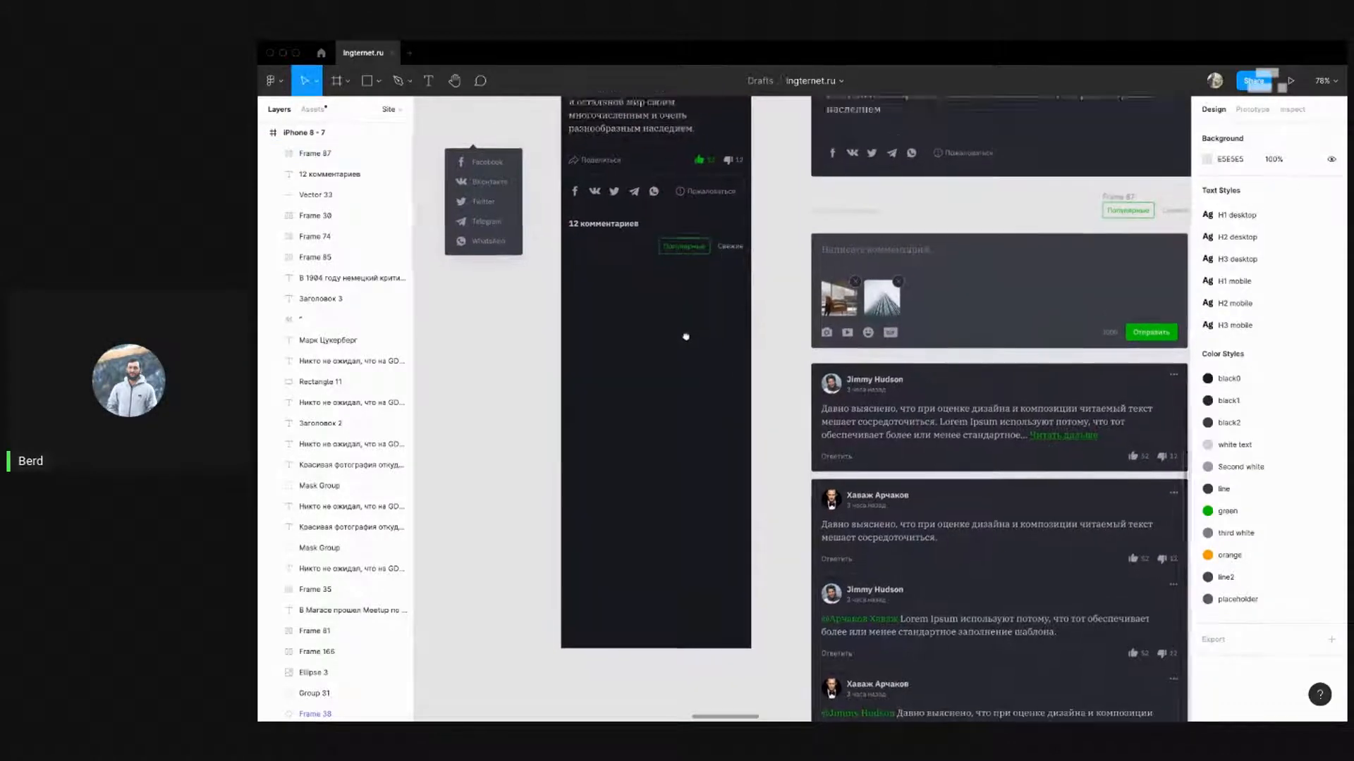
pyautogui.scroll(2, 688, 353)
# Select the heading and tabs together to verify their alignment
pyautogui.moveTo(690, 334); pyautogui.dragTo(684, 402)
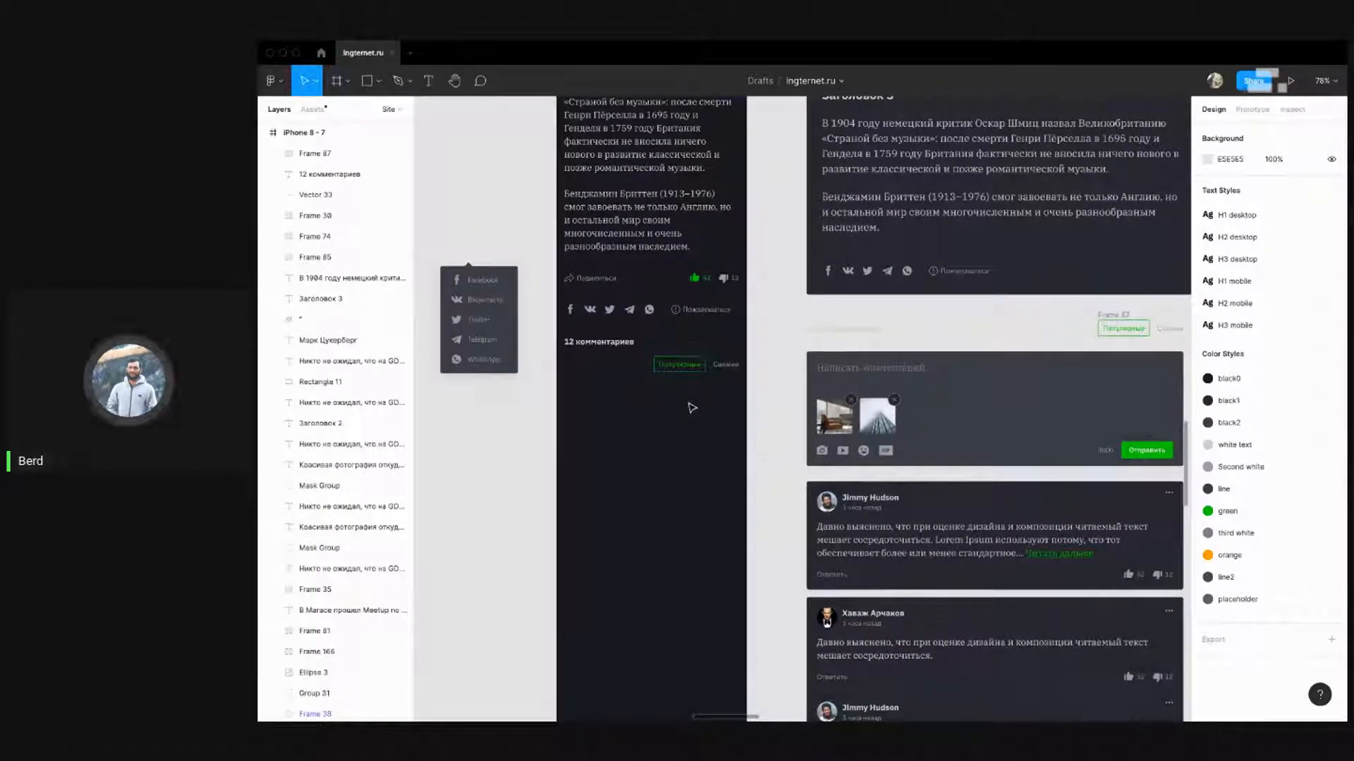
pyautogui.moveTo(684, 416); pyautogui.dragTo(648, 370)
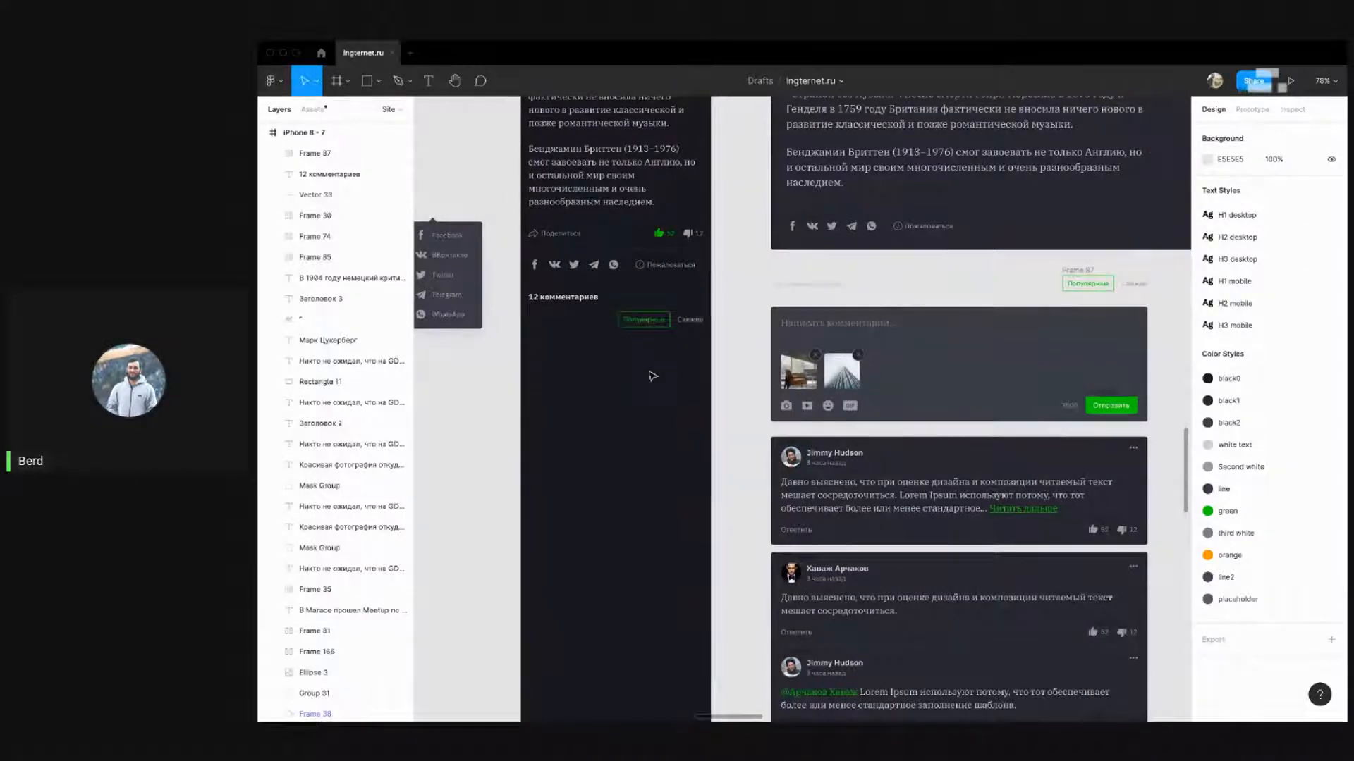
pyautogui.moveTo(650, 378); pyautogui.dragTo(639, 355)
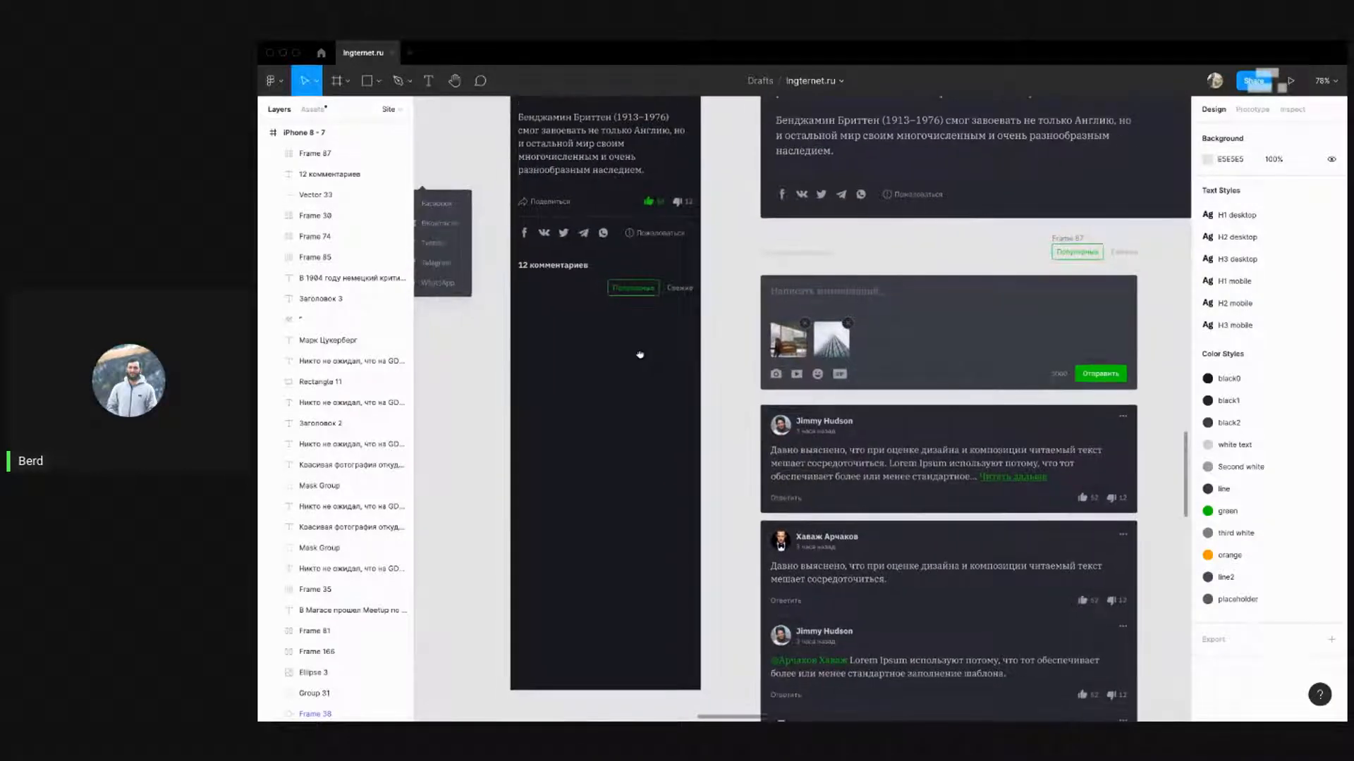
pyautogui.click(675, 288)
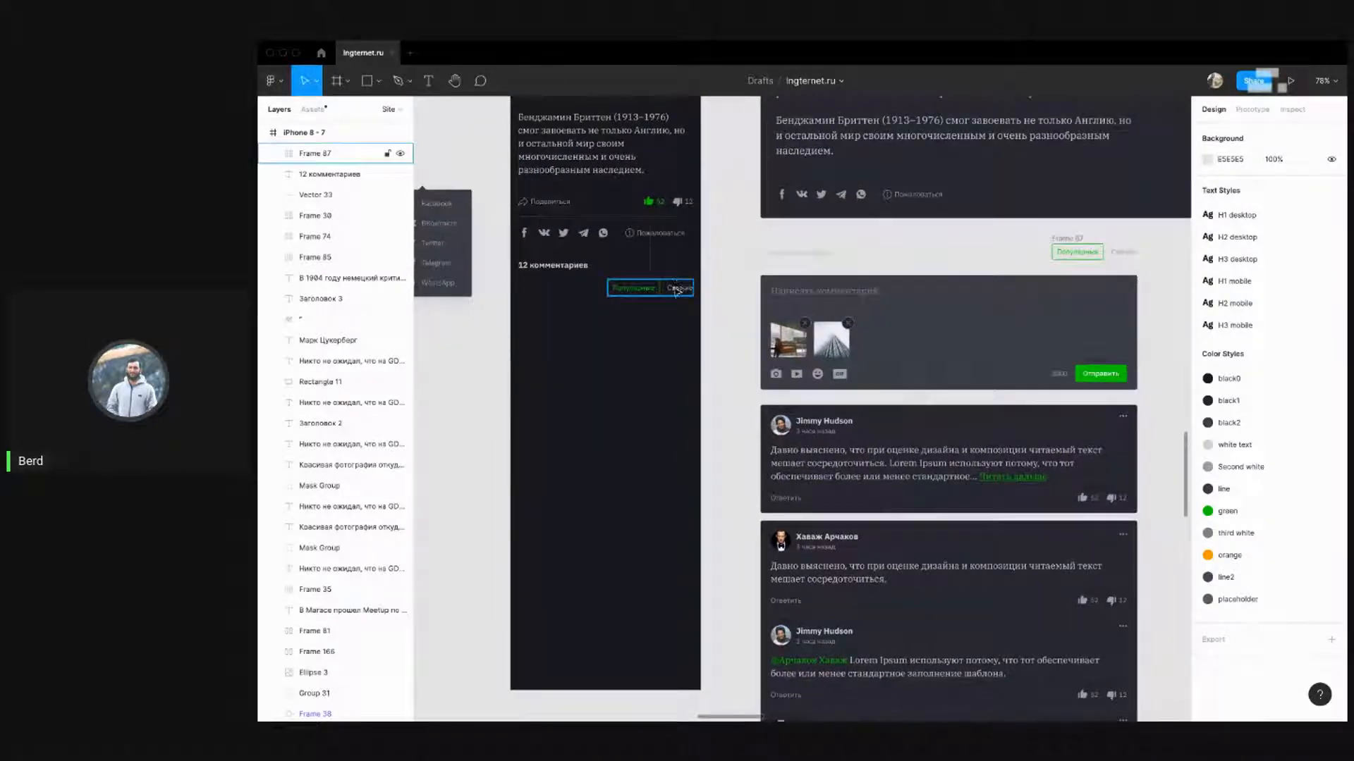
pyautogui.click(536, 265)
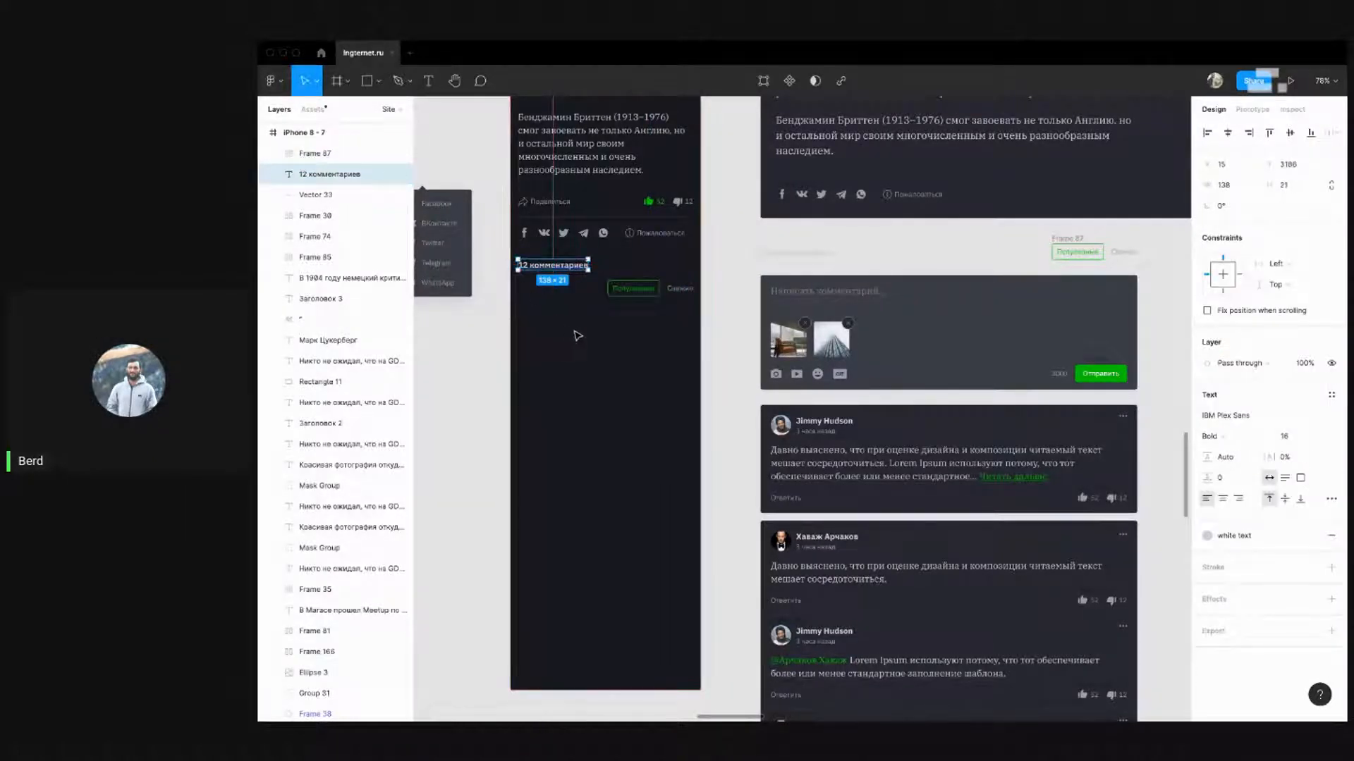
pyautogui.click(649, 288)
pyautogui.keyDown('shift'); pyautogui.click(553, 265); pyautogui.keyUp('shift')
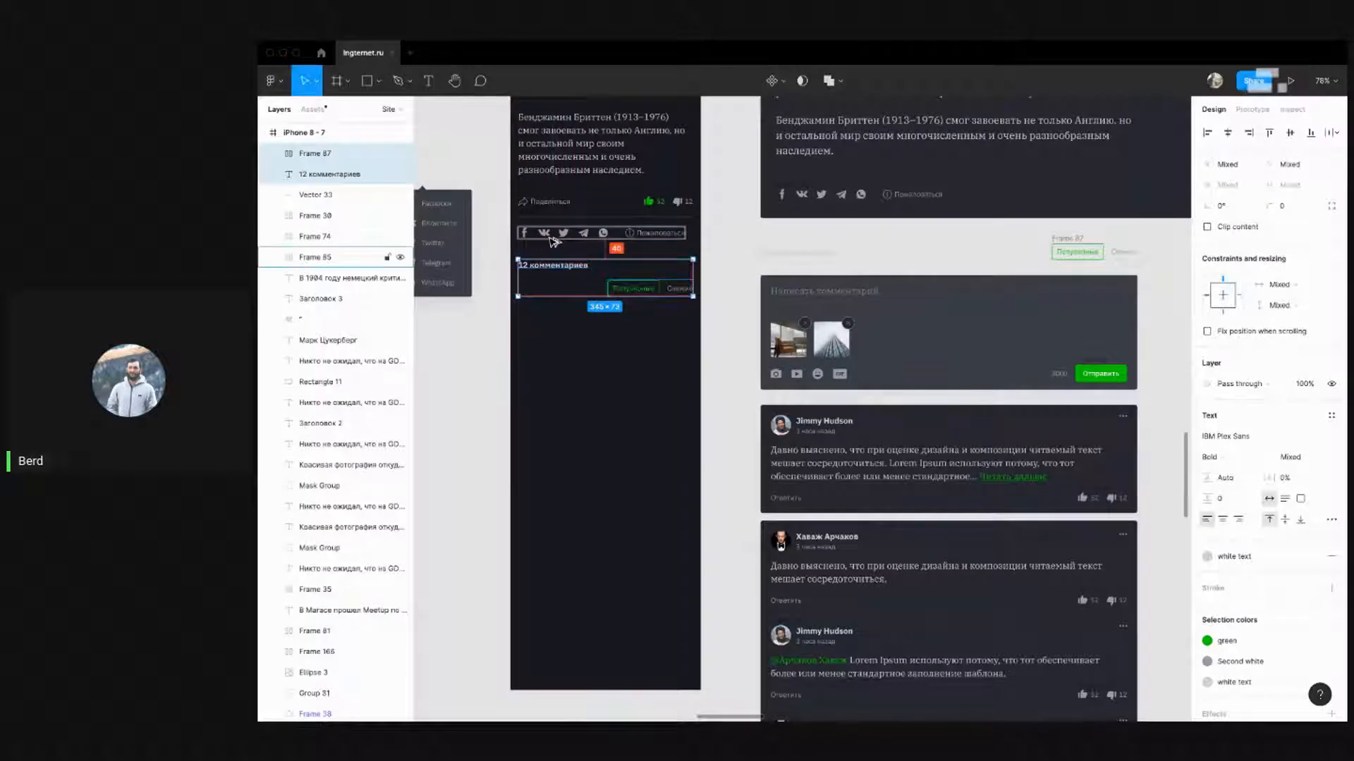
pyautogui.click(589, 360)
pyautogui.moveTo(578, 363); pyautogui.dragTo(586, 294)
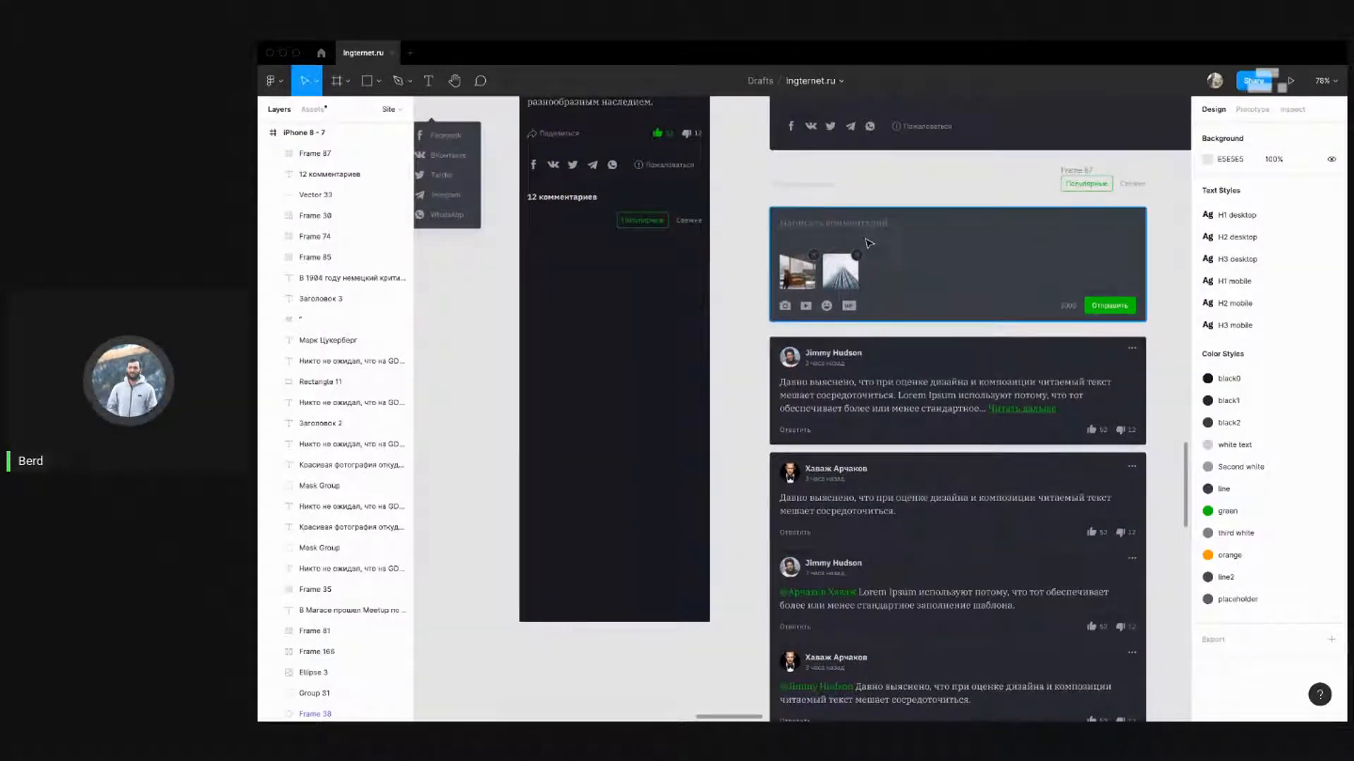
# Shift the 3000 counter and Отправить button left and narrow the comment box background
pyautogui.scroll(1, 1140, 257)
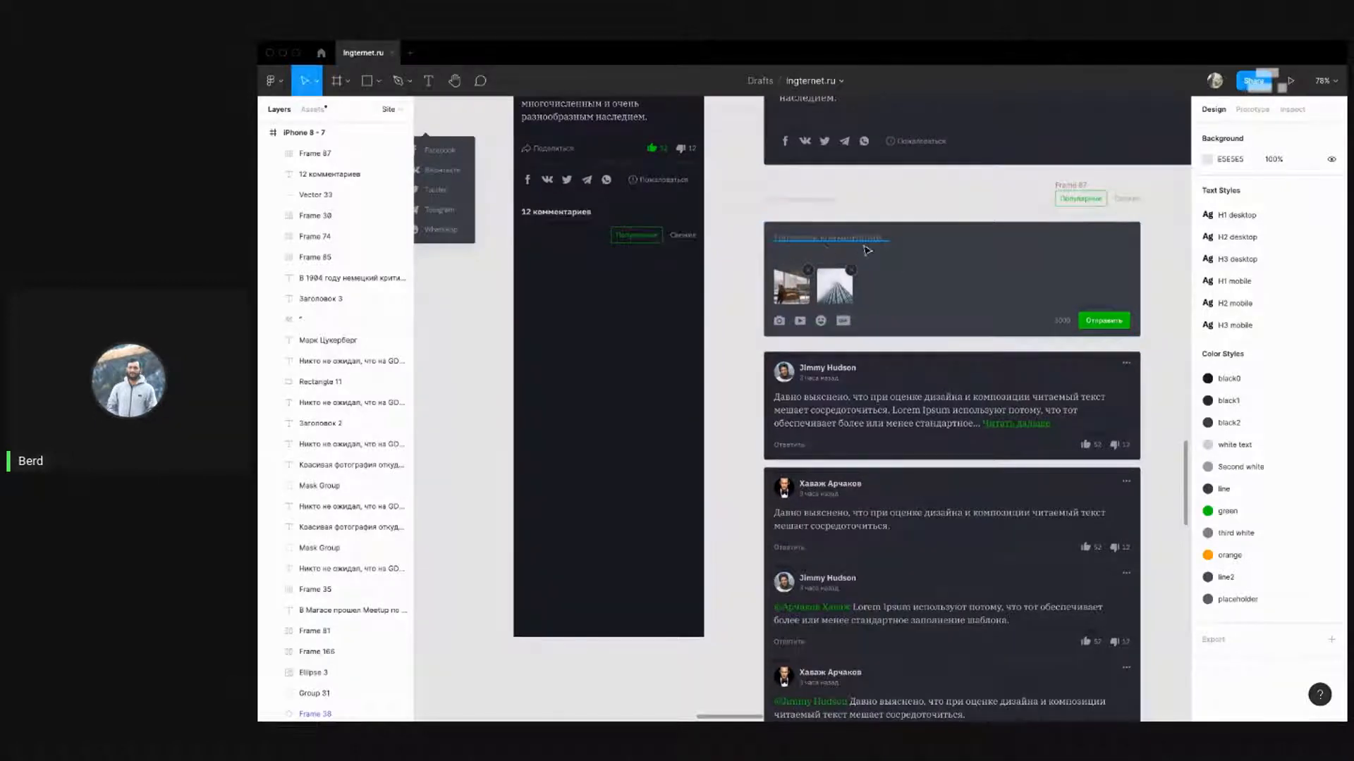
pyautogui.click(825, 242)
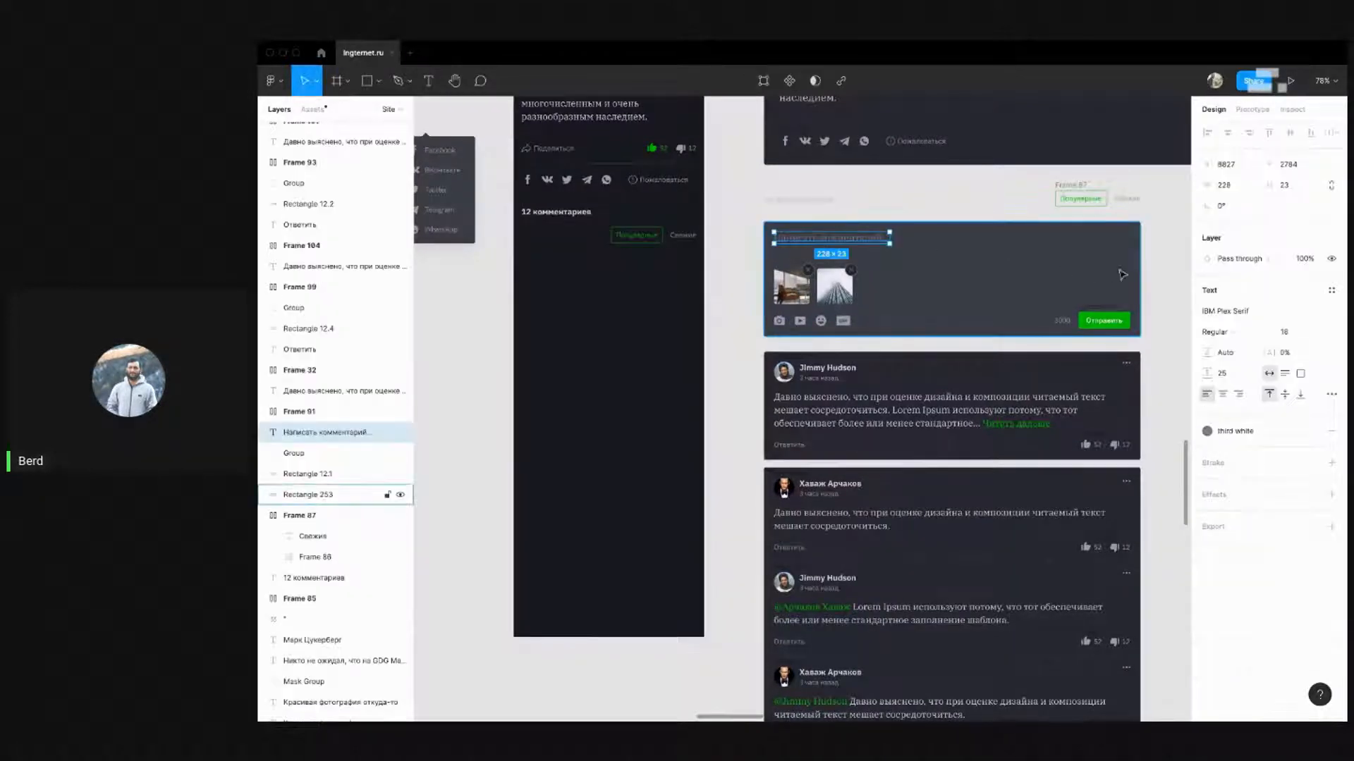
pyautogui.click(1171, 266)
pyautogui.moveTo(956, 262); pyautogui.dragTo(923, 267)
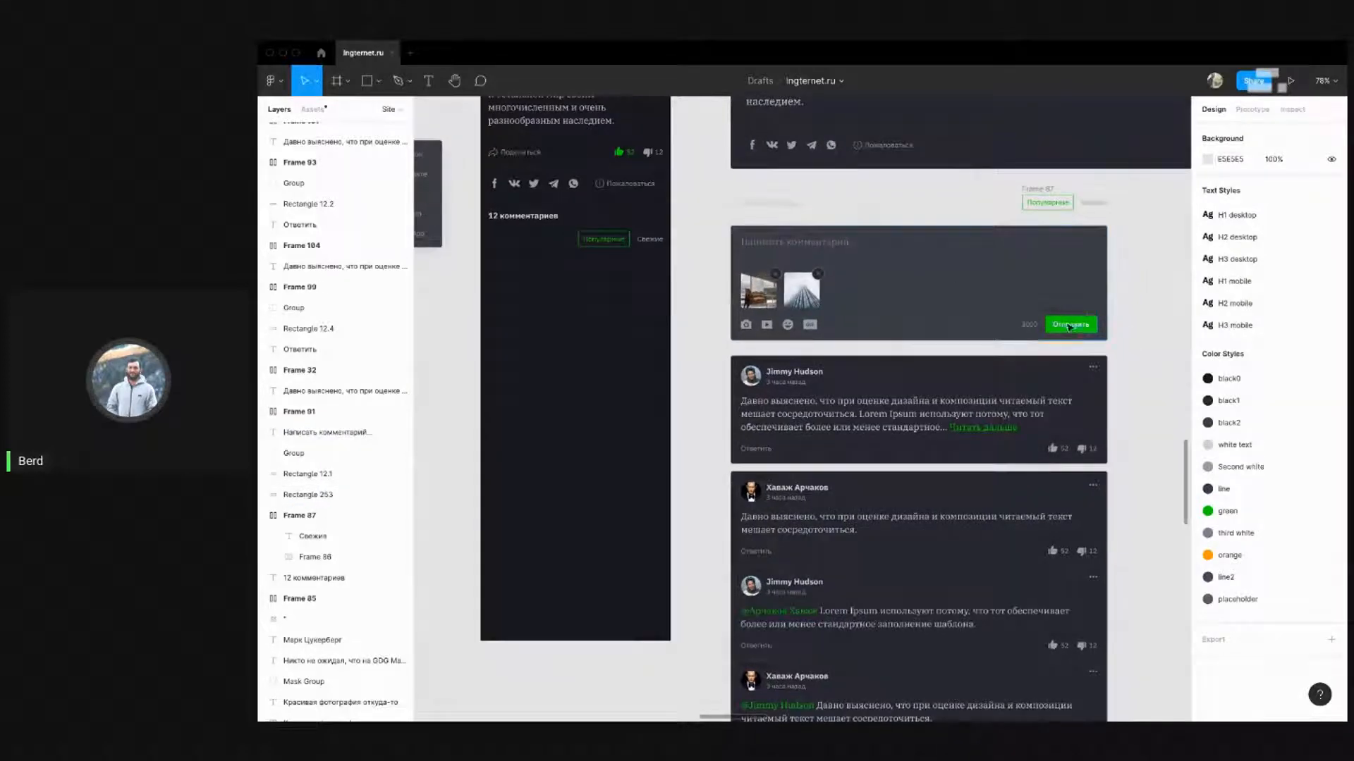
pyautogui.click(1029, 325)
pyautogui.keyDown('shift'); pyautogui.click(1058, 325); pyautogui.keyUp('shift')
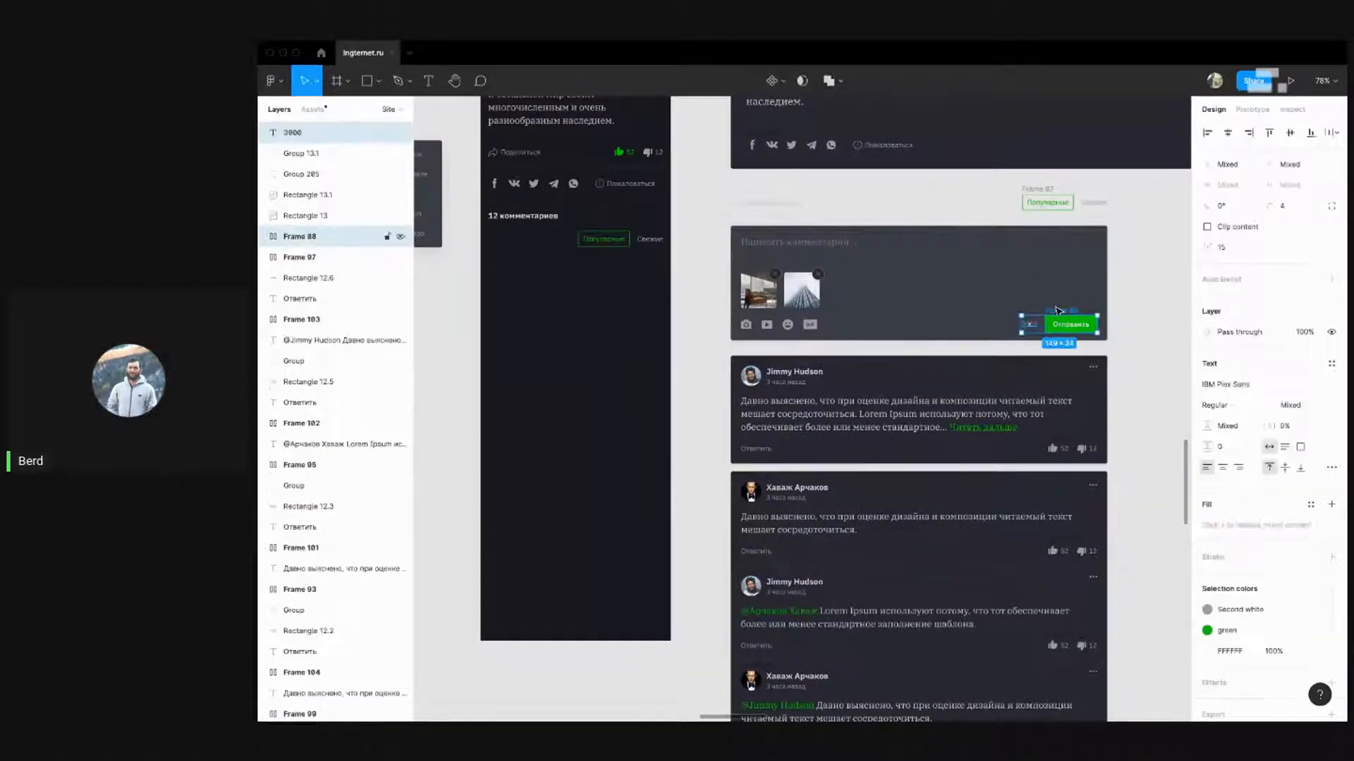
pyautogui.hotkey('shift', 'Left')
pyautogui.hotkey('shift', 'Left')
pyautogui.hotkey('shift', 'Left')
pyautogui.hotkey('shift', 'Left')
pyautogui.hotkey('shift', 'Left')
pyautogui.hotkey('shift', 'Left')
pyautogui.hotkey('shift', 'Left')
pyautogui.hotkey('shift', 'Left')
pyautogui.hotkey('shift', 'Left')
pyautogui.hotkey('shift', 'Left')
pyautogui.hotkey('shift', 'Left')
pyautogui.hotkey('shift', 'Left')
pyautogui.hotkey('shift', 'Left')
pyautogui.hotkey('shift', 'Left')
pyautogui.hotkey('shift', 'Left')
pyautogui.hotkey('shift', 'Left')
pyautogui.hotkey('shift', 'Left')
pyautogui.hotkey('shift', 'Left')
pyautogui.hotkey('shift', 'Left')
pyautogui.hotkey('shift', 'Left')
pyautogui.hotkey('shift', 'Left')
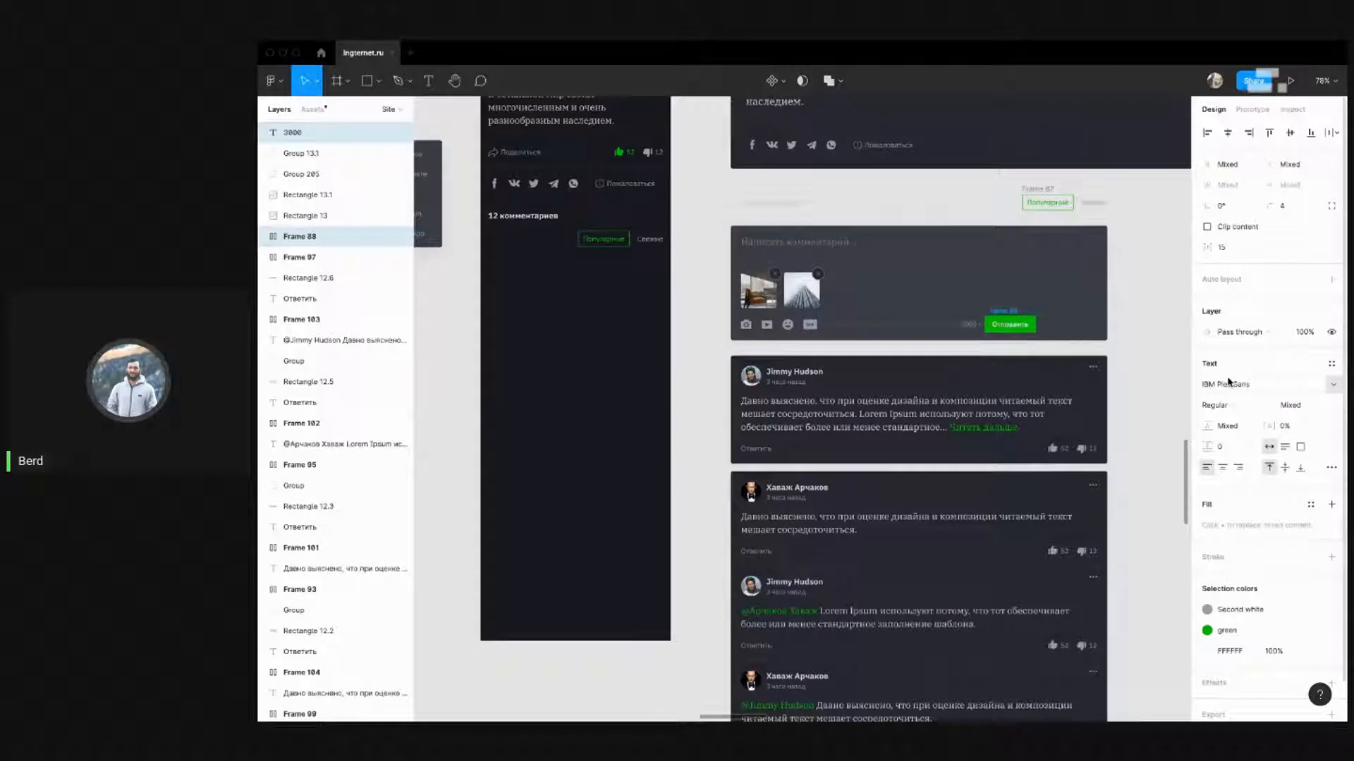
pyautogui.hotkey('shift', 'Left')
pyautogui.hotkey('shift', 'Left')
pyautogui.hotkey('shift', 'Left')
pyautogui.hotkey('shift', 'Left')
pyautogui.hotkey('shift', 'Left')
pyautogui.hotkey('shift', 'Left')
pyautogui.hotkey('shift', 'Left')
pyautogui.hotkey('shift', 'Left')
pyautogui.hotkey('shift', 'Left')
pyautogui.hotkey('shift', 'Left')
pyautogui.hotkey('shift', 'Left')
pyautogui.hotkey('shift', 'Left')
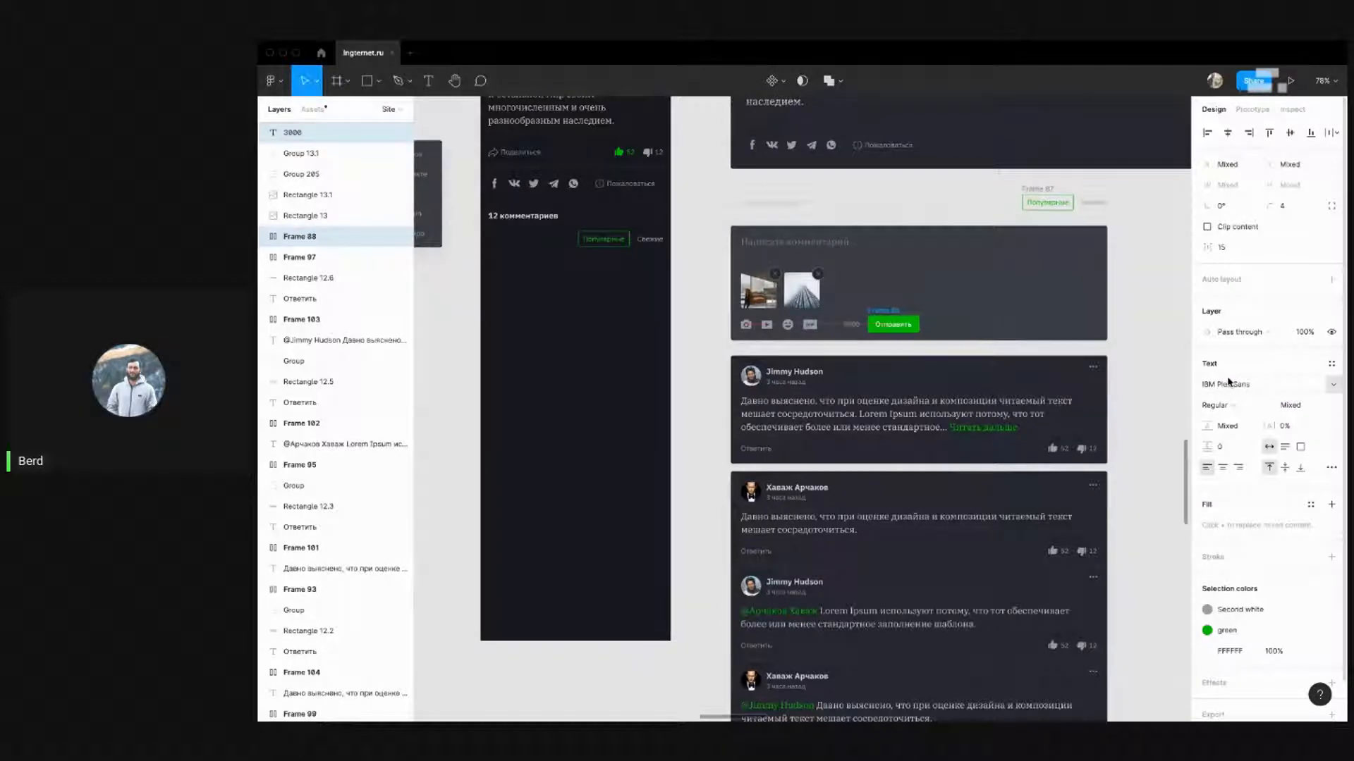
pyautogui.click(1045, 289)
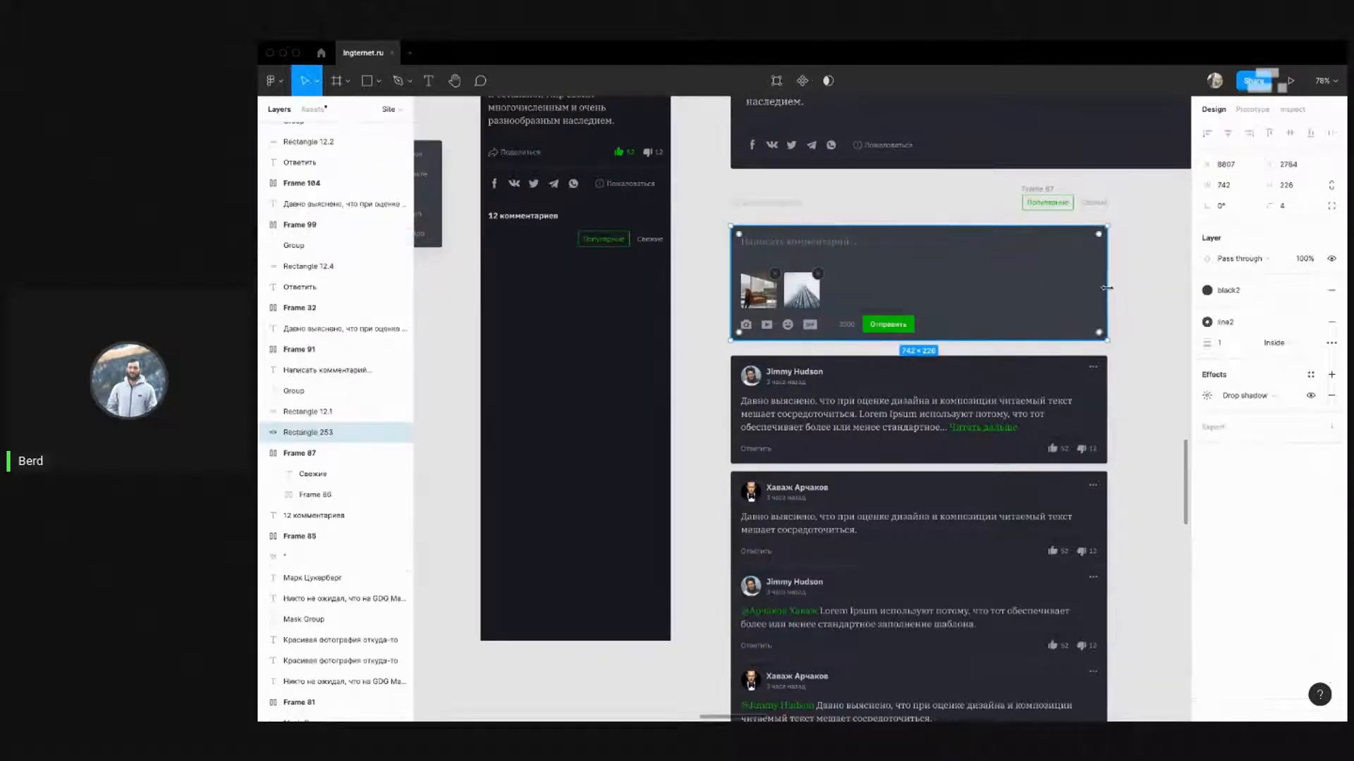
pyautogui.moveTo(1107, 289); pyautogui.dragTo(925, 291)
pyautogui.click(973, 303)
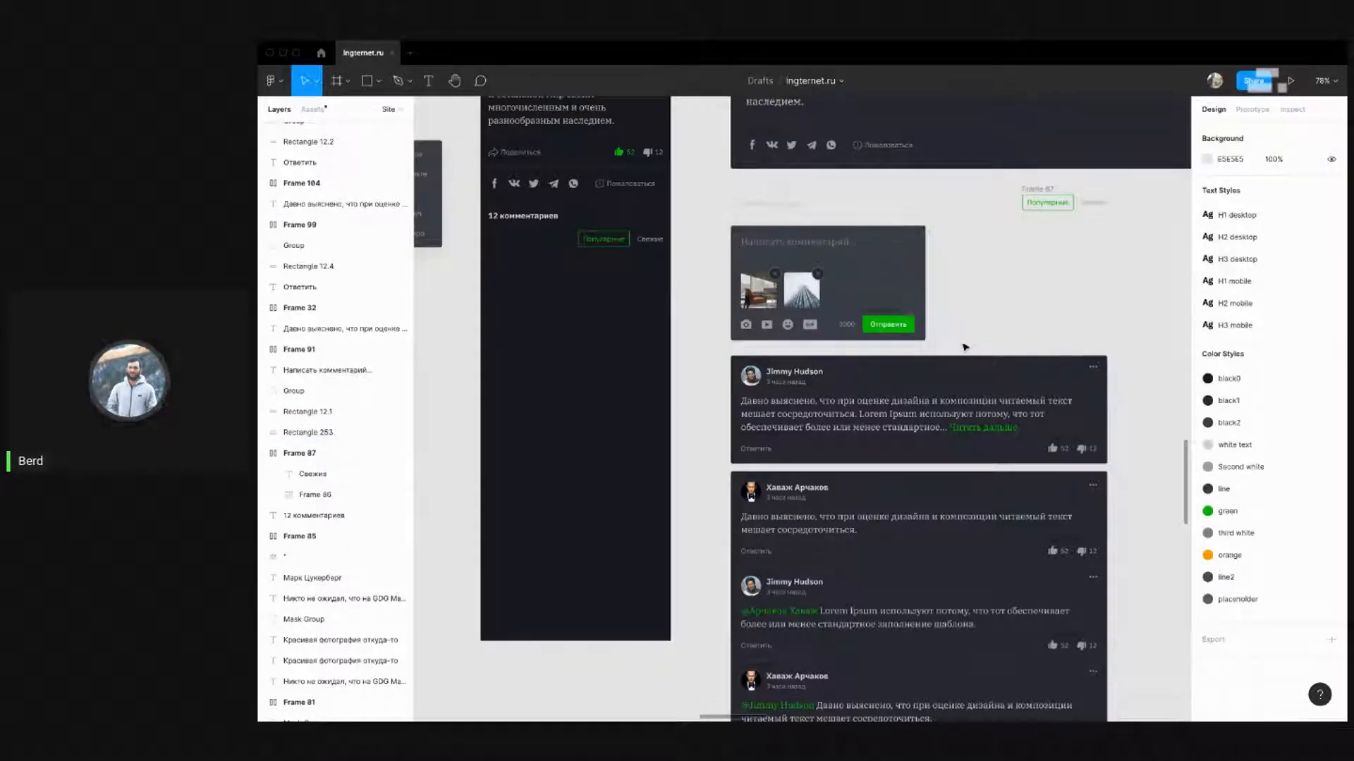
# Move the comment box into the iPhone 8 frame and fit its background to 375 px
pyautogui.moveTo(961, 341); pyautogui.dragTo(709, 219)
pyautogui.moveTo(809, 277); pyautogui.dragTo(553, 318)
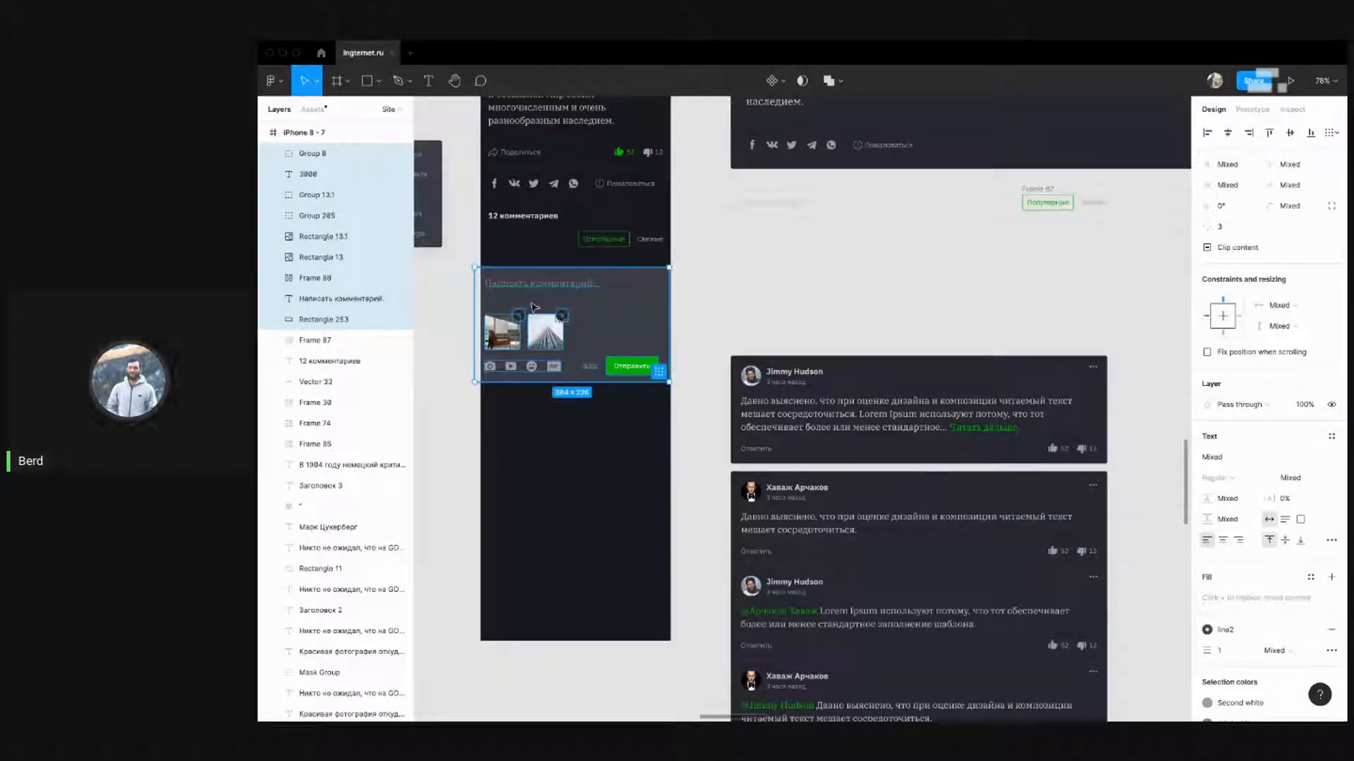
pyautogui.moveTo(495, 303); pyautogui.dragTo(518, 296)
pyautogui.click(697, 282)
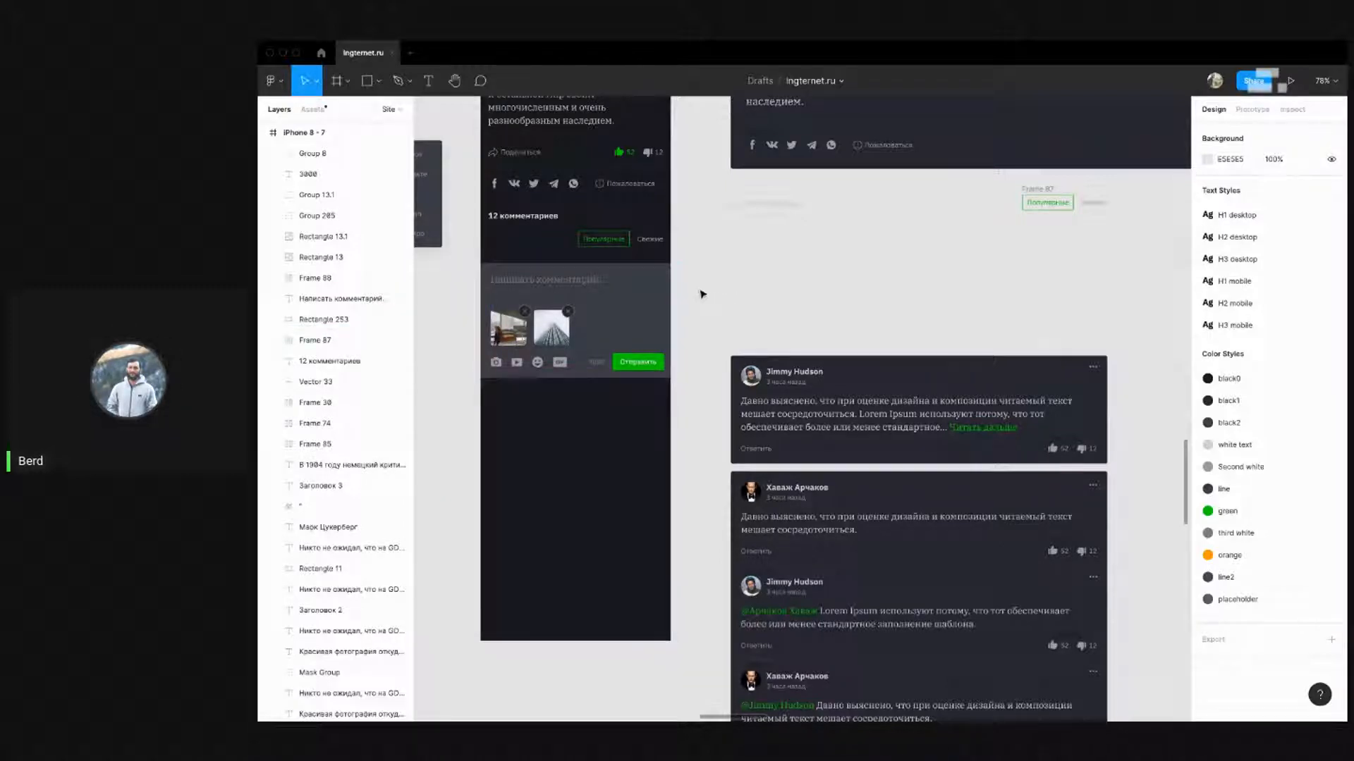
pyautogui.moveTo(689, 397); pyautogui.dragTo(652, 246)
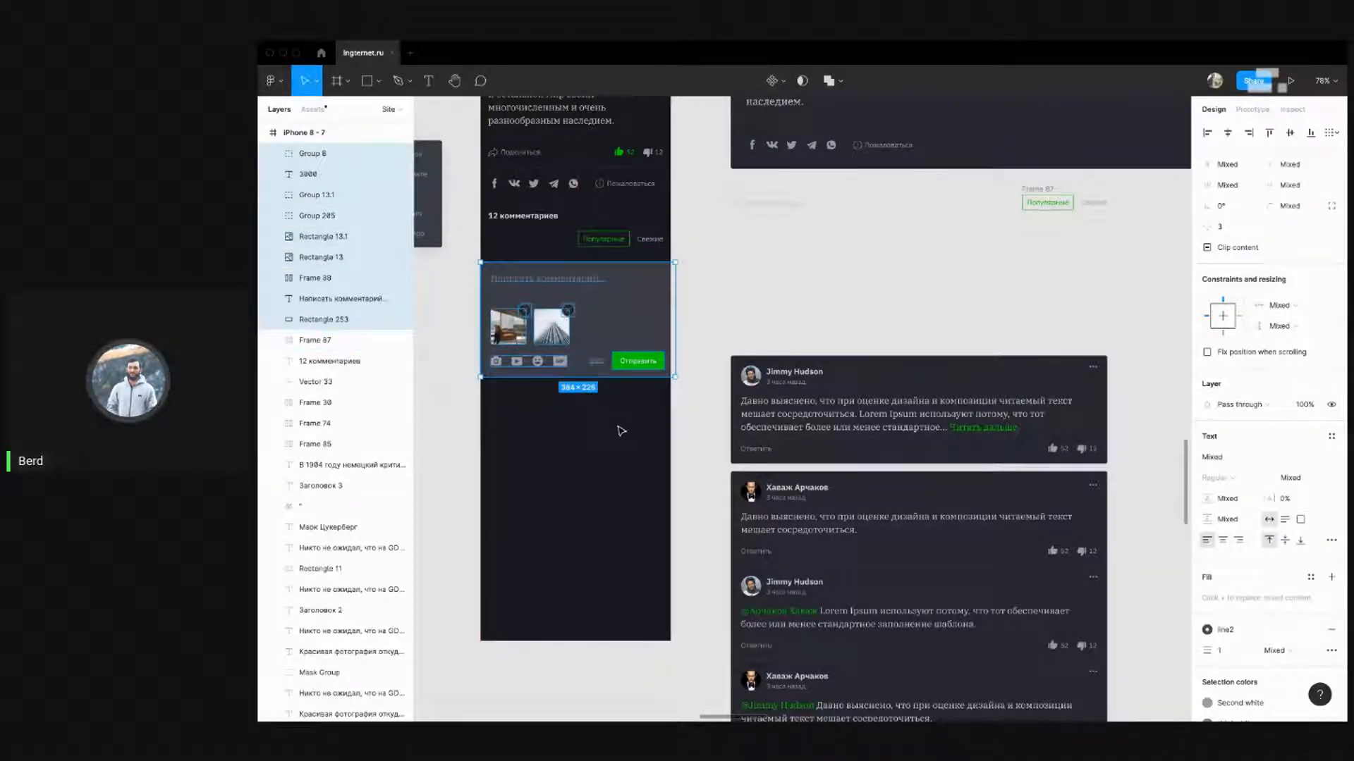
pyautogui.click(659, 317)
pyautogui.moveTo(679, 294); pyautogui.dragTo(721, 300)
pyautogui.click(717, 287)
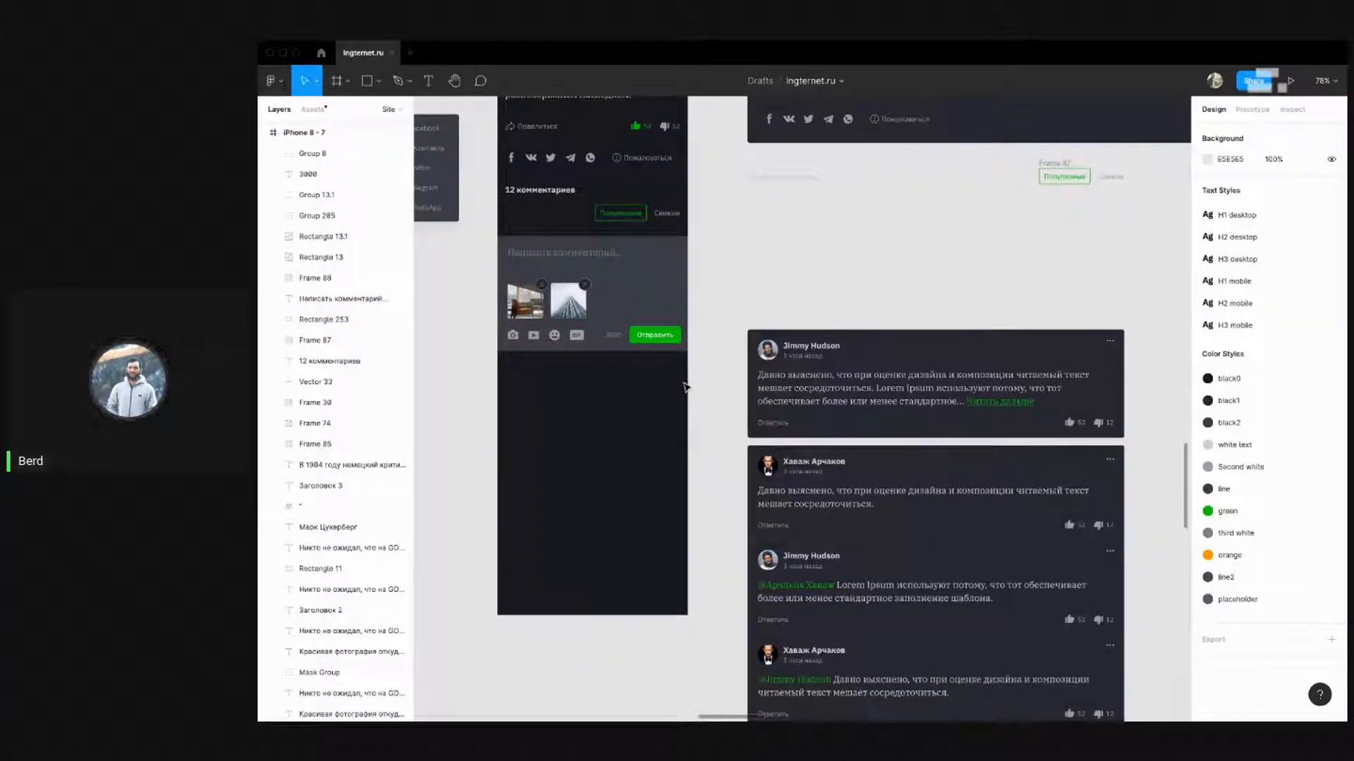
# Nudge the whole comment box up and then down into position under the tabs
pyautogui.scroll(1, 714, 414)
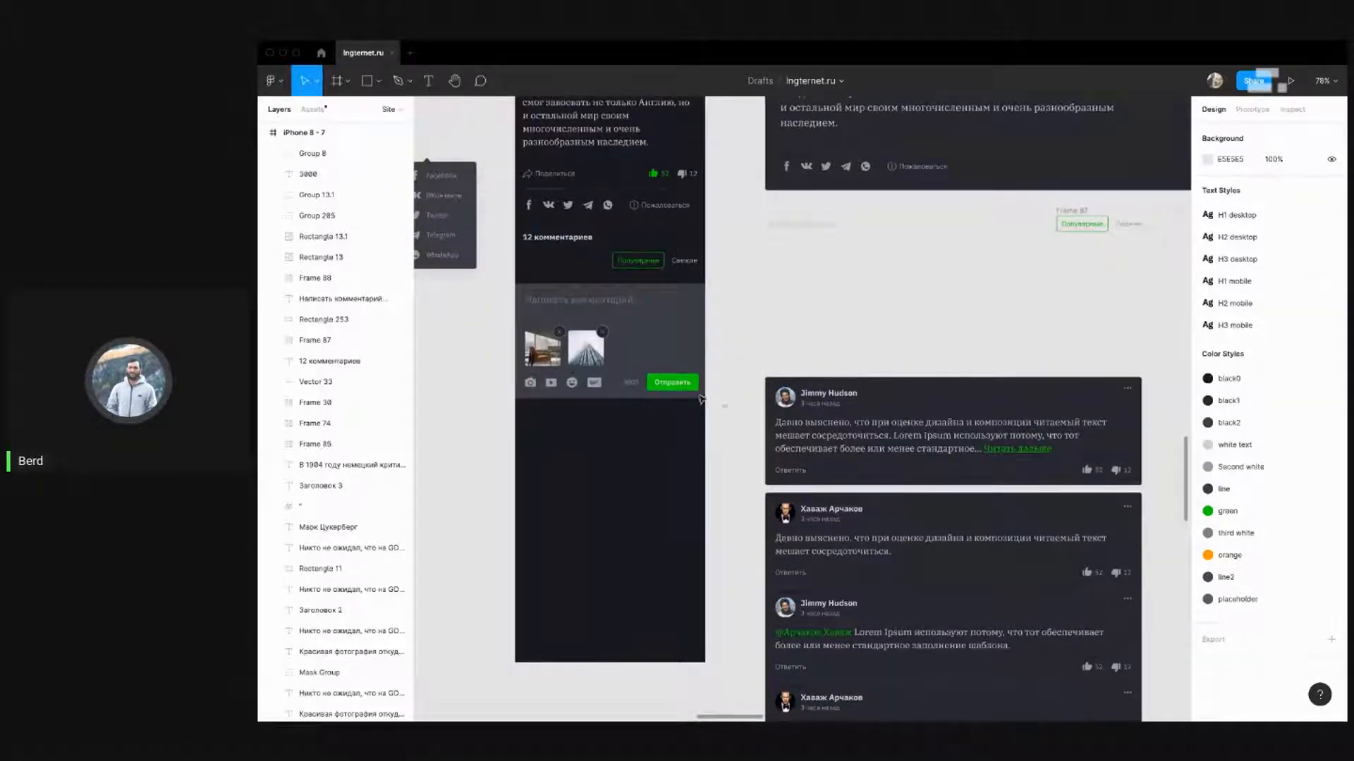
pyautogui.moveTo(701, 400); pyautogui.dragTo(497, 282)
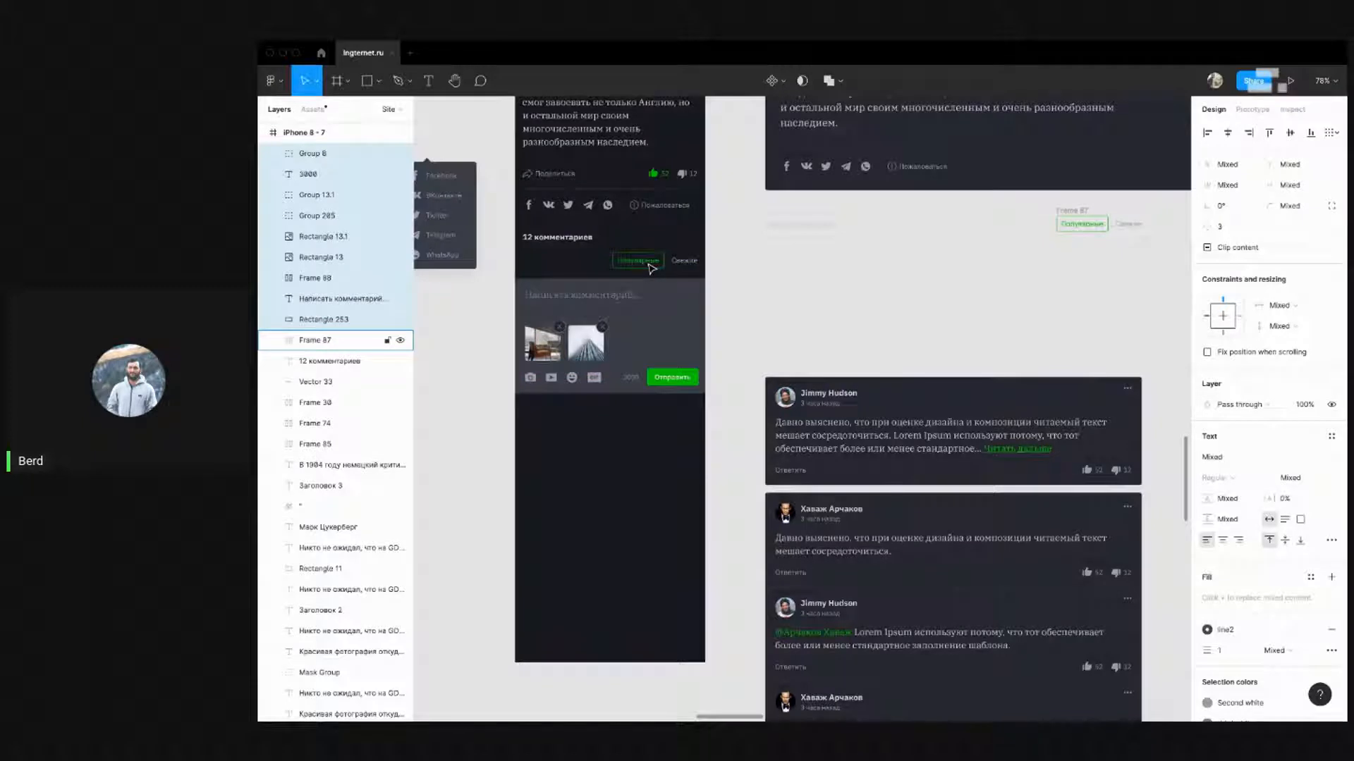
pyautogui.hotkey('shift', 'Up')
pyautogui.click(830, 265)
pyautogui.moveTo(759, 256); pyautogui.dragTo(767, 286)
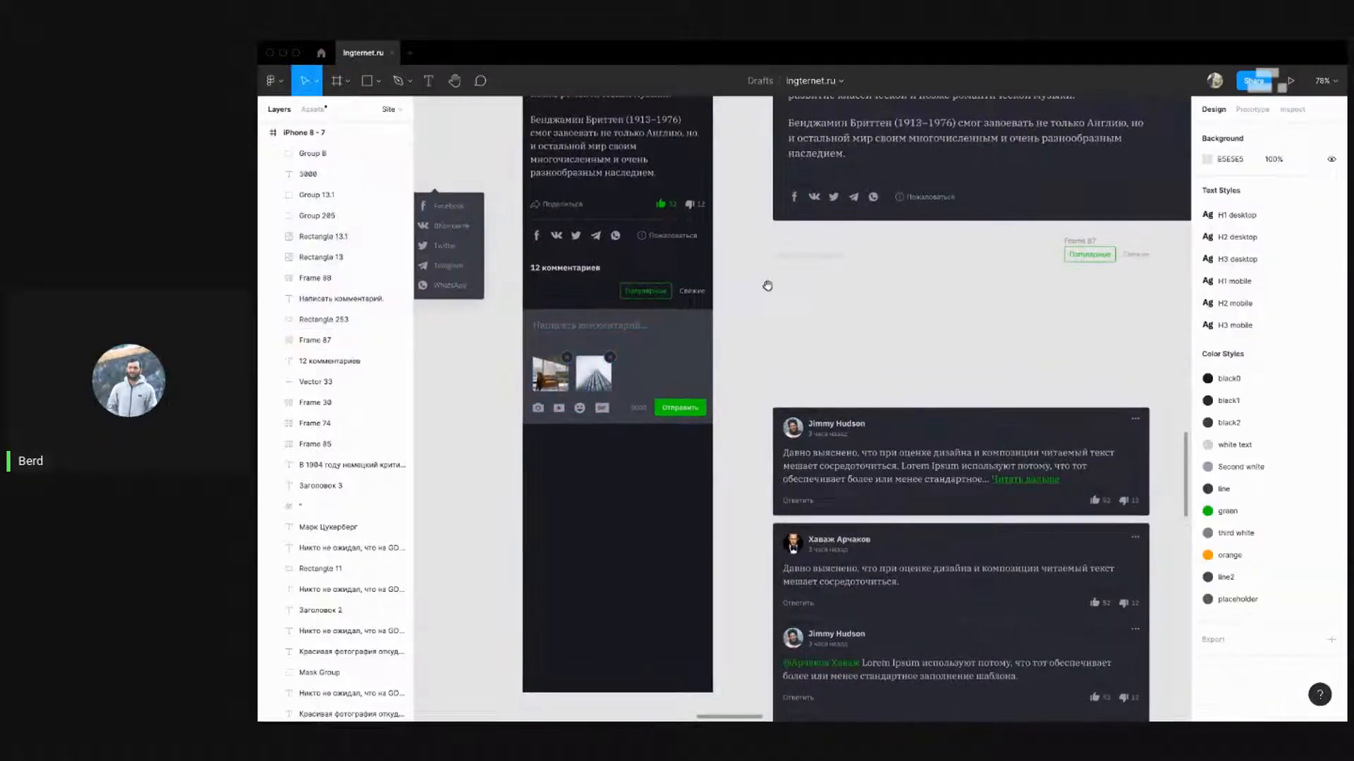
pyautogui.moveTo(880, 393); pyautogui.dragTo(857, 353)
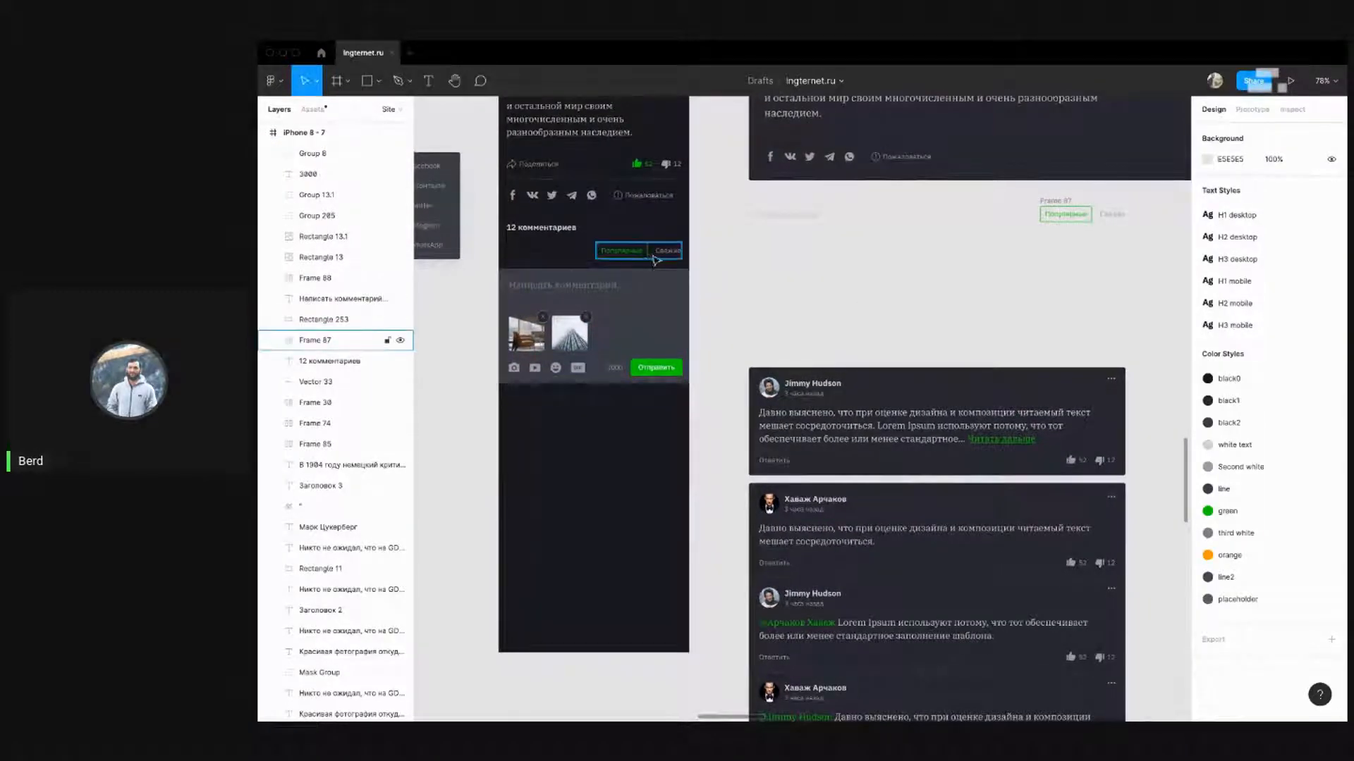
pyautogui.moveTo(697, 399); pyautogui.dragTo(463, 265)
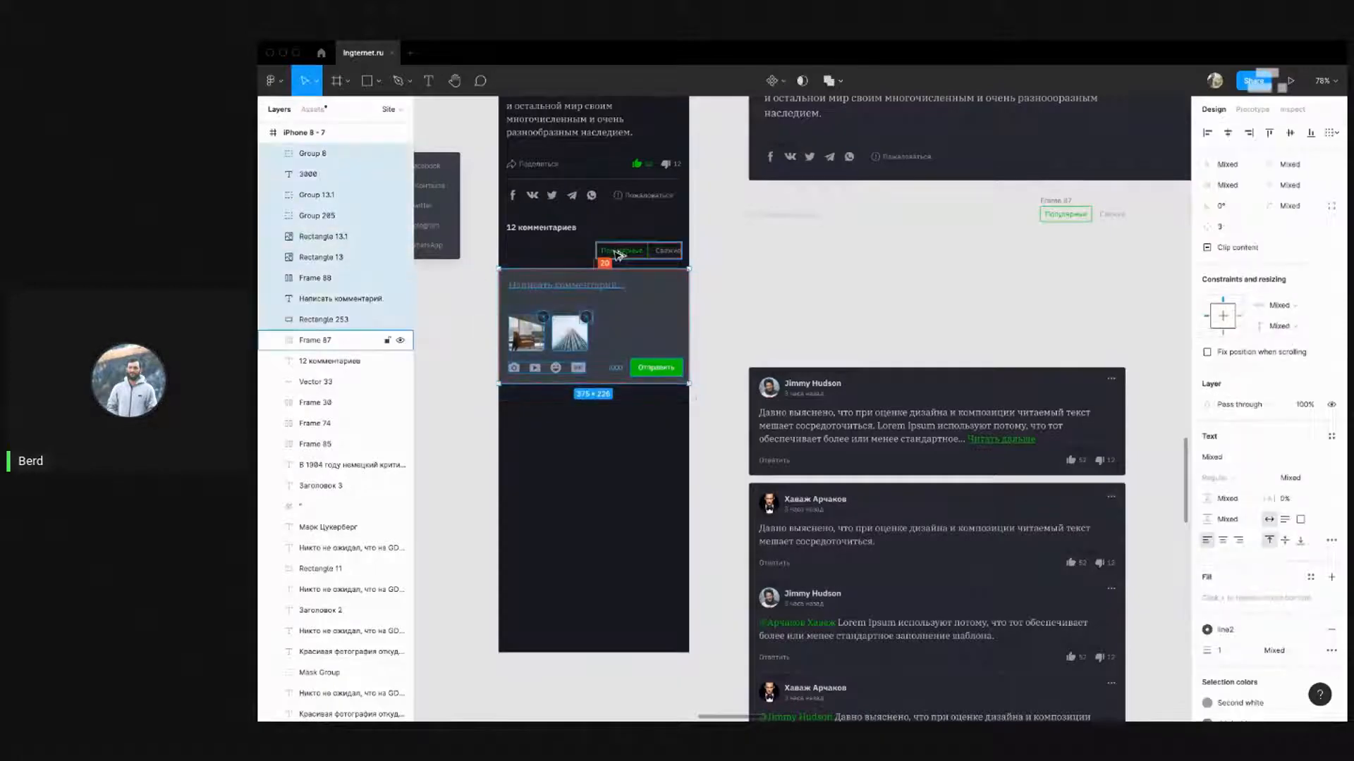
pyautogui.press('Down')
pyautogui.press('Down')
pyautogui.press('Down')
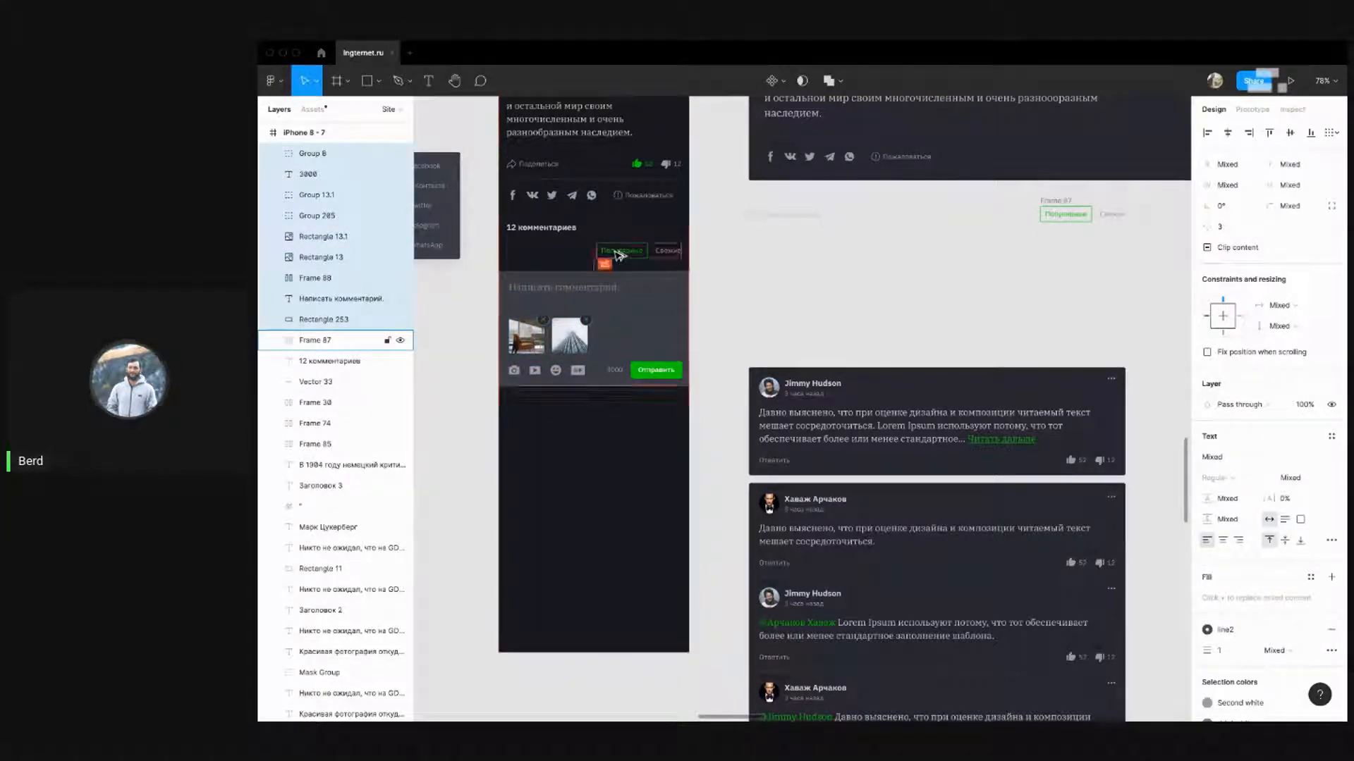
pyautogui.click(720, 317)
# Check spacing to the comment filter row and nudge the comment box up
pyautogui.scroll(-3, 859, 353)
pyautogui.click(863, 324)
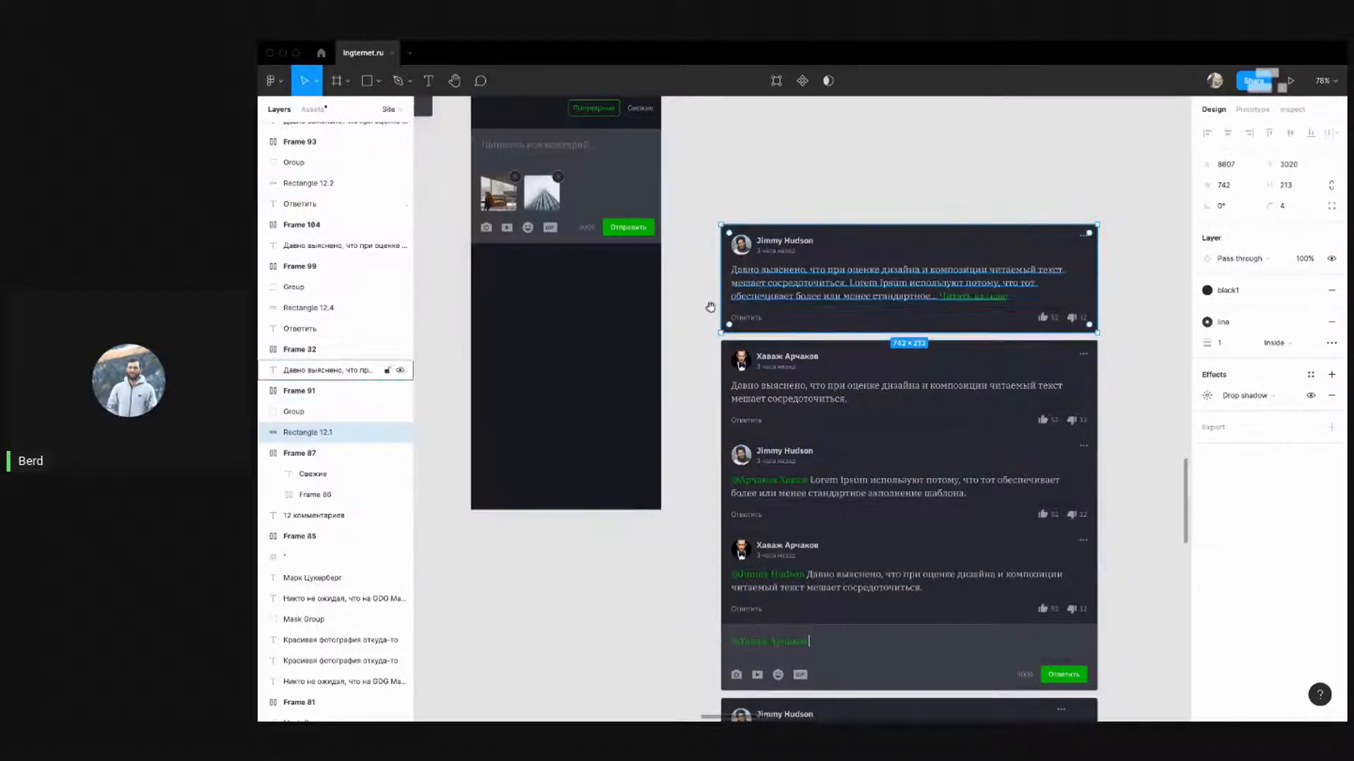
pyautogui.hscroll(-3, 710, 305)
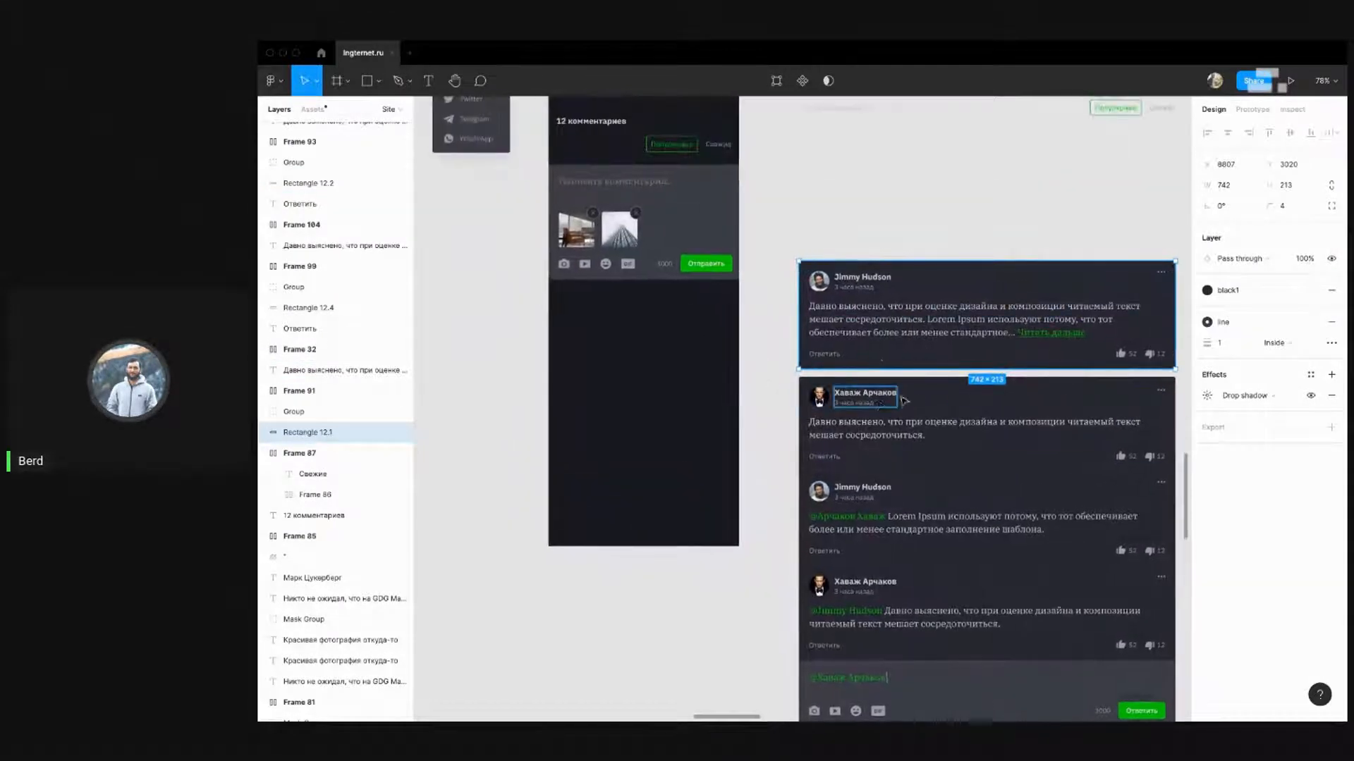
pyautogui.scroll(2, 698, 381)
pyautogui.click(769, 230)
pyautogui.scroll(2, 771, 240)
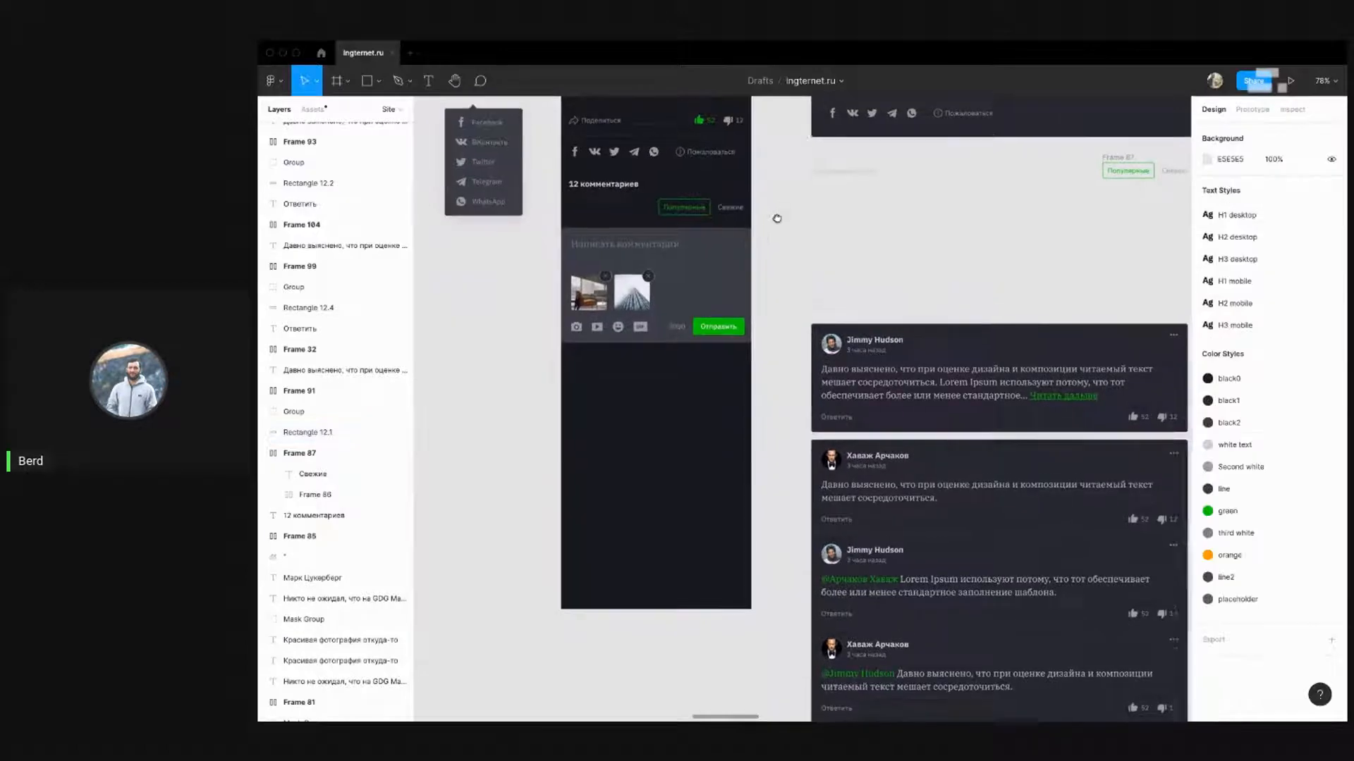
pyautogui.moveTo(760, 384); pyautogui.dragTo(557, 250)
pyautogui.press('alt')
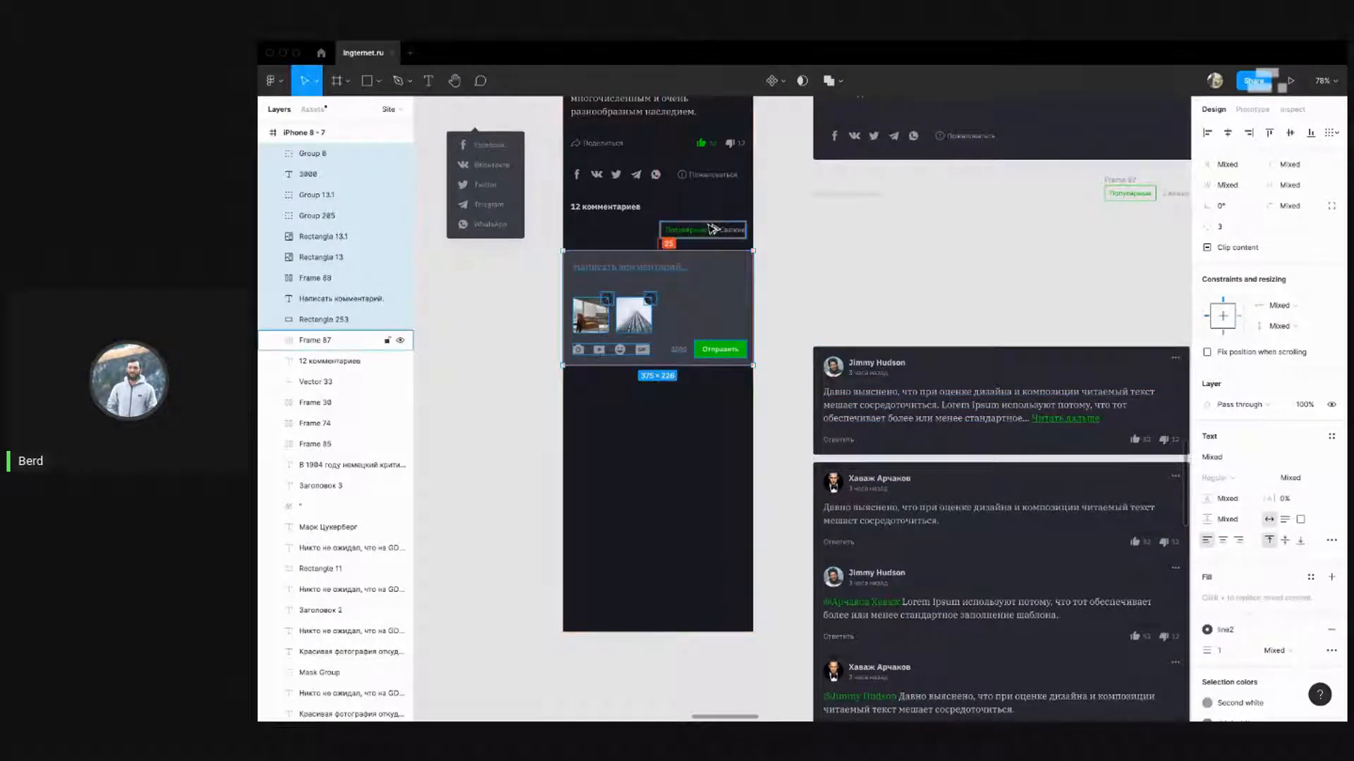
pyautogui.press('Up')
pyautogui.press('Up')
pyautogui.press('Up')
pyautogui.press('Up')
pyautogui.press('Up')
pyautogui.press('alt')
pyautogui.click(846, 272)
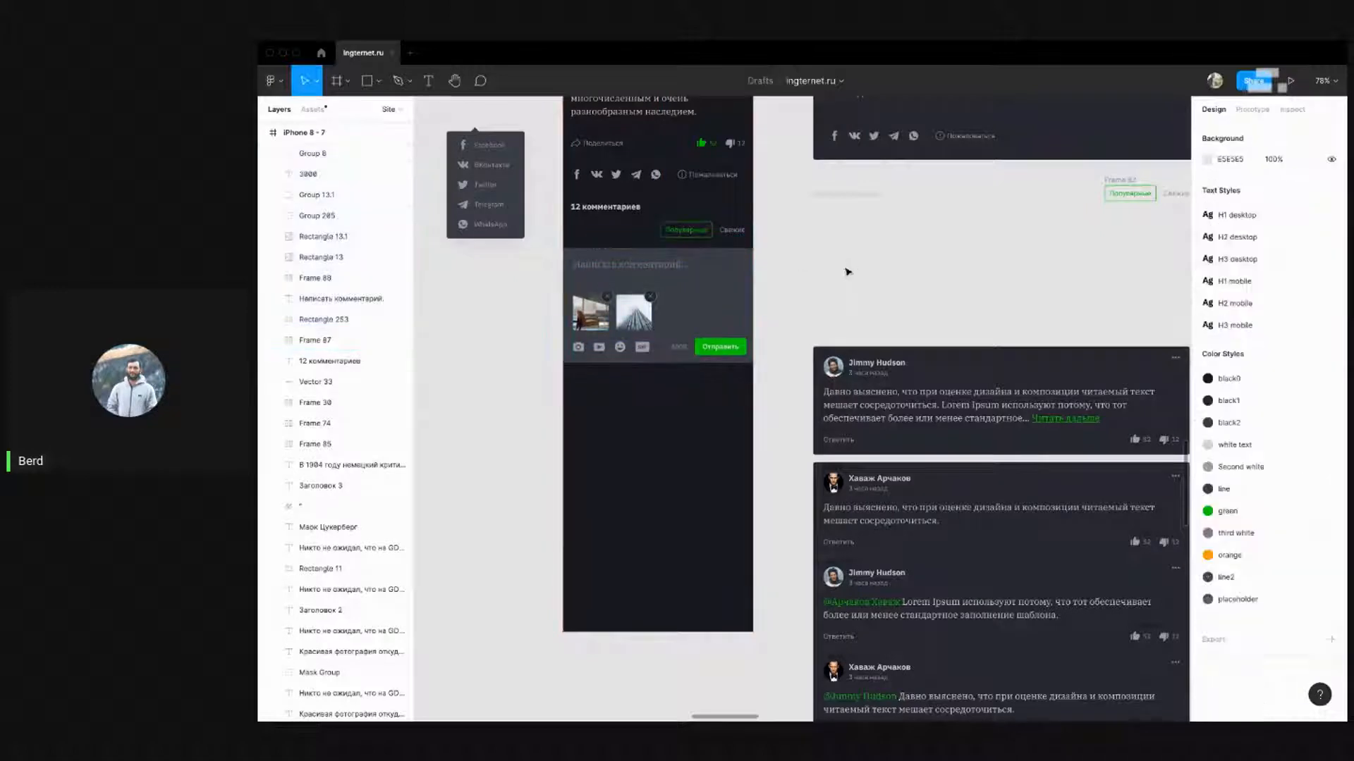
# Select the comment box's 'Написать комментарий...' placeholder text
pyautogui.moveTo(830, 278); pyautogui.dragTo(831, 311)
pyautogui.scroll(2, 821, 222)
pyautogui.scroll(2, 825, 233)
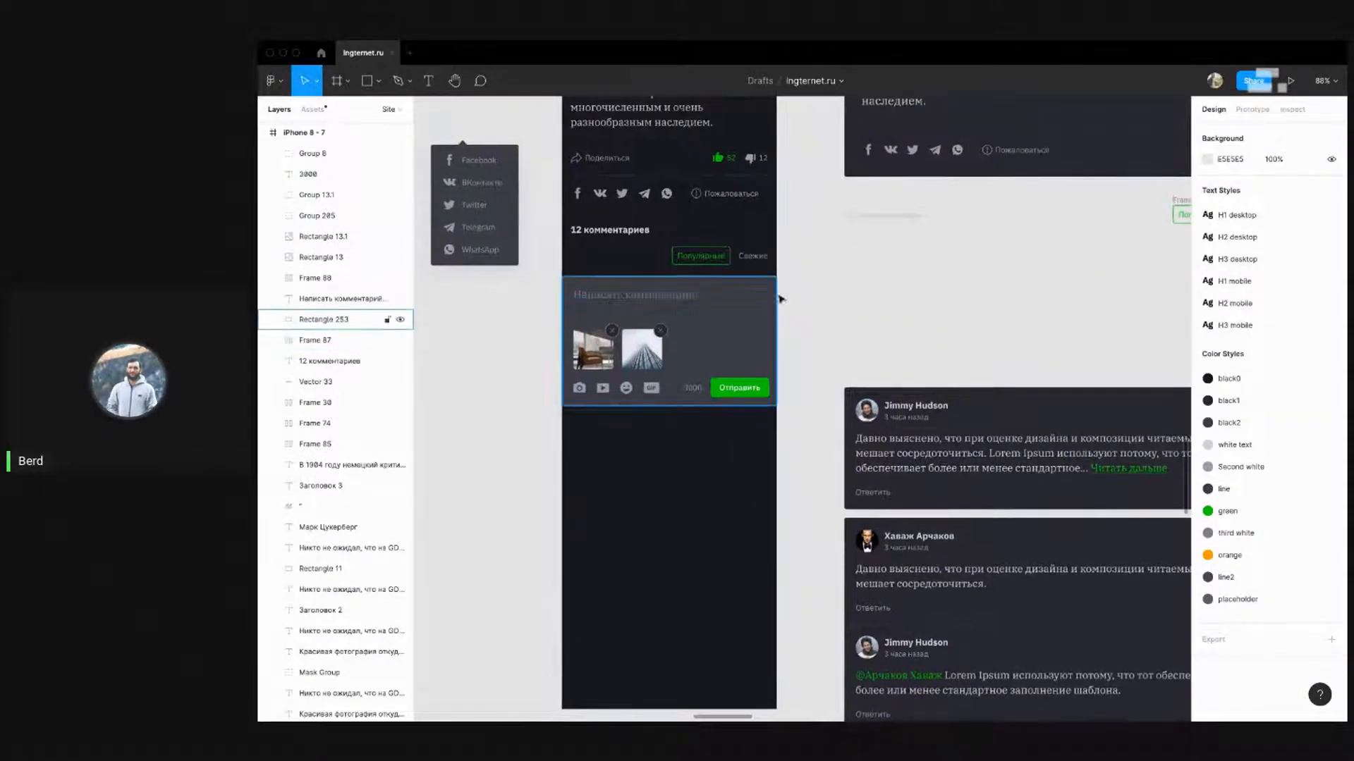
pyautogui.scroll(2, 803, 332)
pyautogui.click(635, 342)
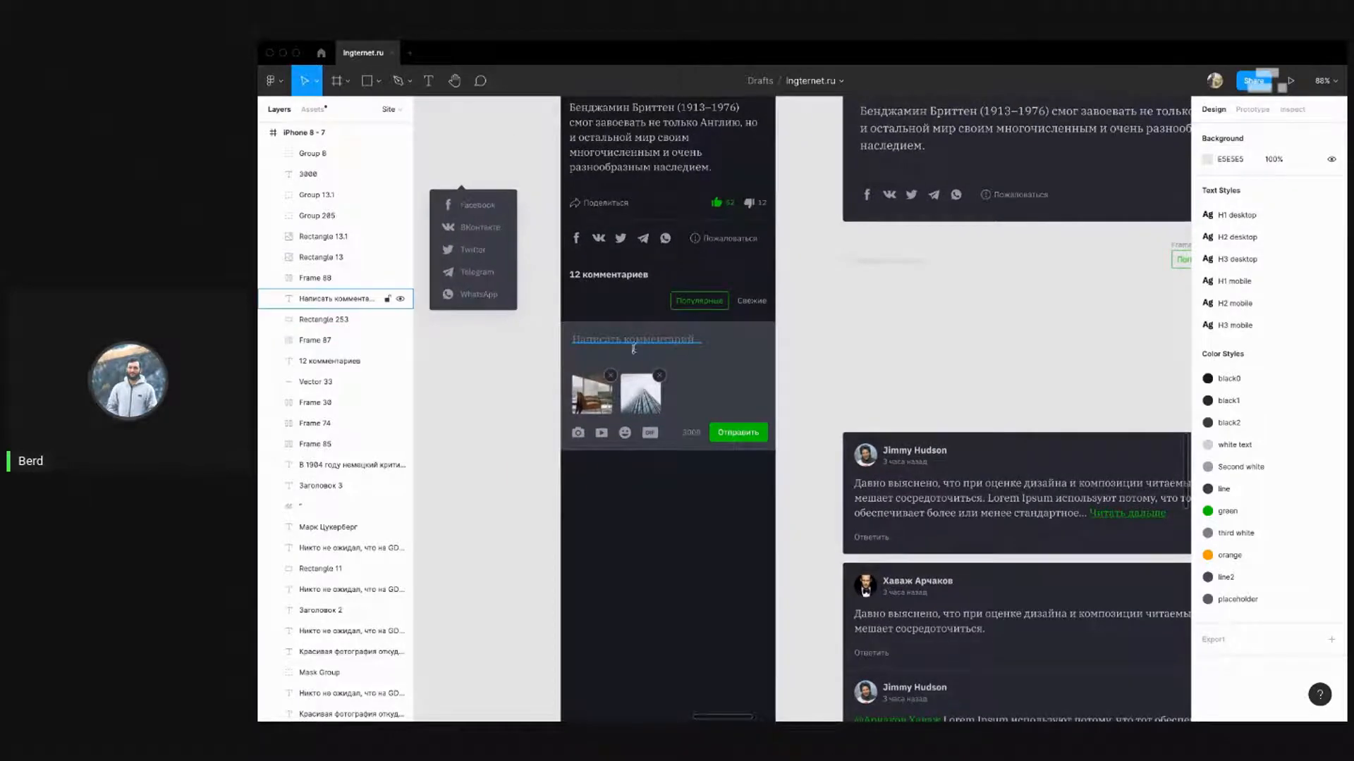
pyautogui.click(634, 342)
# Inspect the article paragraph and comment text layers to compare their font sizes
pyautogui.click(694, 166)
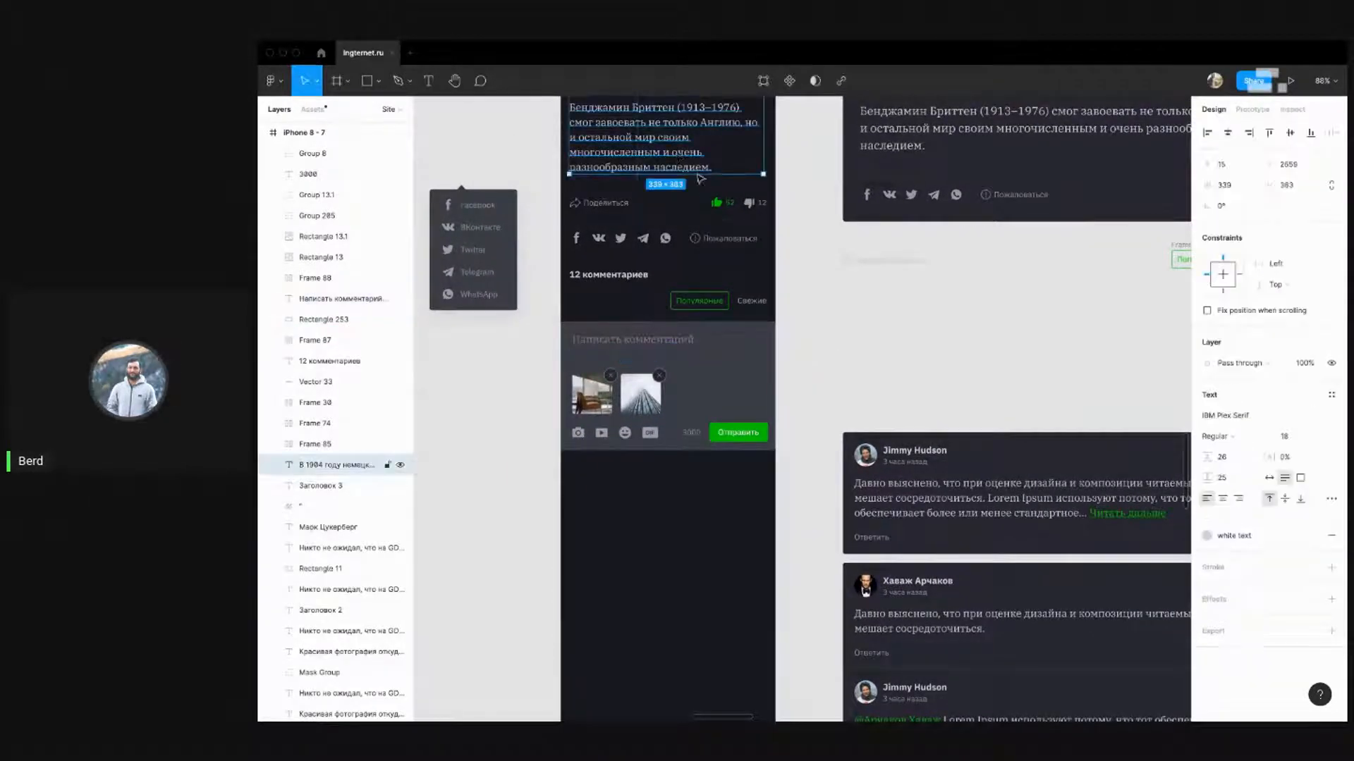
pyautogui.scroll(-3, 846, 319)
pyautogui.hscroll(2, 846, 320)
pyautogui.click(867, 376)
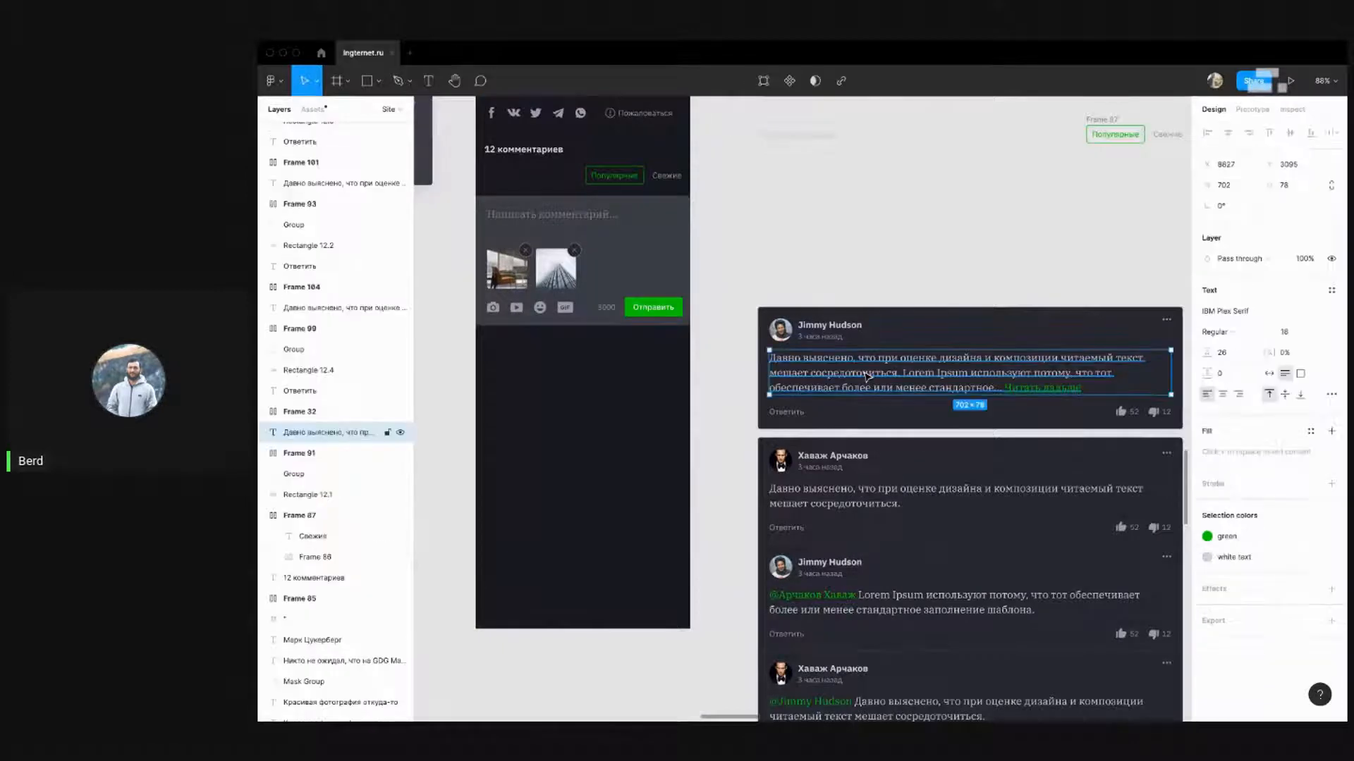
pyautogui.click(626, 399)
pyautogui.scroll(10, 705, 388)
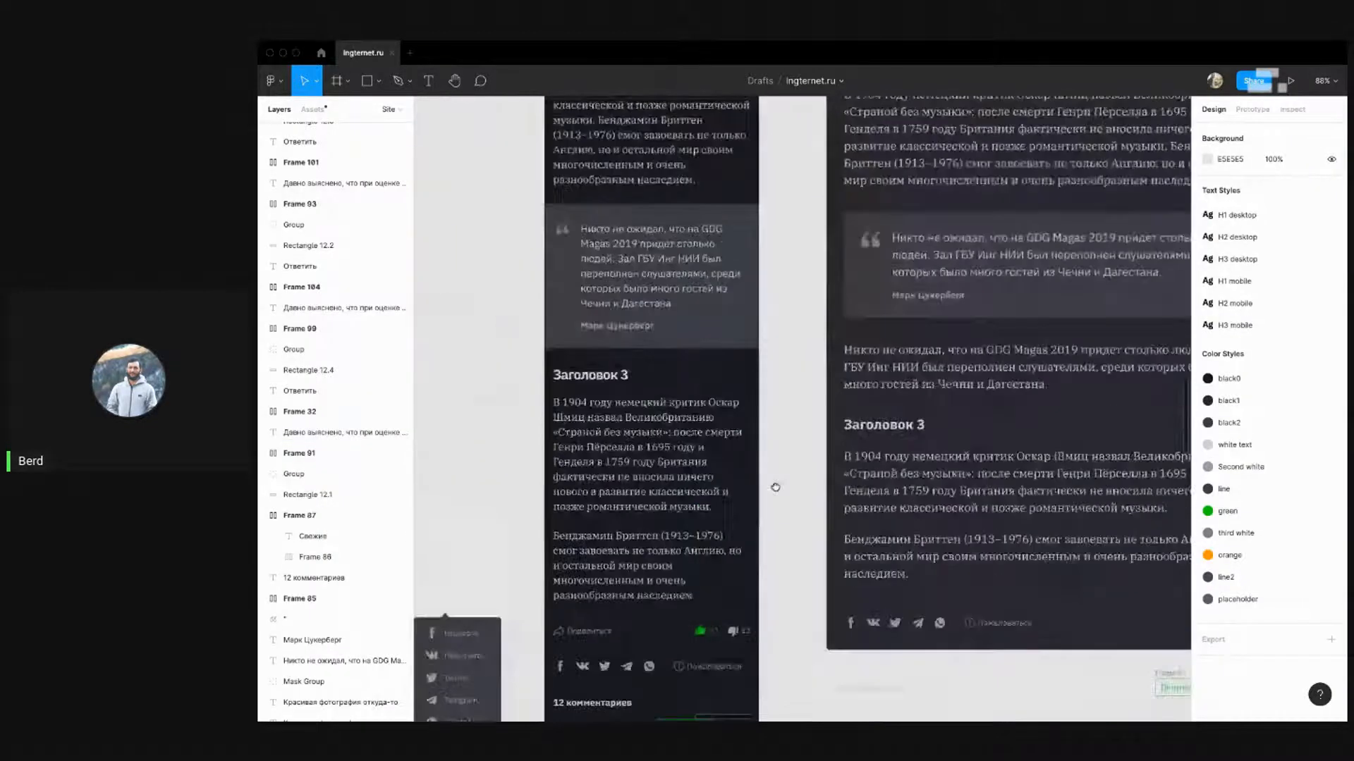
pyautogui.scroll(-8, 768, 386)
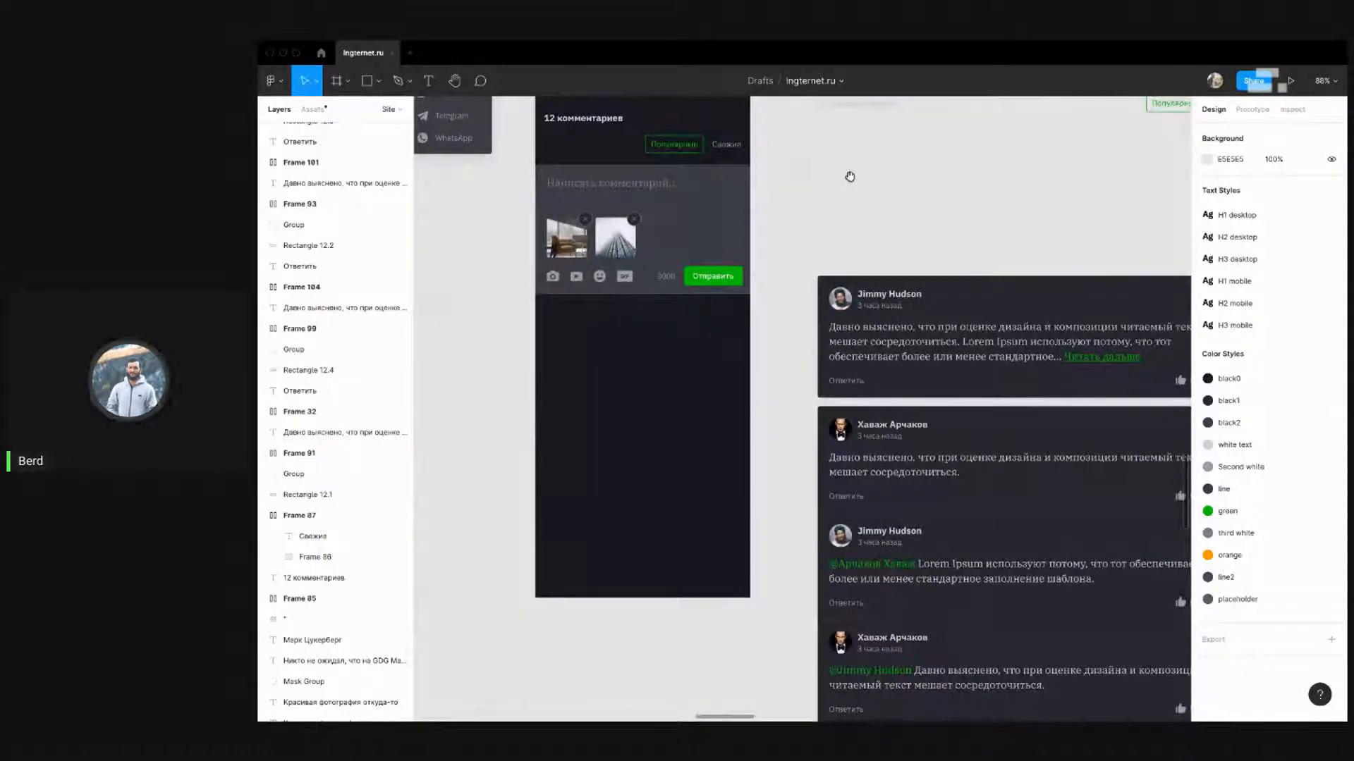
pyautogui.moveTo(850, 176); pyautogui.dragTo(801, 293)
pyautogui.scroll(-5, 793, 313)
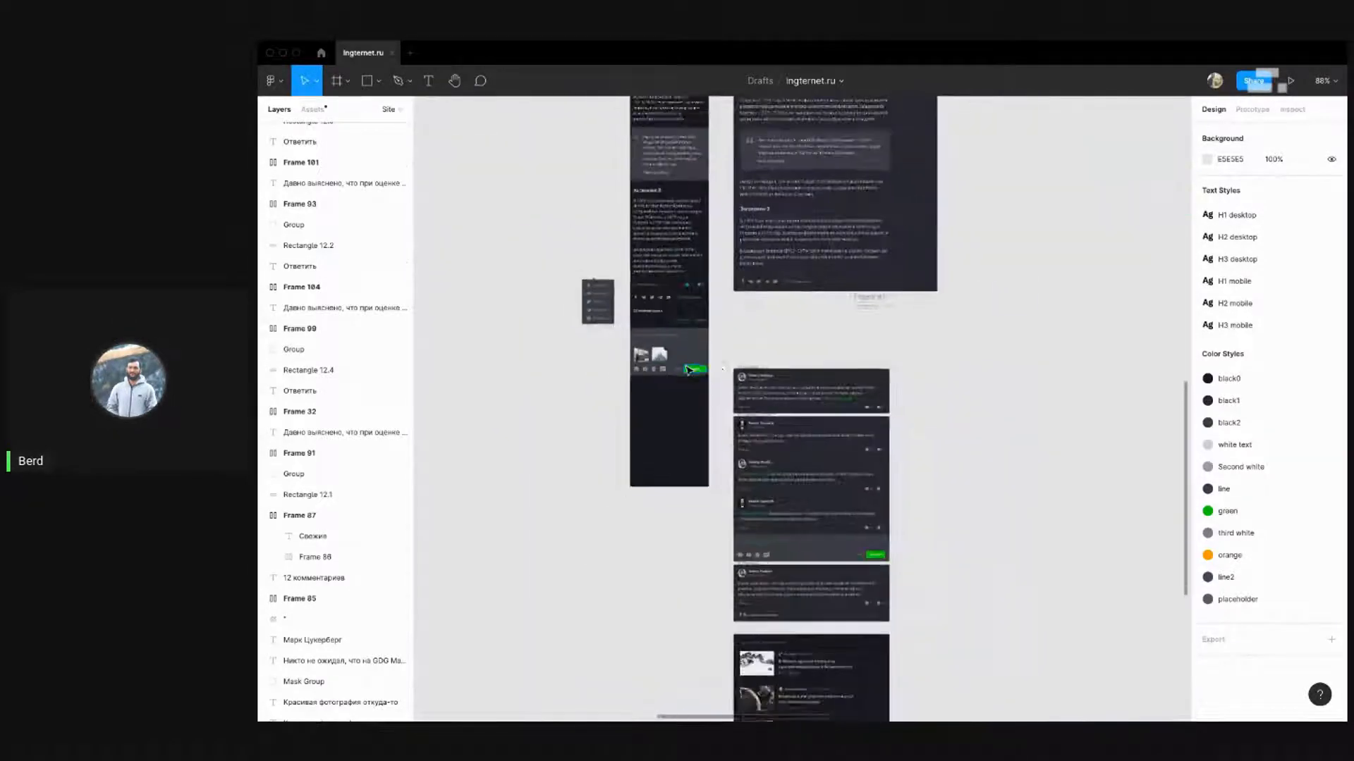
pyautogui.scroll(4, 778, 264)
pyautogui.click(777, 263)
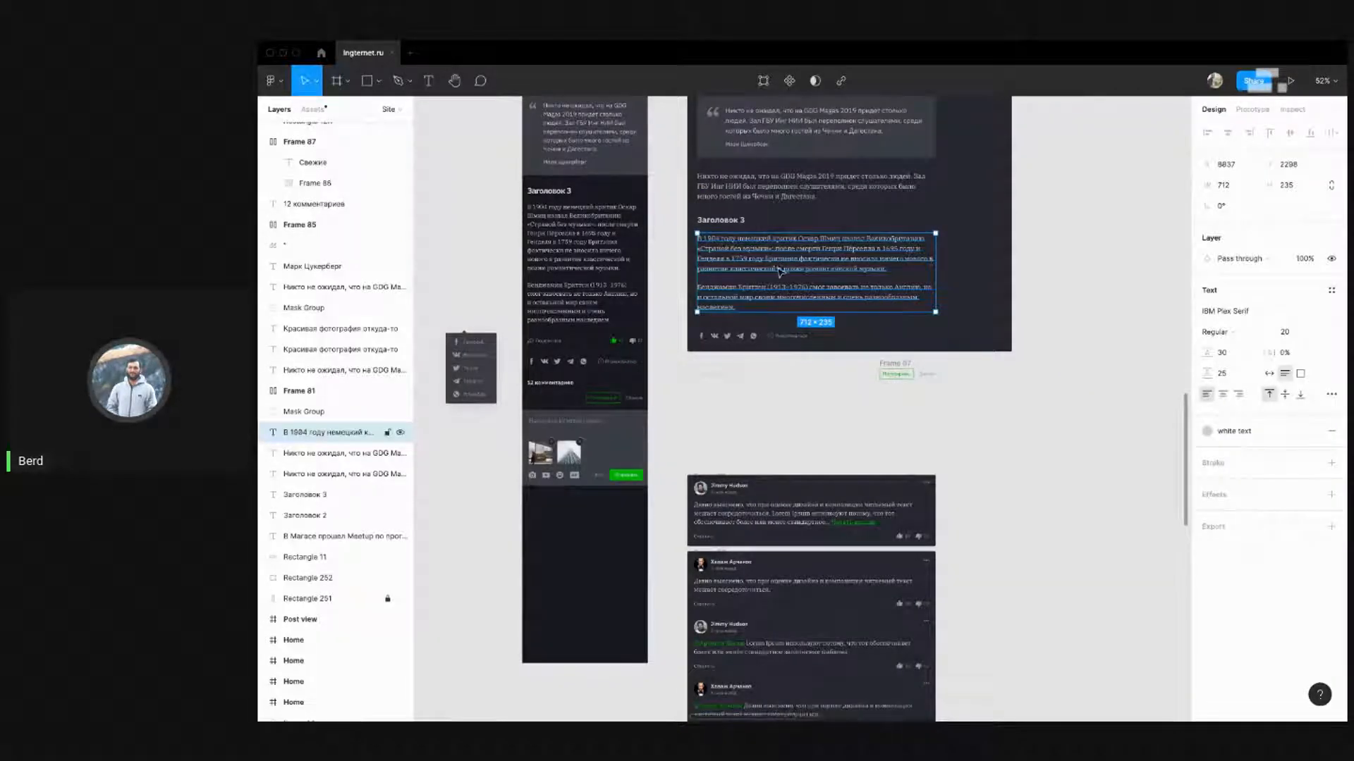
pyautogui.scroll(-3, 890, 464)
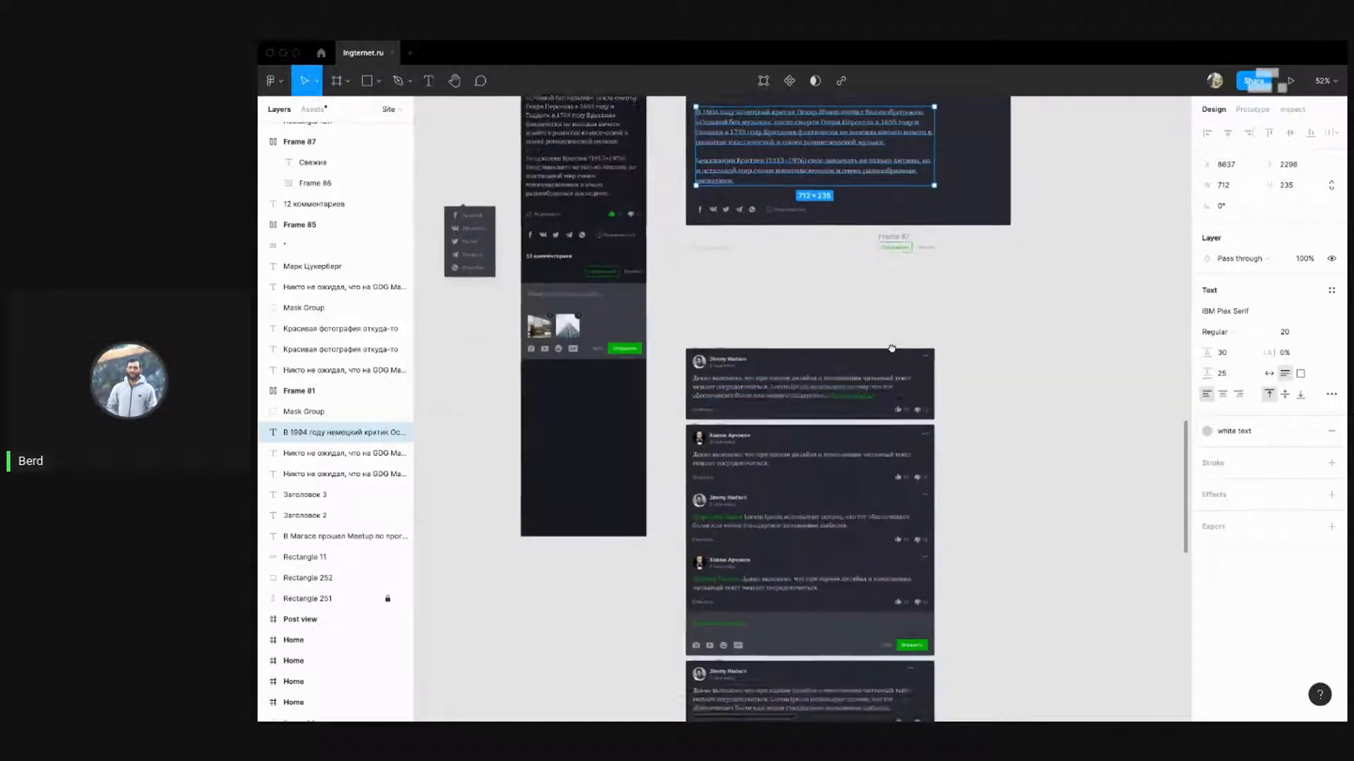
pyautogui.click(795, 388)
pyautogui.click(573, 404)
pyautogui.scroll(2, 585, 413)
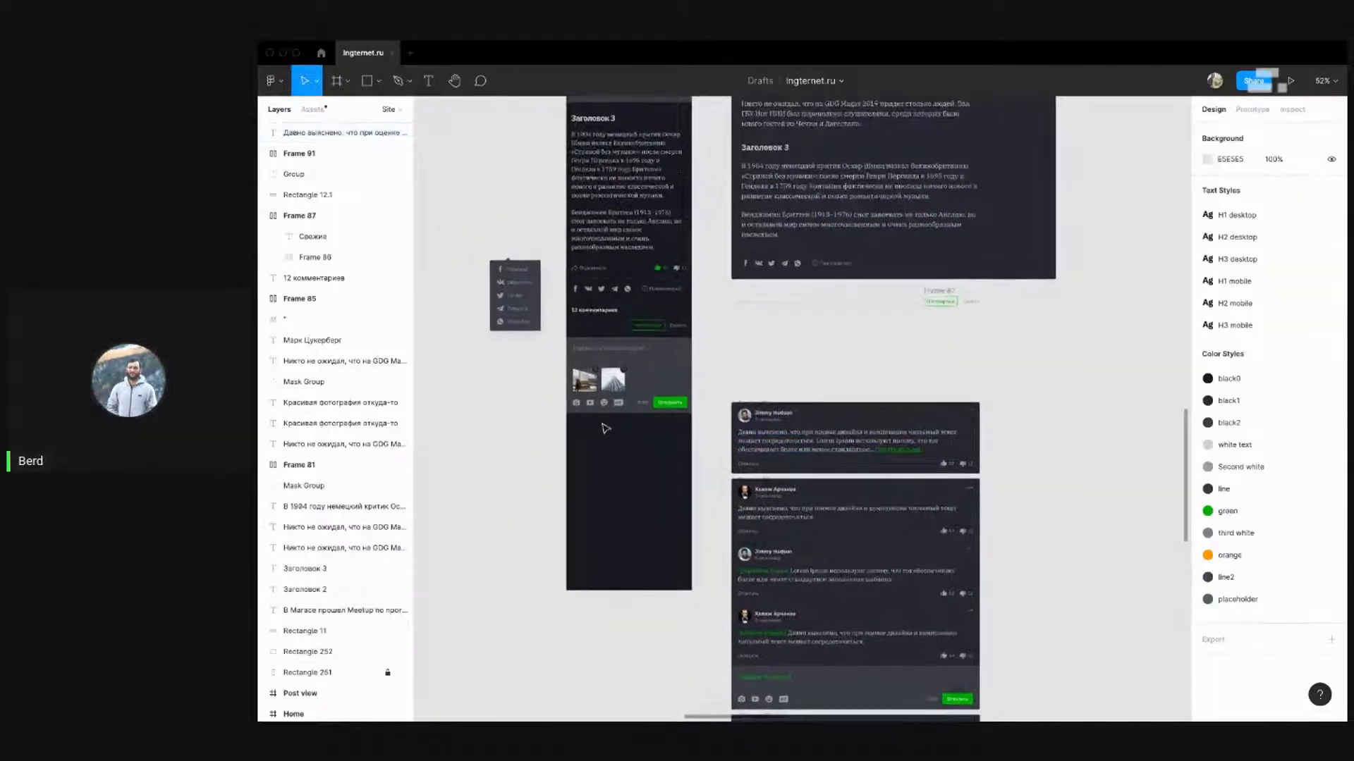
pyautogui.scroll(5, 605, 416)
# Set the 'Написать комментарий...' placeholder font size from 18 to 16
pyautogui.click(617, 299)
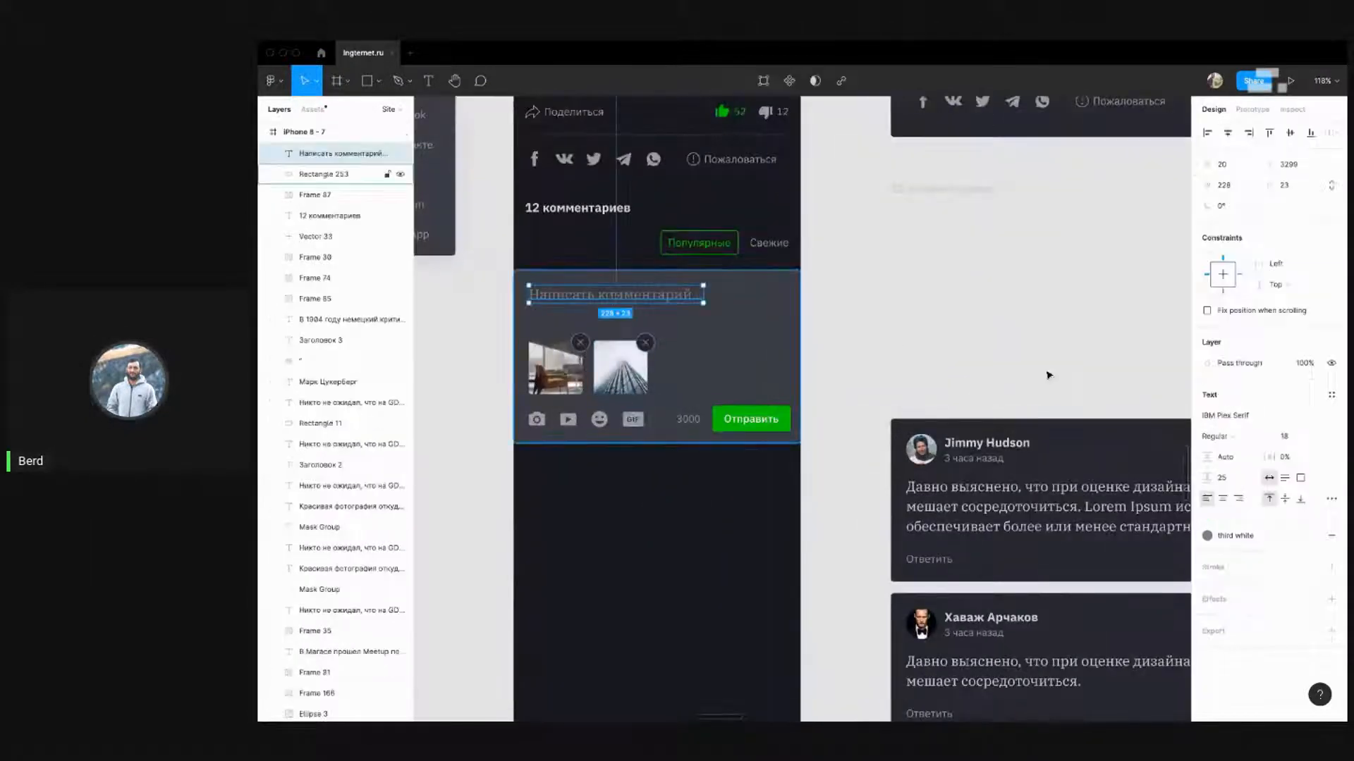
pyautogui.click(1295, 440)
pyautogui.write('16')
pyautogui.press('Return')
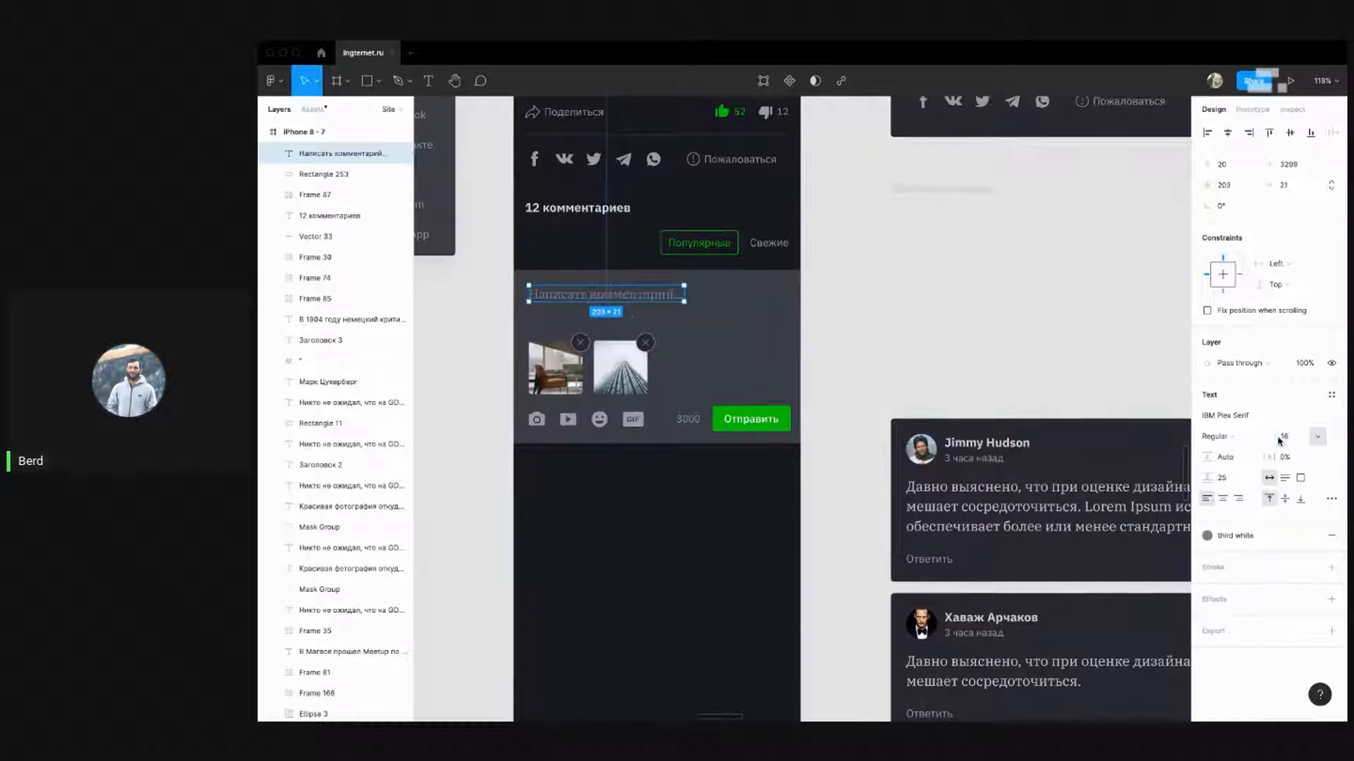
pyautogui.click(878, 317)
pyautogui.moveTo(877, 318); pyautogui.dragTo(893, 257)
pyautogui.scroll(-1, 748, 330)
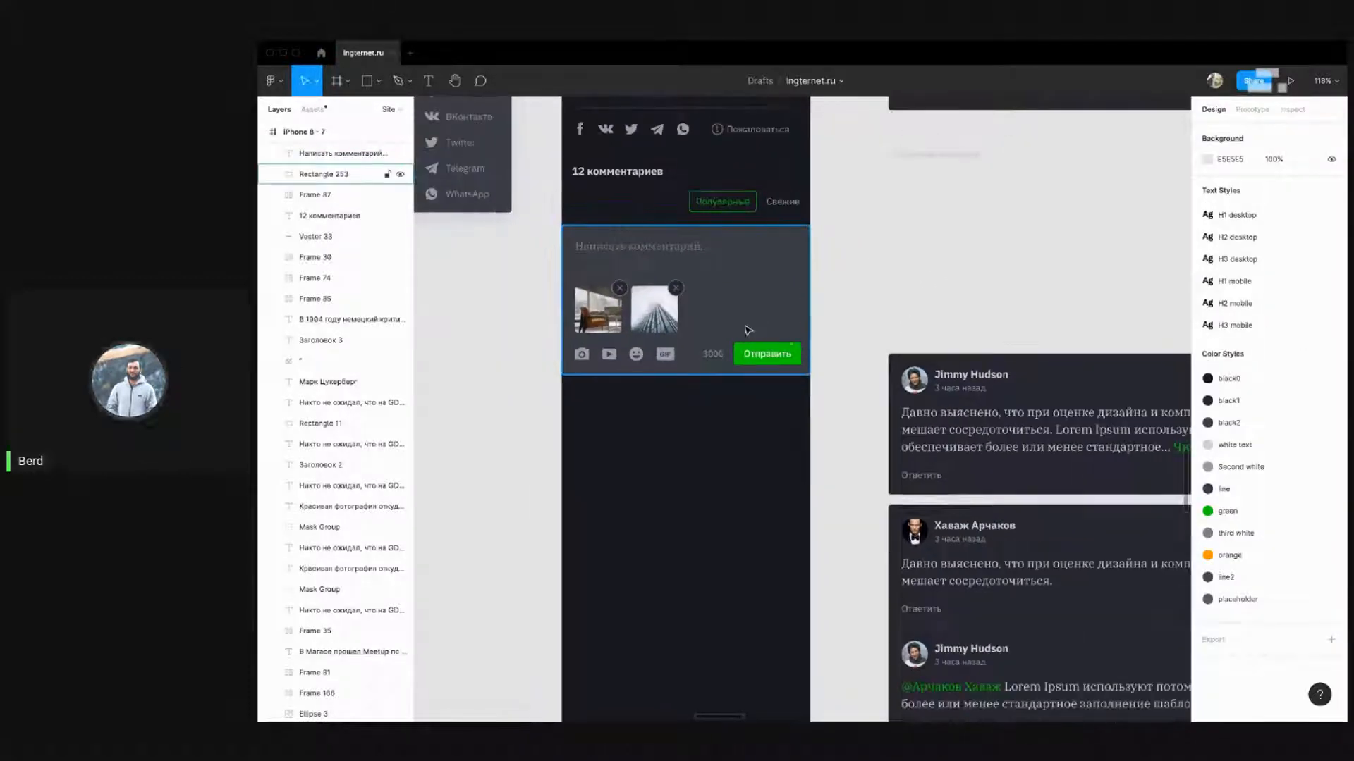
# Drag the iPhone 8 - 7 frame's bottom edge down to leave empty space below the comment form
pyautogui.scroll(3, 850, 312)
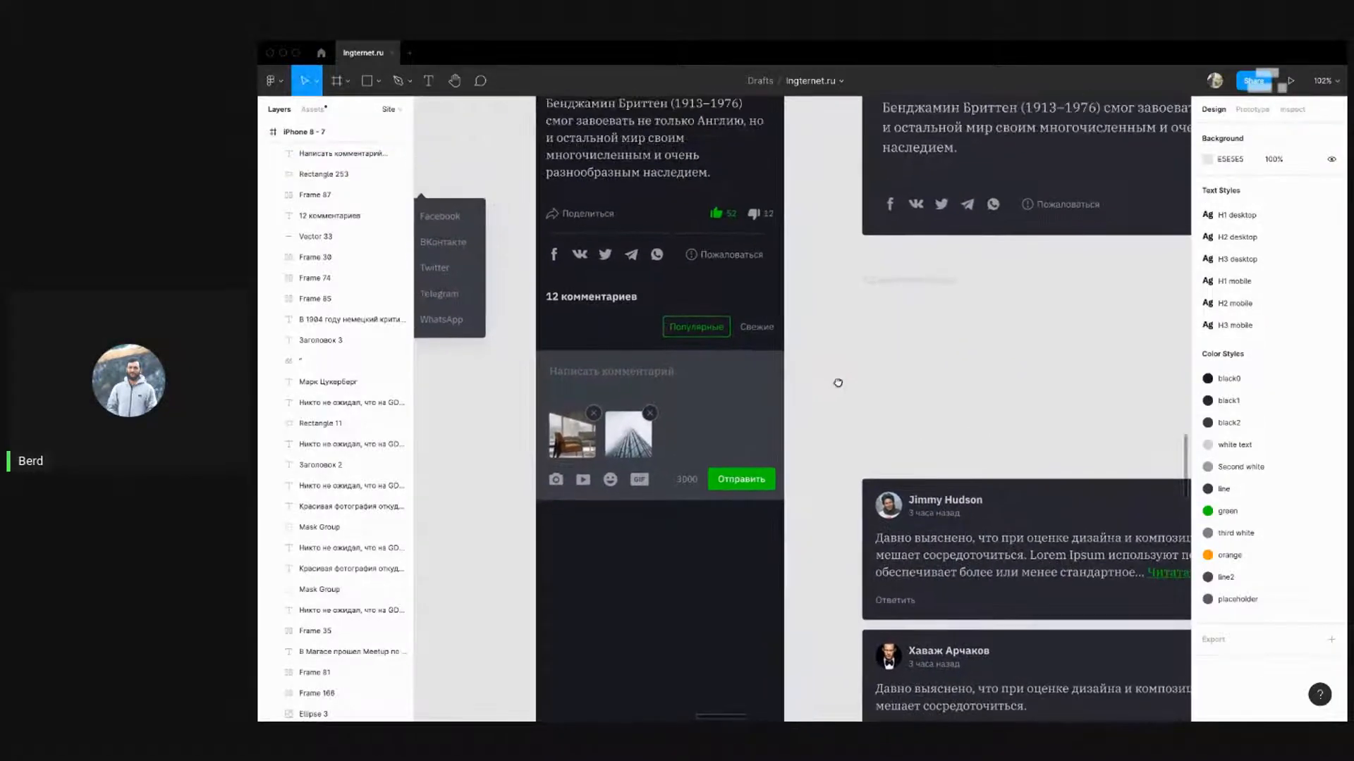
pyautogui.scroll(-2, 810, 324)
pyautogui.hscroll(1, 810, 324)
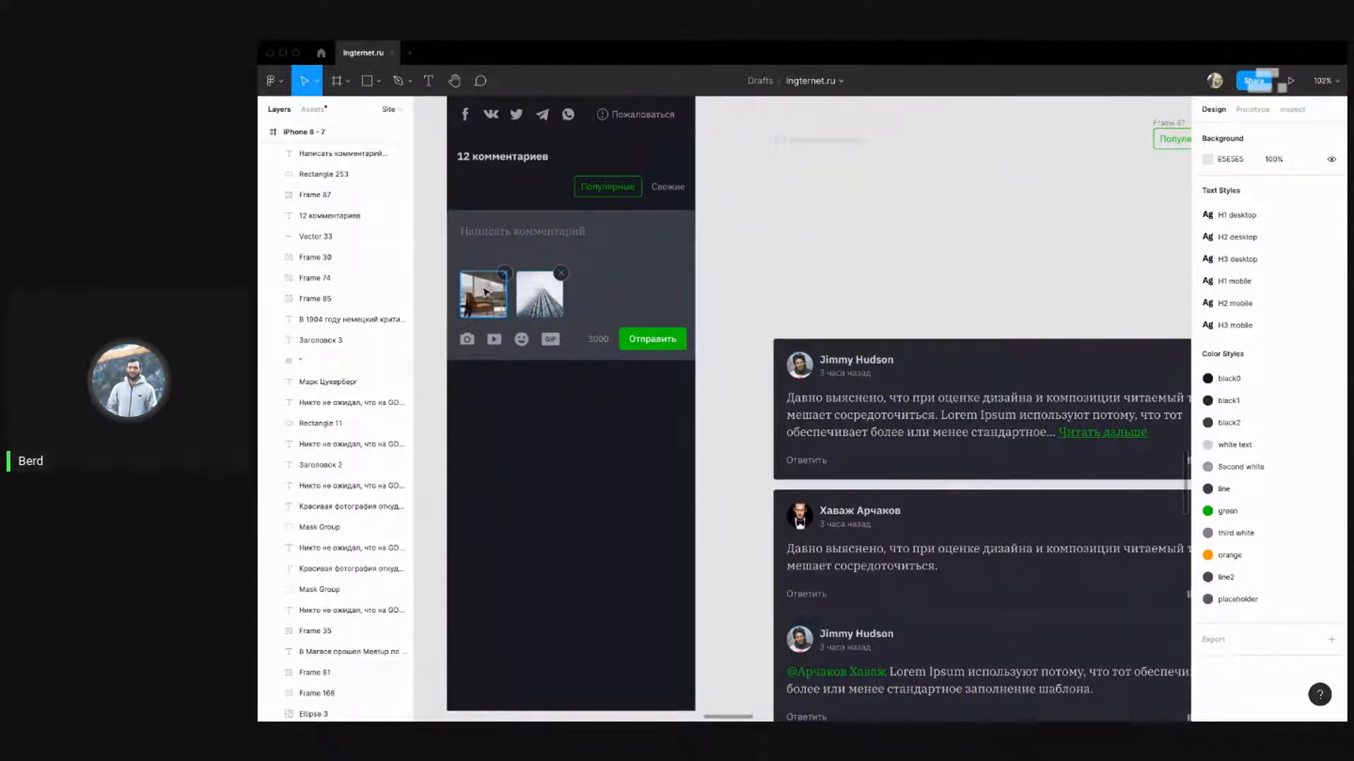
pyautogui.hscroll(-2, 753, 282)
pyautogui.scroll(1, 753, 282)
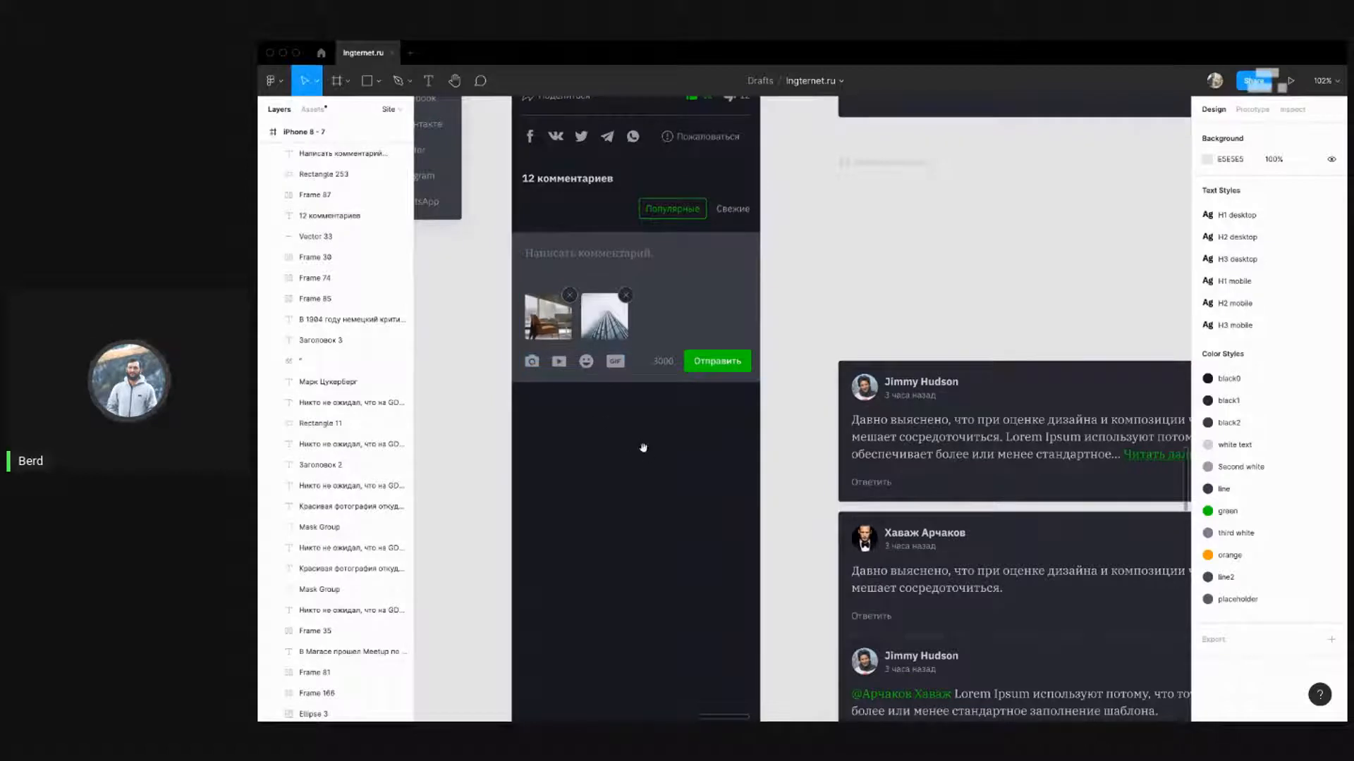
pyautogui.scroll(-3, 614, 366)
pyautogui.hscroll(1, 614, 366)
pyautogui.scroll(-3, 621, 351)
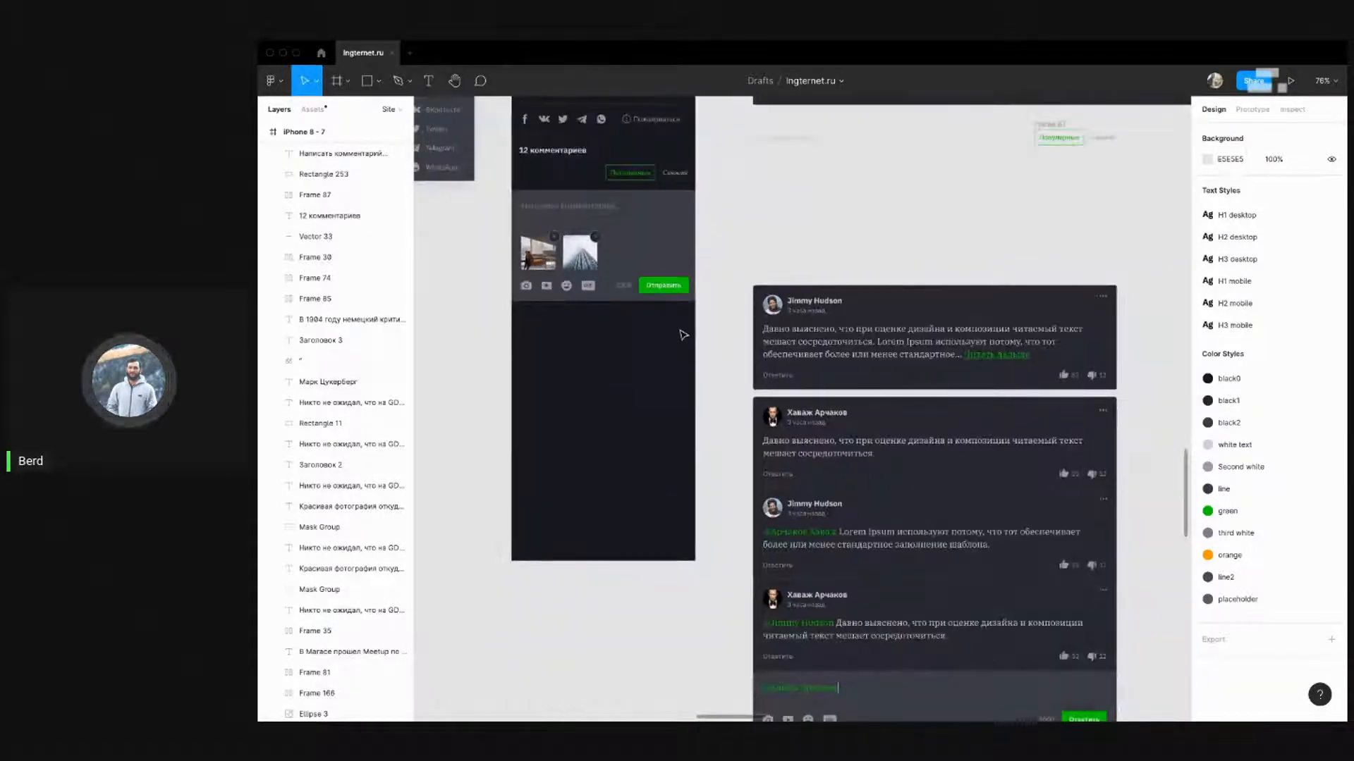
pyautogui.scroll(2, 757, 284)
pyautogui.scroll(-5, 668, 492)
pyautogui.scroll(6, 654, 331)
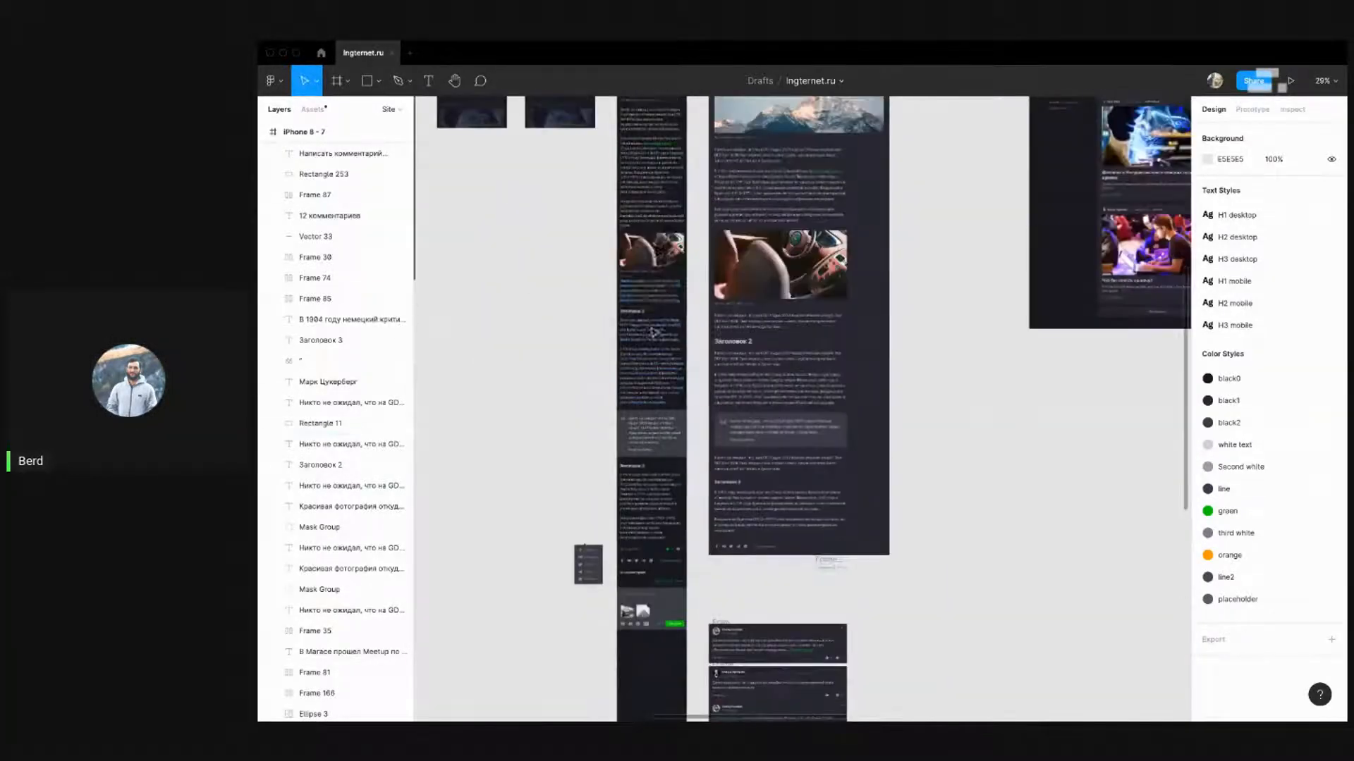
pyautogui.click(636, 178)
pyautogui.scroll(-10, 646, 377)
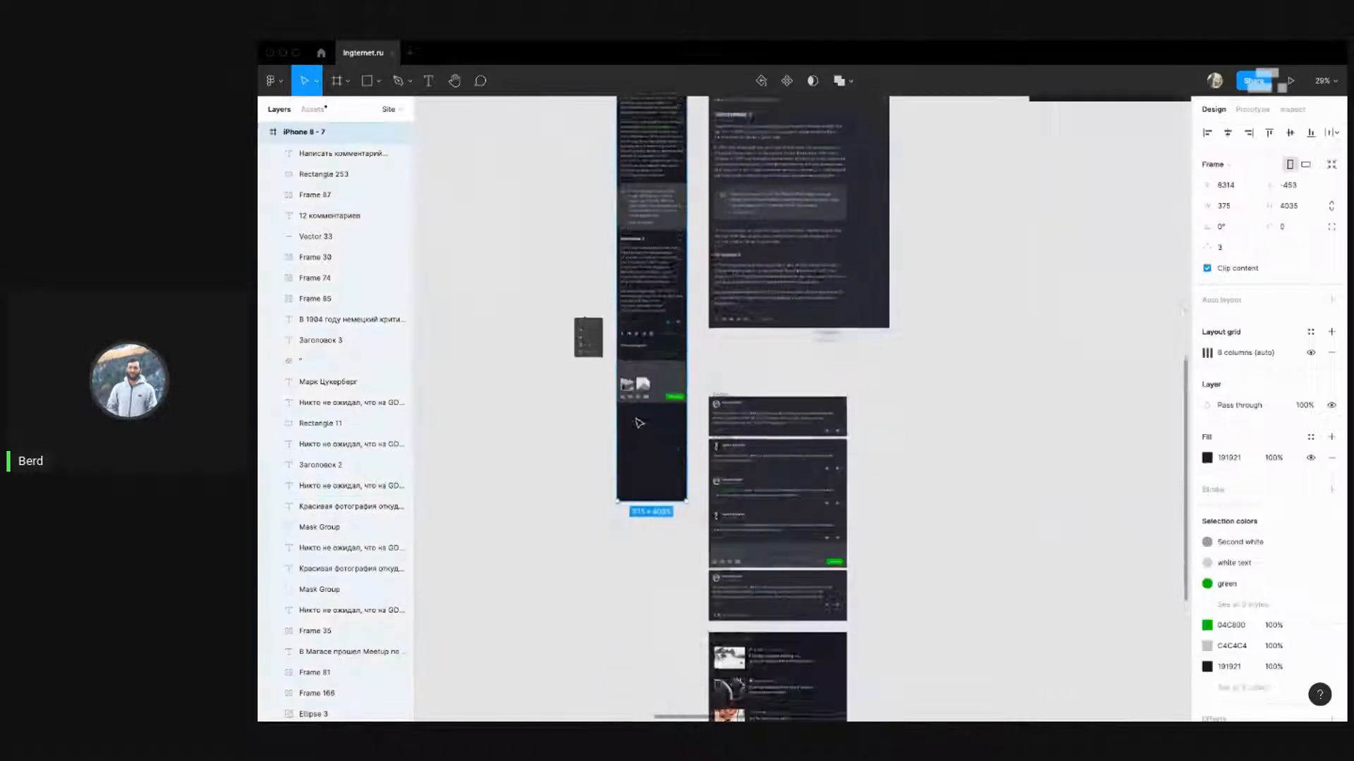
pyautogui.moveTo(658, 261); pyautogui.dragTo(656, 686)
pyautogui.click(779, 565)
pyautogui.scroll(3, 774, 571)
pyautogui.scroll(3, 671, 362)
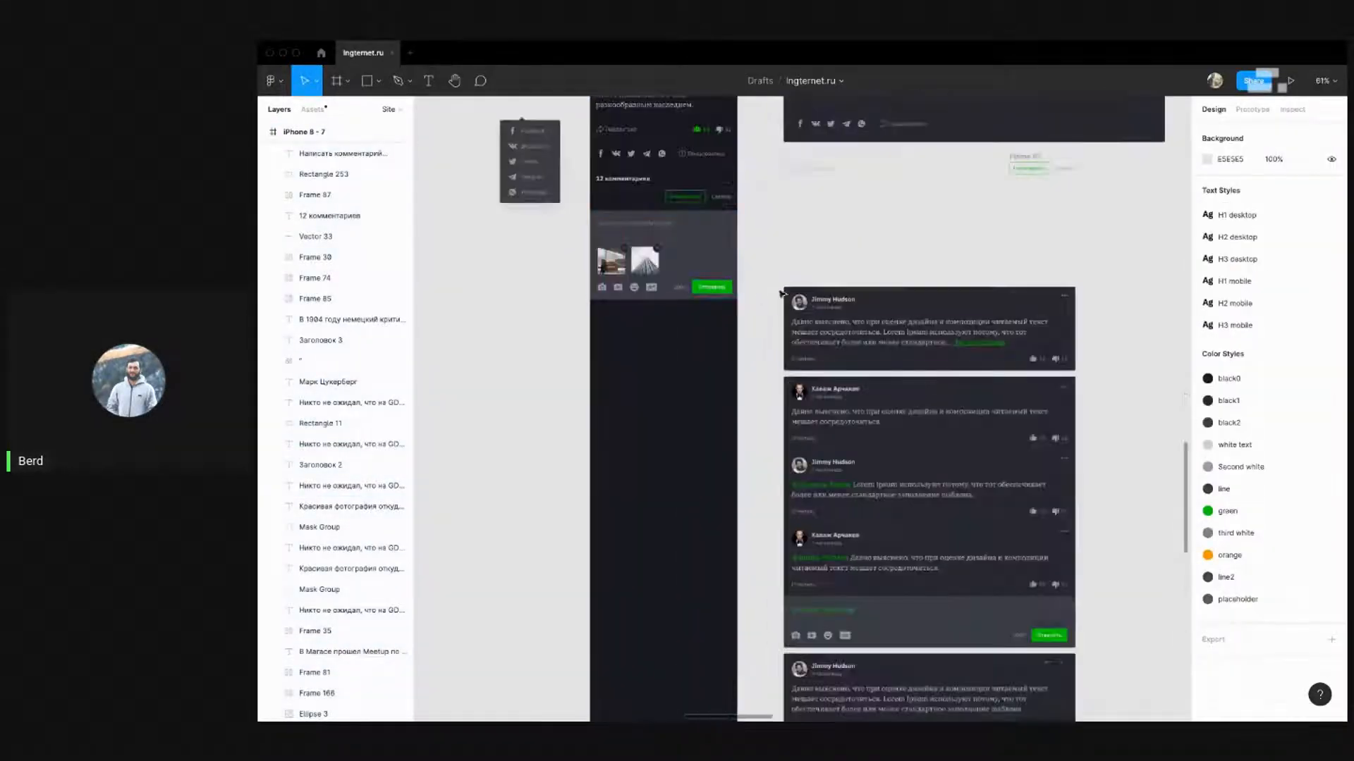
pyautogui.scroll(-1, 778, 233)
pyautogui.scroll(3, 756, 223)
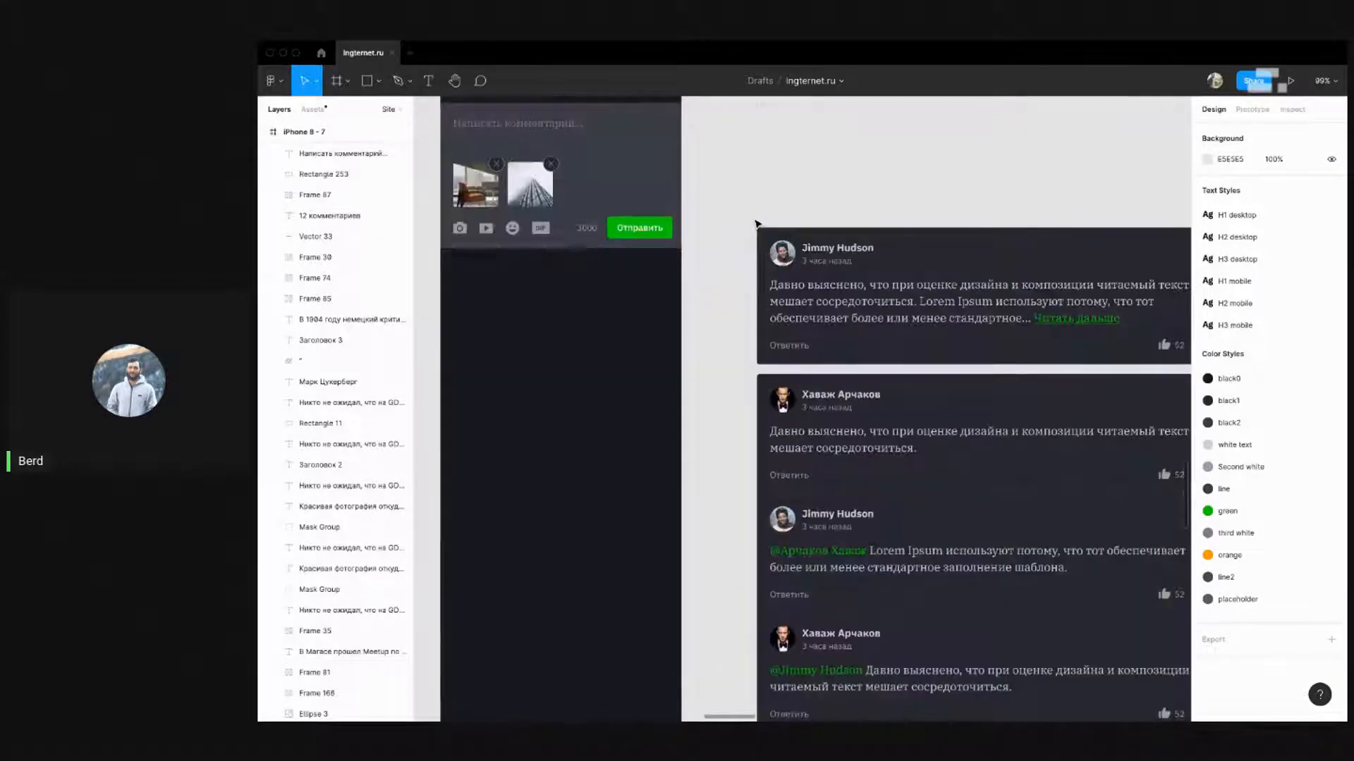
pyautogui.scroll(-2, 757, 222)
# Set the six comment body texts, including the reply, to 16 px font size
pyautogui.moveTo(734, 207); pyautogui.dragTo(1093, 309)
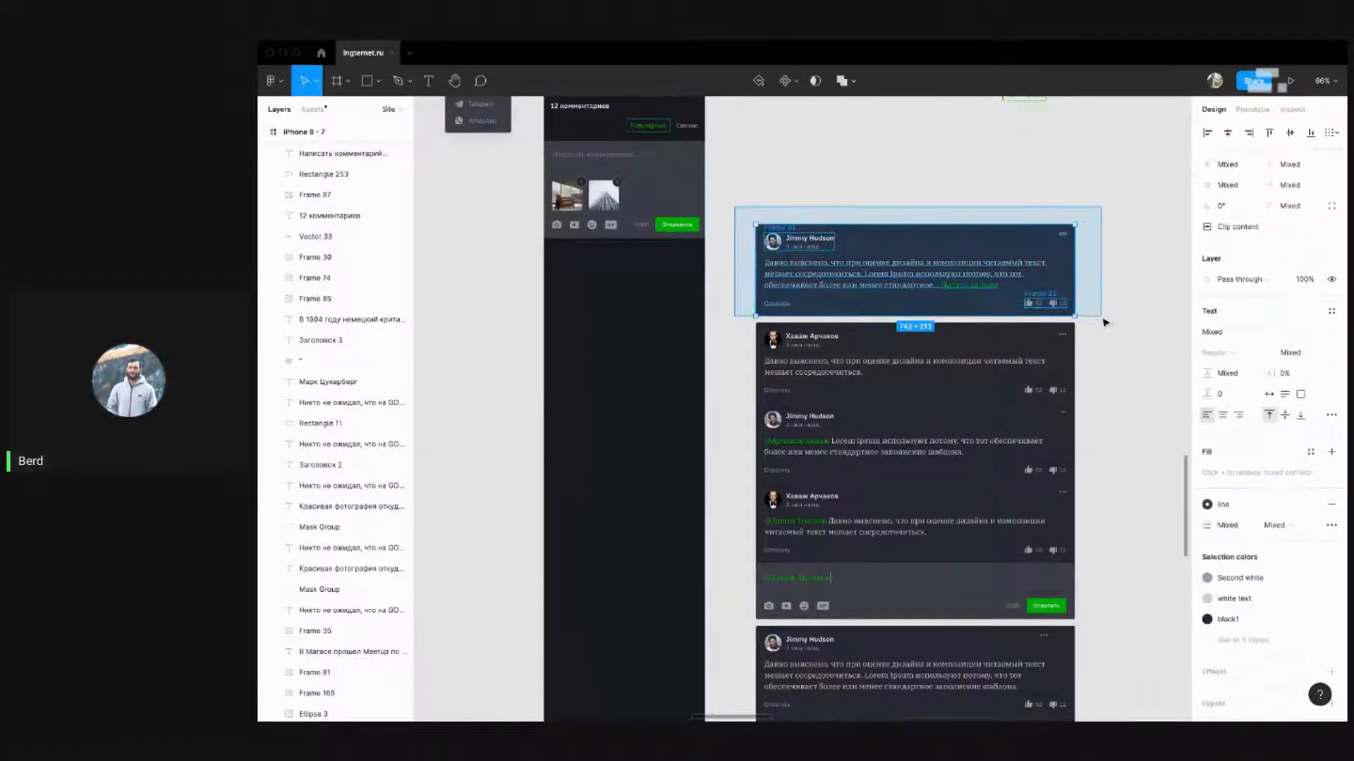
pyautogui.click(1089, 321)
pyautogui.scroll(-2, 1093, 338)
pyautogui.scroll(3, 1091, 361)
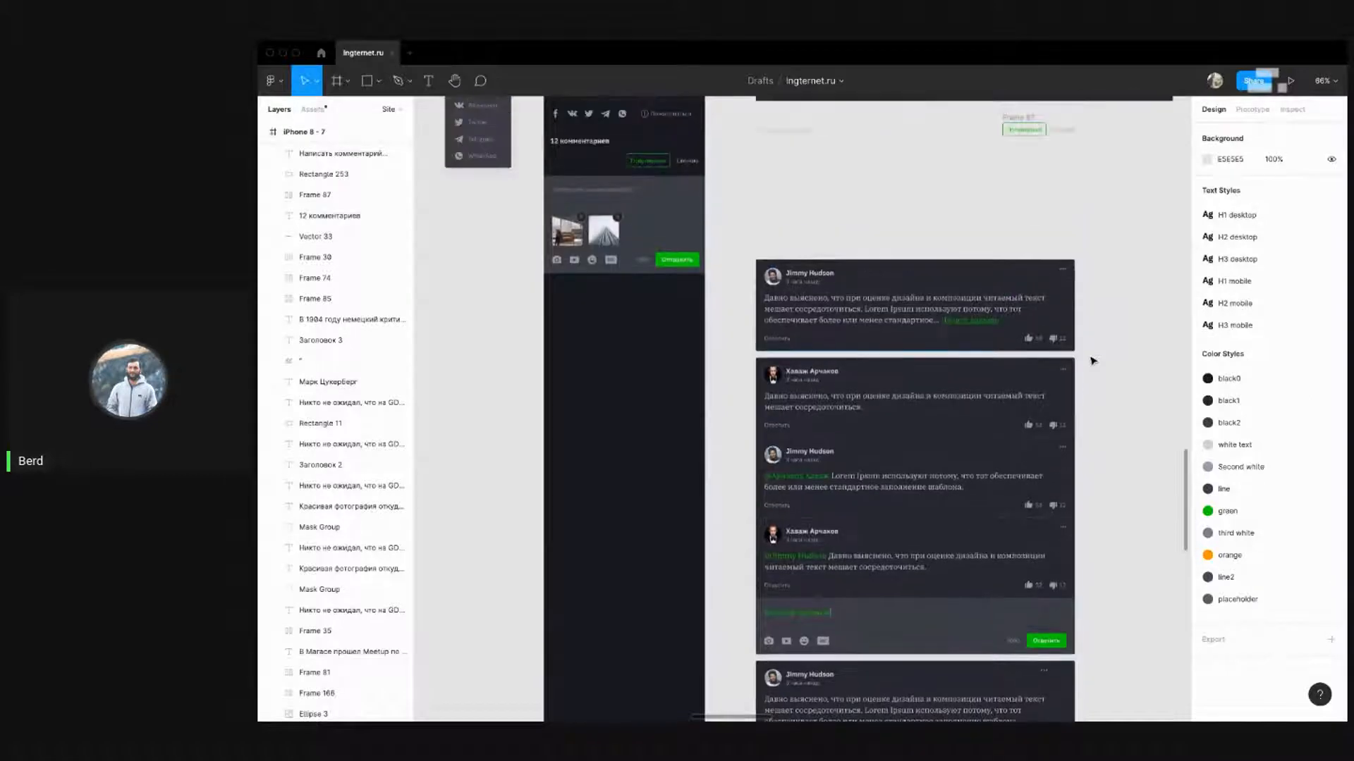
pyautogui.scroll(-3, 839, 253)
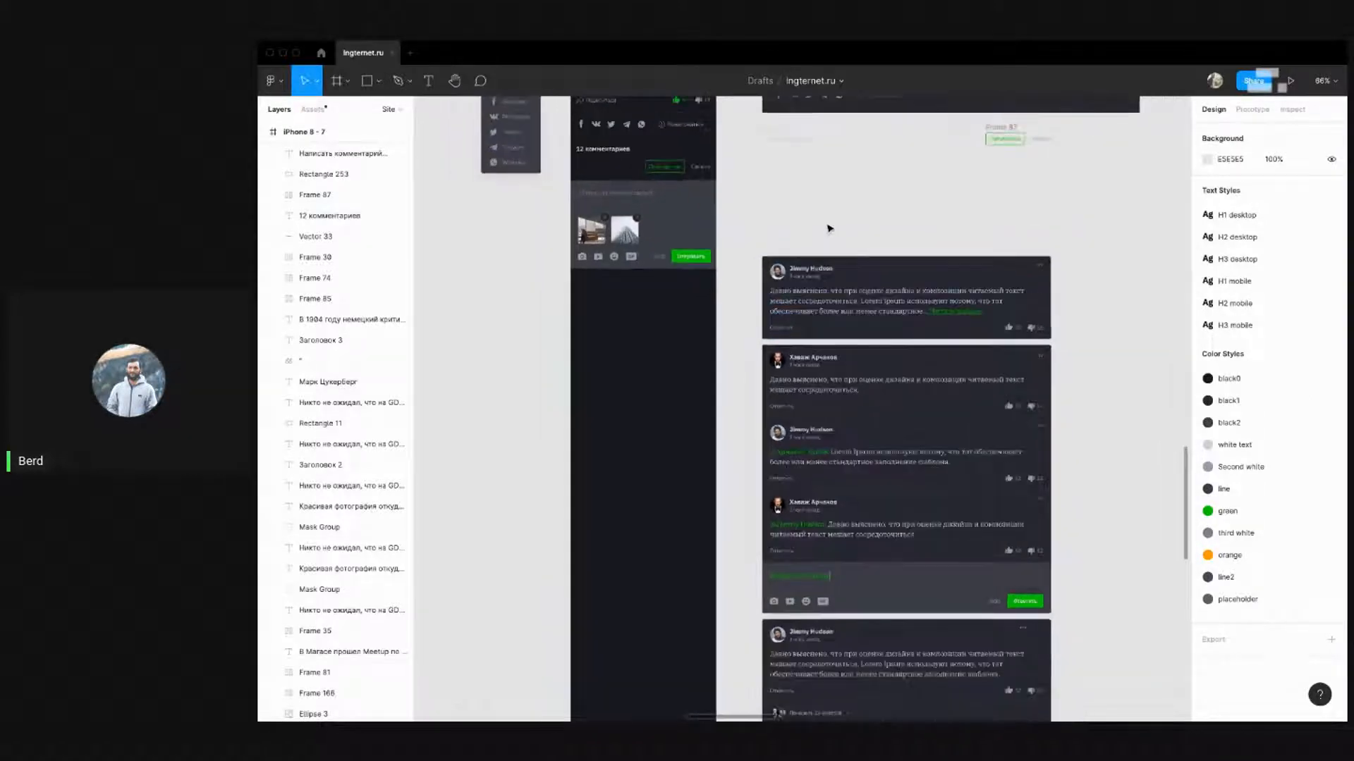
pyautogui.scroll(-1, 836, 241)
pyautogui.scroll(-3, 837, 240)
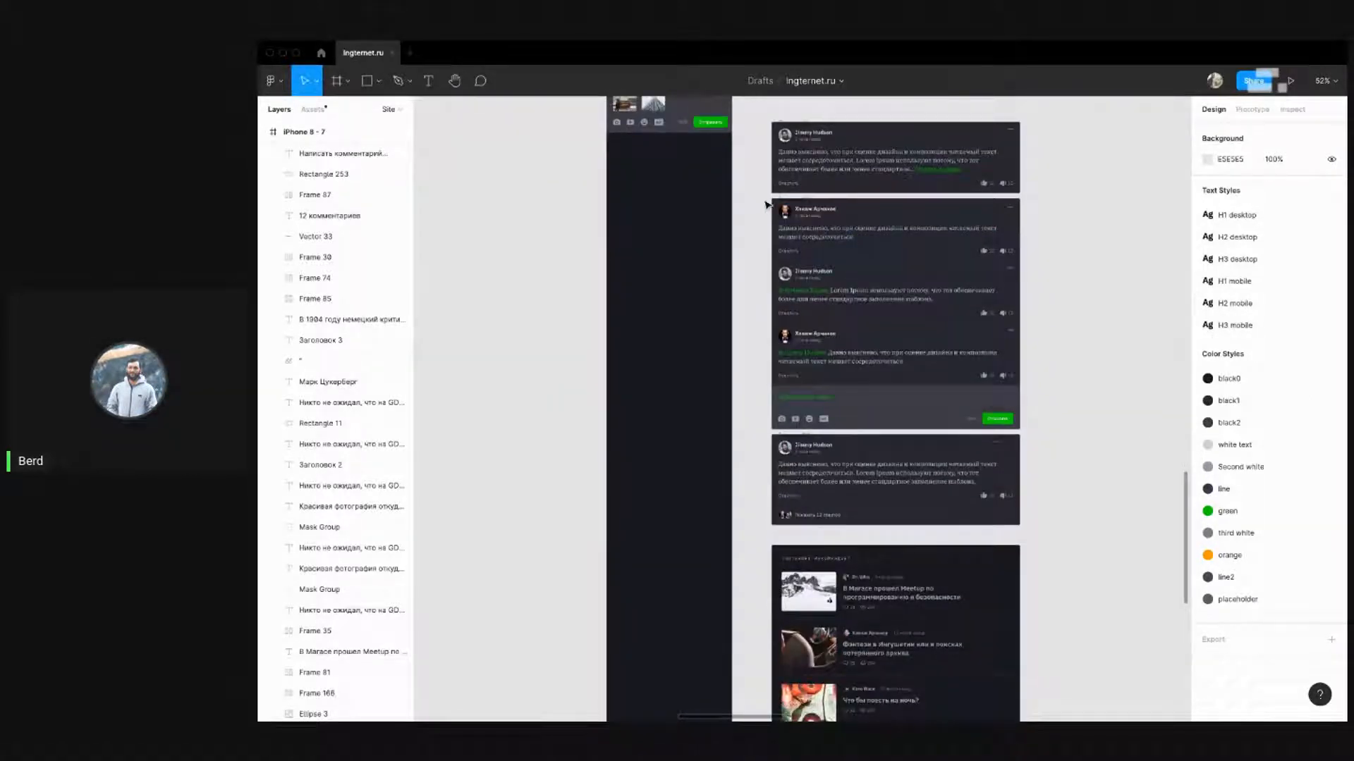
pyautogui.scroll(3, 772, 206)
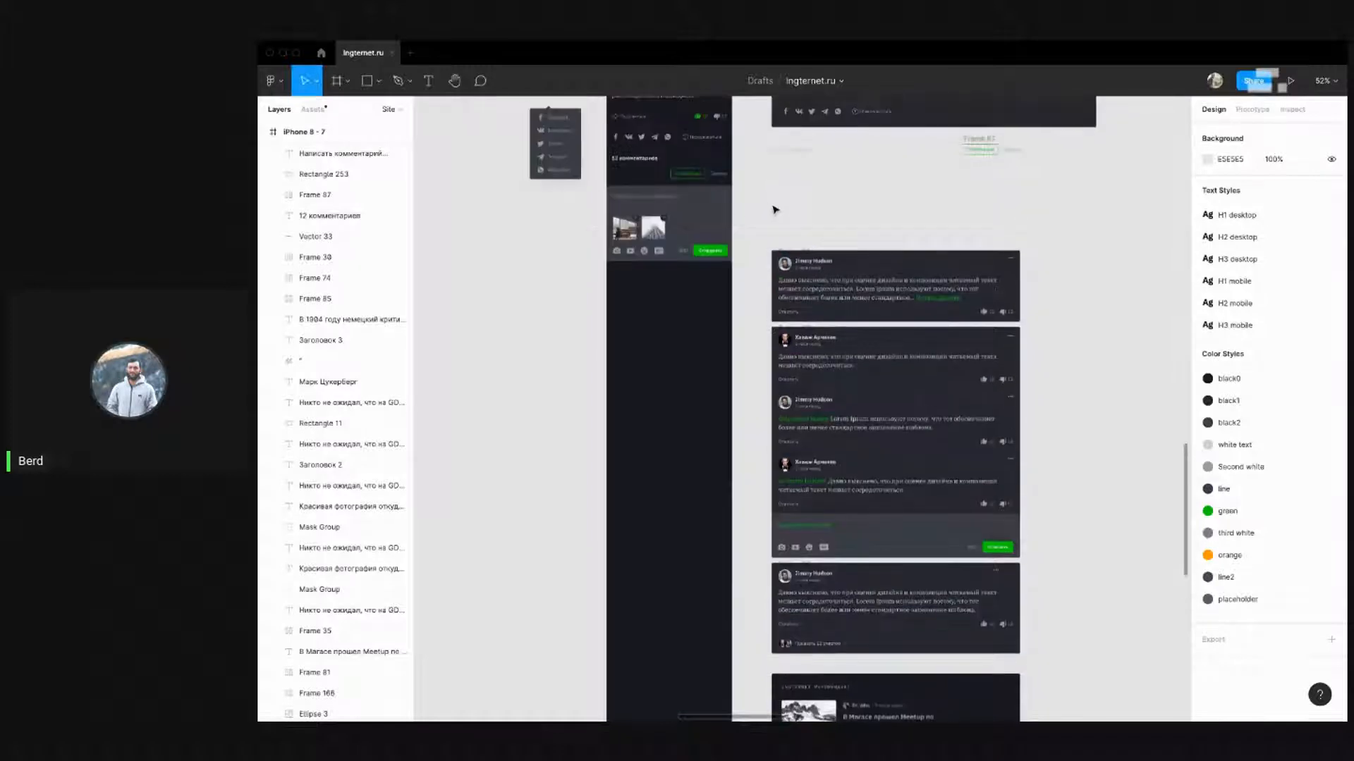
pyautogui.scroll(3, 848, 293)
pyautogui.click(848, 293)
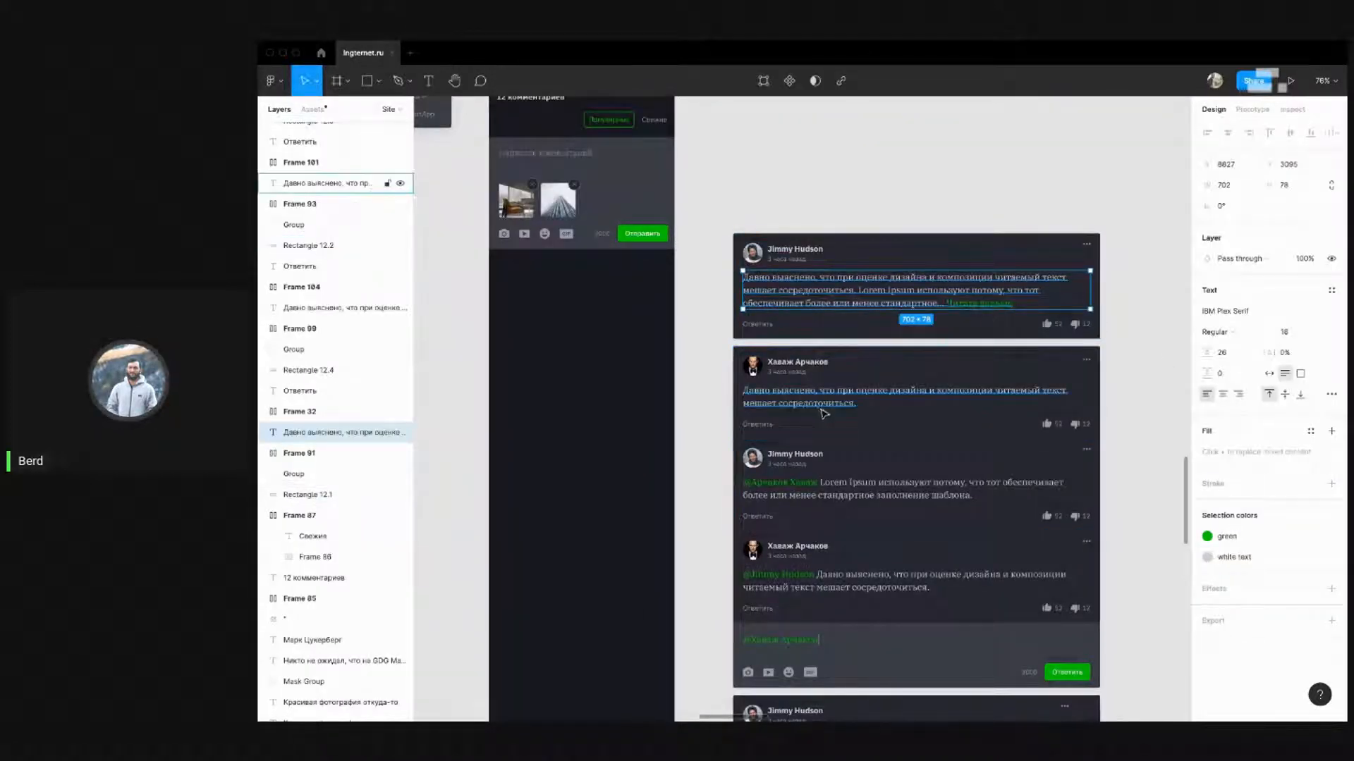
pyautogui.scroll(-4, 811, 270)
pyautogui.keyDown('shift'); pyautogui.click(806, 267); pyautogui.keyUp('shift')
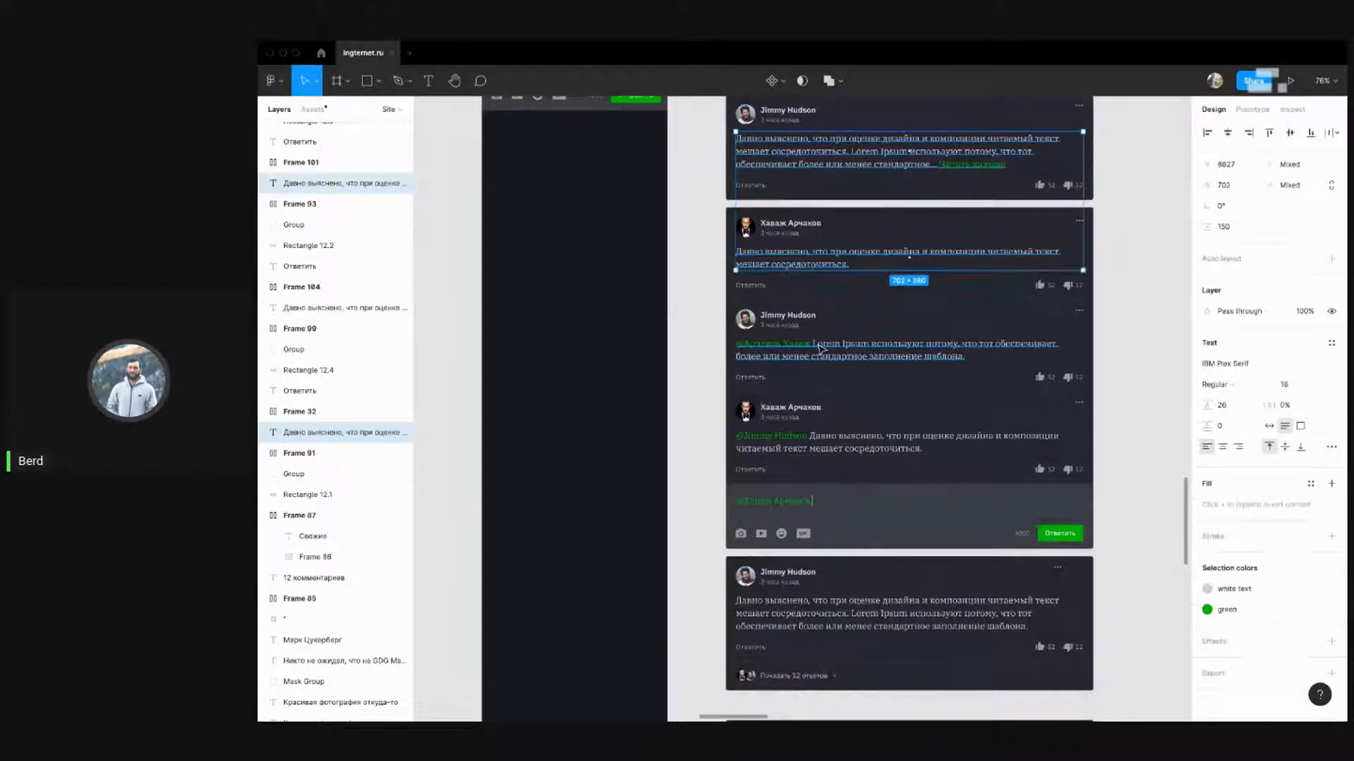
pyautogui.keyDown('shift'); pyautogui.click(819, 346); pyautogui.keyUp('shift')
pyautogui.keyDown('shift'); pyautogui.click(816, 444); pyautogui.keyUp('shift')
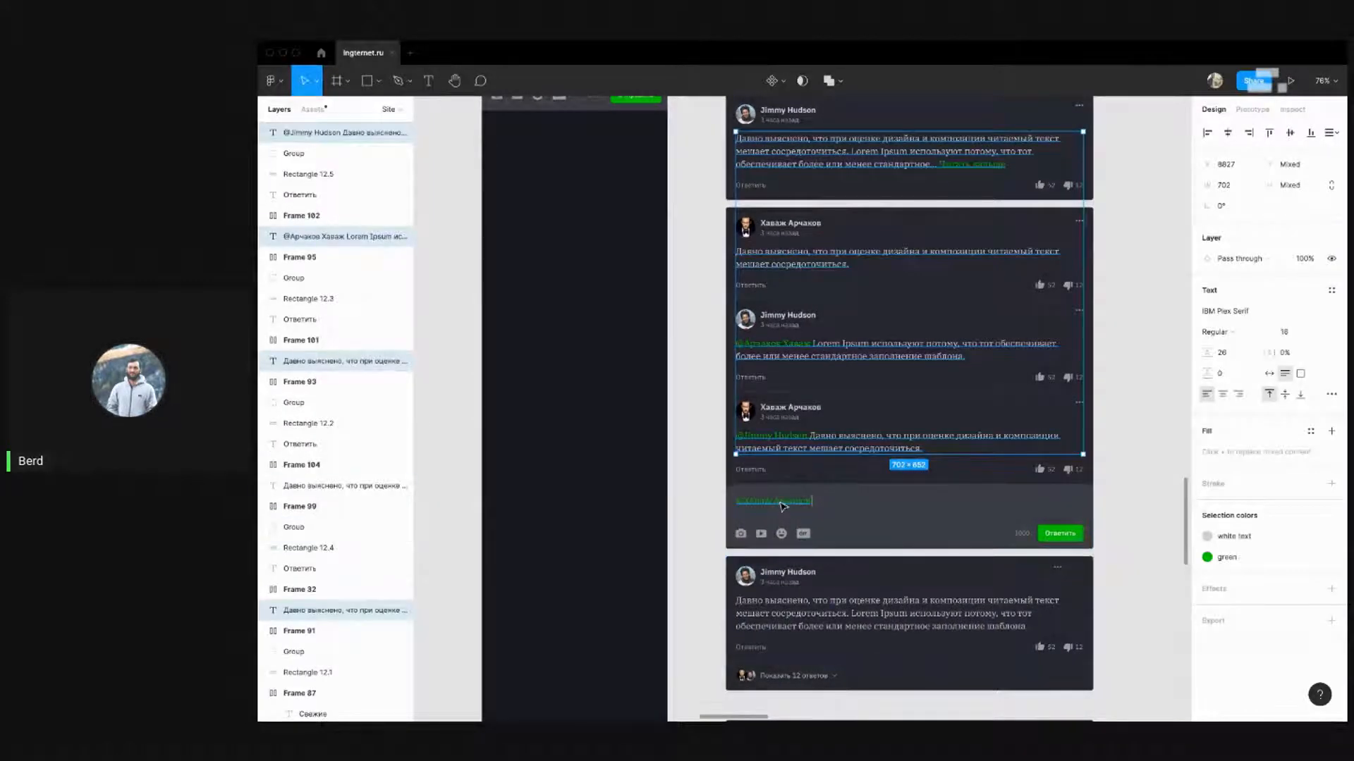
pyautogui.keyDown('shift'); pyautogui.click(779, 500); pyautogui.keyUp('shift')
pyautogui.keyDown('shift'); pyautogui.click(839, 612); pyautogui.keyUp('shift')
pyautogui.scroll(4, 772, 392)
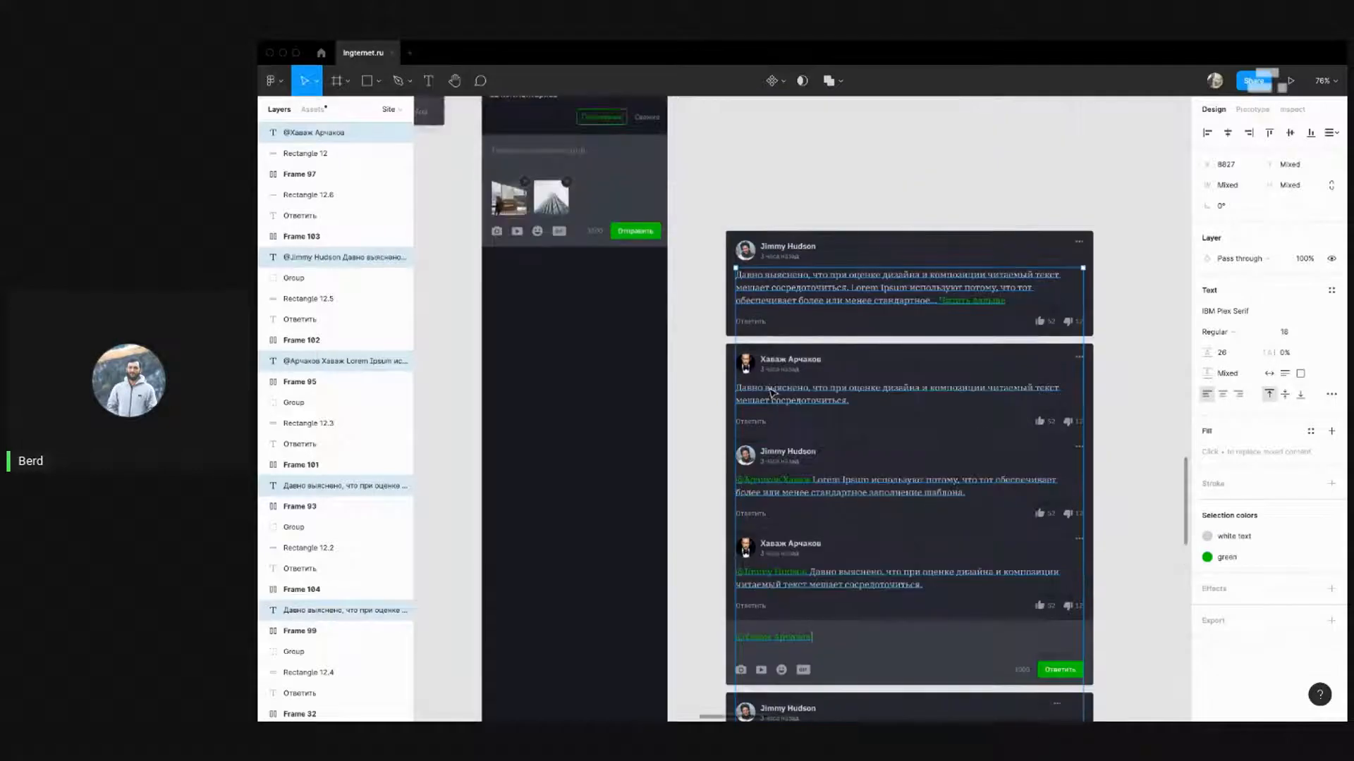
pyautogui.scroll(-15, 772, 392)
pyautogui.scroll(7, 849, 404)
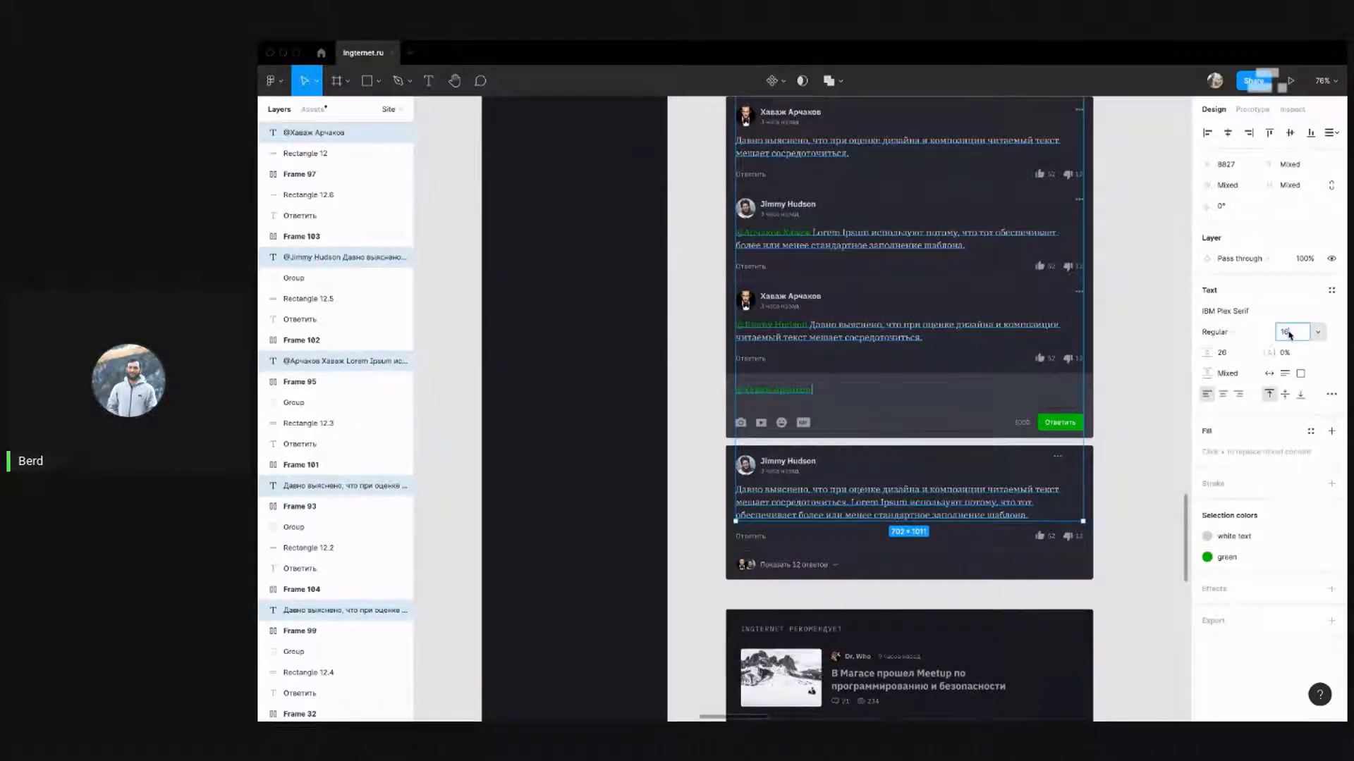
pyautogui.press('Return')
# Give the selected comment texts a 24 line height
pyautogui.scroll(7, 928, 336)
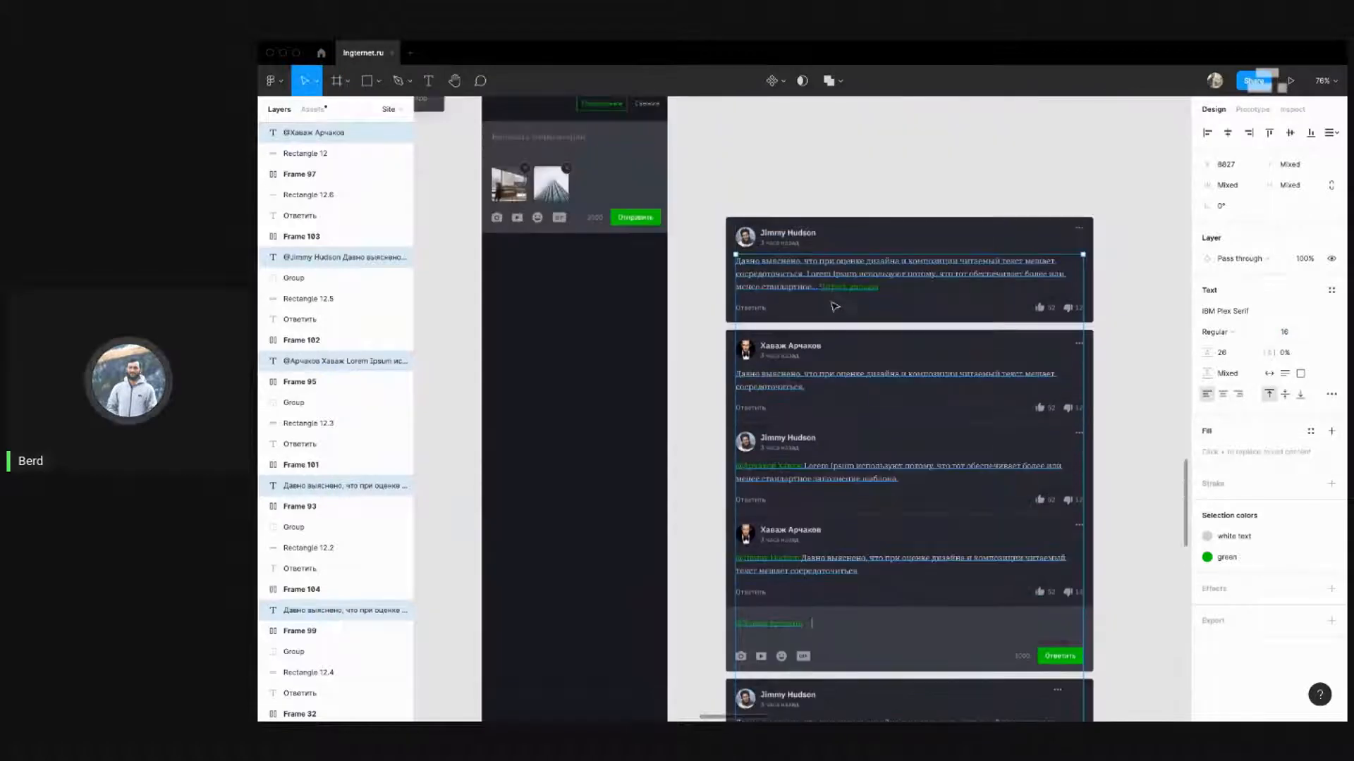
pyautogui.scroll(2, 804, 317)
pyautogui.scroll(5, 790, 326)
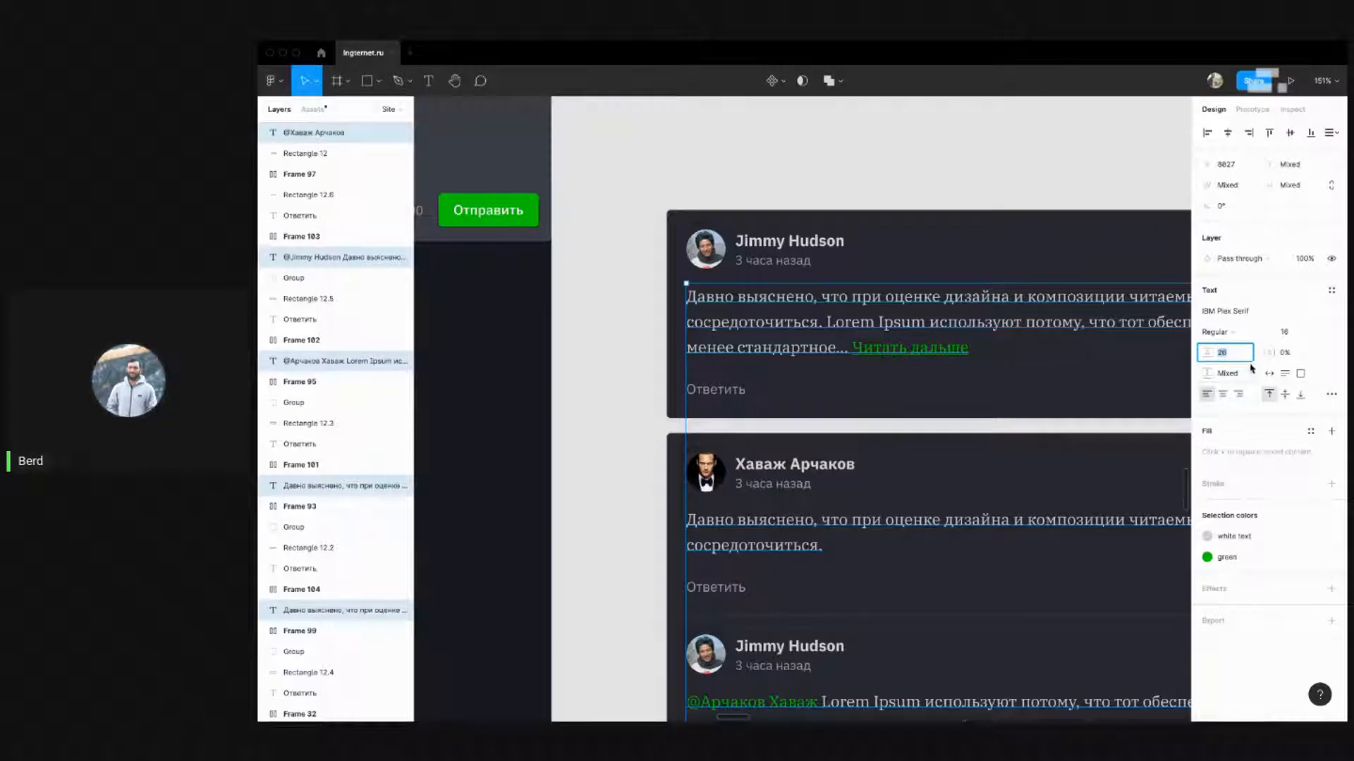
pyautogui.write('24')
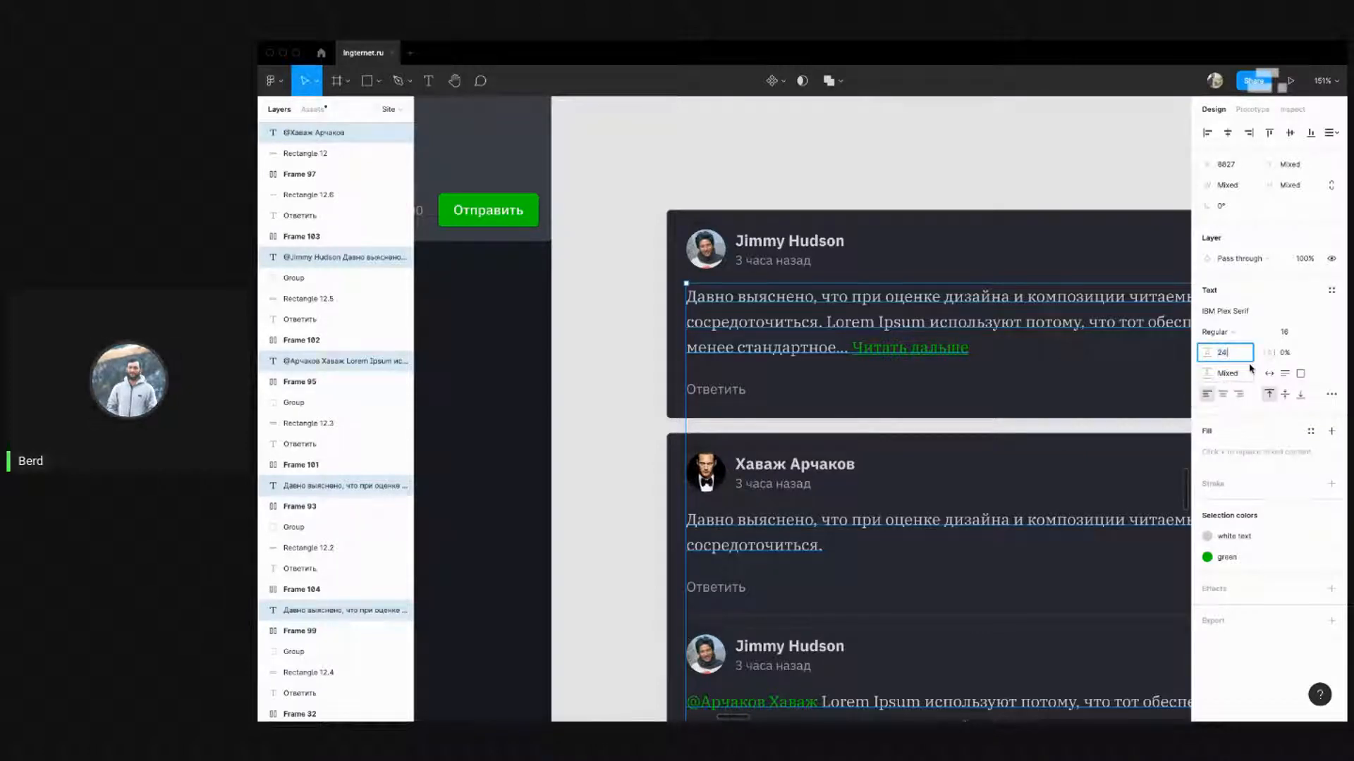
pyautogui.press('Return')
pyautogui.scroll(-5, 653, 341)
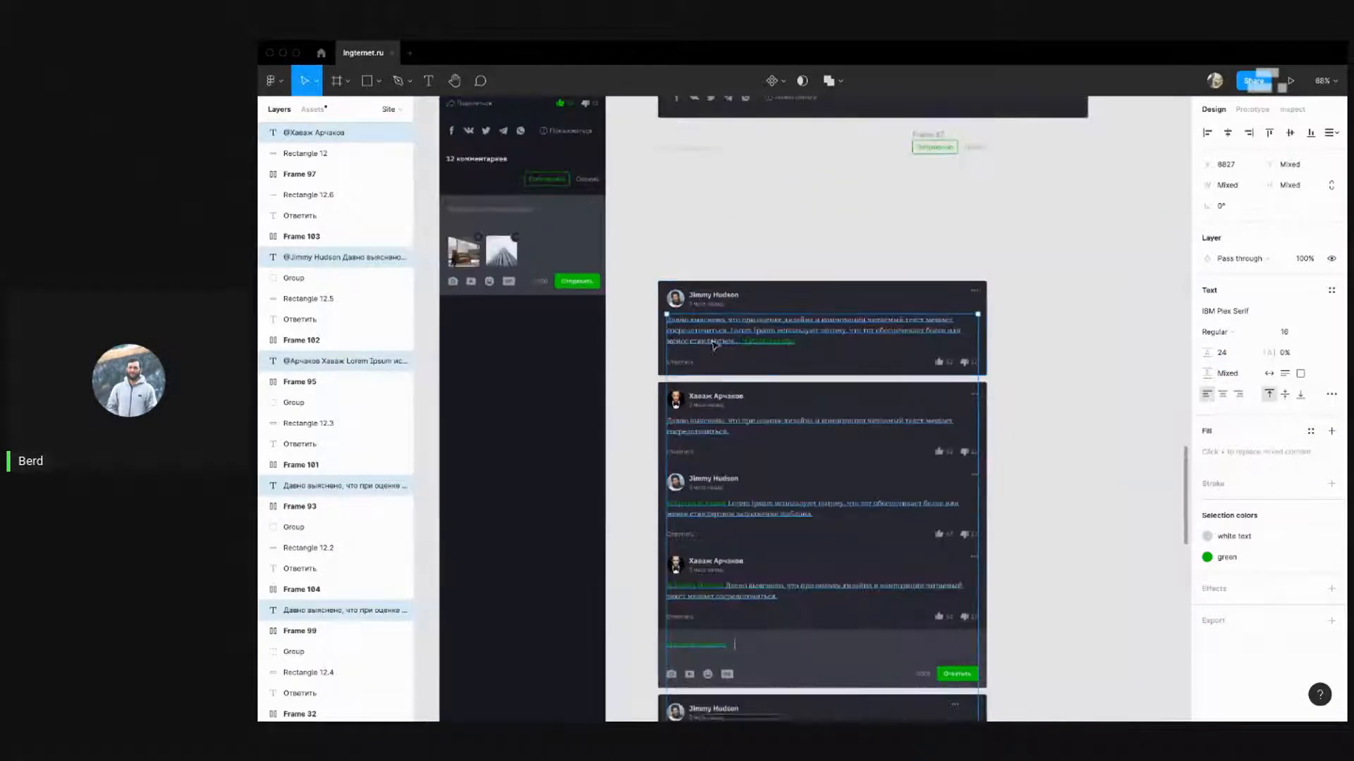
pyautogui.scroll(3, 711, 343)
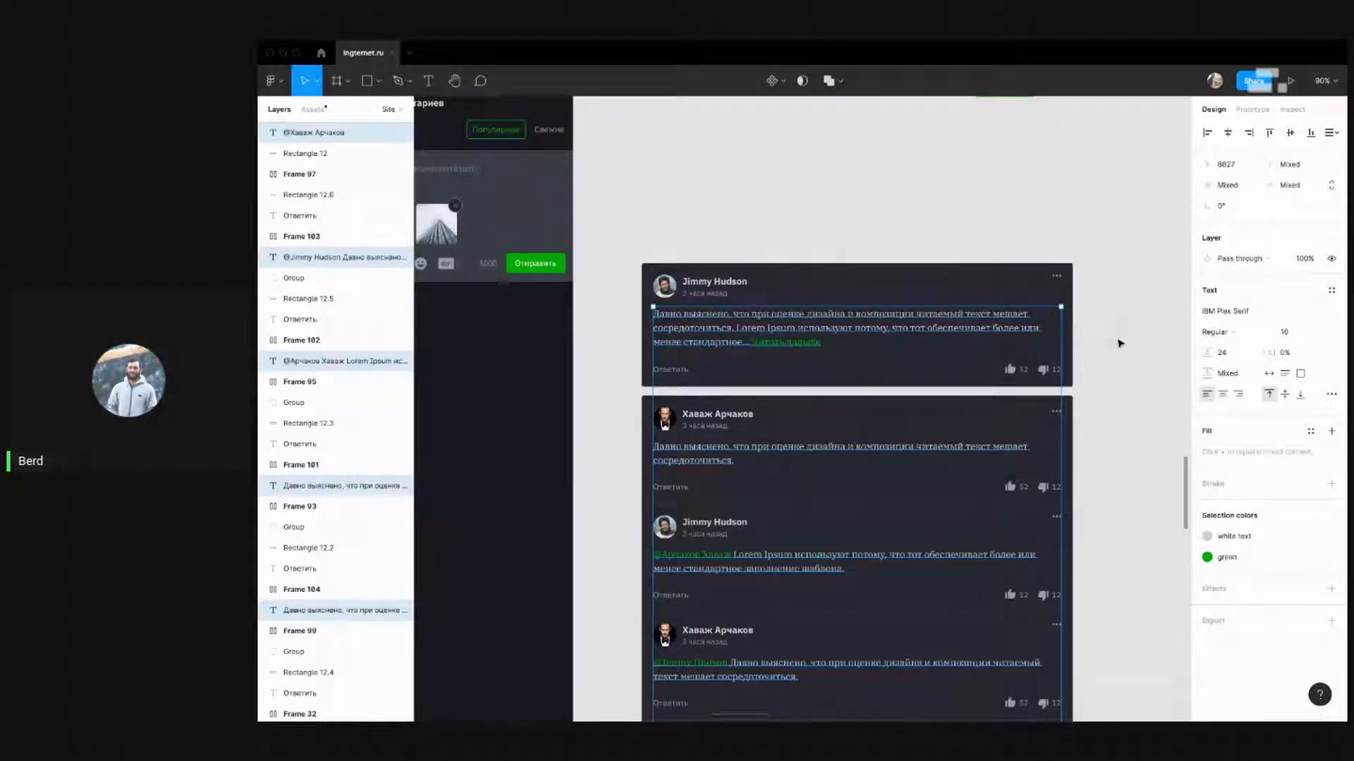
pyautogui.click(1120, 343)
pyautogui.moveTo(856, 398); pyautogui.dragTo(894, 352)
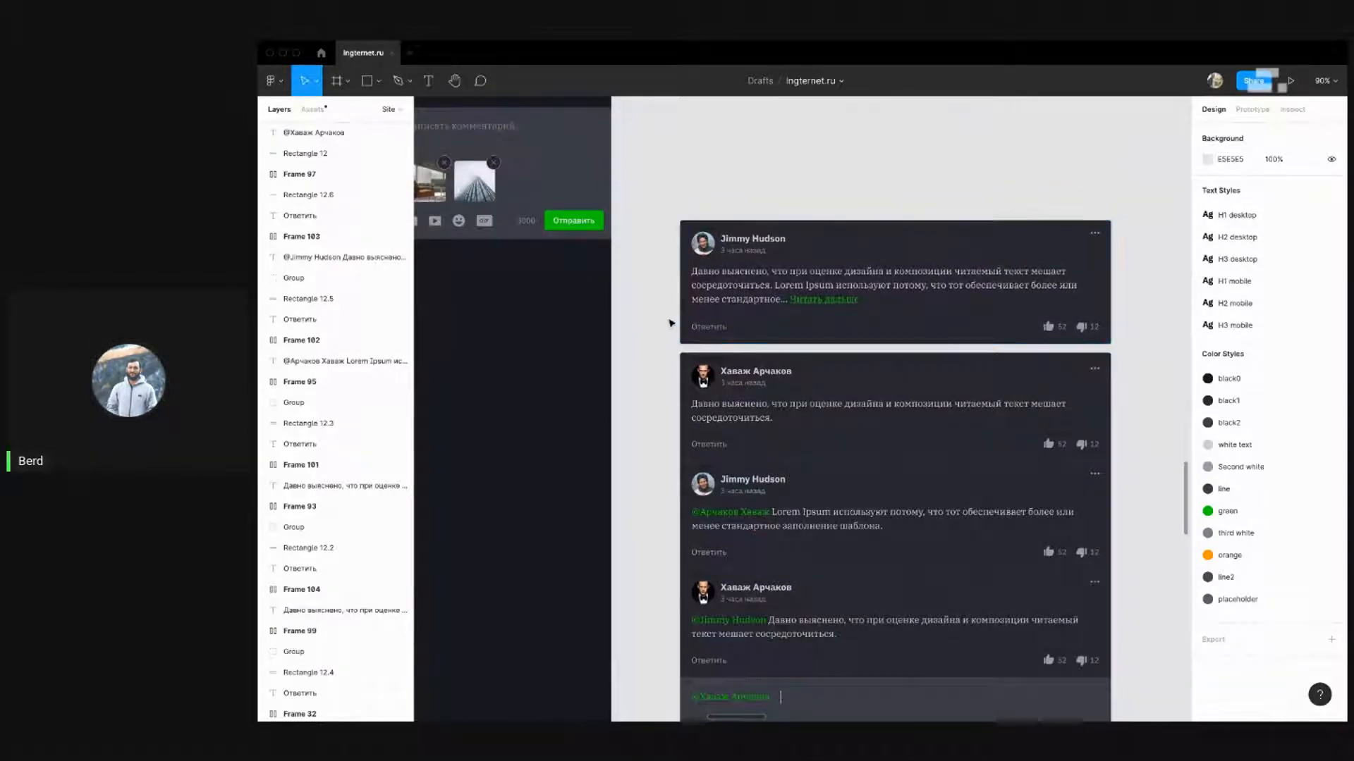
# Isolate the first comment's reply-and-rating row from the card background
pyautogui.moveTo(1142, 344); pyautogui.dragTo(674, 321)
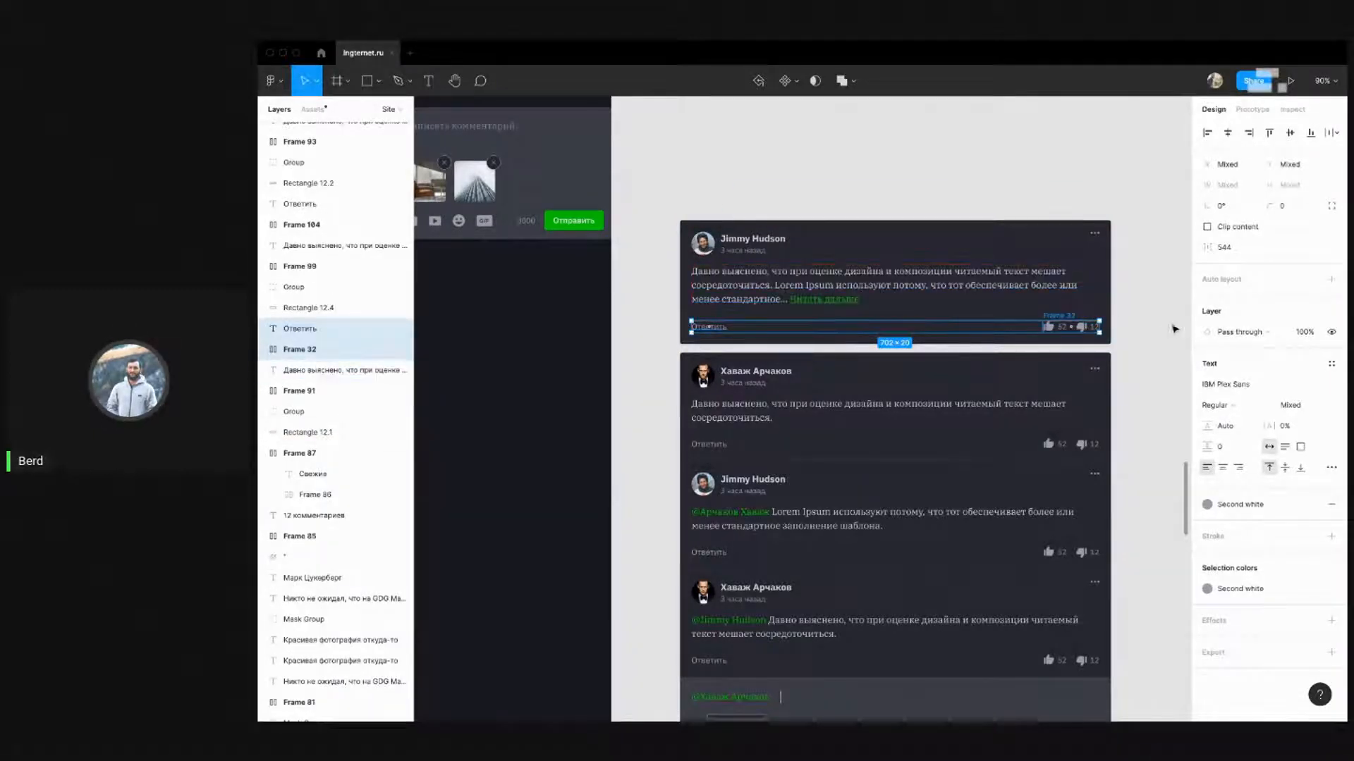
pyautogui.scroll(-3, 1158, 335)
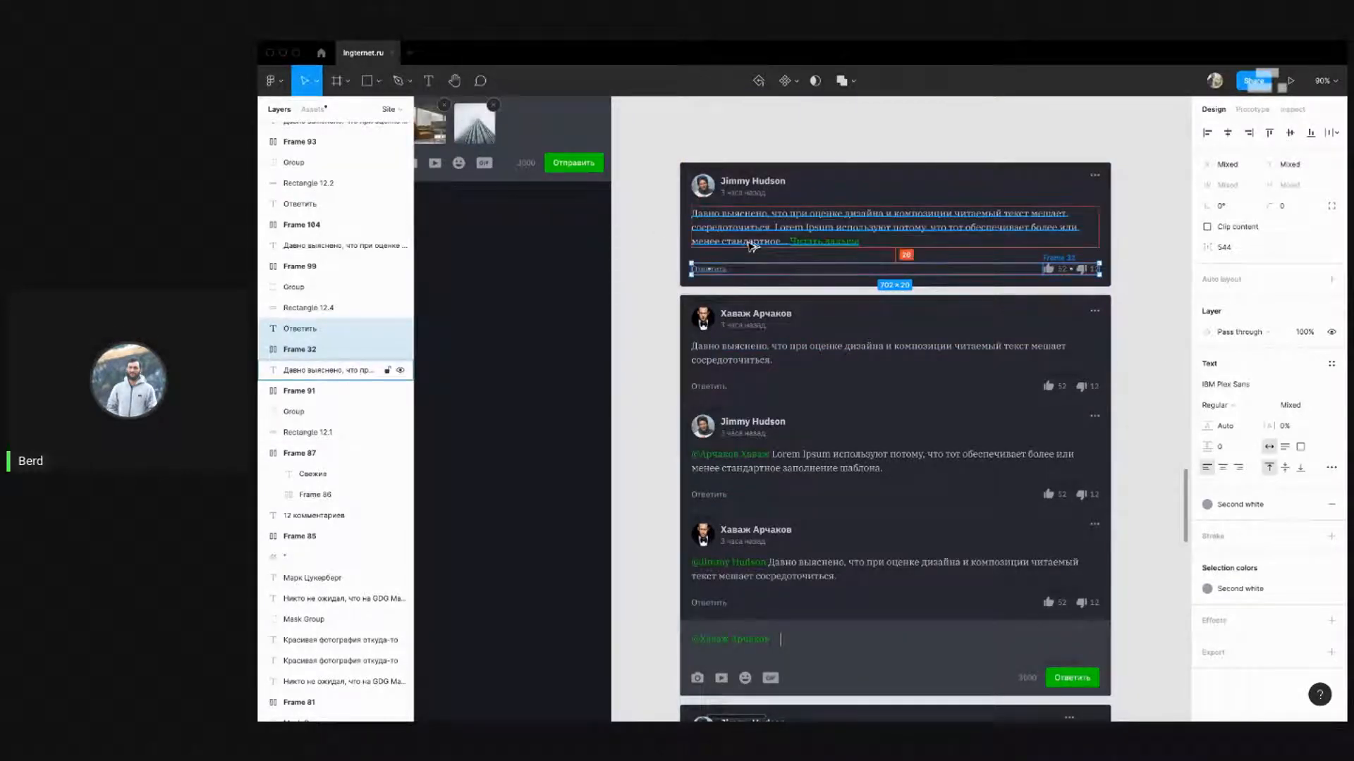
pyautogui.click(640, 271)
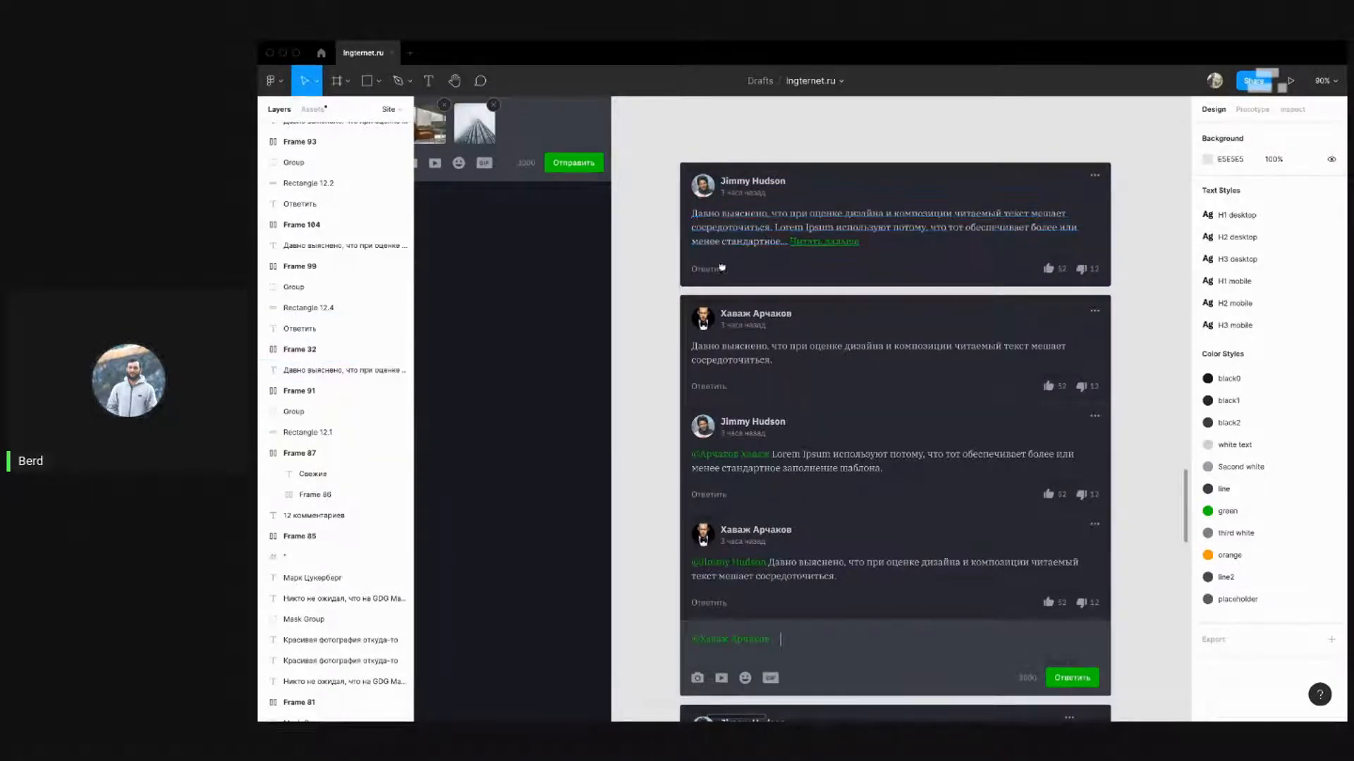
pyautogui.scroll(-1, 655, 249)
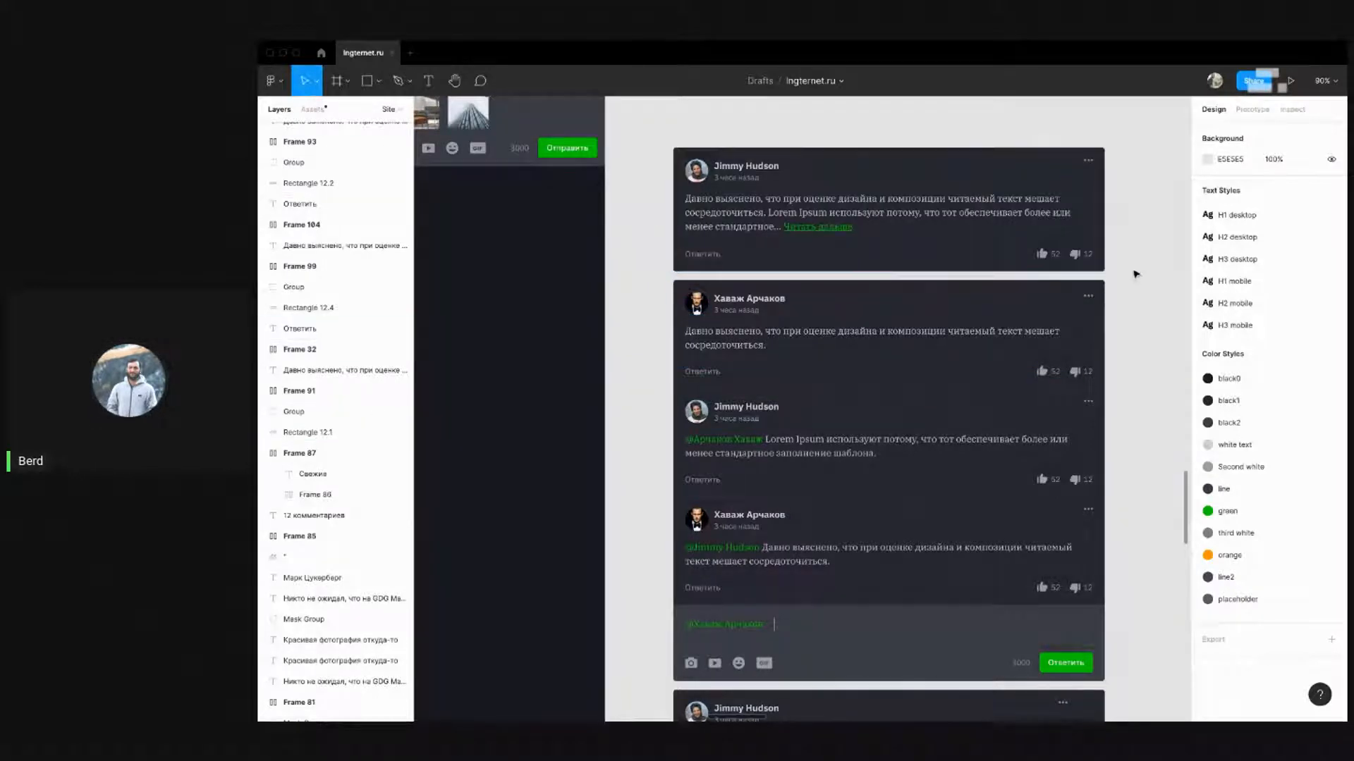
pyautogui.moveTo(1121, 279); pyautogui.dragTo(688, 243)
pyautogui.press('super+z')
pyautogui.press('super+z')
pyautogui.press('super+shift+z')
pyautogui.press('super+shift+z')
pyautogui.press('super+z')
pyautogui.press('super+z')
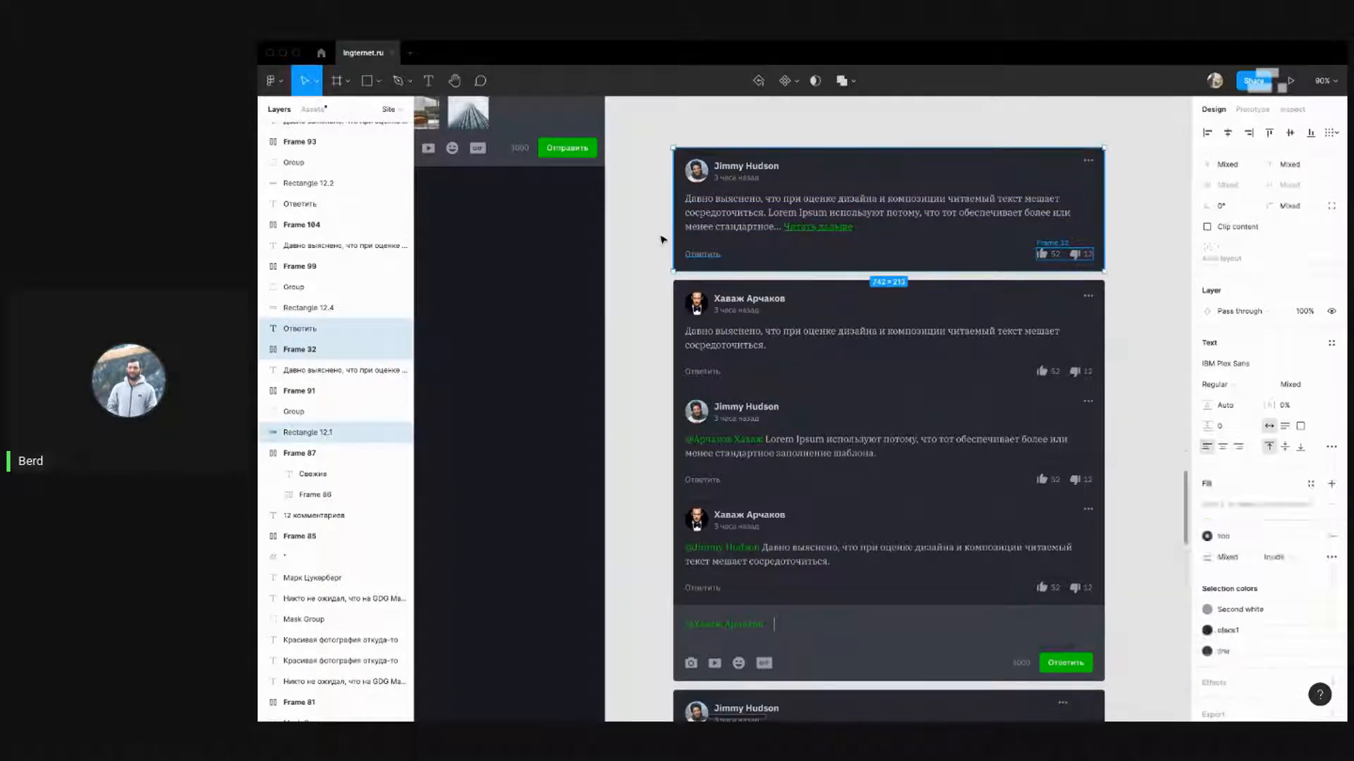
pyautogui.press('super+z')
pyautogui.click(632, 234)
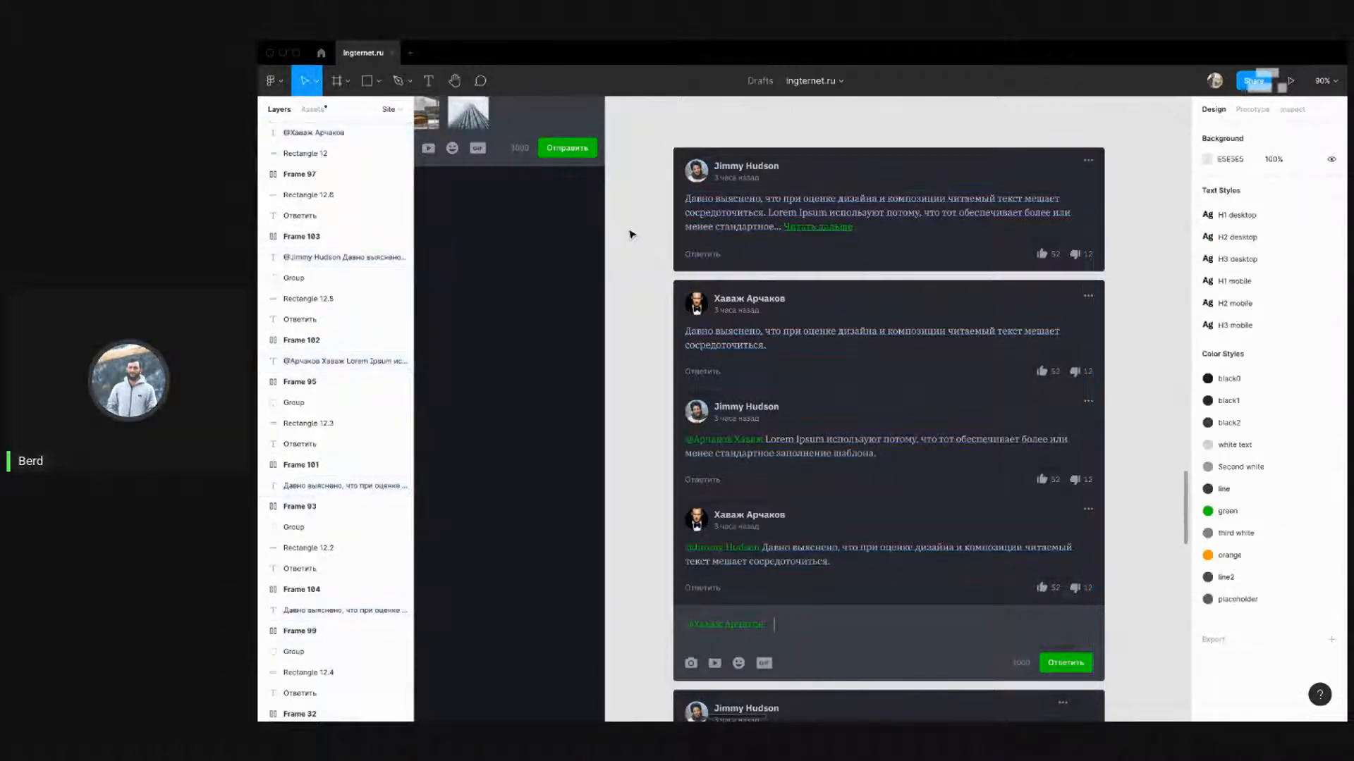
pyautogui.scroll(-10, 632, 234)
pyautogui.scroll(5, 860, 184)
pyautogui.scroll(10, 834, 344)
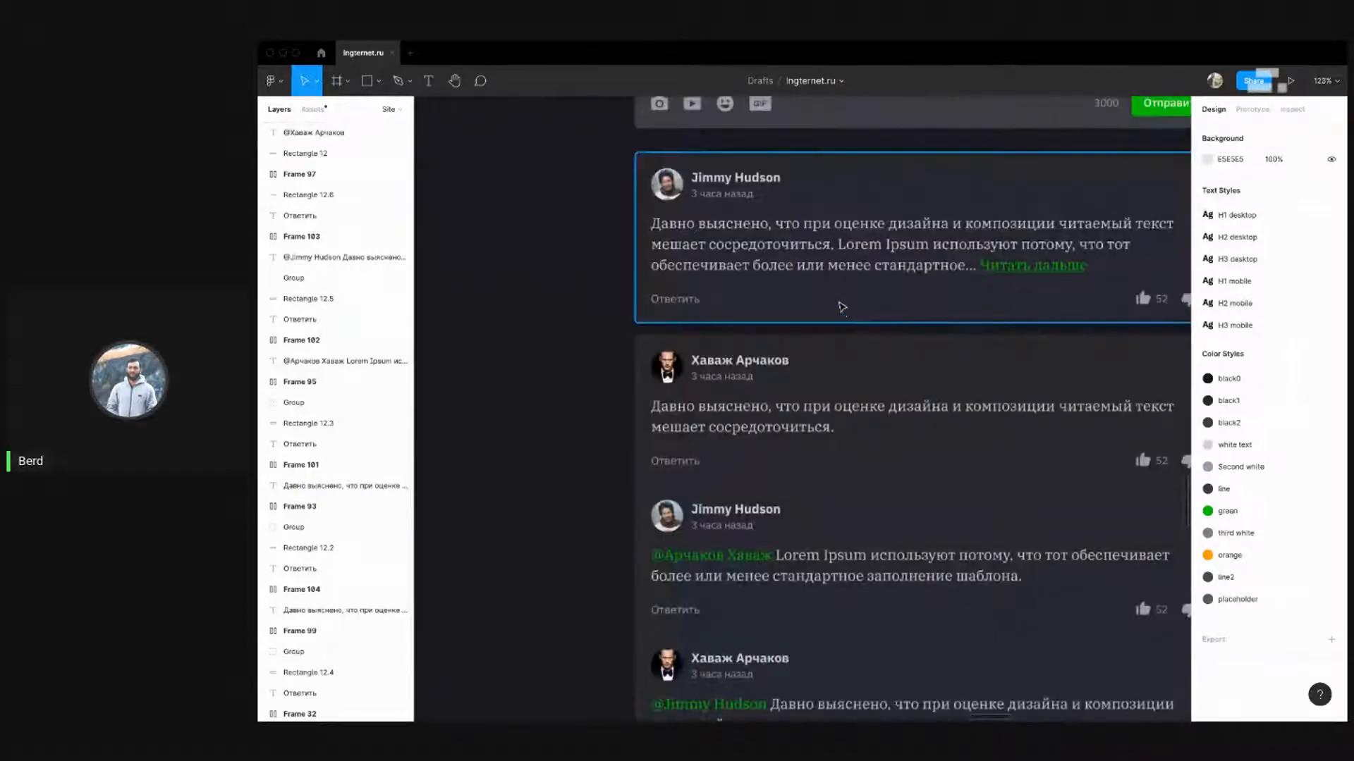
pyautogui.scroll(-3, 676, 296)
pyautogui.moveTo(611, 295); pyautogui.dragTo(1074, 308)
pyautogui.keyDown('shift'); pyautogui.click(1006, 273); pyautogui.keyUp('shift')
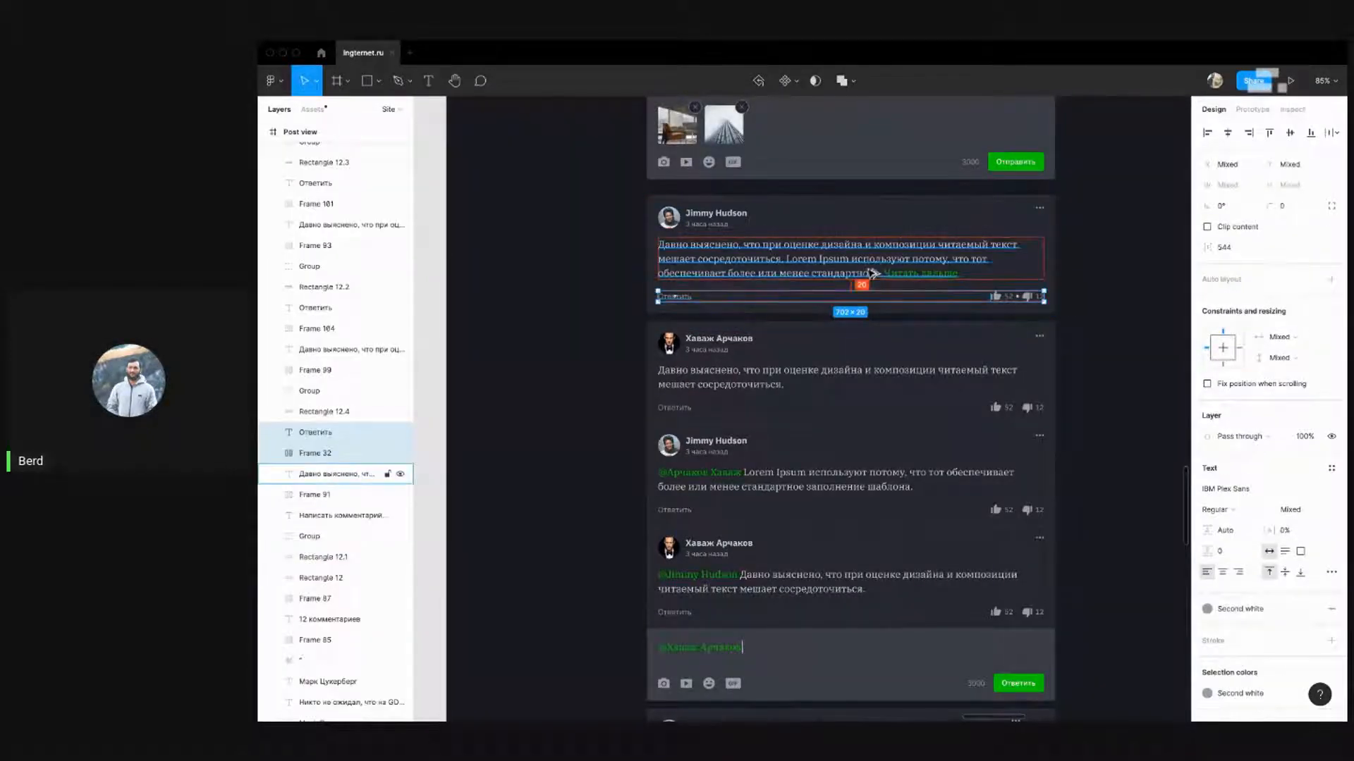
pyautogui.click(1133, 291)
pyautogui.scroll(-5, 1133, 292)
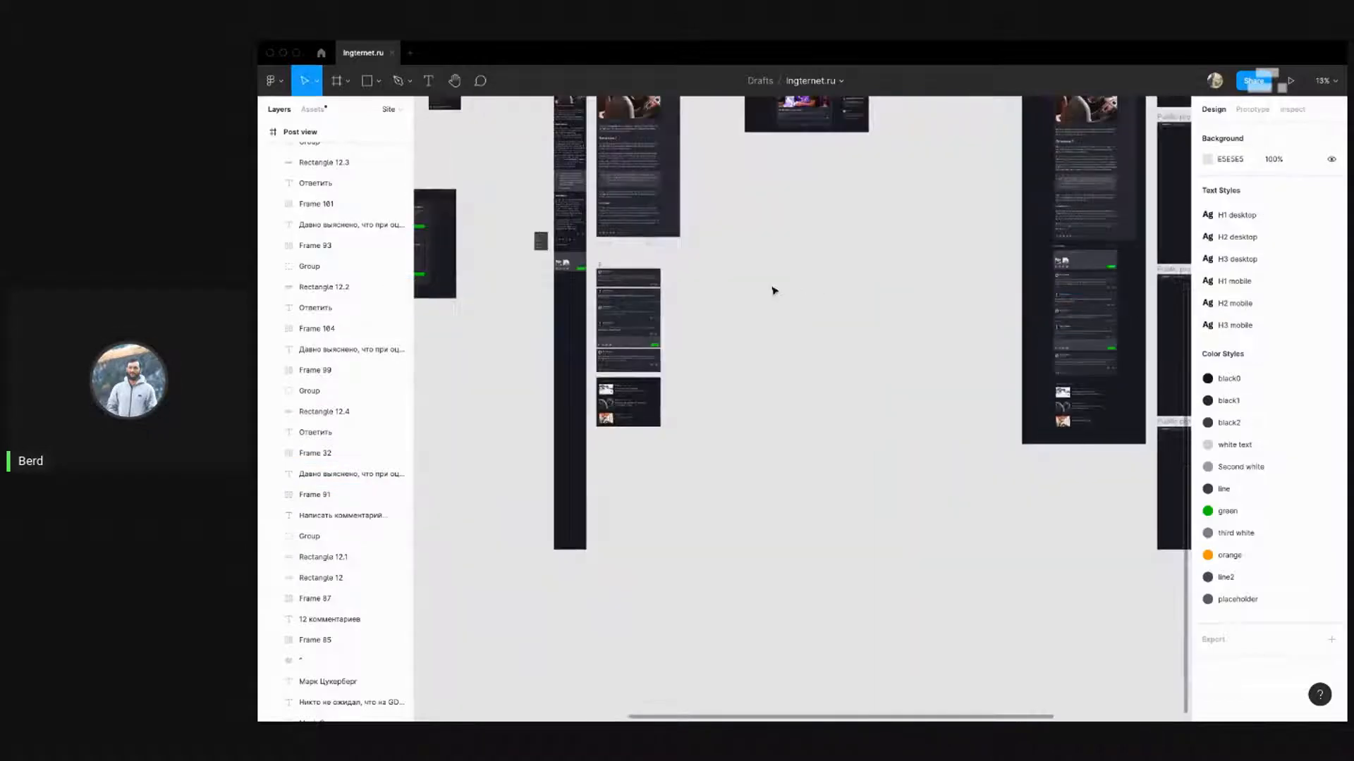
pyautogui.scroll(5, 574, 302)
pyautogui.scroll(4, 575, 301)
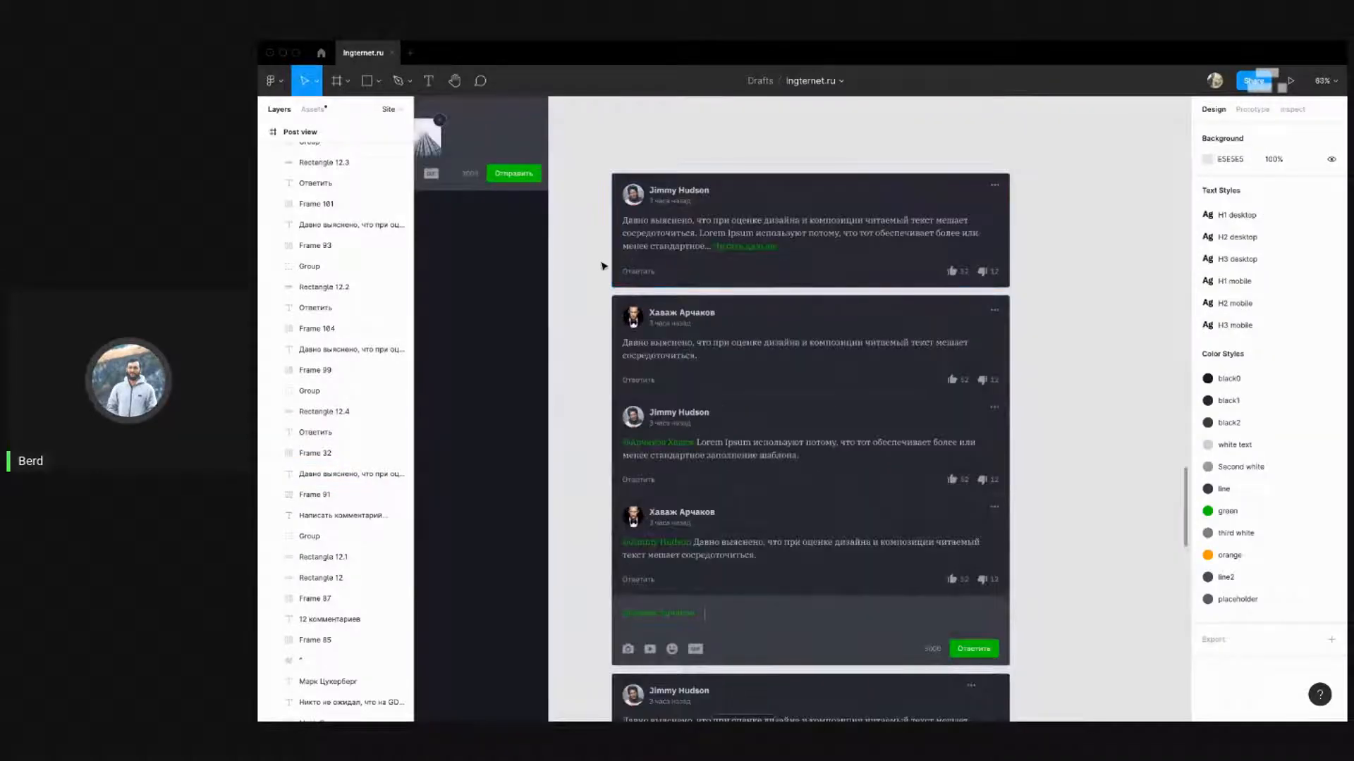
# Measure and adjust the first comment's reply-and-rating row position relative to its text
pyautogui.moveTo(601, 263); pyautogui.dragTo(1023, 285)
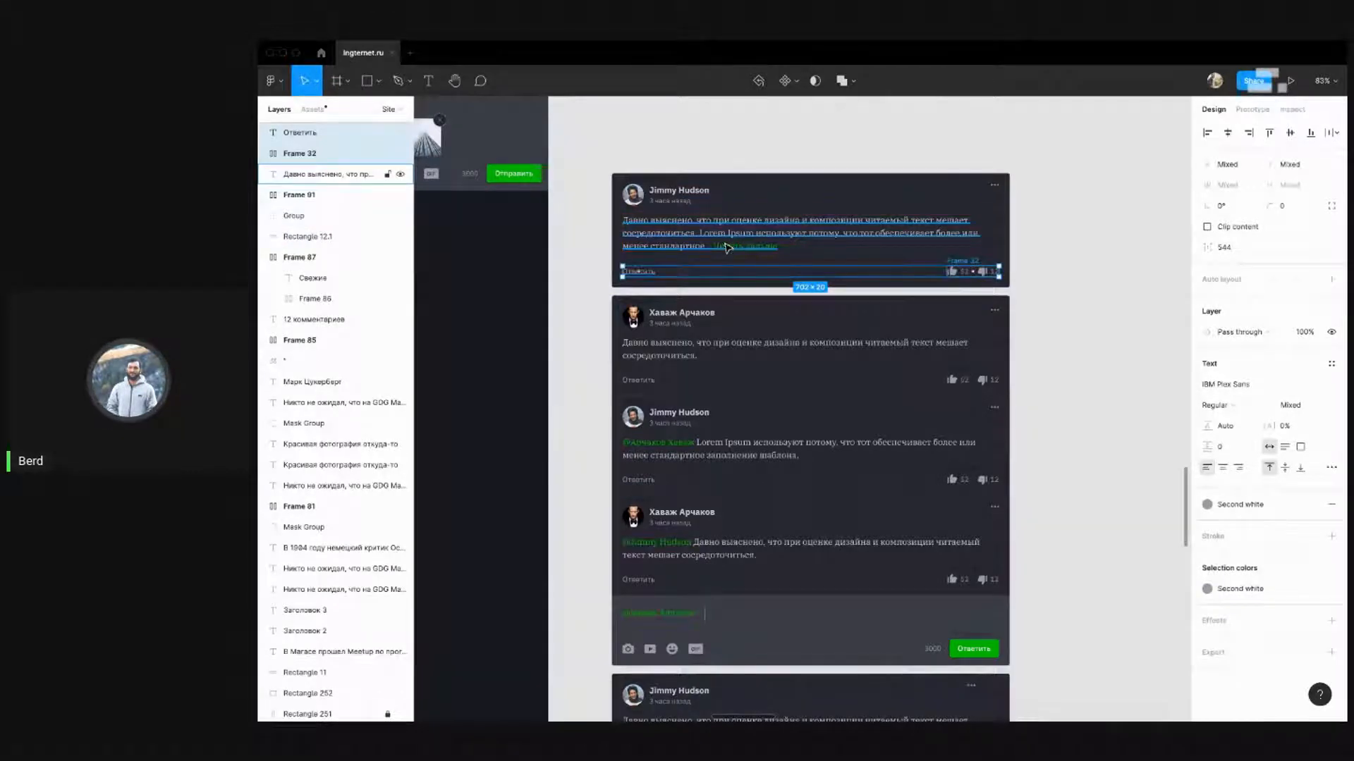
pyautogui.press('alt')
pyautogui.press('Up')
pyautogui.press('Up')
pyautogui.press('Up')
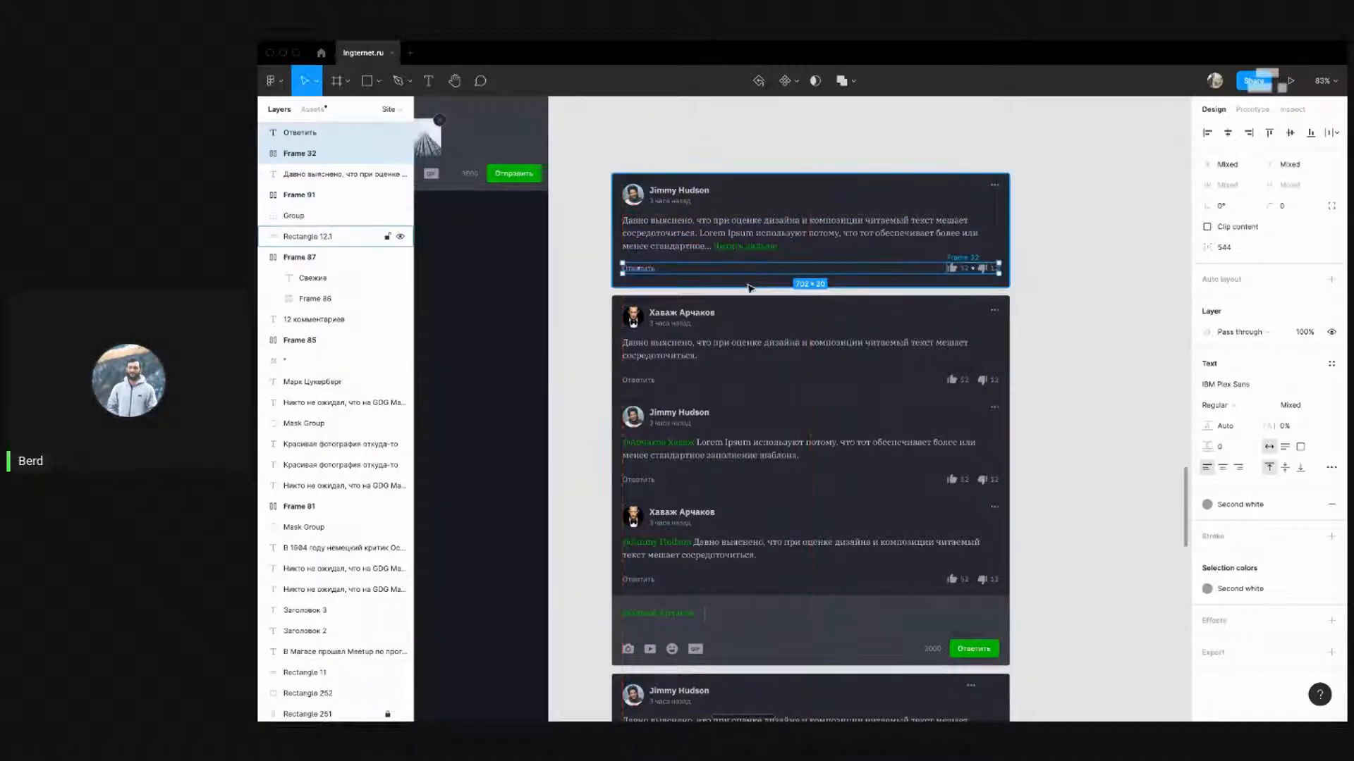
pyautogui.press('super+z')
pyautogui.press('alt')
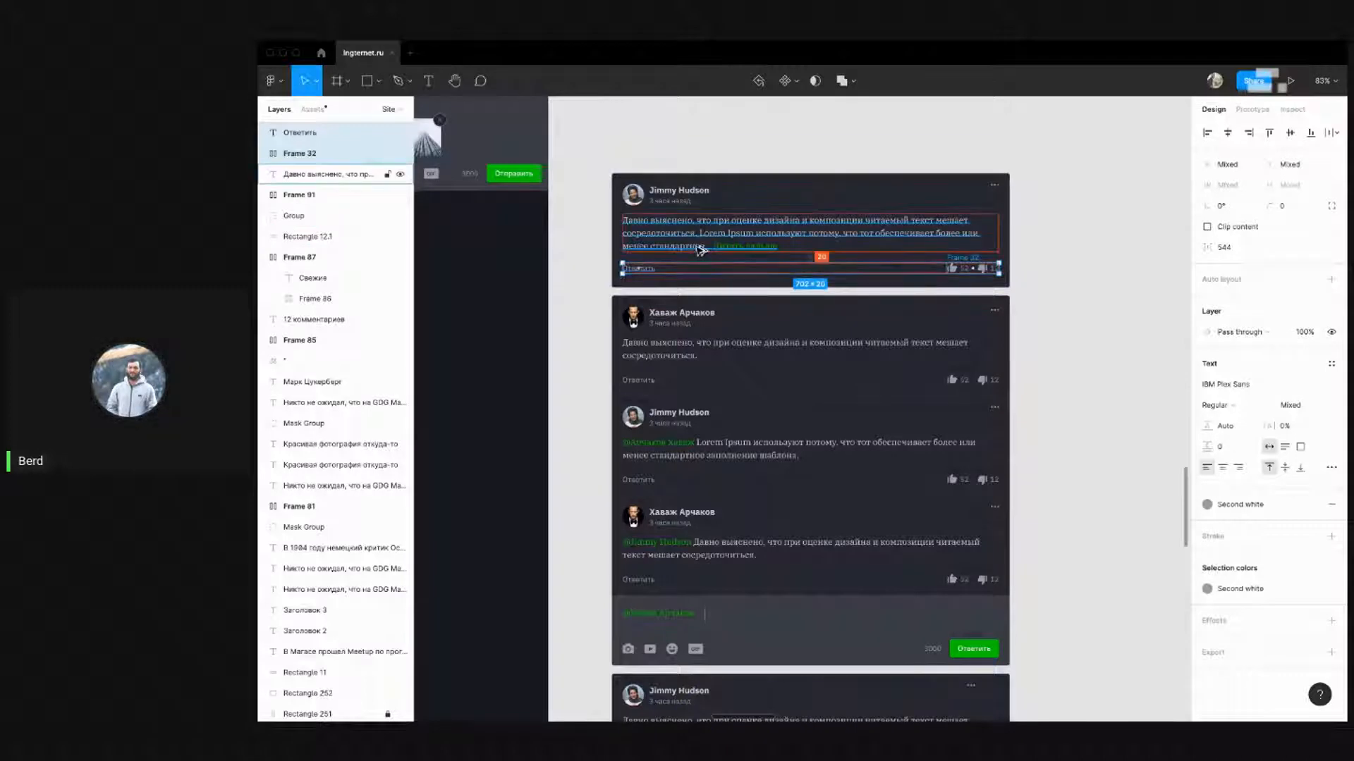
# Trim the first comment card's height from 213 px to 207 px
pyautogui.click(777, 282)
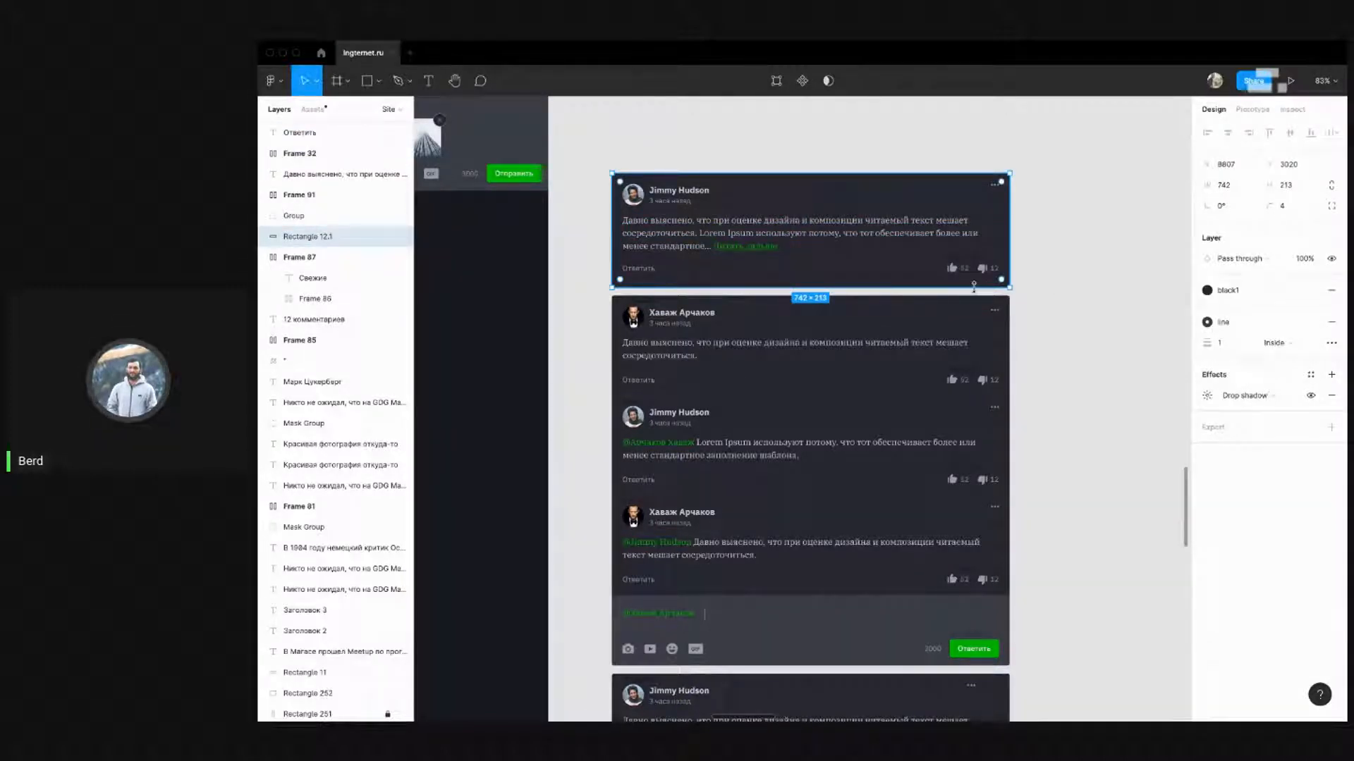
pyautogui.moveTo(973, 286); pyautogui.dragTo(974, 285)
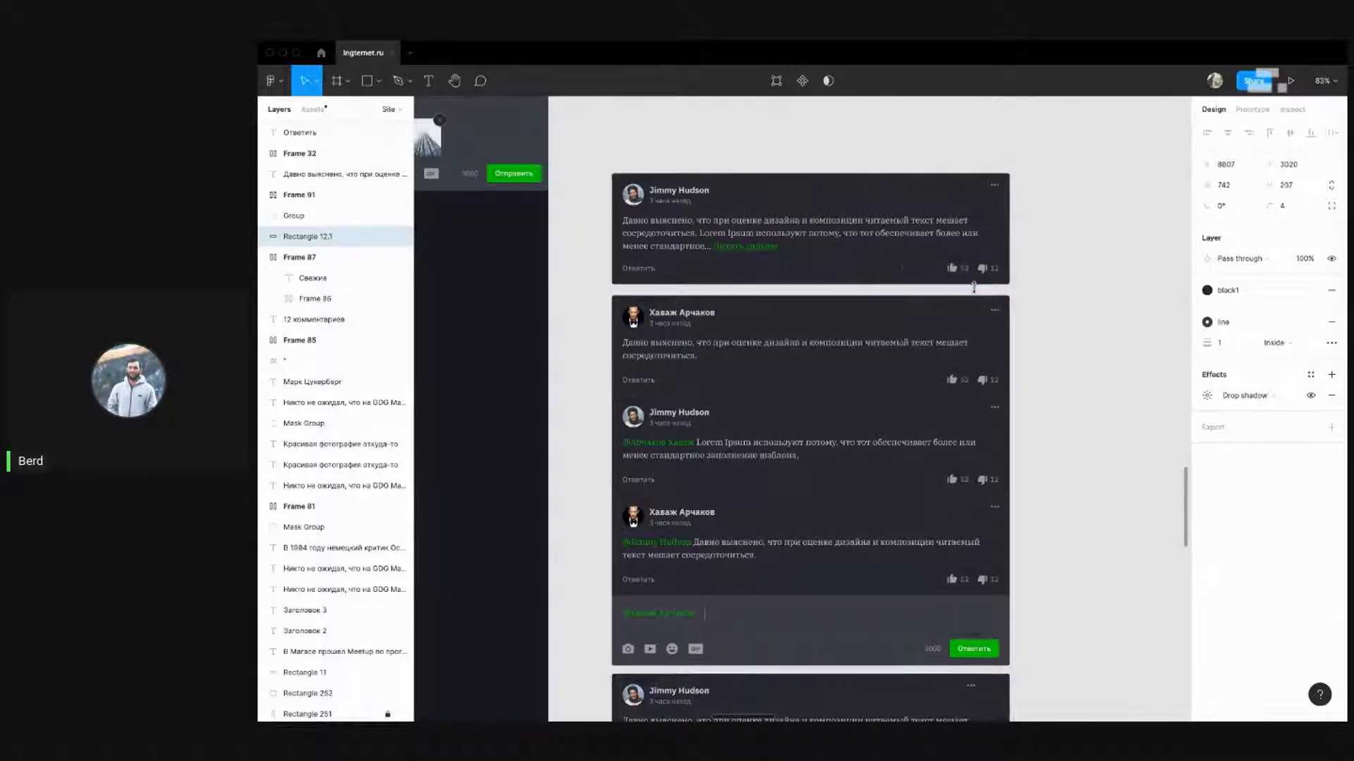
pyautogui.click(1058, 275)
pyautogui.scroll(-2, 1060, 275)
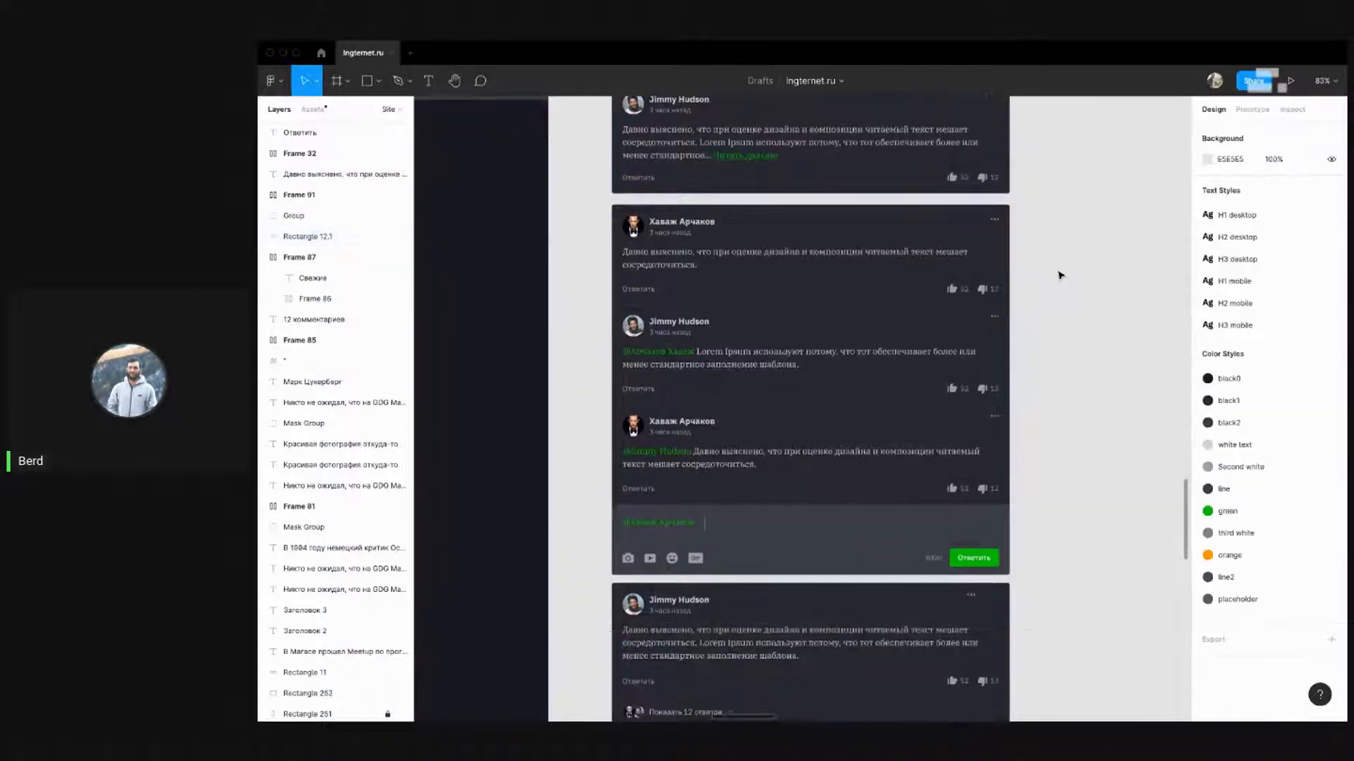
pyautogui.scroll(-2, 752, 215)
pyautogui.scroll(2, 747, 217)
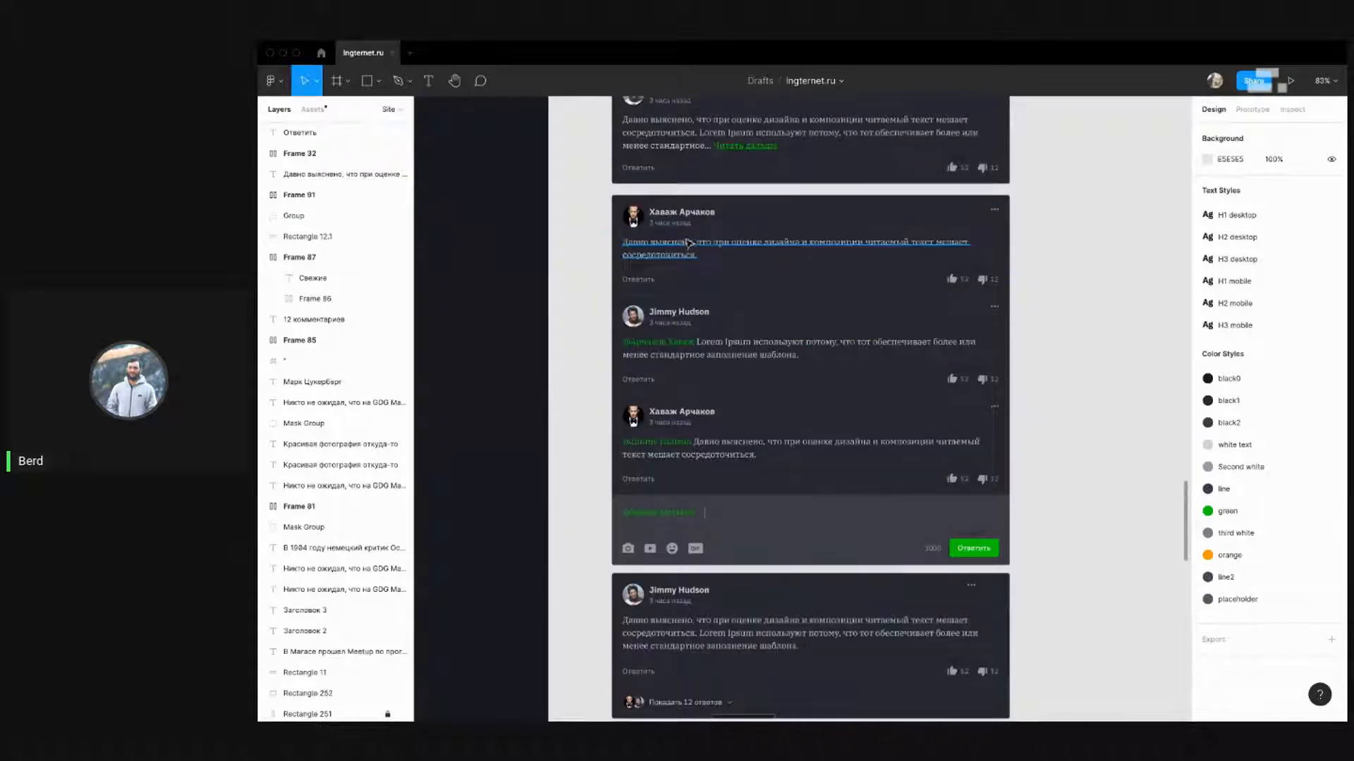
pyautogui.moveTo(1045, 277); pyautogui.dragTo(643, 292)
pyautogui.click(1058, 266)
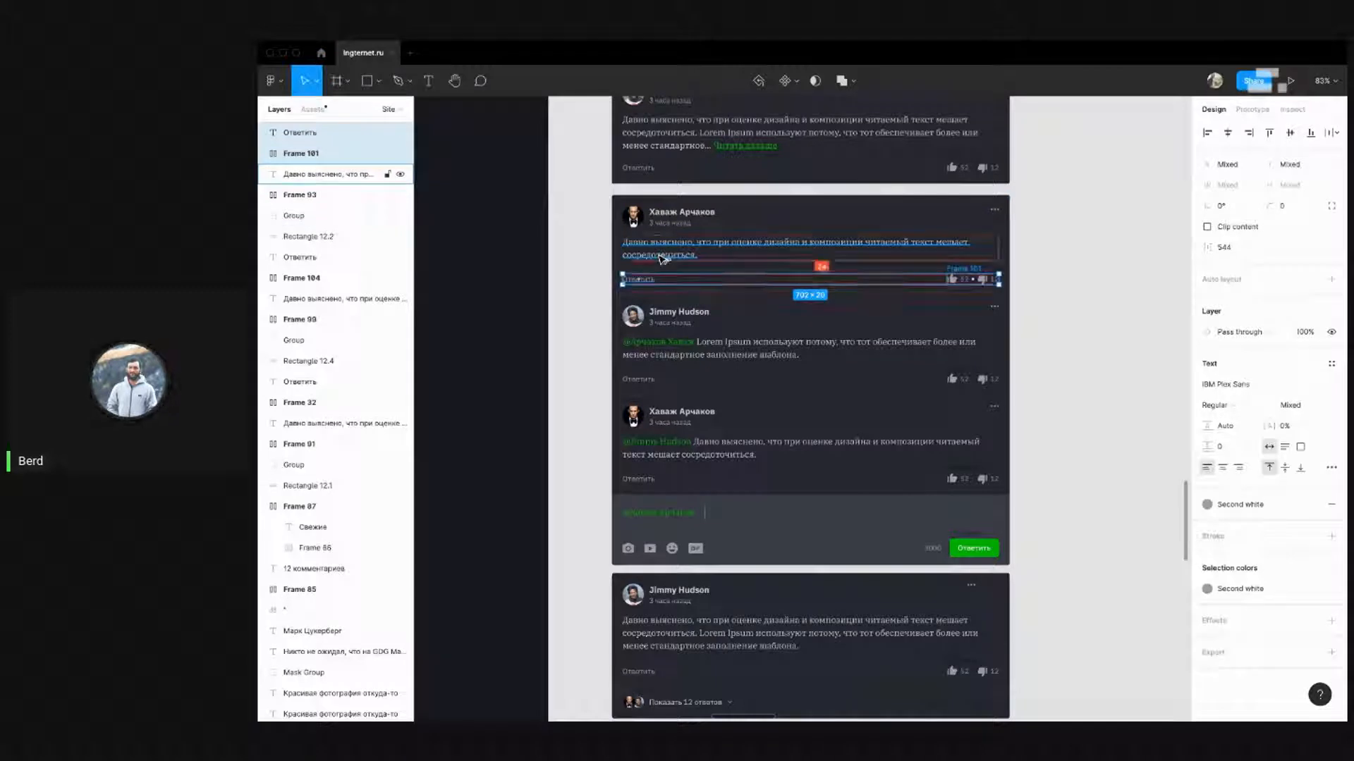
pyautogui.press('alt')
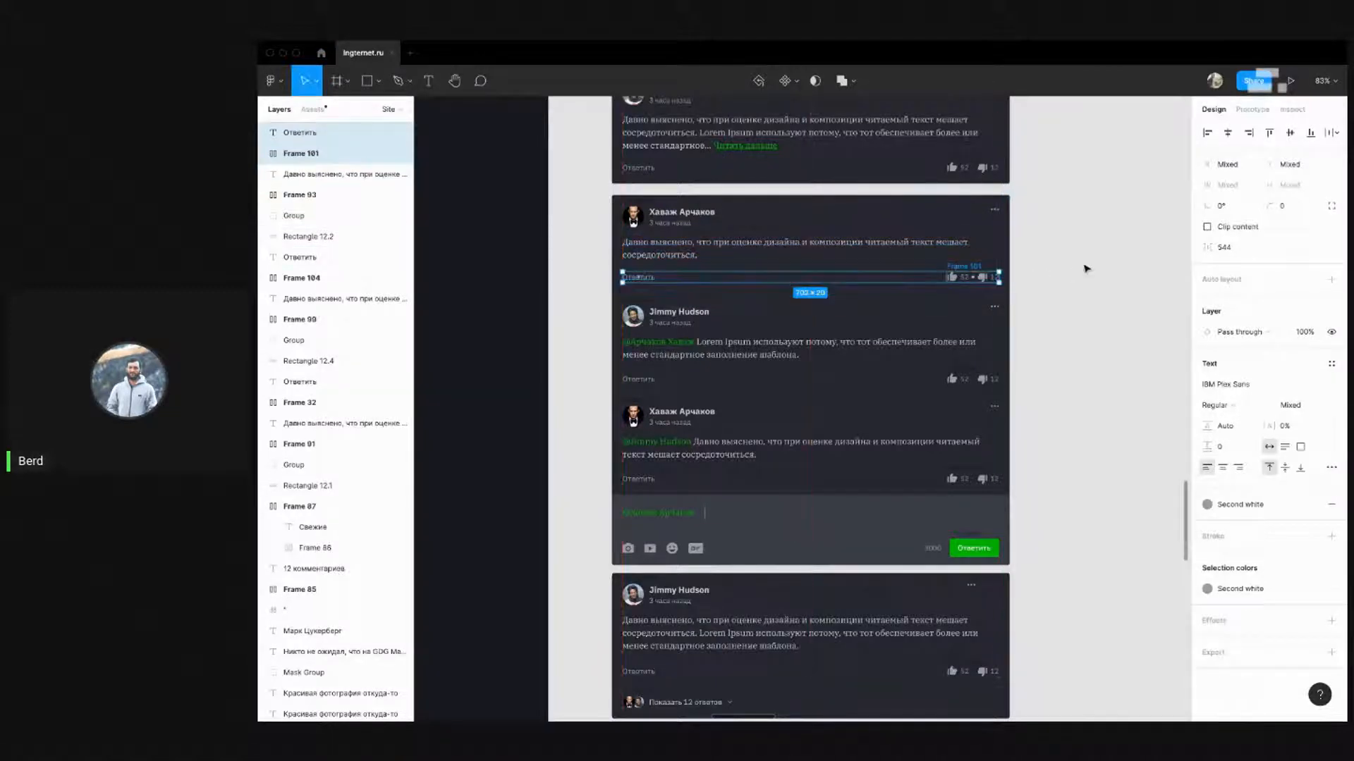
pyautogui.click(1050, 320)
pyautogui.scroll(-1, 1049, 304)
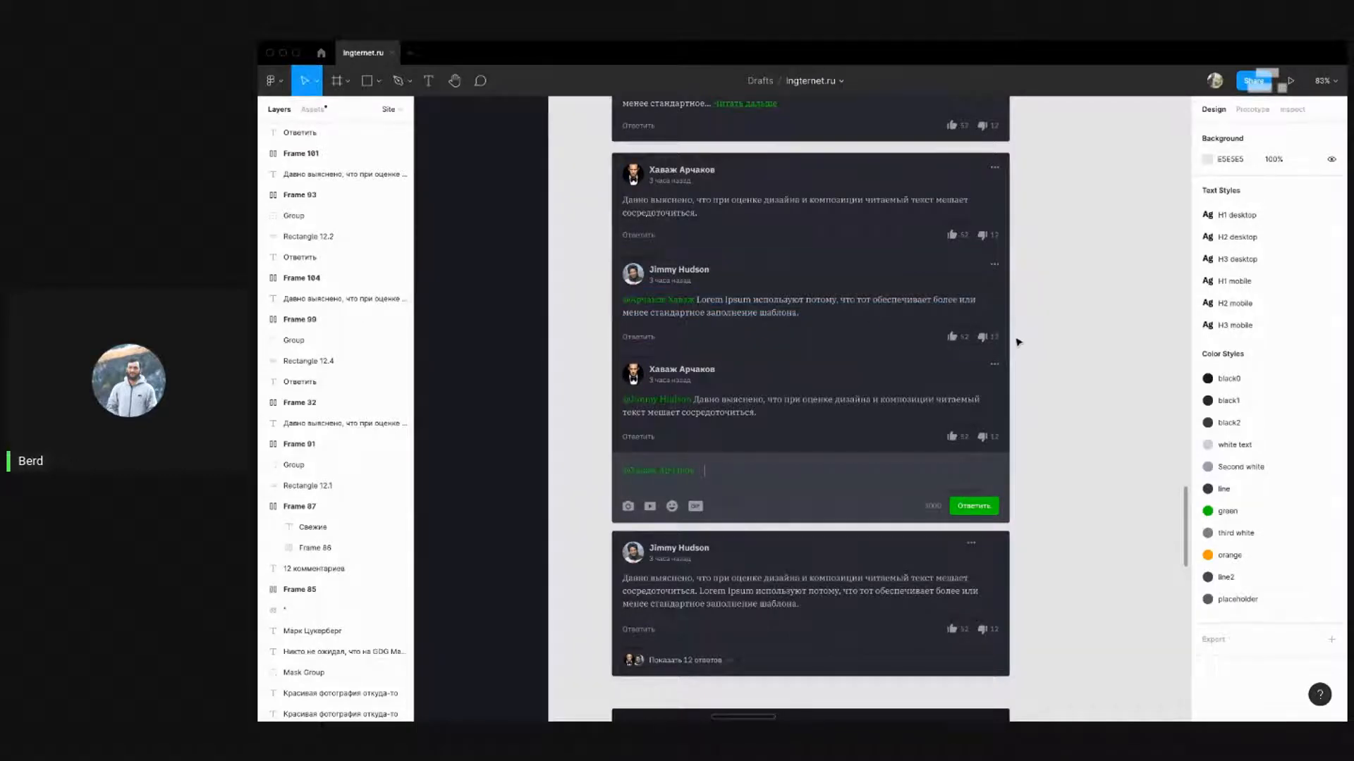
pyautogui.moveTo(1030, 322); pyautogui.dragTo(636, 345)
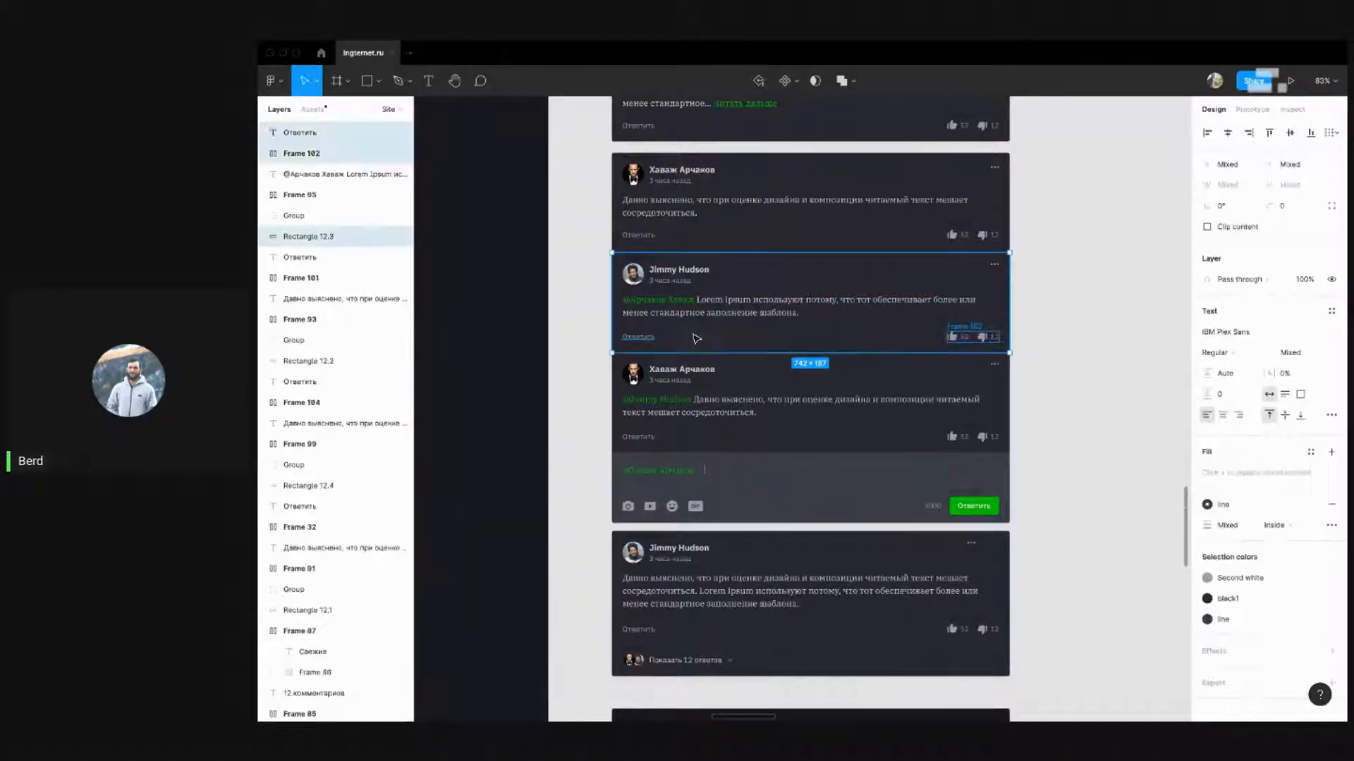
pyautogui.keyDown('shift'); pyautogui.click(691, 337); pyautogui.keyUp('shift')
pyautogui.press('alt')
pyautogui.press('Up')
pyautogui.press('Up')
pyautogui.press('Up')
pyautogui.press('Up')
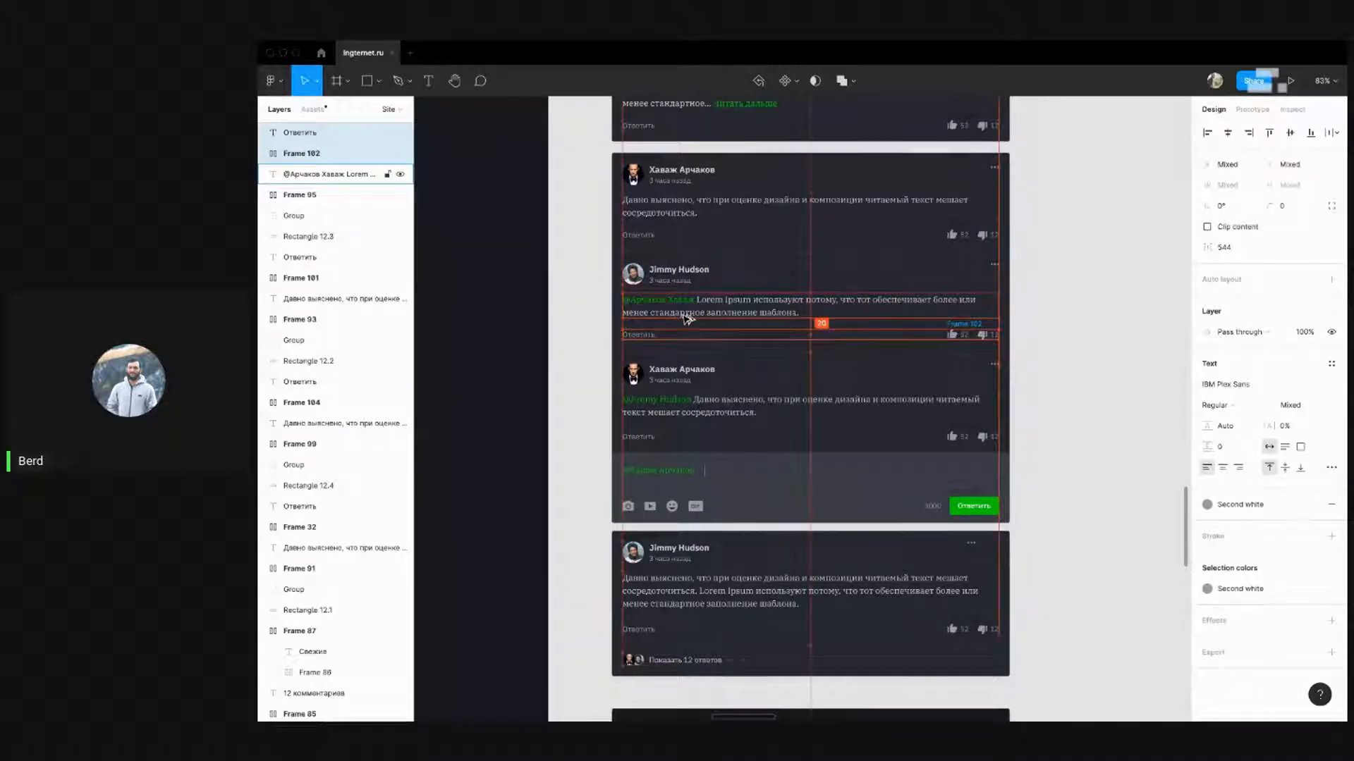
pyautogui.click(1028, 291)
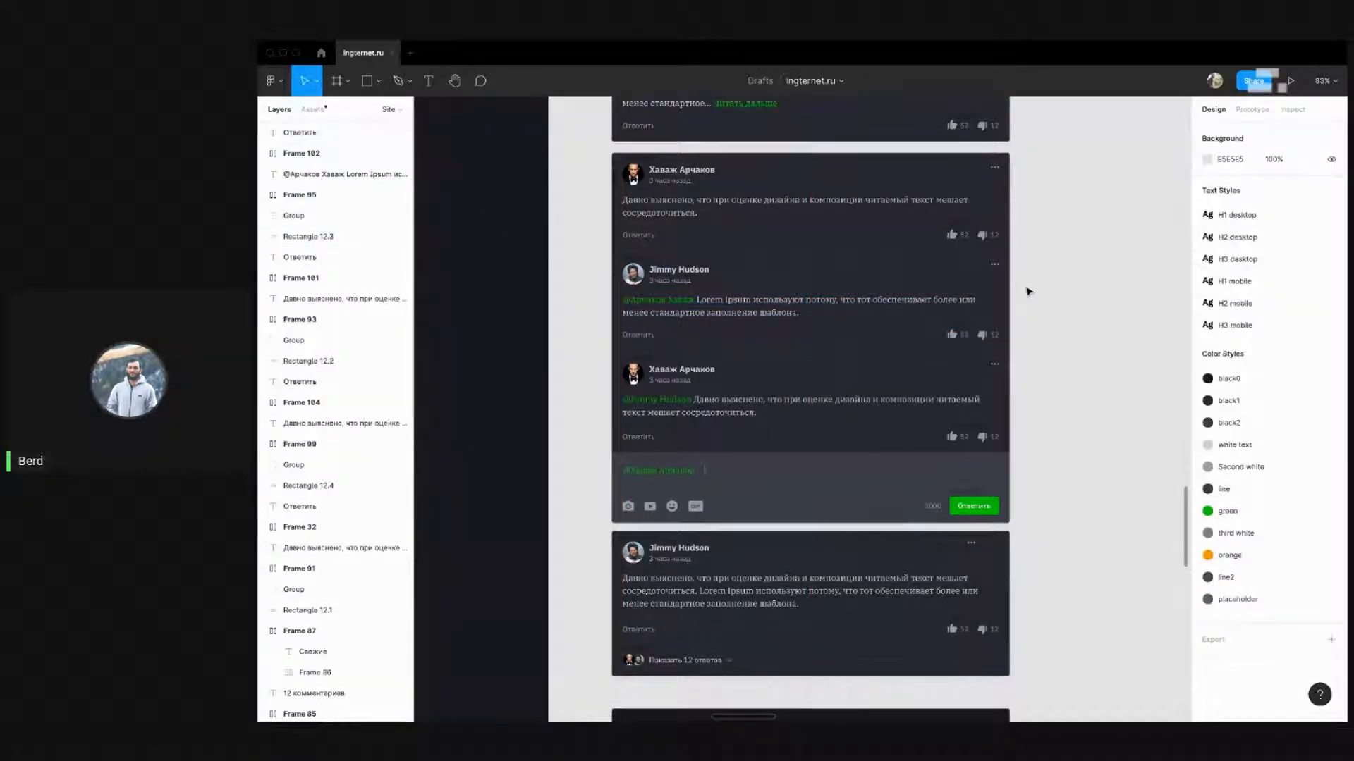
pyautogui.scroll(-1, 1026, 291)
pyautogui.moveTo(1053, 405); pyautogui.dragTo(681, 400)
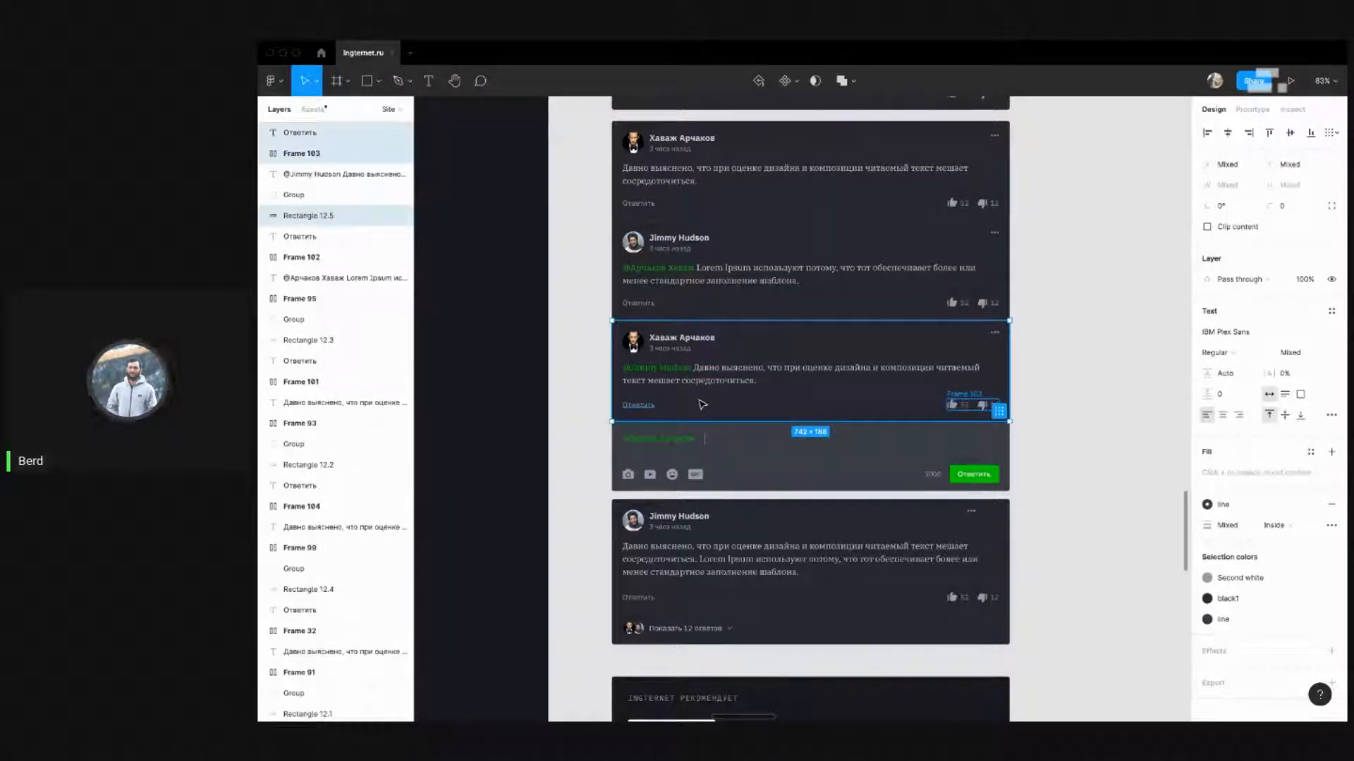
pyautogui.keyDown('shift'); pyautogui.click(701, 405); pyautogui.keyUp('shift')
pyautogui.press('Up')
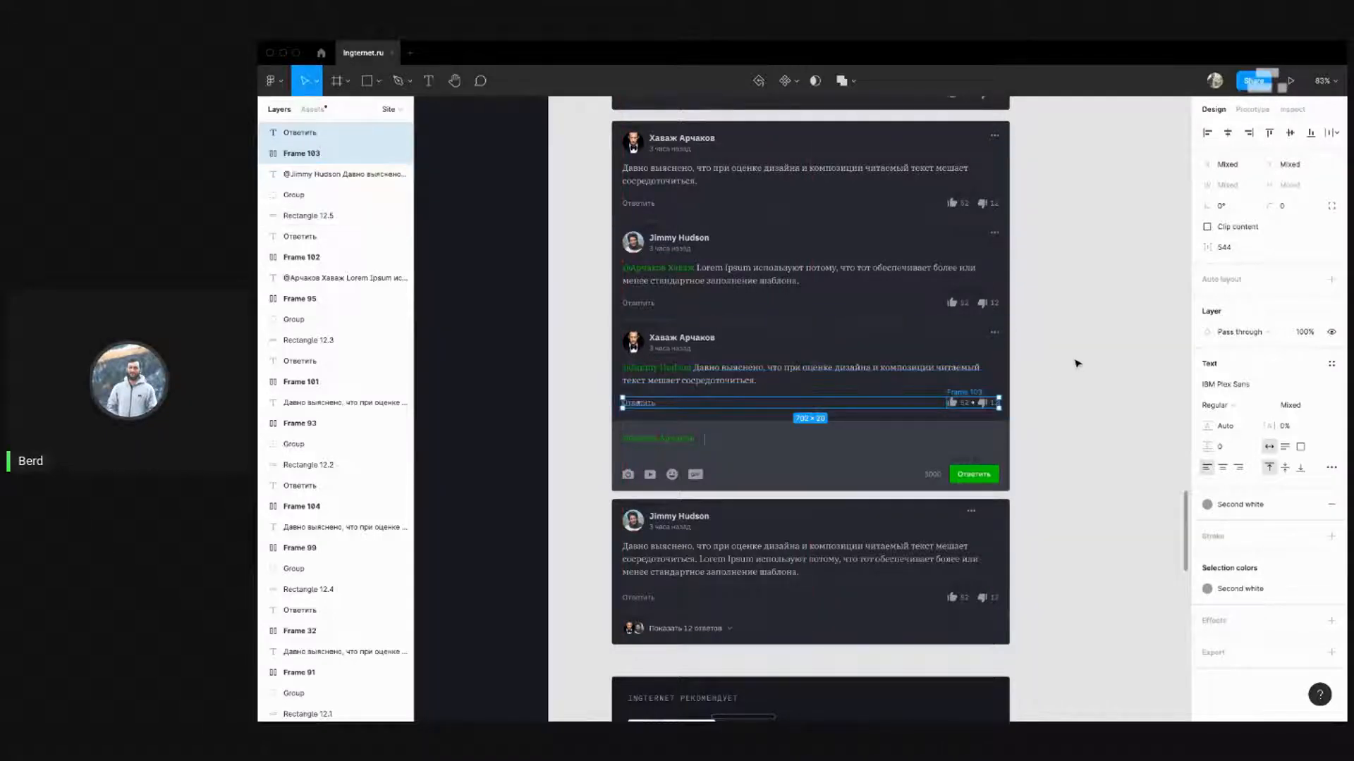
pyautogui.click(1054, 440)
pyautogui.scroll(-3, 1054, 440)
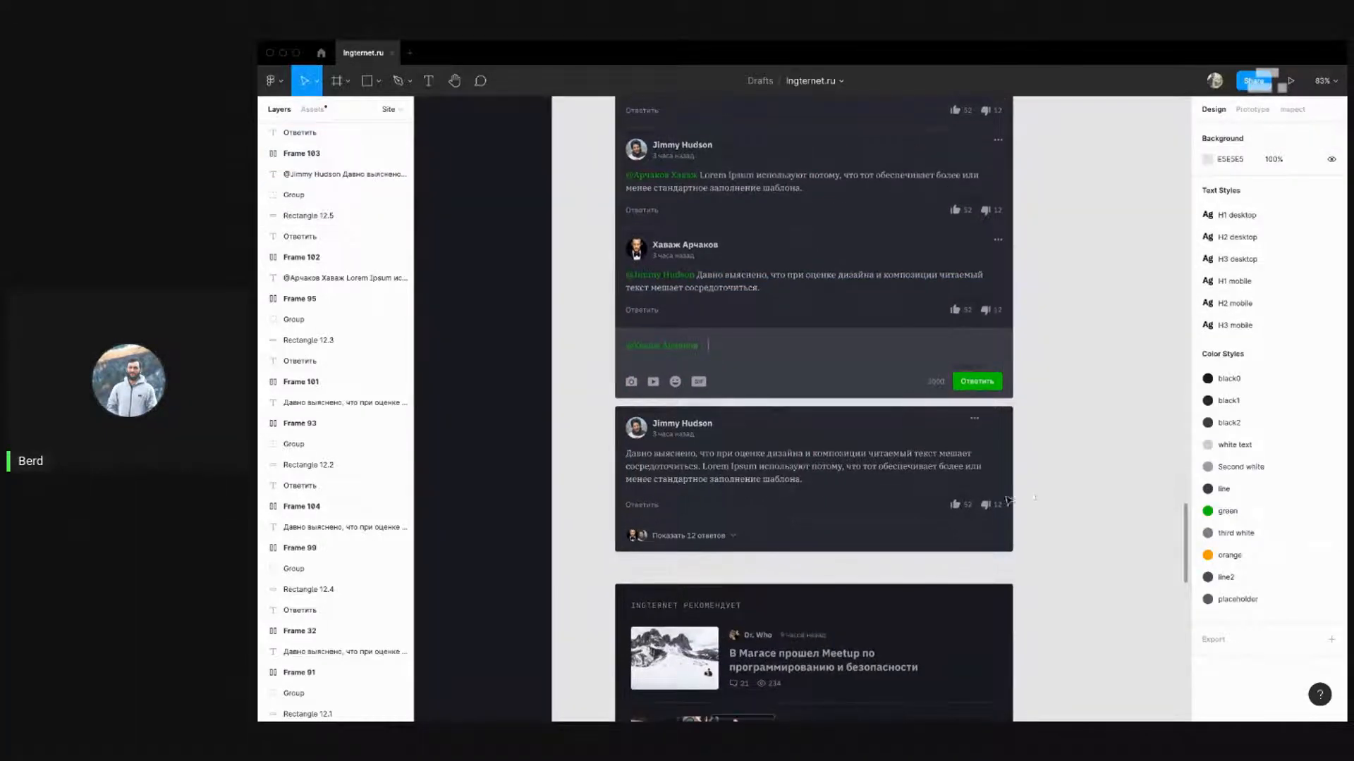
pyautogui.moveTo(1035, 486); pyautogui.dragTo(566, 526)
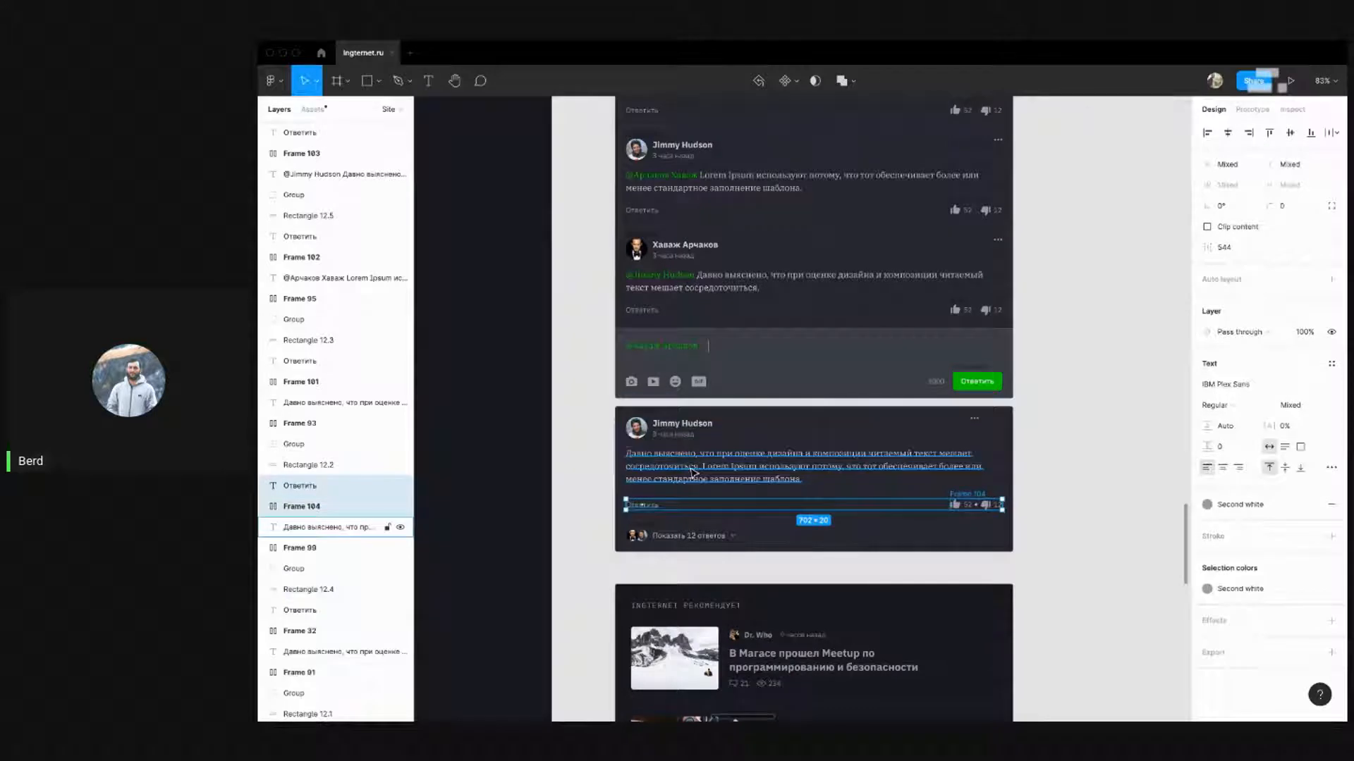
pyautogui.press('alt')
pyautogui.press('Up')
pyautogui.press('Up')
pyautogui.press('Up')
pyautogui.press('Up')
pyautogui.press('Up')
pyautogui.press('Up')
pyautogui.press('alt')
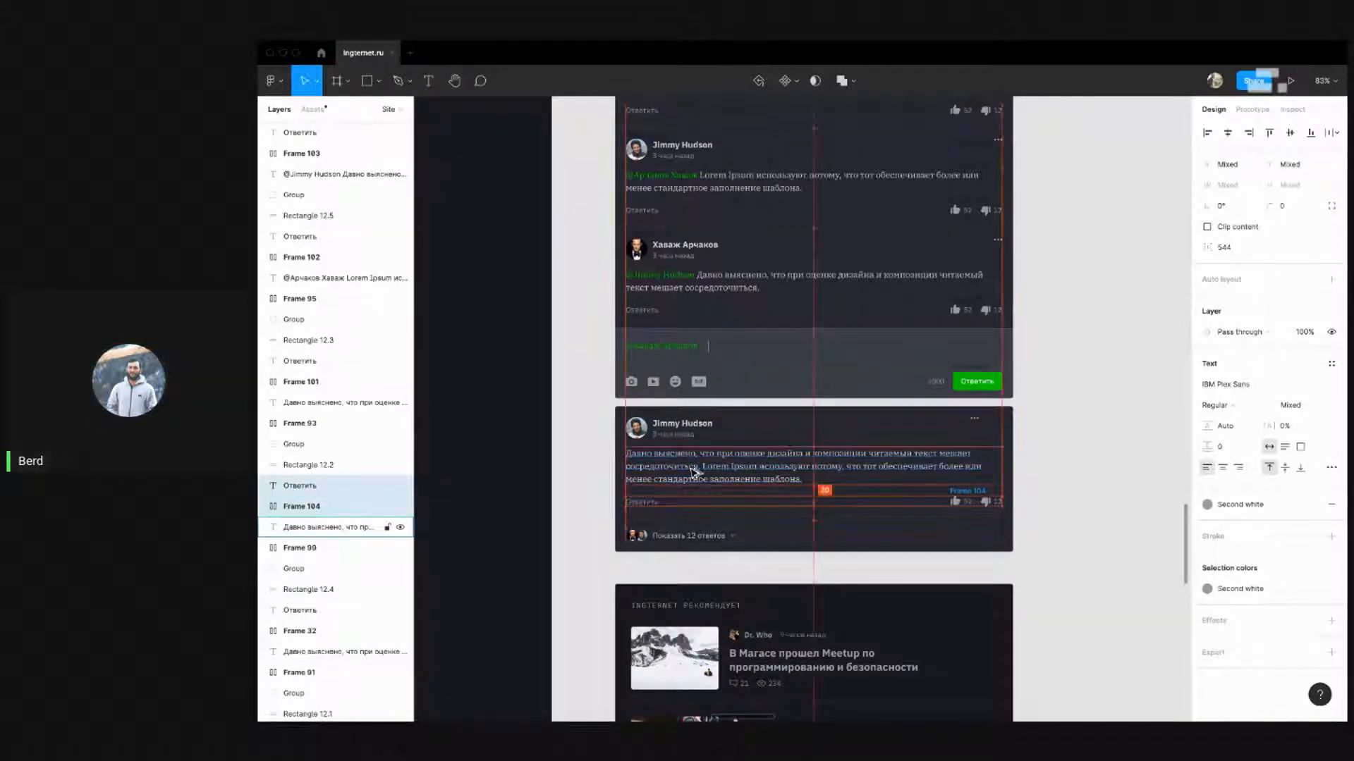
pyautogui.click(1094, 482)
pyautogui.scroll(-2, 1046, 472)
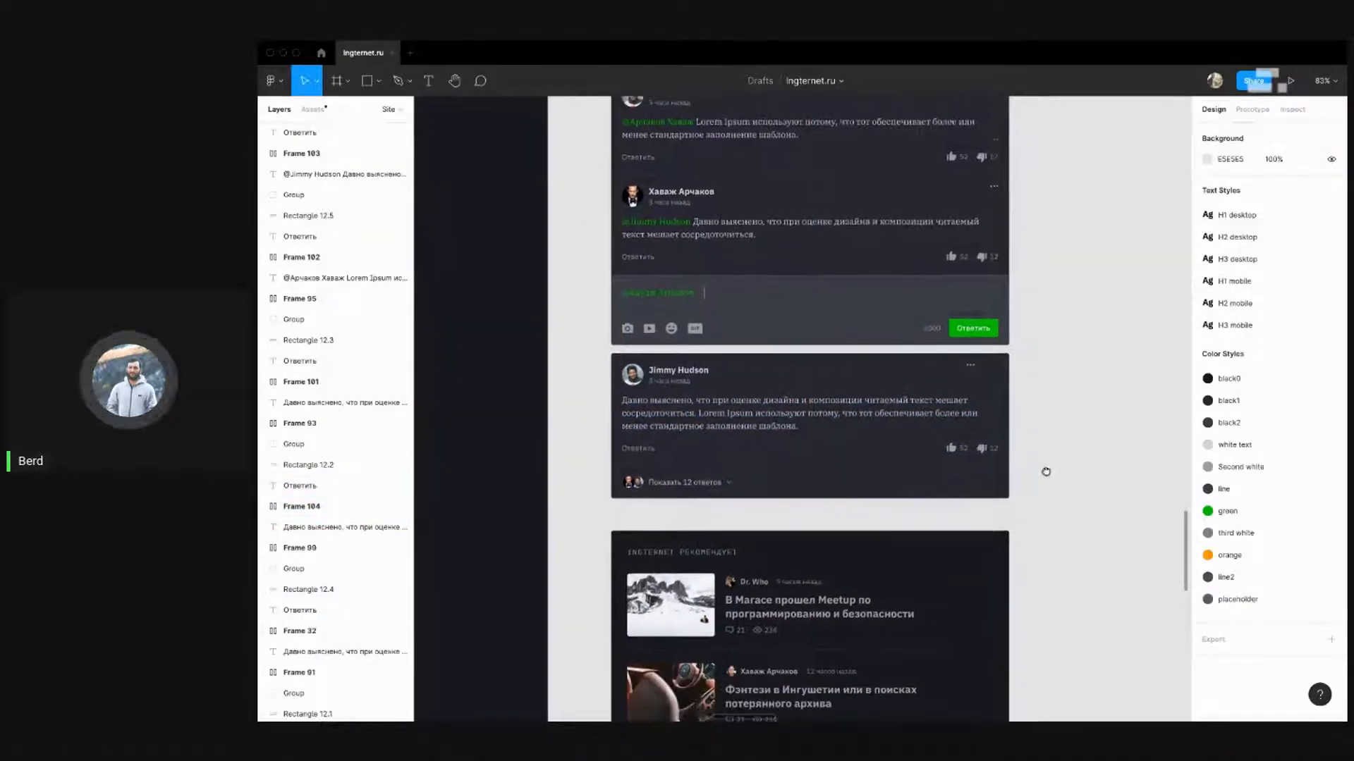
pyautogui.moveTo(1042, 504); pyautogui.dragTo(603, 465)
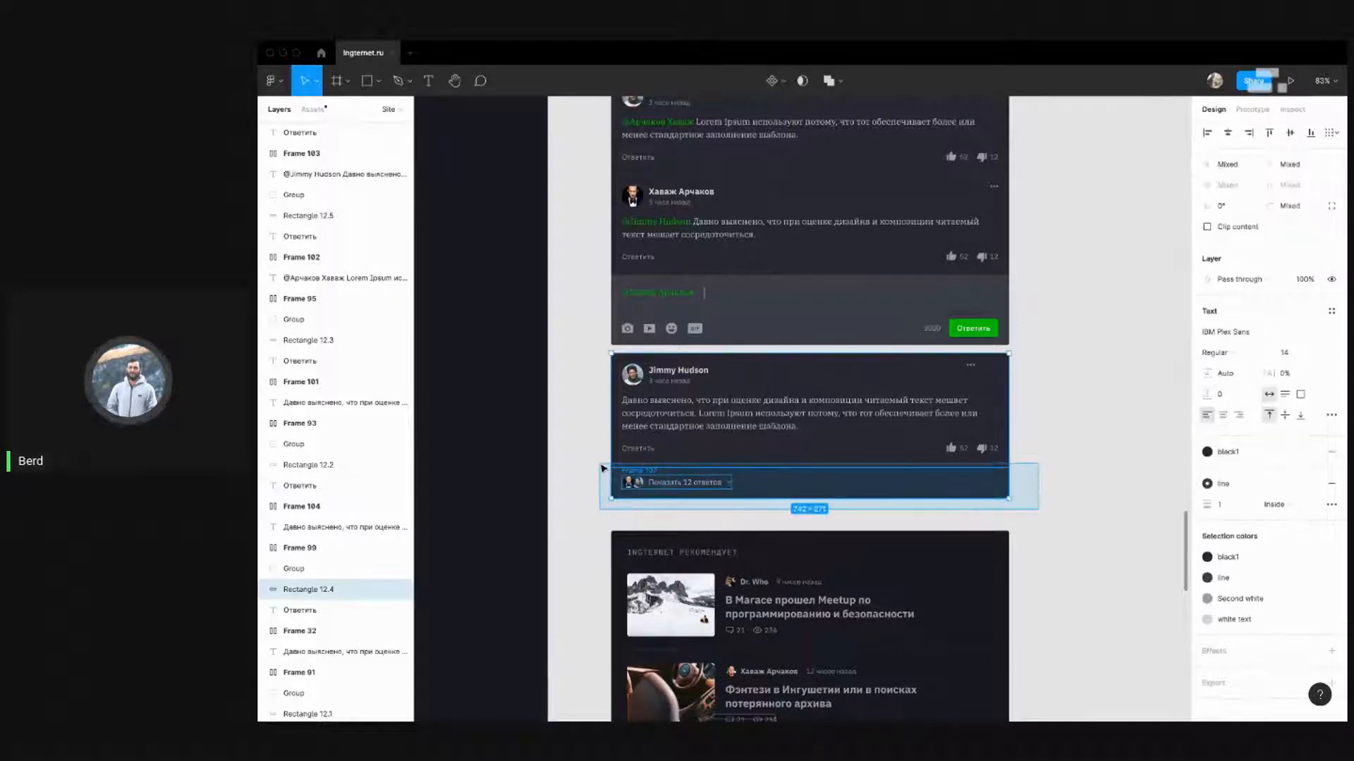
# Move the 'Показать 12 ответов' row and its divider up to a 21 px gap
pyautogui.keyDown('shift'); pyautogui.click(712, 463); pyautogui.keyUp('shift')
pyautogui.press('alt')
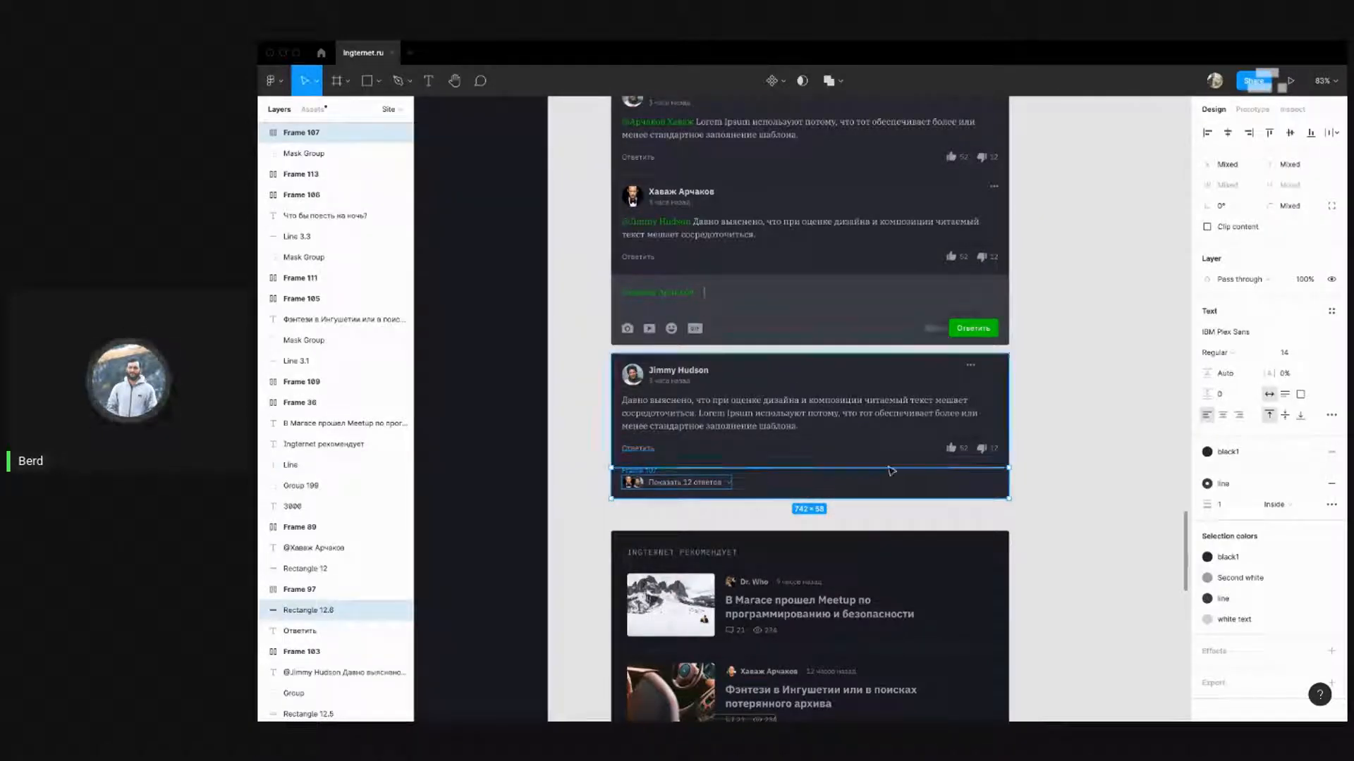
pyautogui.keyDown('shift'); pyautogui.click(981, 493); pyautogui.keyUp('shift')
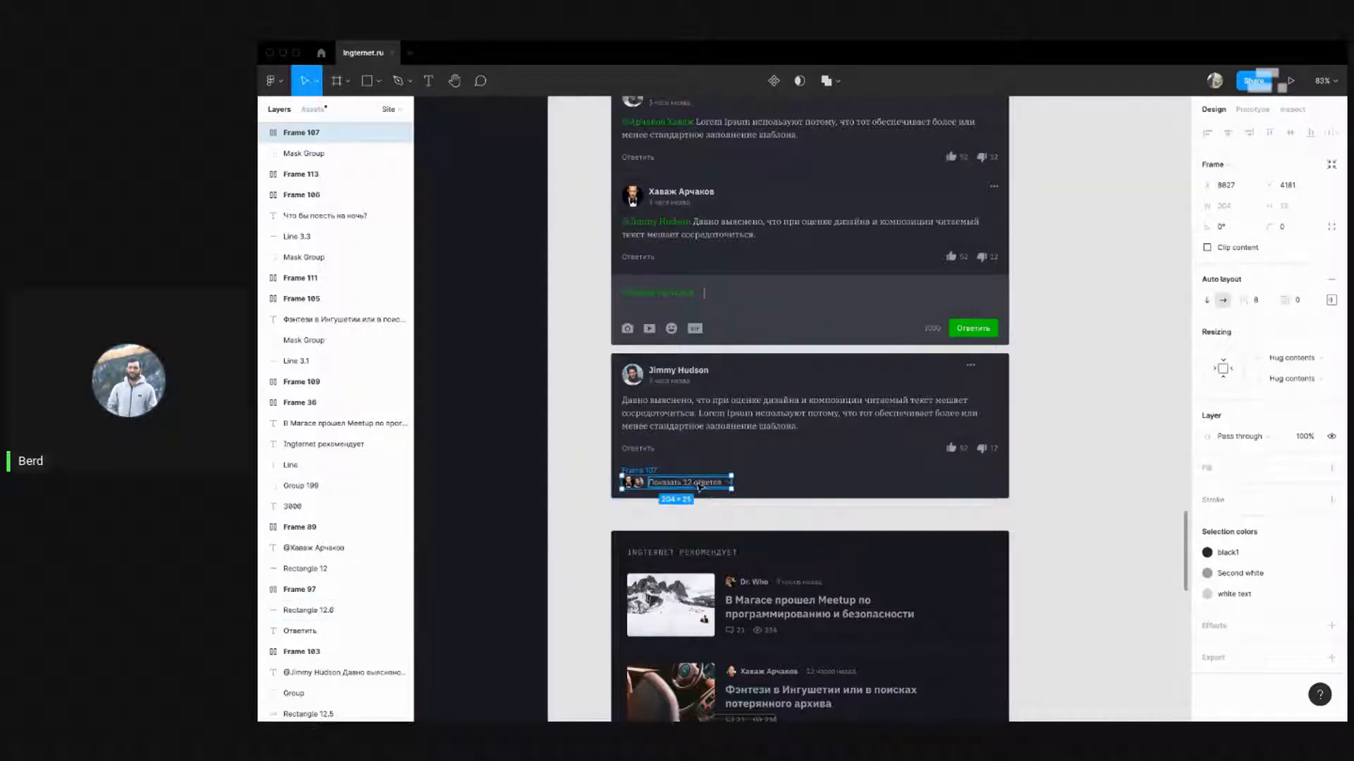
pyautogui.keyDown('shift'); pyautogui.click(674, 468); pyautogui.keyUp('shift')
pyautogui.press('alt')
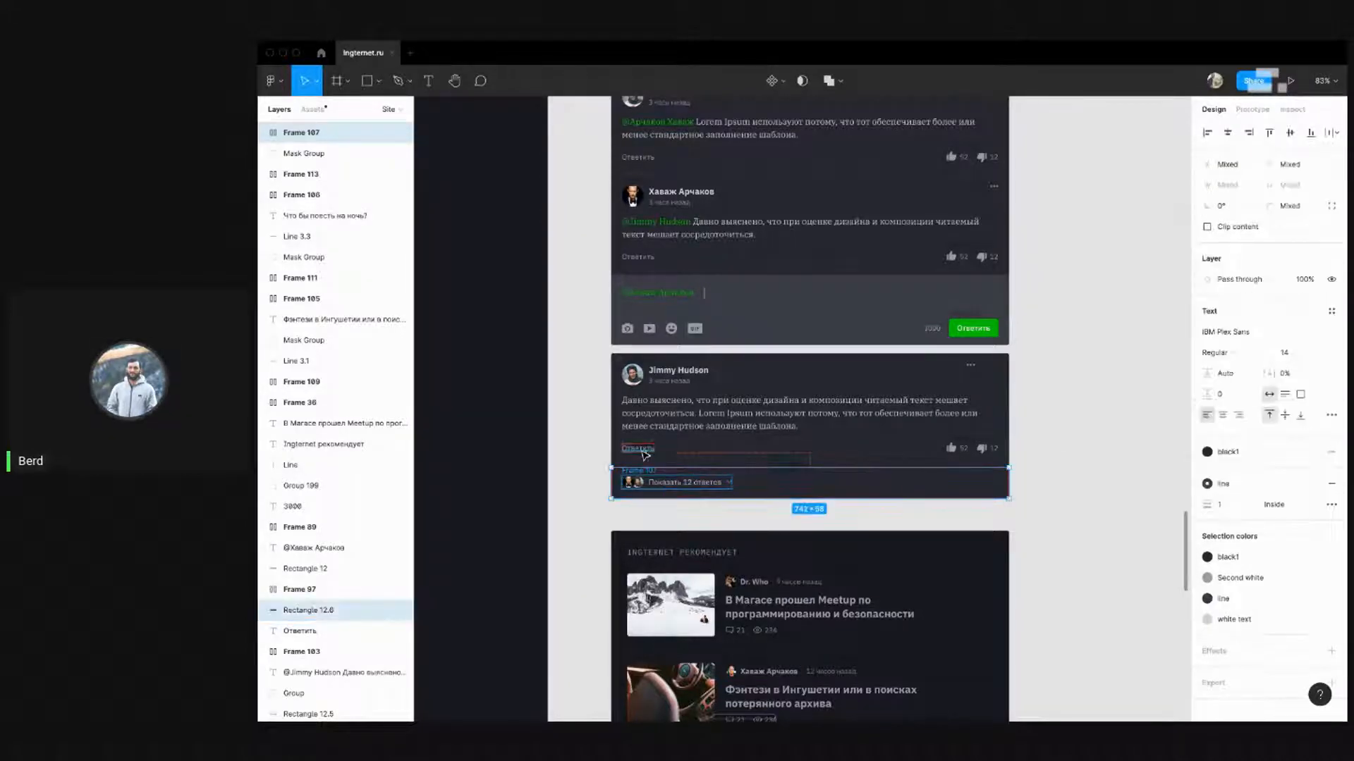
pyautogui.press('Up')
pyautogui.press('Up')
pyautogui.press('Up')
pyautogui.press('Up')
pyautogui.press('Up')
pyautogui.press('Up')
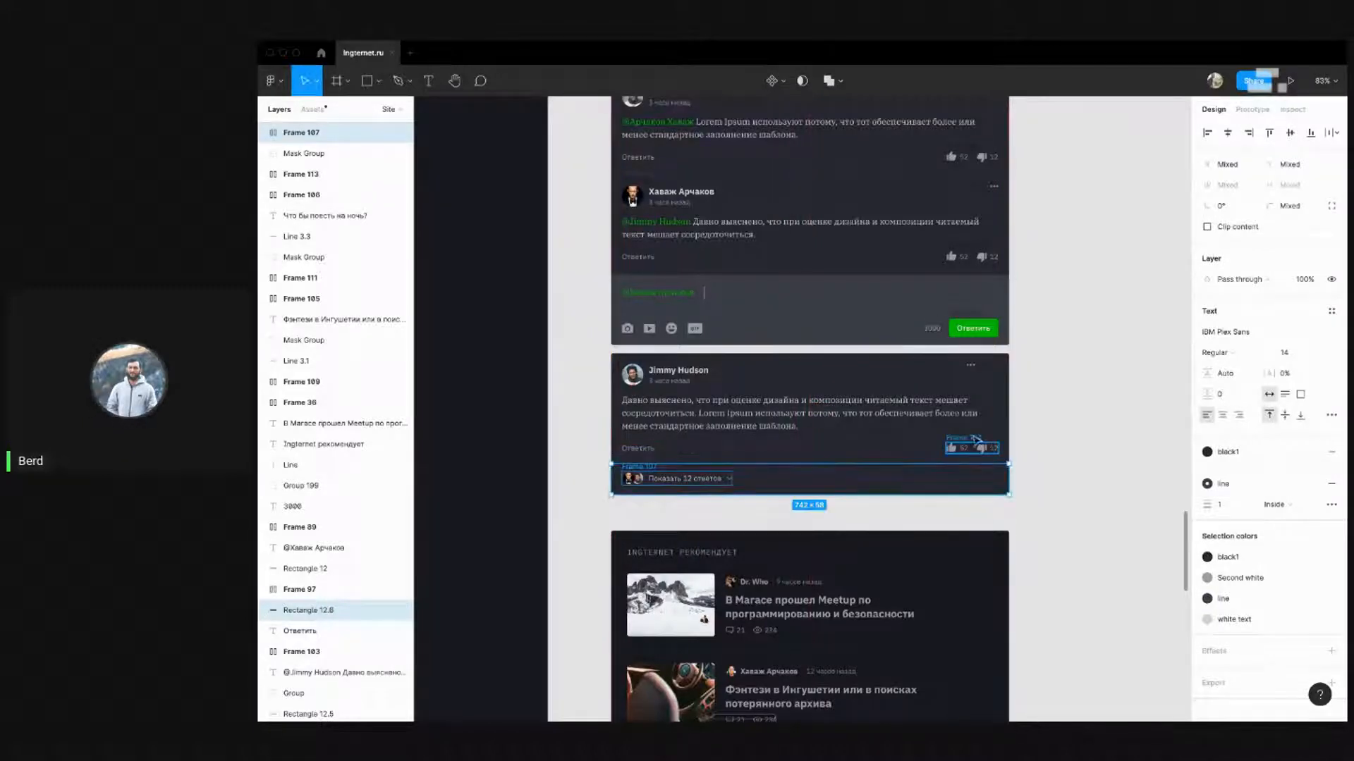
pyautogui.click(1069, 425)
# Exit Figma's full-screen mode so the macOS menu bar and Dock appear
pyautogui.moveTo(1054, 475); pyautogui.dragTo(1047, 508)
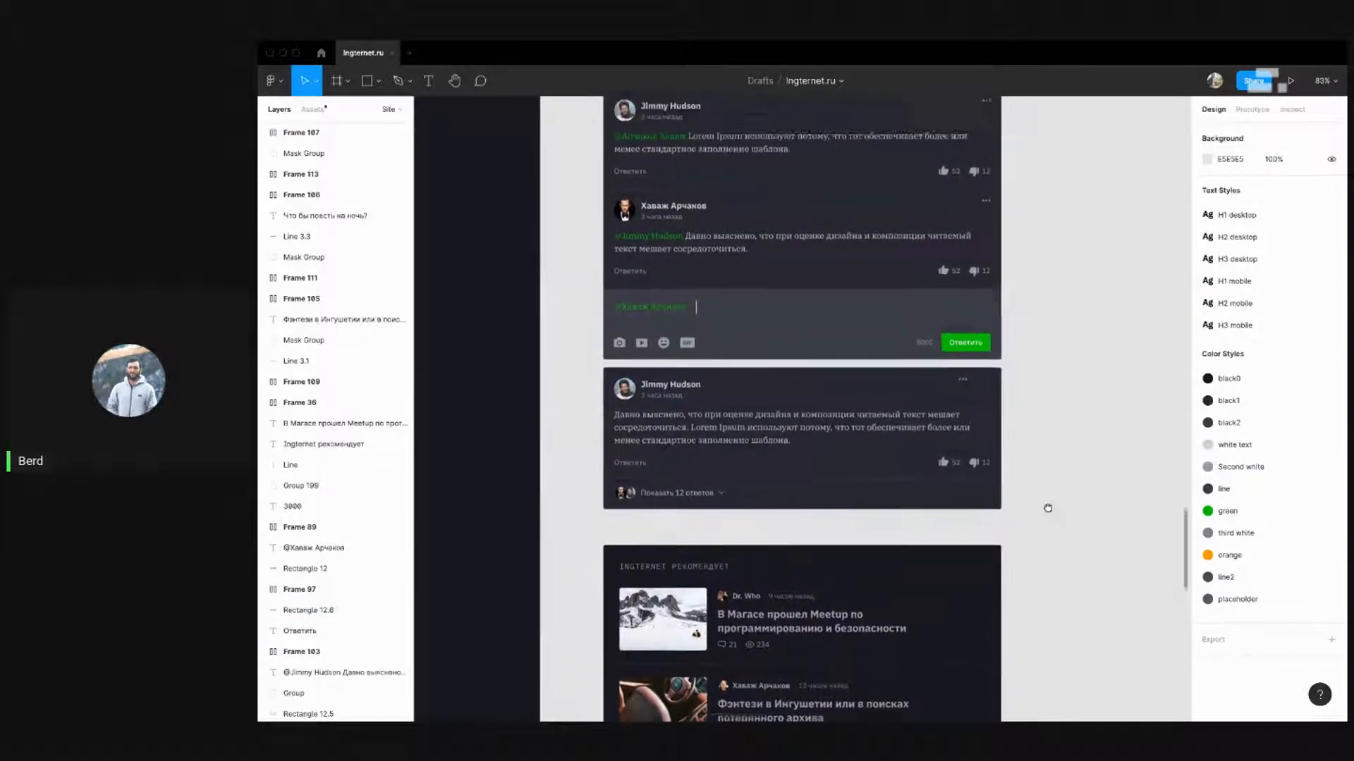
pyautogui.scroll(4, 1048, 508)
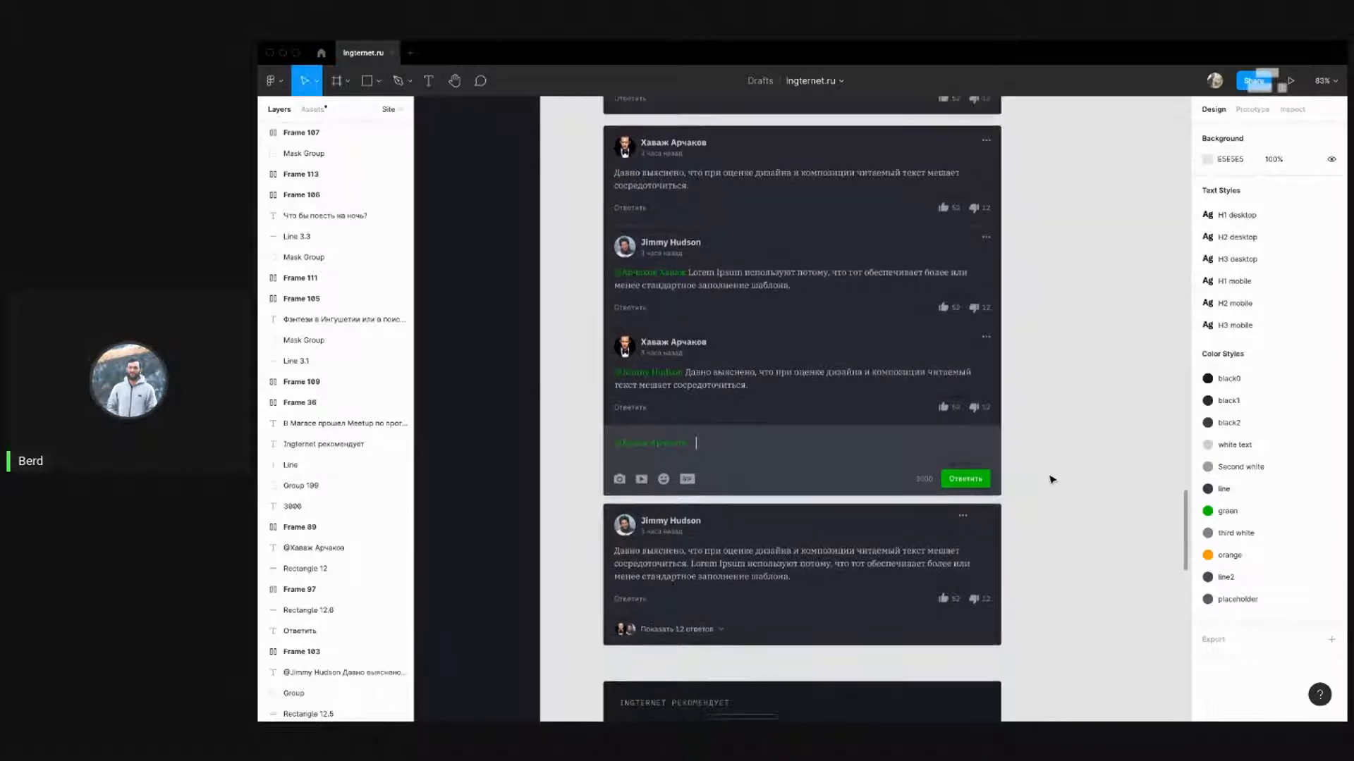
pyautogui.scroll(3, 520, 451)
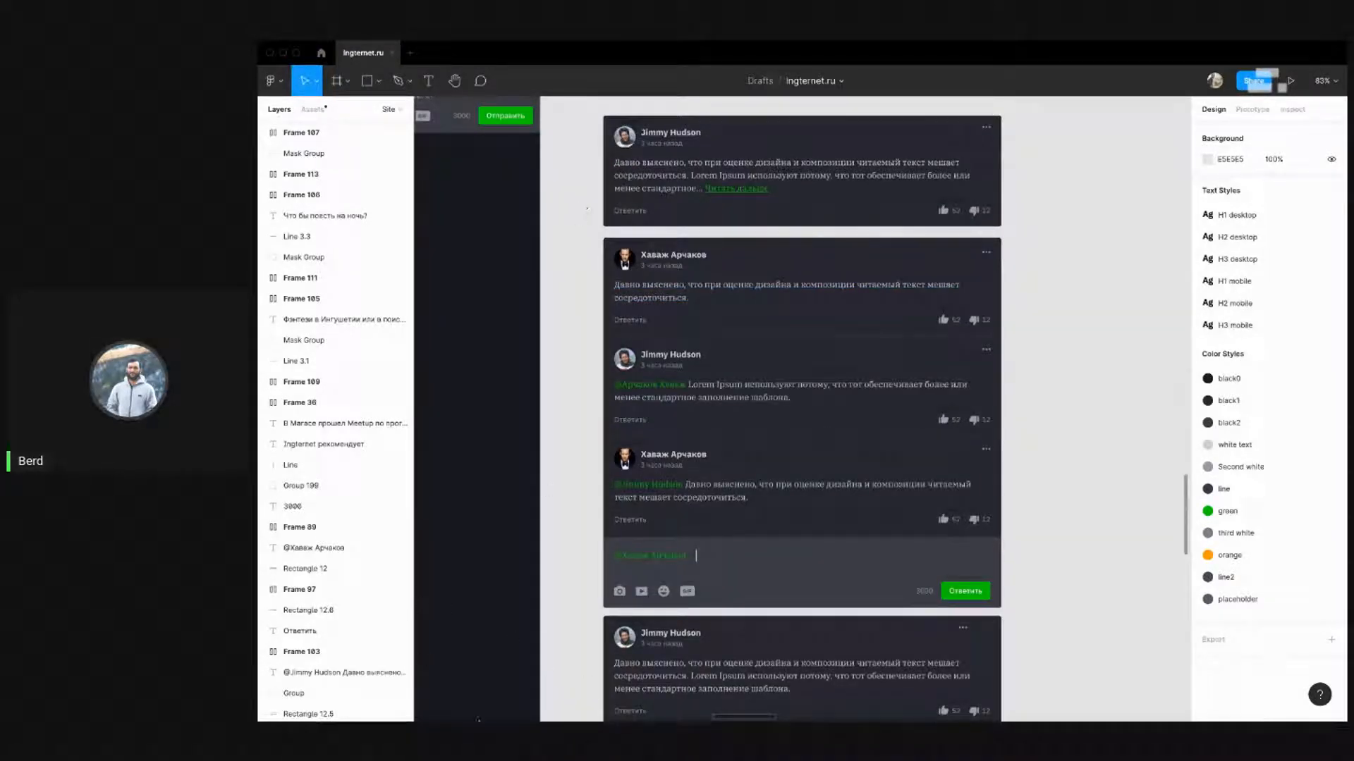
pyautogui.click(296, 53)
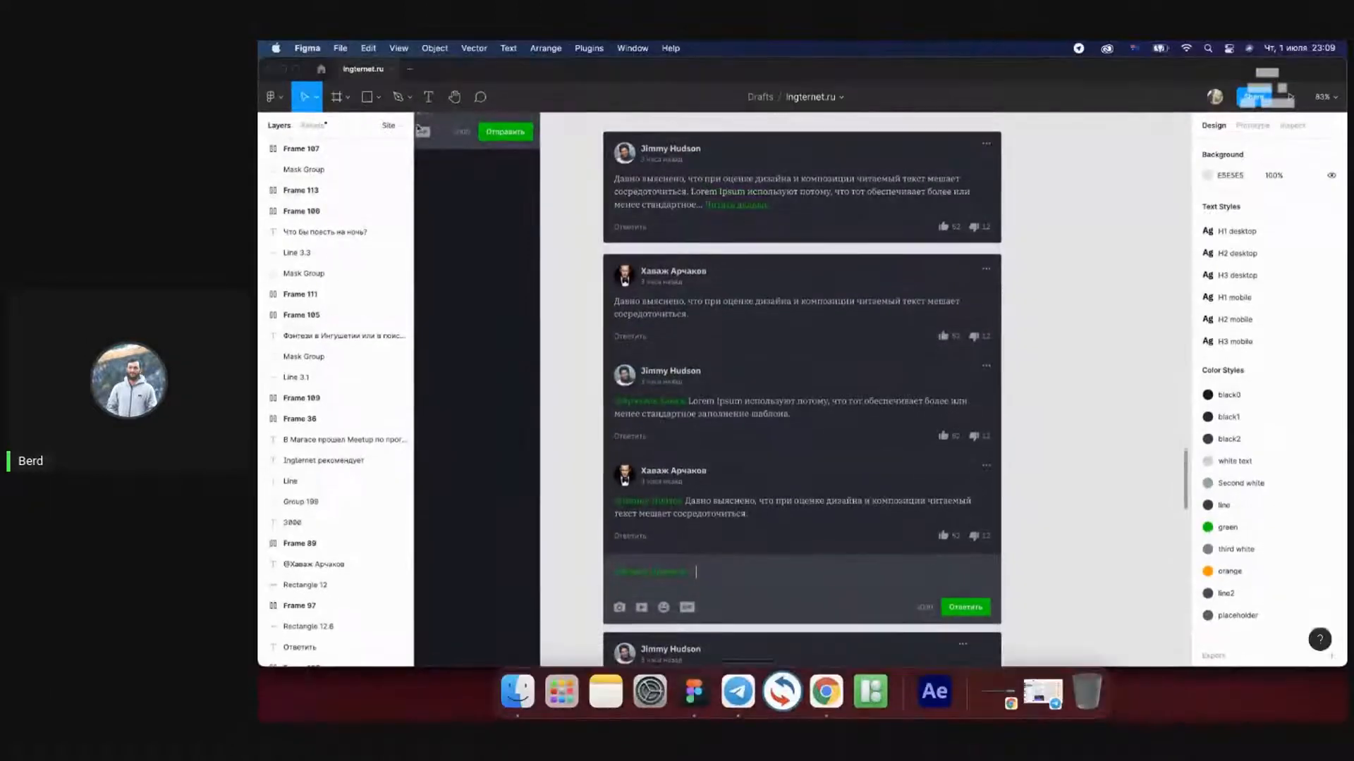
# Bring the StreamYard live studio in Chrome to the front to read viewer comments
pyautogui.click(826, 692)
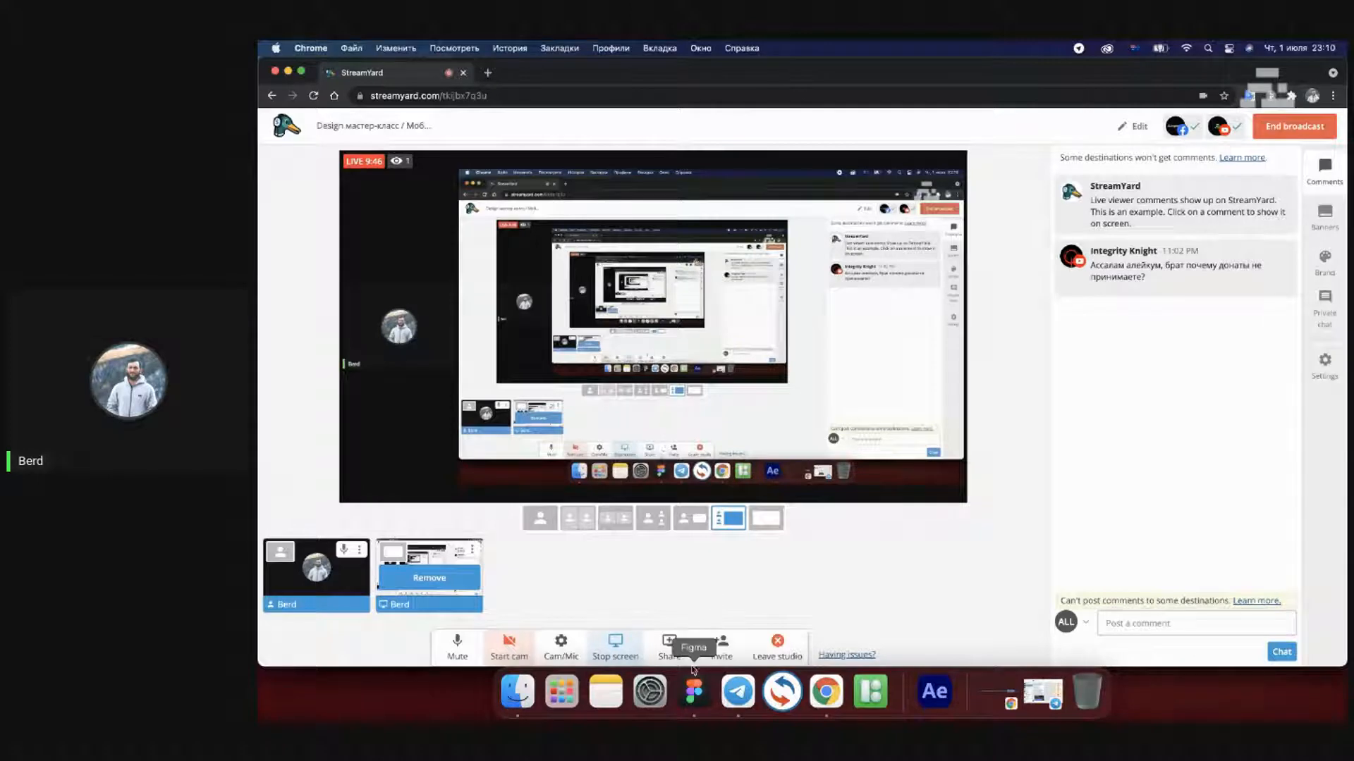
# Return to the Ingternet.ru Figma file and restore full-screen mode
pyautogui.click(694, 692)
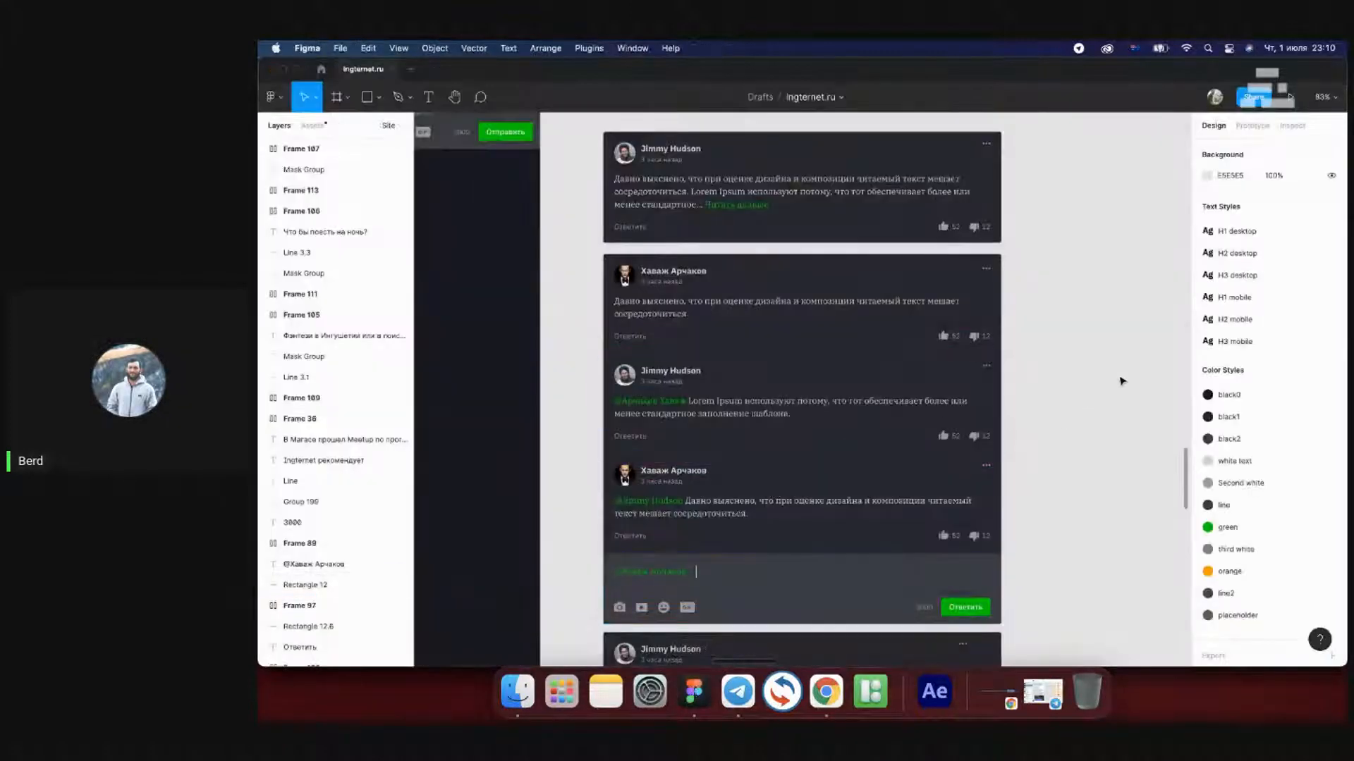
pyautogui.hscroll(-5, 781, 313)
pyautogui.scroll(2, 781, 313)
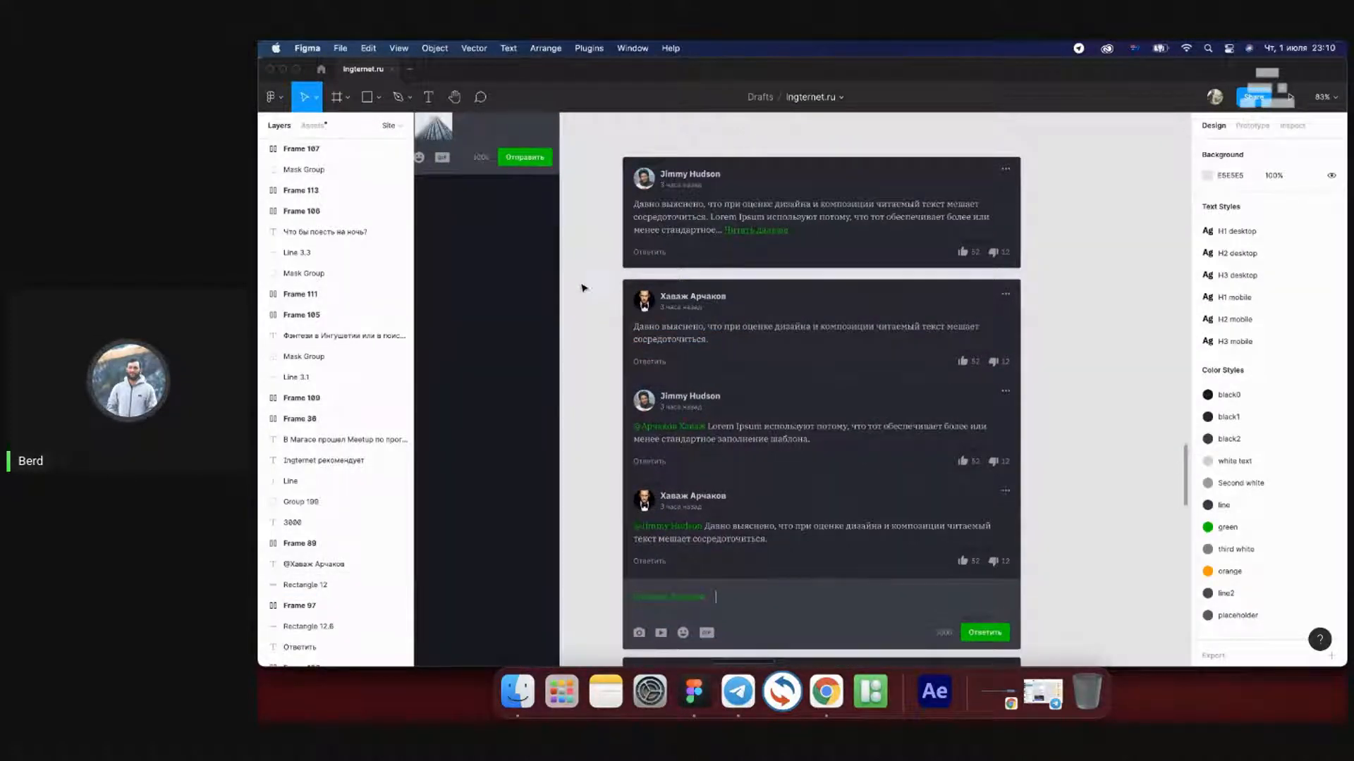
pyautogui.click(296, 69)
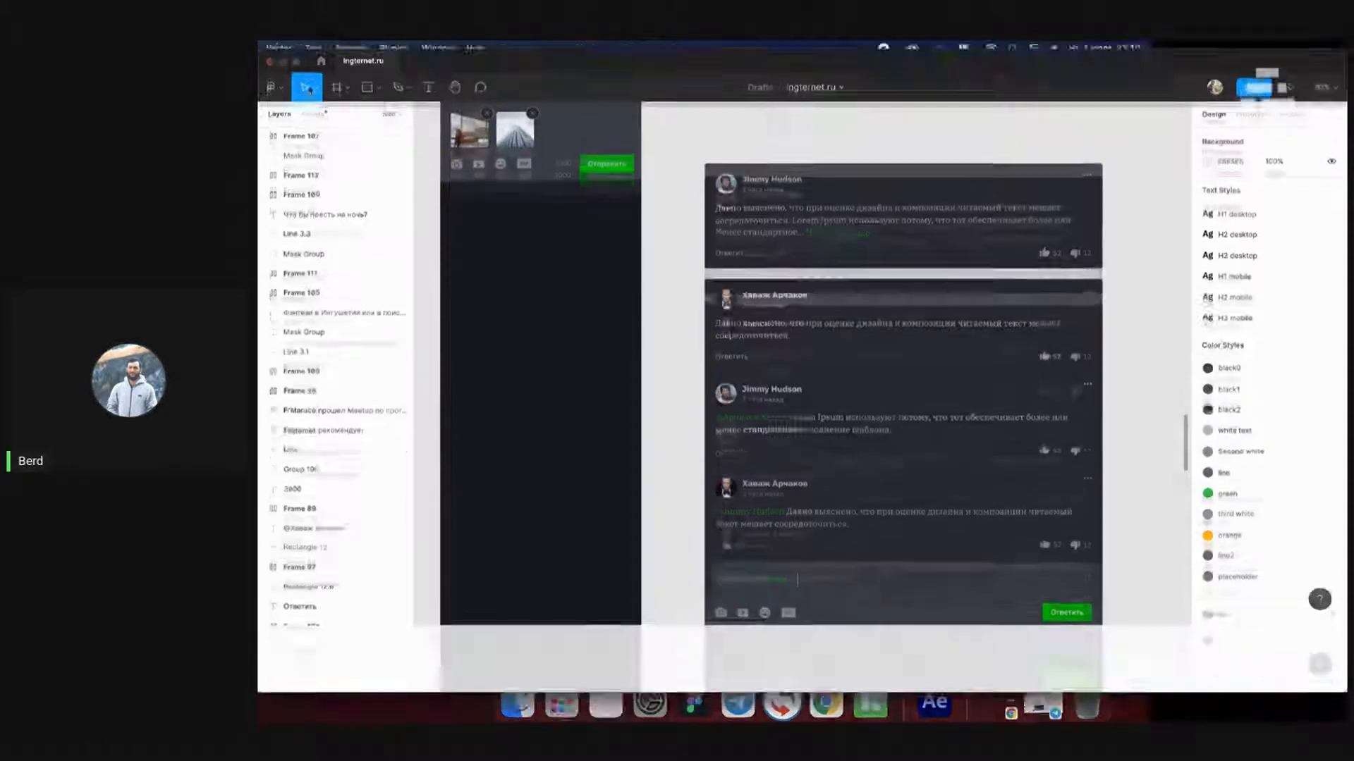
pyautogui.scroll(-2, 656, 257)
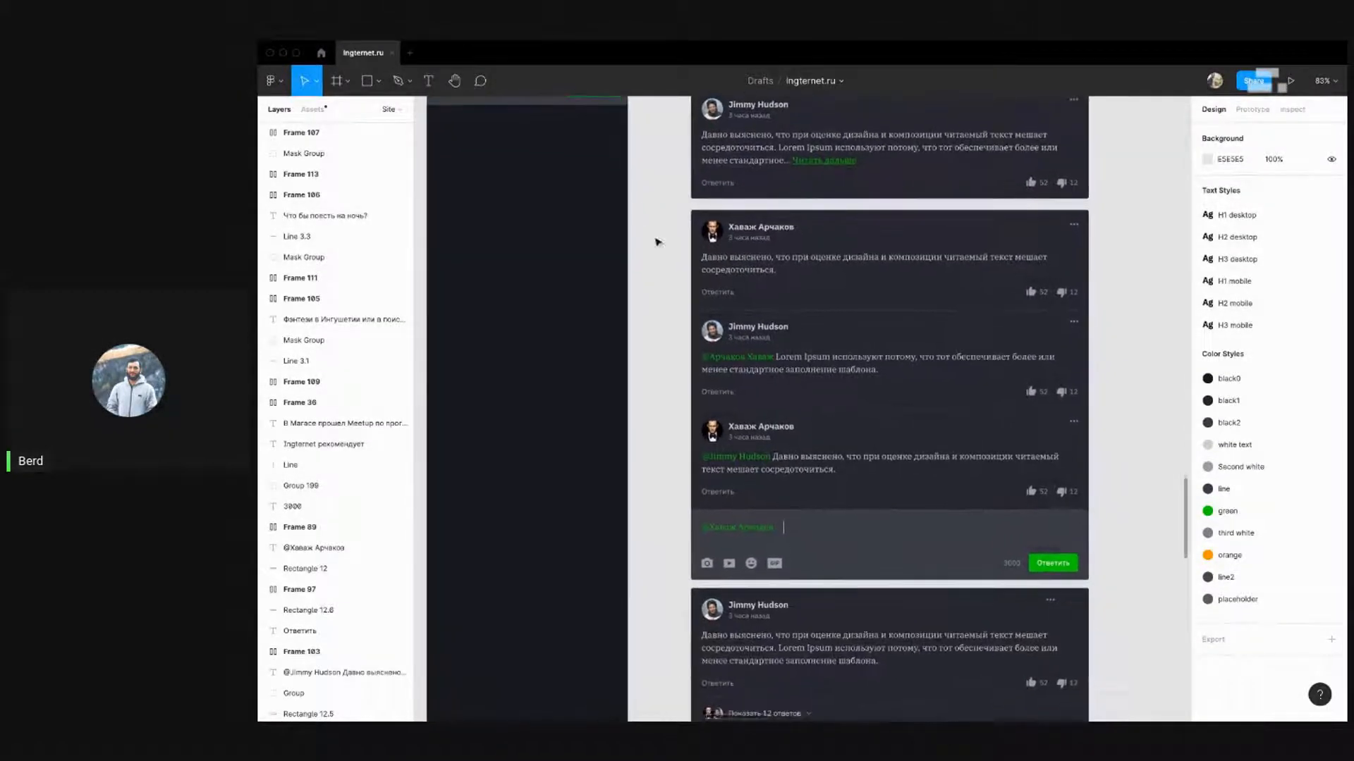
# Move the three reply comments up to sit 20 px below the first reply's action row
pyautogui.moveTo(789, 289); pyautogui.dragTo(1082, 270)
pyautogui.press('alt')
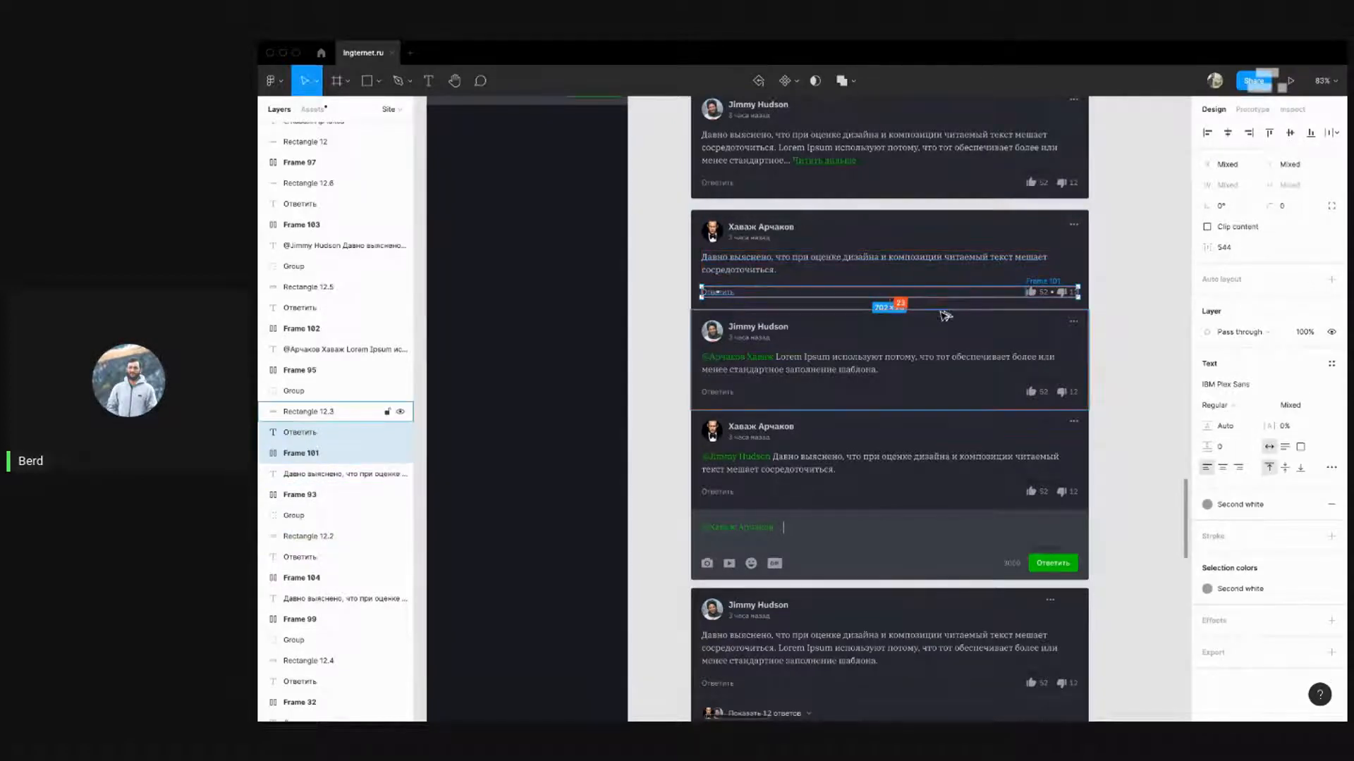
pyautogui.click(1122, 389)
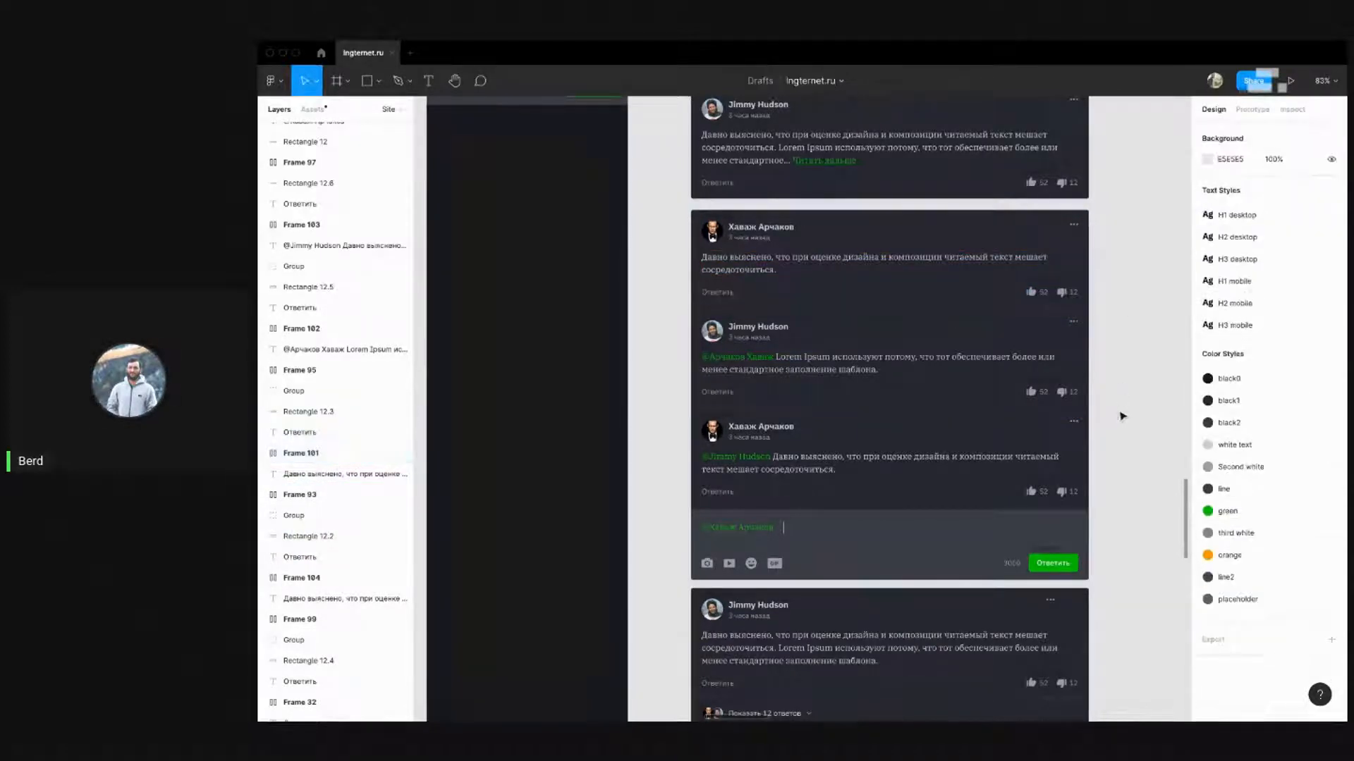
pyautogui.moveTo(1122, 416); pyautogui.dragTo(731, 287)
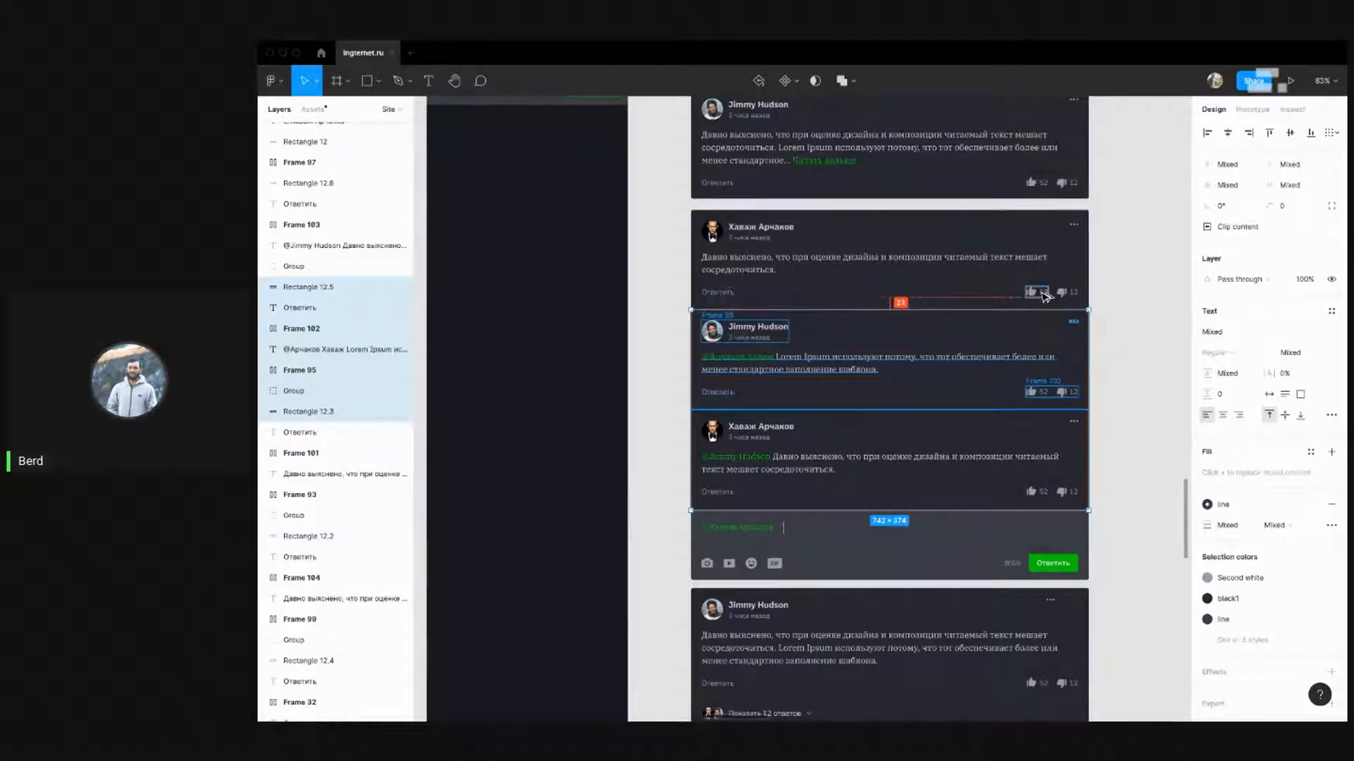
pyautogui.press('Up')
pyautogui.press('Up')
pyautogui.press('Up')
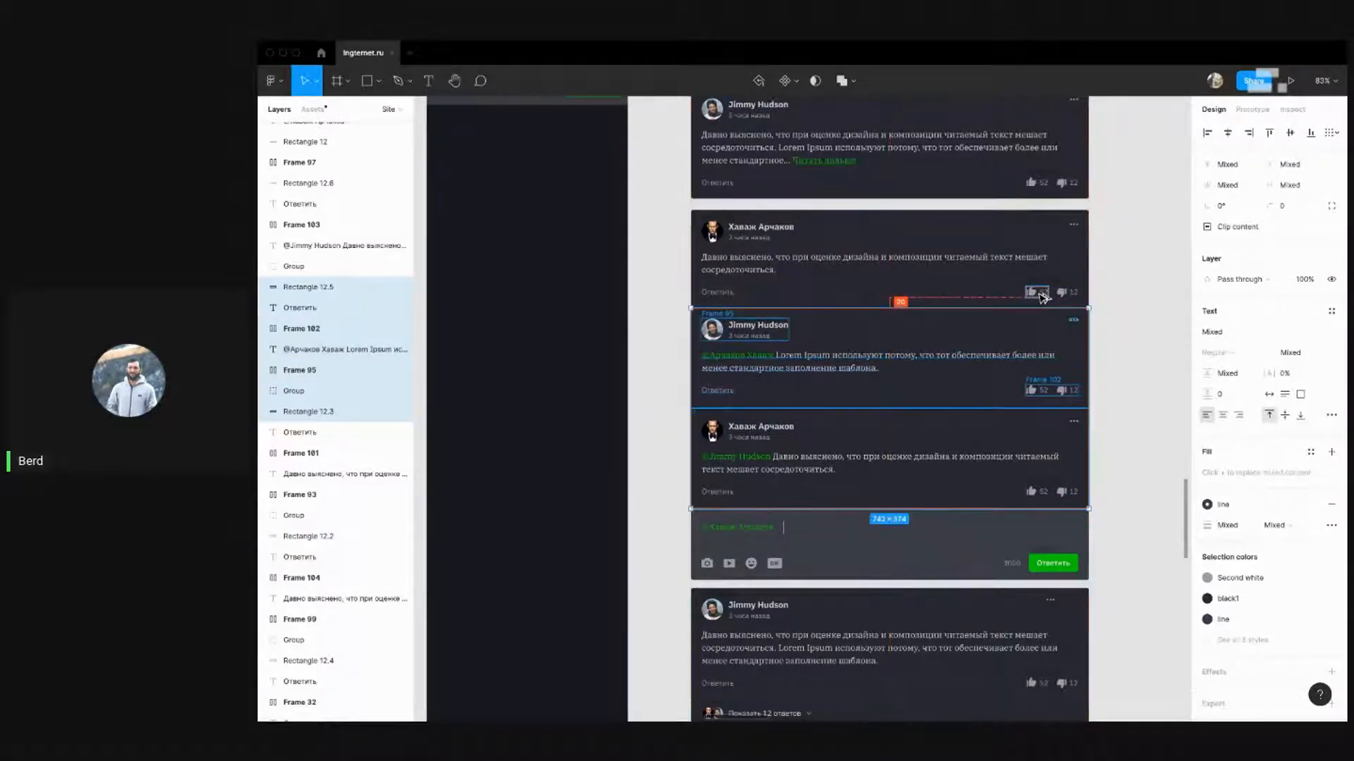
pyautogui.click(1136, 360)
pyautogui.moveTo(1119, 379); pyautogui.dragTo(640, 335)
pyautogui.keyDown('shift'); pyautogui.click(712, 338); pyautogui.keyUp('shift')
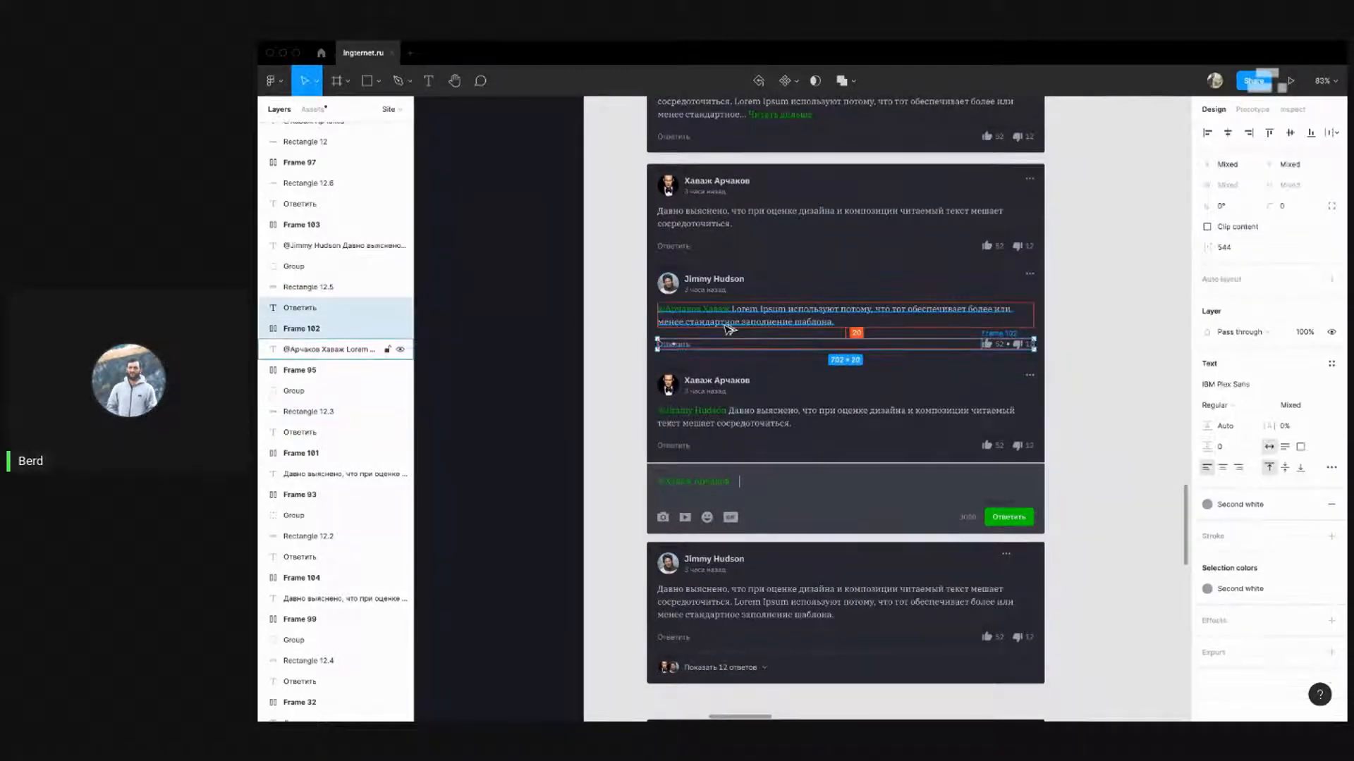
pyautogui.click(1117, 346)
pyautogui.moveTo(1093, 299); pyautogui.dragTo(1103, 402)
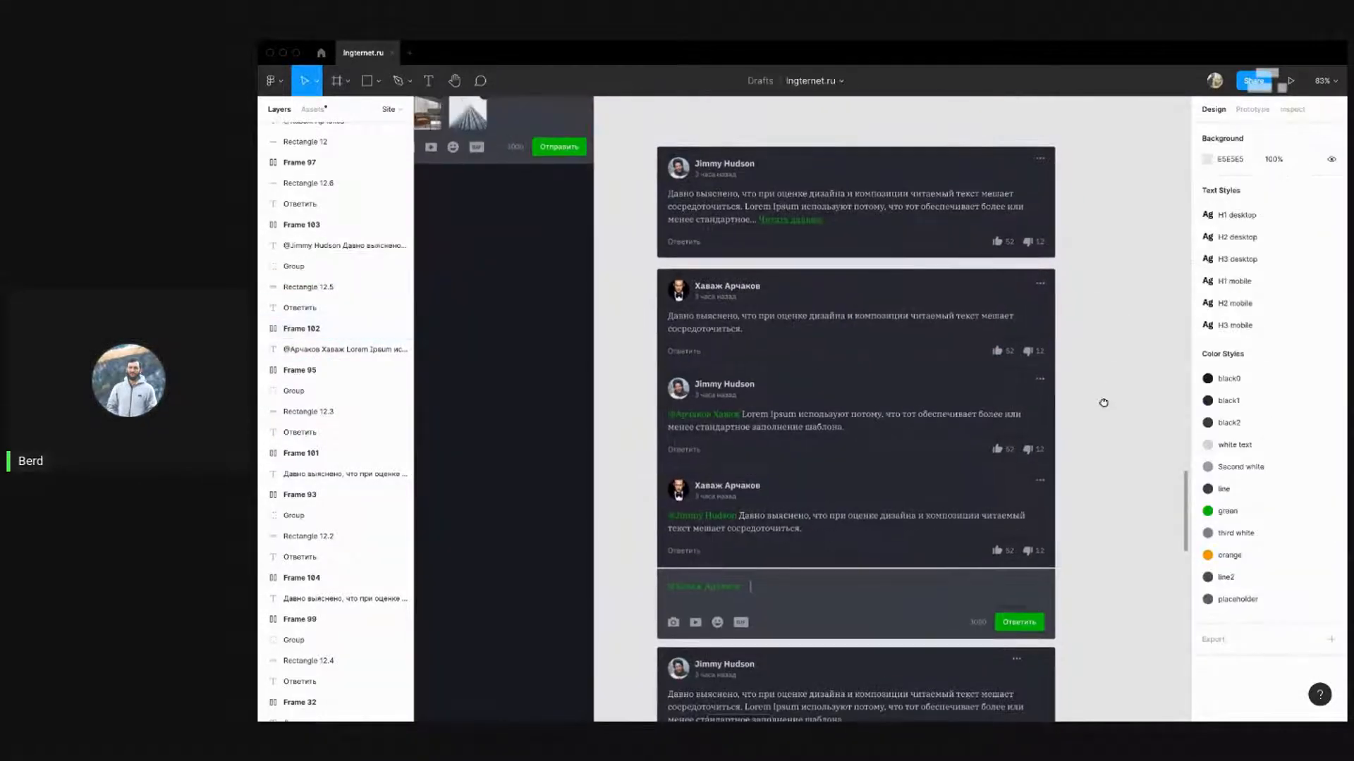
pyautogui.scroll(-4, 1103, 403)
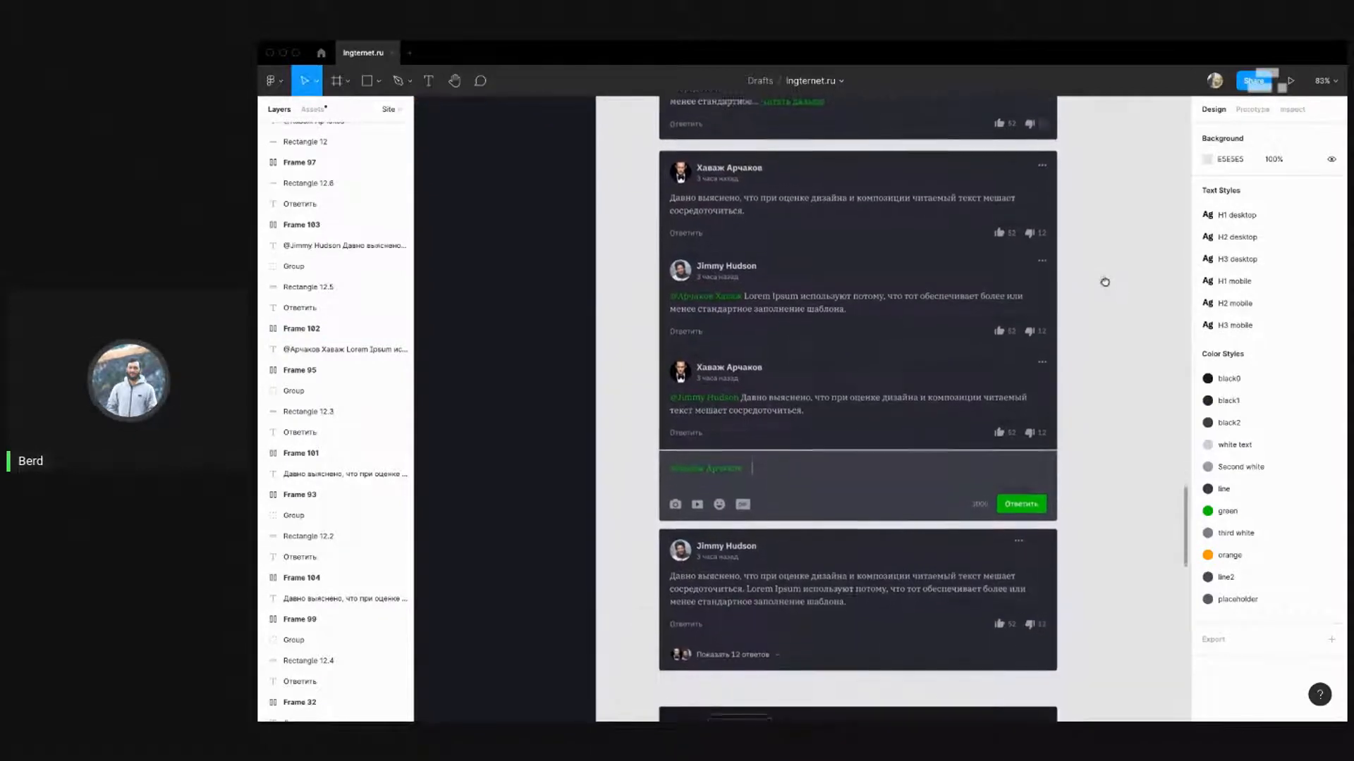
pyautogui.scroll(5, 1041, 256)
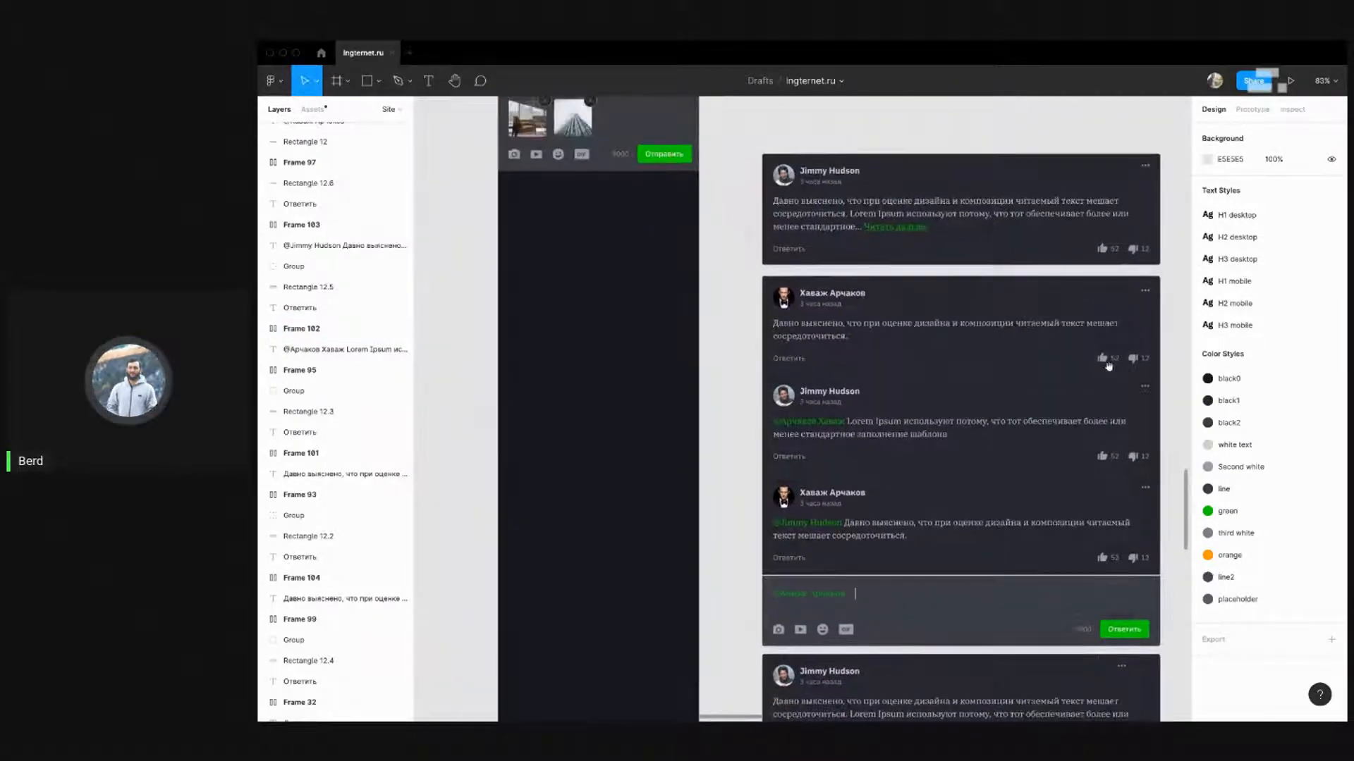
pyautogui.moveTo(777, 332)
pyautogui.mouseDown()
pyautogui.moveTo(773, 307)
pyautogui.moveTo(818, 337)
pyautogui.moveTo(794, 320)
pyautogui.mouseUp()
pyautogui.moveTo(1161, 301); pyautogui.dragTo(745, 190)
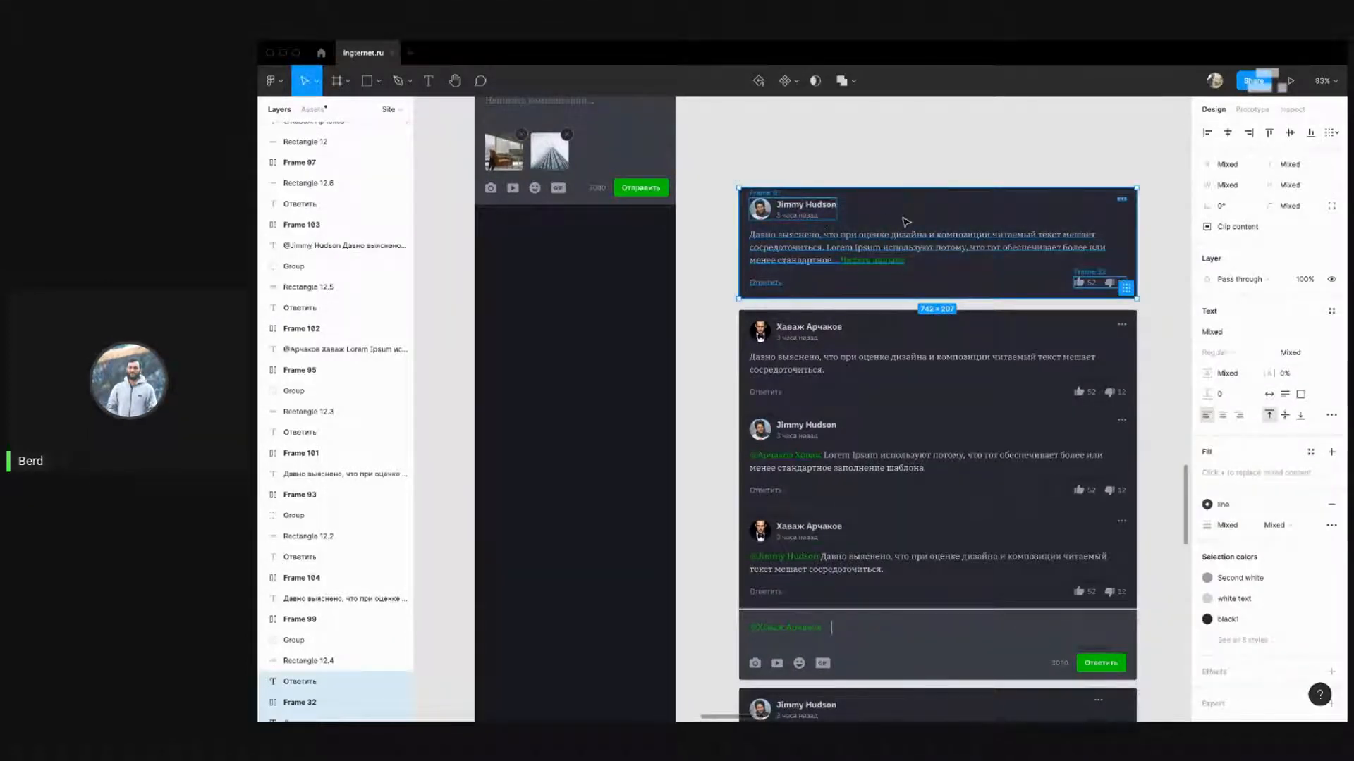
pyautogui.click(906, 222)
pyautogui.click(956, 133)
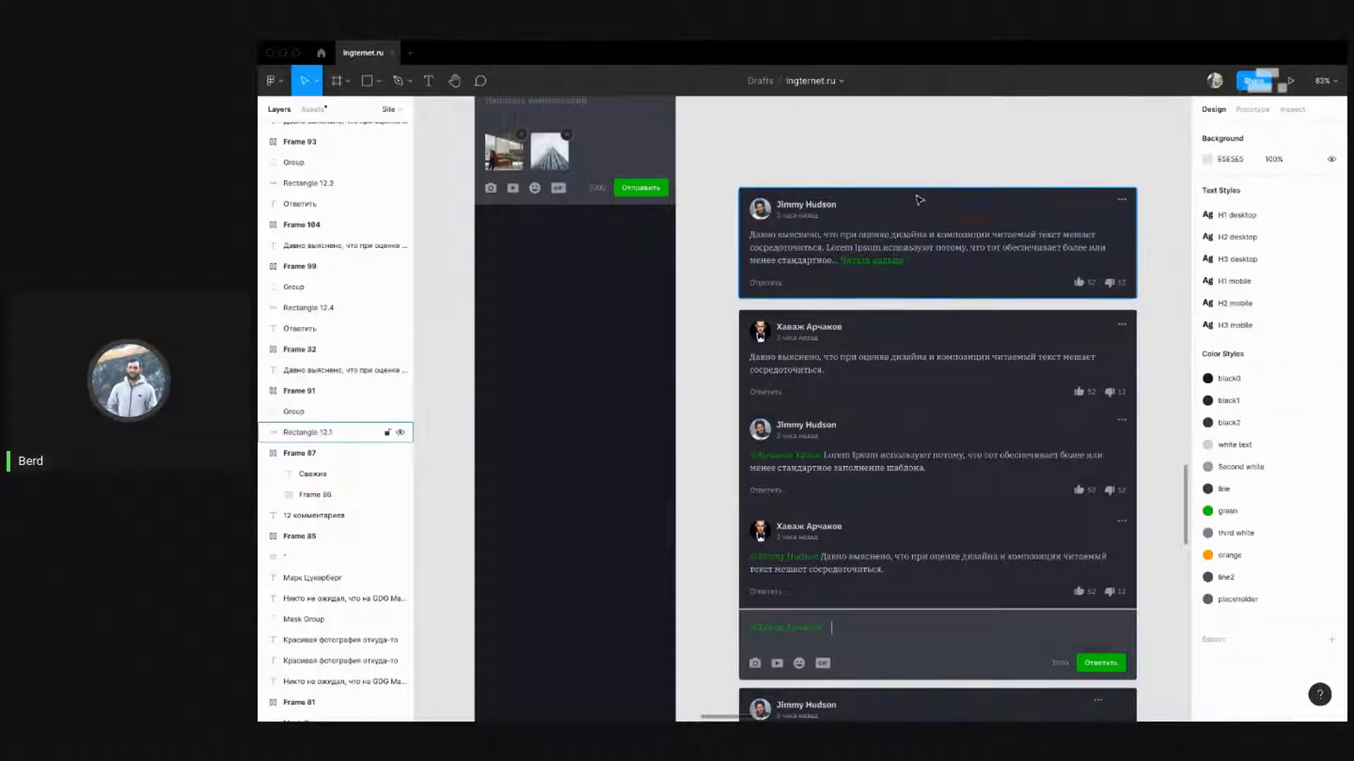
pyautogui.scroll(-5, 743, 226)
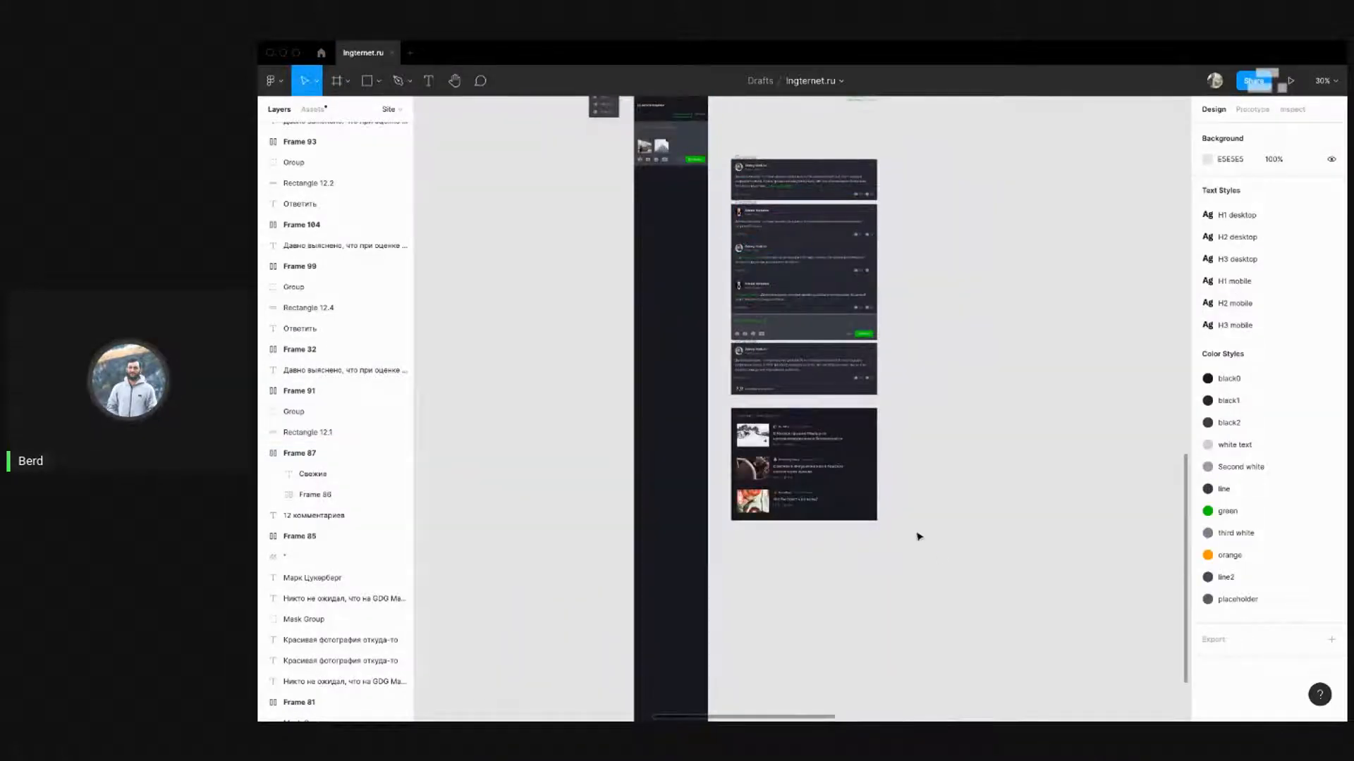
pyautogui.moveTo(935, 552); pyautogui.dragTo(724, 201)
pyautogui.hotkey('shift', 'Down')
pyautogui.hotkey('shift', 'Down')
pyautogui.hotkey('shift', 'Down')
pyautogui.hotkey('shift', 'Down')
pyautogui.hotkey('shift', 'Down')
pyautogui.hotkey('shift', 'Down')
pyautogui.hotkey('shift', 'Down')
pyautogui.hotkey('shift', 'Down')
pyautogui.hotkey('shift', 'Down')
pyautogui.hotkey('shift', 'Down')
pyautogui.hotkey('shift', 'Down')
pyautogui.hotkey('shift', 'Down')
pyautogui.hotkey('shift', 'Down')
pyautogui.hotkey('shift', 'Down')
pyautogui.hotkey('shift', 'Down')
pyautogui.hotkey('shift', 'Down')
pyautogui.hotkey('shift', 'Down')
pyautogui.hotkey('shift', 'Down')
pyautogui.hotkey('shift', 'Down')
pyautogui.hotkey('shift', 'Down')
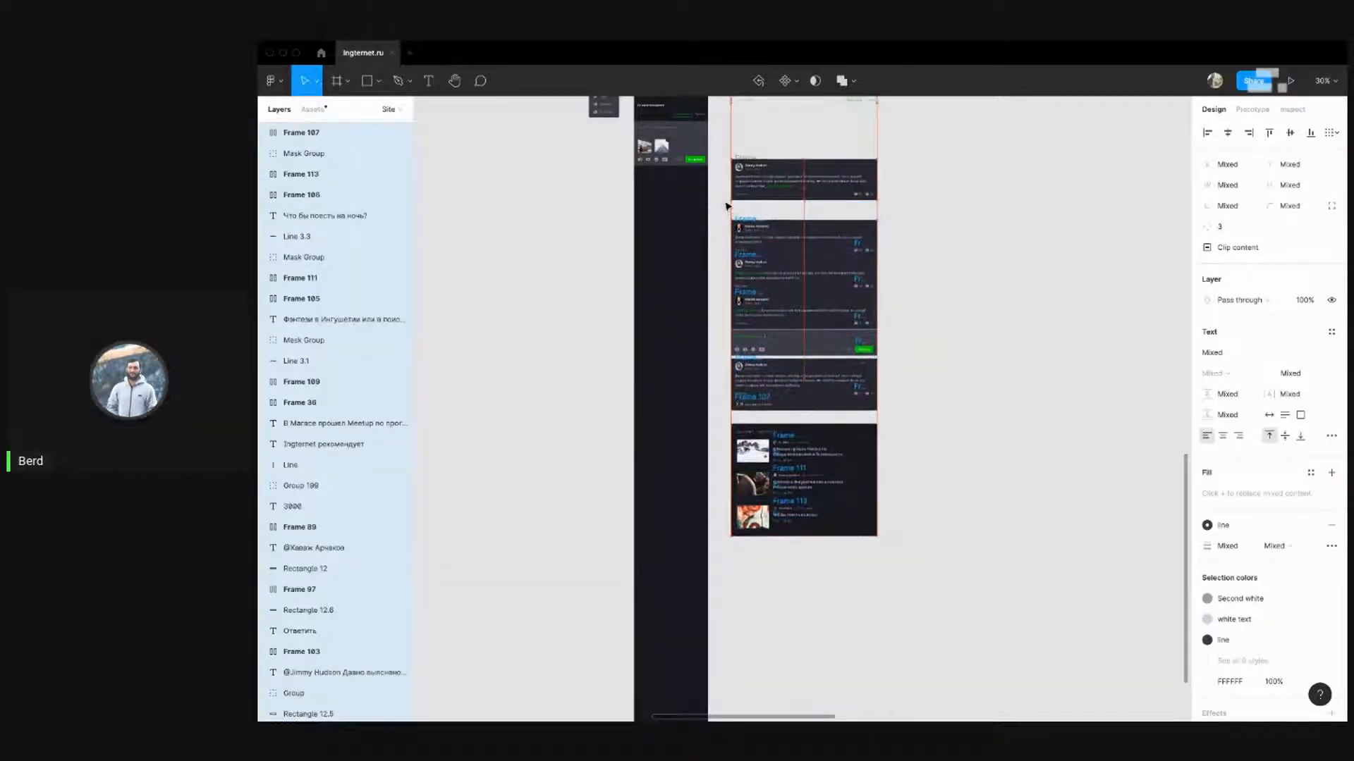
pyautogui.scroll(8, 726, 204)
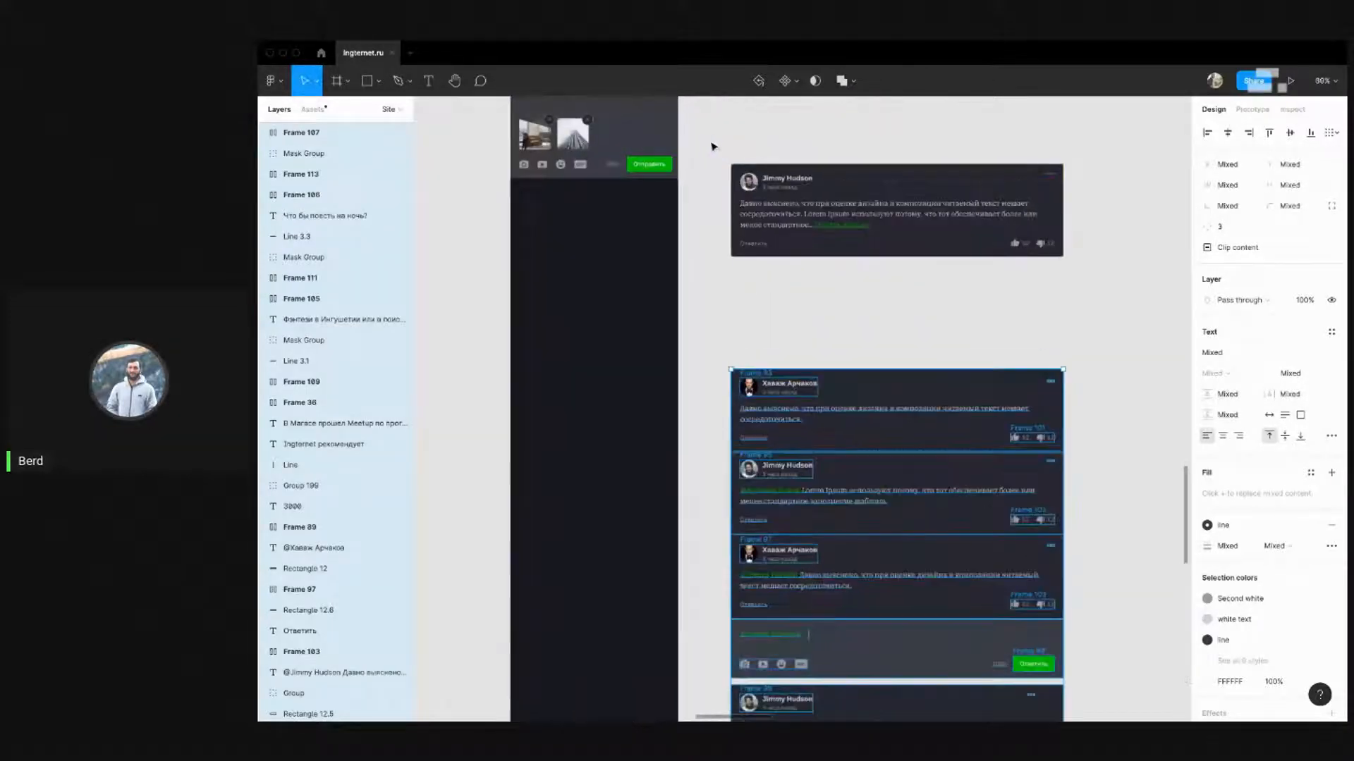
pyautogui.scroll(-2, 783, 141)
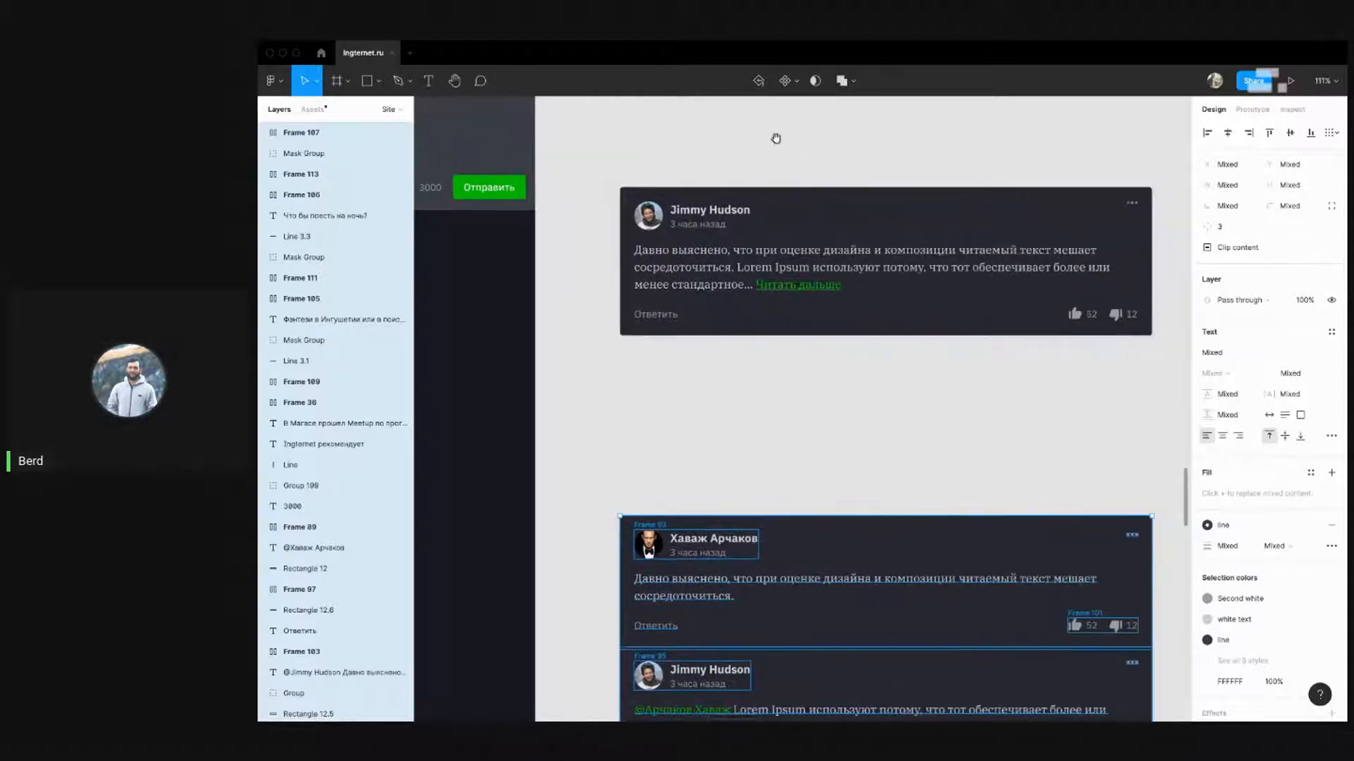
# Check the top card, then confirm the iPhone 8 - 7 frame is 375 wide
pyautogui.click(985, 305)
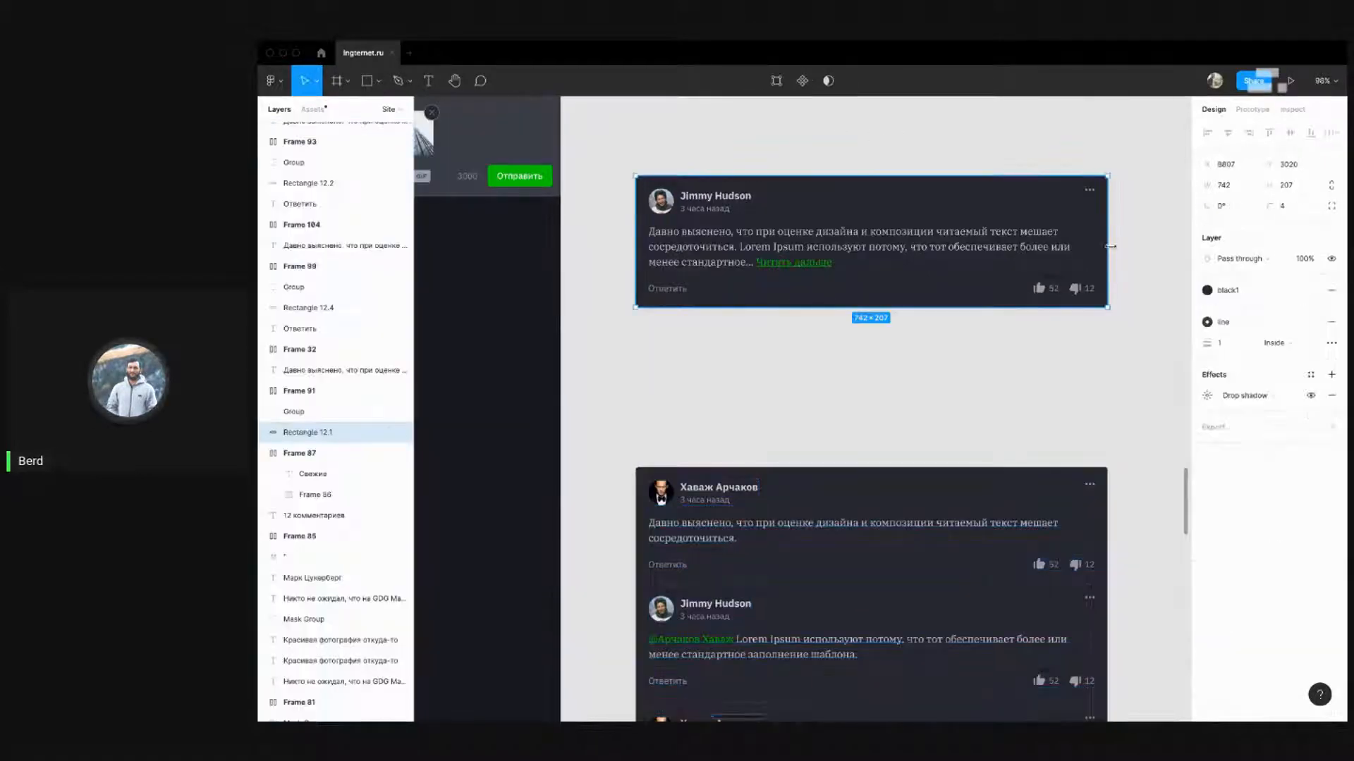
pyautogui.hscroll(-4, 612, 346)
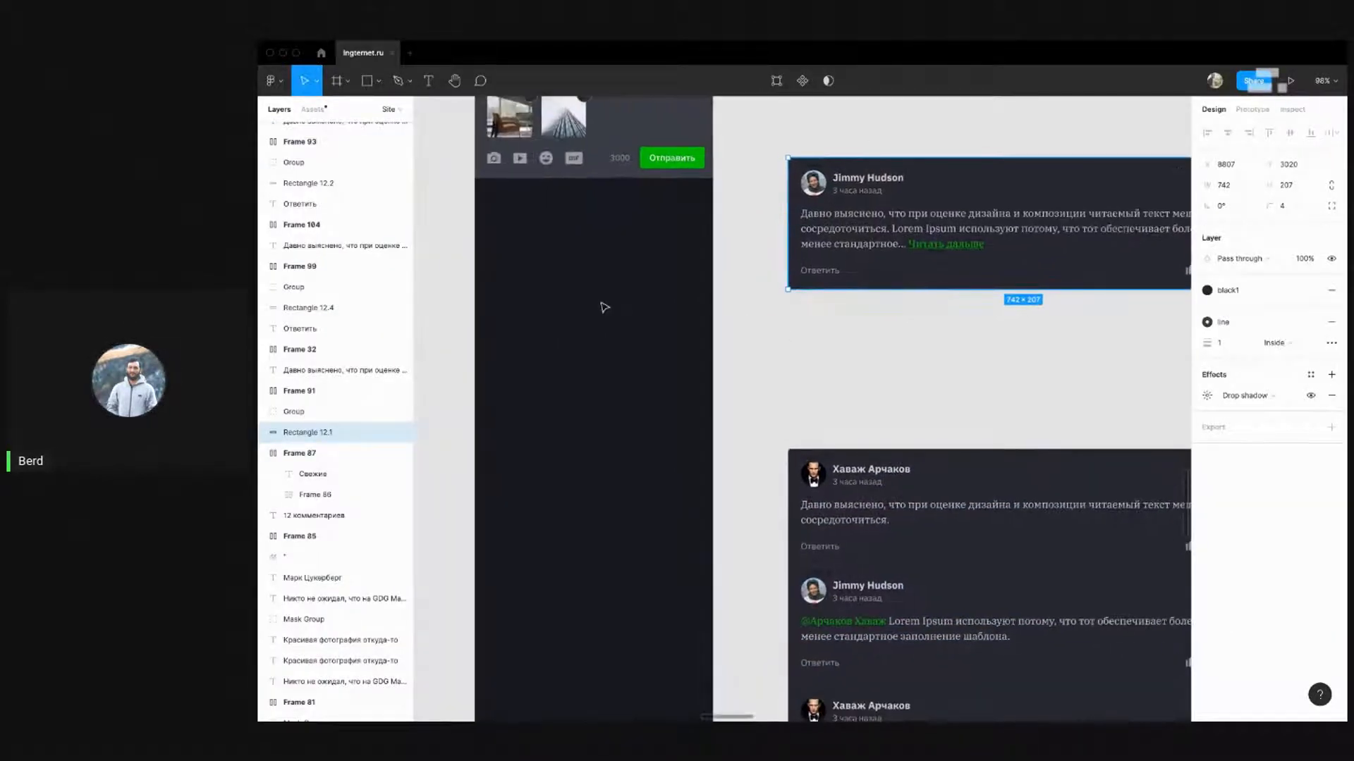
pyautogui.scroll(10, 508, 280)
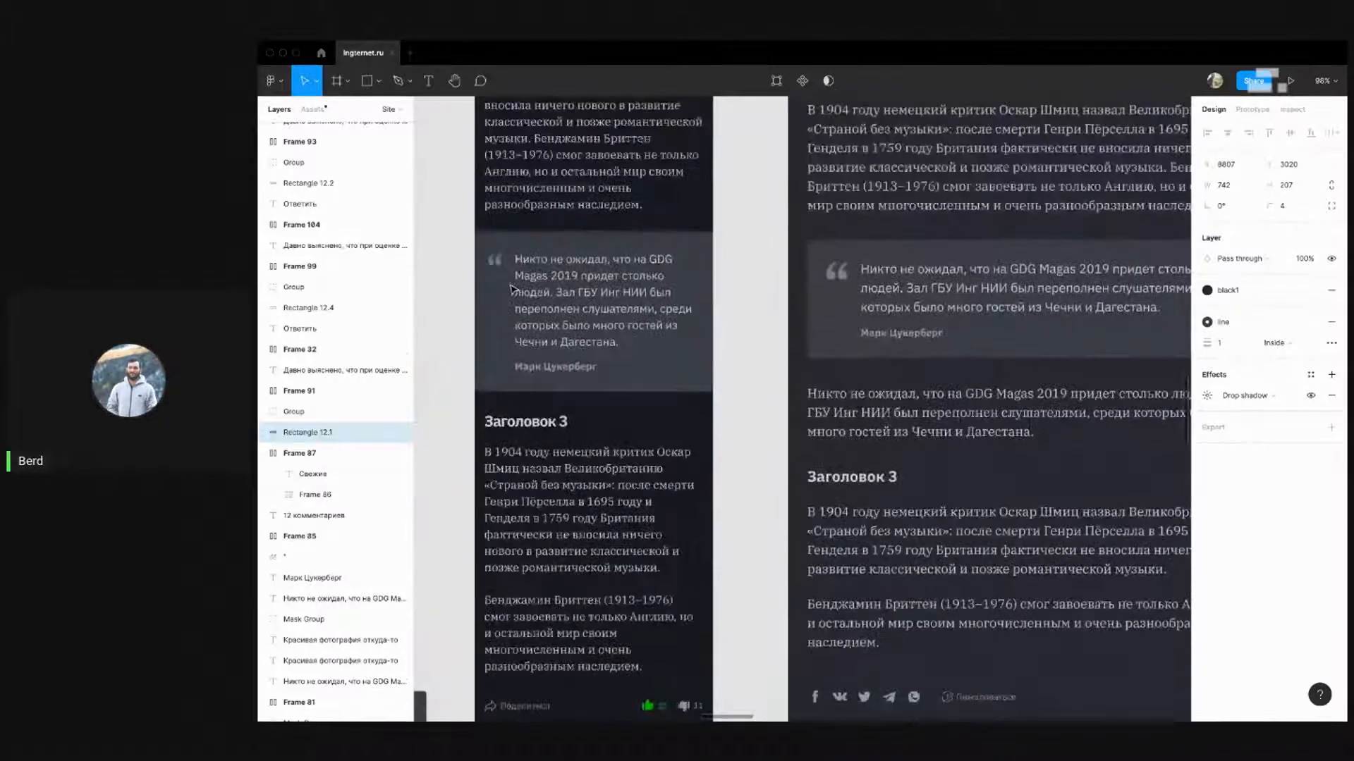
pyautogui.scroll(-10, 512, 281)
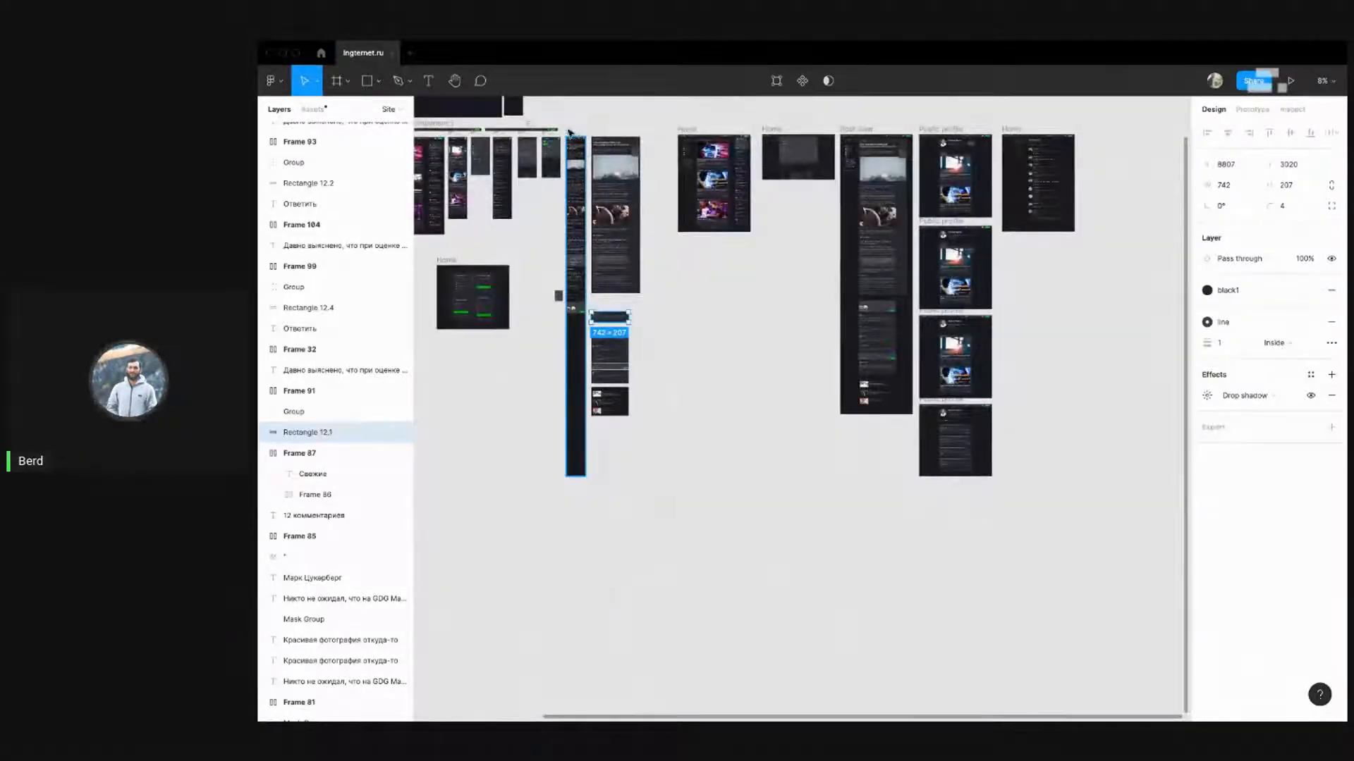
pyautogui.click(570, 133)
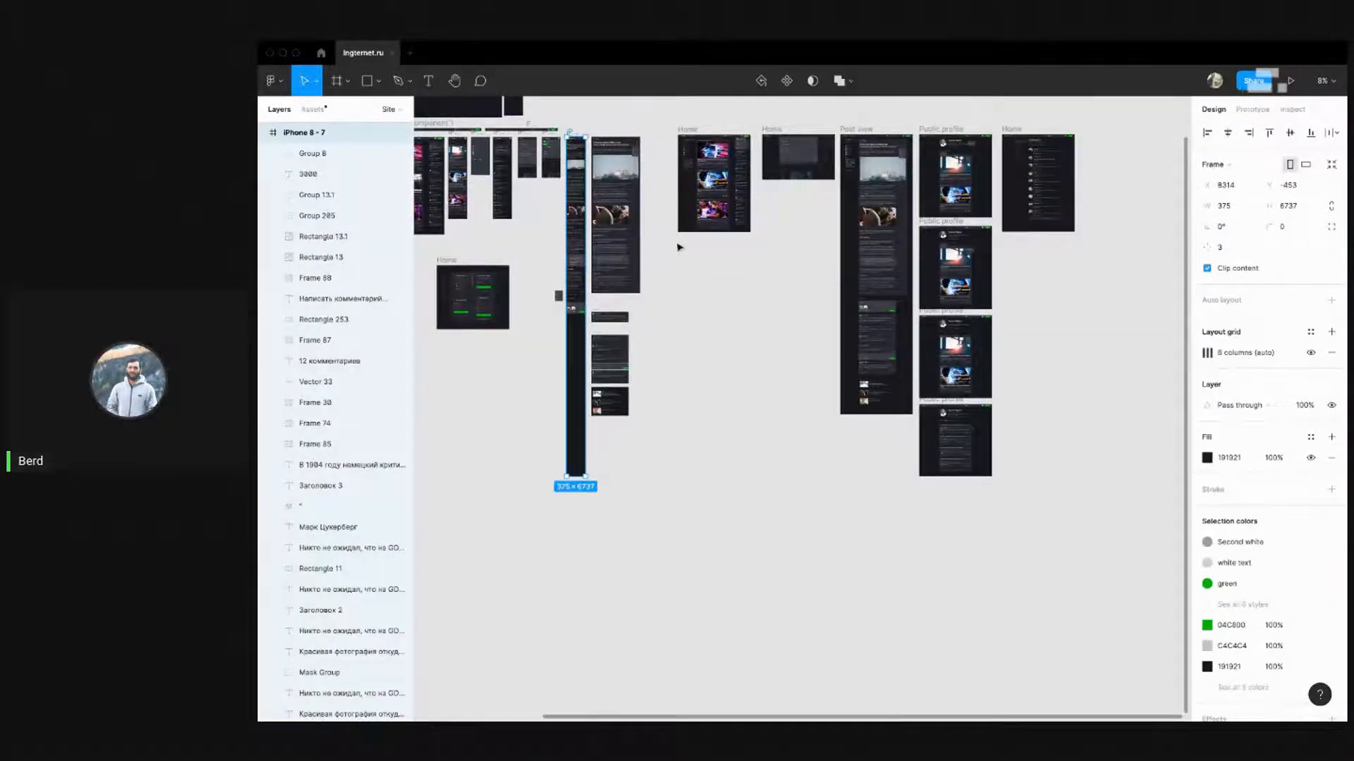
pyautogui.scroll(10, 624, 312)
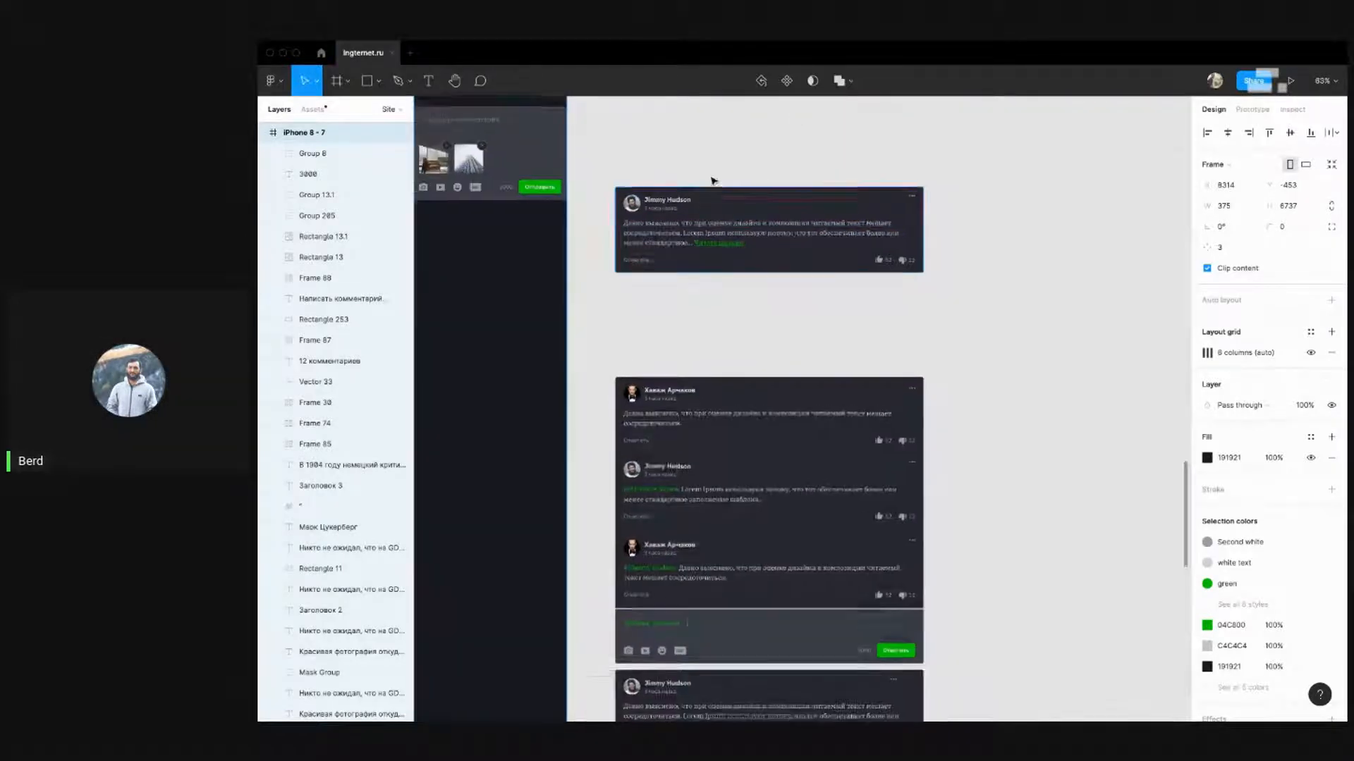
pyautogui.scroll(2, 708, 182)
pyautogui.click(785, 202)
# Narrow the top comment card to 370 wide and stretch it taller for the reflowed text
pyautogui.click(1240, 189)
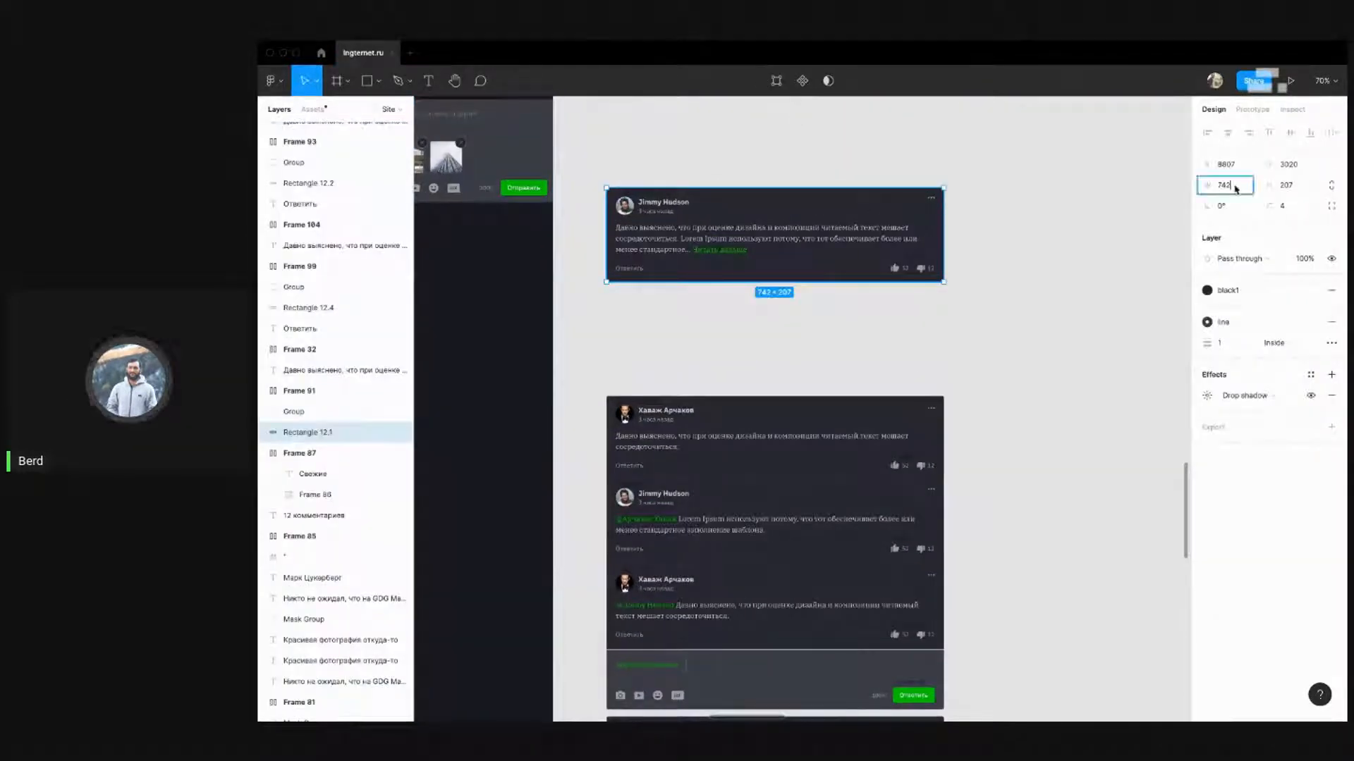
pyautogui.write('37')
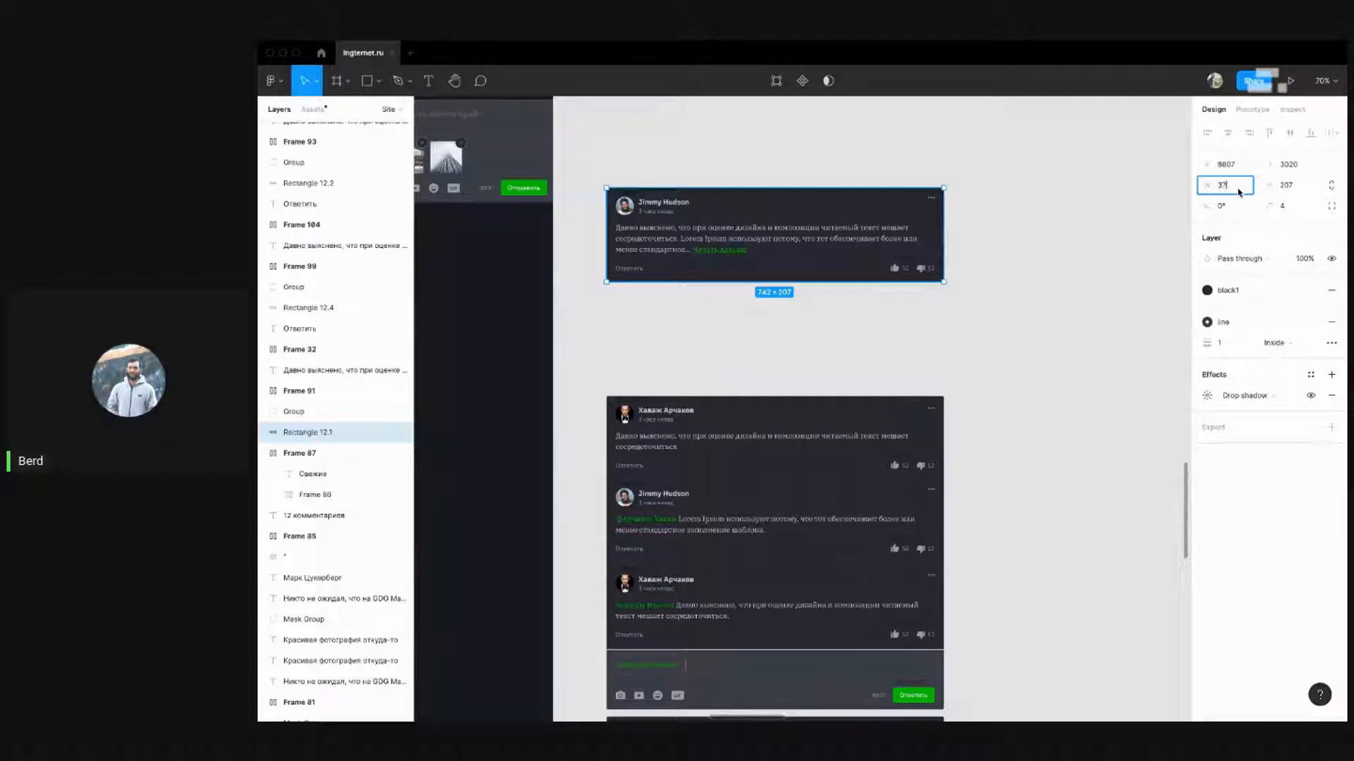
pyautogui.write('0')
pyautogui.press('Return')
pyautogui.click(1015, 286)
pyautogui.scroll(1, 733, 187)
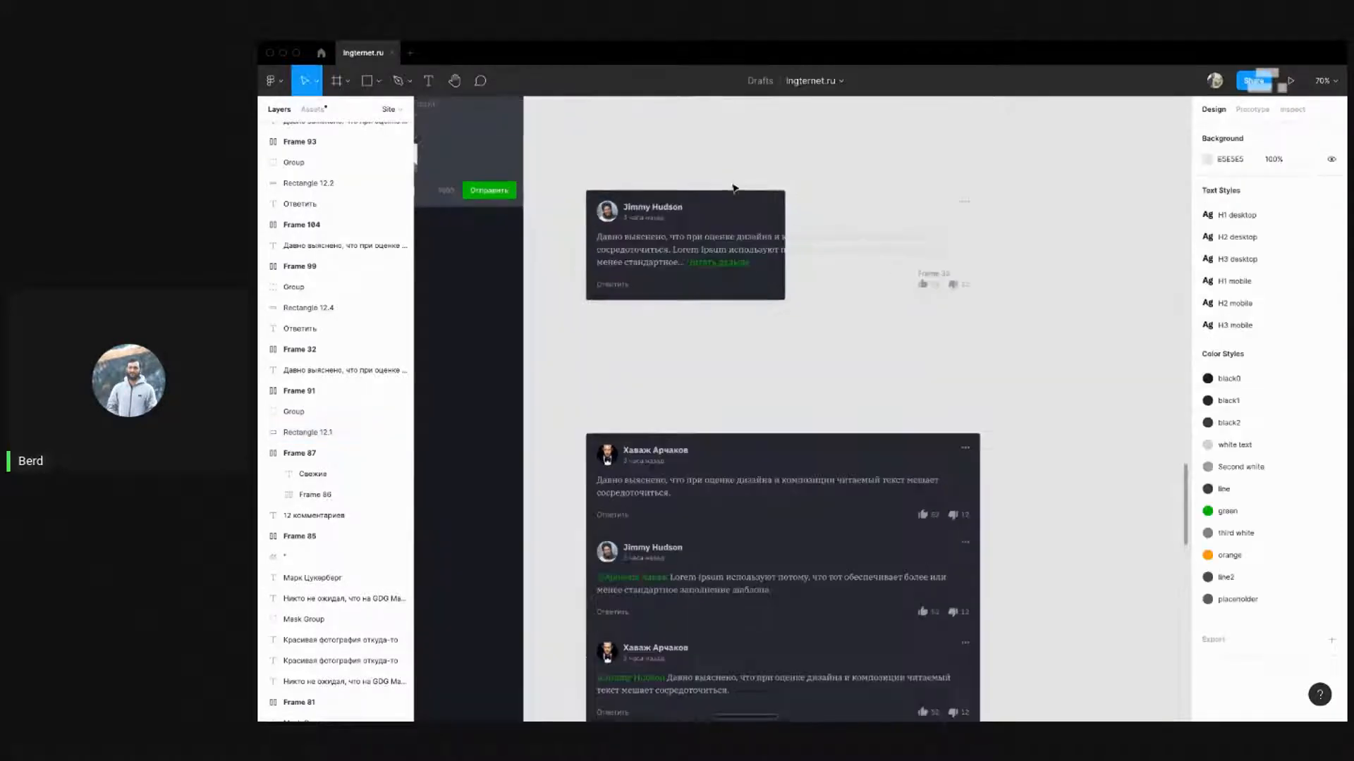
pyautogui.click(762, 299)
pyautogui.moveTo(762, 300); pyautogui.dragTo(758, 403)
pyautogui.click(907, 378)
# Move the Ответить reply and reaction row lower in the card
pyautogui.click(614, 286)
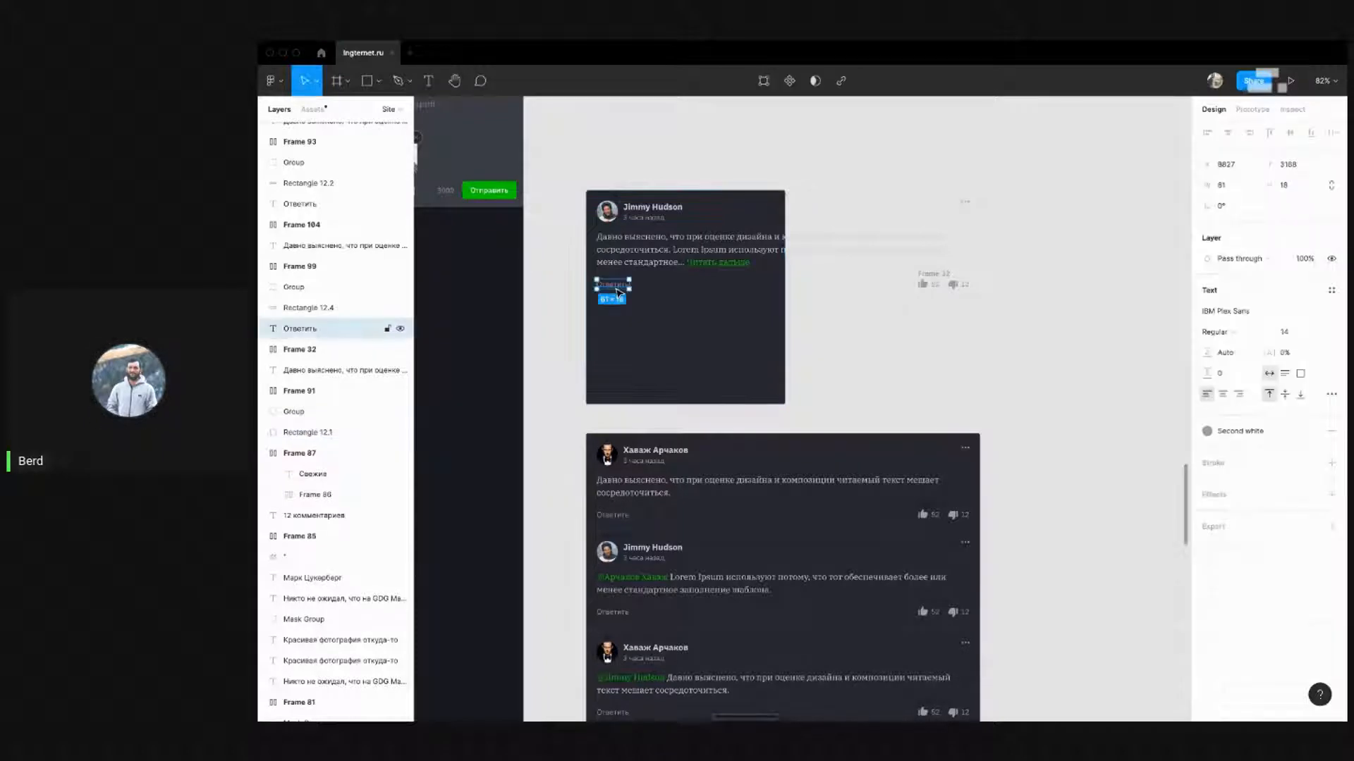
pyautogui.click(1037, 319)
pyautogui.click(926, 285)
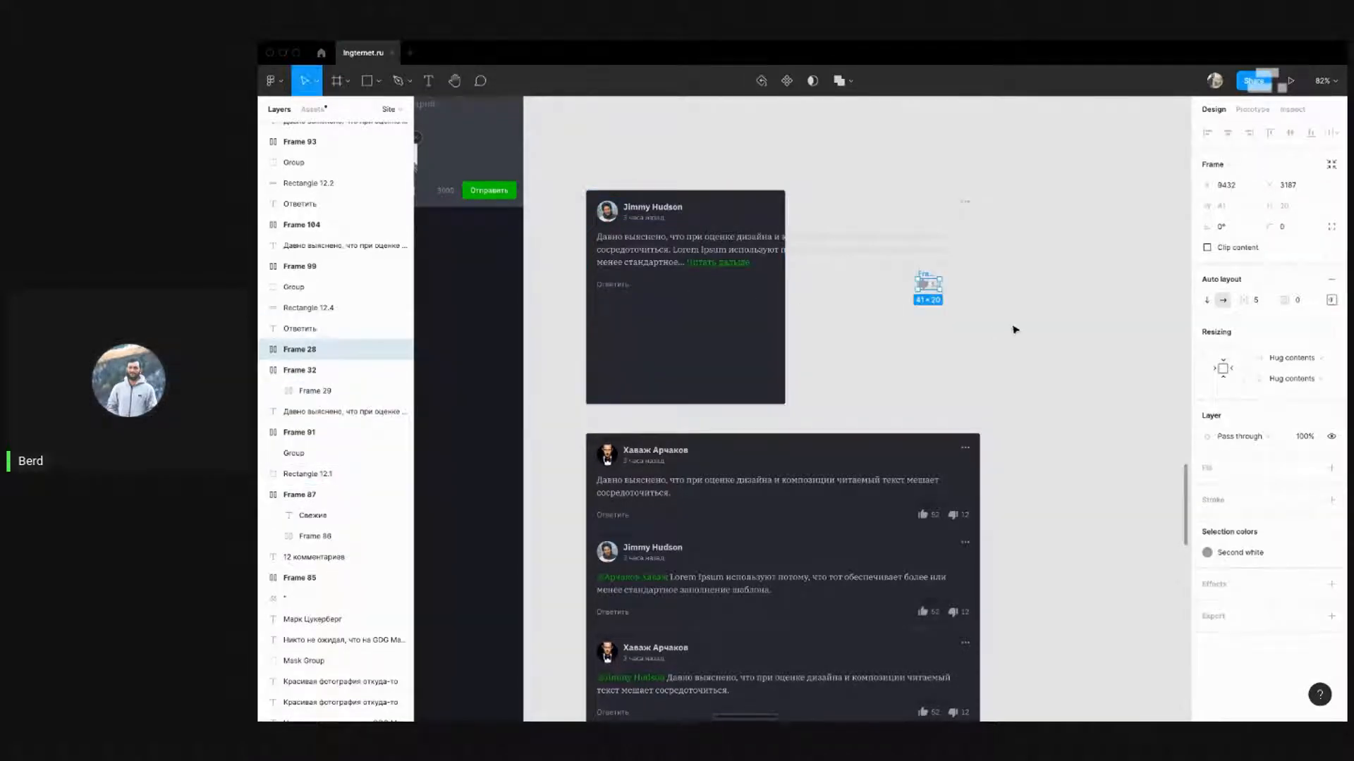
pyautogui.press('super+z')
pyautogui.moveTo(1023, 317); pyautogui.dragTo(576, 283)
pyautogui.keyDown('shift'); pyautogui.click(775, 392); pyautogui.keyUp('shift')
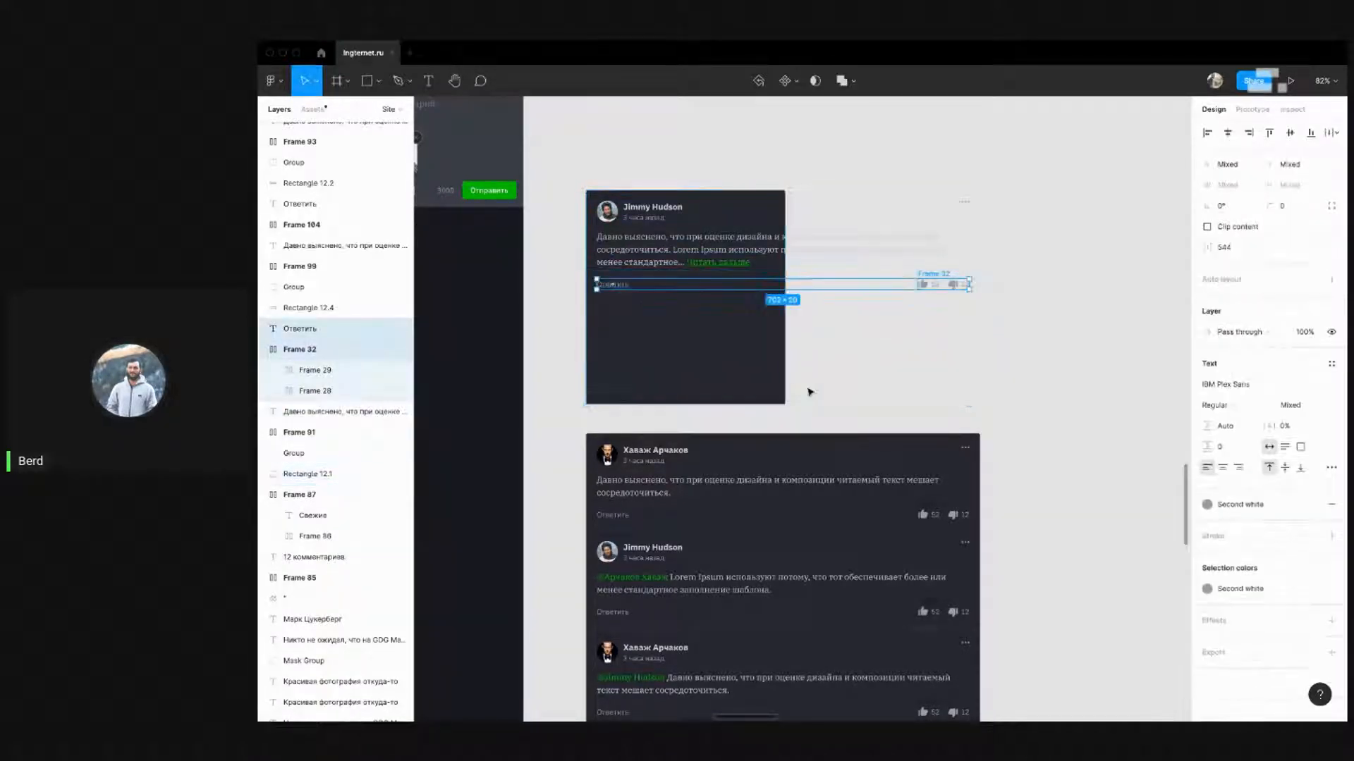
pyautogui.hotkey('shift', 'Down')
pyautogui.hotkey('shift', 'Down')
pyautogui.hotkey('shift', 'Down')
pyautogui.hotkey('shift', 'Down')
pyautogui.hotkey('shift', 'Down')
pyautogui.hotkey('shift', 'Down')
pyautogui.hotkey('shift', 'Down')
pyautogui.hotkey('shift', 'Down')
pyautogui.hotkey('shift', 'Down')
pyautogui.hotkey('shift', 'Down')
pyautogui.hotkey('shift', 'Down')
pyautogui.hotkey('shift', 'Down')
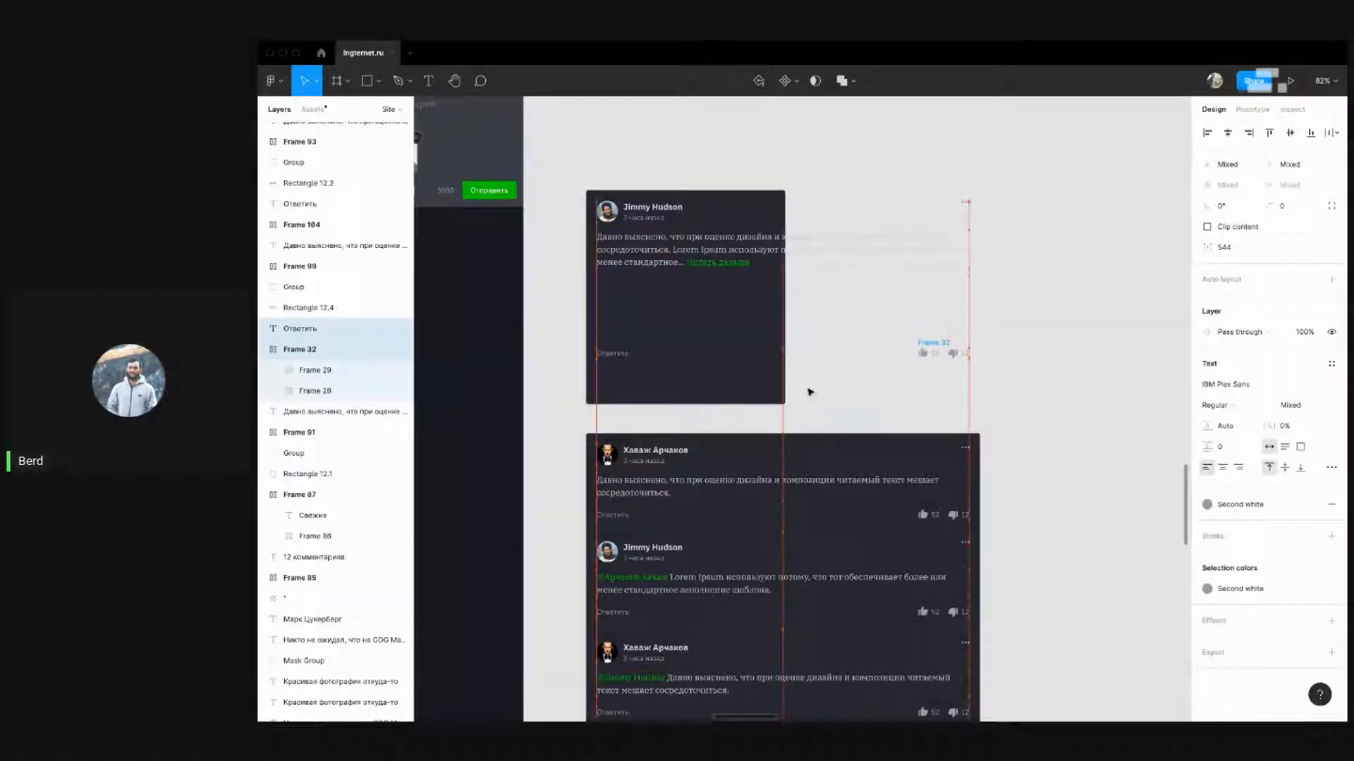
pyautogui.hotkey('shift', 'Down')
pyautogui.hotkey('shift', 'Down')
# Narrow the comment body text box to 335 px so it wraps
pyautogui.click(948, 261)
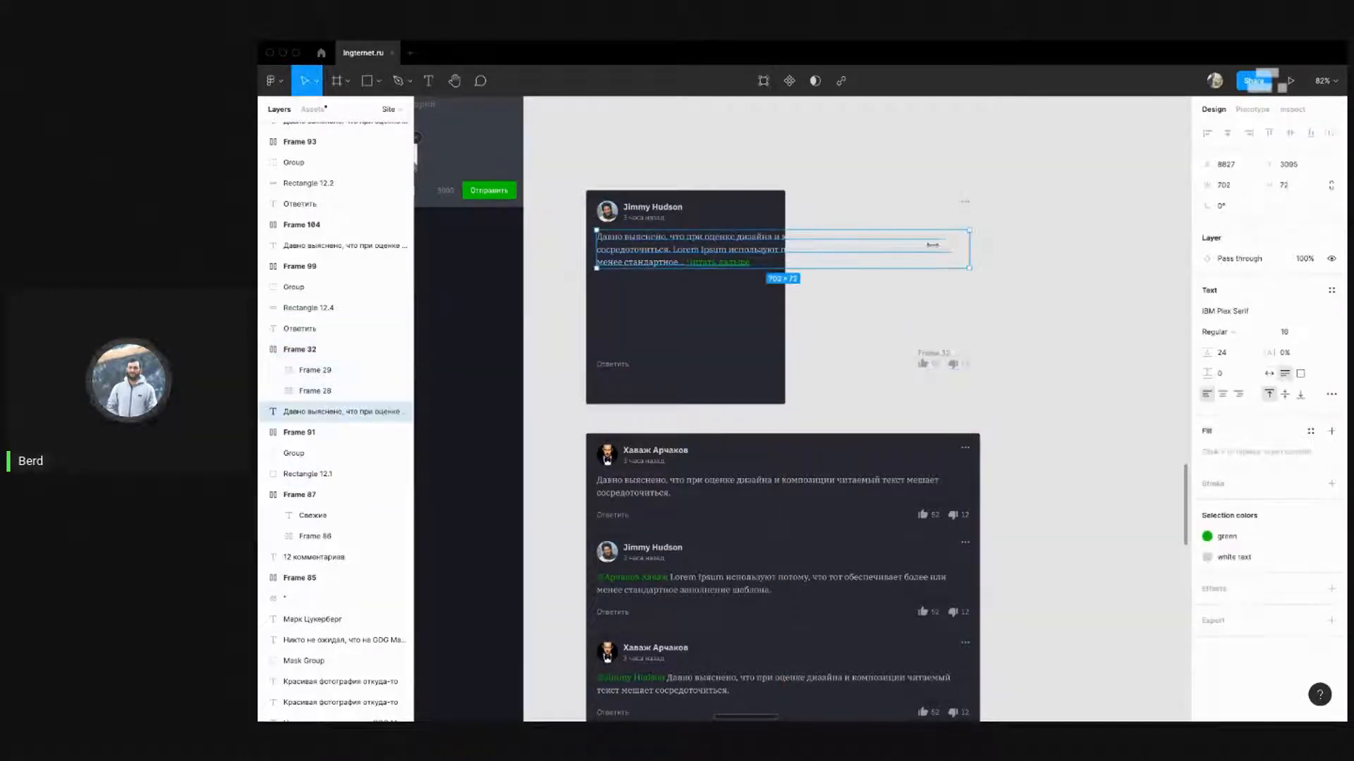
pyautogui.moveTo(932, 245); pyautogui.dragTo(775, 258)
pyautogui.press('alt')
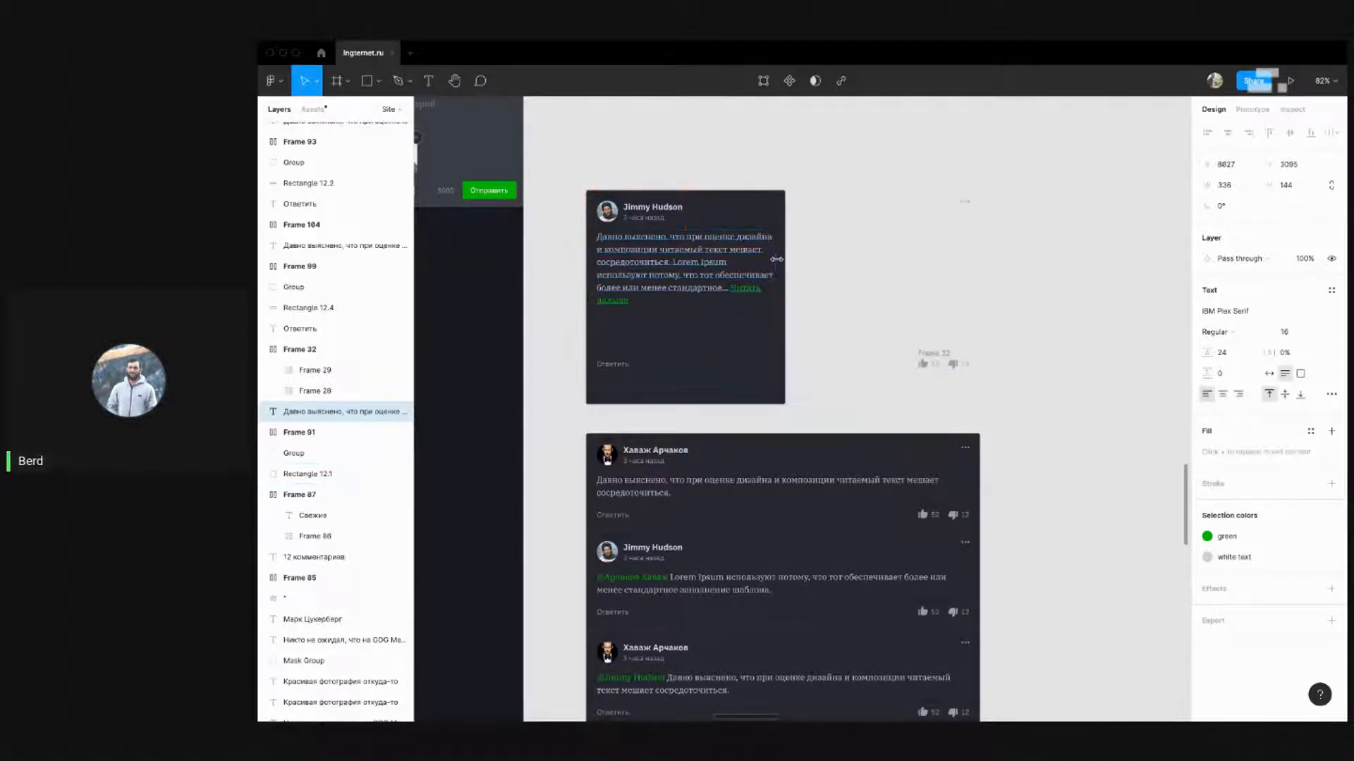
pyautogui.press('alt')
pyautogui.click(846, 251)
# Realign the three-dot menu group with the comment text's edge
pyautogui.moveTo(950, 191); pyautogui.dragTo(1014, 230)
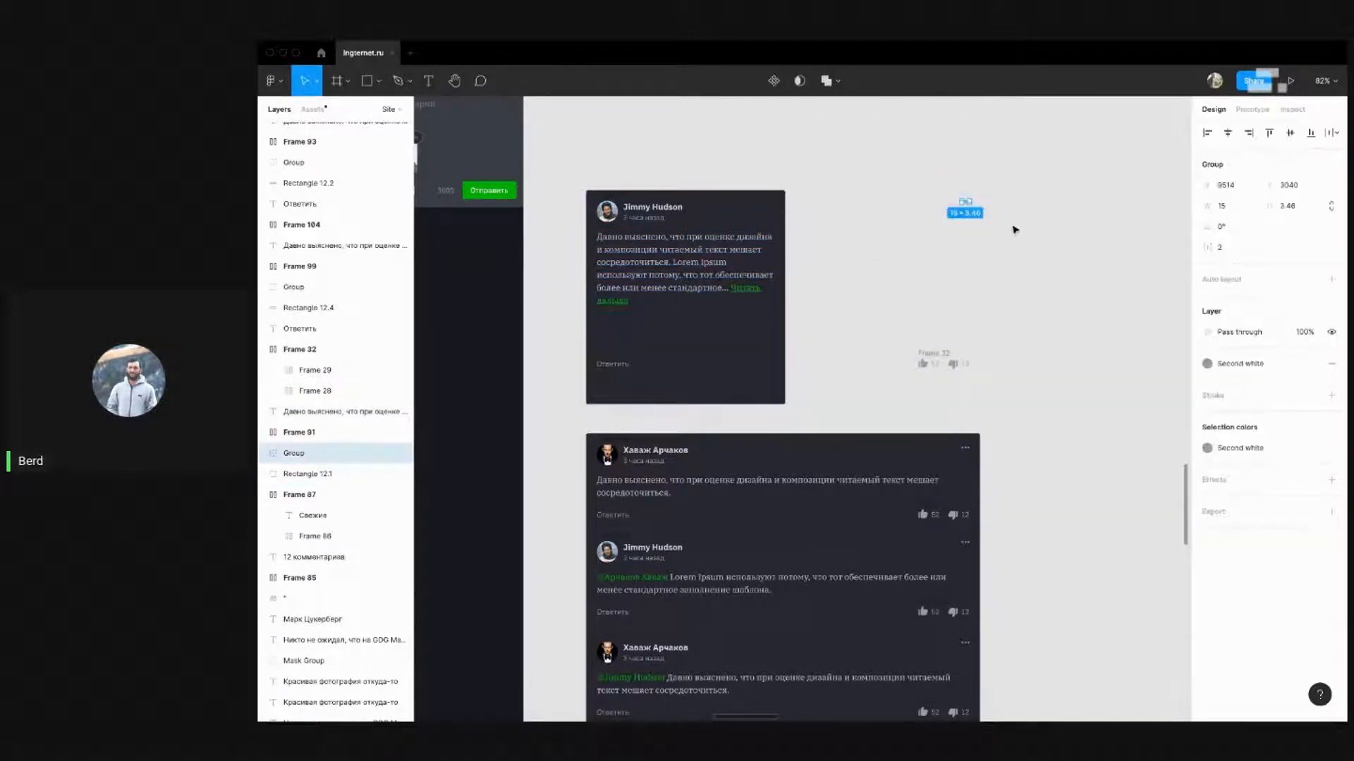
pyautogui.hotkey('shift', 'Left')
pyautogui.hotkey('shift', 'Left')
pyautogui.hotkey('shift', 'Left')
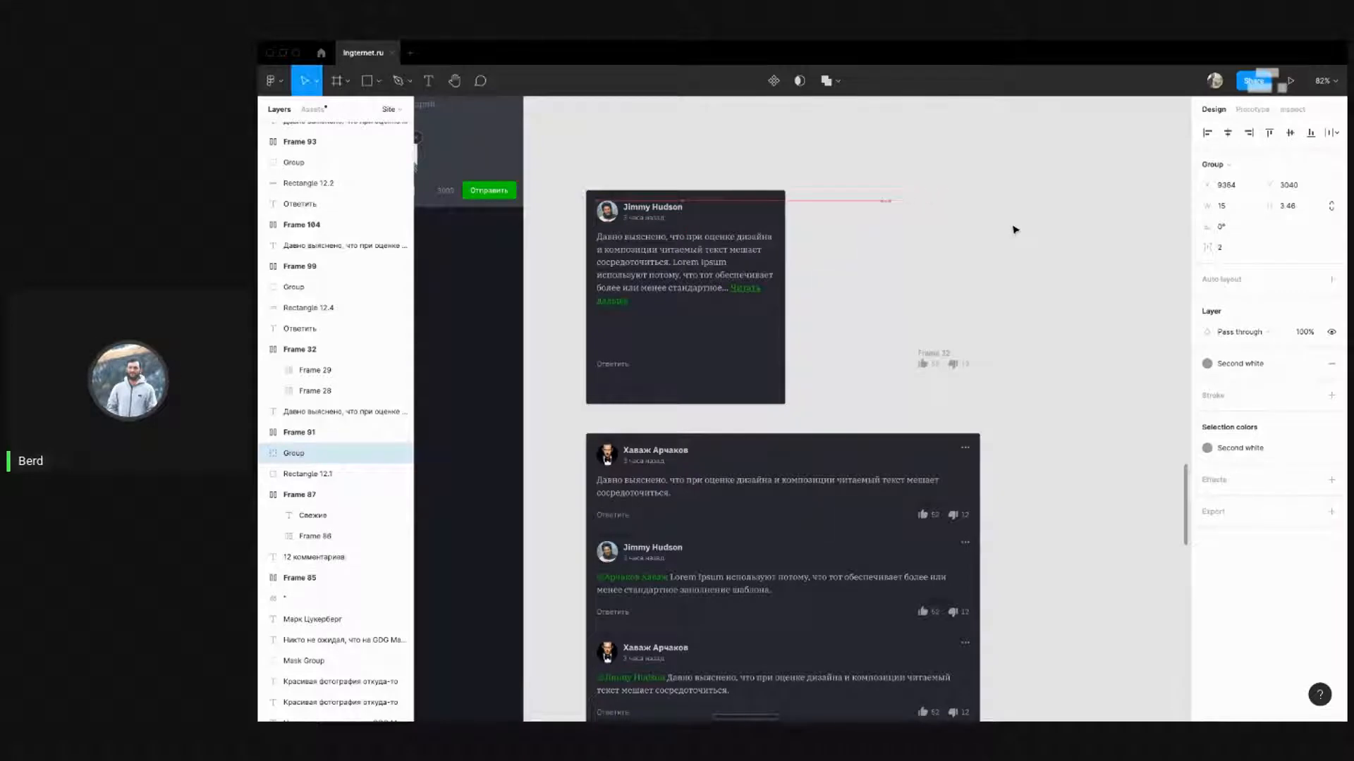
pyautogui.hotkey('shift', 'Left')
pyautogui.hotkey('shift', 'Left')
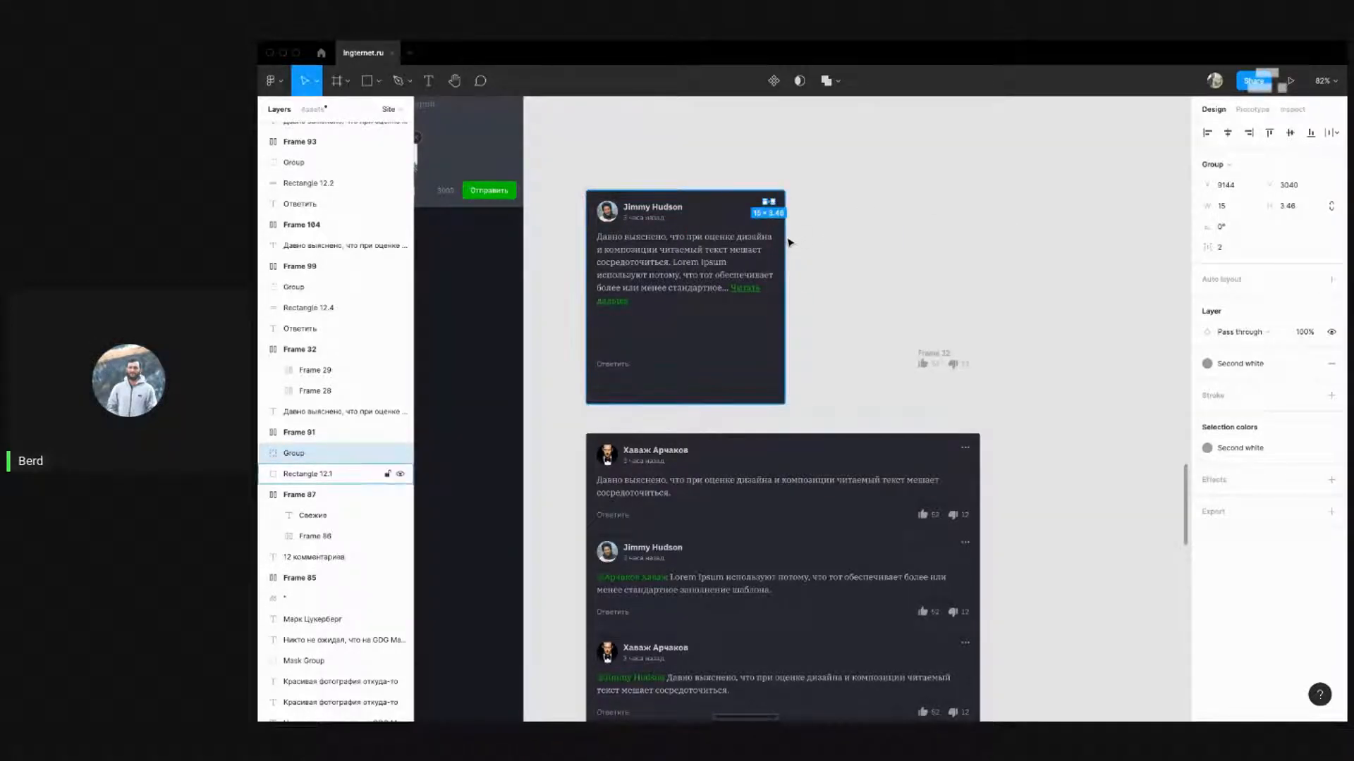
pyautogui.press('Right')
pyautogui.press('Right')
pyautogui.press('Right')
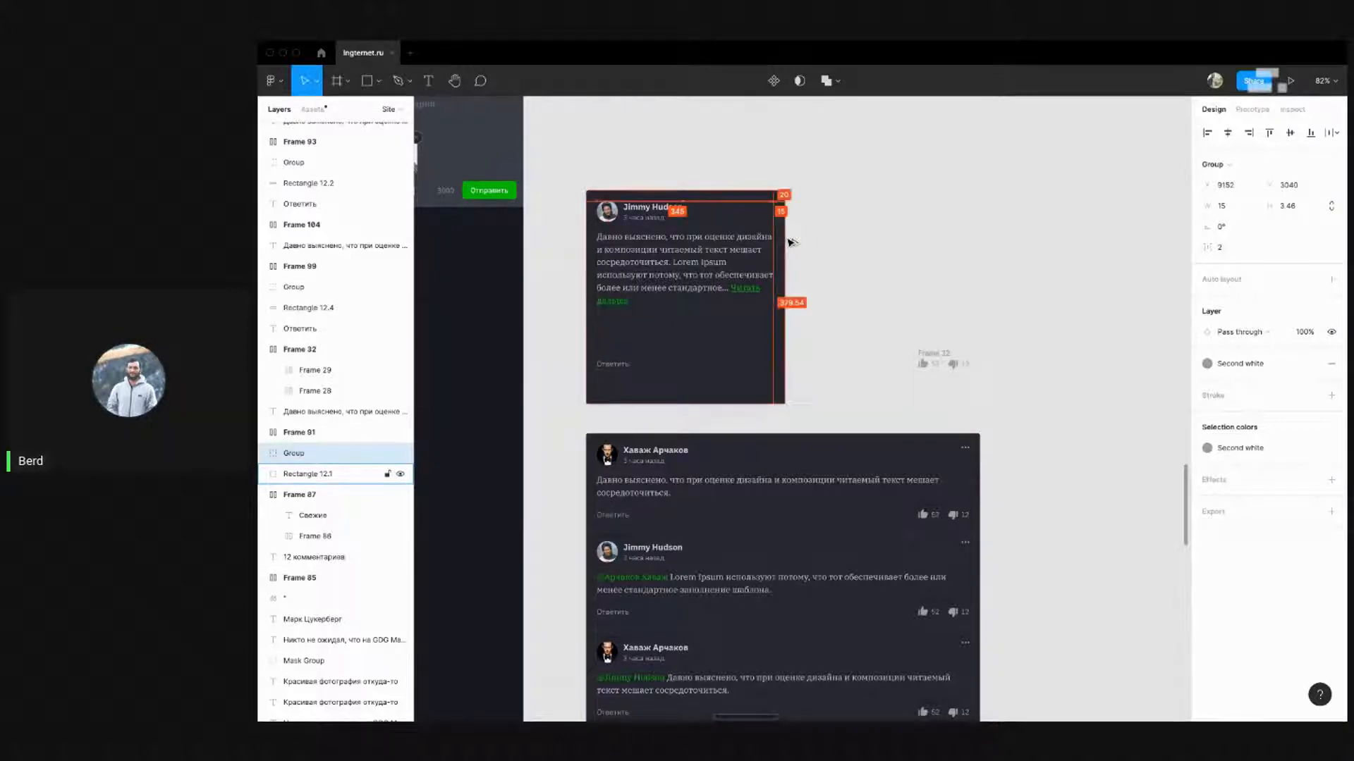
pyautogui.click(868, 266)
pyautogui.scroll(-2, 858, 263)
pyautogui.click(605, 168)
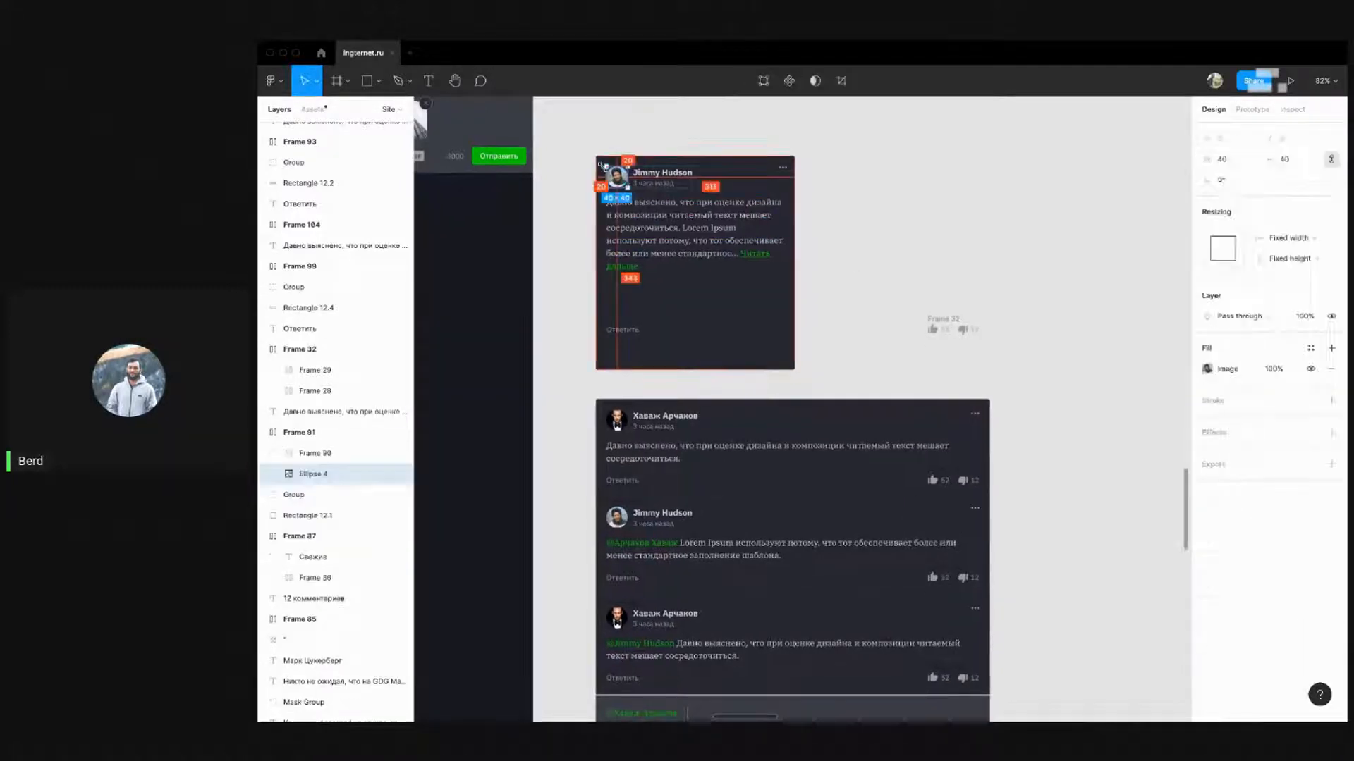
pyautogui.scroll(5, 605, 169)
pyautogui.click(622, 239)
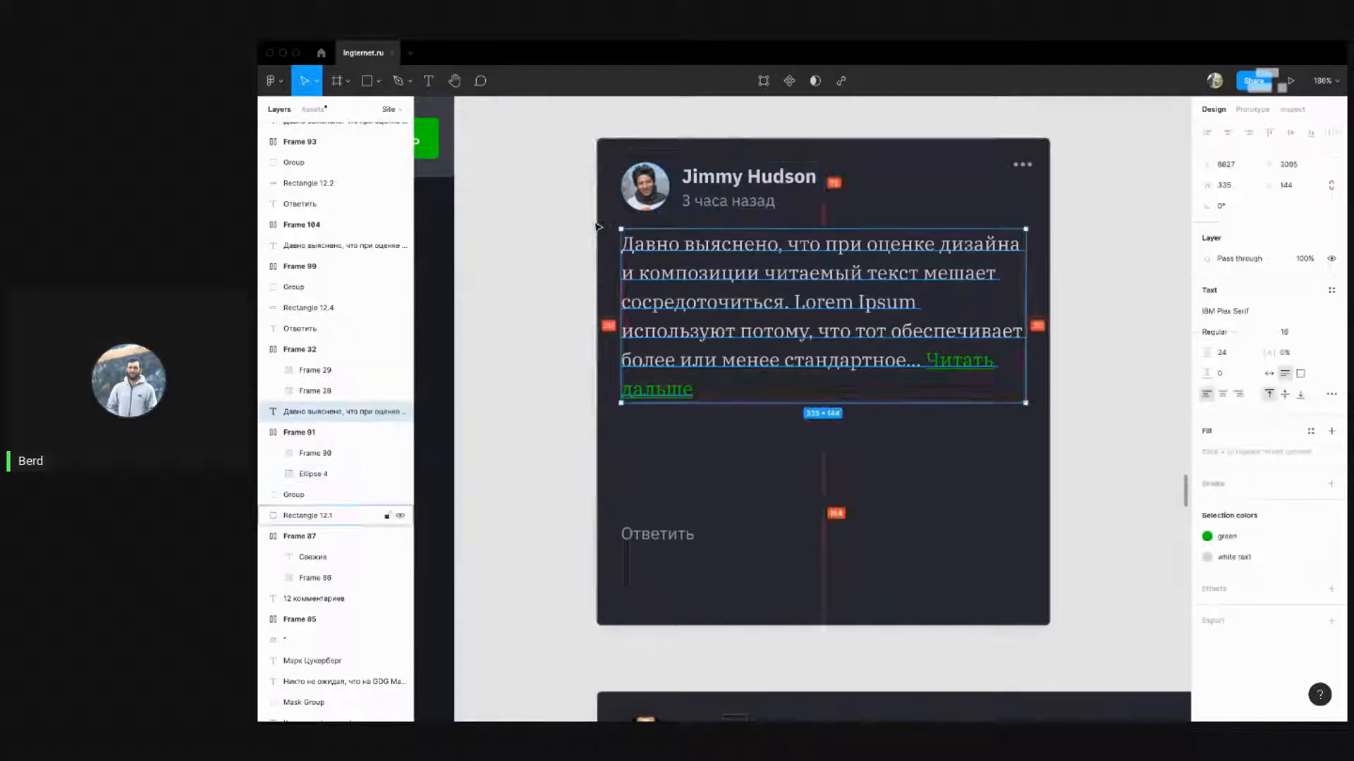
pyautogui.click(1026, 164)
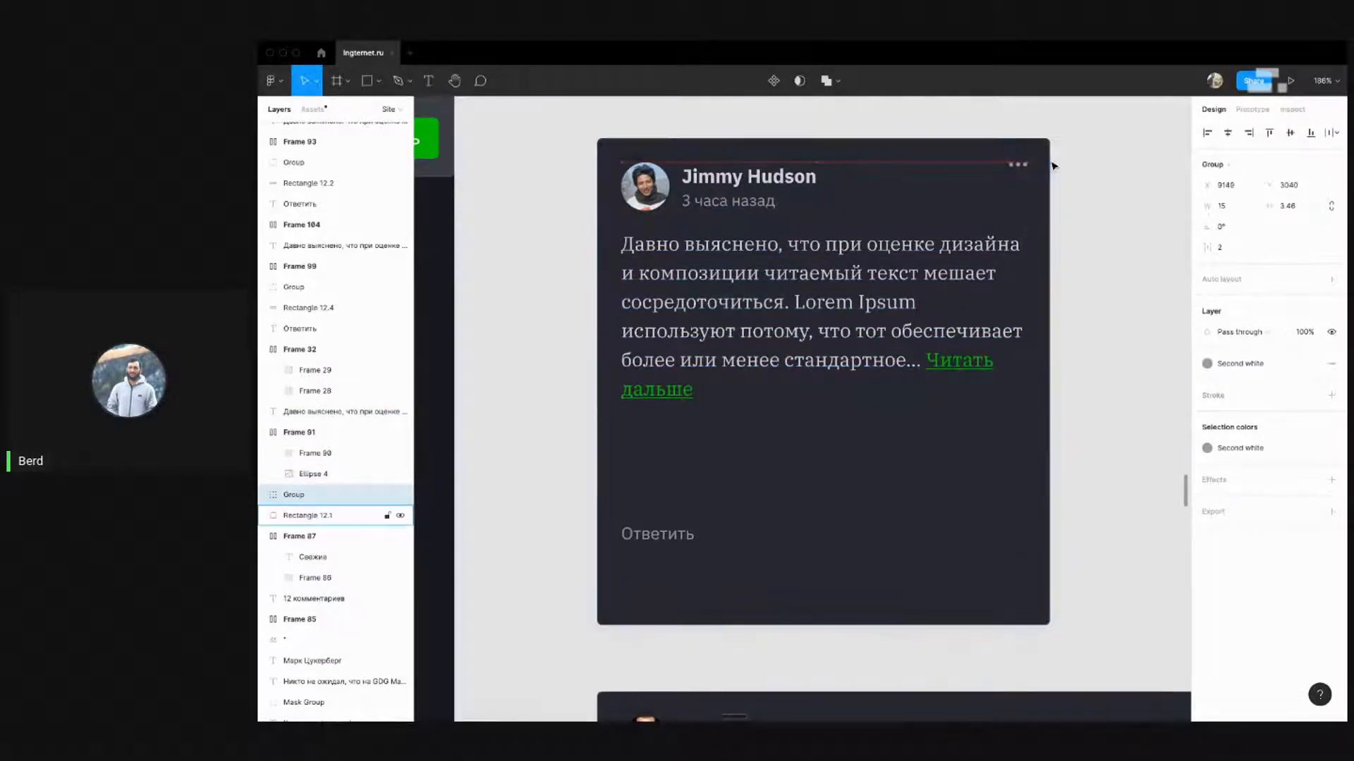
pyautogui.press('Left')
pyautogui.press('Left')
pyautogui.press('Left')
pyautogui.press('Left')
pyautogui.press('Left')
pyautogui.click(1085, 218)
# Nudge the thumbs reaction row 2 px left and check its spacing
pyautogui.scroll(-5, 897, 237)
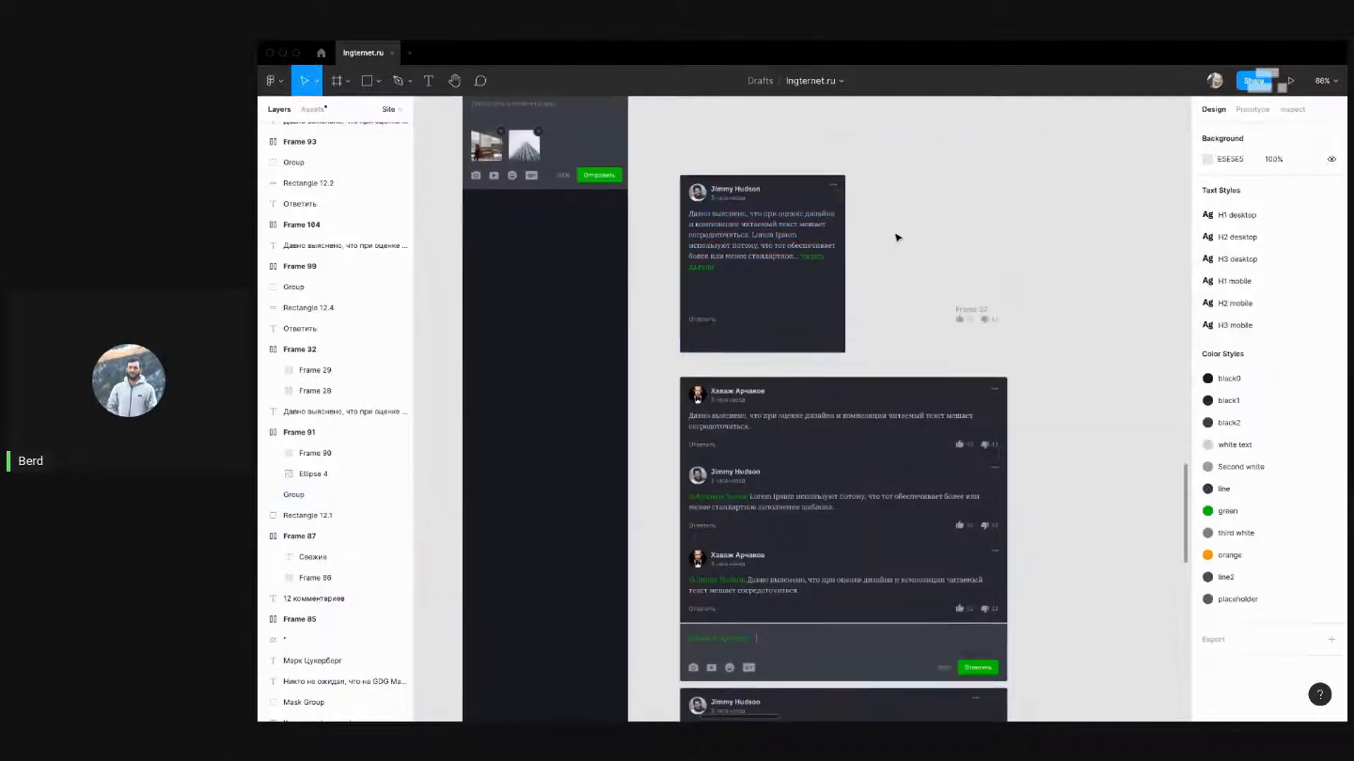
pyautogui.click(973, 317)
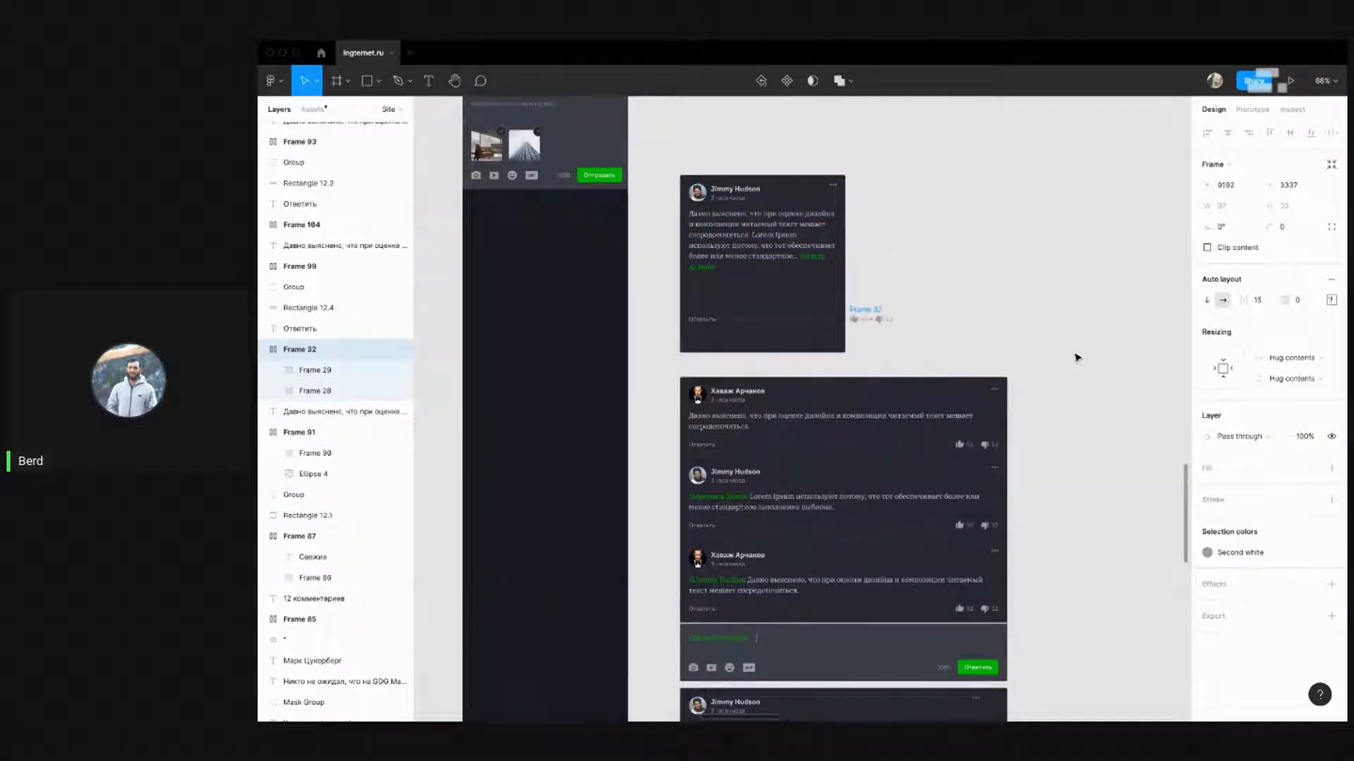
pyautogui.press('alt')
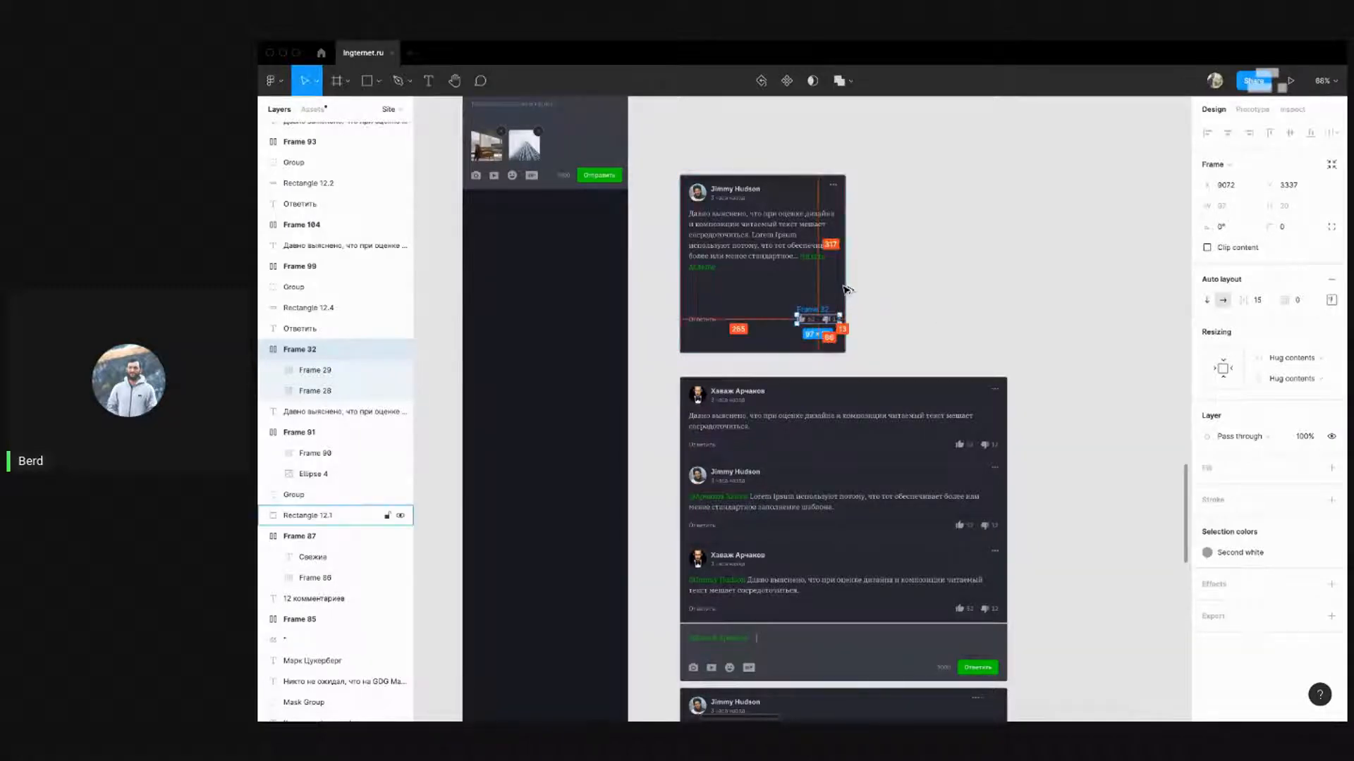
pyautogui.press('Left')
pyautogui.press('Left')
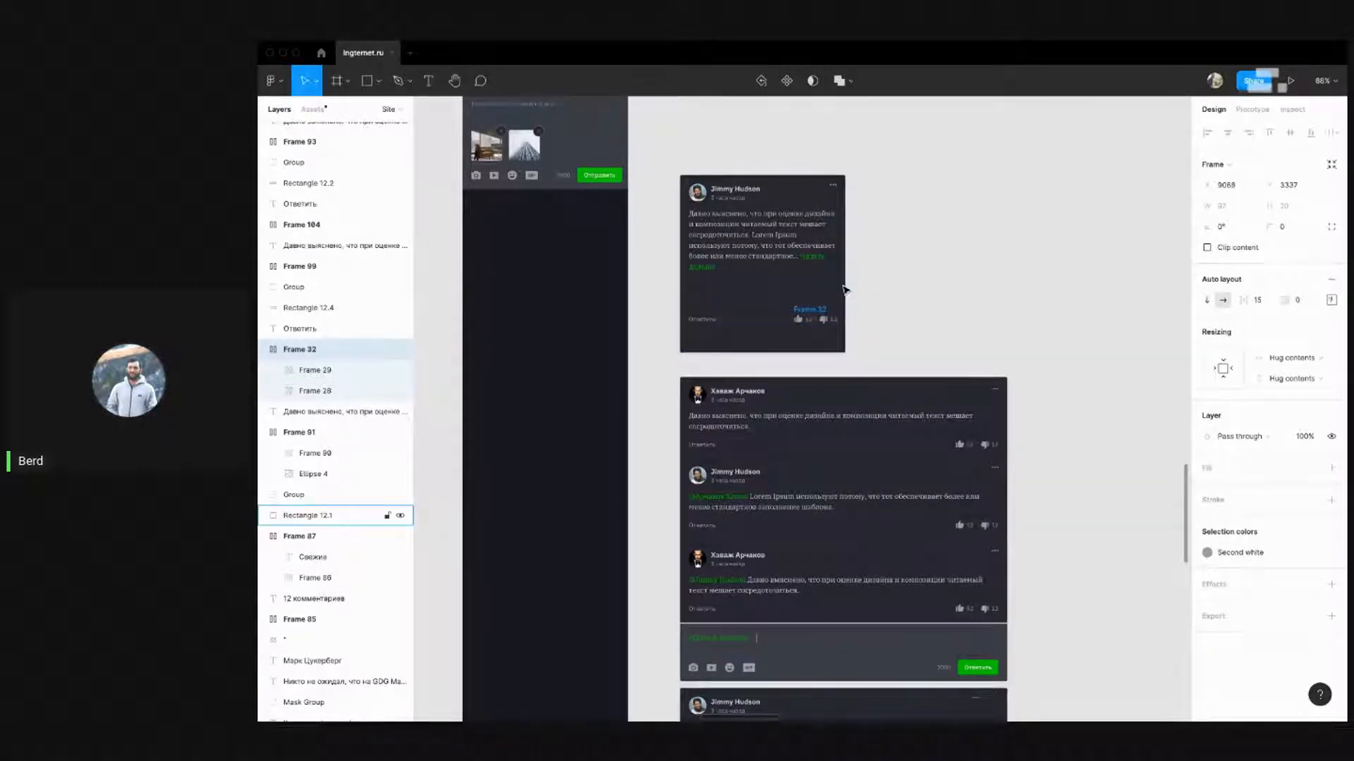
pyautogui.press('alt')
# Move the Ответить reply row back up, adjusting its gap to the comment text
pyautogui.moveTo(889, 331); pyautogui.dragTo(628, 279)
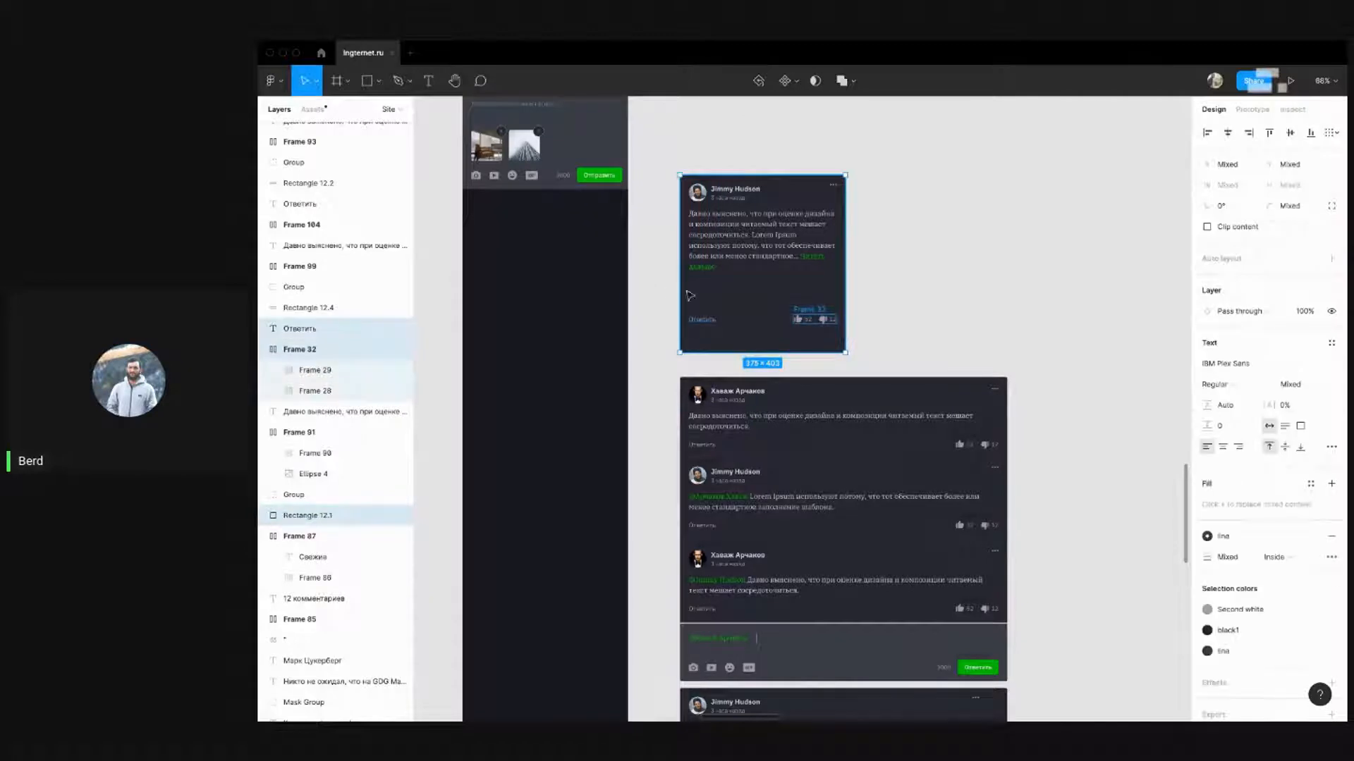
pyautogui.keyDown('shift'); pyautogui.click(733, 292); pyautogui.keyUp('shift')
pyautogui.hotkey('shift', 'Up')
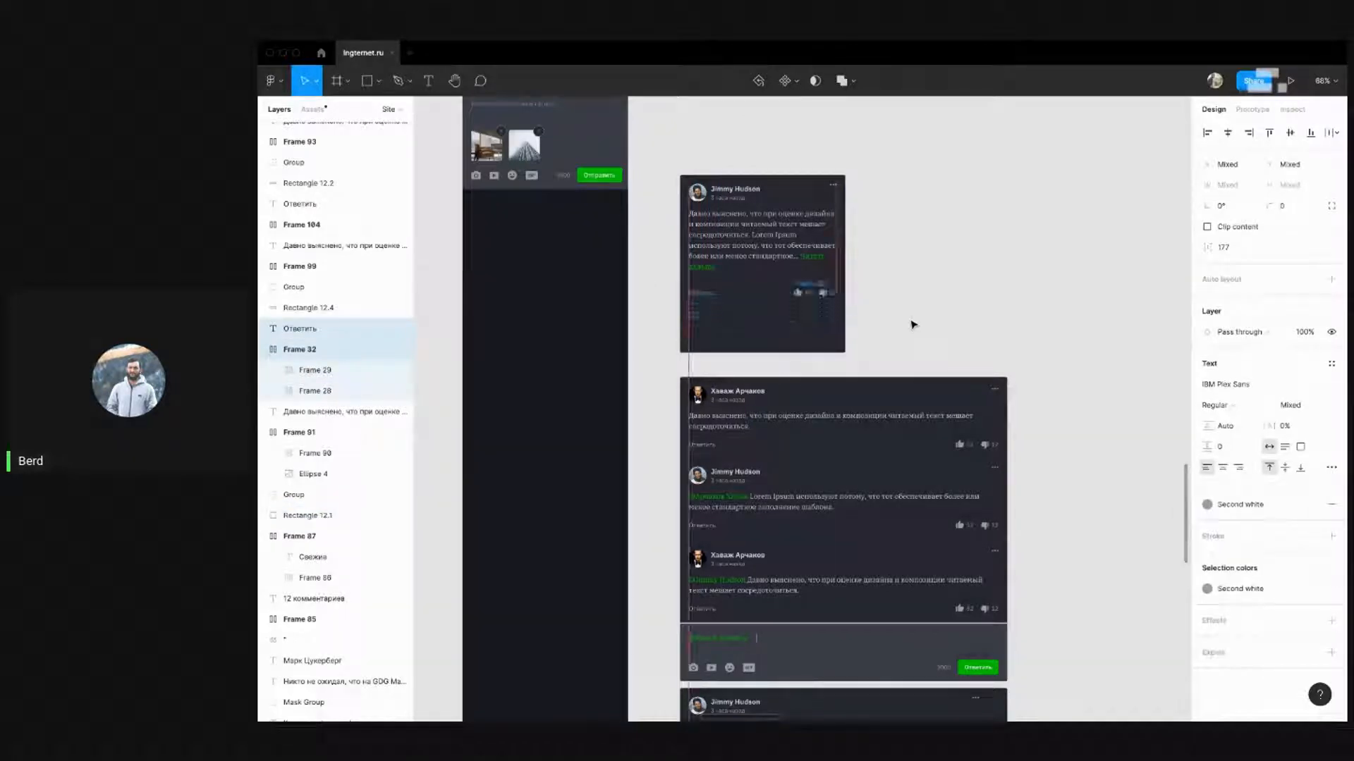
pyautogui.press('alt')
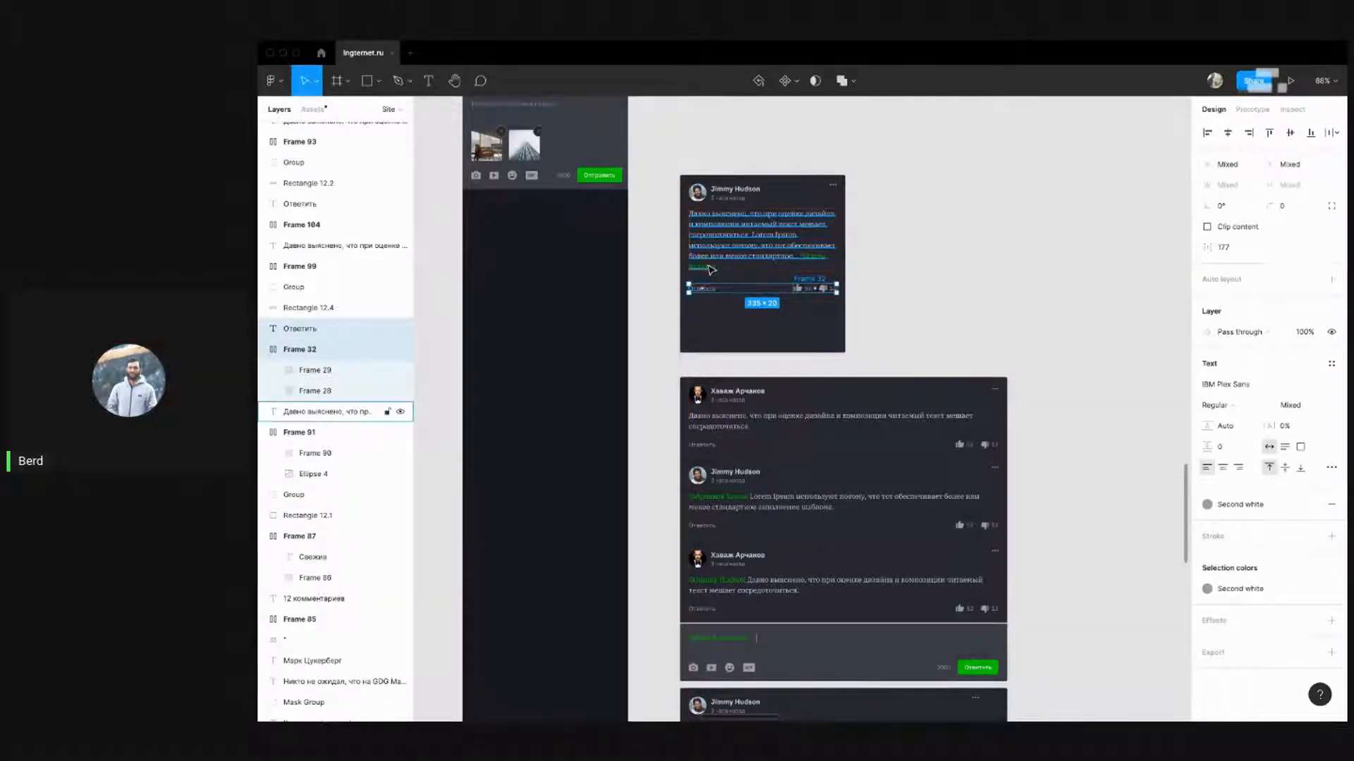
pyautogui.press('Down')
pyautogui.click(1006, 412)
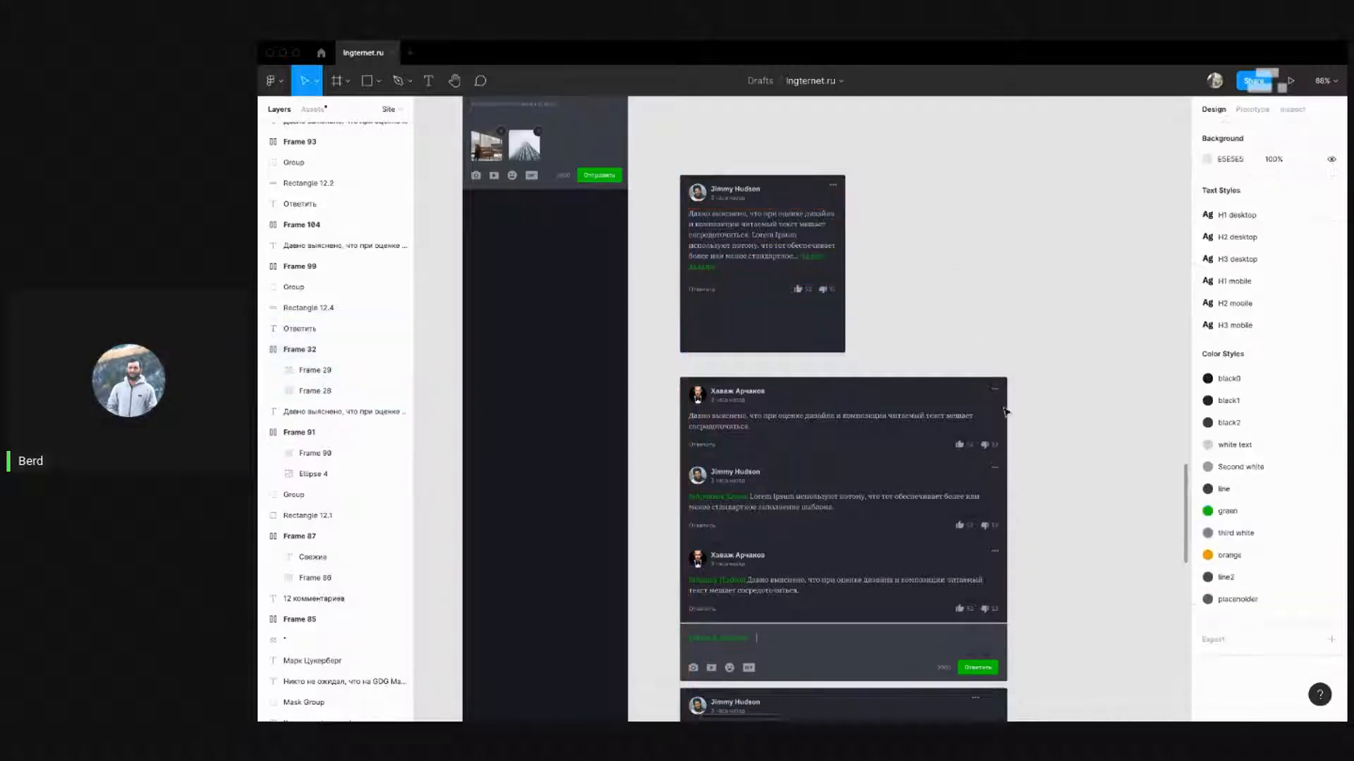
# Shorten the card background rectangle to fit its content, 279 high
pyautogui.moveTo(1060, 454); pyautogui.dragTo(1065, 443)
pyautogui.moveTo(910, 300); pyautogui.dragTo(672, 282)
pyautogui.keyDown('shift'); pyautogui.click(733, 284); pyautogui.keyUp('shift')
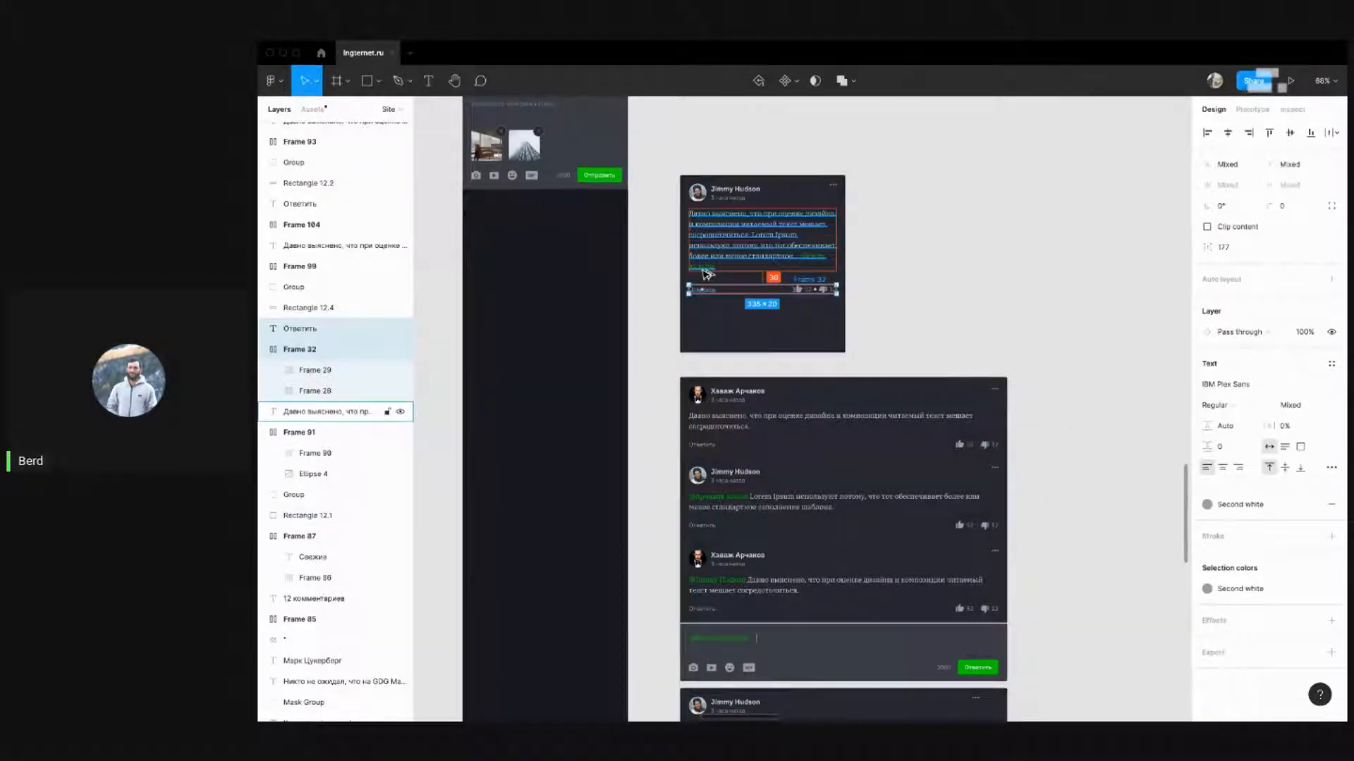
pyautogui.click(853, 293)
pyautogui.click(787, 346)
pyautogui.moveTo(787, 351); pyautogui.dragTo(783, 302)
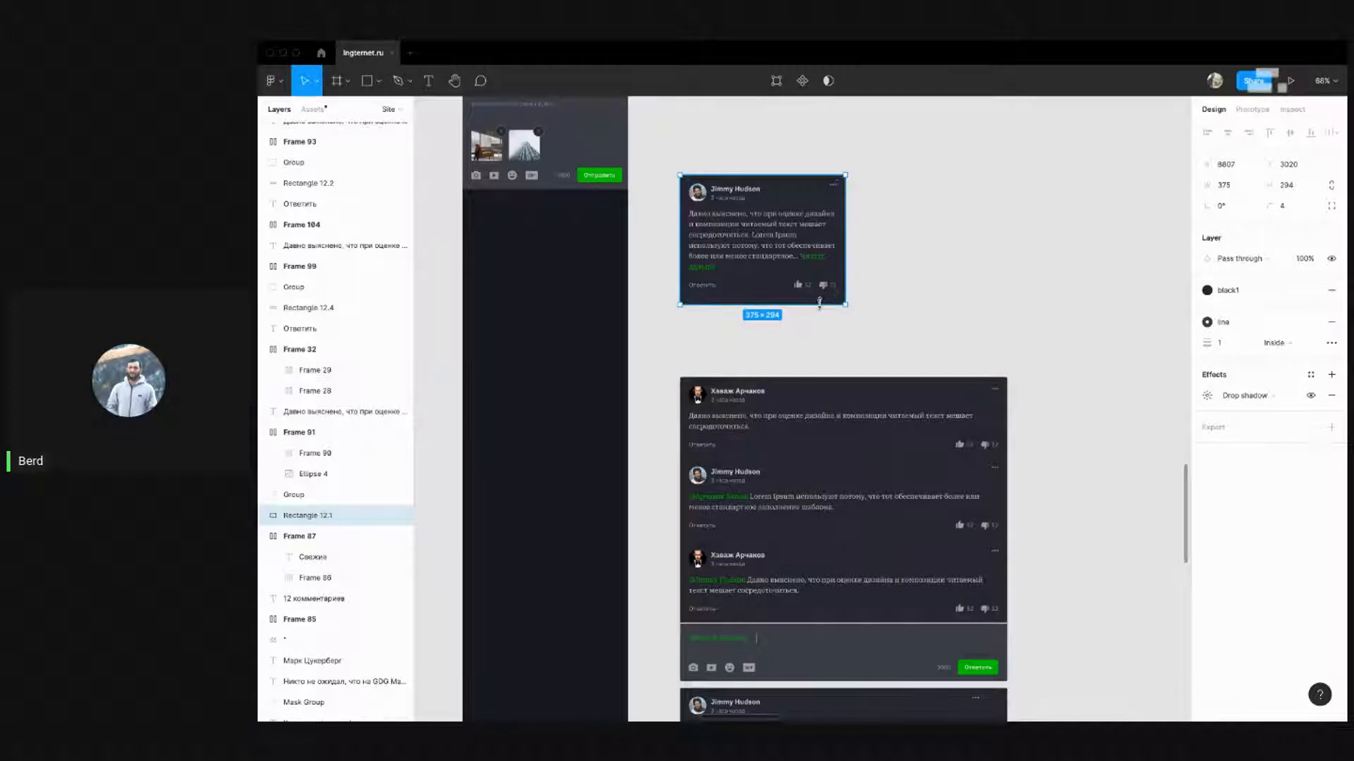
pyautogui.press('super+Up')
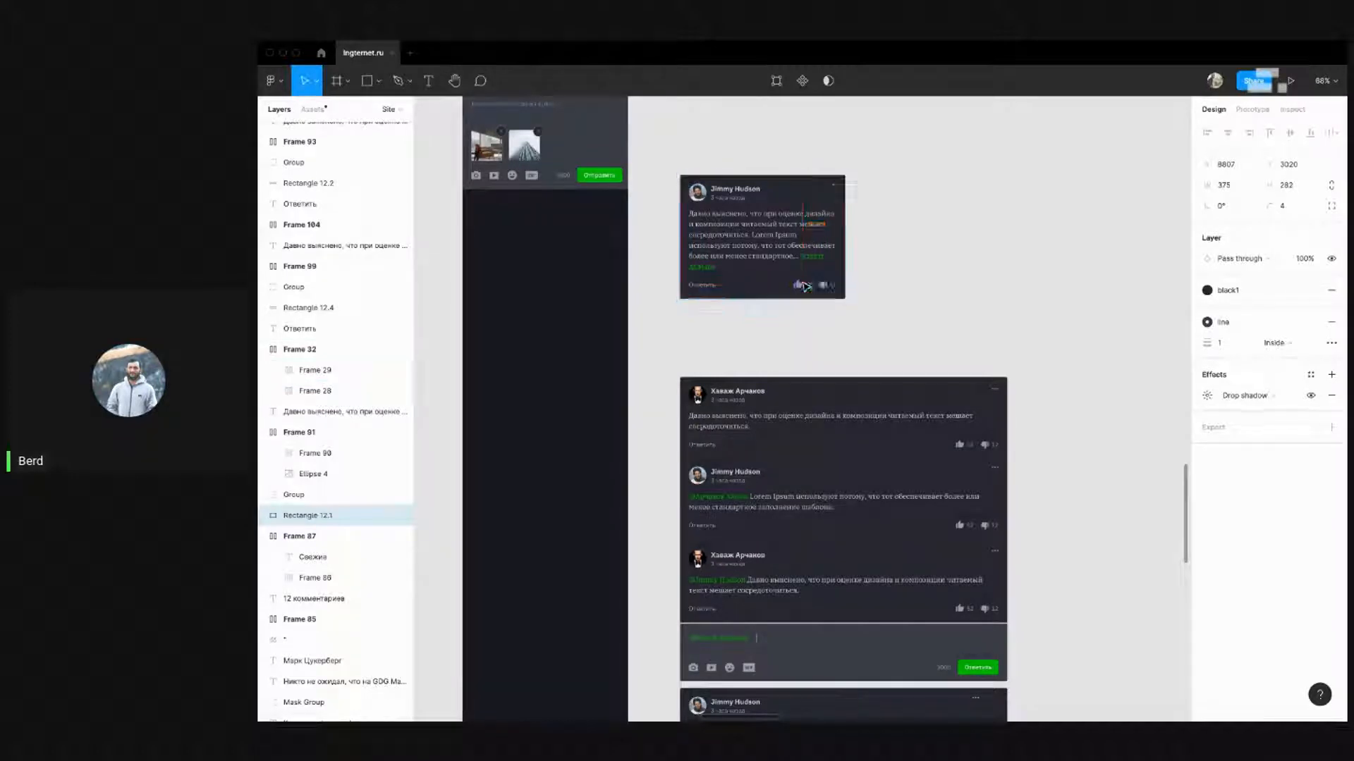
pyautogui.moveTo(923, 323); pyautogui.dragTo(638, 153)
pyautogui.moveTo(694, 161); pyautogui.dragTo(871, 209)
pyautogui.moveTo(947, 282); pyautogui.dragTo(729, 312)
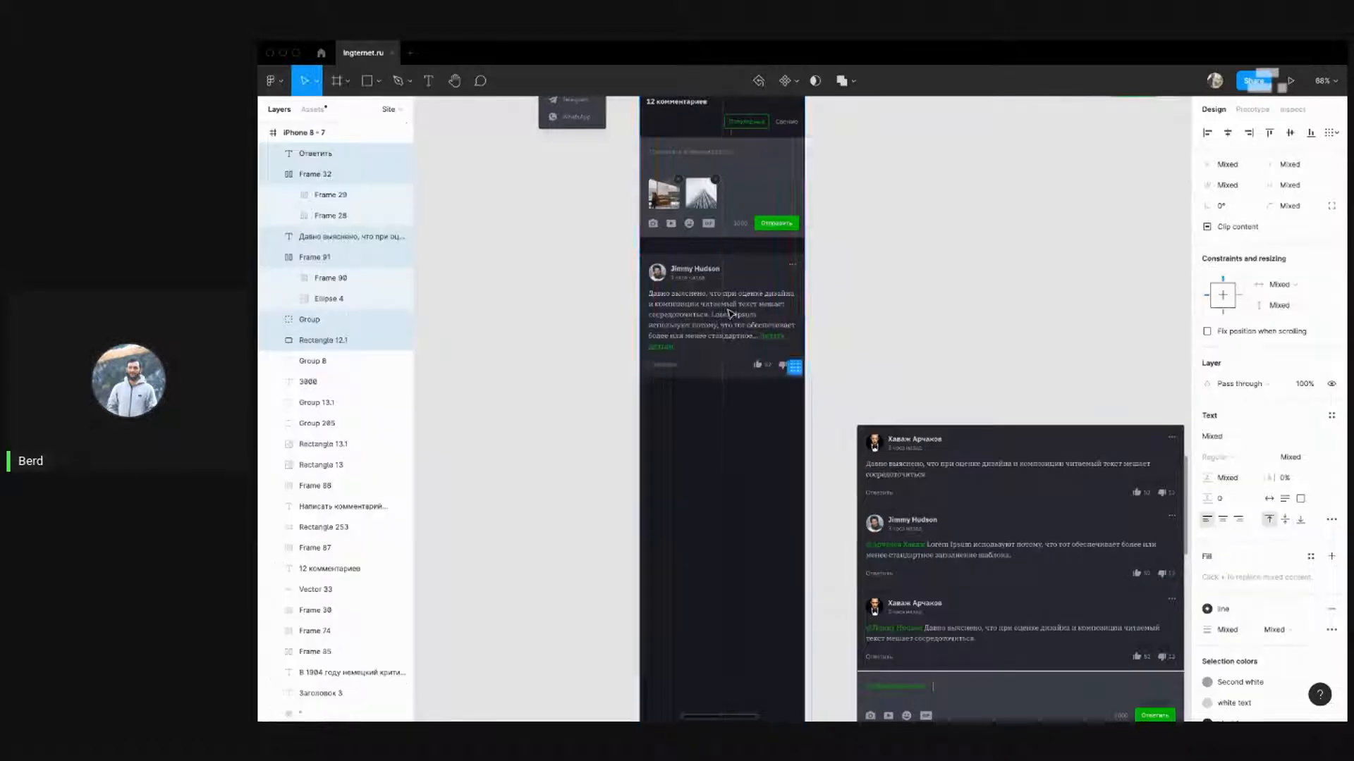
# Position the card under the comment form with a 15 px gap above it
pyautogui.scroll(8, 737, 255)
pyautogui.moveTo(627, 279)
pyautogui.mouseDown()
pyautogui.moveTo(639, 271)
pyautogui.moveTo(628, 259)
pyautogui.mouseUp()
pyautogui.press('alt')
pyautogui.press('Down')
pyautogui.press('Down')
pyautogui.press('Down')
pyautogui.press('Down')
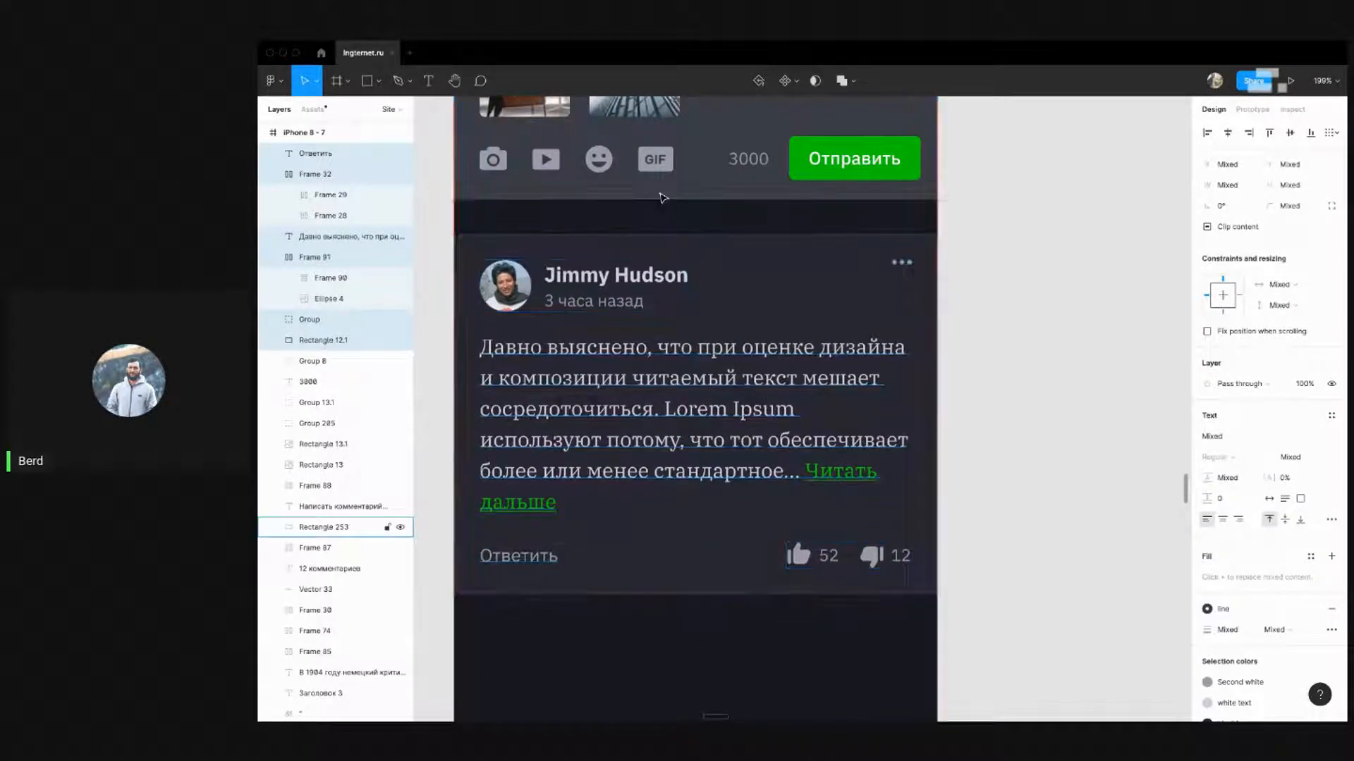
pyautogui.hotkey('shift', 'Up')
pyautogui.press('alt')
pyautogui.scroll(-10, 726, 293)
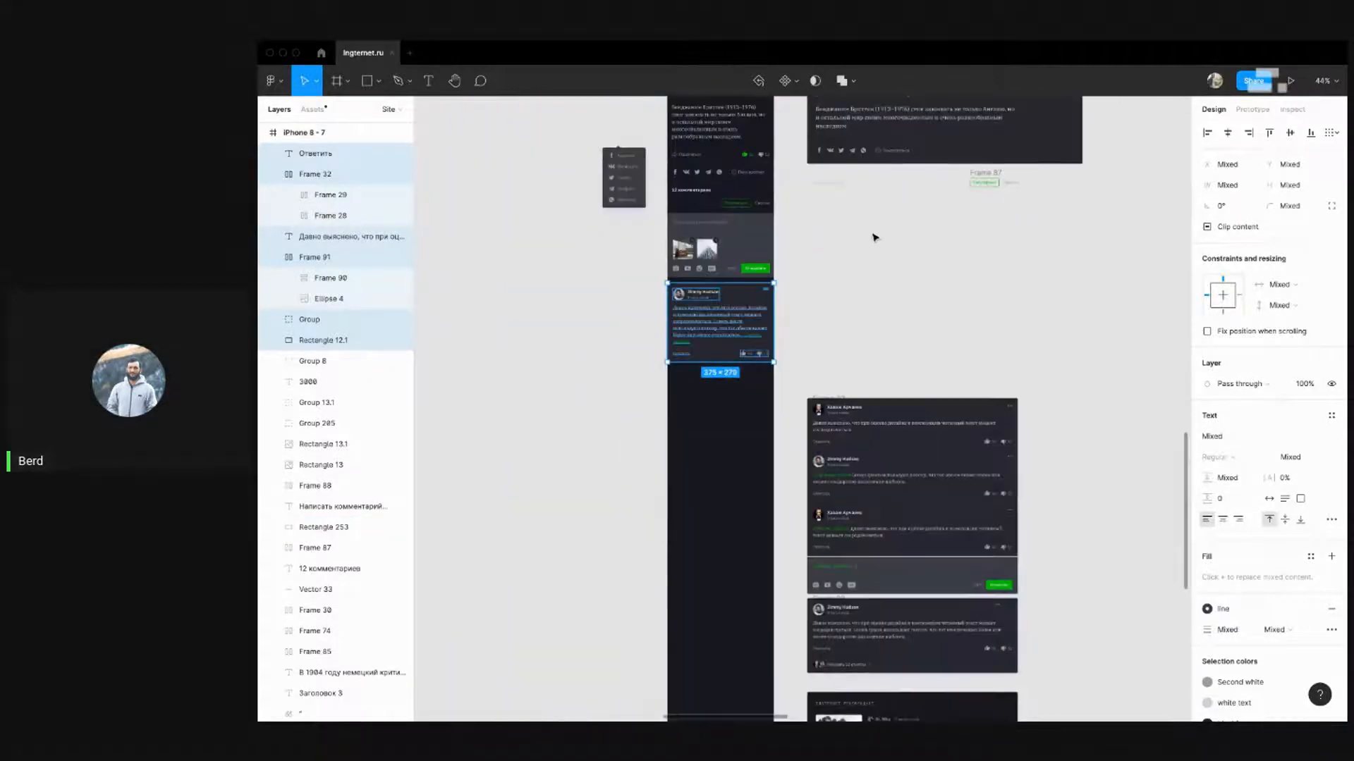
pyautogui.click(873, 235)
pyautogui.scroll(7, 740, 296)
pyautogui.moveTo(911, 487); pyautogui.dragTo(549, 262)
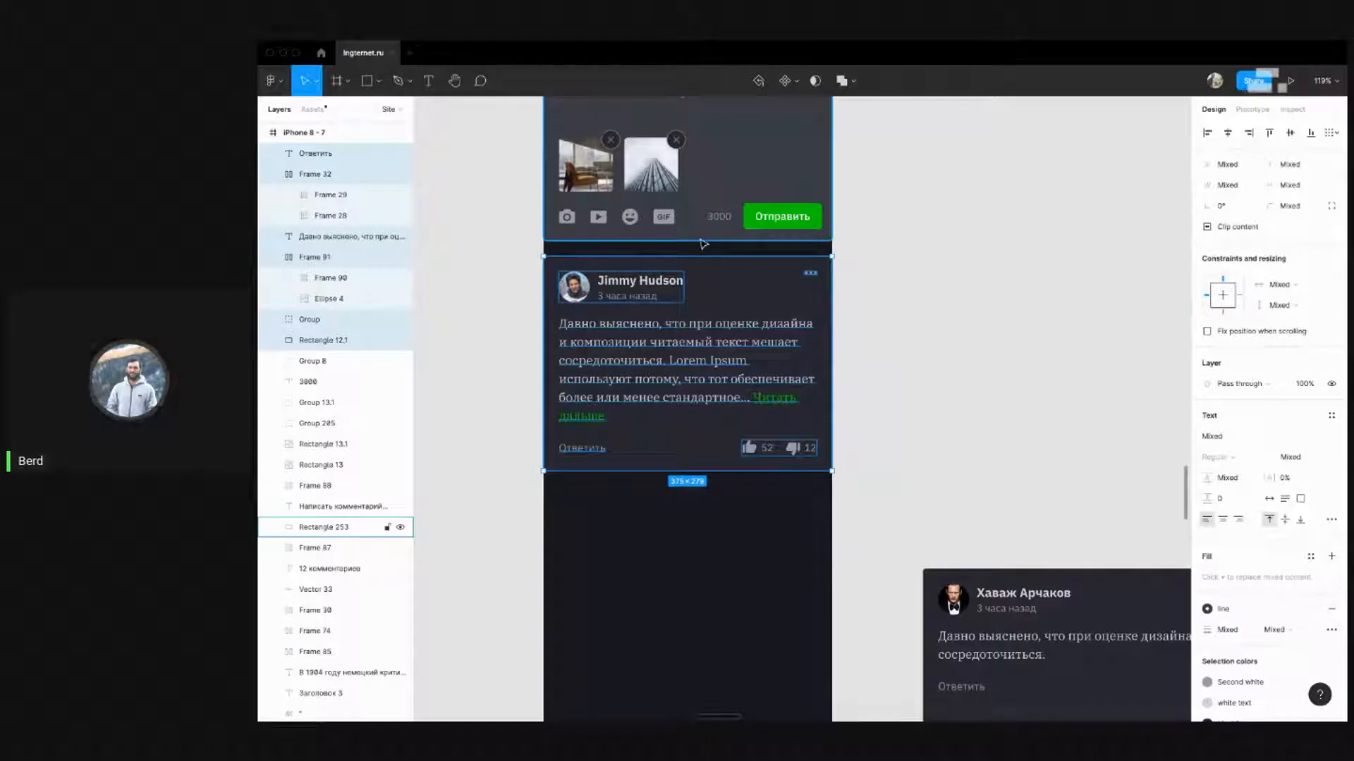
pyautogui.press('Up')
pyautogui.press('Up')
pyautogui.press('Up')
pyautogui.press('Up')
pyautogui.press('Up')
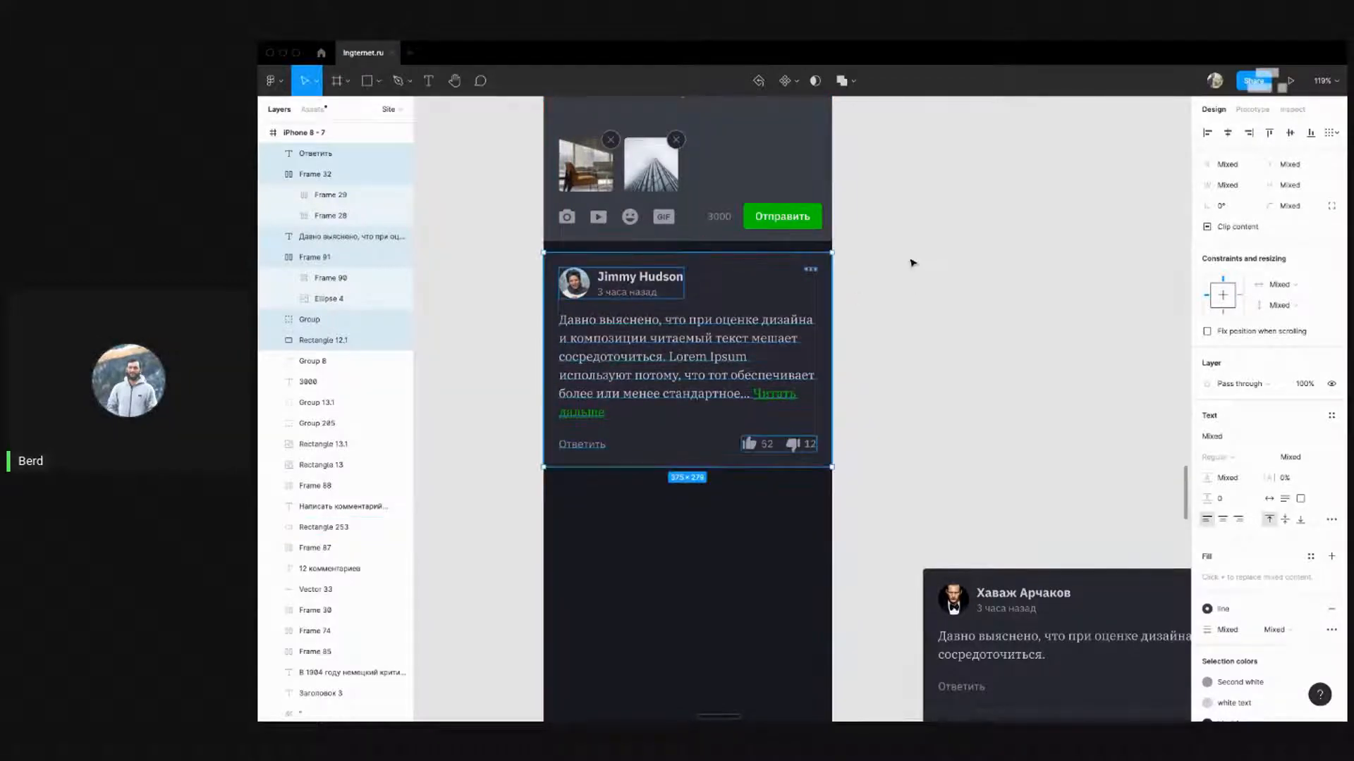
pyautogui.click(912, 263)
# Check the size of the moved card's background rectangle
pyautogui.scroll(-6, 726, 293)
pyautogui.scroll(-3, 853, 287)
pyautogui.scroll(3, 855, 287)
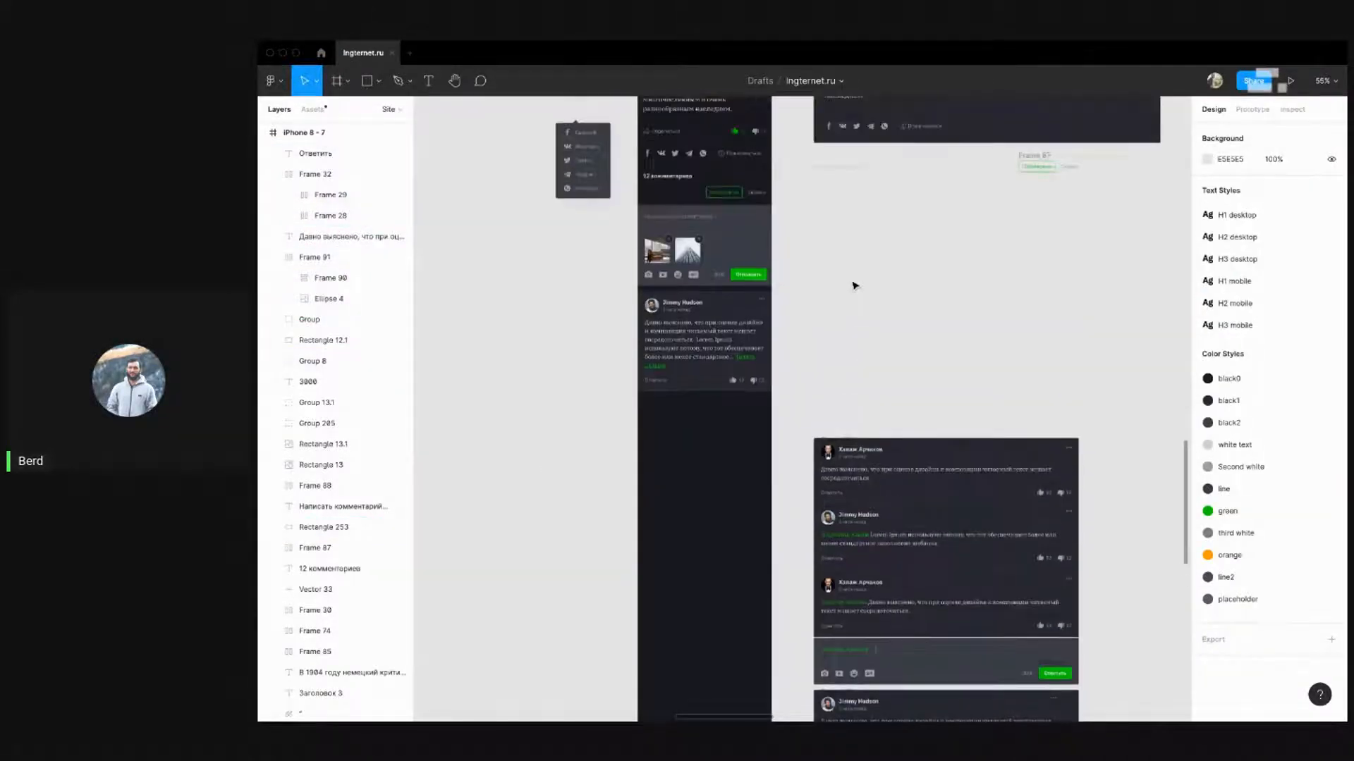
pyautogui.scroll(-1, 853, 286)
pyautogui.hscroll(1, 853, 285)
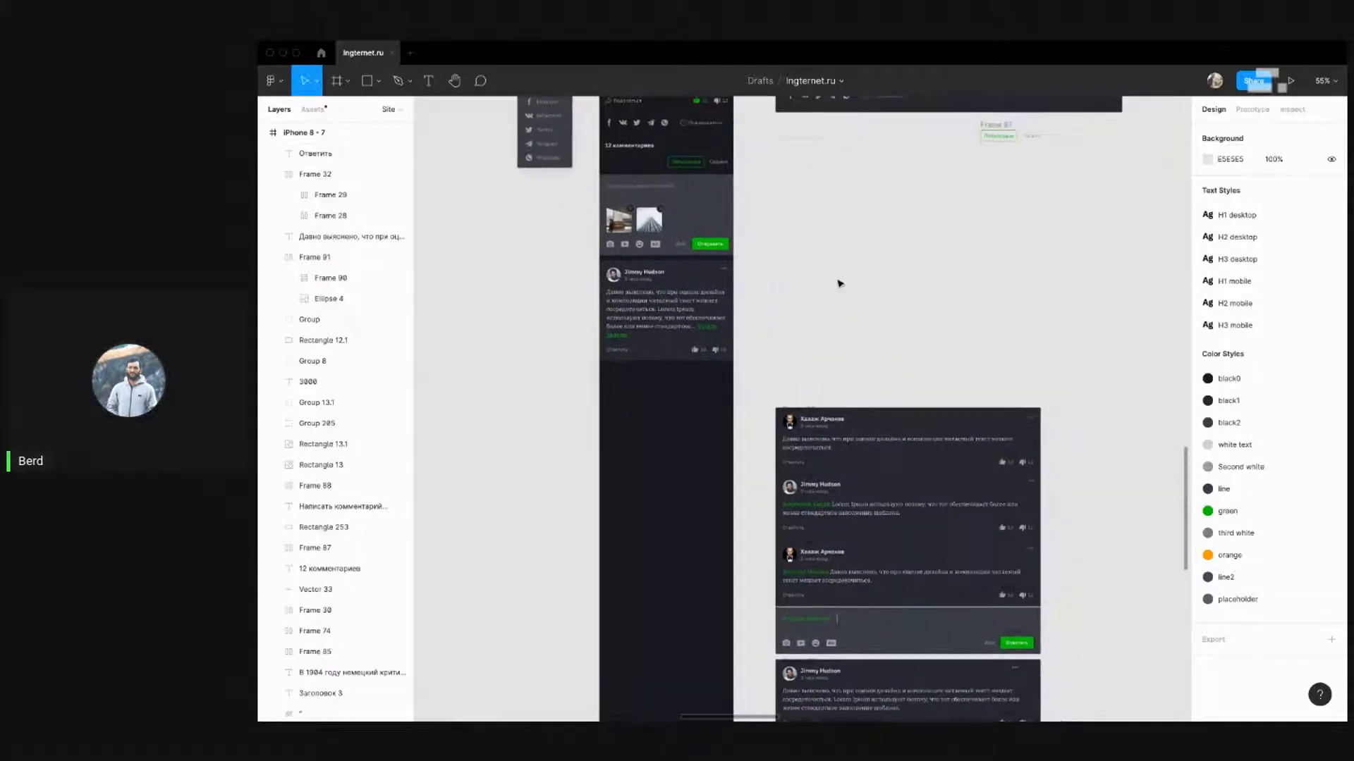
pyautogui.scroll(5, 628, 289)
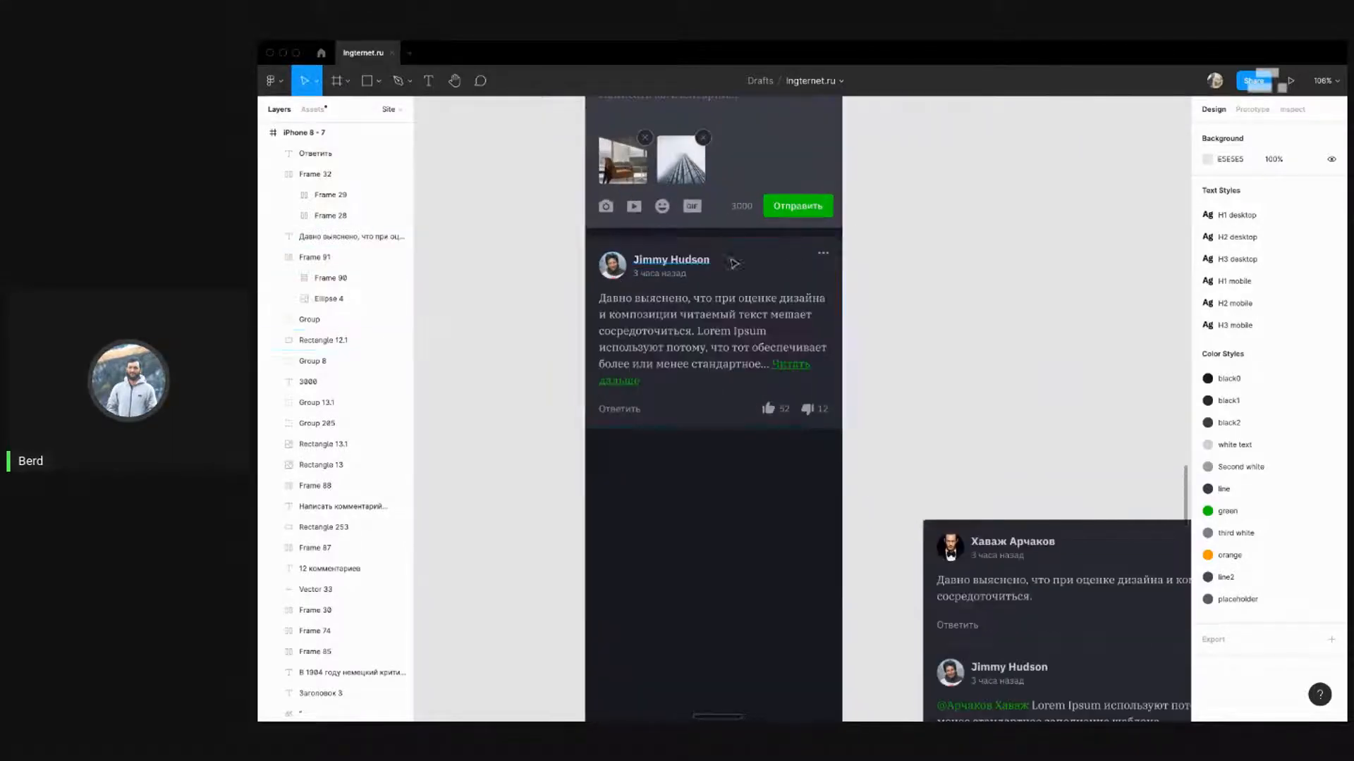
pyautogui.click(794, 259)
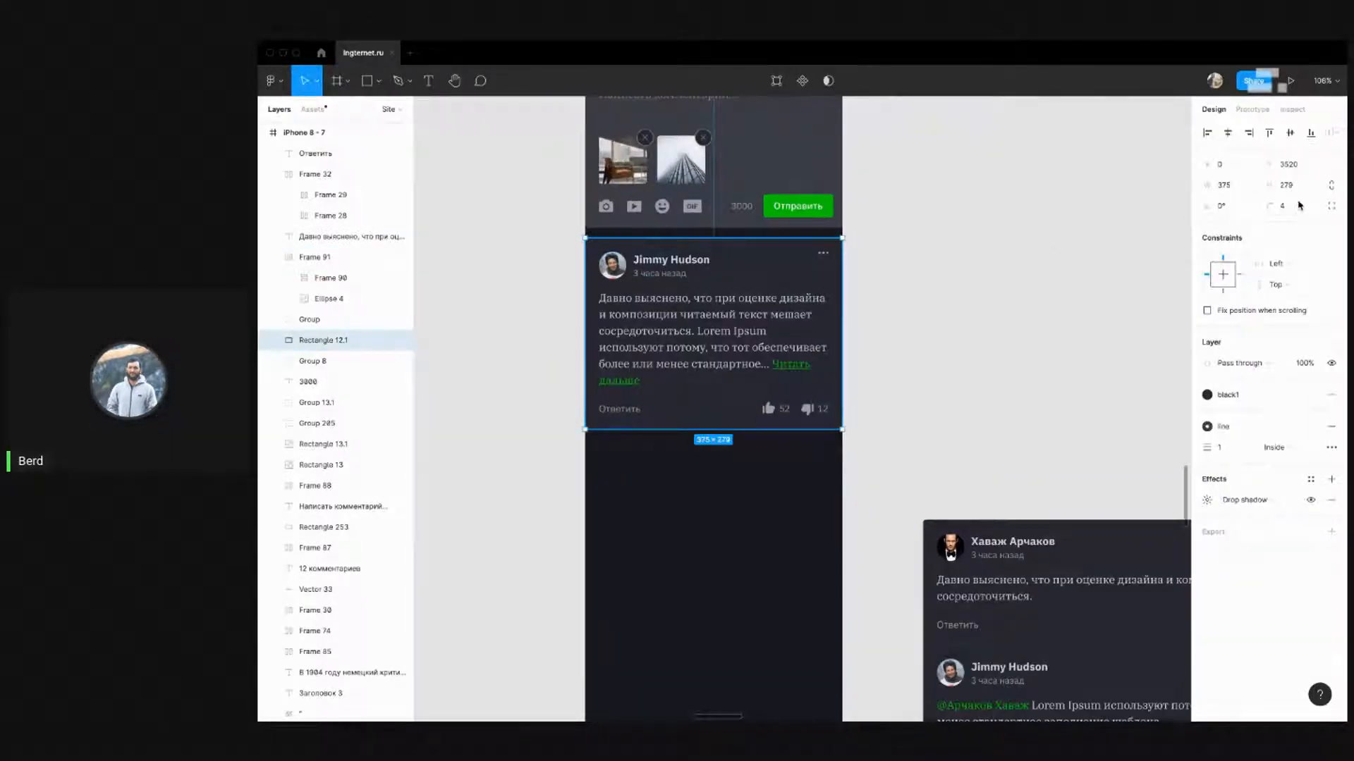
# Pan and zoom to the wide desktop comment cards beside the mobile frame
pyautogui.click(939, 272)
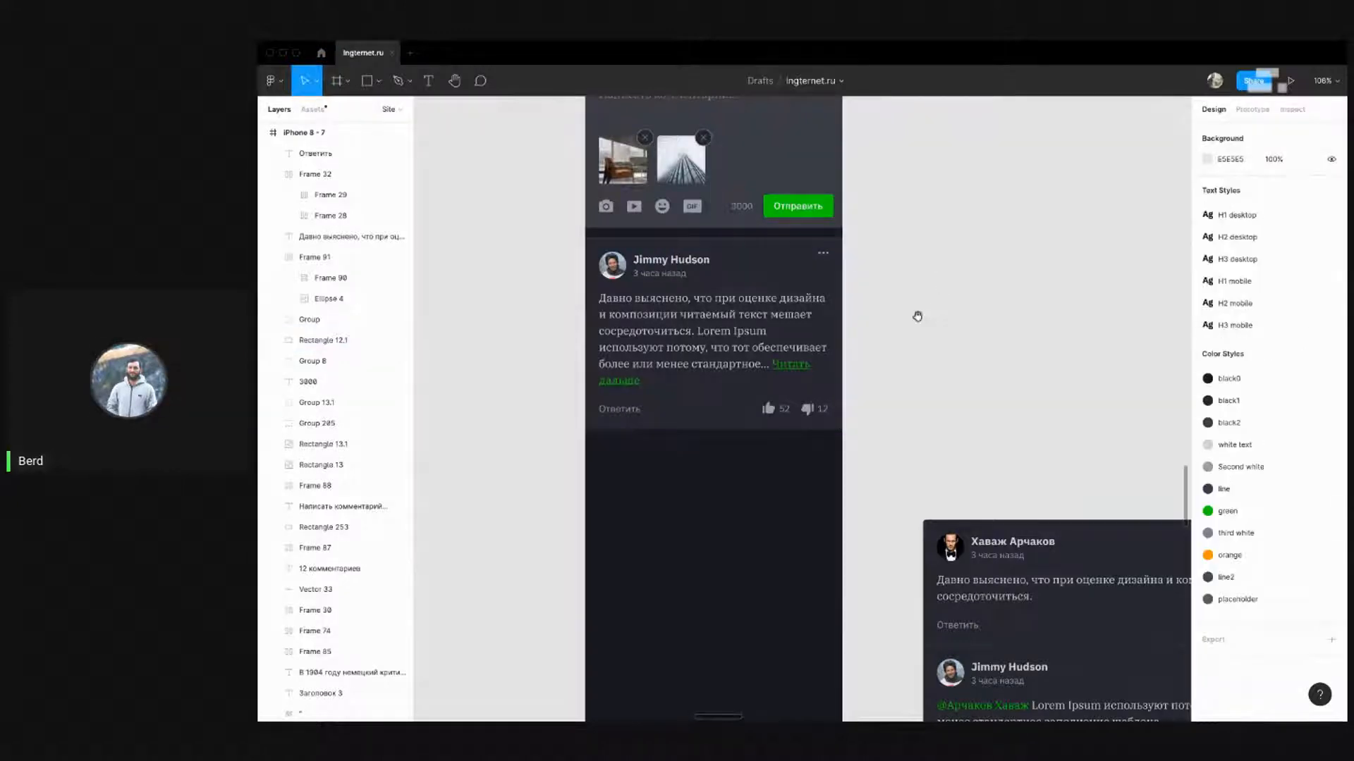
pyautogui.moveTo(917, 316); pyautogui.dragTo(876, 264)
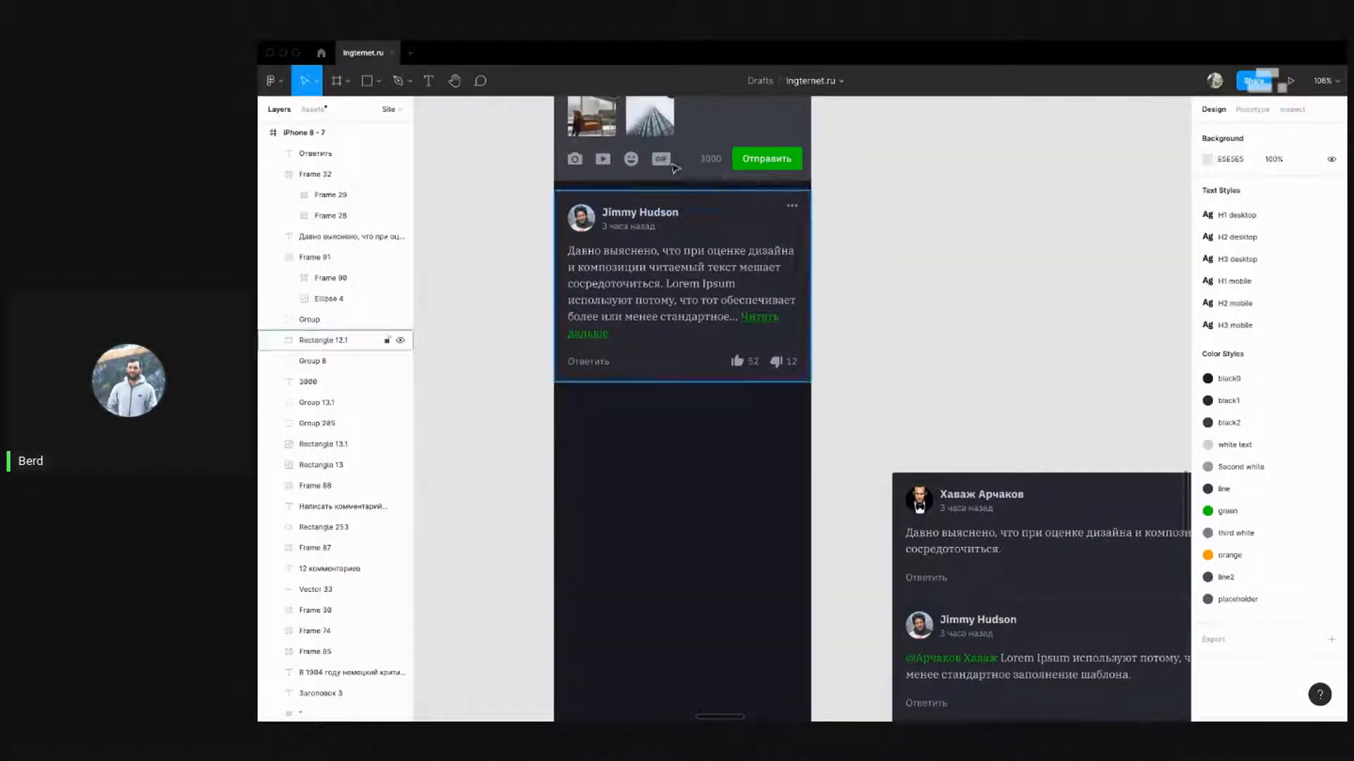
pyautogui.scroll(10, 528, 198)
pyautogui.scroll(-10, 508, 211)
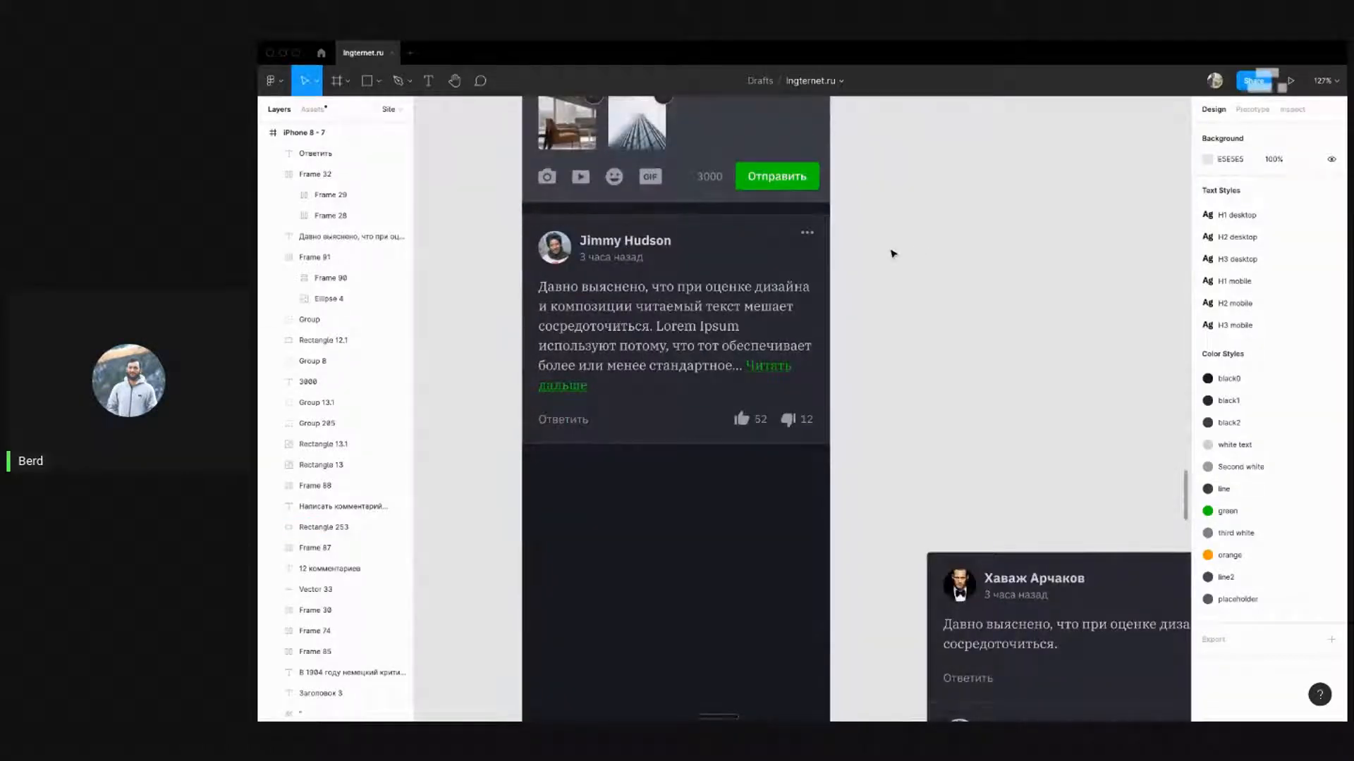
pyautogui.scroll(-3, 724, 211)
pyautogui.moveTo(879, 203); pyautogui.dragTo(901, 328)
pyautogui.moveTo(895, 425); pyautogui.dragTo(808, 103)
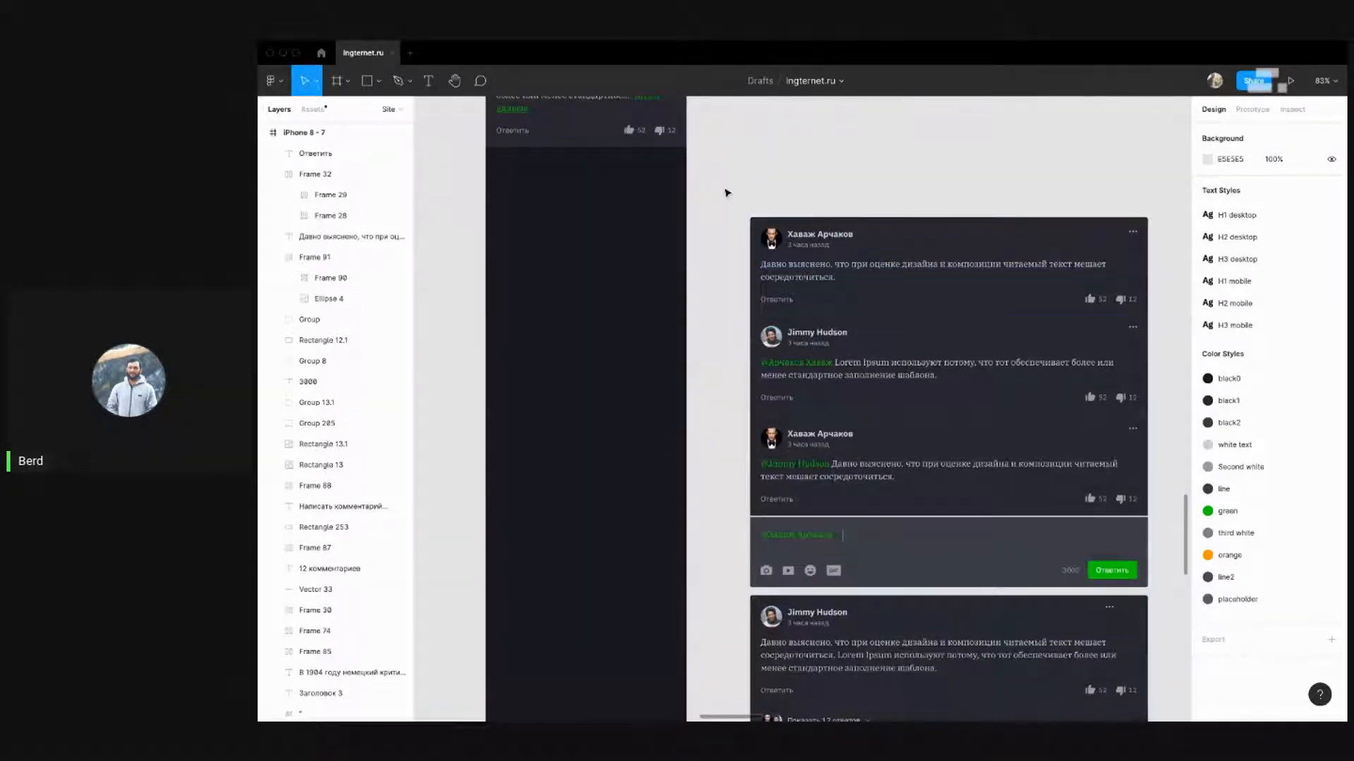
pyautogui.scroll(-2, 731, 201)
pyautogui.moveTo(732, 198); pyautogui.dragTo(1128, 307)
pyautogui.moveTo(907, 268); pyautogui.dragTo(893, 227)
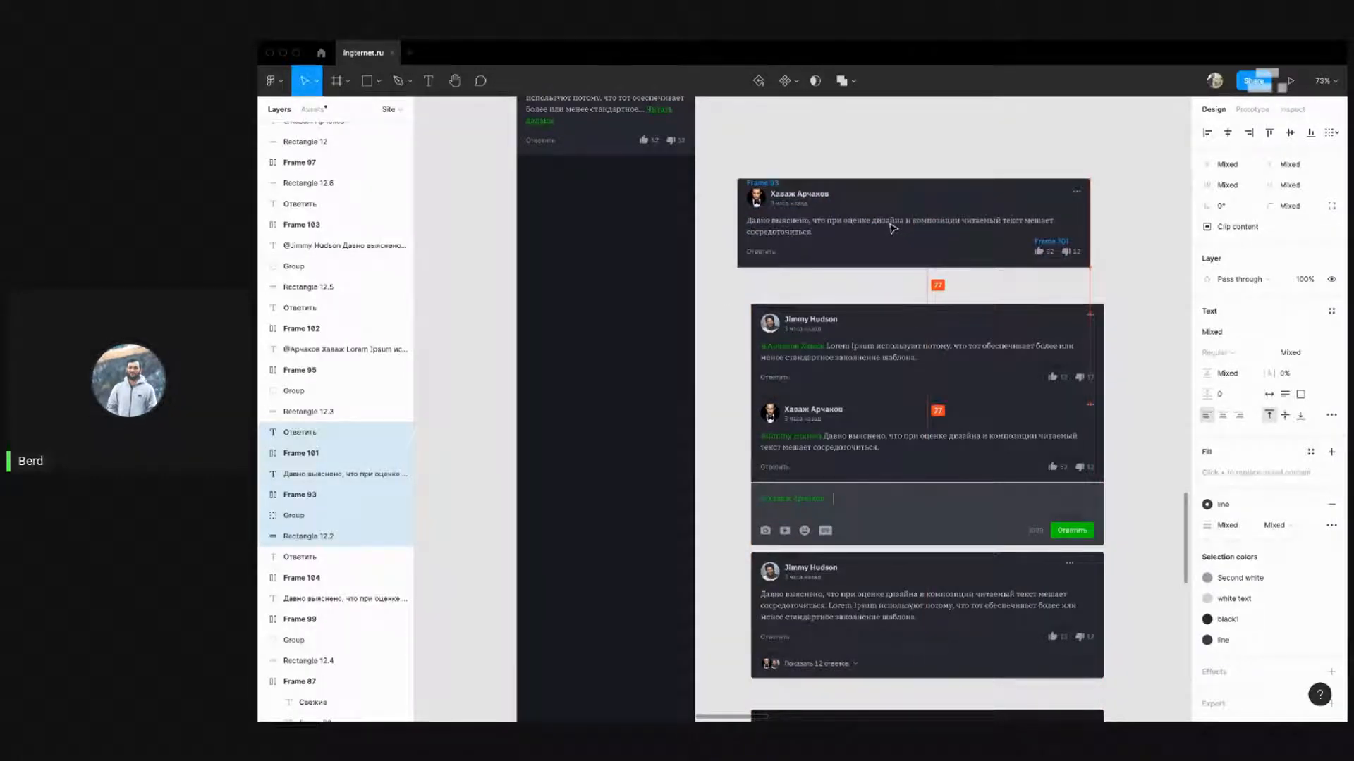
pyautogui.click(938, 145)
pyautogui.click(1048, 247)
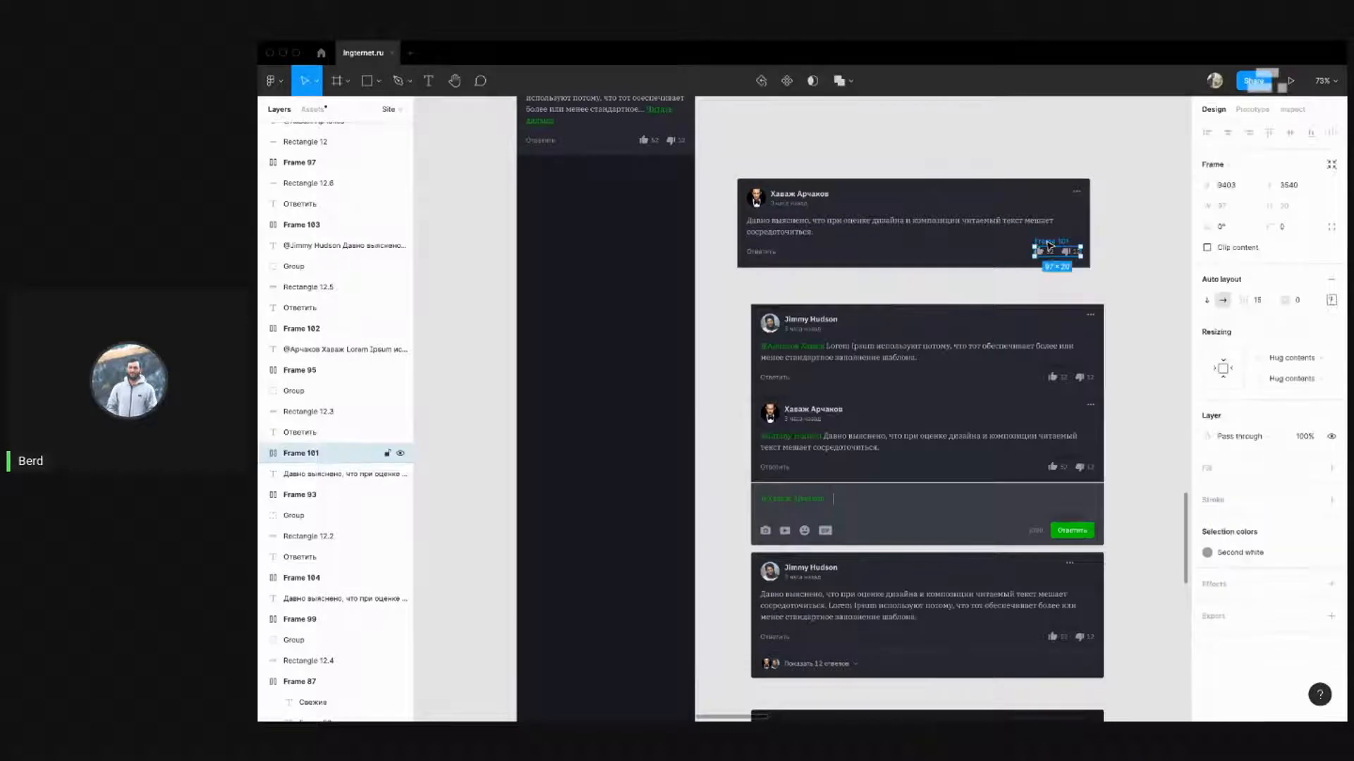
pyautogui.moveTo(1048, 246); pyautogui.dragTo(1049, 245)
pyautogui.hotkey('shift', 'Left')
pyautogui.hotkey('shift', 'Left')
pyautogui.hotkey('shift', 'Left')
pyautogui.hotkey('shift', 'Left')
pyautogui.hotkey('shift', 'Left')
pyautogui.hotkey('shift', 'Left')
pyautogui.hotkey('shift', 'Left')
pyautogui.hotkey('shift', 'Left')
pyautogui.hotkey('shift', 'Left')
pyautogui.hotkey('shift', 'Left')
pyautogui.hotkey('shift', 'Left')
pyautogui.hotkey('shift', 'Left')
pyautogui.hotkey('shift', 'Left')
pyautogui.hotkey('shift', 'Left')
pyautogui.hotkey('shift', 'Left')
pyautogui.hotkey('shift', 'Left')
pyautogui.hotkey('shift', 'Left')
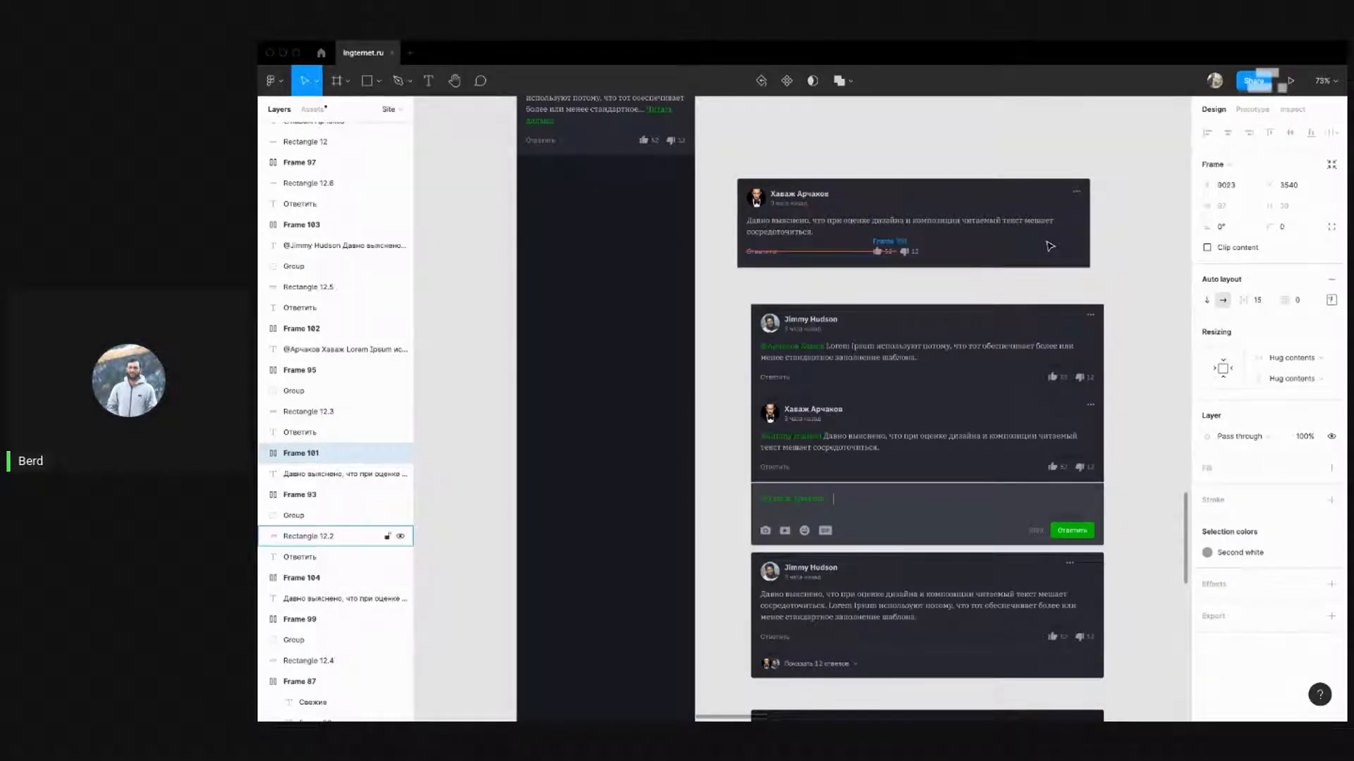
pyautogui.press('Escape')
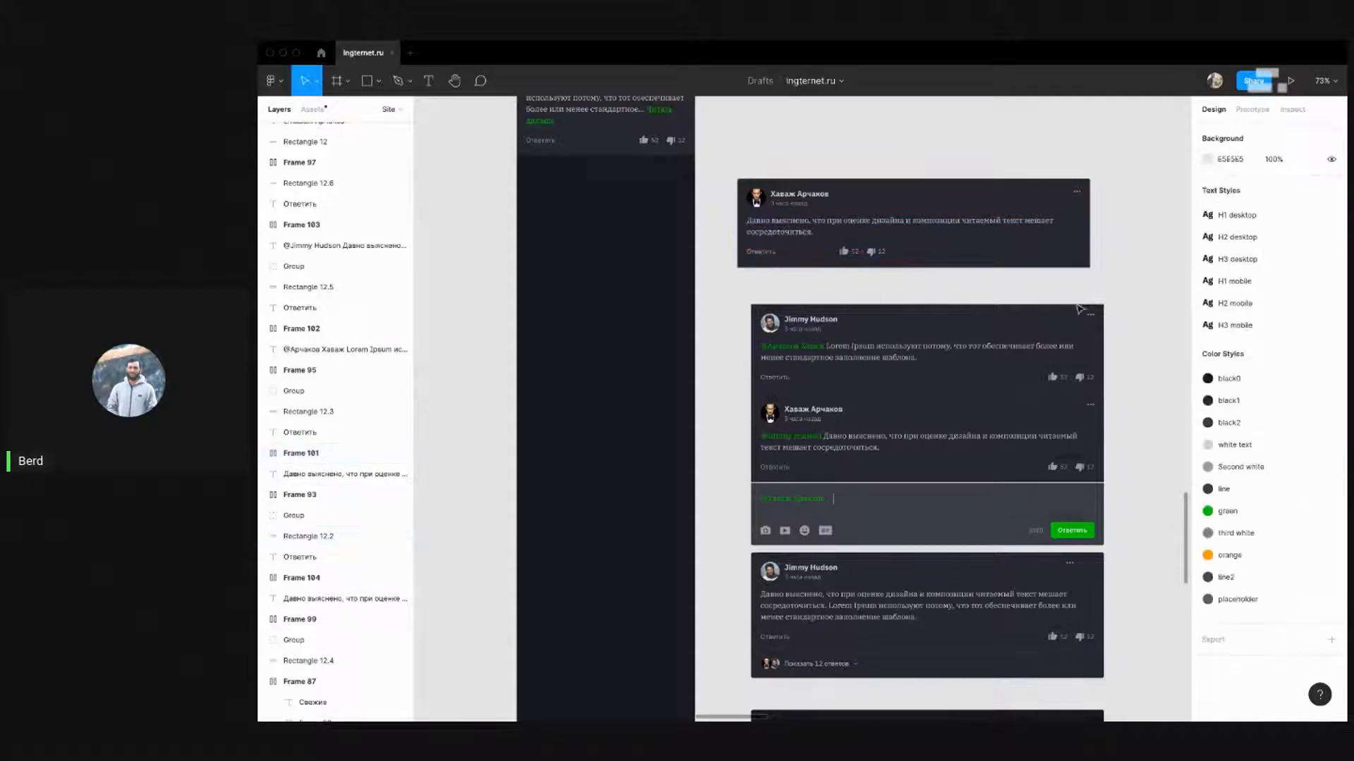
# Move the remaining desktop comment cards further down below it
pyautogui.moveTo(719, 152); pyautogui.dragTo(1134, 289)
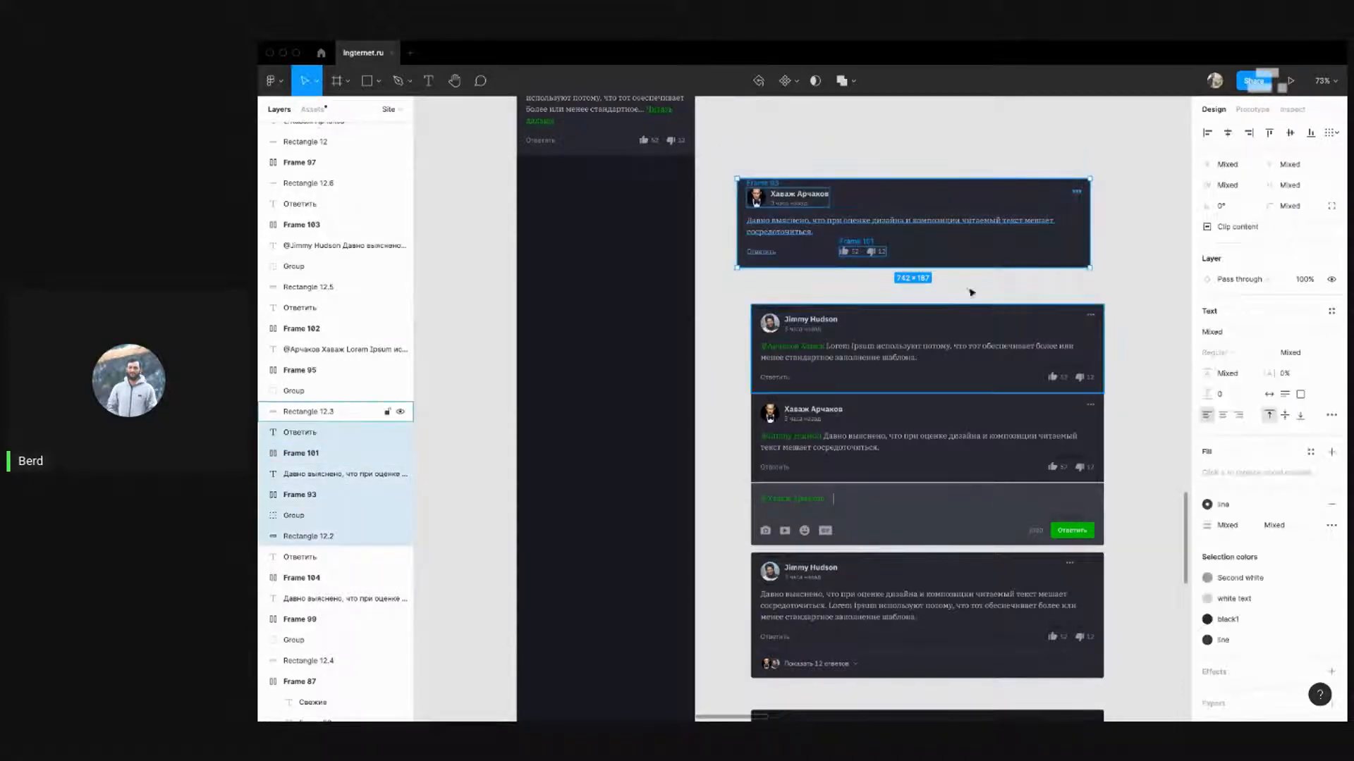
pyautogui.scroll(-5, 1076, 408)
pyautogui.moveTo(1084, 590); pyautogui.dragTo(831, 242)
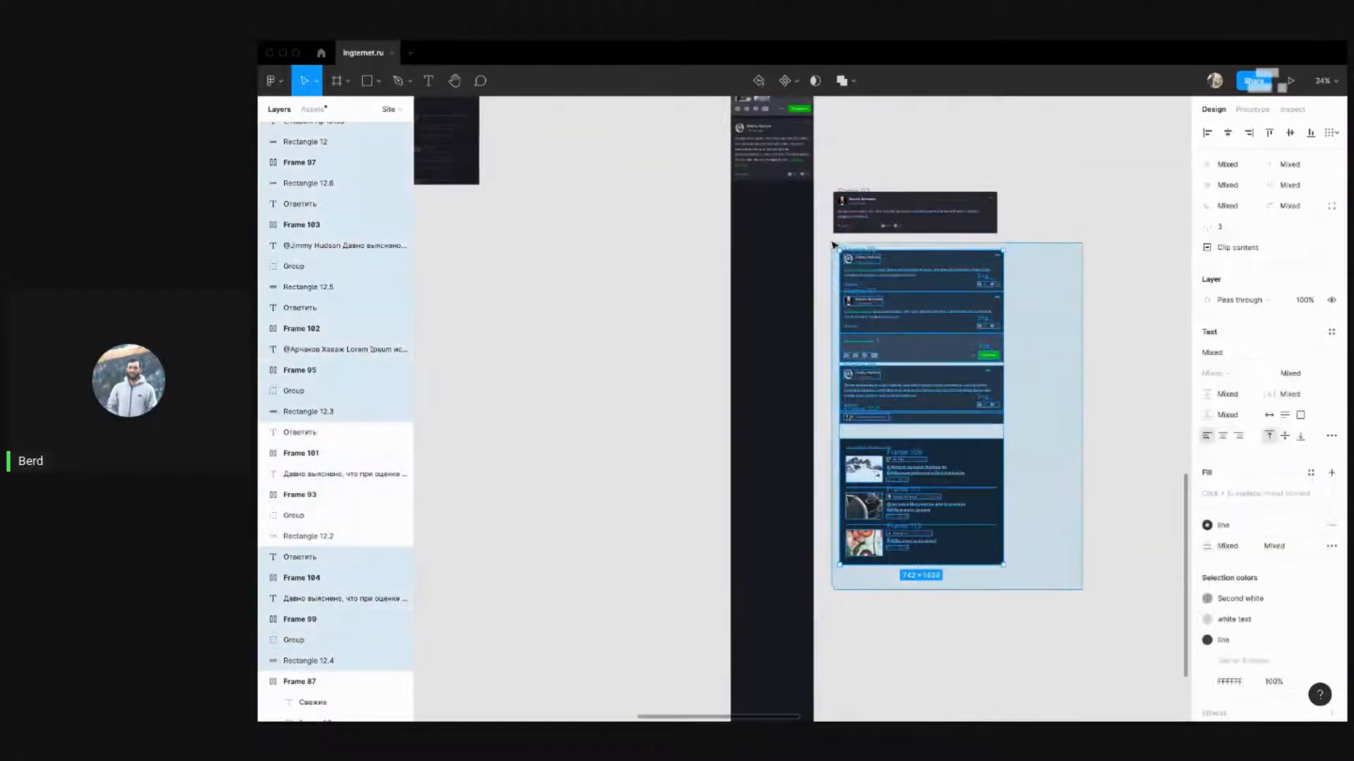
pyautogui.moveTo(902, 320); pyautogui.dragTo(903, 485)
pyautogui.click(1016, 298)
pyautogui.scroll(5, 875, 204)
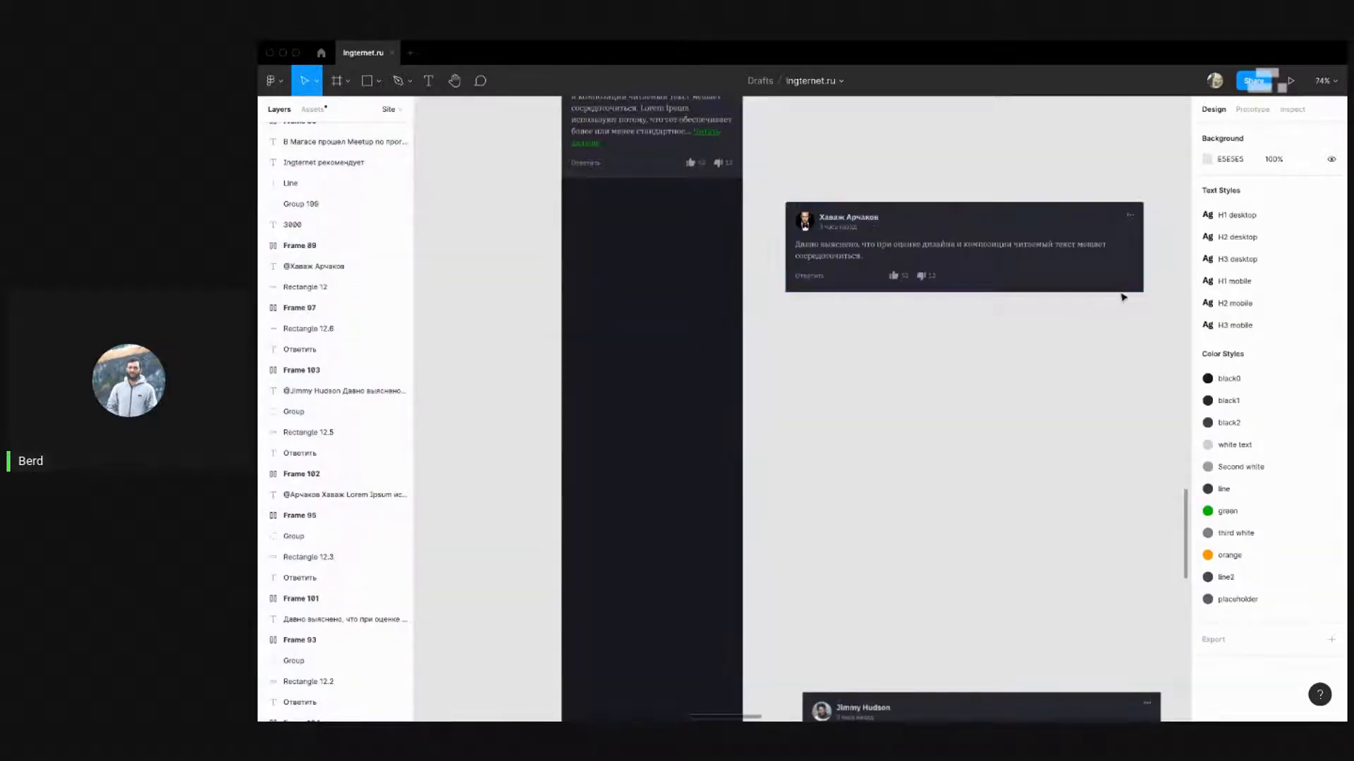
pyautogui.click(1034, 287)
pyautogui.moveTo(1026, 292); pyautogui.dragTo(1005, 405)
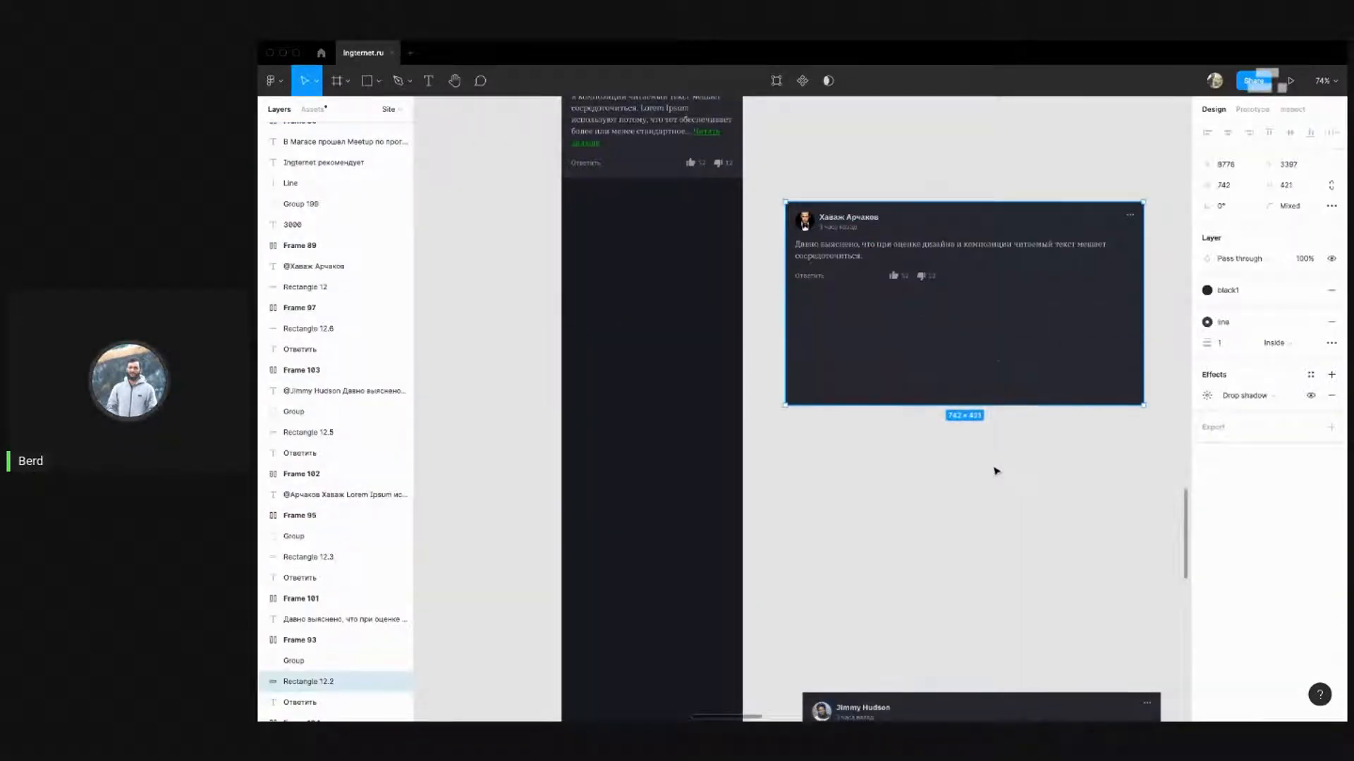
pyautogui.click(772, 308)
pyautogui.moveTo(773, 269); pyautogui.dragTo(971, 311)
pyautogui.hotkey('shift', 'Down')
pyautogui.hotkey('shift', 'Down')
pyautogui.hotkey('shift', 'Down')
pyautogui.hotkey('shift', 'Down')
pyautogui.hotkey('shift', 'Down')
pyautogui.hotkey('shift', 'Down')
pyautogui.hotkey('shift', 'Down')
pyautogui.hotkey('shift', 'Down')
pyautogui.hotkey('shift', 'Down')
pyautogui.hotkey('shift', 'Down')
pyautogui.hotkey('shift', 'Down')
pyautogui.hotkey('shift', 'Down')
pyautogui.hotkey('shift', 'Down')
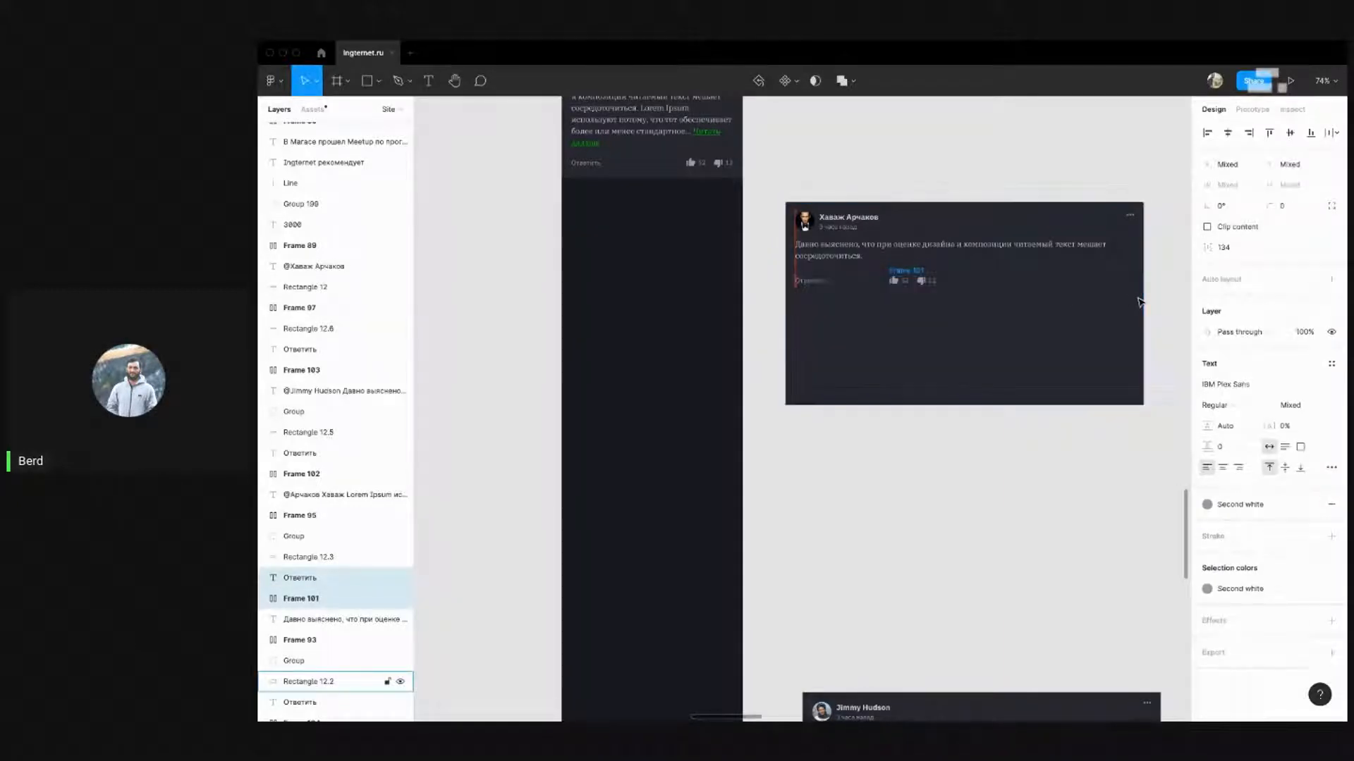
pyautogui.click(1100, 278)
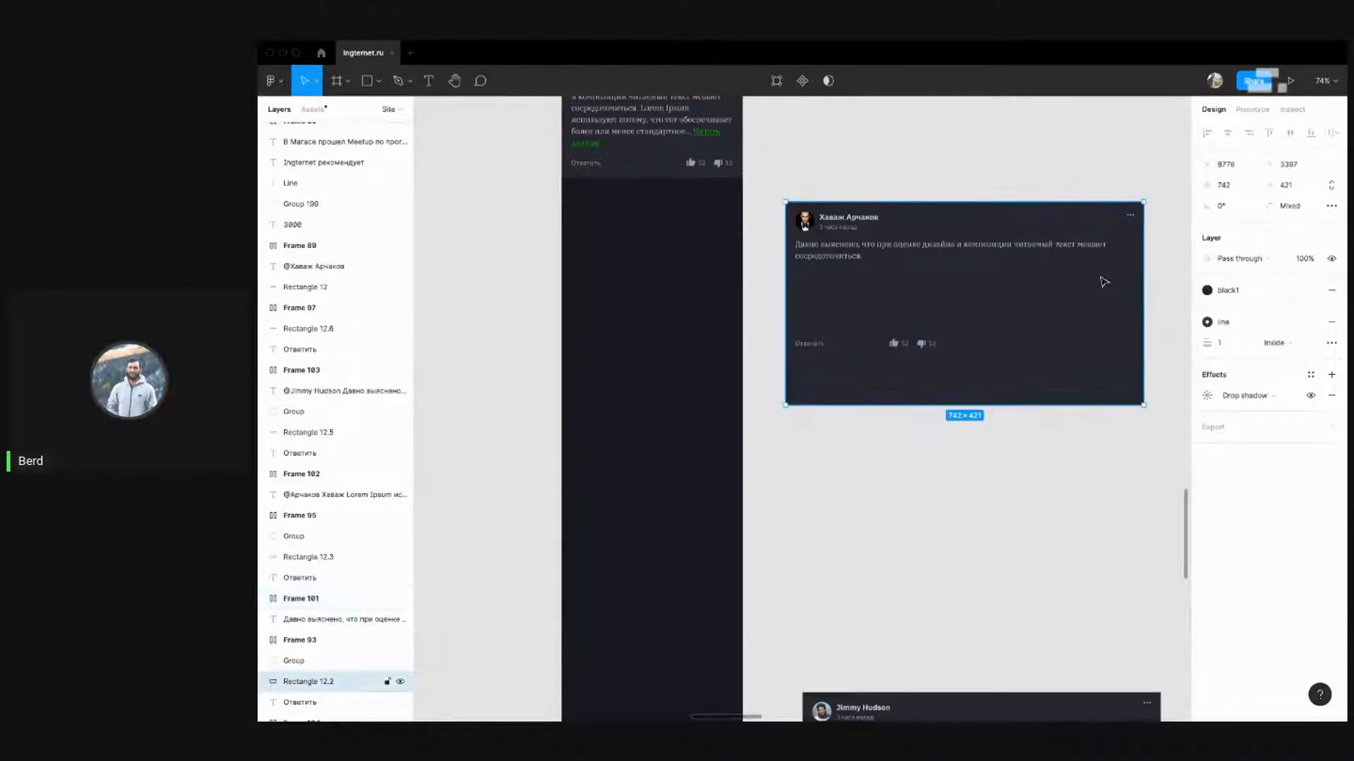
# Rewrap the comment text narrower, shift the three-dot icon 10 px left, and narrow the background
pyautogui.click(1073, 254)
pyautogui.moveTo(1134, 247); pyautogui.dragTo(939, 255)
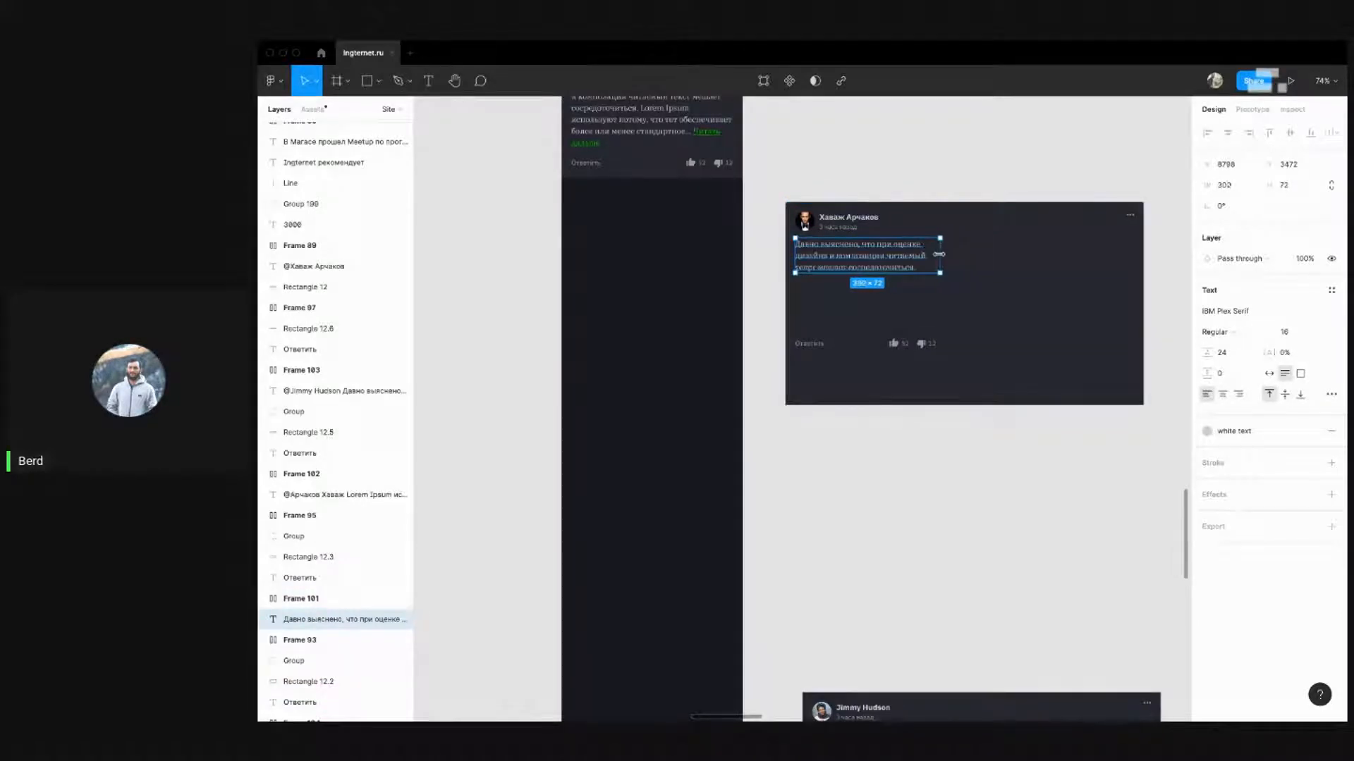
pyautogui.click(1130, 215)
pyautogui.hotkey('shift', 'Left')
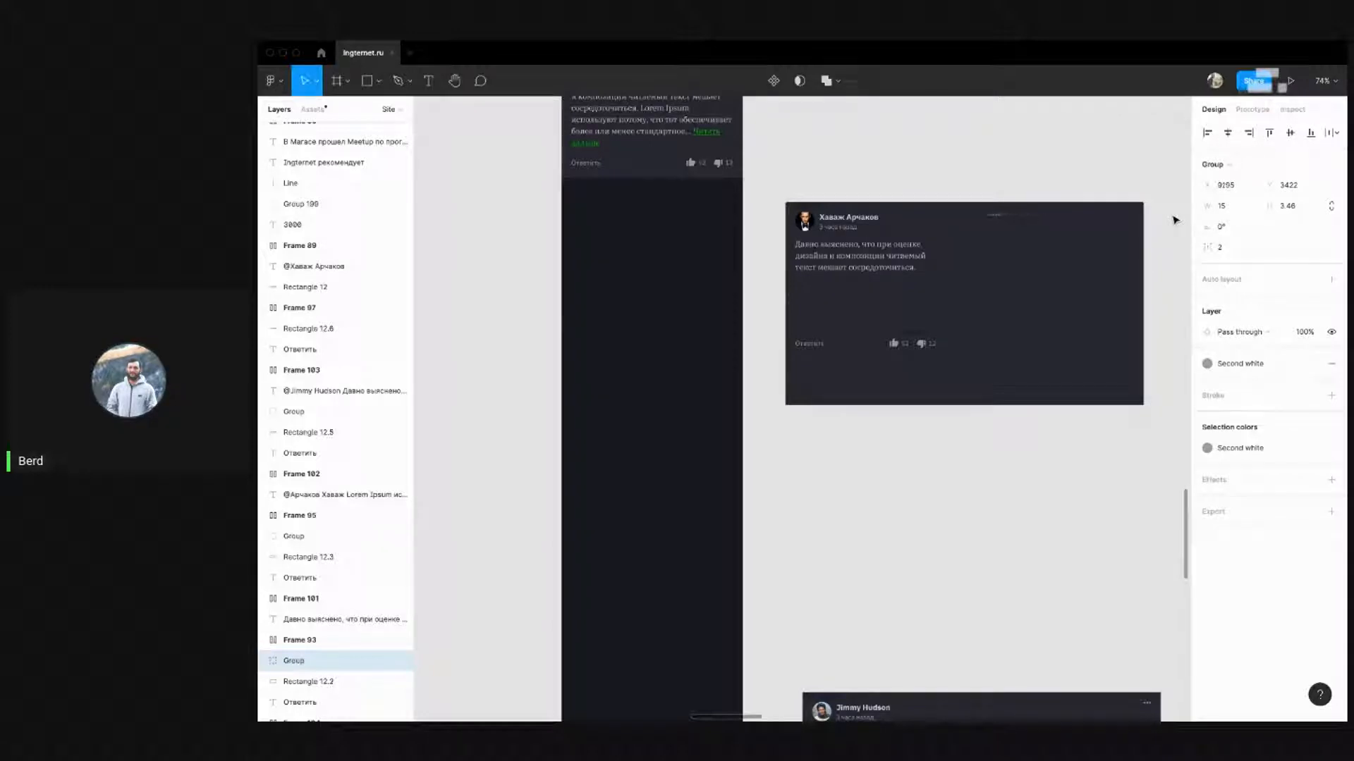
pyautogui.click(1127, 247)
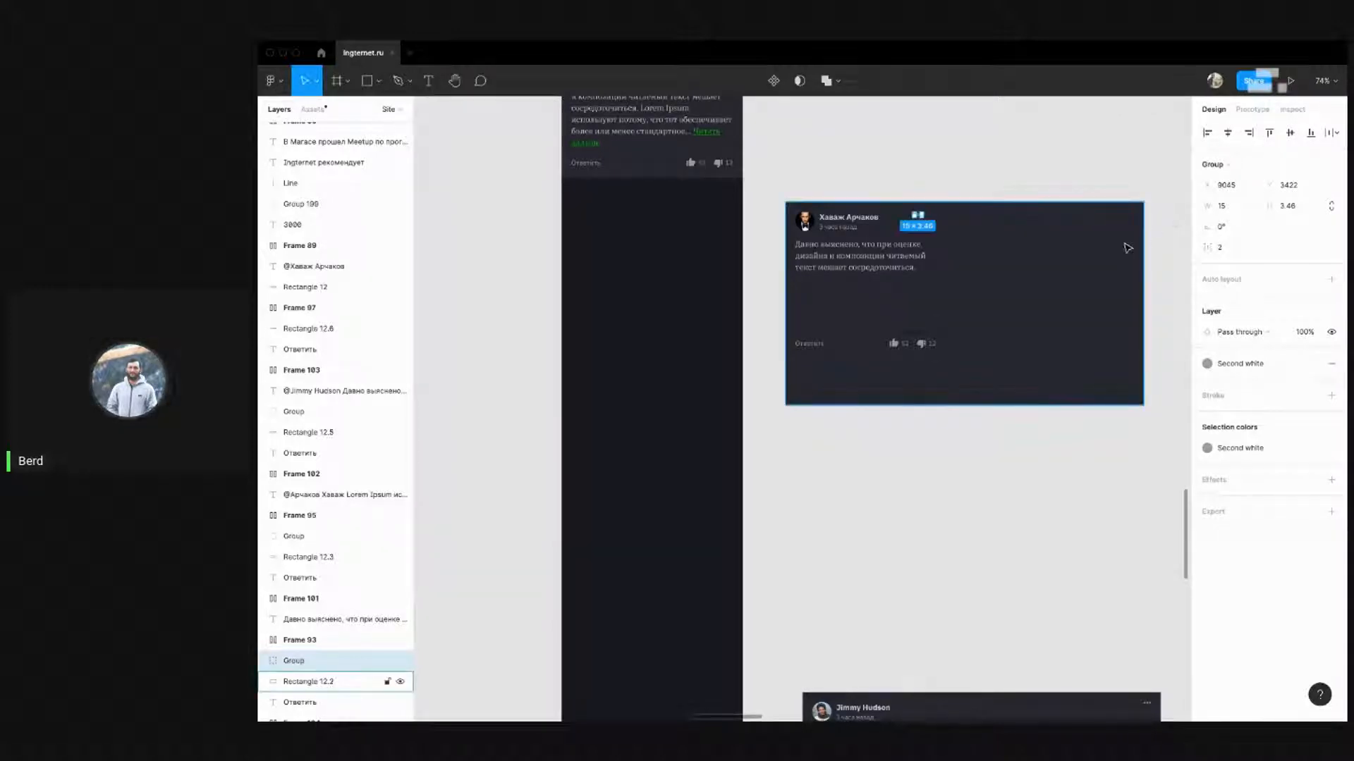
pyautogui.moveTo(1143, 248); pyautogui.dragTo(946, 247)
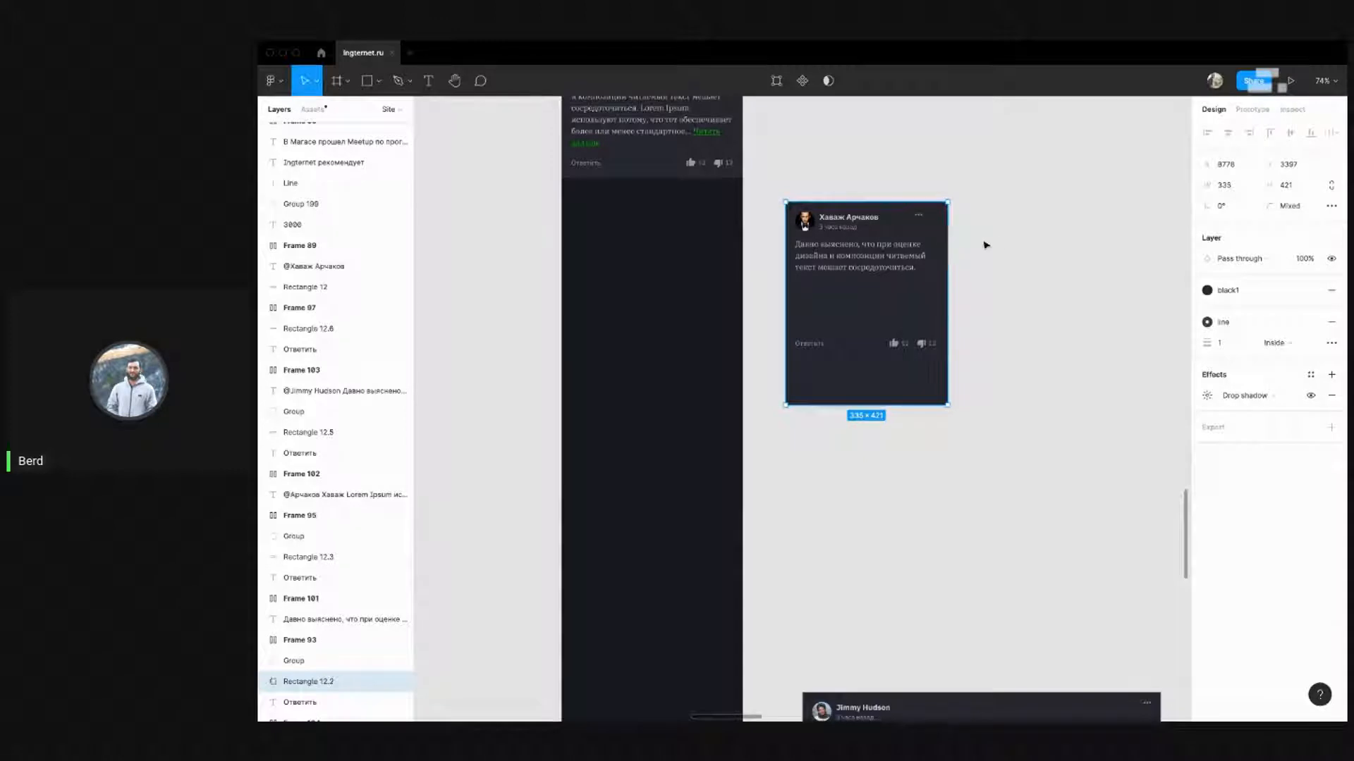
pyautogui.moveTo(997, 467); pyautogui.dragTo(775, 175)
pyautogui.moveTo(839, 240); pyautogui.dragTo(616, 236)
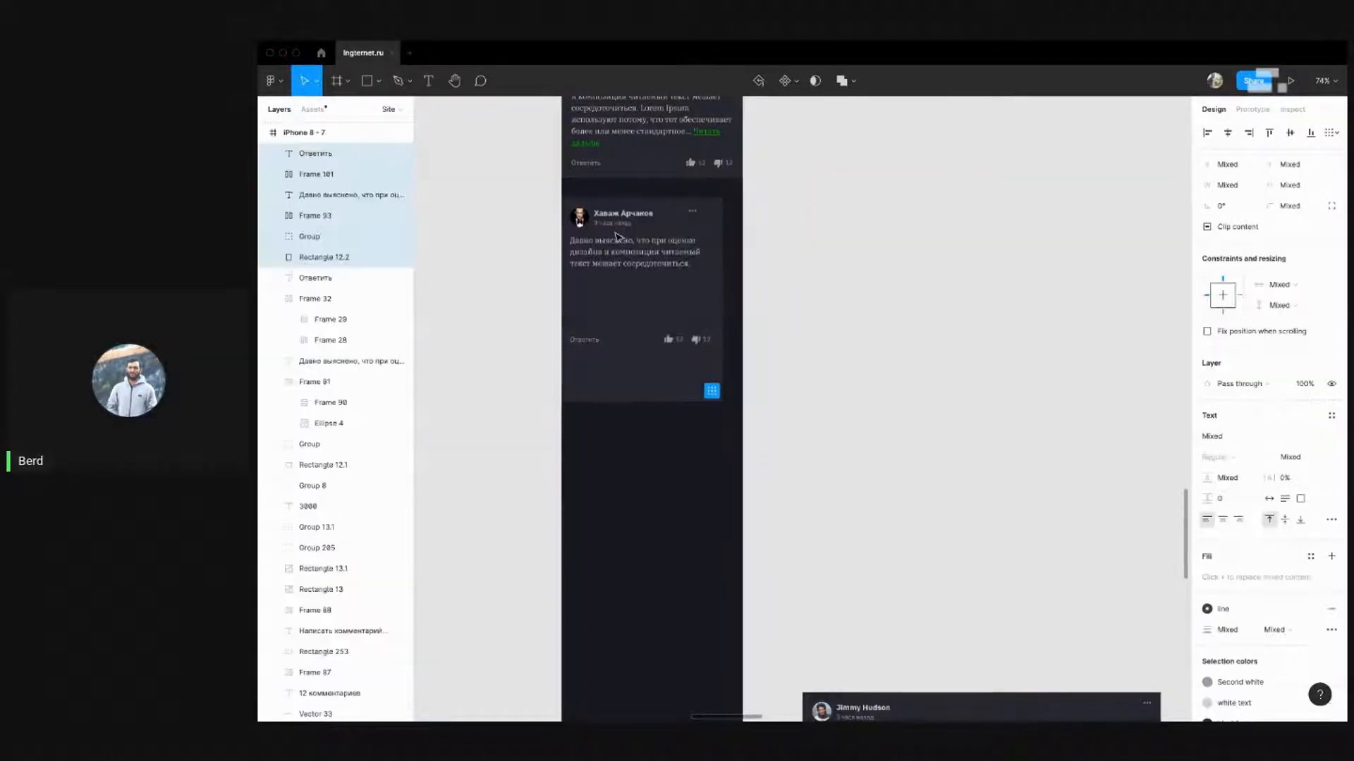
pyautogui.press('super+Tab')
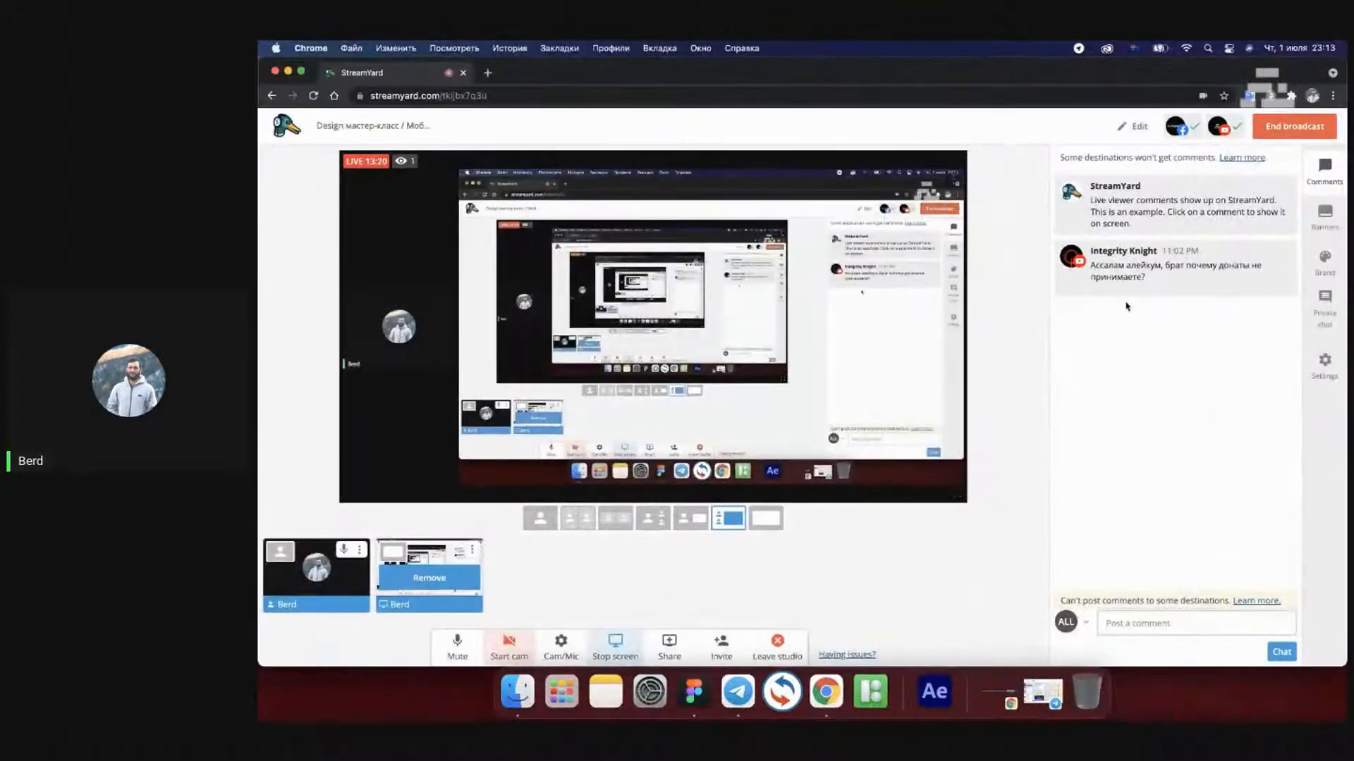
pyautogui.press('super+Tab')
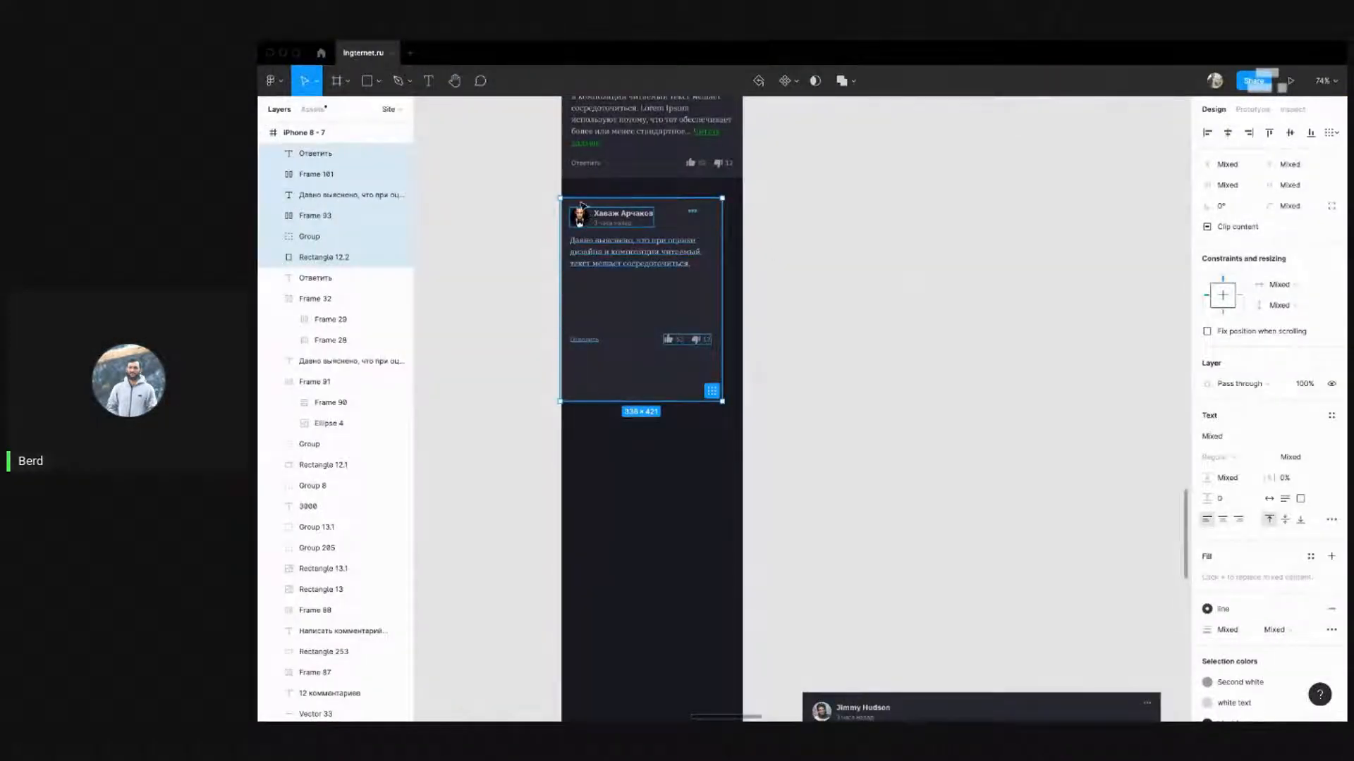
pyautogui.scroll(1, 582, 206)
pyautogui.moveTo(583, 267); pyautogui.dragTo(584, 254)
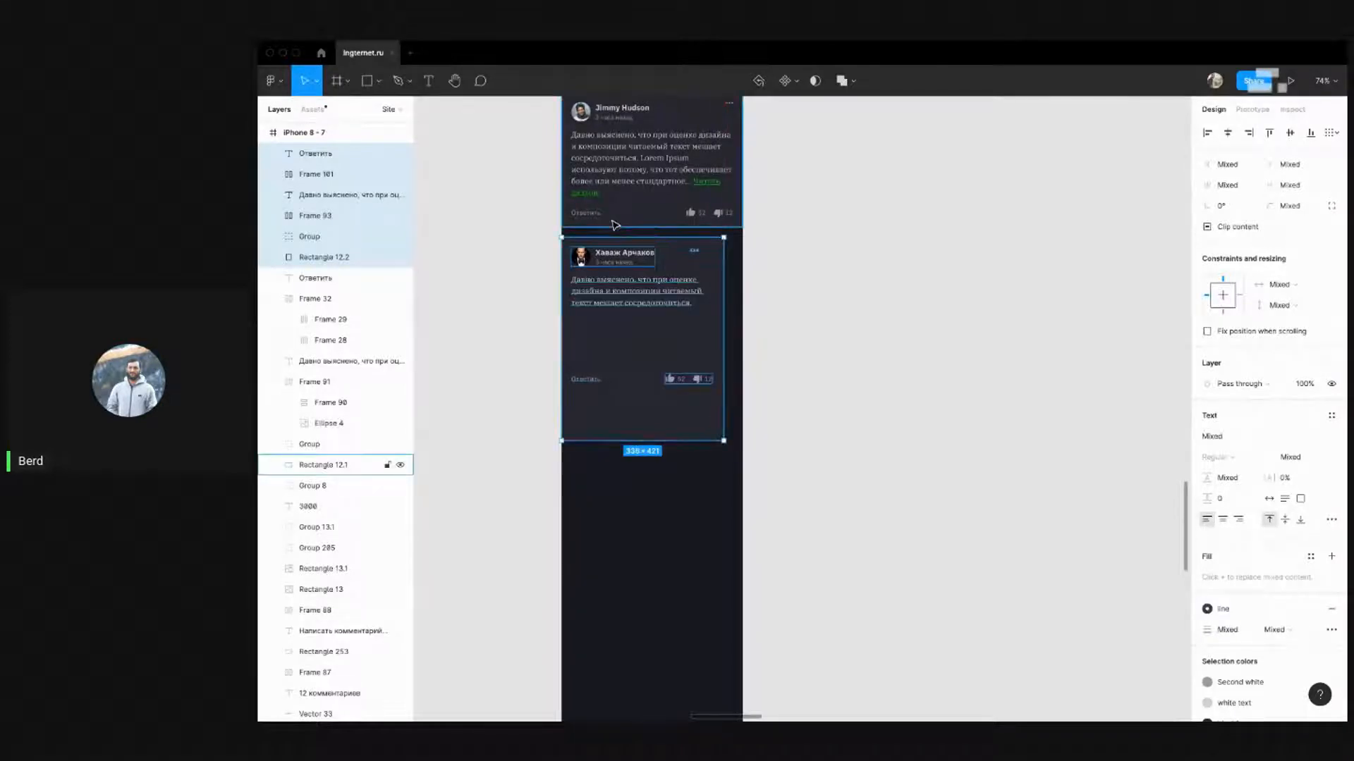
pyautogui.click(776, 281)
# Set the card background to 375 px wide with a 0 corner radius
pyautogui.click(715, 332)
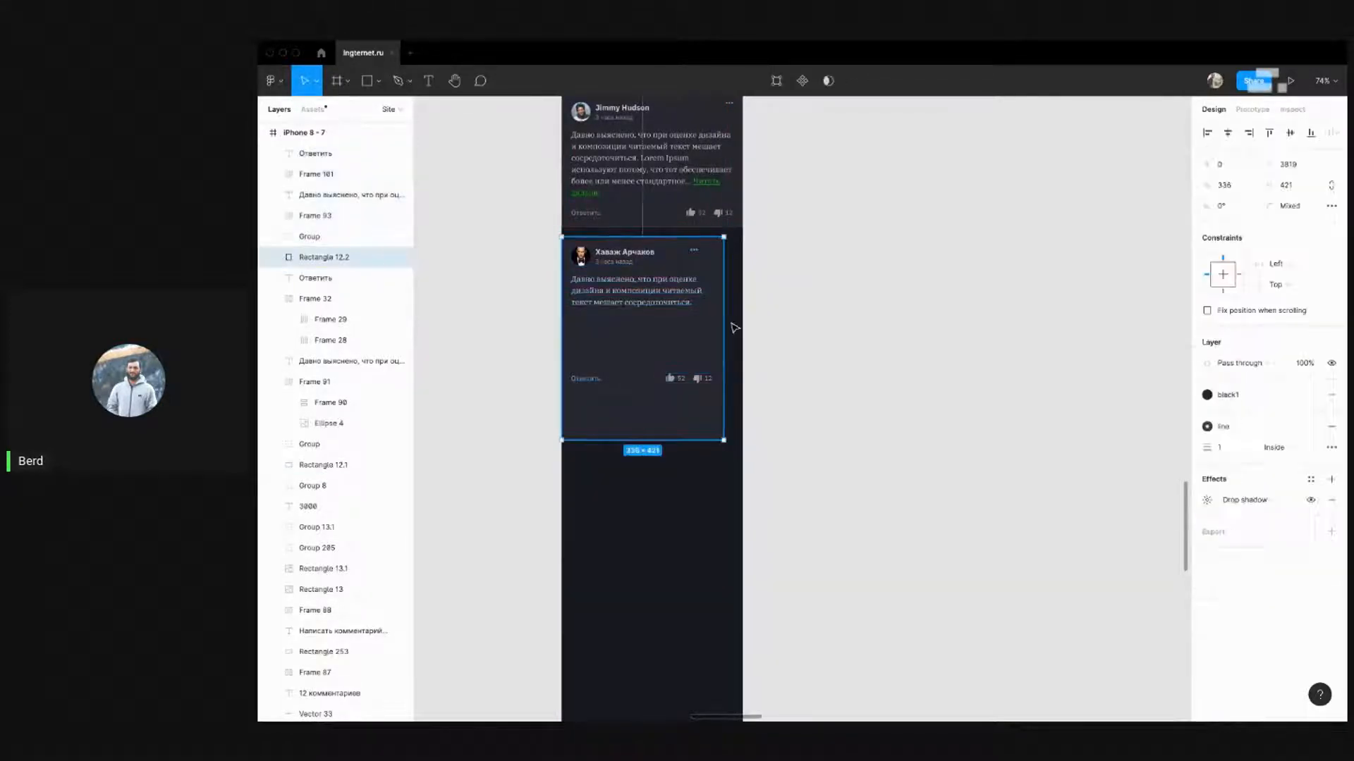
pyautogui.moveTo(731, 321); pyautogui.dragTo(741, 320)
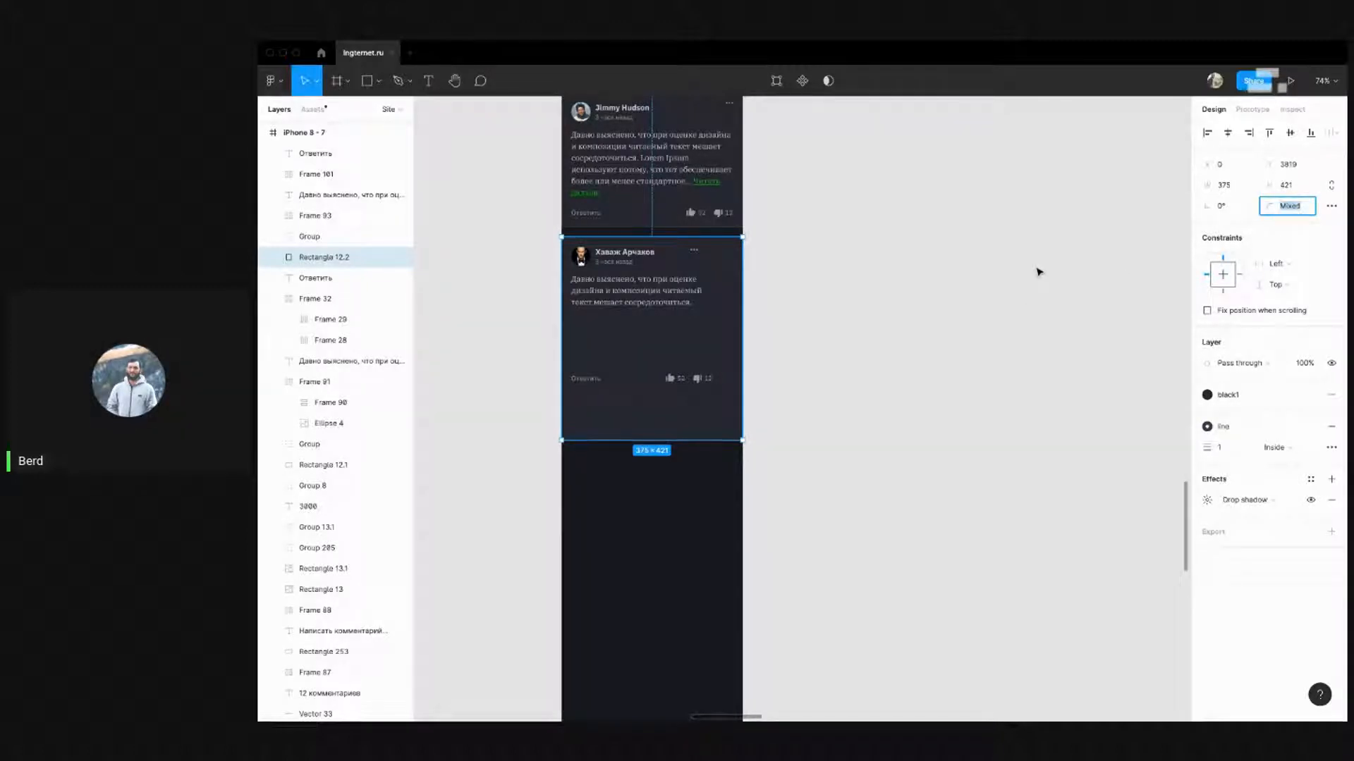
pyautogui.write('0')
pyautogui.press('Return')
pyautogui.click(810, 339)
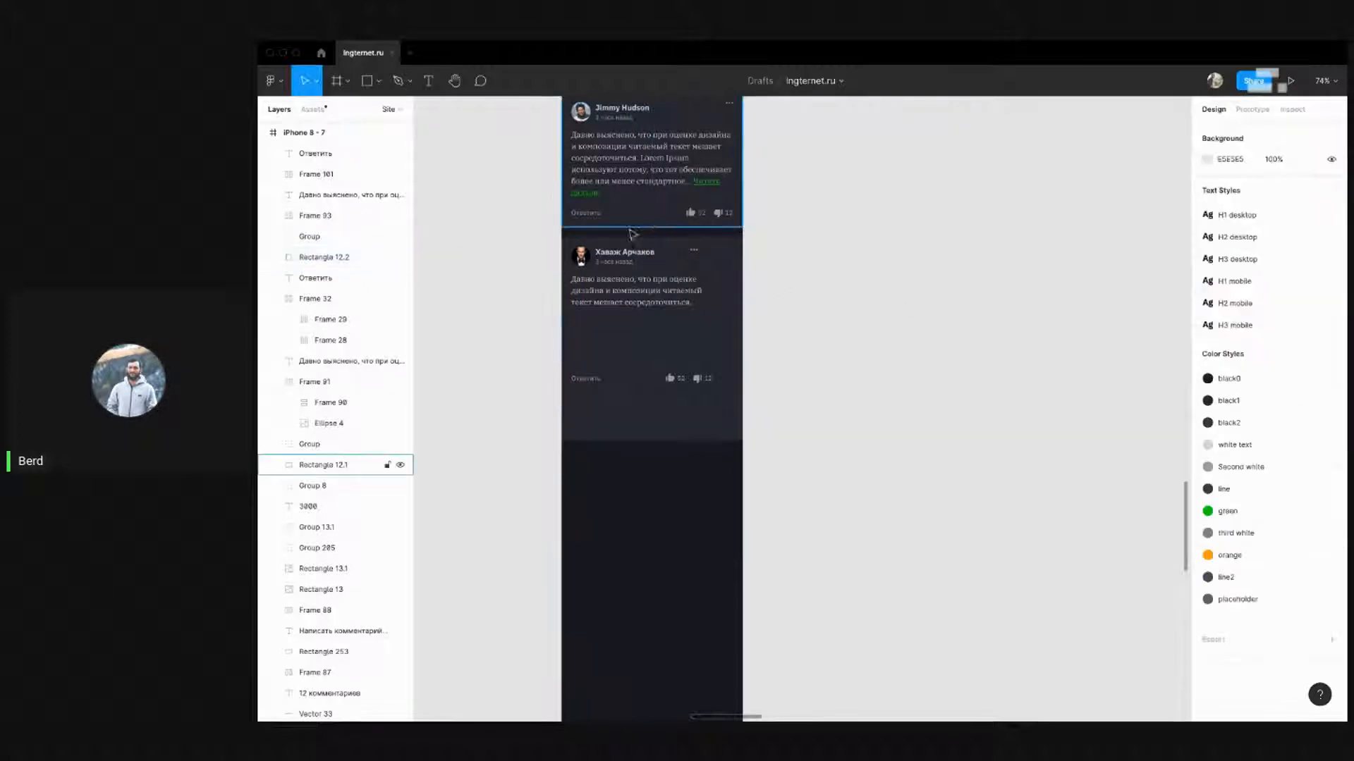
pyautogui.scroll(5, 581, 249)
# Widen the second comment's text box, then trim its width slightly while checking the spacing
pyautogui.click(785, 321)
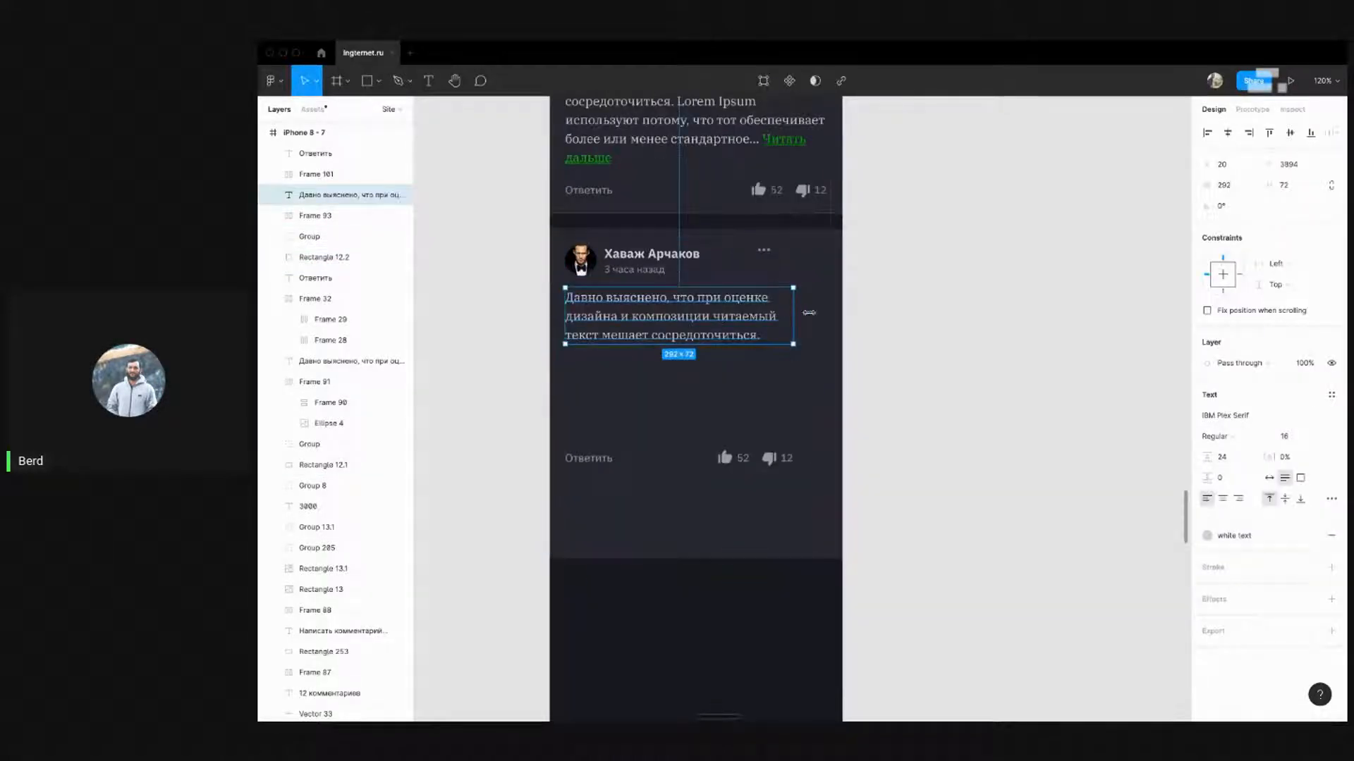
pyautogui.moveTo(808, 312); pyautogui.dragTo(832, 312)
pyautogui.press('alt')
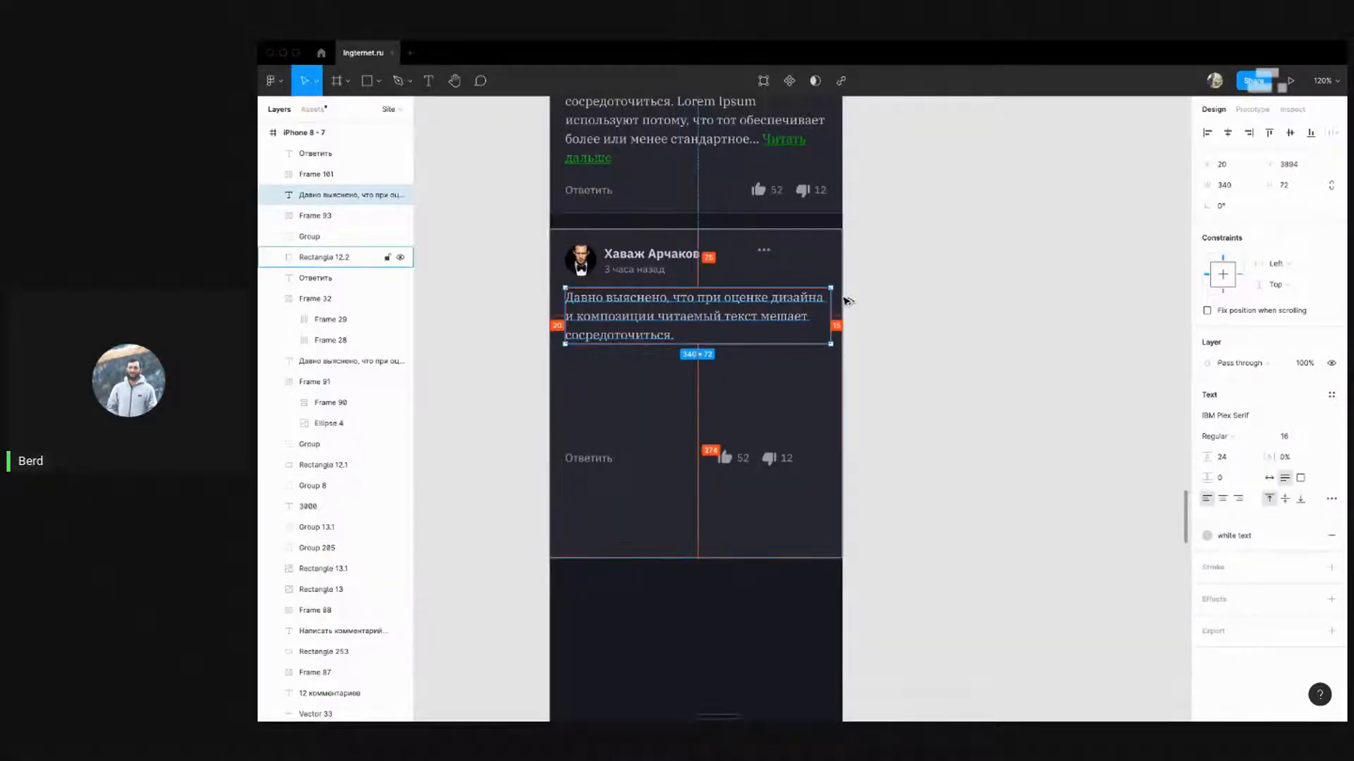
pyautogui.press('super+Left')
pyautogui.press('super+Left')
pyautogui.press('alt')
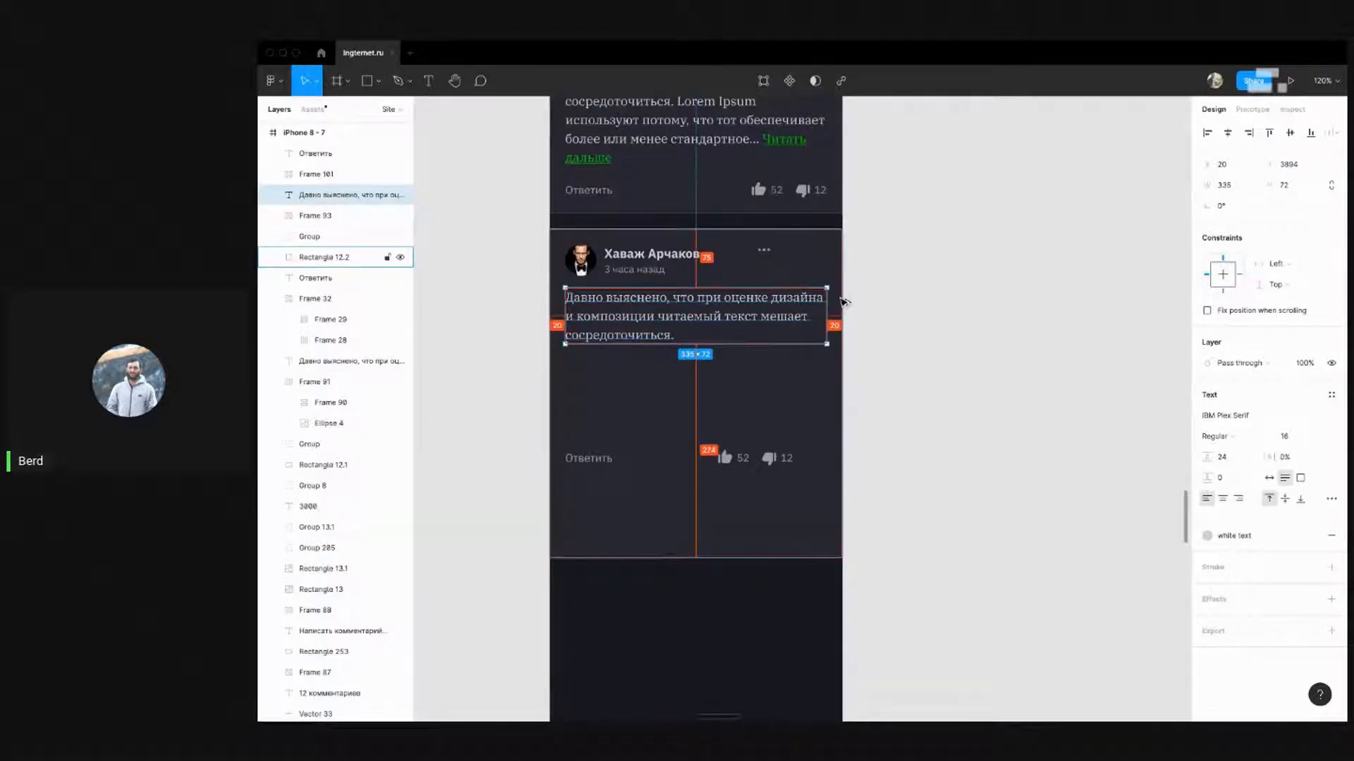
# Inspect the upper comment card's text block for reference
pyautogui.click(940, 284)
pyautogui.scroll(3, 939, 284)
pyautogui.click(782, 318)
pyautogui.doubleClick(813, 290)
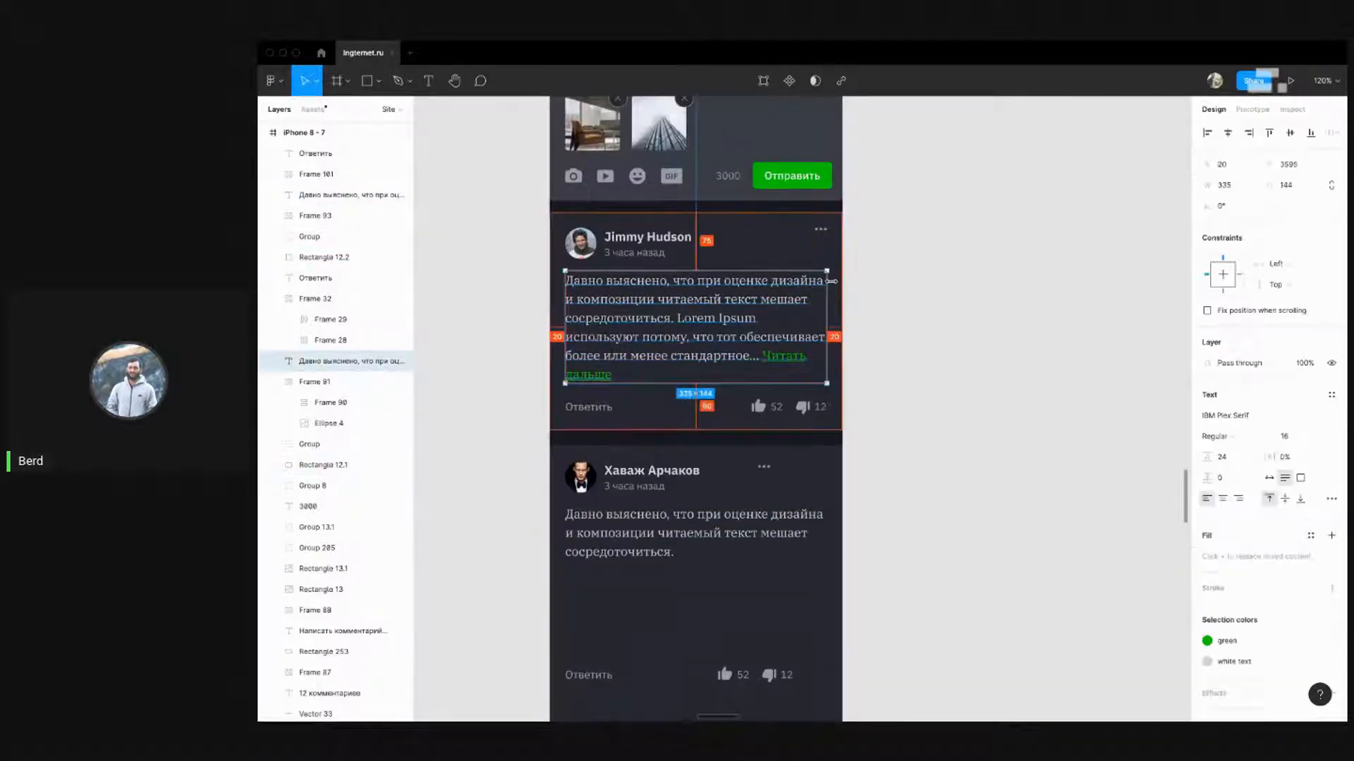
pyautogui.scroll(-3, 909, 332)
pyautogui.click(914, 347)
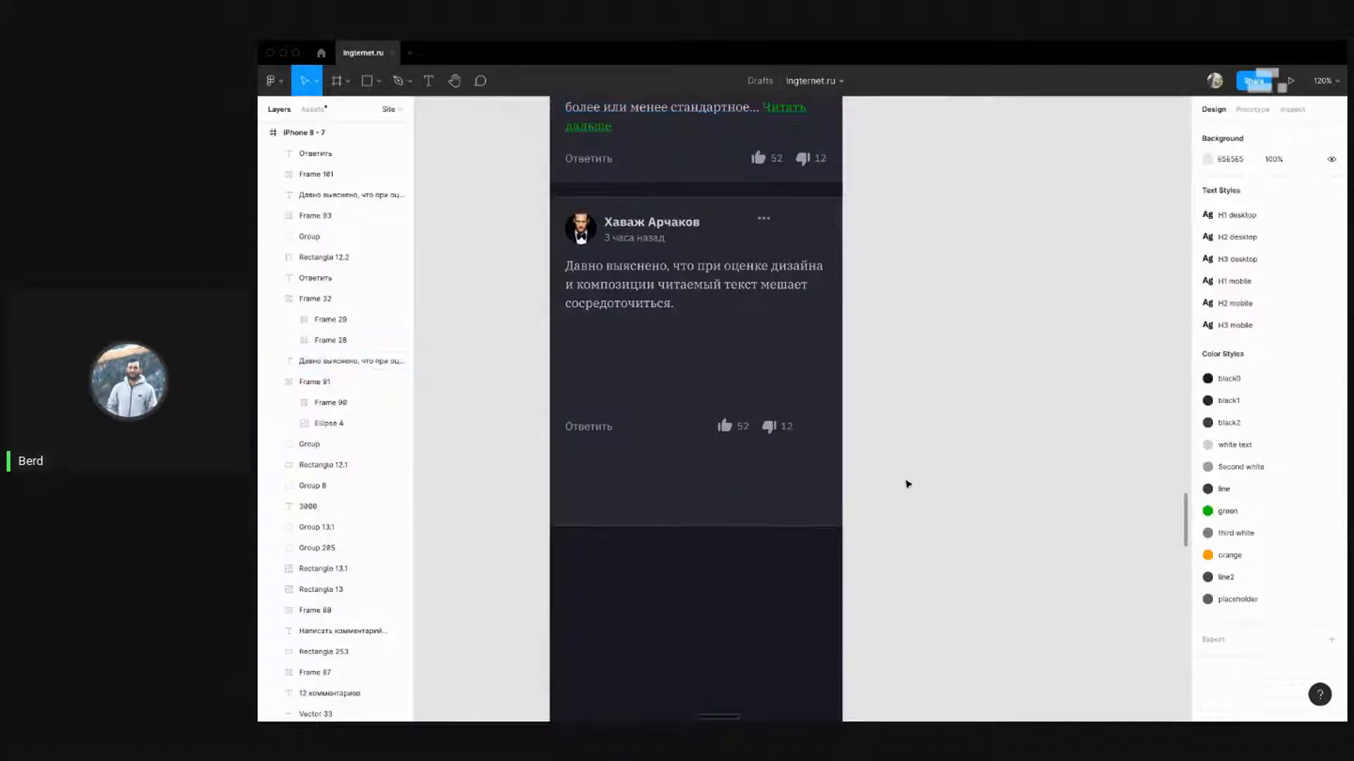
# Move the Ответить reply and likes row up to sit just under the comment text
pyautogui.moveTo(925, 462); pyautogui.dragTo(557, 389)
pyautogui.keyDown('shift'); pyautogui.click(816, 420); pyautogui.keyUp('shift')
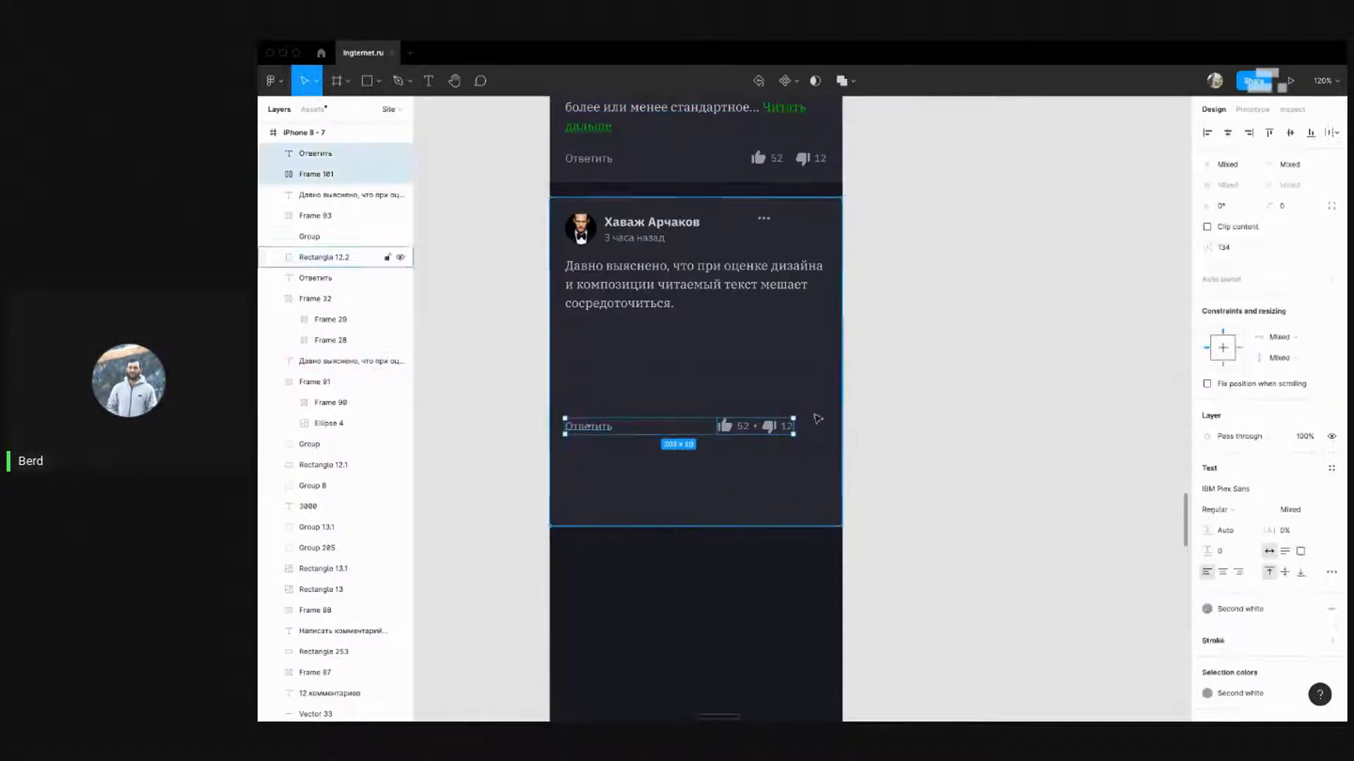
pyautogui.hotkey('shift', 'Up')
pyautogui.hotkey('shift', 'Up')
pyautogui.hotkey('shift', 'Up')
pyautogui.hotkey('shift', 'Up')
pyautogui.hotkey('shift', 'Up')
pyautogui.hotkey('shift', 'Up')
pyautogui.hotkey('shift', 'Up')
pyautogui.hotkey('shift', 'Up')
pyautogui.hotkey('shift', 'Up')
pyautogui.hotkey('shift', 'Up')
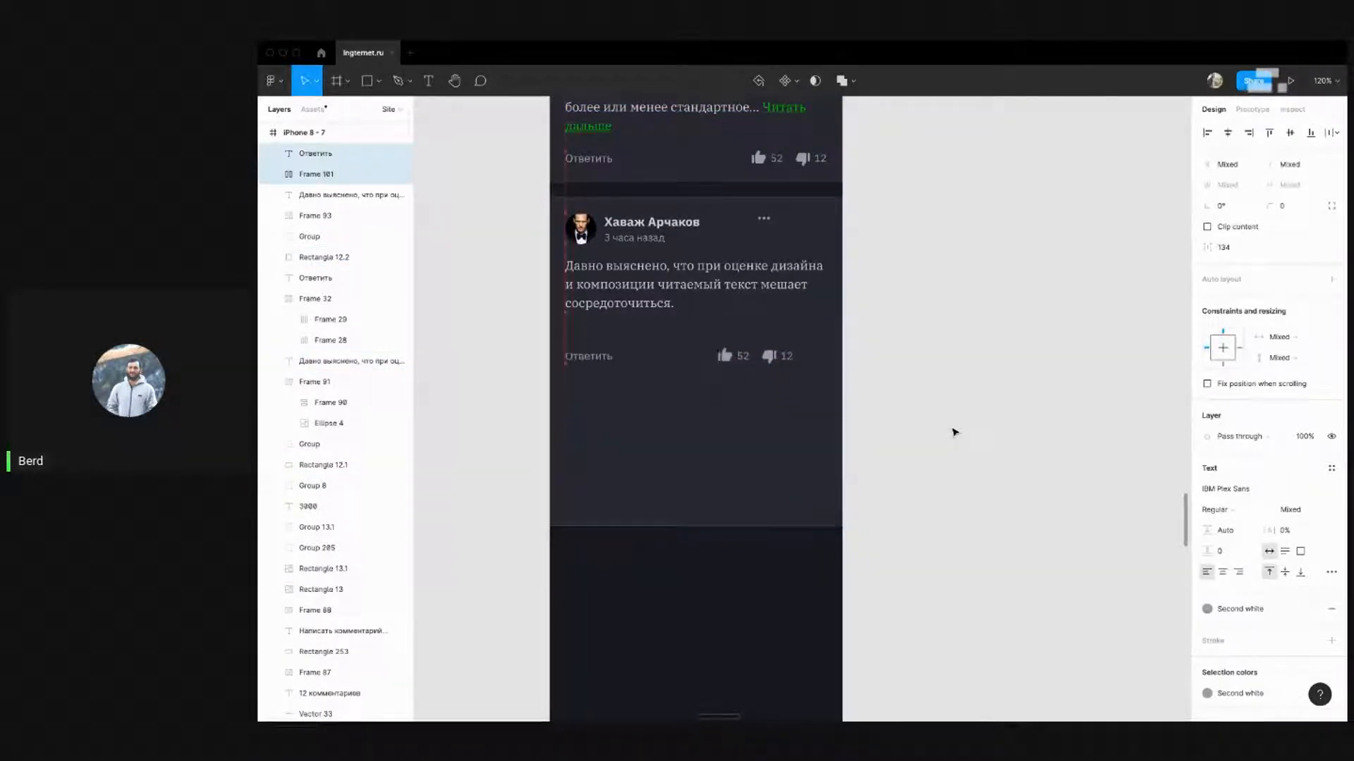
pyautogui.press('Down')
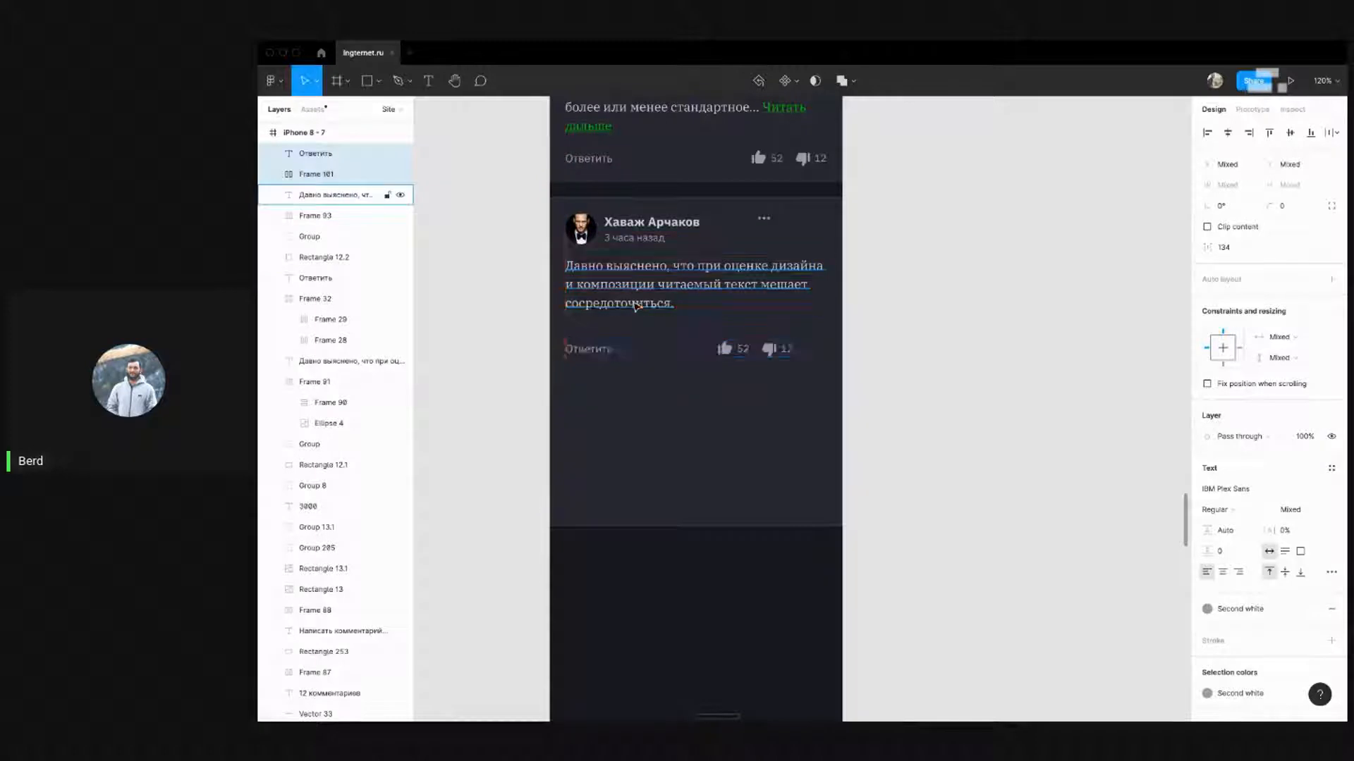
pyautogui.hotkey('shift', 'Up')
pyautogui.hotkey('shift', 'Up')
pyautogui.click(938, 321)
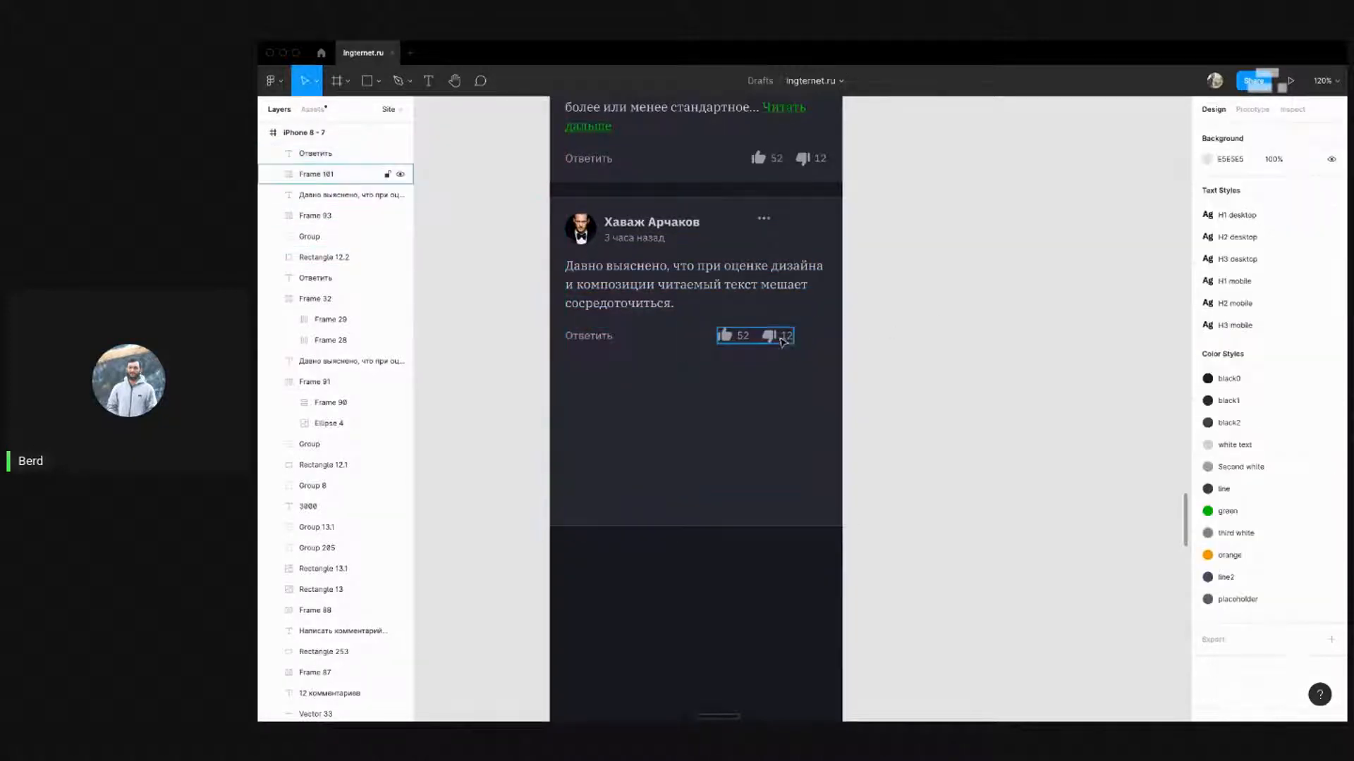
# Push the like and dislike counters (Frame 101) to the card's right edge
pyautogui.click(739, 341)
pyautogui.moveTo(739, 341); pyautogui.dragTo(771, 341)
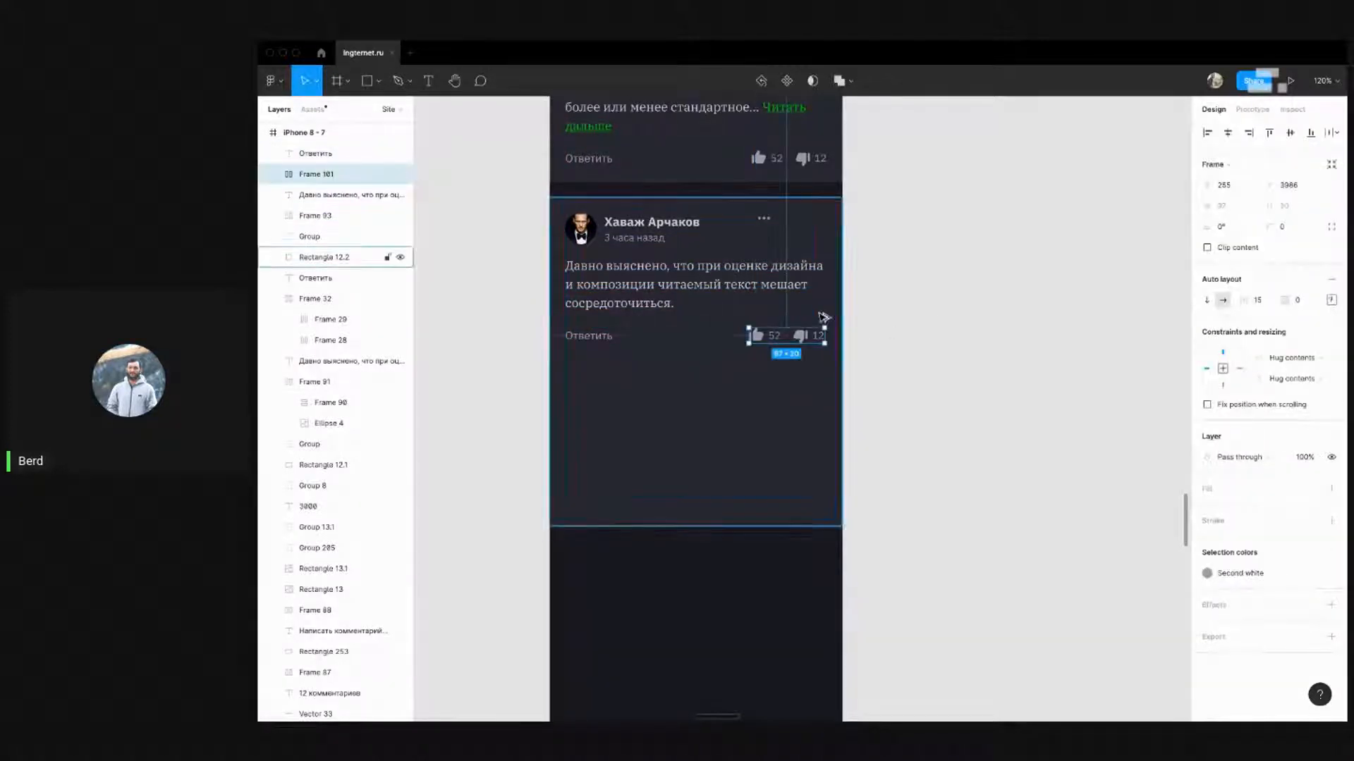
pyautogui.click(919, 355)
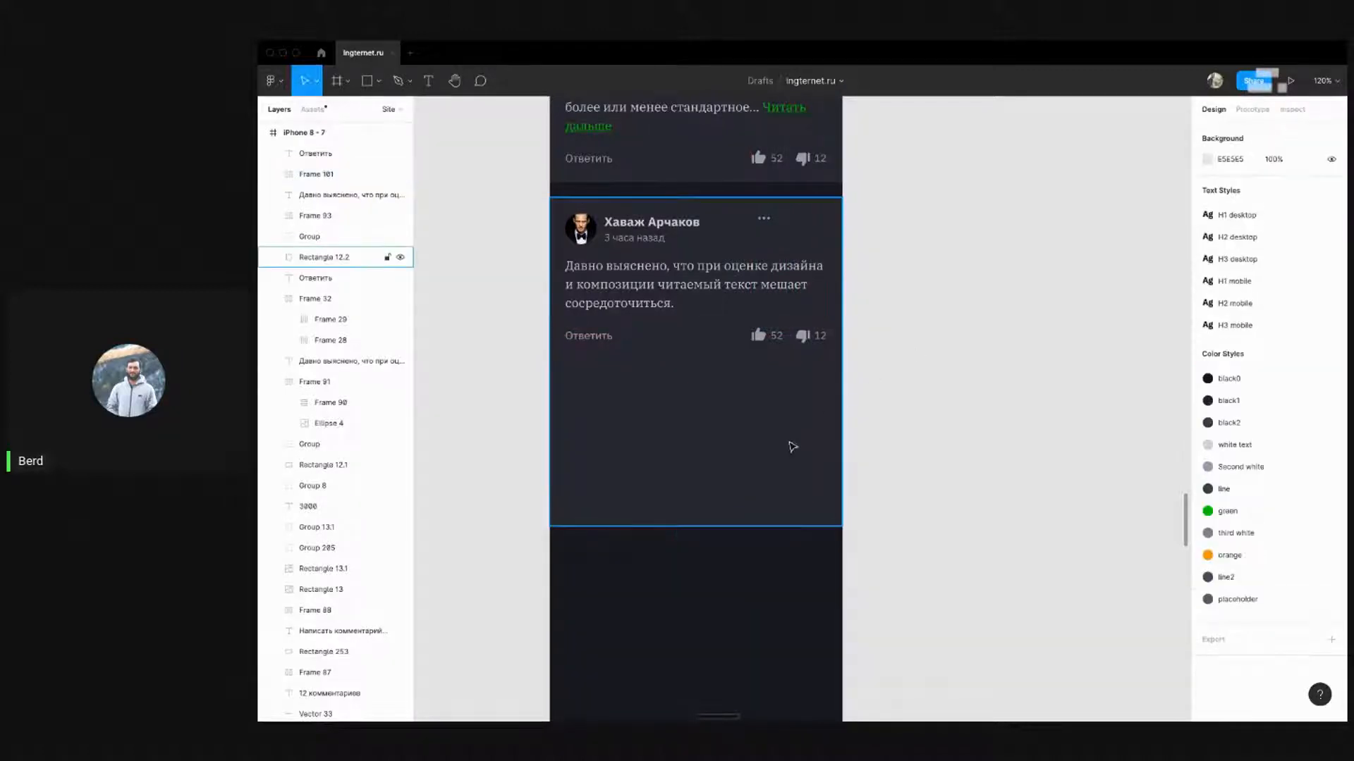
# Shorten the card background Rectangle 12.2 to 375 × 207 to fit its content
pyautogui.click(783, 494)
pyautogui.moveTo(780, 525); pyautogui.dragTo(798, 341)
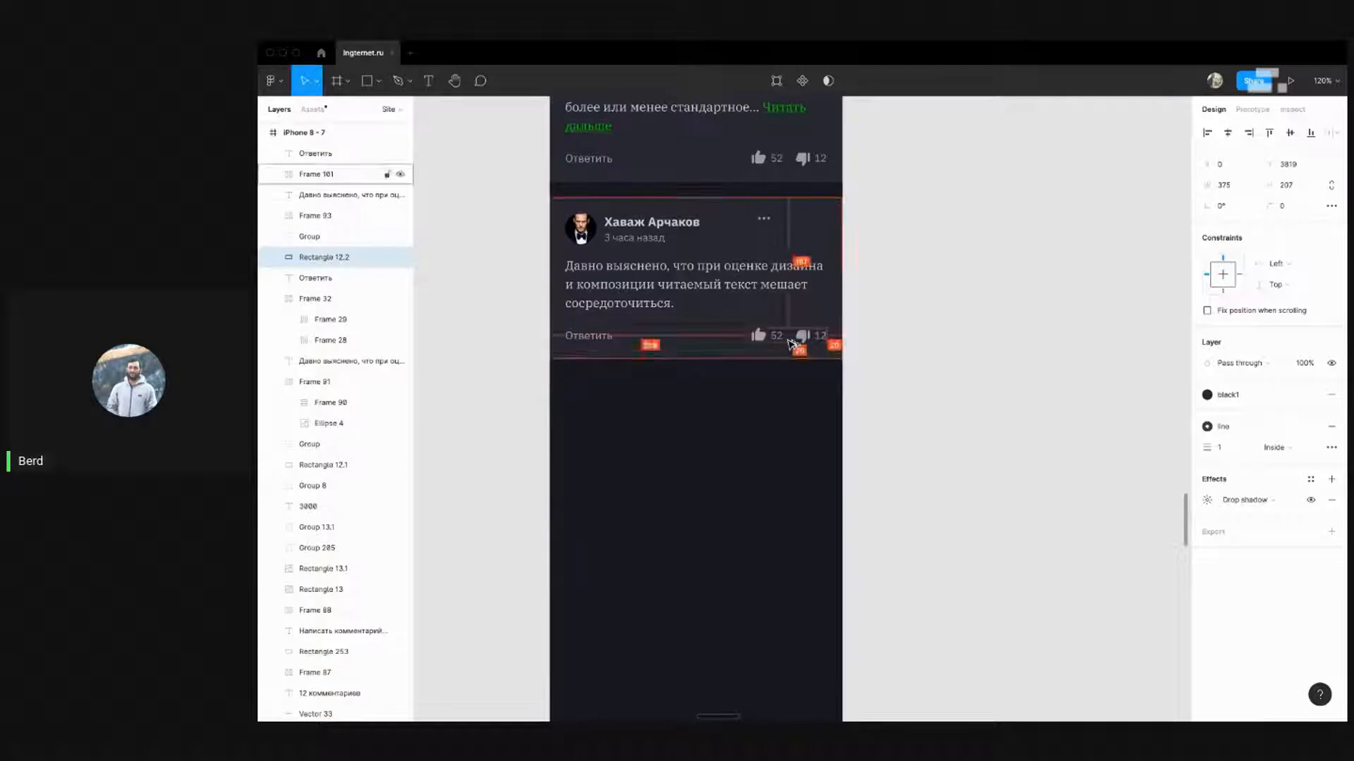
pyautogui.click(922, 341)
pyautogui.scroll(-5, 702, 494)
pyautogui.scroll(2, 655, 446)
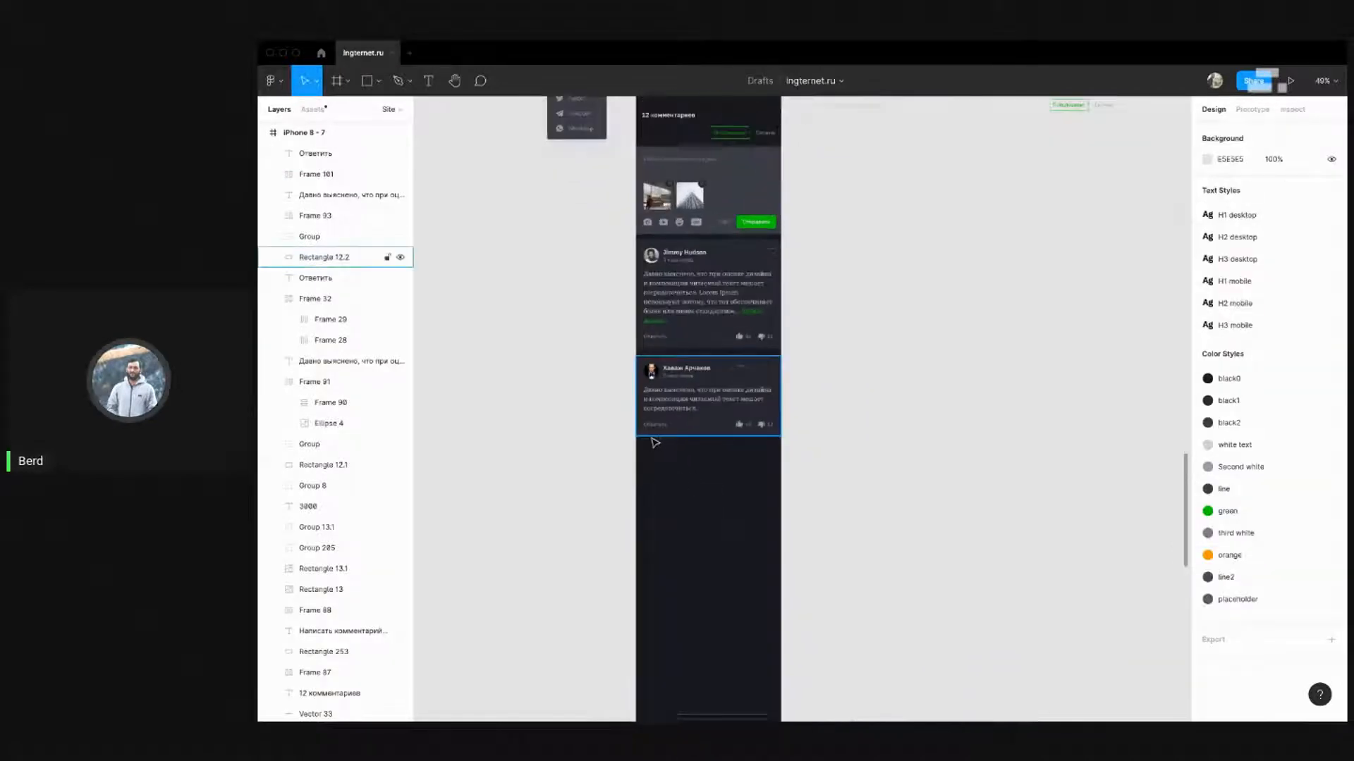
pyautogui.scroll(2, 716, 453)
pyautogui.moveTo(848, 466); pyautogui.dragTo(575, 327)
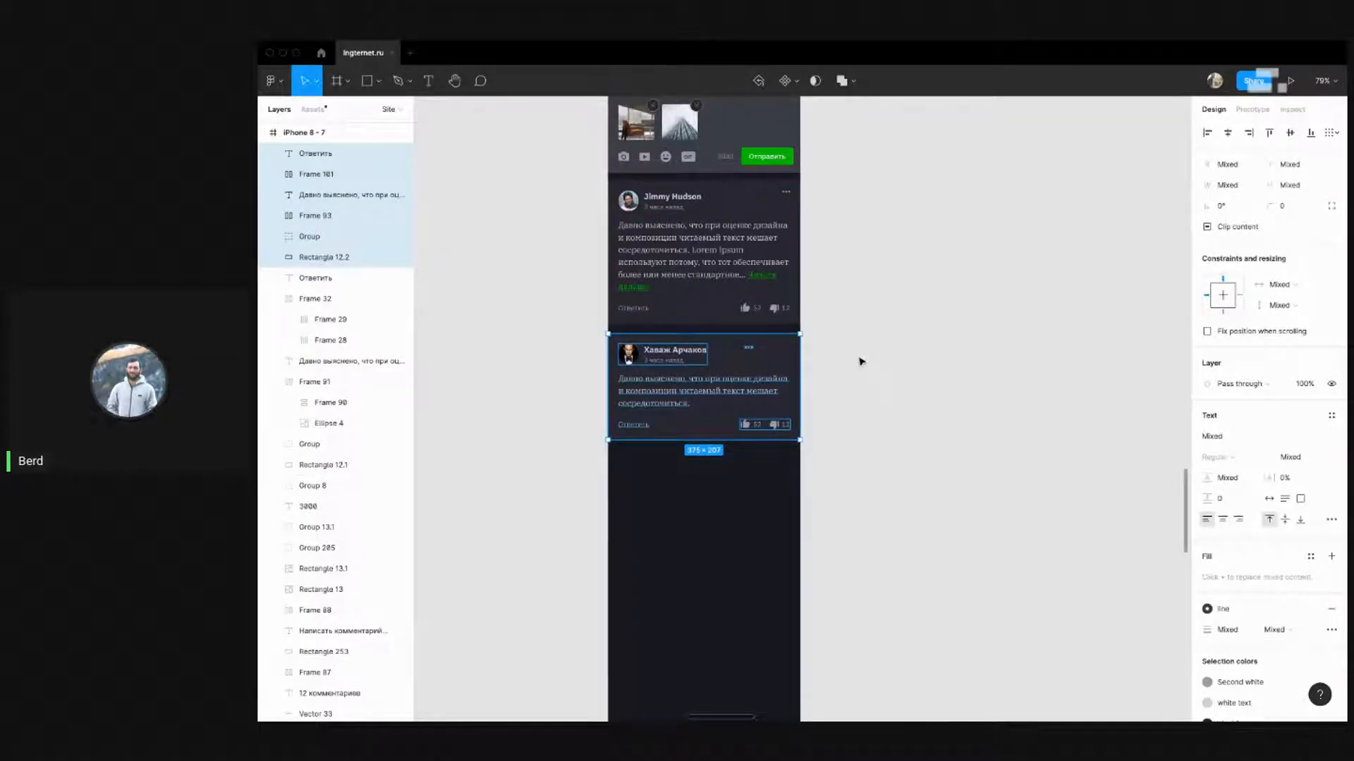
pyautogui.scroll(2, 705, 317)
pyautogui.scroll(3, 675, 280)
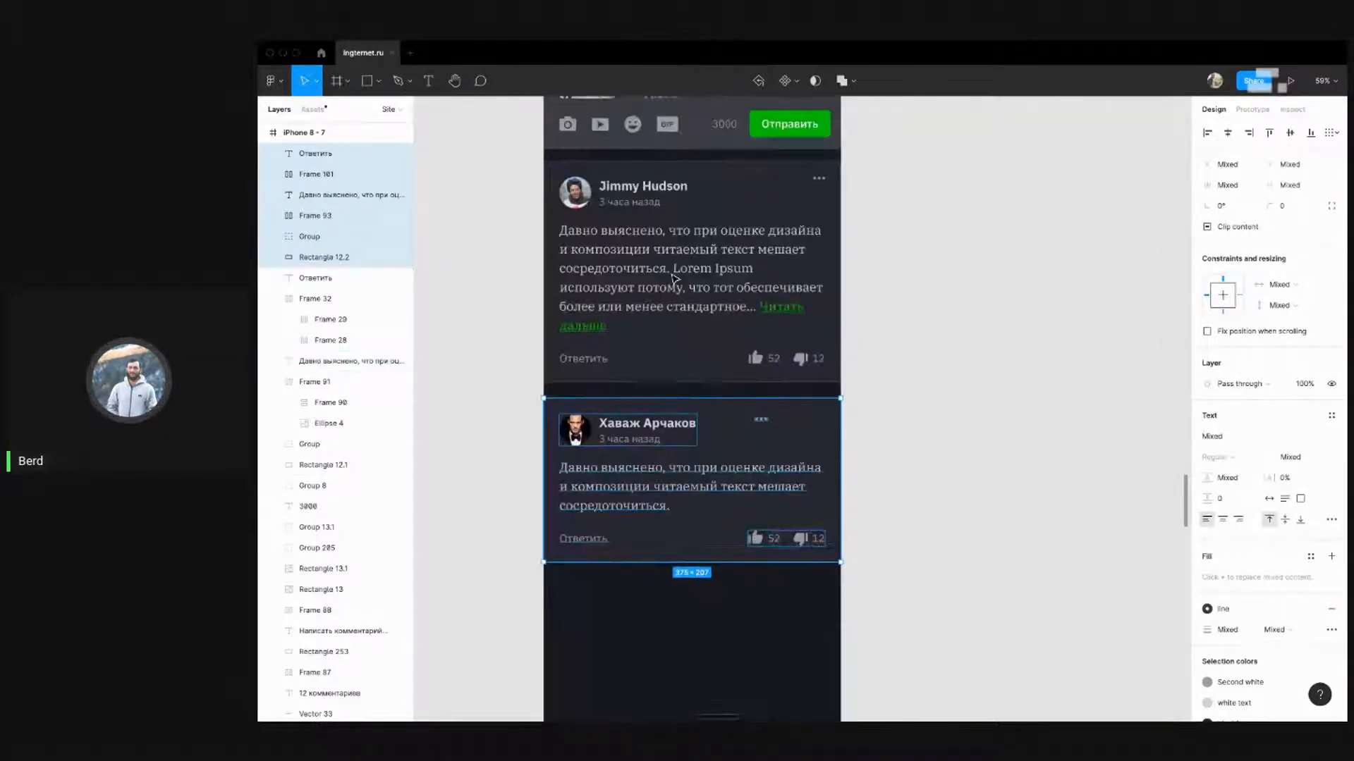
pyautogui.click(674, 279)
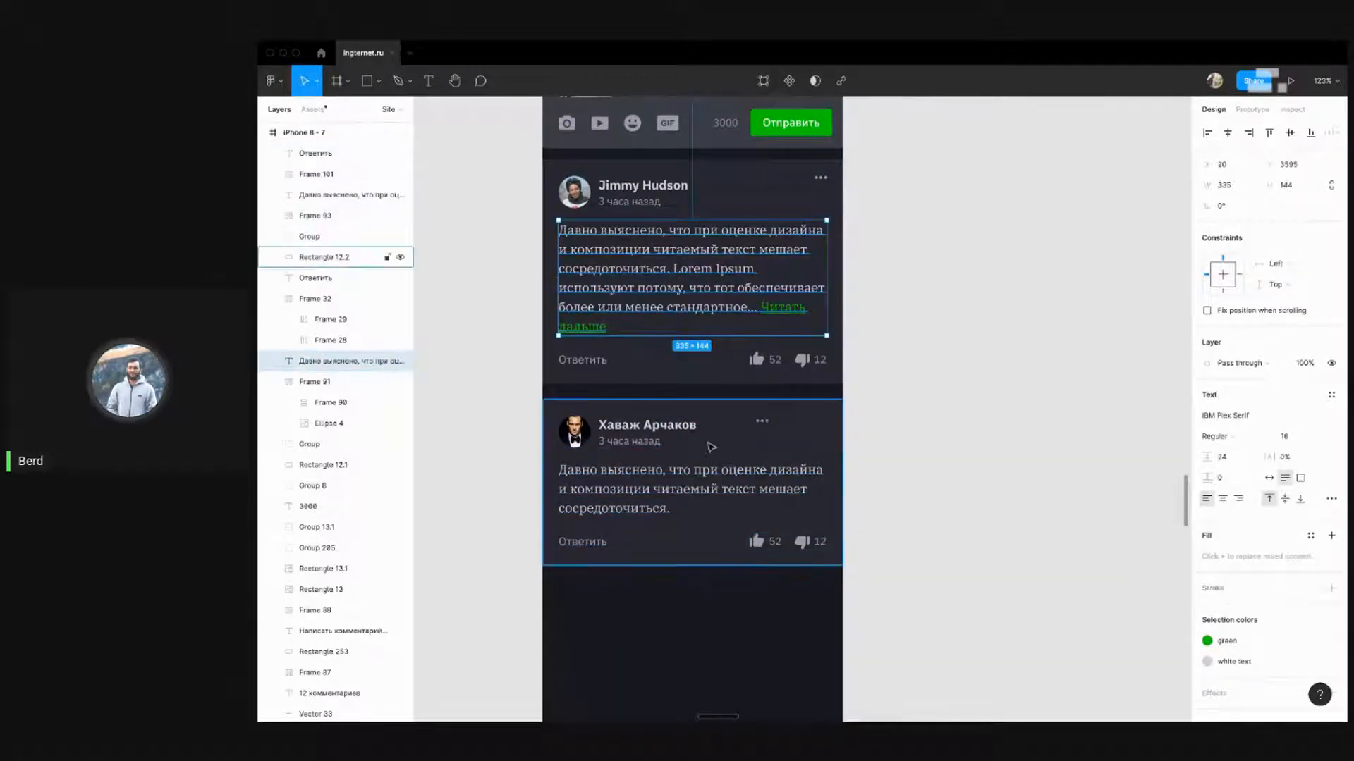
pyautogui.click(496, 289)
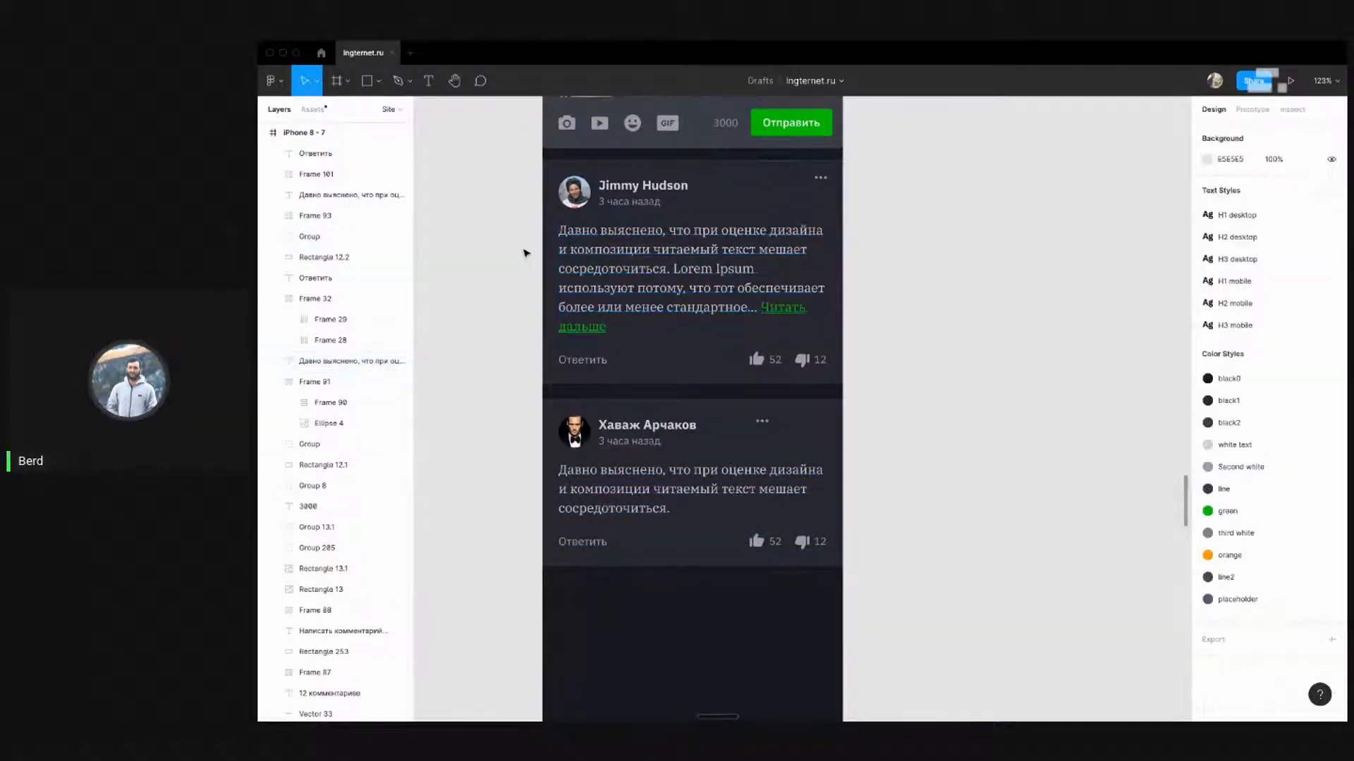
pyautogui.scroll(-3, 634, 285)
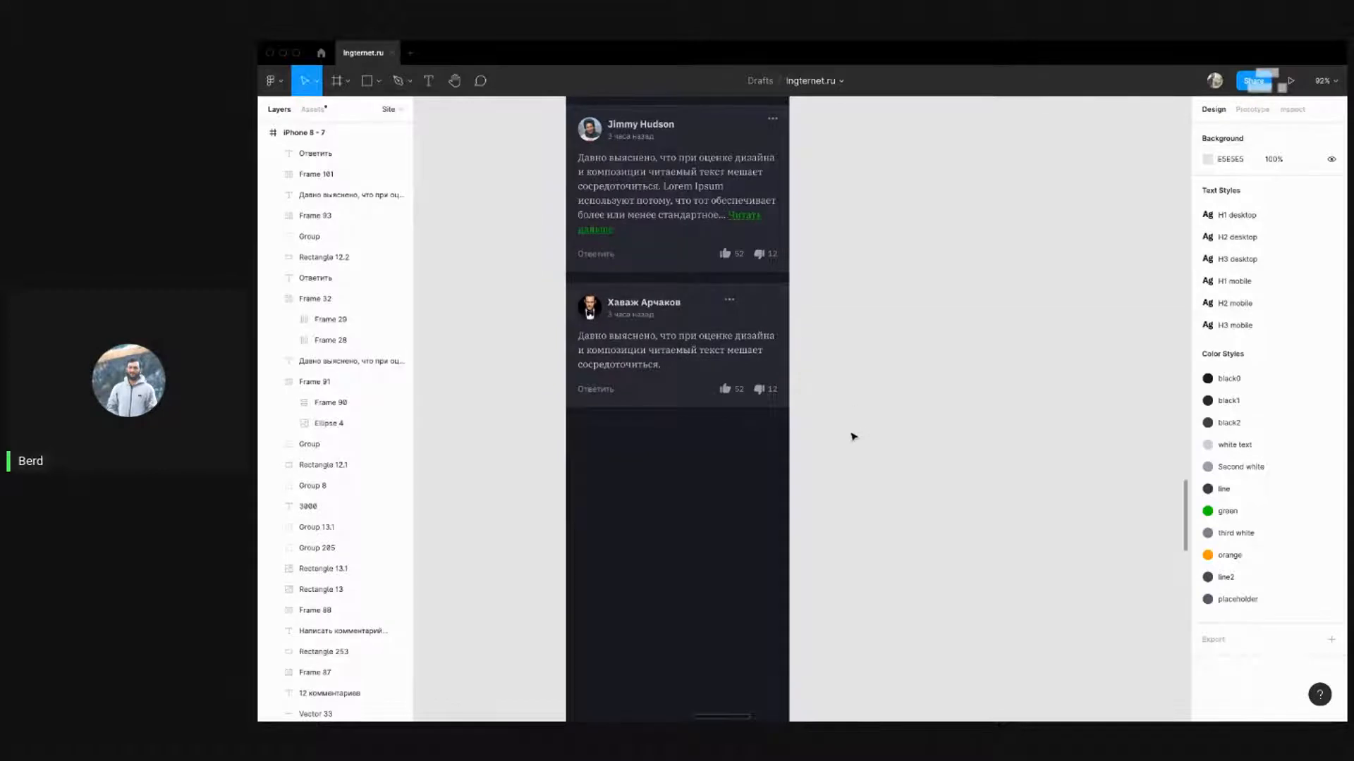
pyautogui.moveTo(853, 434); pyautogui.dragTo(548, 282)
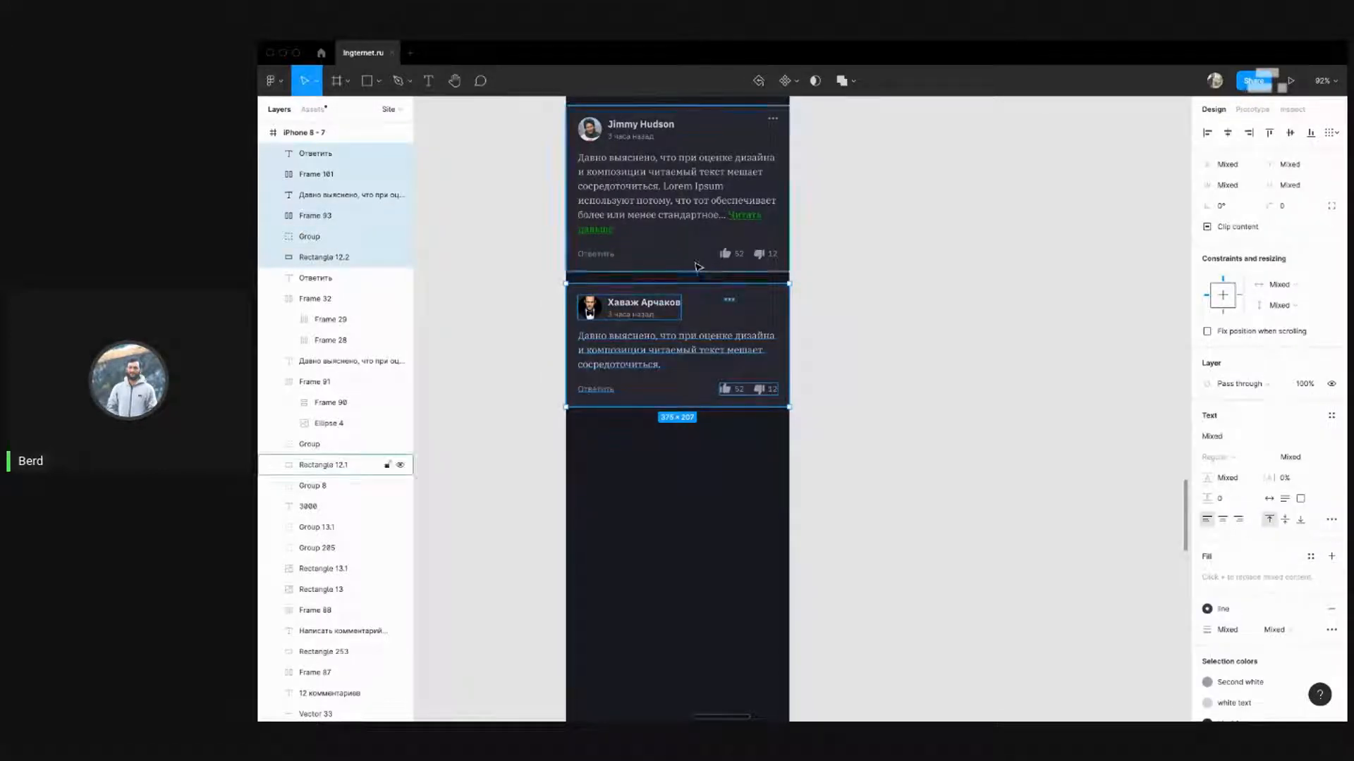
pyautogui.press('Up')
pyautogui.press('Up')
pyautogui.press('Up')
pyautogui.press('Up')
pyautogui.press('alt')
pyautogui.click(931, 272)
pyautogui.scroll(-3, 605, 456)
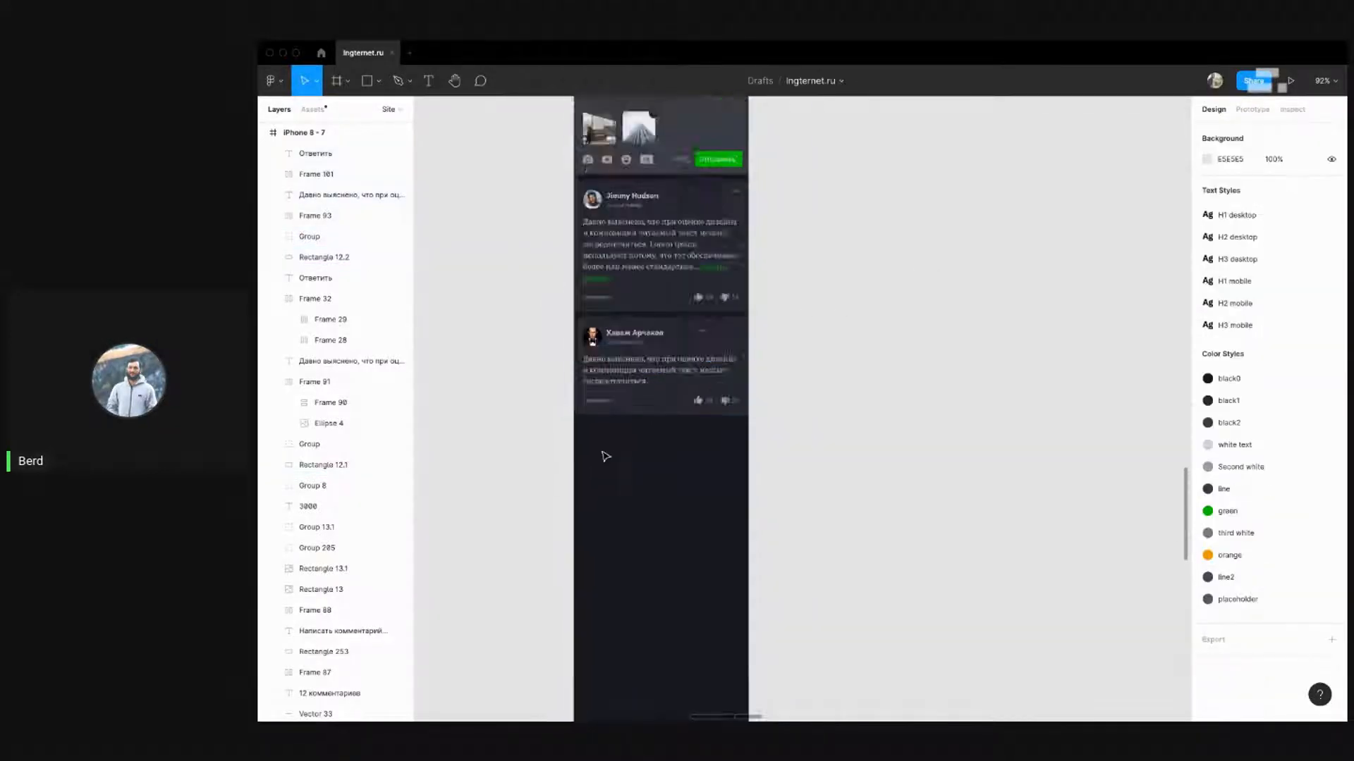
pyautogui.scroll(-3, 605, 457)
pyautogui.scroll(-3, 713, 474)
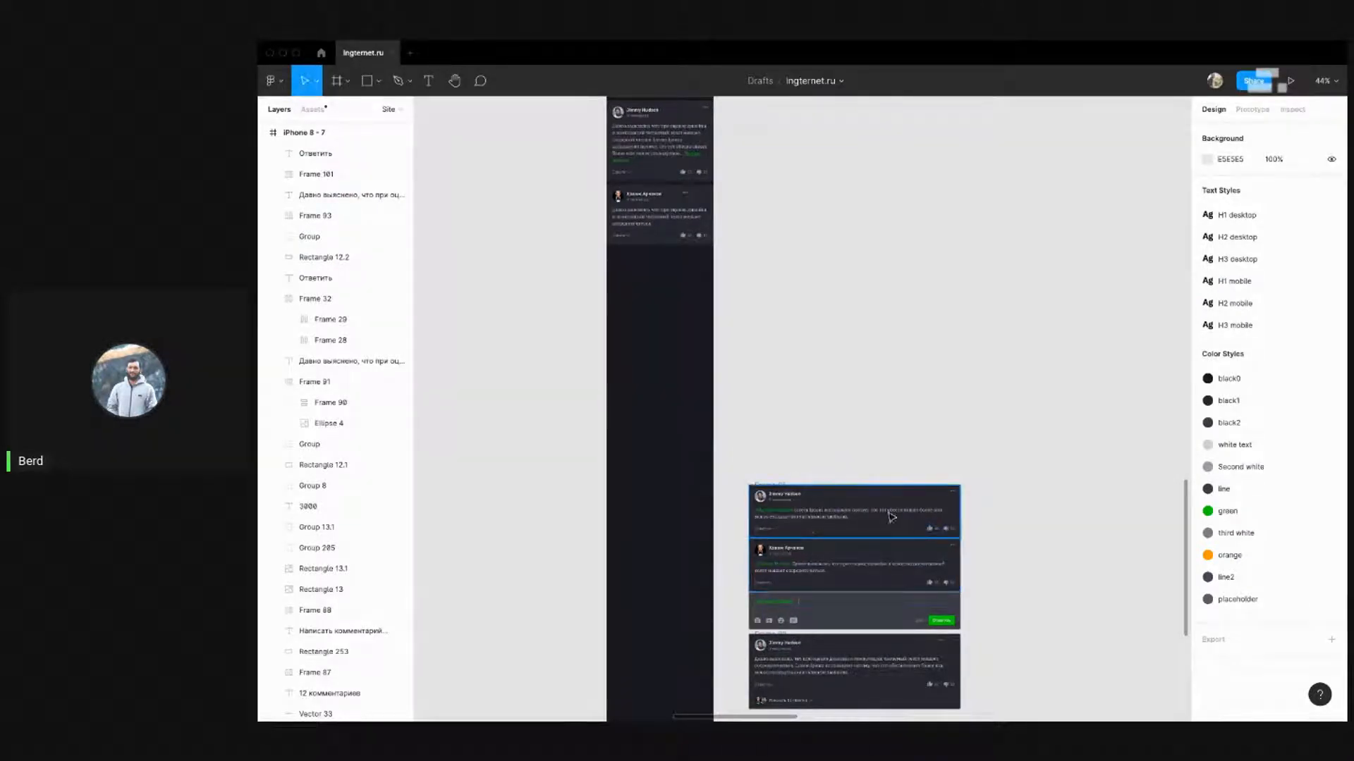
pyautogui.moveTo(739, 460); pyautogui.dragTo(1021, 598)
pyautogui.moveTo(870, 554); pyautogui.dragTo(858, 373)
pyautogui.scroll(2, 662, 207)
pyautogui.moveTo(772, 275); pyautogui.dragTo(603, 194)
pyautogui.scroll(5, 603, 194)
pyautogui.press('Escape')
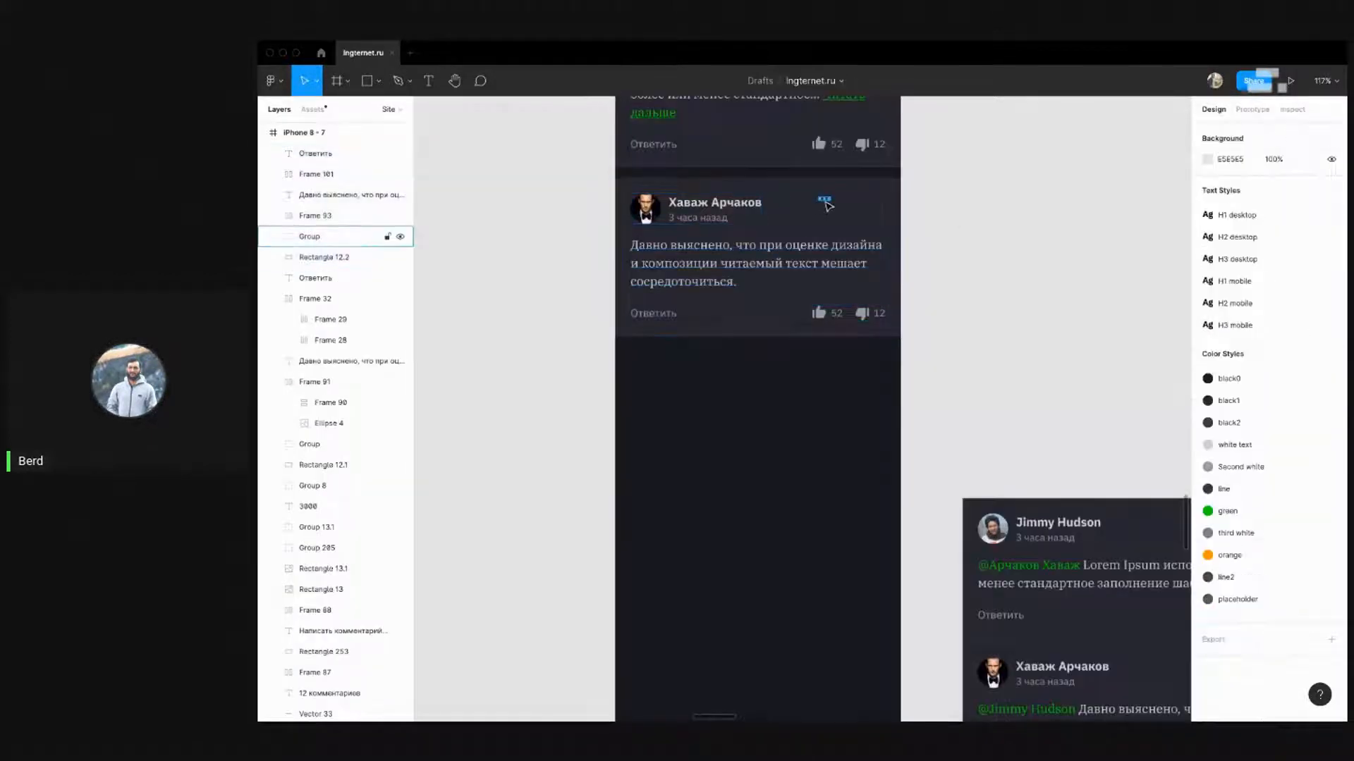
# Nudge the three-dot mark right, then duplicate the second comment card evenly below the original
pyautogui.click(824, 200)
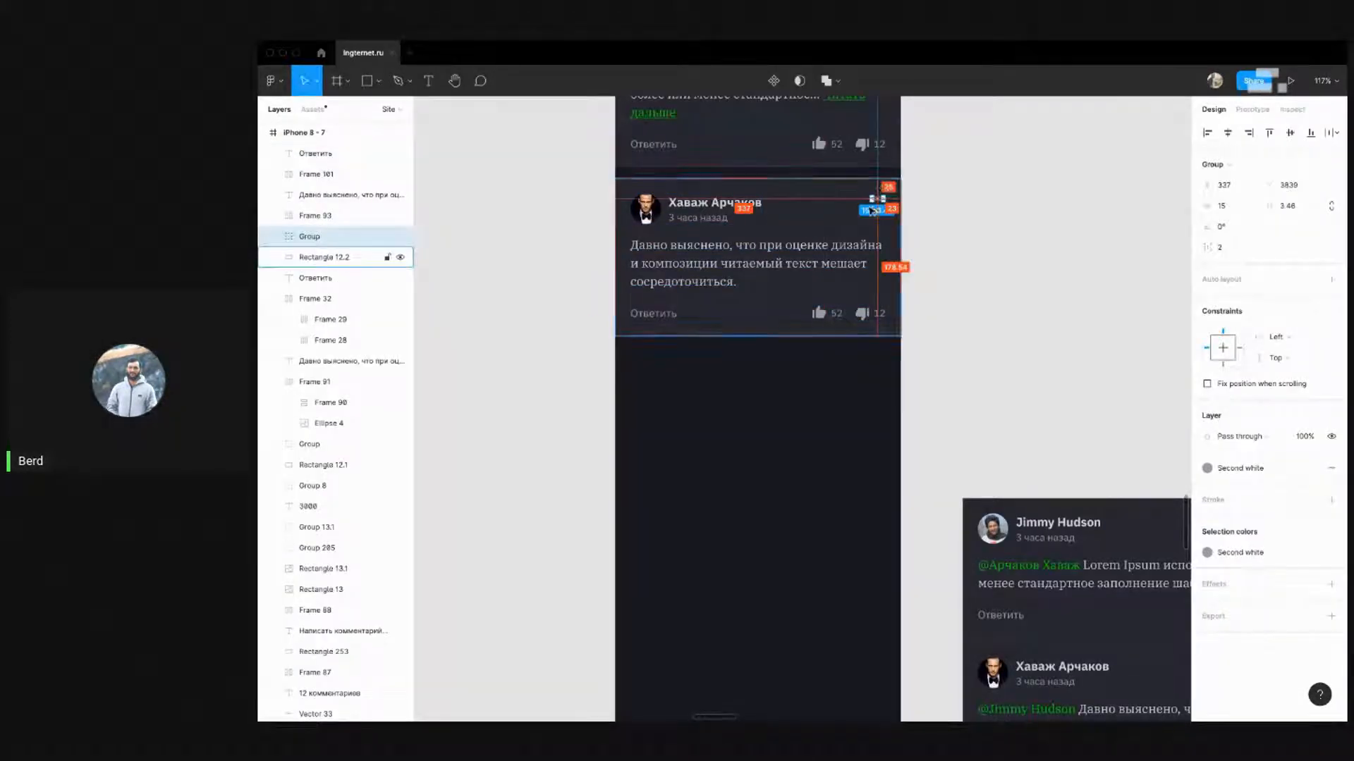
pyautogui.press('Right')
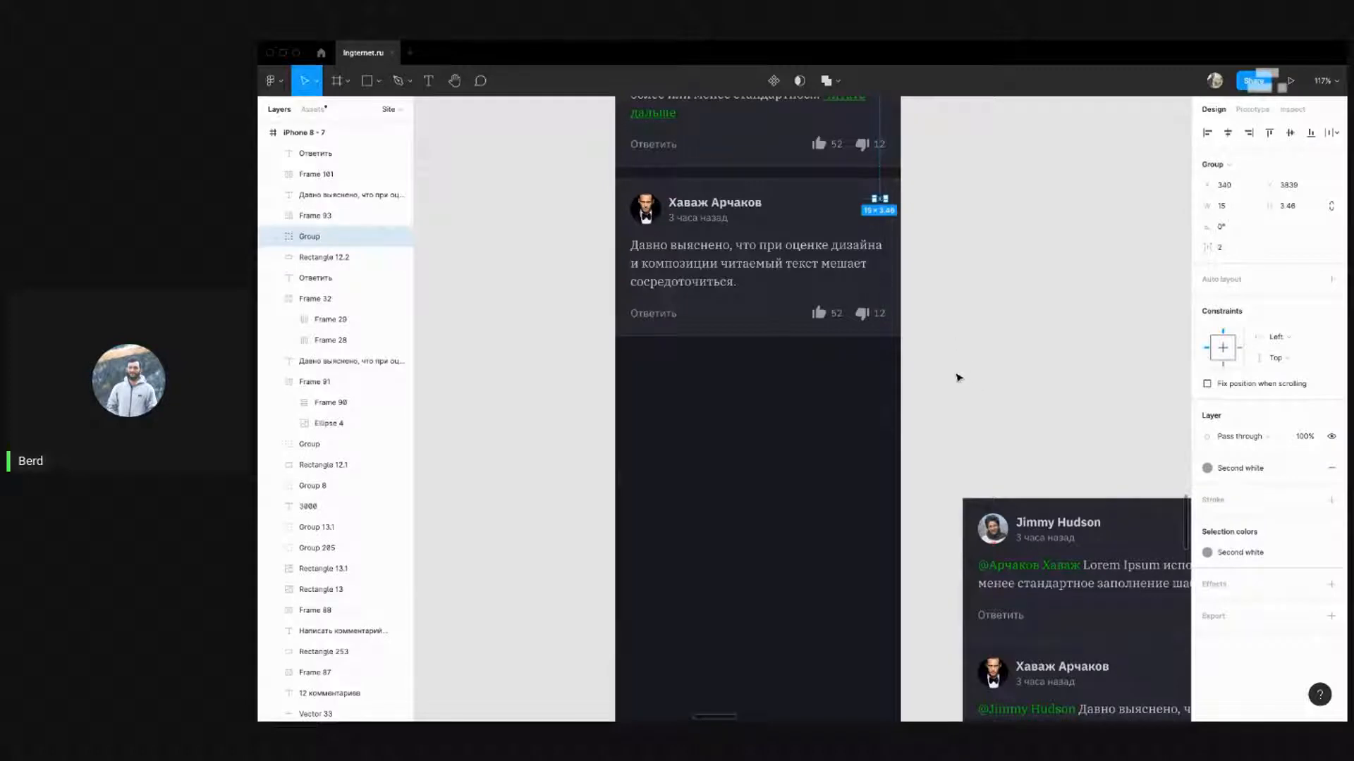
pyautogui.moveTo(959, 378); pyautogui.dragTo(617, 180)
pyautogui.press('super+d')
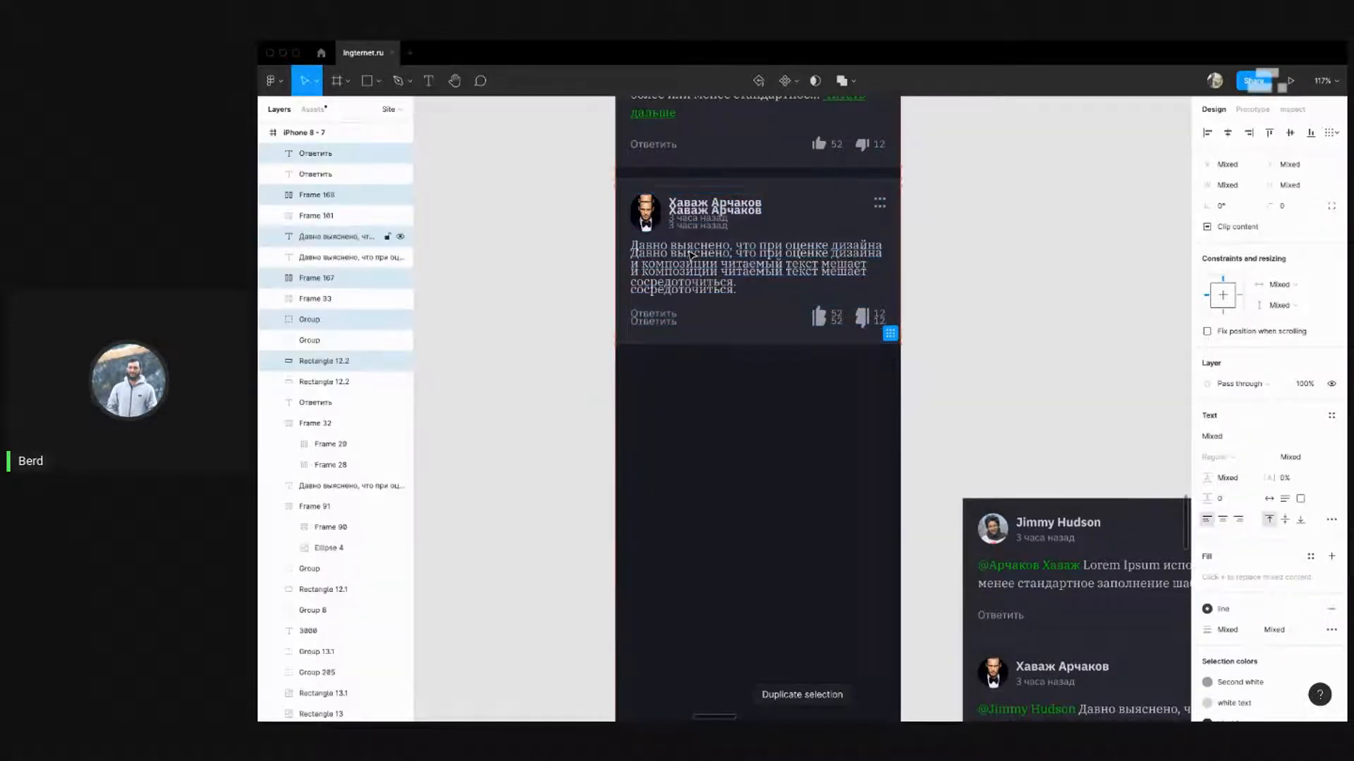
pyautogui.hotkey('shift', 'Down')
pyautogui.hotkey('shift', 'Down')
pyautogui.hotkey('shift', 'Down')
pyautogui.hotkey('shift', 'Down')
pyautogui.hotkey('shift', 'Down')
pyautogui.hotkey('shift', 'Down')
pyautogui.hotkey('shift', 'Down')
pyautogui.hotkey('shift', 'Down')
pyautogui.hotkey('shift', 'Down')
pyautogui.hotkey('shift', 'Down')
pyautogui.hotkey('shift', 'Down')
pyautogui.hotkey('shift', 'Down')
pyautogui.hotkey('shift', 'Down')
pyautogui.hotkey('shift', 'Down')
pyautogui.hotkey('shift', 'Down')
pyautogui.hotkey('shift', 'Down')
pyautogui.hotkey('shift', 'Down')
pyautogui.hotkey('shift', 'Down')
pyautogui.hotkey('shift', 'Down')
pyautogui.hotkey('shift', 'Down')
pyautogui.hotkey('shift', 'Down')
pyautogui.hotkey('shift', 'Down')
pyautogui.hotkey('shift', 'Down')
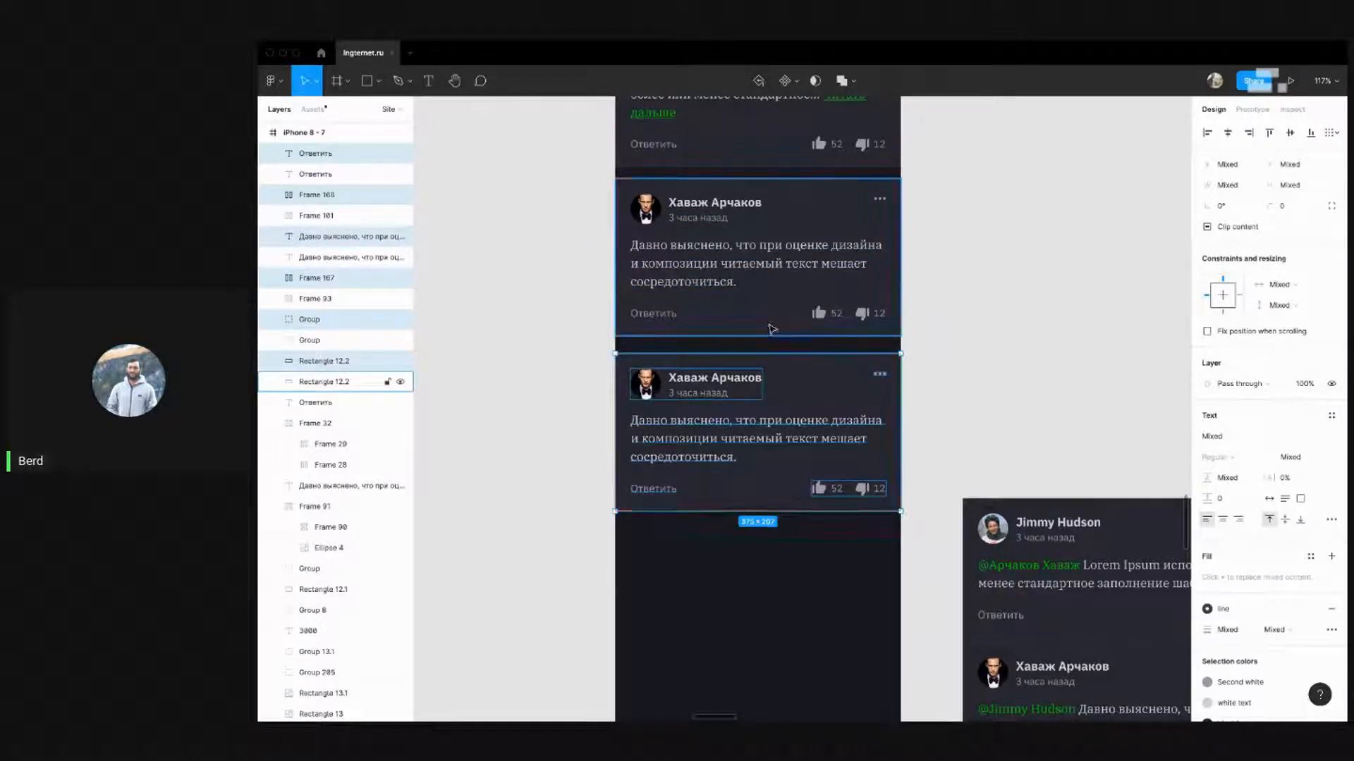
pyautogui.press('Up')
pyautogui.press('Up')
pyautogui.press('Up')
pyautogui.press('Up')
pyautogui.press('Up')
pyautogui.press('Up')
pyautogui.press('Up')
pyautogui.press('Up')
pyautogui.click(1009, 323)
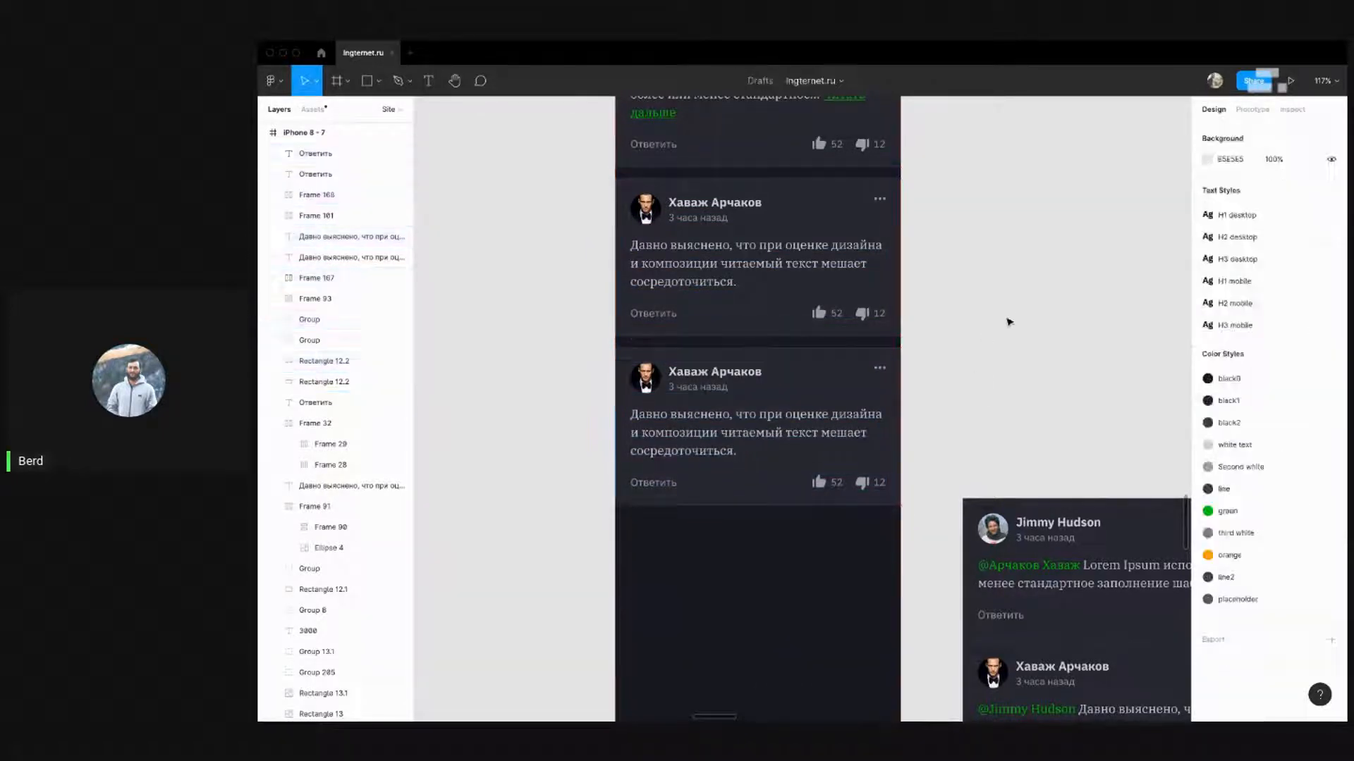
pyautogui.scroll(-2, 1009, 322)
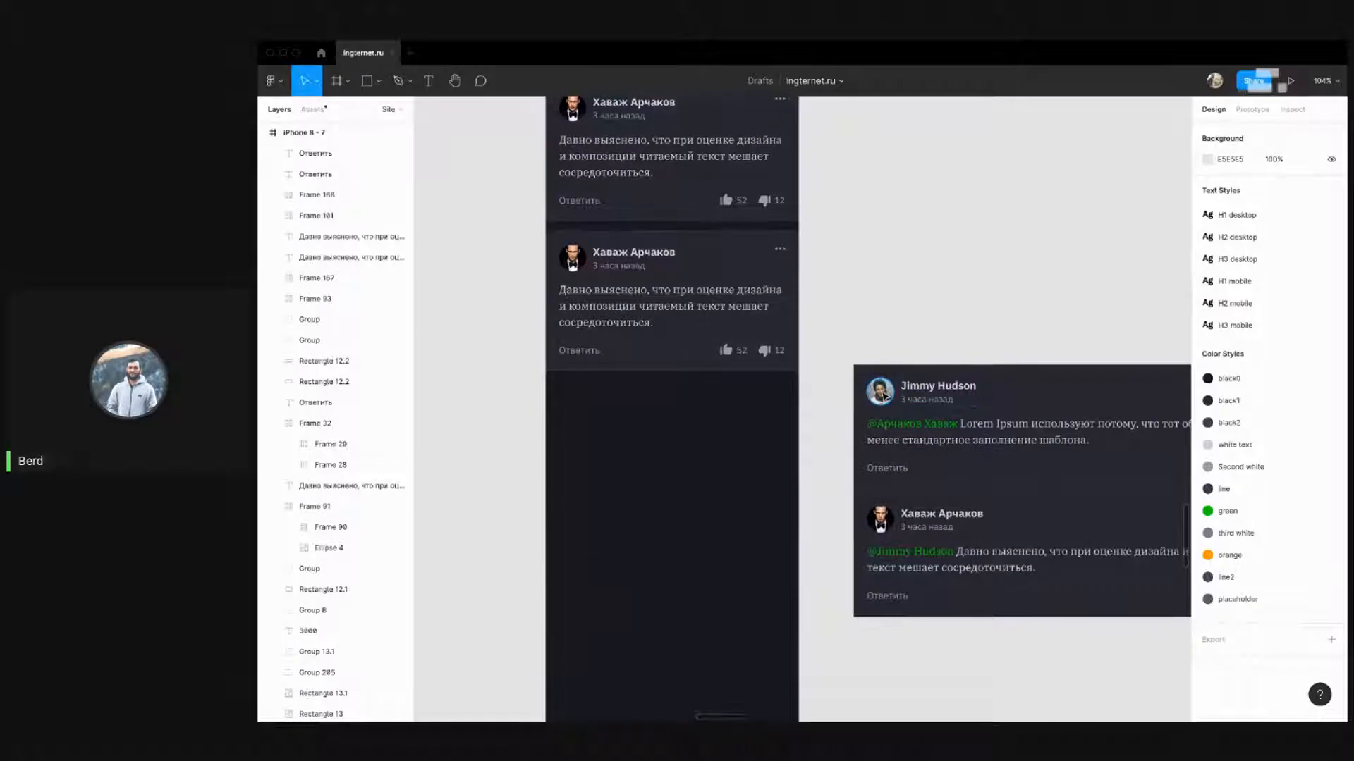
pyautogui.click(885, 397)
pyautogui.click(945, 346)
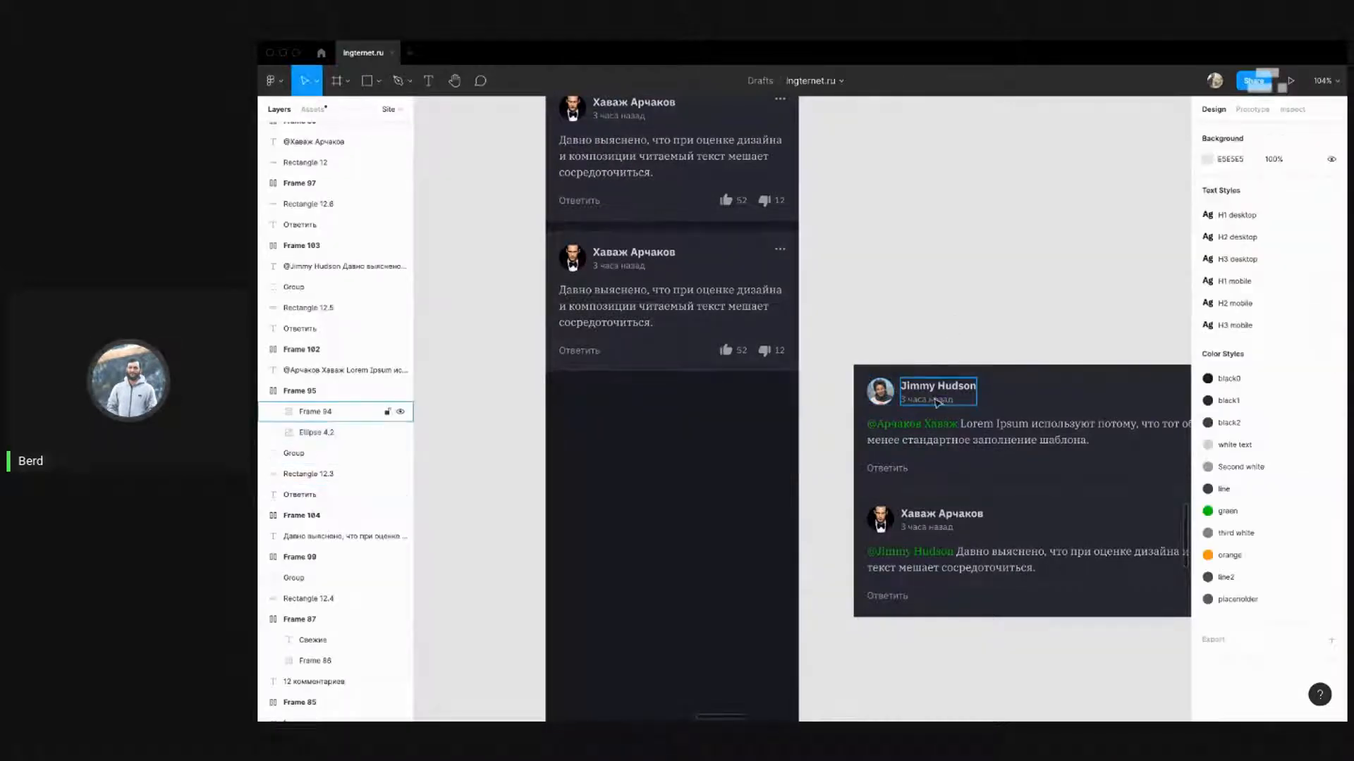
pyautogui.click(941, 399)
pyautogui.click(871, 363)
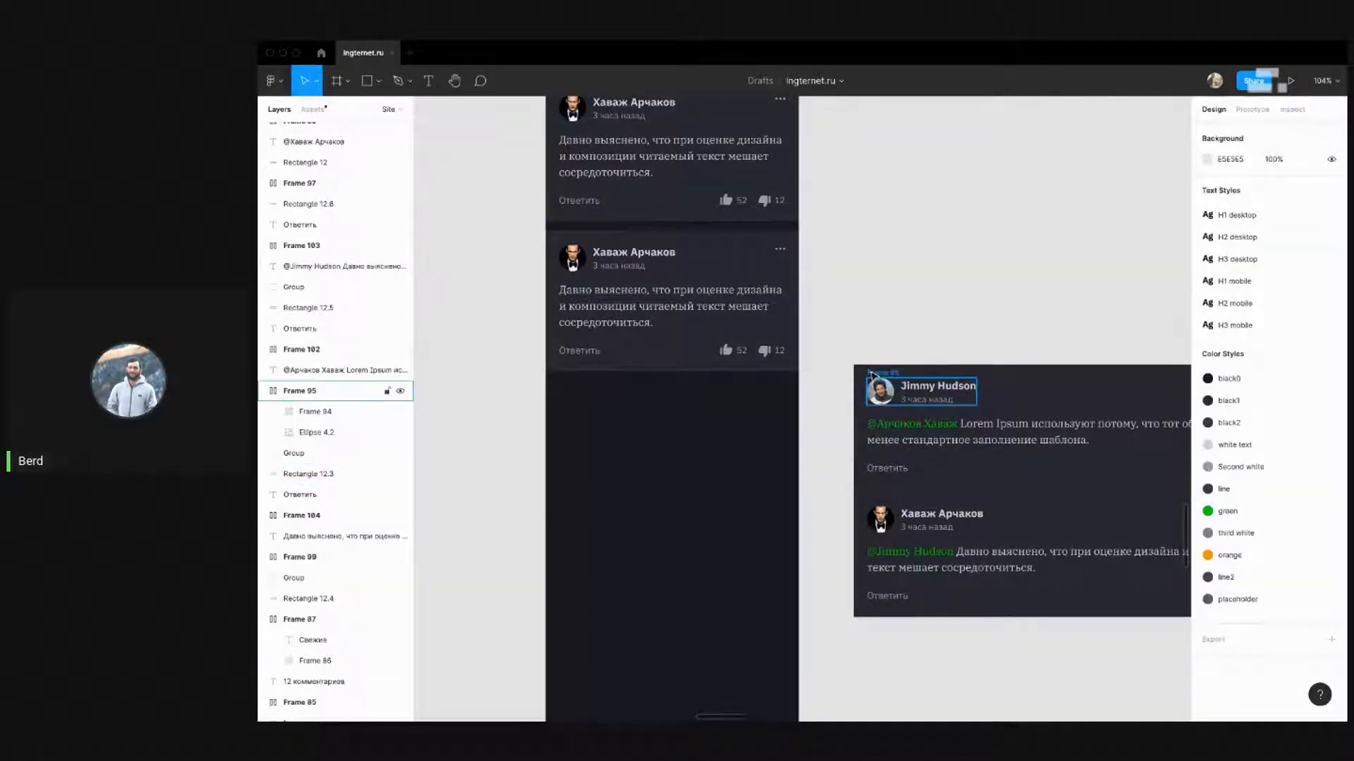
pyautogui.click(873, 376)
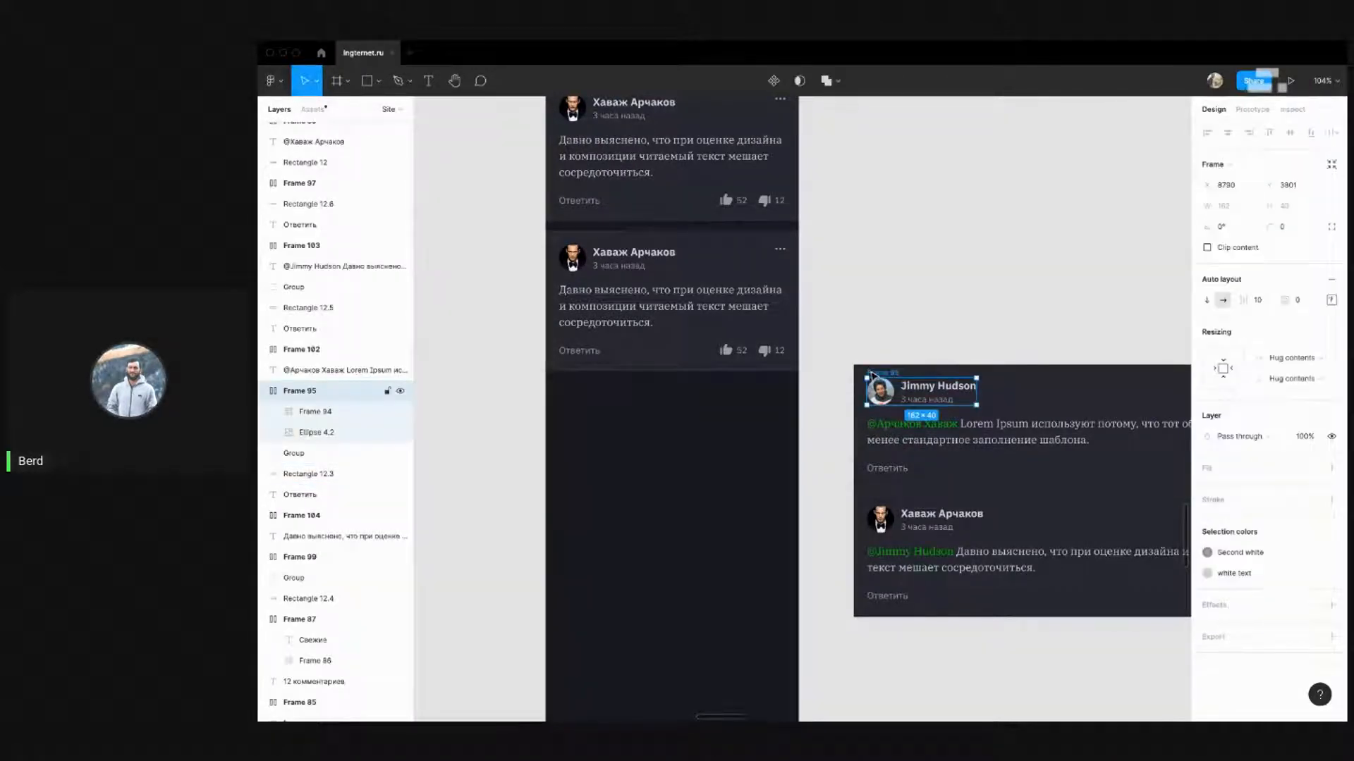
pyautogui.press('Delete')
pyautogui.click(579, 249)
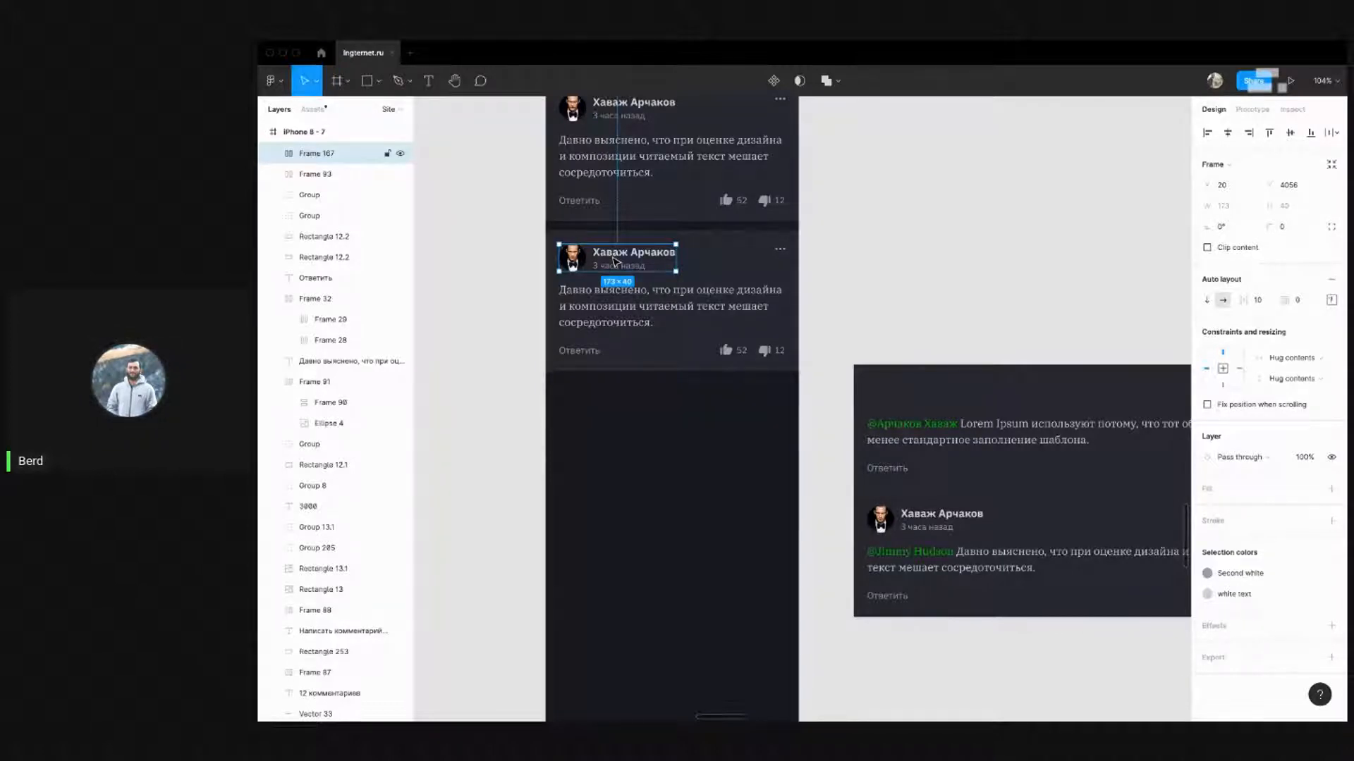
pyautogui.hotkey('ctrl', 'v')
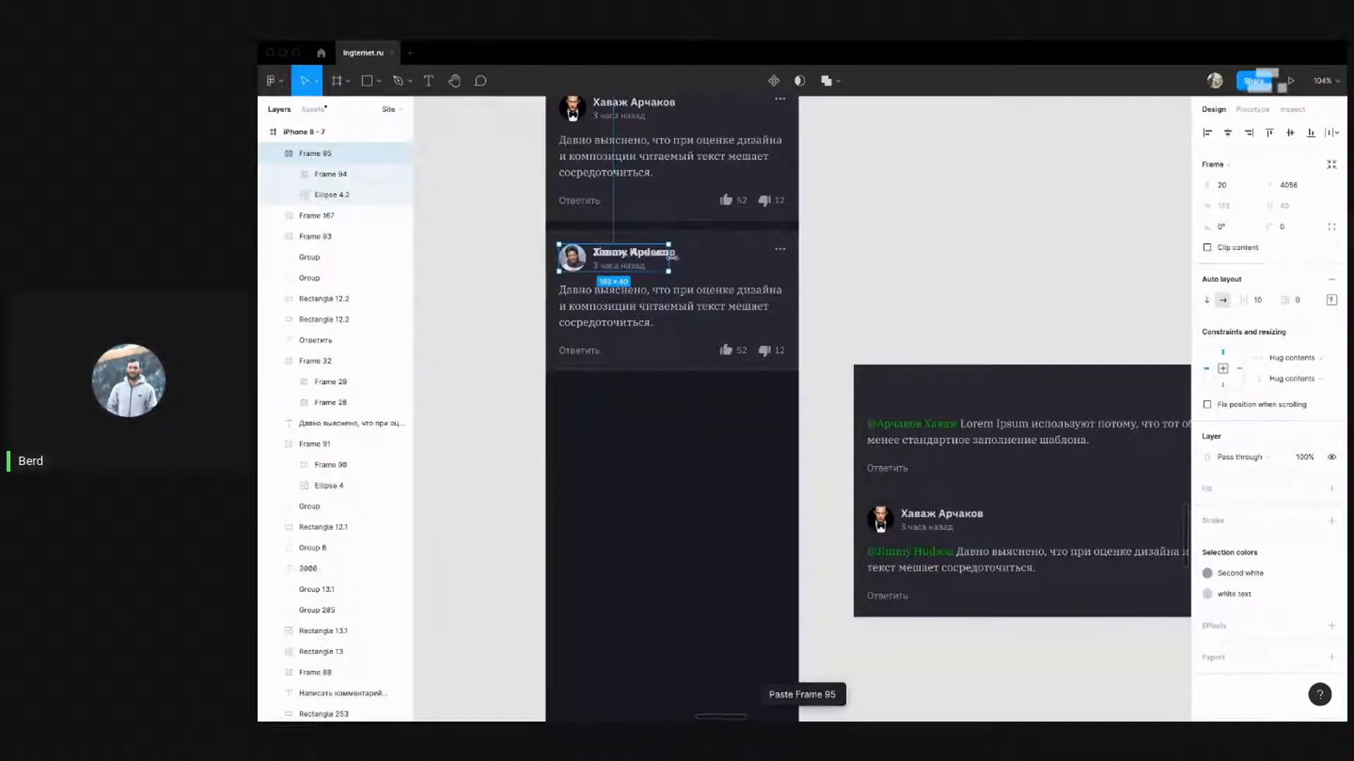
pyautogui.click(339, 219)
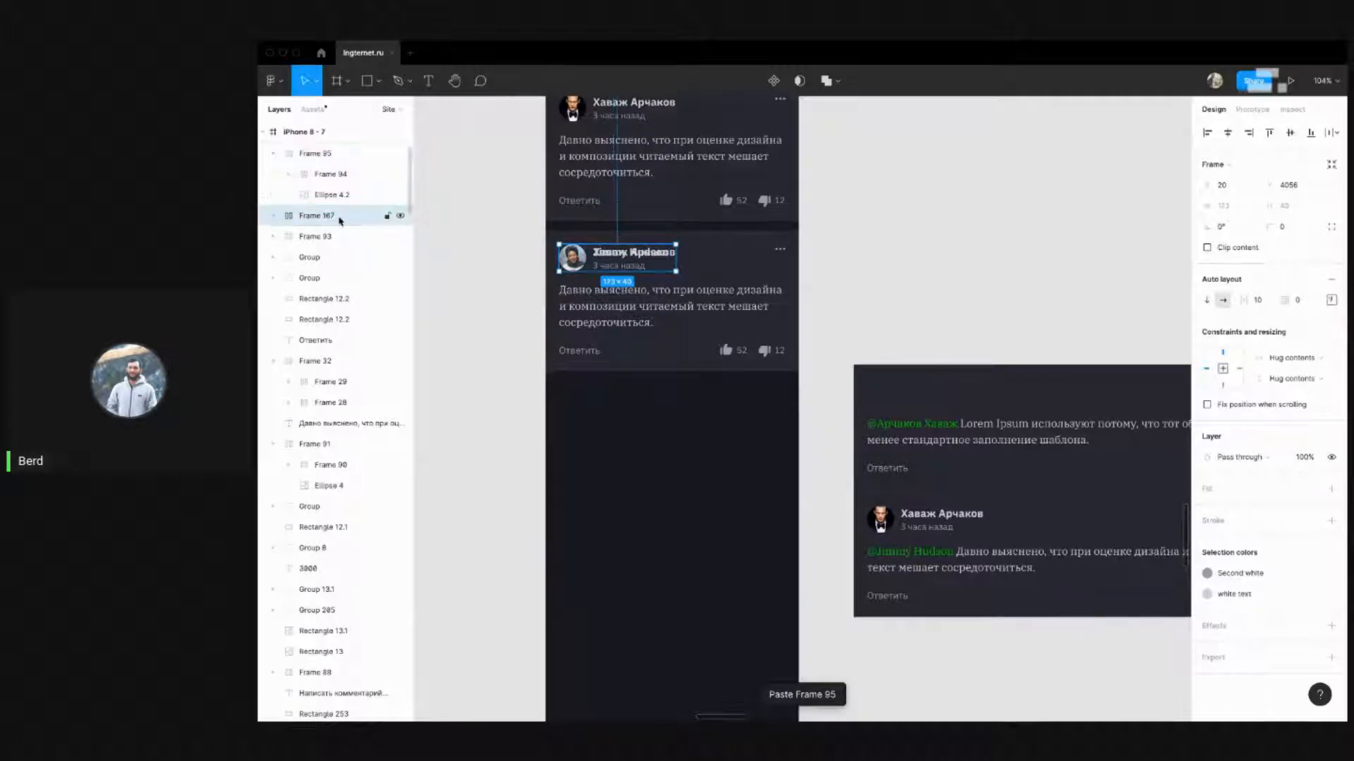
pyautogui.press('Delete')
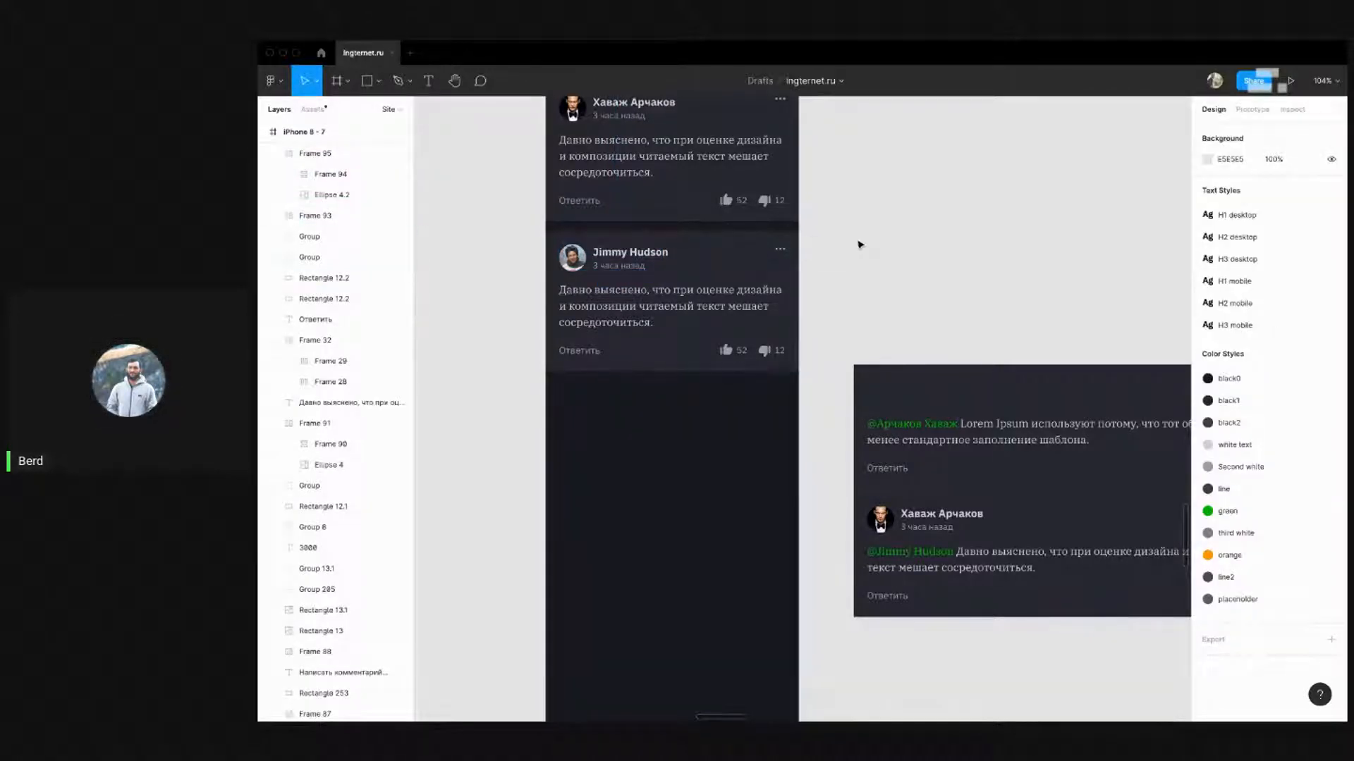
pyautogui.moveTo(846, 206); pyautogui.dragTo(789, 222)
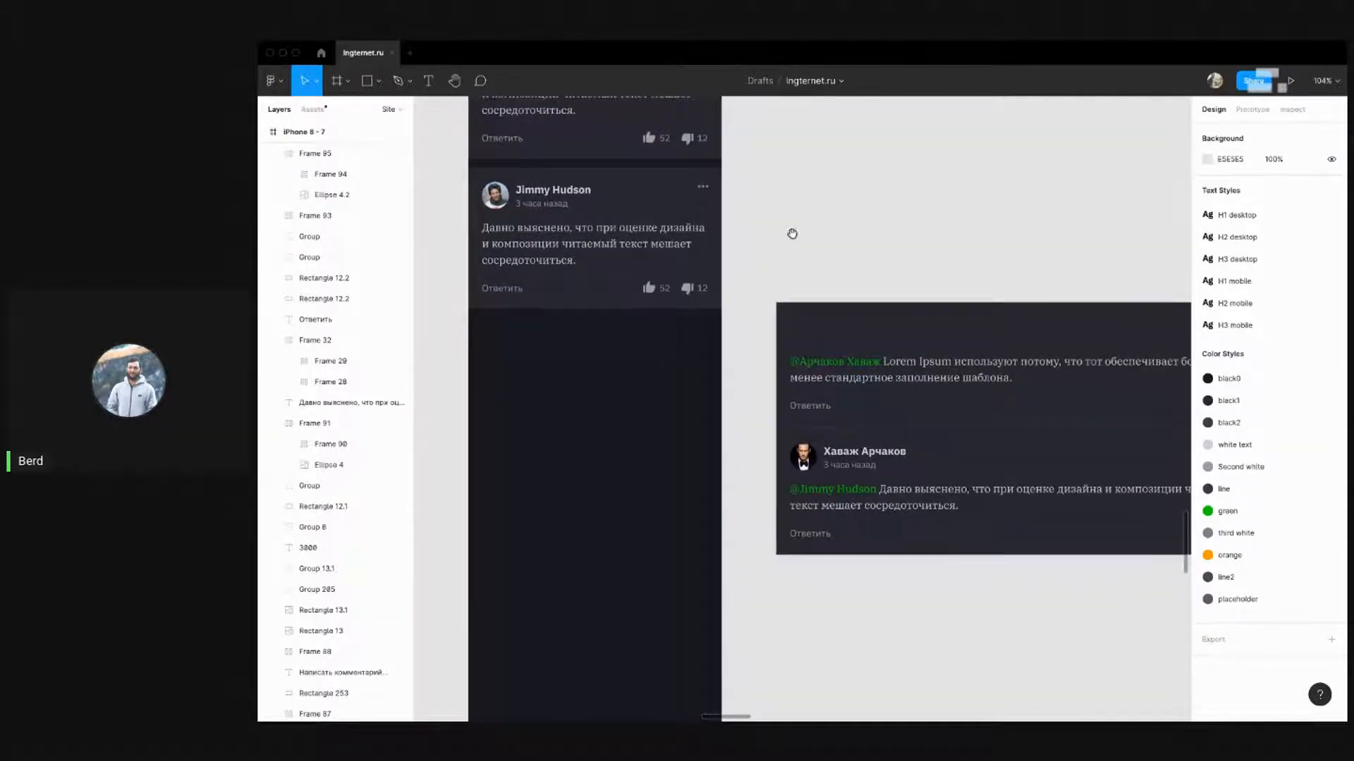
pyautogui.scroll(-2, 892, 367)
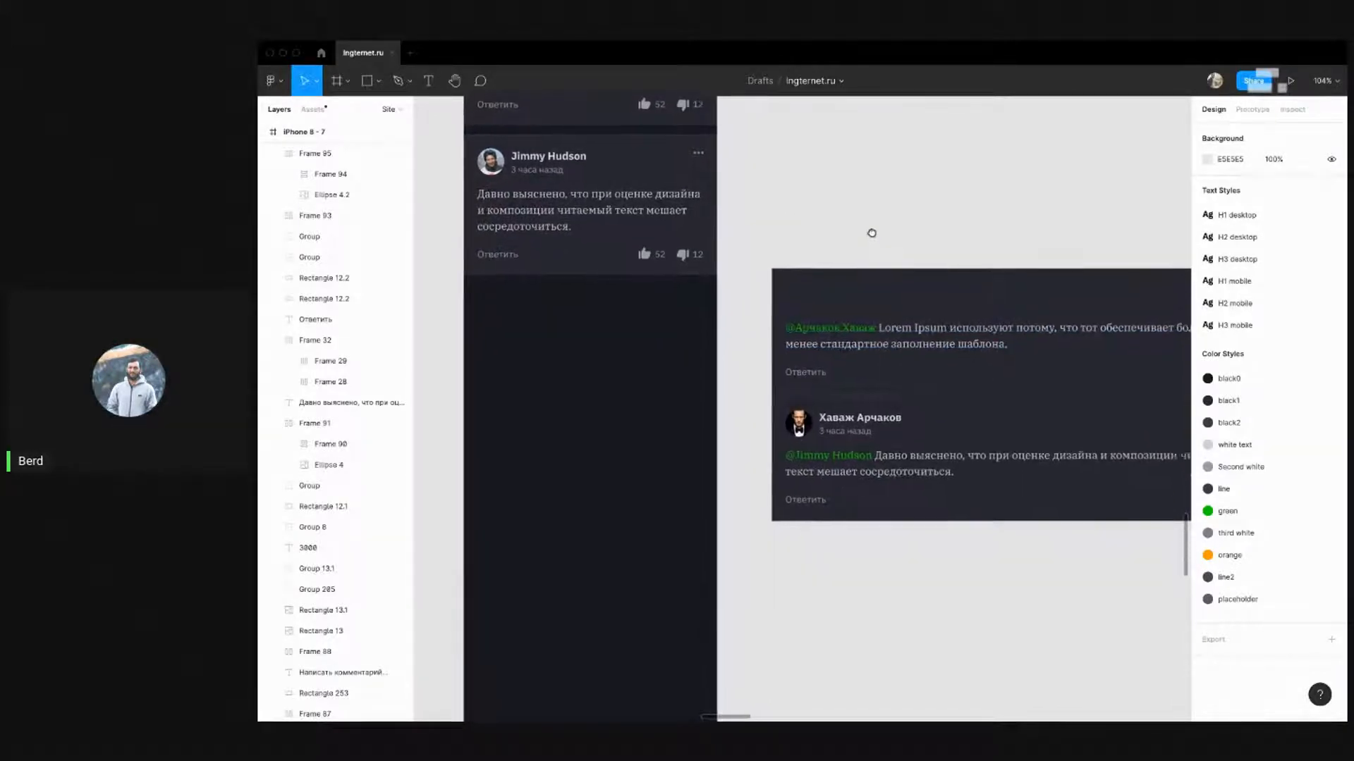
pyautogui.click(879, 328)
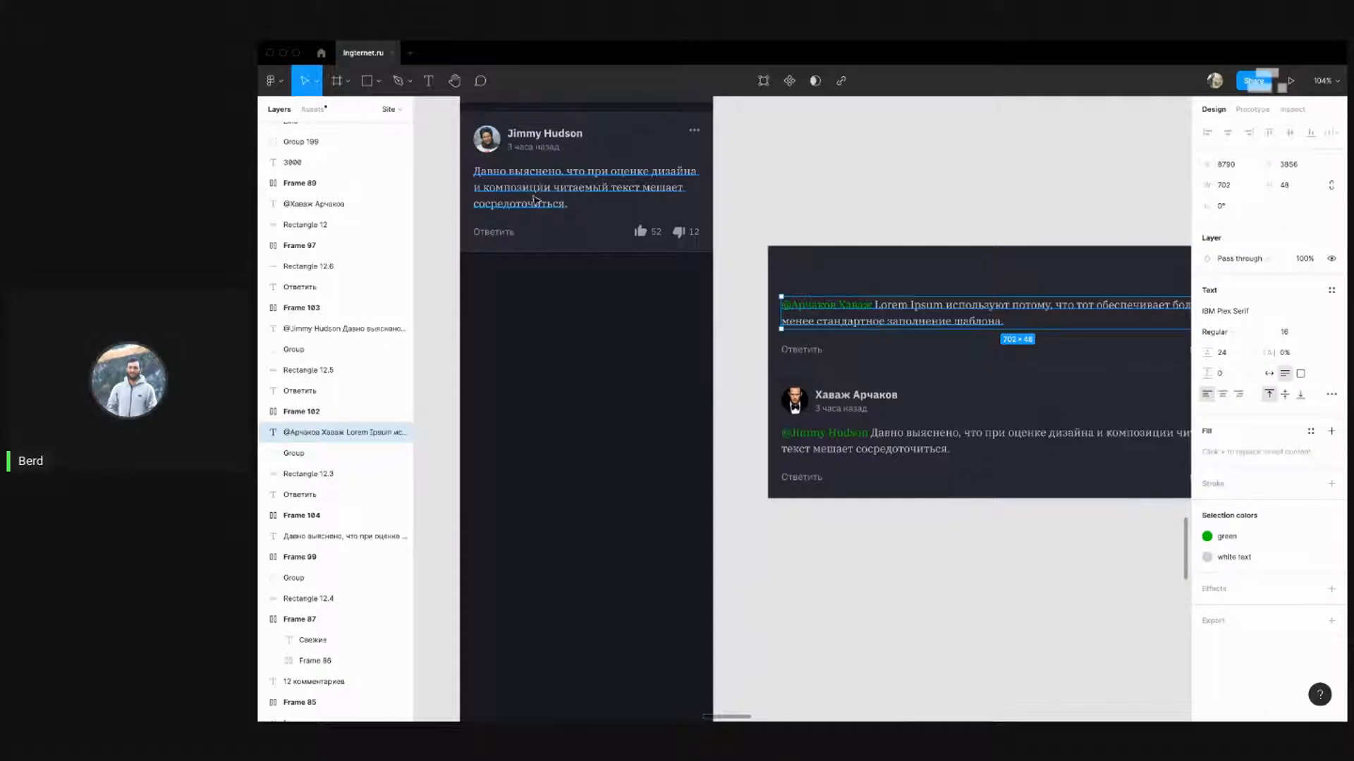
pyautogui.doubleClick(580, 186)
pyautogui.press('super+z')
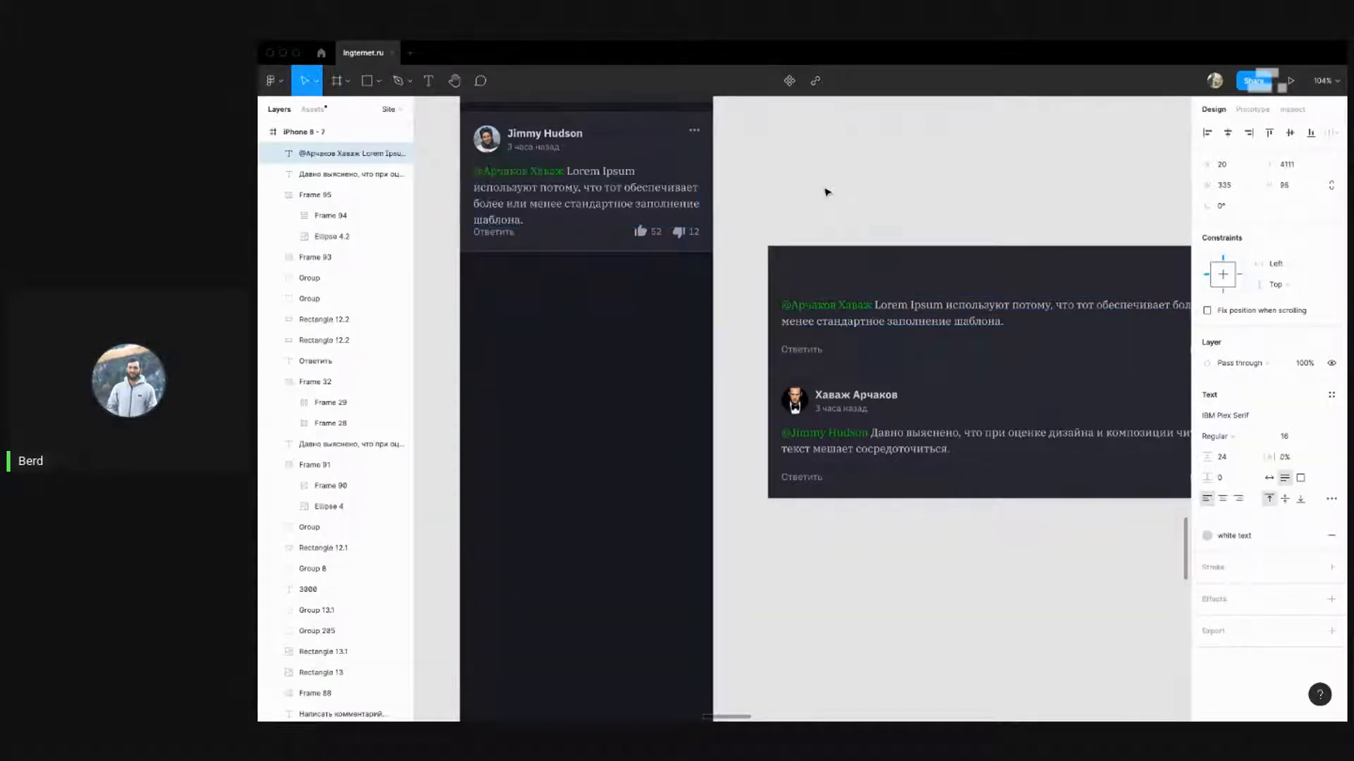
pyautogui.press('Escape')
# Stretch the card background and move the Ответить and likes row down beneath the text
pyautogui.click(653, 249)
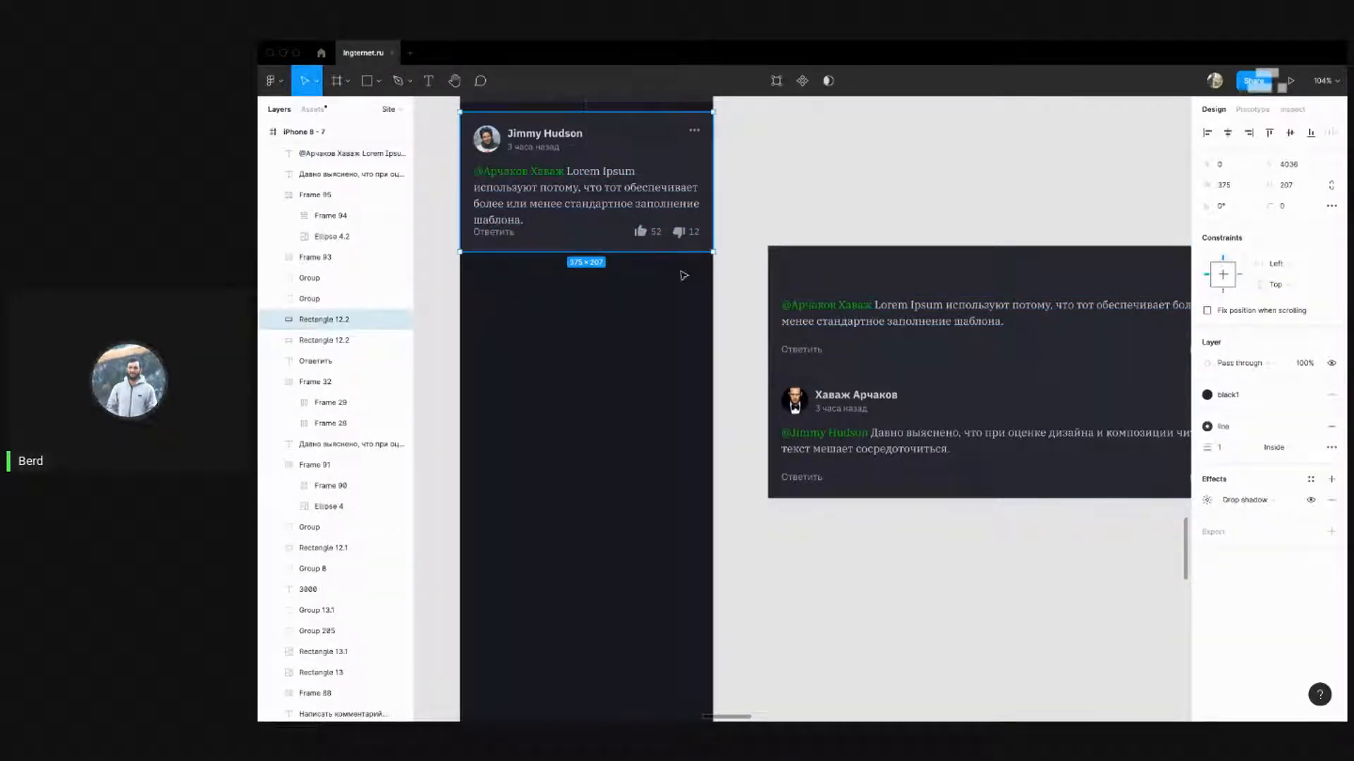
pyautogui.moveTo(668, 252); pyautogui.dragTo(667, 313)
pyautogui.click(721, 254)
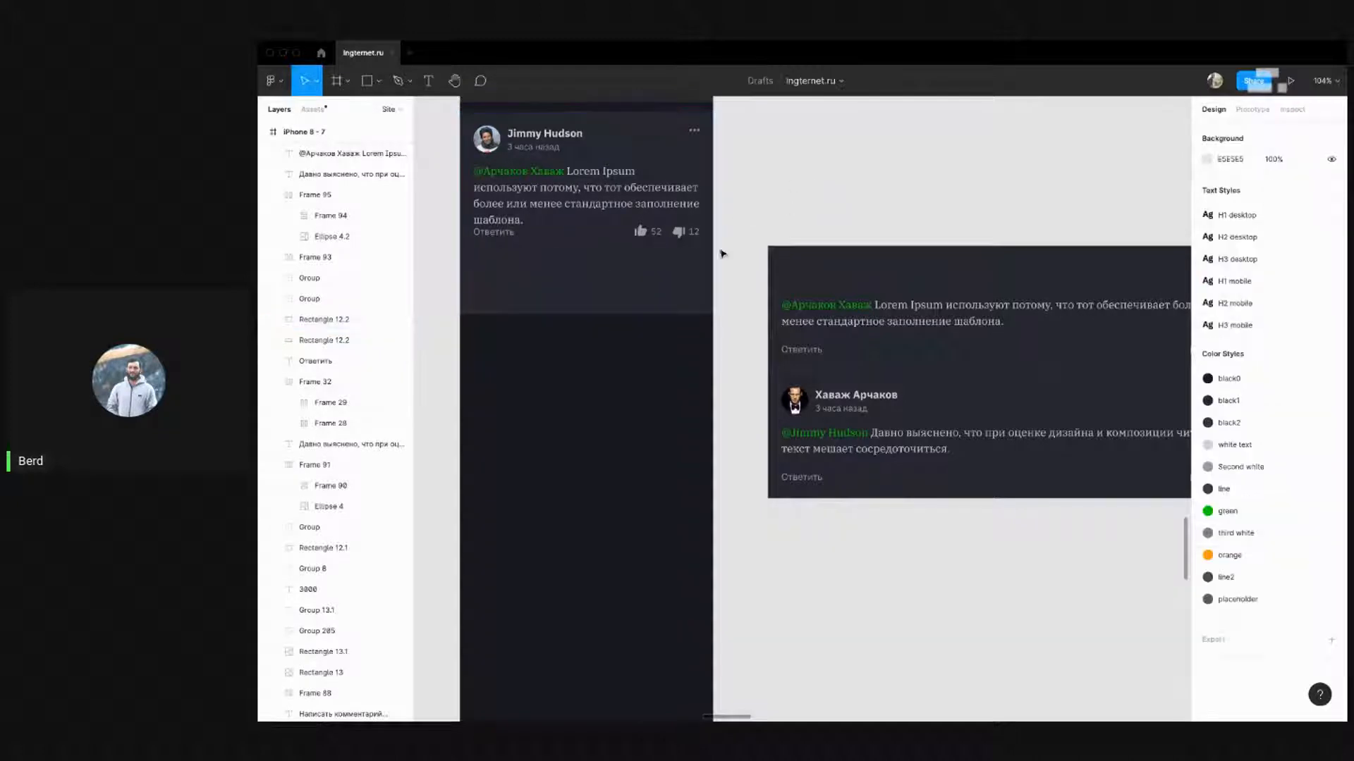
pyautogui.moveTo(730, 254); pyautogui.dragTo(465, 226)
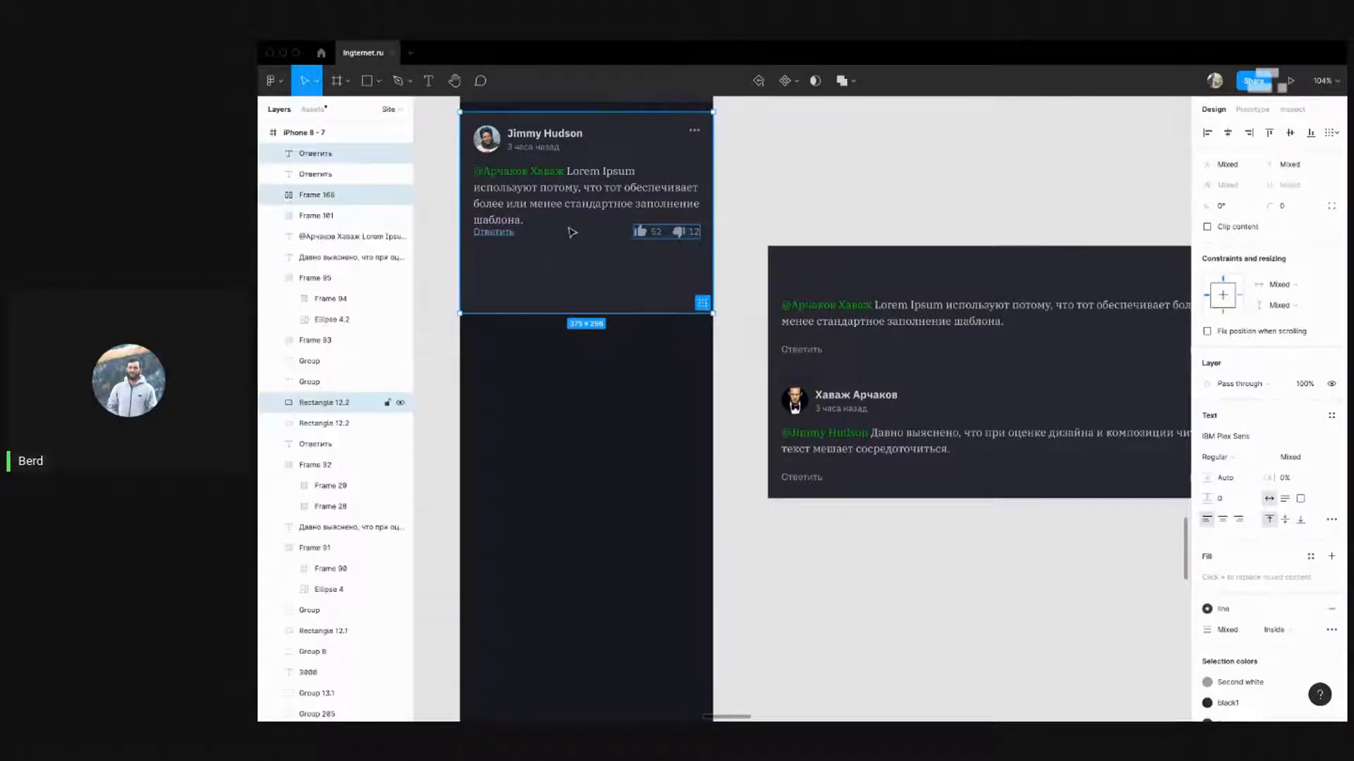
pyautogui.keyDown('shift'); pyautogui.click(577, 273); pyautogui.keyUp('shift')
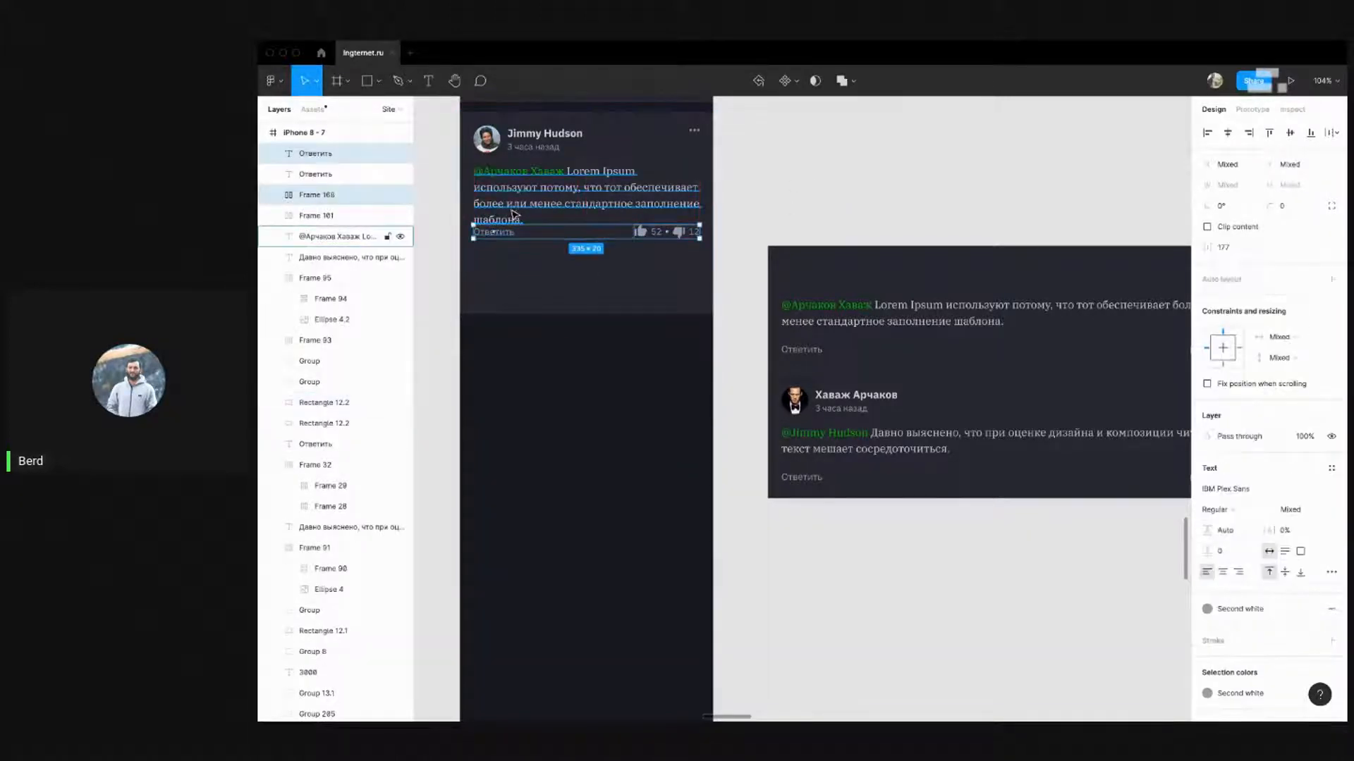
pyautogui.hotkey('shift', 'Down')
pyautogui.hotkey('shift', 'Down')
pyautogui.press('Down')
pyautogui.press('Down')
pyautogui.press('Down')
pyautogui.press('Down')
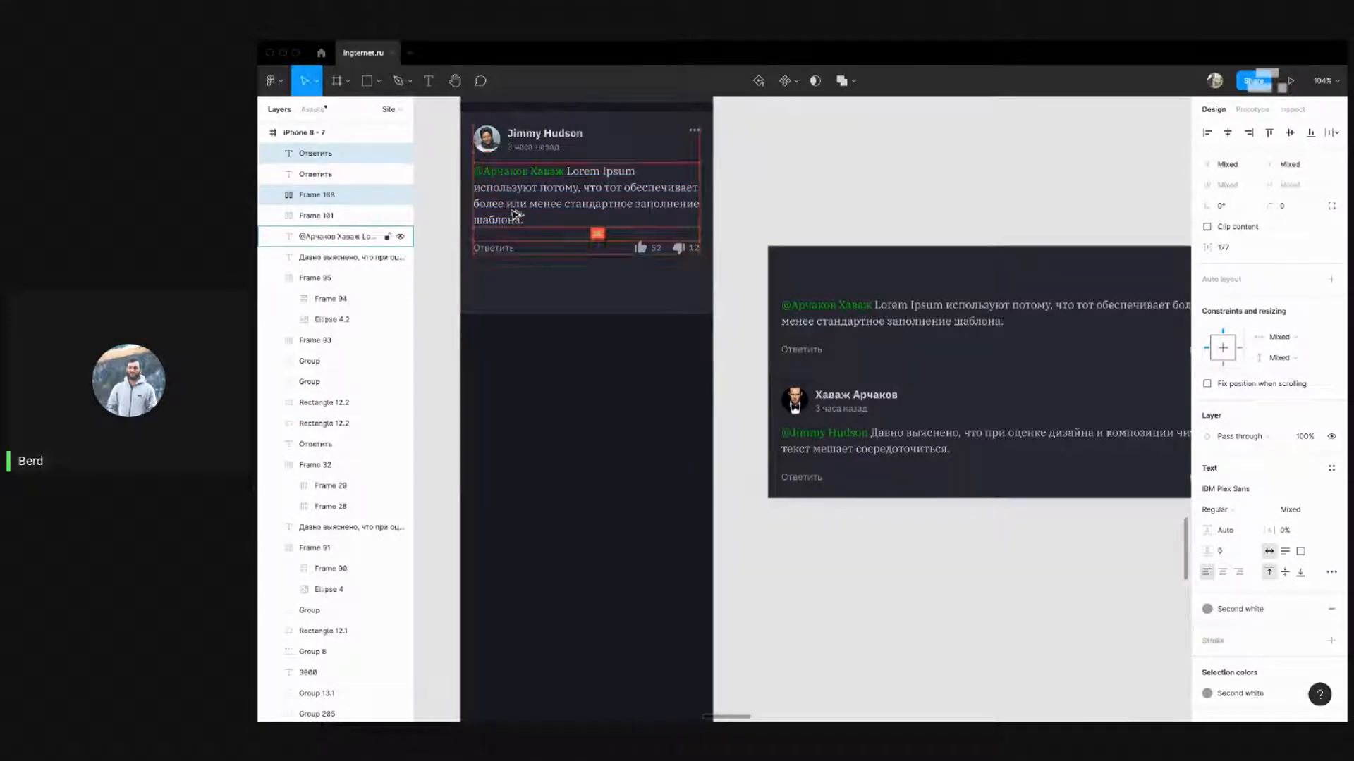
pyautogui.click(872, 212)
# Trim the card background to about 375×230 and check the reply row's spacing
pyautogui.moveTo(909, 209); pyautogui.dragTo(989, 259)
pyautogui.click(713, 360)
pyautogui.moveTo(712, 365); pyautogui.dragTo(735, 320)
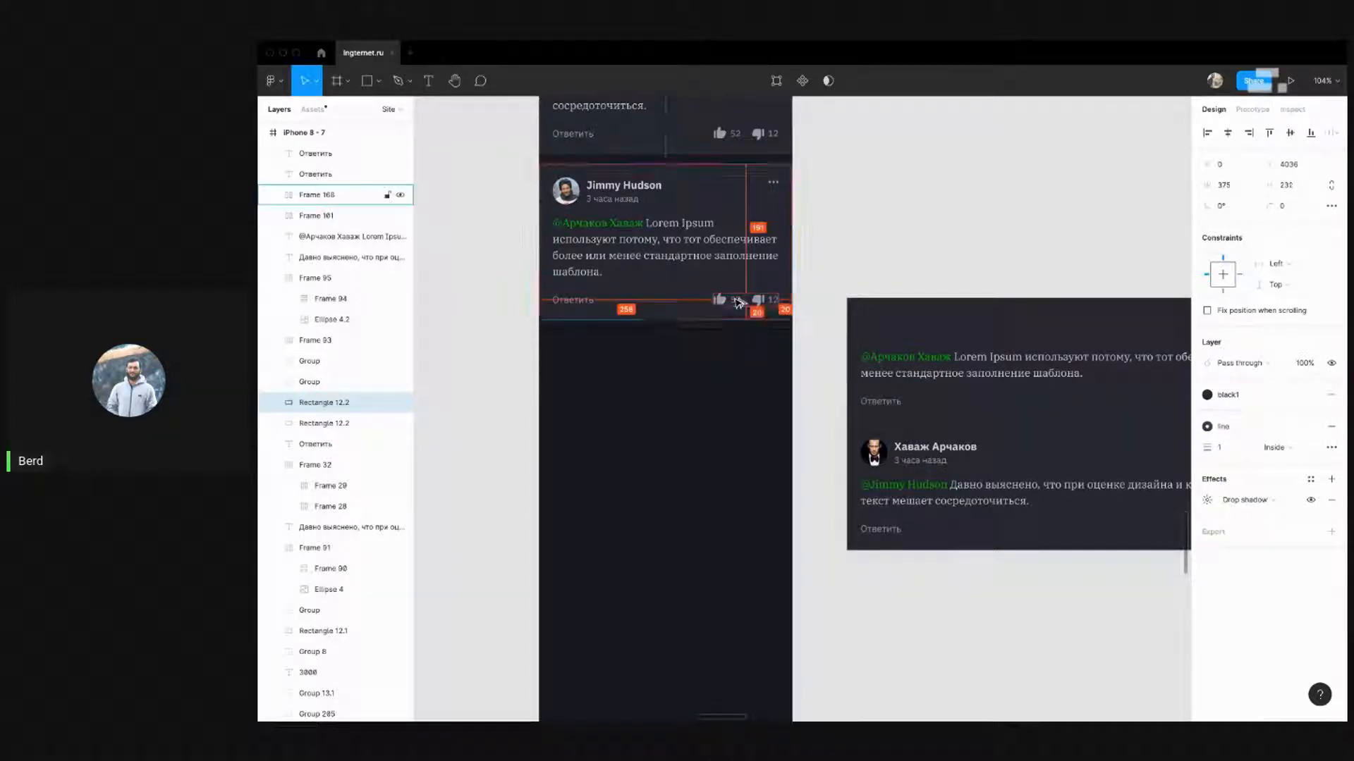
pyautogui.click(892, 231)
pyautogui.moveTo(886, 228); pyautogui.dragTo(814, 255)
pyautogui.click(693, 327)
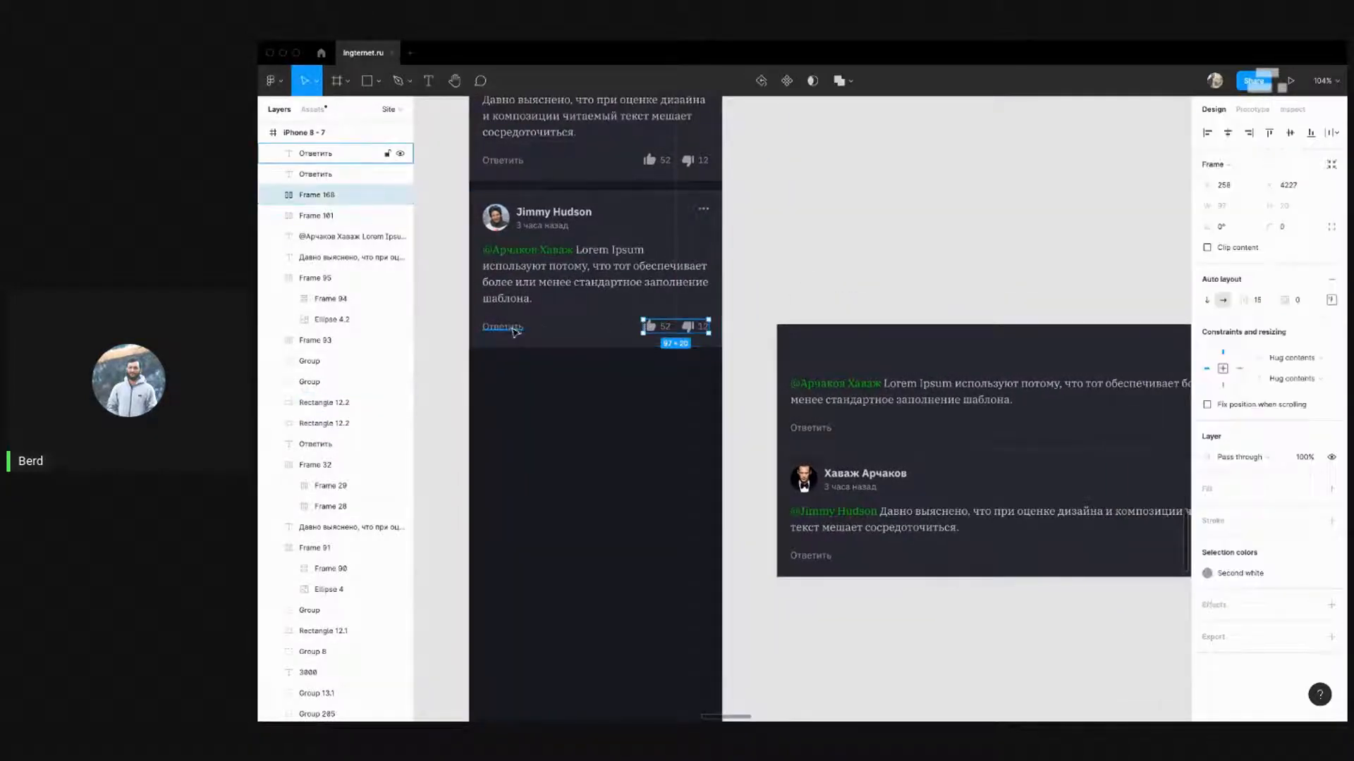
pyautogui.keyDown('shift'); pyautogui.click(515, 328); pyautogui.keyUp('shift')
pyautogui.press('alt')
pyautogui.click(793, 255)
pyautogui.scroll(2, 810, 305)
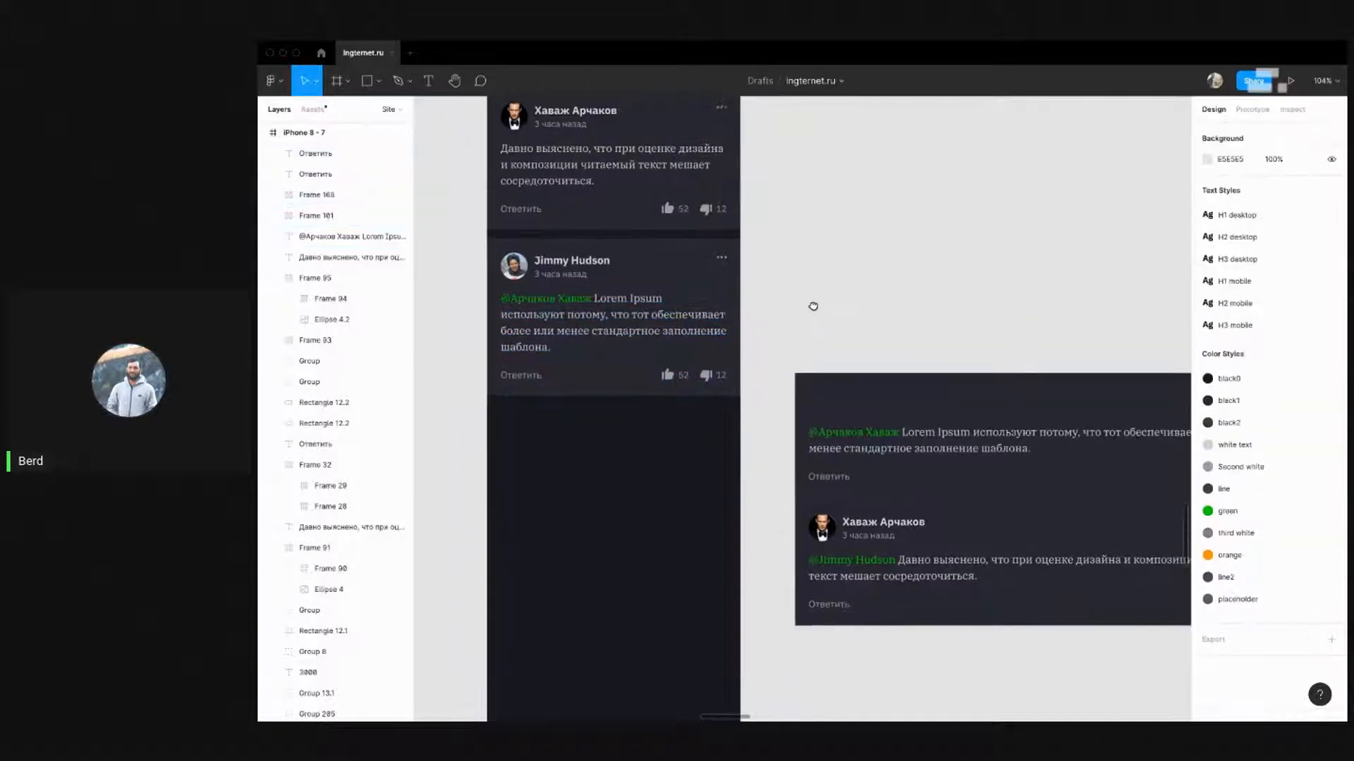
pyautogui.scroll(-3, 810, 306)
pyautogui.scroll(-1, 778, 226)
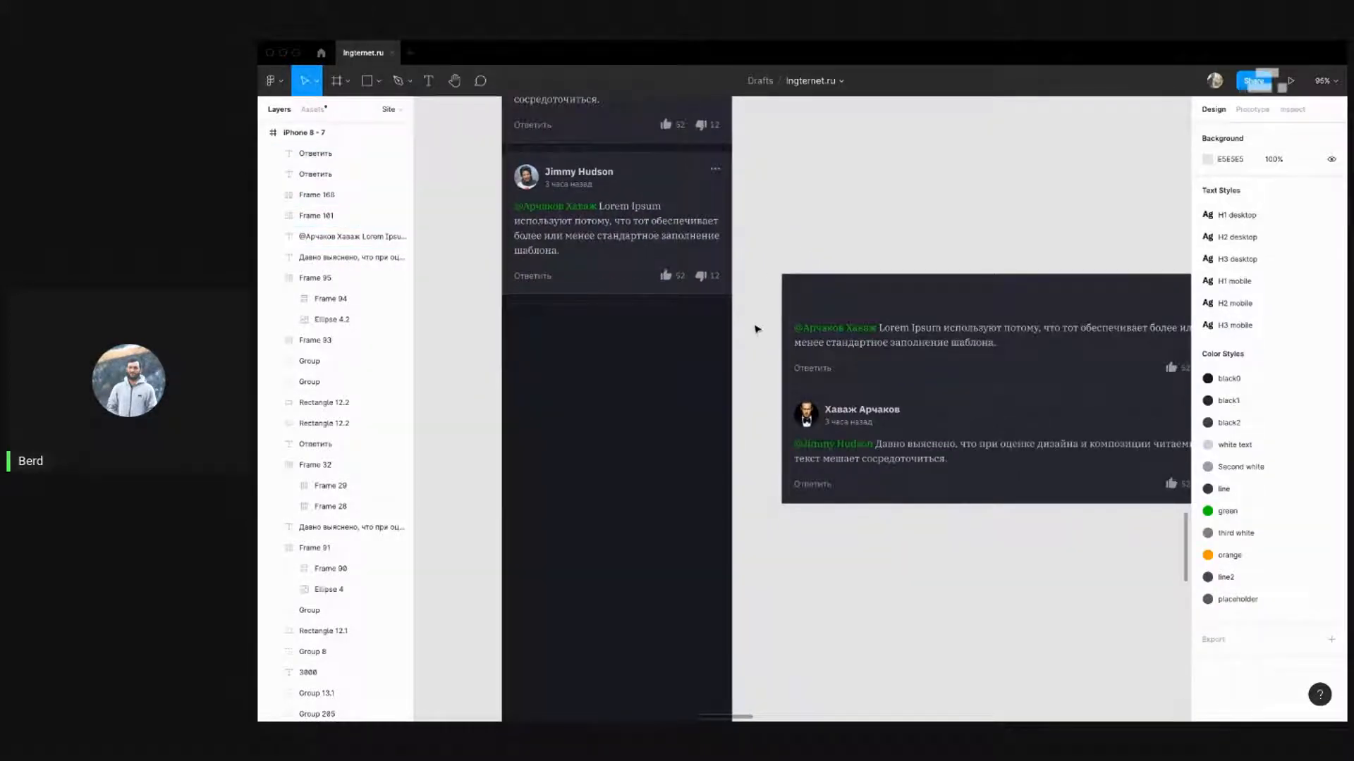
pyautogui.moveTo(756, 330); pyautogui.dragTo(498, 145)
pyautogui.moveTo(573, 185); pyautogui.dragTo(571, 335)
pyautogui.click(831, 222)
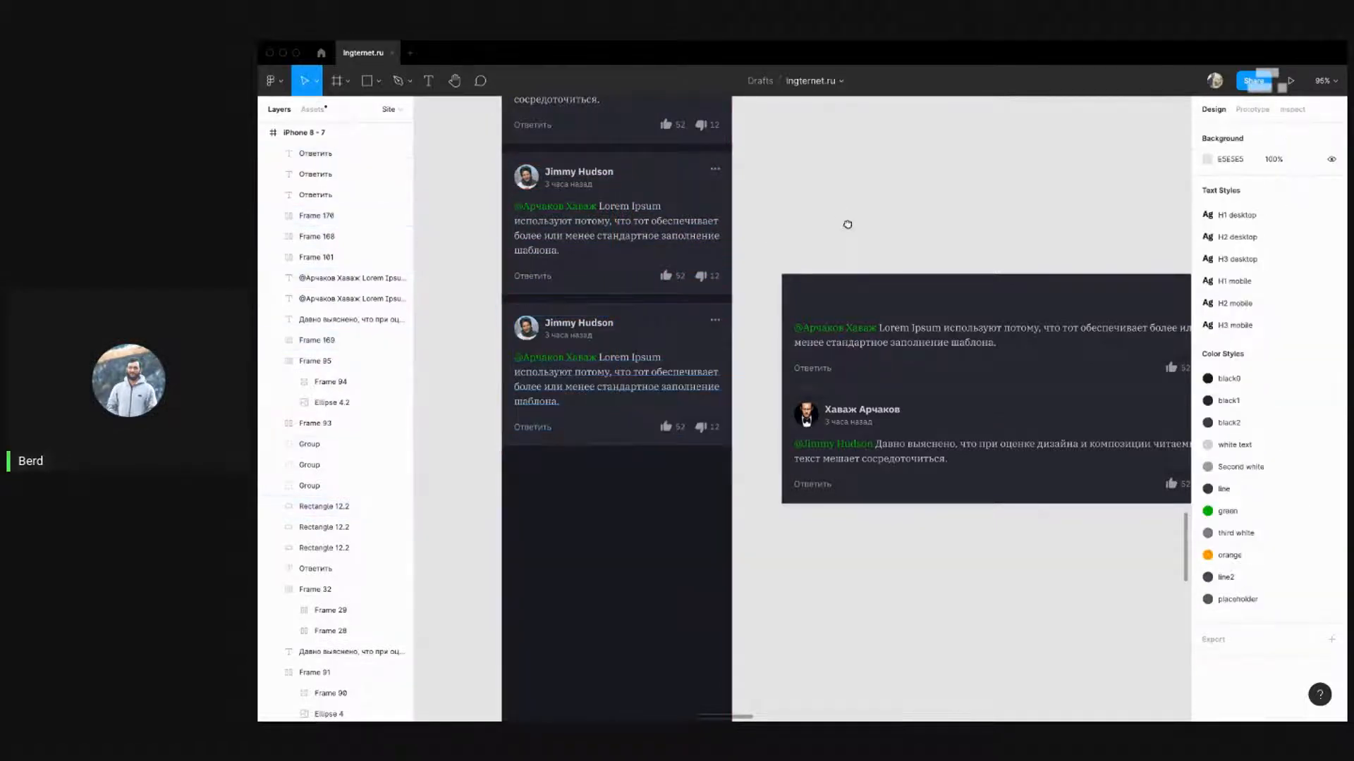
pyautogui.scroll(-2, 847, 224)
pyautogui.scroll(-1, 820, 361)
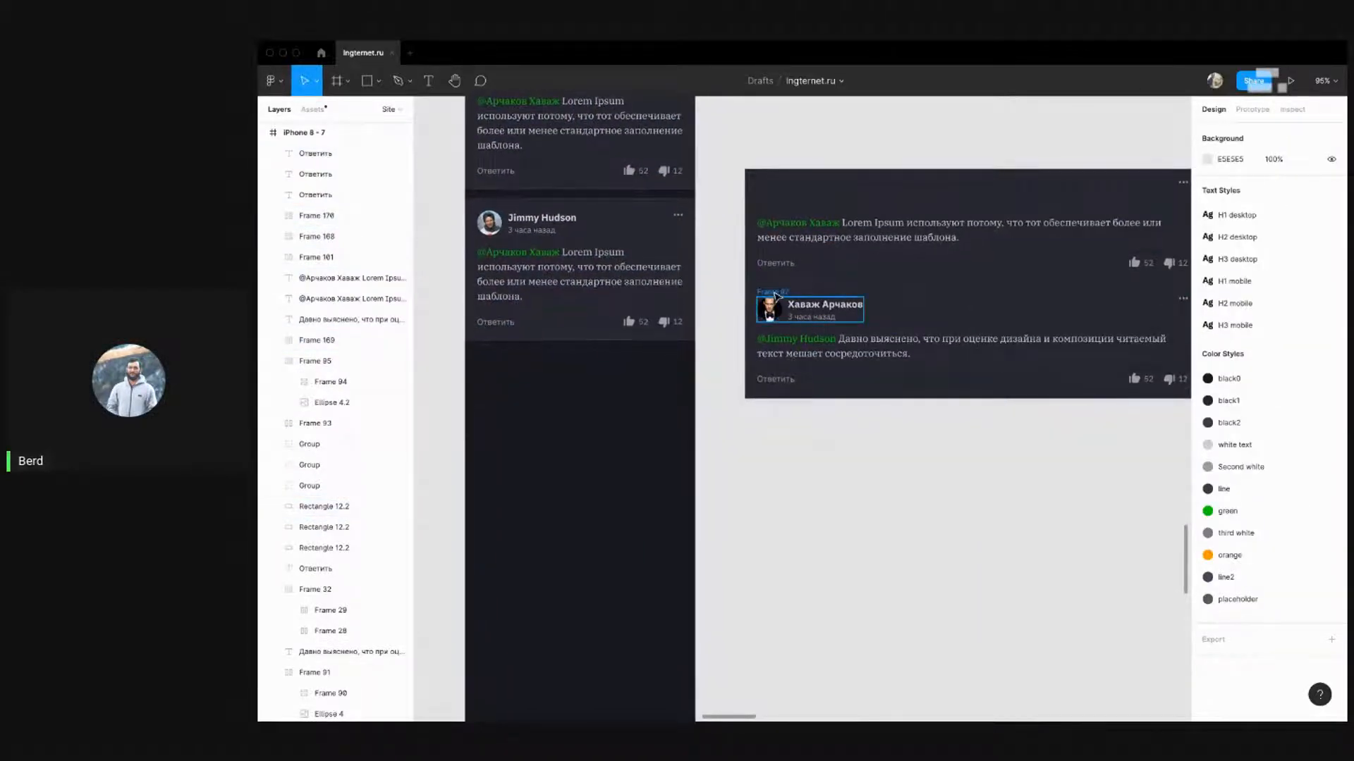
pyautogui.scroll(5, 761, 292)
pyautogui.click(332, 423)
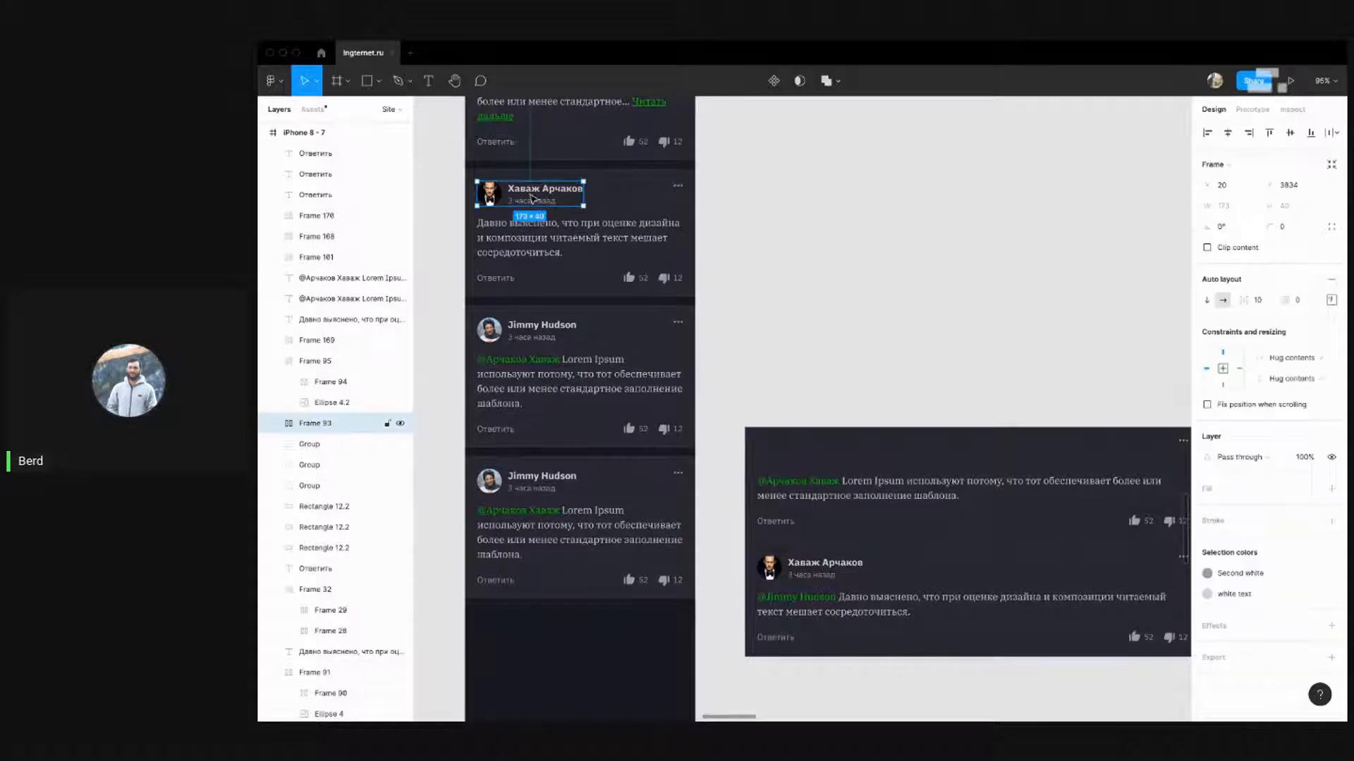
pyautogui.click(548, 475)
pyautogui.press('super+shift+v')
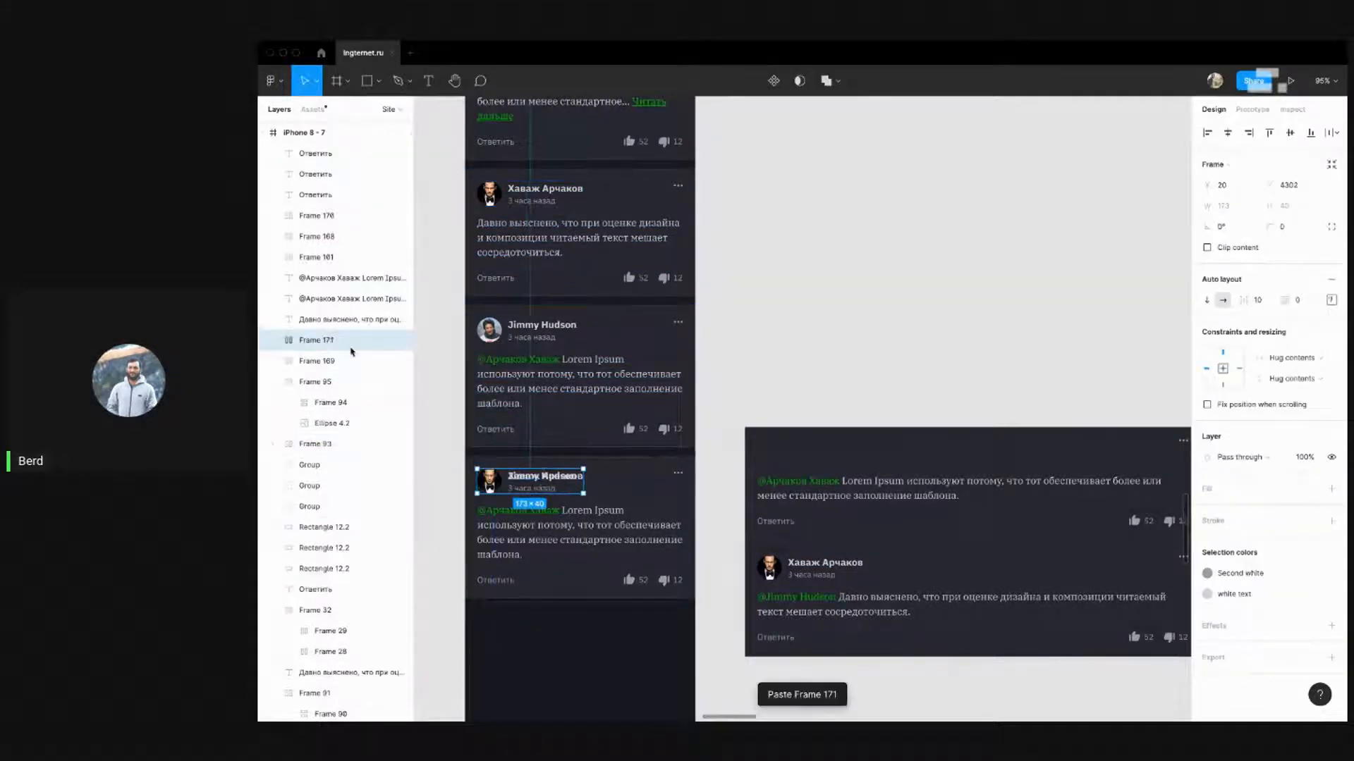
pyautogui.click(723, 221)
pyautogui.scroll(-3, 728, 220)
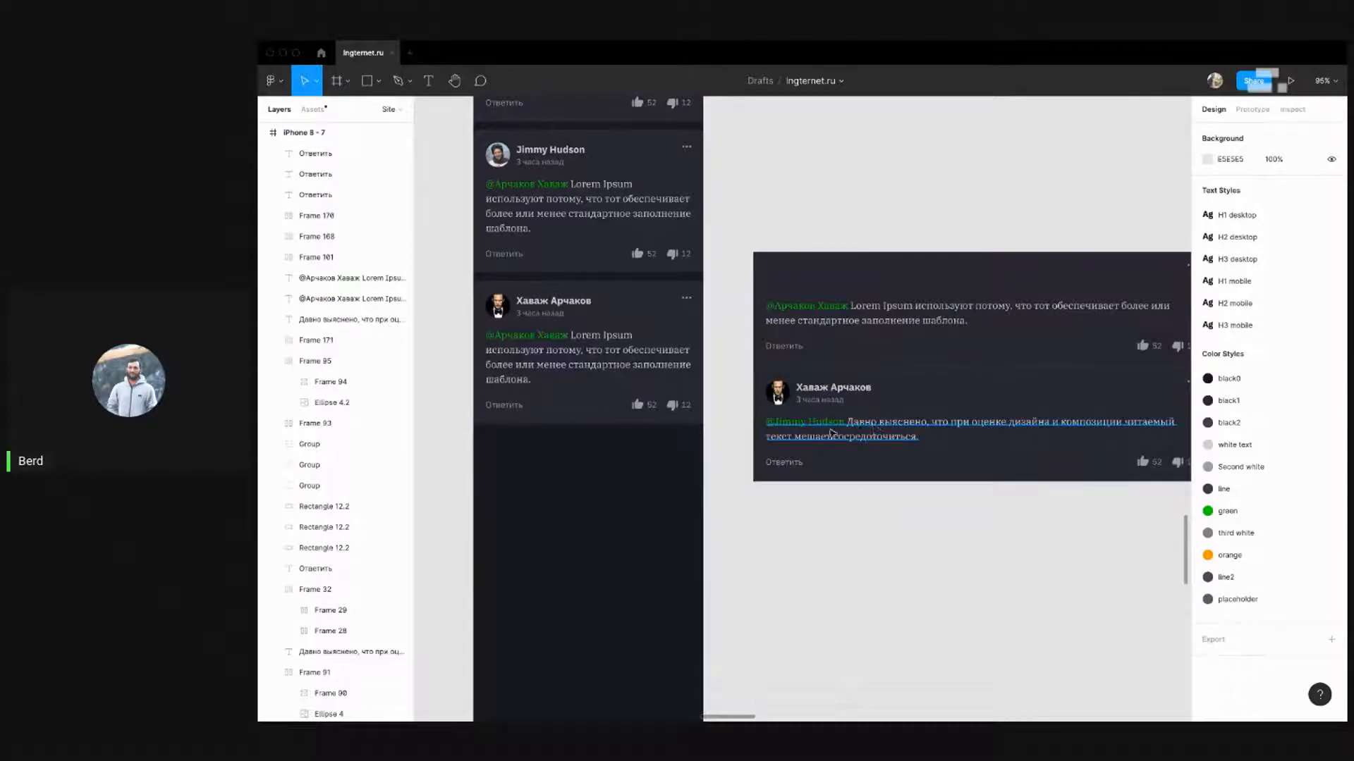
pyautogui.click(832, 433)
pyautogui.doubleClick(583, 352)
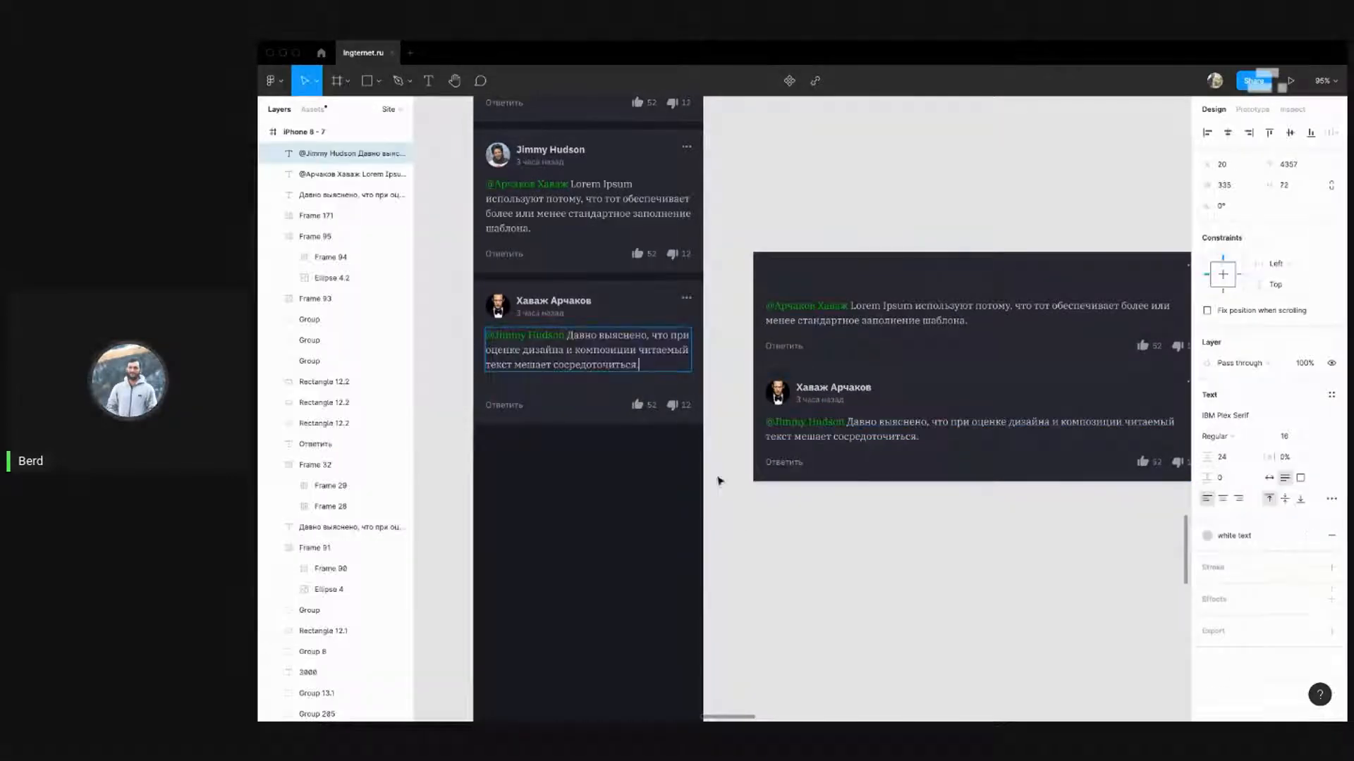
pyautogui.press('Escape')
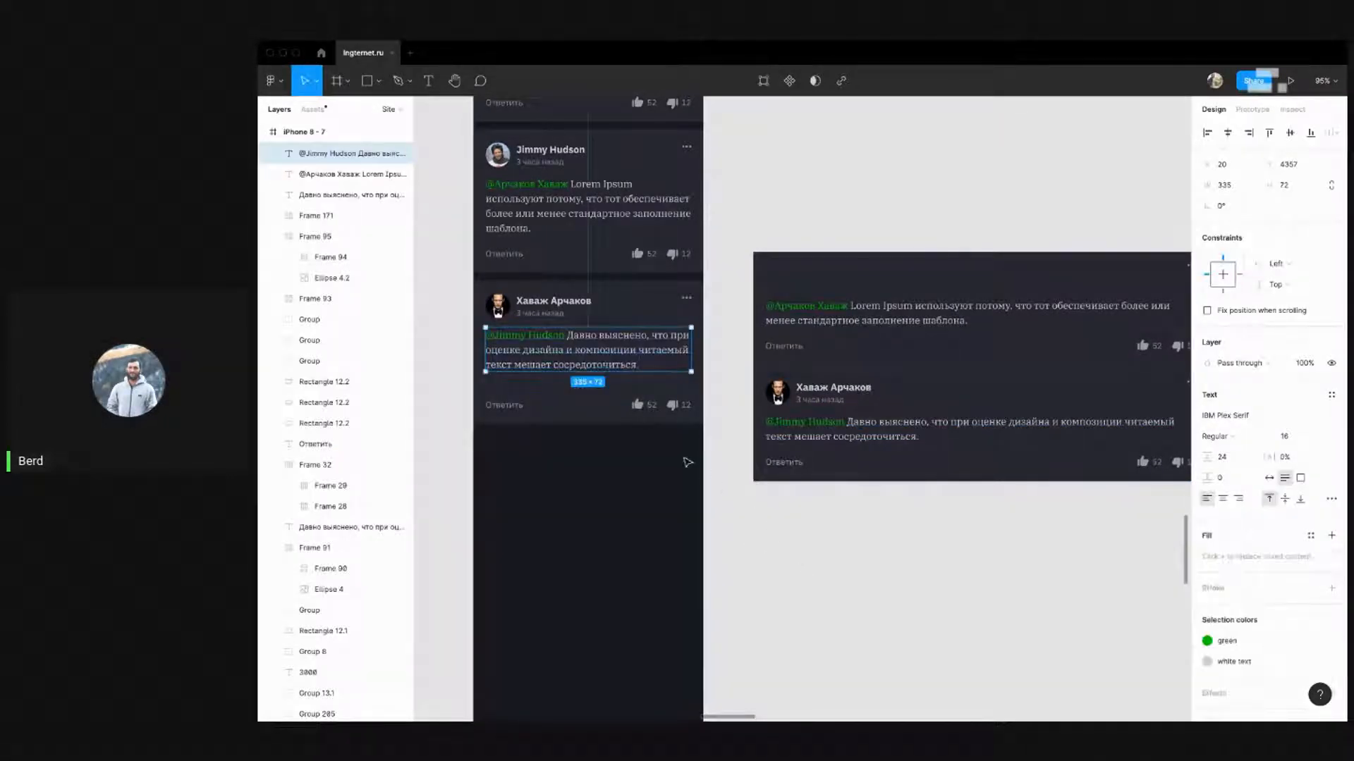
# Move the third card's Ответить link and likes row up
pyautogui.click(654, 409)
pyautogui.keyDown('shift'); pyautogui.click(519, 406); pyautogui.keyUp('shift')
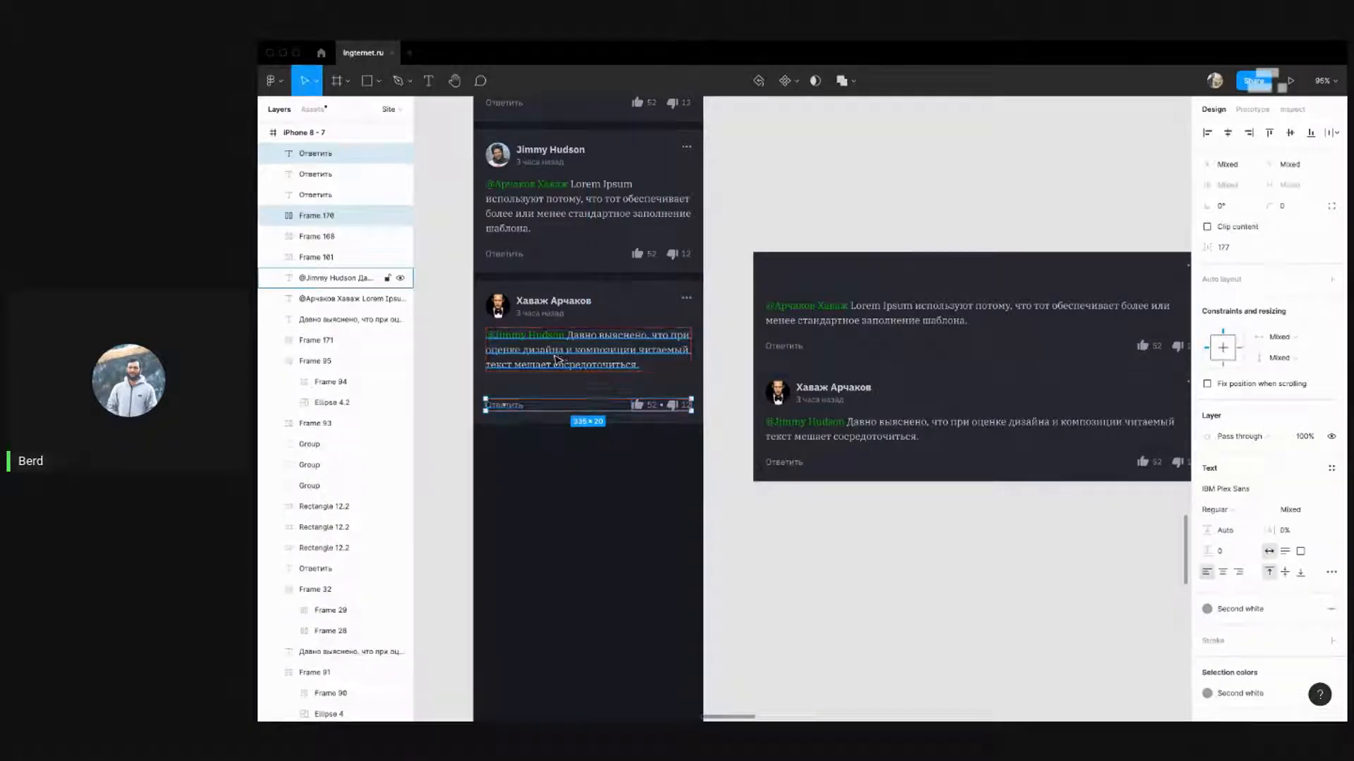
pyautogui.hotkey('shift', 'Up')
pyautogui.hotkey('shift', 'Up')
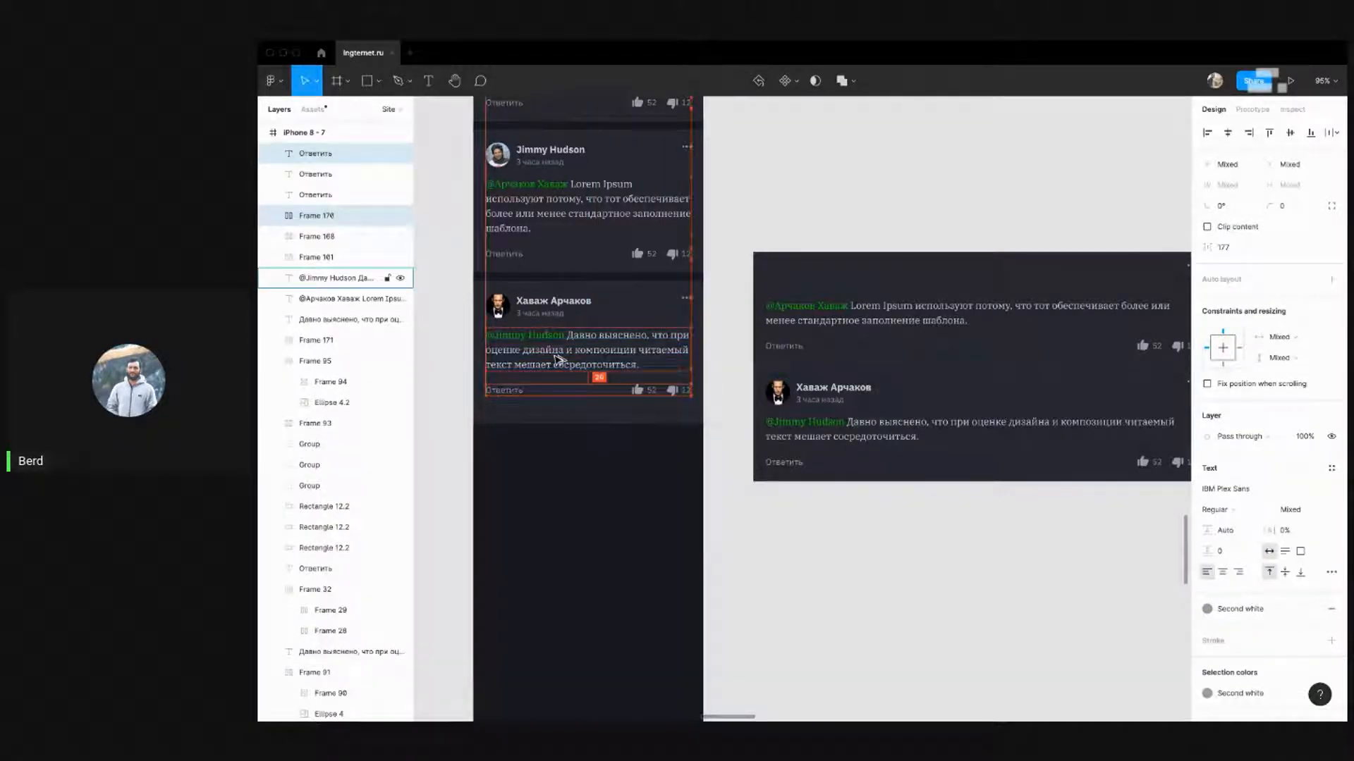
# Shrink the third card's background to about 375×204 and review the three stacked cards
pyautogui.click(594, 415)
pyautogui.moveTo(640, 421); pyautogui.dragTo(649, 406)
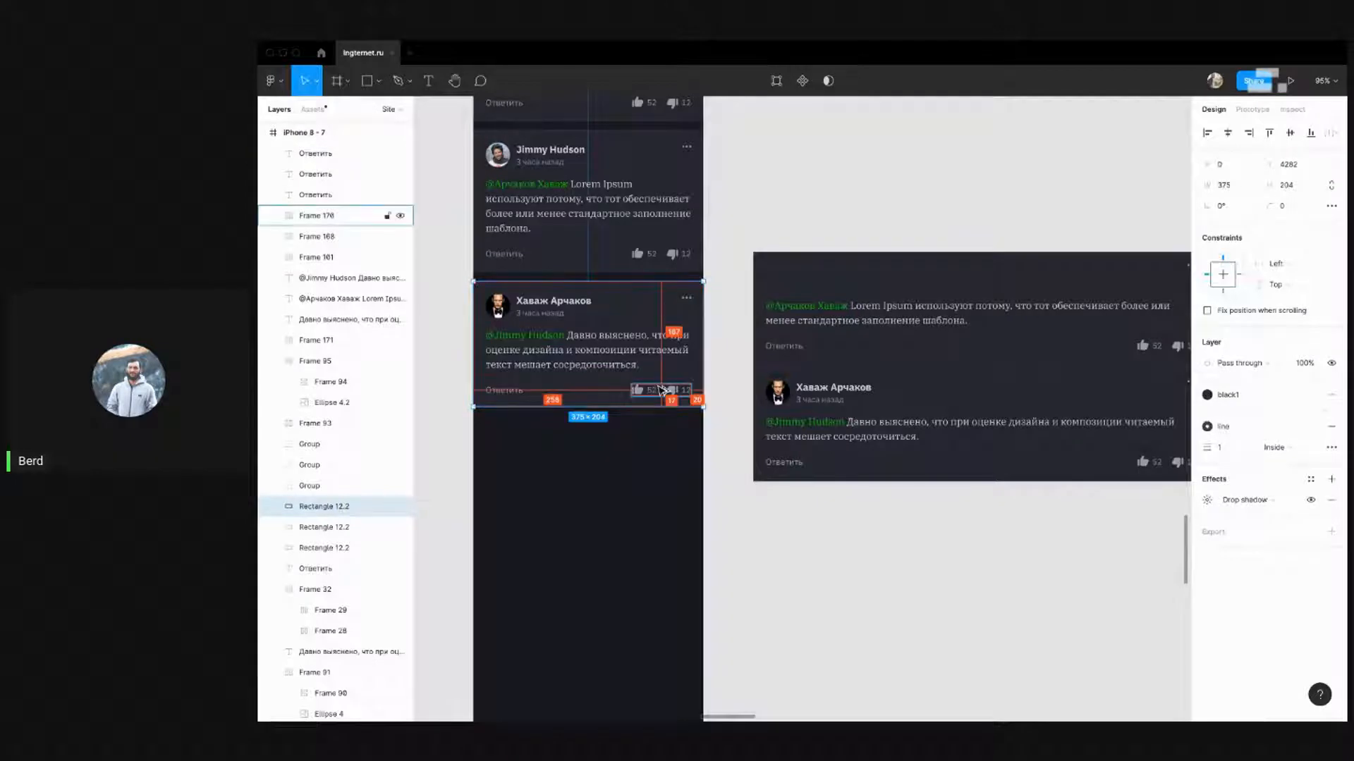
pyautogui.press('super+Down')
pyautogui.press('super+Down')
pyautogui.press('super+Down')
pyautogui.press('super+Down')
pyautogui.click(783, 588)
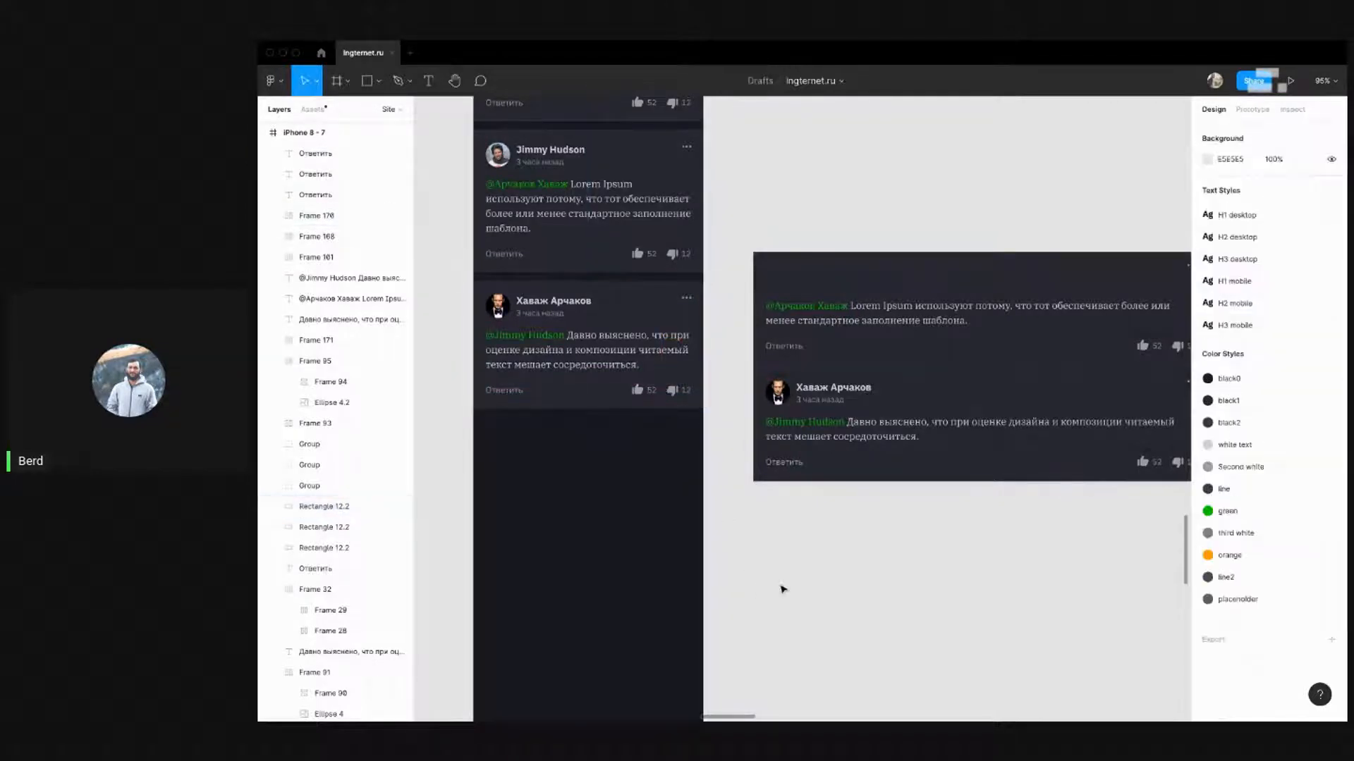
pyautogui.moveTo(822, 564); pyautogui.dragTo(864, 646)
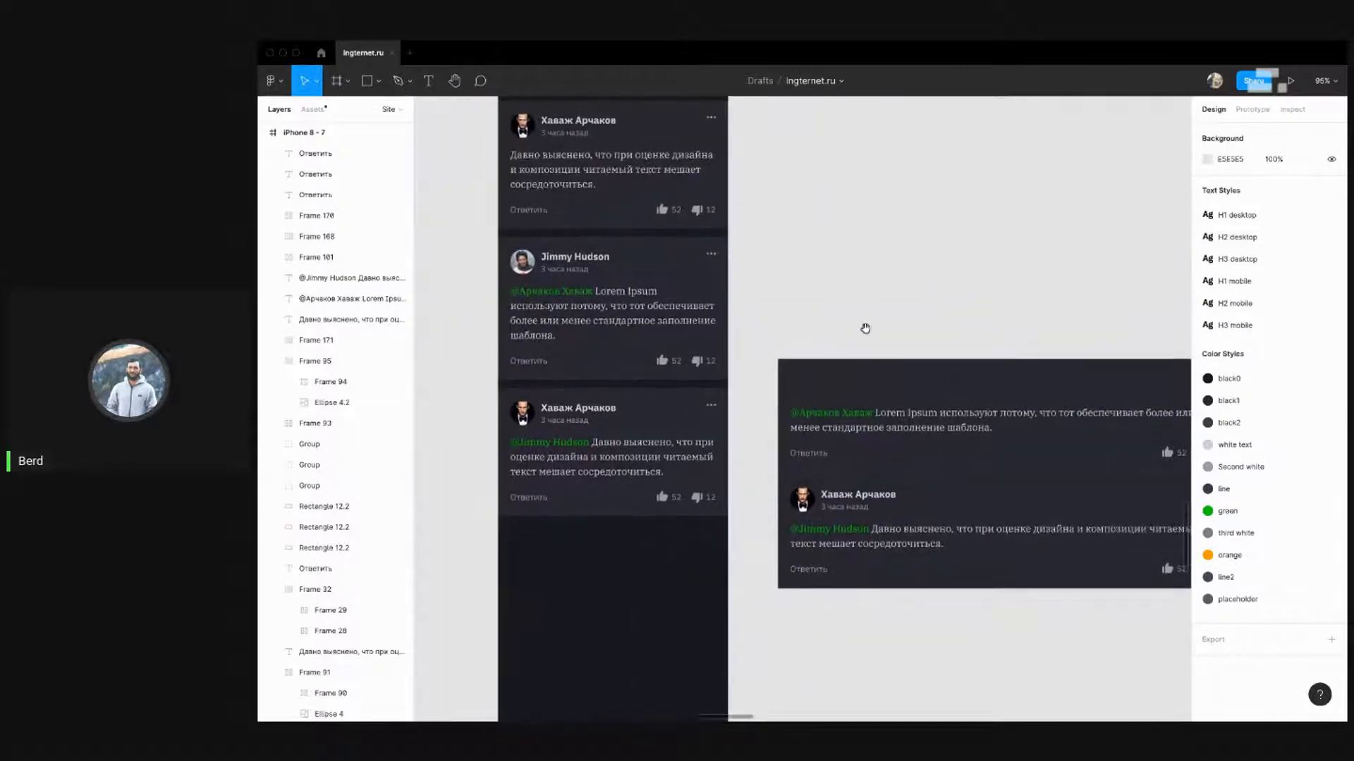
pyautogui.moveTo(865, 329); pyautogui.dragTo(842, 287)
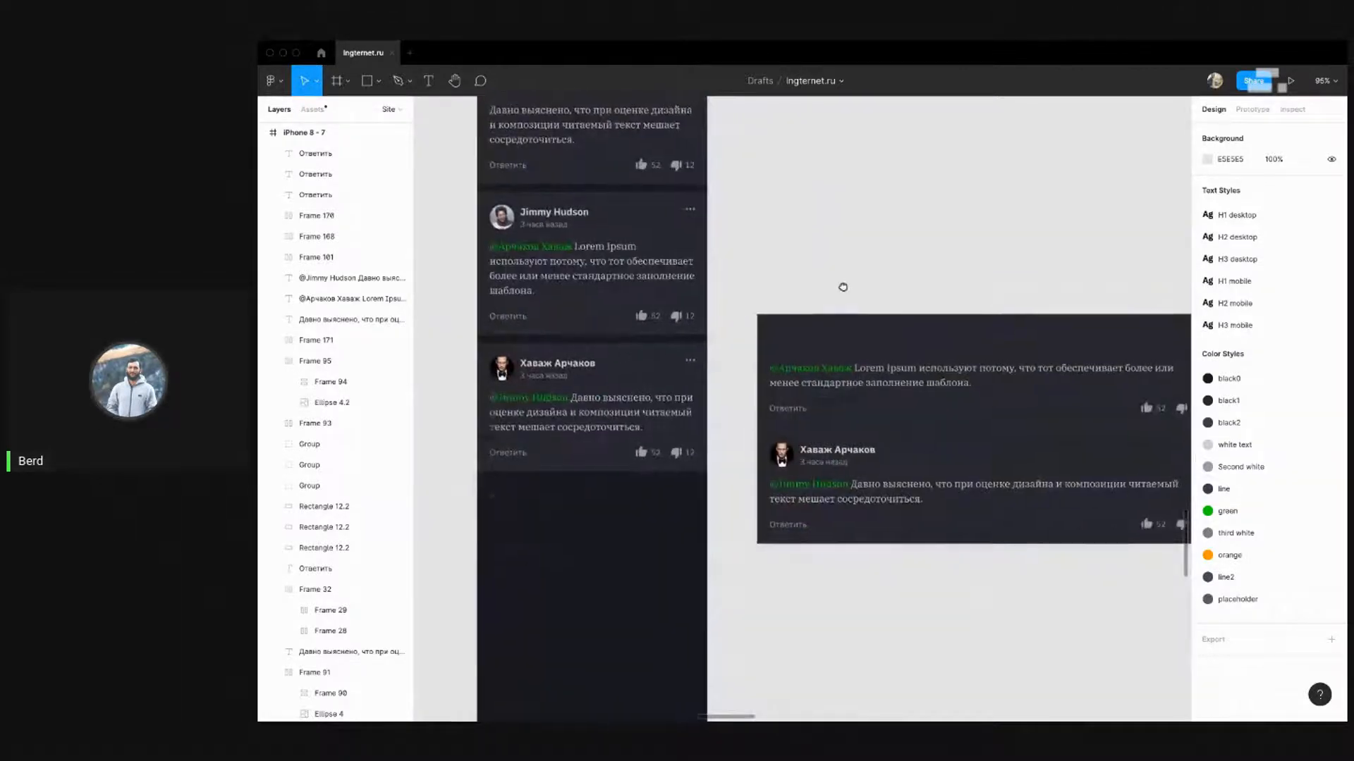
pyautogui.scroll(-5, 694, 326)
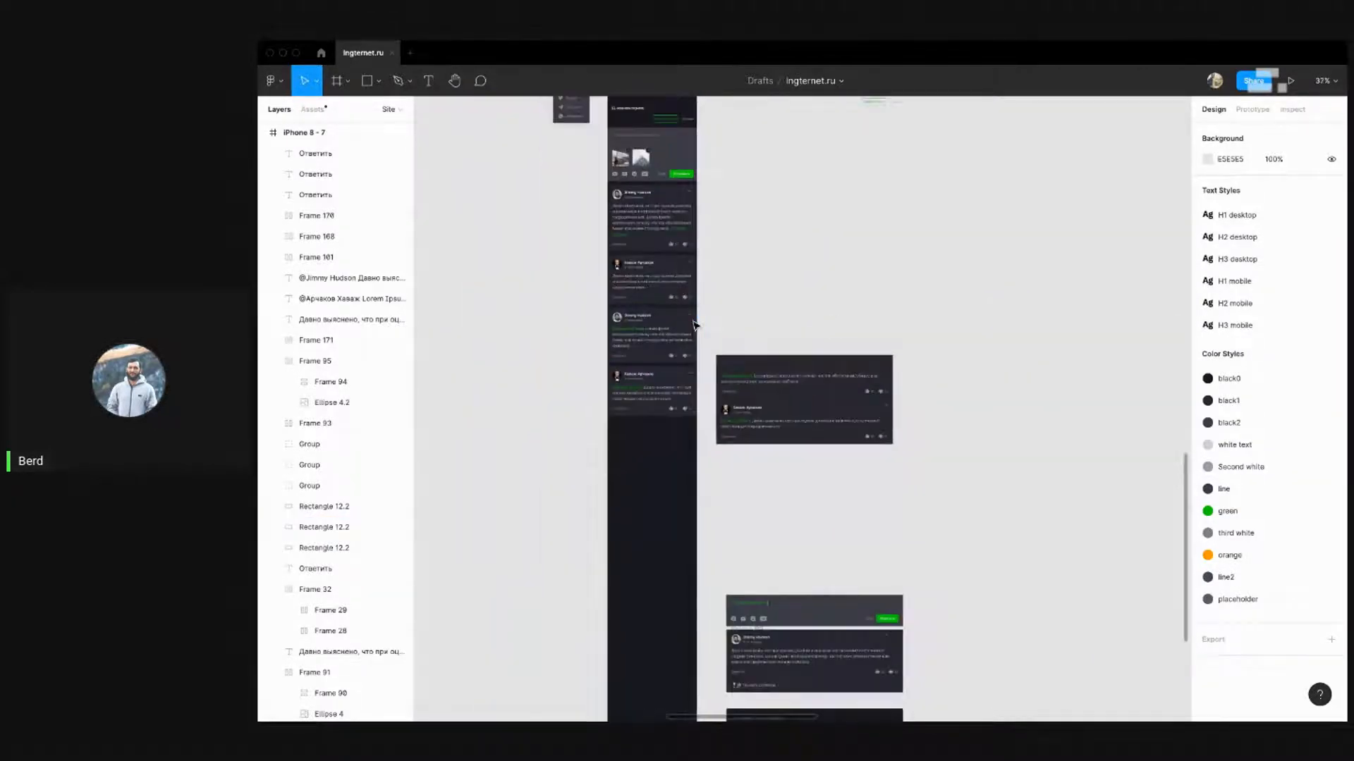
pyautogui.scroll(5, 683, 329)
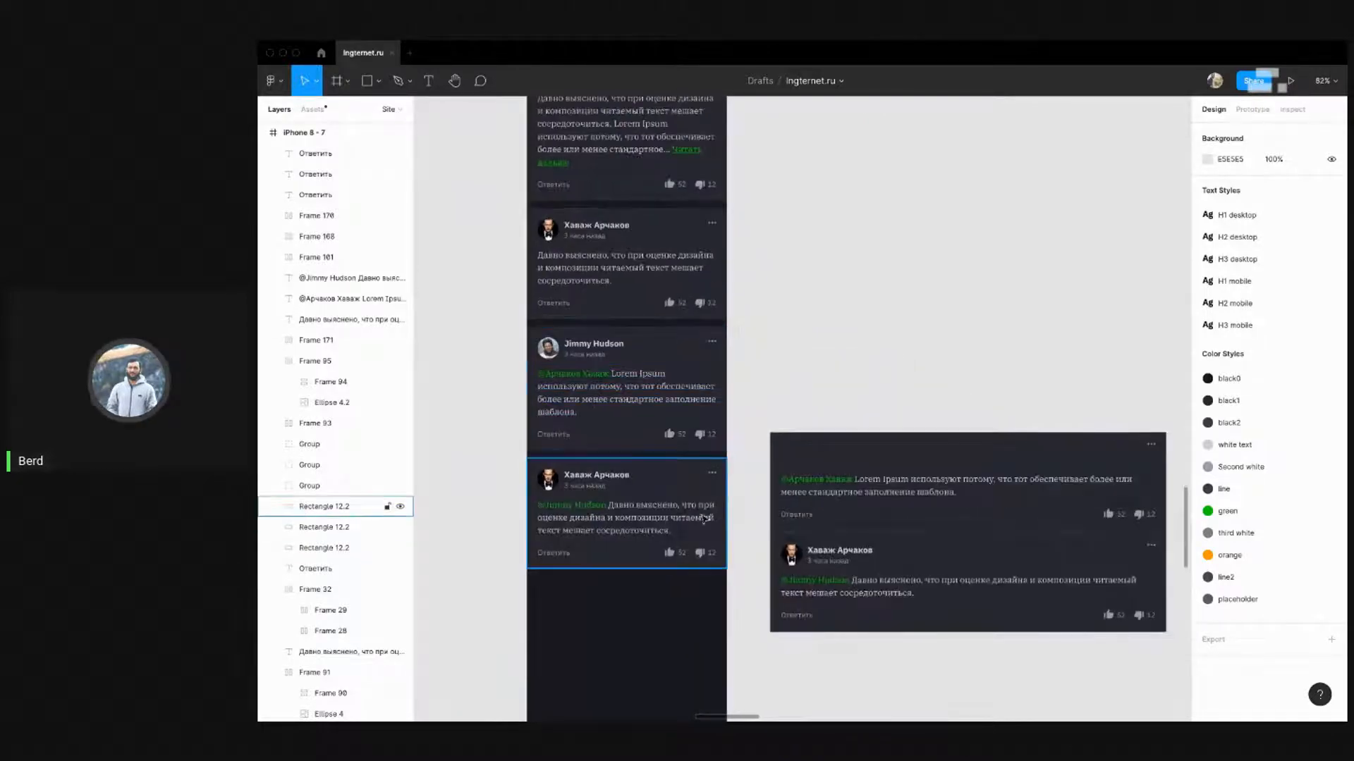
pyautogui.moveTo(739, 582); pyautogui.dragTo(516, 207)
pyautogui.press('alt')
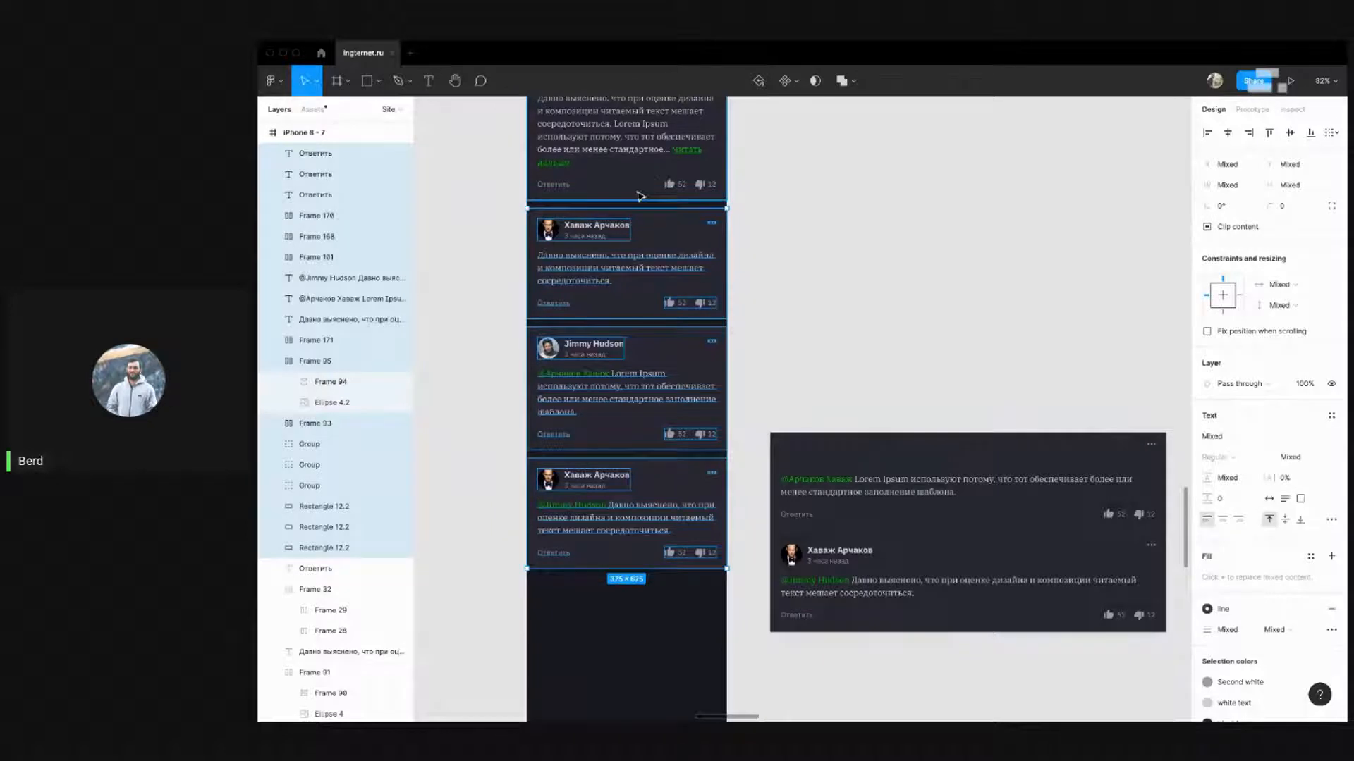
pyautogui.click(817, 245)
pyautogui.scroll(-10, 474, 370)
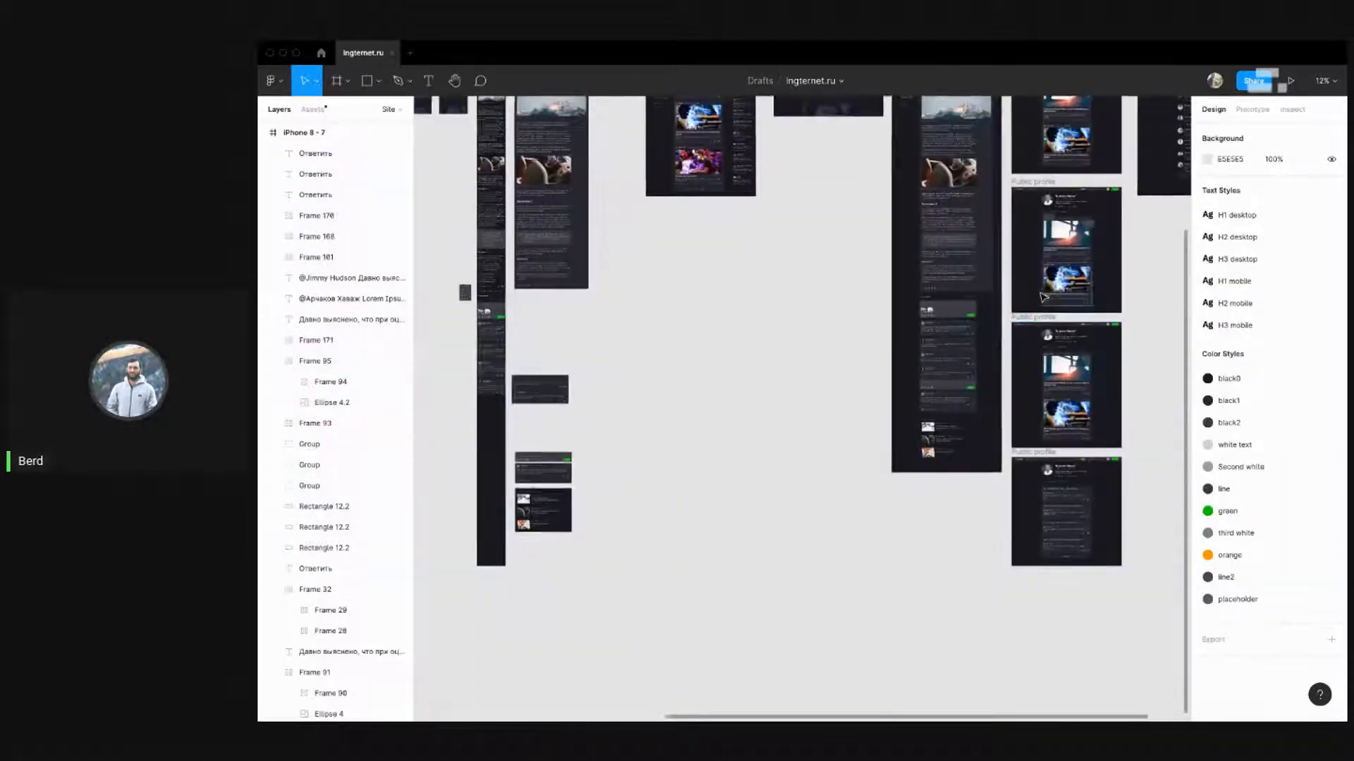
pyautogui.scroll(5, 1027, 311)
pyautogui.scroll(5, 906, 452)
pyautogui.moveTo(969, 453); pyautogui.dragTo(952, 391)
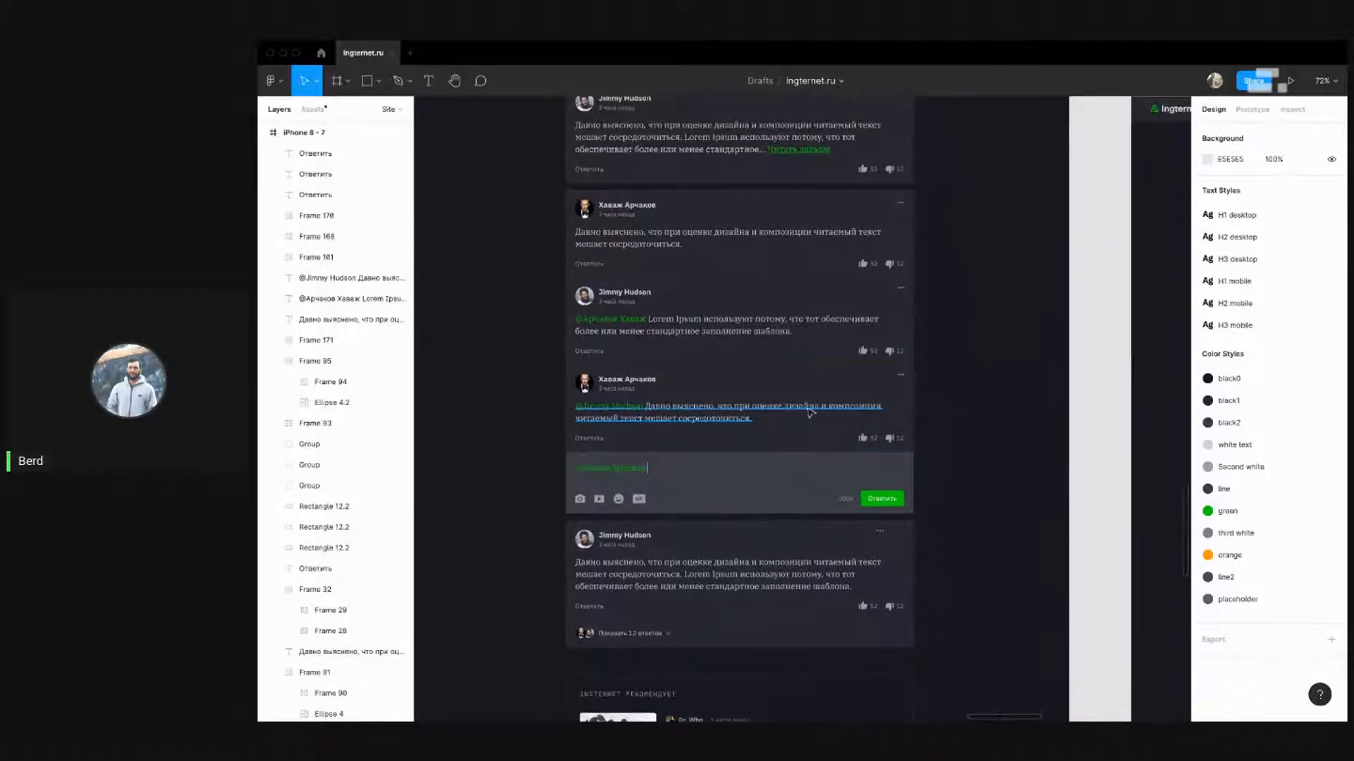
pyautogui.scroll(3, 557, 349)
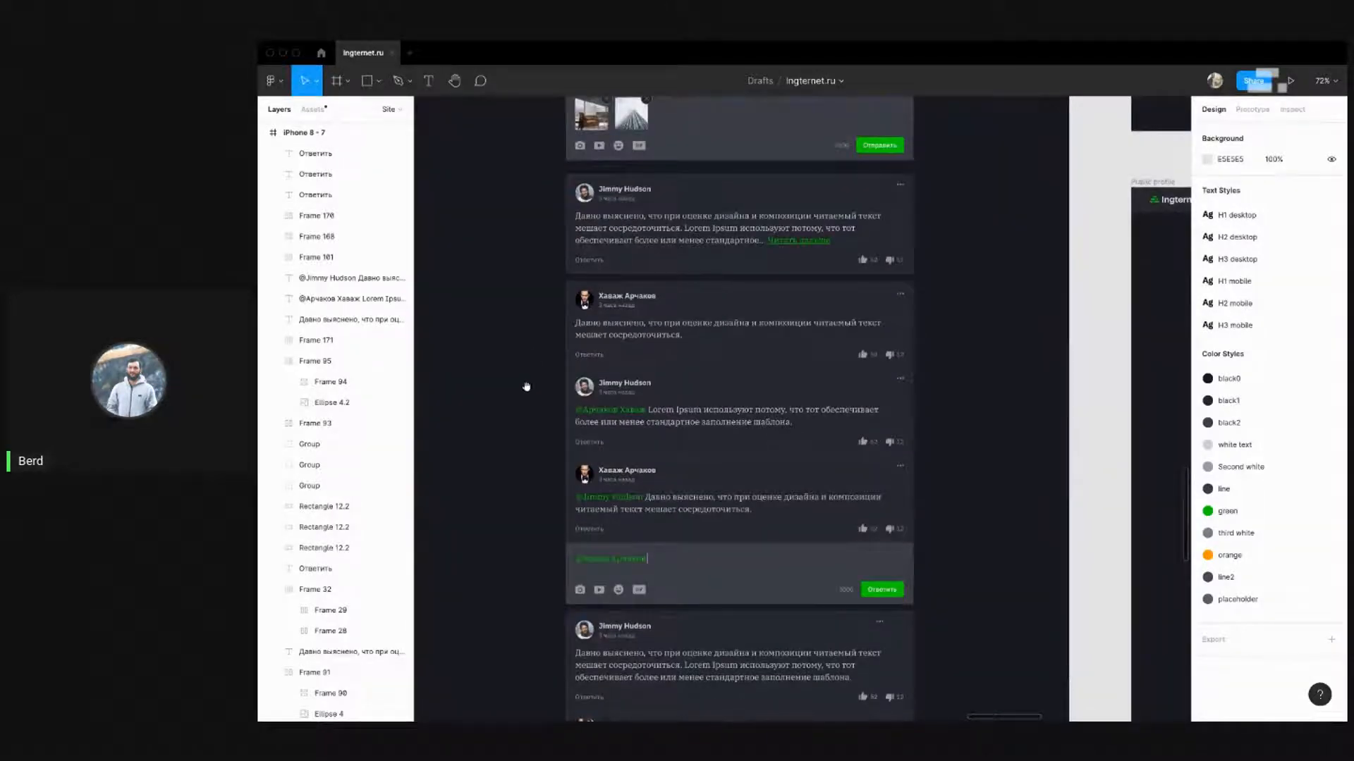
pyautogui.scroll(-3, 526, 387)
pyautogui.moveTo(564, 206); pyautogui.dragTo(480, 258)
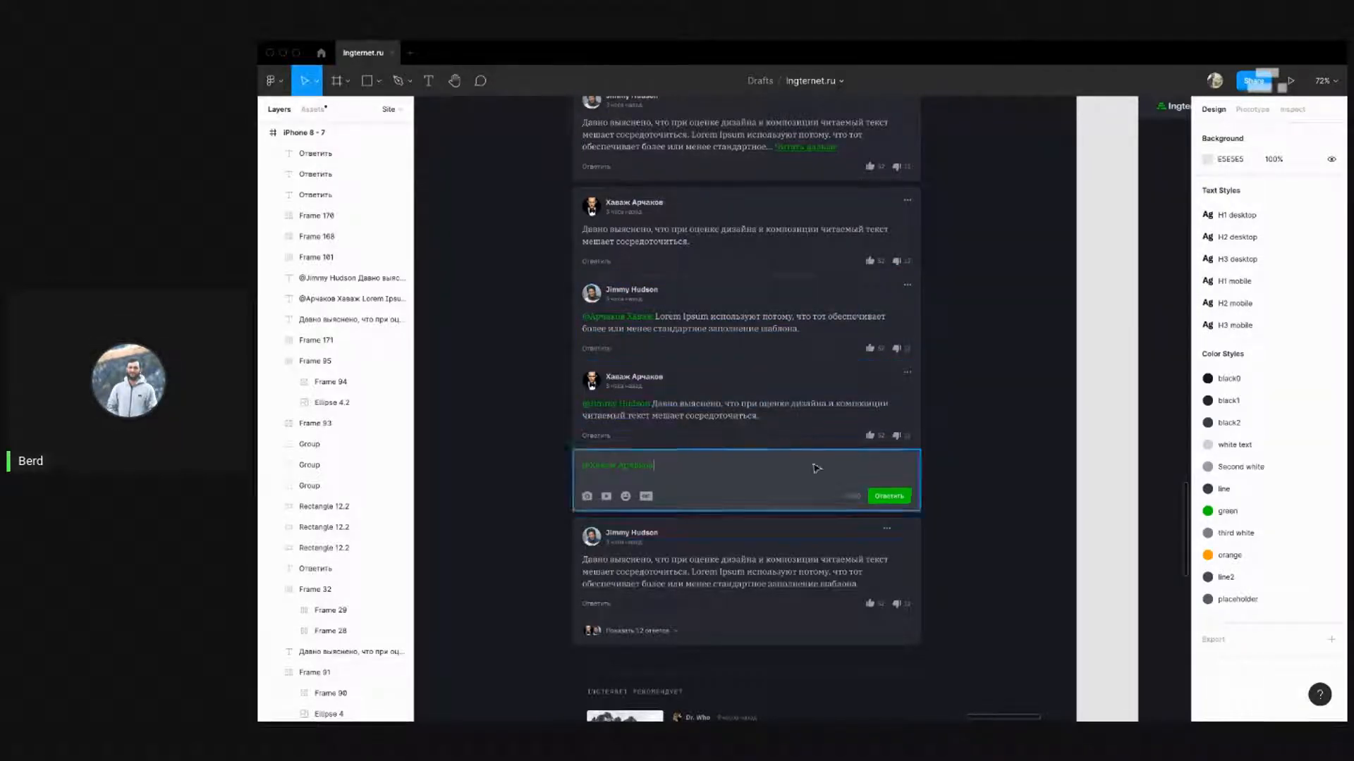
pyautogui.moveTo(955, 509); pyautogui.dragTo(547, 197)
pyautogui.scroll(4, 547, 198)
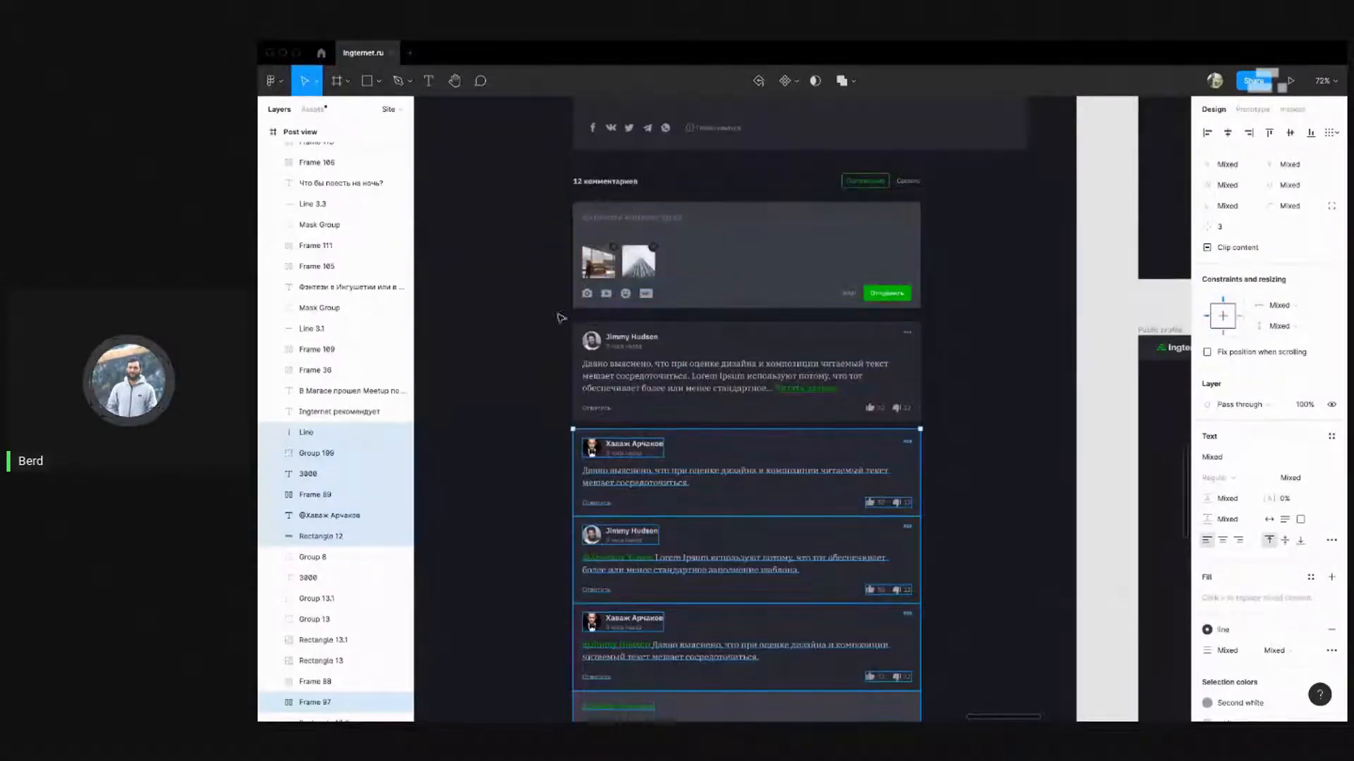
pyautogui.moveTo(557, 316); pyautogui.dragTo(942, 428)
pyautogui.scroll(-5, 912, 384)
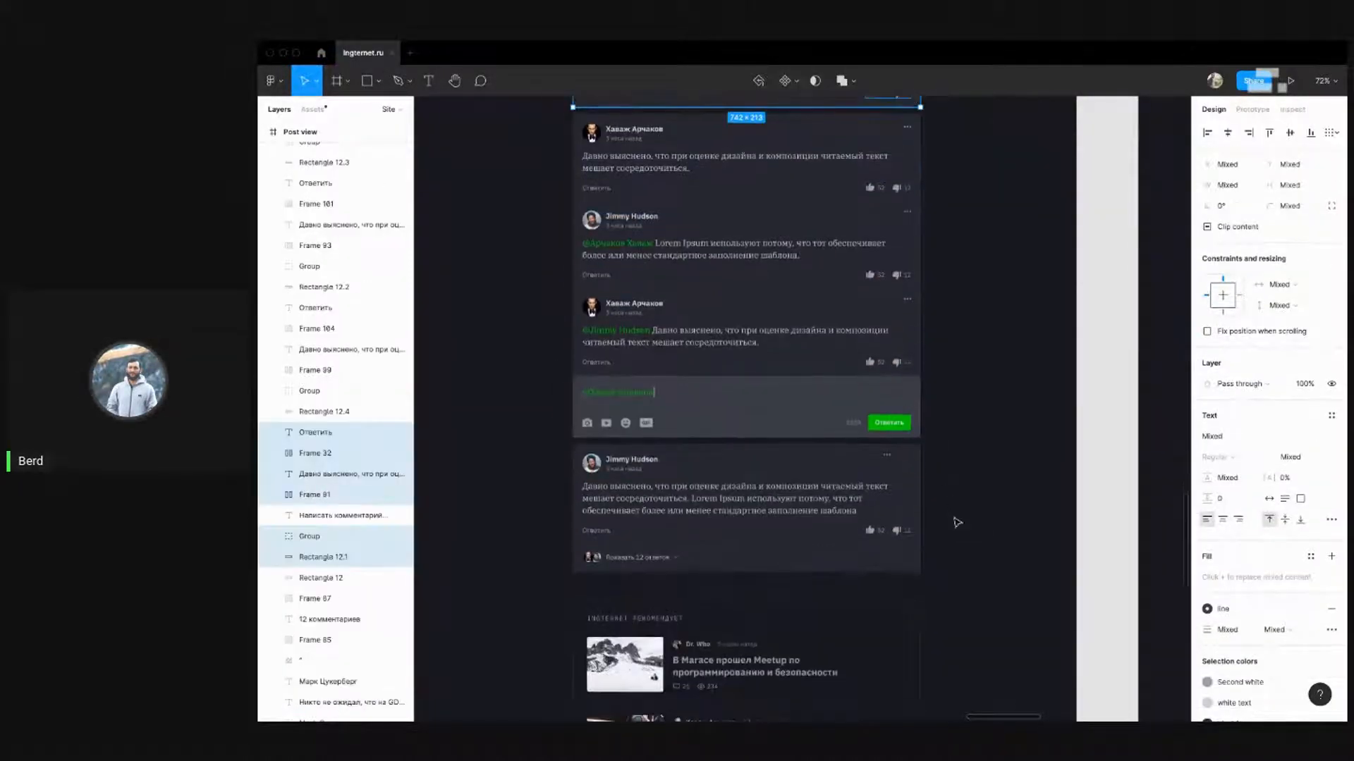
pyautogui.click(954, 579)
pyautogui.moveTo(951, 579); pyautogui.dragTo(543, 393)
pyautogui.scroll(4, 620, 381)
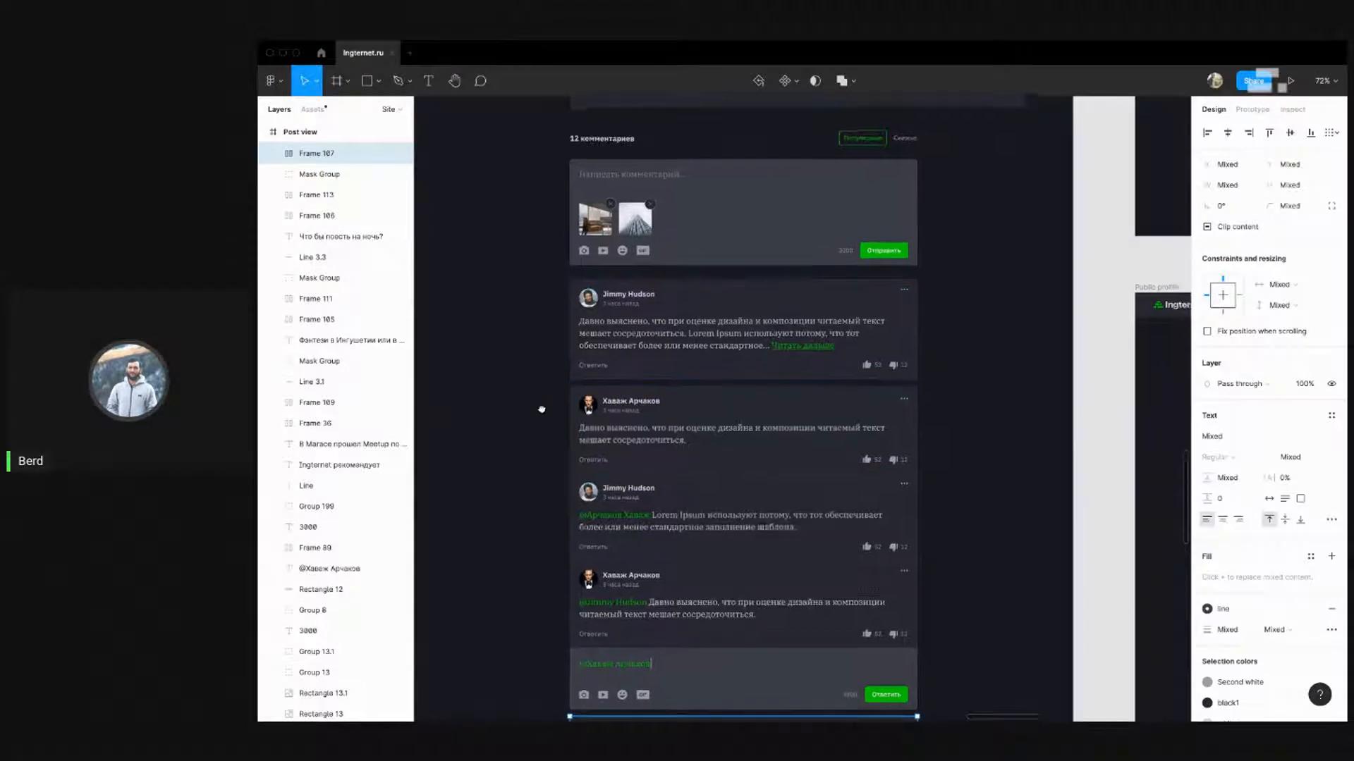
pyautogui.scroll(-2, 634, 367)
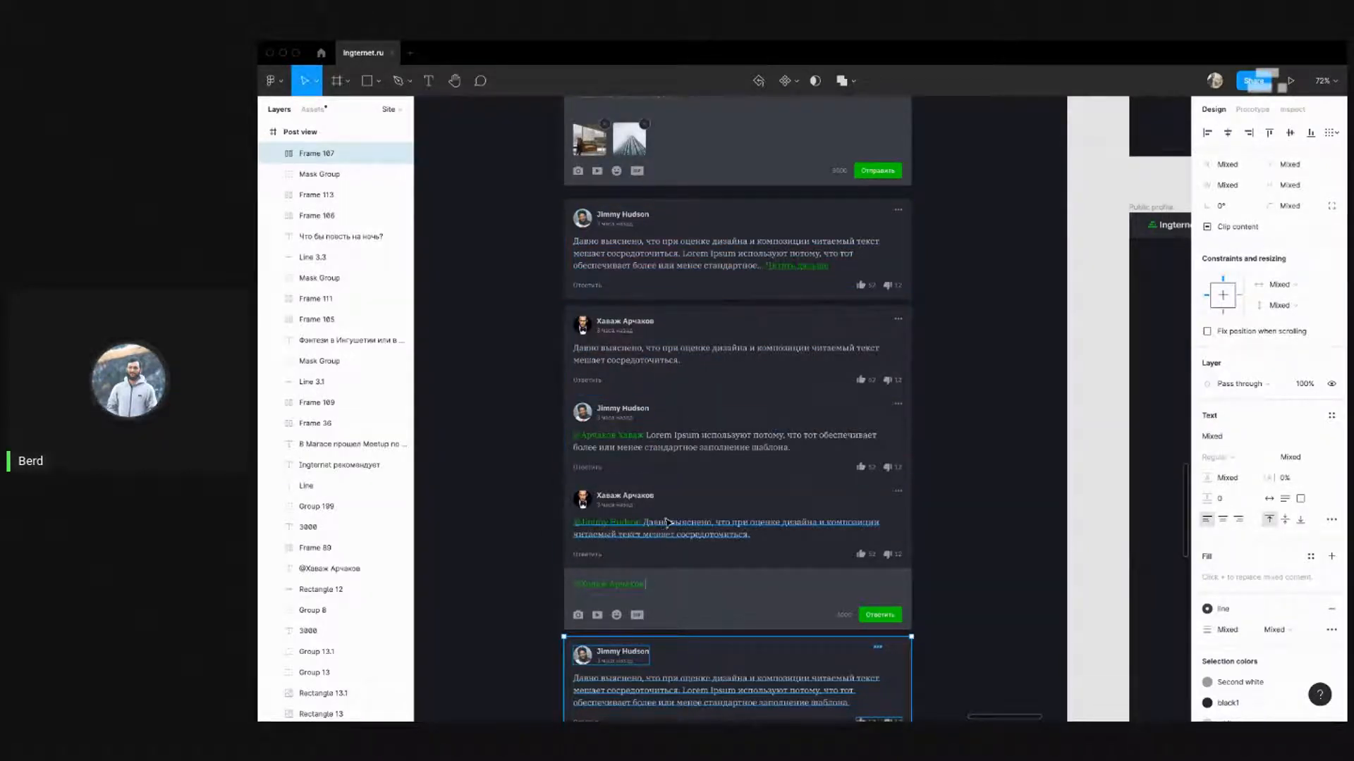
pyautogui.click(480, 361)
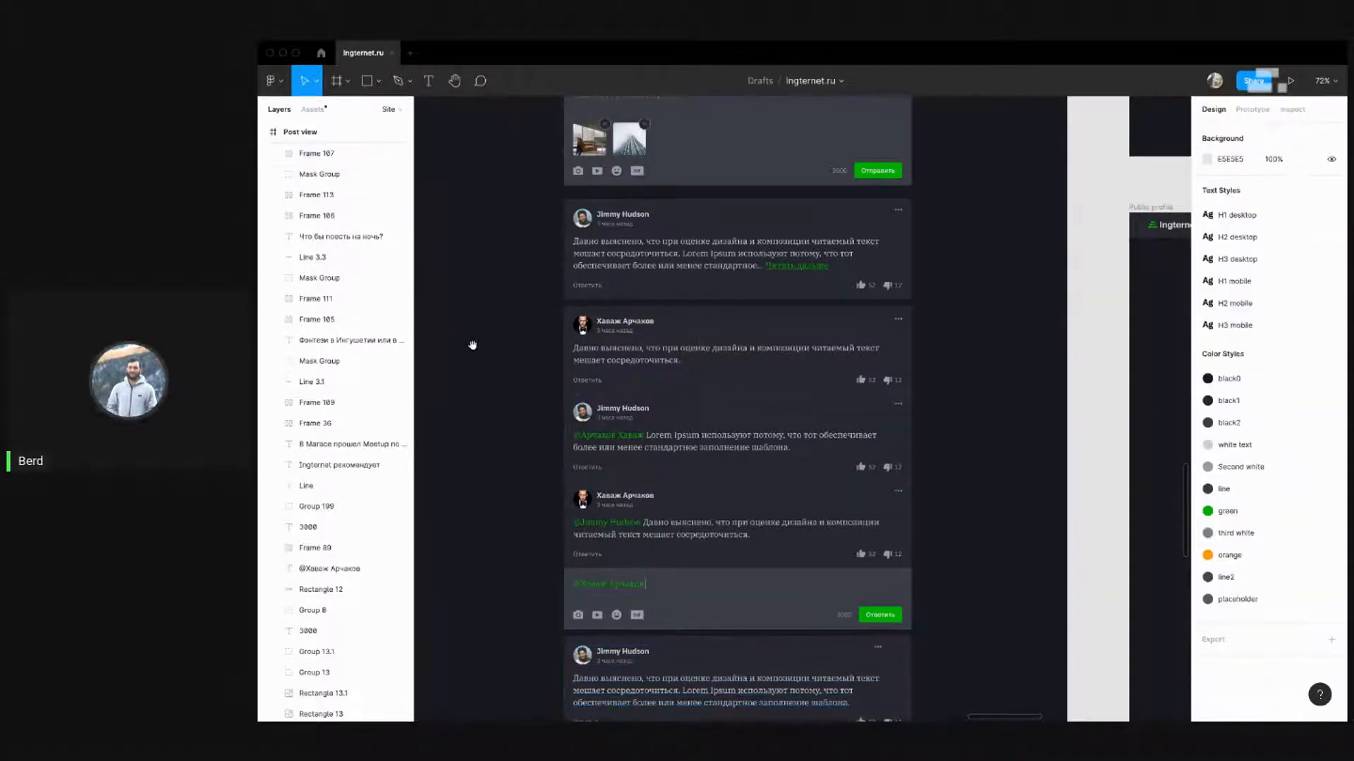
pyautogui.moveTo(472, 341); pyautogui.dragTo(543, 247)
pyautogui.scroll(-10, 998, 341)
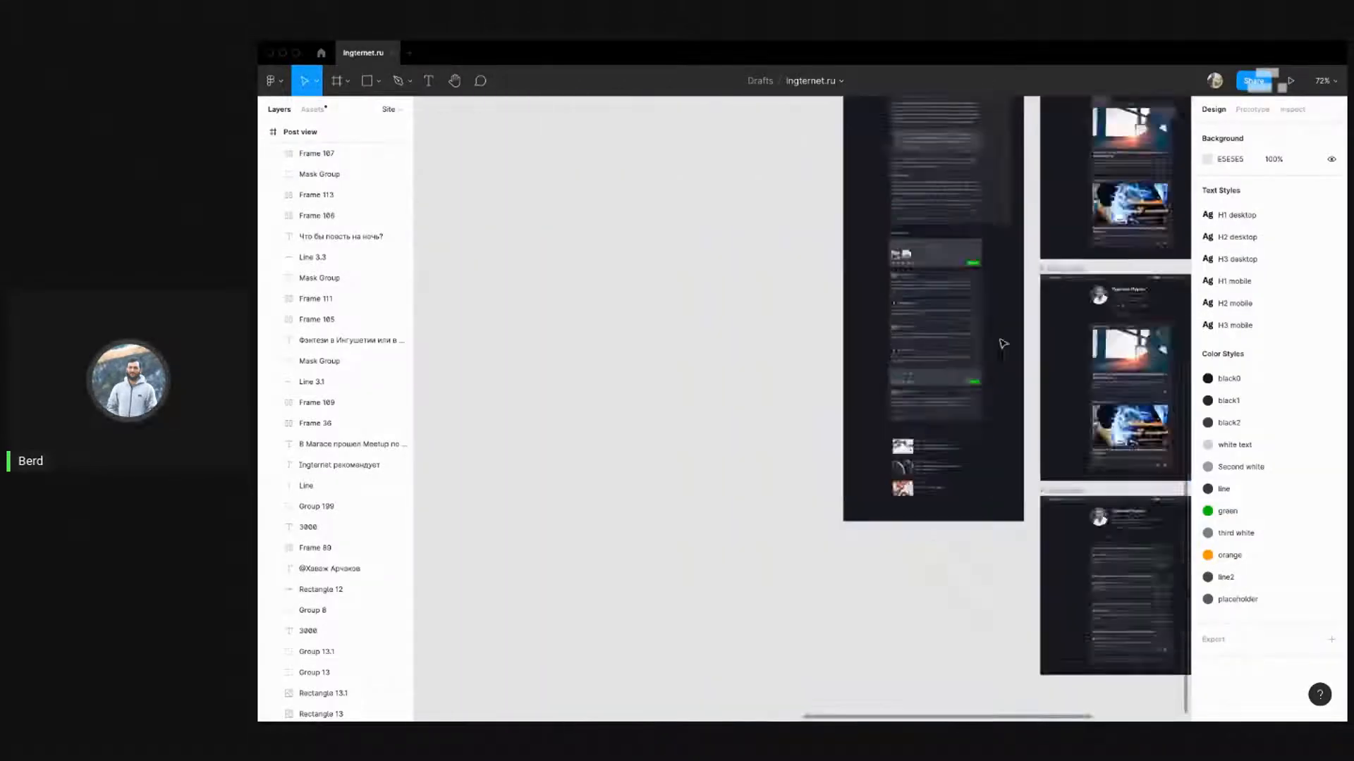
pyautogui.scroll(10, 569, 312)
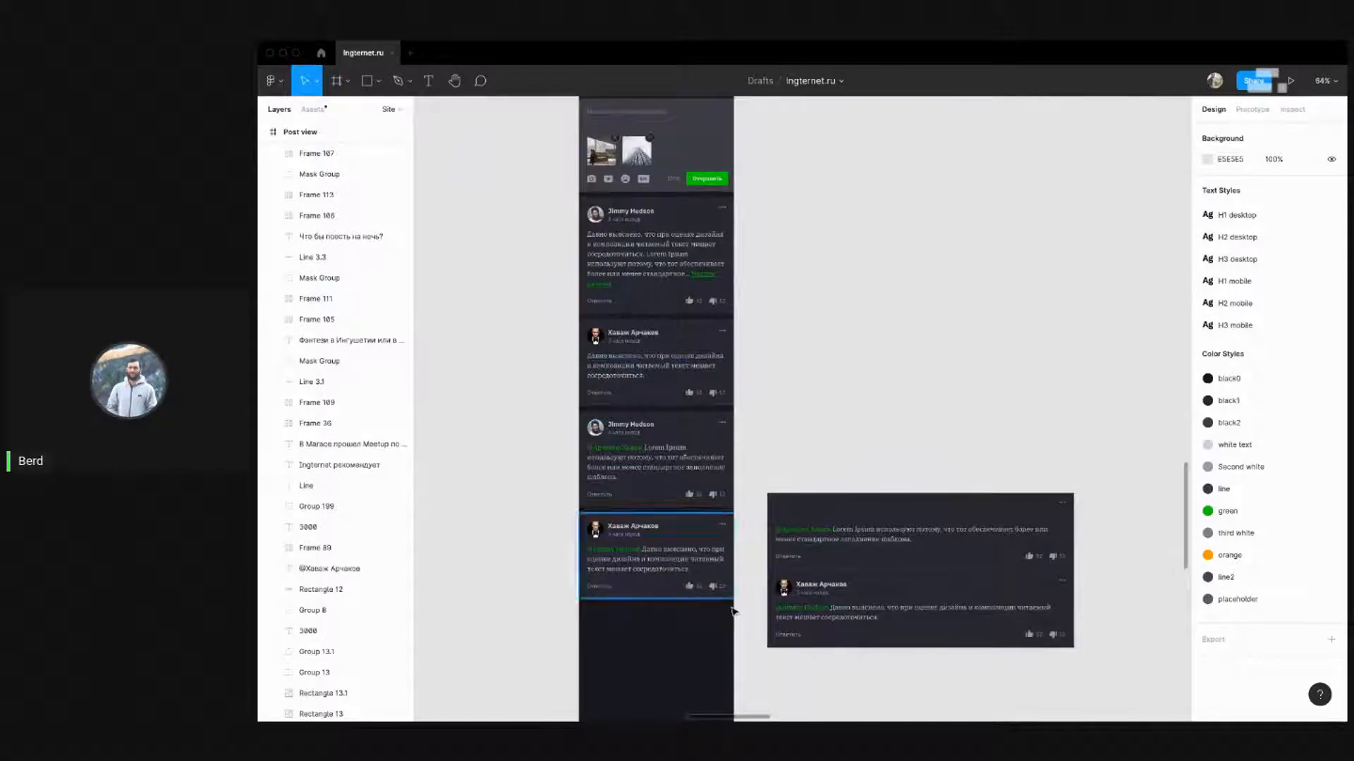
pyautogui.moveTo(740, 619); pyautogui.dragTo(570, 325)
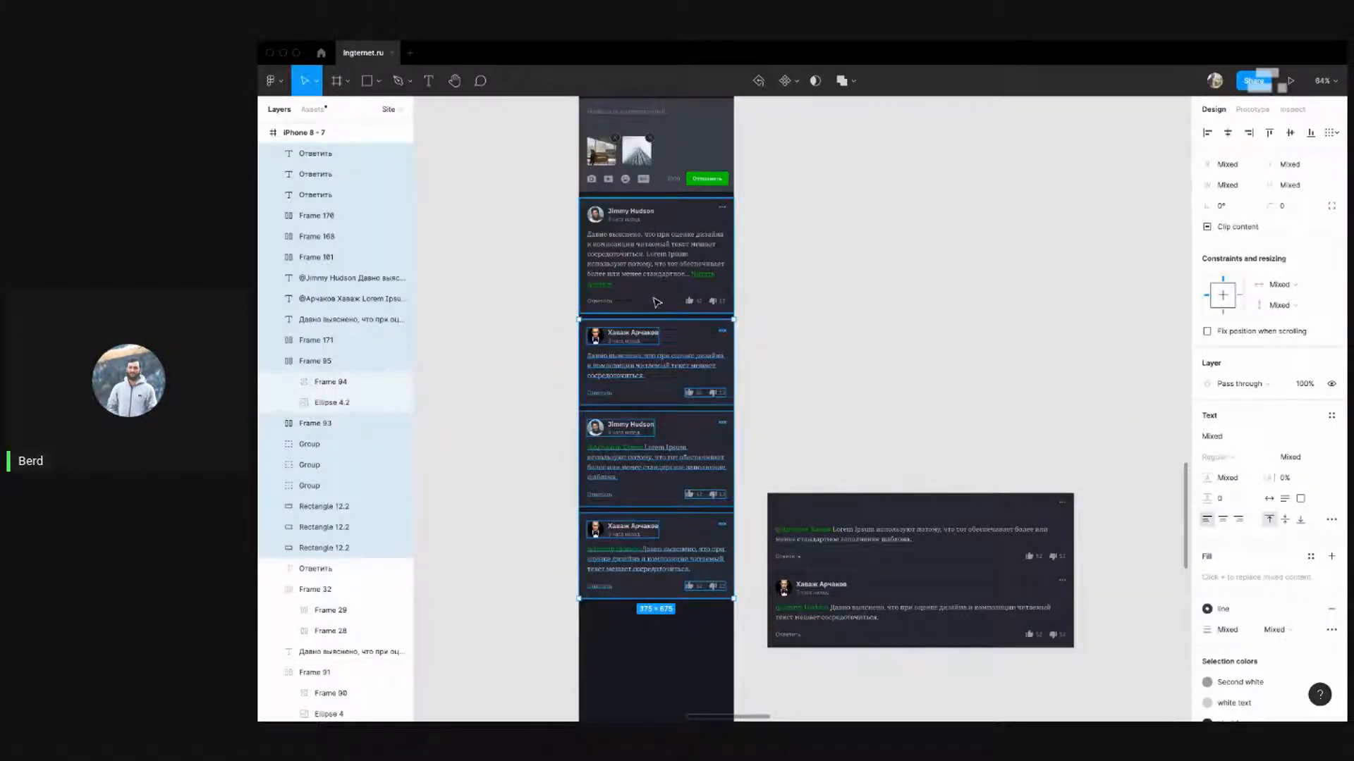
pyautogui.click(832, 292)
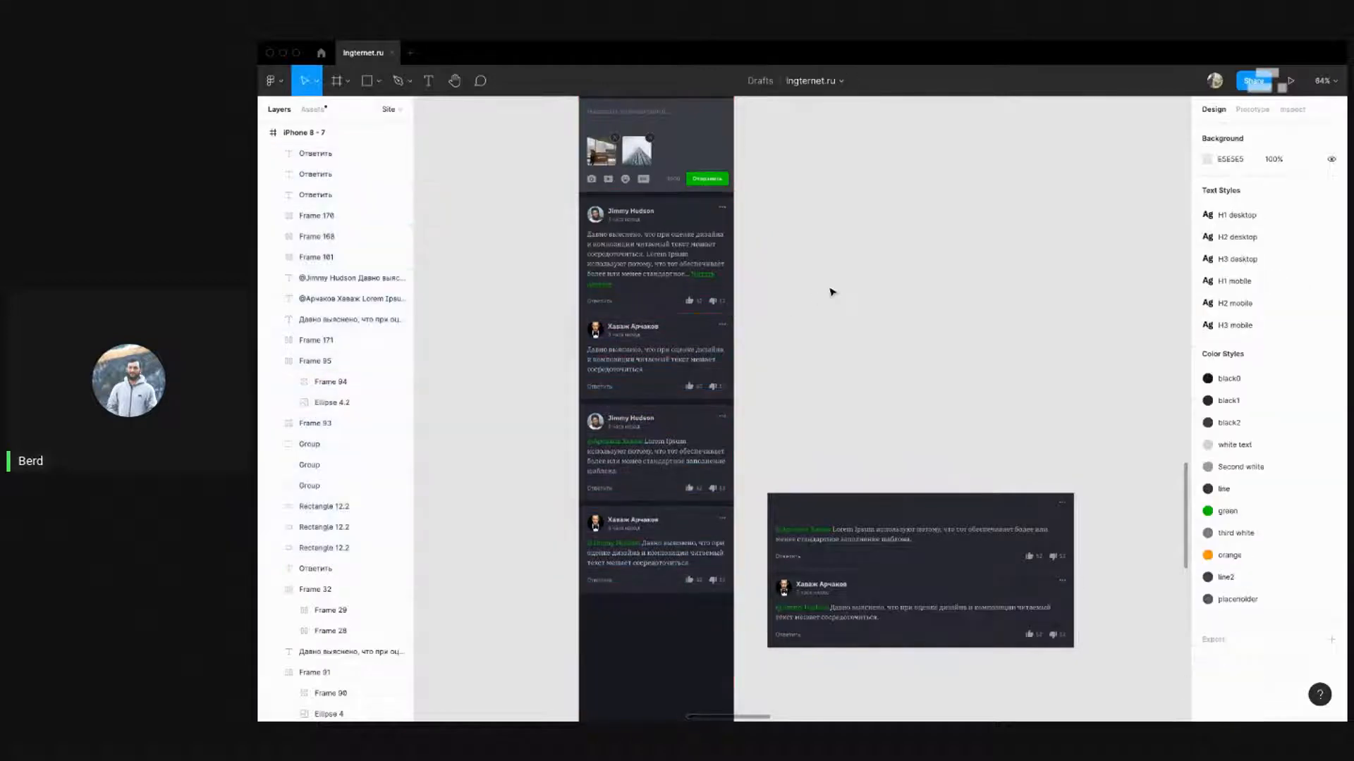
pyautogui.scroll(5, 585, 338)
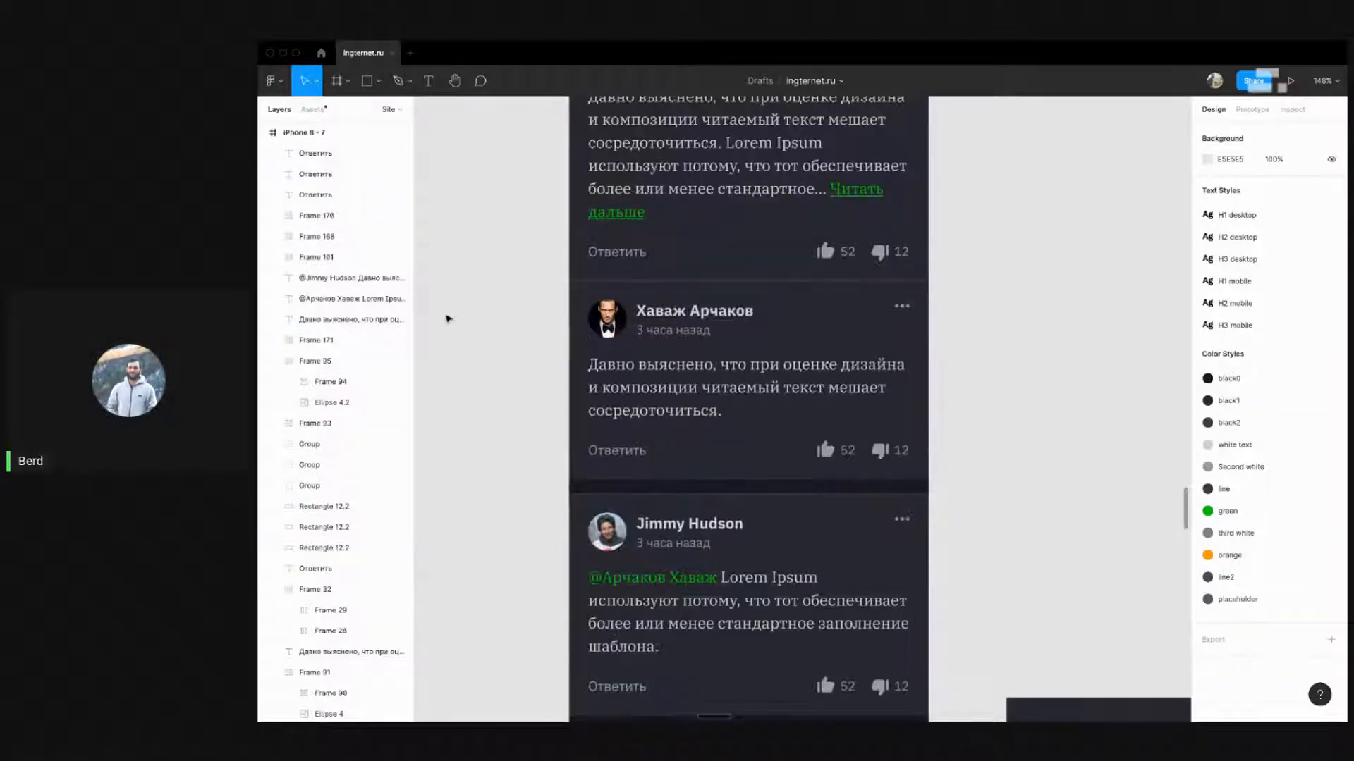
pyautogui.scroll(-3, 459, 293)
pyautogui.scroll(-3, 461, 289)
# Nudge the last two comment cards in the iPhone frame up slightly
pyautogui.scroll(-3, 479, 228)
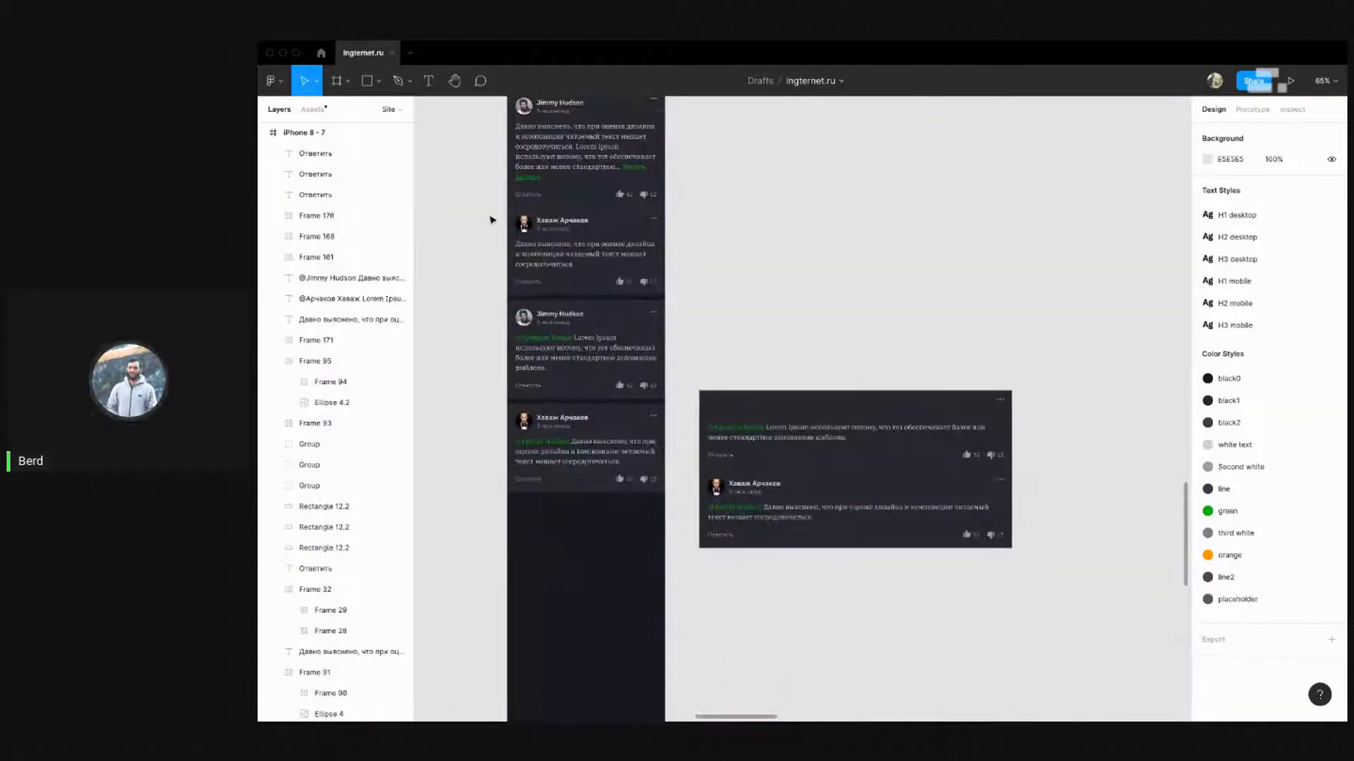
pyautogui.moveTo(492, 220); pyautogui.dragTo(679, 518)
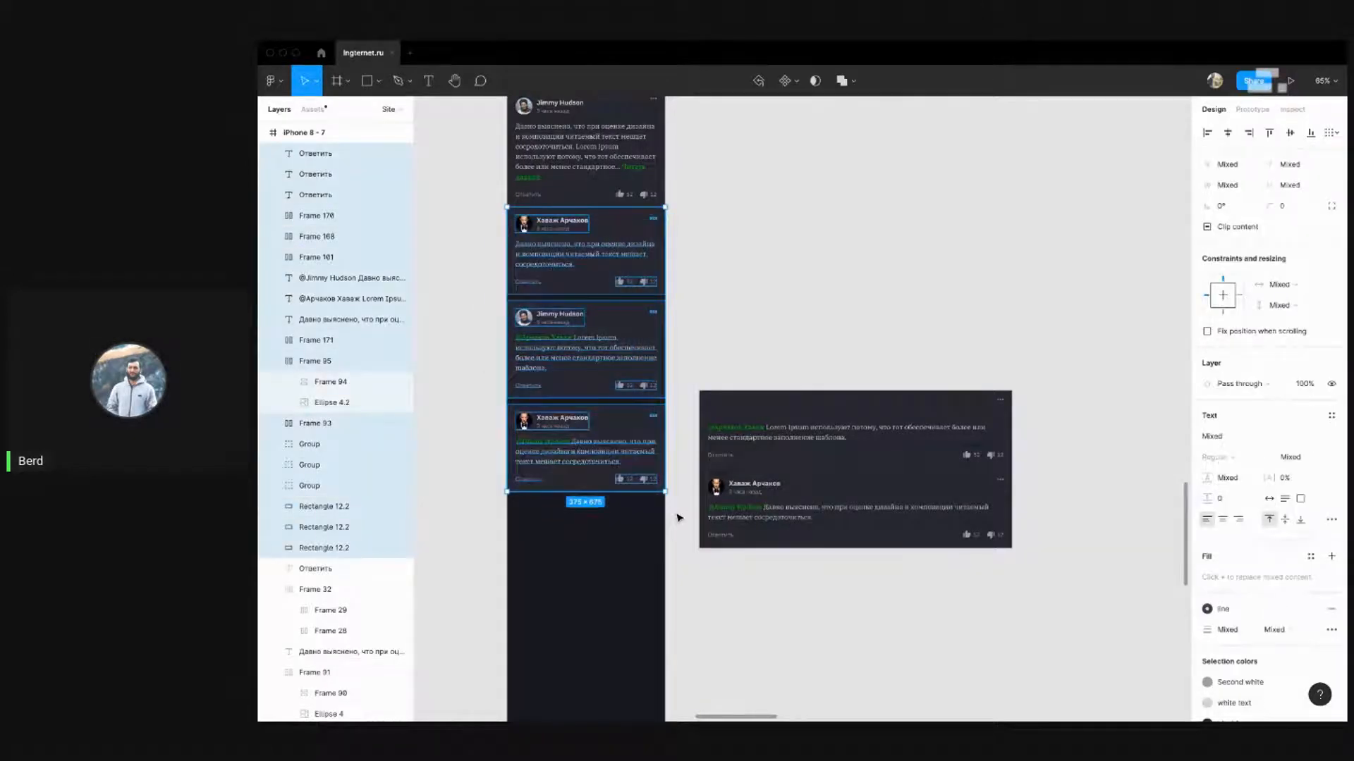
pyautogui.click(771, 276)
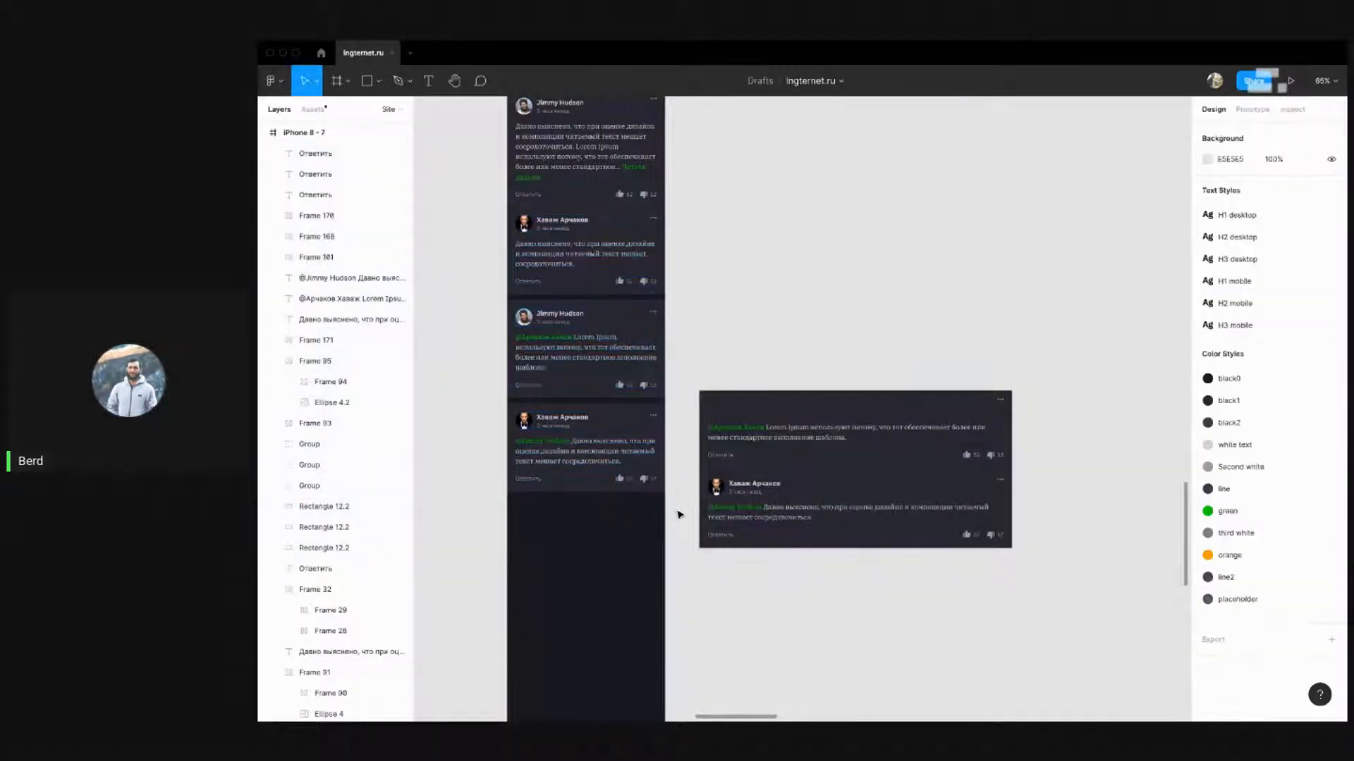
pyautogui.moveTo(679, 515); pyautogui.dragTo(490, 306)
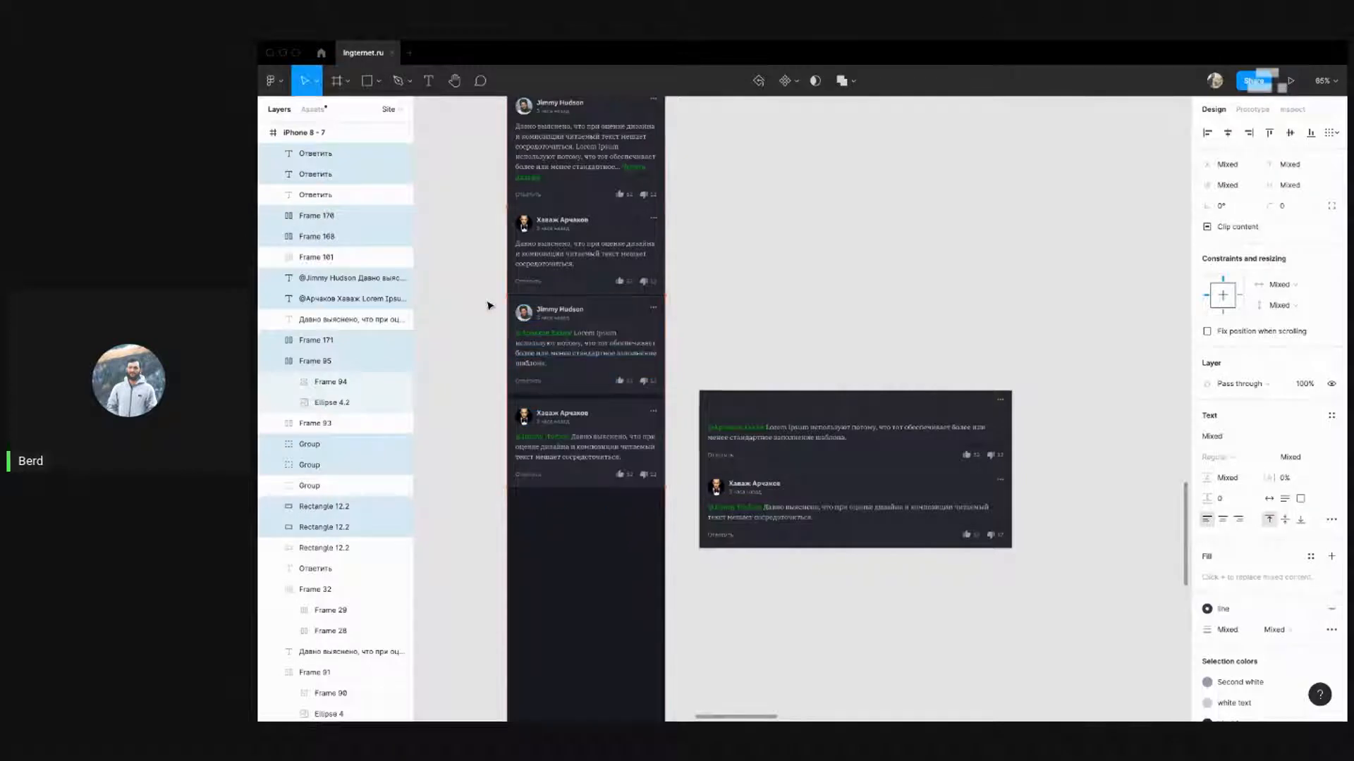
pyautogui.press('Up')
pyautogui.press('Up')
pyautogui.press('Up')
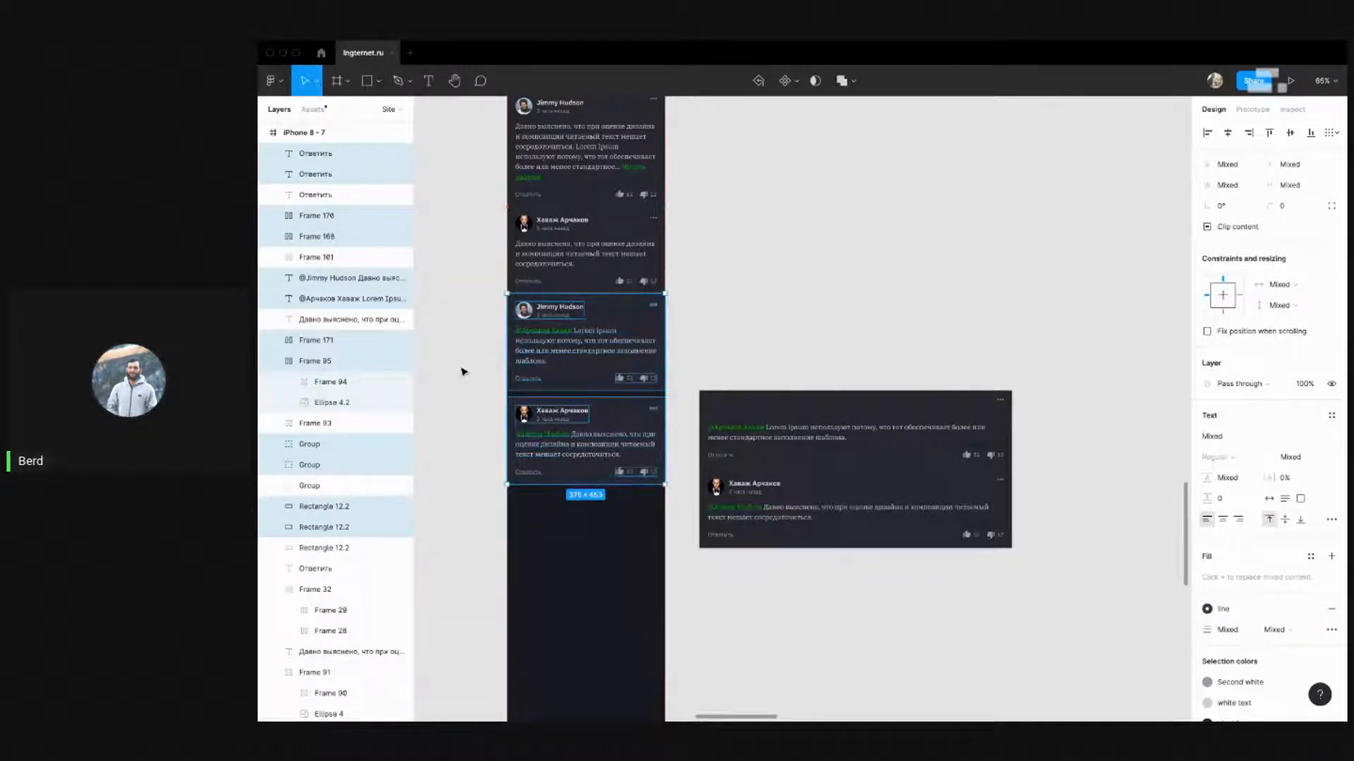
pyautogui.click(646, 533)
pyautogui.moveTo(681, 505); pyautogui.dragTo(497, 405)
pyautogui.hotkey('shift', 'Up')
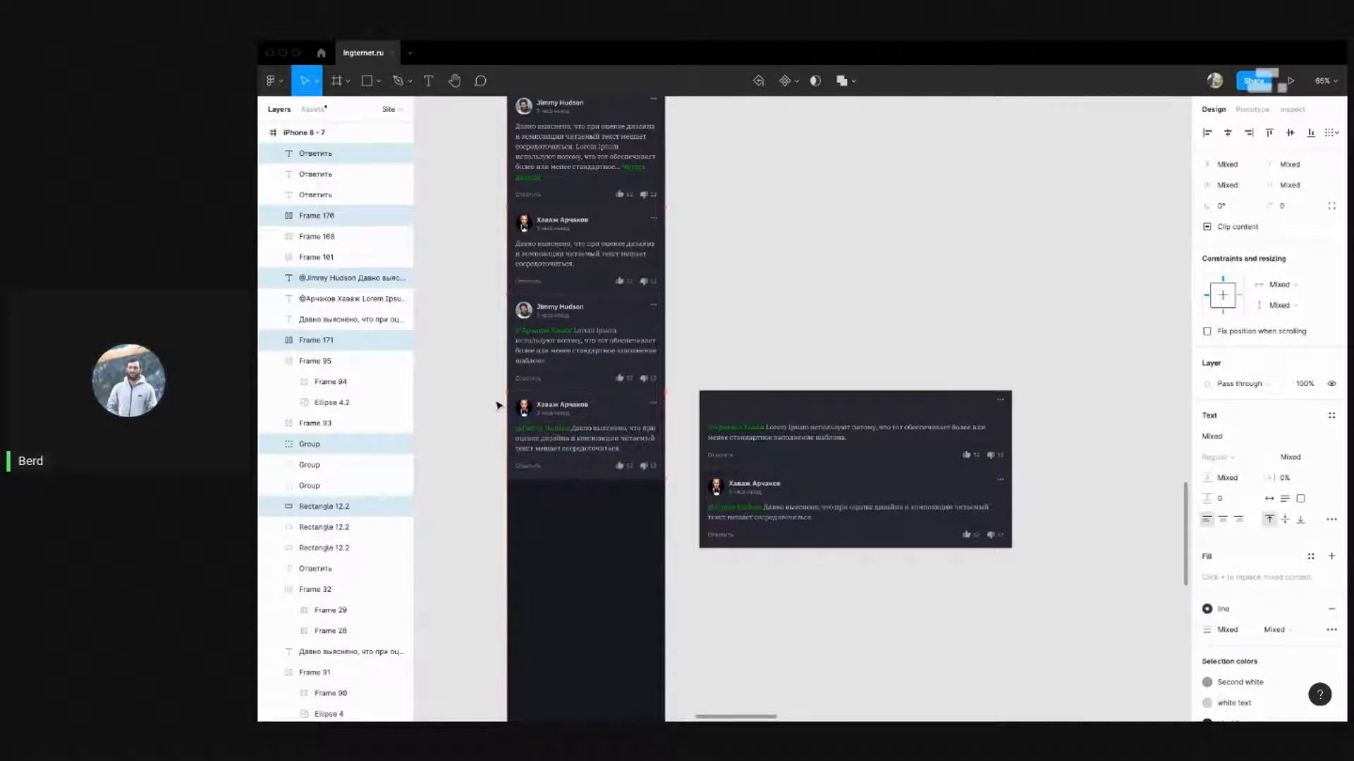
pyautogui.scroll(10, 495, 417)
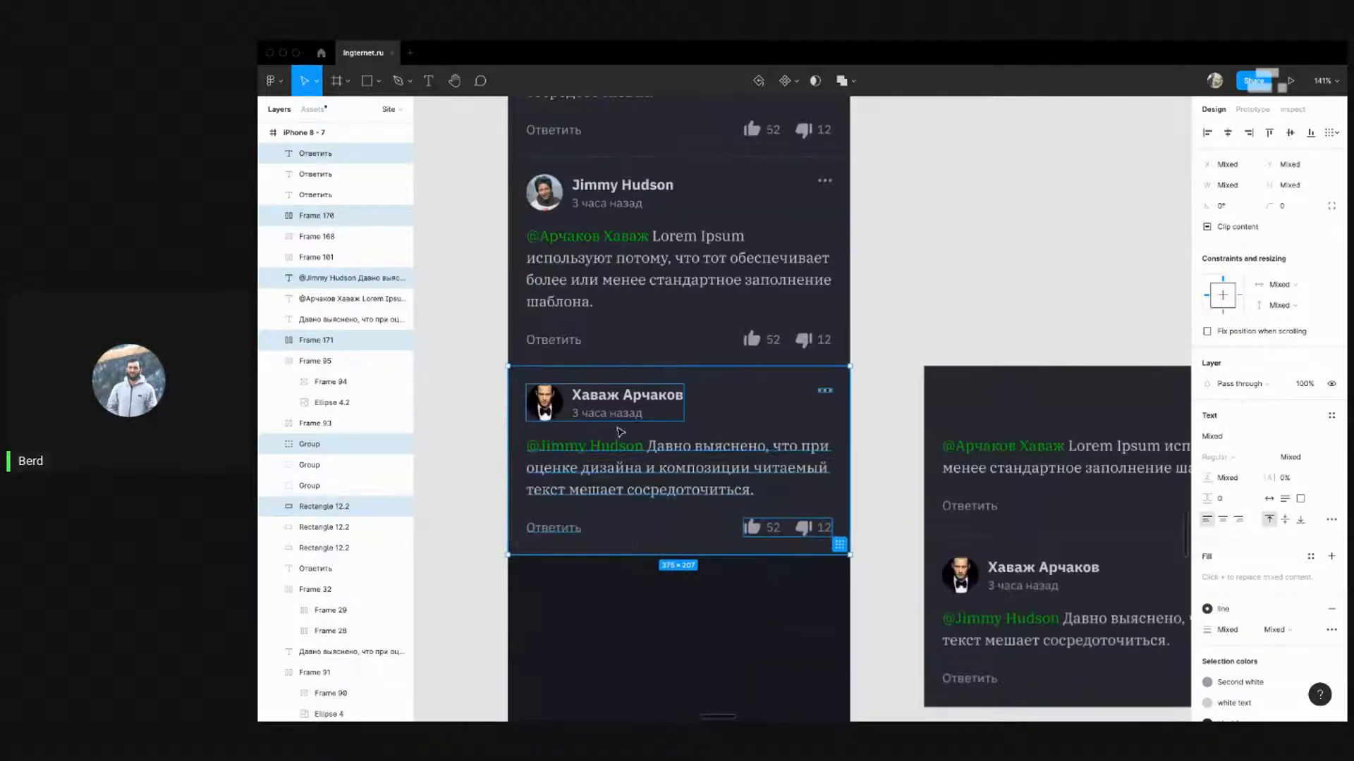
pyautogui.press('Down')
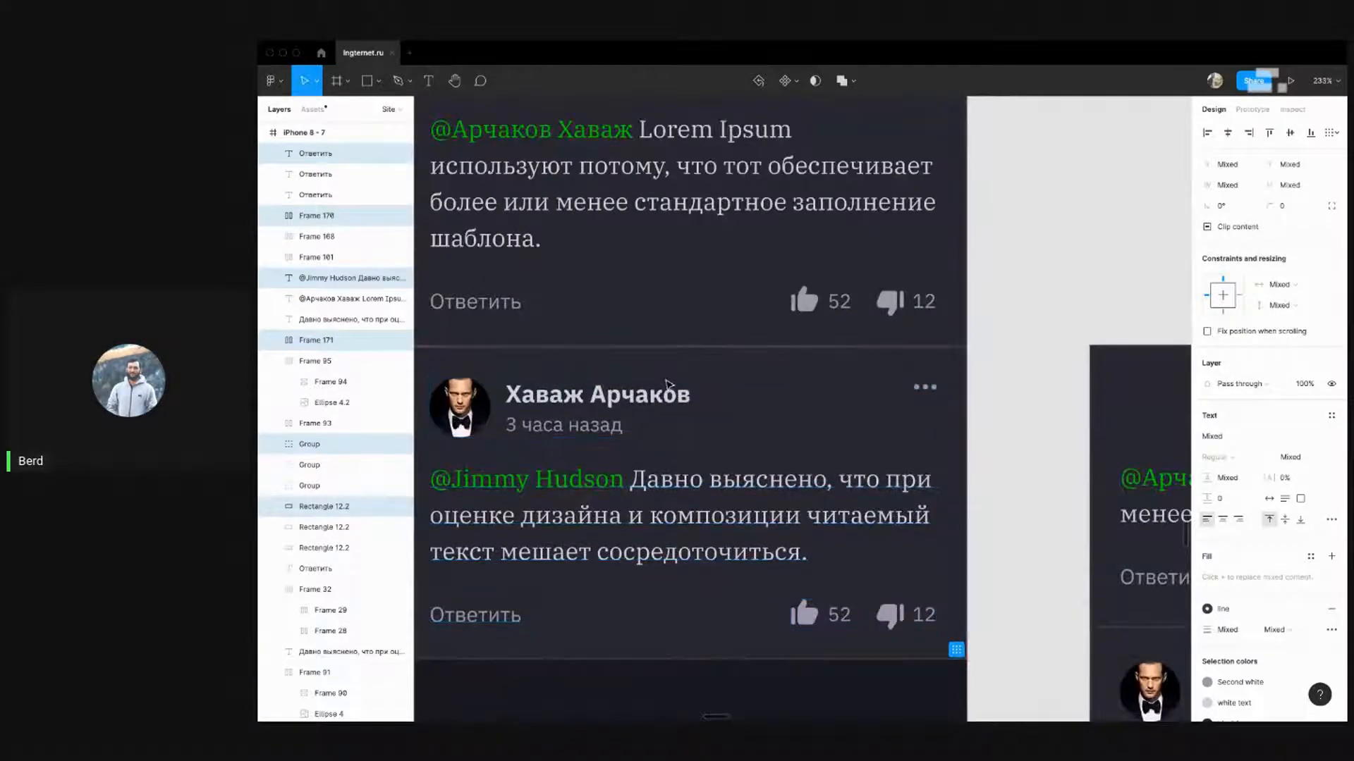
pyautogui.click(994, 260)
pyautogui.scroll(-10, 698, 279)
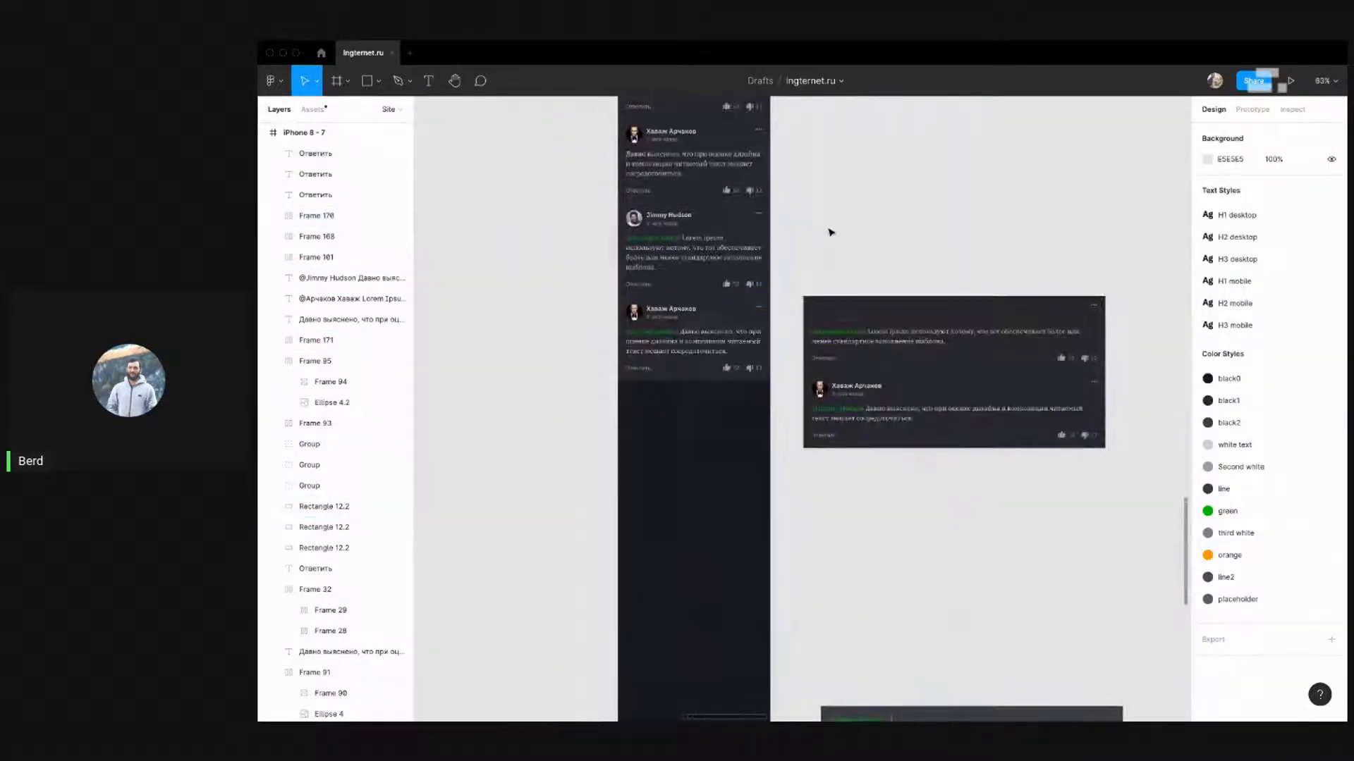
# Select all six comment-input bar layers and drag the bar up between the cards
pyautogui.moveTo(830, 193); pyautogui.dragTo(818, 237)
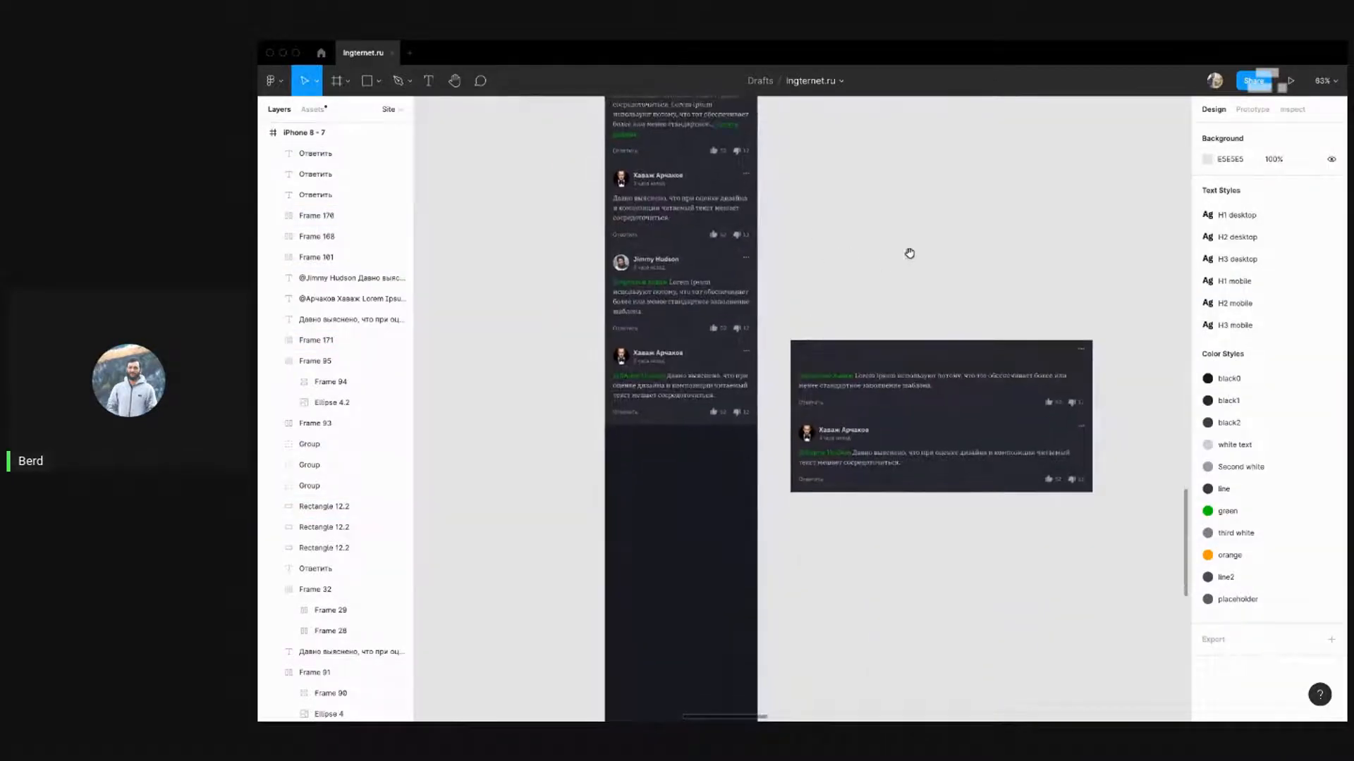
pyautogui.moveTo(909, 253); pyautogui.dragTo(846, 223)
pyautogui.scroll(-10, 846, 282)
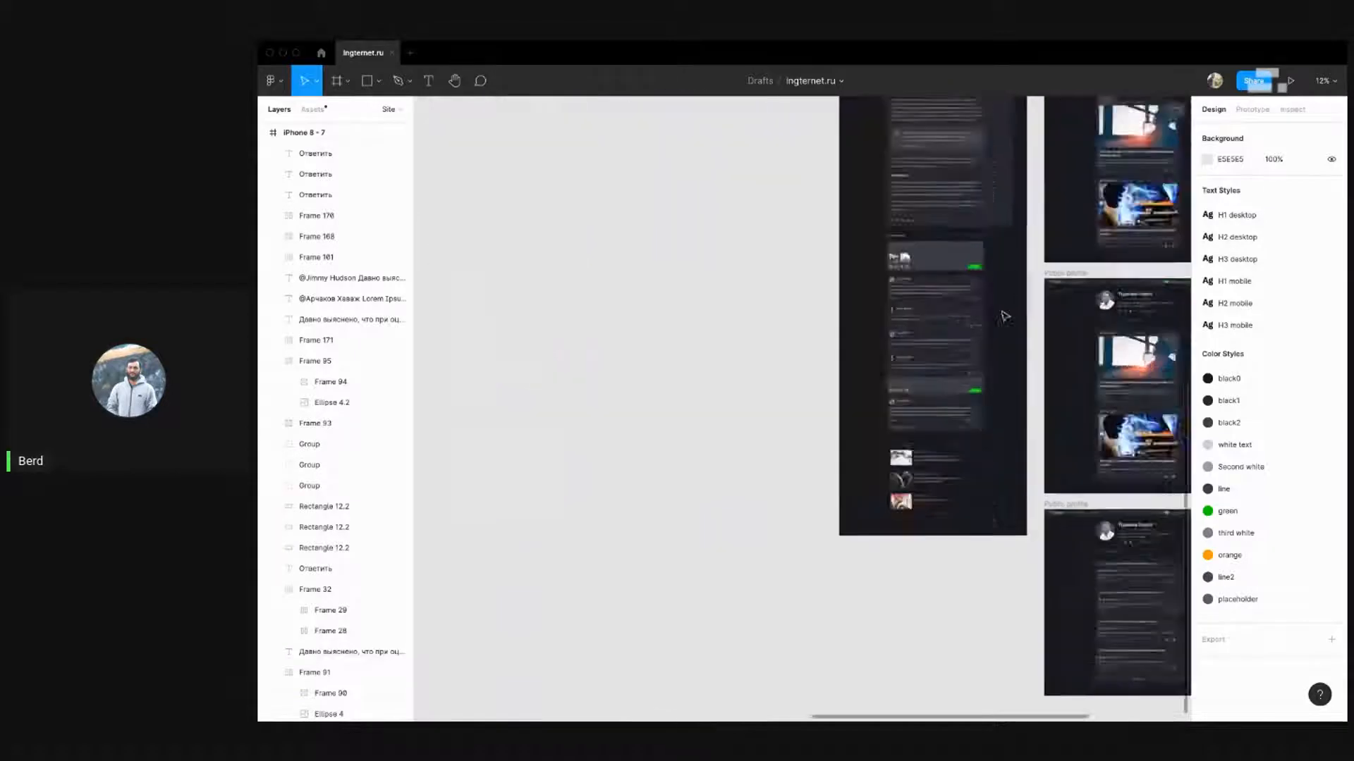
pyautogui.scroll(5, 1004, 318)
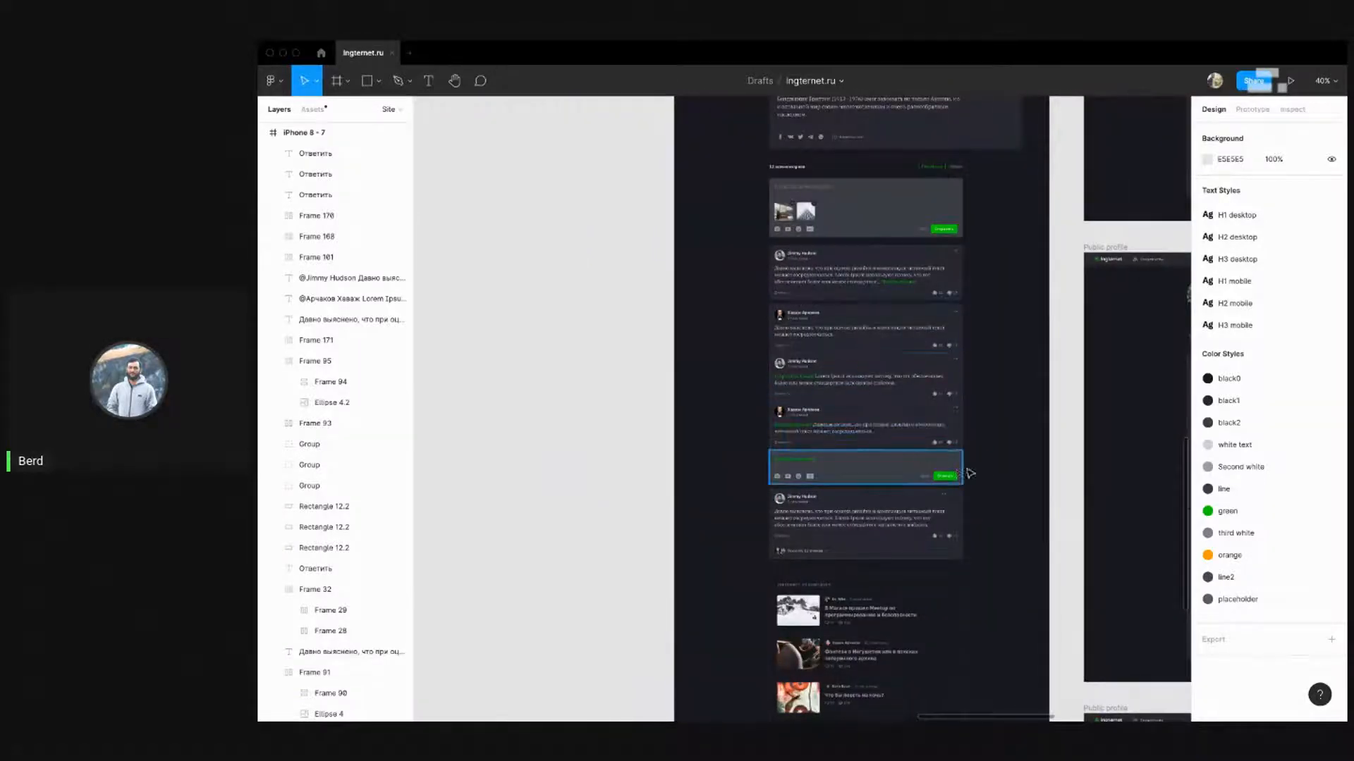
pyautogui.scroll(-3, 970, 473)
pyautogui.moveTo(920, 361); pyautogui.dragTo(825, 339)
pyautogui.scroll(-5, 1107, 351)
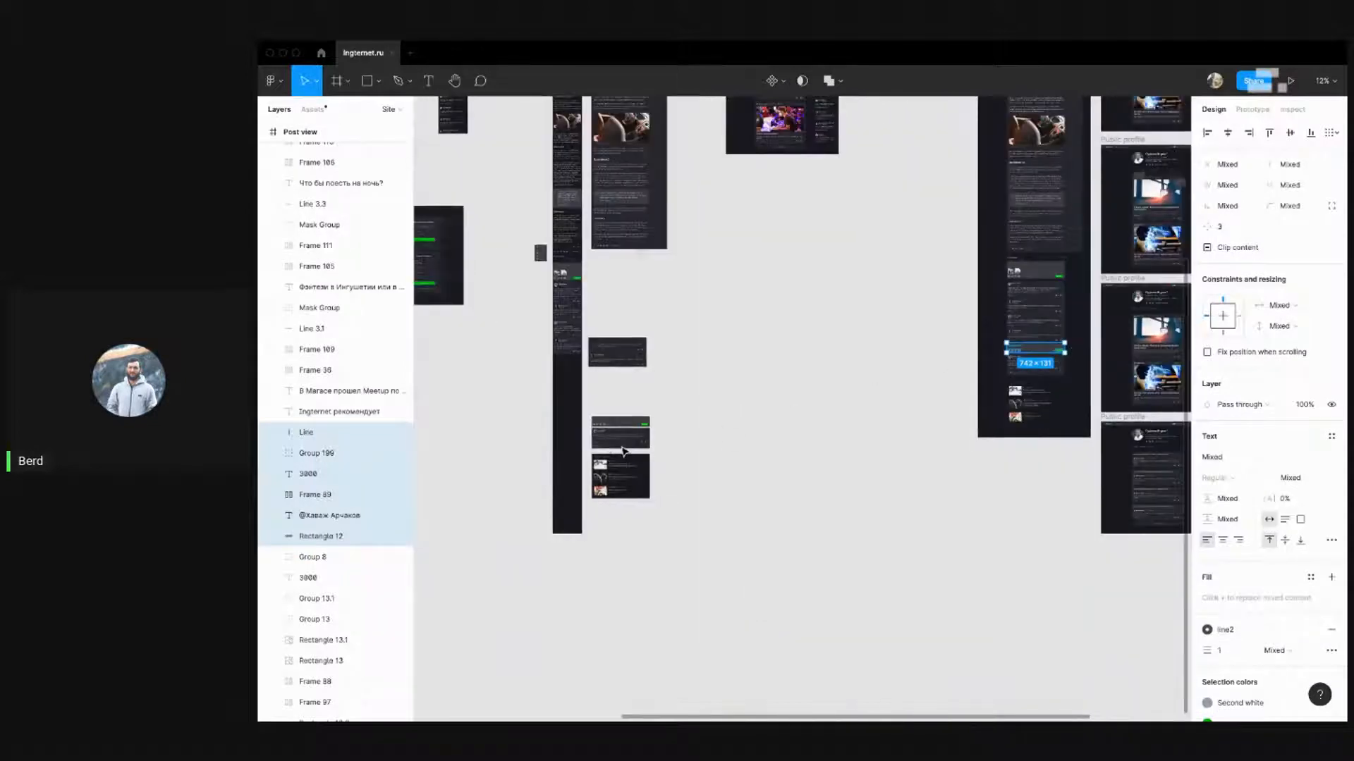
pyautogui.scroll(5, 623, 452)
pyautogui.click(579, 342)
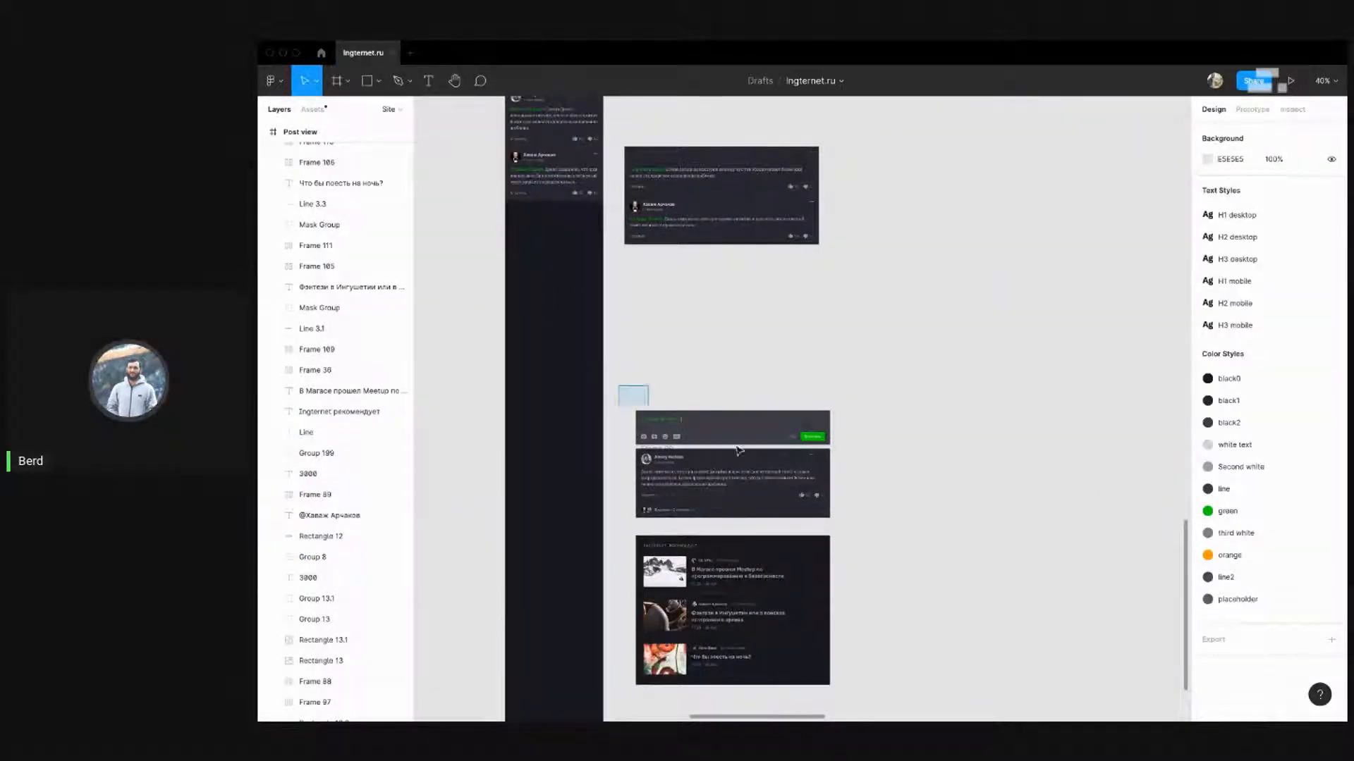
pyautogui.moveTo(738, 450); pyautogui.dragTo(832, 447)
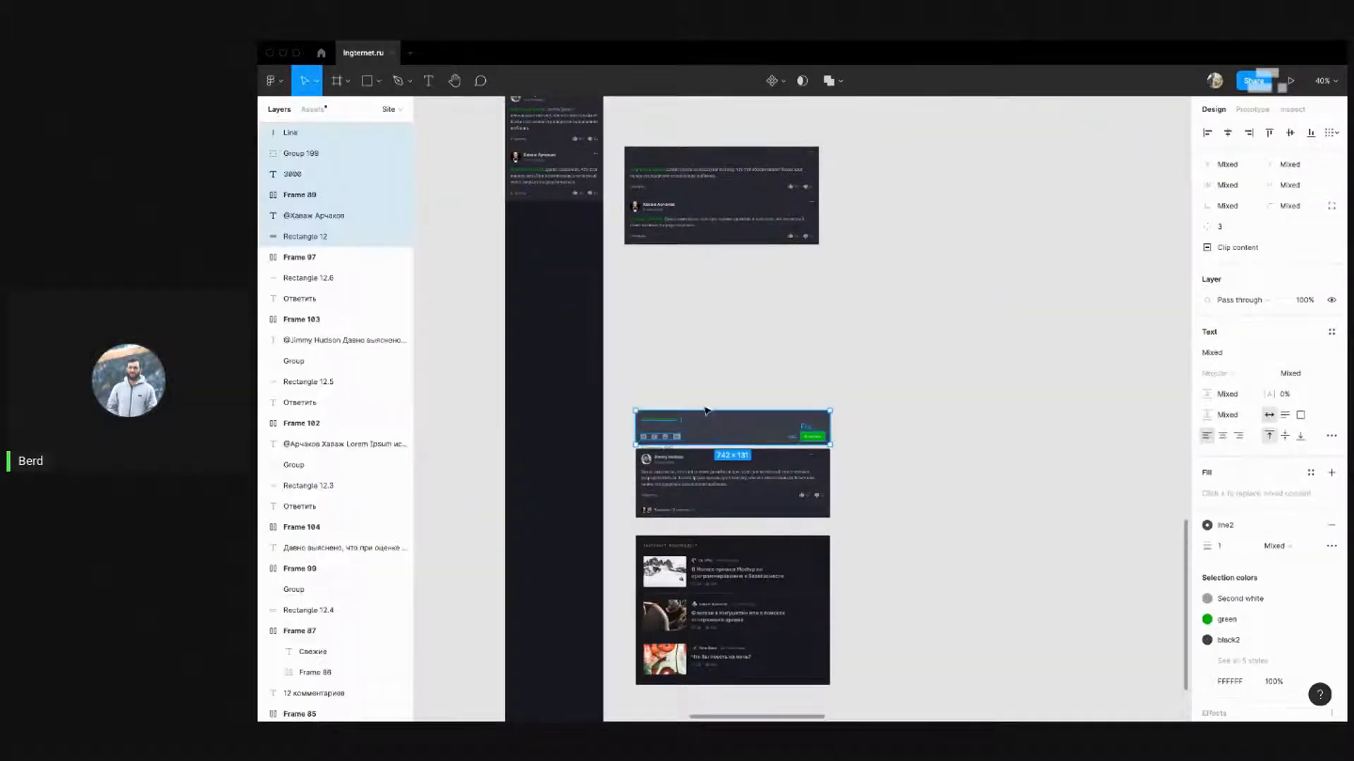
pyautogui.moveTo(706, 411); pyautogui.dragTo(704, 302)
# Slide the 3000 counter and Ответить button left and pull the bar's right edge in
pyautogui.click(852, 290)
pyautogui.scroll(5, 729, 306)
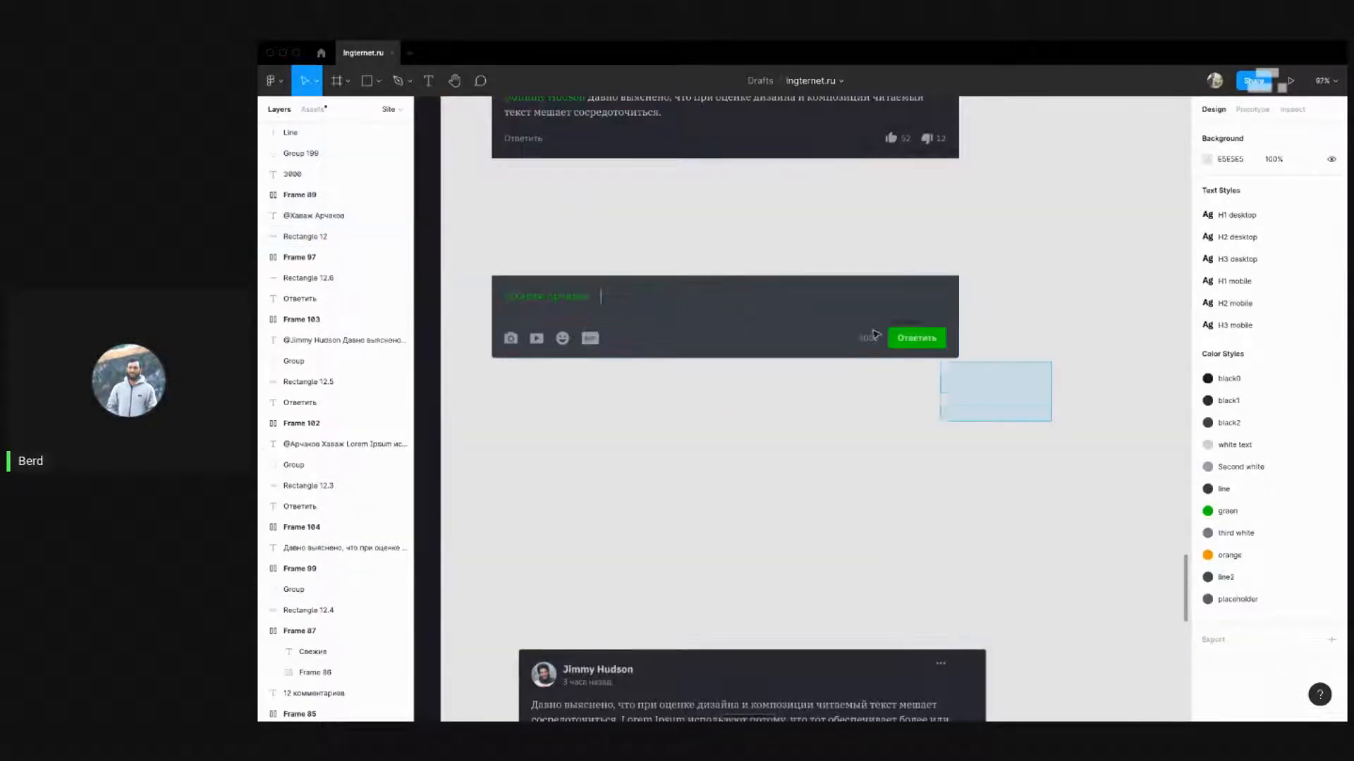
pyautogui.moveTo(874, 334); pyautogui.dragTo(807, 308)
pyautogui.hotkey('shift', 'Left')
pyautogui.hotkey('shift', 'Left')
pyautogui.hotkey('shift', 'Left')
pyautogui.hotkey('shift', 'Left')
pyautogui.hotkey('shift', 'Left')
pyautogui.hotkey('shift', 'Left')
pyautogui.hotkey('shift', 'Left')
pyautogui.hotkey('shift', 'Left')
pyautogui.hotkey('shift', 'Left')
pyautogui.hotkey('shift', 'Left')
pyautogui.hotkey('shift', 'Left')
pyautogui.hotkey('shift', 'Left')
pyautogui.hotkey('shift', 'Left')
pyautogui.hotkey('shift', 'Left')
pyautogui.hotkey('shift', 'Left')
pyautogui.hotkey('shift', 'Left')
pyautogui.hotkey('shift', 'Left')
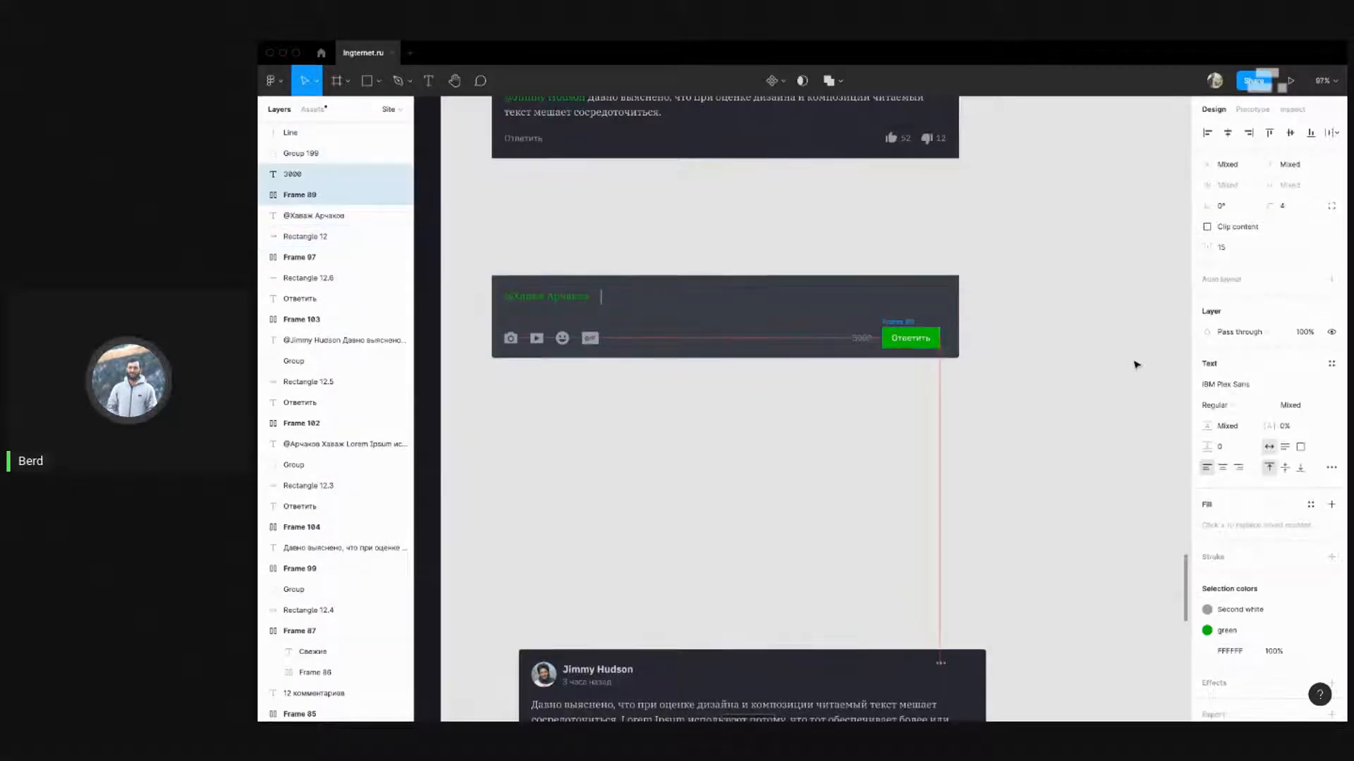
pyautogui.hotkey('shift', 'Left')
pyautogui.hotkey('shift', 'Left')
pyautogui.hotkey('shift', 'Left')
pyautogui.hotkey('shift', 'Left')
pyautogui.hotkey('shift', 'Left')
pyautogui.hotkey('shift', 'Left')
pyautogui.hotkey('shift', 'Left')
pyautogui.hotkey('shift', 'Left')
pyautogui.hotkey('shift', 'Left')
pyautogui.hotkey('shift', 'Left')
pyautogui.hotkey('shift', 'Left')
pyautogui.hotkey('shift', 'Left')
pyautogui.hotkey('shift', 'Left')
pyautogui.hotkey('shift', 'Left')
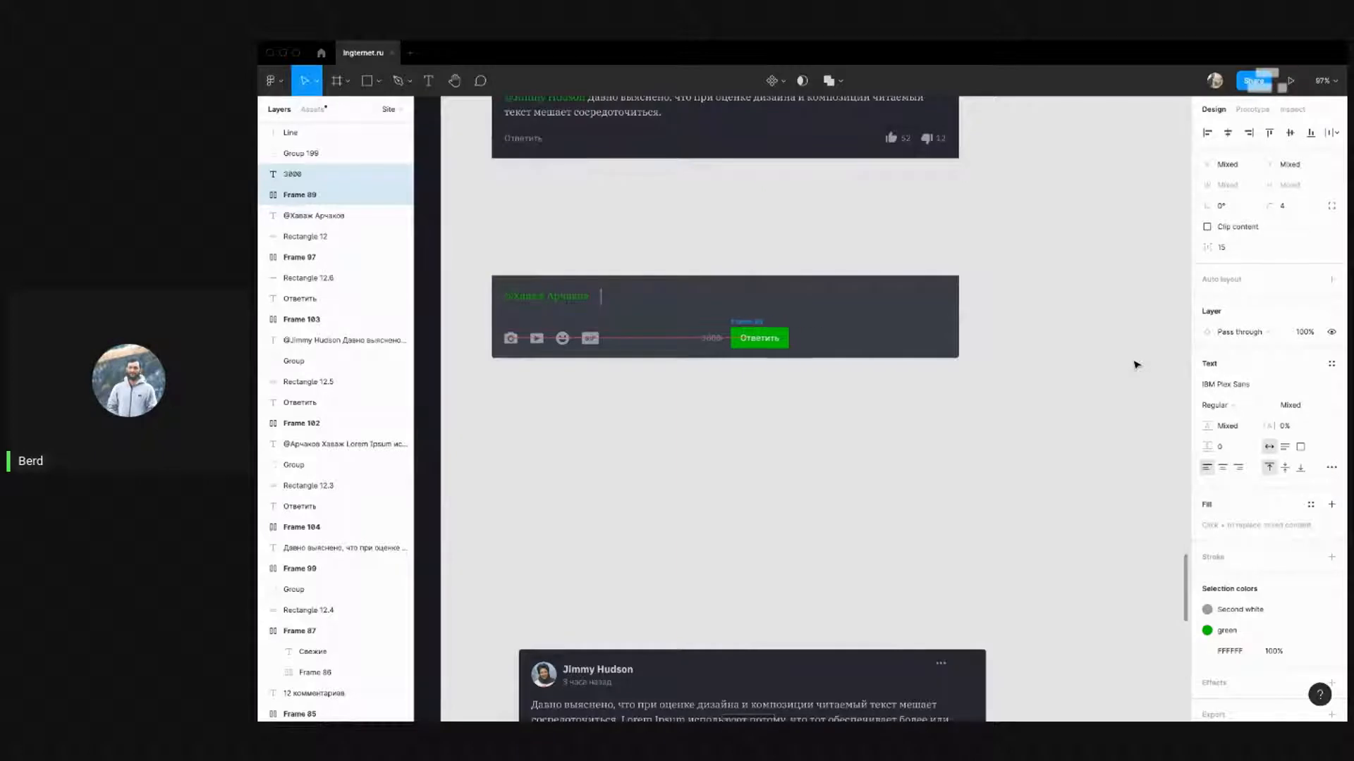
pyautogui.click(928, 384)
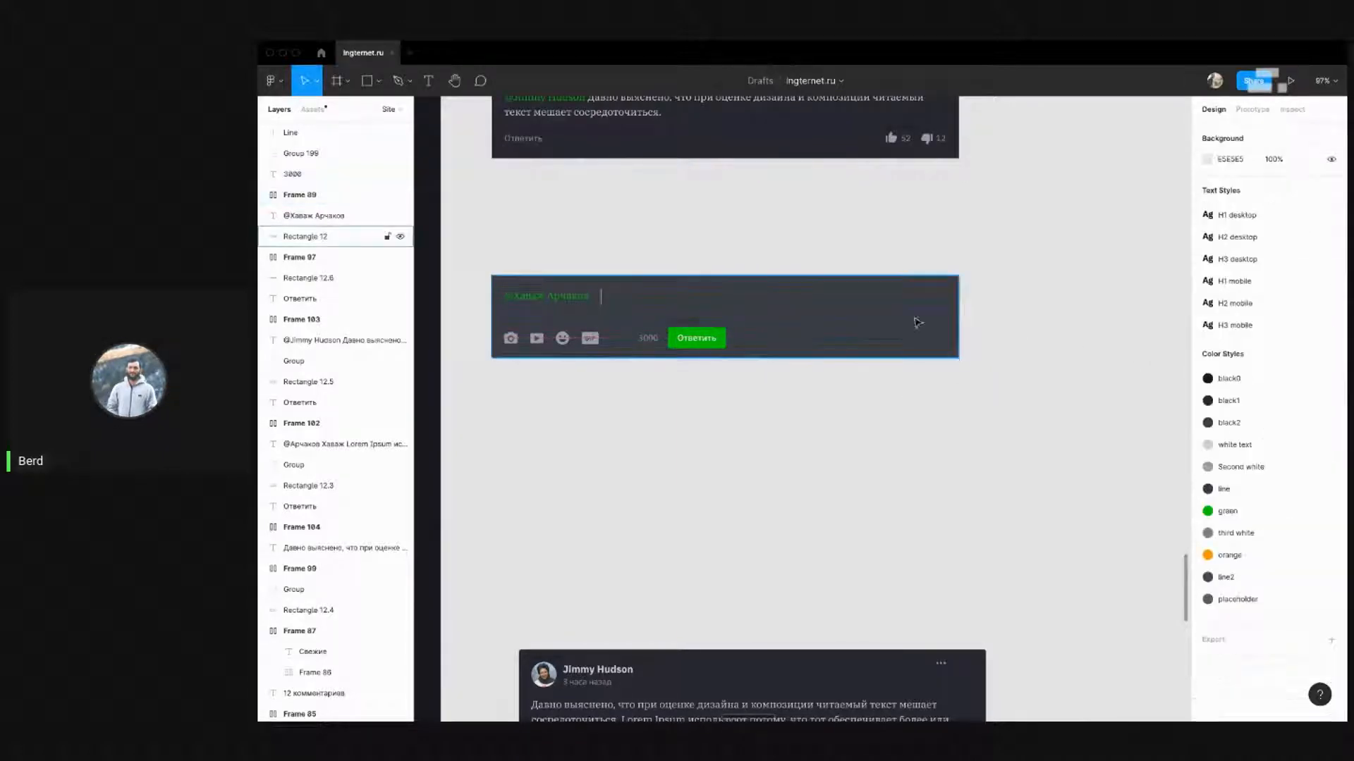
pyautogui.click(945, 311)
pyautogui.moveTo(958, 313); pyautogui.dragTo(743, 321)
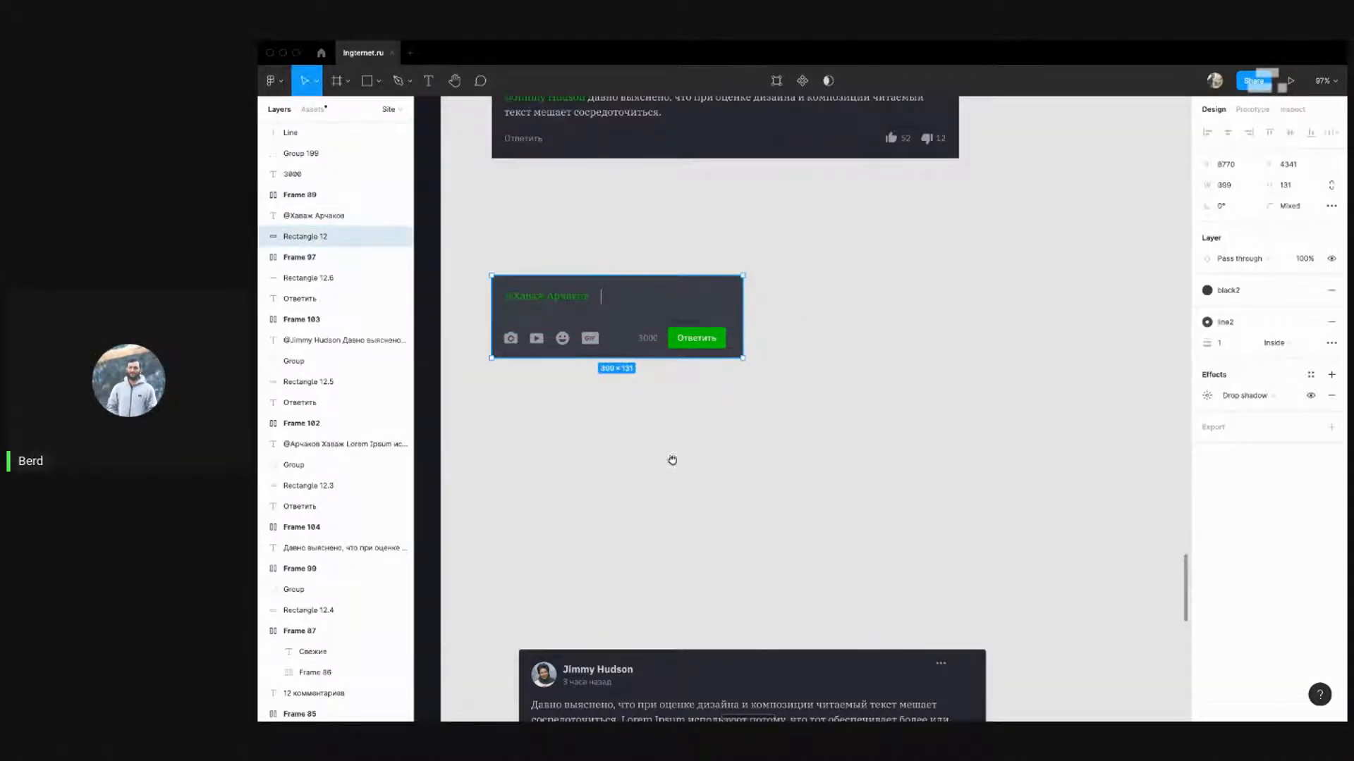
# Shift the counter and button another 20 units left and narrow the background to match
pyautogui.moveTo(672, 460); pyautogui.dragTo(960, 646)
pyautogui.click(830, 494)
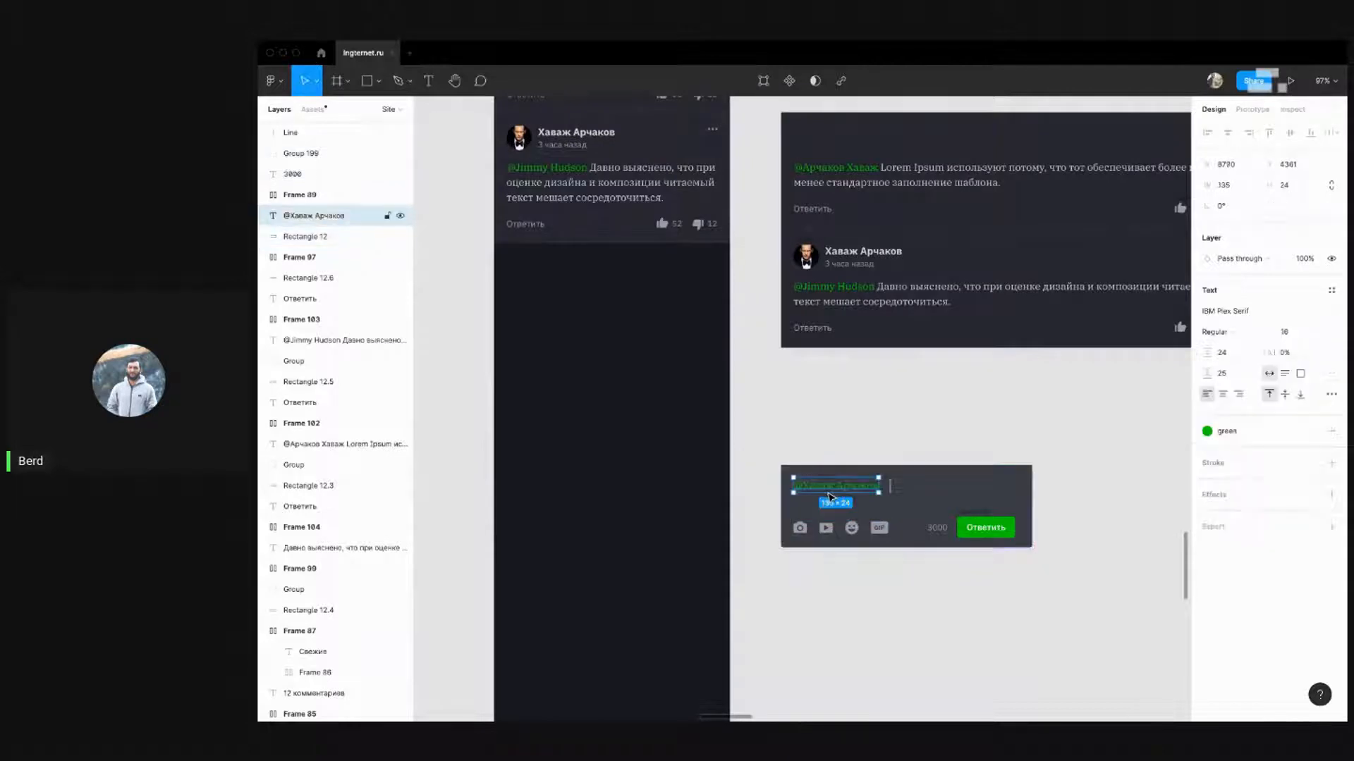
pyautogui.click(858, 407)
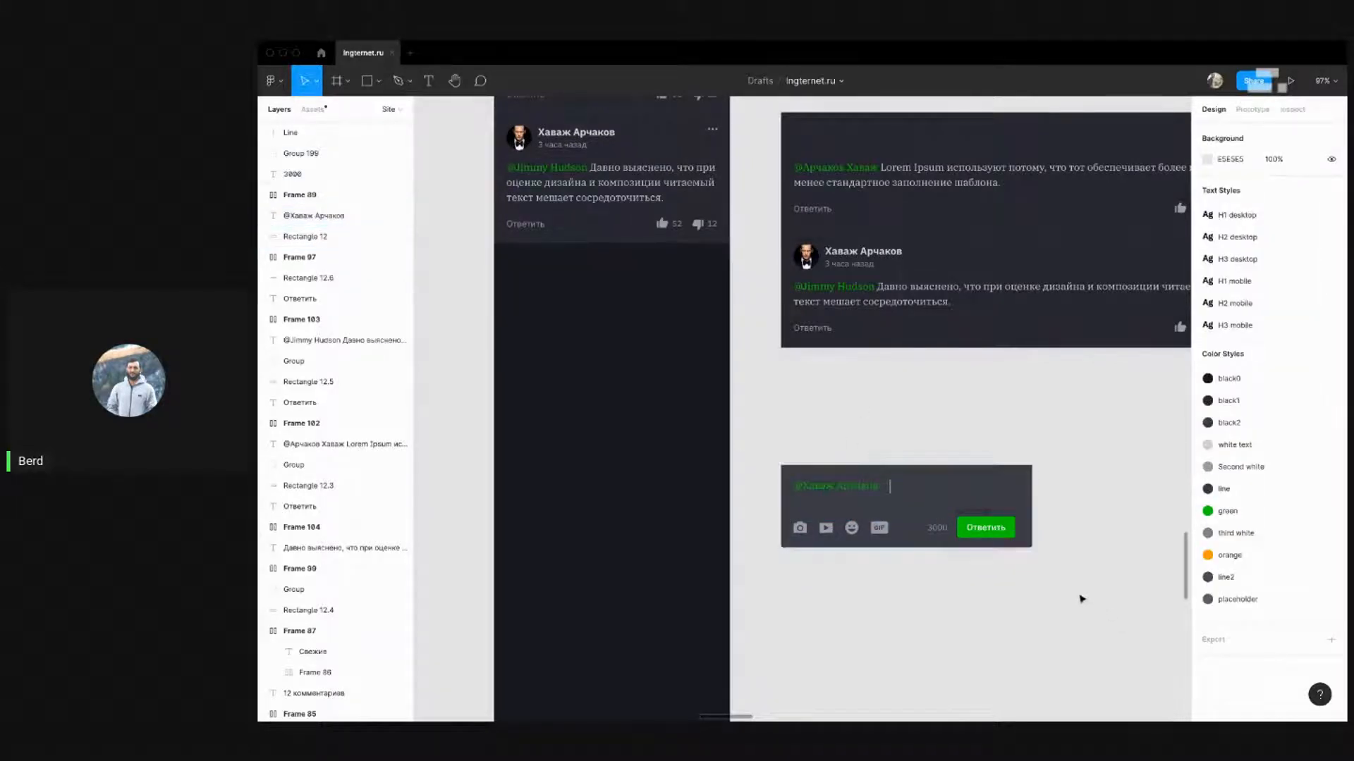
pyautogui.moveTo(1092, 600); pyautogui.dragTo(917, 508)
pyautogui.keyDown('shift'); pyautogui.click(979, 497); pyautogui.keyUp('shift')
pyautogui.hotkey('shift', 'Left')
pyautogui.hotkey('shift', 'Left')
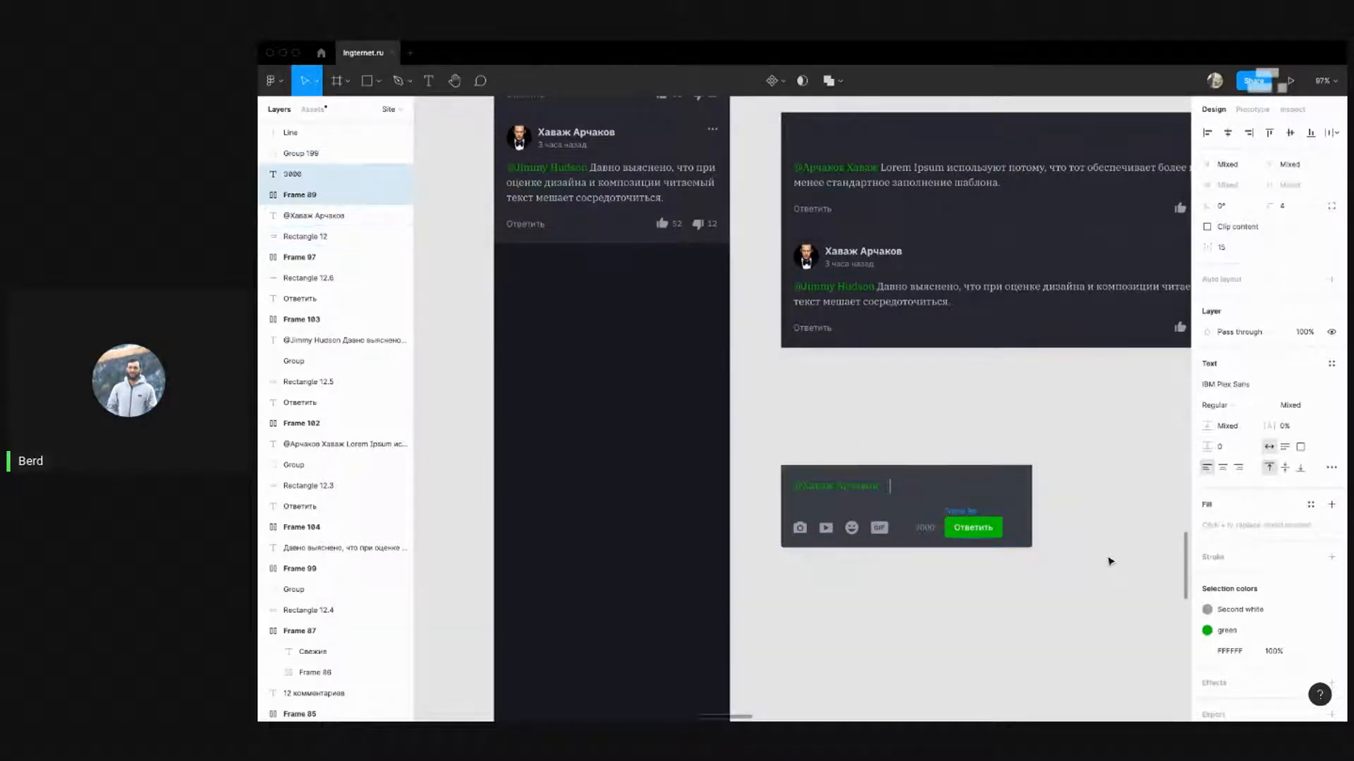
pyautogui.click(1013, 499)
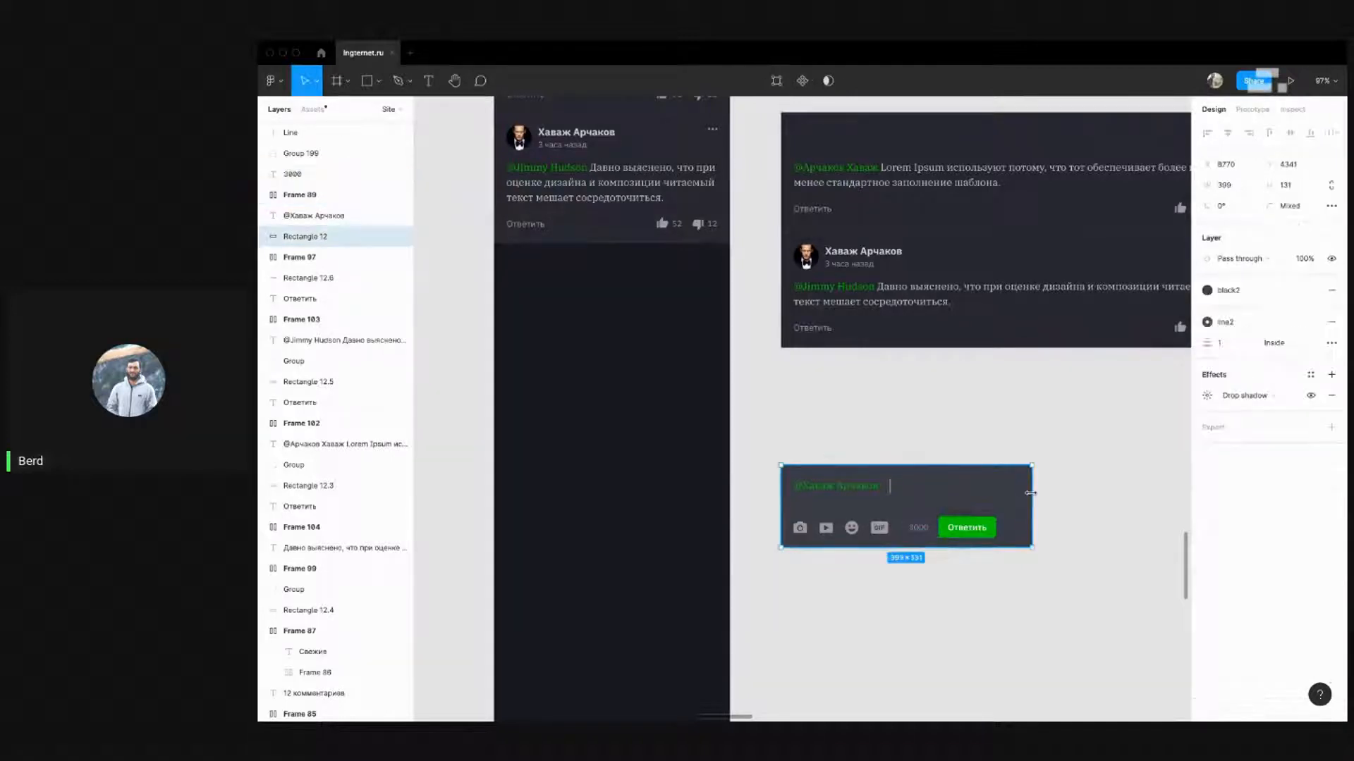
pyautogui.moveTo(1032, 493); pyautogui.dragTo(1010, 494)
pyautogui.click(1065, 557)
# Move the whole reply box, about 354×131, into the iPhone 8 - 7 frame below the comments
pyautogui.moveTo(1026, 568); pyautogui.dragTo(726, 447)
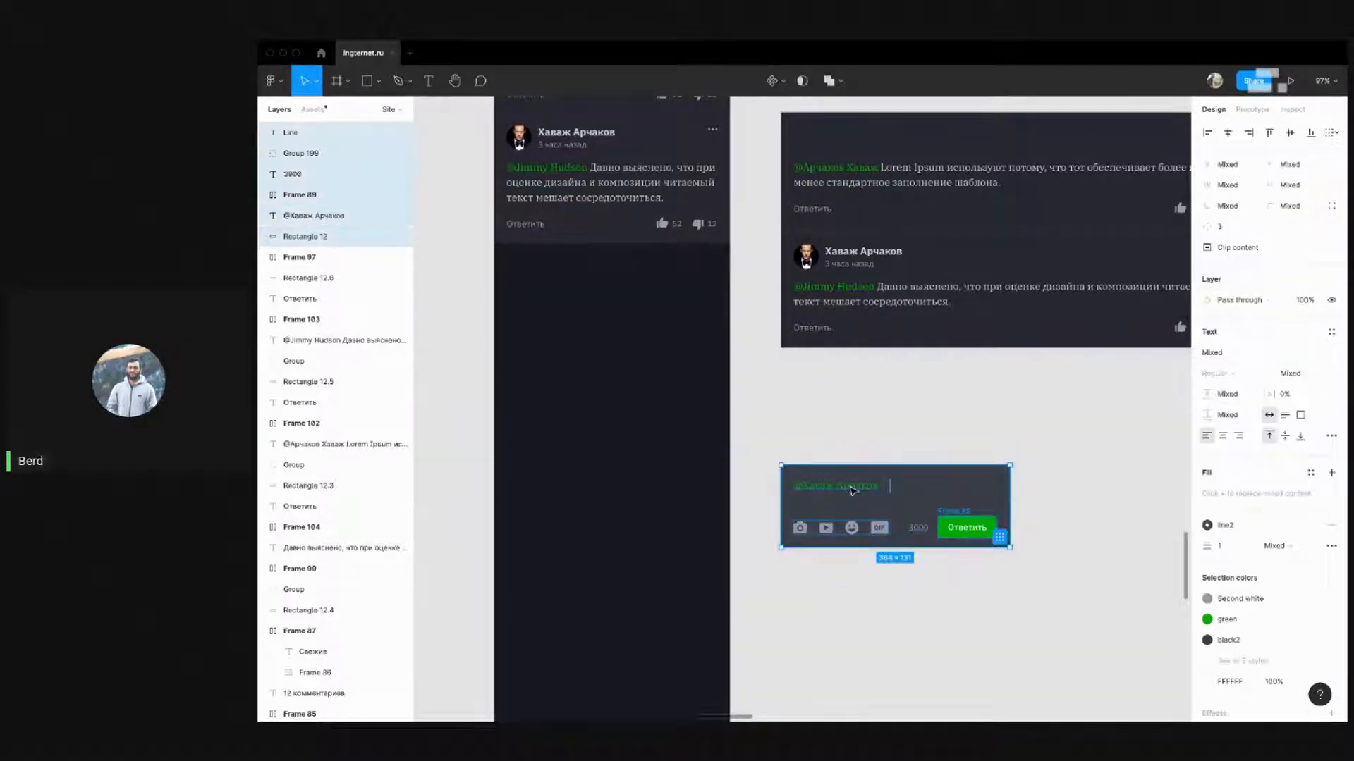
pyautogui.moveTo(880, 507); pyautogui.dragTo(529, 292)
pyautogui.scroll(4, 540, 270)
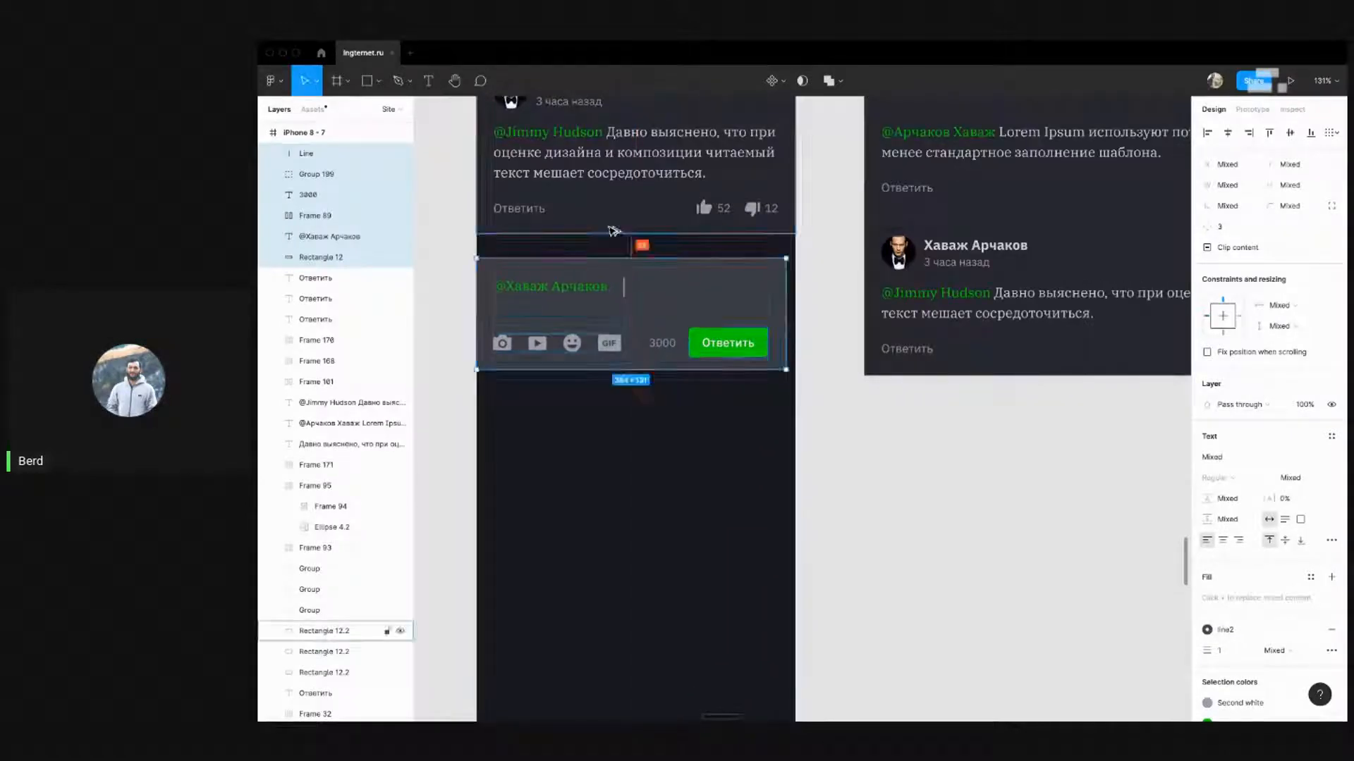
# Nudge the reply box up into place inside the iPhone frame
pyautogui.hotkey('shift', 'Up')
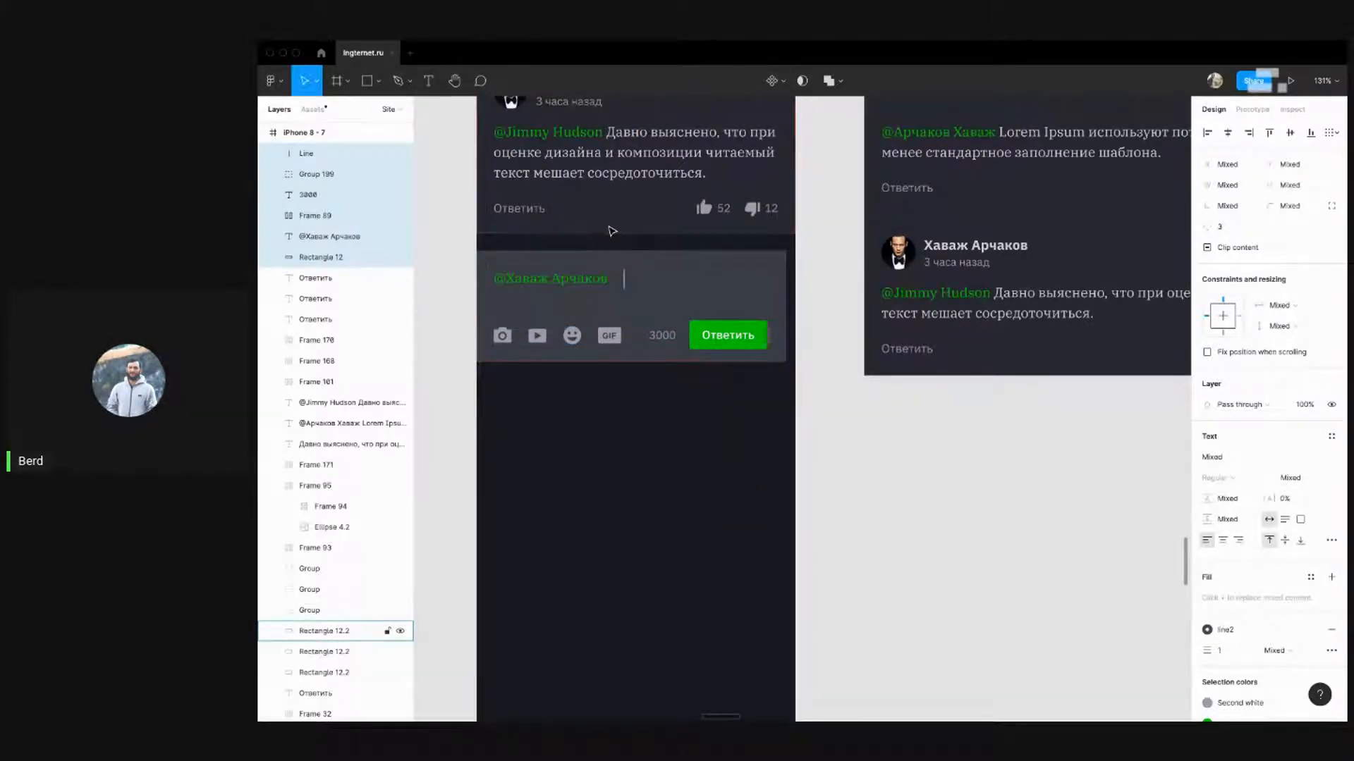
pyautogui.scroll(-5, 598, 495)
pyautogui.click(687, 514)
pyautogui.scroll(-10, 580, 461)
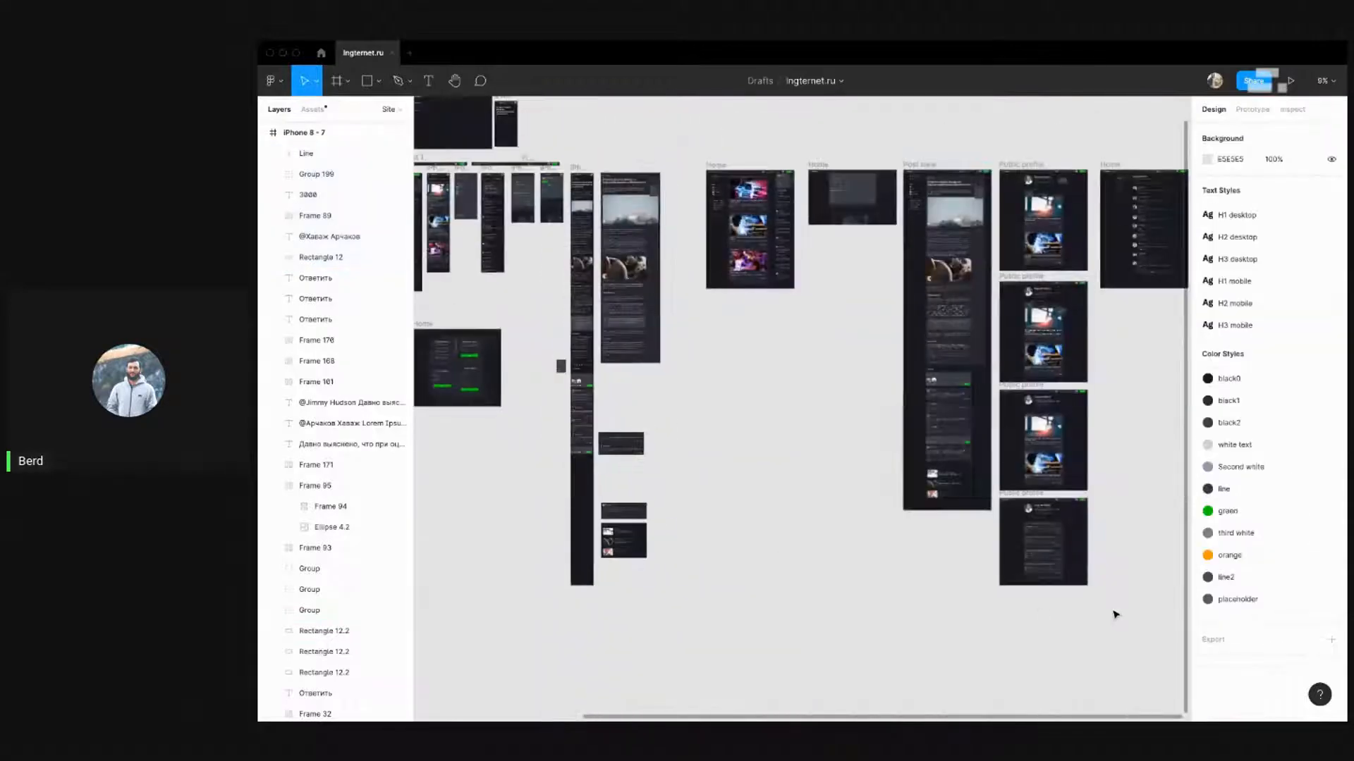
pyautogui.scroll(6, 1101, 560)
pyautogui.scroll(6, 612, 210)
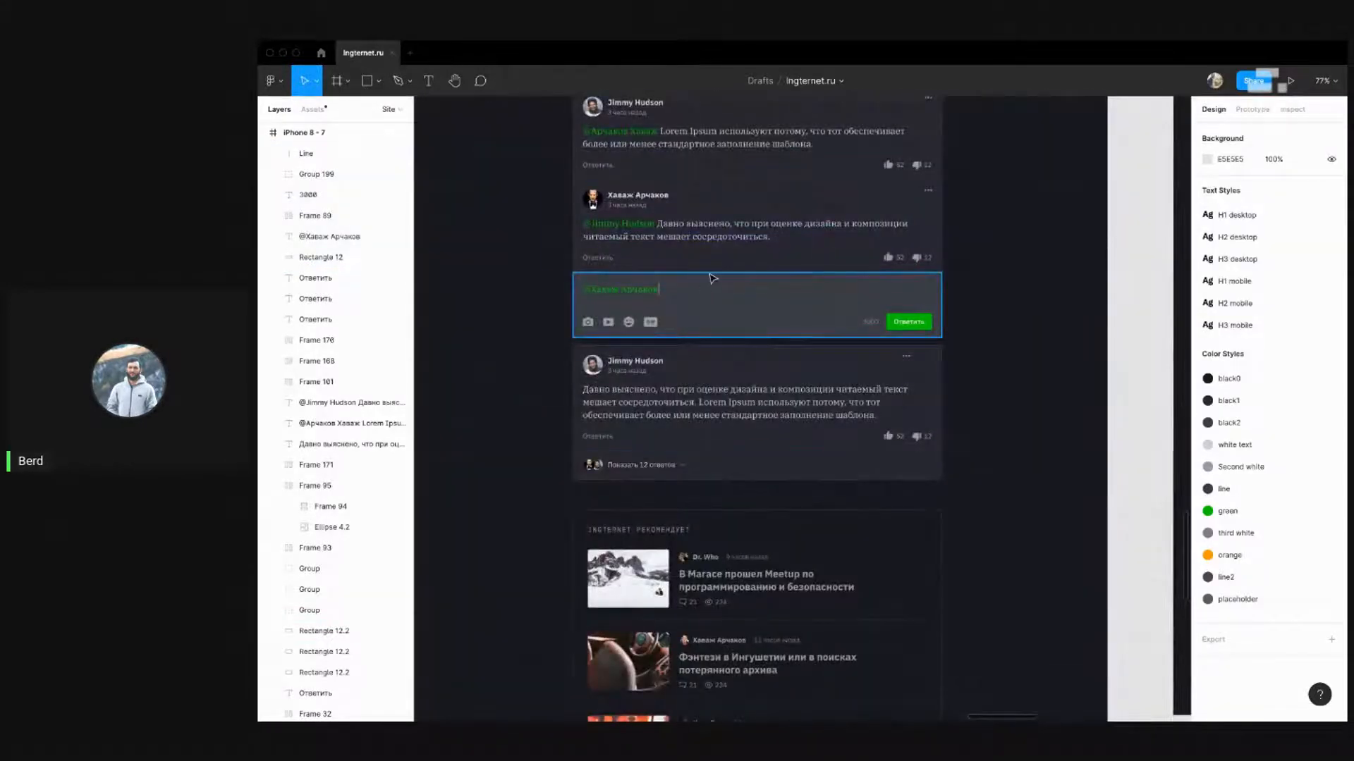
pyautogui.scroll(-8, 994, 321)
pyautogui.scroll(10, 705, 352)
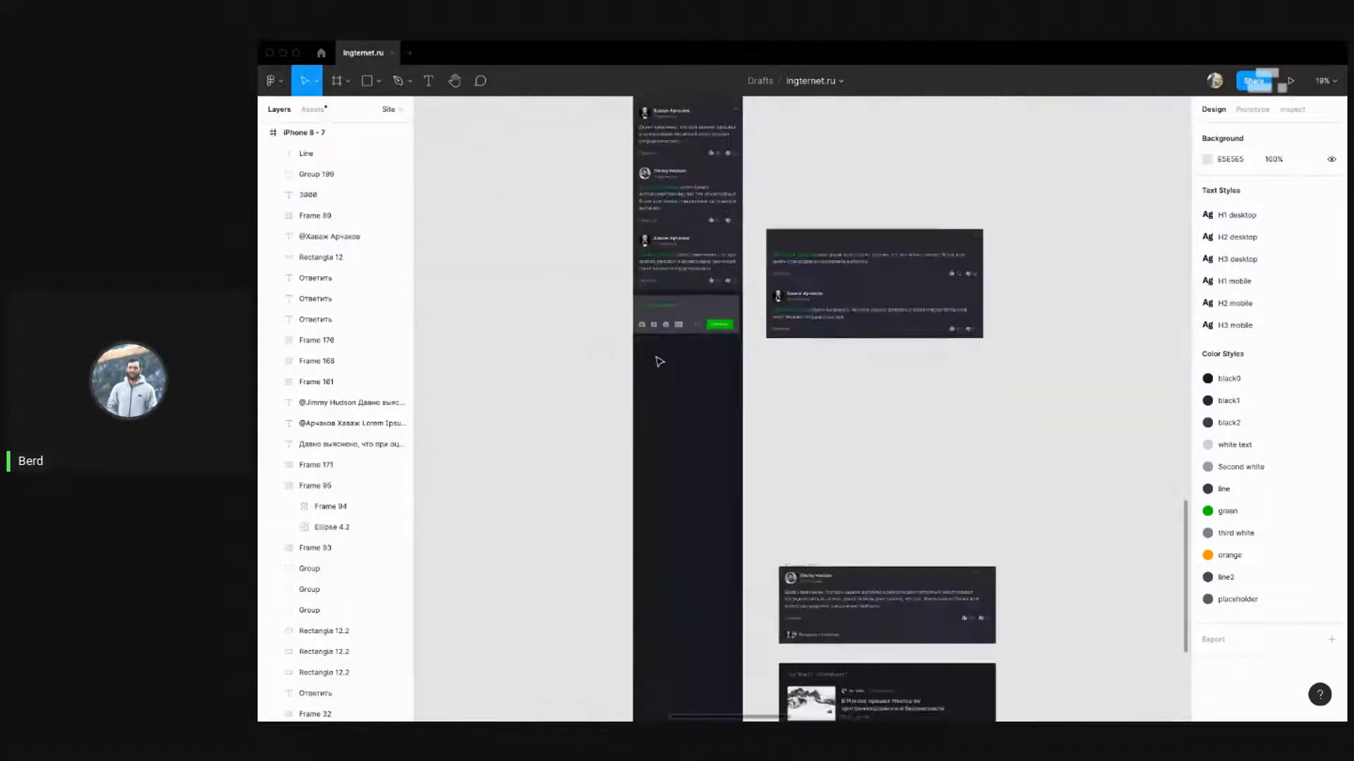
pyautogui.moveTo(886, 370); pyautogui.dragTo(631, 242)
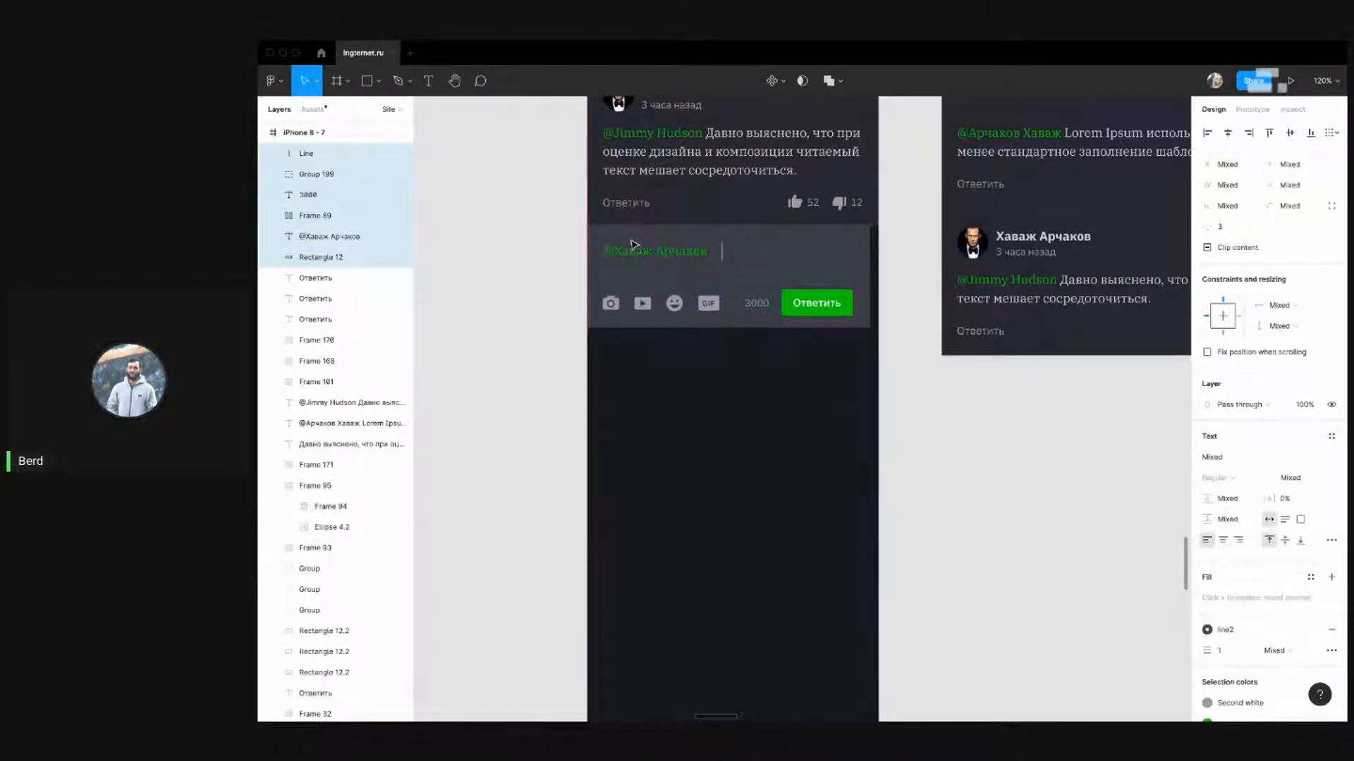
pyautogui.click(574, 305)
pyautogui.scroll(5, 585, 254)
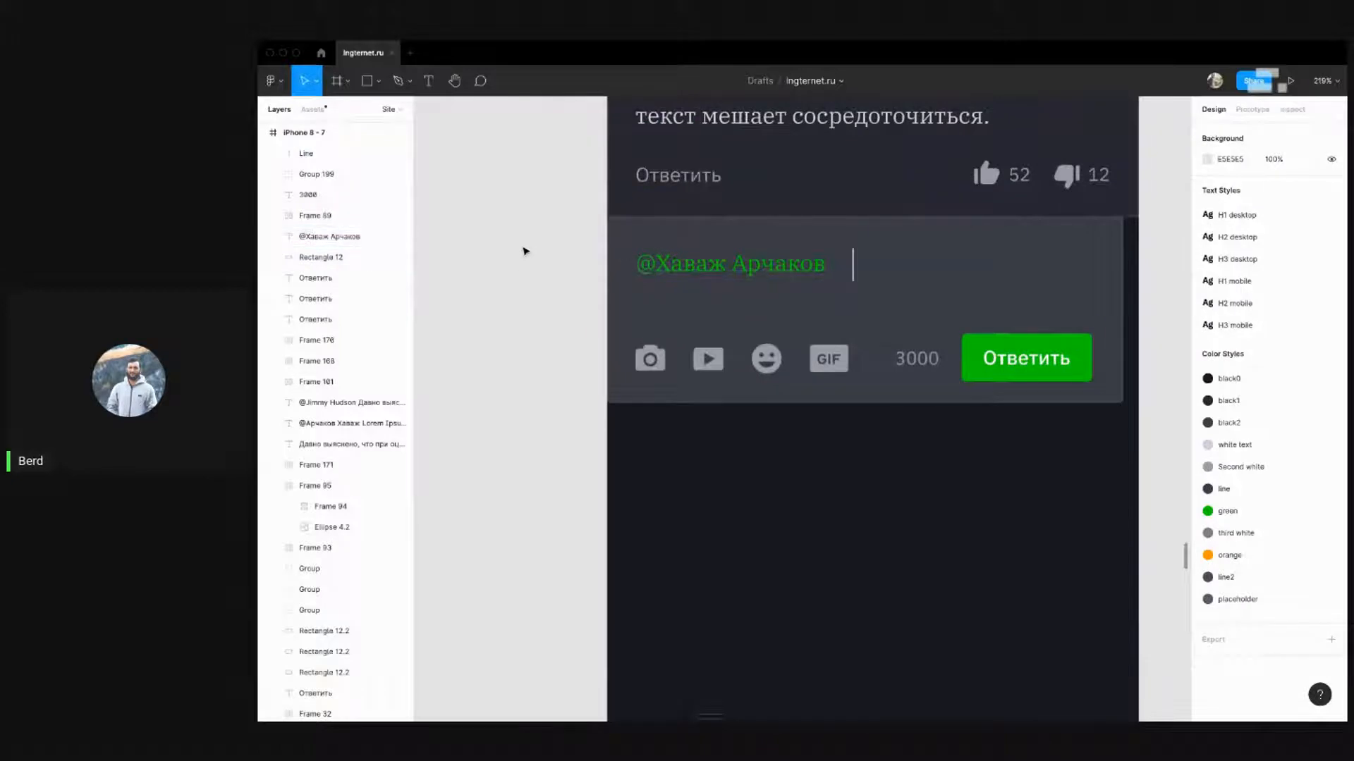
# Stretch the reply box background (Rectangle 12) to the full 375 px frame width at X 0
pyautogui.moveTo(605, 264); pyautogui.dragTo(1133, 453)
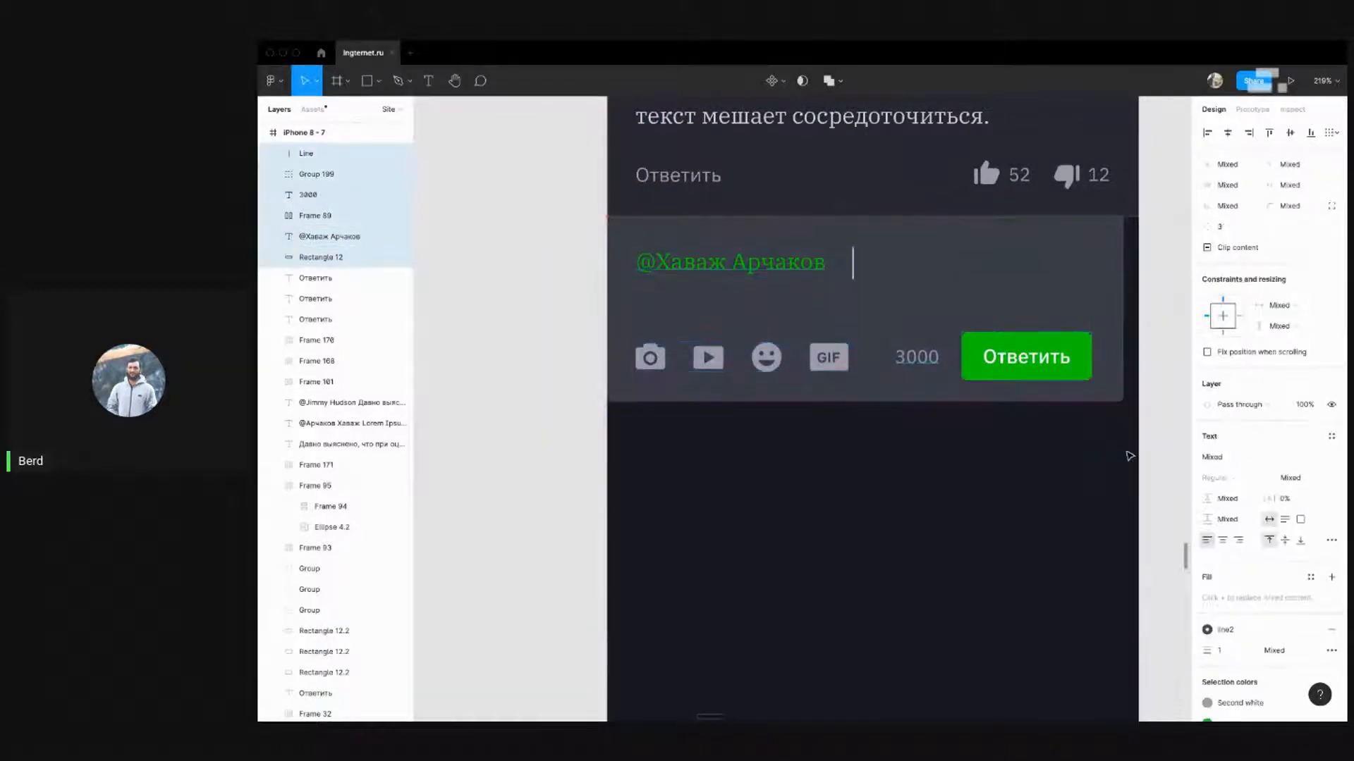
pyautogui.hscroll(5, 751, 519)
pyautogui.click(841, 514)
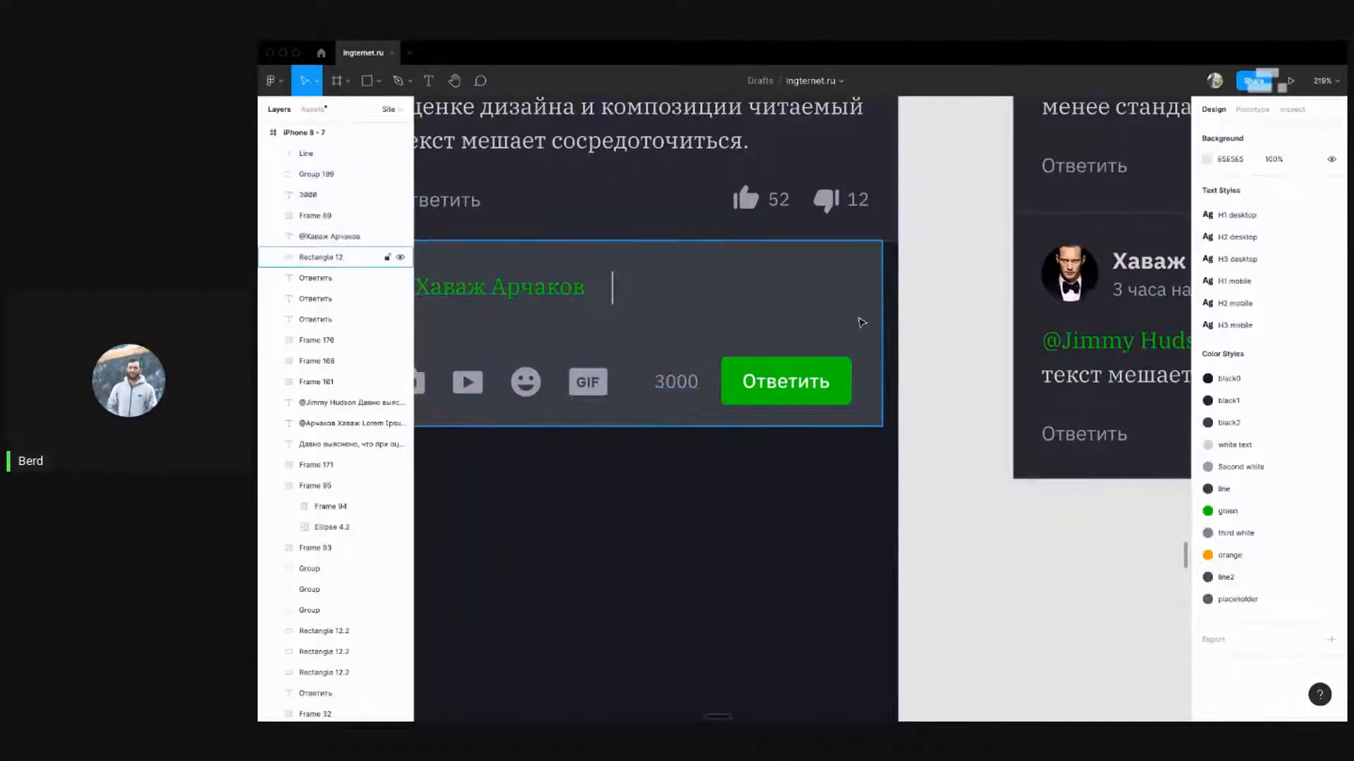
pyautogui.click(861, 323)
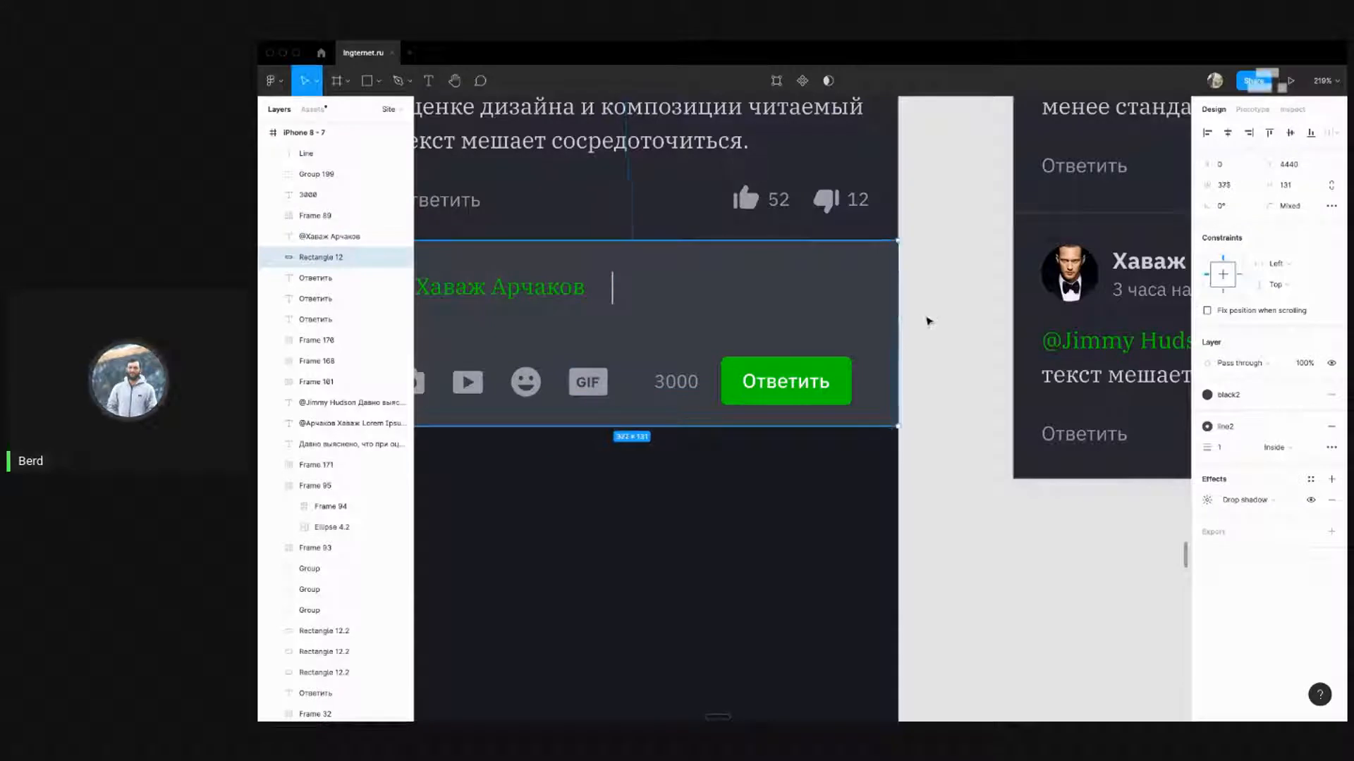
pyautogui.click(927, 322)
# Shift the 3000 counter and Ответить button 11 px right, checking the edge gap
pyautogui.moveTo(928, 475); pyautogui.dragTo(649, 332)
pyautogui.keyDown('shift'); pyautogui.click(722, 301); pyautogui.keyUp('shift')
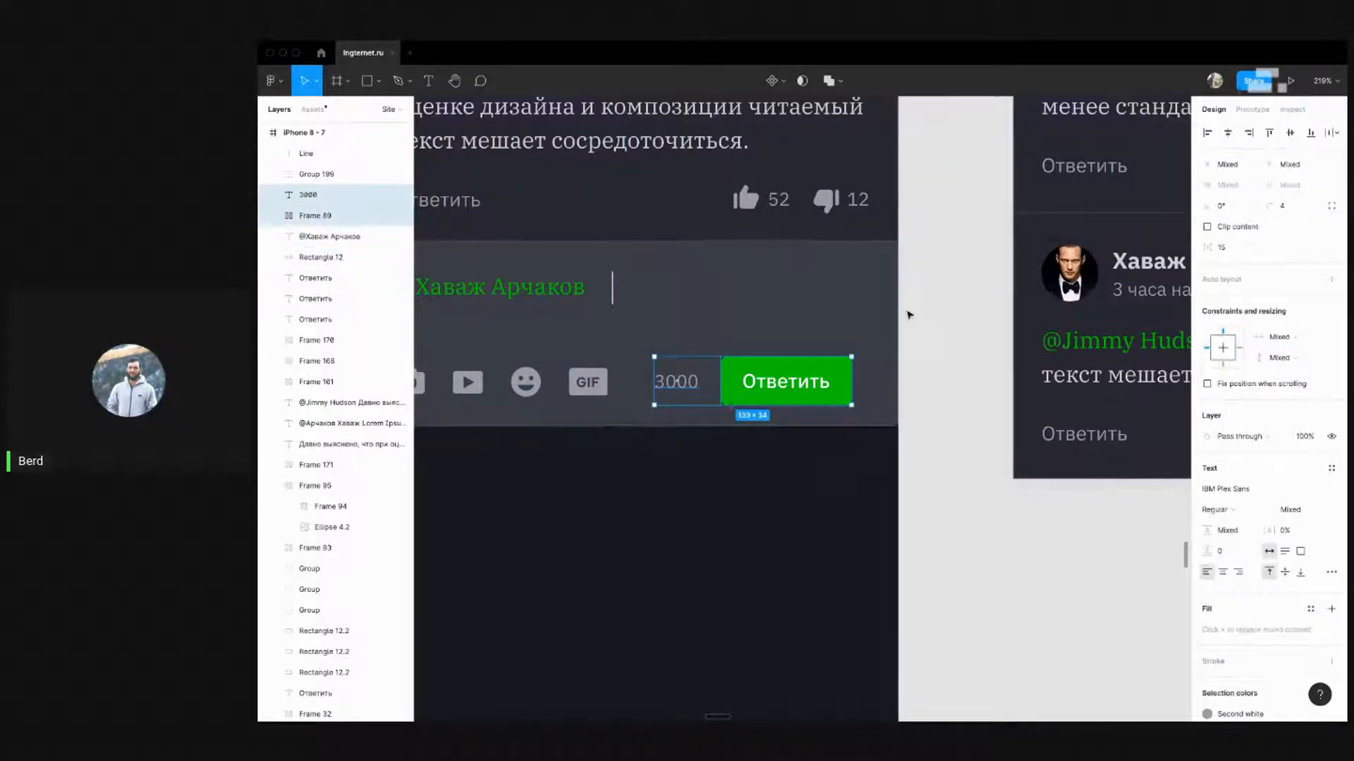
pyautogui.press('alt')
pyautogui.press('Right')
pyautogui.hotkey('shift', 'Right')
pyautogui.press('alt')
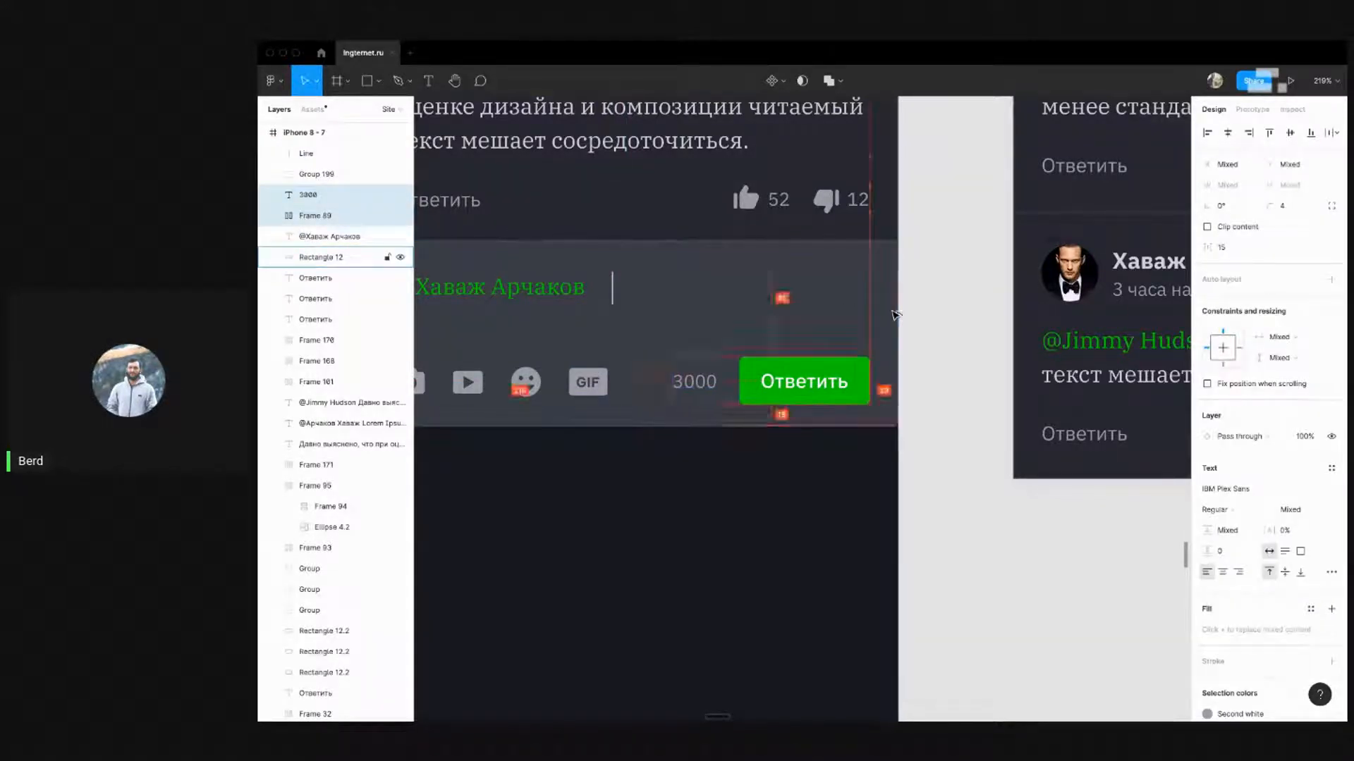
pyautogui.click(928, 322)
# Adjust the reply box background's corner radius
pyautogui.scroll(-5, 979, 325)
pyautogui.moveTo(972, 294); pyautogui.dragTo(867, 431)
pyautogui.click(836, 454)
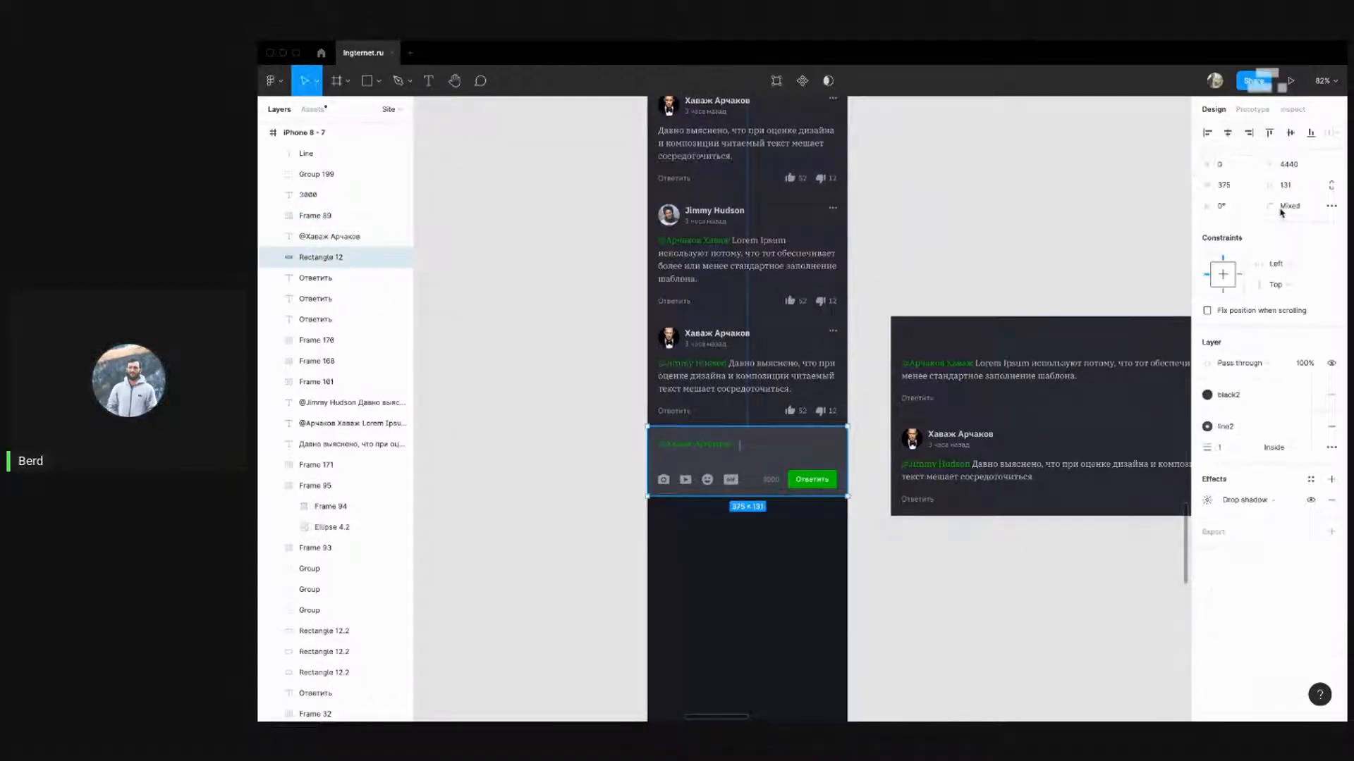
pyautogui.click(1286, 208)
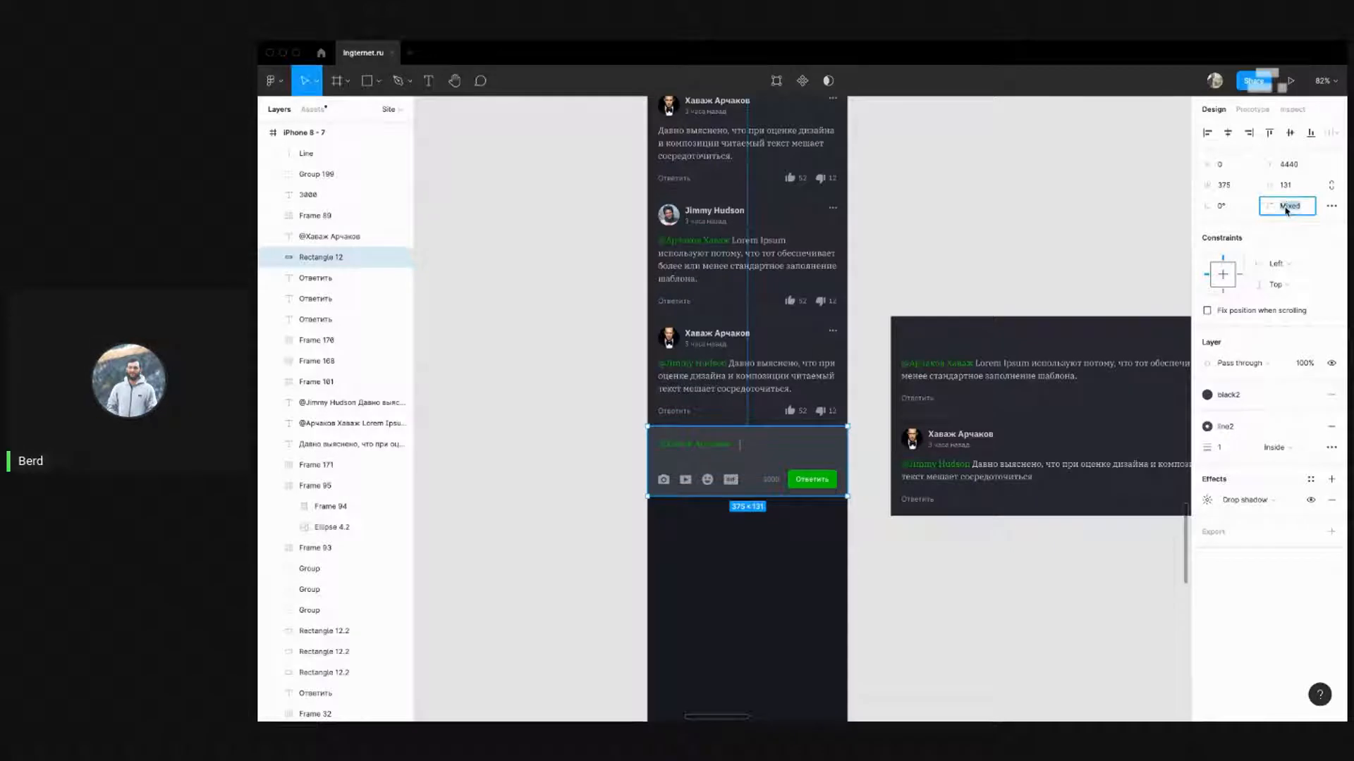
pyautogui.click(1036, 277)
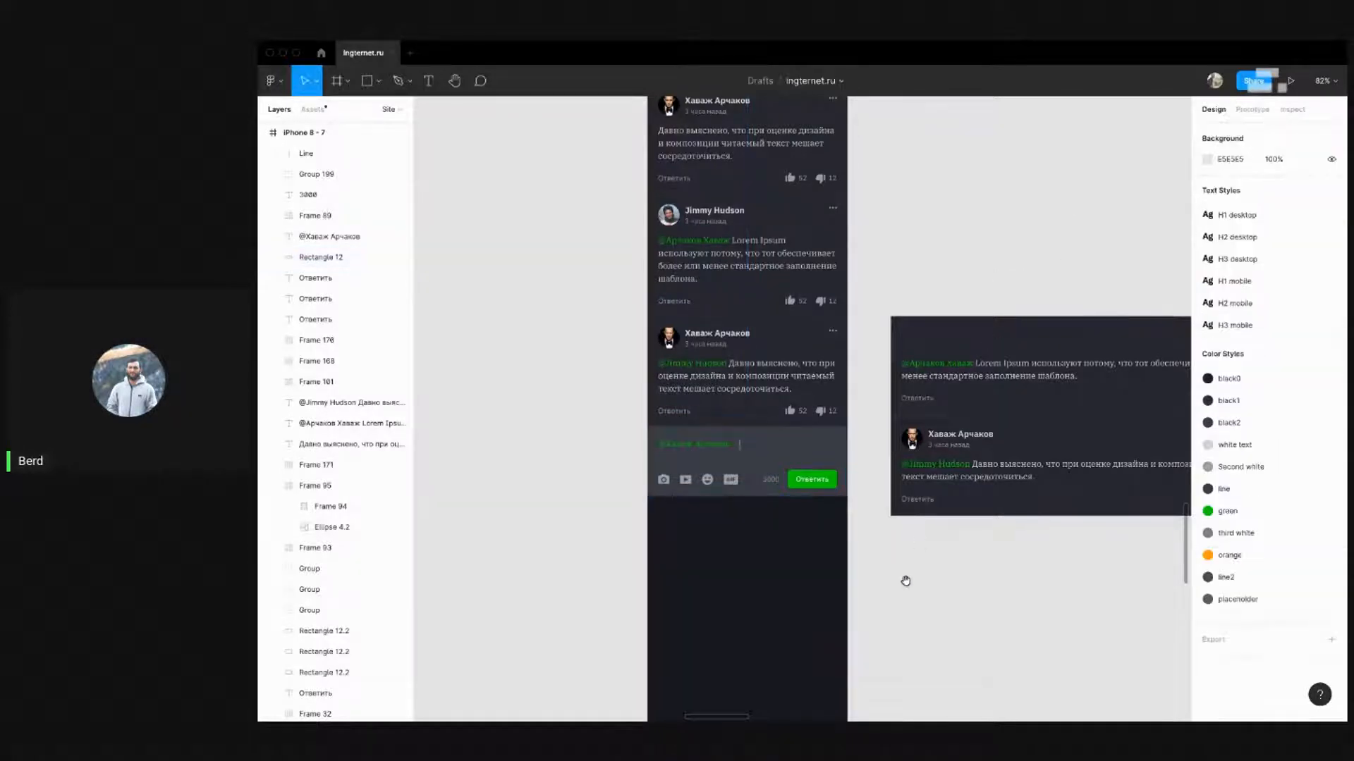
pyautogui.moveTo(905, 581); pyautogui.dragTo(860, 461)
pyautogui.scroll(5, 652, 346)
pyautogui.scroll(-5, 695, 501)
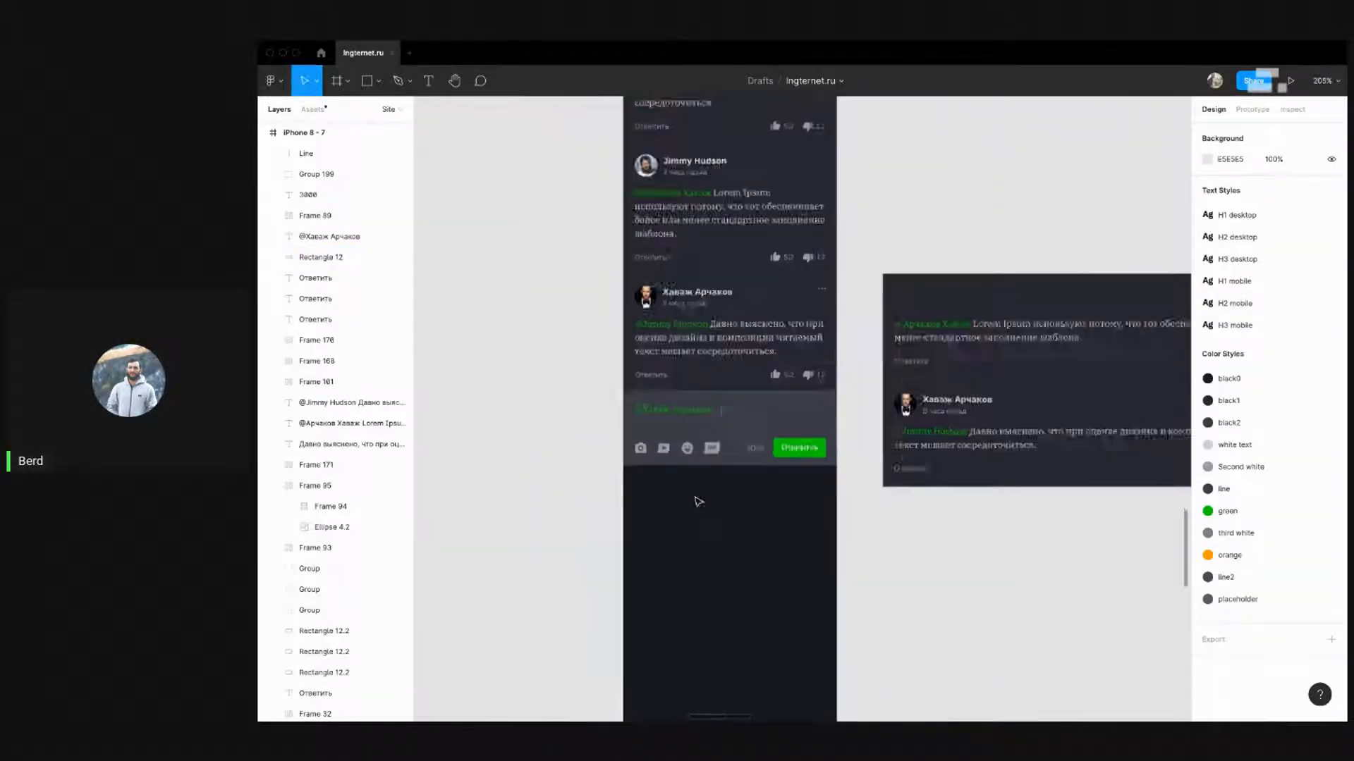
pyautogui.moveTo(1013, 574); pyautogui.dragTo(755, 505)
pyautogui.scroll(-3, 729, 243)
pyautogui.scroll(-3, 729, 212)
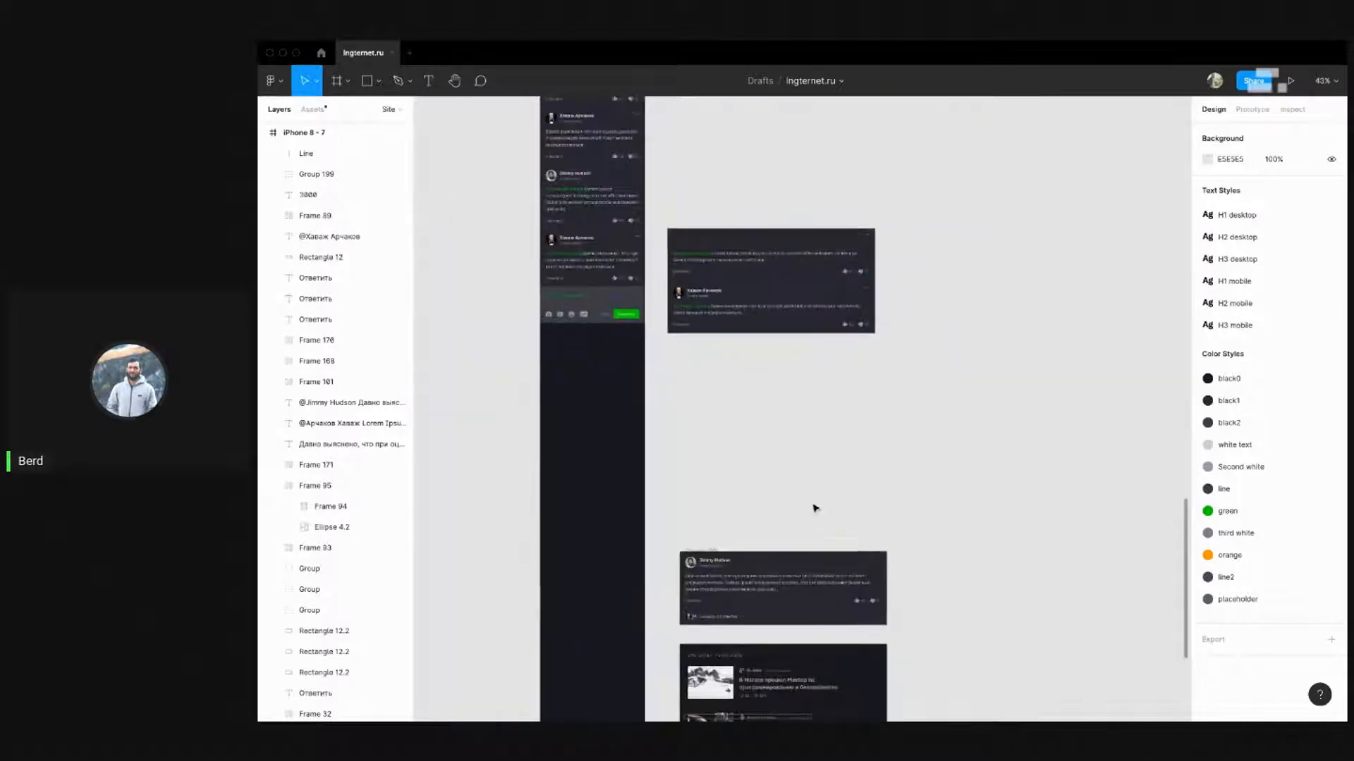
pyautogui.scroll(-4, 812, 508)
pyautogui.moveTo(697, 272); pyautogui.dragTo(781, 617)
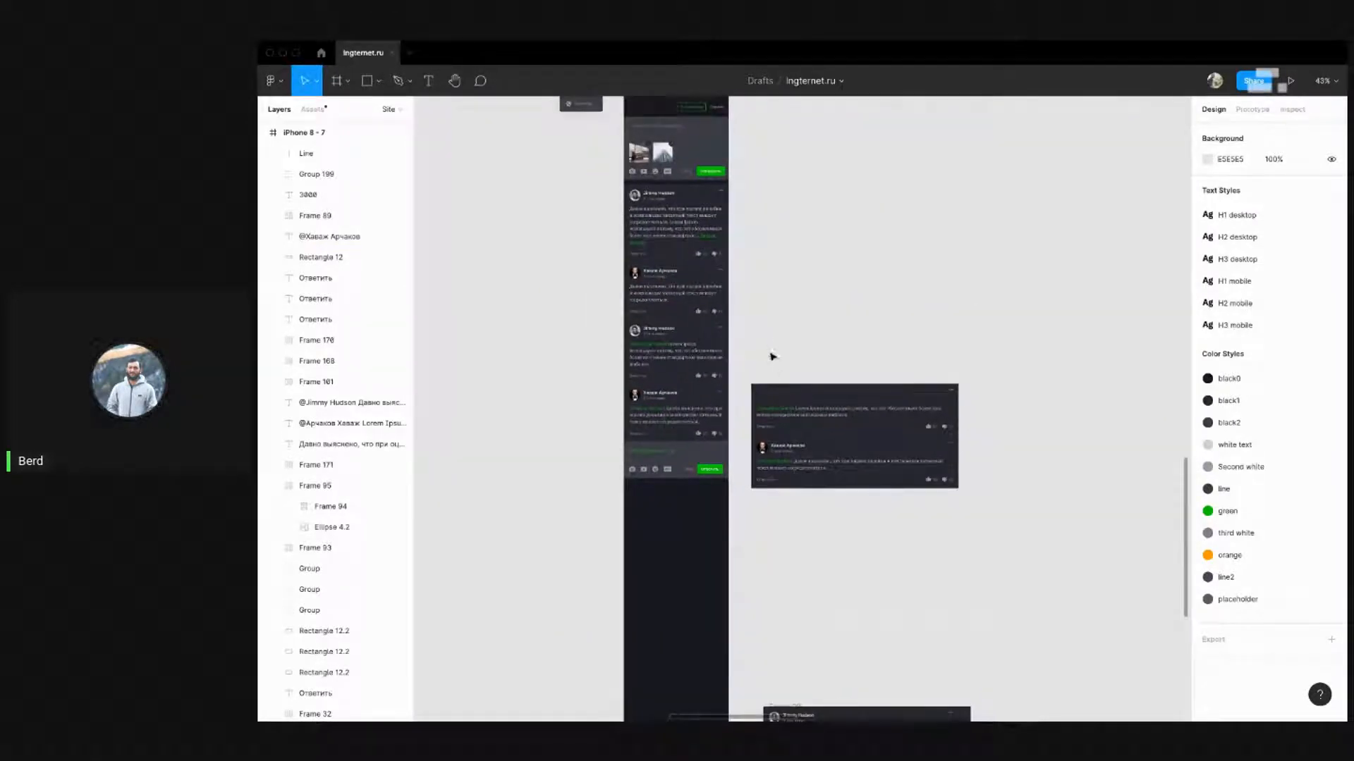
pyautogui.scroll(-4, 779, 384)
pyautogui.scroll(5, 776, 429)
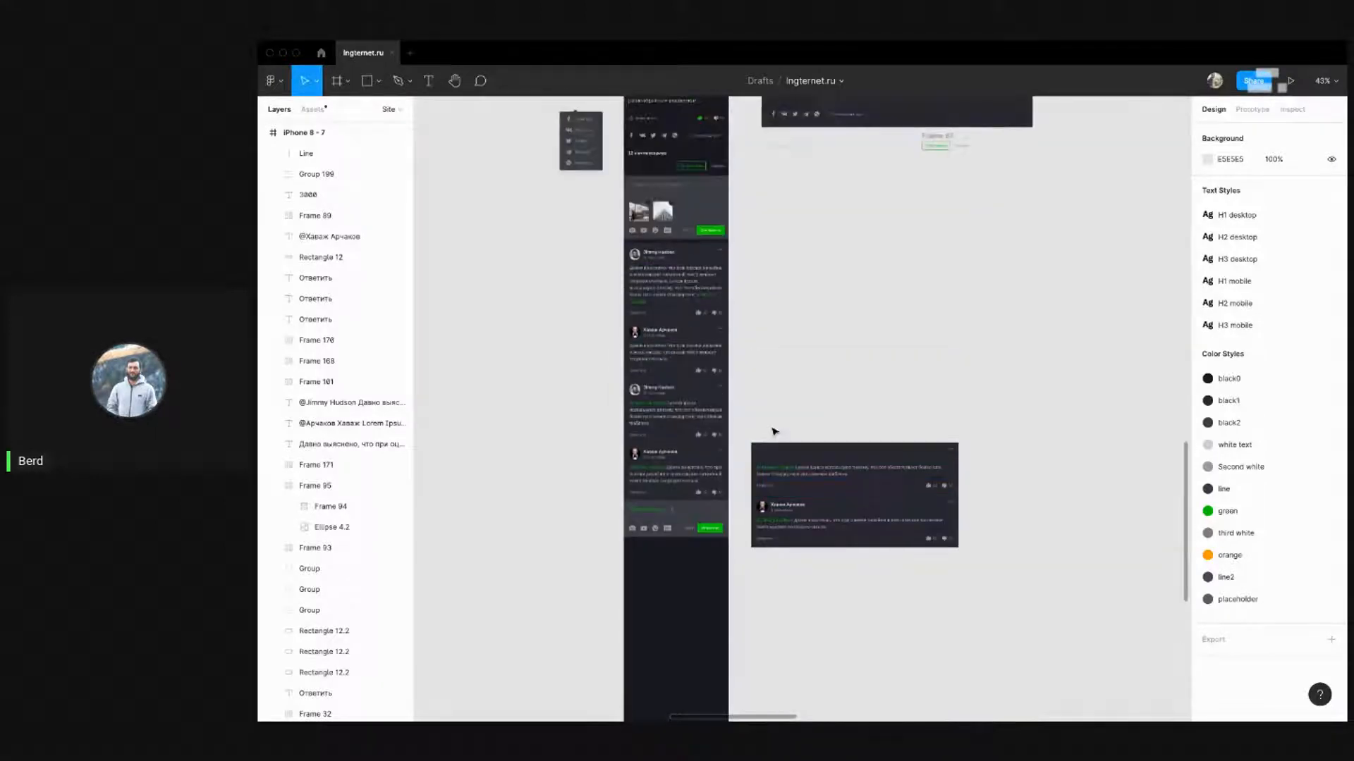
pyautogui.scroll(-5, 740, 366)
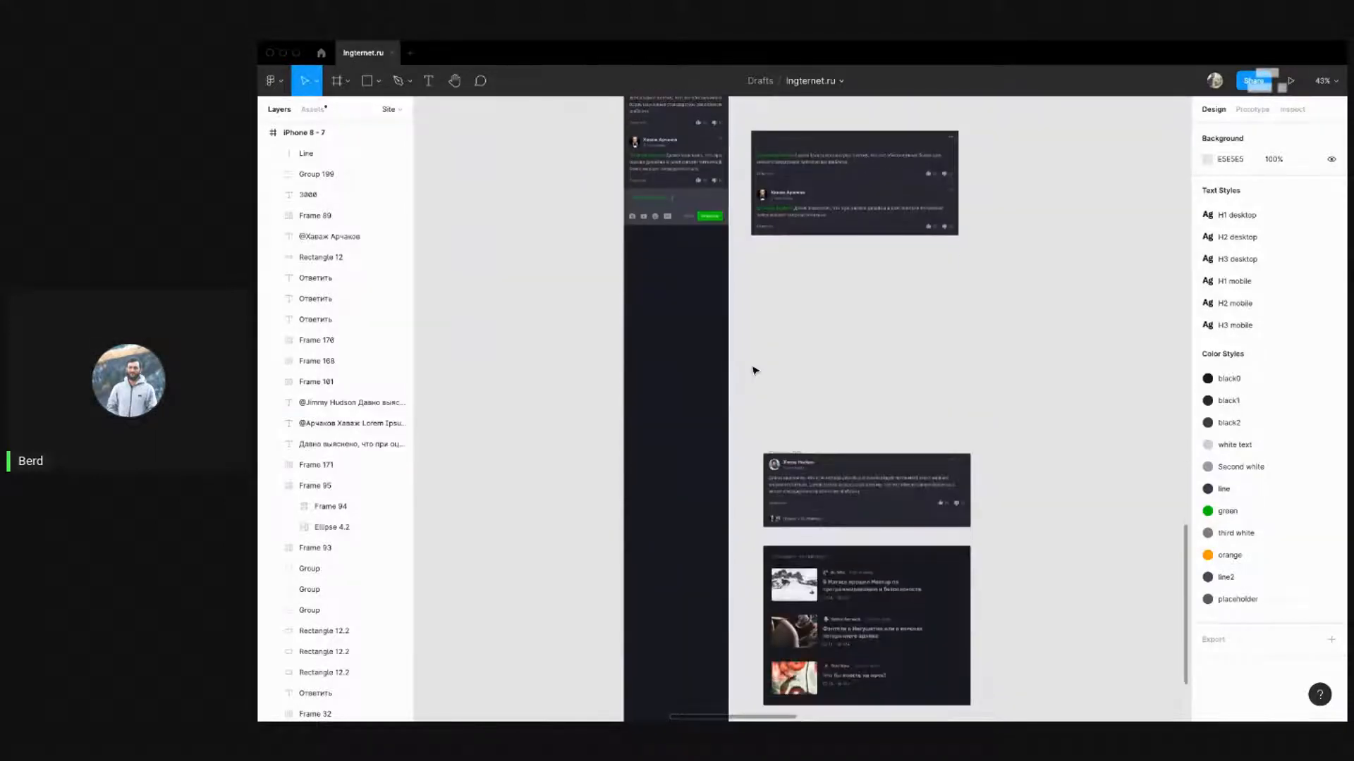
pyautogui.scroll(4, 754, 372)
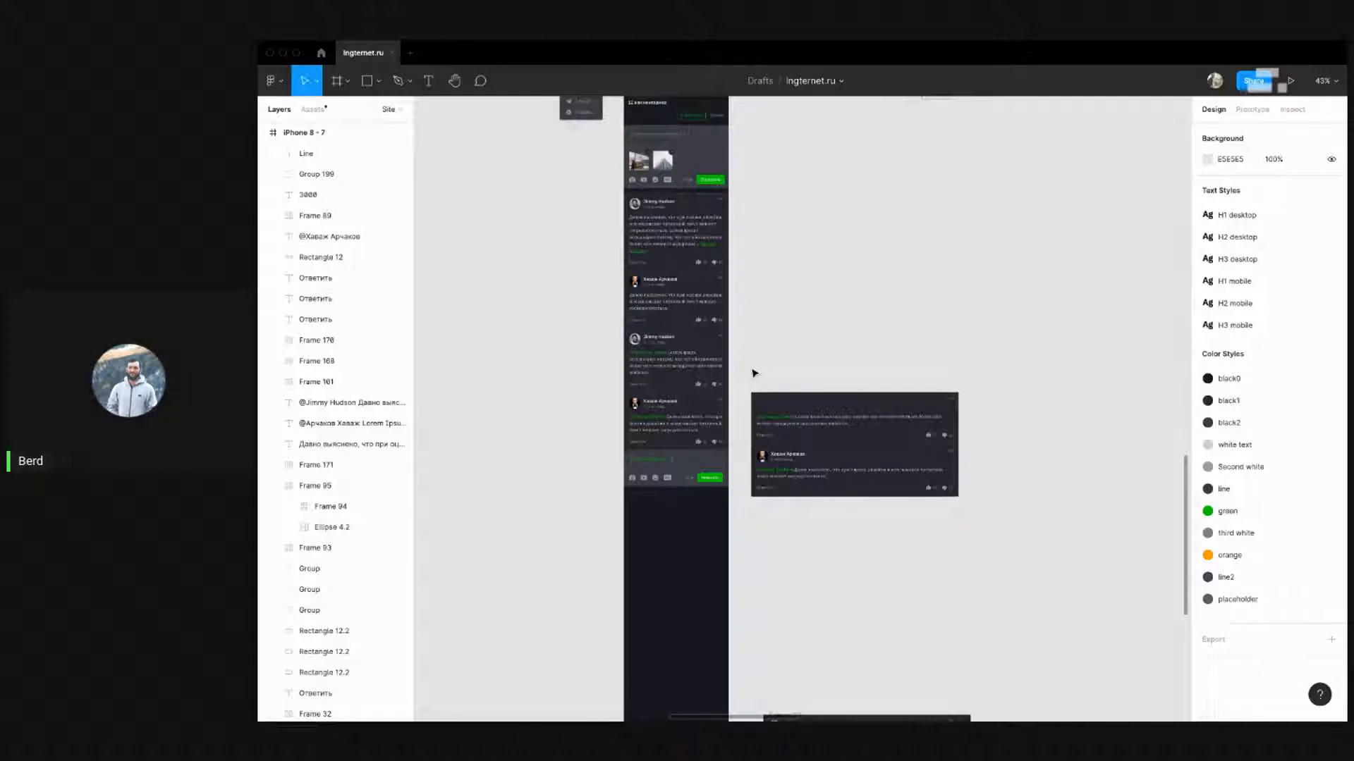
pyautogui.scroll(-5, 755, 373)
pyautogui.moveTo(744, 379); pyautogui.dragTo(987, 497)
pyautogui.moveTo(864, 465); pyautogui.dragTo(863, 288)
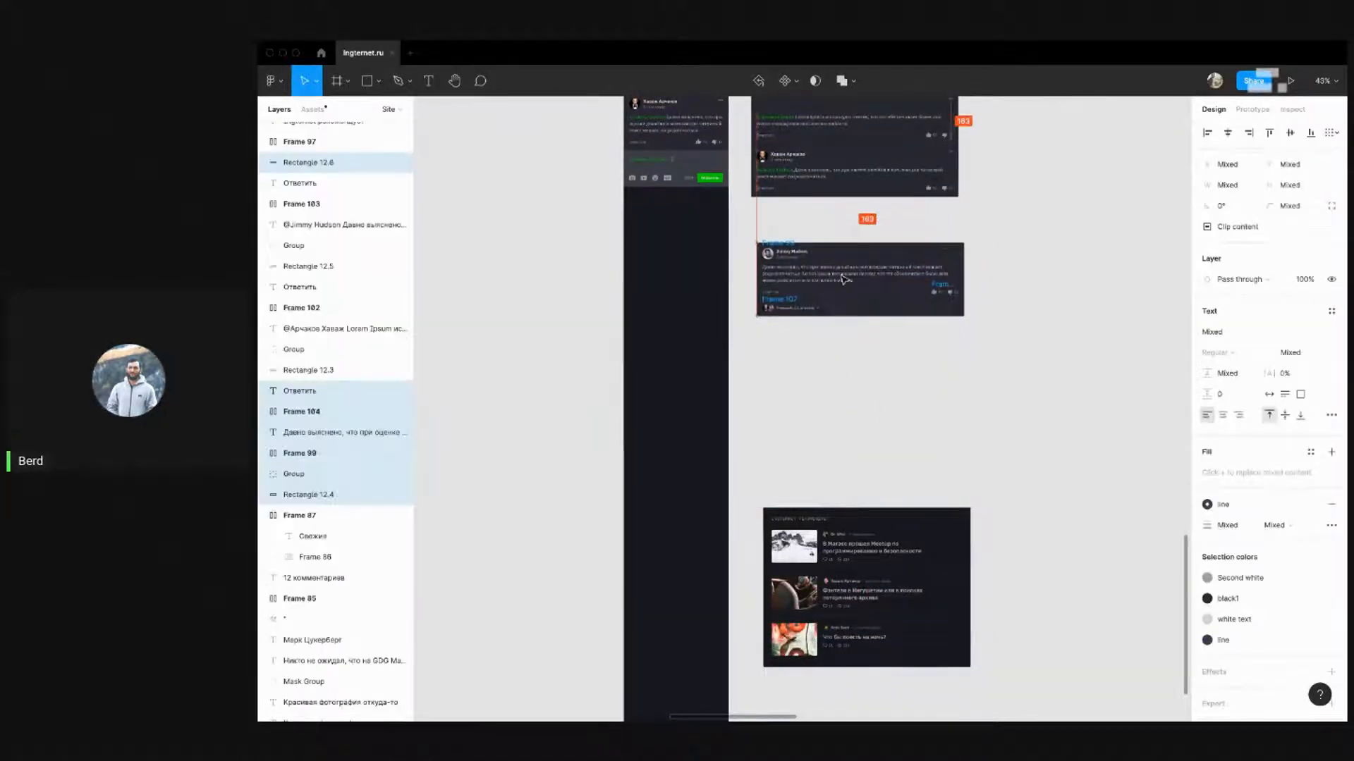
pyautogui.scroll(5, 808, 256)
pyautogui.scroll(-3, 633, 364)
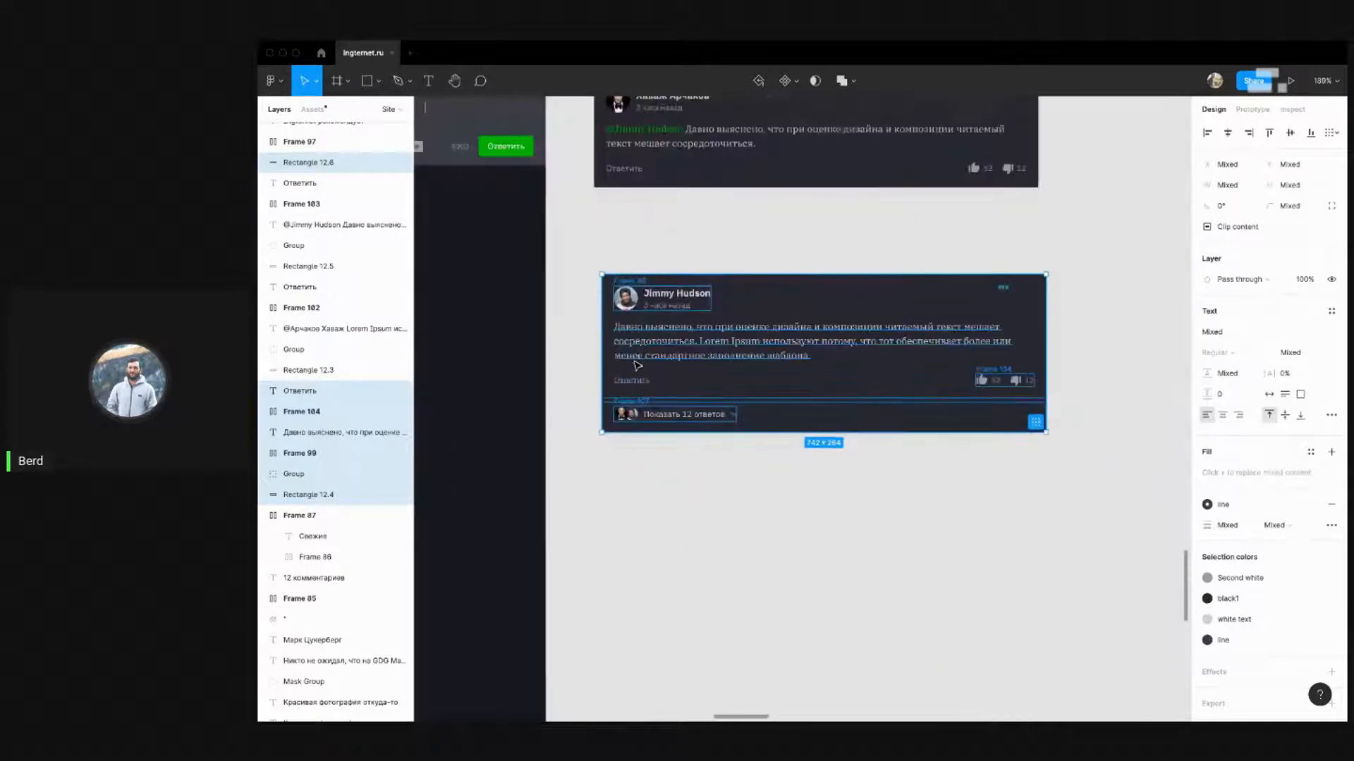
# Check the live stream's viewer comments, then back in Figma select the card's replies strip
pyautogui.click(794, 547)
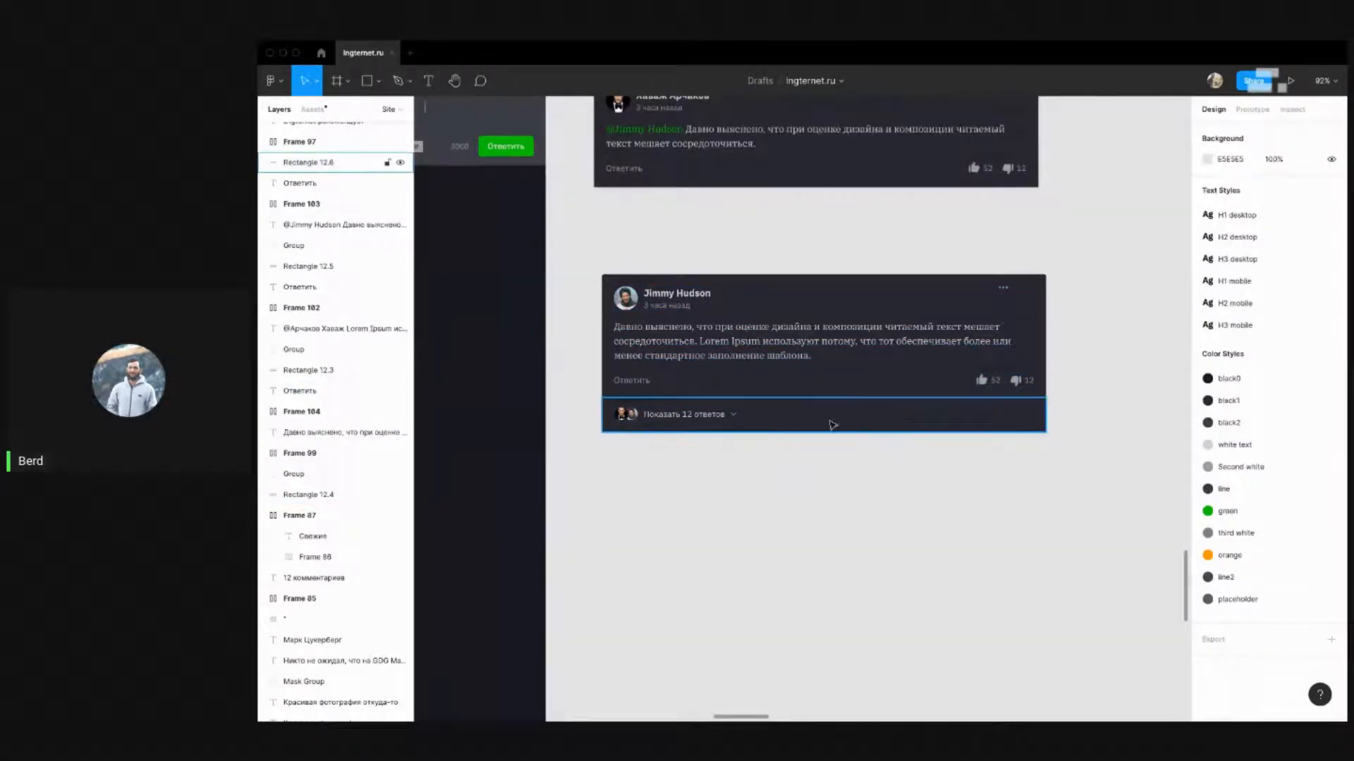
pyautogui.hotkey('ctrl', 'Left')
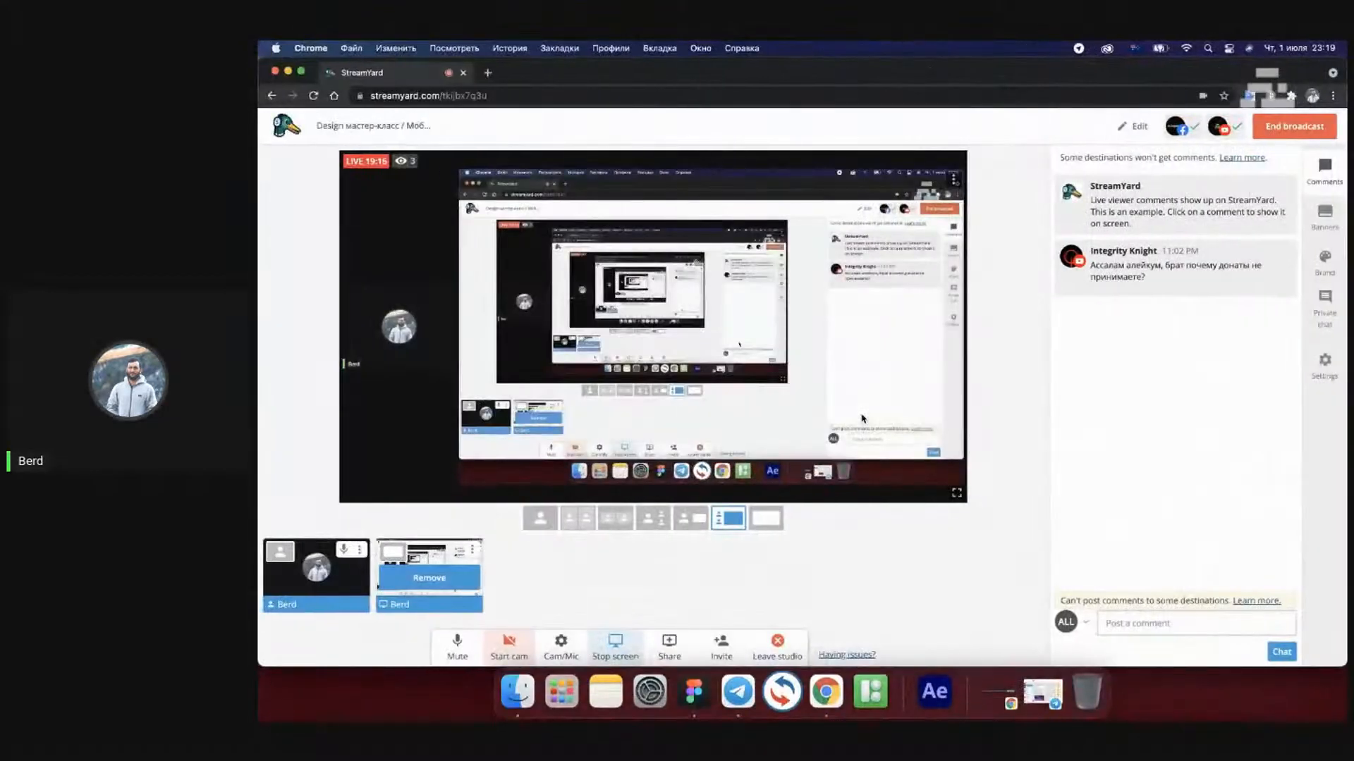
pyautogui.hotkey('ctrl', 'Right')
pyautogui.hotkey('ctrl', 'Left')
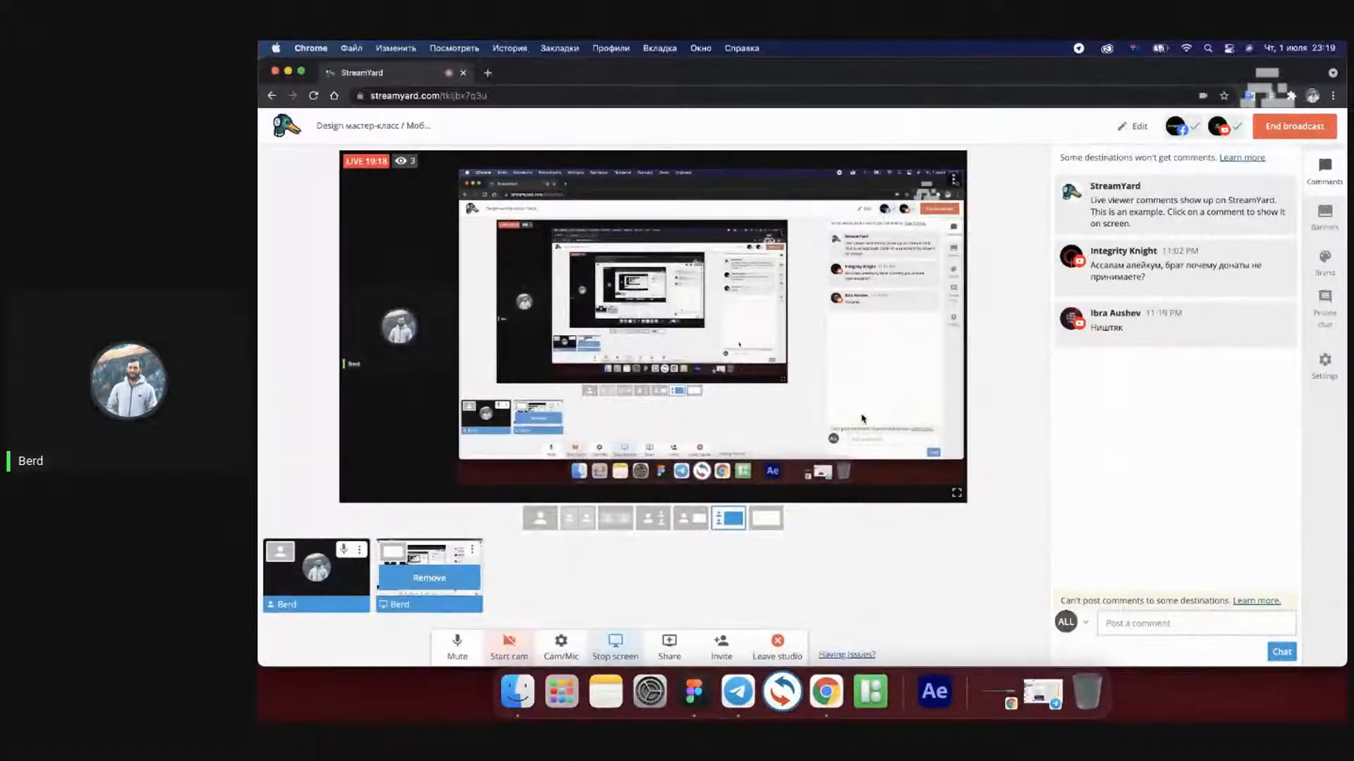
pyautogui.hotkey('ctrl', 'Right')
pyautogui.click(874, 429)
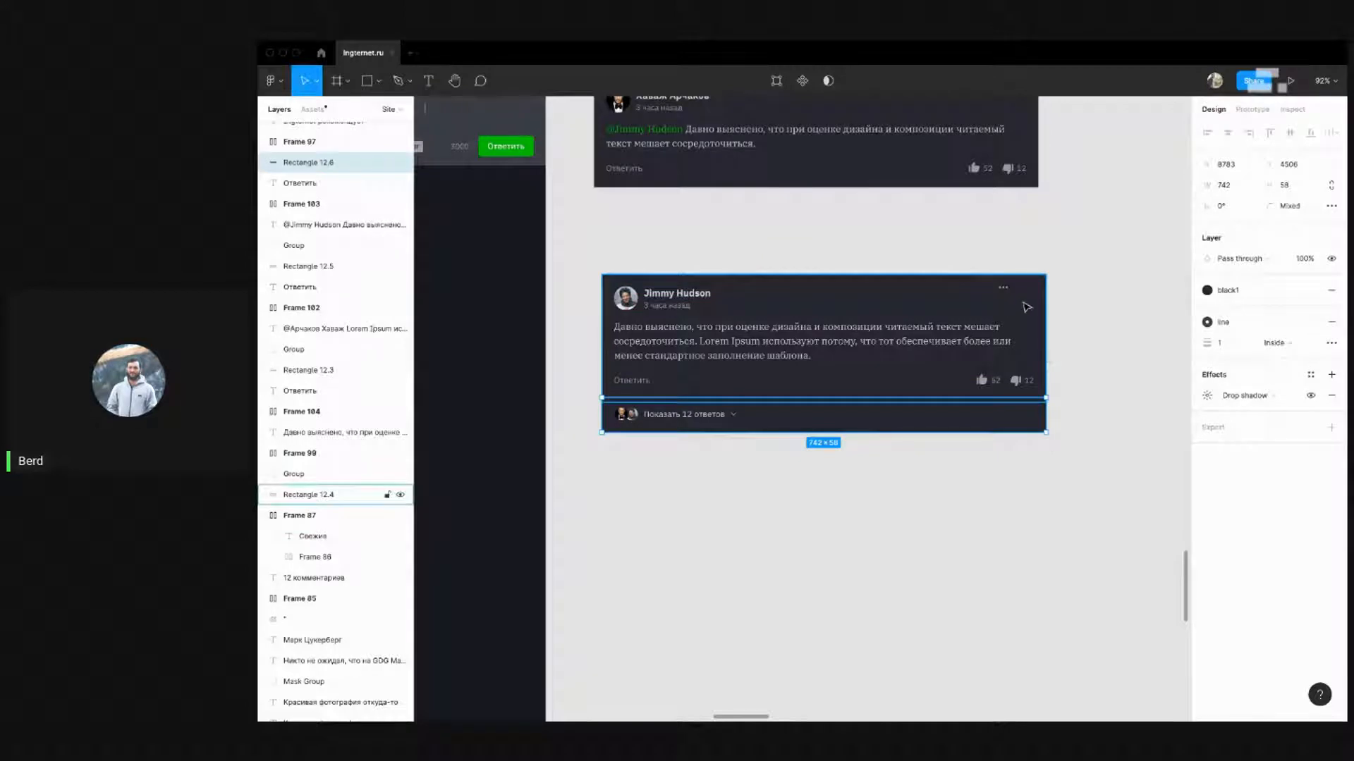
# Shift the likes row and replies strip down and extend Rectangle 12.4 over them
pyautogui.click(1029, 336)
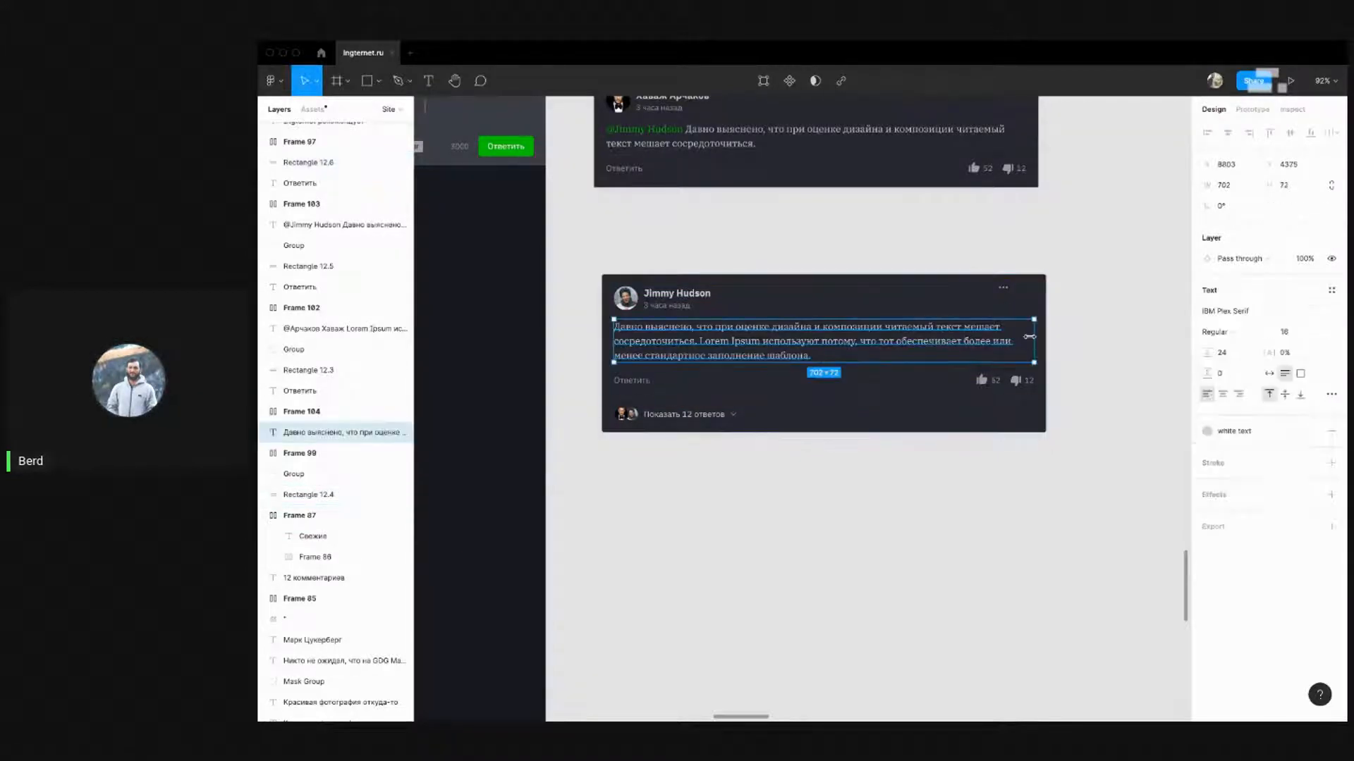
pyautogui.click(1089, 375)
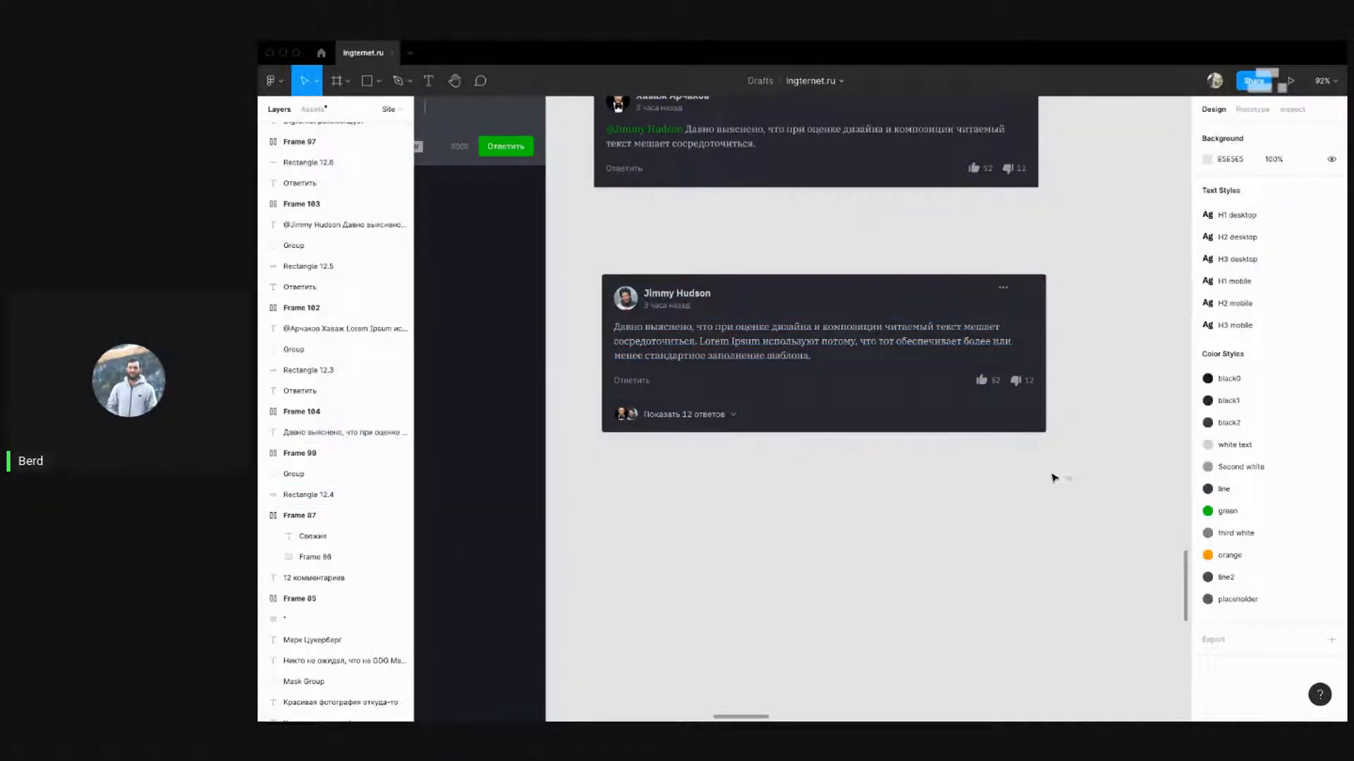
pyautogui.moveTo(1071, 479); pyautogui.dragTo(635, 384)
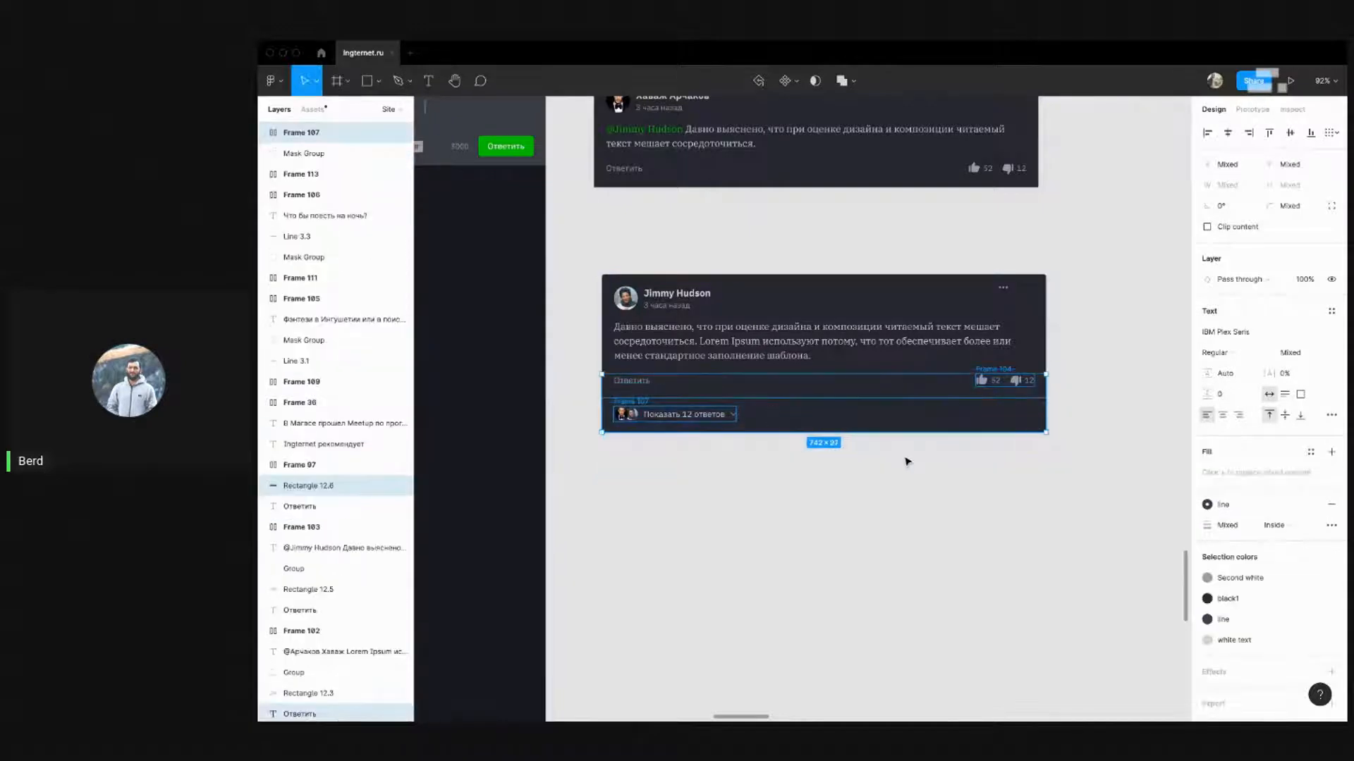
pyautogui.hotkey('shift', 'Down')
pyautogui.hotkey('shift', 'Down')
pyautogui.hotkey('shift', 'Down')
pyautogui.hotkey('shift', 'Down')
pyautogui.hotkey('shift', 'Down')
pyautogui.hotkey('shift', 'Down')
pyautogui.hotkey('shift', 'Down')
pyautogui.hotkey('shift', 'Down')
pyautogui.hotkey('shift', 'Down')
pyautogui.hotkey('shift', 'Down')
pyautogui.hotkey('shift', 'Down')
pyautogui.hotkey('shift', 'Down')
pyautogui.hotkey('shift', 'Down')
pyautogui.hotkey('shift', 'Down')
pyautogui.hotkey('shift', 'Down')
pyautogui.hotkey('shift', 'Down')
pyautogui.hotkey('shift', 'Down')
pyautogui.hotkey('shift', 'Down')
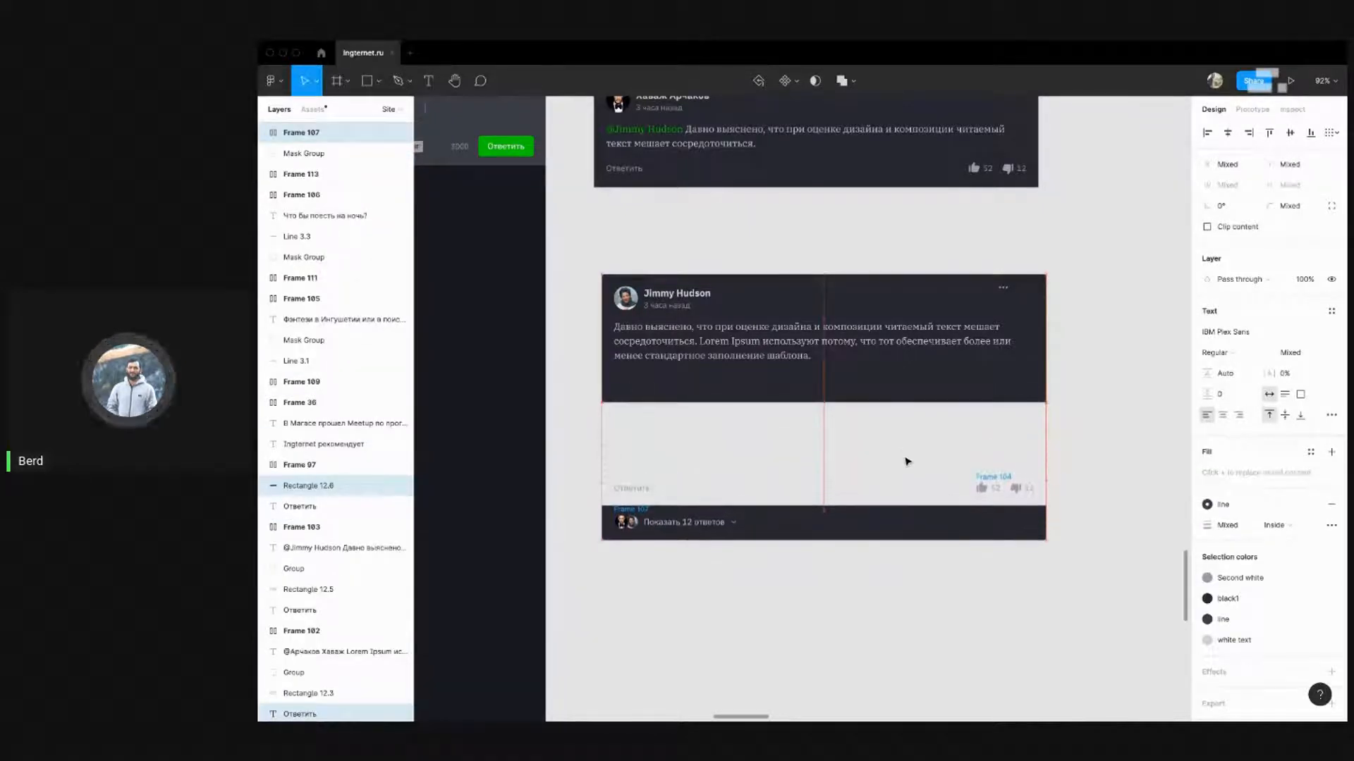
pyautogui.hotkey('shift', 'Down')
pyautogui.click(901, 398)
pyautogui.moveTo(903, 402); pyautogui.dragTo(922, 546)
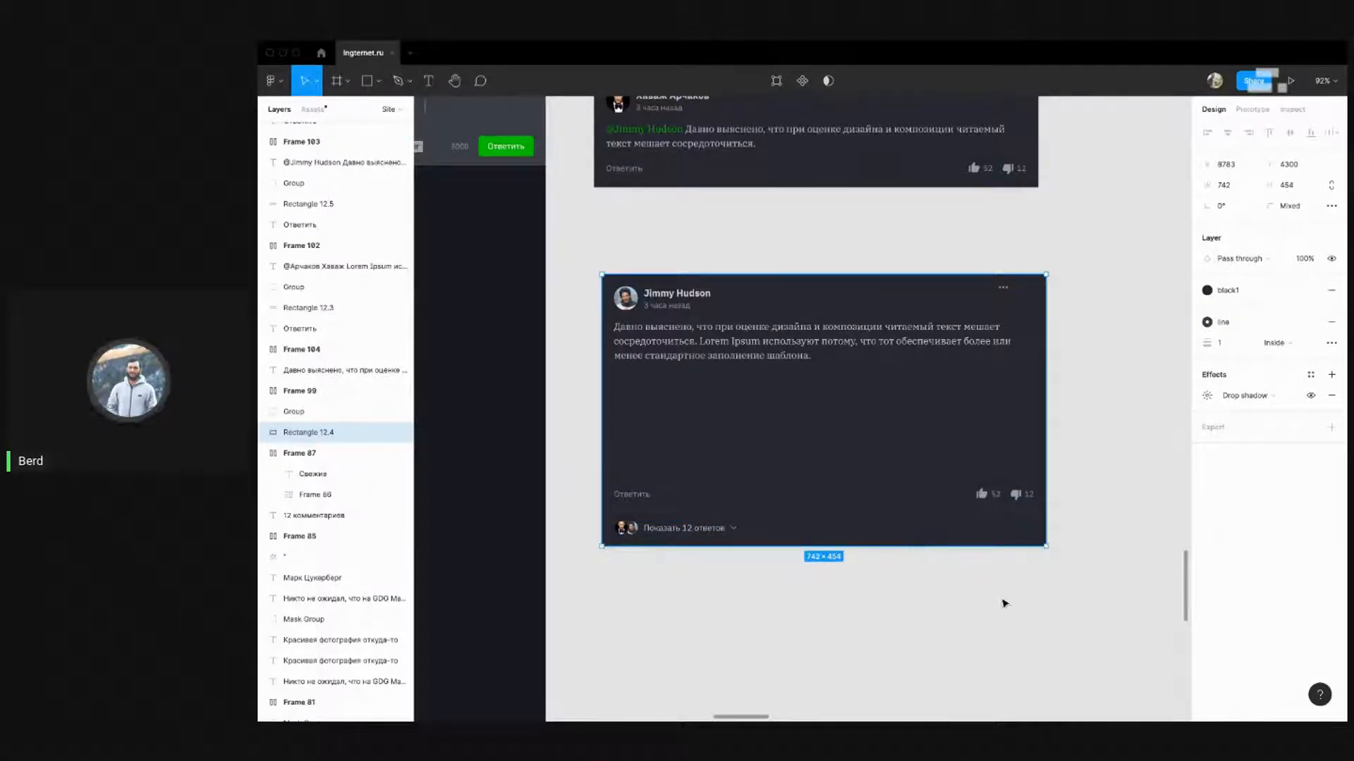
pyautogui.click(1097, 578)
# Narrow the comment's paragraph text box to a 283 px column
pyautogui.click(926, 339)
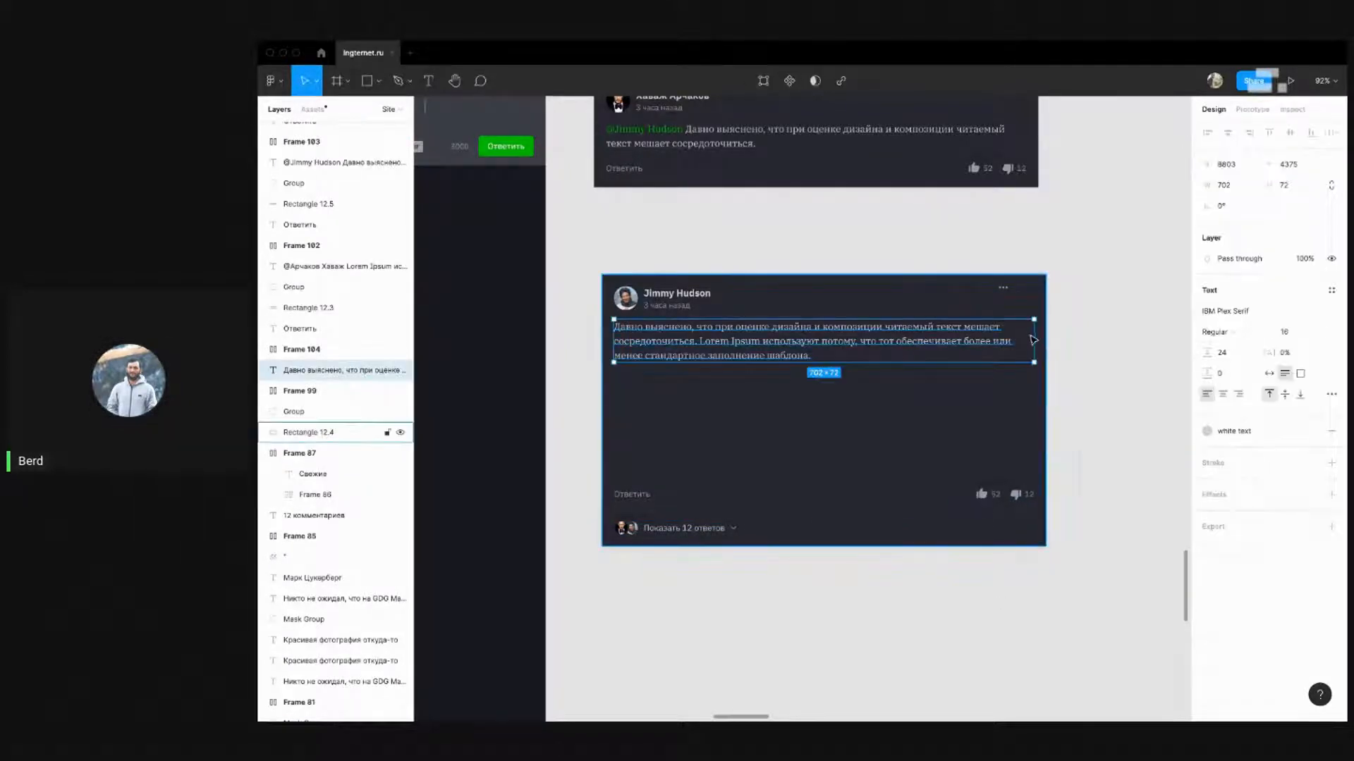
pyautogui.moveTo(1018, 341); pyautogui.dragTo(783, 351)
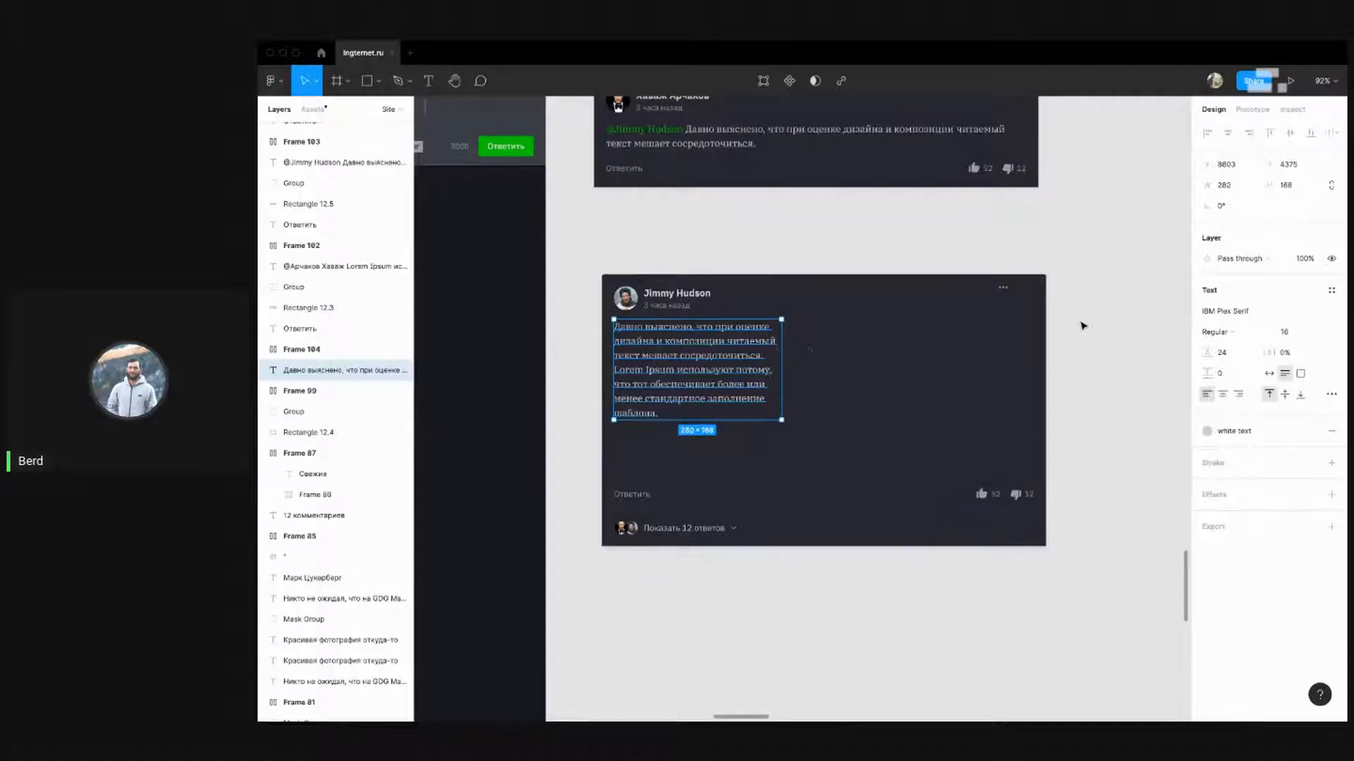
pyautogui.click(1003, 288)
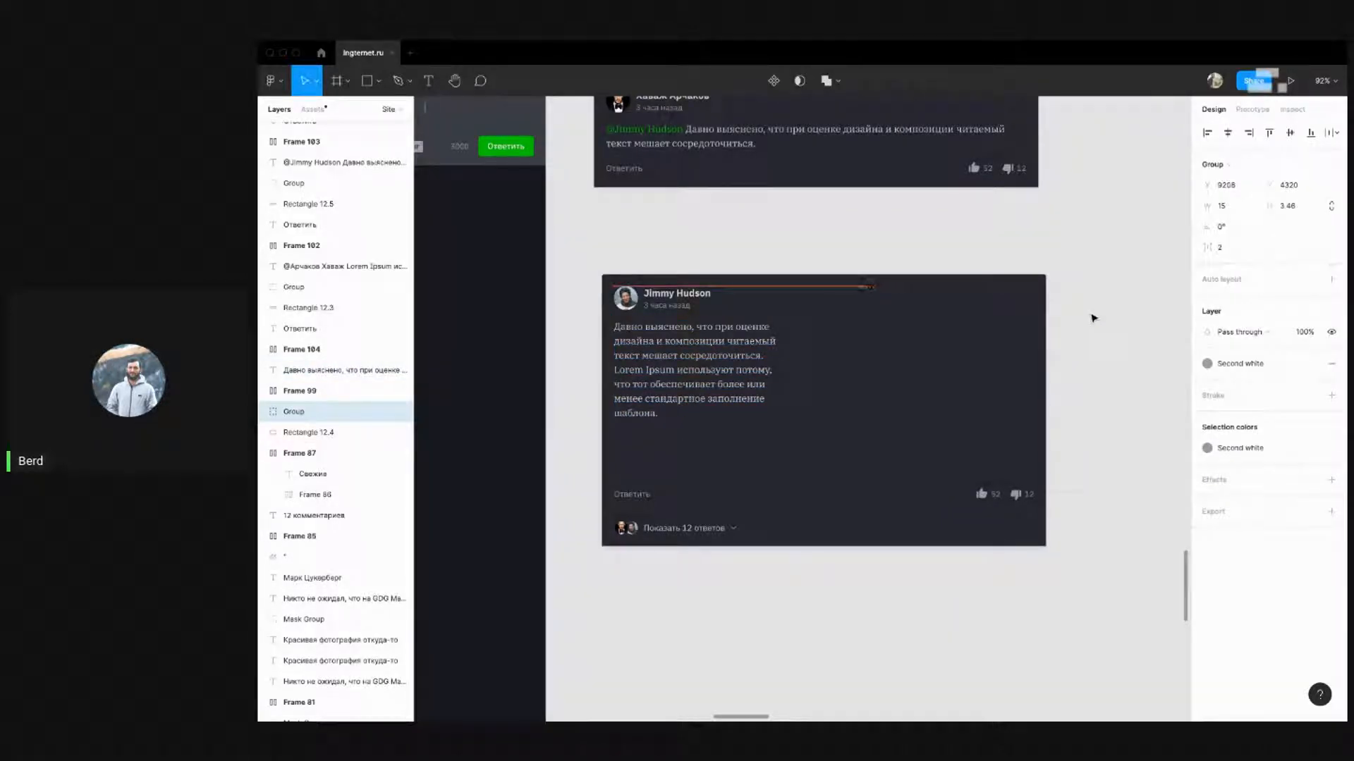
pyautogui.click(952, 303)
pyautogui.click(1142, 496)
pyautogui.click(1008, 492)
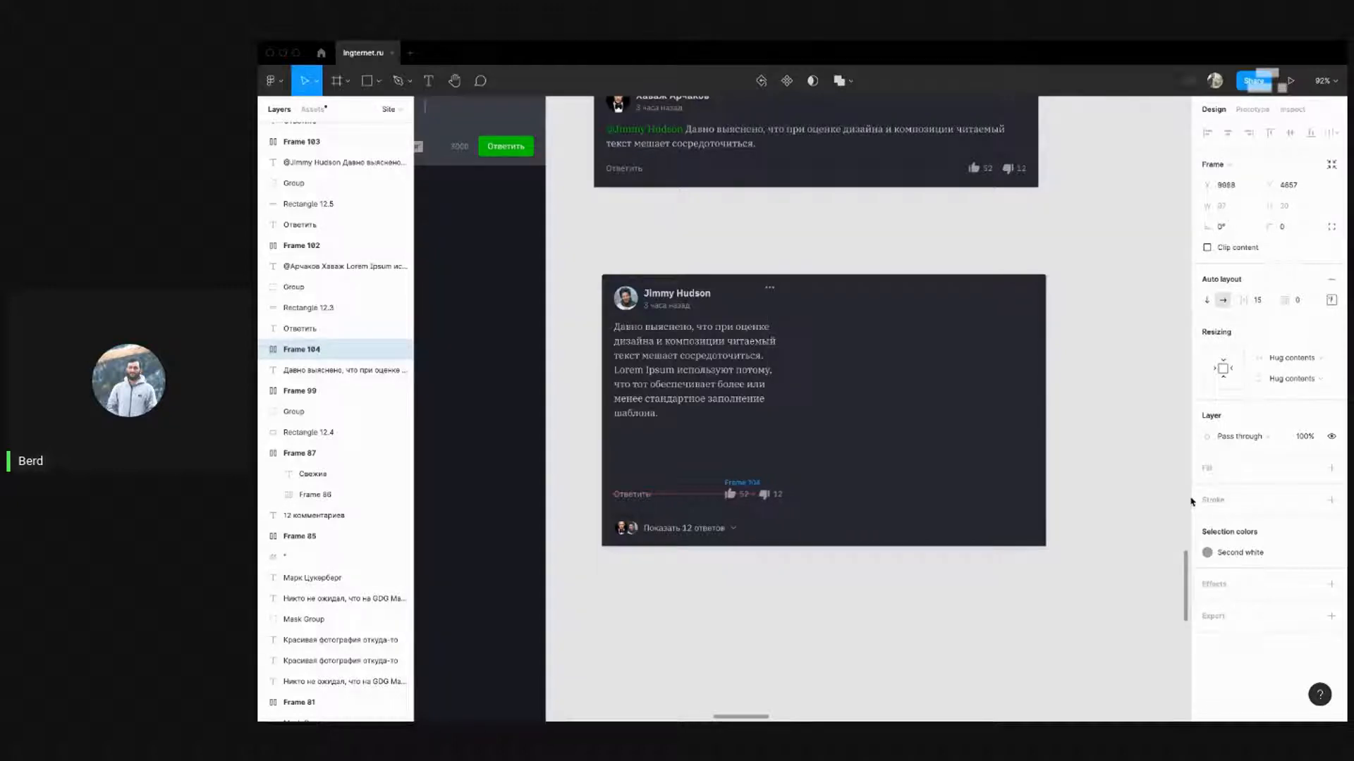
# Resize the card background and replies strip to 343 px wide
pyautogui.click(1034, 425)
pyautogui.moveTo(1016, 413); pyautogui.dragTo(797, 414)
pyautogui.click(944, 528)
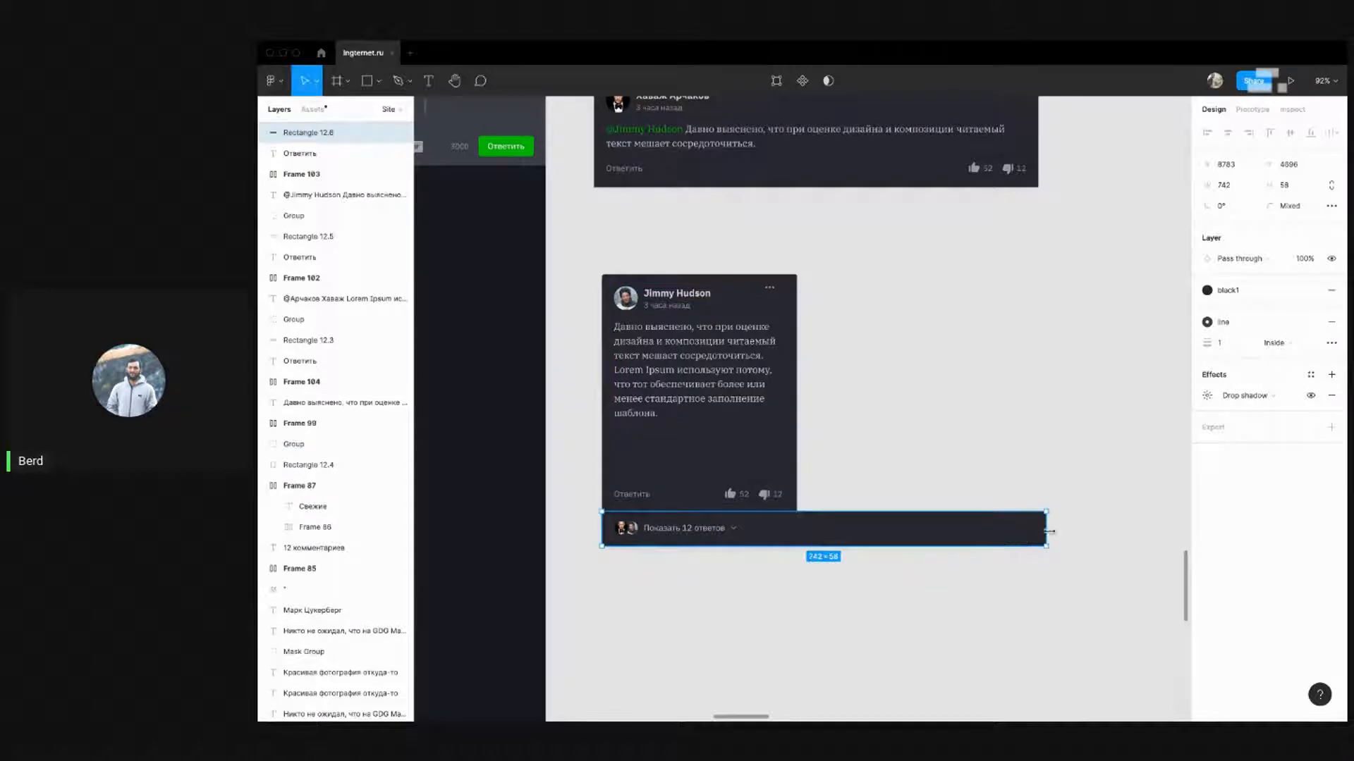
pyautogui.moveTo(1049, 531); pyautogui.dragTo(802, 522)
pyautogui.click(927, 456)
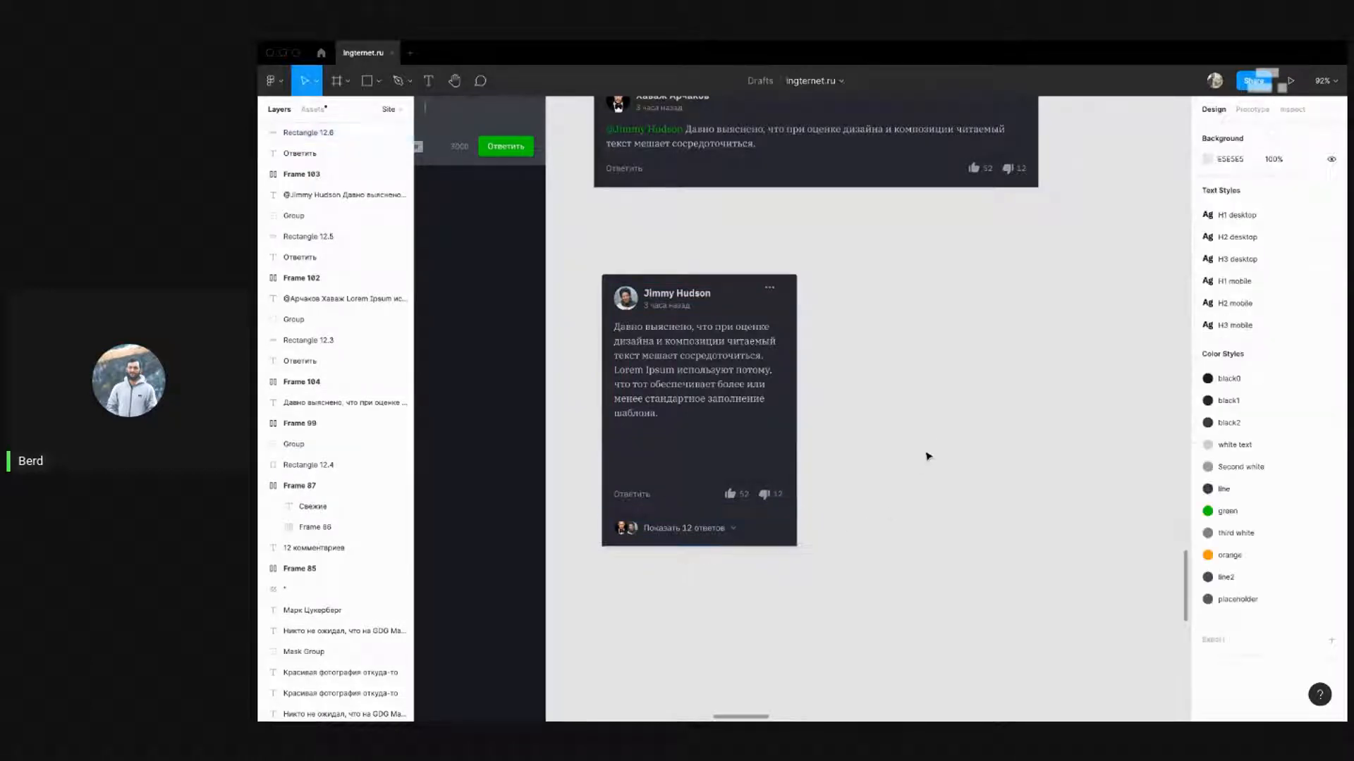
pyautogui.click(711, 519)
pyautogui.click(954, 489)
pyautogui.scroll(-5, 973, 457)
pyautogui.moveTo(957, 552); pyautogui.dragTo(773, 348)
pyautogui.moveTo(834, 422); pyautogui.dragTo(713, 374)
pyautogui.scroll(5, 730, 392)
pyautogui.moveTo(751, 308); pyautogui.dragTo(751, 308)
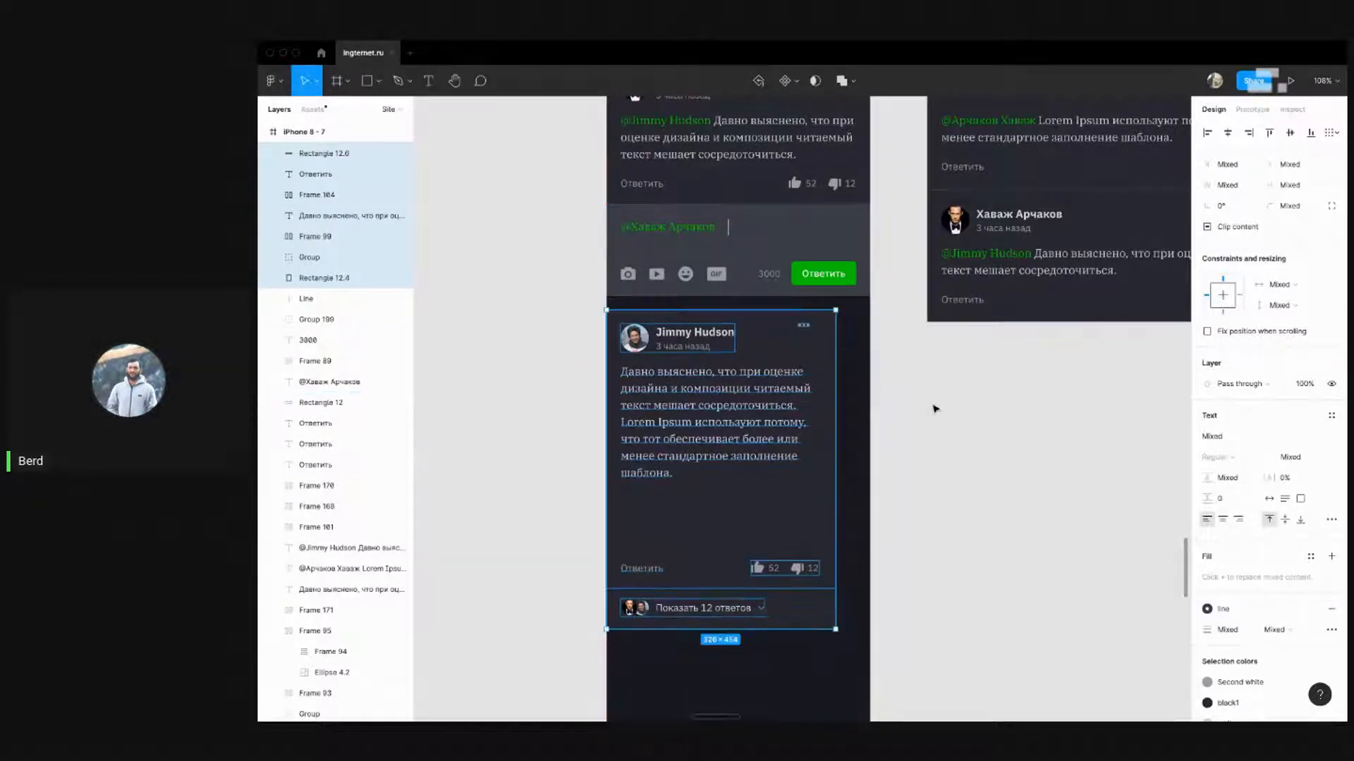
# Widen the card background to 375 px and shift the three-dot icon about 11 px right
pyautogui.click(770, 348)
pyautogui.moveTo(835, 351); pyautogui.dragTo(868, 351)
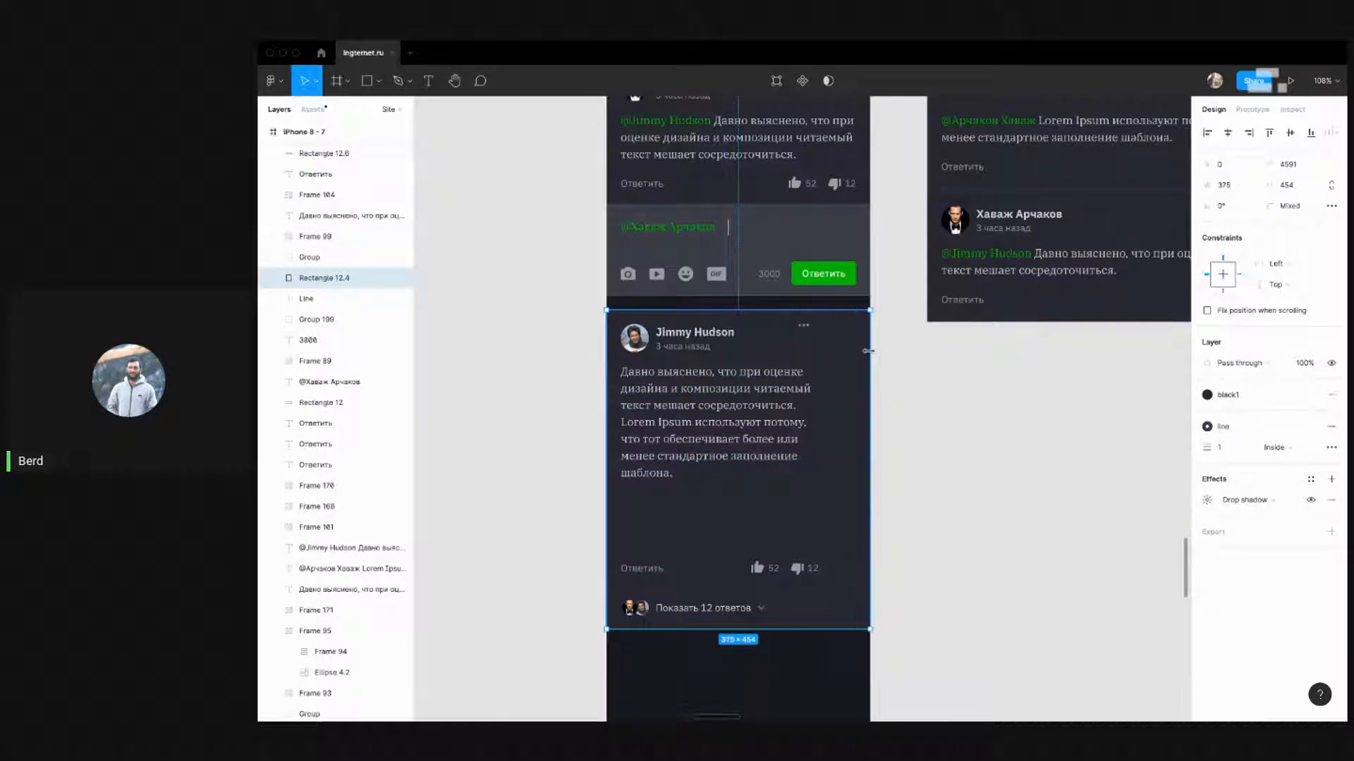
pyautogui.click(803, 325)
pyautogui.hotkey('shift', 'Right')
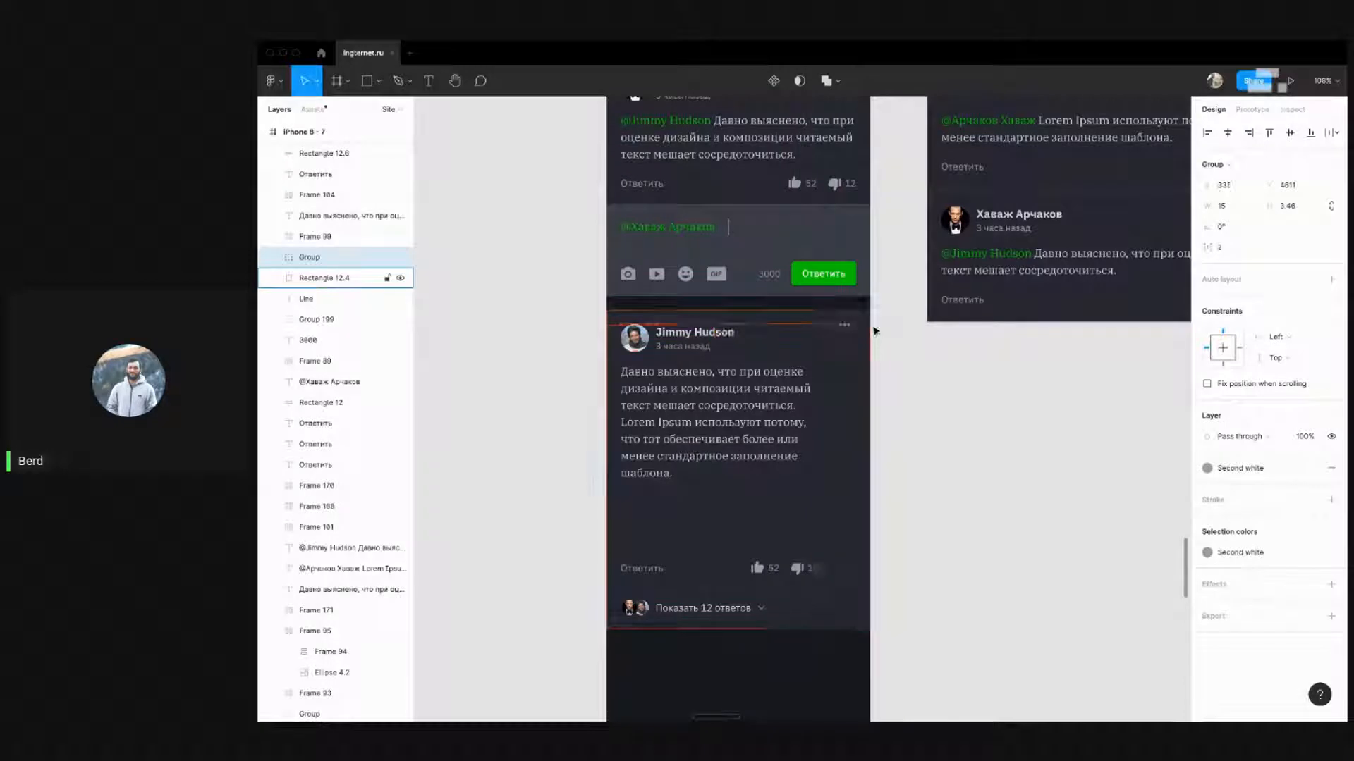
pyautogui.press('Right')
pyautogui.press('Right')
pyautogui.click(904, 423)
# Widen the comment's paragraph text to fill the card width
pyautogui.click(797, 409)
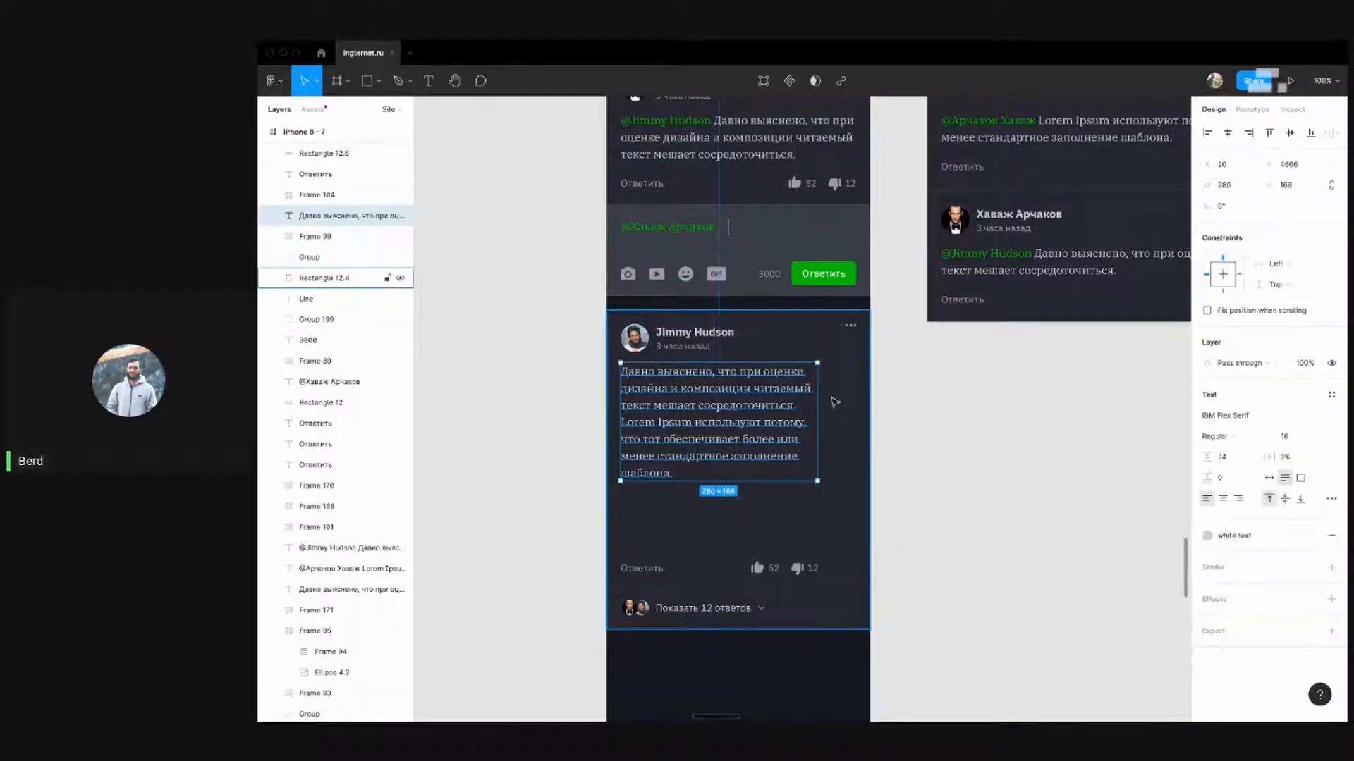
pyautogui.moveTo(817, 422); pyautogui.dragTo(854, 422)
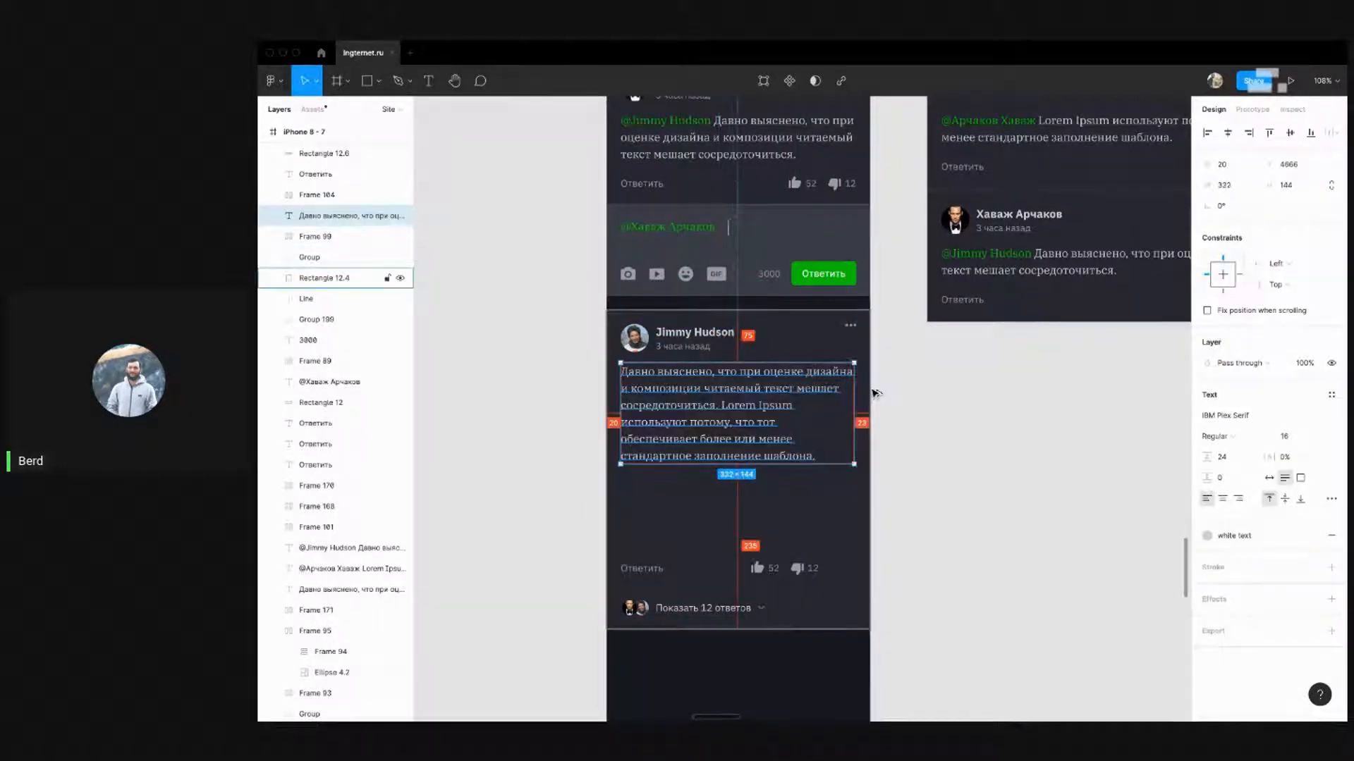
pyautogui.press('super+Right')
pyautogui.press('super+Right')
pyautogui.press('super+Right')
pyautogui.click(944, 443)
pyautogui.scroll(-1, 915, 526)
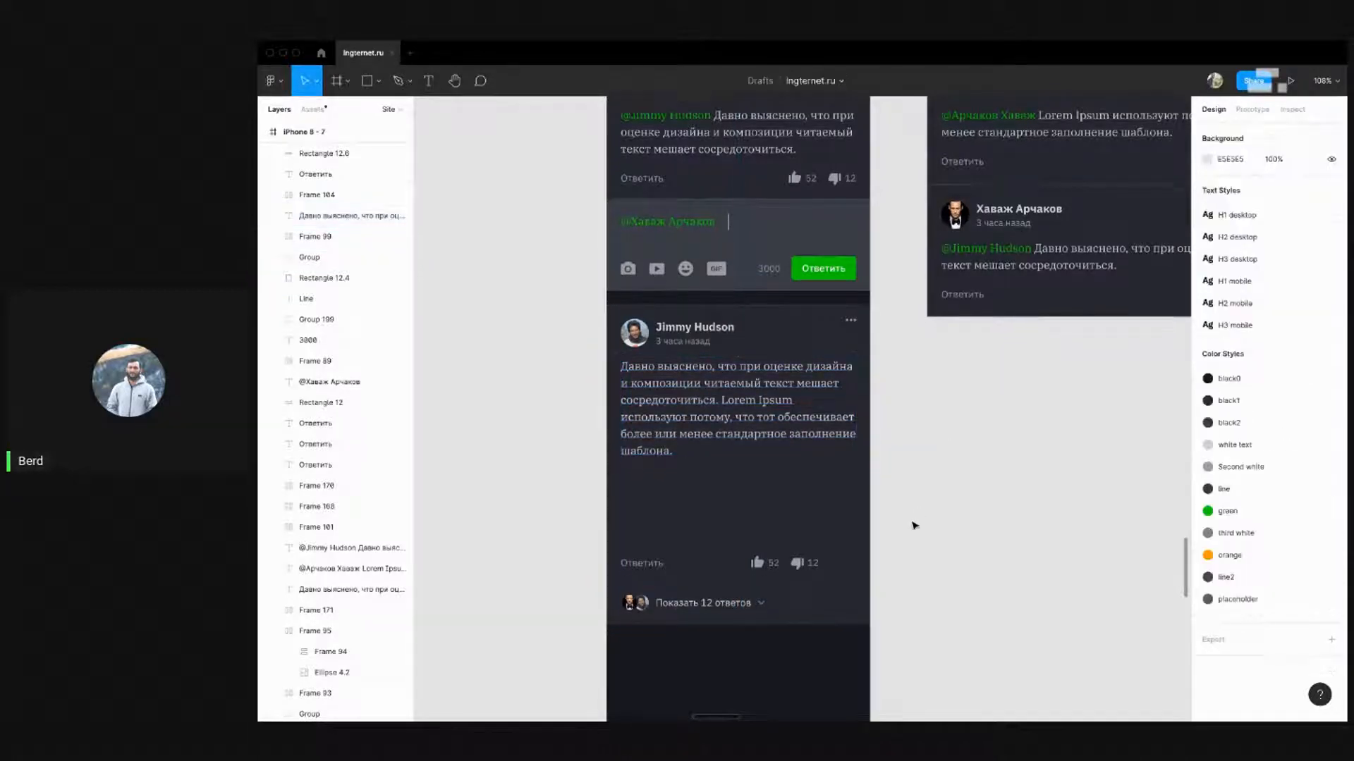
pyautogui.scroll(-3, 914, 526)
pyautogui.moveTo(929, 525); pyautogui.dragTo(864, 431)
pyautogui.click(936, 483)
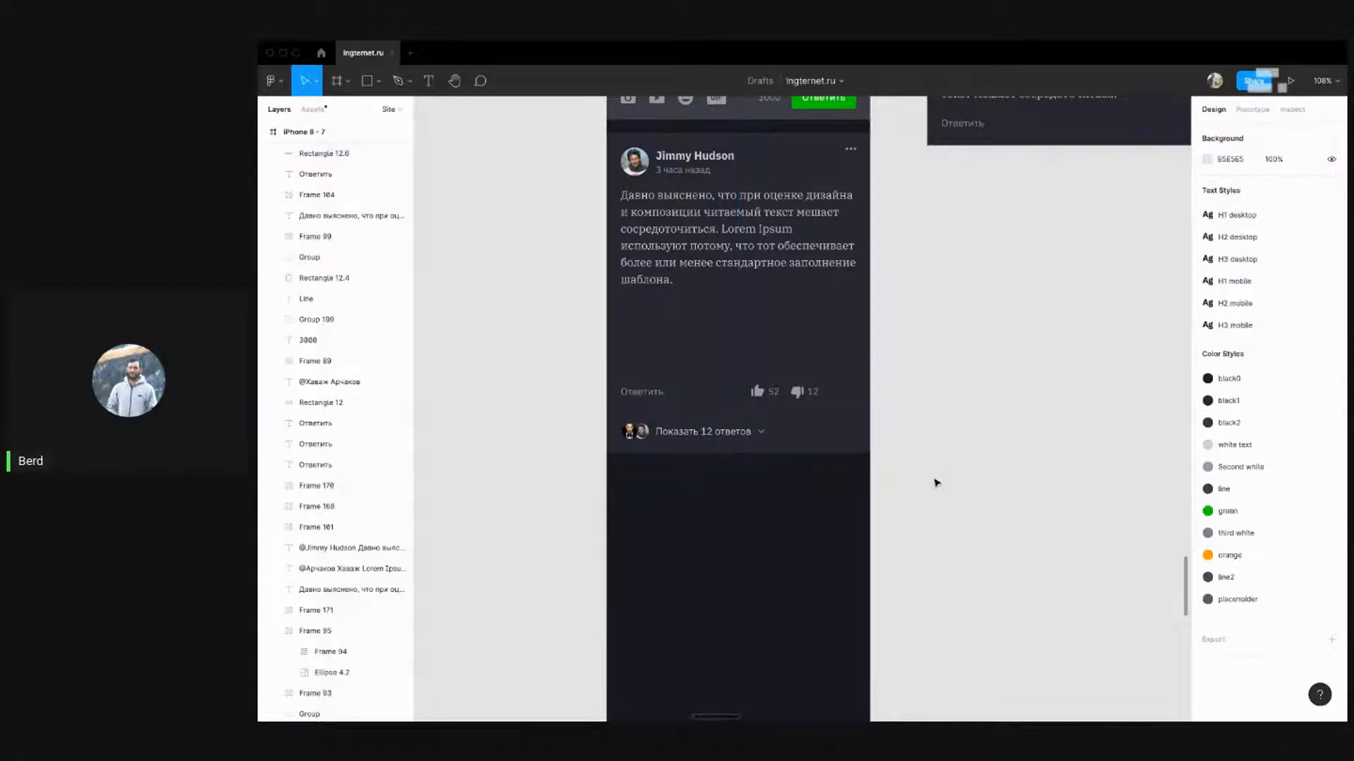
# Align the likes and dislikes counters with the card edge at X 257
pyautogui.click(803, 393)
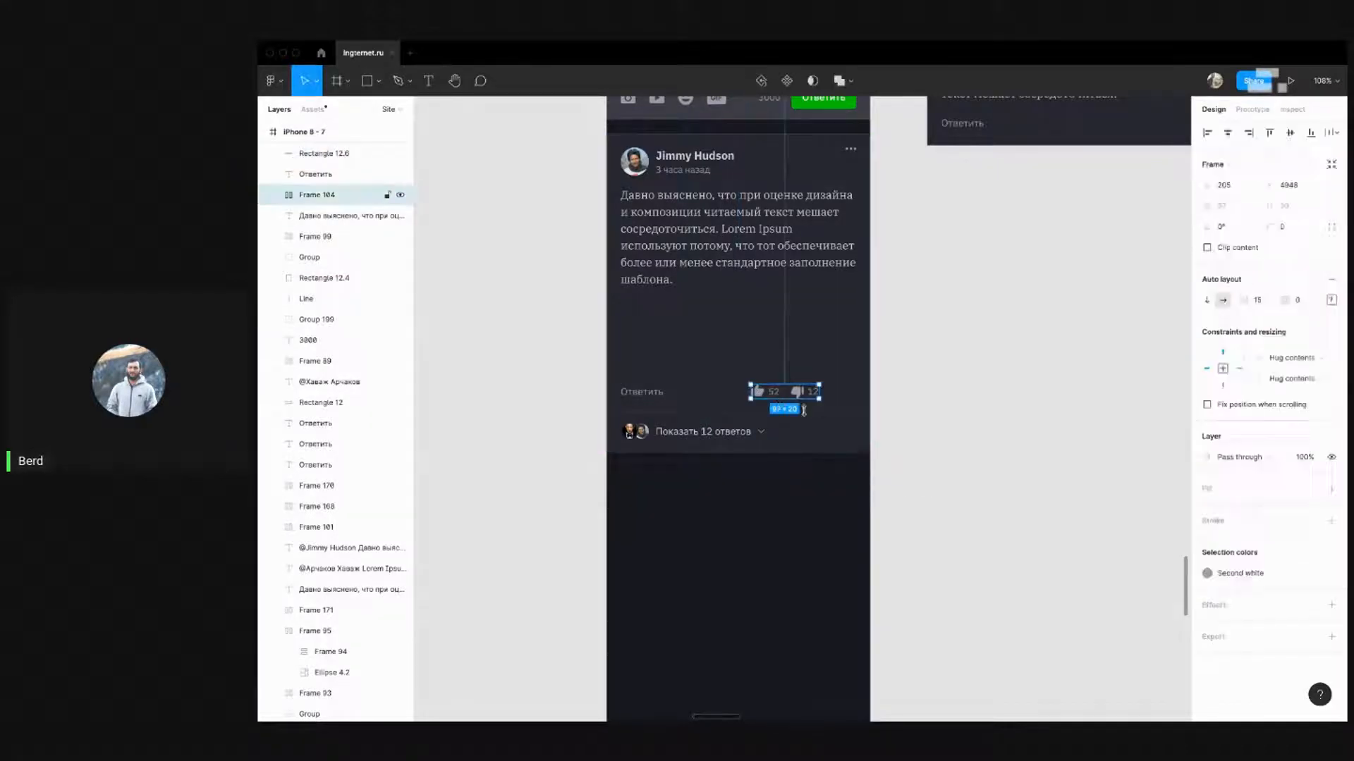
pyautogui.hotkey('shift', 'Right')
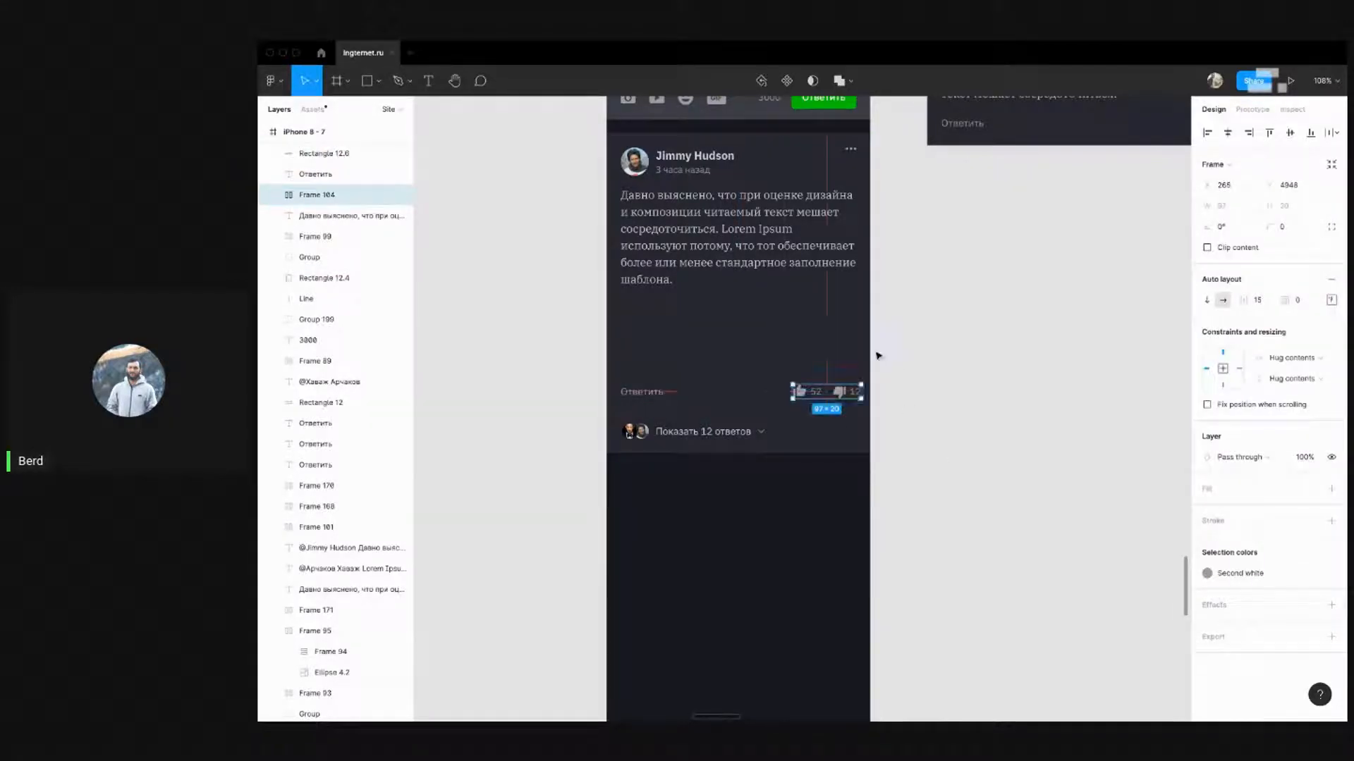
pyautogui.press('alt')
pyautogui.press('Left')
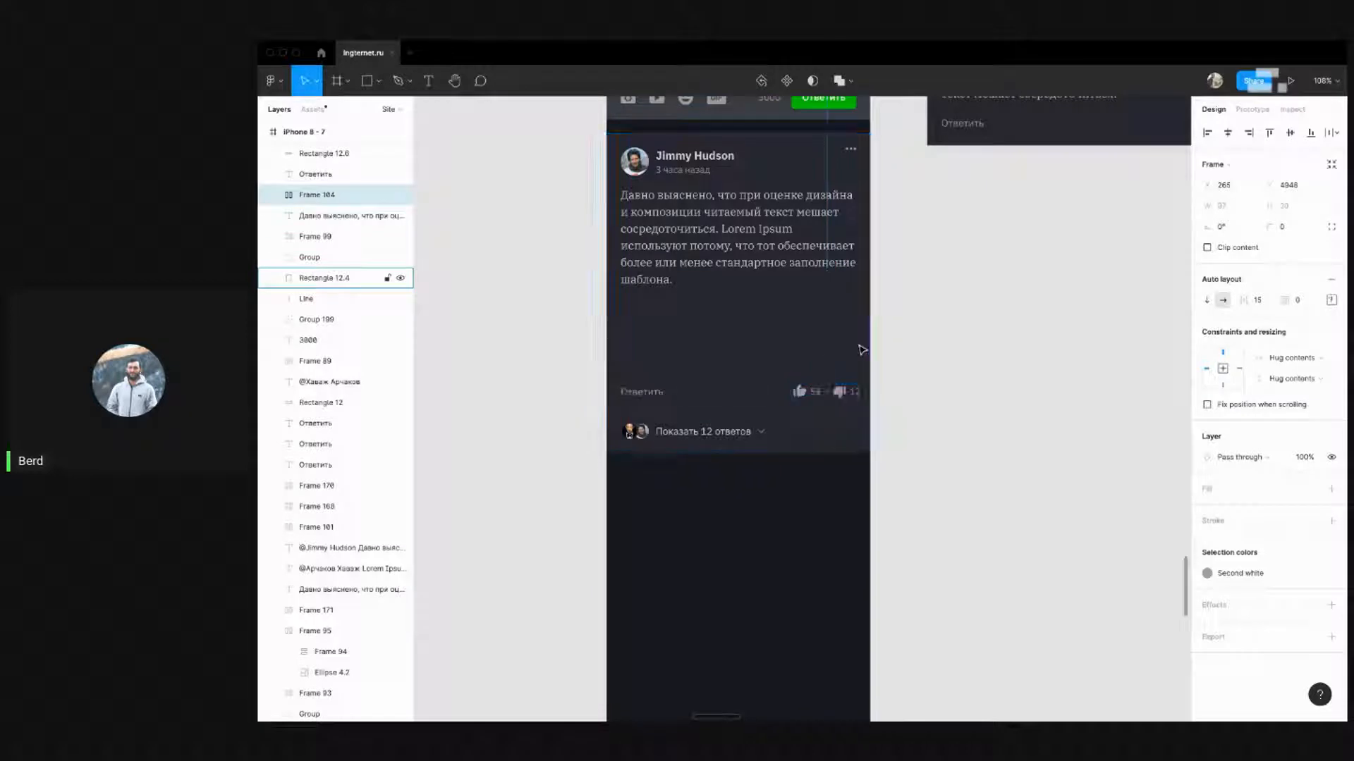
pyautogui.press('alt')
pyautogui.hotkey('shift', 'Left')
pyautogui.press('alt')
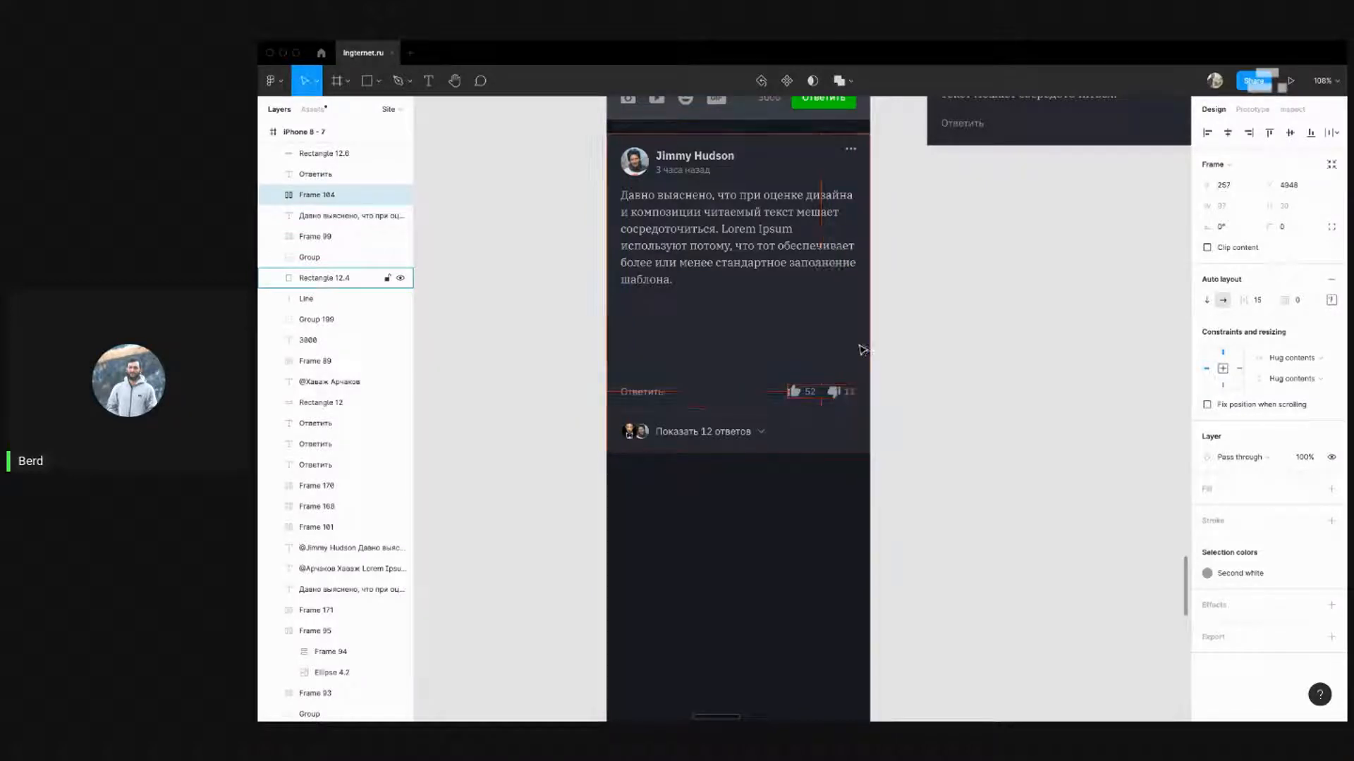
# Marquee-select the reply row and nudge it up just under the comment text
pyautogui.moveTo(946, 514); pyautogui.dragTo(556, 363)
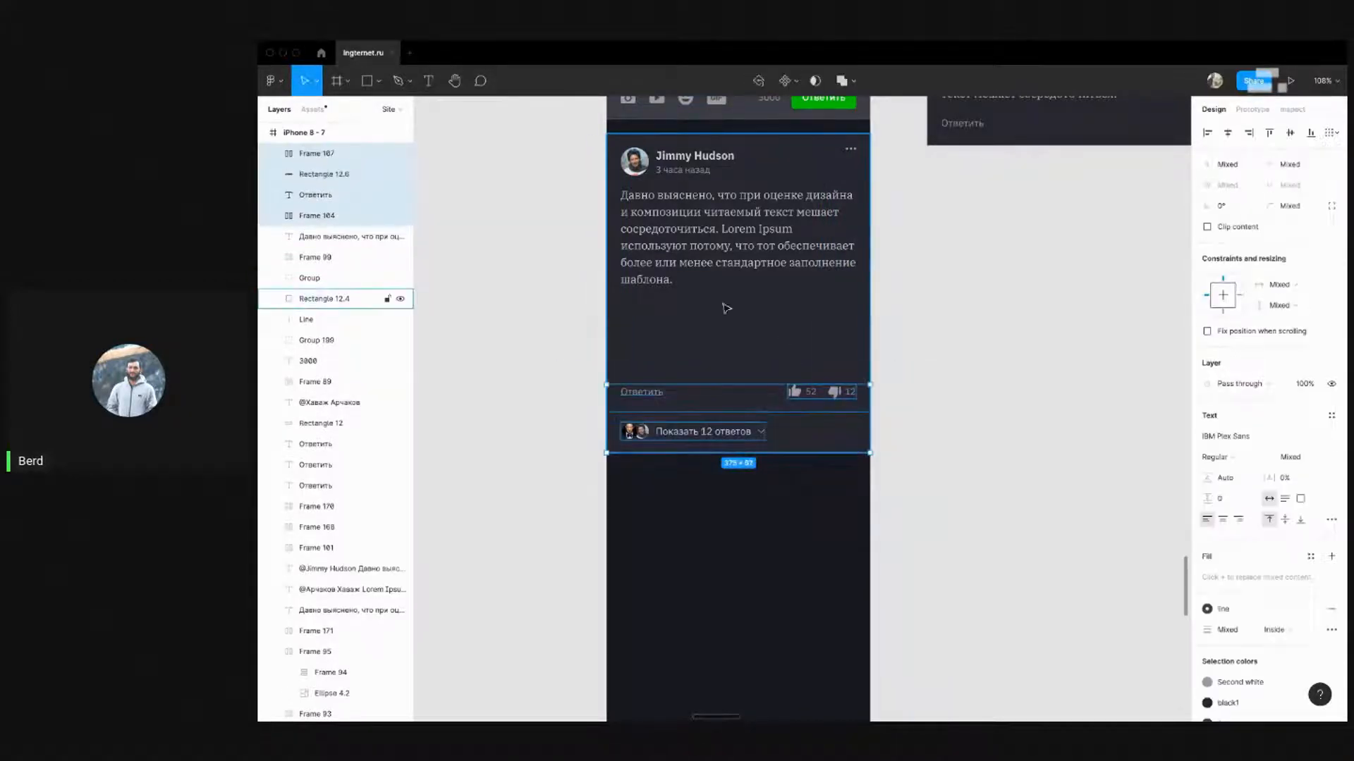
pyautogui.press('alt')
pyautogui.press('Down')
pyautogui.press('Down')
pyautogui.press('alt')
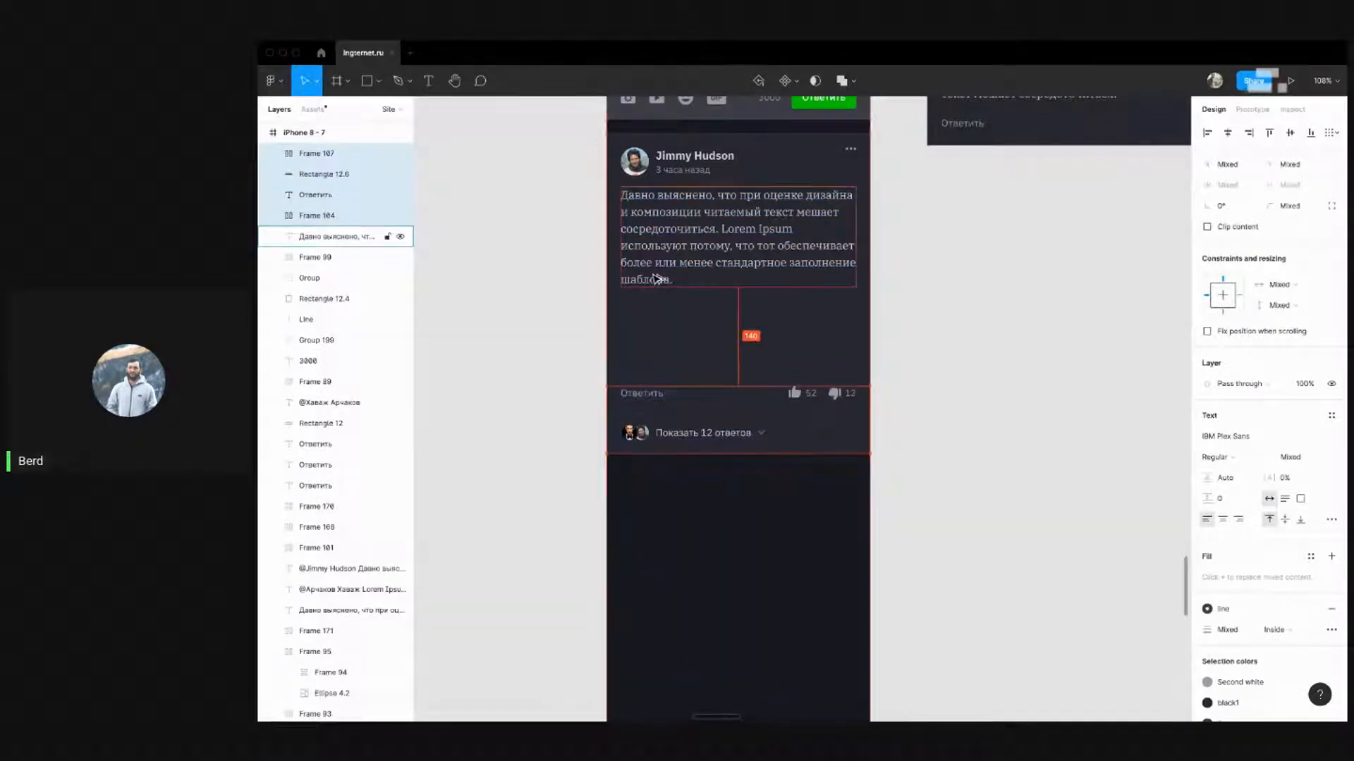
pyautogui.hotkey('shift', 'Up')
pyautogui.hotkey('shift', 'Up')
pyautogui.hotkey('shift', 'Up')
pyautogui.hotkey('shift', 'Up')
pyautogui.hotkey('shift', 'Up')
pyautogui.hotkey('shift', 'Up')
pyautogui.hotkey('shift', 'Up')
pyautogui.hotkey('shift', 'Up')
pyautogui.hotkey('shift', 'Up')
pyautogui.hotkey('shift', 'Up')
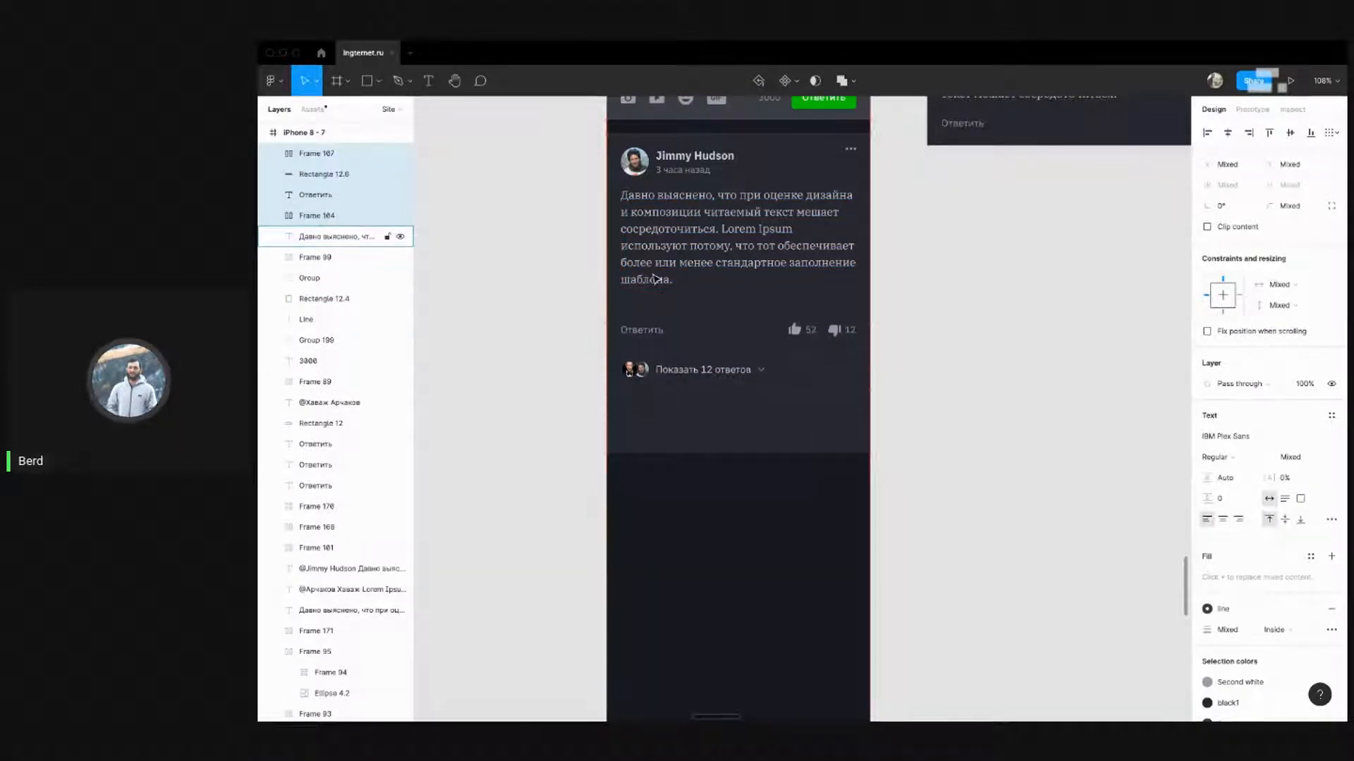
pyautogui.press('alt')
pyautogui.hotkey('shift', 'Up')
pyautogui.press('alt')
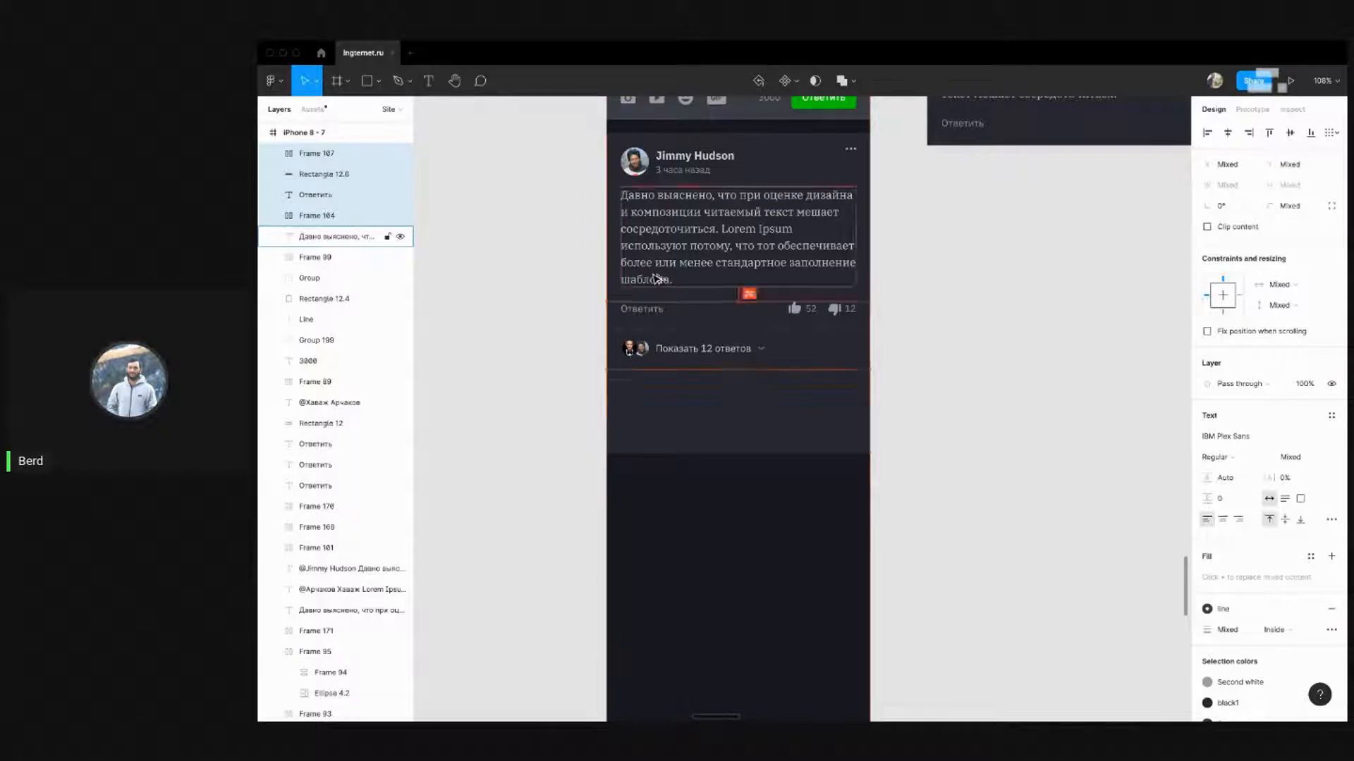
# Drag the card background's bottom edge up, shortening it to about 375 × 336
pyautogui.click(912, 338)
pyautogui.scroll(2, 832, 493)
pyautogui.click(807, 579)
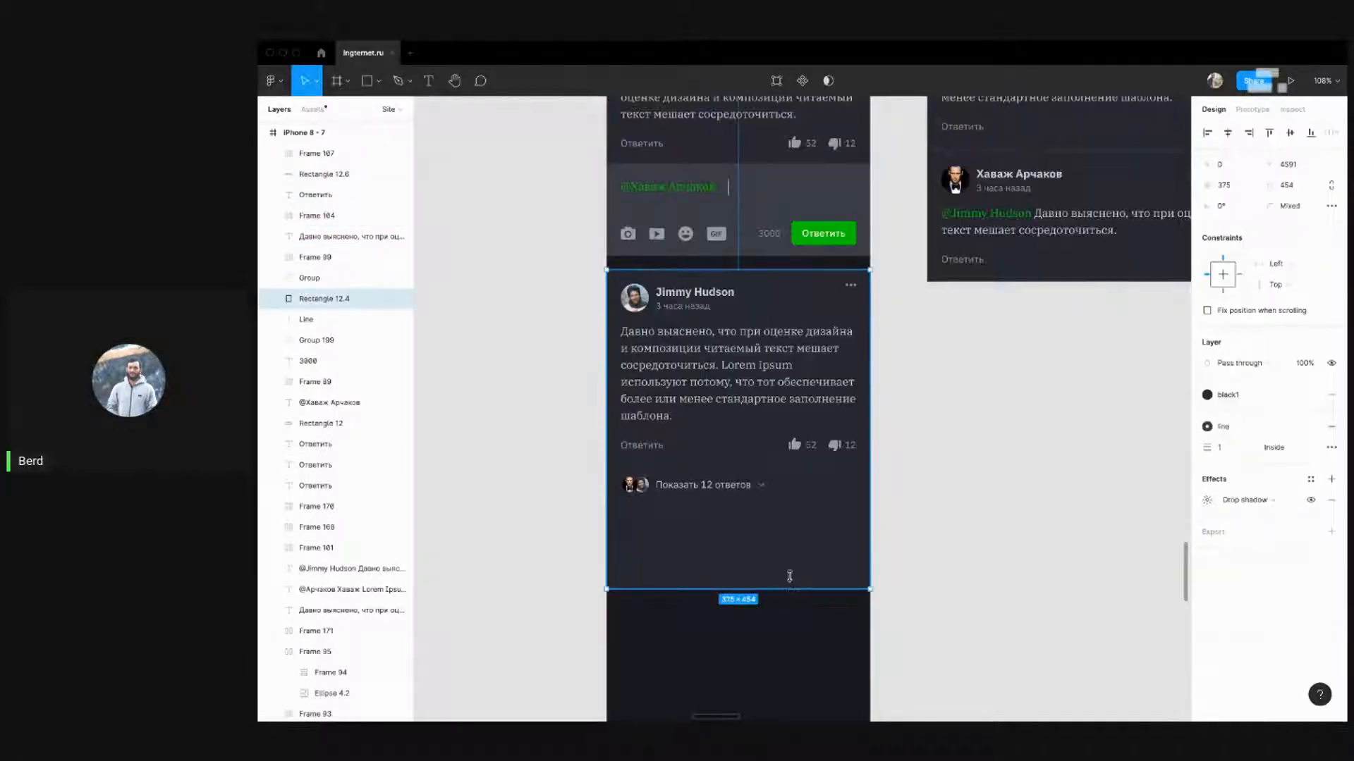
pyautogui.moveTo(789, 576); pyautogui.dragTo(787, 509)
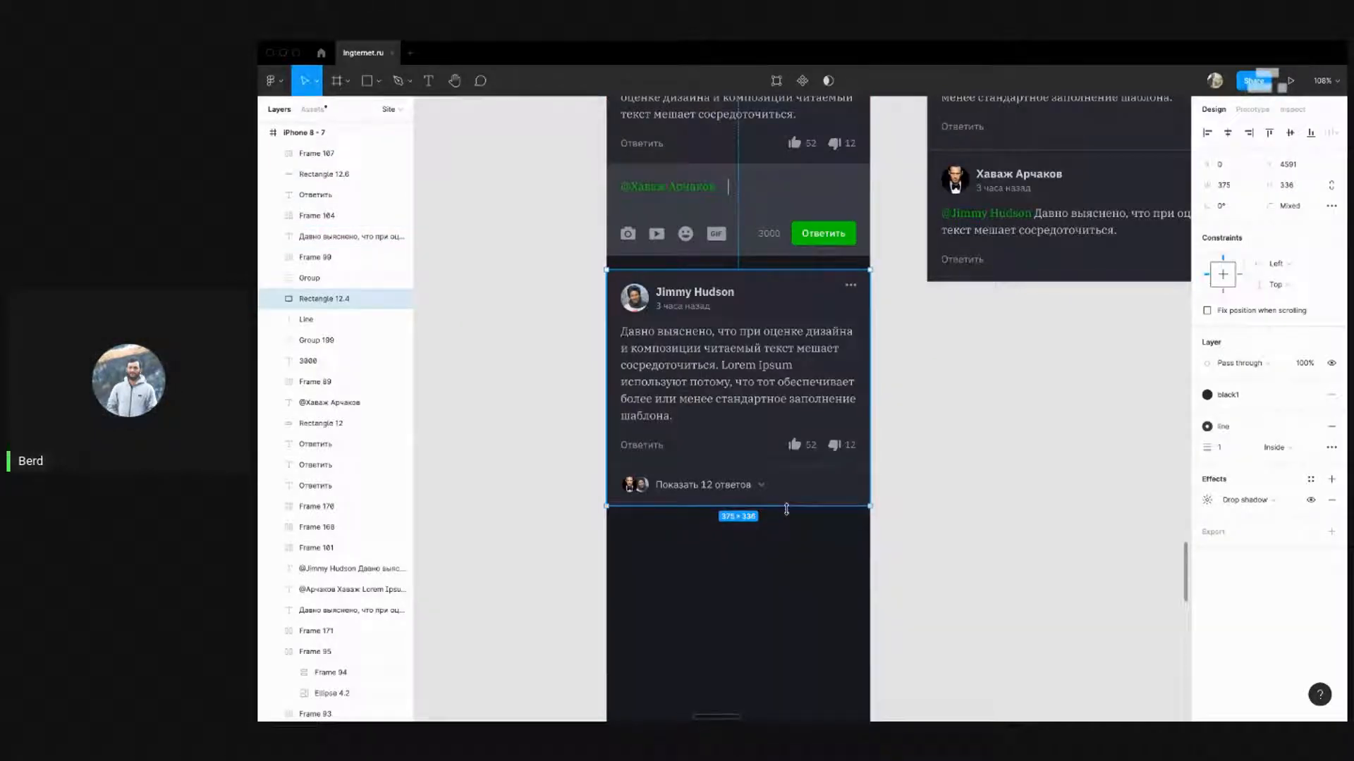
pyautogui.click(965, 486)
pyautogui.moveTo(918, 390); pyautogui.dragTo(913, 432)
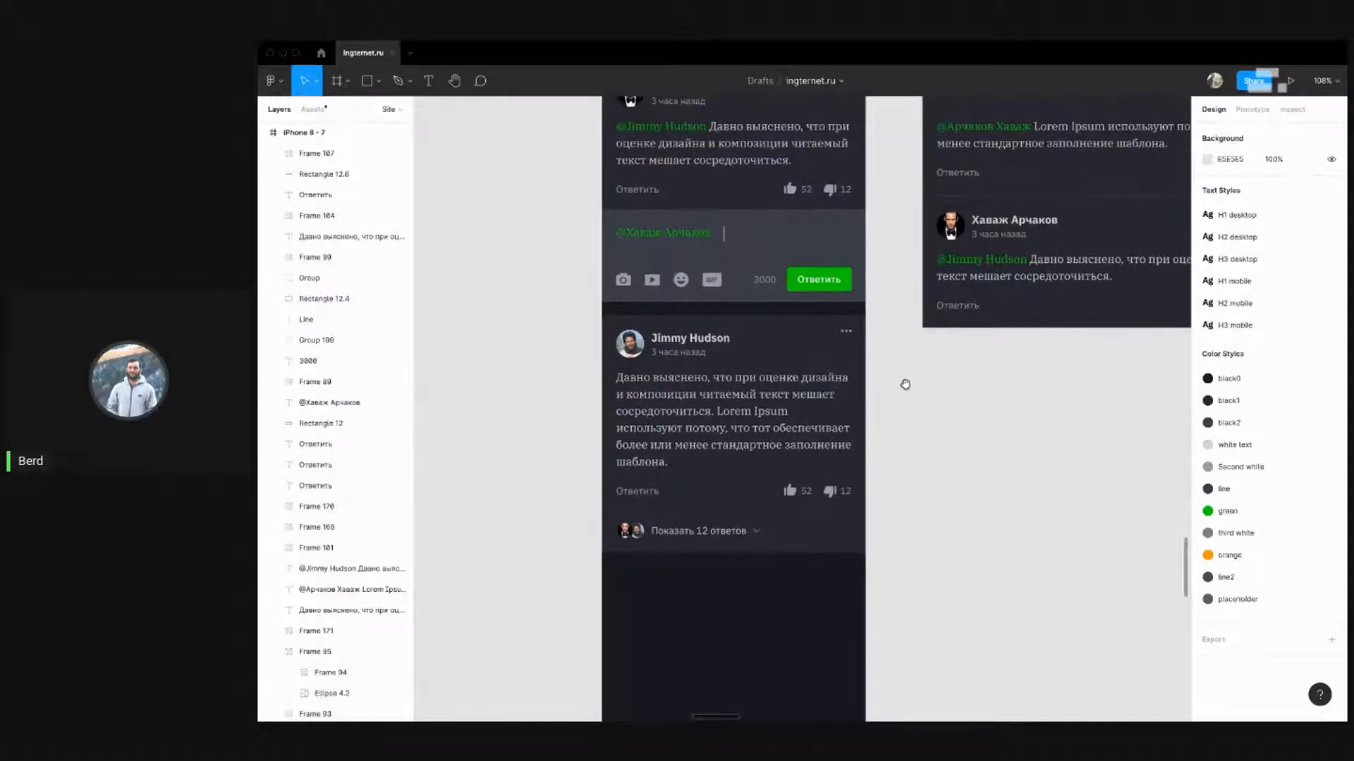
# Inspect the lower phone frame and the separate dark comment card by marquee-selecting its contents
pyautogui.moveTo(905, 384); pyautogui.dragTo(900, 526)
pyautogui.scroll(-5, 874, 503)
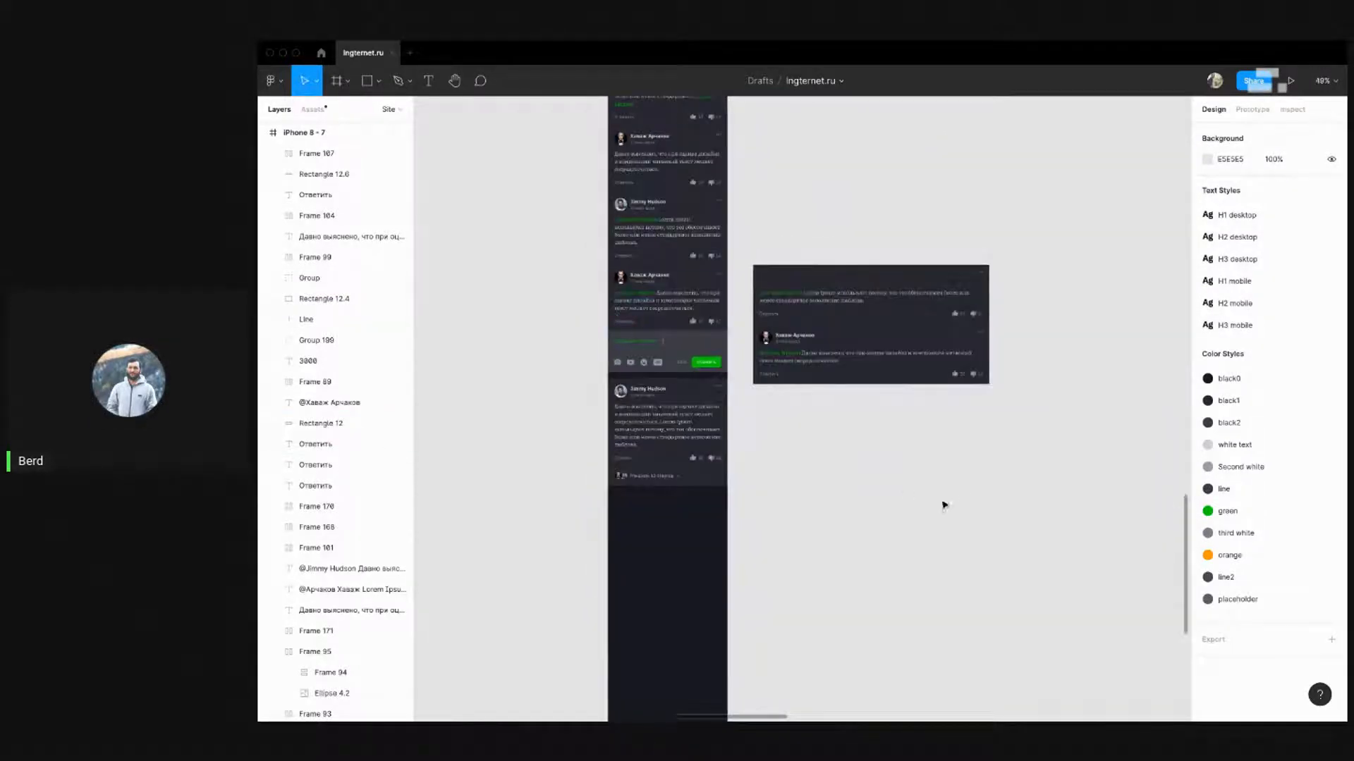
pyautogui.scroll(2, 846, 487)
pyautogui.scroll(5, 856, 423)
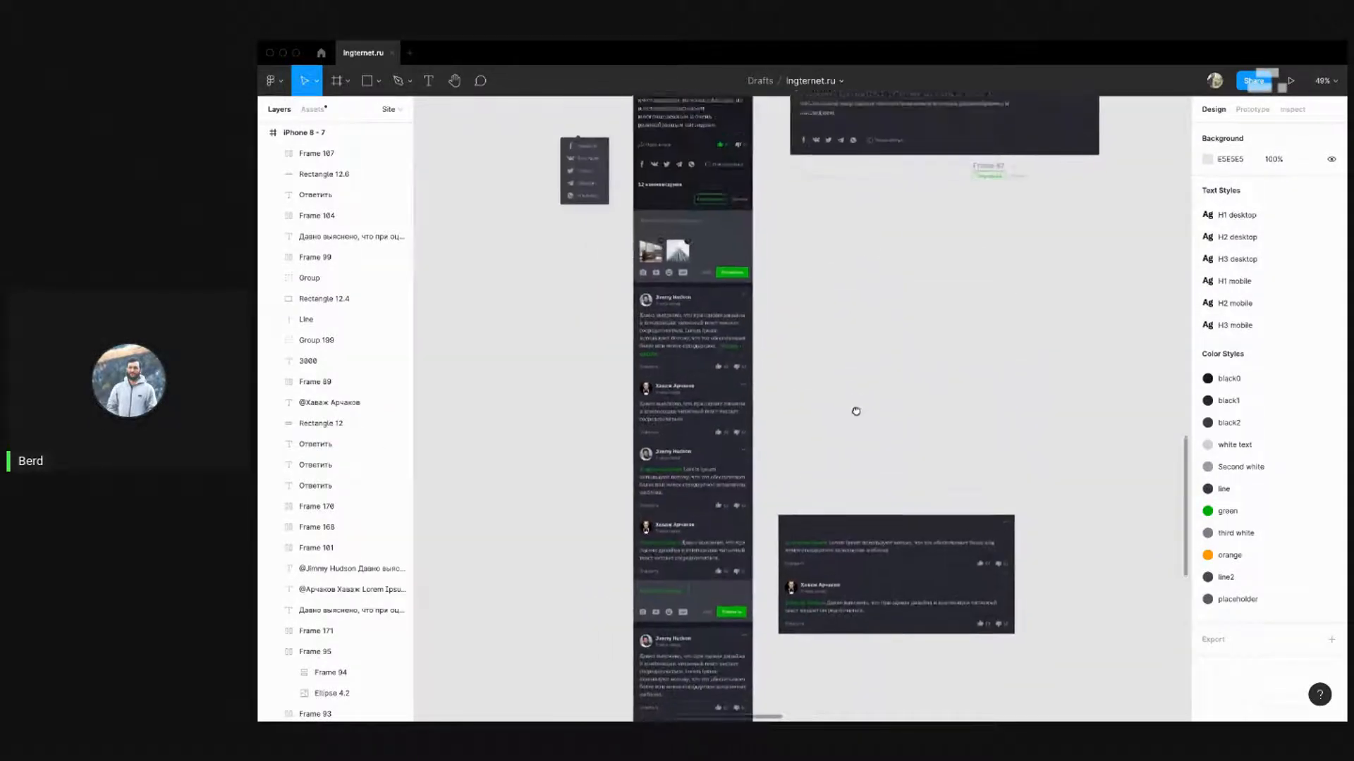
pyautogui.moveTo(852, 442); pyautogui.dragTo(858, 286)
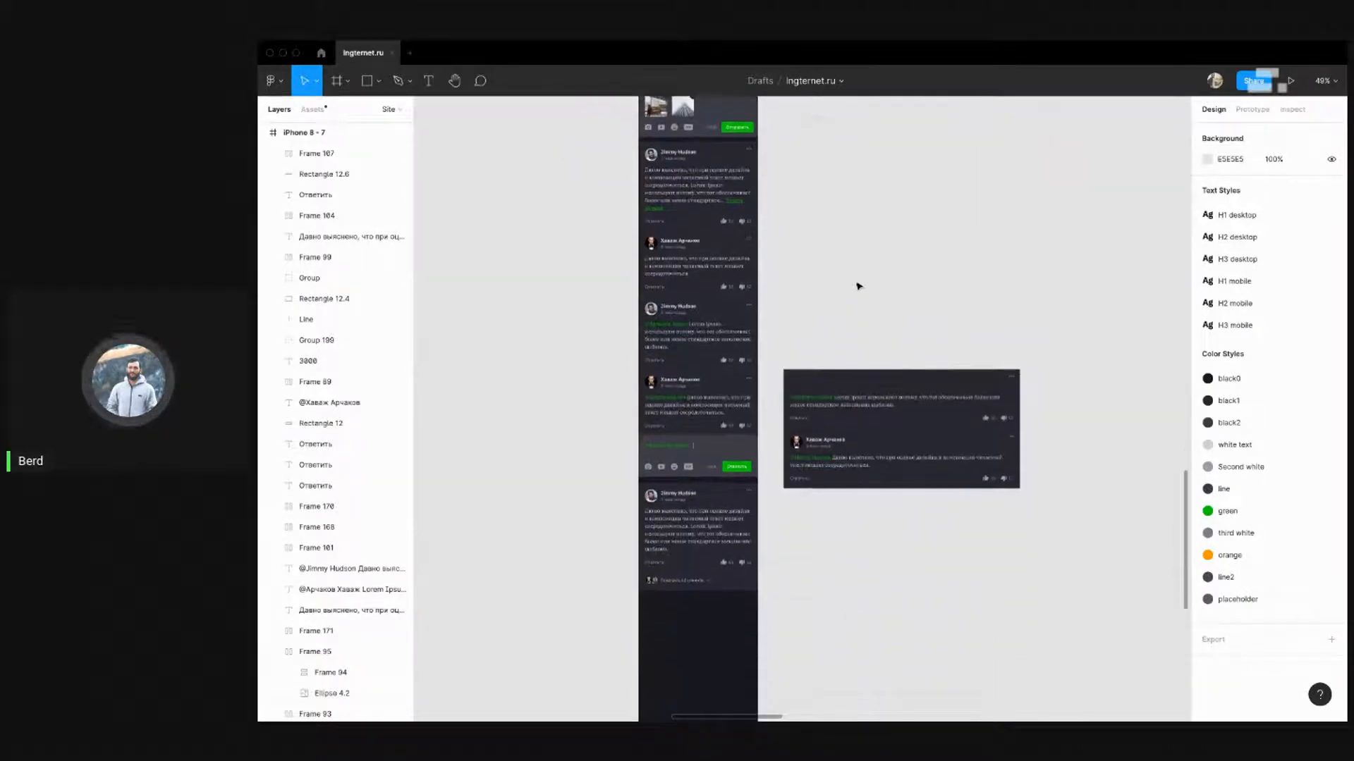
pyautogui.moveTo(778, 330); pyautogui.dragTo(1053, 539)
pyautogui.click(1032, 577)
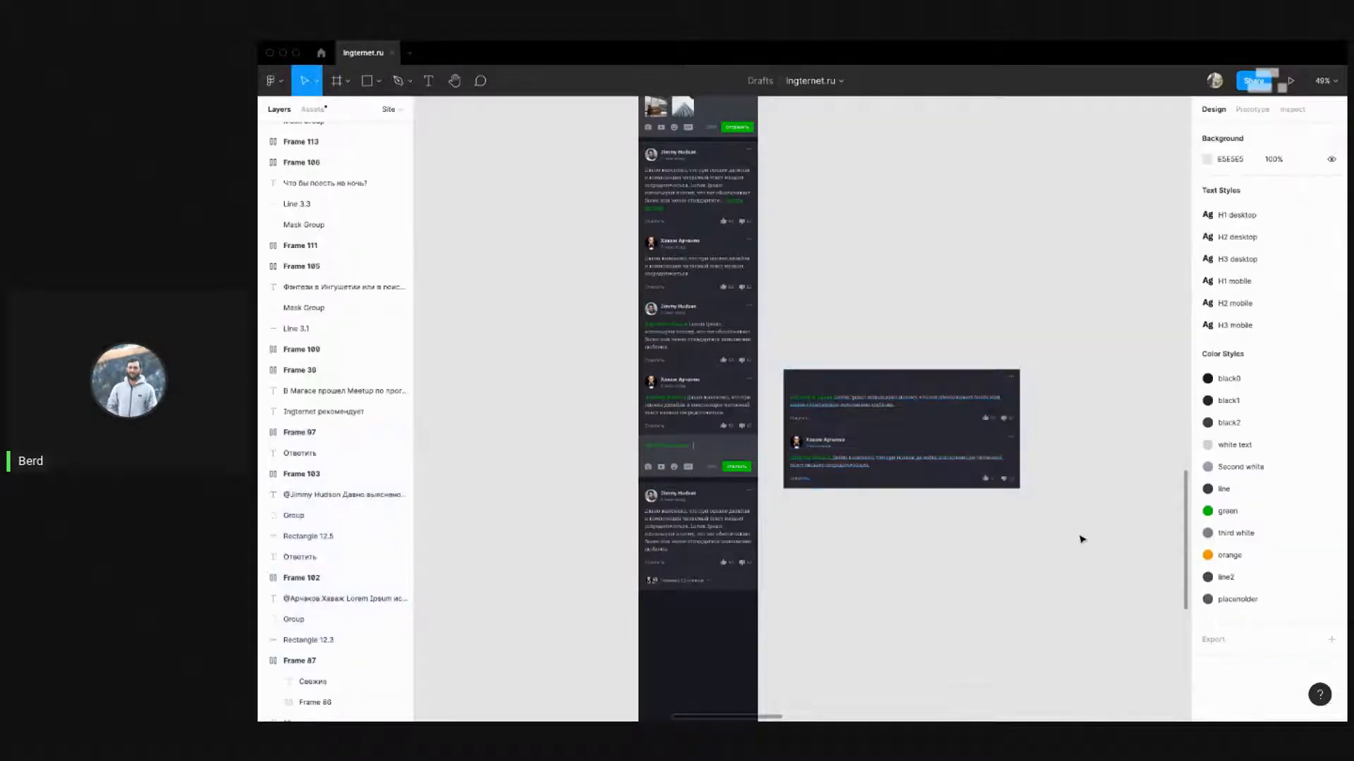
pyautogui.scroll(-2, 1016, 520)
pyautogui.scroll(3, 773, 497)
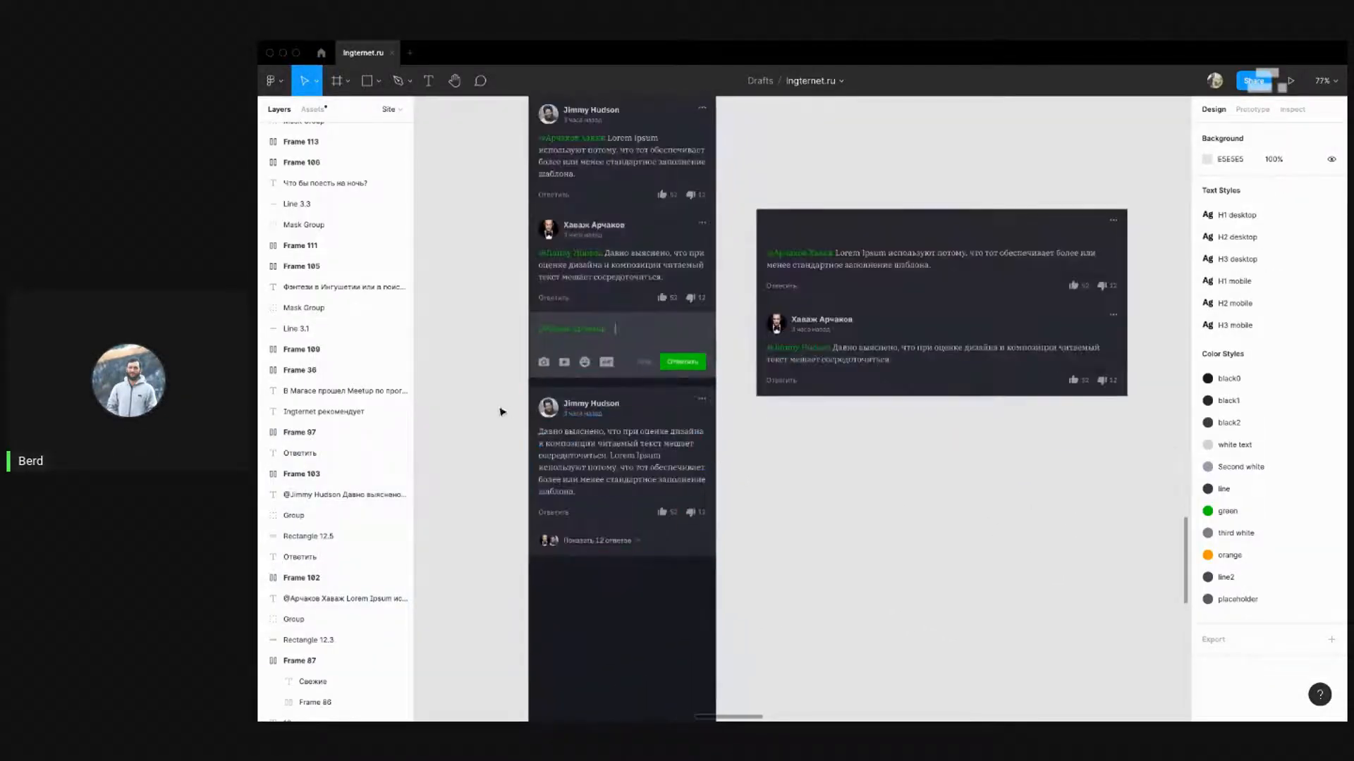
pyautogui.scroll(-2, 474, 387)
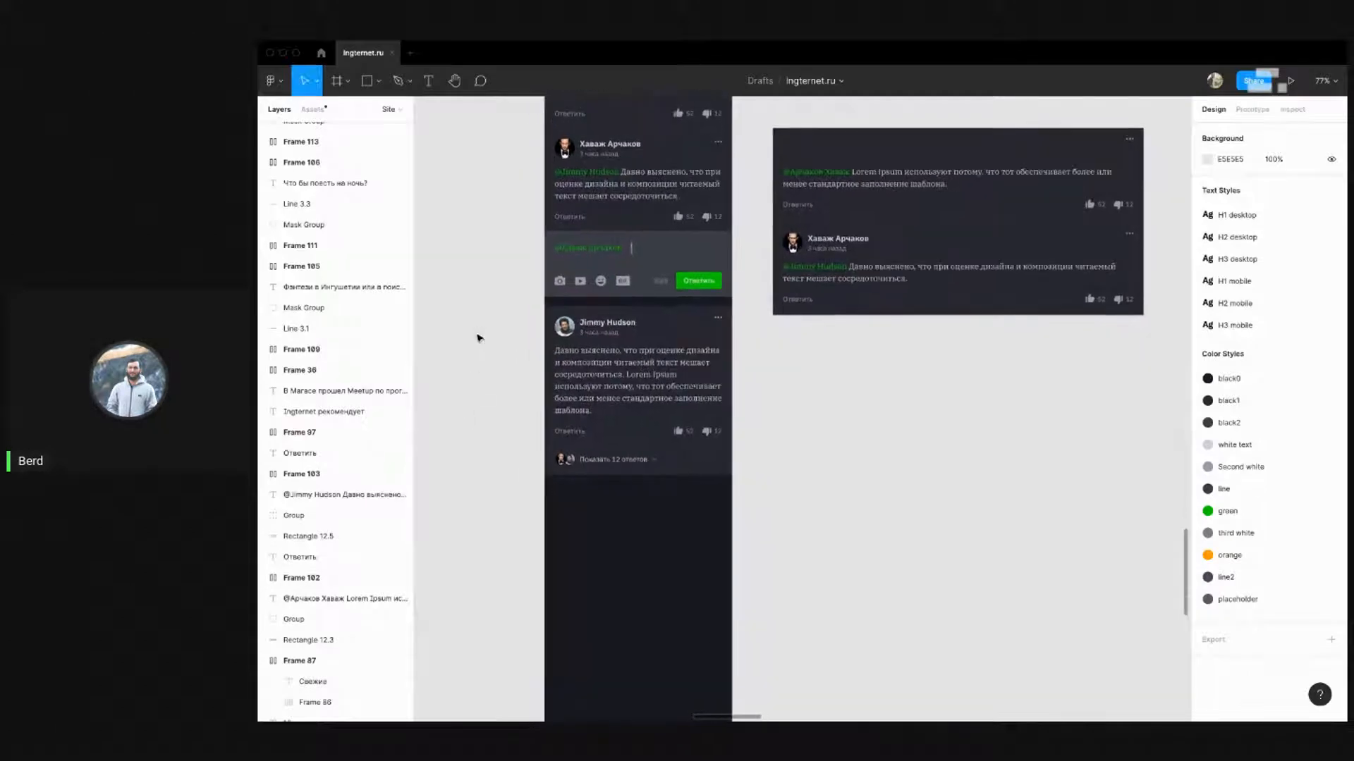
pyautogui.scroll(1, 478, 337)
pyautogui.scroll(-3, 478, 339)
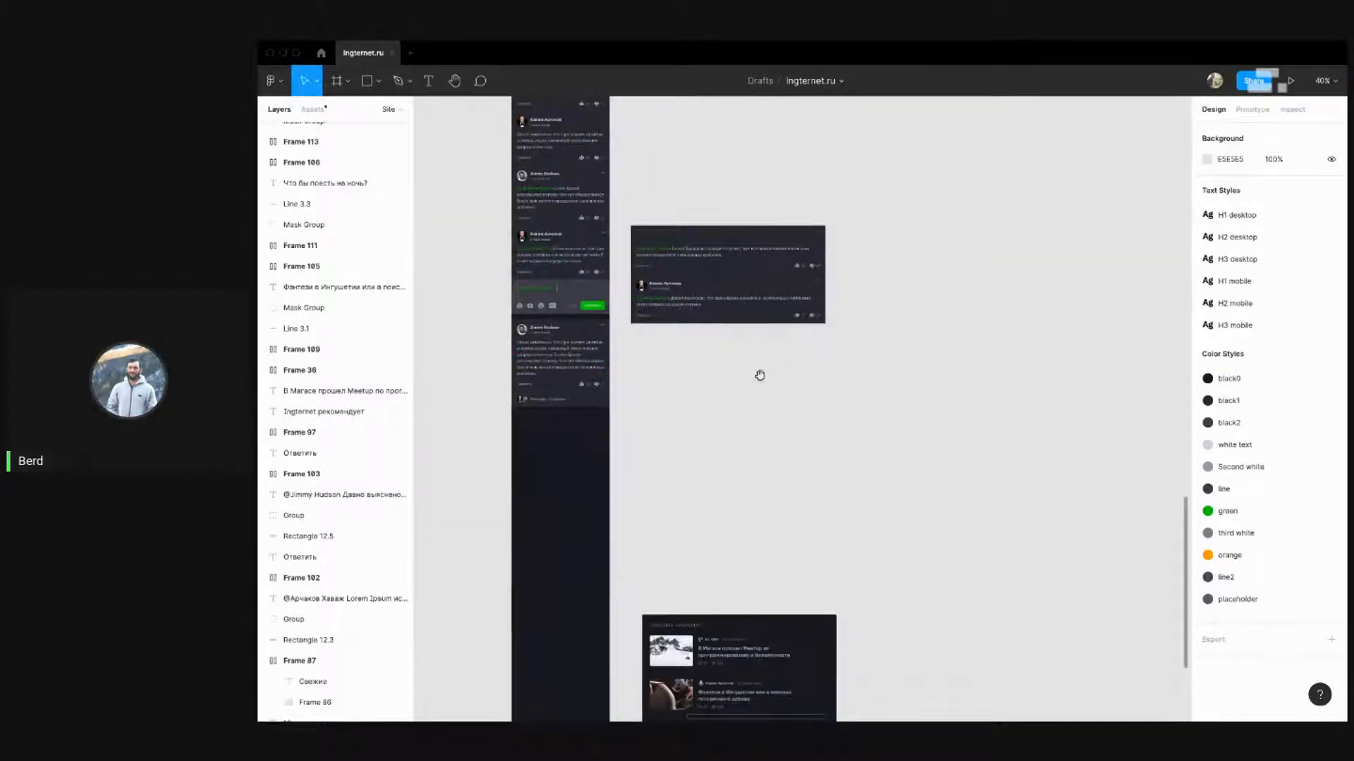
pyautogui.moveTo(760, 375); pyautogui.dragTo(818, 451)
pyautogui.moveTo(981, 449); pyautogui.dragTo(681, 258)
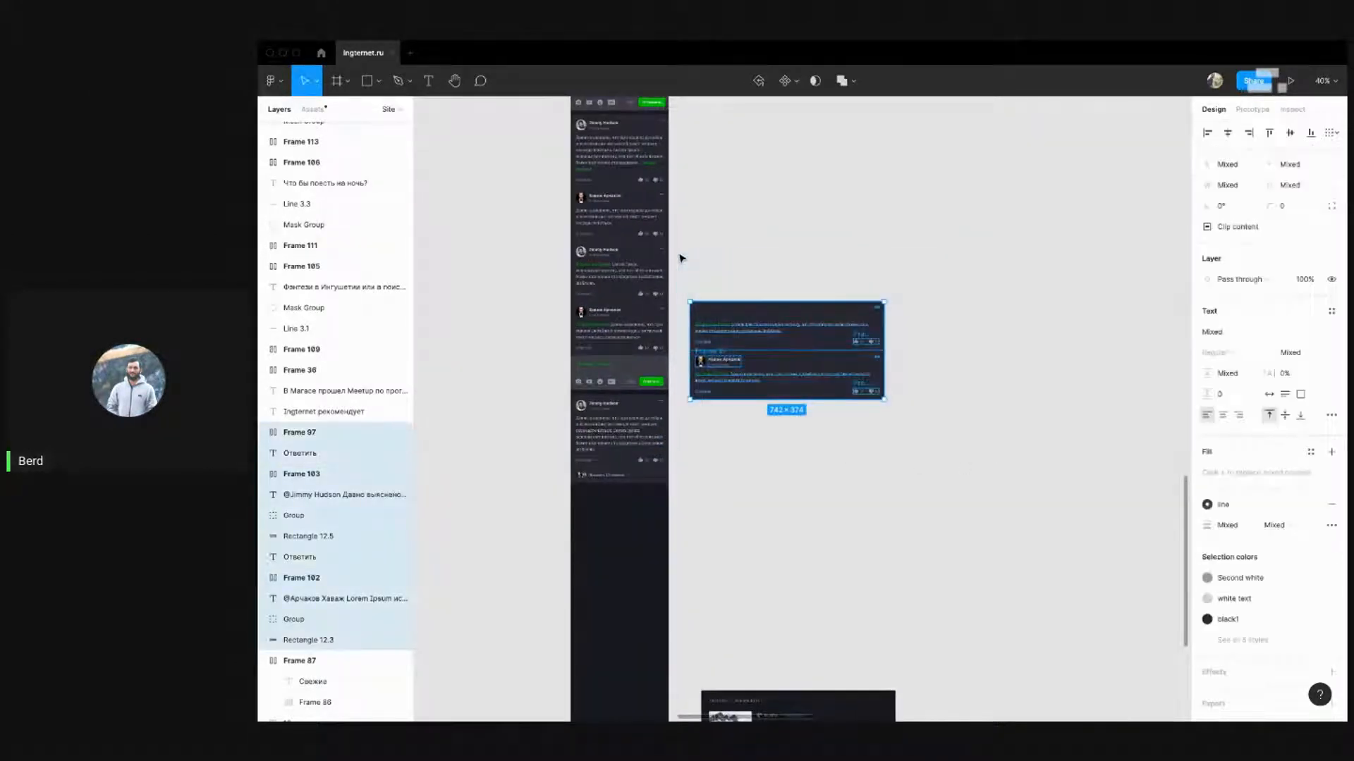
pyautogui.click(681, 258)
# Drag the Ingternet recommends card up about 43 px
pyautogui.scroll(-5, 791, 442)
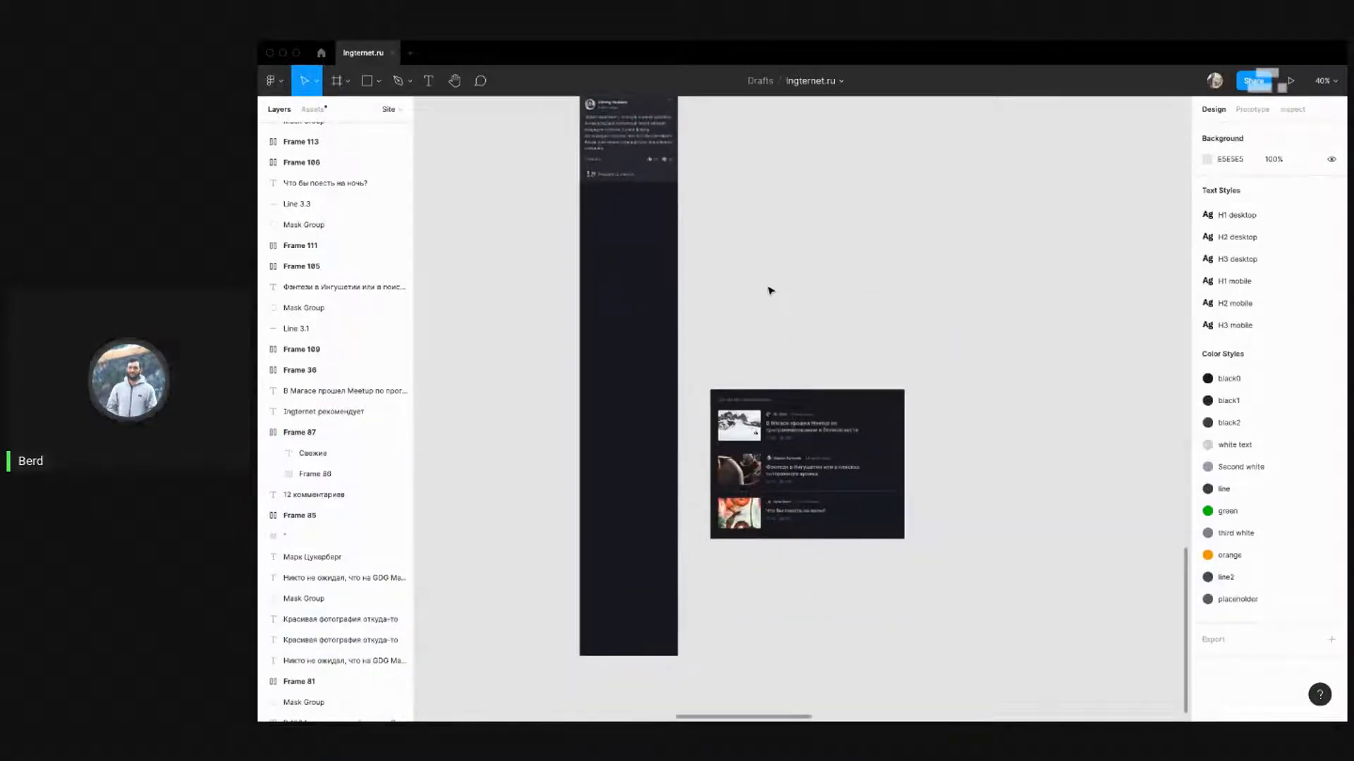
pyautogui.moveTo(985, 564); pyautogui.dragTo(687, 321)
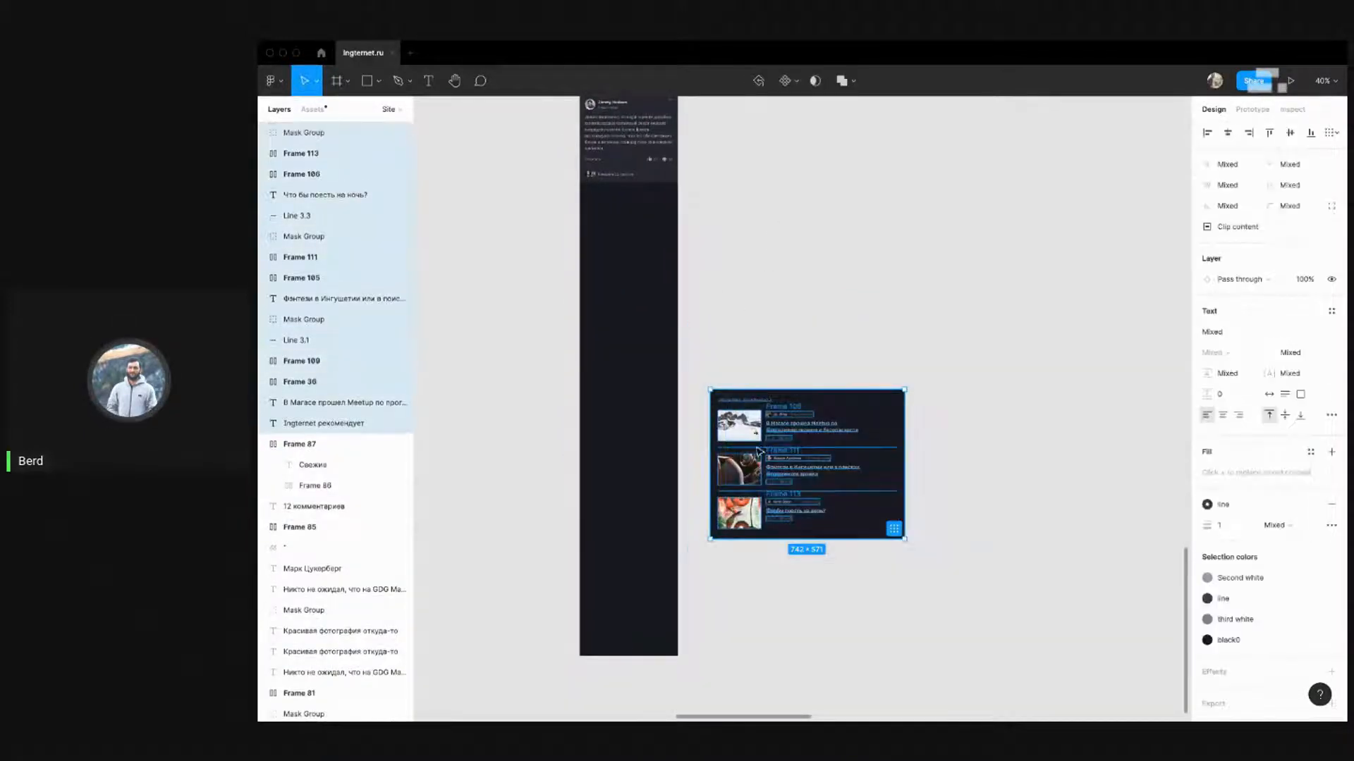
pyautogui.scroll(-3, 756, 278)
pyautogui.moveTo(755, 278); pyautogui.dragTo(751, 255)
pyautogui.click(738, 157)
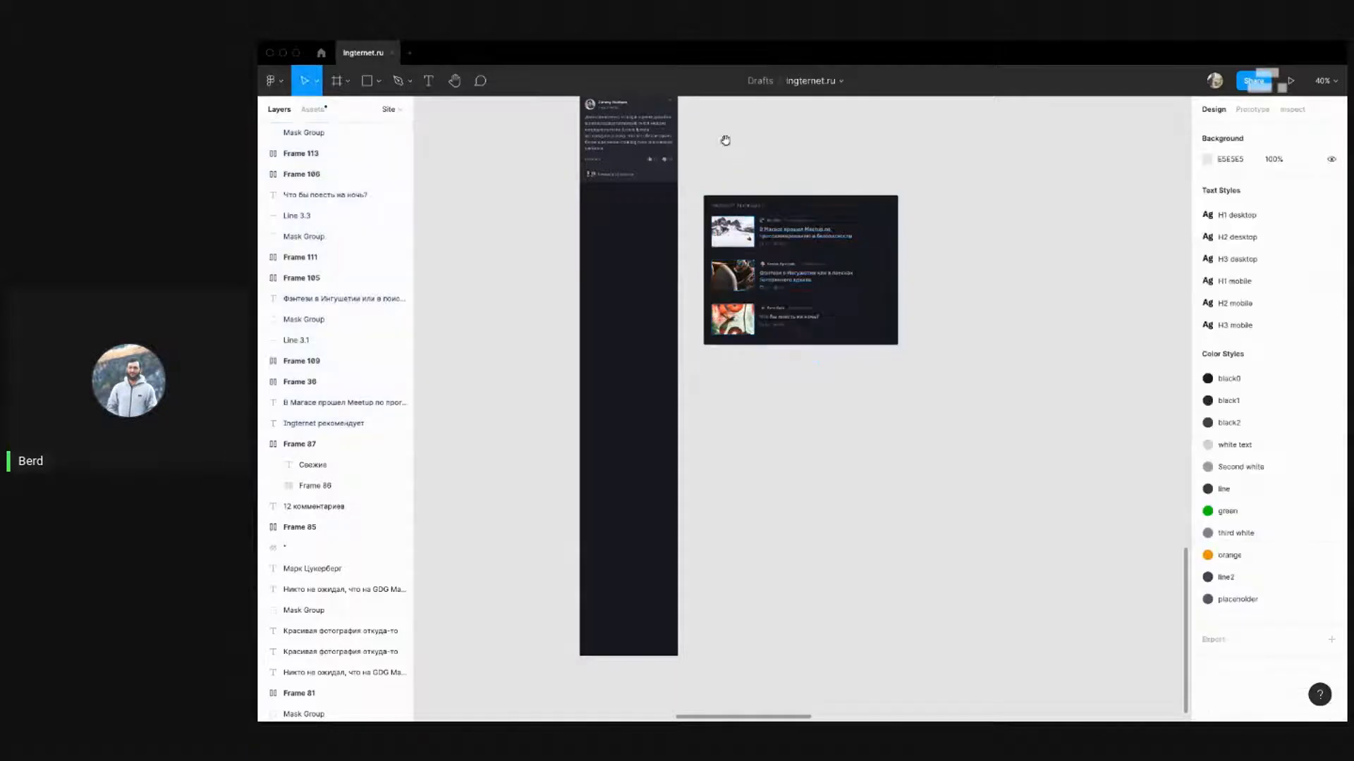
pyautogui.moveTo(725, 139); pyautogui.dragTo(773, 331)
pyautogui.scroll(2, 770, 361)
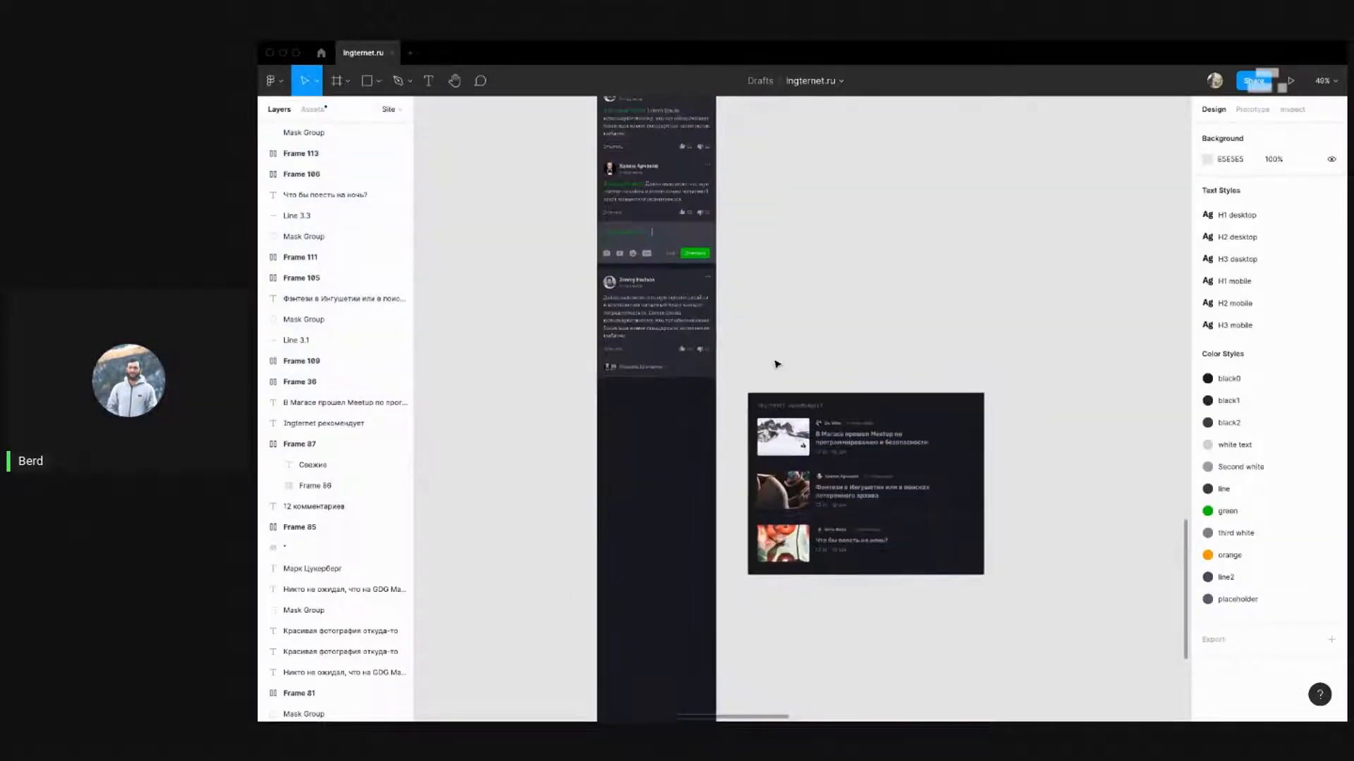
pyautogui.scroll(-2, 774, 362)
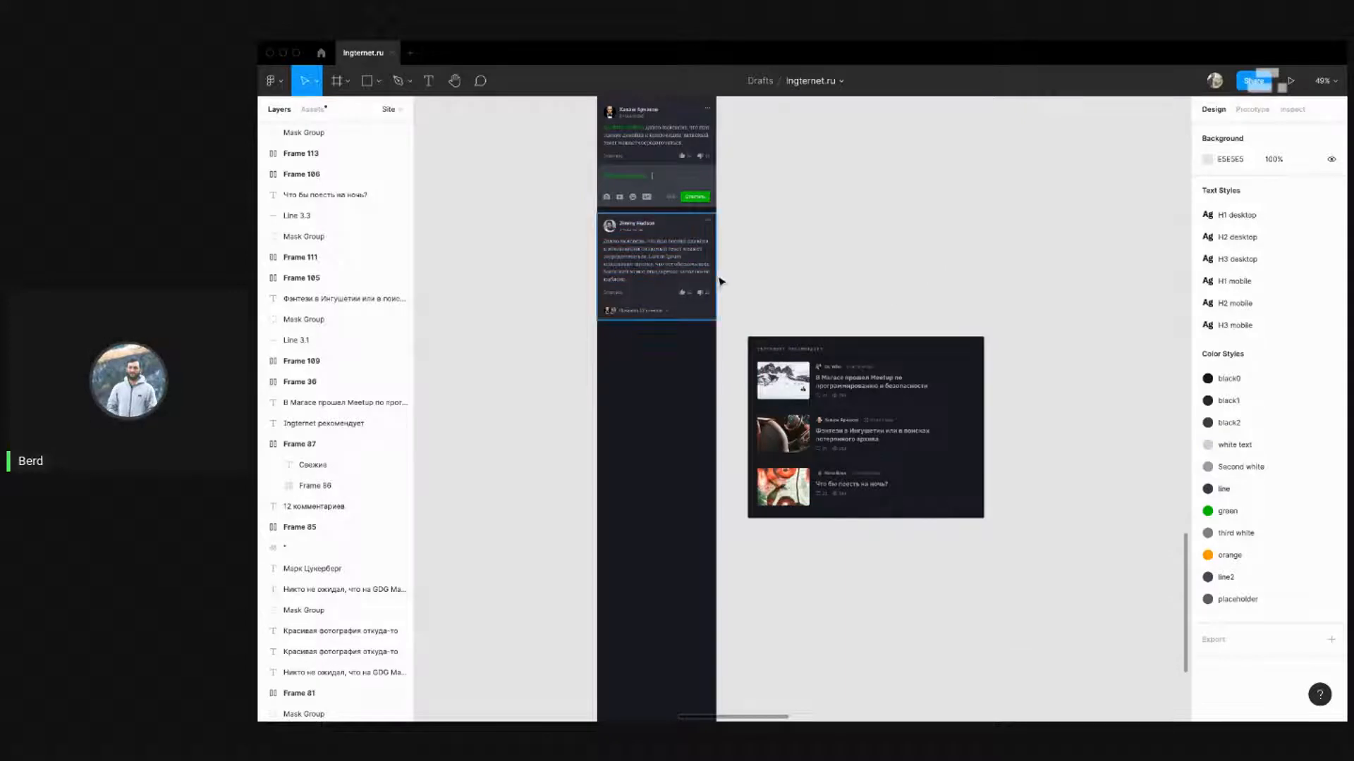
pyautogui.scroll(3, 717, 280)
pyautogui.moveTo(801, 321); pyautogui.dragTo(771, 176)
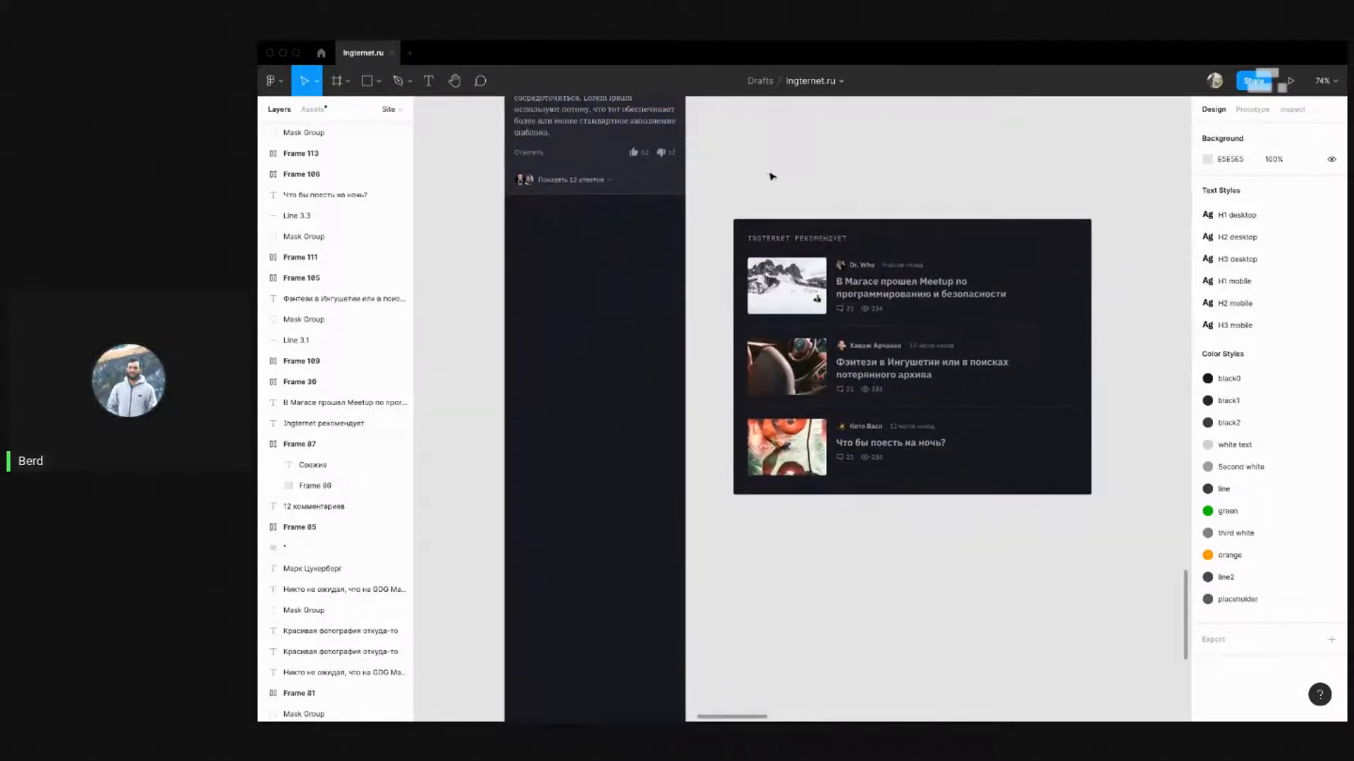
pyautogui.scroll(5, 733, 169)
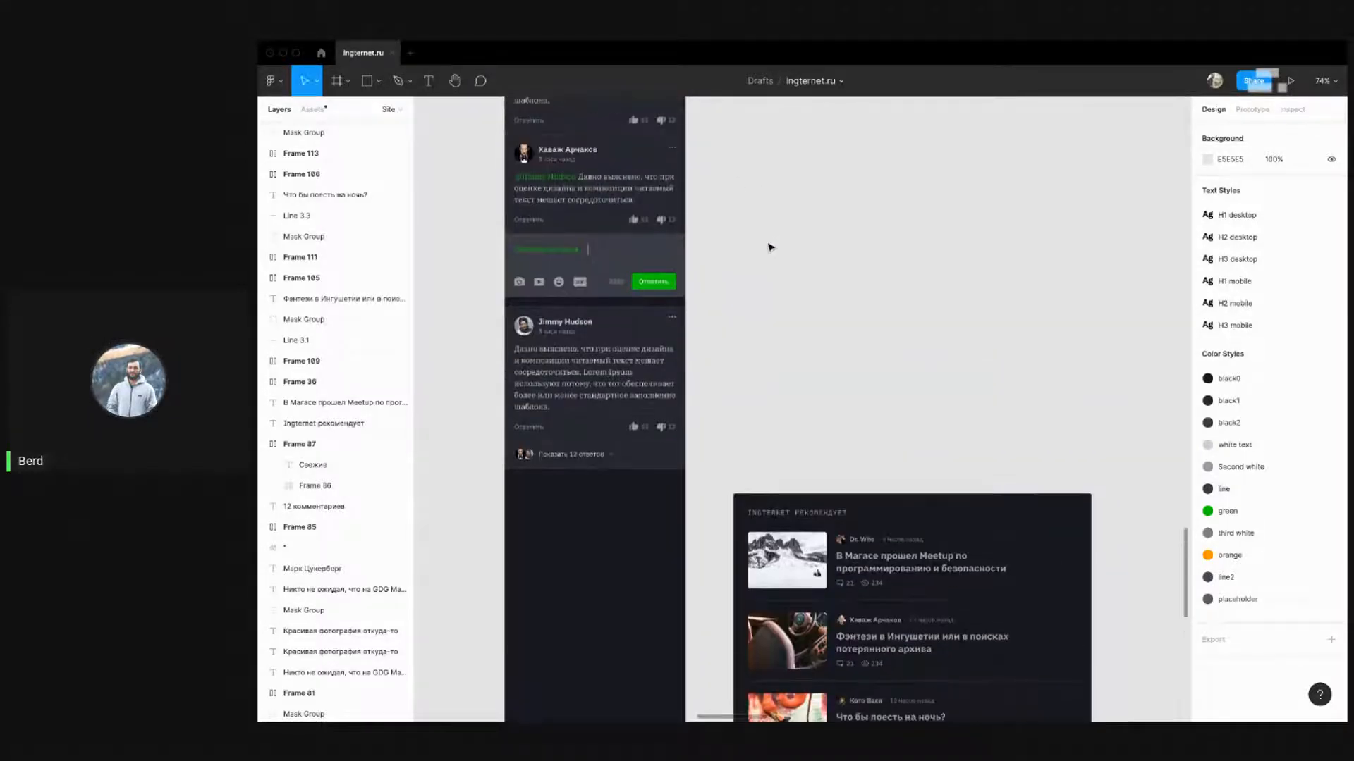
pyautogui.scroll(4, 811, 317)
pyautogui.scroll(-9, 846, 353)
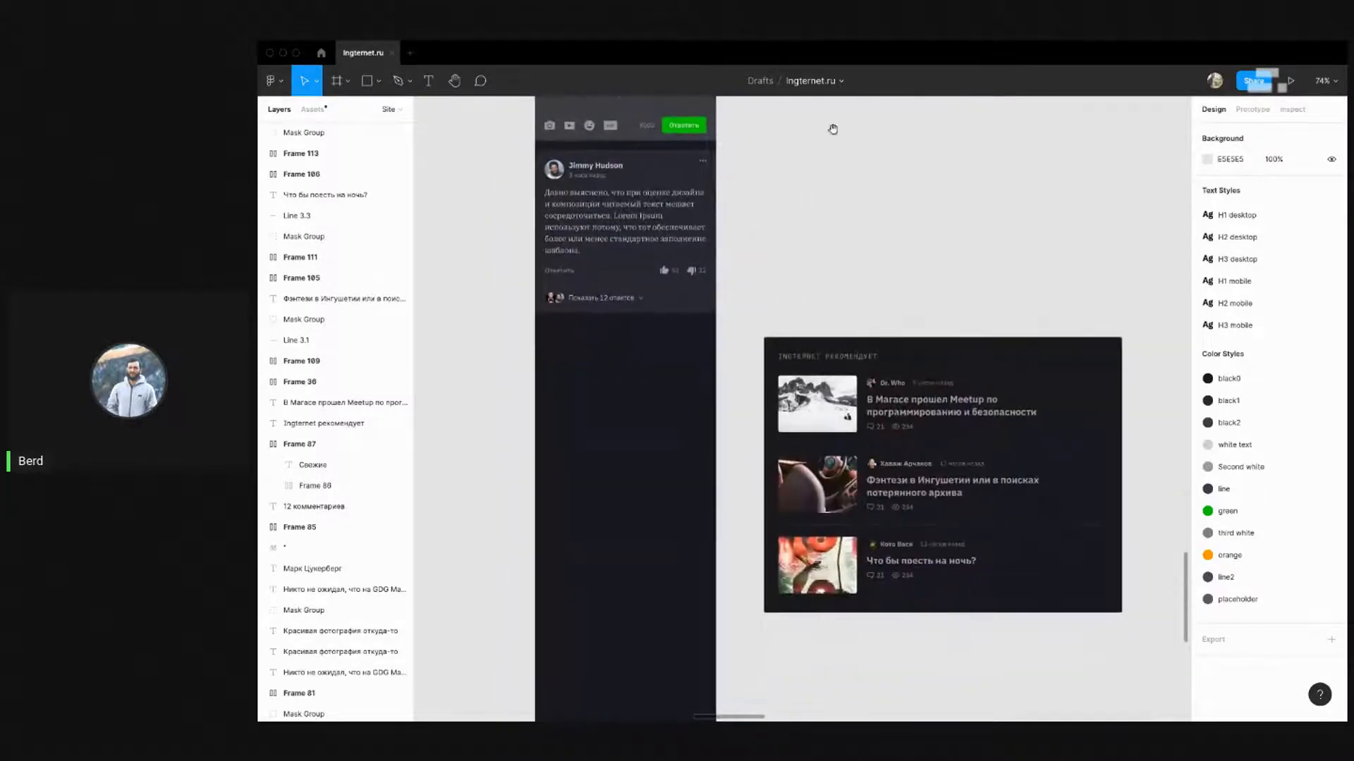
# Review the recommendations block's contents and the first story headline
pyautogui.moveTo(730, 191); pyautogui.dragTo(1152, 531)
pyautogui.scroll(5, 846, 490)
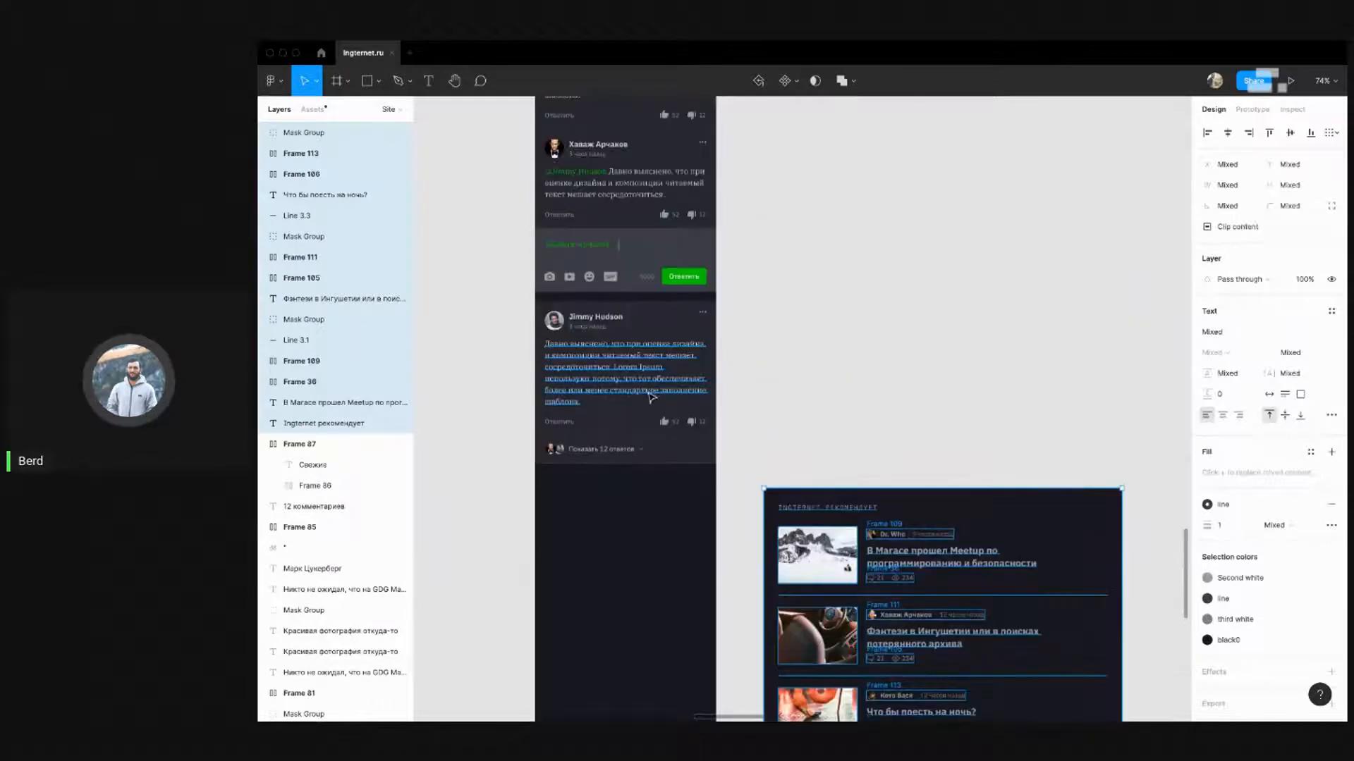
pyautogui.scroll(-4, 748, 417)
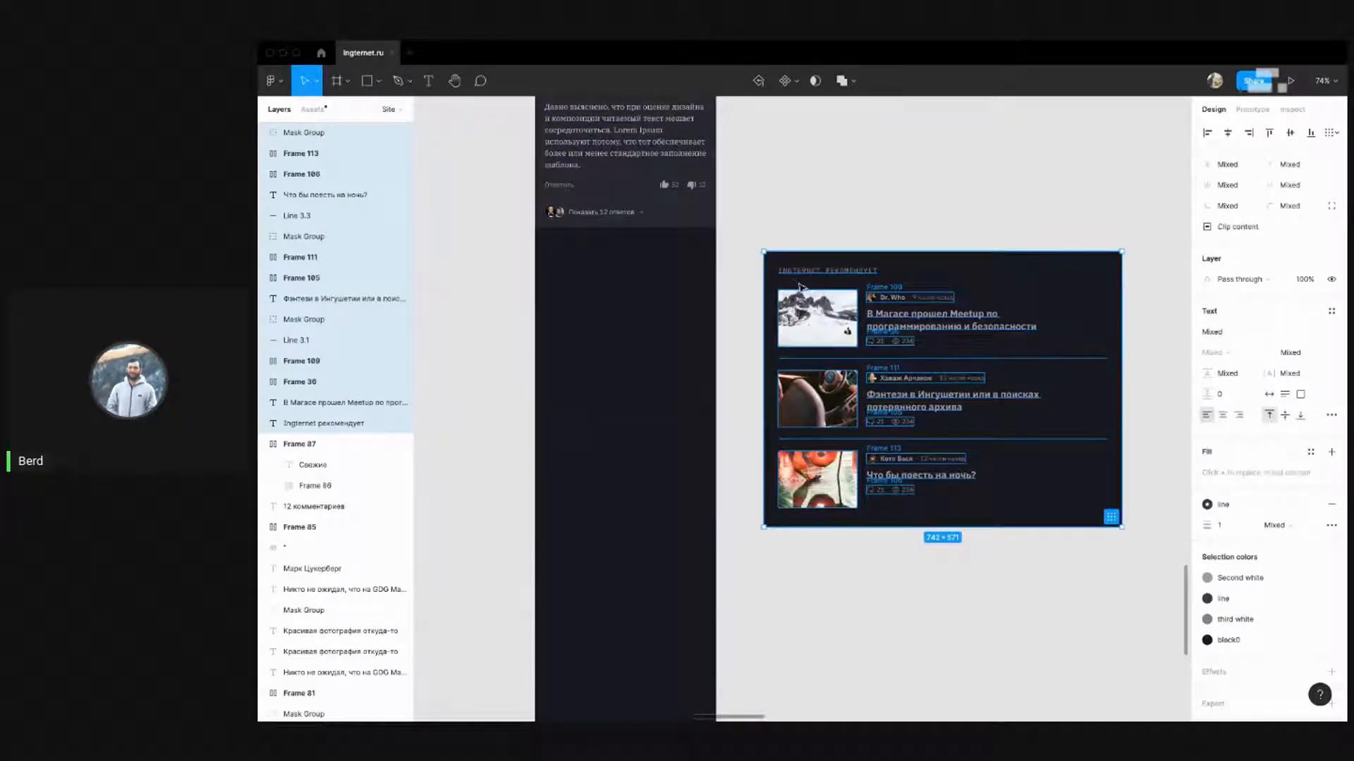
pyautogui.click(873, 176)
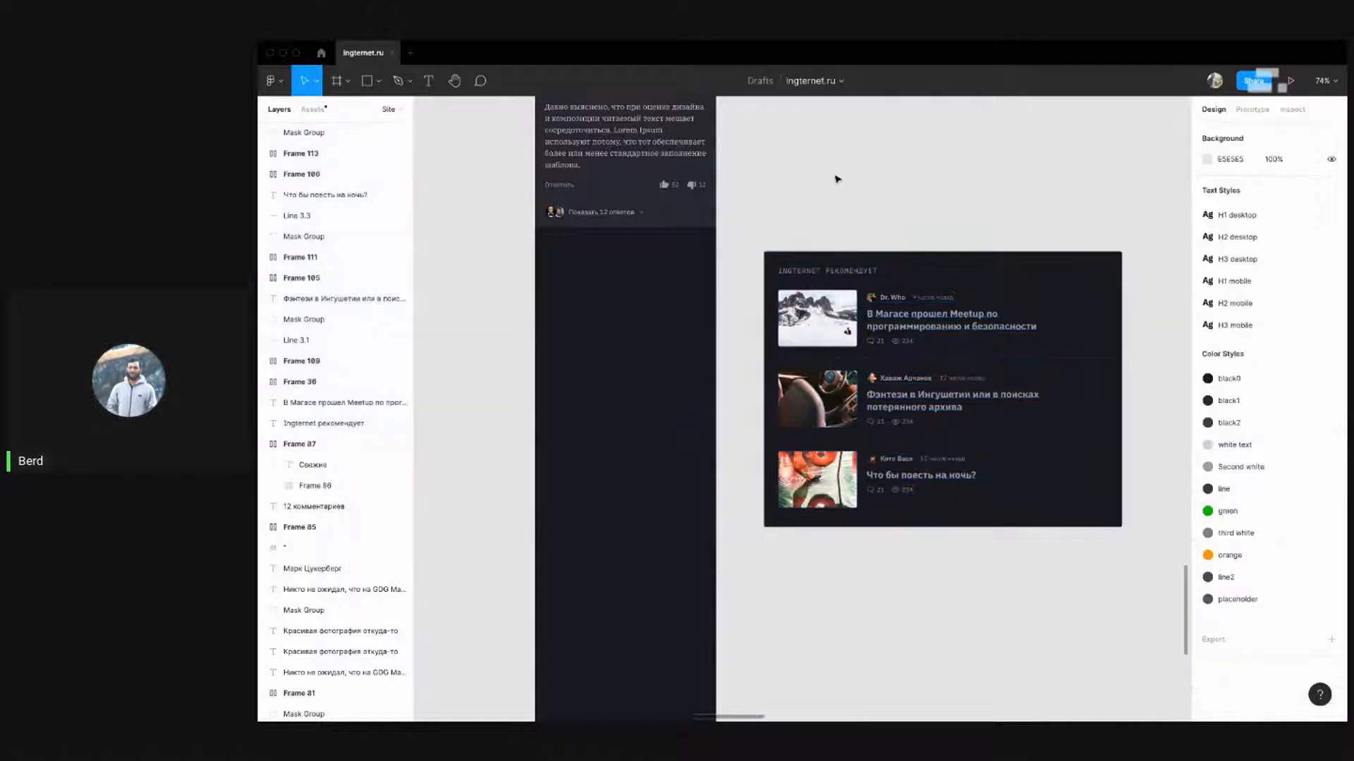
pyautogui.hscroll(1, 878, 211)
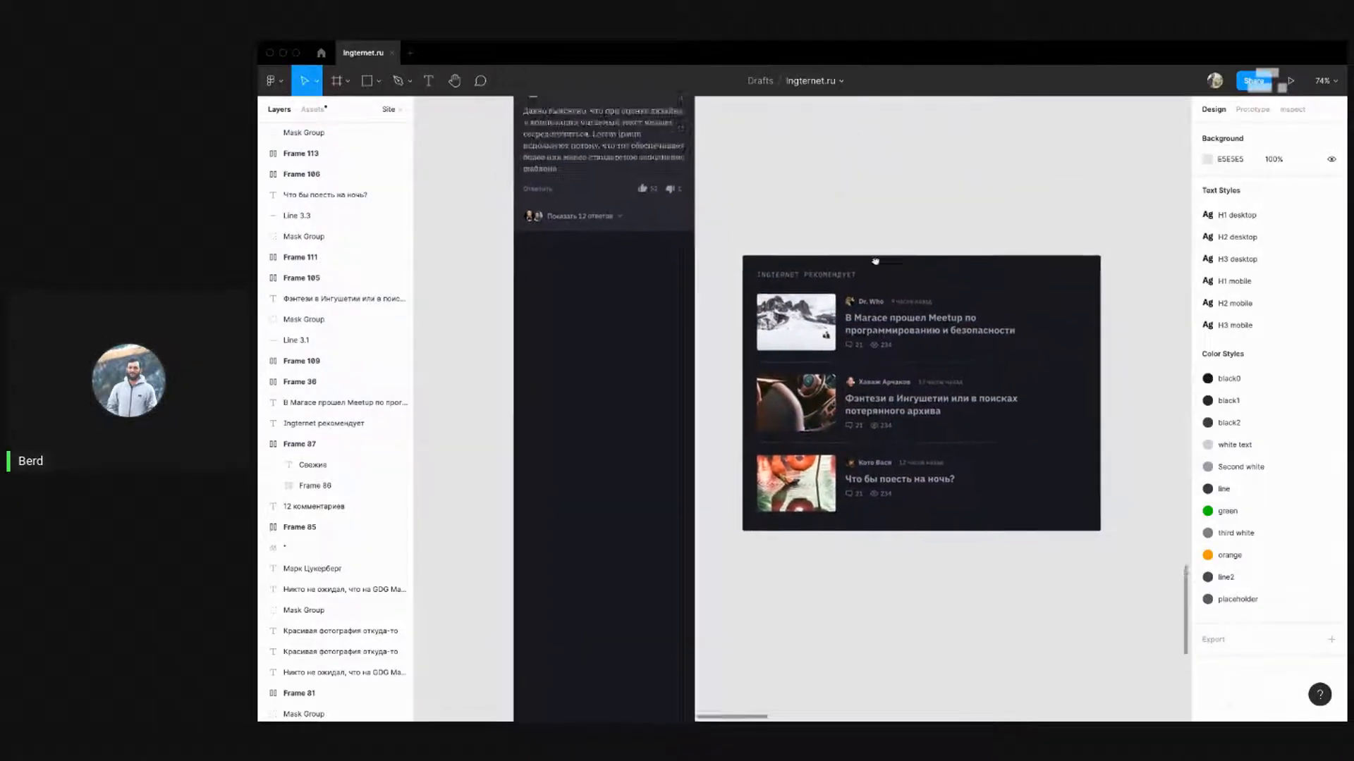
pyautogui.scroll(-2, 856, 134)
pyautogui.click(910, 243)
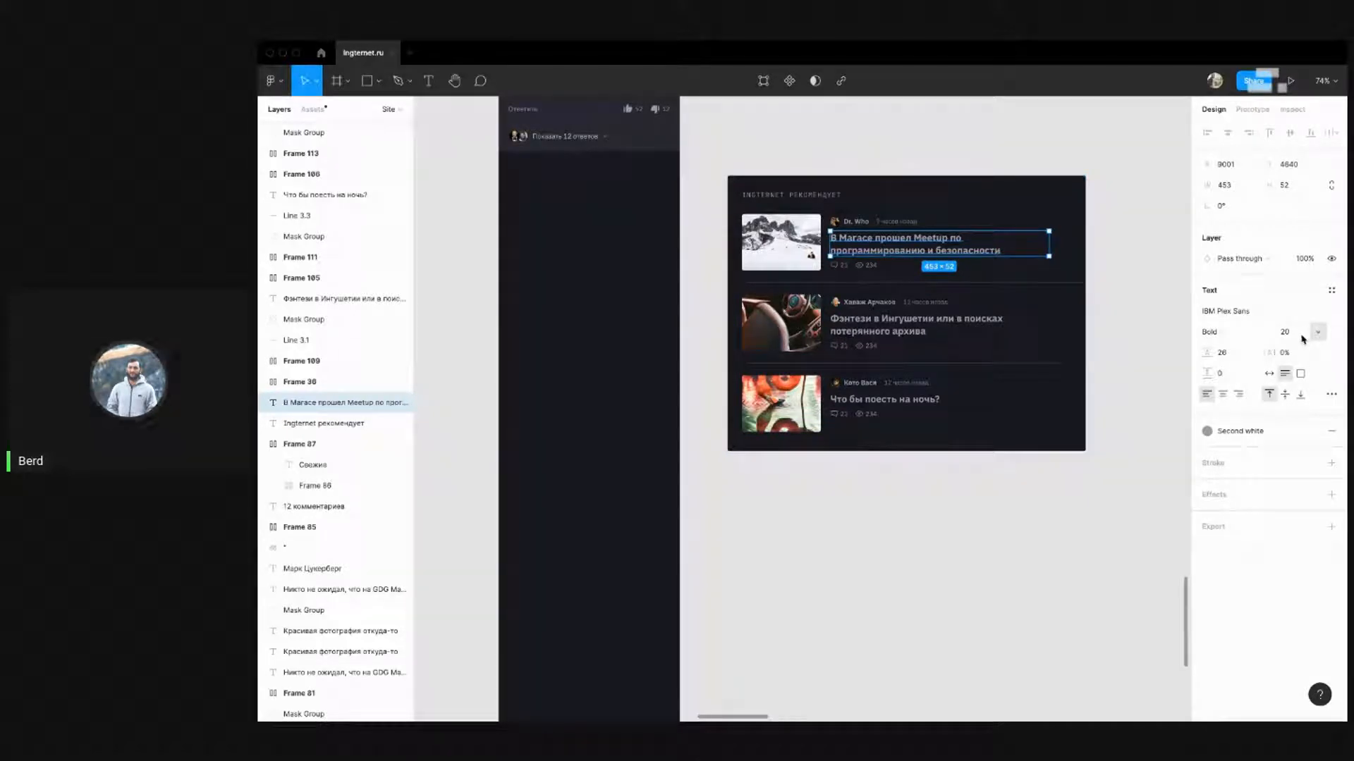
pyautogui.click(1163, 331)
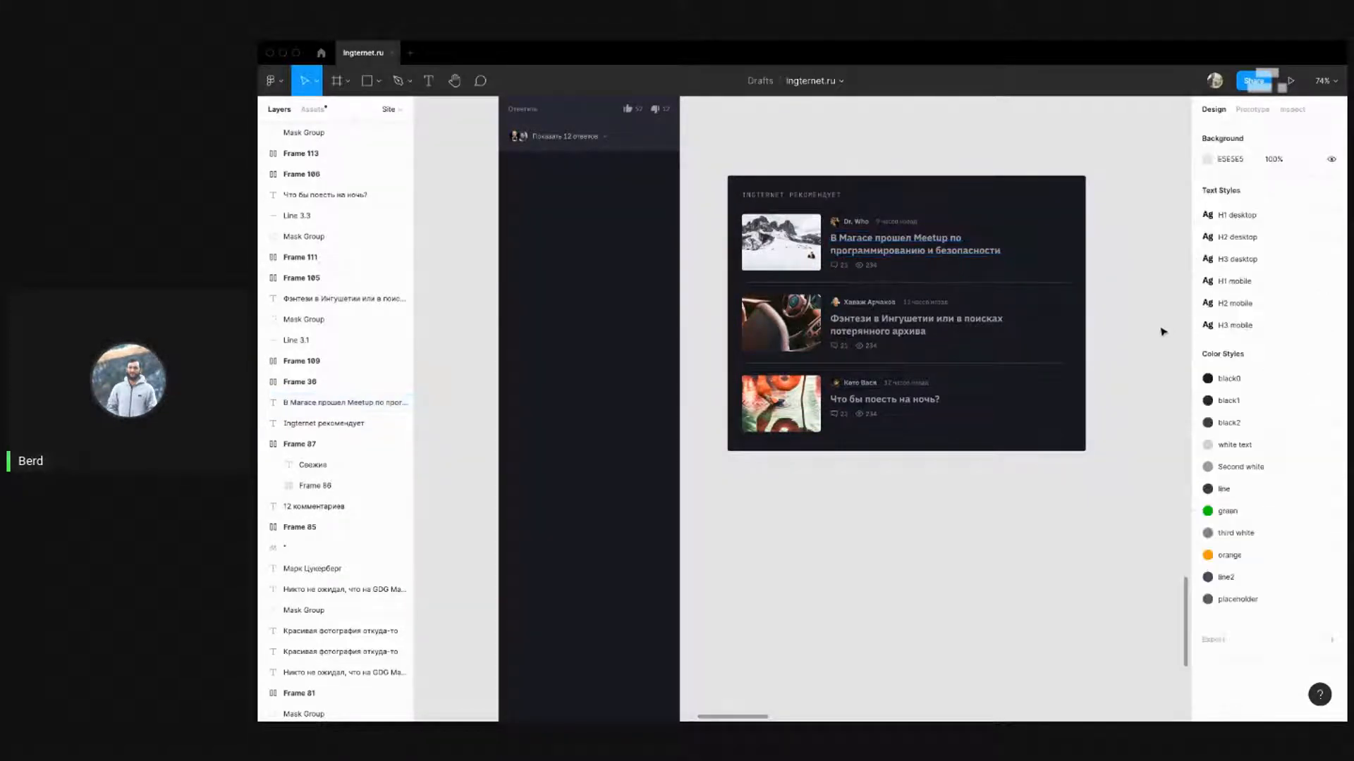
pyautogui.scroll(-5, 1166, 453)
pyautogui.scroll(-4, 951, 504)
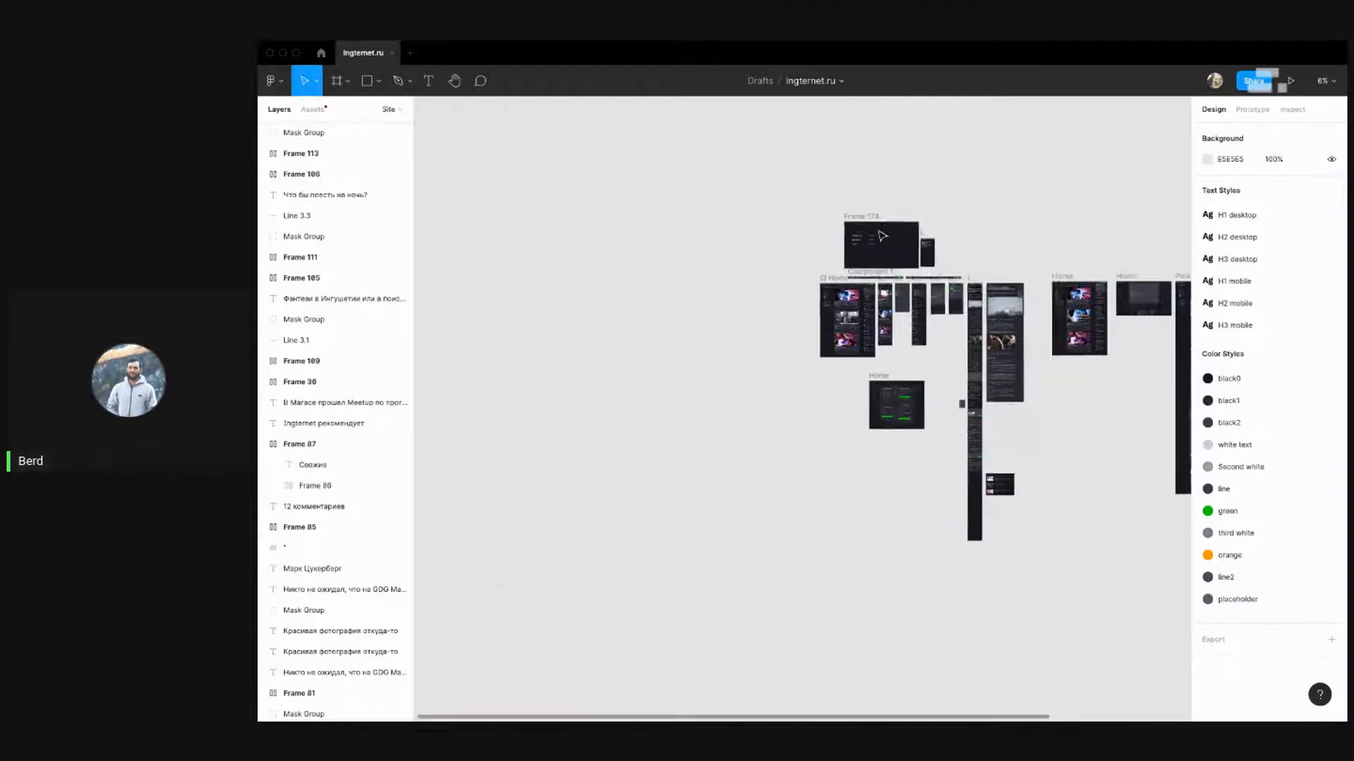
pyautogui.scroll(5, 880, 232)
pyautogui.click(719, 334)
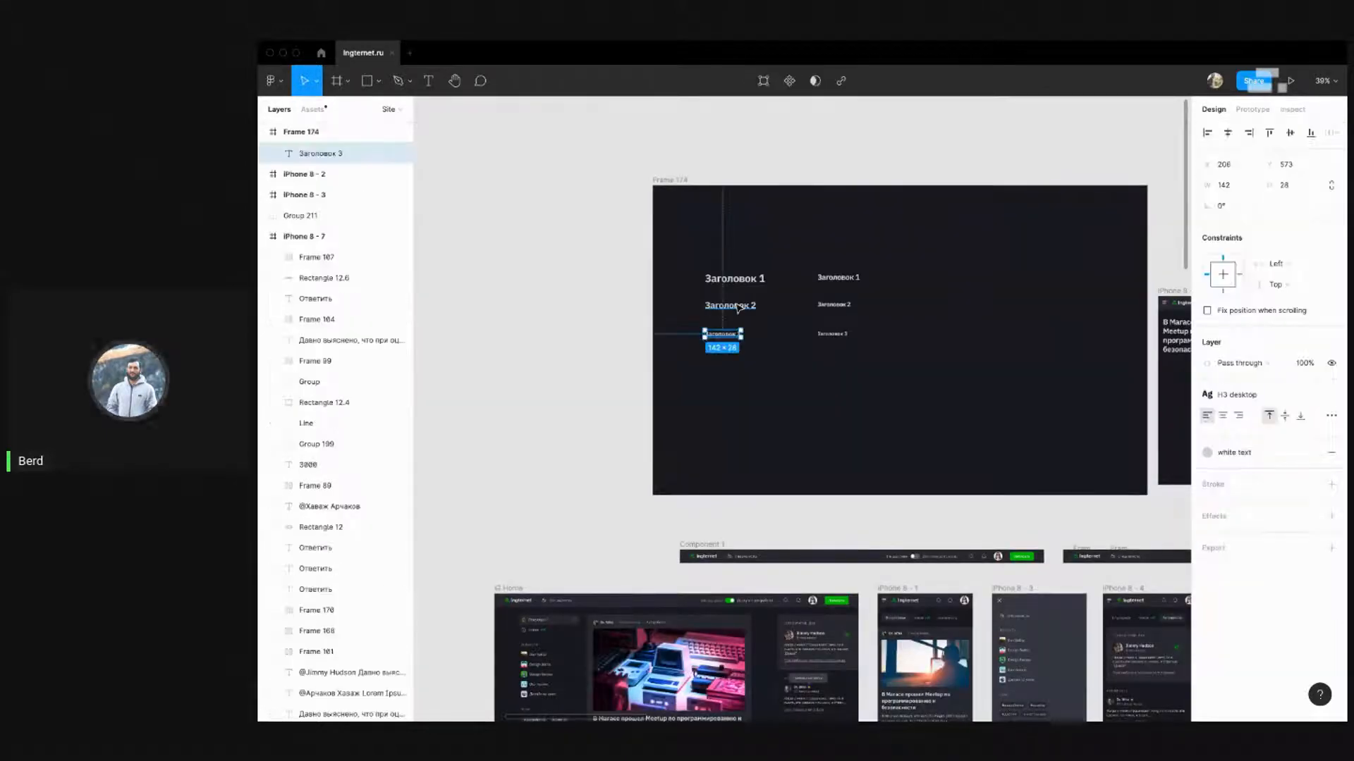
pyautogui.click(737, 308)
pyautogui.click(648, 292)
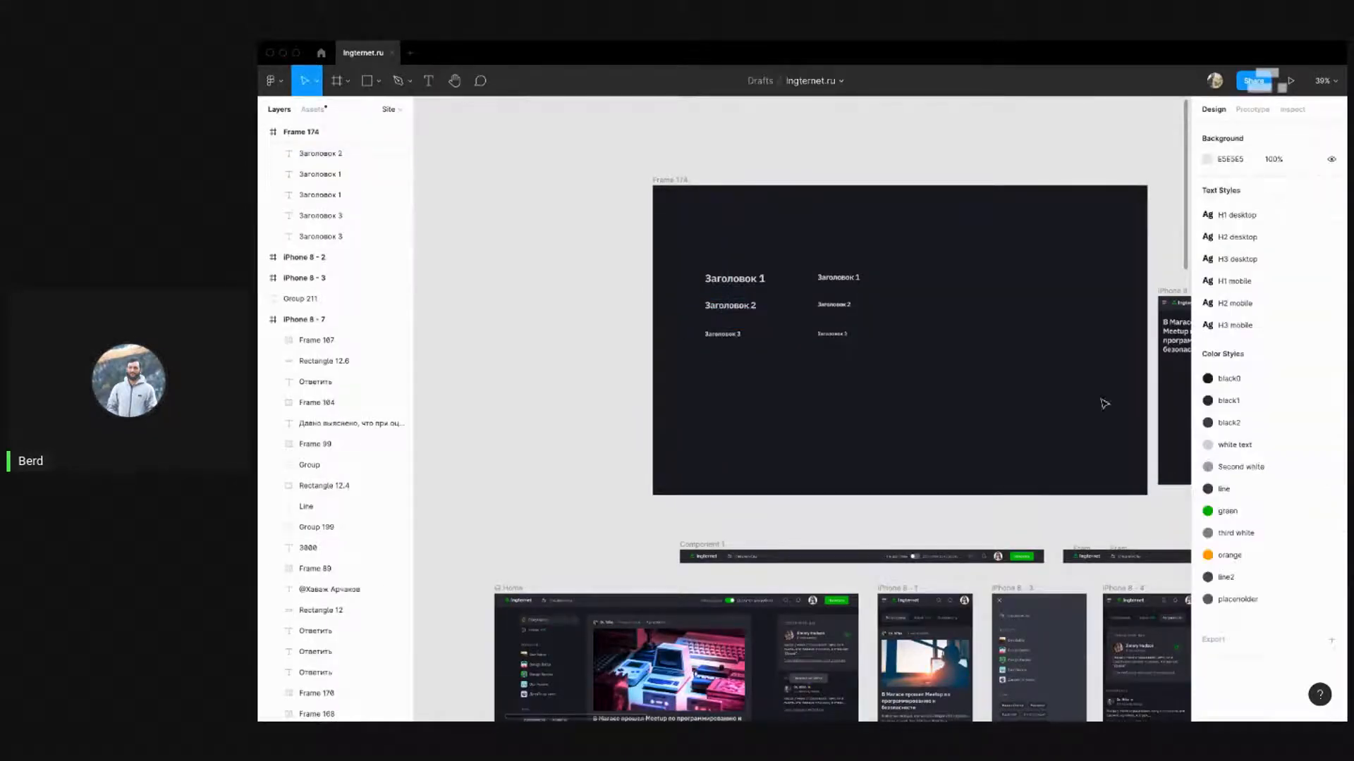
pyautogui.click(1336, 215)
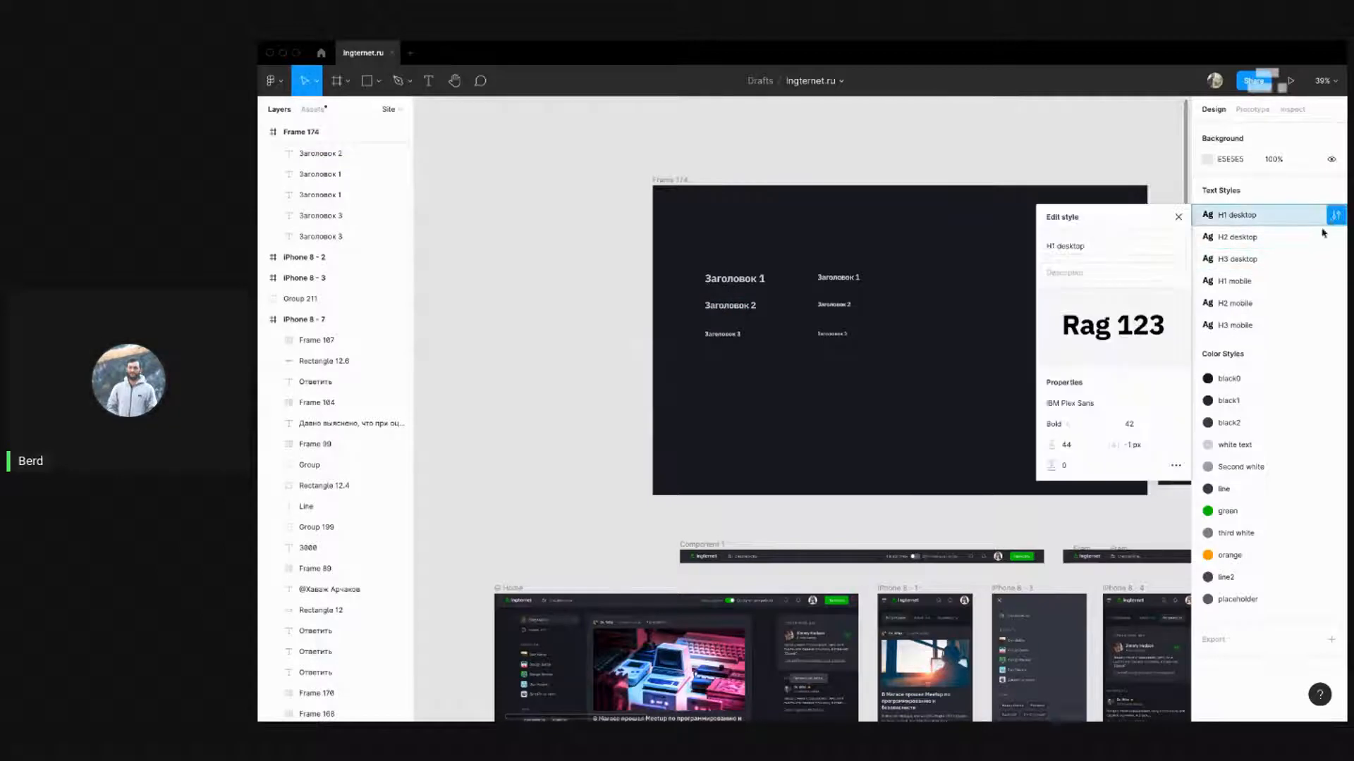
pyautogui.click(1336, 215)
pyautogui.click(1336, 260)
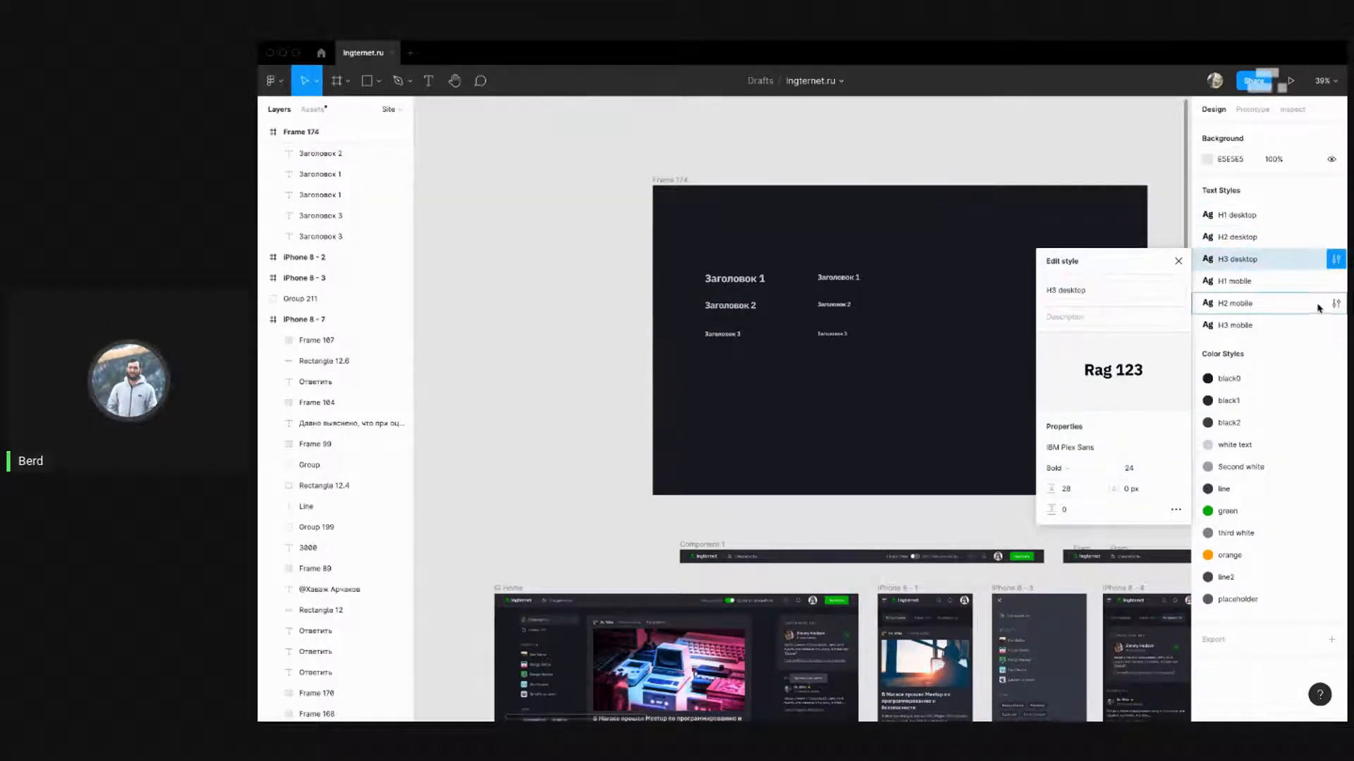
pyautogui.click(1336, 325)
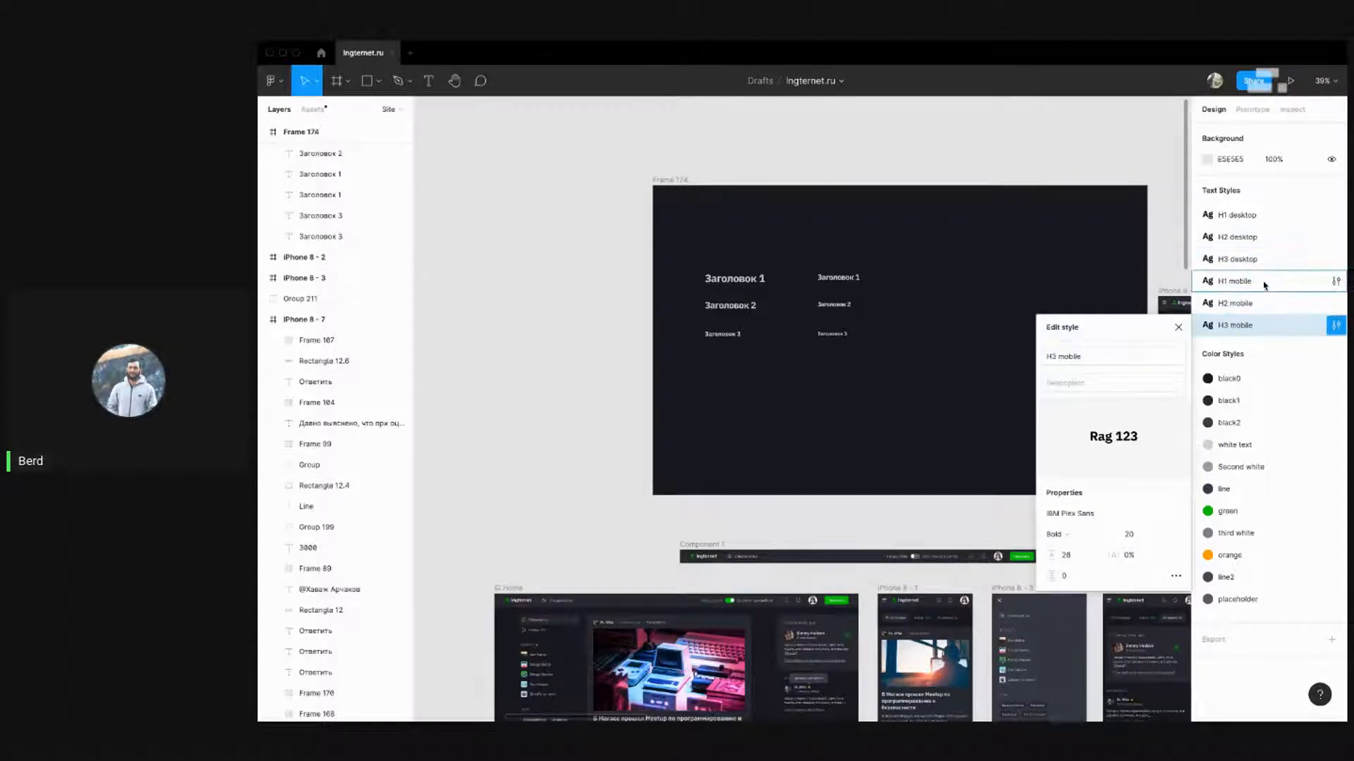
pyautogui.click(924, 142)
pyautogui.scroll(-5, 924, 142)
pyautogui.scroll(3, 1045, 564)
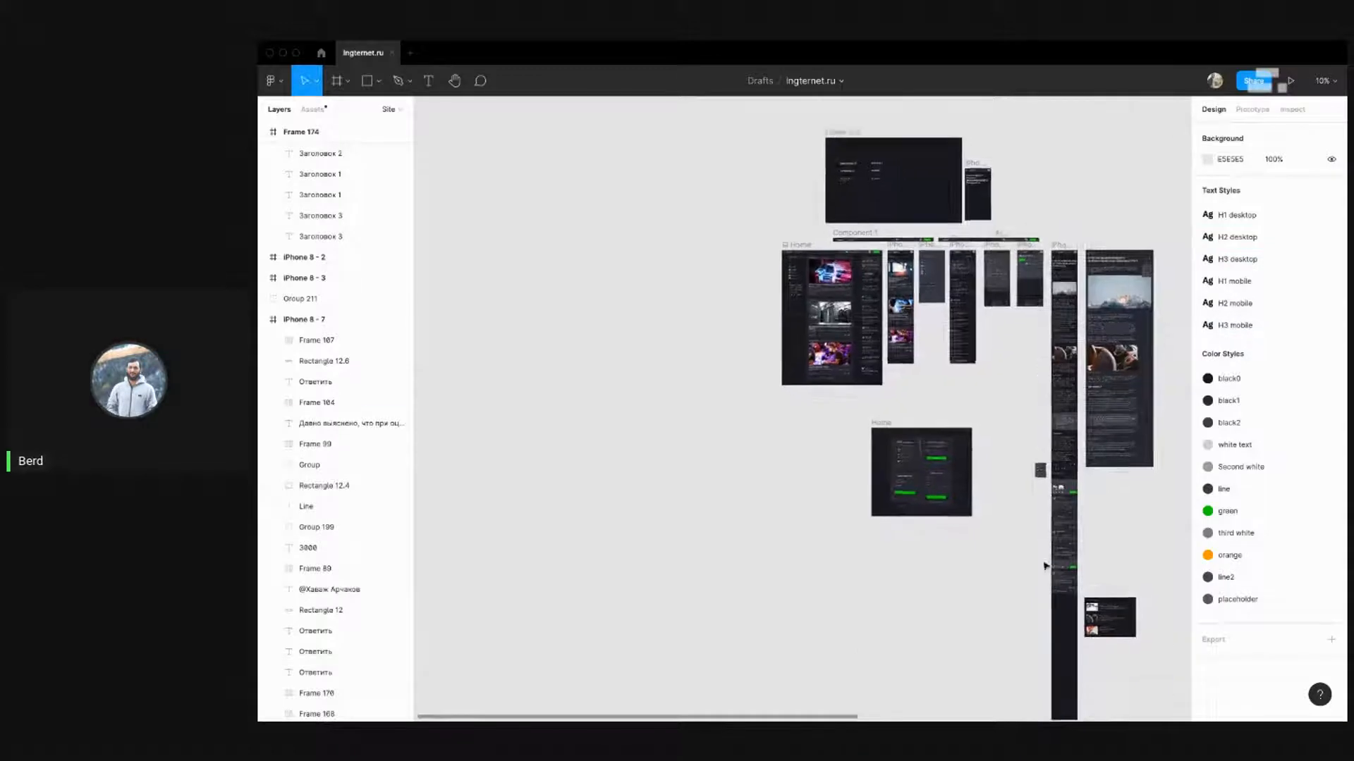
# Narrow the recommendations card's background rectangle to about 442 px wide
pyautogui.moveTo(1130, 520); pyautogui.dragTo(921, 272)
pyautogui.scroll(8, 924, 413)
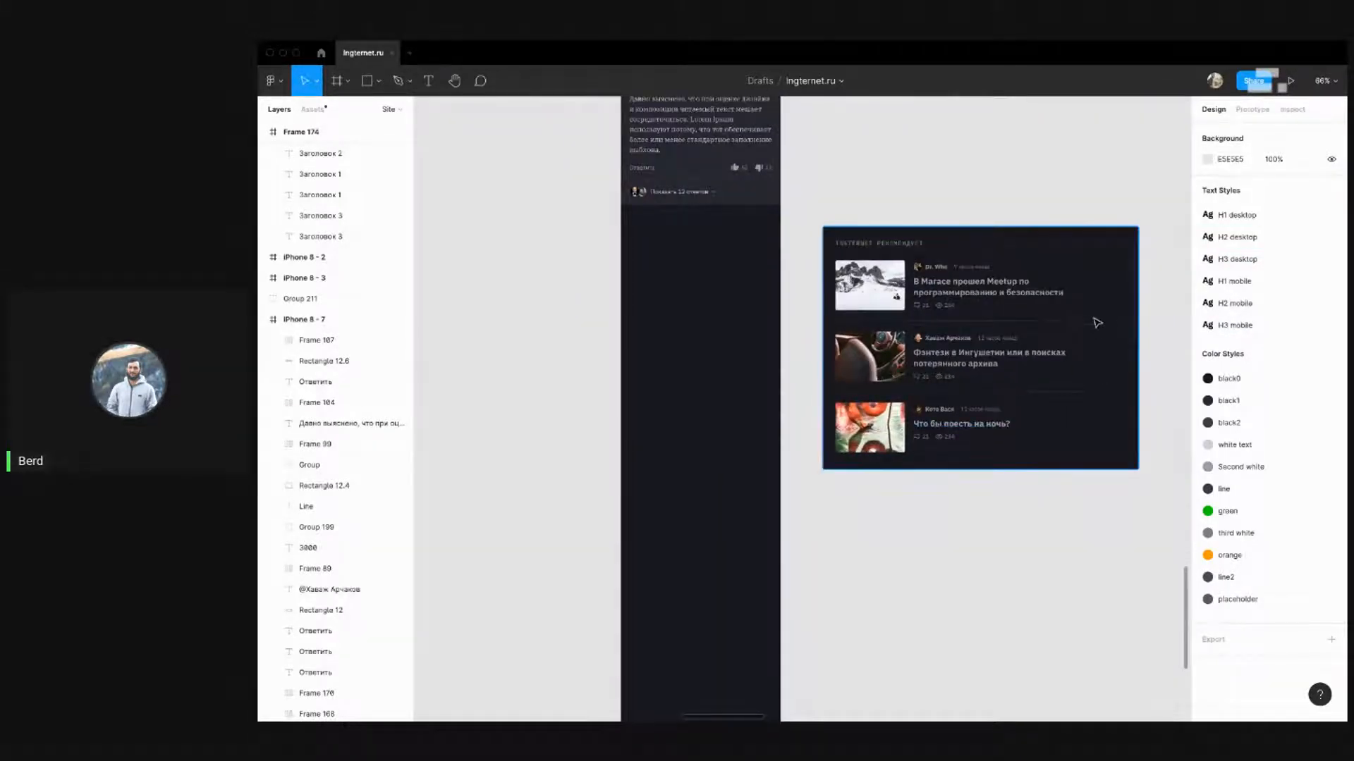
pyautogui.click(1134, 300)
pyautogui.moveTo(1138, 292); pyautogui.dragTo(1013, 287)
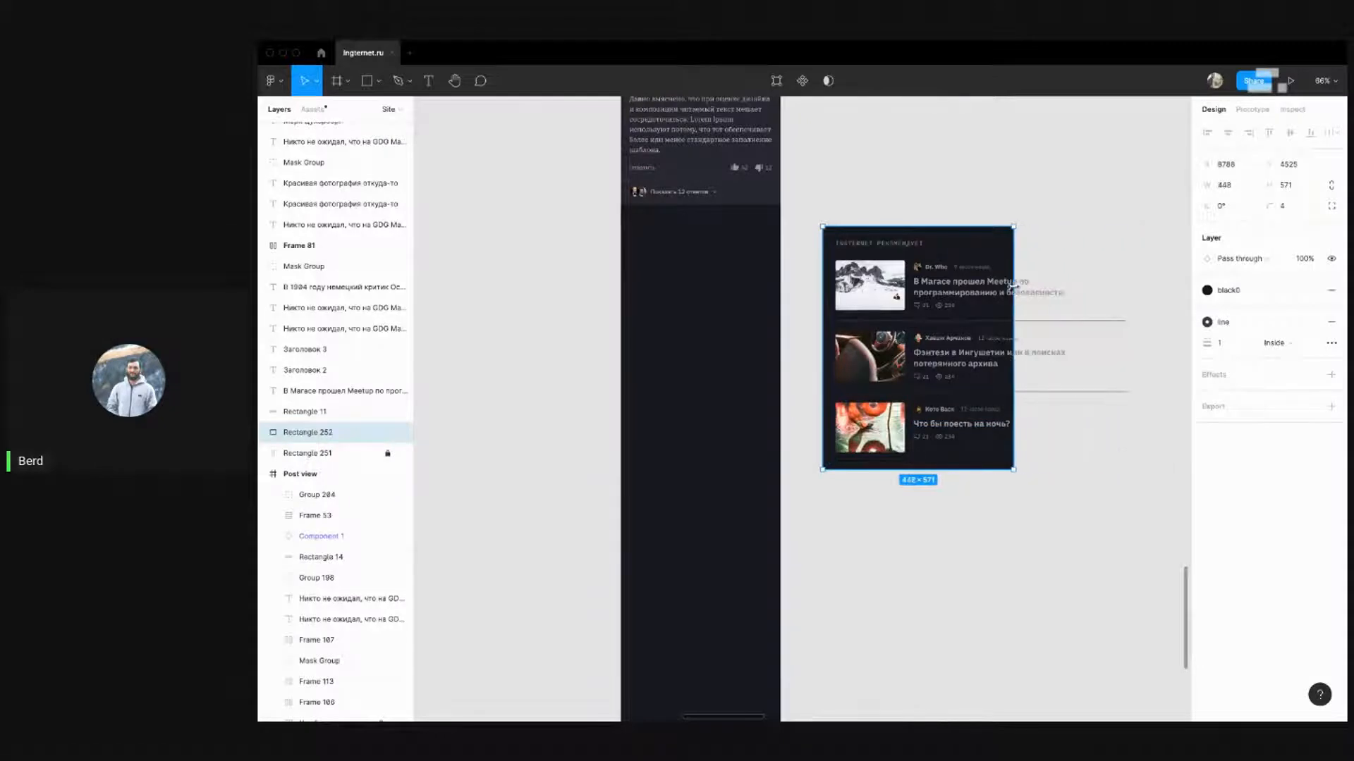
# Move the card's lower two stories down about 66 px
pyautogui.click(1102, 265)
pyautogui.click(1104, 294)
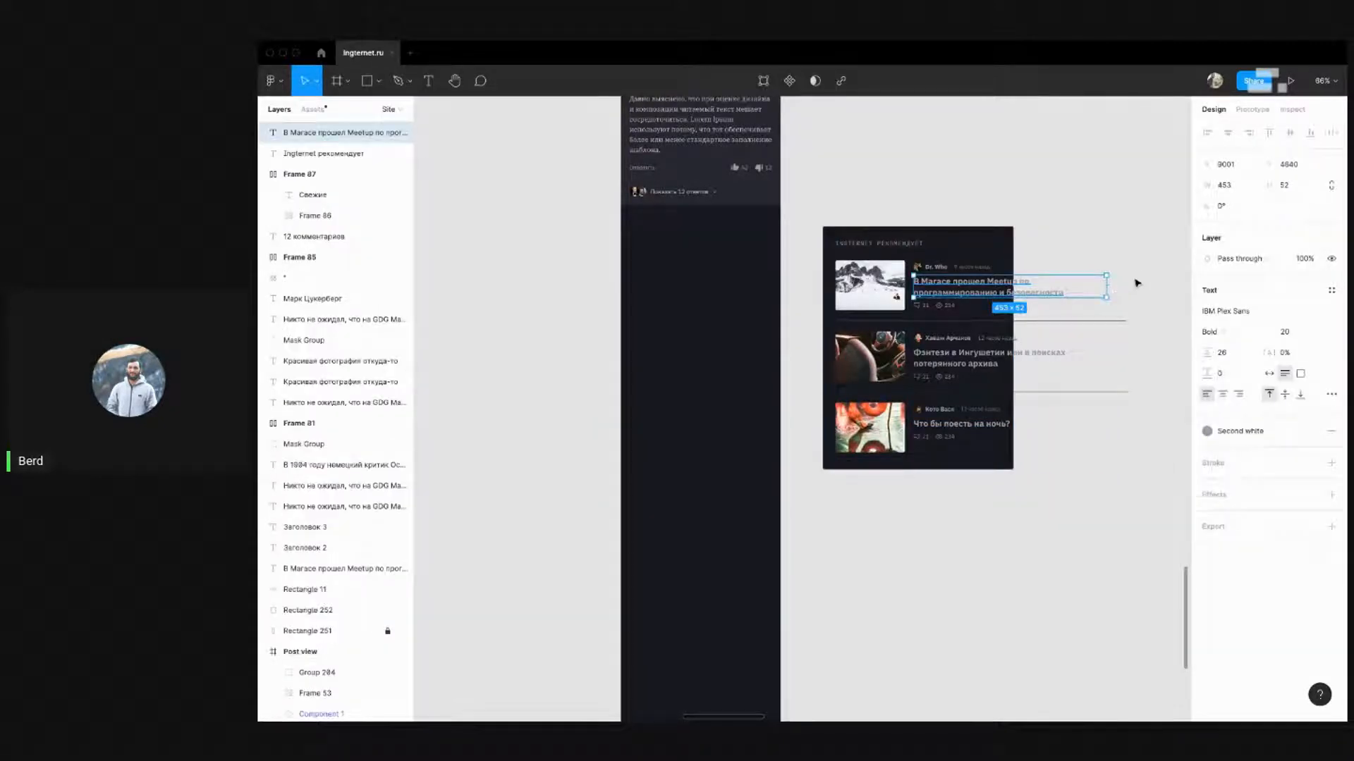
pyautogui.click(1136, 283)
pyautogui.moveTo(1145, 501); pyautogui.dragTo(835, 321)
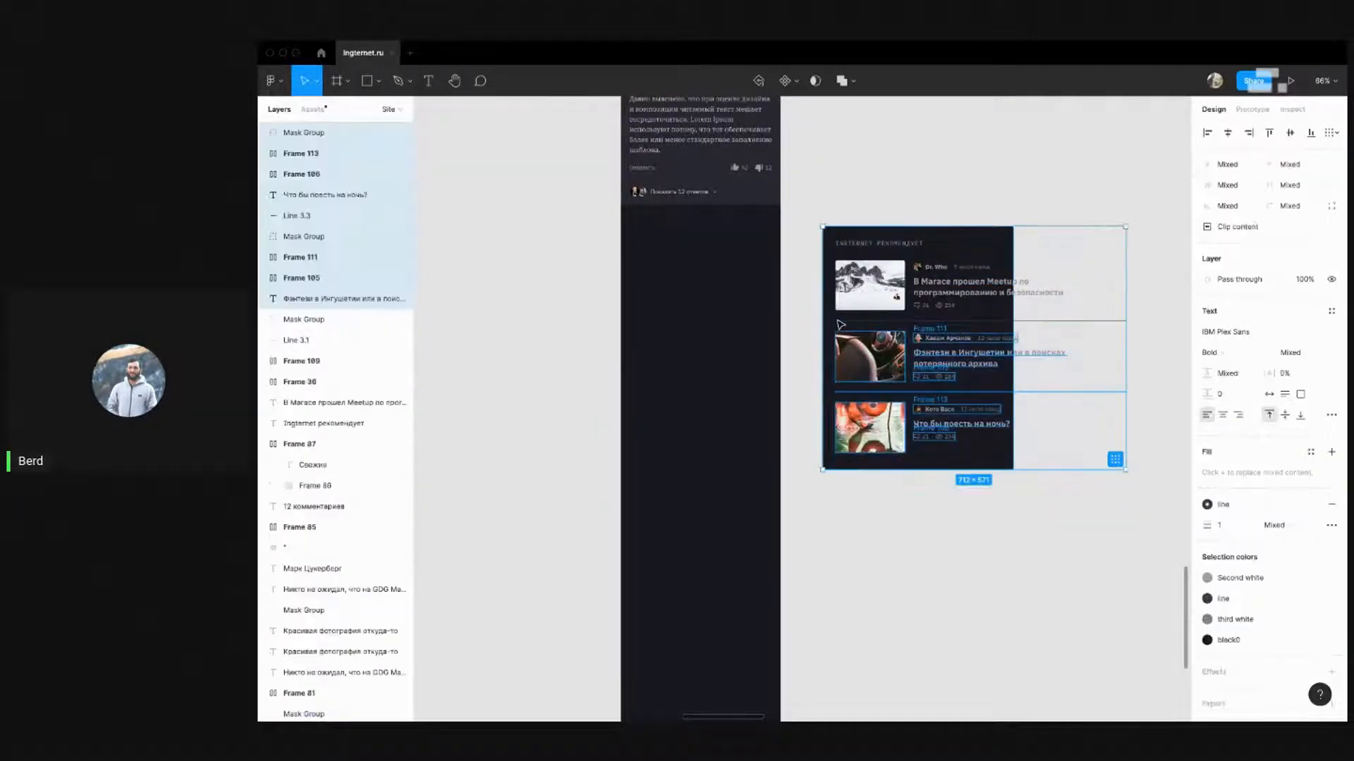
pyautogui.keyDown('shift'); pyautogui.click(1048, 321); pyautogui.keyUp('shift')
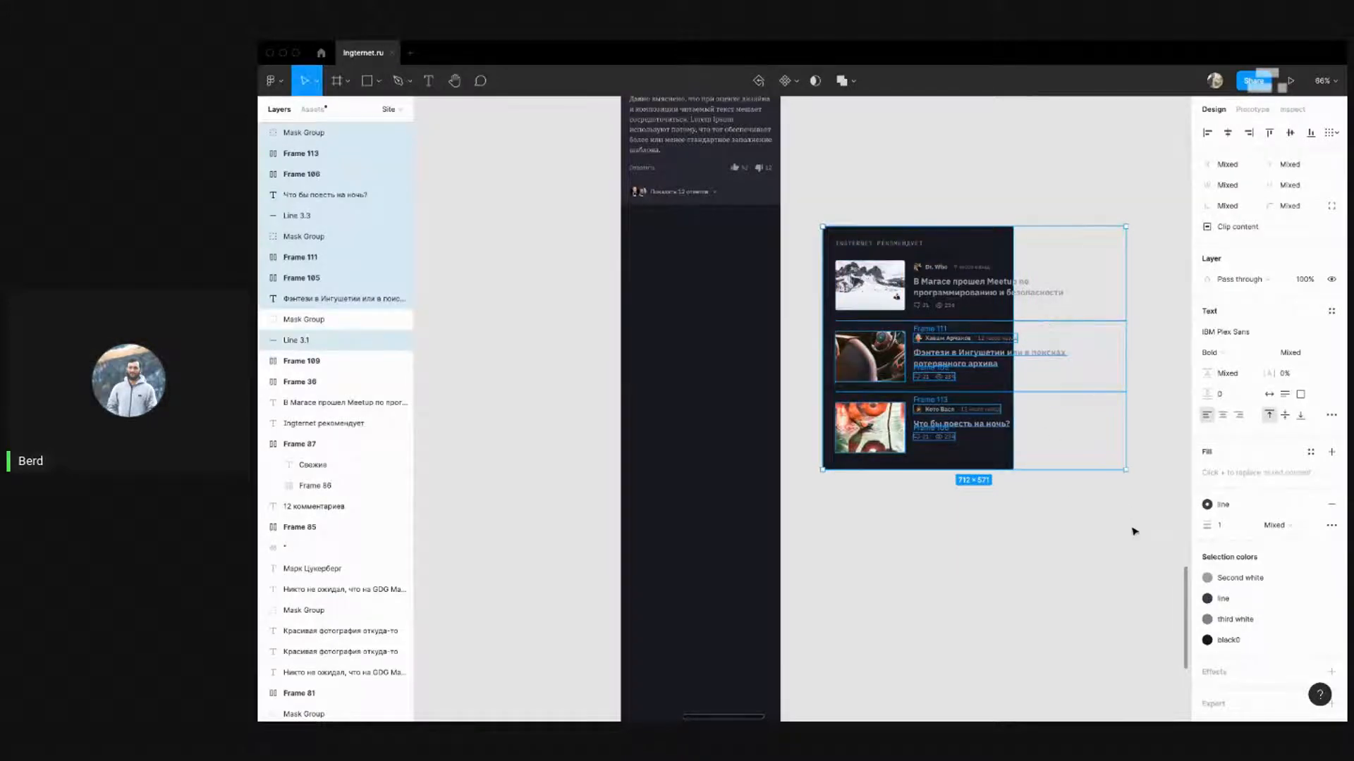
pyautogui.click(1134, 531)
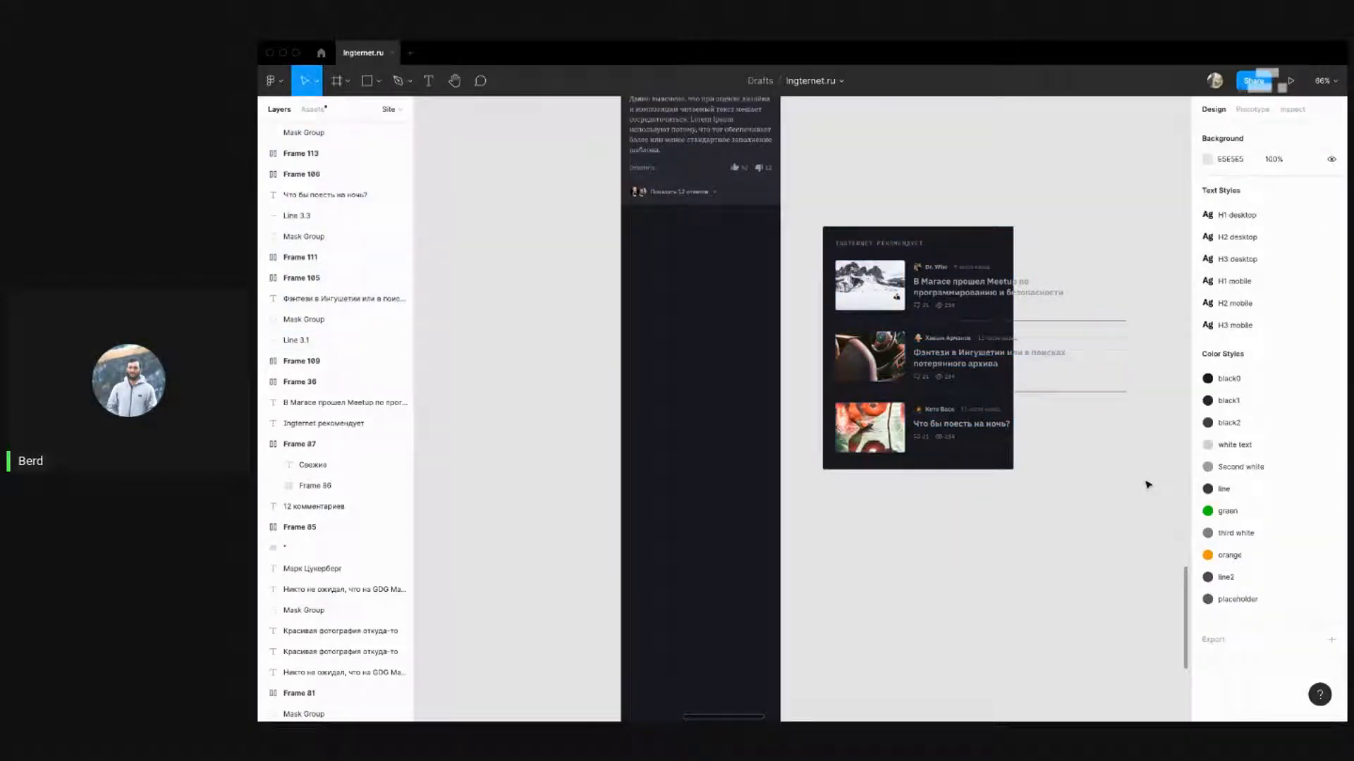
pyautogui.moveTo(1157, 503); pyautogui.dragTo(1052, 568)
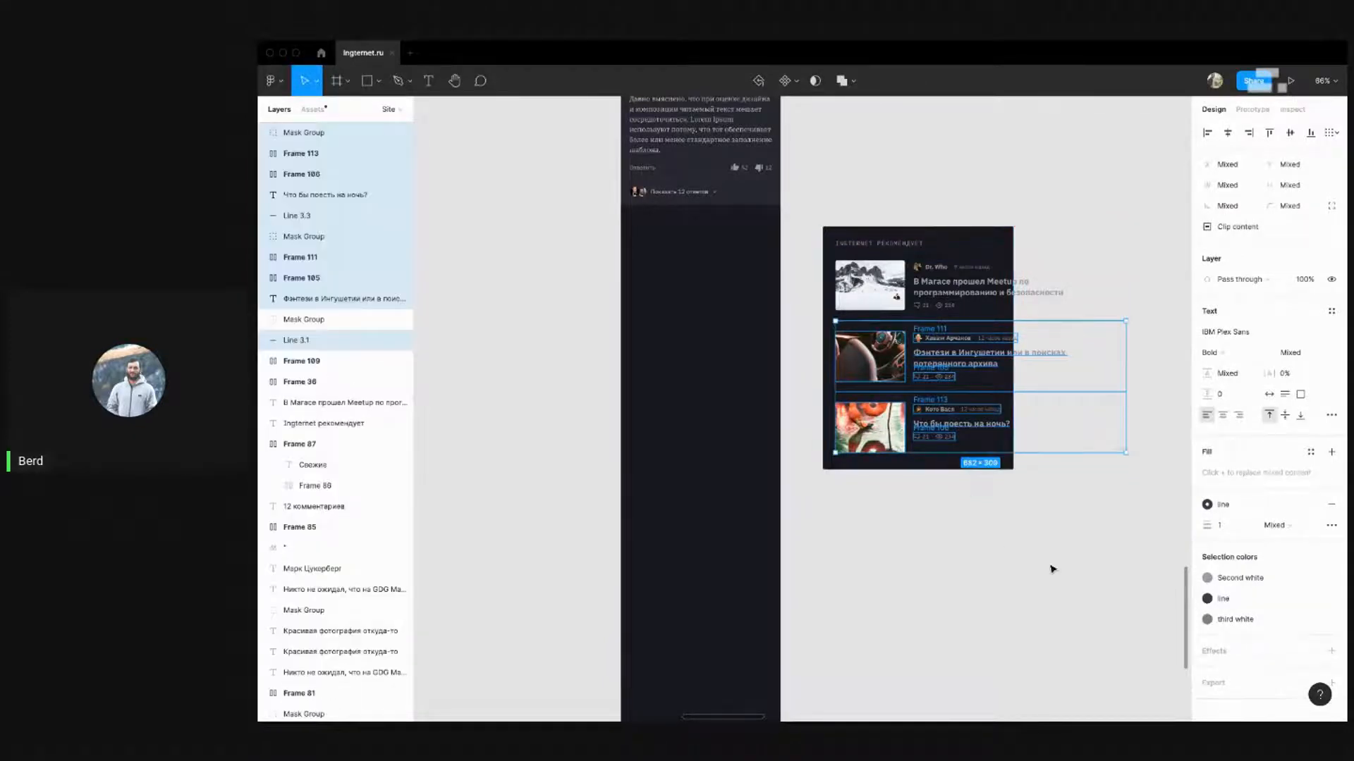
pyautogui.hotkey('shift', 'Down')
pyautogui.hotkey('shift', 'Down')
pyautogui.hotkey('shift', 'Down')
pyautogui.hotkey('shift', 'Down')
pyautogui.hotkey('shift', 'Down')
pyautogui.hotkey('shift', 'Down')
pyautogui.hotkey('shift', 'Down')
pyautogui.hotkey('shift', 'Down')
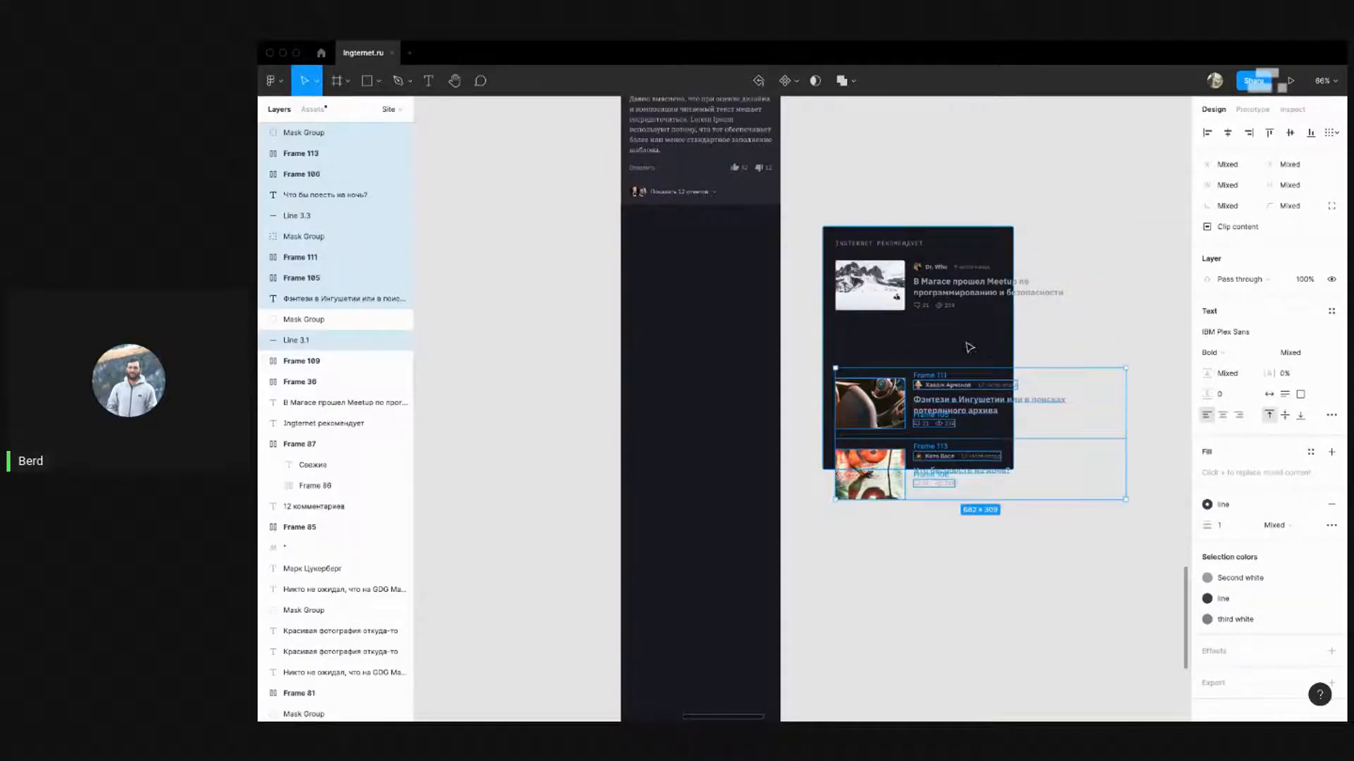
# Nudge Frame 36, the first story's comment and view counters row, lower beneath its title
pyautogui.click(966, 344)
pyautogui.scroll(5, 960, 339)
pyautogui.click(875, 287)
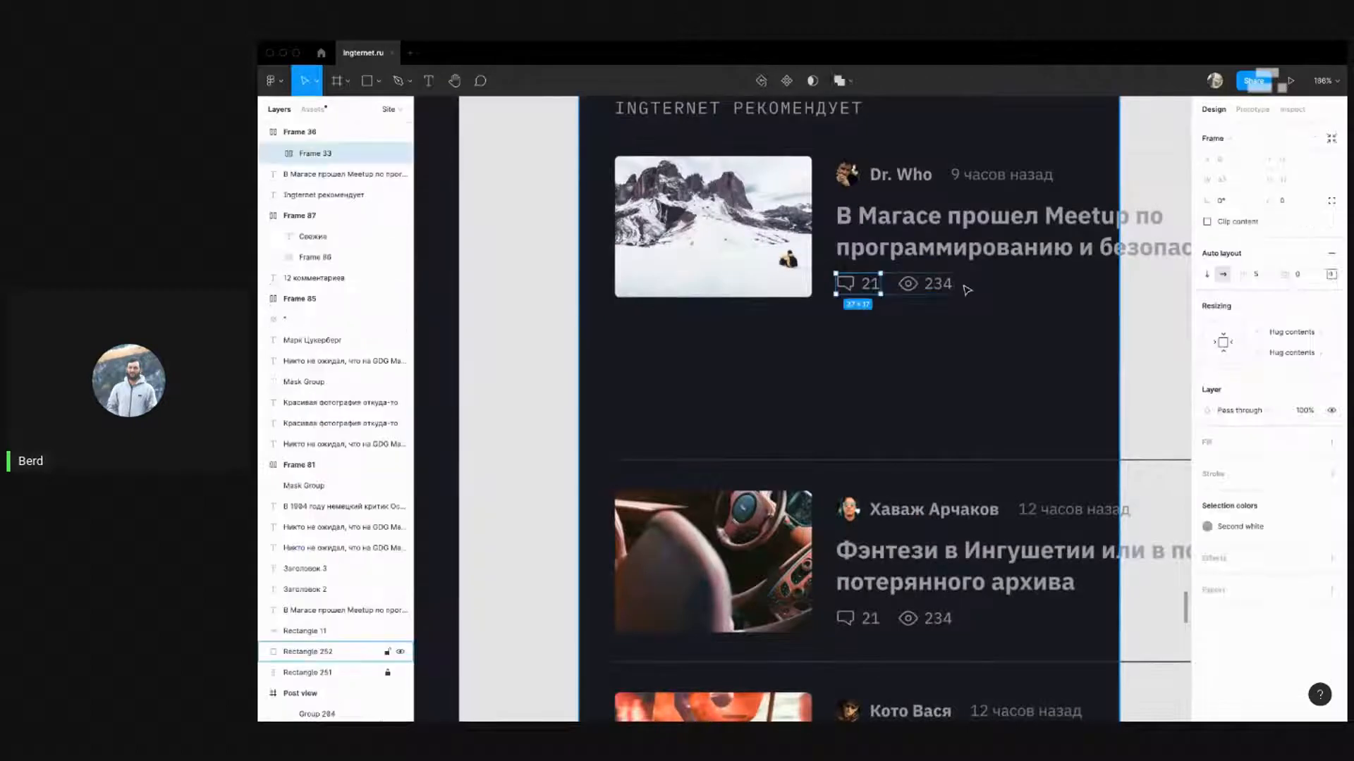
pyautogui.click(1045, 319)
pyautogui.click(938, 286)
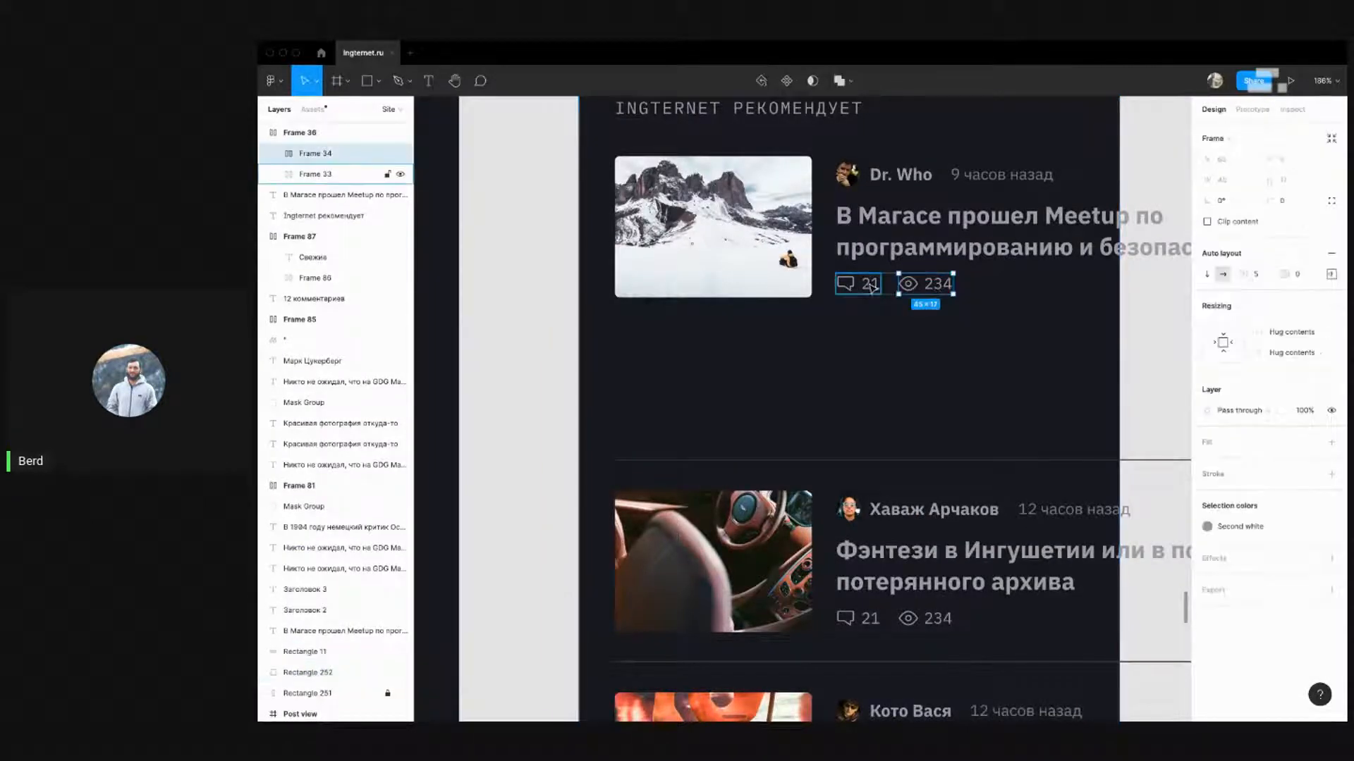
pyautogui.click(303, 136)
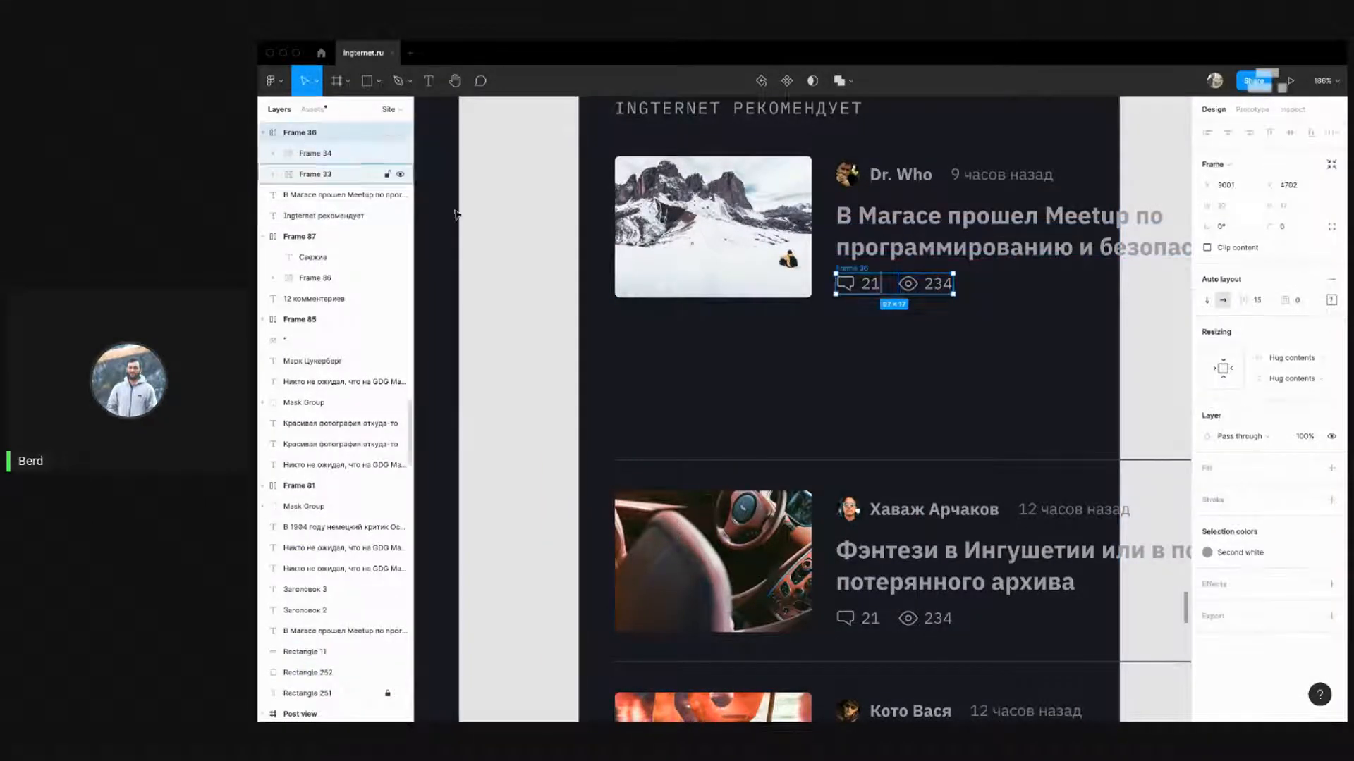
pyautogui.hotkey('shift', 'Down')
pyautogui.press('super+z')
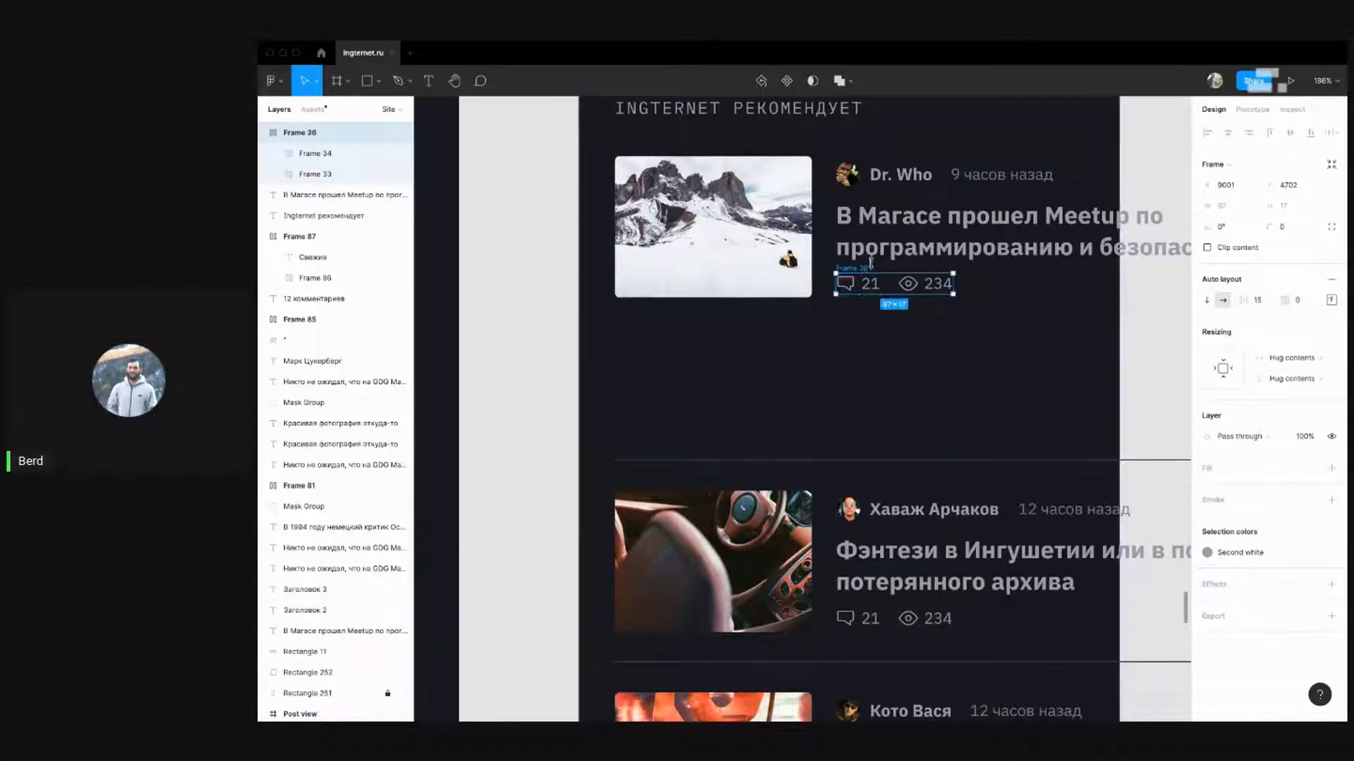
pyautogui.press('alt')
pyautogui.hotkey('shift', 'Down')
pyautogui.hotkey('shift', 'Down')
pyautogui.hotkey('shift', 'Down')
pyautogui.hotkey('shift', 'Down')
pyautogui.hotkey('shift', 'Down')
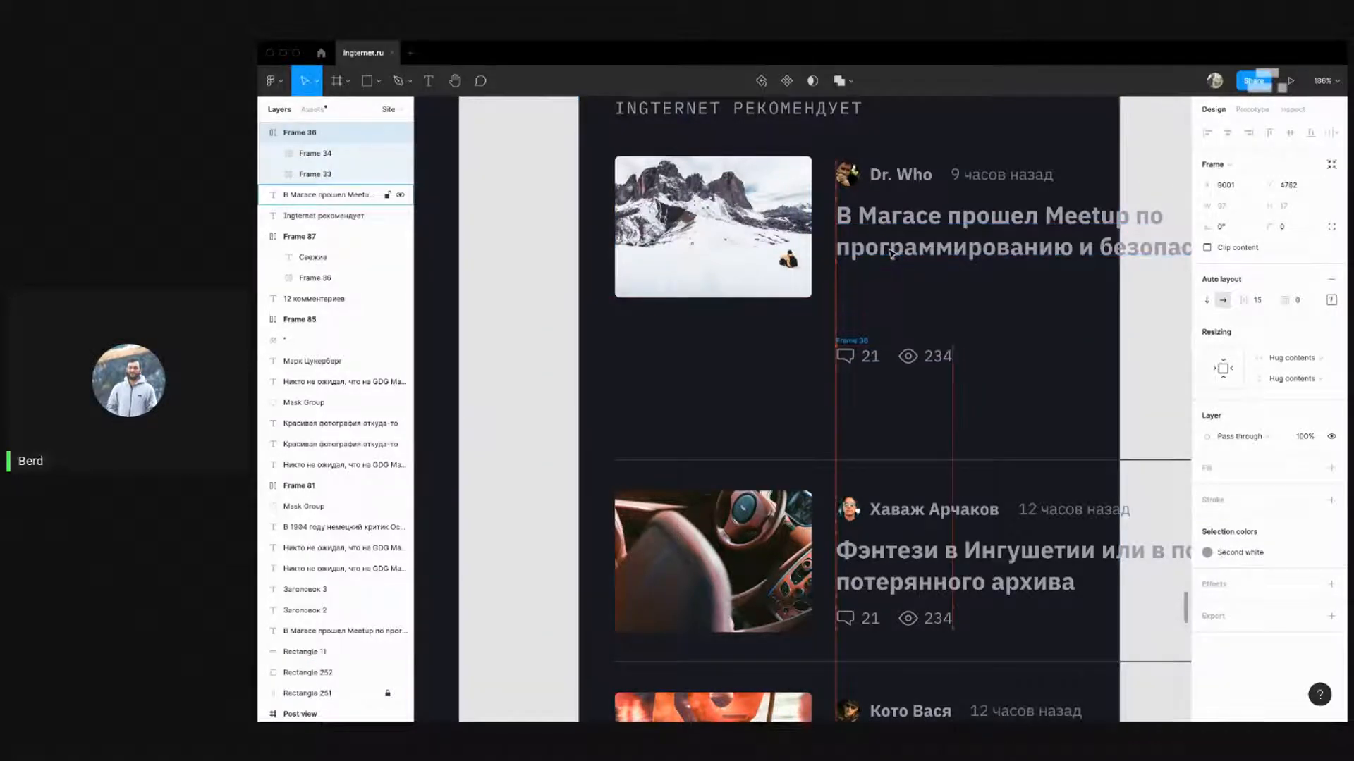
pyautogui.click(918, 266)
pyautogui.keyDown('ctrl'); pyautogui.scroll(-5, 918, 266); pyautogui.keyUp('ctrl')
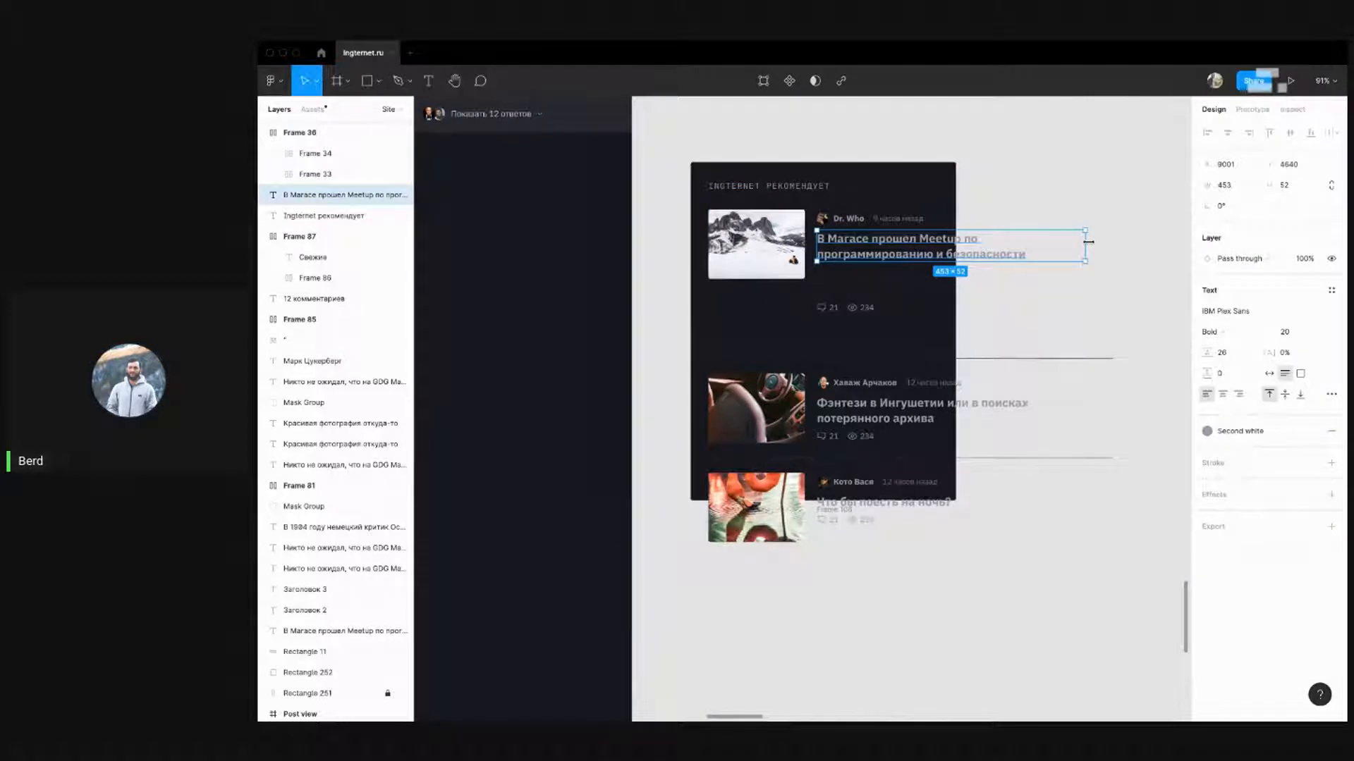
# Narrow the first headline so it wraps and shrink the three story thumbnails
pyautogui.moveTo(1087, 242); pyautogui.dragTo(912, 253)
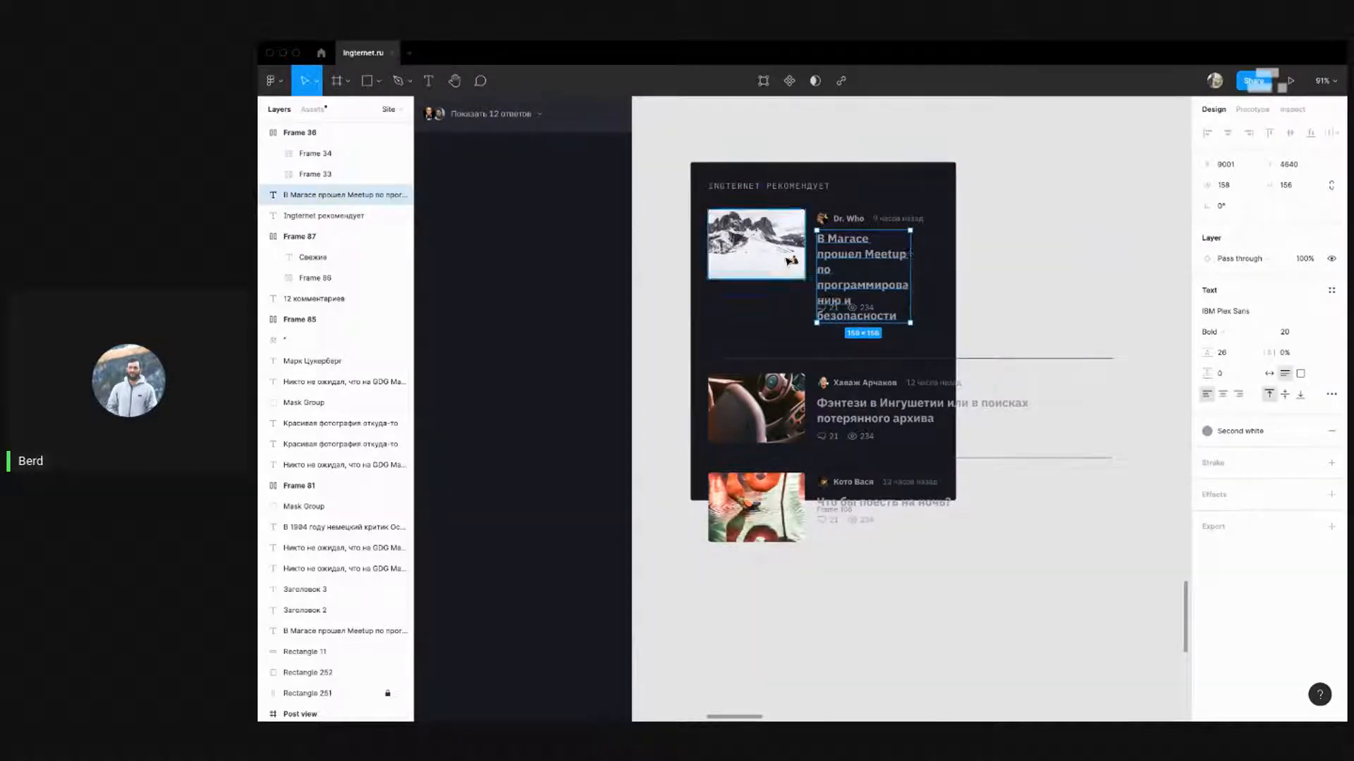
pyautogui.click(788, 261)
pyautogui.keyDown('shift'); pyautogui.click(799, 416); pyautogui.keyUp('shift')
pyautogui.keyDown('shift'); pyautogui.click(801, 533); pyautogui.keyUp('shift')
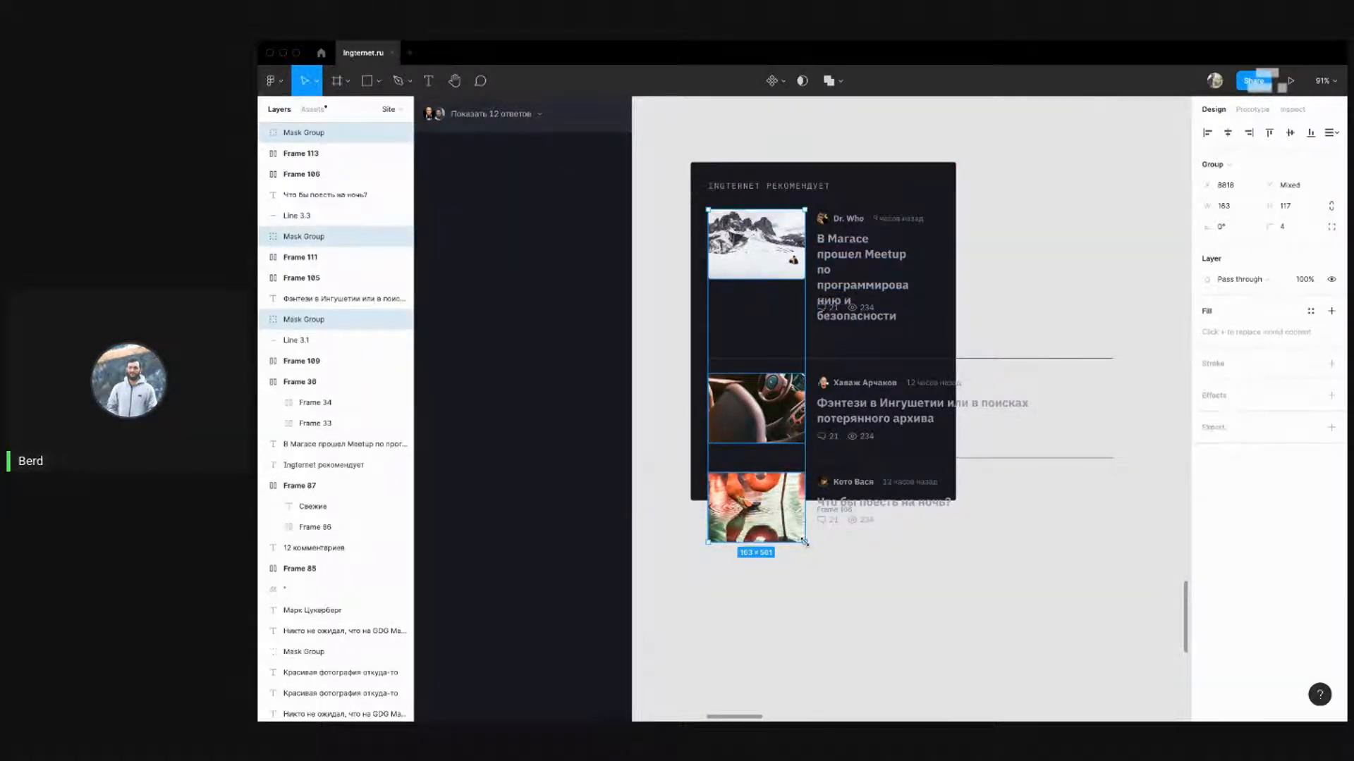
pyautogui.moveTo(804, 541); pyautogui.dragTo(722, 407)
# Set the three thumbnails' width to 100 with proportional height
pyautogui.click(1332, 81)
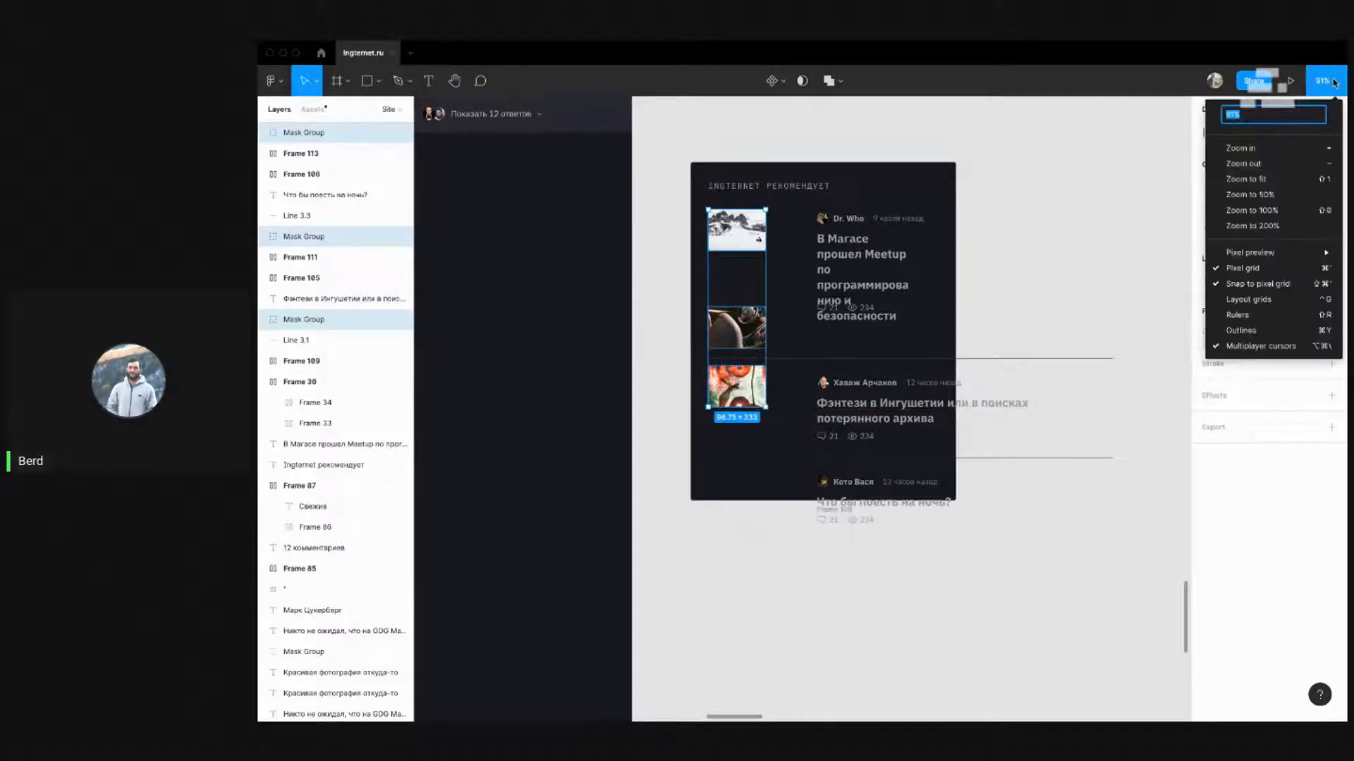
pyautogui.click(763, 330)
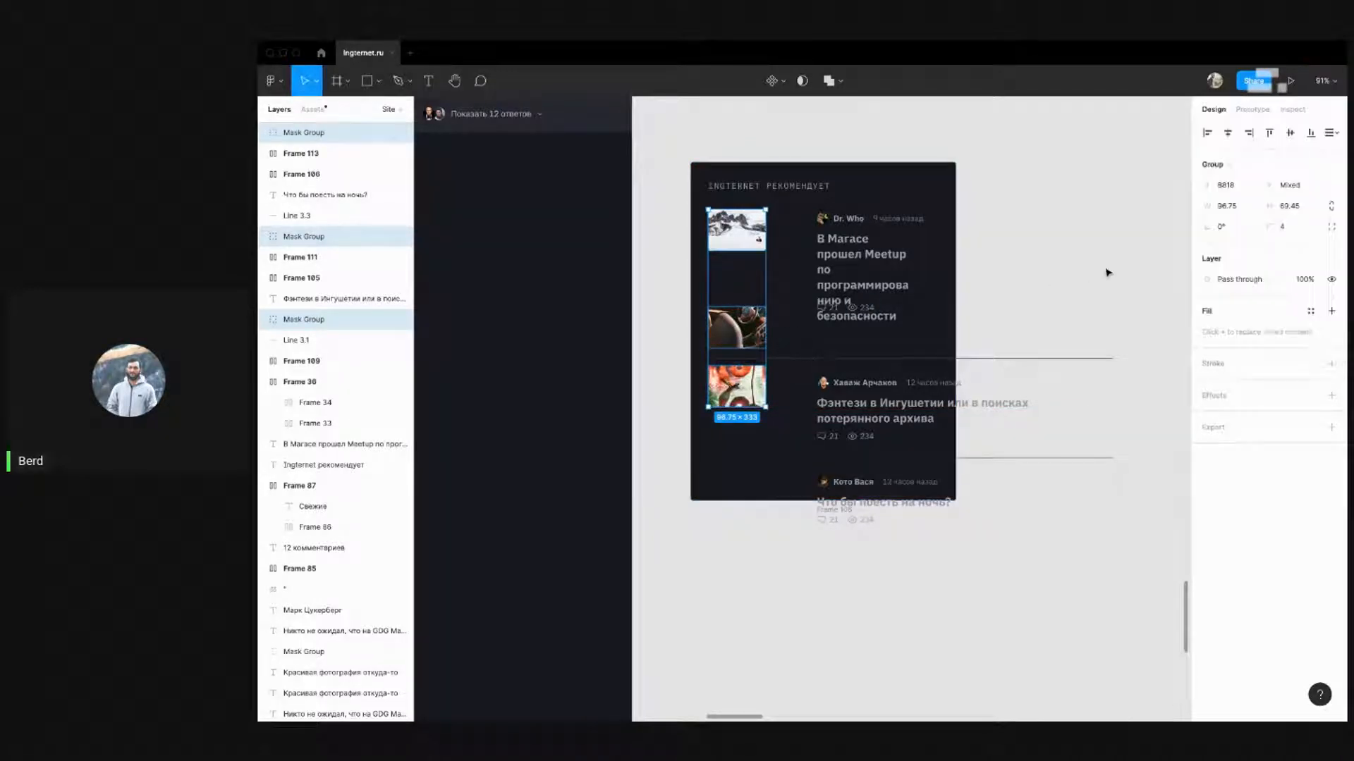
pyautogui.click(1245, 211)
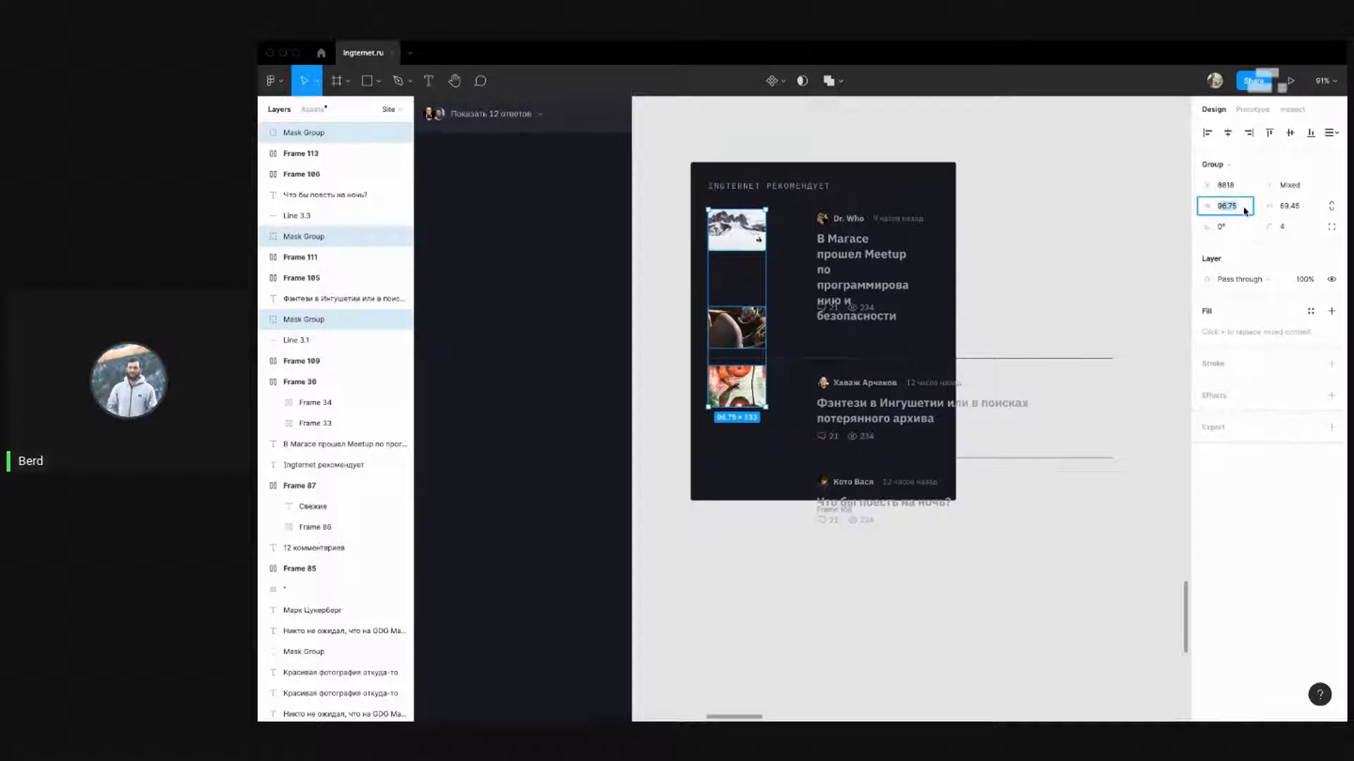
pyautogui.press('Return')
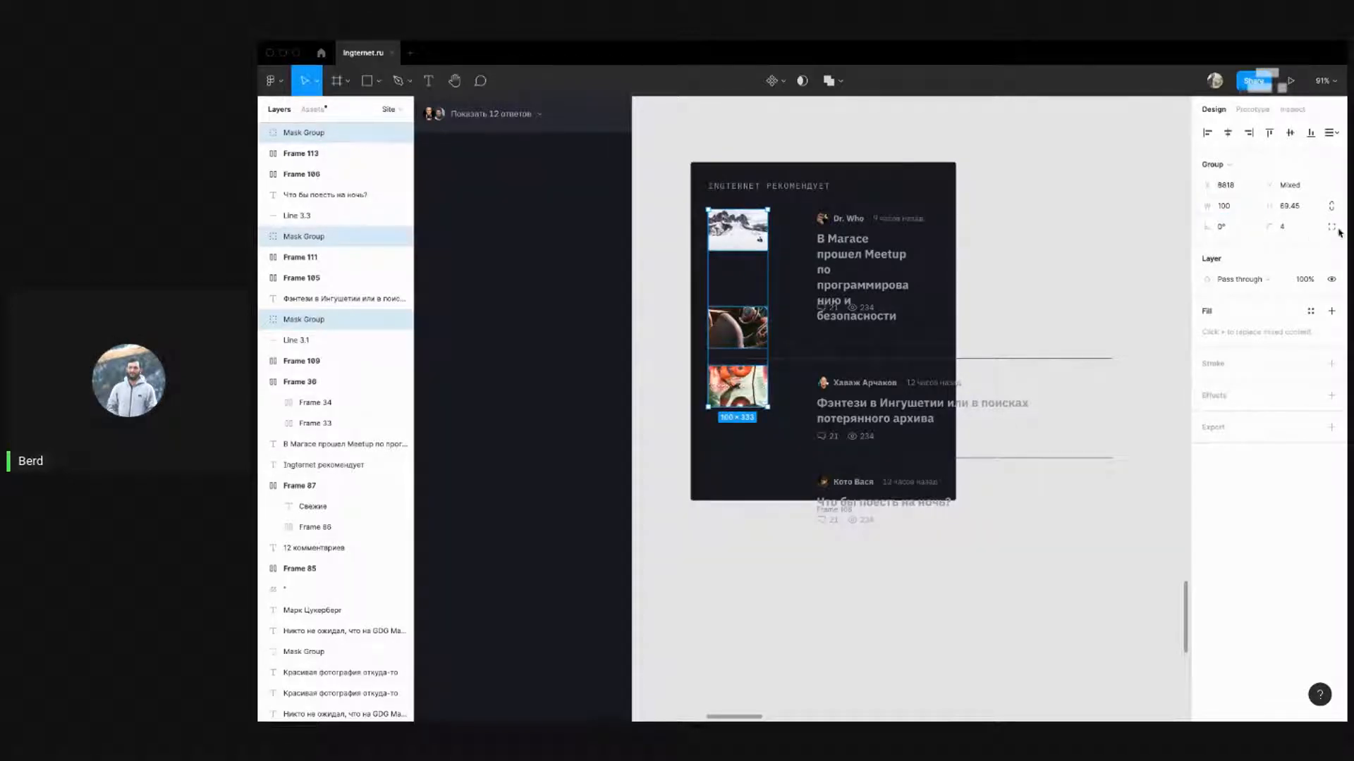
pyautogui.press('super+z')
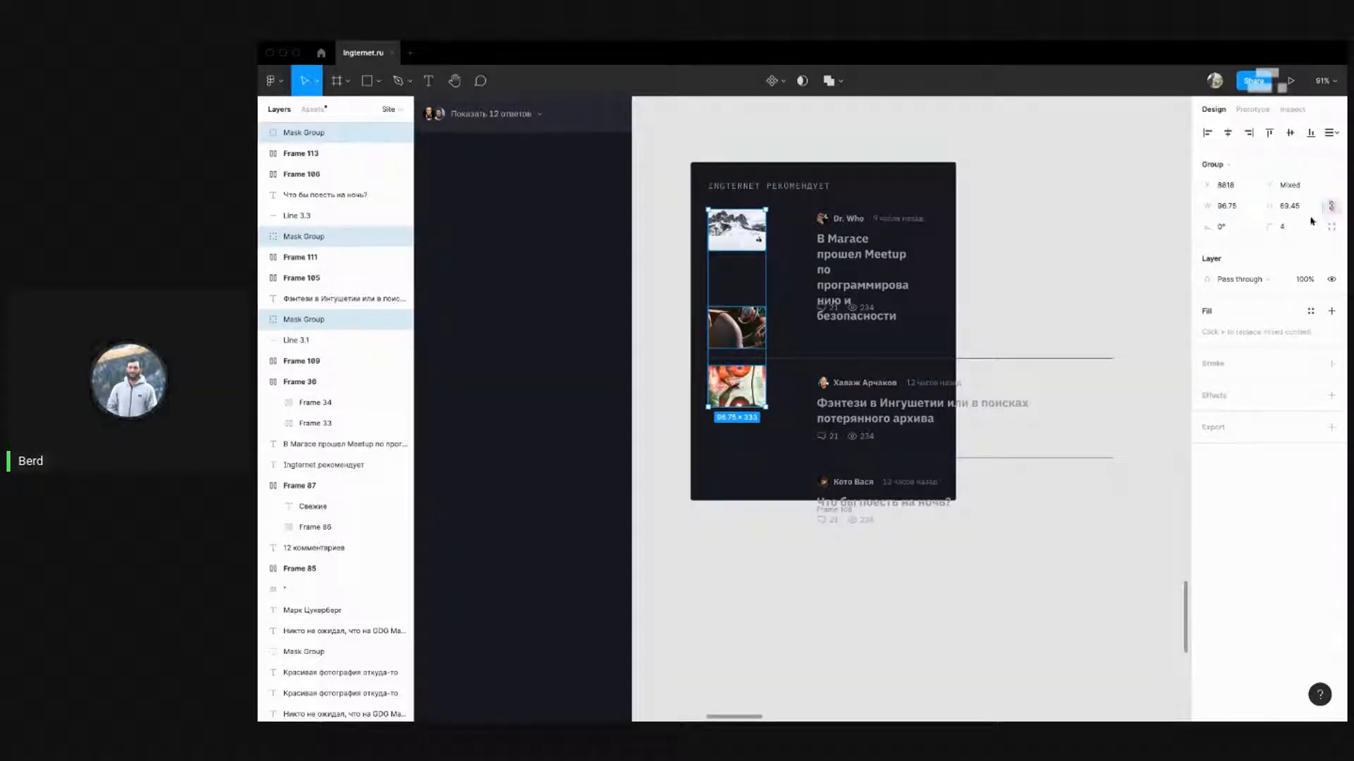
pyautogui.click(1235, 212)
pyautogui.write('100')
pyautogui.press('Return')
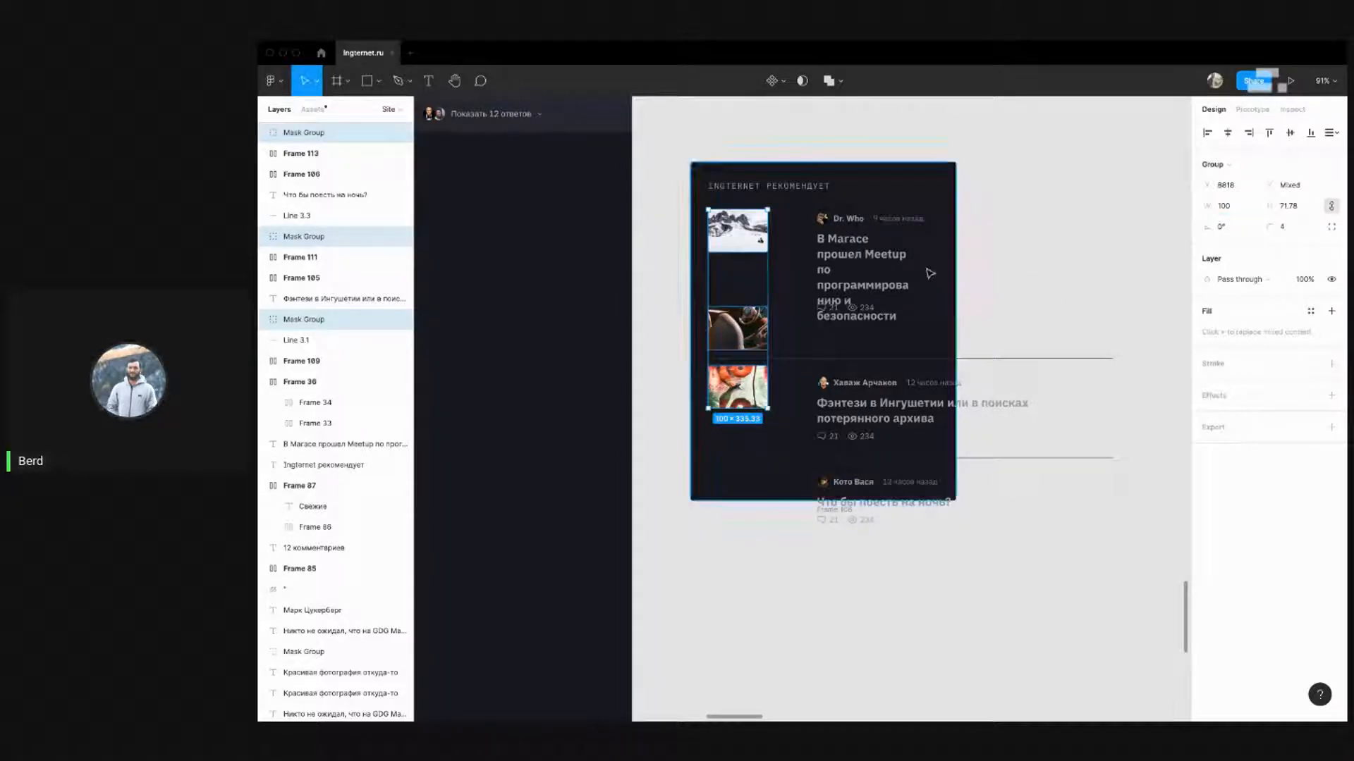
# Shift the stories' text contents left, closer to the thumbnails
pyautogui.click(1087, 591)
pyautogui.moveTo(1088, 590)
pyautogui.mouseDown()
pyautogui.moveTo(877, 266)
pyautogui.moveTo(816, 201)
pyautogui.mouseUp()
pyautogui.moveTo(1135, 590)
pyautogui.mouseDown()
pyautogui.moveTo(1090, 314)
pyautogui.moveTo(948, 299)
pyautogui.moveTo(1122, 274)
pyautogui.mouseUp()
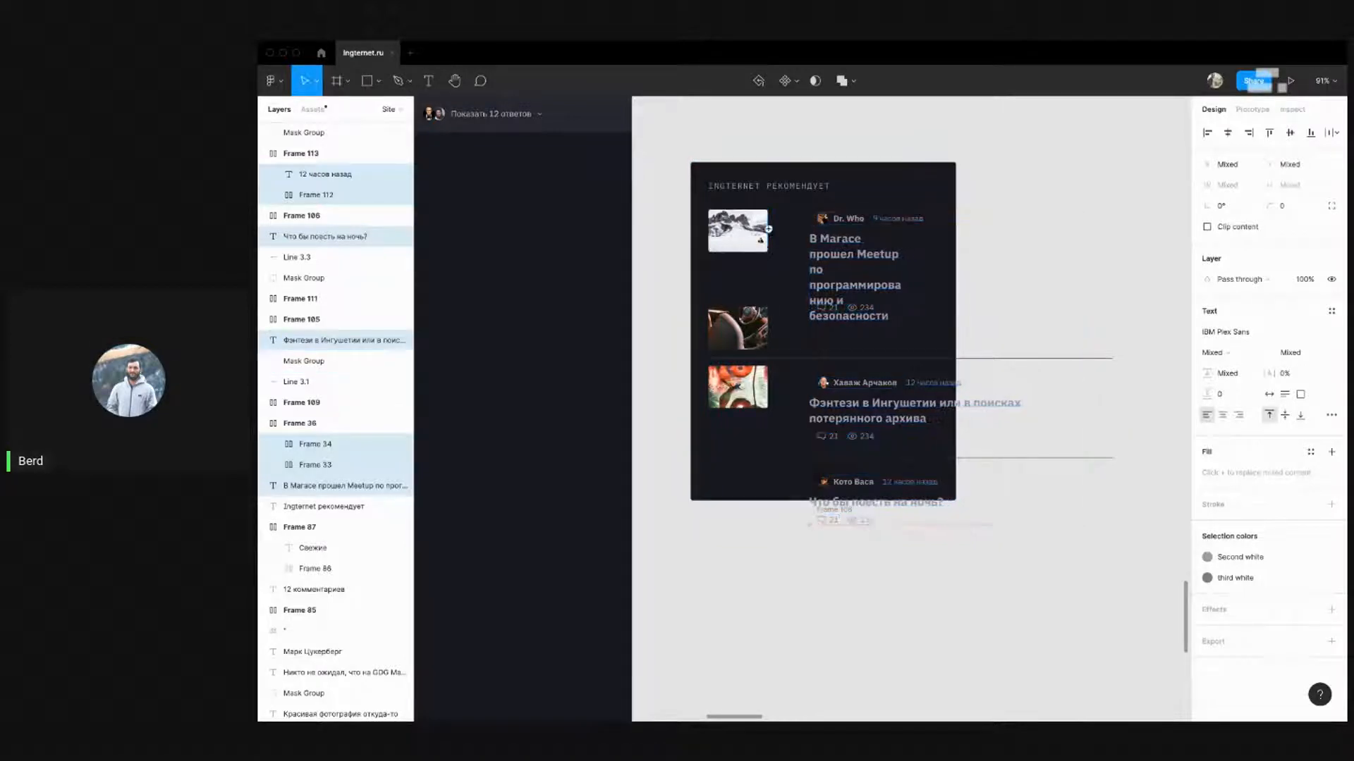
pyautogui.click(1116, 601)
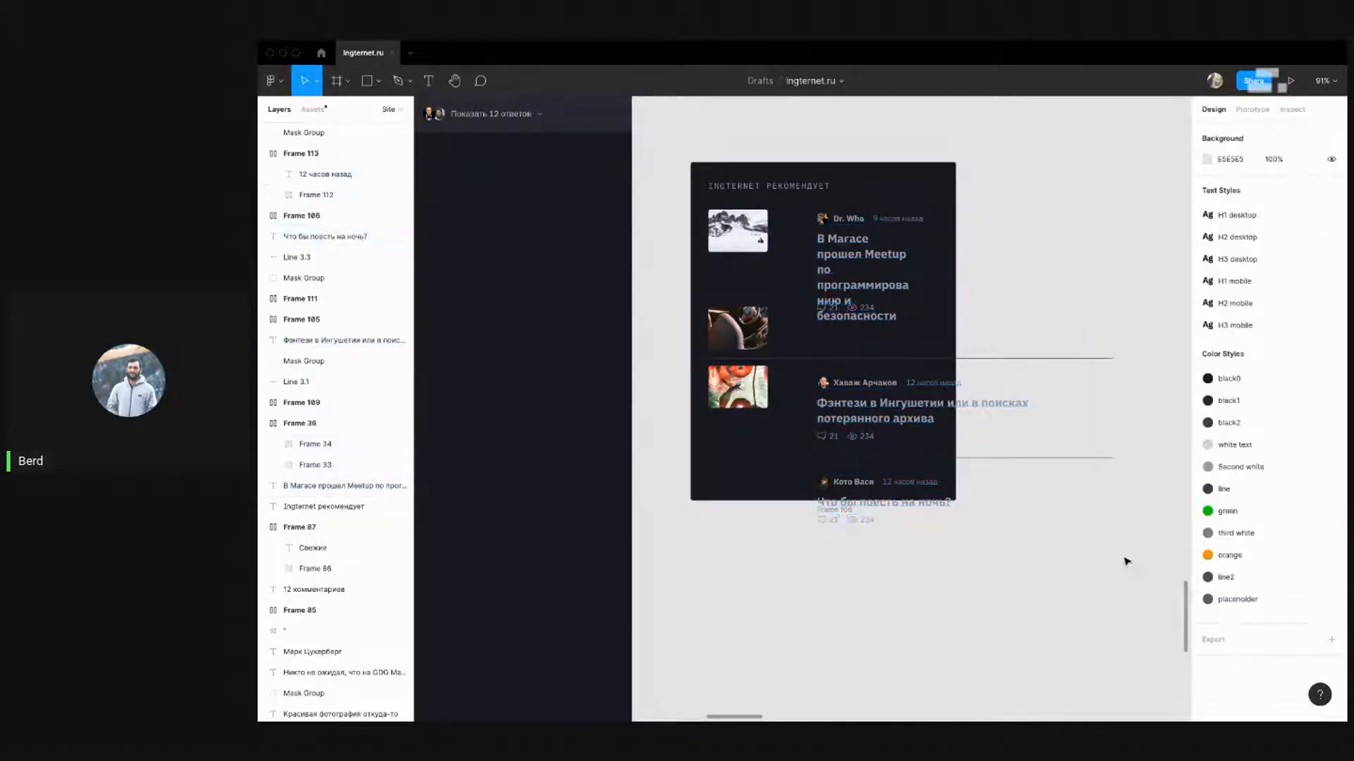
pyautogui.moveTo(1125, 562); pyautogui.dragTo(894, 292)
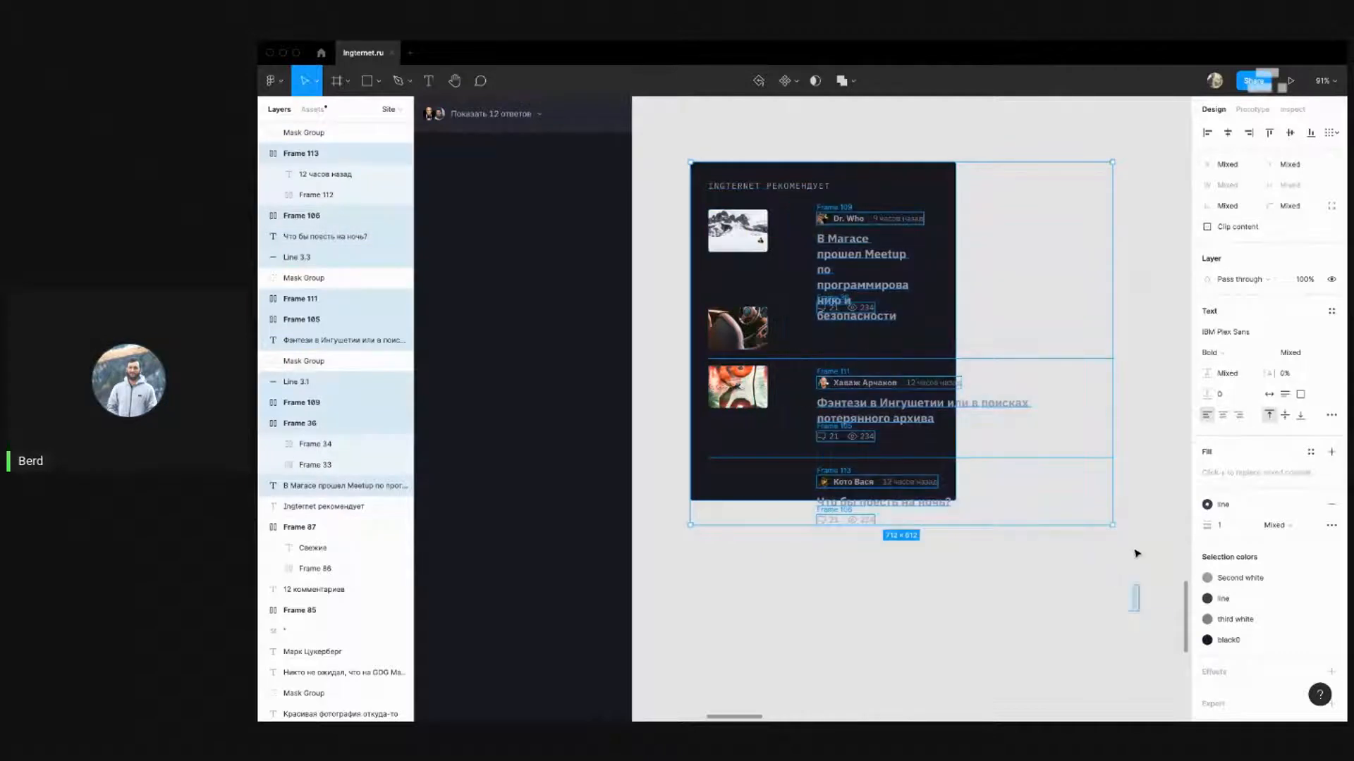
pyautogui.moveTo(1135, 554); pyautogui.dragTo(1100, 321)
pyautogui.keyDown('shift'); pyautogui.click(761, 453); pyautogui.keyUp('shift')
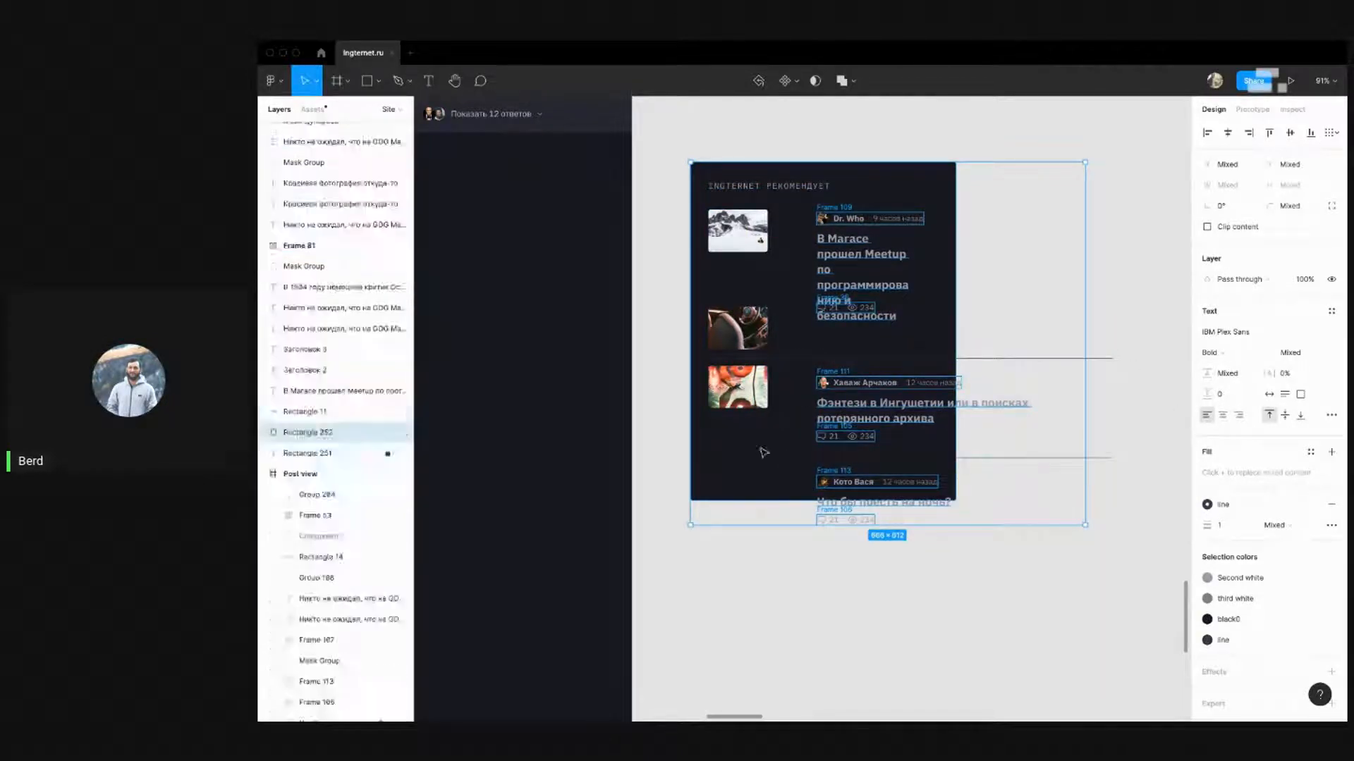
pyautogui.press('alt')
pyautogui.press('Left')
pyautogui.press('Left')
pyautogui.press('Left')
pyautogui.press('Left')
pyautogui.press('Left')
pyautogui.press('Left')
pyautogui.press('Left')
pyautogui.press('Left')
pyautogui.press('Left')
pyautogui.press('Left')
pyautogui.press('Left')
pyautogui.press('Left')
pyautogui.press('Left')
pyautogui.press('Left')
pyautogui.press('Left')
pyautogui.press('Left')
pyautogui.press('Left')
pyautogui.press('Left')
pyautogui.press('Left')
pyautogui.press('Left')
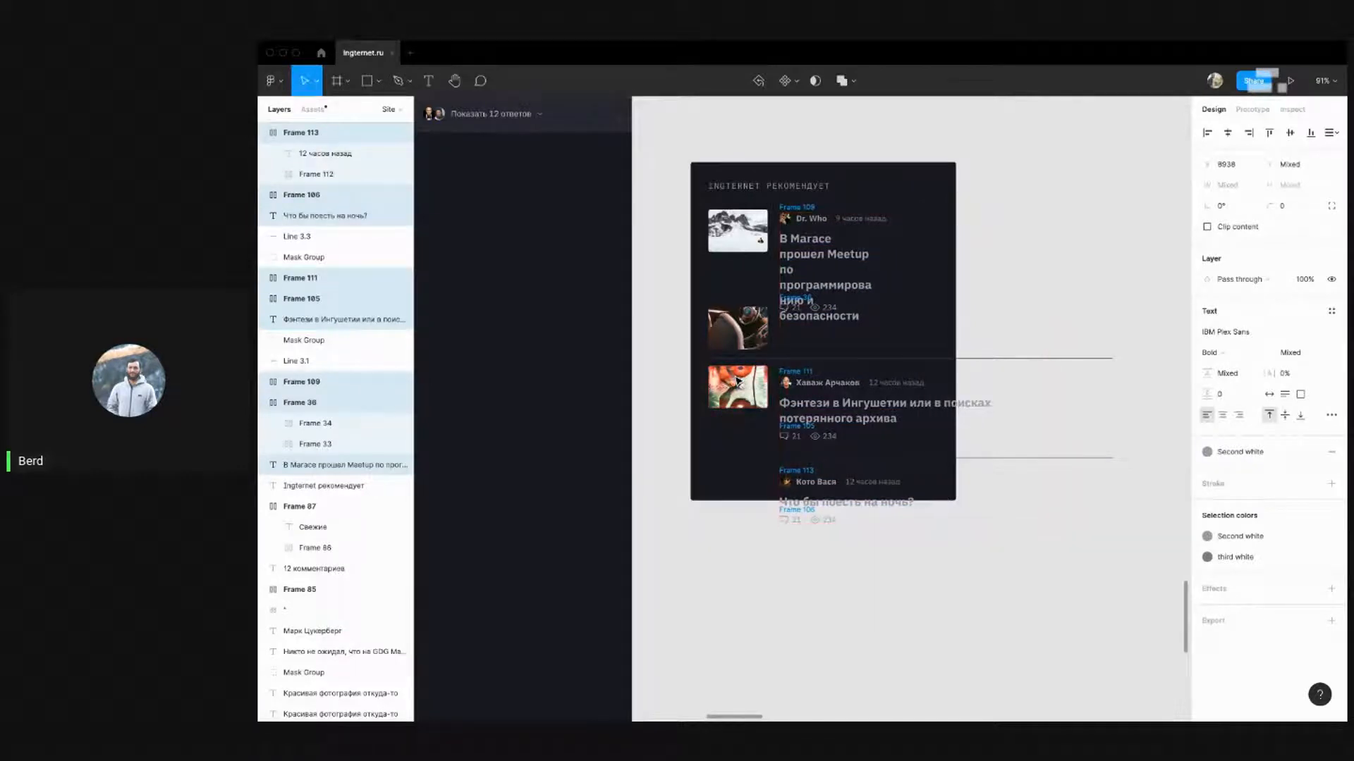
pyautogui.press('Left')
pyautogui.press('Left')
pyautogui.press('Left')
pyautogui.press('Left')
pyautogui.press('Left')
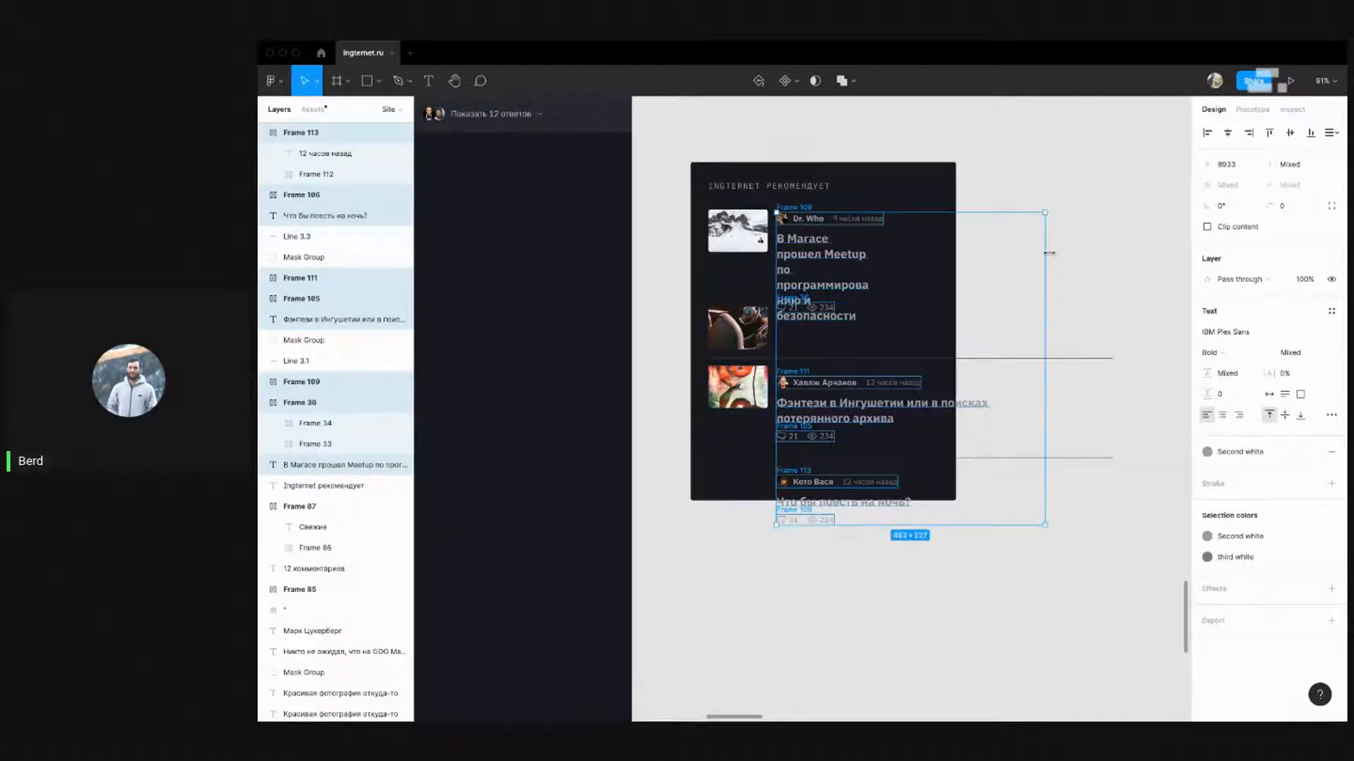
# Widen the Meetup headline text box so it rewraps
pyautogui.click(1064, 274)
pyautogui.click(851, 267)
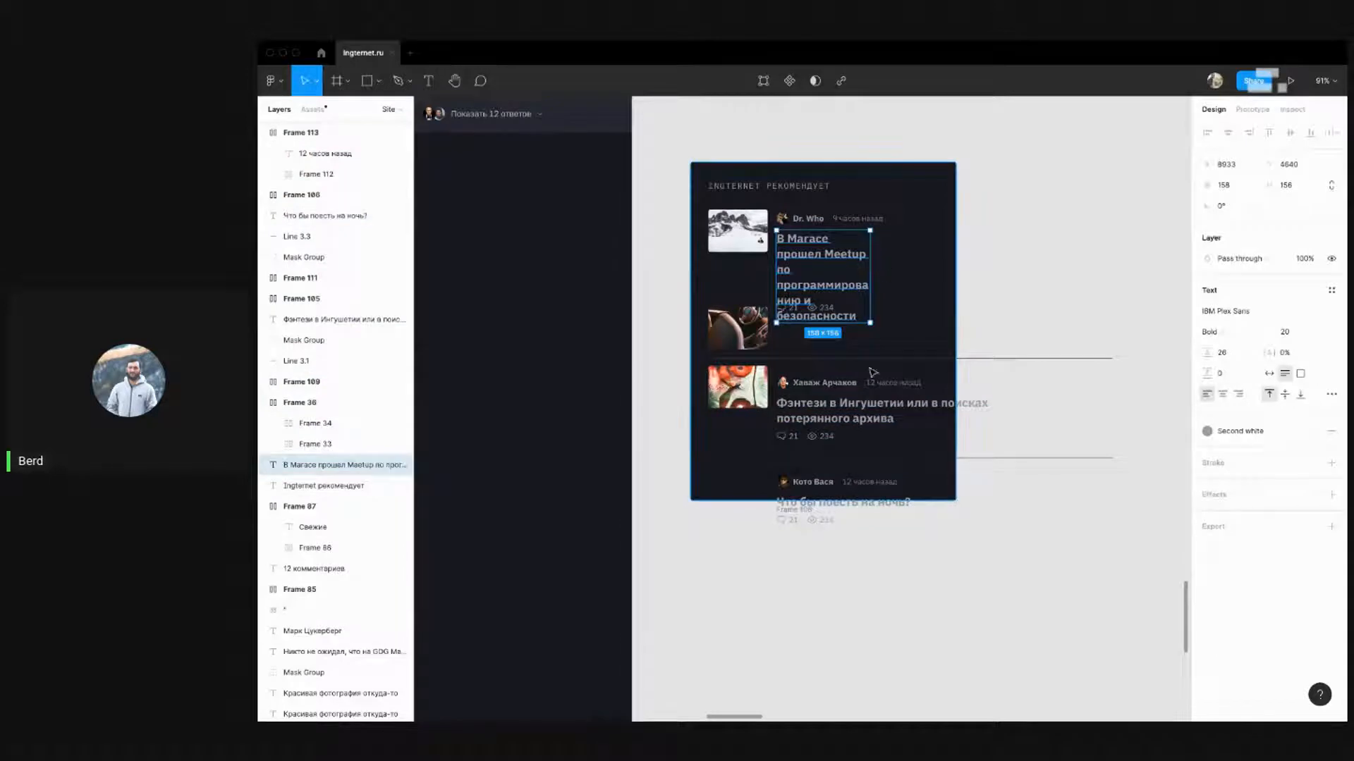
pyautogui.moveTo(871, 269); pyautogui.dragTo(886, 268)
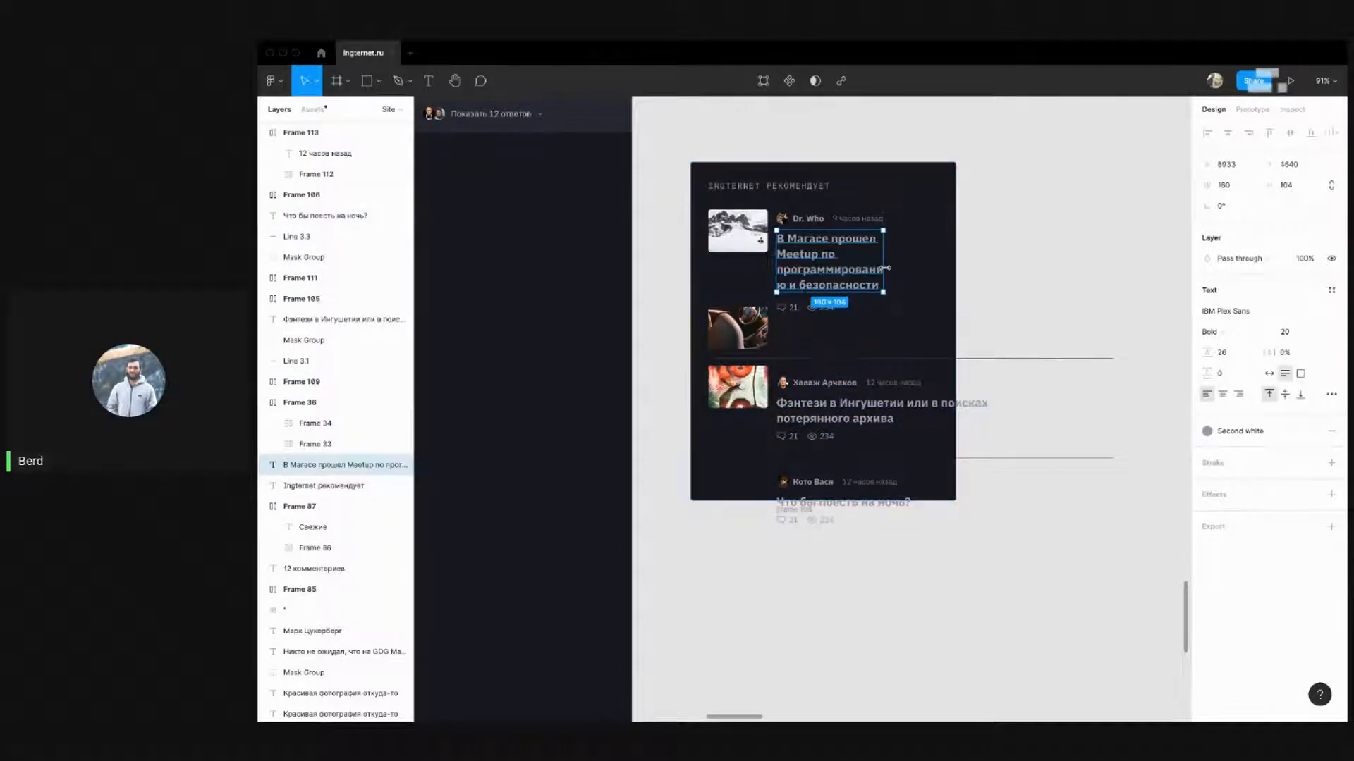
pyautogui.click(1008, 256)
# Move the lower stories block down about 42 px
pyautogui.click(855, 421)
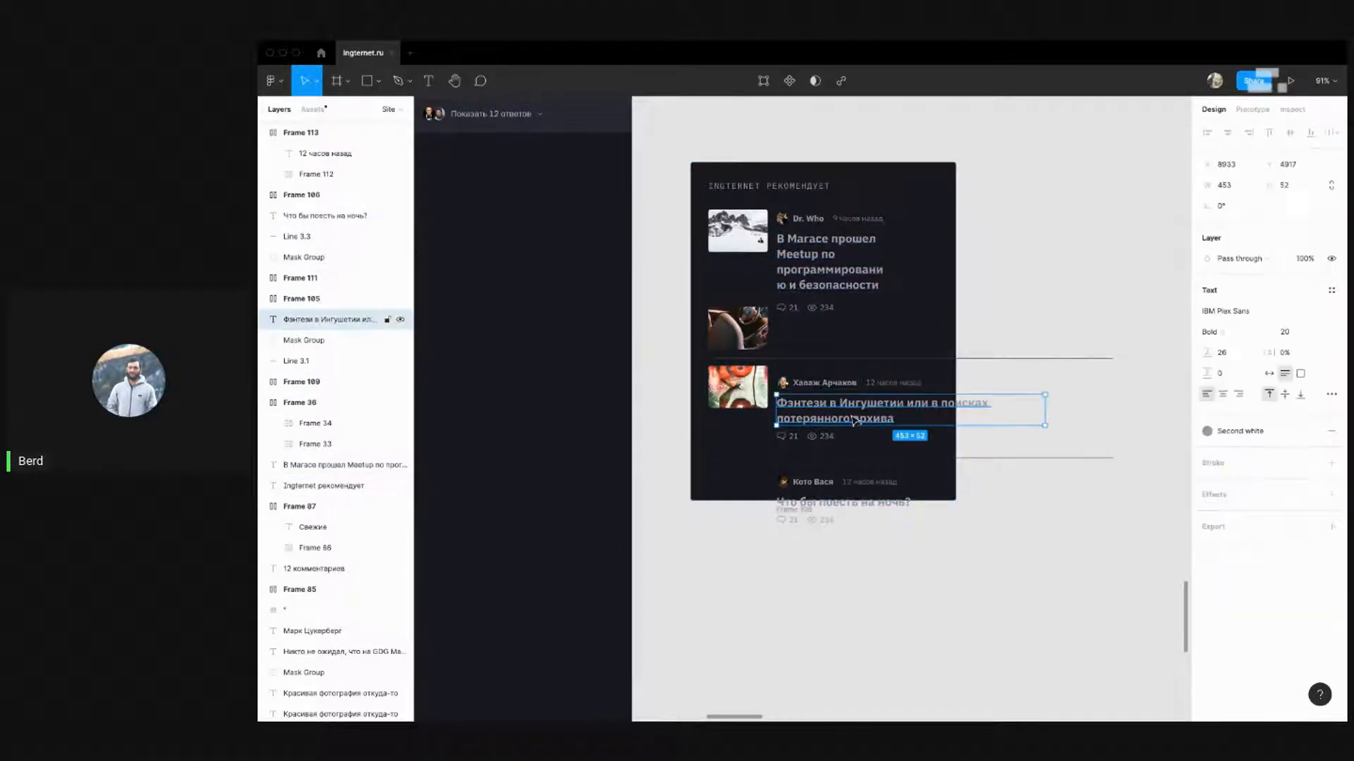
pyautogui.moveTo(1076, 569); pyautogui.dragTo(684, 369)
pyautogui.keyDown('shift'); pyautogui.click(982, 332); pyautogui.keyUp('shift')
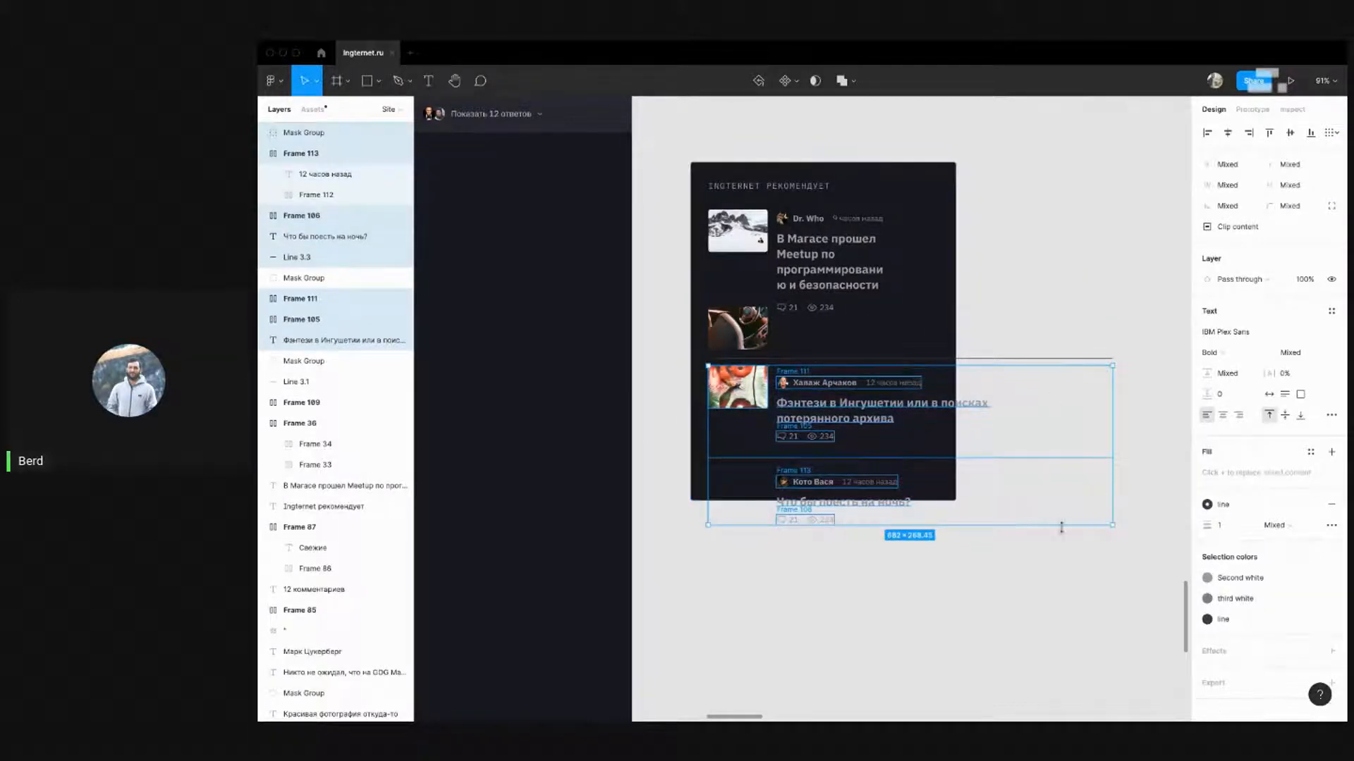
pyautogui.click(991, 574)
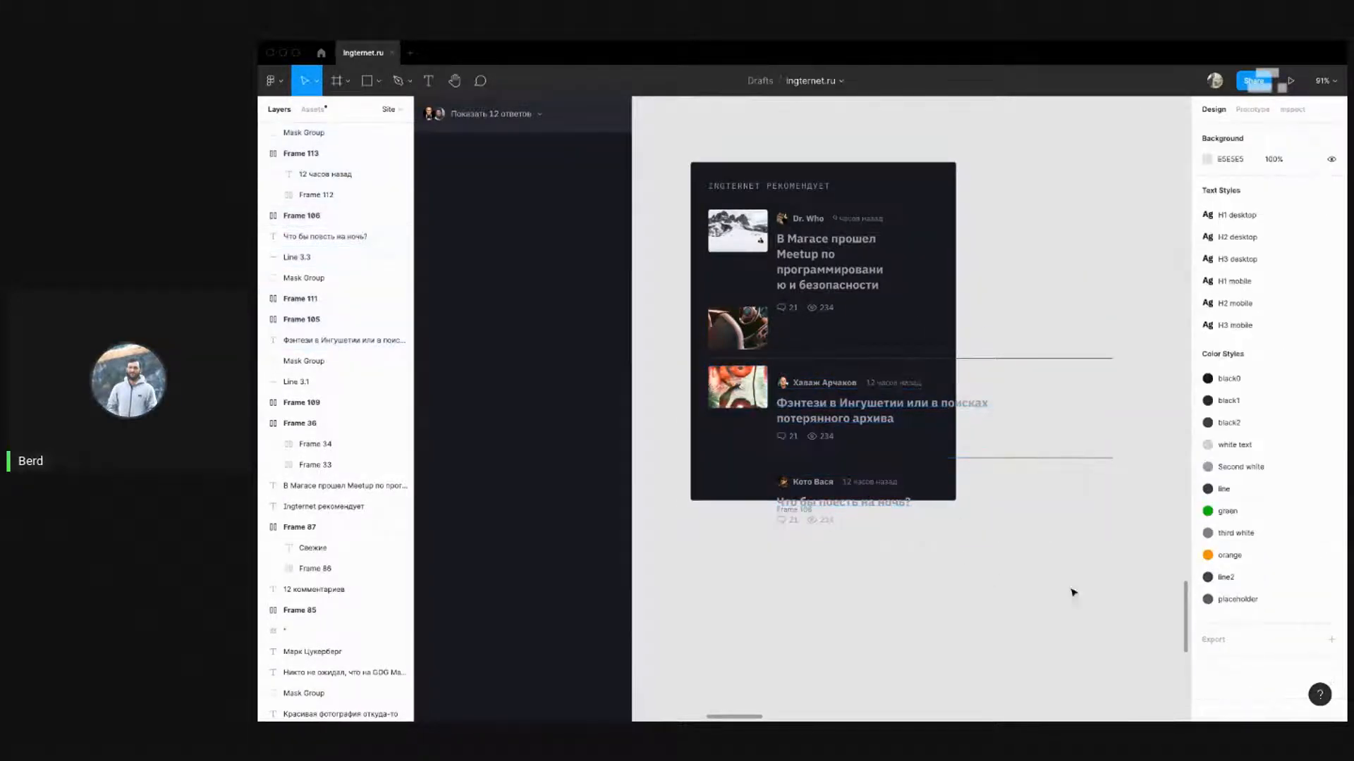
pyautogui.moveTo(1080, 616); pyautogui.dragTo(715, 439)
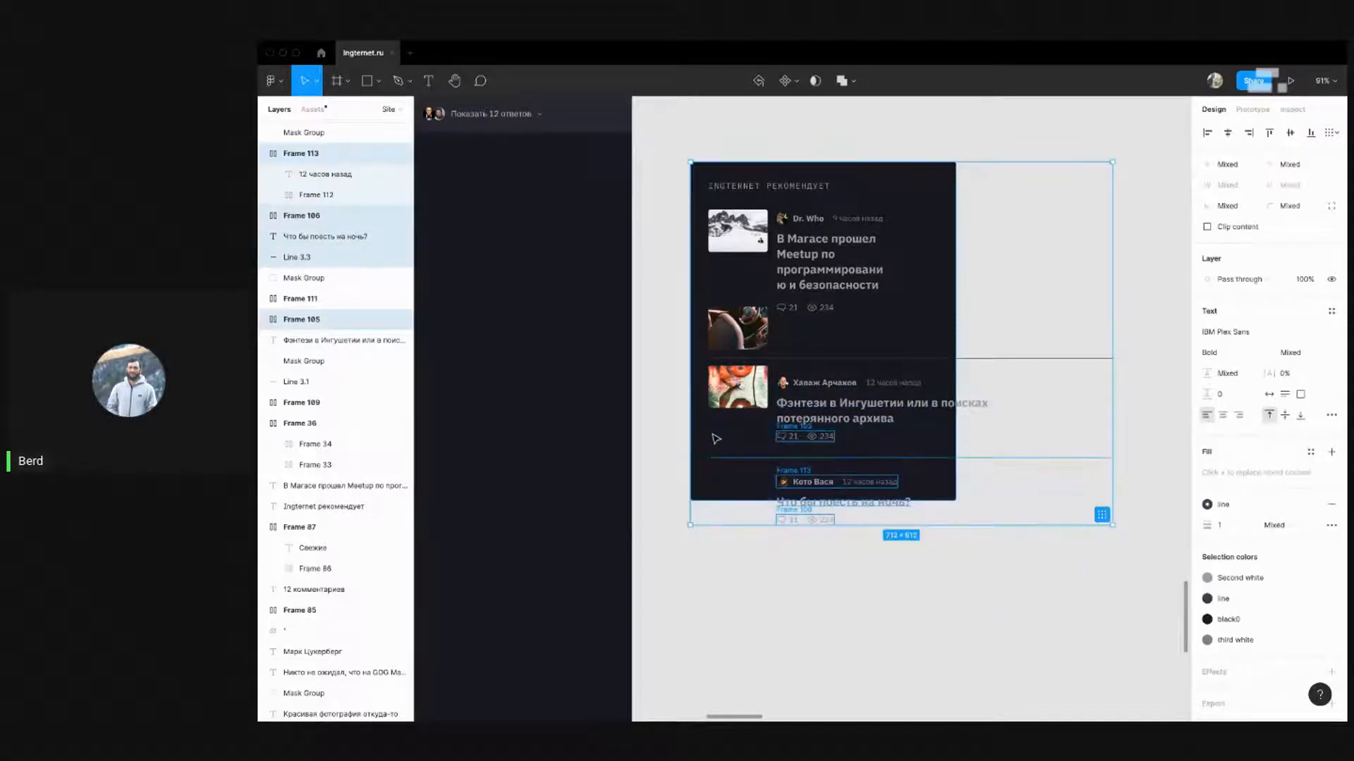
pyautogui.keyDown('shift'); pyautogui.click(711, 431); pyautogui.keyUp('shift')
pyautogui.hotkey('shift', 'Down')
pyautogui.hotkey('shift', 'Down')
pyautogui.hotkey('shift', 'Down')
pyautogui.hotkey('shift', 'Down')
pyautogui.hotkey('shift', 'Down')
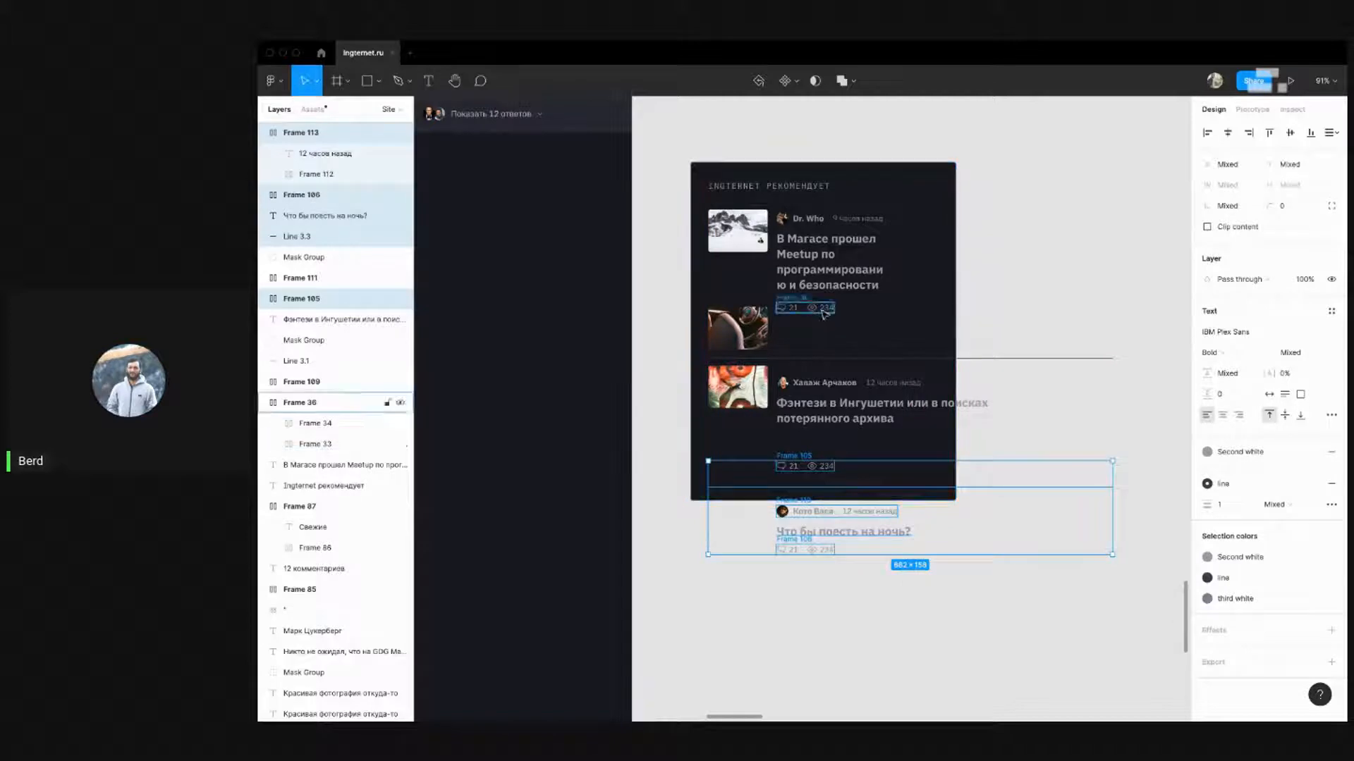
pyautogui.click(1057, 310)
# Select the second story's author, time and headline without the dark background
pyautogui.moveTo(970, 308); pyautogui.dragTo(890, 297)
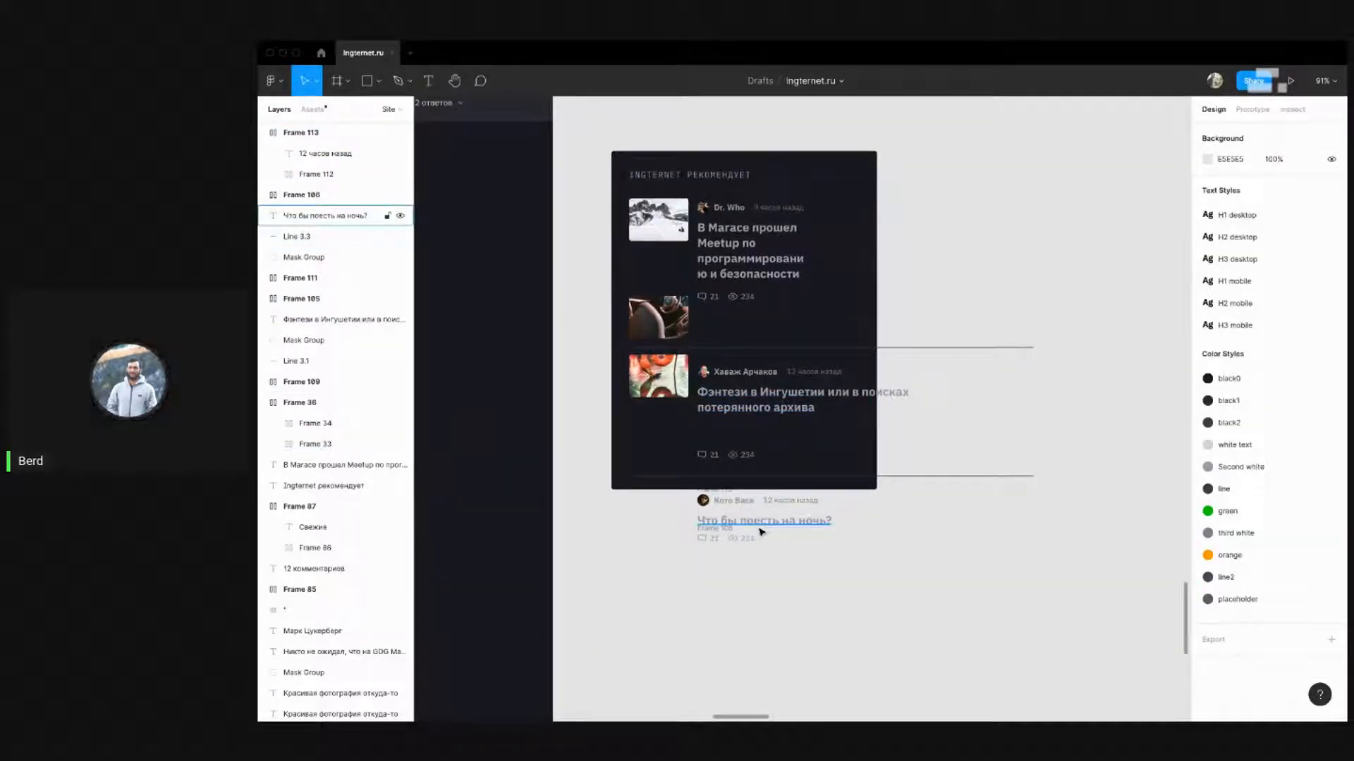
pyautogui.scroll(-10, 762, 343)
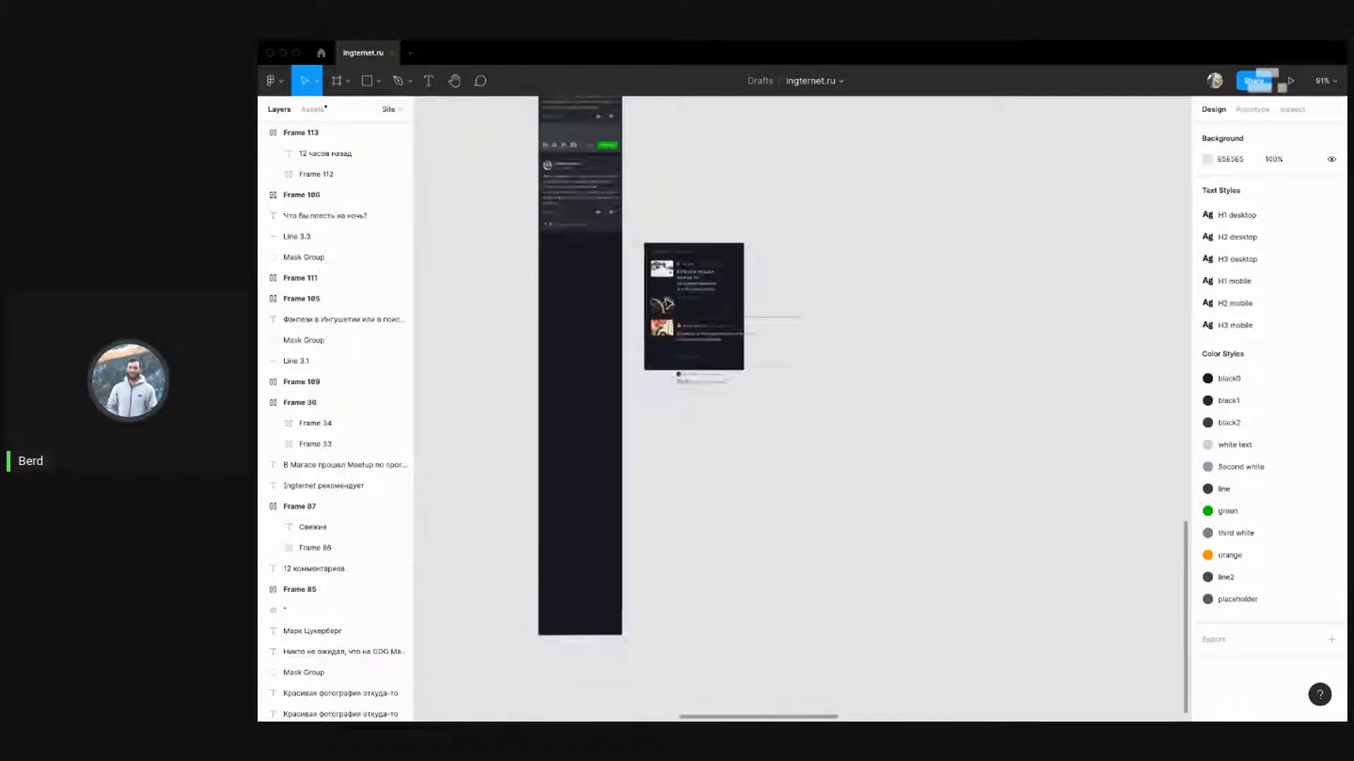
pyautogui.scroll(5, 882, 346)
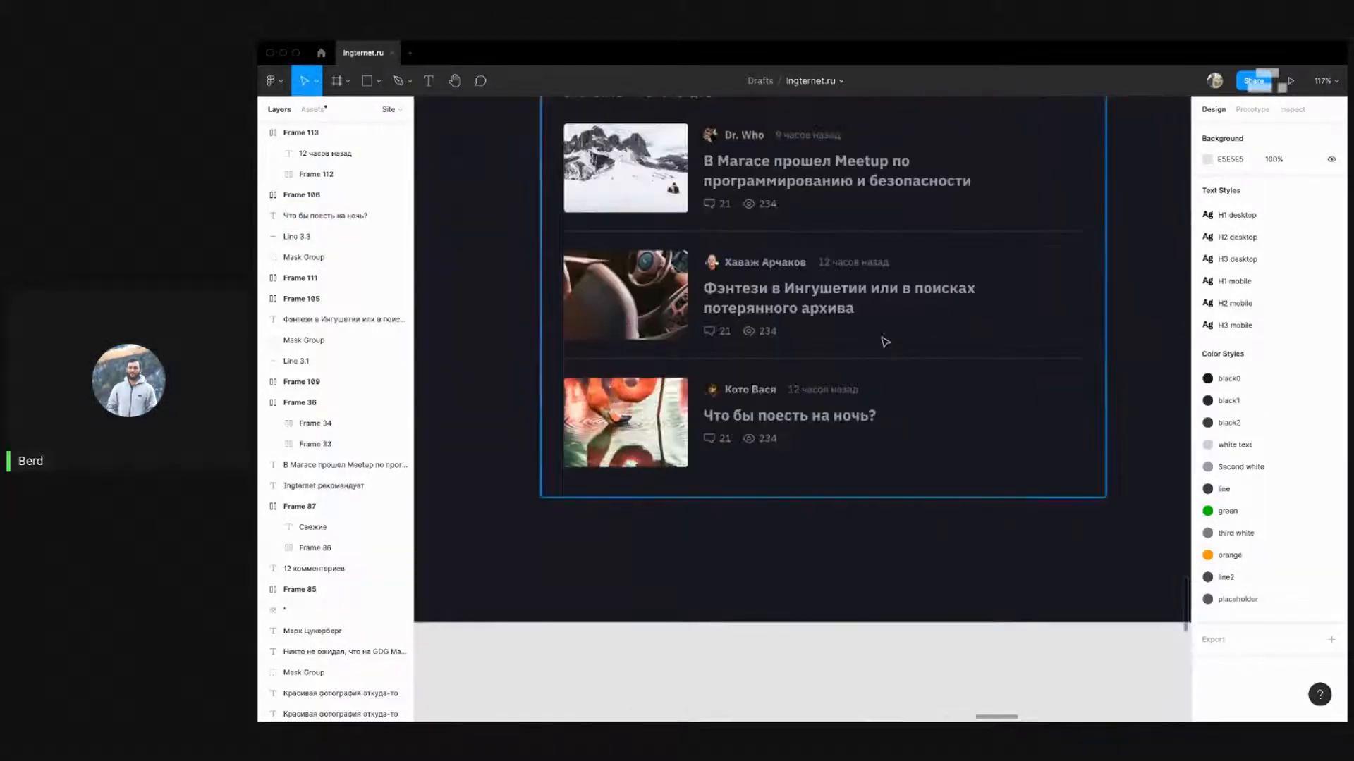
pyautogui.scroll(-10, 943, 368)
pyautogui.scroll(10, 943, 368)
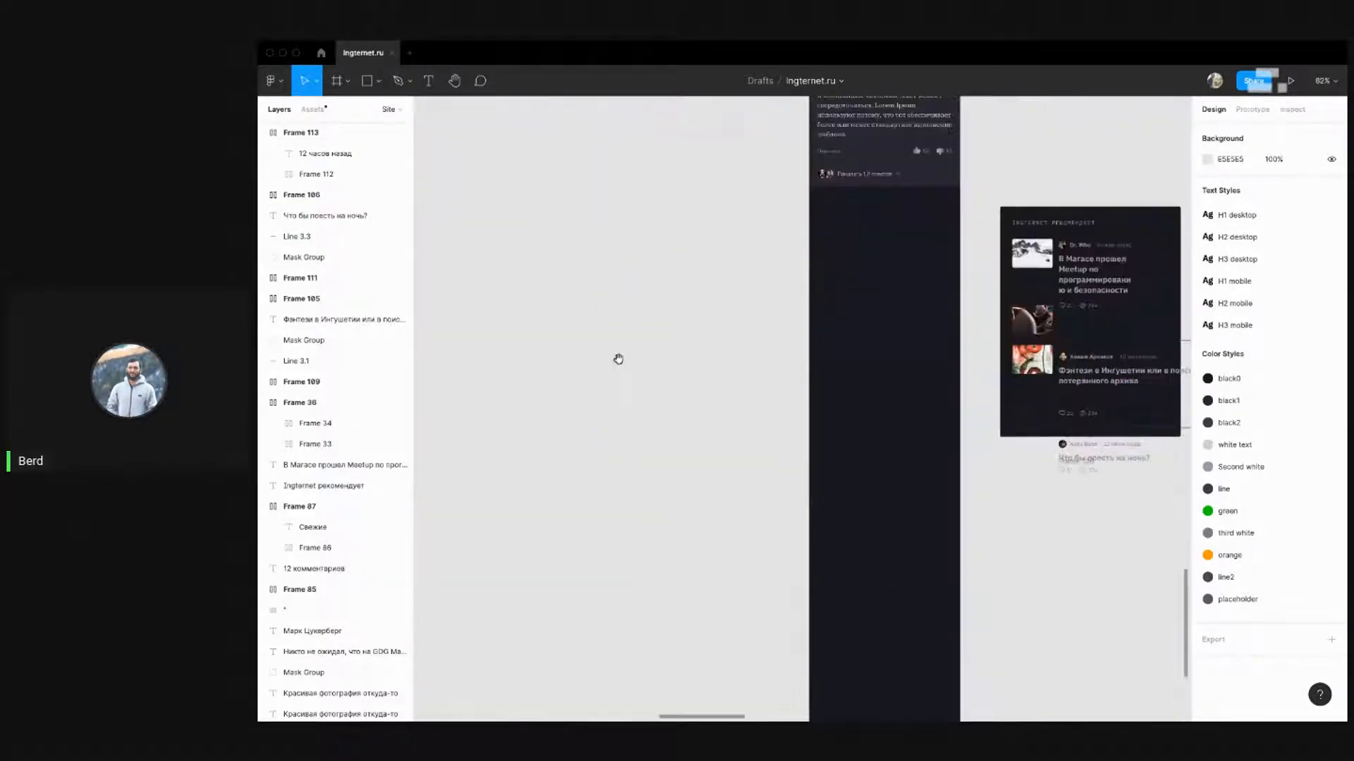
pyautogui.scroll(-5, 912, 329)
pyautogui.scroll(8, 776, 291)
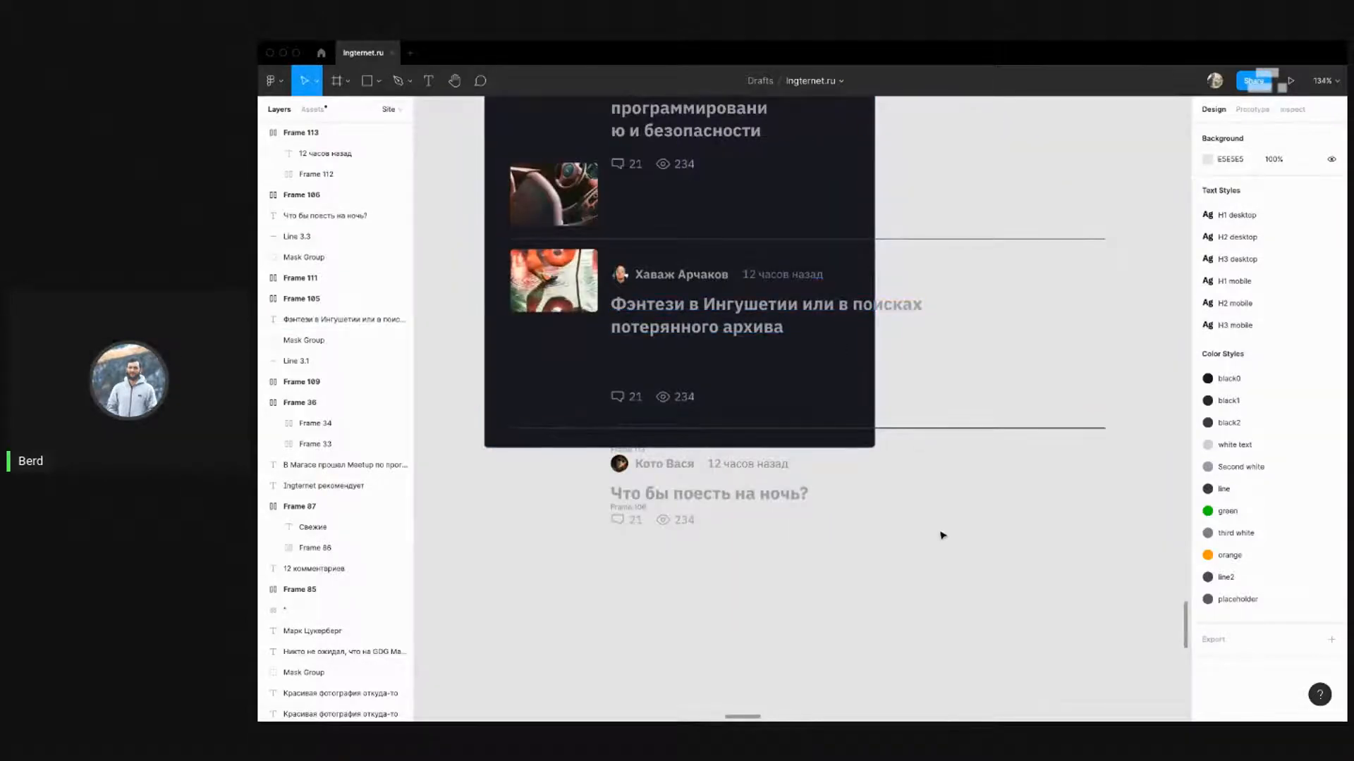
pyautogui.moveTo(936, 536); pyautogui.dragTo(967, 590)
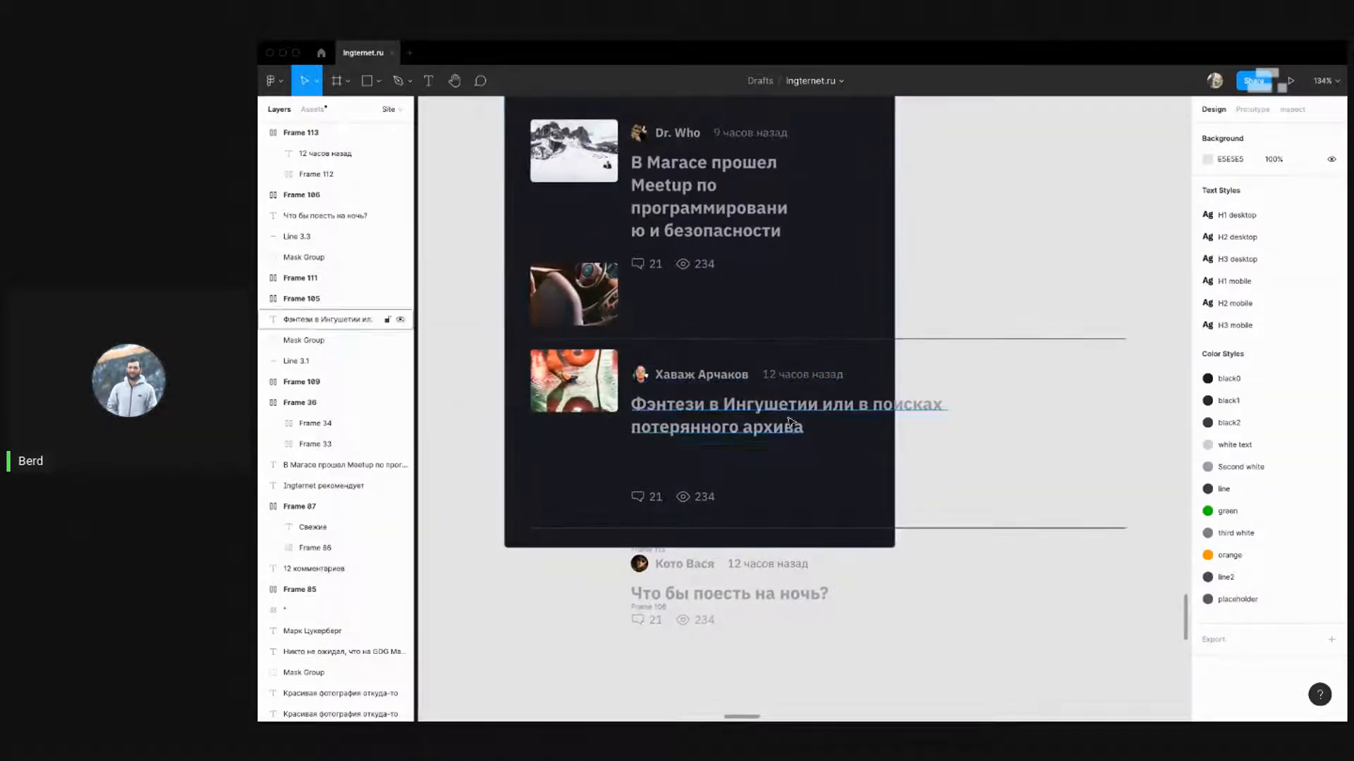
pyautogui.moveTo(998, 456); pyautogui.dragTo(708, 354)
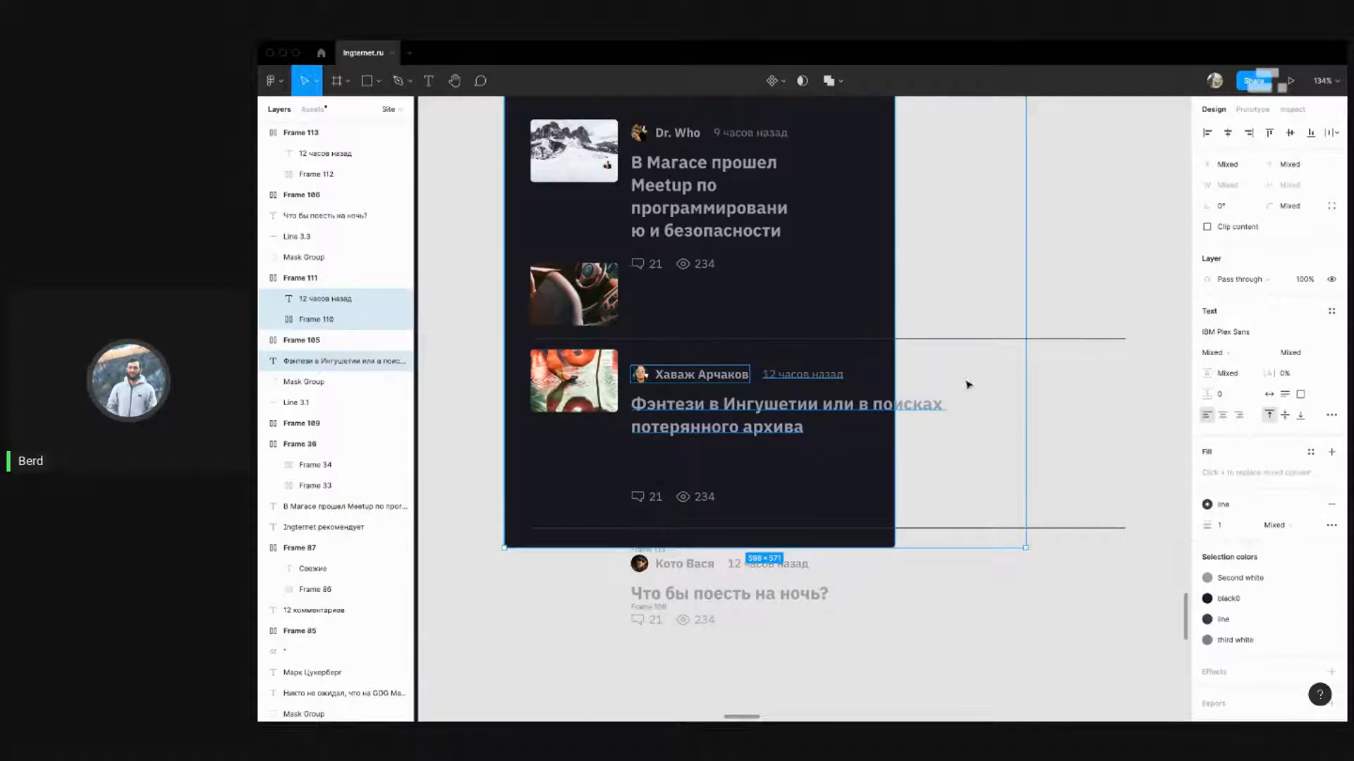
pyautogui.keyDown('shift'); pyautogui.click(868, 315); pyautogui.keyUp('shift')
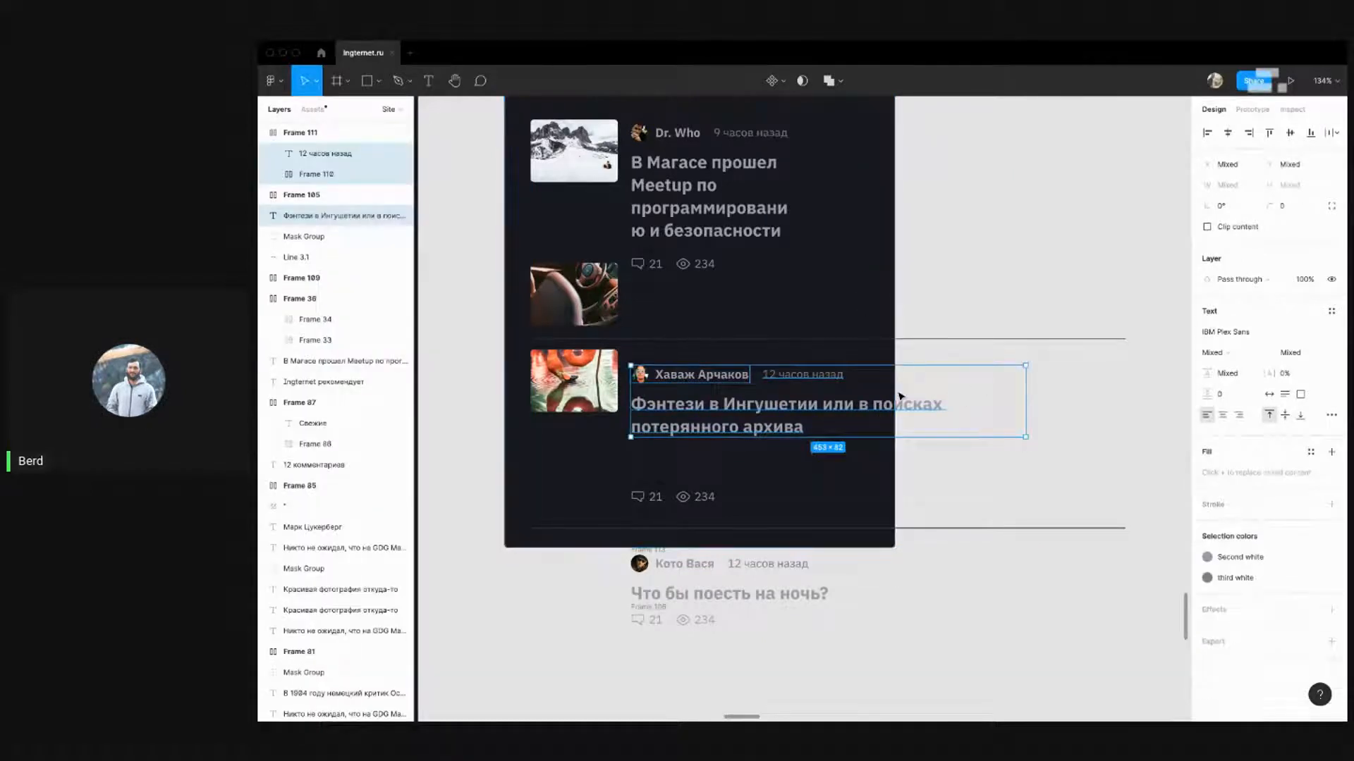
# Move the two lower story thumbnails down about 160 px
pyautogui.scroll(-5, 734, 305)
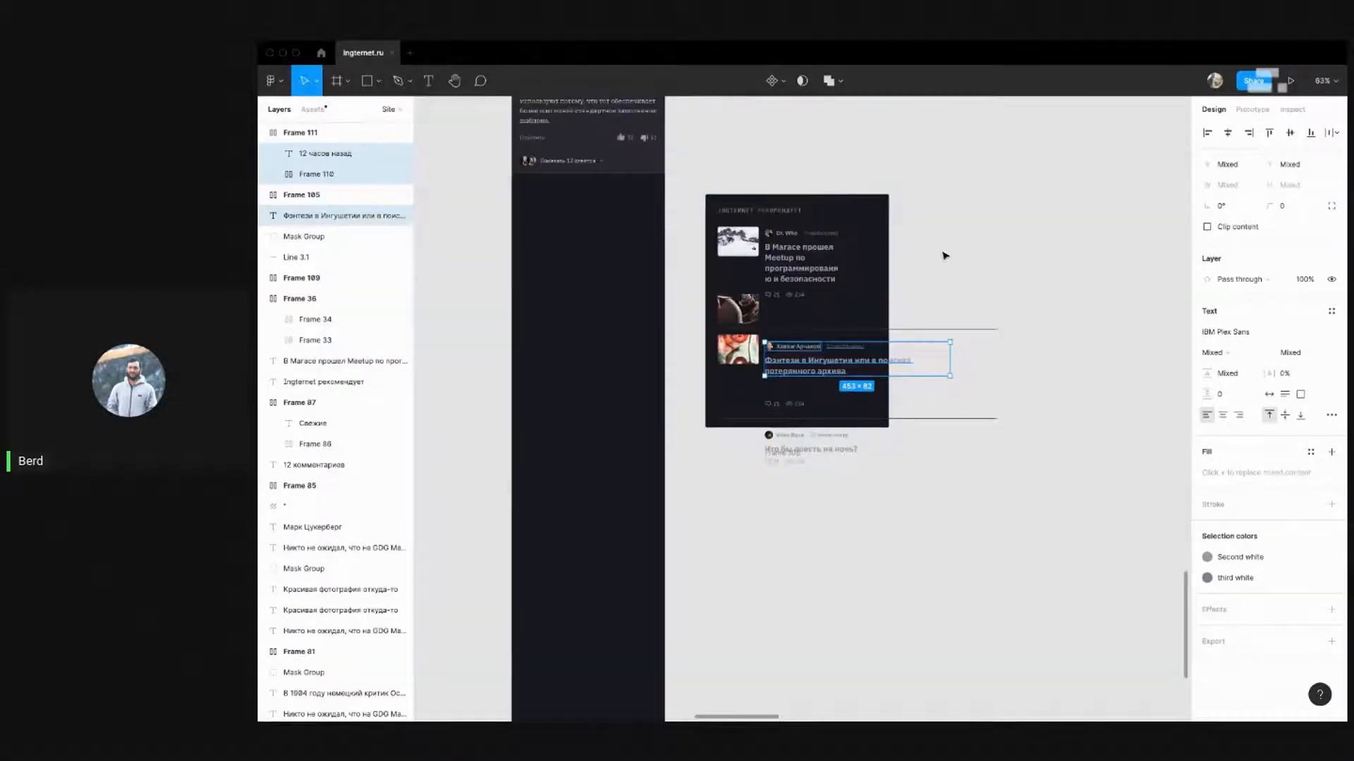
pyautogui.scroll(5, 844, 248)
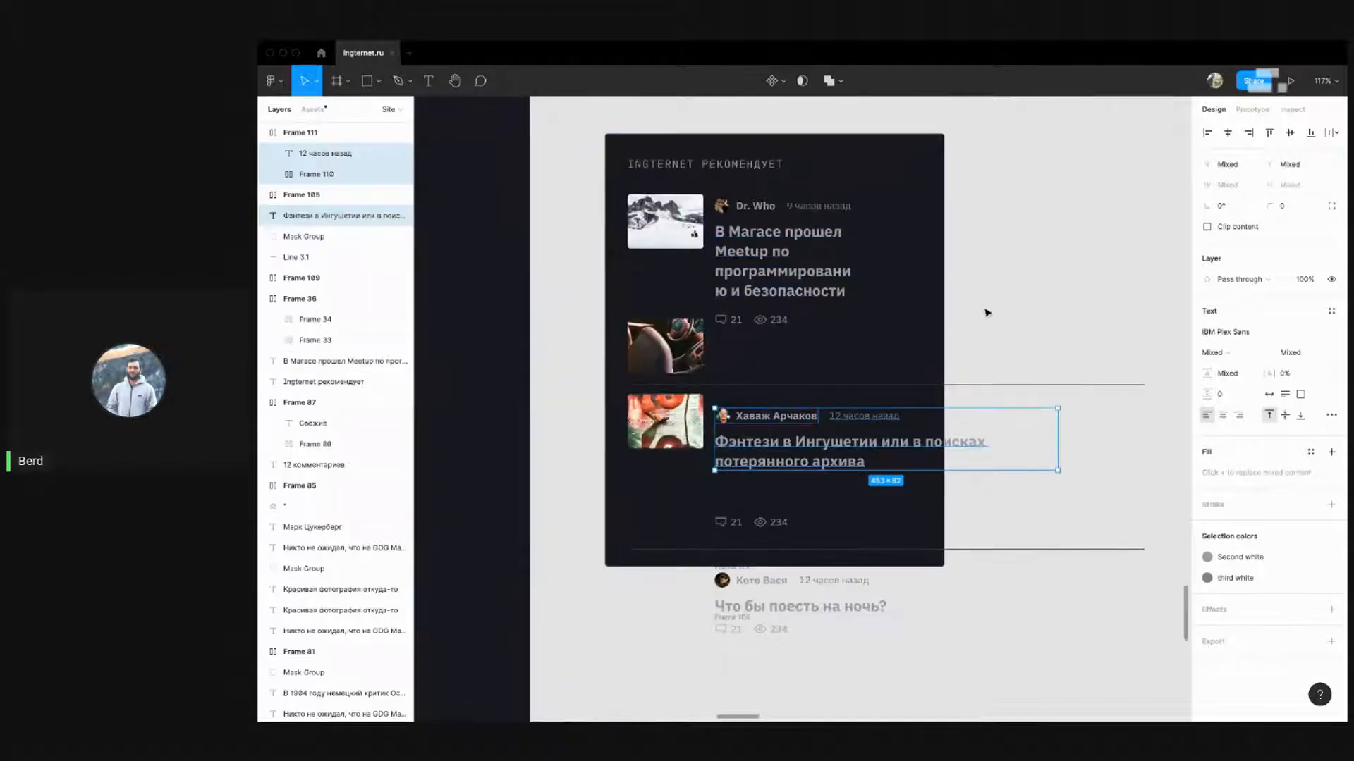
pyautogui.click(675, 344)
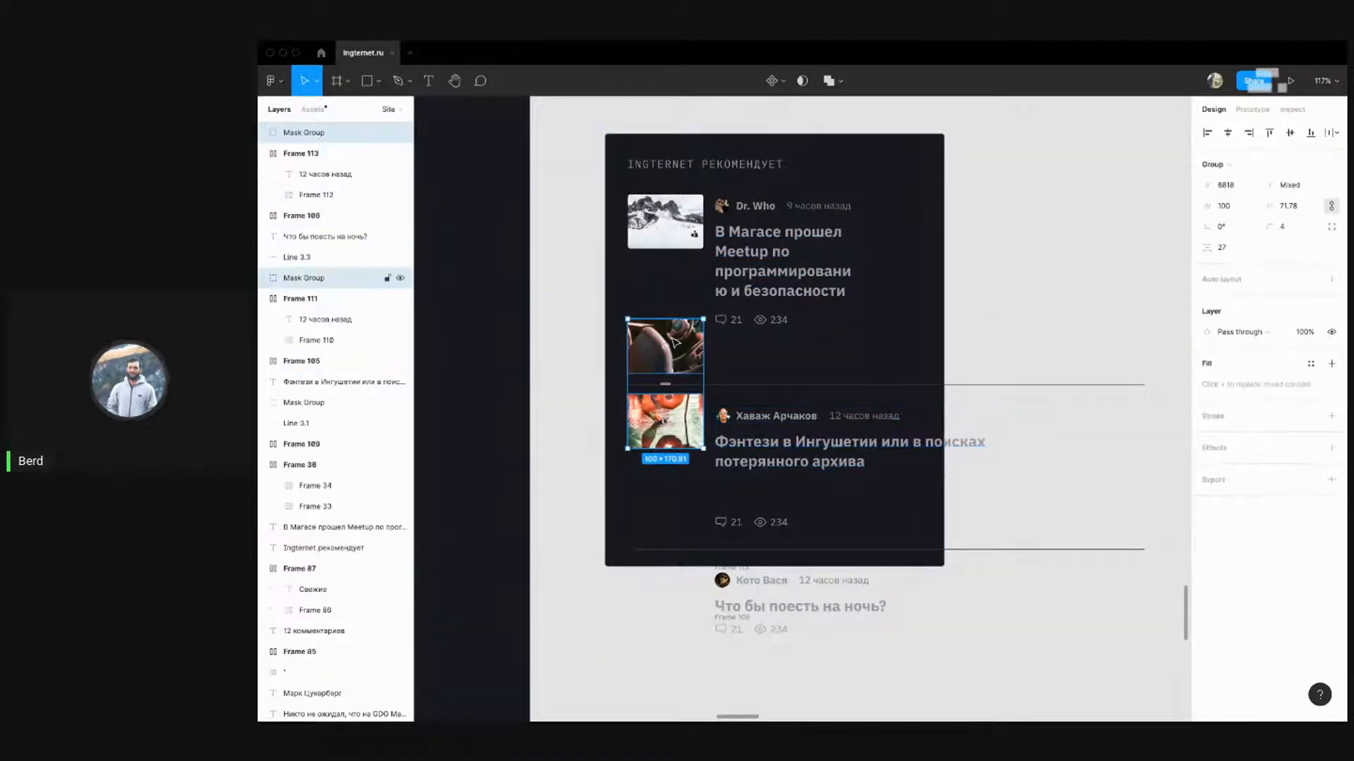
pyautogui.hotkey('shift', 'Down')
pyautogui.hotkey('shift', 'Down')
pyautogui.hotkey('shift', 'Down')
pyautogui.hotkey('shift', 'Down')
pyautogui.hotkey('shift', 'Down')
pyautogui.hotkey('shift', 'Down')
pyautogui.hotkey('shift', 'Down')
pyautogui.hotkey('shift', 'Down')
pyautogui.hotkey('shift', 'Down')
pyautogui.hotkey('shift', 'Down')
pyautogui.hotkey('shift', 'Down')
pyautogui.hotkey('shift', 'Down')
pyautogui.hotkey('shift', 'Down')
pyautogui.hotkey('shift', 'Down')
pyautogui.hotkey('shift', 'Down')
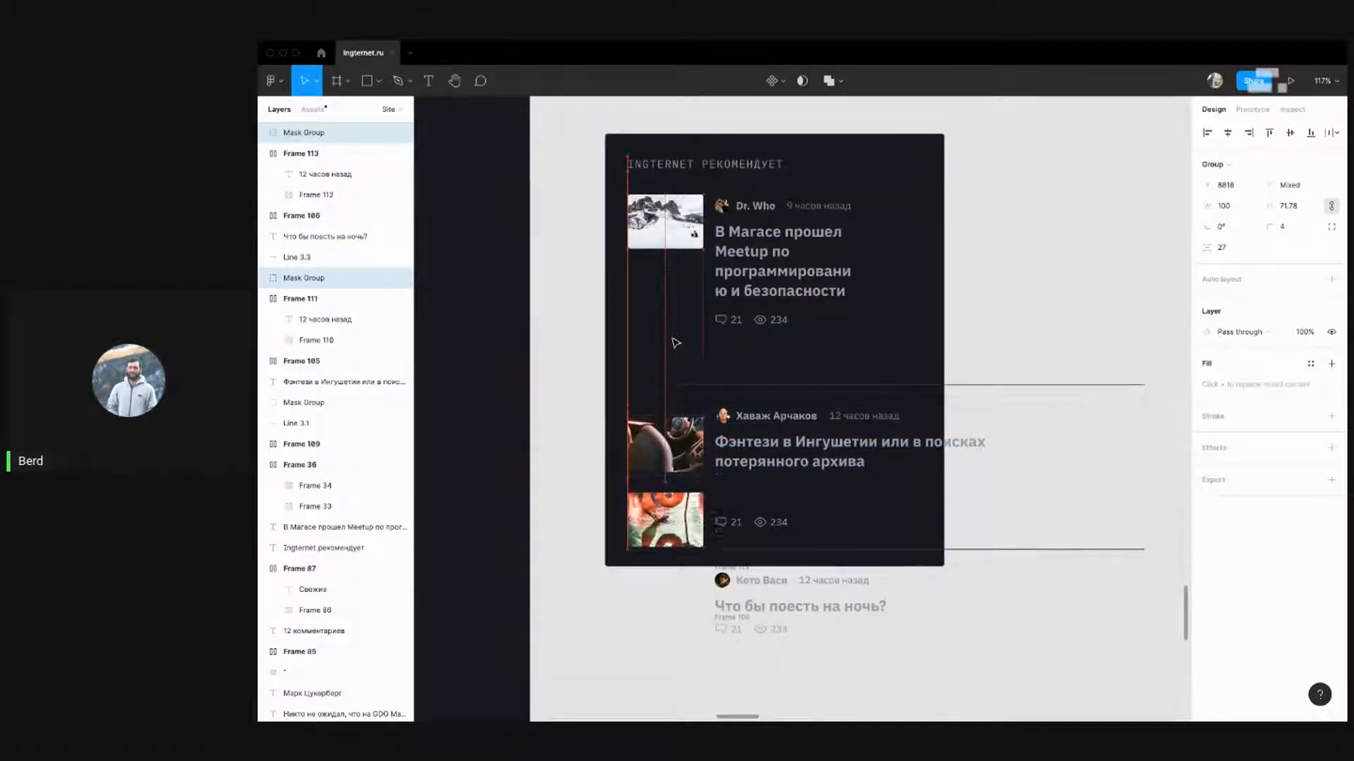
pyautogui.click(736, 319)
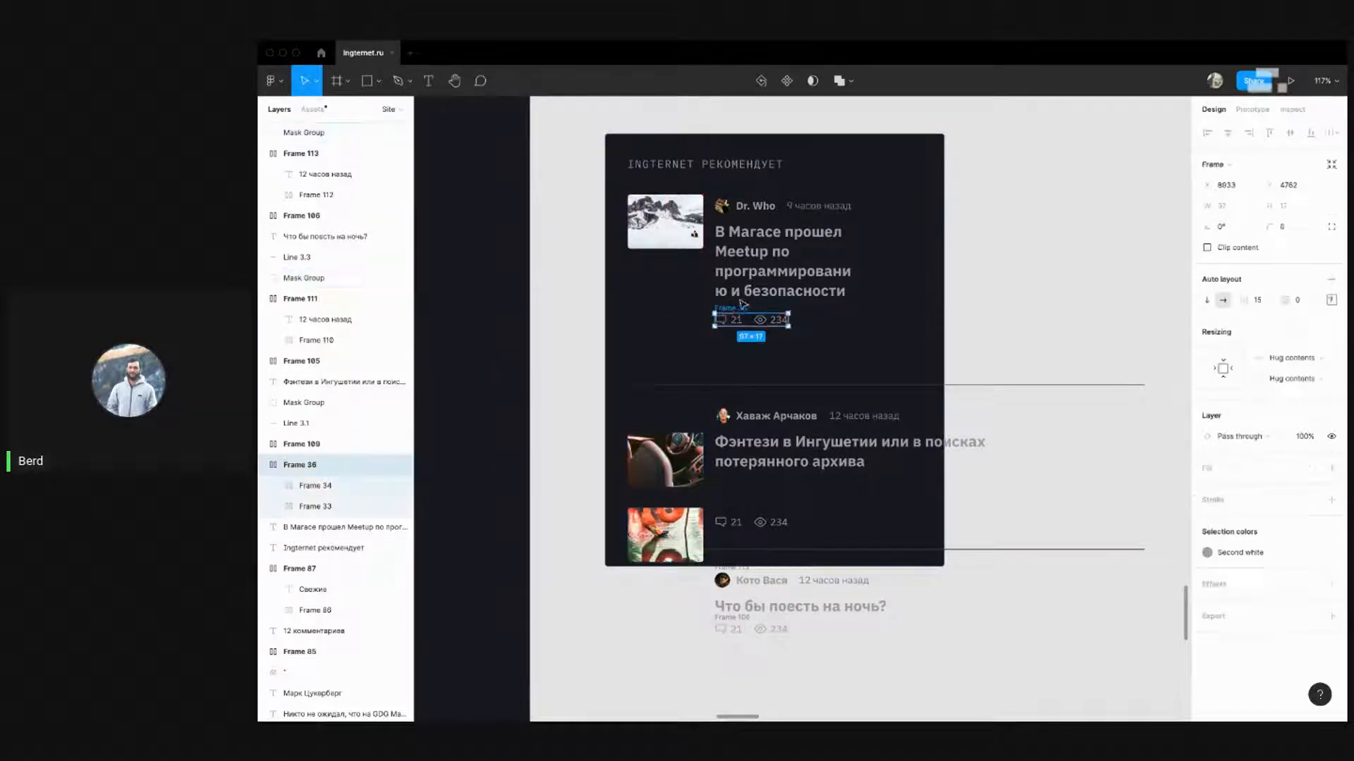
pyautogui.click(876, 301)
pyautogui.scroll(-3, 991, 262)
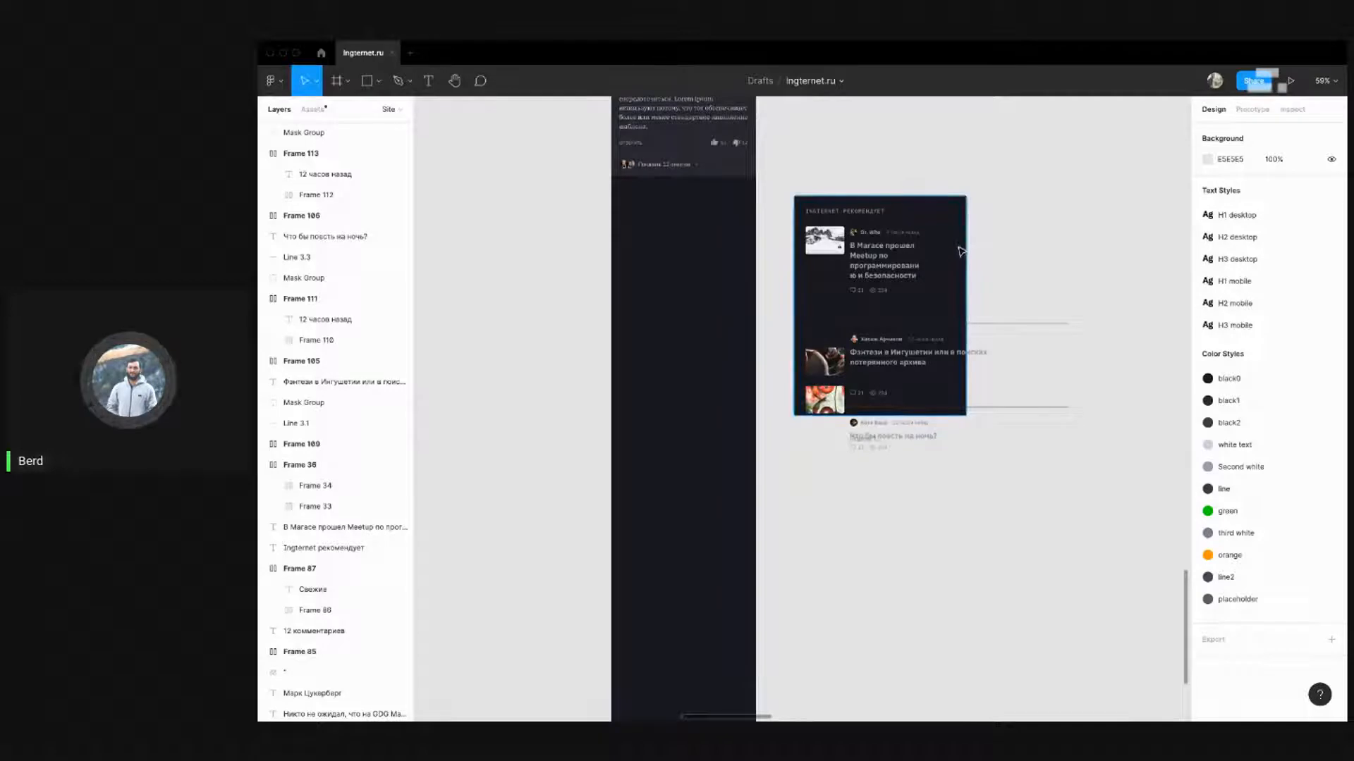
pyautogui.click(963, 248)
# Narrow the dark card background to 349 px wide
pyautogui.moveTo(954, 248); pyautogui.dragTo(929, 247)
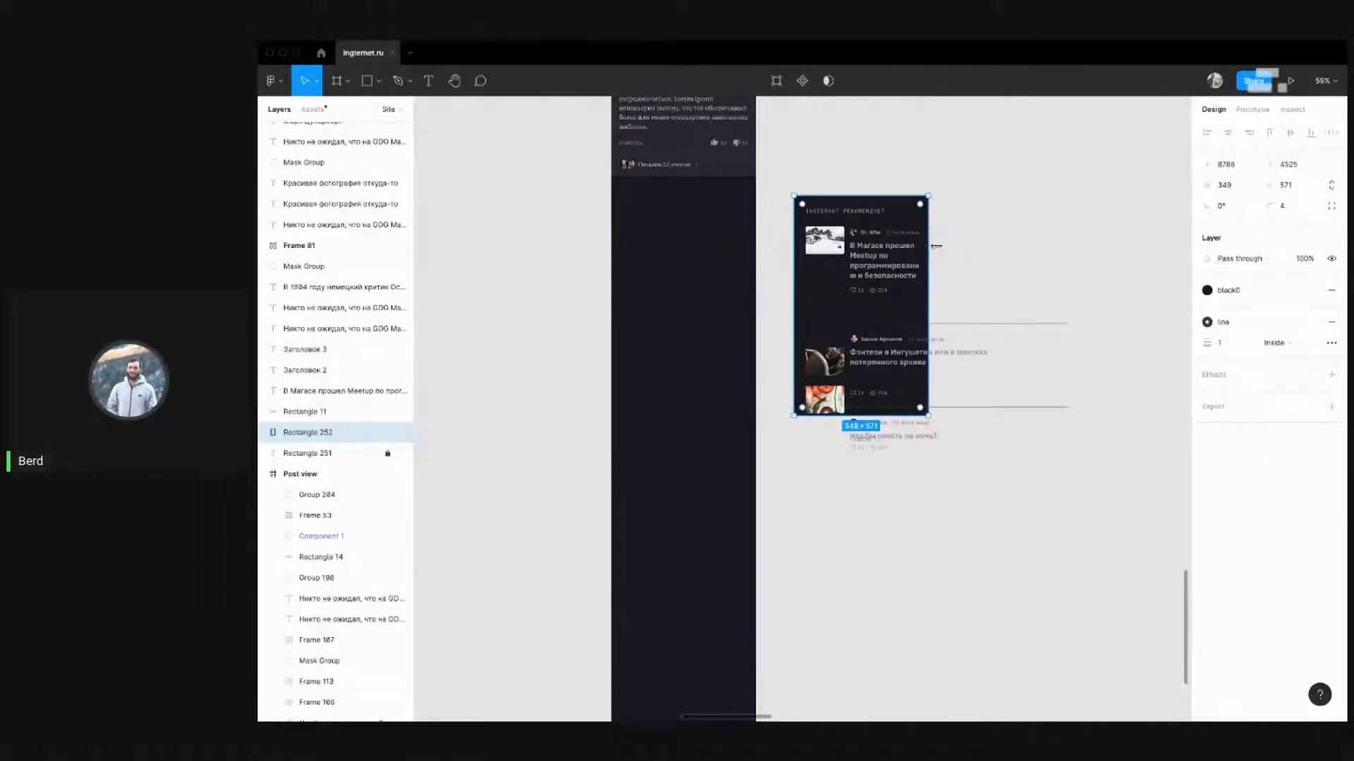
pyautogui.click(1013, 211)
pyautogui.scroll(2, 1000, 224)
pyautogui.click(881, 384)
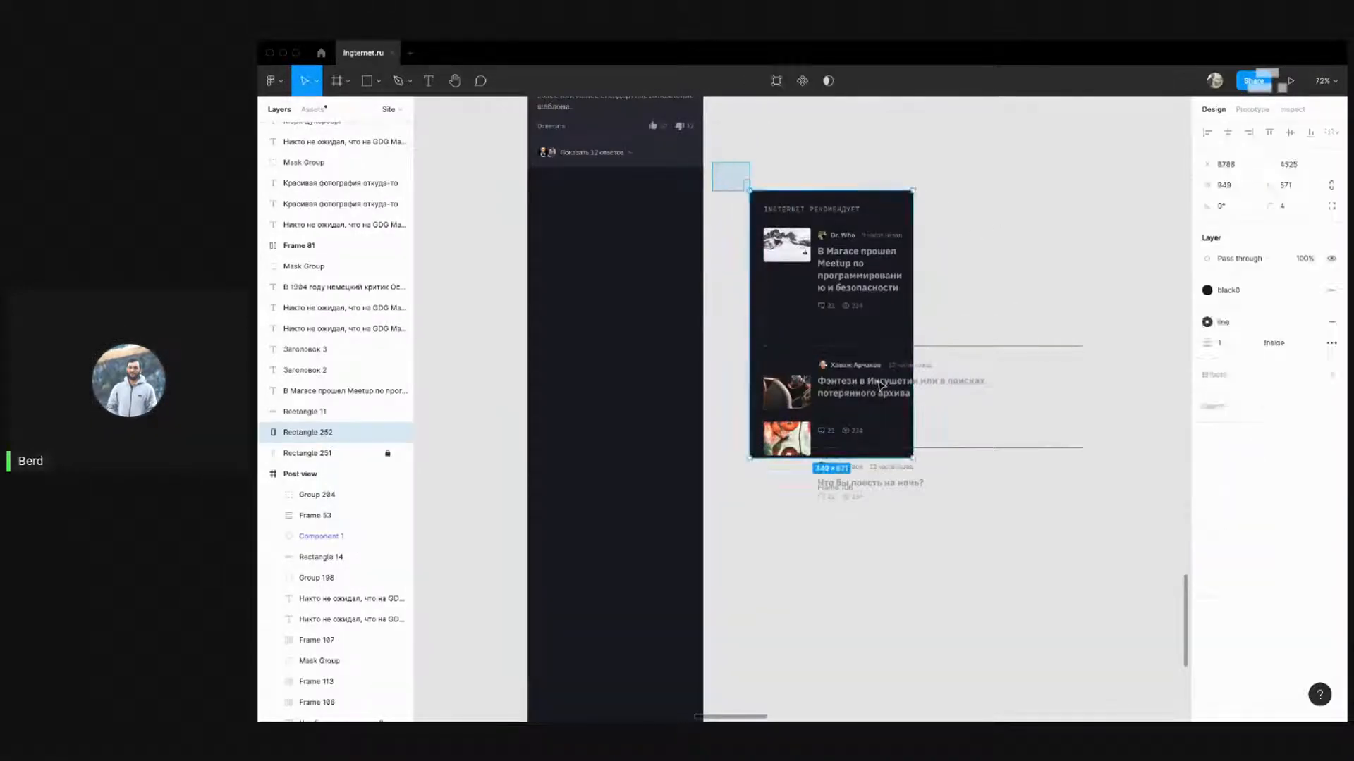
# Narrow the second story's headline to the card edge
pyautogui.moveTo(712, 162); pyautogui.dragTo(980, 529)
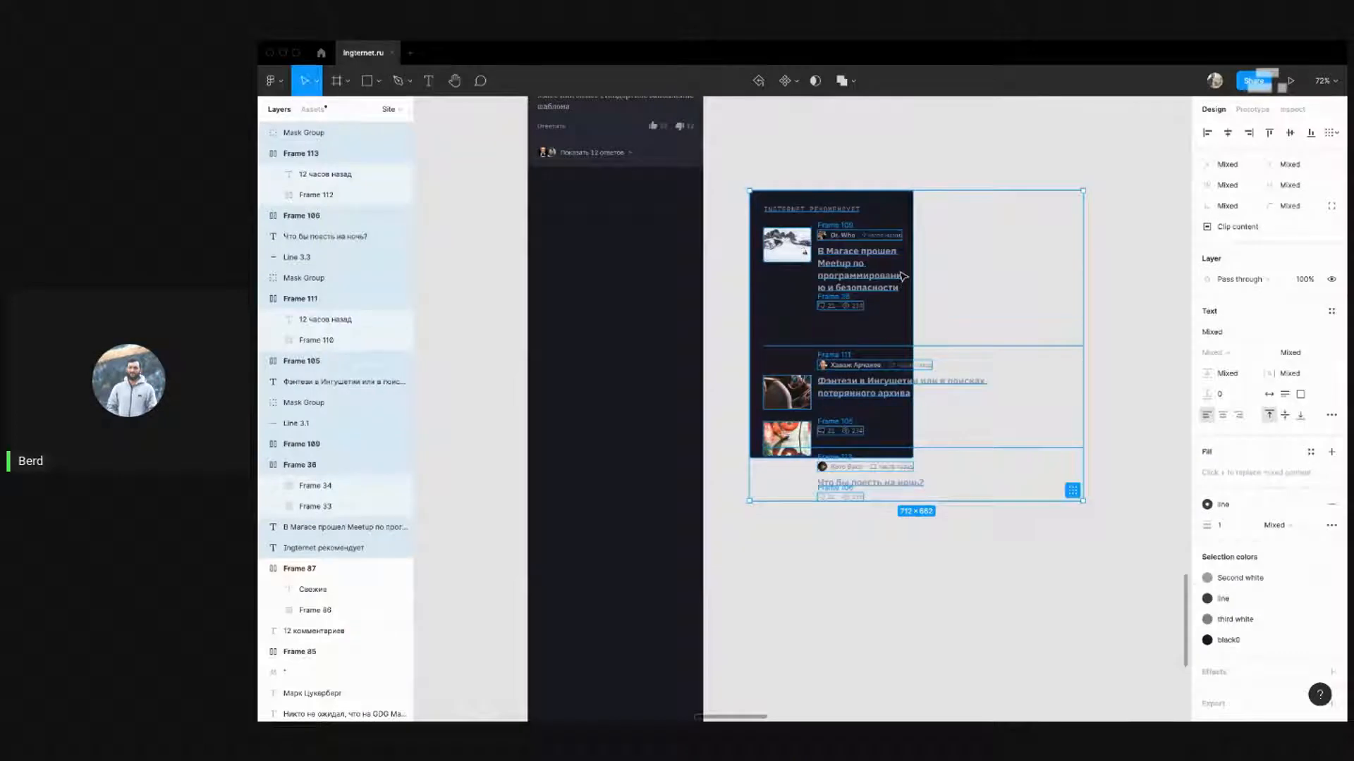
pyautogui.click(1015, 233)
pyautogui.click(945, 385)
pyautogui.moveTo(1026, 386); pyautogui.dragTo(908, 386)
pyautogui.click(901, 487)
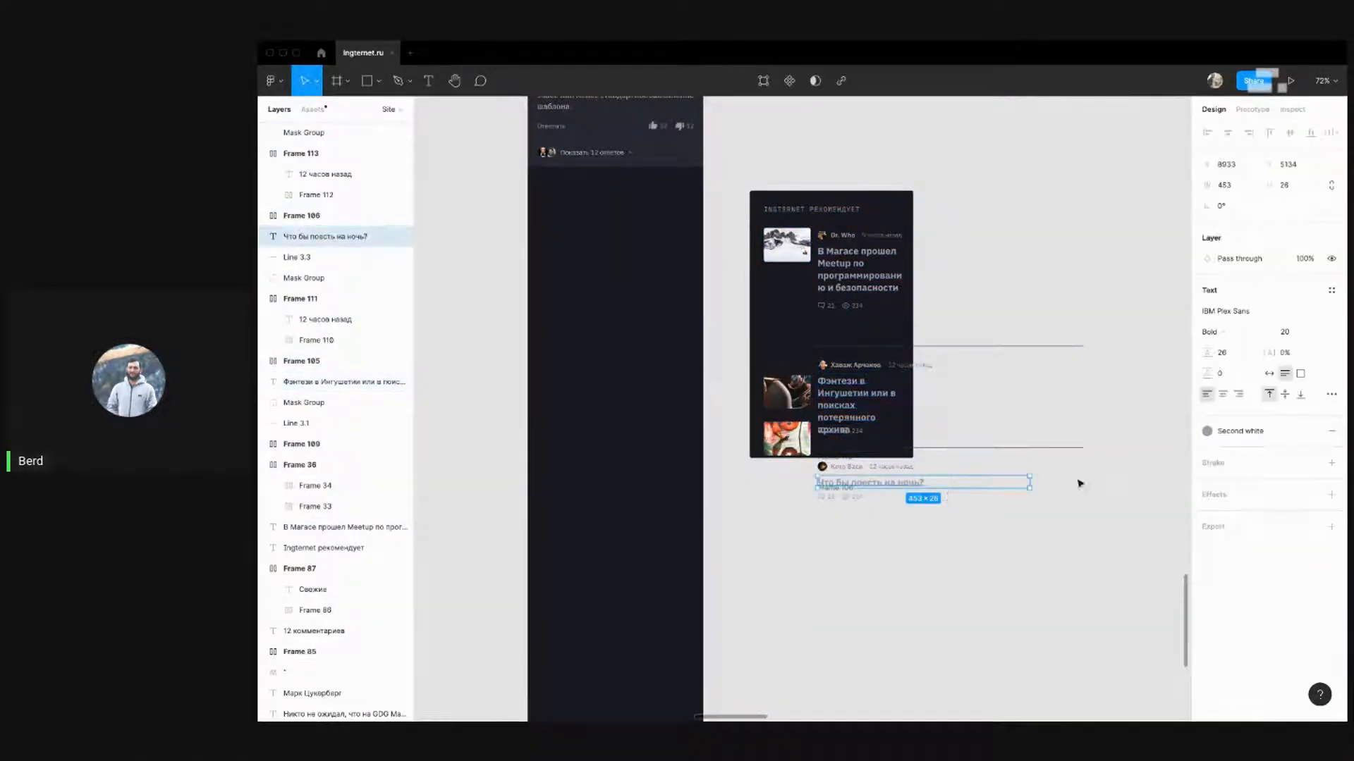
pyautogui.click(1034, 490)
pyautogui.moveTo(1110, 491); pyautogui.dragTo(915, 373)
pyautogui.click(1019, 400)
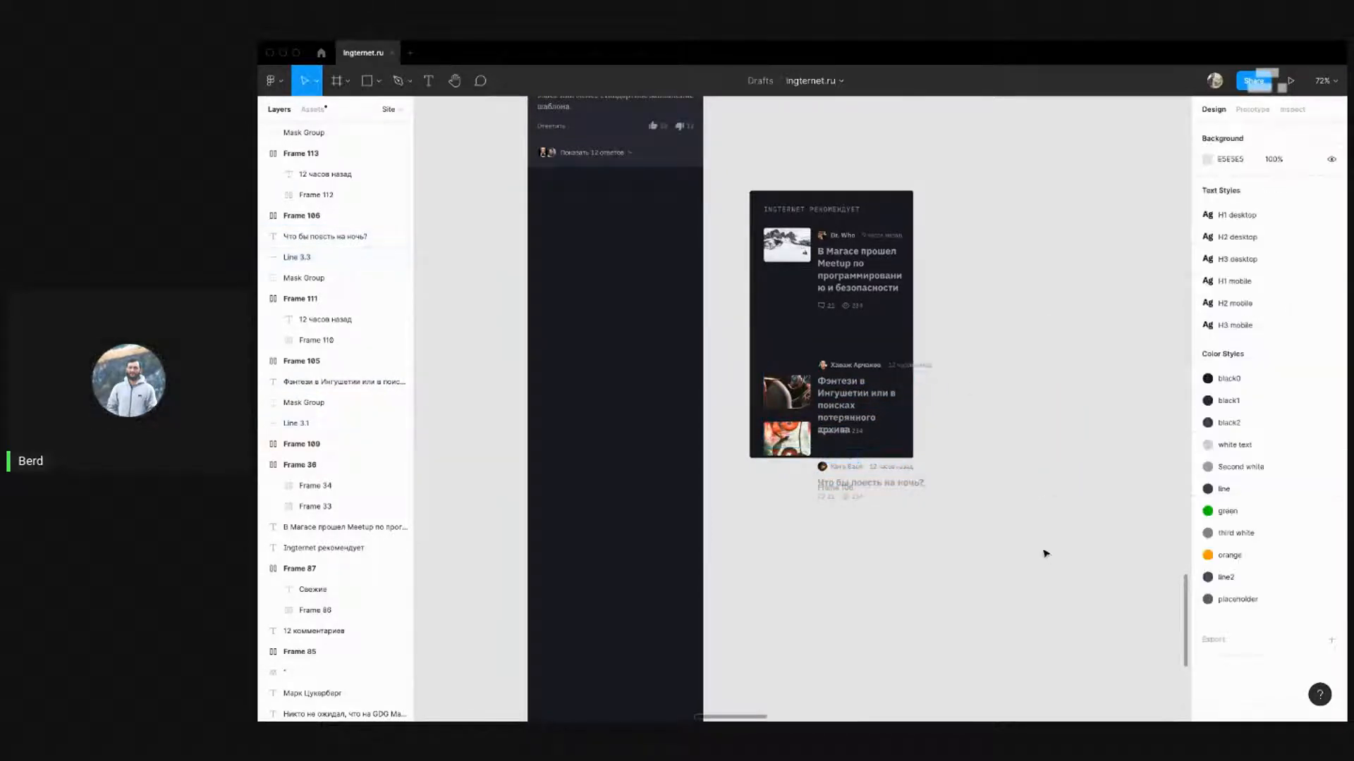
# Move the whole recommendations card into the 375 px iPhone page
pyautogui.moveTo(1048, 553); pyautogui.dragTo(741, 121)
pyautogui.moveTo(815, 232); pyautogui.dragTo(601, 247)
pyautogui.scroll(5, 530, 183)
pyautogui.scroll(-5, 624, 226)
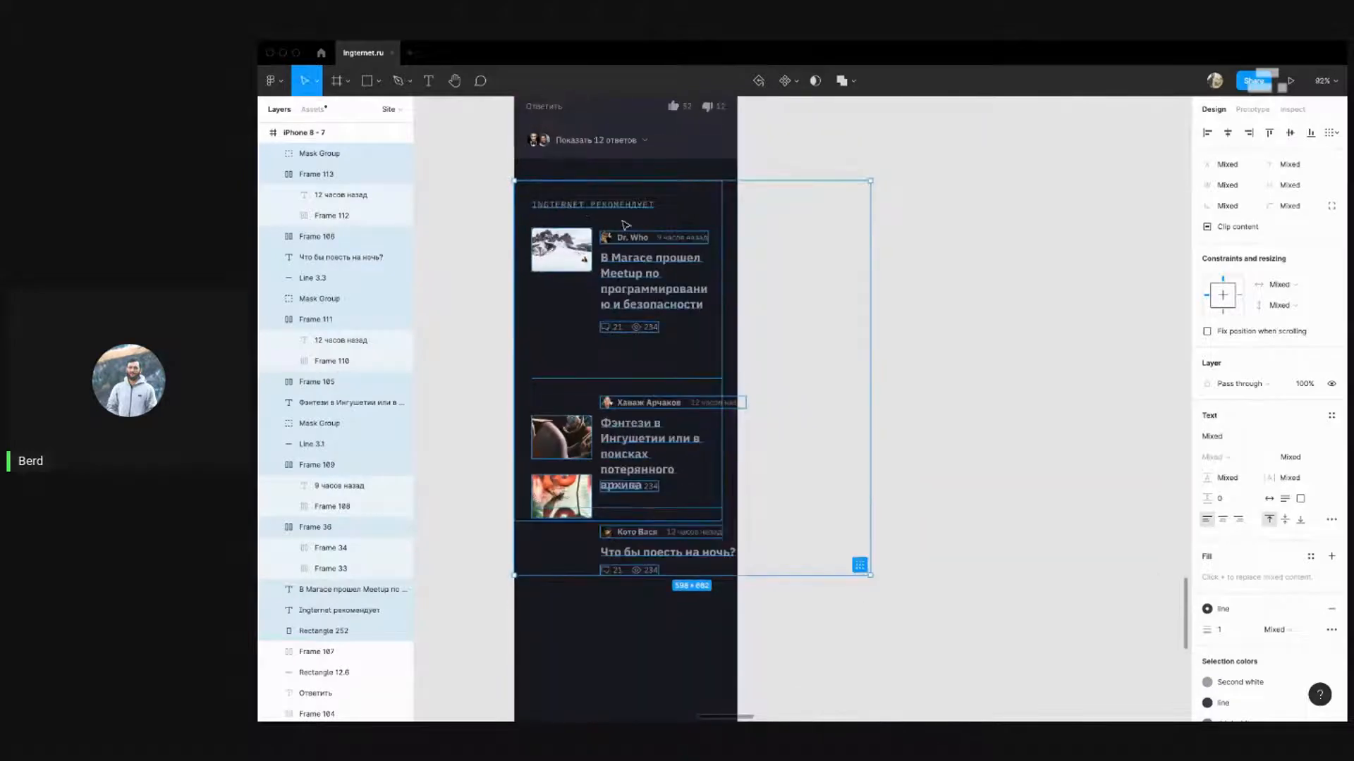
pyautogui.click(896, 272)
pyautogui.scroll(1, 922, 296)
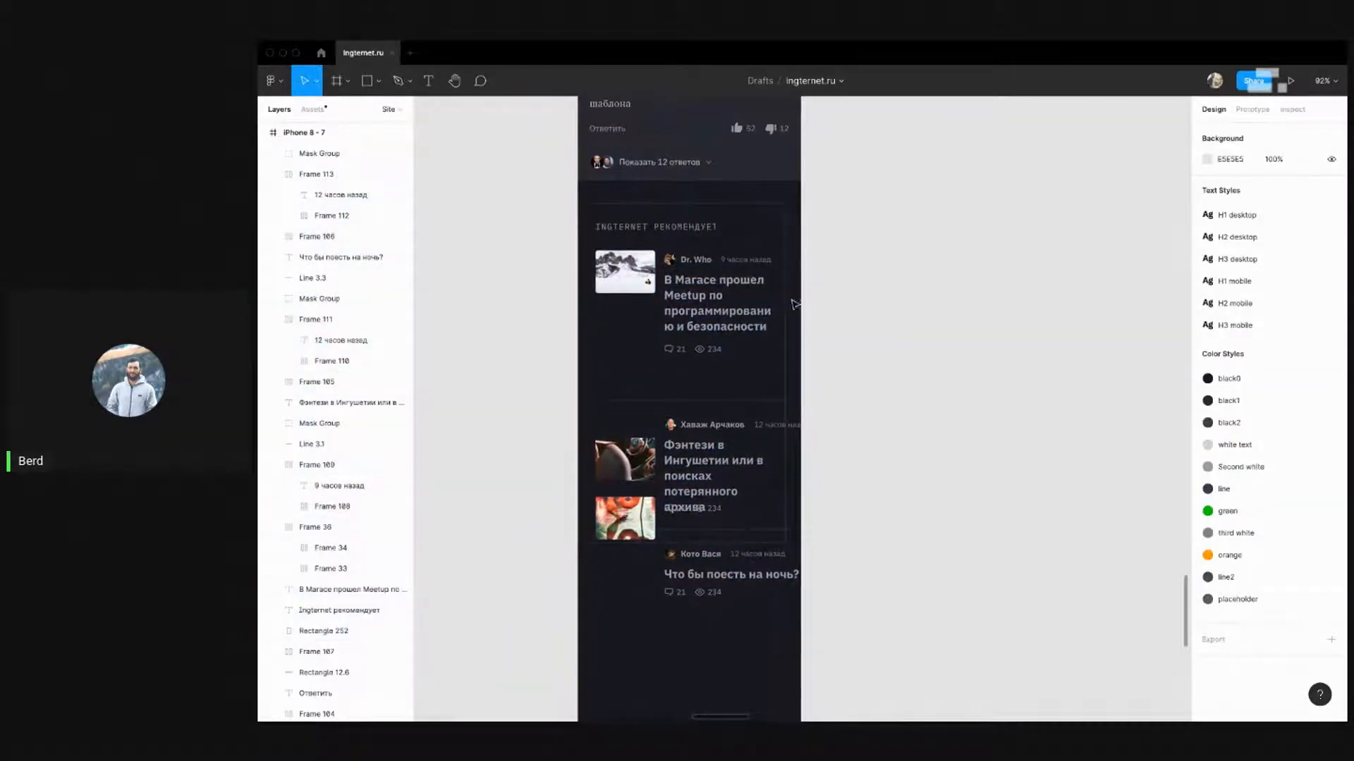
pyautogui.click(795, 296)
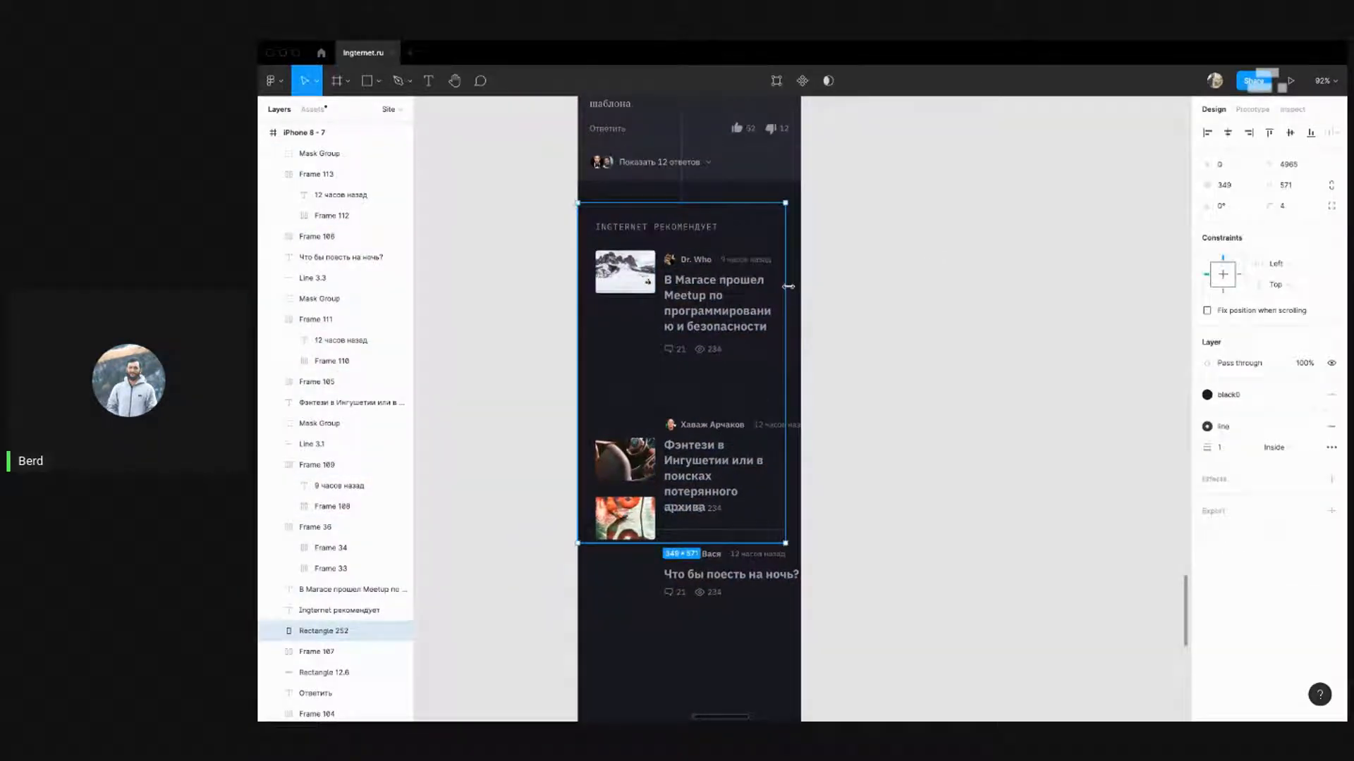
pyautogui.click(864, 290)
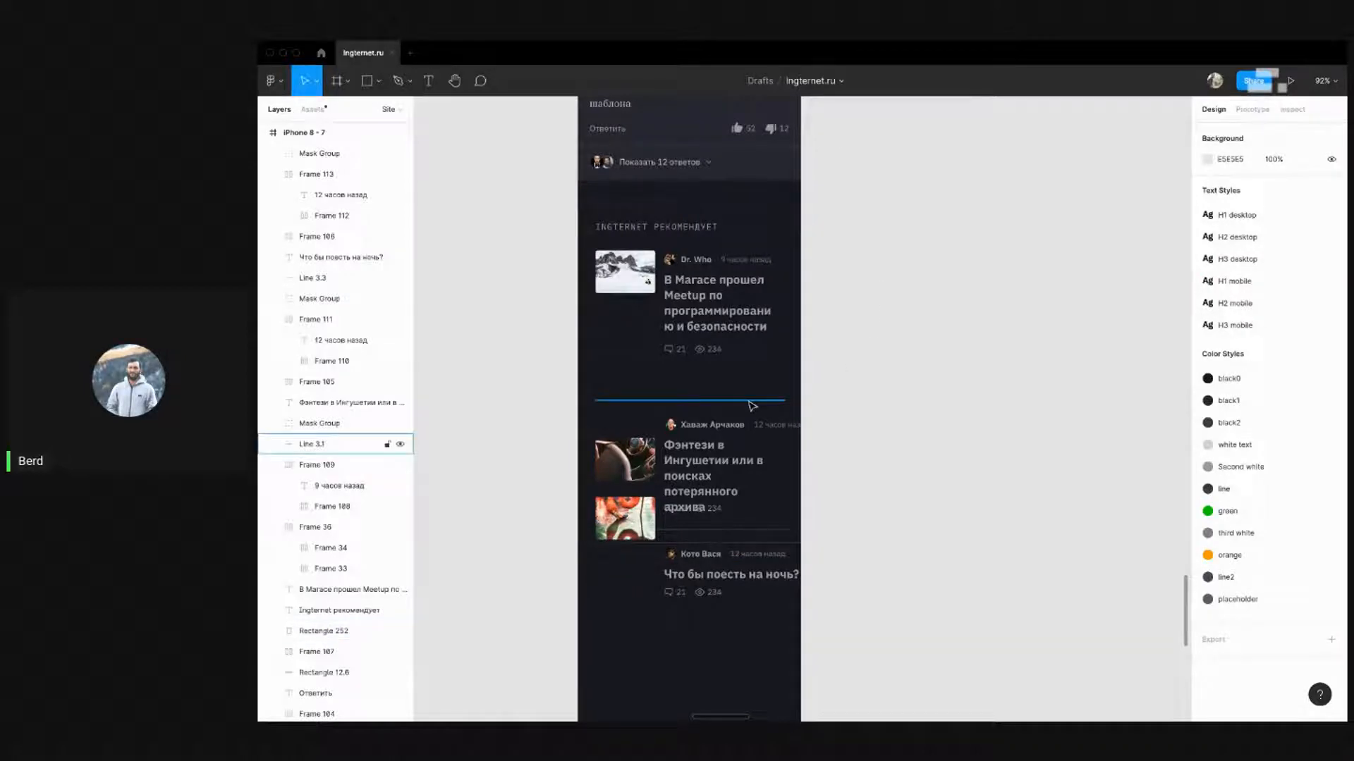
# Extend Rectangle 252 to 375 × 763 below the stories and lock it
pyautogui.moveTo(907, 260); pyautogui.dragTo(925, 348)
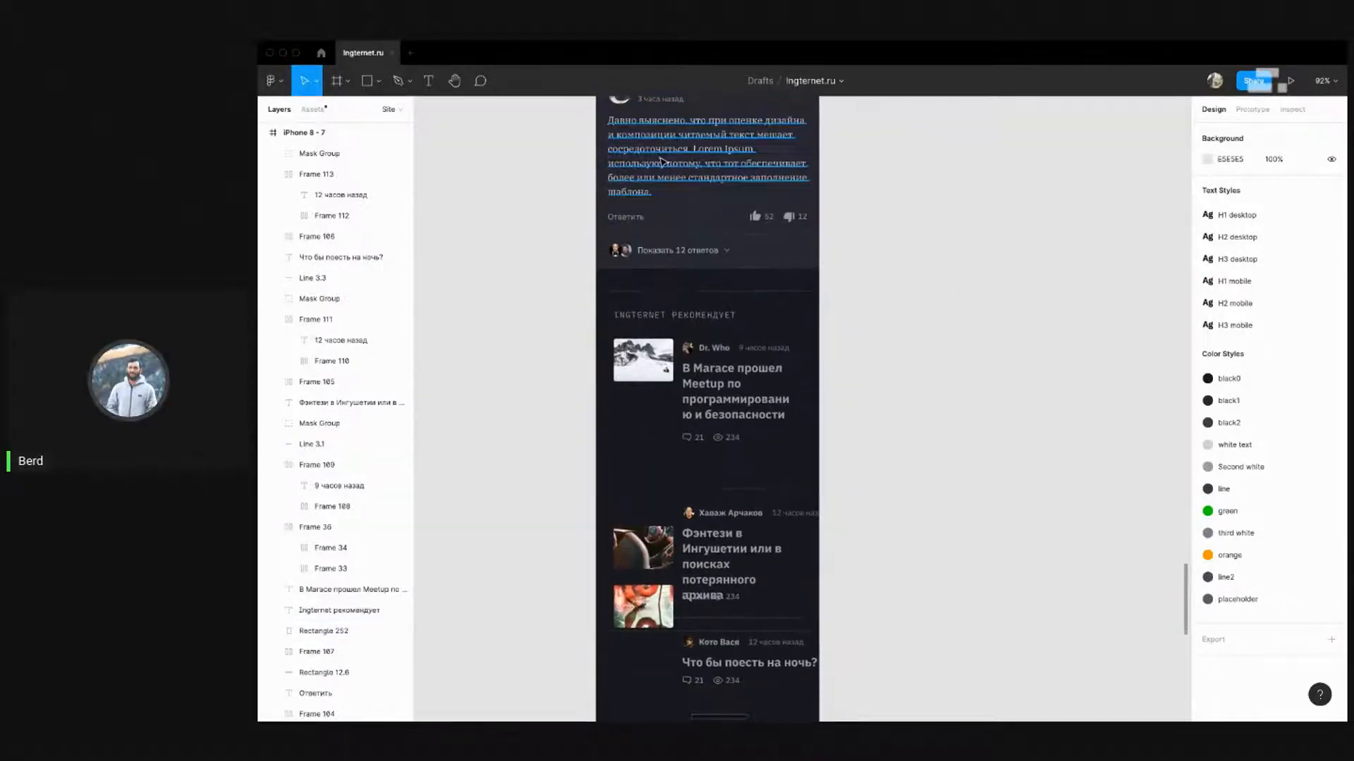
pyautogui.click(657, 162)
pyautogui.press('alt')
pyautogui.click(900, 408)
pyautogui.scroll(-3, 764, 282)
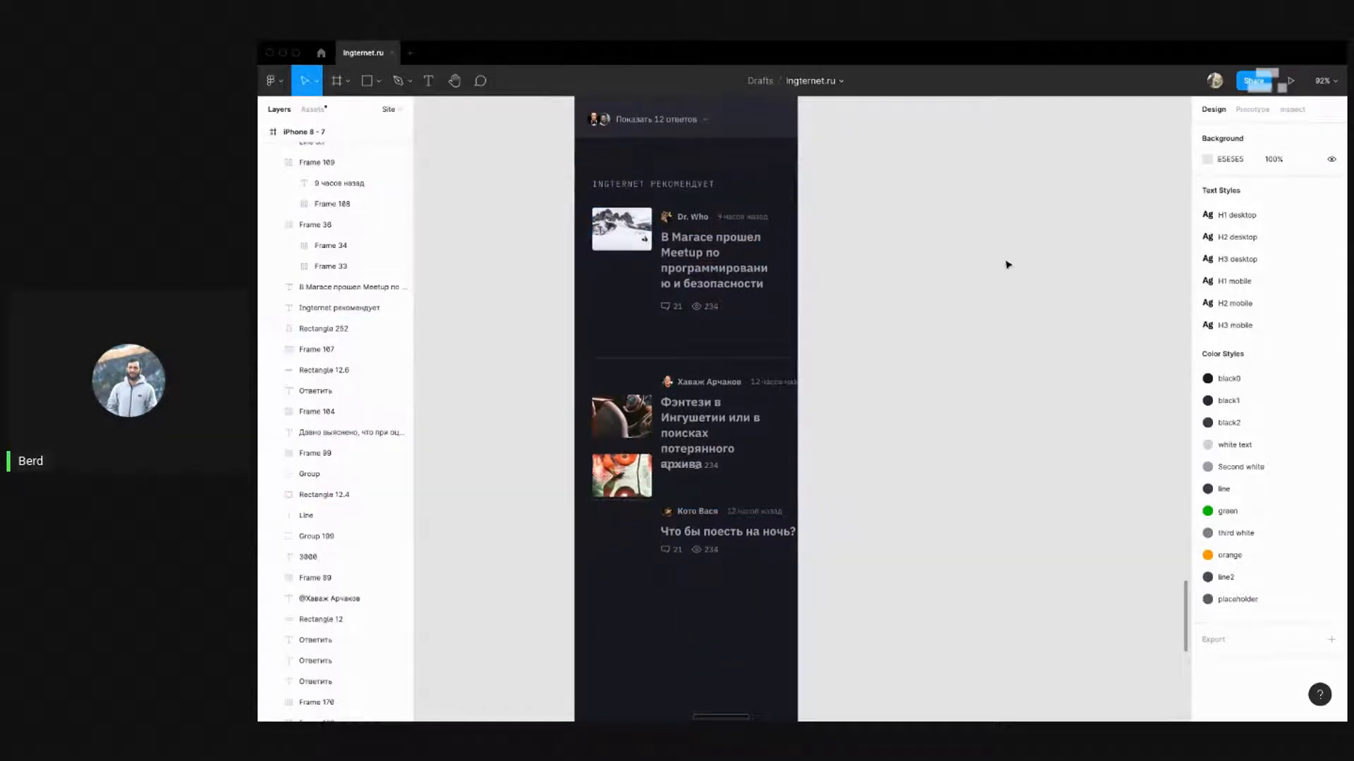
pyautogui.click(764, 167)
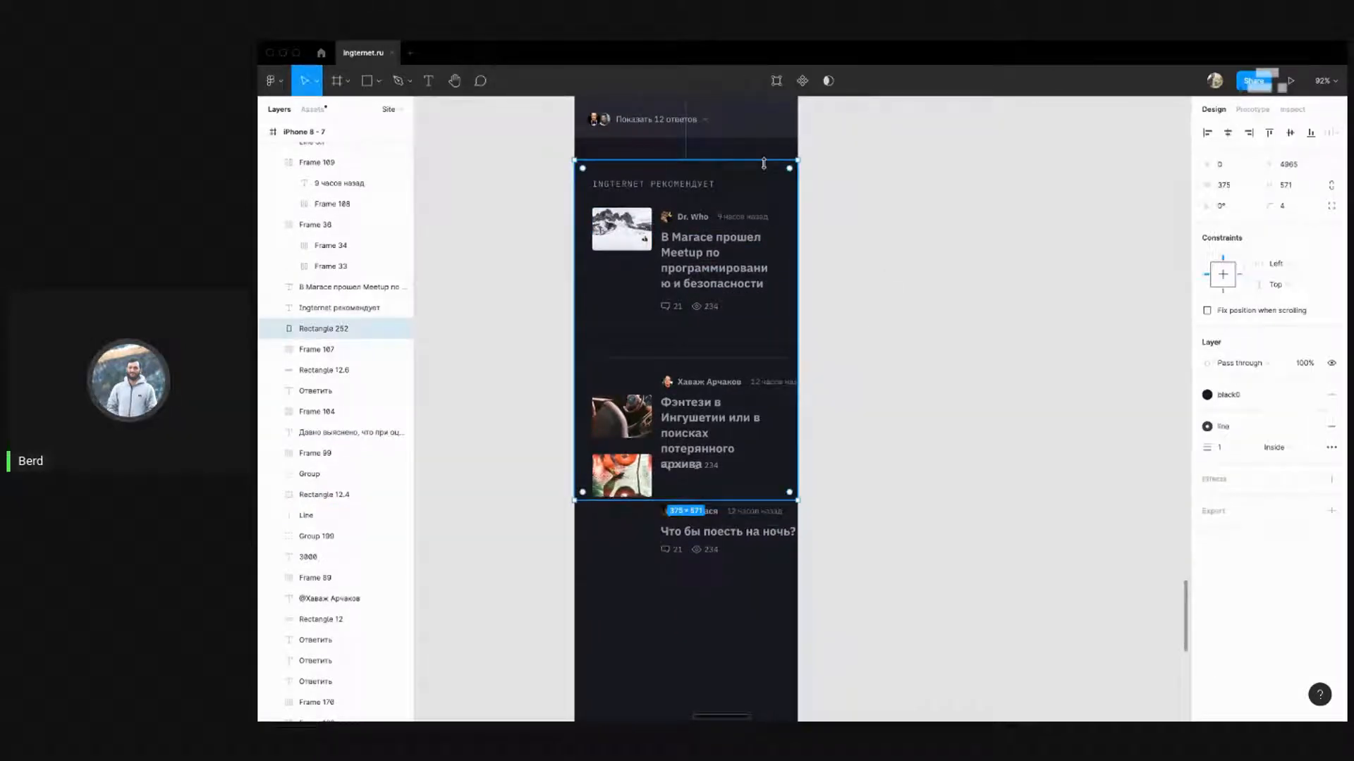
pyautogui.moveTo(755, 500); pyautogui.dragTo(753, 618)
pyautogui.press('super+shift+l')
pyautogui.click(945, 209)
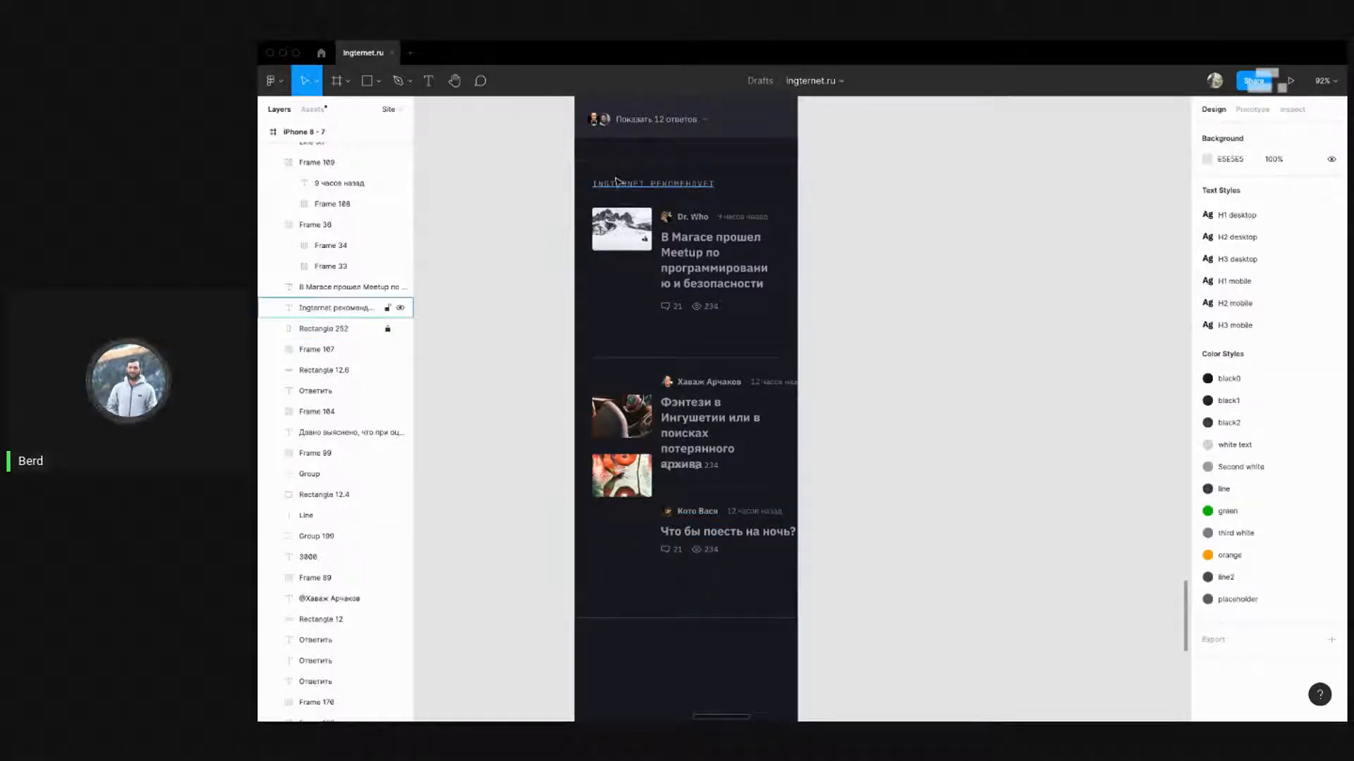
# Nudge the recommended stories left to a 20 px margin
pyautogui.moveTo(575, 177); pyautogui.dragTo(868, 586)
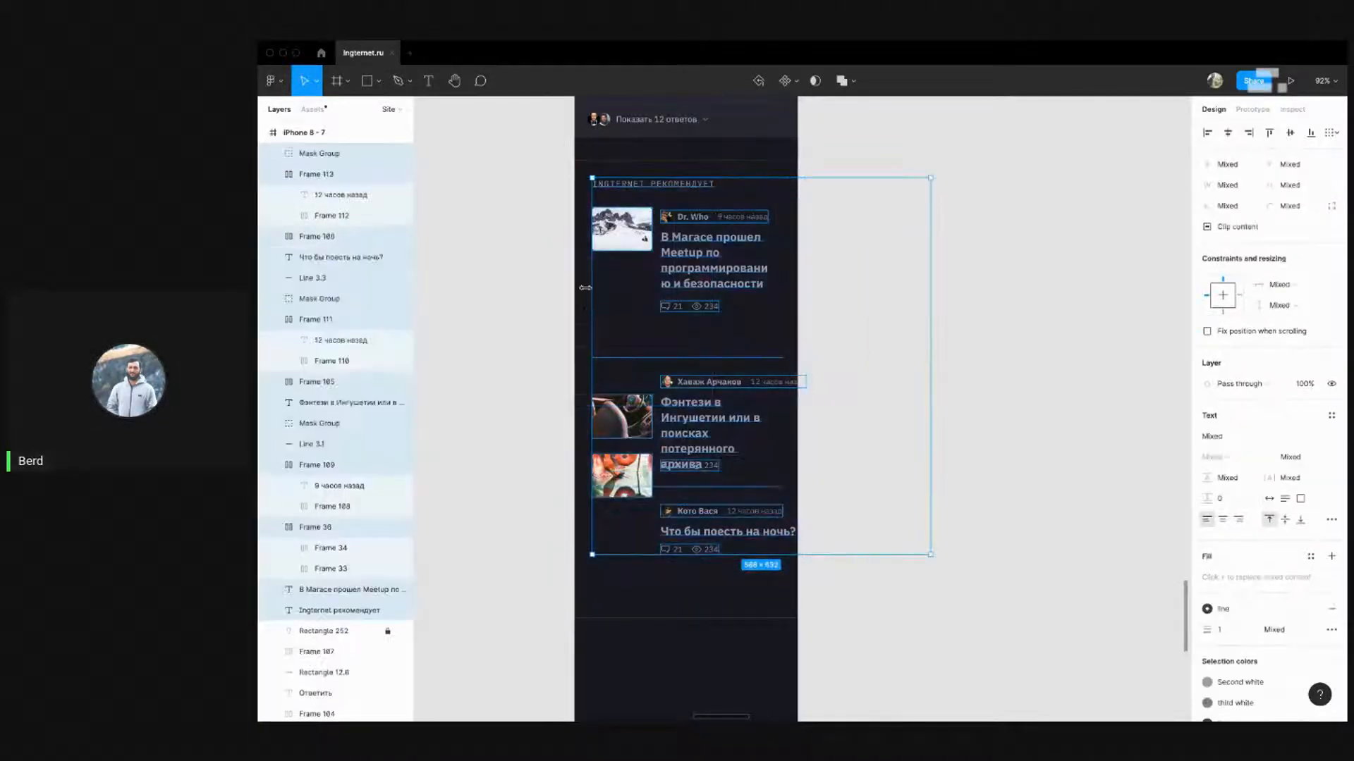
pyautogui.press('alt')
pyautogui.hotkey('shift', 'Left')
pyautogui.press('alt')
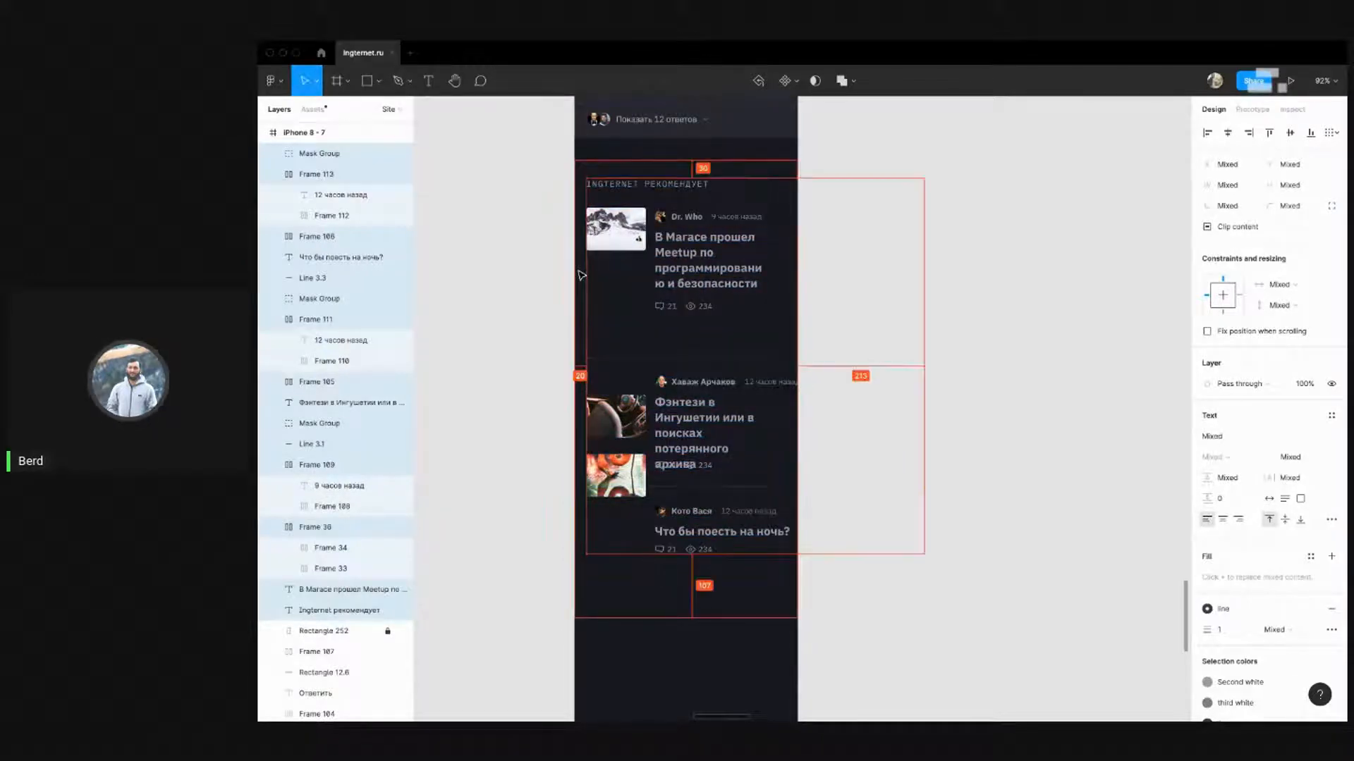
pyautogui.click(1001, 218)
pyautogui.moveTo(900, 234); pyautogui.dragTo(904, 282)
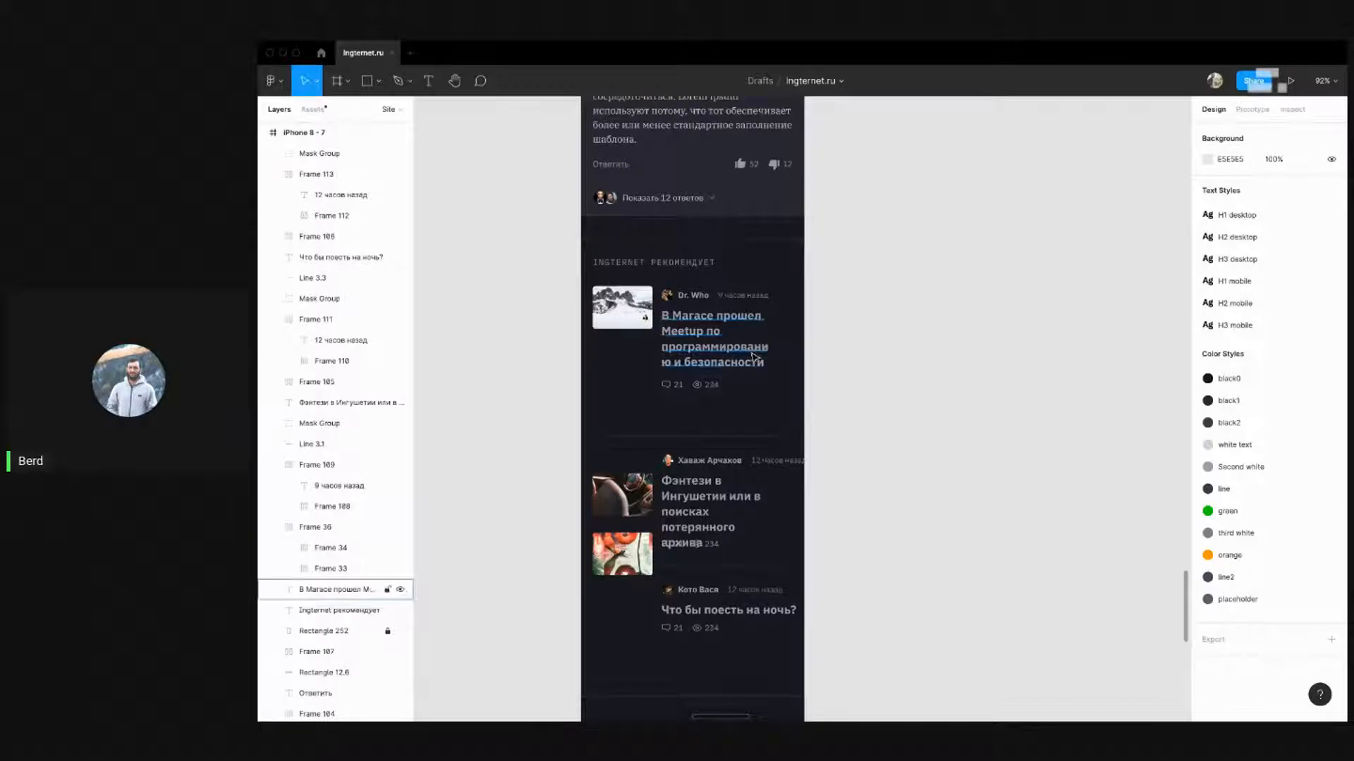
# Widen the first two headlines to about 220 px and narrow the third onto two lines
pyautogui.click(767, 340)
pyautogui.moveTo(768, 340); pyautogui.dragTo(791, 339)
pyautogui.press('alt')
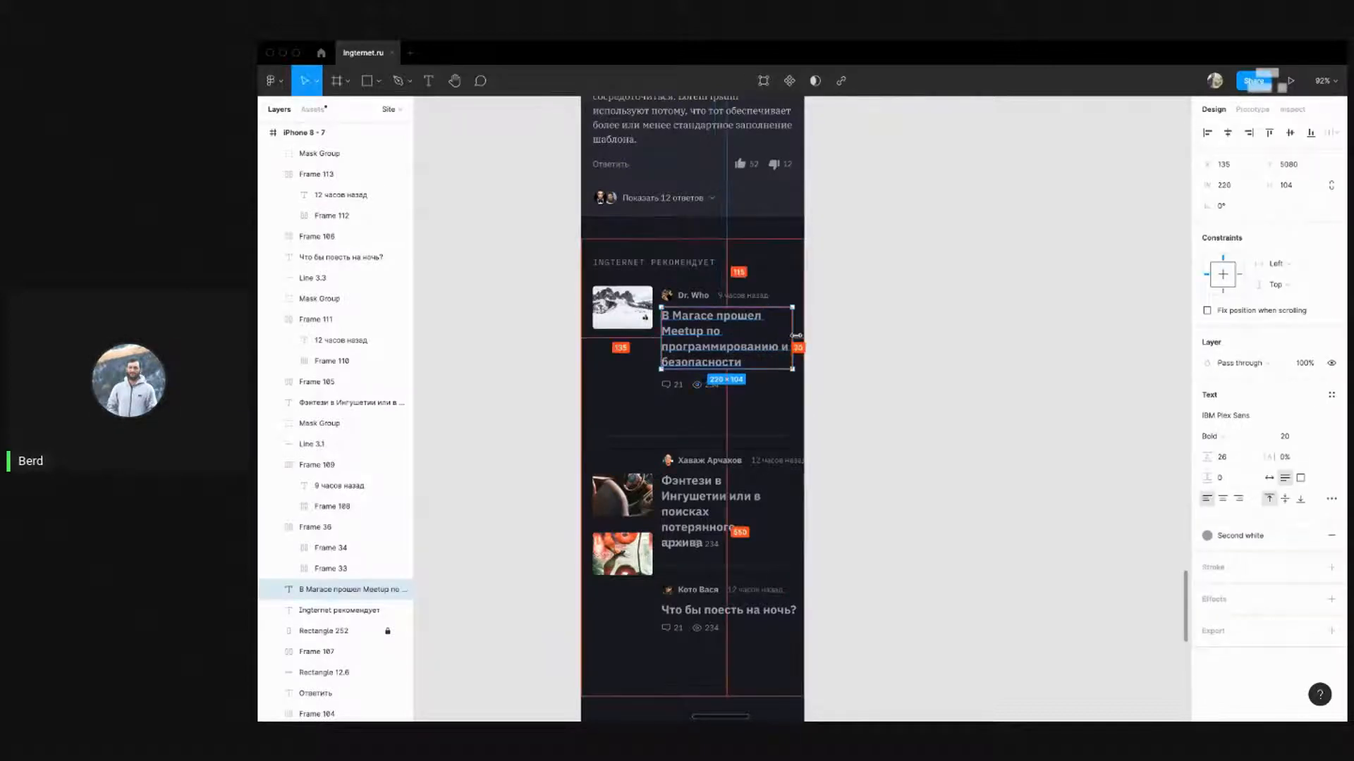
pyautogui.click(828, 447)
pyautogui.click(741, 504)
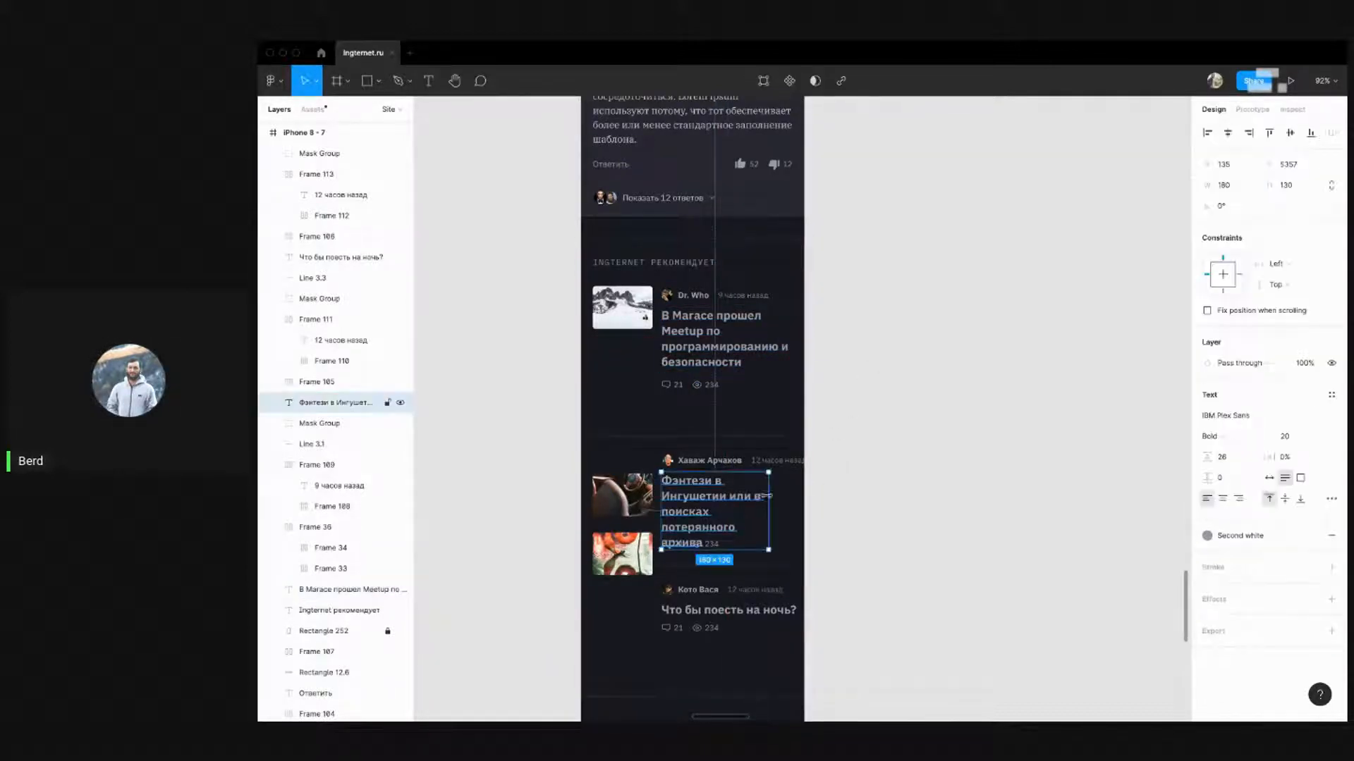
pyautogui.moveTo(772, 496); pyautogui.dragTo(792, 494)
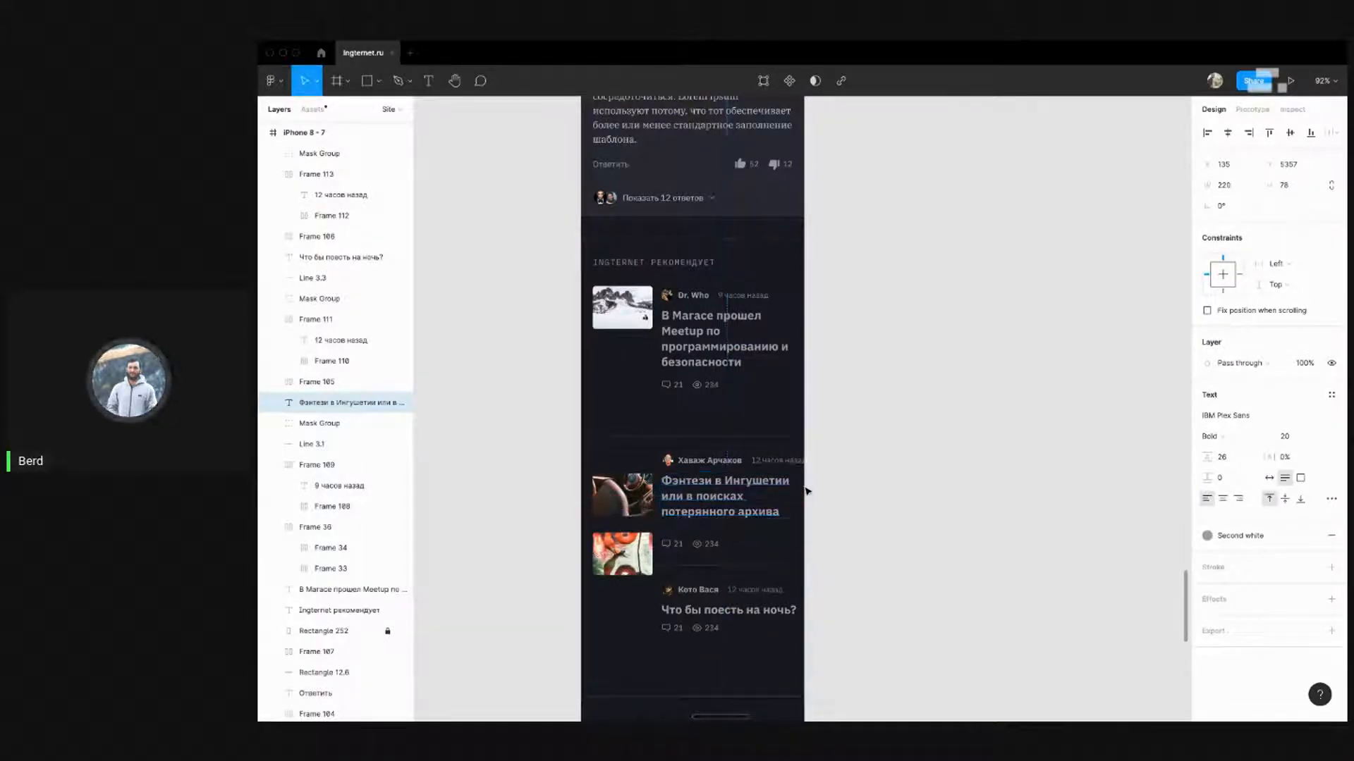
pyautogui.click(802, 611)
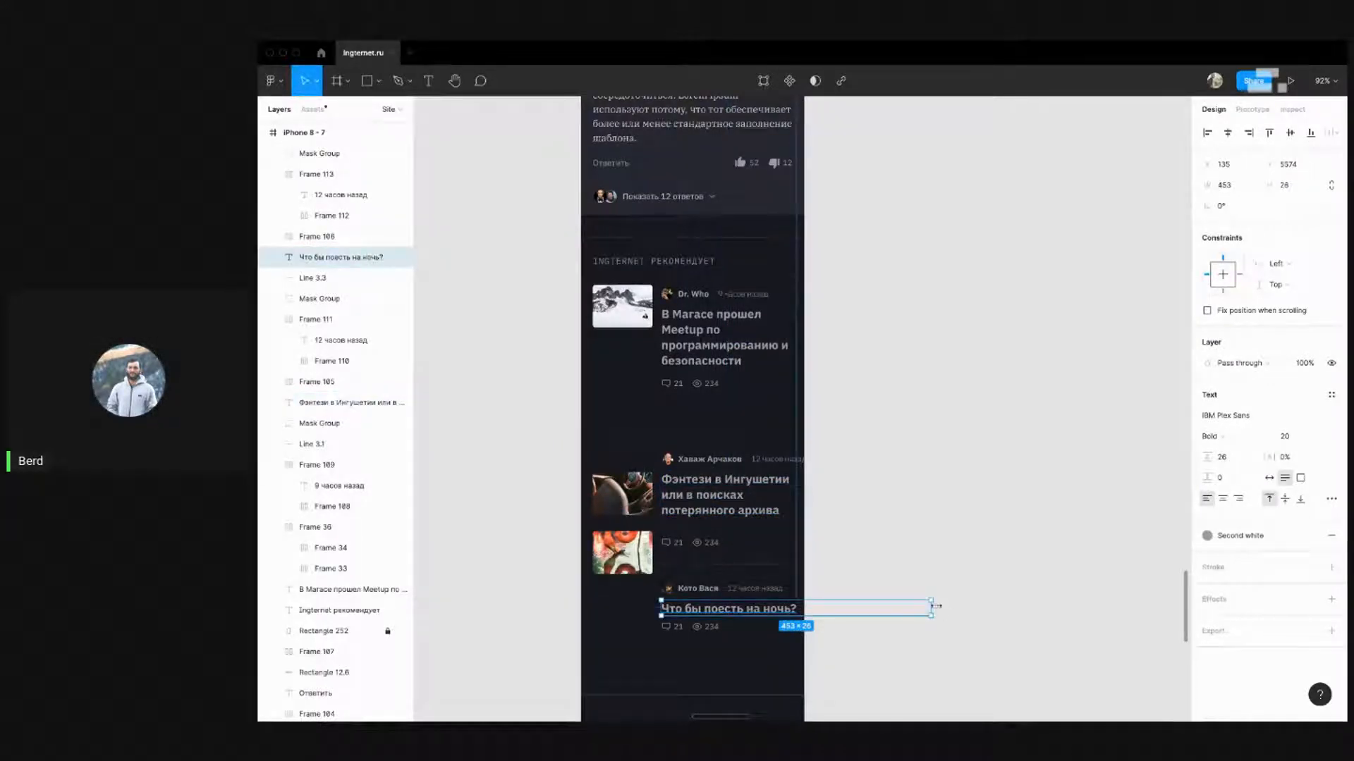
pyautogui.moveTo(936, 606); pyautogui.dragTo(794, 603)
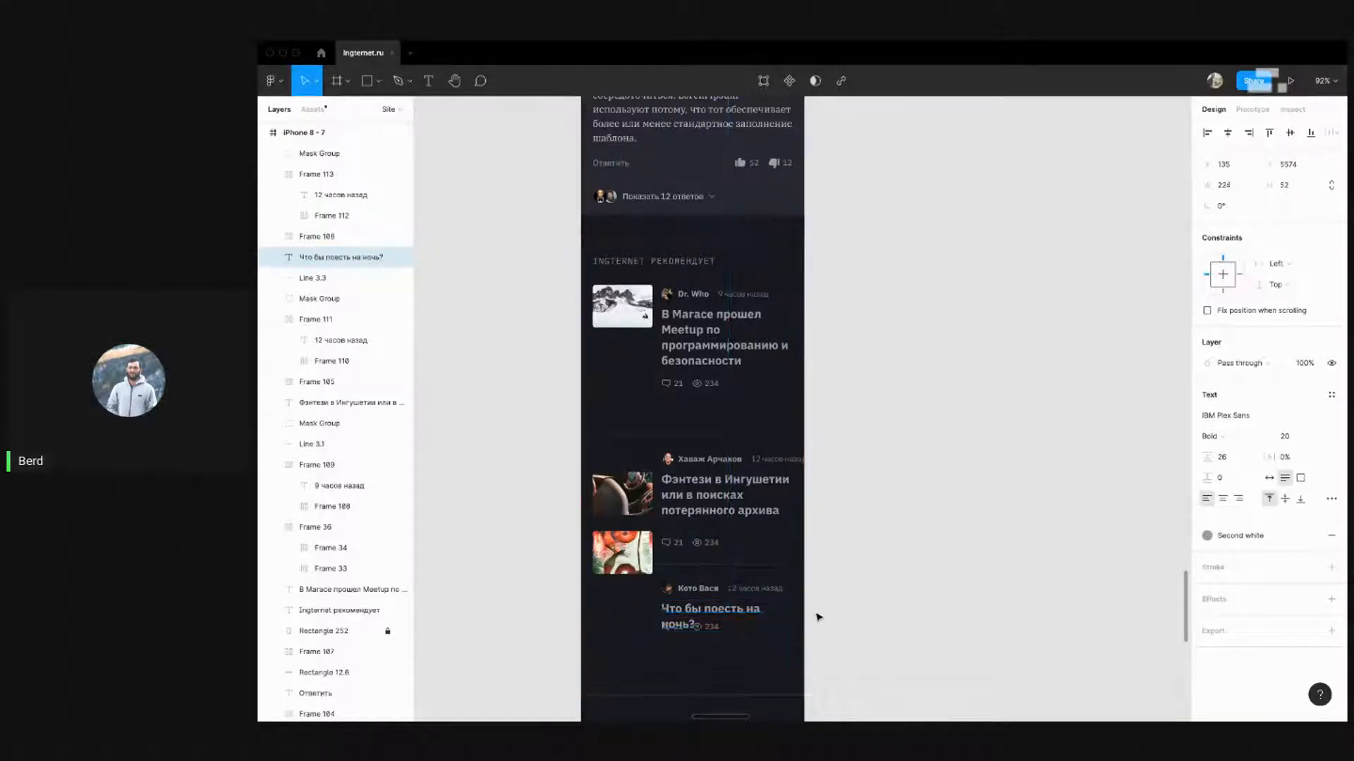
pyautogui.click(707, 631)
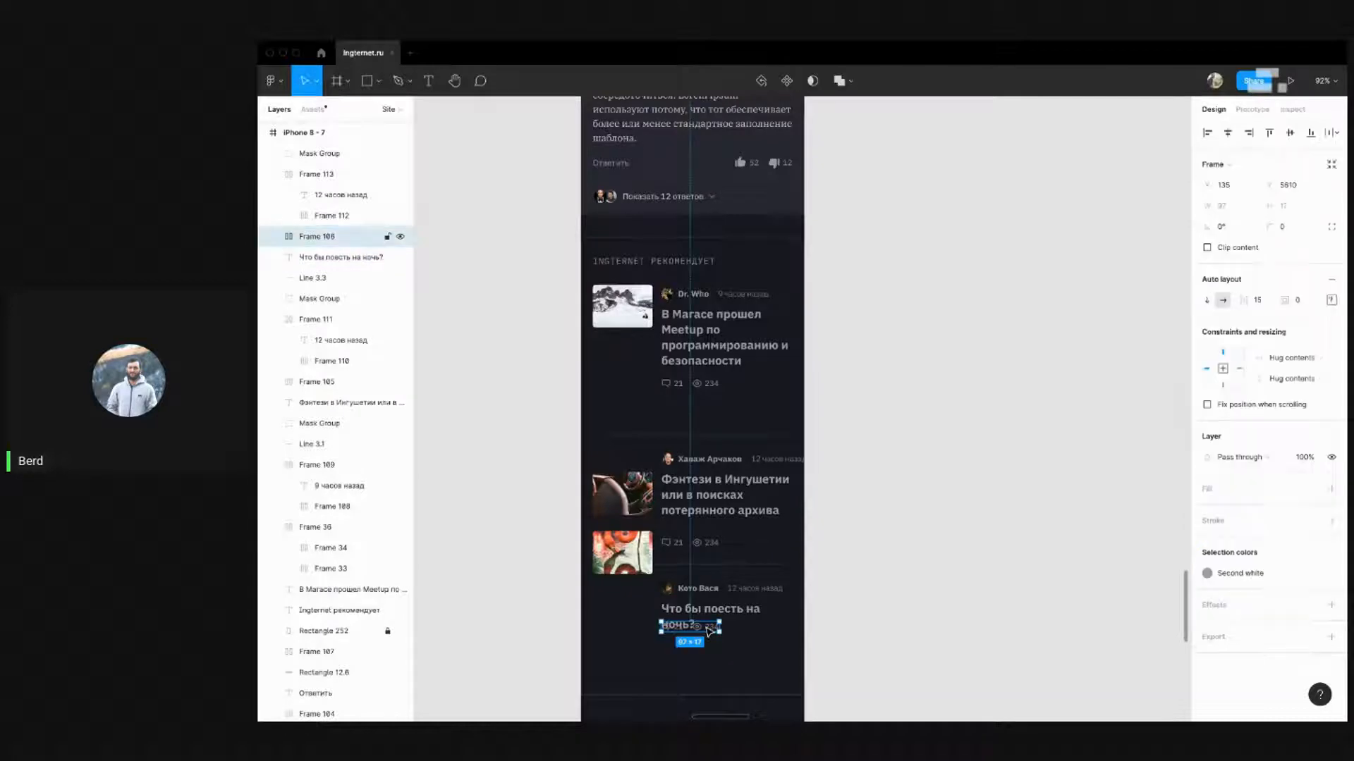
pyautogui.click(867, 556)
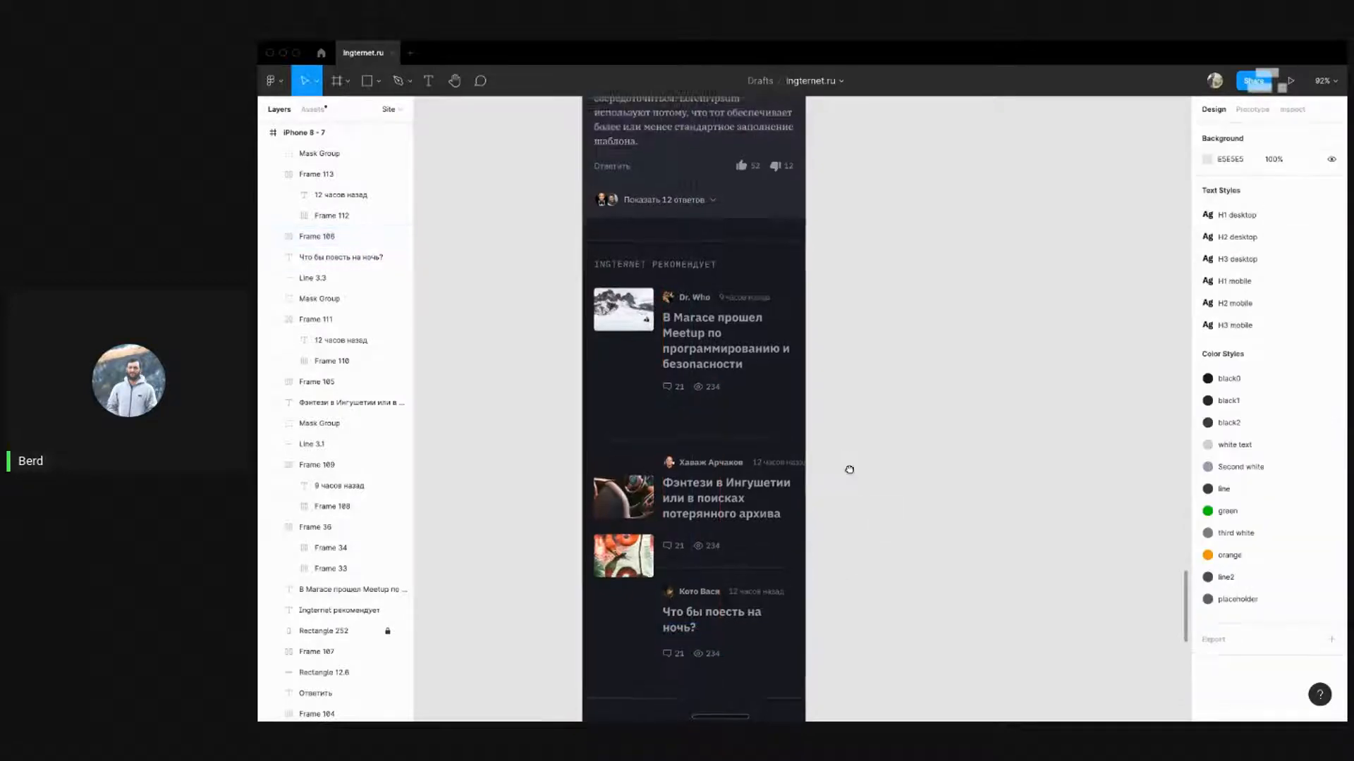
# Widen both divider lines from 333 to 335 px
pyautogui.scroll(1, 849, 468)
pyautogui.scroll(-3, 924, 568)
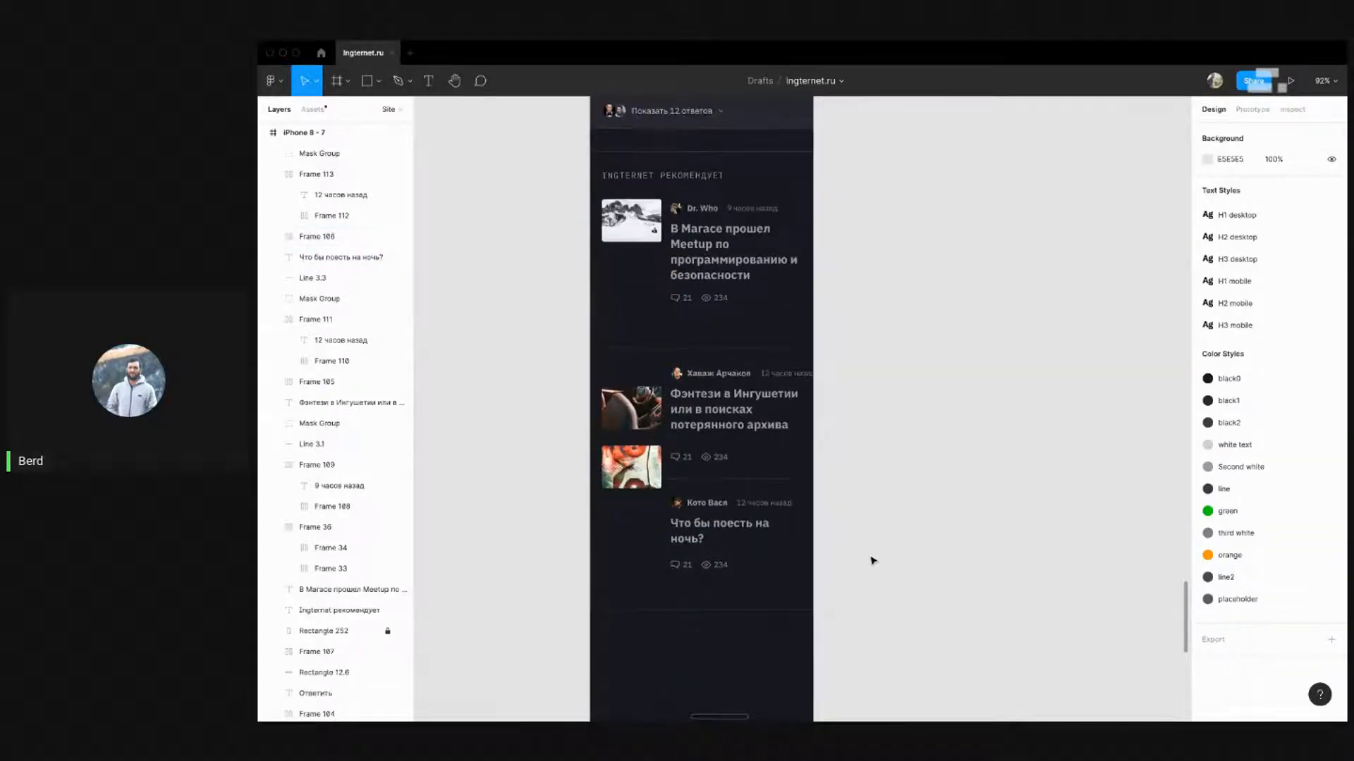
pyautogui.click(776, 349)
pyautogui.keyDown('shift'); pyautogui.click(782, 479); pyautogui.keyUp('shift')
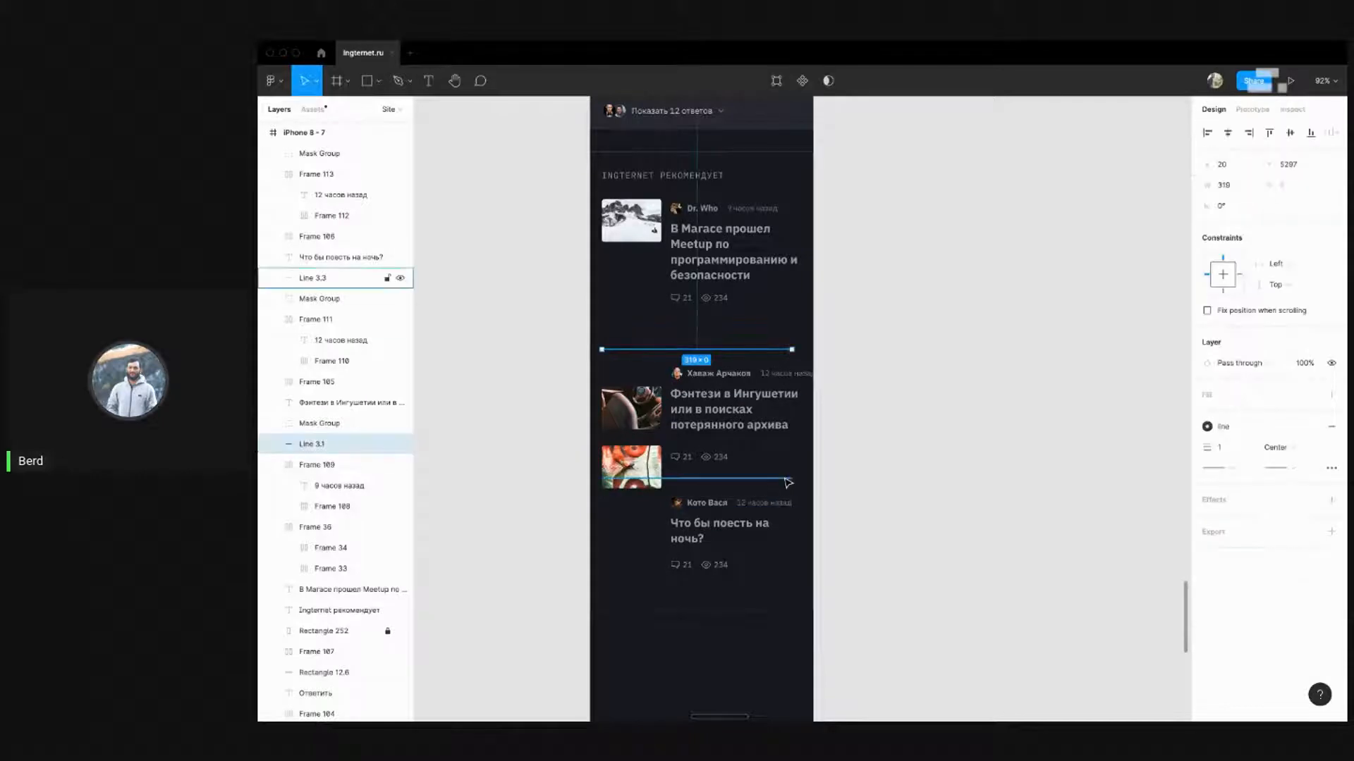
pyautogui.click(805, 457)
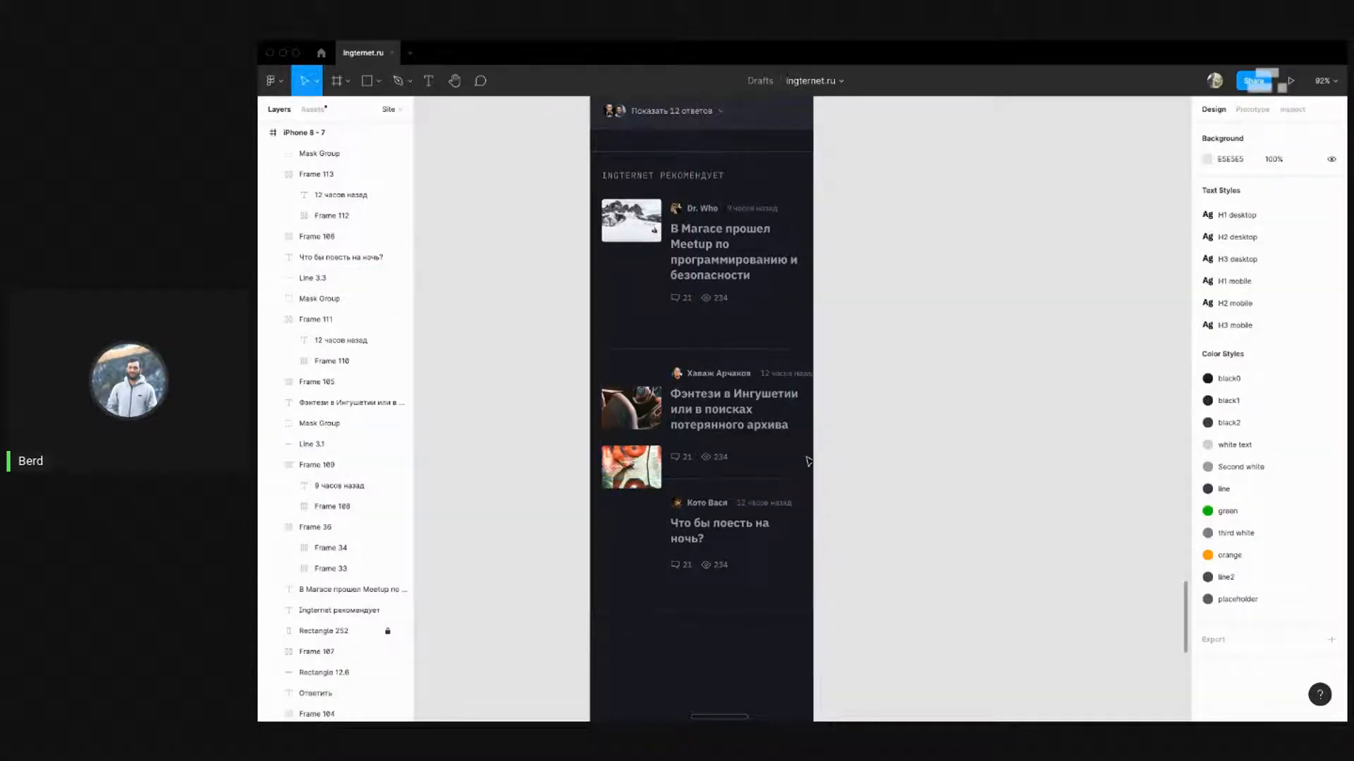
pyautogui.press('super+z')
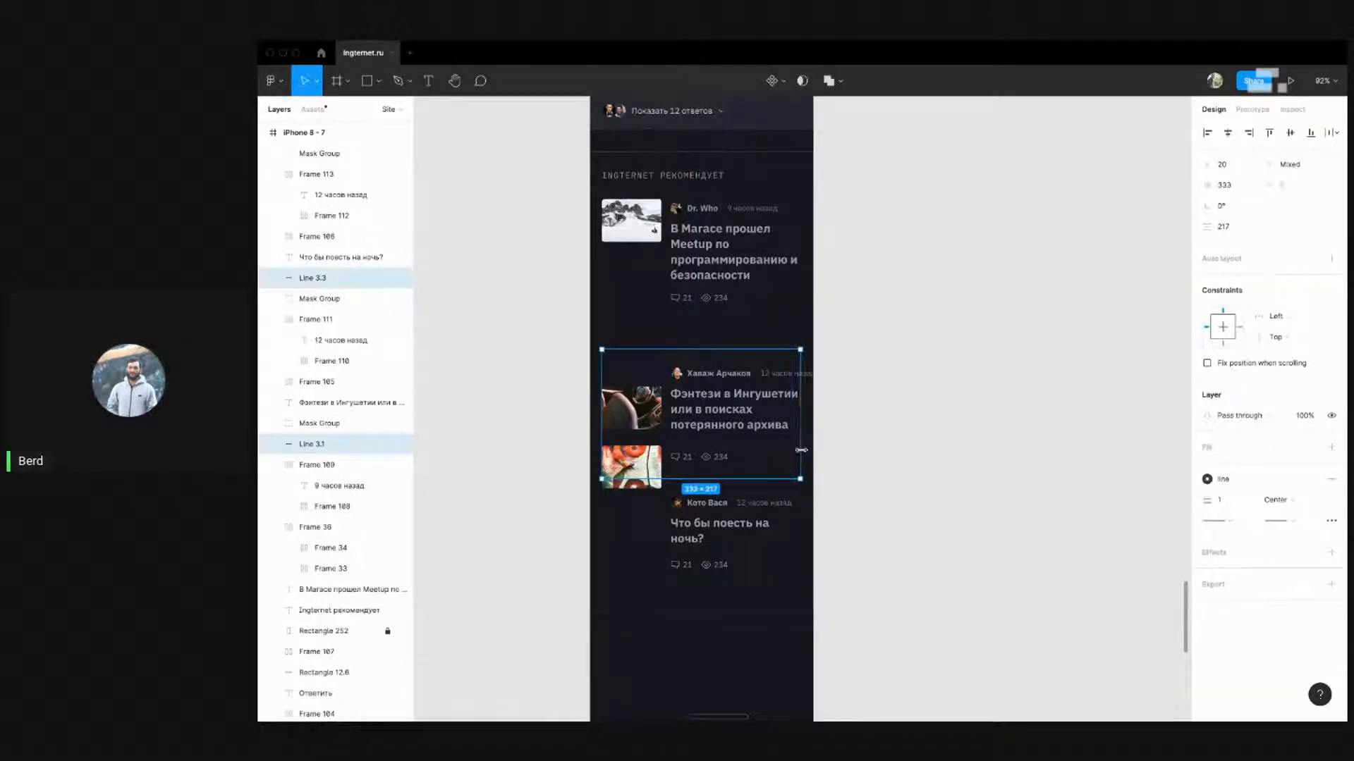
pyautogui.moveTo(801, 450); pyautogui.dragTo(803, 450)
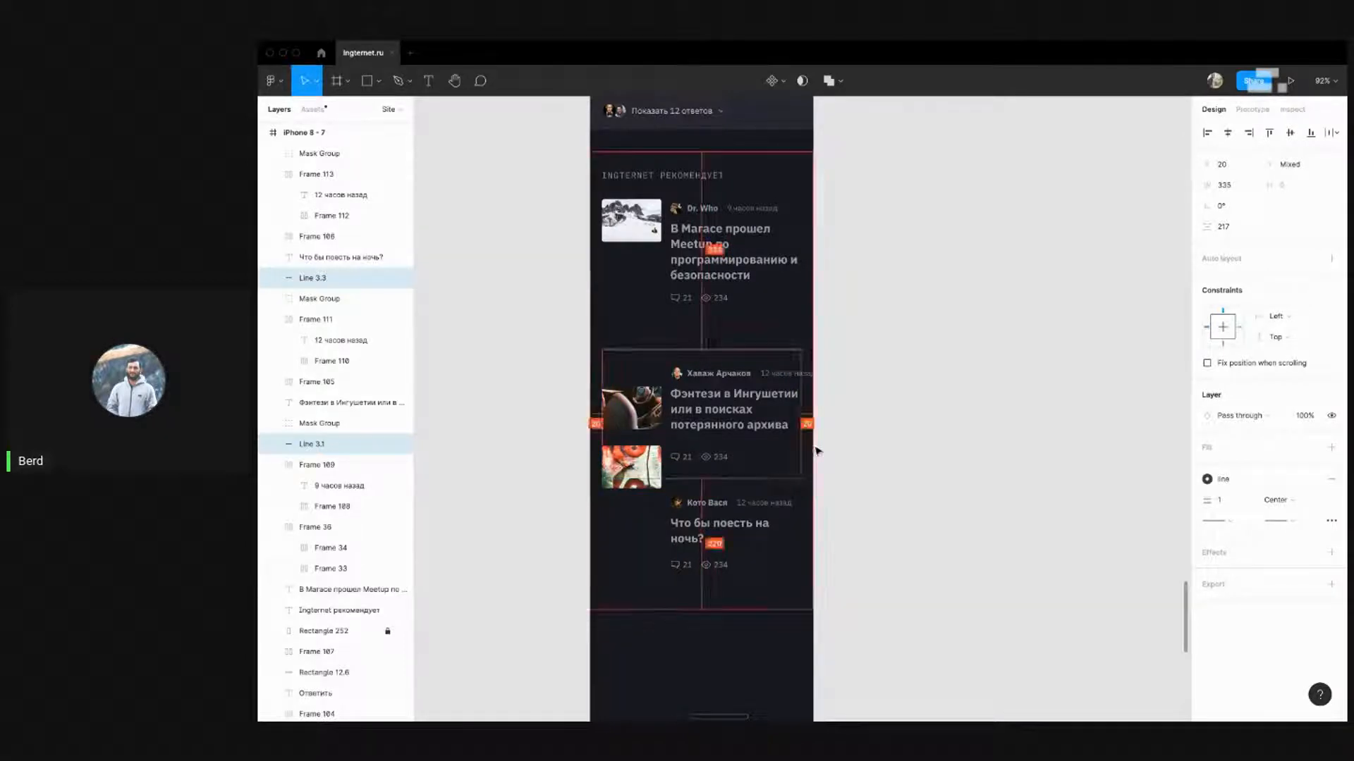
pyautogui.click(817, 451)
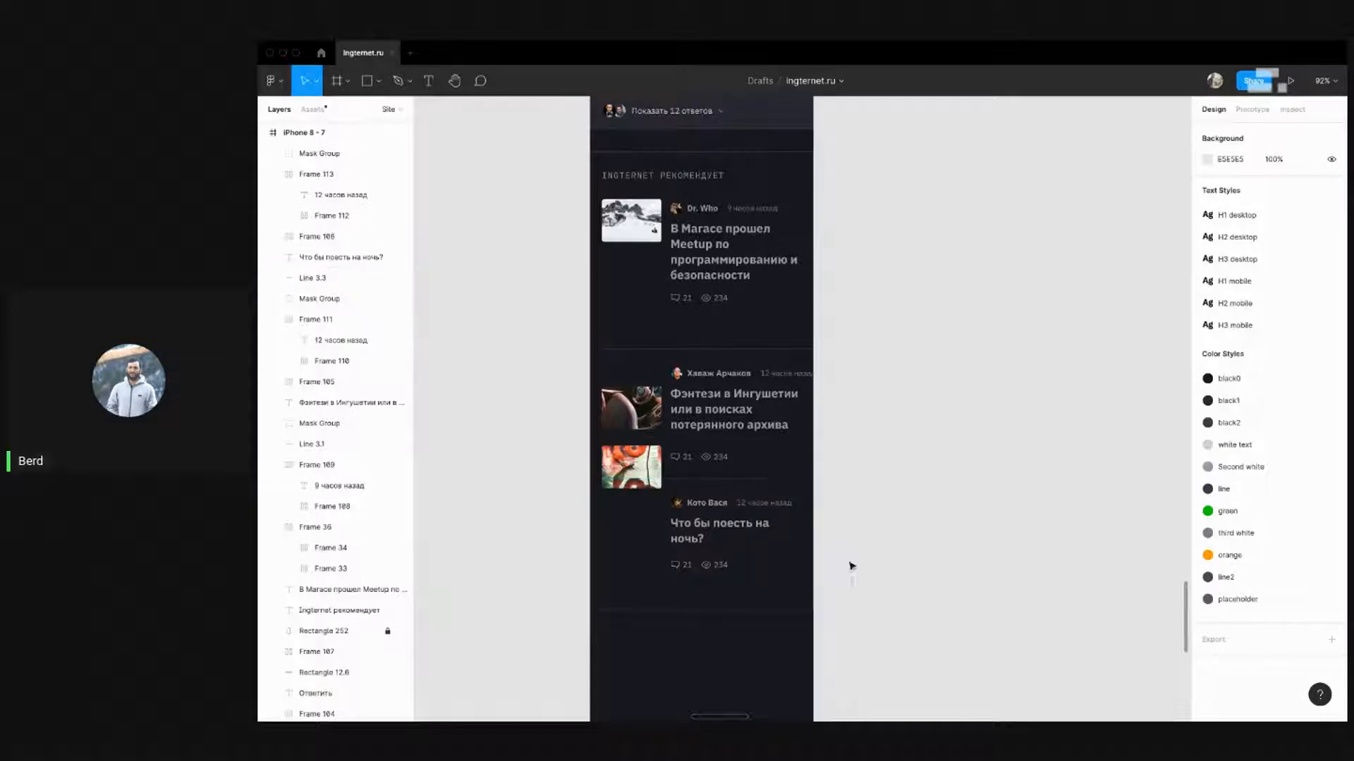
# Select the first card's author row, title and counters and nudge them up 2 px
pyautogui.moveTo(888, 583); pyautogui.dragTo(596, 353)
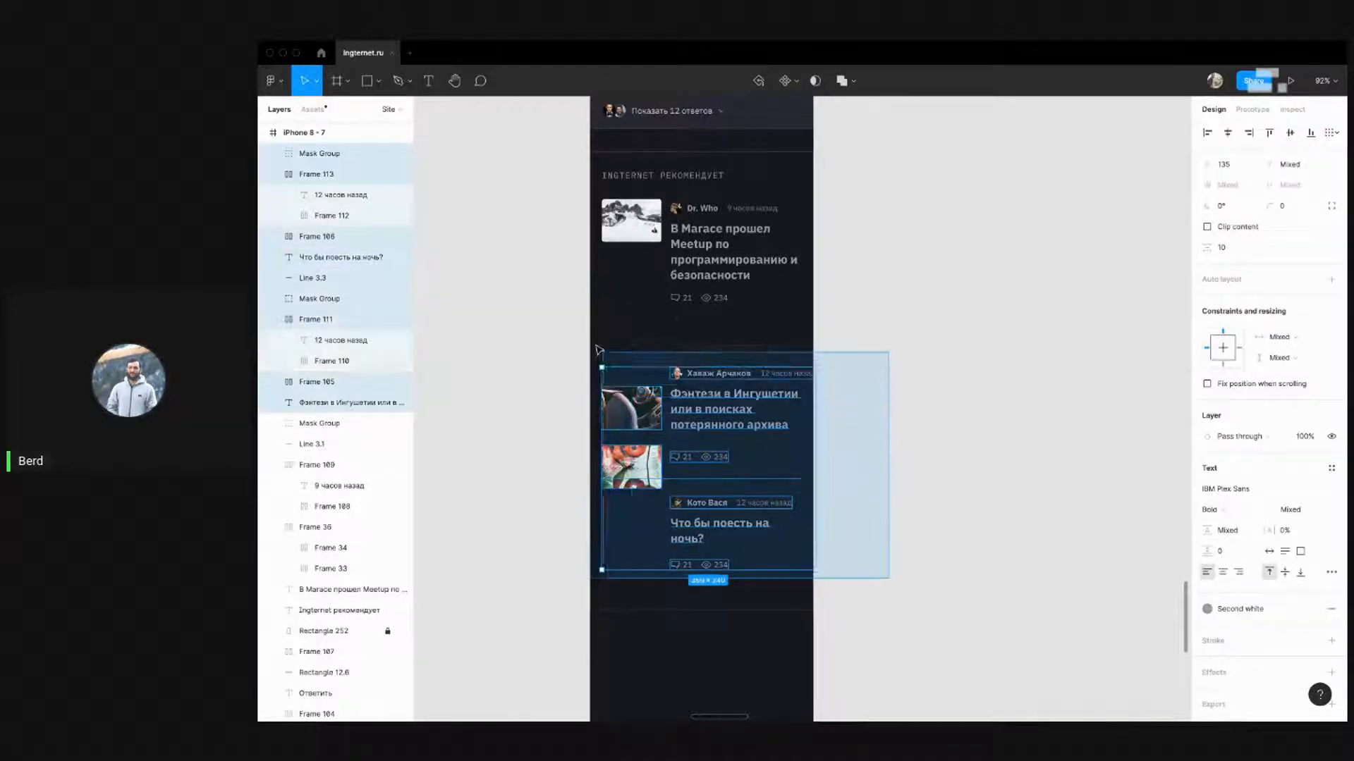
pyautogui.click(709, 298)
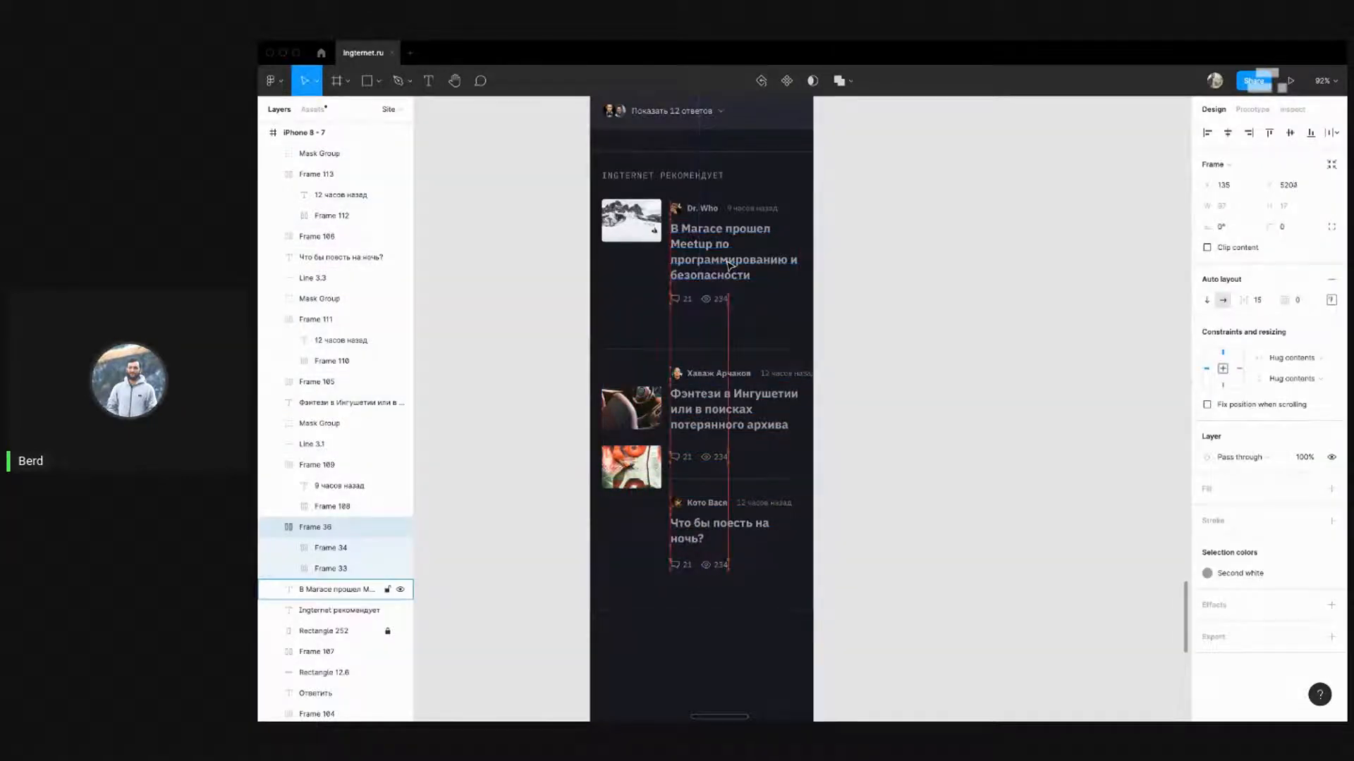
pyautogui.click(904, 272)
pyautogui.click(703, 226)
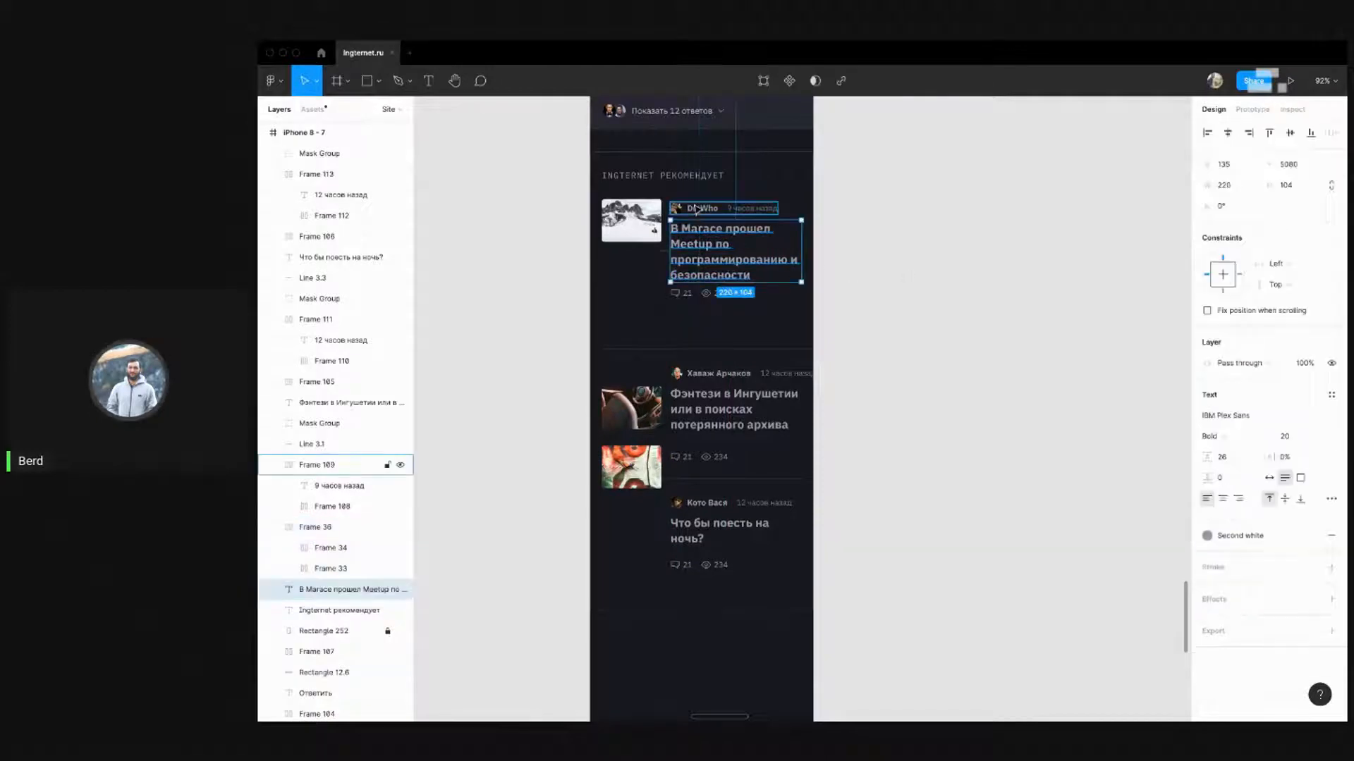
pyautogui.click(870, 282)
pyautogui.moveTo(877, 310); pyautogui.dragTo(797, 284)
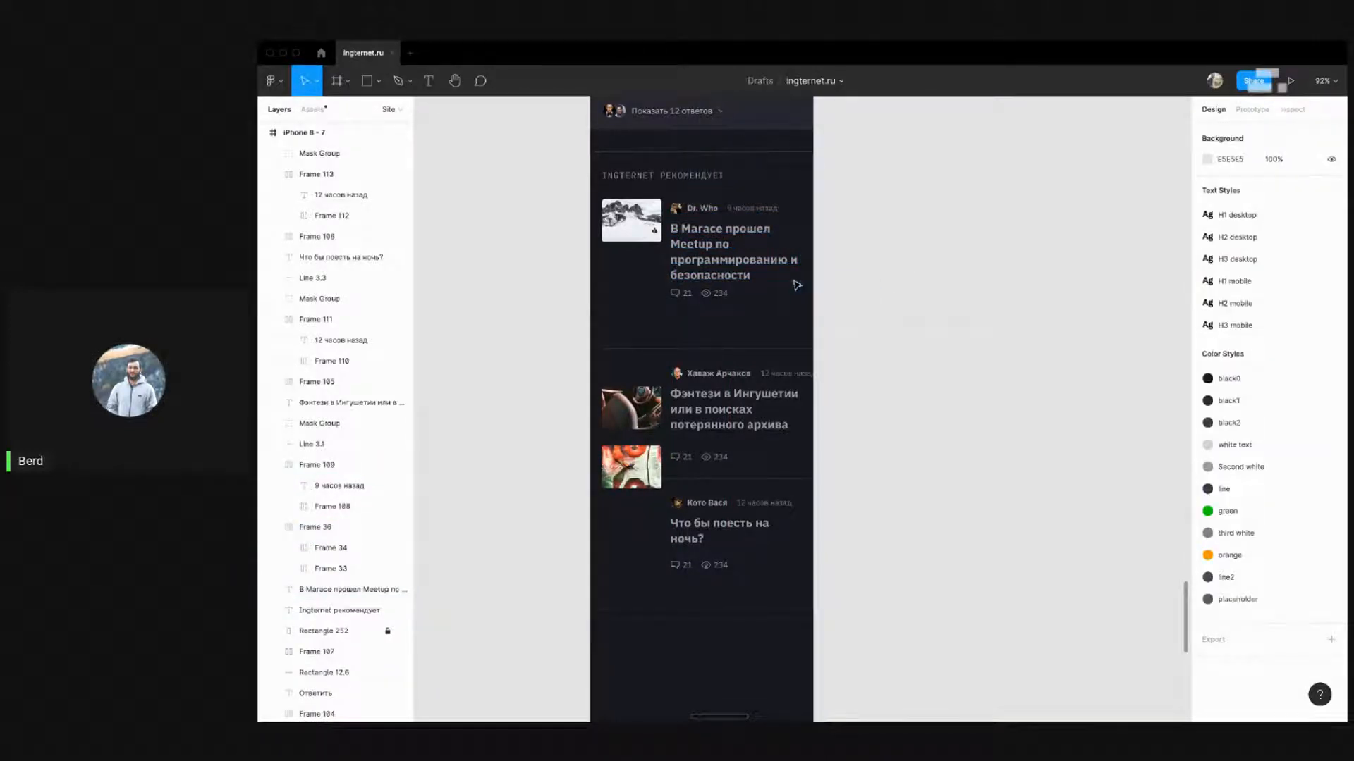
pyautogui.click(703, 210)
pyautogui.keyDown('shift'); pyautogui.click(633, 210); pyautogui.keyUp('shift')
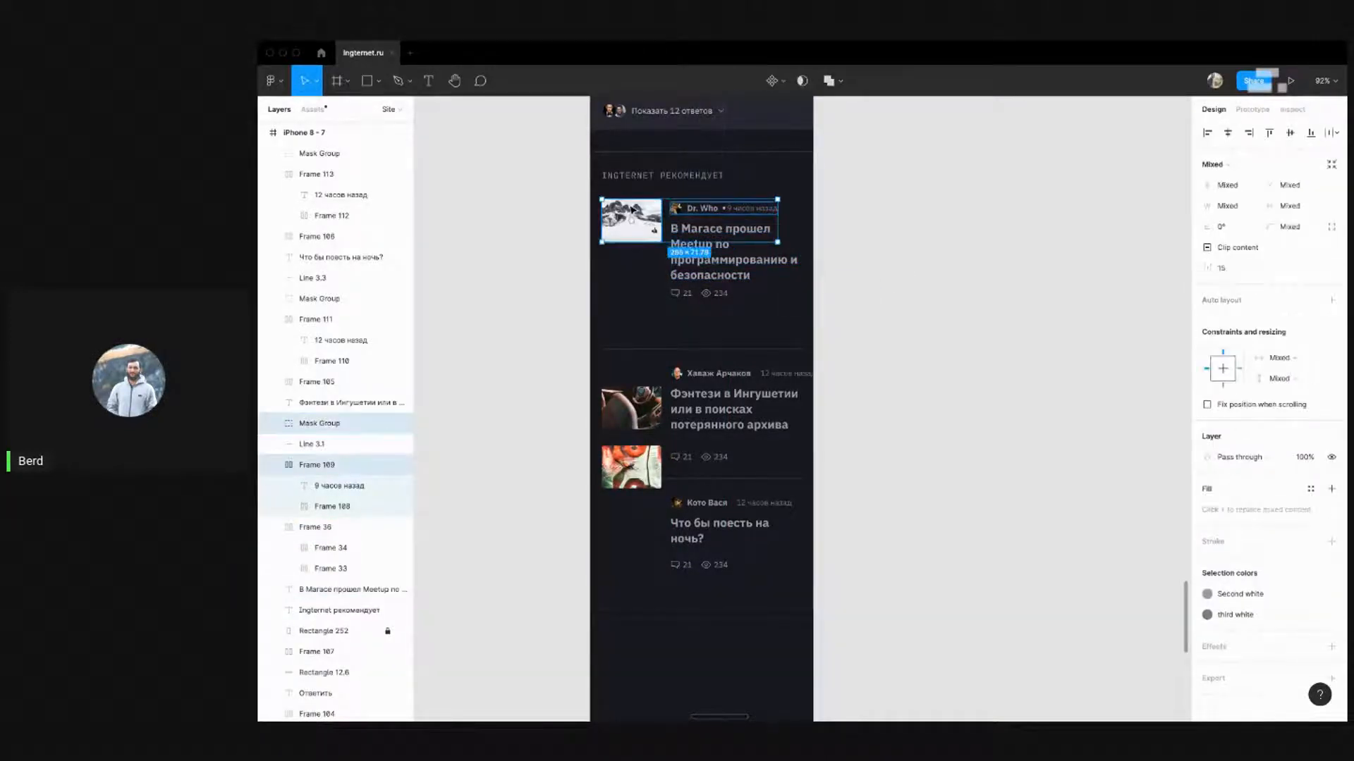
pyautogui.click(930, 305)
pyautogui.moveTo(915, 305); pyautogui.dragTo(794, 201)
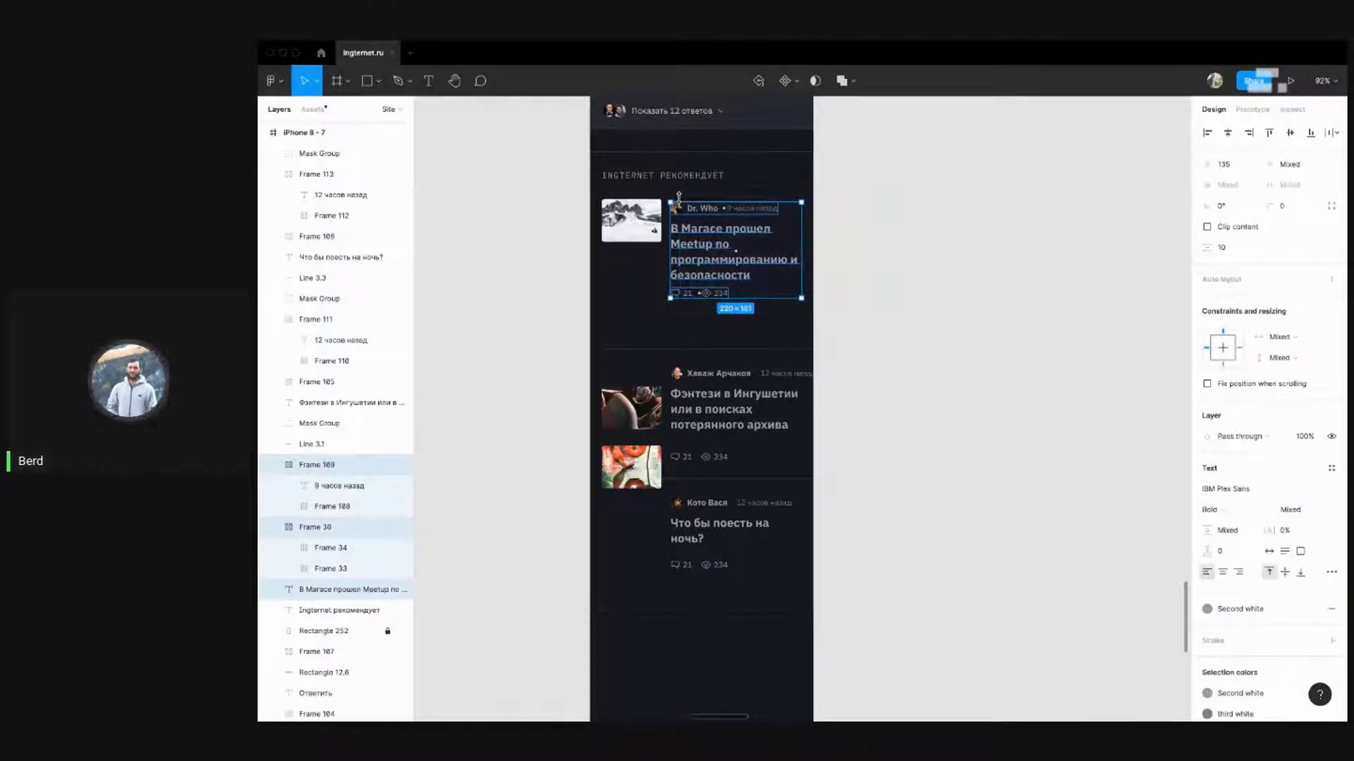
pyautogui.moveTo(679, 198); pyautogui.dragTo(679, 197)
pyautogui.click(975, 211)
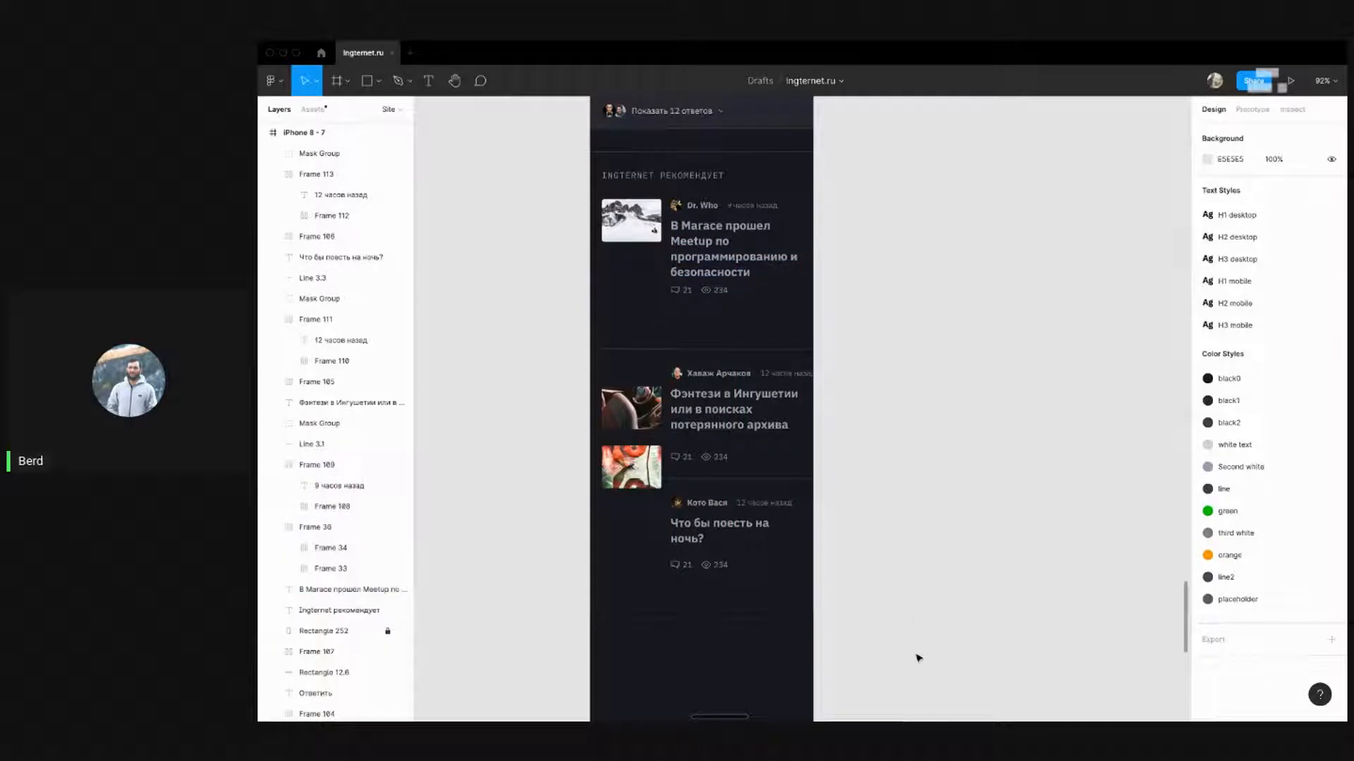
# Pan down the board and check the divider line between the first two cards
pyautogui.scroll(-10, 541, 384)
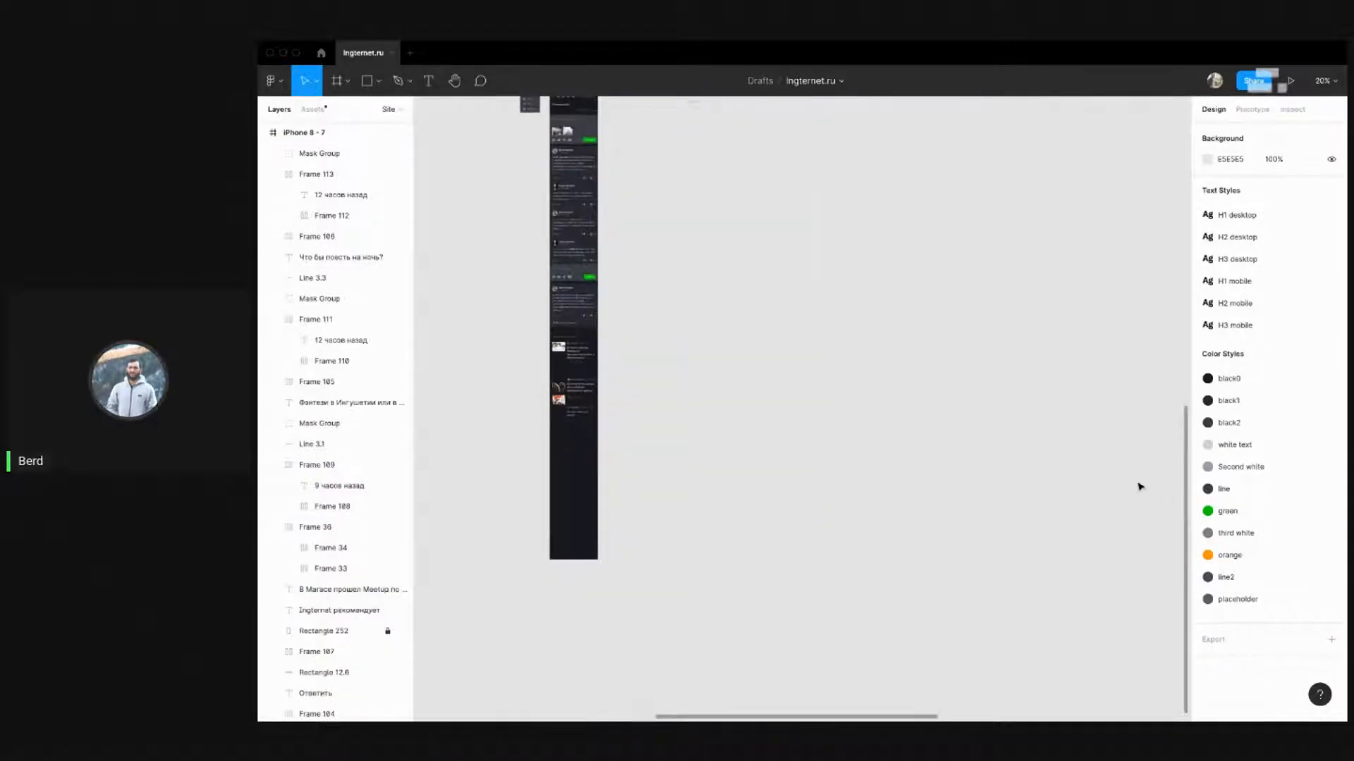
pyautogui.scroll(-7, 1140, 484)
pyautogui.moveTo(1099, 484); pyautogui.dragTo(714, 385)
pyautogui.scroll(15, 715, 385)
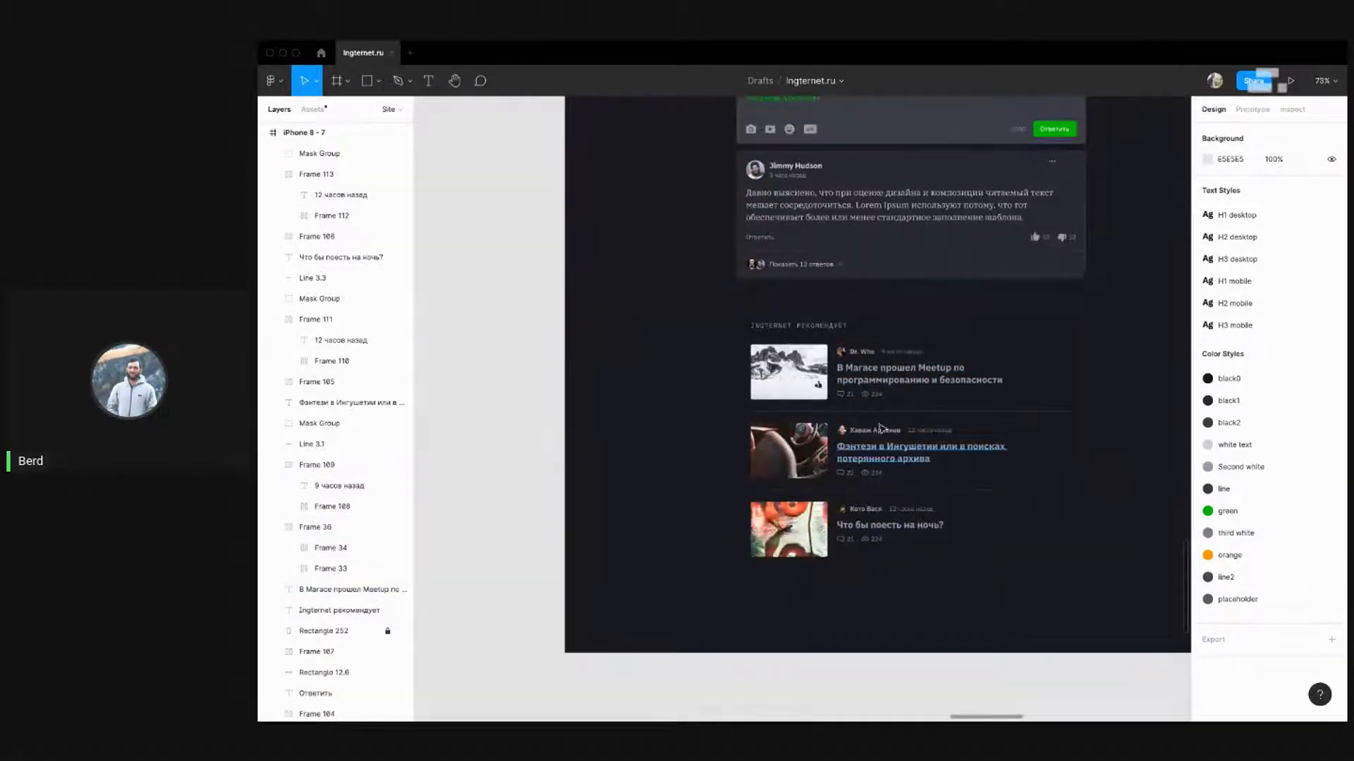
pyautogui.click(865, 412)
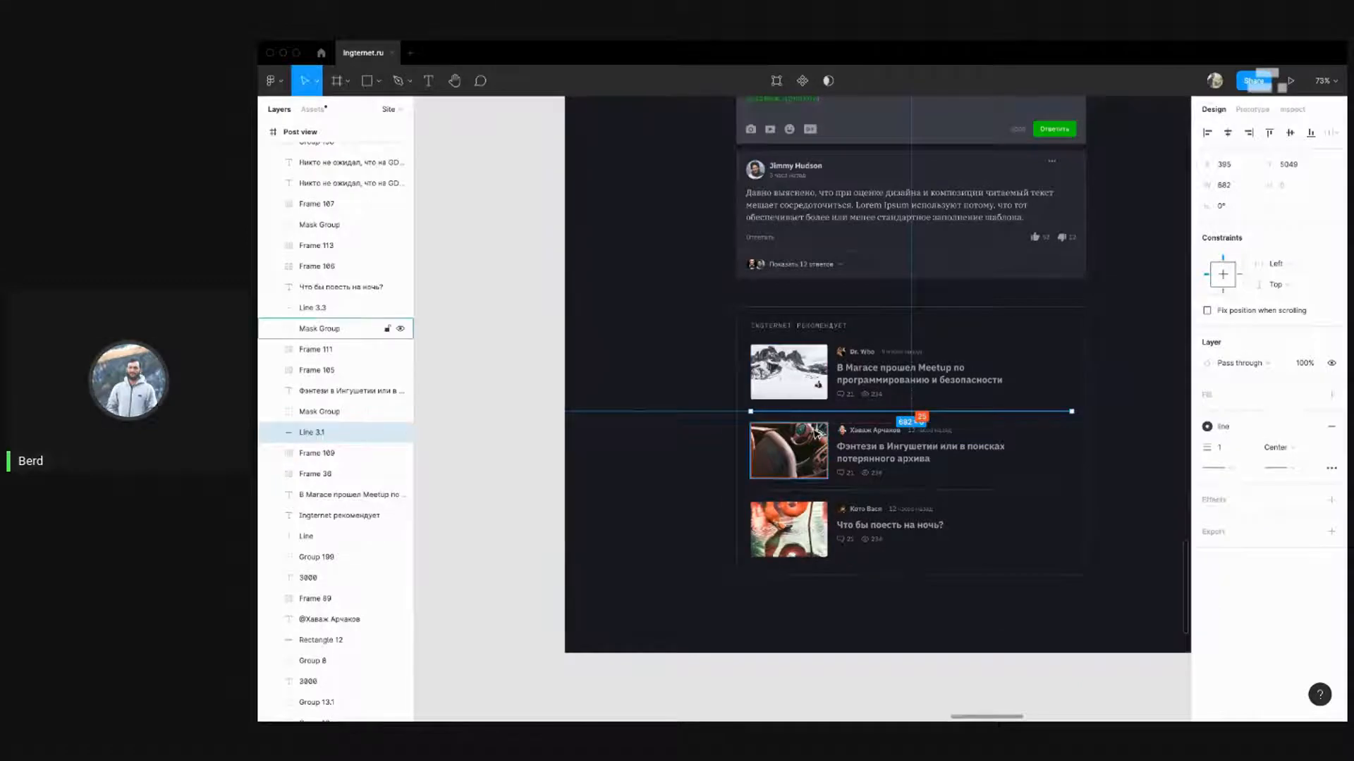
pyautogui.scroll(-5, 864, 423)
pyautogui.scroll(-3, 880, 425)
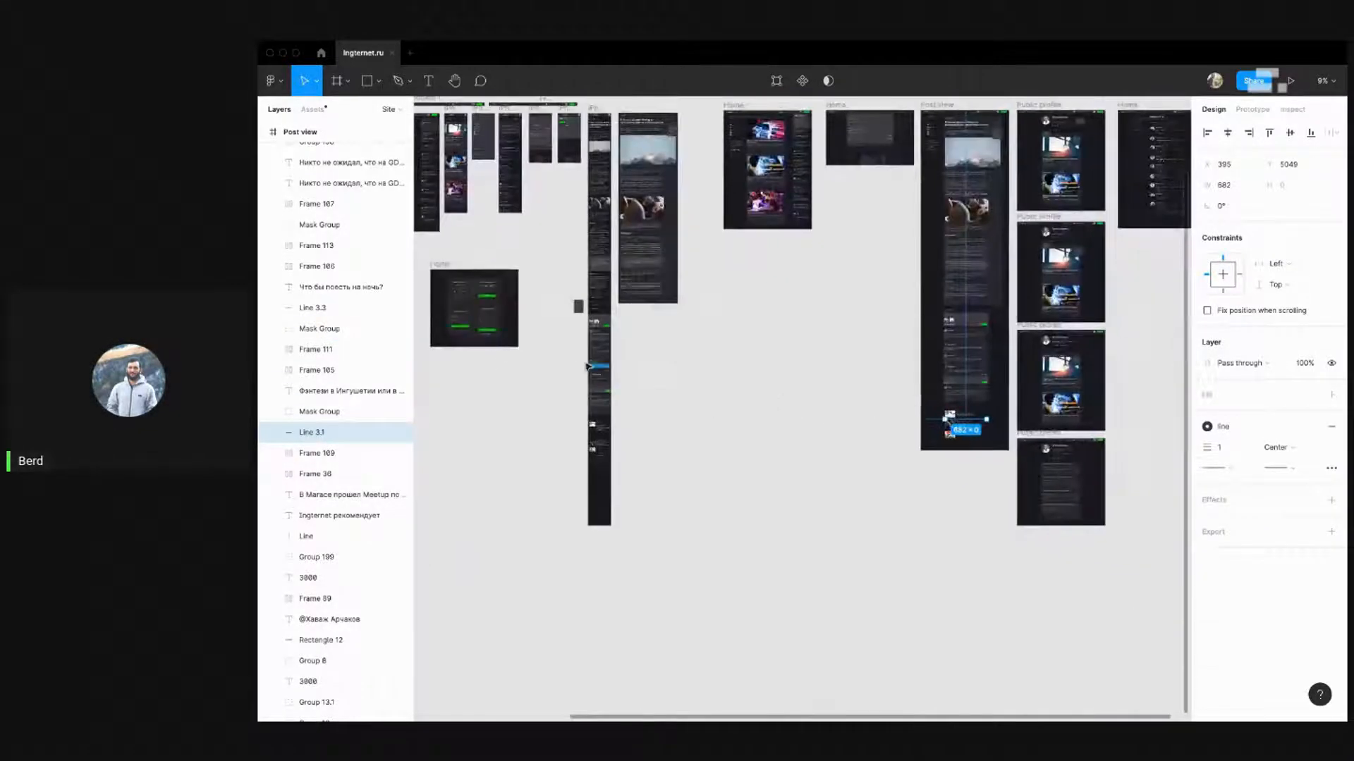
pyautogui.scroll(10, 593, 541)
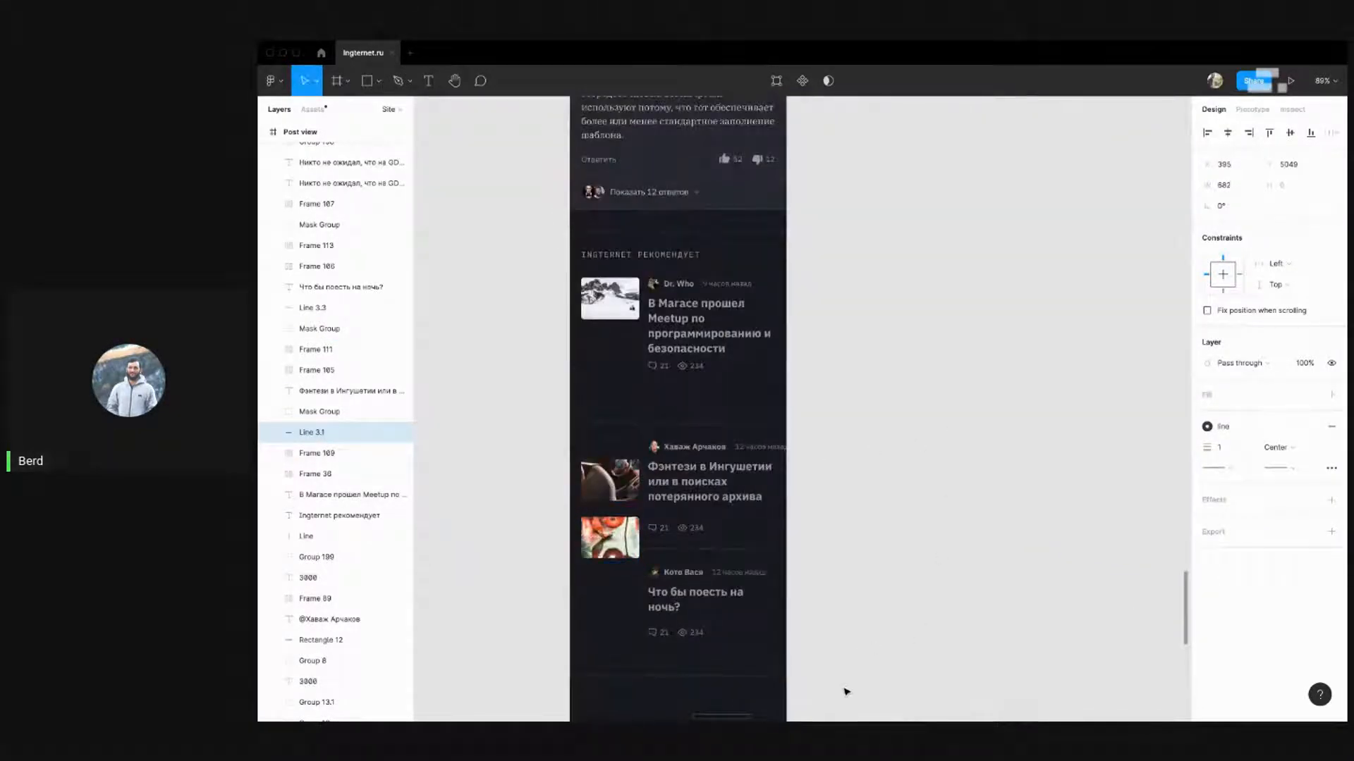
# Shift the lower two recommended cards up closer to the first card
pyautogui.moveTo(846, 692); pyautogui.dragTo(663, 365)
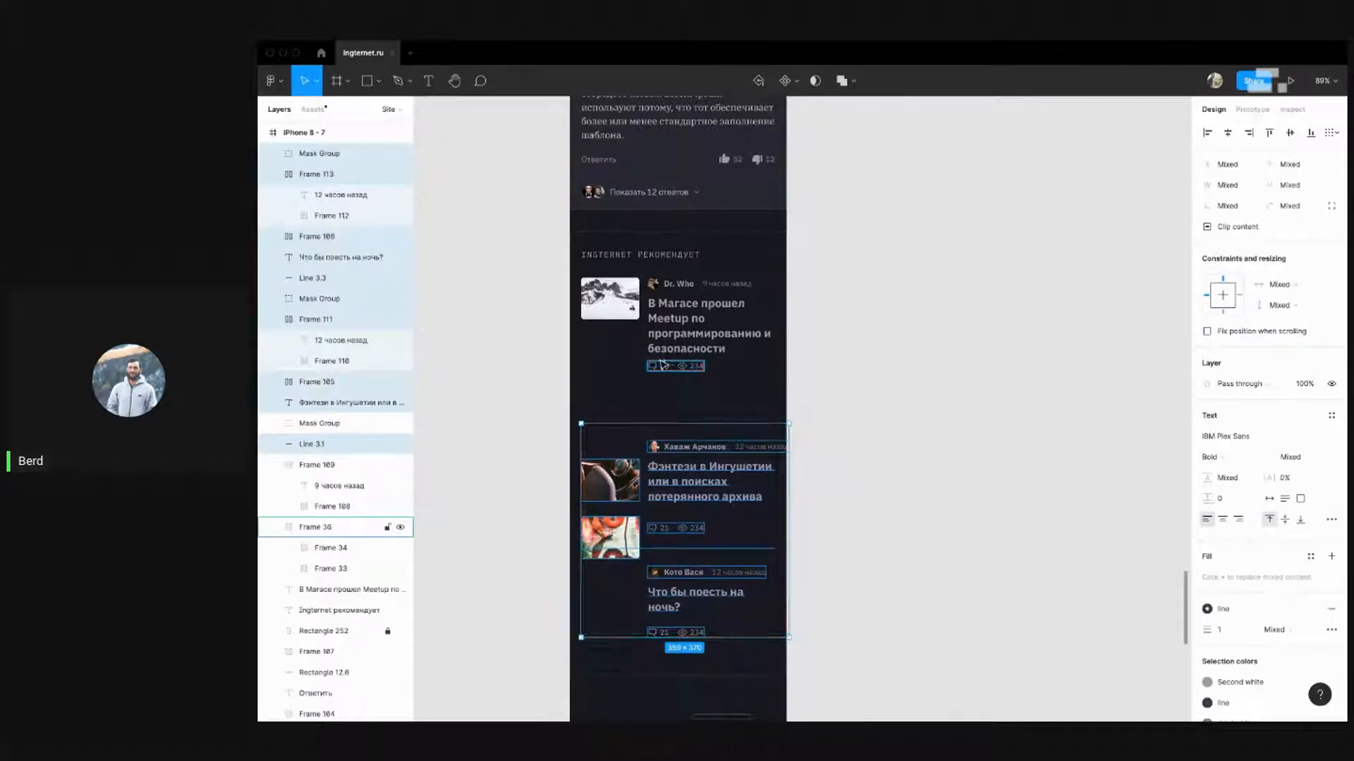
pyautogui.hotkey('shift', 'Up')
pyautogui.hotkey('shift', 'Up')
pyautogui.hotkey('shift', 'Up')
pyautogui.hotkey('shift', 'Up')
pyautogui.hotkey('shift', 'Up')
pyautogui.hotkey('shift', 'Up')
pyautogui.hotkey('shift', 'Up')
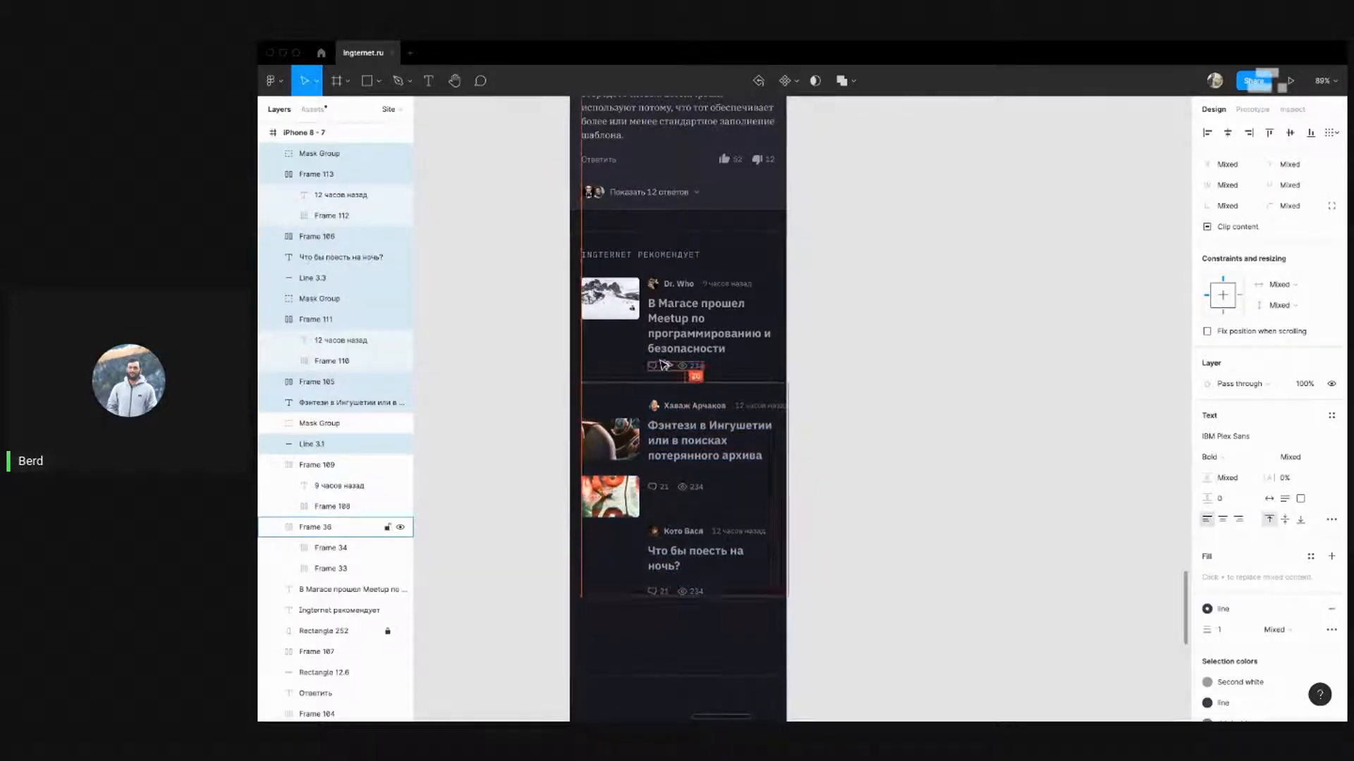
pyautogui.press('Down')
pyautogui.press('Down')
pyautogui.press('Down')
pyautogui.press('Down')
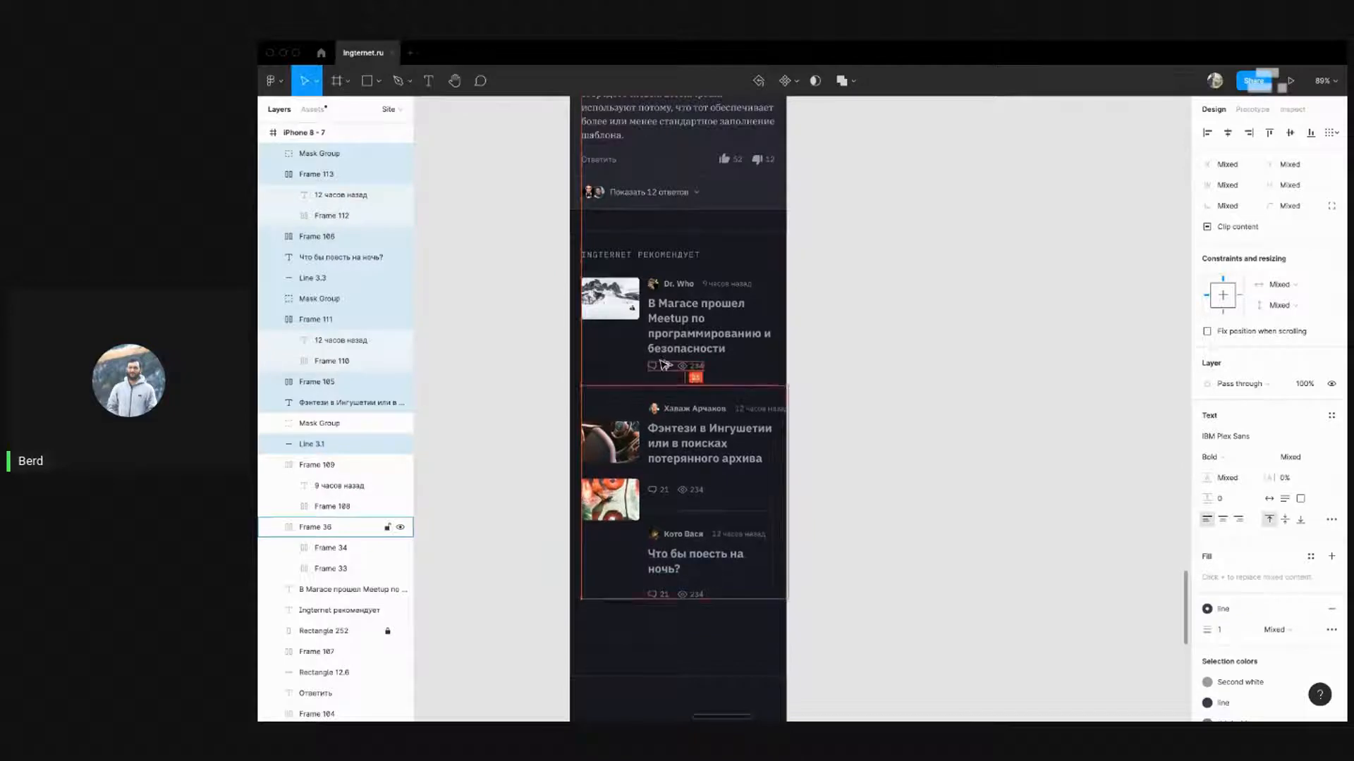
pyautogui.click(899, 326)
pyautogui.moveTo(867, 380); pyautogui.dragTo(920, 282)
# Align the second card's thumbnail with its author row and nudge its title up 1 px
pyautogui.click(663, 339)
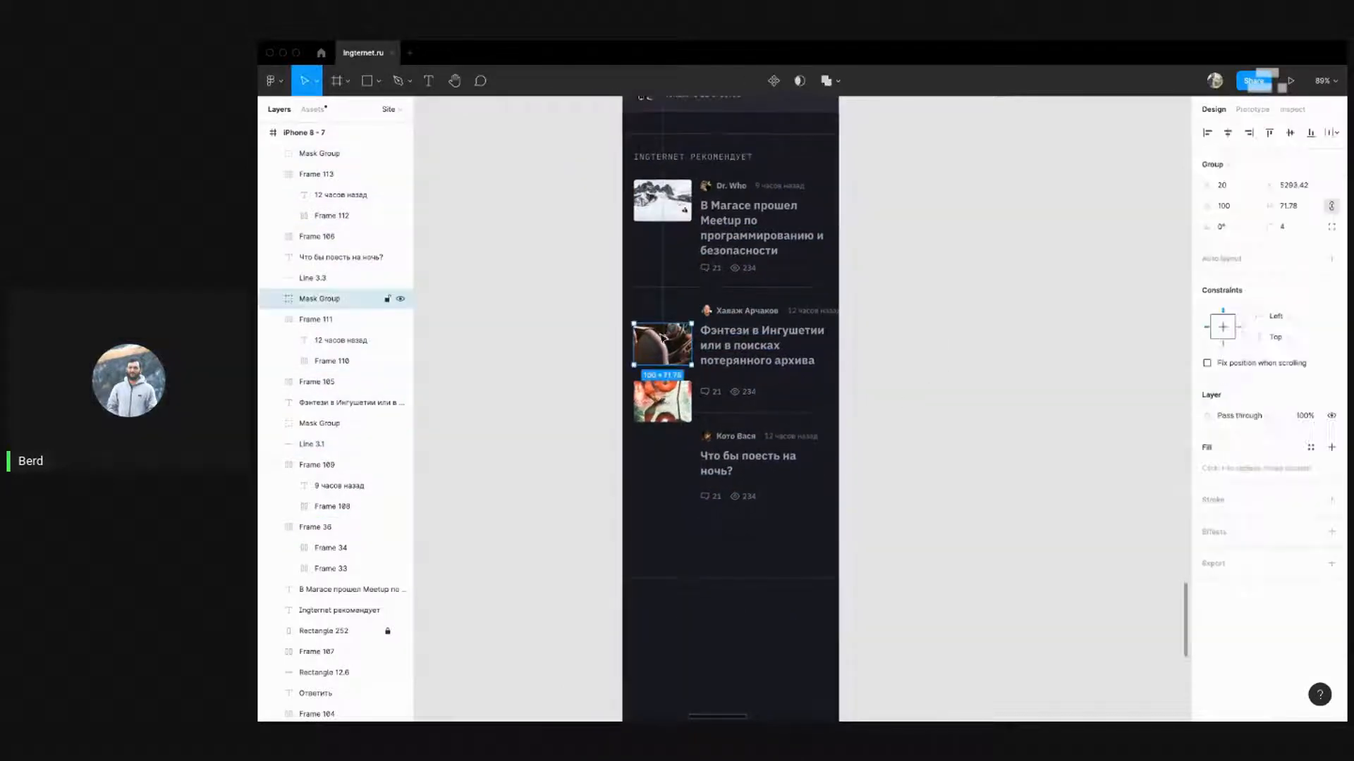
pyautogui.hotkey('shift', 'Up')
pyautogui.hotkey('shift', 'Up')
pyautogui.hotkey('shift', 'Up')
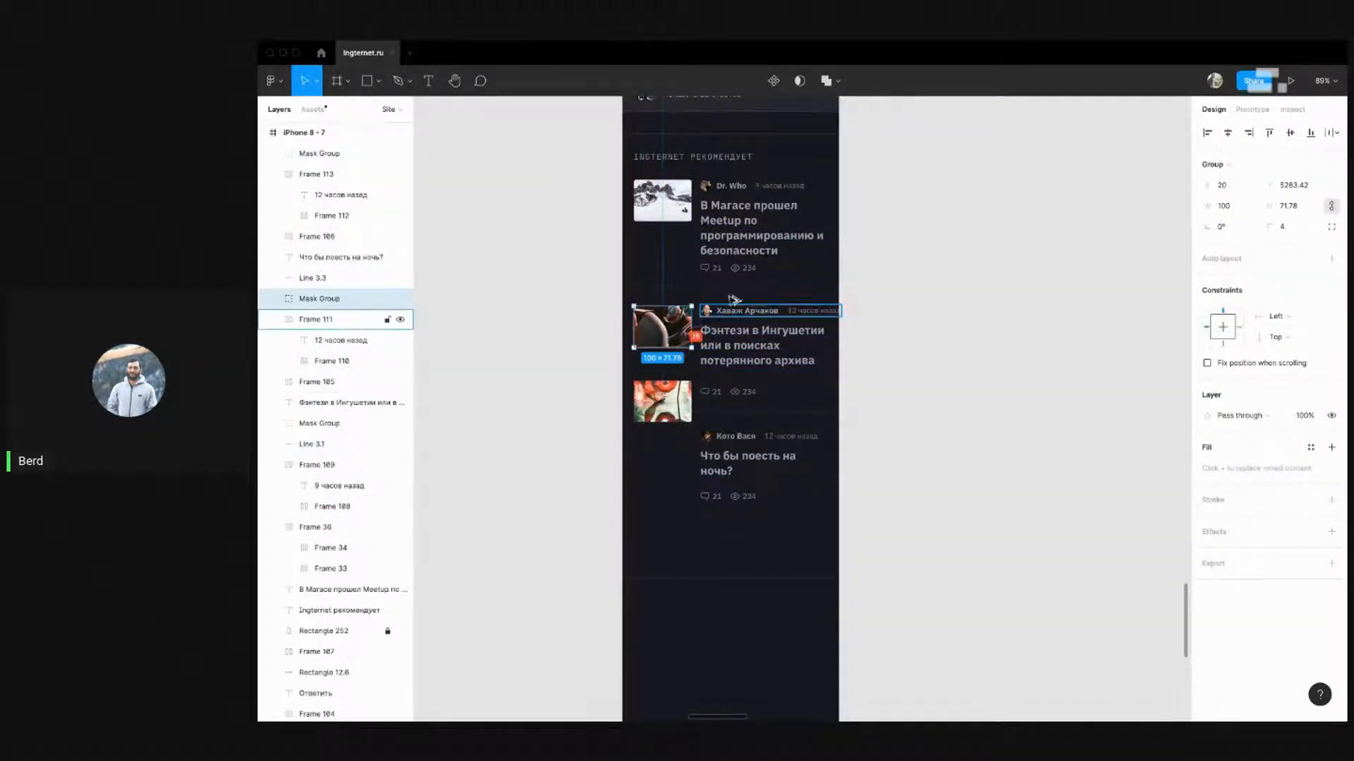
pyautogui.hotkey('shift', 'Up')
pyautogui.hotkey('shift', 'Up')
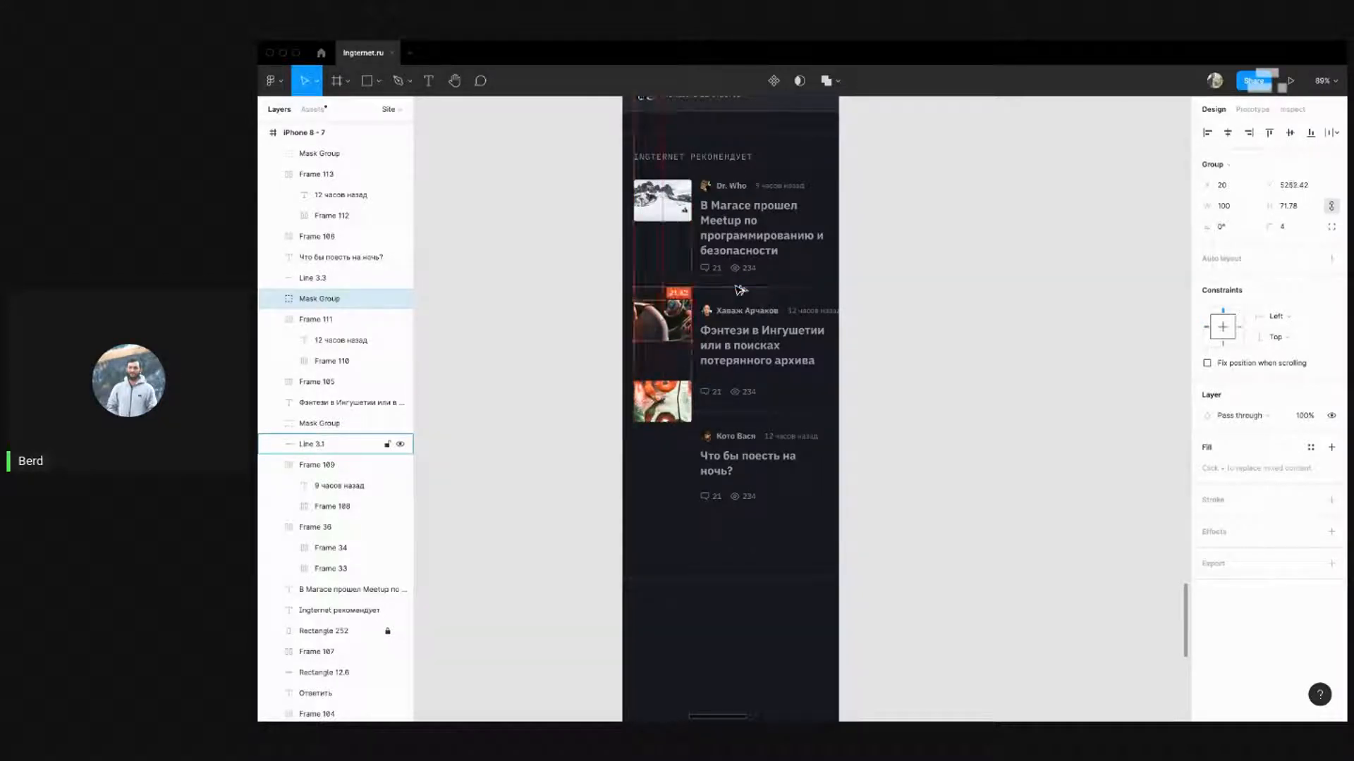
pyautogui.hotkey('shift', 'Down')
pyautogui.press('Down')
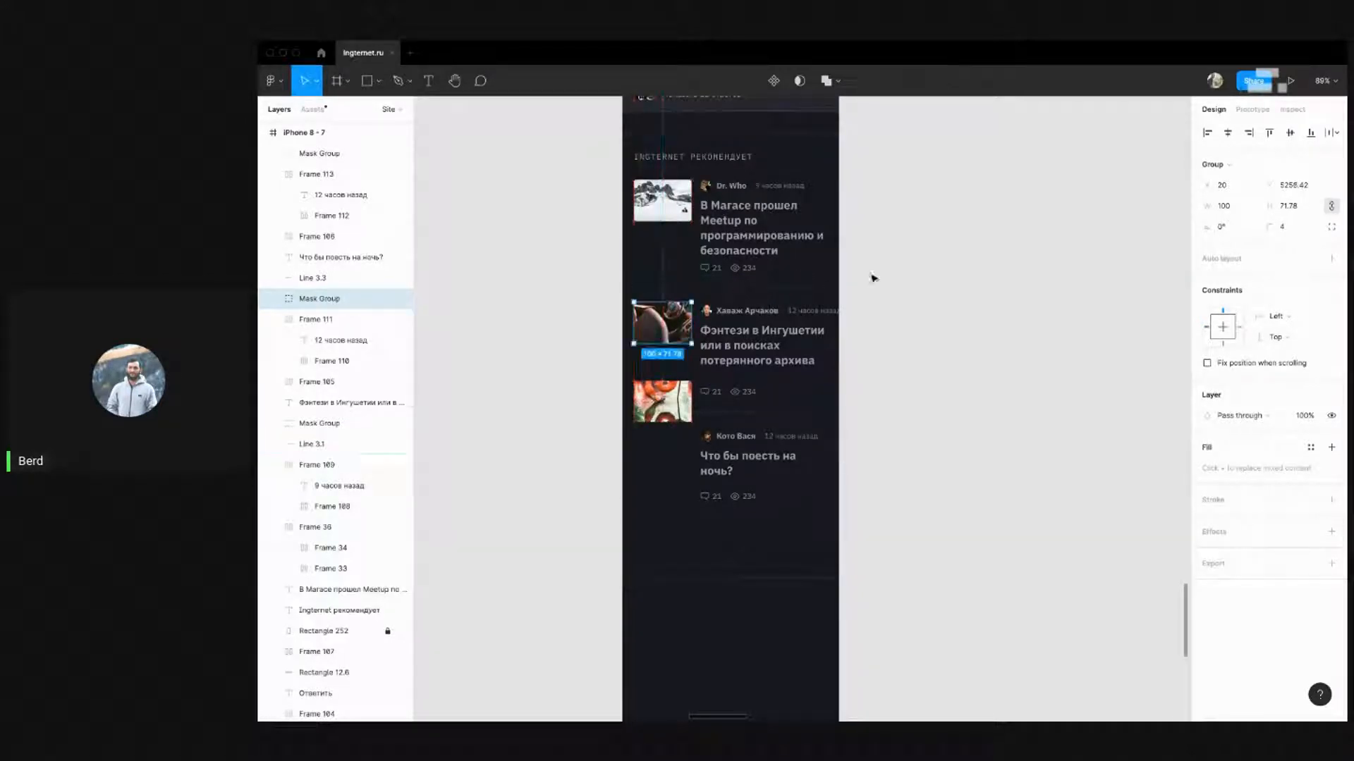
pyautogui.click(874, 278)
pyautogui.moveTo(901, 367); pyautogui.dragTo(679, 308)
pyautogui.press('Up')
pyautogui.press('Up')
pyautogui.press('Up')
pyautogui.press('Up')
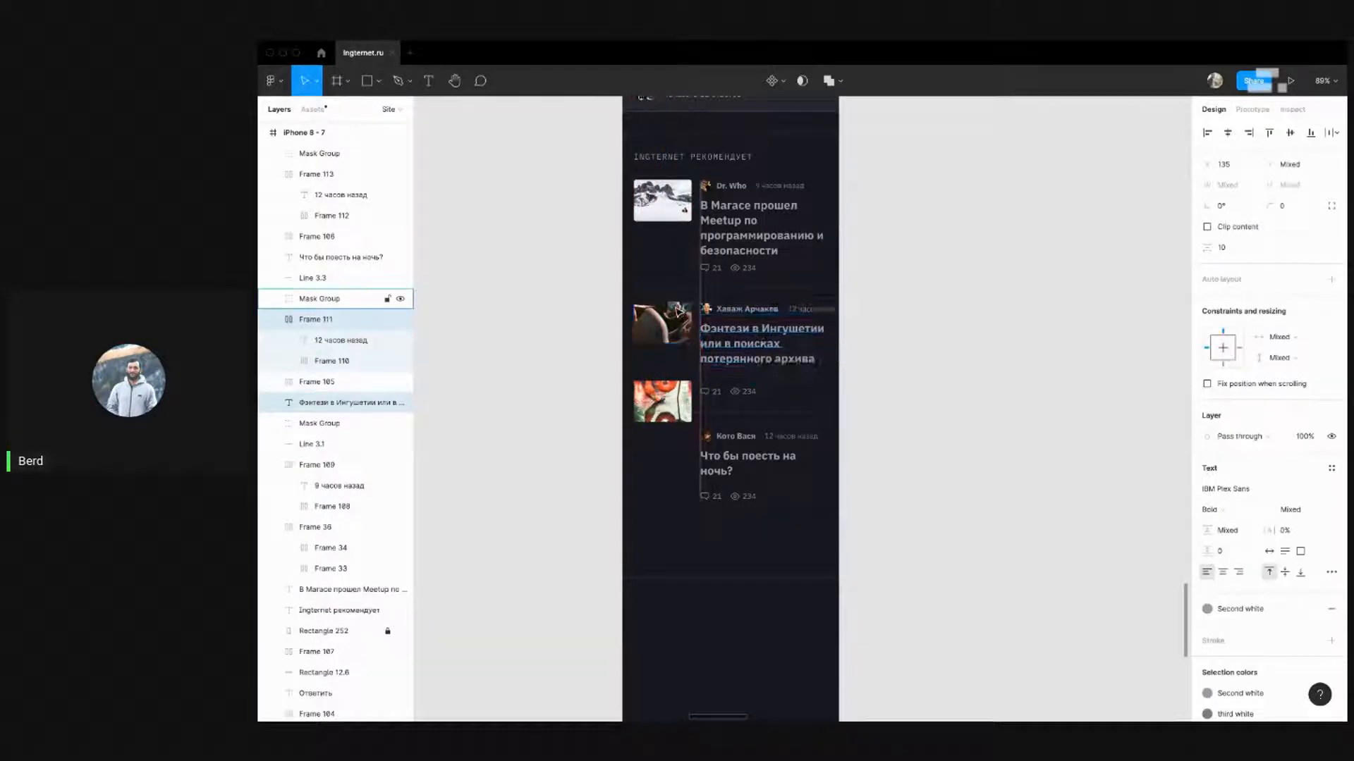
# Lower the third card's thumbnail to line up with its author row
pyautogui.click(1040, 394)
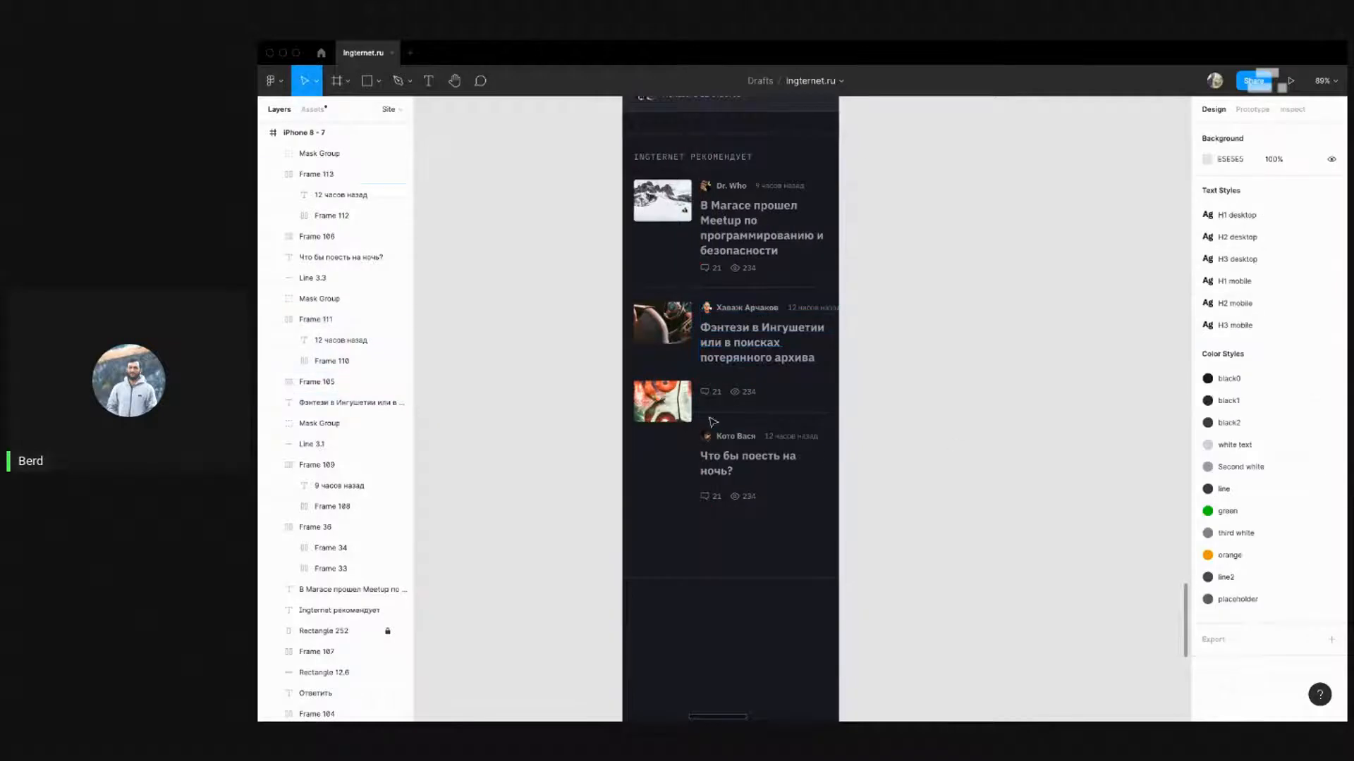
pyautogui.moveTo(684, 393); pyautogui.dragTo(686, 444)
pyautogui.click(964, 405)
pyautogui.click(726, 401)
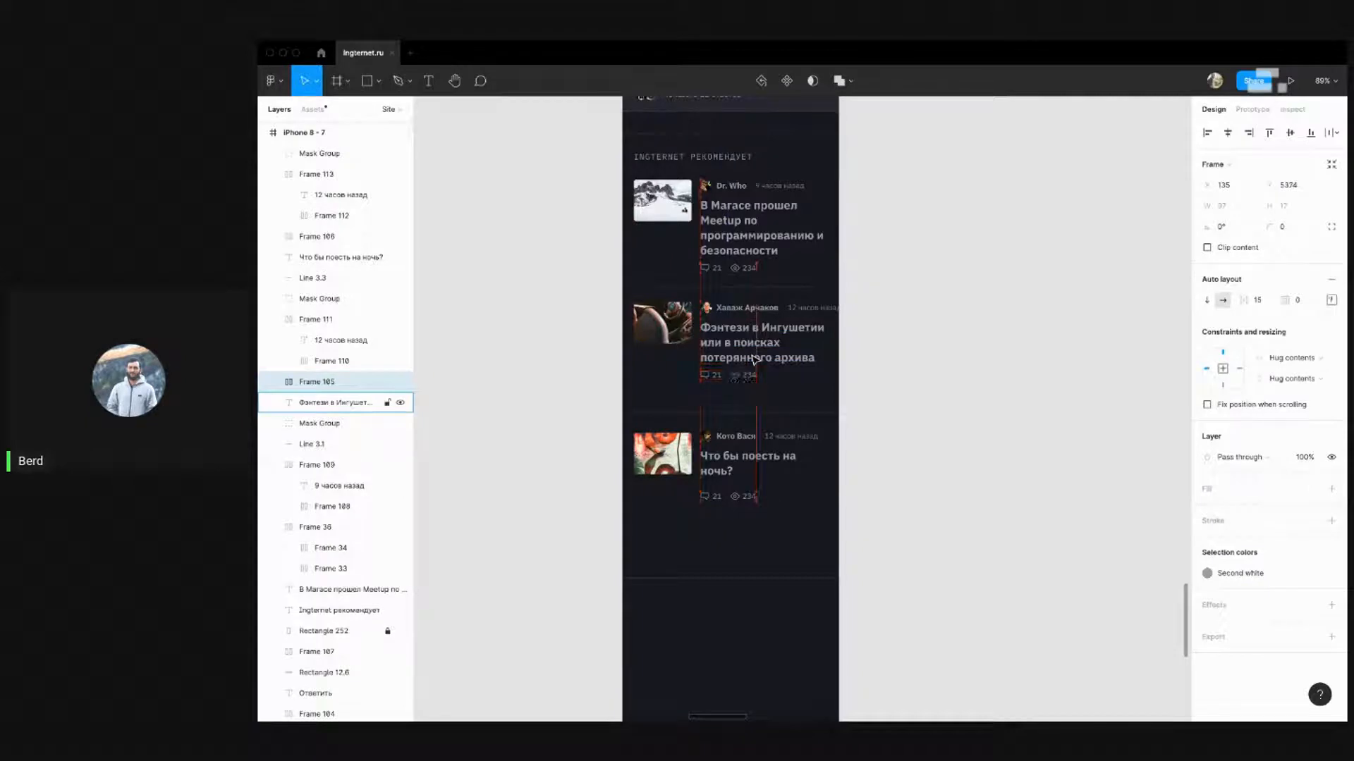
pyautogui.click(880, 401)
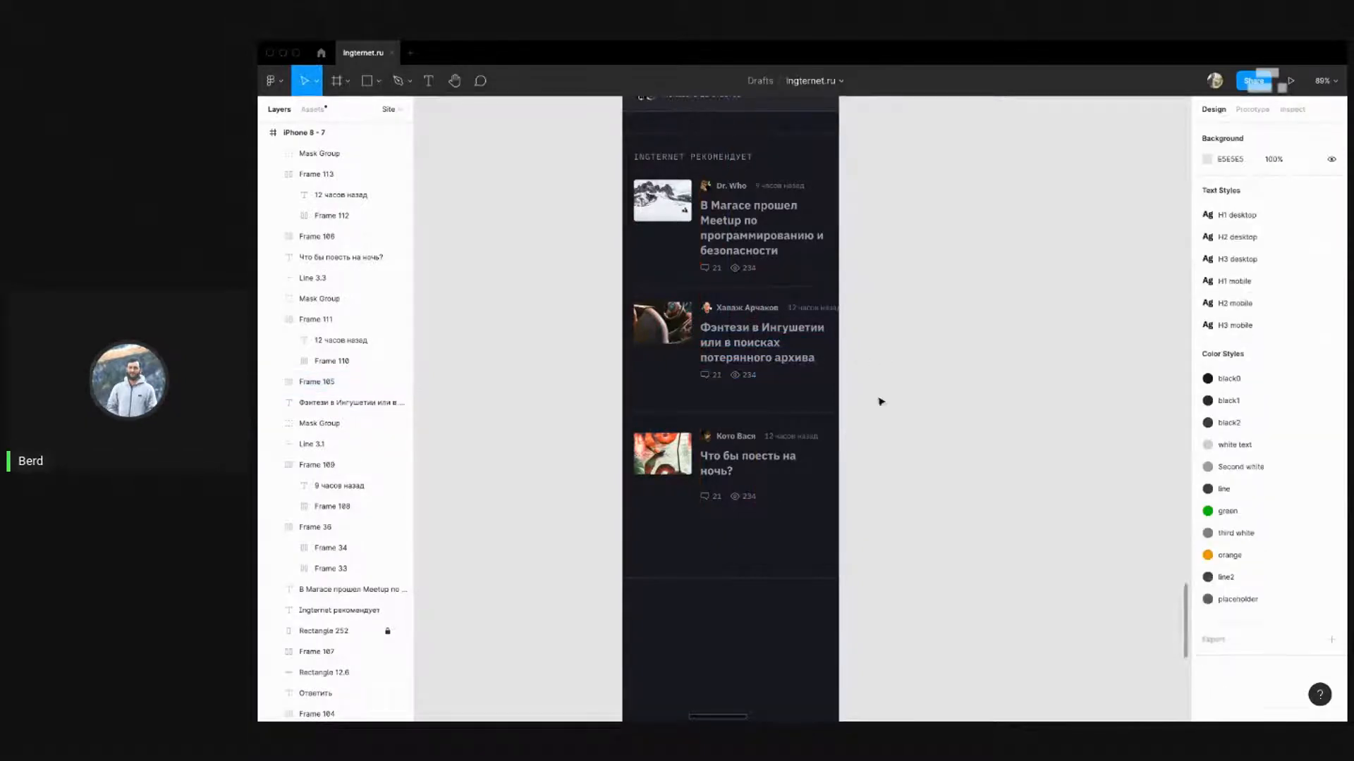
# Inspect the second card's 12 часов назад timestamp, author row and title block
pyautogui.click(812, 310)
pyautogui.click(955, 275)
pyautogui.scroll(3, 933, 341)
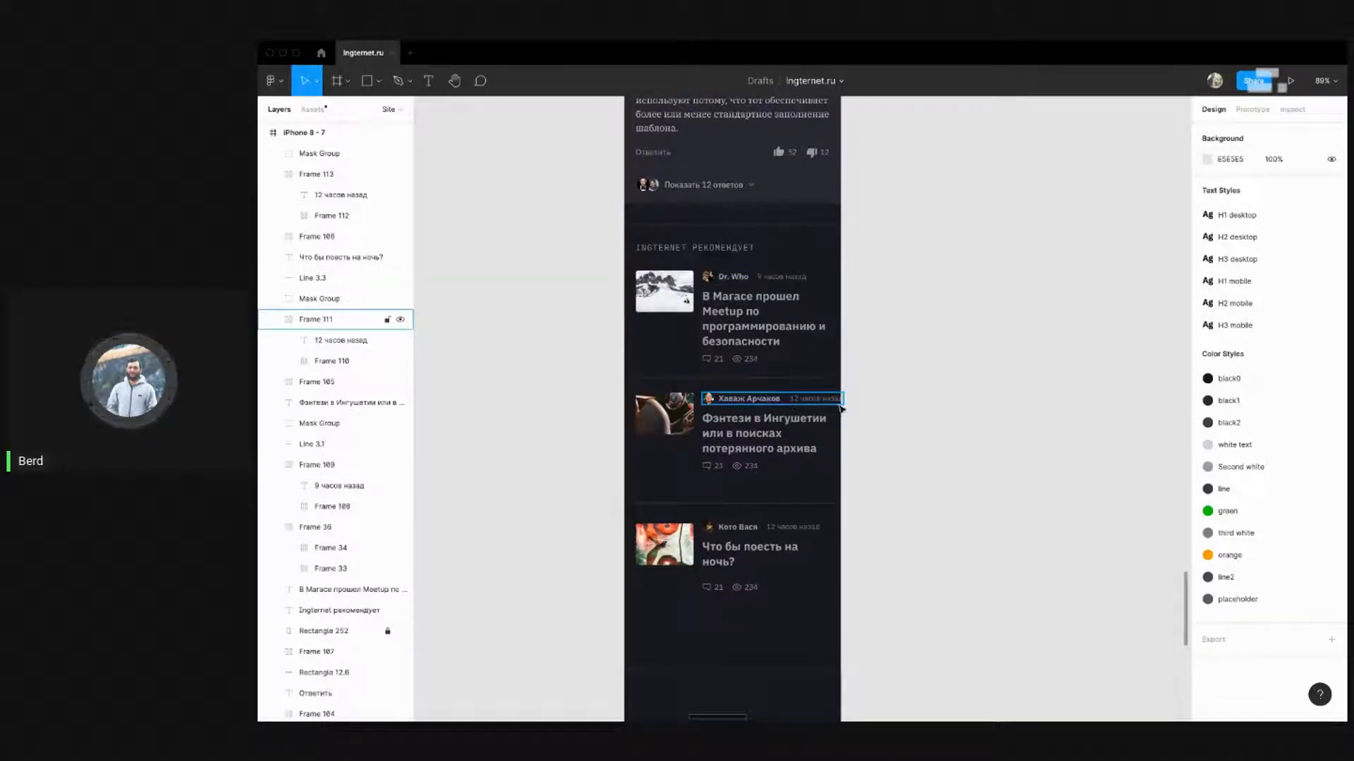
pyautogui.click(816, 406)
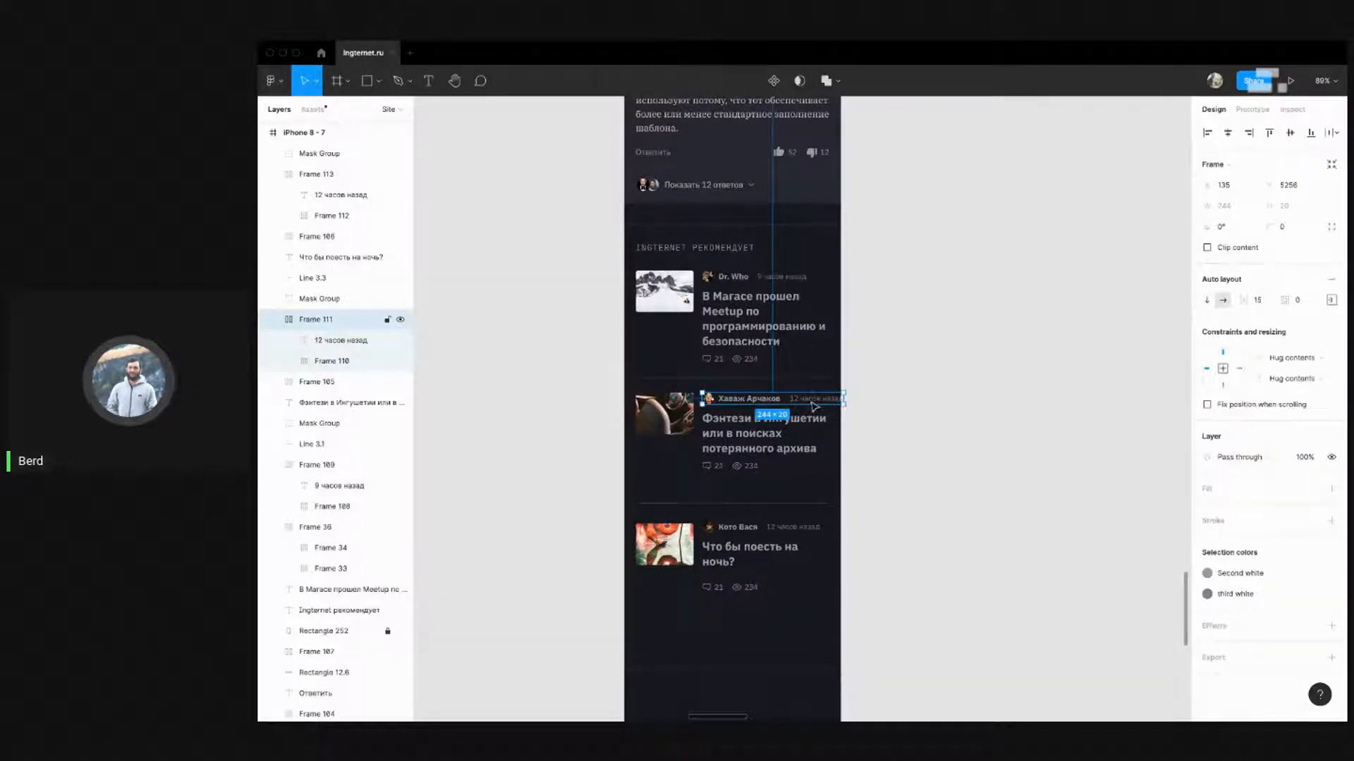
pyautogui.click(856, 396)
pyautogui.scroll(-2, 883, 382)
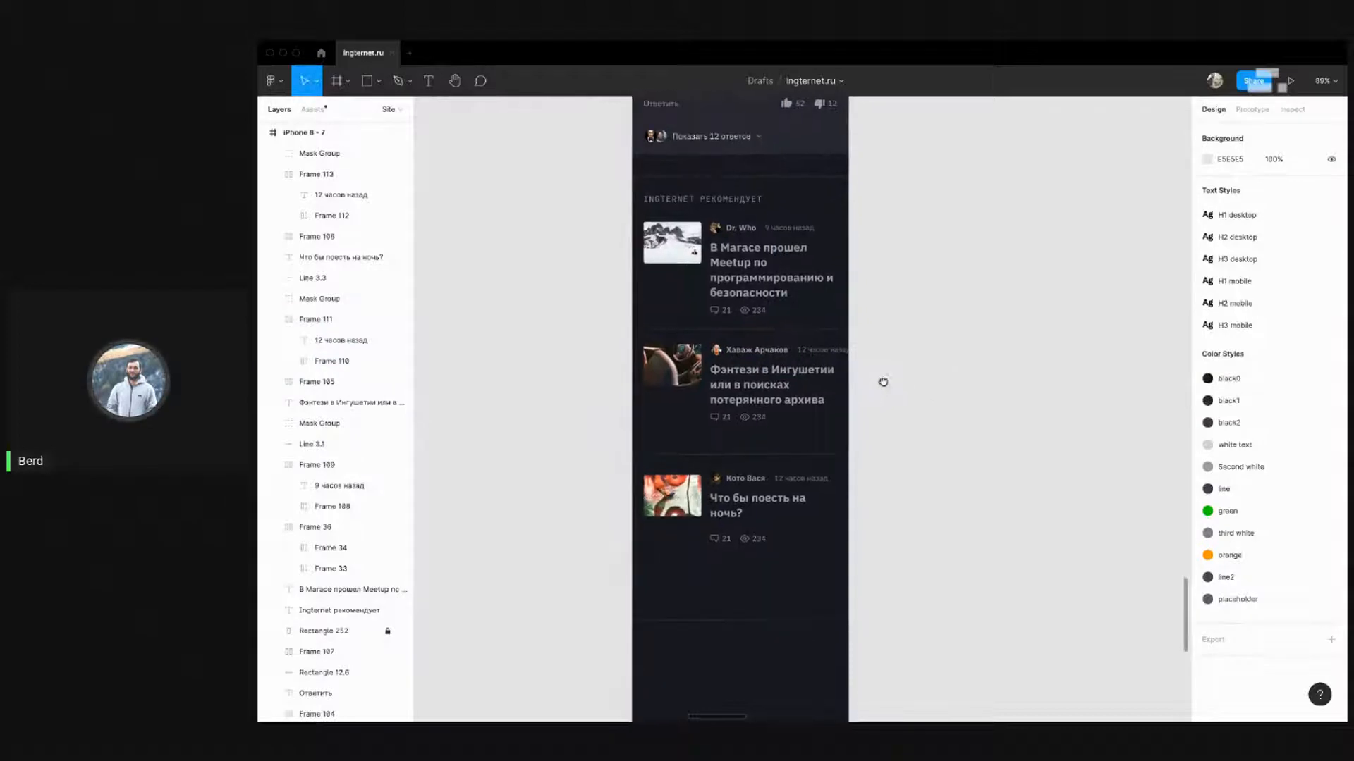
pyautogui.click(741, 387)
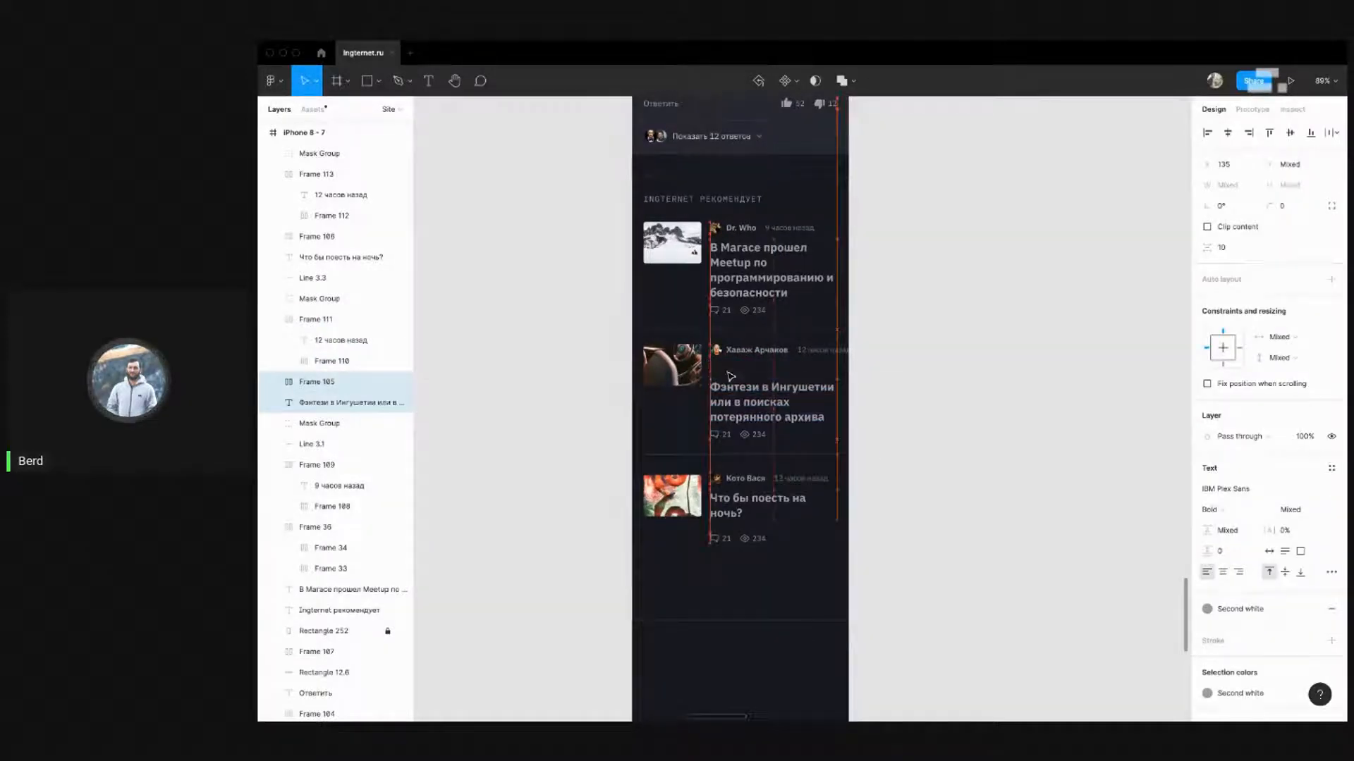
pyautogui.click(825, 352)
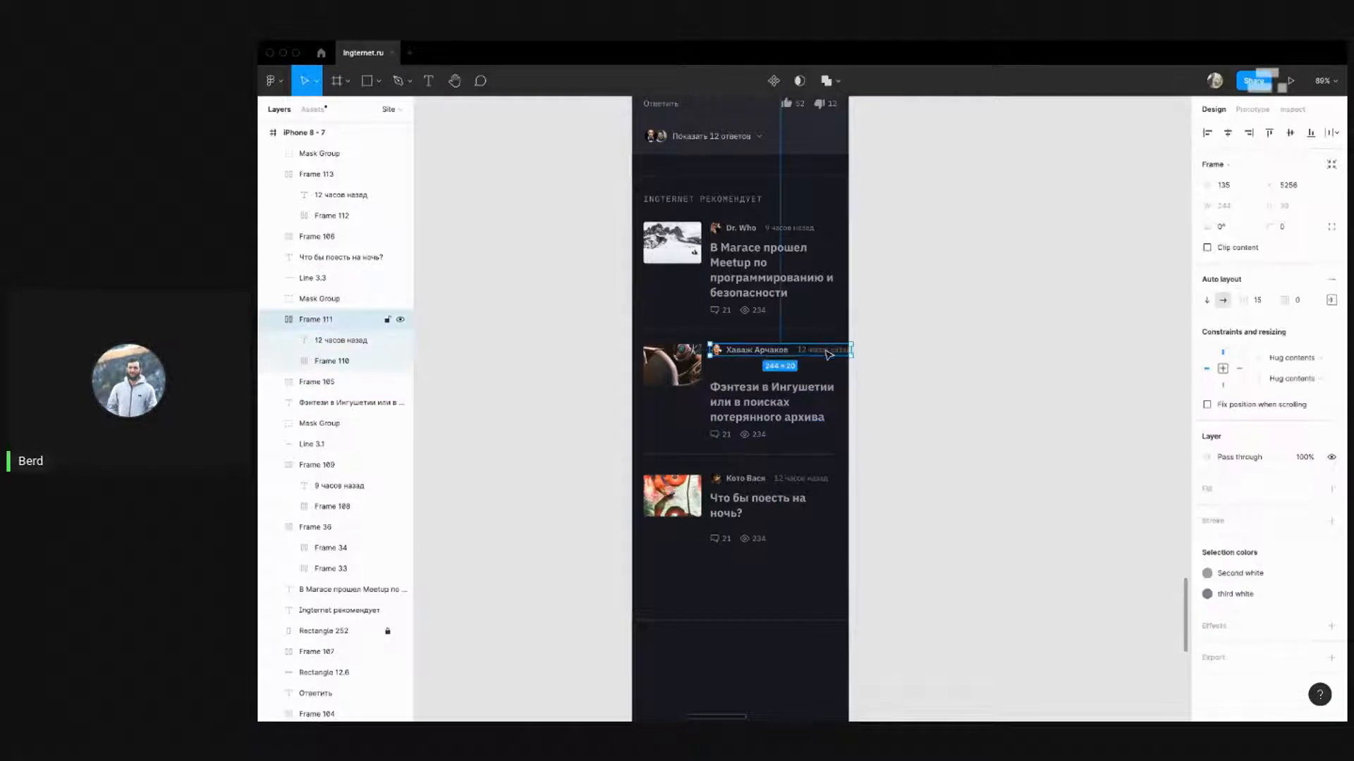
# Stack the second card's timestamp under its author name with vertical auto layout
pyautogui.doubleClick(830, 354)
pyautogui.moveTo(831, 354); pyautogui.dragTo(779, 367)
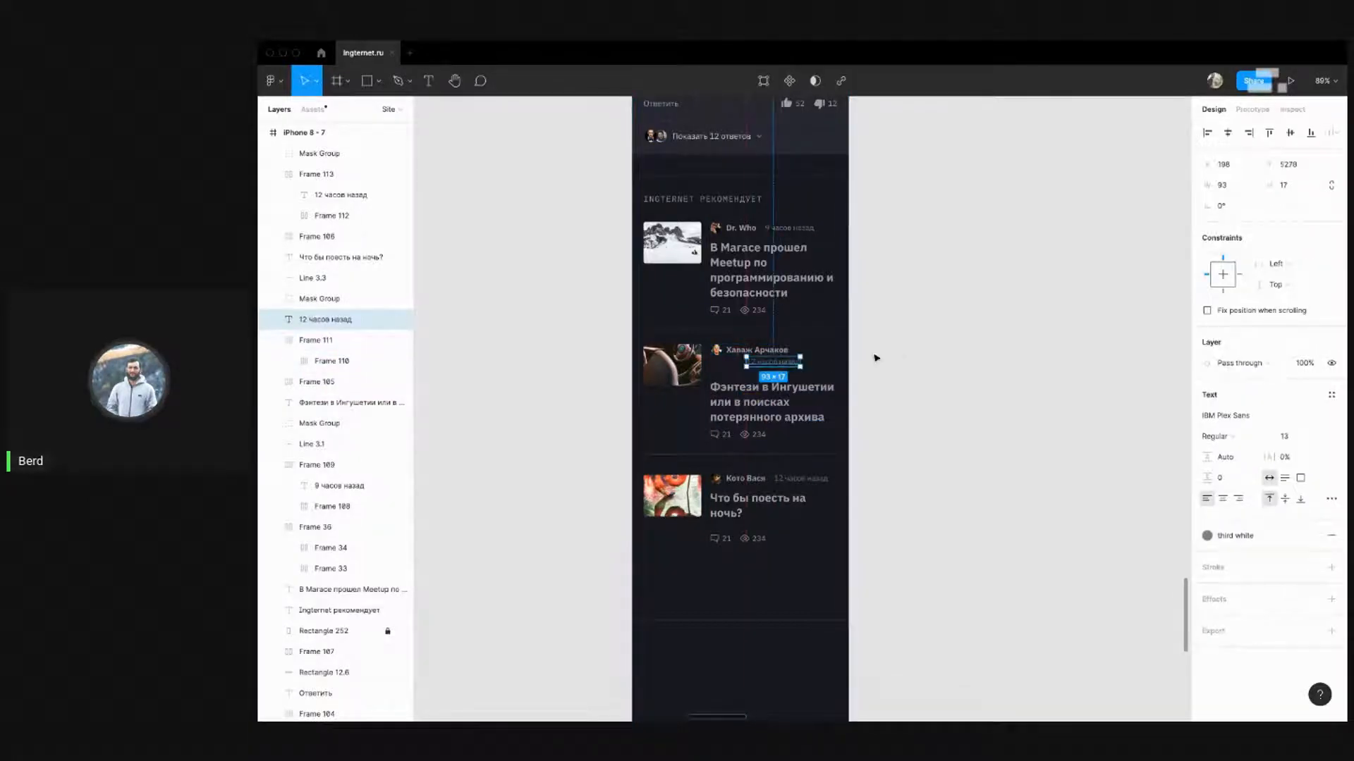
pyautogui.hotkey('ctrl', 'z')
pyautogui.click(888, 342)
pyautogui.click(783, 356)
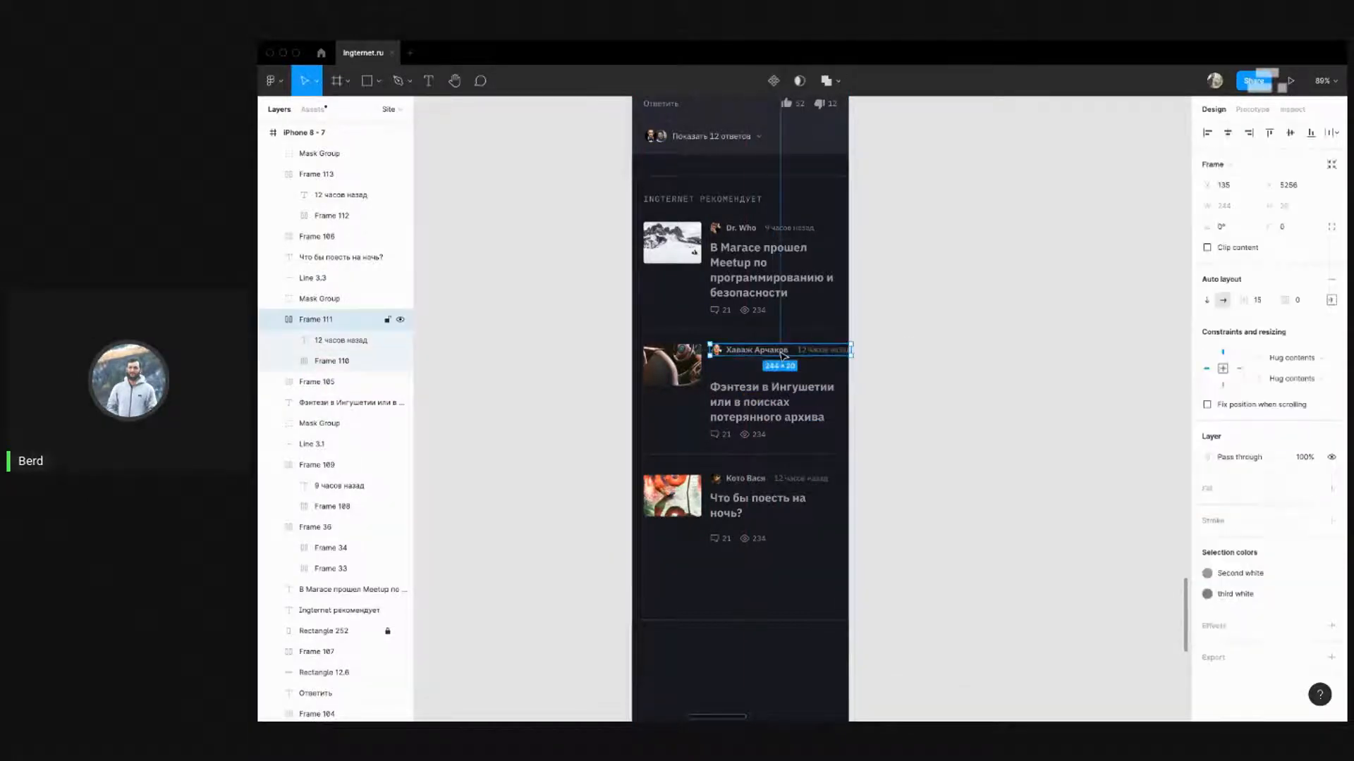
pyautogui.click(1207, 303)
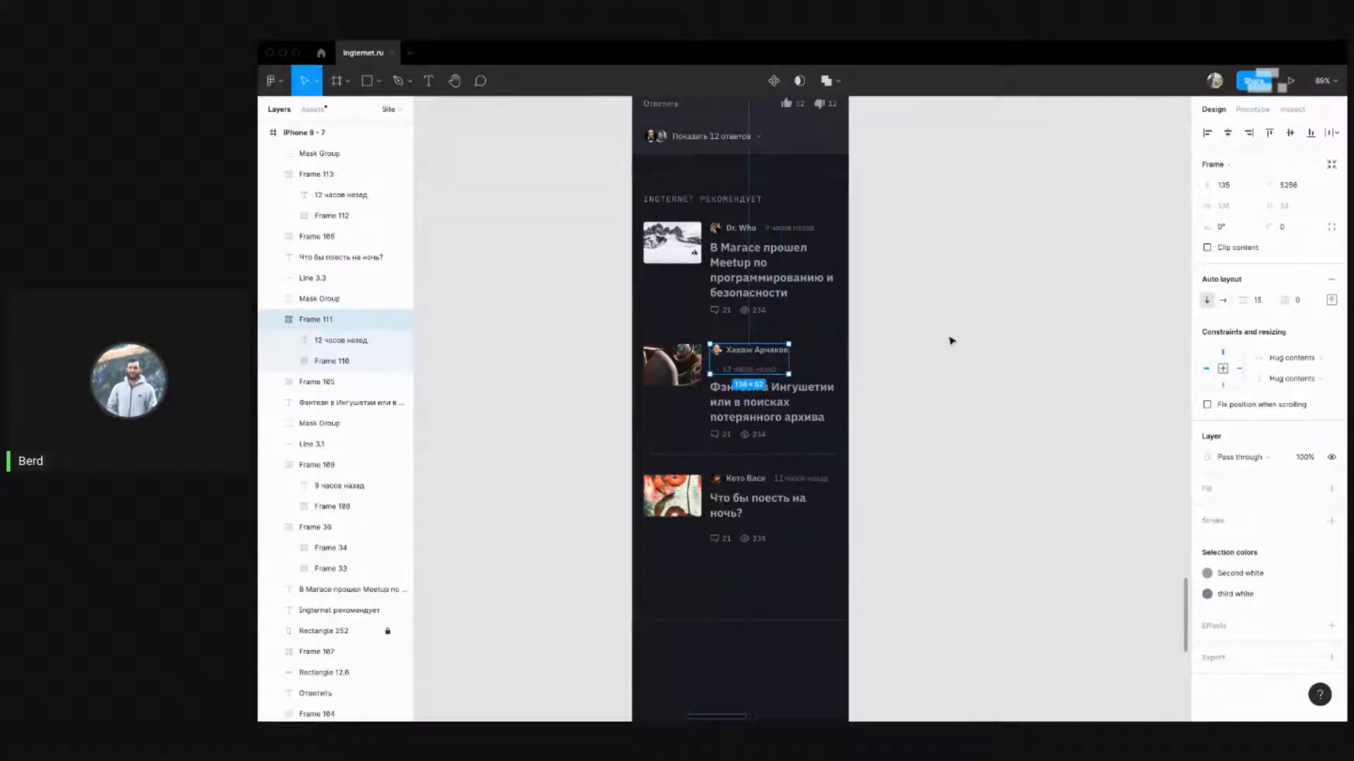
# Set the second byline's spacing, trying 0 and 5 before settling on 8
pyautogui.click(1329, 302)
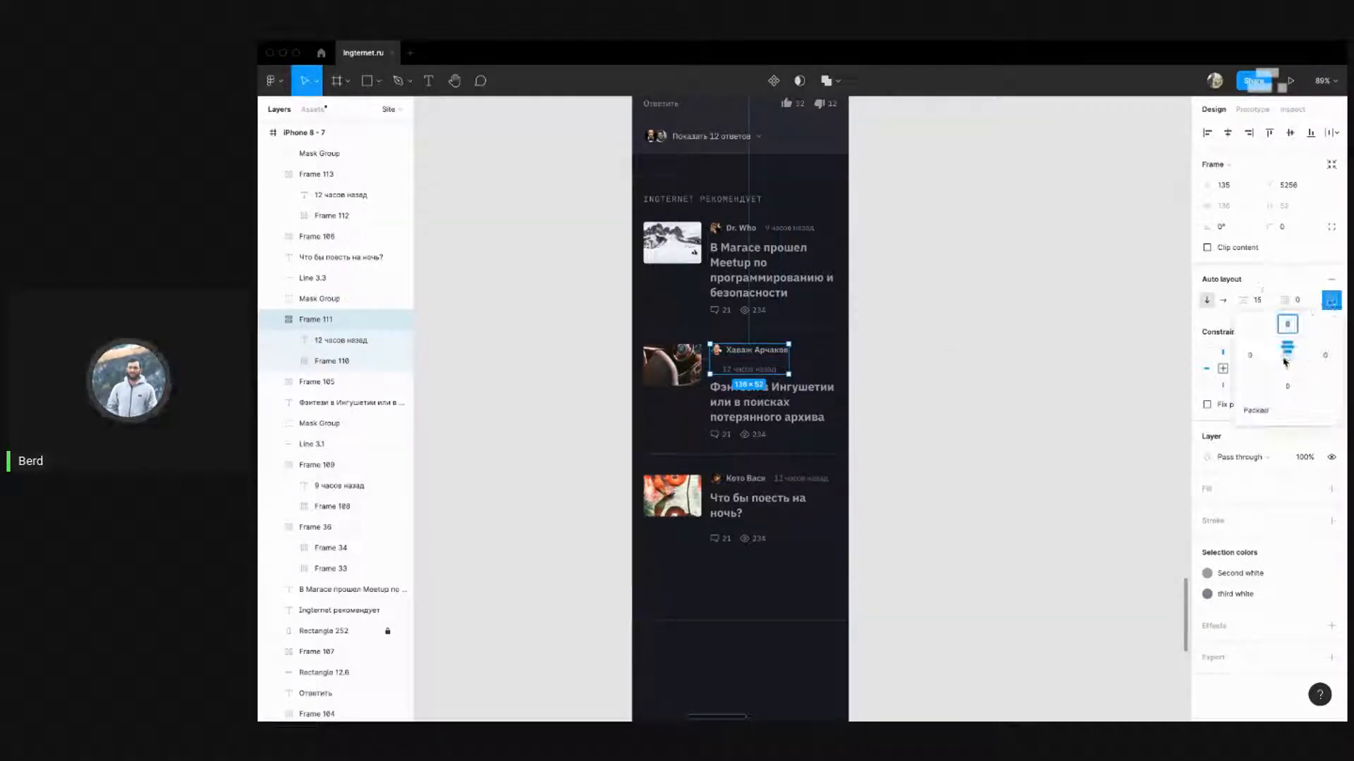
pyautogui.click(1264, 304)
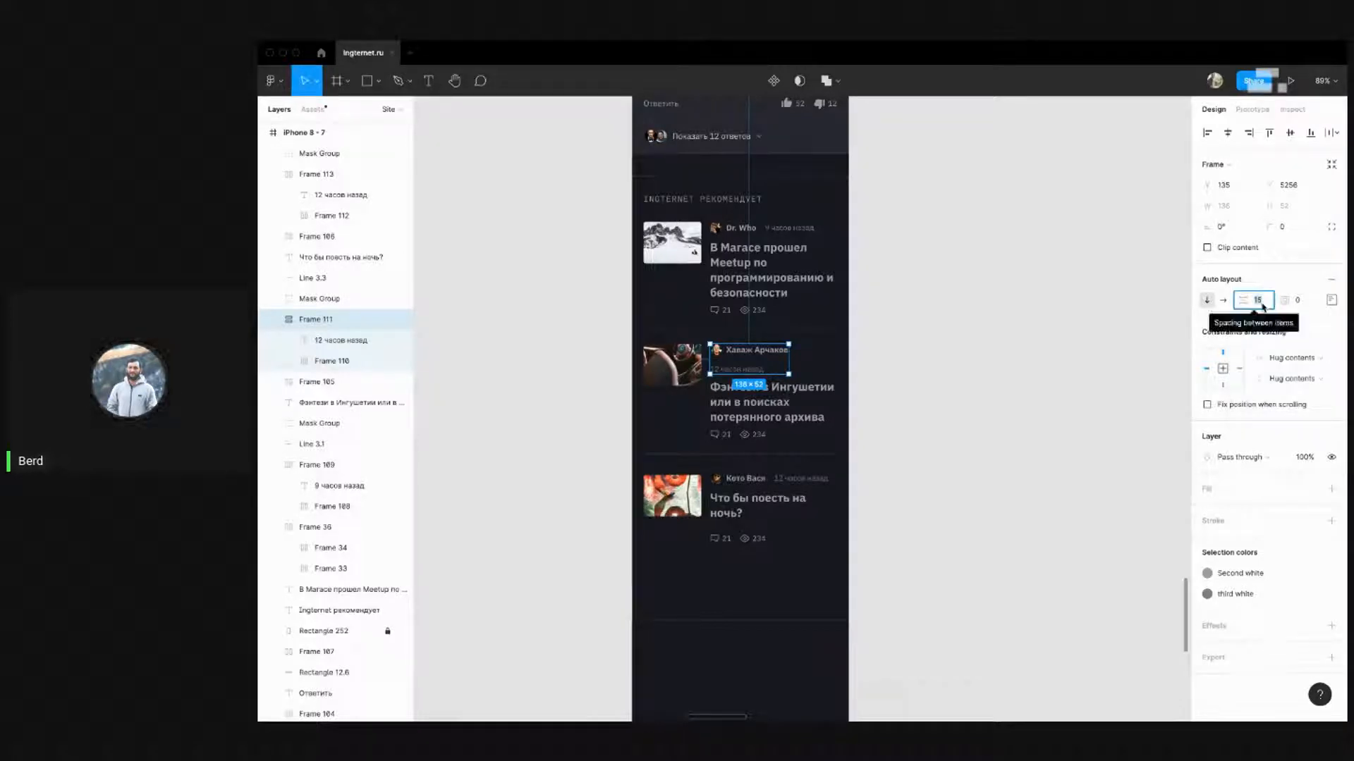
pyautogui.write('0')
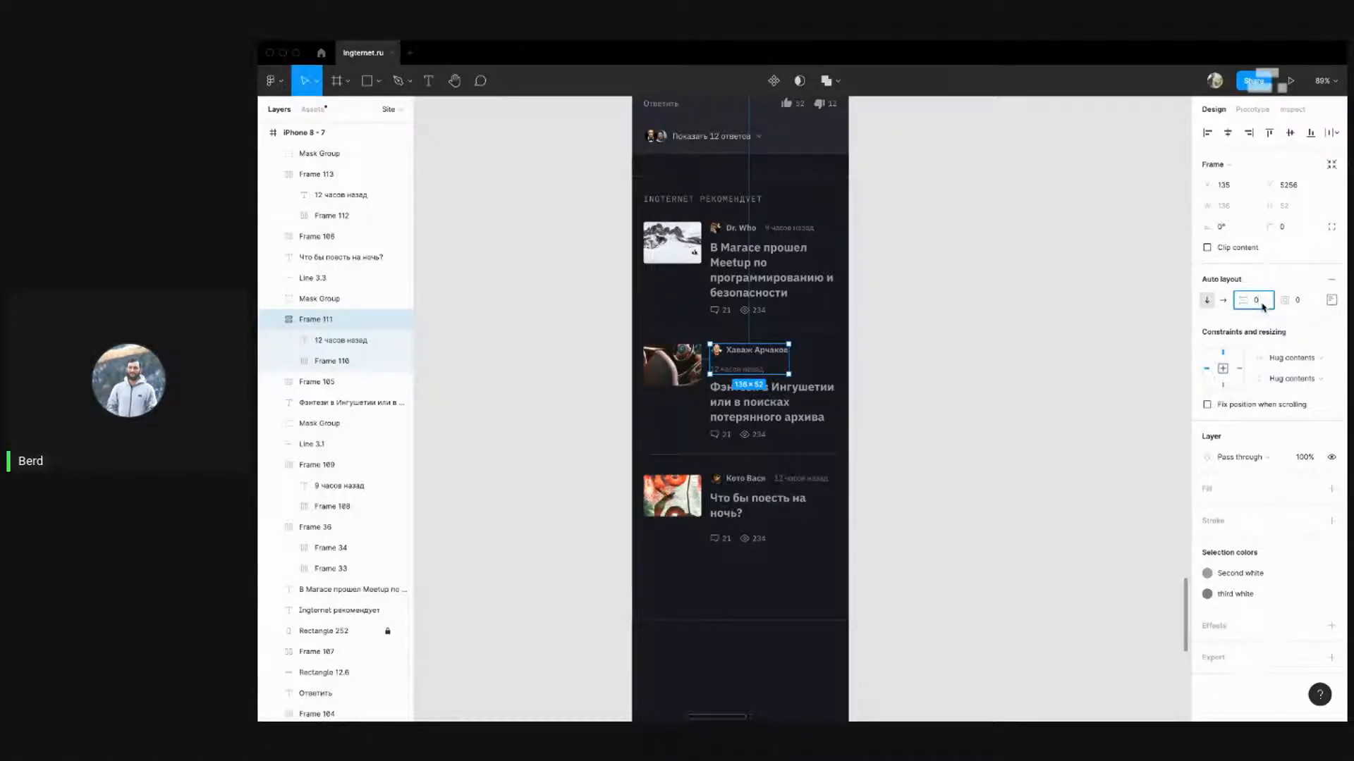
pyautogui.press('Return')
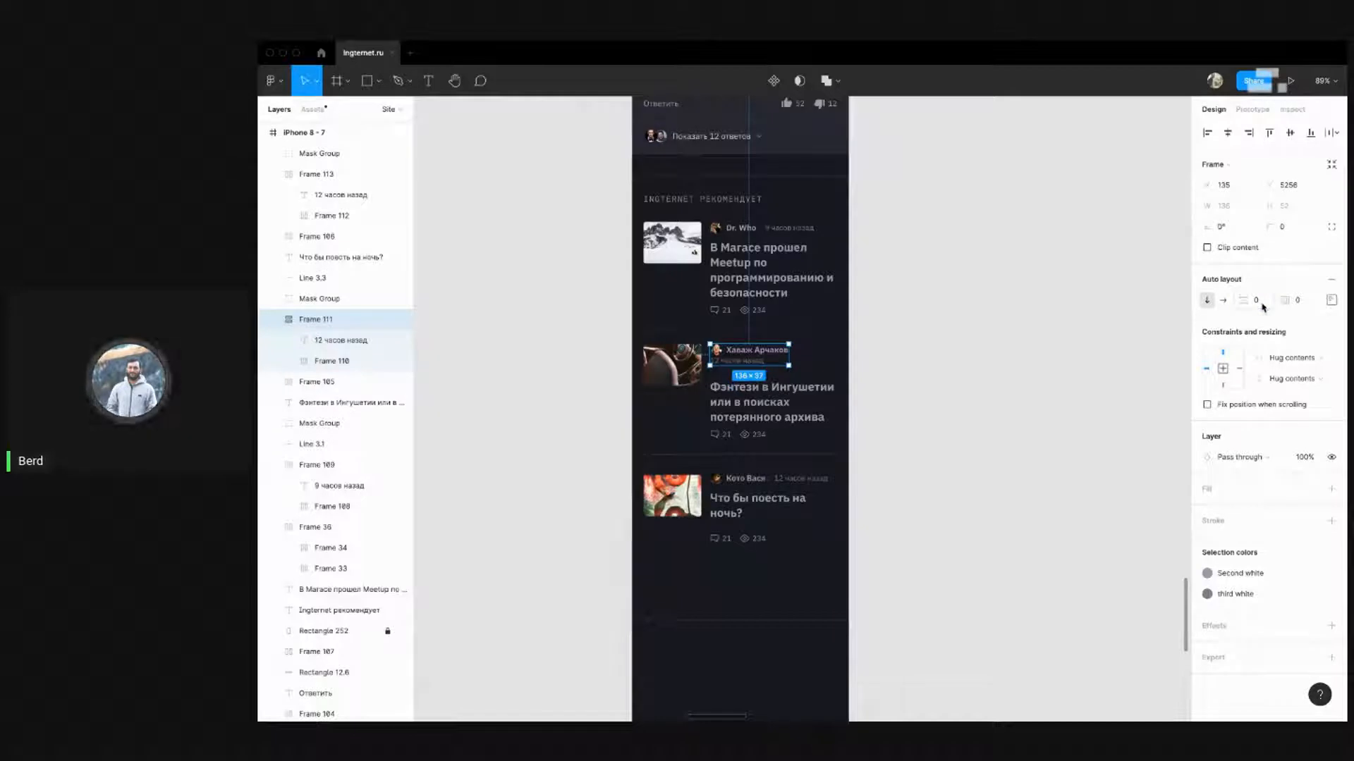
pyautogui.write('5')
pyautogui.press('Return')
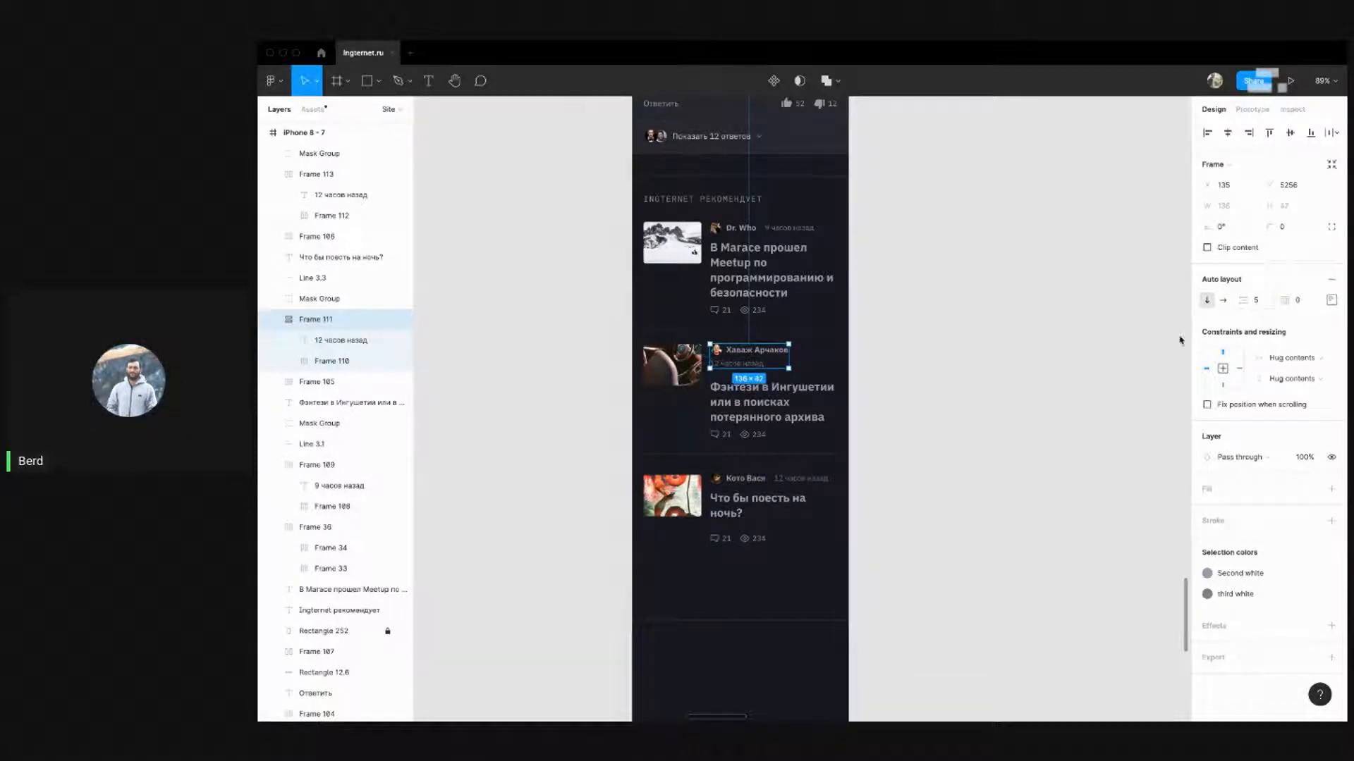
pyautogui.click(945, 372)
pyautogui.moveTo(860, 417); pyautogui.dragTo(877, 320)
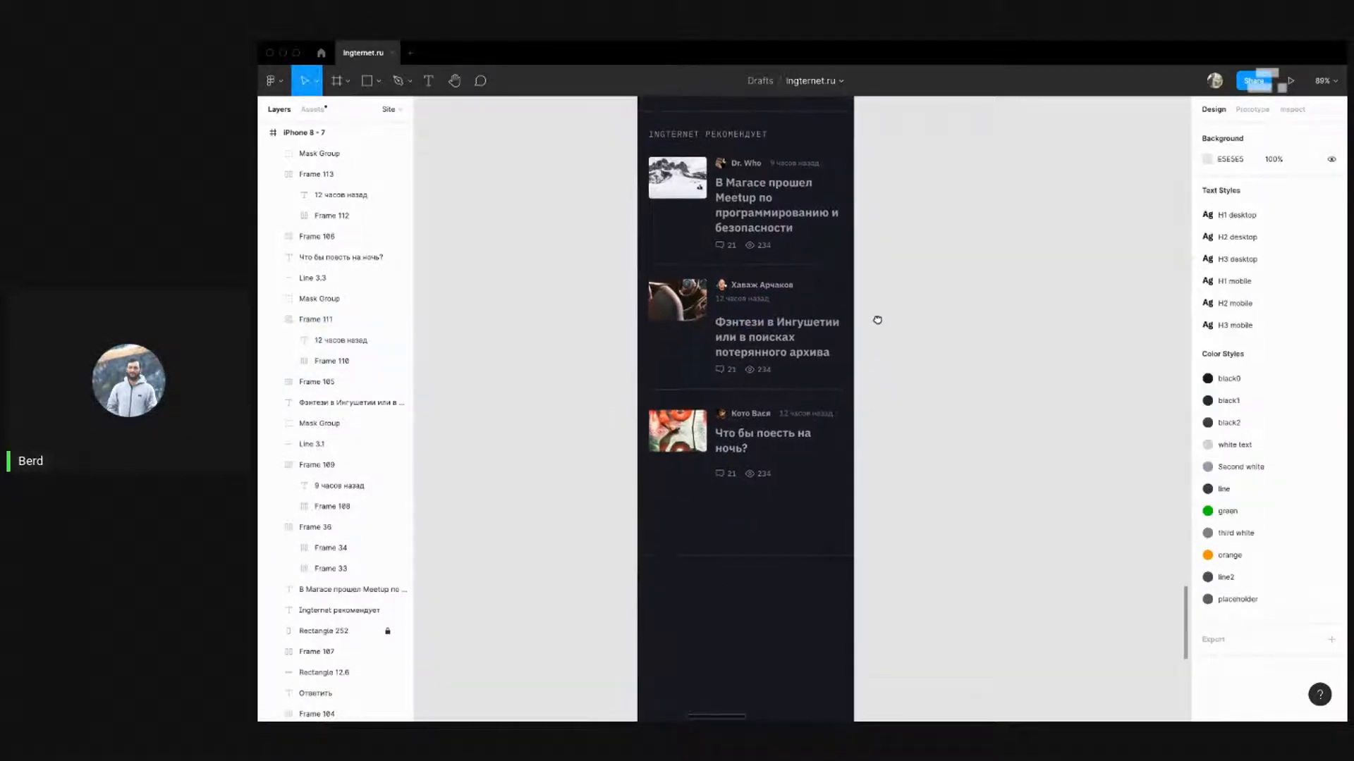
pyautogui.click(755, 292)
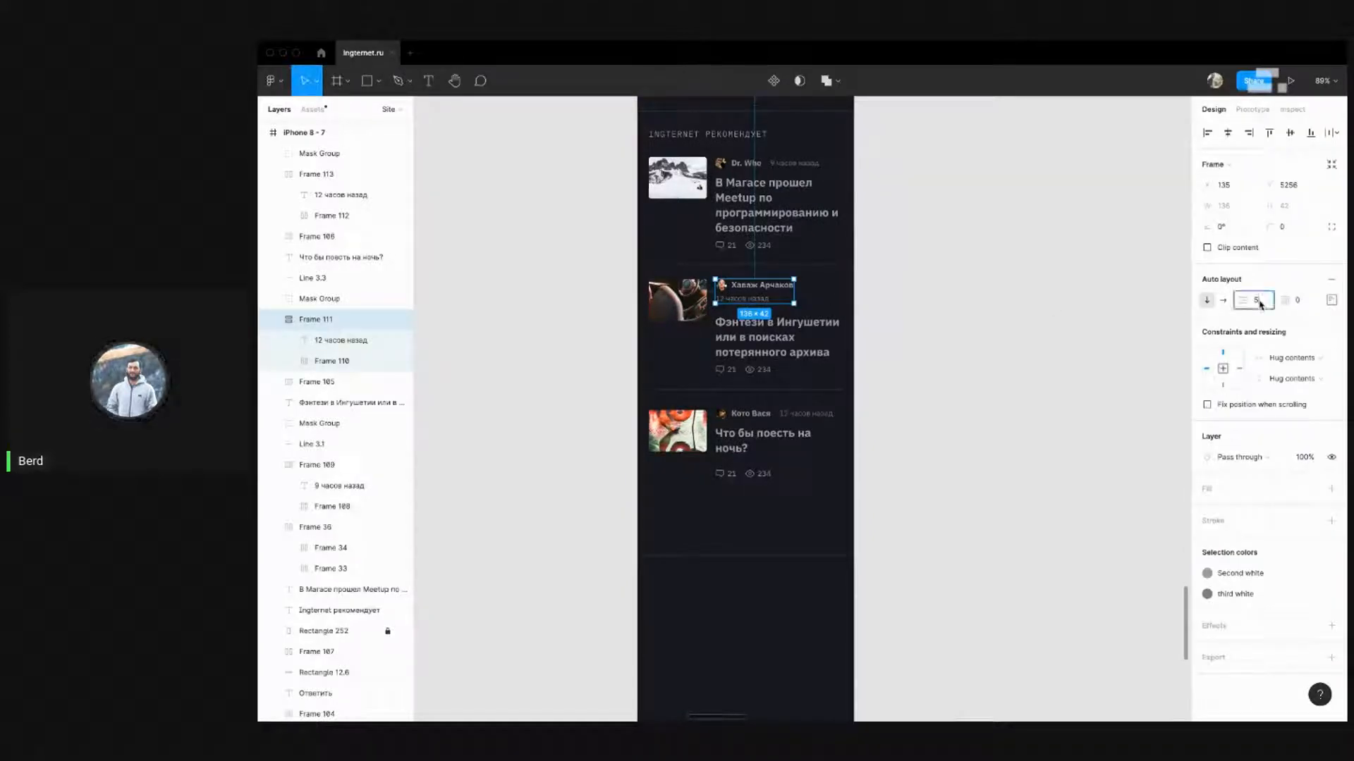
pyautogui.write('8')
pyautogui.press('Return')
pyautogui.click(915, 317)
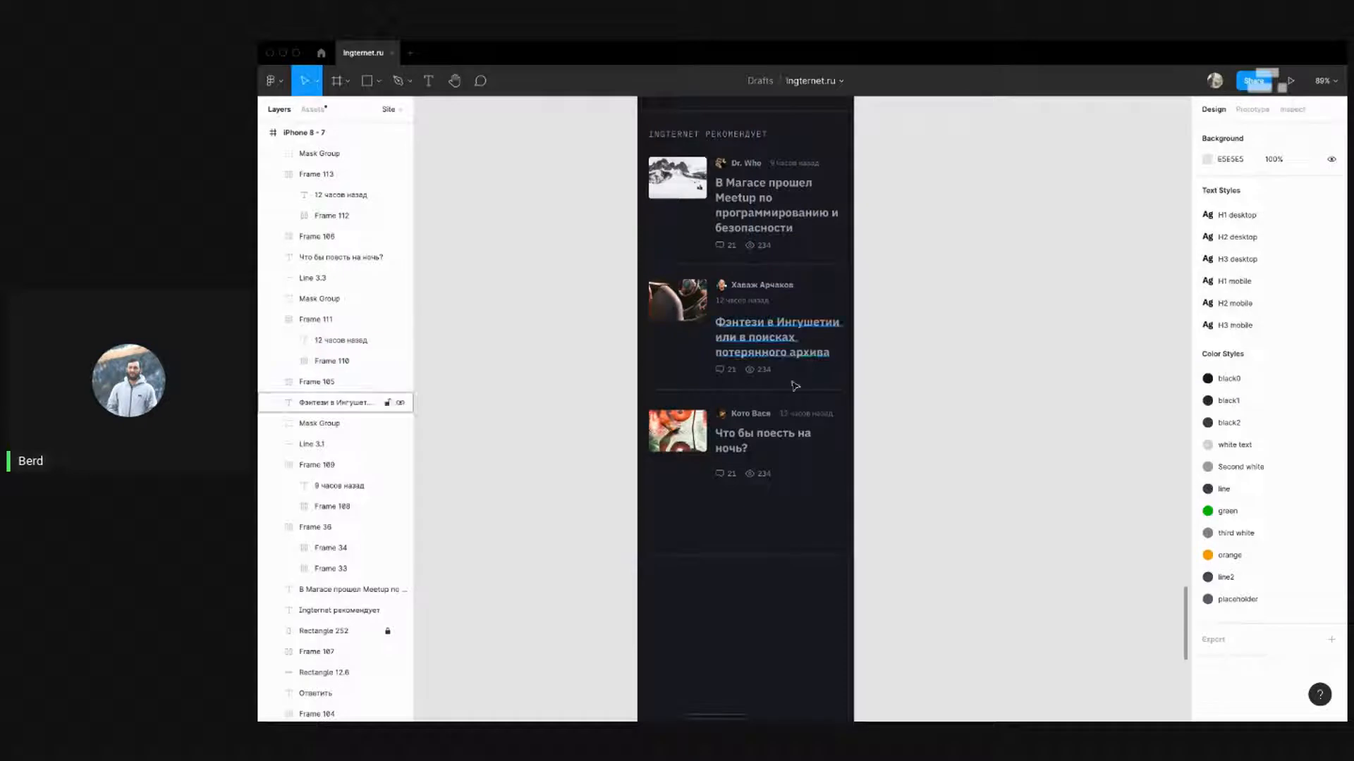
# Nudge the Фэнтези в Ингушетии title and stats up 1 px
pyautogui.moveTo(873, 370); pyautogui.dragTo(746, 344)
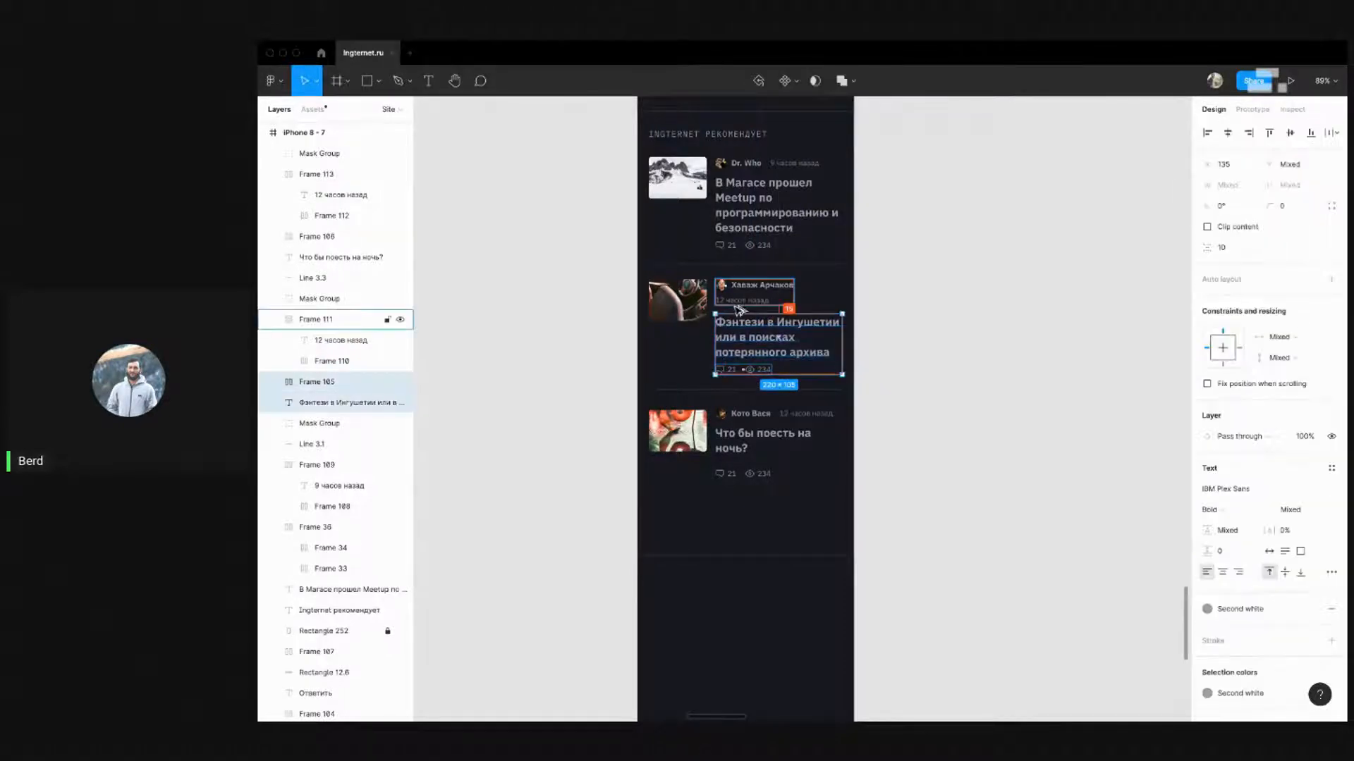
pyautogui.press('Up')
pyautogui.press('Up')
pyautogui.press('Up')
pyautogui.press('Up')
pyautogui.press('Up')
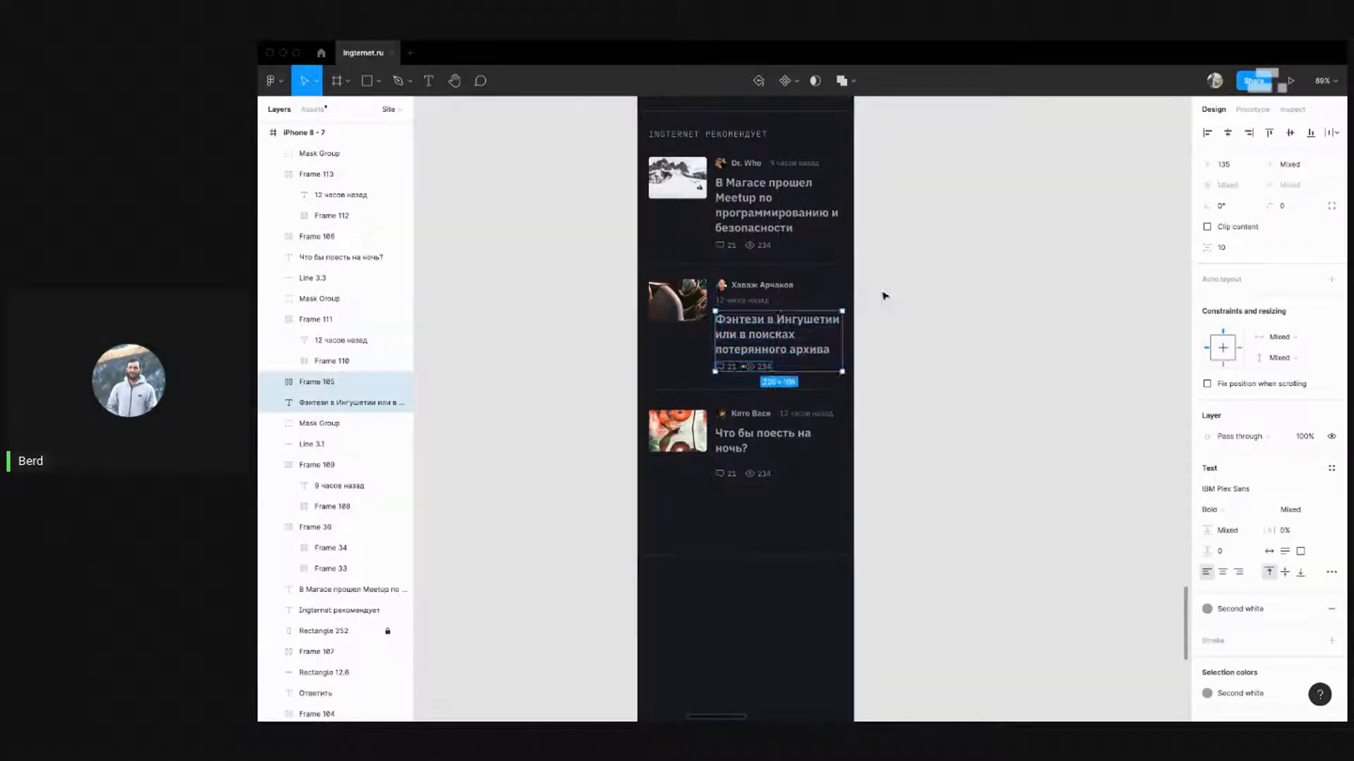
pyautogui.click(931, 257)
pyautogui.moveTo(930, 257); pyautogui.dragTo(920, 312)
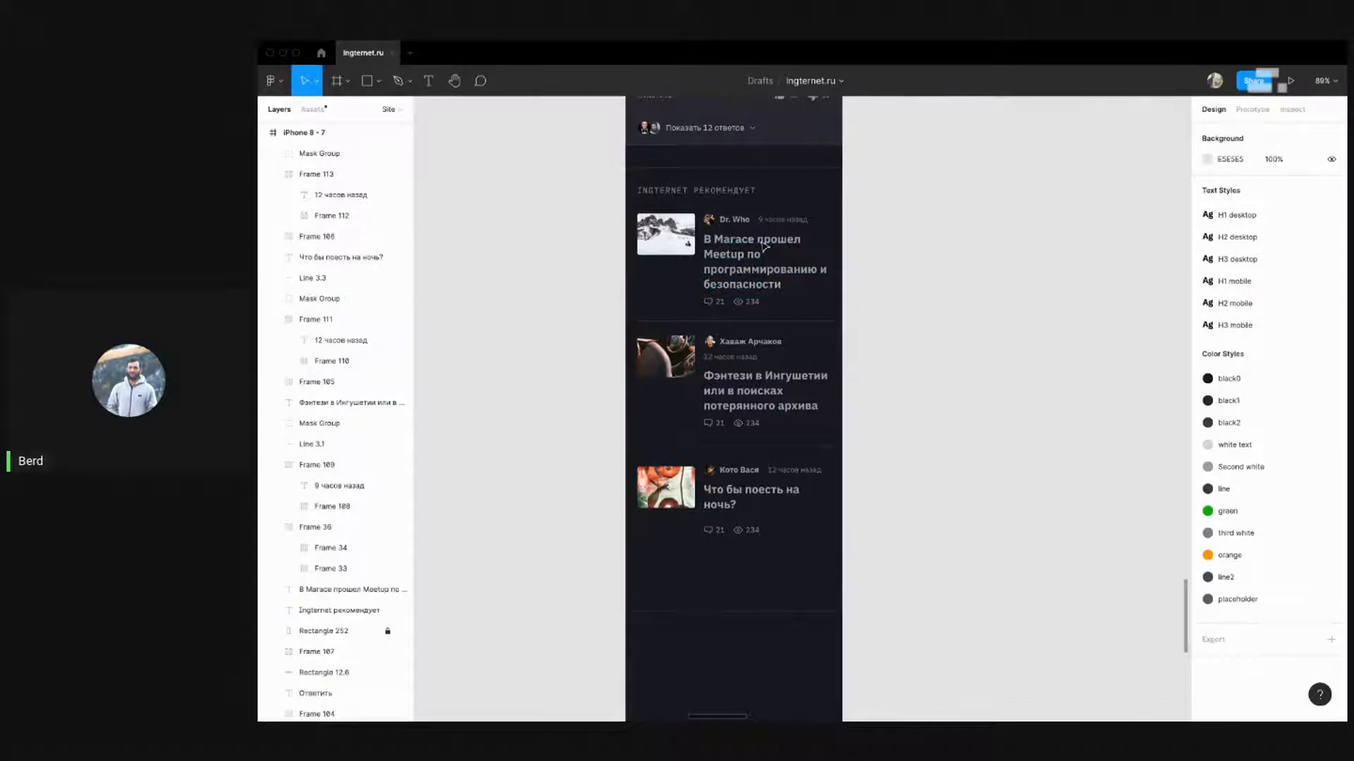
# Switch the first and third bylines to vertical auto layout, time under name
pyautogui.click(741, 219)
pyautogui.keyDown('shift'); pyautogui.click(740, 470); pyautogui.keyUp('shift')
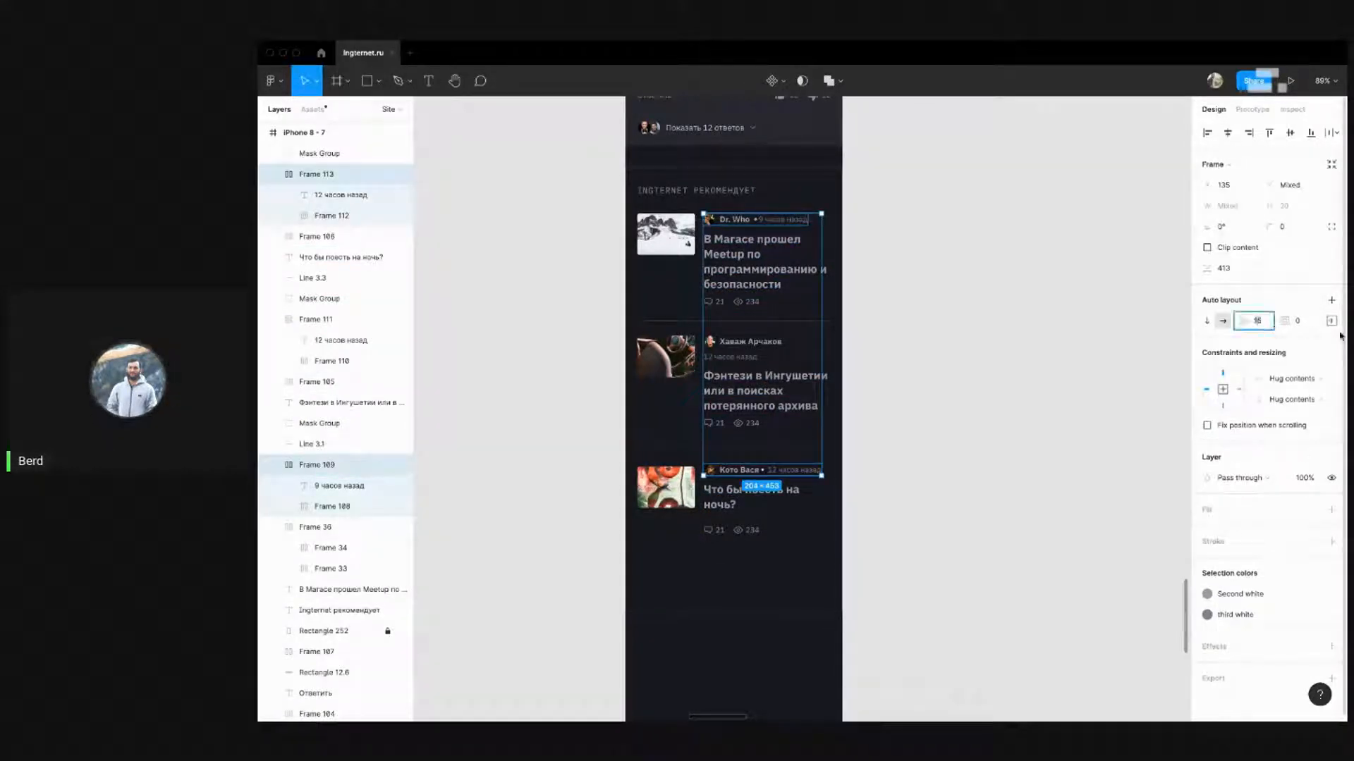
pyautogui.click(1207, 323)
pyautogui.click(1331, 321)
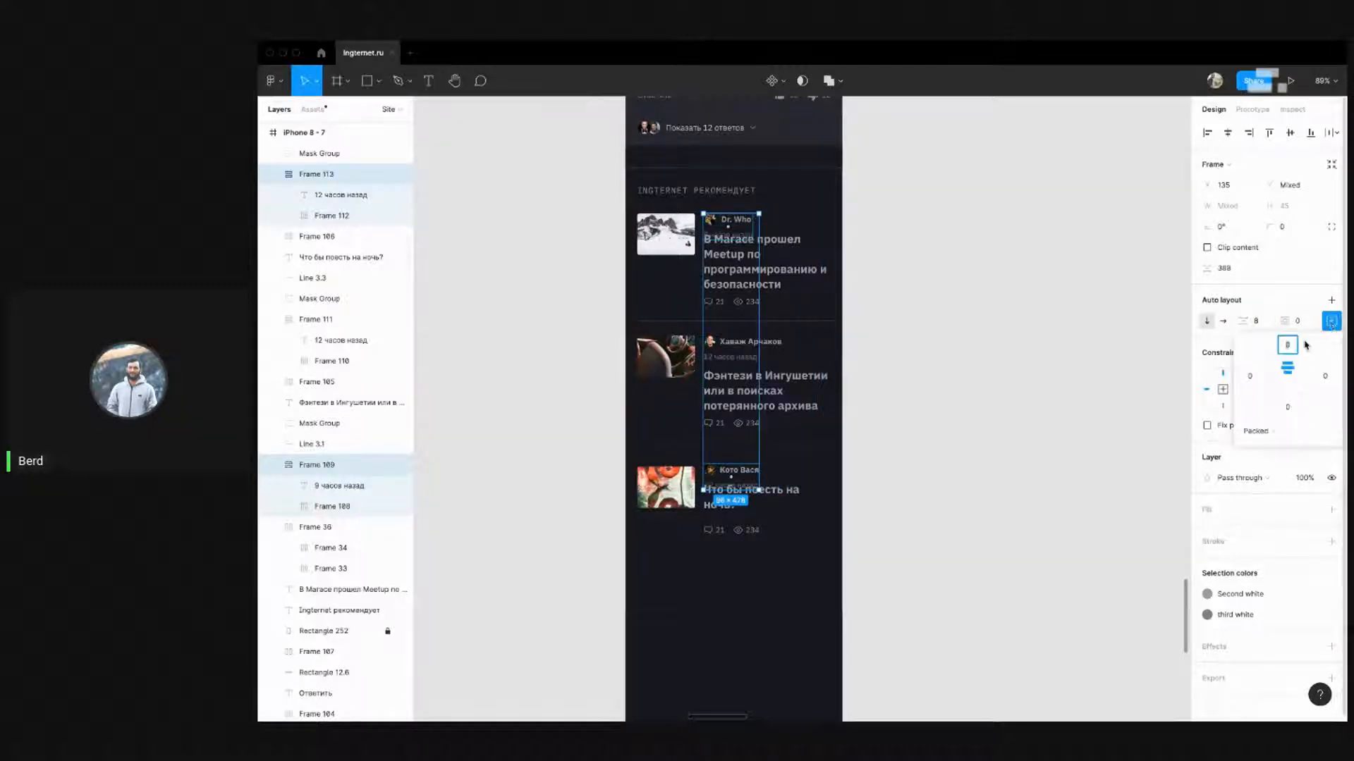
pyautogui.click(869, 342)
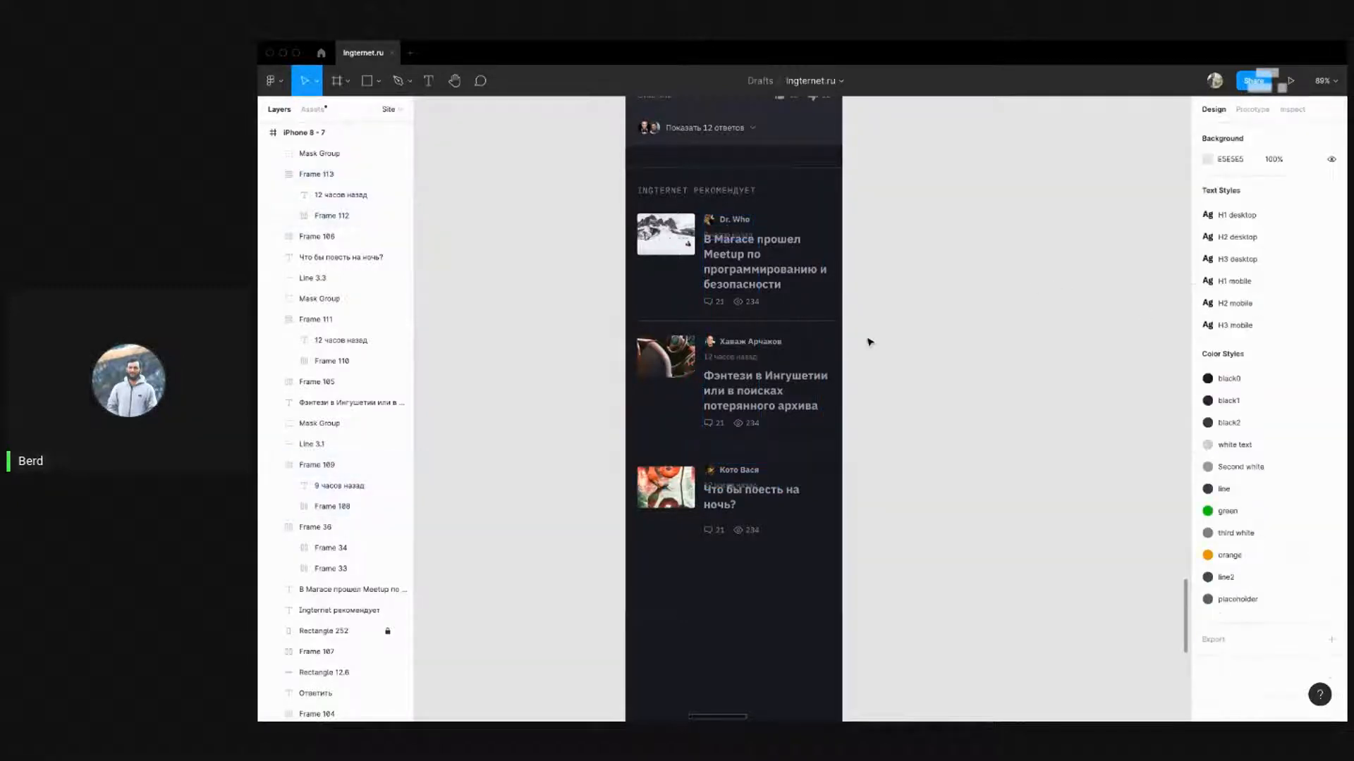
# Move the whole recommended article list down about 11 px
pyautogui.moveTo(901, 562); pyautogui.dragTo(632, 301)
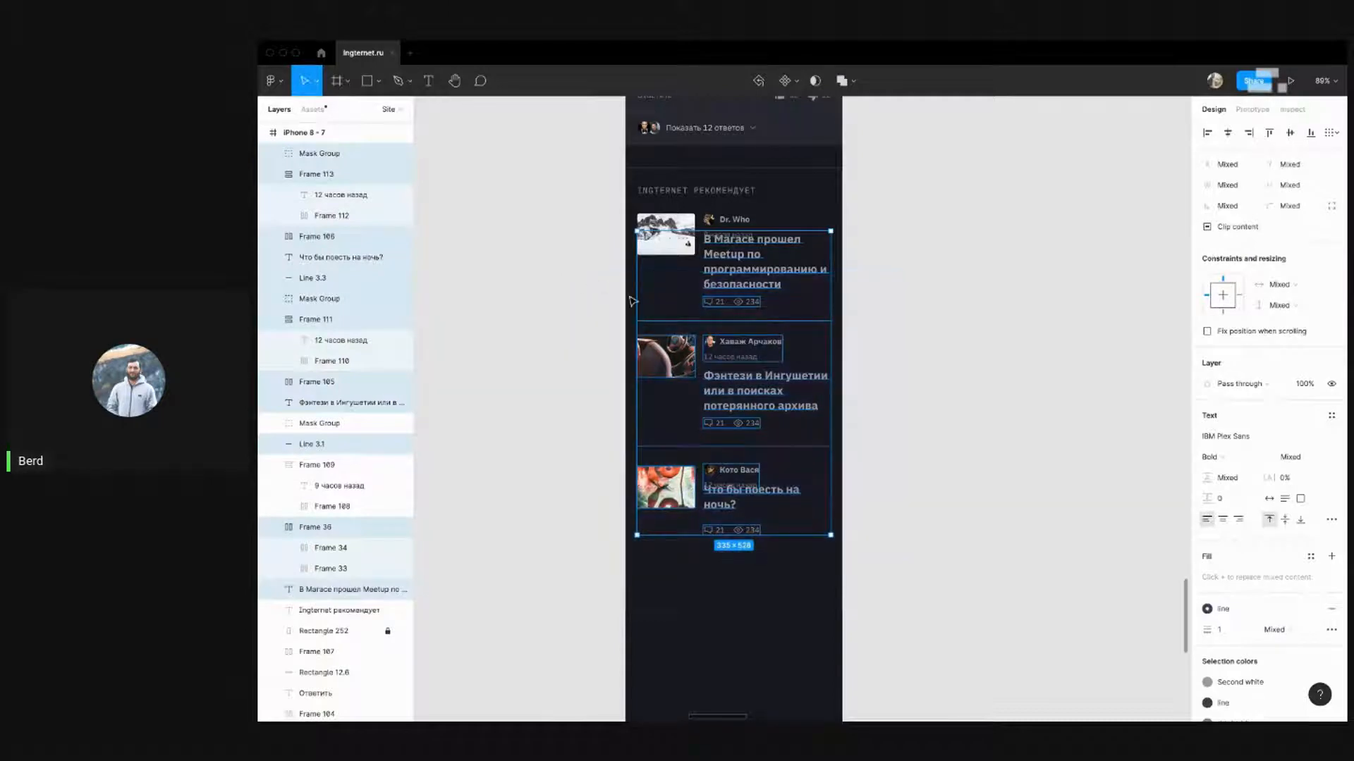
pyautogui.hotkey('shift', 'Down')
pyautogui.hotkey('shift', 'Down')
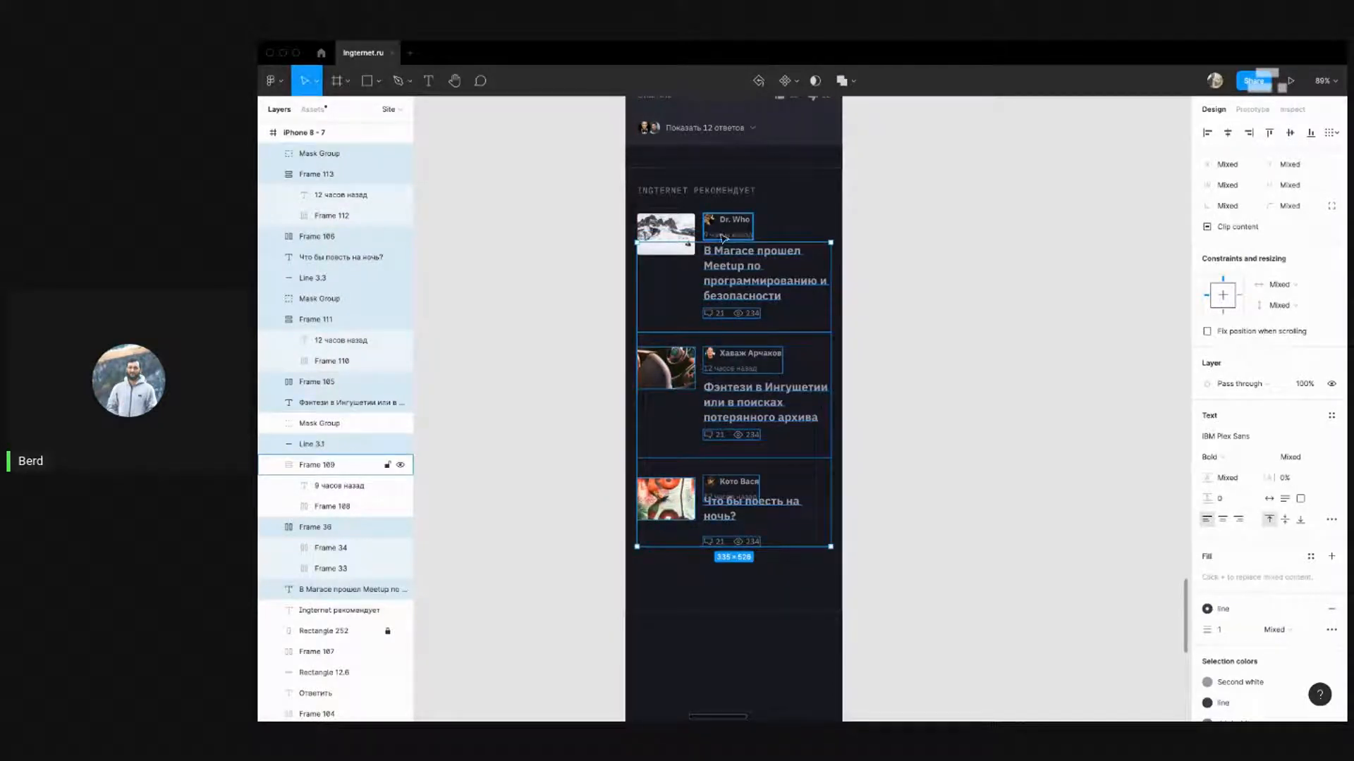
pyautogui.press('Down')
pyautogui.press('Down')
pyautogui.press('Down')
pyautogui.press('Down')
pyautogui.press('alt')
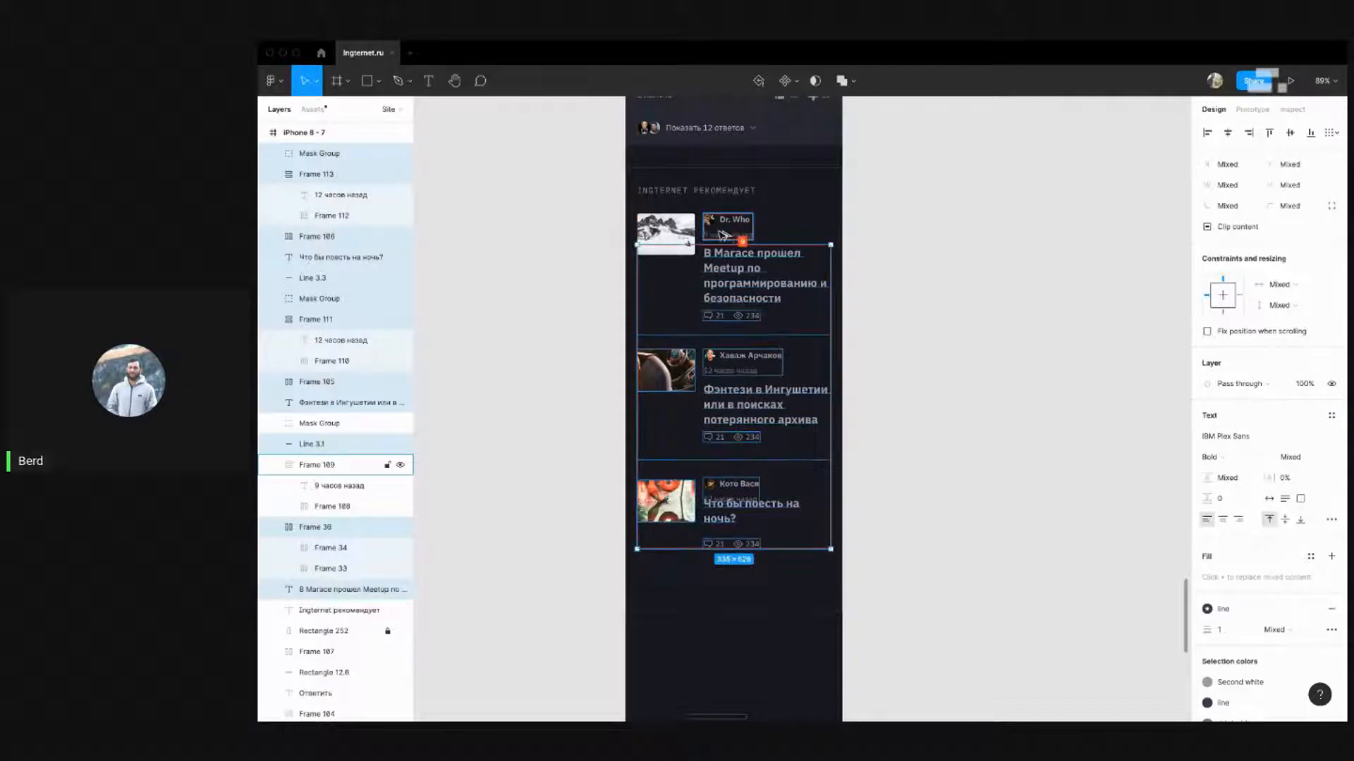
pyautogui.click(927, 357)
# Nudge the third article's title and stats up 1 px
pyautogui.scroll(-4, 926, 495)
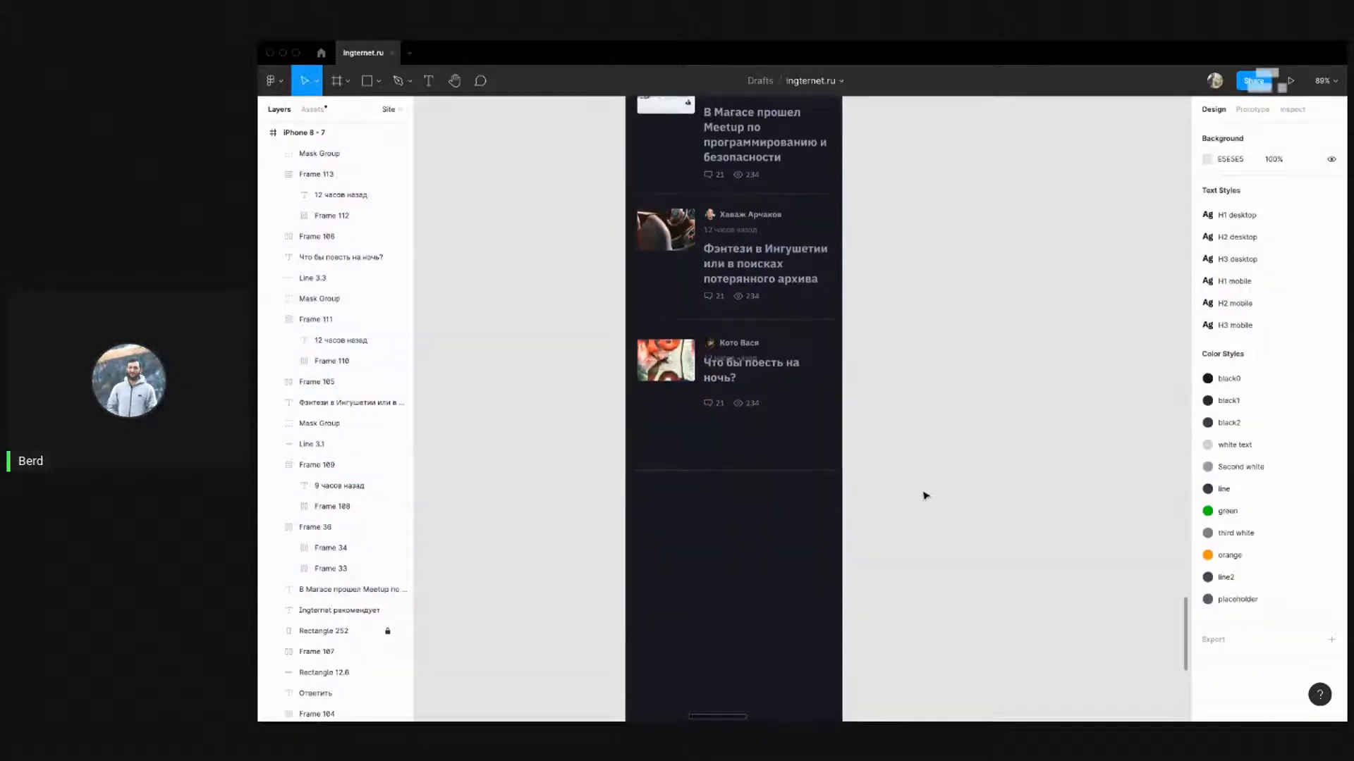
pyautogui.moveTo(832, 443); pyautogui.dragTo(712, 386)
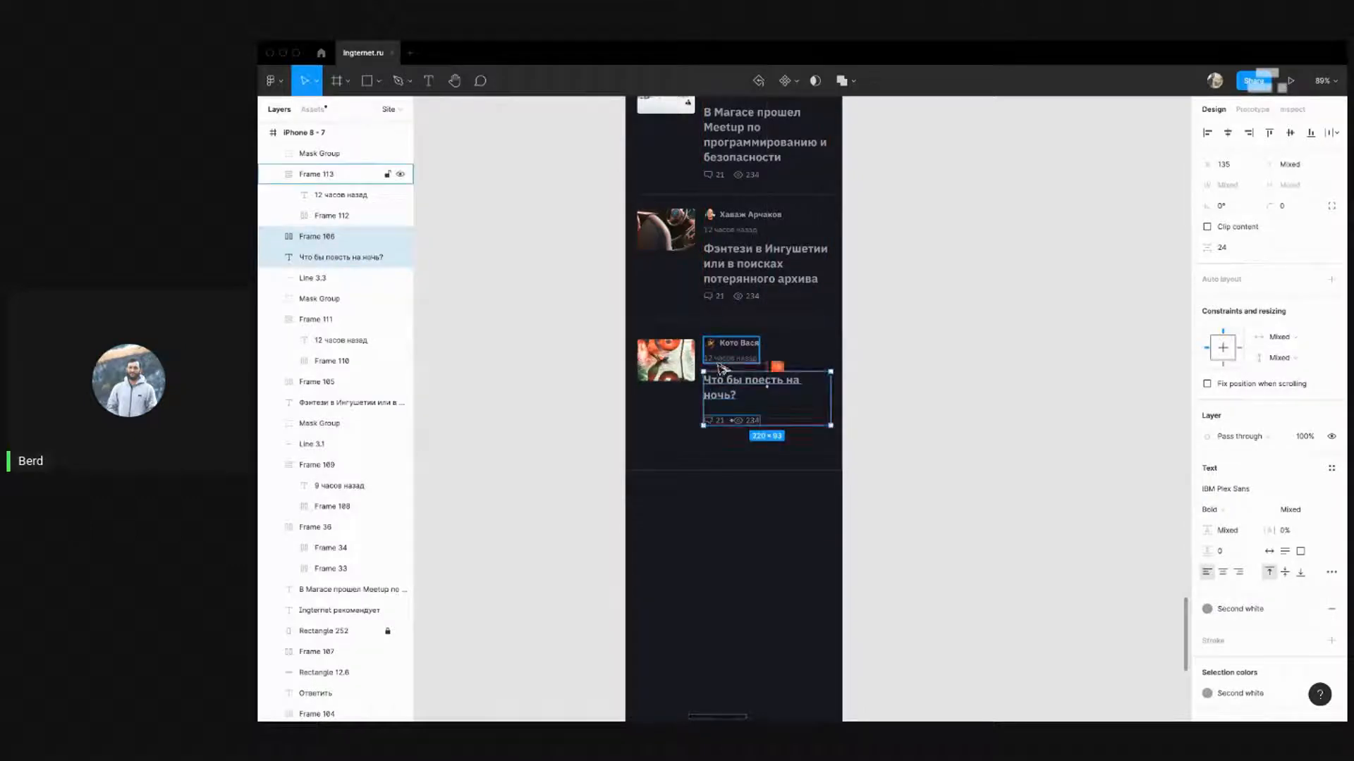
pyautogui.press('Up')
pyautogui.press('Up')
pyautogui.press('Up')
pyautogui.press('Up')
pyautogui.press('Up')
pyautogui.press('alt')
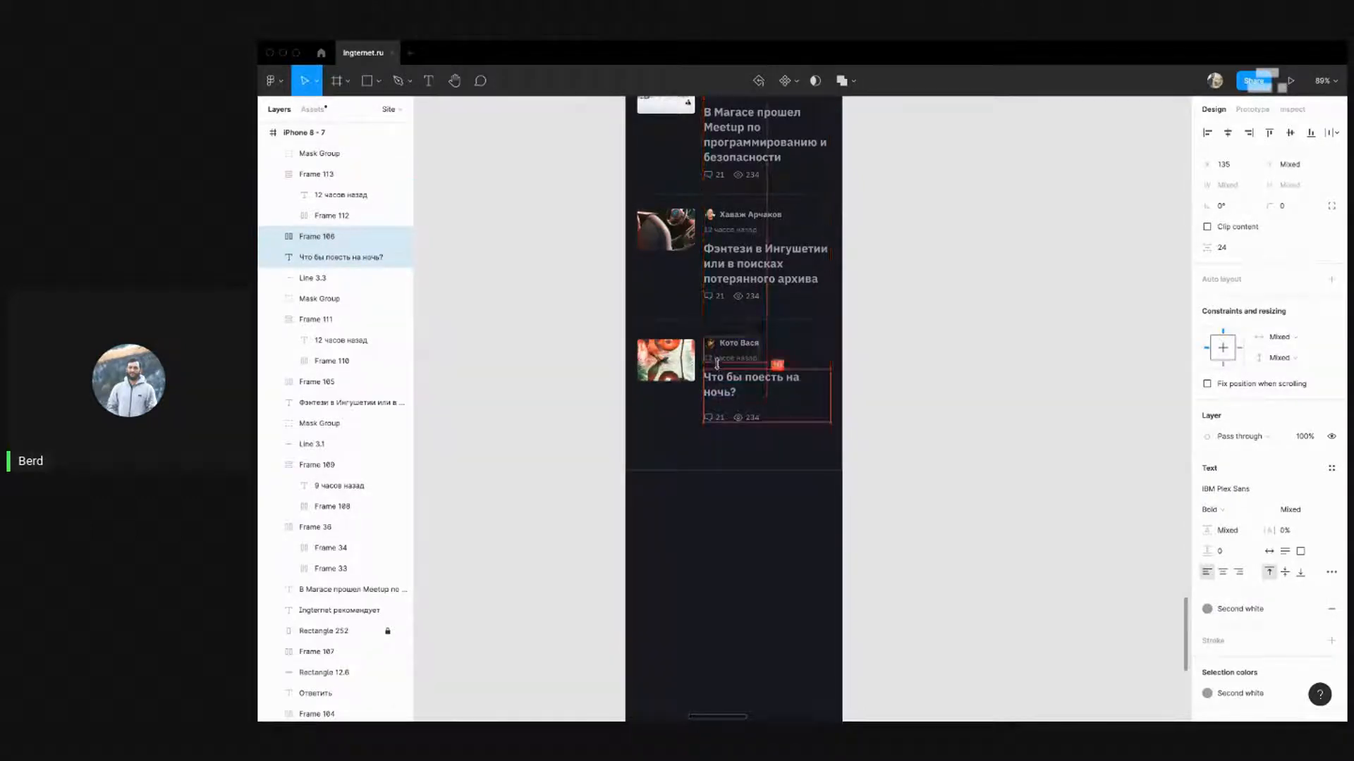
pyautogui.click(966, 405)
pyautogui.scroll(2, 966, 405)
pyautogui.click(740, 351)
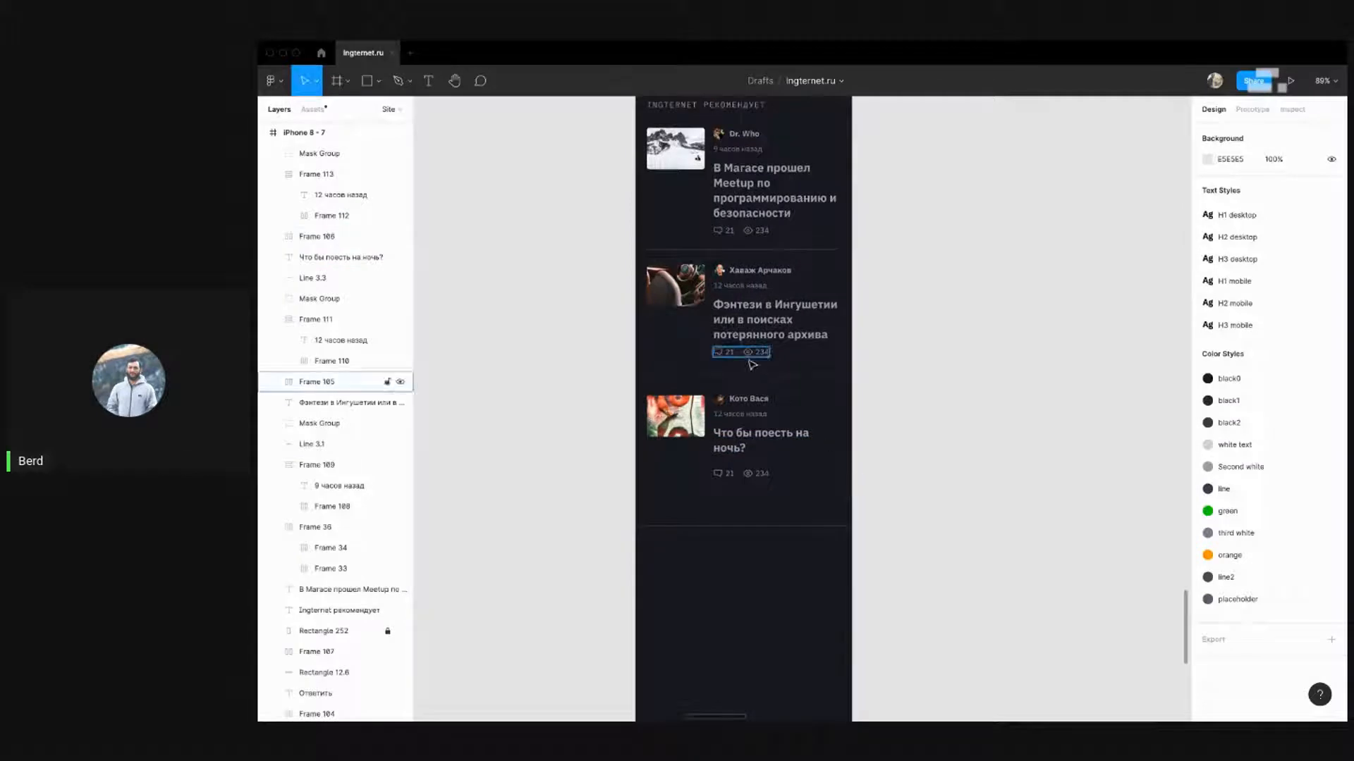
pyautogui.press('Escape')
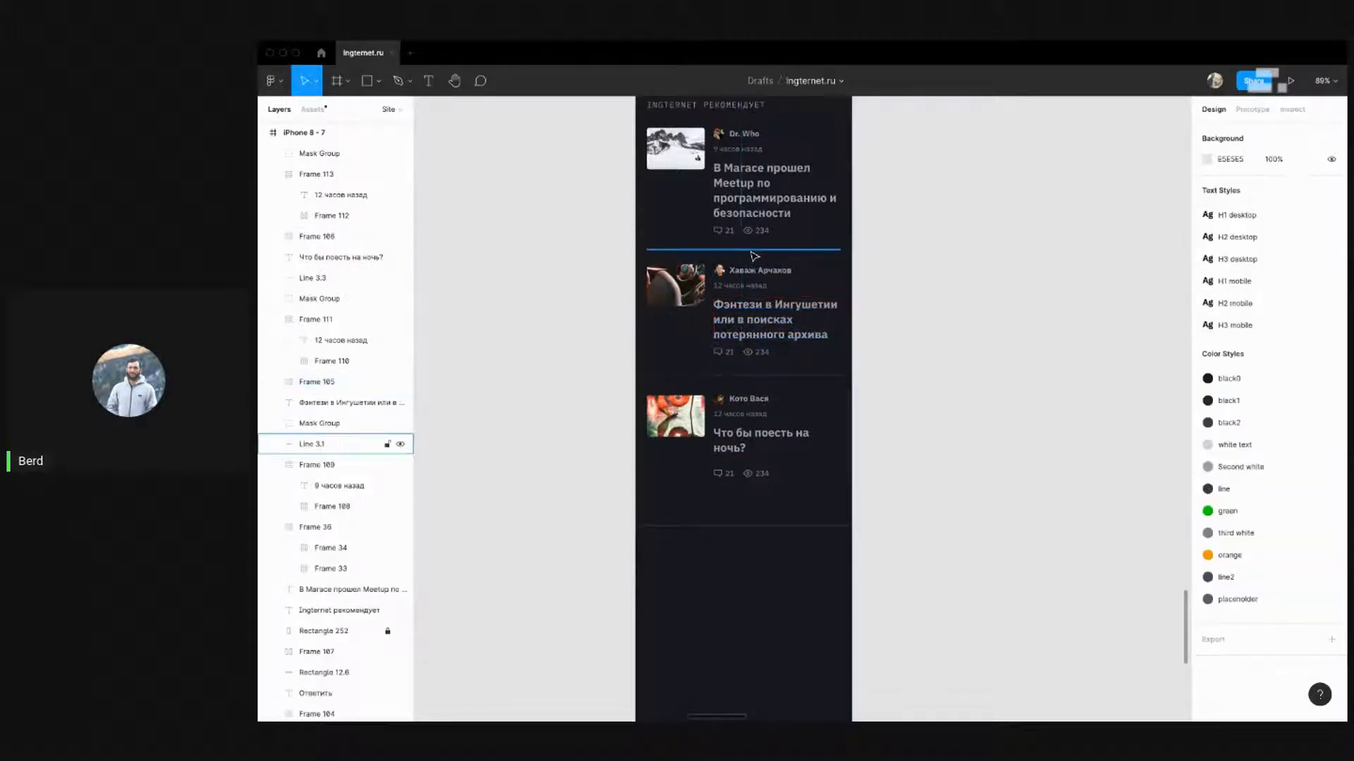
pyautogui.click(687, 250)
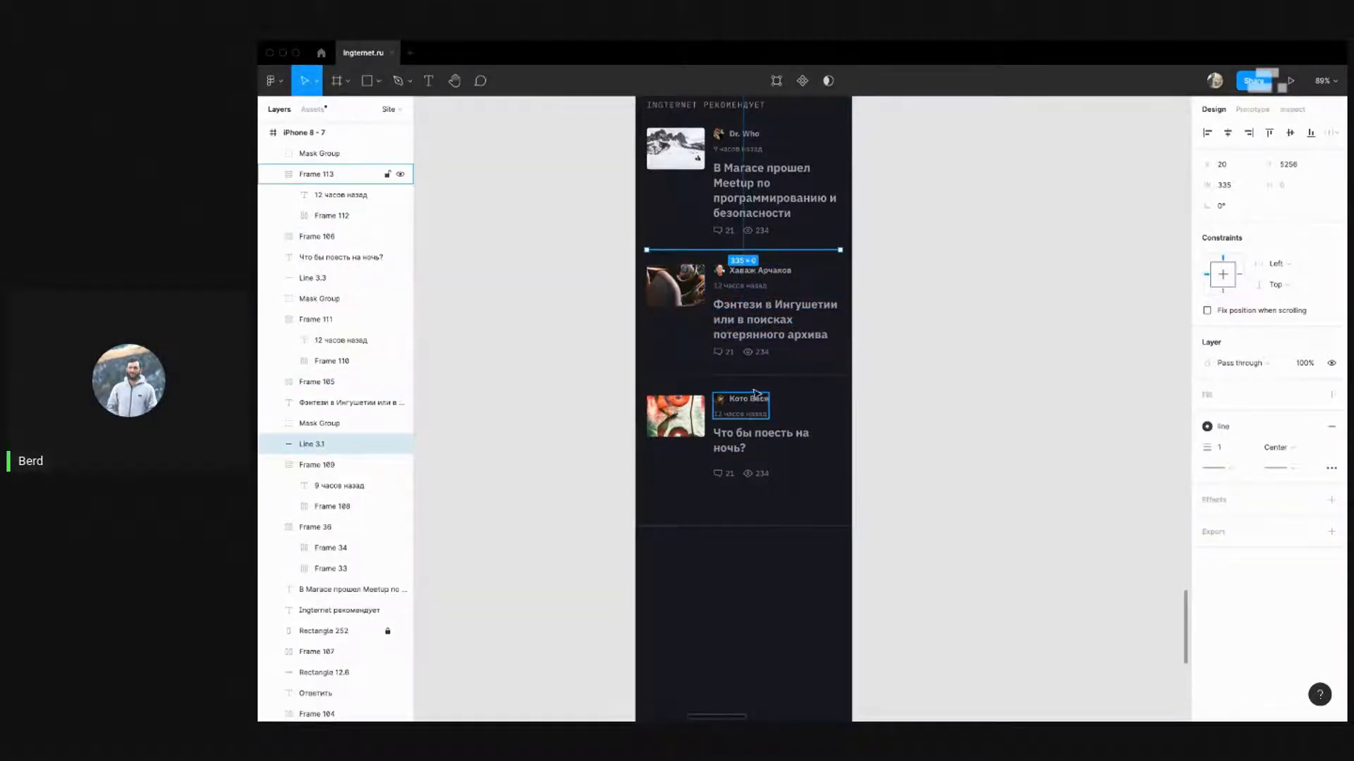
# Nudge the third article card up and drop its thumbnail 1 px to match
pyautogui.moveTo(927, 511); pyautogui.dragTo(695, 368)
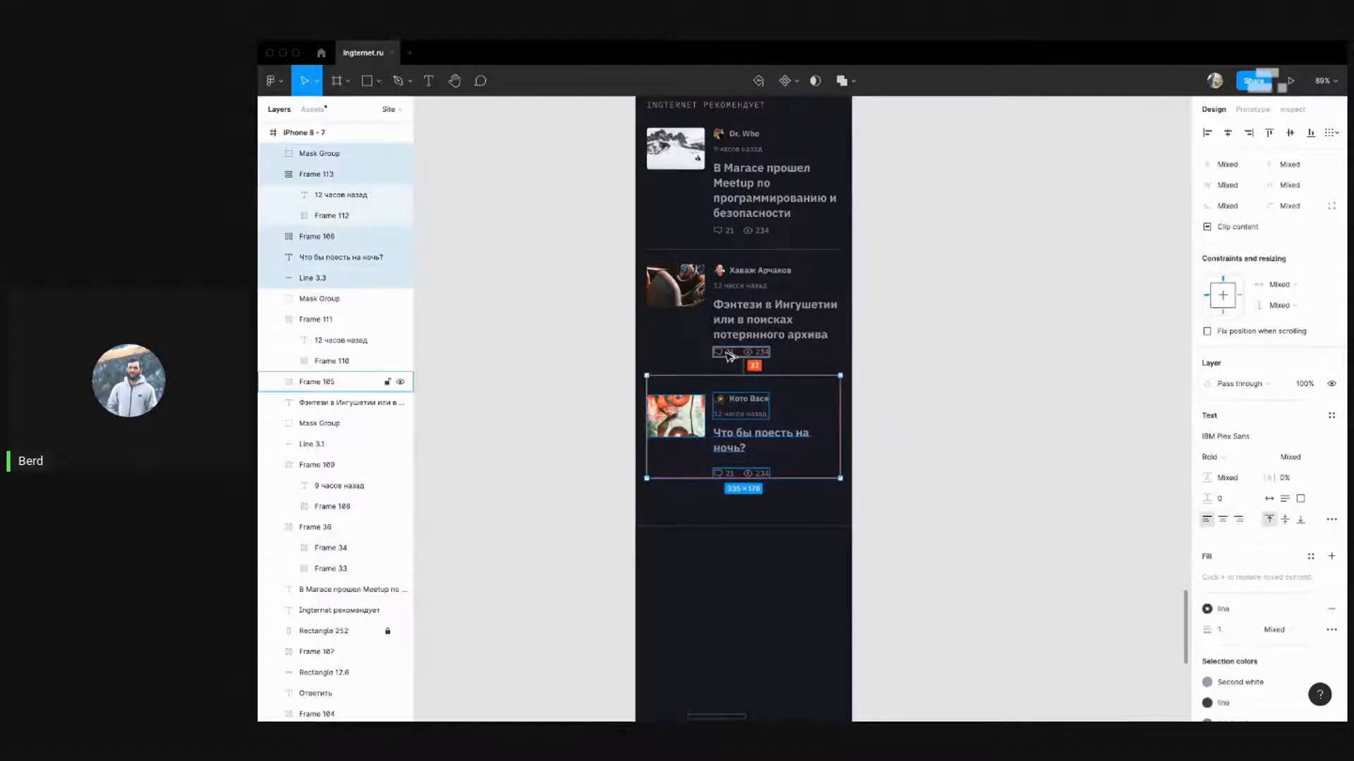
pyautogui.press('Up')
pyautogui.press('Up')
pyautogui.press('Up')
pyautogui.press('Up')
pyautogui.press('Up')
pyautogui.press('Up')
pyautogui.press('Up')
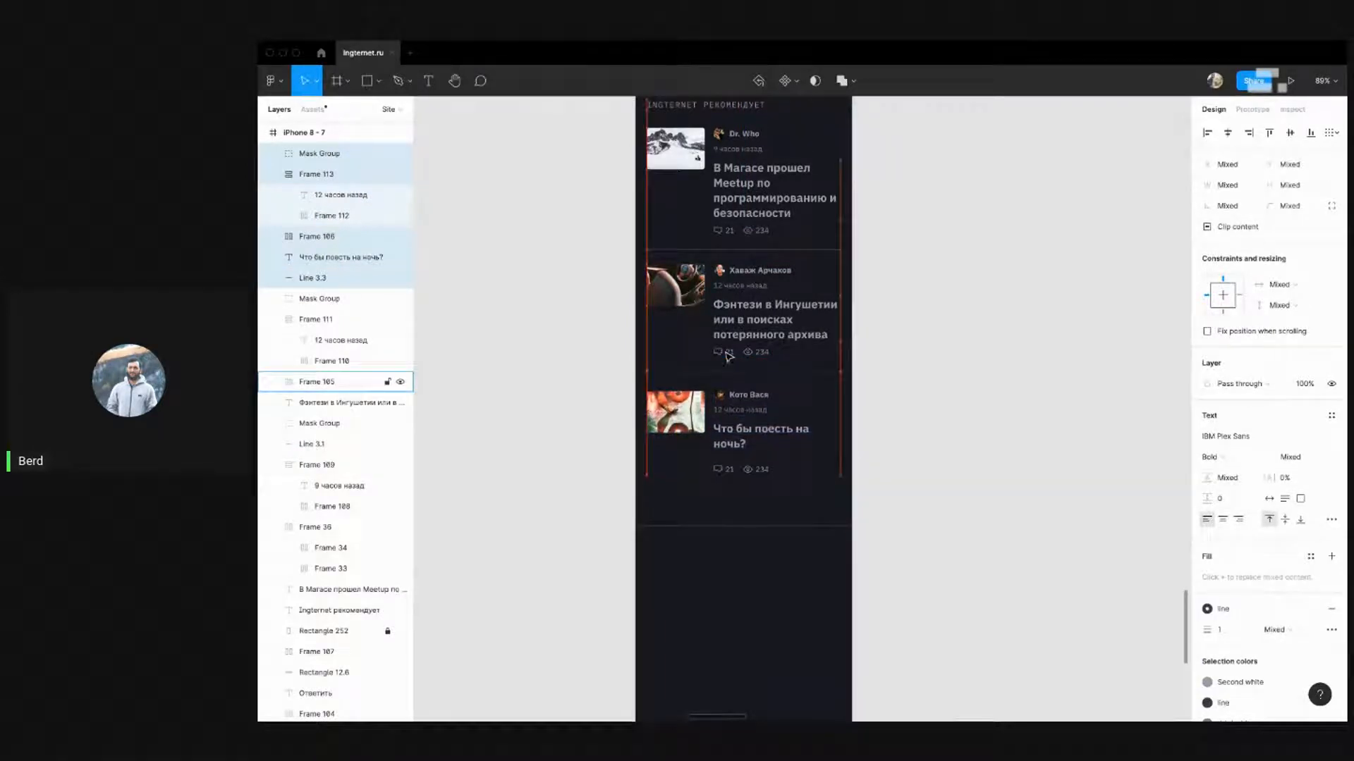
pyautogui.click(924, 473)
pyautogui.moveTo(882, 480); pyautogui.dragTo(678, 393)
pyautogui.click(877, 428)
pyautogui.click(652, 422)
pyautogui.press('Up')
pyautogui.press('Up')
pyautogui.press('Up')
pyautogui.press('Up')
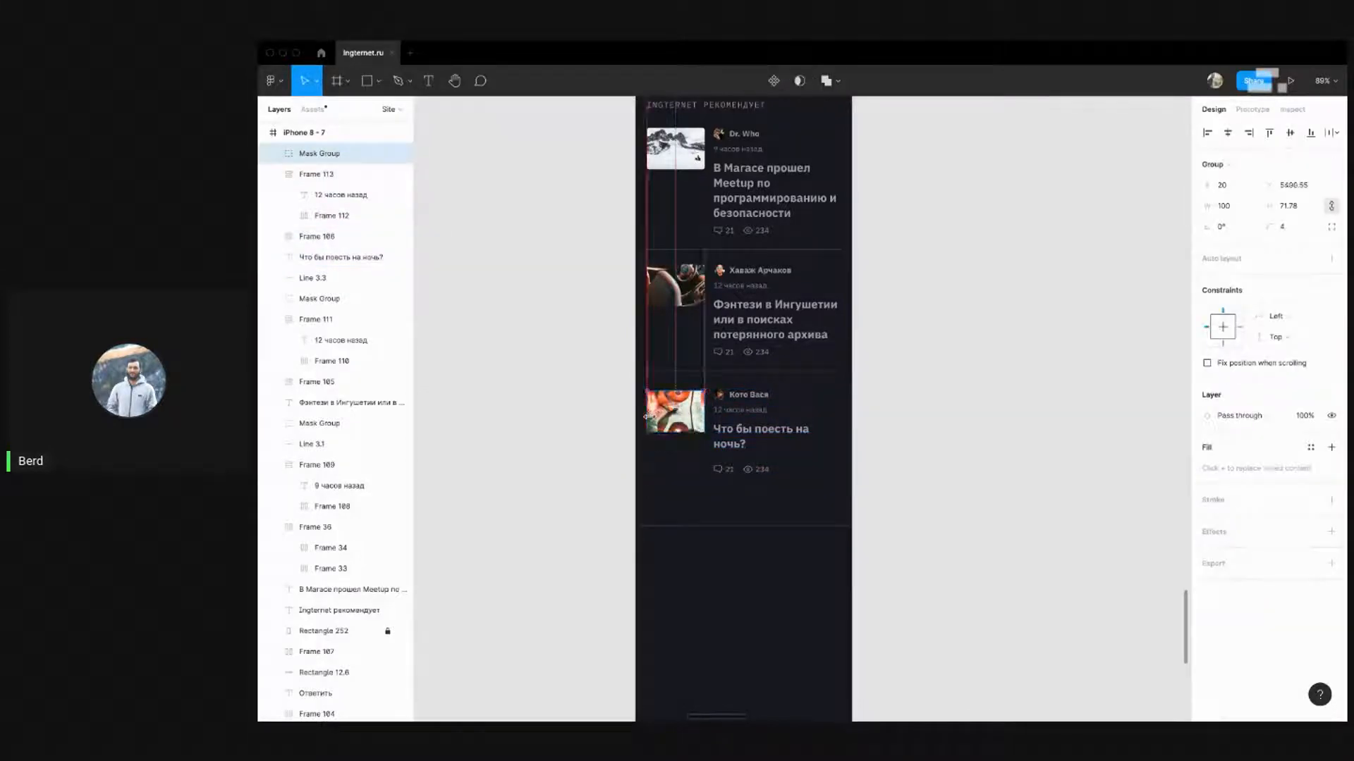
pyautogui.press('Down')
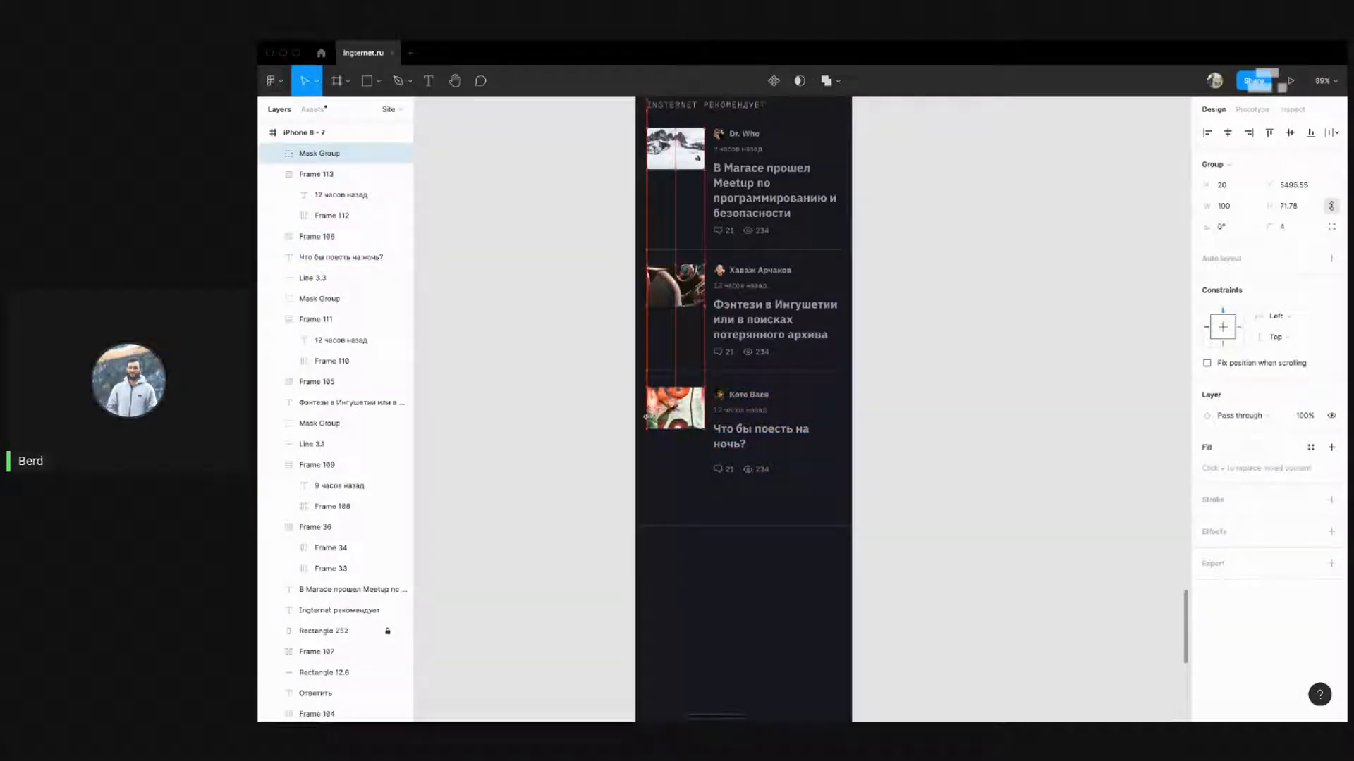
pyautogui.click(737, 400)
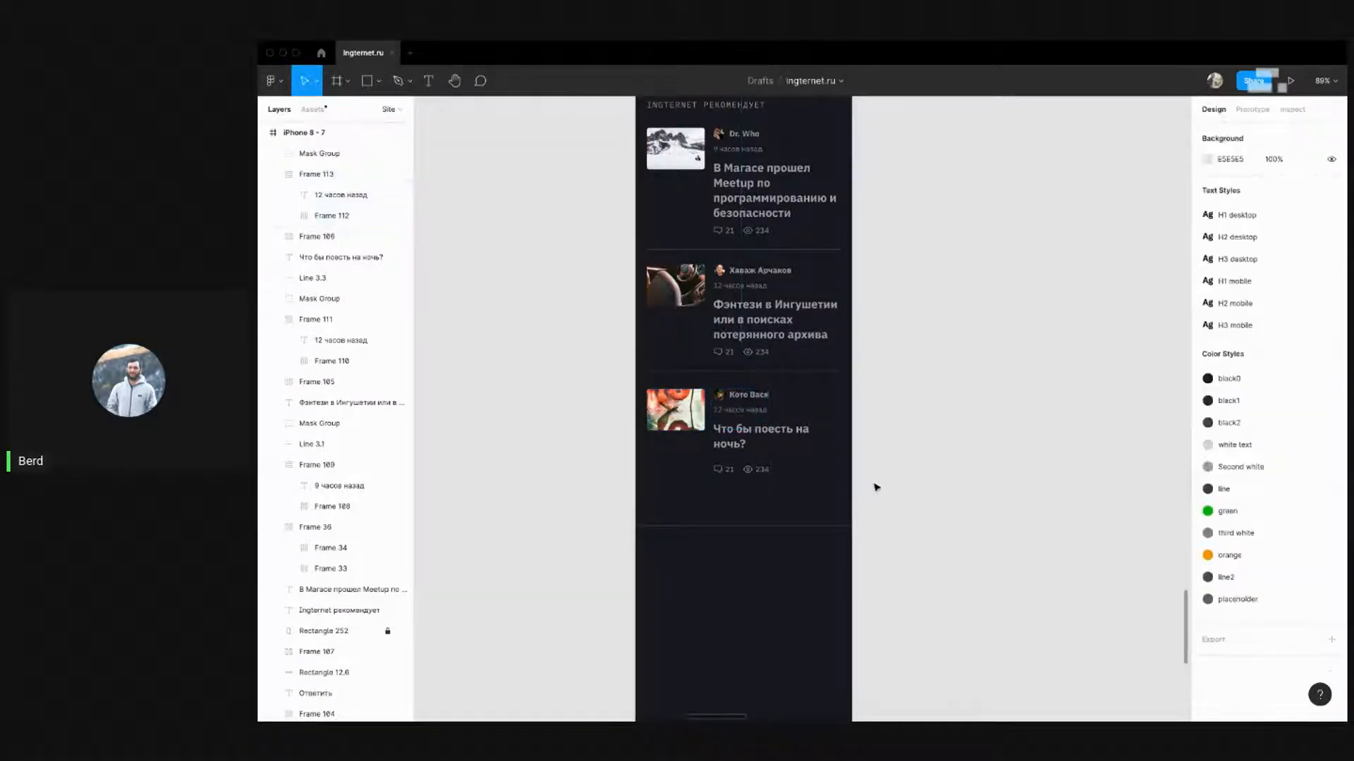
# Raise the third card's contents and pull its comment and view counters up under the title
pyautogui.moveTo(876, 484); pyautogui.dragTo(615, 383)
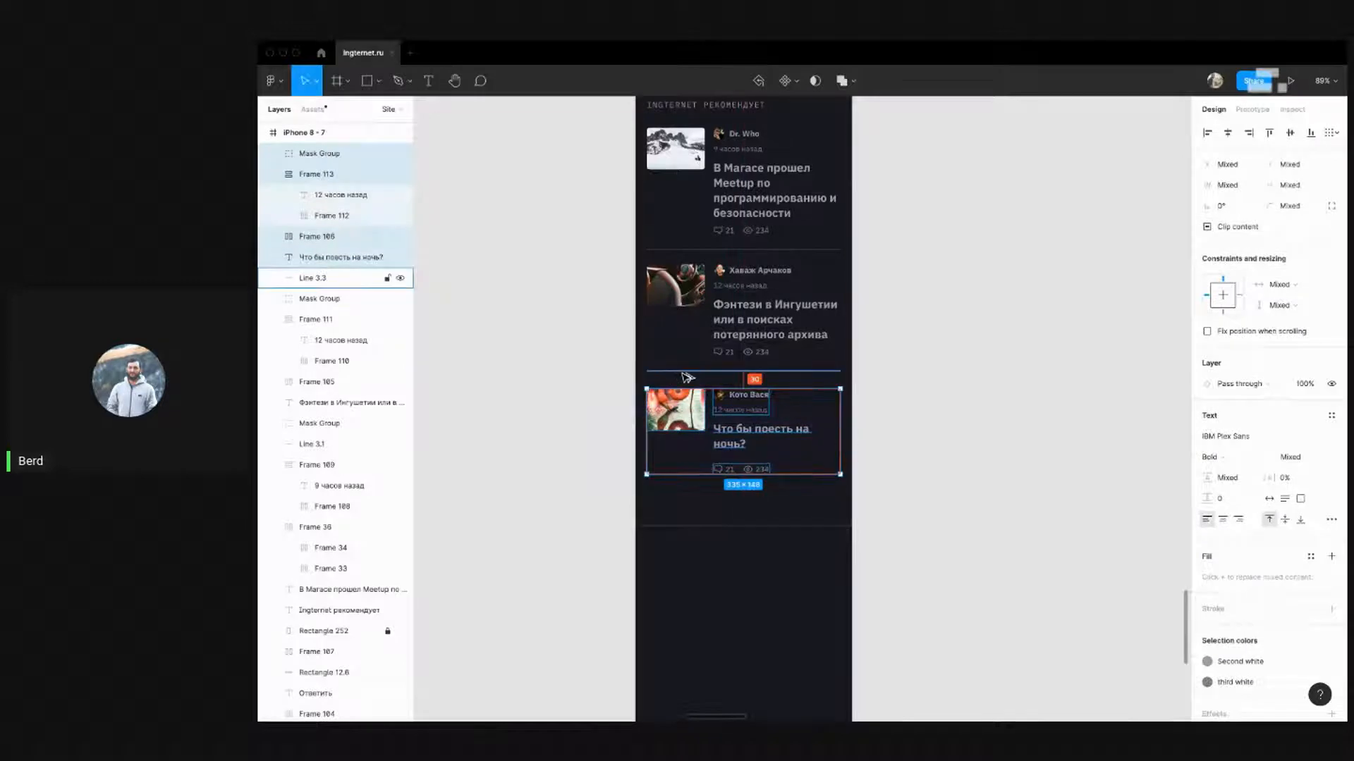
pyautogui.press('Up')
pyautogui.press('Up')
pyautogui.press('Up')
pyautogui.press('Up')
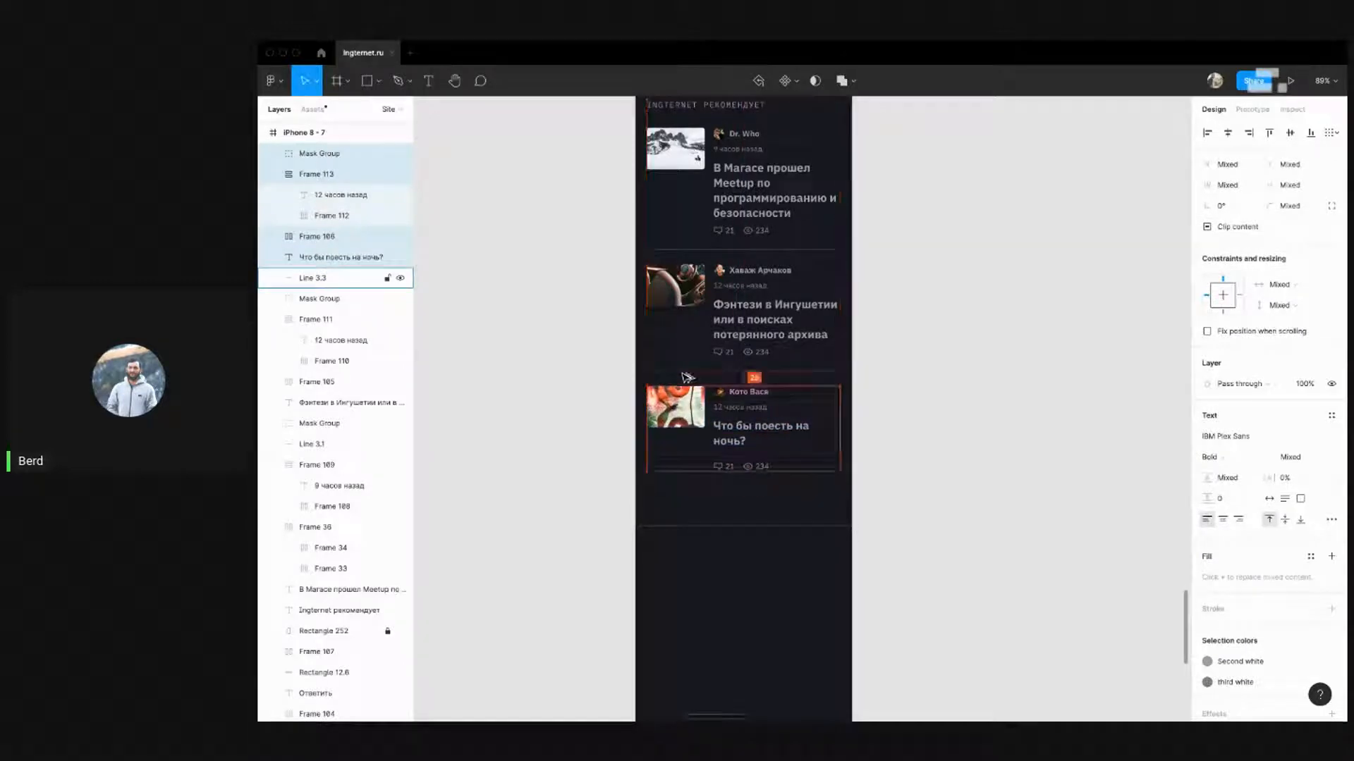
pyautogui.click(967, 393)
pyautogui.click(740, 466)
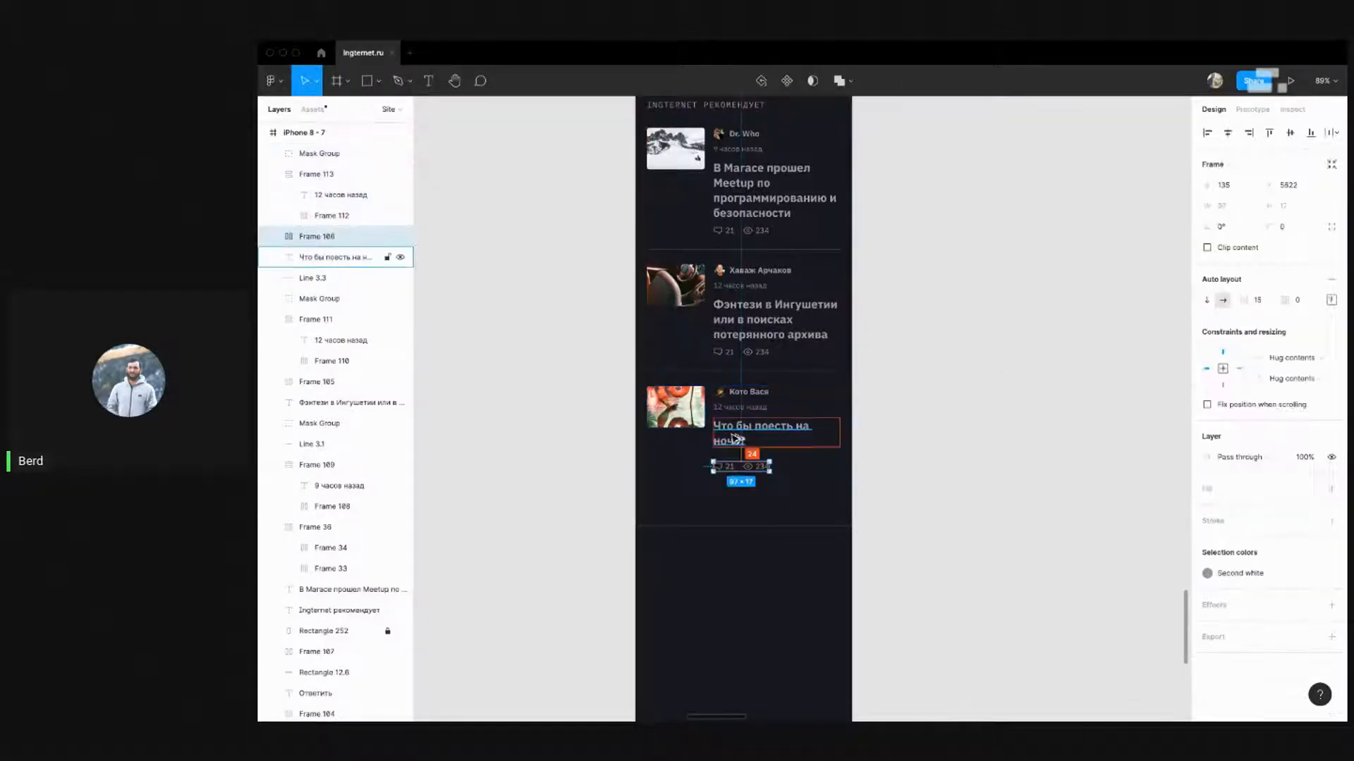
pyautogui.press('Up')
pyautogui.press('Up')
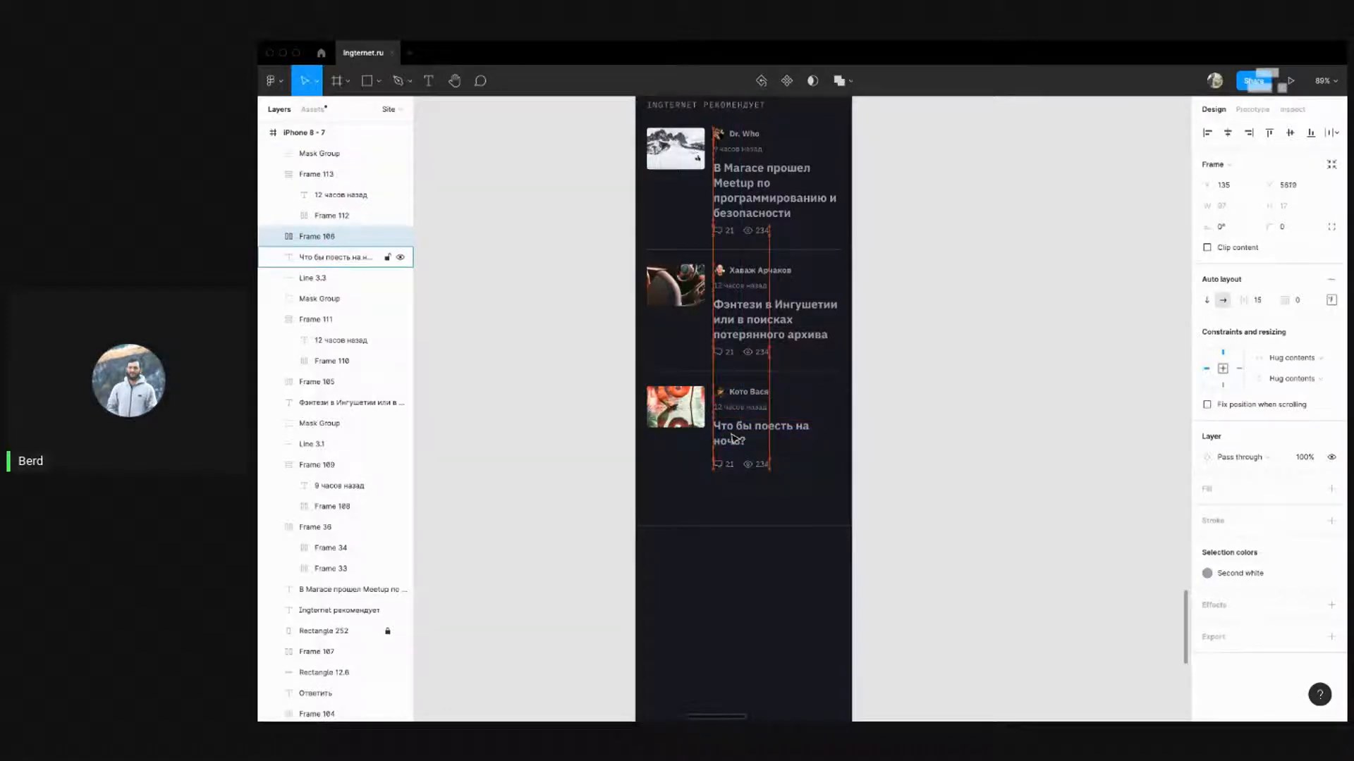
pyautogui.hotkey('shift', 'Up')
pyautogui.click(934, 405)
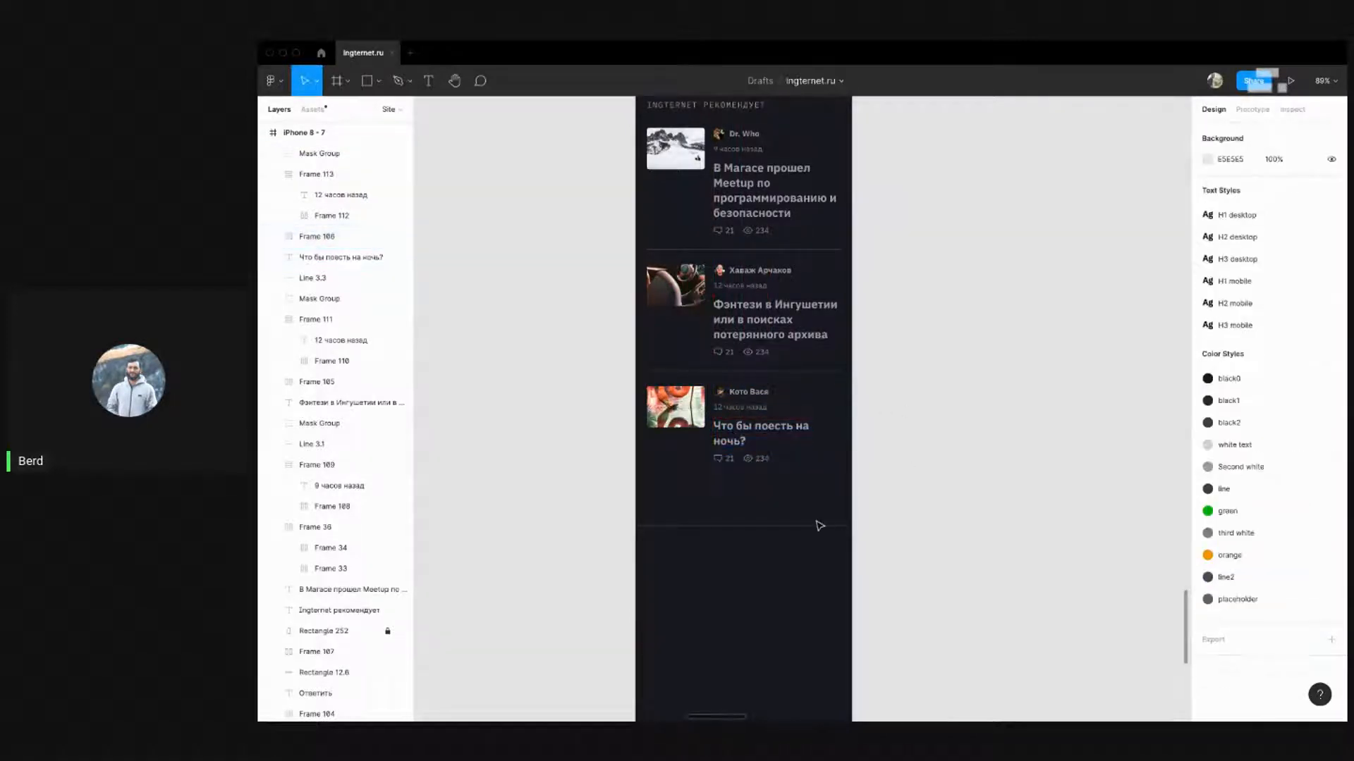
# Unlock Rectangle 252 and shorten it from the bottom, trimming about 10 px
pyautogui.rightClick(800, 531)
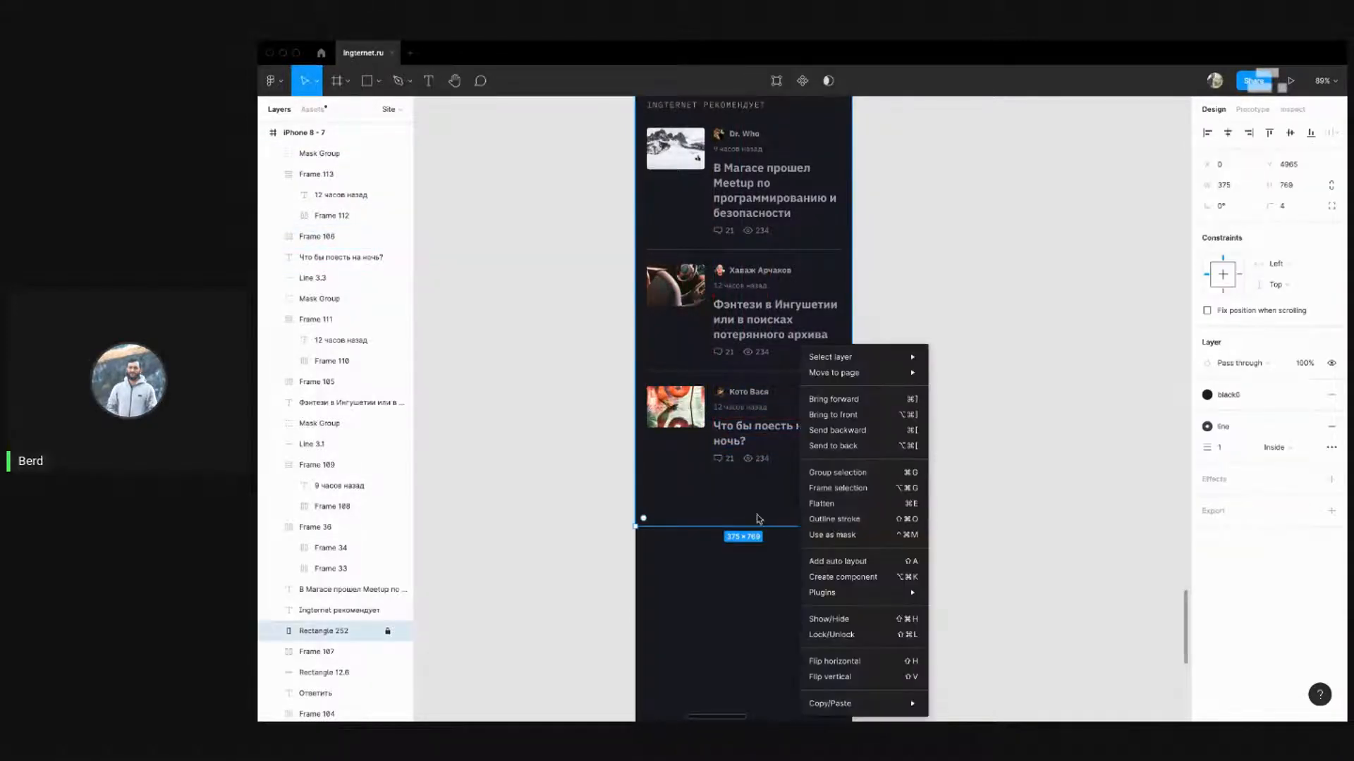
pyautogui.click(387, 632)
pyautogui.moveTo(738, 525); pyautogui.dragTo(740, 488)
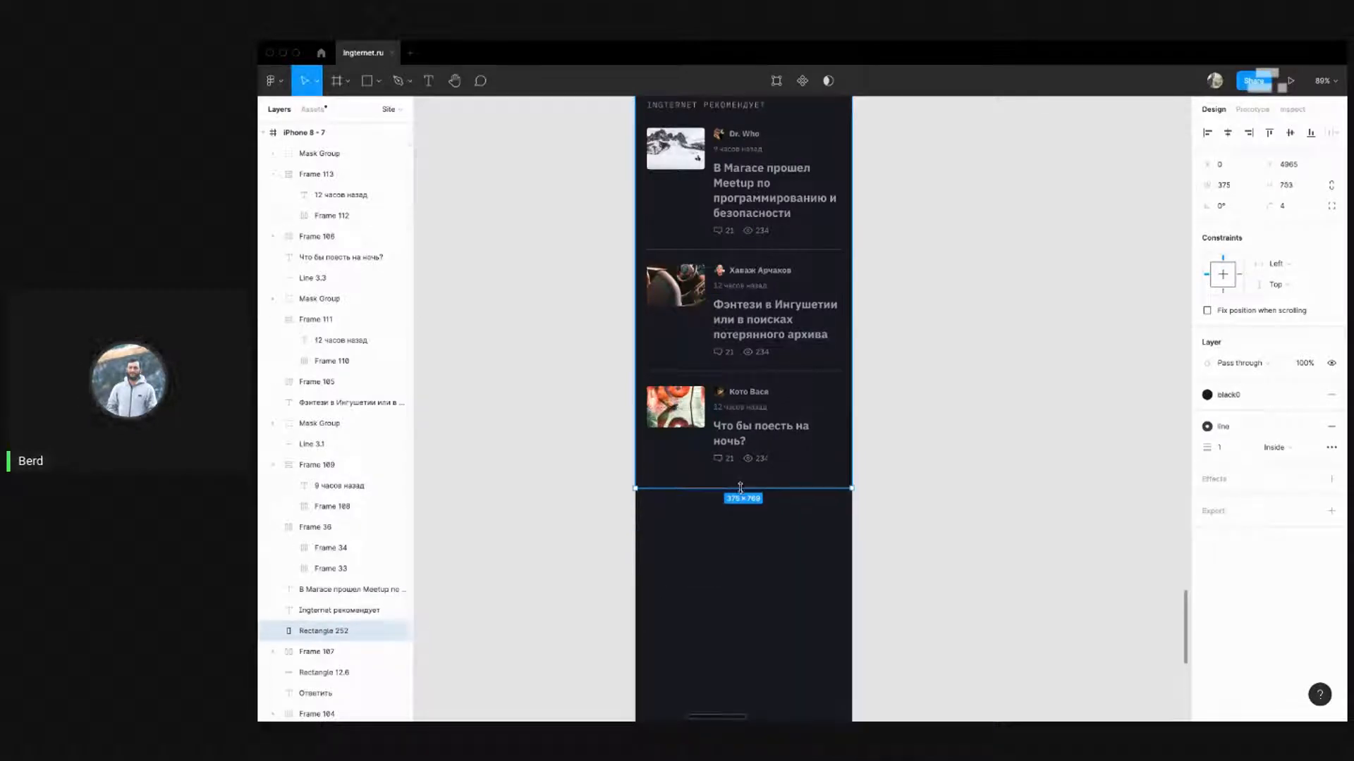
pyautogui.scroll(3, 737, 296)
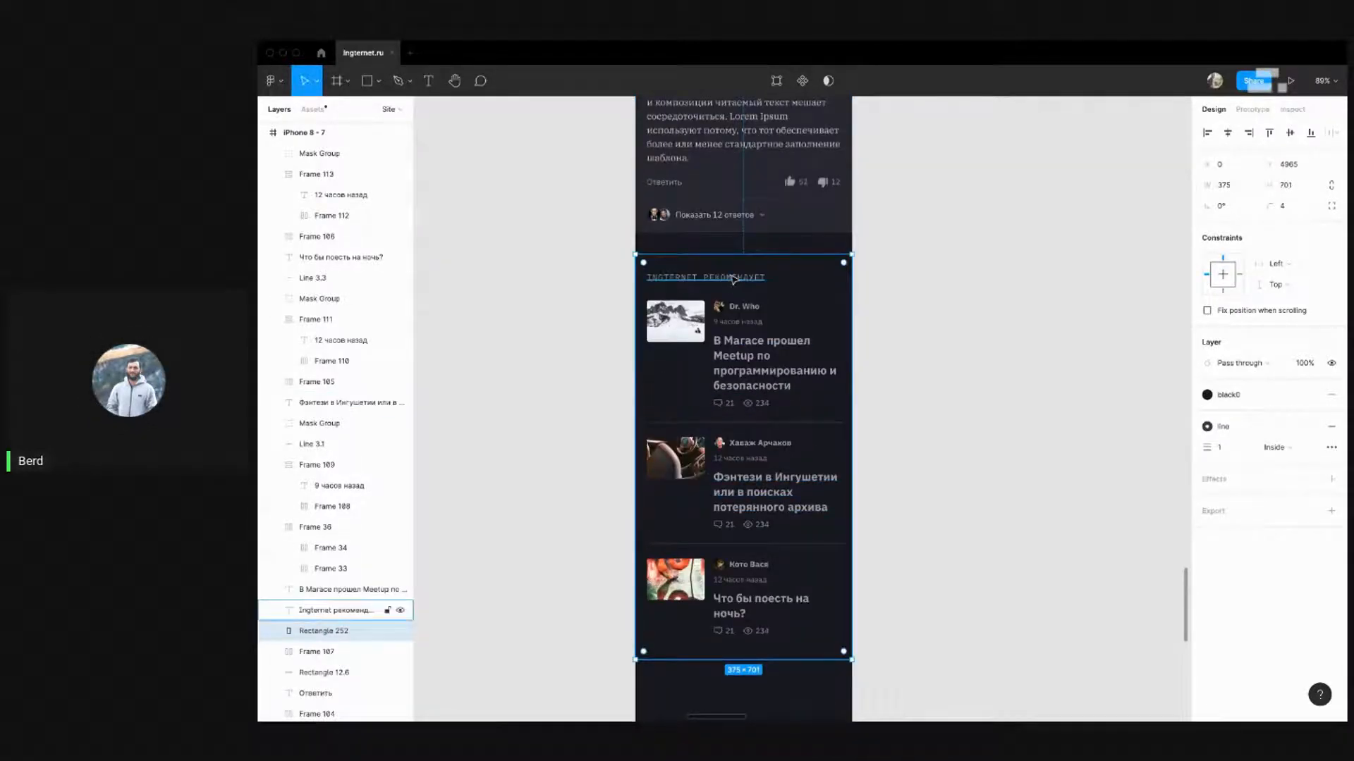
pyautogui.press('alt')
pyautogui.scroll(-2, 735, 281)
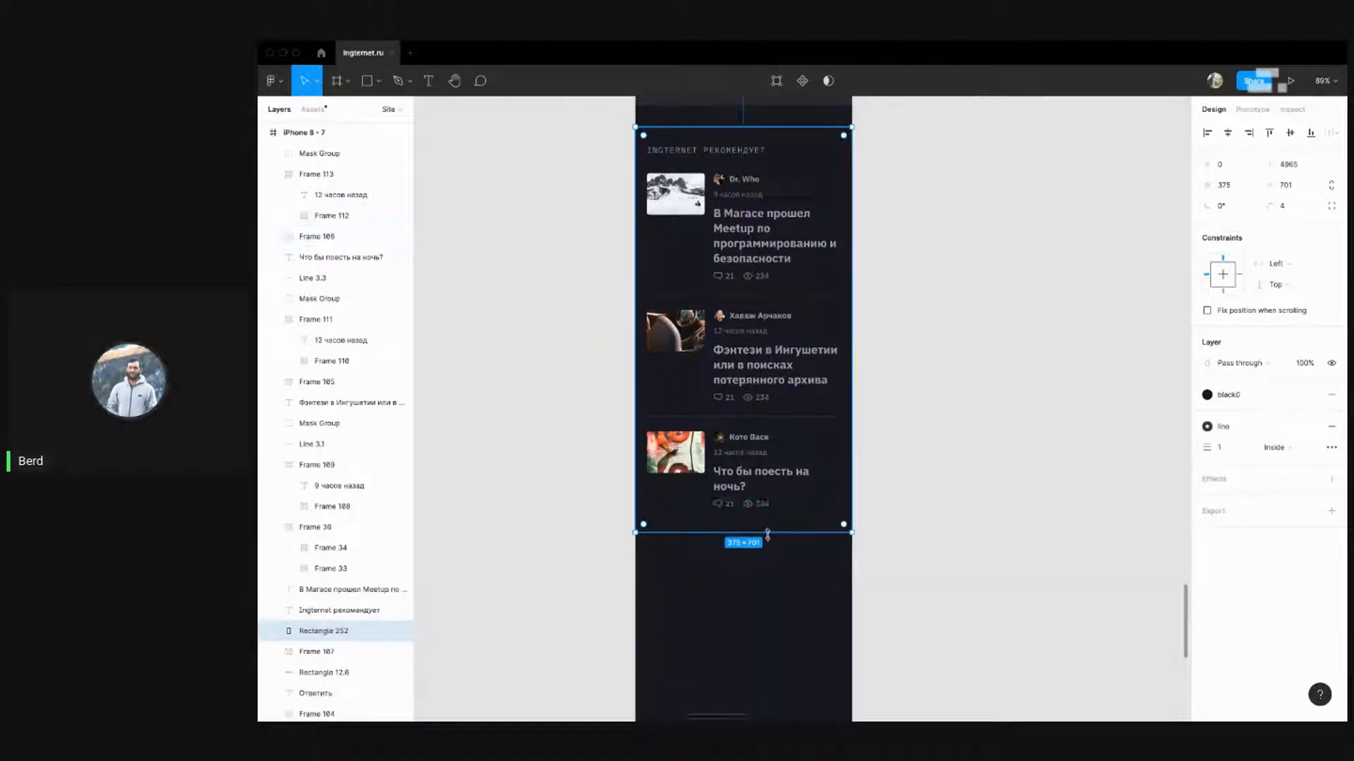
pyautogui.hotkey('ctrl', 'shift', 'Up')
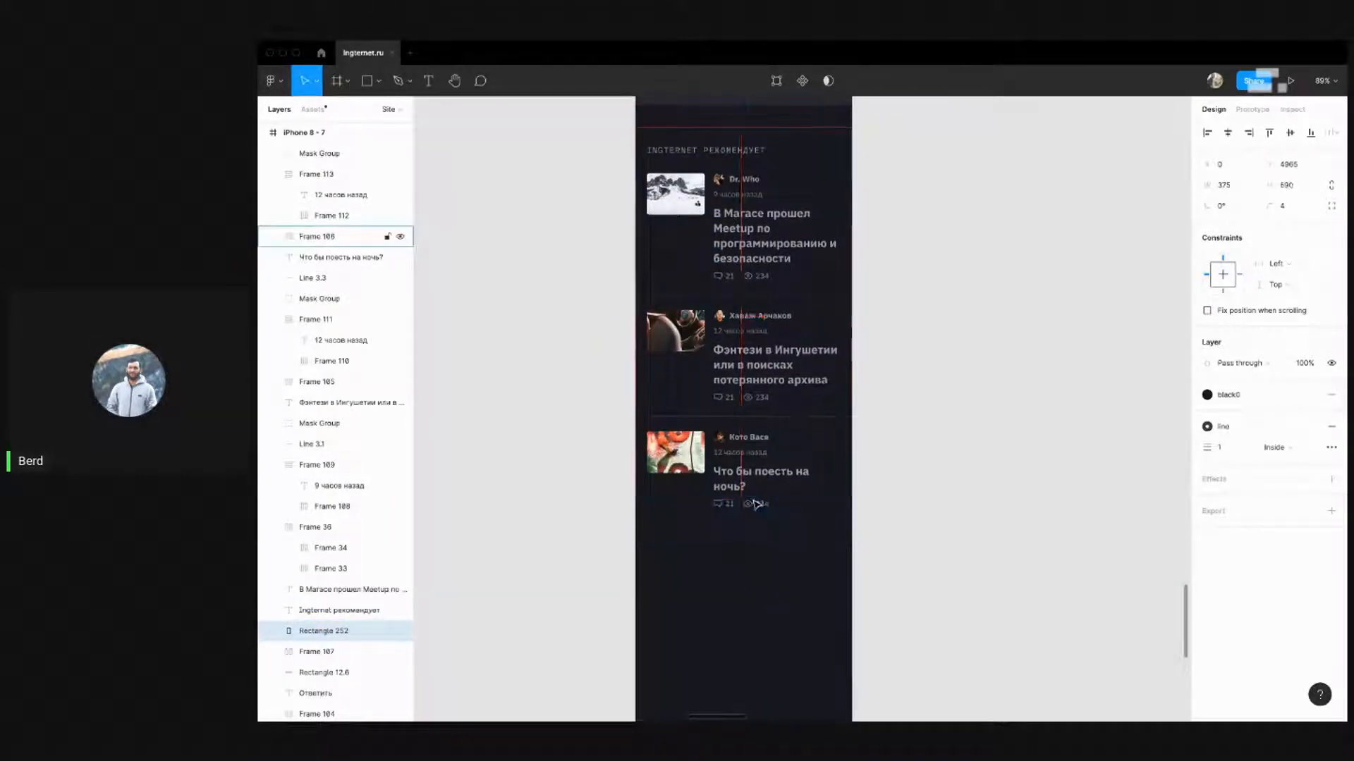
pyautogui.click(929, 462)
# Delete Rectangle 252 from behind the Ingternet рекомендует block
pyautogui.scroll(2, 924, 472)
pyautogui.scroll(3, 959, 558)
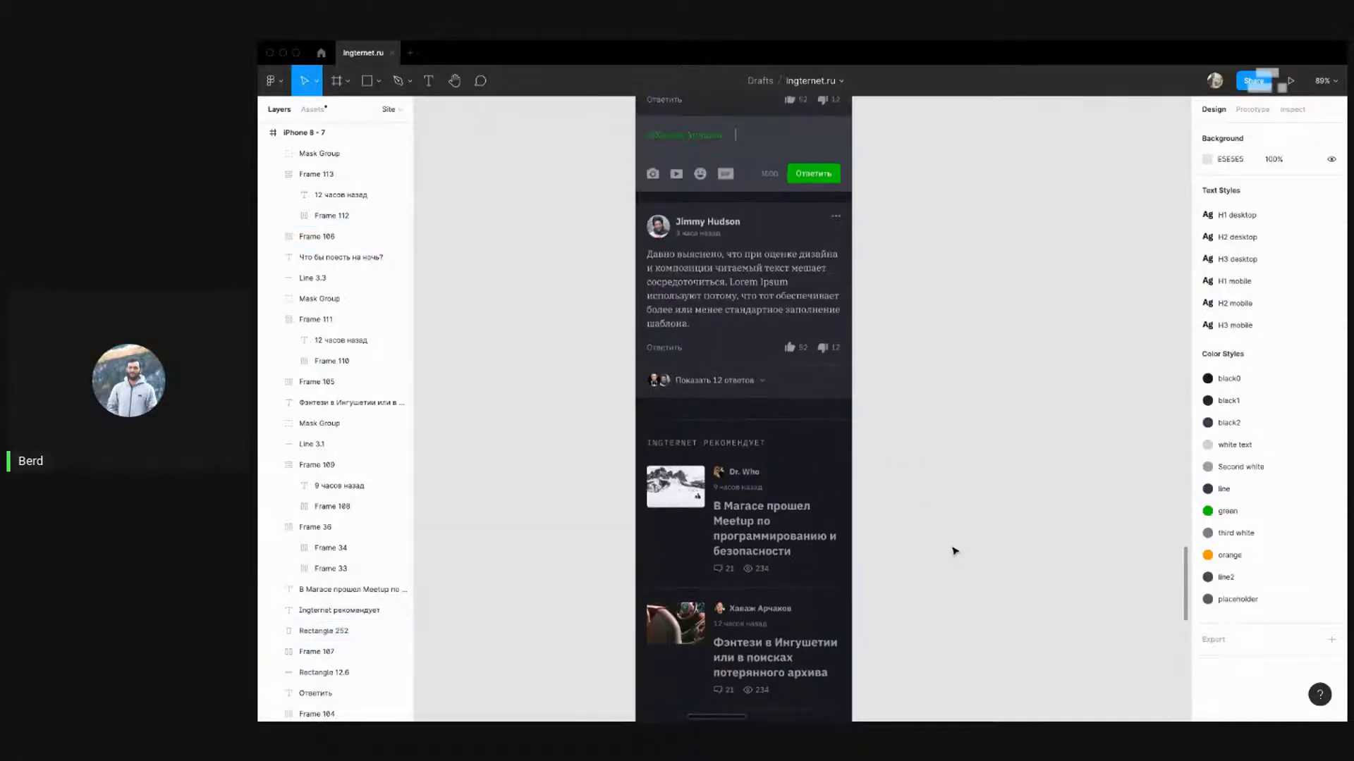
pyautogui.scroll(3, 945, 539)
pyautogui.scroll(-4, 931, 529)
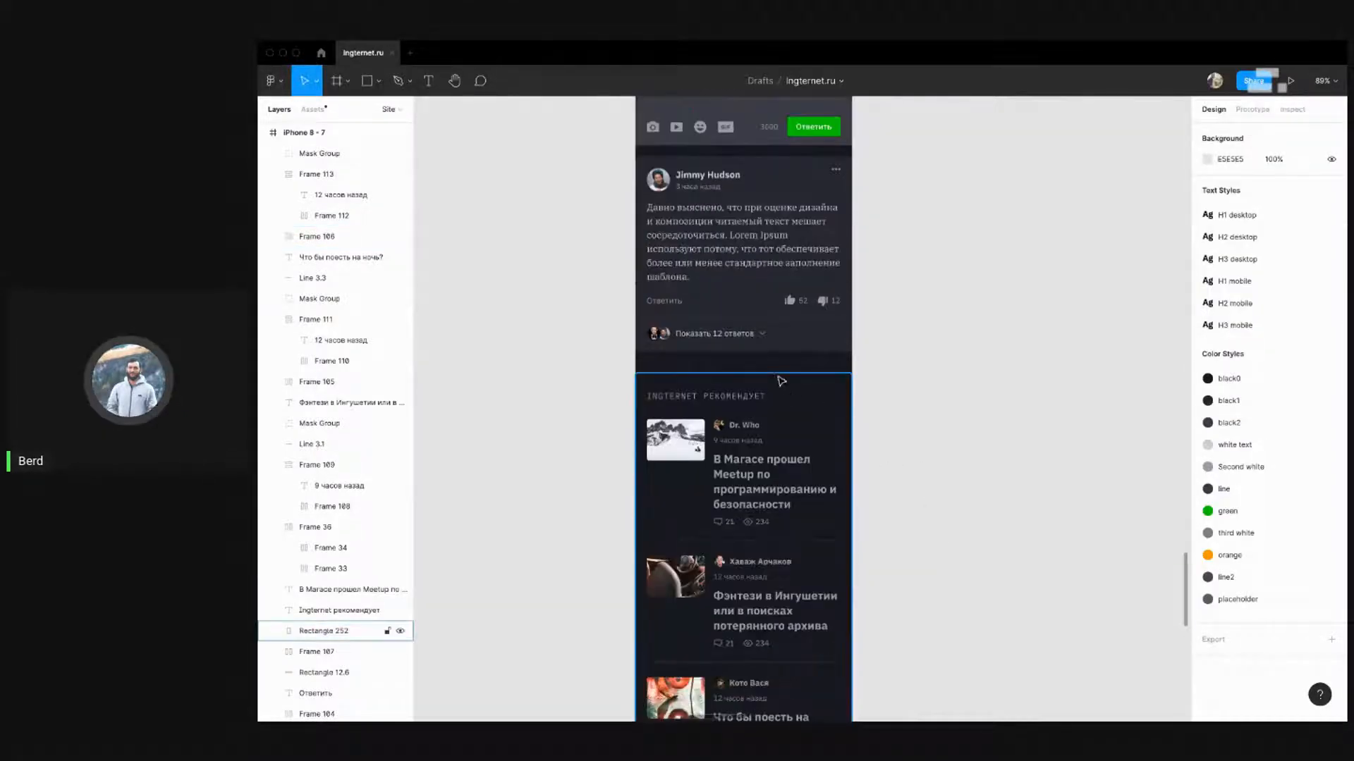
pyautogui.scroll(-3, 924, 456)
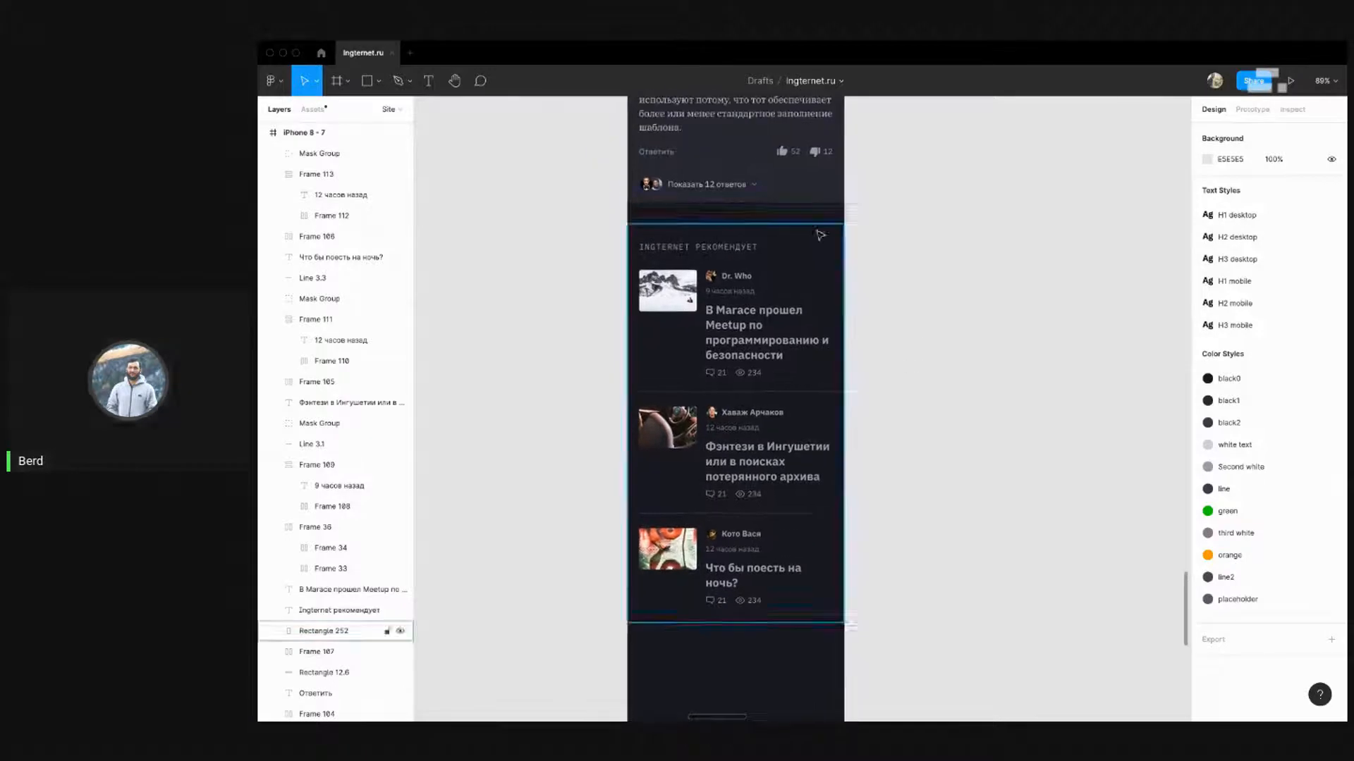
pyautogui.moveTo(905, 217); pyautogui.dragTo(893, 259)
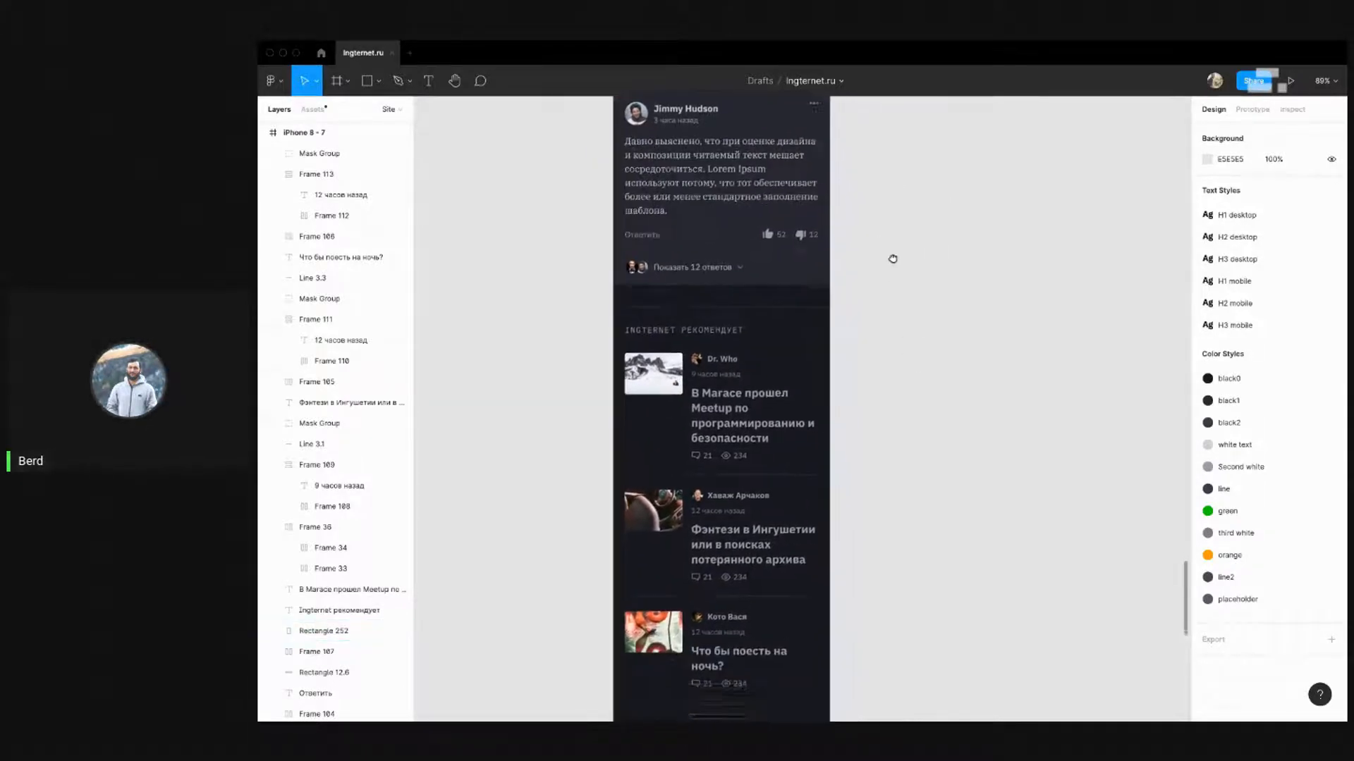
pyautogui.scroll(-1, 891, 267)
pyautogui.moveTo(900, 207); pyautogui.dragTo(891, 152)
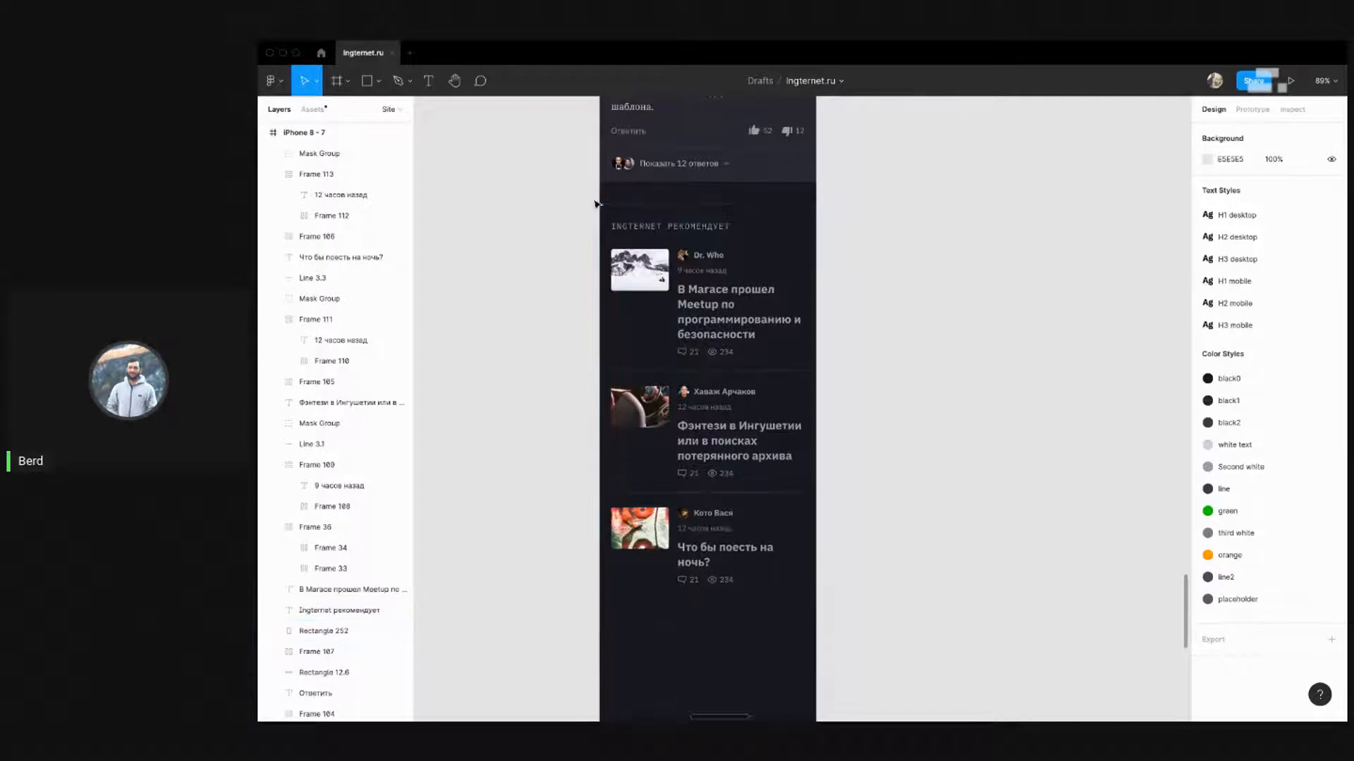
pyautogui.click(620, 208)
pyautogui.press('Delete')
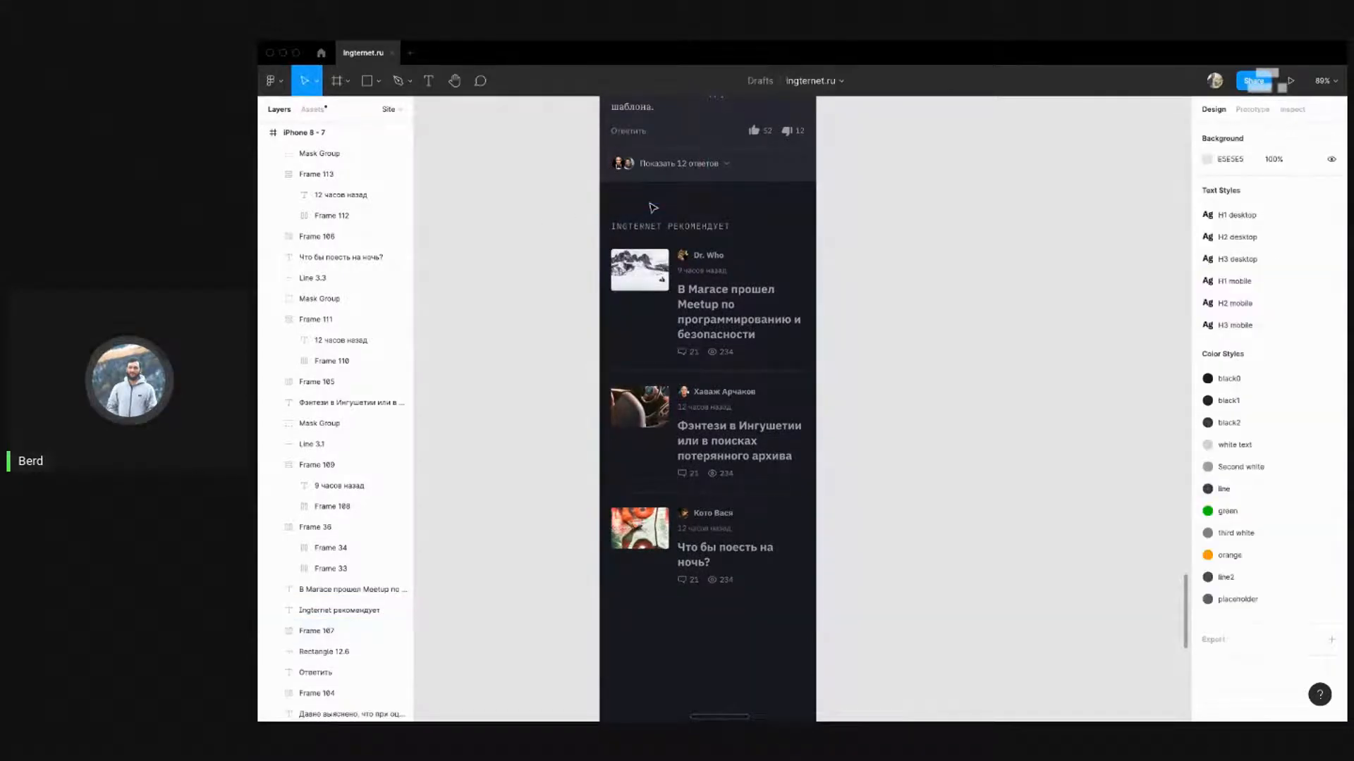
# Nudge the Ingternet рекомендует block layers up 11 px toward the 12 комментариев thread
pyautogui.moveTo(578, 202); pyautogui.dragTo(882, 656)
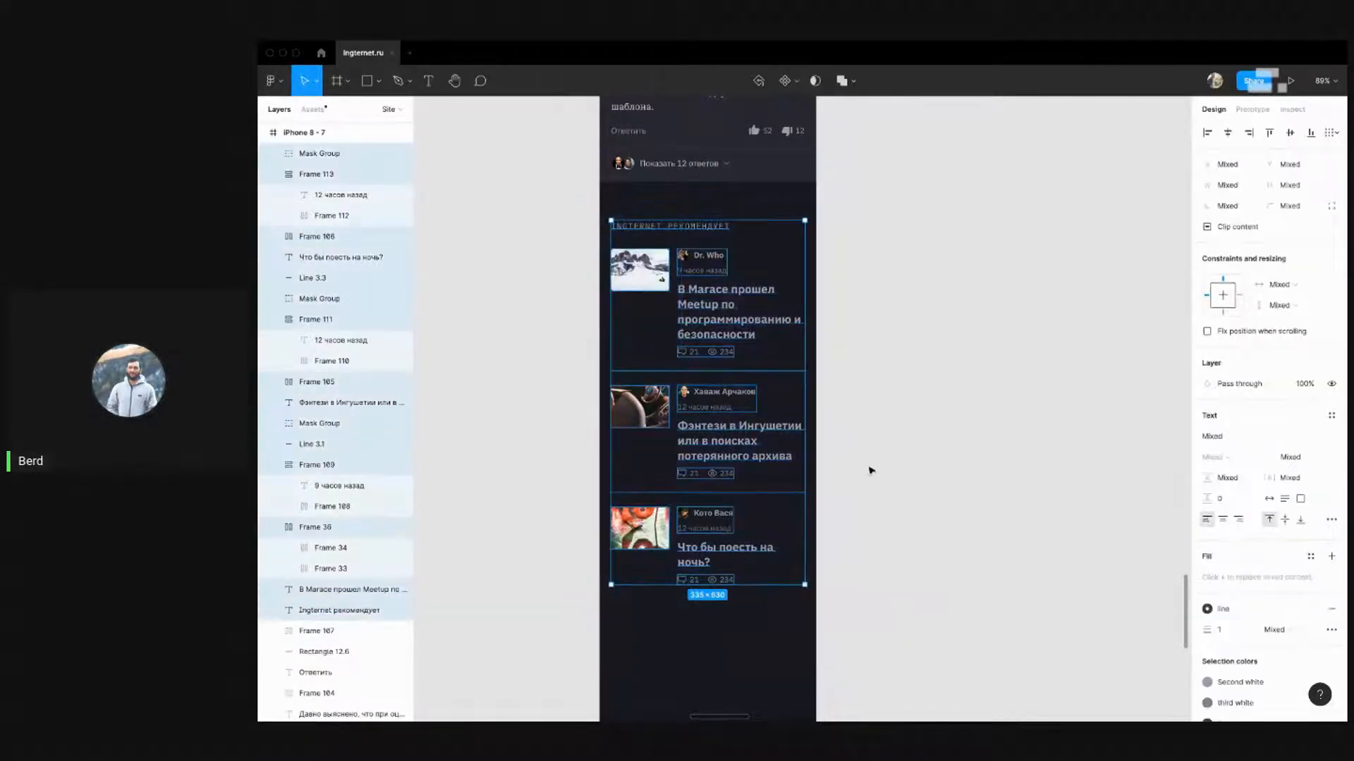
pyautogui.scroll(5, 870, 468)
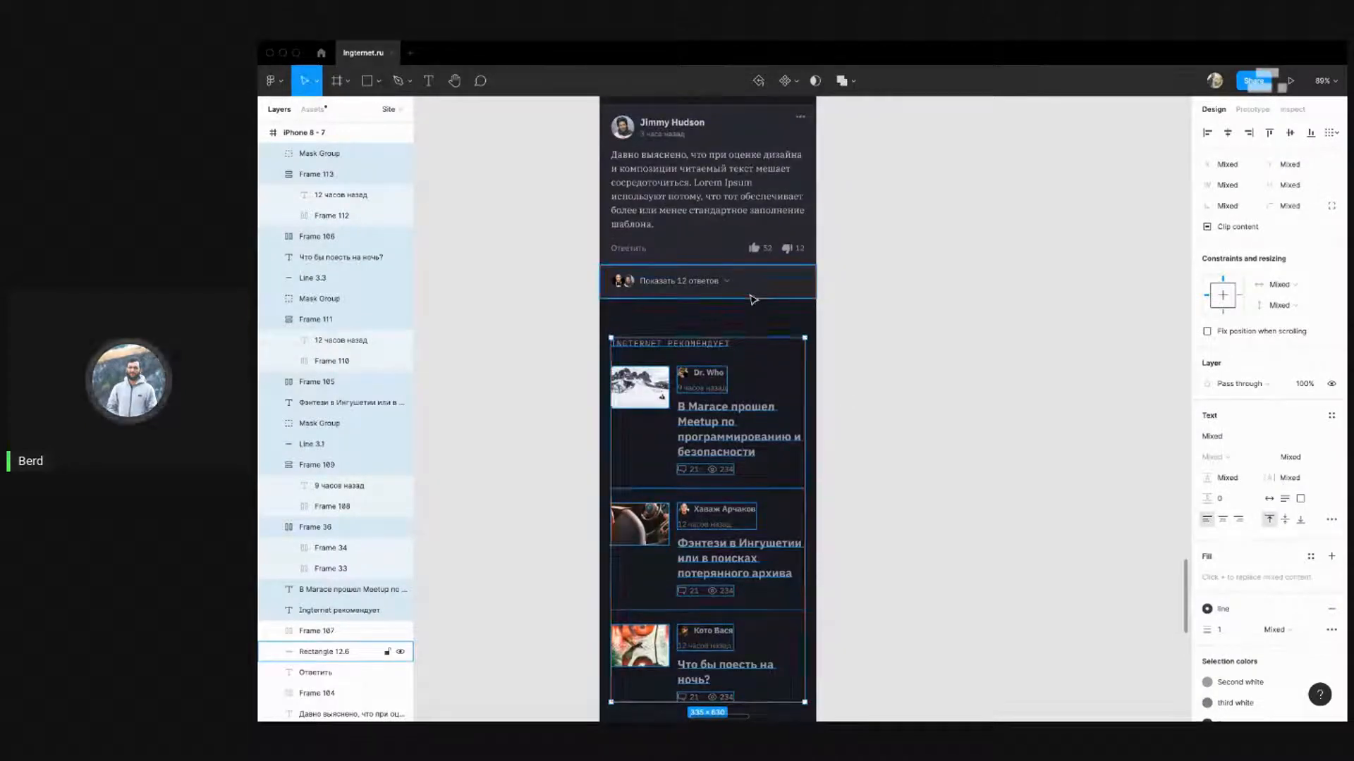
pyautogui.press('Up')
pyautogui.press('Up')
pyautogui.press('Up')
pyautogui.press('Up')
pyautogui.press('Up')
pyautogui.press('Up')
pyautogui.press('Up')
pyautogui.press('Up')
pyautogui.hotkey('shift', 'Up')
pyautogui.hotkey('shift', 'Up')
pyautogui.hotkey('shift', 'Up')
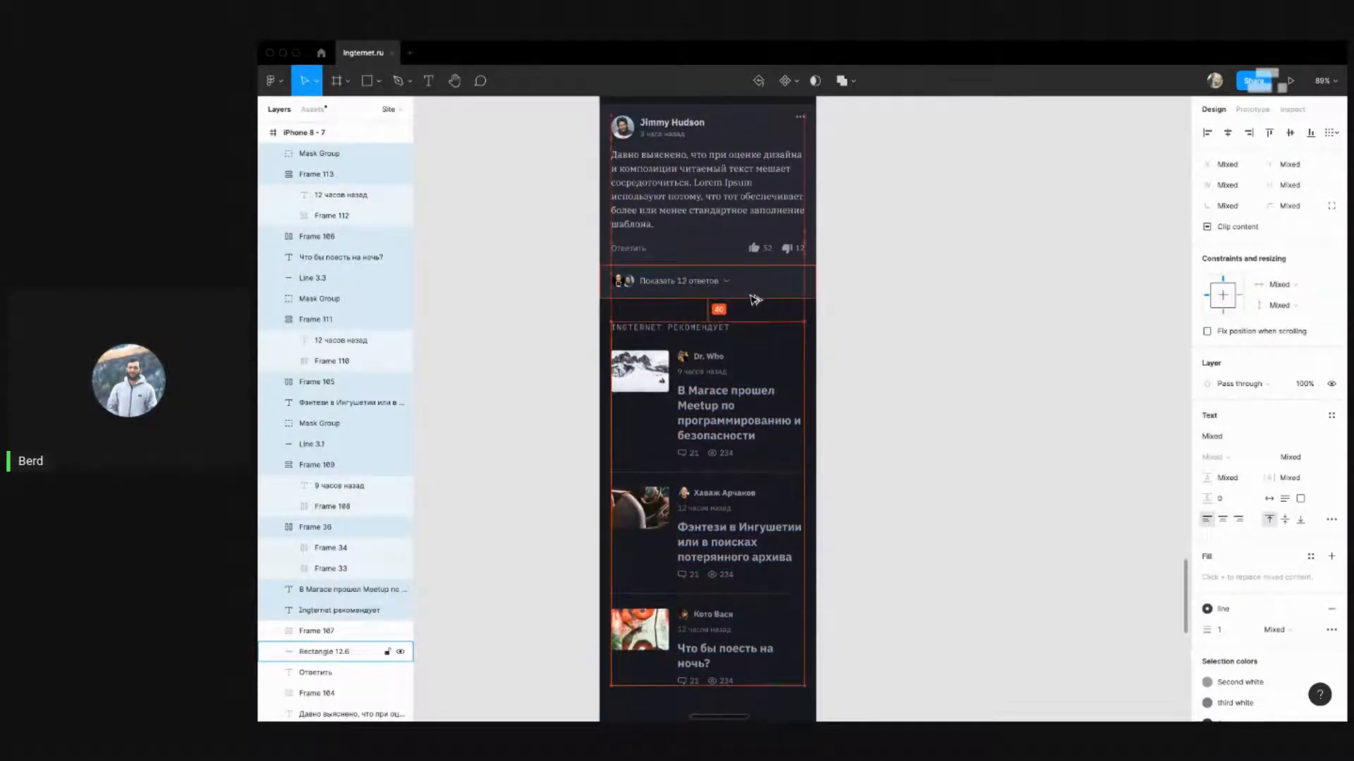
pyautogui.scroll(10, 753, 300)
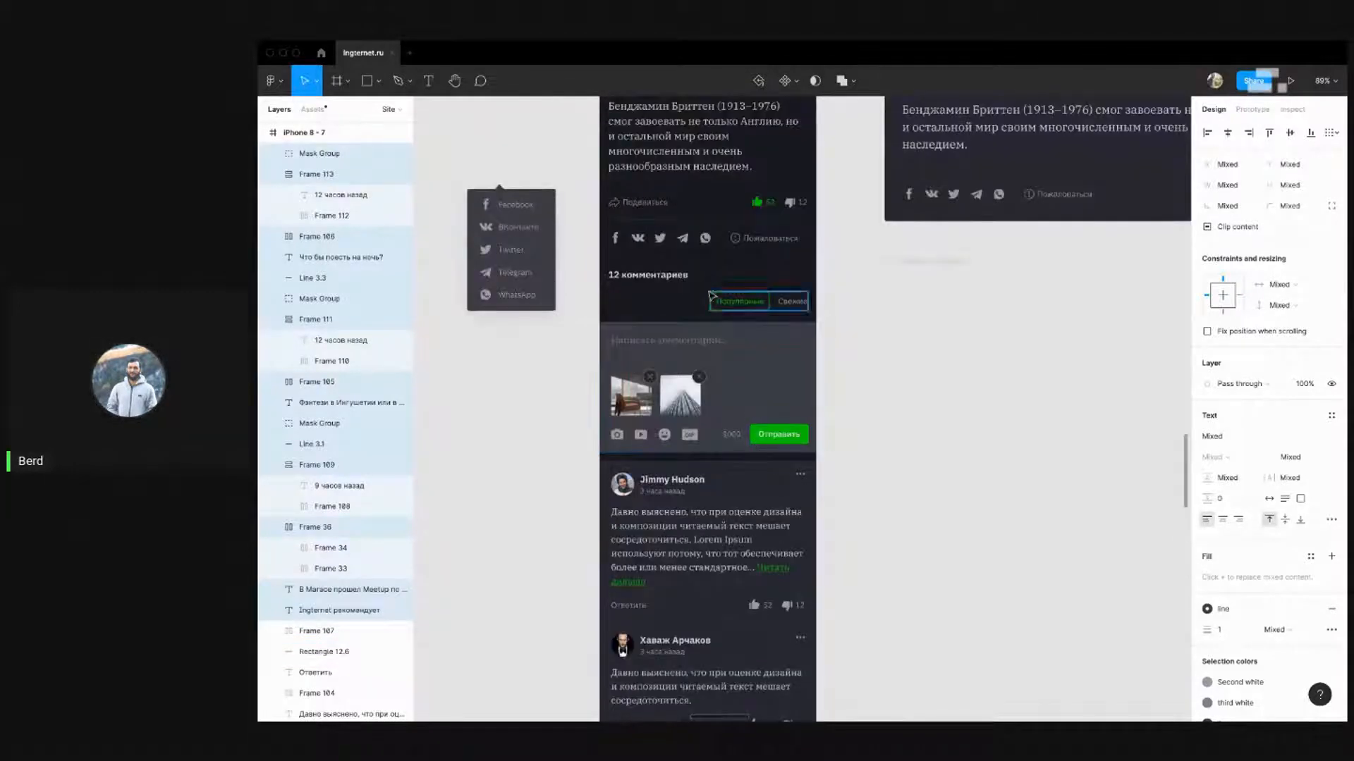
pyautogui.click(665, 271)
pyautogui.scroll(-15, 943, 379)
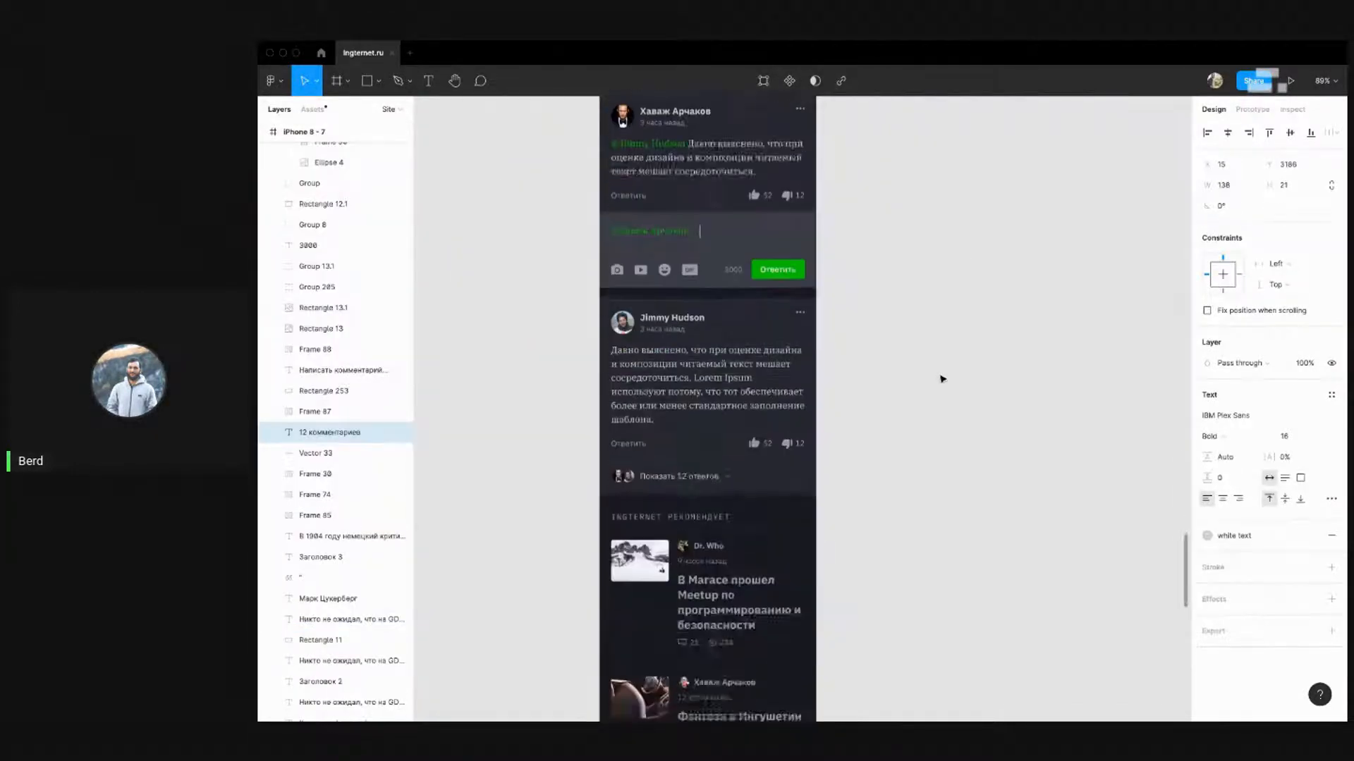
pyautogui.scroll(3, 917, 423)
pyautogui.moveTo(914, 544); pyautogui.dragTo(588, 125)
pyautogui.scroll(2, 705, 212)
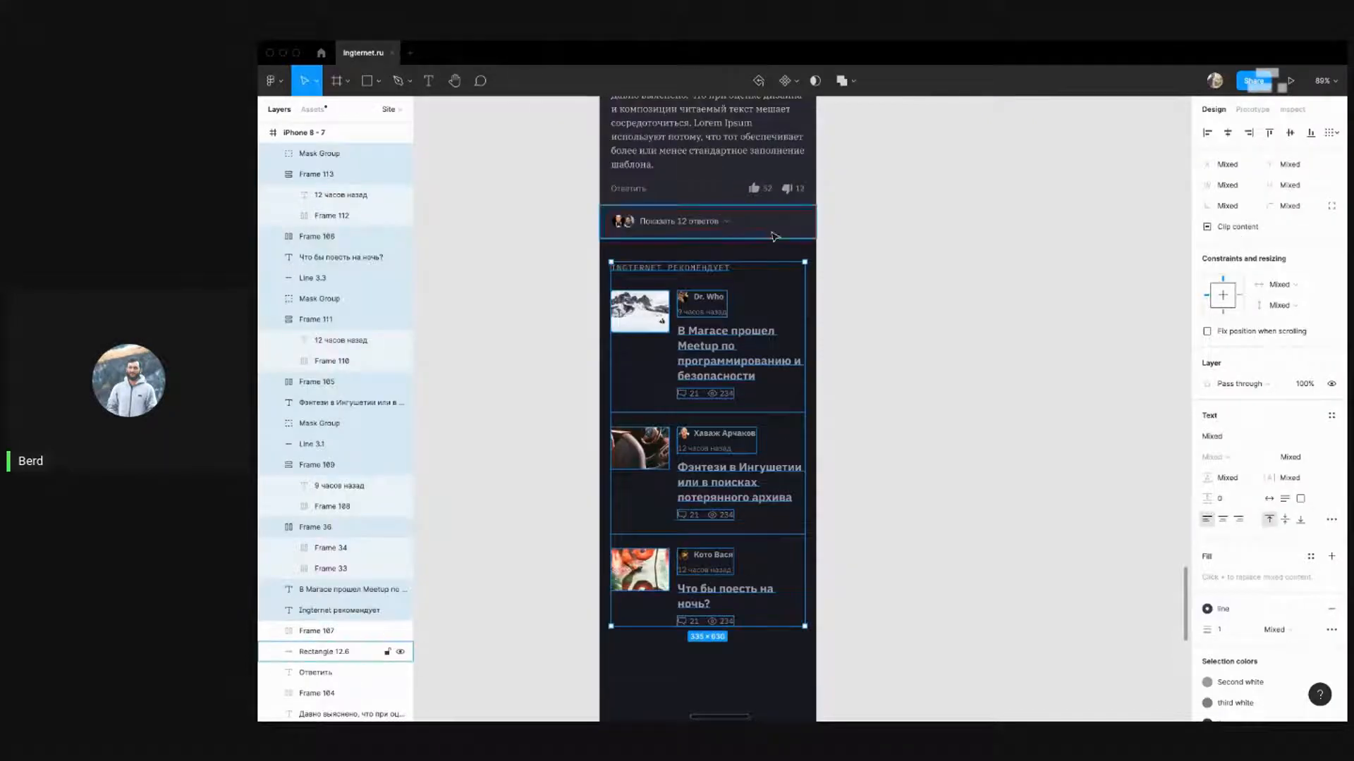
pyautogui.click(915, 262)
pyautogui.scroll(-1, 517, 390)
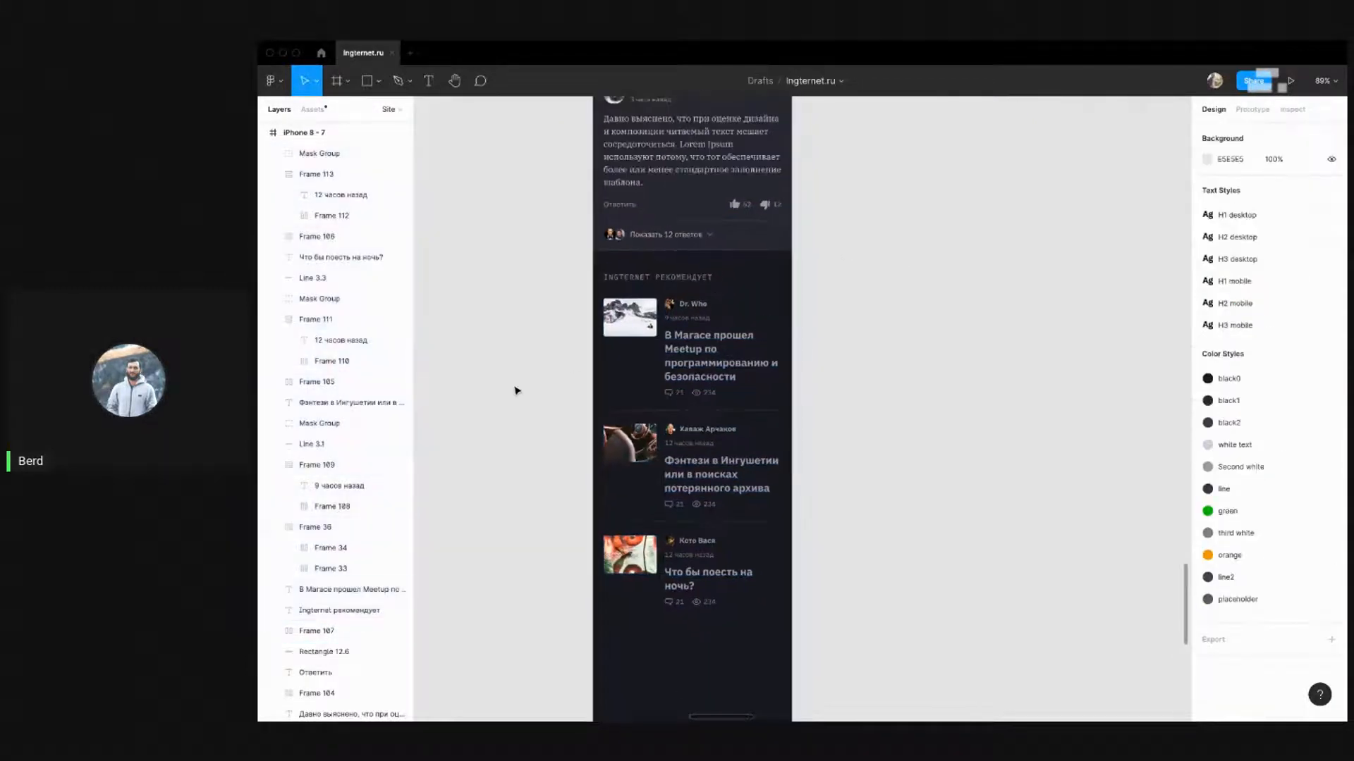
pyautogui.scroll(-3, 508, 353)
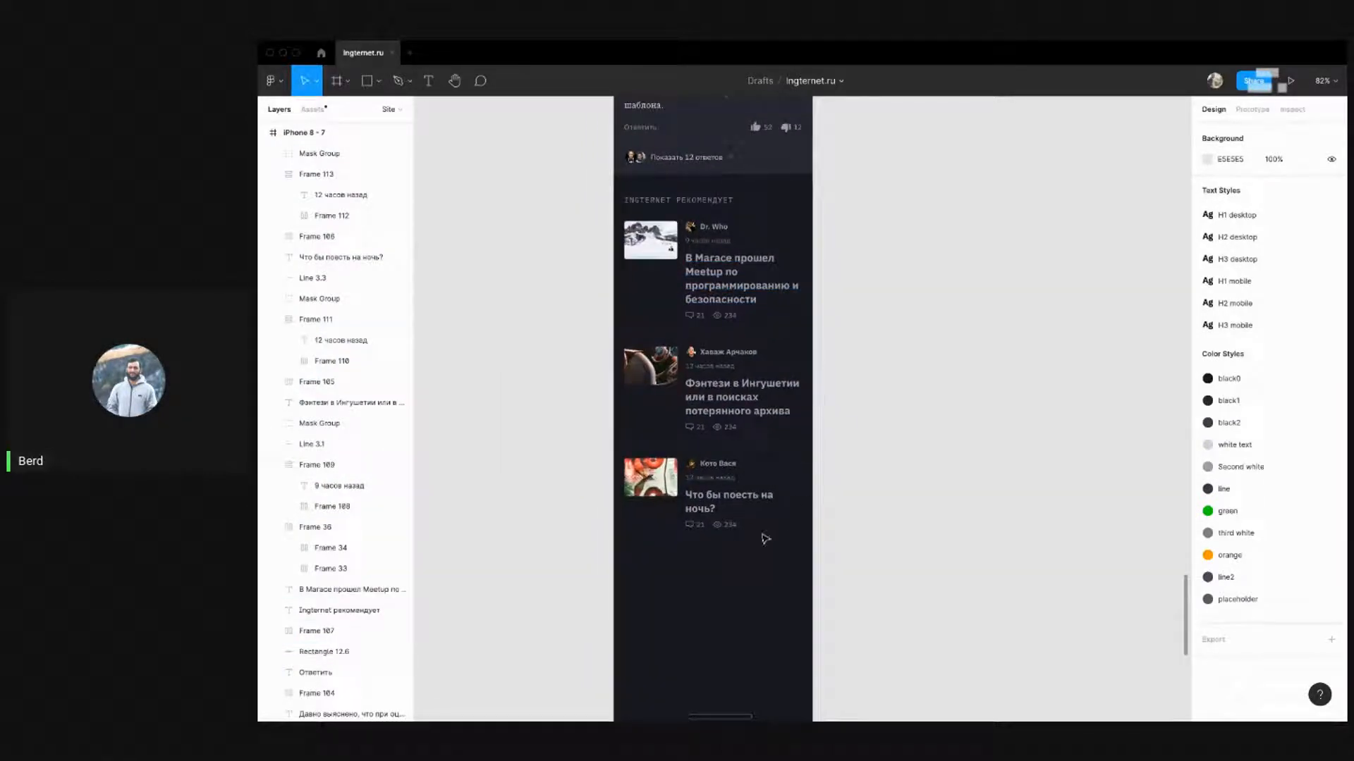
# Zoom out to the frame overview and select the tall iPhone 8 - 7 frame
pyautogui.click(758, 499)
pyautogui.click(900, 459)
pyautogui.scroll(-5, 554, 493)
pyautogui.scroll(10, 856, 347)
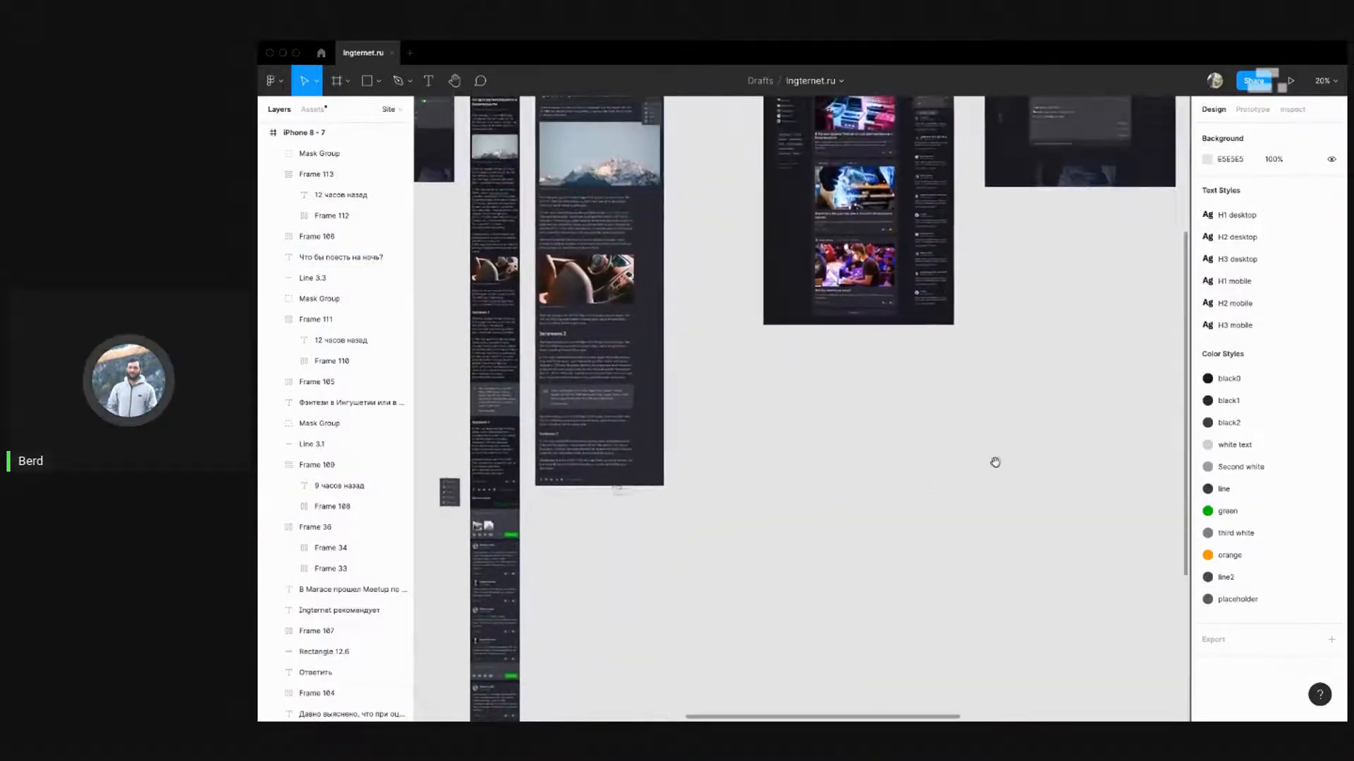
pyautogui.moveTo(986, 559); pyautogui.dragTo(949, 457)
pyautogui.scroll(-5, 627, 271)
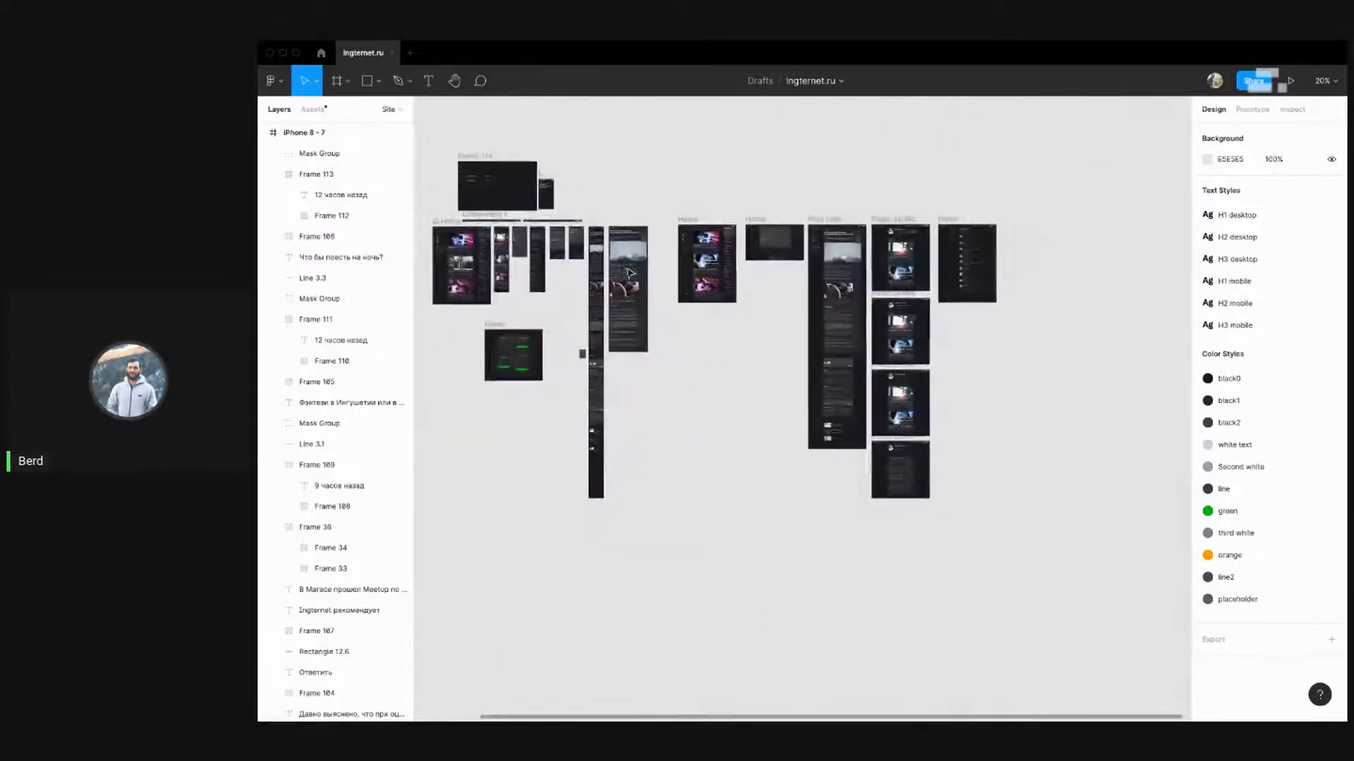
pyautogui.scroll(10, 832, 403)
pyautogui.scroll(-10, 882, 468)
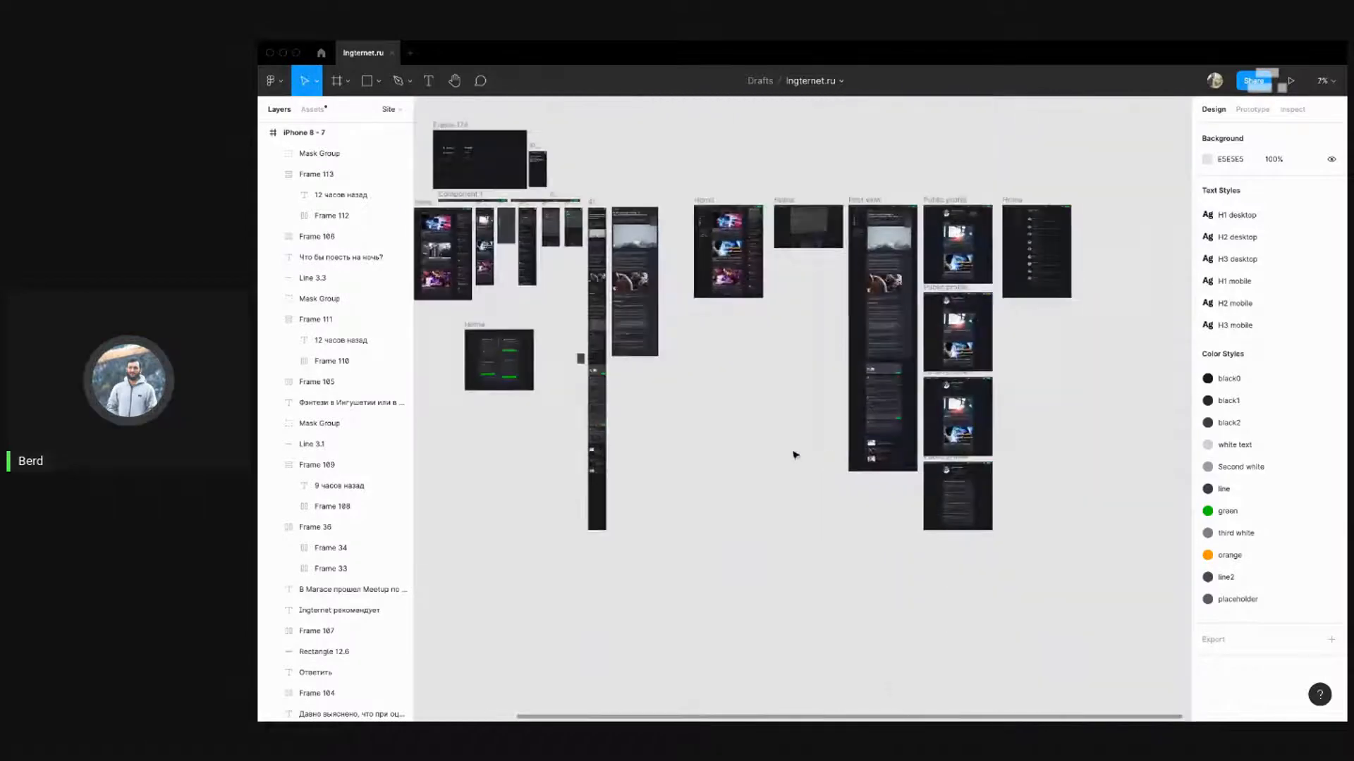
pyautogui.scroll(10, 588, 456)
pyautogui.scroll(-5, 698, 487)
pyautogui.click(643, 435)
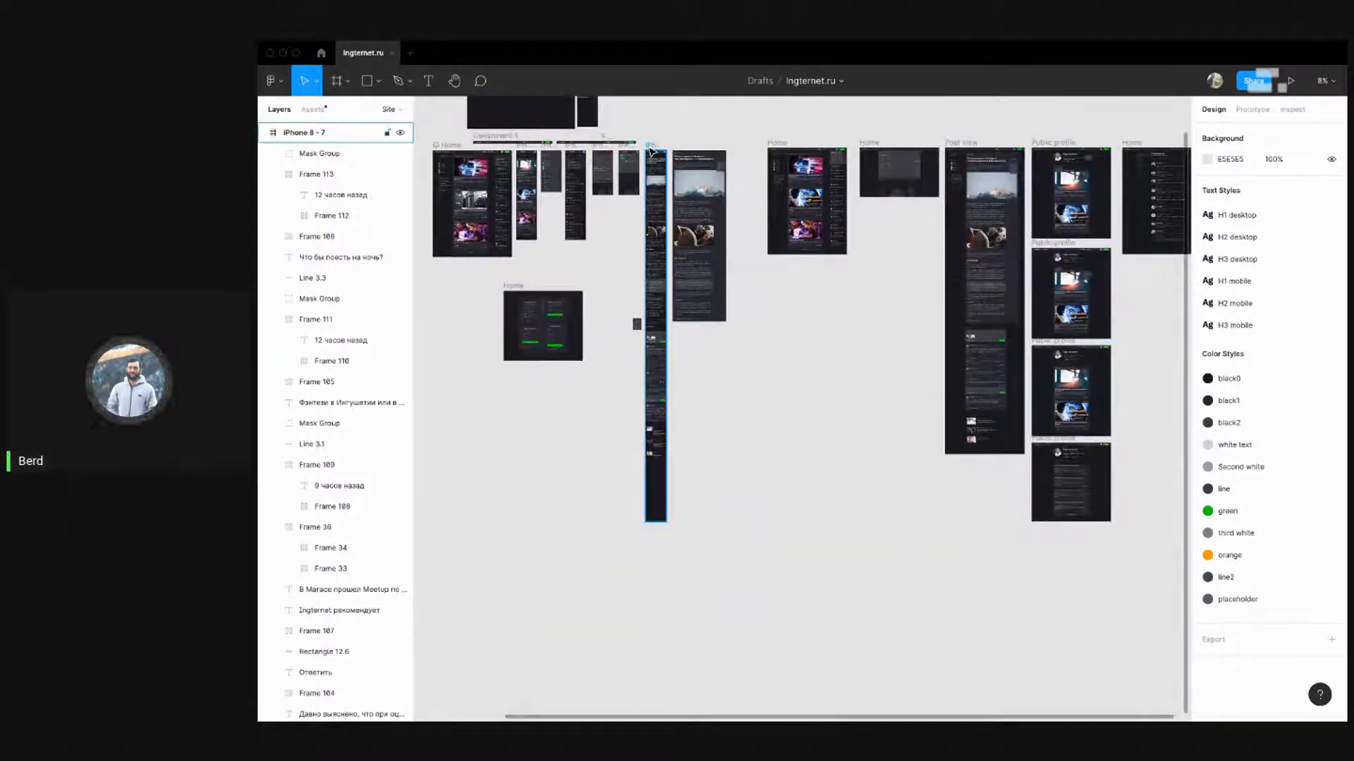
pyautogui.scroll(10, 643, 435)
pyautogui.scroll(-4, 635, 423)
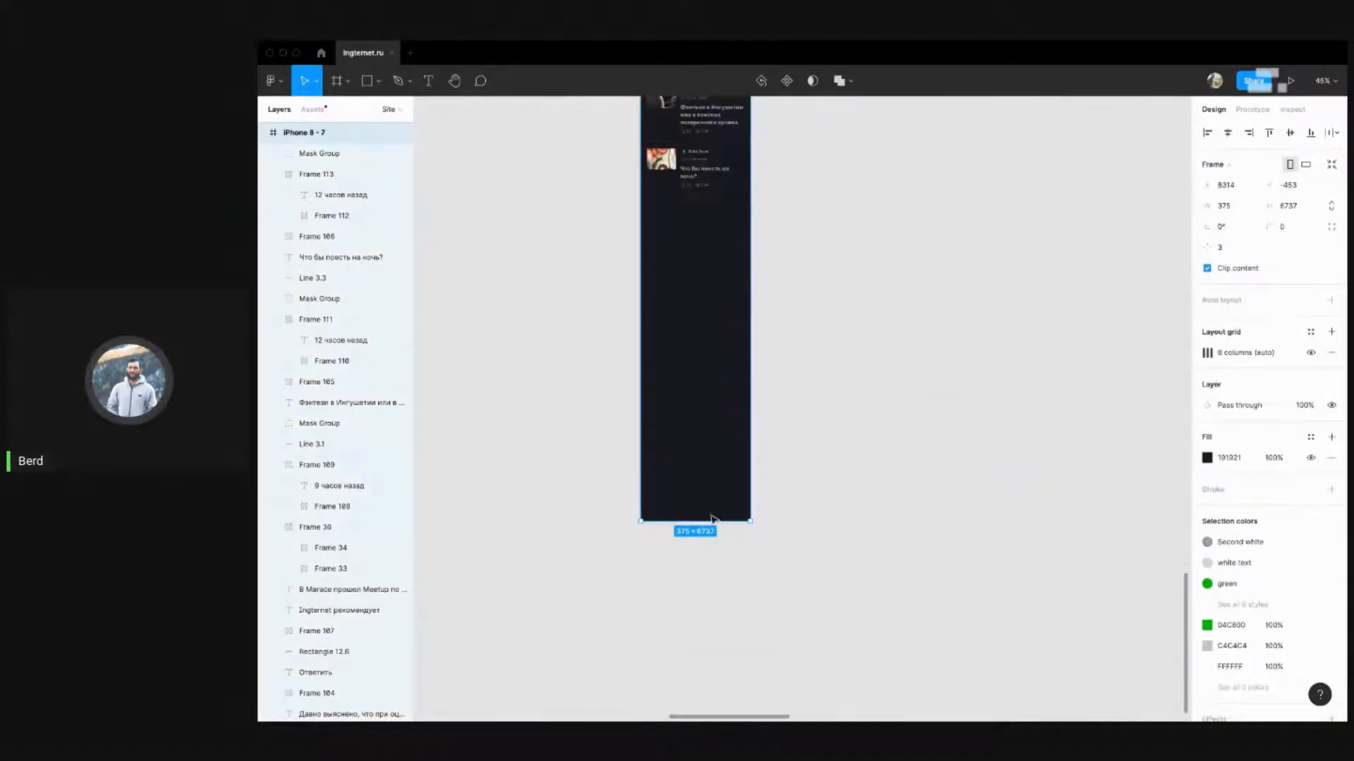
# Trim iPhone 8 - 7 to 375 × 5648, ending just below the last recommended article
pyautogui.moveTo(704, 520); pyautogui.dragTo(713, 210)
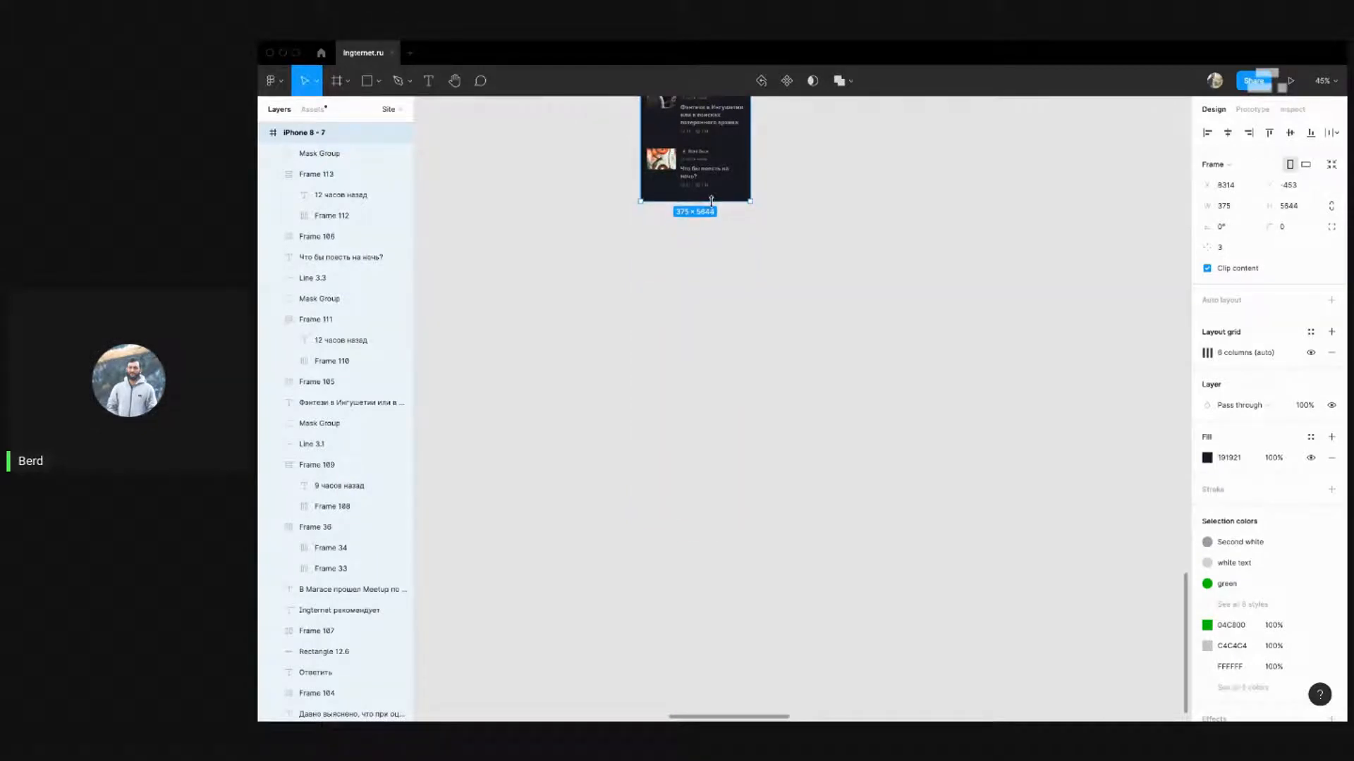
pyautogui.scroll(5, 715, 191)
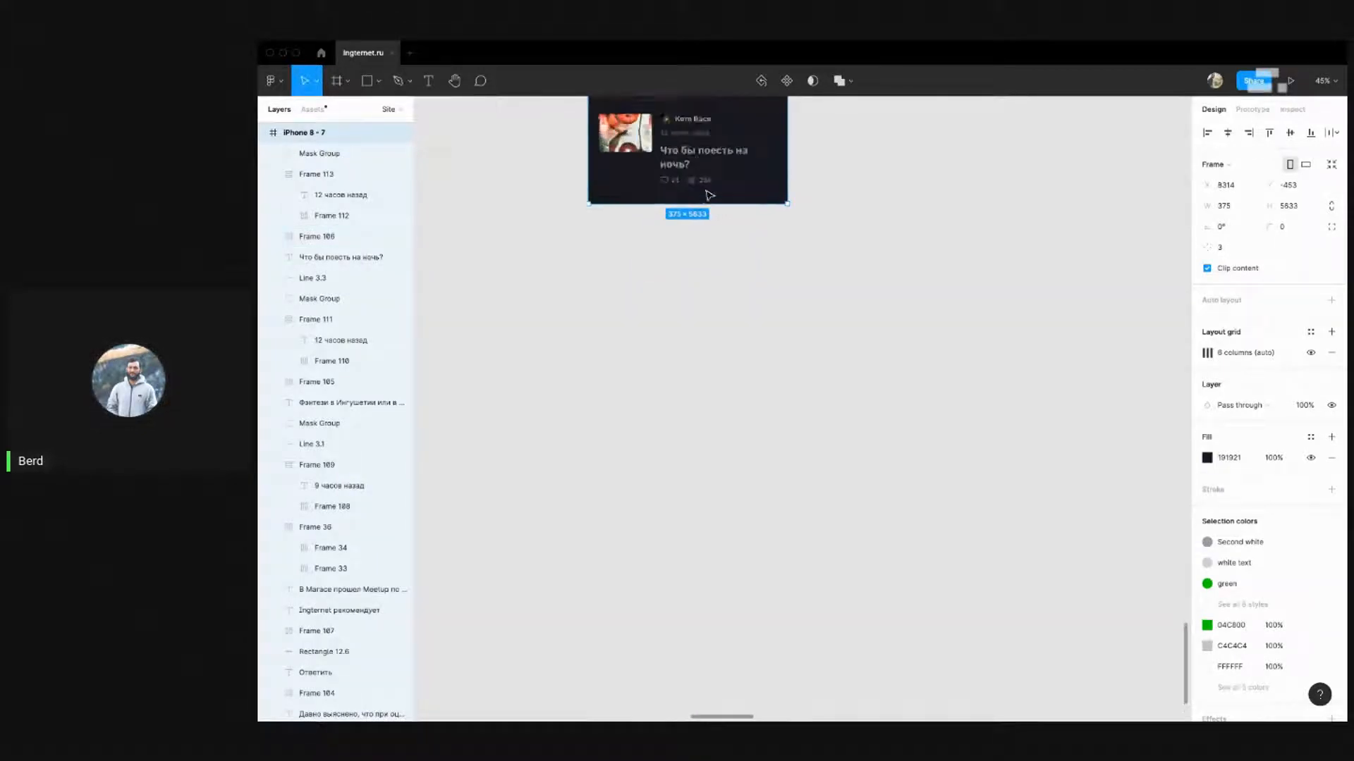
pyautogui.moveTo(705, 208); pyautogui.dragTo(706, 219)
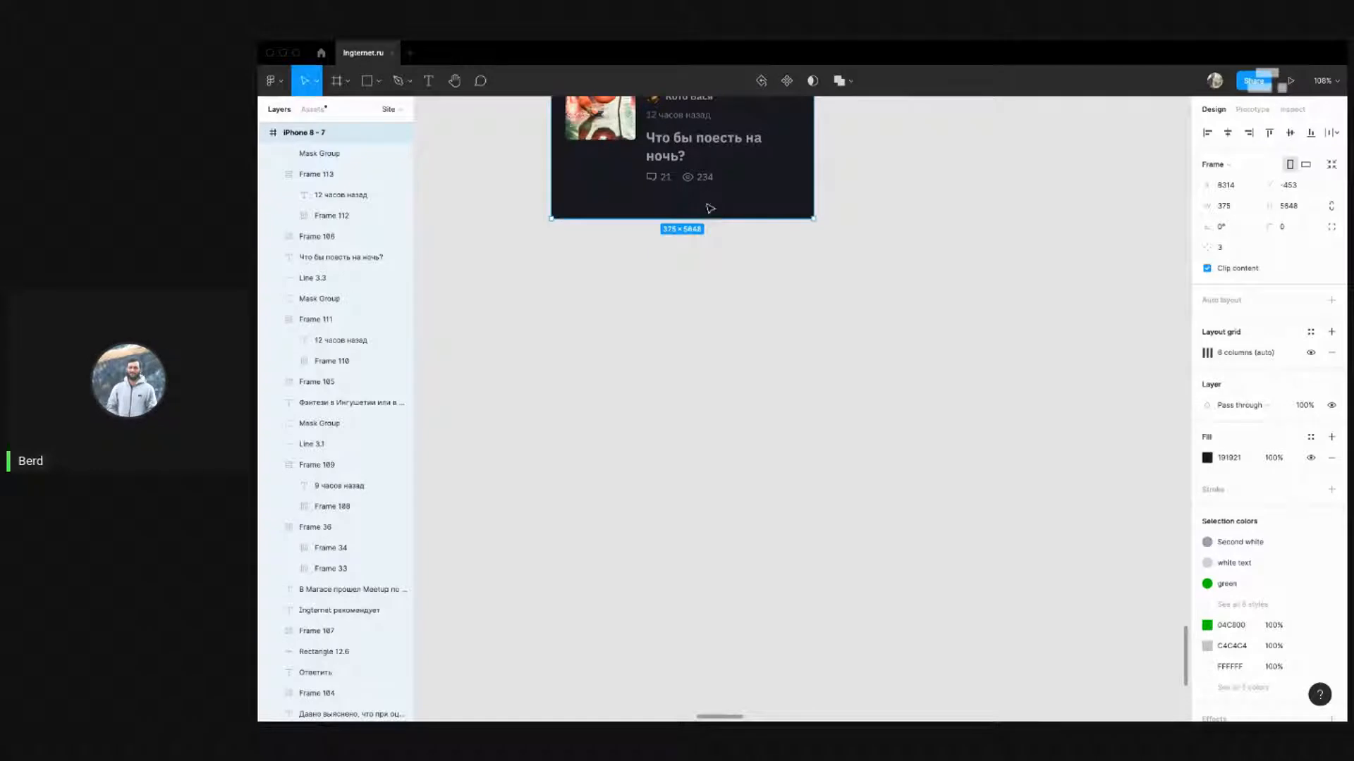
pyautogui.click(662, 471)
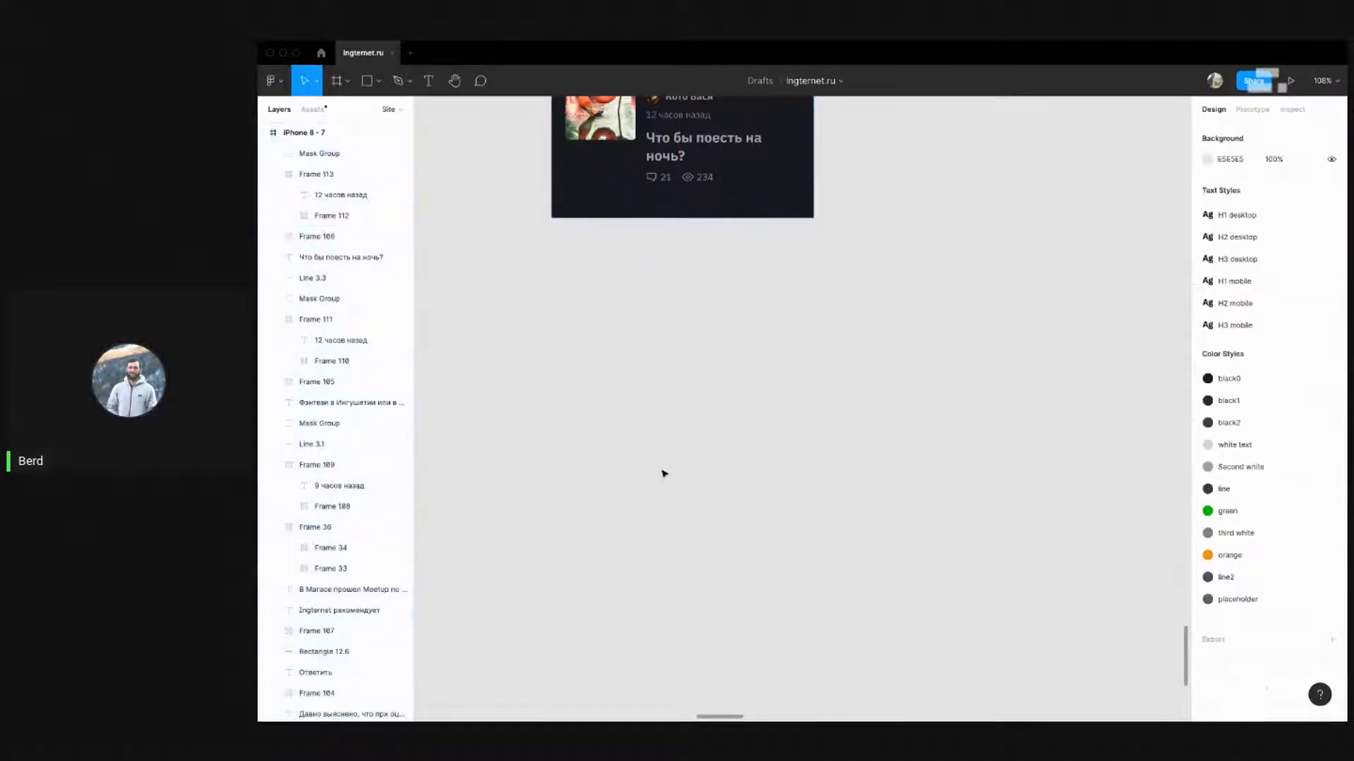
pyautogui.scroll(-10, 683, 525)
pyautogui.scroll(6, 687, 526)
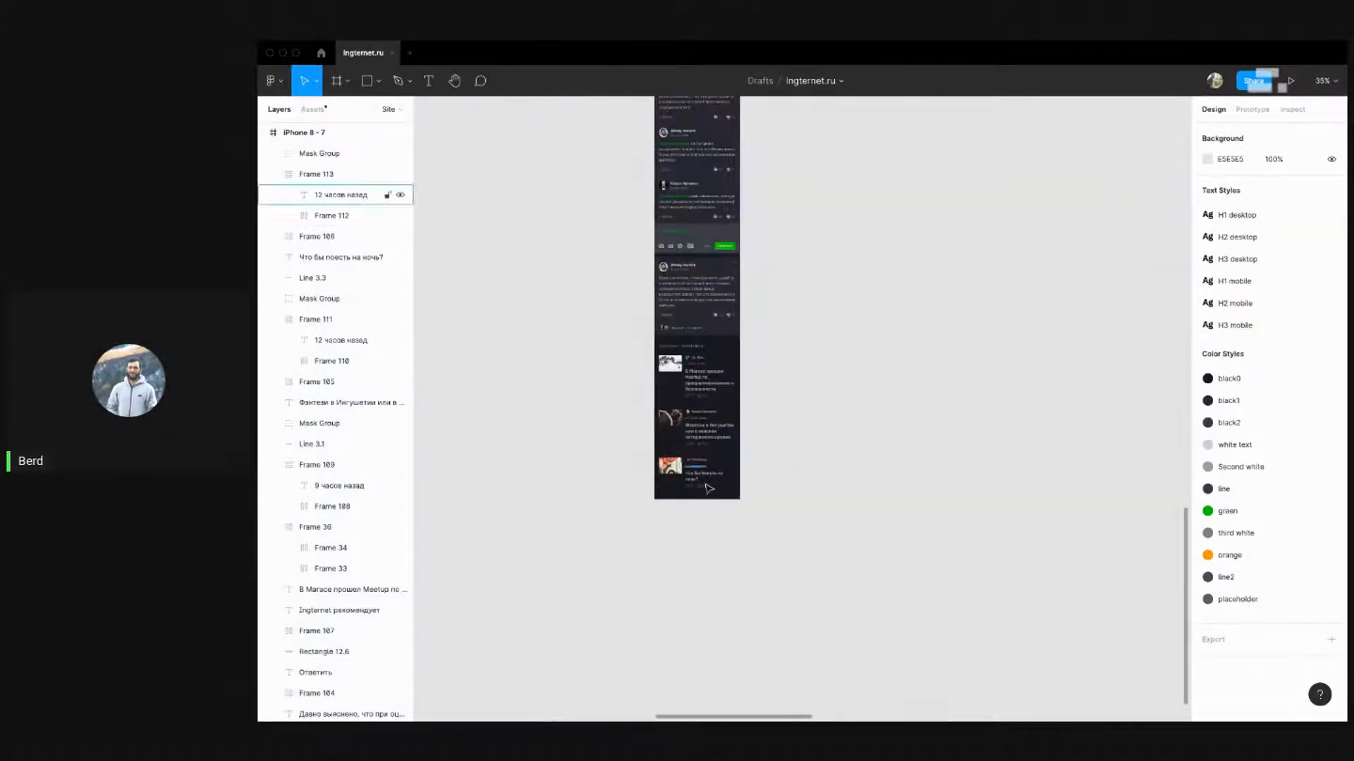
pyautogui.scroll(3, 740, 549)
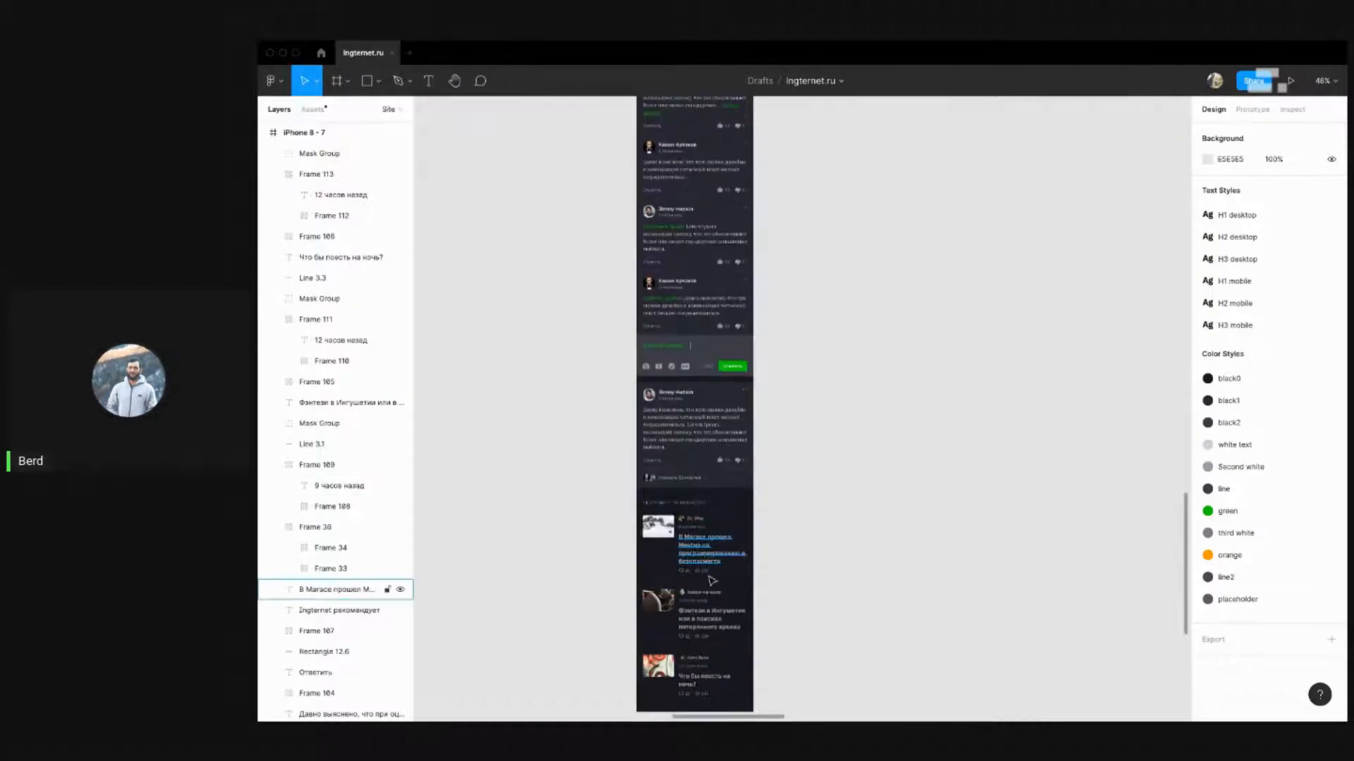
pyautogui.scroll(-2, 712, 579)
pyautogui.scroll(-8, 677, 451)
pyautogui.scroll(4, 630, 309)
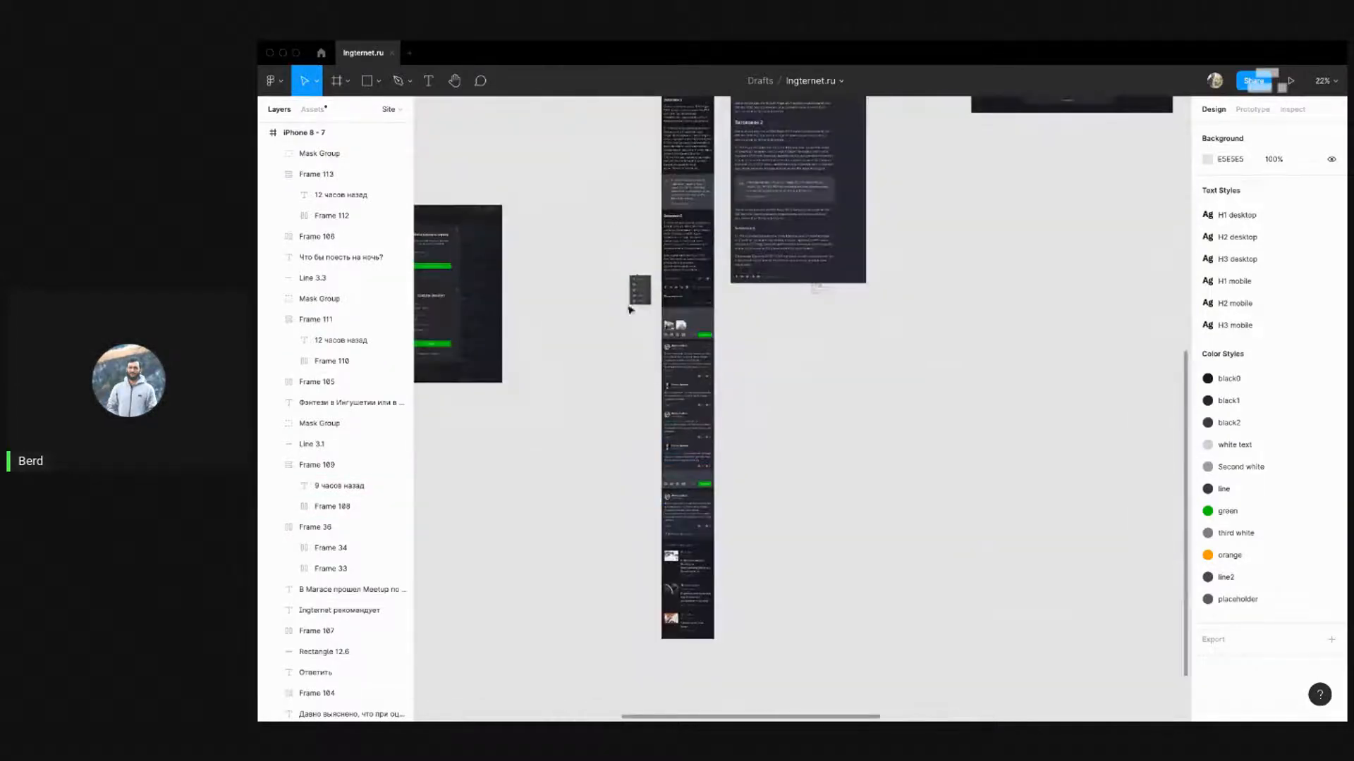
# Unlock the large dark Rectangle 251 and delete it from the canvas
pyautogui.scroll(-2, 864, 454)
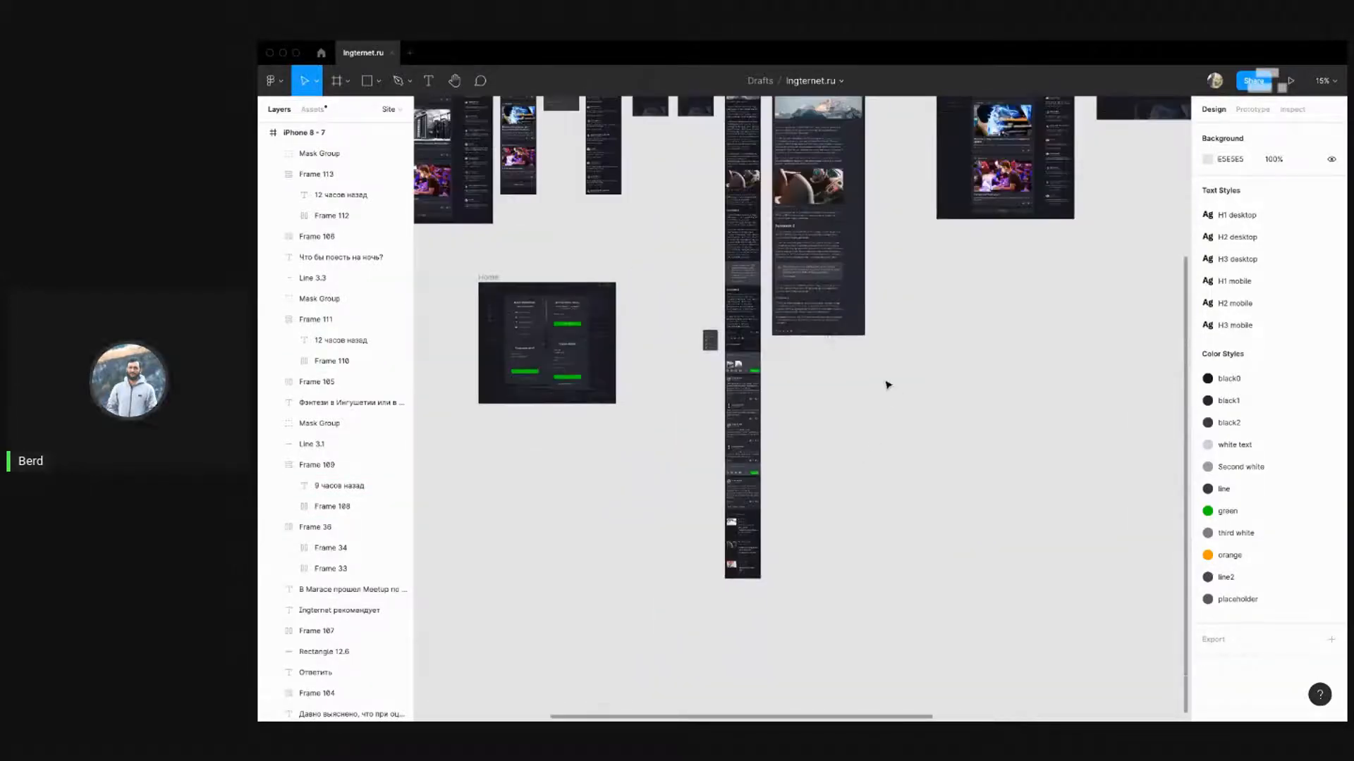
pyautogui.scroll(3, 887, 385)
pyautogui.moveTo(766, 198); pyautogui.dragTo(923, 604)
pyautogui.click(924, 604)
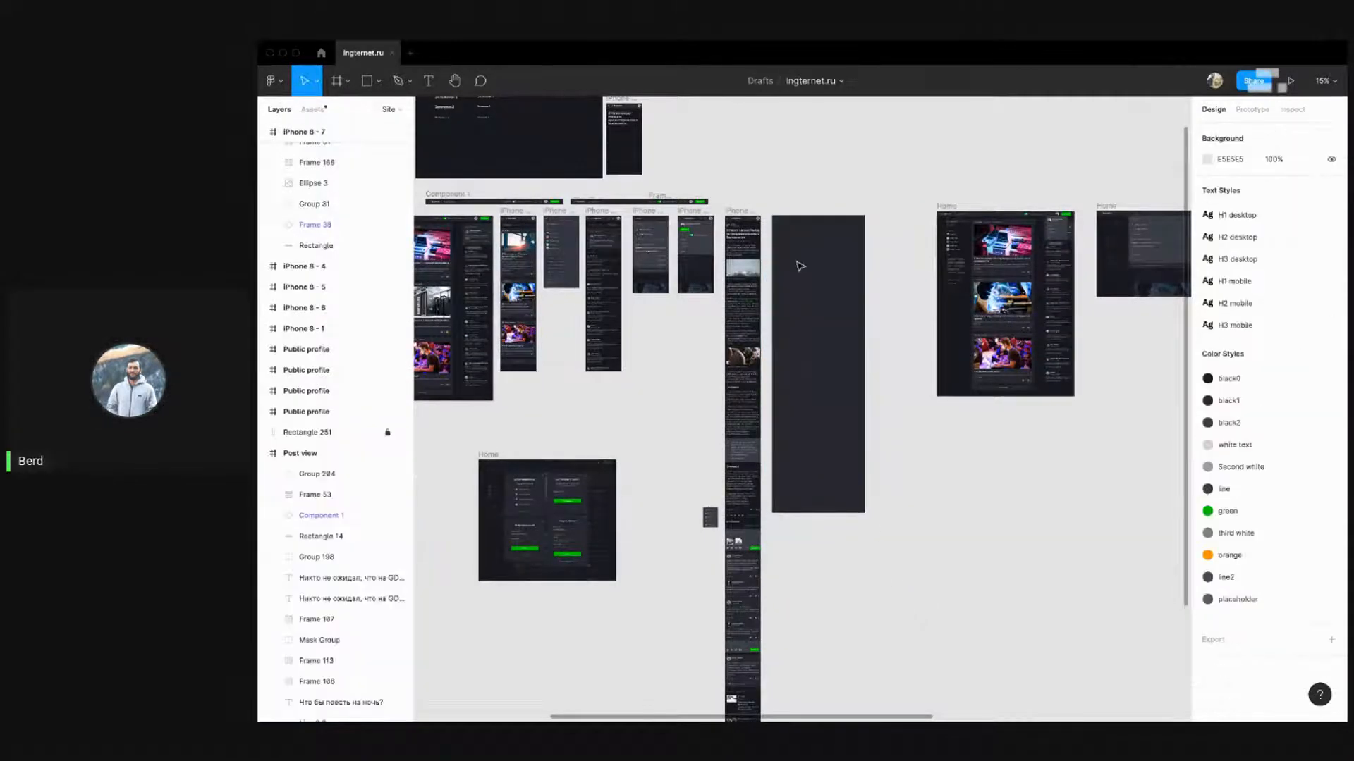
pyautogui.rightClick(792, 269)
pyautogui.click(388, 433)
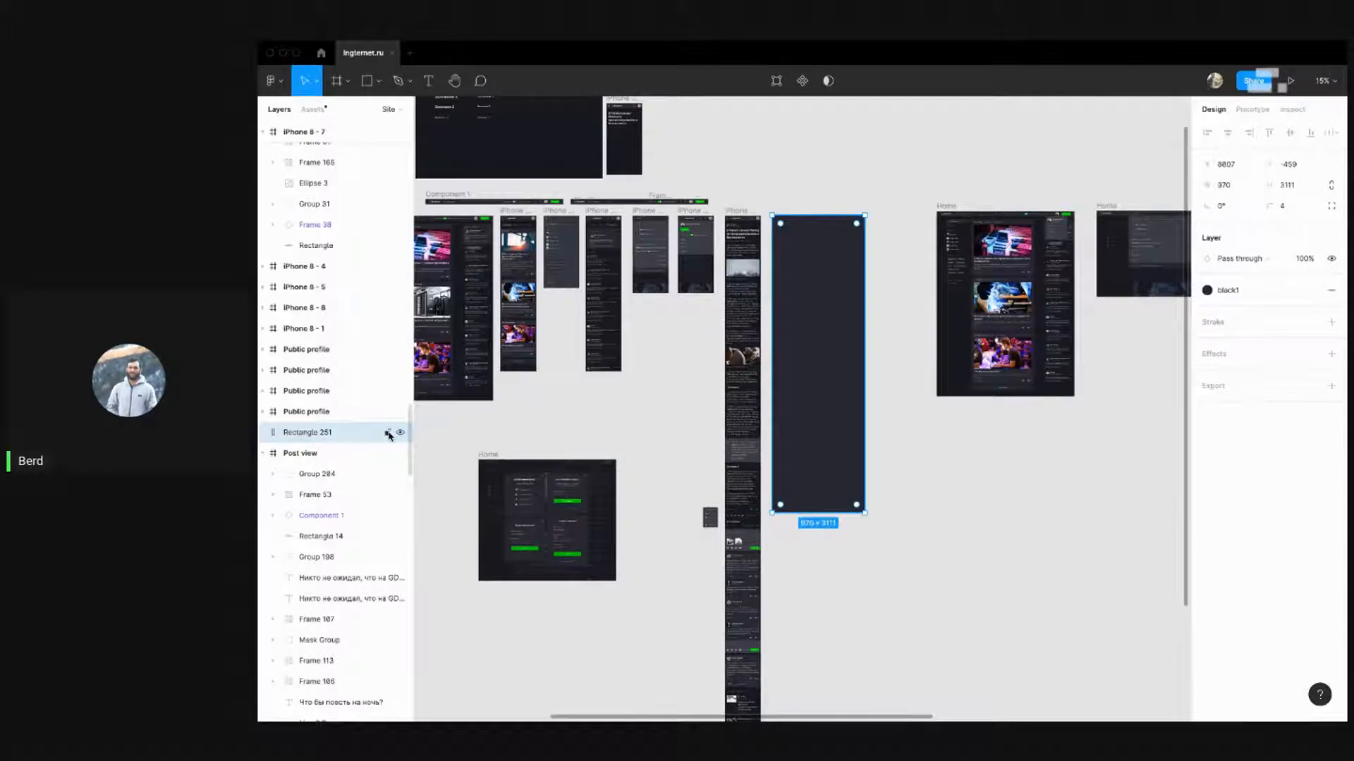
pyautogui.press('Delete')
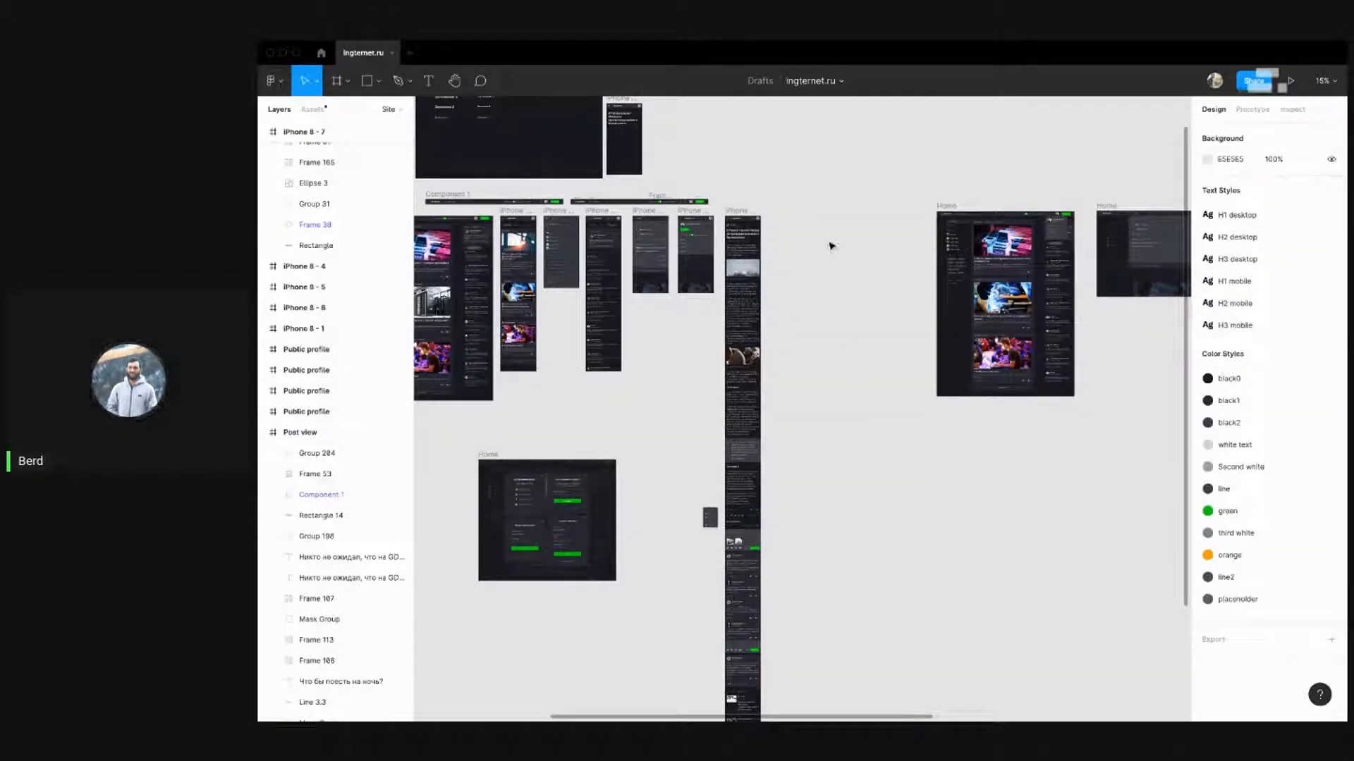
# Select the two Home frames and the Post view frame and shift them left
pyautogui.scroll(-5, 855, 255)
pyautogui.scroll(6, 841, 306)
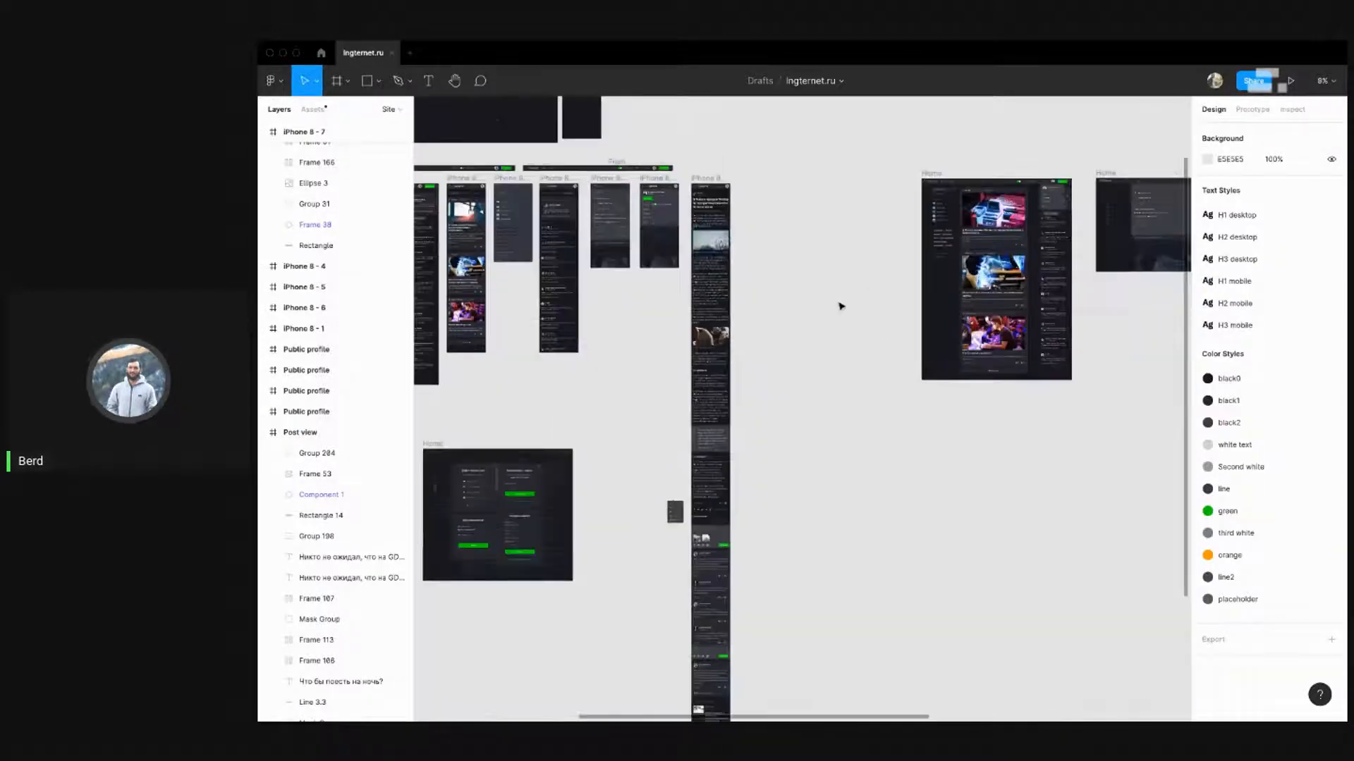
pyautogui.scroll(5, 873, 237)
pyautogui.scroll(-5, 873, 237)
pyautogui.scroll(5, 980, 187)
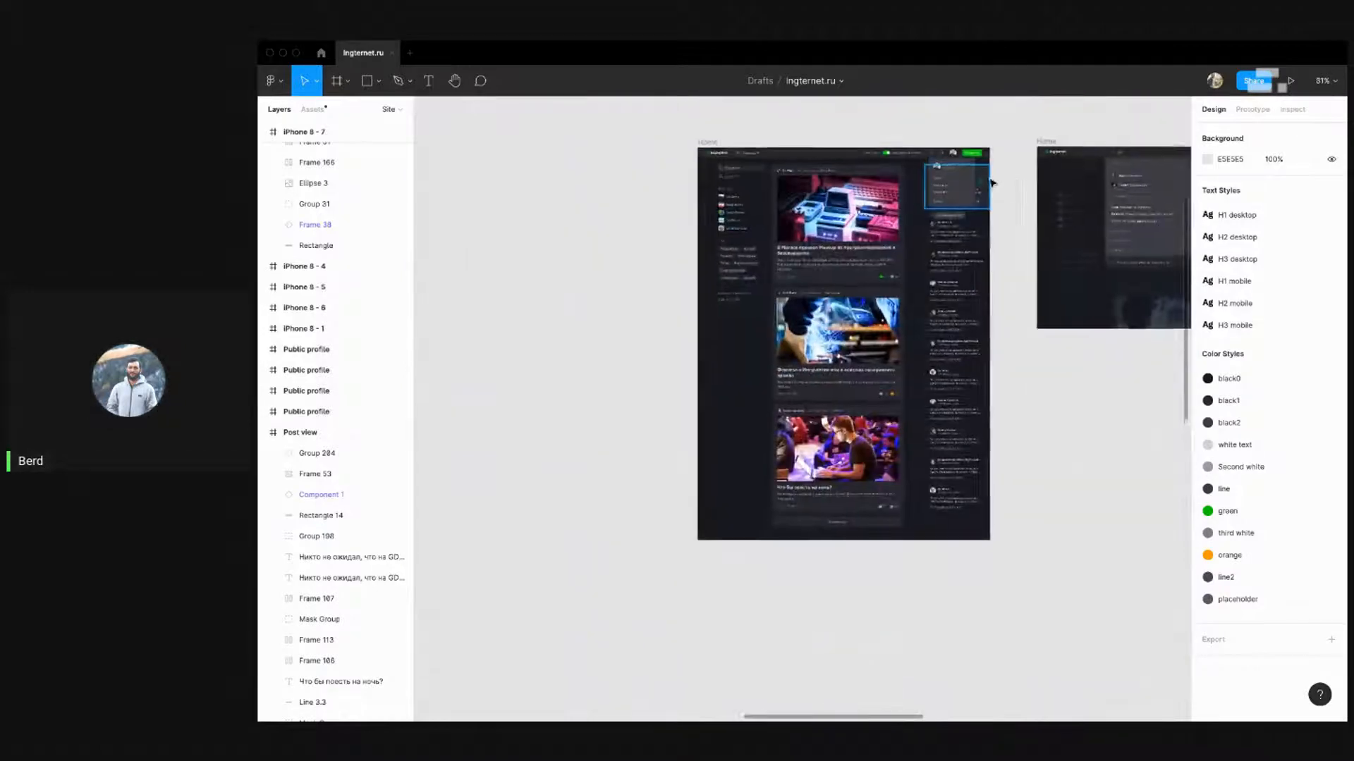
pyautogui.scroll(3, 963, 189)
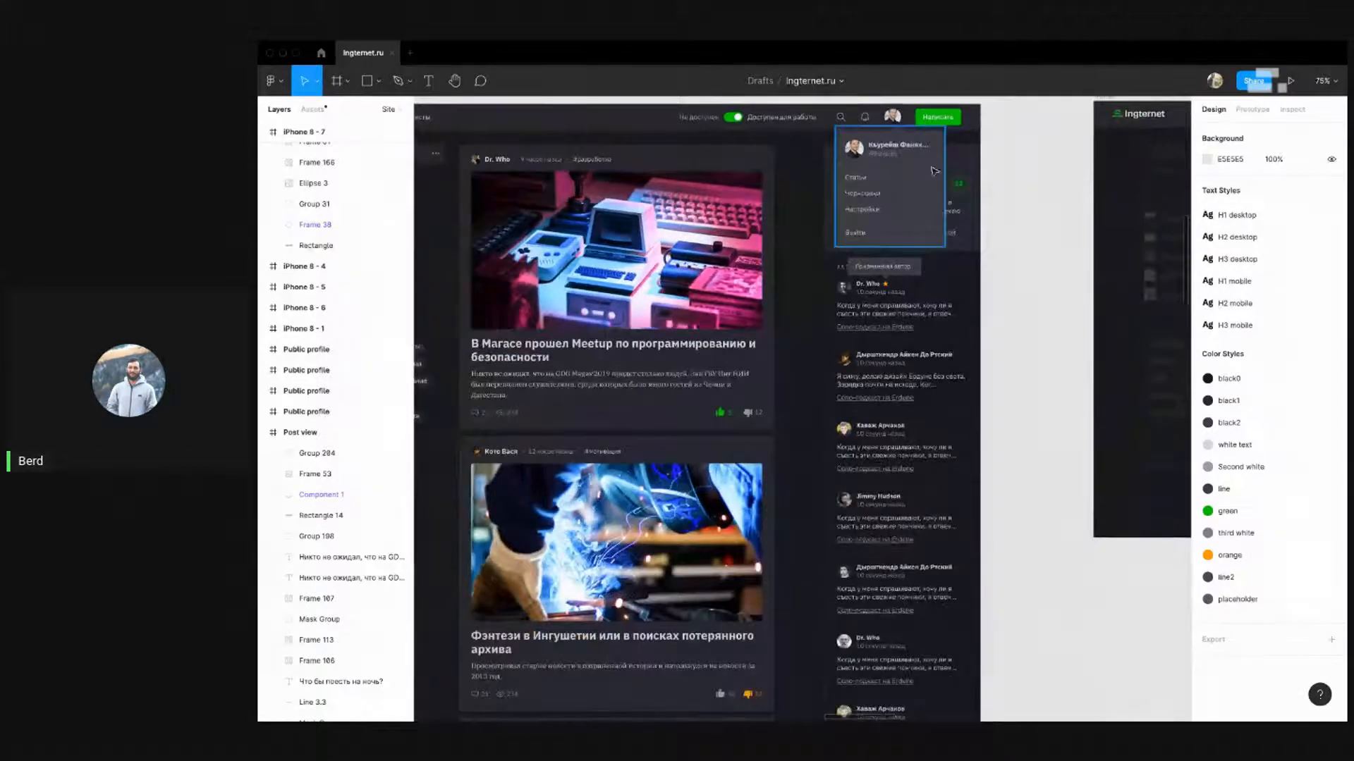
pyautogui.moveTo(1142, 210); pyautogui.dragTo(785, 220)
pyautogui.scroll(-5, 704, 224)
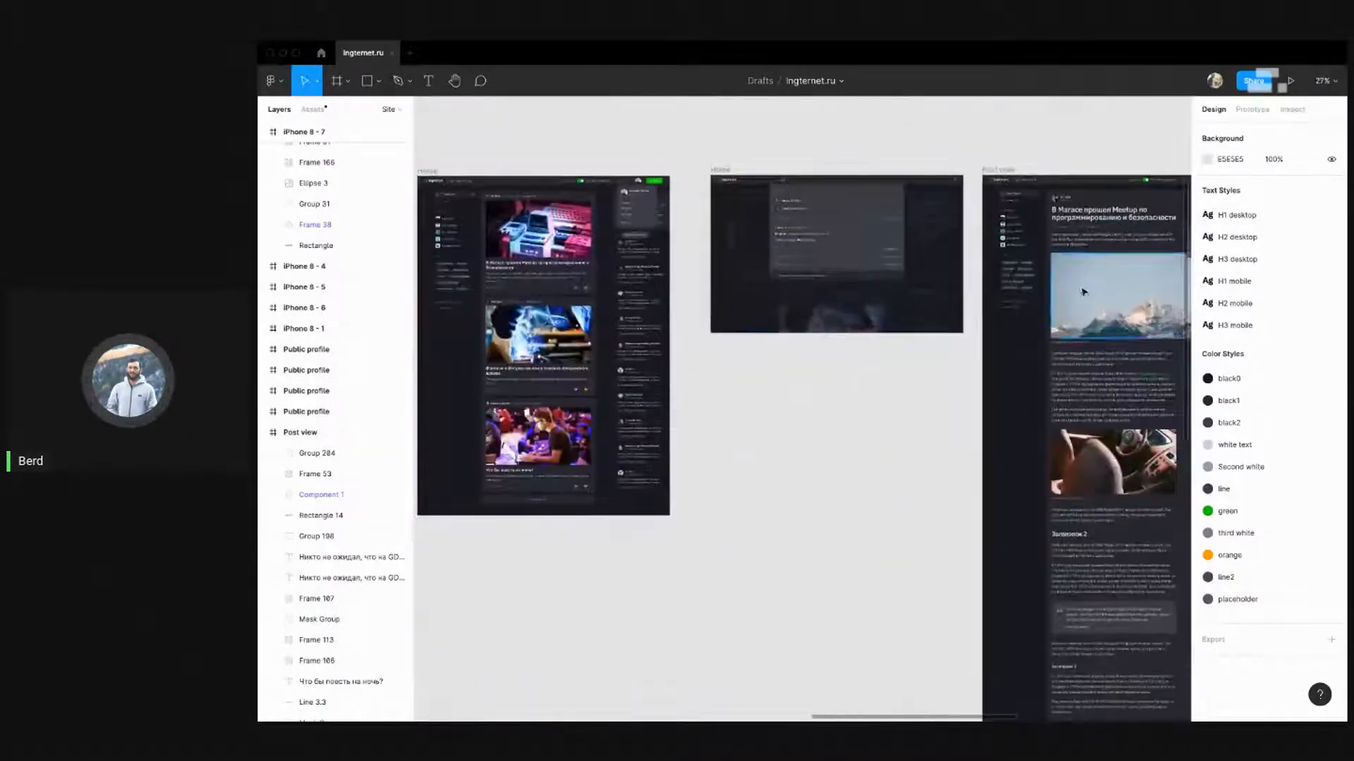
pyautogui.moveTo(1112, 297); pyautogui.dragTo(705, 243)
pyautogui.scroll(-5, 704, 243)
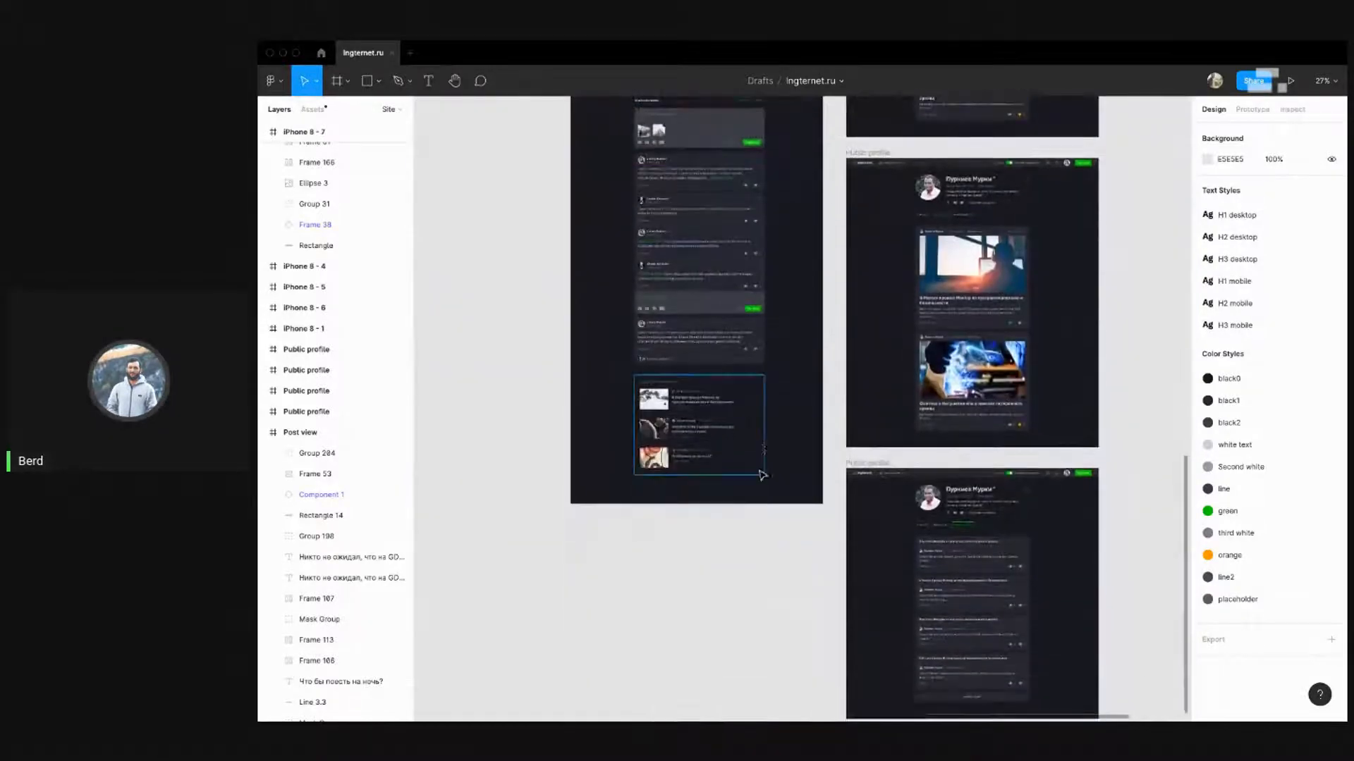
pyautogui.scroll(-5, 687, 427)
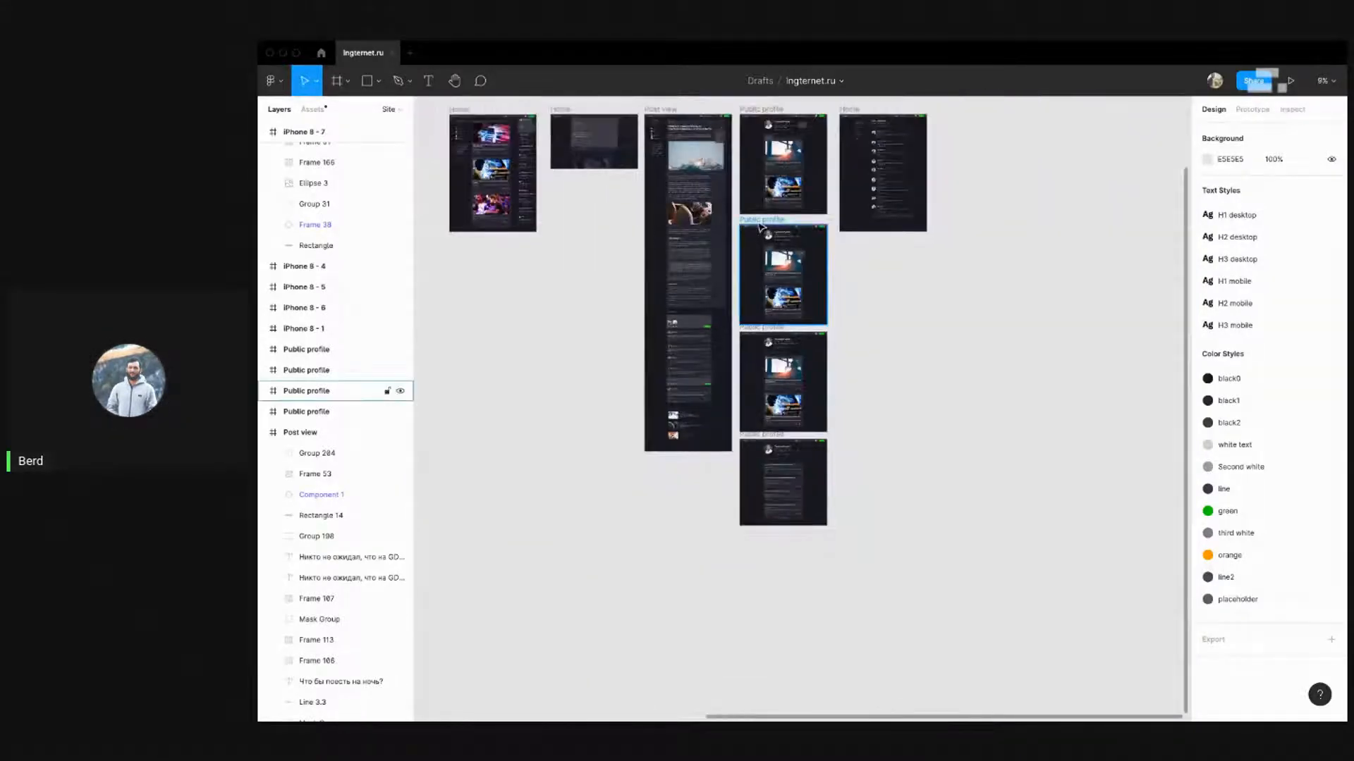
pyautogui.scroll(-3, 762, 170)
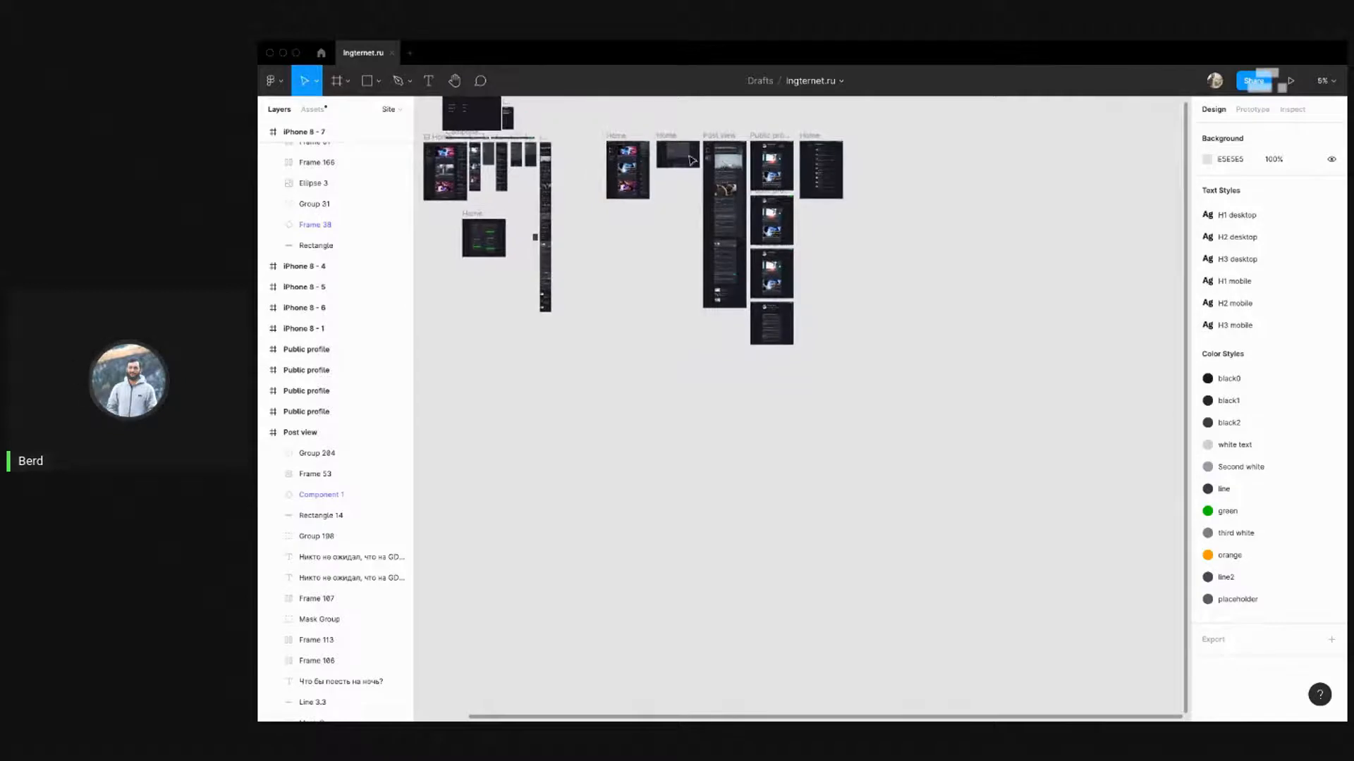
pyautogui.scroll(3, 553, 144)
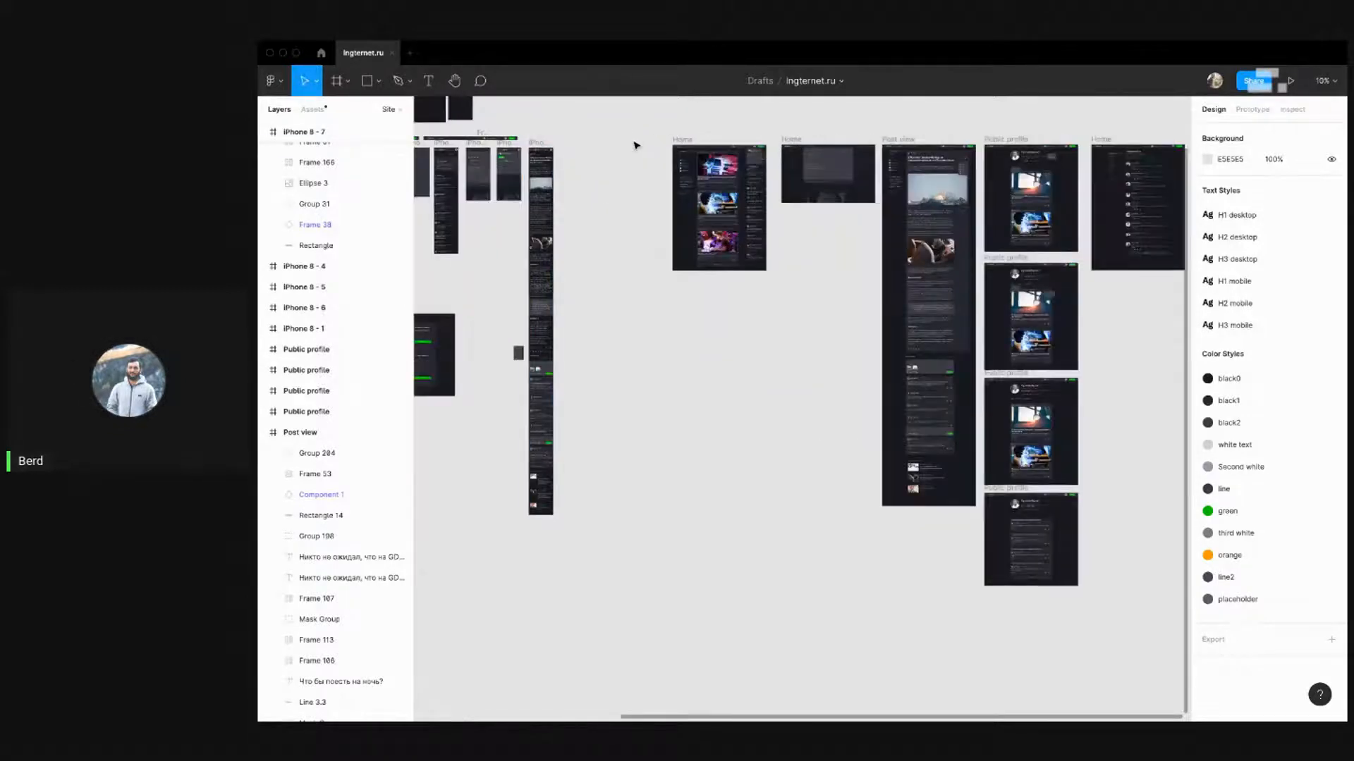
pyautogui.moveTo(879, 444); pyautogui.dragTo(983, 553)
pyautogui.moveTo(745, 182); pyautogui.dragTo(641, 184)
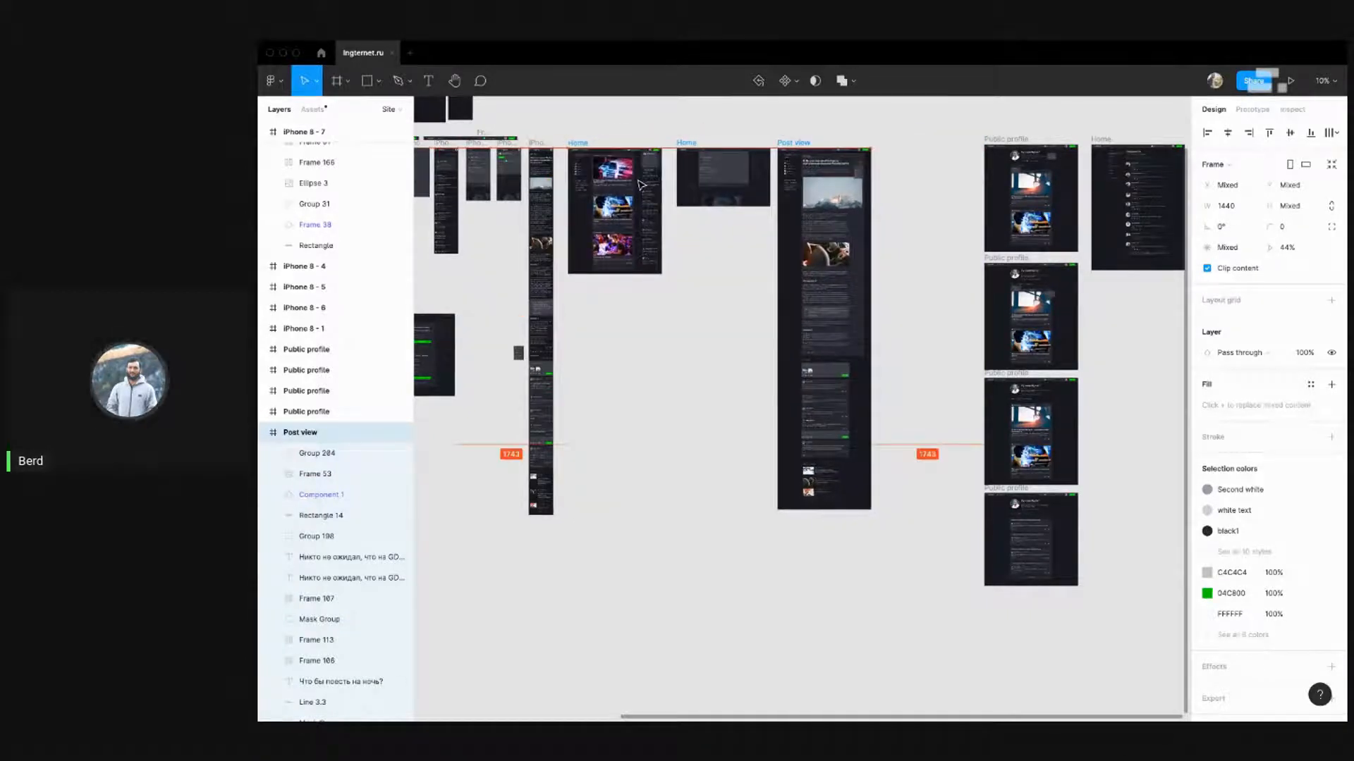
# Move the four stacked Public profile frames left toward the Post view frame
pyautogui.click(922, 191)
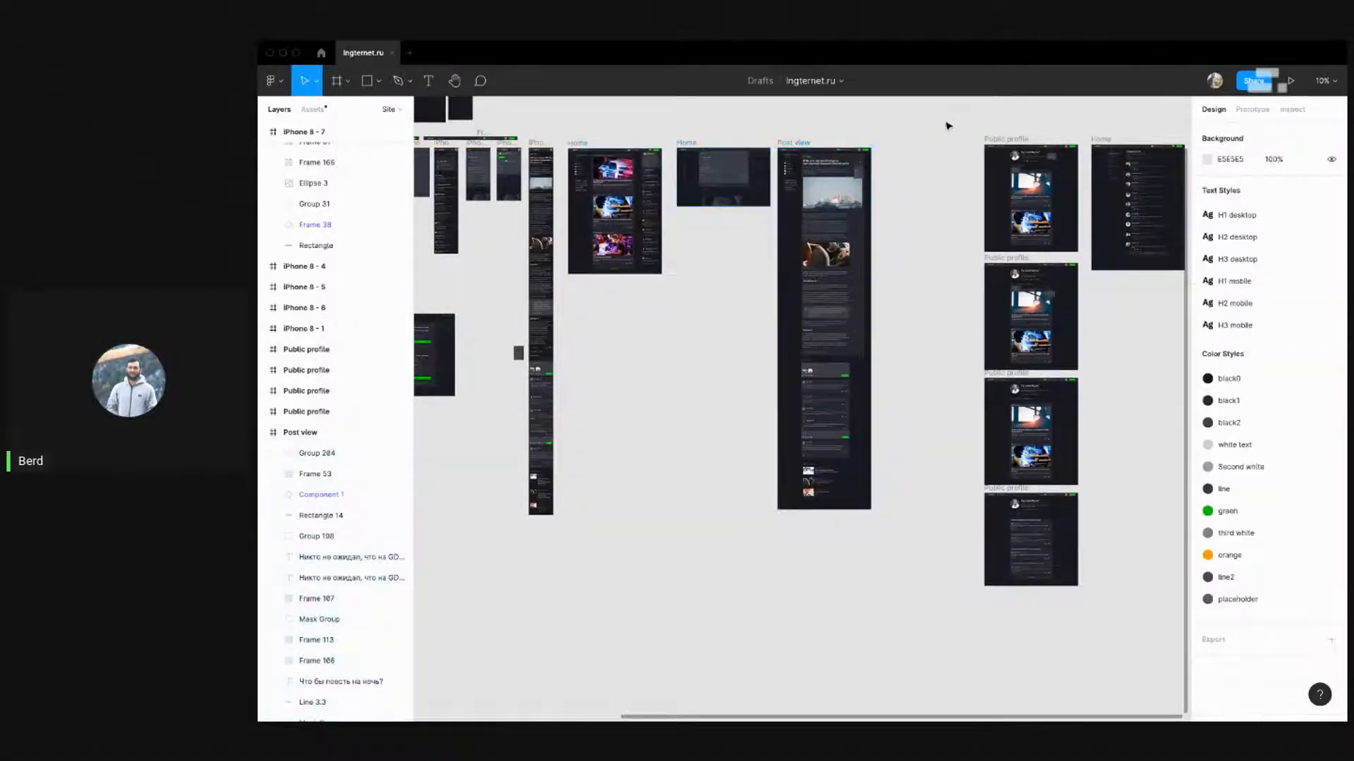
pyautogui.moveTo(946, 111); pyautogui.dragTo(1089, 605)
pyautogui.moveTo(1031, 211); pyautogui.dragTo(931, 215)
pyautogui.click(1021, 200)
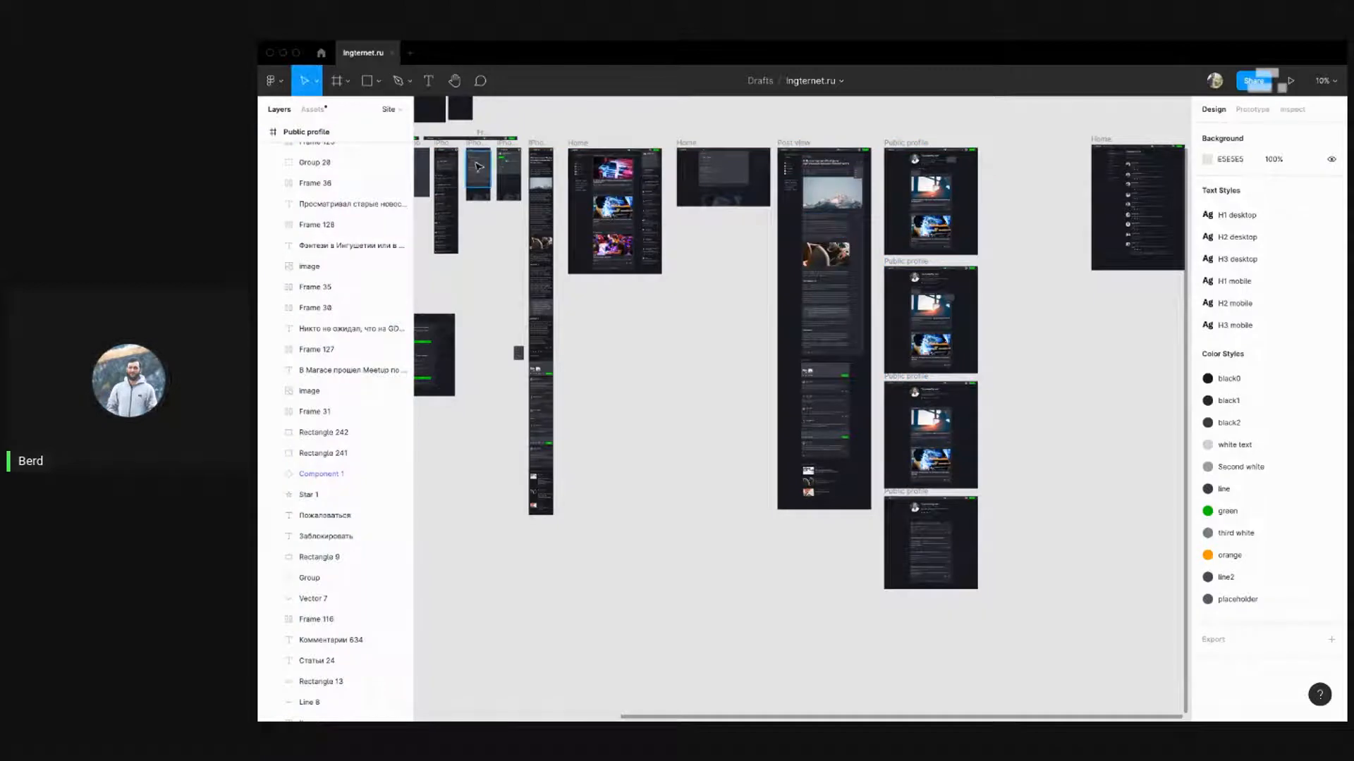
# Pan across the iPhone mobile frames and back to review the rearranged canvas
pyautogui.scroll(10, 973, 150)
pyautogui.scroll(-8, 1013, 210)
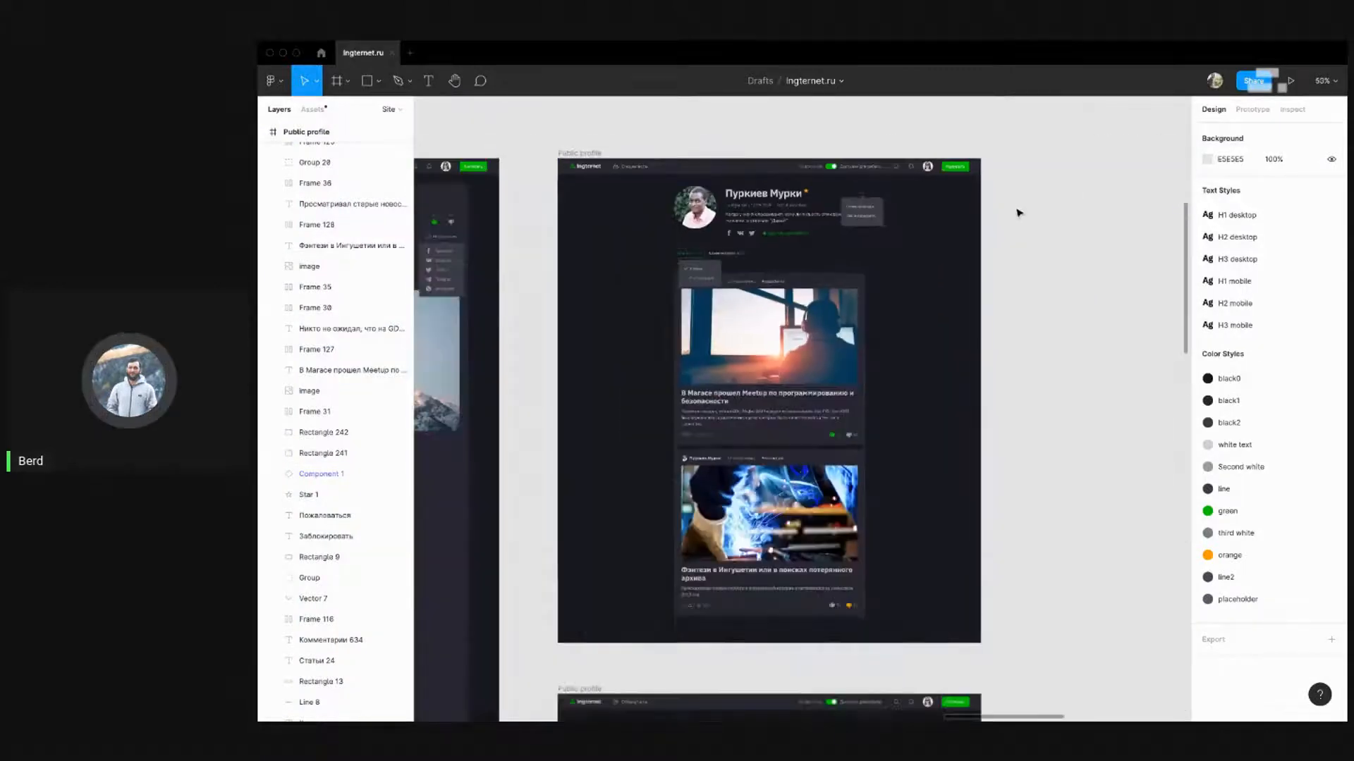
pyautogui.moveTo(570, 397); pyautogui.dragTo(810, 356)
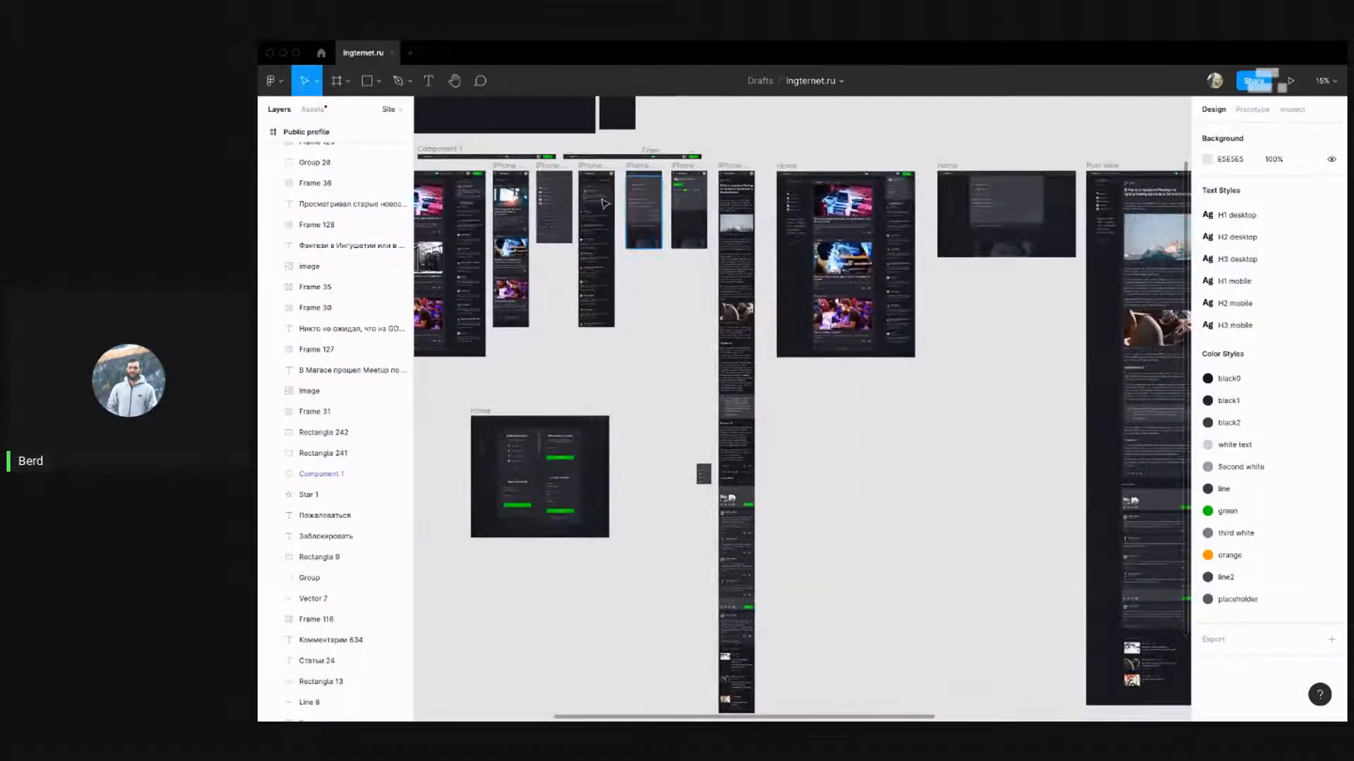
pyautogui.scroll(8, 586, 176)
pyautogui.scroll(3, 587, 180)
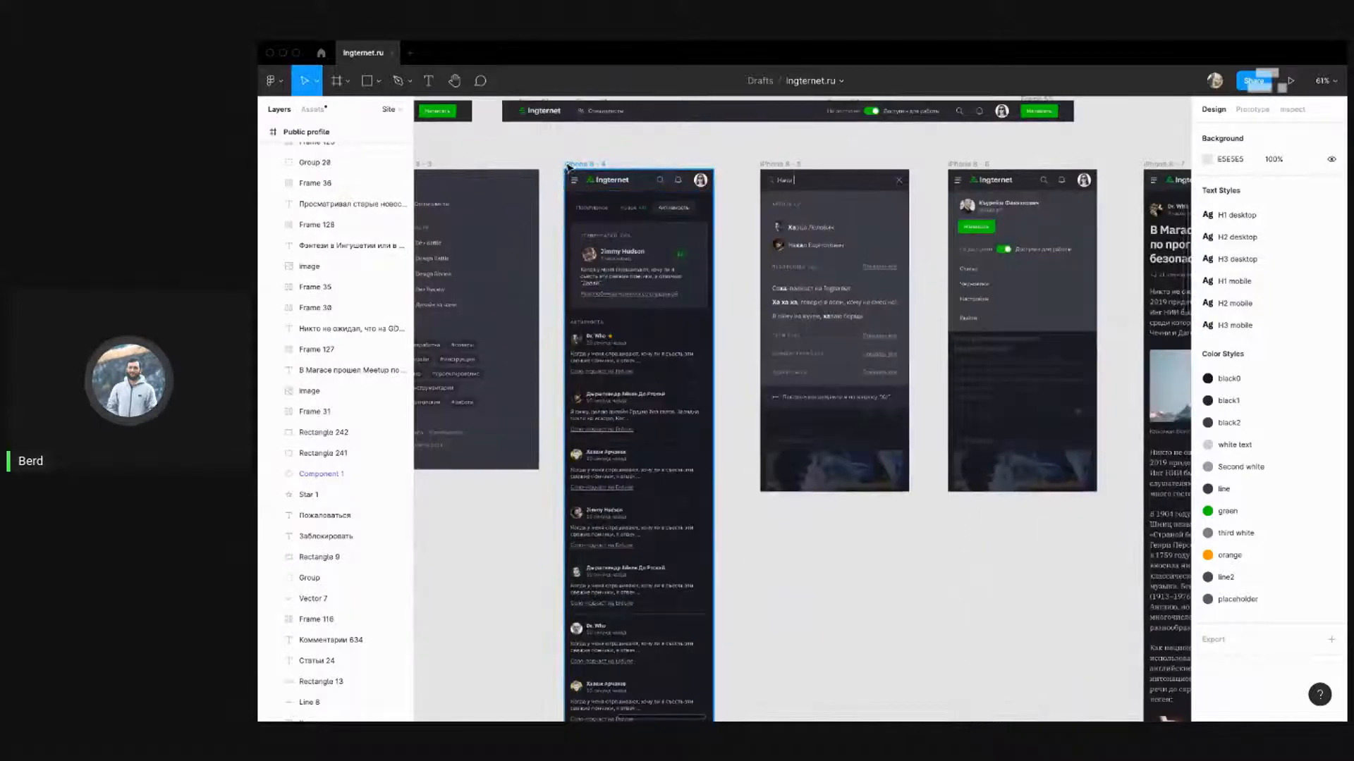
pyautogui.scroll(-5, 538, 168)
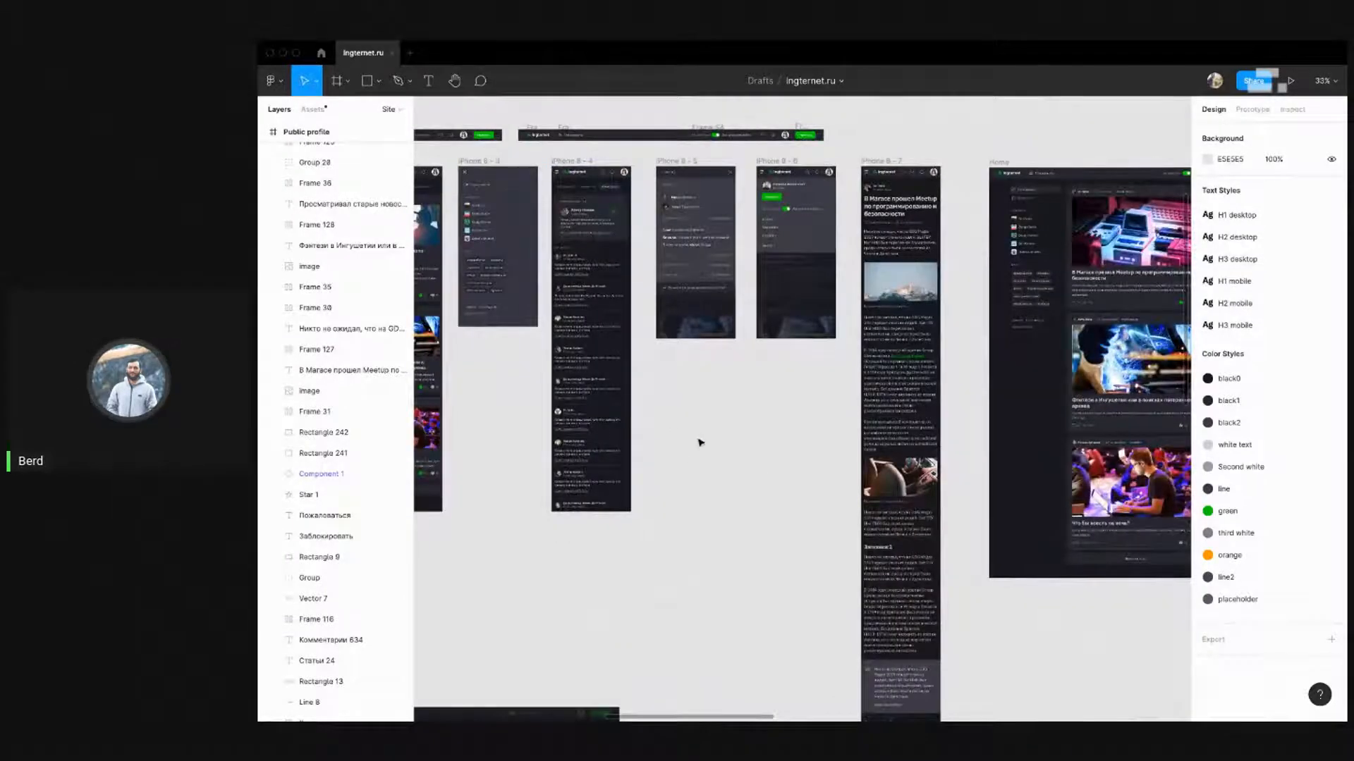
pyautogui.moveTo(649, 398); pyautogui.dragTo(805, 360)
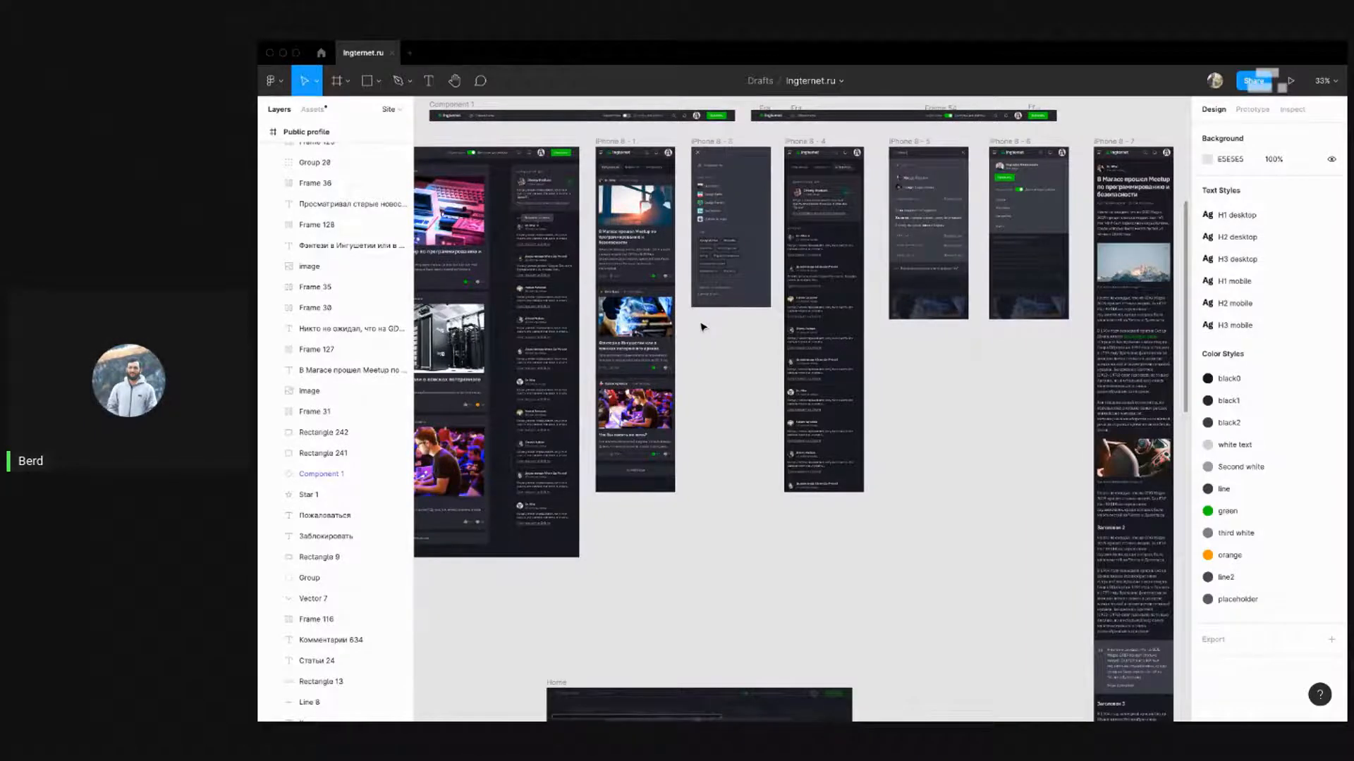
pyautogui.moveTo(822, 343); pyautogui.dragTo(540, 321)
pyautogui.scroll(-8, 632, 327)
pyautogui.scroll(6, 1045, 335)
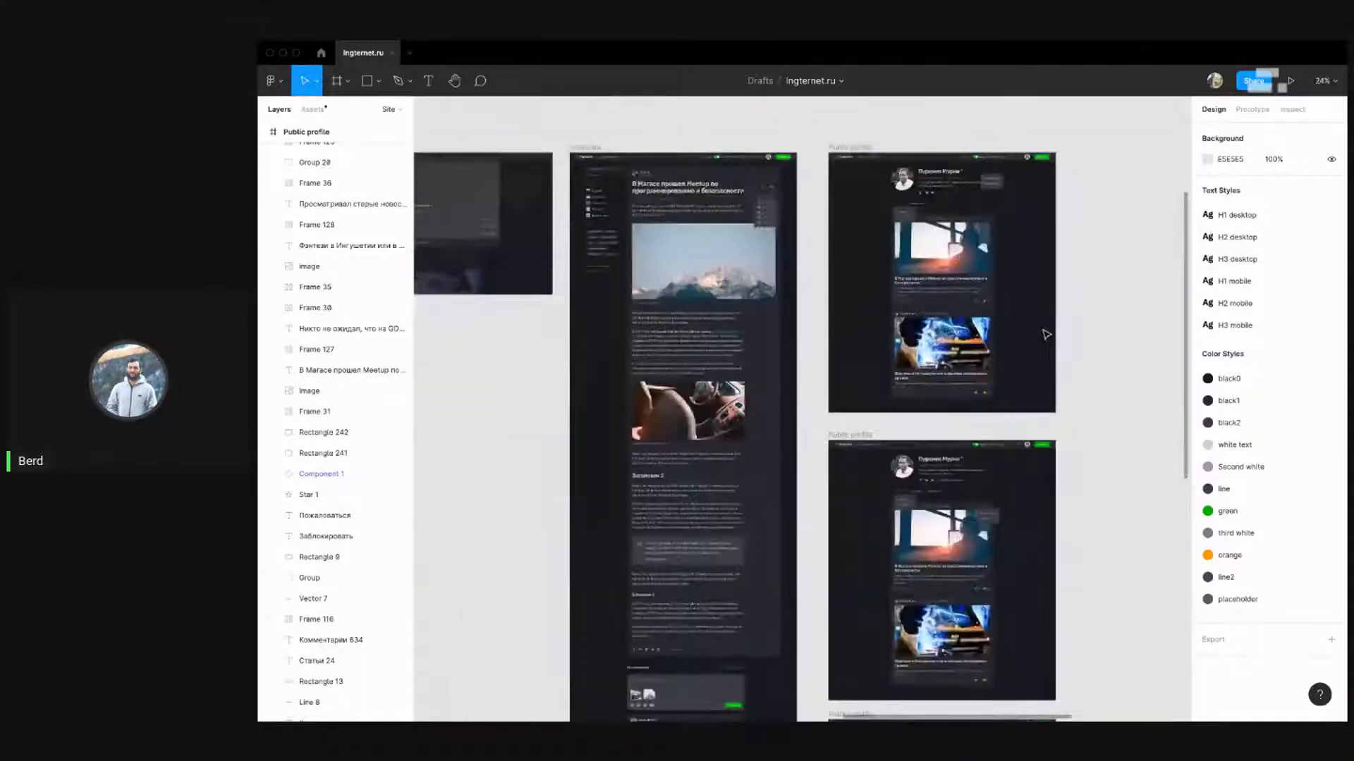
pyautogui.scroll(-5, 1065, 328)
pyautogui.scroll(6, 621, 211)
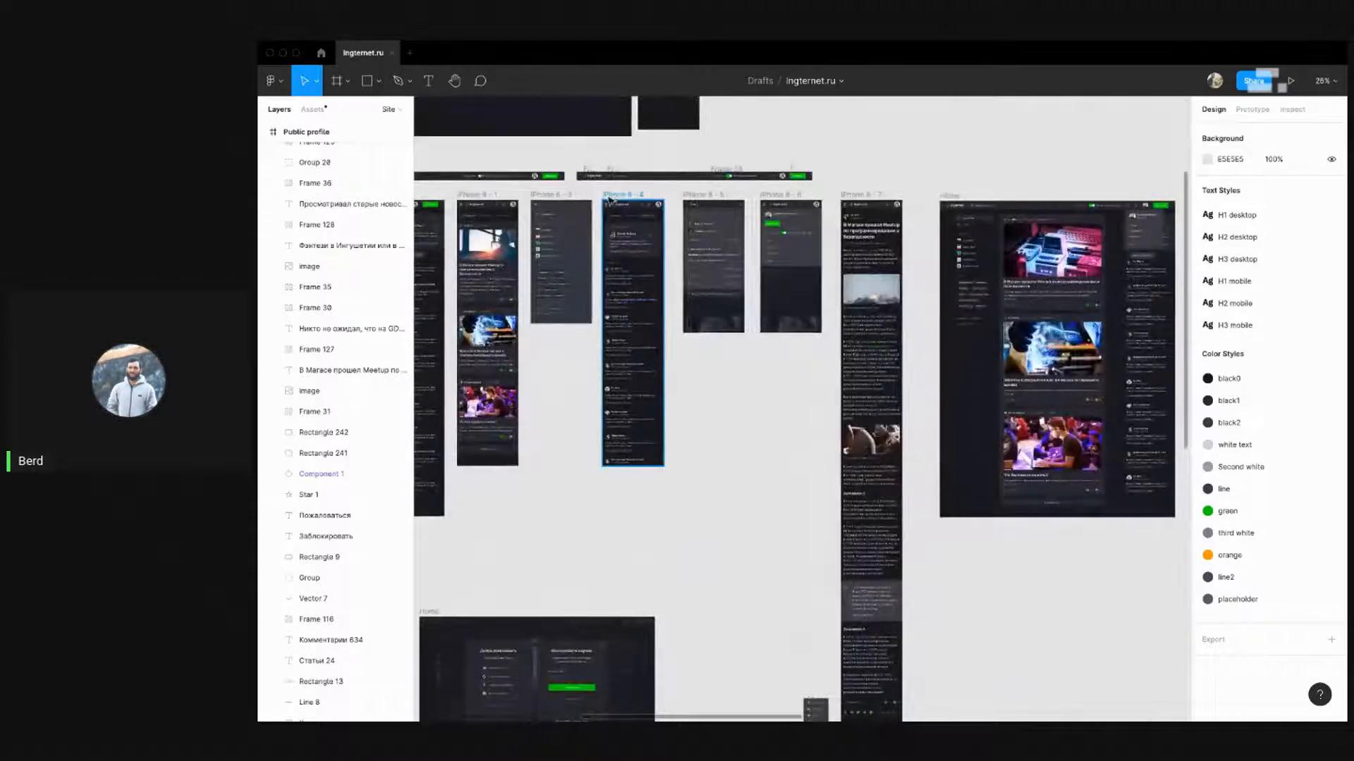
# Paste a copy of the iPhone 8 - 4 frame and place it beside the first Public profile
pyautogui.click(611, 200)
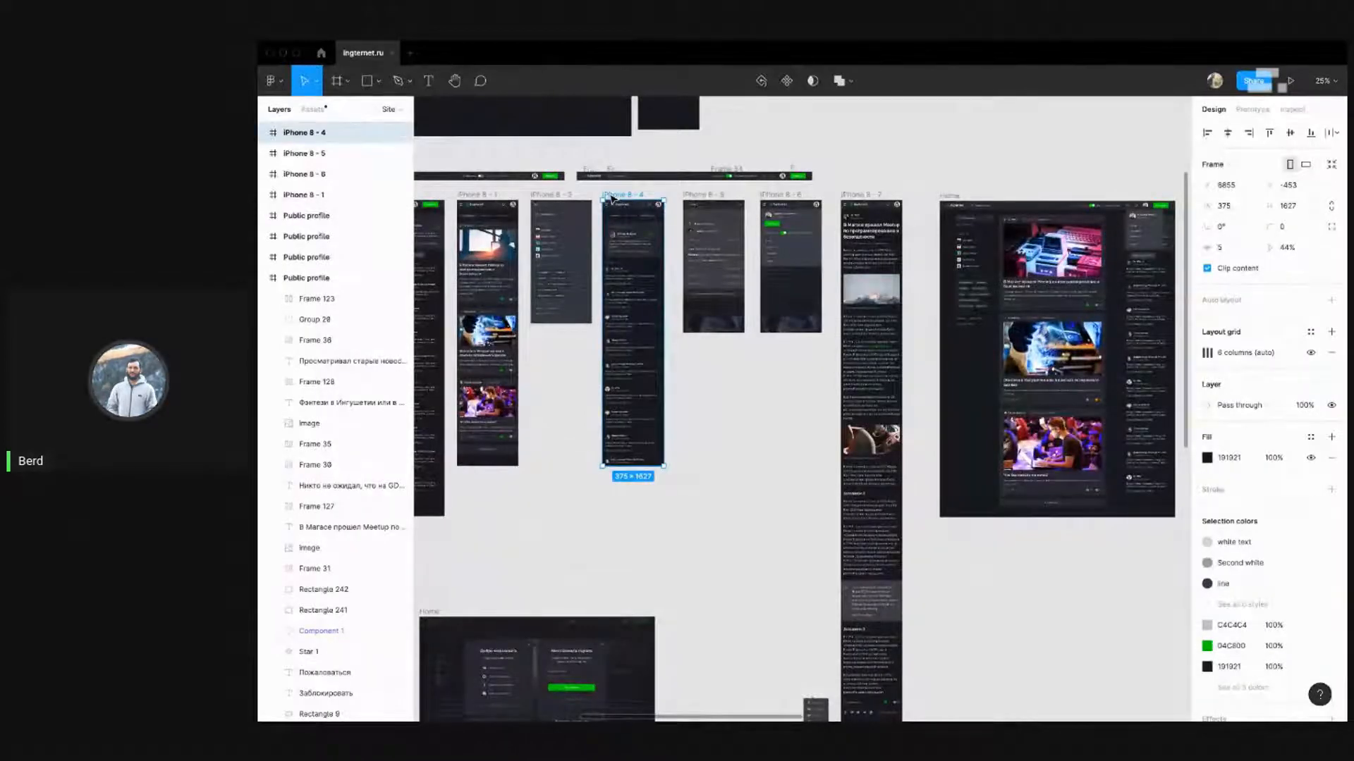
pyautogui.scroll(-5, 936, 192)
pyautogui.scroll(6, 935, 193)
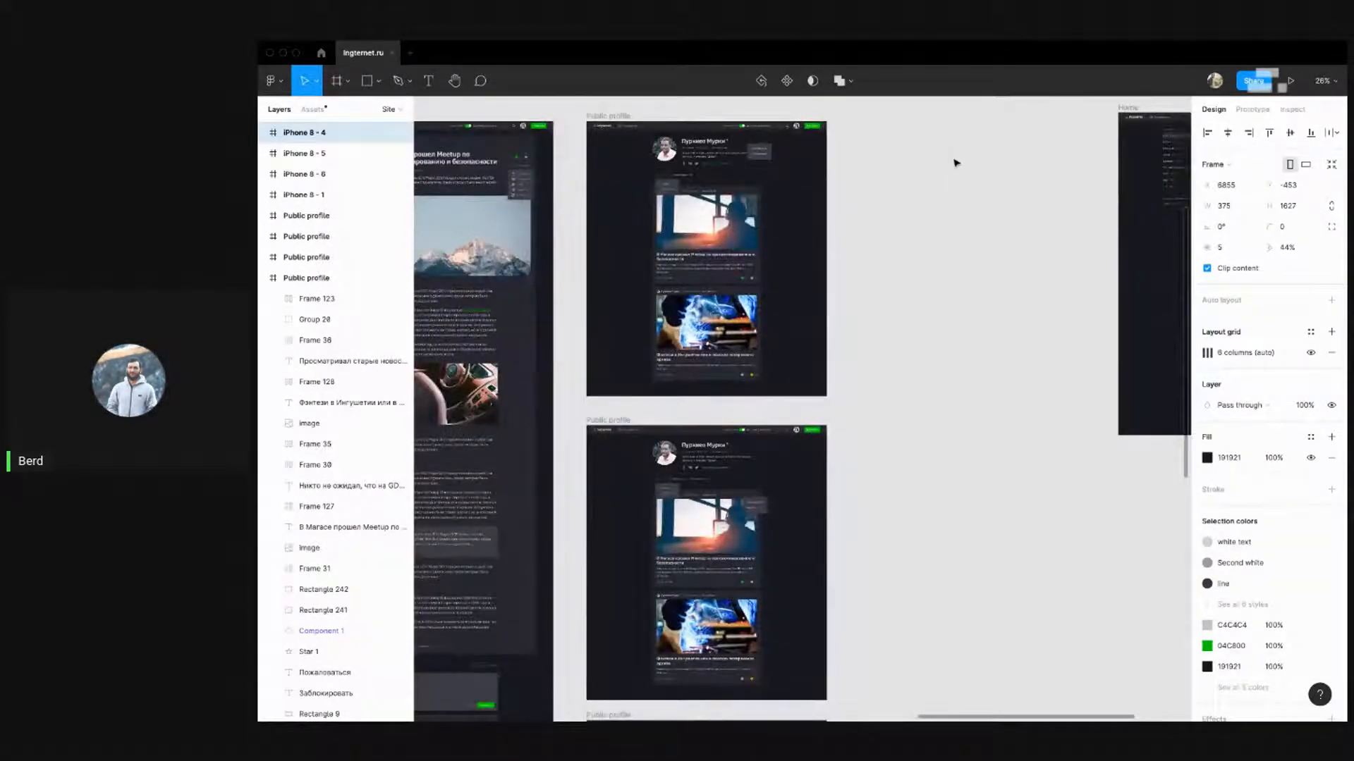
pyautogui.press('super+v')
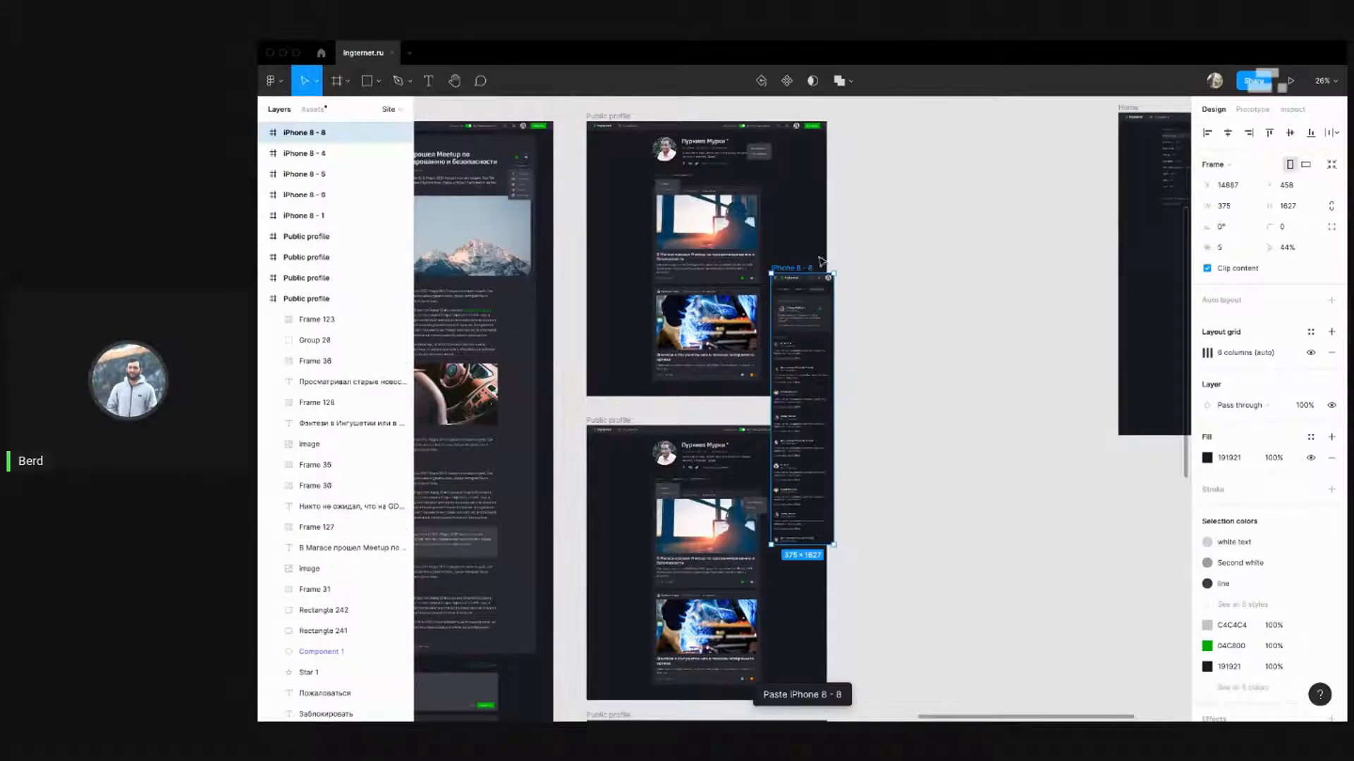
pyautogui.moveTo(793, 270); pyautogui.dragTo(865, 118)
pyautogui.click(946, 132)
# Delete the comment cards inside the new iPhone 8 - 8 frame, then switch to StreamYard
pyautogui.scroll(5, 738, 109)
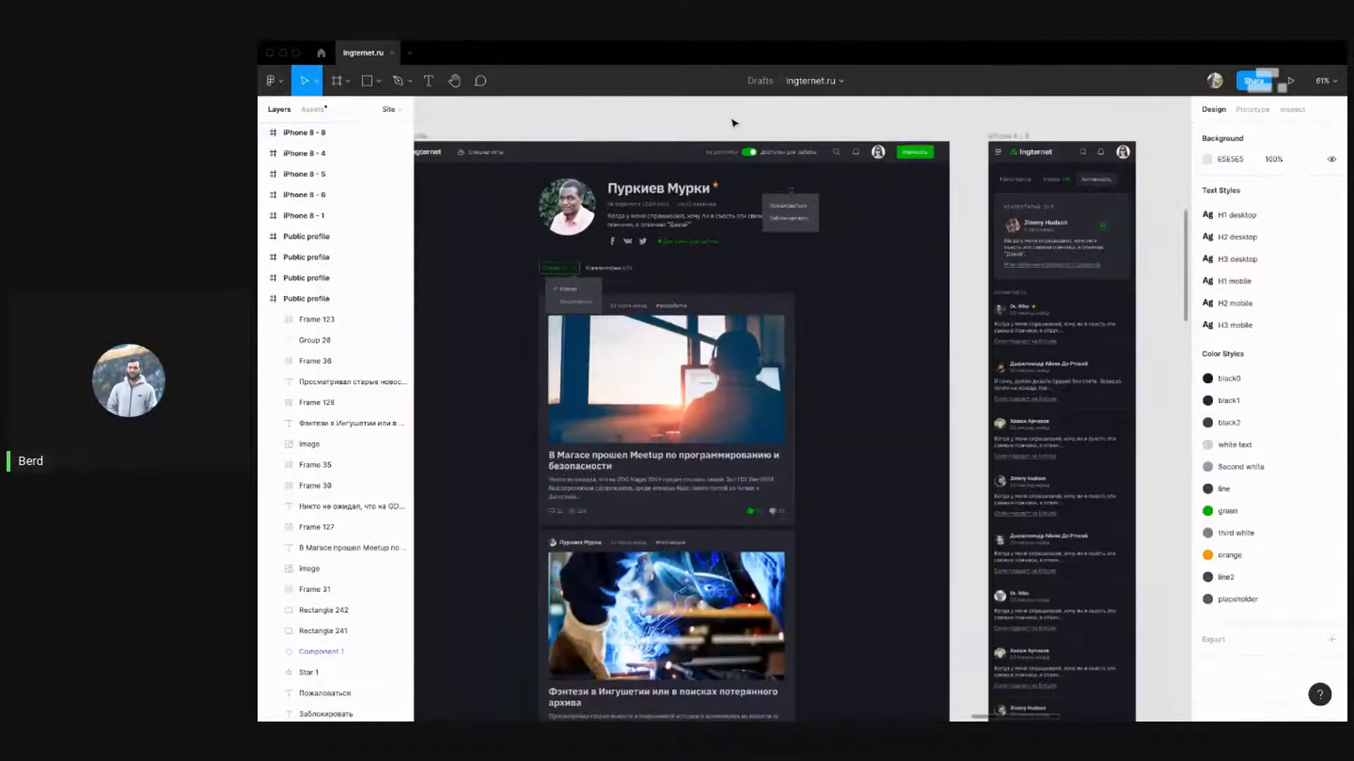
pyautogui.hscroll(3, 811, 204)
pyautogui.scroll(-1, 811, 204)
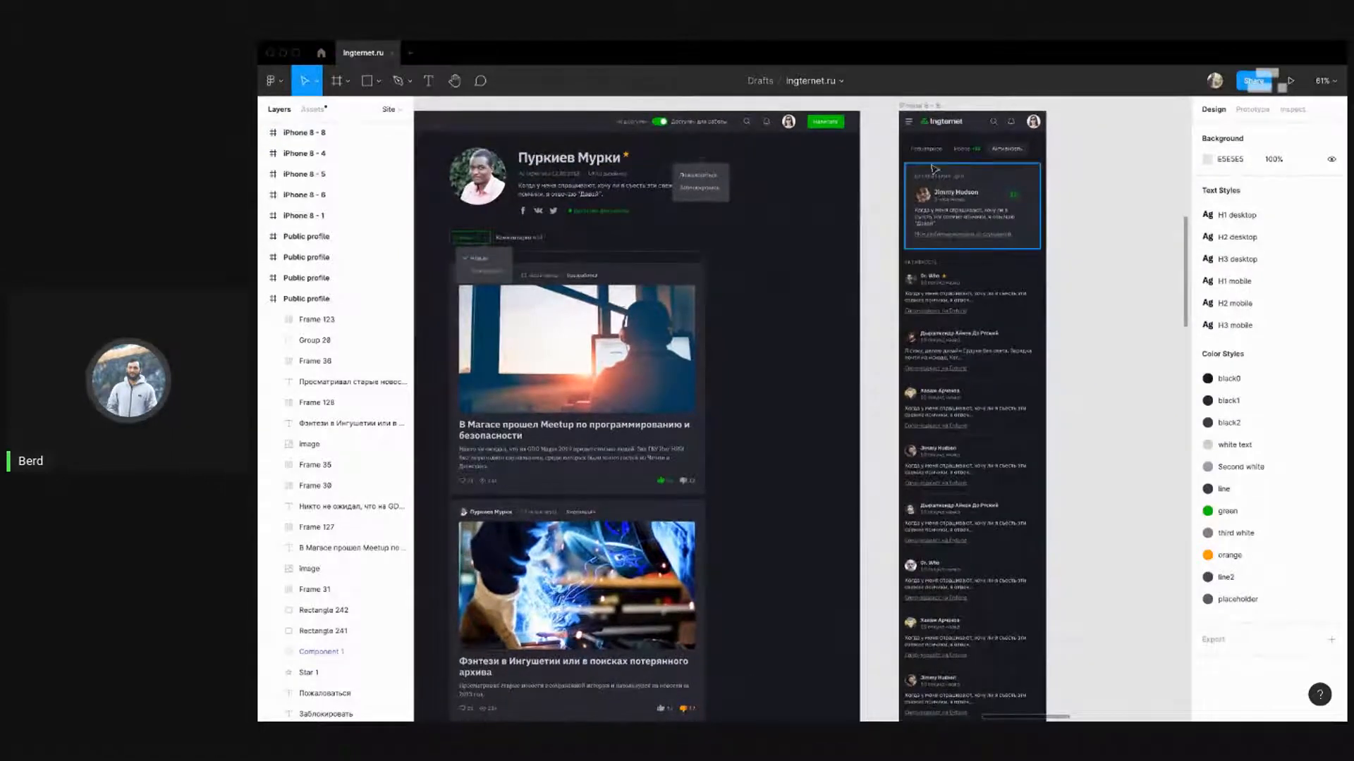
pyautogui.moveTo(892, 150); pyautogui.dragTo(1142, 645)
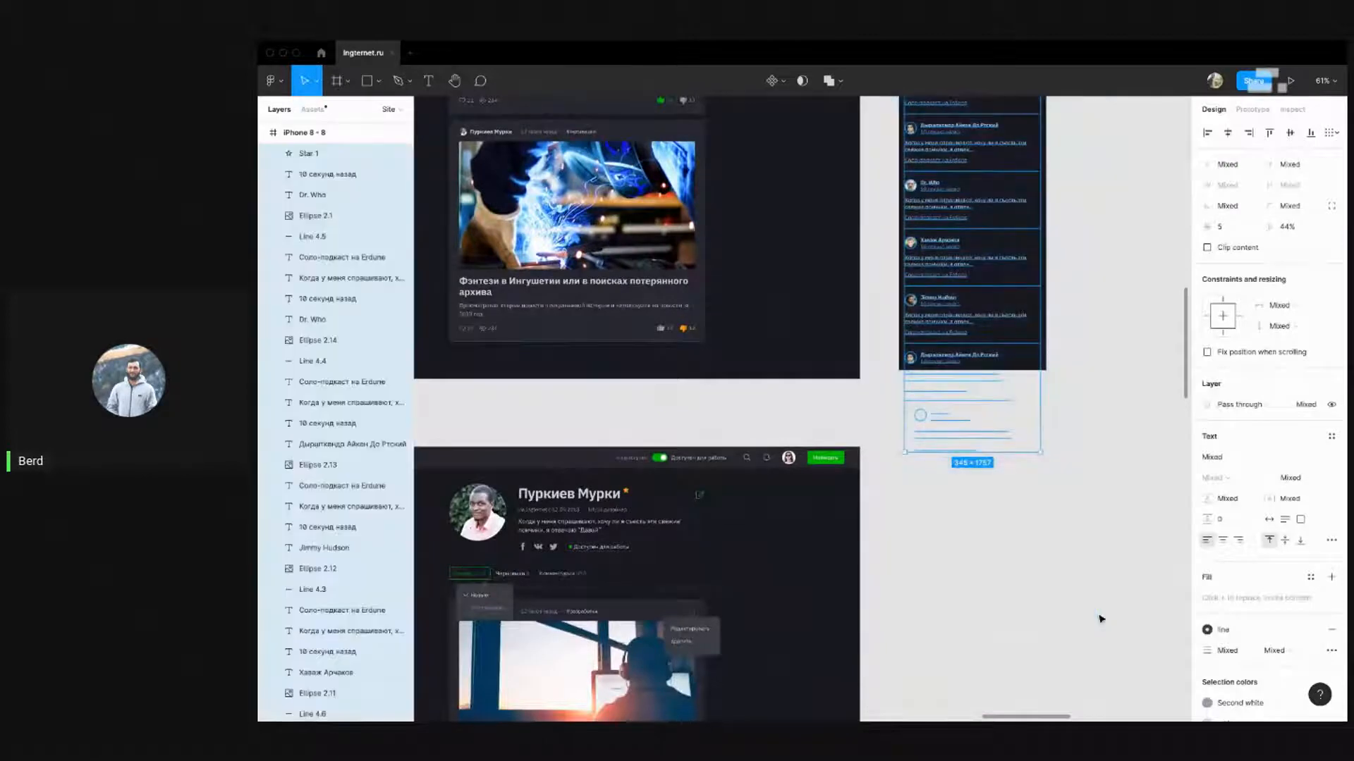
pyautogui.press('Delete')
pyautogui.scroll(-4, 1071, 529)
pyautogui.hscroll(-3, 917, 451)
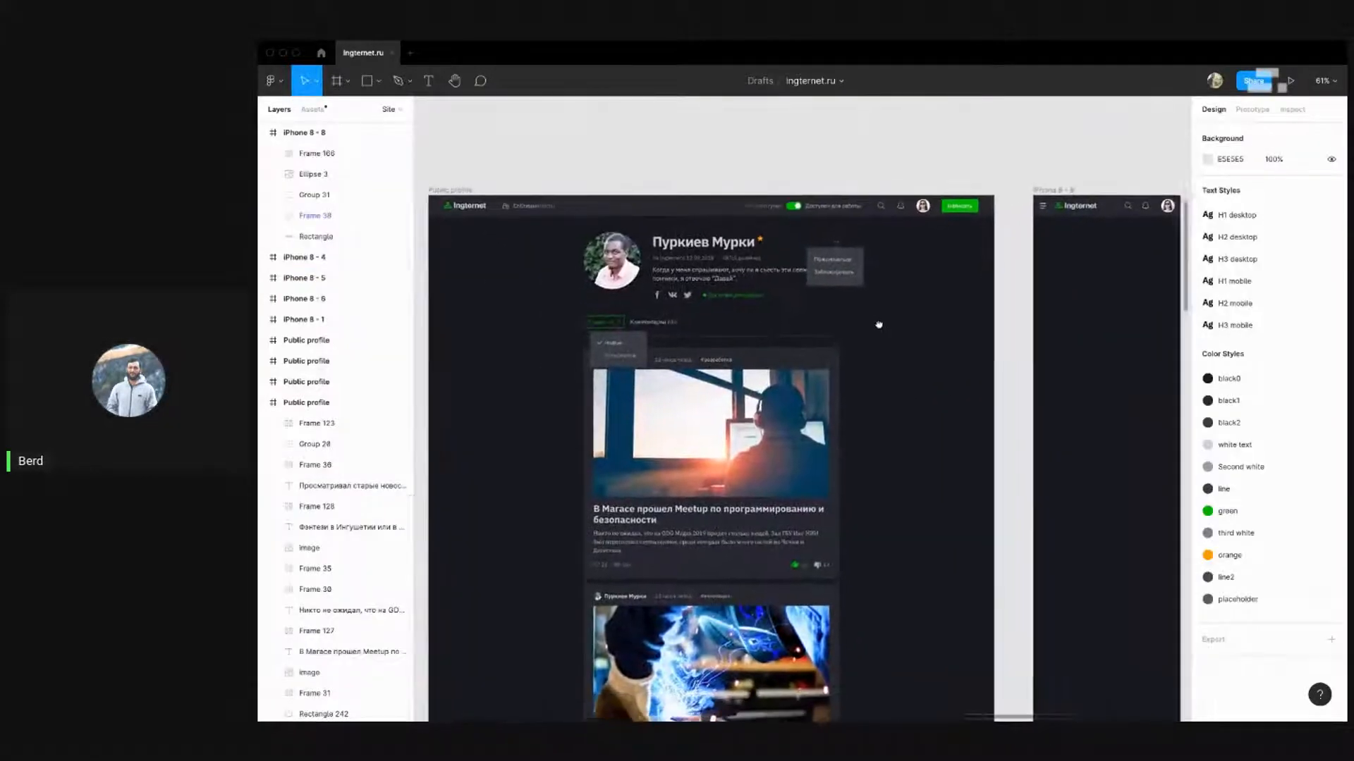
pyautogui.scroll(-1, 871, 315)
pyautogui.moveTo(919, 292); pyautogui.dragTo(907, 280)
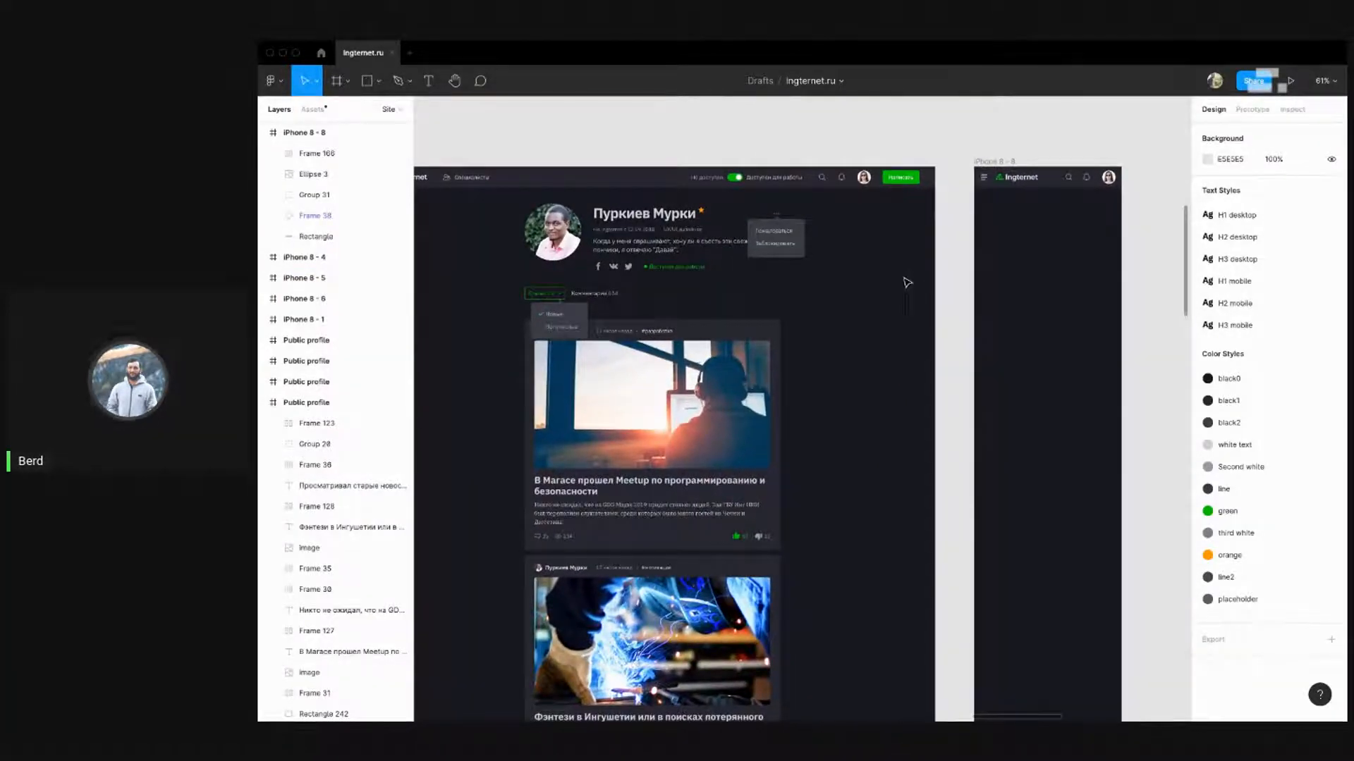
pyautogui.scroll(-3, 850, 302)
pyautogui.scroll(3, 850, 302)
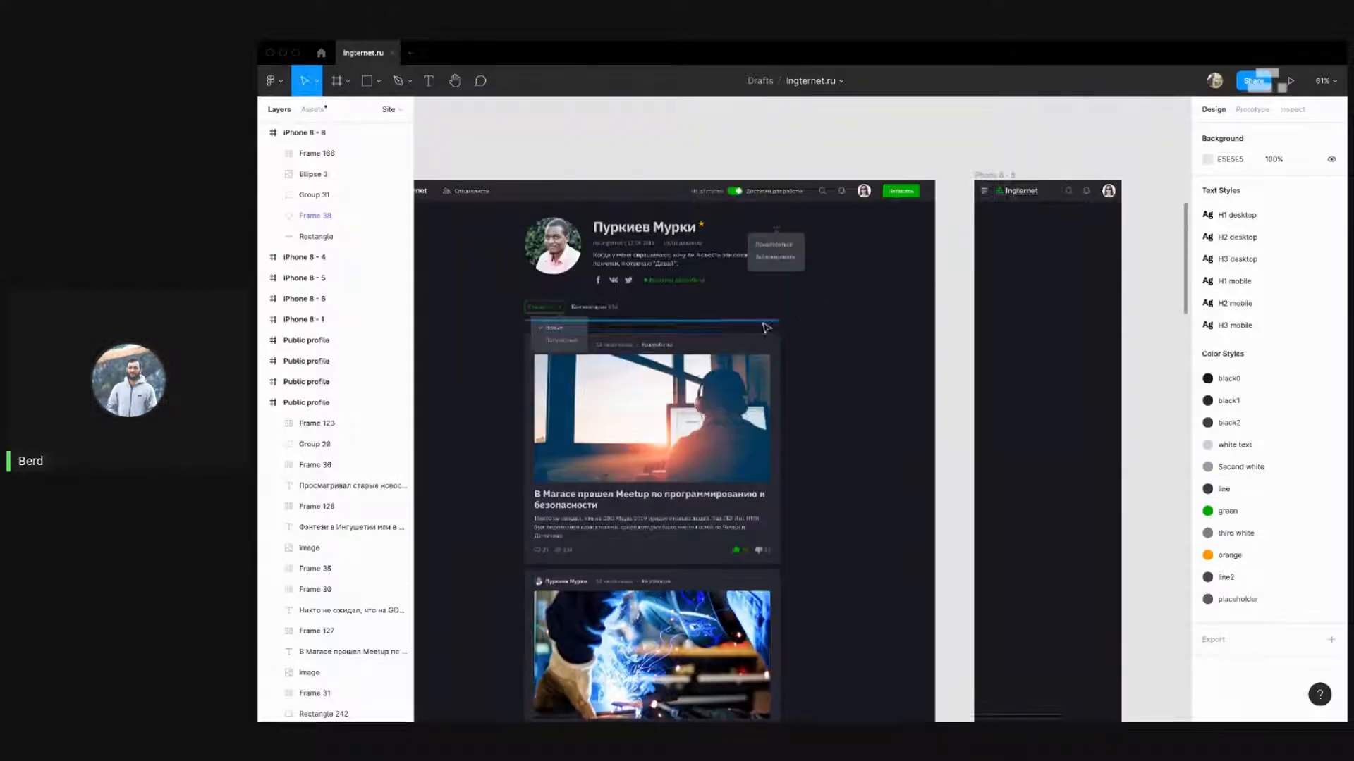
pyautogui.hotkey('ctrl', 'Left')
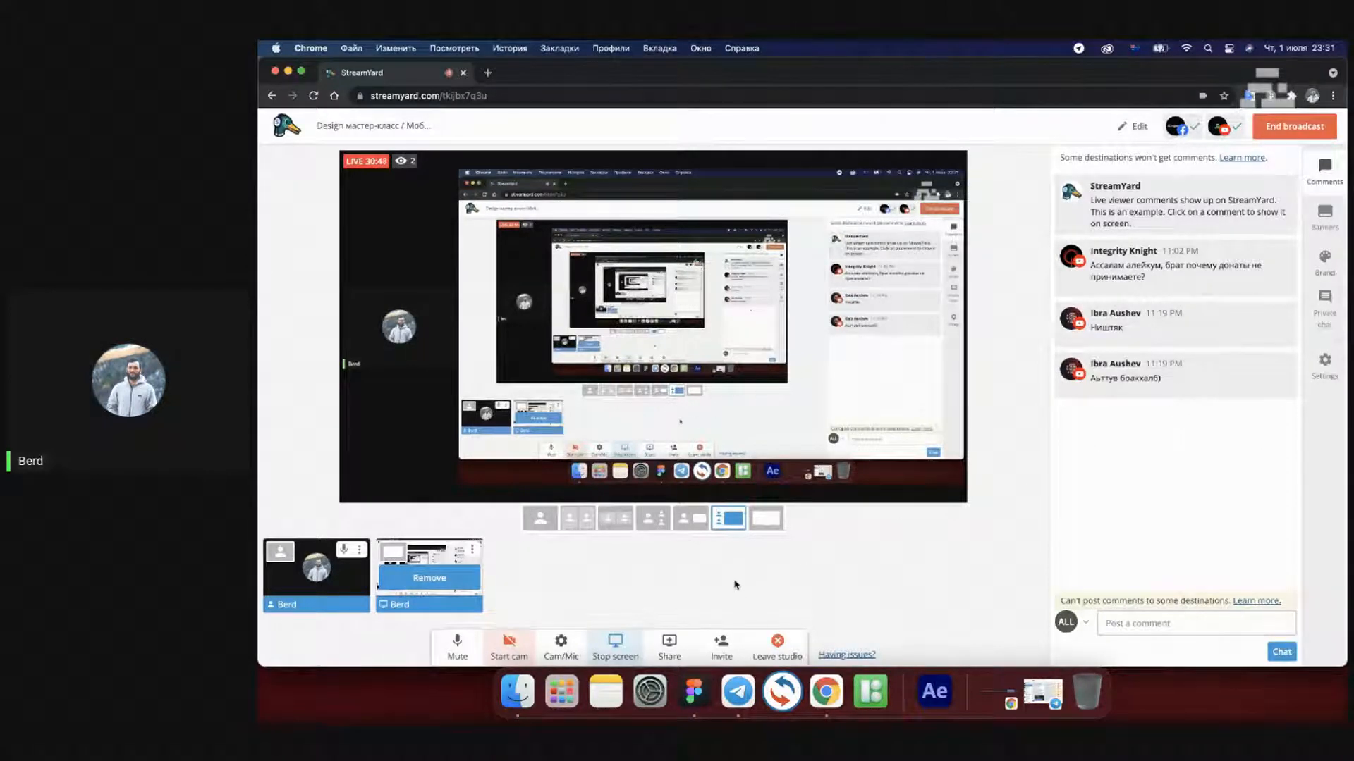
# Show the hidden viewer comment in StreamYard's Comments panel and return to Figma
pyautogui.hotkey('ctrl', 'Right')
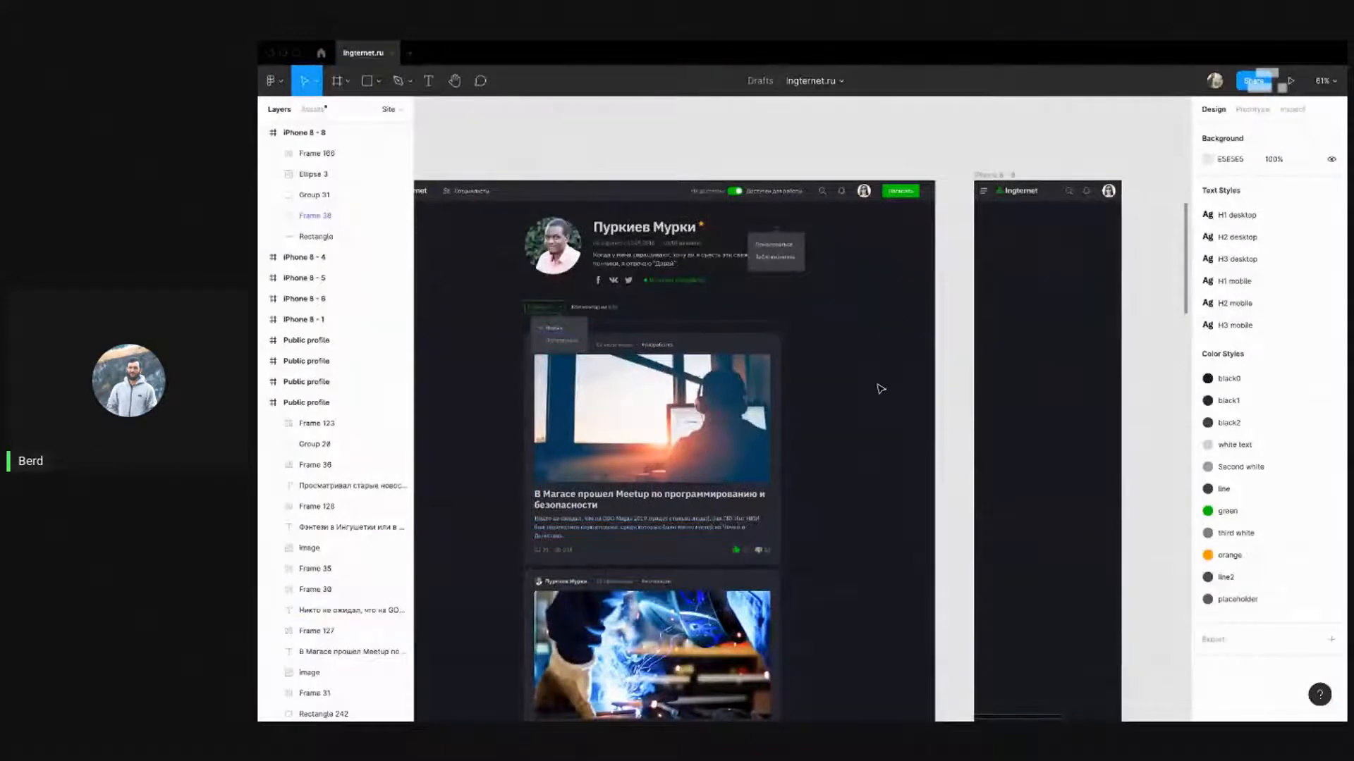
pyautogui.moveTo(853, 307); pyautogui.dragTo(869, 306)
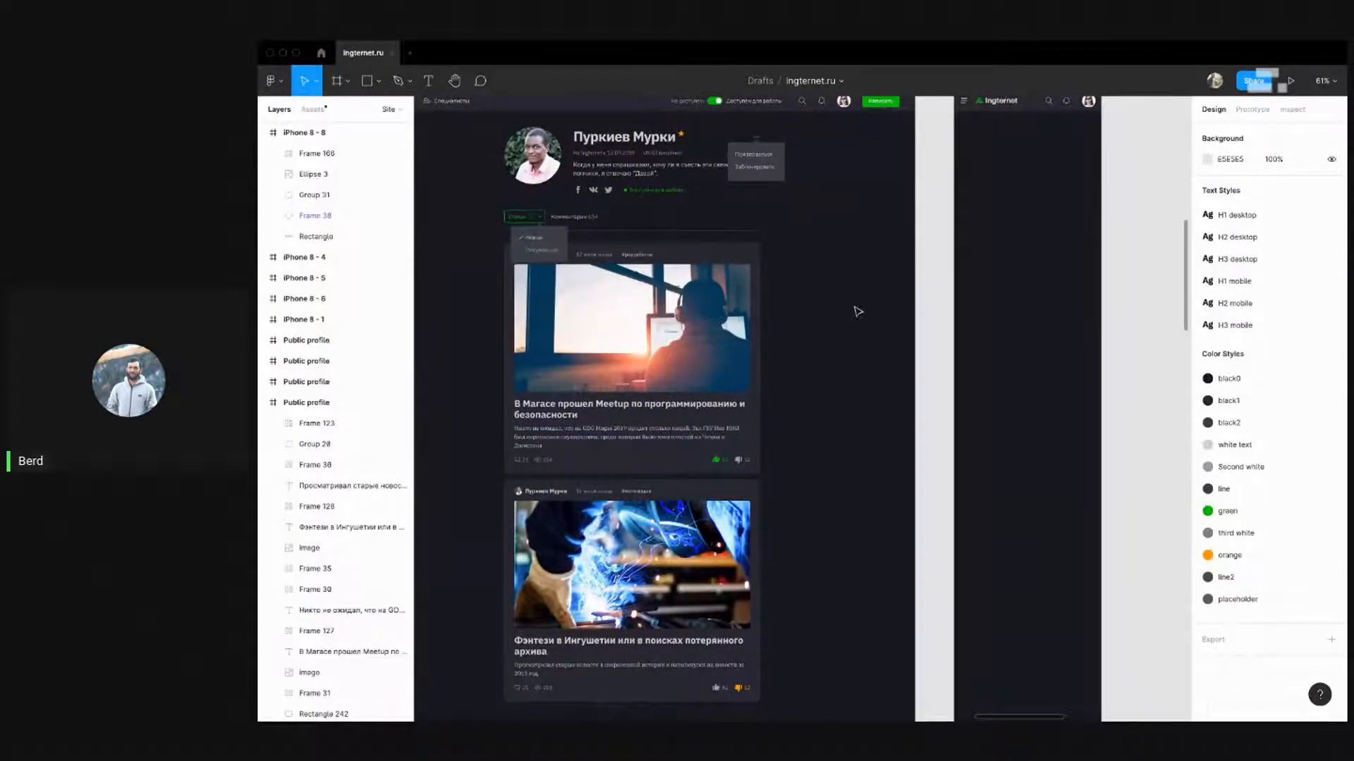
pyautogui.moveTo(831, 260)
pyautogui.mouseDown()
pyautogui.moveTo(847, 299)
pyautogui.moveTo(845, 274)
pyautogui.mouseUp()
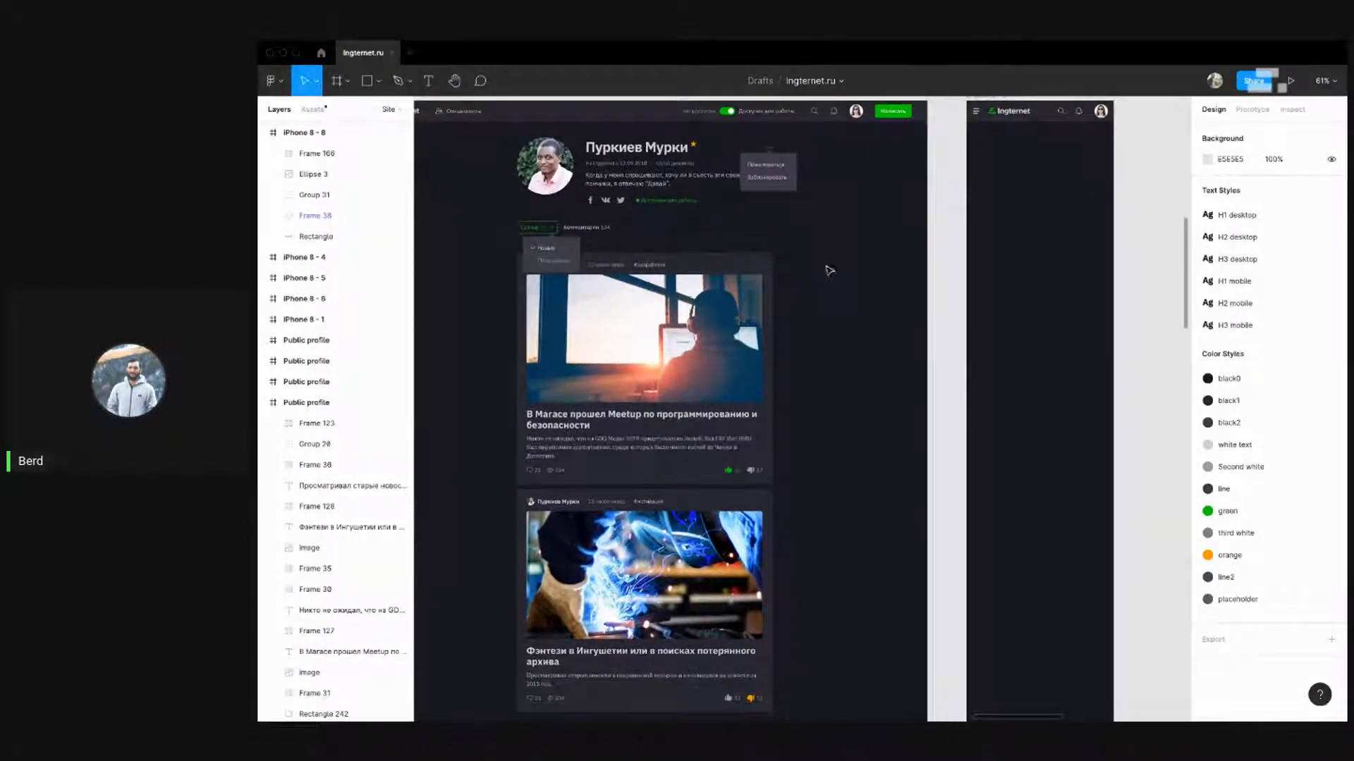
pyautogui.press('super+Tab')
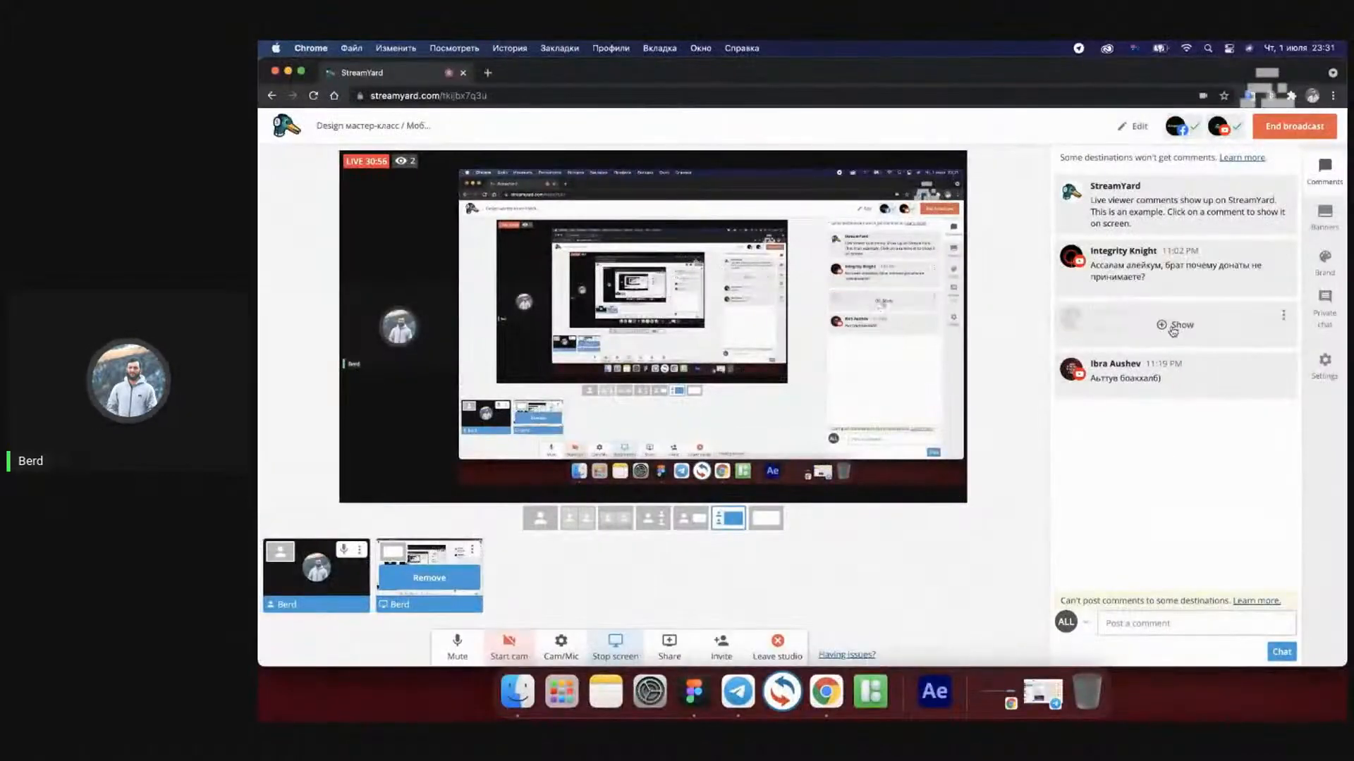
pyautogui.click(1090, 388)
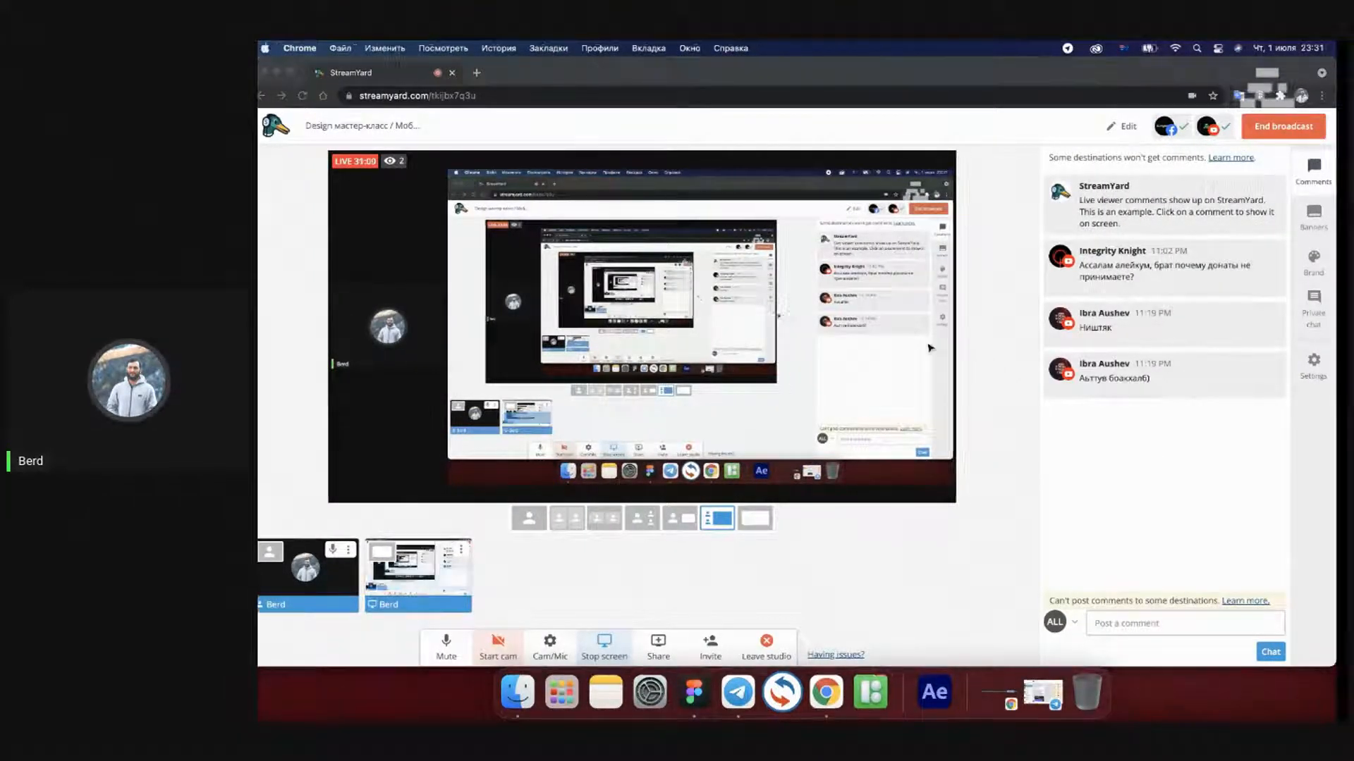
pyautogui.press('super+Tab')
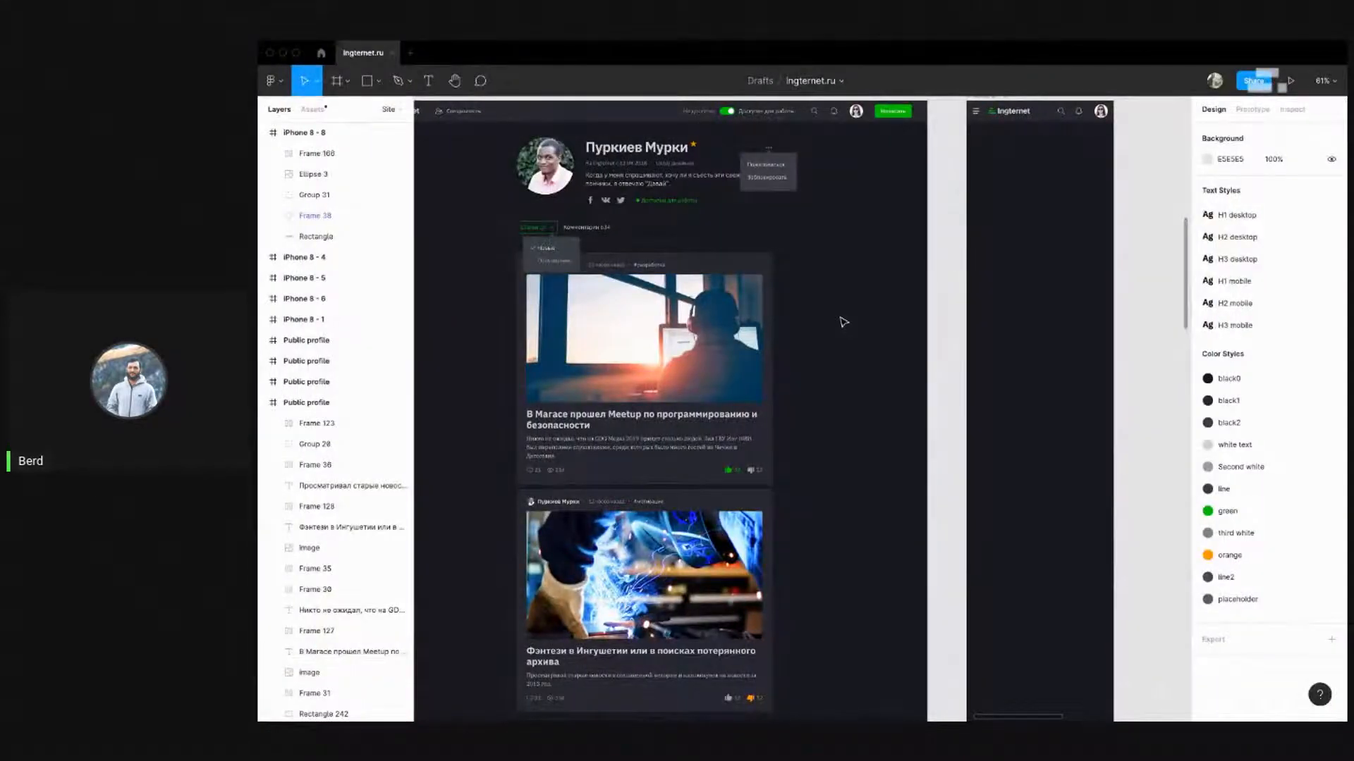
# Alt-drag a copy of the profile avatar into the iPhone 8 - 8 frame
pyautogui.scroll(-5, 841, 318)
pyautogui.scroll(3, 735, 385)
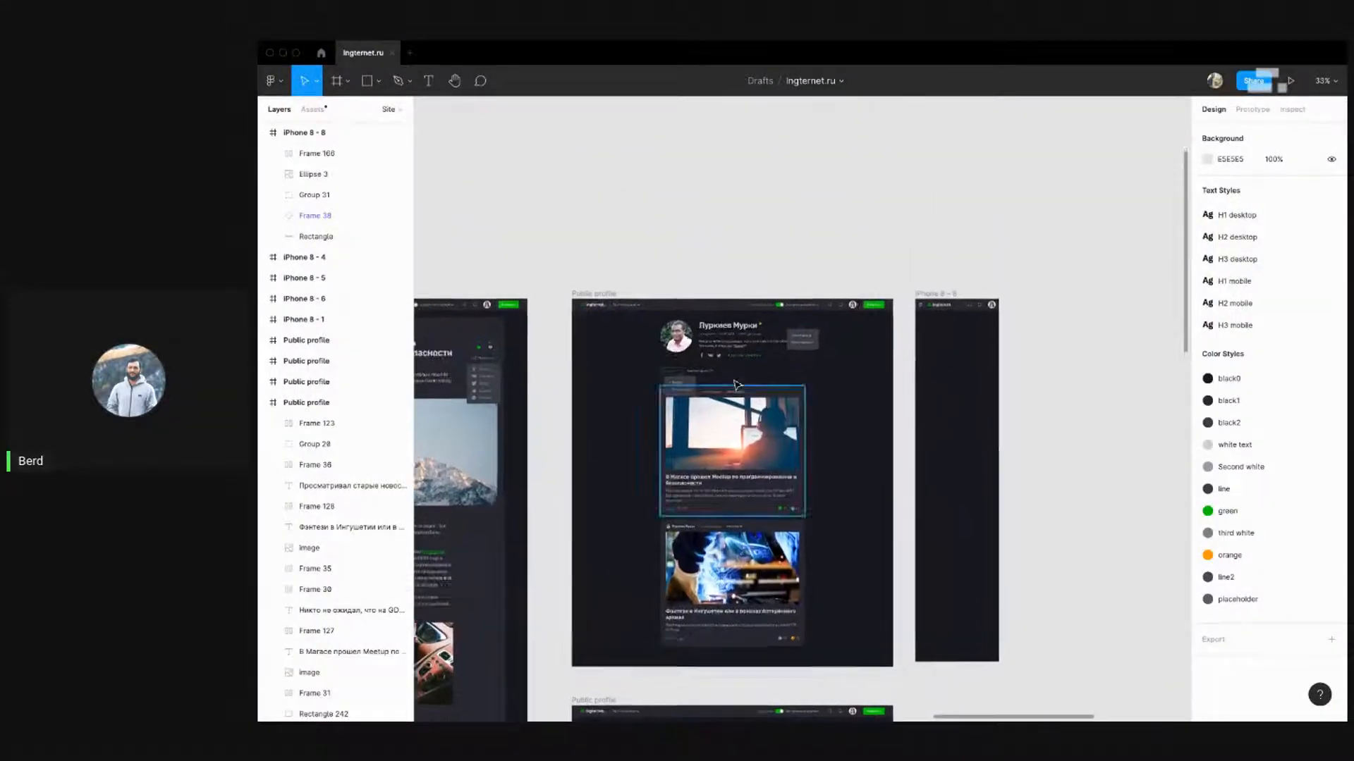
pyautogui.scroll(3, 735, 385)
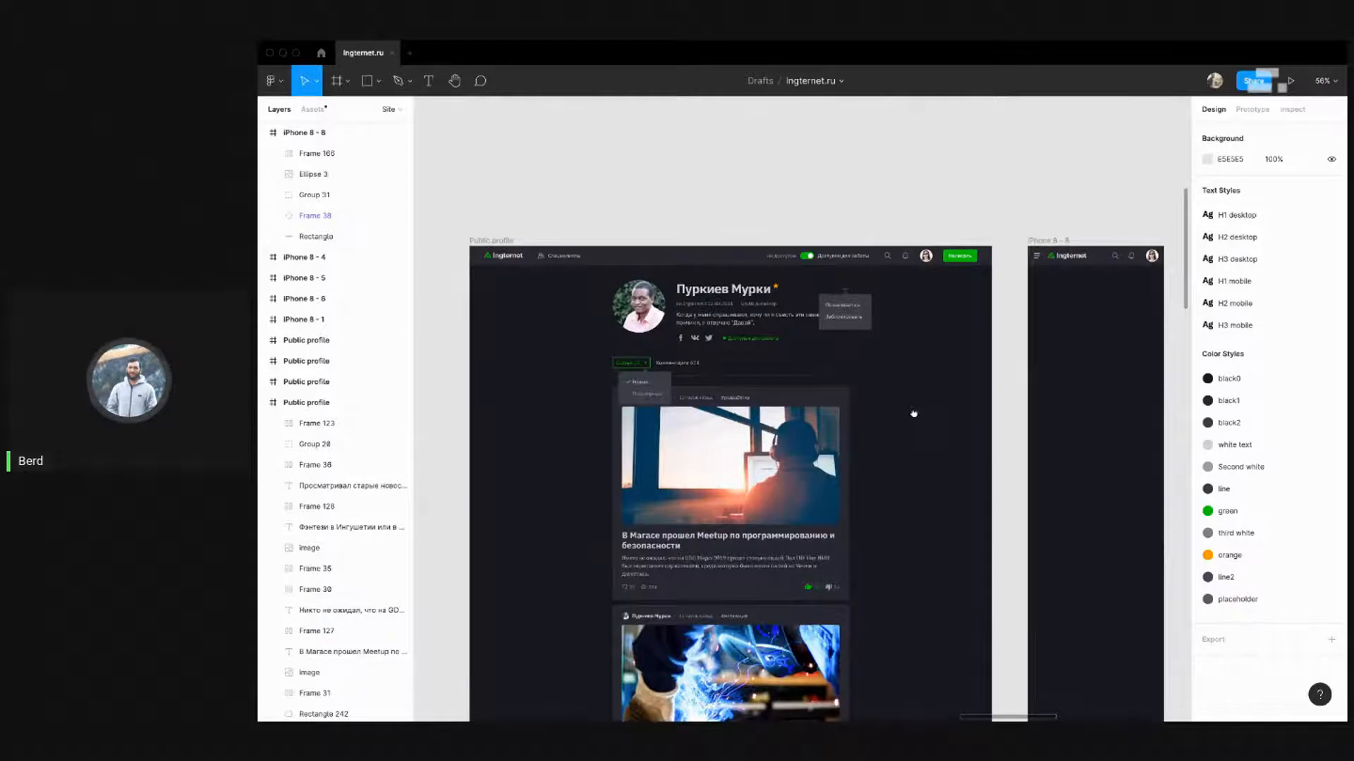
pyautogui.moveTo(913, 413); pyautogui.dragTo(906, 315)
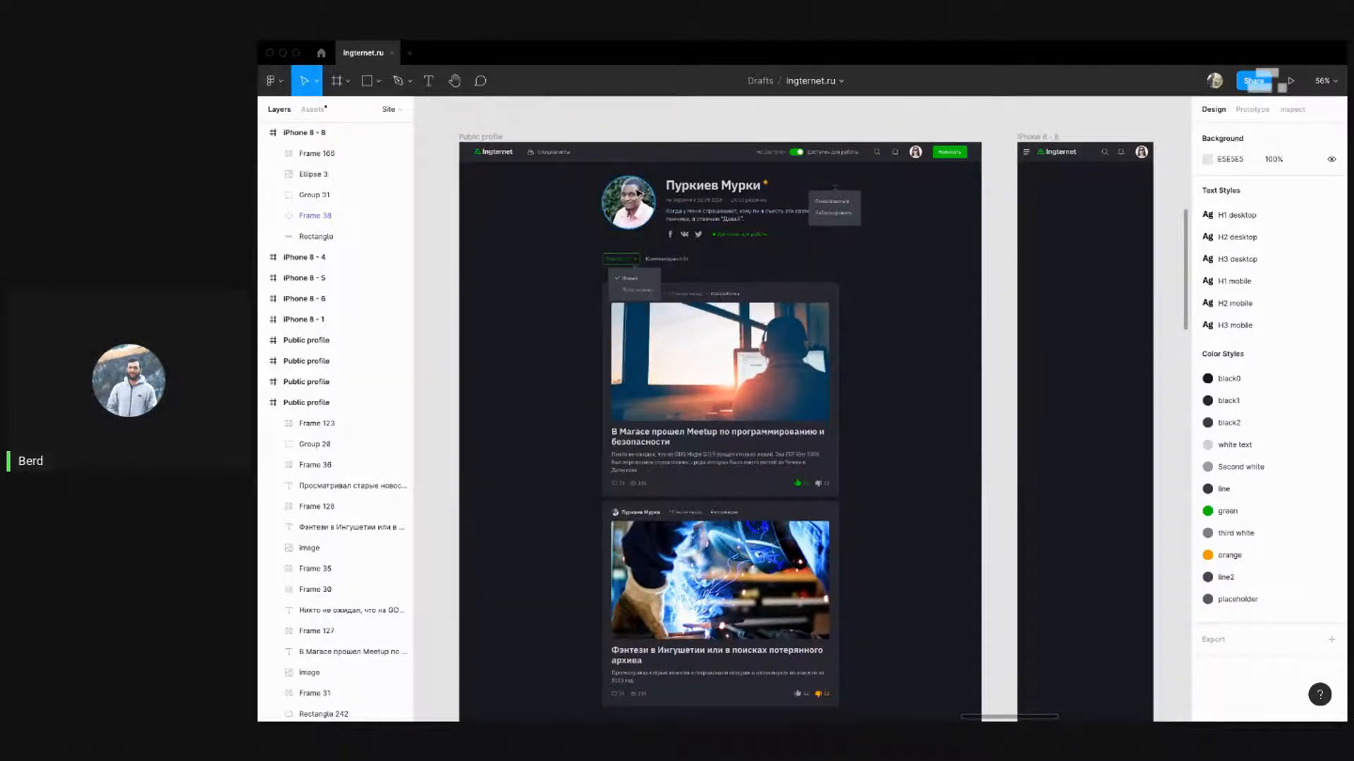
pyautogui.hscroll(2, 638, 192)
pyautogui.click(558, 176)
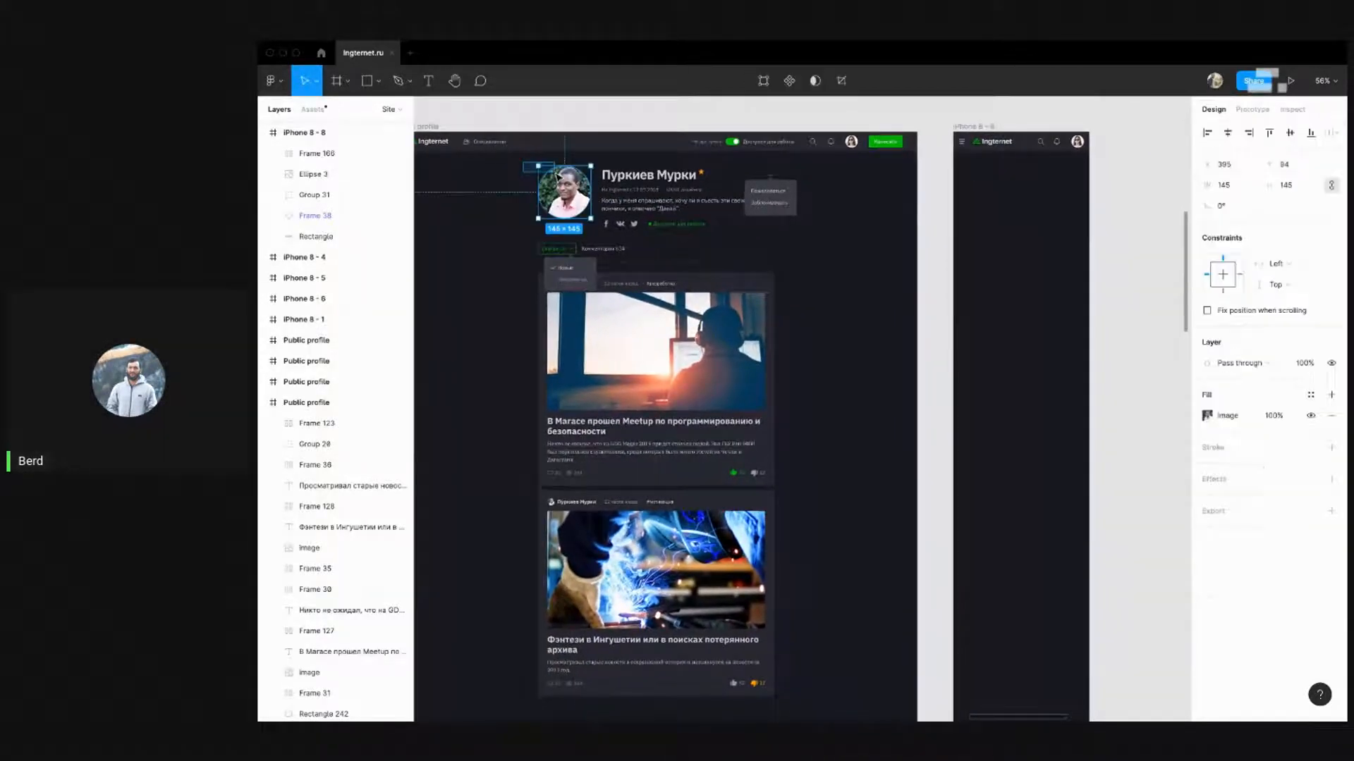
pyautogui.click(540, 172)
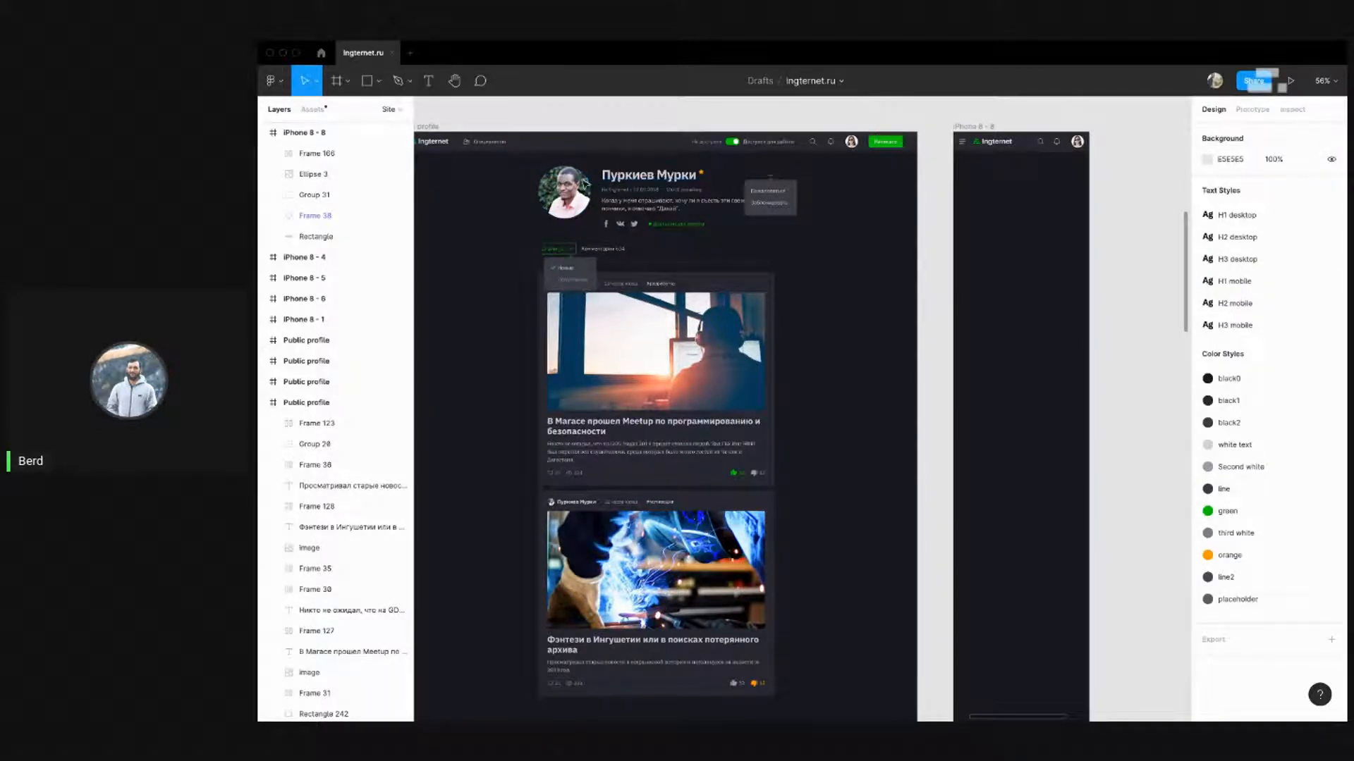
pyautogui.moveTo(971, 237); pyautogui.dragTo(1022, 190)
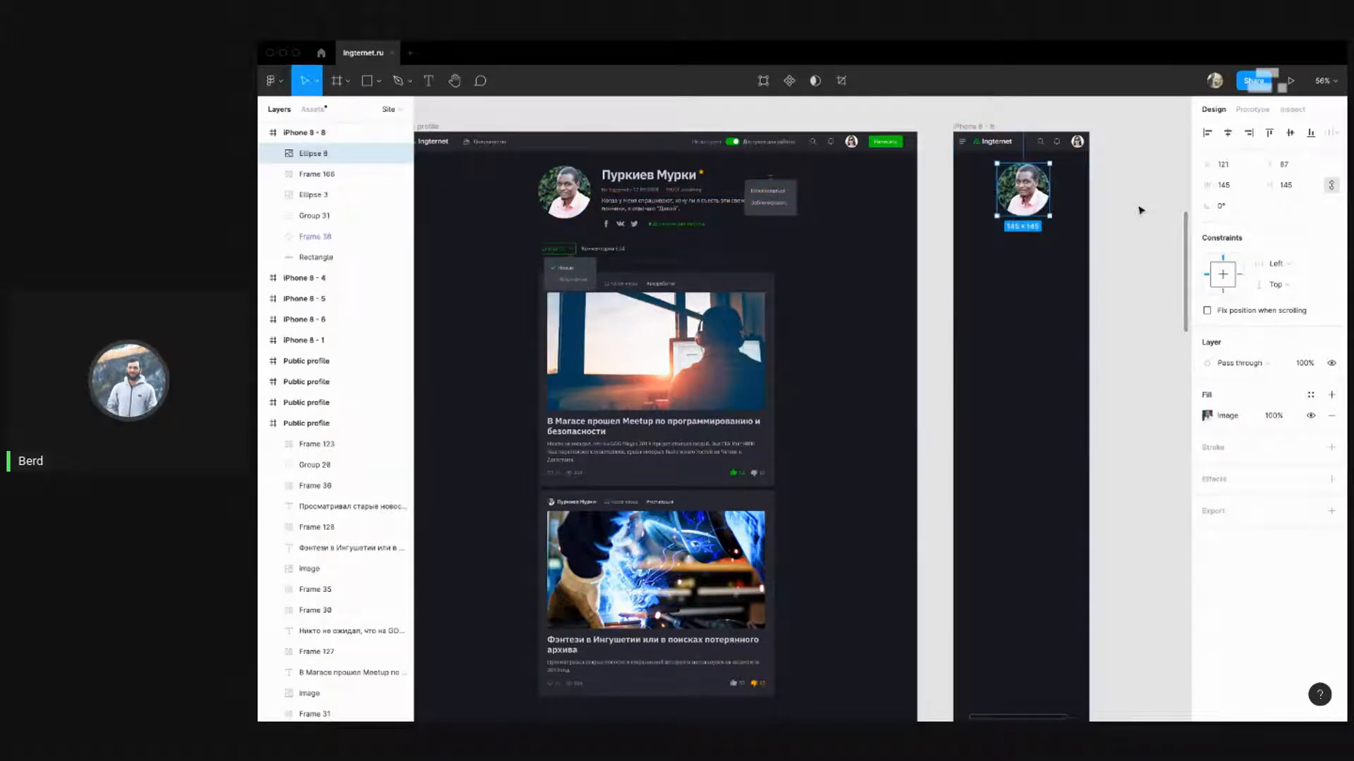
pyautogui.click(1138, 209)
pyautogui.moveTo(1111, 201); pyautogui.dragTo(1089, 200)
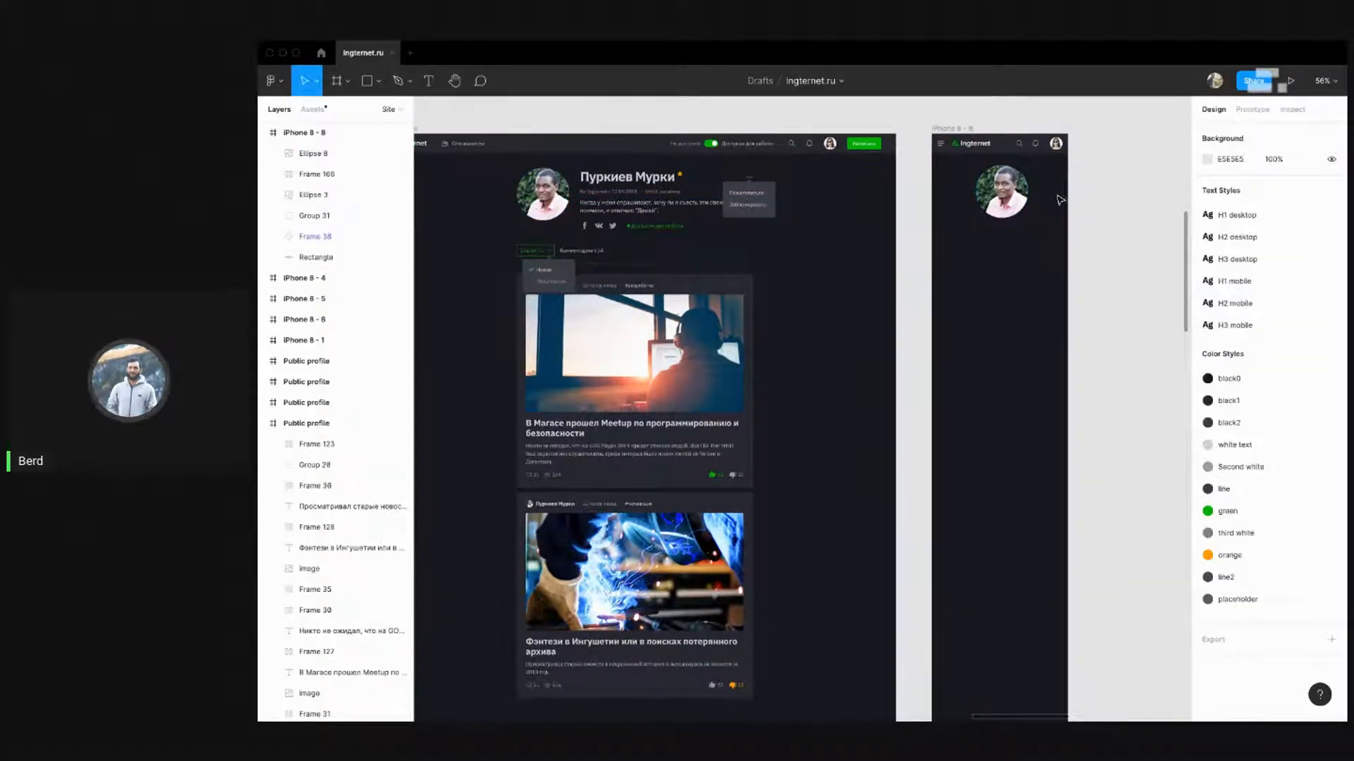
pyautogui.scroll(5, 1054, 198)
# Resize the copied avatar to 120 × 120, centre it horizontally and nudge it down
pyautogui.click(994, 185)
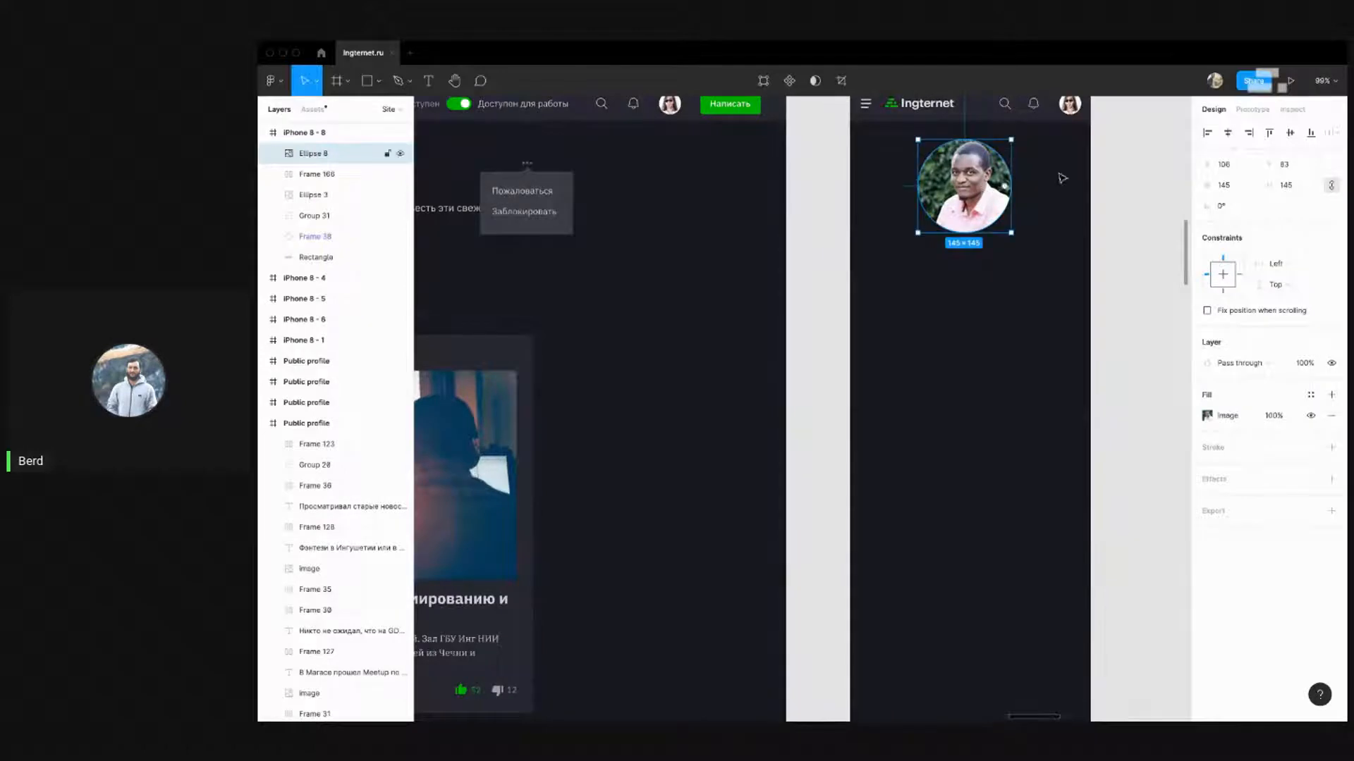
pyautogui.click(1227, 134)
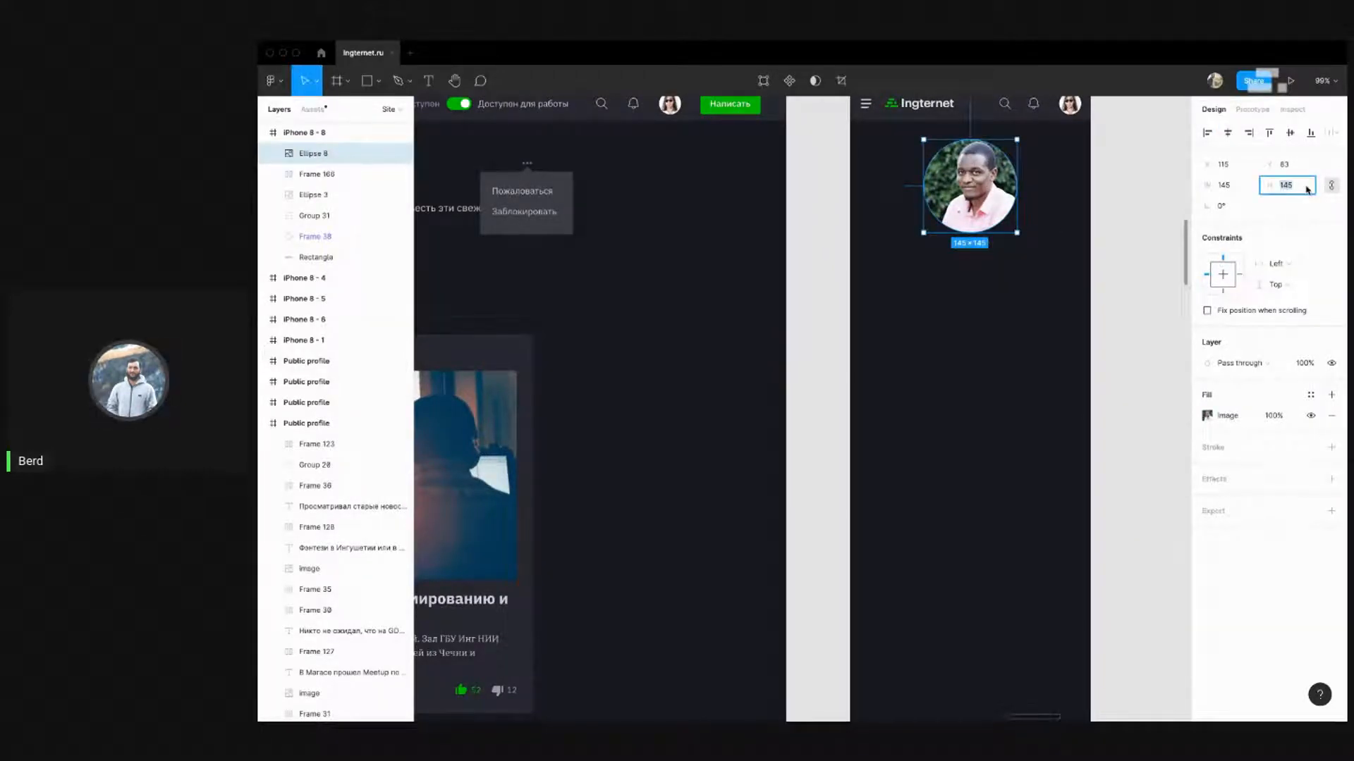
pyautogui.press('Return')
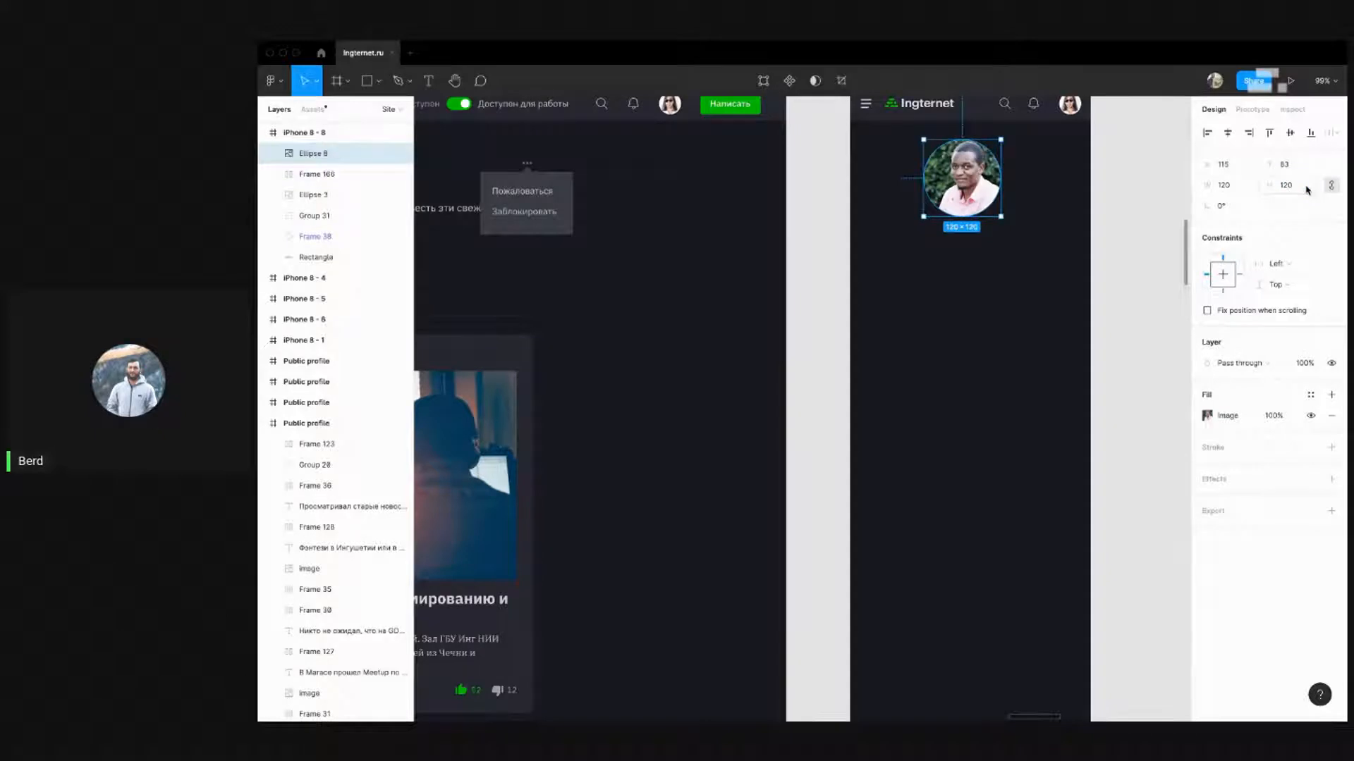
pyautogui.click(1230, 132)
pyautogui.click(1106, 265)
pyautogui.scroll(-3, 1107, 266)
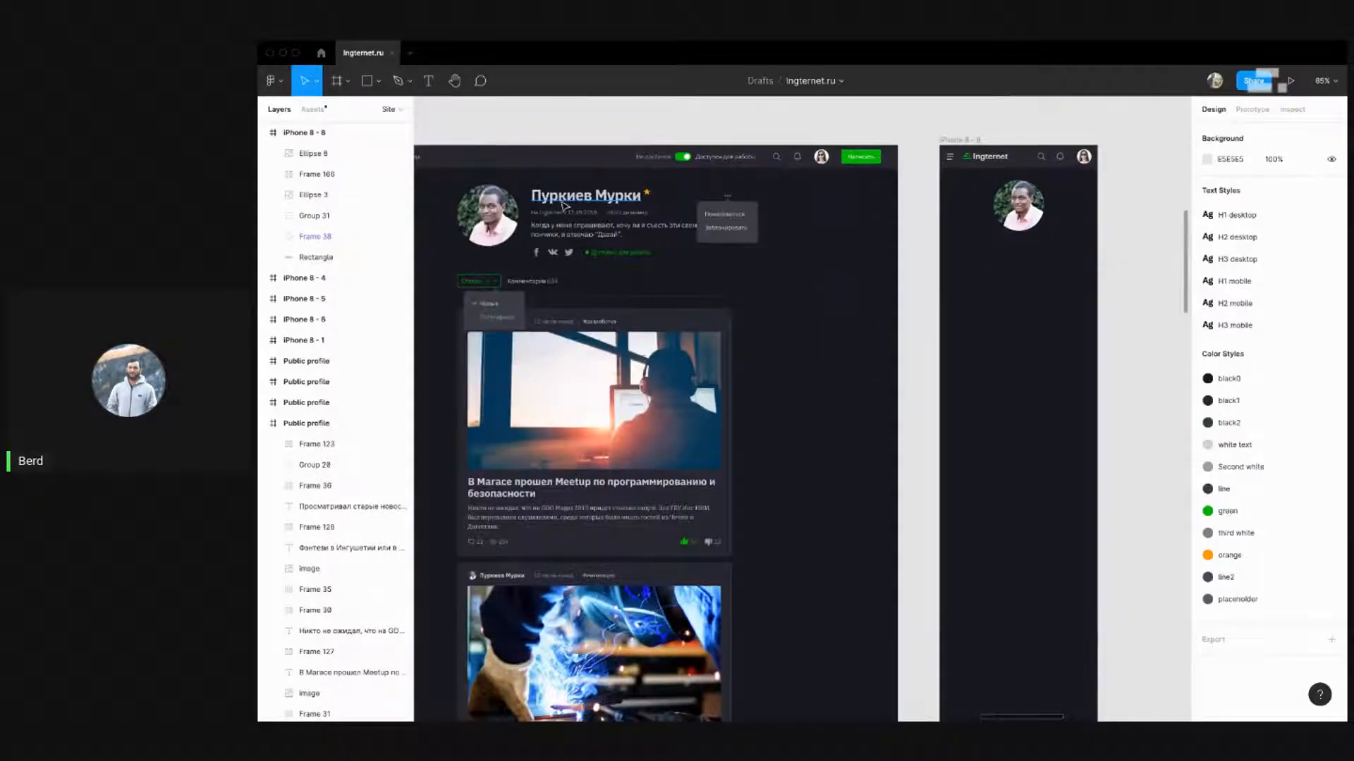
pyautogui.click(494, 212)
pyautogui.click(1029, 190)
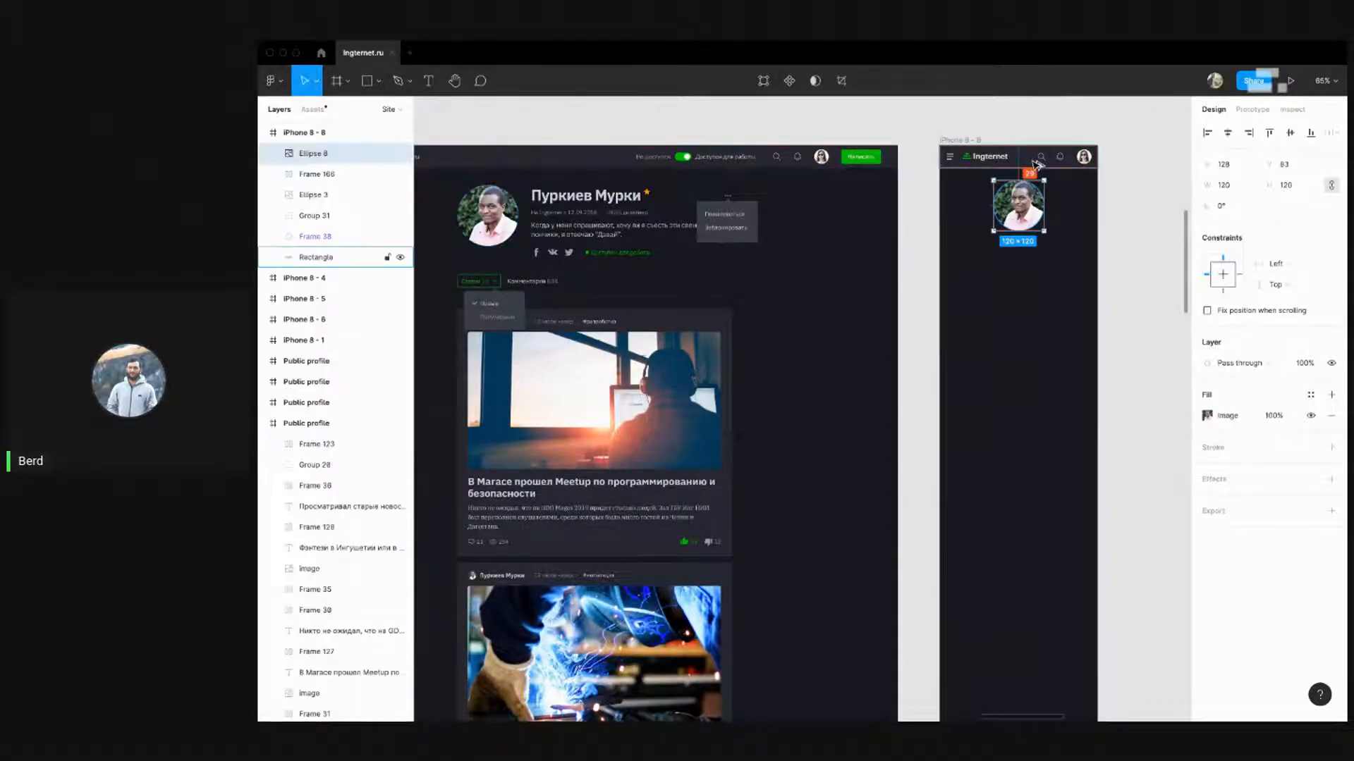
pyautogui.click(1086, 232)
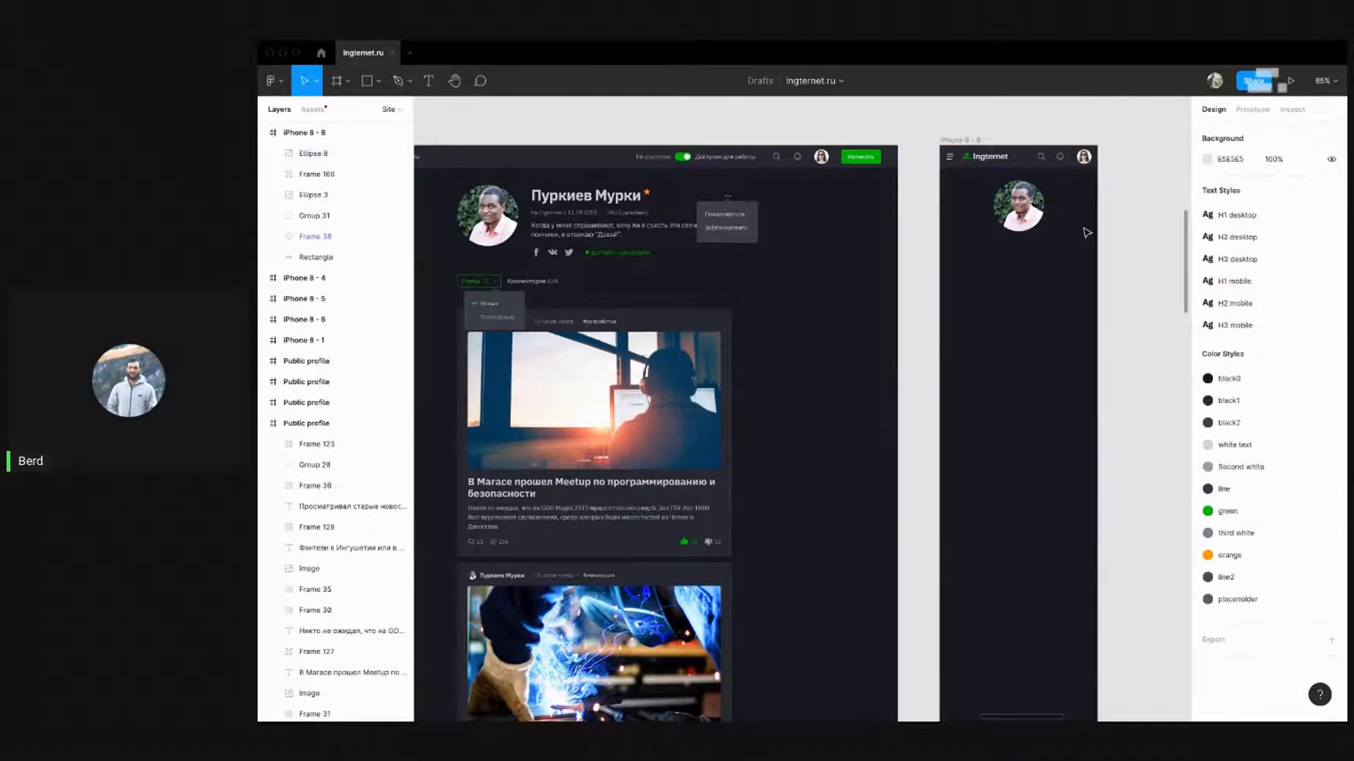
pyautogui.click(1029, 217)
pyautogui.hotkey('shift', 'Down')
pyautogui.click(1006, 360)
# Copy the three-dots menu group into iPhone 8 - 8 beside the avatar and align it
pyautogui.moveTo(922, 358); pyautogui.dragTo(969, 319)
pyautogui.hscroll(2, 659, 215)
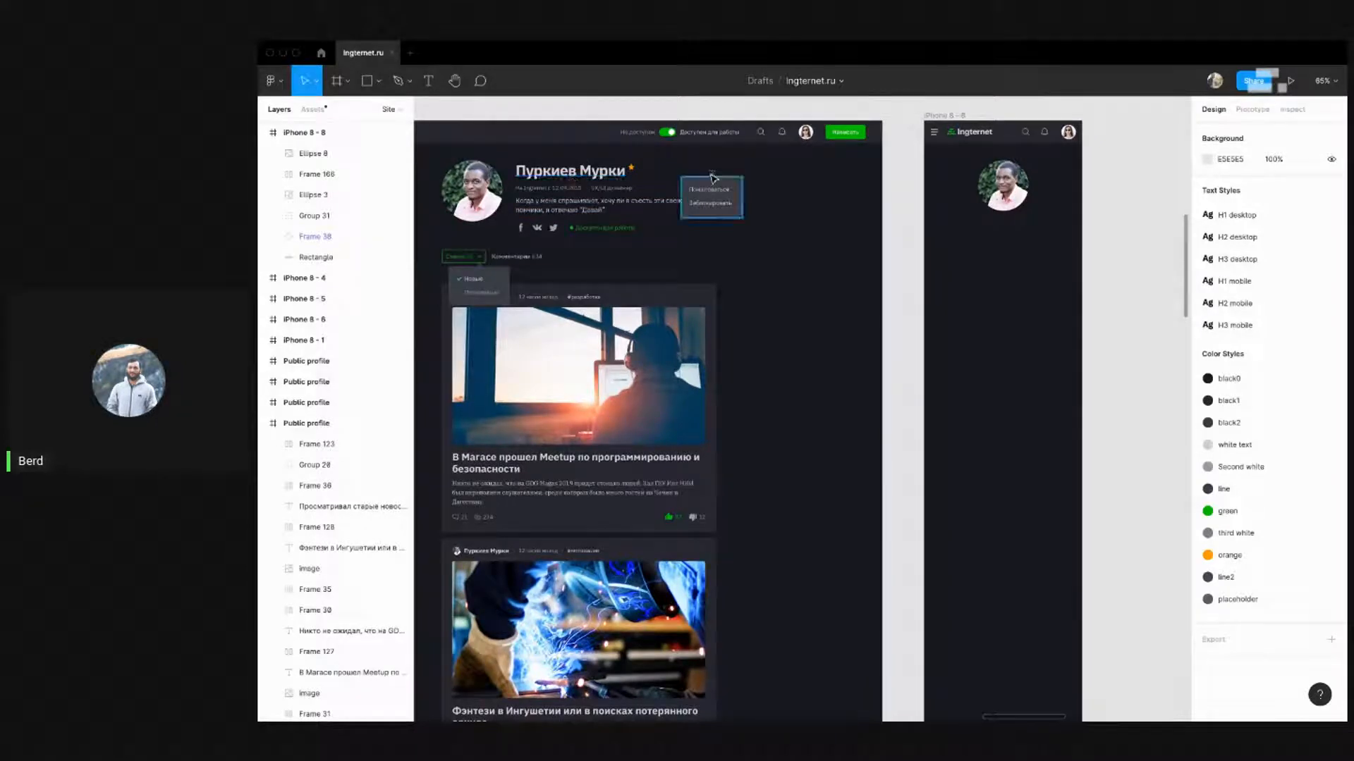
pyautogui.hscroll(1, 756, 167)
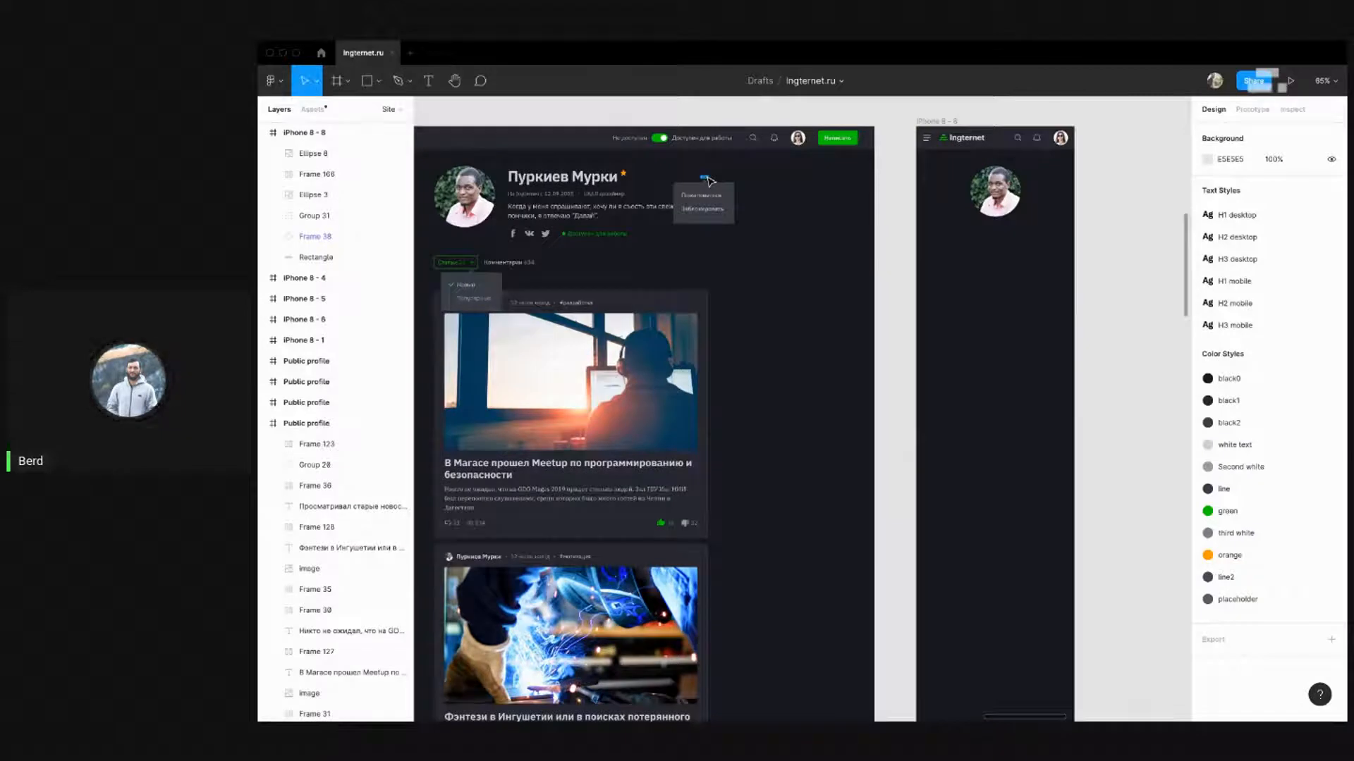
pyautogui.moveTo(706, 177); pyautogui.dragTo(1060, 172)
pyautogui.click(1103, 186)
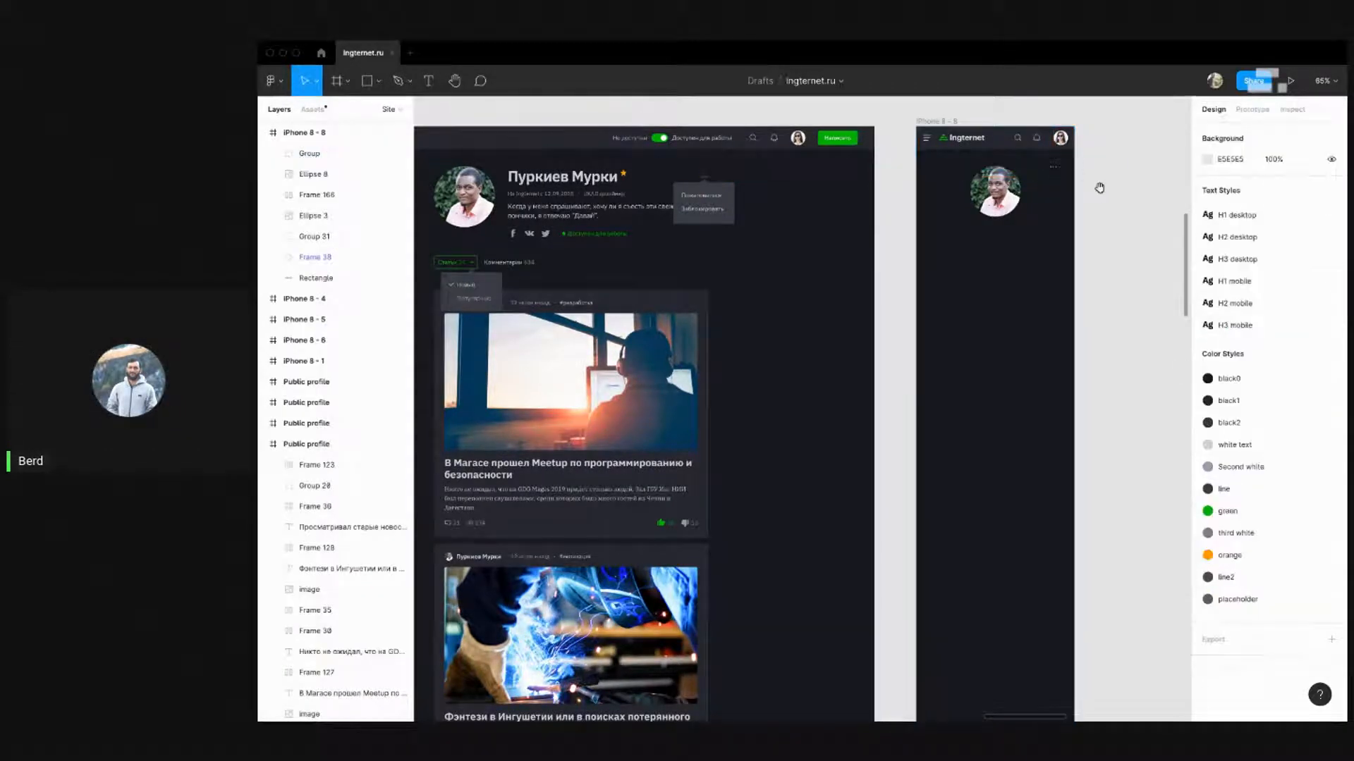
pyautogui.scroll(5, 1104, 186)
pyautogui.moveTo(931, 134)
pyautogui.mouseDown()
pyautogui.moveTo(981, 159)
pyautogui.moveTo(953, 135)
pyautogui.mouseUp()
pyautogui.click(1025, 157)
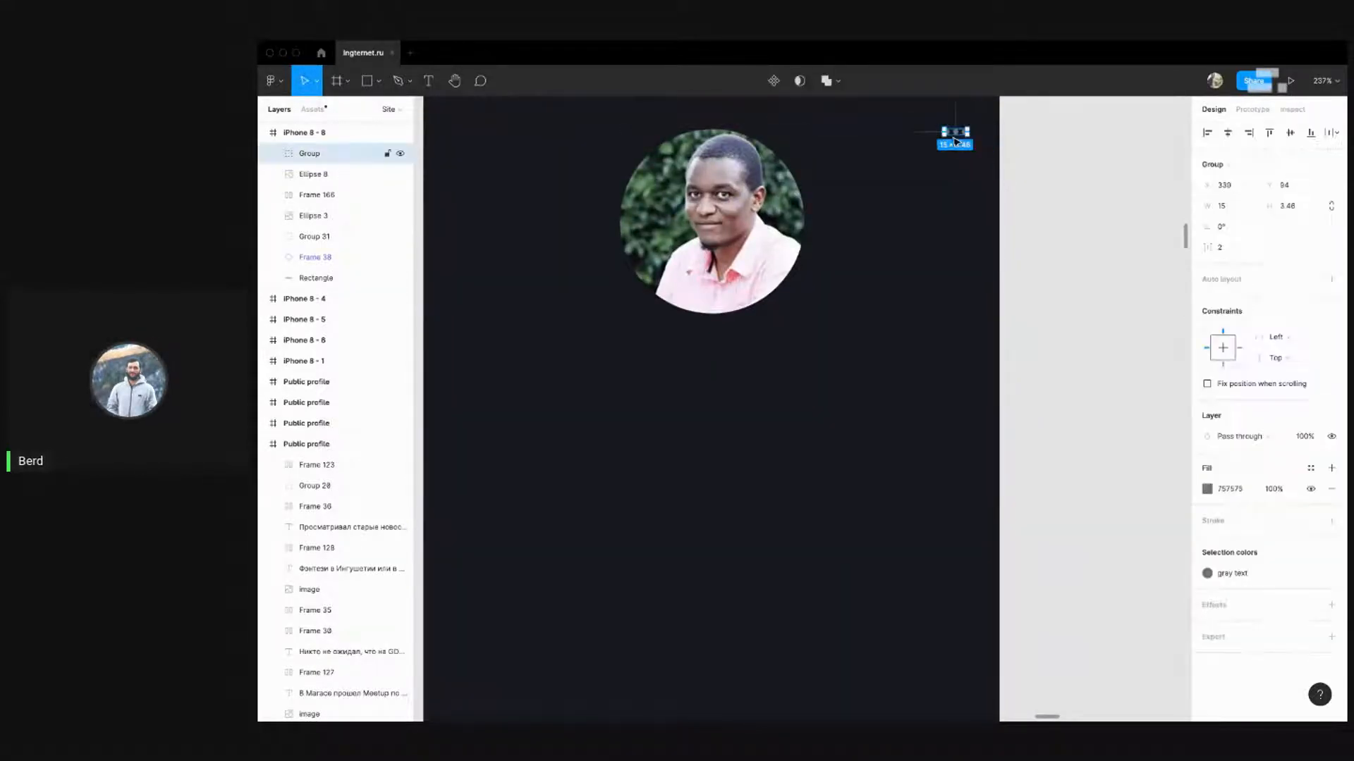
pyautogui.click(1059, 156)
pyautogui.scroll(-5, 1063, 224)
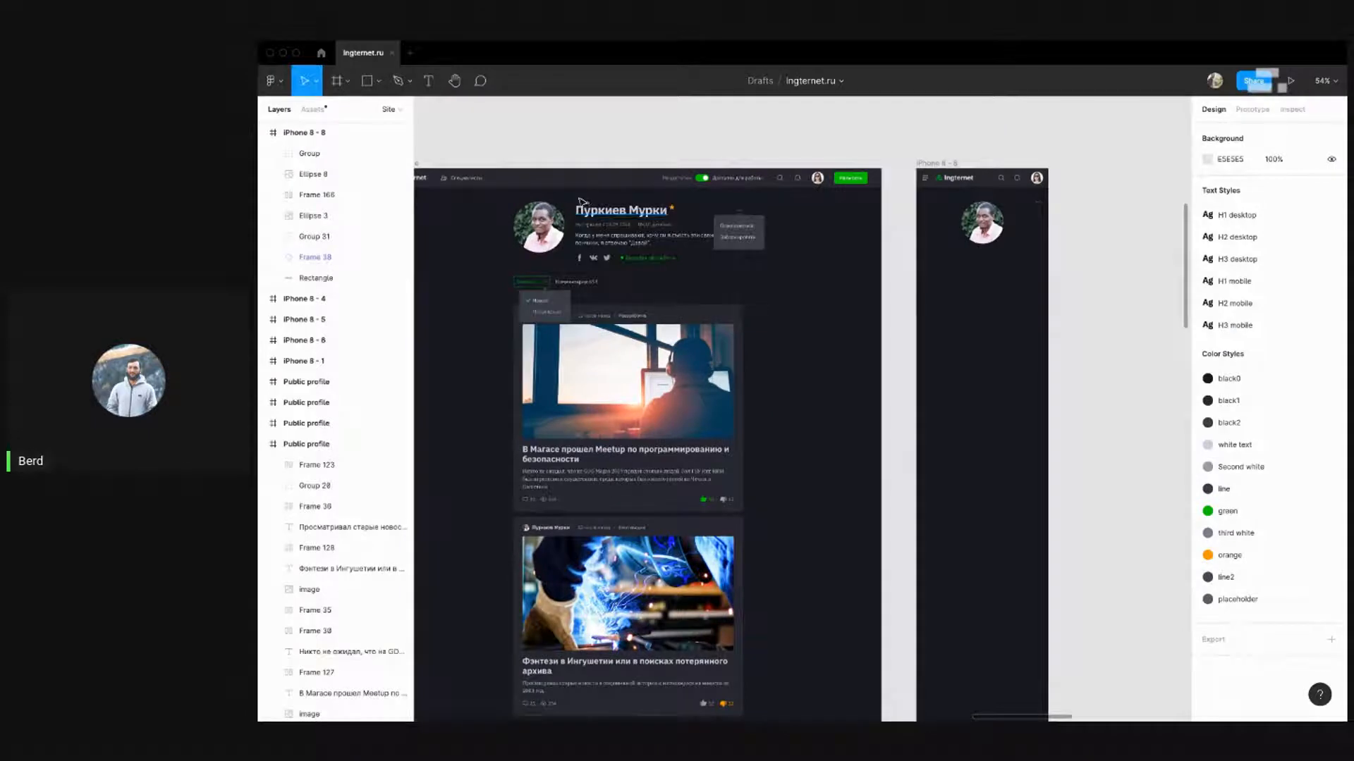
# Copy the desktop profile header into the iPhone 8 - 8 frame
pyautogui.click(594, 221)
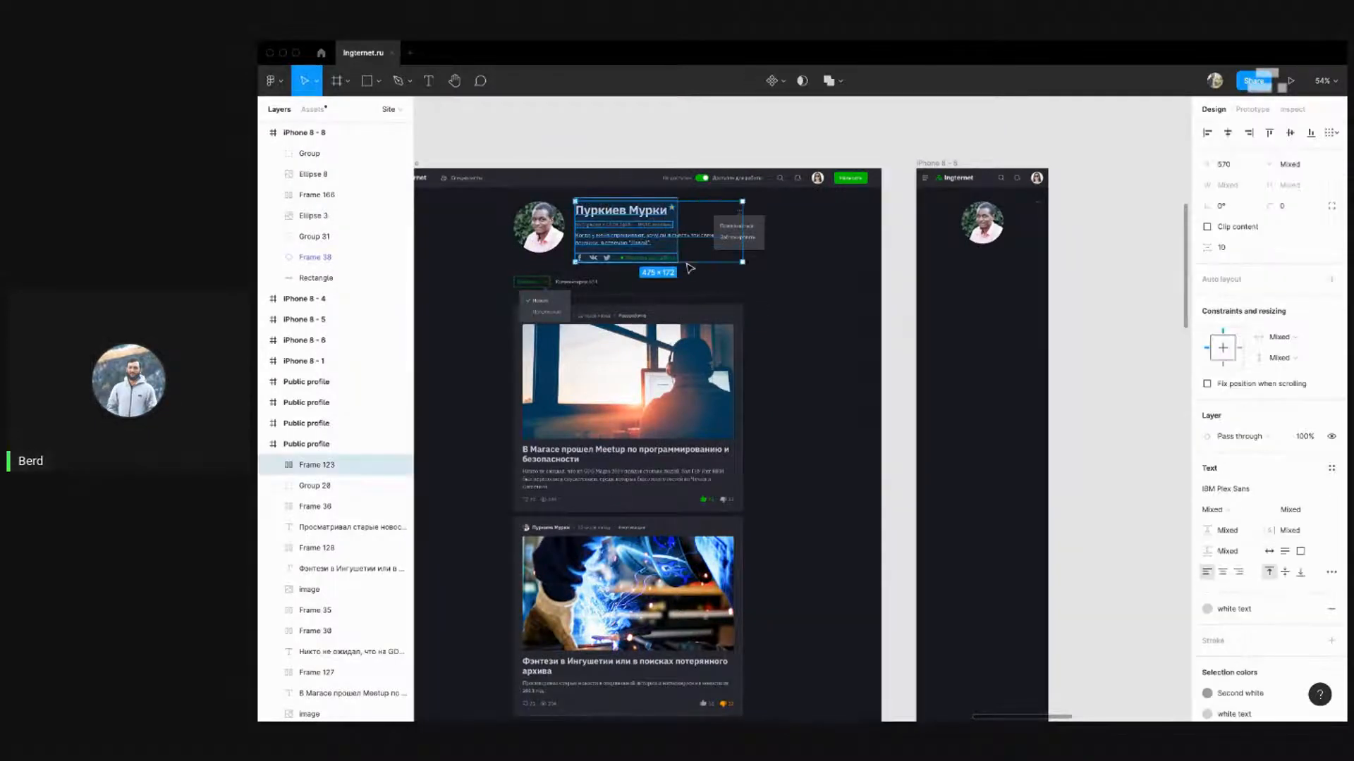
pyautogui.moveTo(610, 231); pyautogui.dragTo(966, 298)
pyautogui.moveTo(1049, 391); pyautogui.dragTo(894, 353)
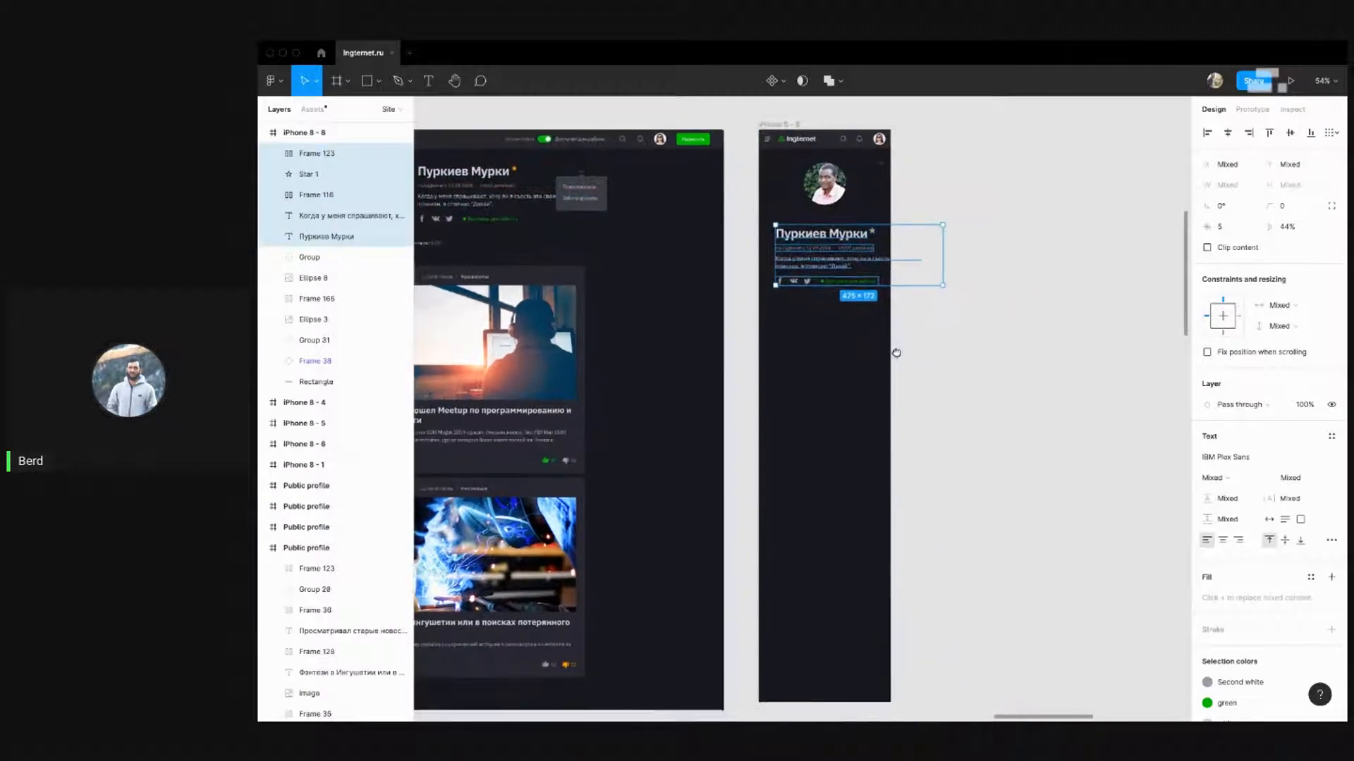
pyautogui.moveTo(826, 250); pyautogui.dragTo(818, 240)
pyautogui.click(934, 327)
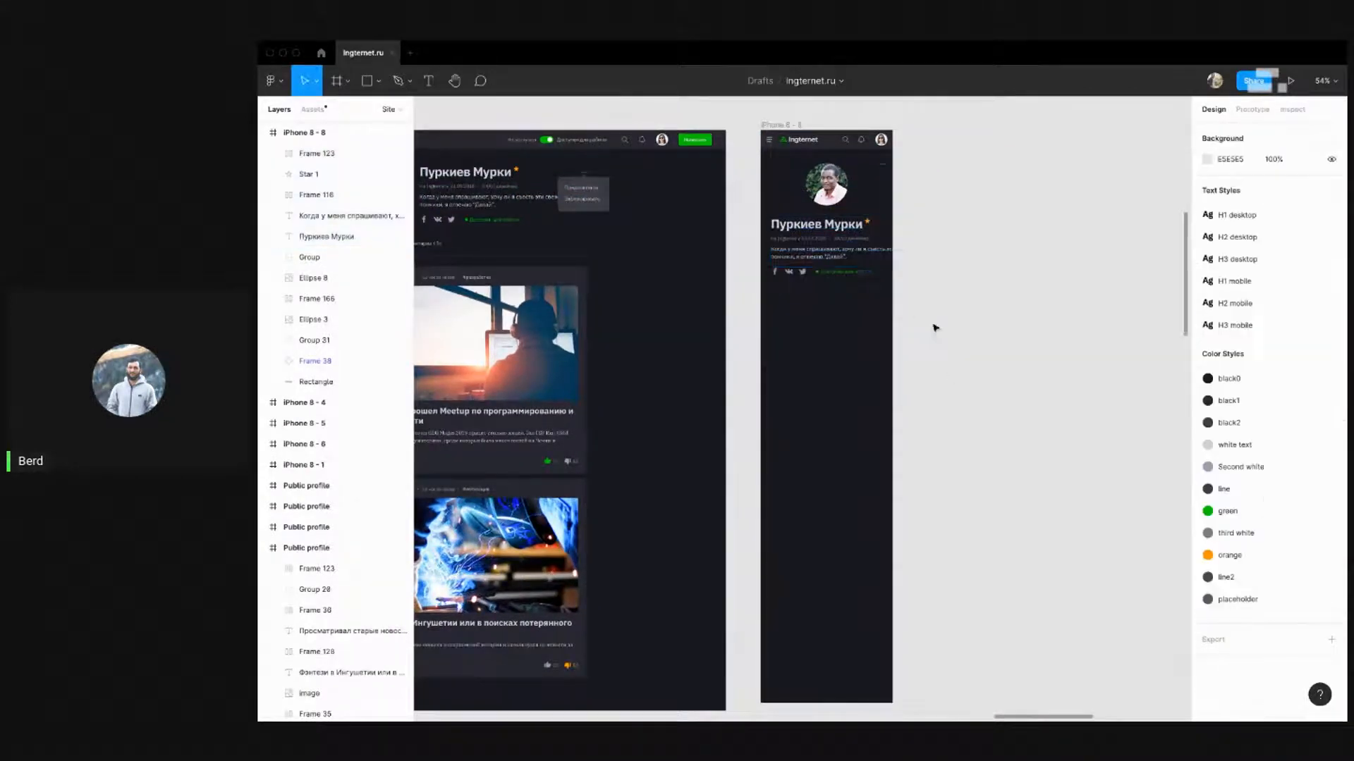
pyautogui.scroll(4, 878, 220)
# Try the H1 mobile text style on the profile name
pyautogui.click(804, 234)
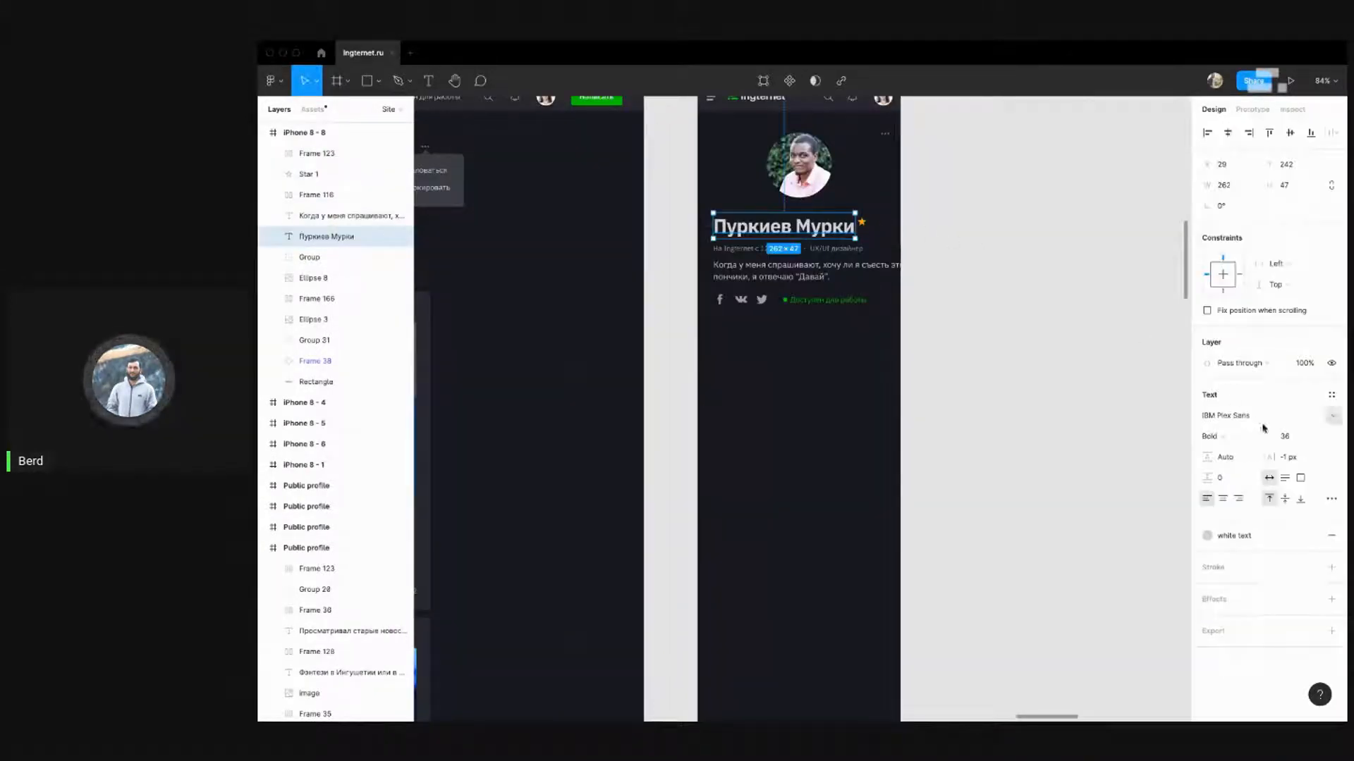
pyautogui.click(1331, 395)
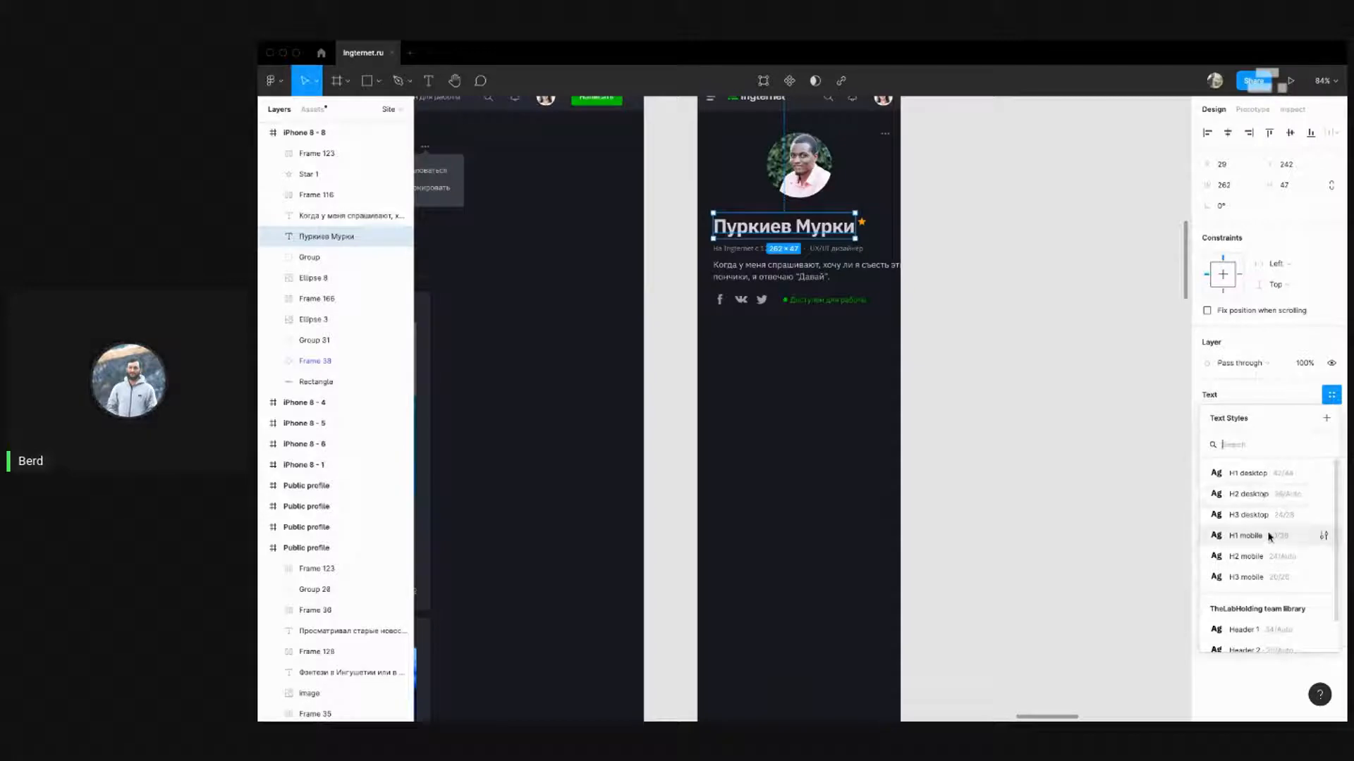
pyautogui.click(1245, 536)
pyautogui.click(1097, 447)
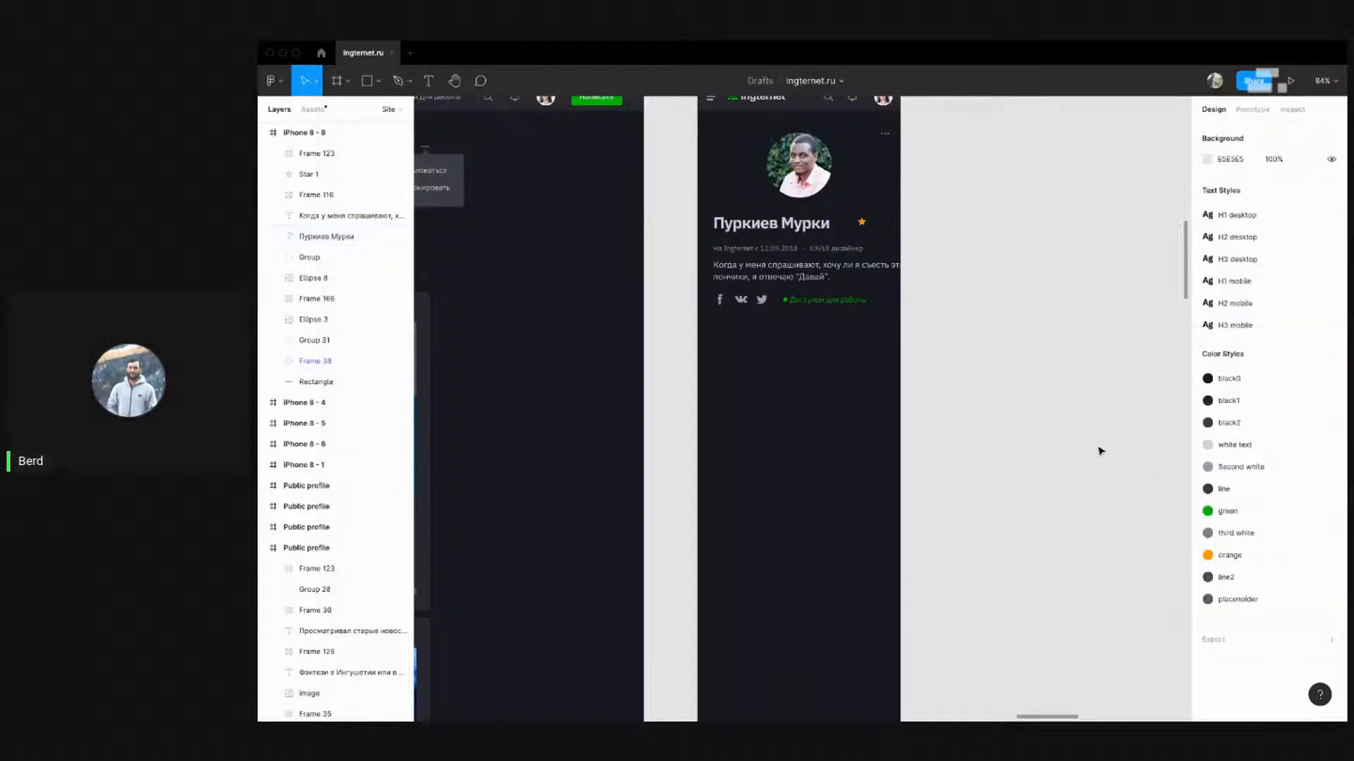
pyautogui.scroll(5, 1097, 447)
pyautogui.scroll(-5, 1021, 530)
pyautogui.hscroll(-4, 1021, 529)
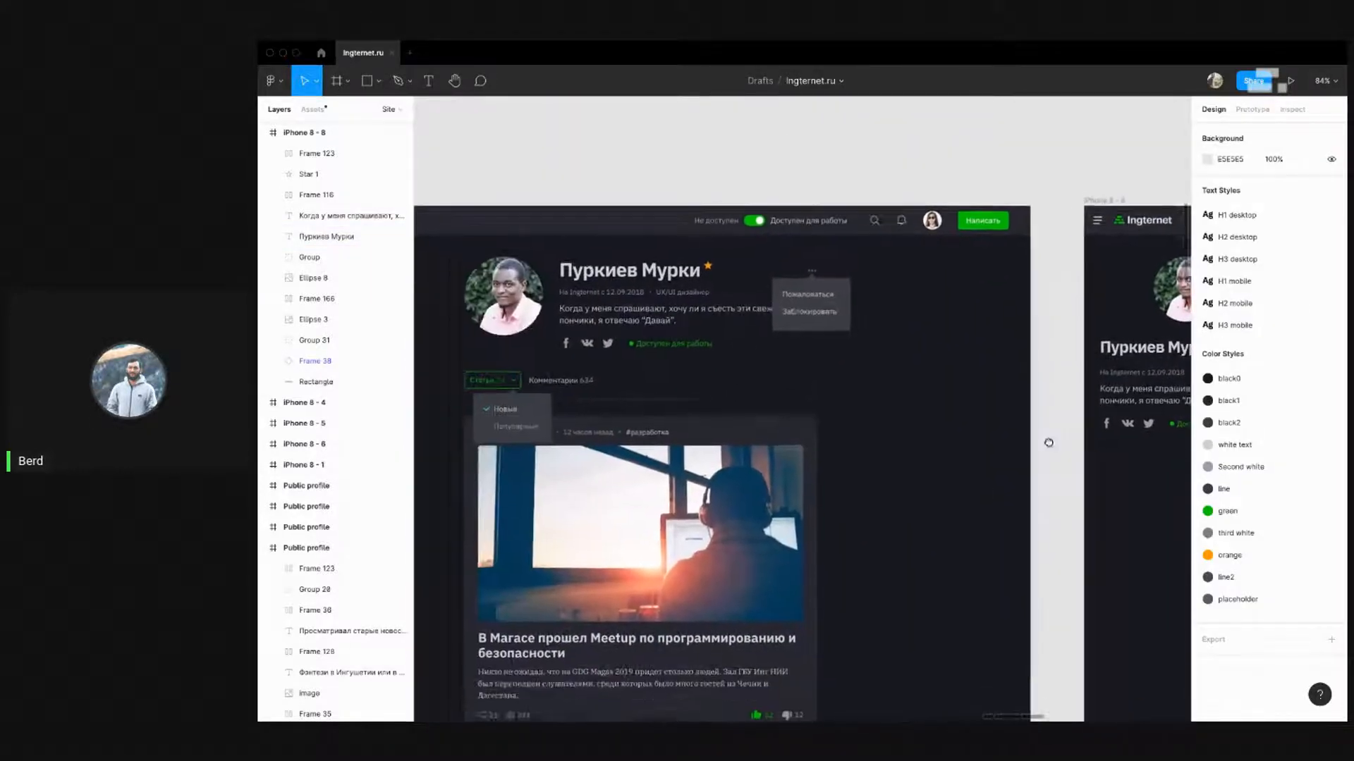
pyautogui.hscroll(7, 1044, 444)
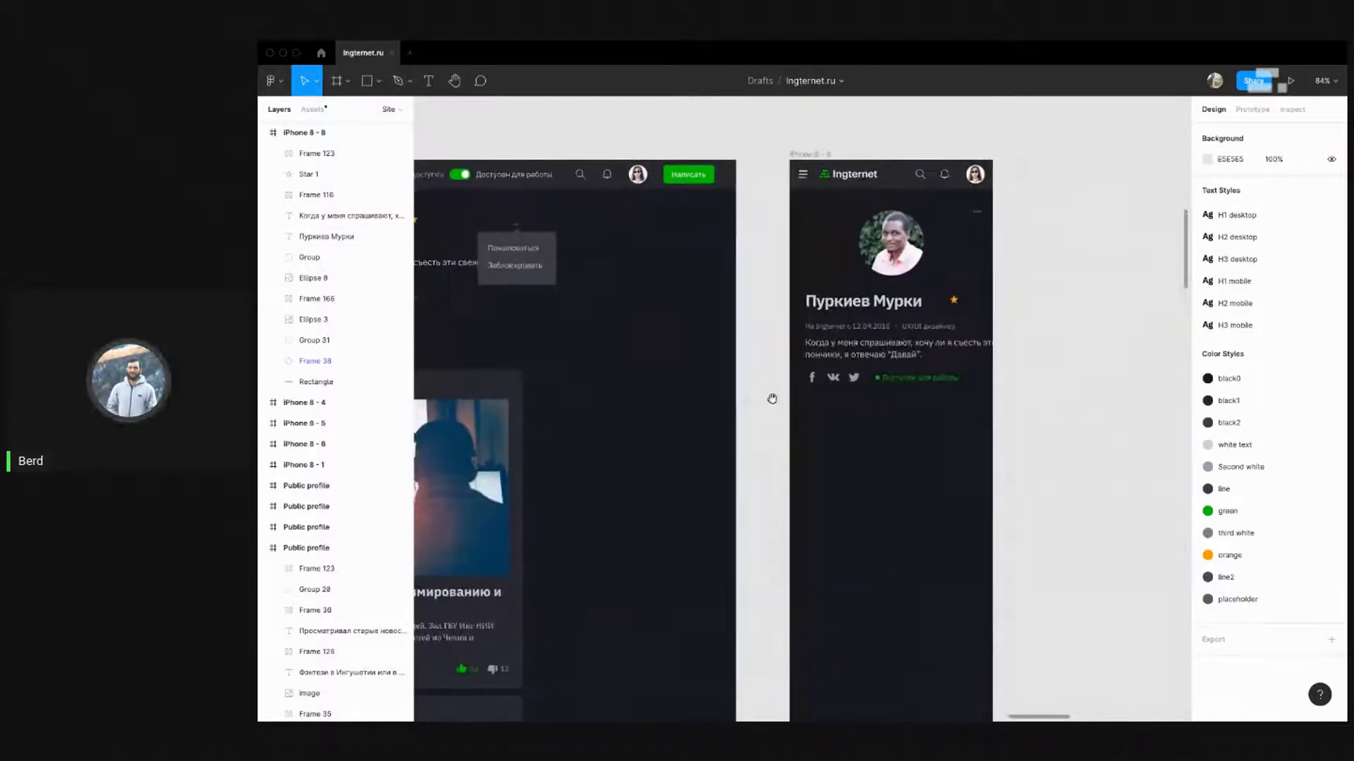
# Measure the star's distance from the profile name
pyautogui.click(955, 302)
pyautogui.press('alt')
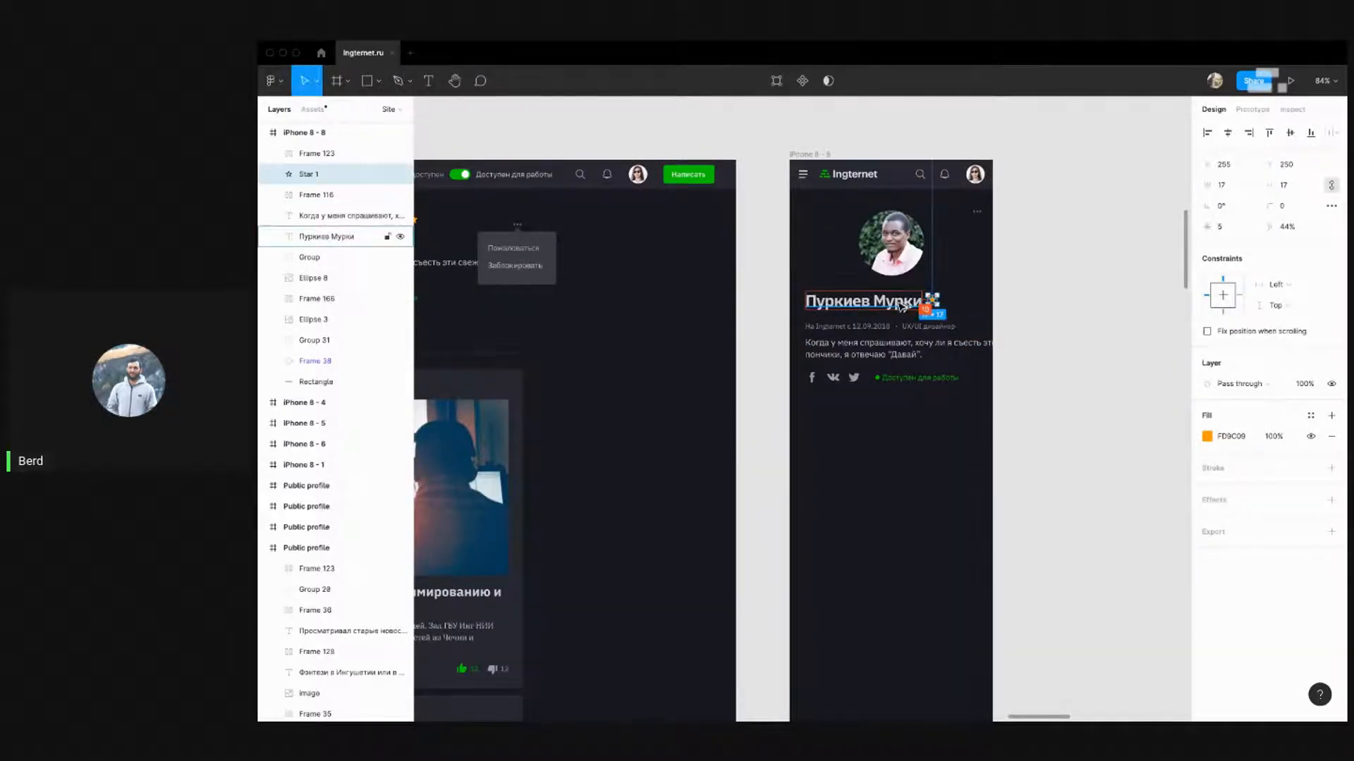
pyautogui.click(1065, 299)
pyautogui.scroll(-5, 1064, 298)
pyautogui.scroll(4, 761, 285)
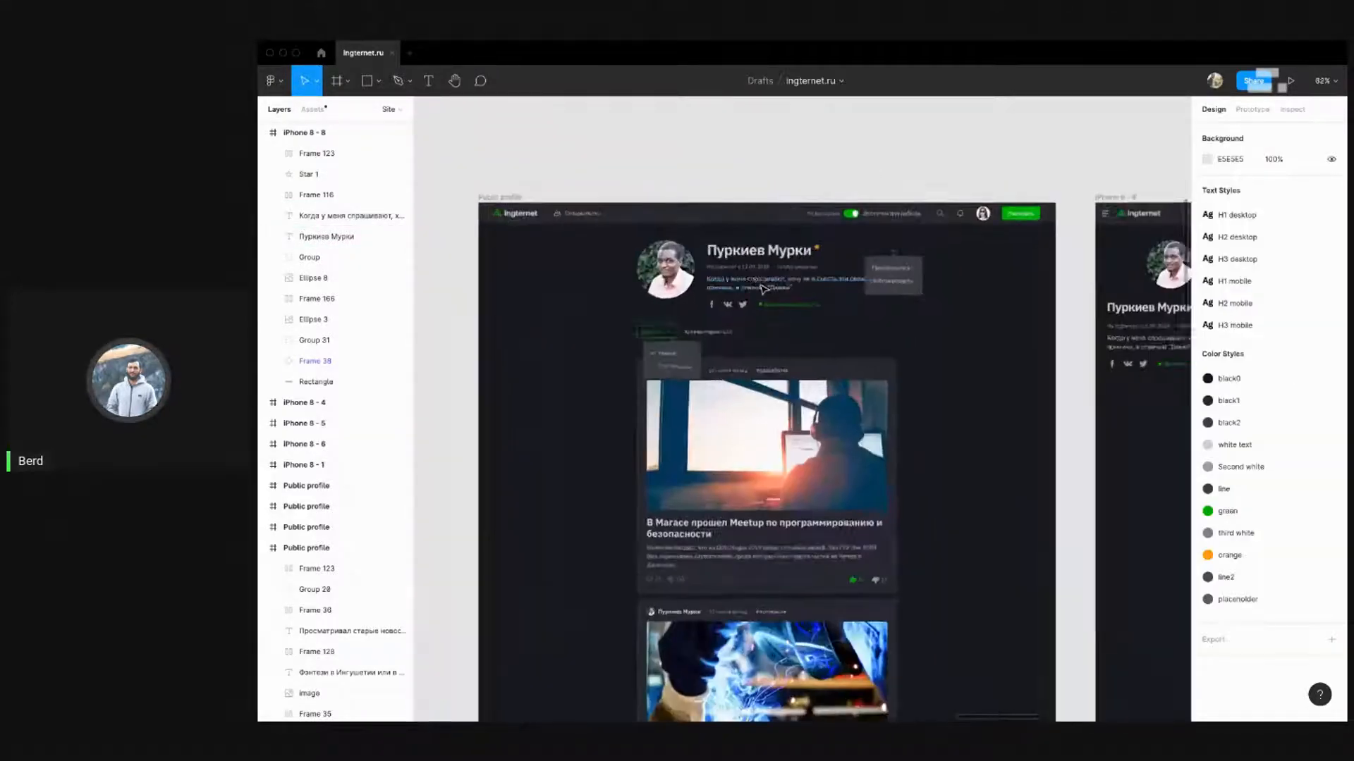
pyautogui.moveTo(1026, 356); pyautogui.dragTo(560, 295)
pyautogui.scroll(4, 683, 207)
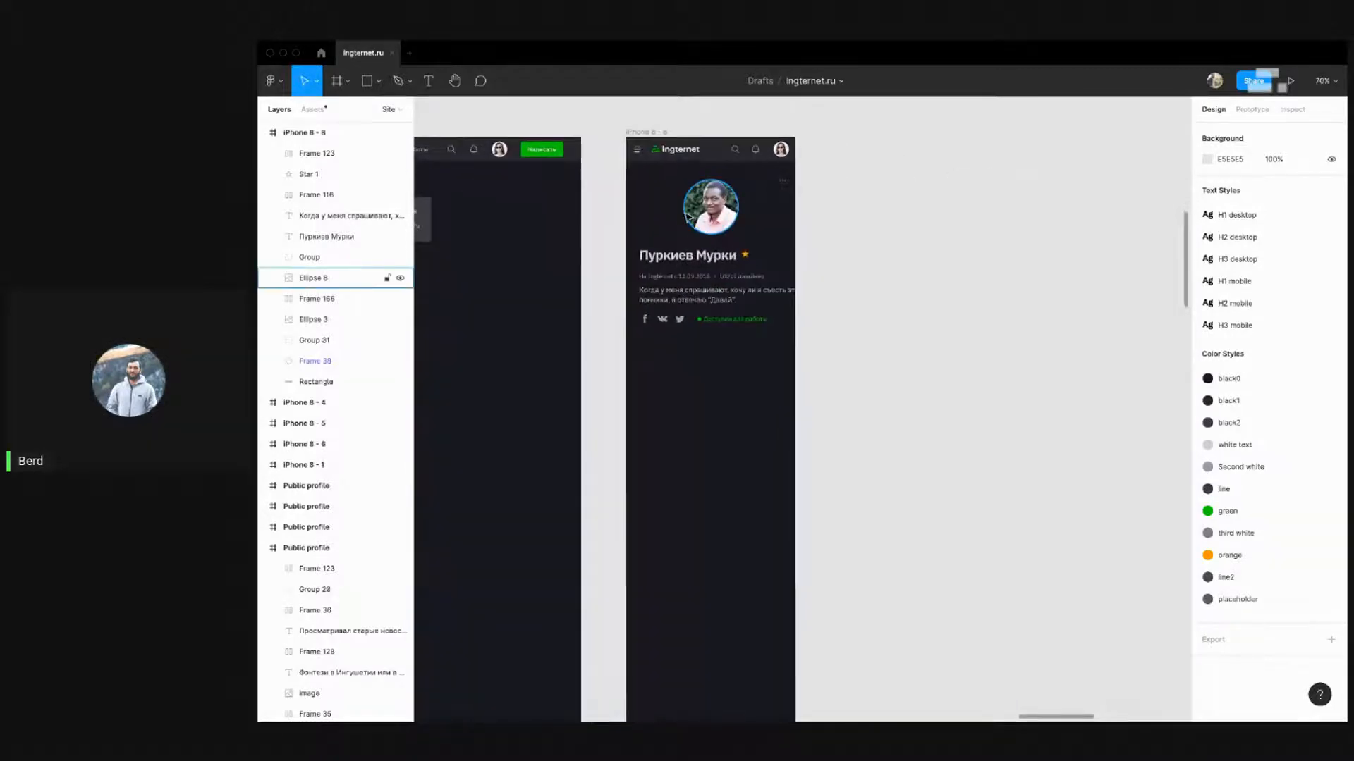
pyautogui.moveTo(635, 227); pyautogui.dragTo(667, 261)
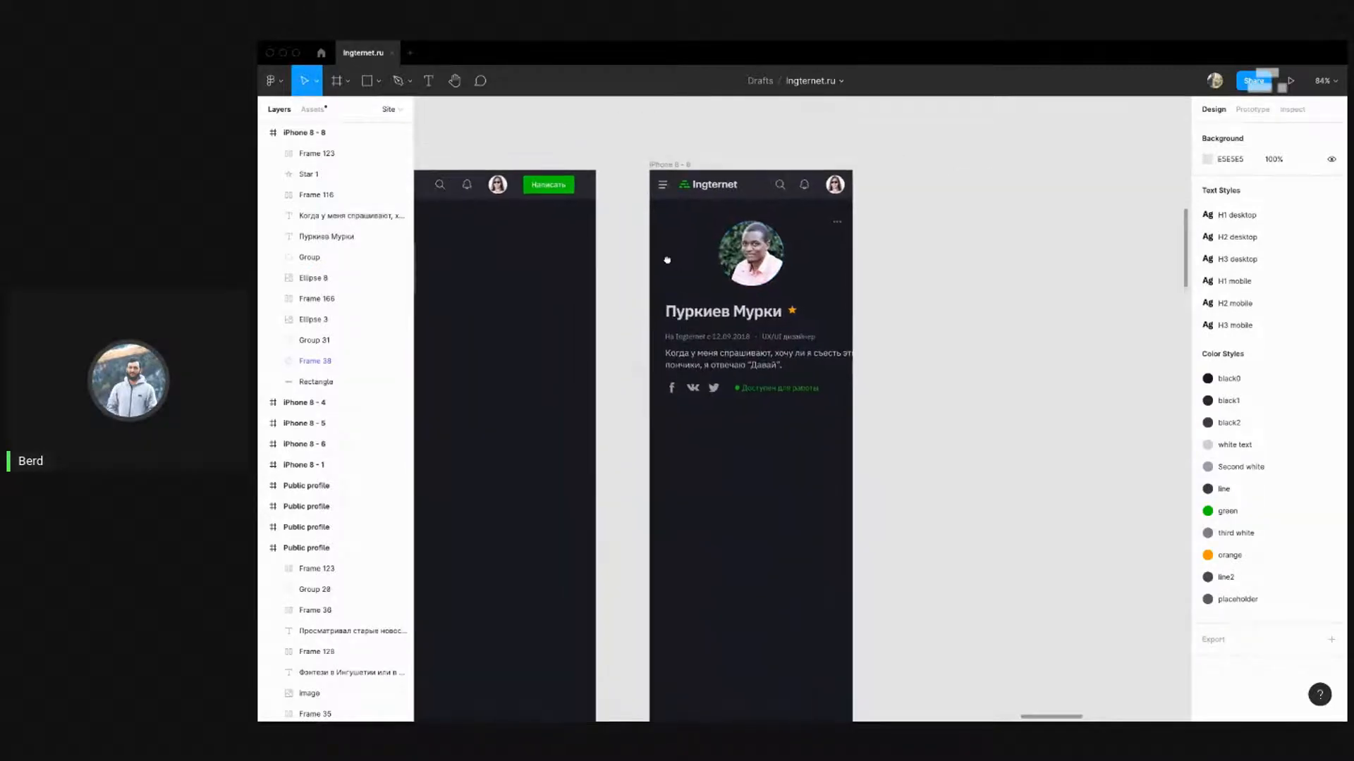
# Switch the profile name to the H2 mobile text style
pyautogui.click(713, 316)
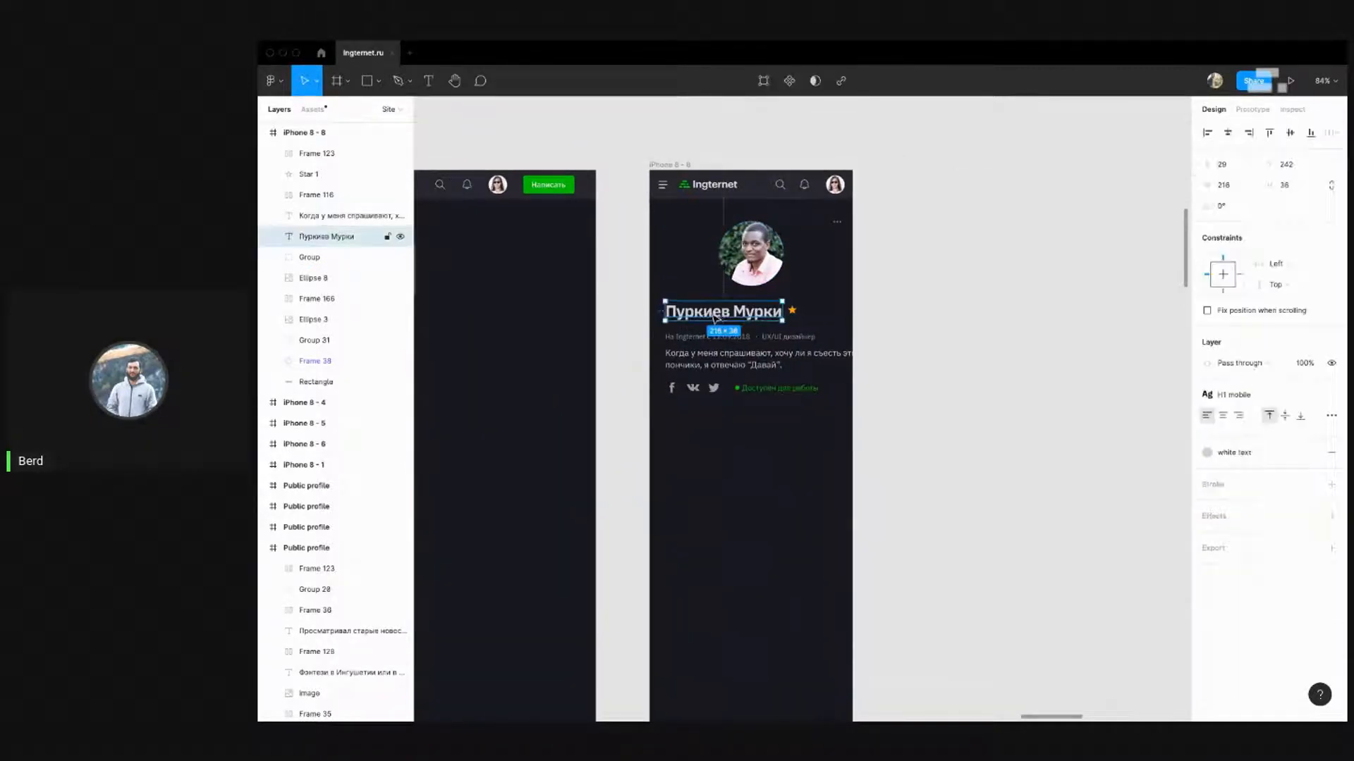
pyautogui.click(1272, 395)
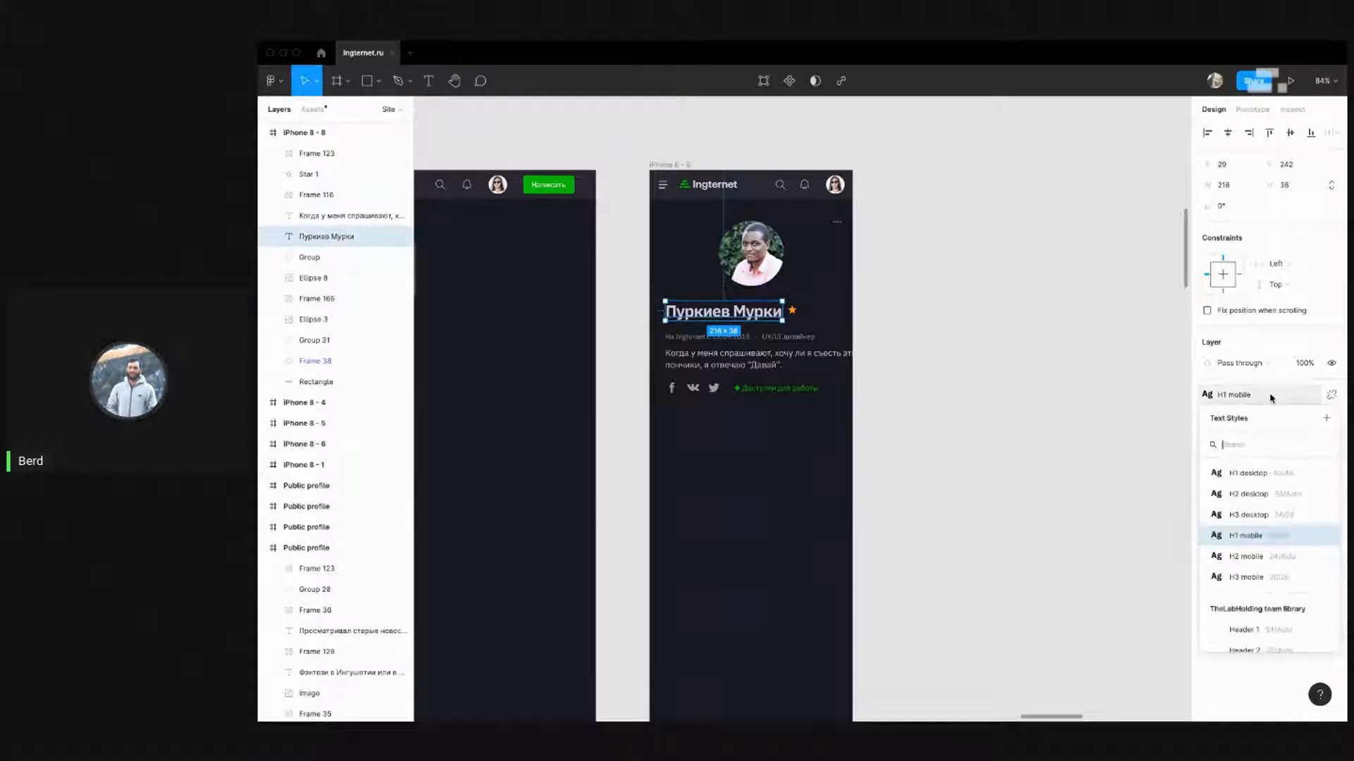
pyautogui.click(1282, 556)
pyautogui.click(876, 343)
# Move the star closer and wrap it with the name in an auto-layout frame
pyautogui.click(793, 311)
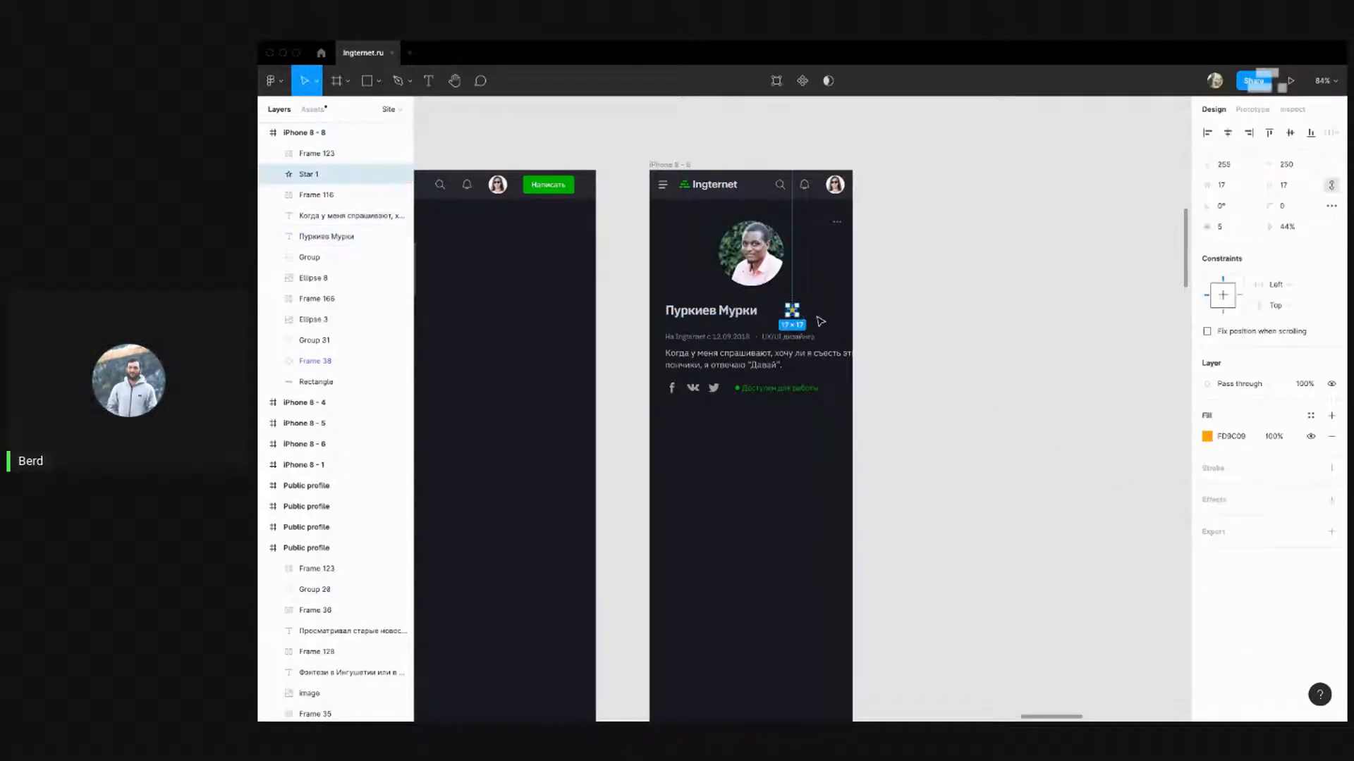
pyautogui.hotkey('shift', 'Left')
pyautogui.keyDown('shift'); pyautogui.click(734, 317); pyautogui.keyUp('shift')
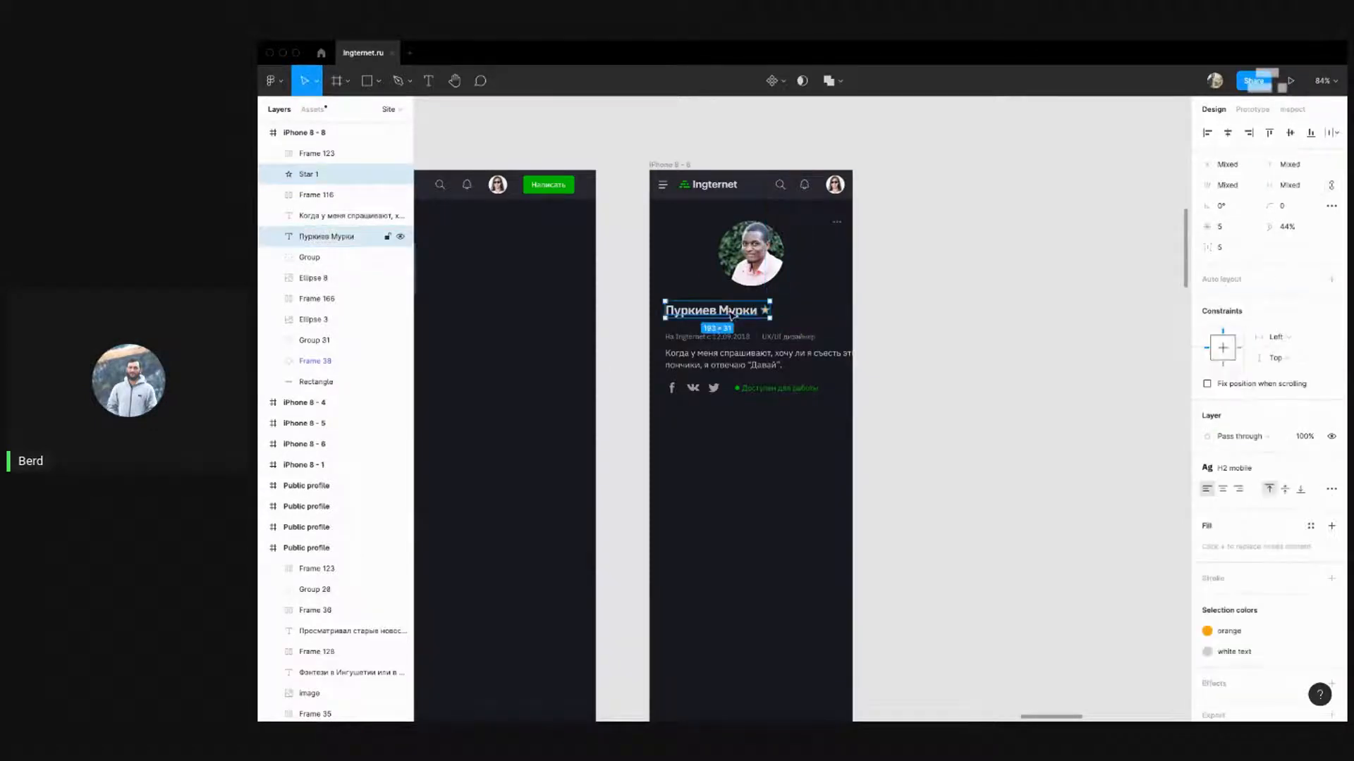
pyautogui.hotkey('shift', 'a')
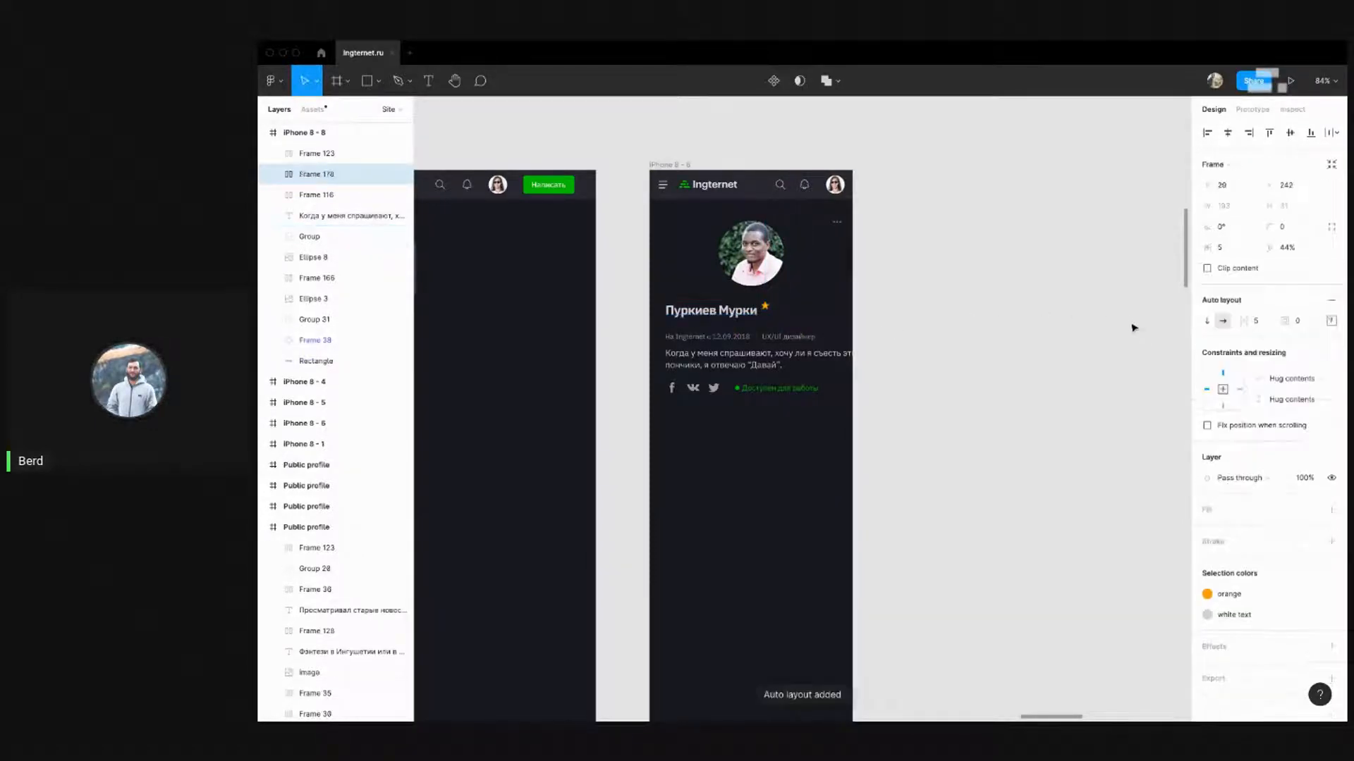
# Centre the star vertically beside the name and centre the name block horizontally
pyautogui.click(1331, 322)
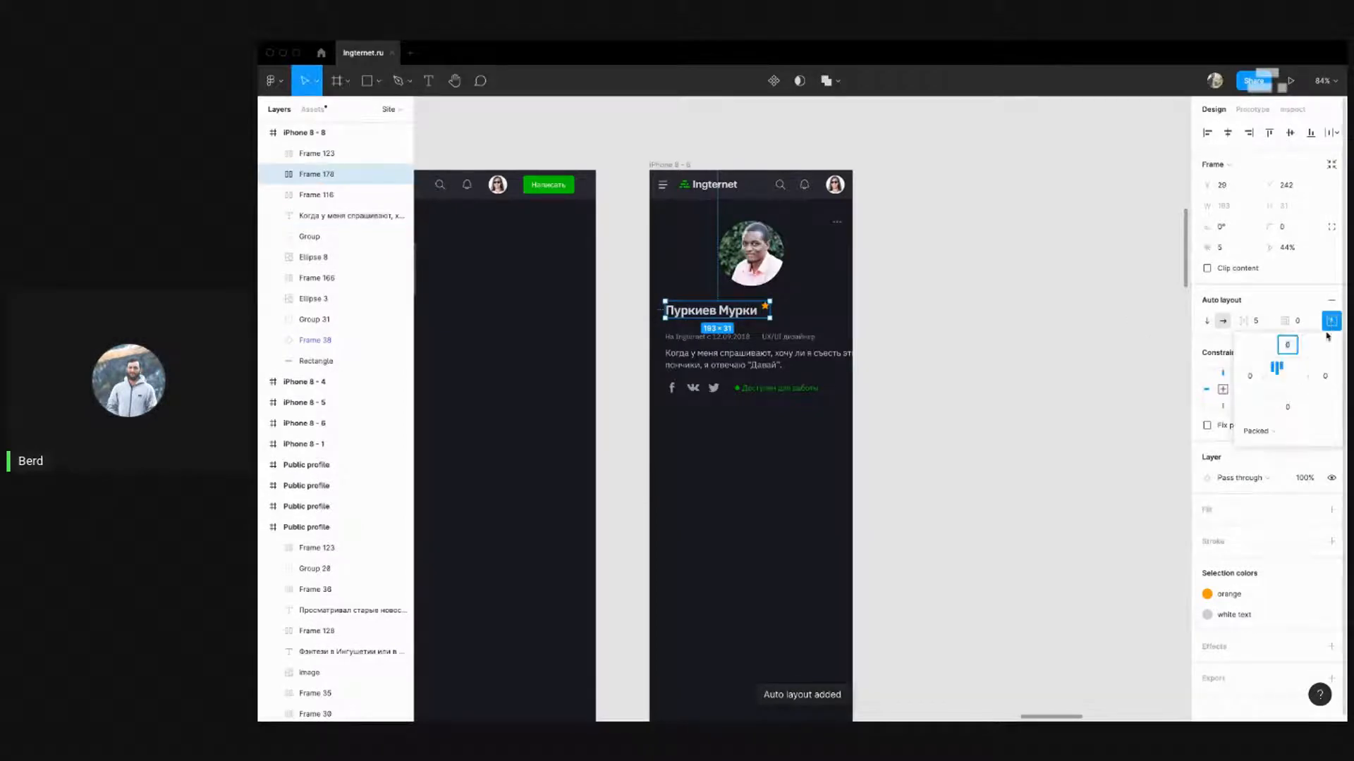
pyautogui.click(1272, 381)
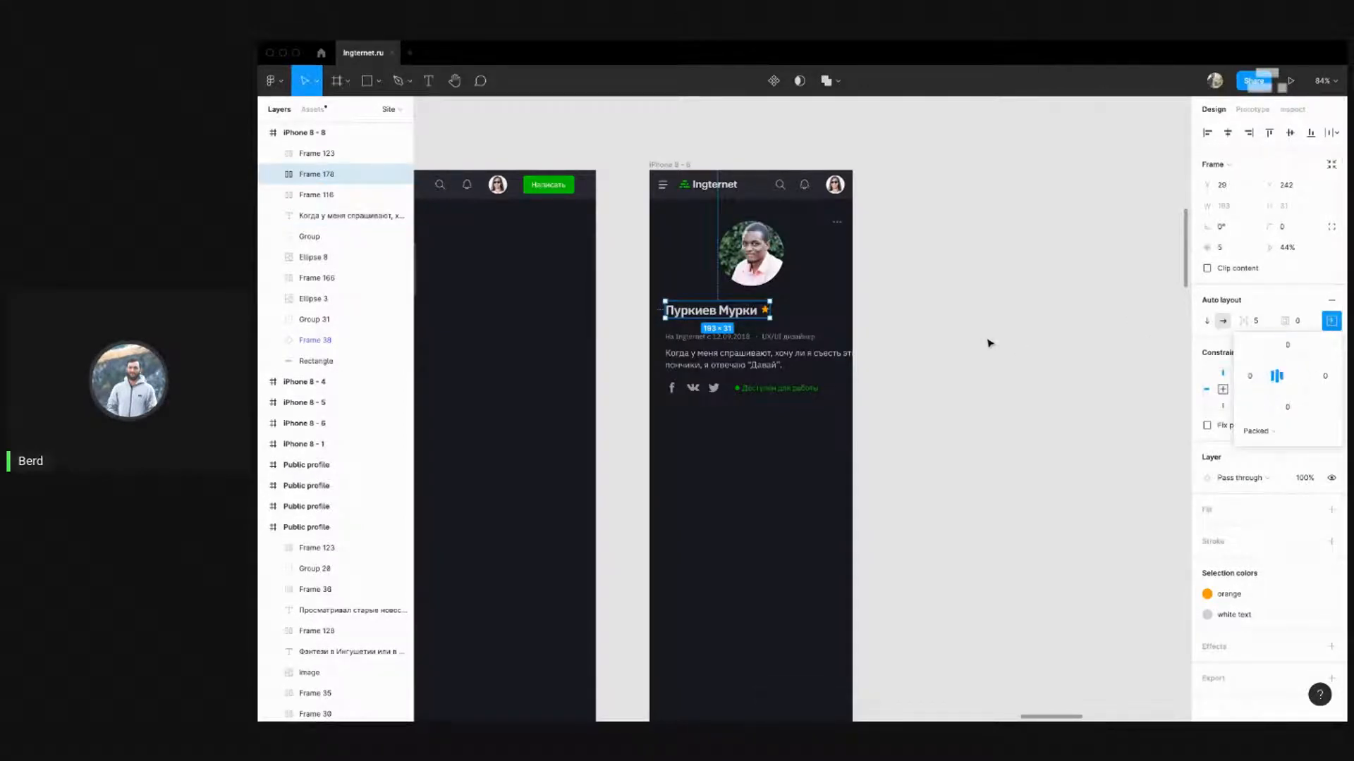
pyautogui.click(990, 343)
pyautogui.click(724, 302)
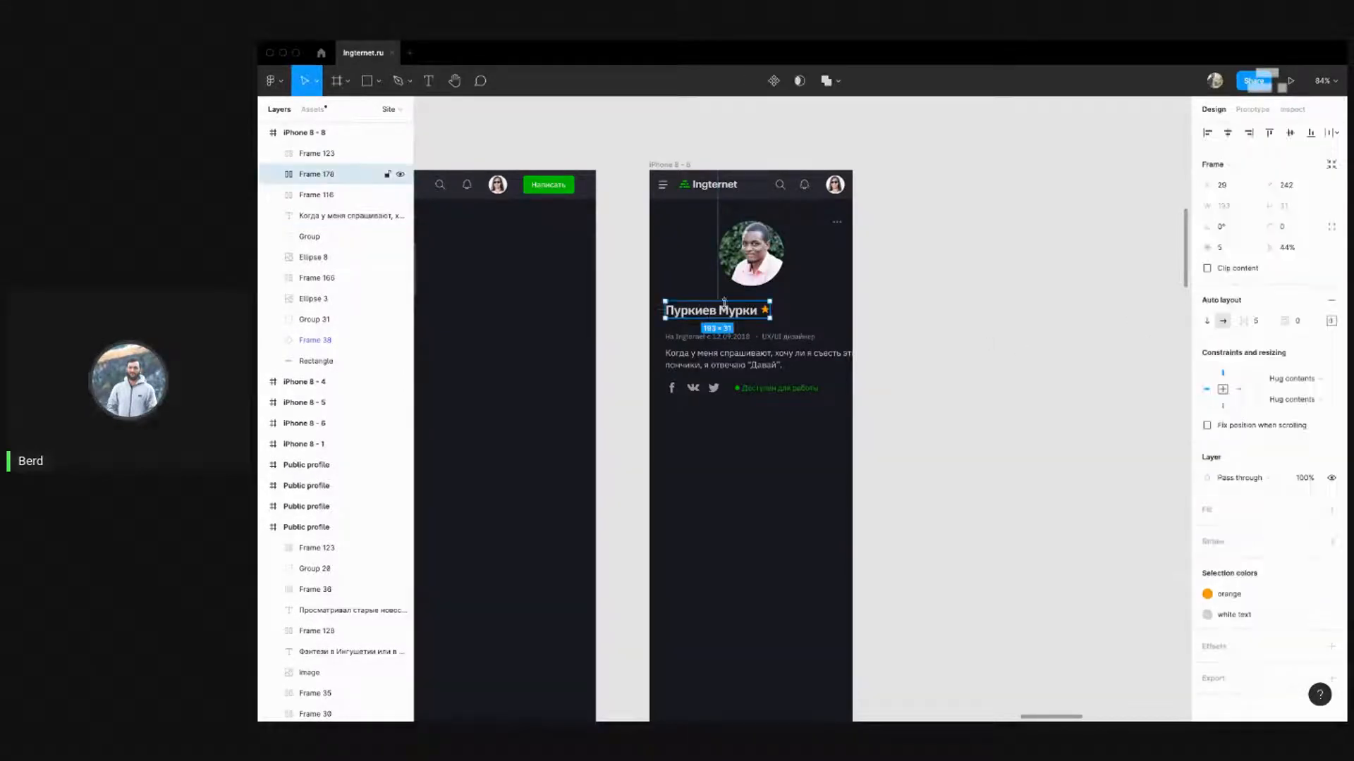
pyautogui.click(1227, 132)
pyautogui.click(959, 302)
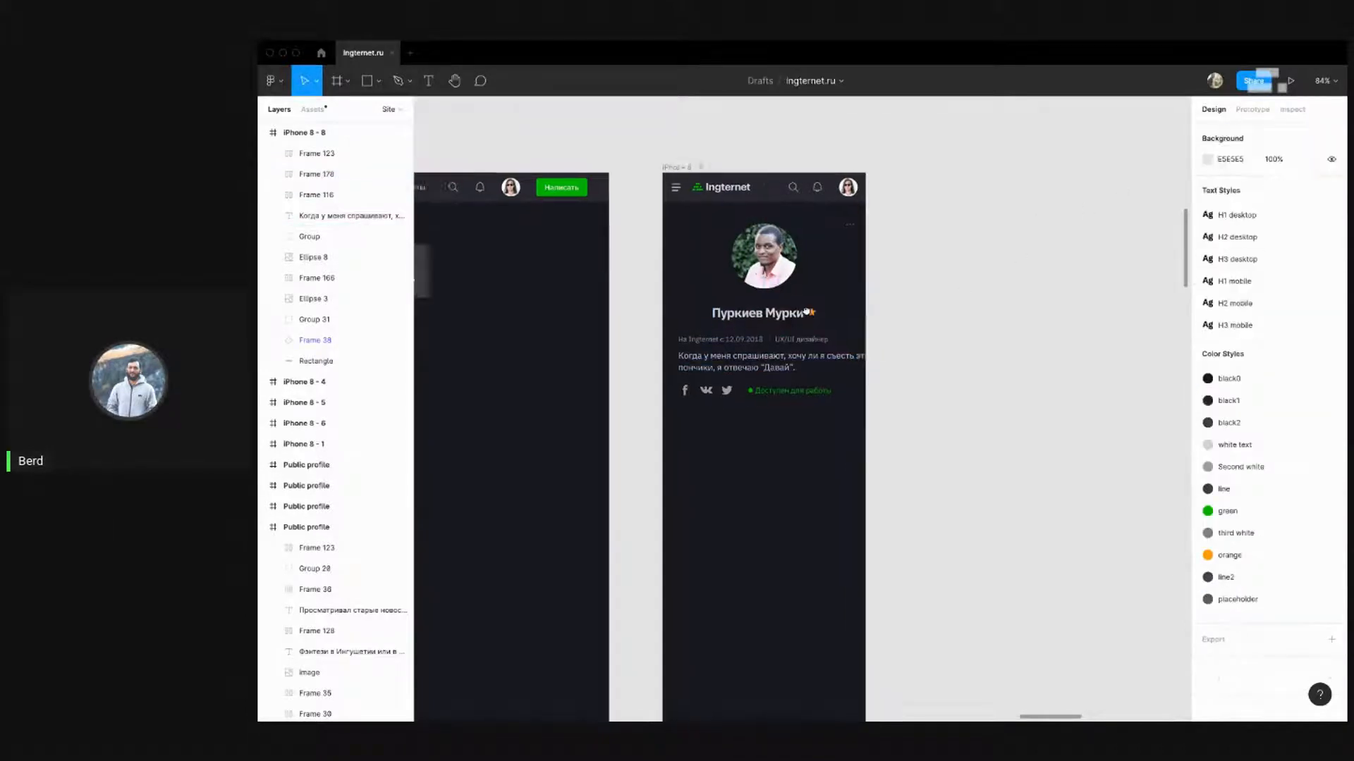
pyautogui.hscroll(-4, 909, 333)
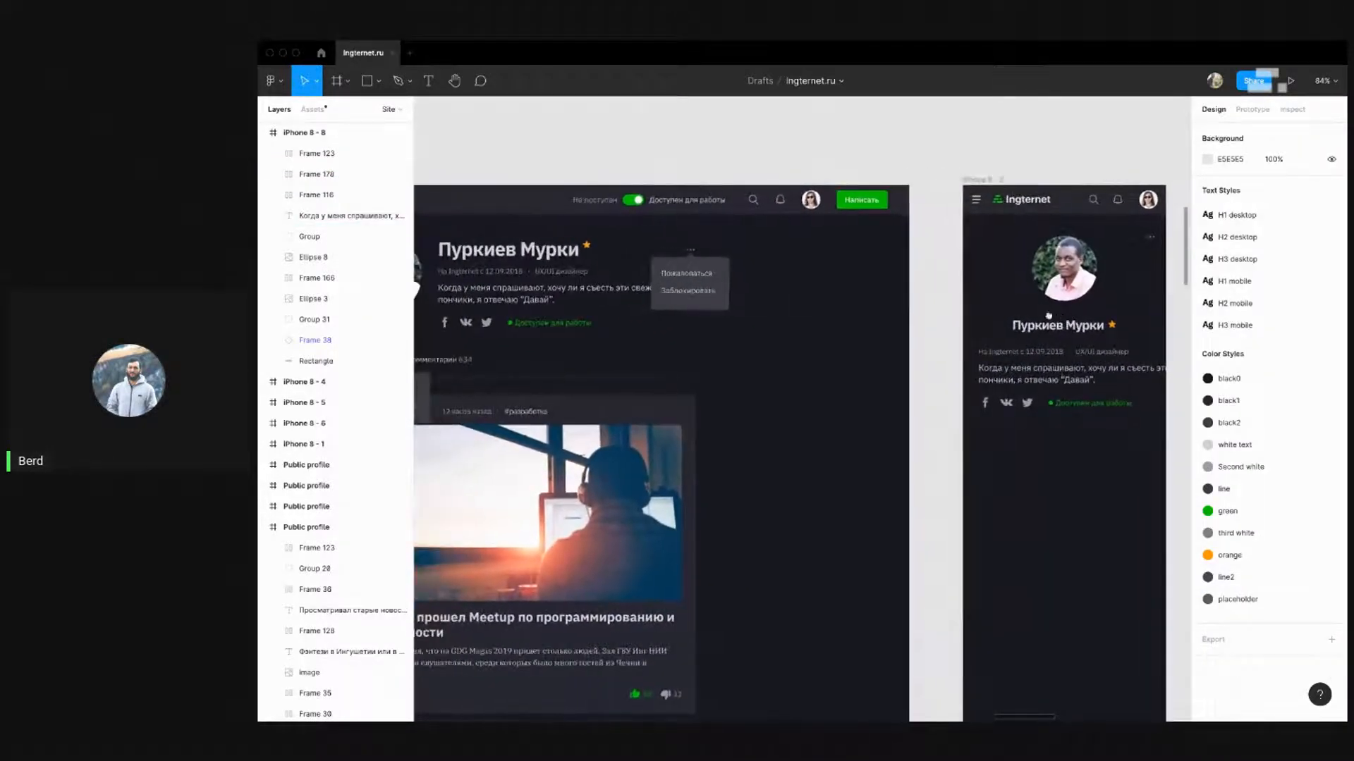
pyautogui.hscroll(3, 1051, 317)
# Centre the date and role row horizontally in the iPhone frame
pyautogui.click(844, 339)
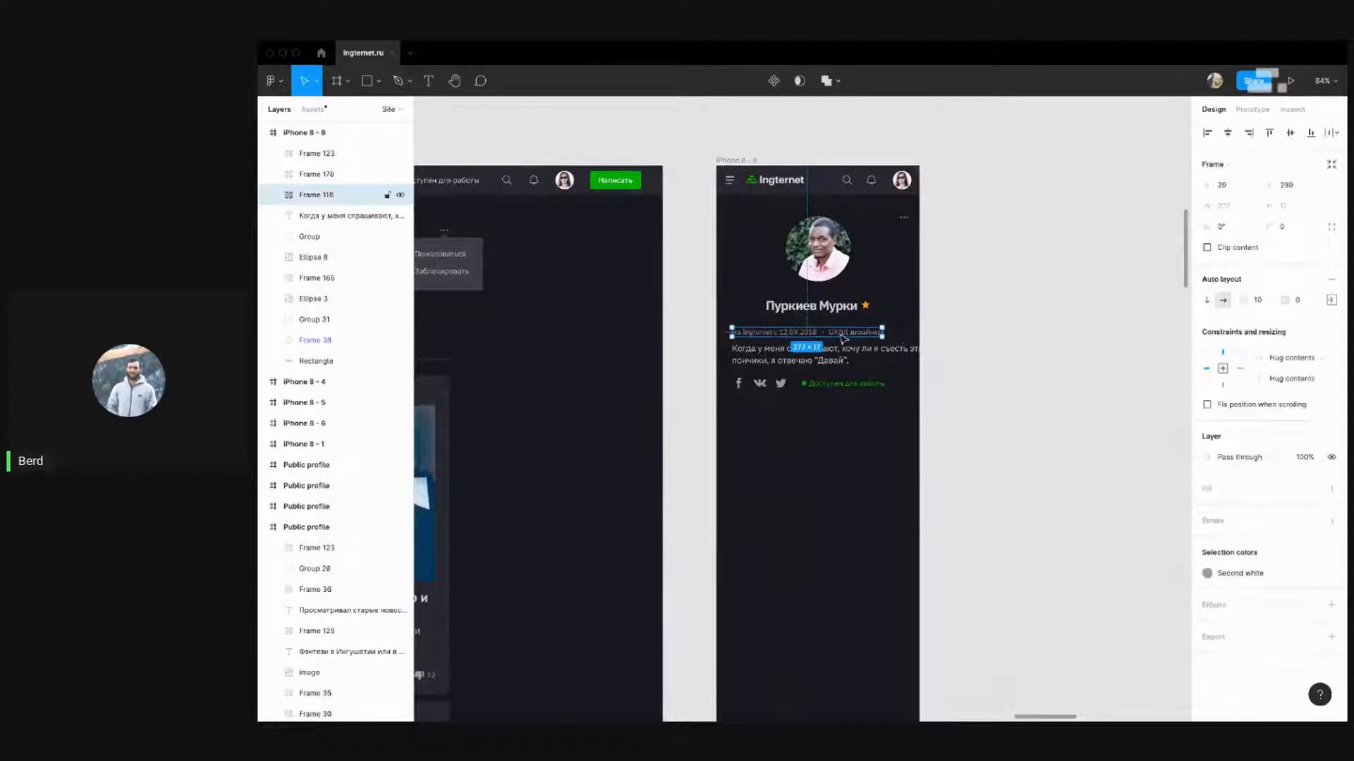
pyautogui.click(1230, 133)
pyautogui.click(973, 330)
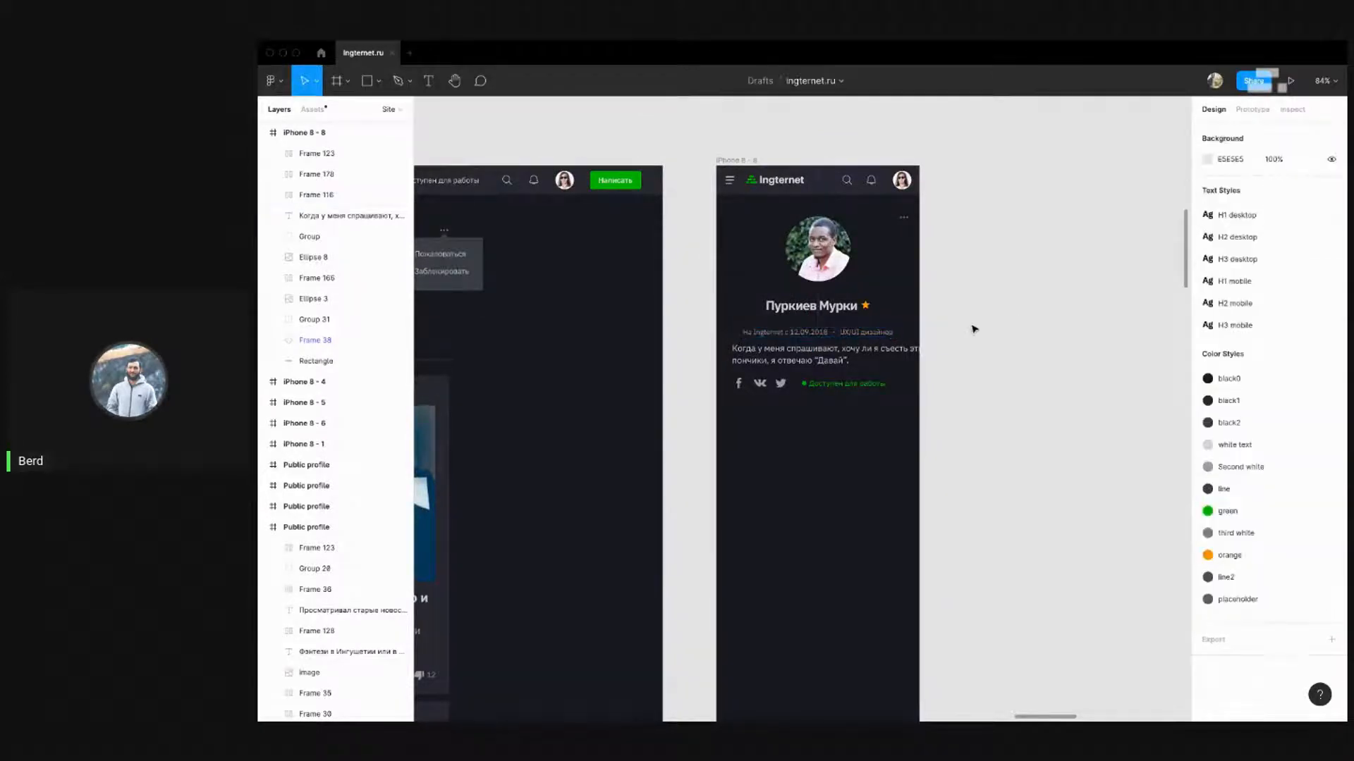
pyautogui.moveTo(799, 265)
pyautogui.mouseDown()
pyautogui.moveTo(1092, 265)
pyautogui.moveTo(800, 242)
pyautogui.mouseUp()
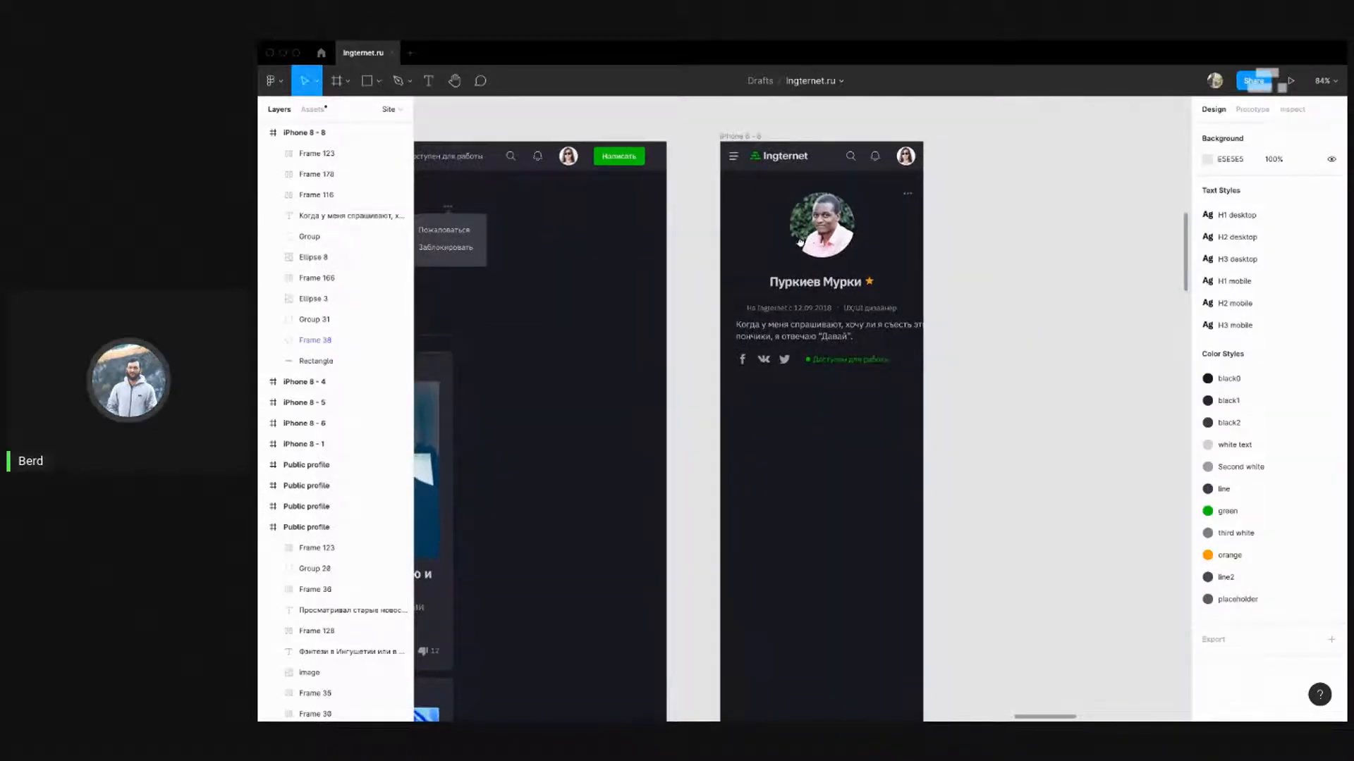
pyautogui.click(867, 308)
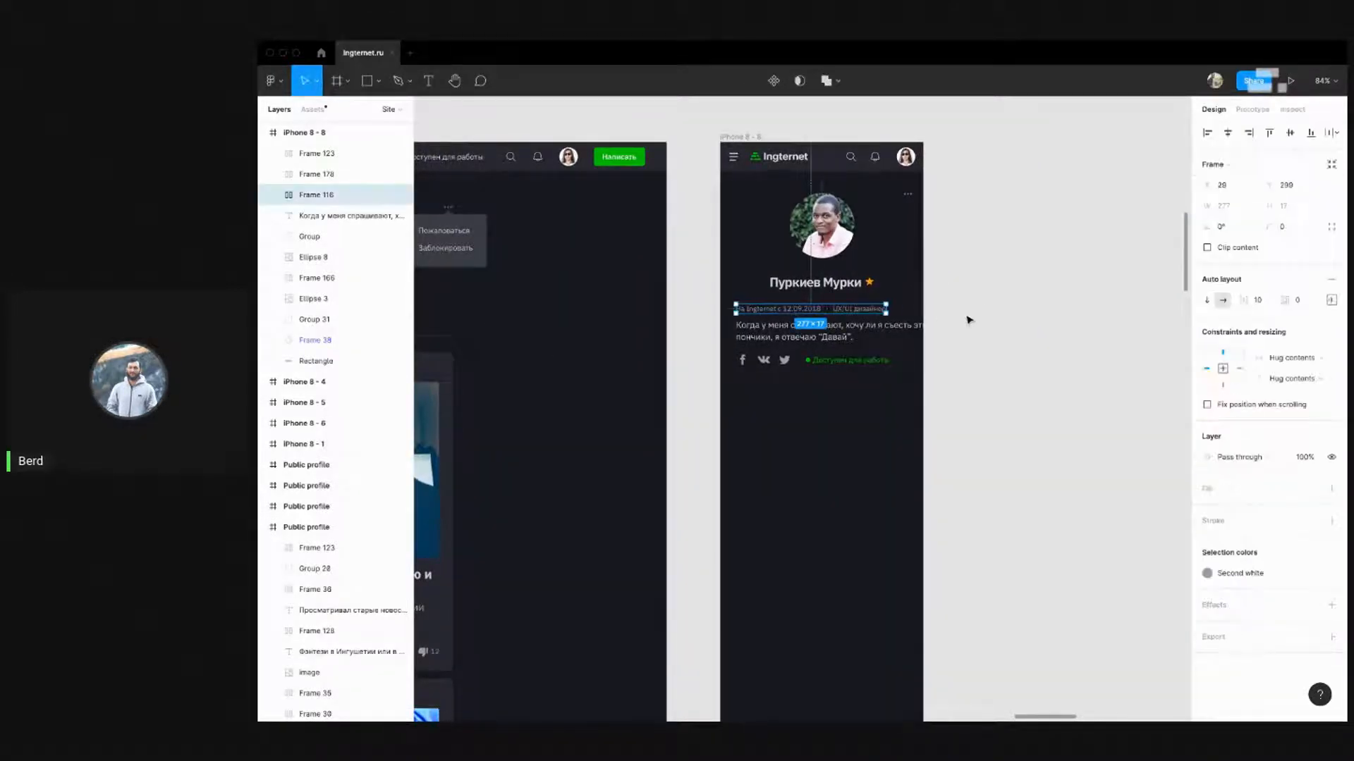
pyautogui.click(992, 394)
# Move the social icons row down 30 px and narrow the bio to fit the frame
pyautogui.click(825, 362)
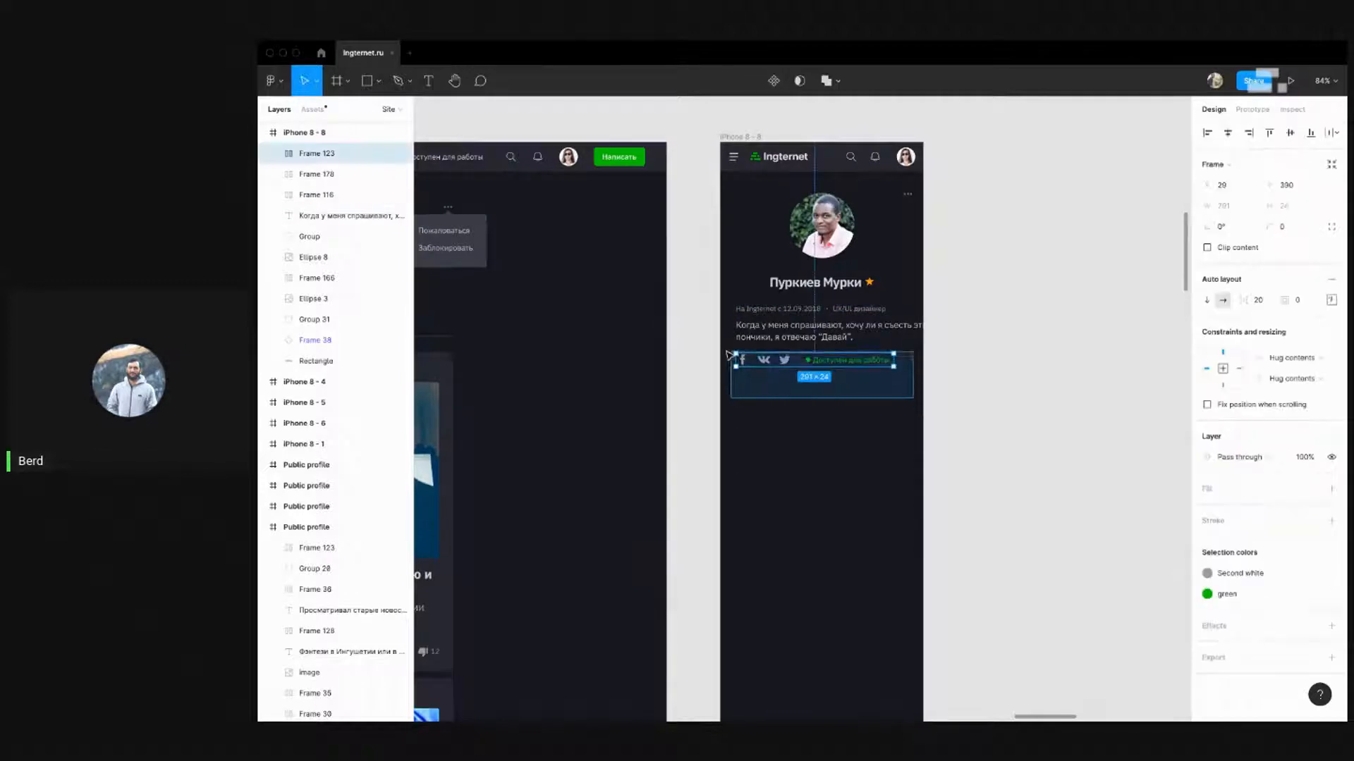
pyautogui.hotkey('shift', 'Down')
pyautogui.hotkey('shift', 'Down')
pyautogui.hotkey('shift', 'Down')
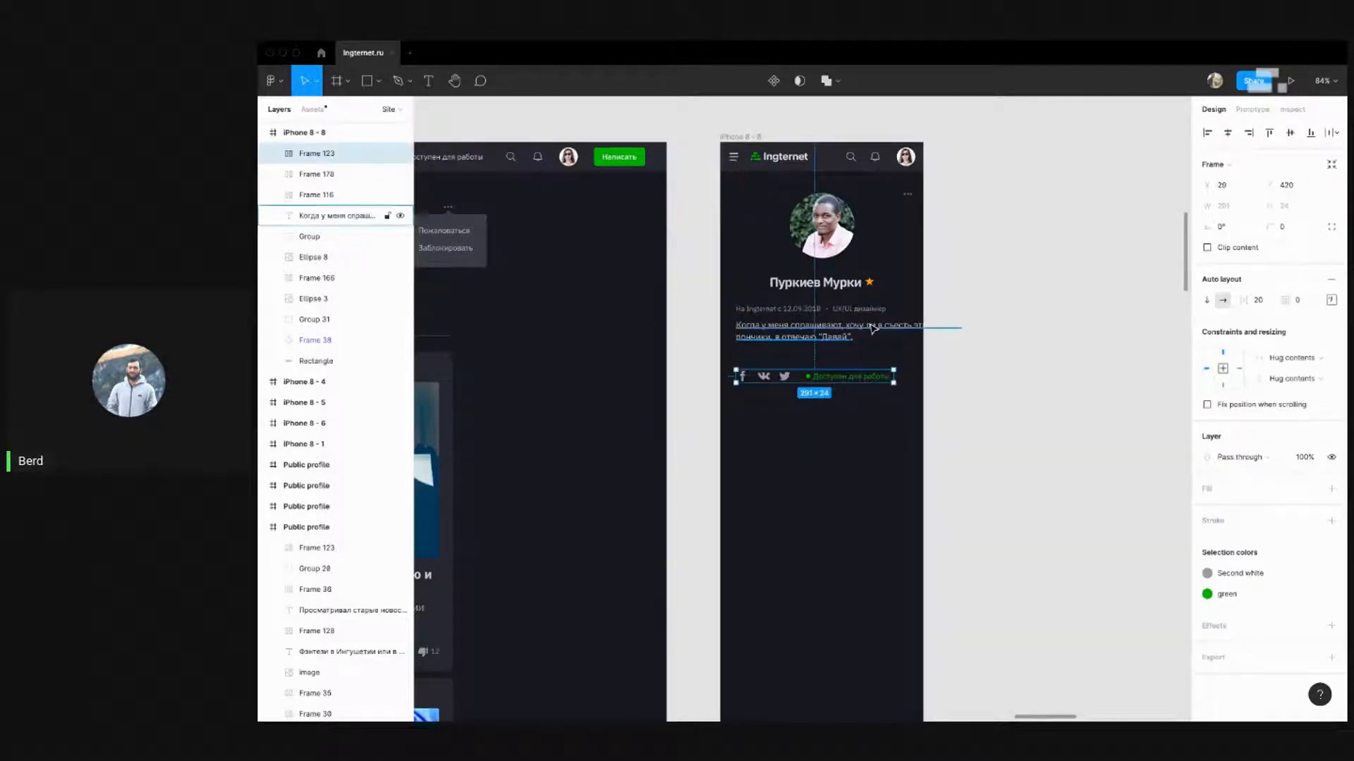
pyautogui.click(976, 338)
pyautogui.moveTo(994, 328); pyautogui.dragTo(915, 329)
pyautogui.click(961, 368)
# Nudge the date, bio and social rows left together and show the layout grid
pyautogui.moveTo(941, 406); pyautogui.dragTo(721, 302)
pyautogui.press('alt')
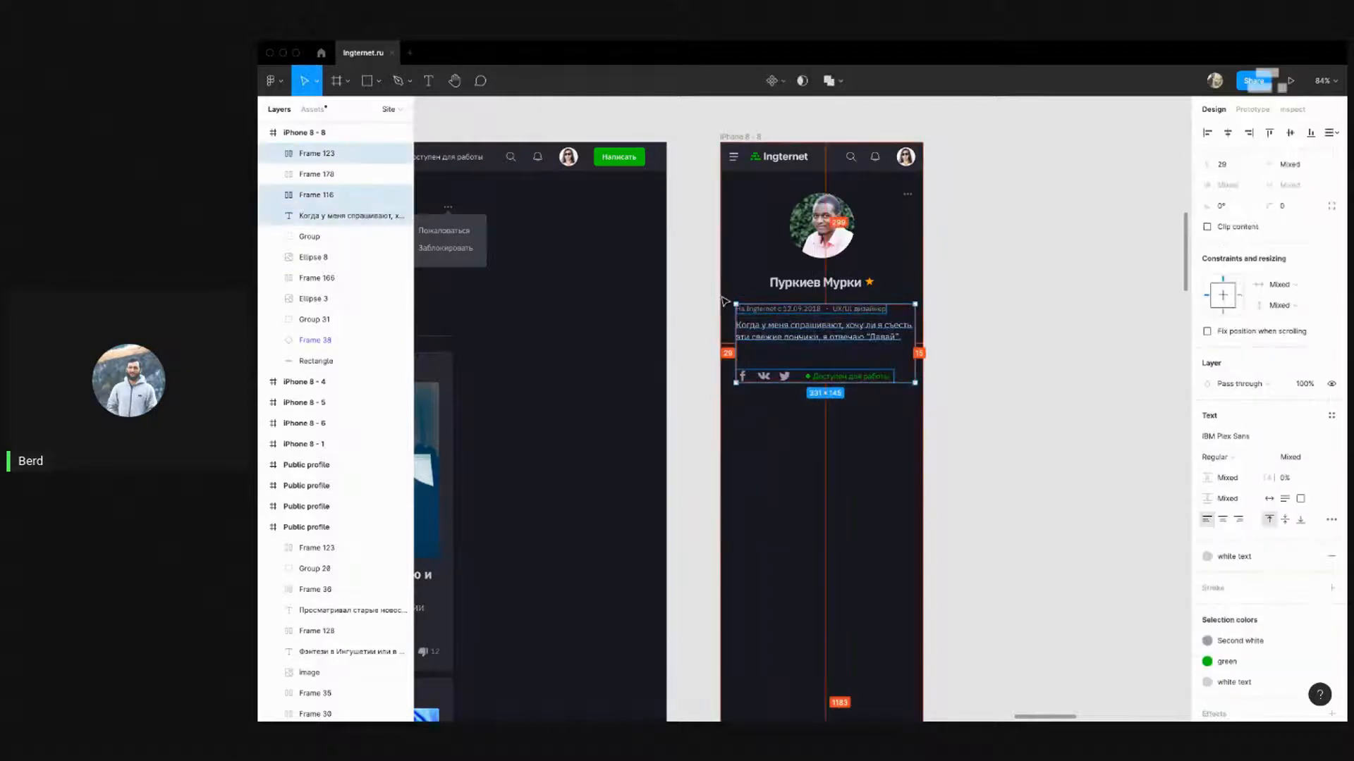
pyautogui.hotkey('shift', 'Left')
pyautogui.hotkey('shift', 'Left')
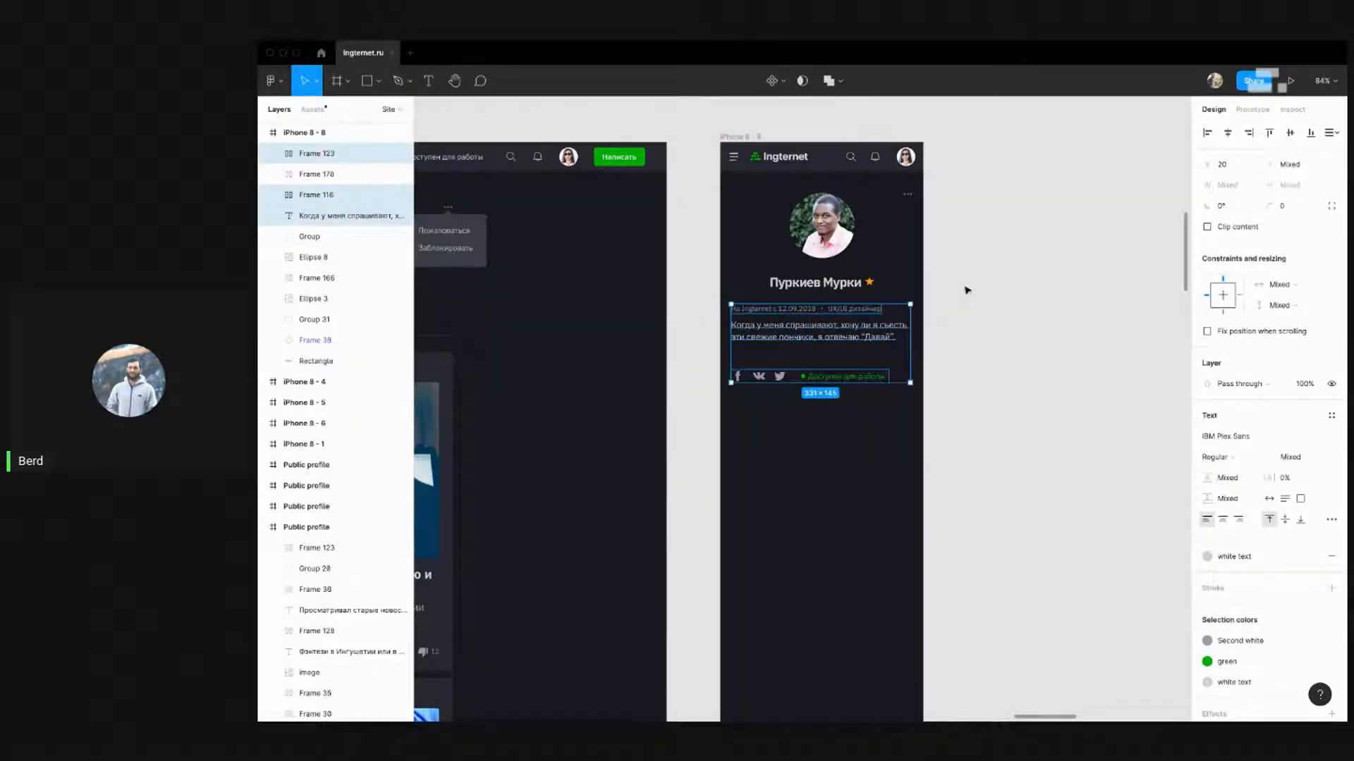
pyautogui.hotkey('ctrl', 'g')
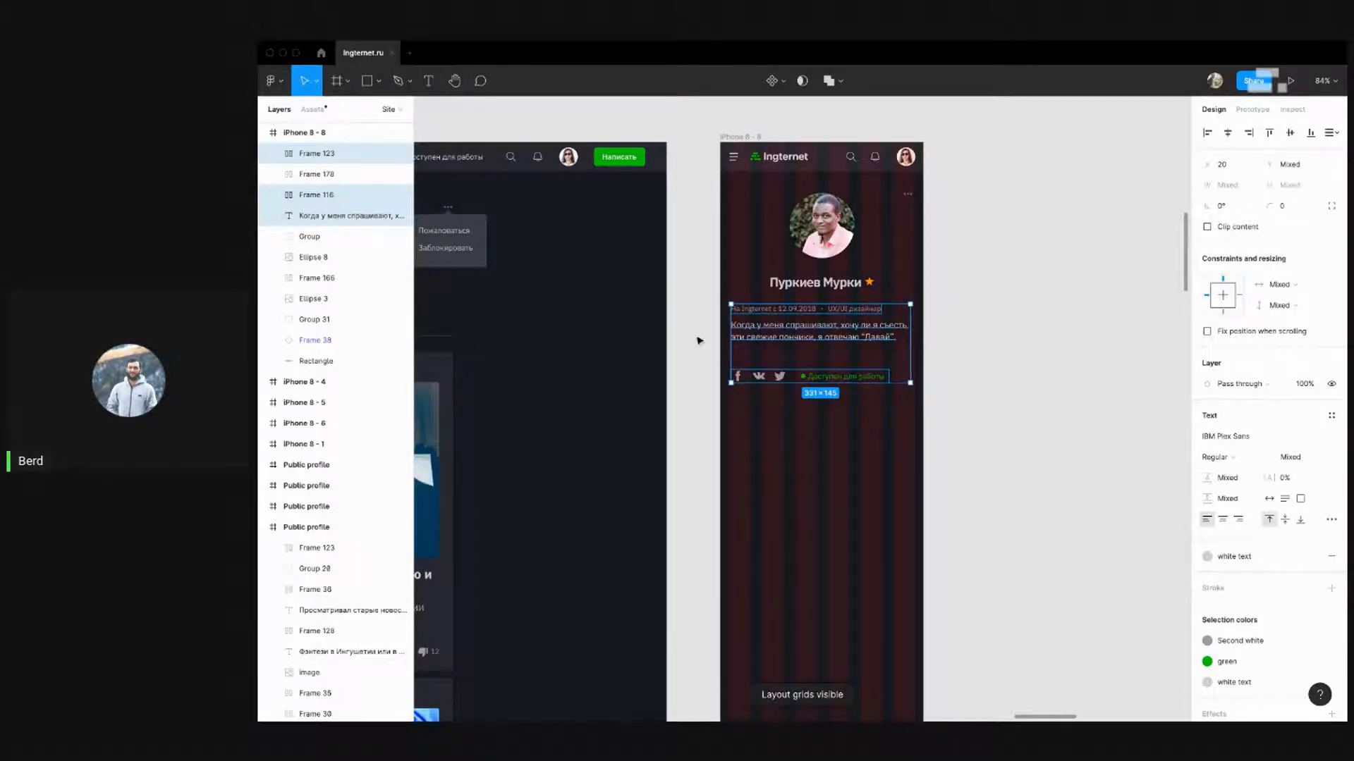
# Zoom and scroll the canvas to the mobile article frame's comments section
pyautogui.scroll(5, 700, 341)
pyautogui.scroll(-5, 986, 308)
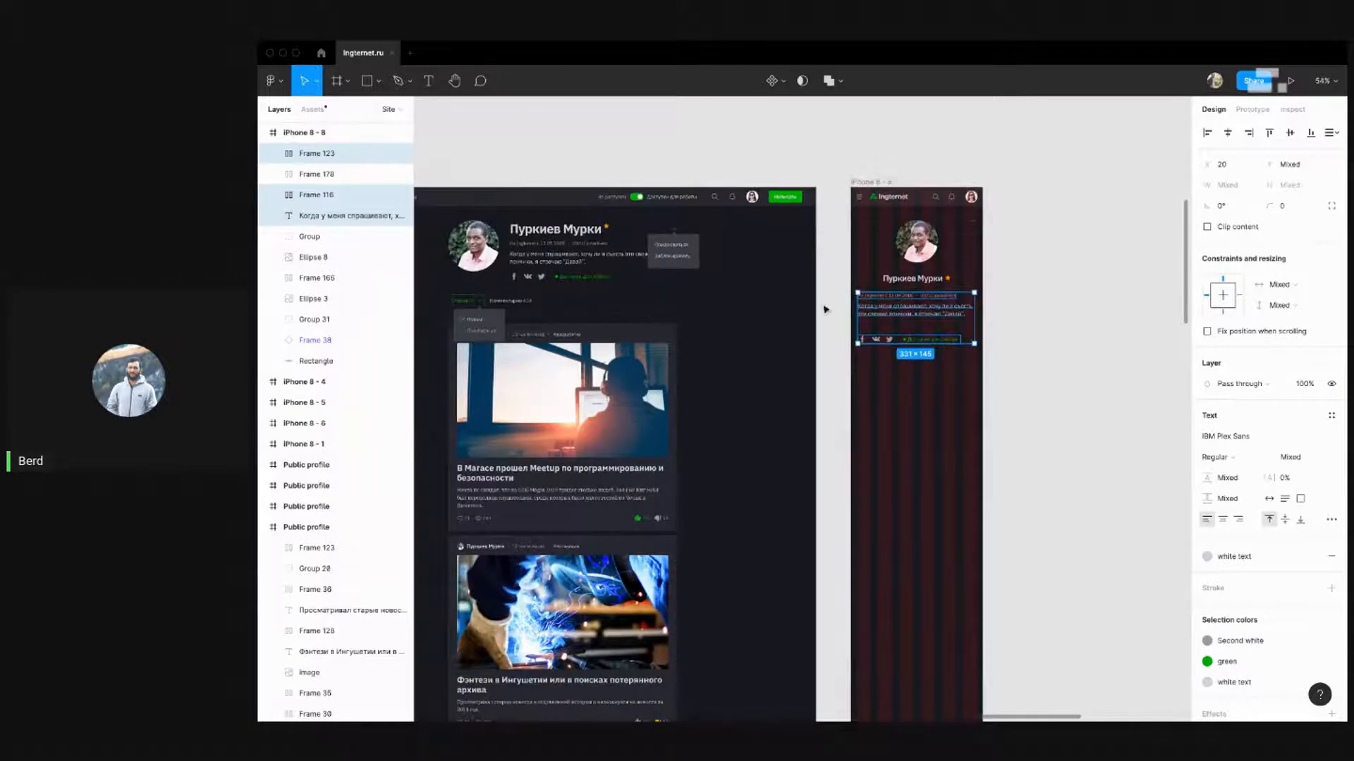
pyautogui.scroll(-5, 1060, 293)
pyautogui.scroll(-5, 736, 468)
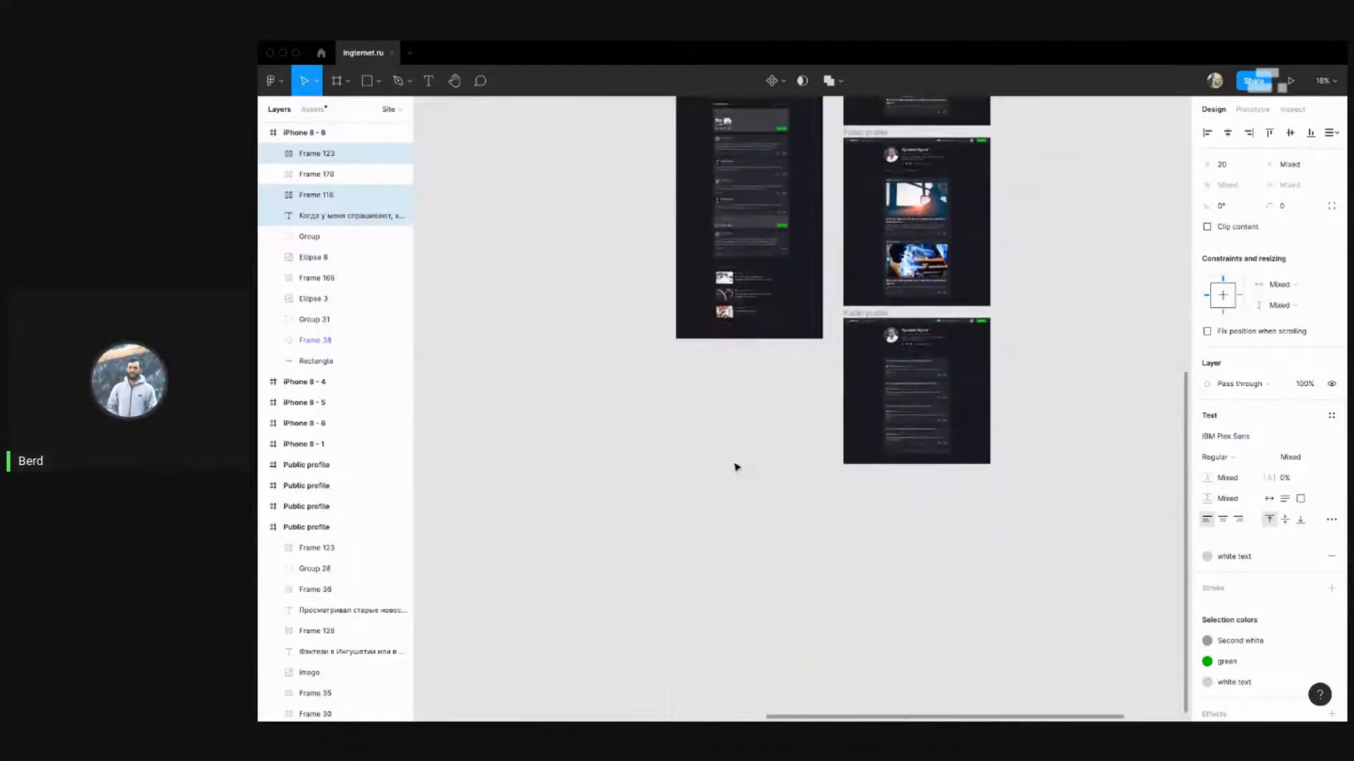
pyautogui.scroll(-3, 853, 407)
pyautogui.scroll(10, 801, 383)
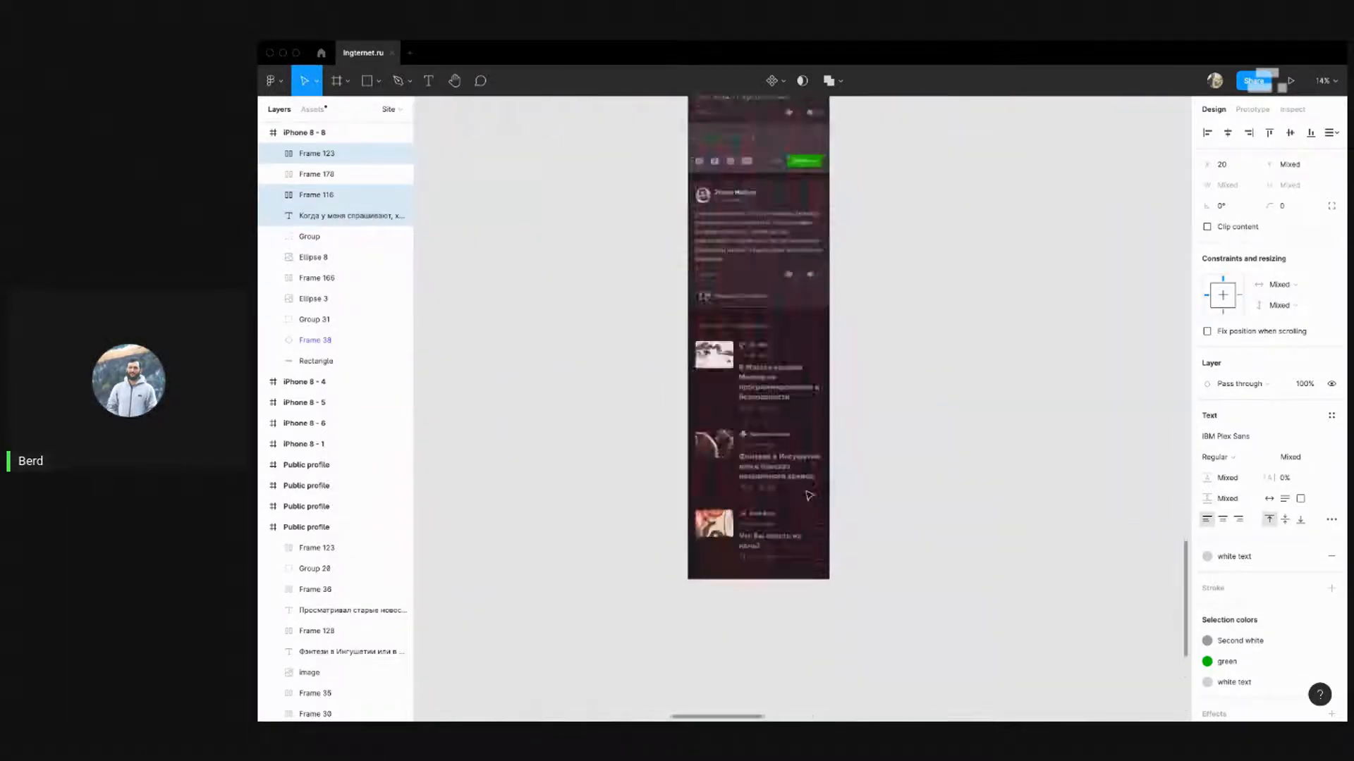
pyautogui.scroll(5, 645, 423)
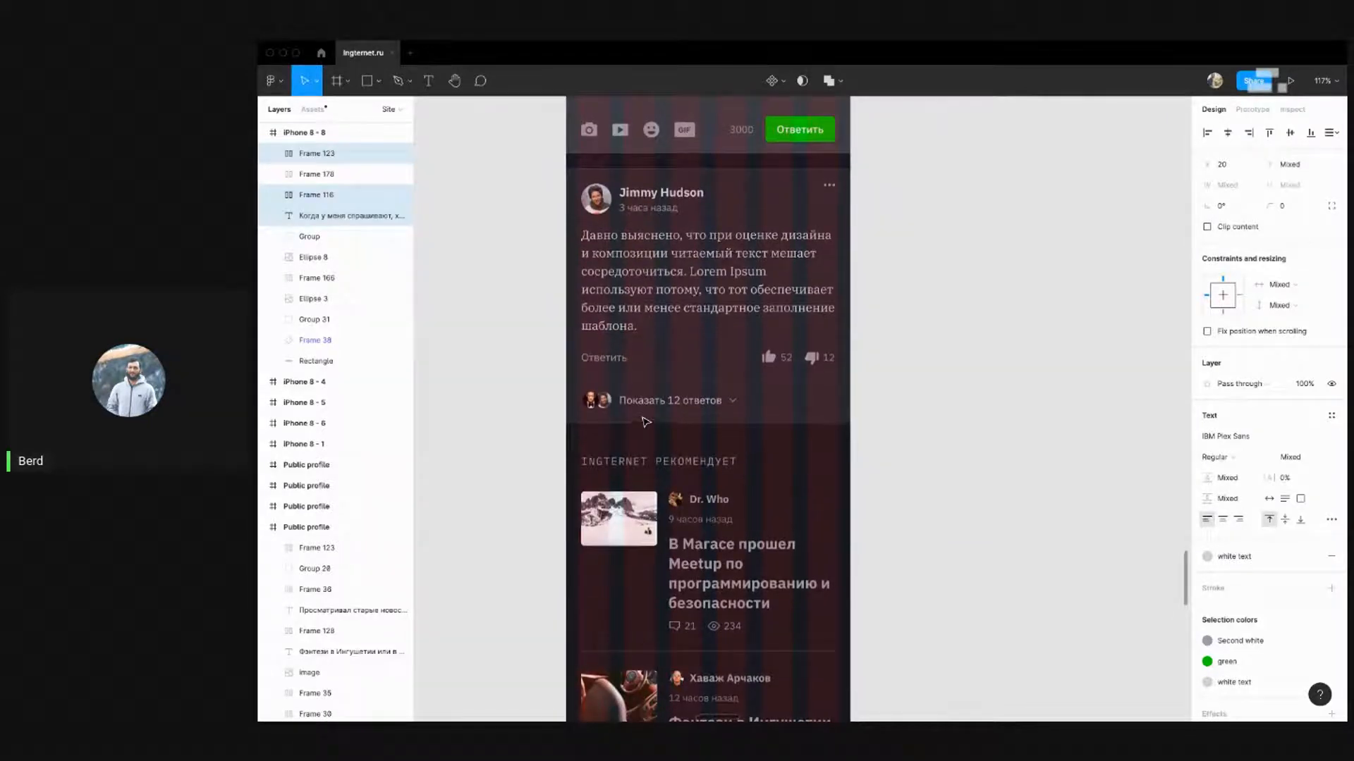
pyautogui.scroll(-3, 645, 421)
pyautogui.scroll(-6, 851, 524)
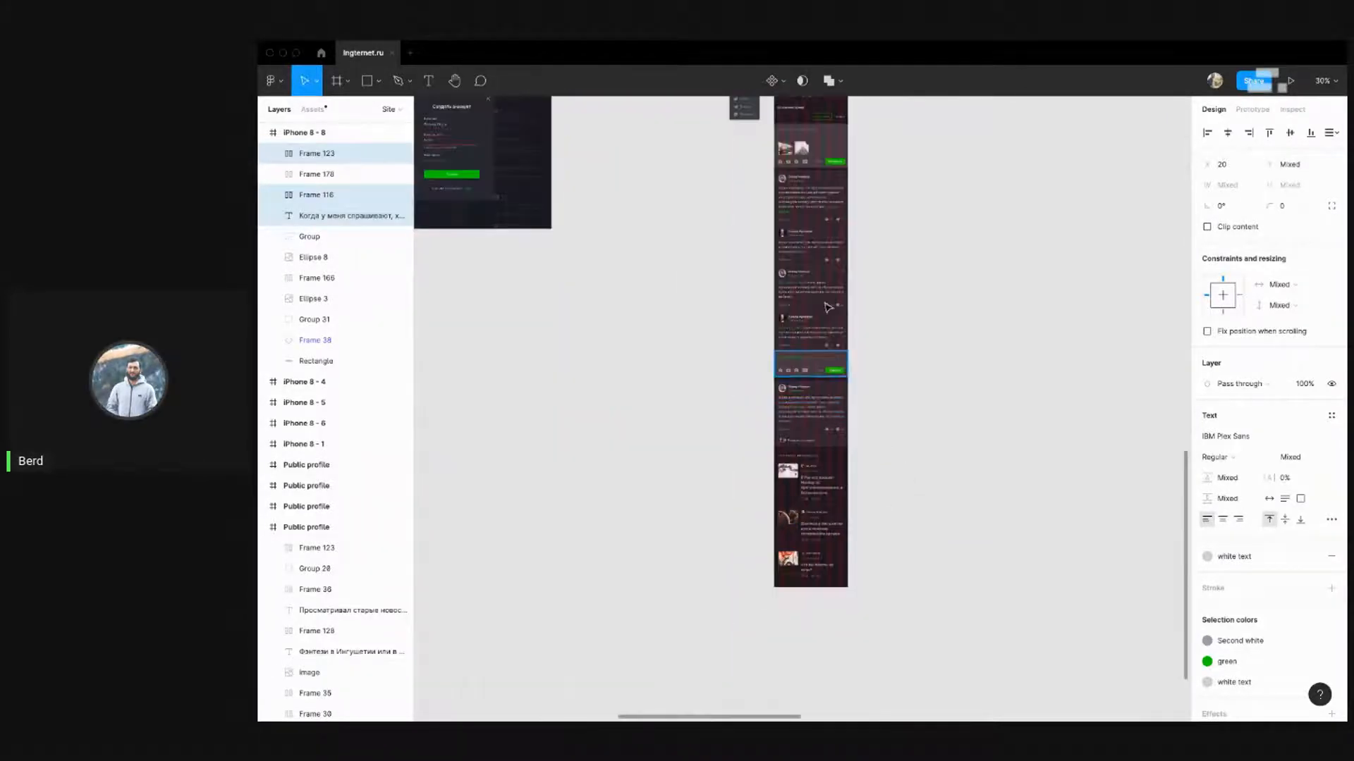
pyautogui.scroll(7, 834, 306)
pyautogui.scroll(15, 771, 286)
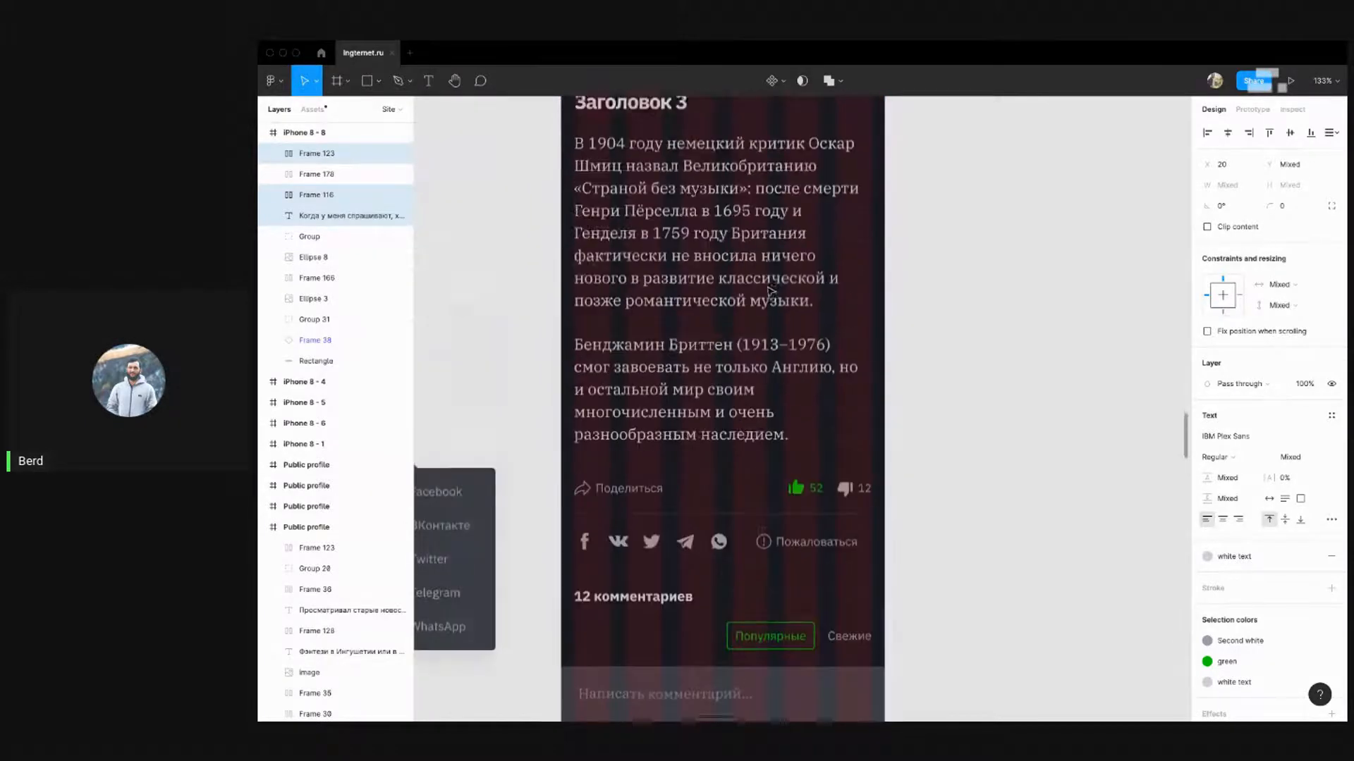
pyautogui.scroll(-6, 769, 289)
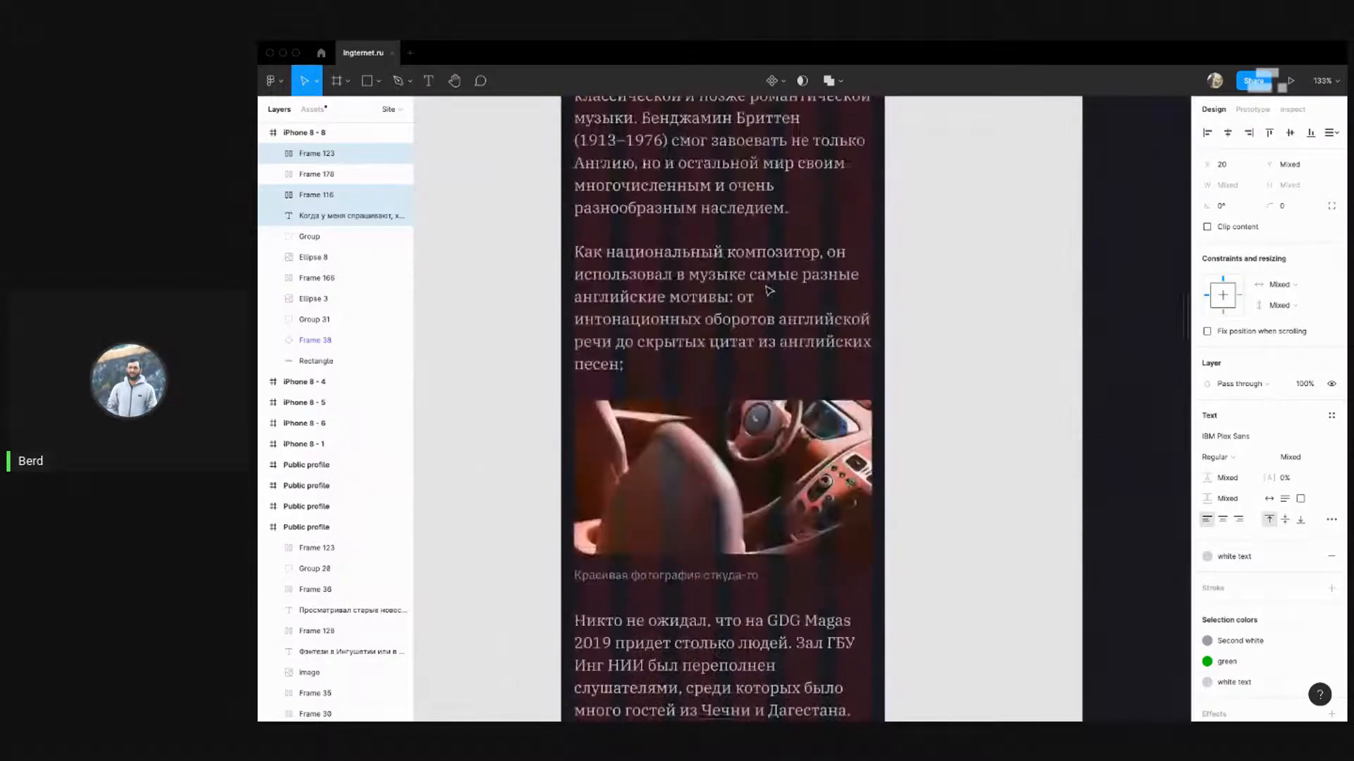
pyautogui.scroll(-4, 768, 289)
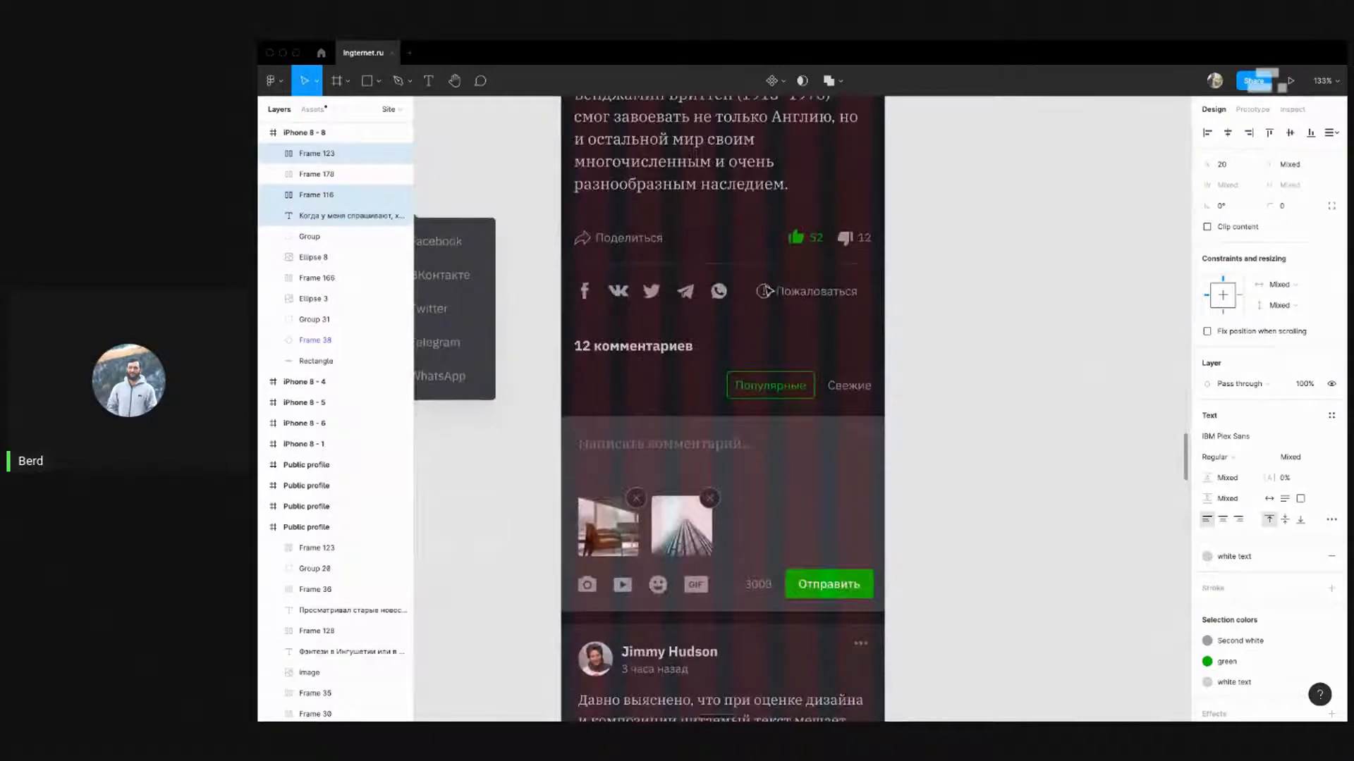
pyautogui.scroll(-2, 769, 291)
pyautogui.scroll(2, 768, 291)
pyautogui.scroll(-5, 769, 291)
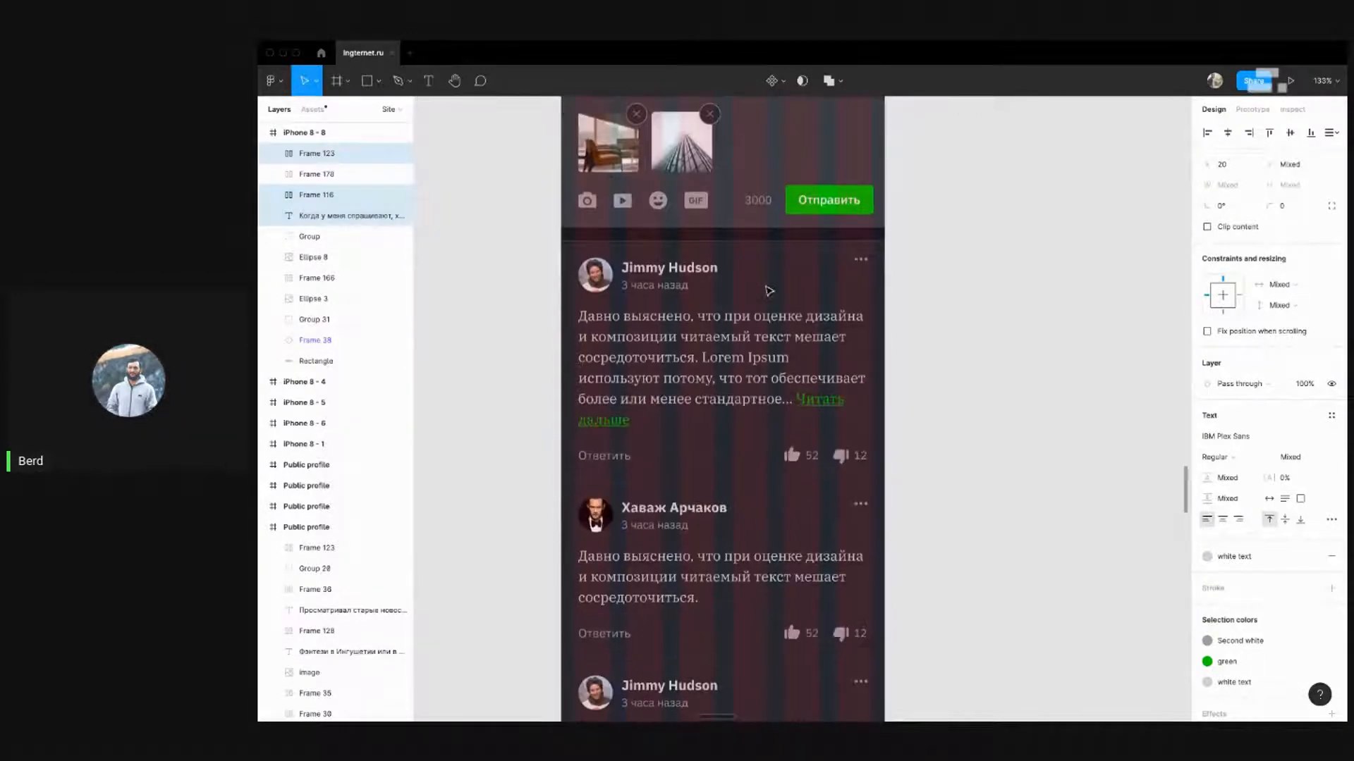
# Select the first two comments' headers, texts and Ответить reply links
pyautogui.scroll(-2, 910, 285)
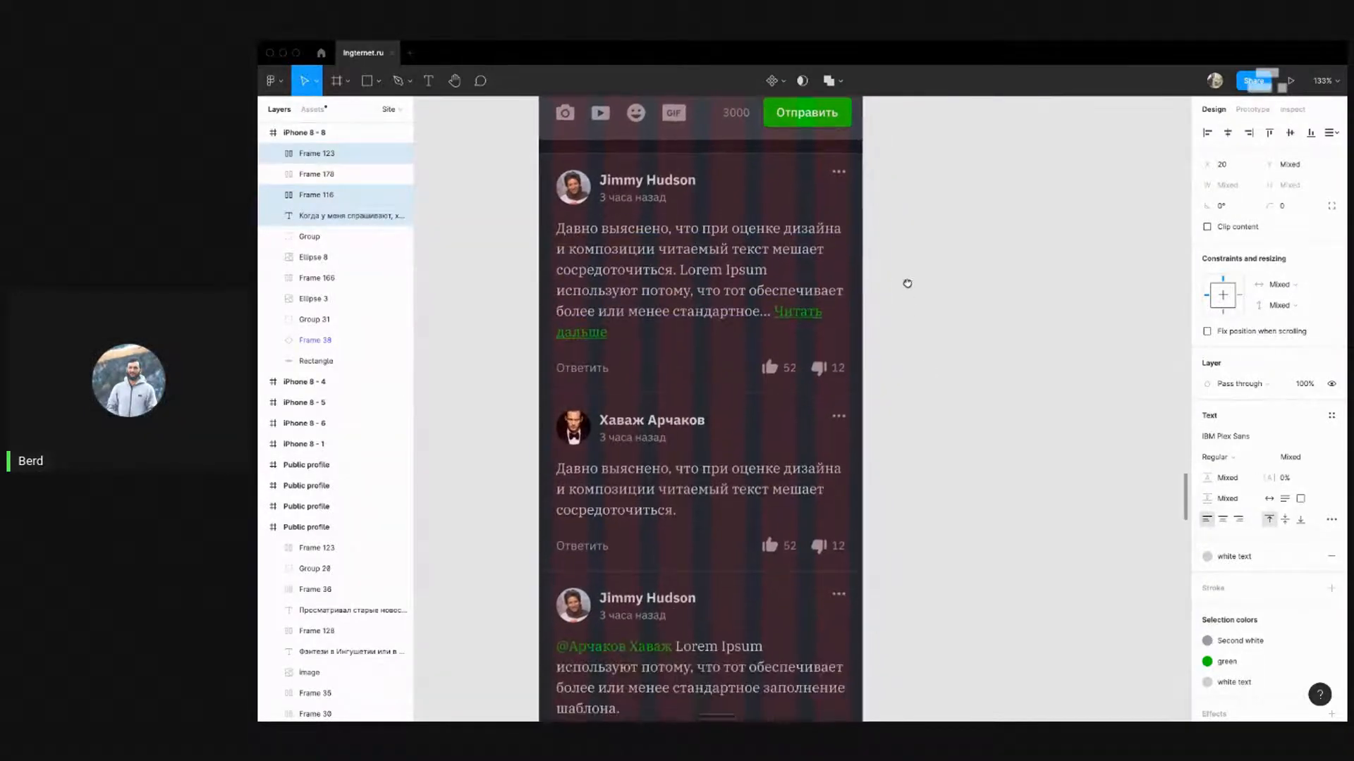
pyautogui.click(623, 277)
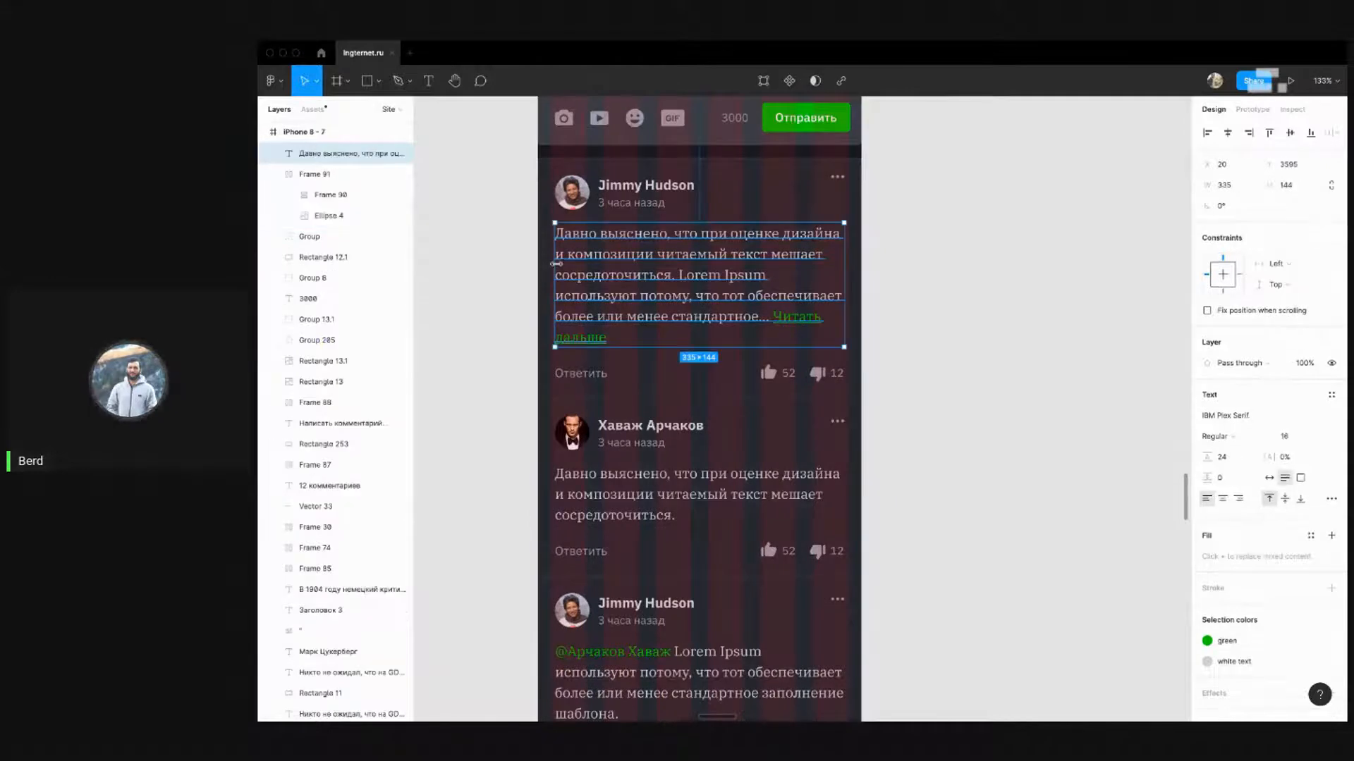
pyautogui.click(587, 206)
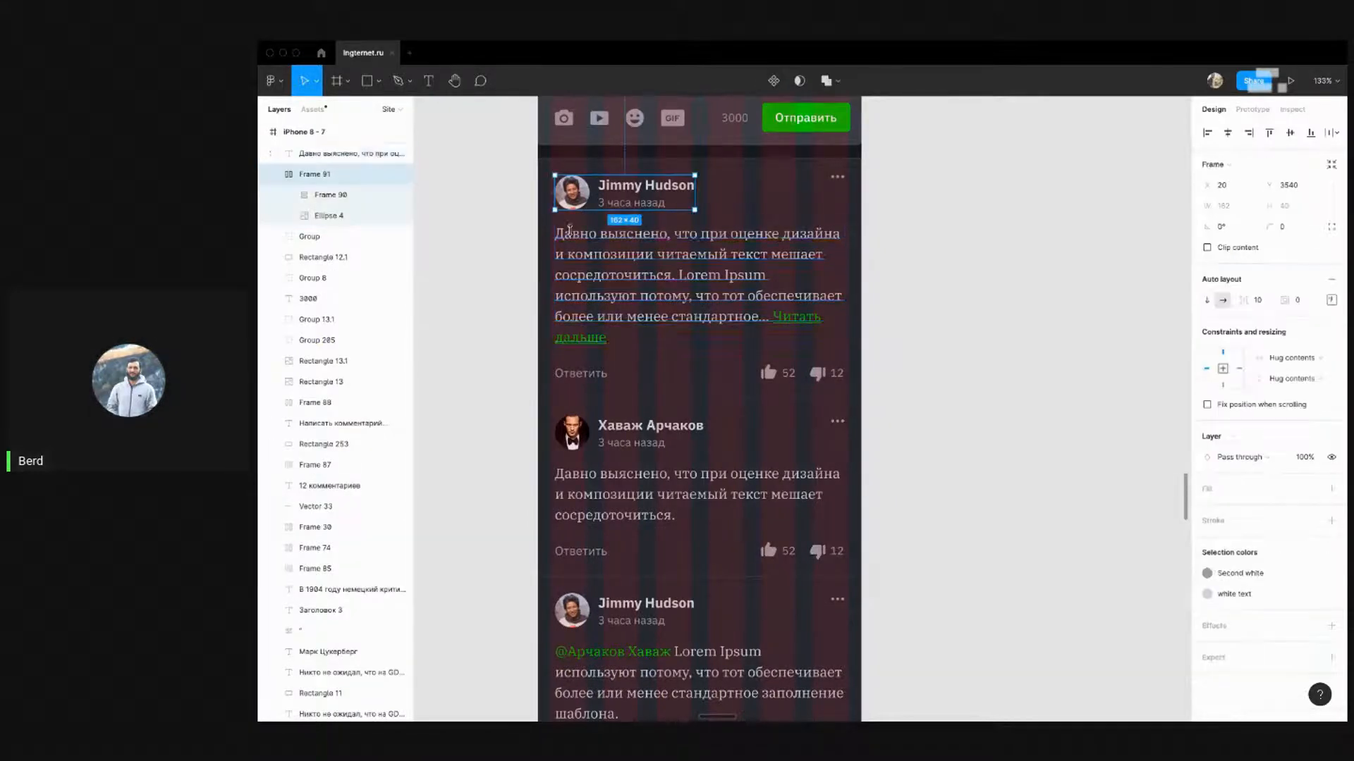
pyautogui.keyDown('shift'); pyautogui.click(566, 268); pyautogui.keyUp('shift')
pyautogui.keyDown('shift'); pyautogui.click(582, 372); pyautogui.keyUp('shift')
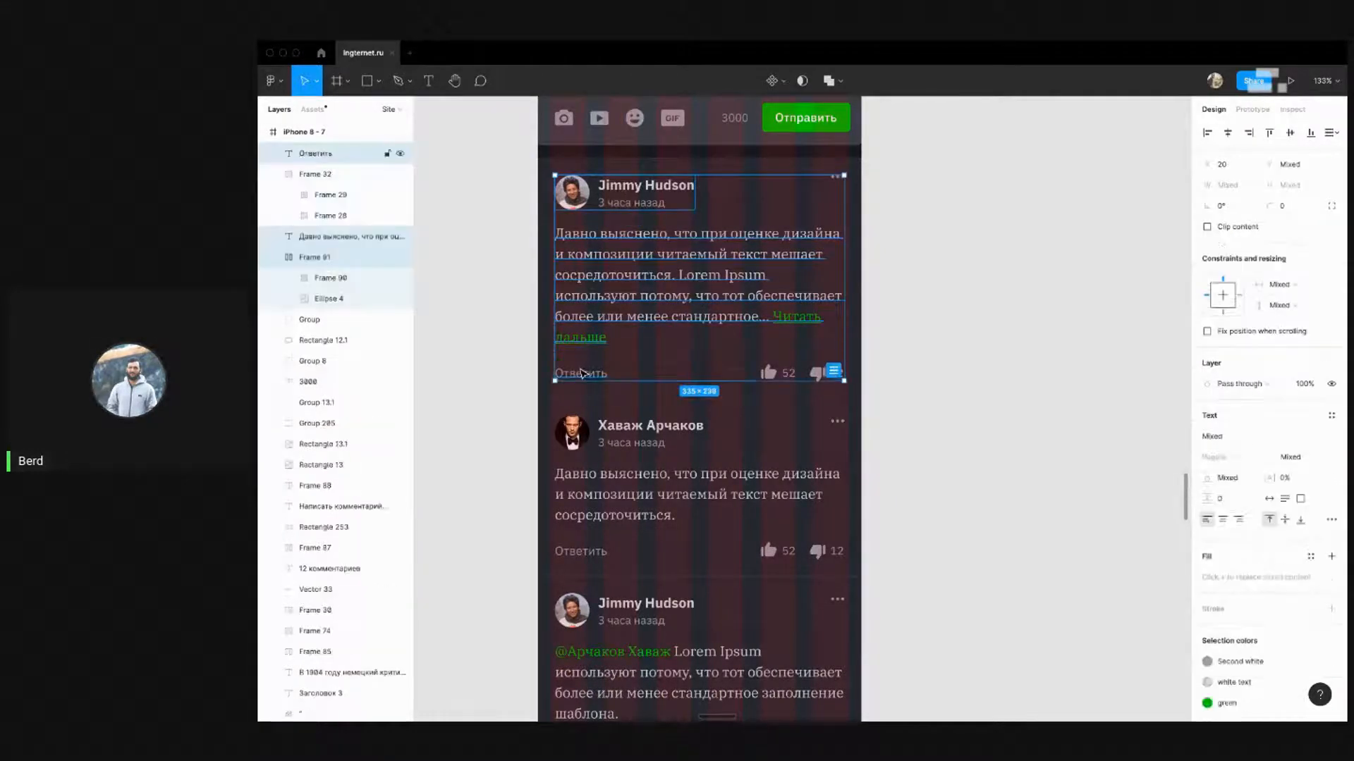
pyautogui.keyDown('shift'); pyautogui.click(620, 431); pyautogui.keyUp('shift')
pyautogui.keyDown('shift'); pyautogui.click(585, 509); pyautogui.keyUp('shift')
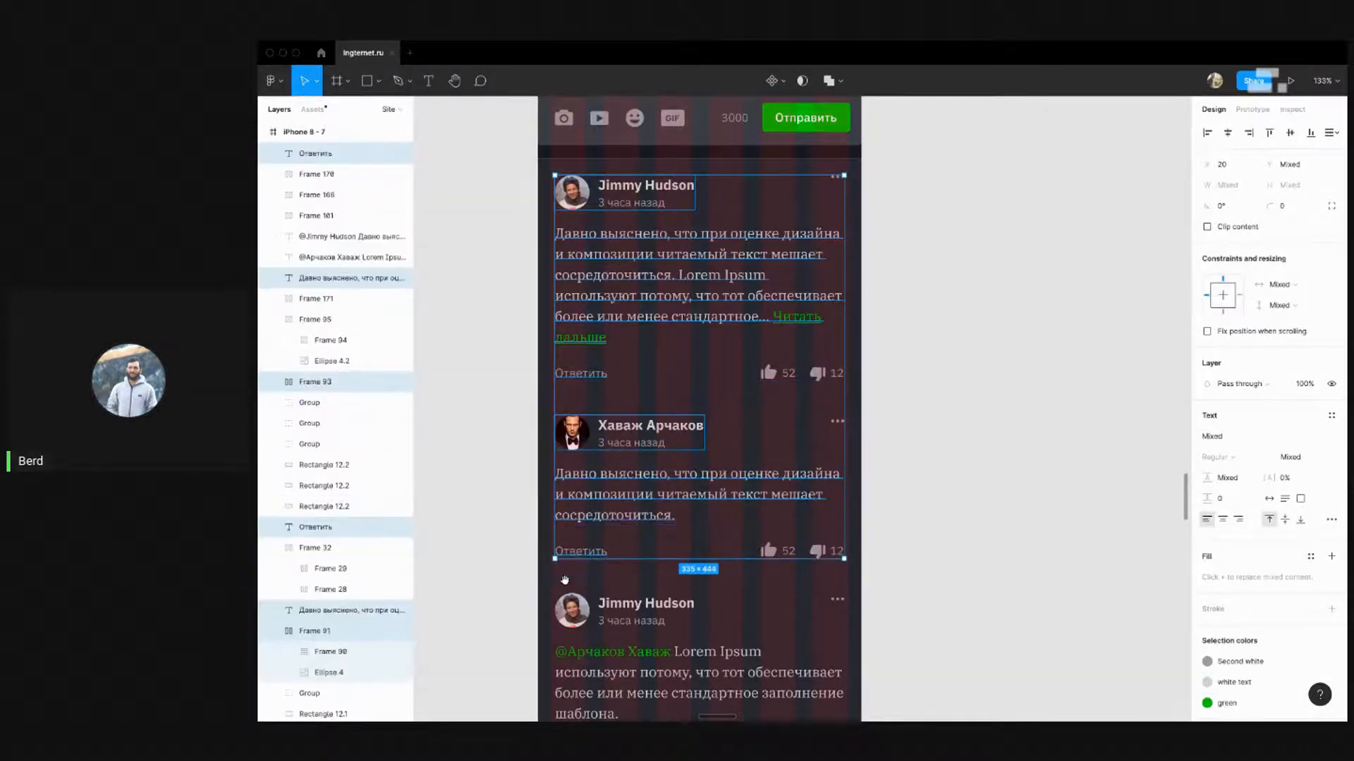
pyautogui.scroll(-6, 582, 564)
pyautogui.keyDown('shift'); pyautogui.click(643, 235); pyautogui.keyUp('shift')
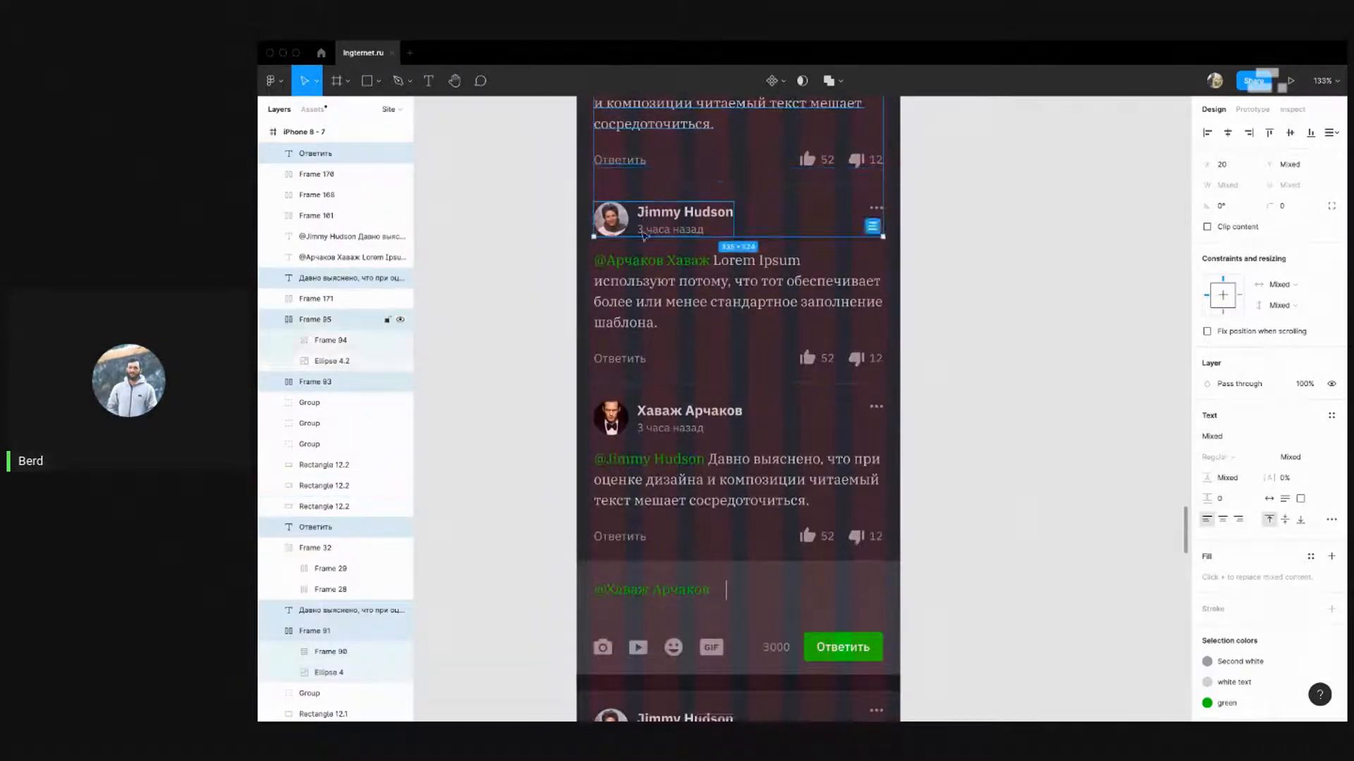
pyautogui.keyDown('shift'); pyautogui.click(626, 272); pyautogui.keyUp('shift')
pyautogui.keyDown('shift'); pyautogui.click(619, 358); pyautogui.keyUp('shift')
pyautogui.keyDown('shift'); pyautogui.click(615, 473); pyautogui.keyUp('shift')
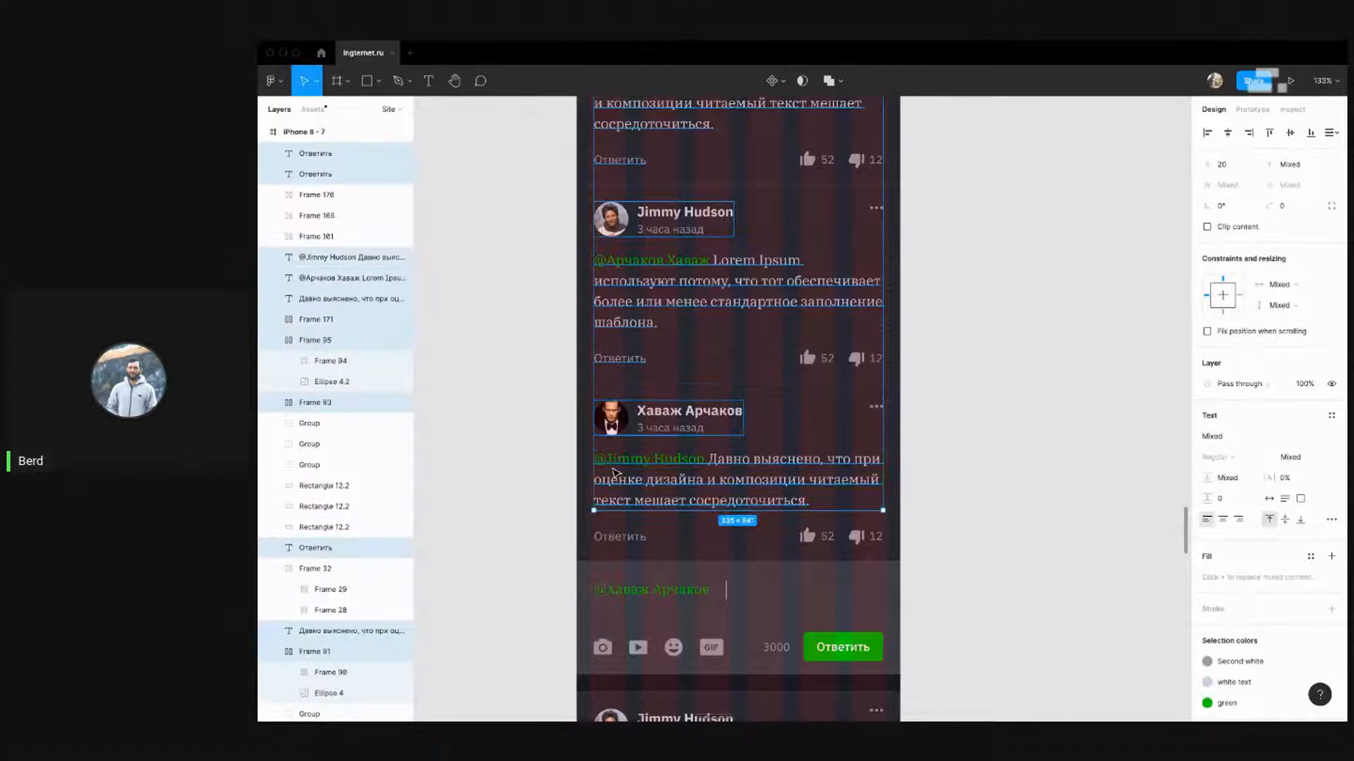
pyautogui.keyDown('shift'); pyautogui.click(618, 536); pyautogui.keyUp('shift')
# Add the reply box, the next comment and the Показать 12 ответов row to the selection
pyautogui.scroll(-4, 599, 395)
pyautogui.keyDown('shift'); pyautogui.click(598, 346); pyautogui.keyUp('shift')
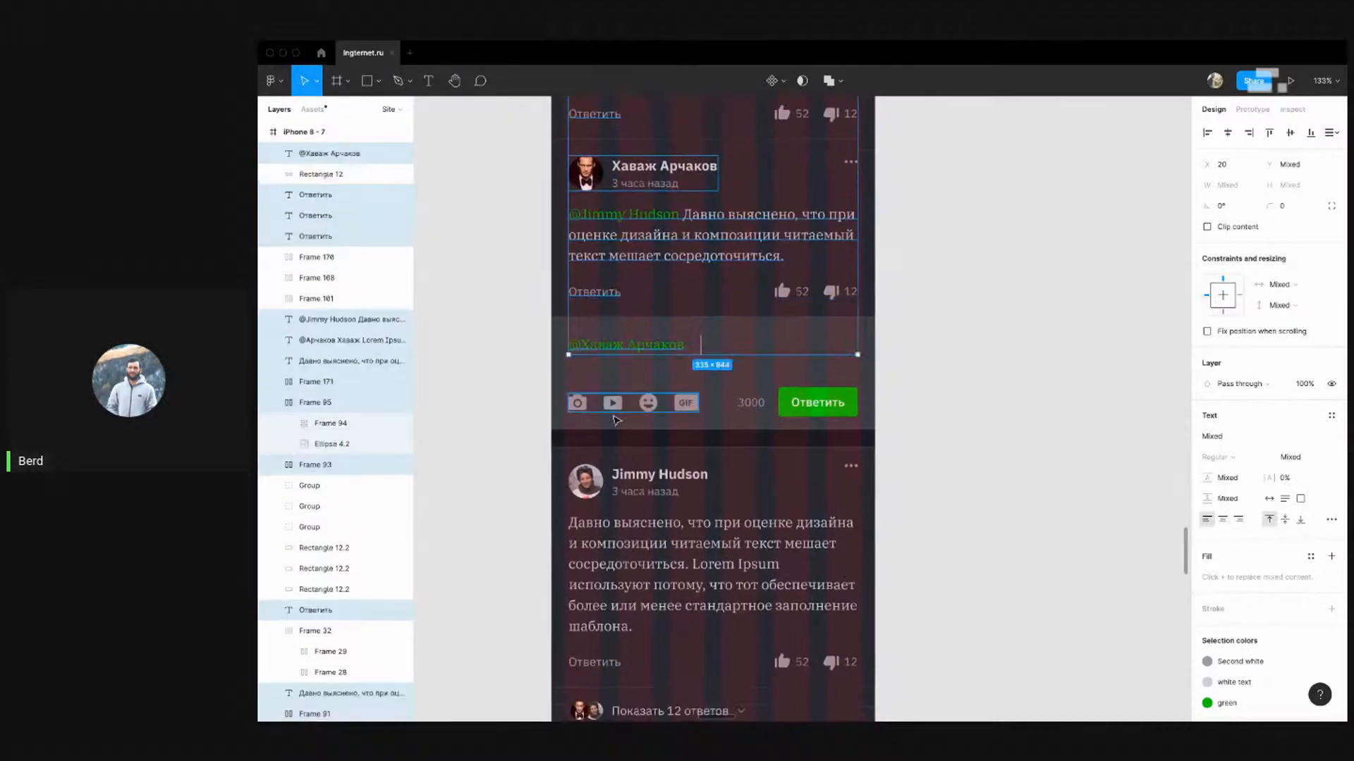
pyautogui.keyDown('shift'); pyautogui.click(631, 402); pyautogui.keyUp('shift')
pyautogui.keyDown('shift'); pyautogui.click(605, 496); pyautogui.keyUp('shift')
pyautogui.scroll(-3, 605, 496)
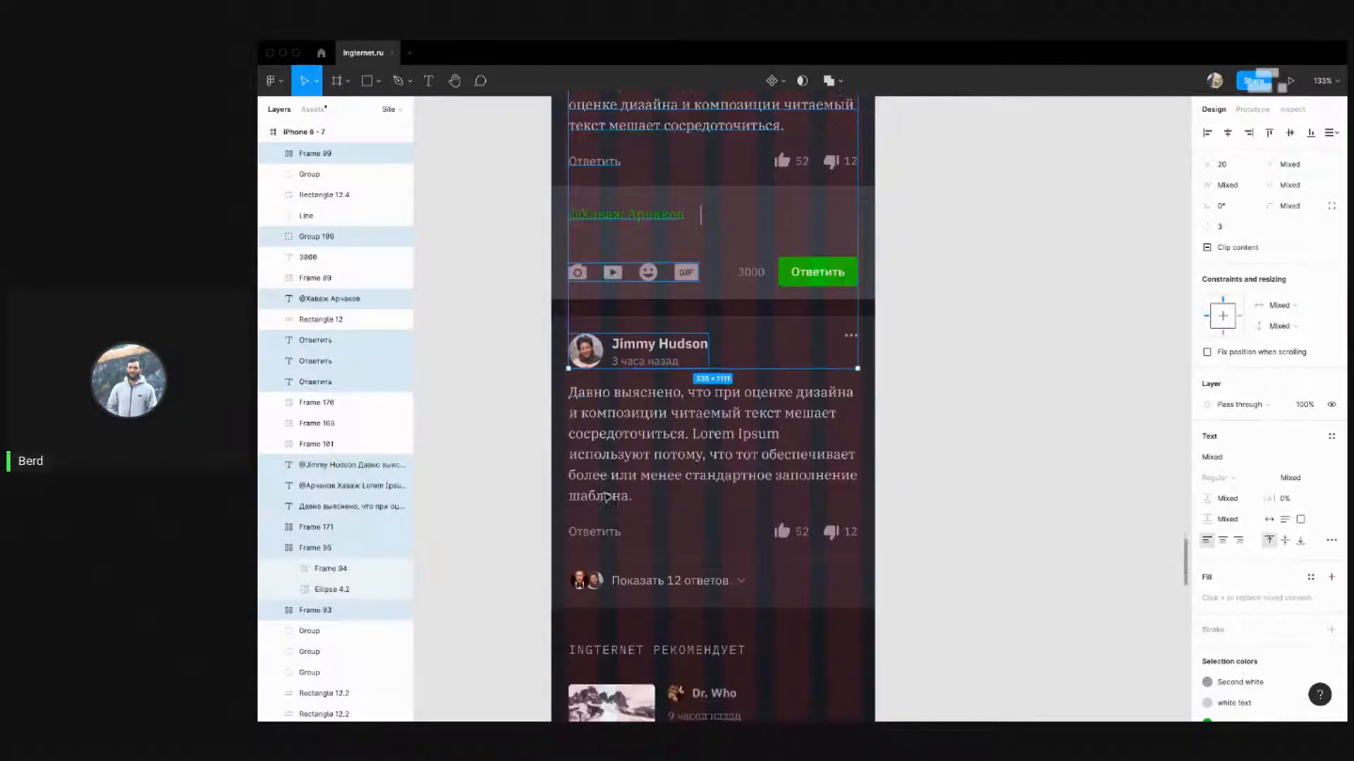
pyautogui.keyDown('shift'); pyautogui.click(588, 398); pyautogui.keyUp('shift')
pyautogui.keyDown('shift'); pyautogui.click(603, 492); pyautogui.keyUp('shift')
pyautogui.keyDown('shift'); pyautogui.click(608, 543); pyautogui.keyUp('shift')
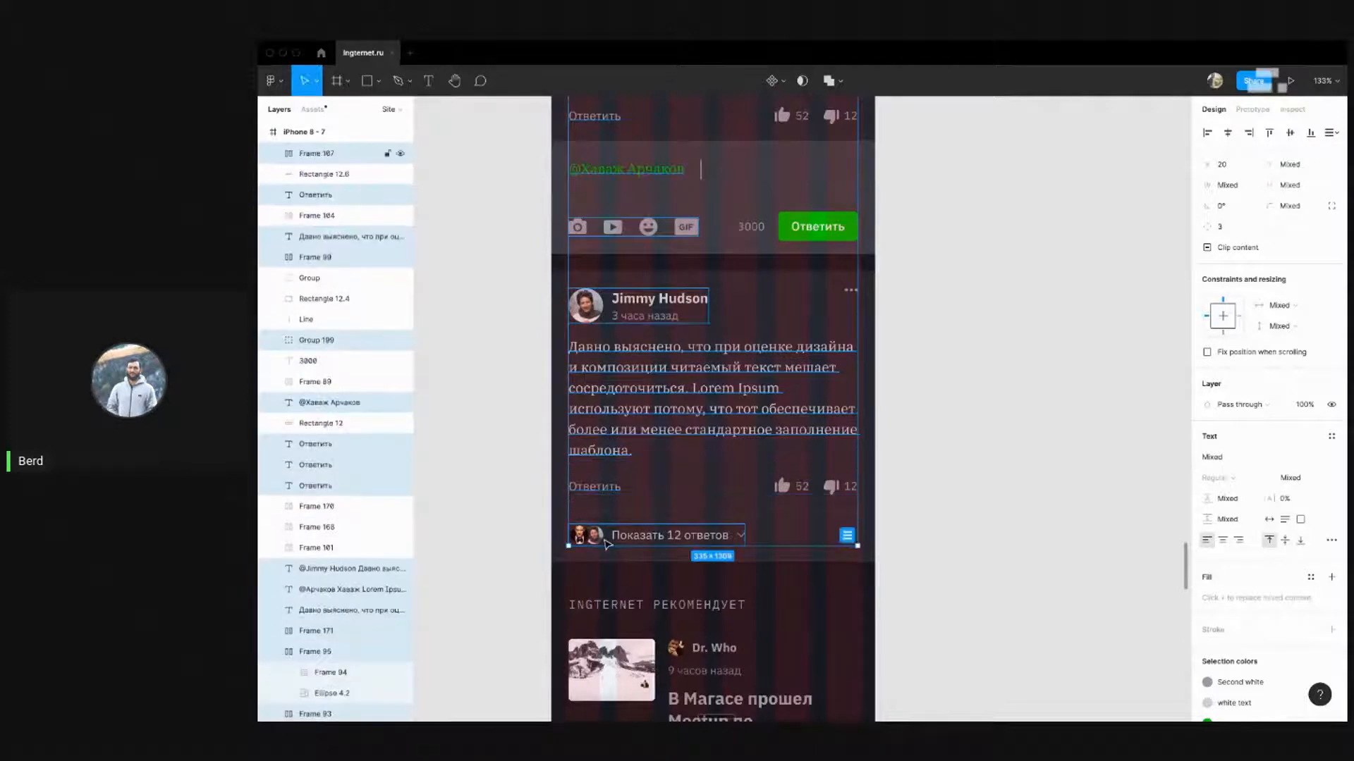
# Nudge the selected comment-thread elements left, leaving the post thumbnails out
pyautogui.scroll(-2, 606, 480)
pyautogui.keyDown('shift'); pyautogui.click(615, 482); pyautogui.keyUp('shift')
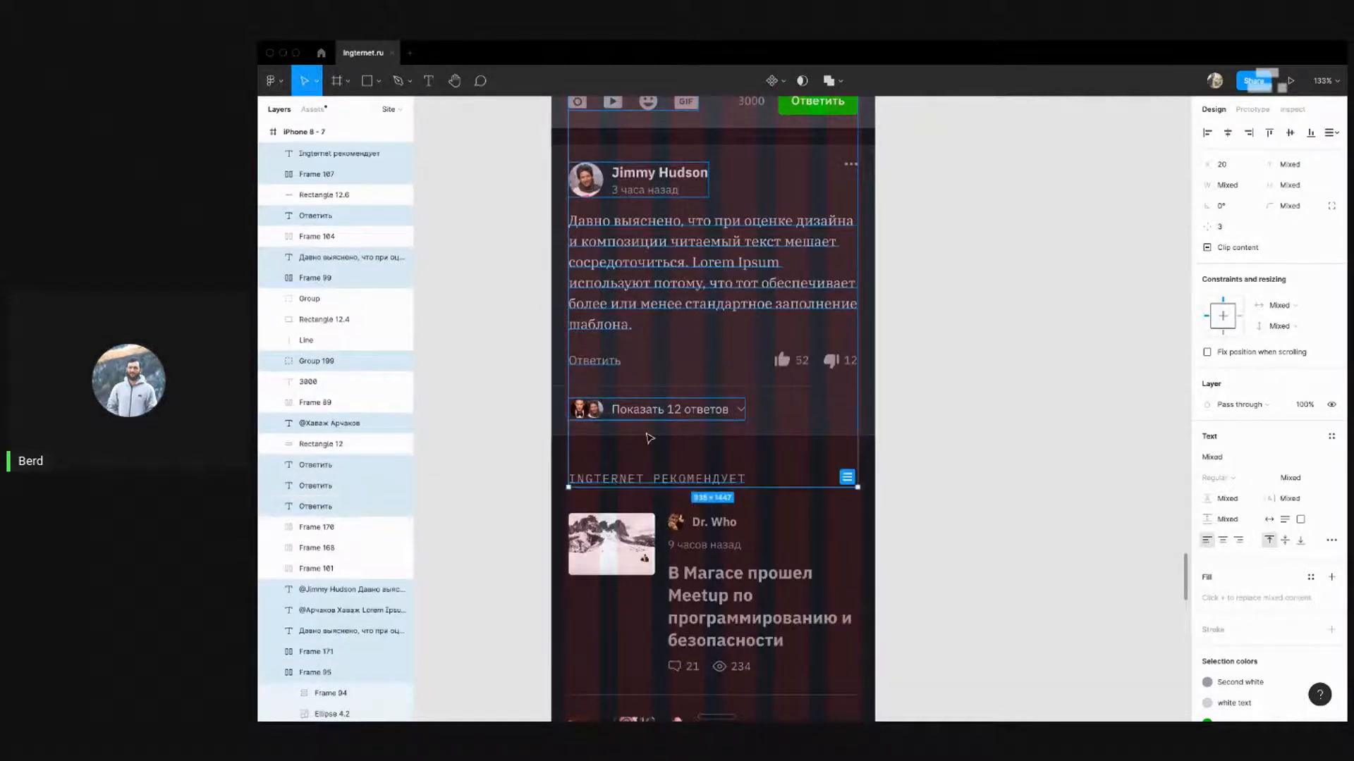
pyautogui.scroll(-4, 650, 439)
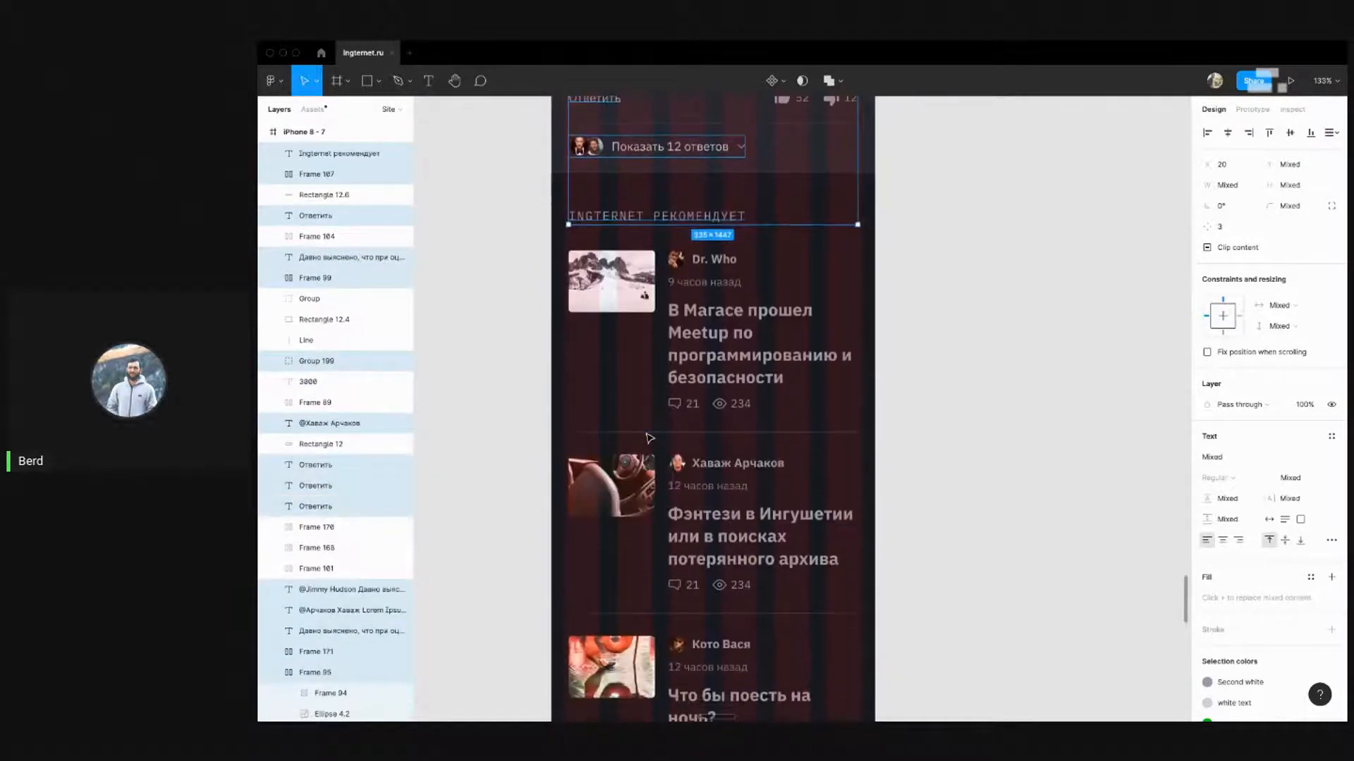
pyautogui.keyDown('shift'); pyautogui.click(624, 299); pyautogui.keyUp('shift')
pyautogui.keyDown('shift'); pyautogui.click(619, 482); pyautogui.keyUp('shift')
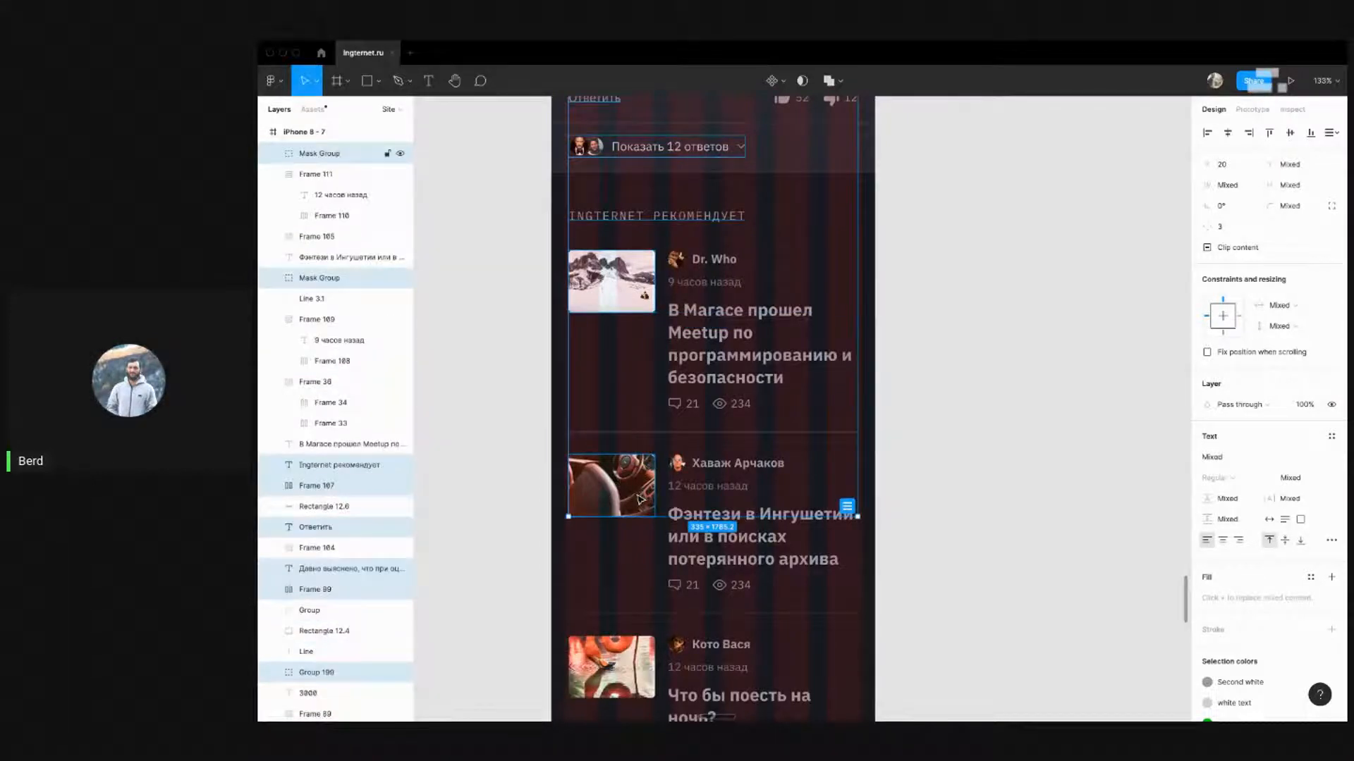
pyautogui.keyDown('shift'); pyautogui.click(638, 499); pyautogui.keyUp('shift')
pyautogui.keyDown('shift'); pyautogui.click(620, 290); pyautogui.keyUp('shift')
pyautogui.scroll(5, 848, 376)
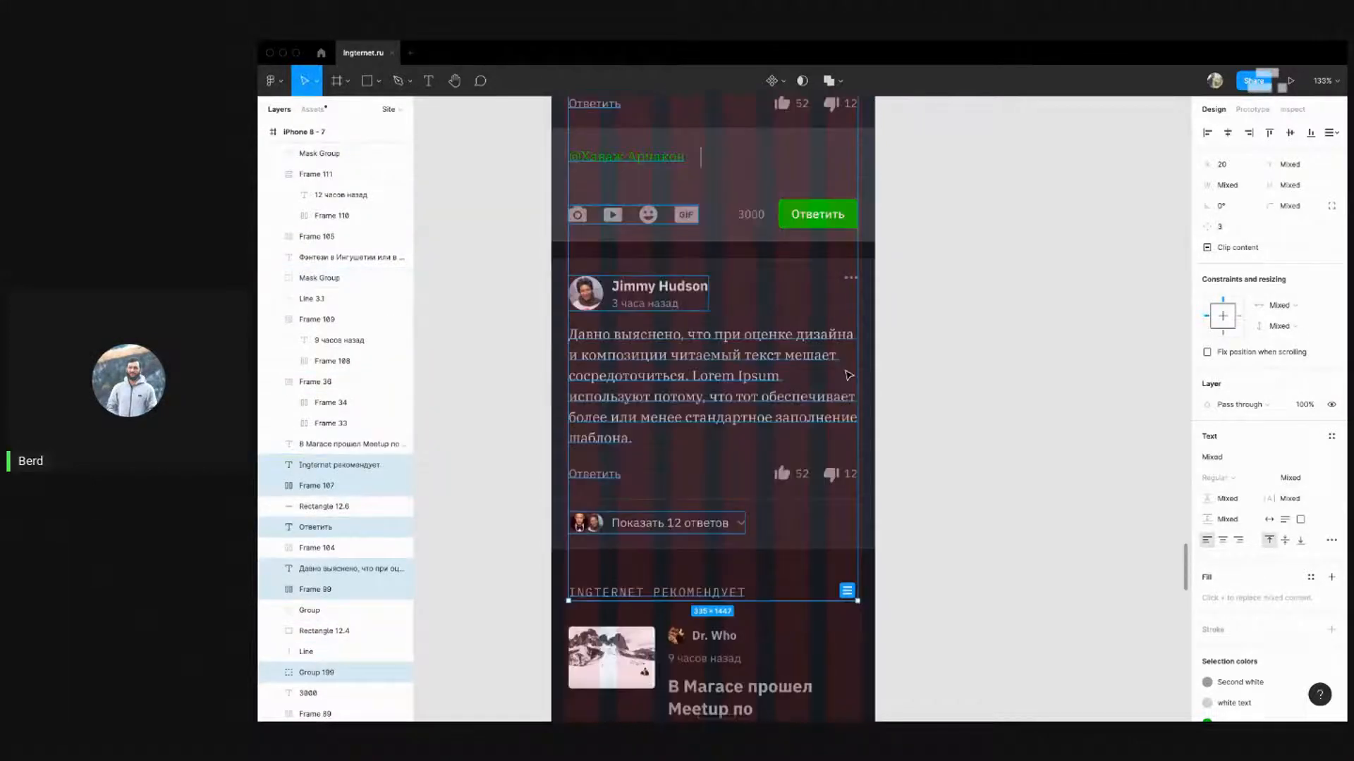
pyautogui.press('Left')
pyautogui.press('Left')
pyautogui.press('Left')
pyautogui.press('Left')
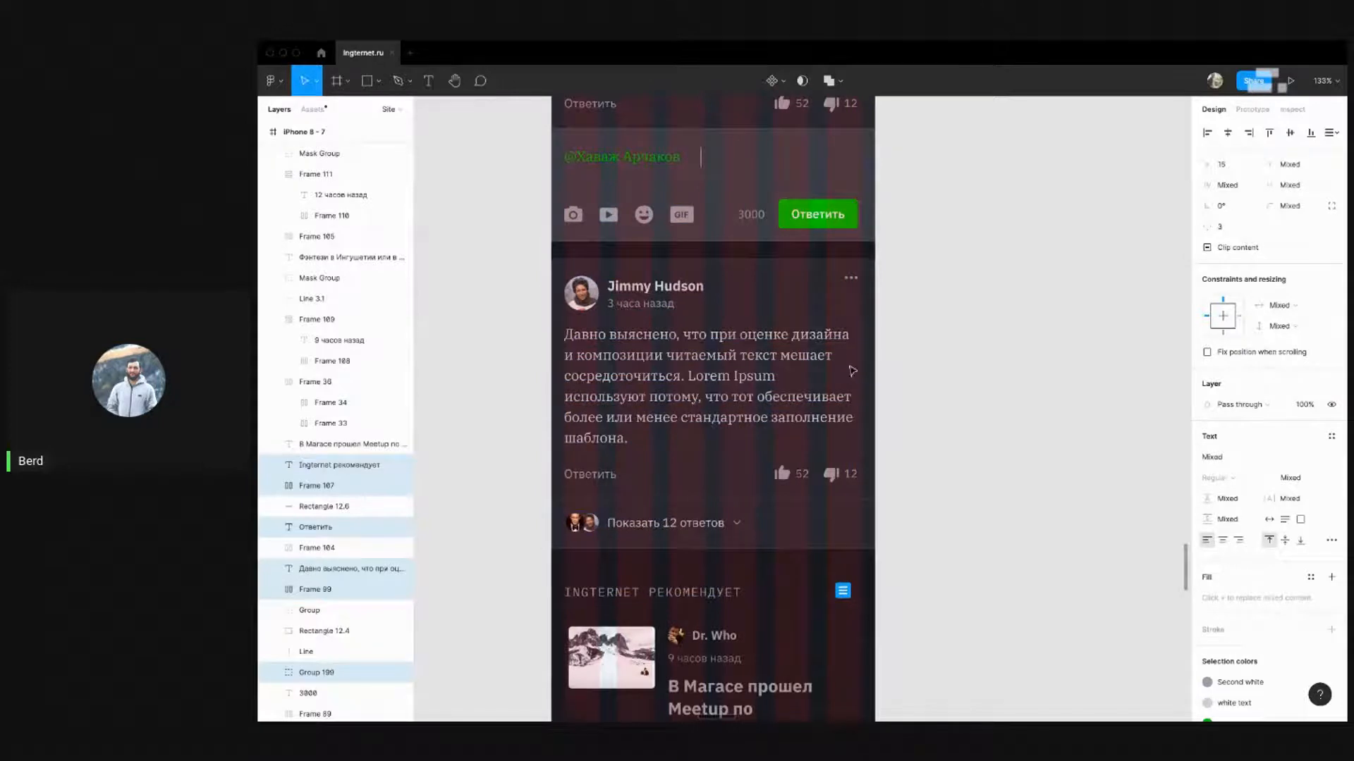
pyautogui.click(956, 385)
pyautogui.click(836, 349)
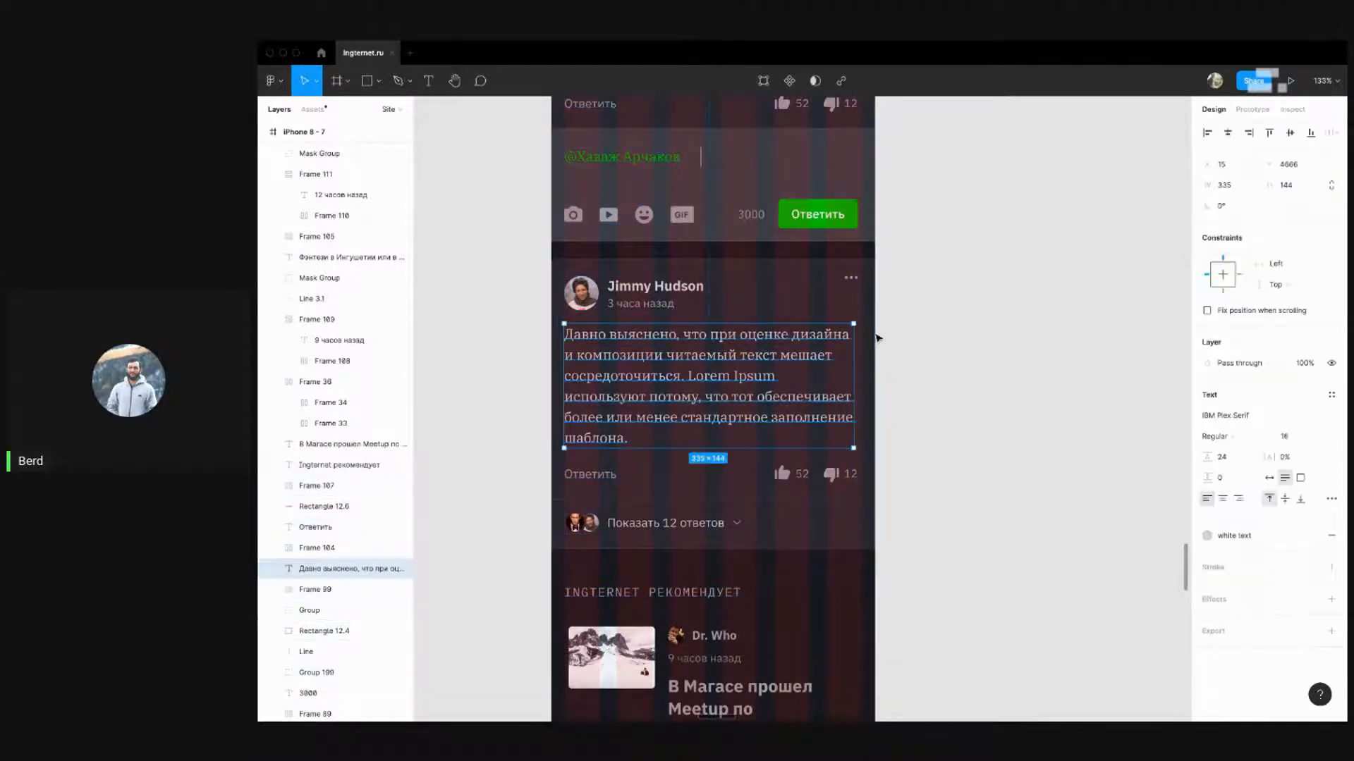
pyautogui.scroll(3, 878, 339)
pyautogui.scroll(-2, 850, 447)
pyautogui.scroll(4, 848, 446)
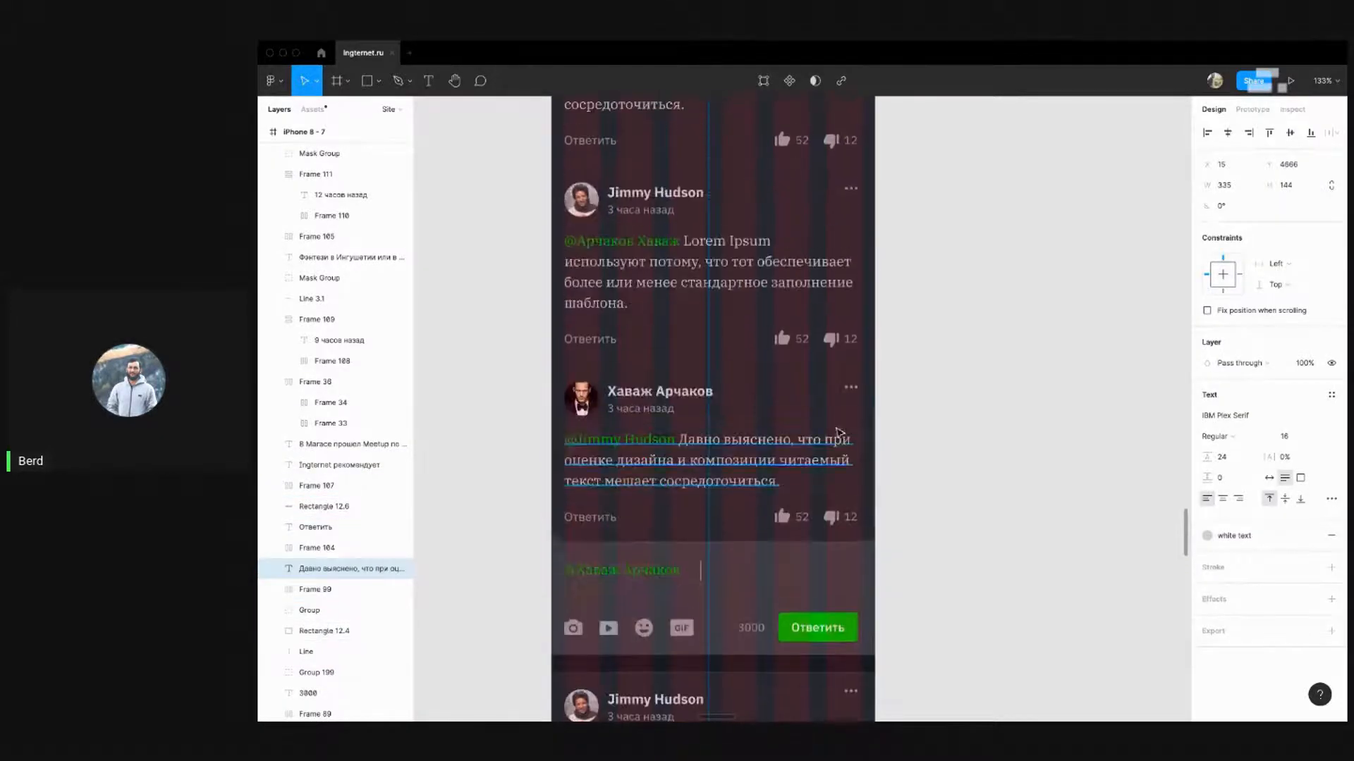
pyautogui.keyDown('shift'); pyautogui.click(839, 445); pyautogui.keyUp('shift')
pyautogui.keyDown('shift'); pyautogui.click(816, 287); pyautogui.keyUp('shift')
pyautogui.scroll(3, 936, 252)
pyautogui.keyDown('shift'); pyautogui.click(796, 335); pyautogui.keyUp('shift')
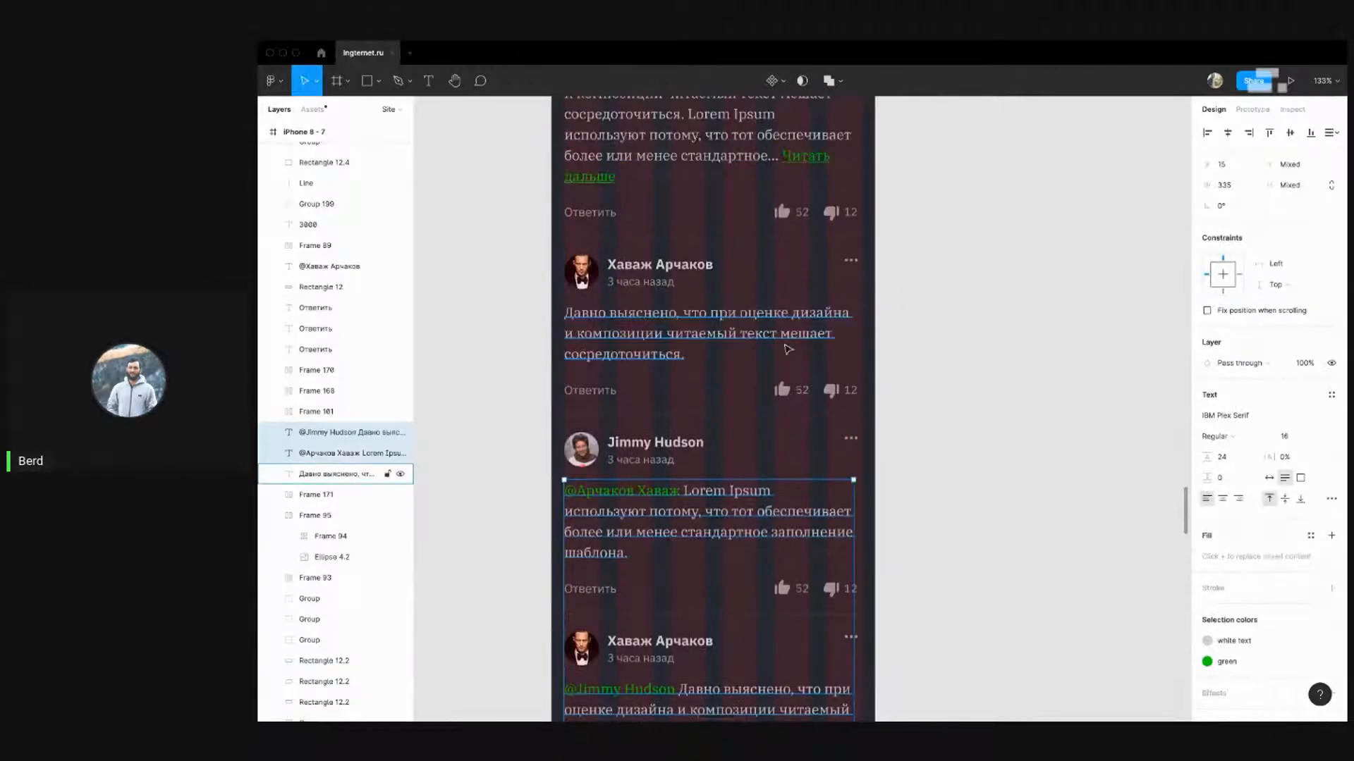
pyautogui.scroll(3, 767, 294)
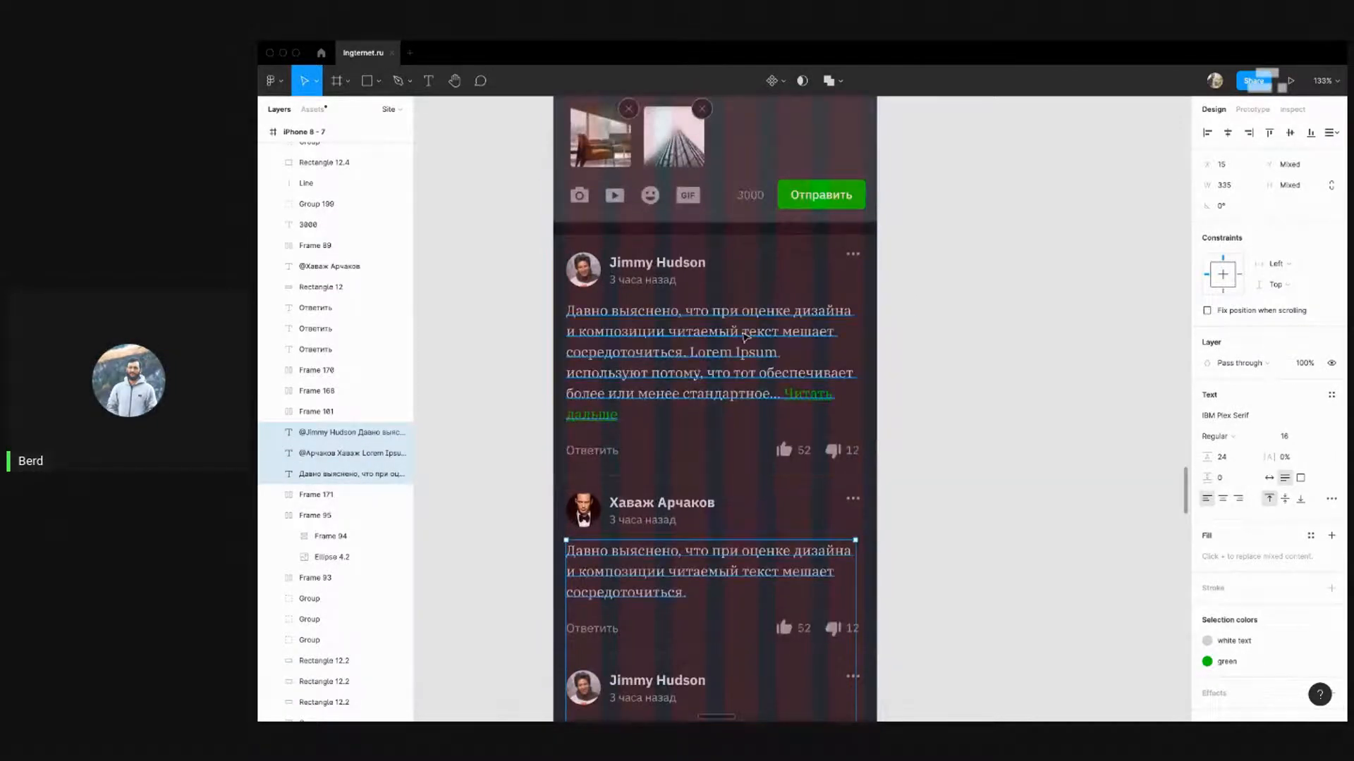
pyautogui.keyDown('shift'); pyautogui.click(769, 340); pyautogui.keyUp('shift')
pyautogui.moveTo(862, 355); pyautogui.dragTo(863, 354)
# Nudge all the comments' like/dislike counters and three-dots groups to the right
pyautogui.scroll(-3, 918, 381)
pyautogui.click(816, 237)
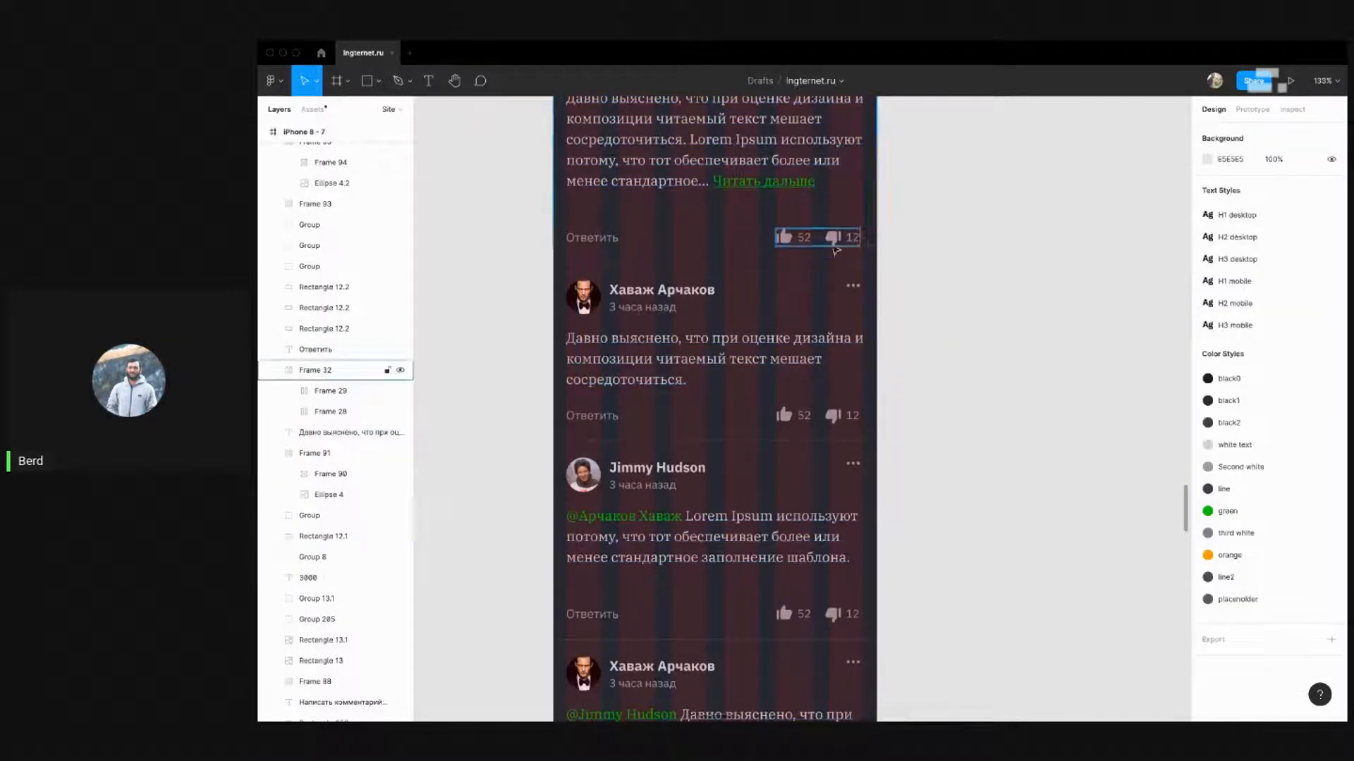
pyautogui.keyDown('shift'); pyautogui.click(839, 414); pyautogui.keyUp('shift')
pyautogui.scroll(-4, 966, 396)
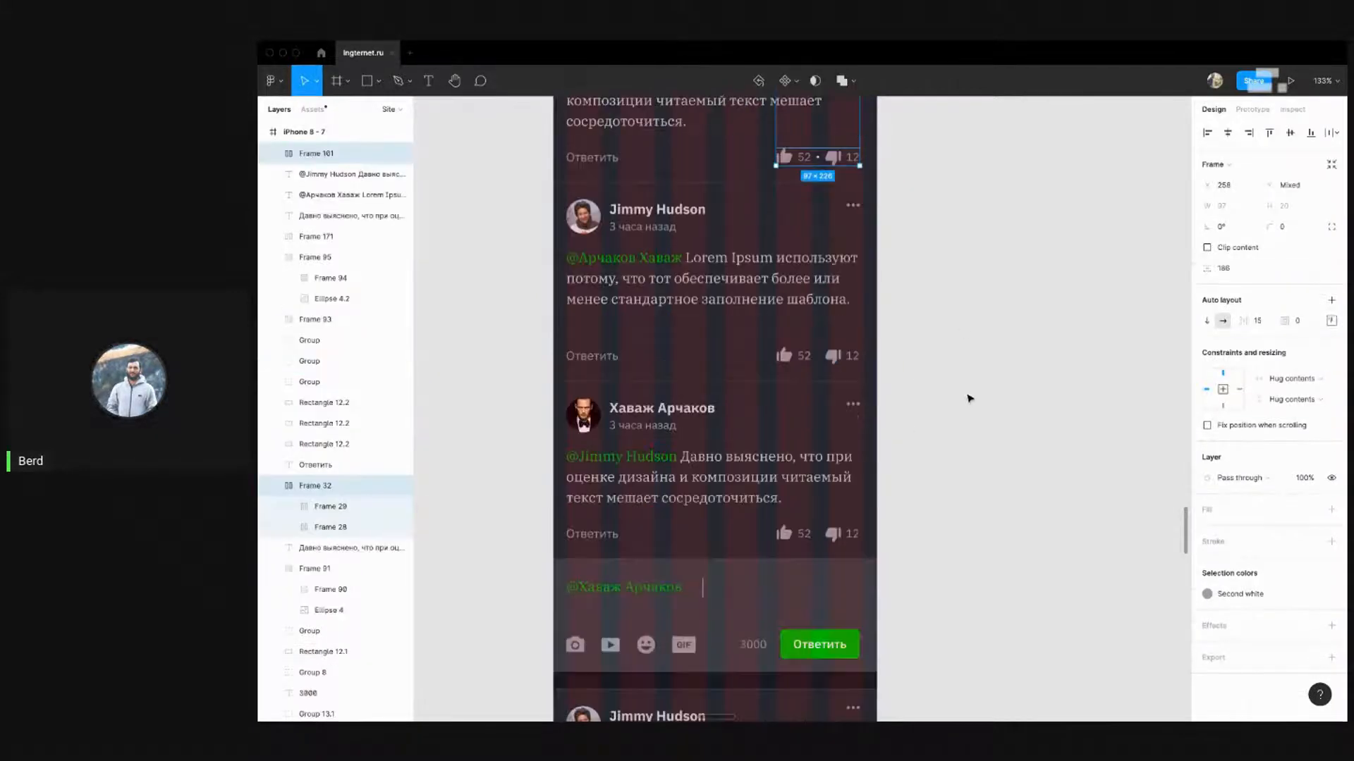
pyautogui.keyDown('shift'); pyautogui.click(839, 355); pyautogui.keyUp('shift')
pyautogui.keyDown('shift'); pyautogui.click(853, 404); pyautogui.keyUp('shift')
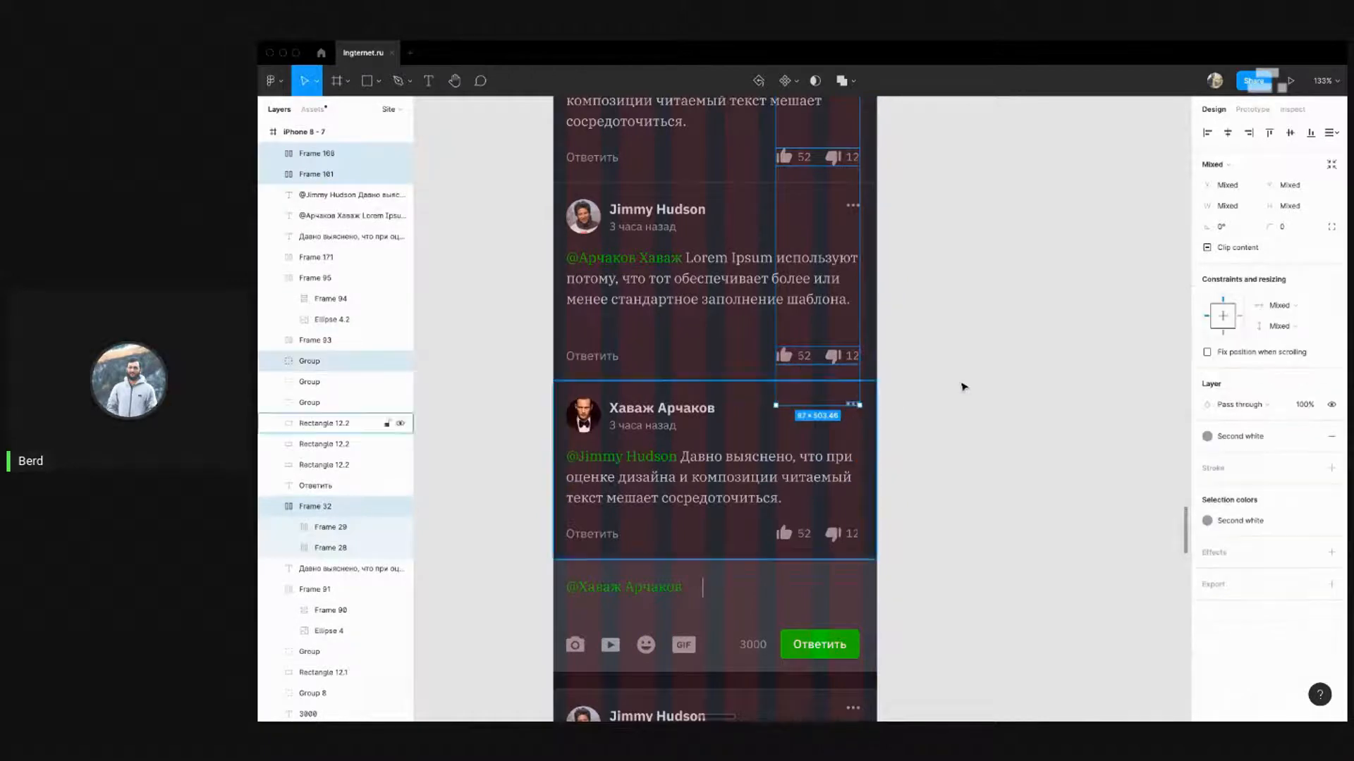
pyautogui.scroll(3, 951, 384)
pyautogui.keyDown('shift'); pyautogui.click(851, 439); pyautogui.keyUp('shift')
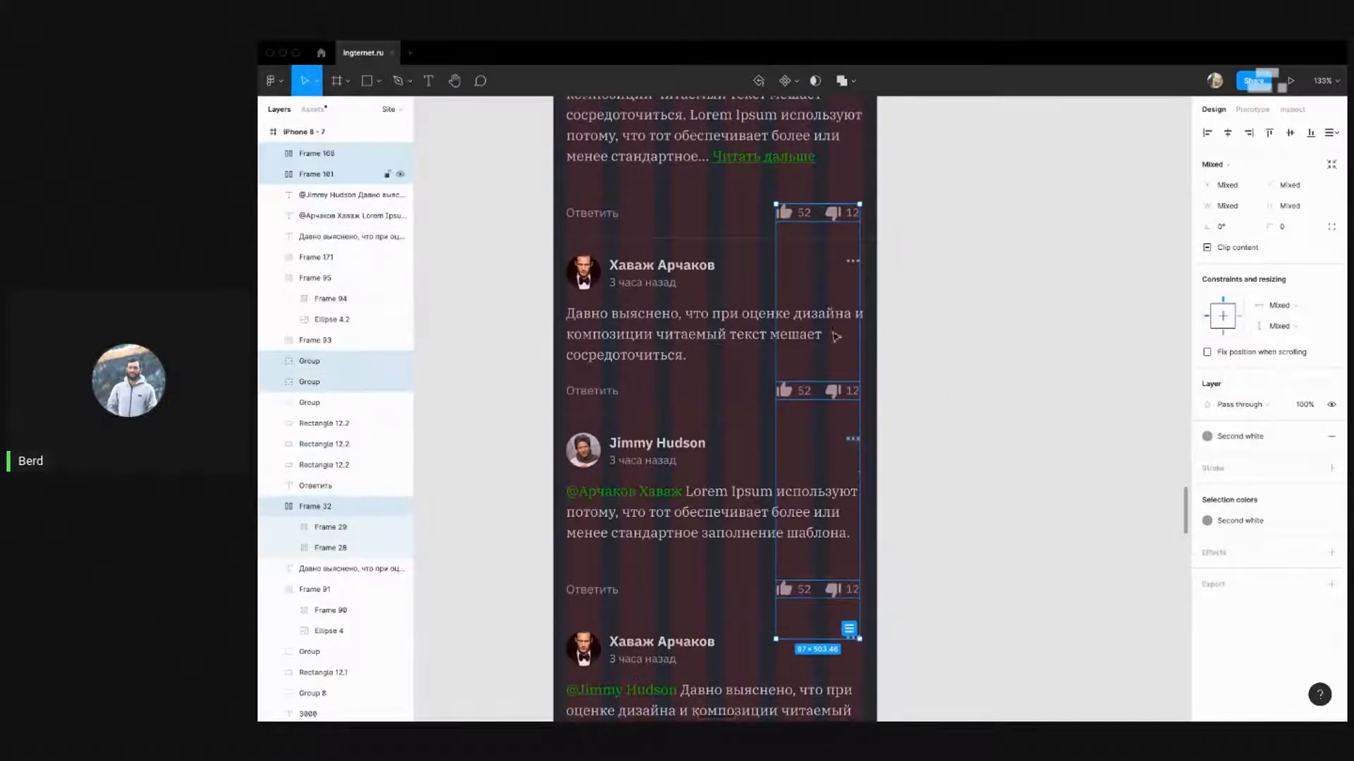
pyautogui.keyDown('shift'); pyautogui.click(852, 261); pyautogui.keyUp('shift')
pyautogui.scroll(3, 878, 310)
pyautogui.keyDown('shift'); pyautogui.click(853, 217); pyautogui.keyUp('shift')
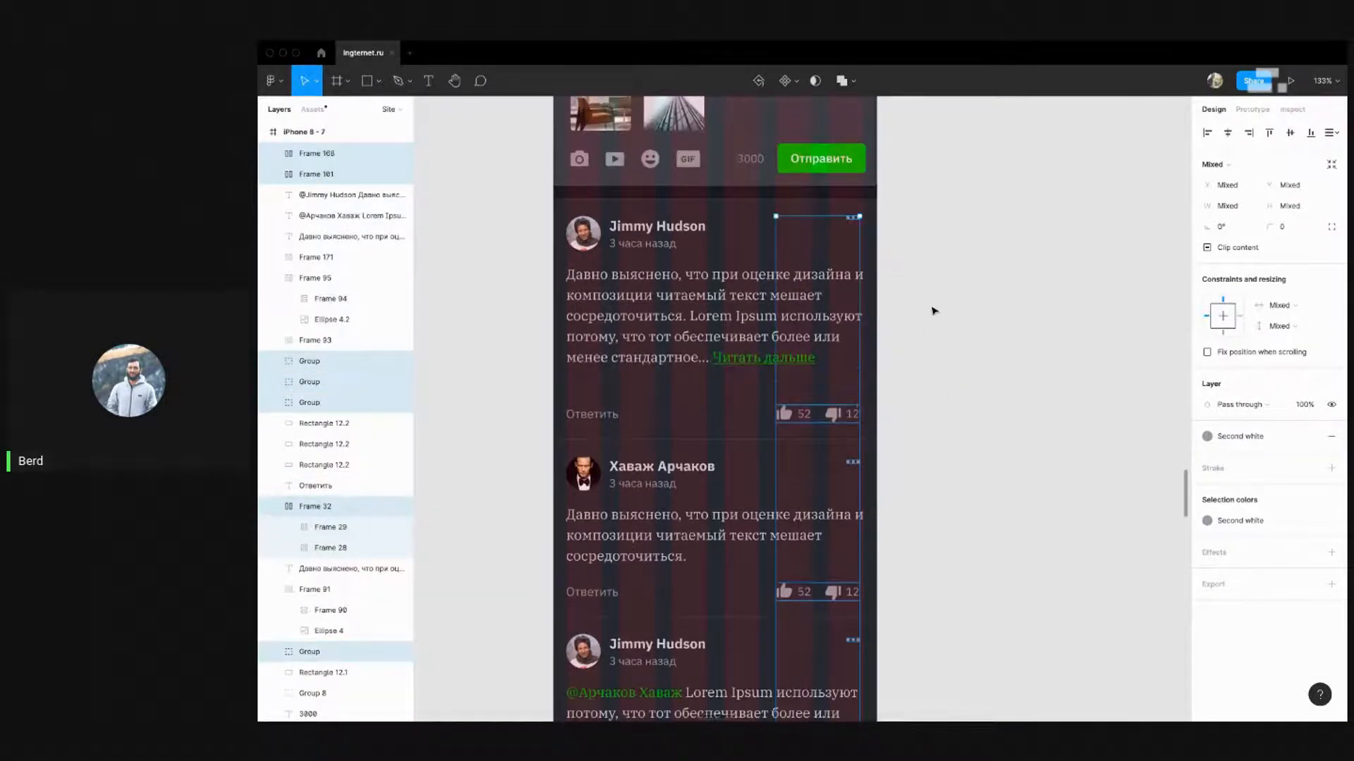
pyautogui.scroll(-7, 930, 305)
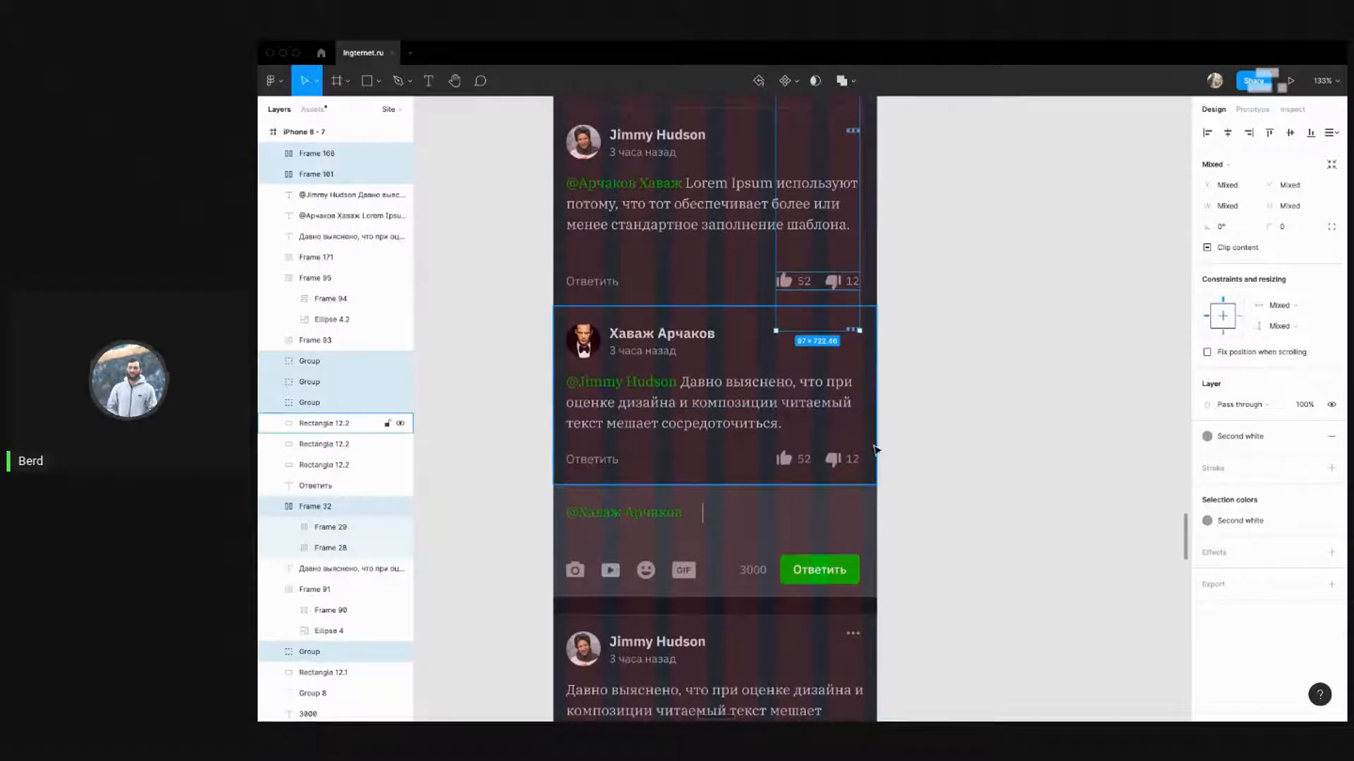
pyautogui.keyDown('shift'); pyautogui.click(843, 466); pyautogui.keyUp('shift')
pyautogui.scroll(-2, 909, 451)
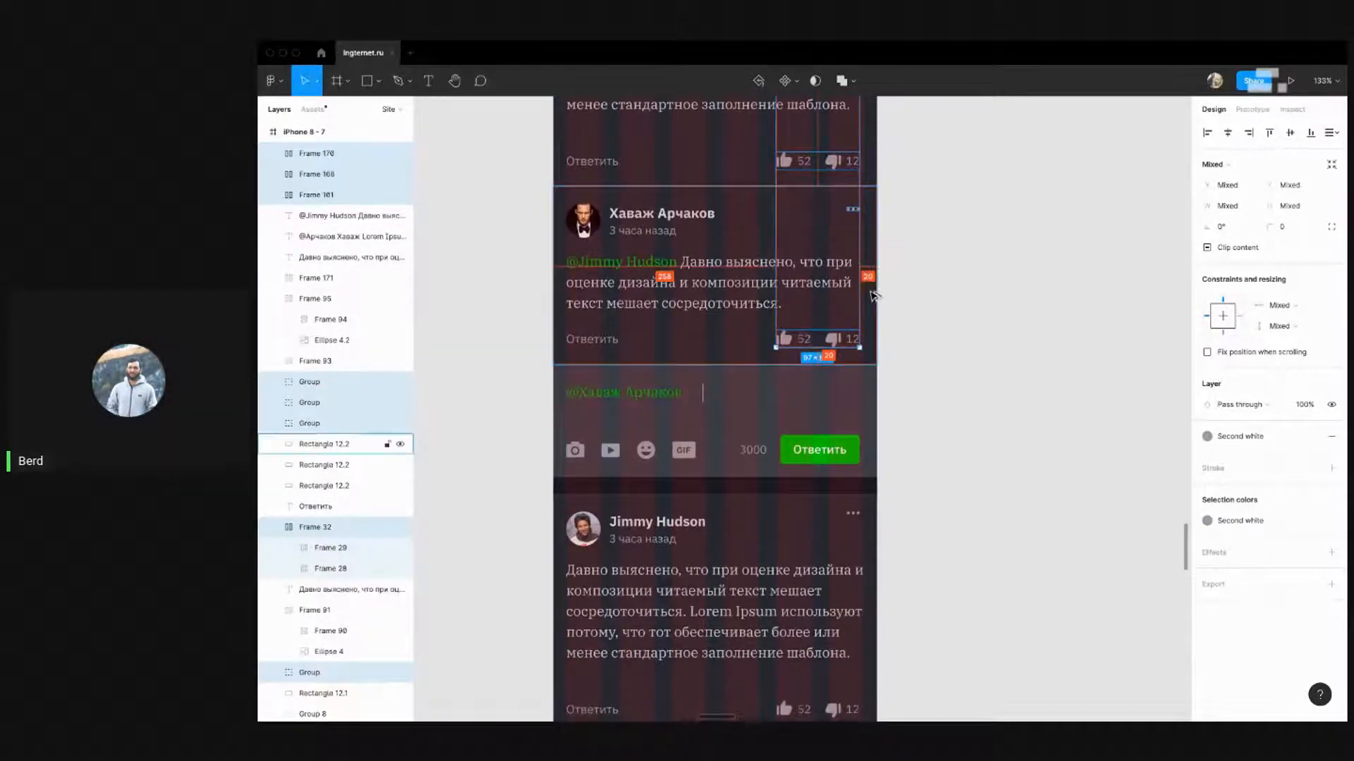
pyautogui.press('Right')
pyautogui.press('Right')
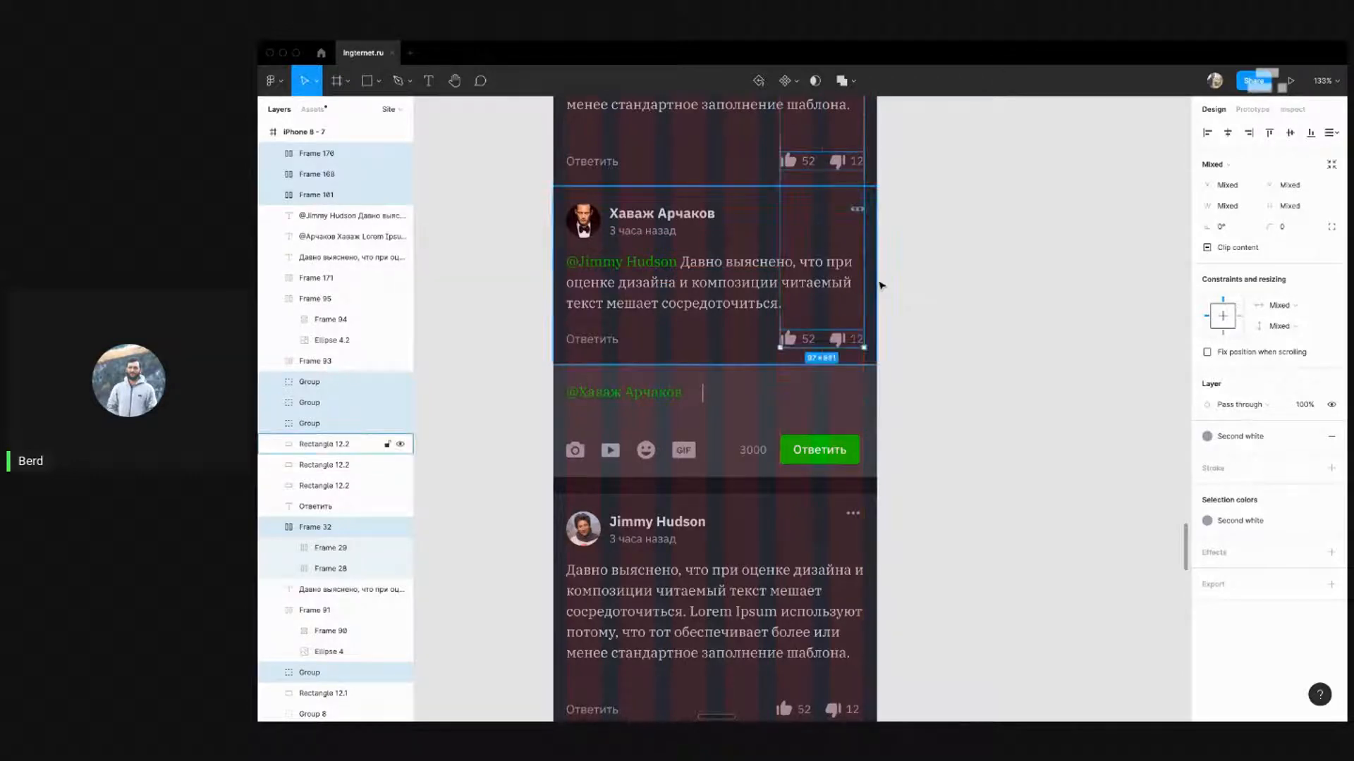
pyautogui.scroll(-3, 931, 305)
pyautogui.click(931, 301)
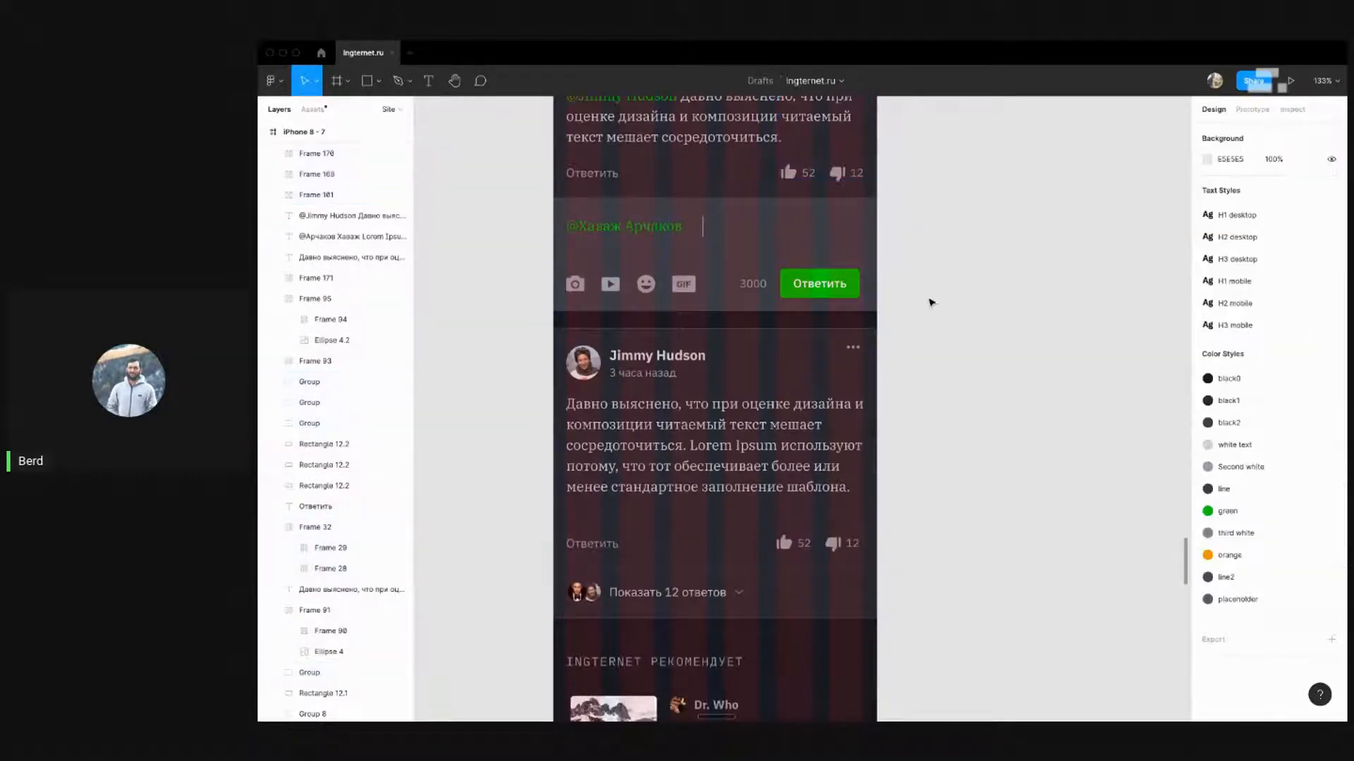
# Stretch the 3000 counter and green 'Ответить' button row slightly rightward
pyautogui.click(853, 283)
pyautogui.keyDown('shift'); pyautogui.click(752, 284); pyautogui.keyUp('shift')
pyautogui.moveTo(864, 290); pyautogui.dragTo(865, 290)
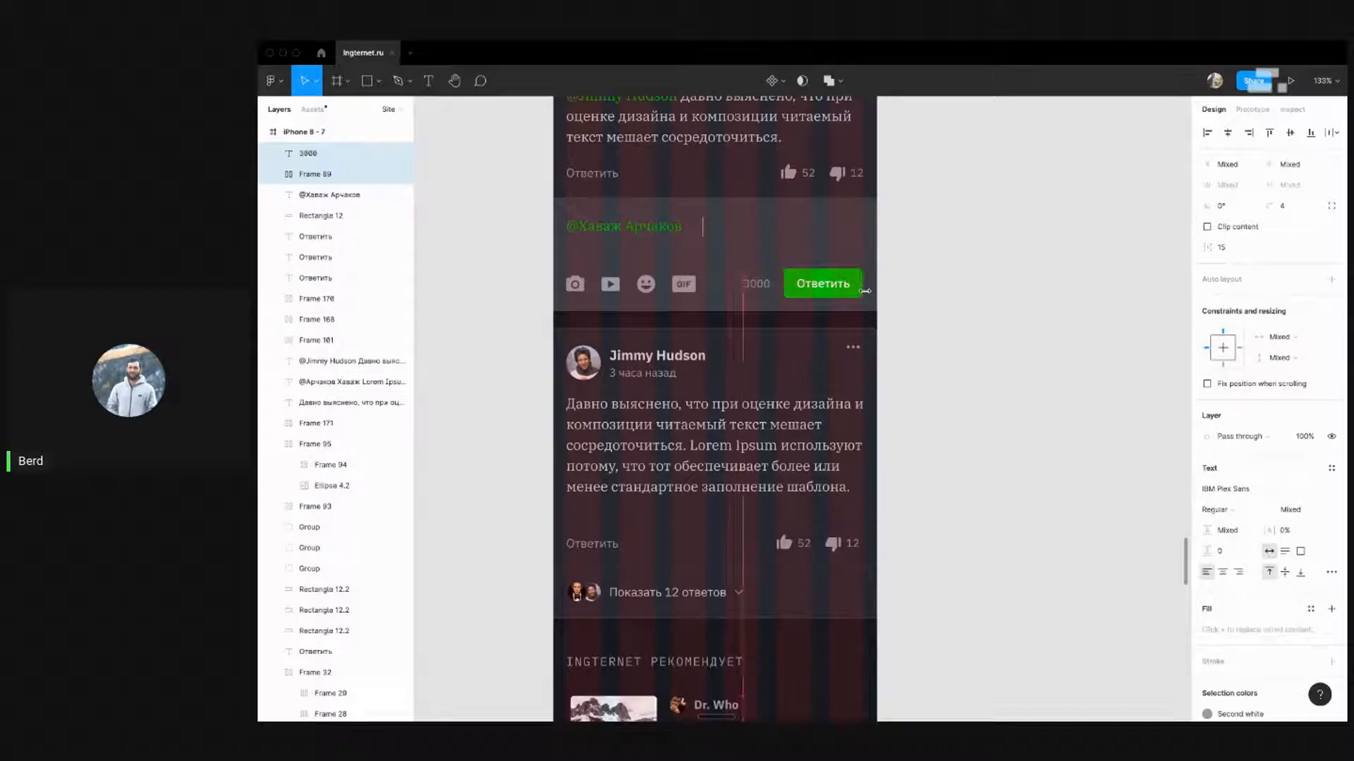
pyautogui.click(969, 344)
# Nudge the comment's three-dots group 2 px to the right
pyautogui.scroll(-1, 970, 344)
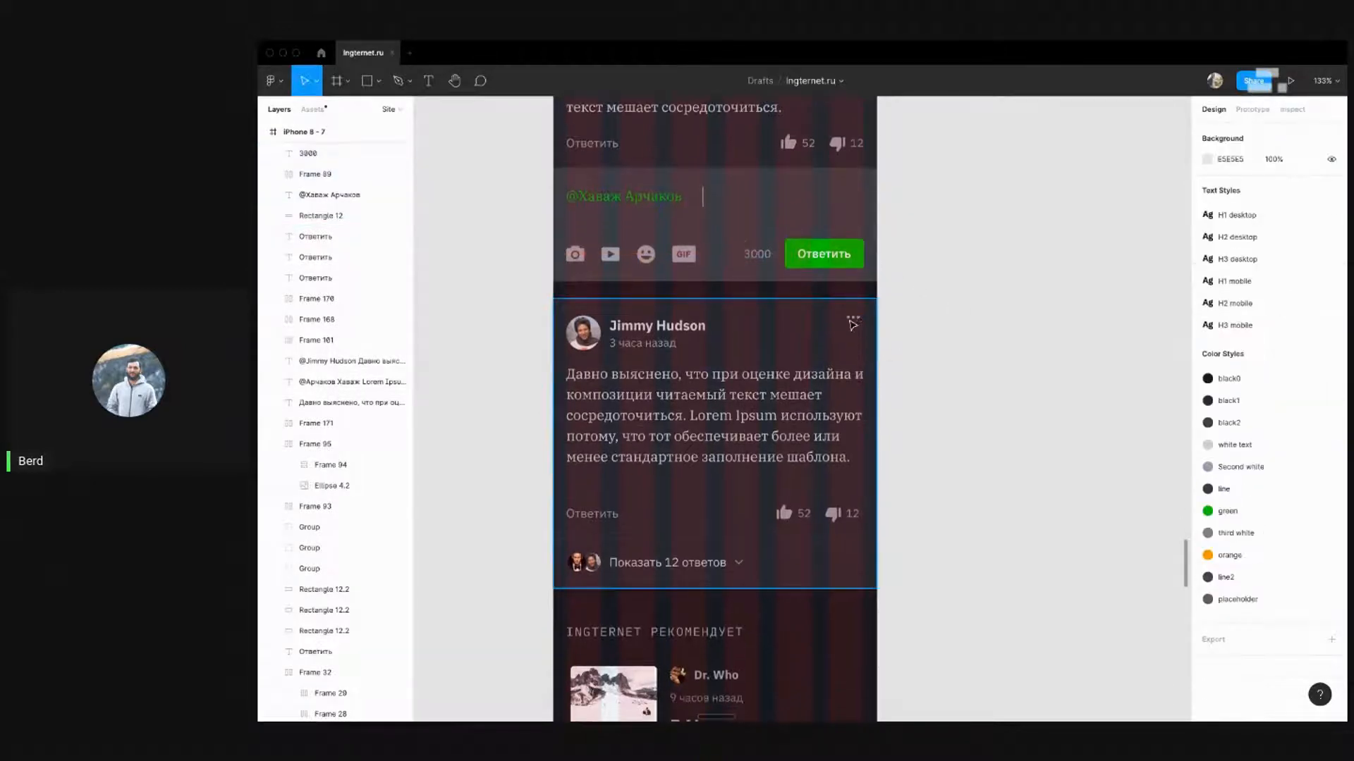
pyautogui.click(853, 319)
pyautogui.press('Right')
pyautogui.press('Right')
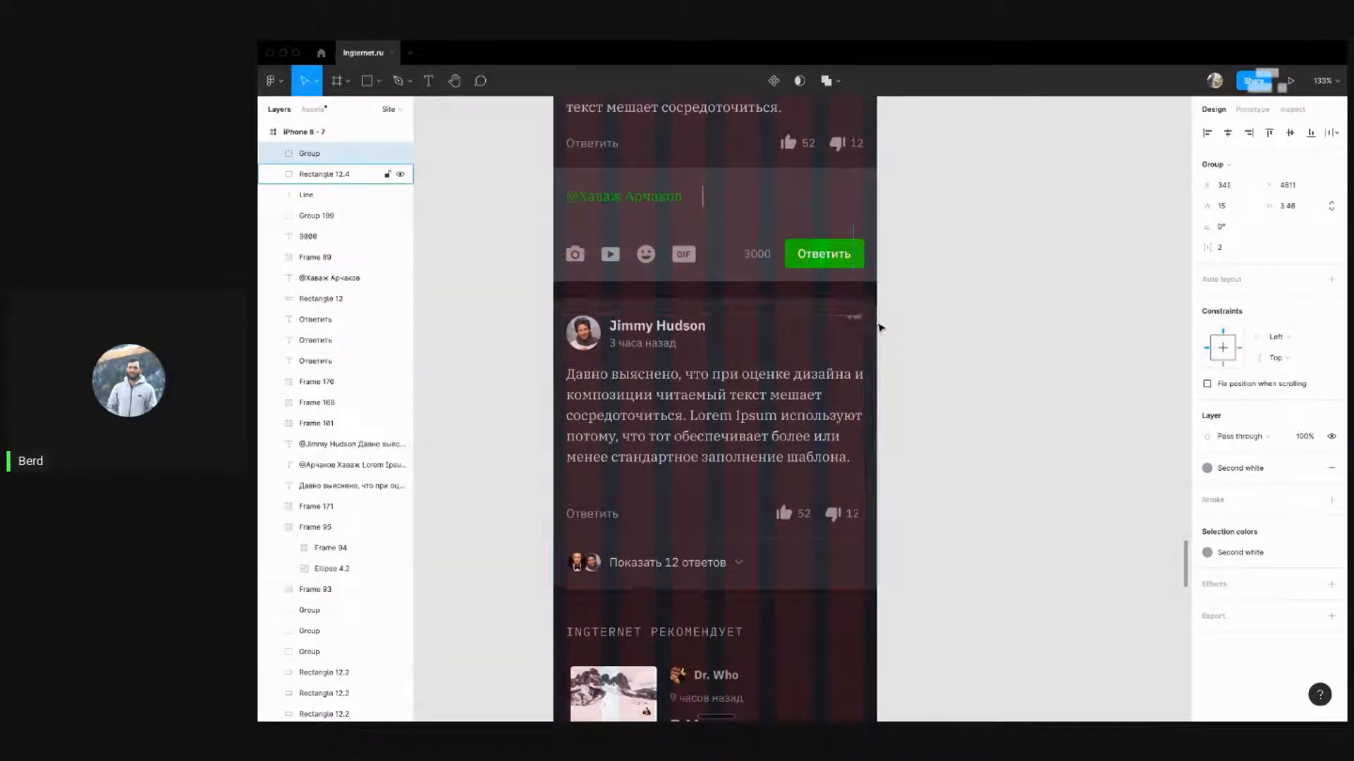
pyautogui.click(961, 366)
# Nudge the comment's likes row right to line up with the card edge
pyautogui.scroll(-3, 961, 366)
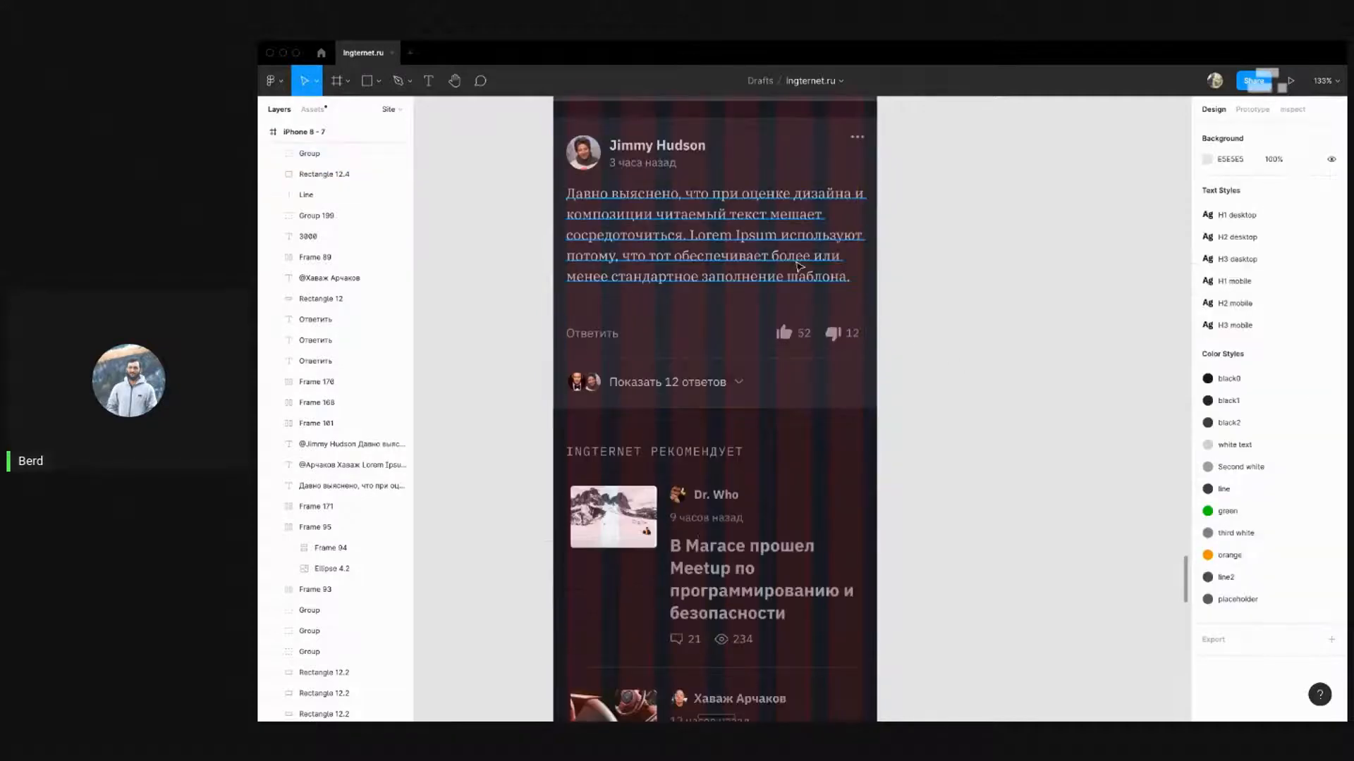
pyautogui.click(793, 260)
pyautogui.click(845, 333)
pyautogui.press('alt')
pyautogui.press('Right')
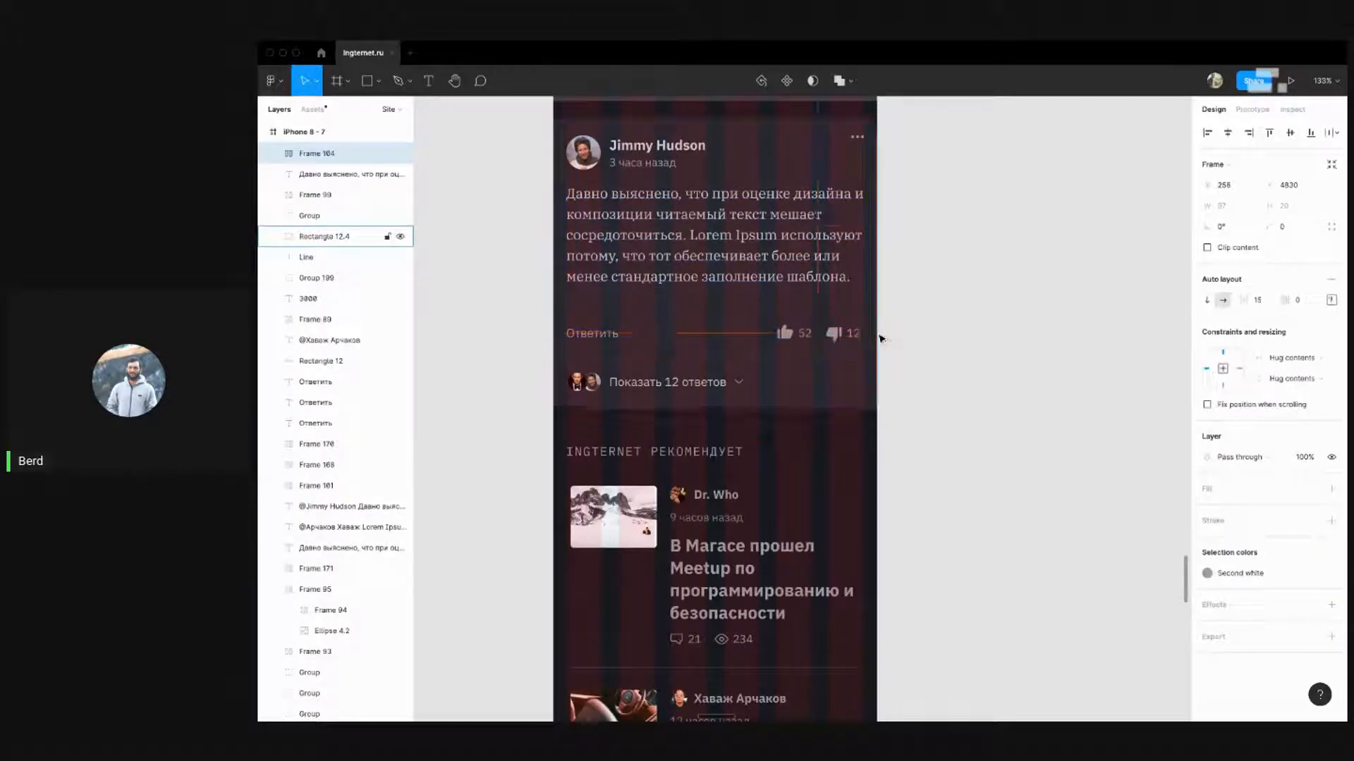
pyautogui.click(955, 365)
pyautogui.scroll(-2, 954, 365)
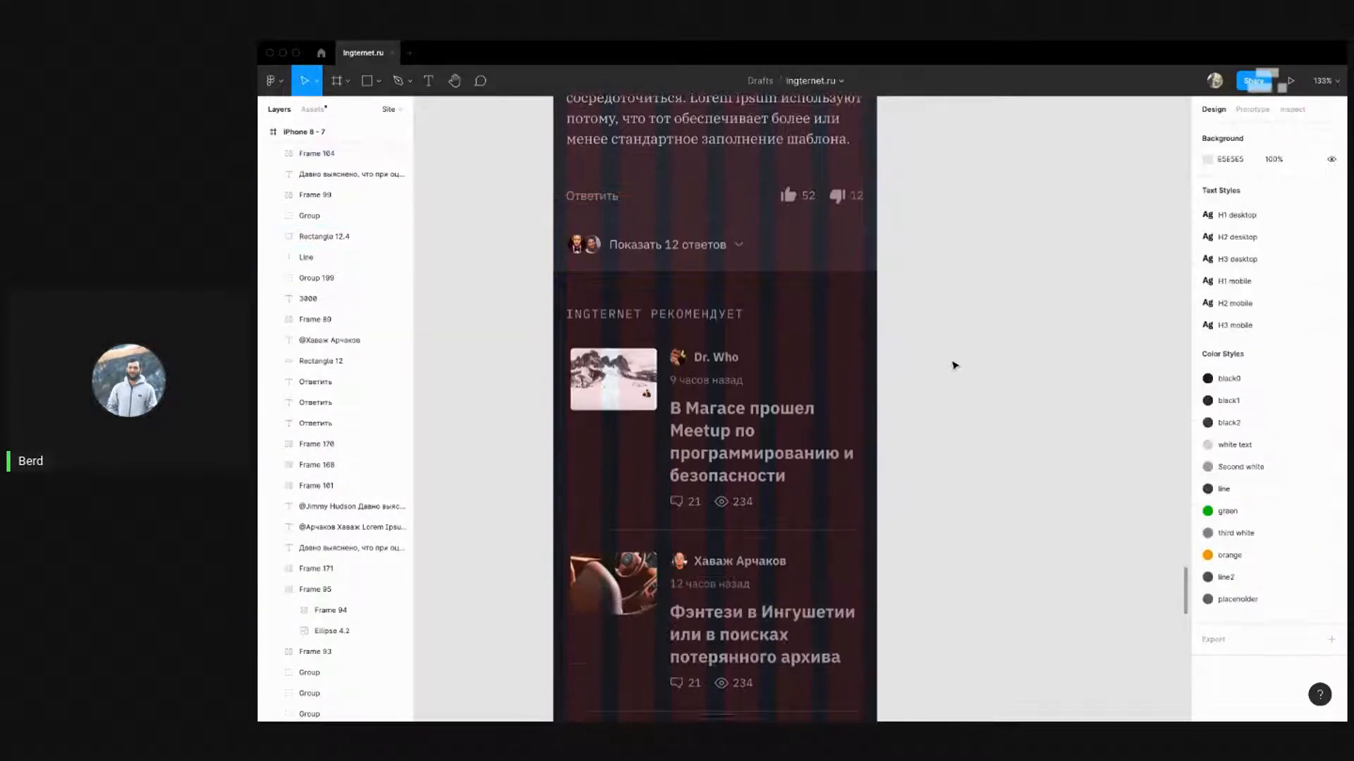
pyautogui.click(807, 252)
pyautogui.click(1058, 305)
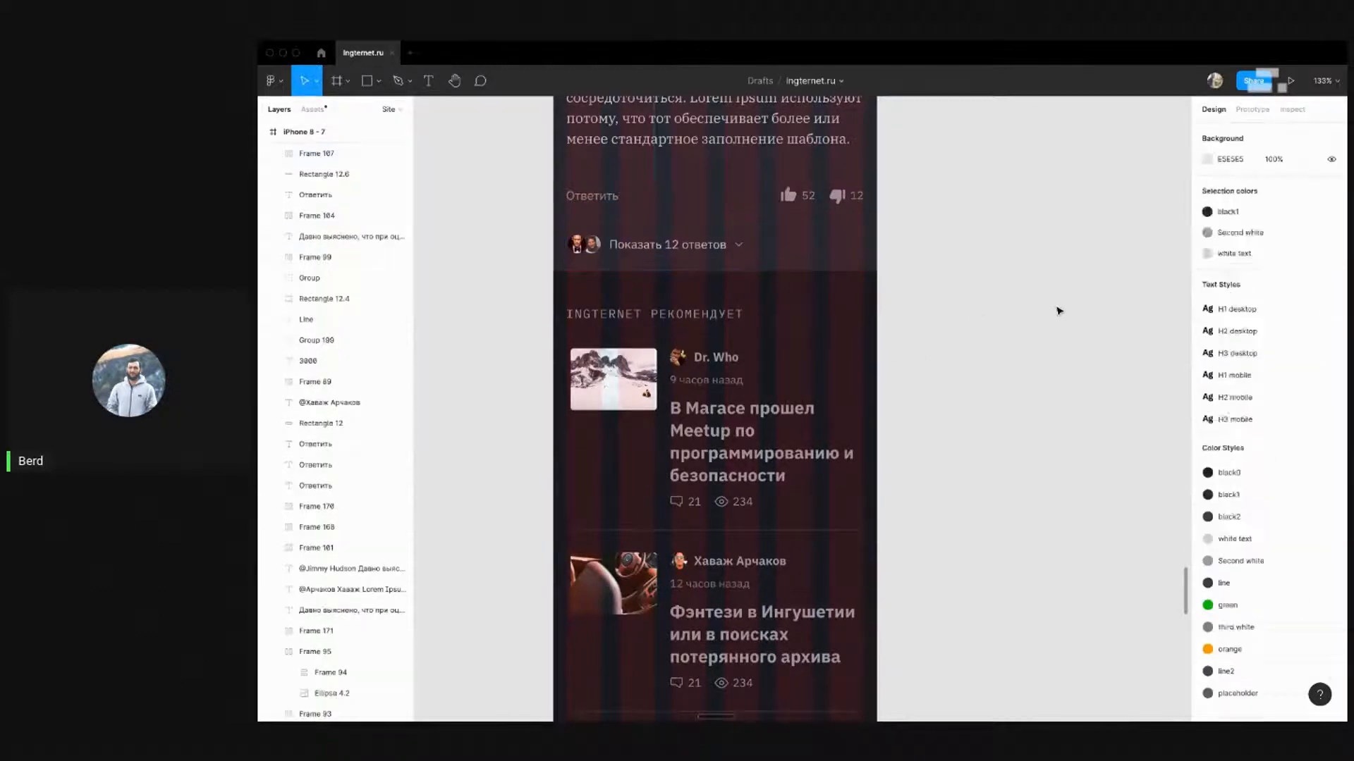
pyautogui.scroll(-3, 933, 361)
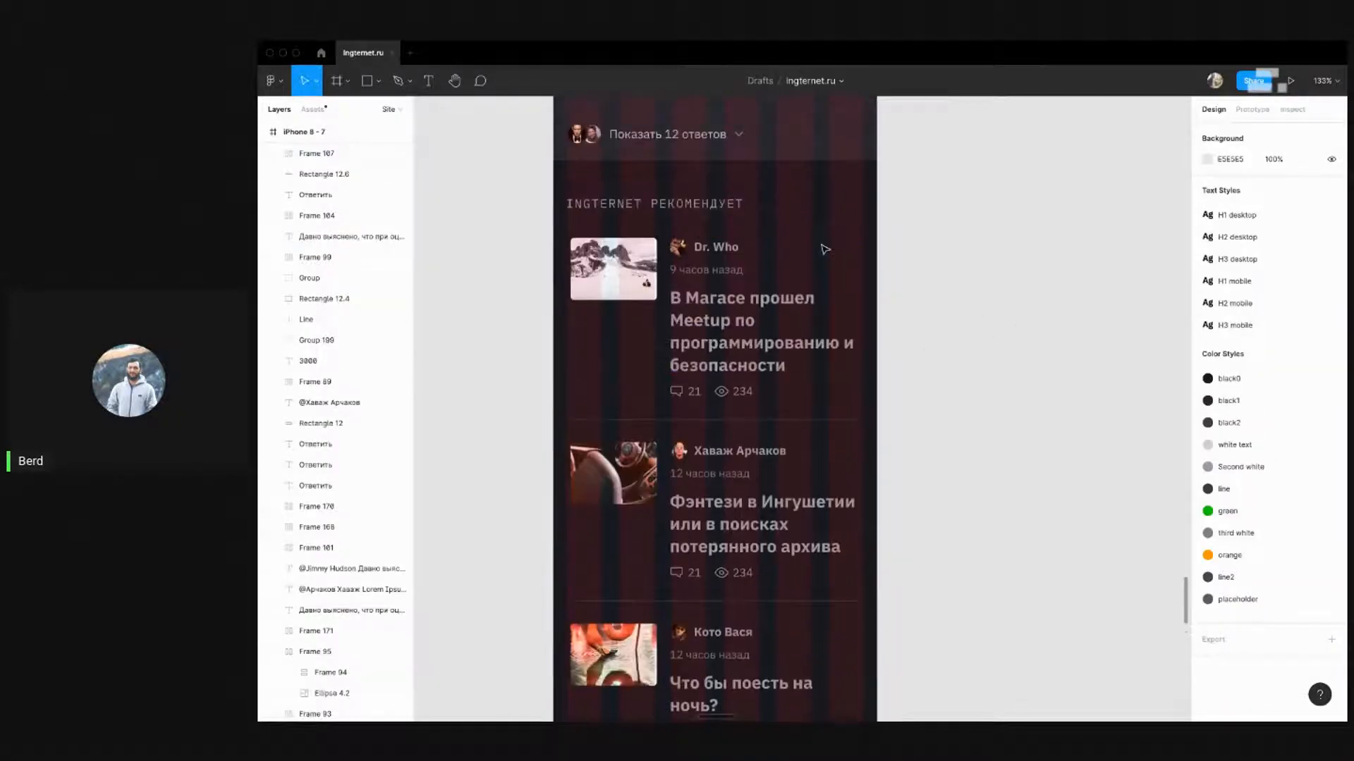
pyautogui.scroll(2, 818, 246)
# Shift the three recommended article cards slightly left
pyautogui.moveTo(530, 208); pyautogui.dragTo(863, 402)
pyautogui.moveTo(528, 441); pyautogui.dragTo(874, 593)
pyautogui.scroll(-3, 784, 495)
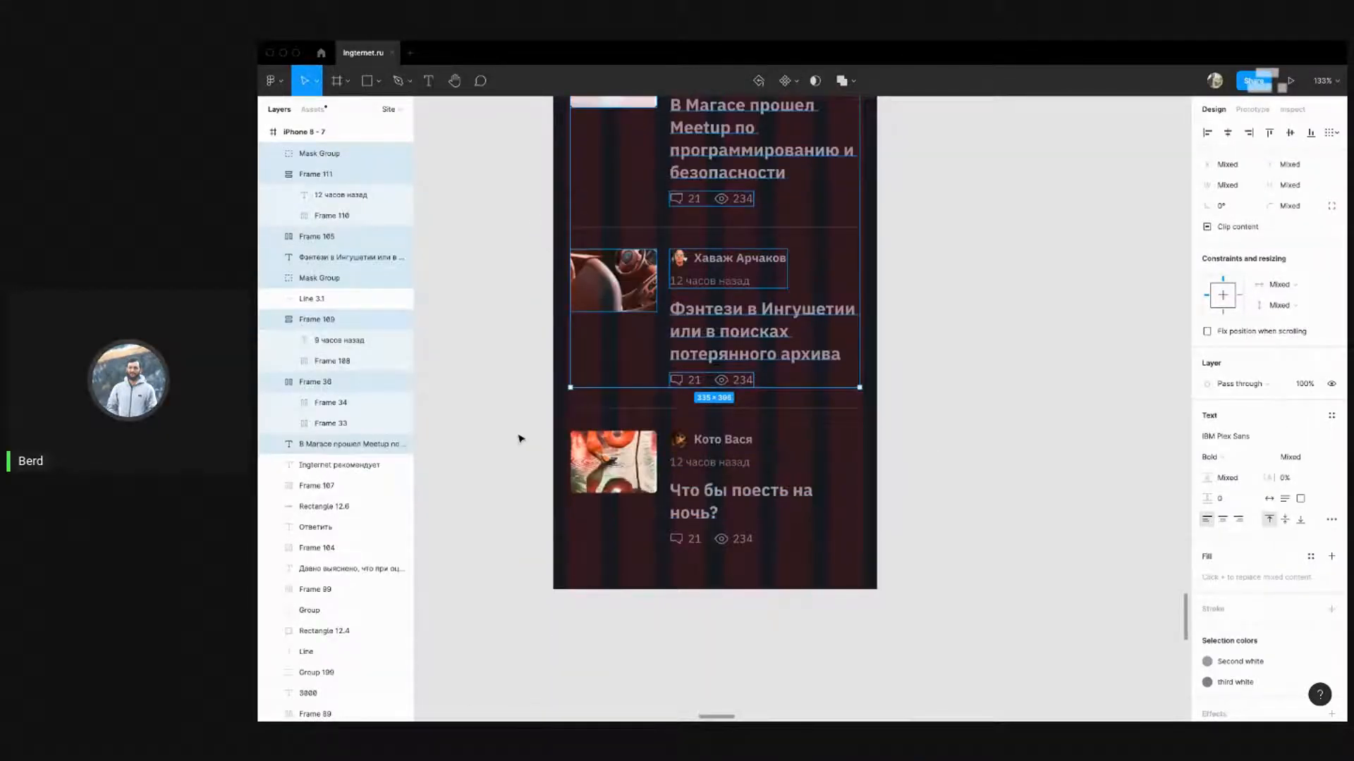
pyautogui.moveTo(518, 438); pyautogui.dragTo(874, 556)
pyautogui.press('Left')
pyautogui.press('Left')
pyautogui.press('Left')
pyautogui.press('Left')
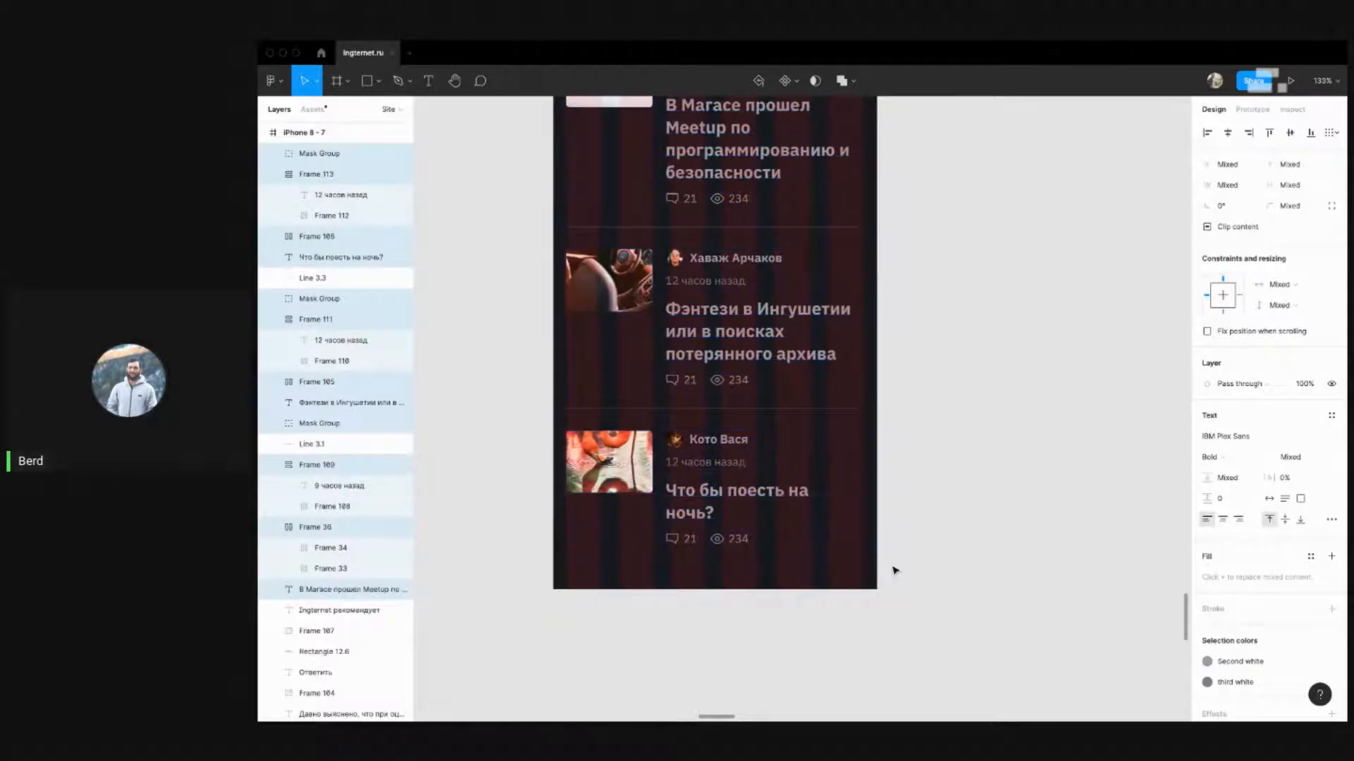
pyautogui.scroll(2, 888, 458)
pyautogui.click(883, 348)
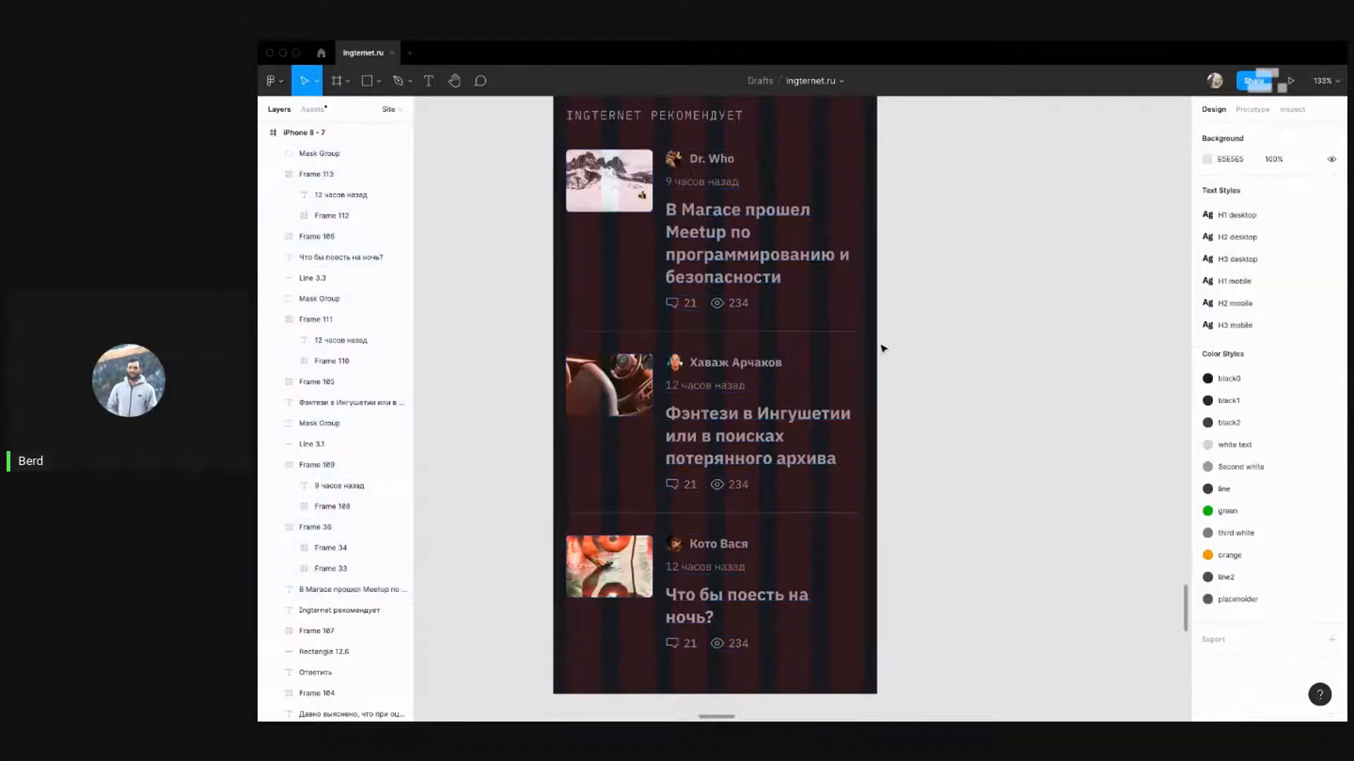
# Extend both divider lines between cards leftward to 345 wide
pyautogui.click(809, 331)
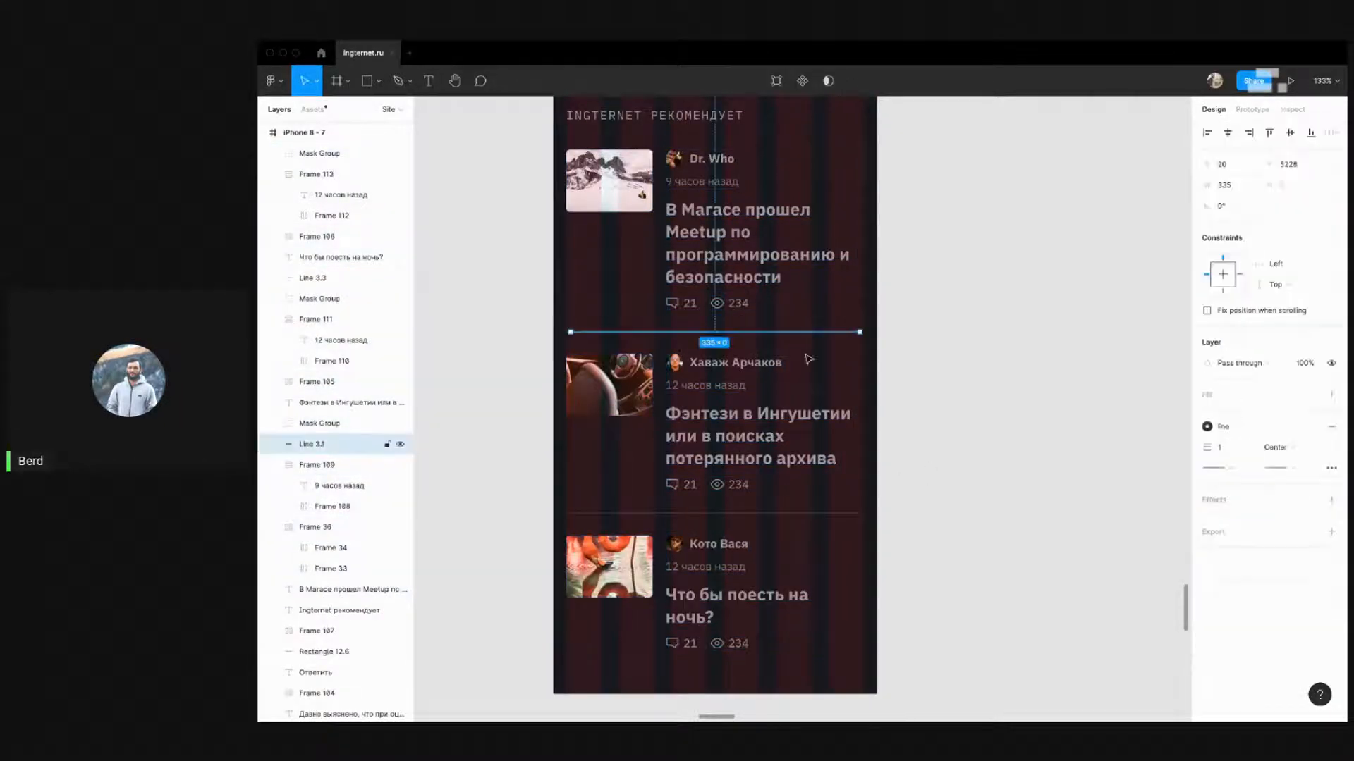
pyautogui.keyDown('shift'); pyautogui.click(795, 513); pyautogui.keyUp('shift')
pyautogui.moveTo(571, 425); pyautogui.dragTo(567, 424)
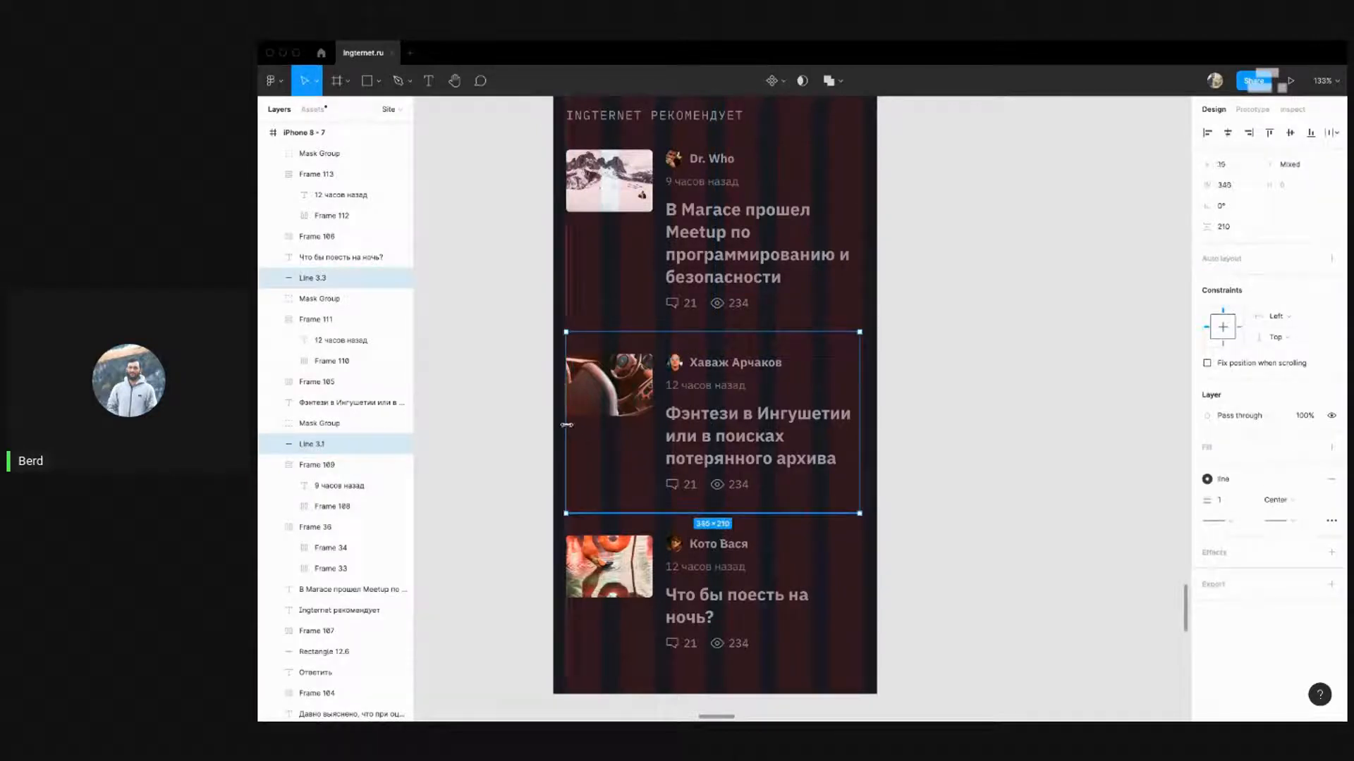
pyautogui.click(932, 405)
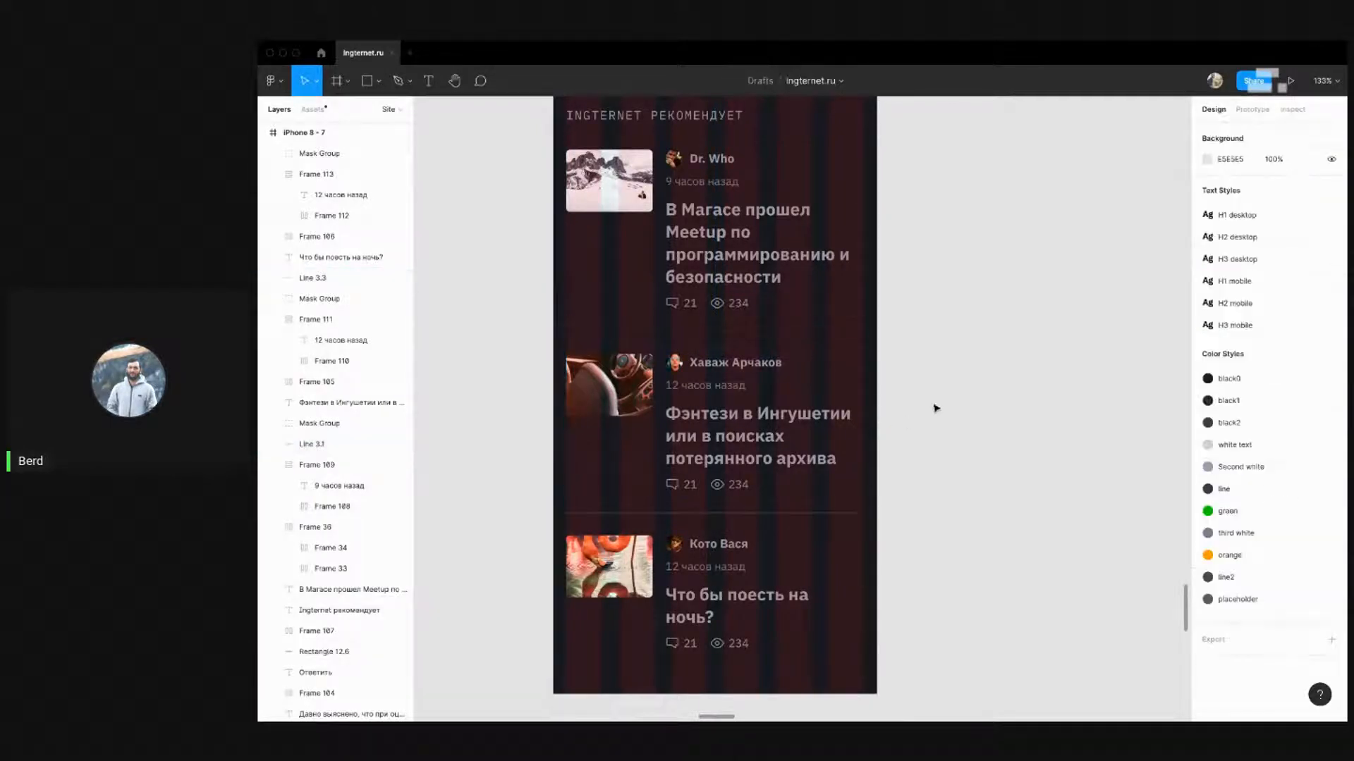
# Widen the headline text boxes so 'Что бы поесть на ночь?' fits one line
pyautogui.scroll(3, 928, 411)
pyautogui.click(820, 443)
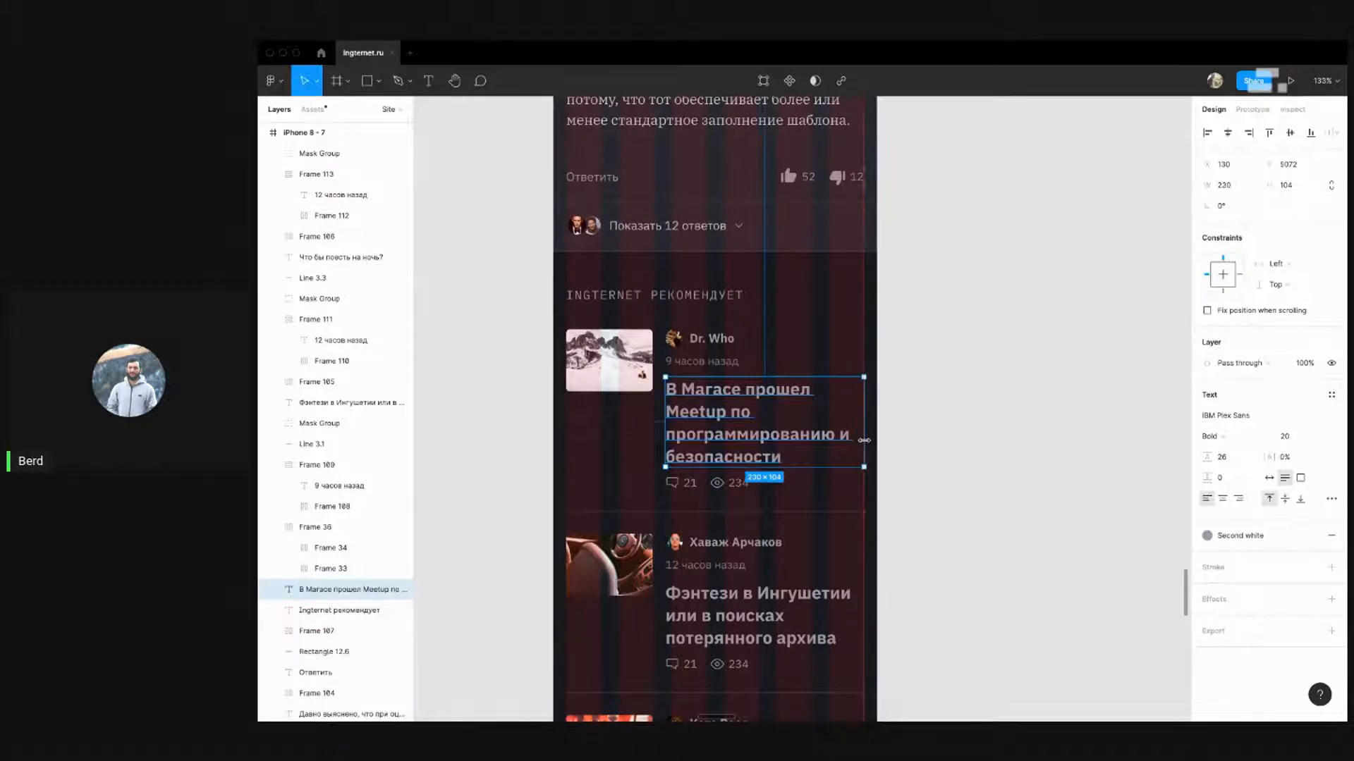
pyautogui.scroll(-5, 870, 440)
pyautogui.click(847, 268)
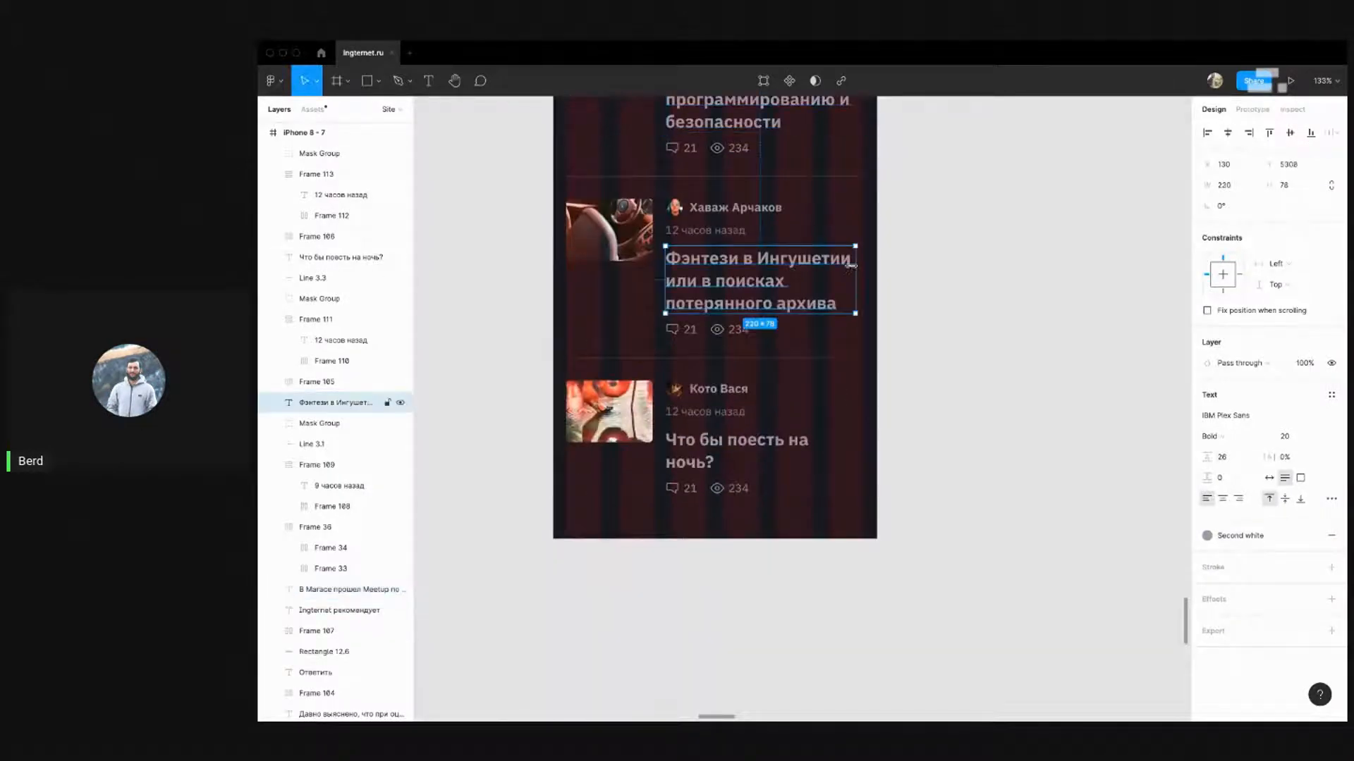
pyautogui.moveTo(851, 266); pyautogui.dragTo(862, 267)
pyautogui.click(822, 446)
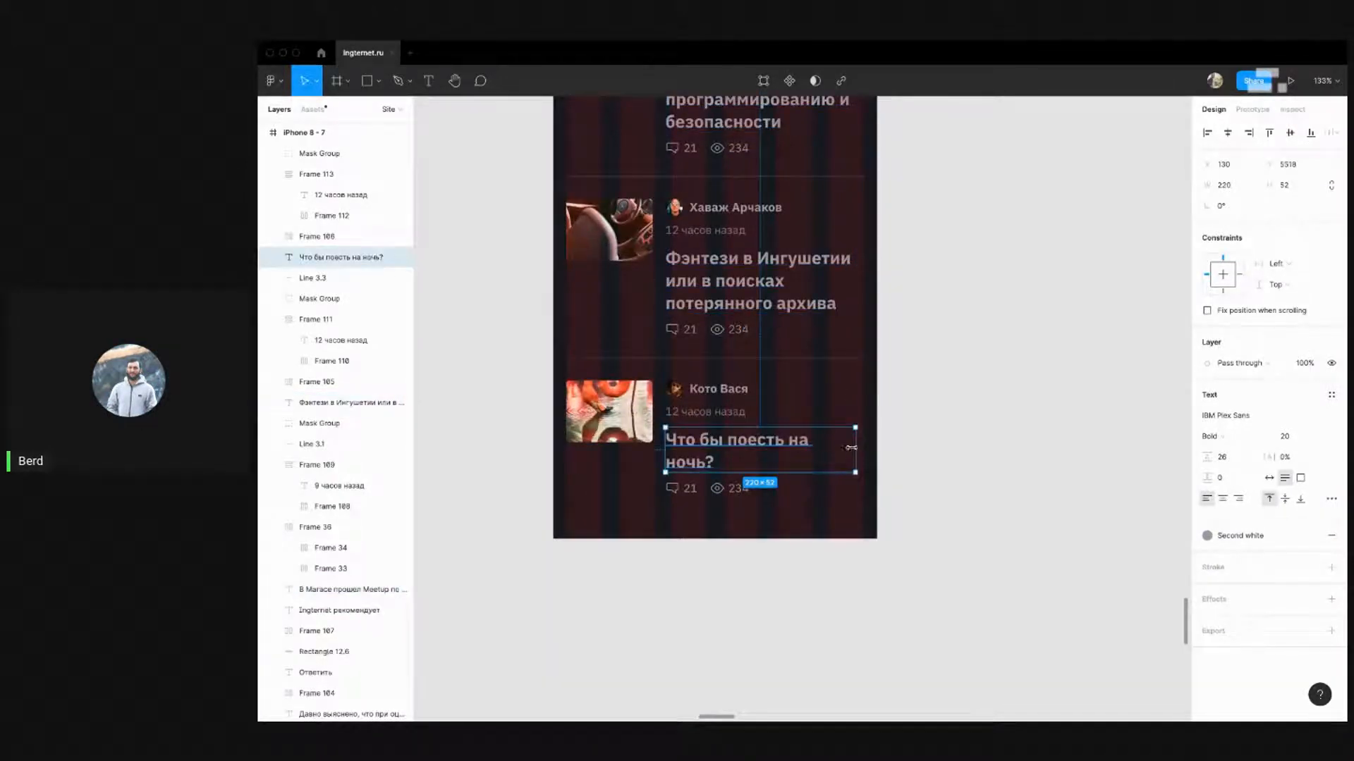
pyautogui.moveTo(851, 447); pyautogui.dragTo(863, 449)
# Move the third card's comments and views row directly beneath its headline
pyautogui.click(736, 492)
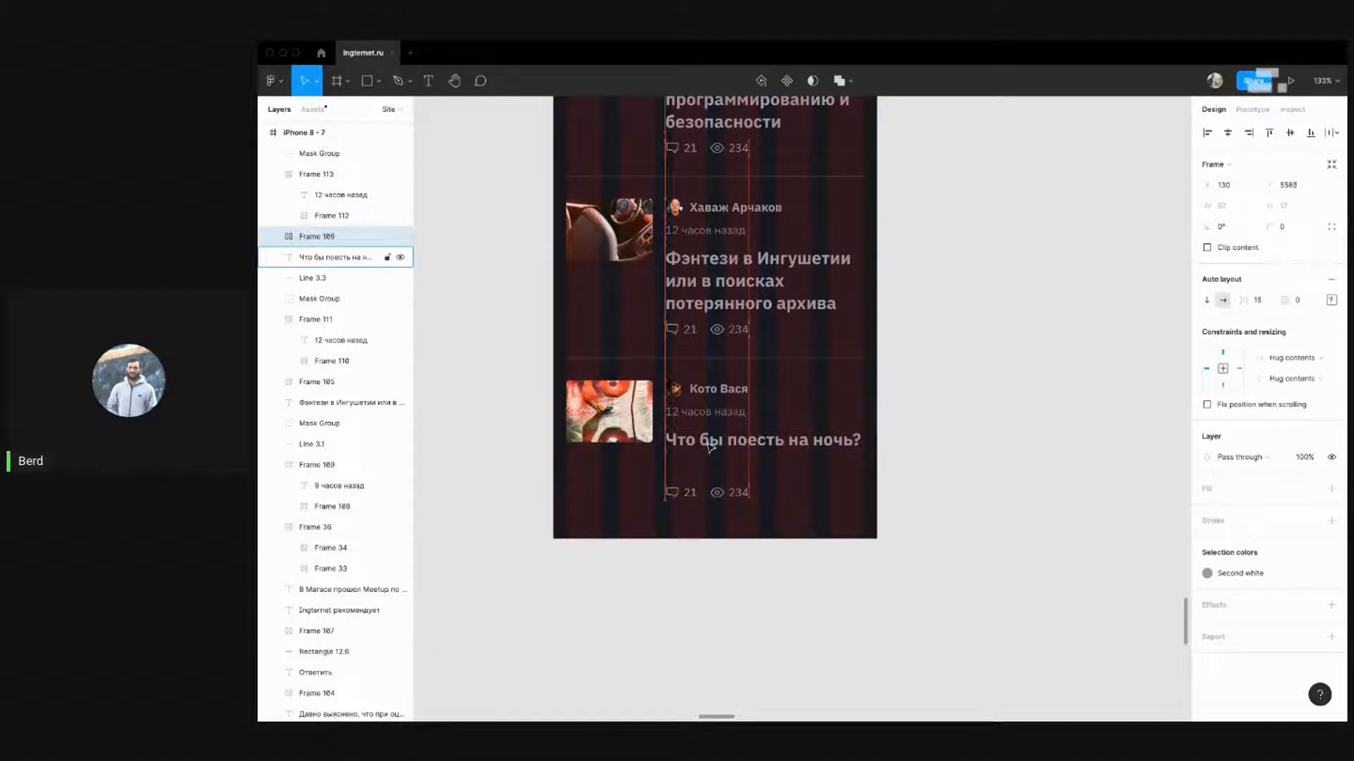
pyautogui.hotkey('shift', 'Up')
pyautogui.hotkey('shift', 'Up')
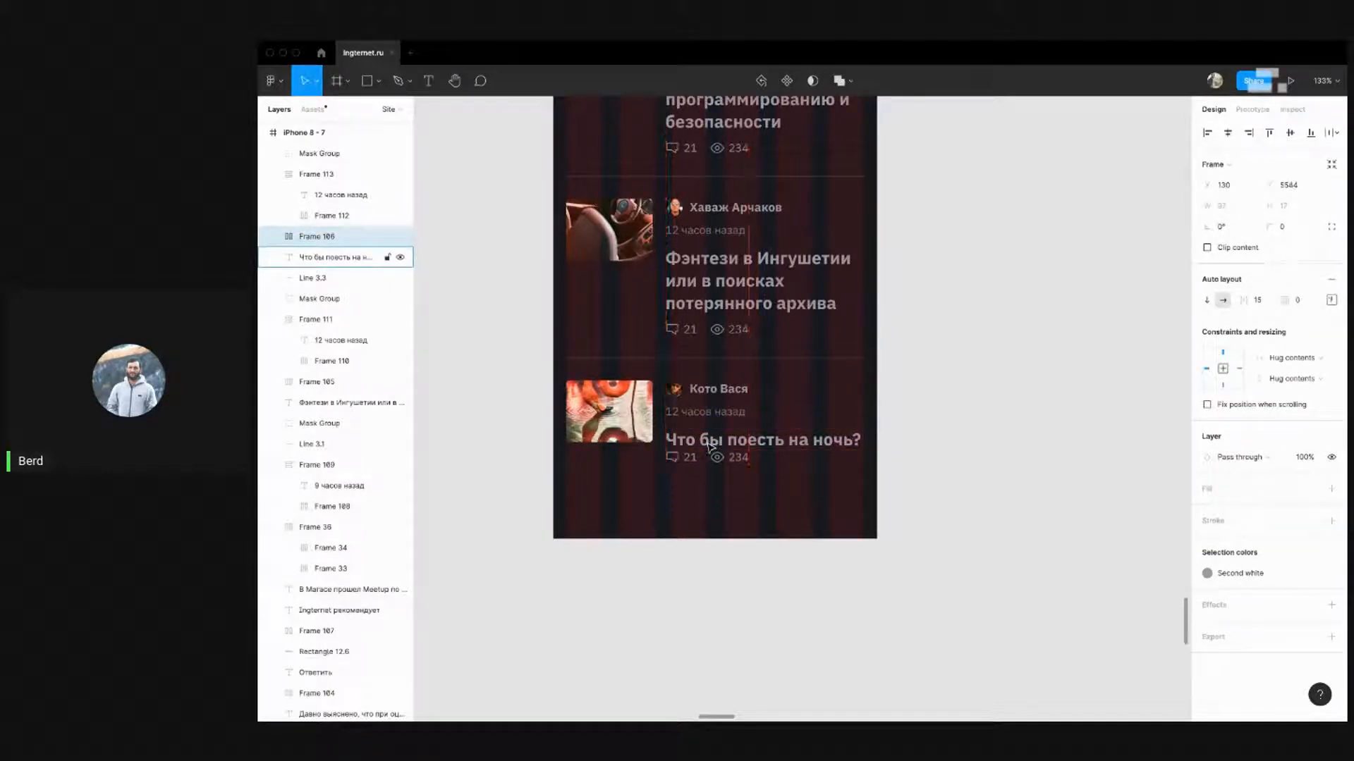
pyautogui.hotkey('shift', 'Down')
pyautogui.click(874, 472)
pyautogui.scroll(-1, 738, 575)
pyautogui.scroll(-4, 738, 575)
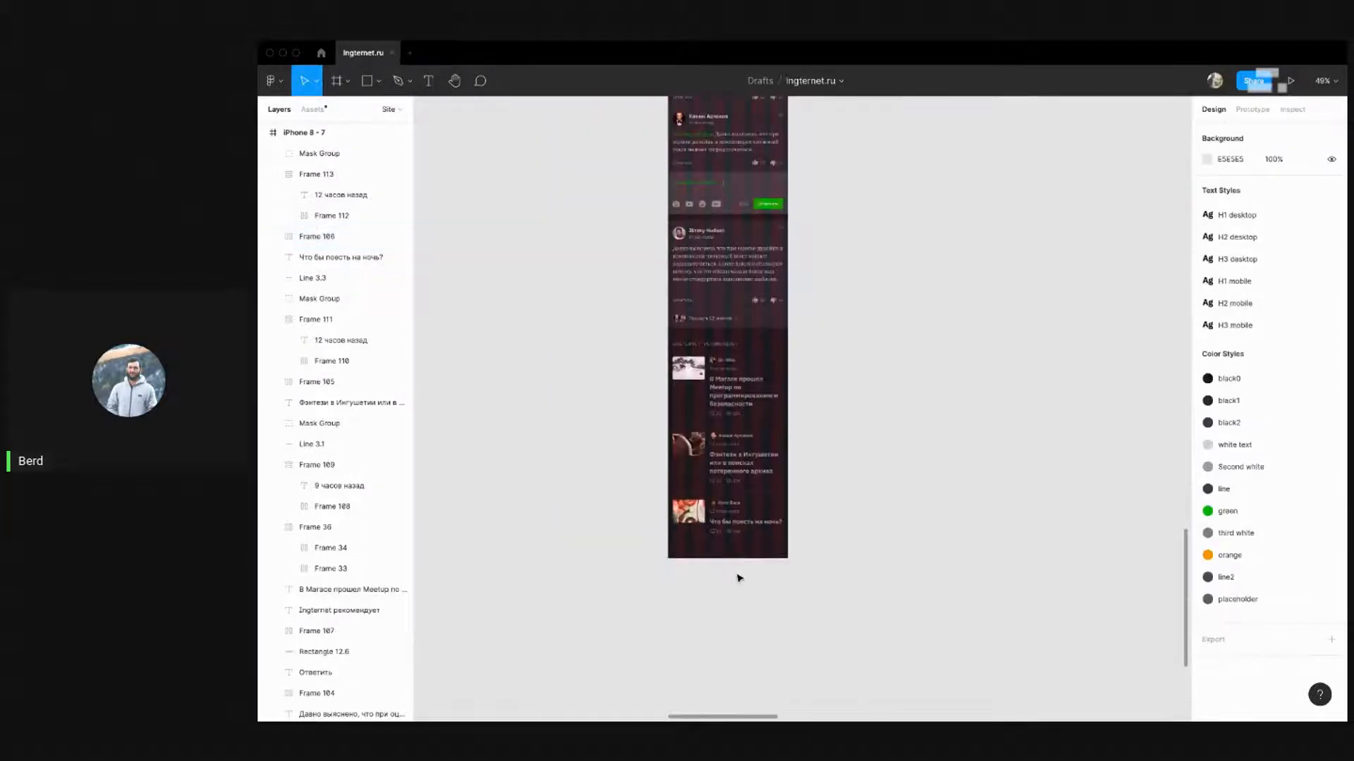
pyautogui.scroll(-10, 738, 578)
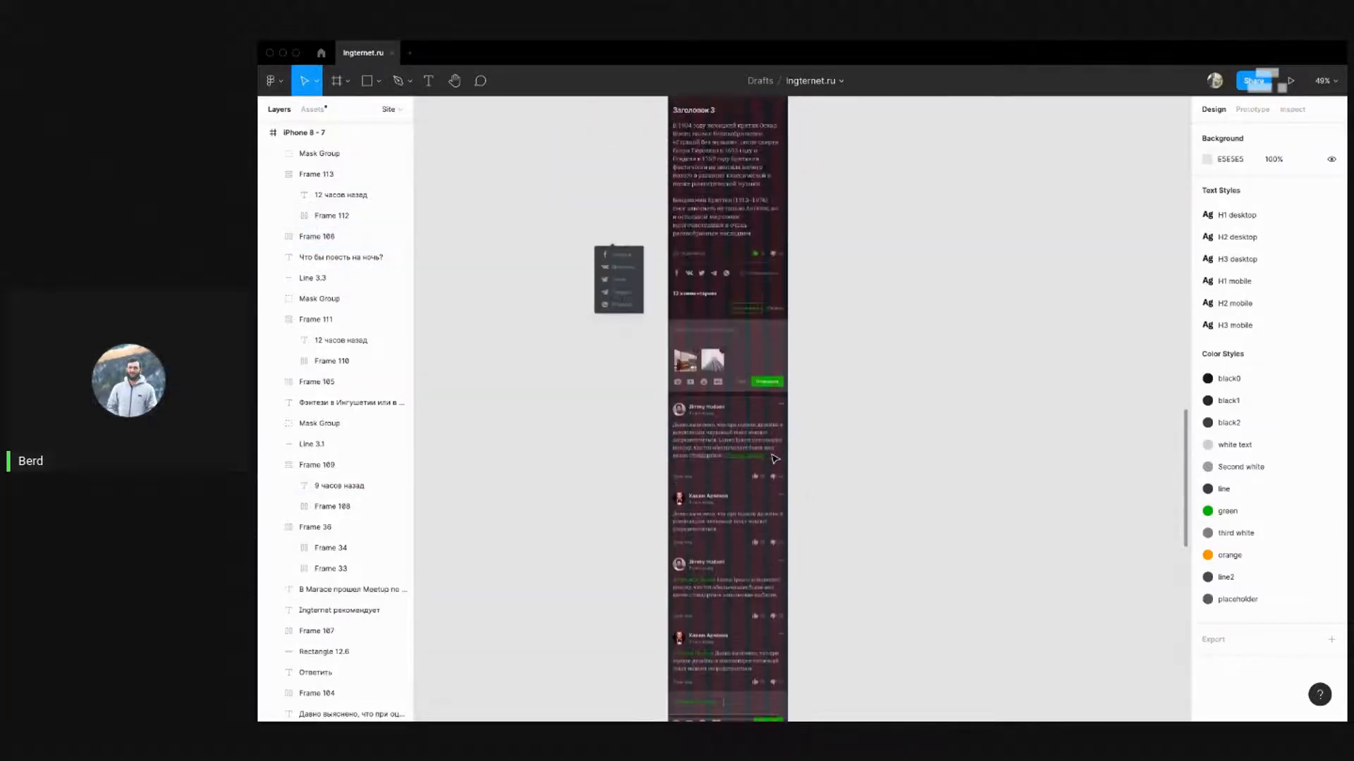
pyautogui.scroll(-10, 644, 459)
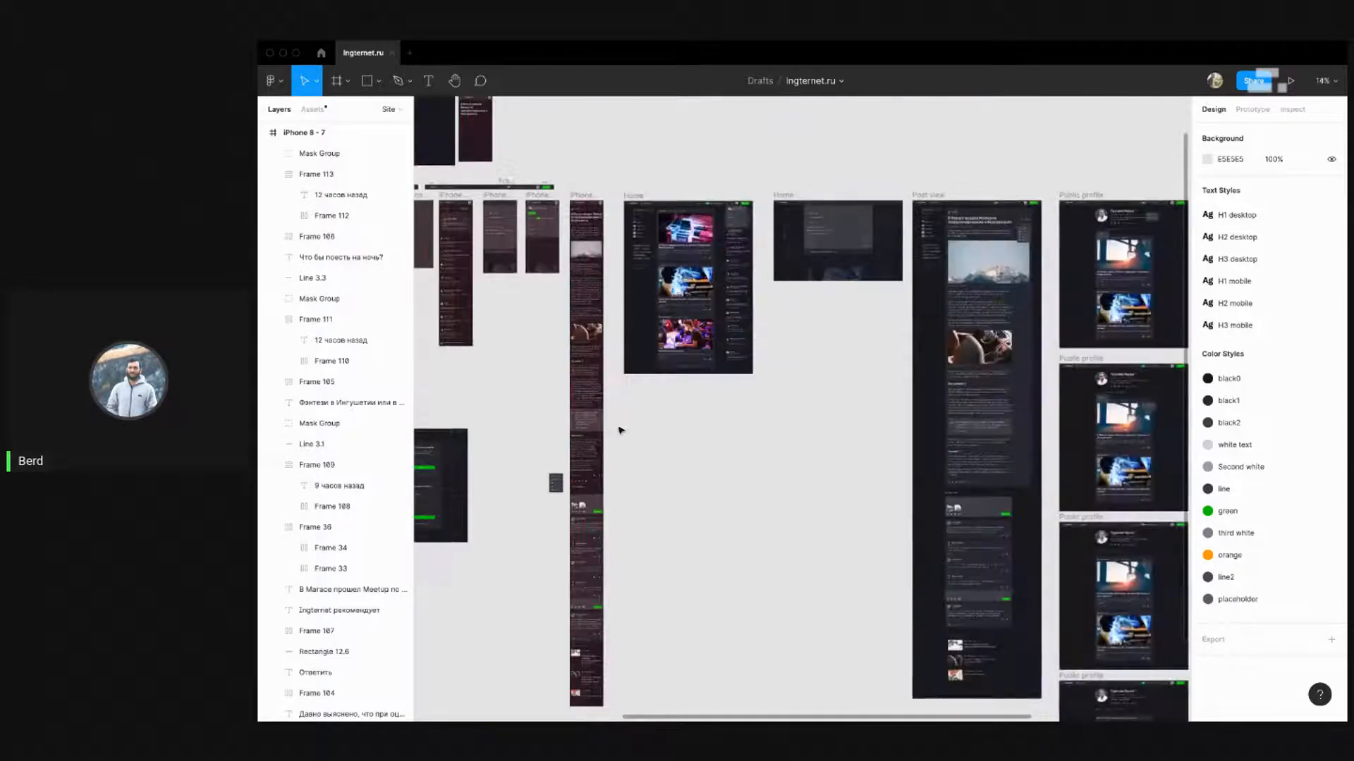
pyautogui.scroll(15, 902, 453)
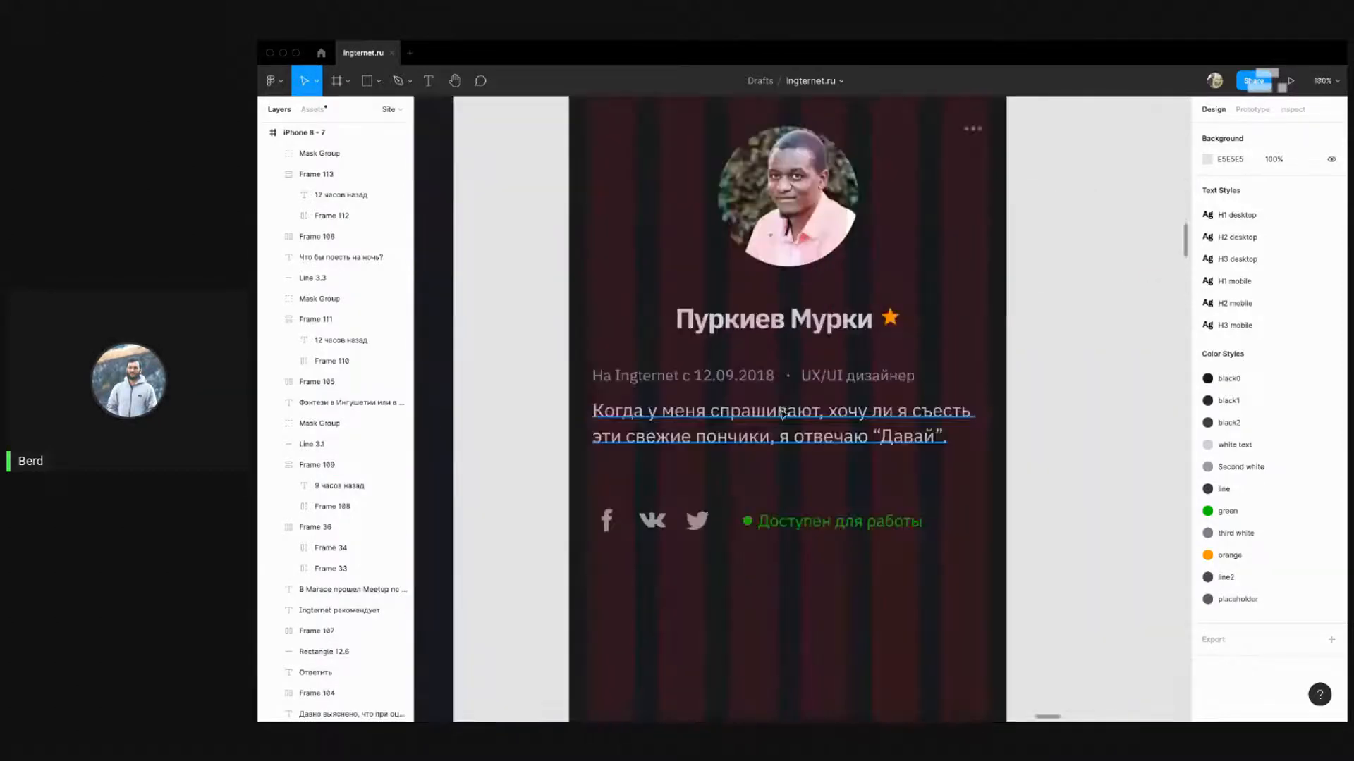
# Shift the profile info, bio and social rows slightly left
pyautogui.moveTo(953, 563); pyautogui.dragTo(510, 345)
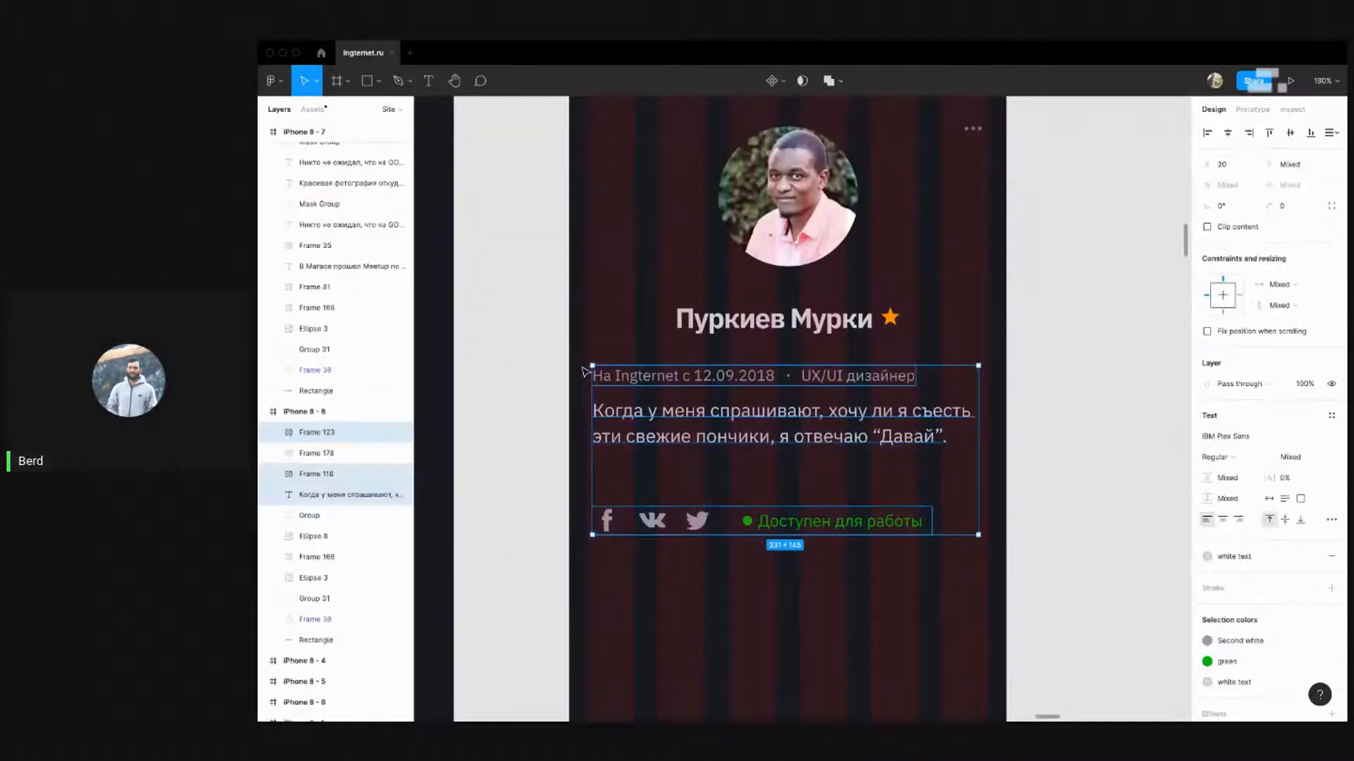
pyautogui.press('Left')
pyautogui.press('Left')
pyautogui.press('Left')
pyautogui.press('Left')
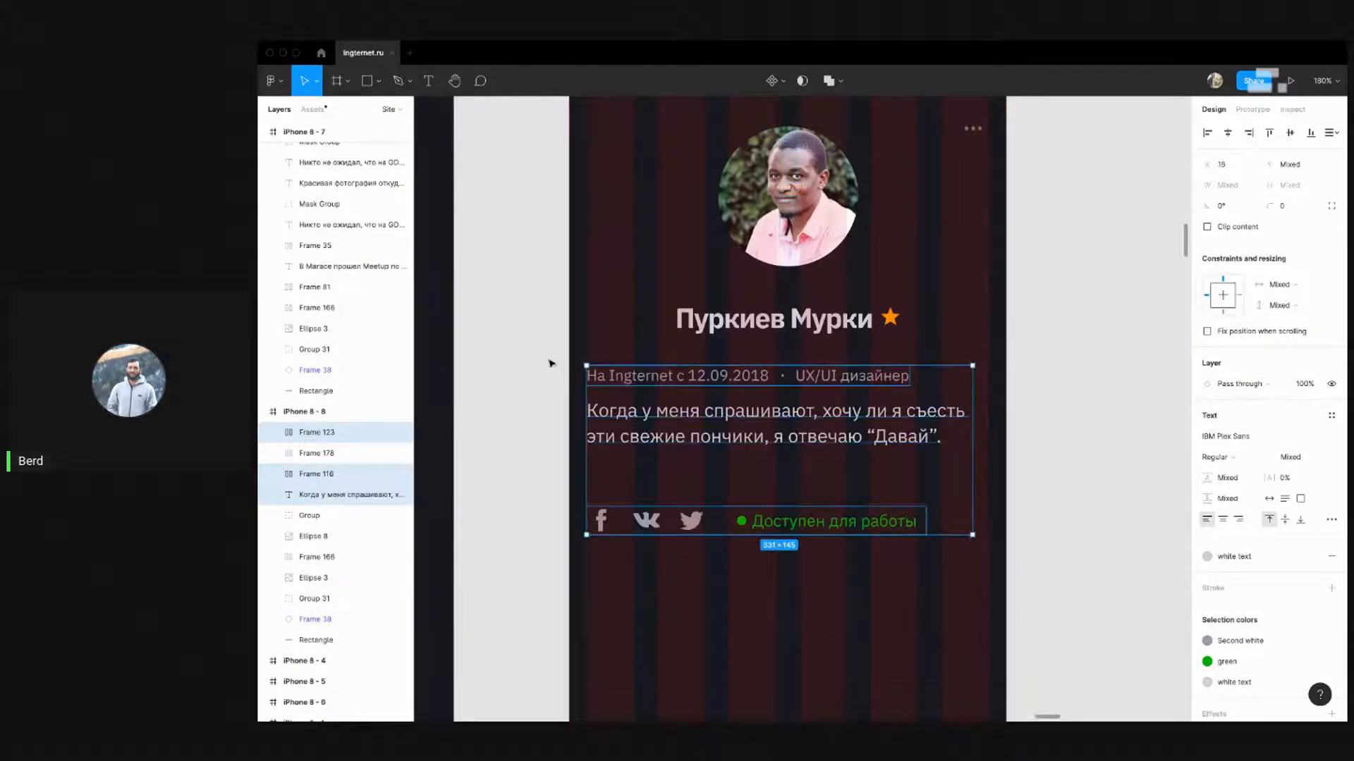
pyautogui.click(553, 364)
pyautogui.scroll(-3, 747, 454)
pyautogui.scroll(3, 990, 440)
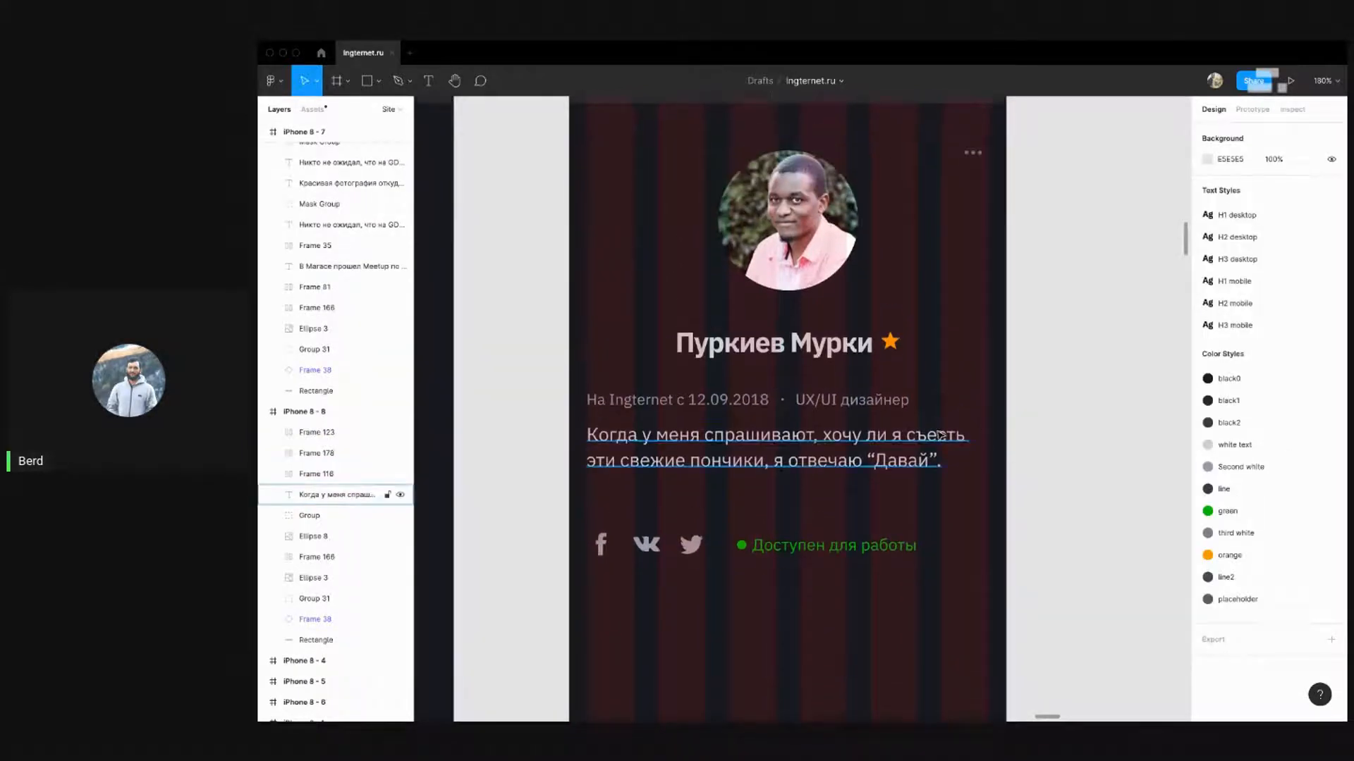
pyautogui.click(976, 435)
pyautogui.click(923, 416)
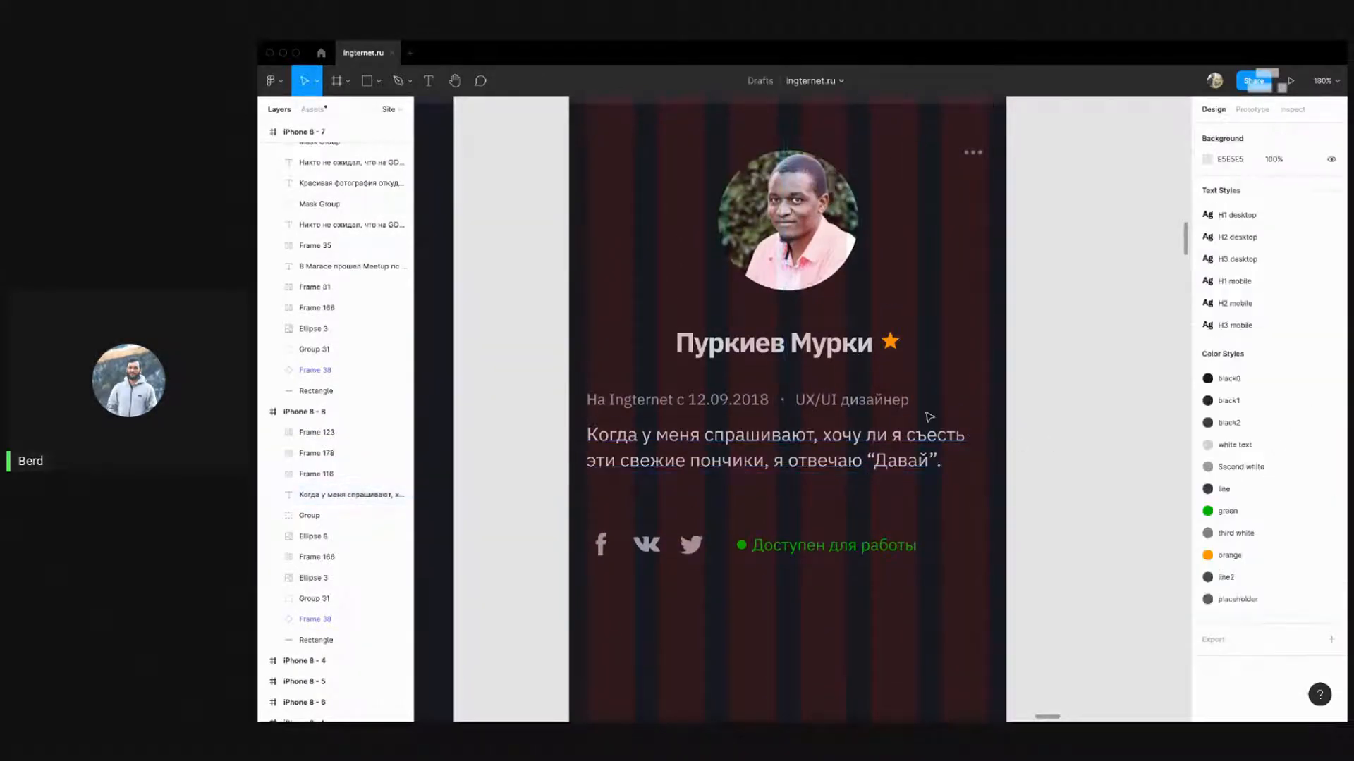
pyautogui.scroll(-5, 543, 363)
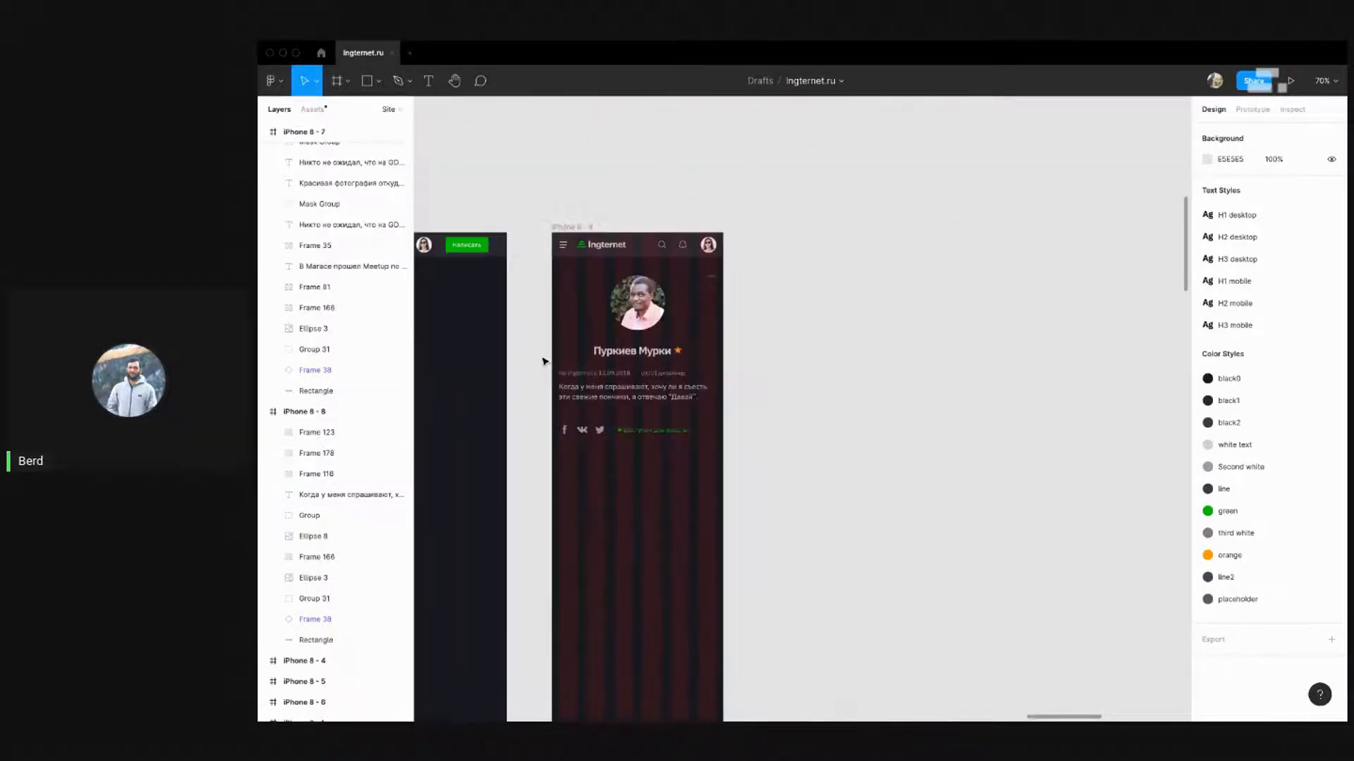
pyautogui.scroll(4, 544, 363)
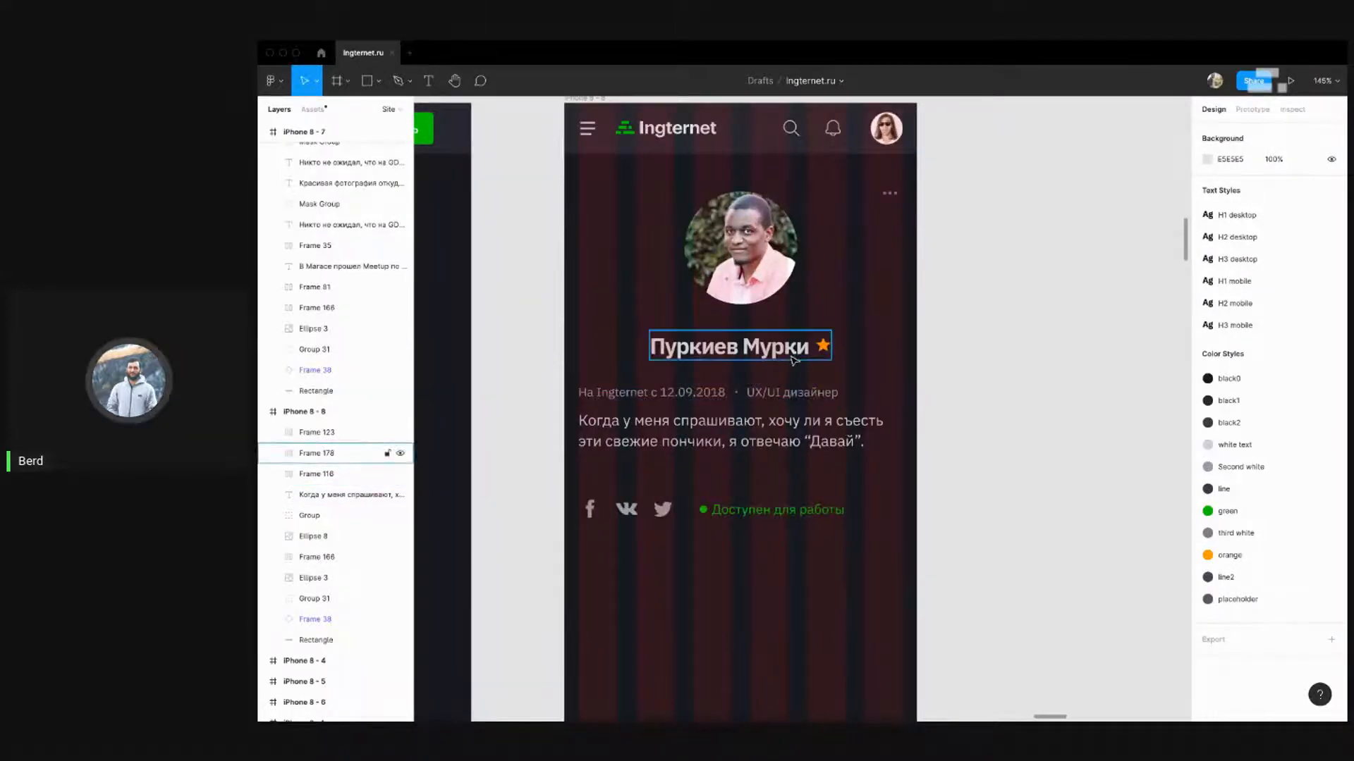
# Move the profile name with its star up toward the avatar
pyautogui.click(674, 349)
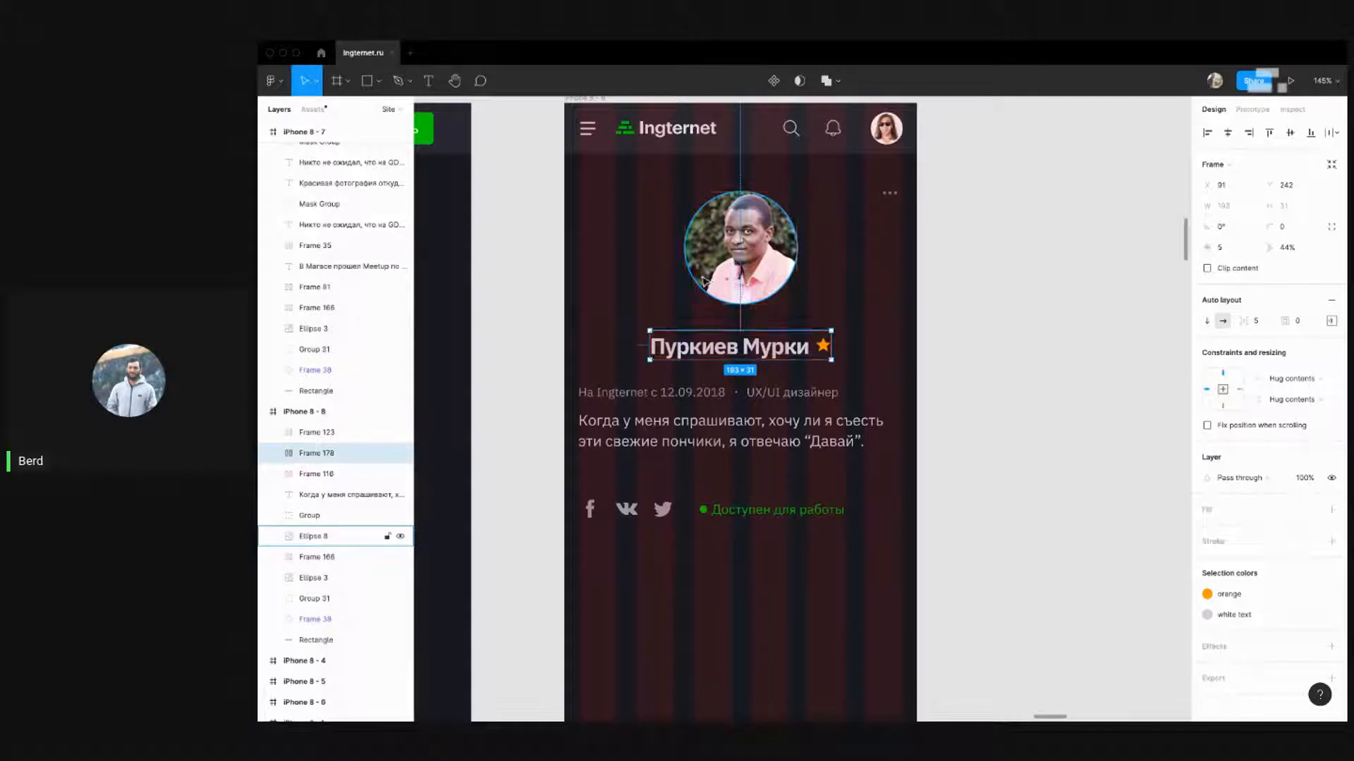
pyautogui.hotkey('shift', 'Up')
pyautogui.hotkey('shift', 'Up')
pyautogui.press('Up')
pyautogui.press('Up')
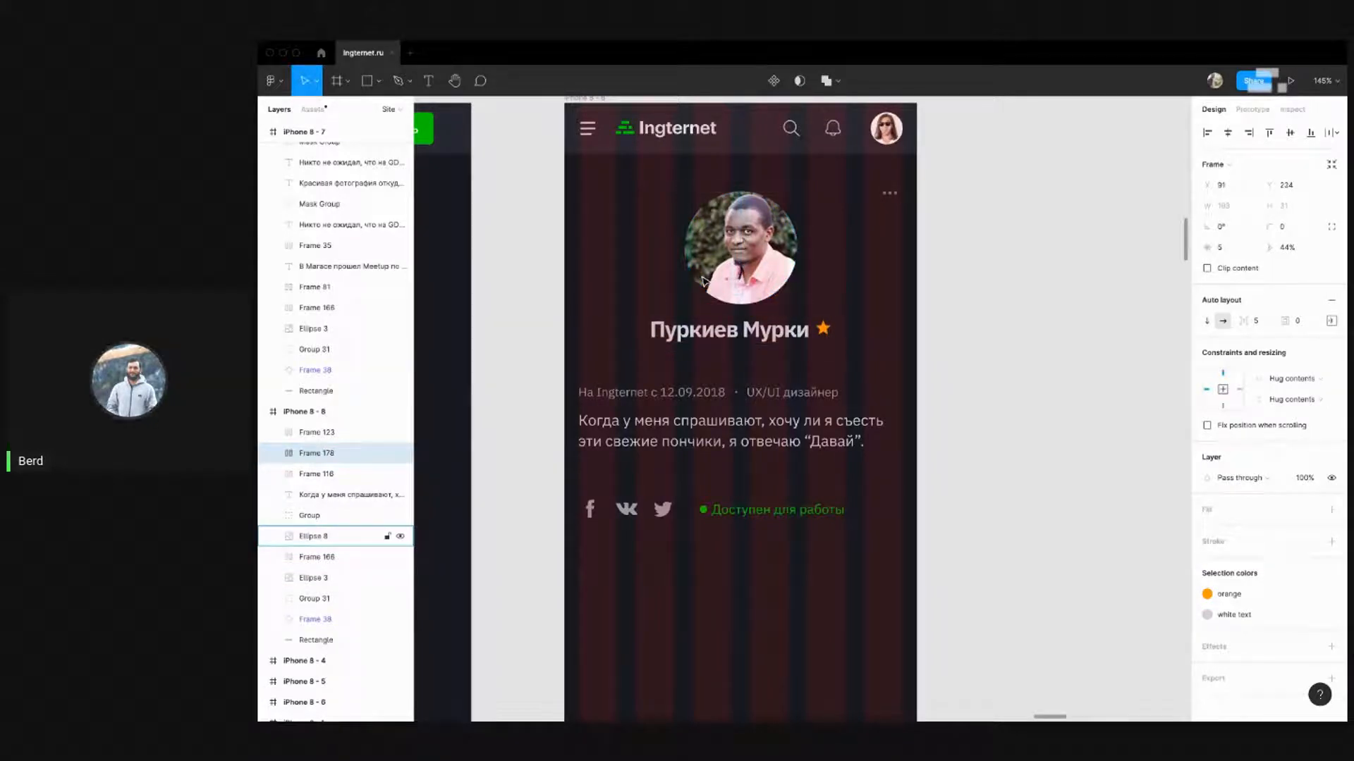
pyautogui.press('Down')
pyautogui.press('Down')
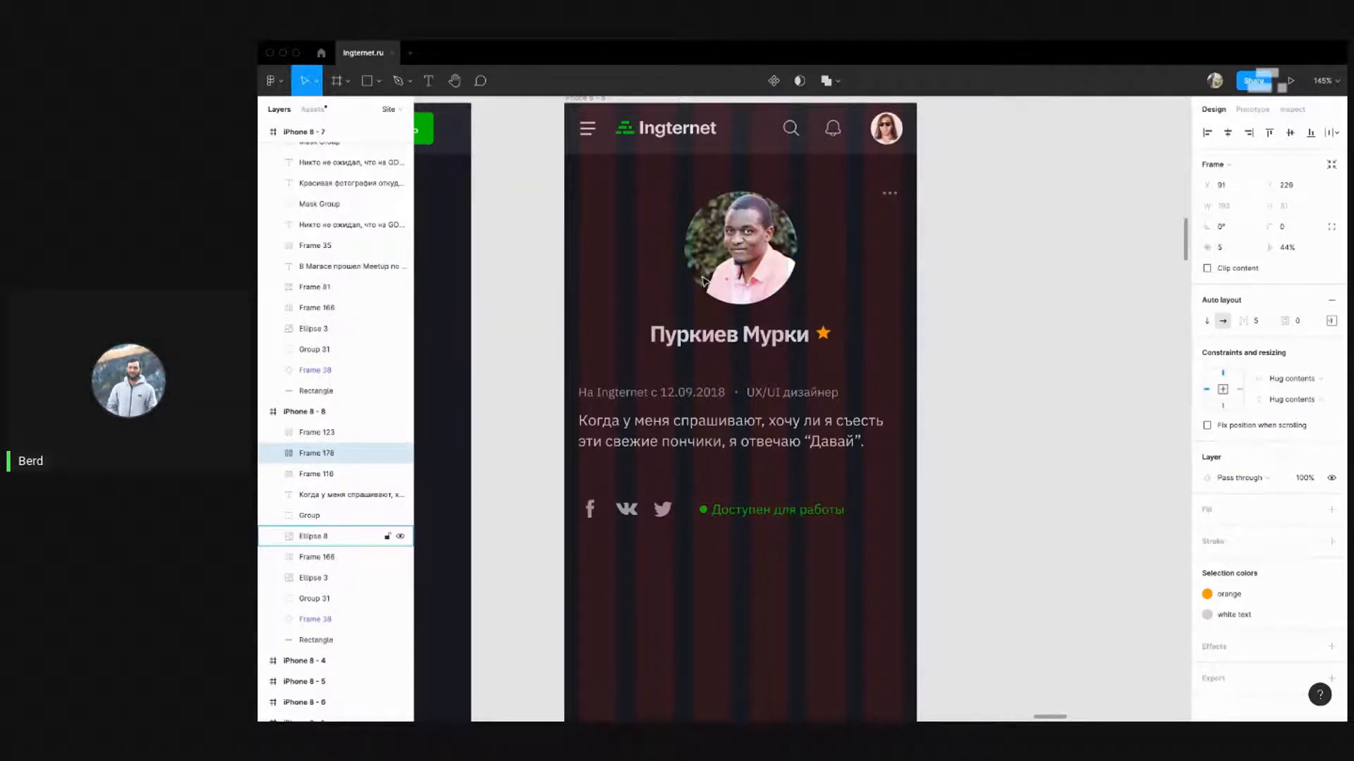
pyautogui.click(923, 317)
pyautogui.keyDown('ctrl'); pyautogui.scroll(-3, 894, 334); pyautogui.keyUp('ctrl')
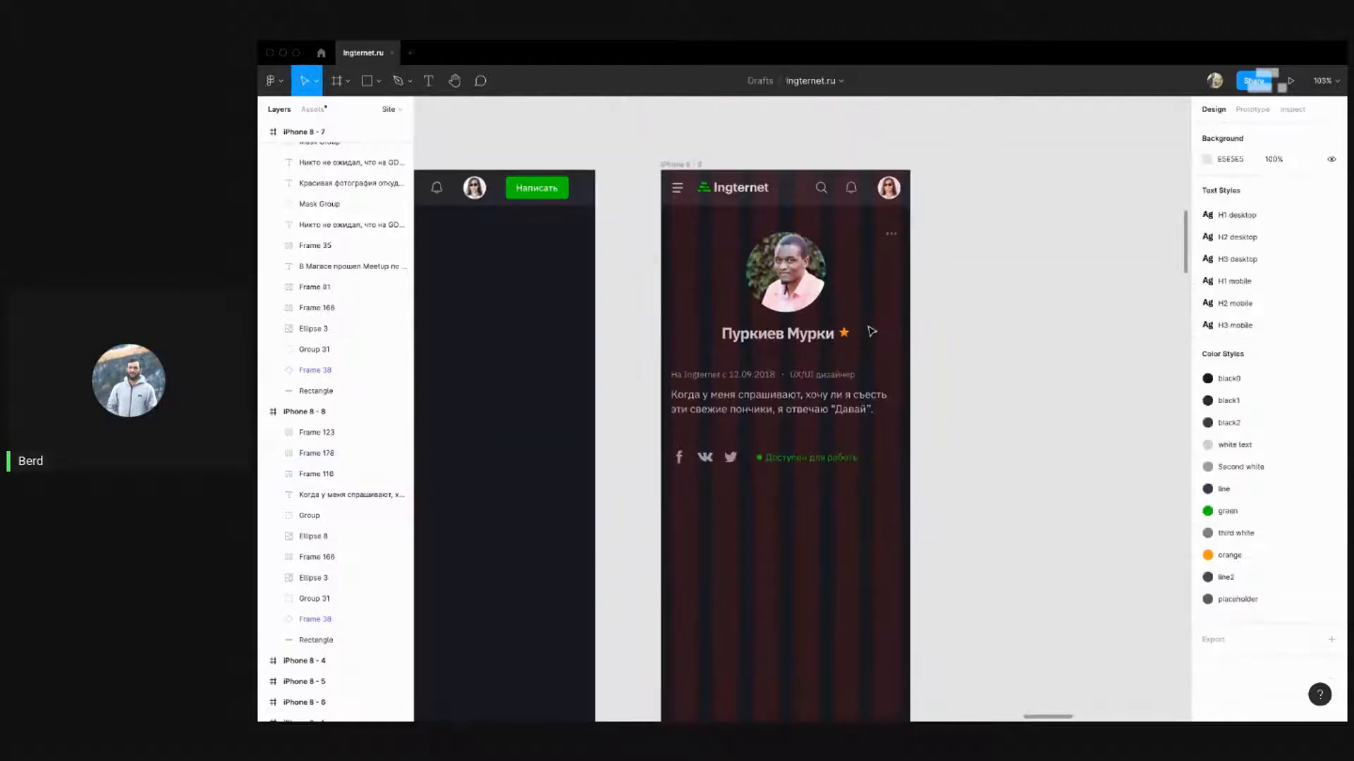
pyautogui.moveTo(868, 335); pyautogui.dragTo(923, 254)
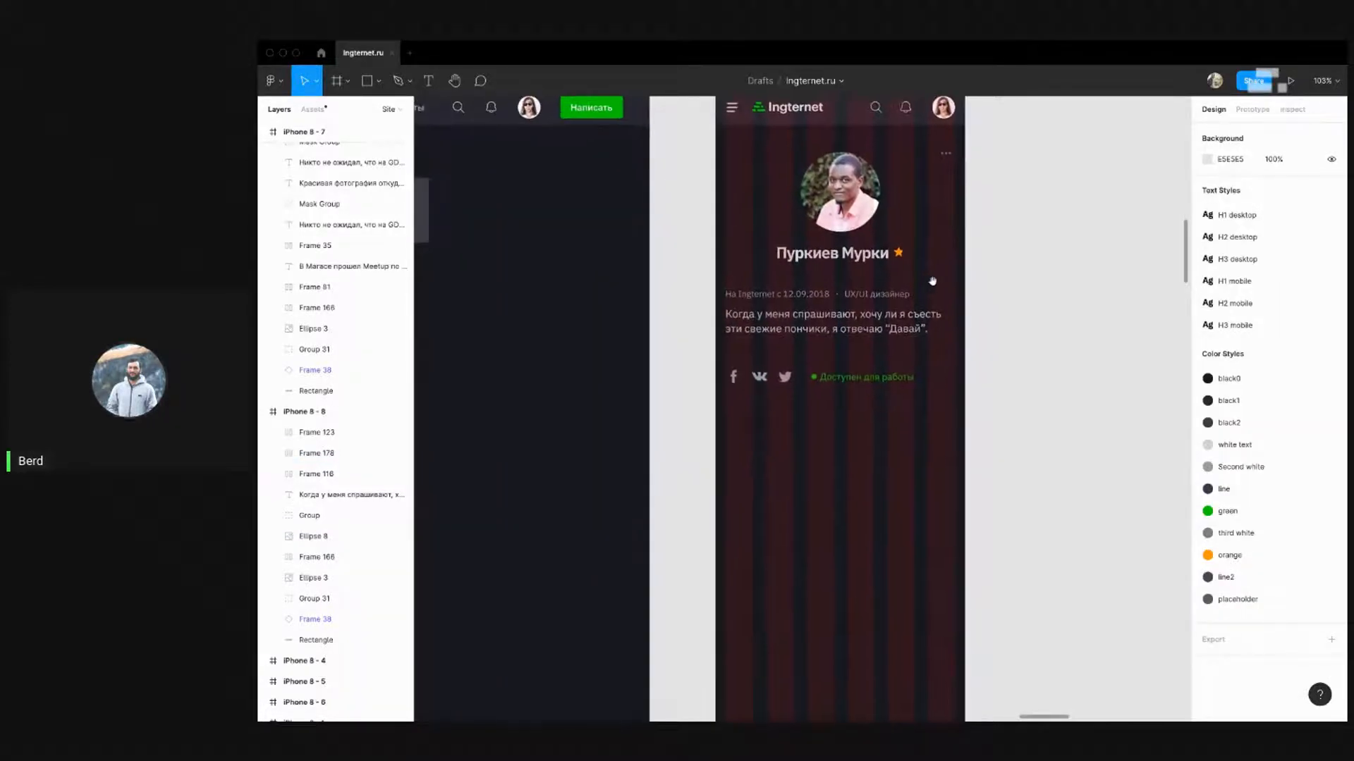
pyautogui.moveTo(987, 413); pyautogui.dragTo(705, 282)
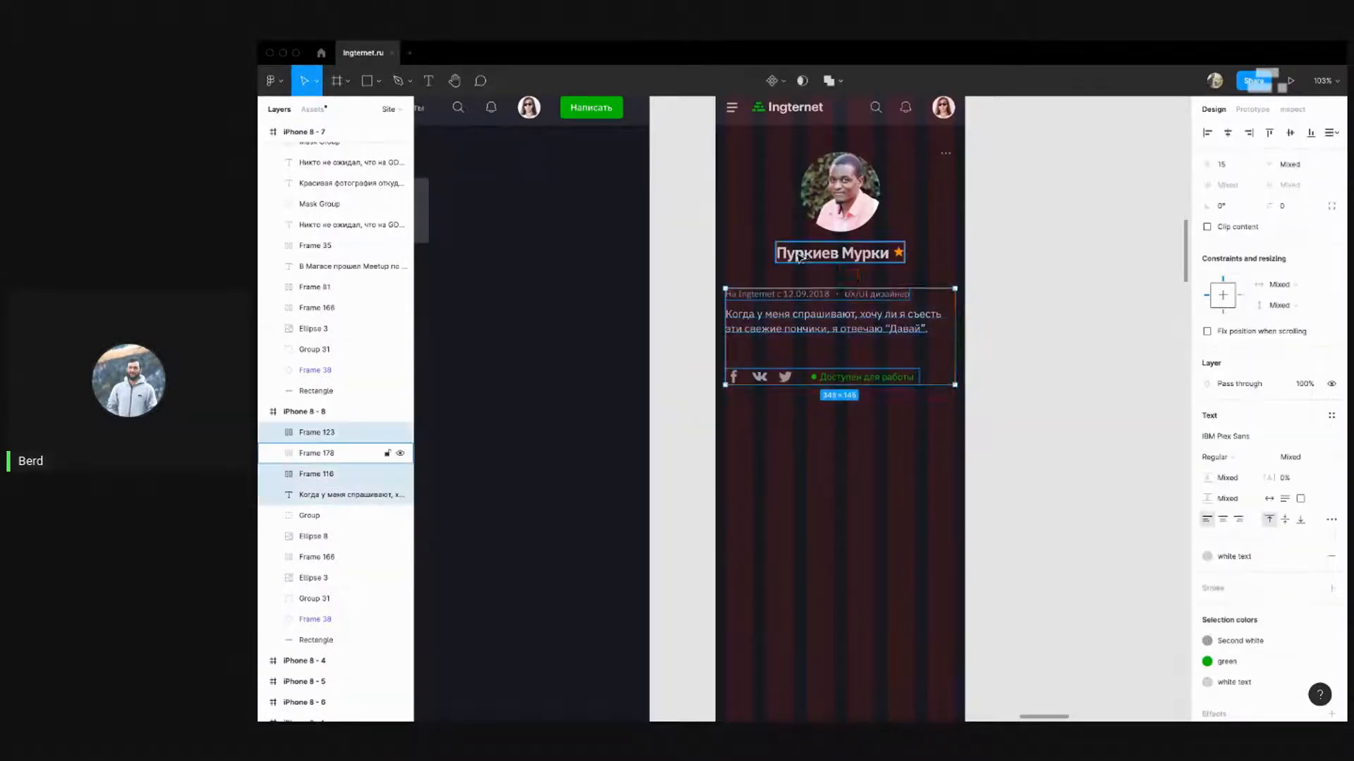
pyautogui.click(1022, 282)
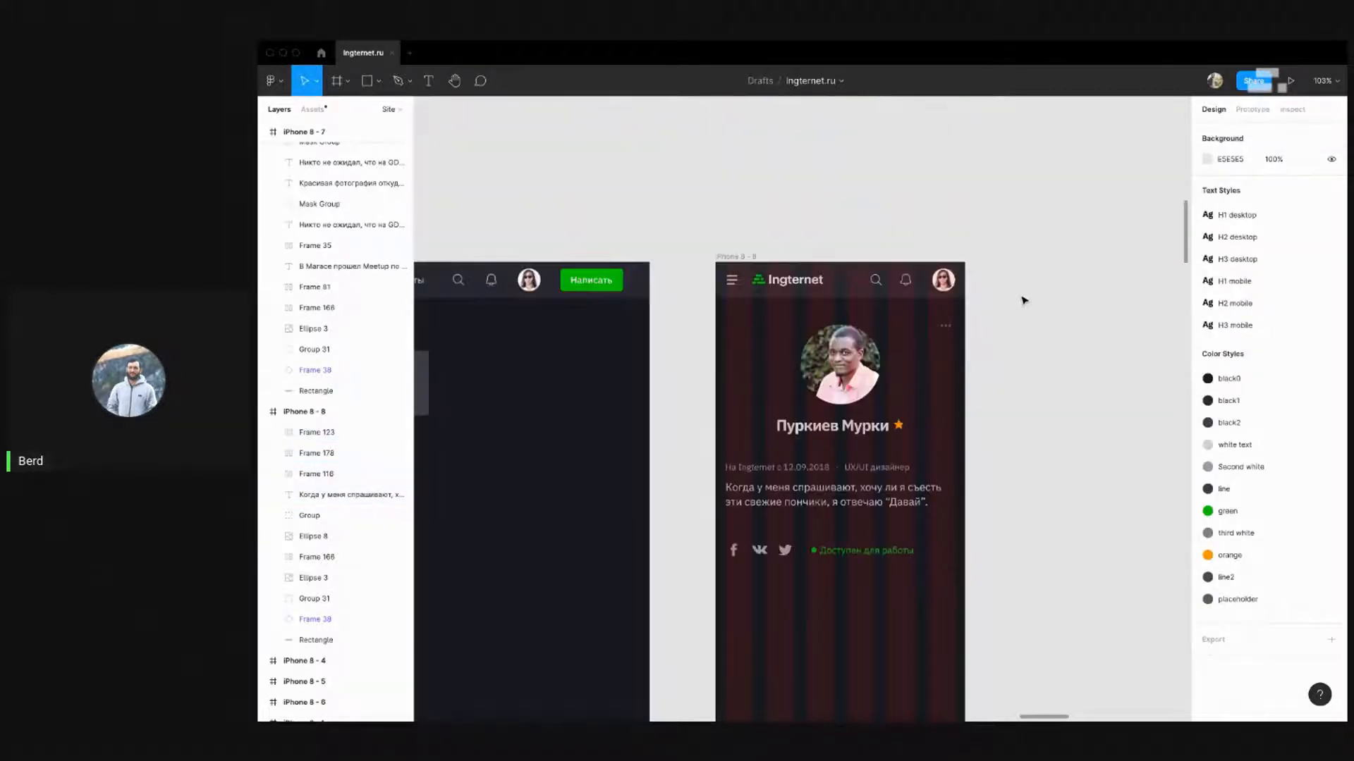
# Try centring the mobile bio paragraph and info row, then revert both to left-aligned
pyautogui.moveTo(1024, 264); pyautogui.dragTo(1000, 316)
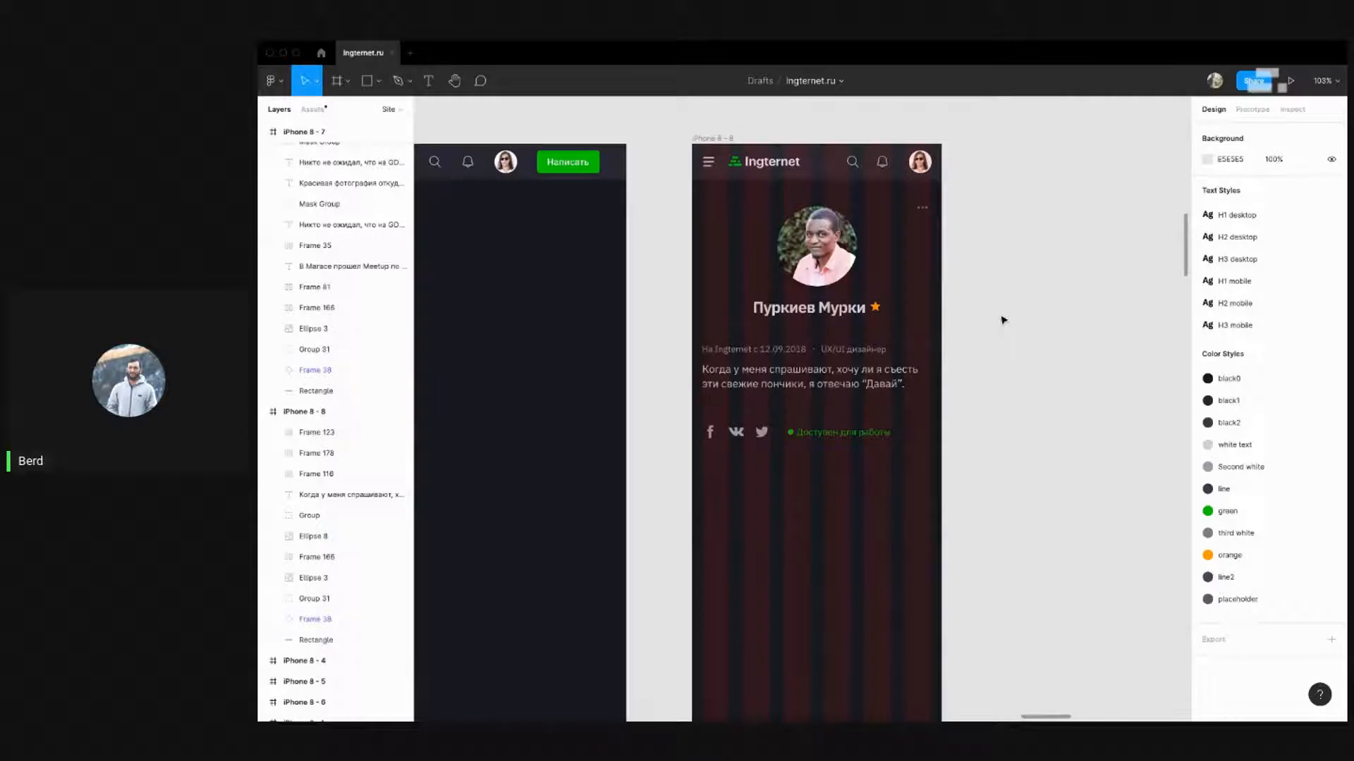
pyautogui.moveTo(983, 388); pyautogui.dragTo(953, 362)
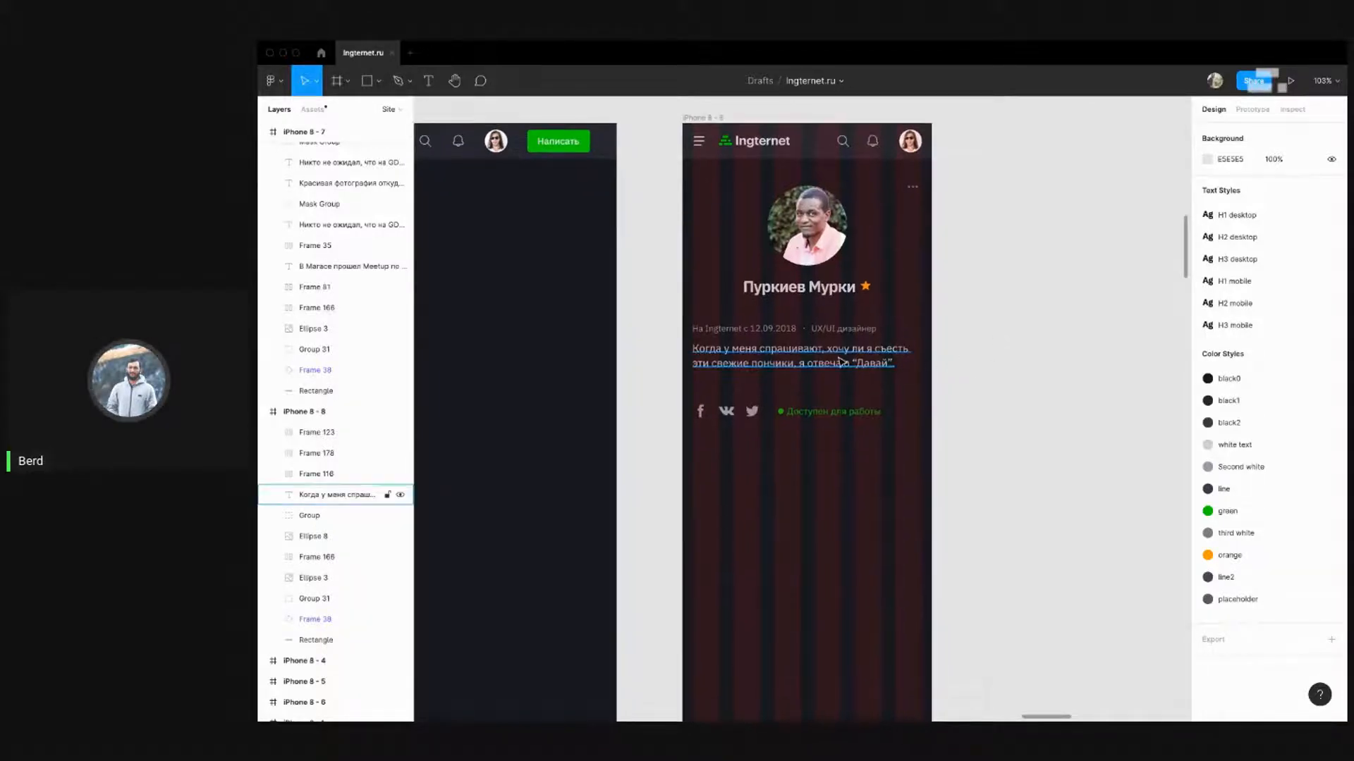
pyautogui.click(913, 363)
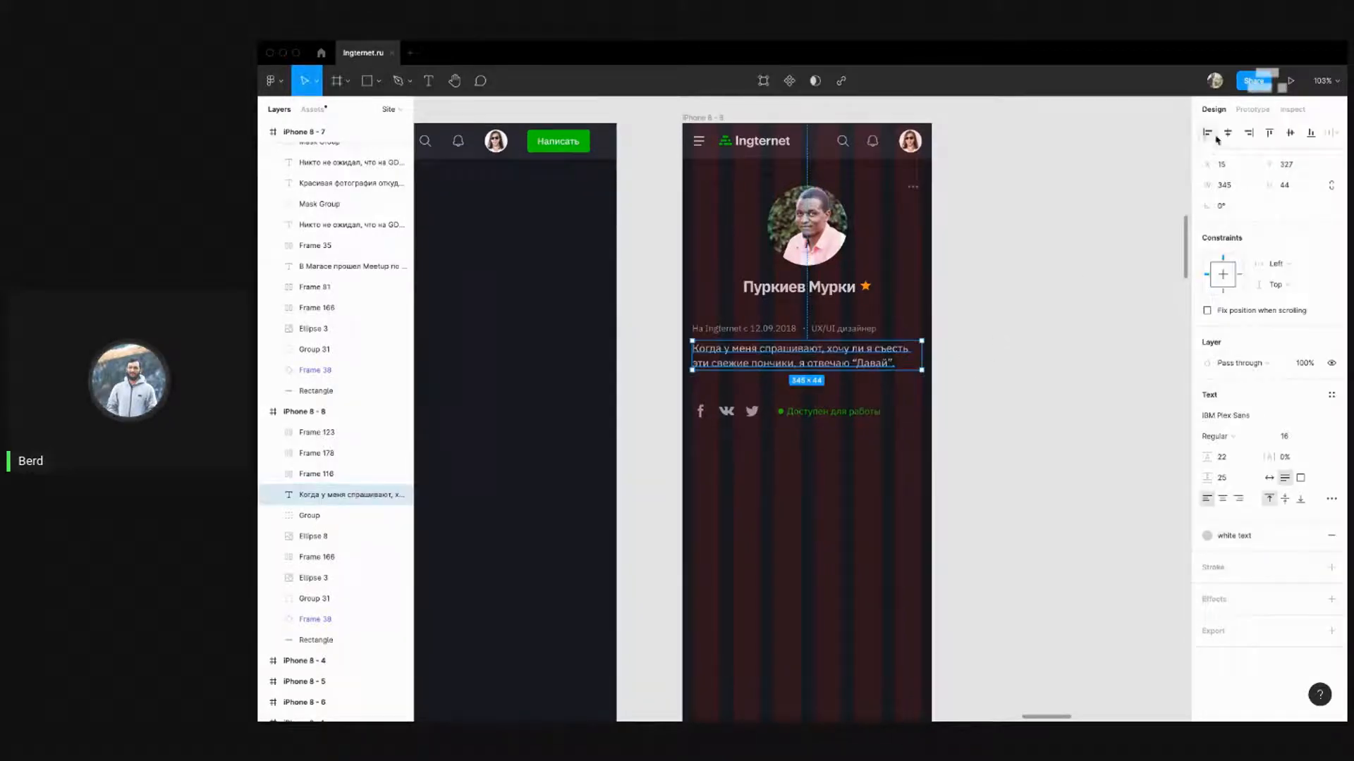
pyautogui.click(1223, 498)
pyautogui.click(803, 329)
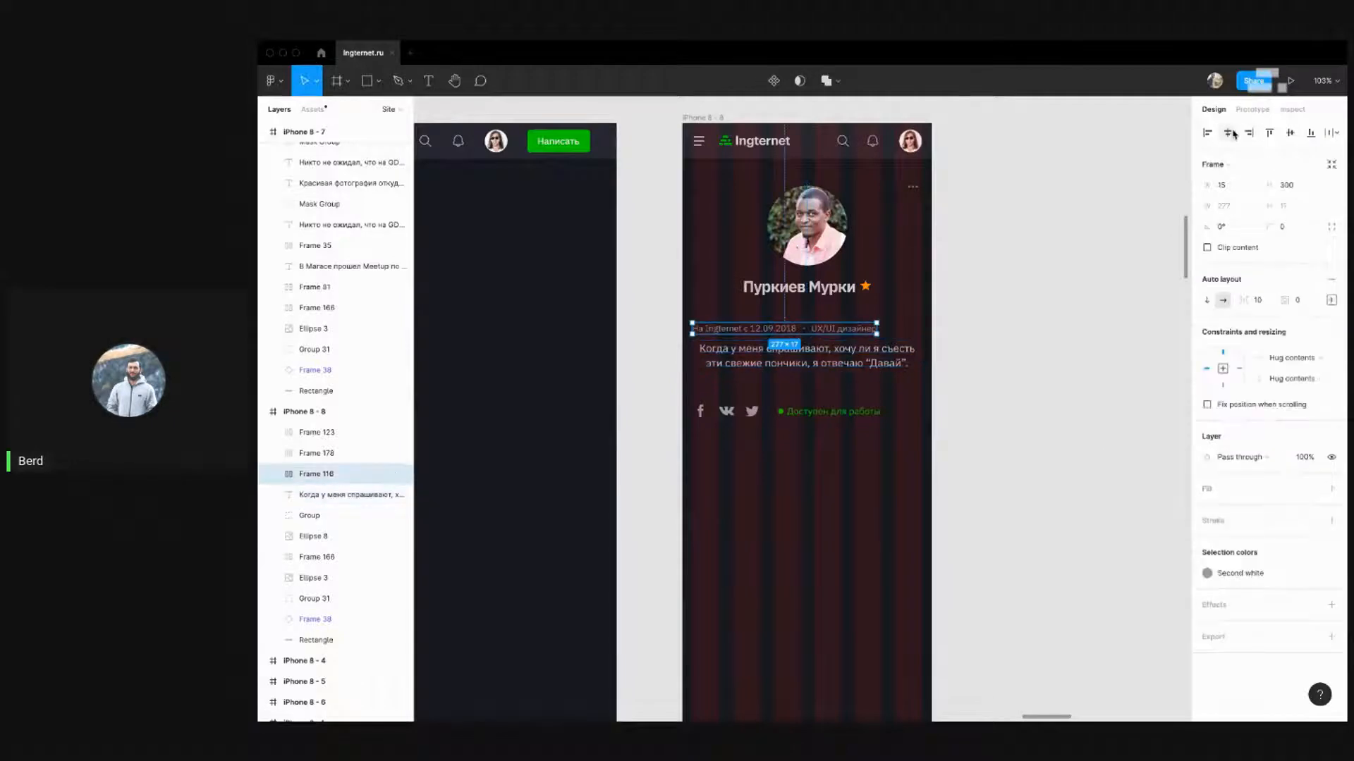
pyautogui.click(1228, 132)
pyautogui.click(999, 303)
pyautogui.scroll(3, 1060, 323)
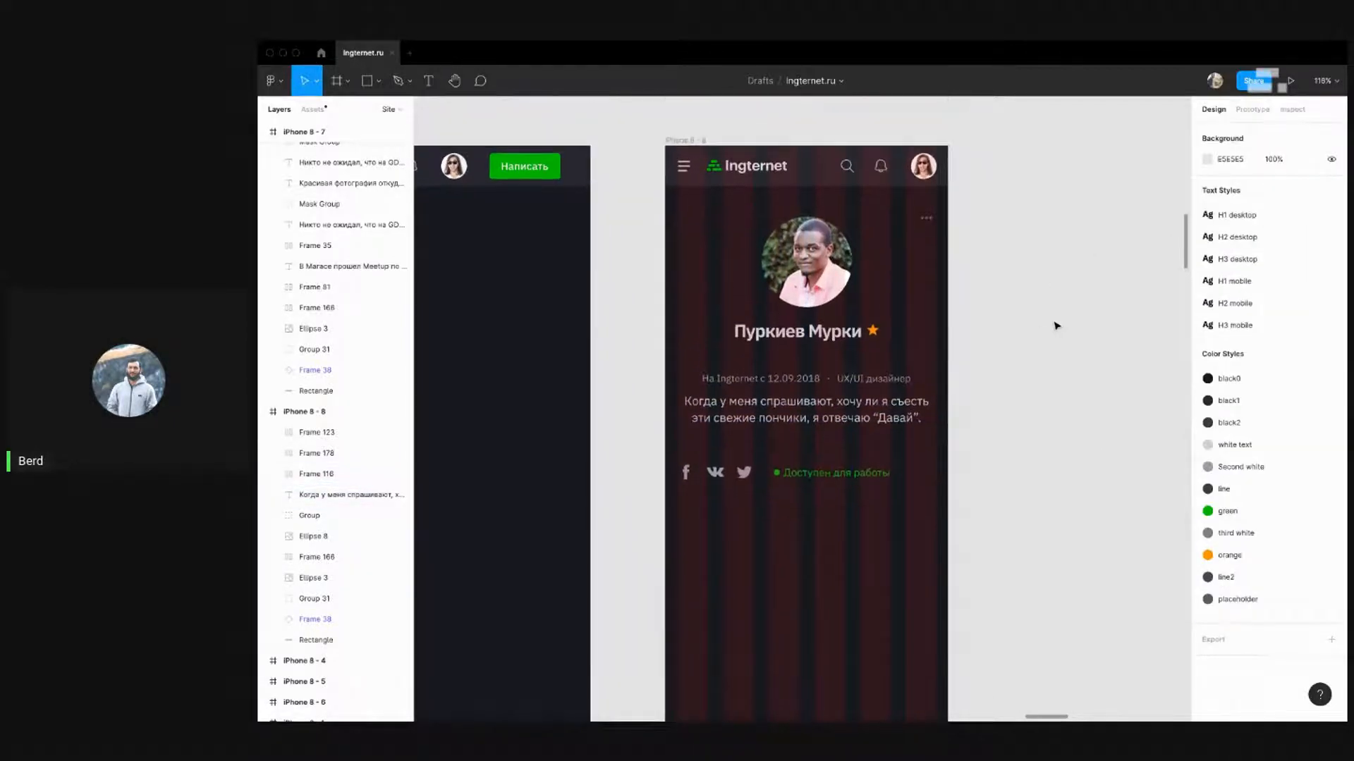
pyautogui.scroll(-3, 1056, 326)
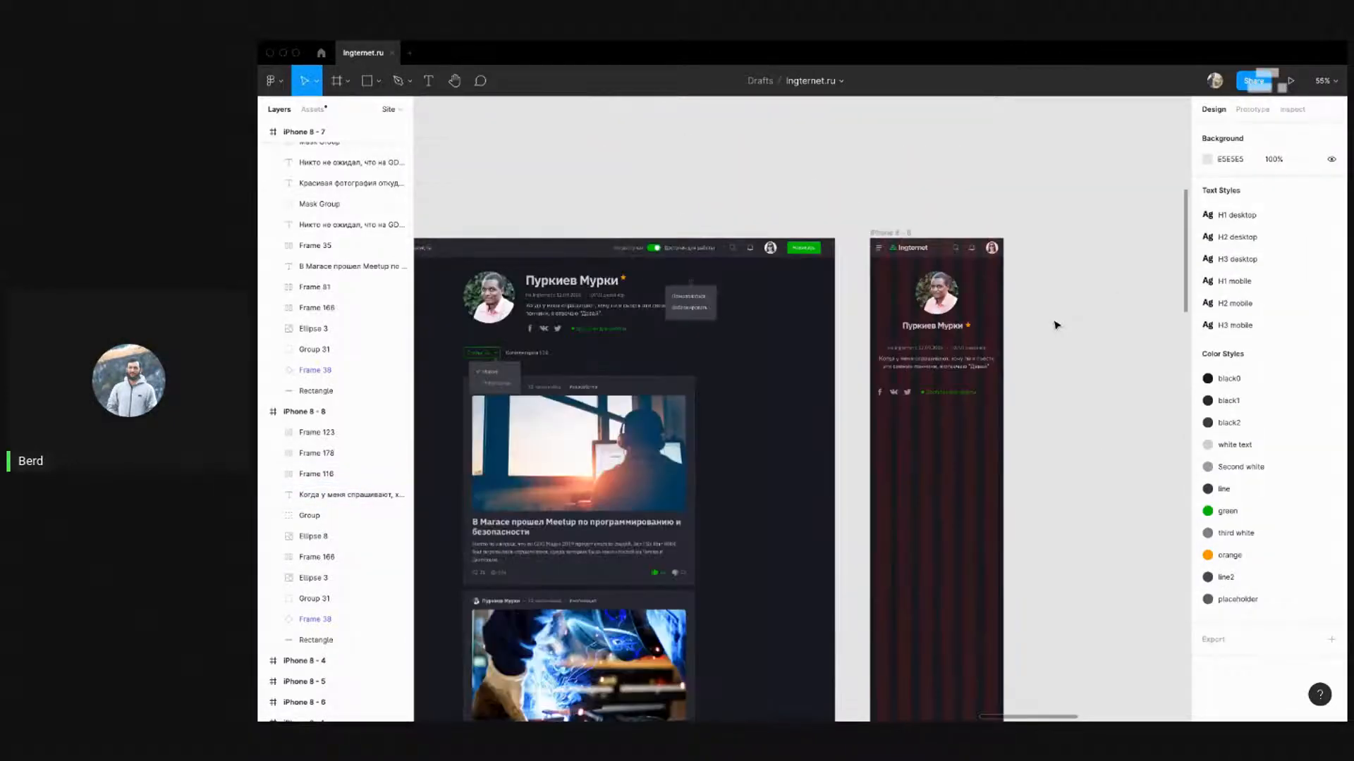
pyautogui.scroll(5, 1055, 326)
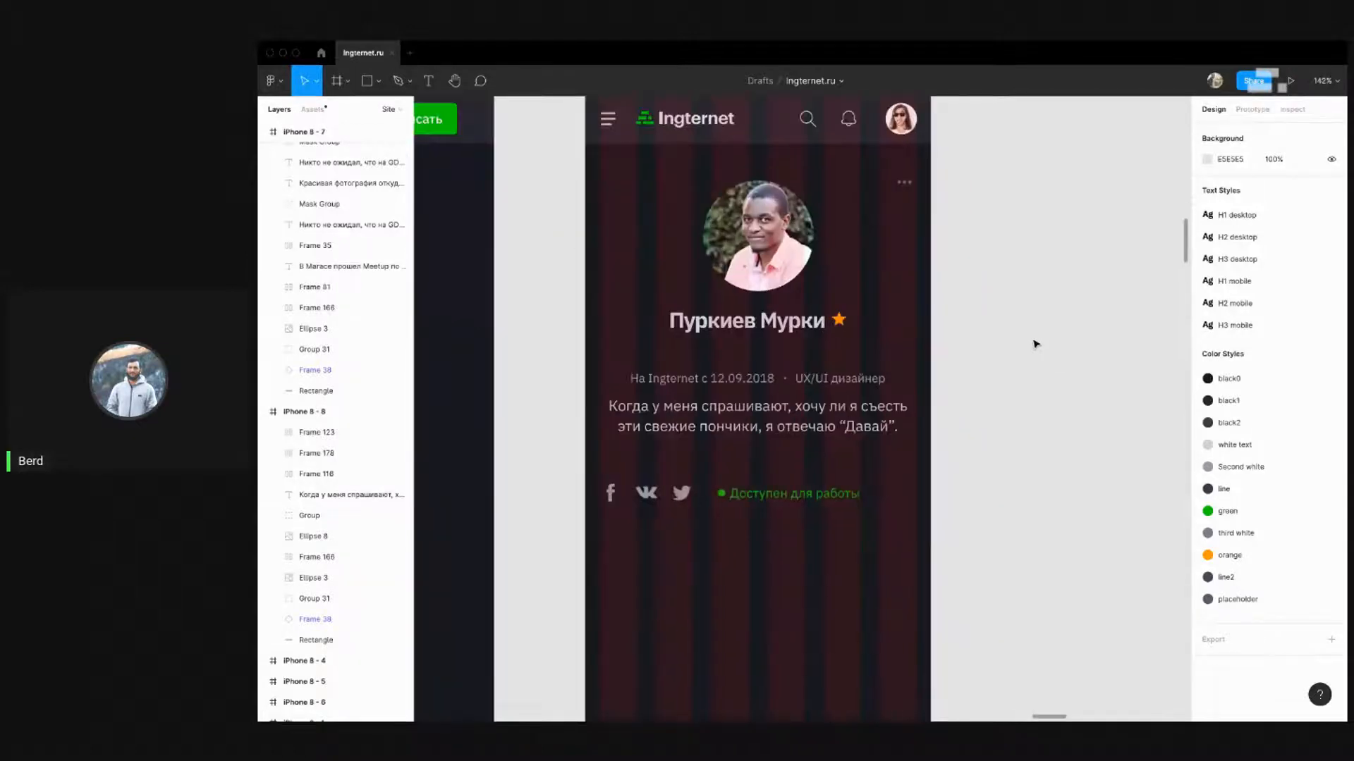
pyautogui.hotkey('ctrl', 'z')
pyautogui.hotkey('ctrl', 'z')
pyautogui.press('Escape')
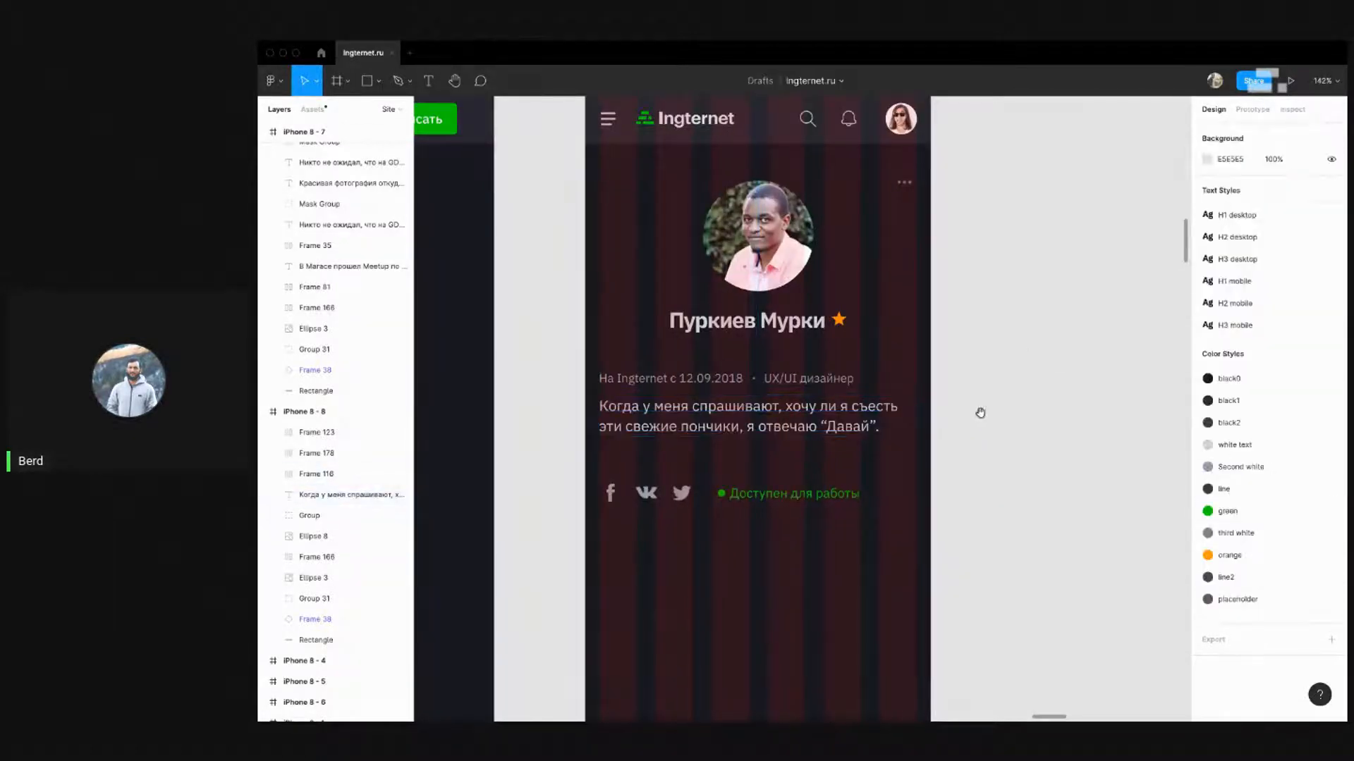
# Move the social-links row up to y 391, closer beneath the bio
pyautogui.moveTo(980, 413); pyautogui.dragTo(1036, 354)
pyautogui.scroll(-5, 1029, 349)
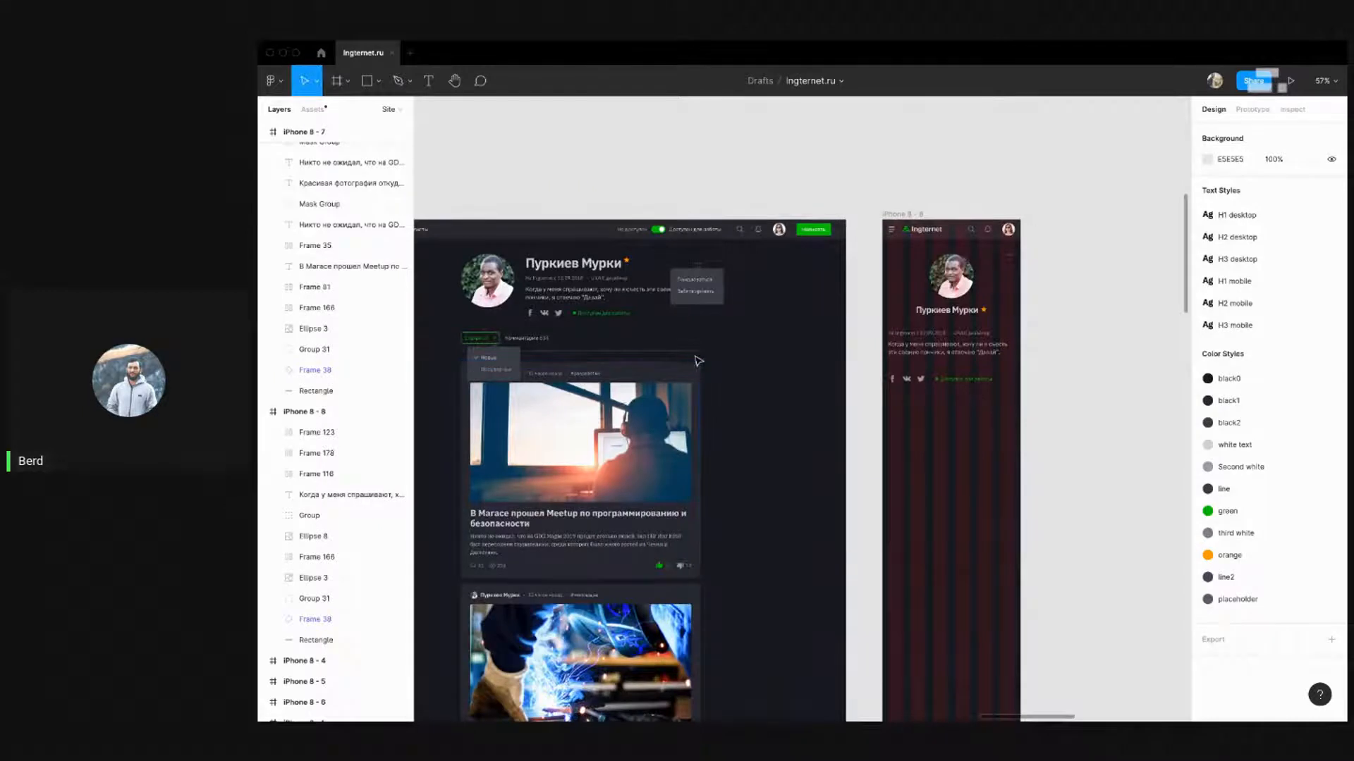
pyautogui.scroll(3, 1036, 373)
pyautogui.scroll(-2, 906, 346)
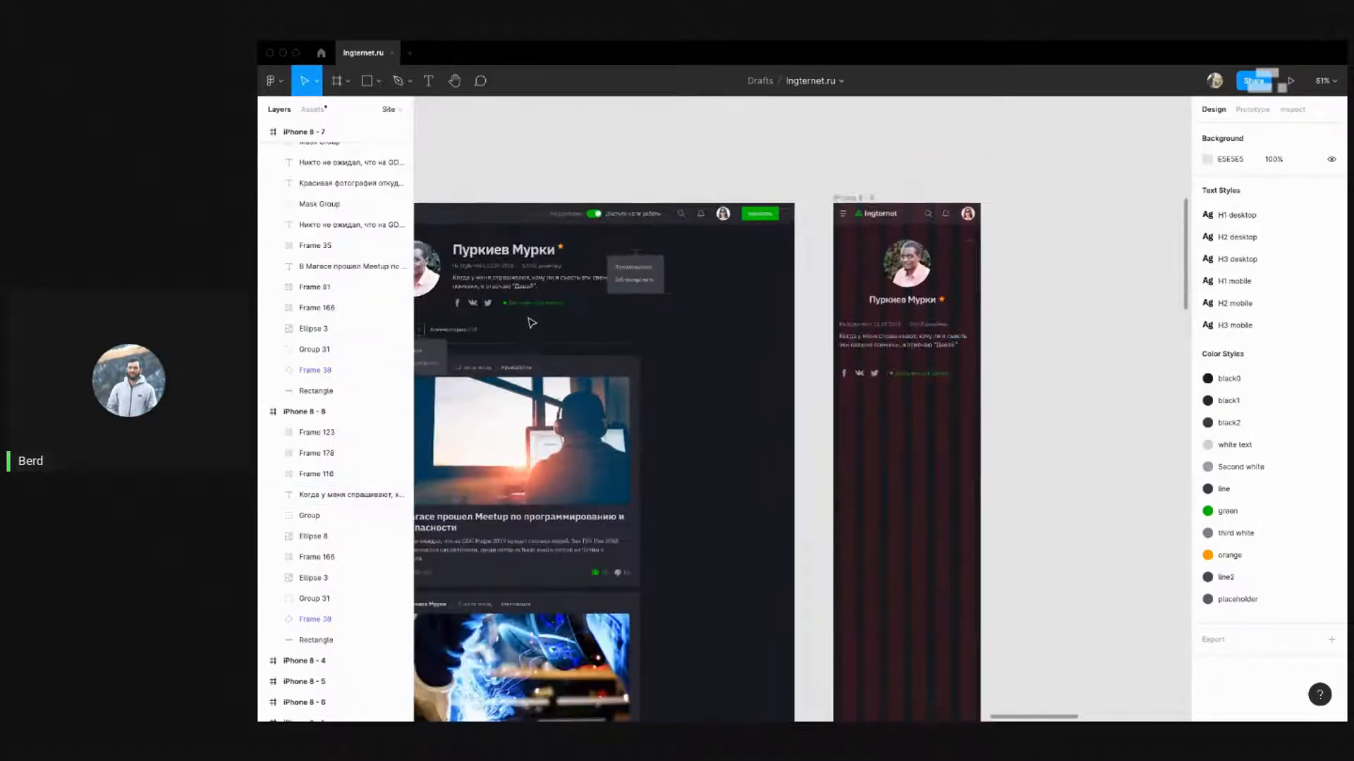
pyautogui.click(890, 373)
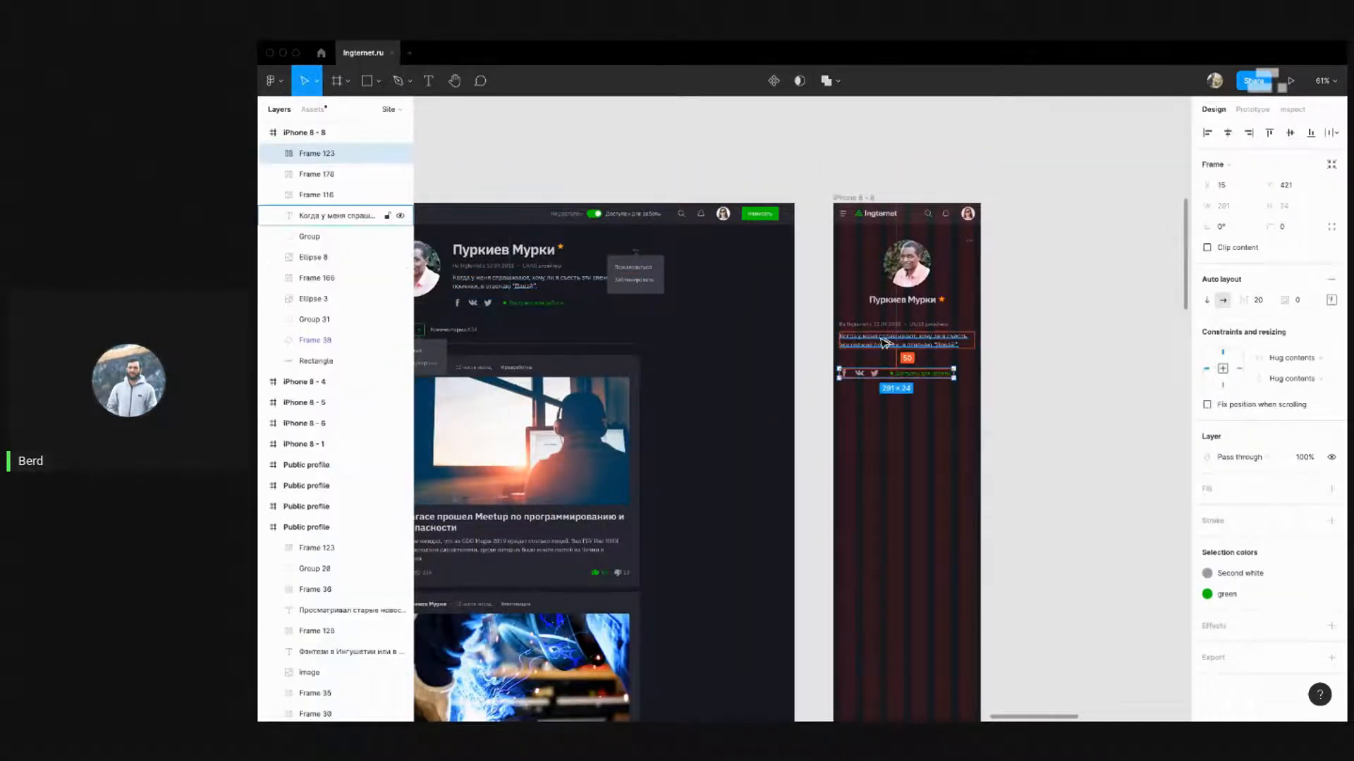
pyautogui.hotkey('shift', 'Up')
pyautogui.hotkey('shift', 'Up')
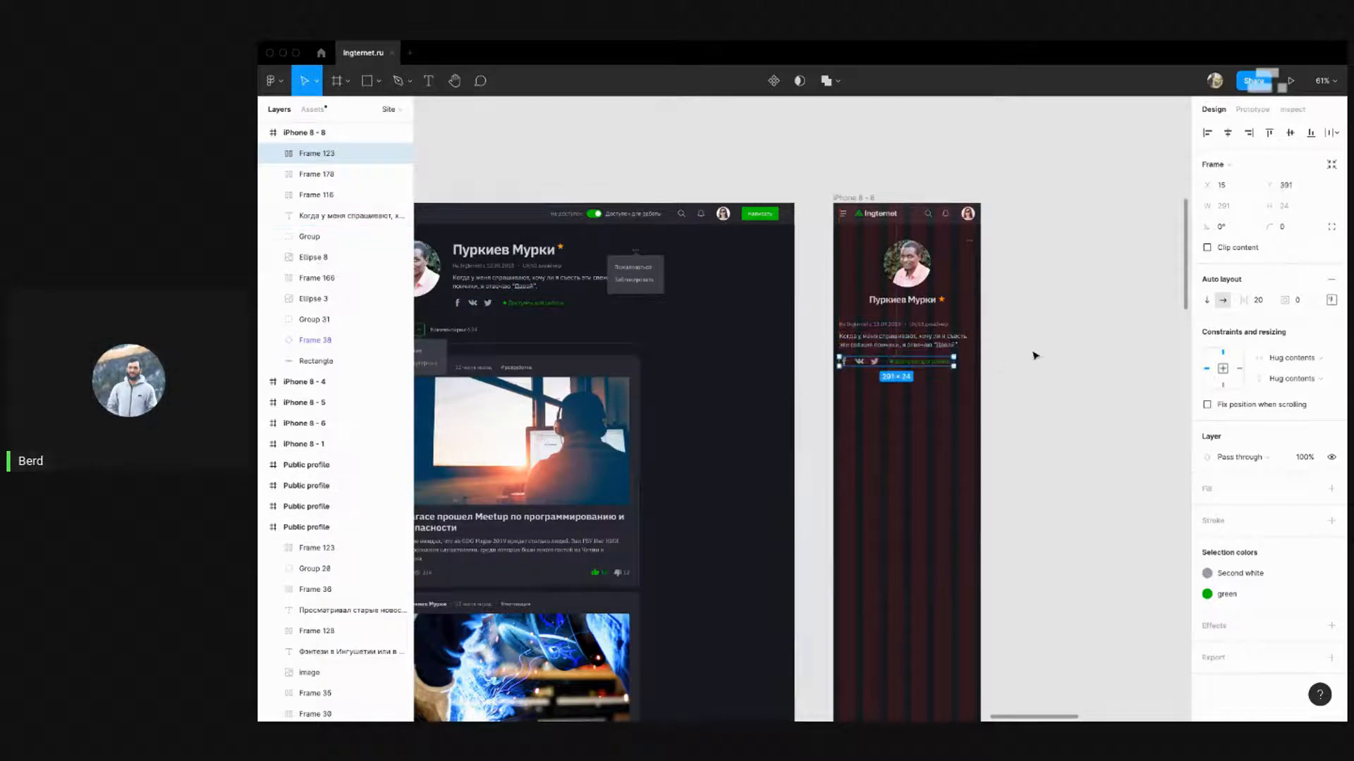
pyautogui.click(1032, 356)
pyautogui.scroll(4, 902, 402)
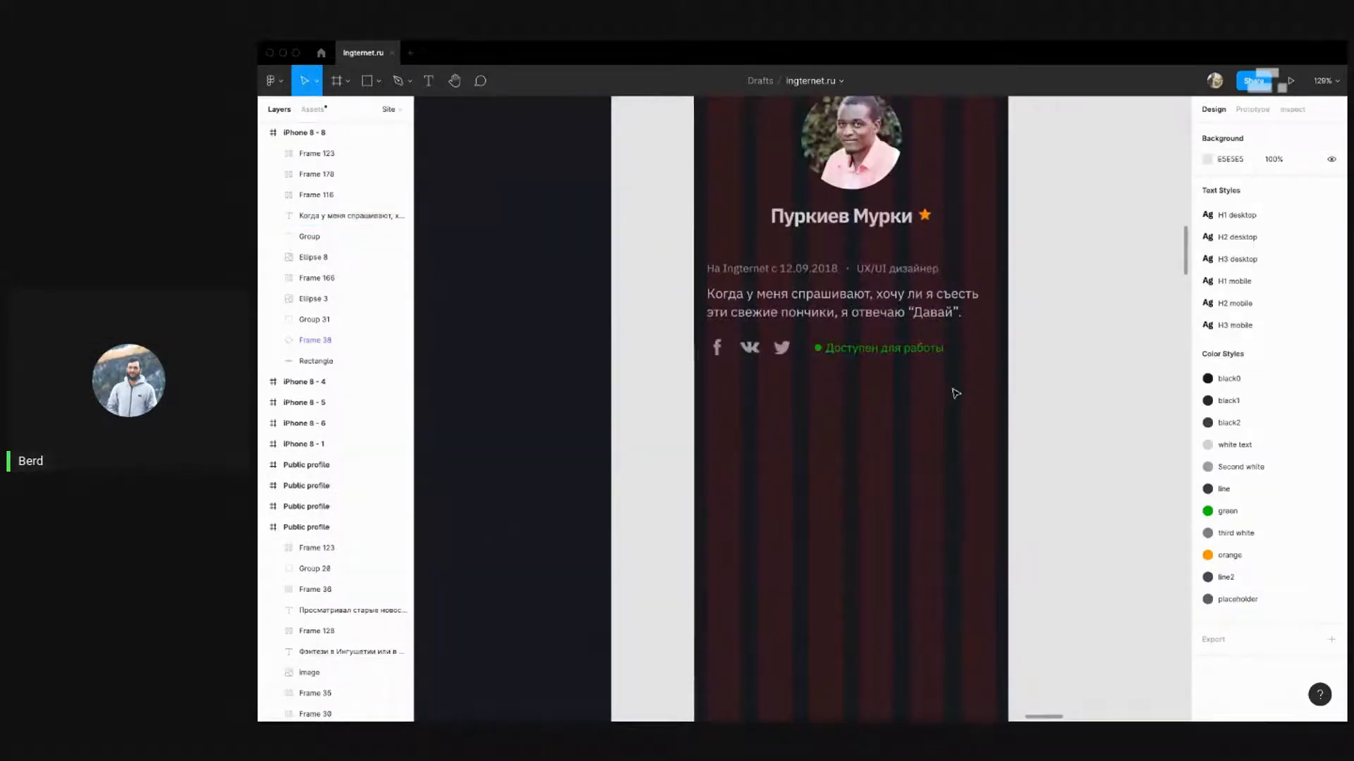
pyautogui.scroll(-4, 1060, 339)
pyautogui.scroll(-2, 742, 359)
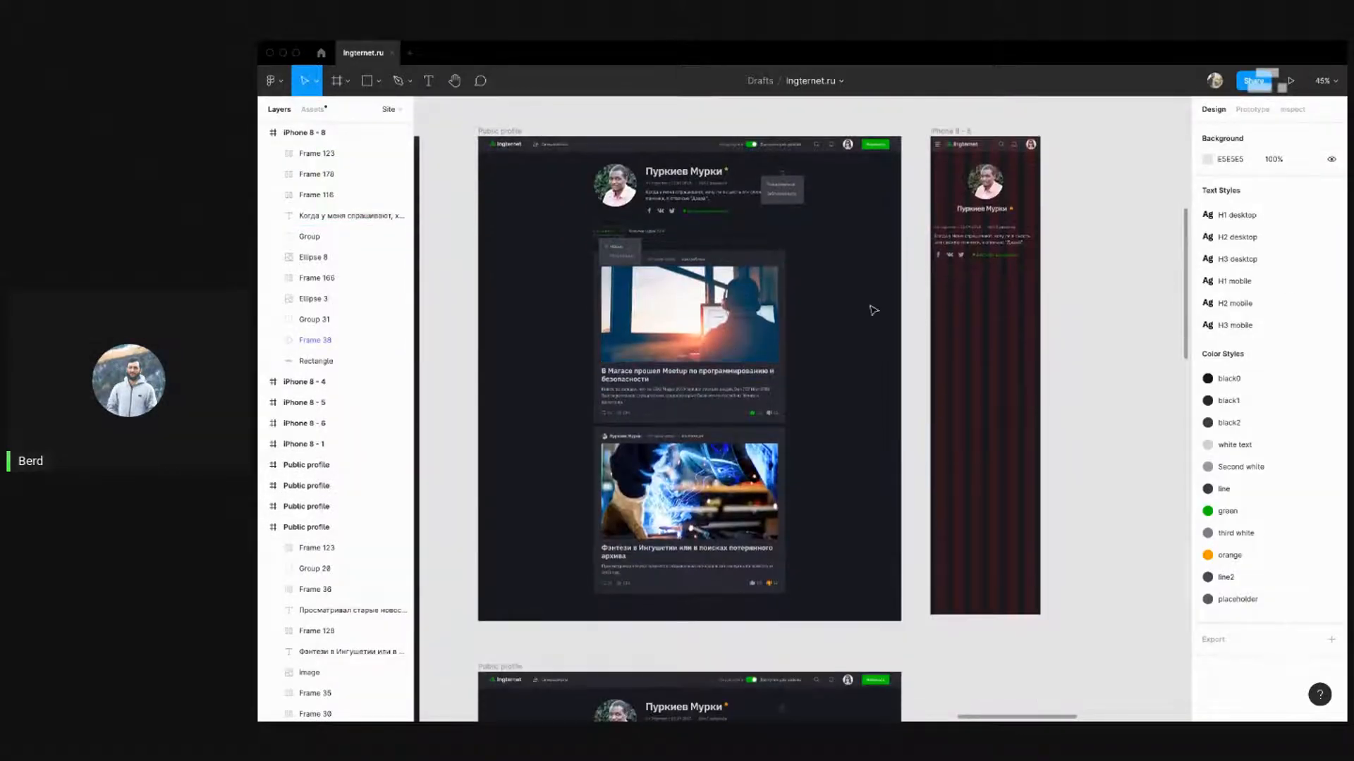
pyautogui.hscroll(1, 825, 316)
pyautogui.scroll(4, 554, 253)
# Select the desktop 'Статьи 24' / 'Комментарии 634' tabs together with divider Line 8
pyautogui.moveTo(590, 250); pyautogui.dragTo(531, 256)
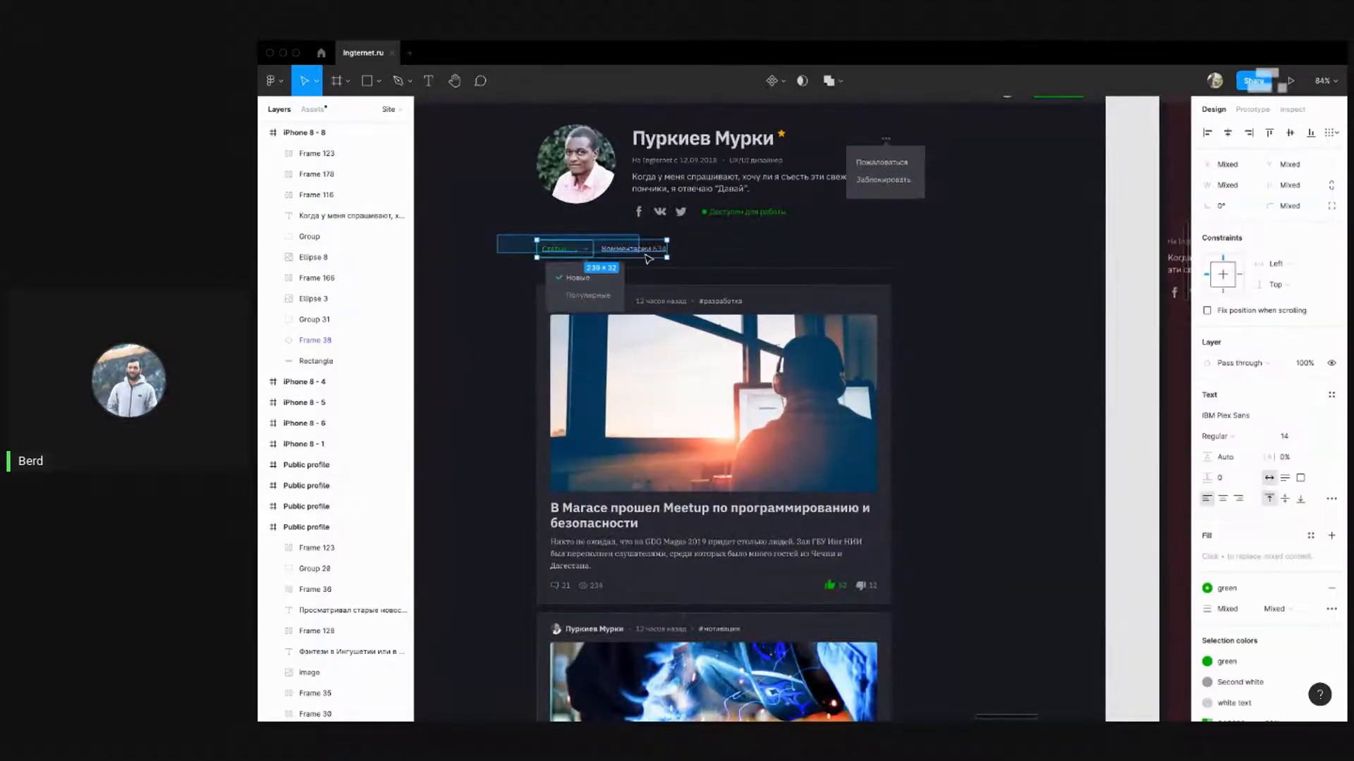
pyautogui.keyDown('shift'); pyautogui.click(571, 268); pyautogui.keyUp('shift')
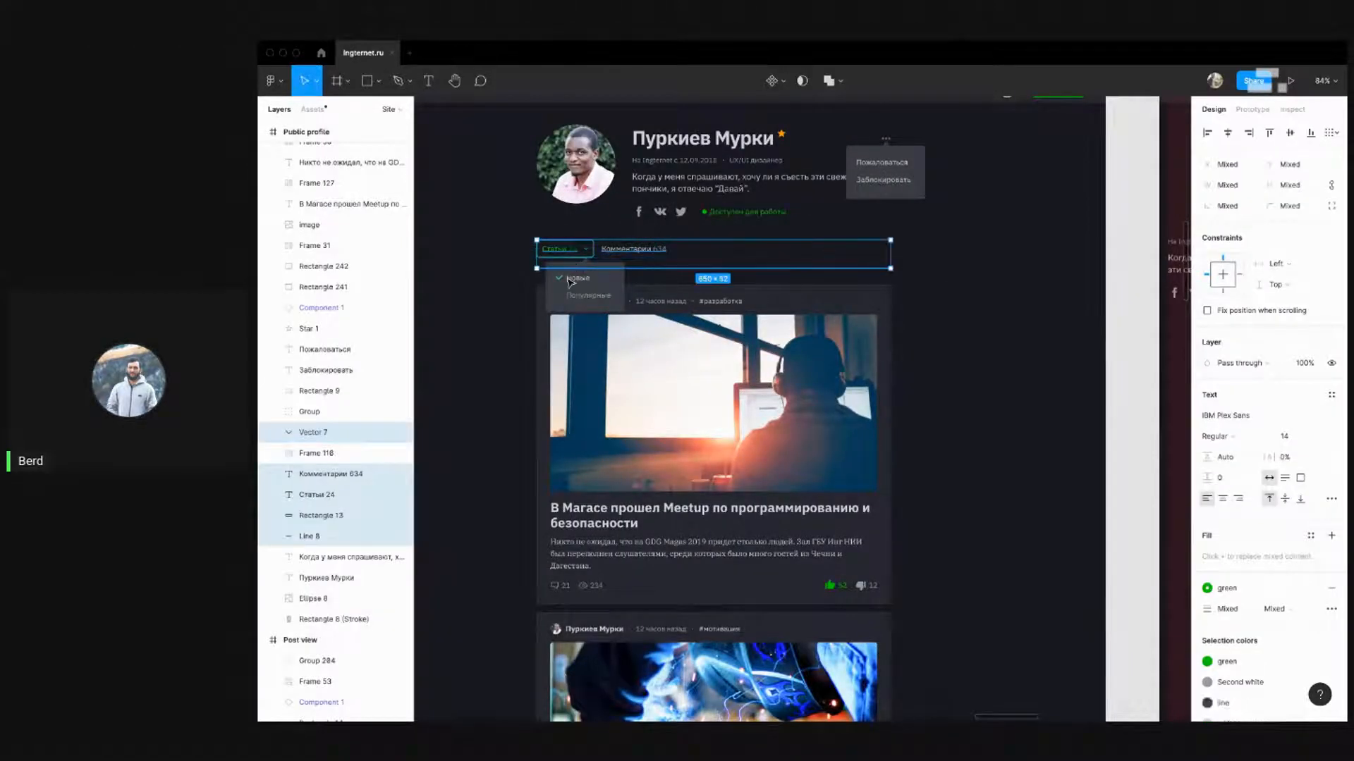
pyautogui.keyDown('shift'); pyautogui.click(568, 291); pyautogui.keyUp('shift')
pyautogui.scroll(-5, 564, 278)
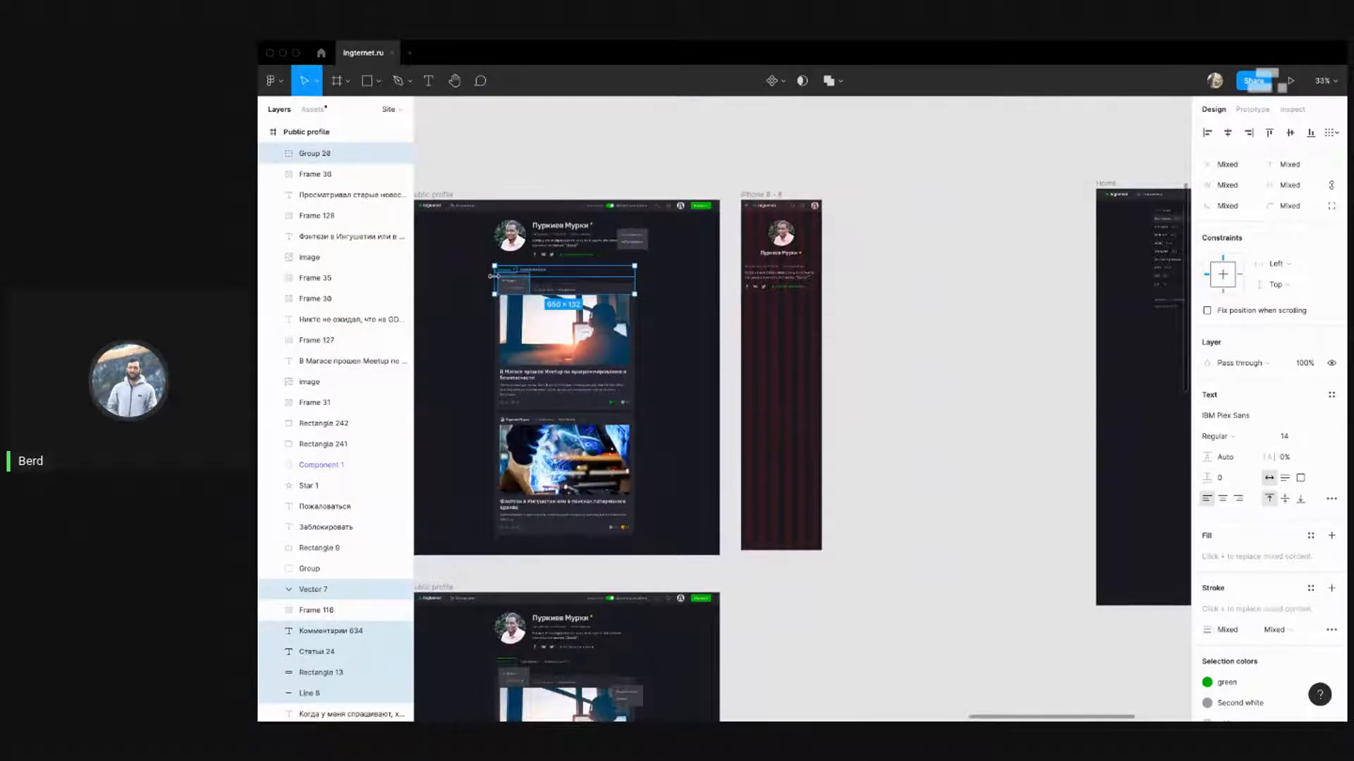
pyautogui.click(449, 284)
pyautogui.scroll(5, 502, 276)
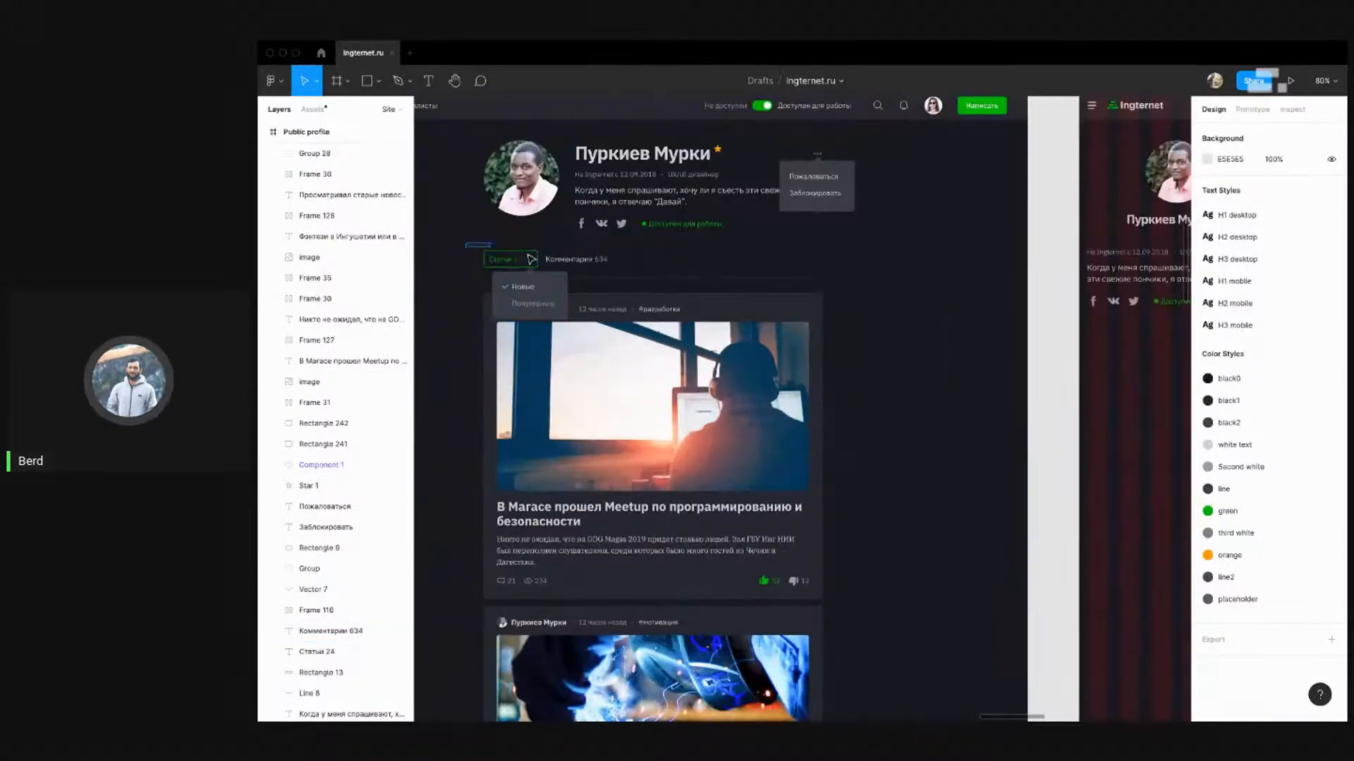
pyautogui.moveTo(465, 243); pyautogui.dragTo(1123, 346)
pyautogui.keyDown('shift'); pyautogui.click(537, 267); pyautogui.keyUp('shift')
# Place the copied tabs and divider in iPhone 8 - 8, snapped to the left margin
pyautogui.hscroll(10, 1130, 380)
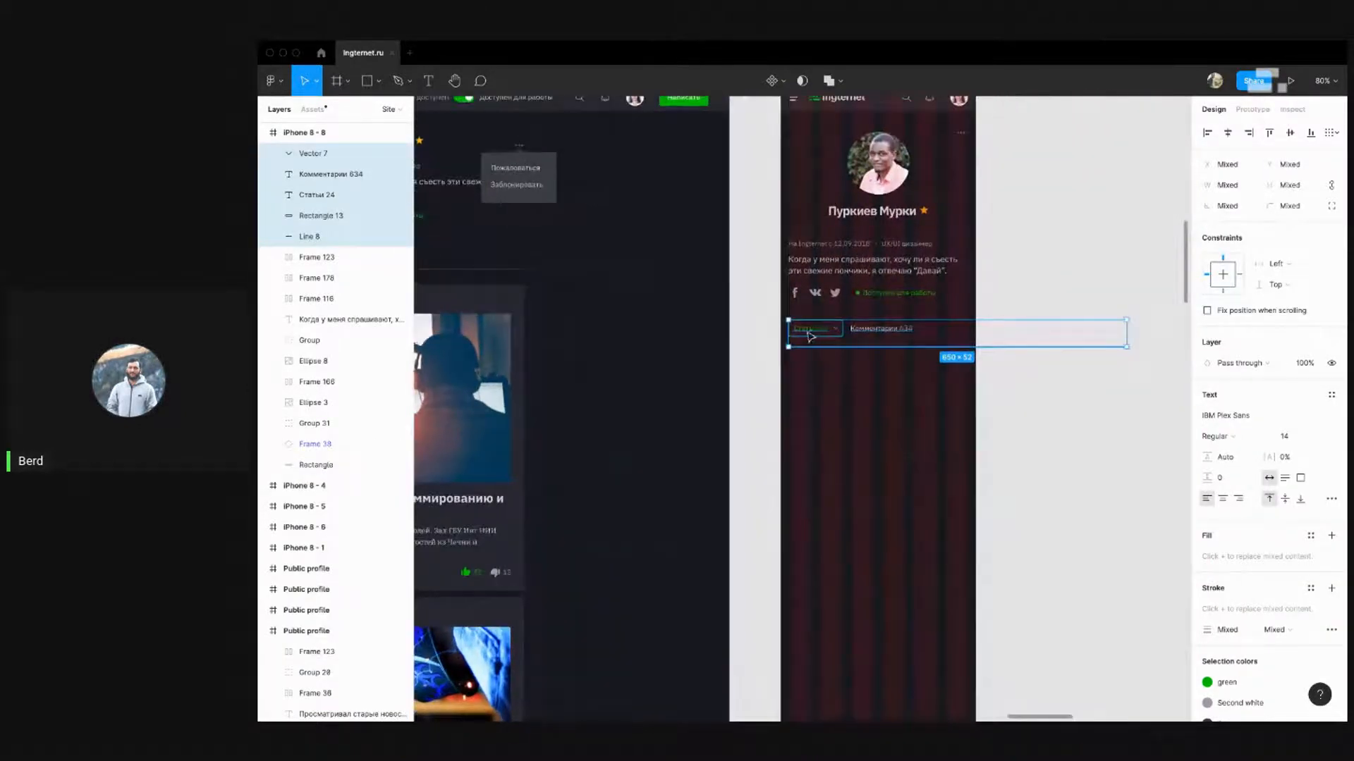
pyautogui.moveTo(816, 331); pyautogui.dragTo(811, 325)
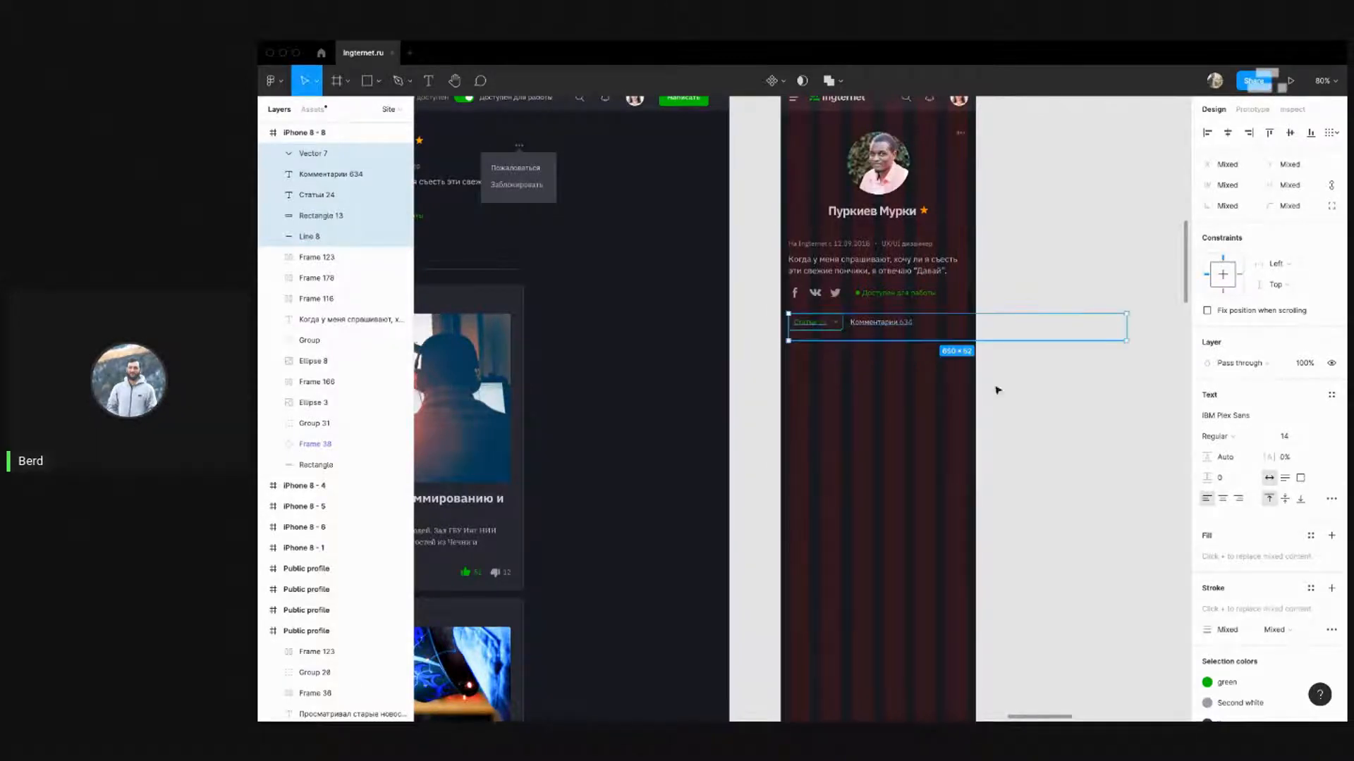
pyautogui.scroll(-5, 1022, 370)
pyautogui.scroll(5, 788, 310)
pyautogui.scroll(-2, 795, 305)
pyautogui.scroll(1, 789, 317)
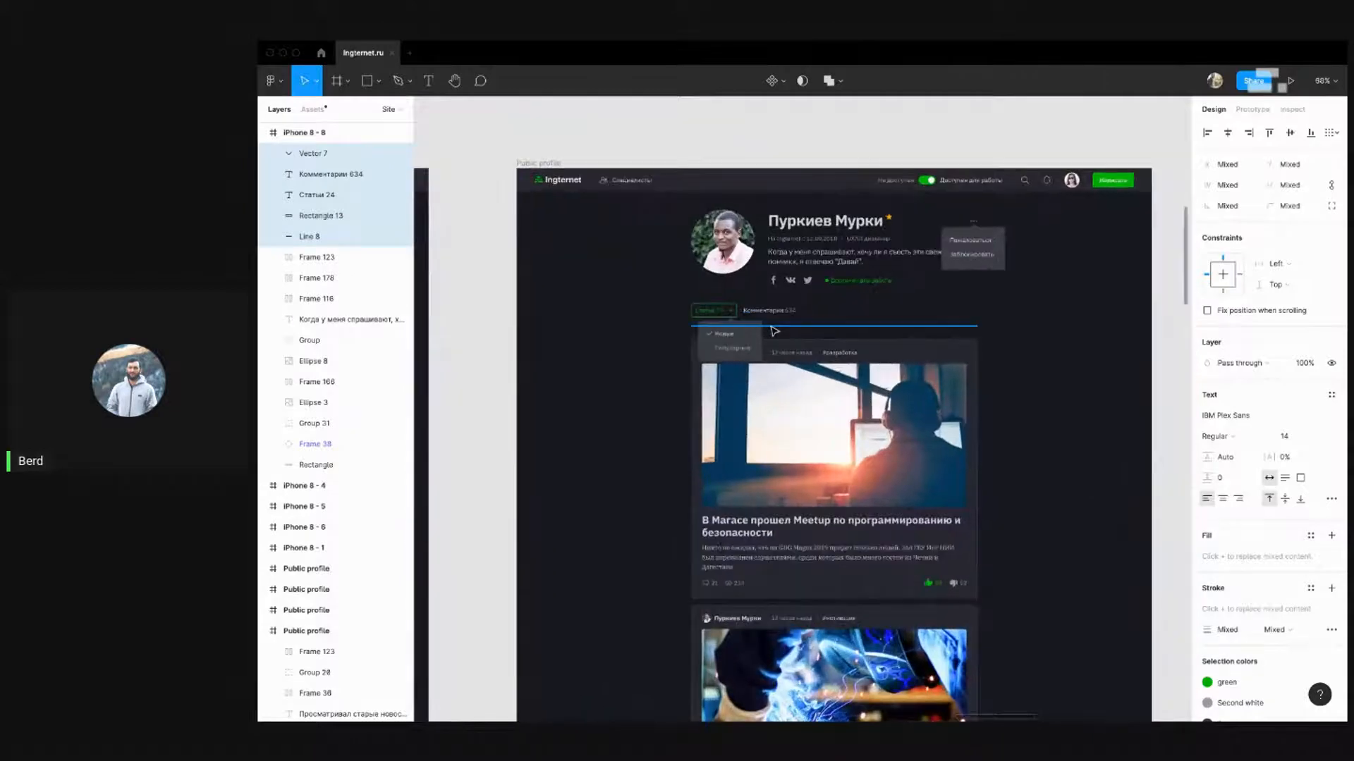
pyautogui.scroll(-4, 553, 311)
pyautogui.scroll(3, 578, 311)
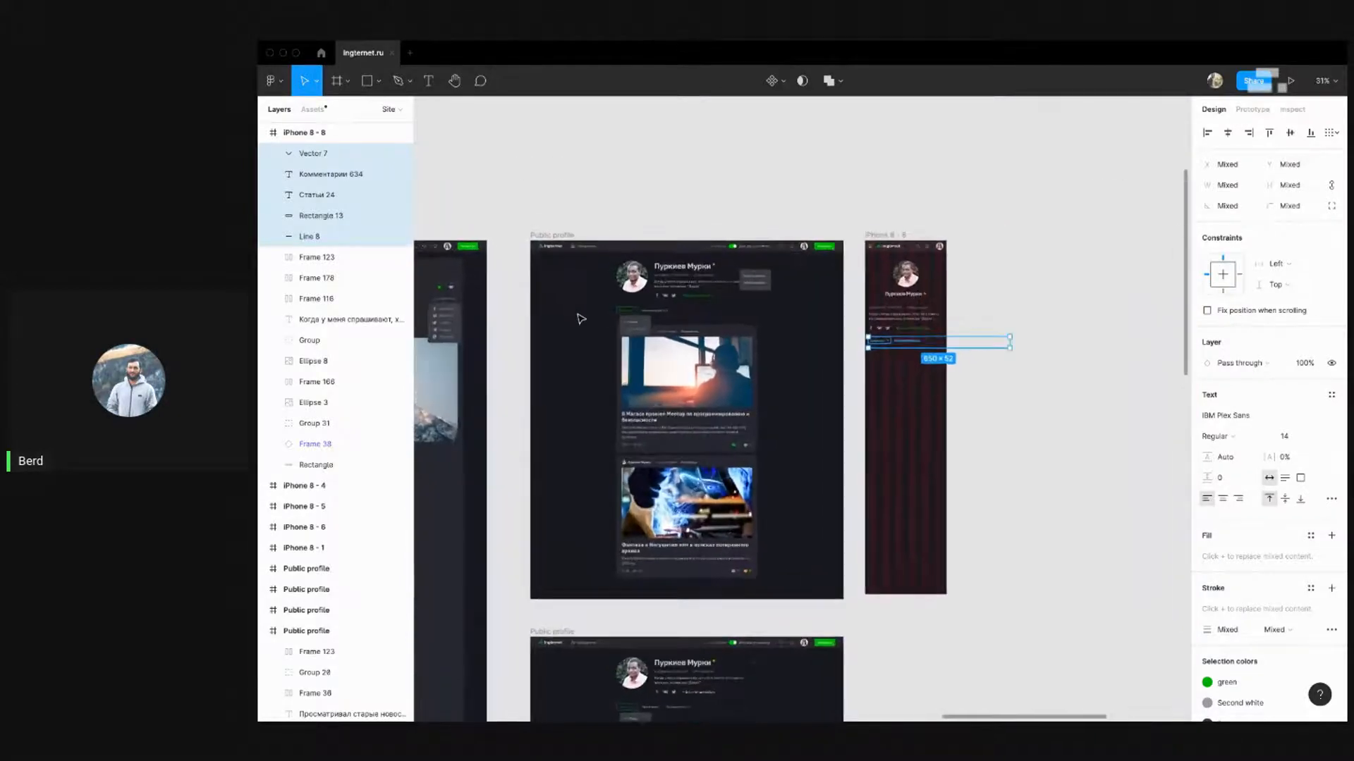
# Nudge the copied tabs and divider down to sit beneath the social row
pyautogui.click(676, 307)
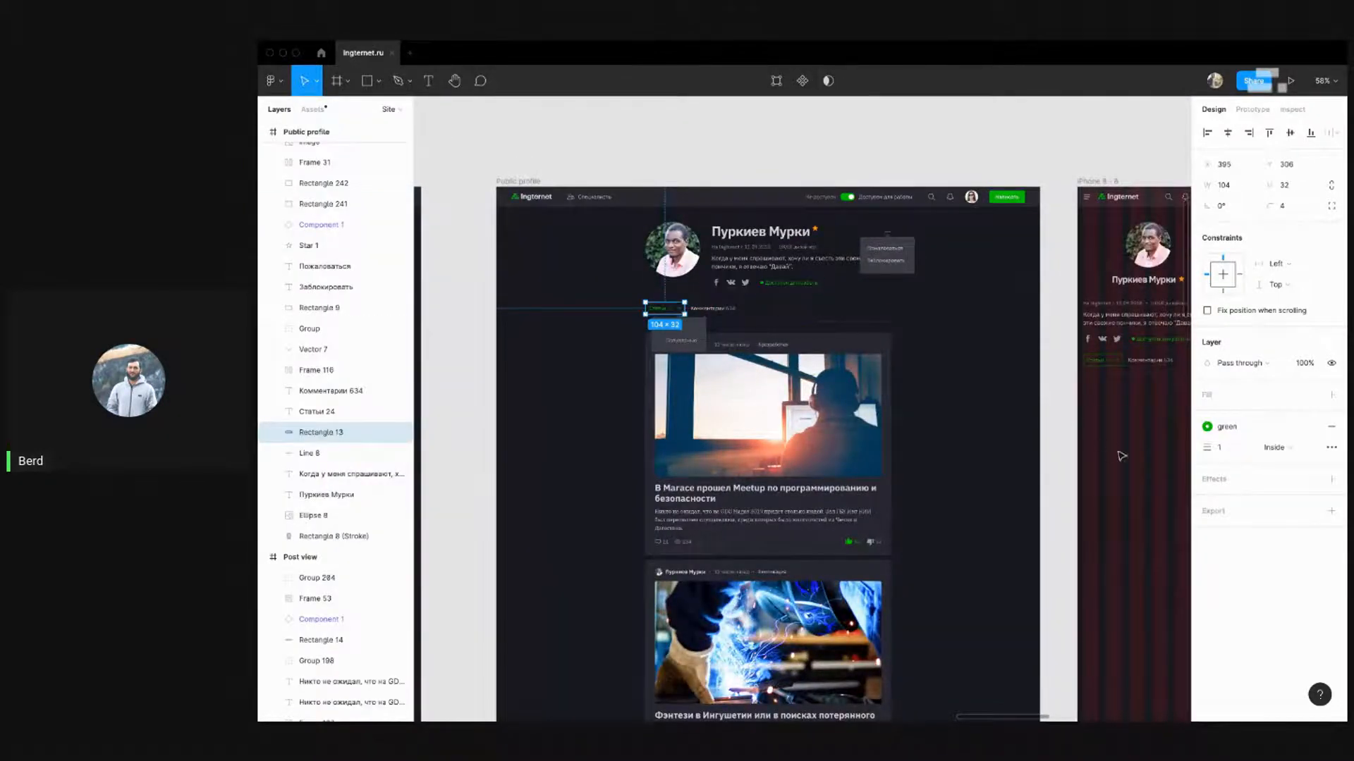
pyautogui.moveTo(1095, 445); pyautogui.dragTo(859, 424)
pyautogui.click(967, 396)
pyautogui.moveTo(872, 334); pyautogui.dragTo(841, 324)
pyautogui.press('alt')
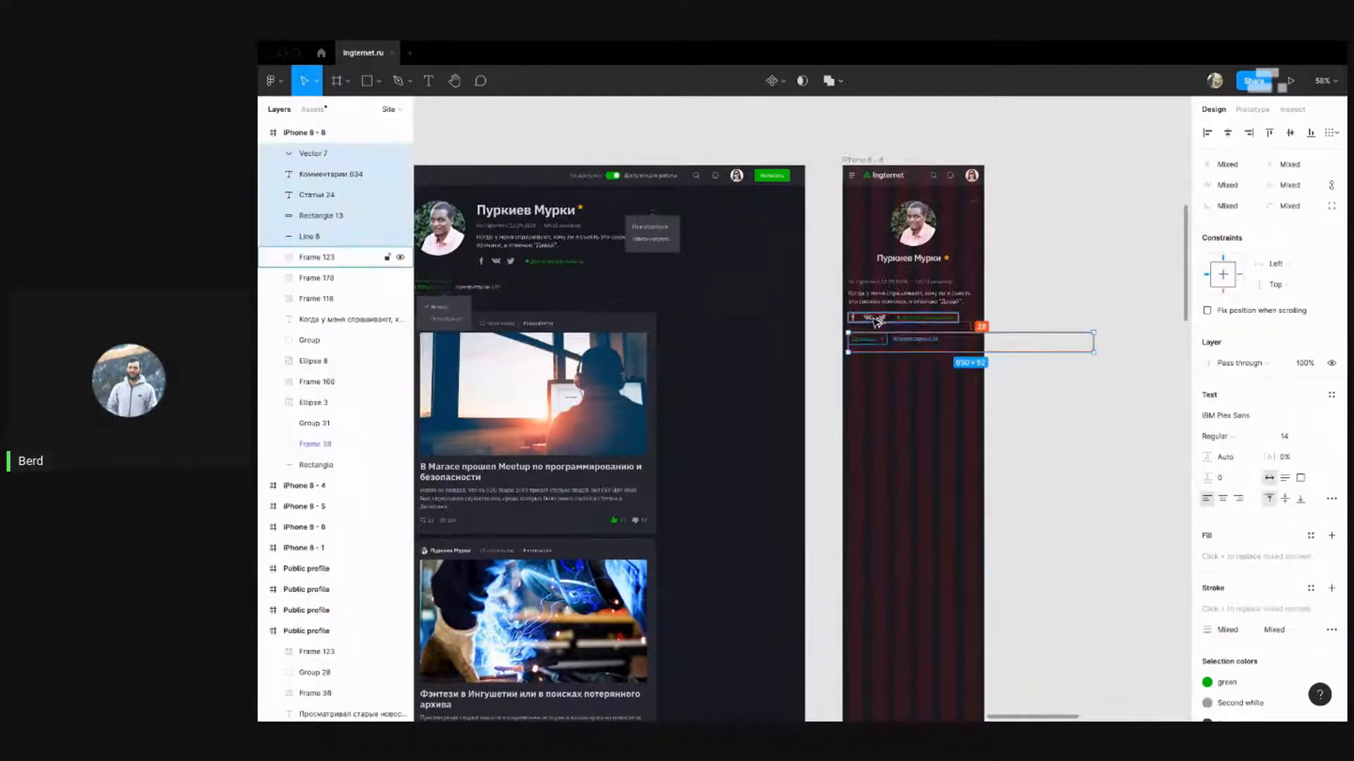
pyautogui.hotkey('shift', 'Down')
pyautogui.press('Down')
pyautogui.press('Down')
pyautogui.press('alt')
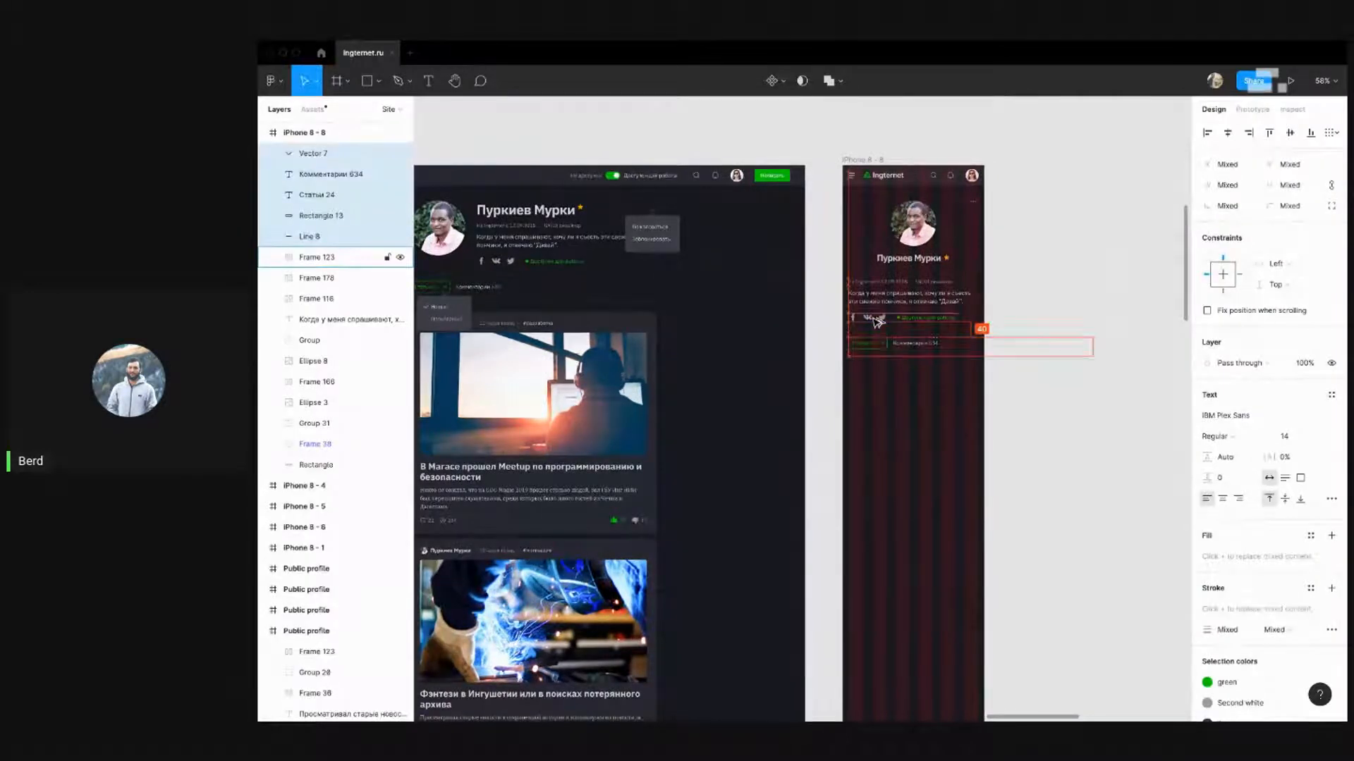
# Check the divider line's position and width in the mobile frame
pyautogui.click(960, 411)
pyautogui.click(1091, 356)
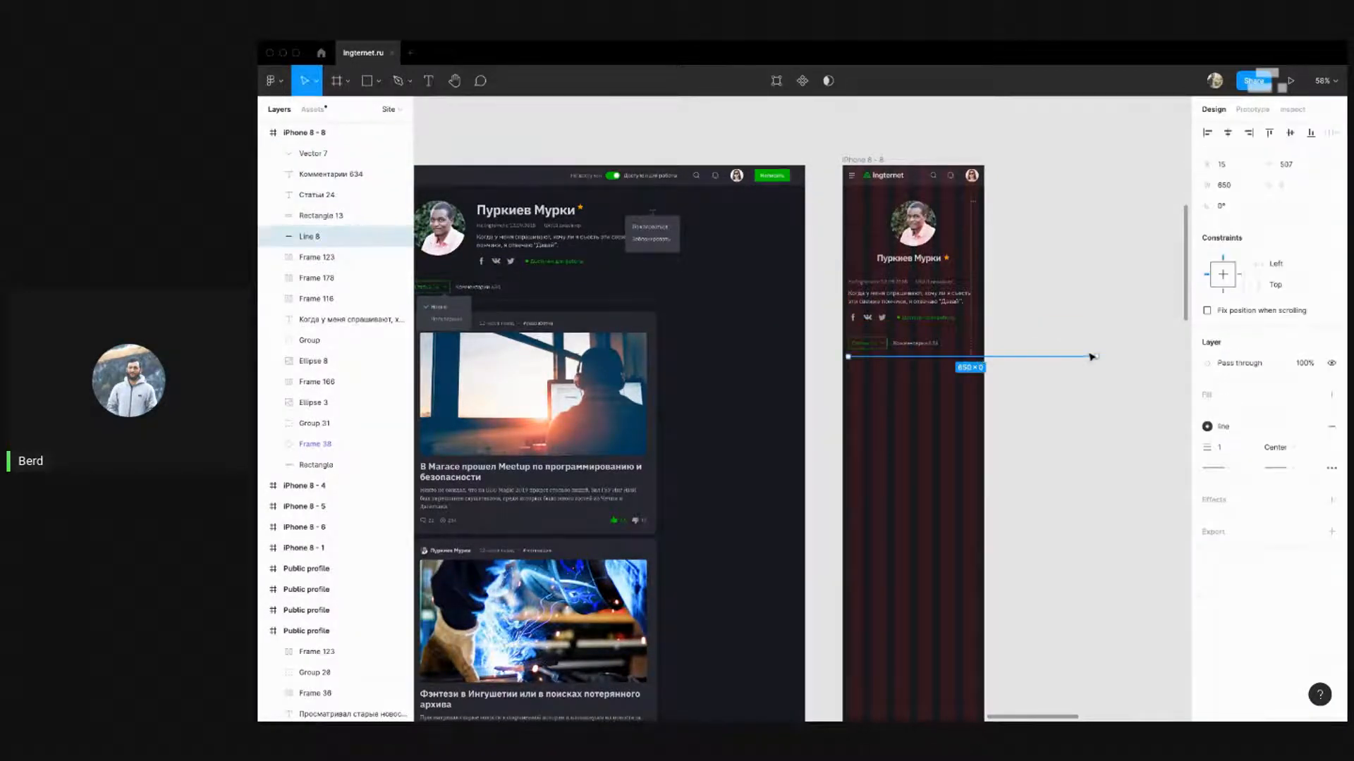
pyautogui.click(995, 369)
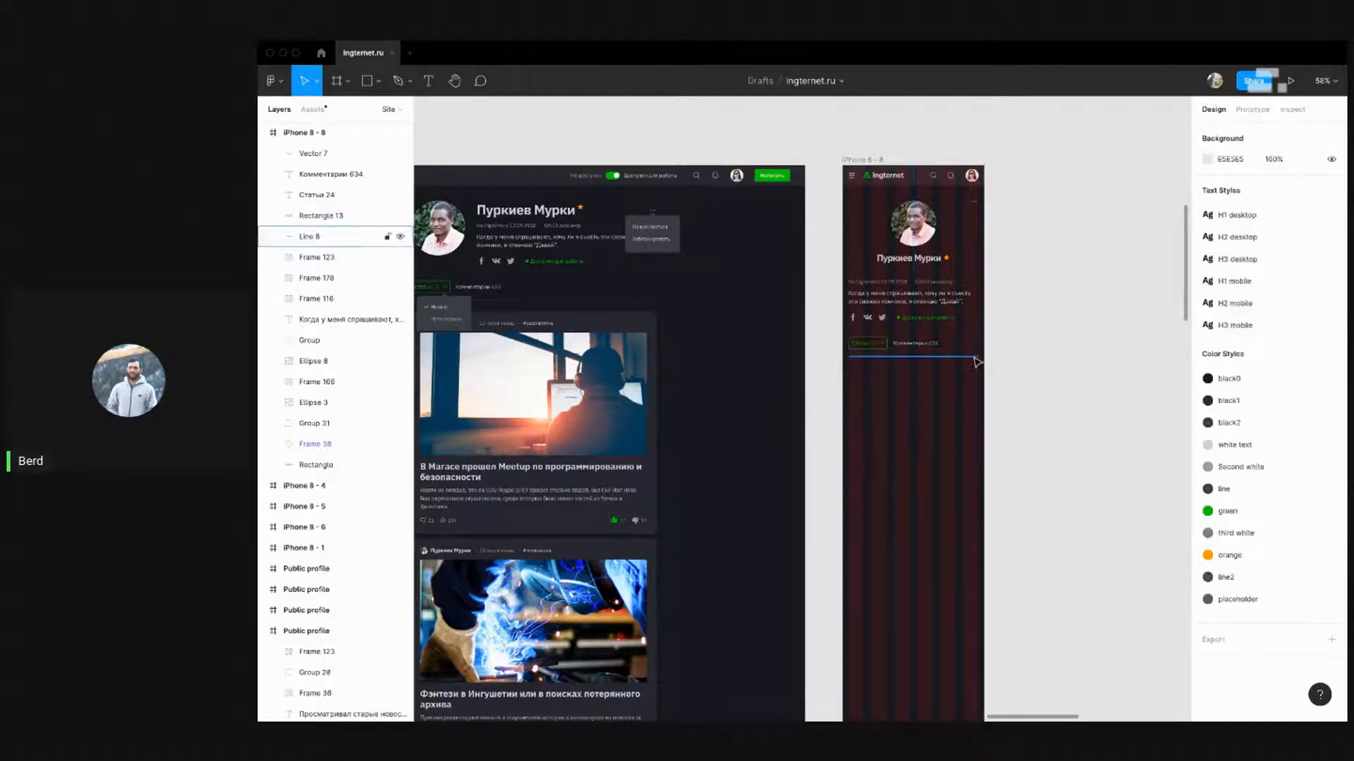
pyautogui.scroll(5, 1005, 377)
pyautogui.scroll(-5, 1016, 313)
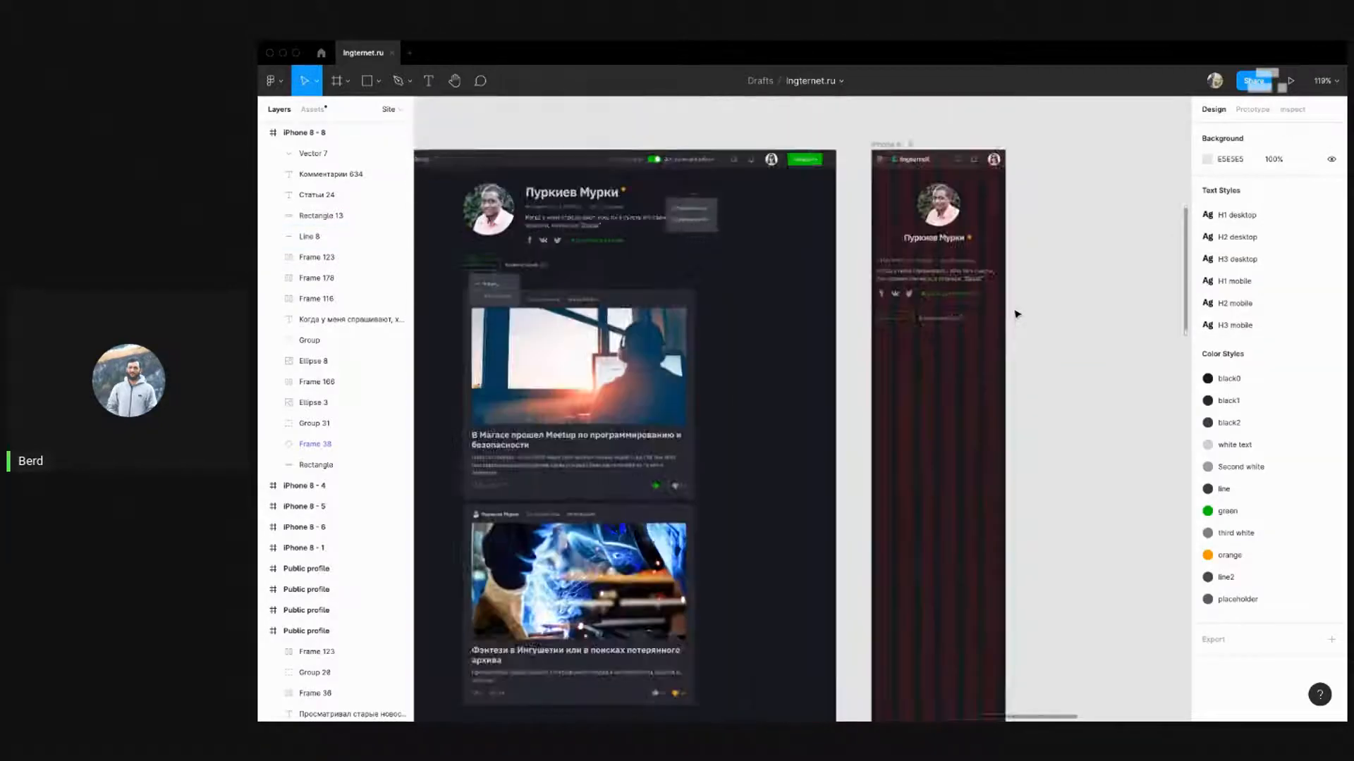
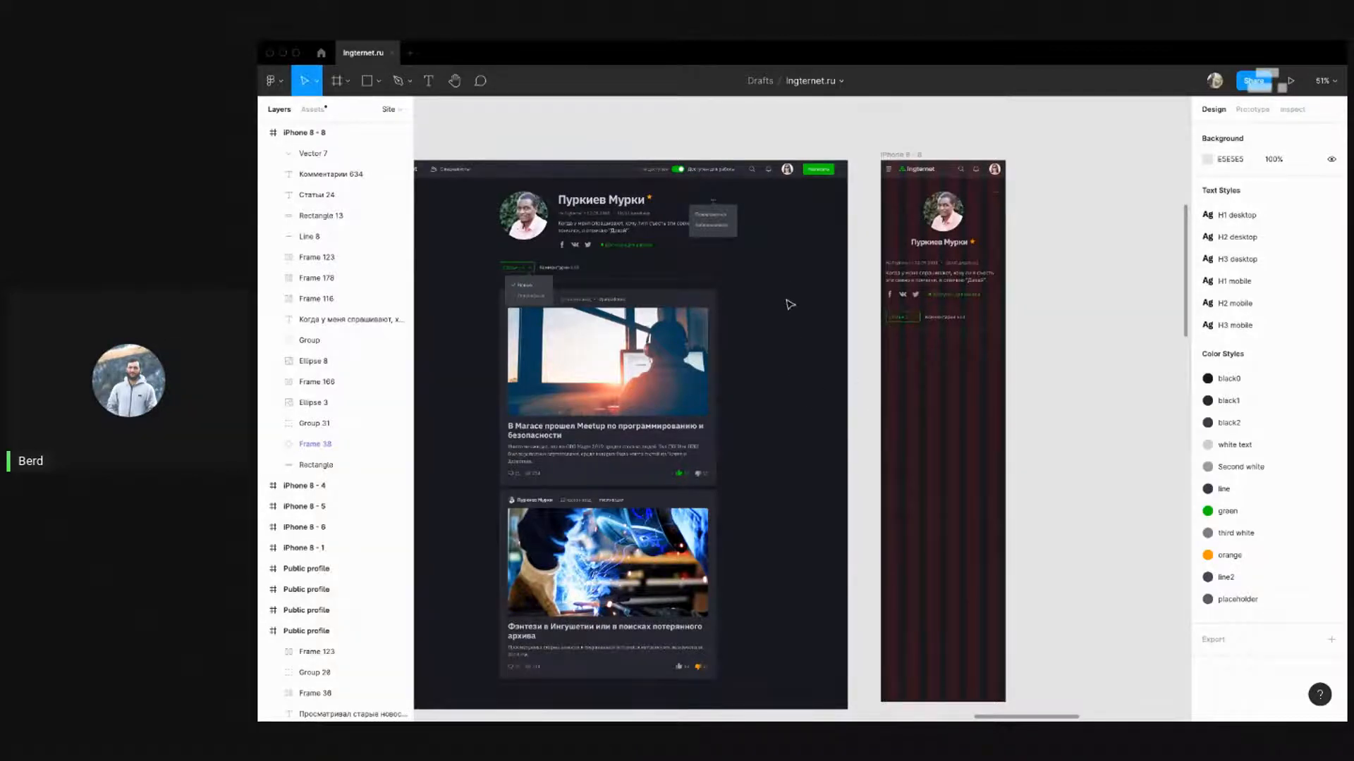
# Nudge the '…' options group in the iPhone 8 - 8 header right to X 344
pyautogui.scroll(5, 1013, 221)
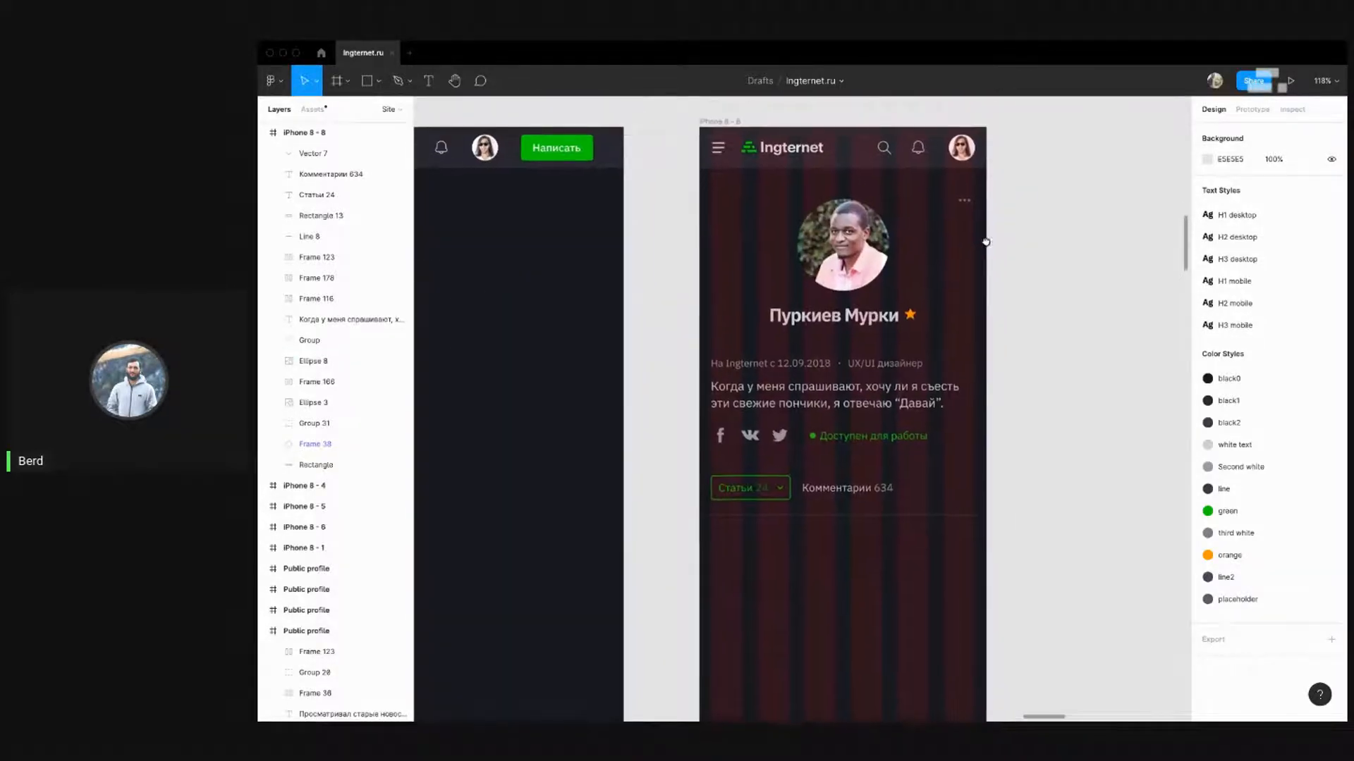
pyautogui.scroll(-1, 1006, 246)
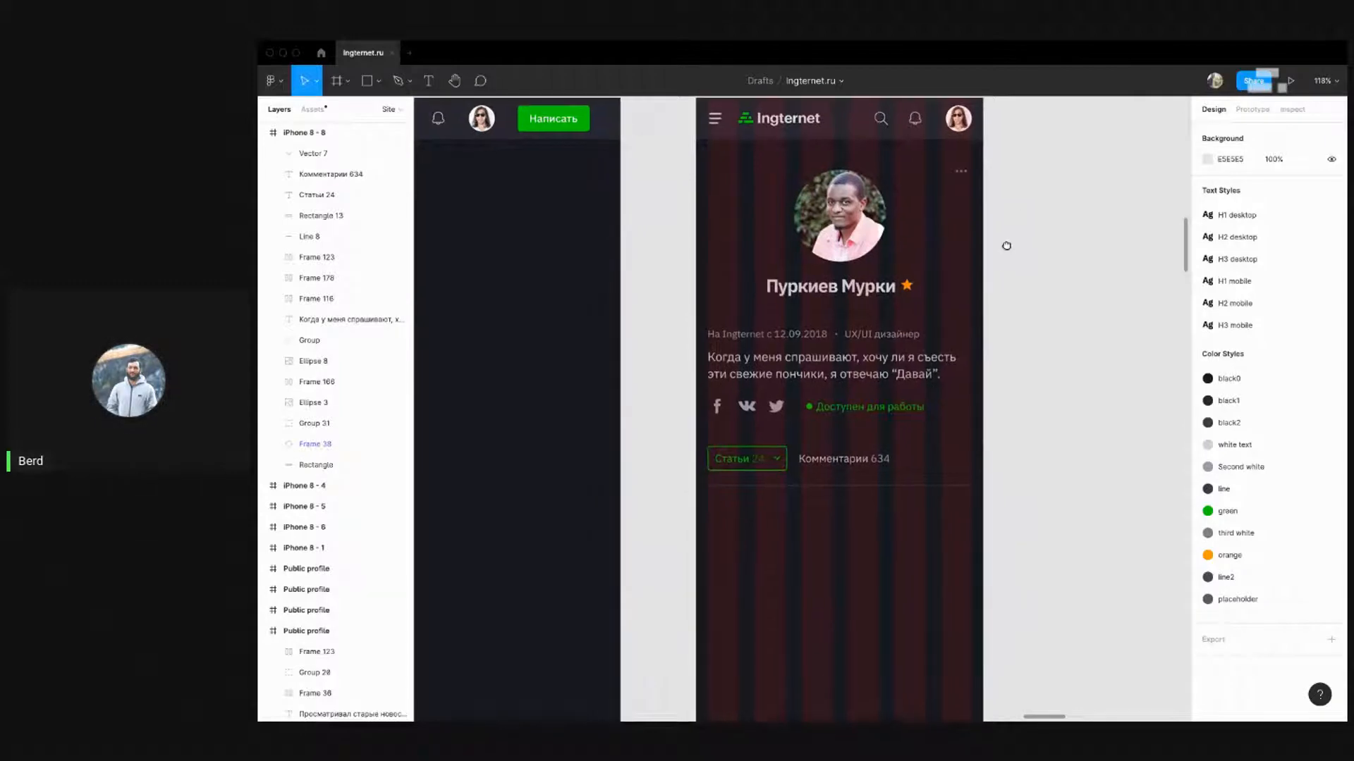
pyautogui.moveTo(1006, 245); pyautogui.dragTo(1001, 273)
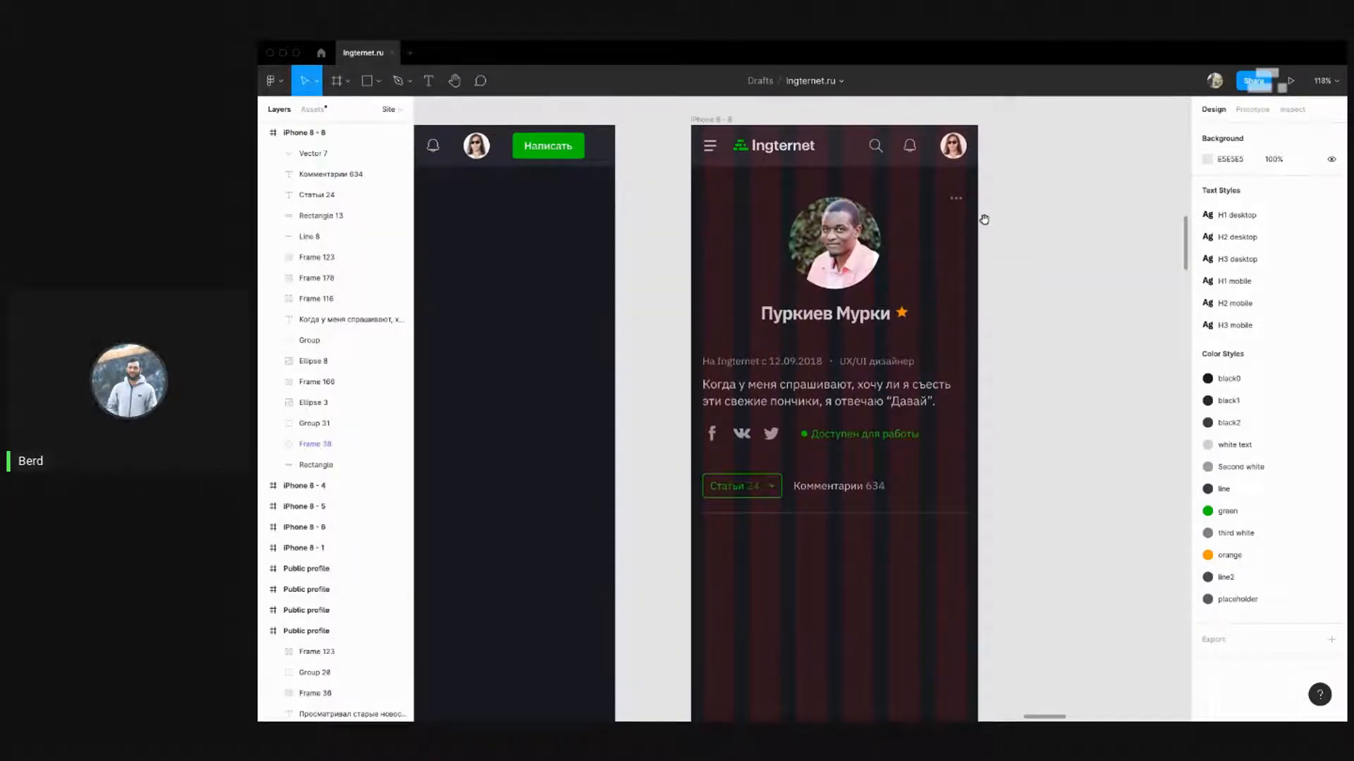
pyautogui.scroll(-5, 1027, 224)
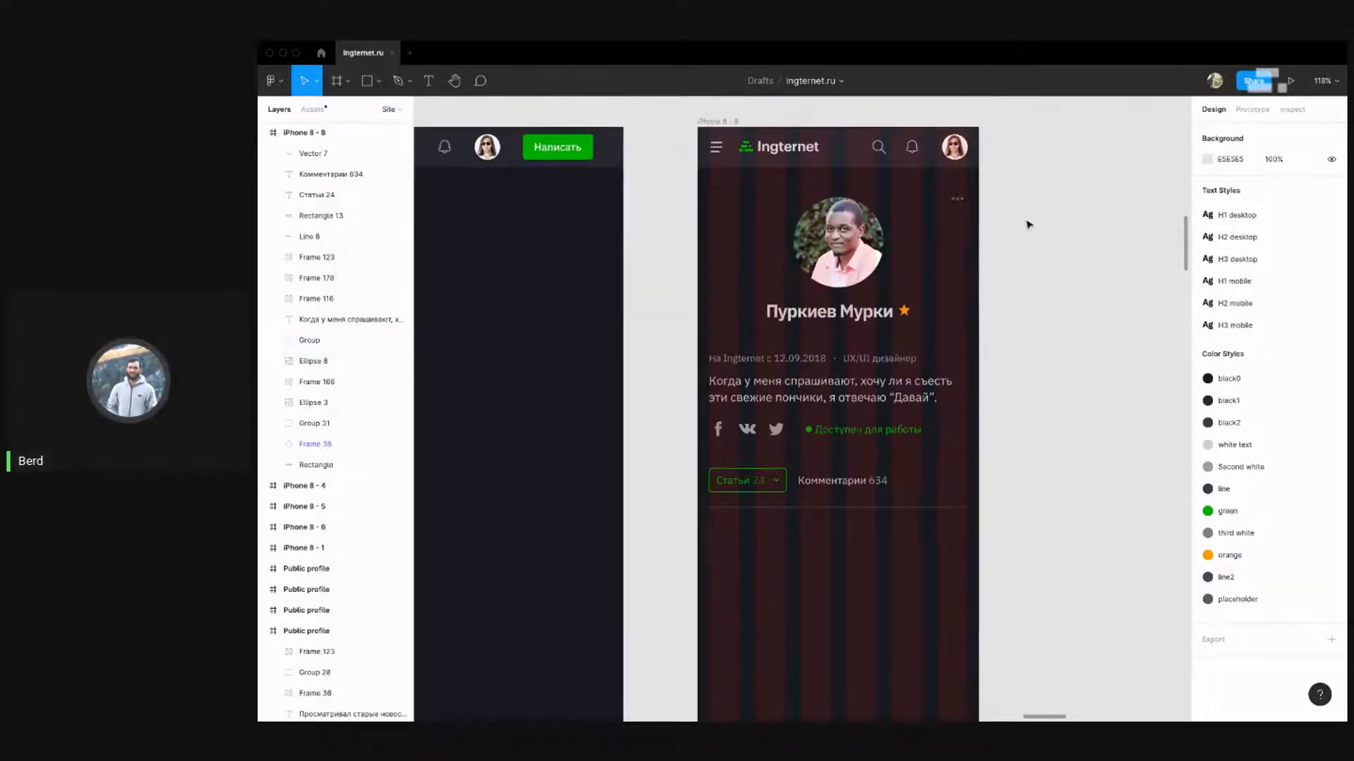
pyautogui.scroll(5, 1027, 224)
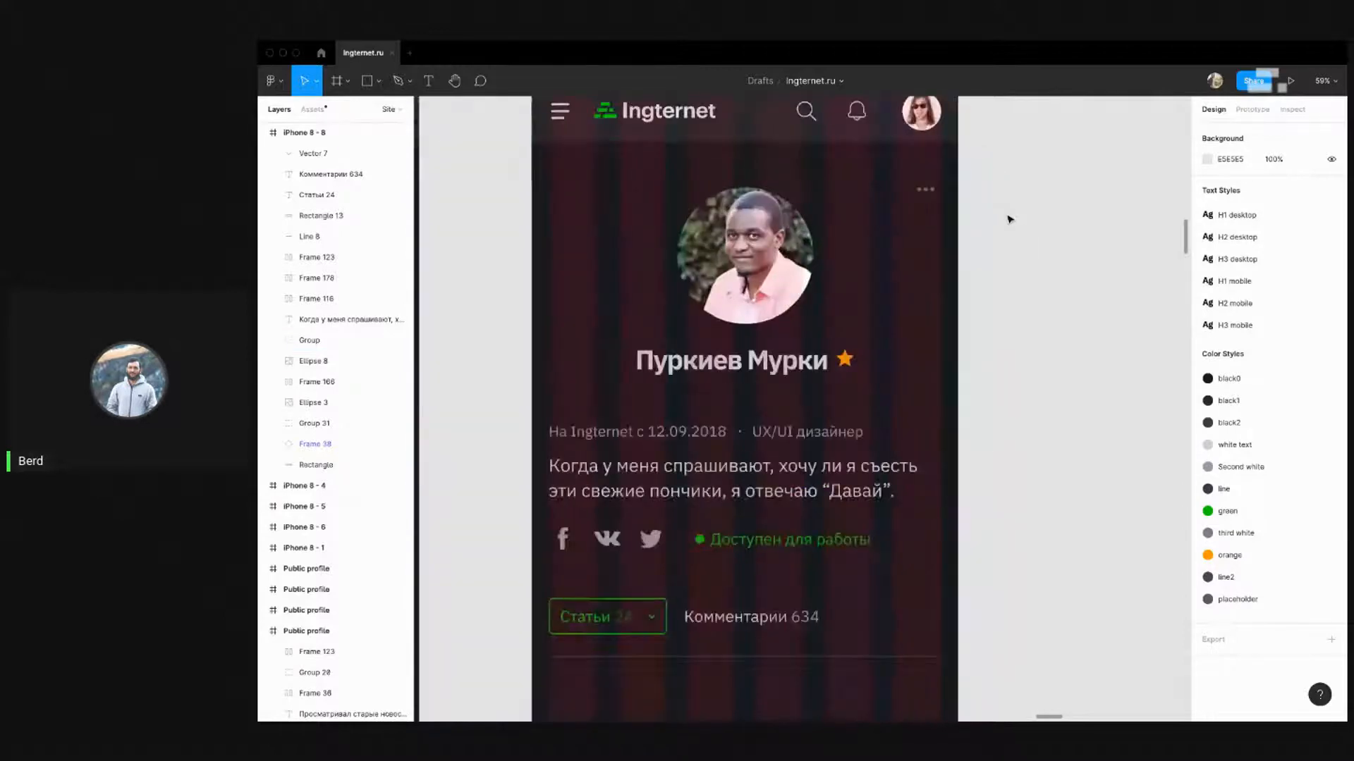
pyautogui.click(925, 189)
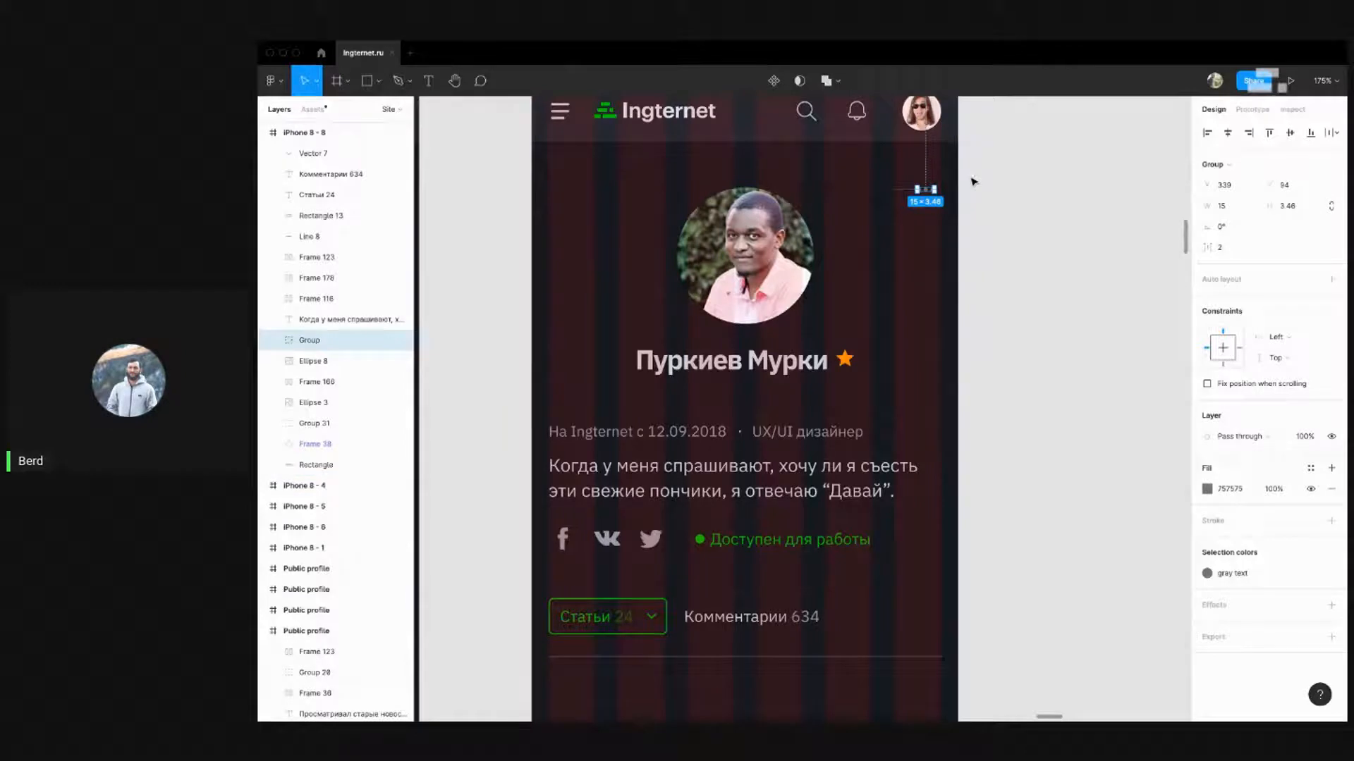
pyautogui.press('Right')
pyautogui.press('Right')
pyautogui.press('Right')
pyautogui.press('Right')
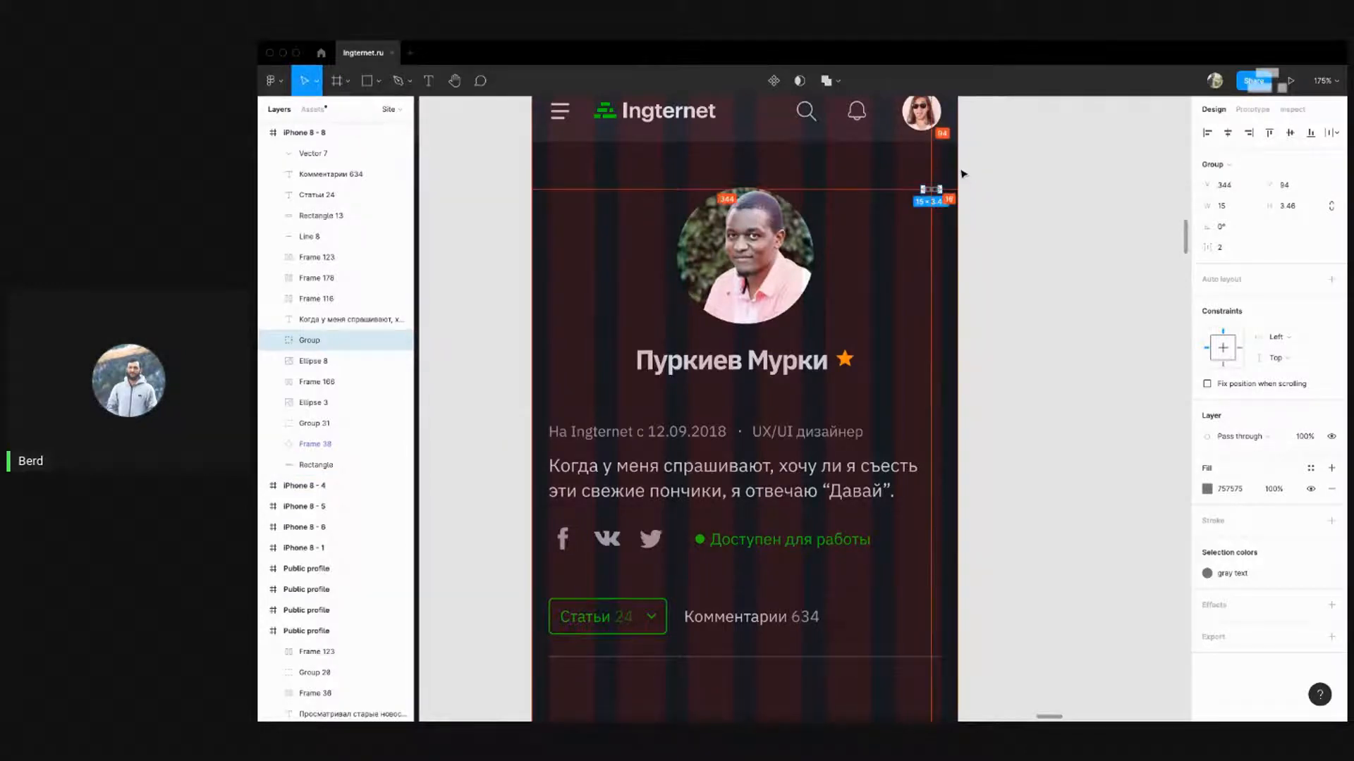
pyautogui.press('Right')
pyautogui.click(1077, 218)
pyautogui.scroll(-5, 1051, 228)
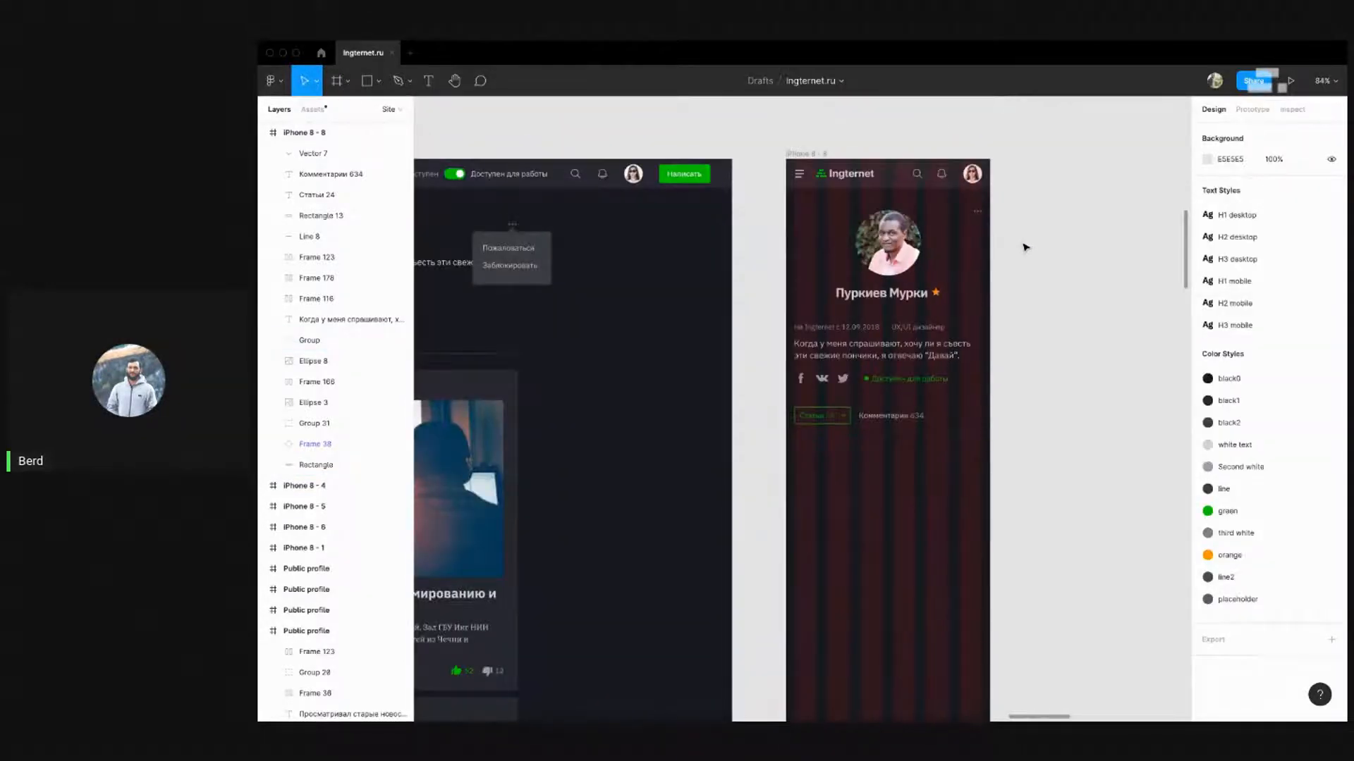
pyautogui.scroll(1, 1025, 247)
pyautogui.moveTo(1023, 251); pyautogui.dragTo(958, 230)
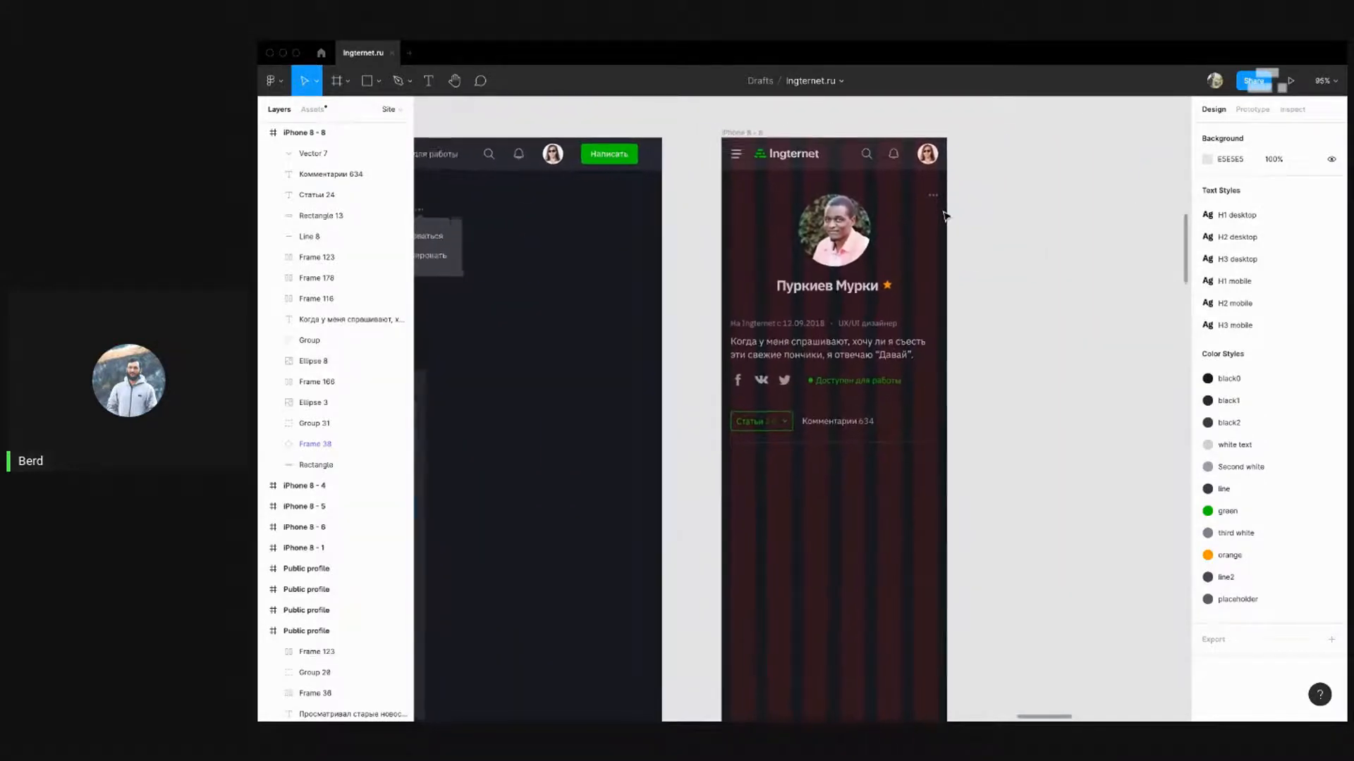
pyautogui.scroll(-1, 945, 217)
pyautogui.scroll(5, 945, 217)
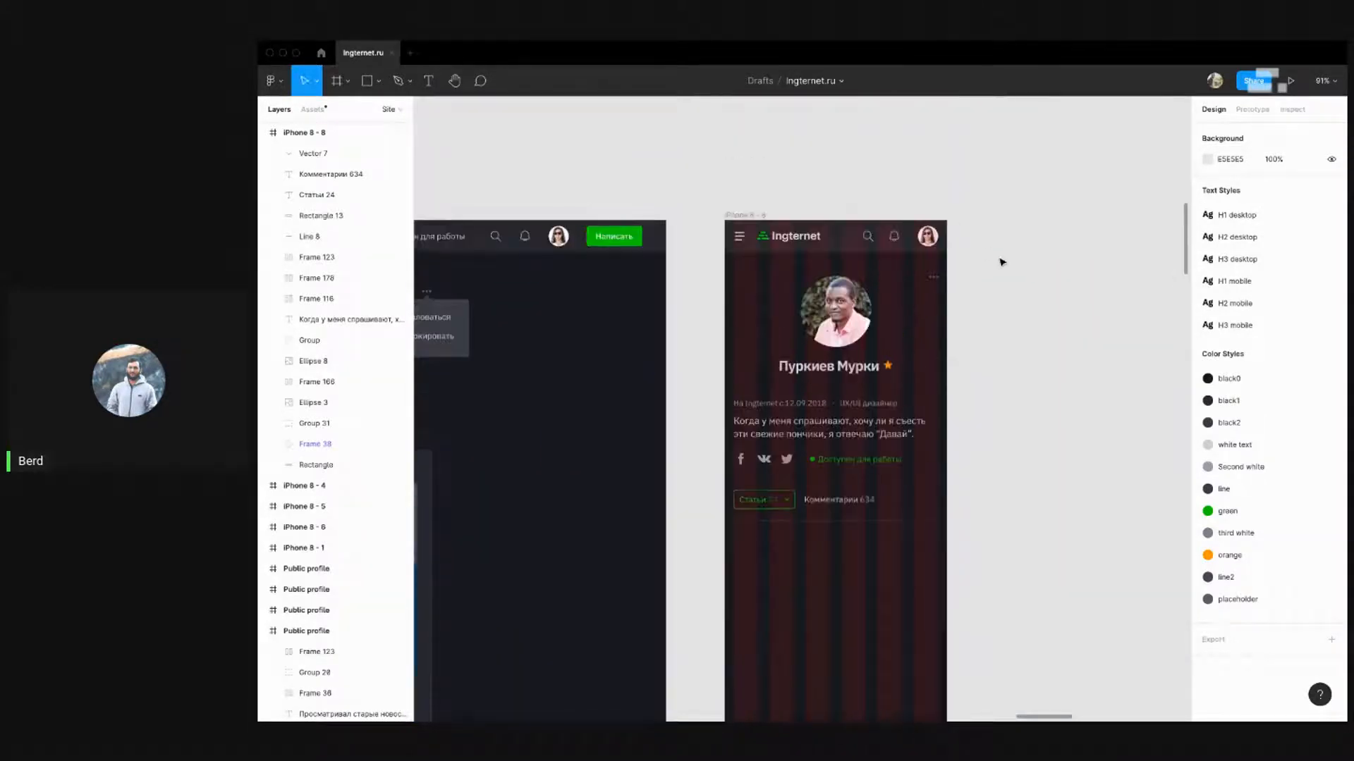
pyautogui.hscroll(-1, 982, 281)
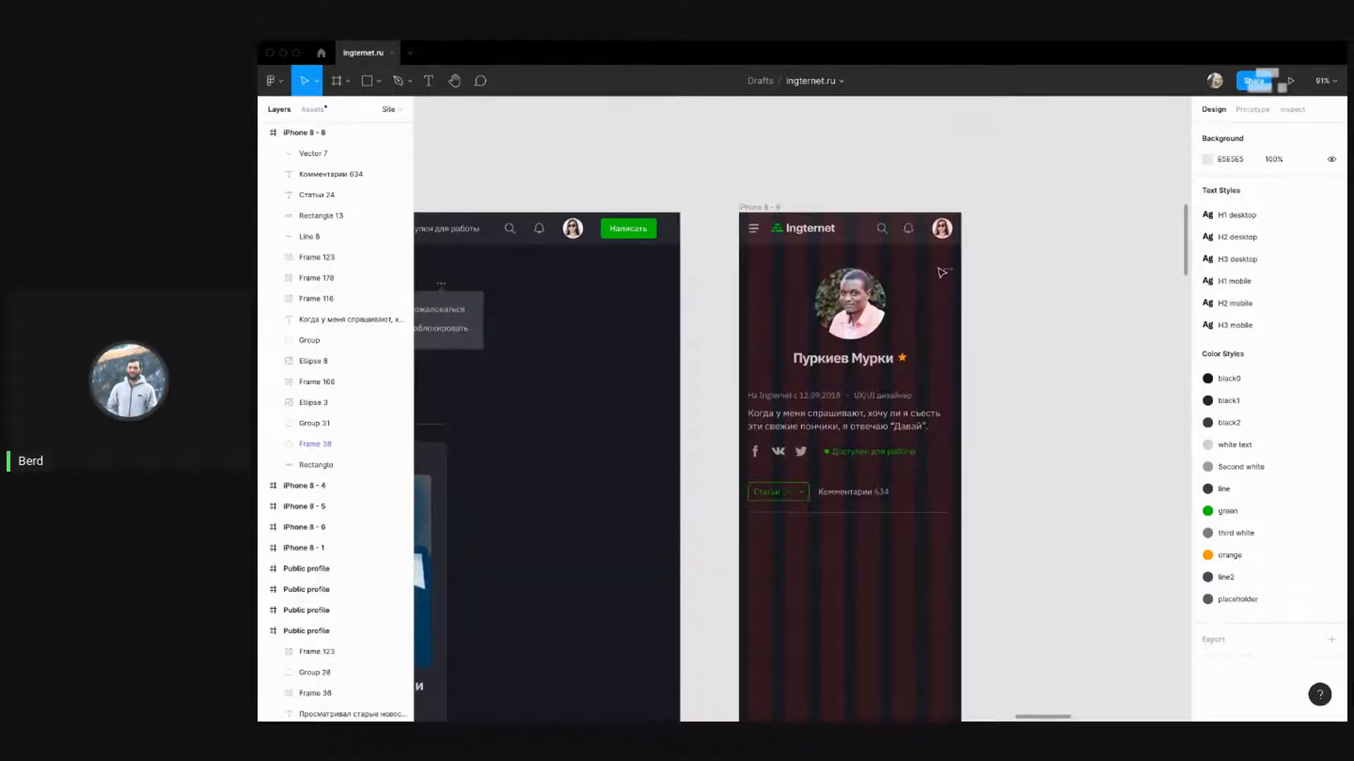
pyautogui.click(943, 271)
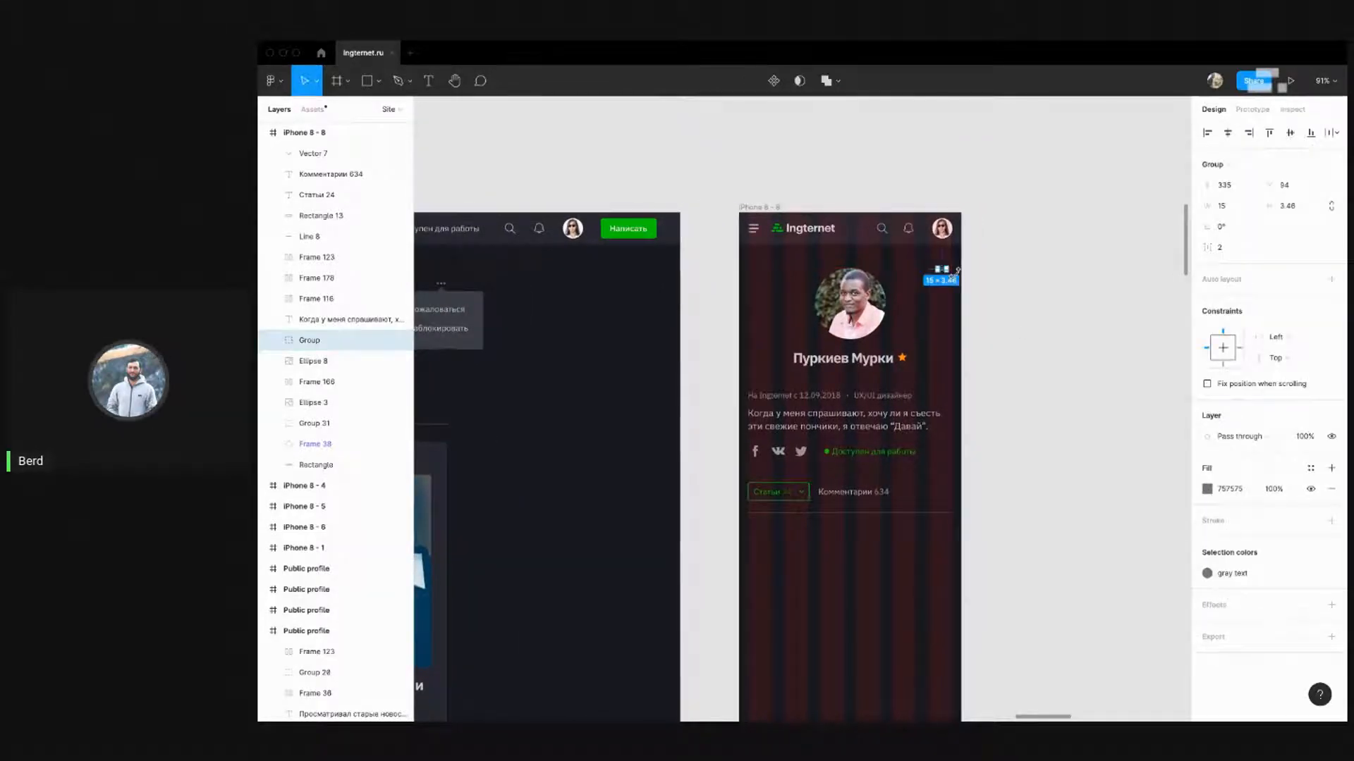
pyautogui.scroll(5, 956, 272)
pyautogui.click(1076, 290)
pyautogui.scroll(-4, 1037, 267)
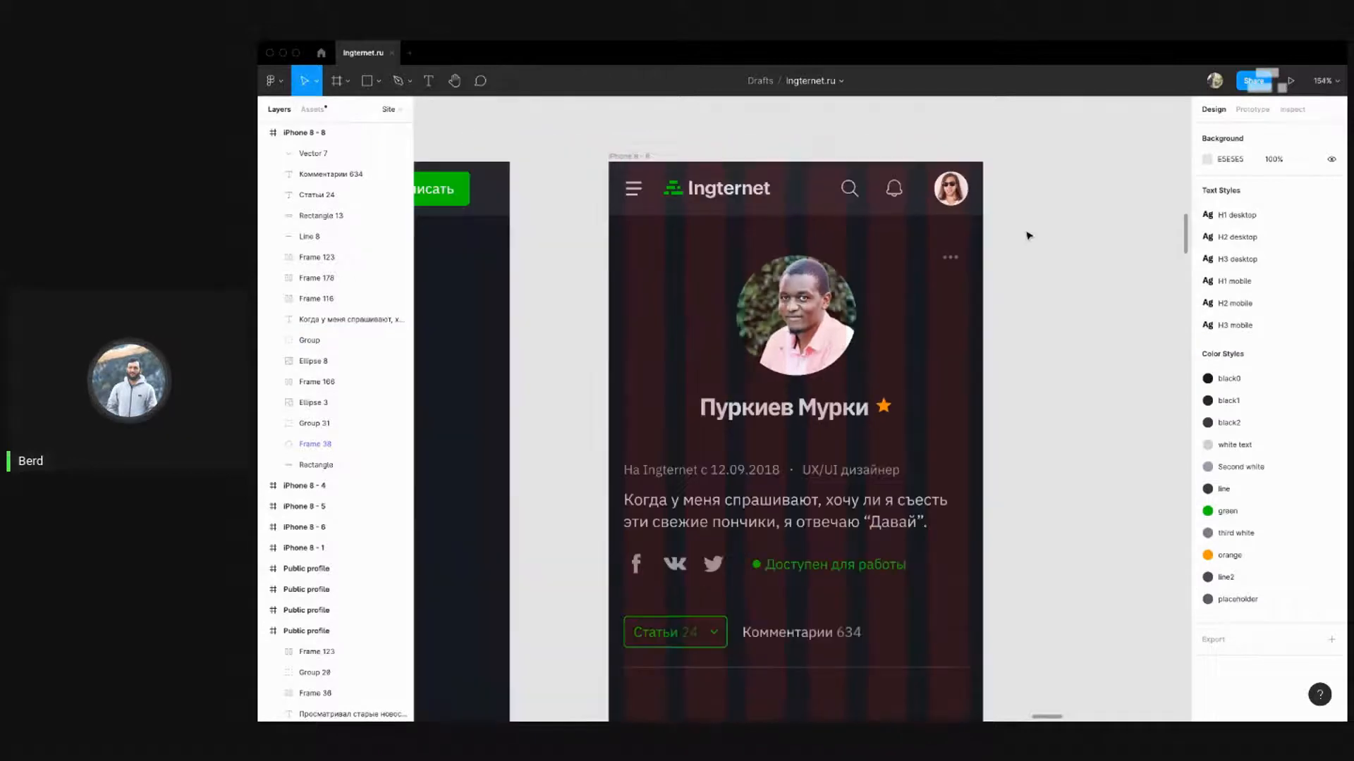
pyautogui.scroll(-3, 1004, 280)
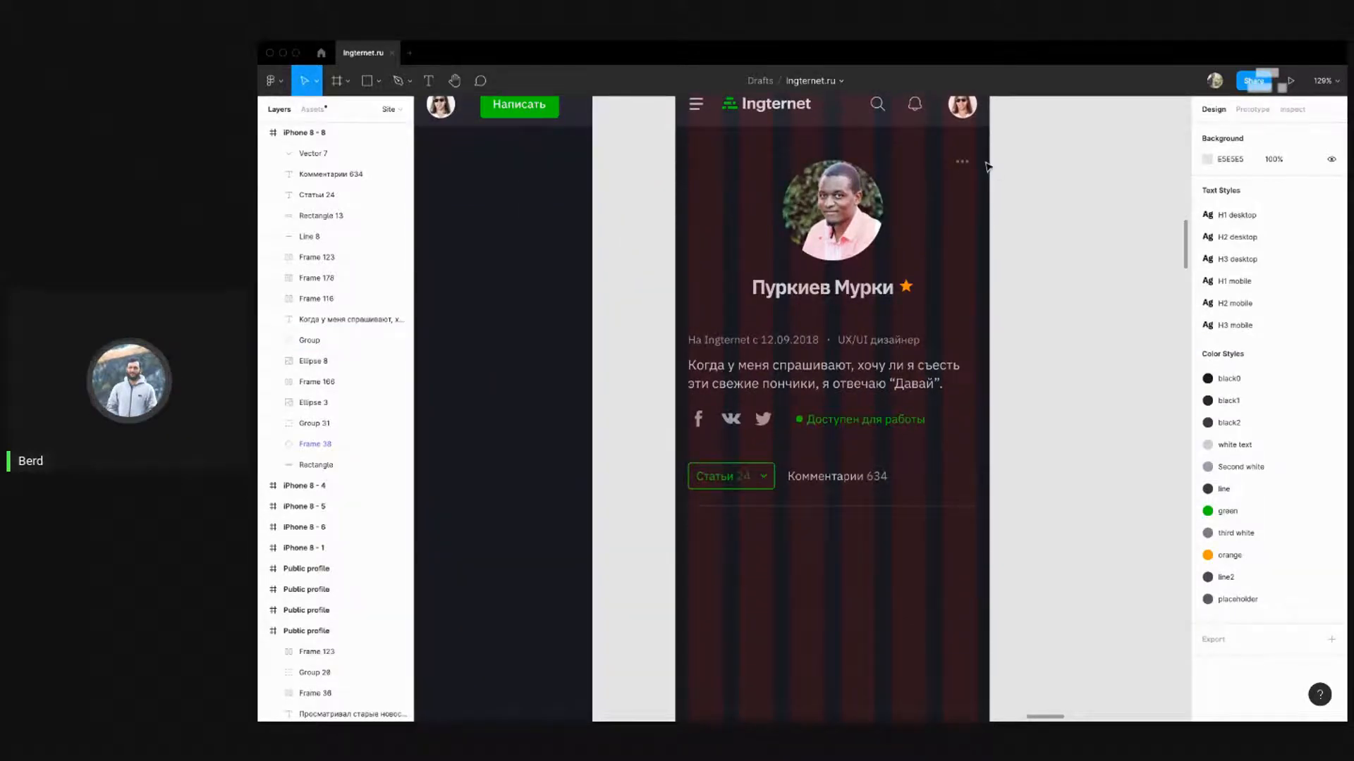
pyautogui.scroll(2, 986, 166)
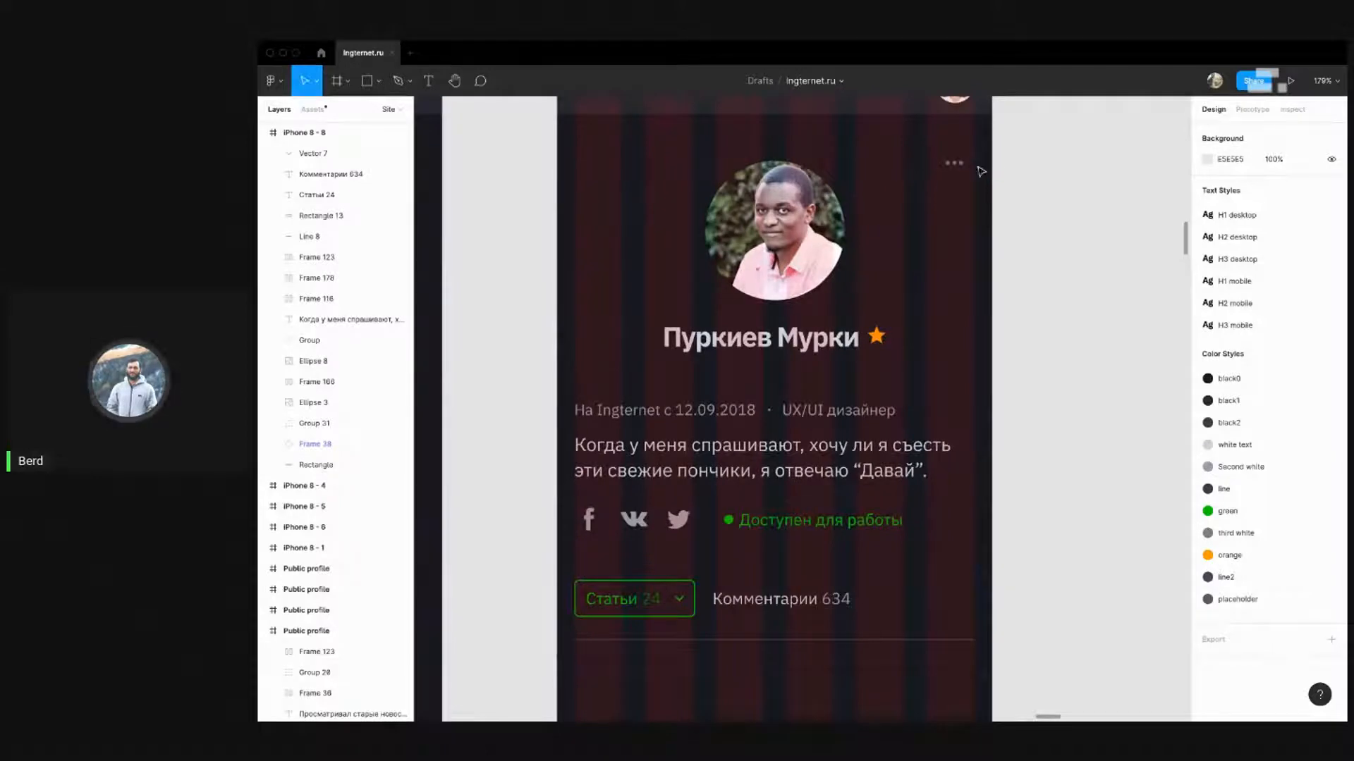
pyautogui.scroll(-6, 1004, 185)
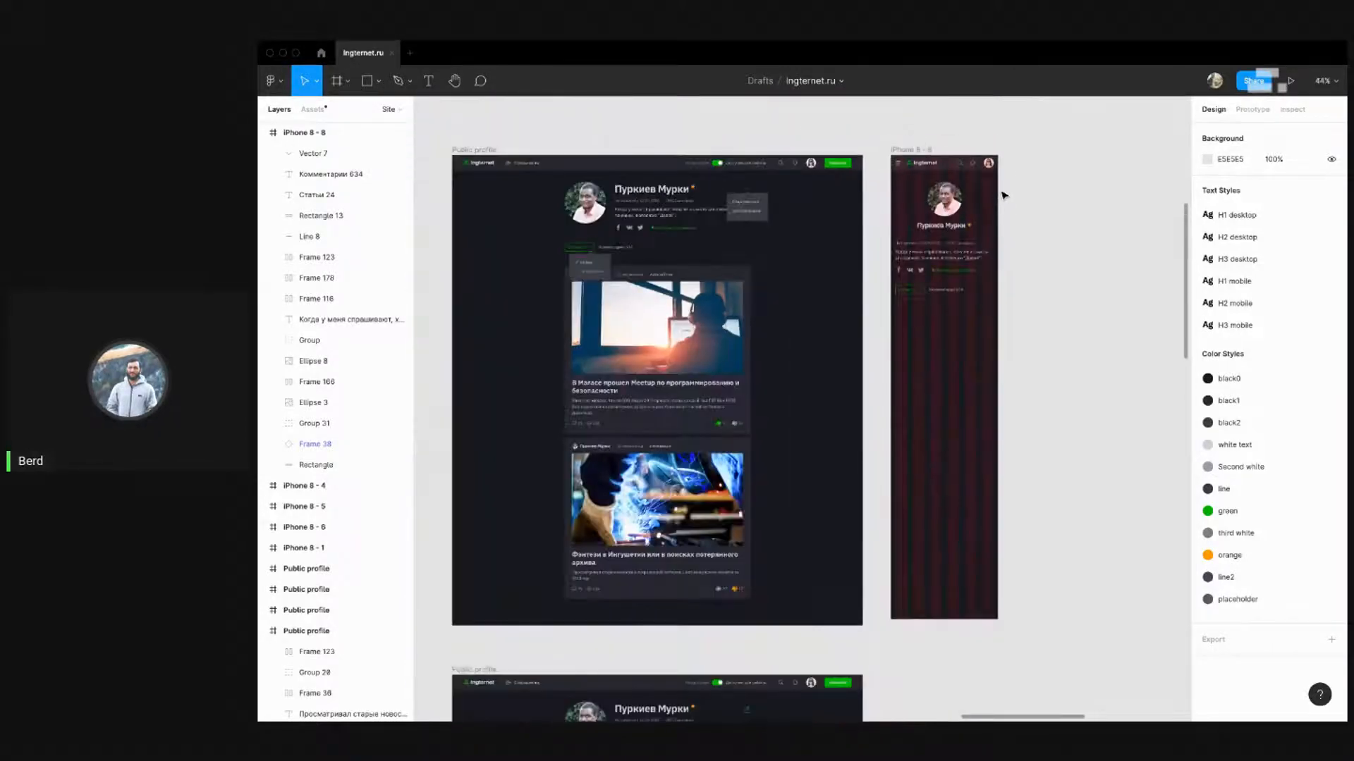
pyautogui.scroll(1, 643, 198)
pyautogui.scroll(4, 1073, 195)
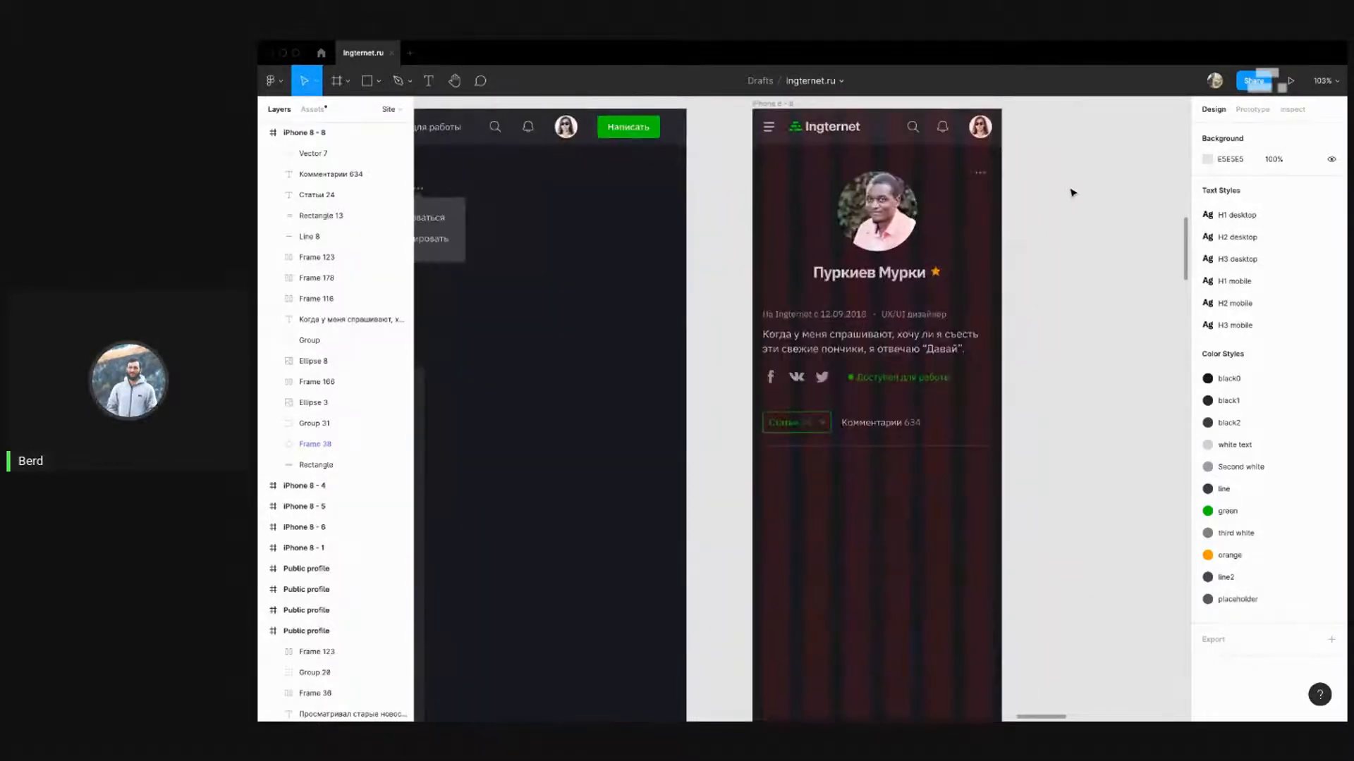
pyautogui.scroll(-1, 1050, 193)
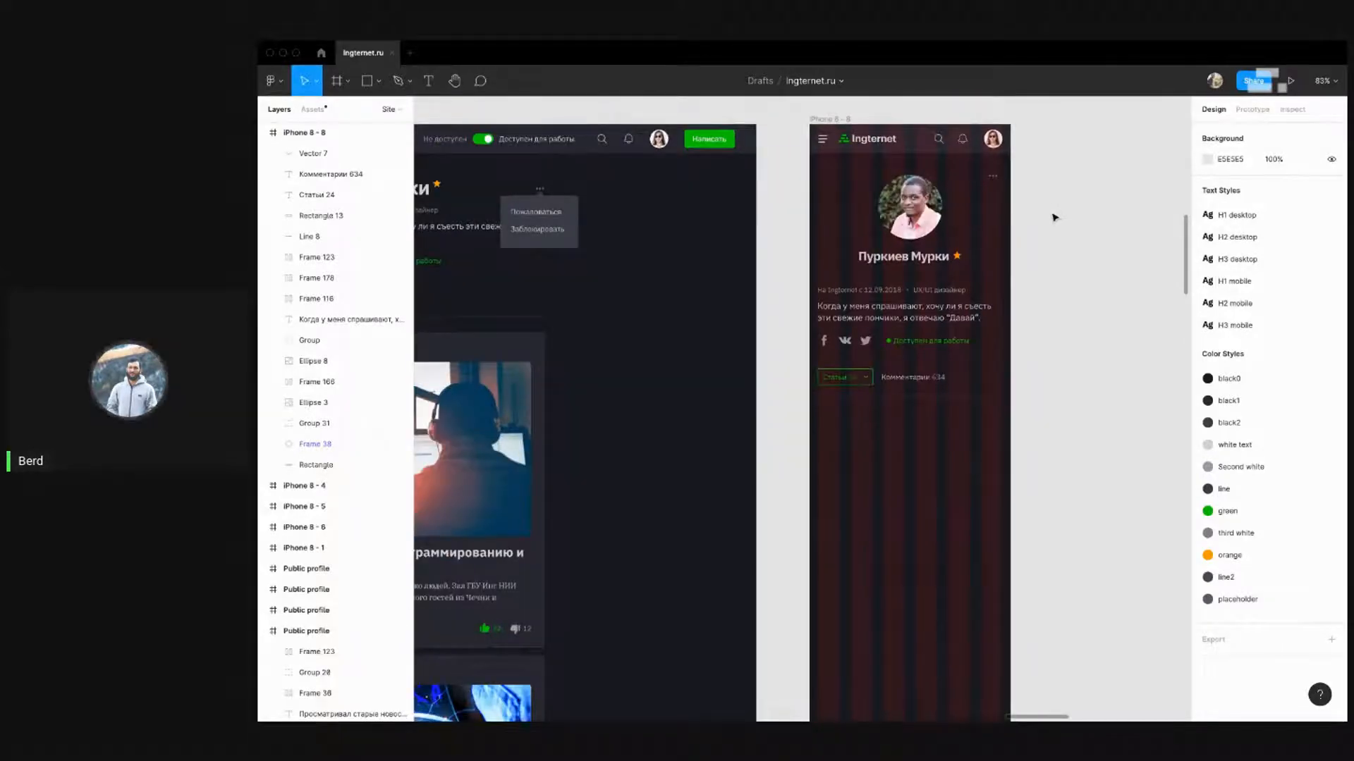
pyautogui.moveTo(897, 266); pyautogui.dragTo(963, 192)
pyautogui.scroll(-5, 1054, 275)
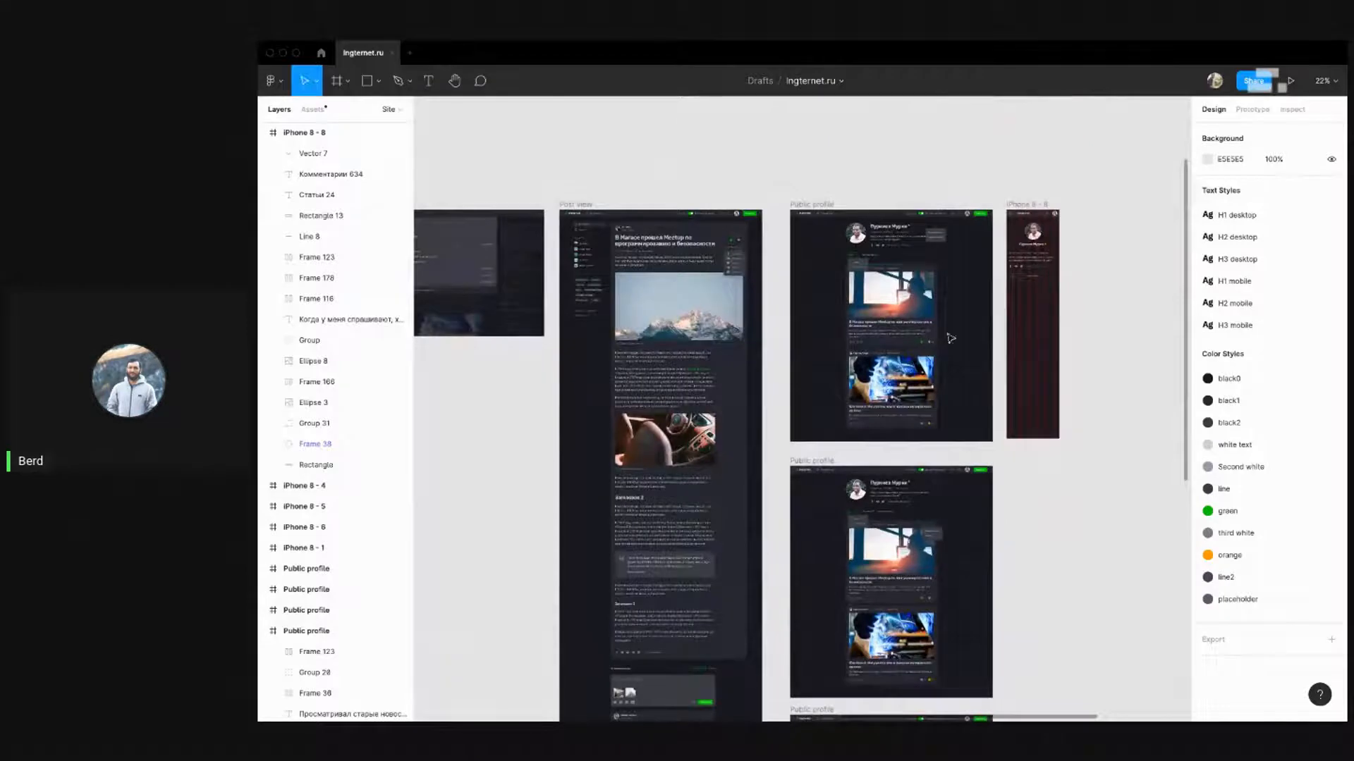
pyautogui.scroll(4, 869, 340)
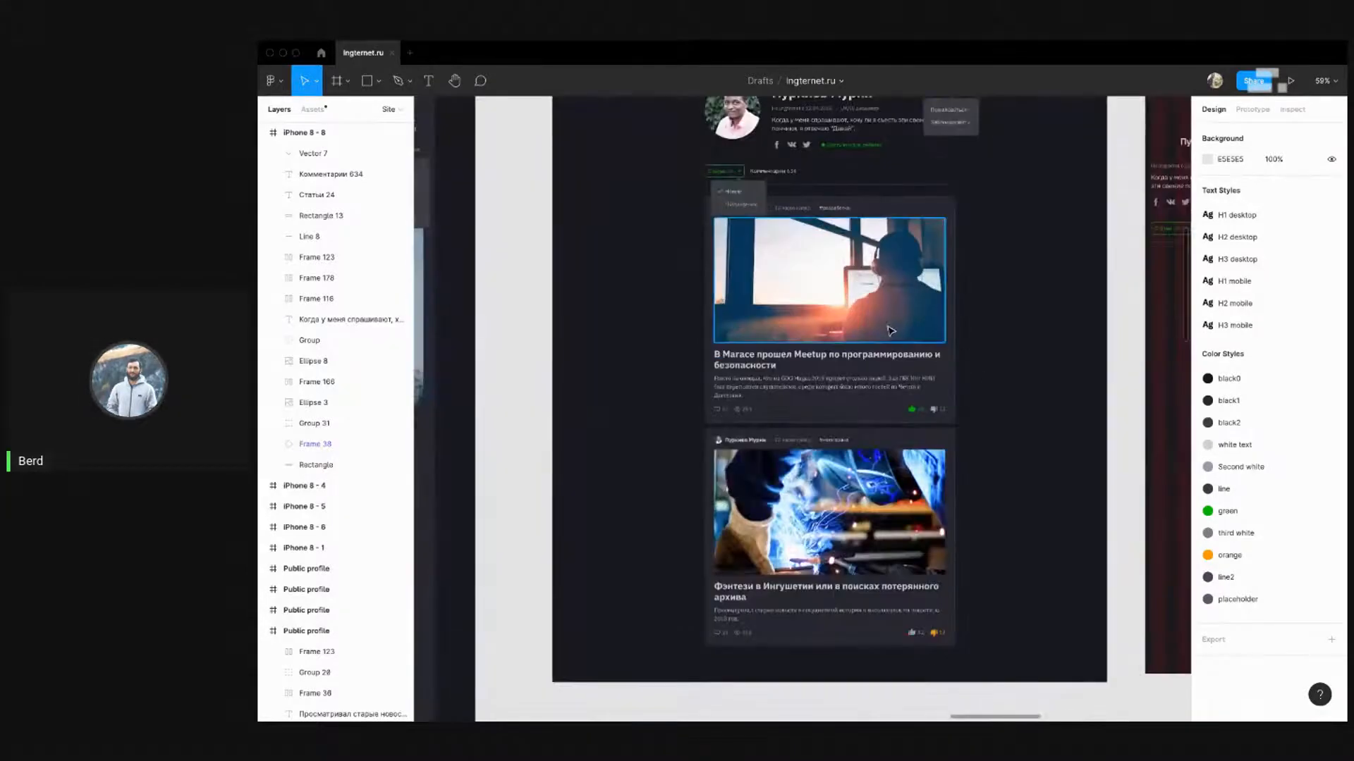
pyautogui.scroll(-5, 918, 285)
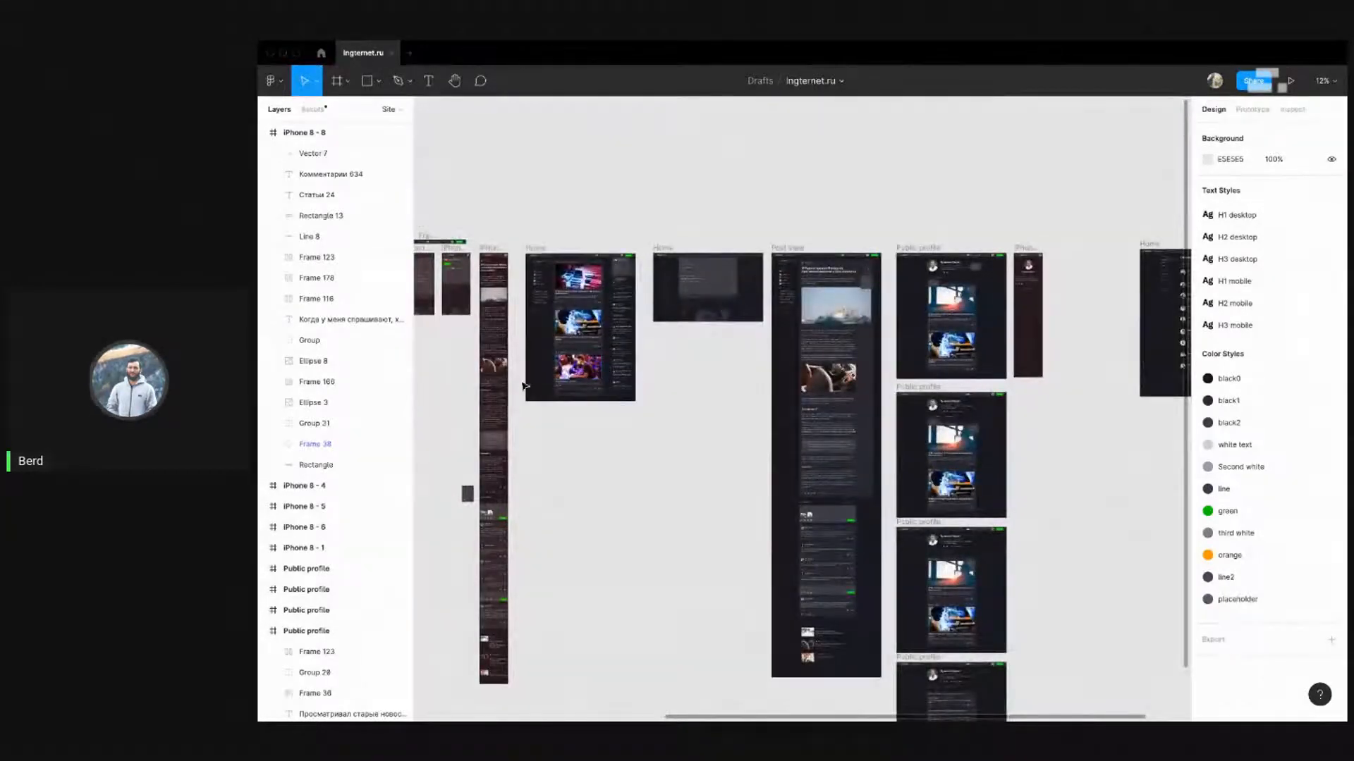
pyautogui.scroll(4, 643, 225)
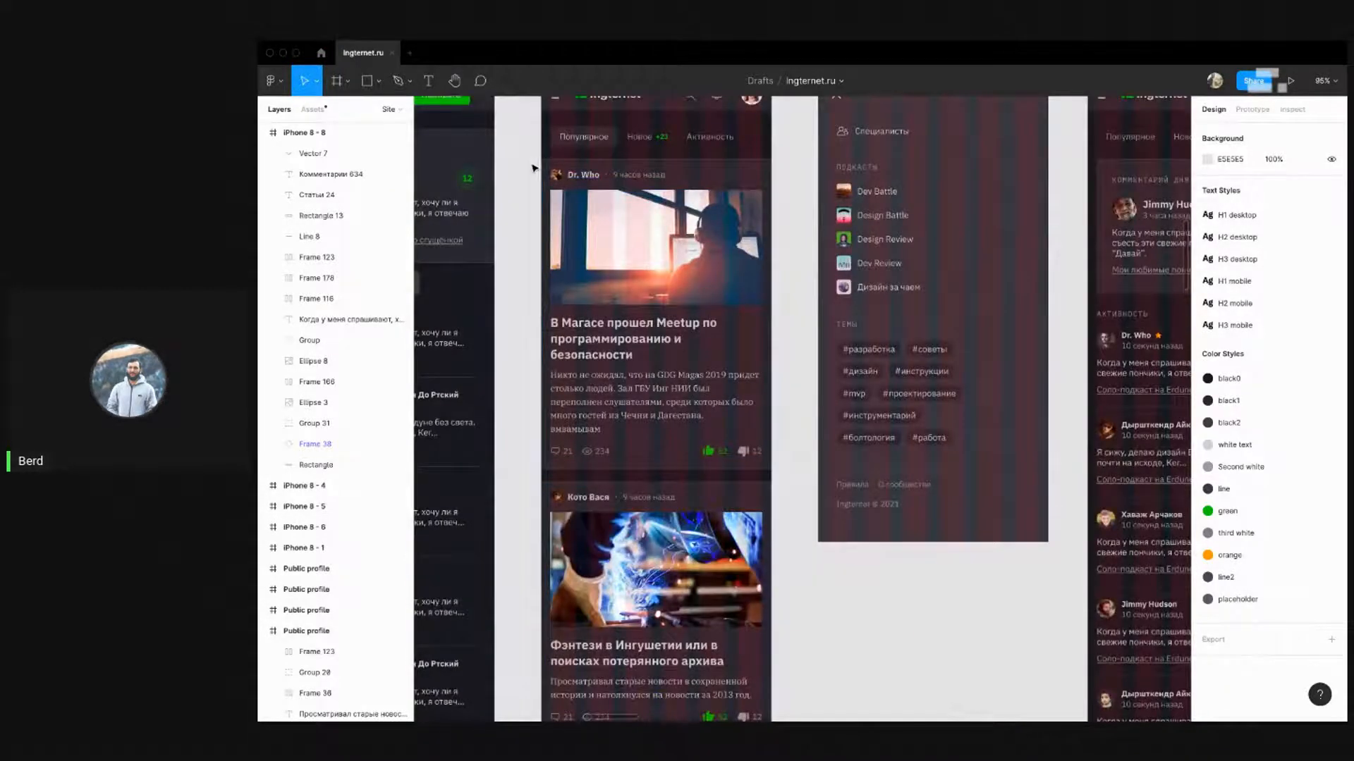
pyautogui.scroll(-2, 527, 172)
pyautogui.click(571, 240)
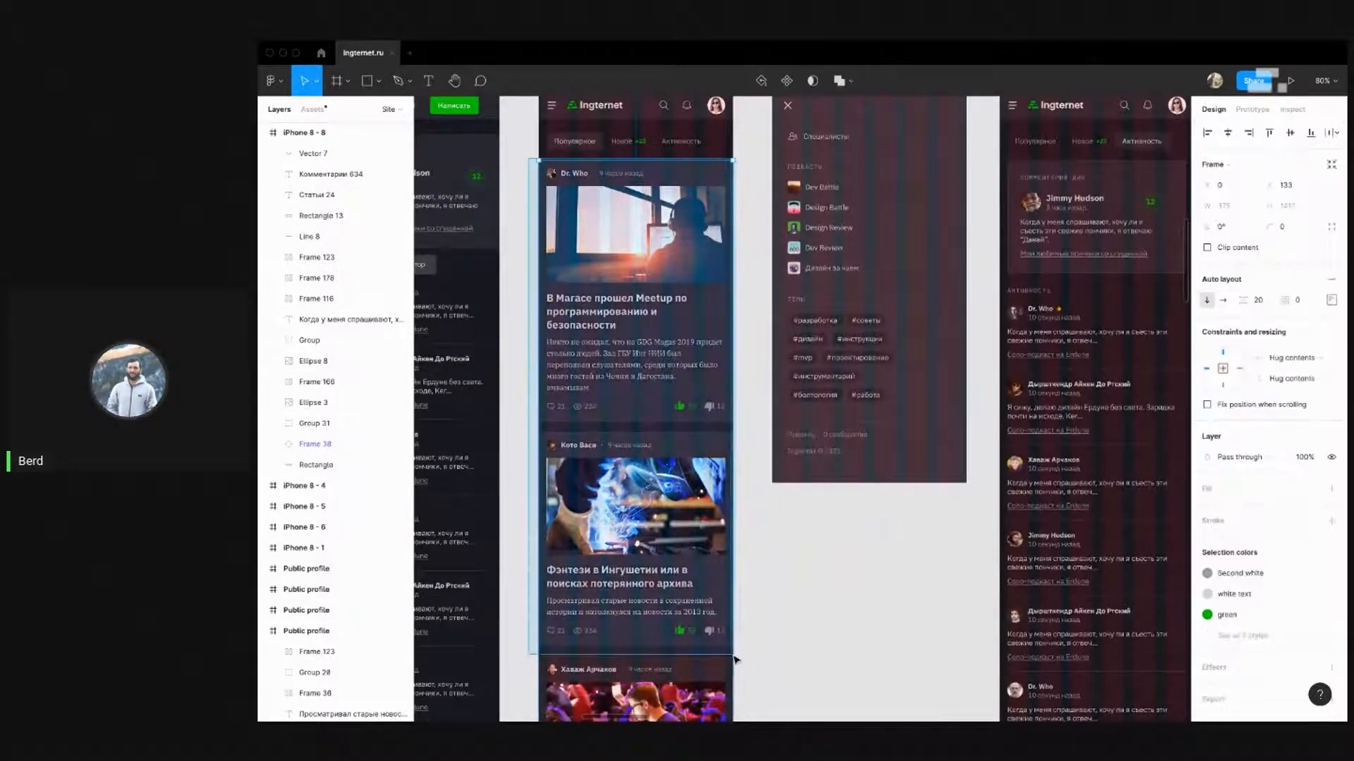
pyautogui.click(775, 600)
pyautogui.click(677, 465)
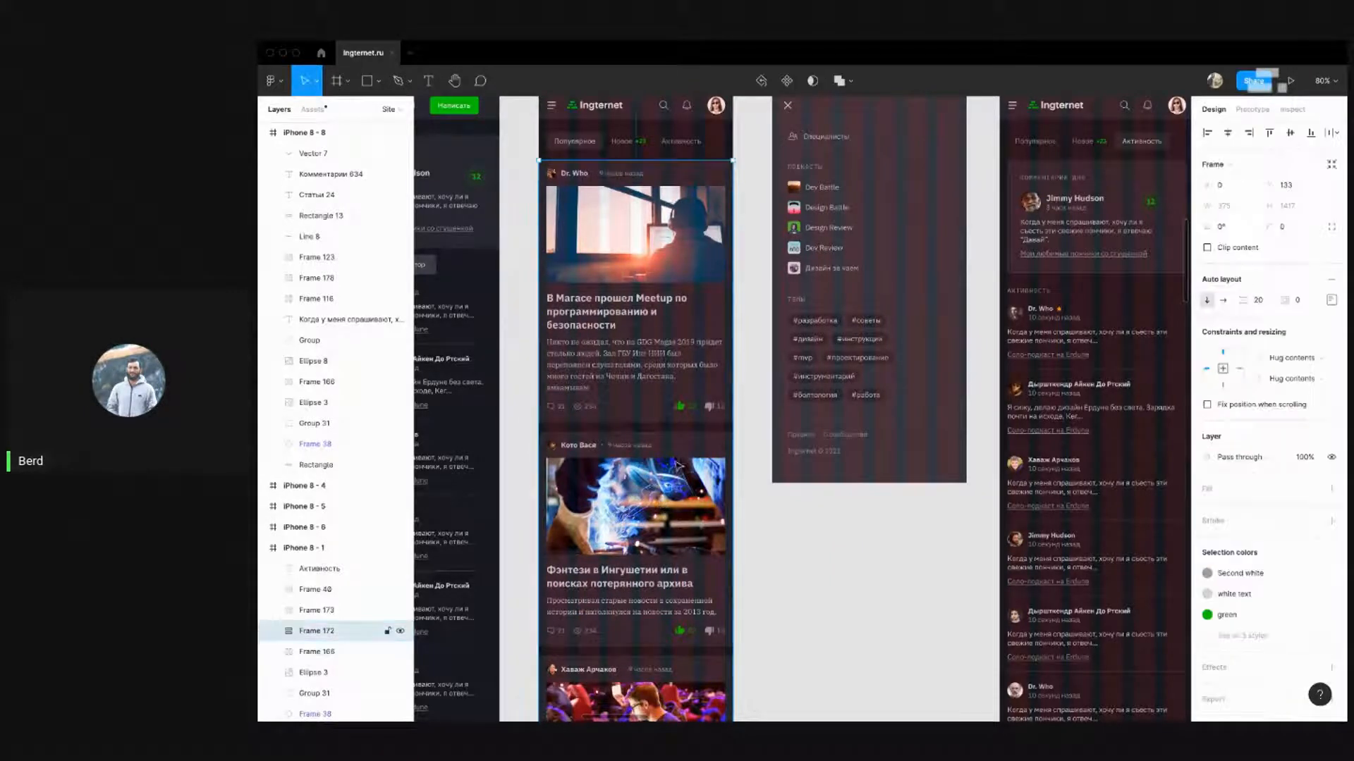
pyautogui.hotkey('shift', '1')
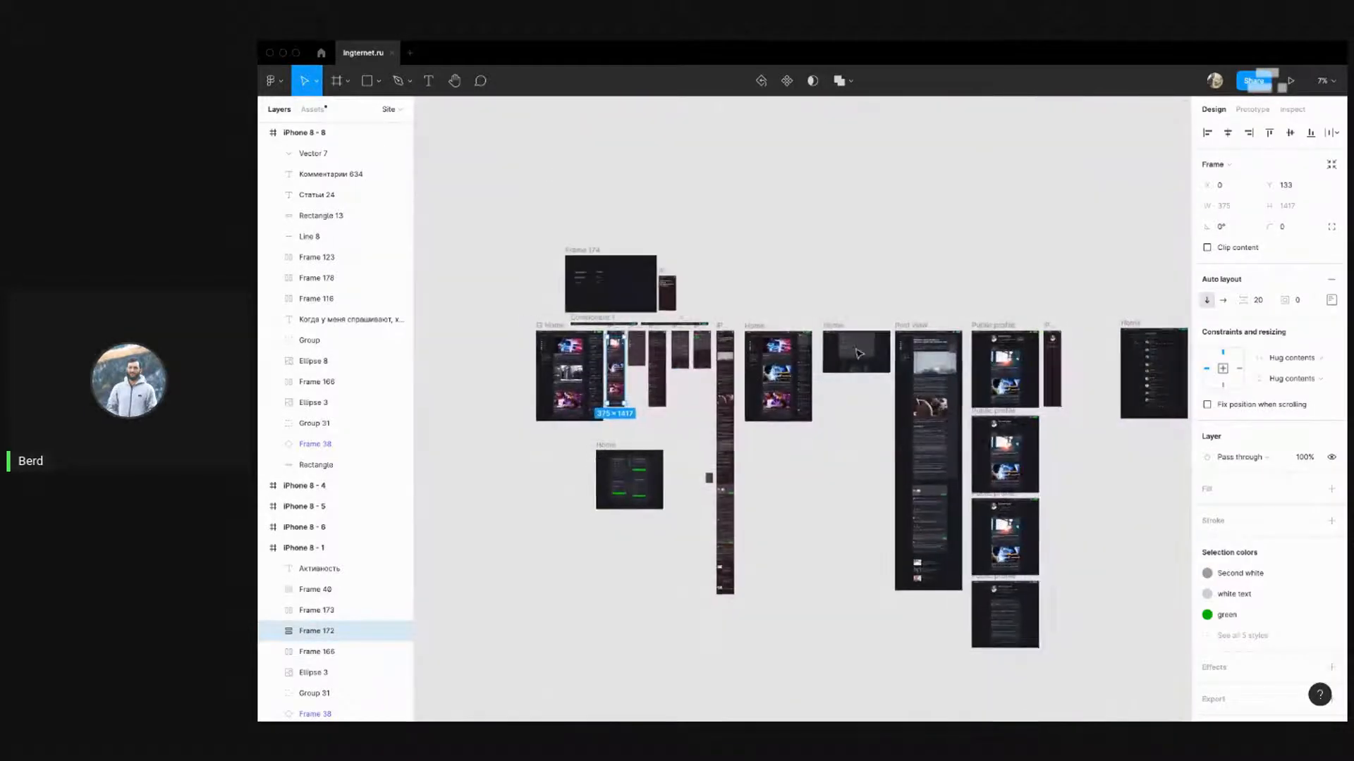
pyautogui.scroll(10, 961, 320)
pyautogui.hotkey('ctrl', 'v')
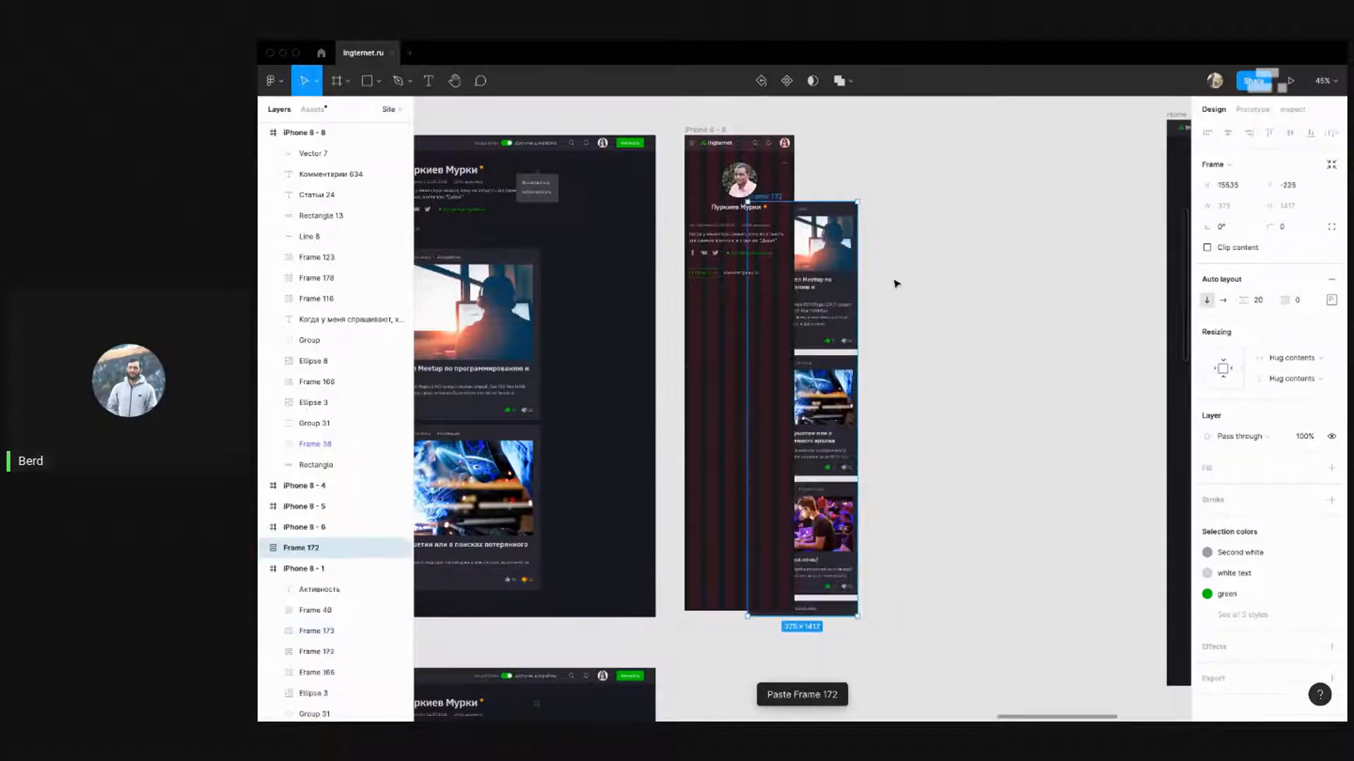
pyautogui.moveTo(768, 197); pyautogui.dragTo(844, 185)
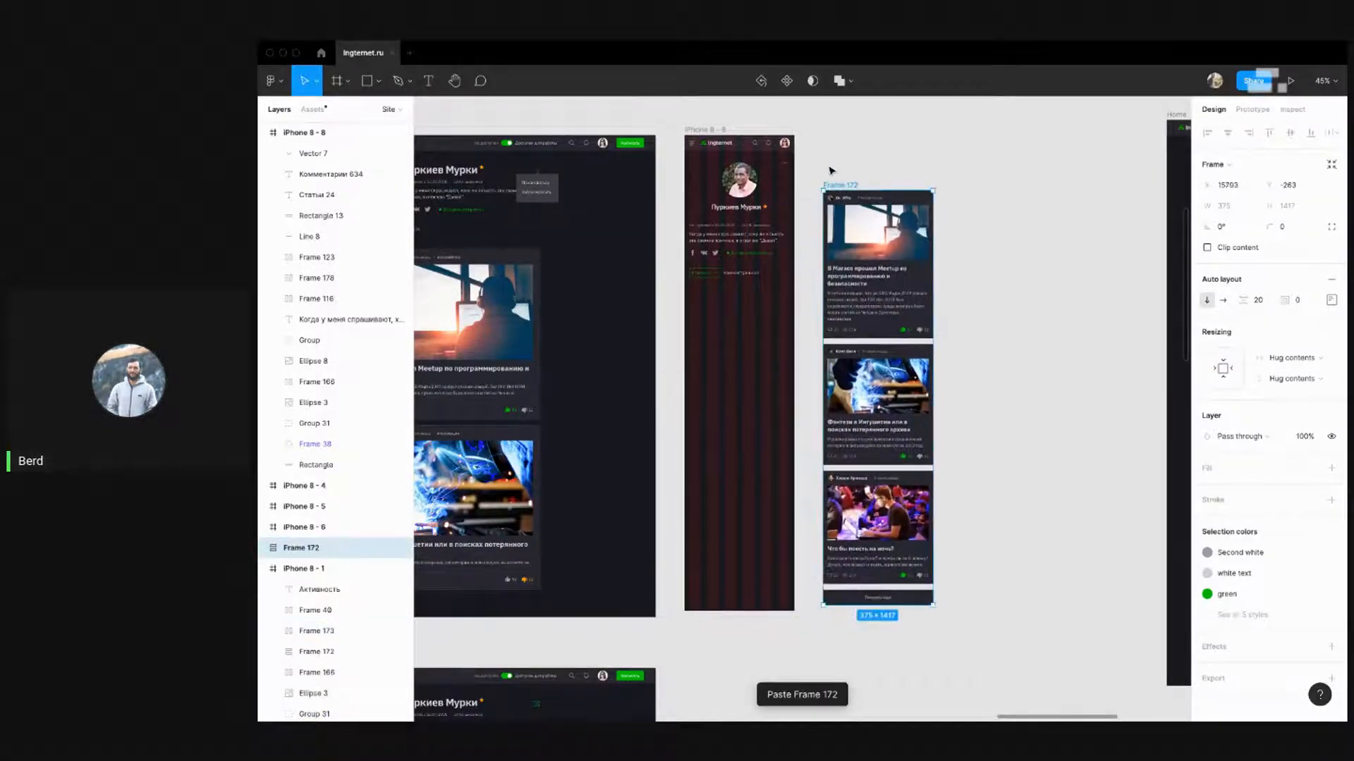
pyautogui.click(991, 337)
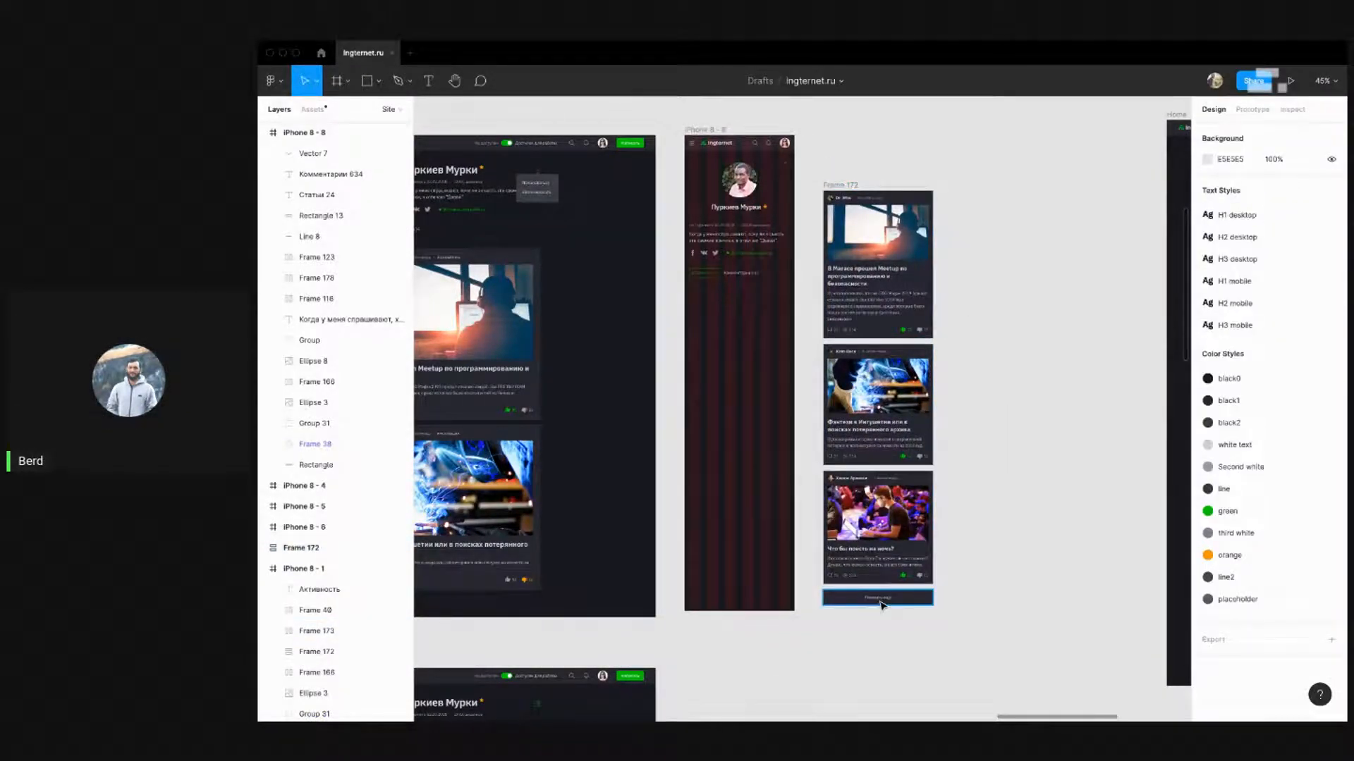
pyautogui.scroll(-5, 737, 370)
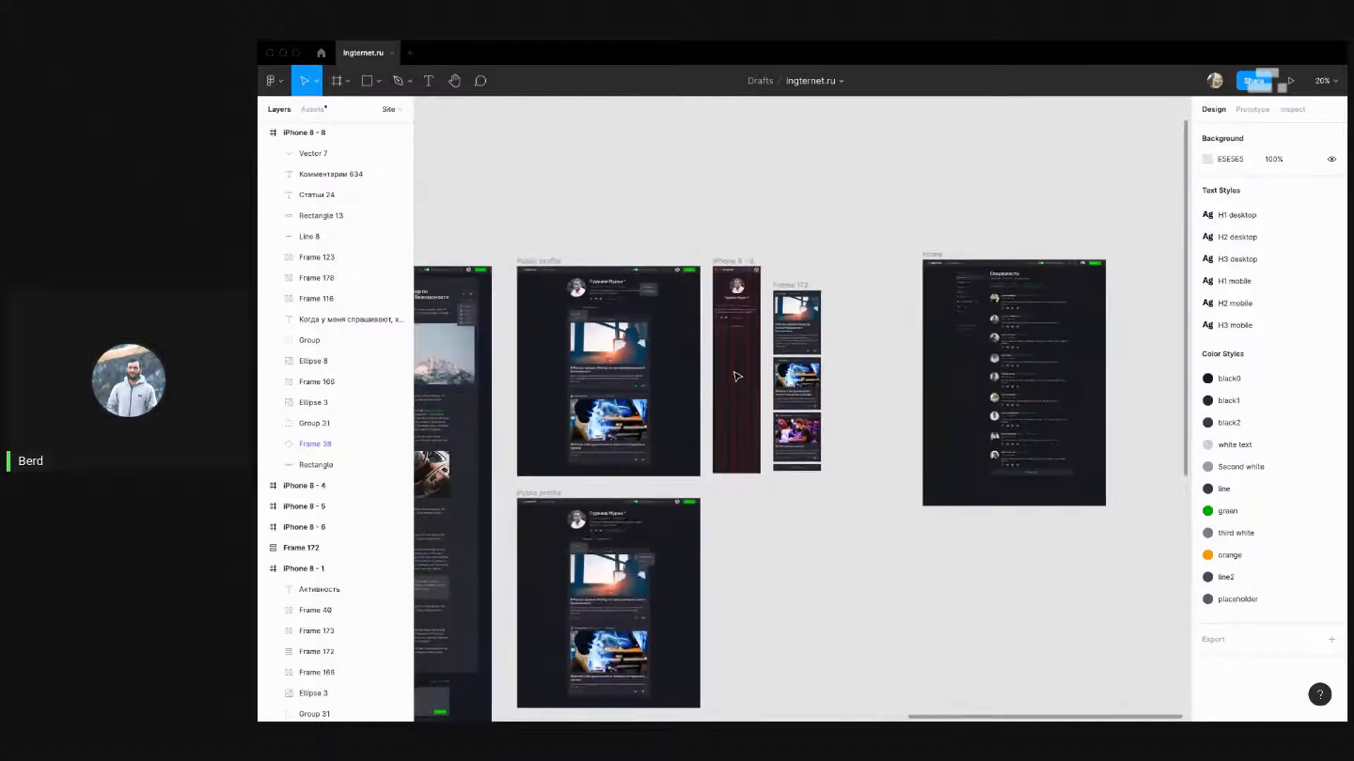
pyautogui.scroll(1, 722, 358)
pyautogui.scroll(3, 570, 423)
pyautogui.scroll(5, 570, 423)
pyautogui.scroll(-5, 841, 326)
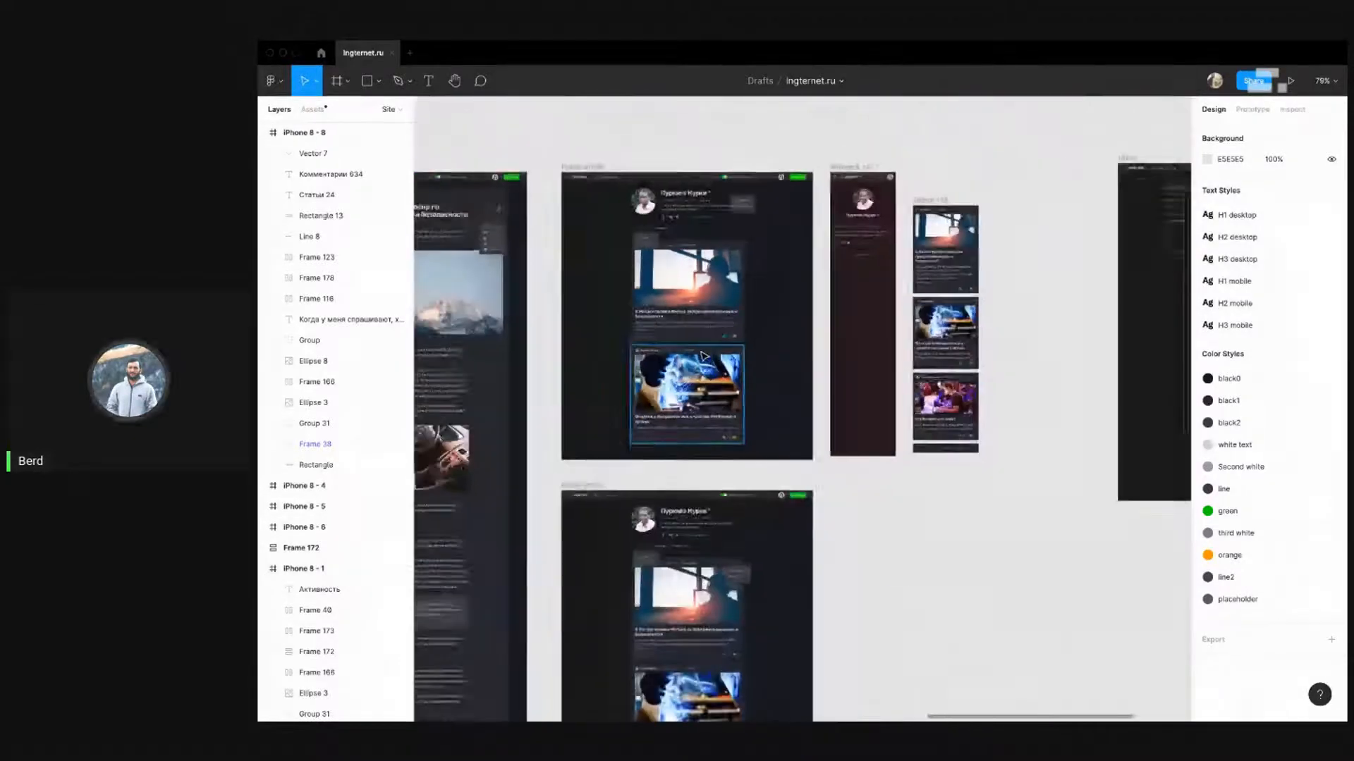
pyautogui.scroll(2, 946, 364)
pyautogui.moveTo(958, 600); pyautogui.dragTo(834, 468)
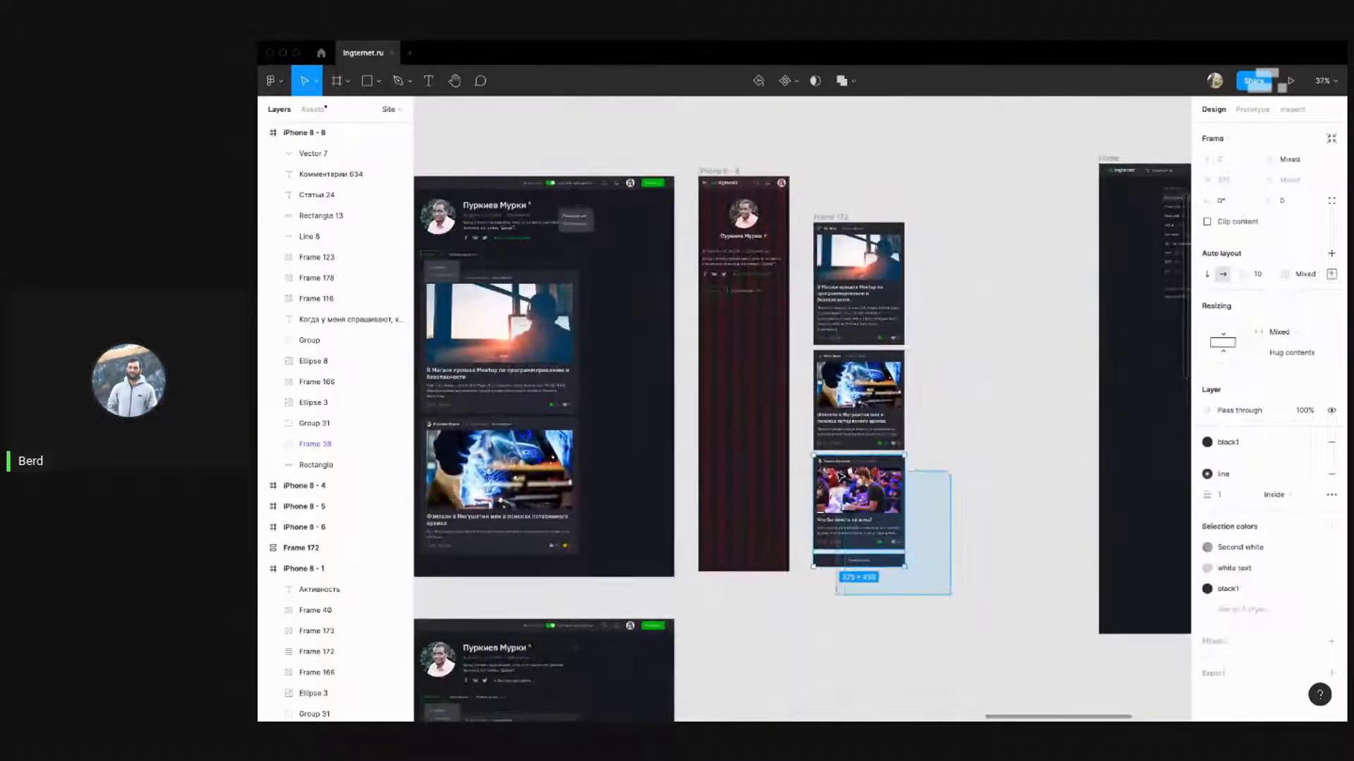
# Delete the third card and the button below it from the card stack
pyautogui.click(949, 444)
pyautogui.moveTo(969, 590); pyautogui.dragTo(805, 453)
pyautogui.press('Delete')
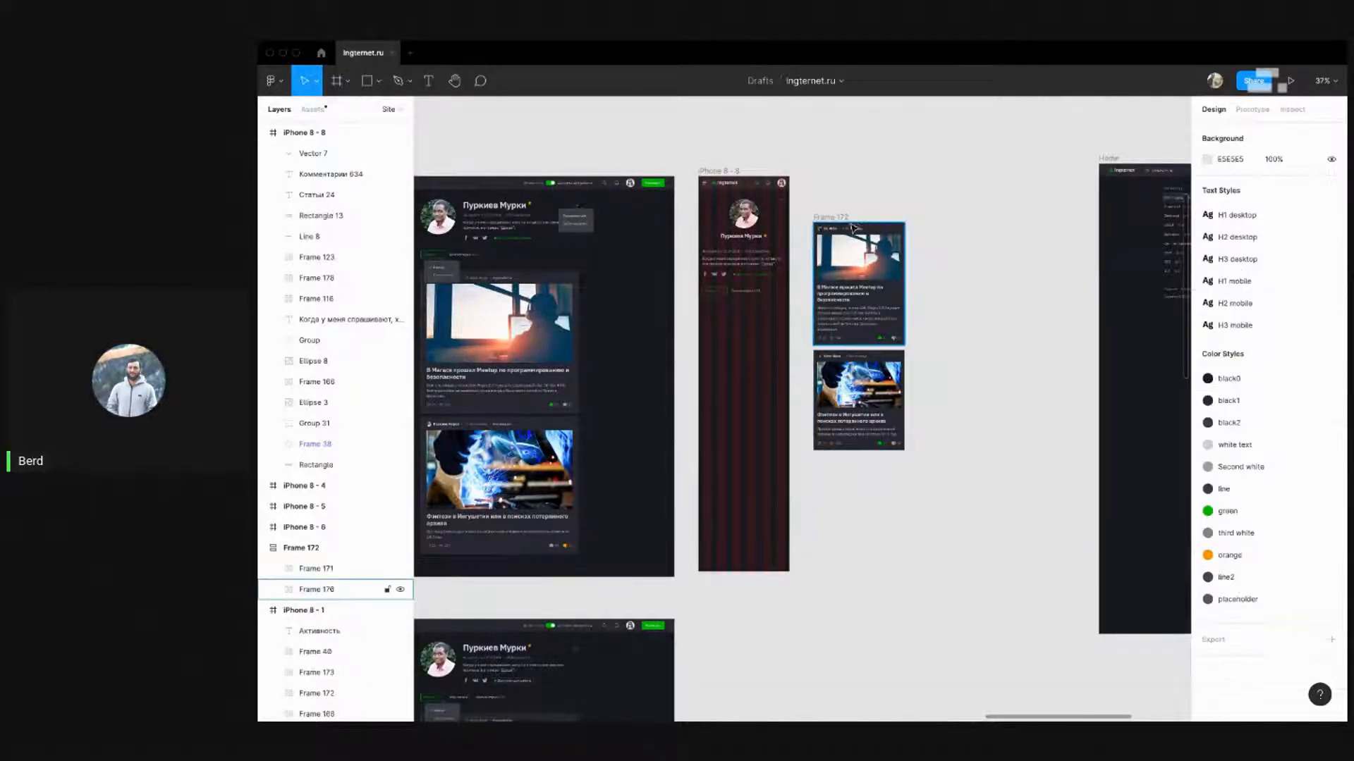
# Move Frame 172 into iPhone 8 - 8, flush with the left edge at X 0
pyautogui.moveTo(835, 218); pyautogui.dragTo(728, 315)
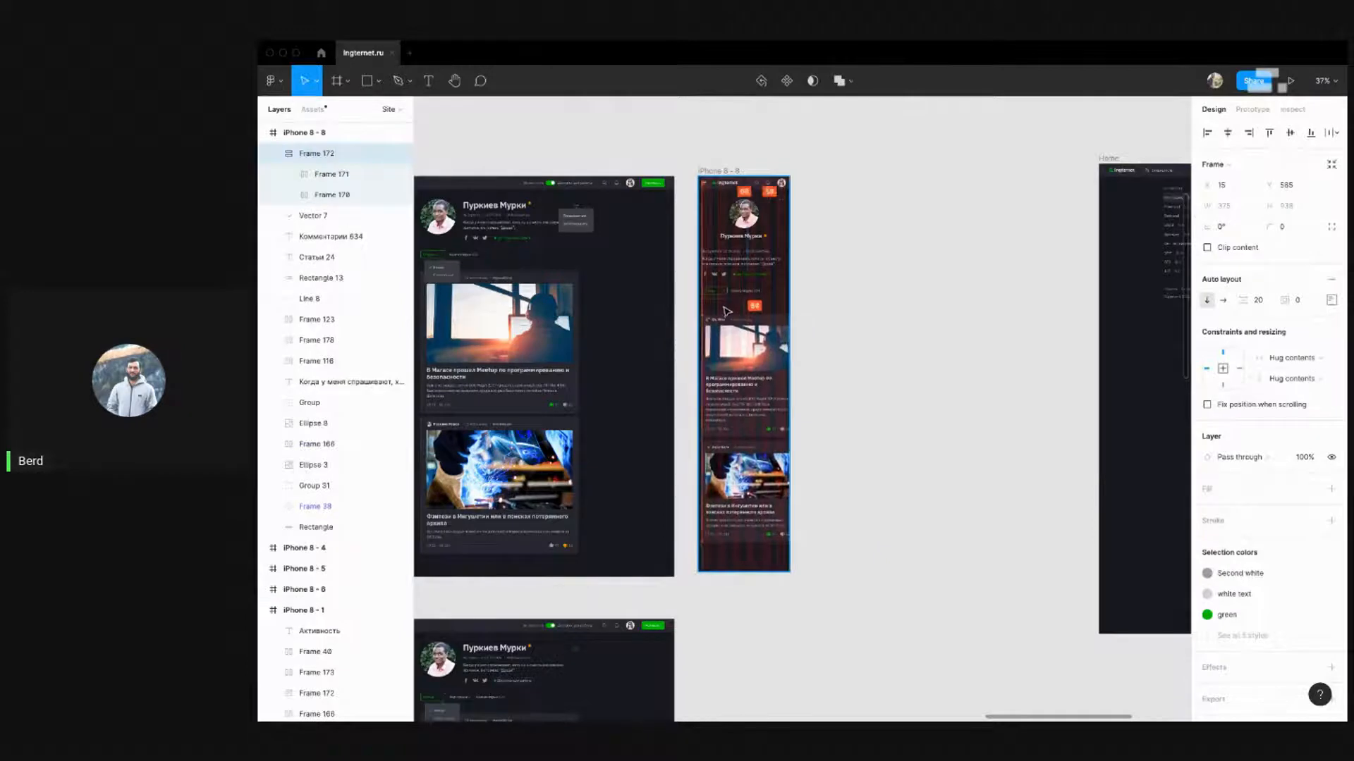
pyautogui.scroll(5, 728, 315)
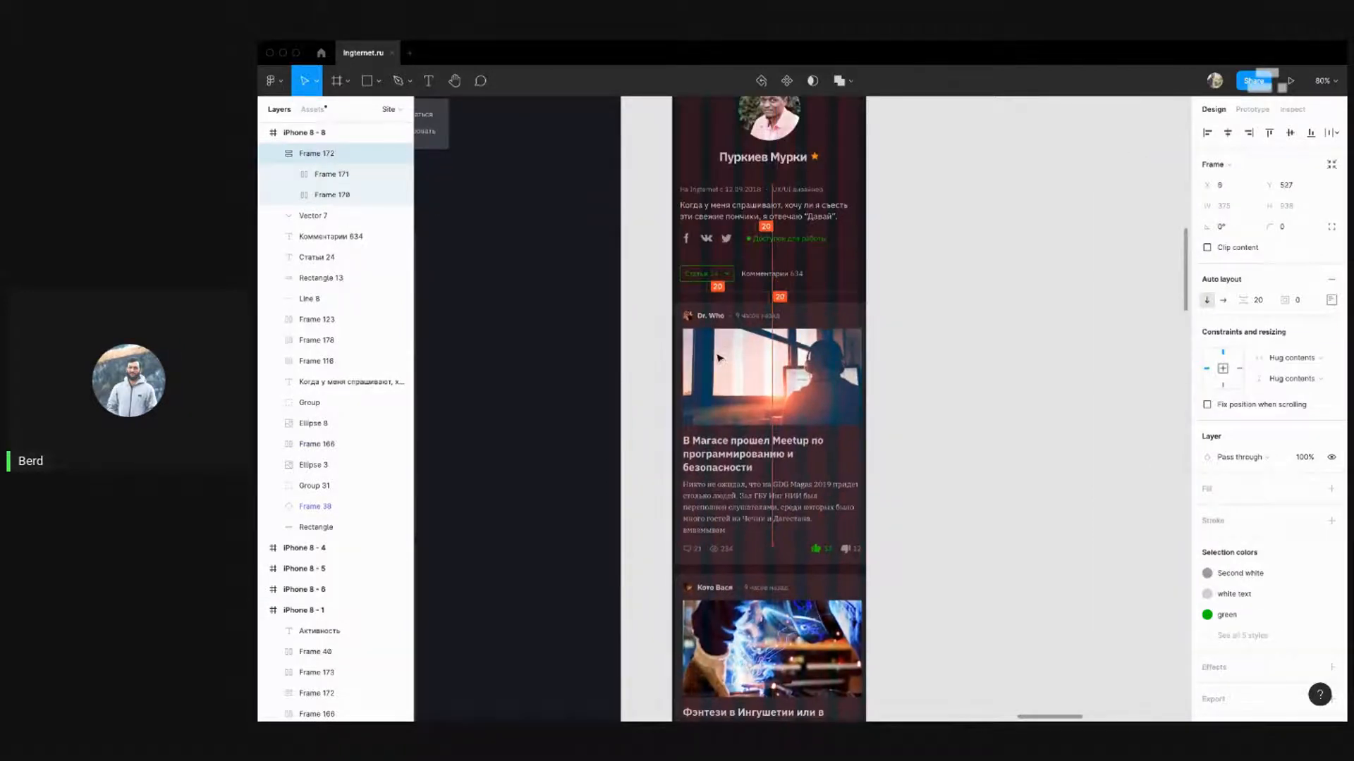
pyautogui.moveTo(717, 354); pyautogui.dragTo(717, 355)
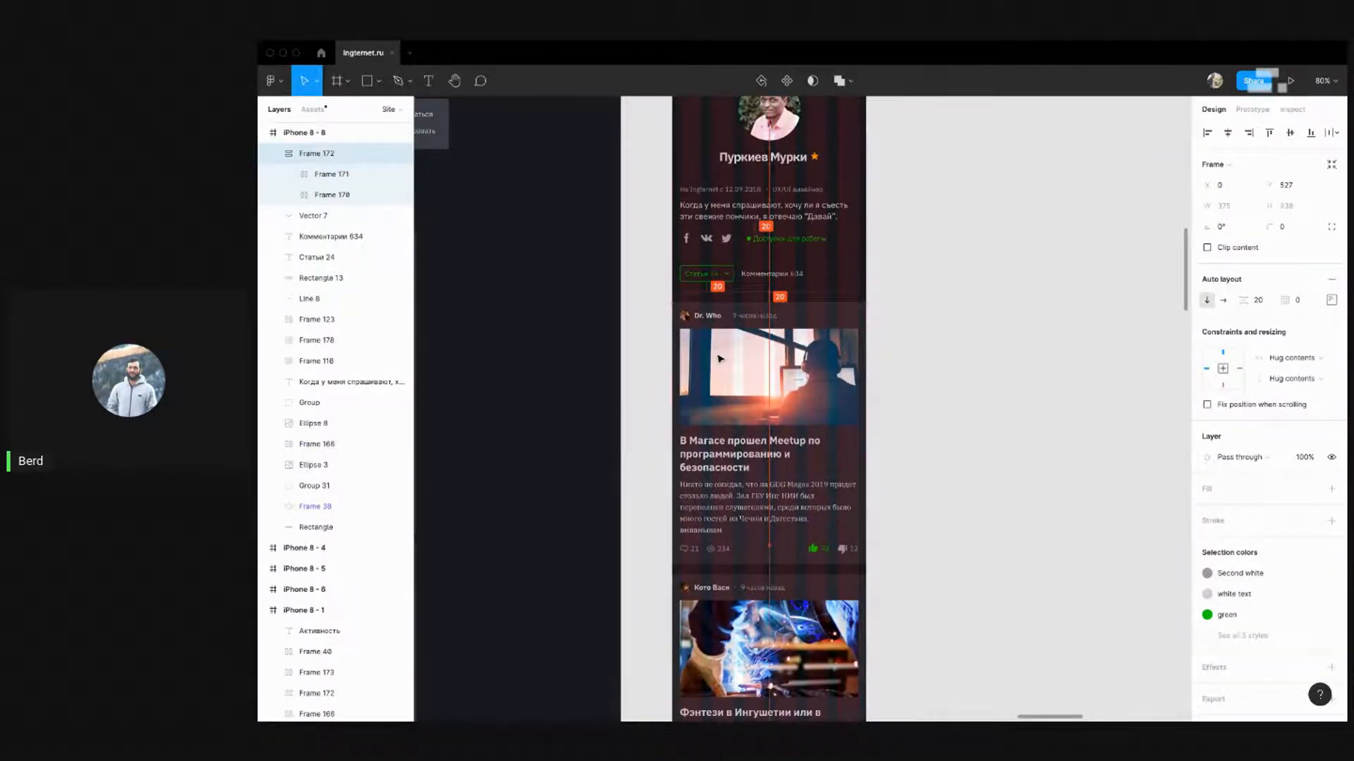
pyautogui.click(873, 329)
# Check the spacing between the divider line and the card stack
pyautogui.click(857, 292)
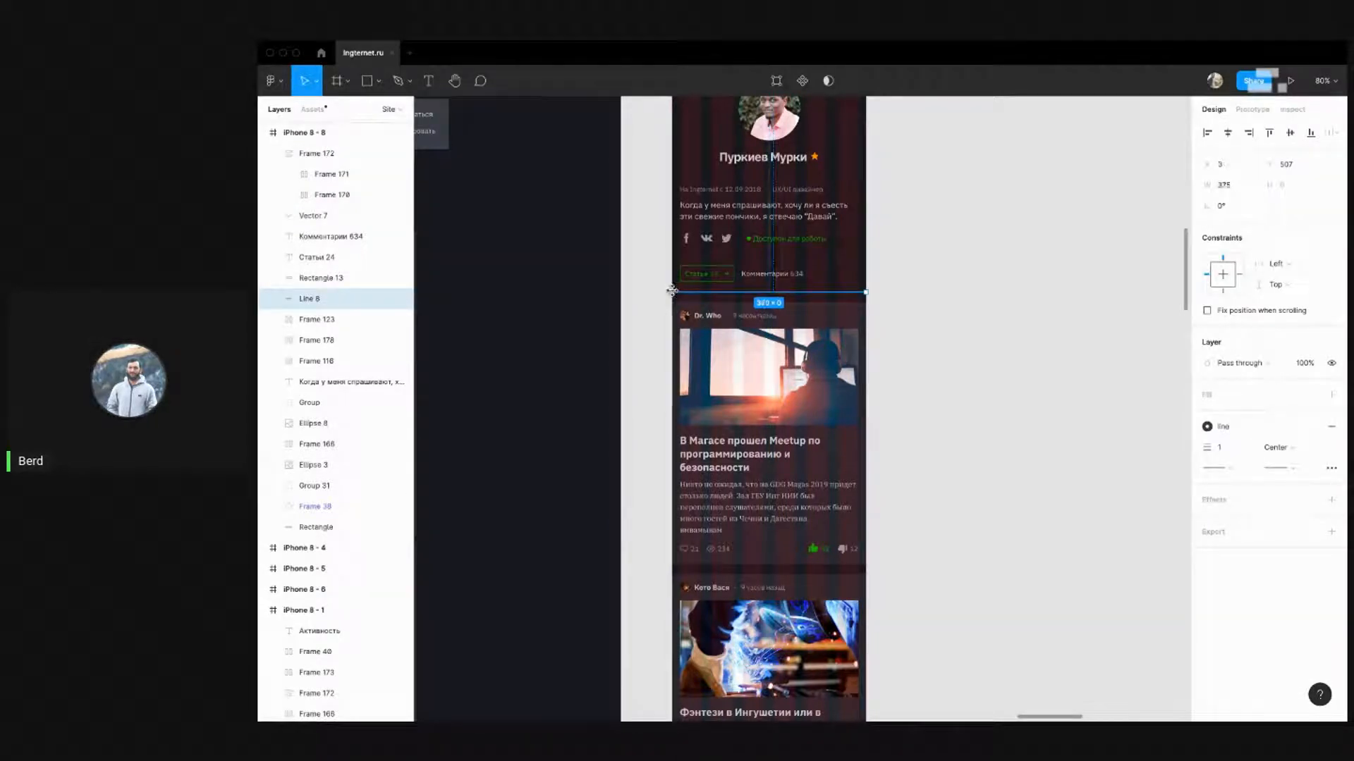
pyautogui.click(957, 288)
pyautogui.click(836, 315)
pyautogui.press('alt')
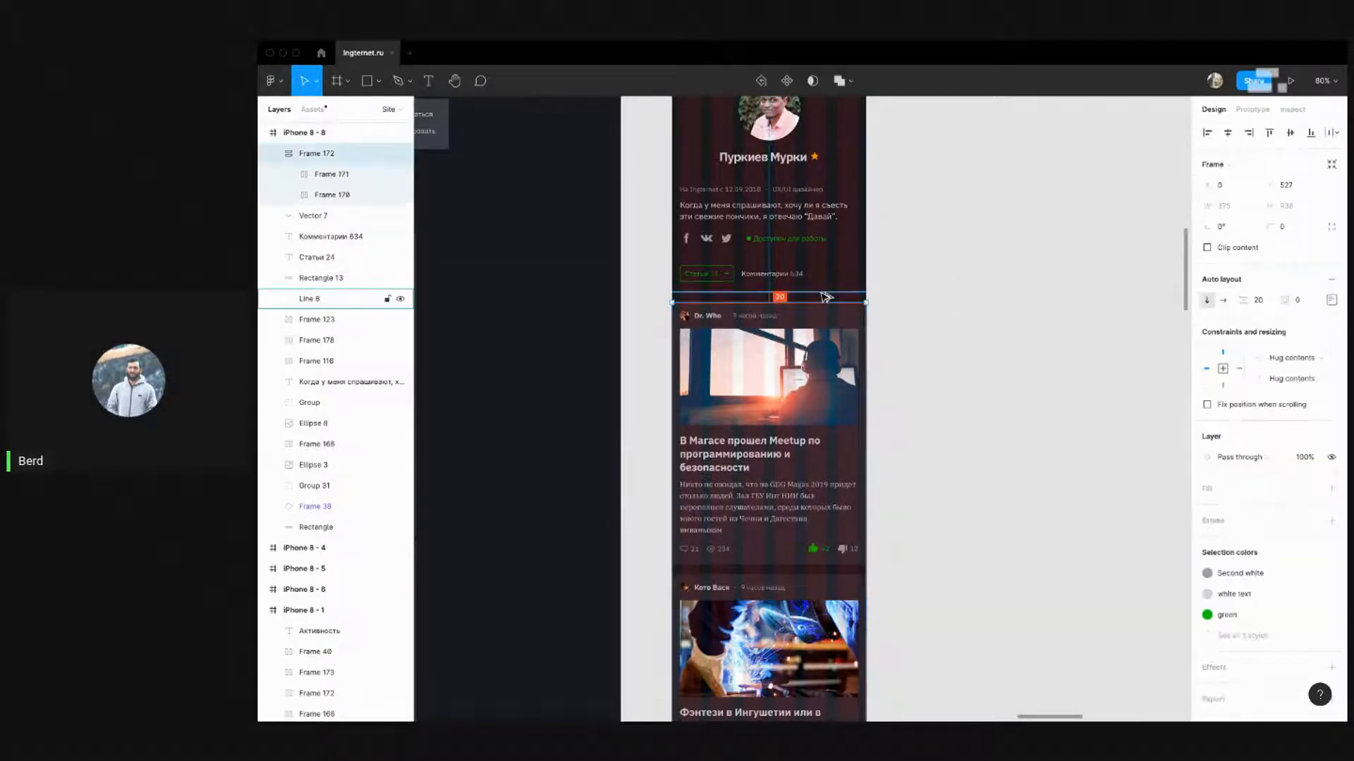
pyautogui.click(949, 282)
pyautogui.scroll(-5, 1021, 254)
pyautogui.scroll(5, 773, 229)
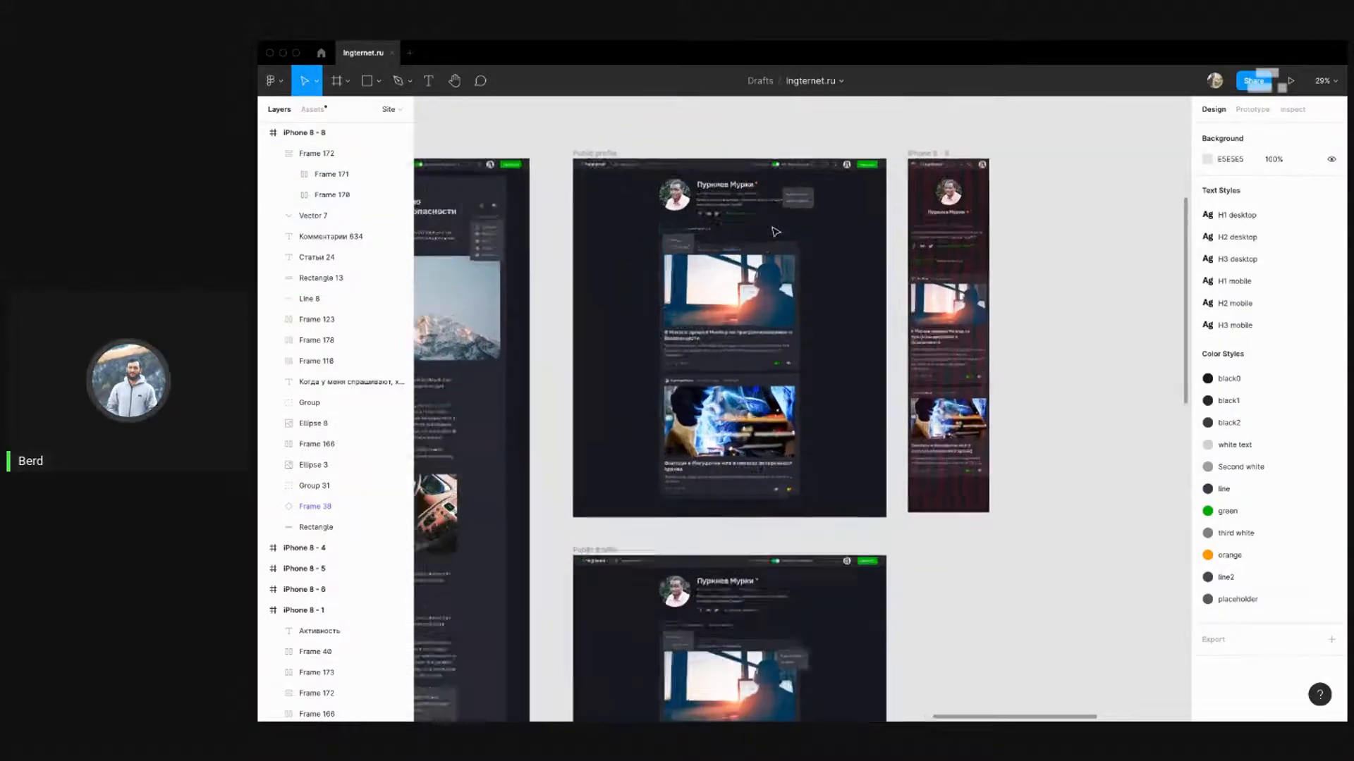
pyautogui.click(757, 279)
pyautogui.scroll(-5, 755, 268)
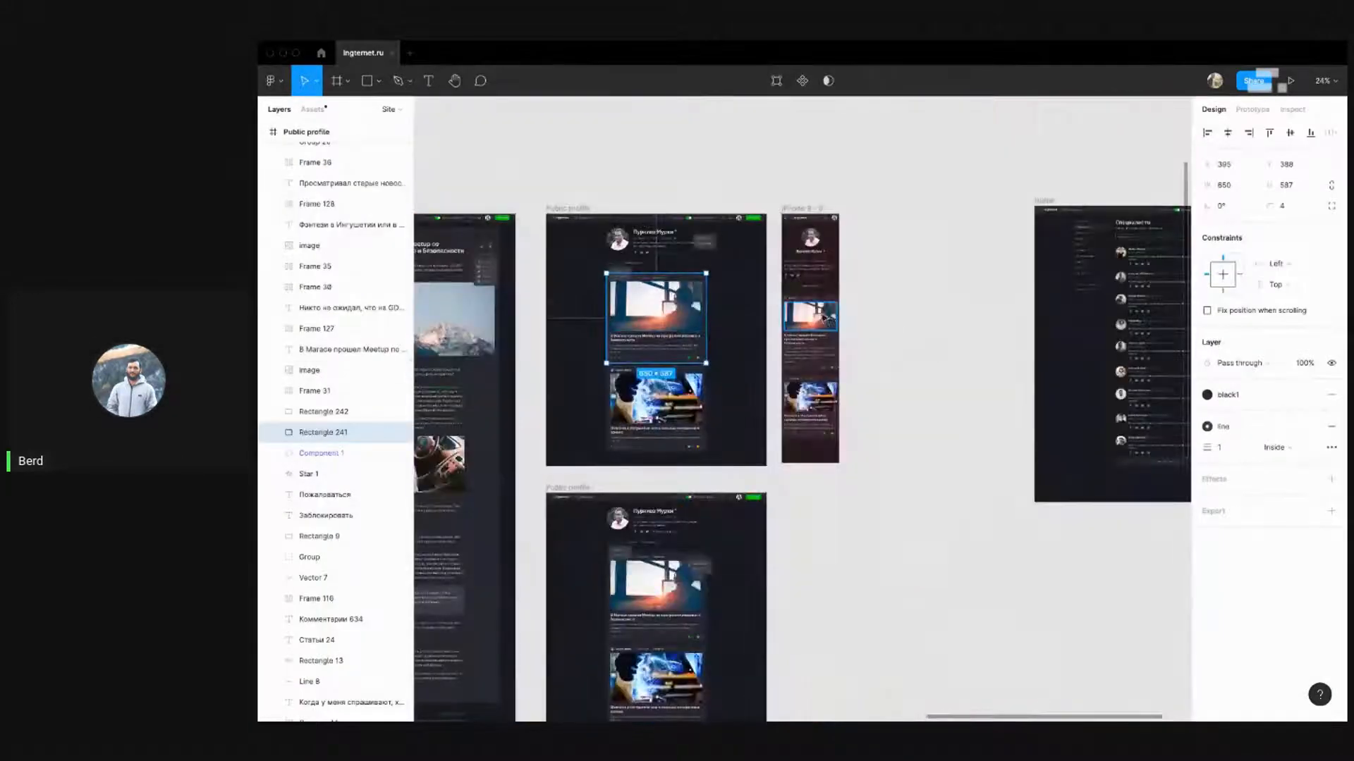
pyautogui.scroll(5, 818, 331)
pyautogui.click(818, 331)
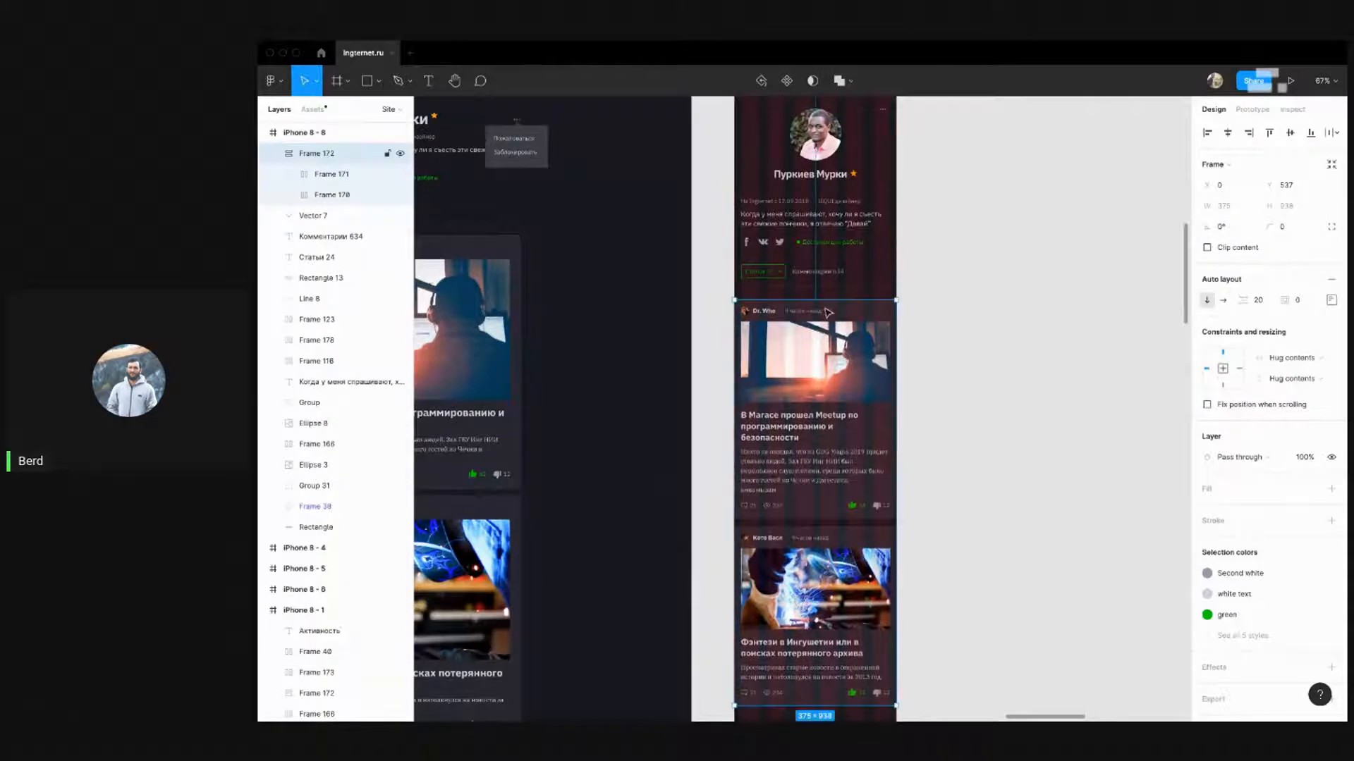
pyautogui.click(1003, 282)
pyautogui.moveTo(966, 348); pyautogui.dragTo(959, 272)
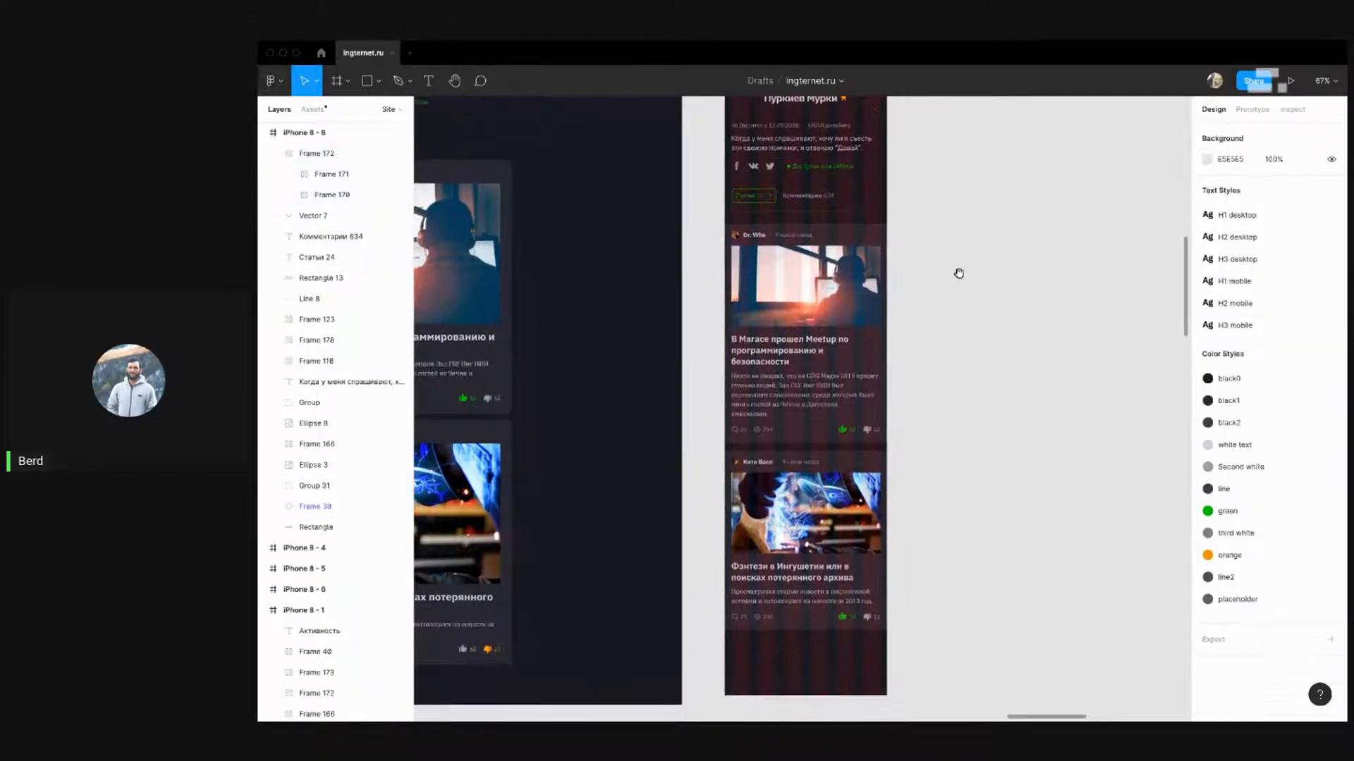
pyautogui.scroll(-2, 962, 279)
pyautogui.moveTo(961, 190); pyautogui.dragTo(959, 291)
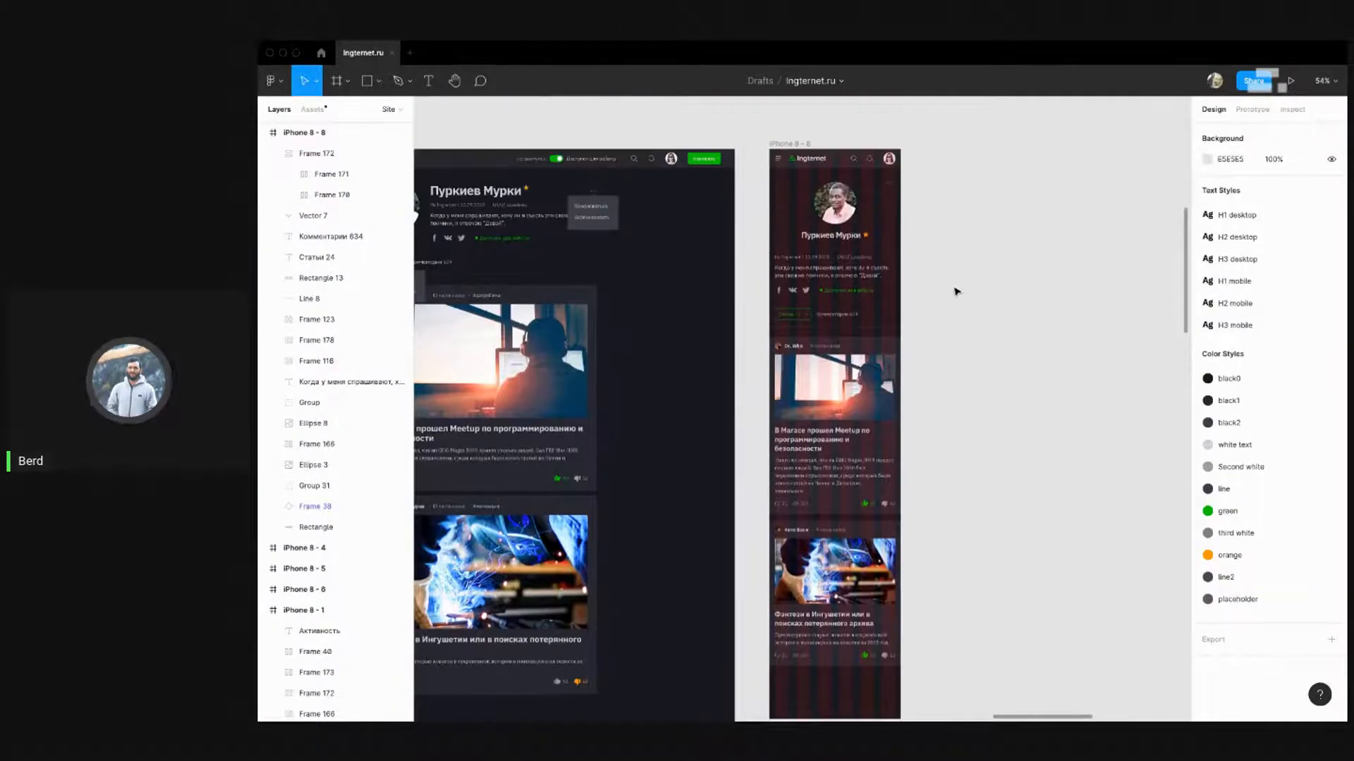
pyautogui.moveTo(598, 324); pyautogui.dragTo(795, 266)
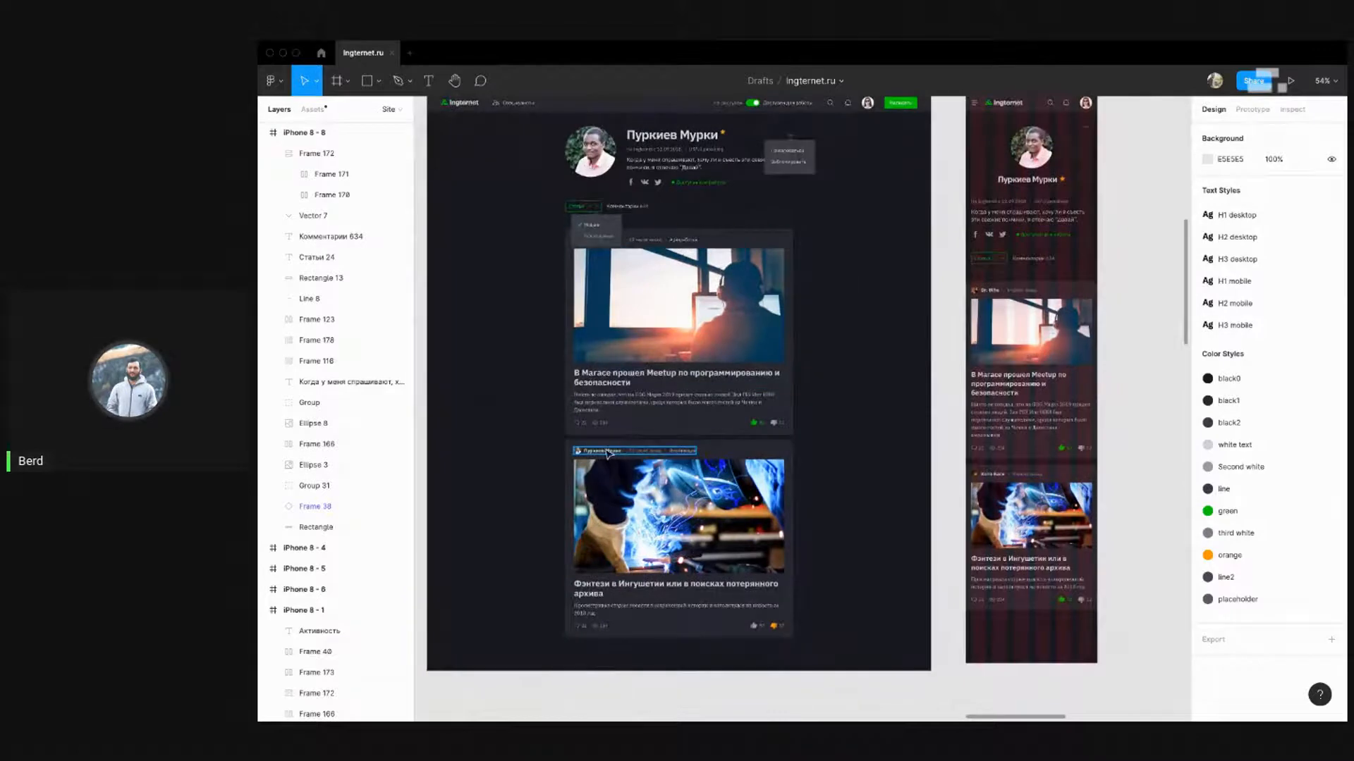
pyautogui.scroll(8, 610, 452)
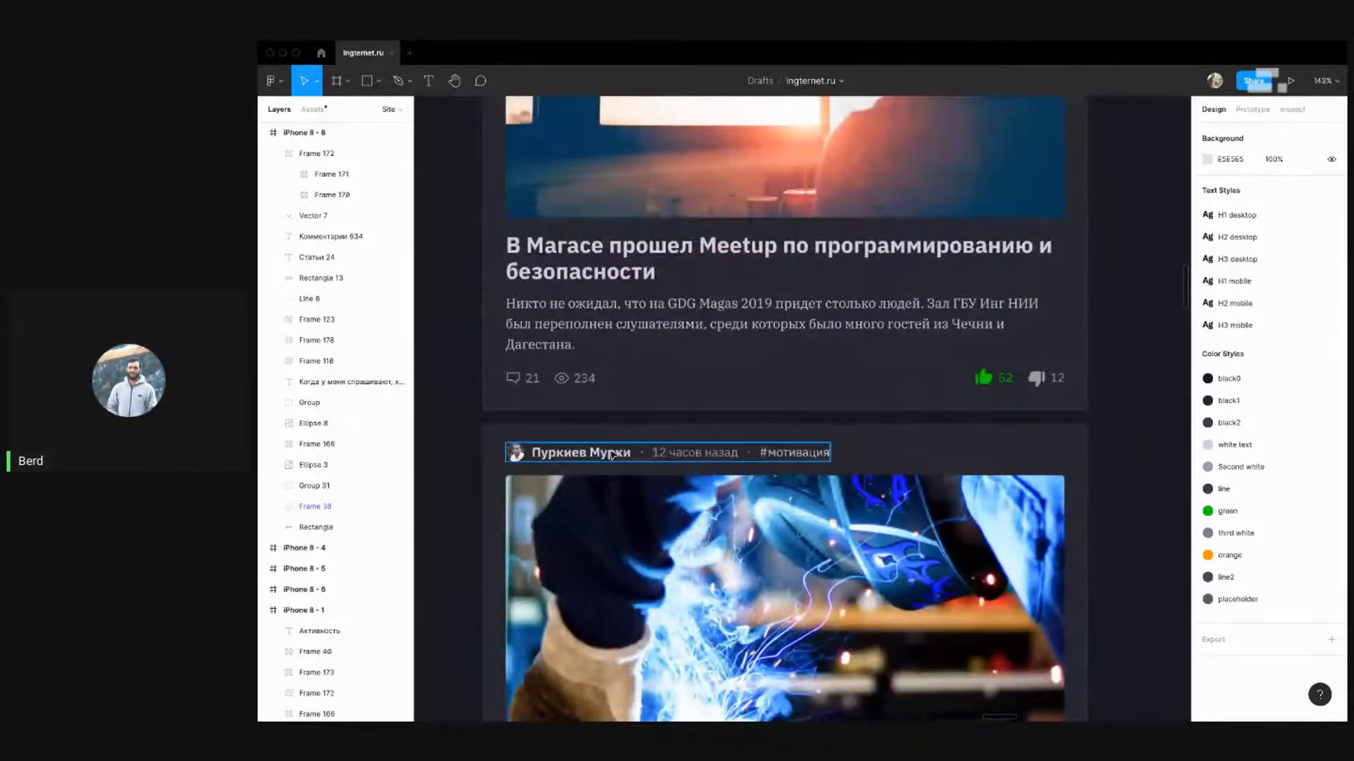
pyautogui.scroll(-7, 543, 450)
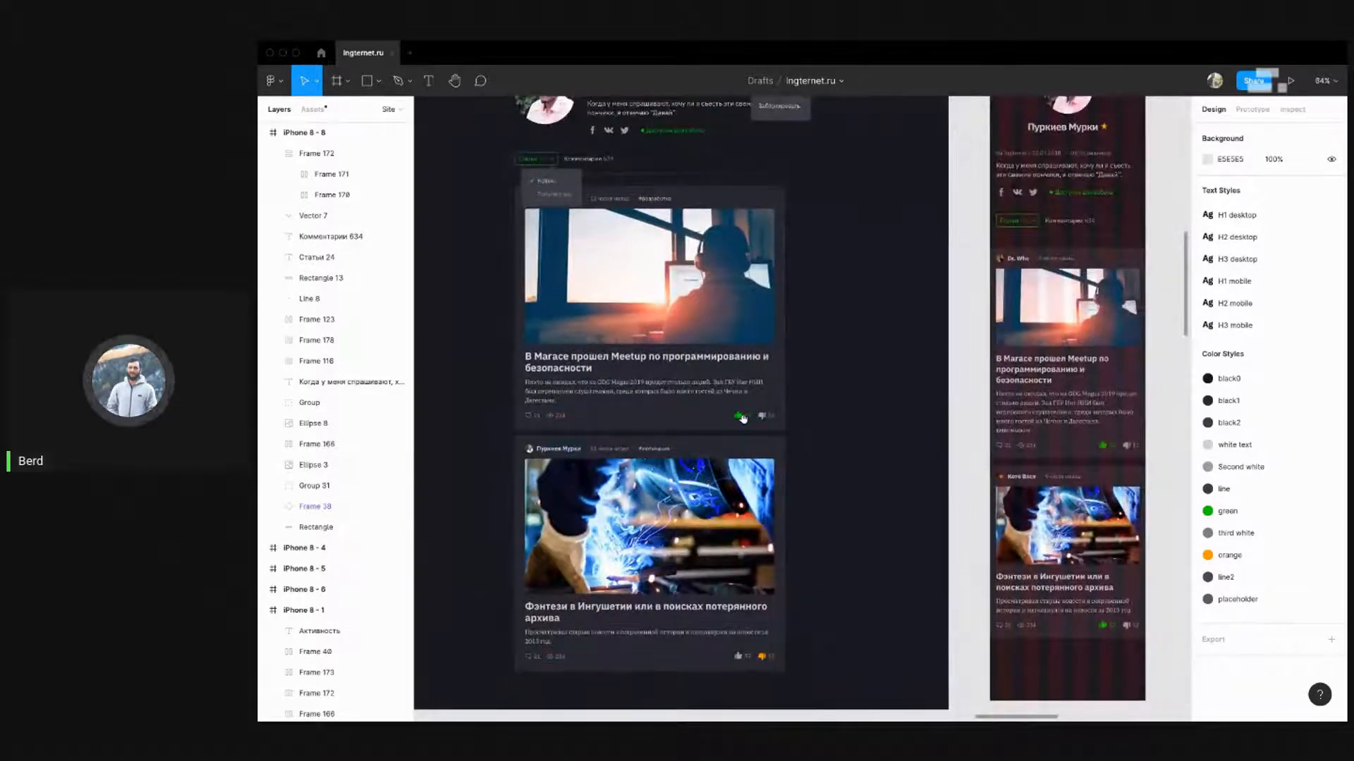
pyautogui.hscroll(2, 564, 444)
pyautogui.scroll(-1, 564, 444)
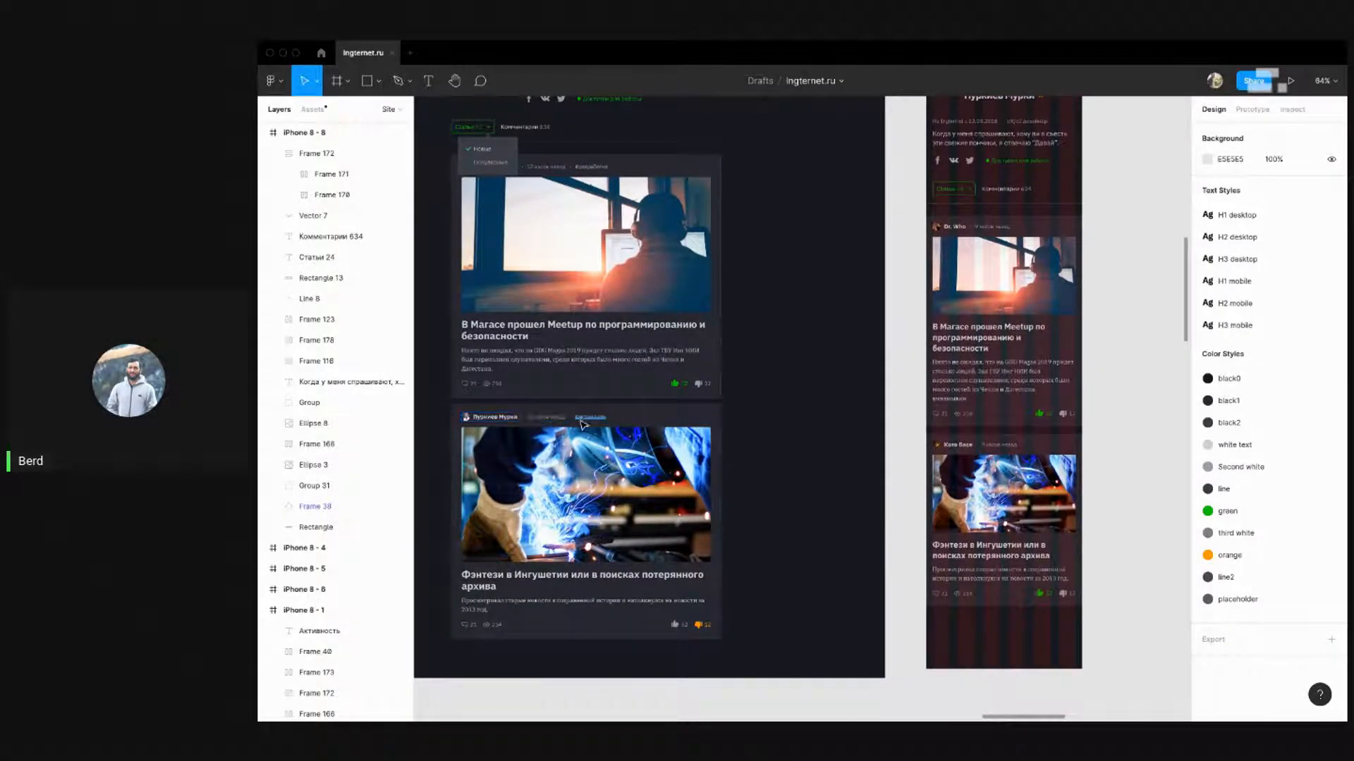
pyautogui.scroll(2, 495, 425)
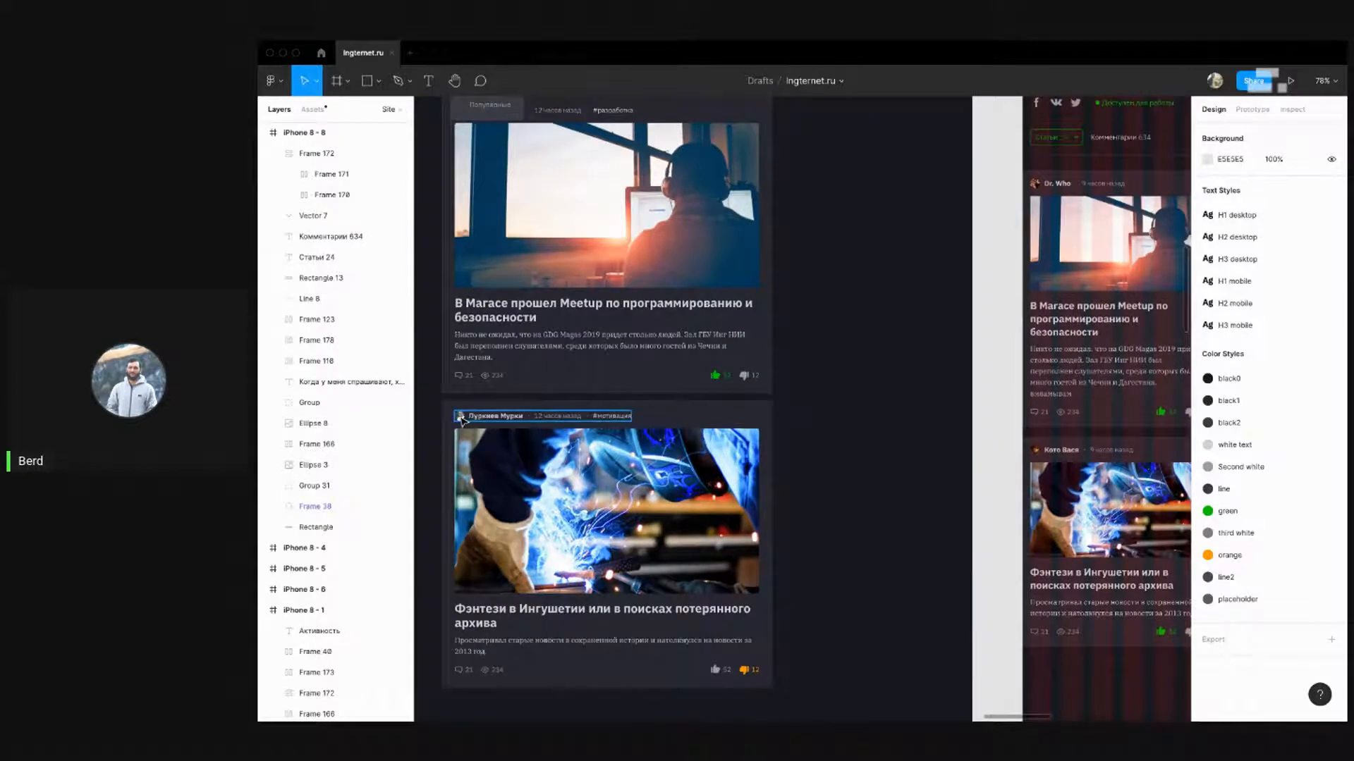
pyautogui.click(462, 419)
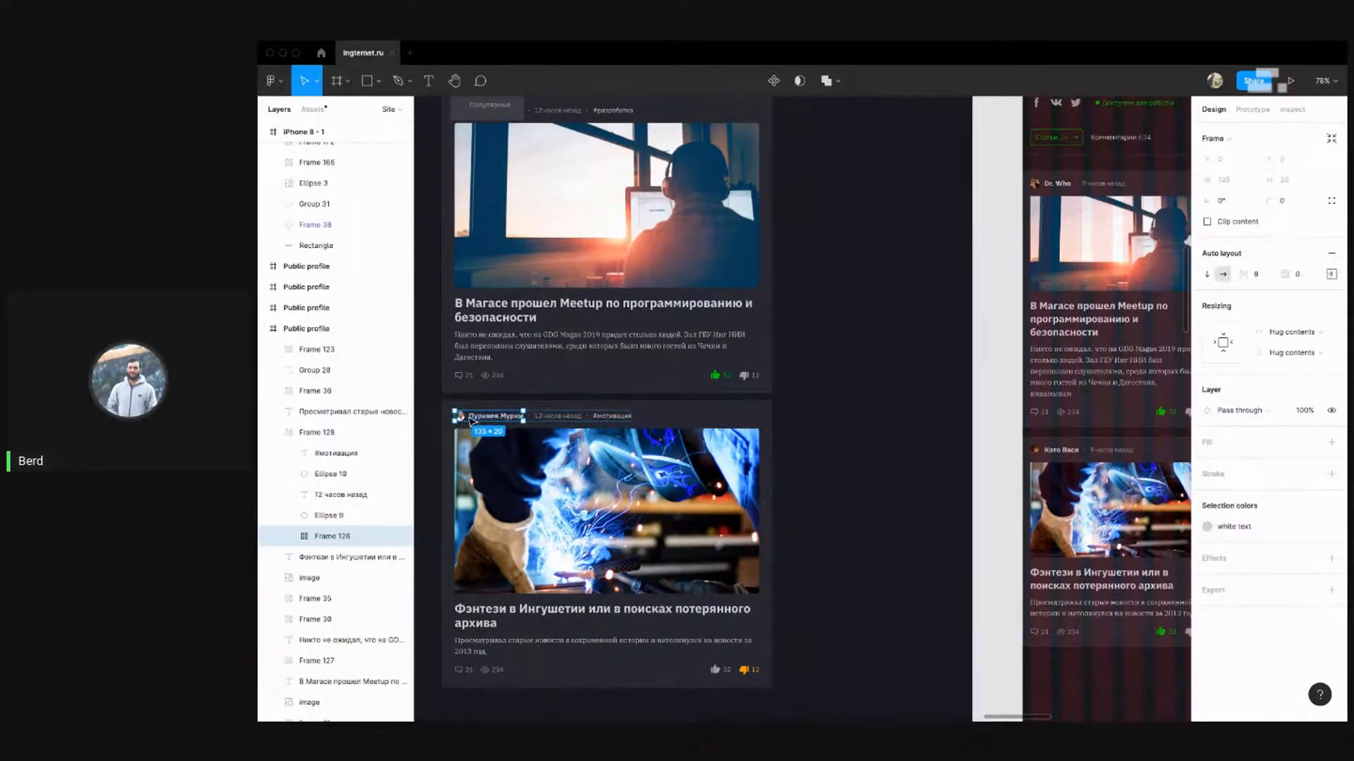
pyautogui.scroll(-5, 471, 421)
pyautogui.scroll(5, 773, 423)
pyautogui.click(756, 419)
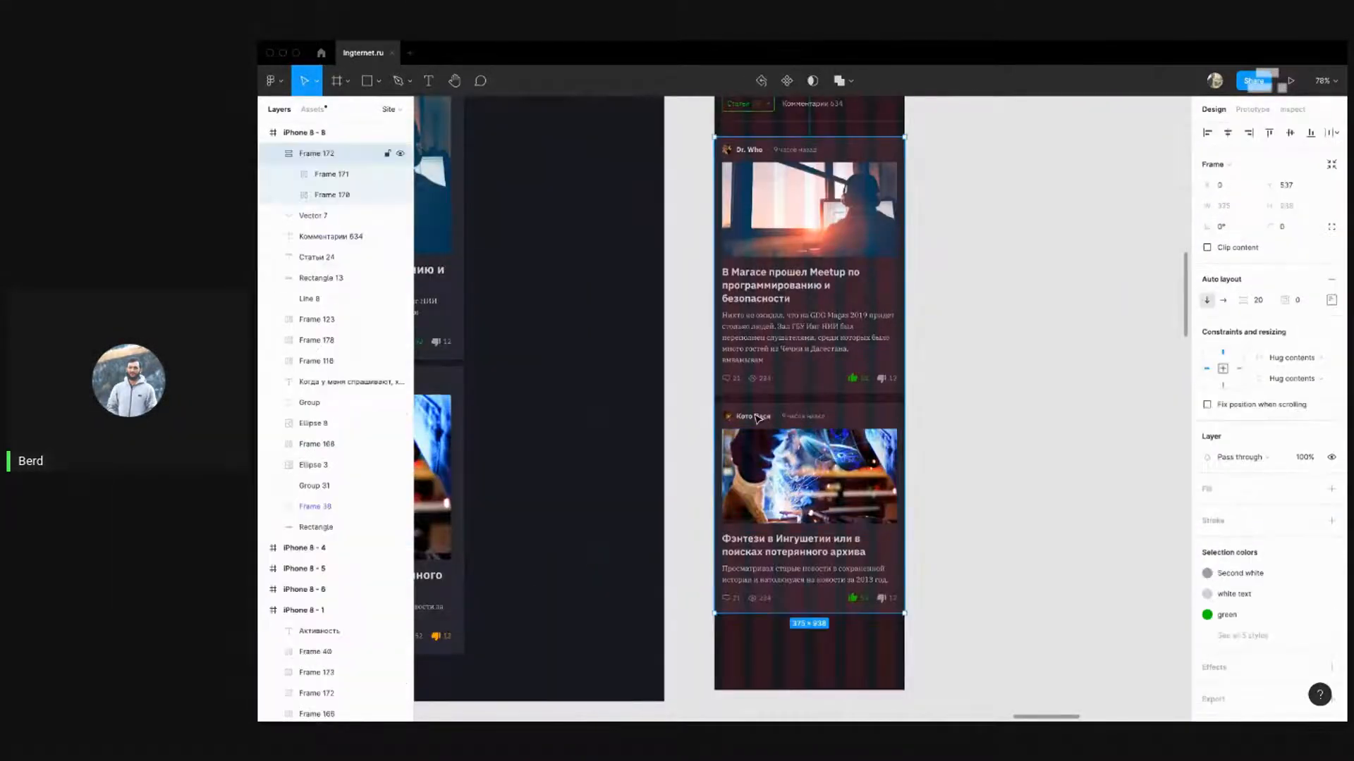
pyautogui.doubleClick(756, 419)
pyautogui.doubleClick(756, 418)
pyautogui.doubleClick(753, 417)
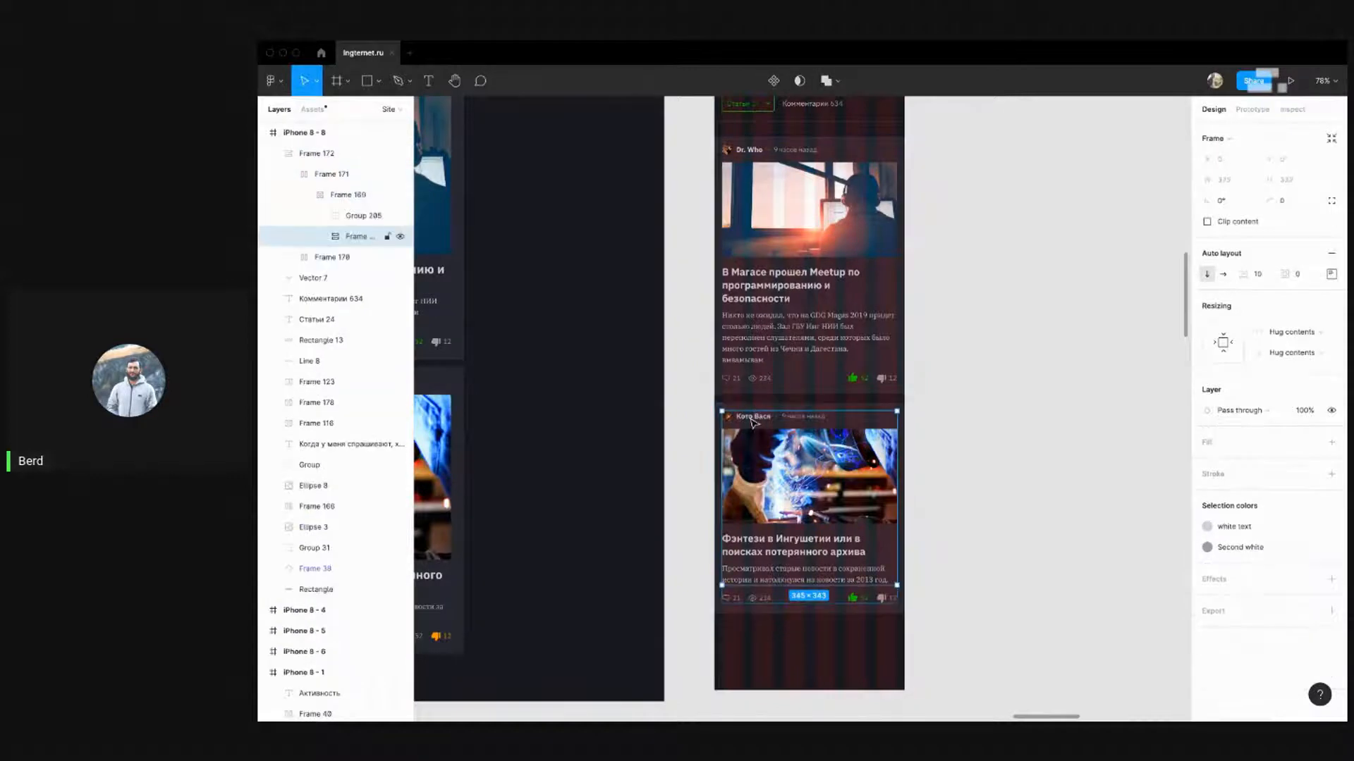
pyautogui.doubleClick(753, 420)
pyautogui.doubleClick(753, 420)
pyautogui.doubleClick(753, 420)
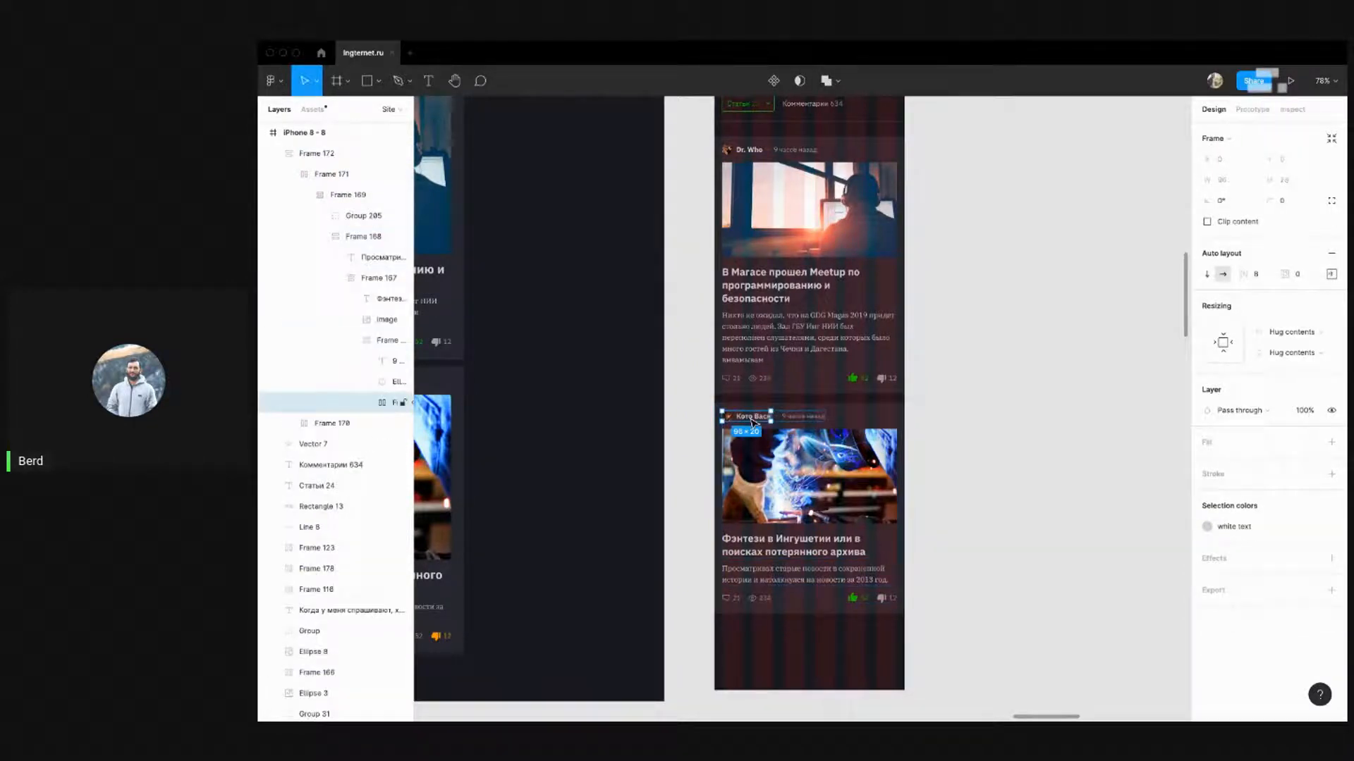
pyautogui.press('super+v')
# Remove the second card's original author name and icon, keeping the pasted row
pyautogui.click(745, 421)
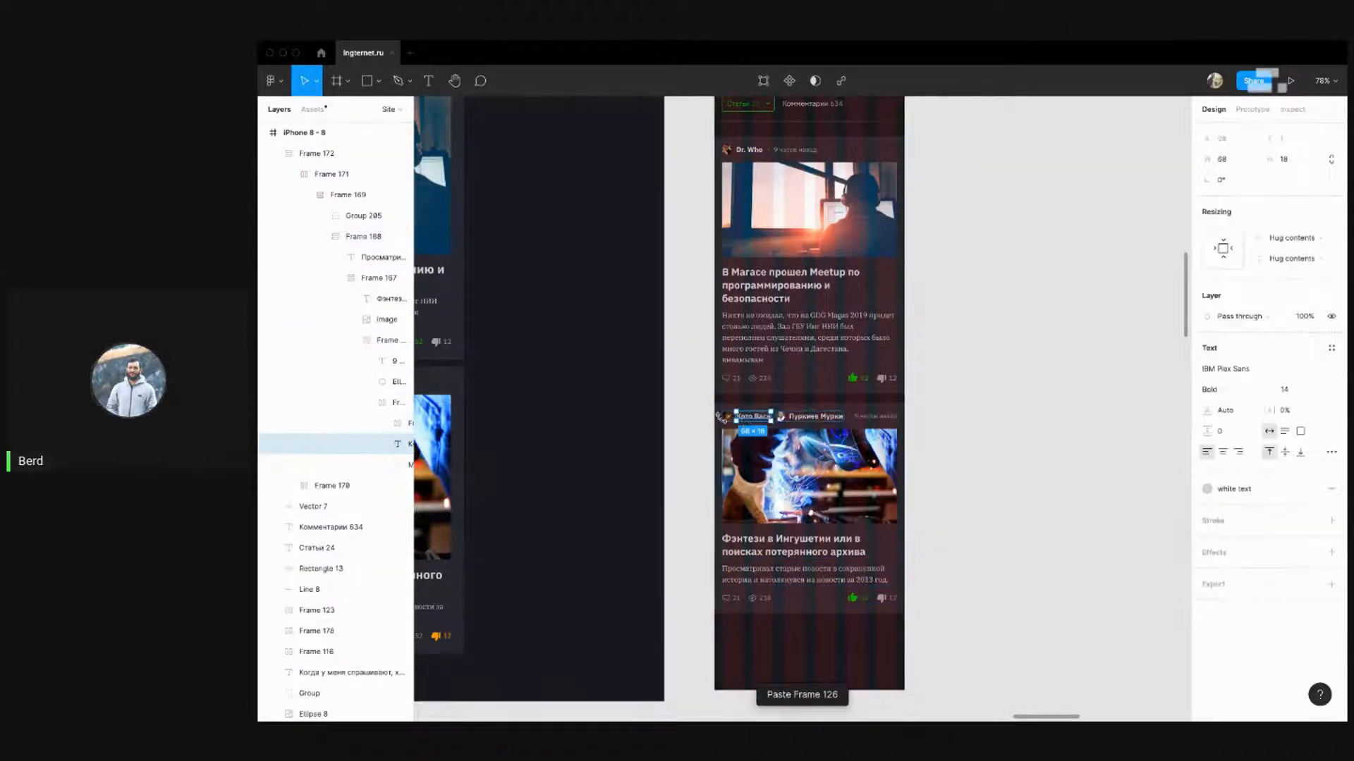
pyautogui.scroll(2, 384, 465)
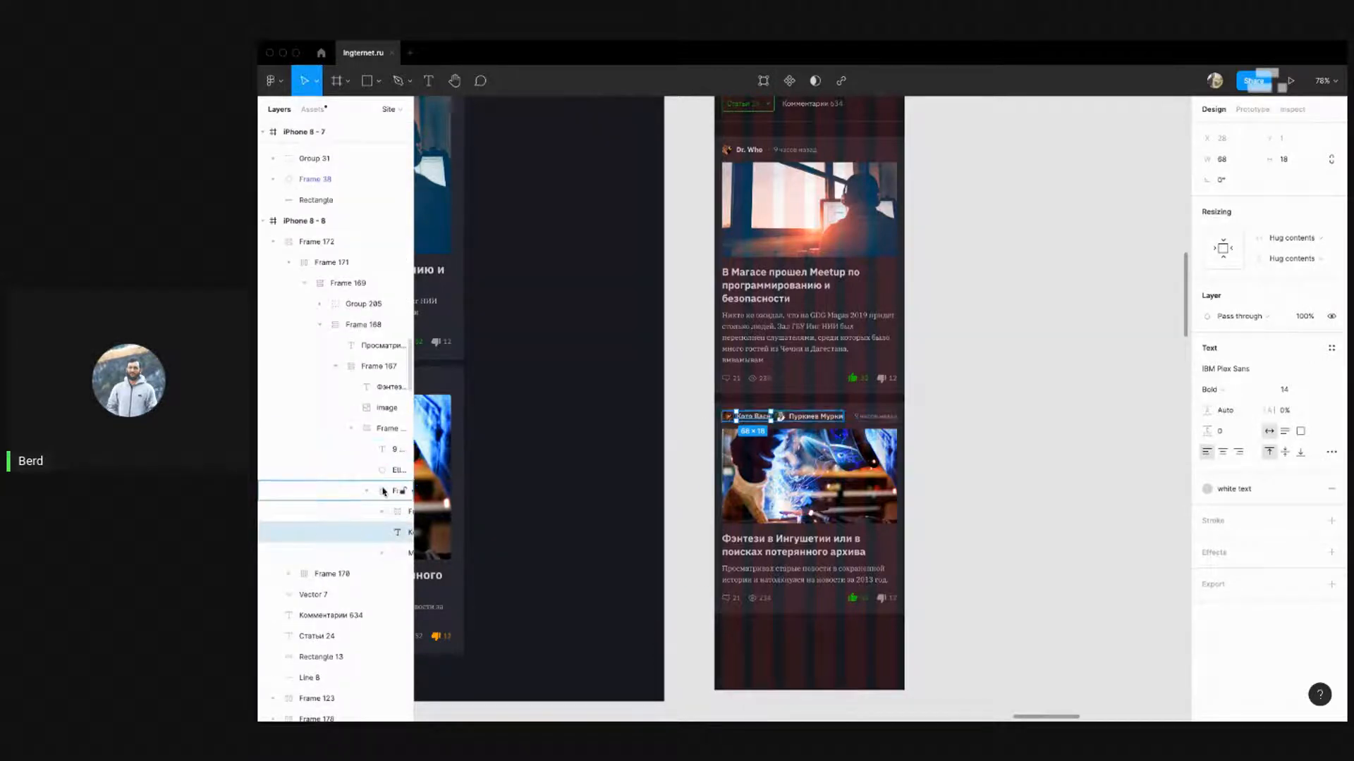
pyautogui.click(384, 492)
pyautogui.click(391, 515)
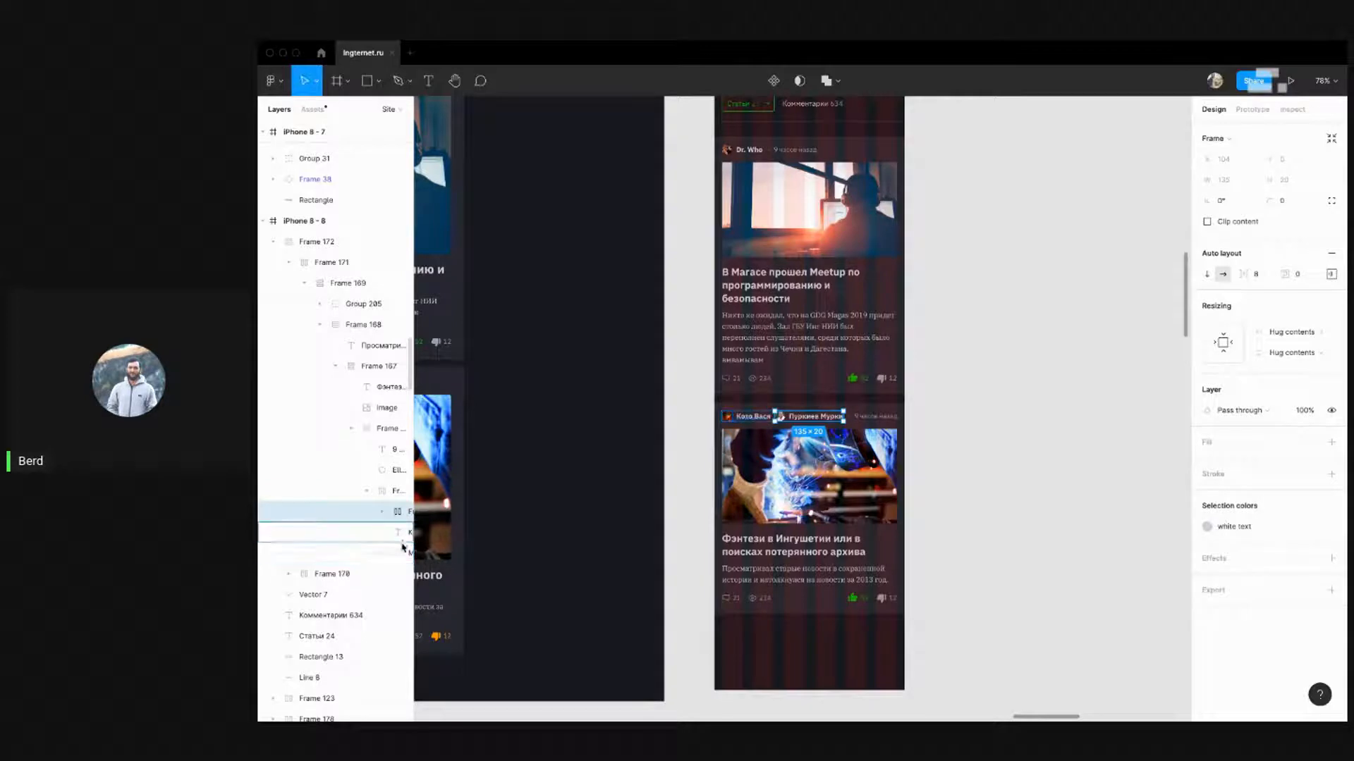
pyautogui.click(403, 534)
pyautogui.keyDown('shift'); pyautogui.click(401, 552); pyautogui.keyUp('shift')
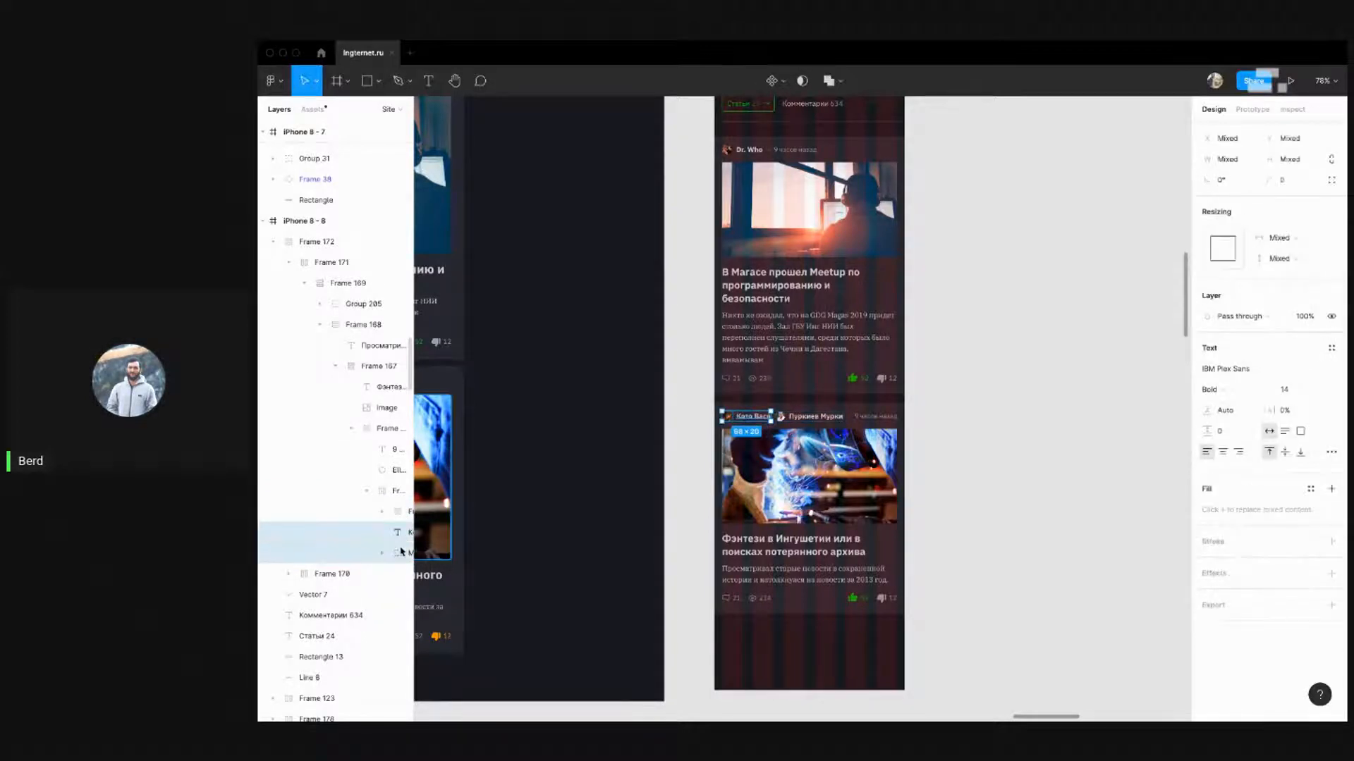
pyautogui.press('Delete')
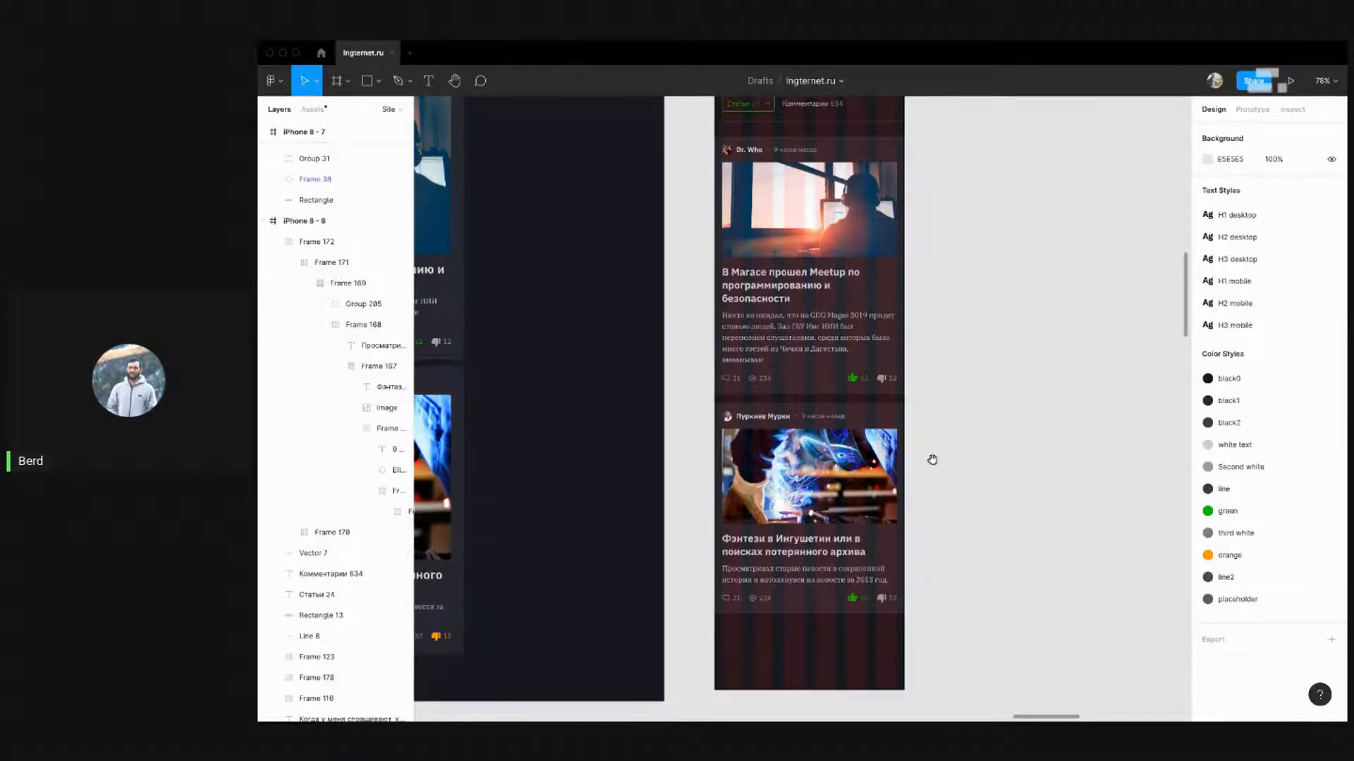
# Try pasting the author row into the first mobile card, then undo it
pyautogui.scroll(2, 932, 459)
pyautogui.click(742, 245)
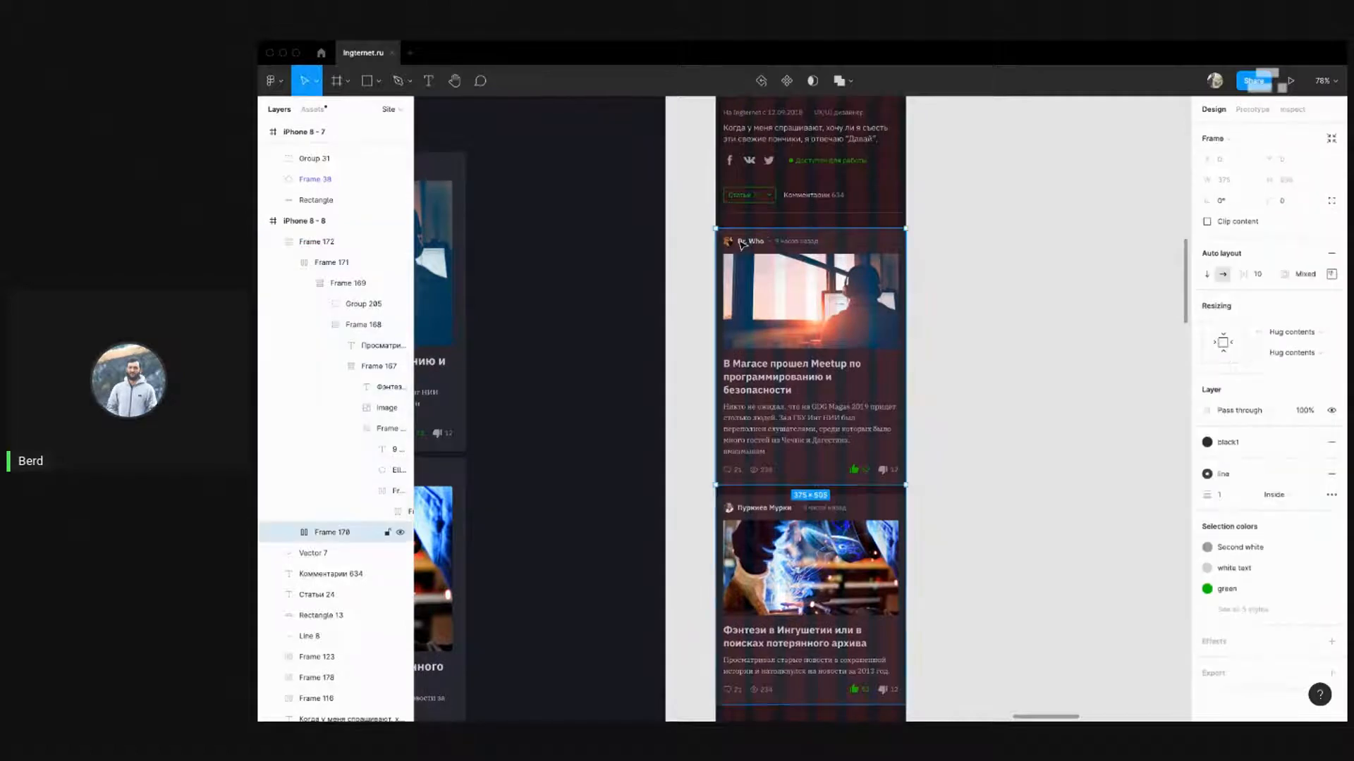
pyautogui.doubleClick(742, 244)
pyautogui.doubleClick(742, 245)
pyautogui.doubleClick(742, 244)
pyautogui.doubleClick(742, 245)
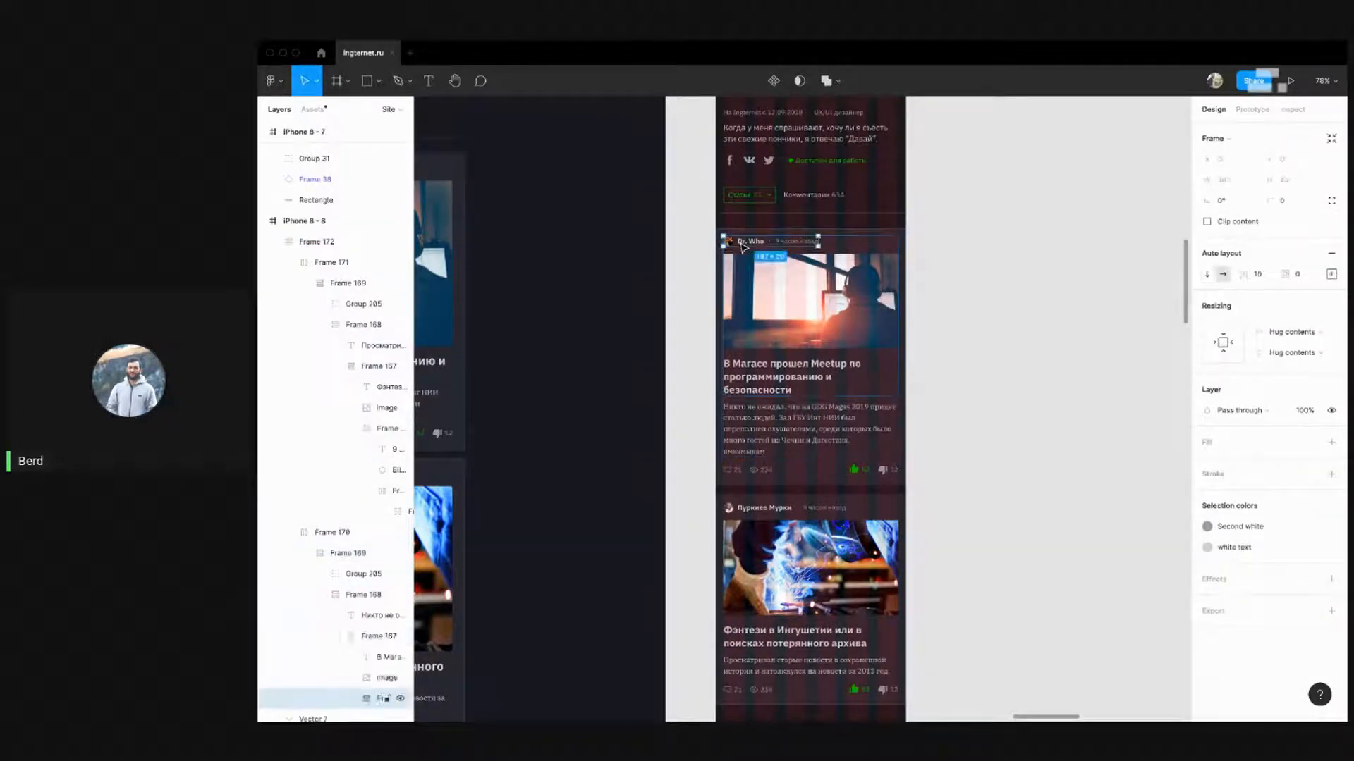
pyautogui.hotkey('ctrl', 'v')
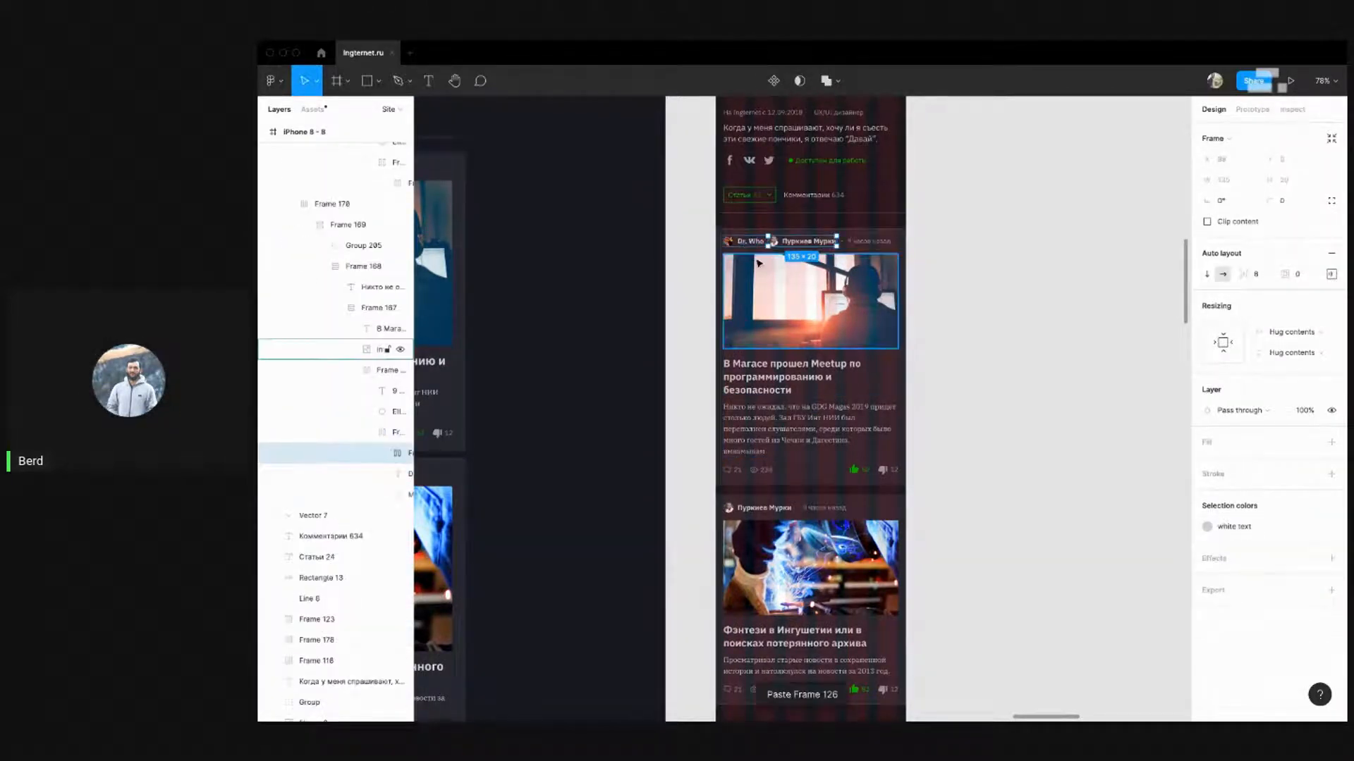
pyautogui.hotkey('ctrl', 'z')
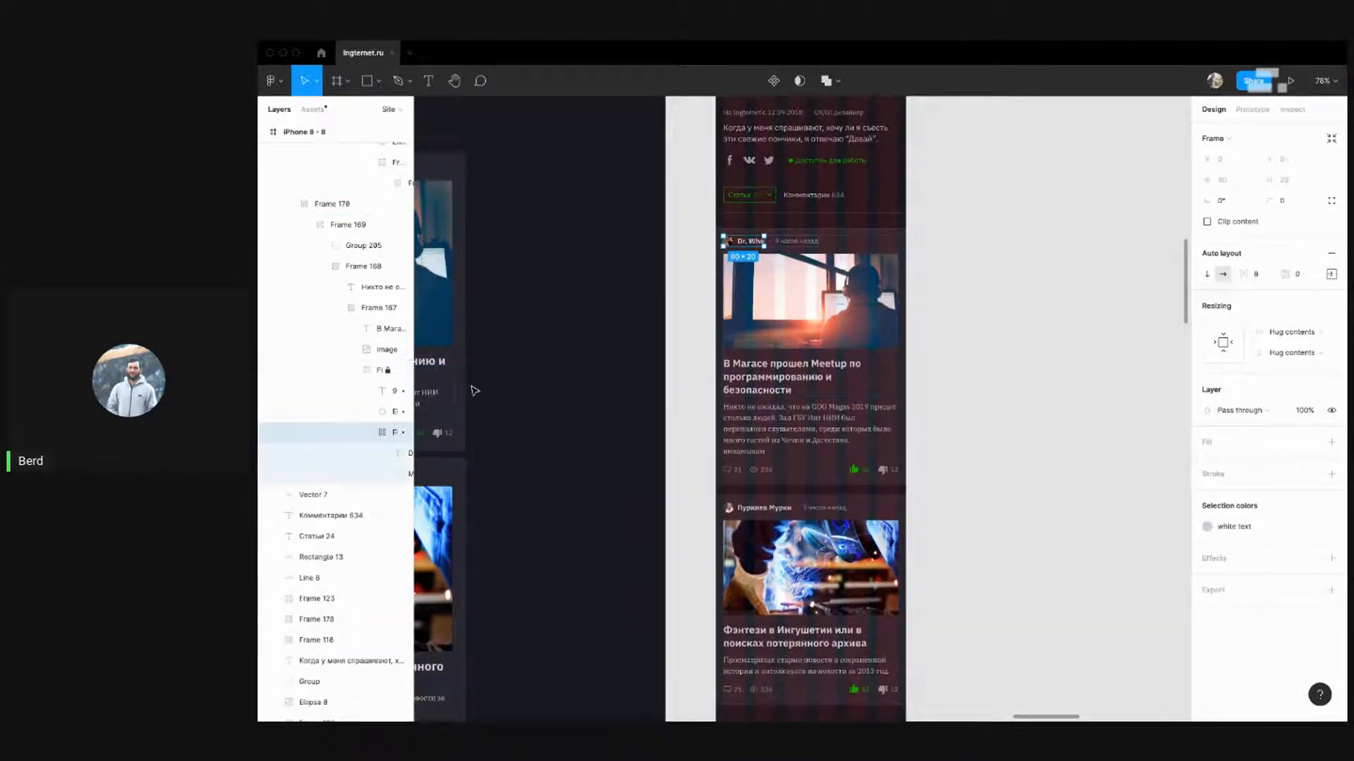
pyautogui.click(749, 248)
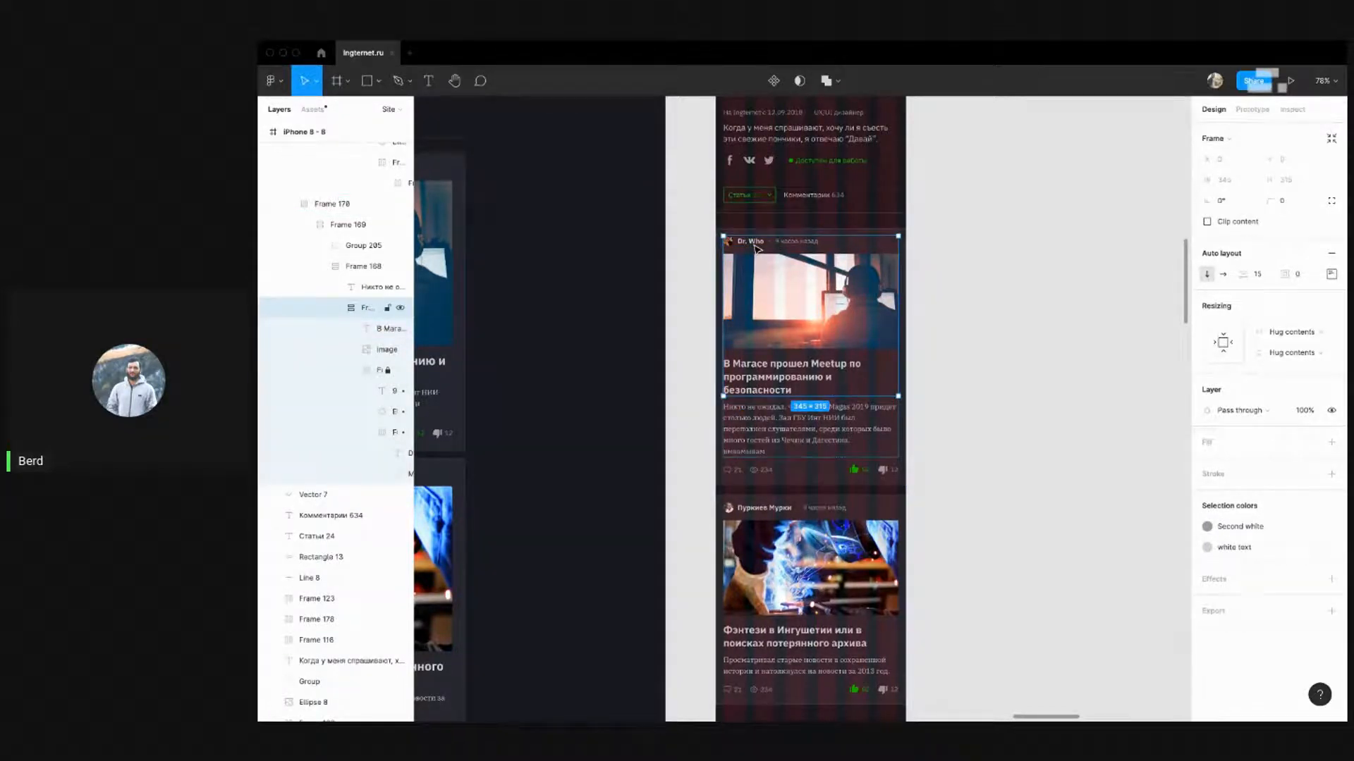
pyautogui.click(990, 245)
pyautogui.doubleClick(754, 244)
pyautogui.doubleClick(755, 244)
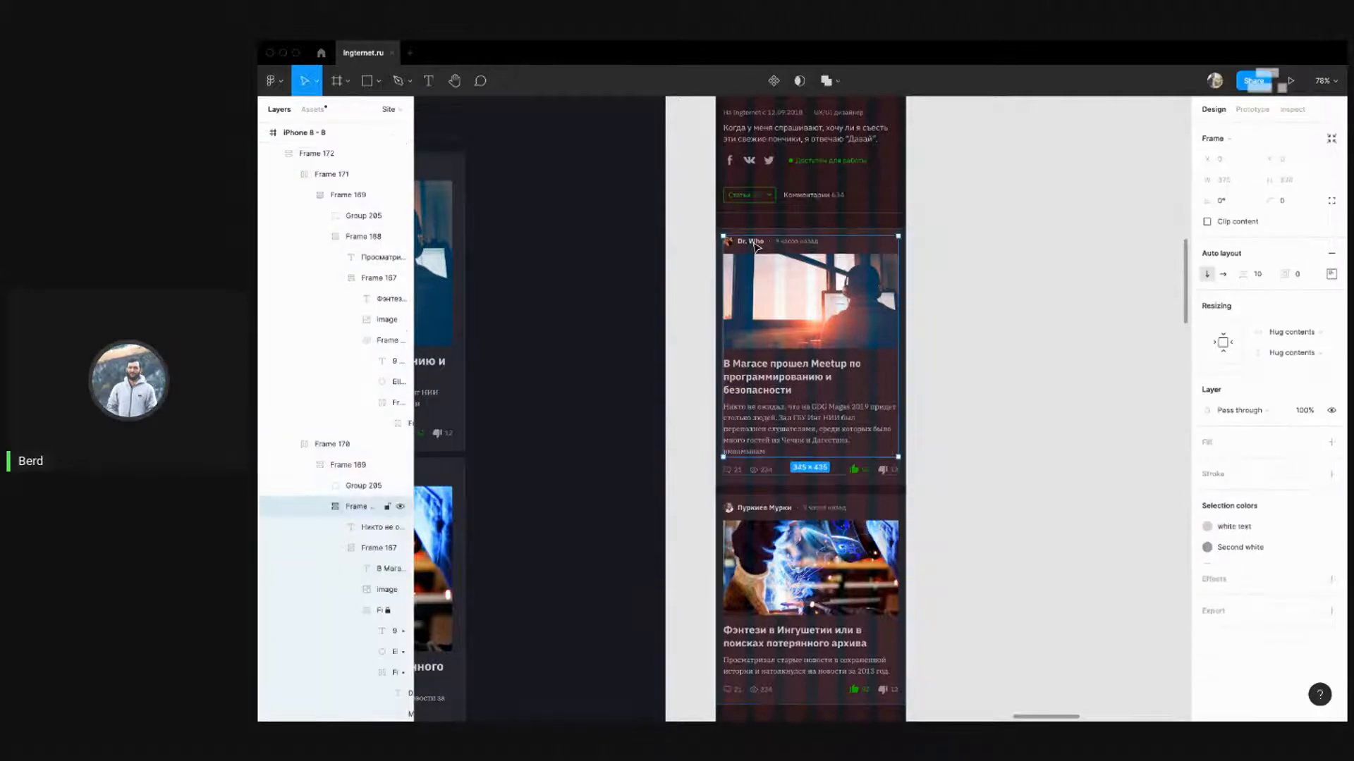
pyautogui.doubleClick(754, 244)
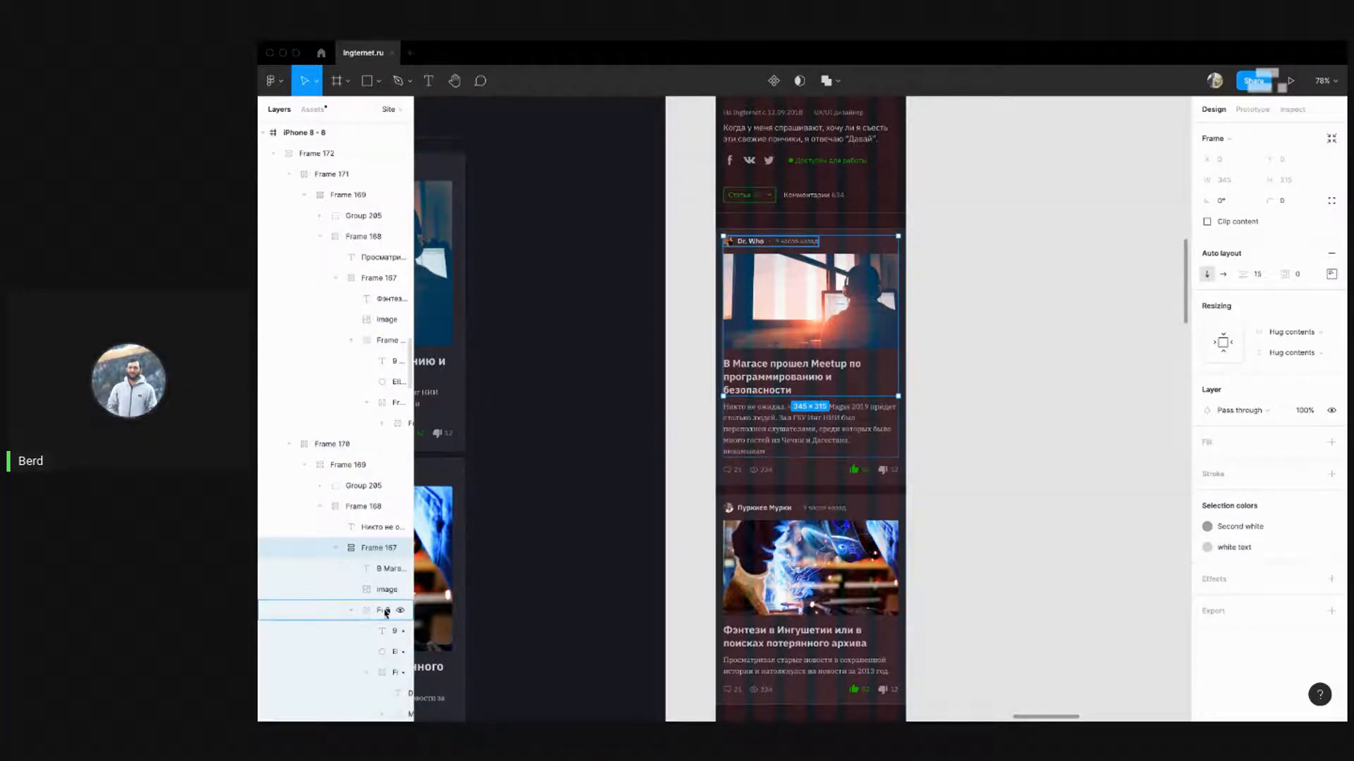
pyautogui.doubleClick(760, 247)
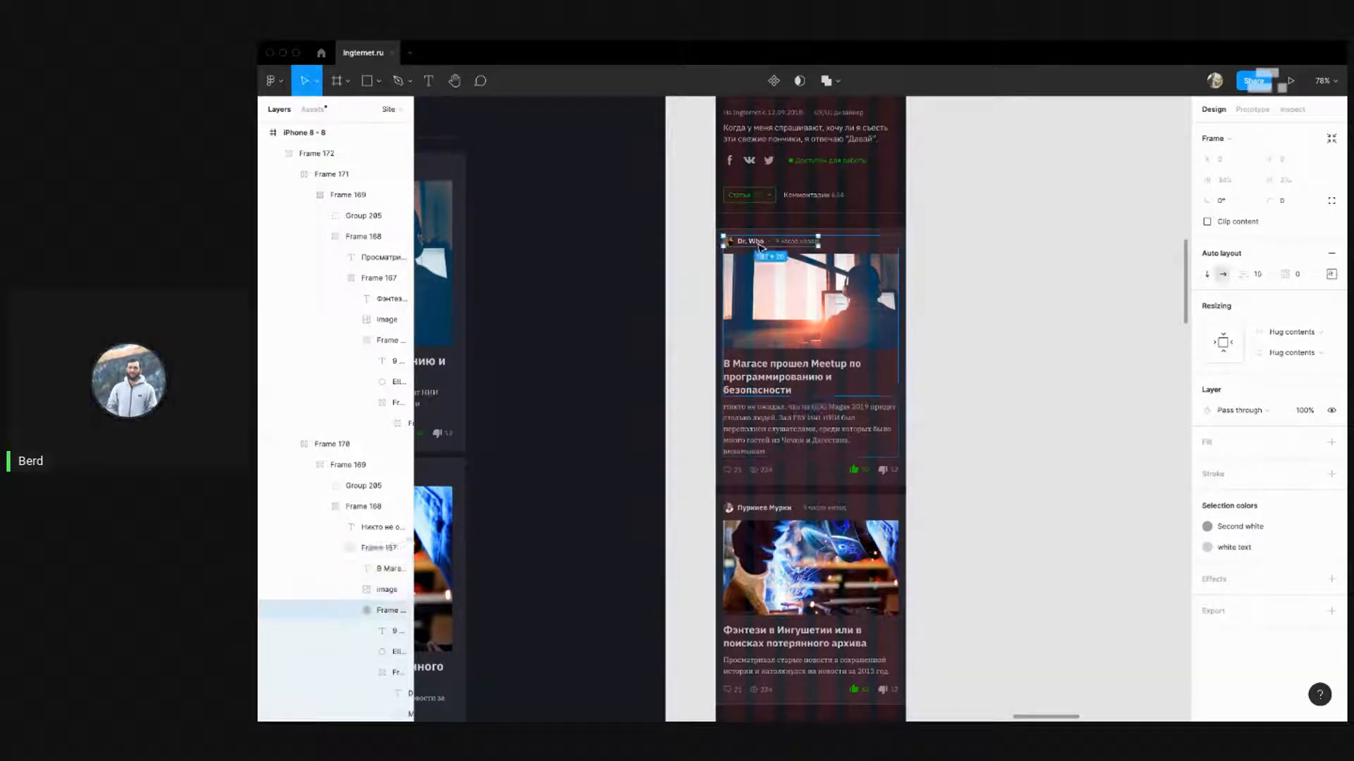
pyautogui.hotkey('ctrl', 'v')
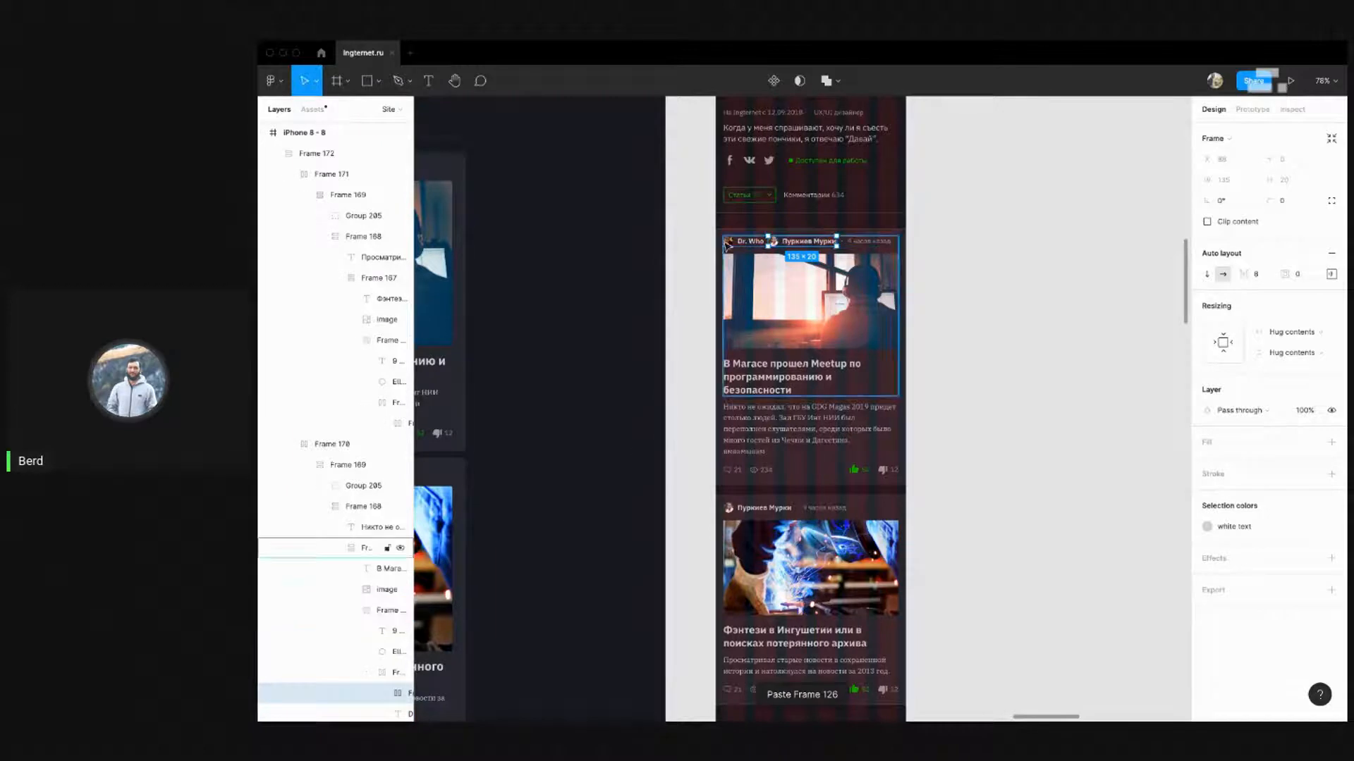
pyautogui.doubleClick(753, 242)
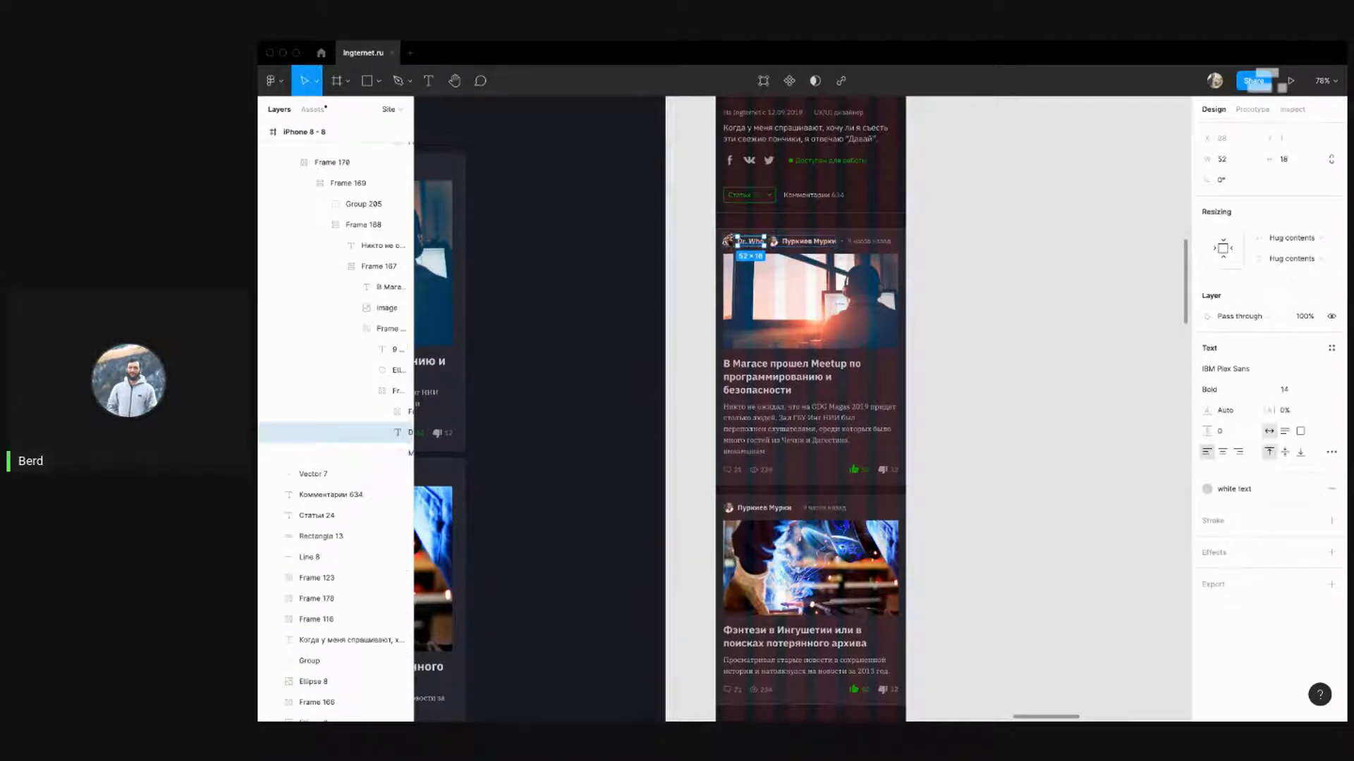
pyautogui.press('Delete')
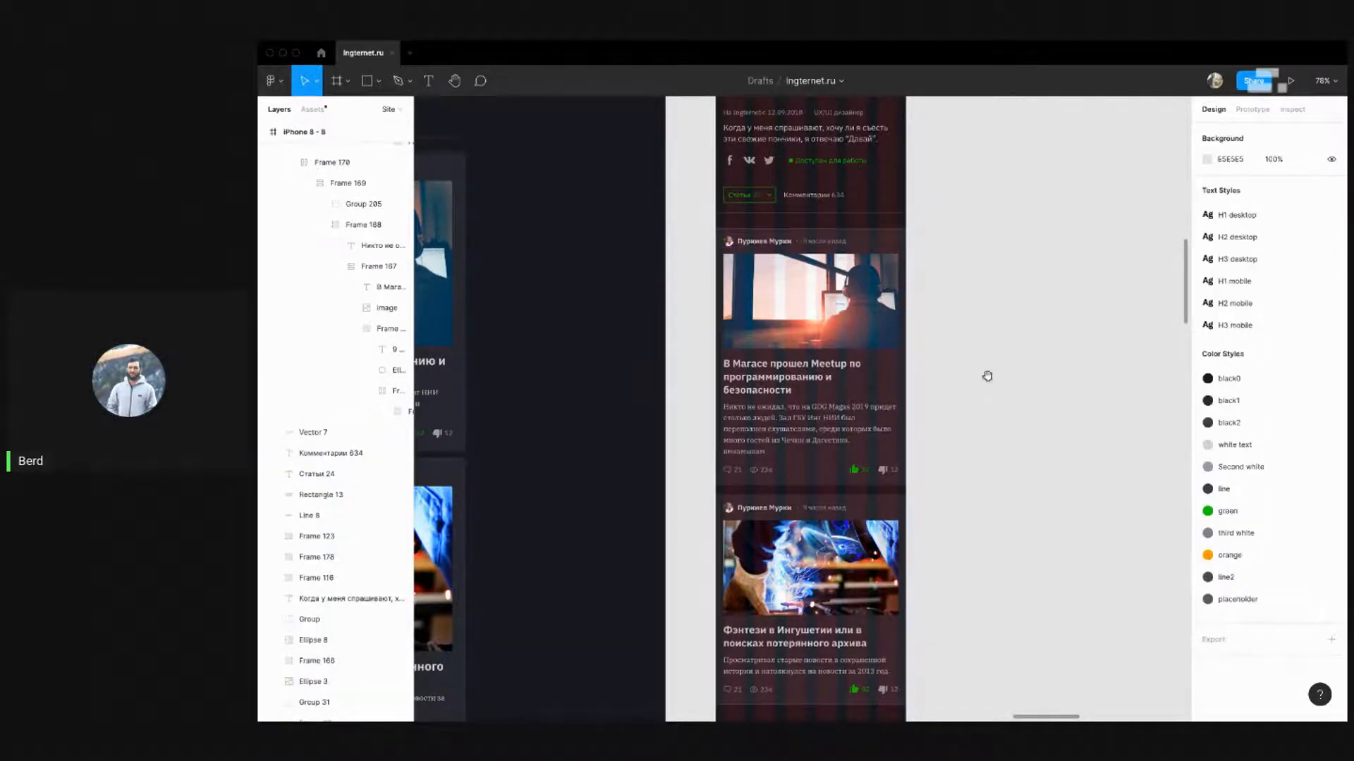
pyautogui.moveTo(987, 376); pyautogui.dragTo(908, 209)
# Drag the iPhone 8 - 8 frame's bottom edge up to shorten it to 1525 tall
pyautogui.scroll(-5, 910, 216)
pyautogui.scroll(2, 874, 310)
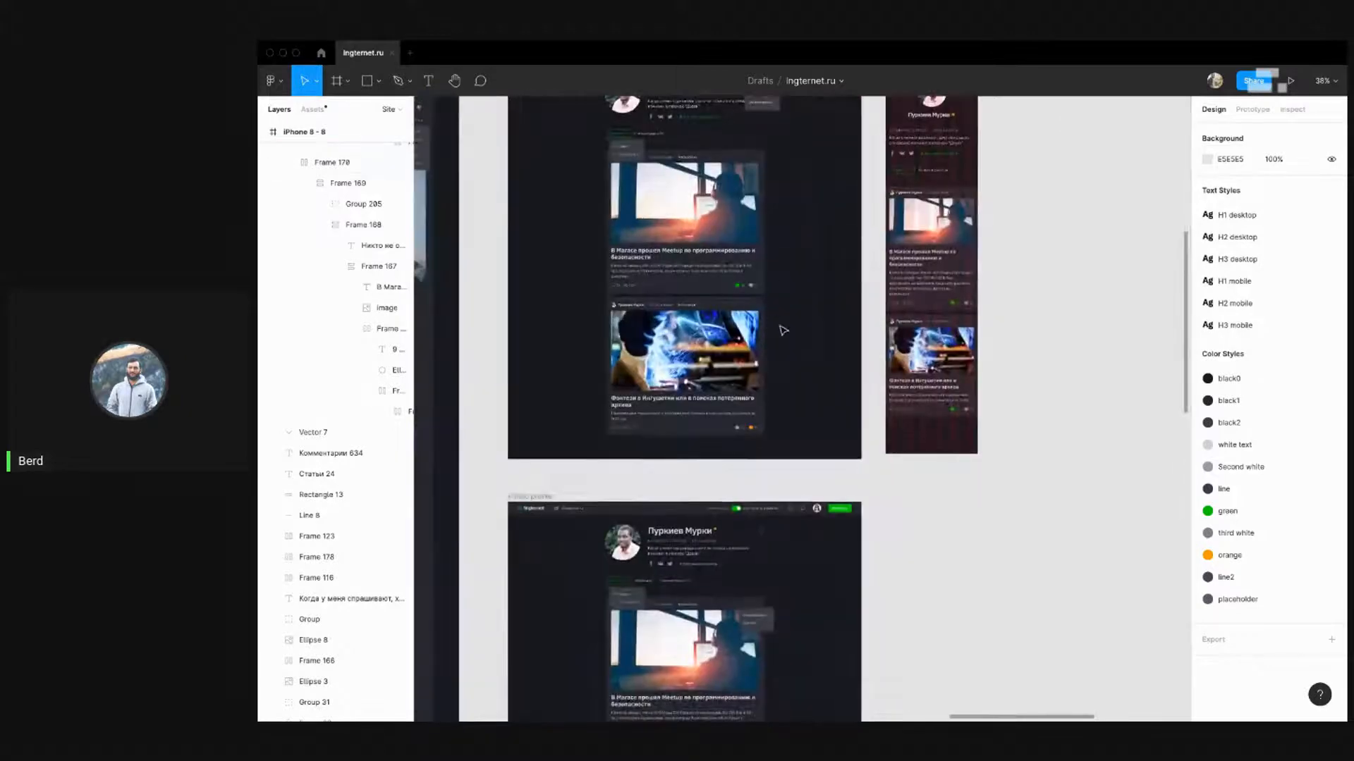
pyautogui.scroll(1, 840, 406)
pyautogui.scroll(2, 776, 468)
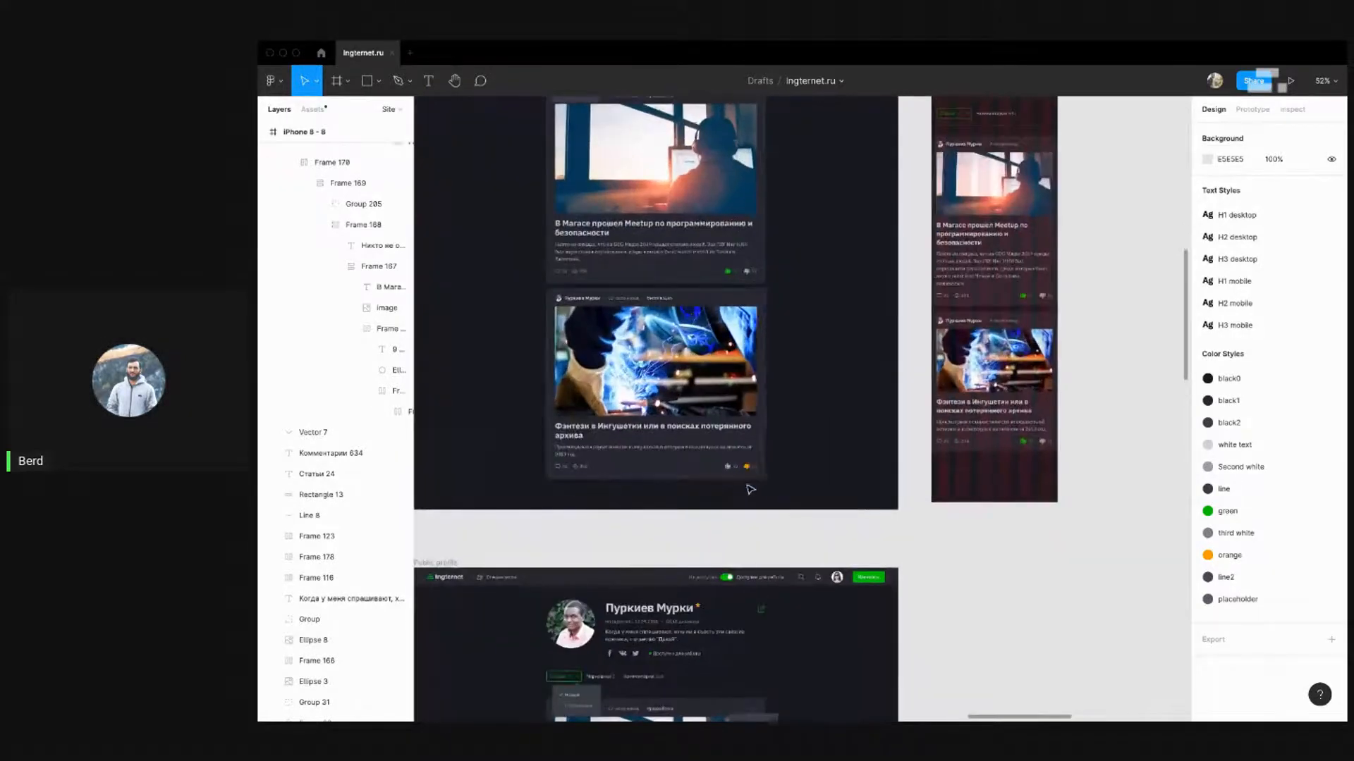
pyautogui.scroll(3, 757, 481)
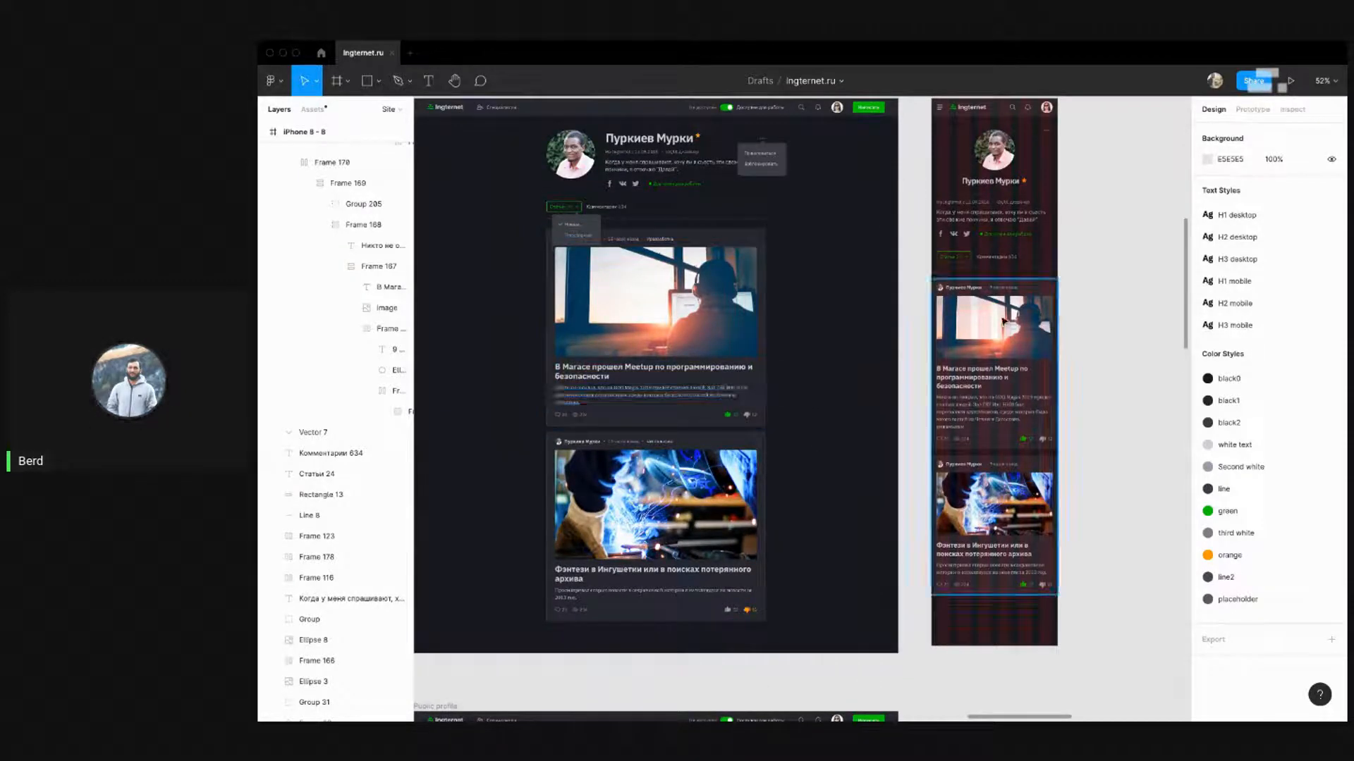
pyautogui.moveTo(1113, 415); pyautogui.dragTo(927, 456)
pyautogui.click(765, 135)
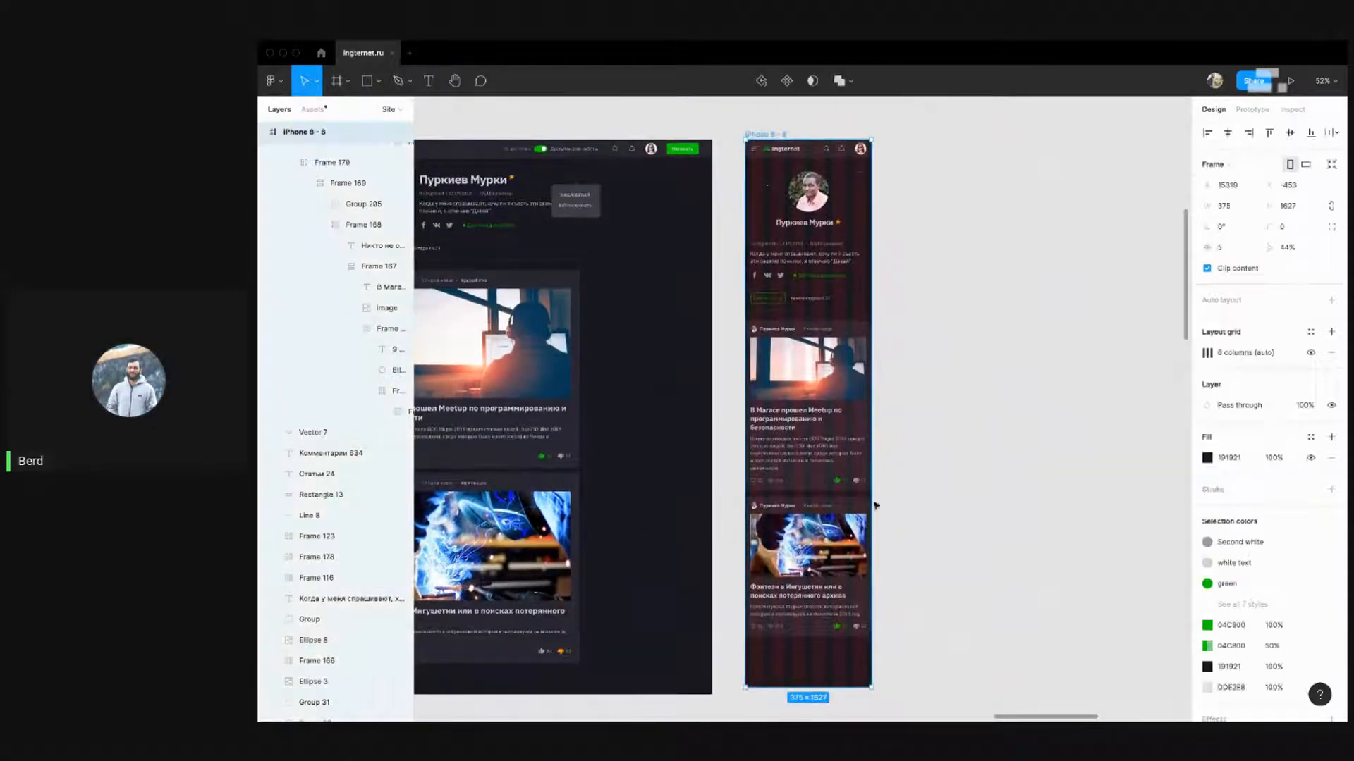
pyautogui.scroll(-3, 877, 506)
pyautogui.moveTo(818, 469); pyautogui.dragTo(822, 418)
pyautogui.click(888, 475)
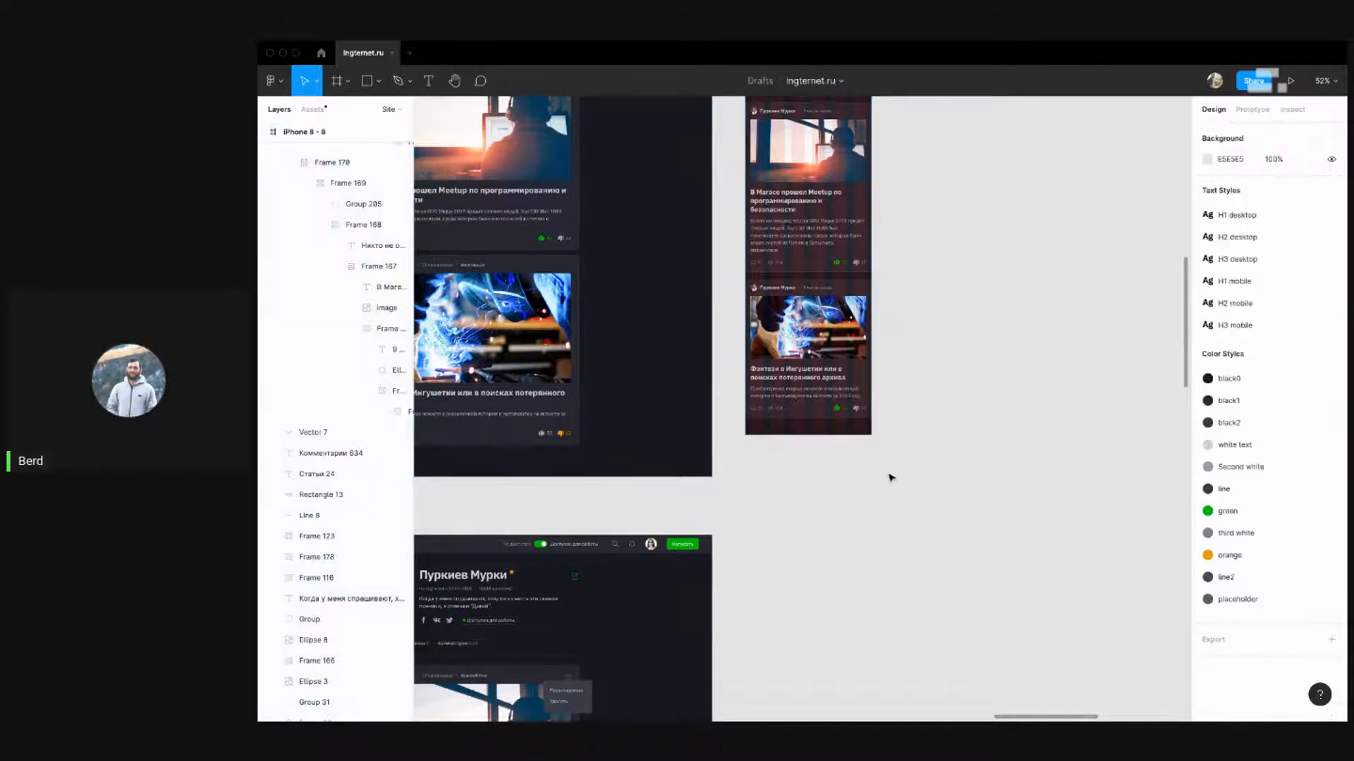
# Hide the layout grids with Ctrl+Shift+4
pyautogui.scroll(-6, 900, 505)
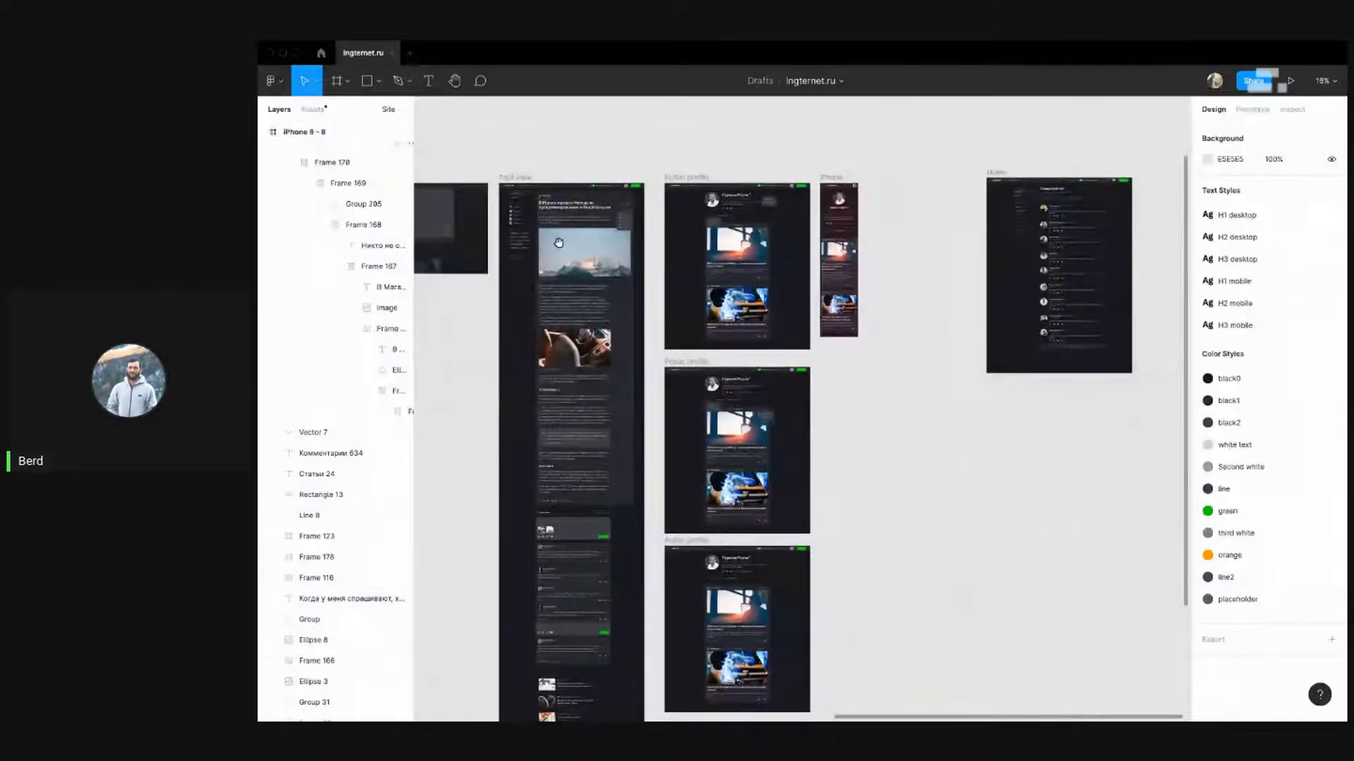
pyautogui.hotkey('ctrl', 'shift', '4')
pyautogui.click(327, 161)
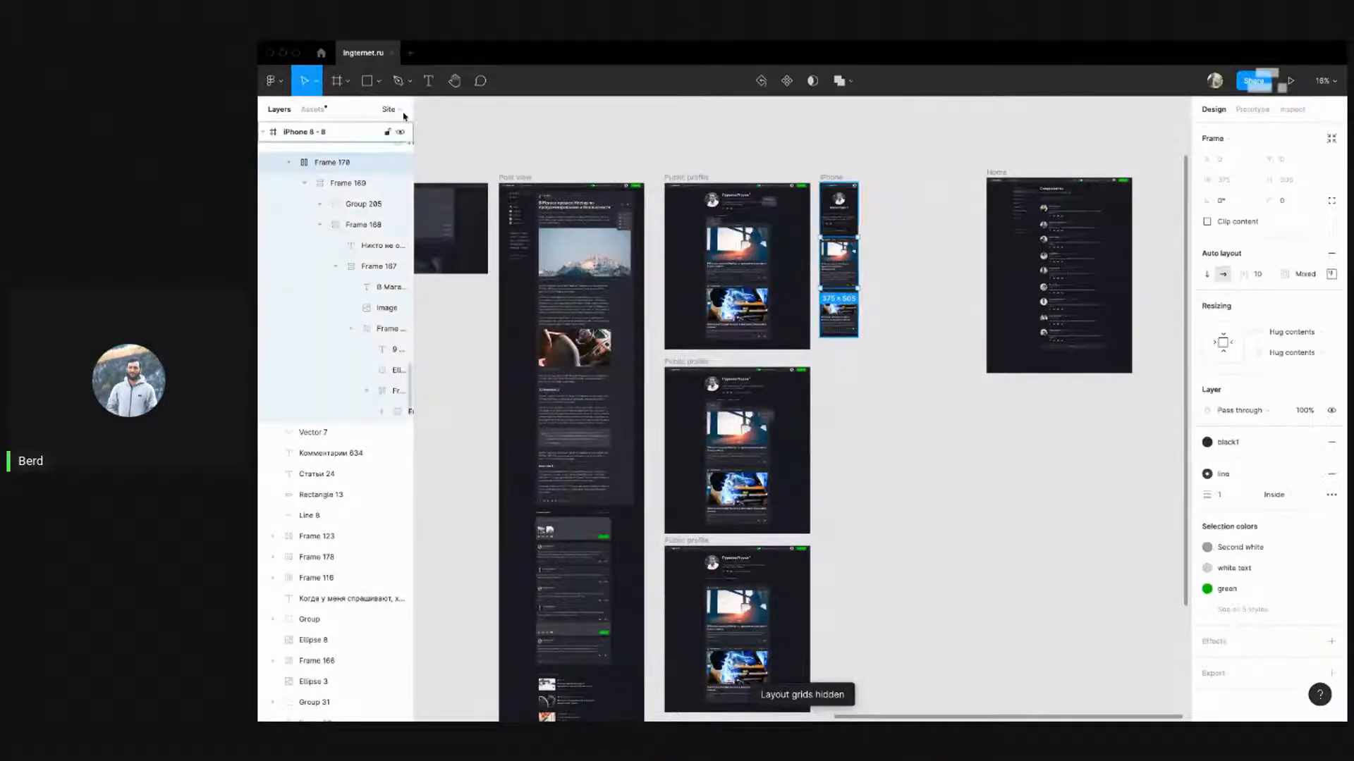
# Duplicate iPhone 8 - 8 downward to create iPhone 8 - 9
pyautogui.click(734, 153)
pyautogui.moveTo(831, 179); pyautogui.dragTo(831, 363)
pyautogui.click(899, 378)
# Move iPhone 8 - 9 beside the last Public profile frame with comment cards
pyautogui.scroll(5, 799, 405)
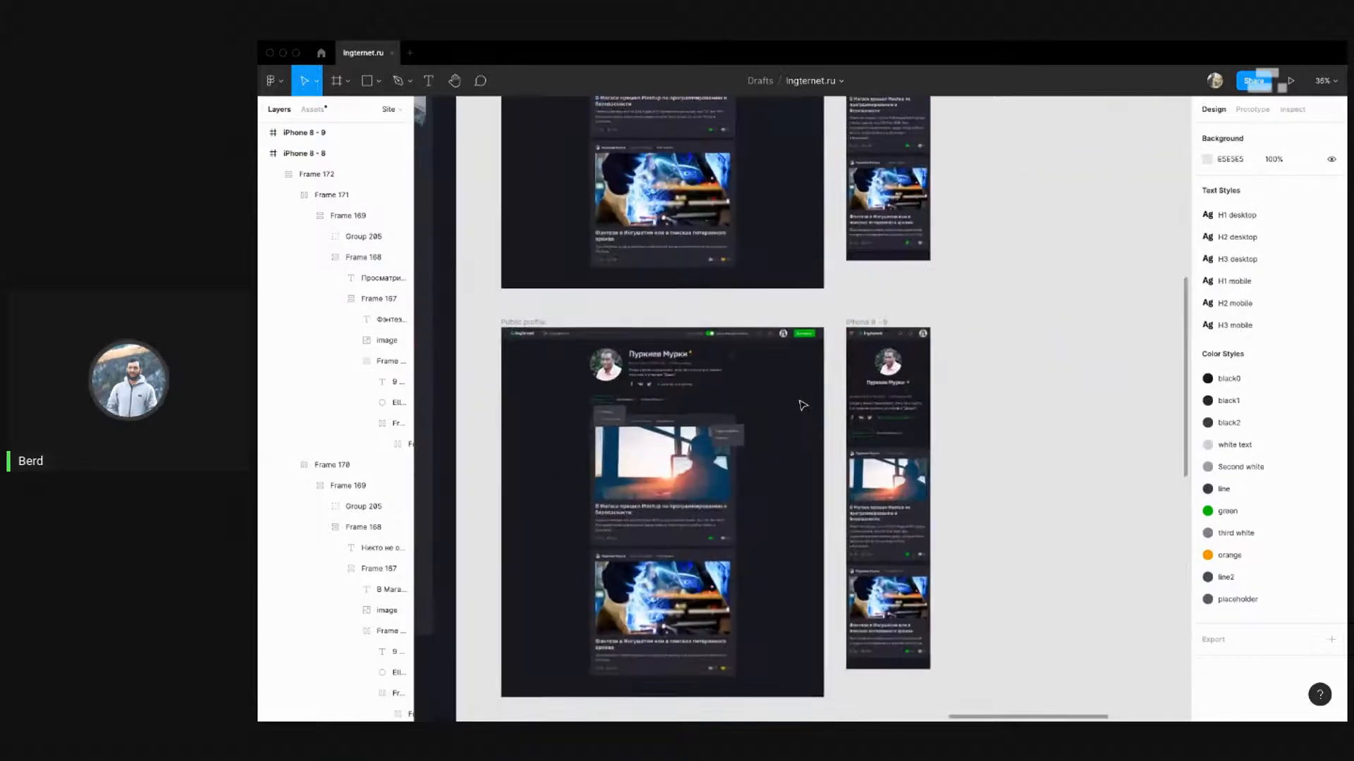
pyautogui.moveTo(774, 463); pyautogui.dragTo(776, 356)
pyautogui.scroll(2, 708, 323)
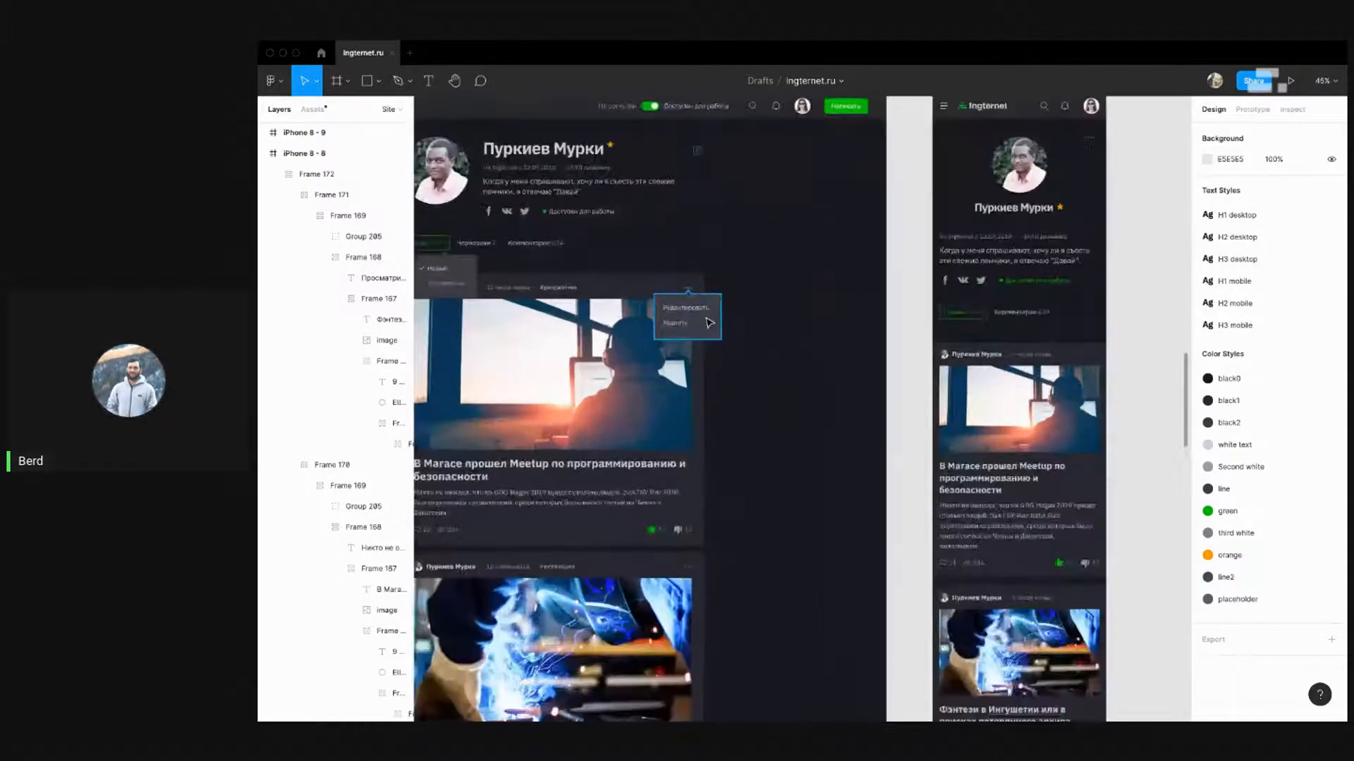
pyautogui.scroll(-2, 710, 324)
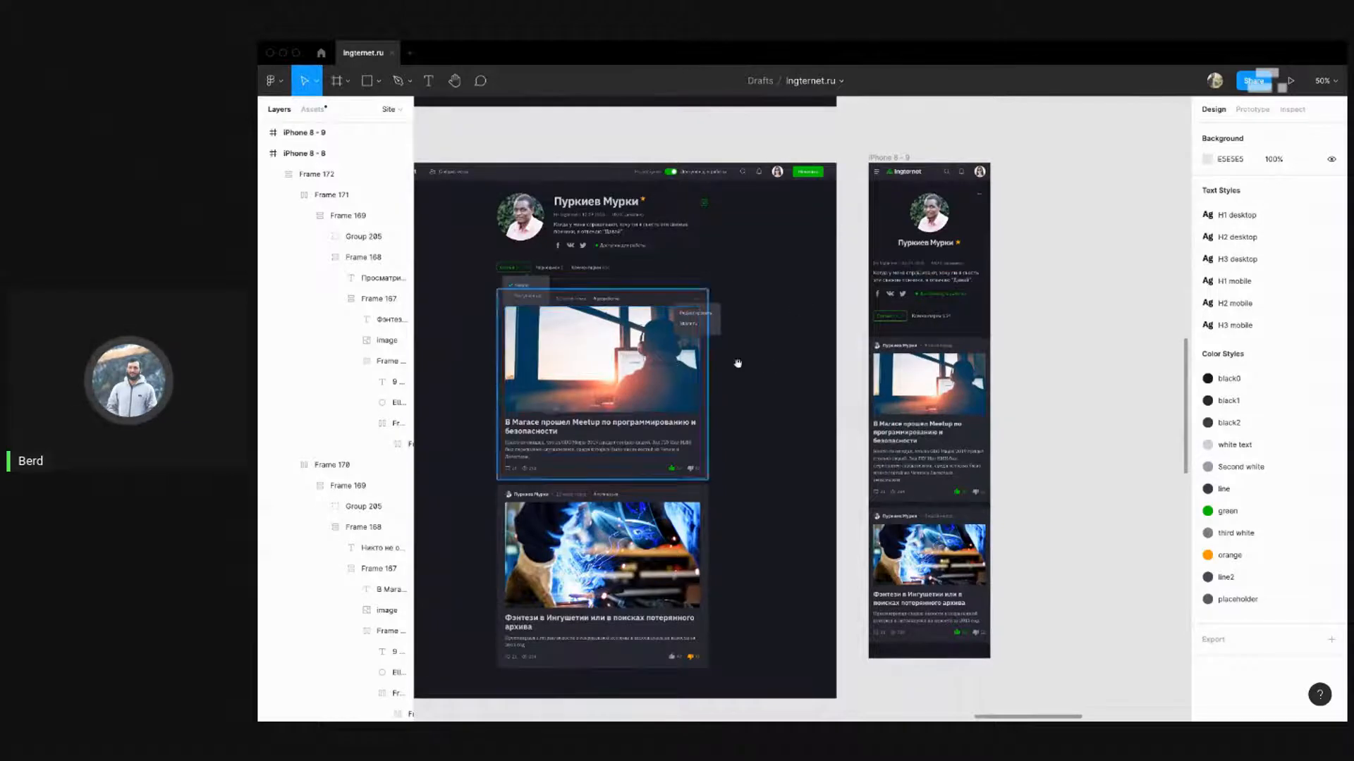
pyautogui.moveTo(769, 368); pyautogui.dragTo(803, 357)
pyautogui.scroll(-5, 776, 376)
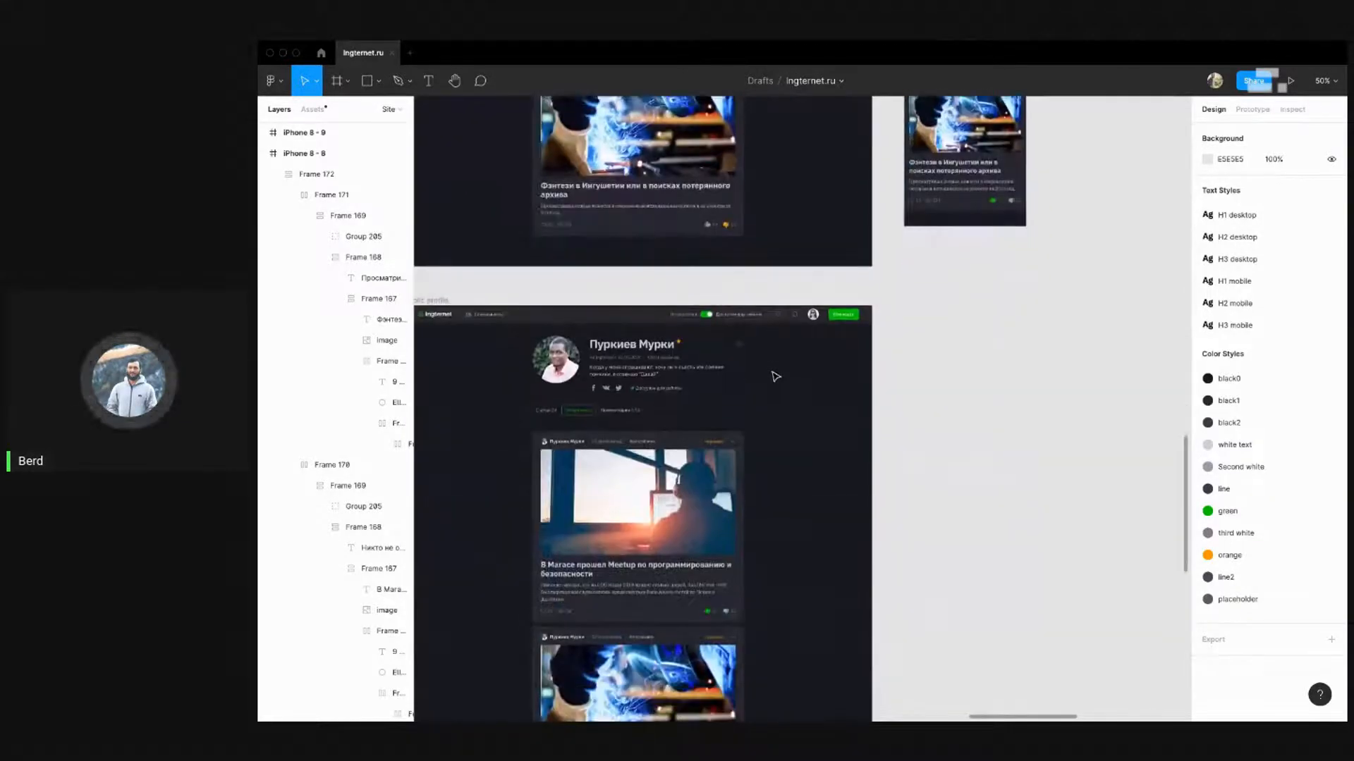
pyautogui.scroll(-2, 771, 374)
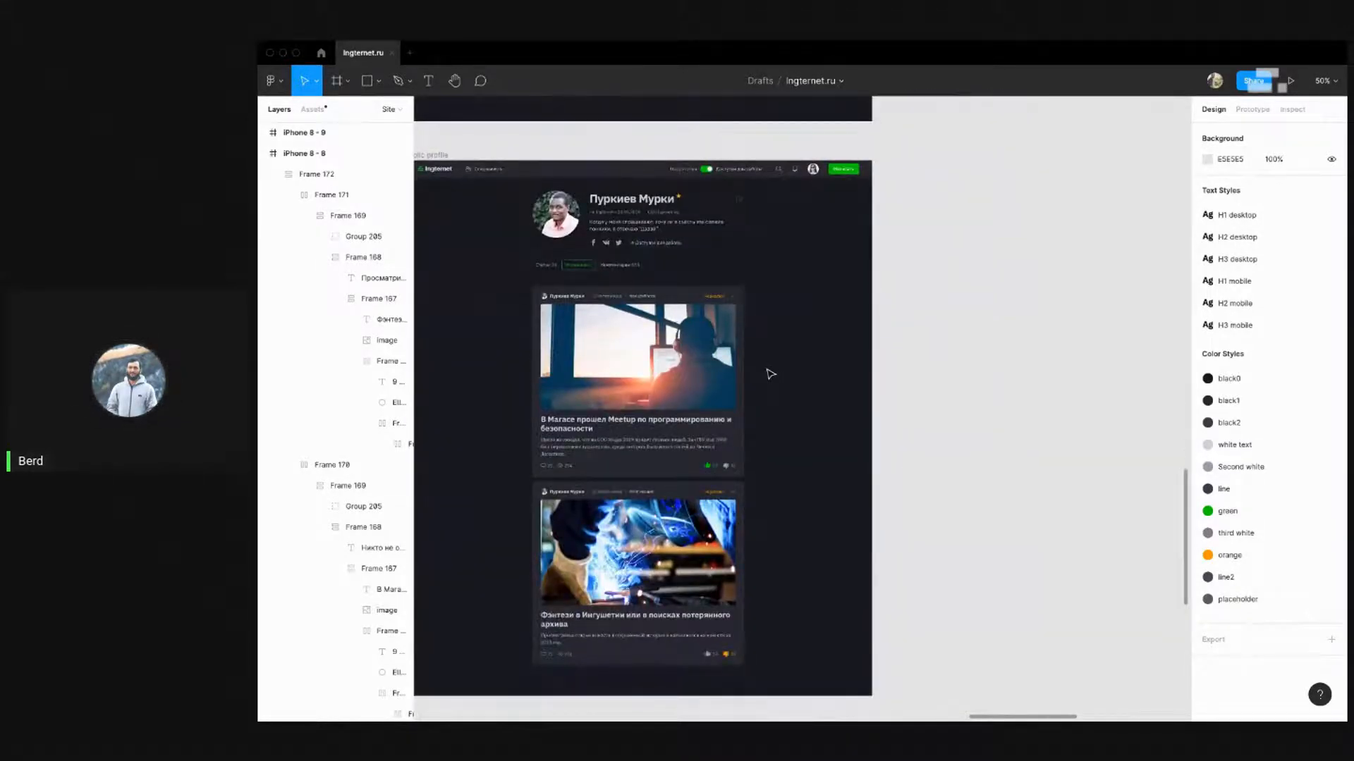
pyautogui.scroll(1, 768, 370)
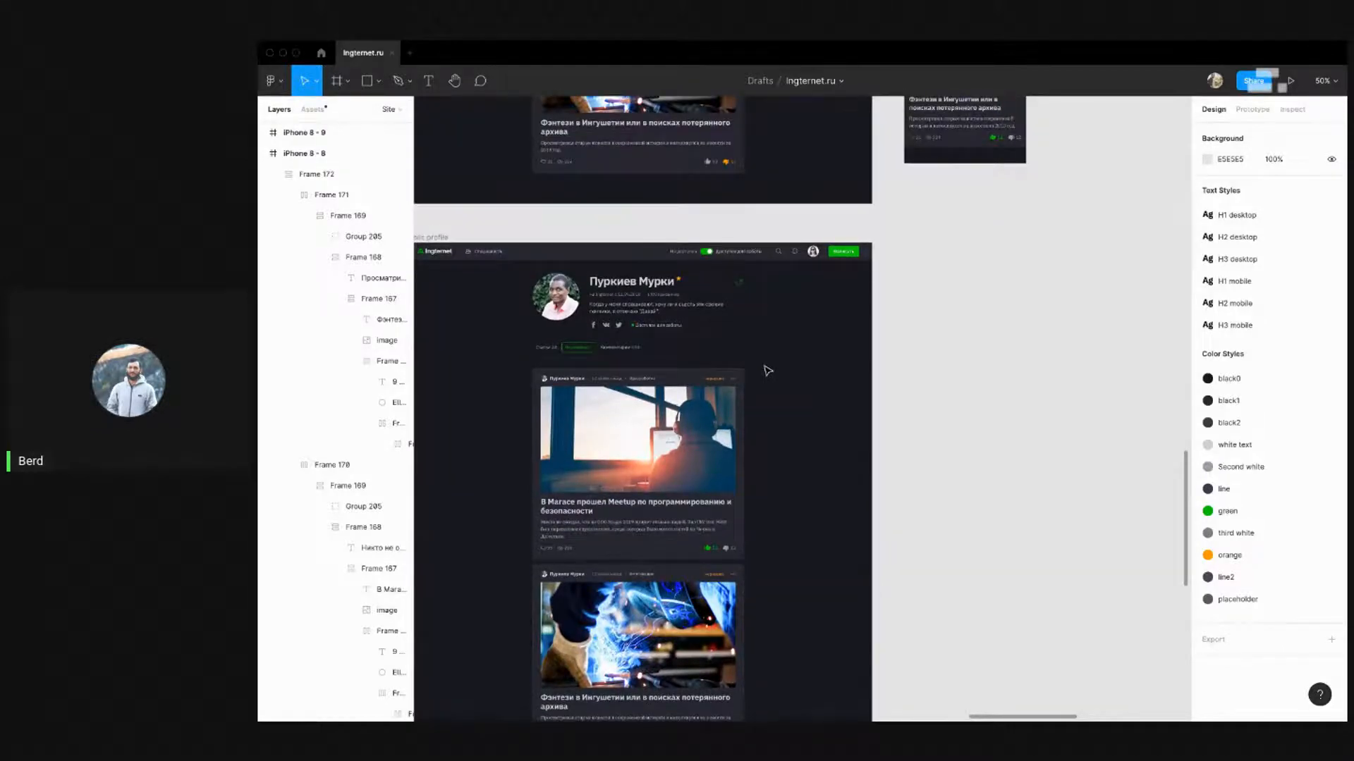
pyautogui.scroll(-2, 768, 370)
pyautogui.scroll(-7, 768, 370)
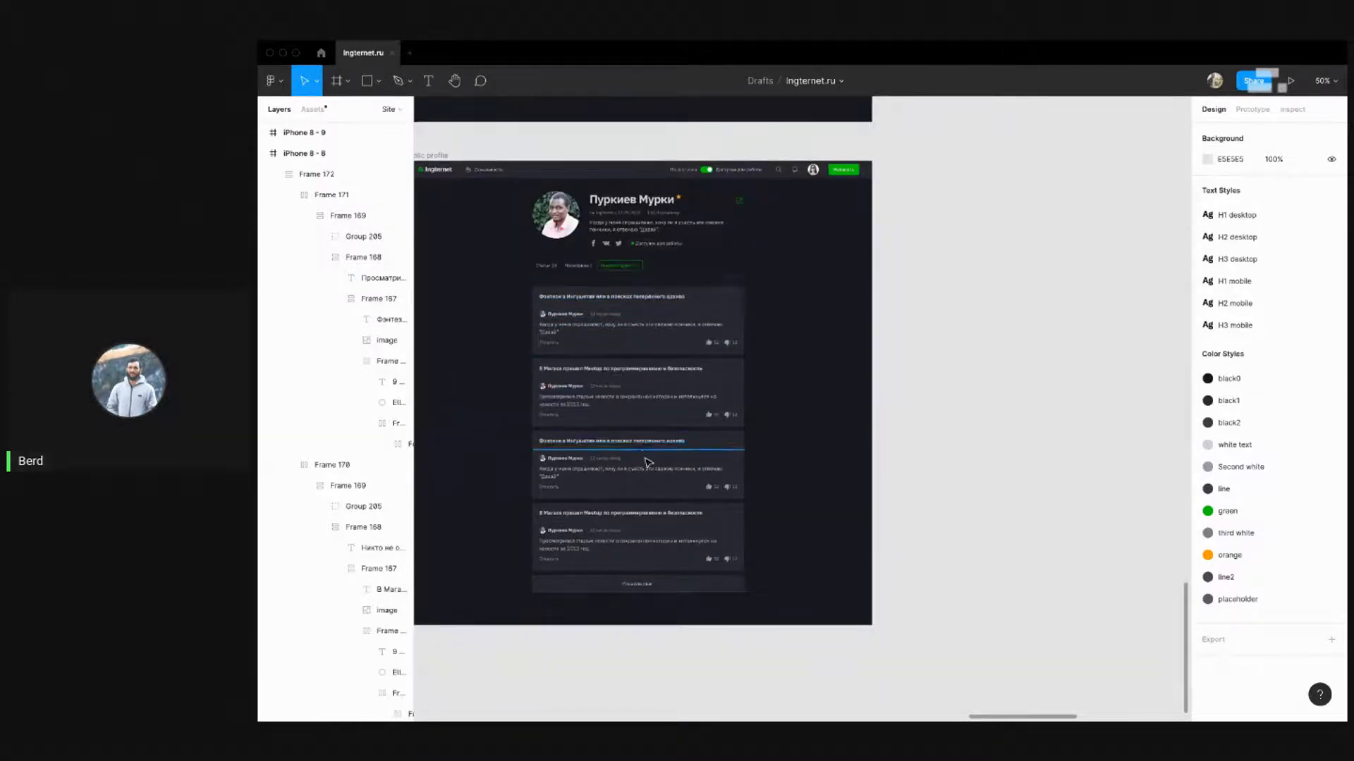
pyautogui.scroll(-8, 648, 463)
pyautogui.moveTo(694, 265); pyautogui.dragTo(695, 422)
pyautogui.click(740, 381)
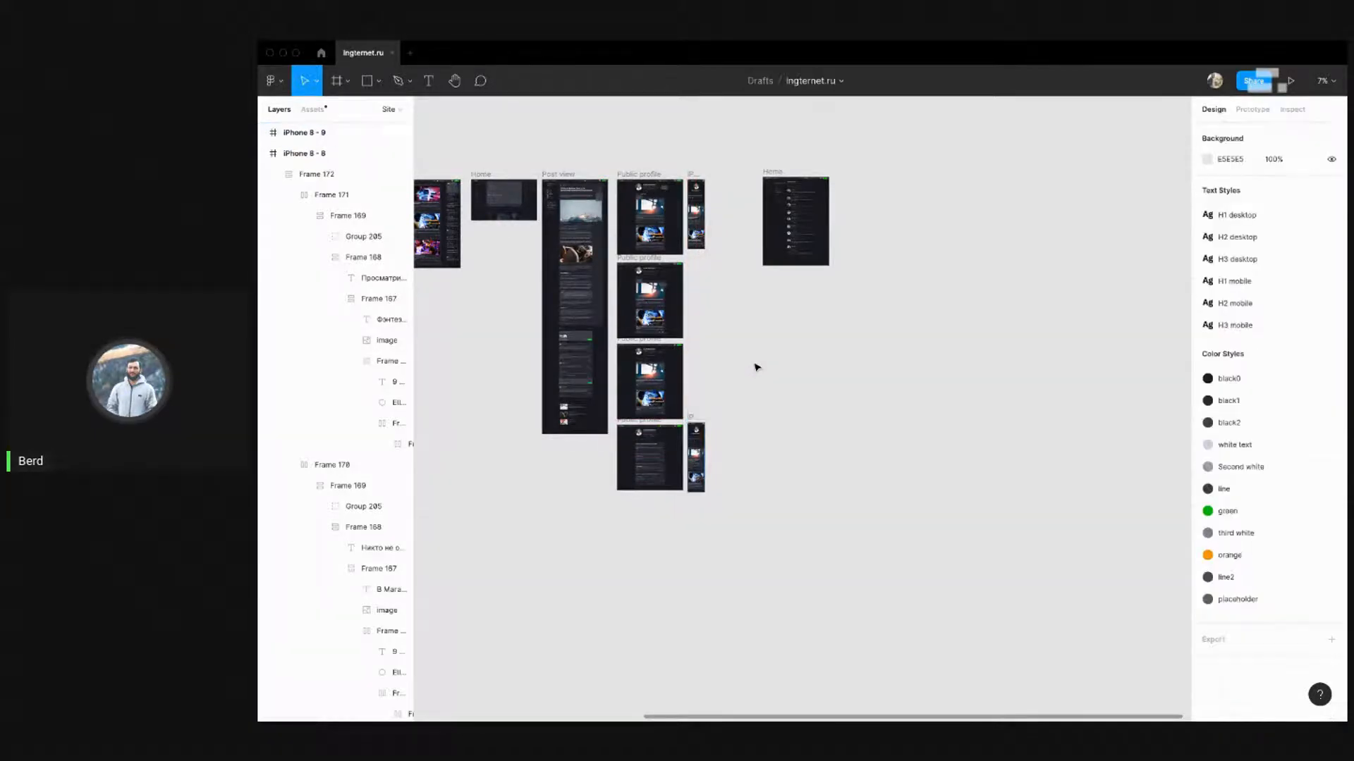
# Align iPhone 8 - 9's top edge with the Public profile frame's top
pyautogui.scroll(-1, 763, 321)
pyautogui.scroll(5, 679, 465)
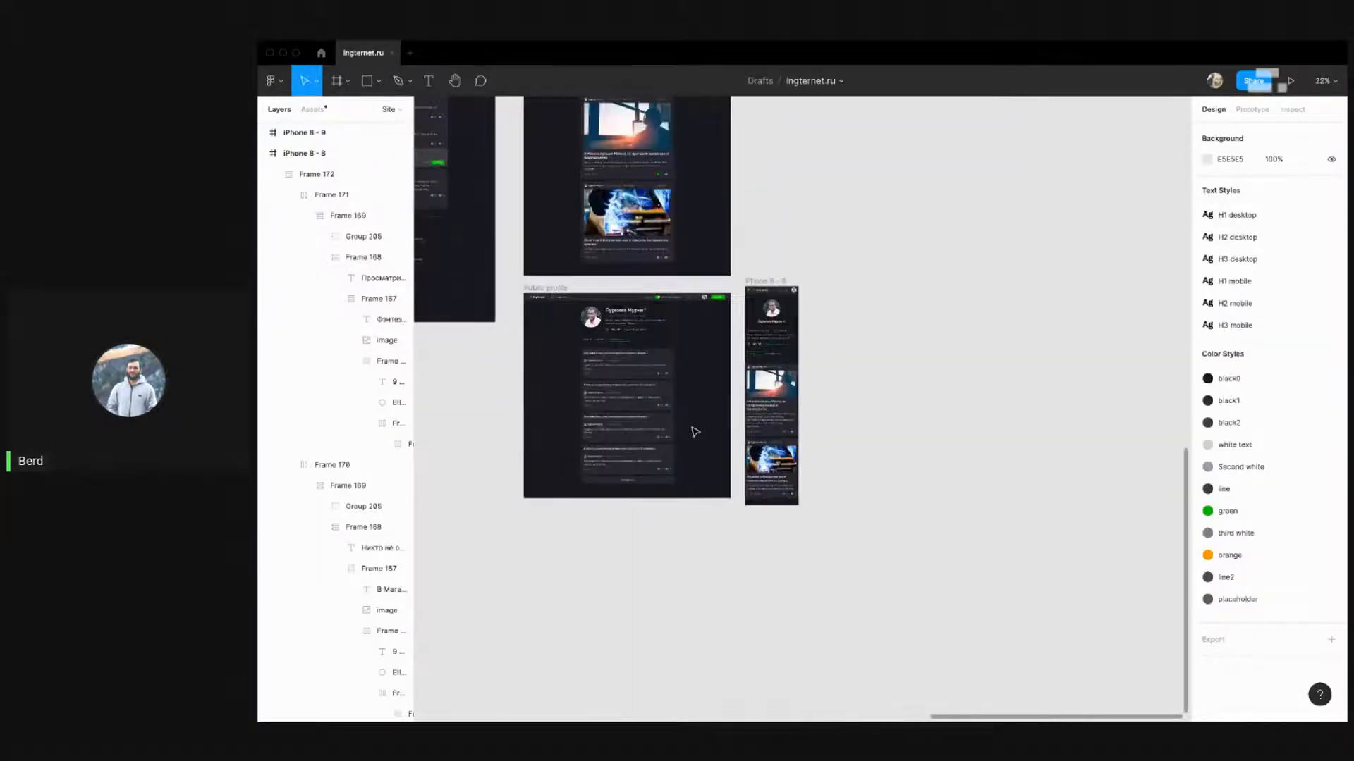
pyautogui.scroll(1, 719, 378)
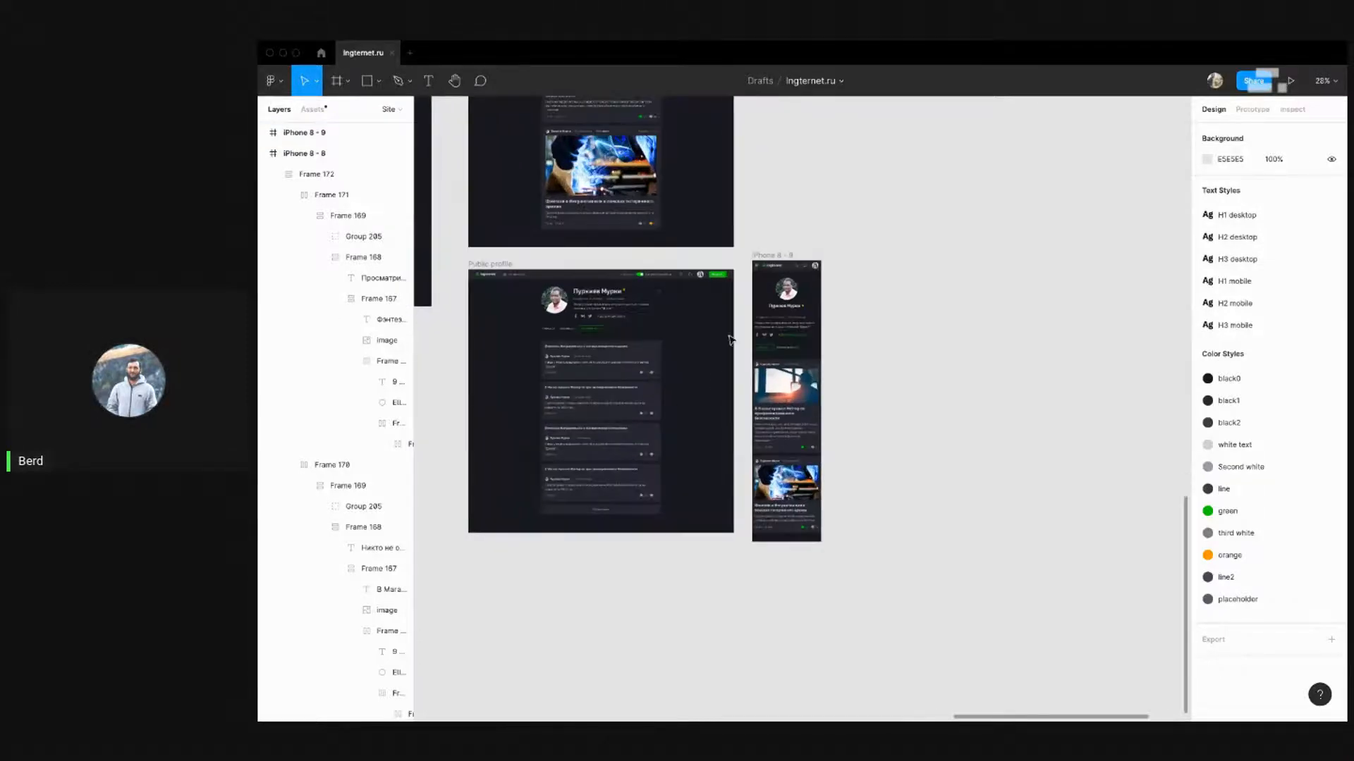
pyautogui.click(768, 261)
pyautogui.moveTo(769, 261); pyautogui.dragTo(767, 266)
pyautogui.click(781, 226)
pyautogui.scroll(-1, 783, 244)
pyautogui.scroll(2, 705, 323)
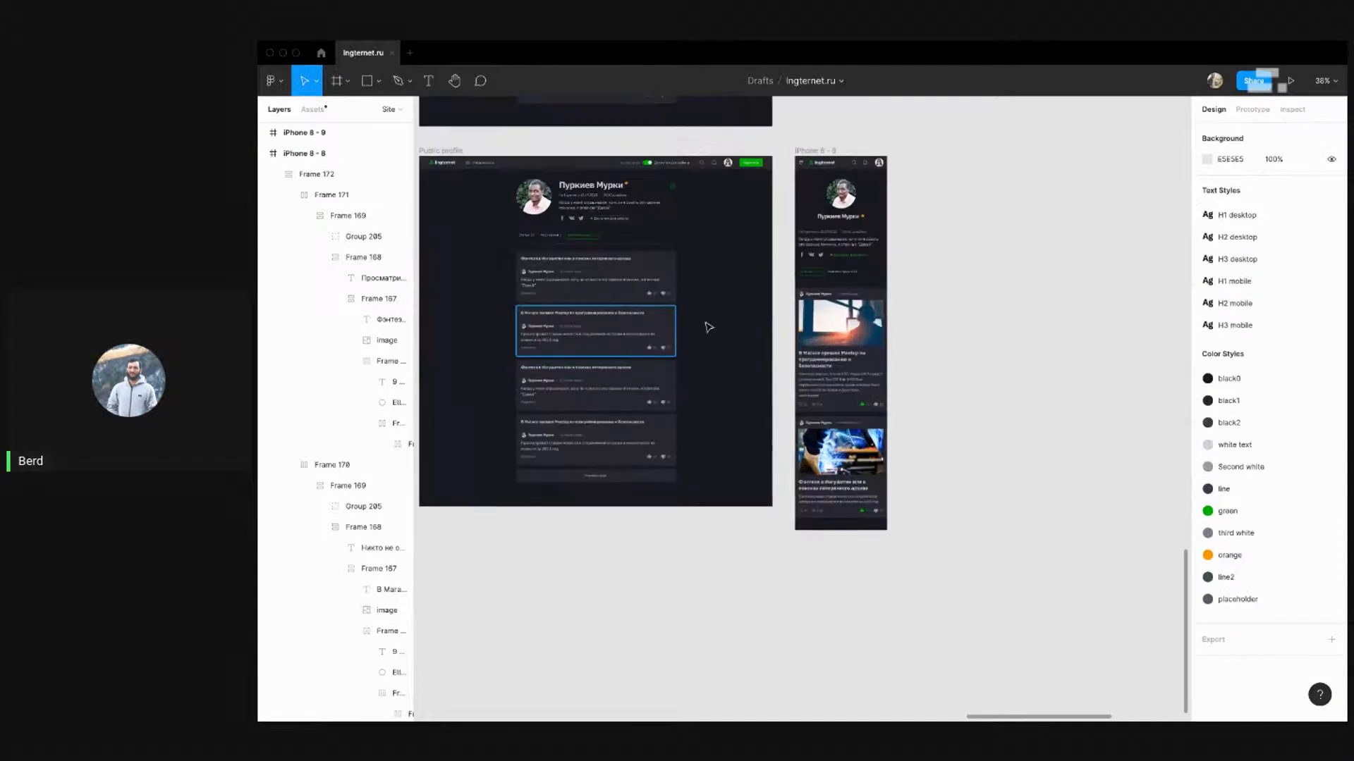
pyautogui.scroll(1, 768, 287)
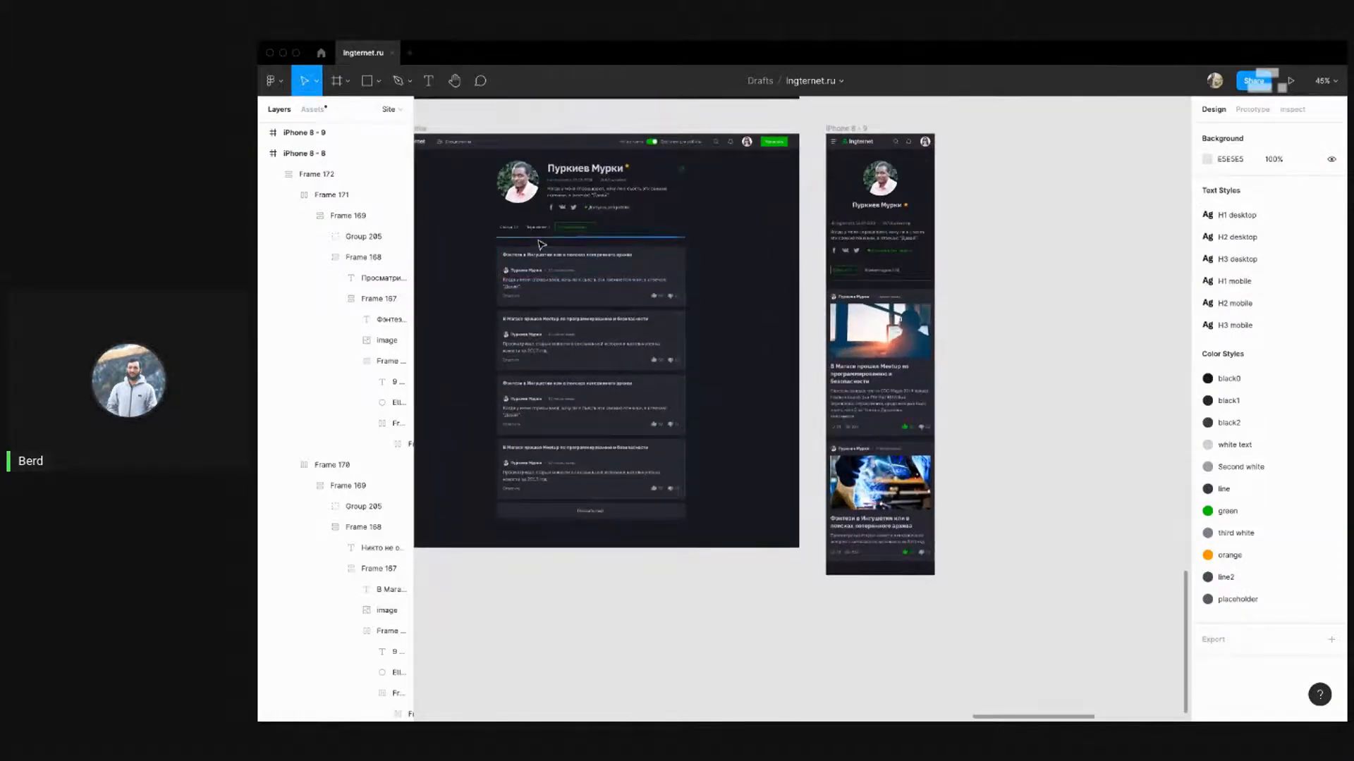
pyautogui.scroll(1, 541, 245)
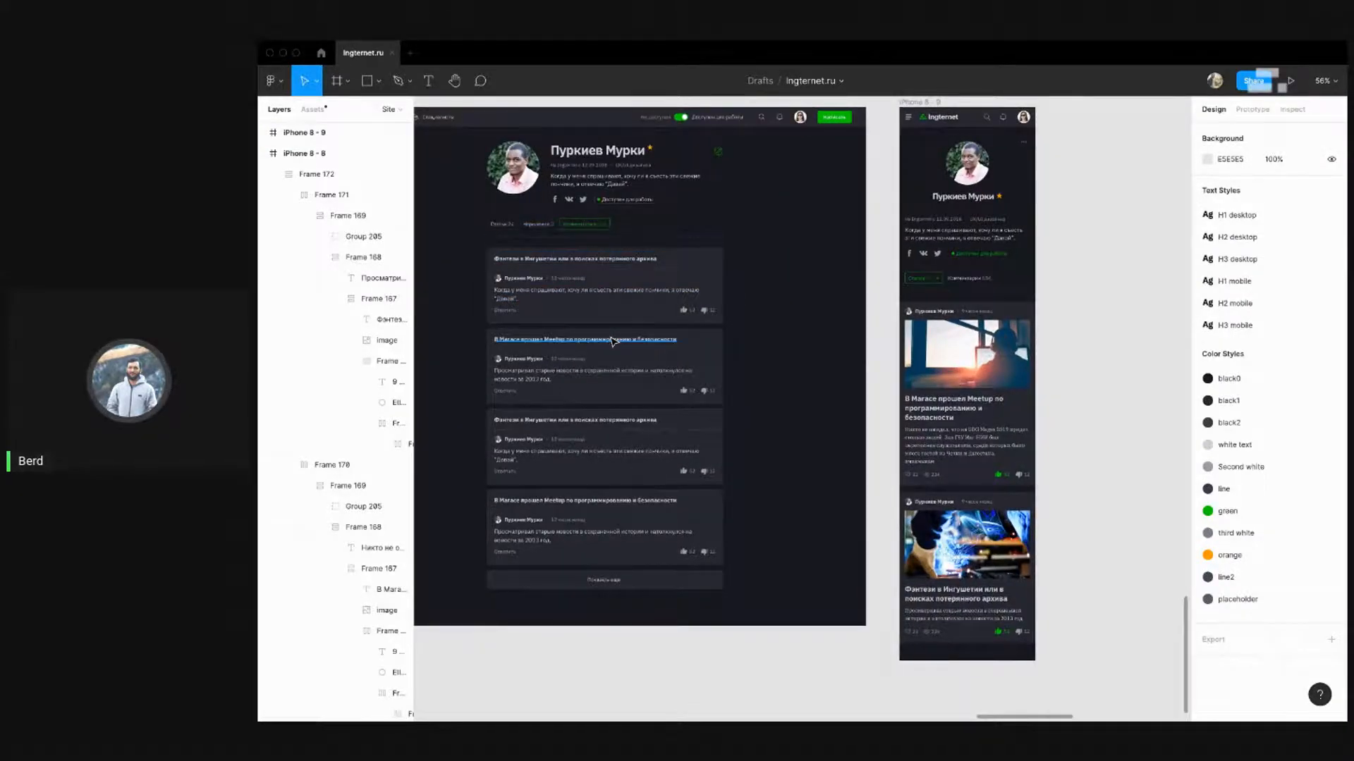
pyautogui.moveTo(545, 230); pyautogui.dragTo(483, 231)
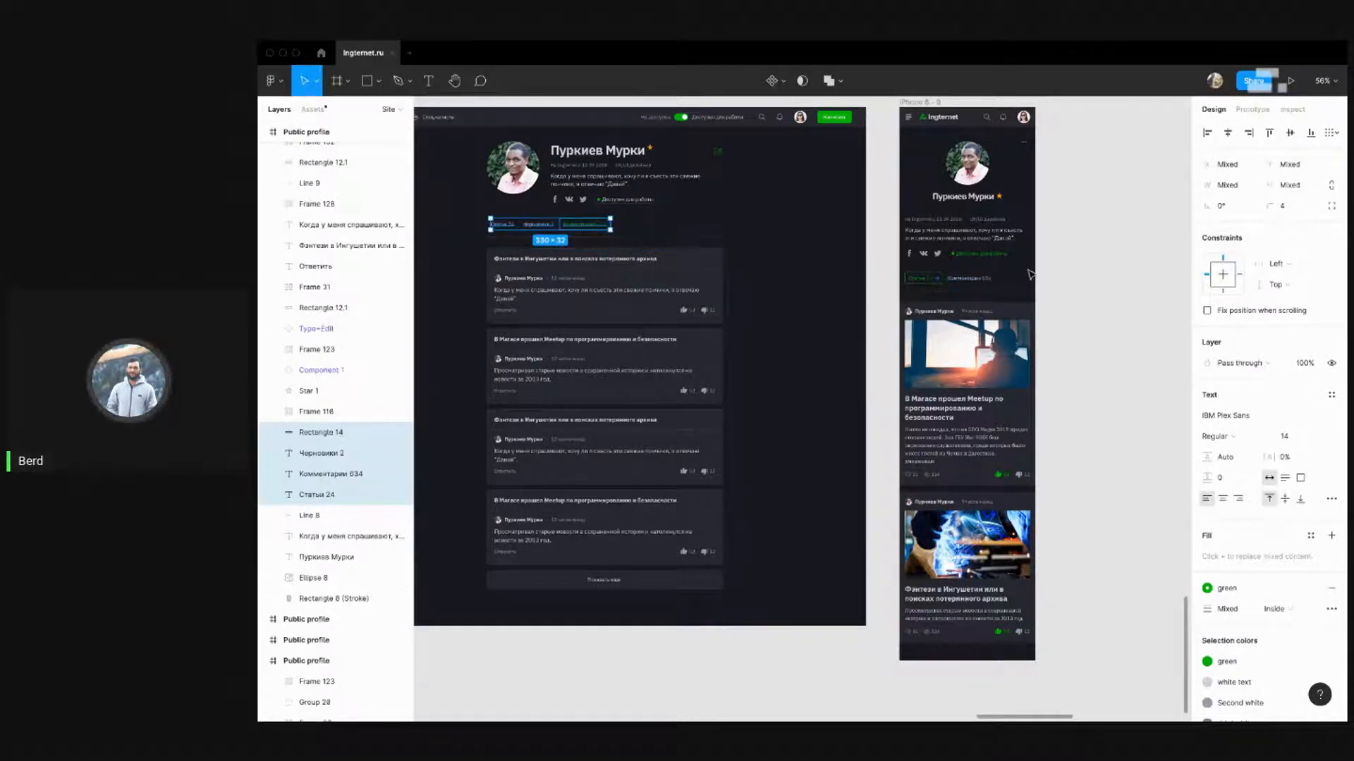
# Replace the mobile tab row with the copied Статьи / Черновики / Комментарии tabs, deleting Group 212
pyautogui.moveTo(1030, 270); pyautogui.dragTo(913, 286)
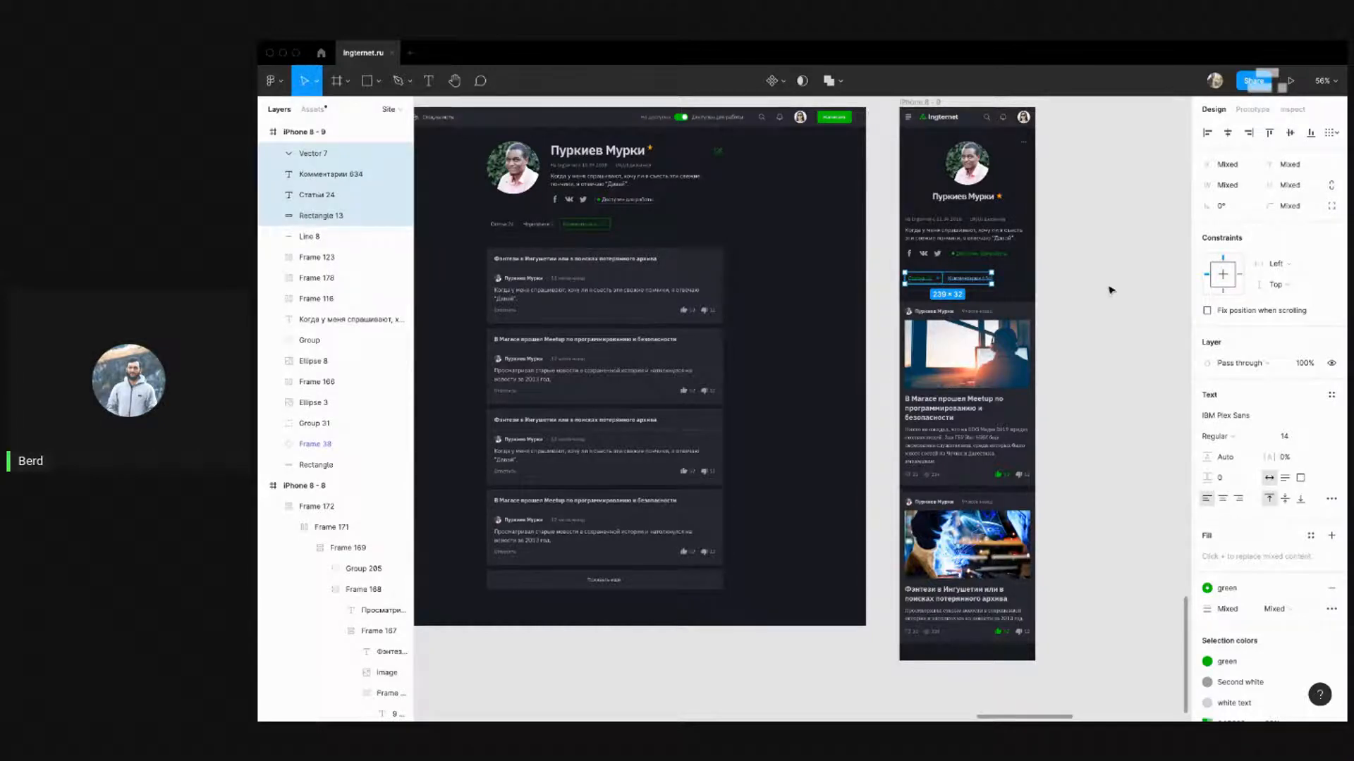
pyautogui.press('super+v')
pyautogui.press('super+z')
pyautogui.press('super+v')
pyautogui.scroll(5, 1055, 294)
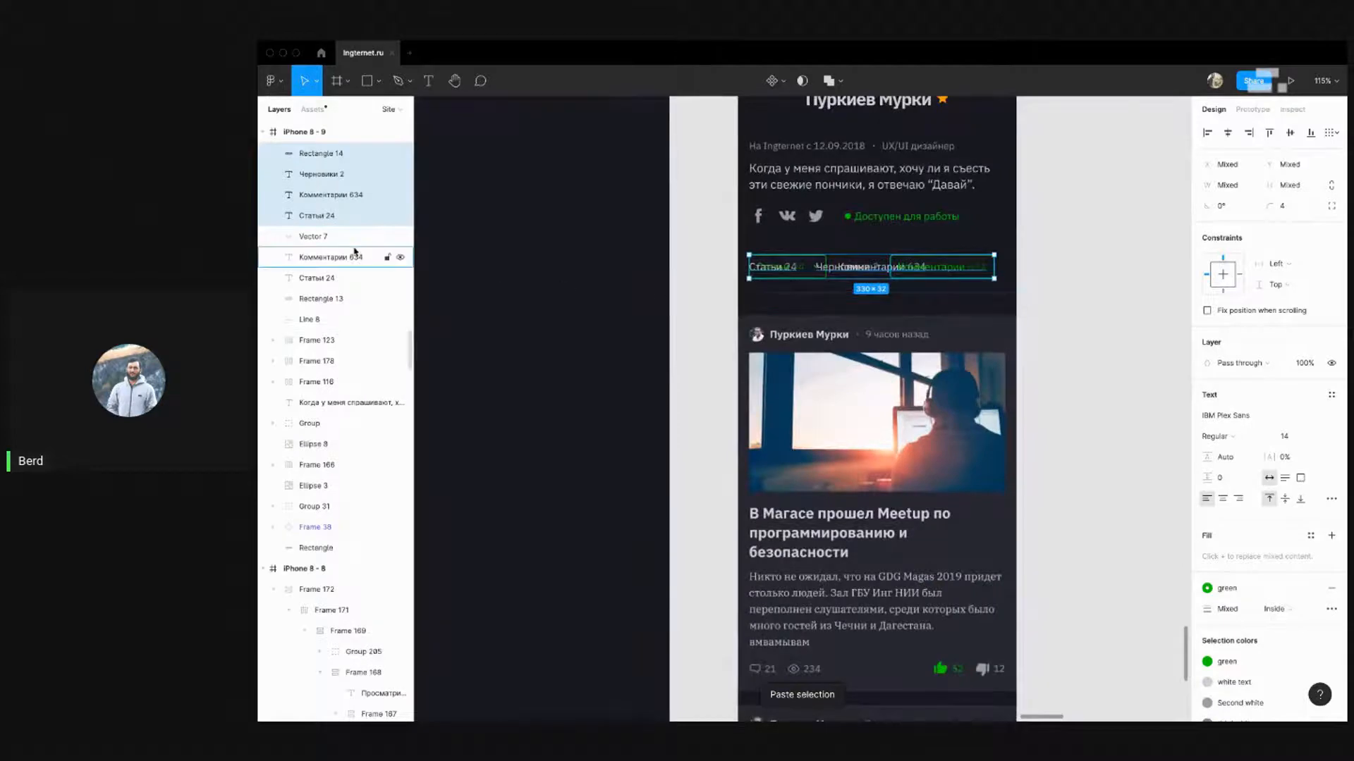
pyautogui.scroll(-5, 822, 282)
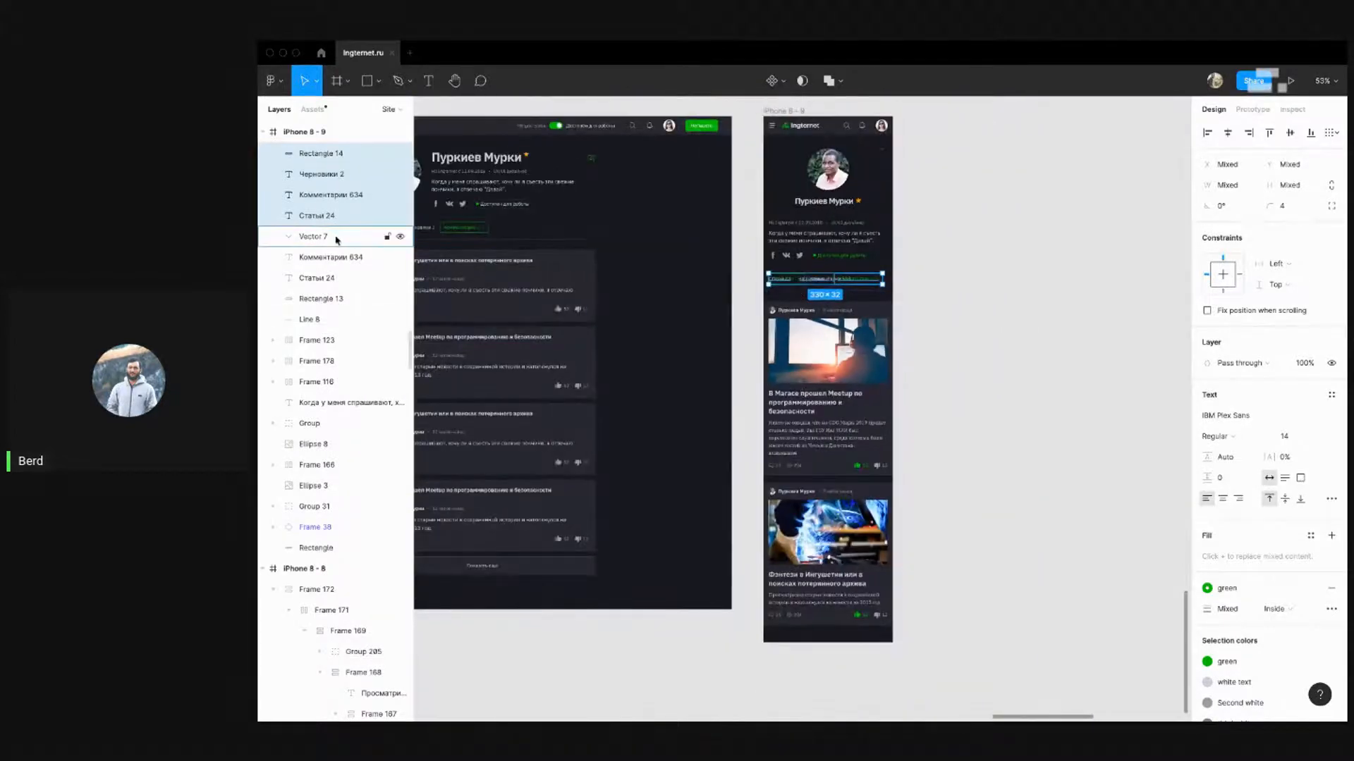
pyautogui.press('super+z')
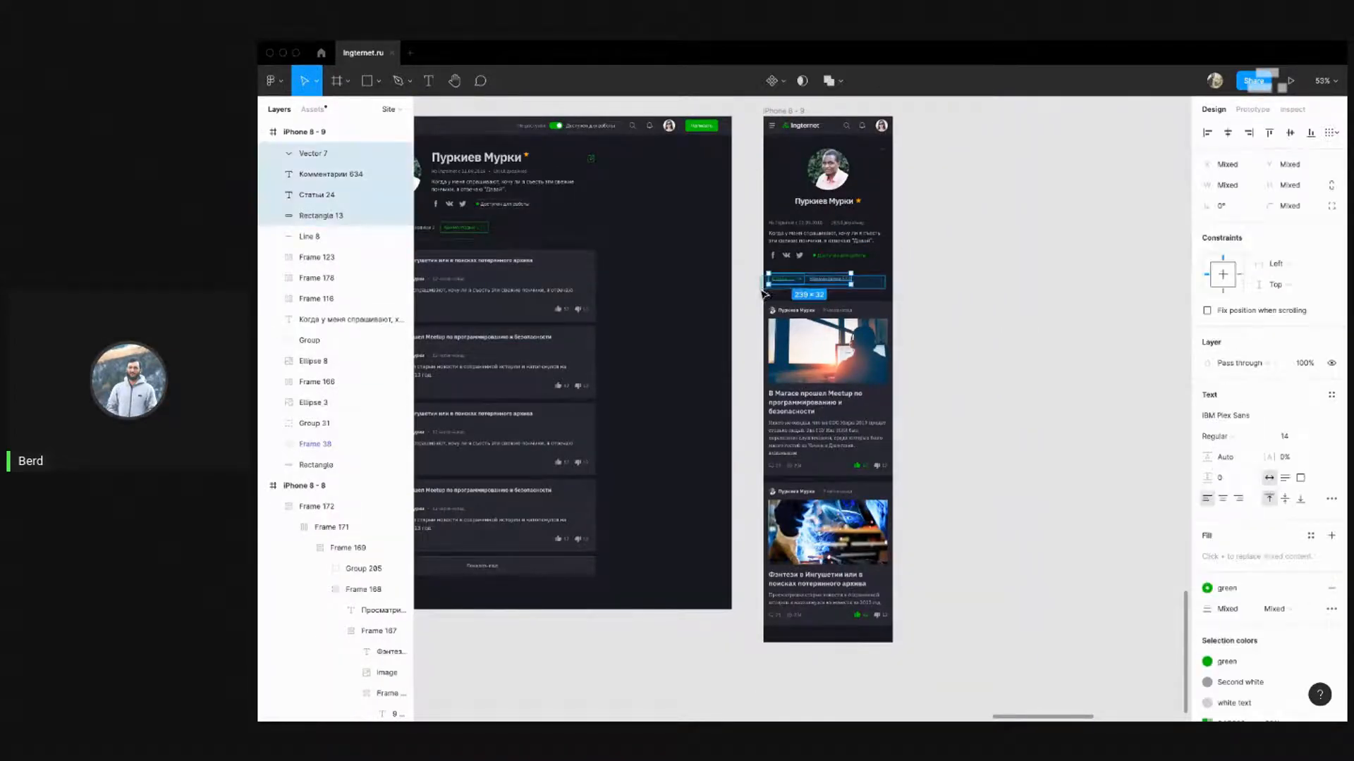
pyautogui.press('super+g')
pyautogui.press('super+v')
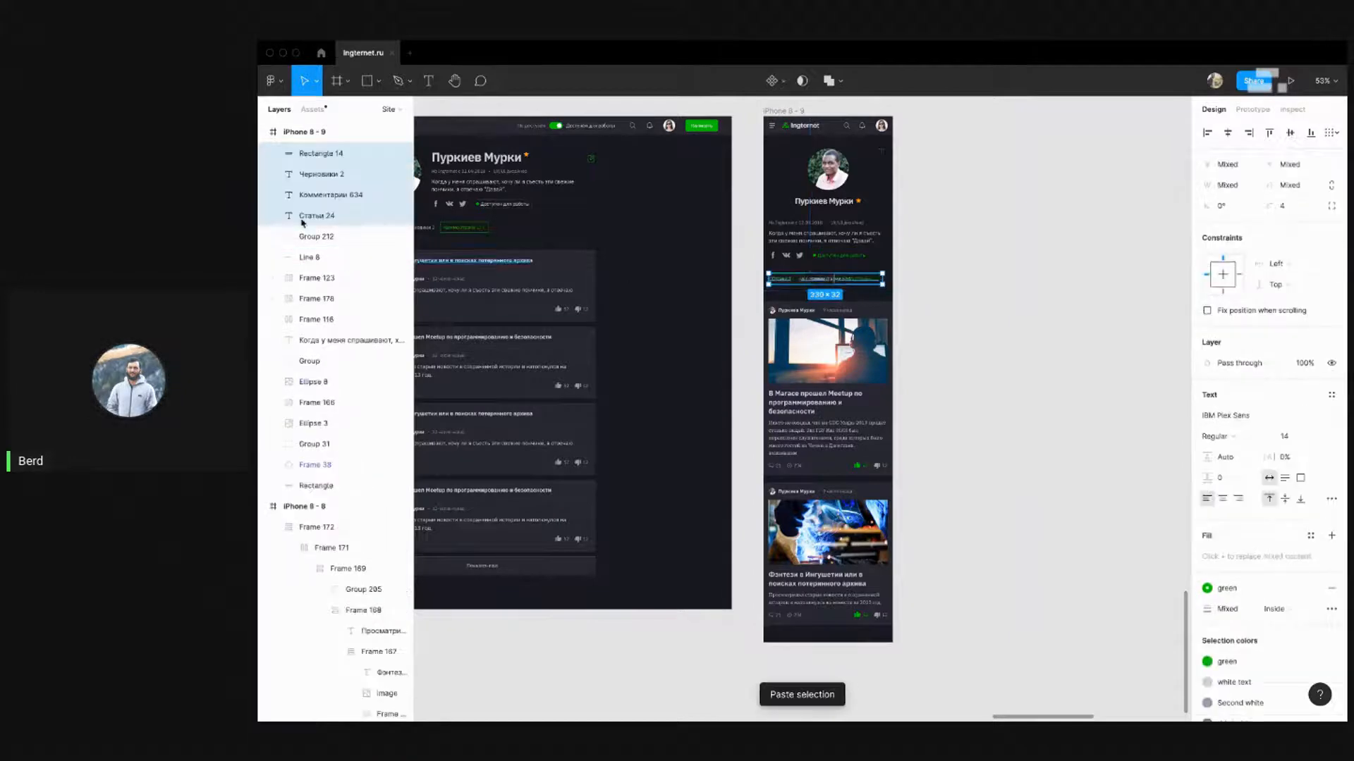
pyautogui.click(329, 239)
pyautogui.press('Delete')
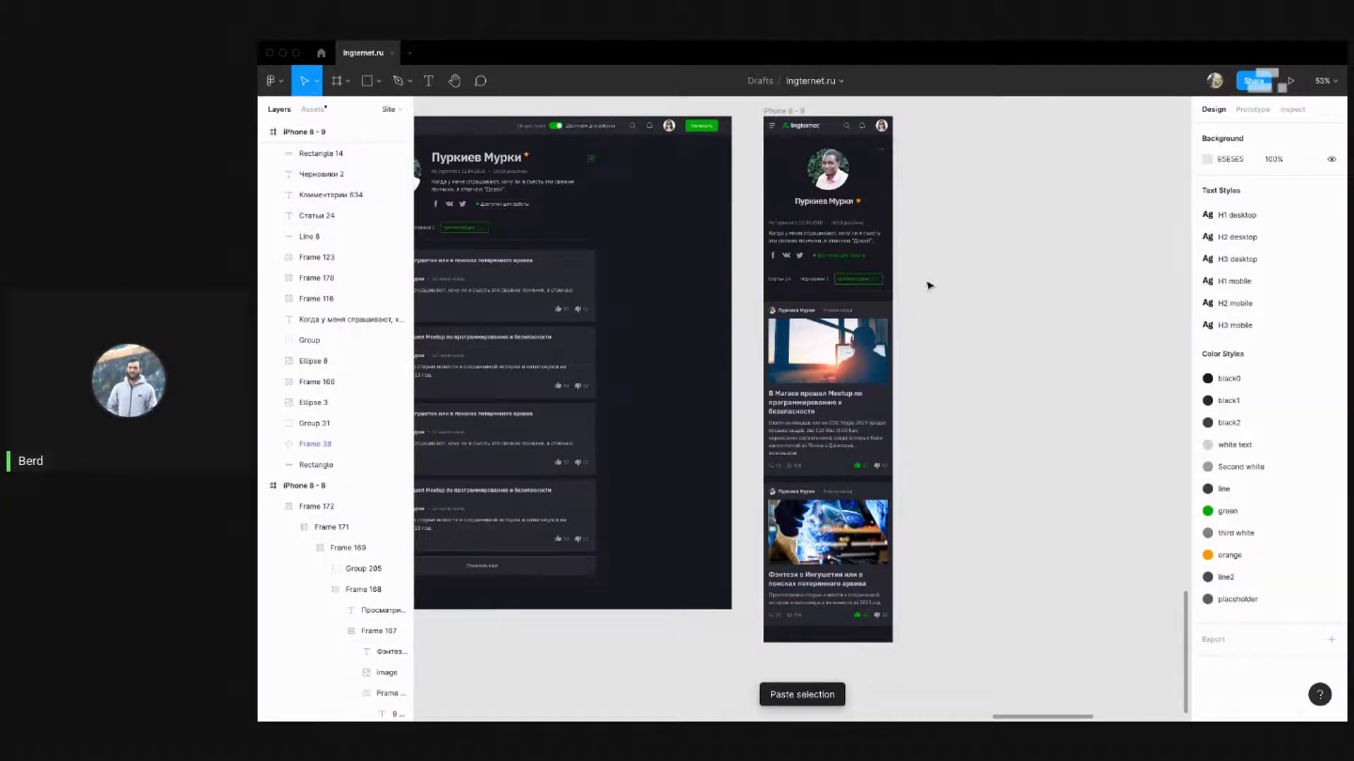
# Delete the post card block from the mobile frame
pyautogui.scroll(5, 927, 287)
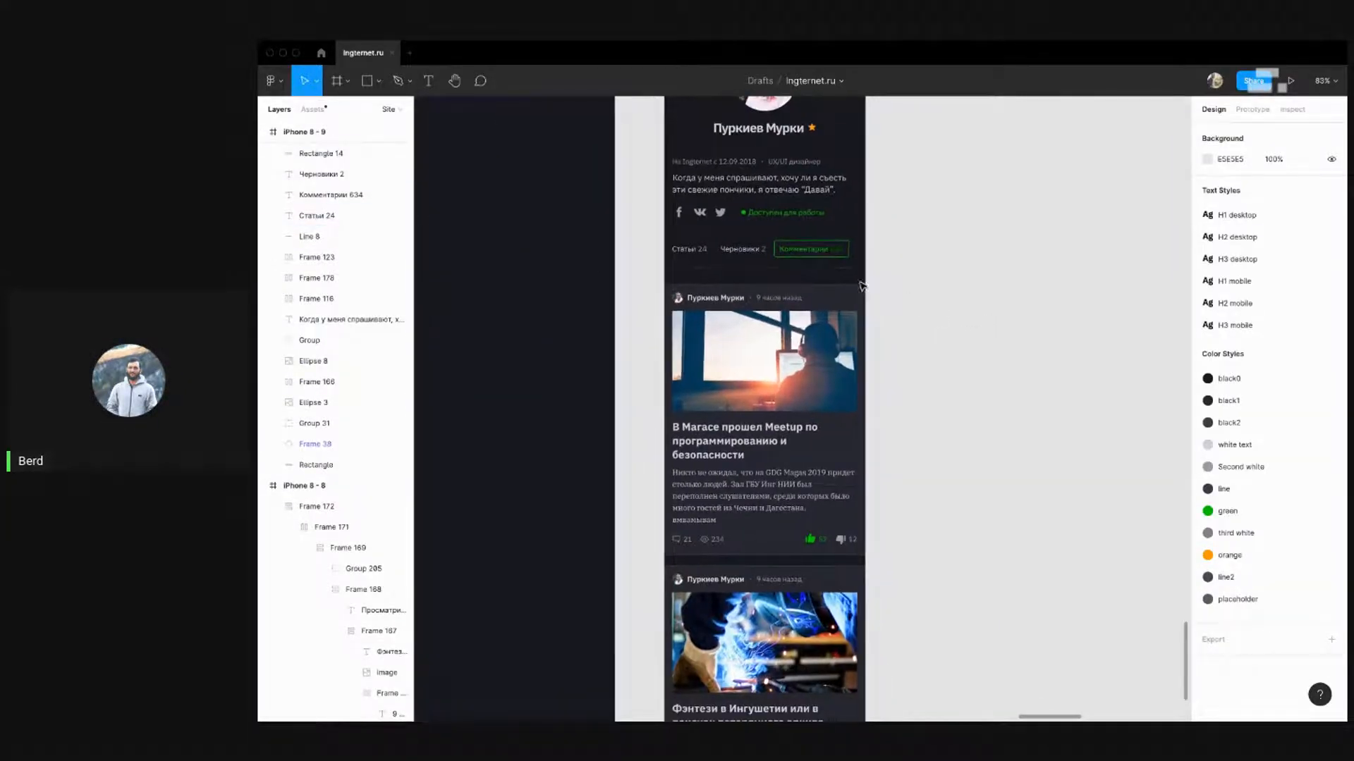
pyautogui.scroll(-4, 860, 285)
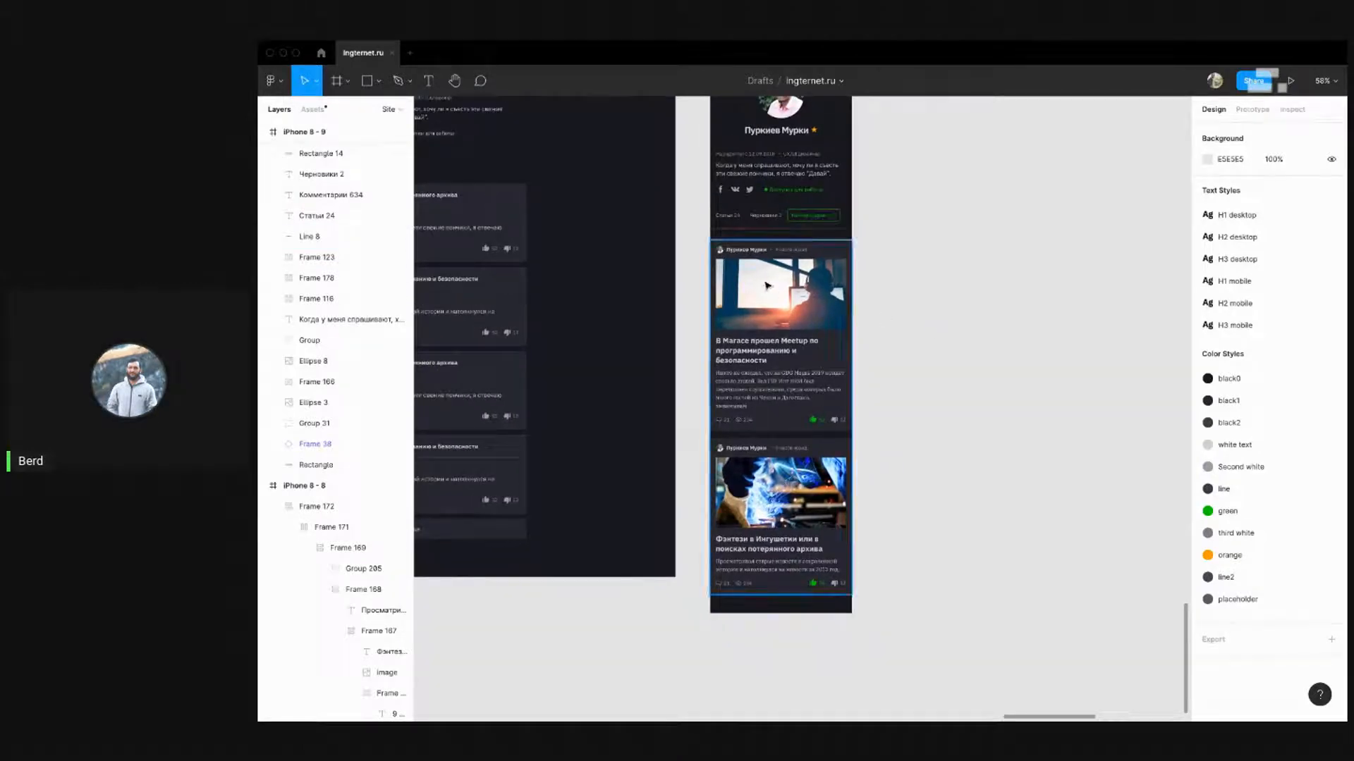
pyautogui.click(767, 286)
pyautogui.press('Delete')
pyautogui.hotkey('ctrl', 'Left')
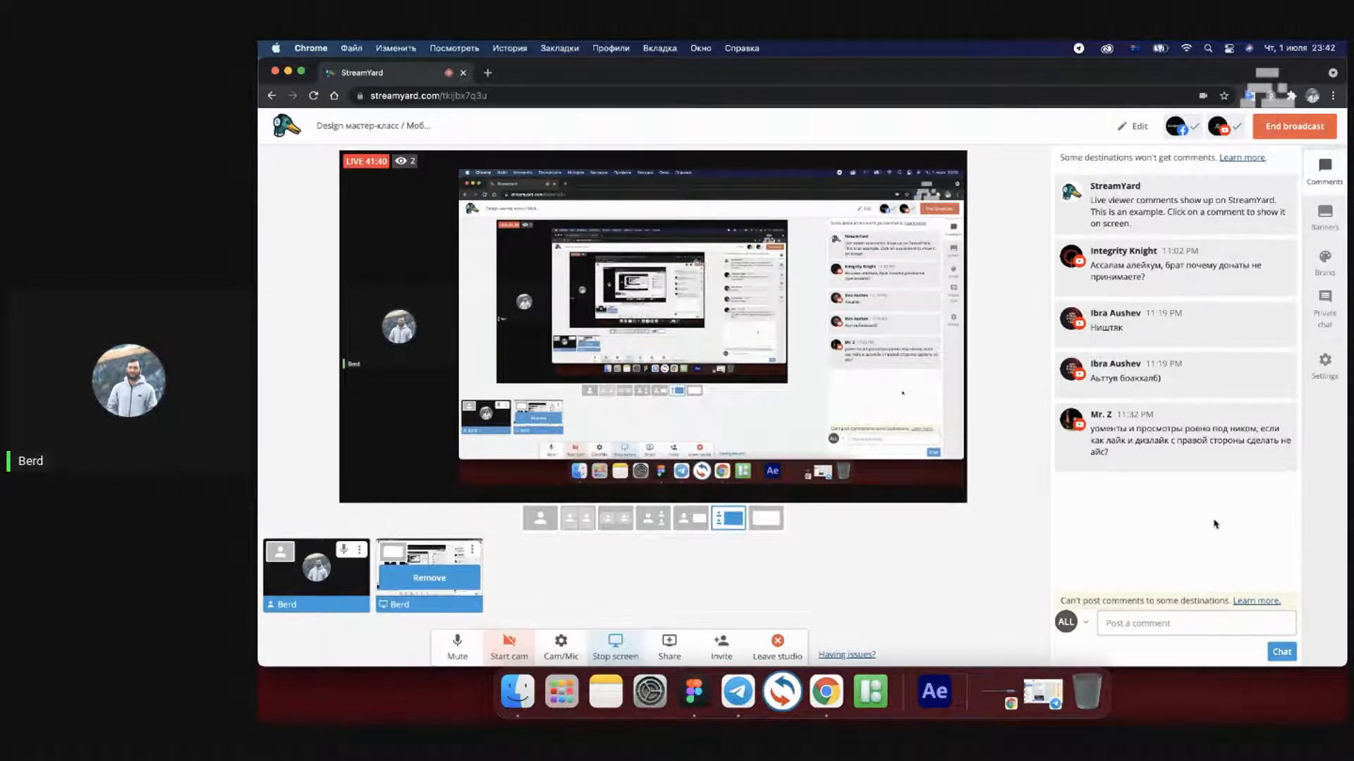
pyautogui.hotkey('ctrl', 'Right')
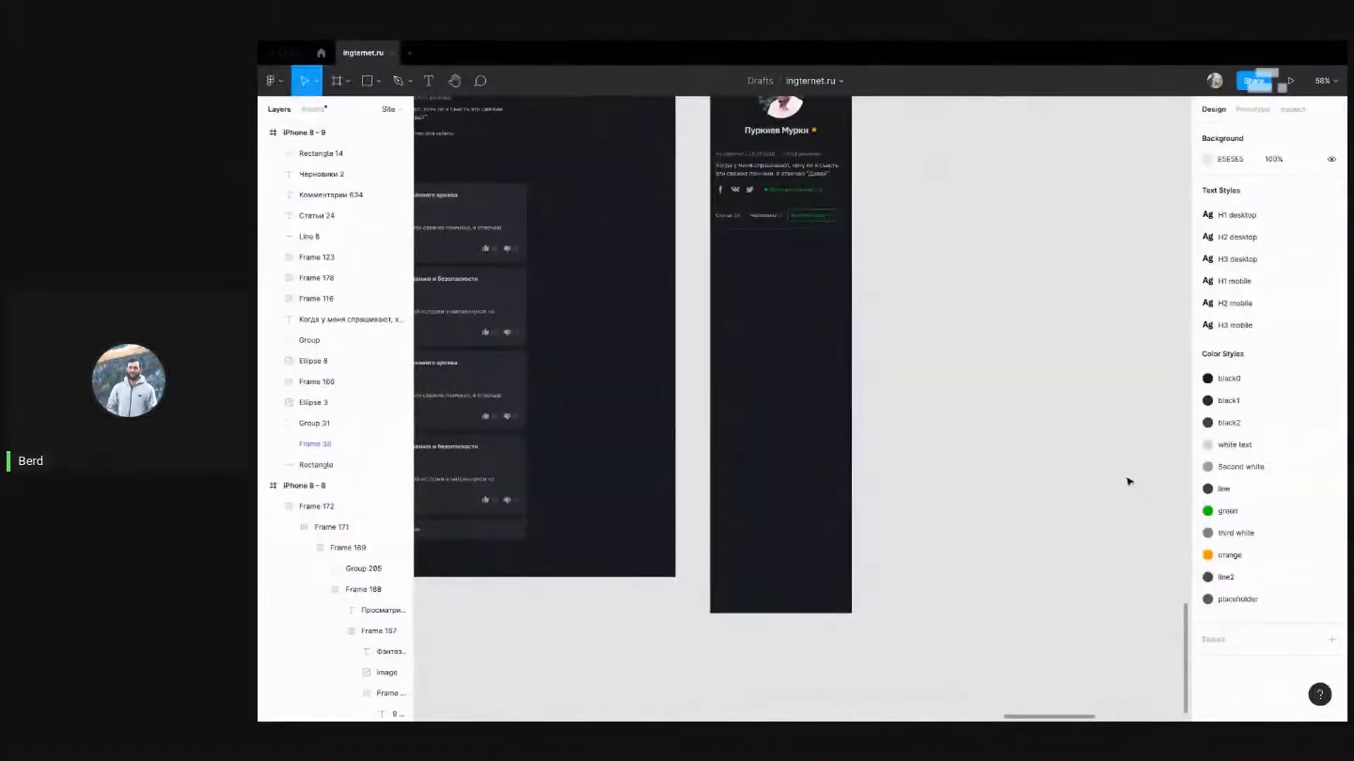
pyautogui.scroll(-6, 1086, 371)
pyautogui.scroll(2, 948, 264)
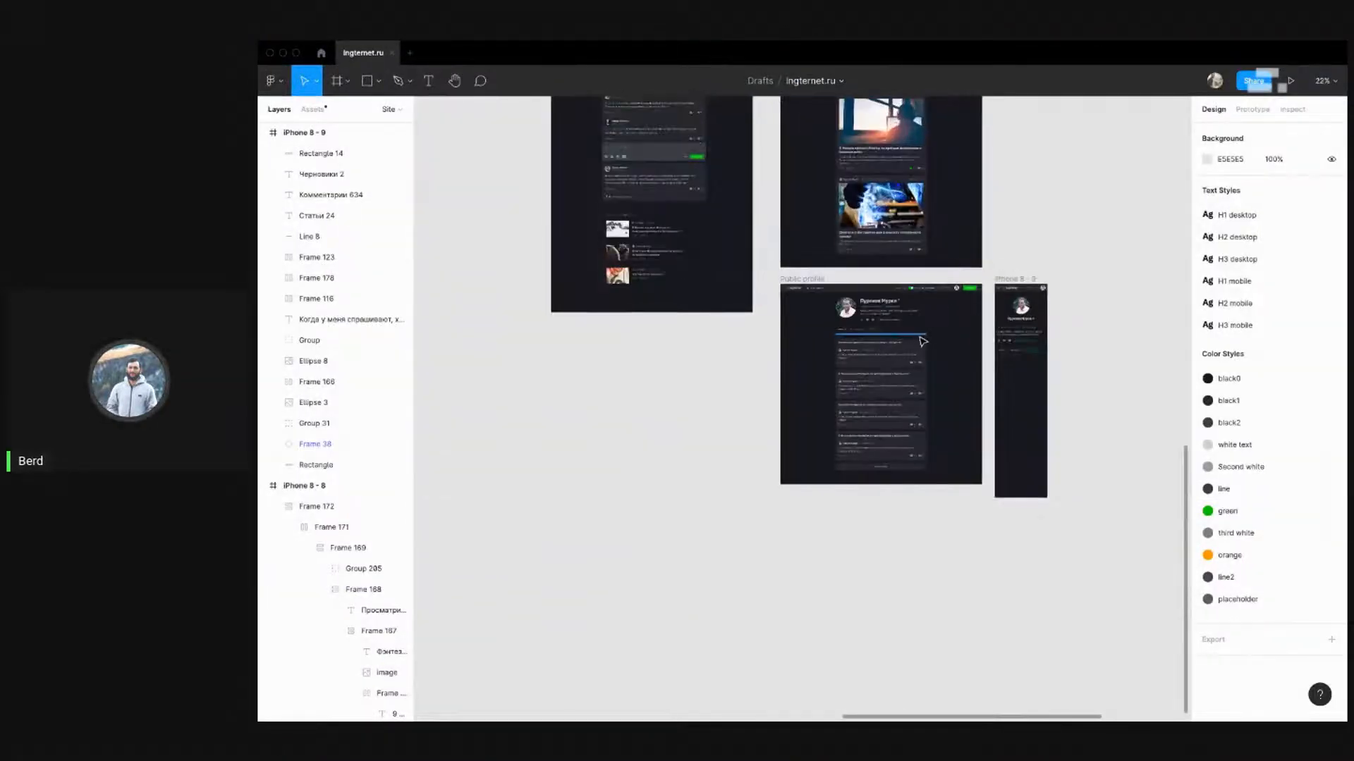
pyautogui.scroll(2, 897, 330)
pyautogui.scroll(5, 836, 316)
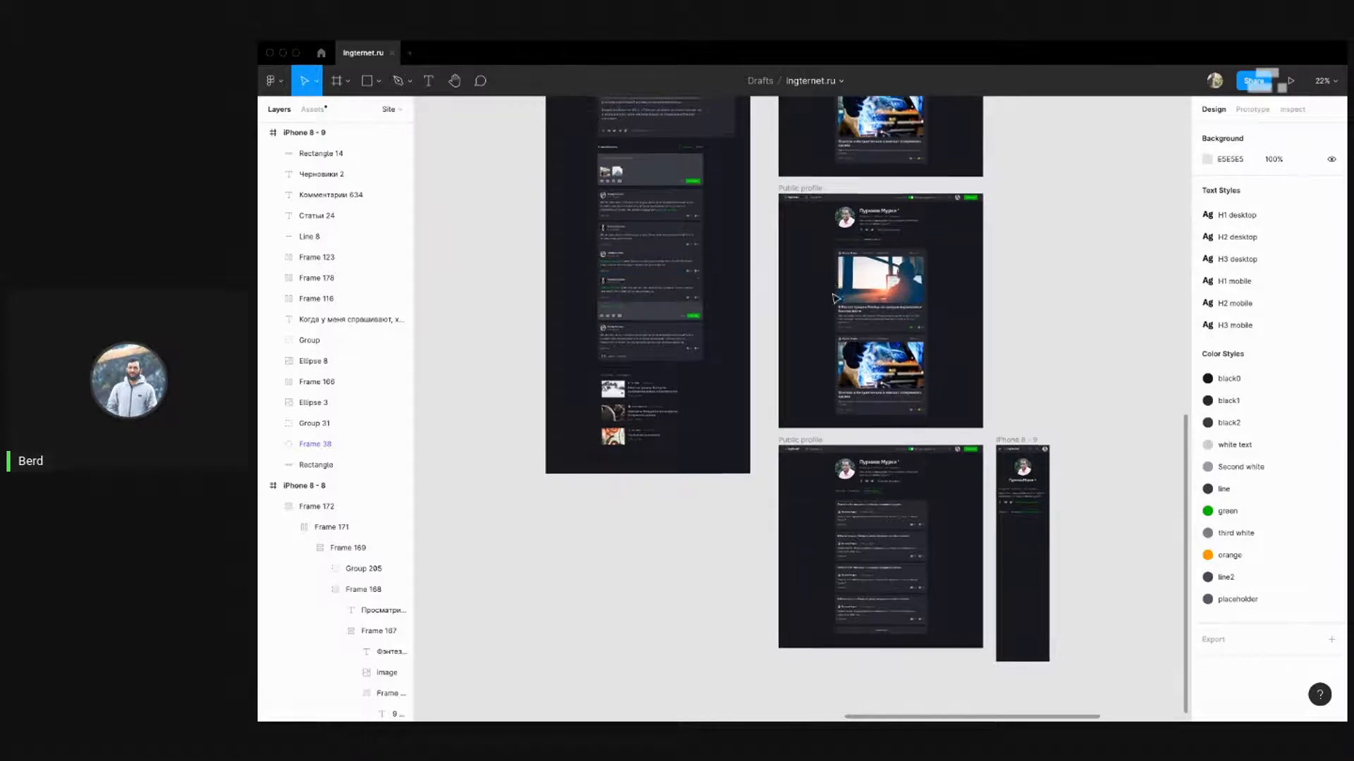
pyautogui.scroll(2, 836, 316)
pyautogui.scroll(5, 748, 242)
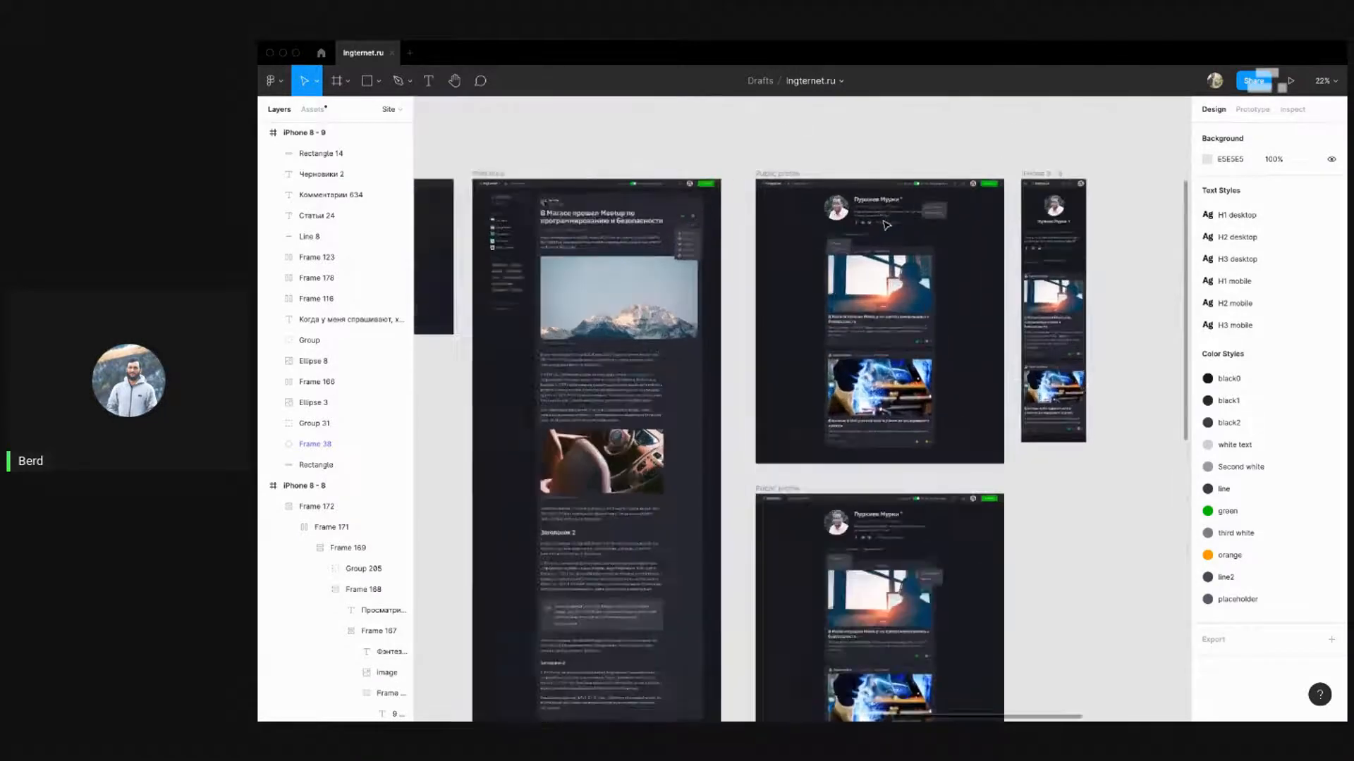
pyautogui.scroll(-3, 1063, 286)
pyautogui.scroll(5, 1037, 289)
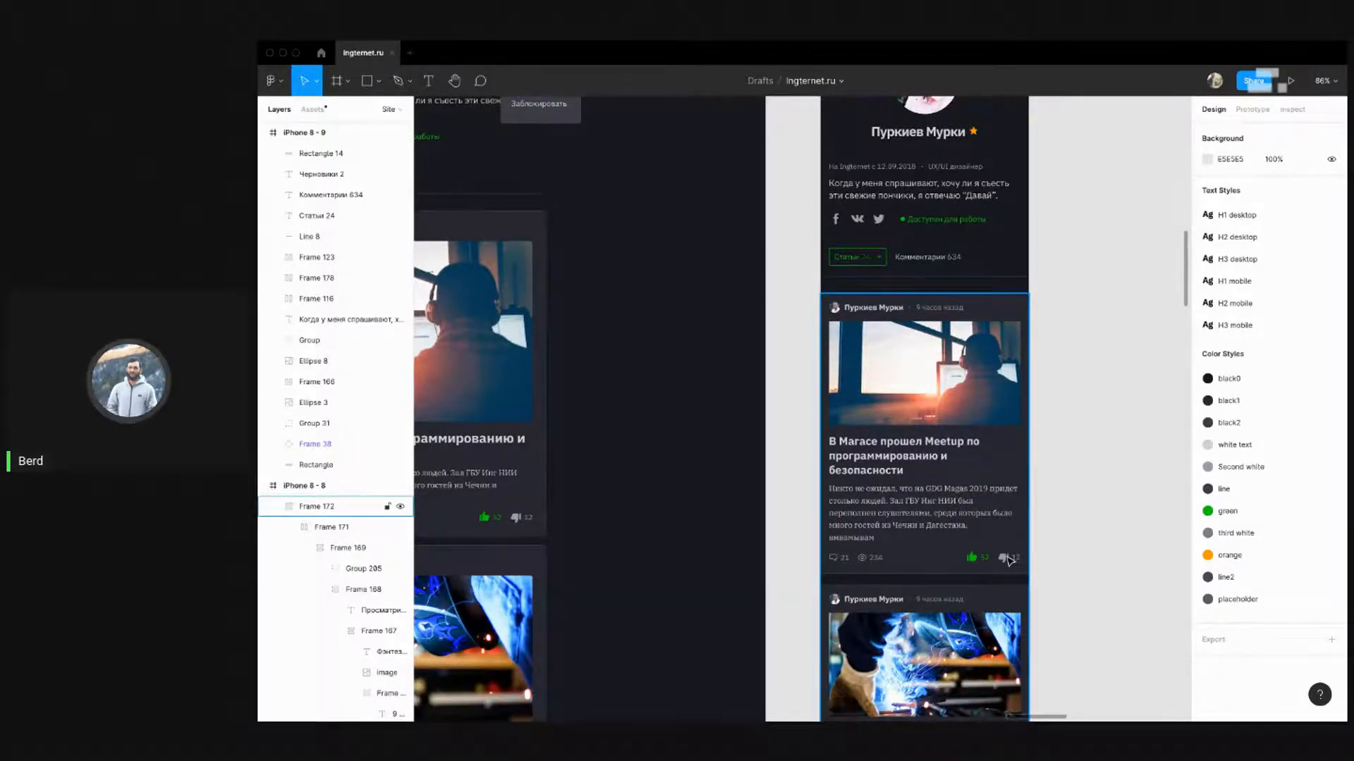
pyautogui.hotkey('ctrl', 'Left')
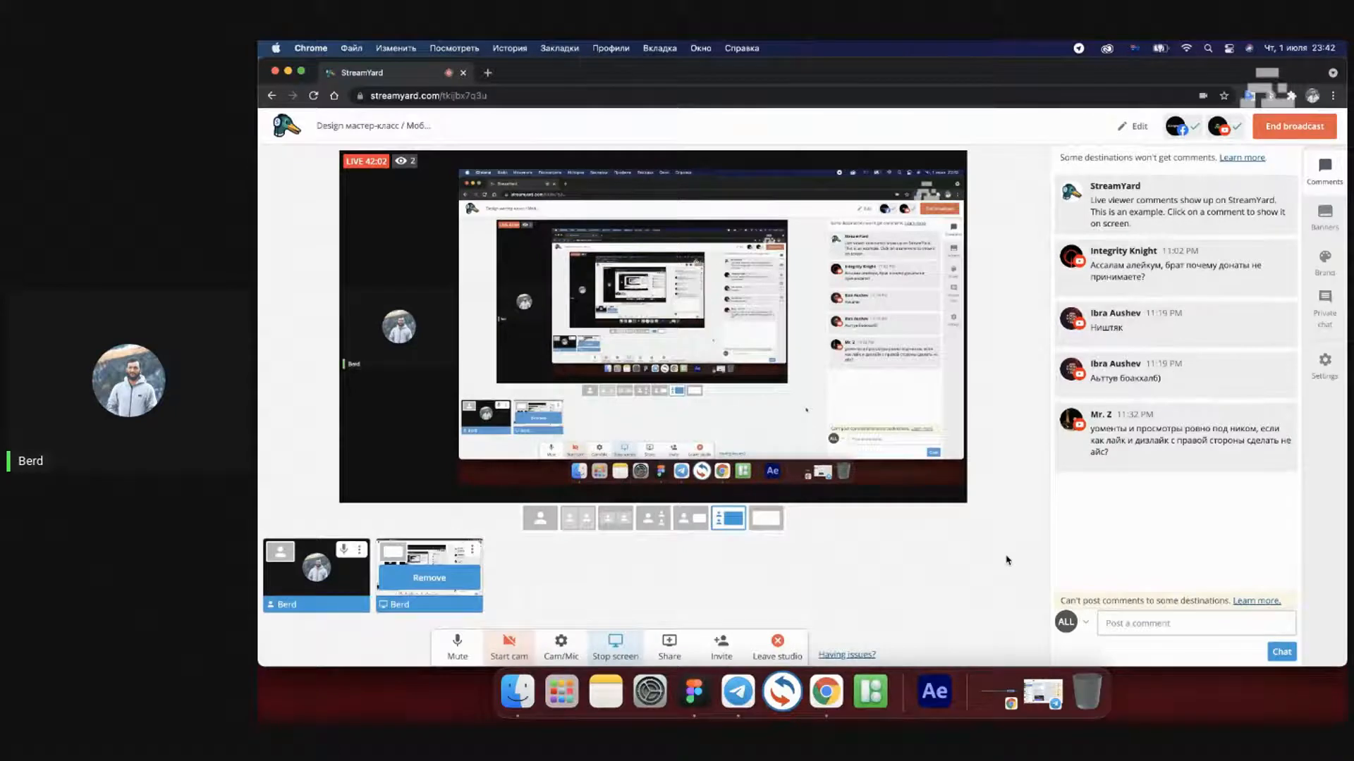
pyautogui.hotkey('ctrl', 'Right')
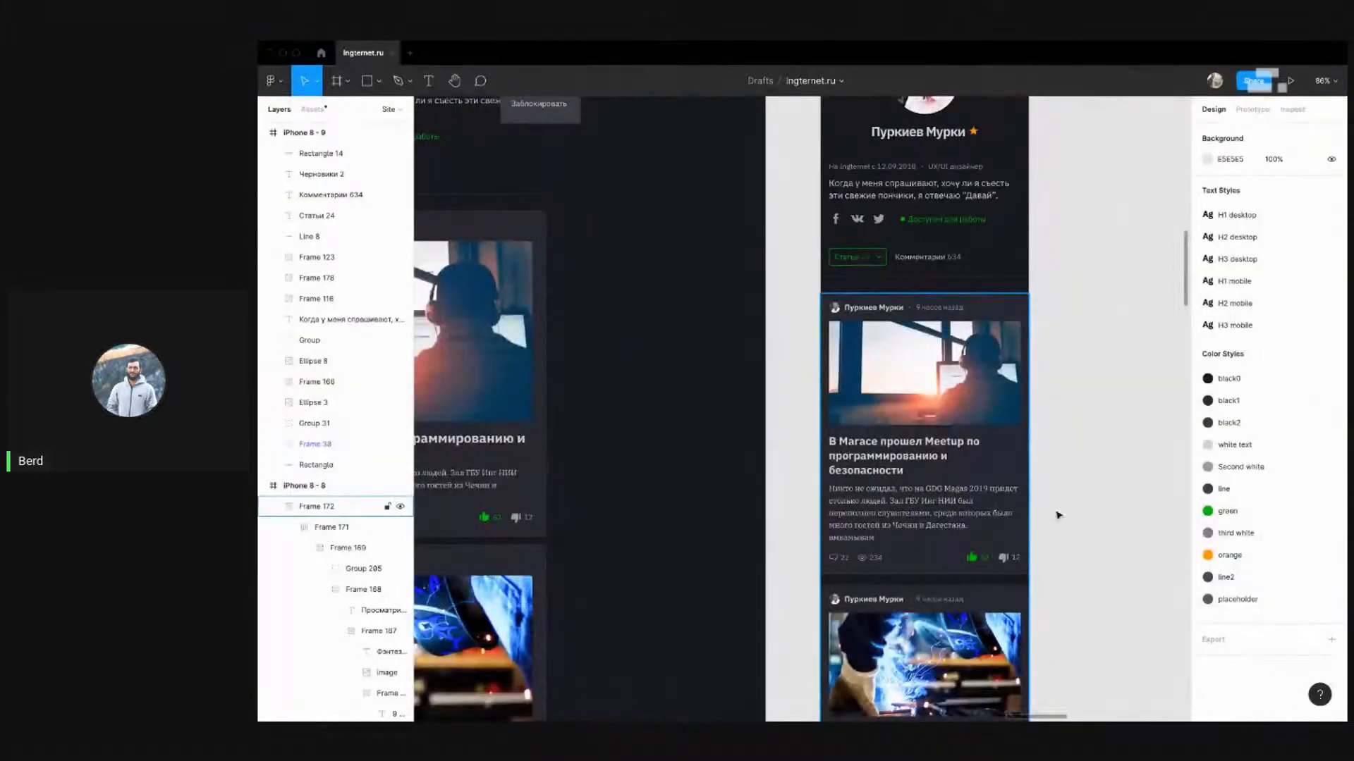
pyautogui.scroll(-5, 1083, 363)
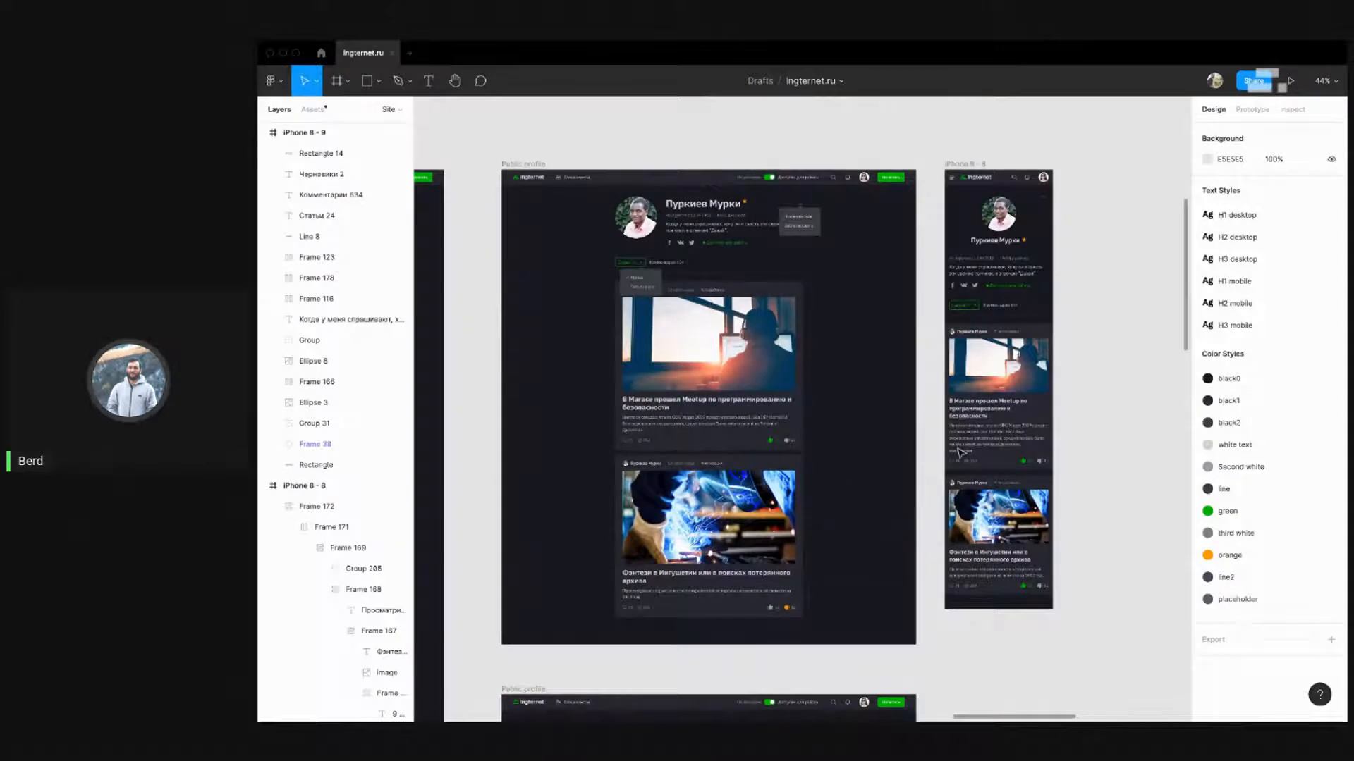
pyautogui.scroll(5, 1069, 467)
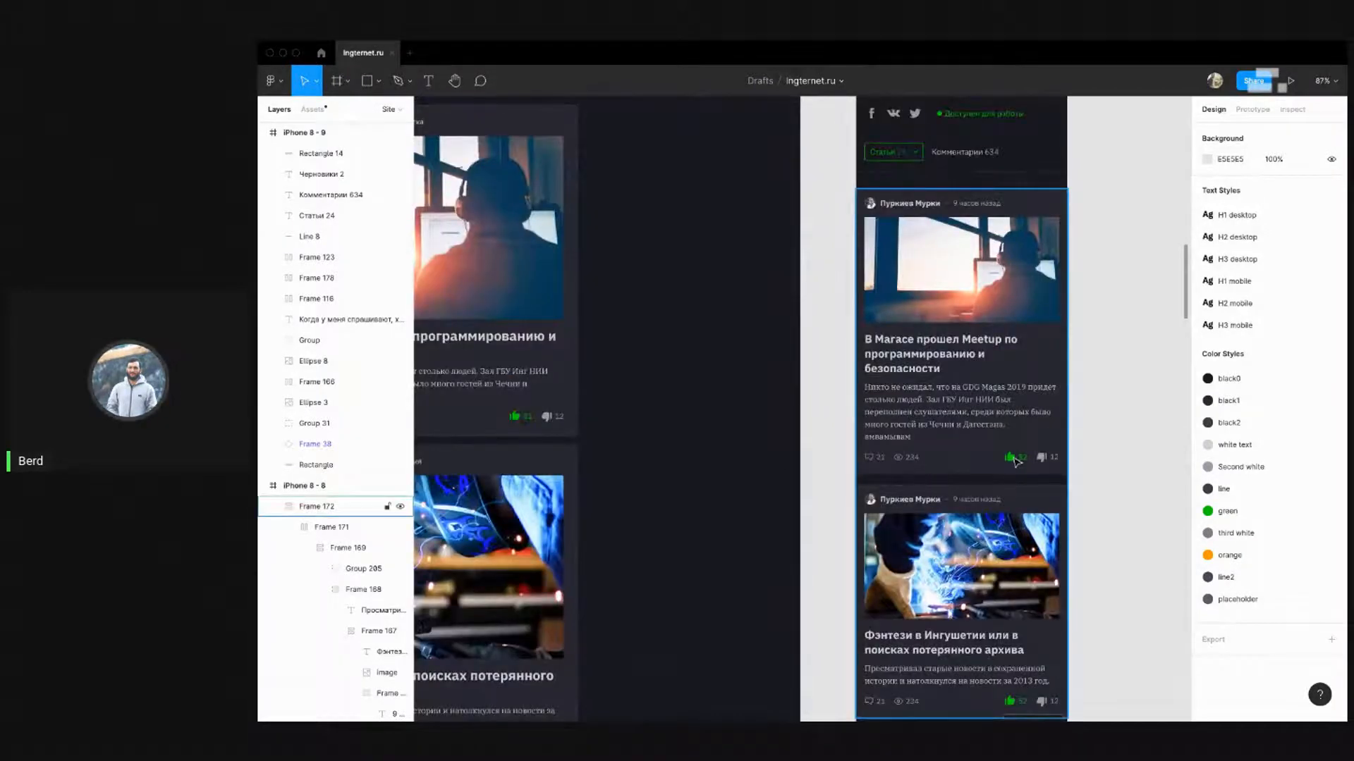
pyautogui.click(1050, 458)
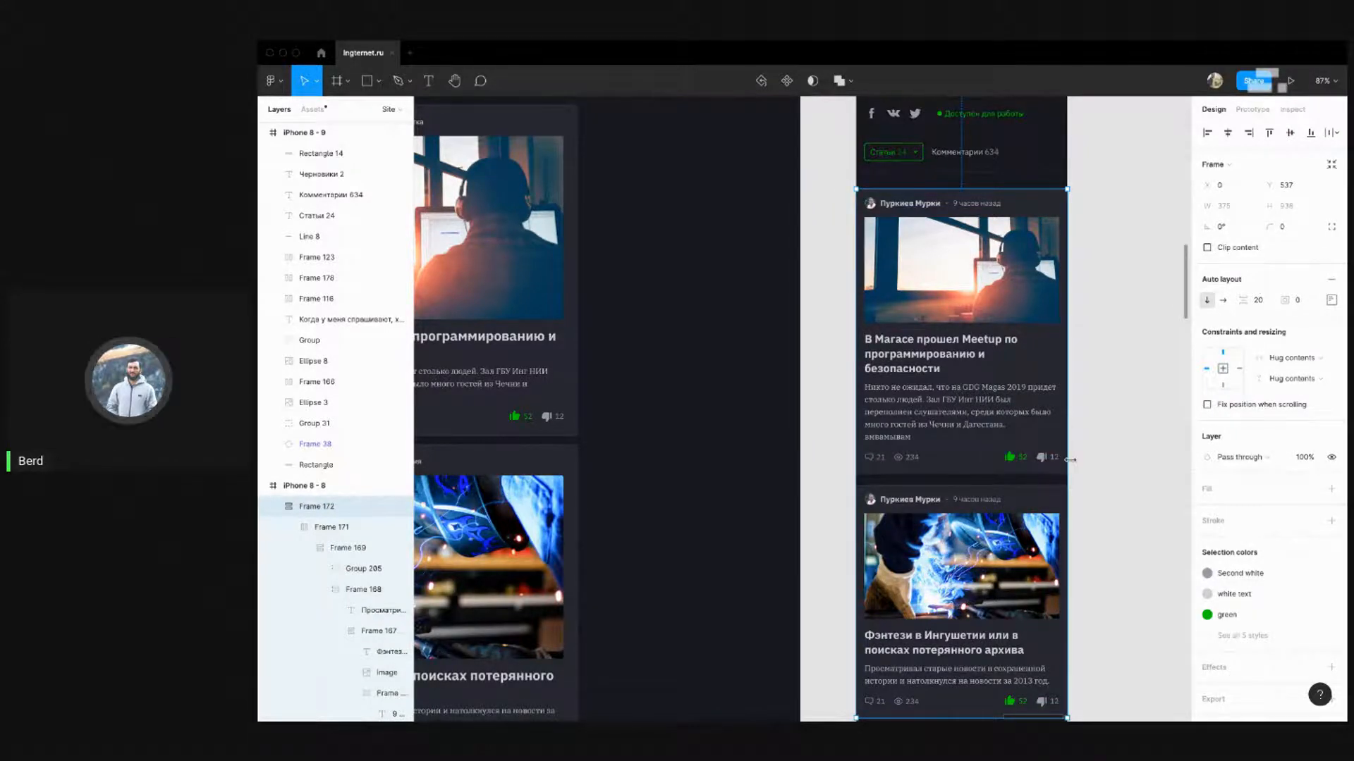
pyautogui.click(1109, 451)
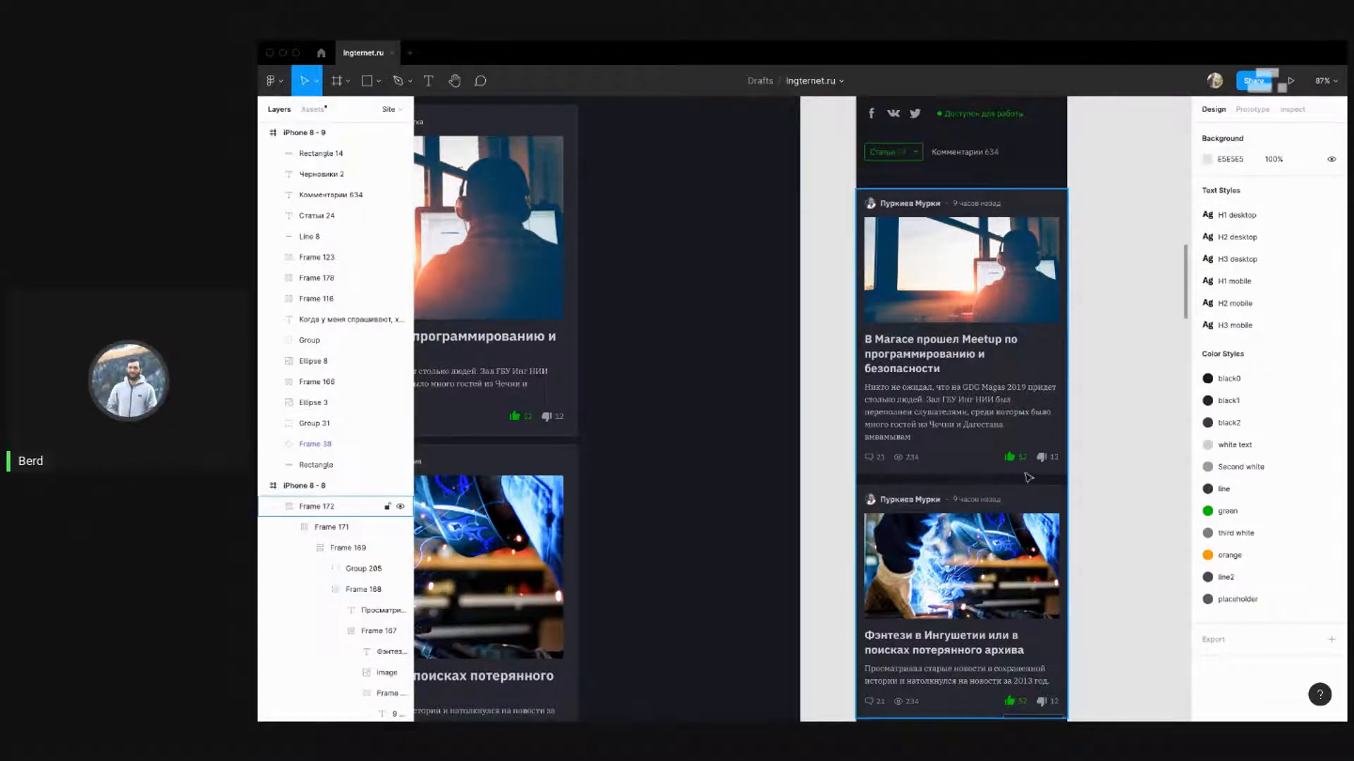
pyautogui.scroll(-3, 1124, 393)
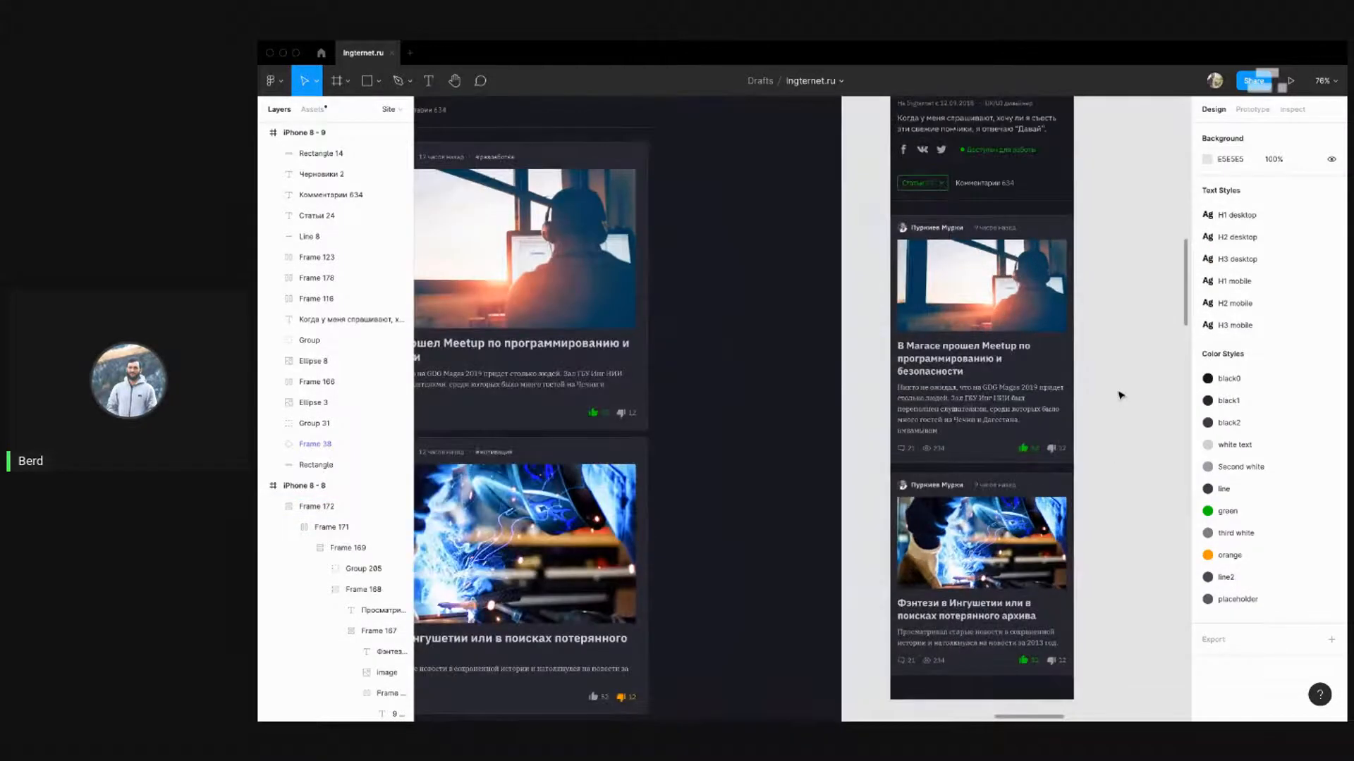
pyautogui.scroll(-5, 1121, 396)
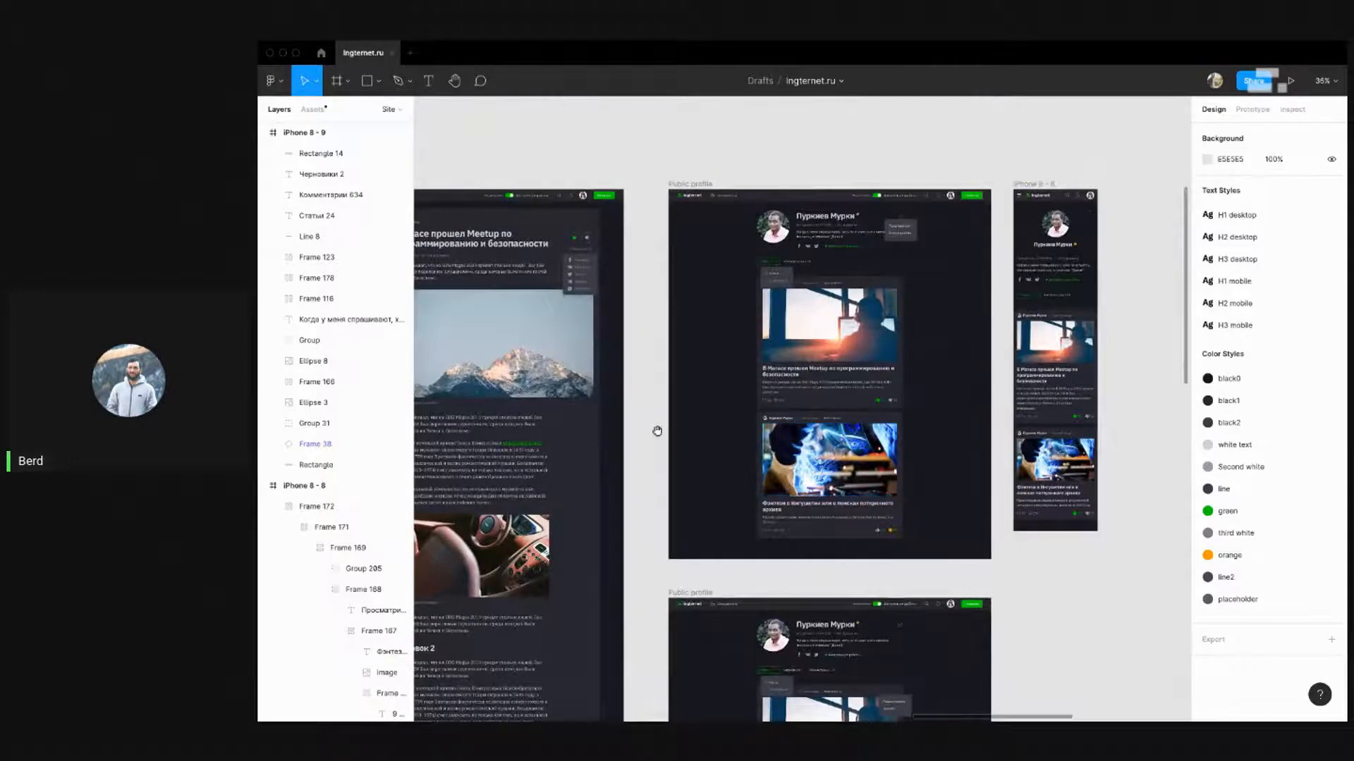
# Align the Популярные / Свежие tabs to the frame's left edge, then nudge them right
pyautogui.moveTo(657, 431); pyautogui.dragTo(1112, 345)
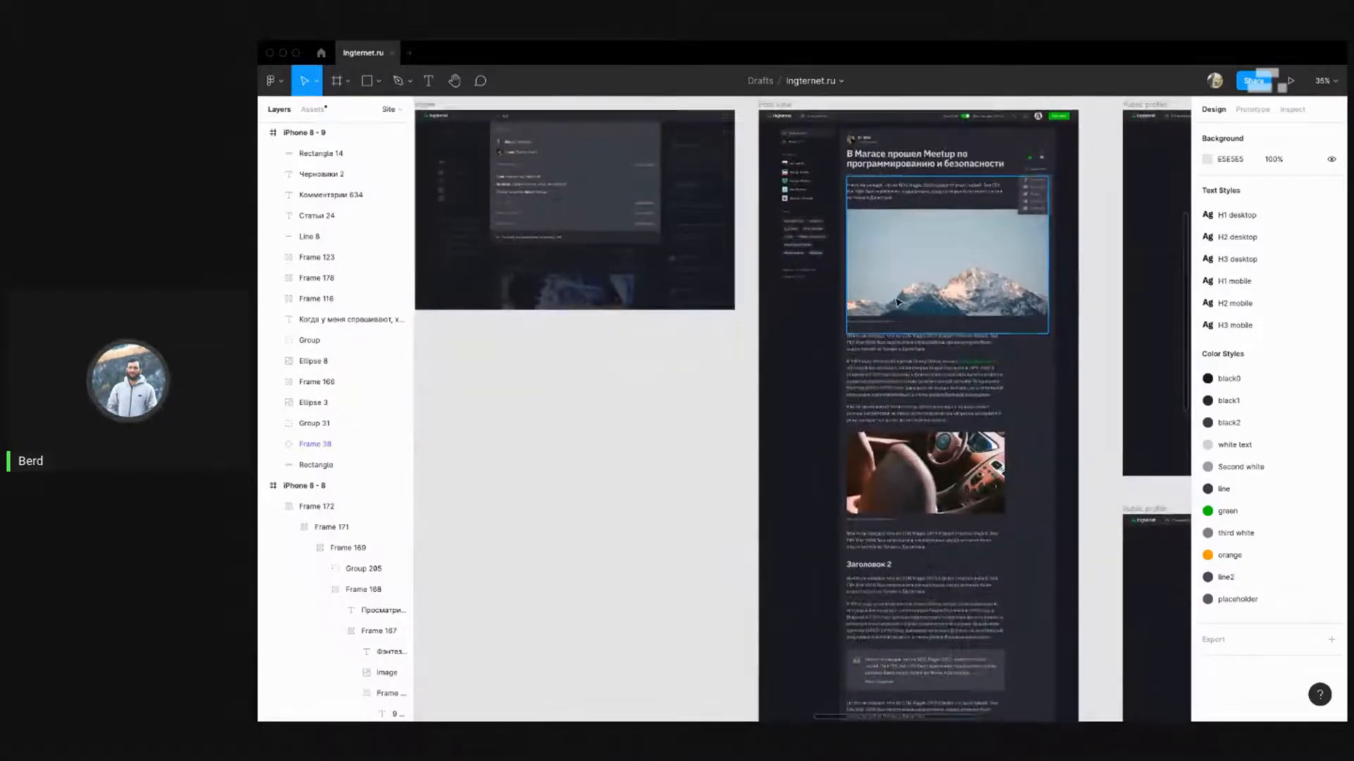
pyautogui.scroll(-5, 897, 303)
pyautogui.scroll(1, 761, 571)
pyautogui.scroll(3, 660, 383)
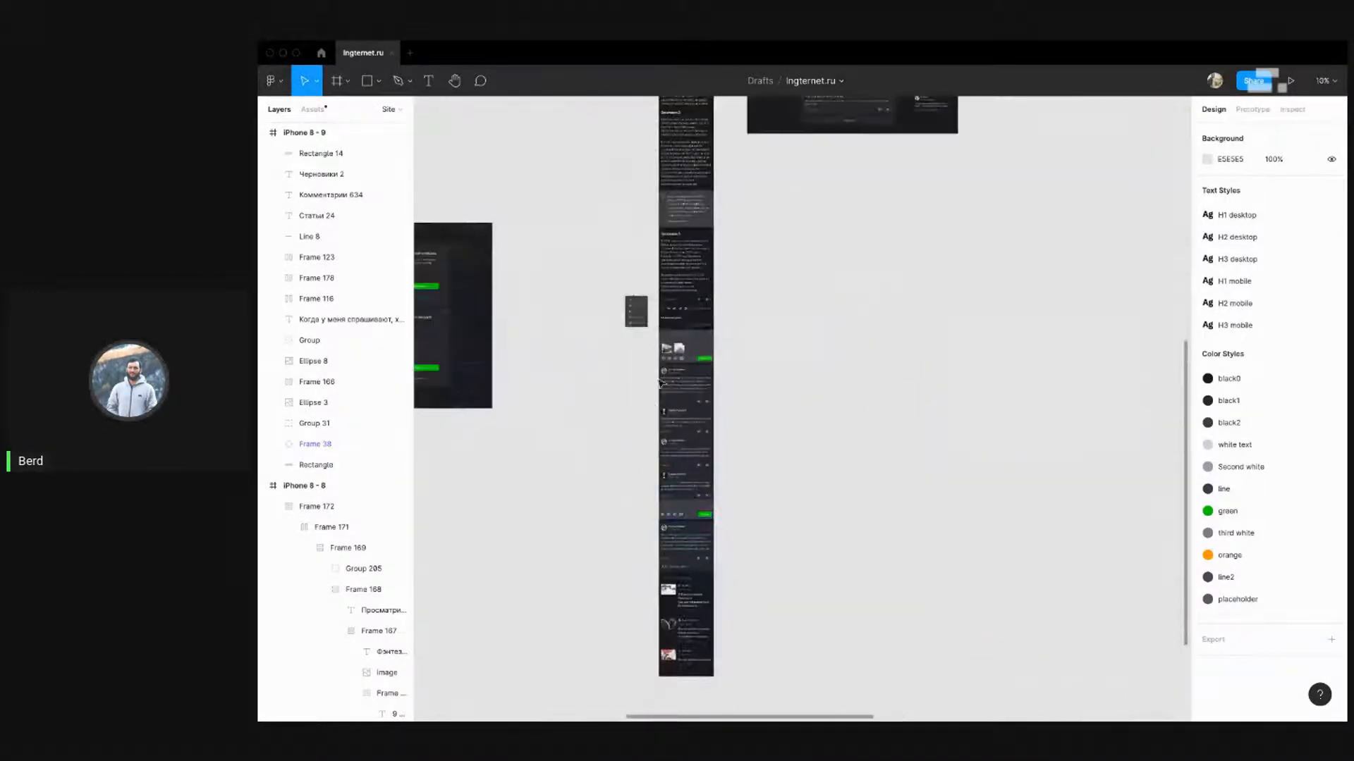
pyautogui.scroll(8, 660, 383)
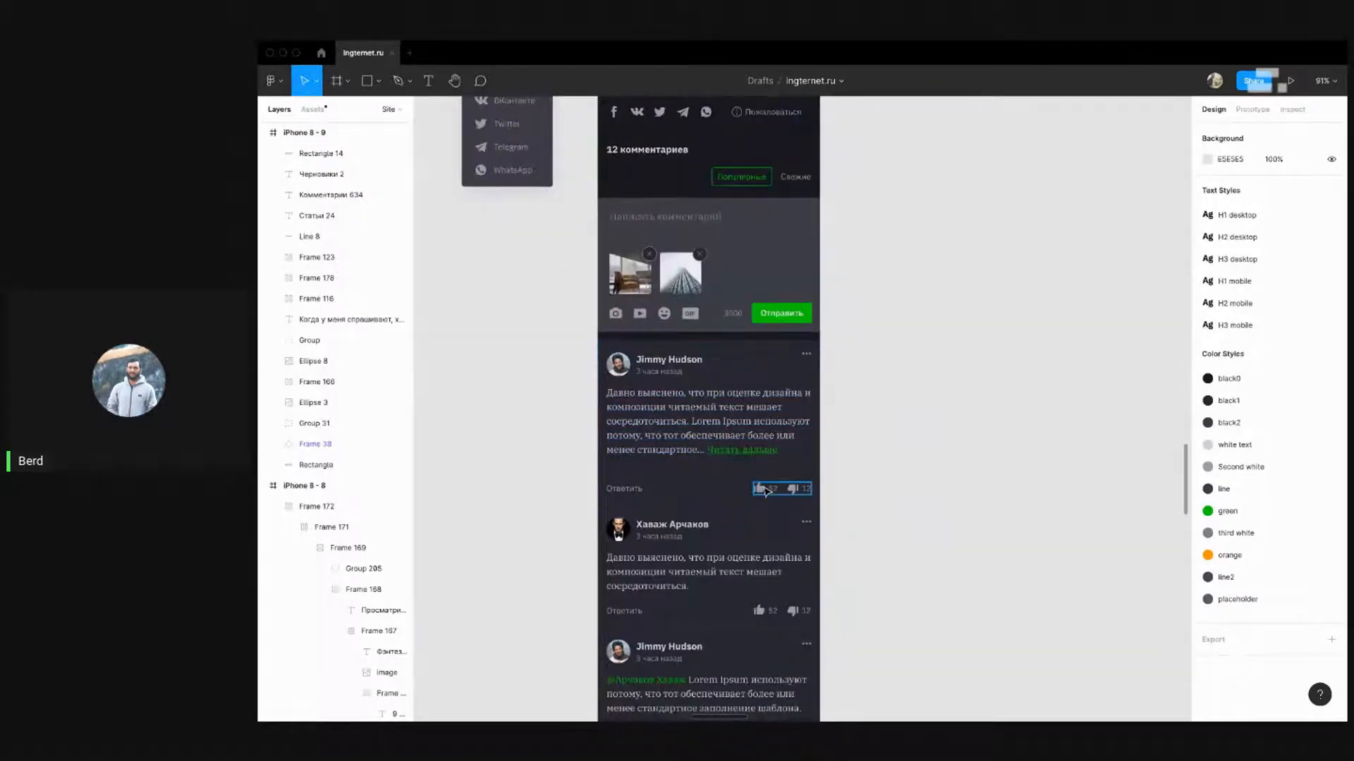
pyautogui.scroll(-3, 908, 463)
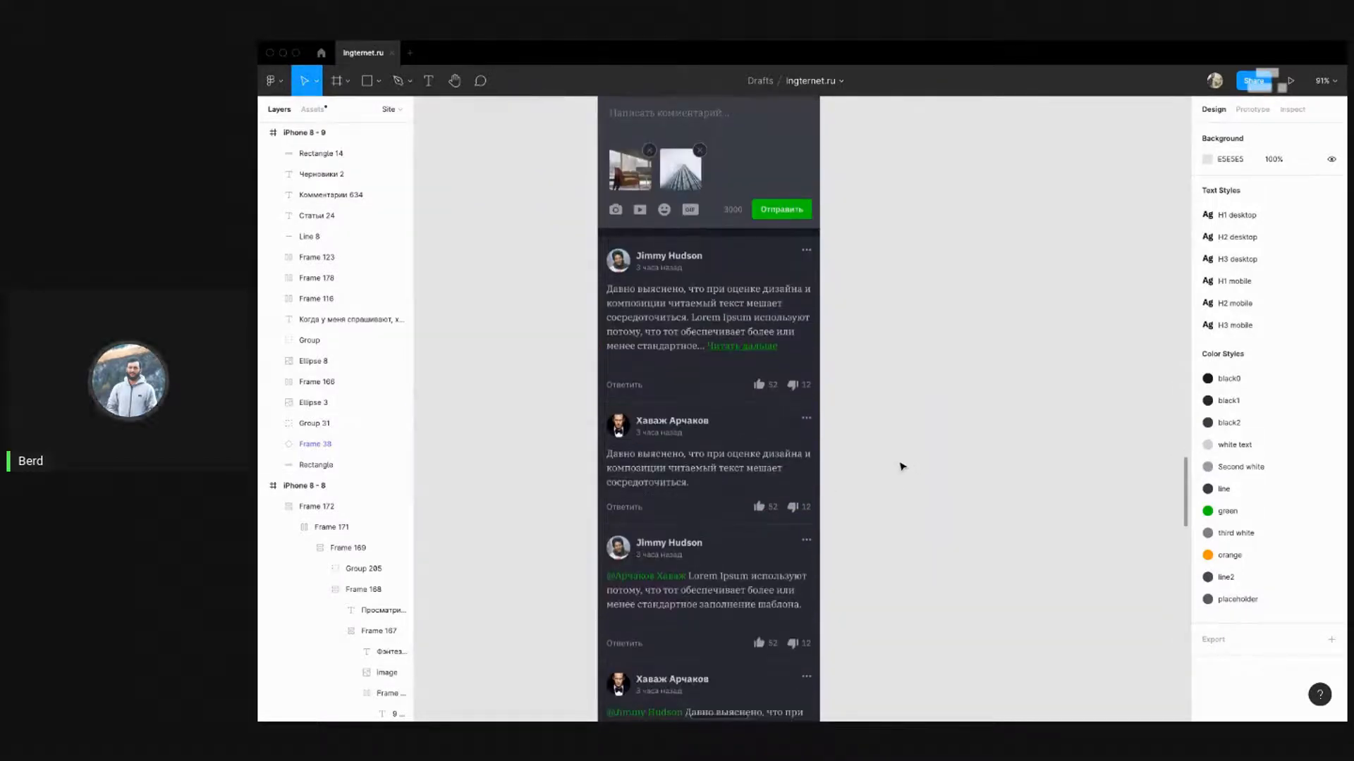
pyautogui.scroll(10, 903, 466)
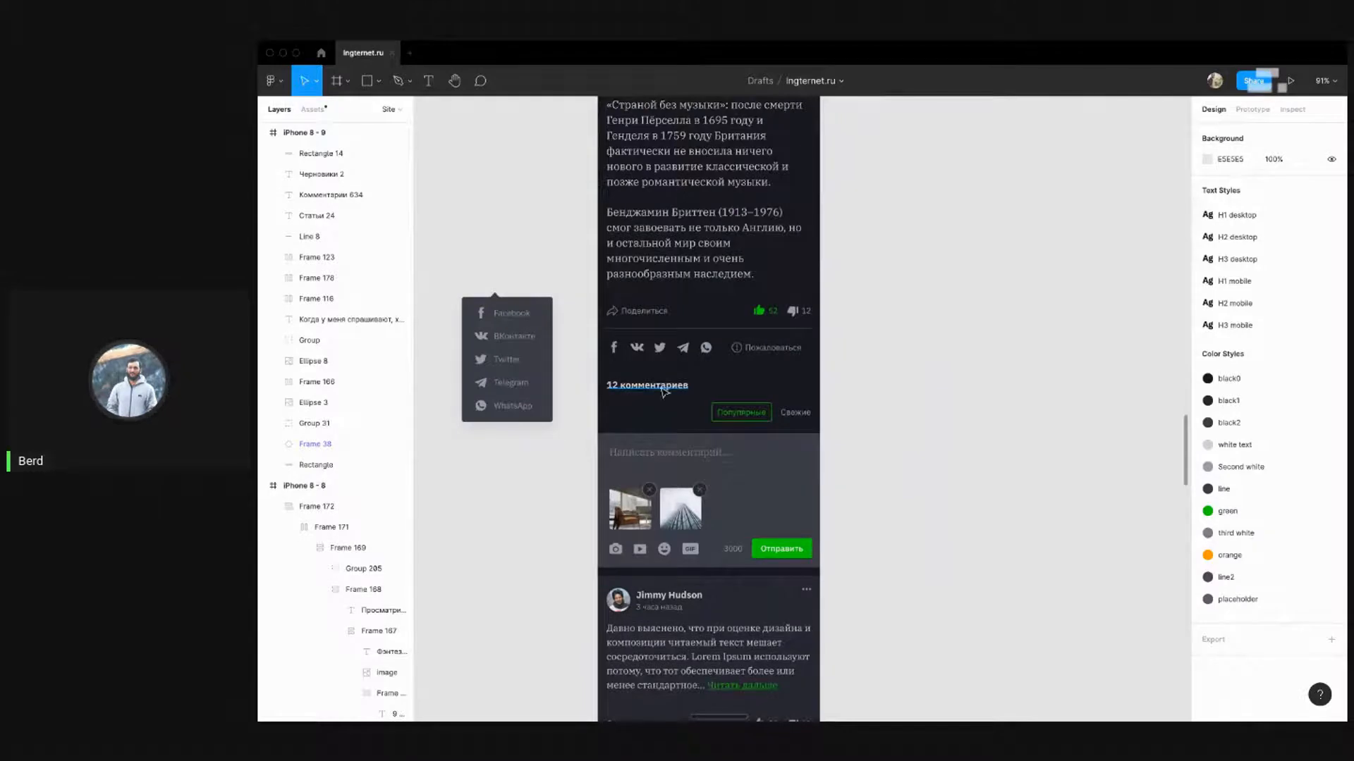
pyautogui.scroll(-1, 887, 400)
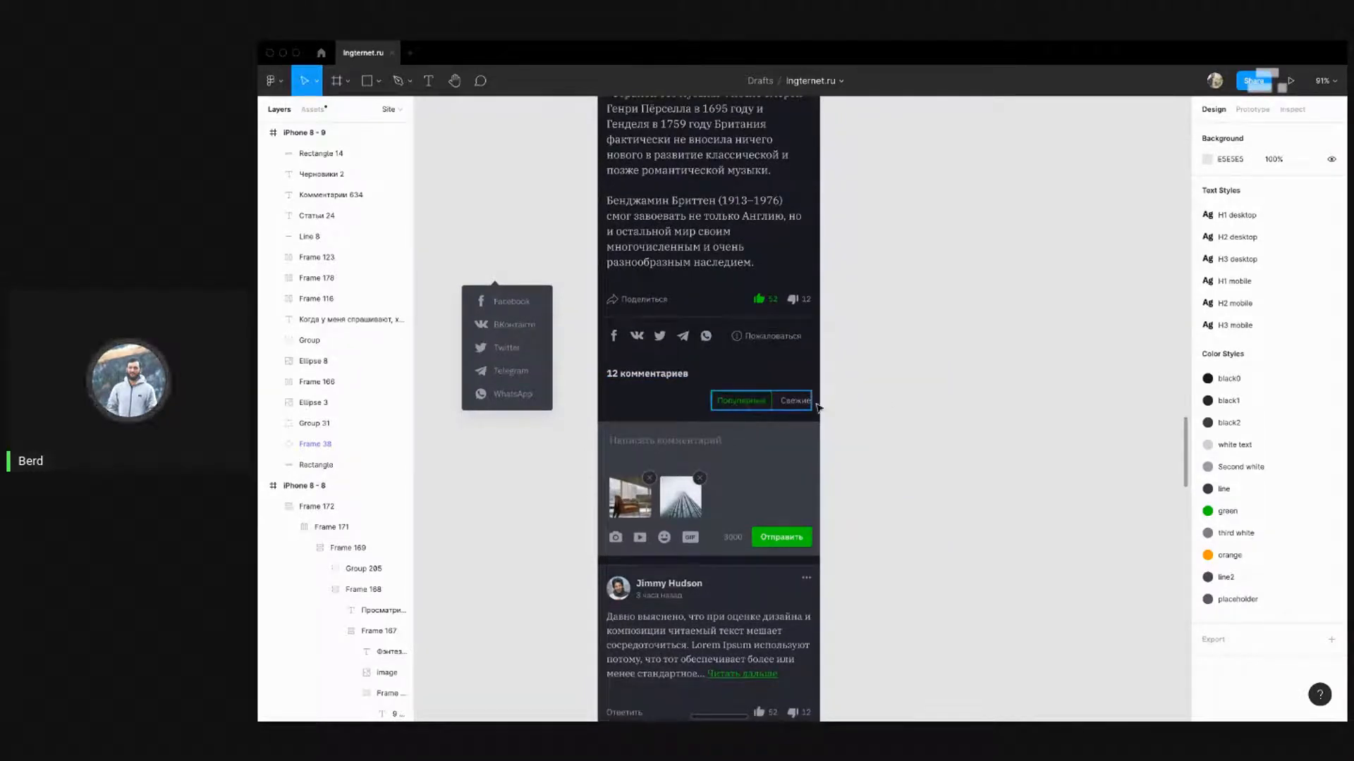
pyautogui.click(767, 406)
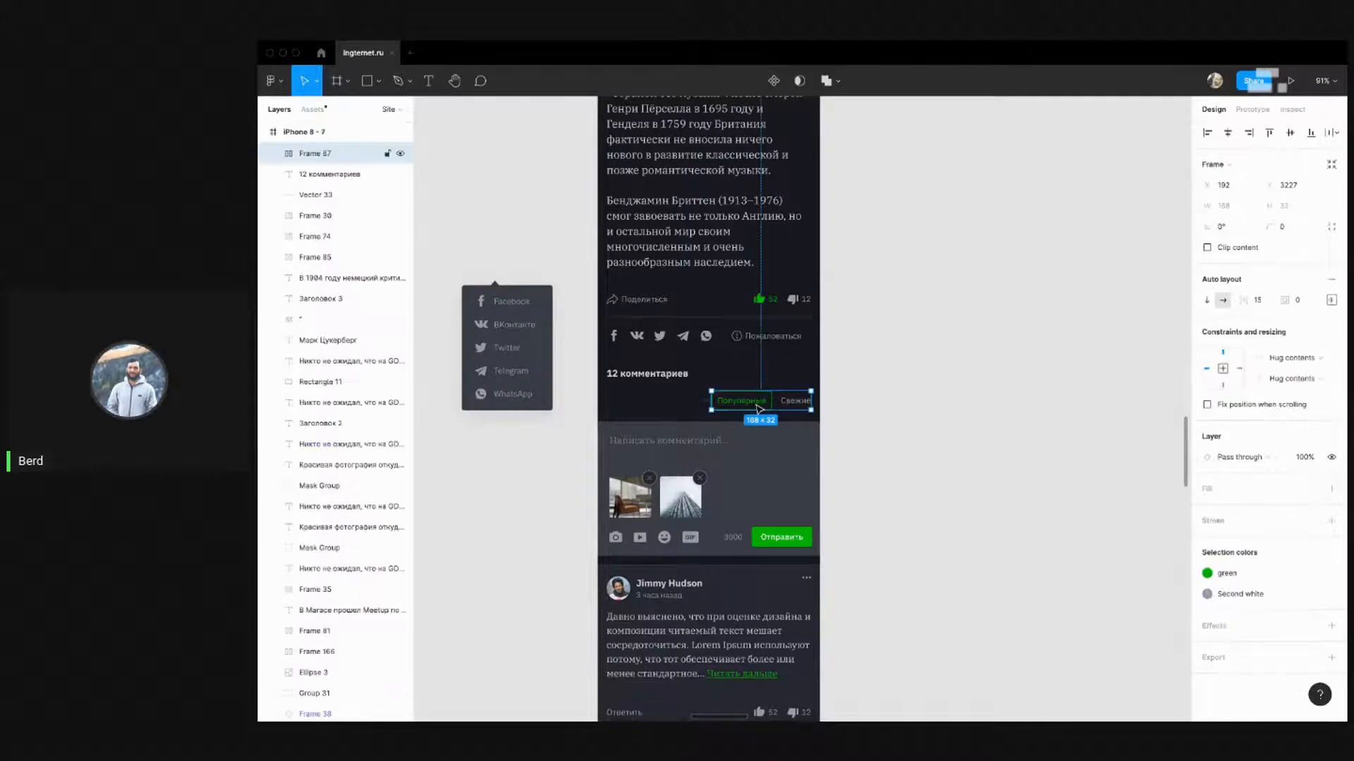
pyautogui.hotkey('alt', 'a')
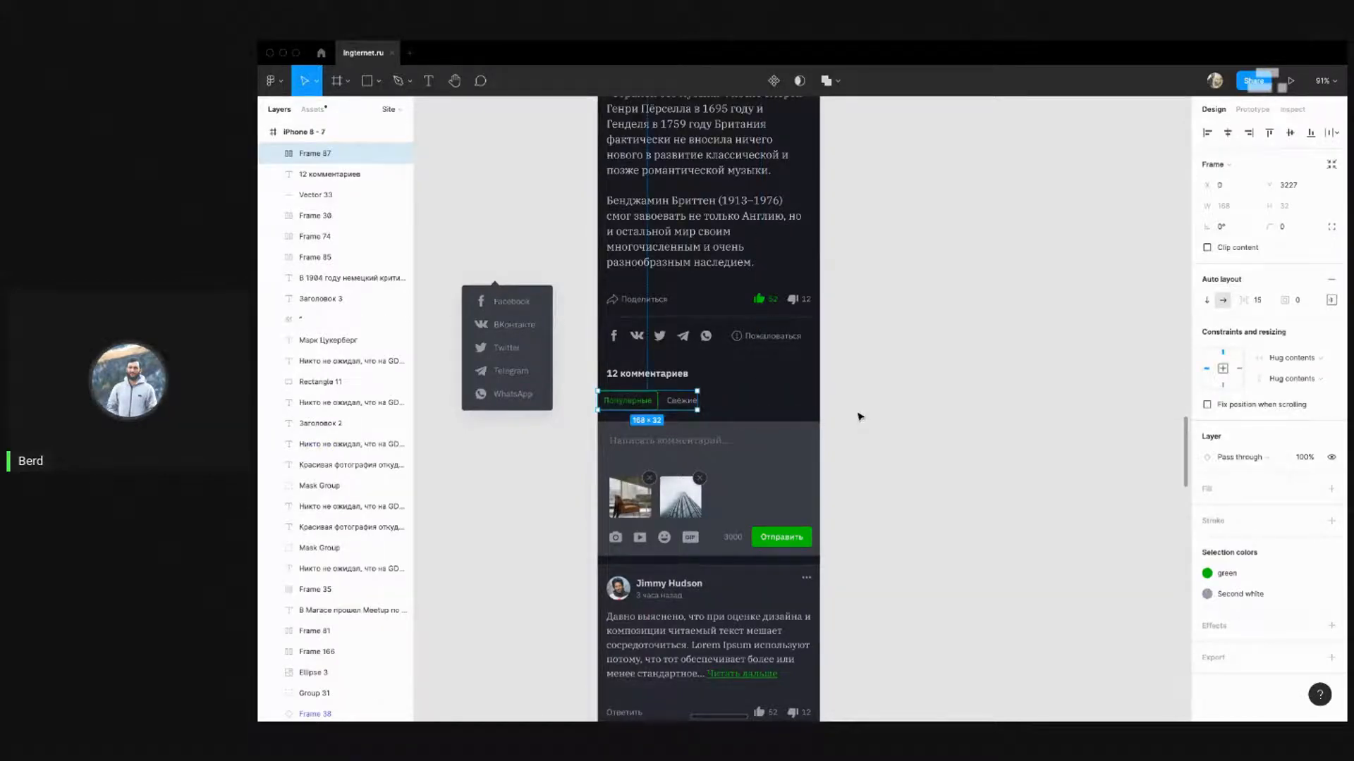
pyautogui.hotkey('shift', 'Right')
pyautogui.hotkey('shift', 'Right')
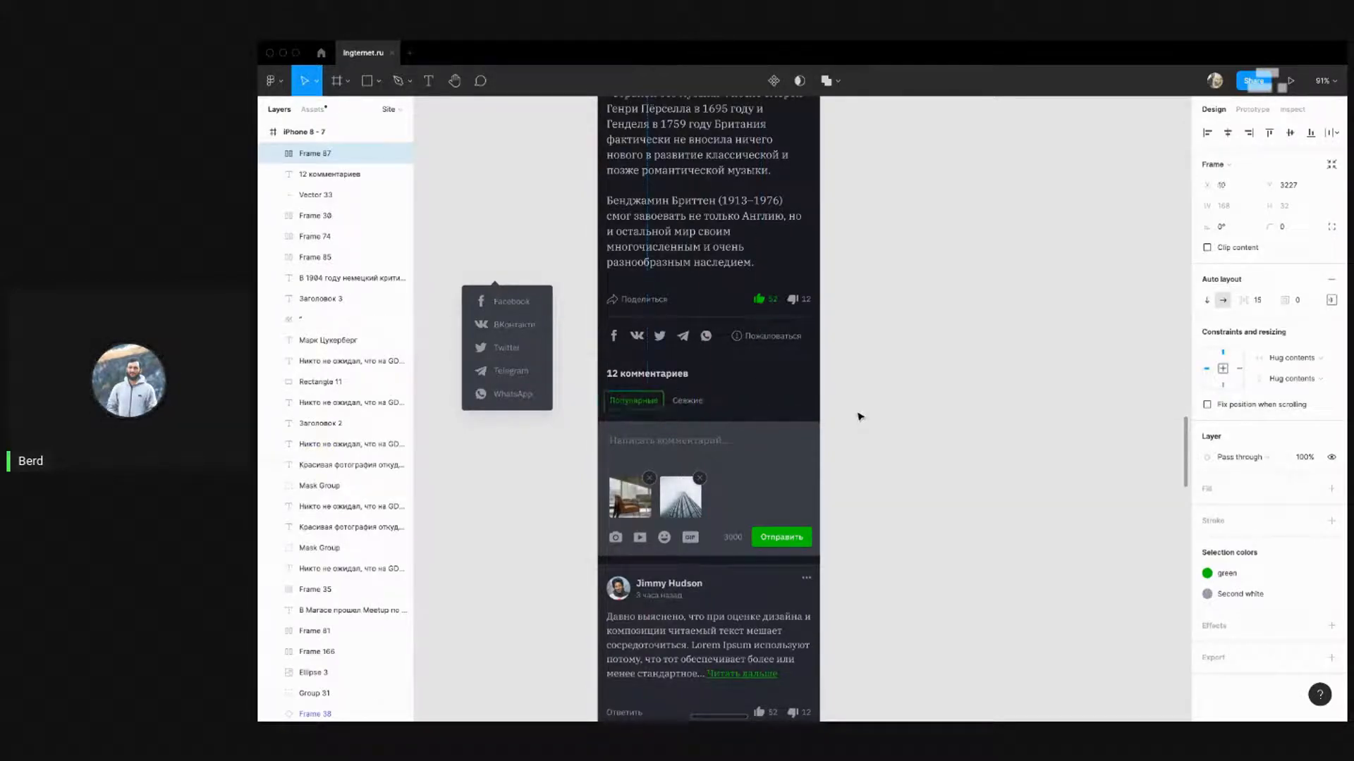
pyautogui.click(922, 399)
# Nudge the tab row left to line up under the 12 комментариев heading
pyautogui.moveTo(886, 457); pyautogui.dragTo(886, 370)
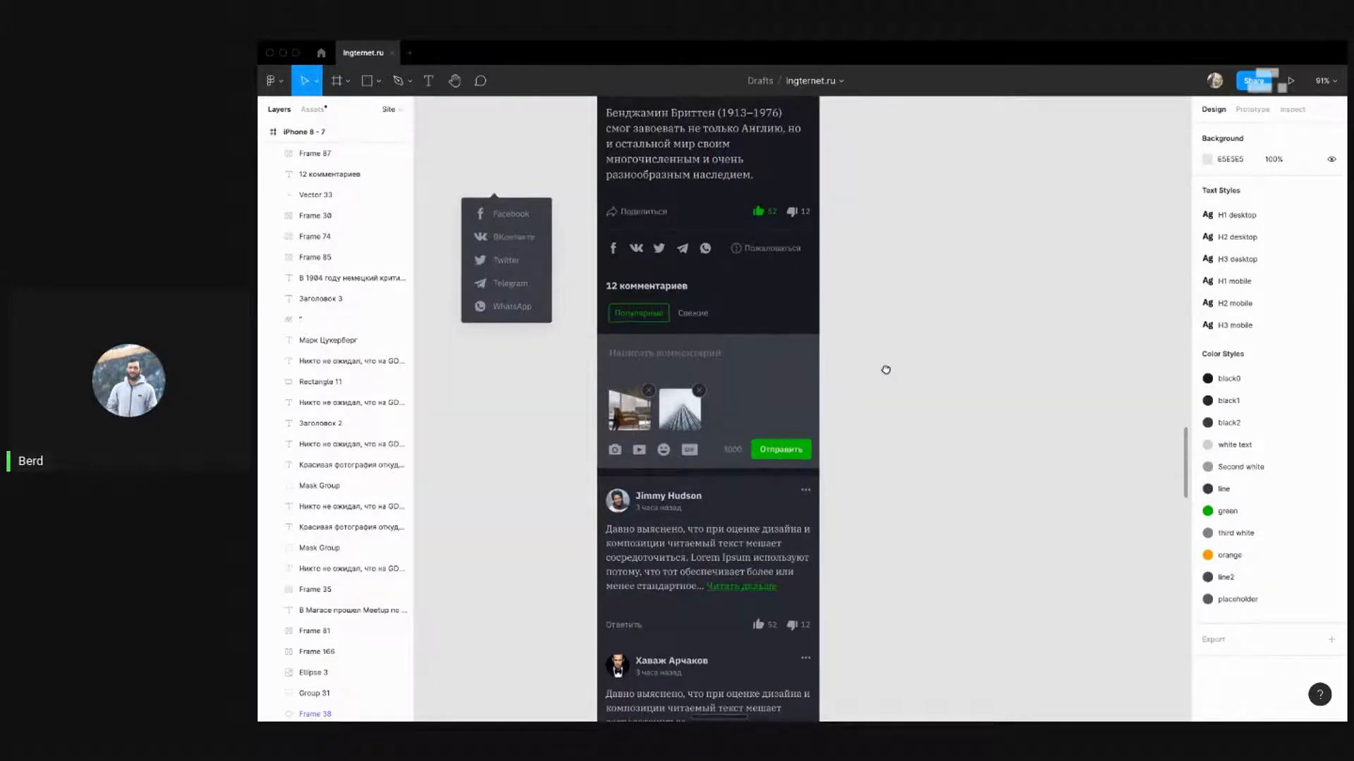
pyautogui.scroll(-2, 846, 347)
pyautogui.click(674, 297)
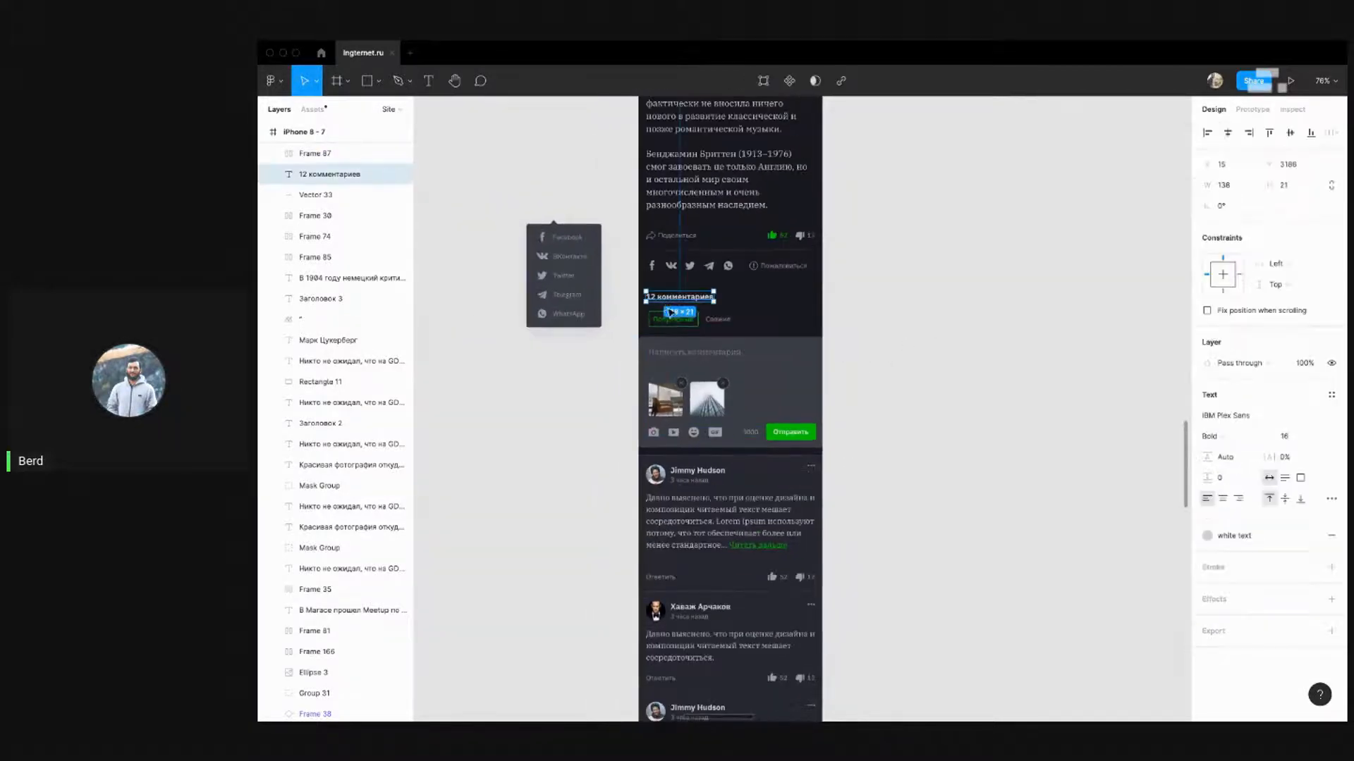
pyautogui.click(656, 318)
pyautogui.press('Left')
pyautogui.press('Left')
pyautogui.press('Left')
pyautogui.press('Left')
pyautogui.press('Left')
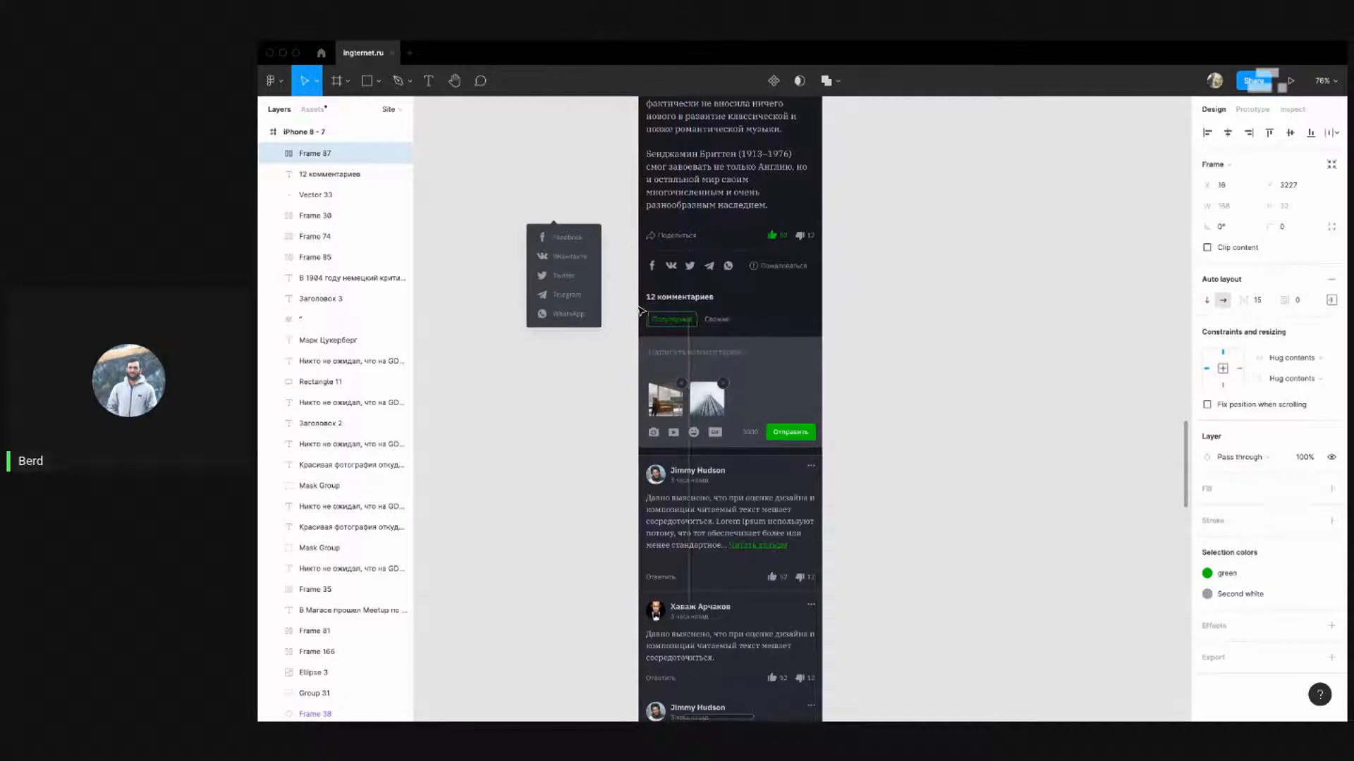
pyautogui.click(1017, 357)
pyautogui.scroll(3, 948, 350)
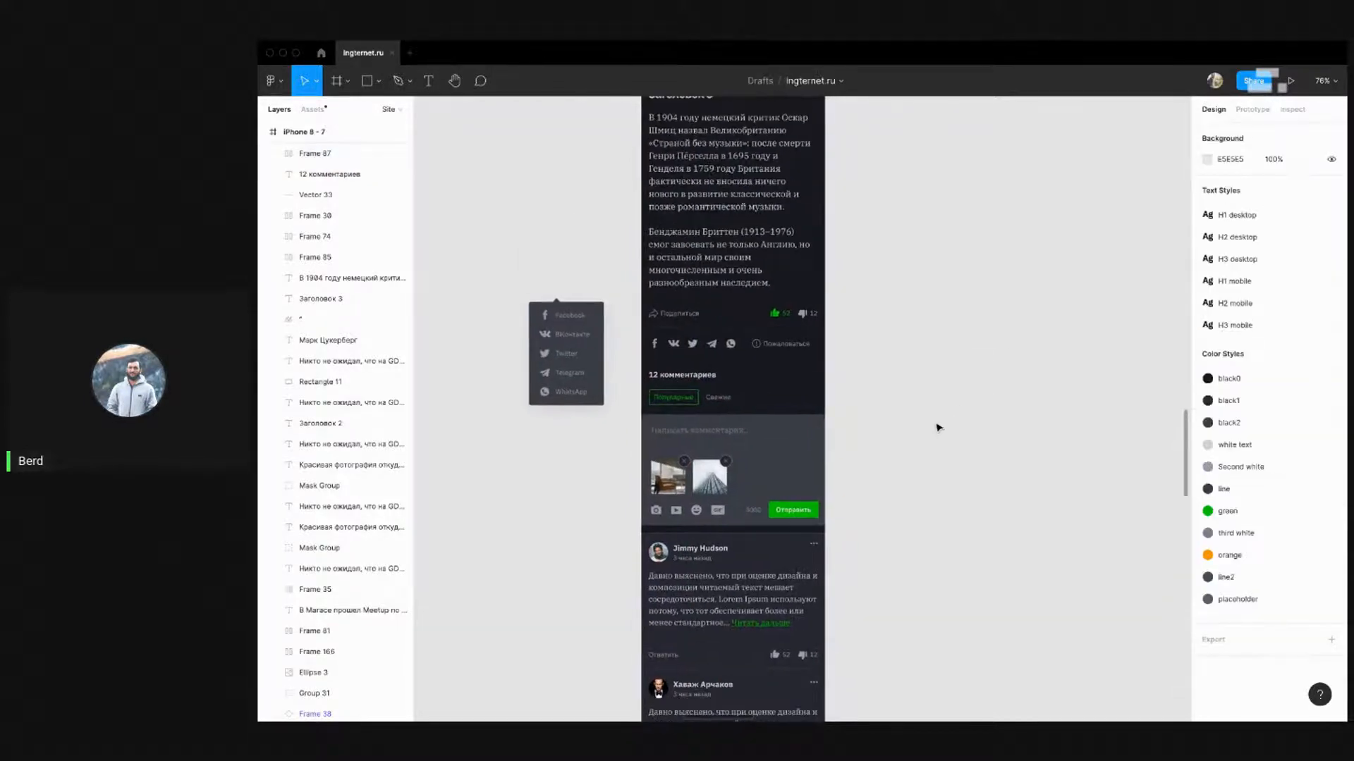
pyautogui.scroll(-1, 737, 413)
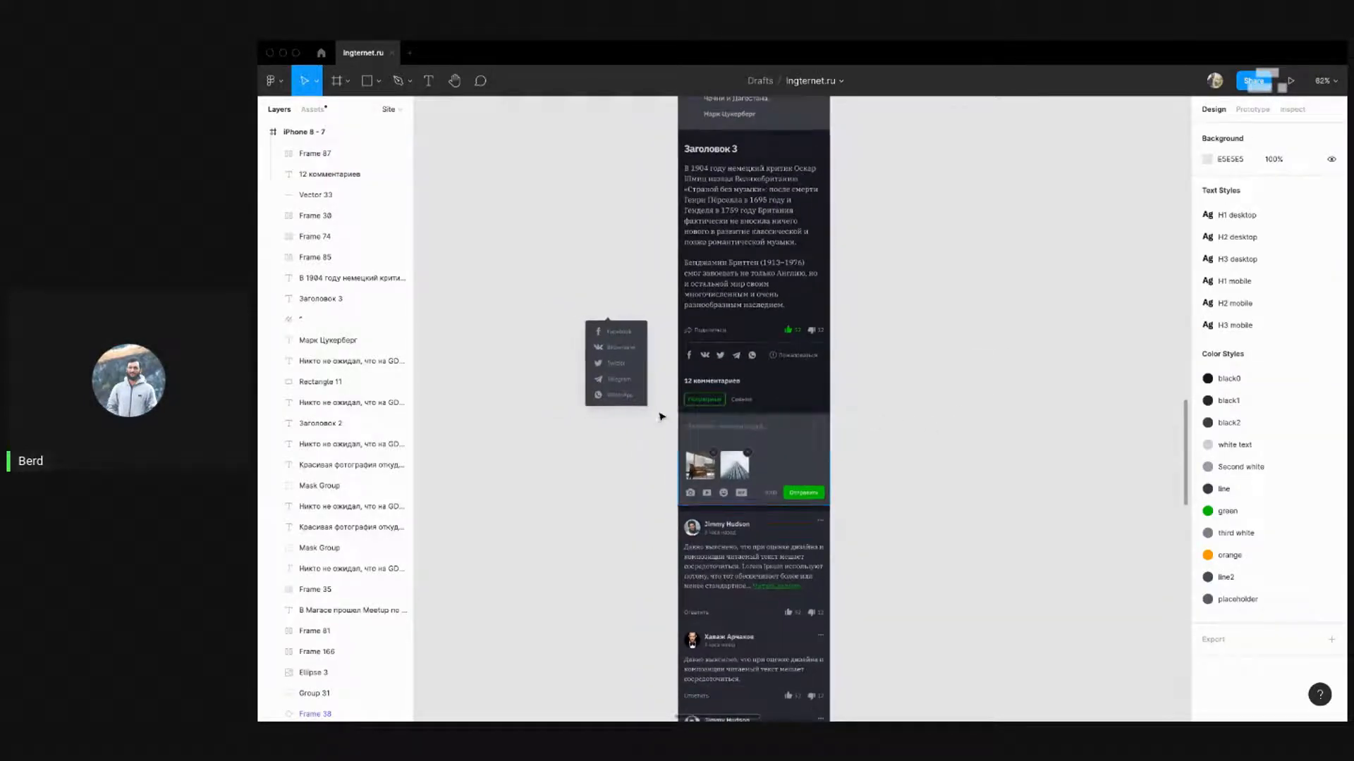
# Return to Figma and centre the desktop and mobile Public profile frames in view
pyautogui.hotkey('ctrl', 'Left')
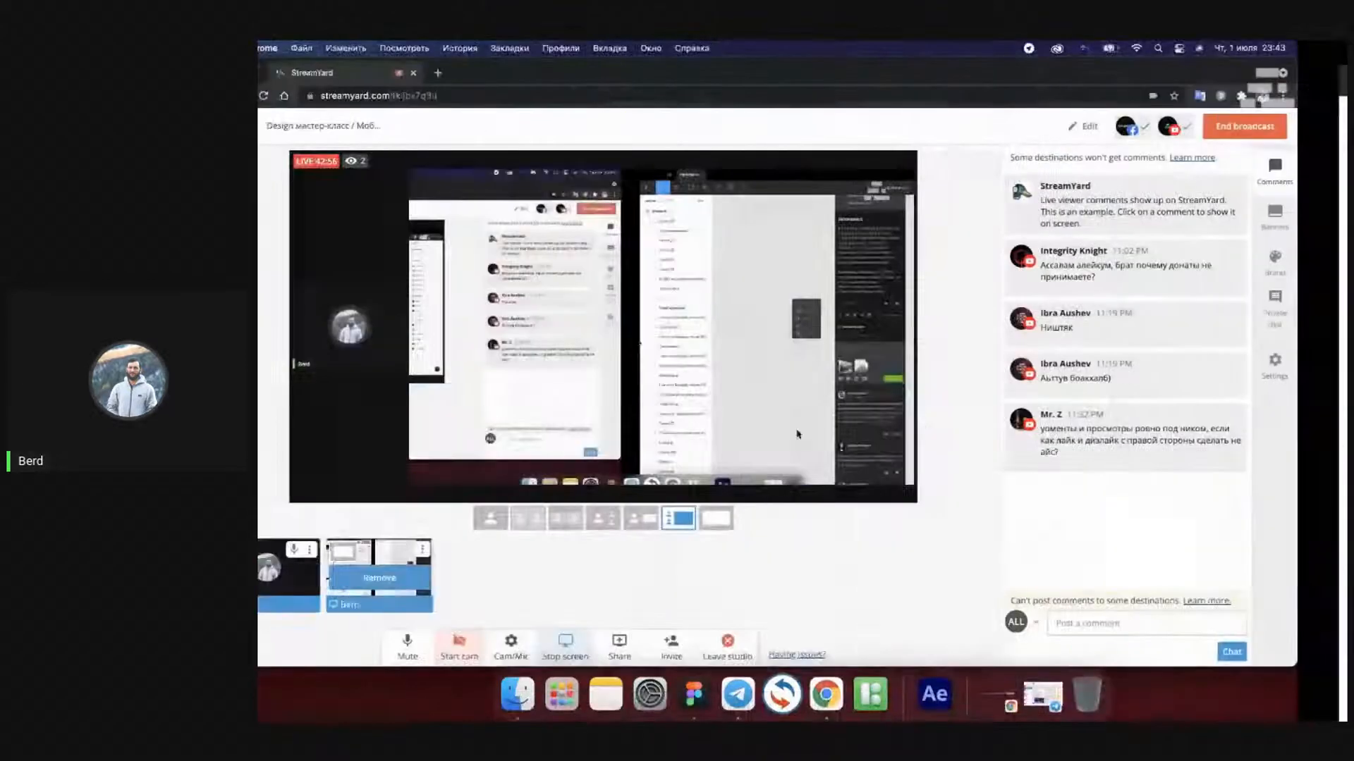
pyautogui.hotkey('ctrl', 'Right')
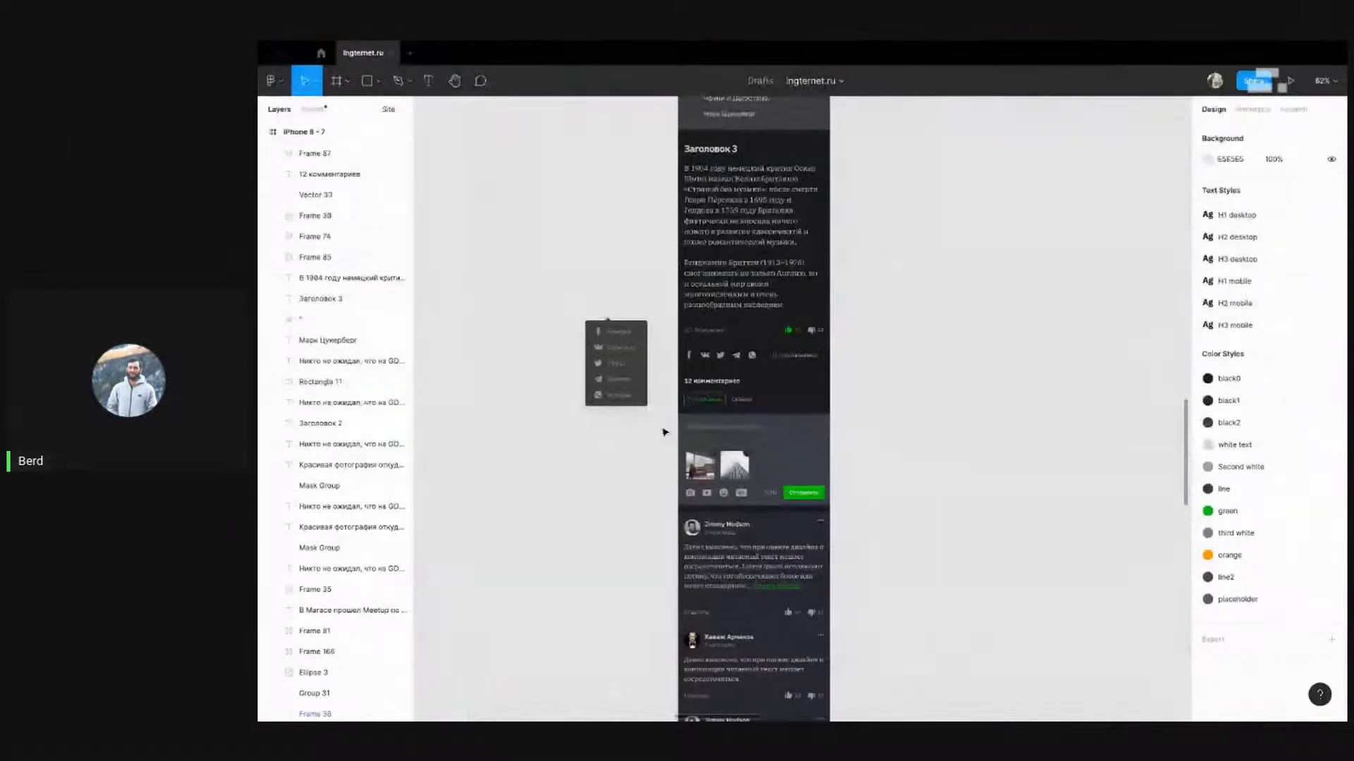
pyautogui.moveTo(1118, 392); pyautogui.dragTo(752, 339)
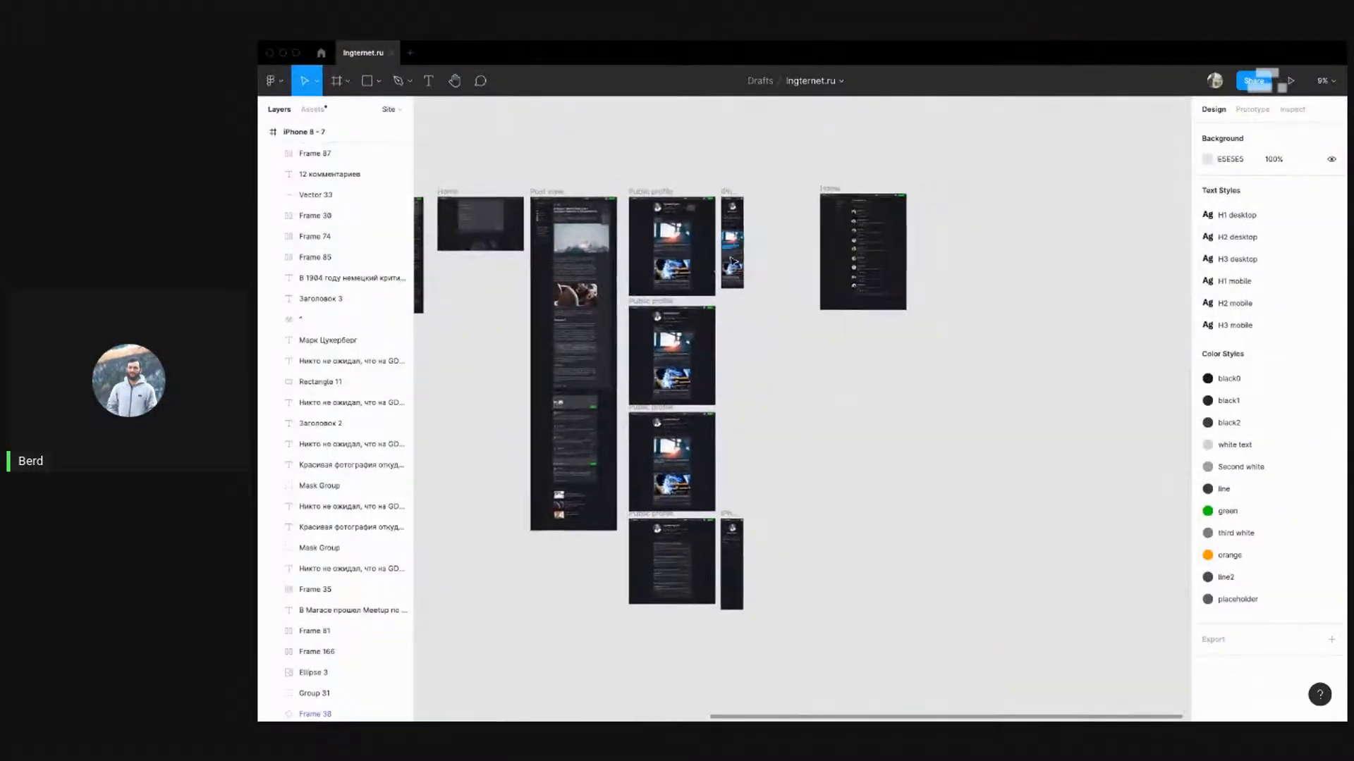
pyautogui.scroll(10, 698, 543)
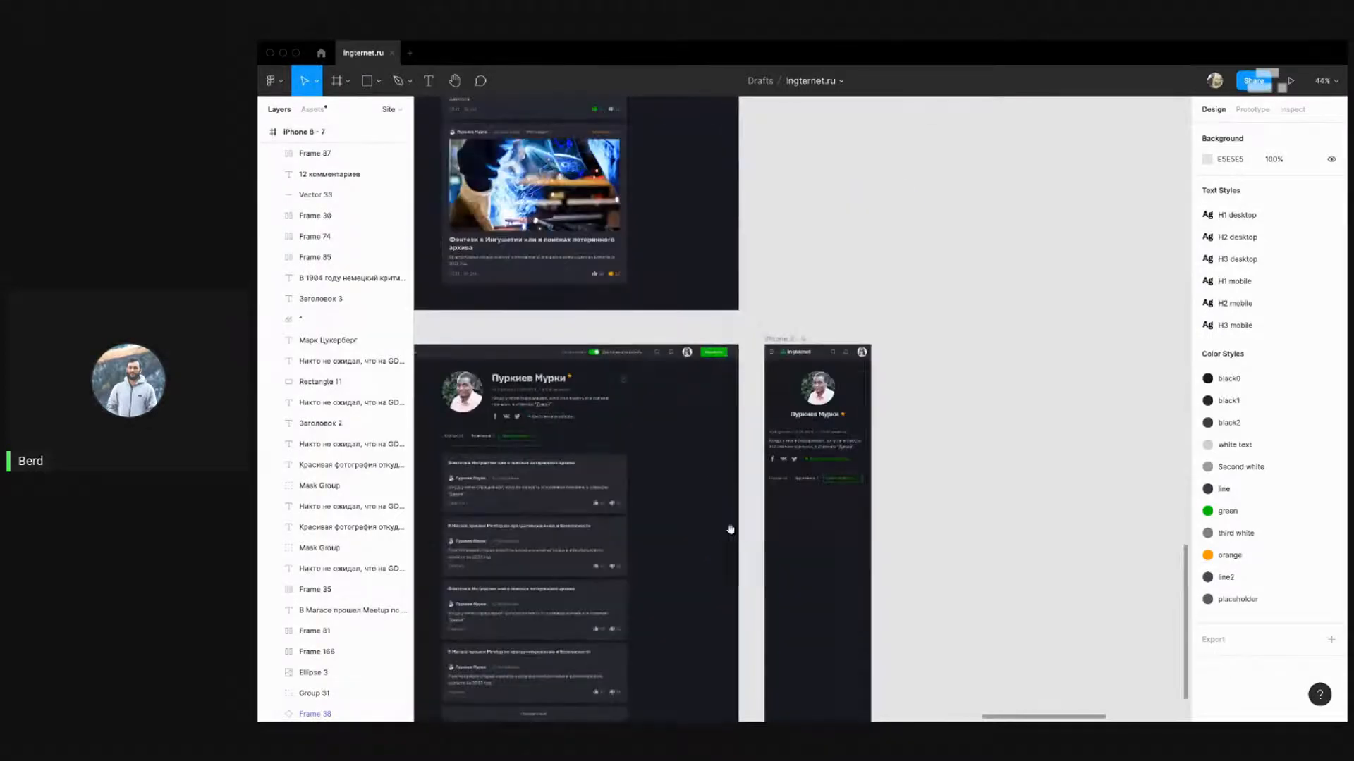
pyautogui.moveTo(729, 529); pyautogui.dragTo(786, 367)
pyautogui.scroll(3, 519, 326)
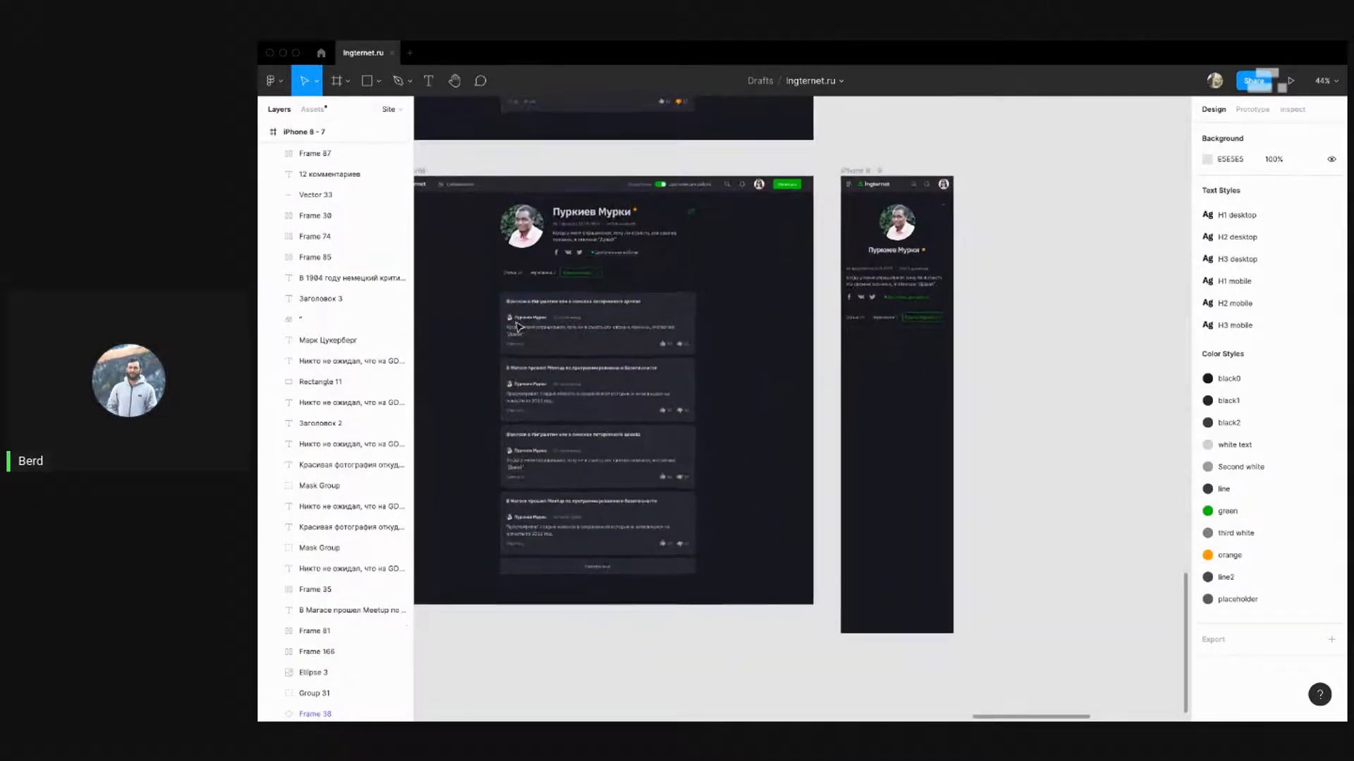
pyautogui.scroll(-3, 504, 303)
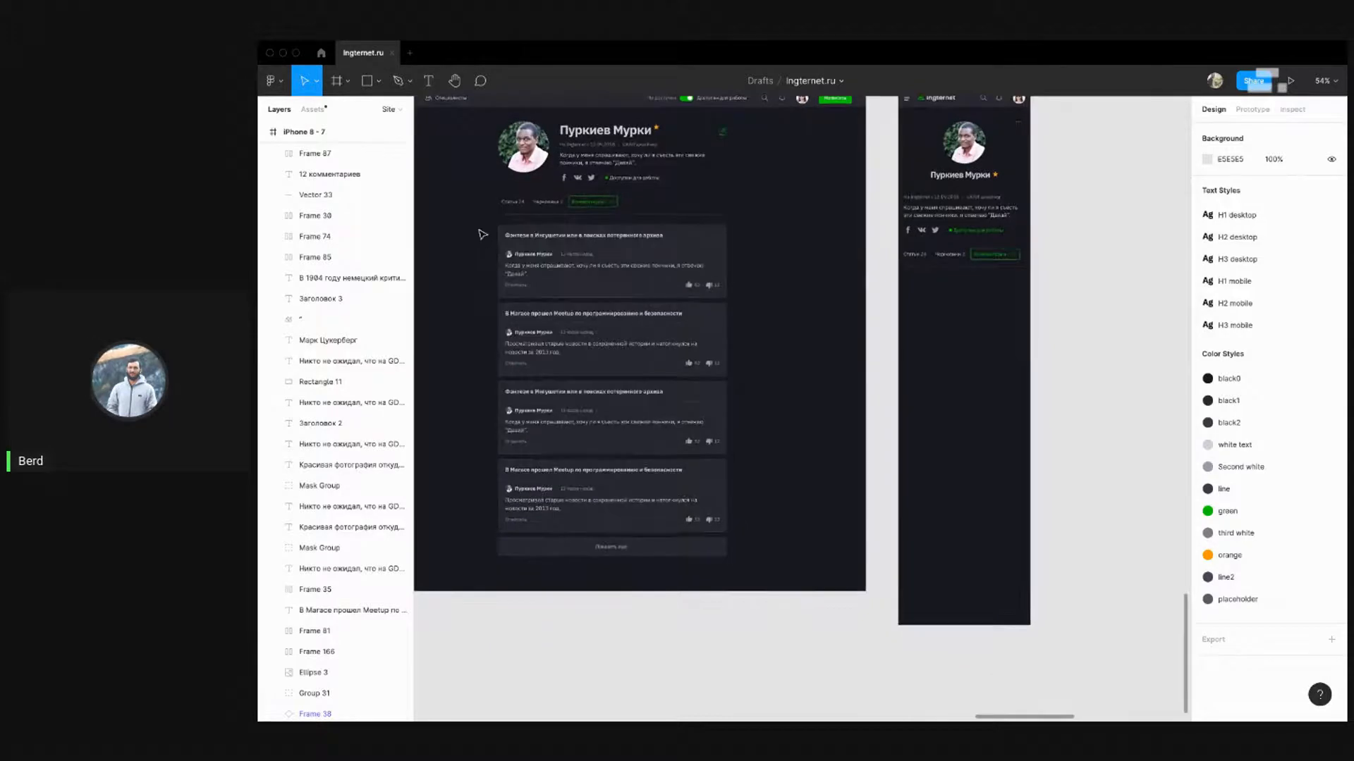
# Alt-drag a copy of the 'Фэнтези в Ингушетии' post card onto empty canvas
pyautogui.moveTo(490, 235); pyautogui.dragTo(747, 297)
pyautogui.moveTo(510, 255); pyautogui.dragTo(1074, 314)
pyautogui.moveTo(1115, 239); pyautogui.dragTo(922, 230)
pyautogui.click(1028, 184)
pyautogui.scroll(5, 814, 205)
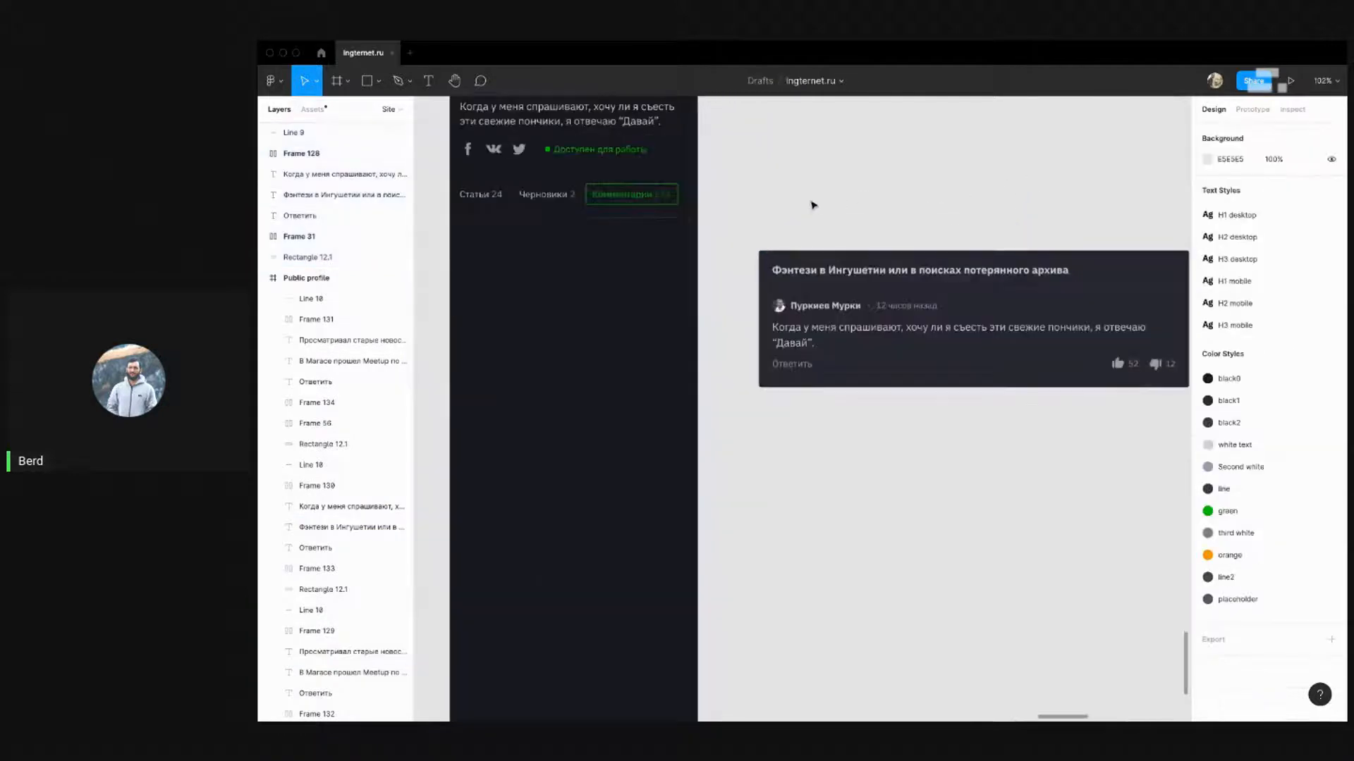
pyautogui.scroll(-5, 813, 205)
pyautogui.scroll(3, 839, 235)
# Shift the like/dislike counters left and move the reply row below the card
pyautogui.scroll(1, 839, 235)
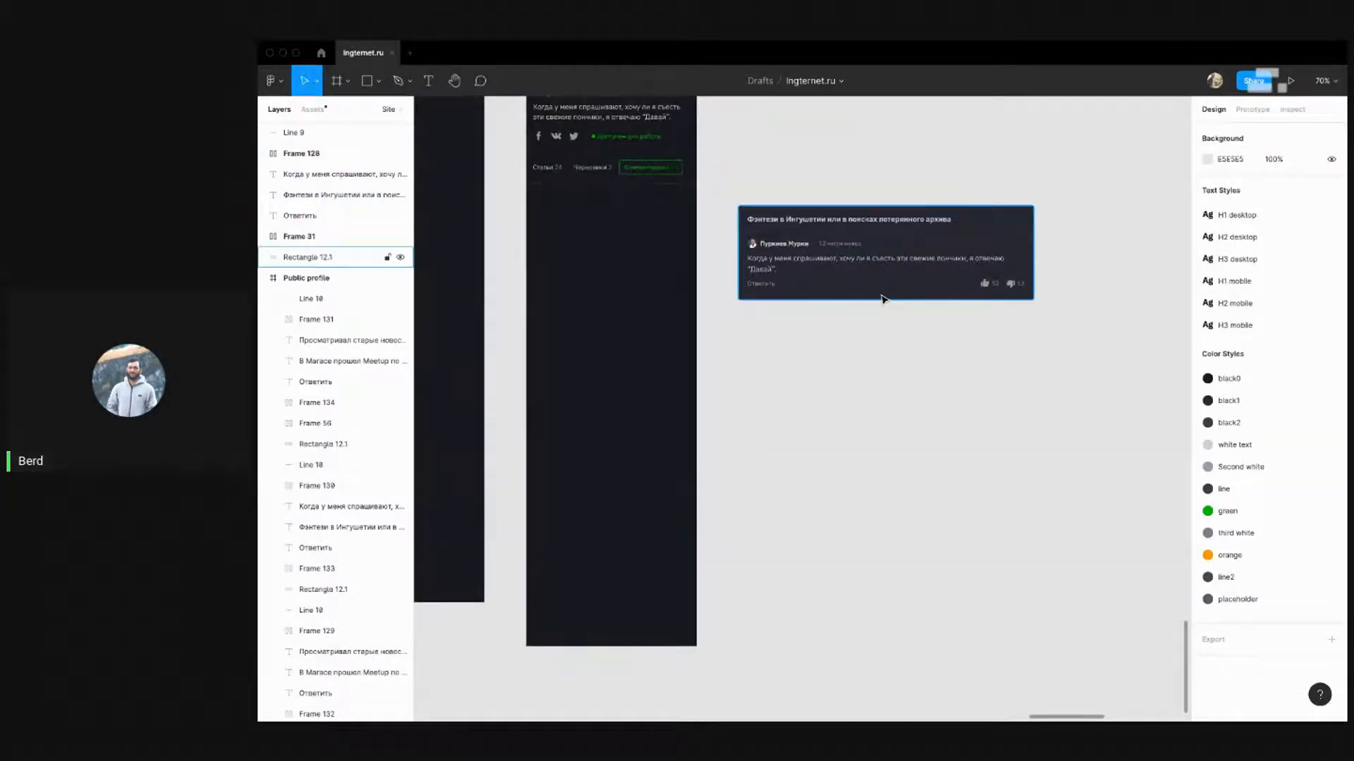
pyautogui.click(882, 298)
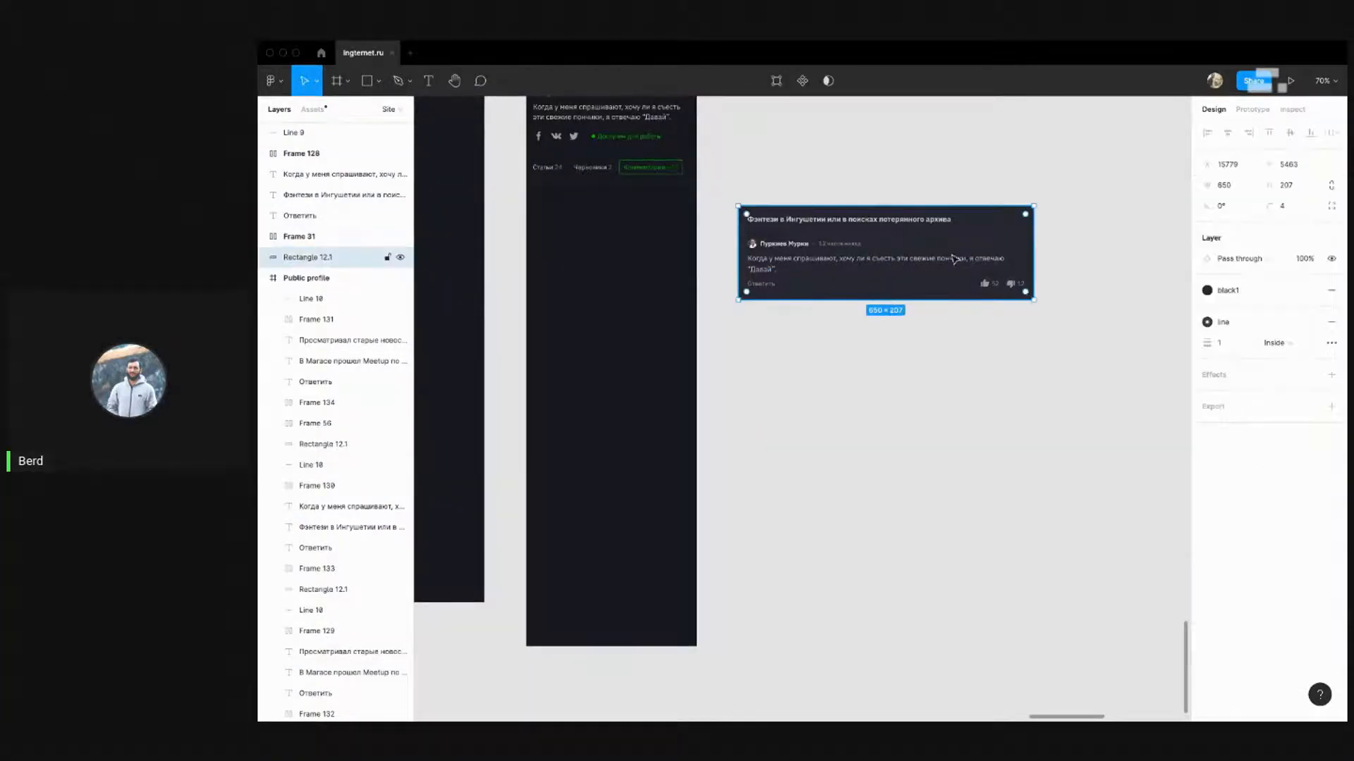
pyautogui.click(982, 366)
pyautogui.moveTo(1045, 344); pyautogui.dragTo(730, 233)
pyautogui.click(877, 353)
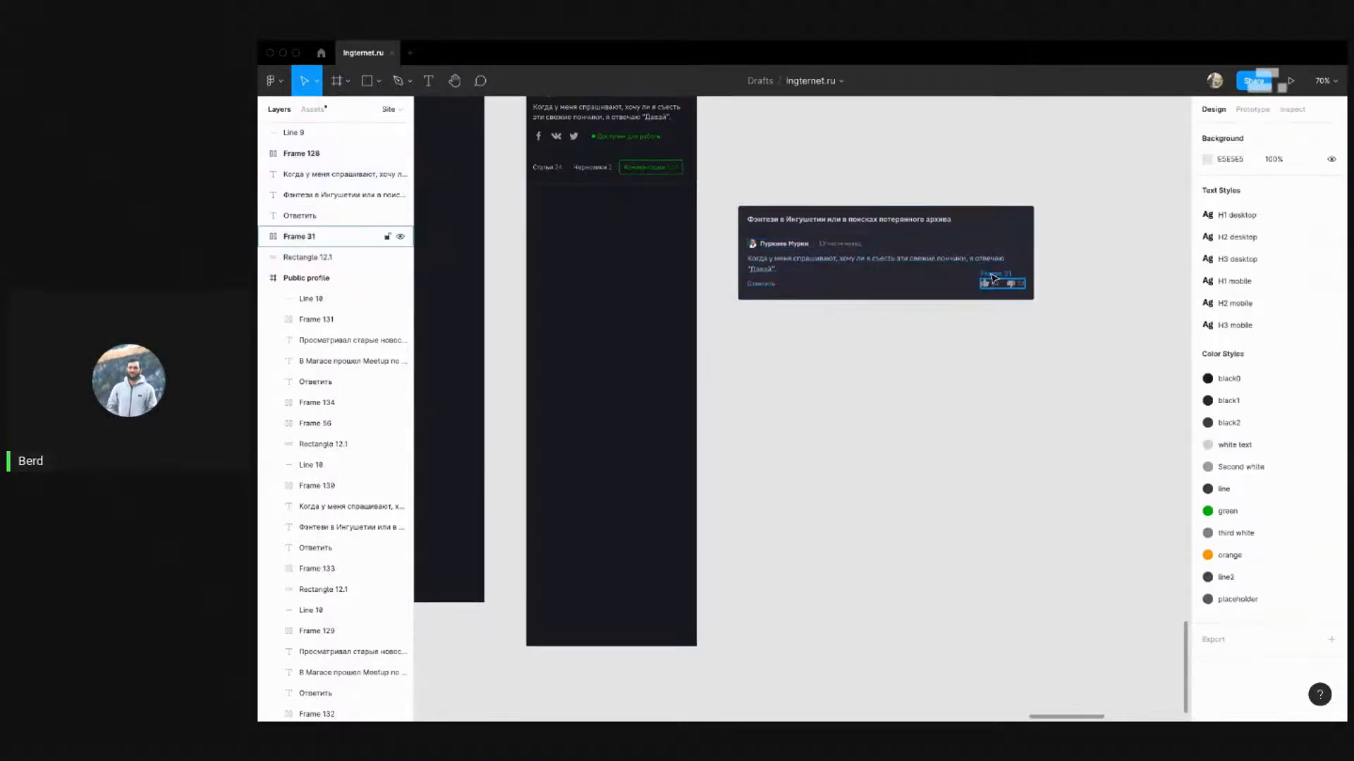
pyautogui.click(993, 277)
pyautogui.hotkey('shift', 'Left')
pyautogui.hotkey('shift', 'Left')
pyautogui.hotkey('shift', 'Left')
pyautogui.hotkey('shift', 'Left')
pyautogui.hotkey('shift', 'Left')
pyautogui.hotkey('shift', 'Left')
pyautogui.hotkey('shift', 'Left')
pyautogui.hotkey('shift', 'Left')
pyautogui.hotkey('shift', 'Left')
pyautogui.hotkey('shift', 'Left')
pyautogui.hotkey('shift', 'Left')
pyautogui.hotkey('shift', 'Left')
pyautogui.hotkey('shift', 'Left')
pyautogui.hotkey('shift', 'Left')
pyautogui.hotkey('shift', 'Left')
pyautogui.hotkey('shift', 'Left')
pyautogui.hotkey('shift', 'Left')
pyautogui.hotkey('shift', 'Left')
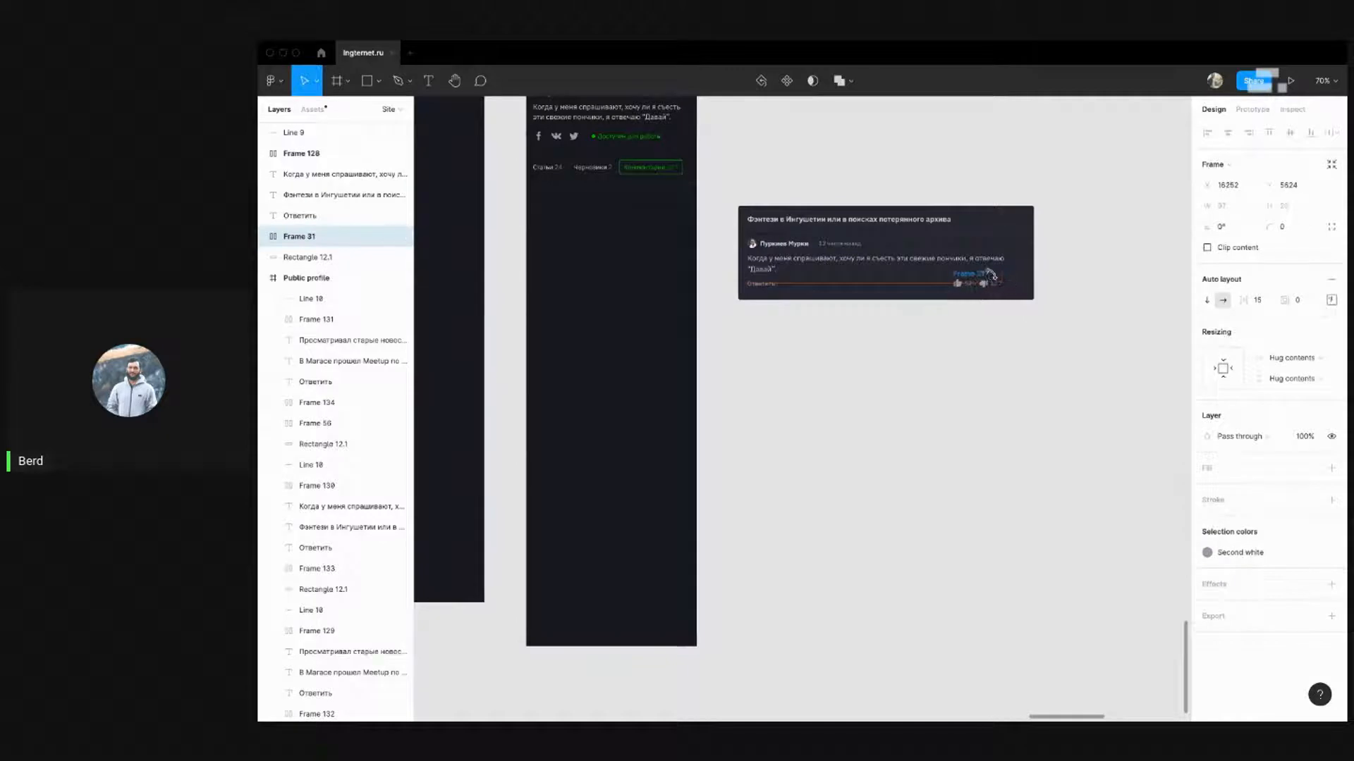
pyautogui.hotkey('shift', 'Left')
pyautogui.hotkey('shift', 'Left')
pyautogui.hotkey('shift', 'Left')
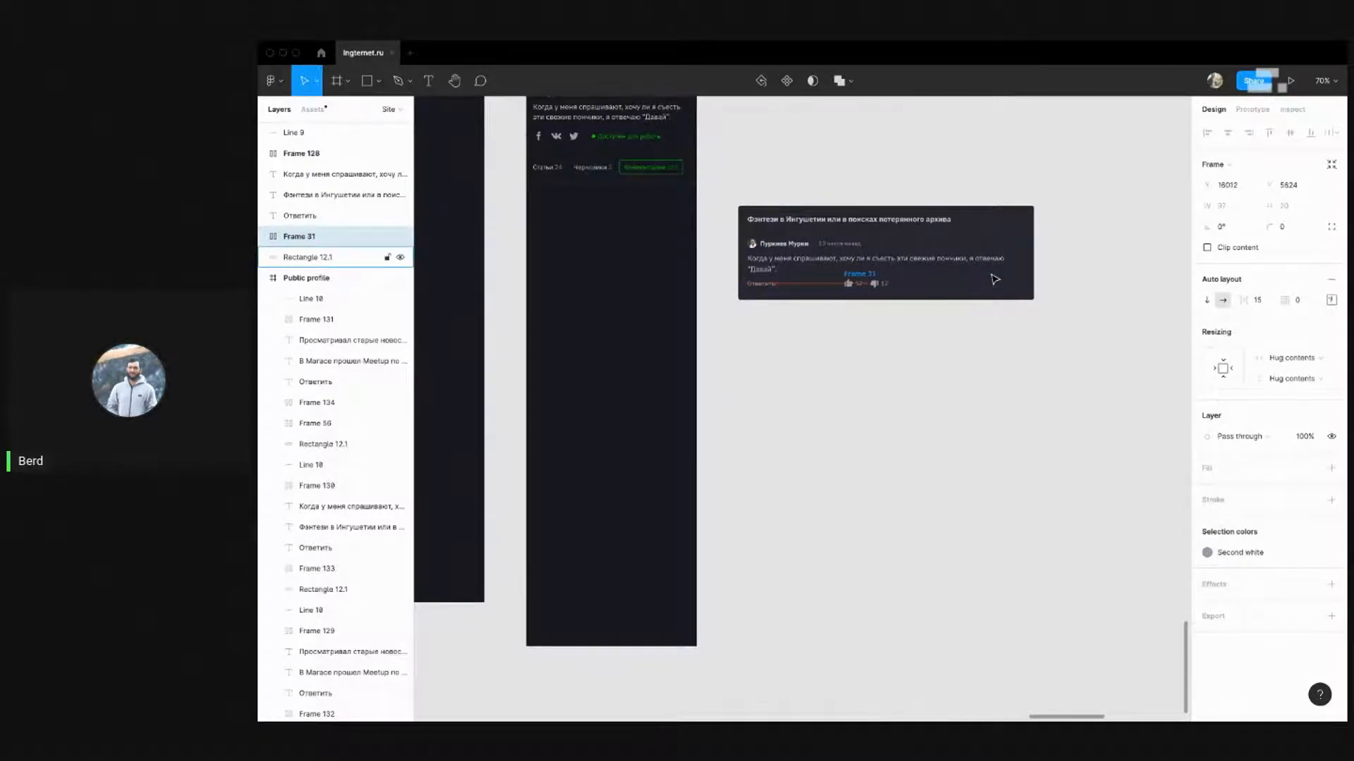
pyautogui.hotkey('shift', 'Left')
pyautogui.hotkey('shift', 'Left')
pyautogui.hotkey('shift', 'Left')
pyautogui.hotkey('shift', 'Left')
pyautogui.hotkey('shift', 'Left')
pyautogui.hotkey('shift', 'Left')
pyautogui.hotkey('shift', 'Left')
pyautogui.moveTo(936, 380); pyautogui.dragTo(722, 280)
pyautogui.keyDown('shift'); pyautogui.click(989, 284); pyautogui.keyUp('shift')
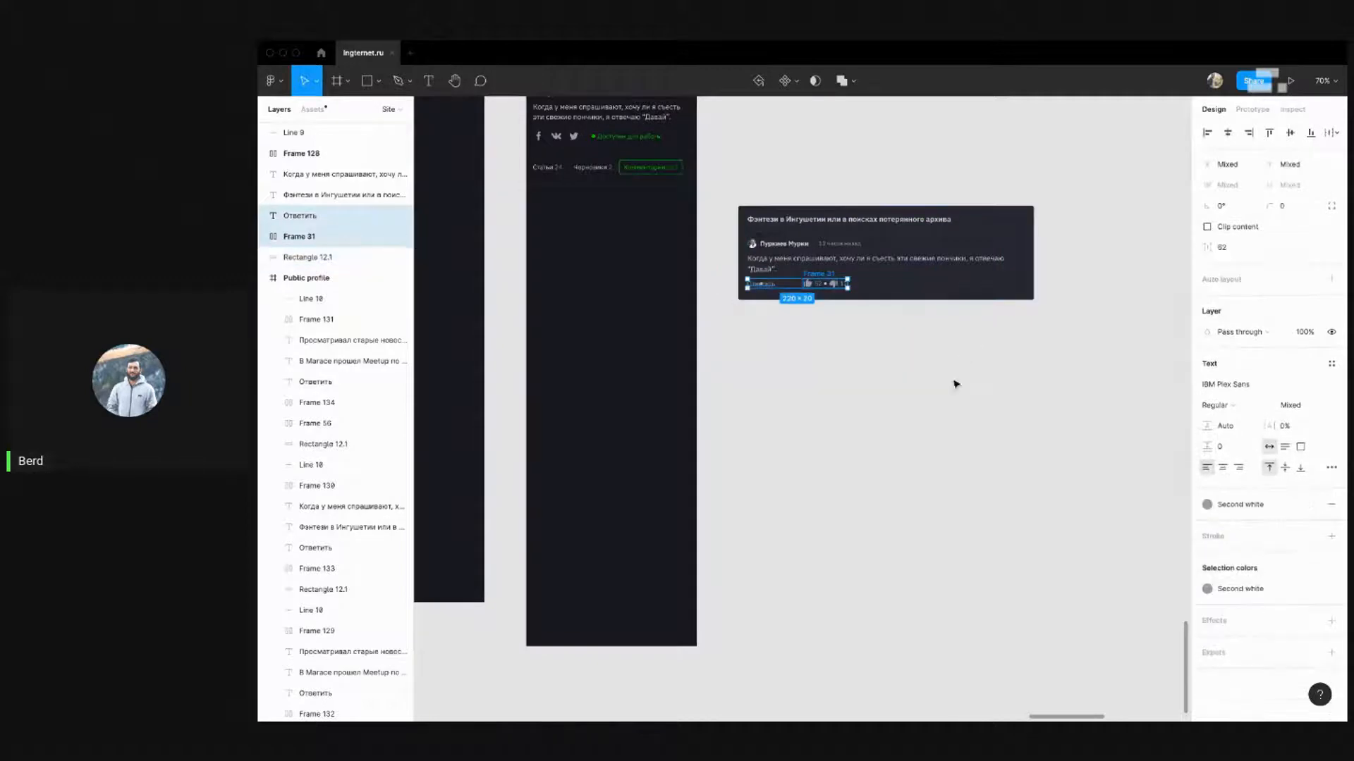
pyautogui.hotkey('shift', 'Down')
pyautogui.hotkey('shift', 'Down')
pyautogui.hotkey('shift', 'Down')
pyautogui.hotkey('shift', 'Down')
pyautogui.hotkey('shift', 'Down')
pyautogui.hotkey('shift', 'Down')
pyautogui.hotkey('shift', 'Down')
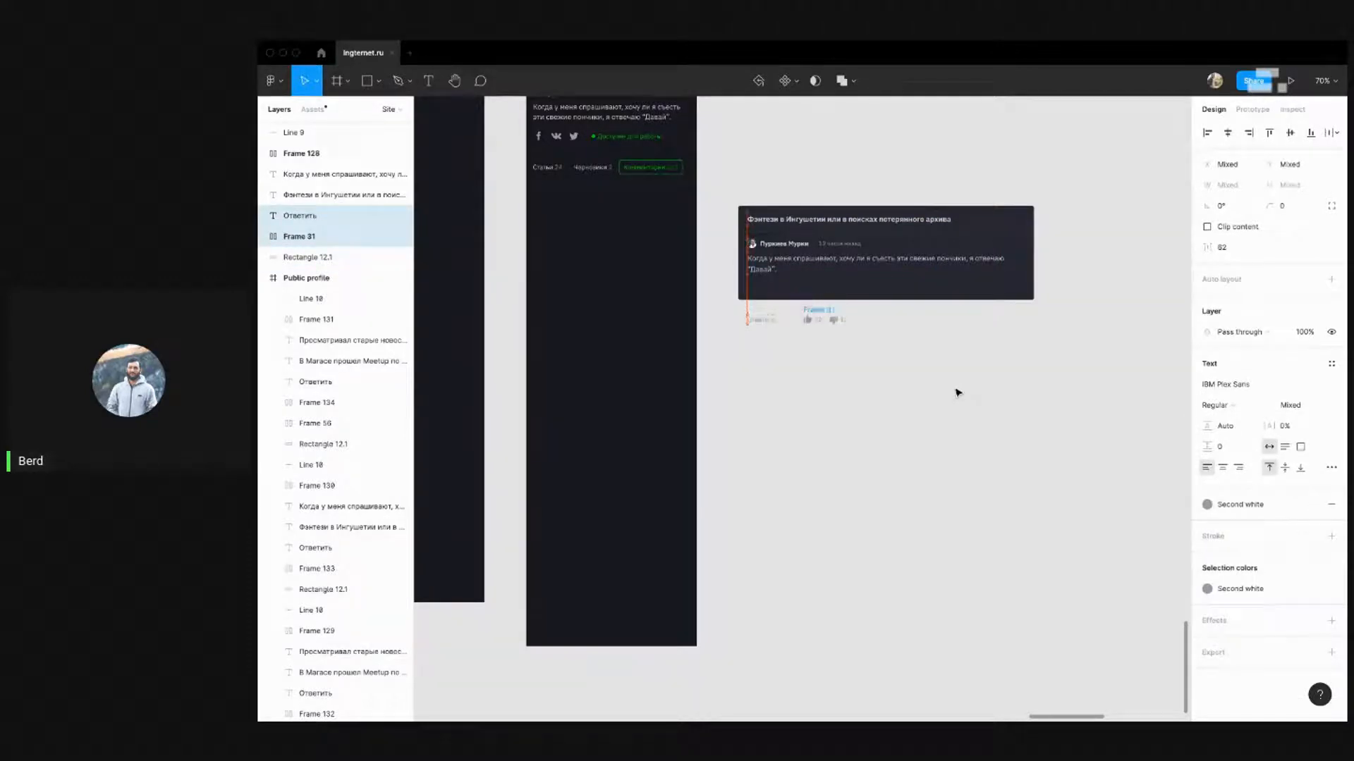
# Narrow the comment text to wrap onto three lines and move the card contents down
pyautogui.click(929, 259)
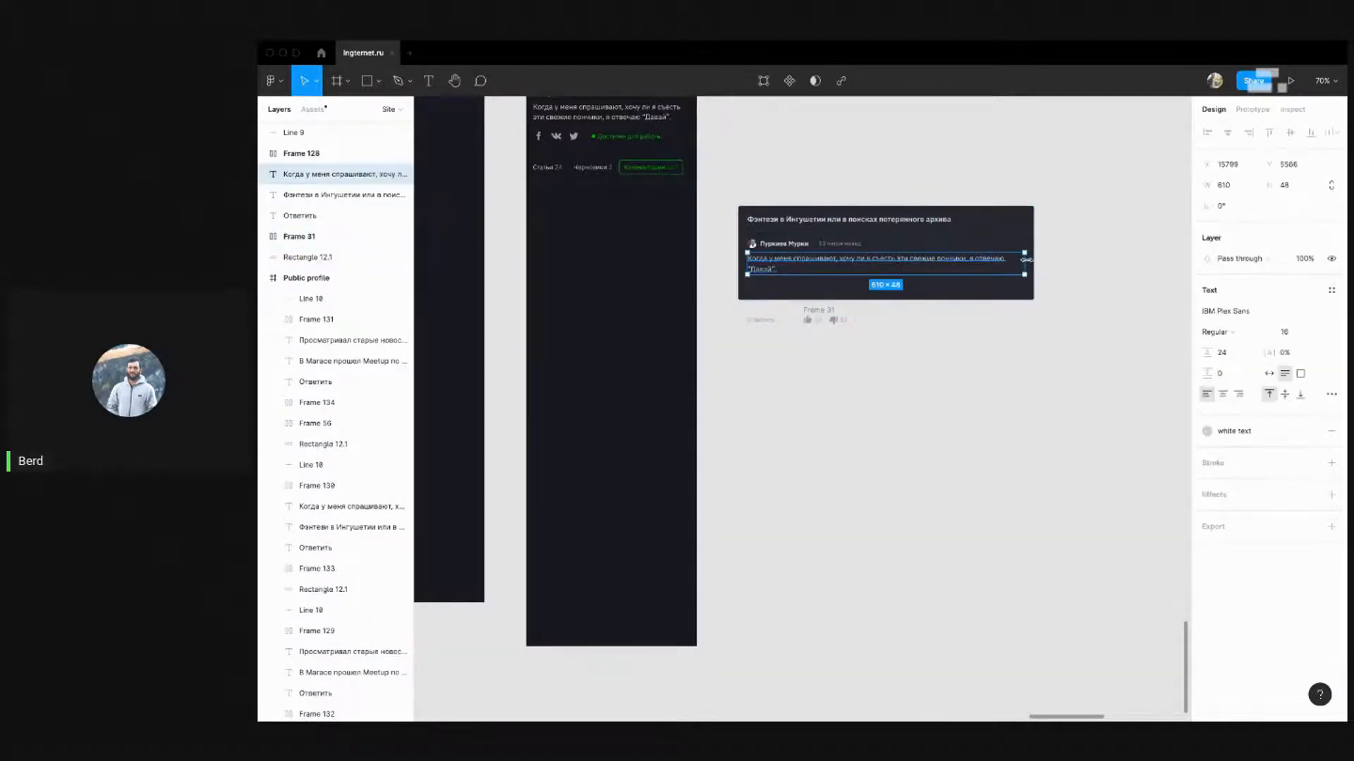
pyautogui.moveTo(1026, 259); pyautogui.dragTo(864, 268)
pyautogui.click(1015, 381)
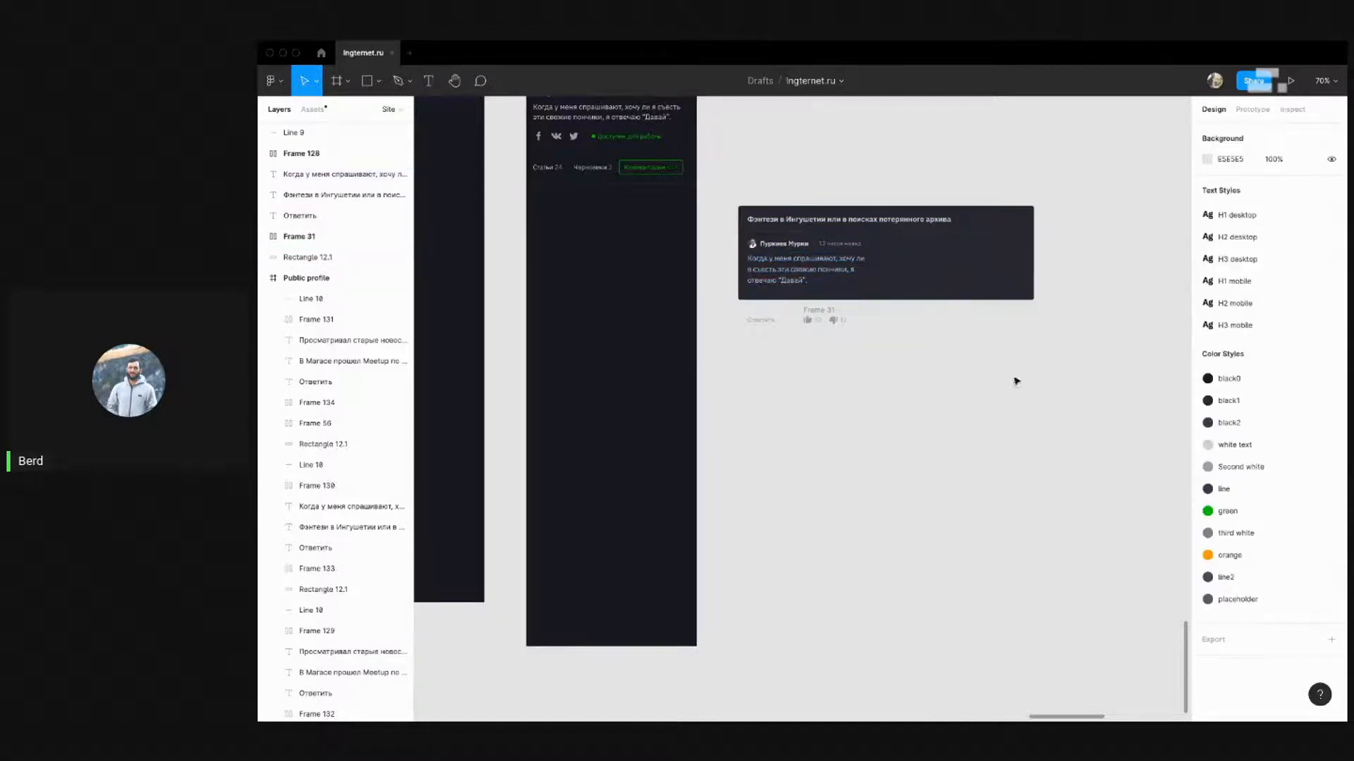
pyautogui.moveTo(1072, 394); pyautogui.dragTo(705, 232)
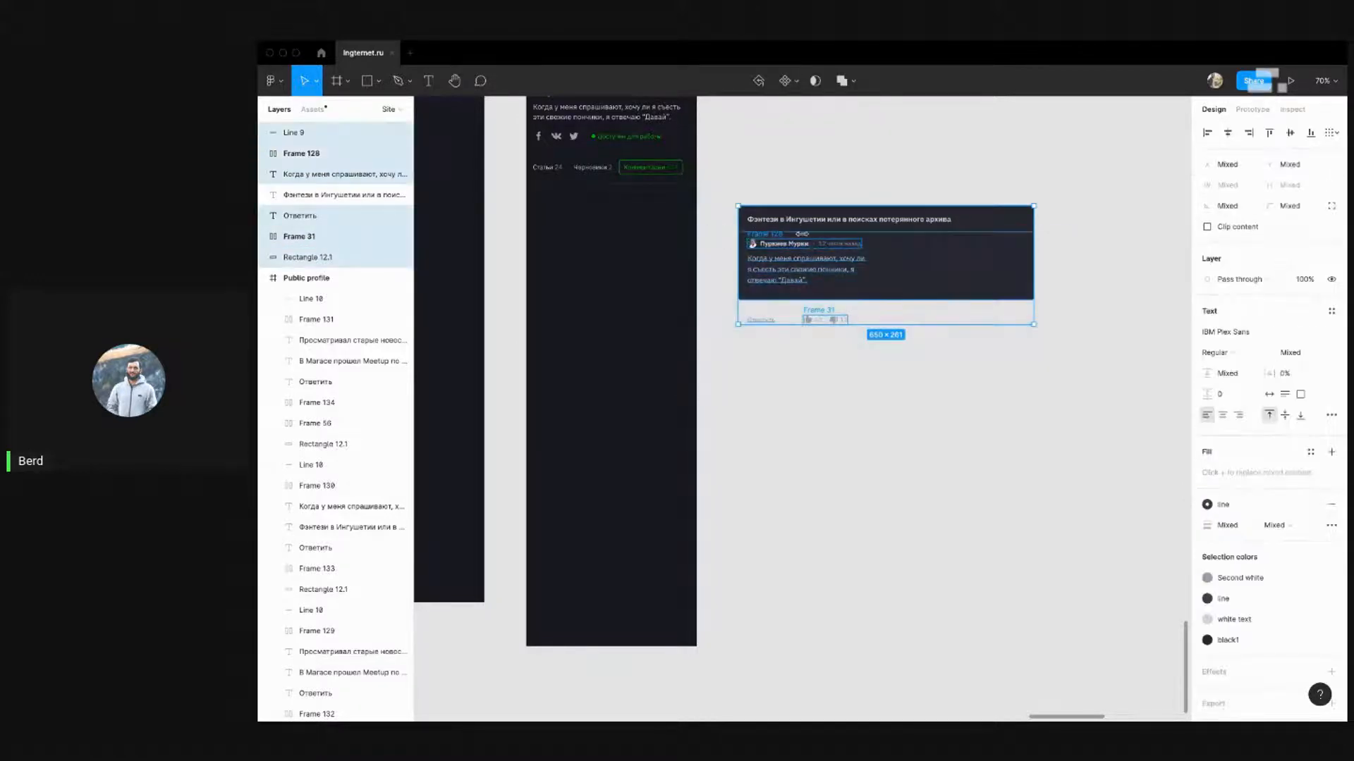
pyautogui.keyDown('shift'); pyautogui.click(1014, 220); pyautogui.keyUp('shift')
pyautogui.hotkey('shift', 'Down')
pyautogui.hotkey('shift', 'Down')
pyautogui.hotkey('shift', 'Down')
pyautogui.hotkey('shift', 'Down')
pyautogui.hotkey('shift', 'Down')
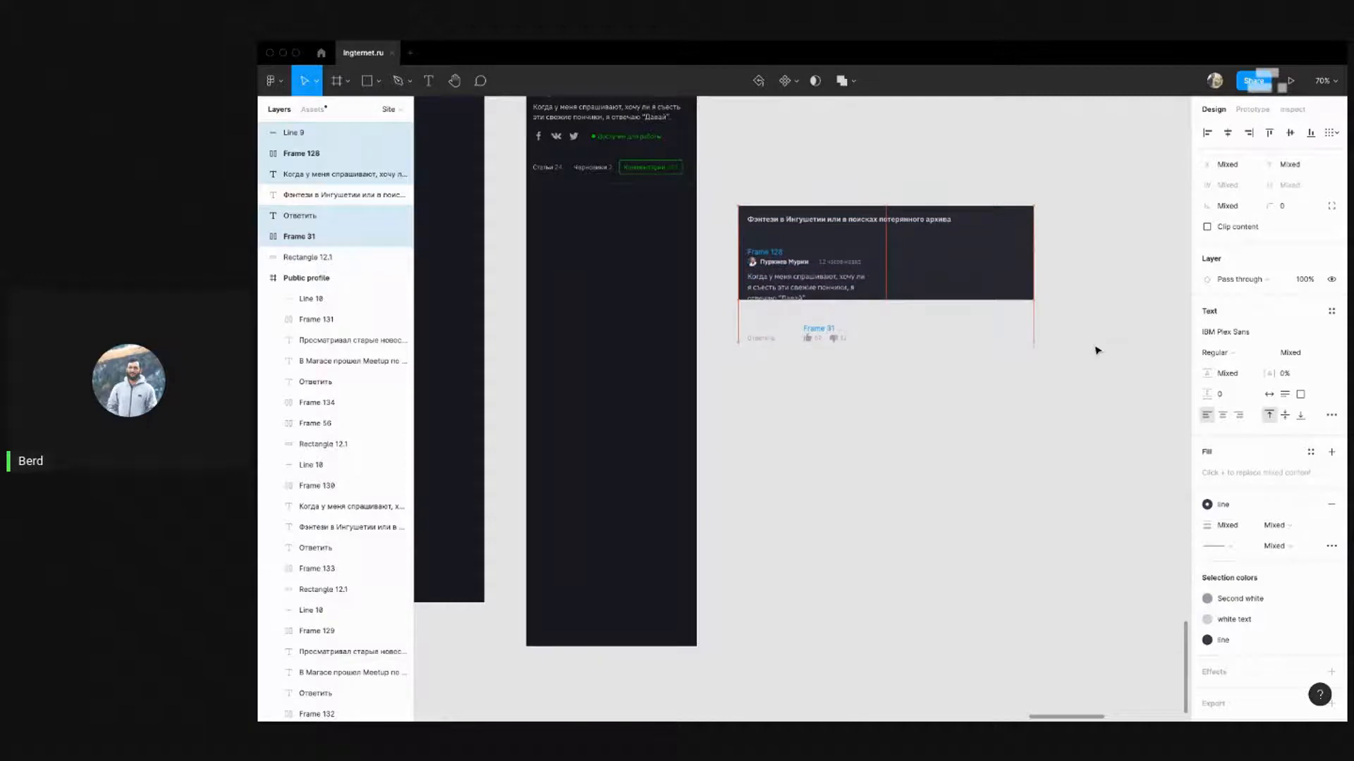
# Narrow the title, background and Line 9 to mobile width, then drag the card into iPhone 8-9
pyautogui.click(920, 219)
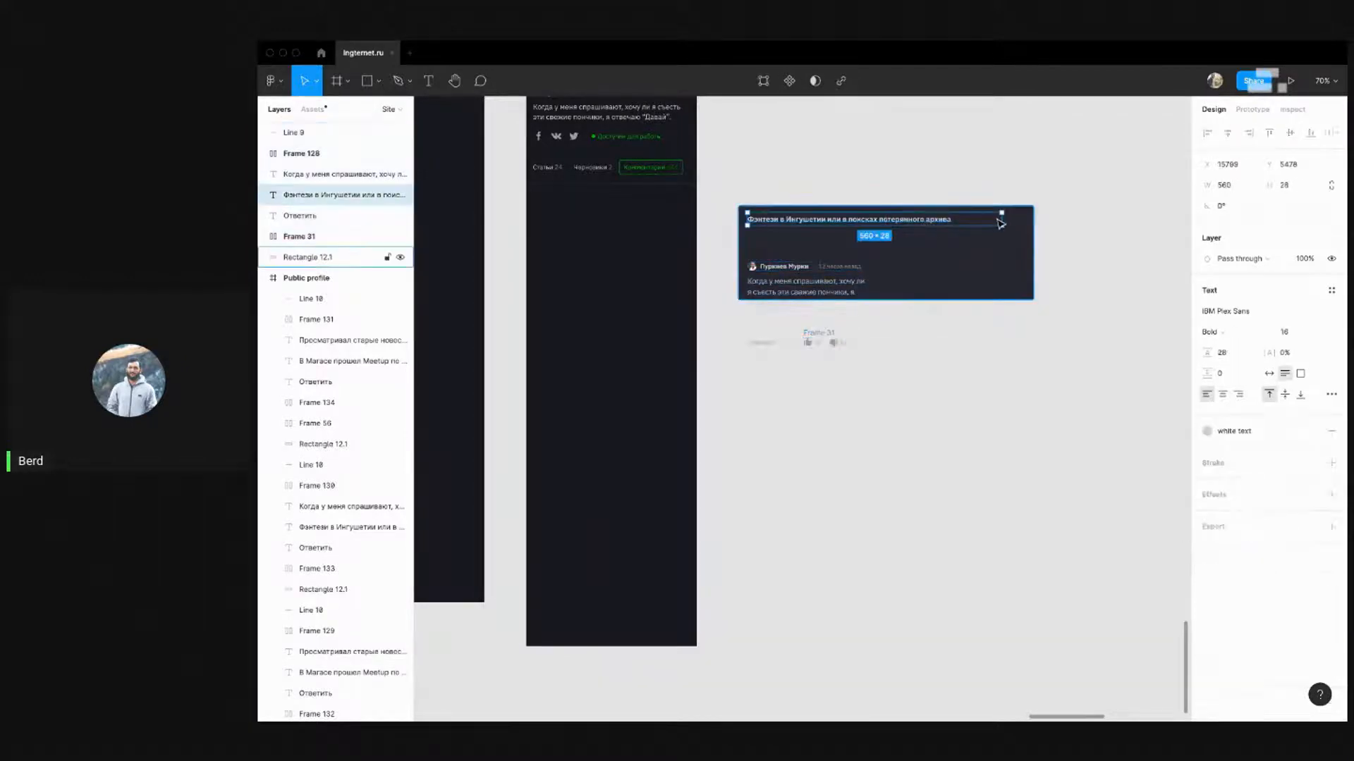
pyautogui.moveTo(1002, 220); pyautogui.dragTo(864, 225)
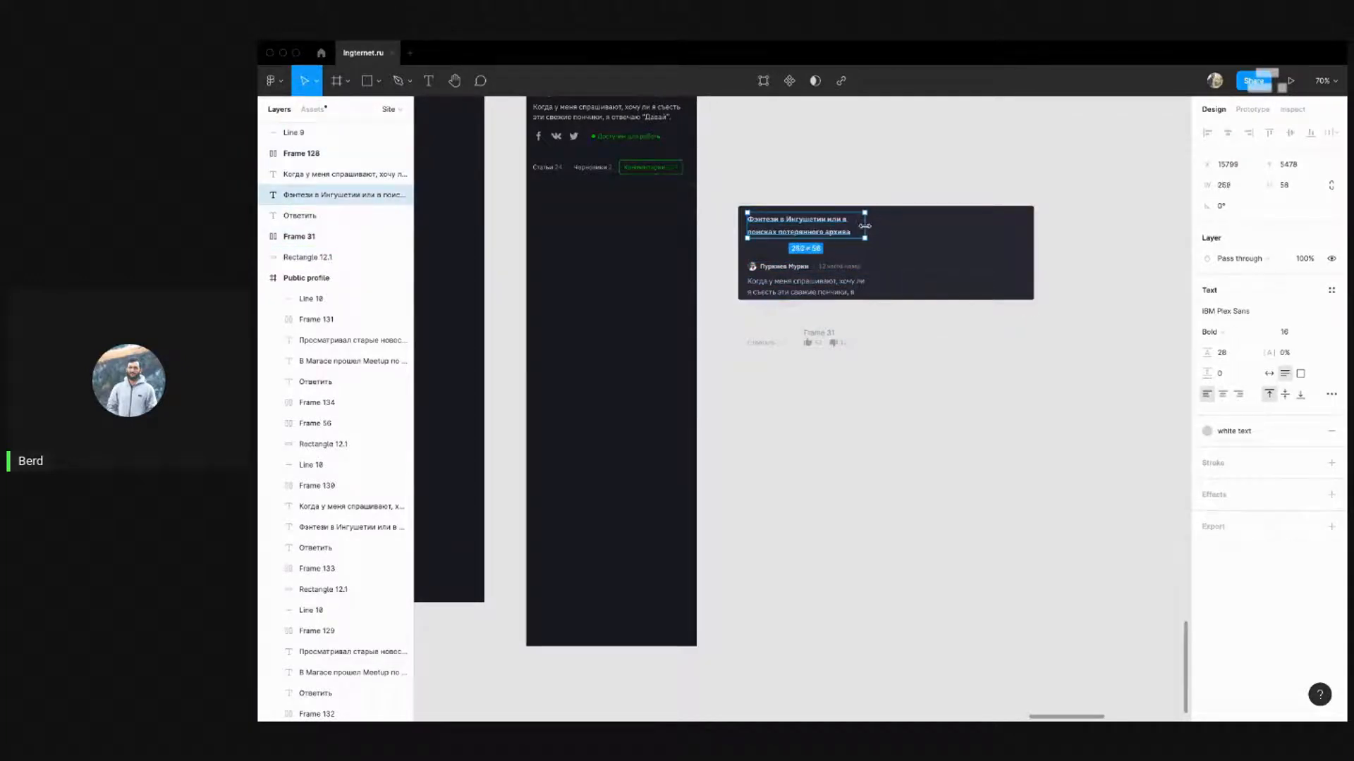
pyautogui.click(979, 265)
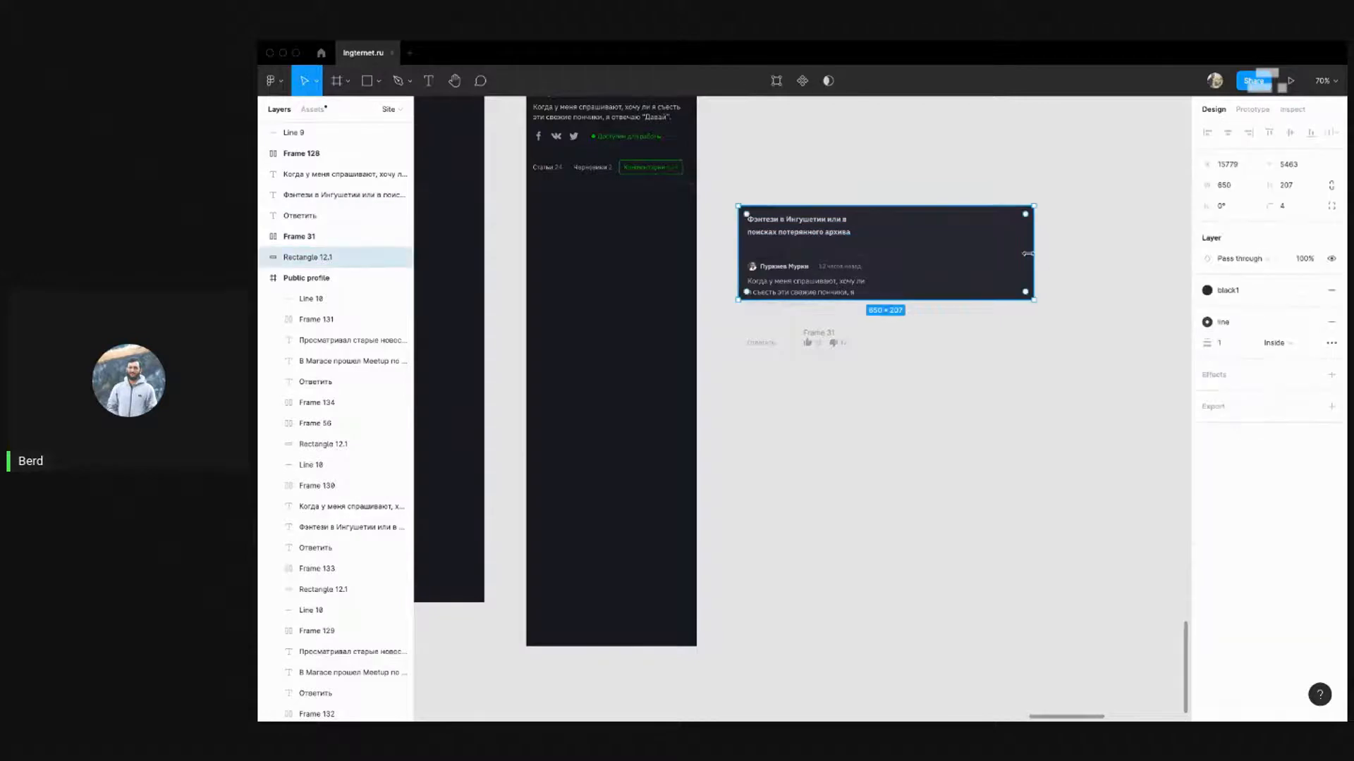
pyautogui.moveTo(1034, 246); pyautogui.dragTo(879, 246)
pyautogui.click(929, 255)
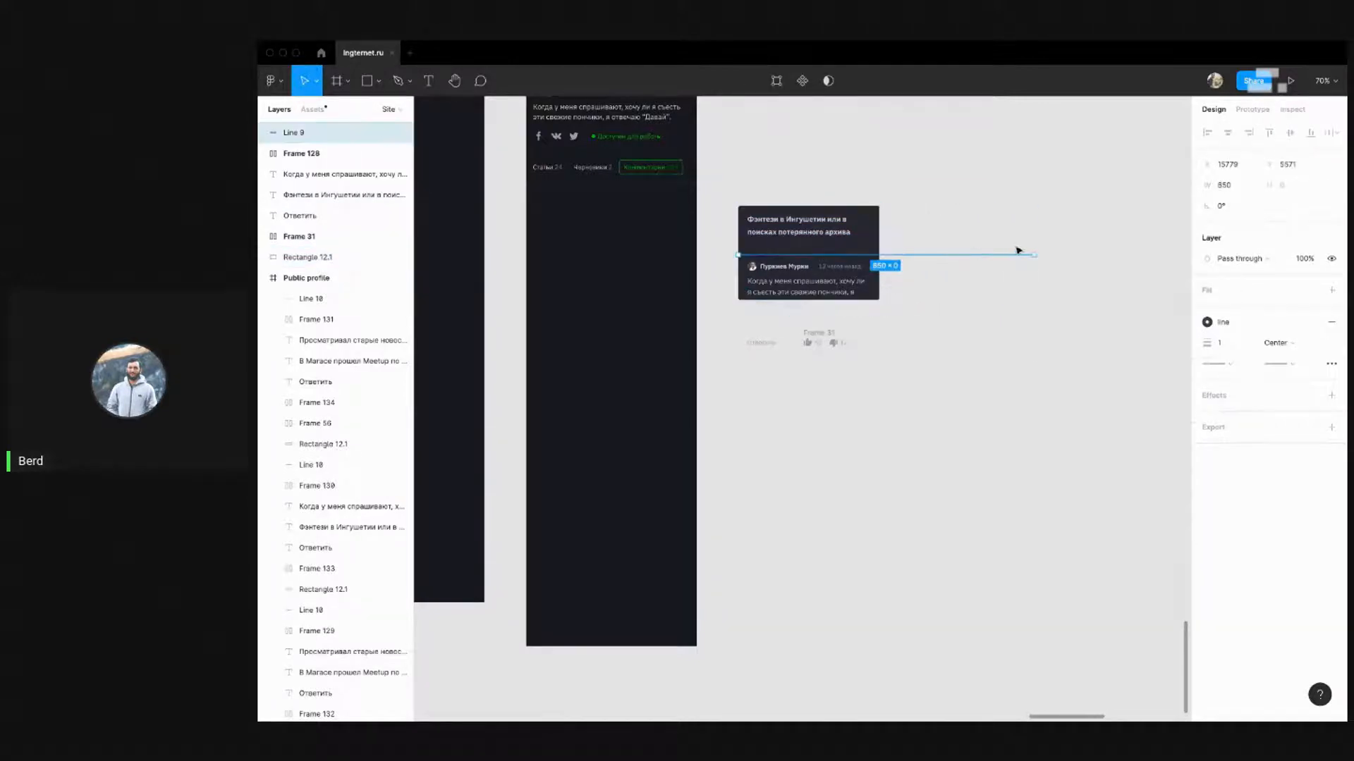
pyautogui.moveTo(1027, 255); pyautogui.dragTo(885, 258)
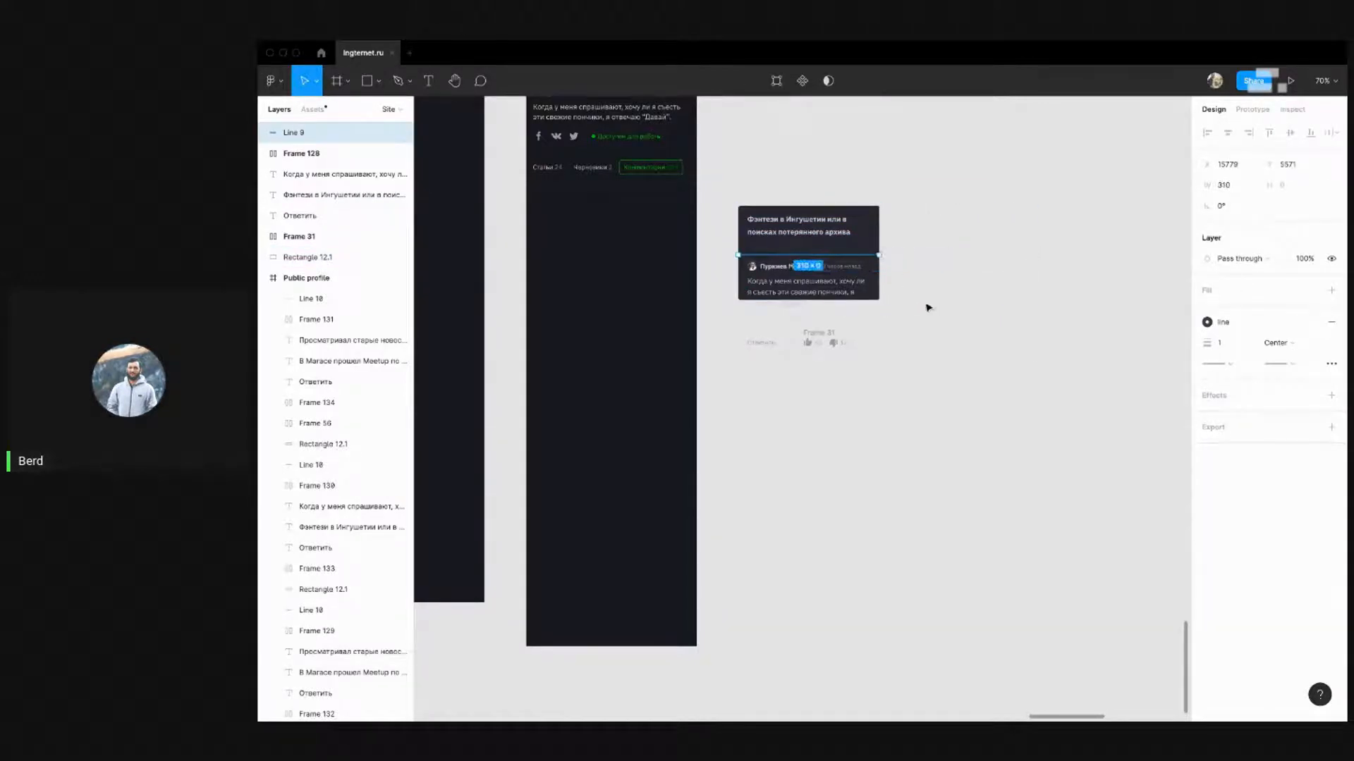
pyautogui.moveTo(944, 388); pyautogui.dragTo(721, 193)
pyautogui.moveTo(782, 259); pyautogui.dragTo(588, 254)
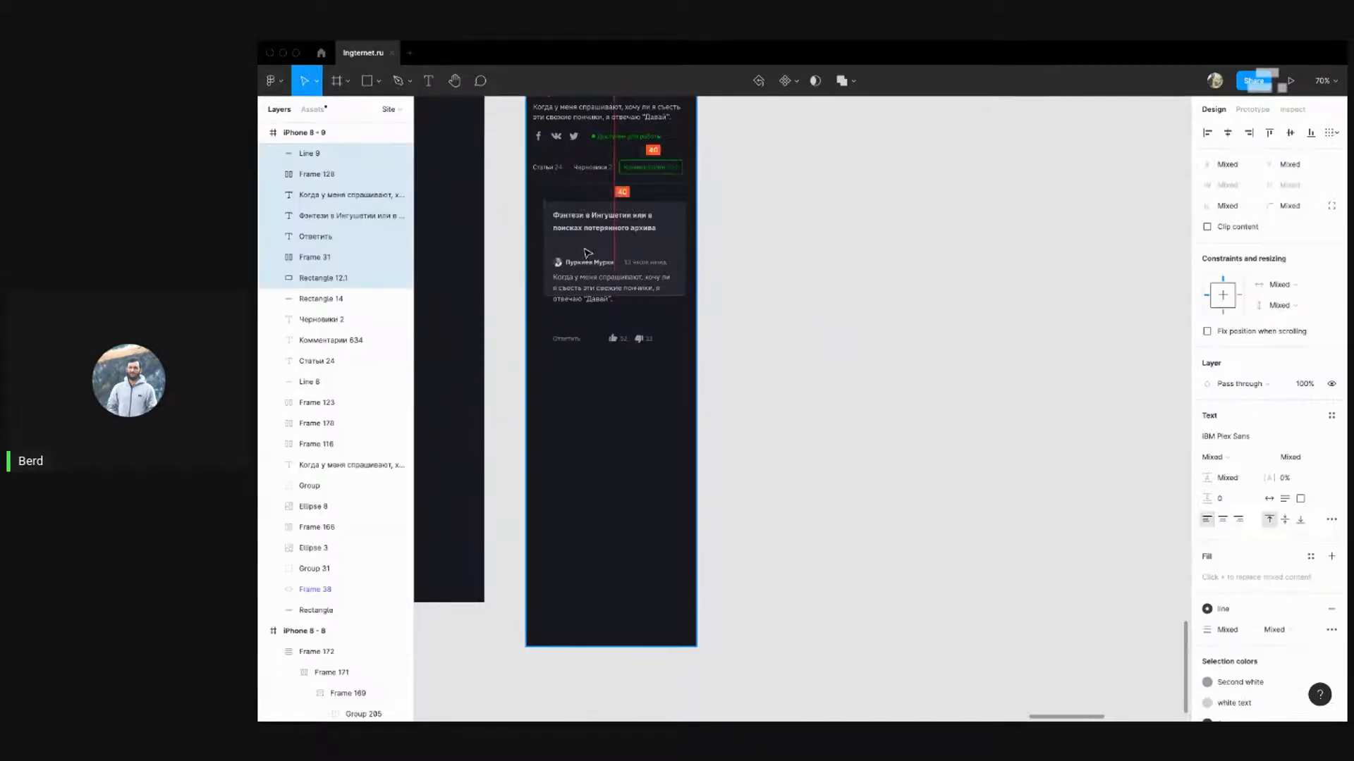
# Position the comment card 40 px below the profile tabs, checking its spacing
pyautogui.hotkey('shift', '2')
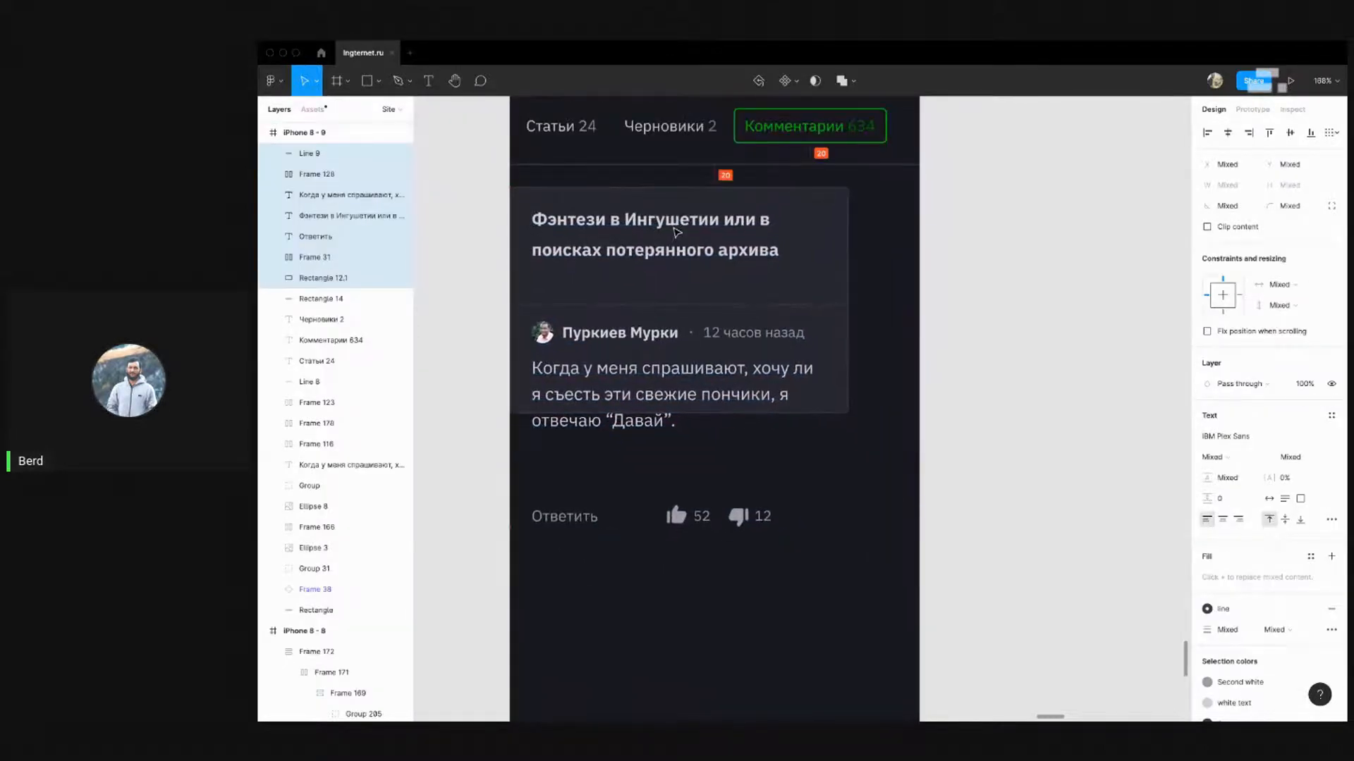
pyautogui.moveTo(677, 233); pyautogui.dragTo(677, 236)
pyautogui.press('alt')
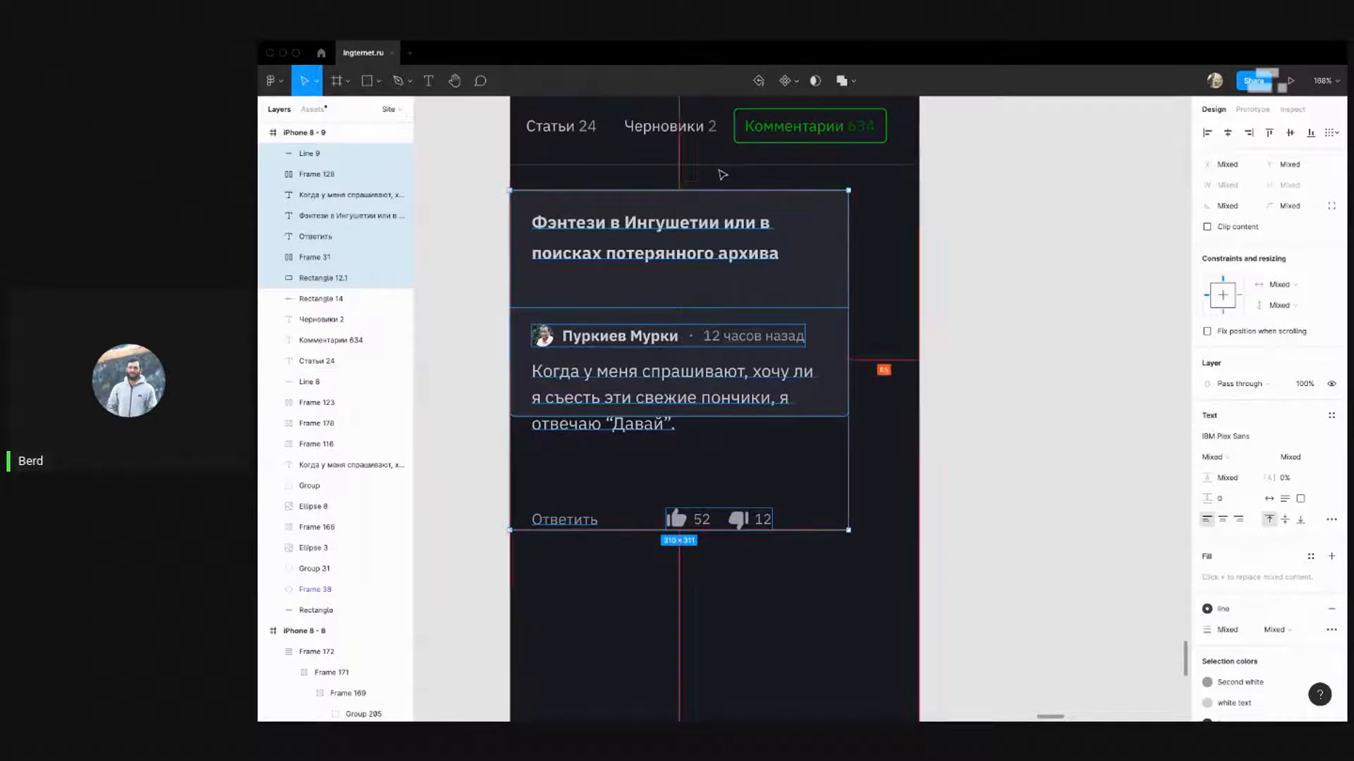
pyautogui.press('Up')
pyautogui.press('Up')
pyautogui.press('Up')
pyautogui.press('alt')
pyautogui.hotkey('shift', 'Down')
pyautogui.press('alt')
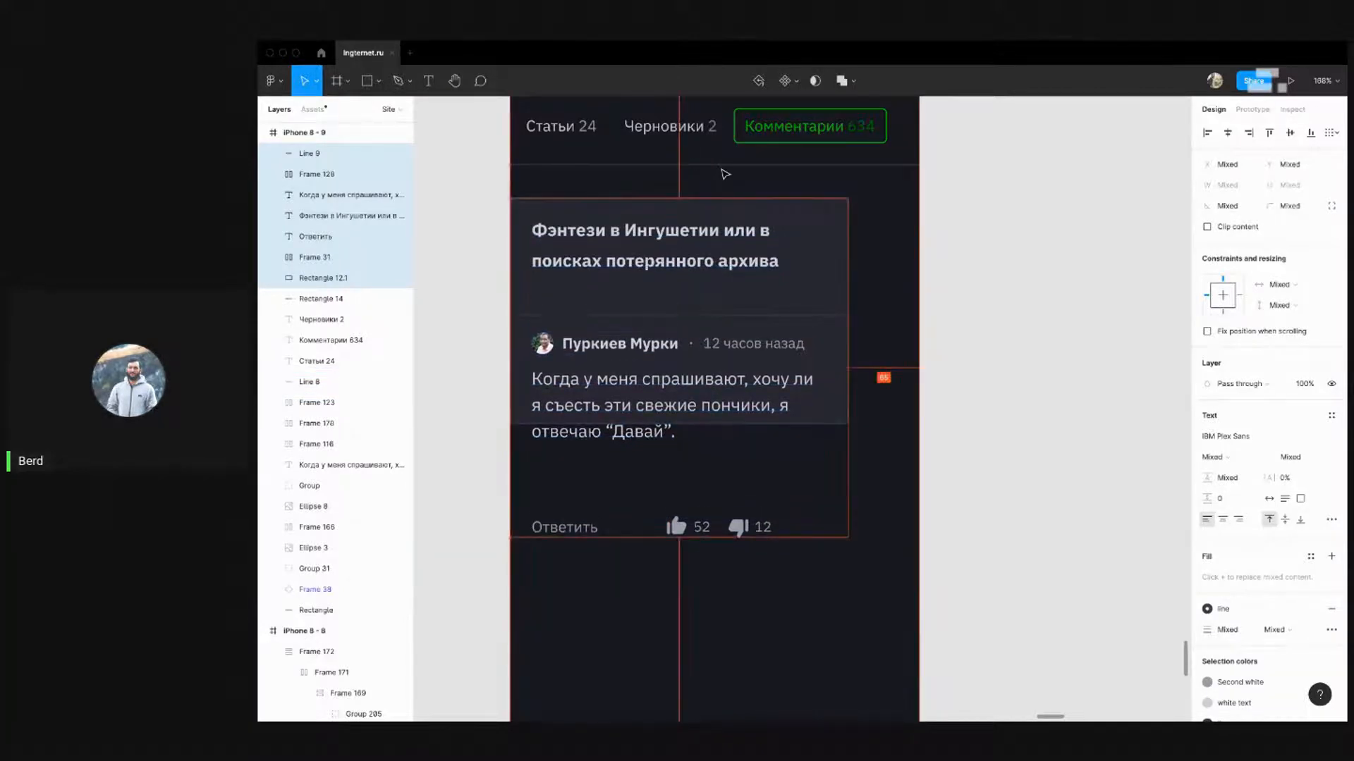
pyautogui.press('alt')
pyautogui.scroll(-3, 959, 254)
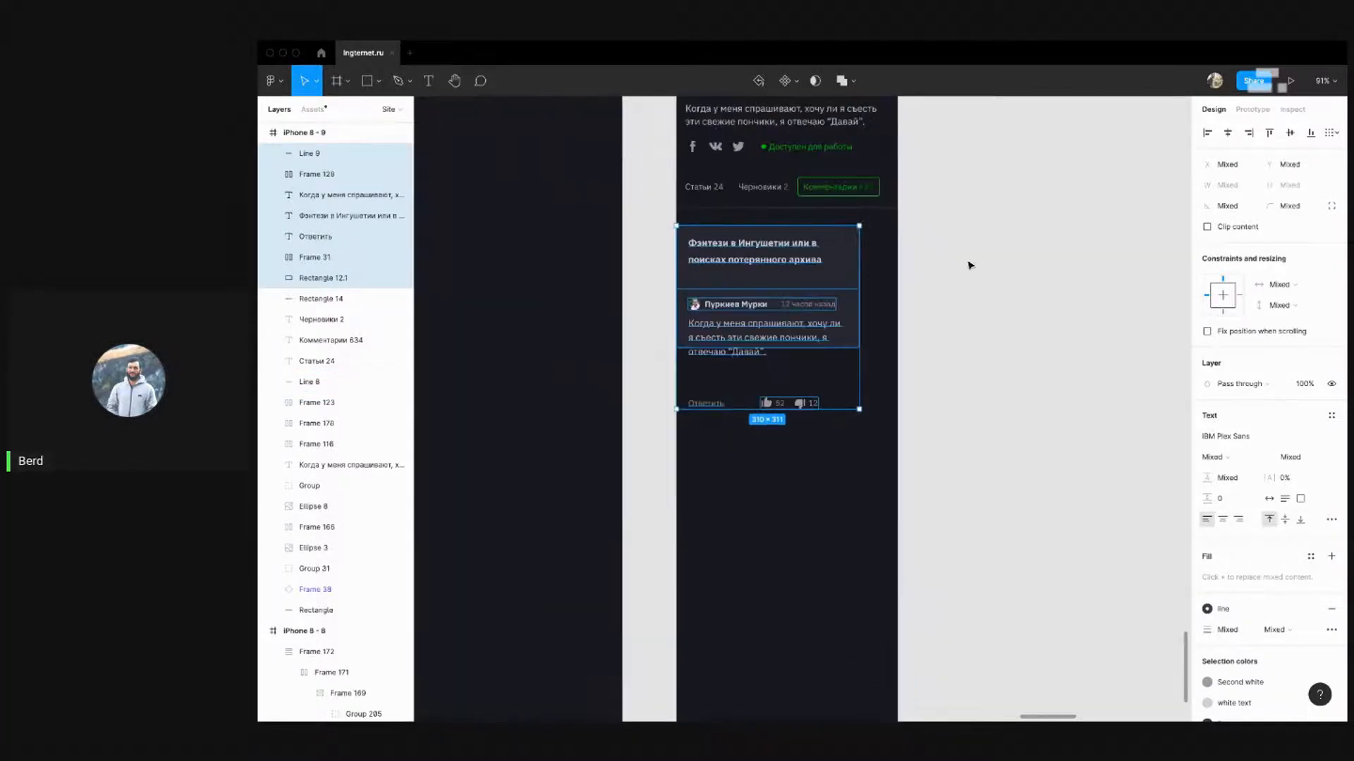
# Give Rectangle 12.1 a 0 corner radius and widen it to the full 375 frame width
pyautogui.click(970, 266)
pyautogui.click(856, 238)
pyautogui.click(1284, 207)
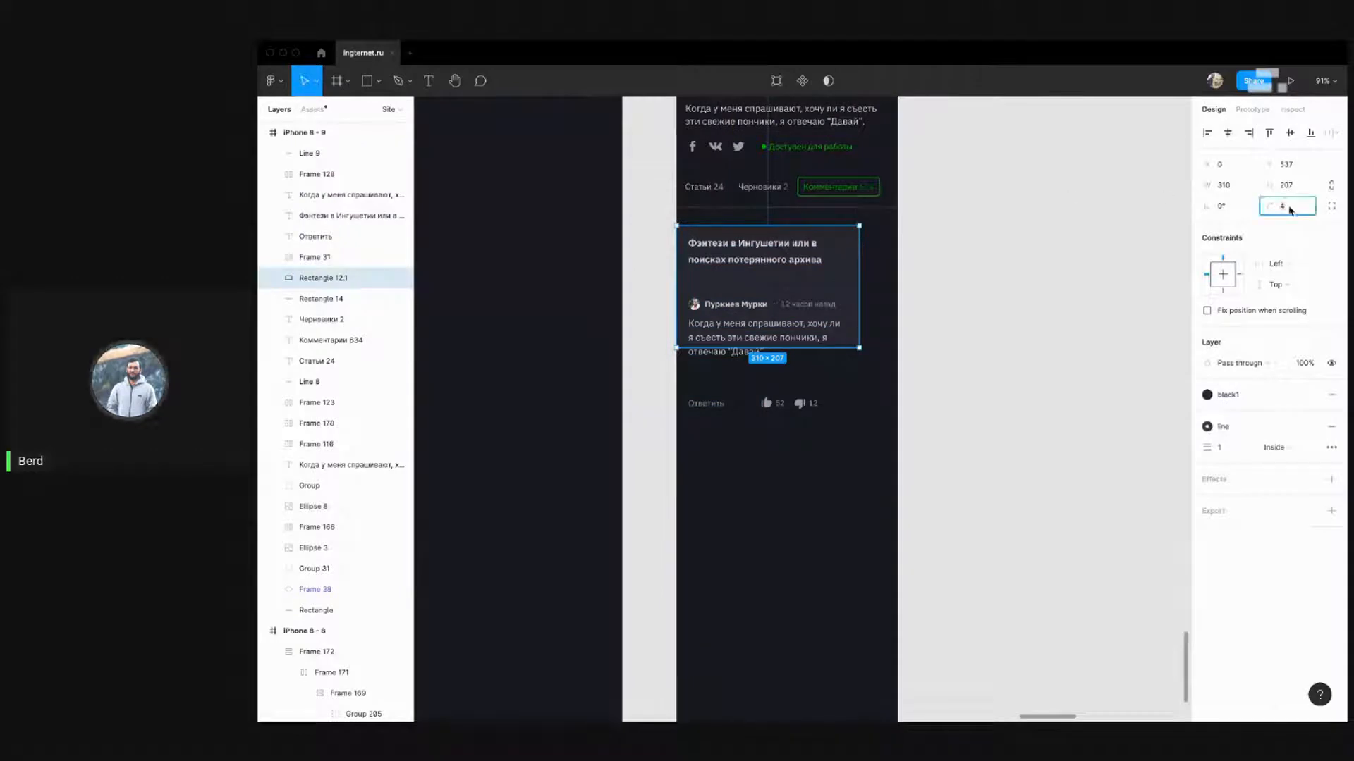
pyautogui.write('0')
pyautogui.press('Return')
pyautogui.hscroll(2, 987, 257)
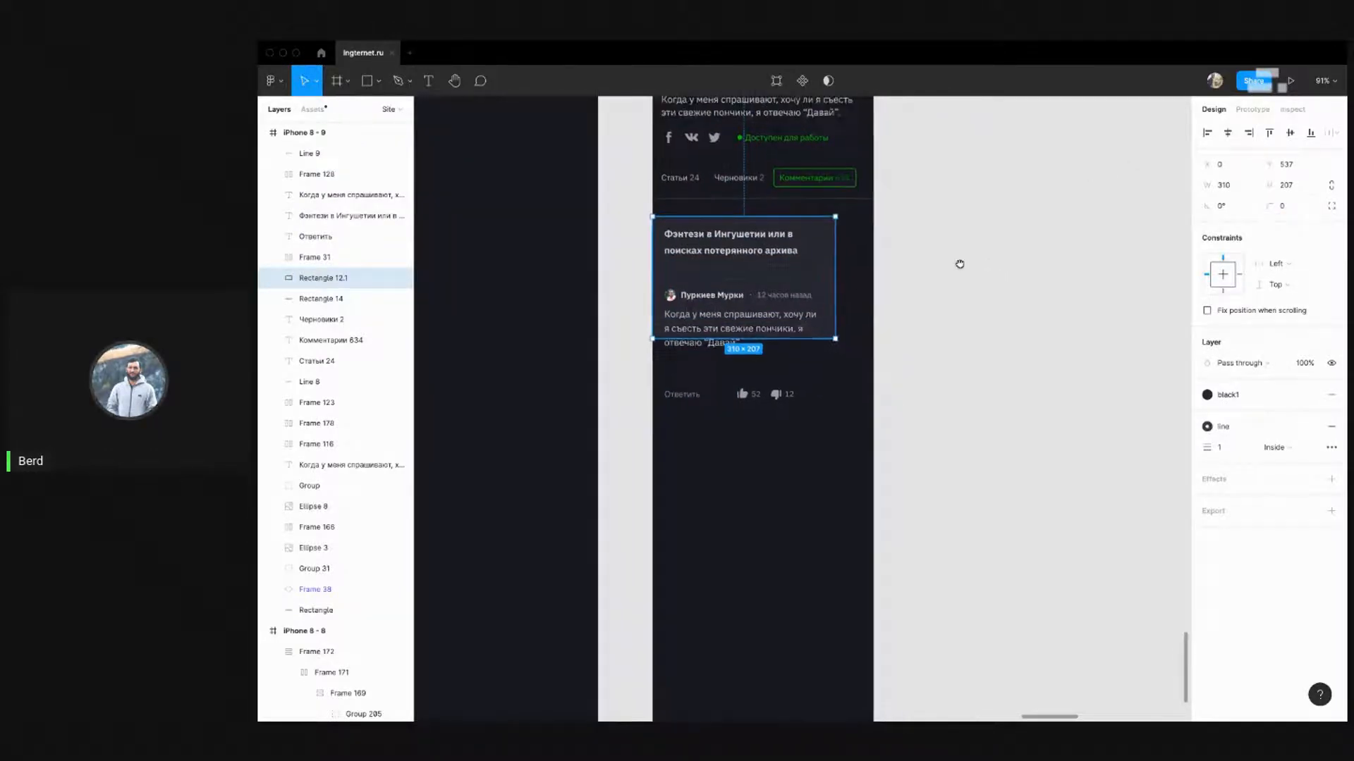
pyautogui.moveTo(796, 257); pyautogui.dragTo(827, 256)
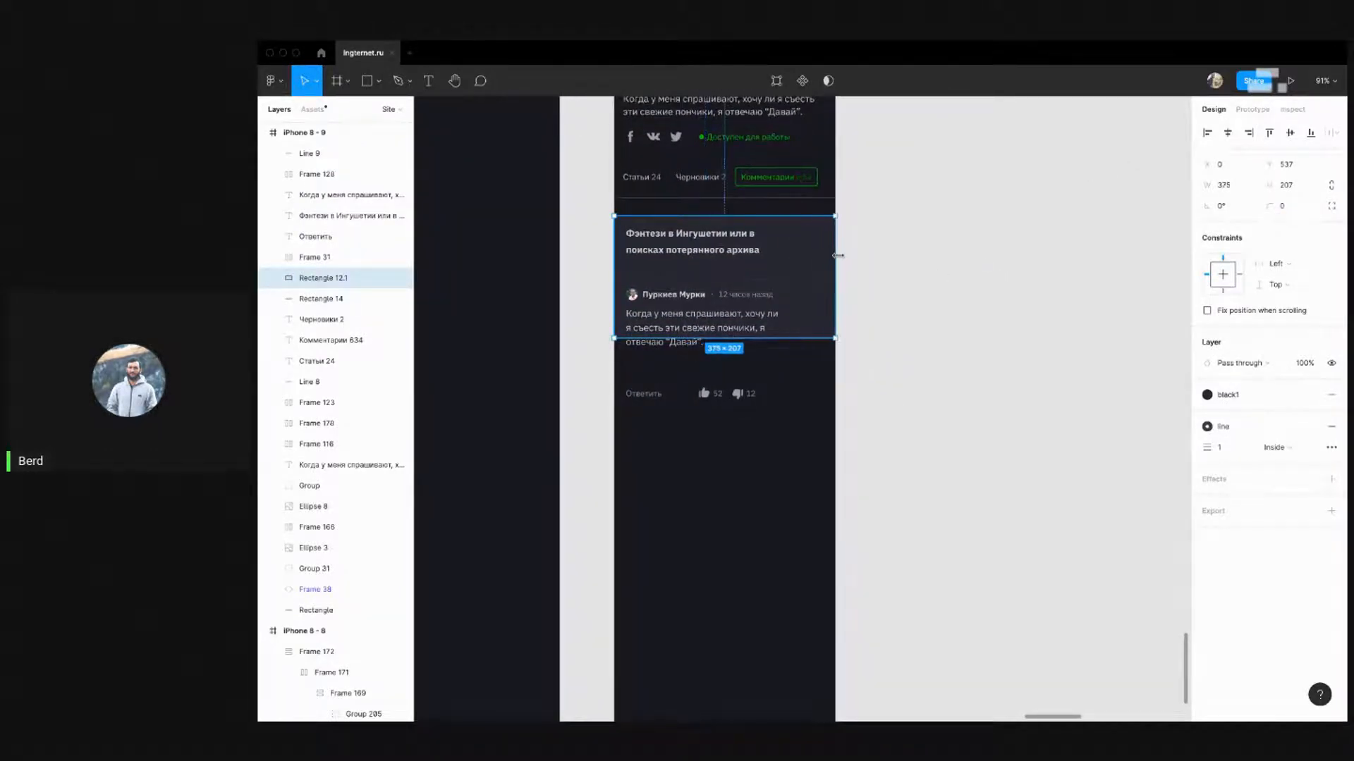
pyautogui.click(892, 279)
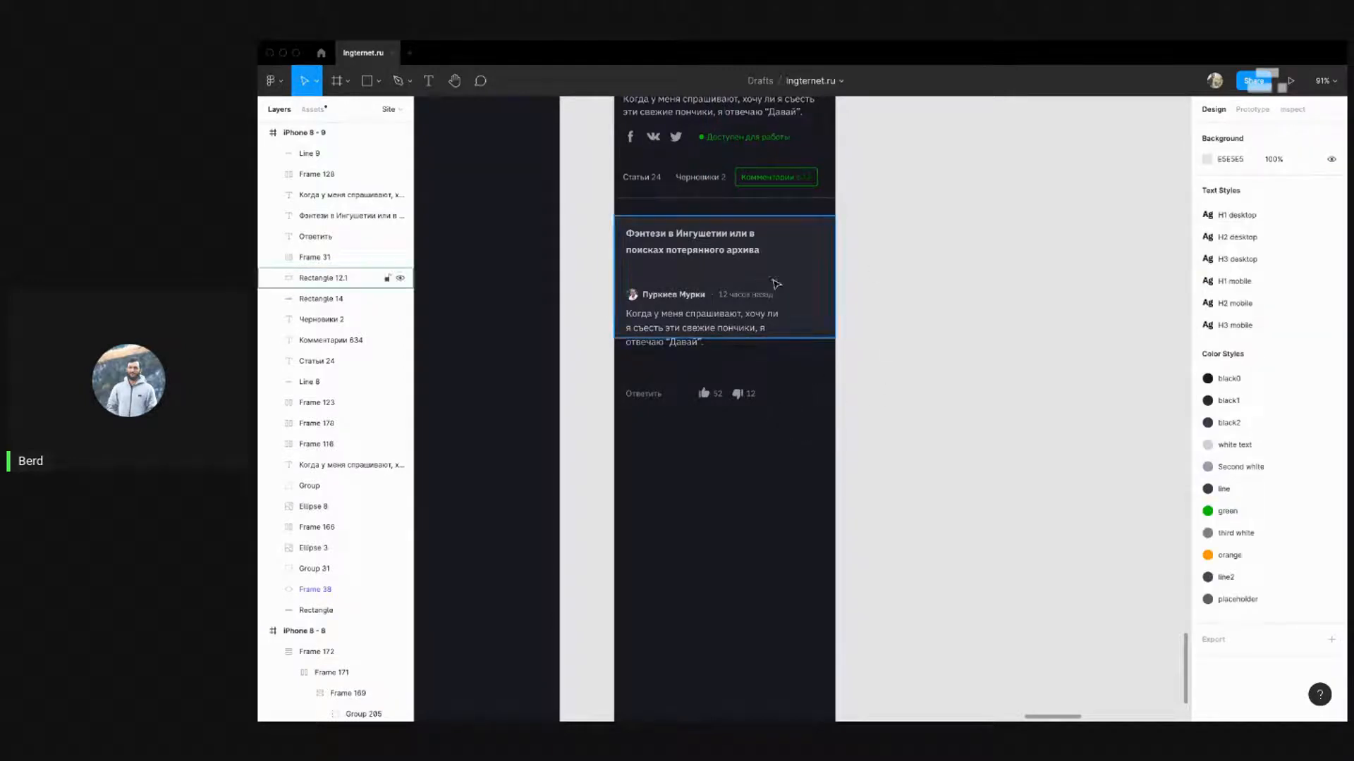
# Check the desktop card's divider spacing and nudge the mobile card's contents up
pyautogui.scroll(-6, 566, 360)
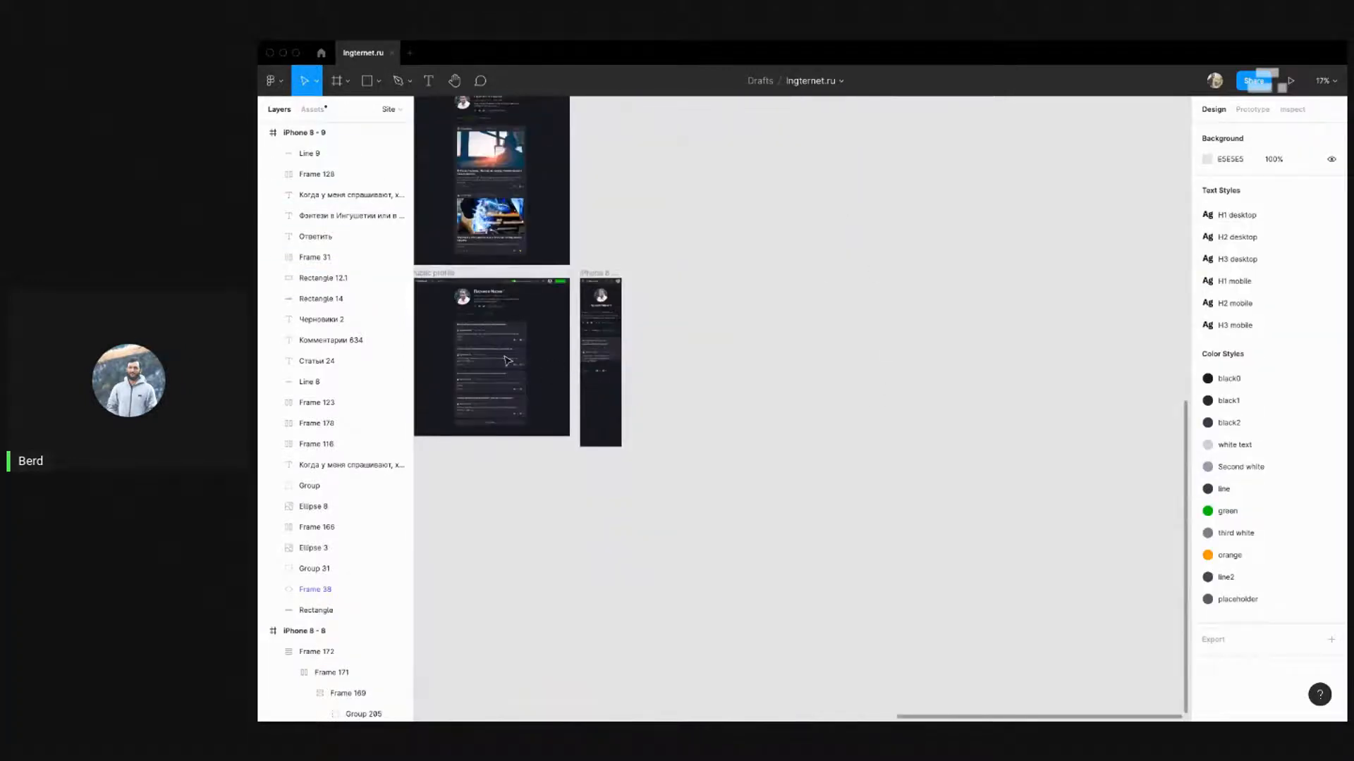
pyautogui.scroll(5, 480, 349)
pyautogui.click(495, 273)
pyautogui.press('alt')
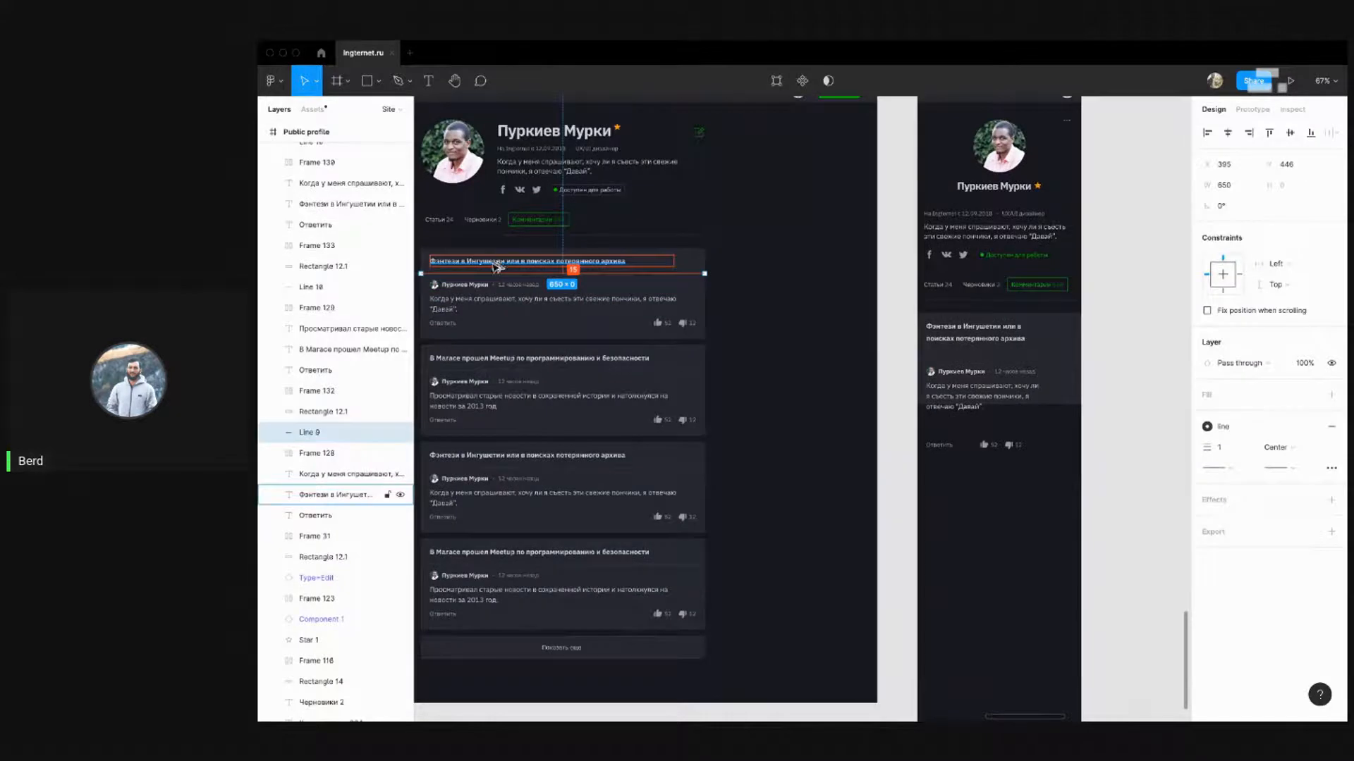
pyautogui.click(1121, 356)
pyautogui.moveTo(1129, 359); pyautogui.dragTo(891, 332)
pyautogui.moveTo(873, 447); pyautogui.dragTo(681, 315)
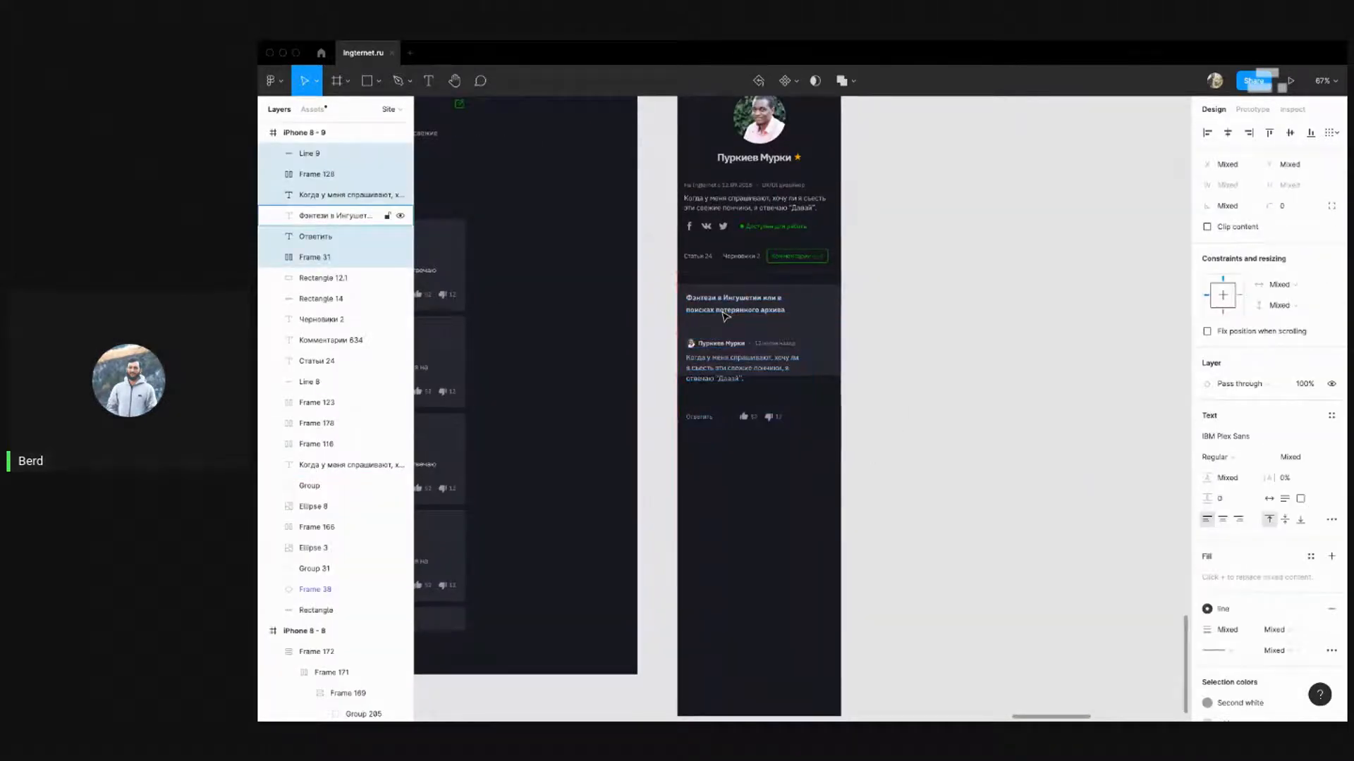
pyautogui.hotkey('shift', 'Up')
pyautogui.hotkey('shift', 'Up')
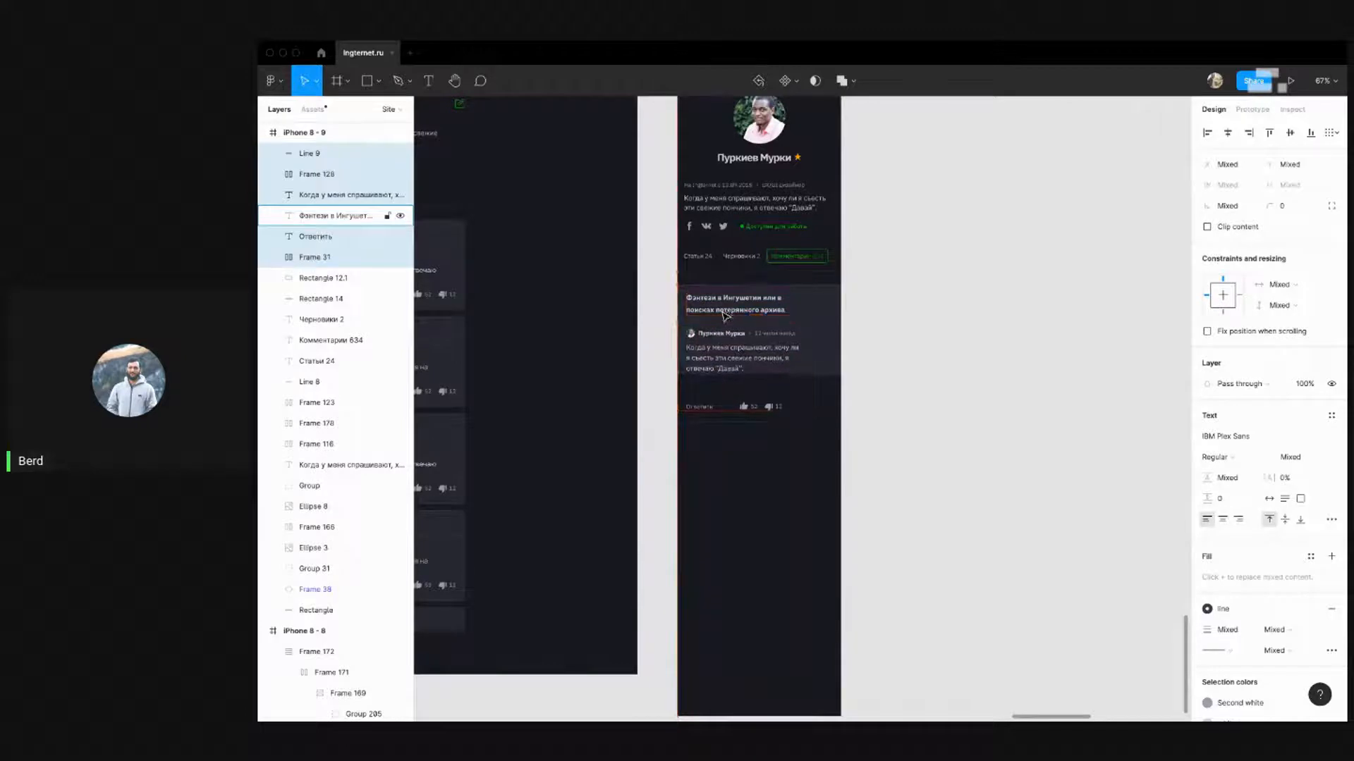
pyautogui.click(921, 315)
pyautogui.keyDown('ctrl'); pyautogui.scroll(5, 846, 339); pyautogui.keyUp('ctrl')
pyautogui.click(777, 314)
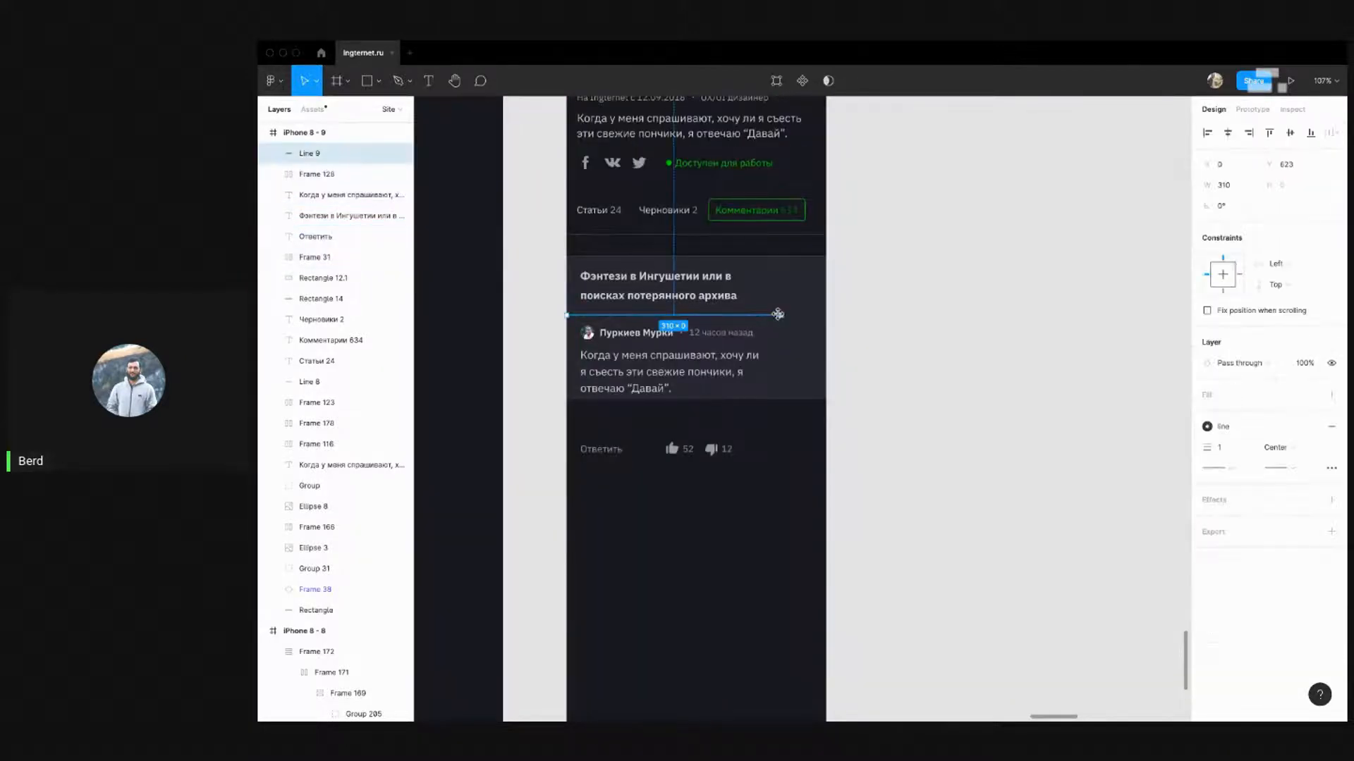
# Widen the comment text to two lines and measure the contents' distances to the card background
pyautogui.click(708, 371)
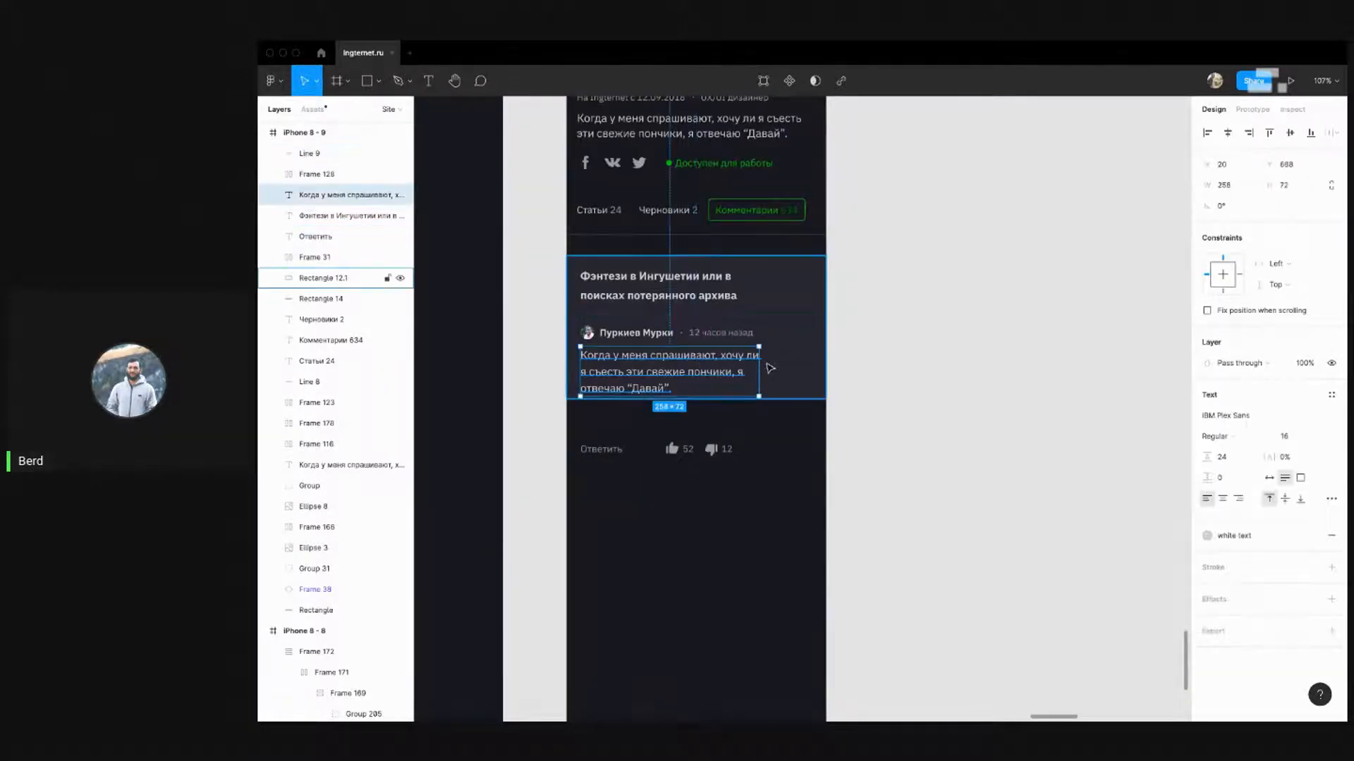
pyautogui.moveTo(760, 363); pyautogui.dragTo(812, 362)
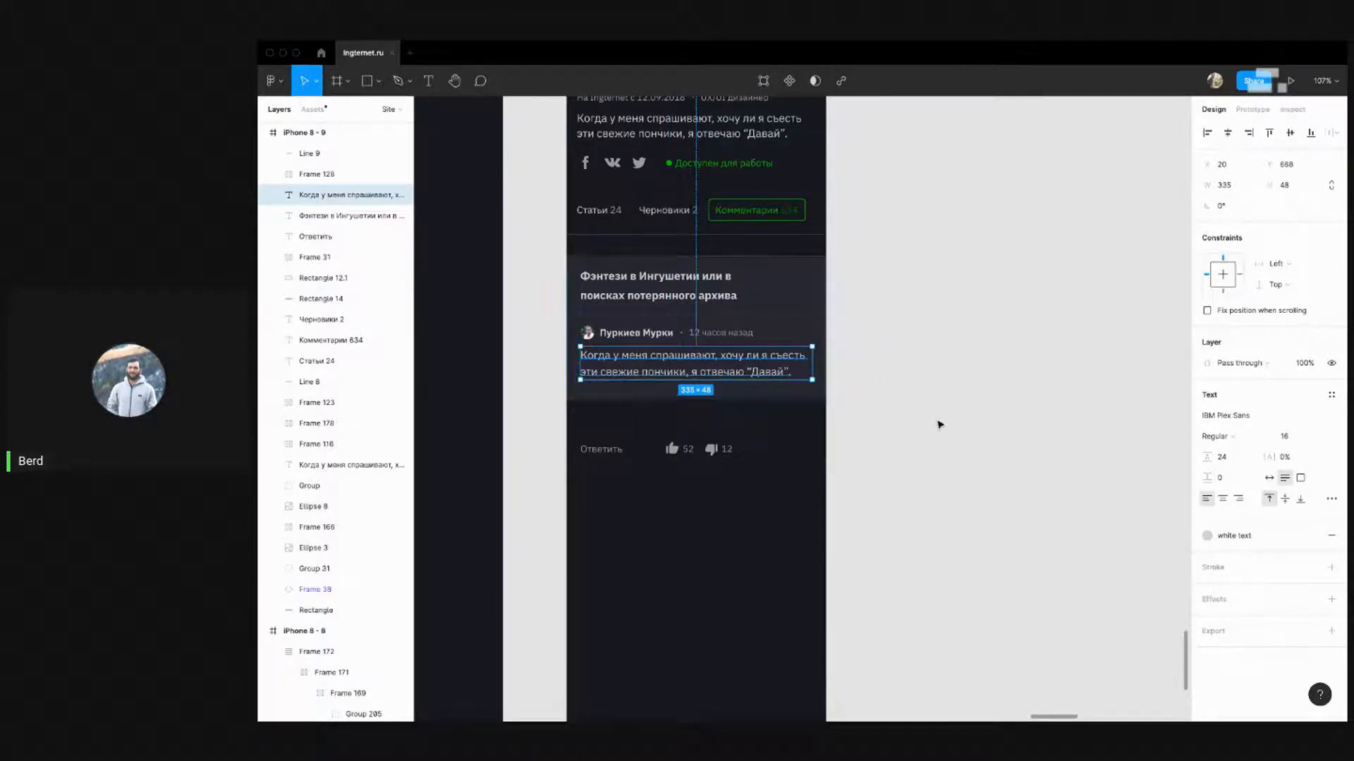
pyautogui.moveTo(876, 499); pyautogui.dragTo(543, 278)
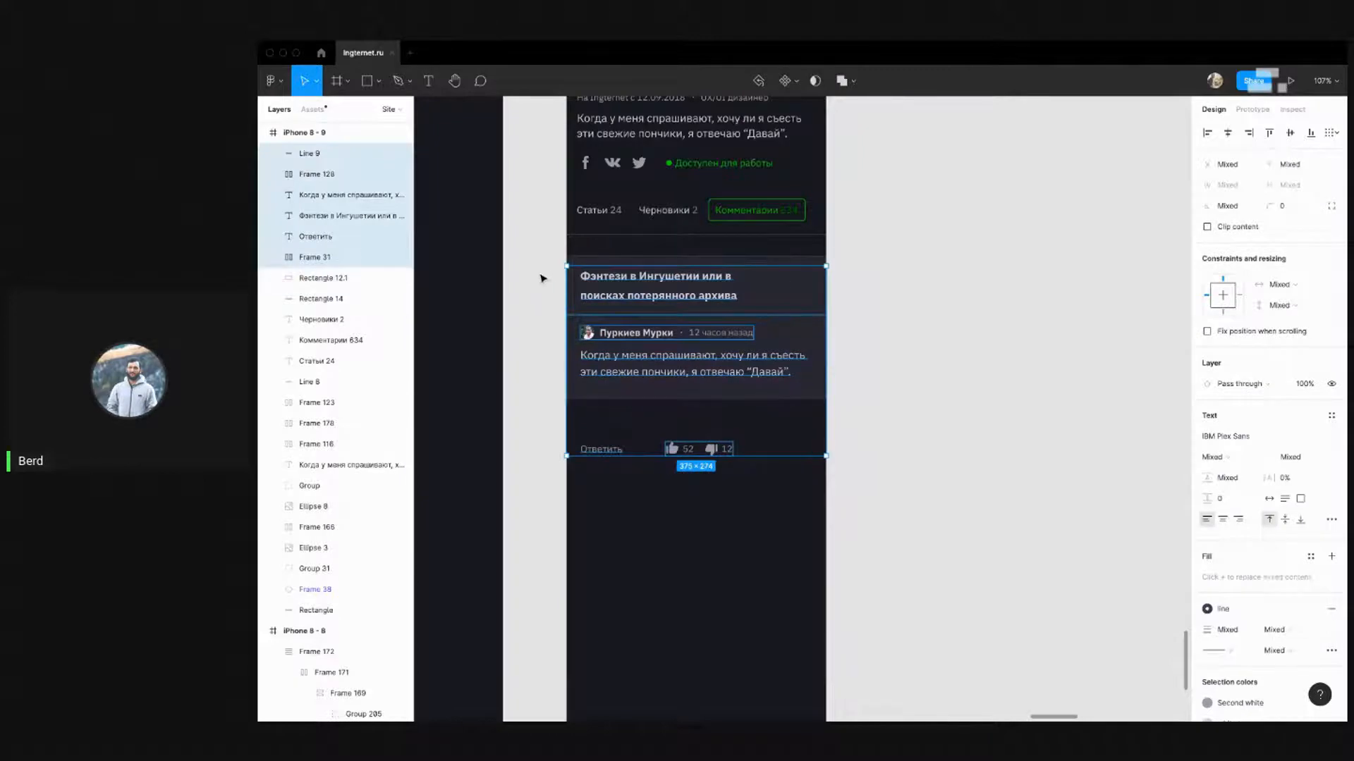
pyautogui.click(906, 423)
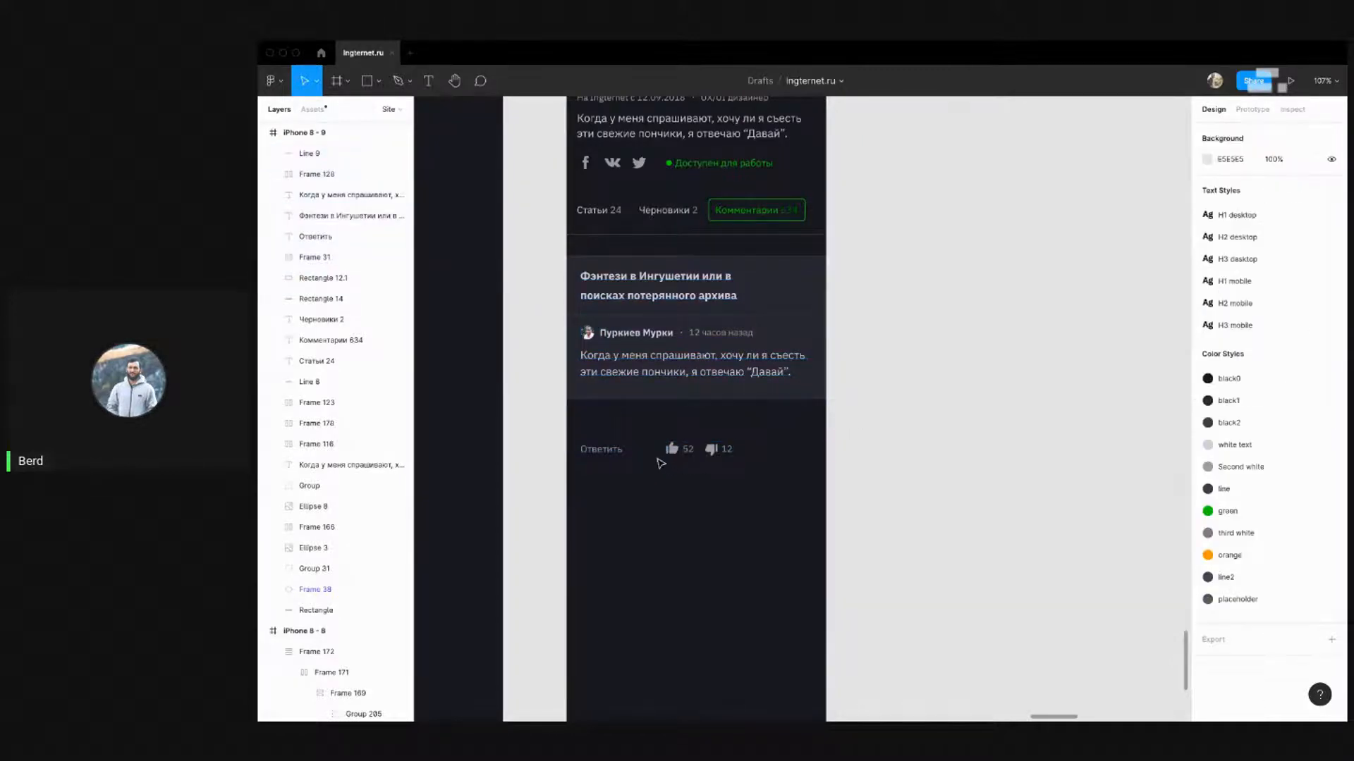
pyautogui.moveTo(753, 478); pyautogui.dragTo(511, 414)
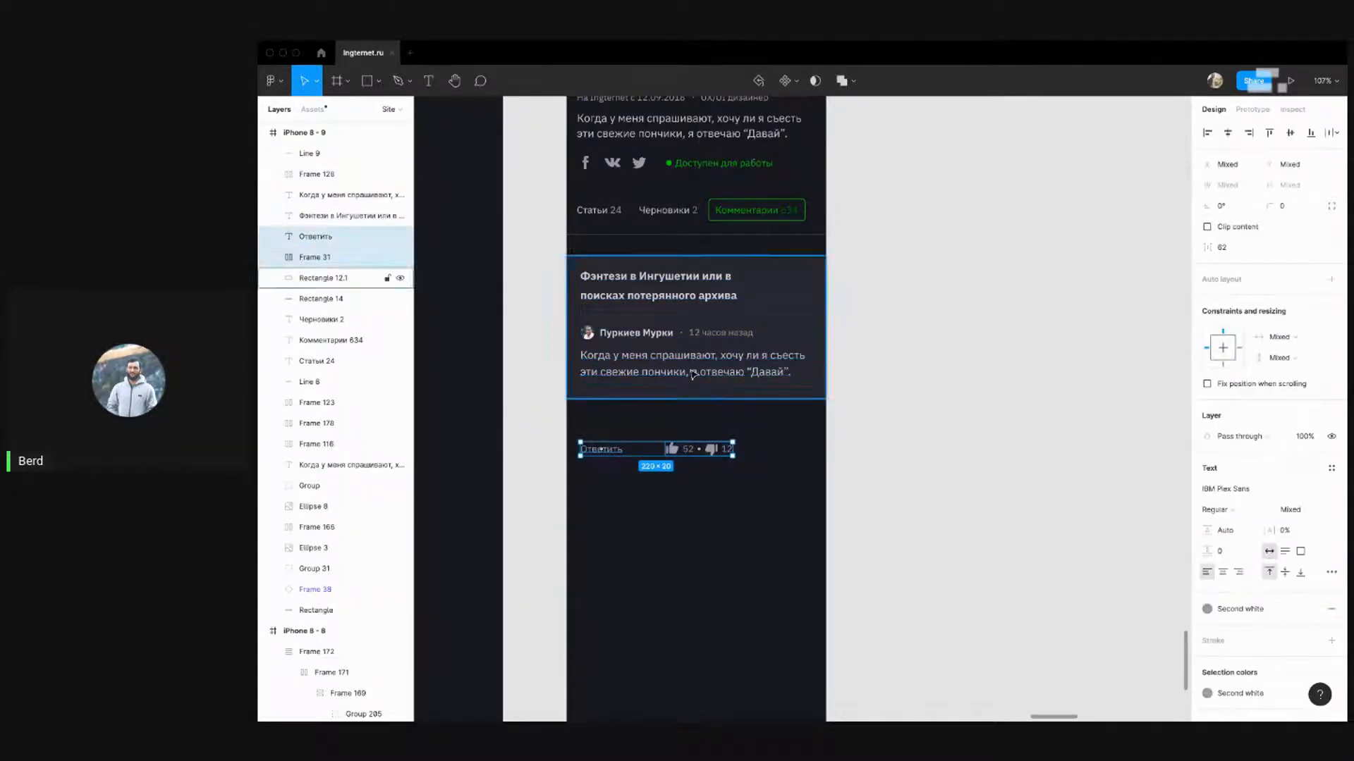
pyautogui.keyDown('shift'); pyautogui.click(659, 373); pyautogui.keyUp('shift')
pyautogui.keyDown('shift'); pyautogui.click(642, 336); pyautogui.keyUp('shift')
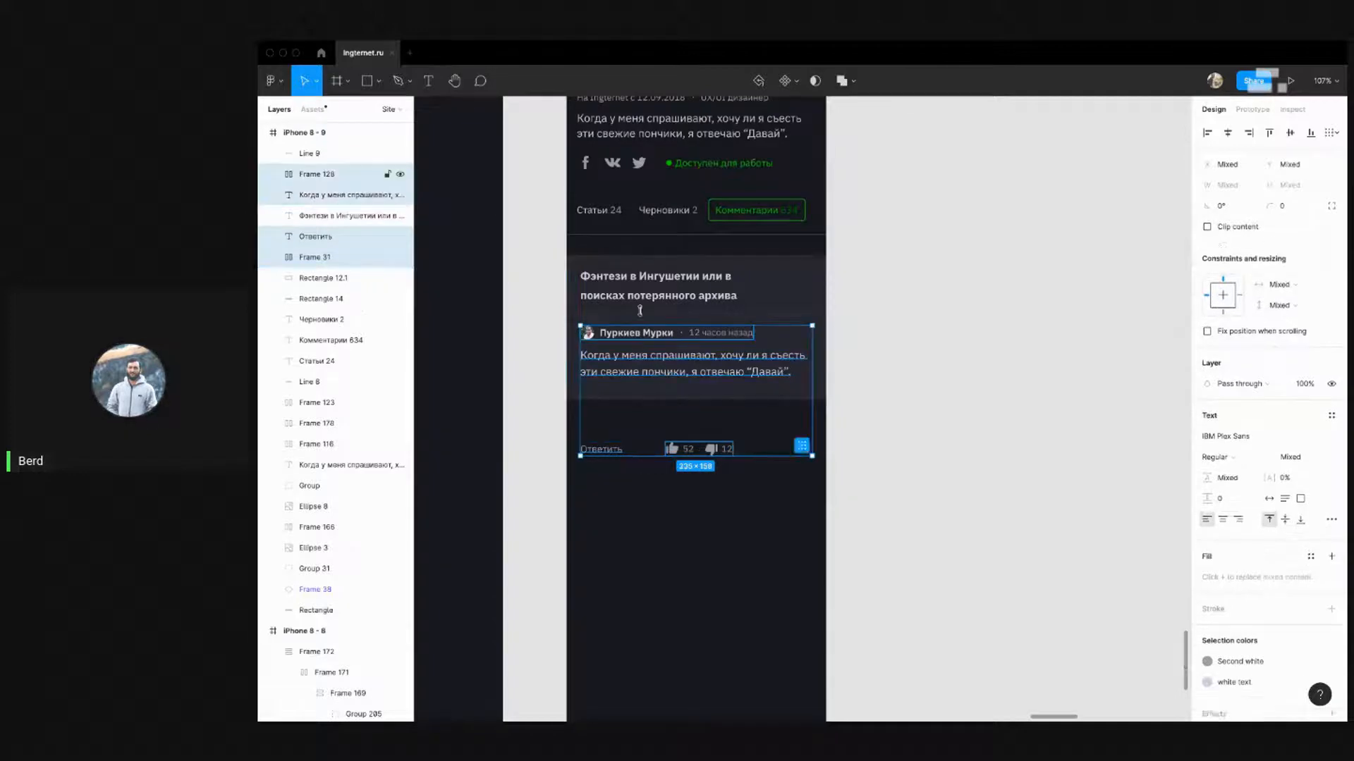
pyautogui.keyDown('shift'); pyautogui.click(638, 298); pyautogui.keyUp('shift')
pyautogui.press('alt')
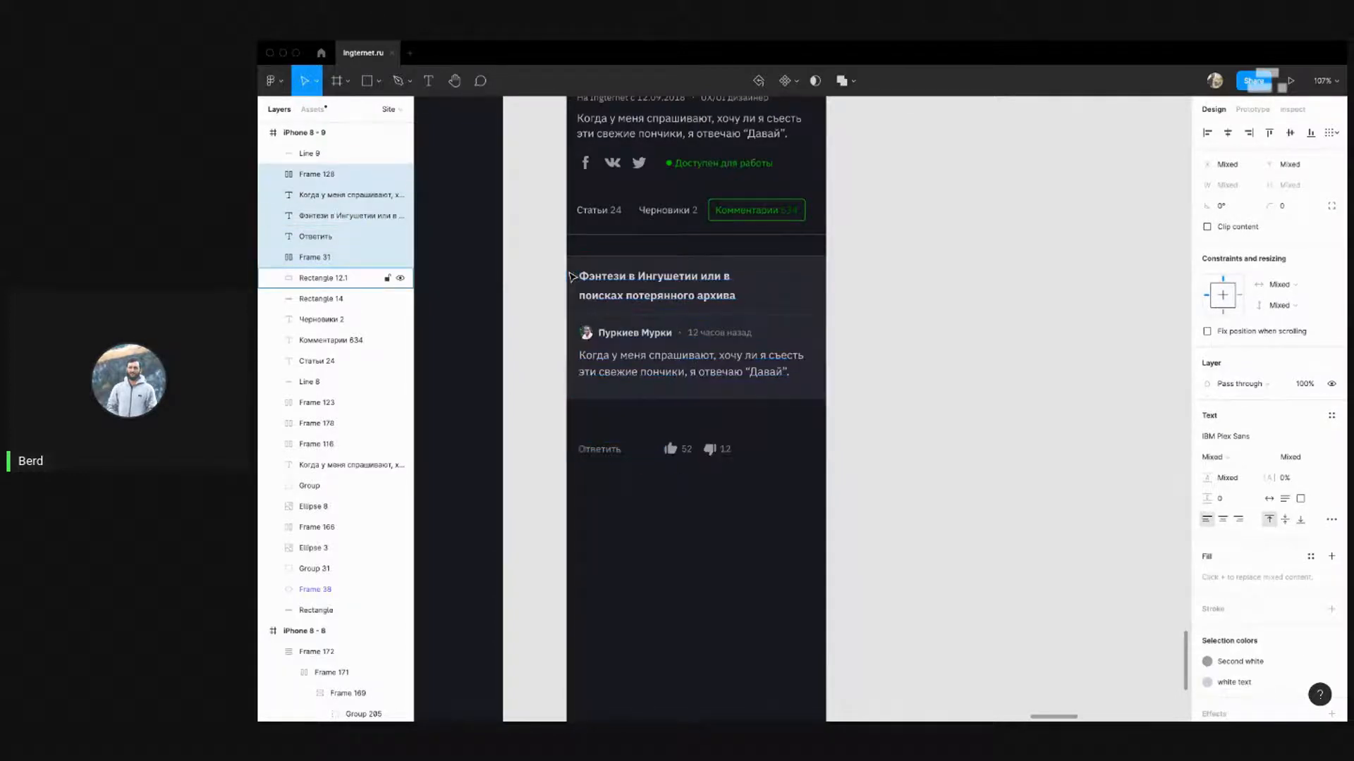
pyautogui.click(862, 307)
# Widen the title so it wraps after 'поисках', comparing with the desktop heading's text settings
pyautogui.click(802, 364)
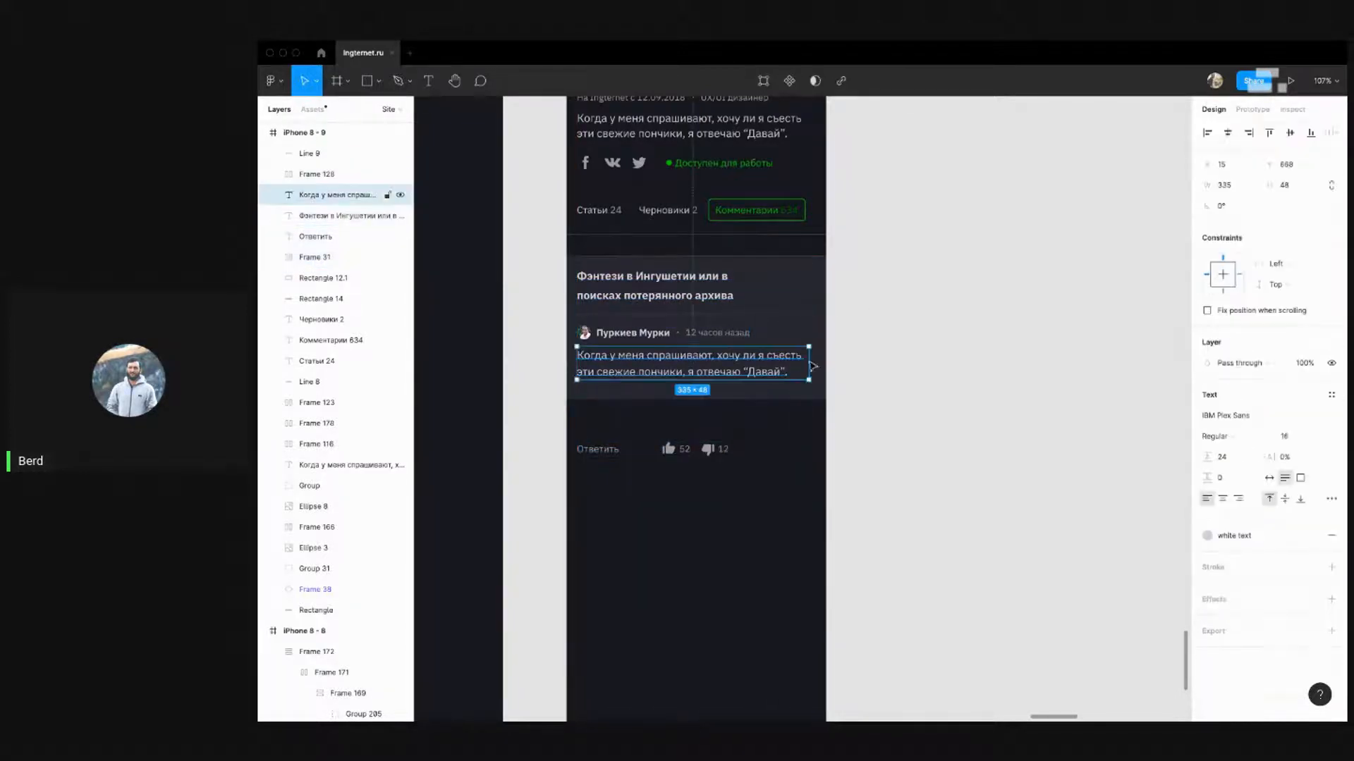
pyautogui.click(741, 291)
pyautogui.moveTo(755, 285); pyautogui.dragTo(800, 284)
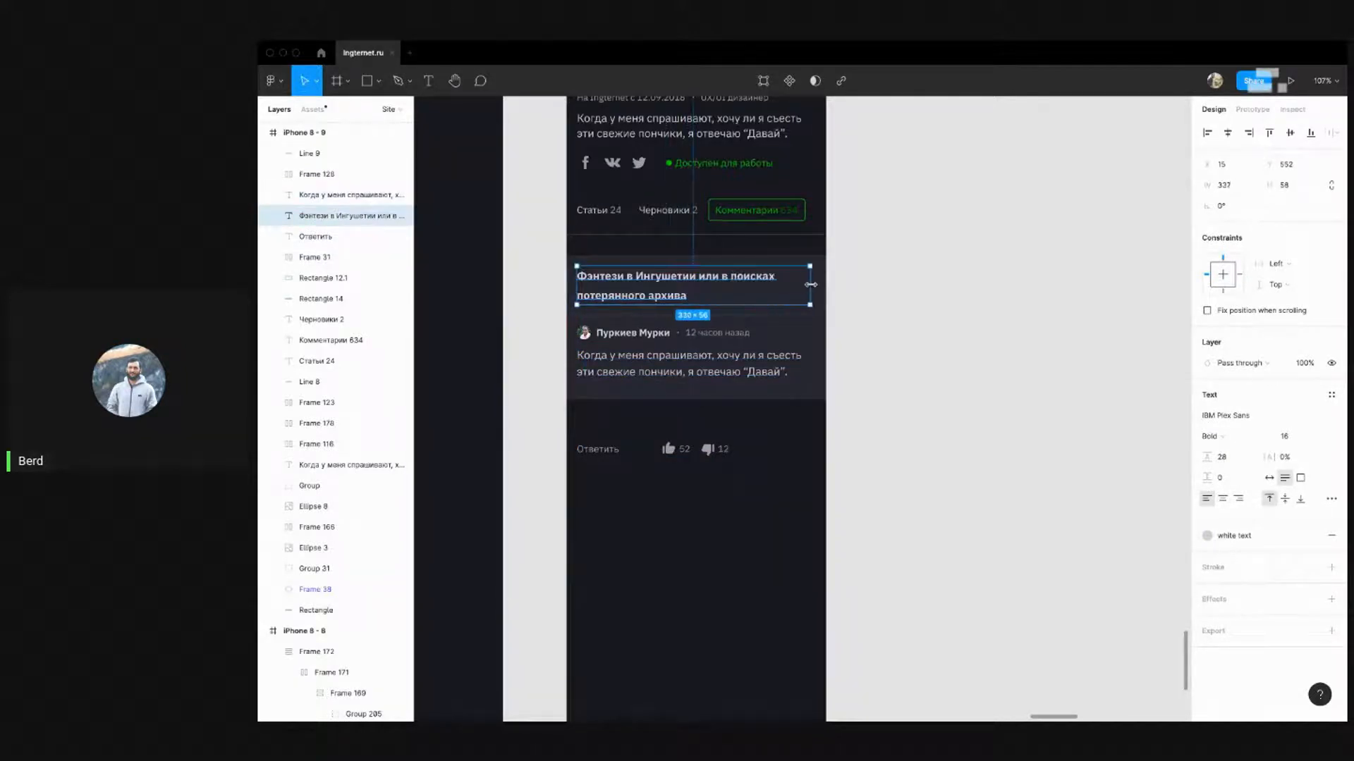
pyautogui.click(929, 328)
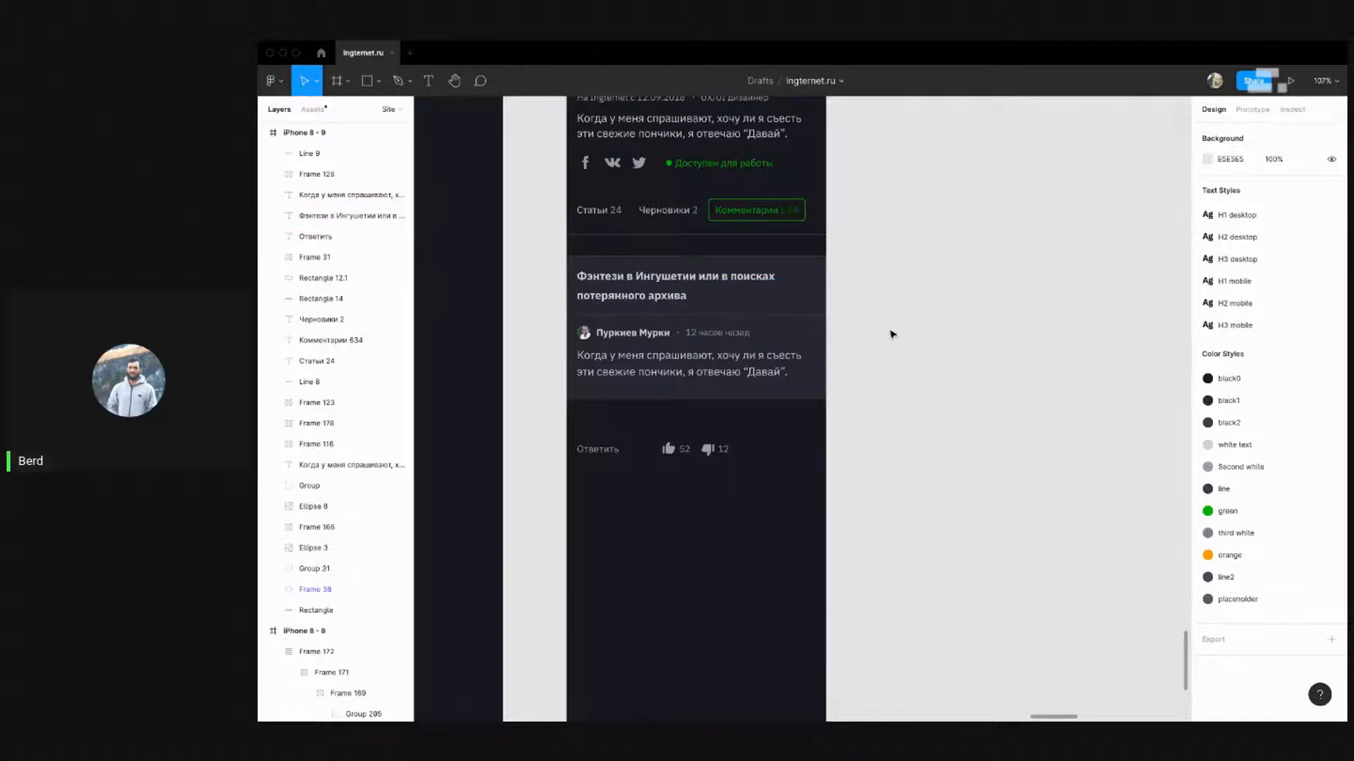
pyautogui.scroll(-5, 874, 360)
pyautogui.moveTo(571, 380); pyautogui.dragTo(709, 299)
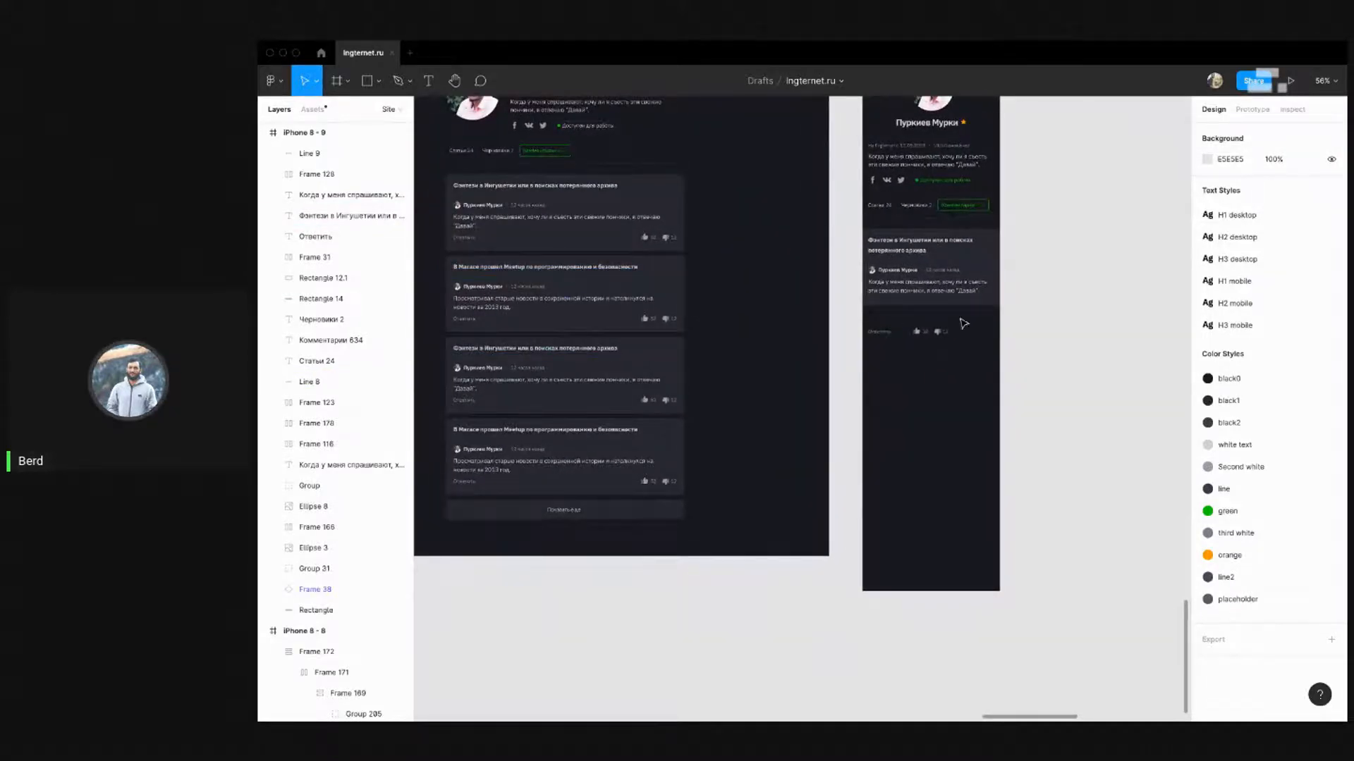
pyautogui.click(520, 273)
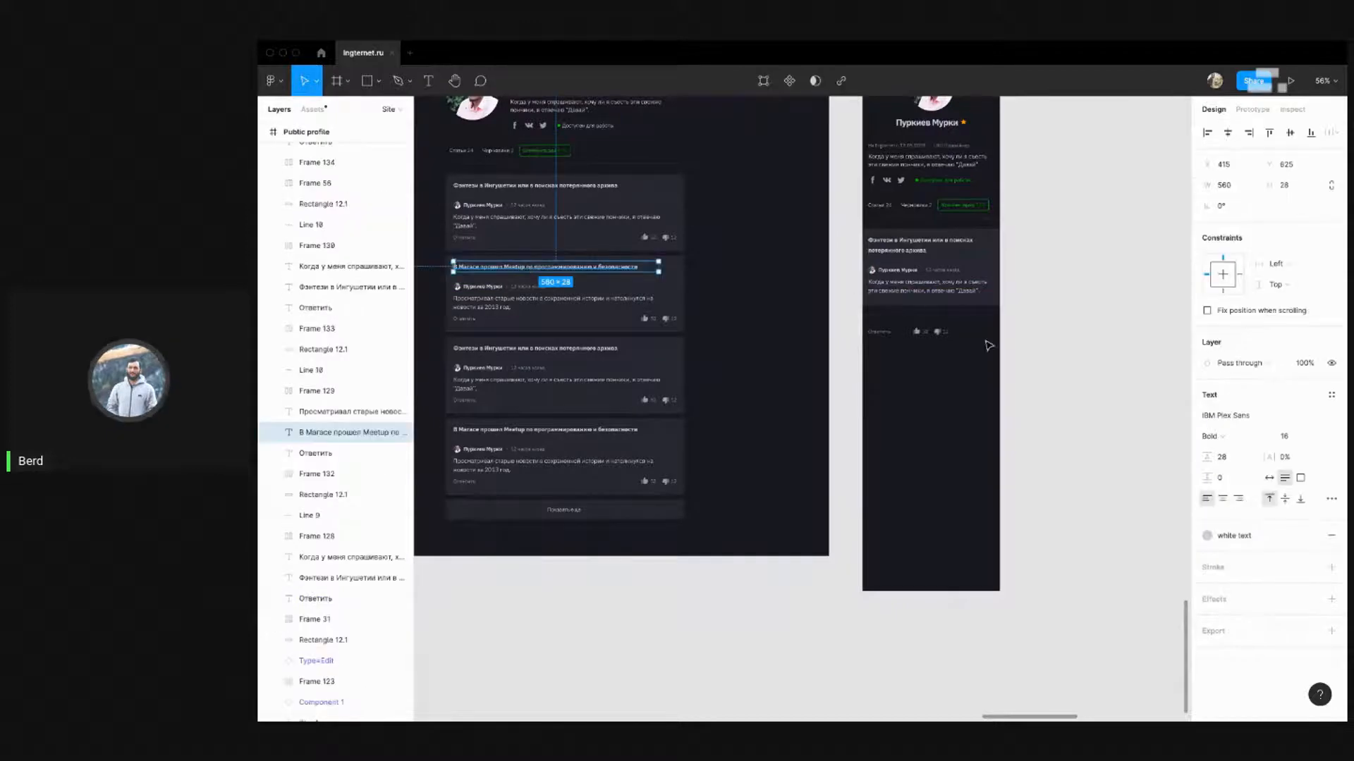
pyautogui.click(1092, 314)
pyautogui.scroll(5, 777, 318)
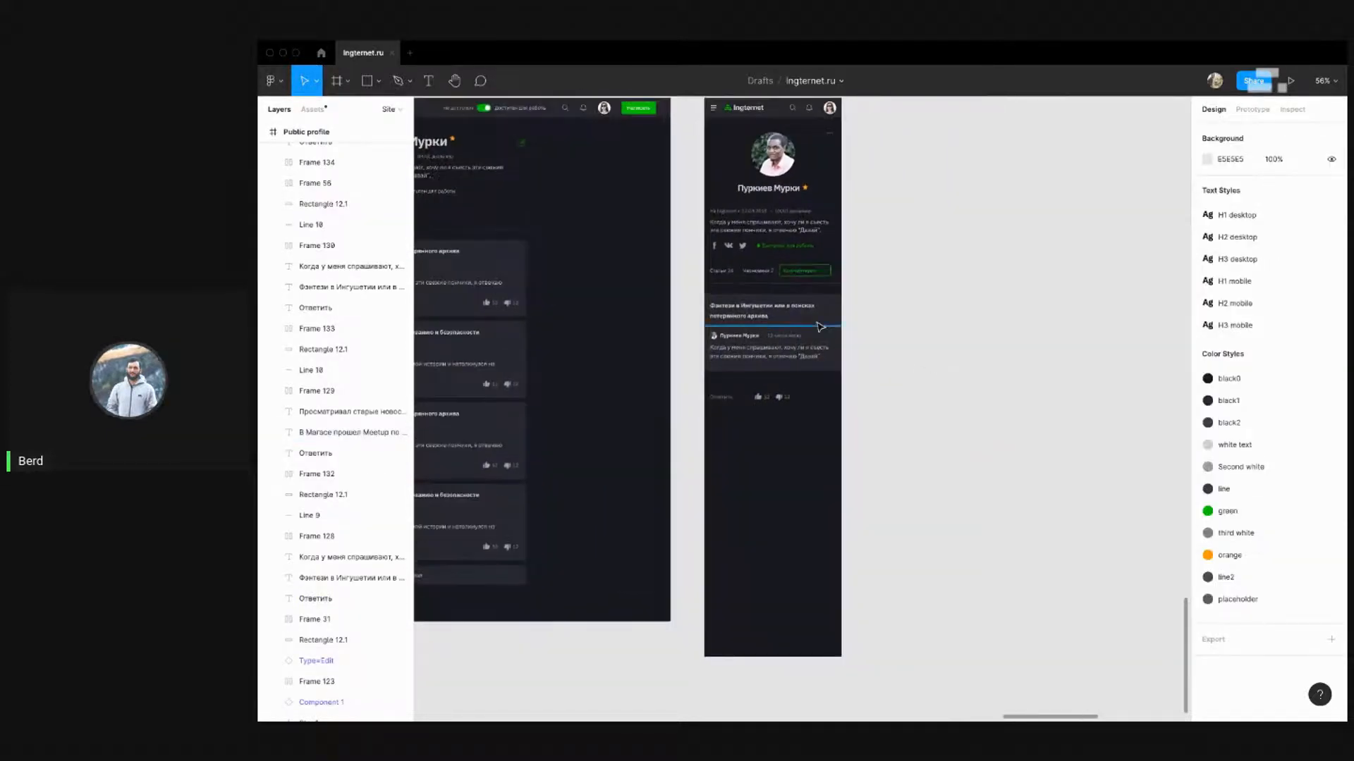
# Set the title's line height to 22 and move the comment contents up toward it
pyautogui.click(775, 317)
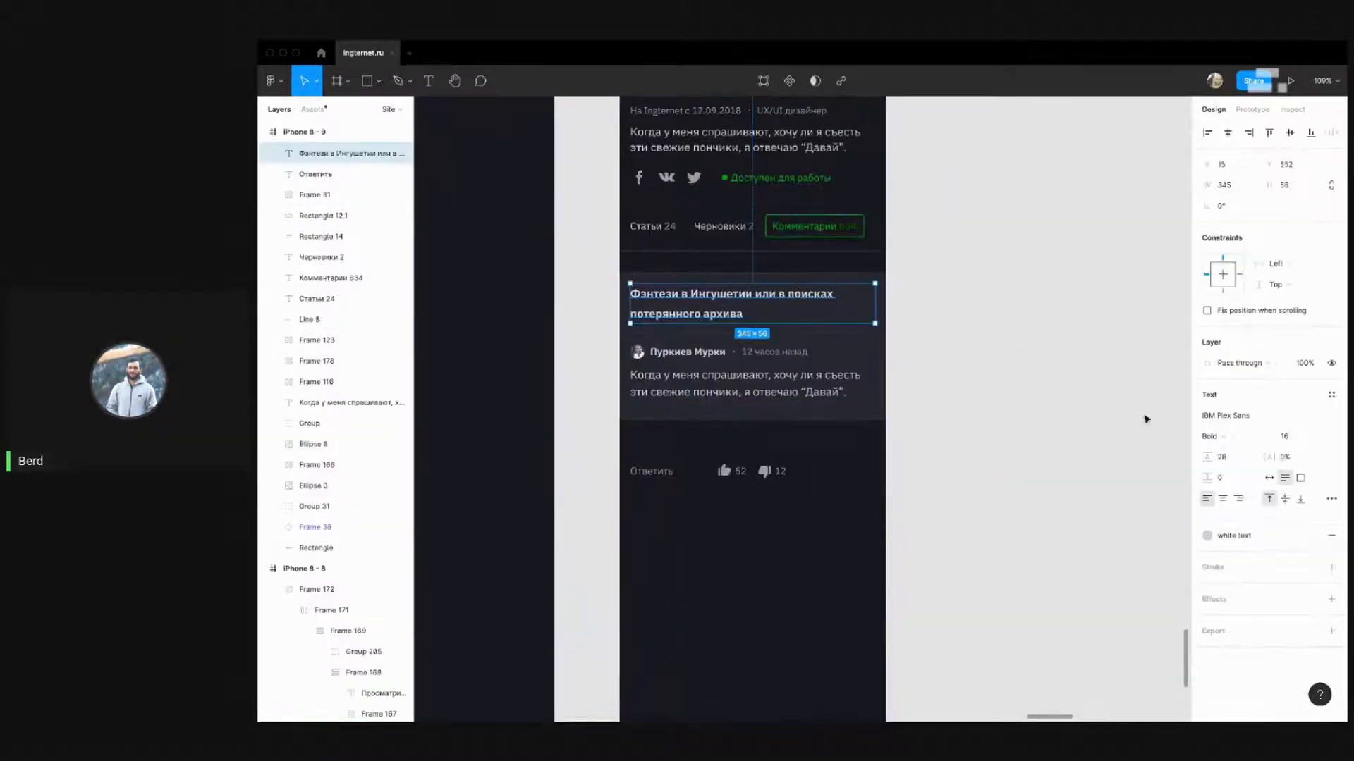
pyautogui.press('Return')
pyautogui.click(1235, 463)
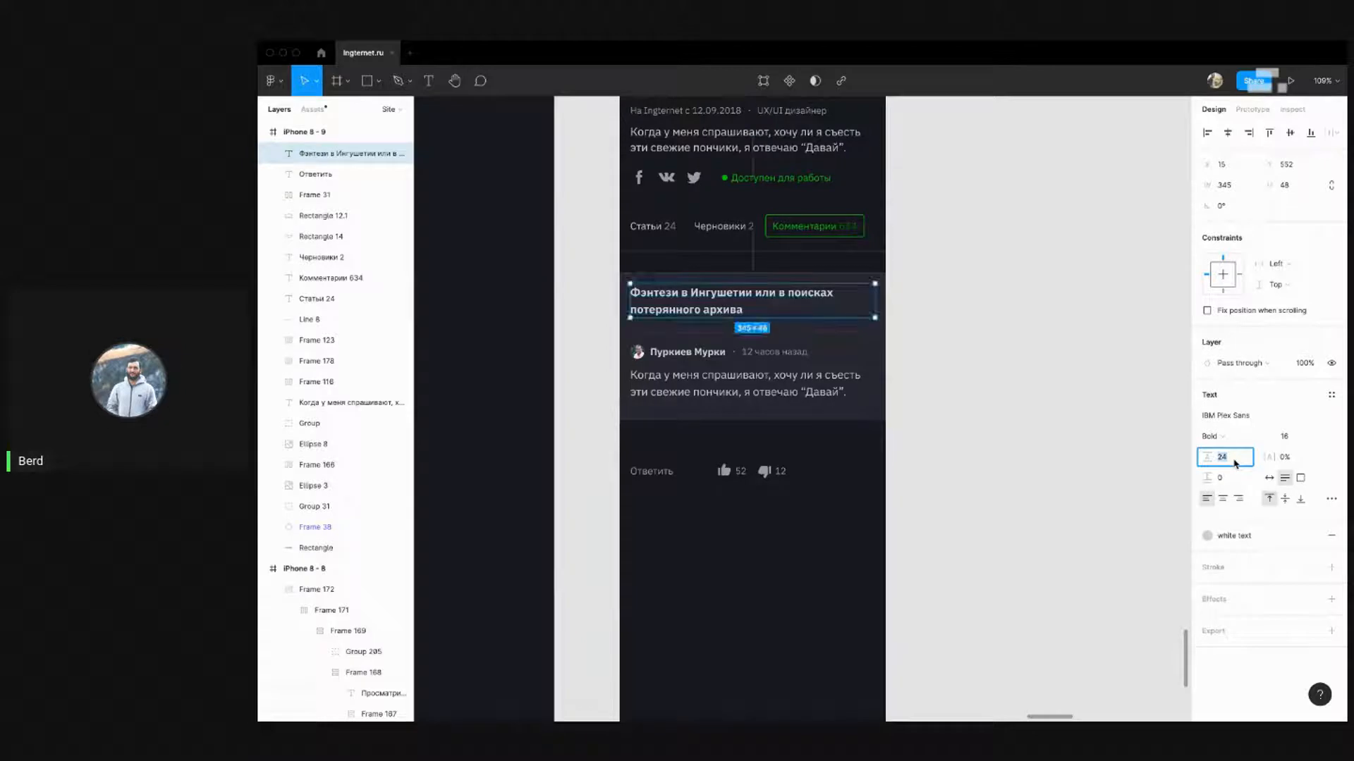
pyautogui.write('22')
pyautogui.press('Return')
pyautogui.click(958, 447)
pyautogui.hscroll(1, 924, 477)
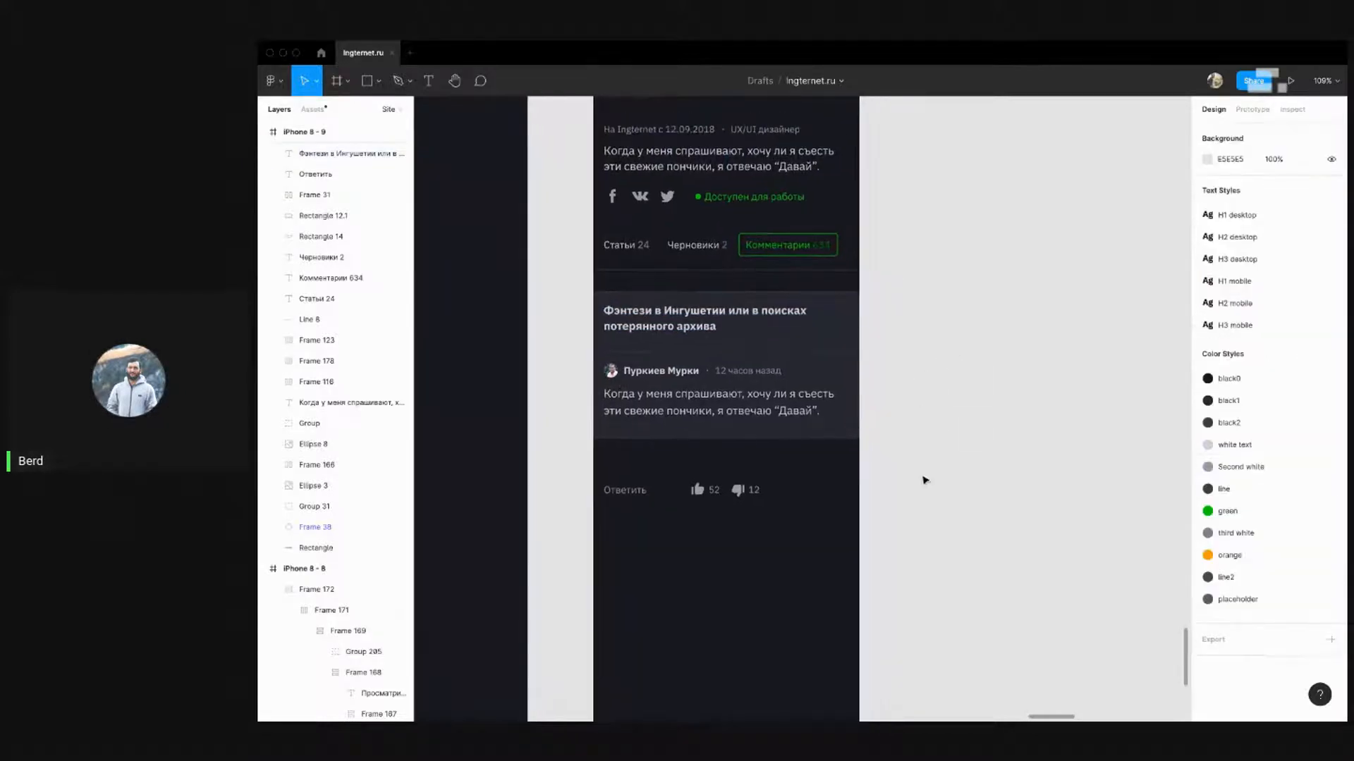
pyautogui.moveTo(912, 530); pyautogui.dragTo(580, 344)
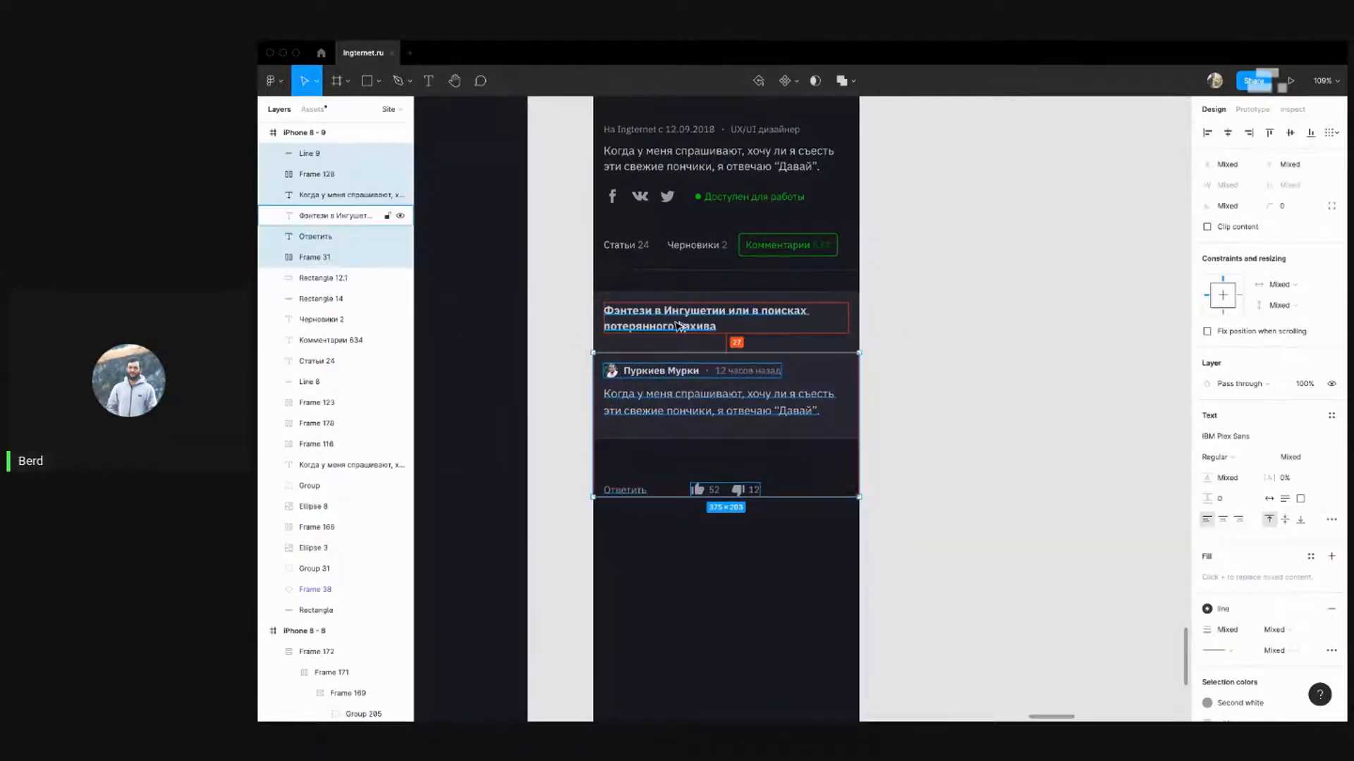
pyautogui.hotkey('shift', 'Up')
pyautogui.hotkey('shift', 'Up')
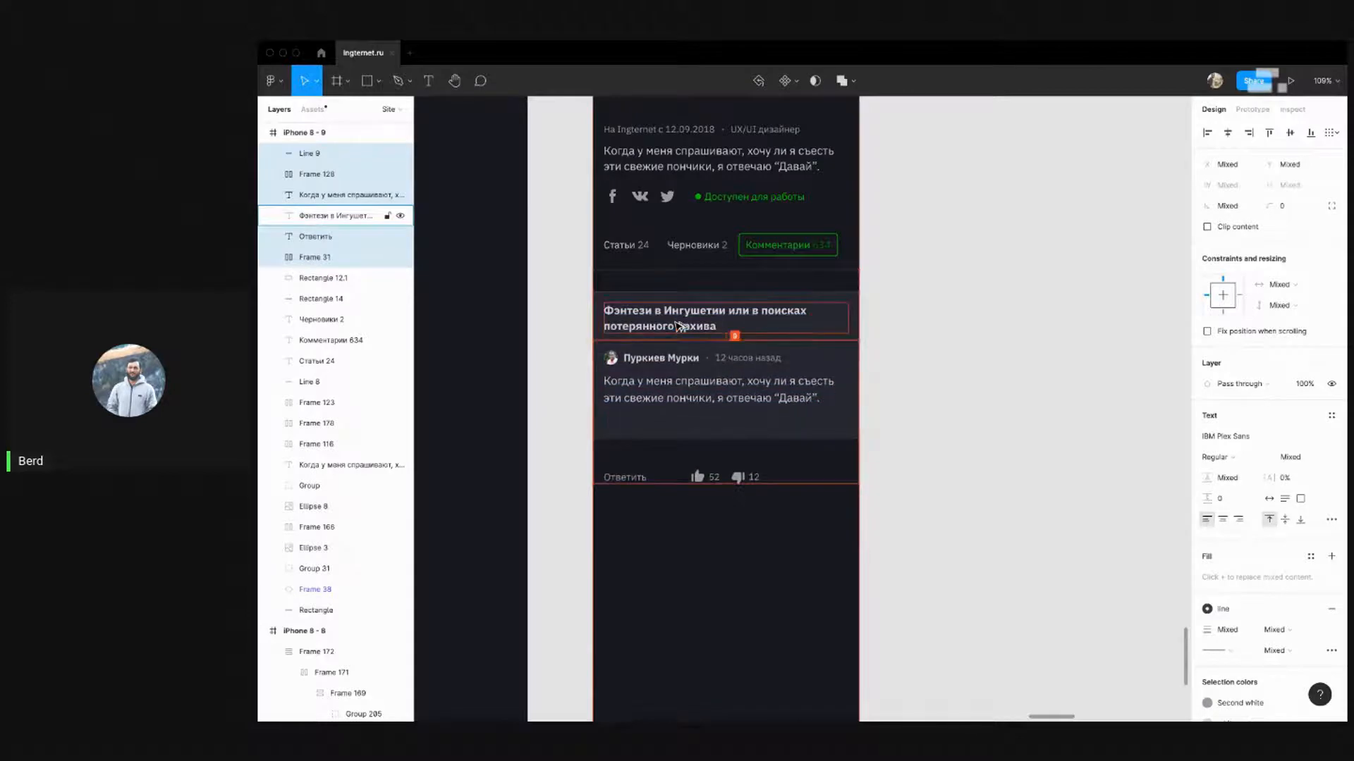
pyautogui.press('Down')
pyautogui.press('Down')
pyautogui.press('Down')
pyautogui.press('Down')
pyautogui.press('Down')
pyautogui.press('Down')
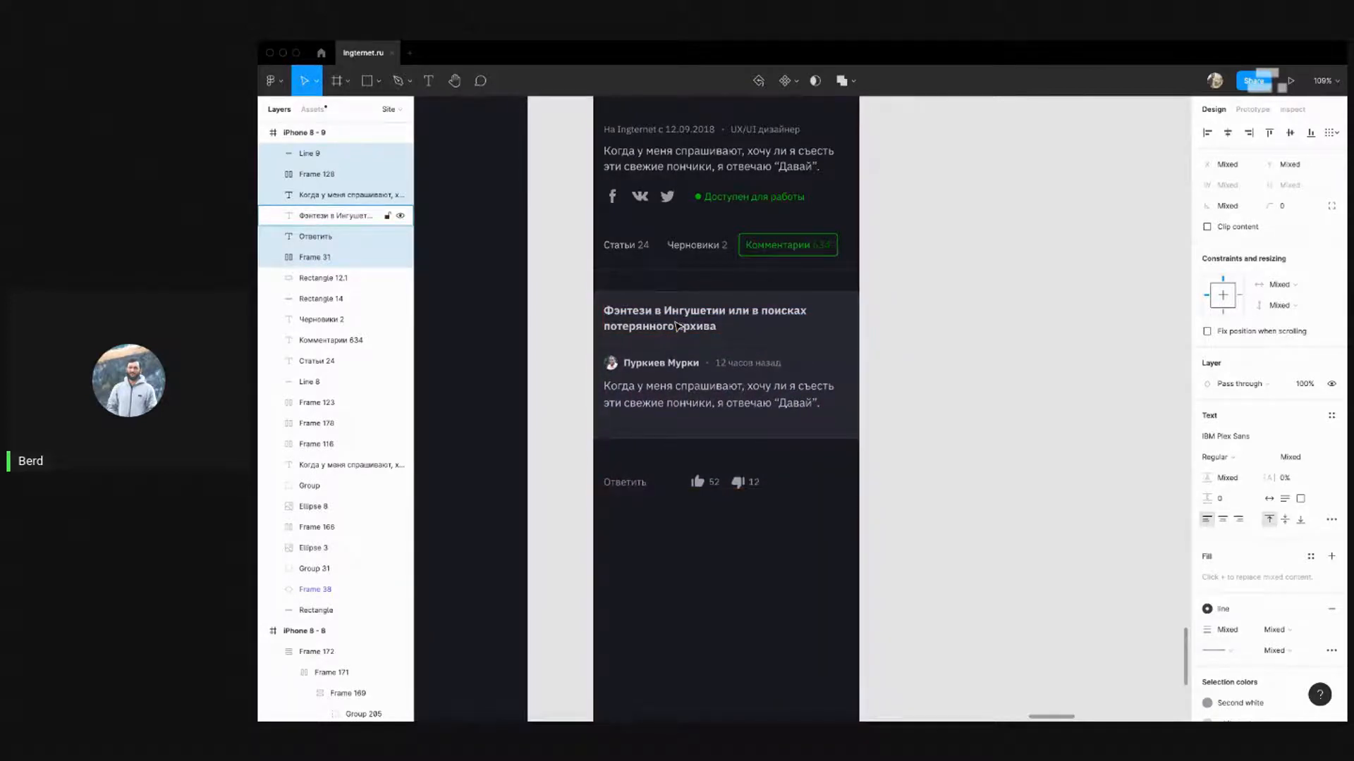
pyautogui.click(1089, 386)
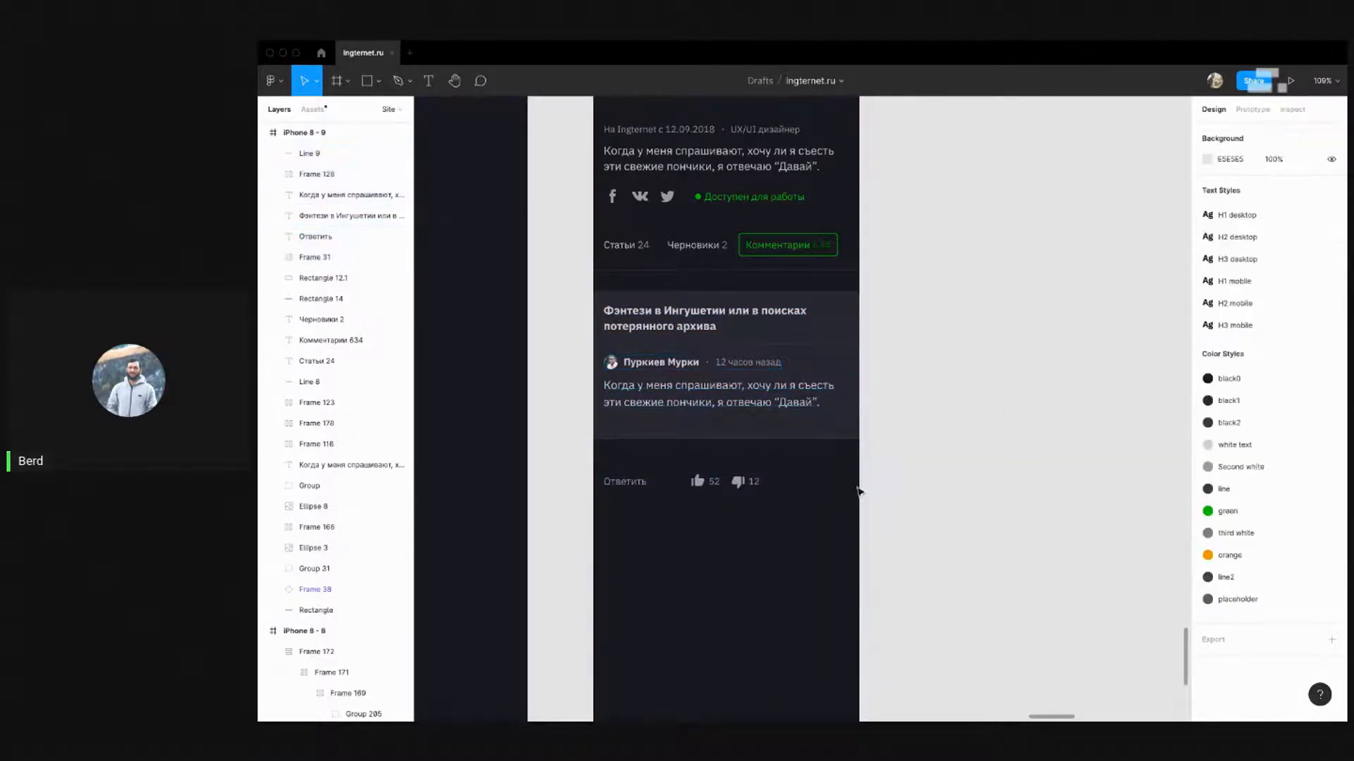
# Measure the 10 px gap between the reply row and the card, then switch to Telegram
pyautogui.moveTo(817, 522); pyautogui.dragTo(600, 463)
pyautogui.click(925, 386)
pyautogui.scroll(-5, 921, 375)
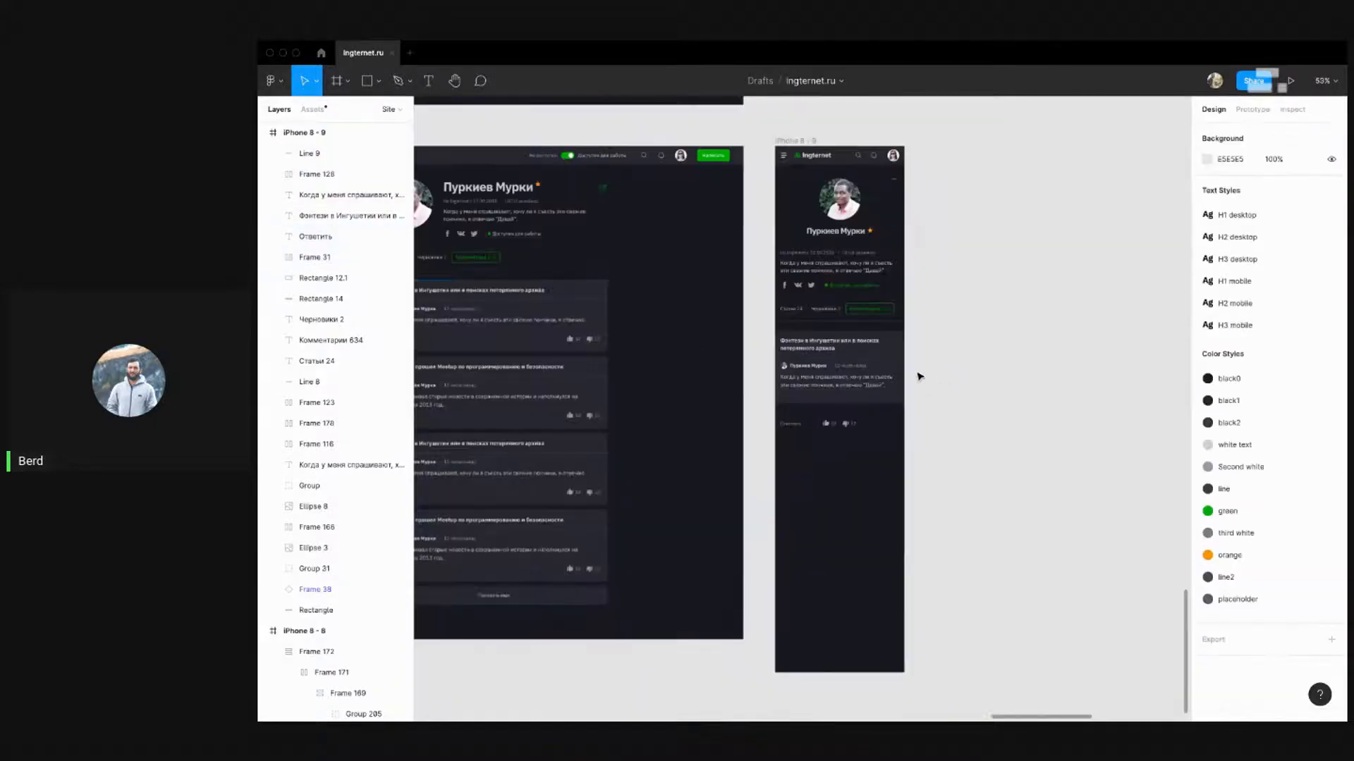
pyautogui.hscroll(-2, 493, 345)
pyautogui.moveTo(506, 337); pyautogui.dragTo(750, 340)
pyautogui.keyDown('shift'); pyautogui.click(599, 340); pyautogui.keyUp('shift')
pyautogui.press('alt')
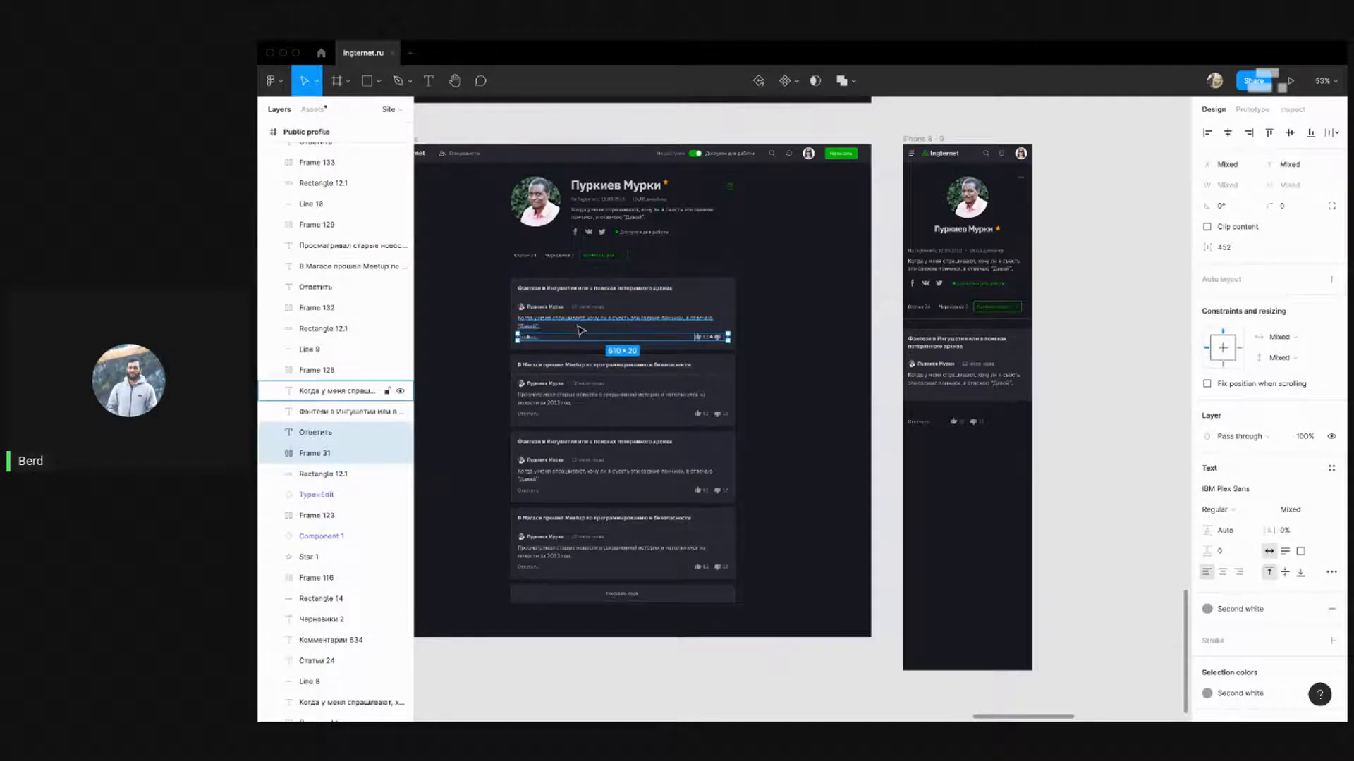
pyautogui.click(1077, 413)
pyautogui.scroll(3, 1077, 412)
pyautogui.moveTo(1009, 466); pyautogui.dragTo(831, 415)
pyautogui.hotkey('ctrl', 'Left')
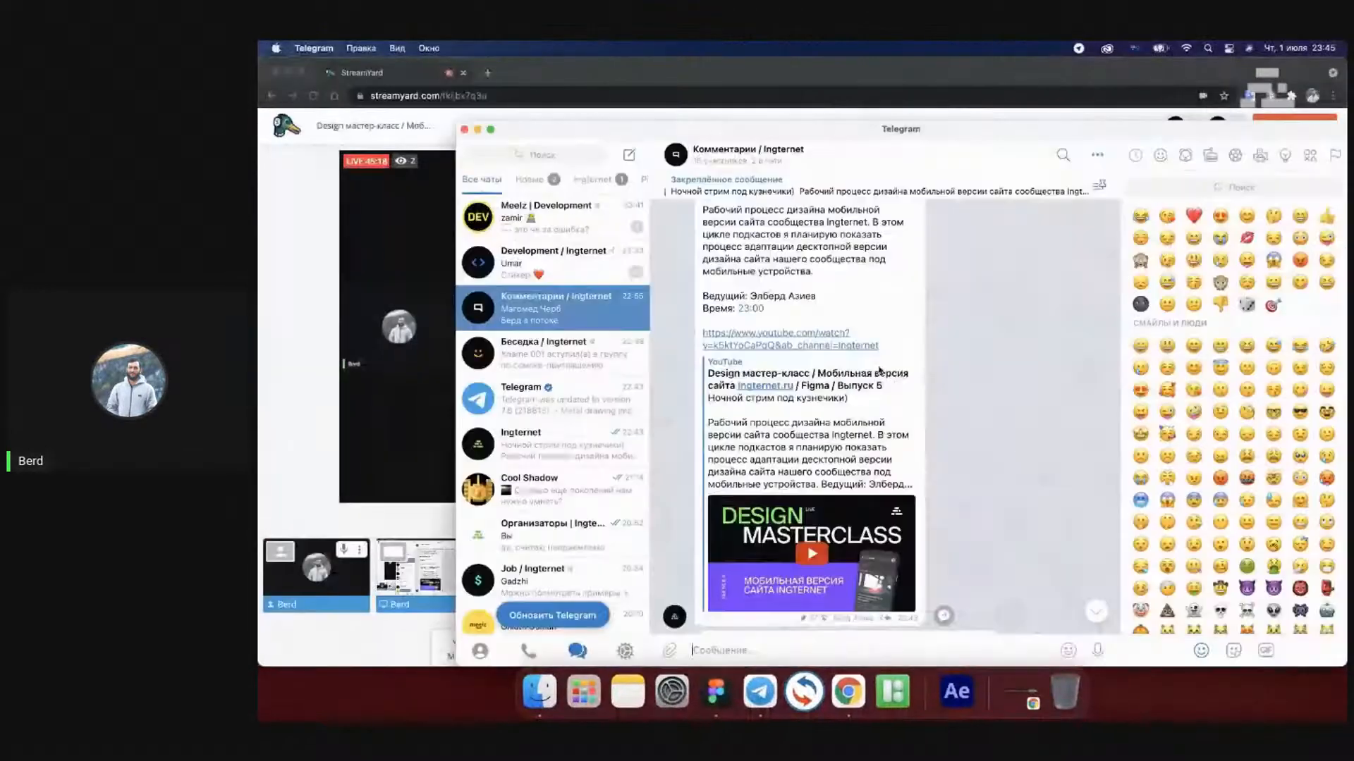
# Check the StreamYard viewer comments in Chrome, then bring the Ingternet.ru Figma file back
pyautogui.hotkey('ctrl', 'Right')
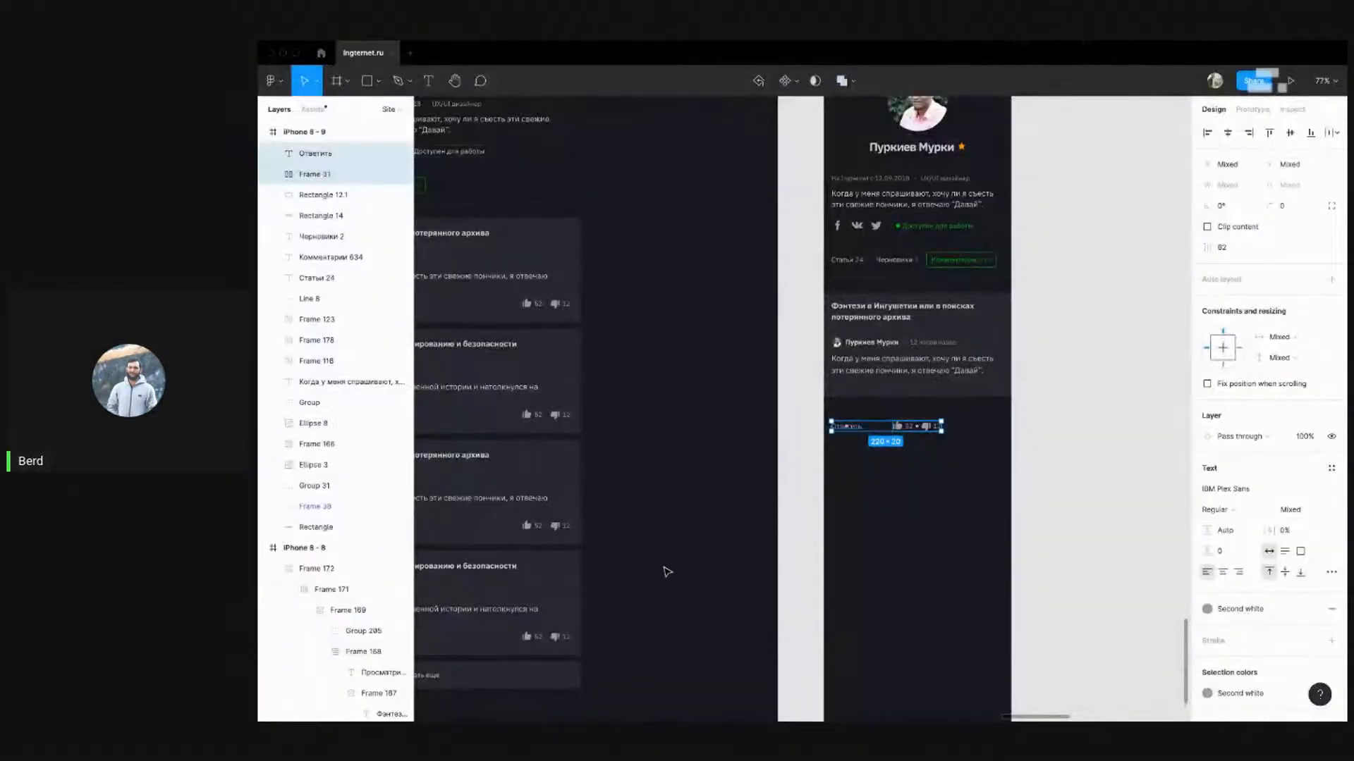
pyautogui.press('super+Tab')
pyautogui.click(314, 317)
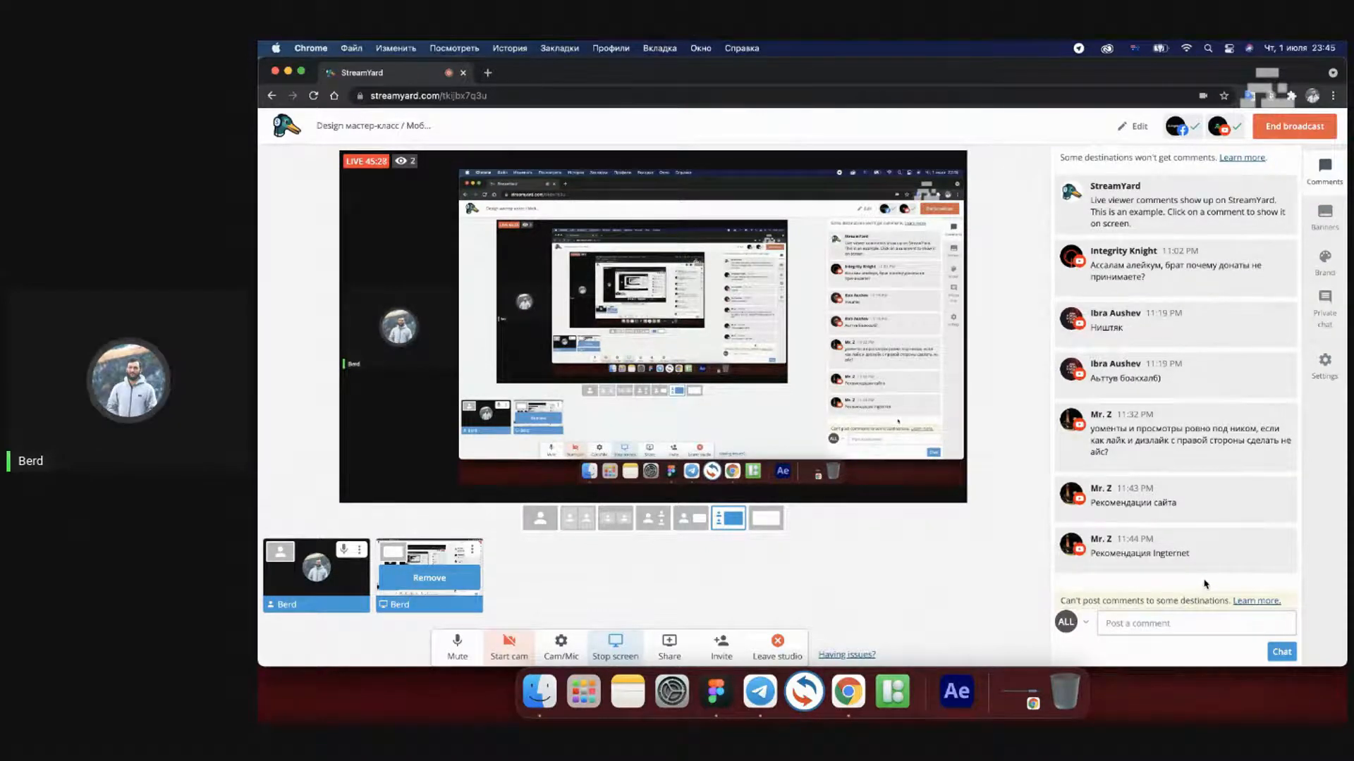
pyautogui.press('super+Tab')
pyautogui.press('super+Tab')
pyautogui.click(716, 691)
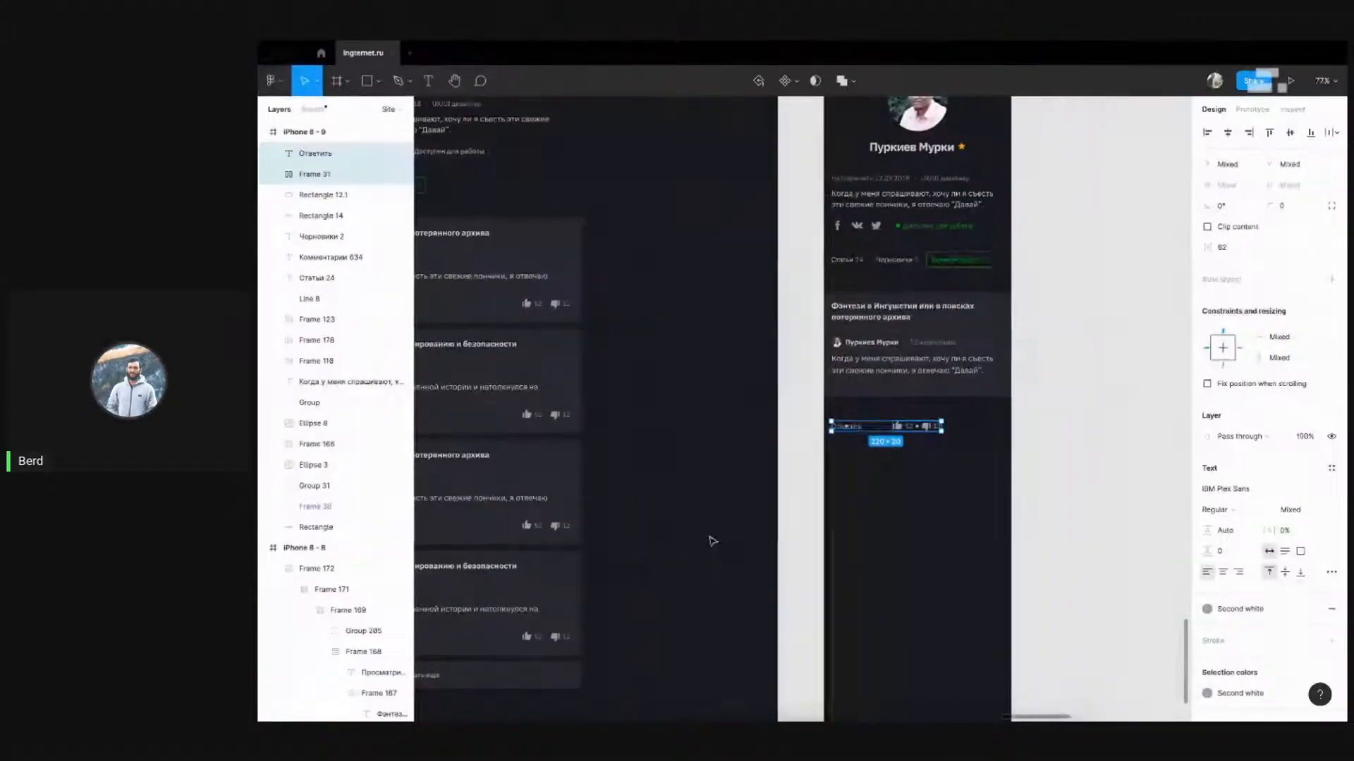
pyautogui.click(1076, 379)
pyautogui.scroll(-10, 1076, 379)
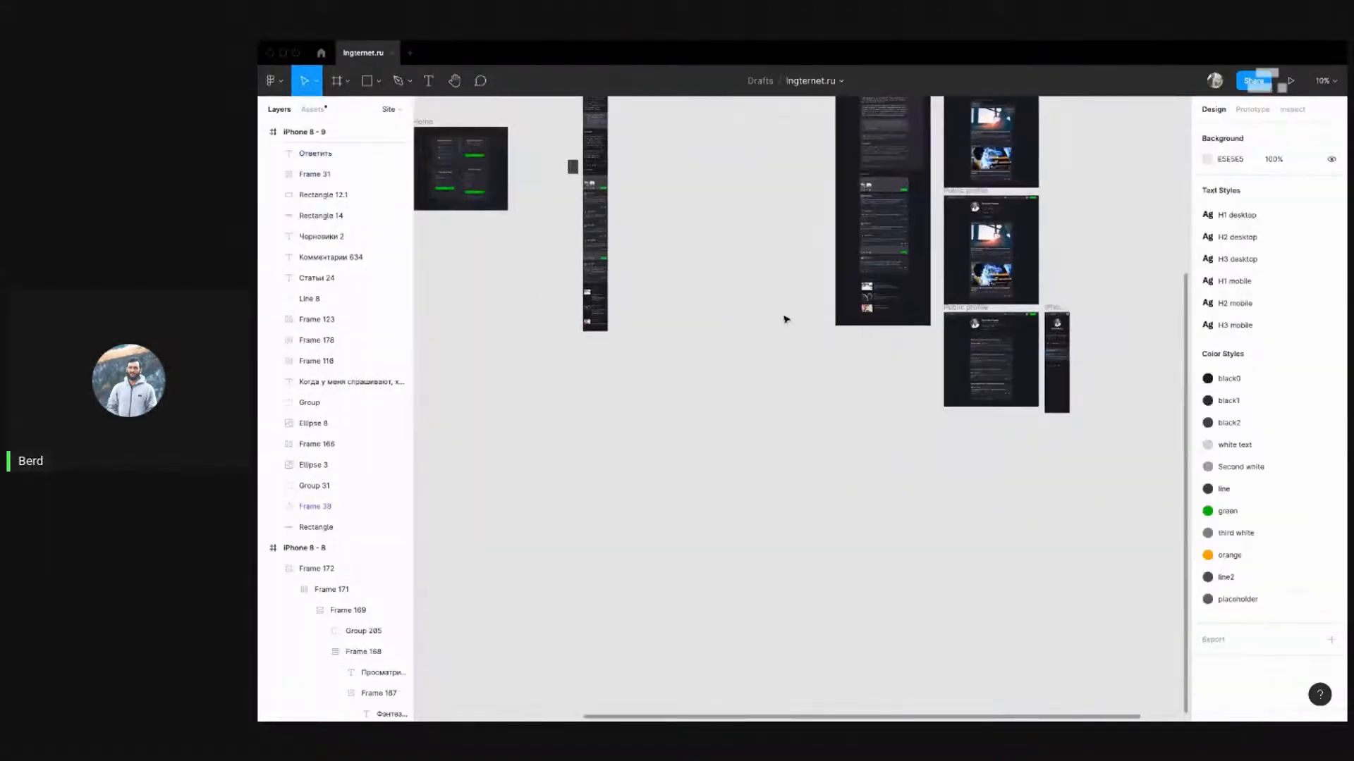
# Zoom into the reference mobile comments frame, undoing an accidental move of its counters
pyautogui.scroll(10, 595, 268)
pyautogui.scroll(3, 723, 368)
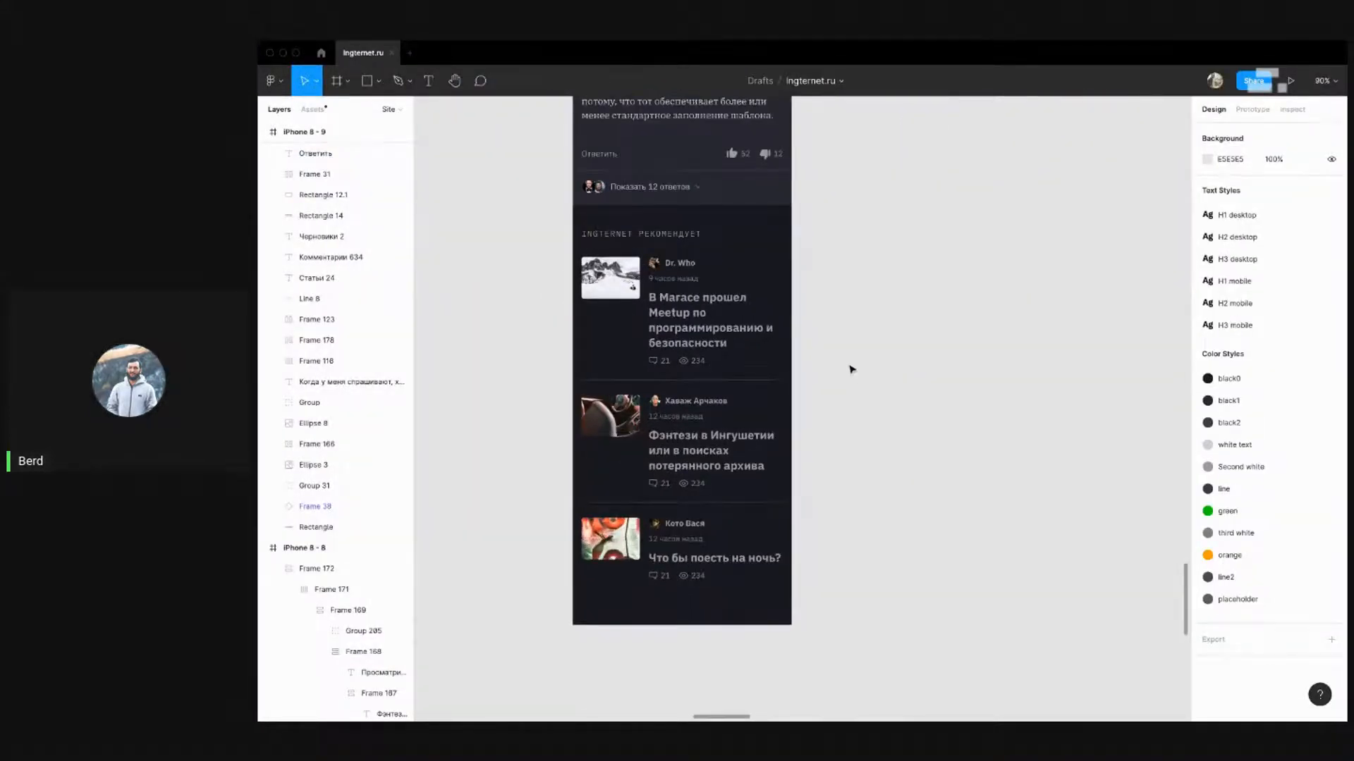
pyautogui.scroll(2, 755, 303)
pyautogui.moveTo(855, 320); pyautogui.dragTo(828, 421)
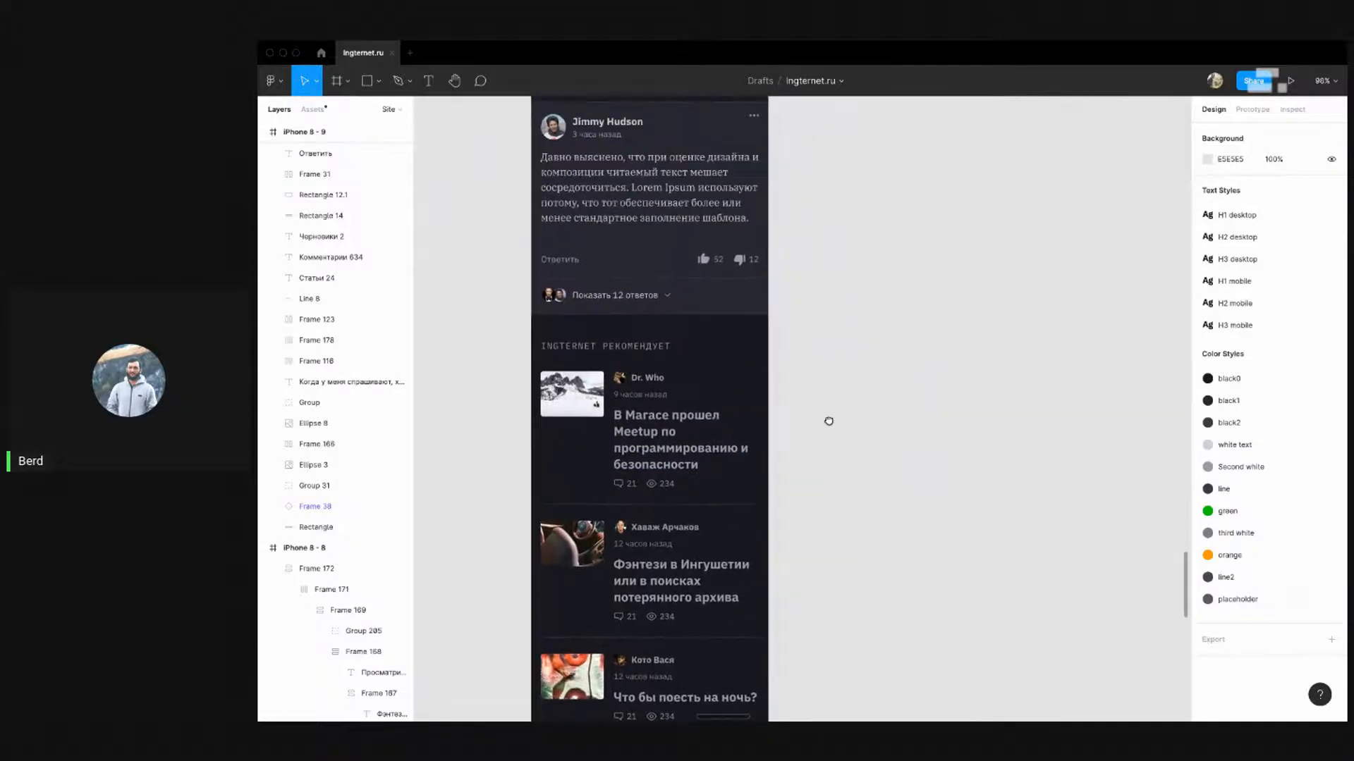
pyautogui.hotkey('ctrl', 'Left')
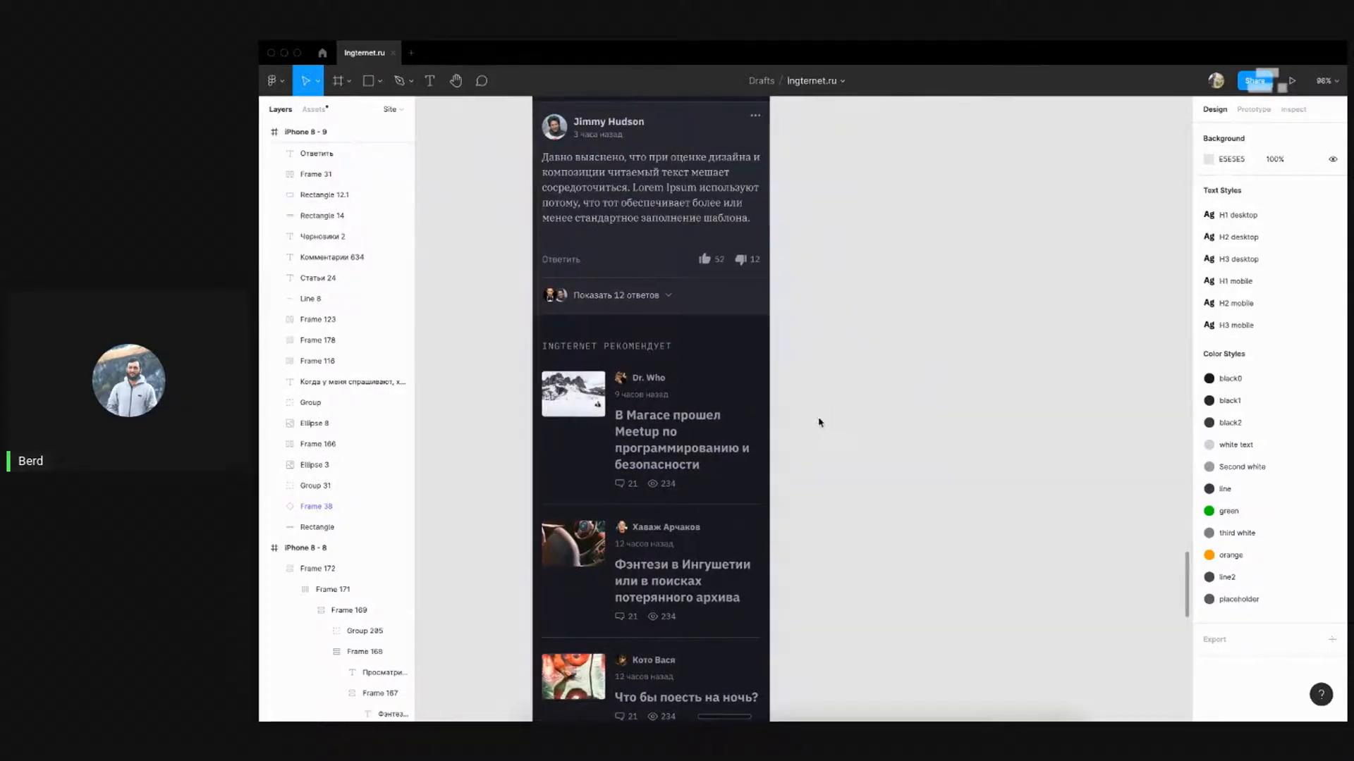
pyautogui.hotkey('ctrl', 'Right')
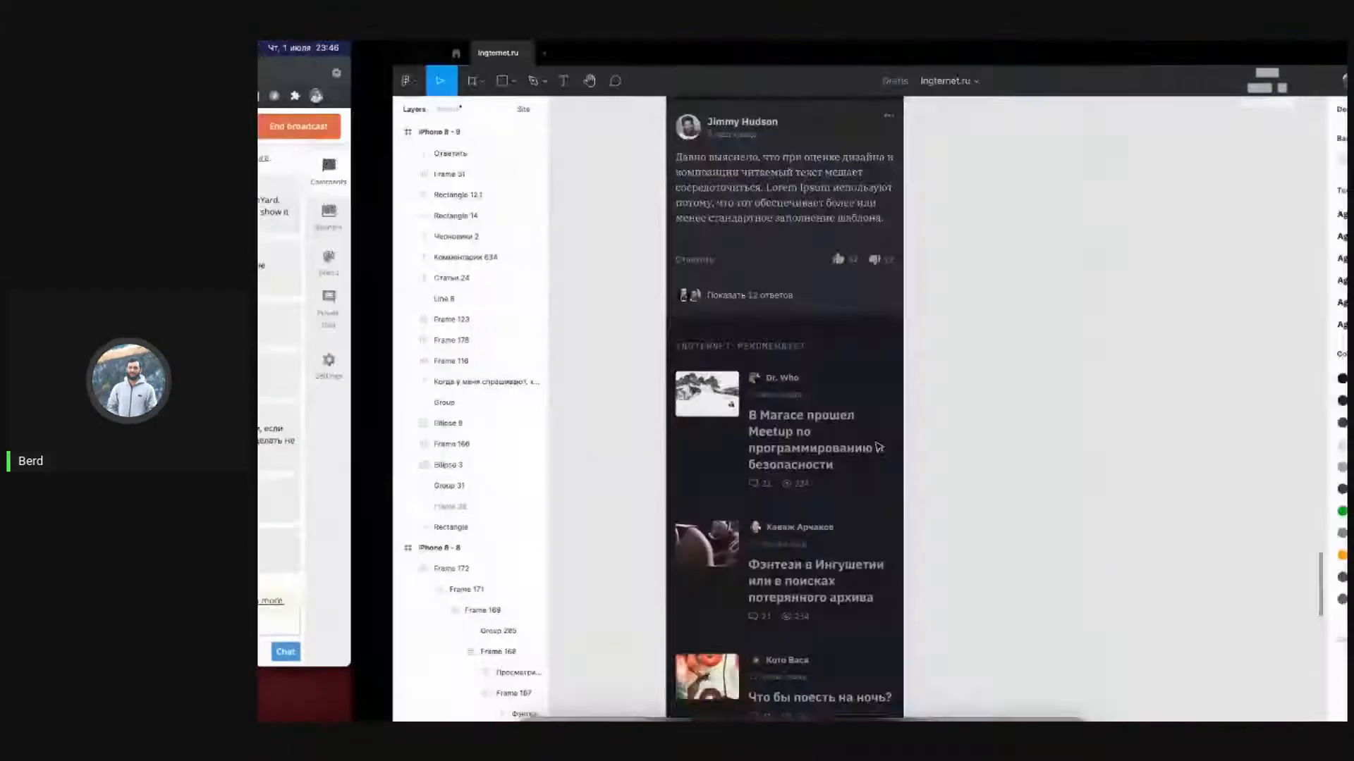
pyautogui.scroll(5, 839, 409)
pyautogui.scroll(10, 838, 411)
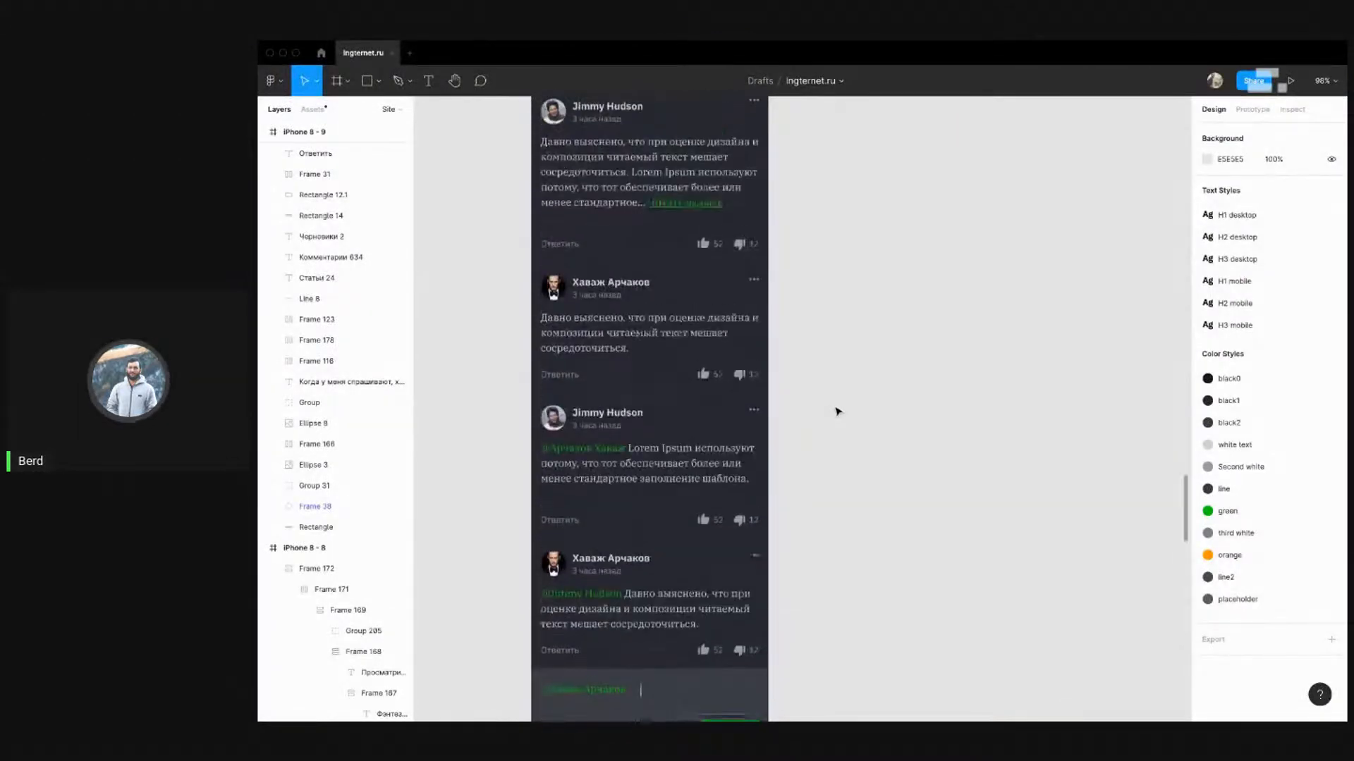
pyautogui.scroll(-15, 838, 411)
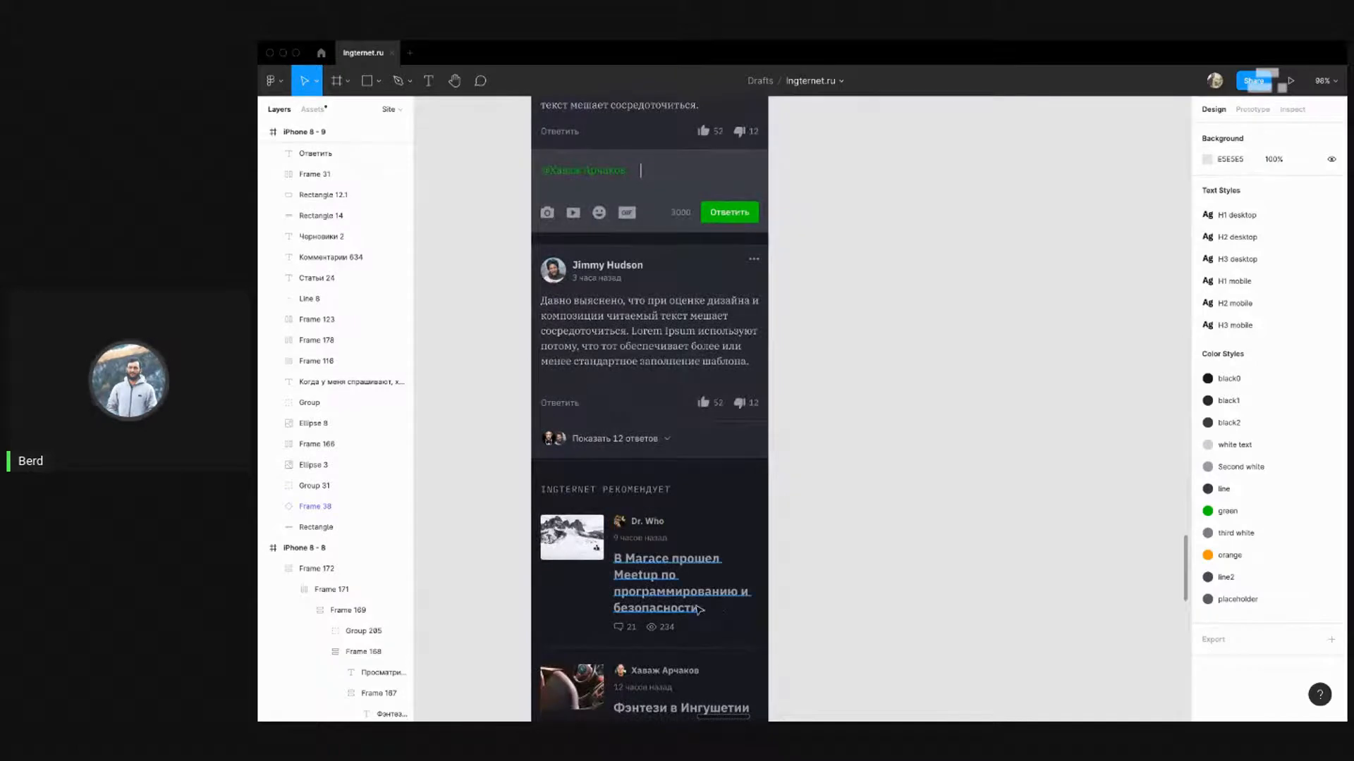
pyautogui.scroll(-3, 670, 564)
pyautogui.moveTo(674, 520); pyautogui.dragTo(616, 514)
pyautogui.press('super+z')
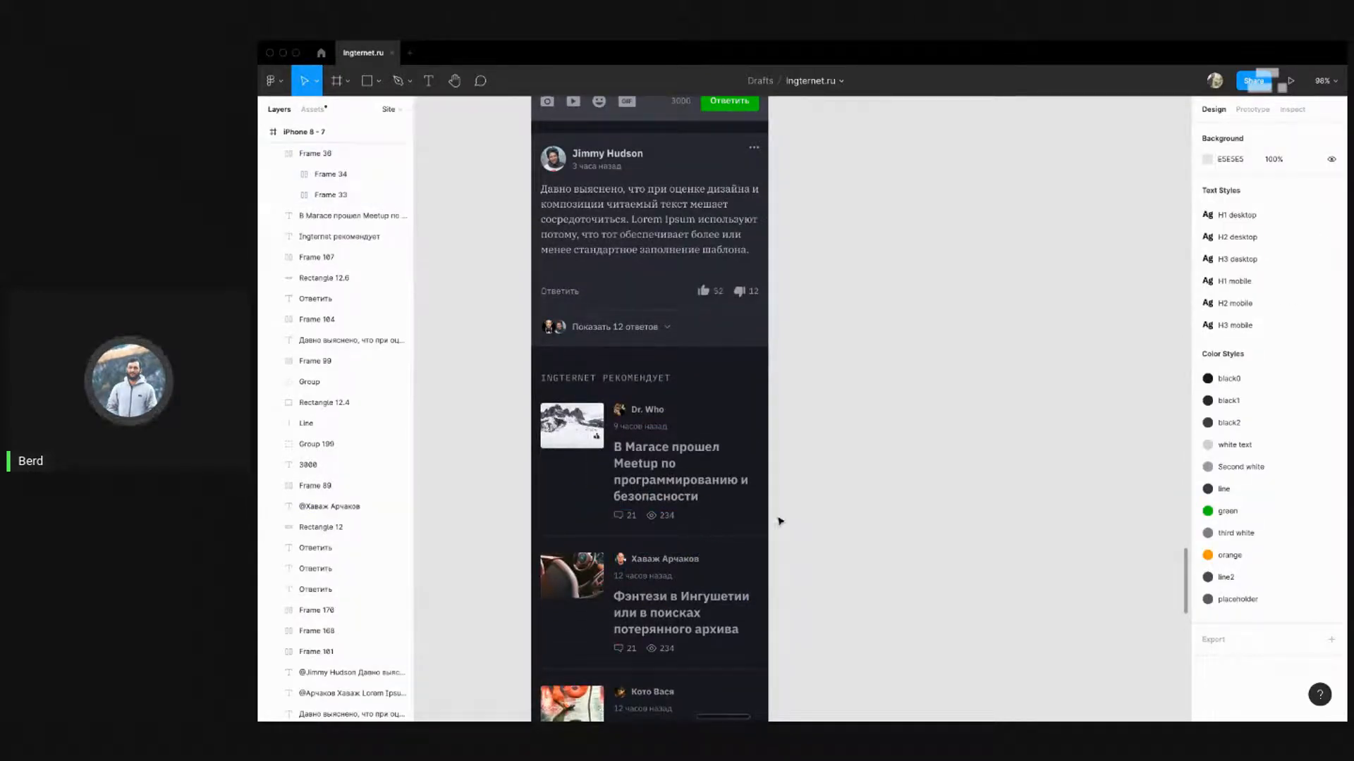
# Review the Ingternet recommendations and their dividers, then return to the profile's comment card
pyautogui.scroll(-2, 762, 526)
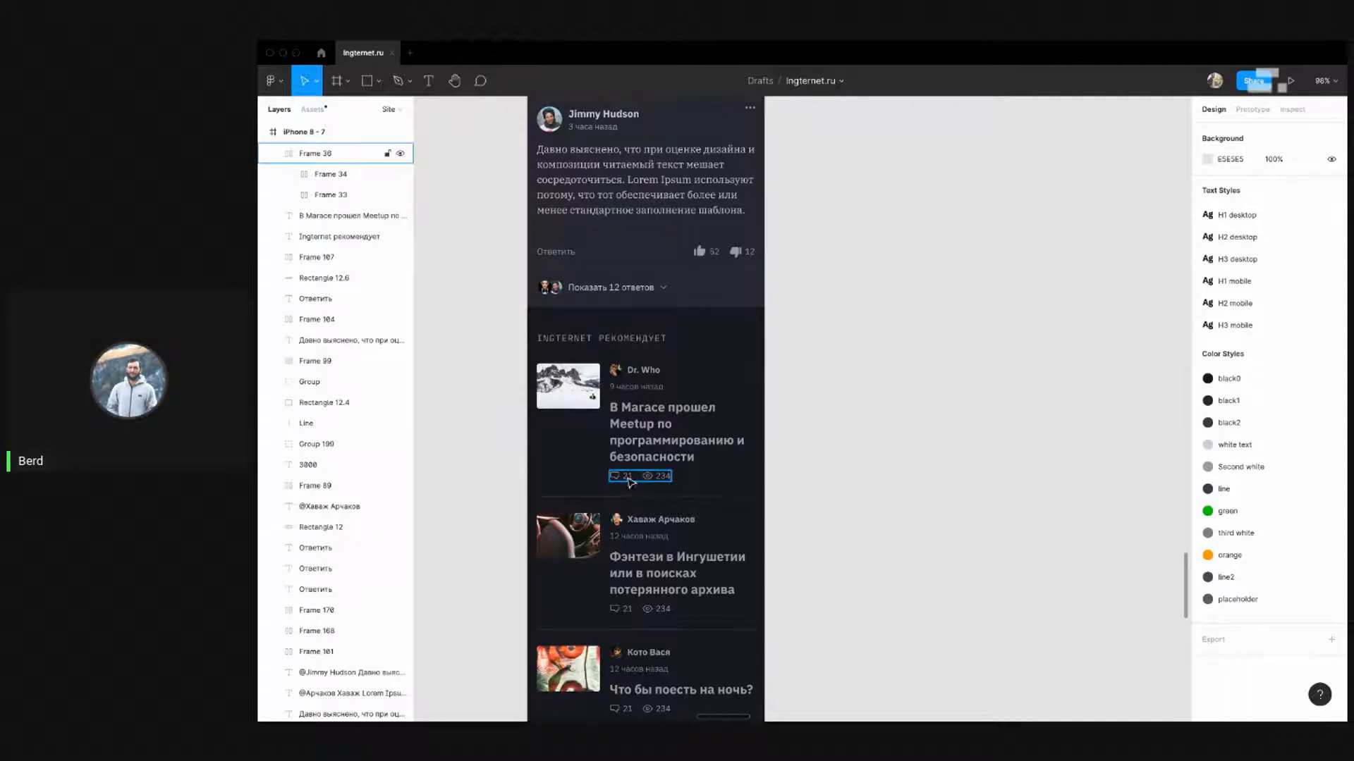
pyautogui.scroll(-5, 536, 478)
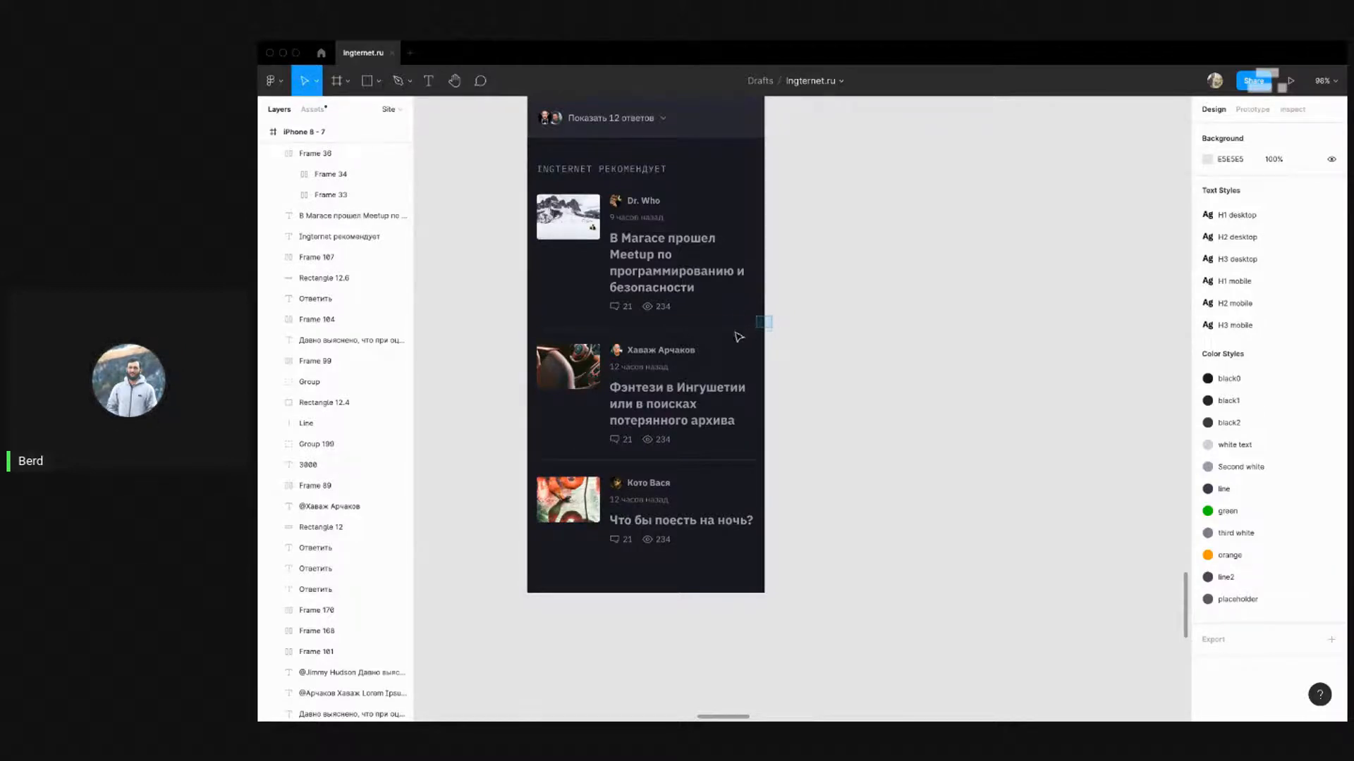
pyautogui.hotkey('ctrl', 'v')
pyautogui.moveTo(774, 457); pyautogui.dragTo(711, 471)
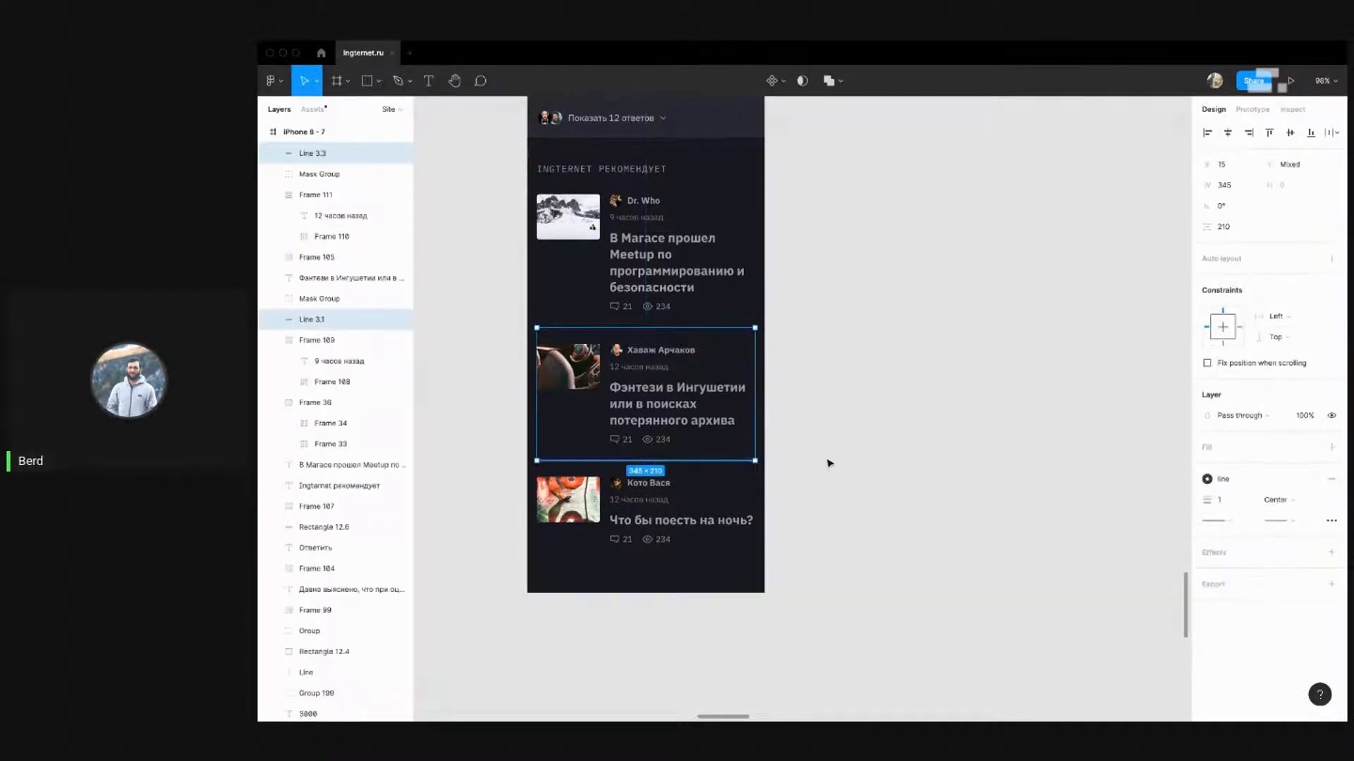
pyautogui.click(828, 462)
pyautogui.scroll(4, 730, 346)
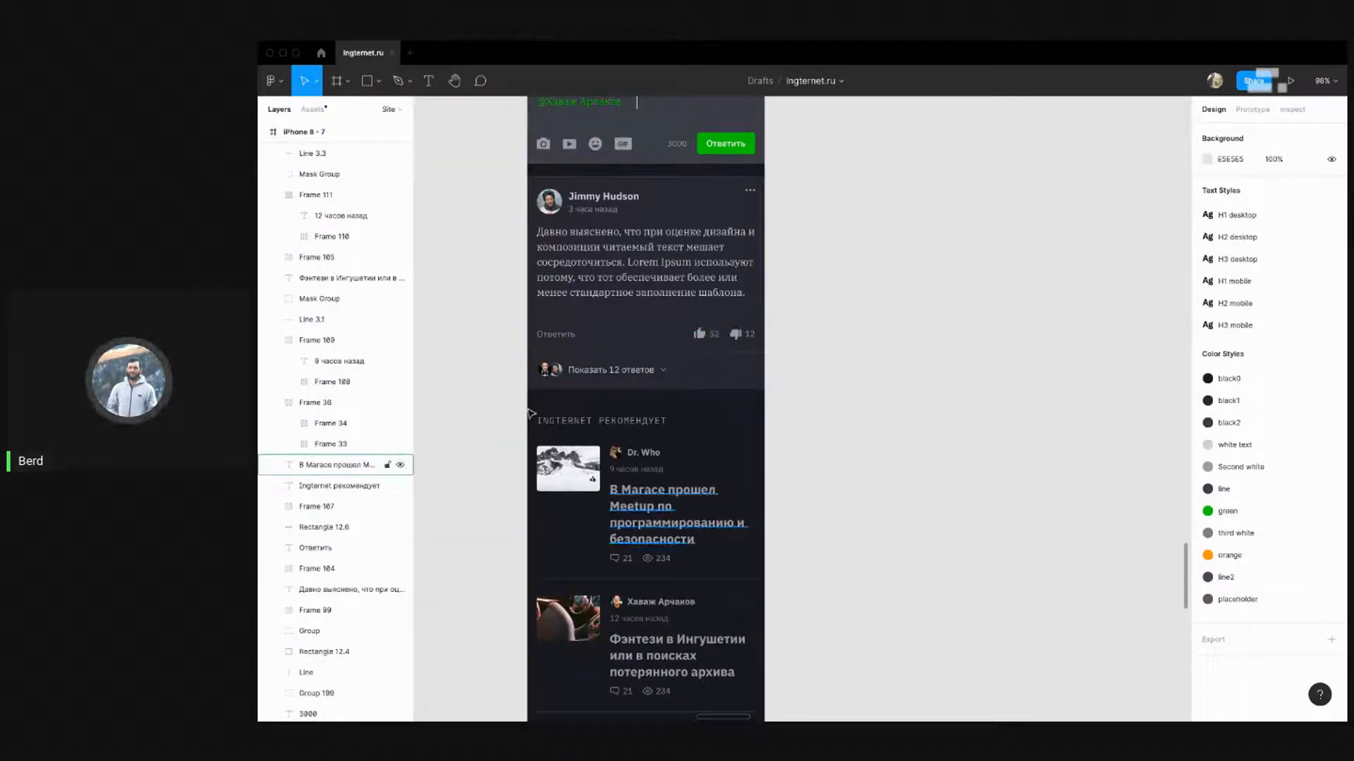
pyautogui.scroll(-10, 455, 335)
pyautogui.scroll(-3, 458, 331)
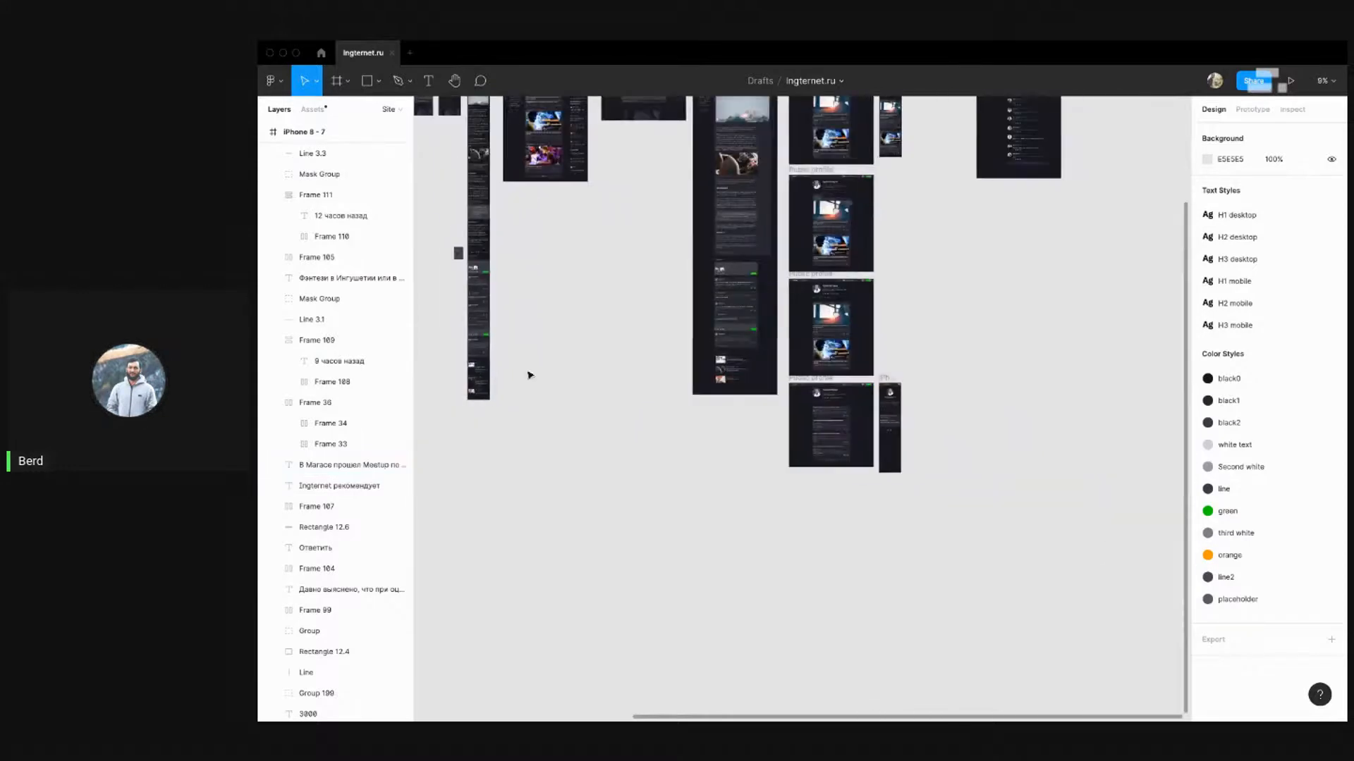
pyautogui.scroll(10, 800, 417)
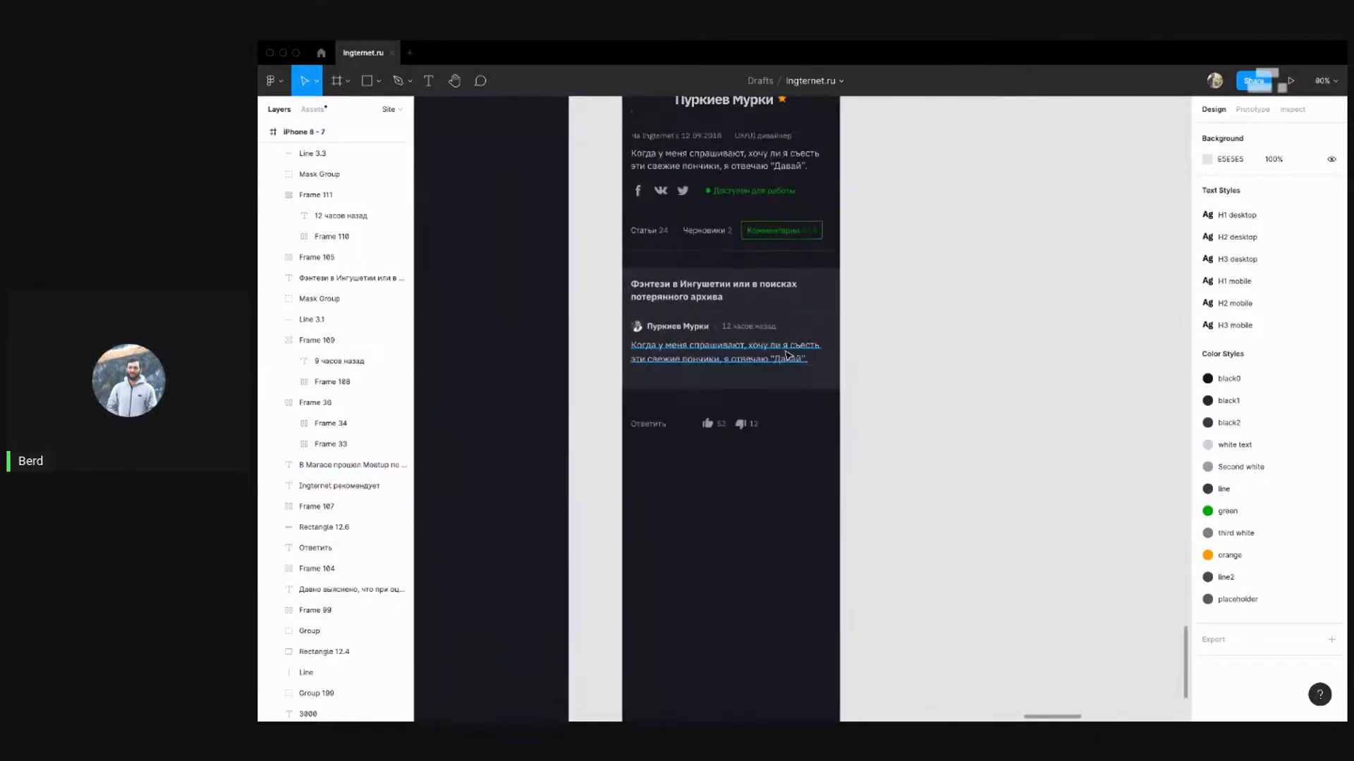
# Move the reply and likes row up toward the comment text, then down slightly
pyautogui.click(776, 385)
pyautogui.click(816, 465)
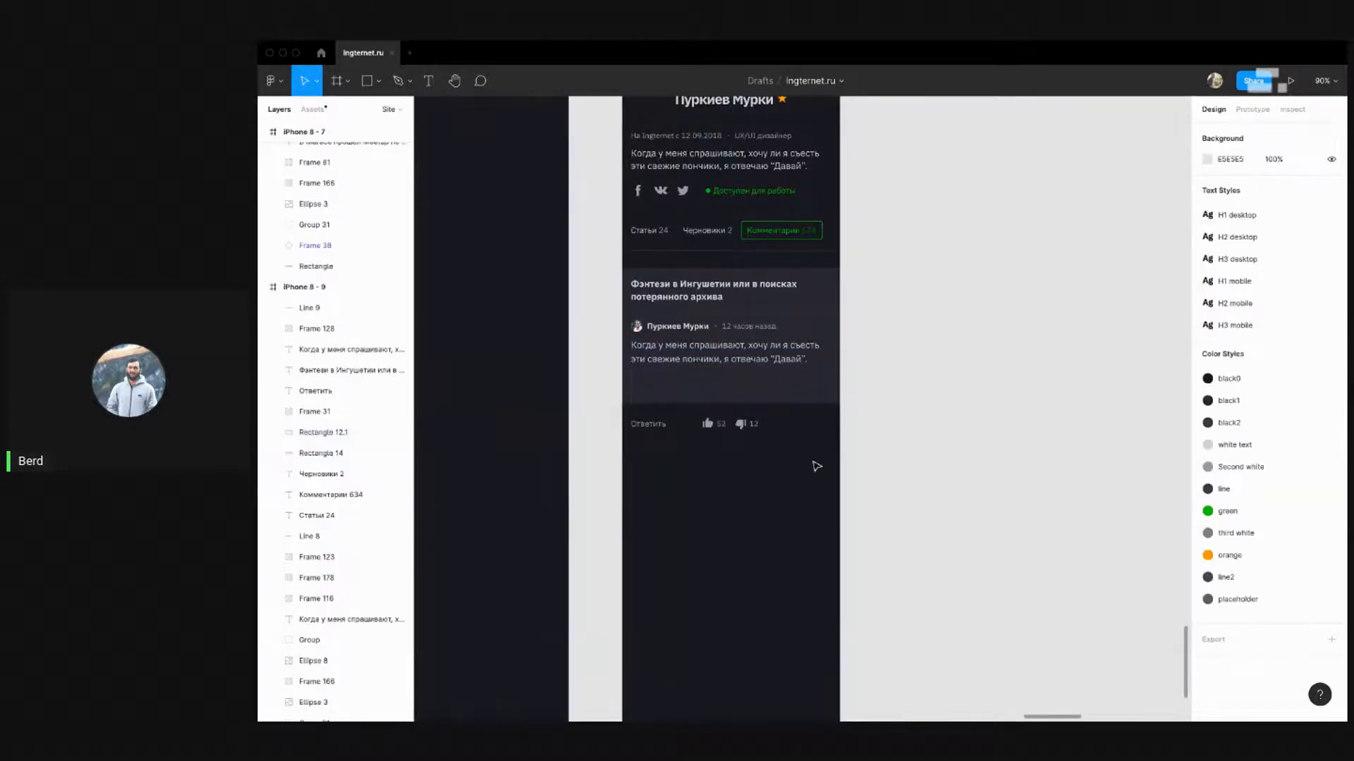
pyautogui.moveTo(804, 459); pyautogui.dragTo(645, 417)
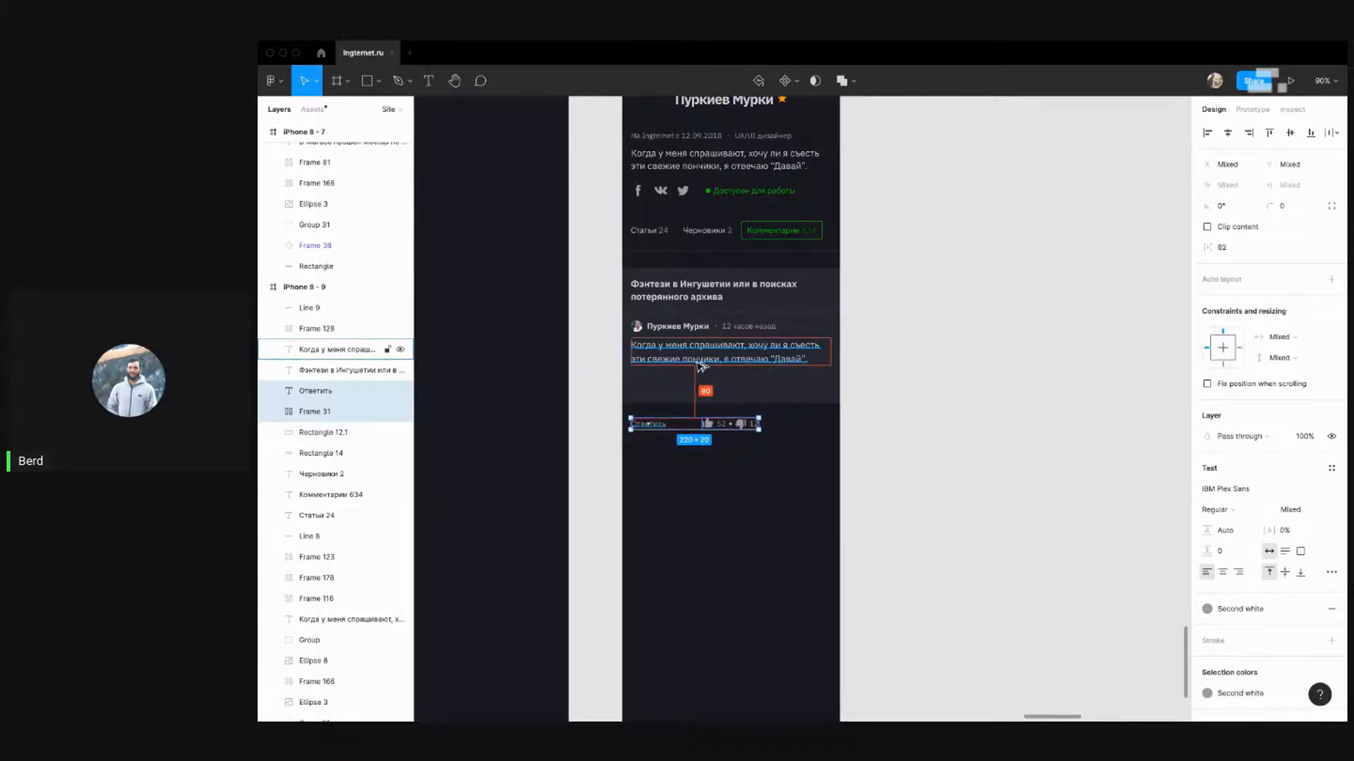
pyautogui.hotkey('shift', 'Up')
pyautogui.hotkey('shift', 'Up')
pyautogui.hotkey('shift', 'Up')
pyautogui.hotkey('shift', 'Up')
pyautogui.hotkey('shift', 'Up')
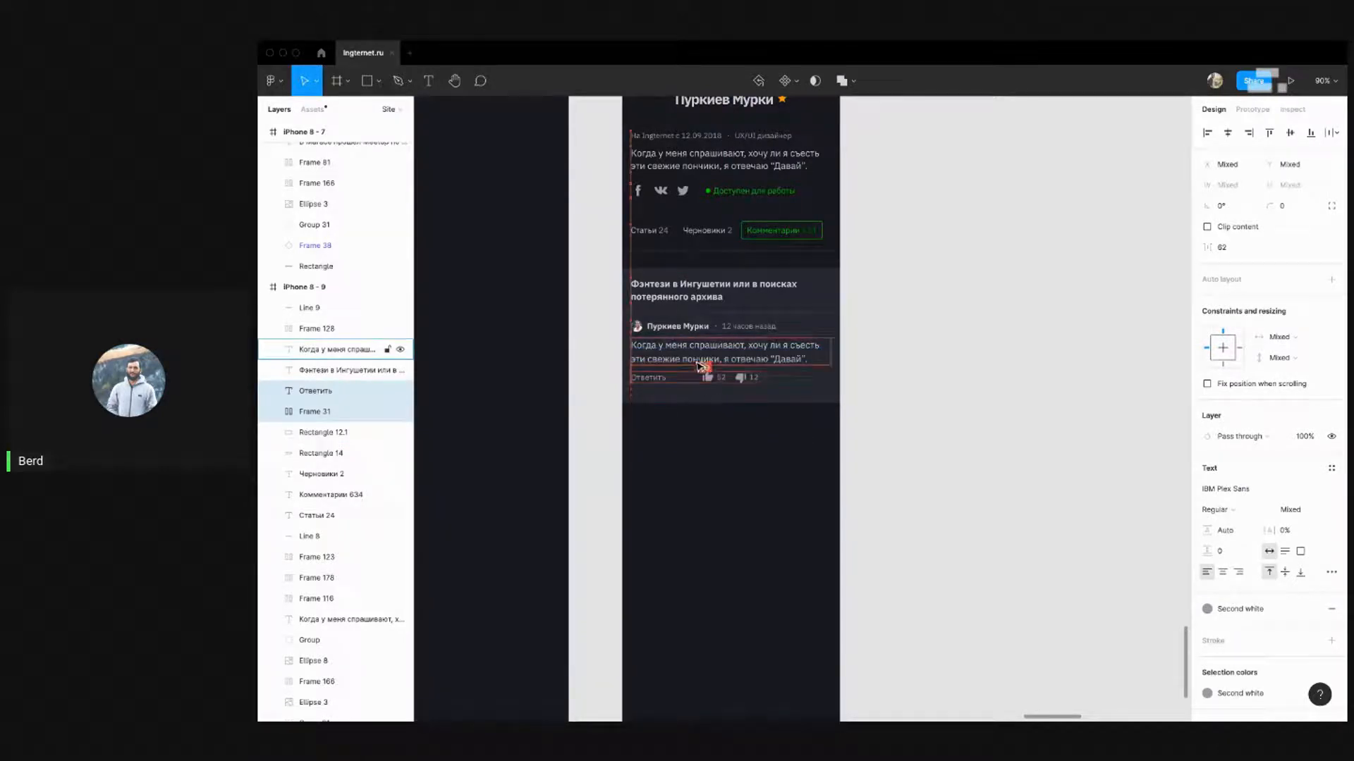
pyautogui.click(893, 443)
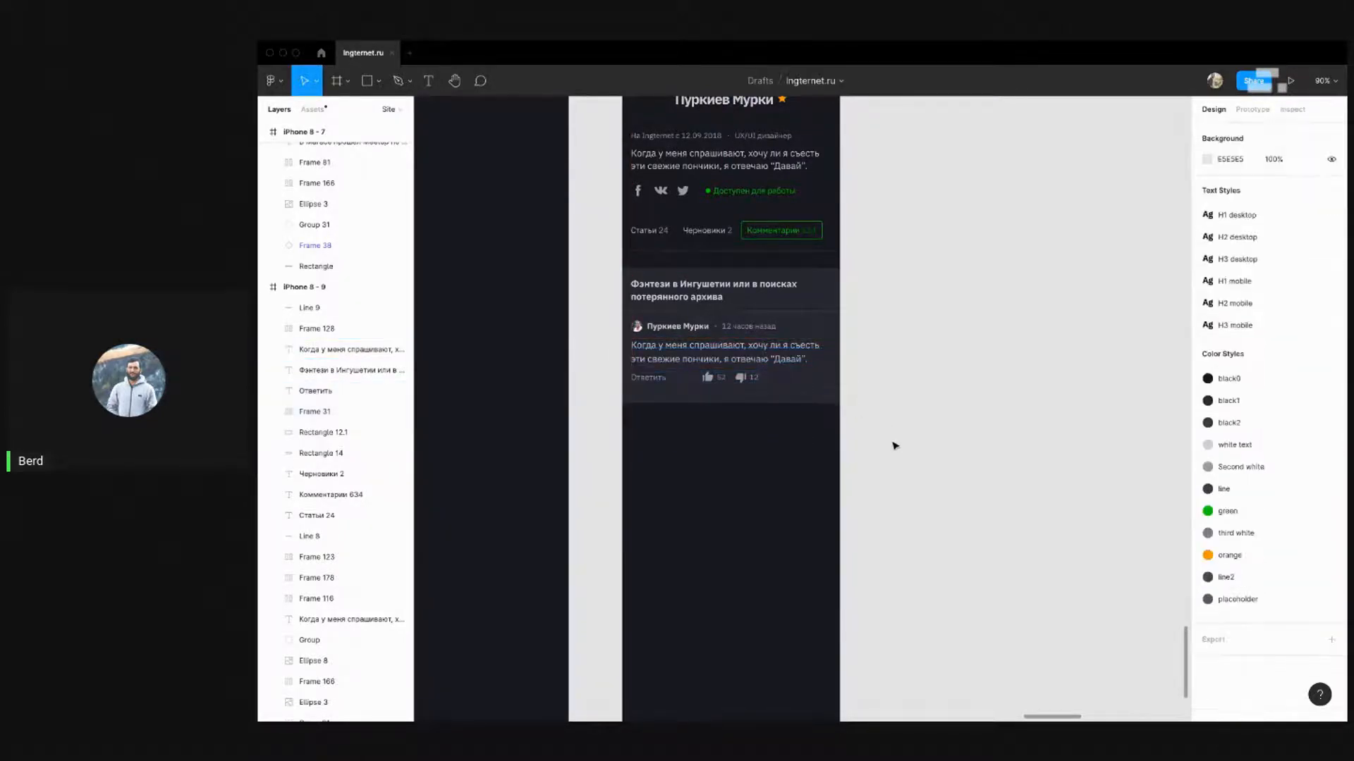
pyautogui.click(740, 378)
pyautogui.keyDown('shift'); pyautogui.click(660, 377); pyautogui.keyUp('shift')
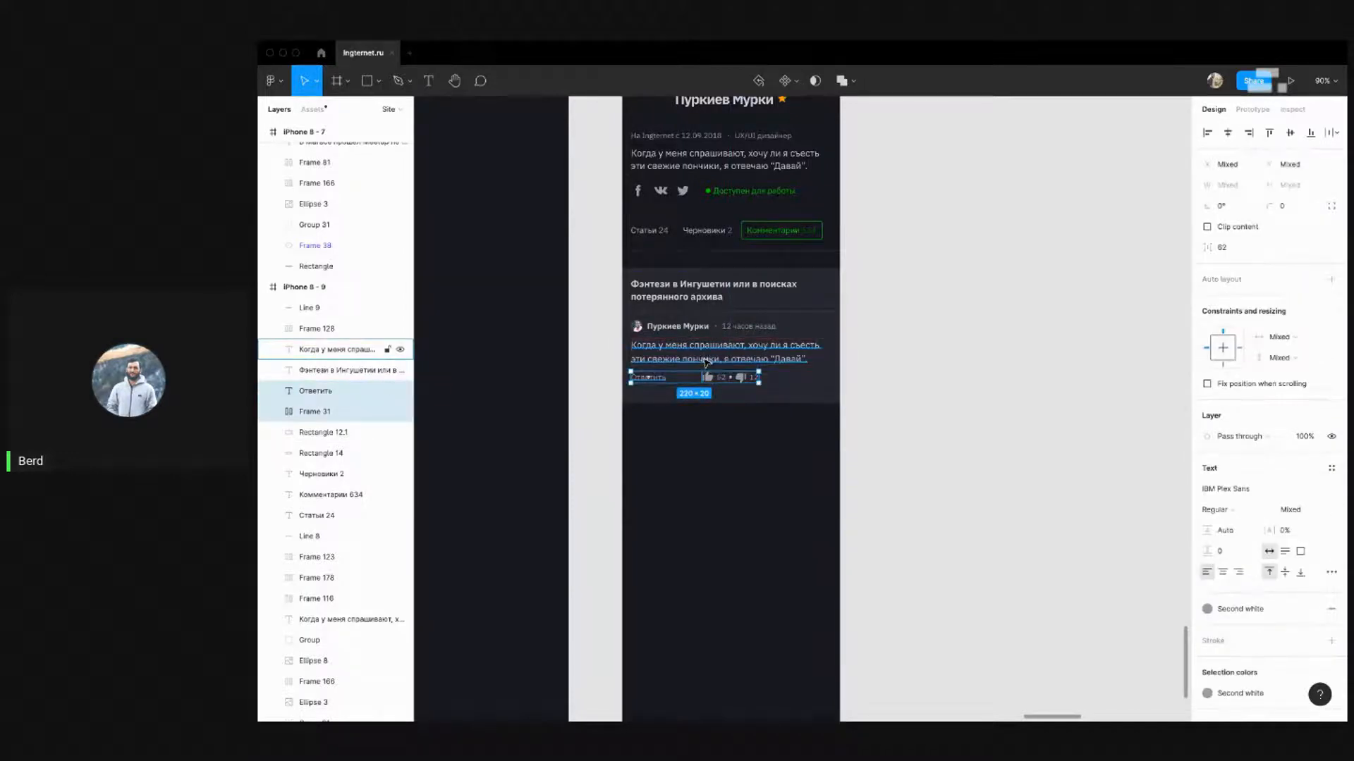
pyautogui.press('Down')
pyautogui.press('Down')
pyautogui.press('Down')
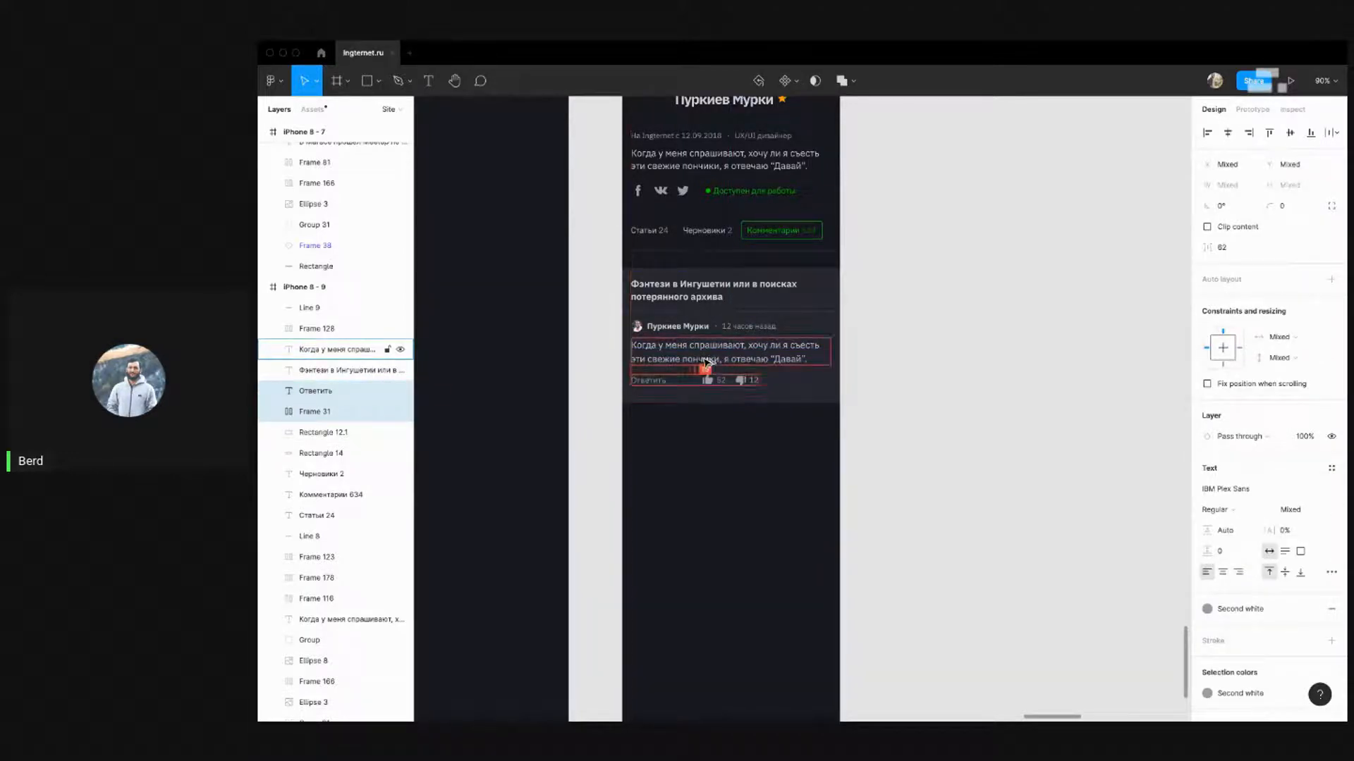
pyautogui.click(855, 374)
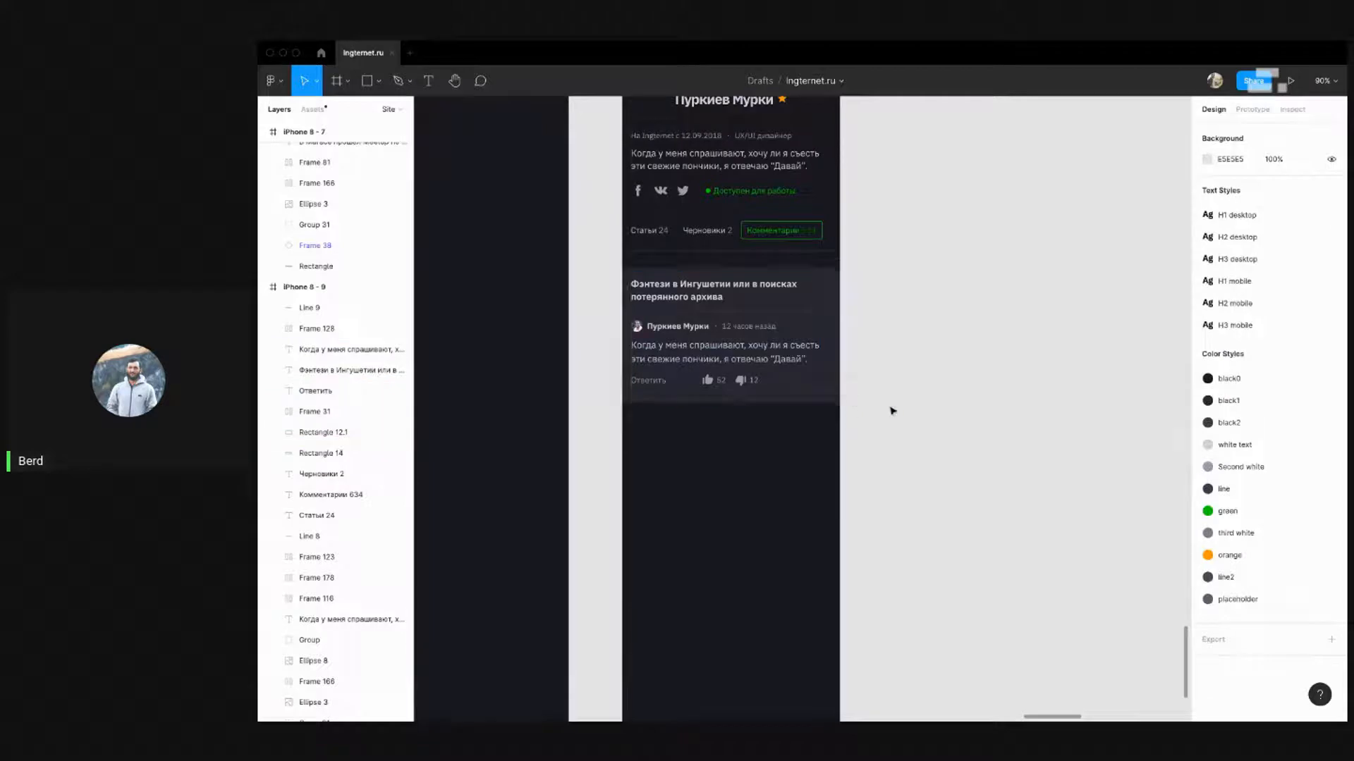
# Shift the likes row (Frame 31) 20 px right to X 258
pyautogui.moveTo(909, 355); pyautogui.dragTo(900, 393)
pyautogui.click(734, 418)
pyautogui.hotkey('shift', 'Right')
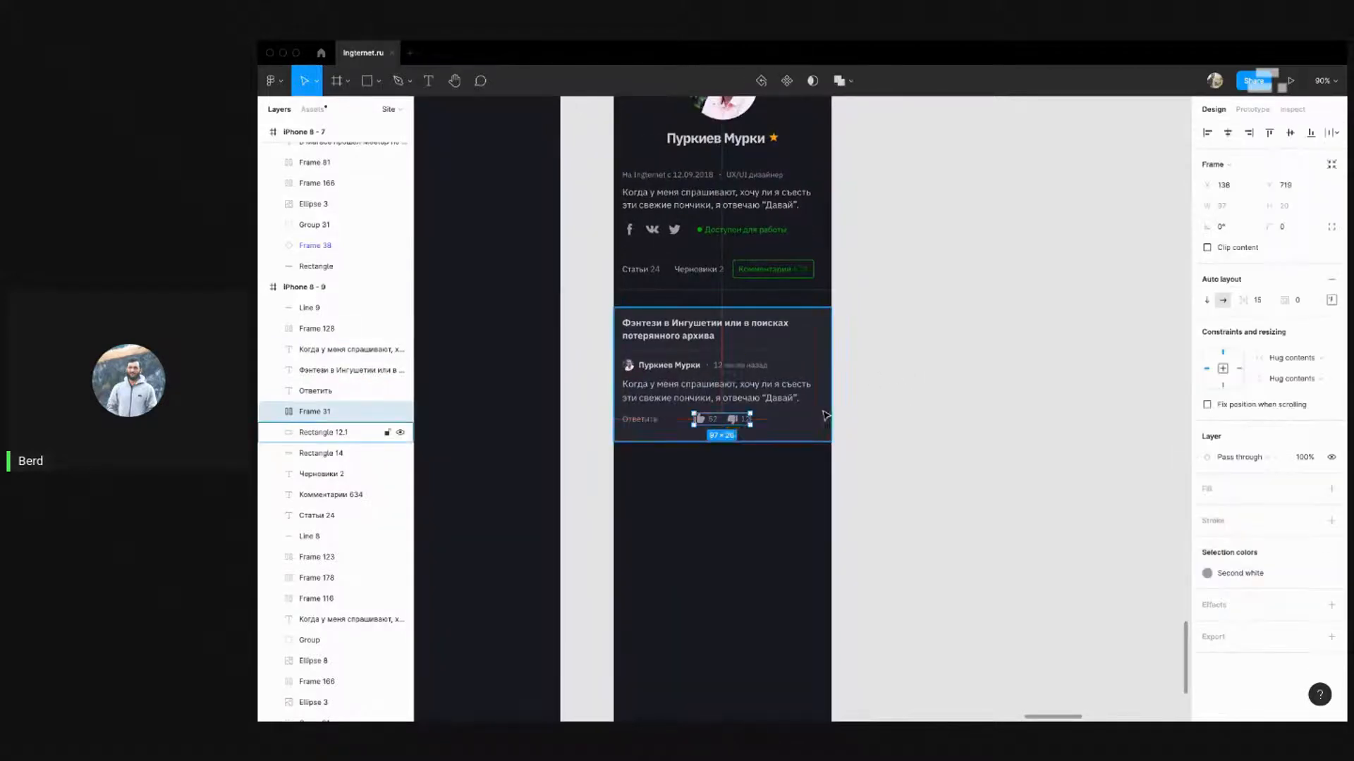
pyautogui.hotkey('shift', 'Right')
pyautogui.hotkey('shift', 'Right')
pyautogui.hotkey('shift', 'Right')
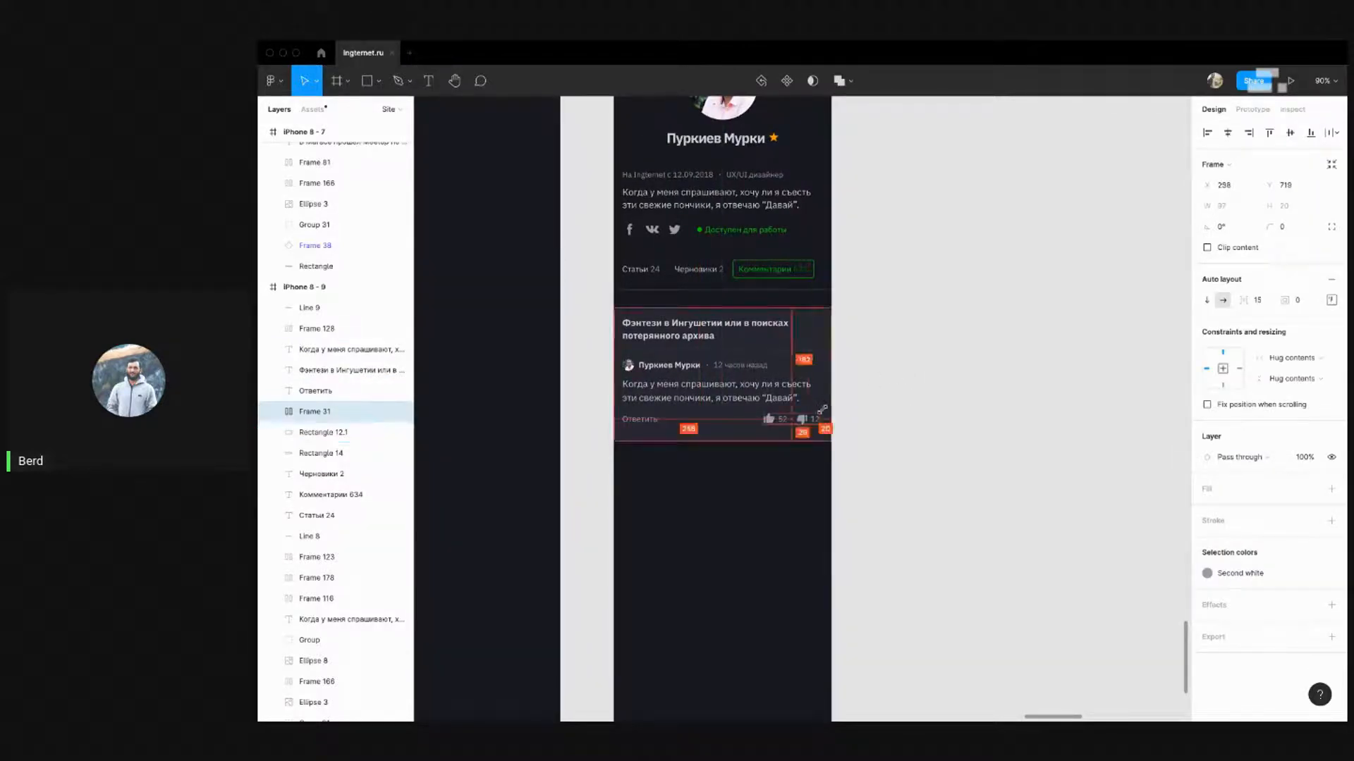
pyautogui.press('Escape')
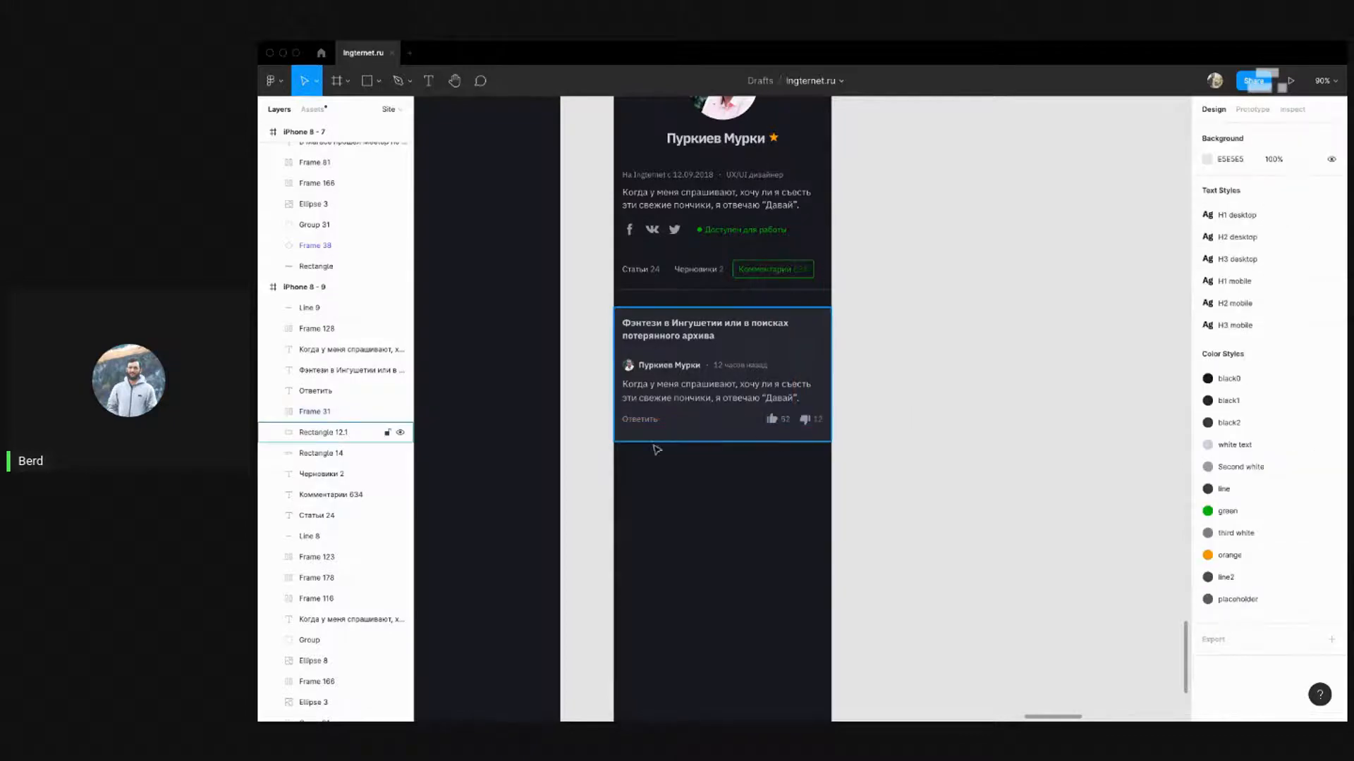
# Trim the comment card's background rectangle (Rectangle 12.1) to 225 px tall
pyautogui.click(636, 419)
pyautogui.click(734, 459)
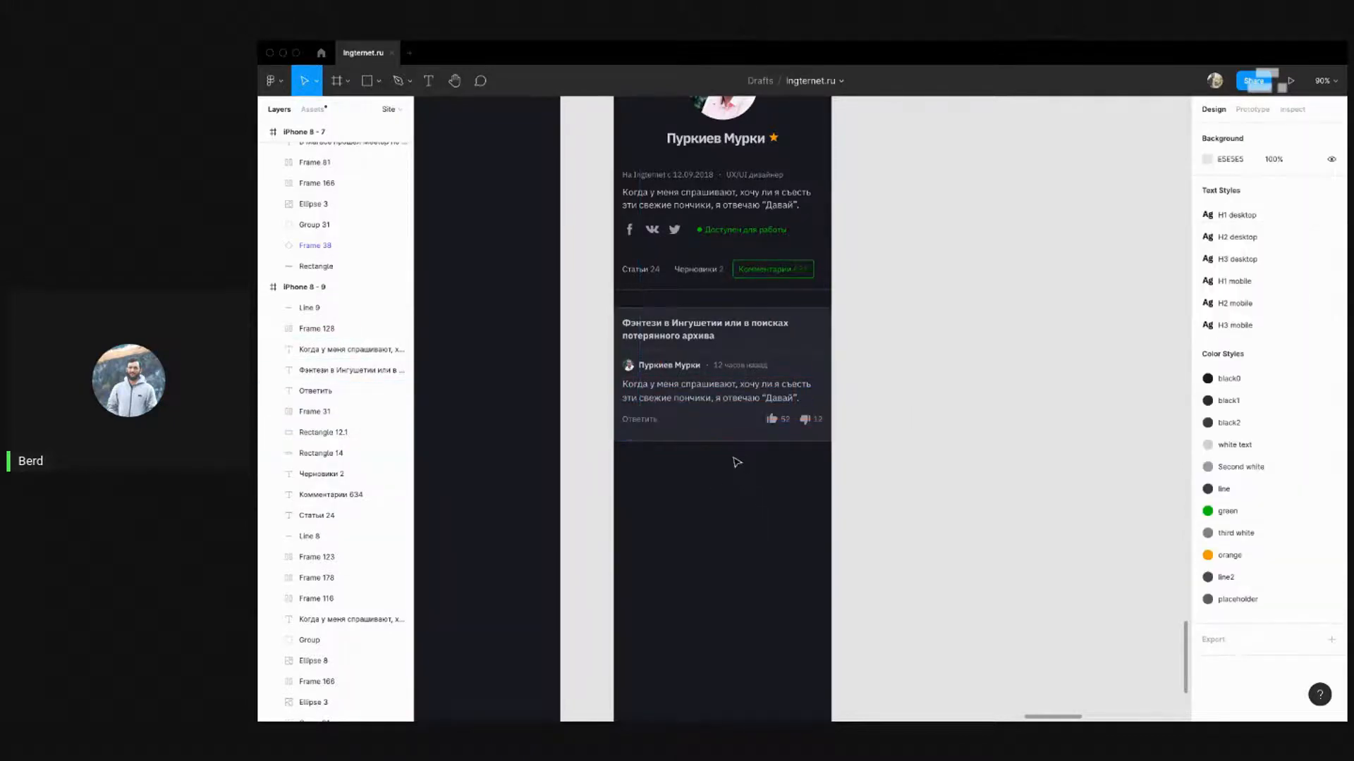
pyautogui.click(768, 442)
pyautogui.moveTo(787, 441); pyautogui.dragTo(788, 436)
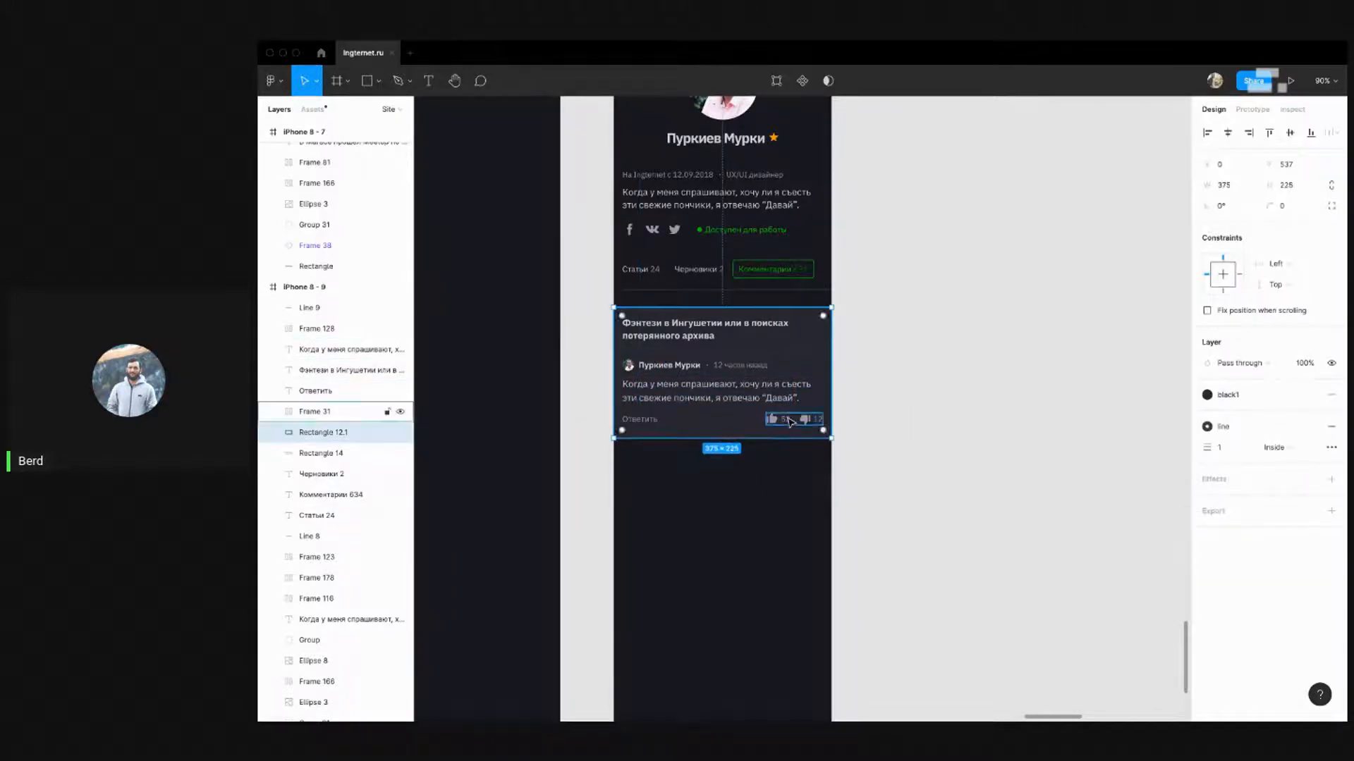
pyautogui.click(736, 328)
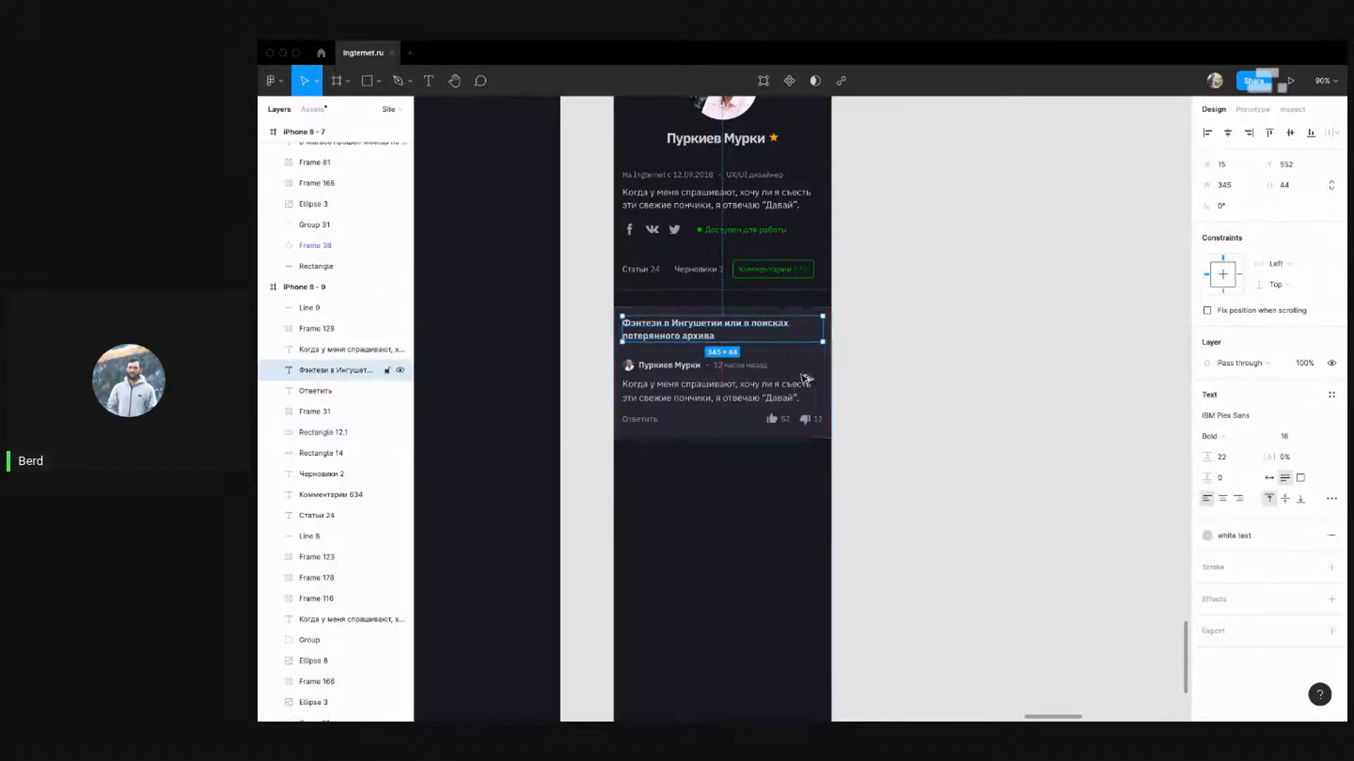
pyautogui.click(904, 335)
pyautogui.scroll(-5, 888, 416)
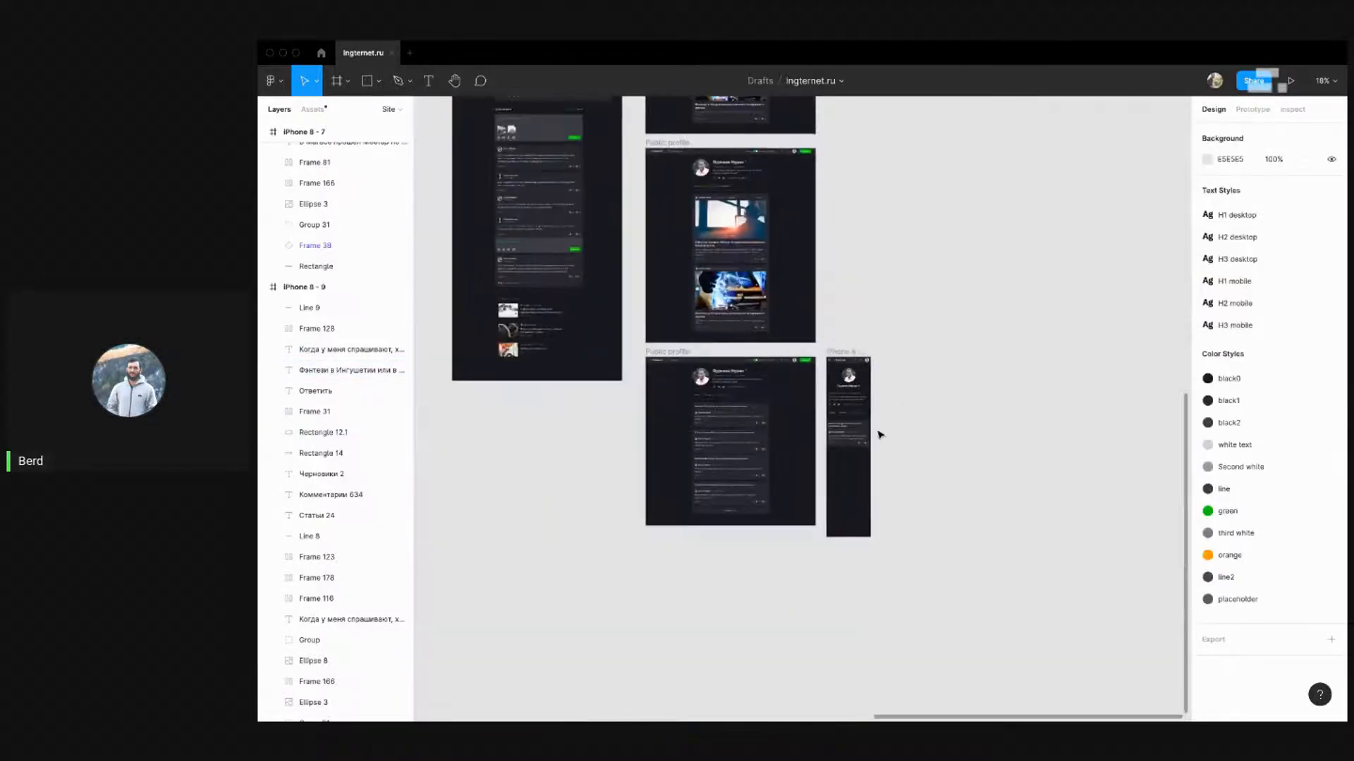
pyautogui.scroll(3, 765, 461)
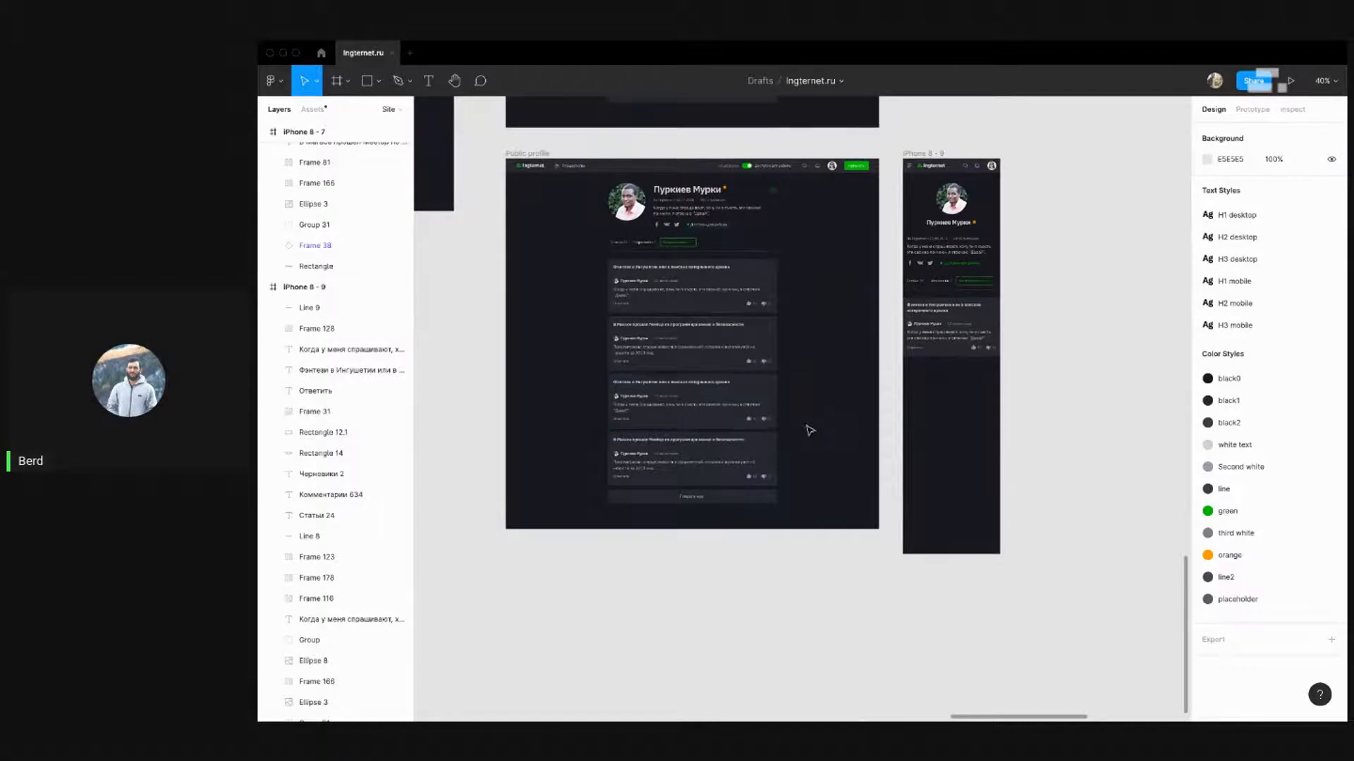
pyautogui.moveTo(805, 423); pyautogui.dragTo(607, 423)
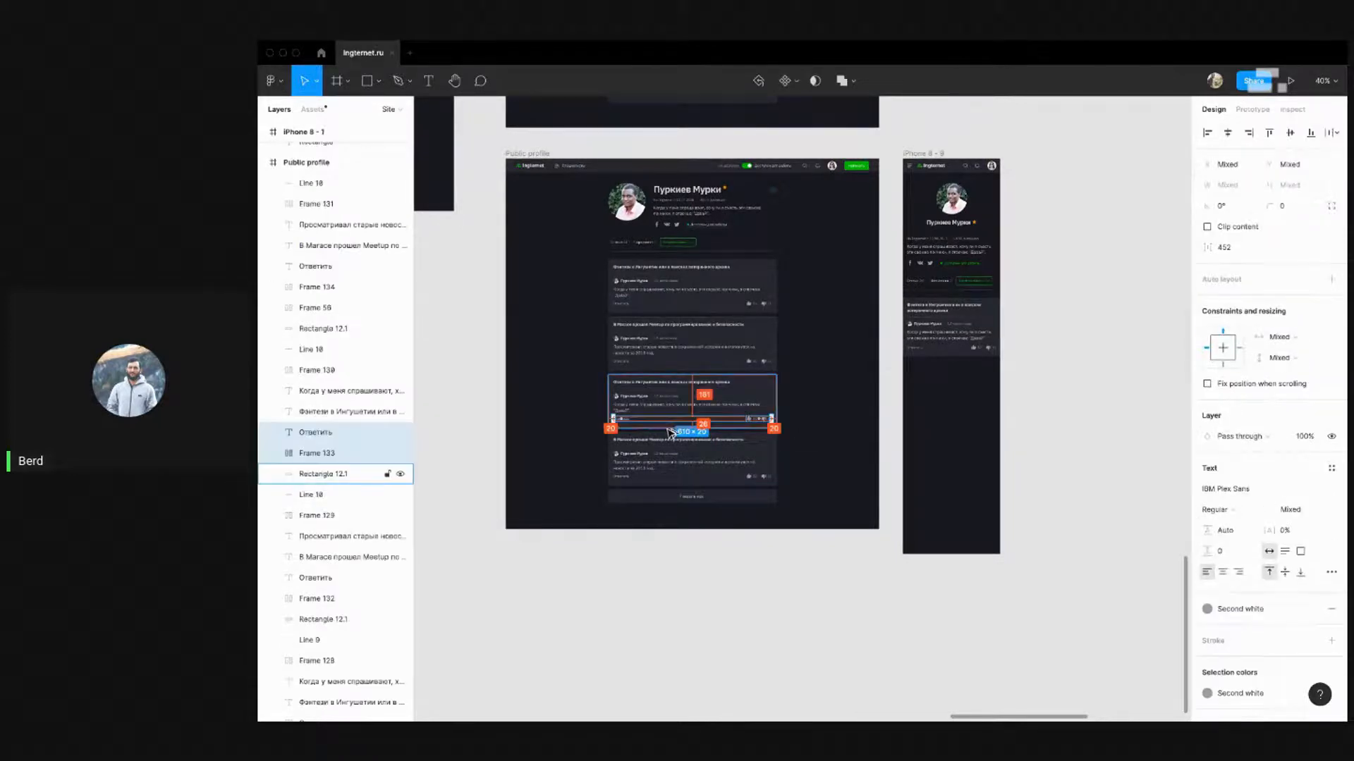
pyautogui.scroll(5, 694, 422)
pyautogui.press('alt')
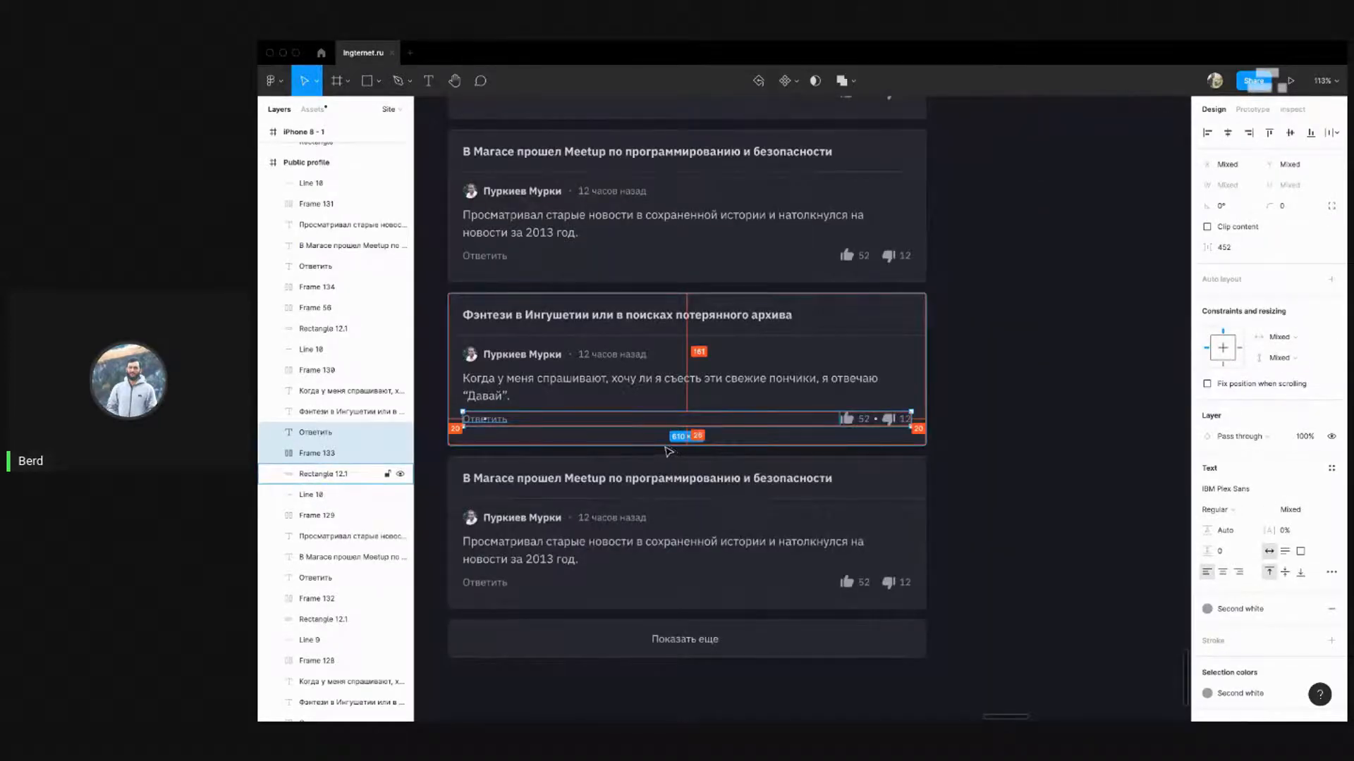
pyautogui.click(547, 316)
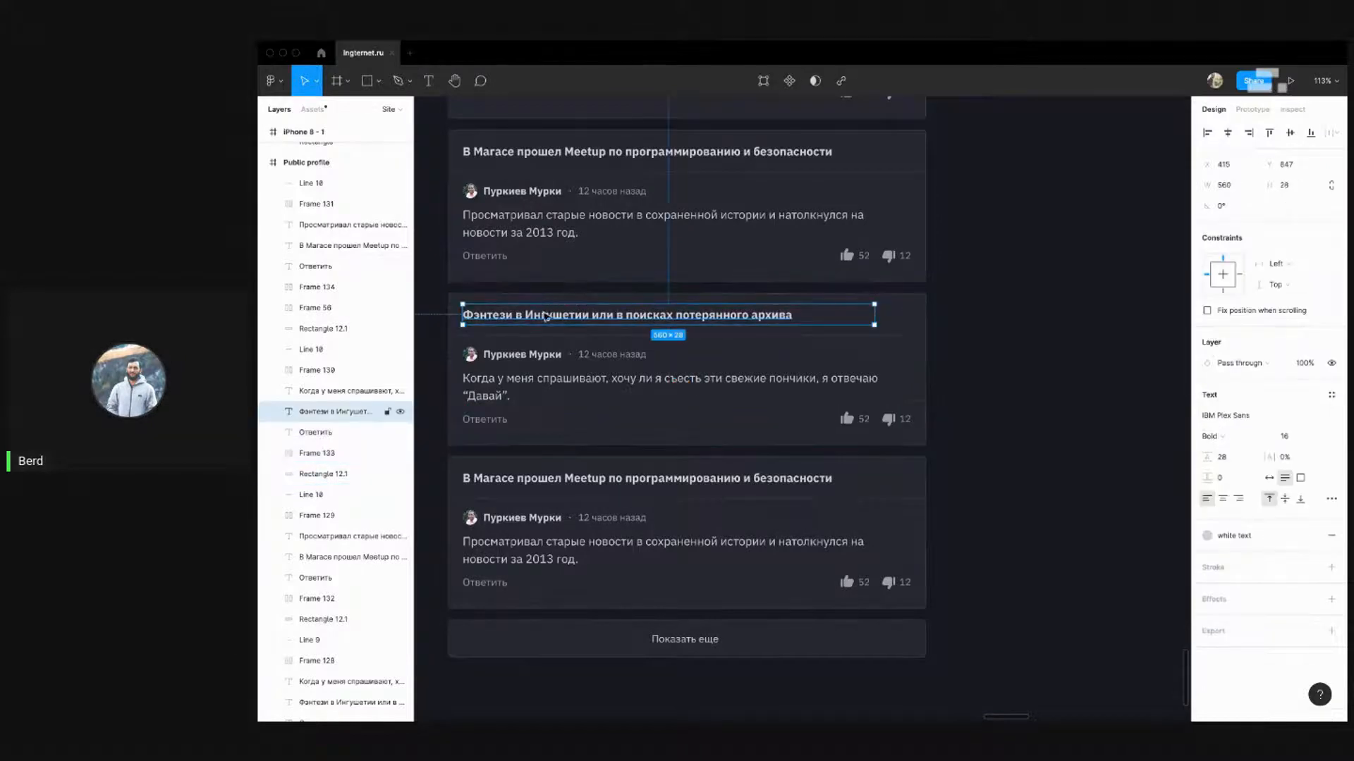
pyautogui.scroll(-3, 545, 317)
# Duplicate the mobile comment card and place the copy below the original
pyautogui.scroll(5, 1084, 197)
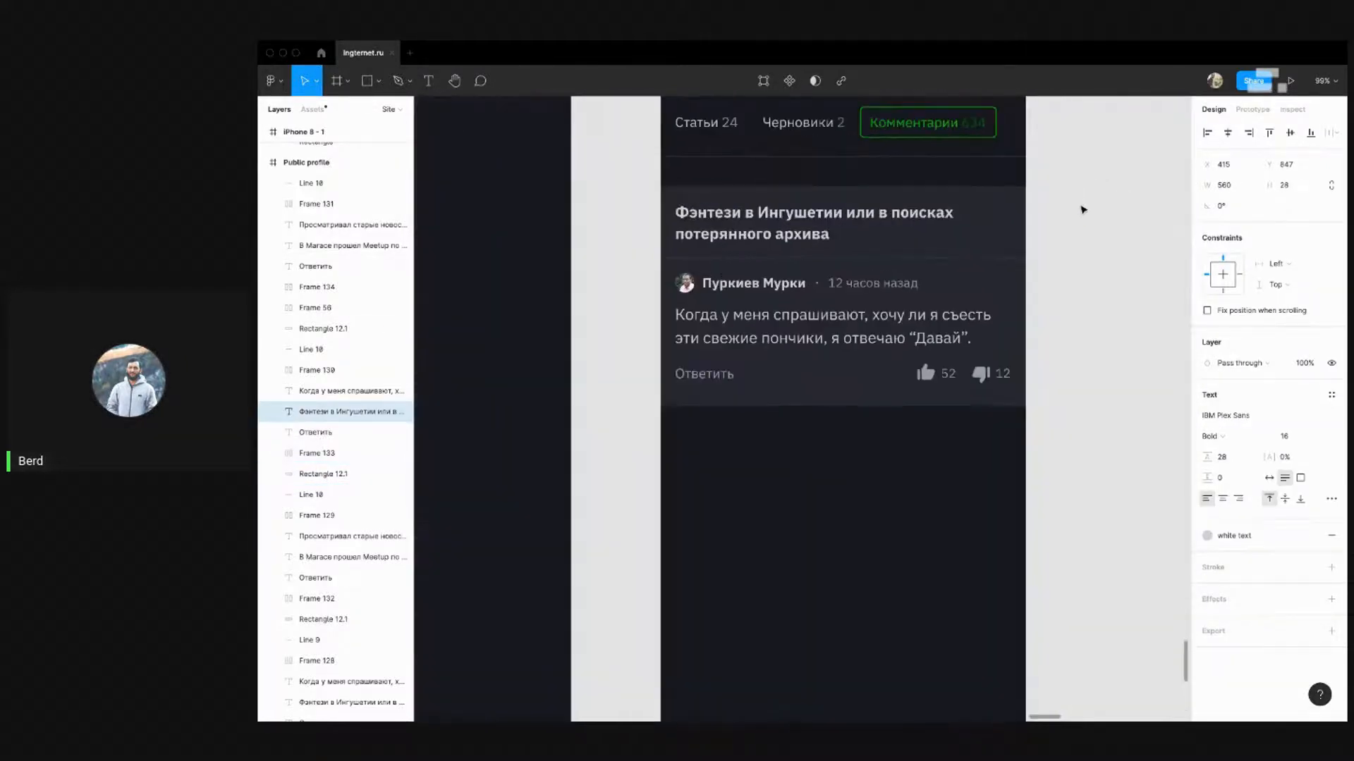
pyautogui.click(902, 400)
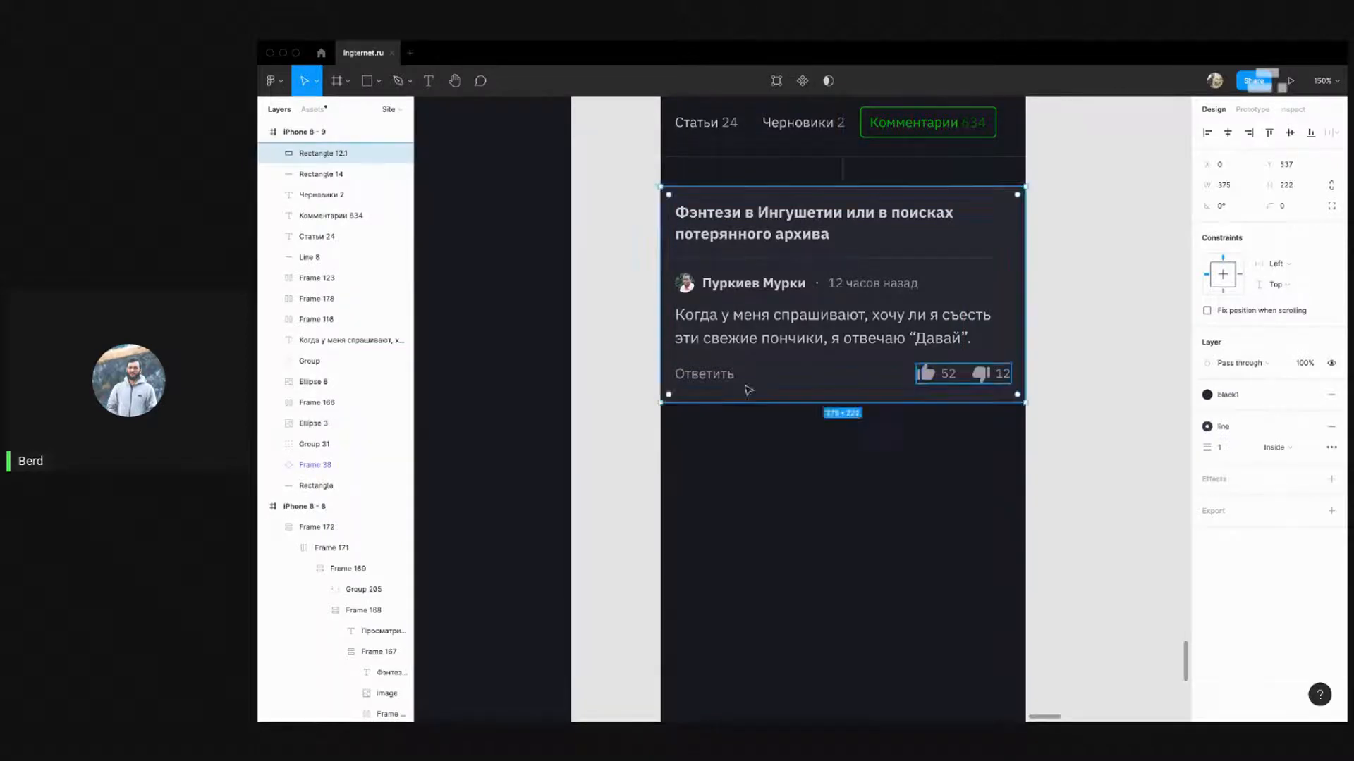
pyautogui.click(604, 462)
pyautogui.scroll(-5, 604, 462)
pyautogui.moveTo(633, 480); pyautogui.dragTo(969, 384)
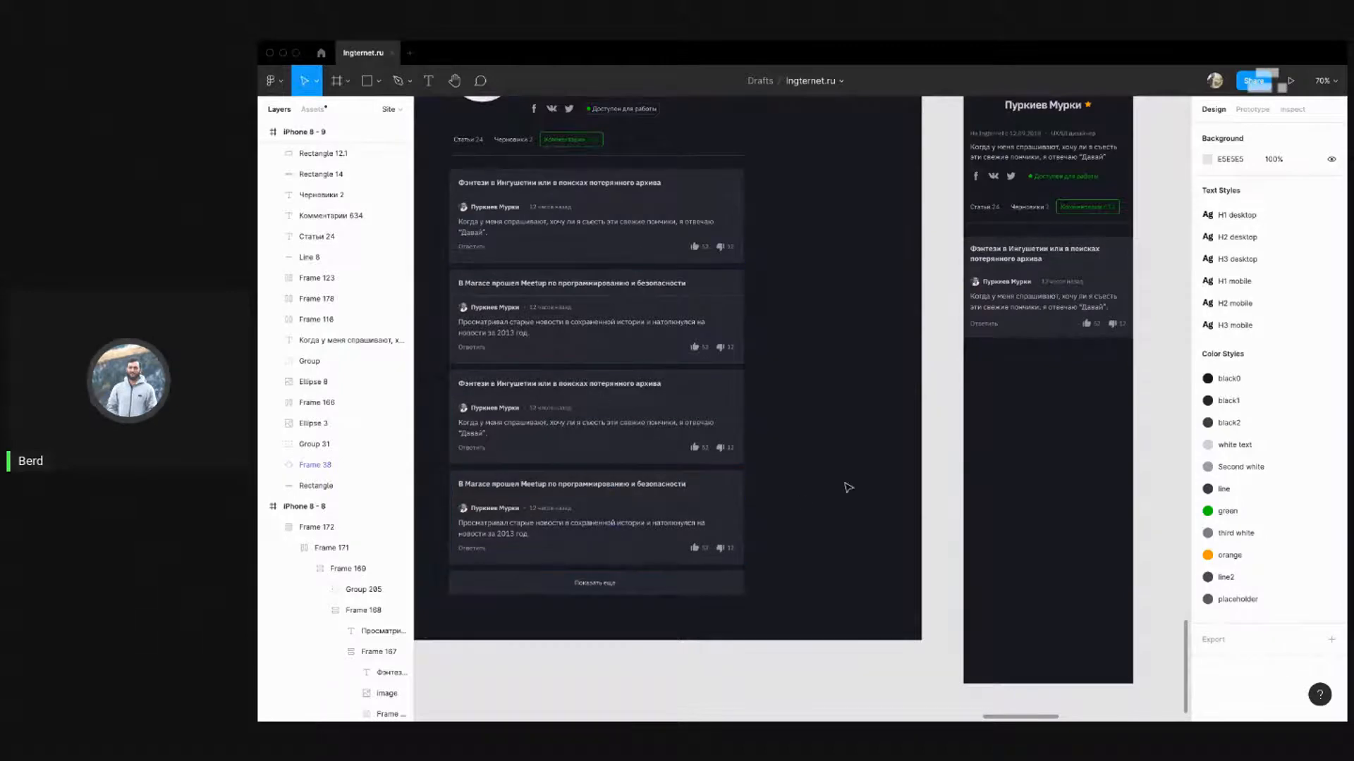
pyautogui.moveTo(902, 416); pyautogui.dragTo(616, 437)
pyautogui.moveTo(905, 393); pyautogui.dragTo(657, 259)
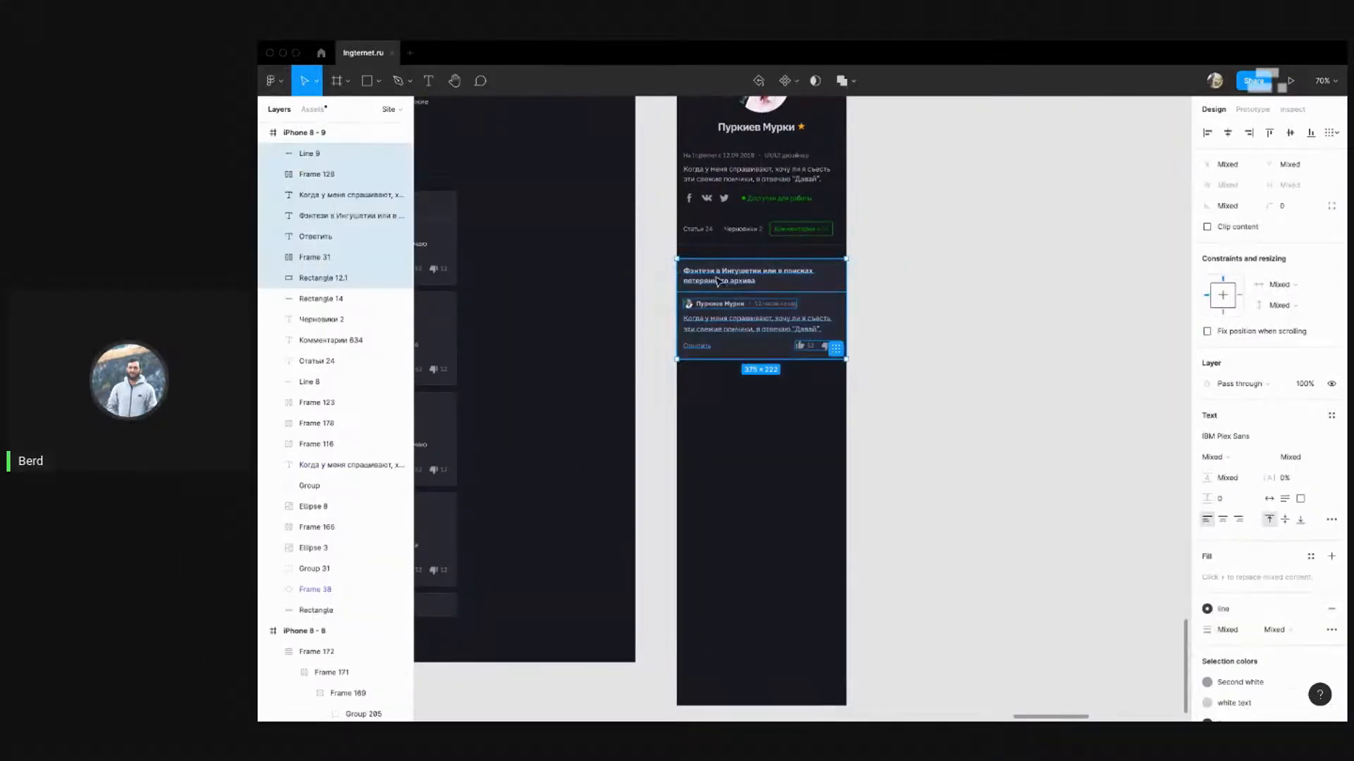
pyautogui.moveTo(737, 282); pyautogui.dragTo(740, 385)
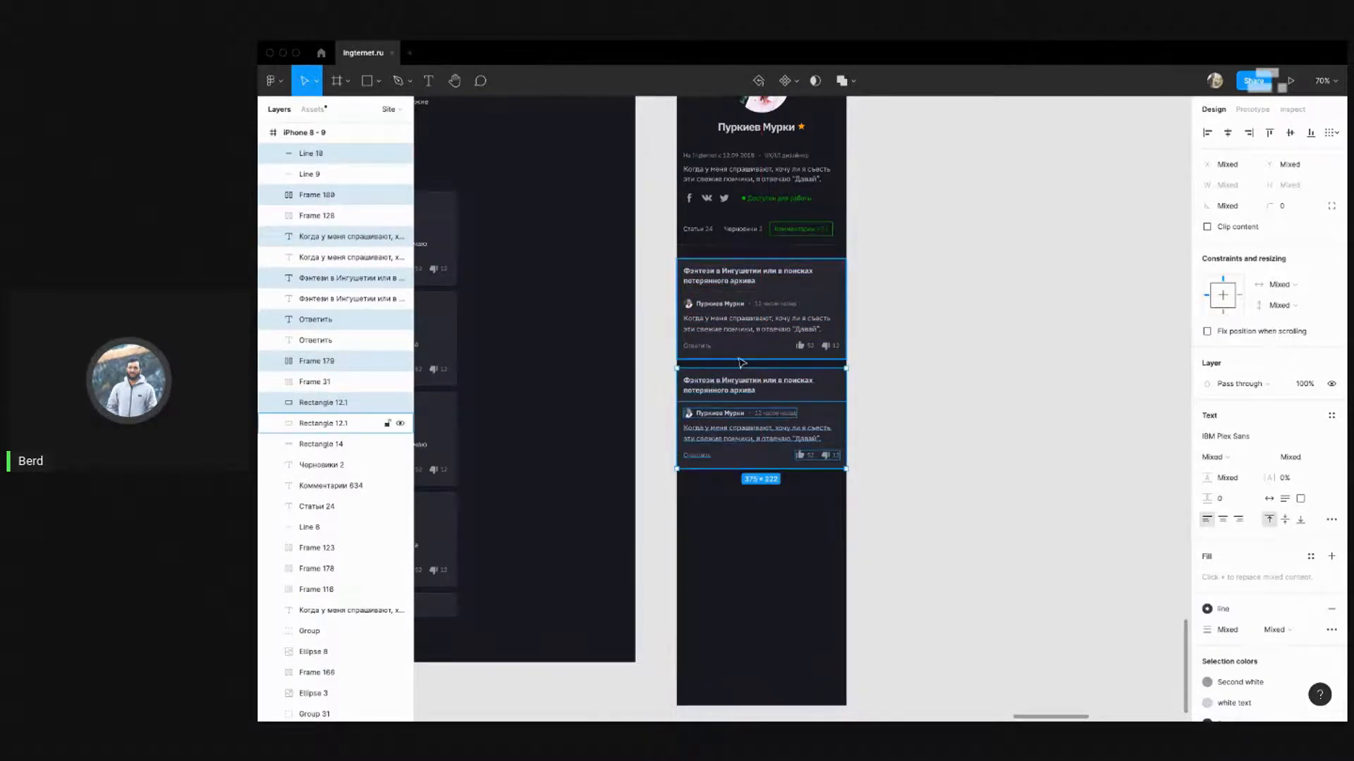
# Close the gap above the copied card and add a third identical card with Ctrl+D
pyautogui.press('Up')
pyautogui.press('Up')
pyautogui.press('Up')
pyautogui.press('Up')
pyautogui.press('Up')
pyautogui.press('alt')
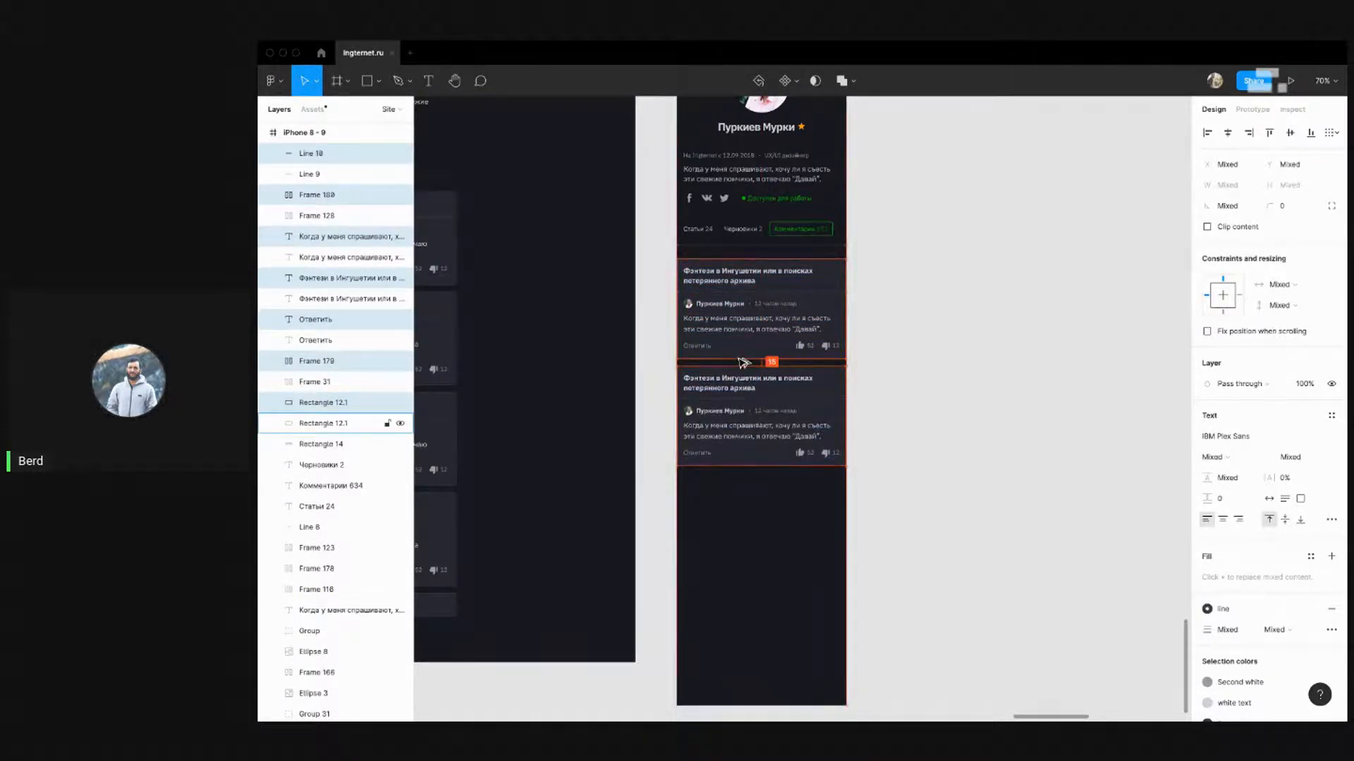
pyautogui.hotkey('ctrl', 'd')
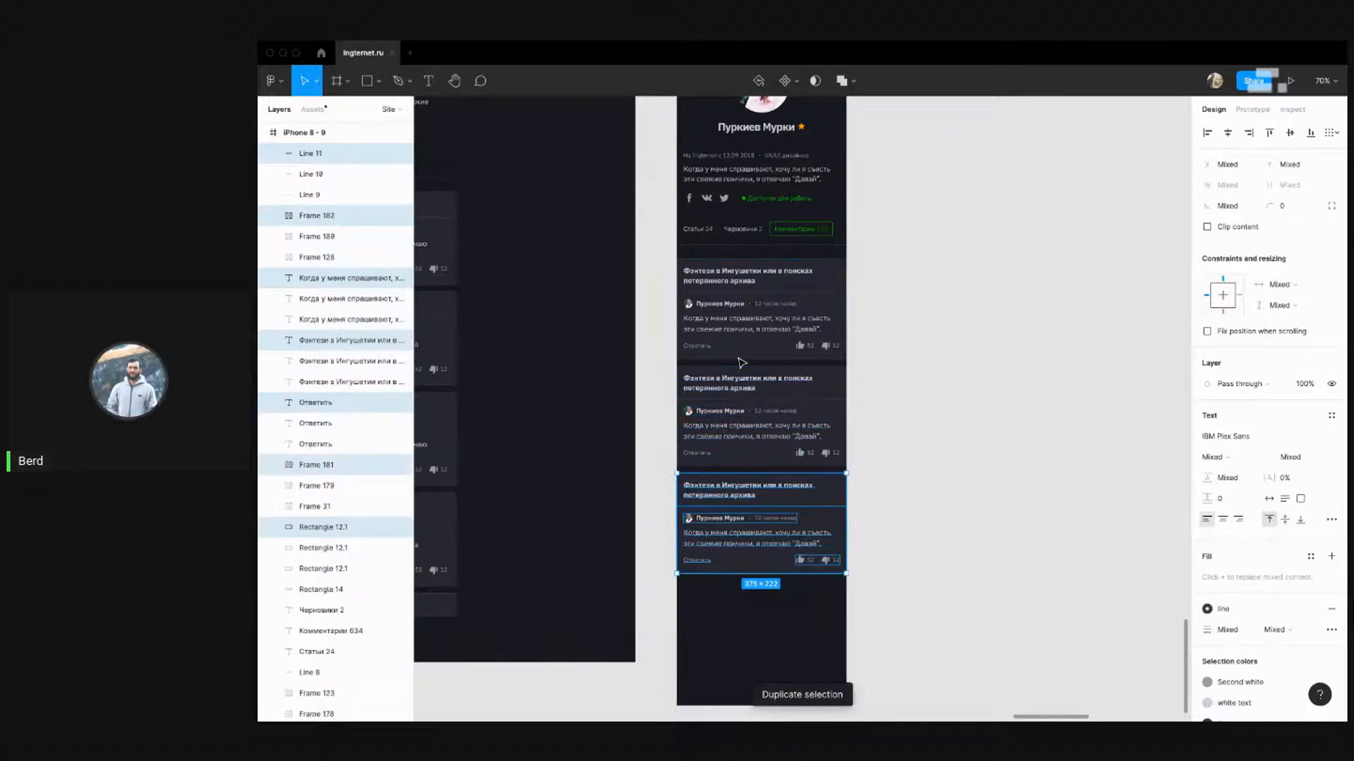
pyautogui.click(1001, 335)
pyautogui.hscroll(-5, 775, 423)
pyautogui.scroll(-2, 776, 423)
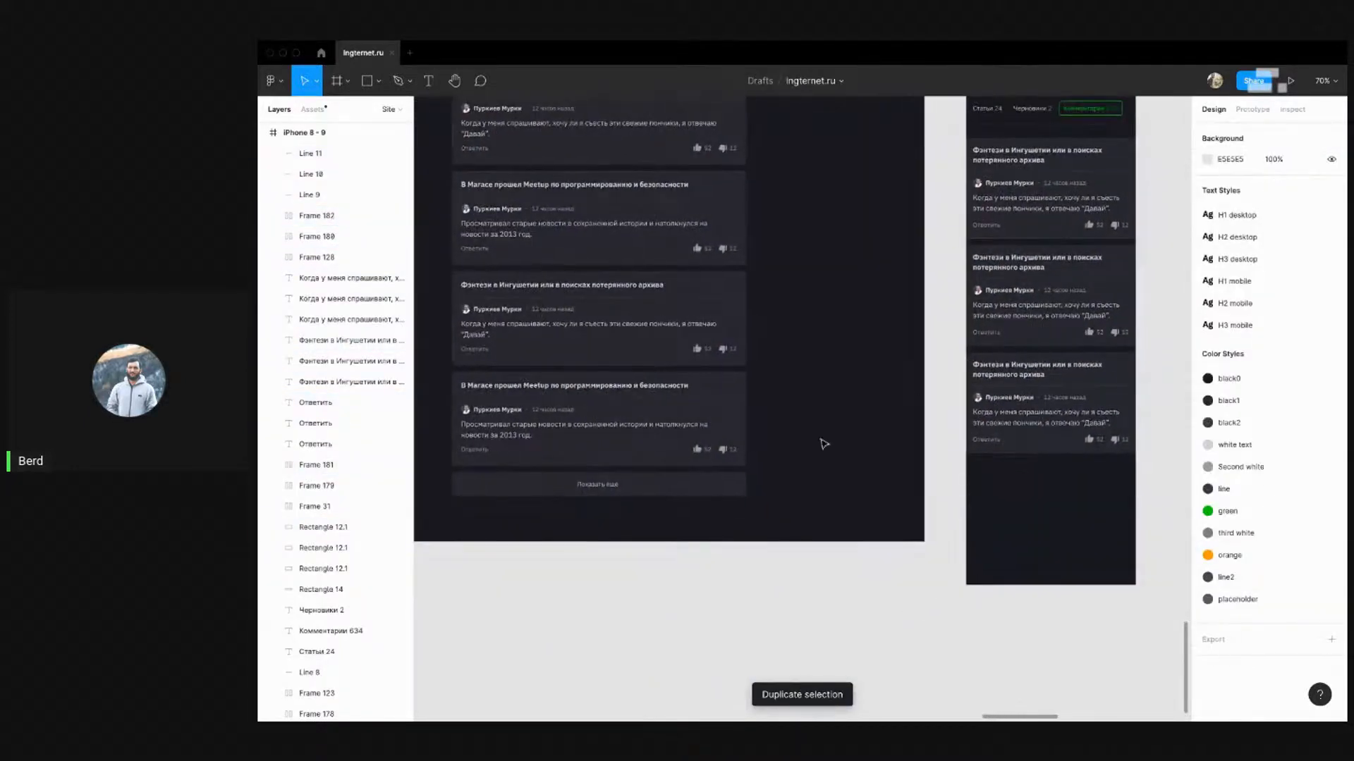
# Copy the desktop Показать еще button below the cards, narrow it to 375 px, and raise it 10 px
pyautogui.moveTo(559, 481); pyautogui.dragTo(1070, 508)
pyautogui.hscroll(5, 1070, 508)
pyautogui.hscroll(-4, 779, 498)
pyautogui.hscroll(4, 815, 477)
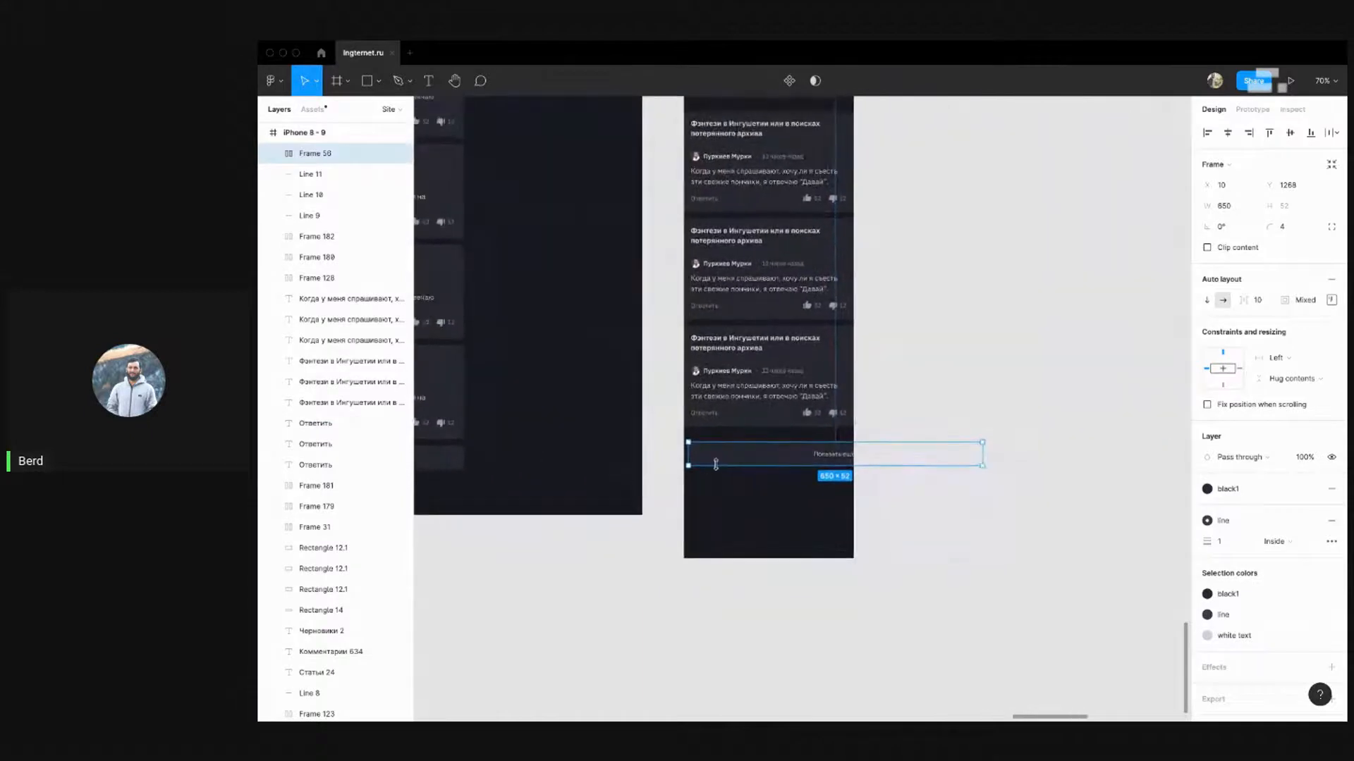
pyautogui.moveTo(825, 458); pyautogui.dragTo(822, 456)
pyautogui.click(1332, 301)
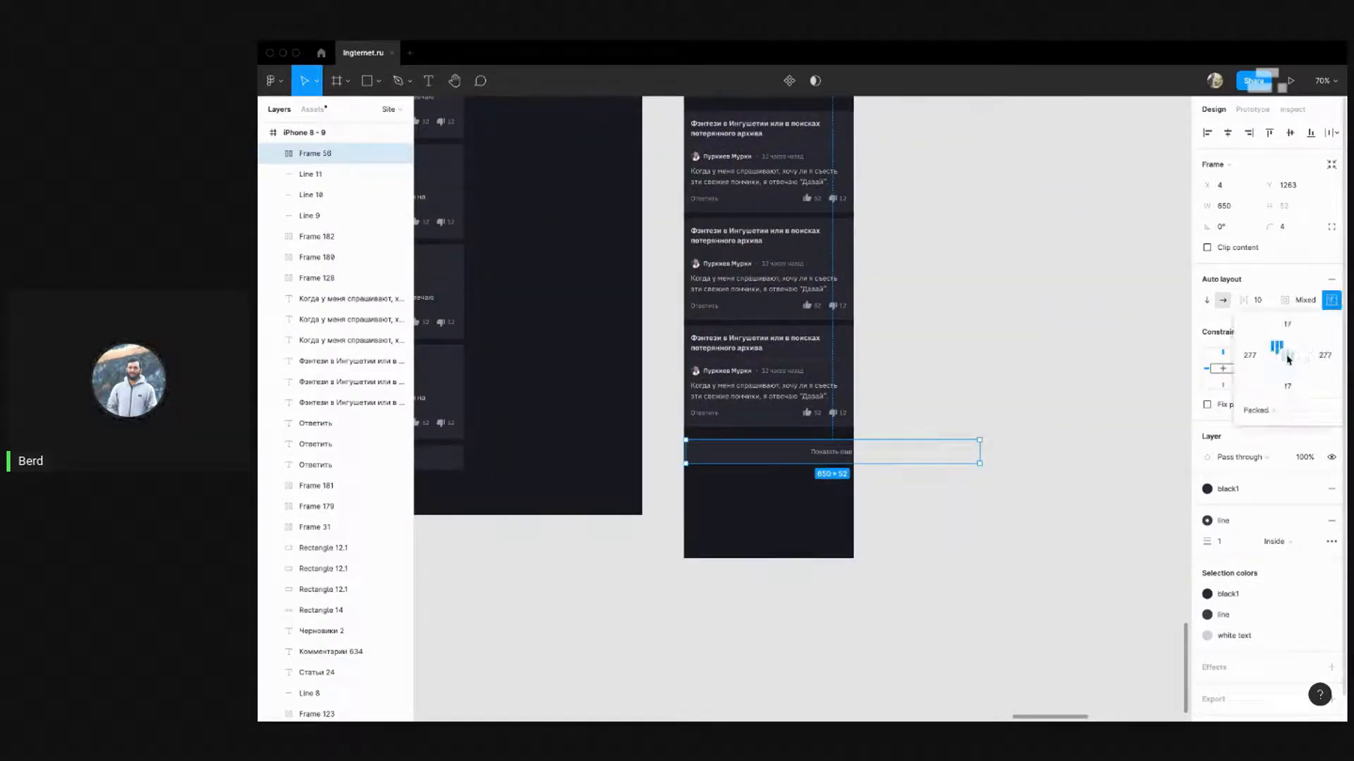
pyautogui.moveTo(982, 448); pyautogui.dragTo(853, 455)
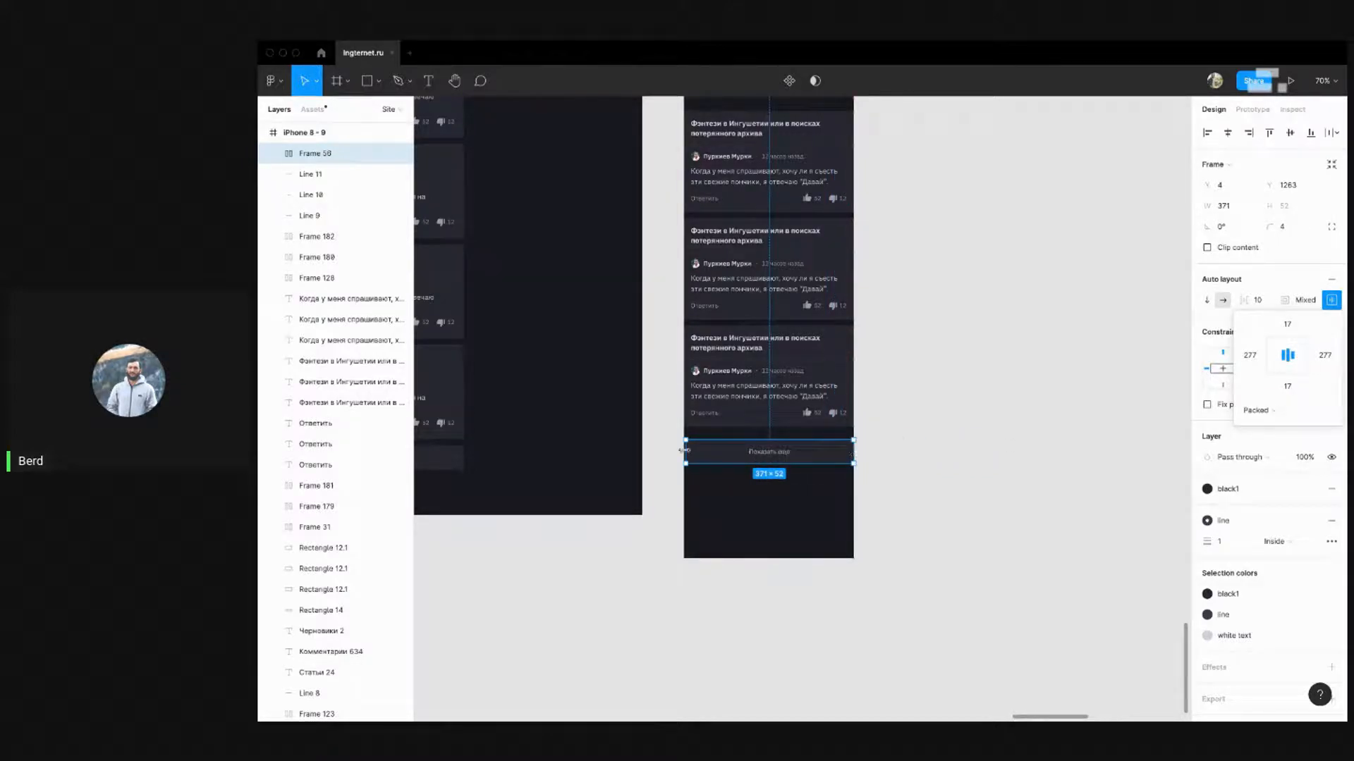
pyautogui.press('alt')
pyautogui.hotkey('shift', 'Up')
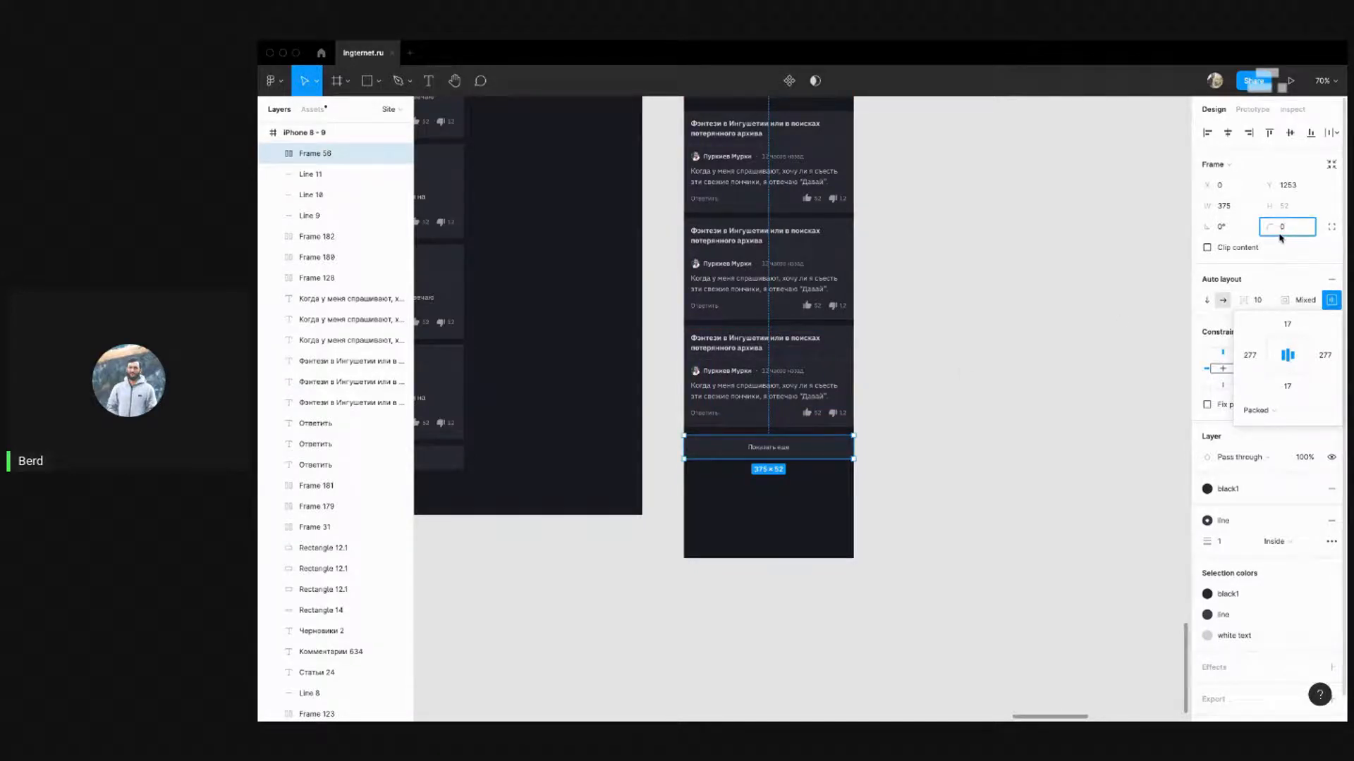
pyautogui.click(982, 341)
pyautogui.scroll(-3, 944, 434)
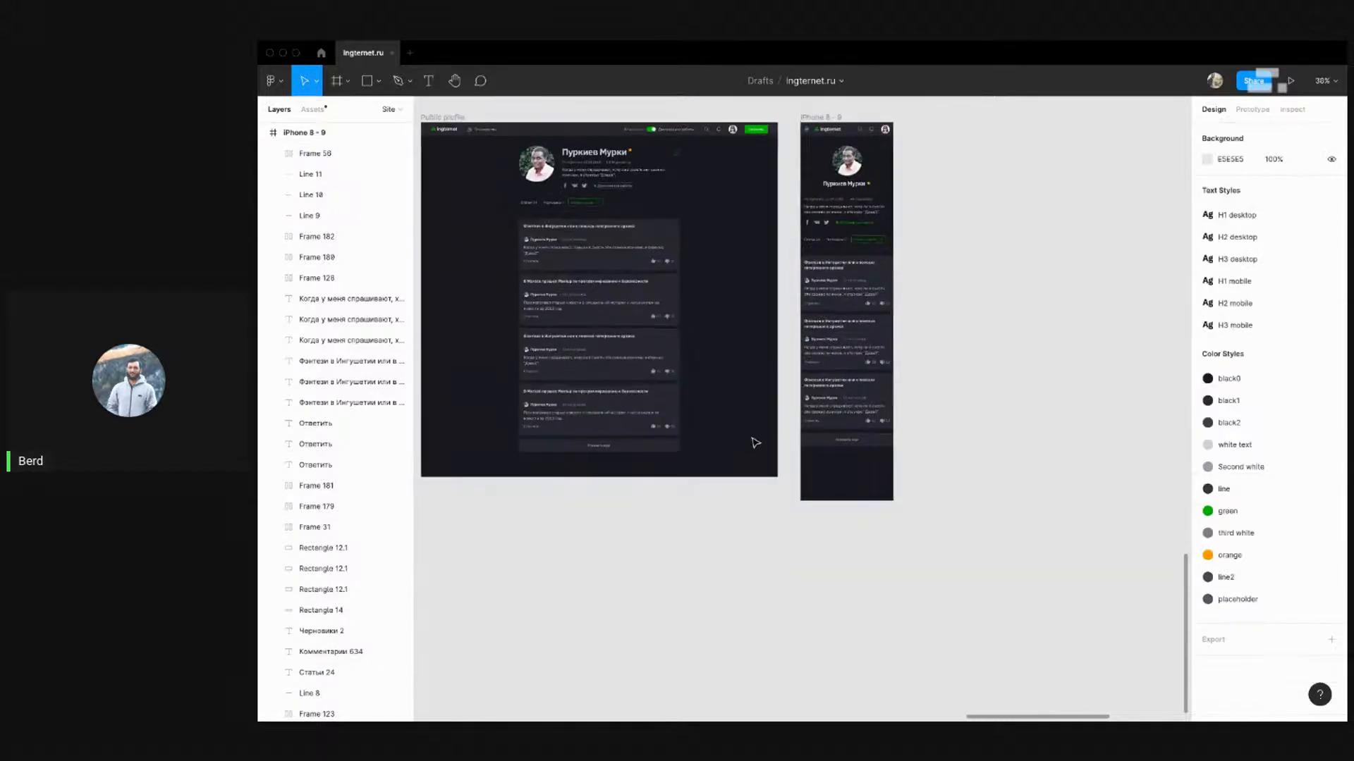
# Trim the iPhone 8 - 9 frame to 375 × 1355, ending just below the button
pyautogui.click(802, 115)
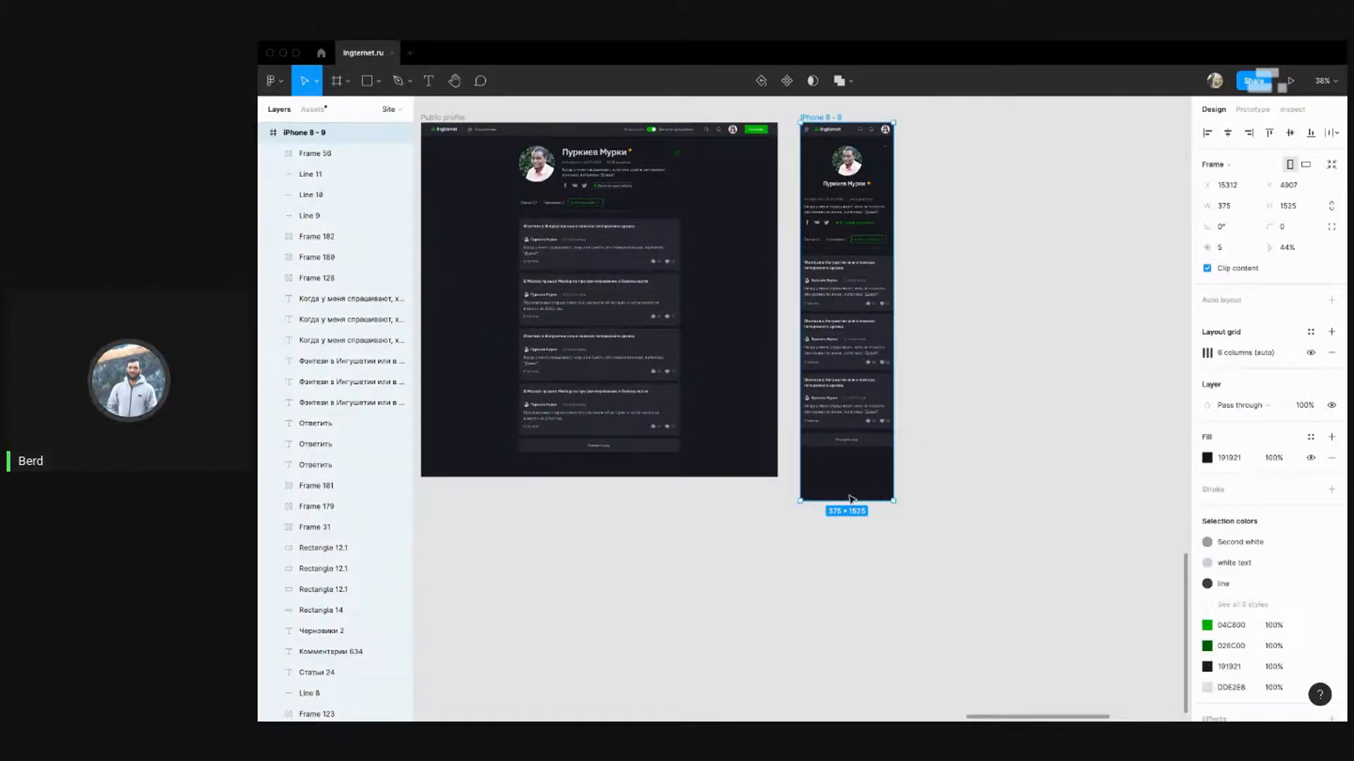
pyautogui.moveTo(849, 489); pyautogui.dragTo(869, 460)
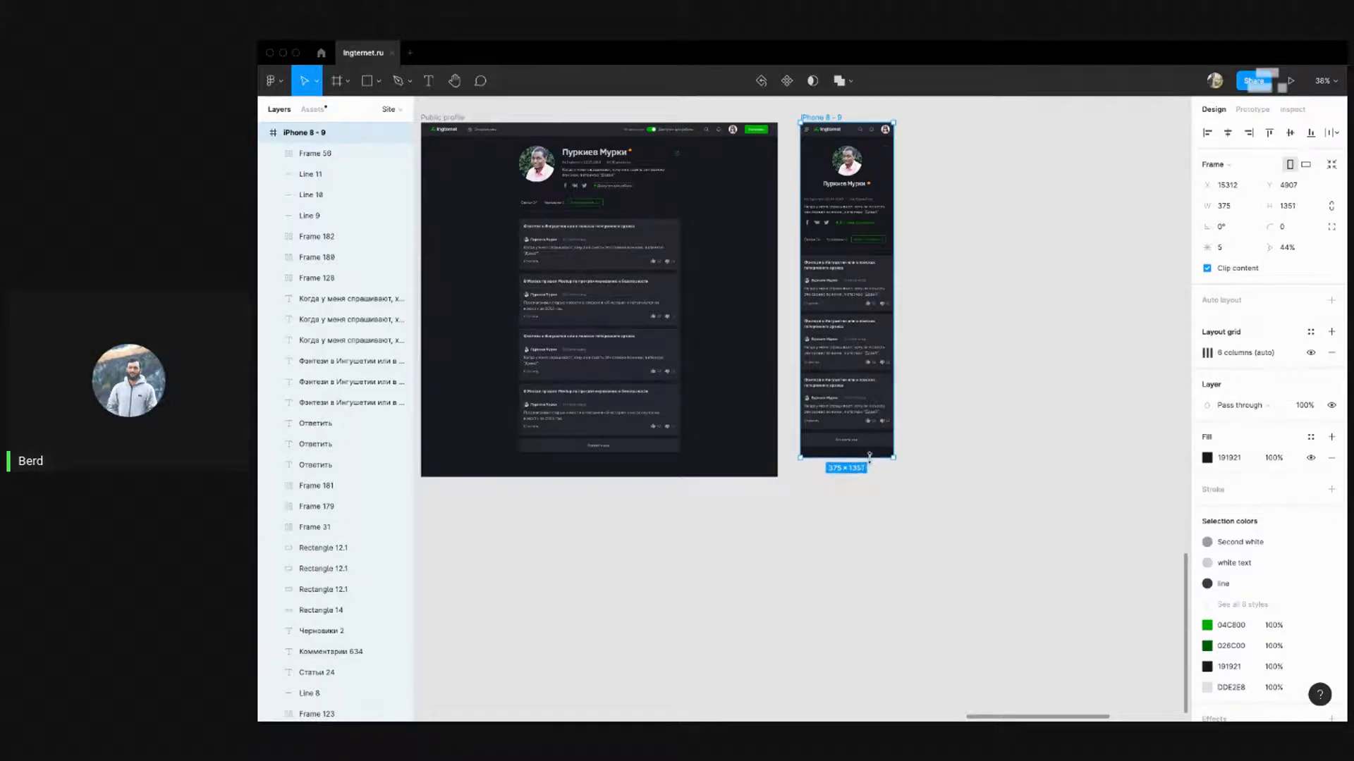
pyautogui.press('alt')
pyautogui.press('super+Down')
pyautogui.press('super+Down')
pyautogui.press('super+Down')
pyautogui.press('super+Down')
pyautogui.press('alt')
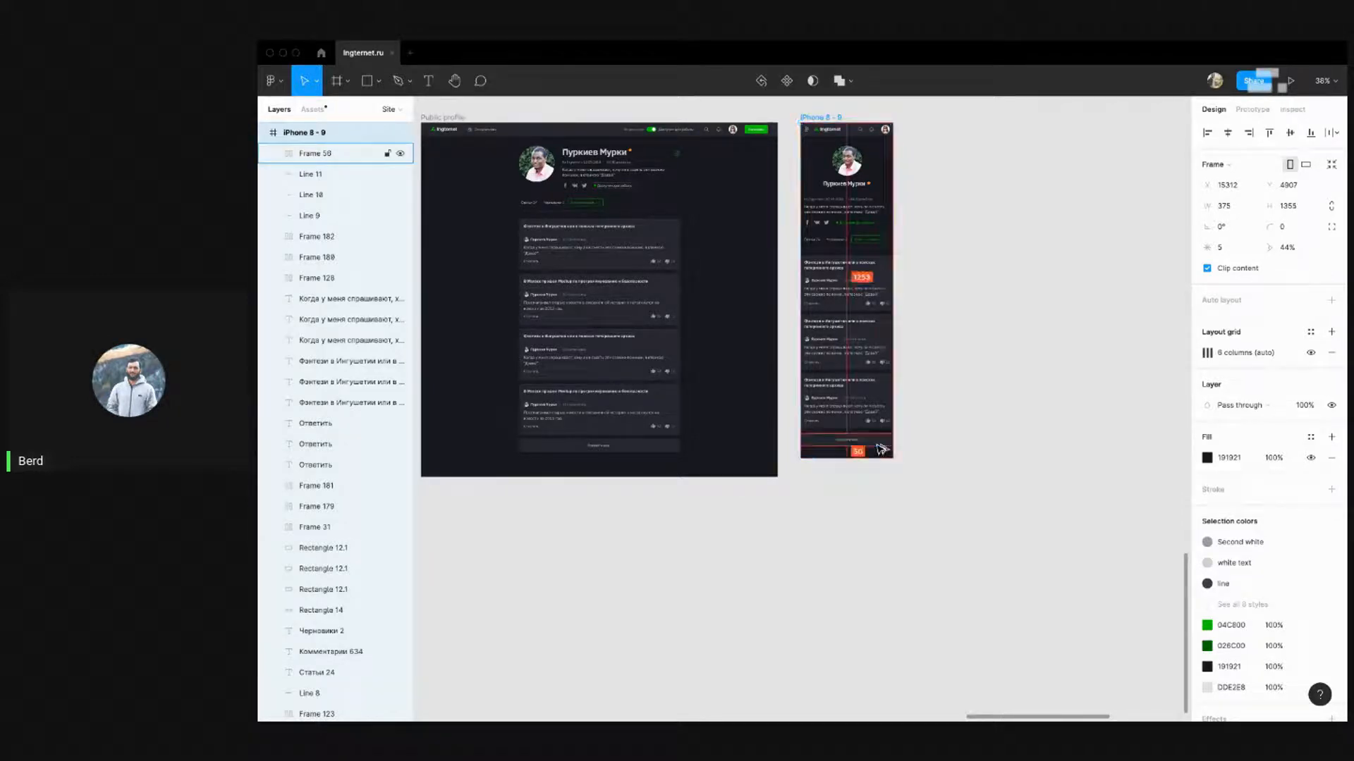
pyautogui.click(1027, 335)
pyautogui.scroll(2, 902, 427)
pyautogui.scroll(-5, 840, 390)
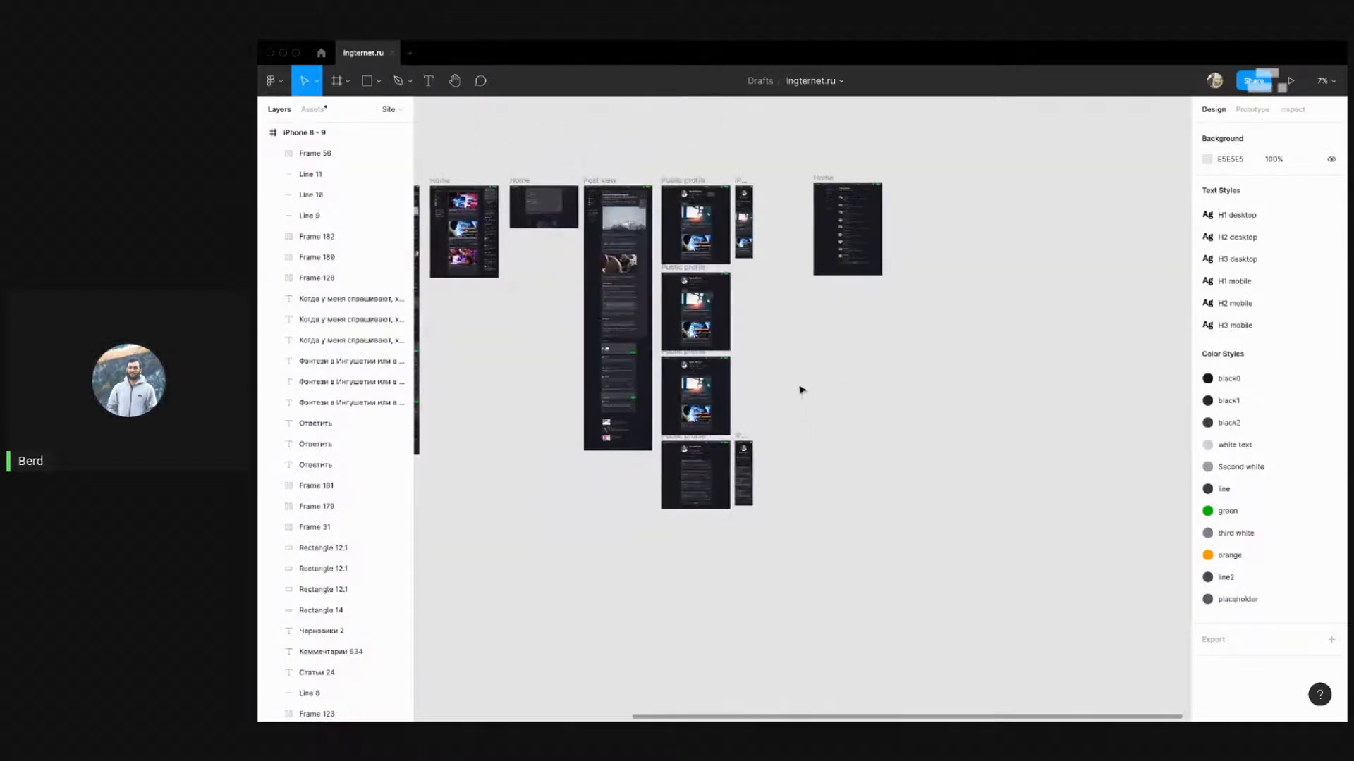
# Pan and zoom across the canvas to bring the Специалисты Home frame into view
pyautogui.scroll(8, 856, 185)
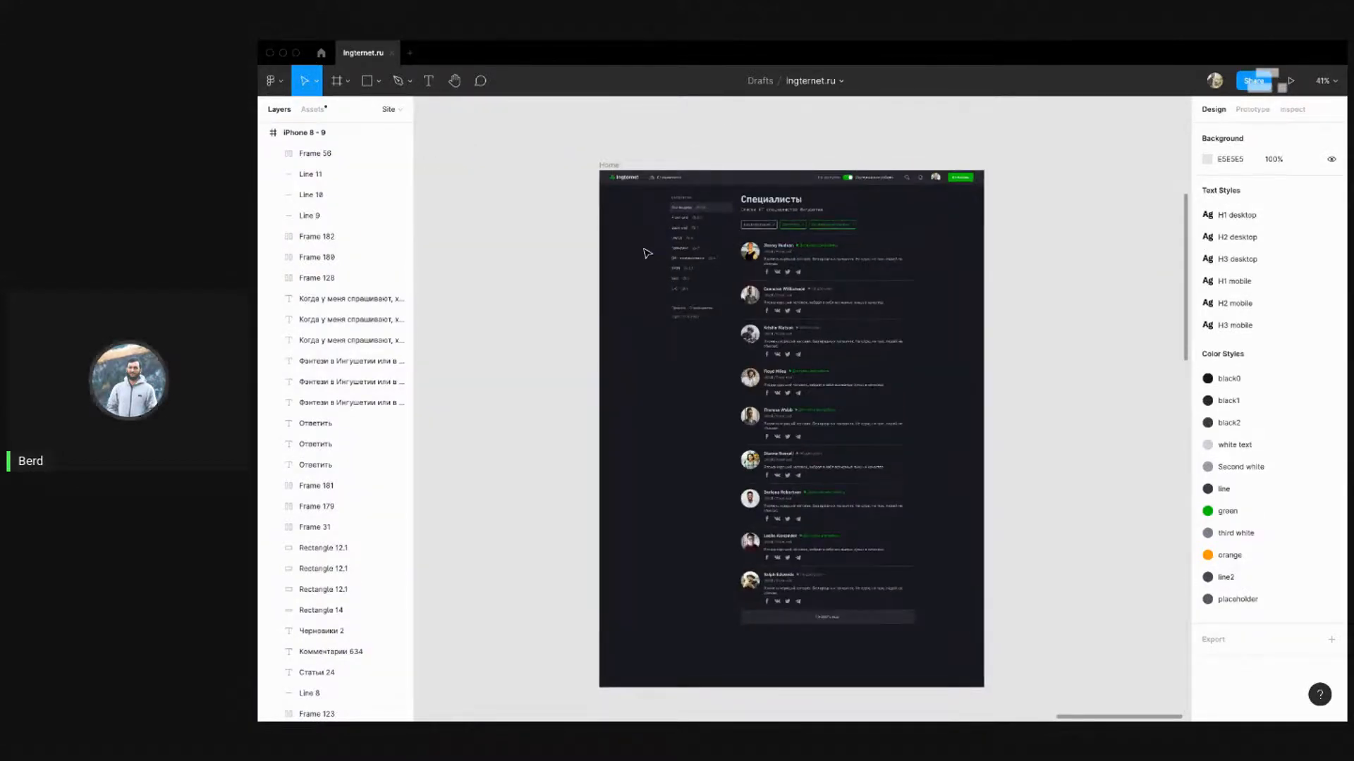
pyautogui.scroll(-6, 874, 245)
pyautogui.scroll(-5, 767, 300)
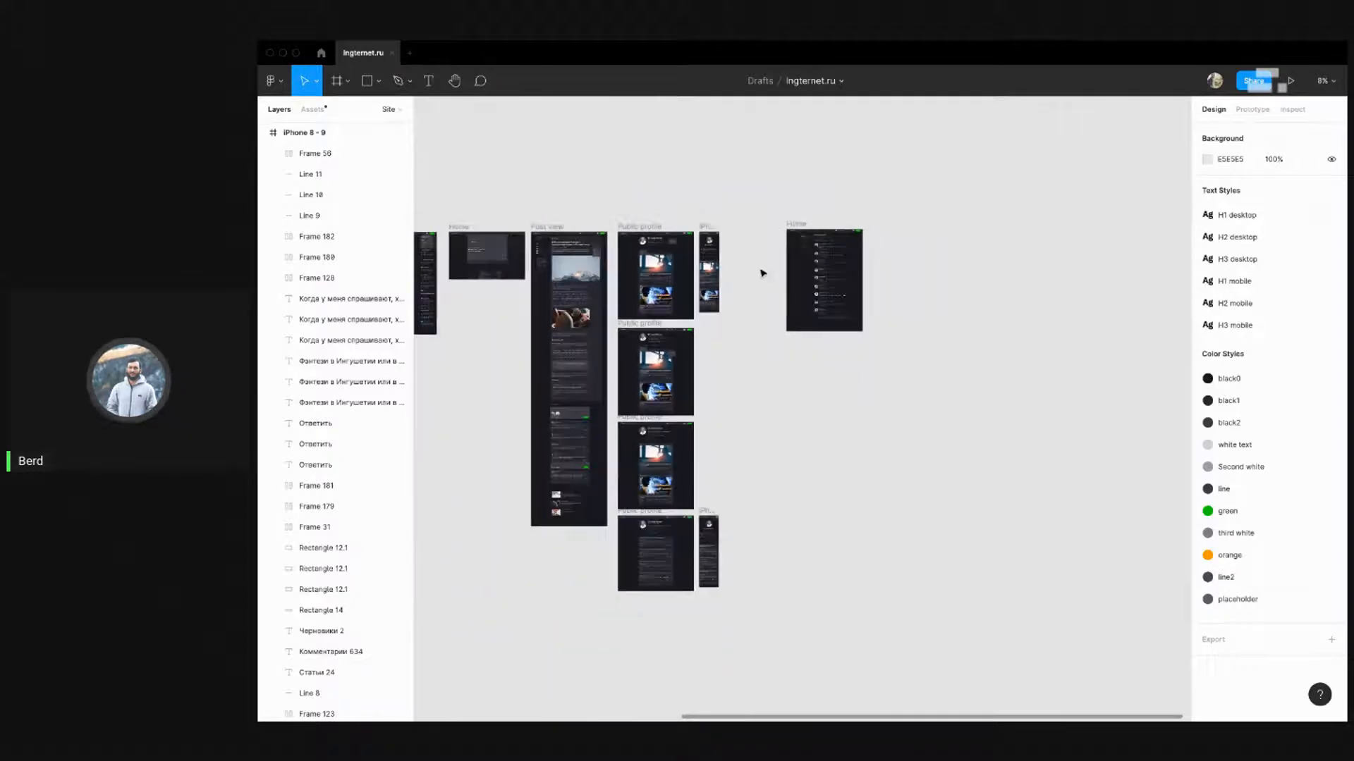
pyautogui.scroll(3, 589, 260)
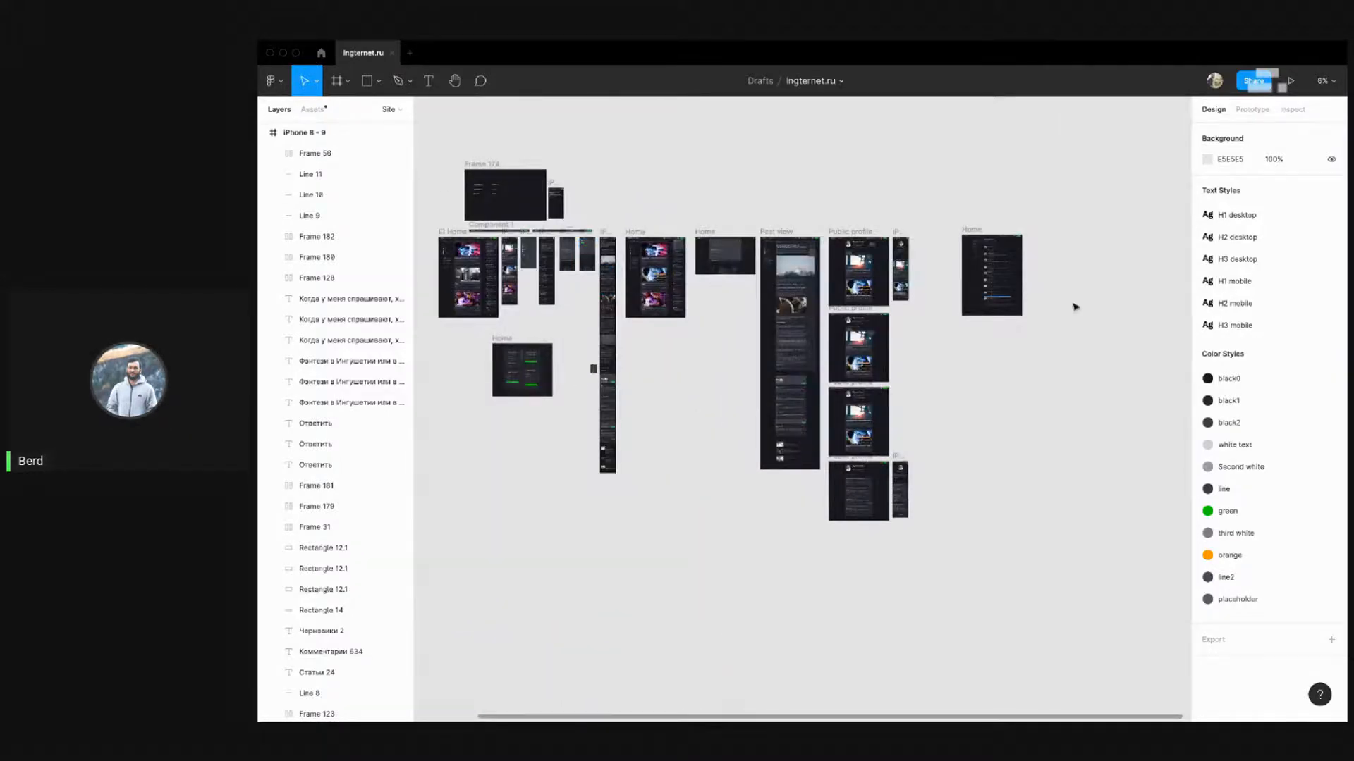
pyautogui.scroll(4, 1075, 307)
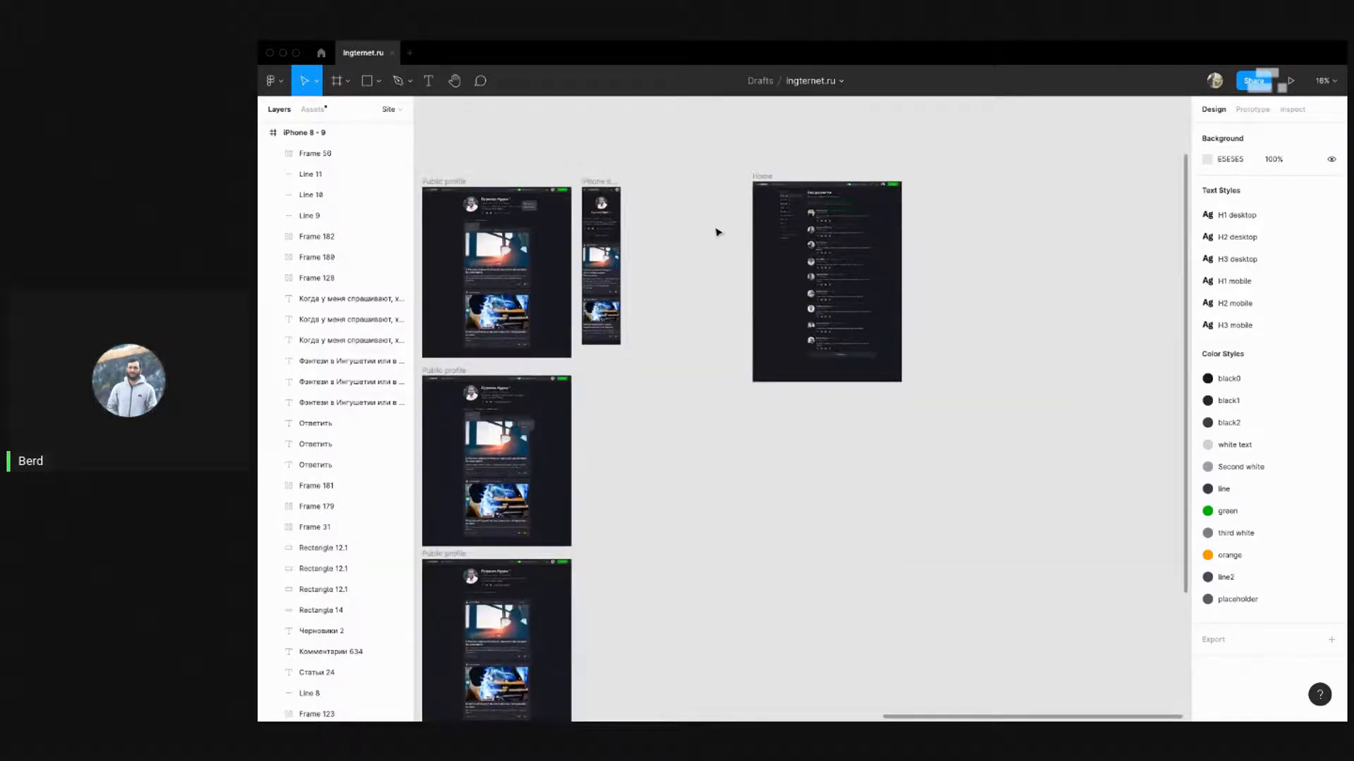
pyautogui.moveTo(717, 192); pyautogui.dragTo(670, 209)
pyautogui.moveTo(663, 263); pyautogui.dragTo(708, 227)
pyautogui.scroll(4, 847, 168)
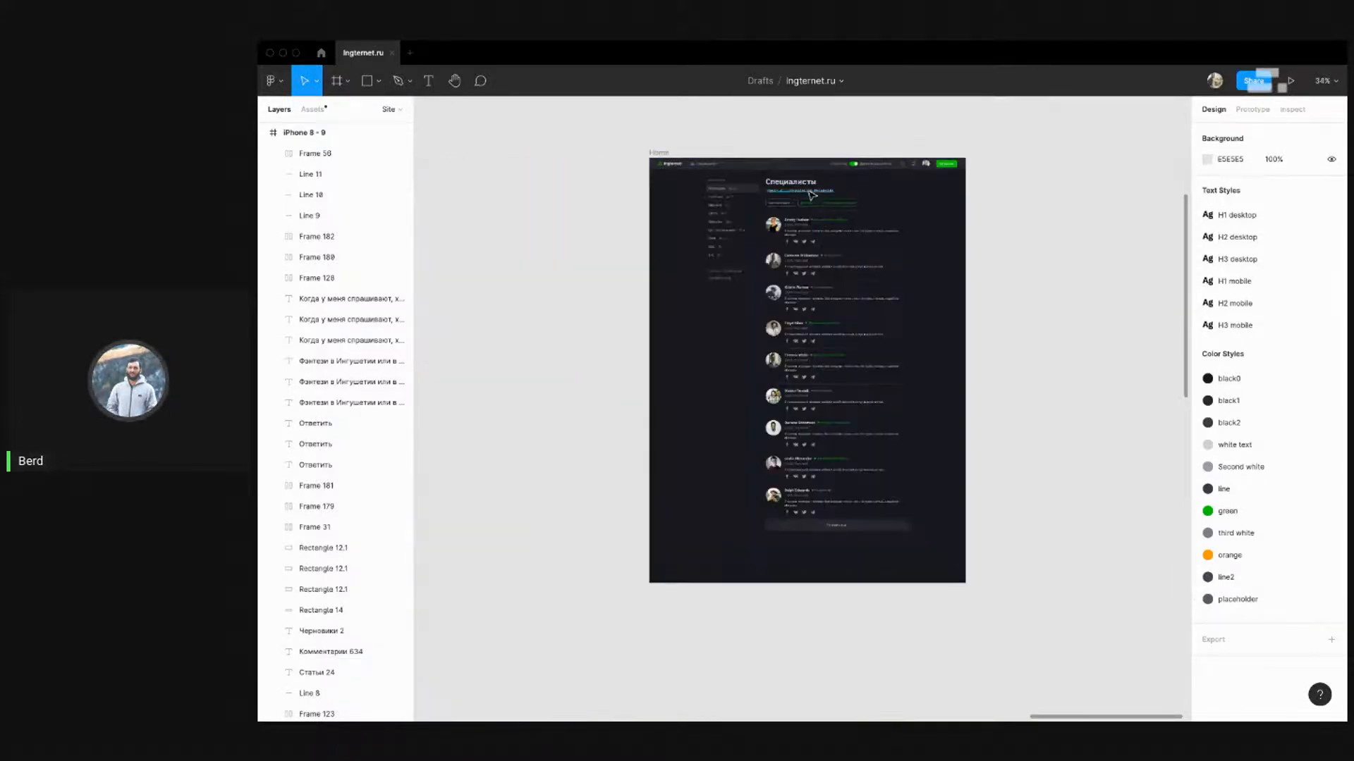
pyautogui.moveTo(589, 214); pyautogui.dragTo(689, 194)
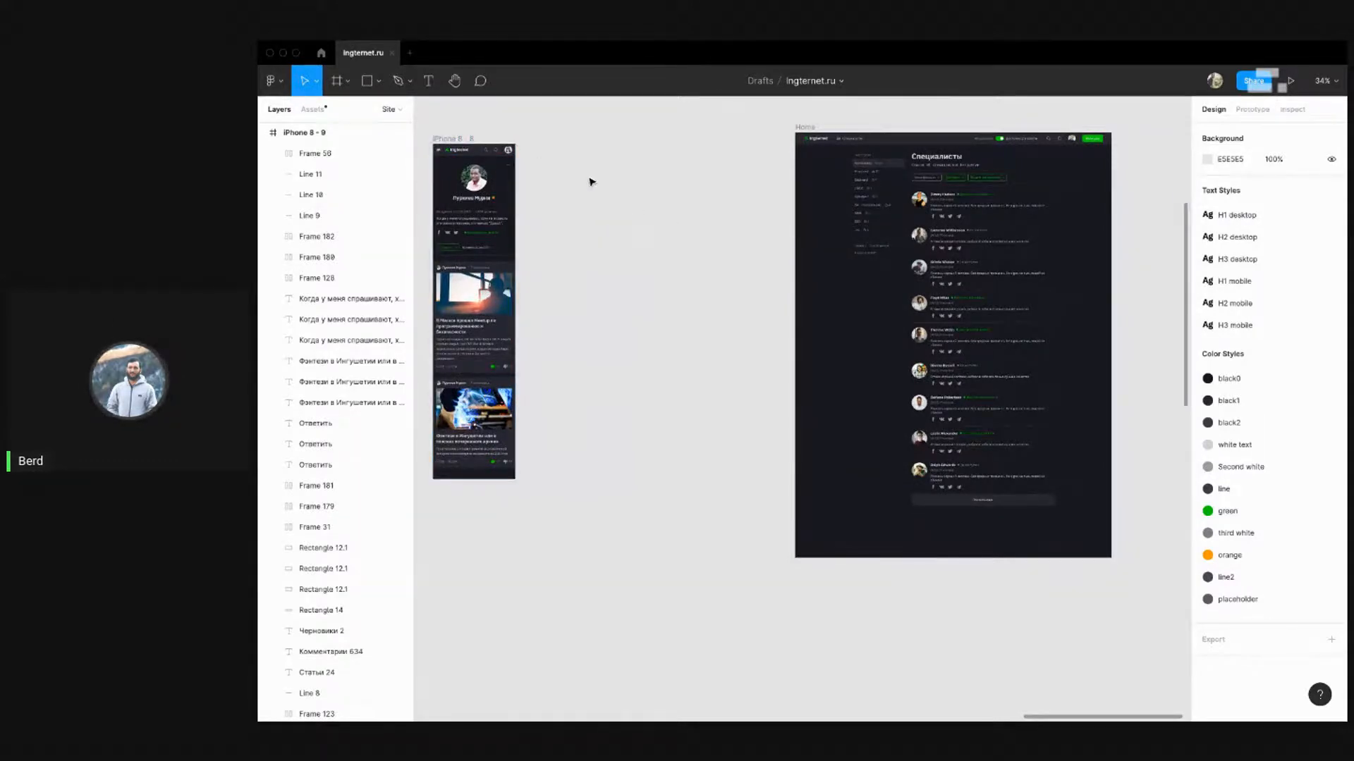
pyautogui.scroll(-5, 606, 193)
pyautogui.scroll(5, 774, 195)
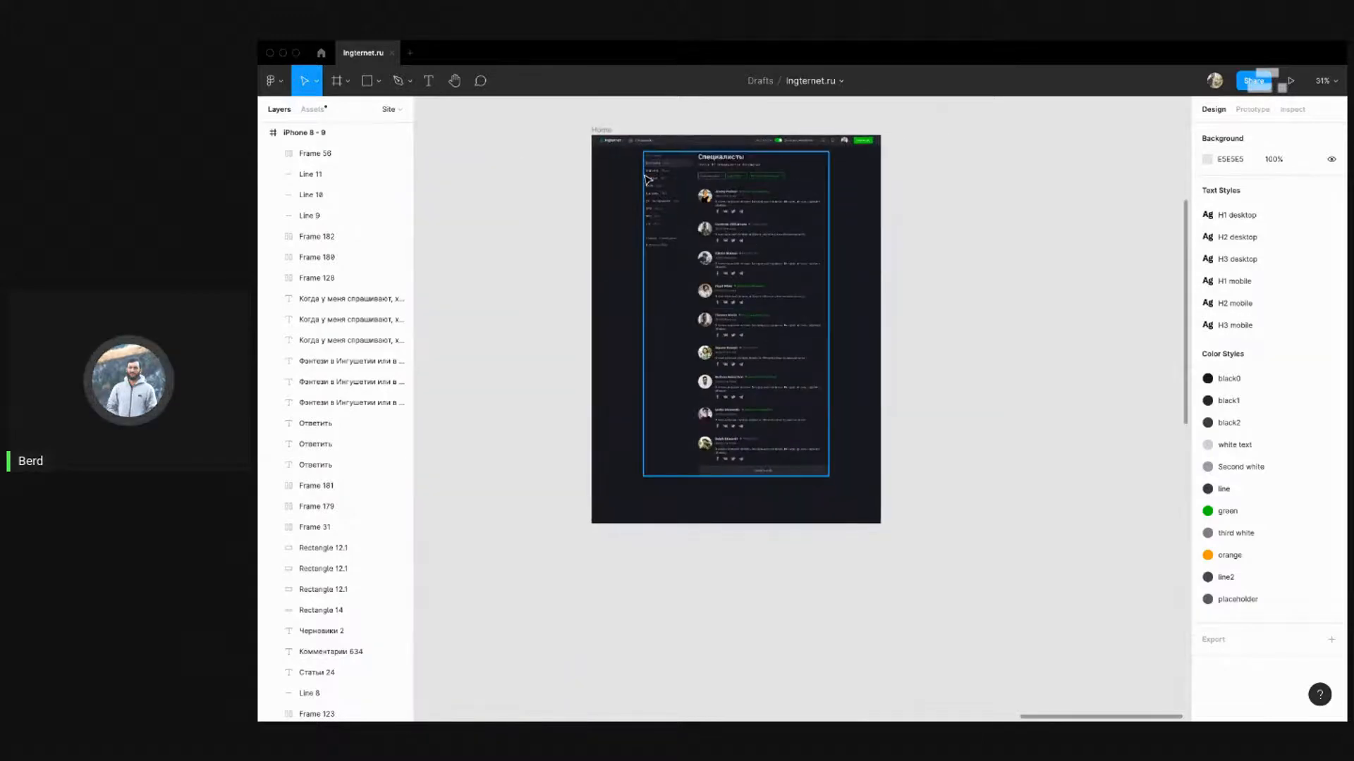
pyautogui.scroll(5, 647, 179)
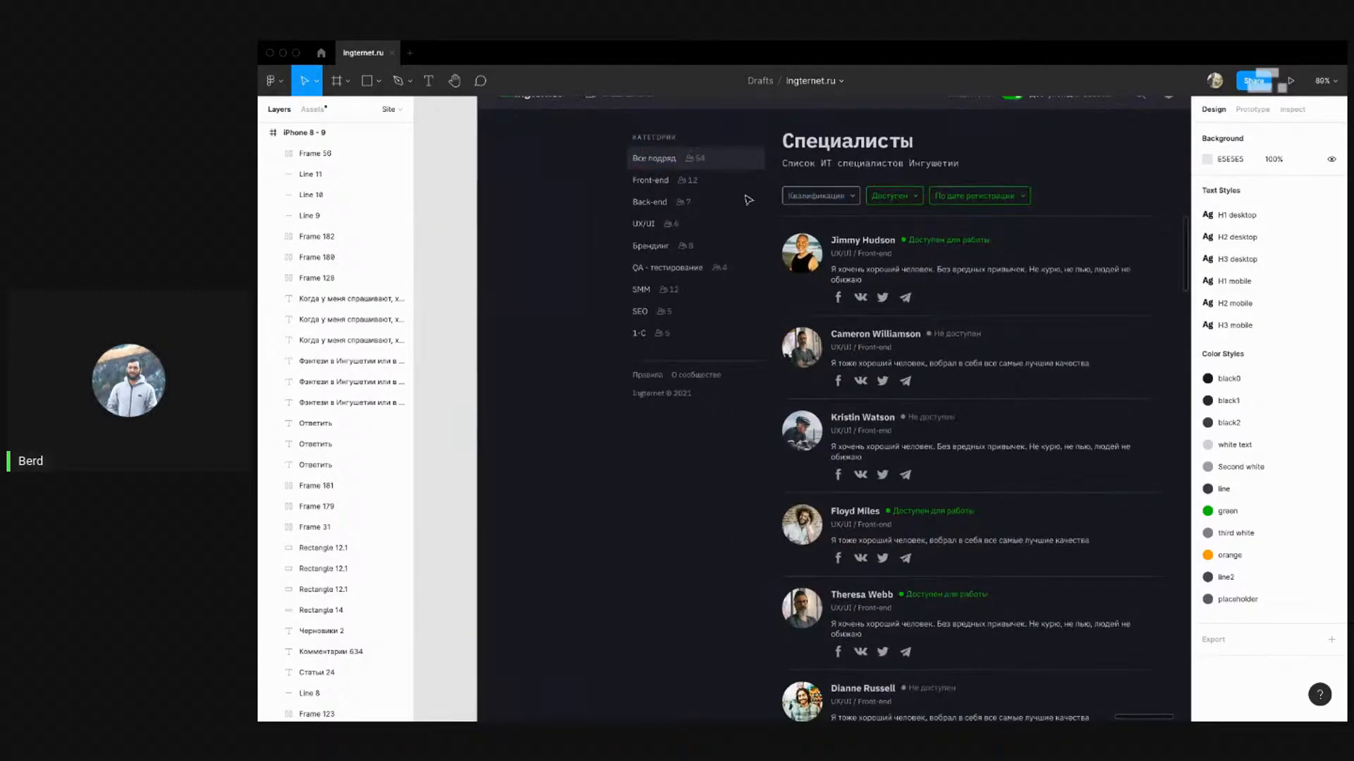
pyautogui.scroll(-3, 532, 206)
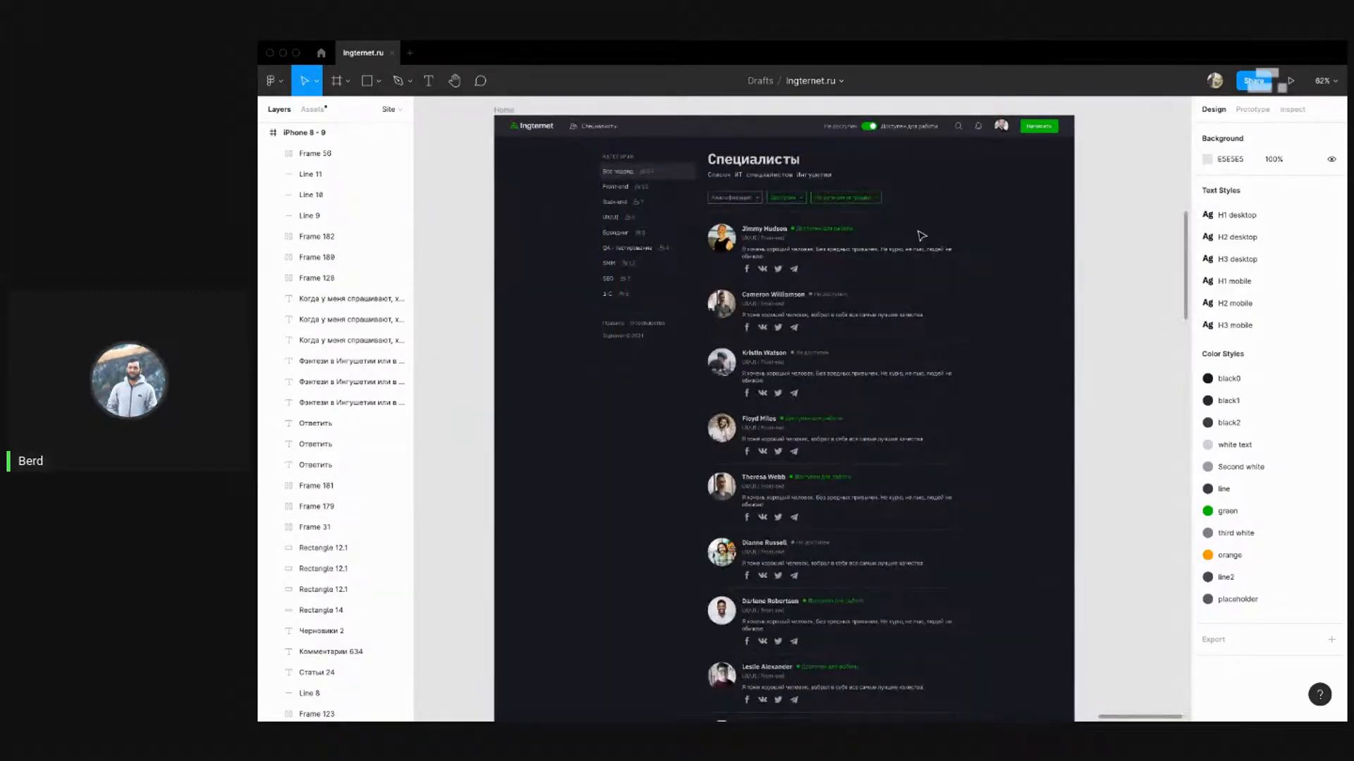
pyautogui.scroll(-8, 980, 243)
pyautogui.scroll(9, 480, 250)
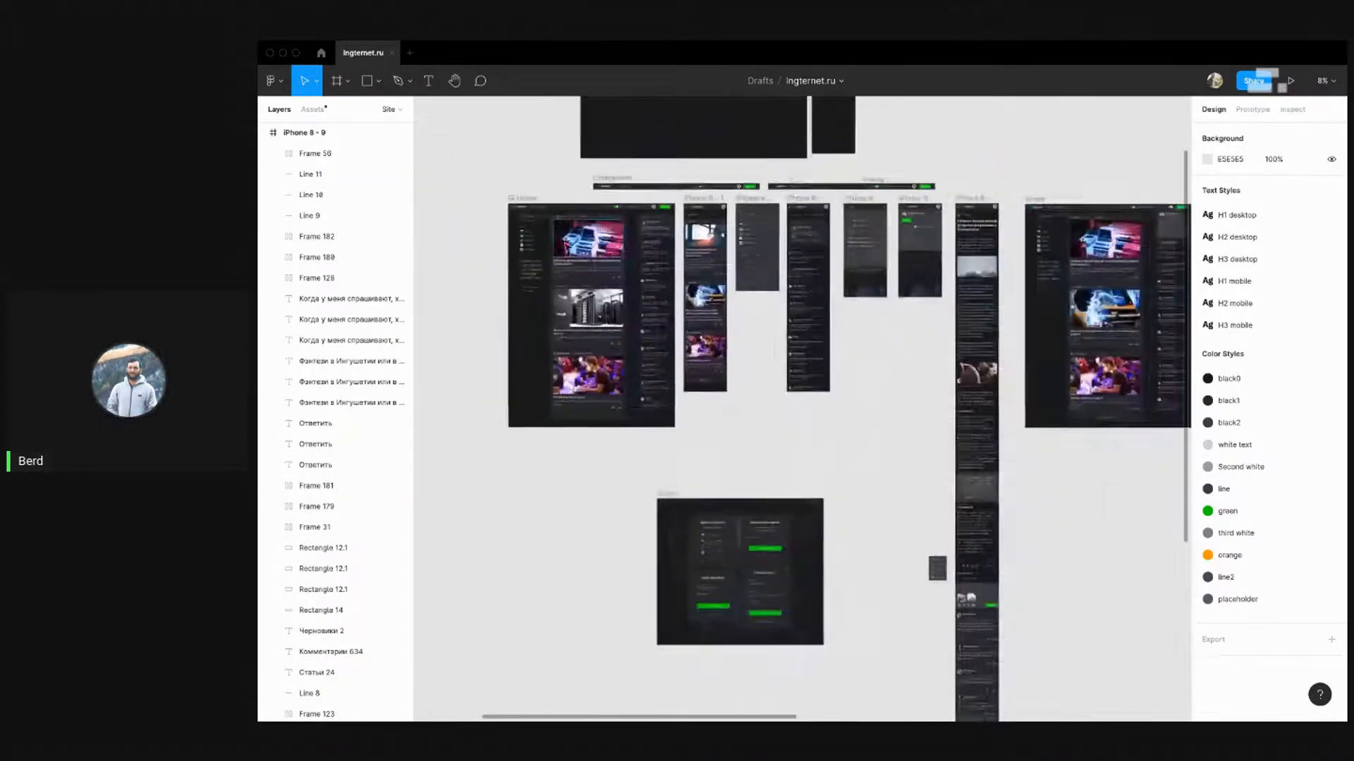
pyautogui.scroll(-3, 617, 244)
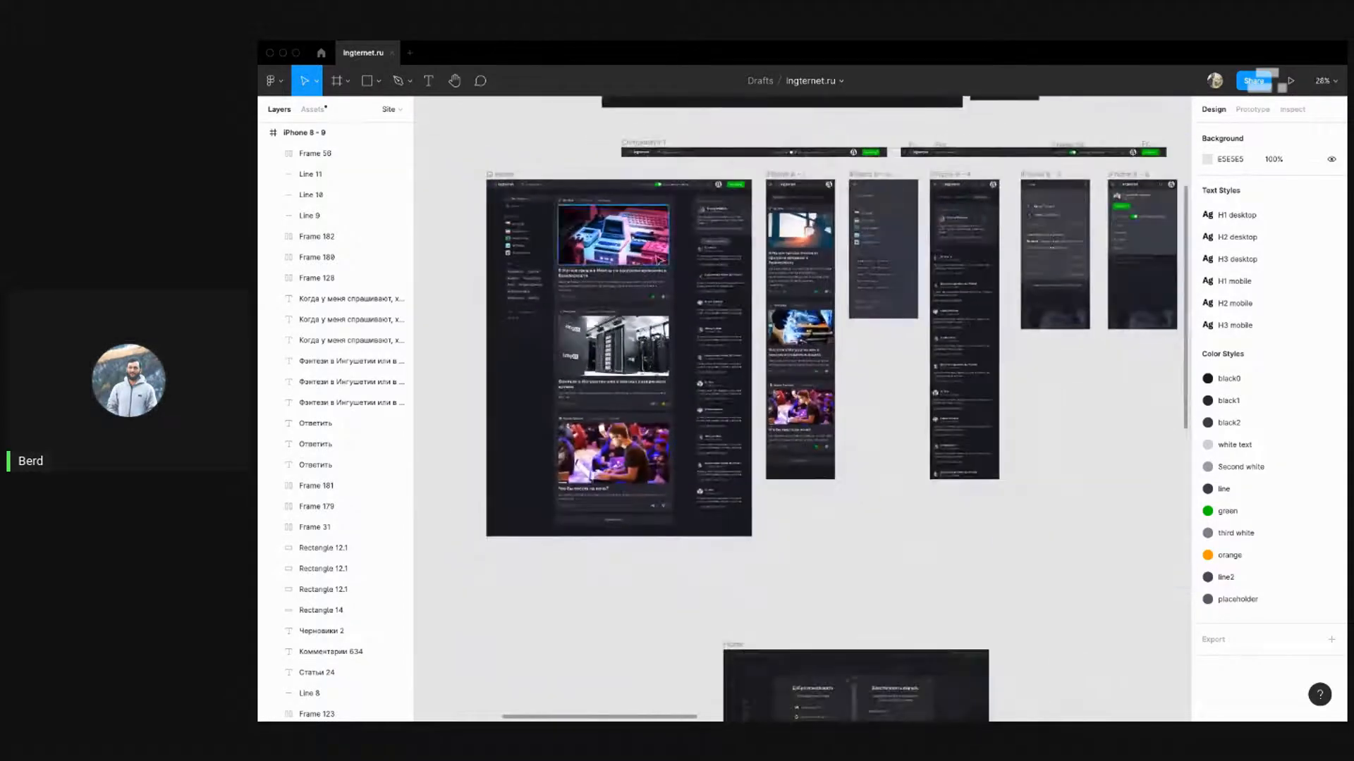
pyautogui.scroll(5, 987, 190)
pyautogui.scroll(-2, 855, 205)
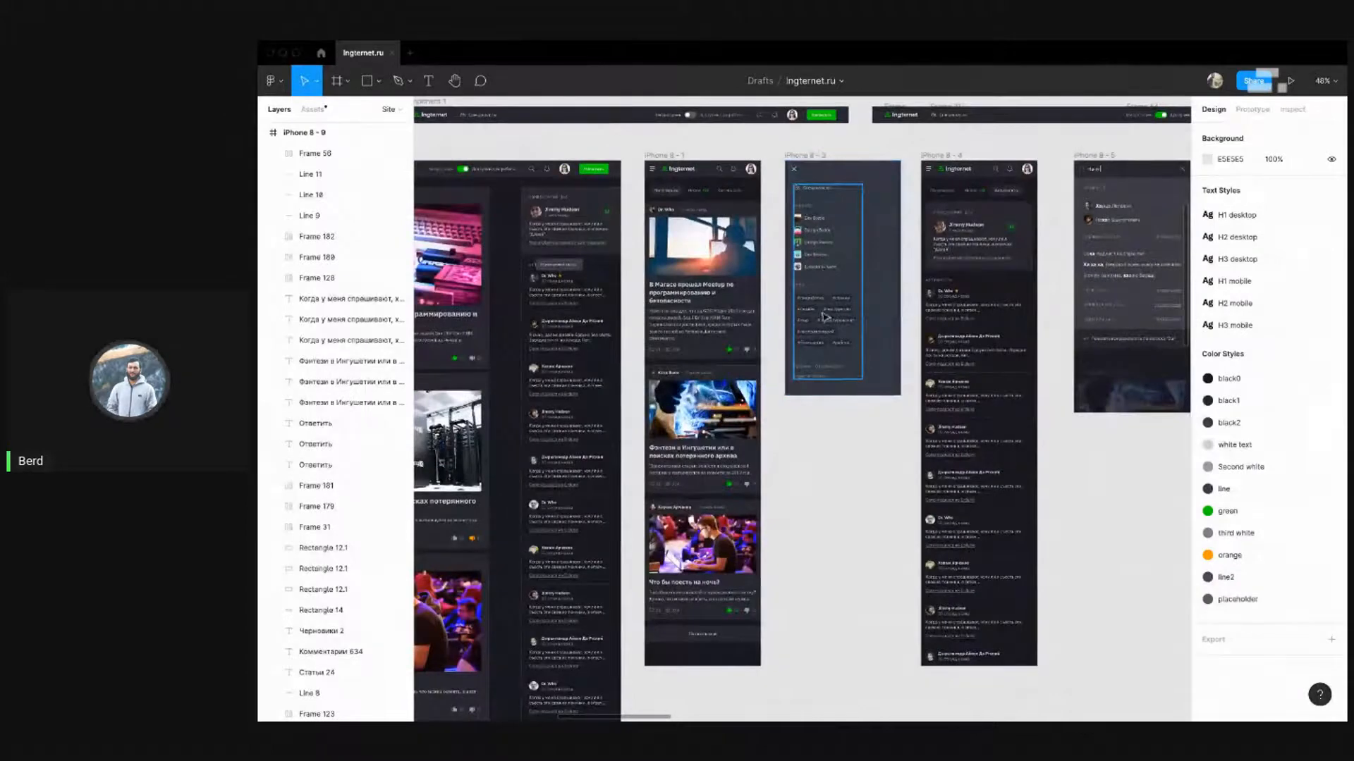
pyautogui.moveTo(523, 260); pyautogui.dragTo(799, 254)
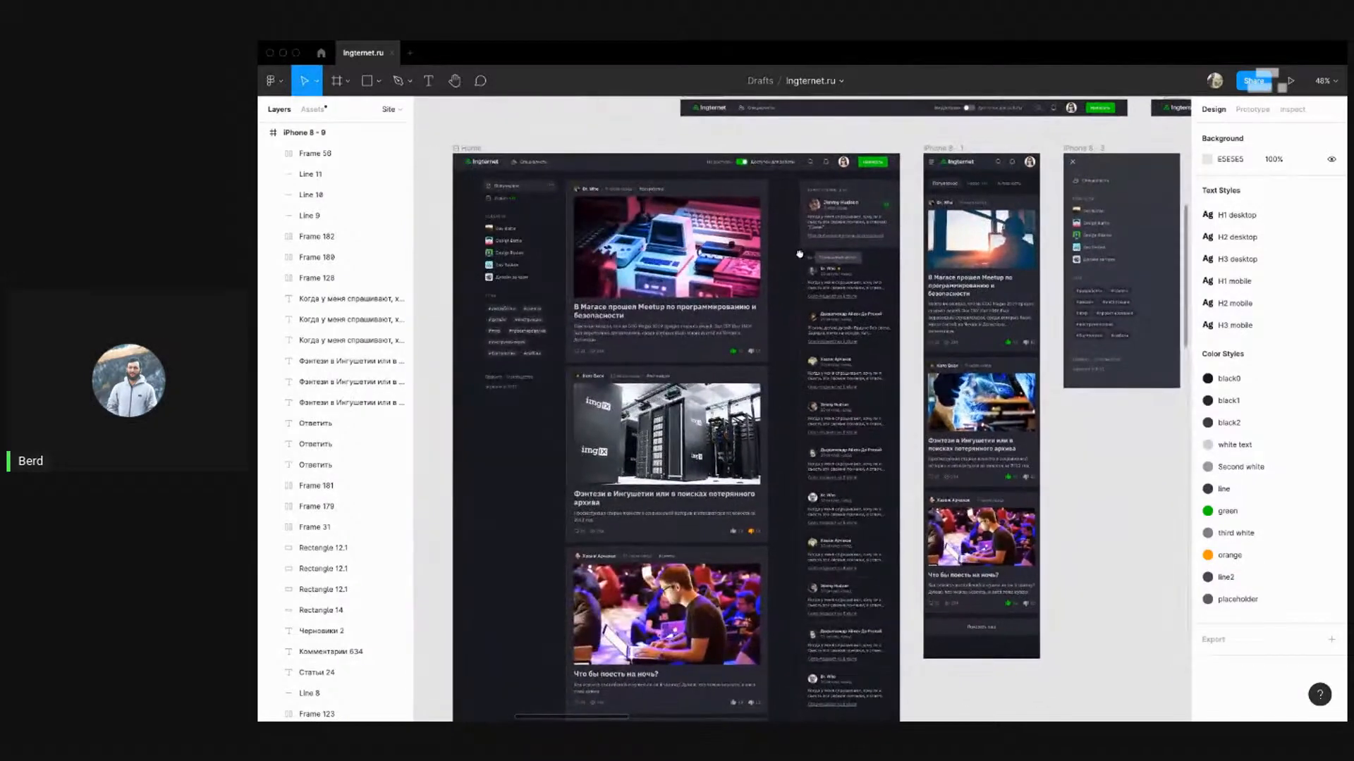
# Alt-drag a copy of the iPhone 8 - 9 frame to the right of Home, creating iPhone 8 - 10
pyautogui.scroll(-5, 517, 227)
pyautogui.scroll(3, 1051, 247)
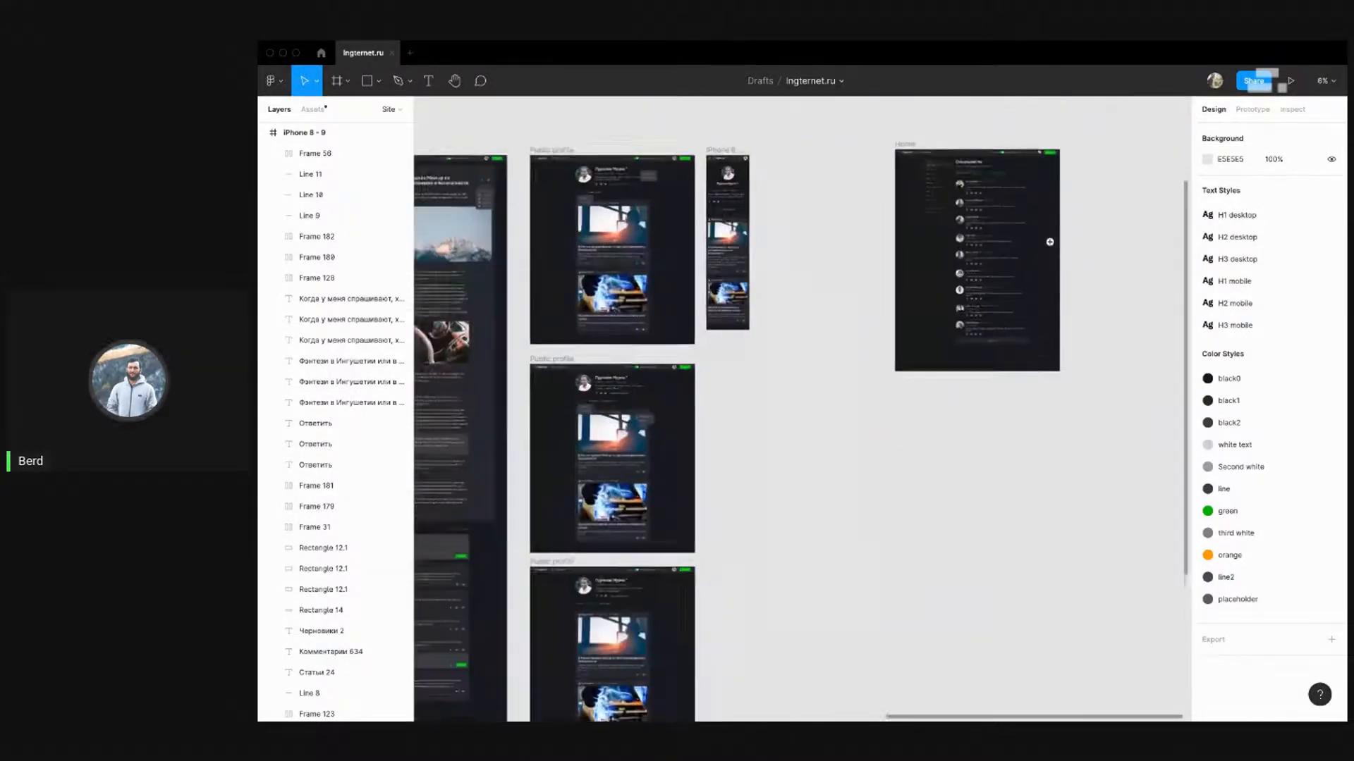
pyautogui.scroll(4, 1015, 159)
pyautogui.scroll(-1, 679, 219)
pyautogui.scroll(-5, 679, 218)
pyautogui.scroll(5, 726, 215)
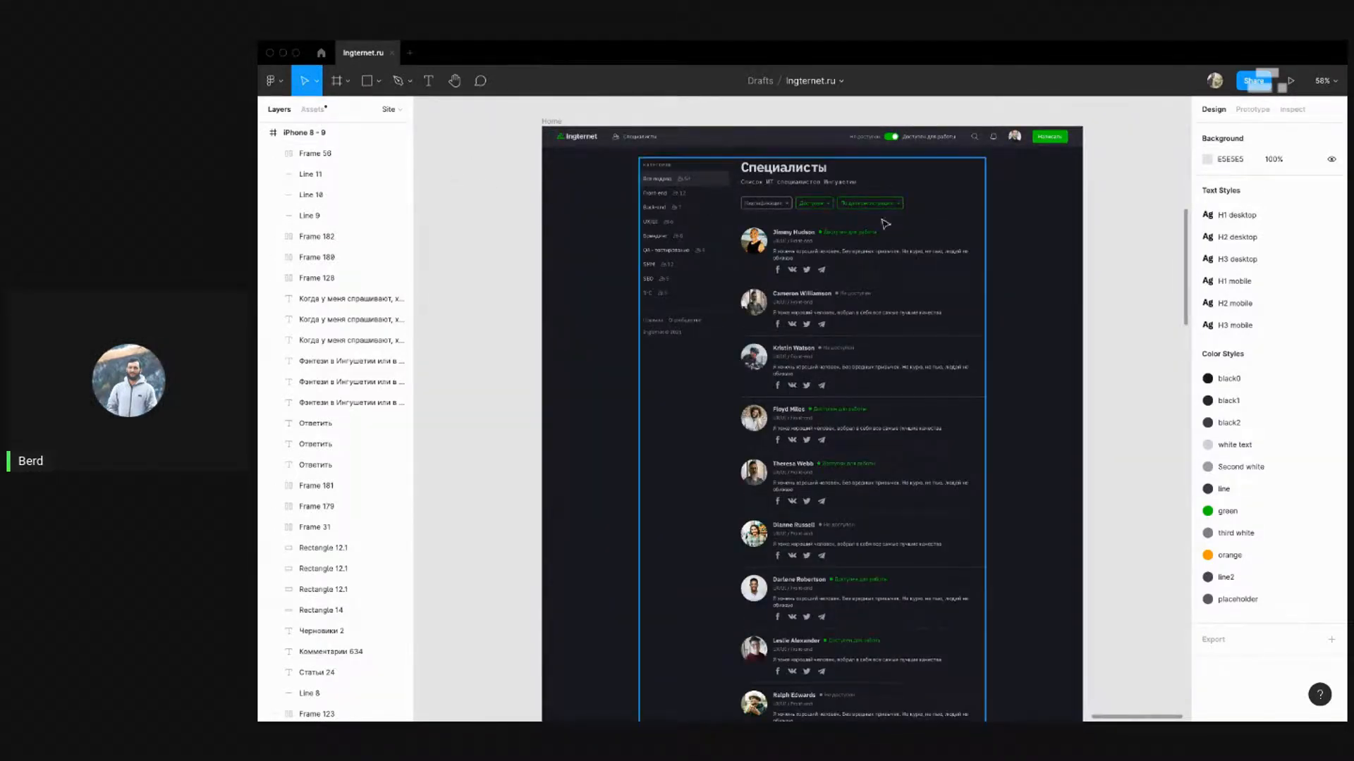
pyautogui.scroll(1, 934, 211)
pyautogui.moveTo(1006, 209); pyautogui.dragTo(951, 220)
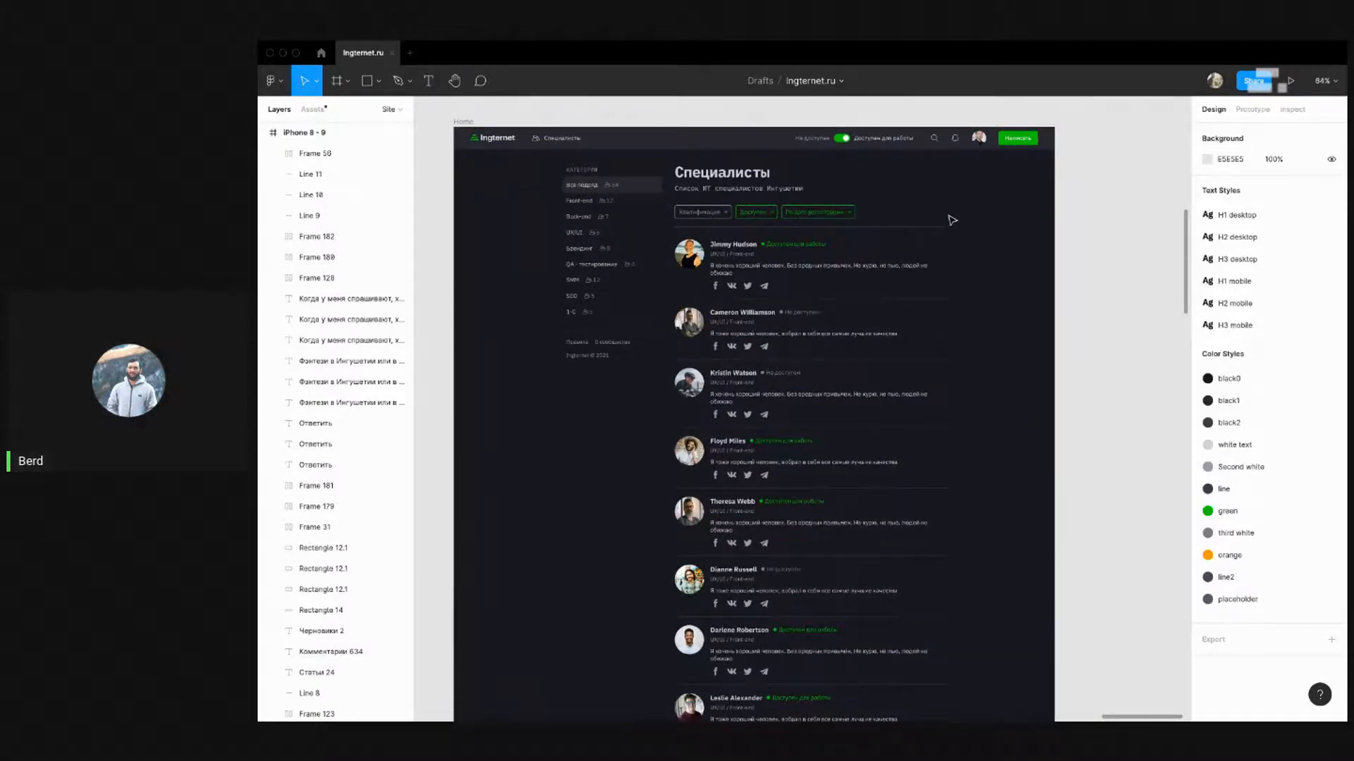
pyautogui.scroll(-5, 951, 220)
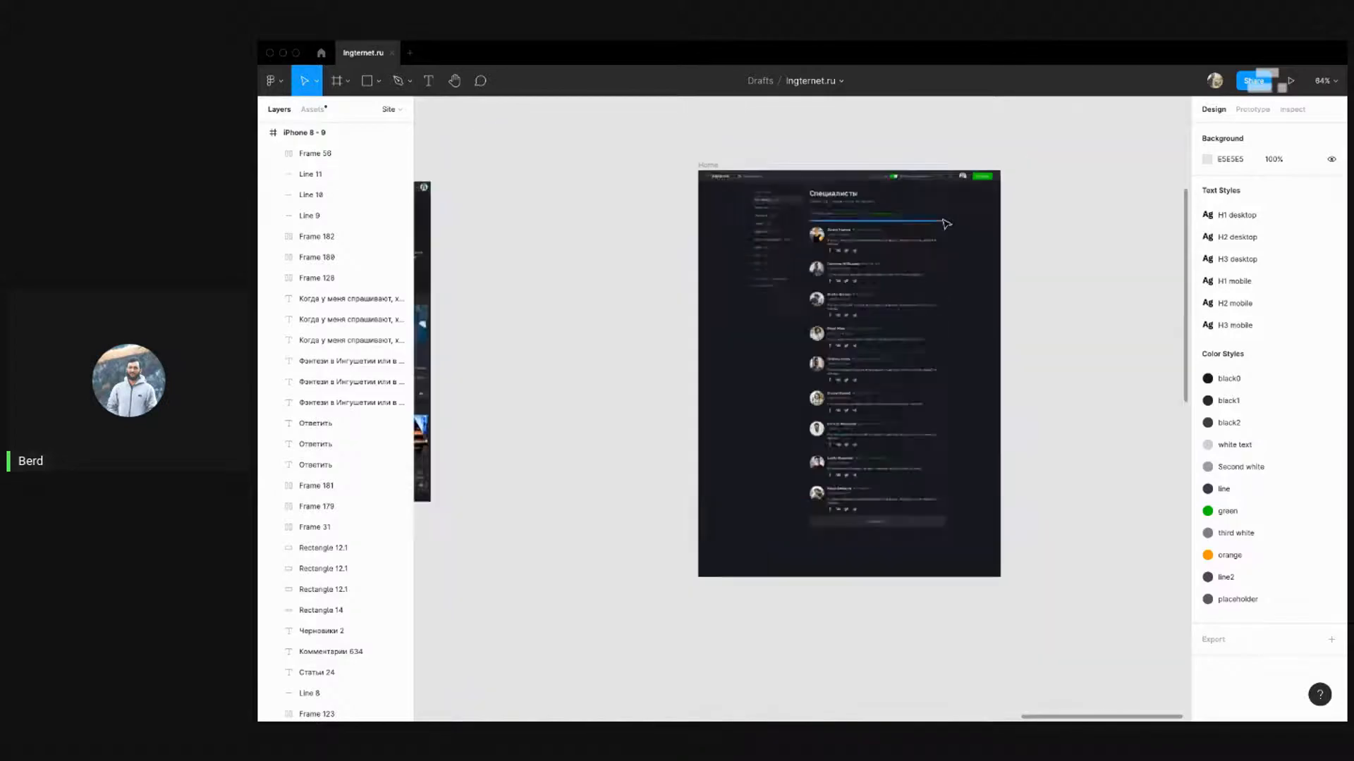
pyautogui.moveTo(493, 182); pyautogui.dragTo(952, 129)
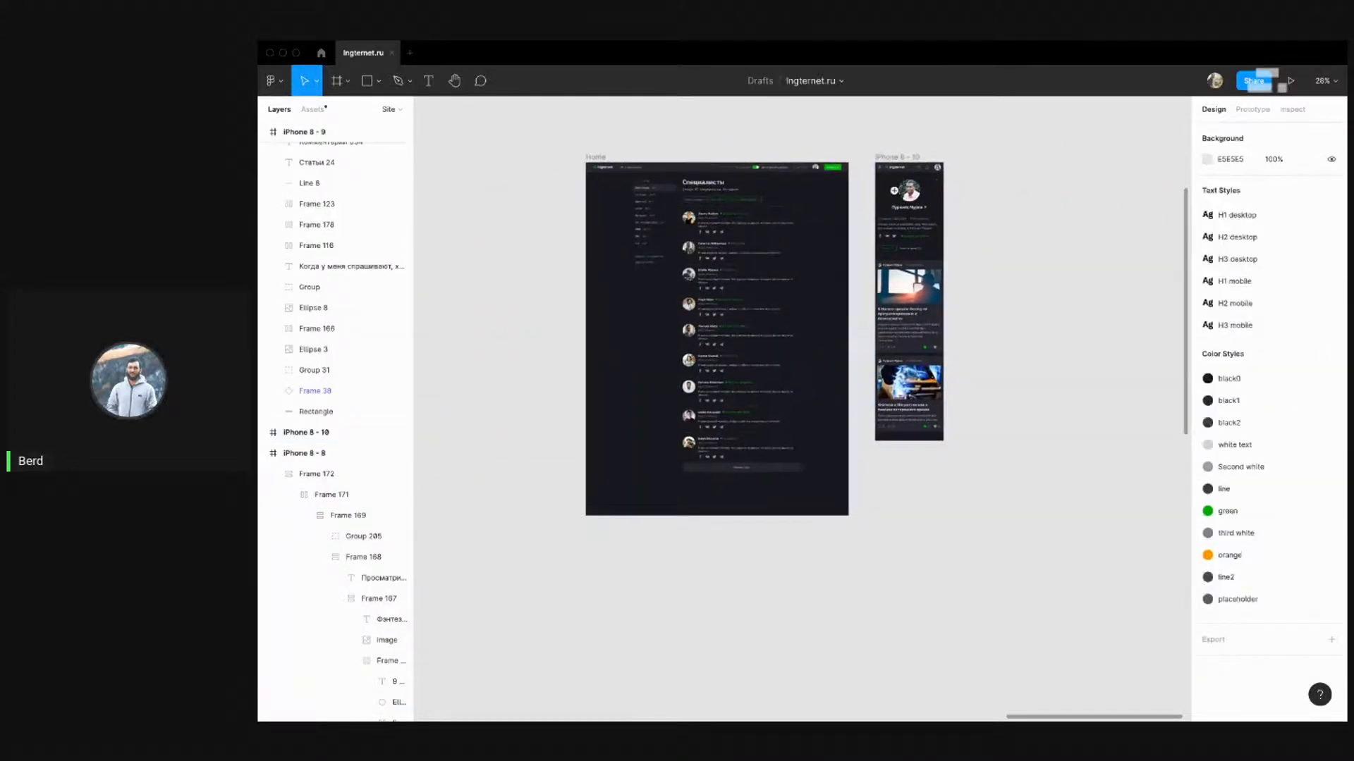
# Delete all the copied profile content inside the iPhone 8 - 10 frame
pyautogui.scroll(2, 909, 195)
pyautogui.click(353, 207)
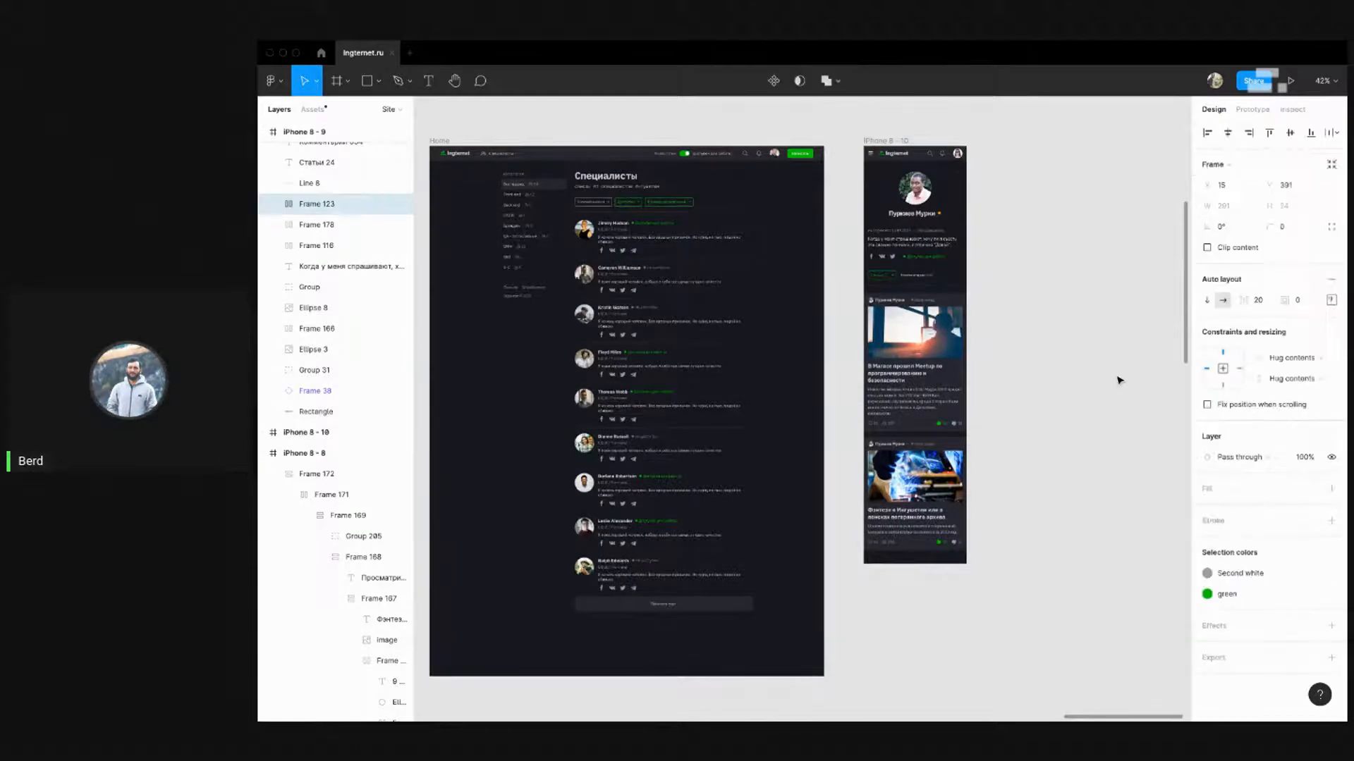
pyautogui.click(1091, 394)
pyautogui.moveTo(1021, 570); pyautogui.dragTo(929, 196)
pyautogui.press('Delete')
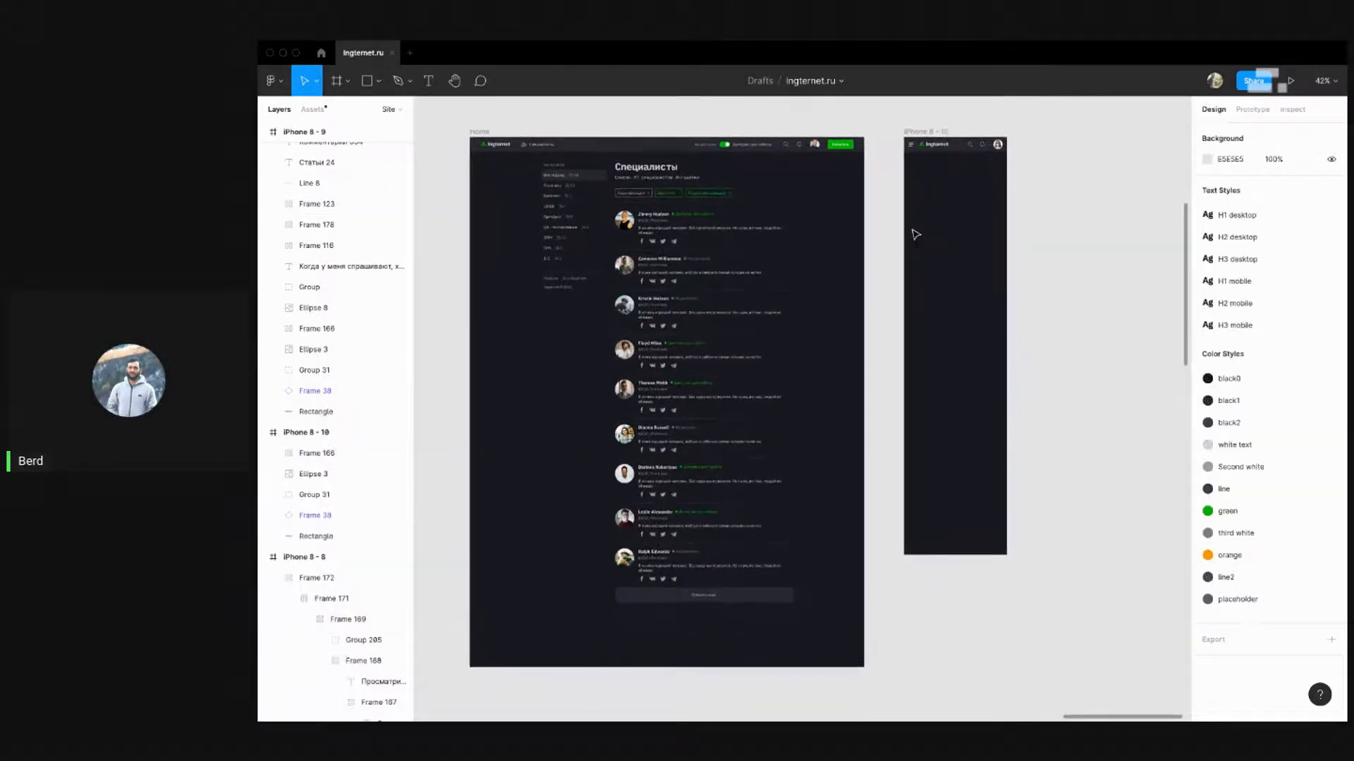
# Select the children of Group 283 in the Home frame to inspect them, then deselect
pyautogui.hscroll(2, 571, 193)
pyautogui.click(583, 189)
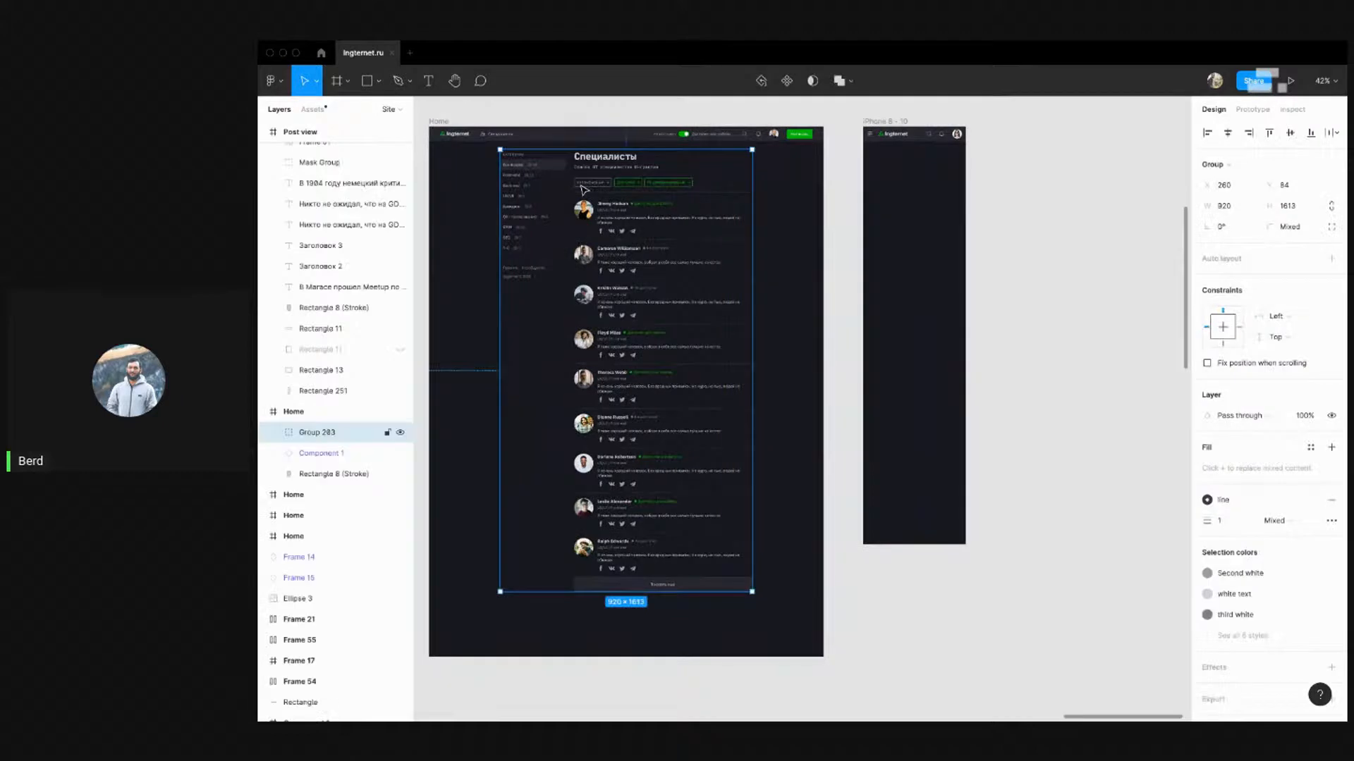
pyautogui.press('Return')
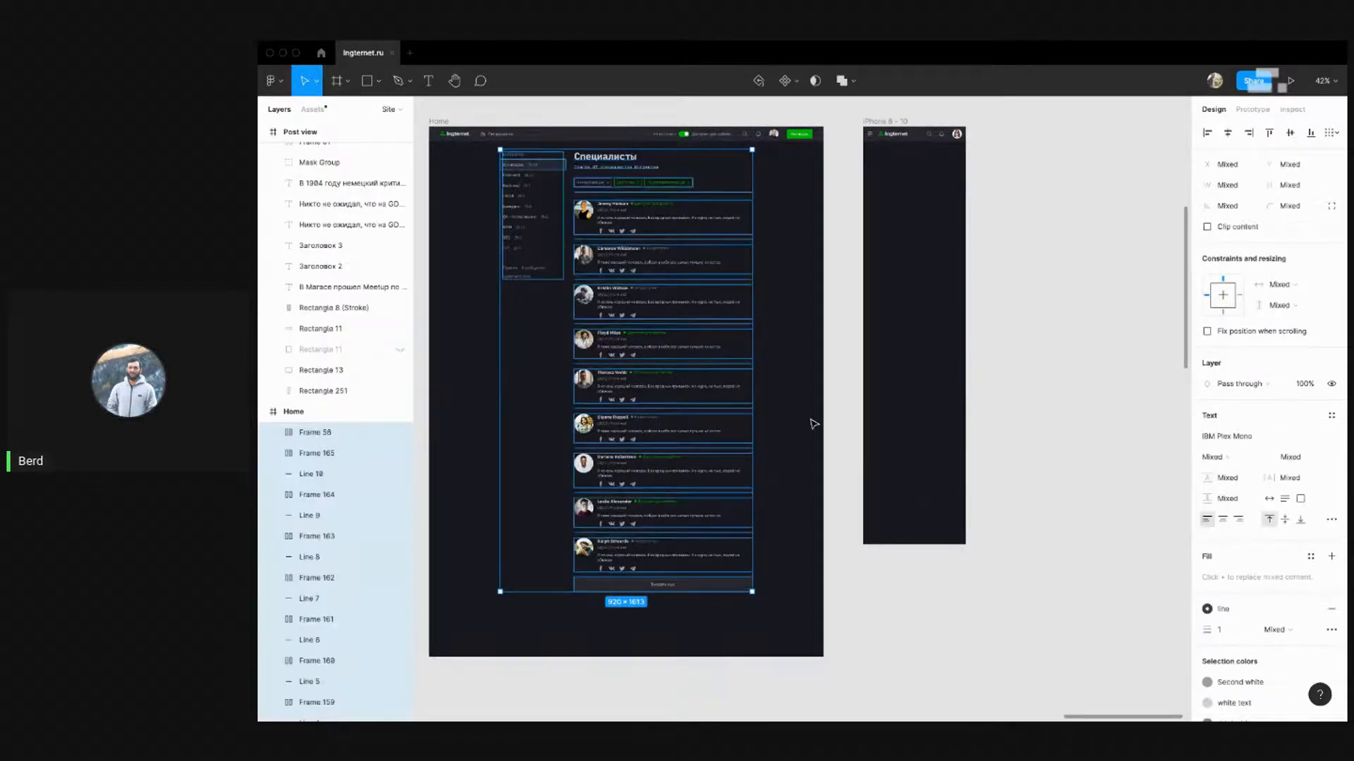
pyautogui.click(814, 424)
pyautogui.scroll(3, 610, 199)
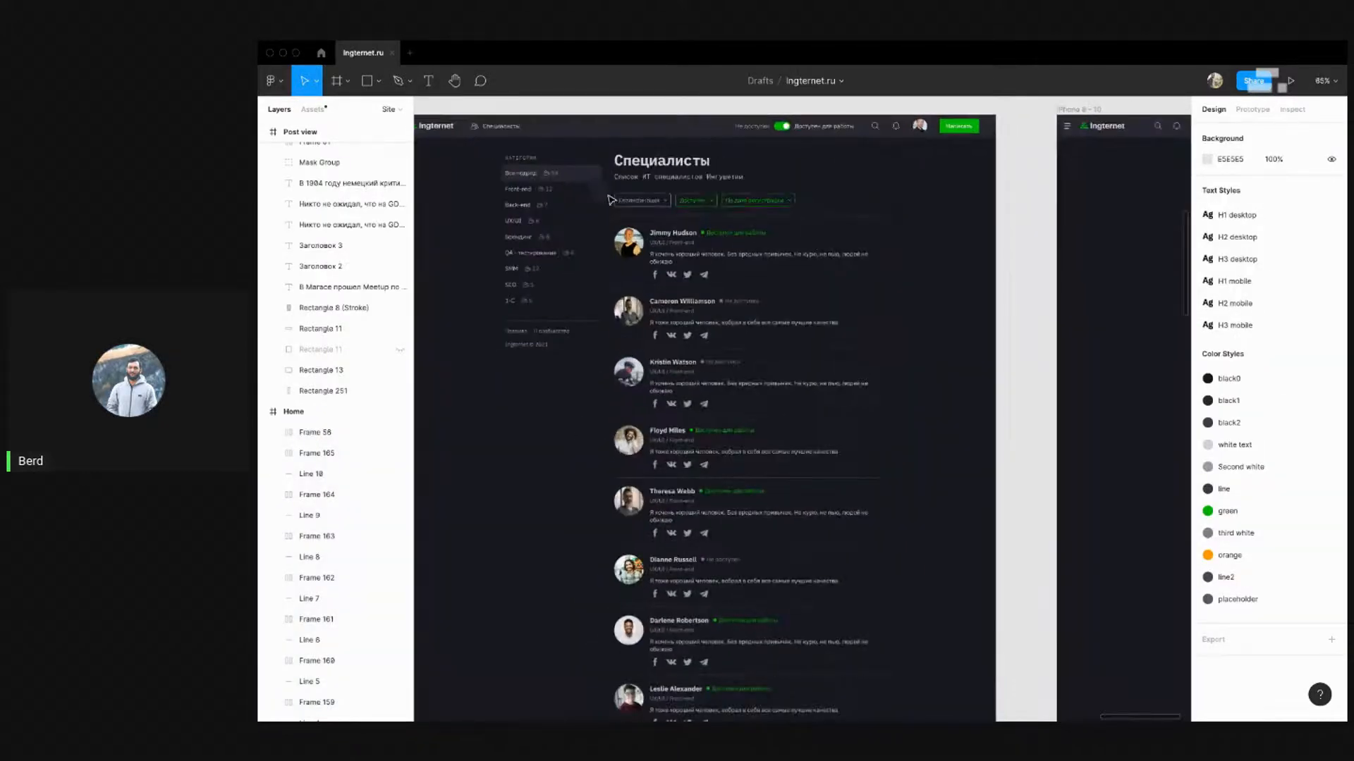
pyautogui.hscroll(2, 522, 225)
pyautogui.scroll(1, 515, 236)
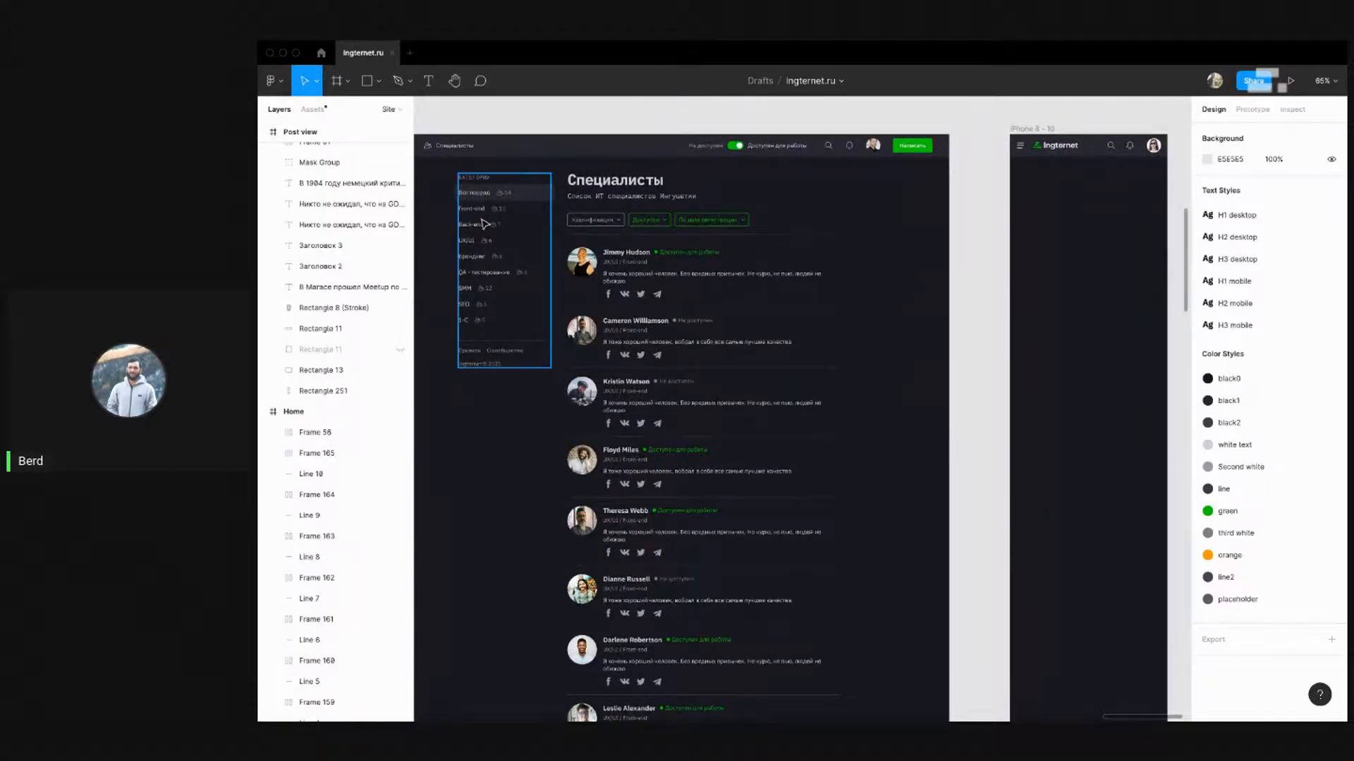
pyautogui.scroll(-2, 485, 224)
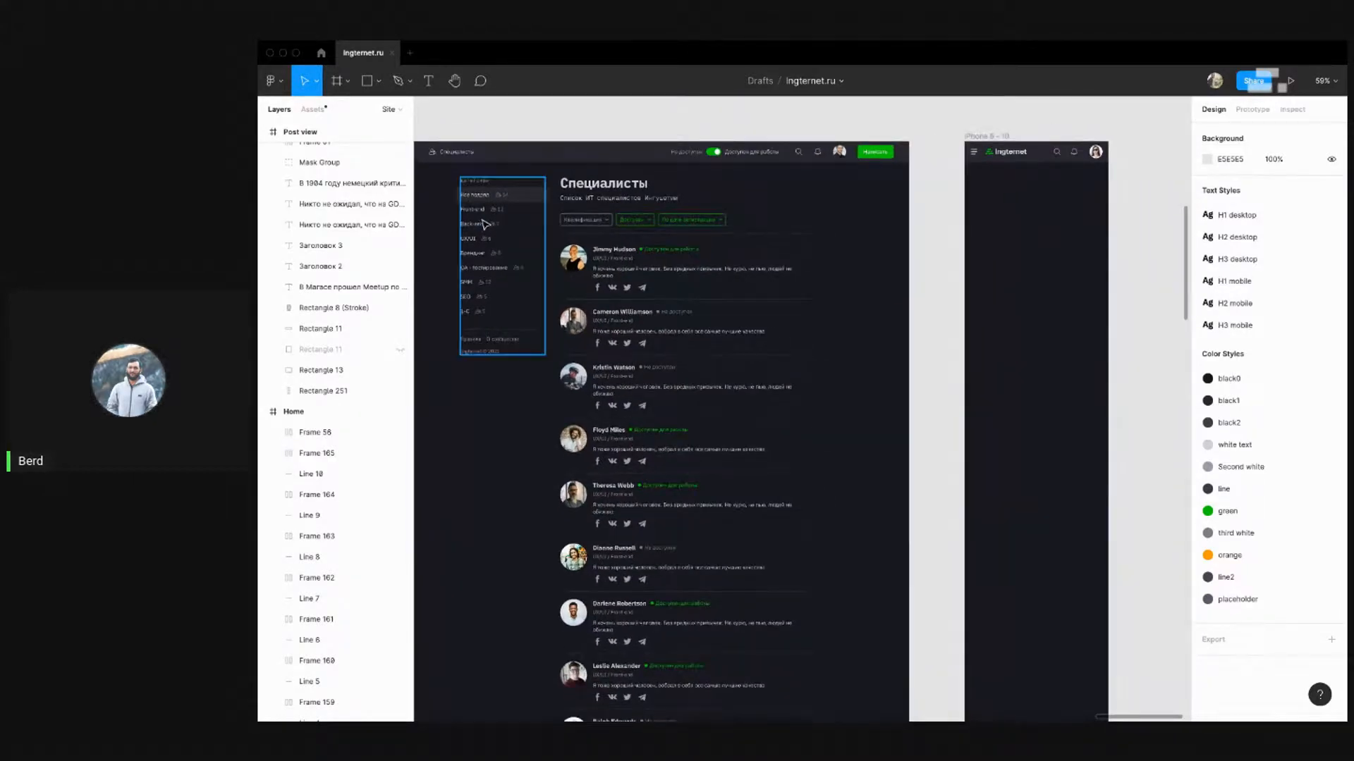
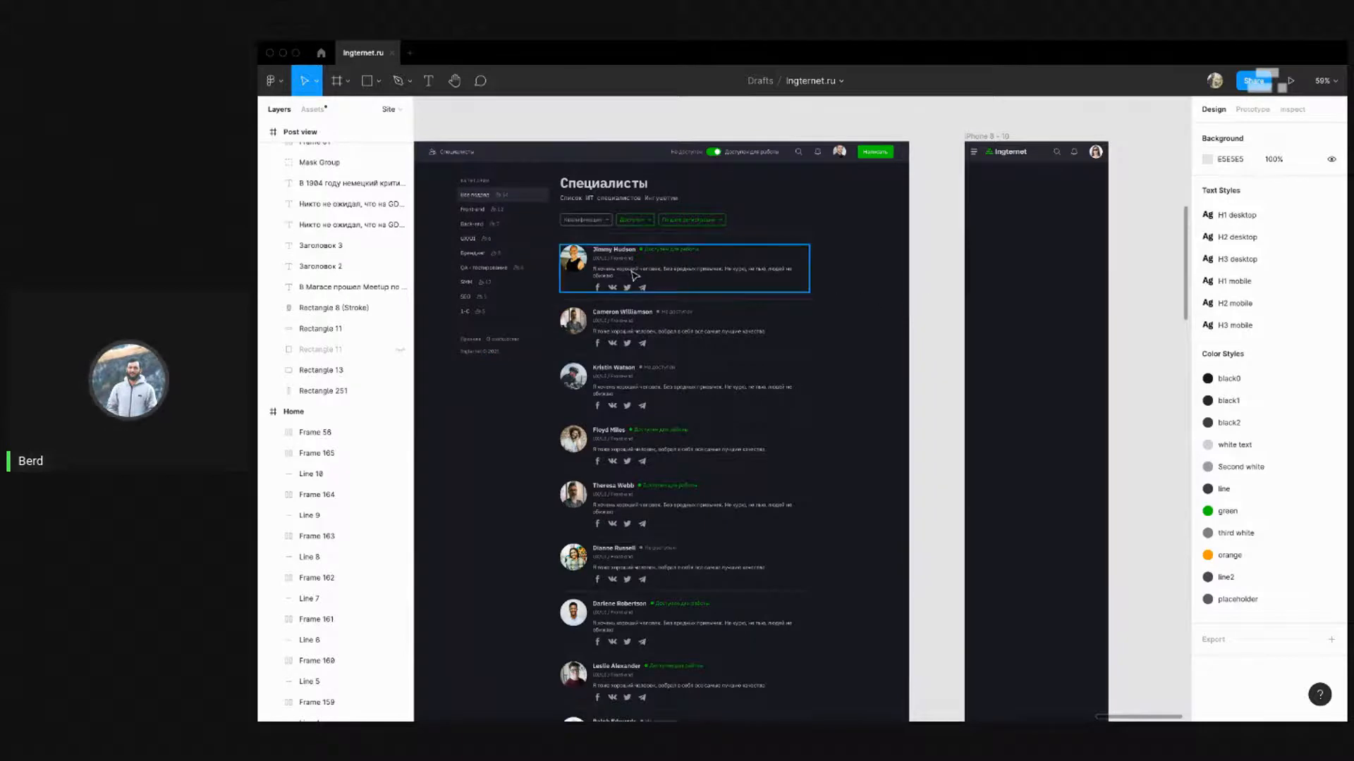
# Alt-drag a copy of the Специалисты title into the iPhone 8 - 10 frame
pyautogui.moveTo(586, 260); pyautogui.dragTo(580, 259)
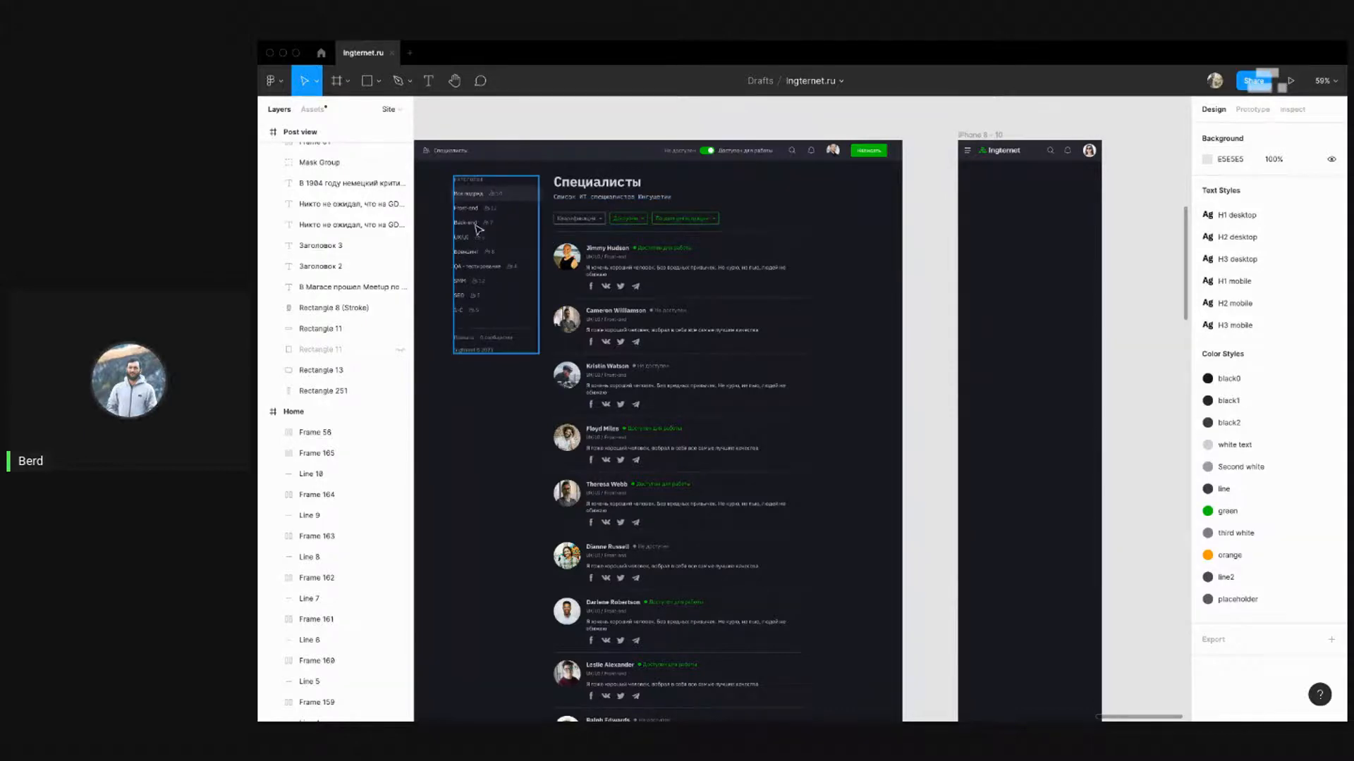
pyautogui.scroll(2, 602, 219)
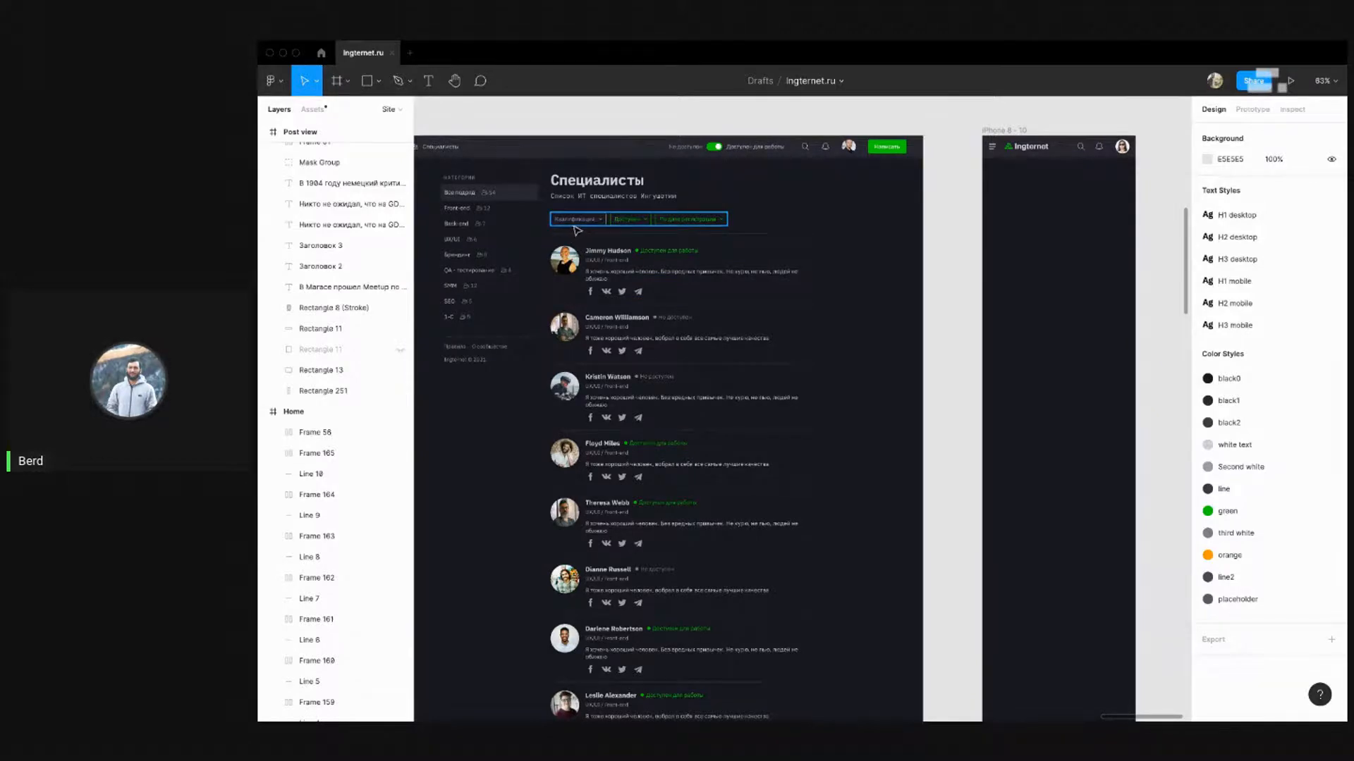
pyautogui.scroll(3, 577, 229)
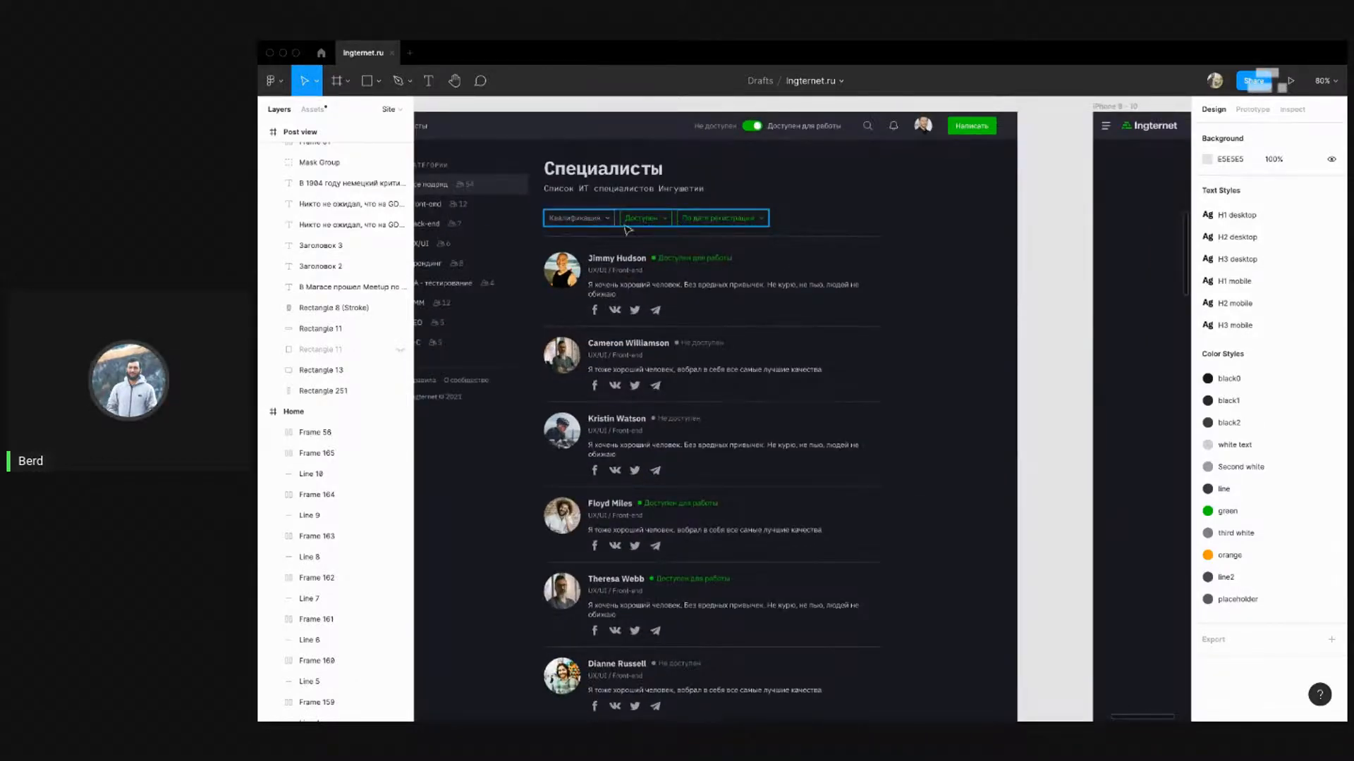
pyautogui.scroll(-4, 626, 229)
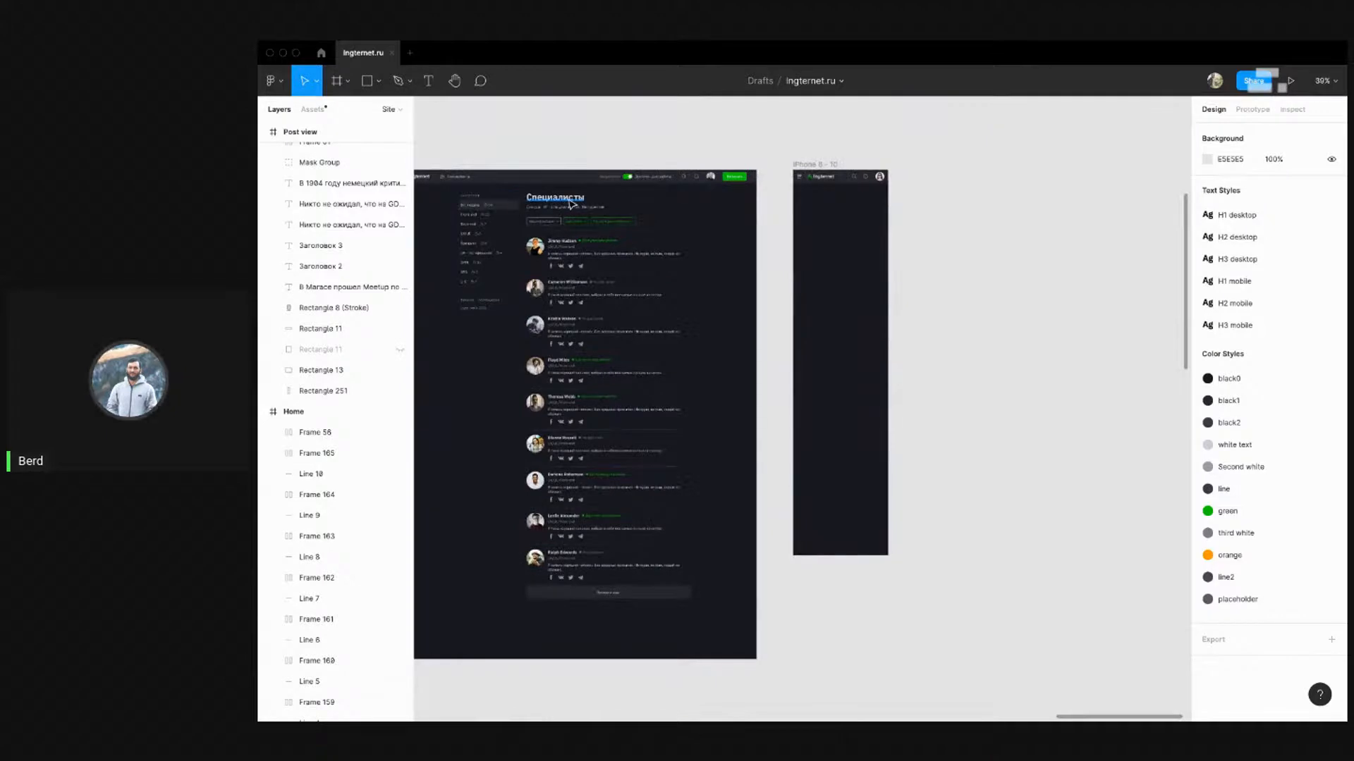
pyautogui.moveTo(618, 208); pyautogui.dragTo(829, 197)
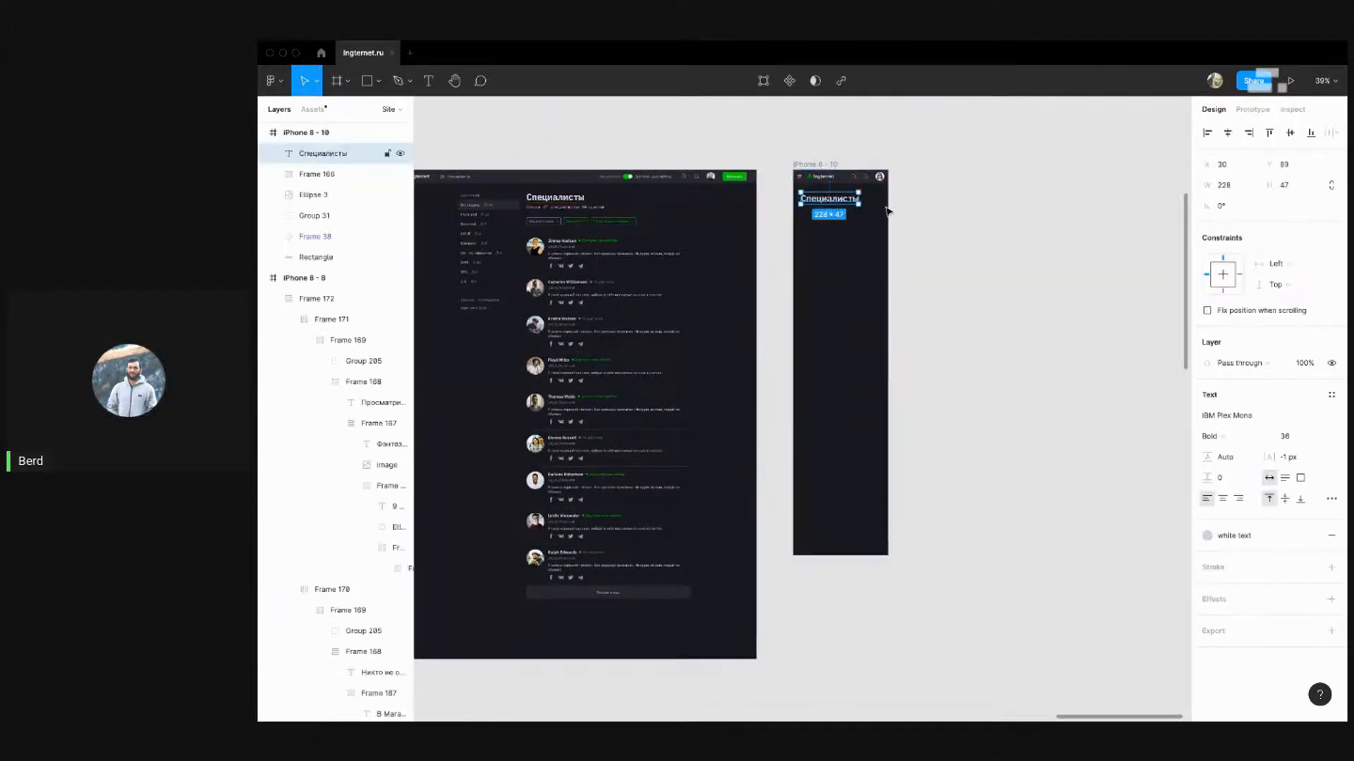
# Compare heading styles on the desktop page, iPhone 8 - 7 and Post view frames
pyautogui.click(948, 217)
pyautogui.scroll(-5, 995, 227)
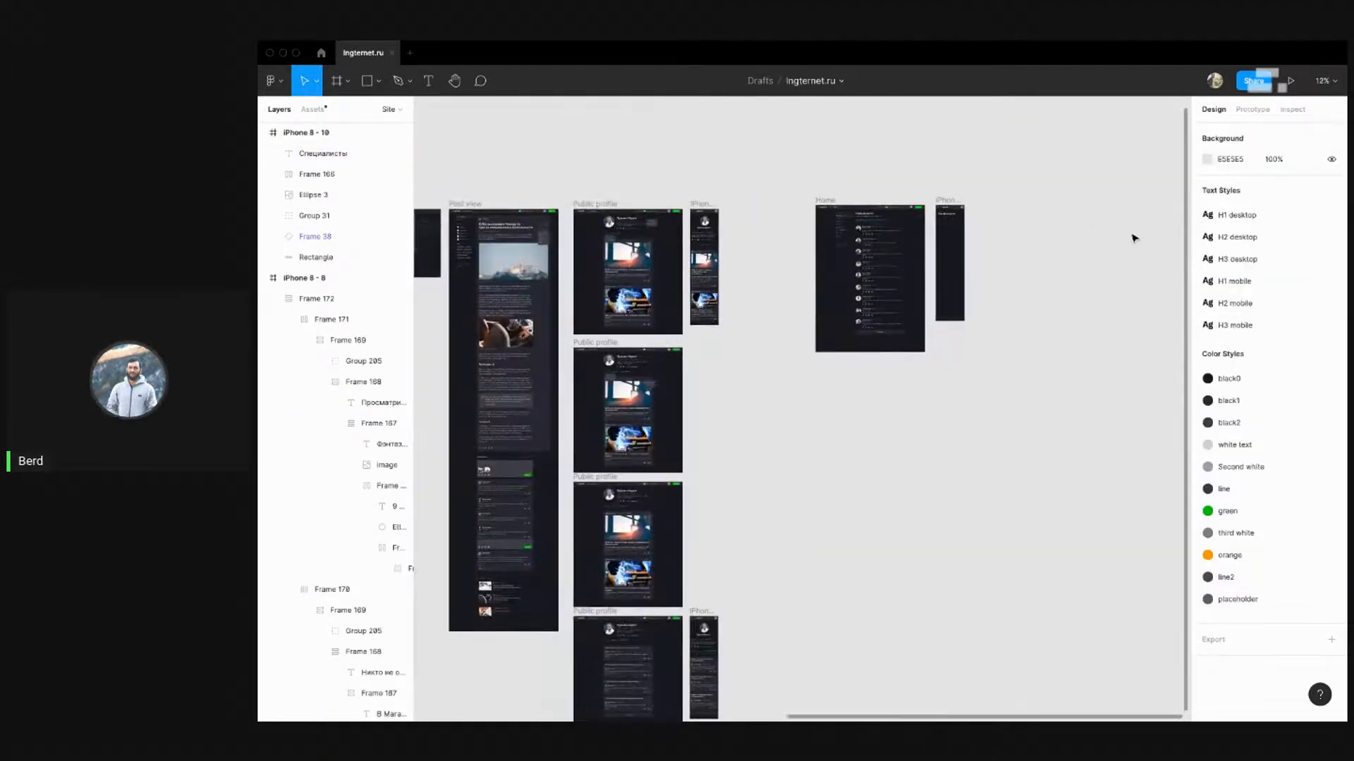
pyautogui.scroll(5, 952, 225)
pyautogui.scroll(-3, 920, 223)
pyautogui.scroll(3, 698, 219)
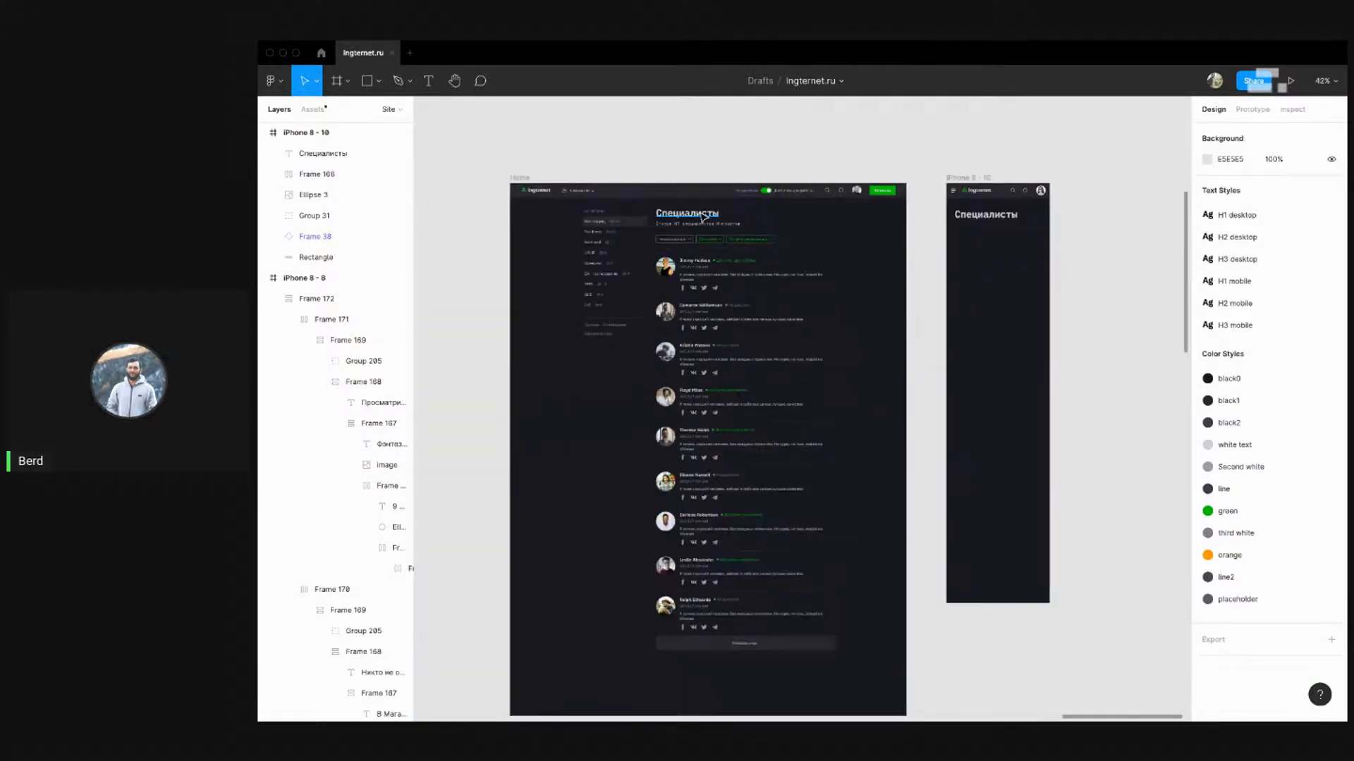
pyautogui.click(695, 214)
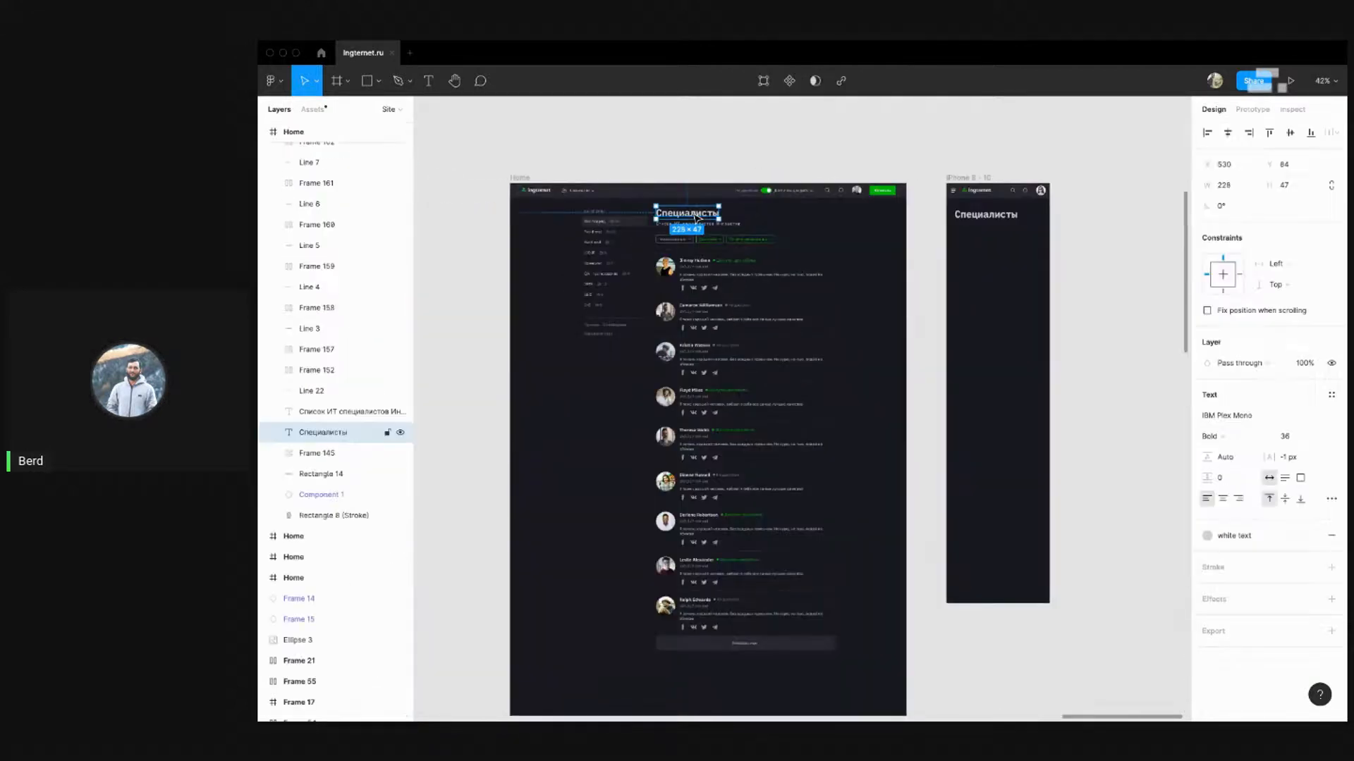
pyautogui.click(1149, 216)
pyautogui.scroll(-5, 1117, 227)
pyautogui.scroll(4, 677, 263)
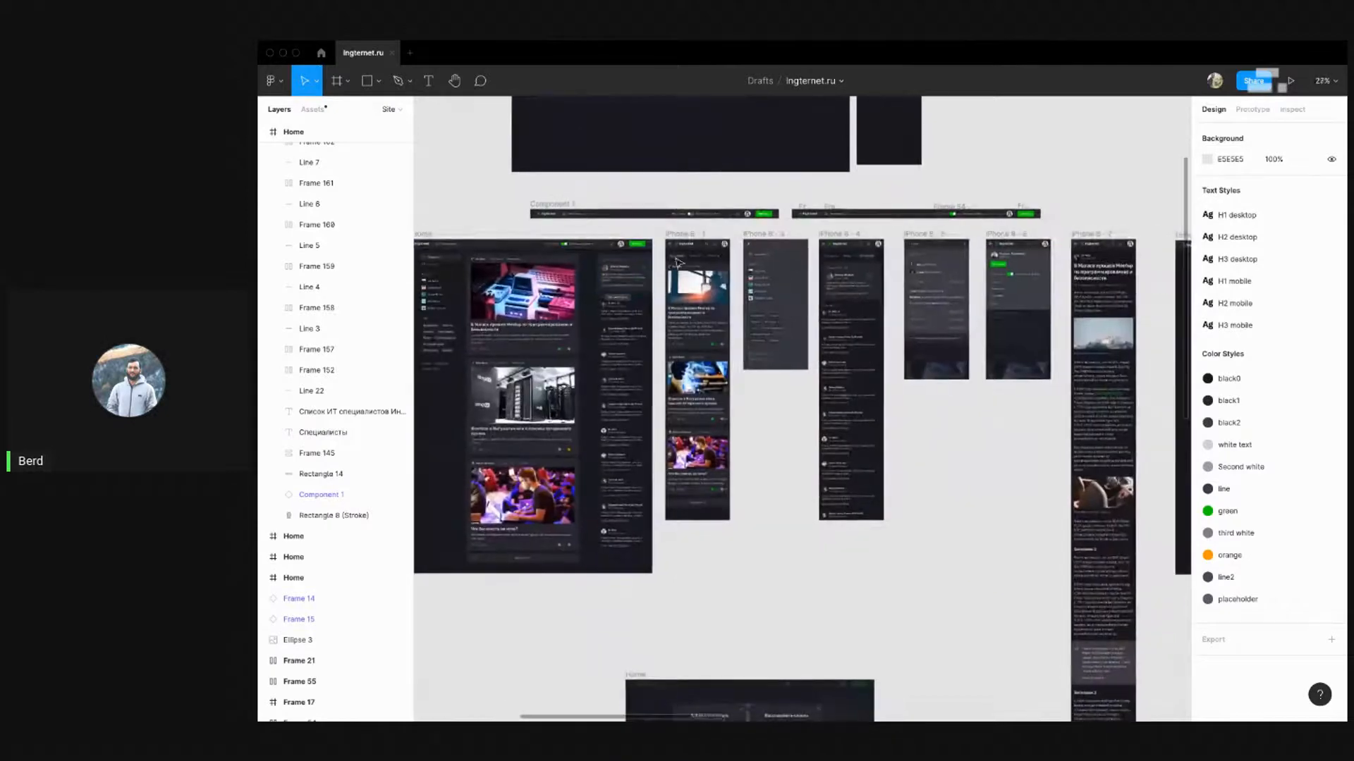
pyautogui.scroll(2, 705, 261)
pyautogui.scroll(-3, 734, 260)
pyautogui.scroll(3, 1038, 260)
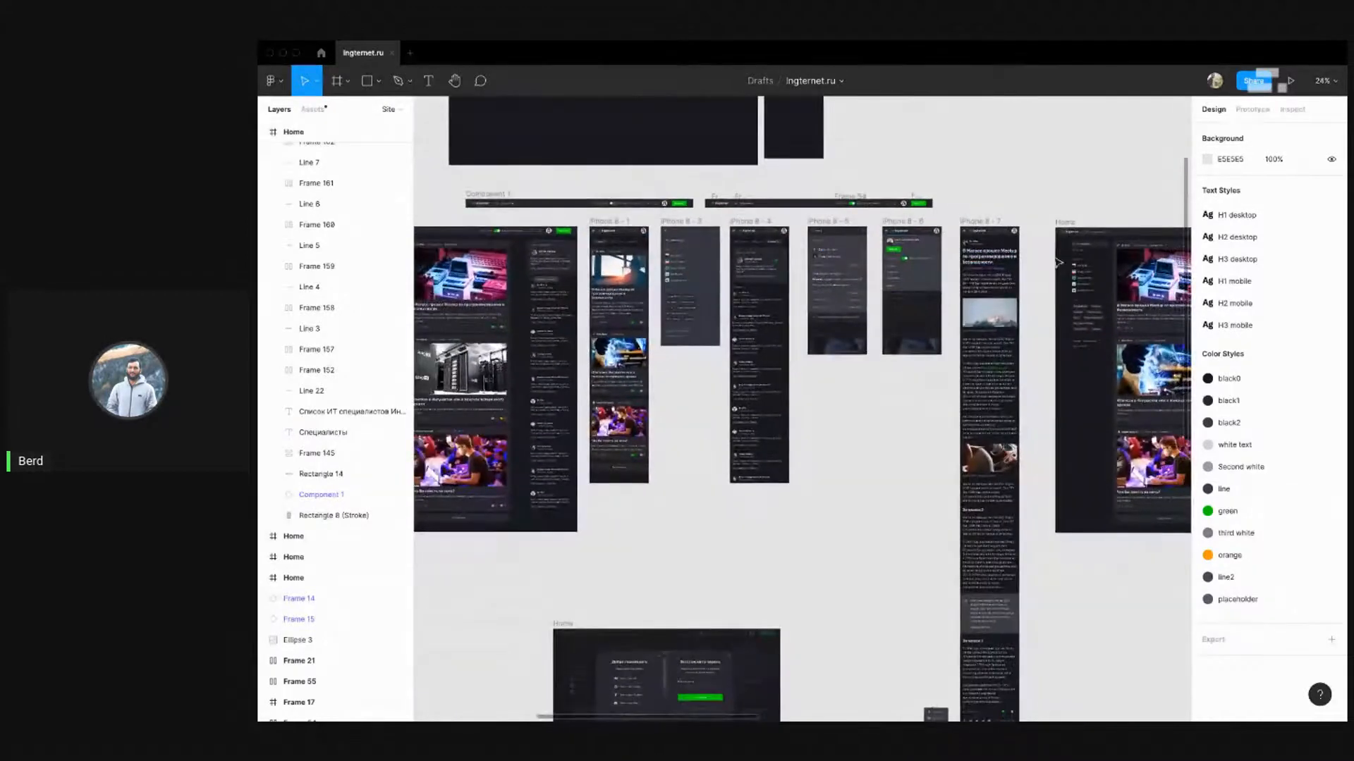
pyautogui.click(1006, 265)
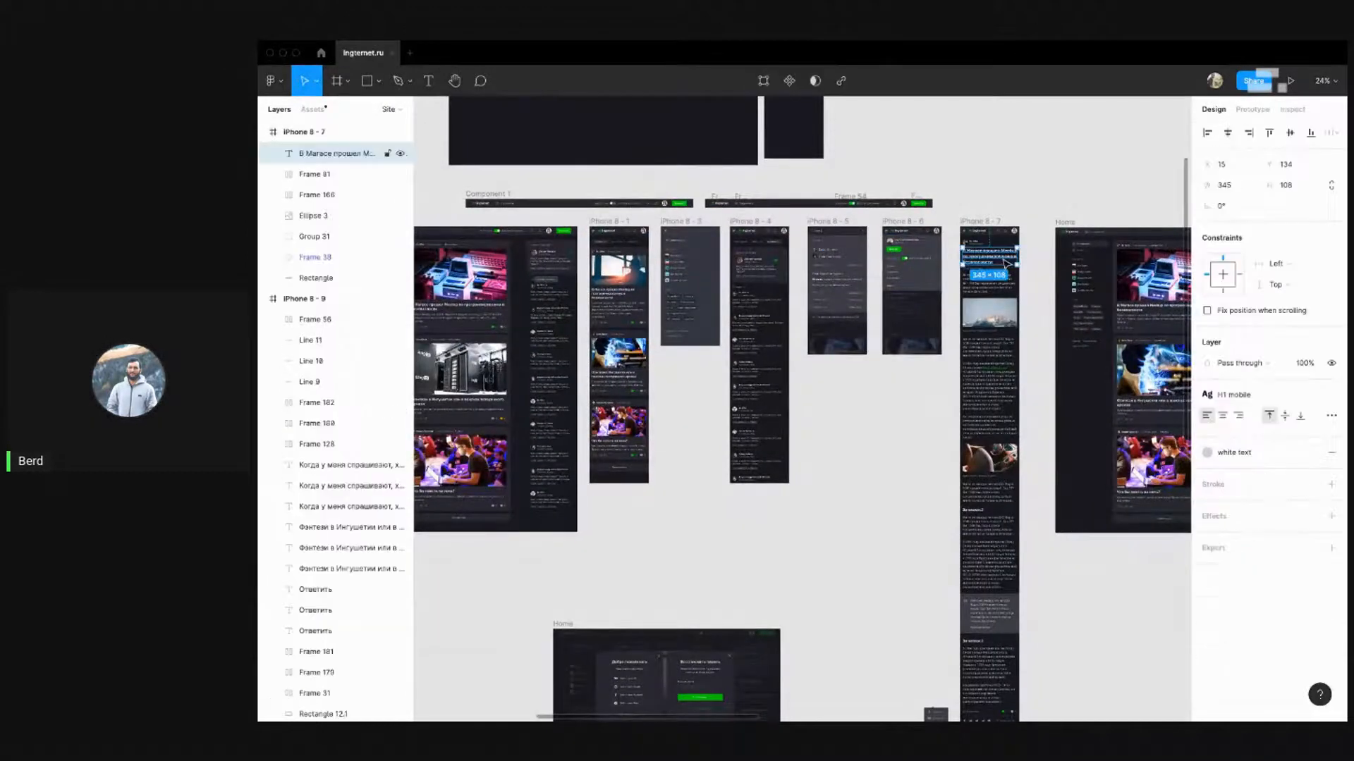
pyautogui.click(1011, 203)
pyautogui.moveTo(942, 197); pyautogui.dragTo(631, 173)
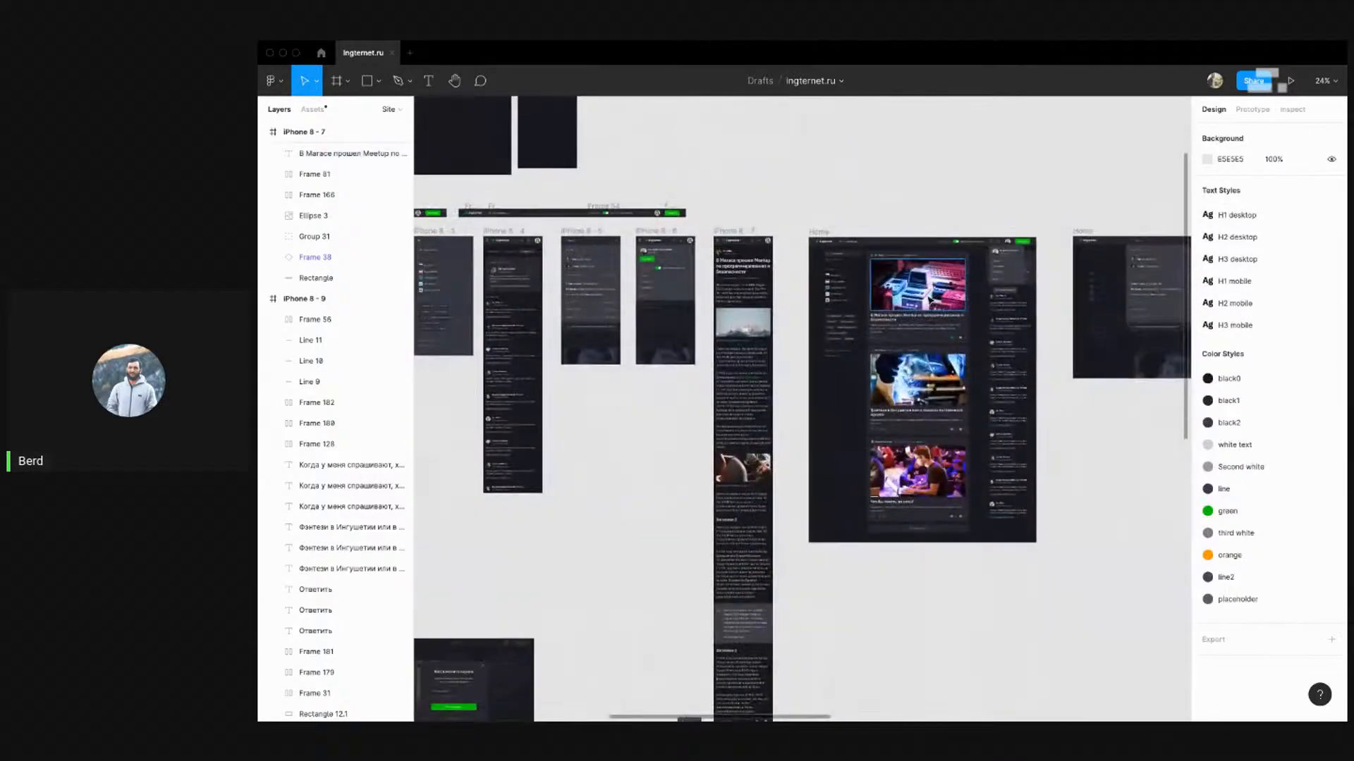
pyautogui.moveTo(1078, 292); pyautogui.dragTo(550, 253)
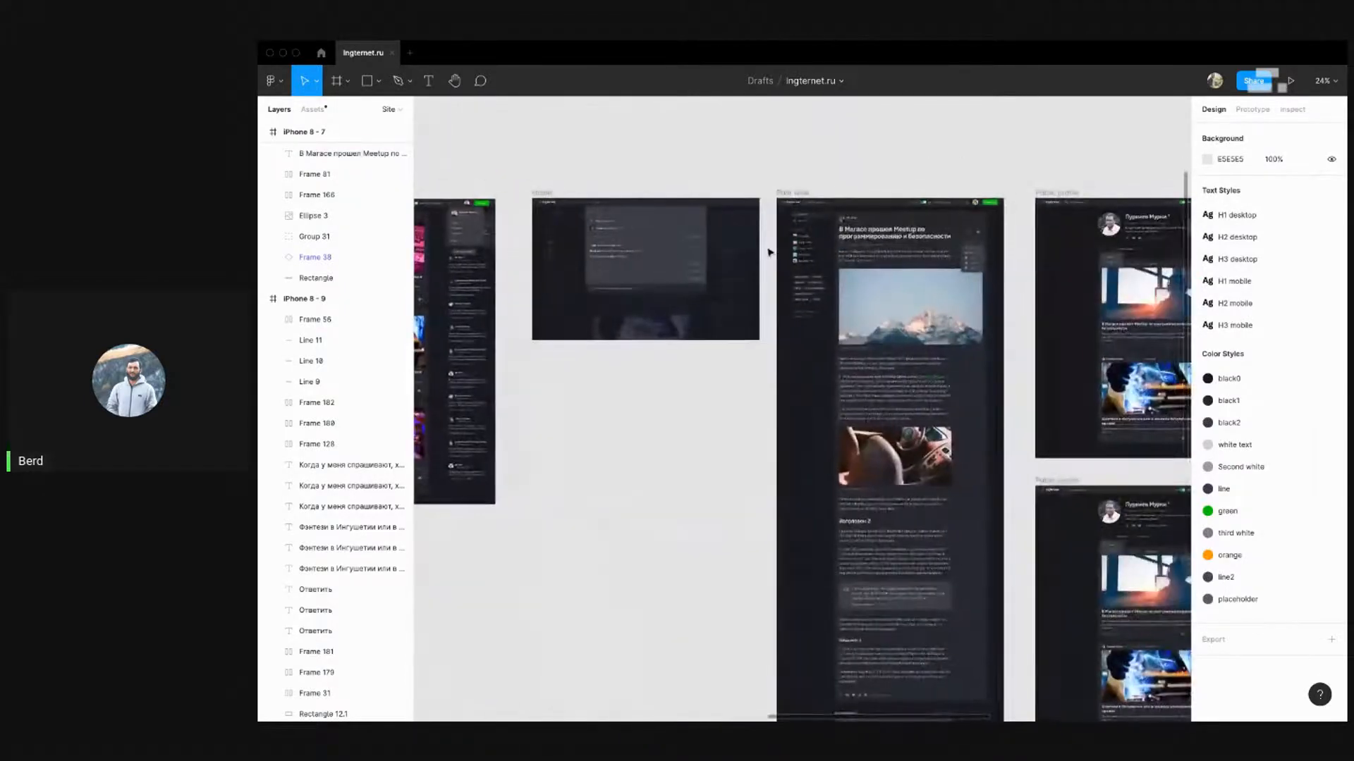
pyautogui.click(874, 238)
pyautogui.click(903, 153)
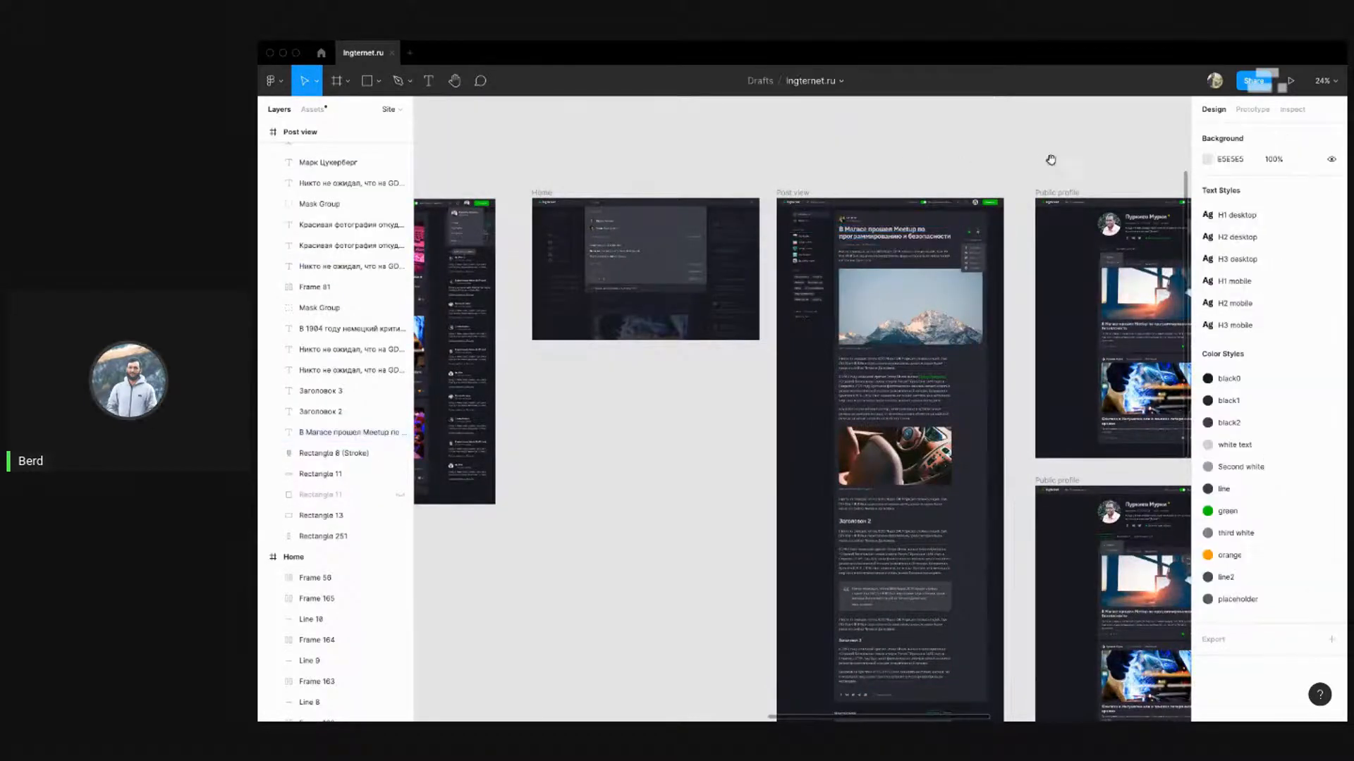
pyautogui.moveTo(1051, 159); pyautogui.dragTo(536, 178)
pyautogui.moveTo(969, 190); pyautogui.dragTo(642, 182)
pyautogui.scroll(6, 1029, 226)
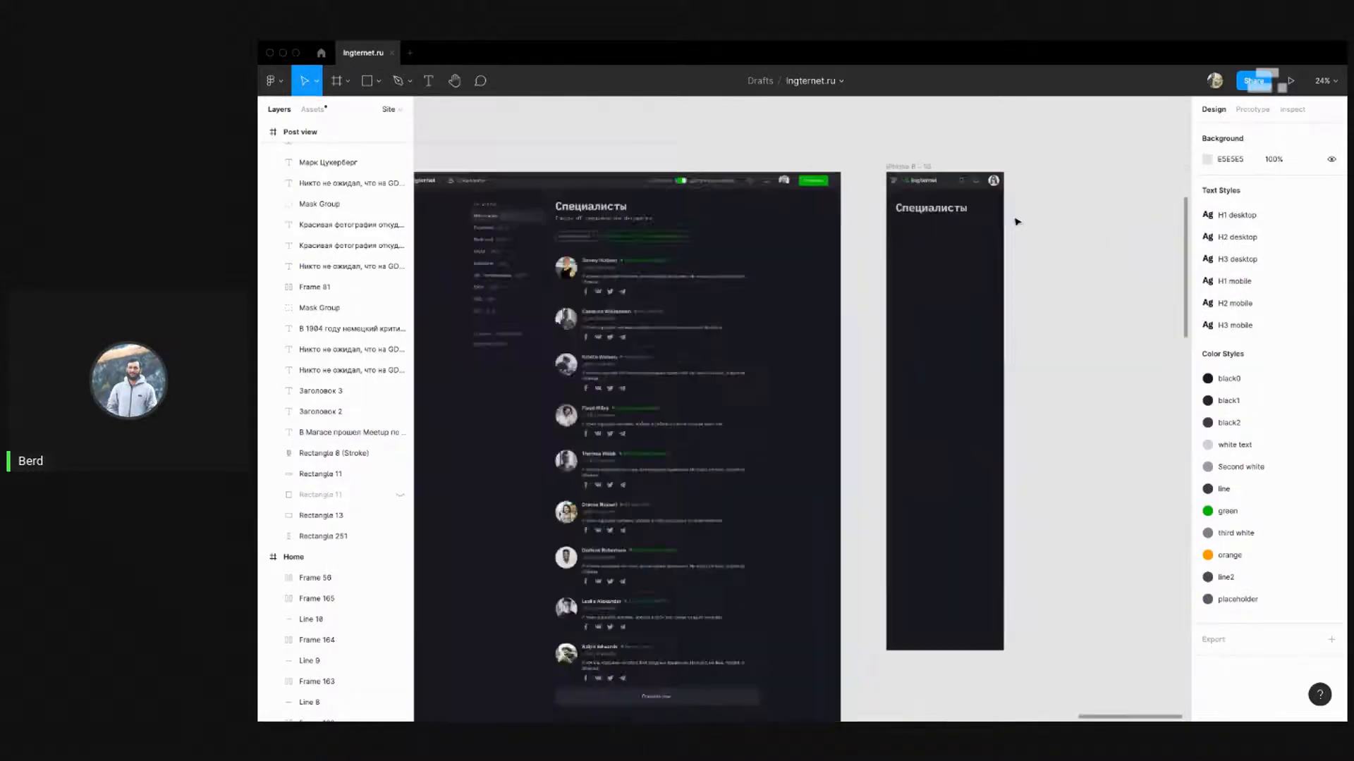
# Apply the H2 mobile text style to the mobile Специалисты title
pyautogui.click(892, 205)
pyautogui.click(1331, 394)
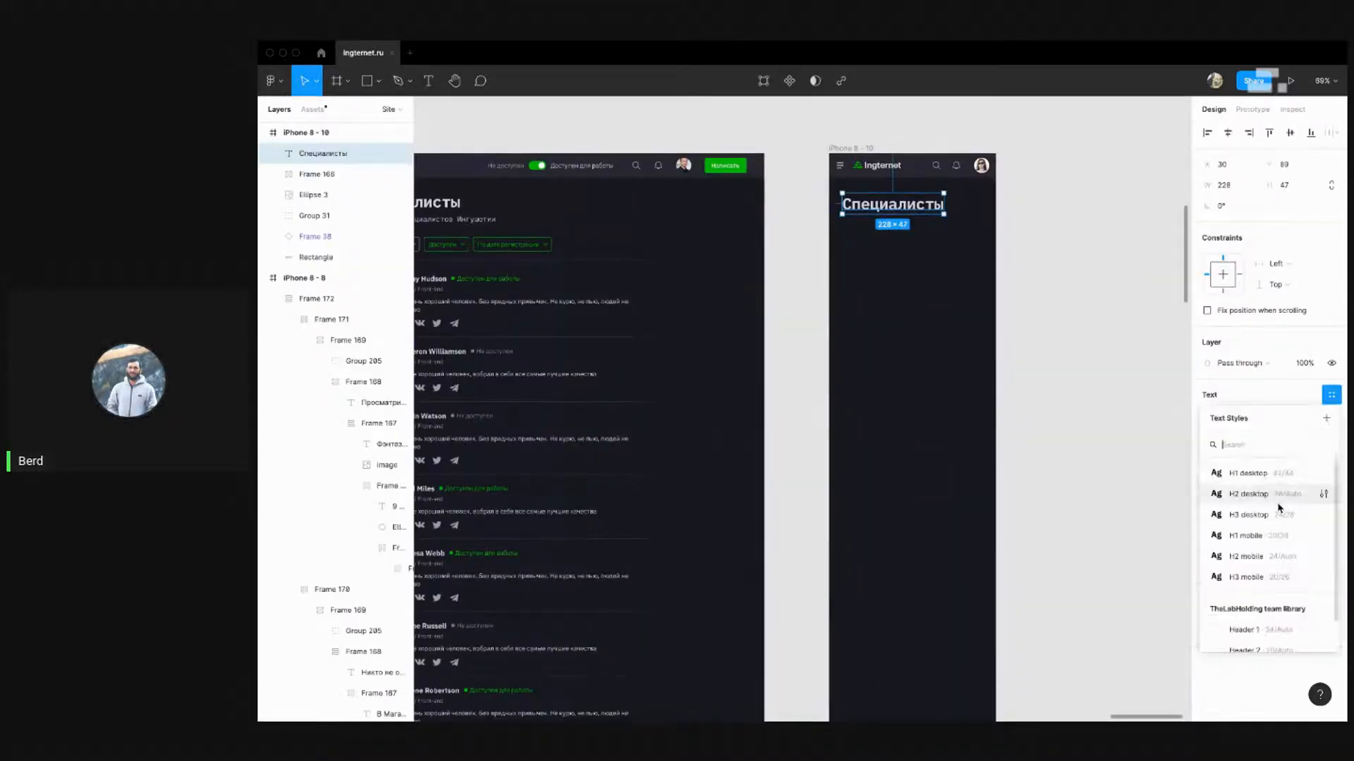
pyautogui.click(1311, 534)
pyautogui.click(1093, 334)
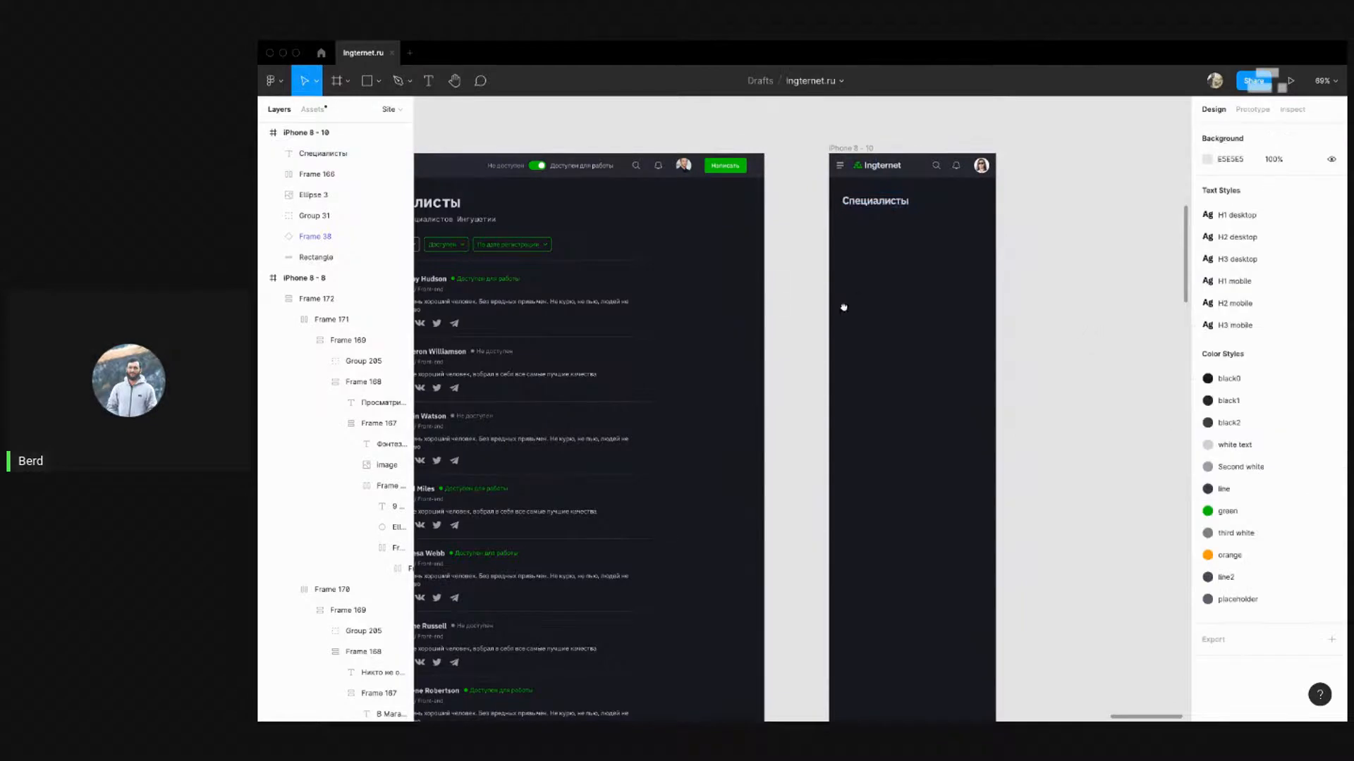
# Position the Специалисты title with a 15 px margin from the frame edge
pyautogui.moveTo(874, 214); pyautogui.dragTo(873, 208)
pyautogui.press('alt')
pyautogui.hotkey('shift', 'Left')
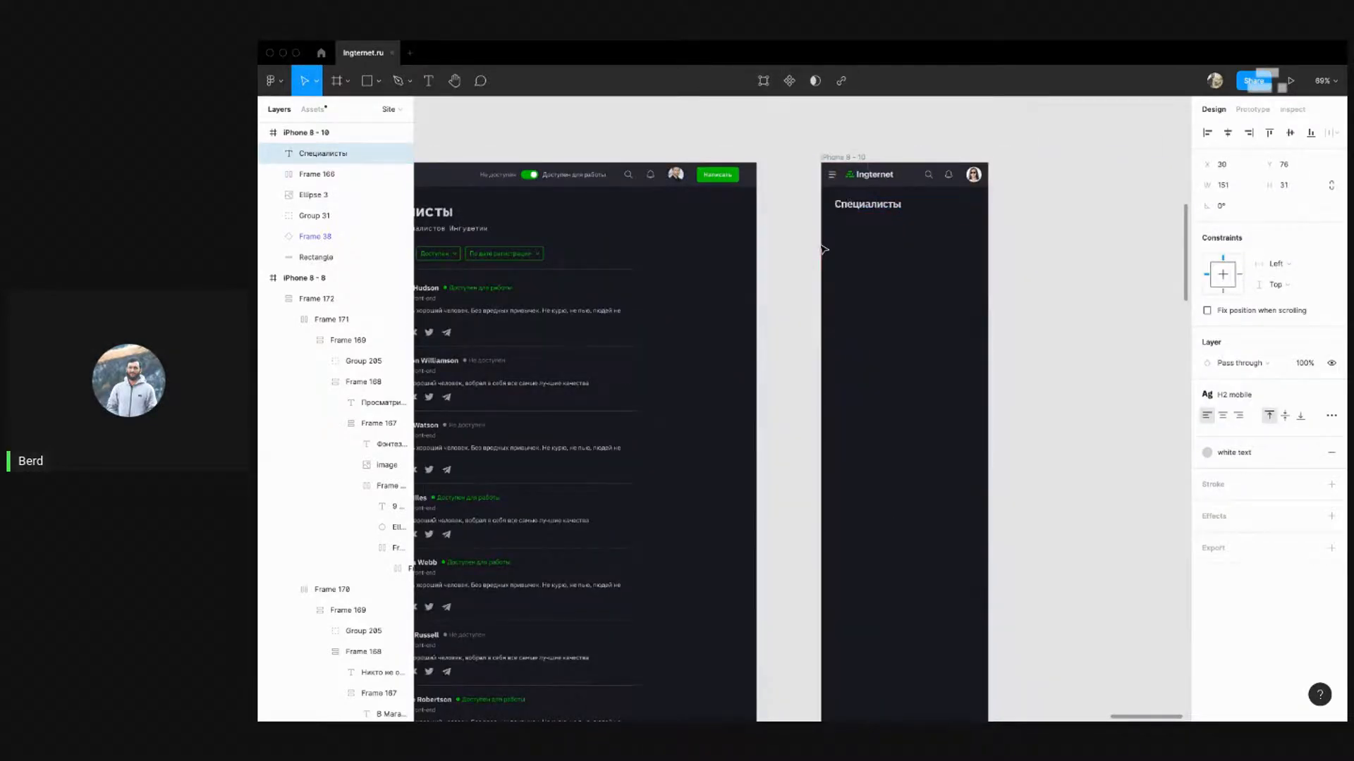
pyautogui.hotkey('shift', 'Left')
pyautogui.press('alt')
pyautogui.press('Right')
pyautogui.press('Right')
pyautogui.press('Right')
pyautogui.press('Right')
pyautogui.press('alt')
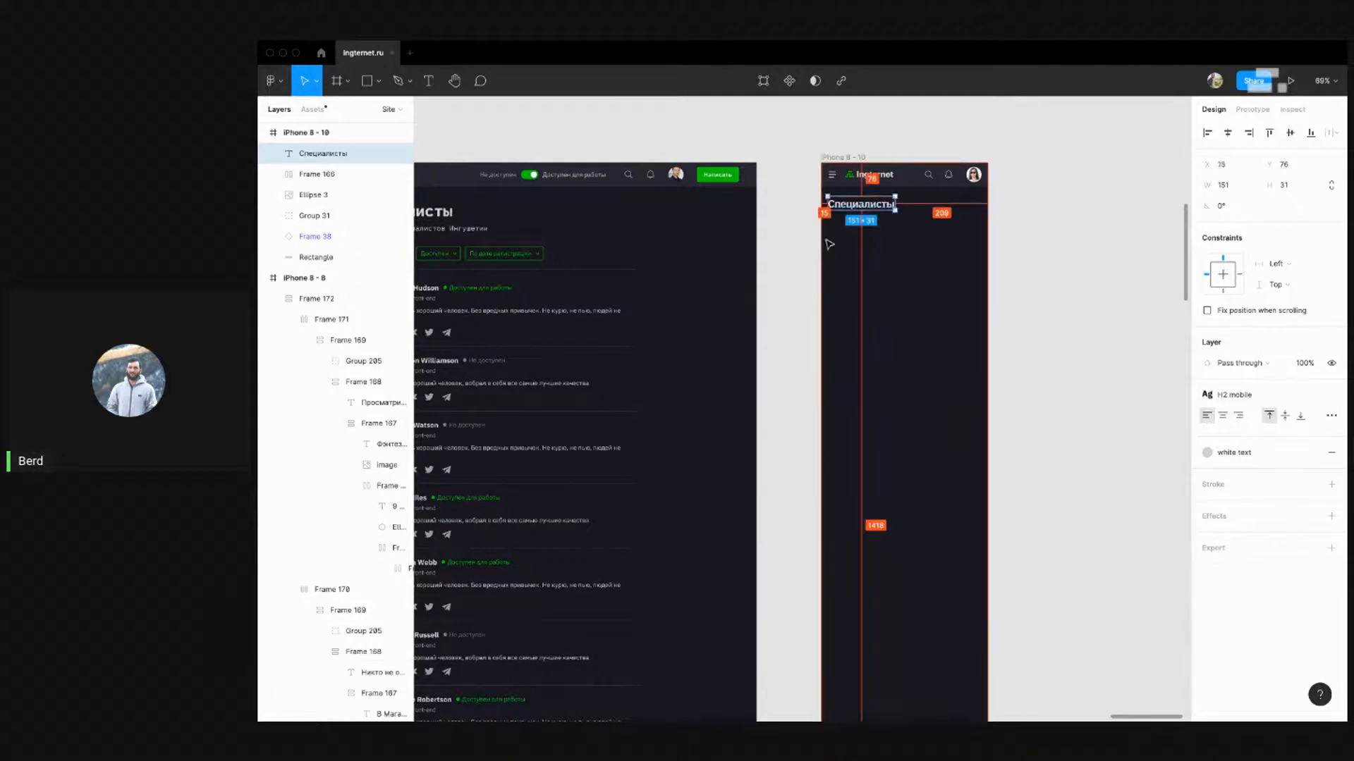
pyautogui.press('alt')
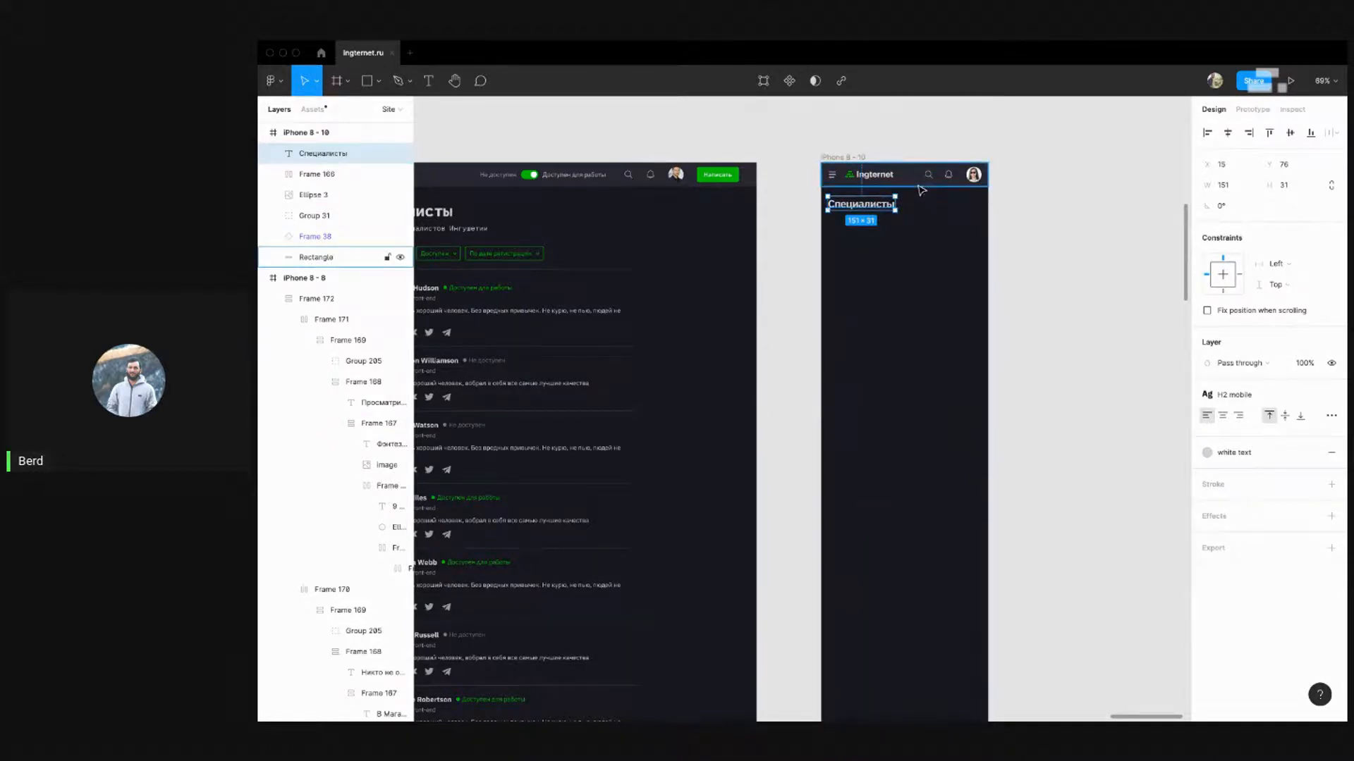
pyautogui.press('Up')
pyautogui.press('Up')
pyautogui.press('alt')
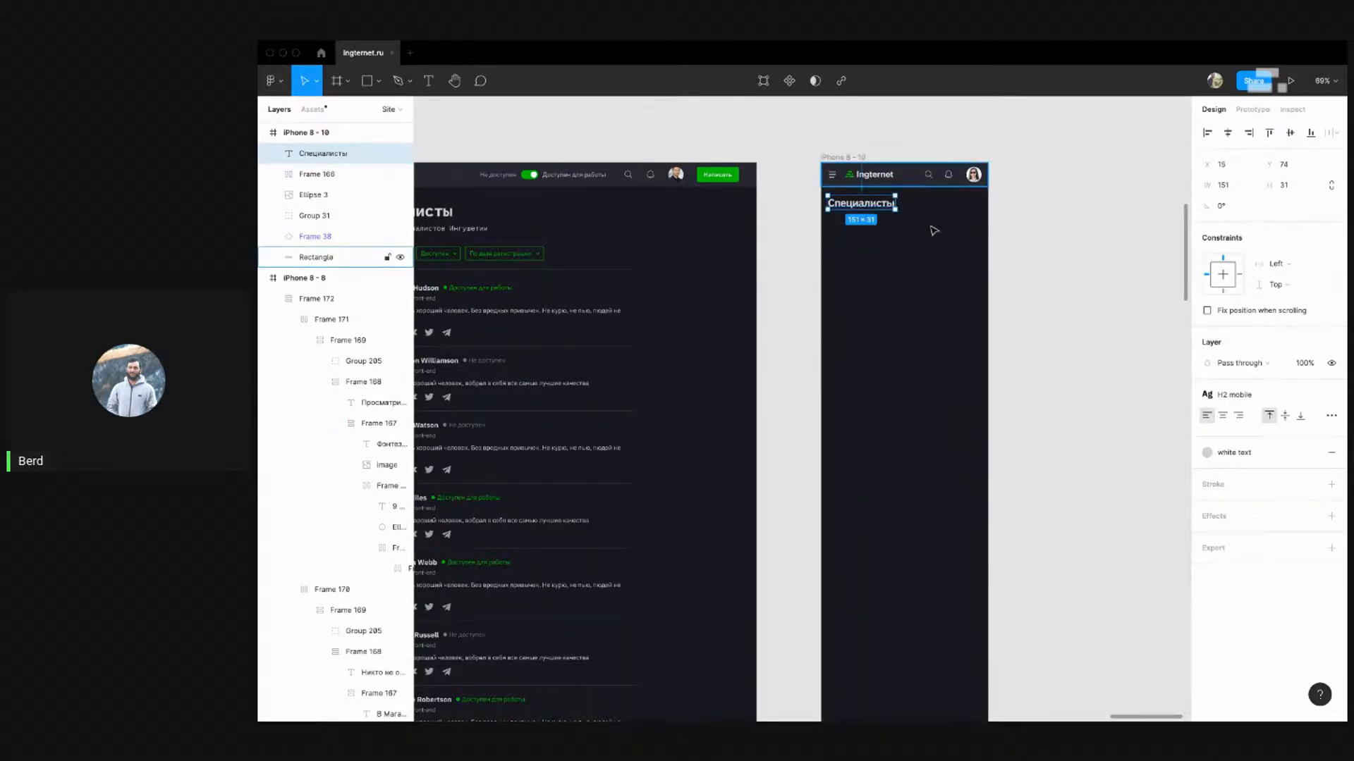
pyautogui.click(875, 267)
# Compare the heading spacing against the iPhone 8 - 7 frame
pyautogui.scroll(-6, 1039, 226)
pyautogui.scroll(1, 1037, 226)
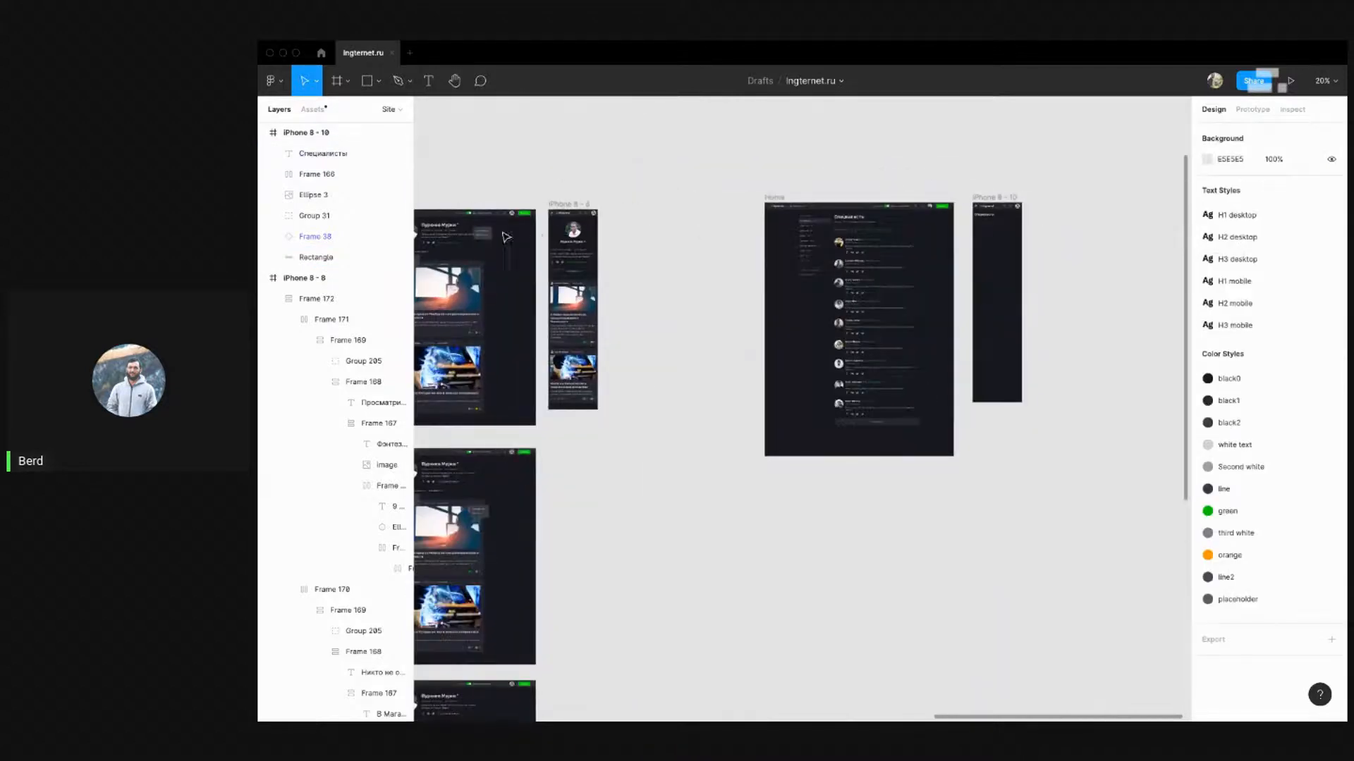
pyautogui.scroll(5, 516, 232)
pyautogui.moveTo(573, 231); pyautogui.dragTo(973, 249)
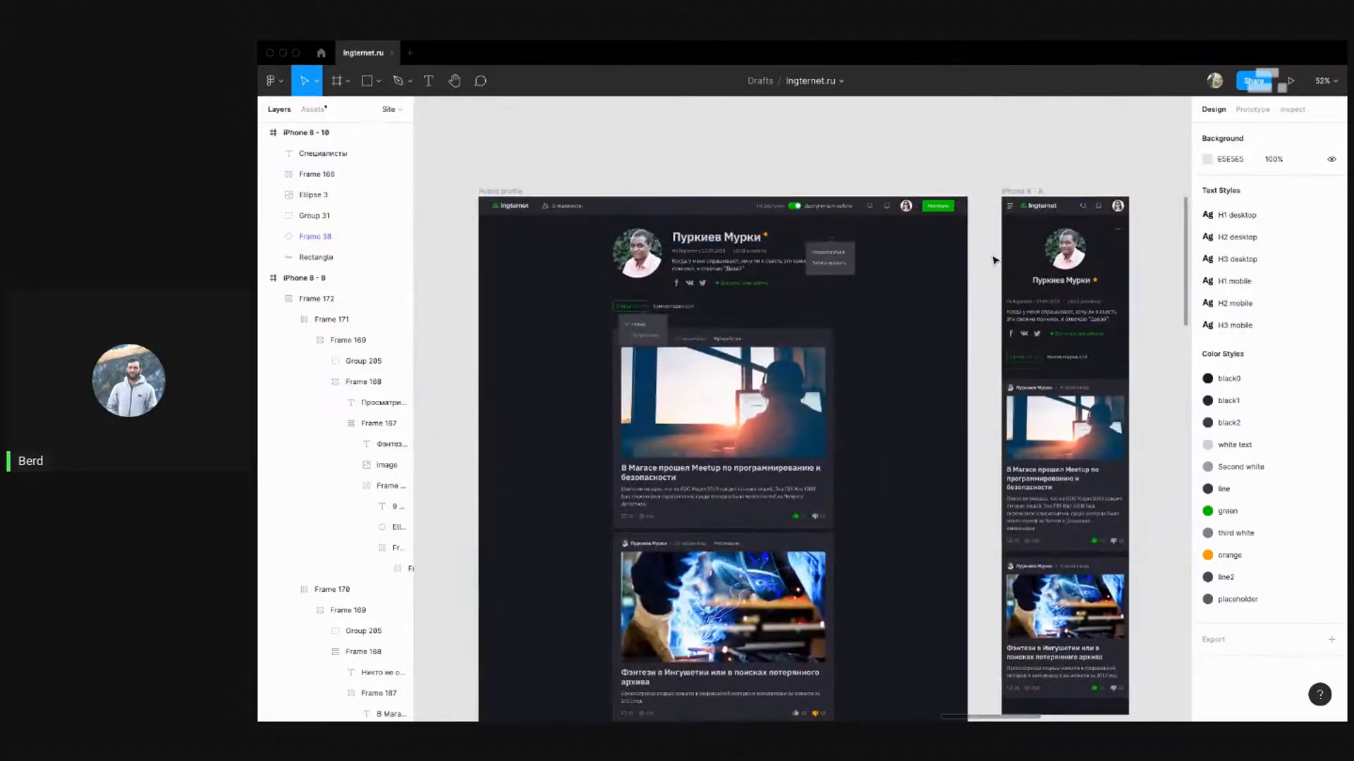
pyautogui.scroll(-4, 994, 260)
pyautogui.moveTo(505, 270); pyautogui.dragTo(761, 279)
pyautogui.moveTo(437, 284); pyautogui.dragTo(831, 257)
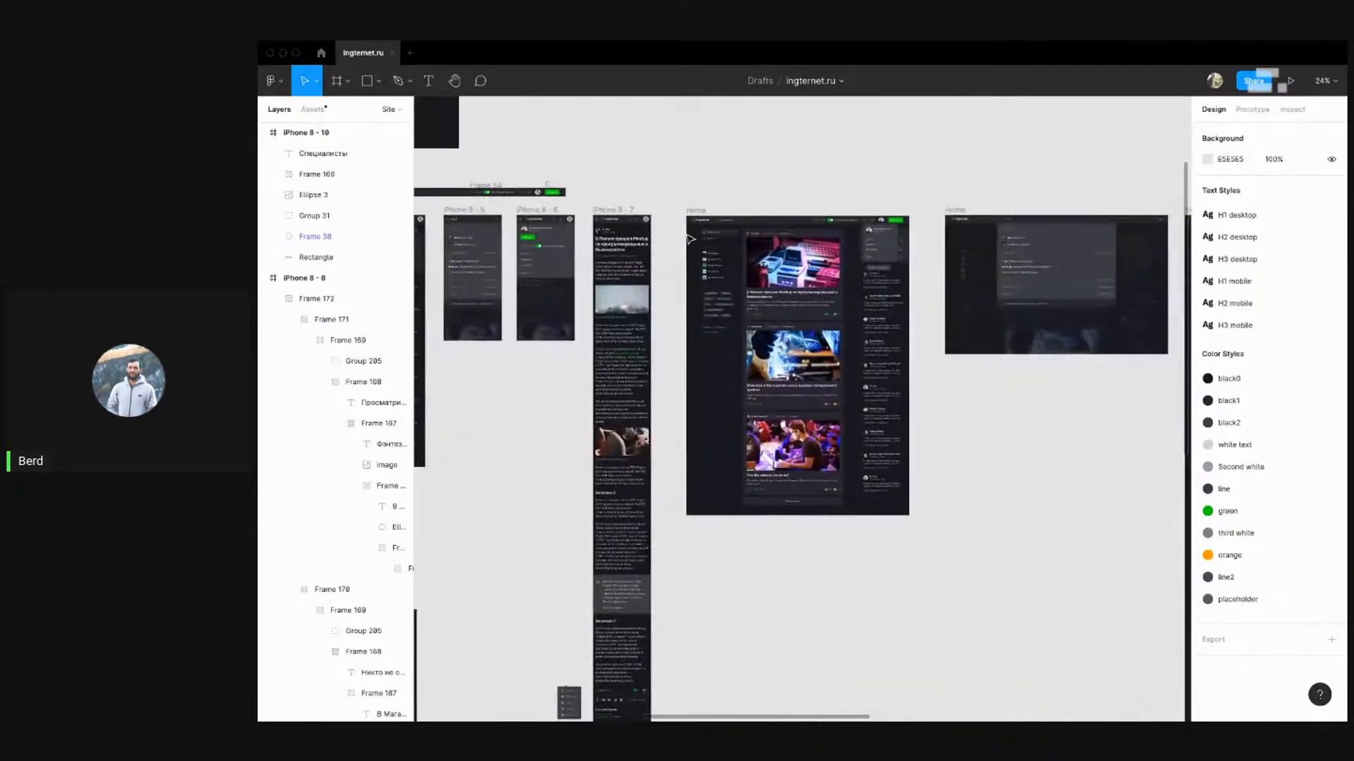
pyautogui.scroll(4, 686, 233)
pyautogui.click(504, 231)
pyautogui.click(544, 231)
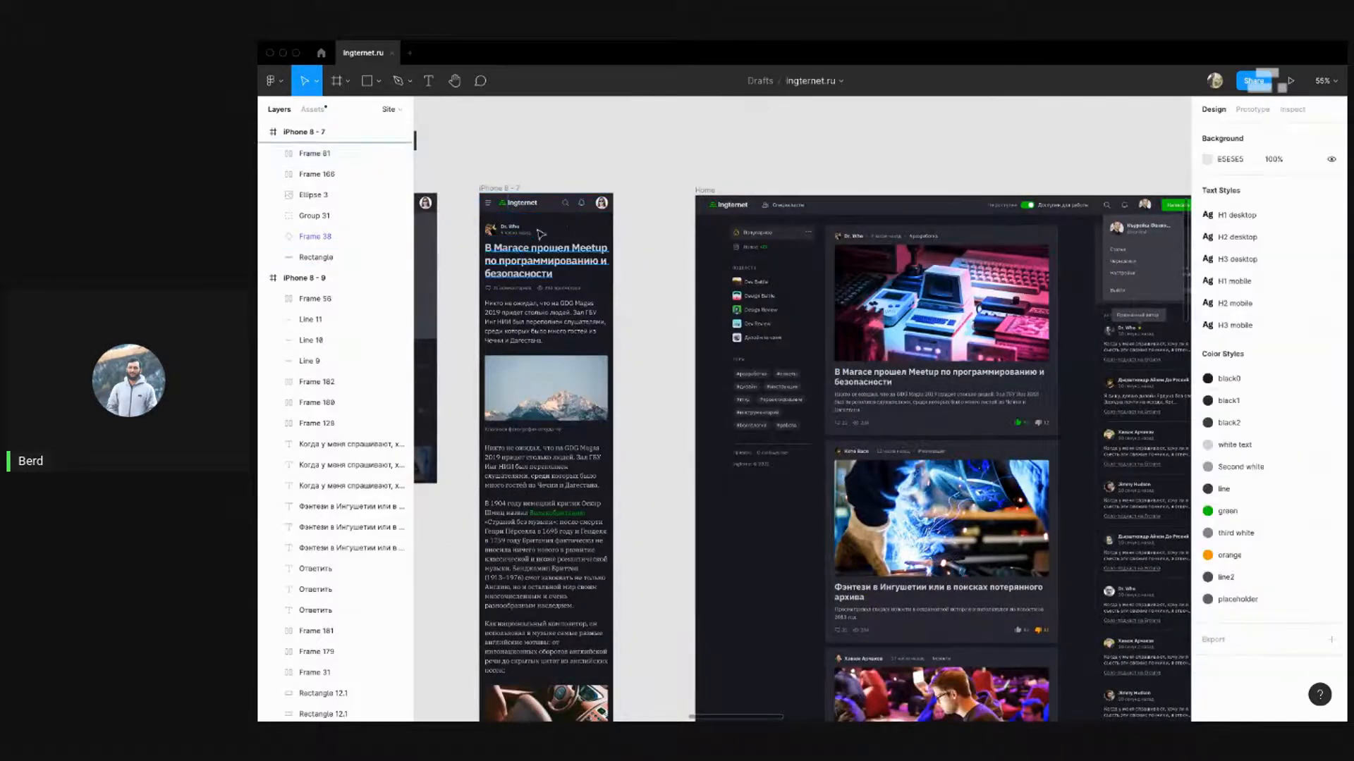
pyautogui.scroll(-10, 538, 227)
pyautogui.scroll(3, 987, 207)
pyautogui.scroll(5, 987, 207)
# Move the Специалисты heading up 10 px and check its distances to the frame edges
pyautogui.click(777, 322)
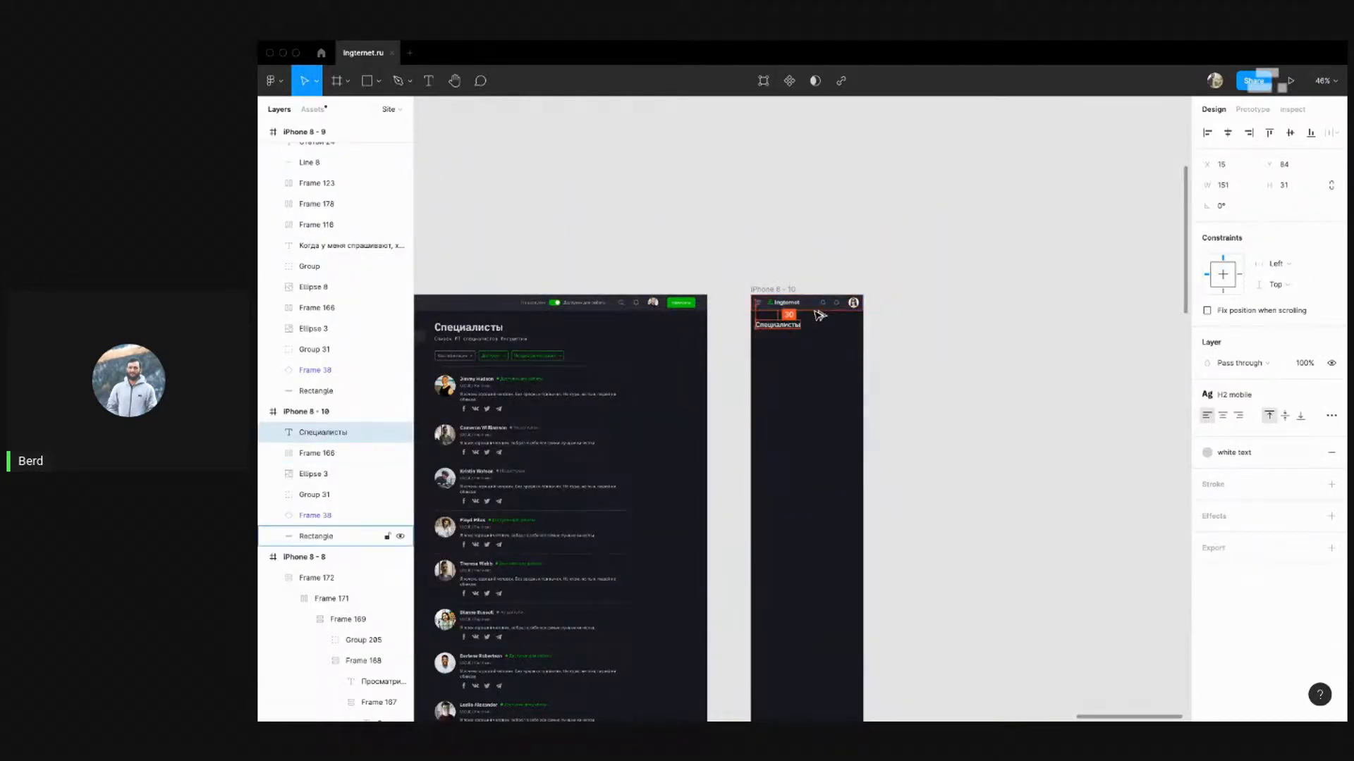
pyautogui.click(822, 358)
pyautogui.scroll(3, 817, 358)
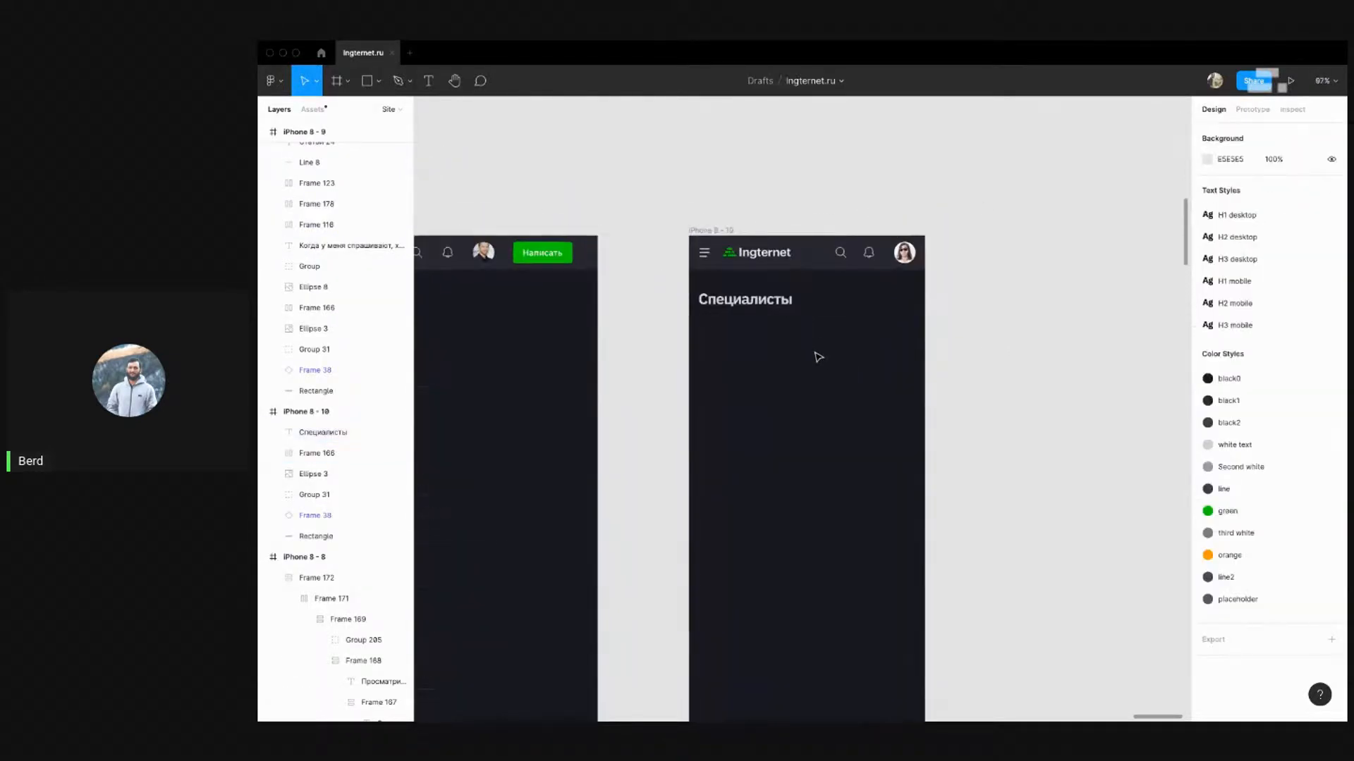
pyautogui.click(750, 303)
pyautogui.hotkey('shift', 'Up')
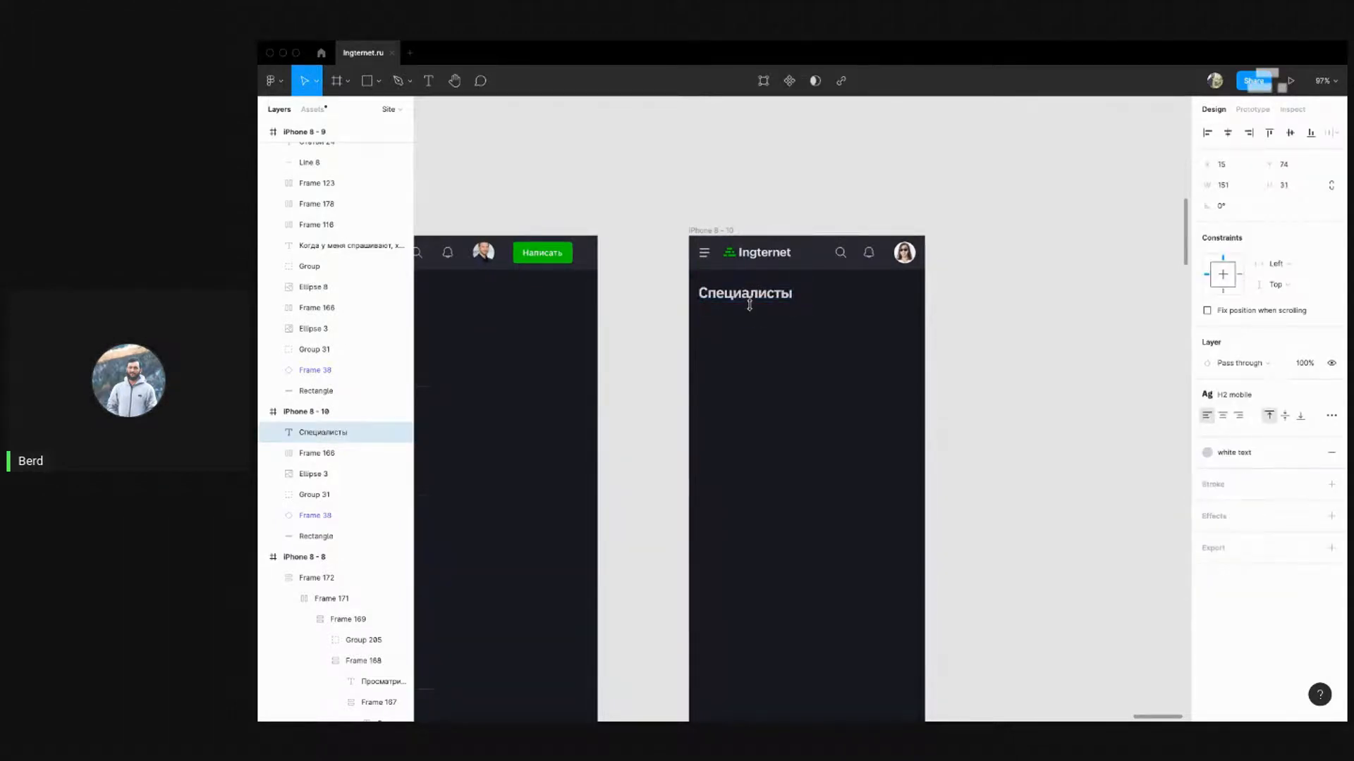
pyautogui.press('alt')
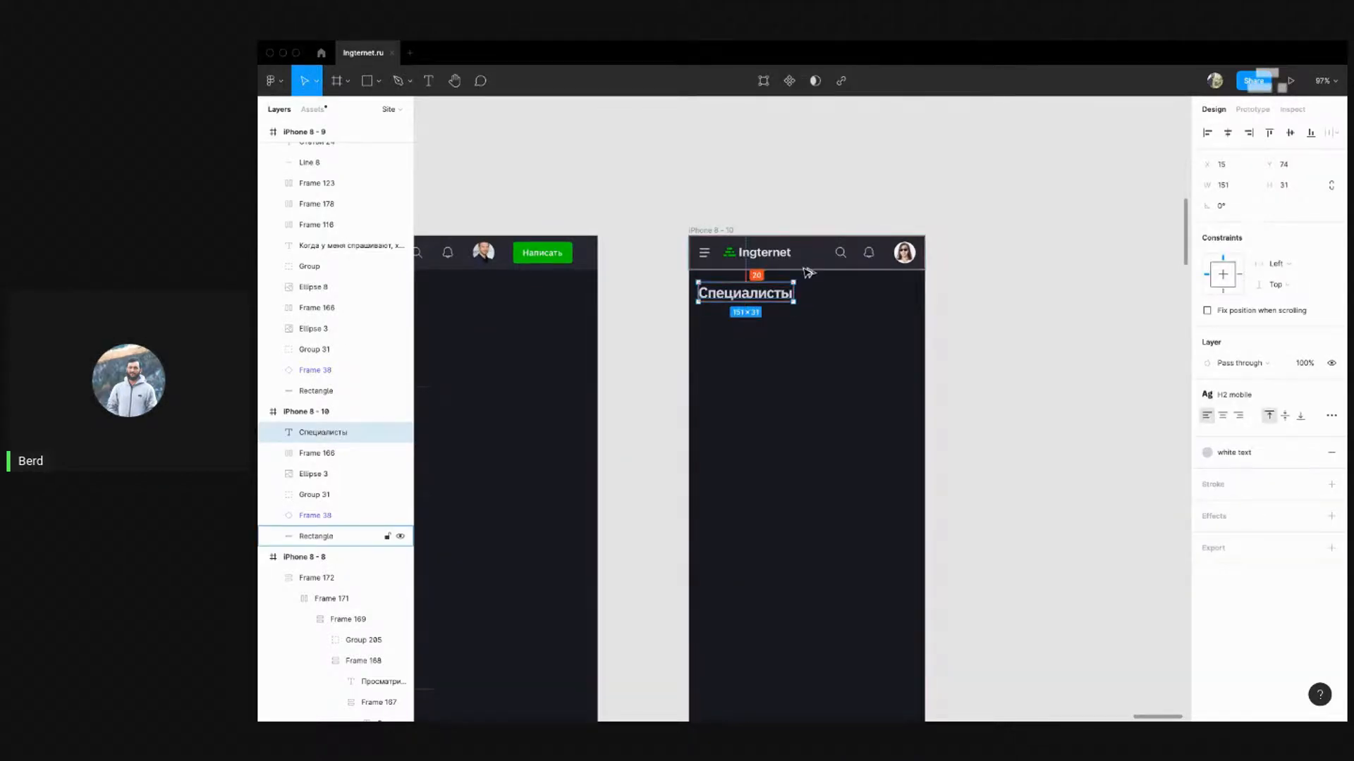
pyautogui.click(884, 348)
pyautogui.moveTo(806, 390); pyautogui.dragTo(910, 300)
pyautogui.click(884, 205)
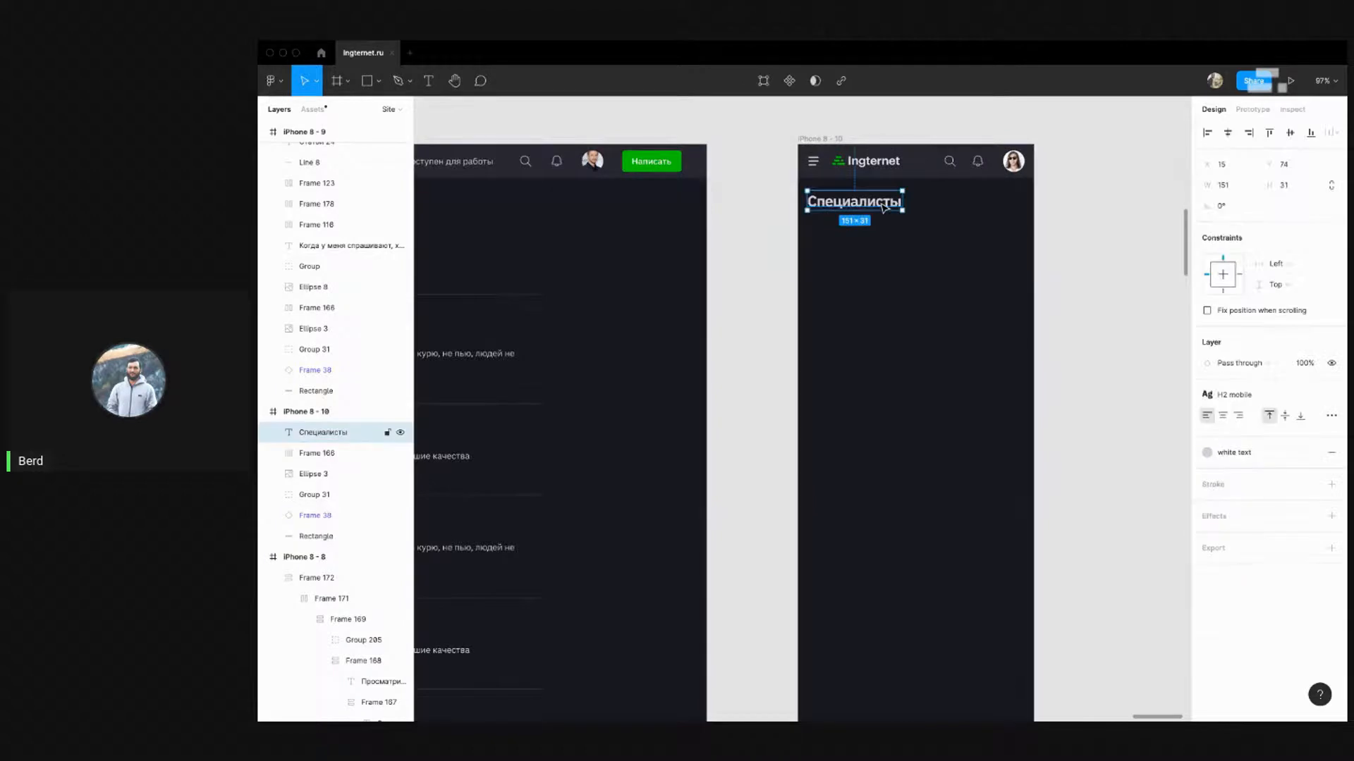
pyautogui.press('alt')
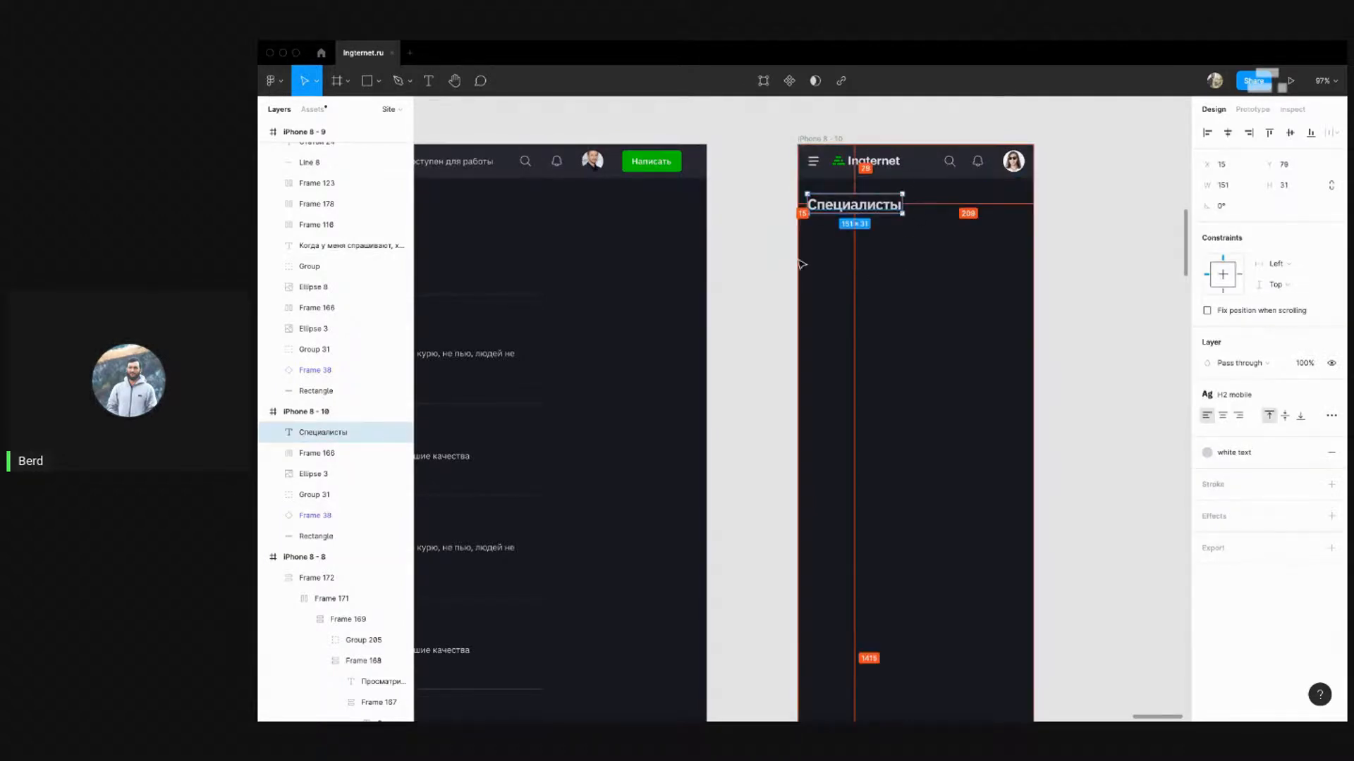
pyautogui.click(919, 274)
pyautogui.scroll(-5, 919, 273)
pyautogui.scroll(-1, 867, 281)
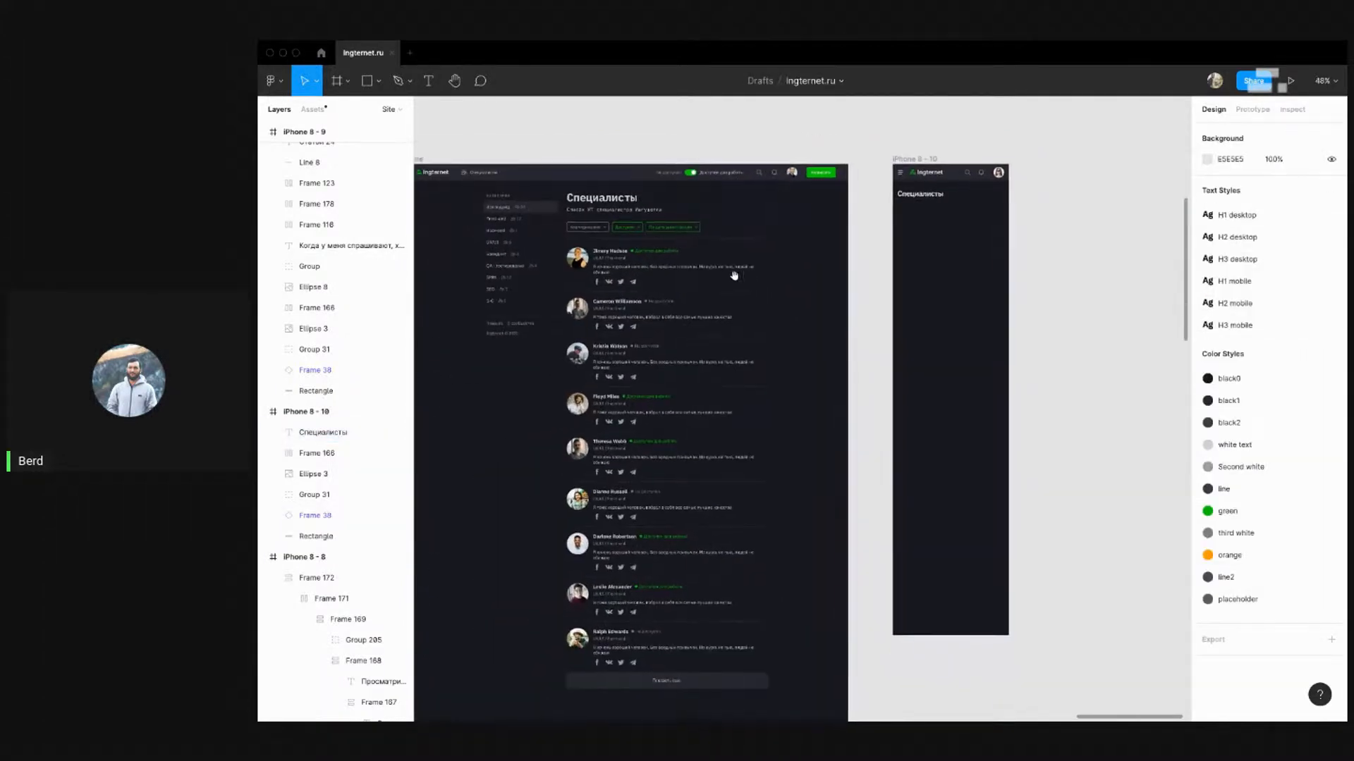
pyautogui.moveTo(716, 248); pyautogui.dragTo(667, 248)
# Alt-drag the desktop subtitle into the iPhone 8 - 10 frame
pyautogui.moveTo(568, 212); pyautogui.dragTo(906, 205)
pyautogui.click(570, 209)
pyautogui.click(988, 267)
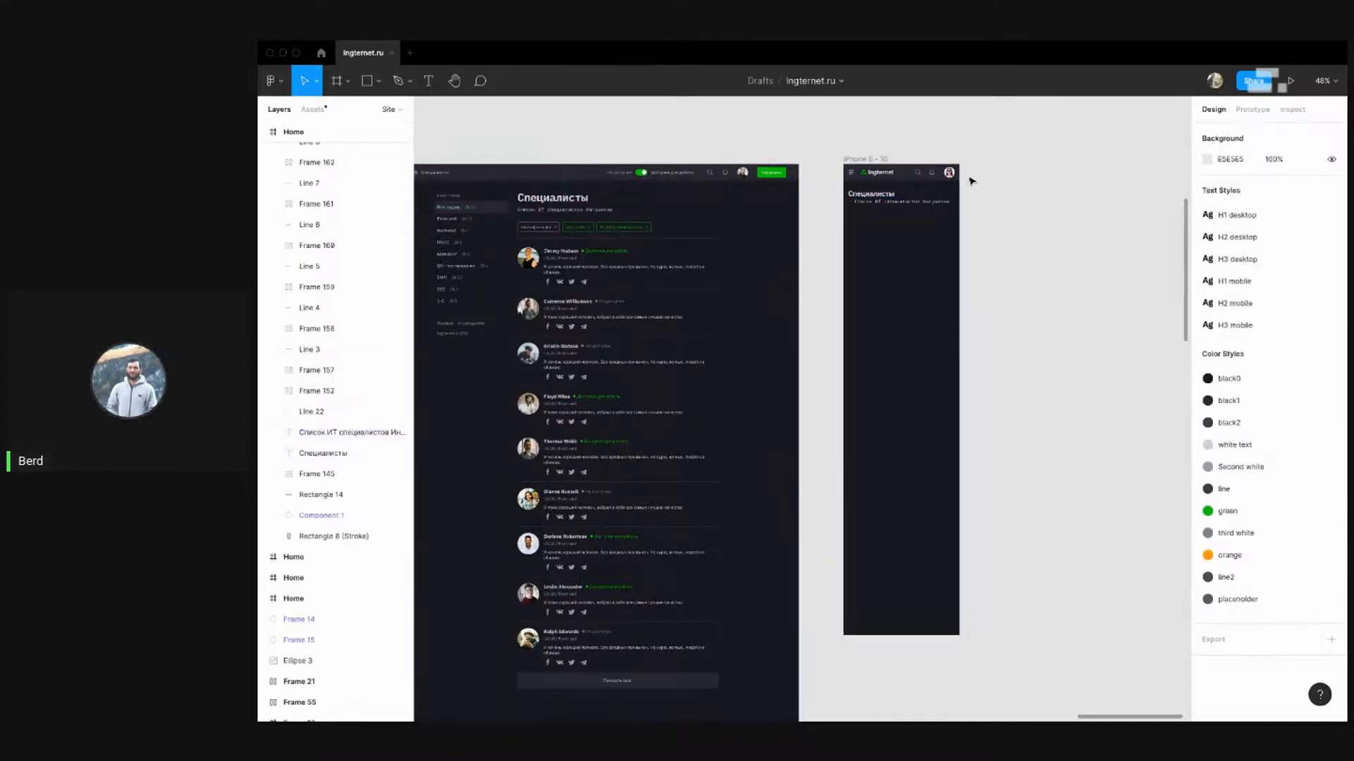
# Place the mobile subtitle at X 15 under the Специалисты heading
pyautogui.scroll(5, 964, 171)
pyautogui.moveTo(844, 252); pyautogui.dragTo(827, 257)
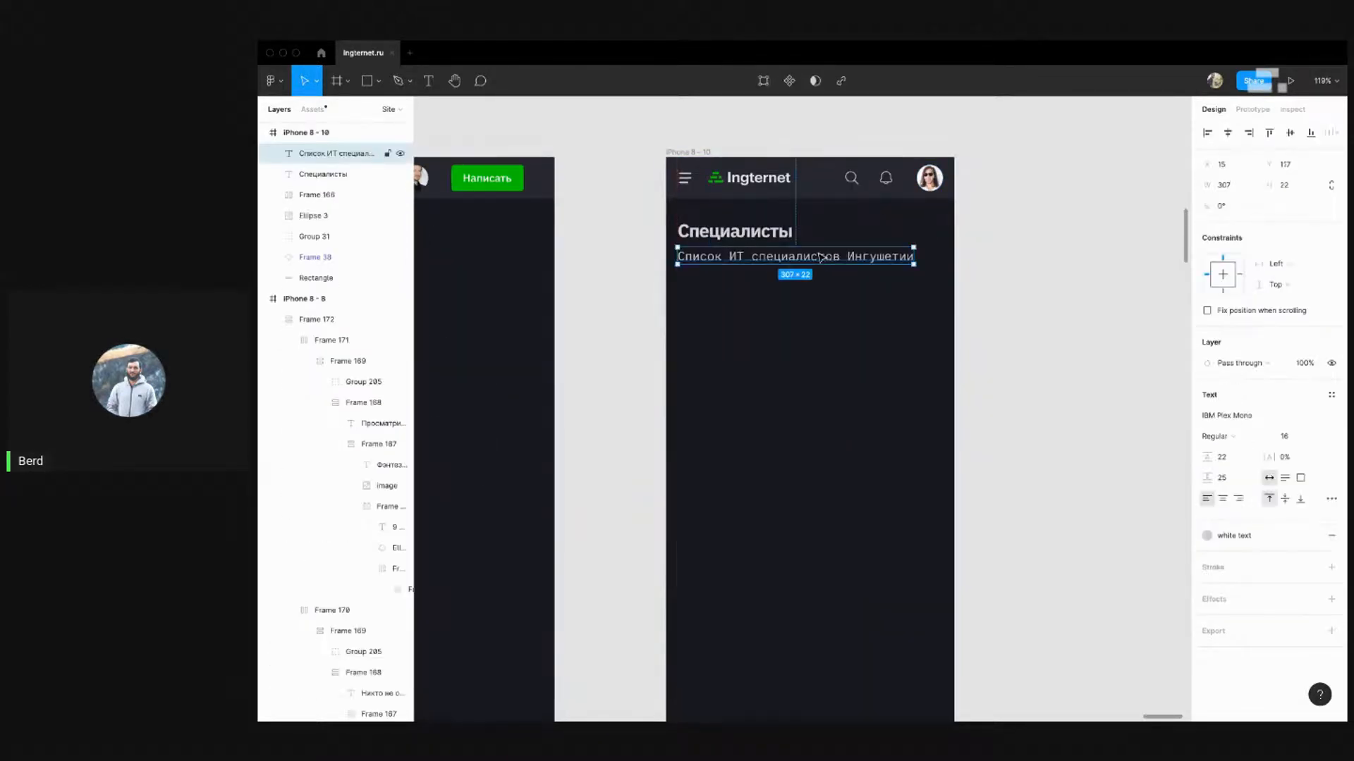
pyautogui.click(811, 345)
pyautogui.hotkey('shift', '0')
pyautogui.moveTo(721, 361); pyautogui.dragTo(655, 303)
# Nudge the subtitle down 5 px for a 10 px gap below the heading
pyautogui.click(754, 227)
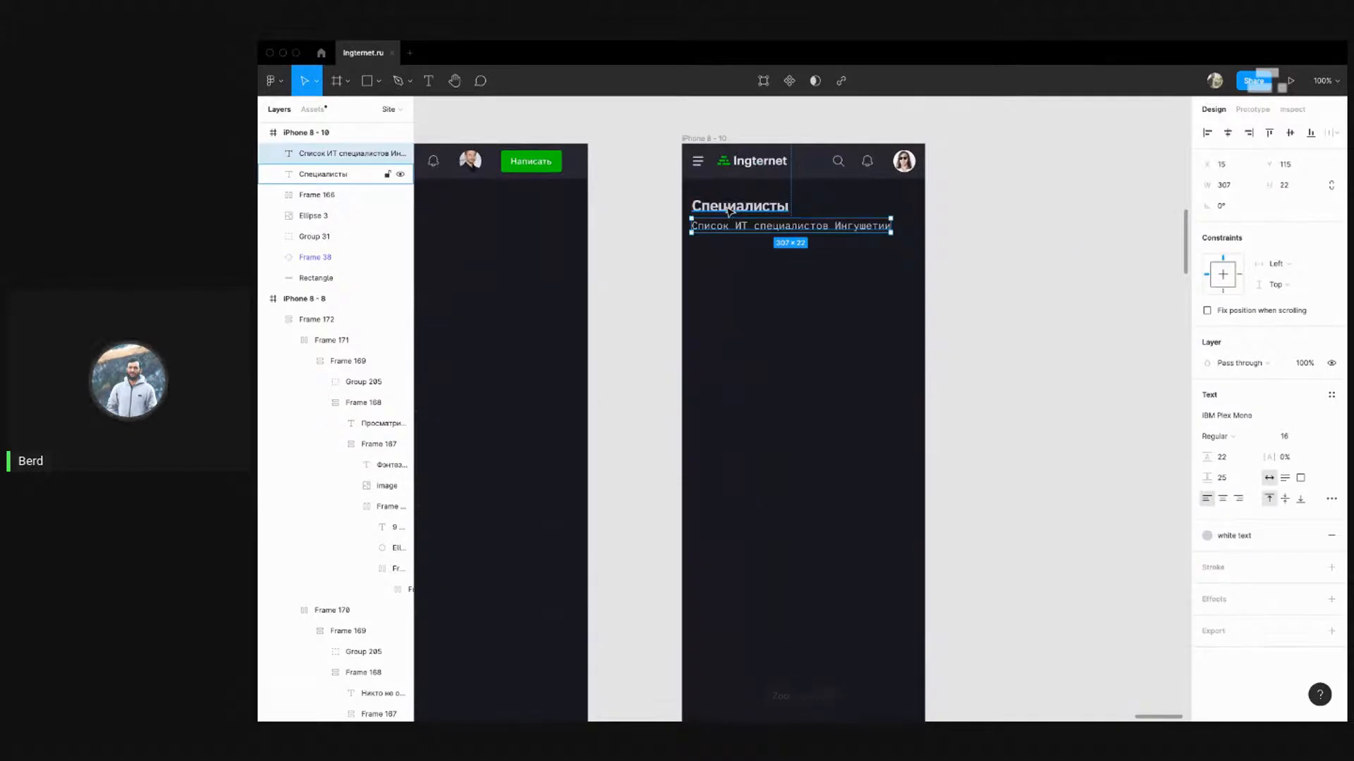
pyautogui.press('Down')
pyautogui.press('Down')
pyautogui.press('Down')
pyautogui.press('Down')
pyautogui.press('Down')
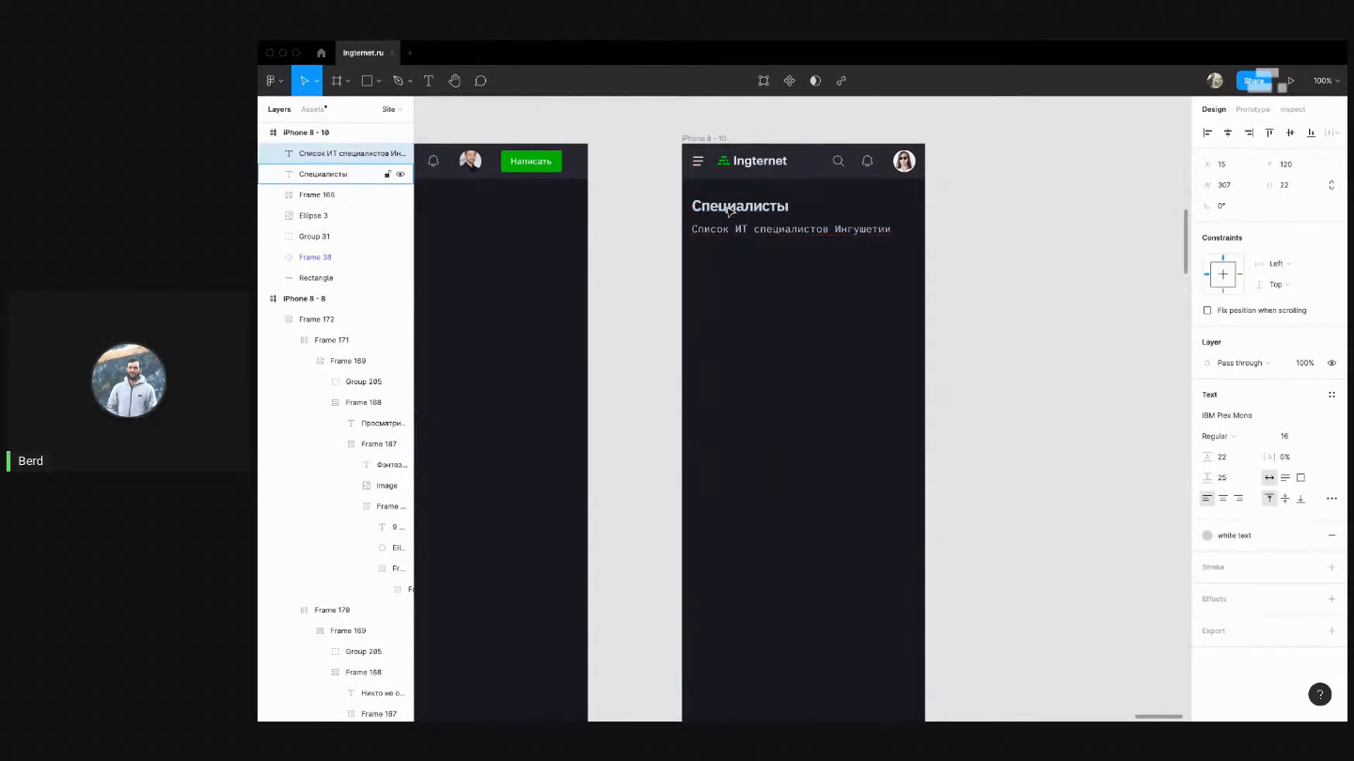
pyautogui.click(765, 326)
pyautogui.scroll(-5, 864, 285)
pyautogui.scroll(2, 832, 270)
pyautogui.scroll(3, 833, 270)
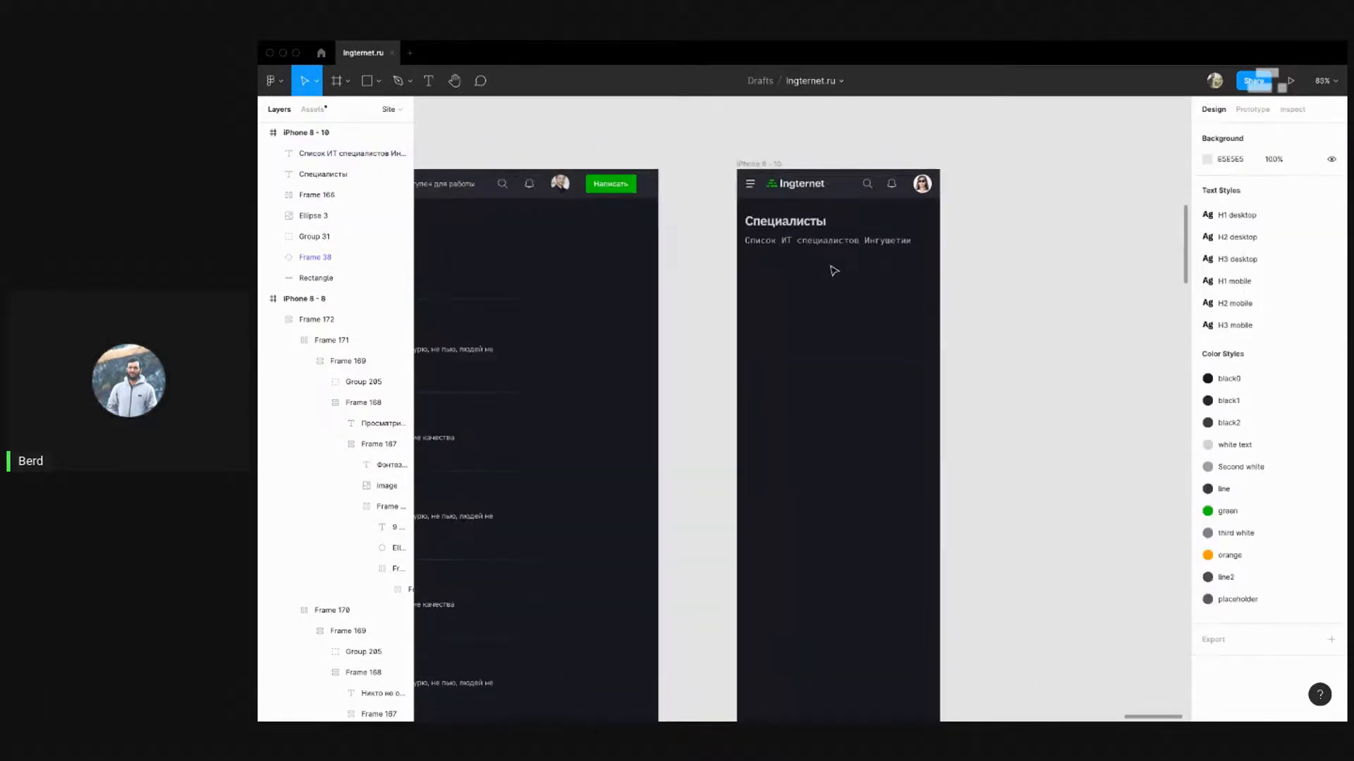
pyautogui.click(823, 241)
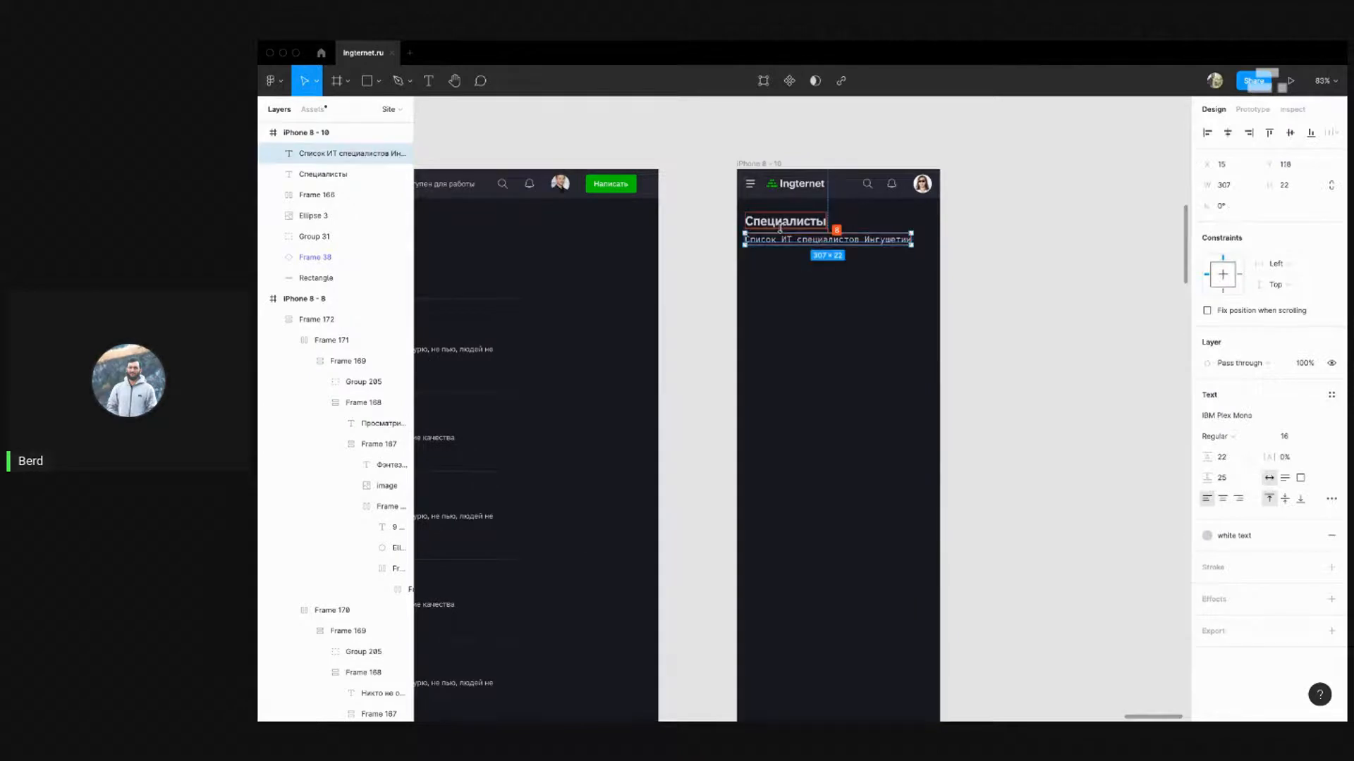
pyautogui.click(712, 334)
pyautogui.moveTo(712, 334); pyautogui.dragTo(942, 274)
pyautogui.scroll(-1, 982, 293)
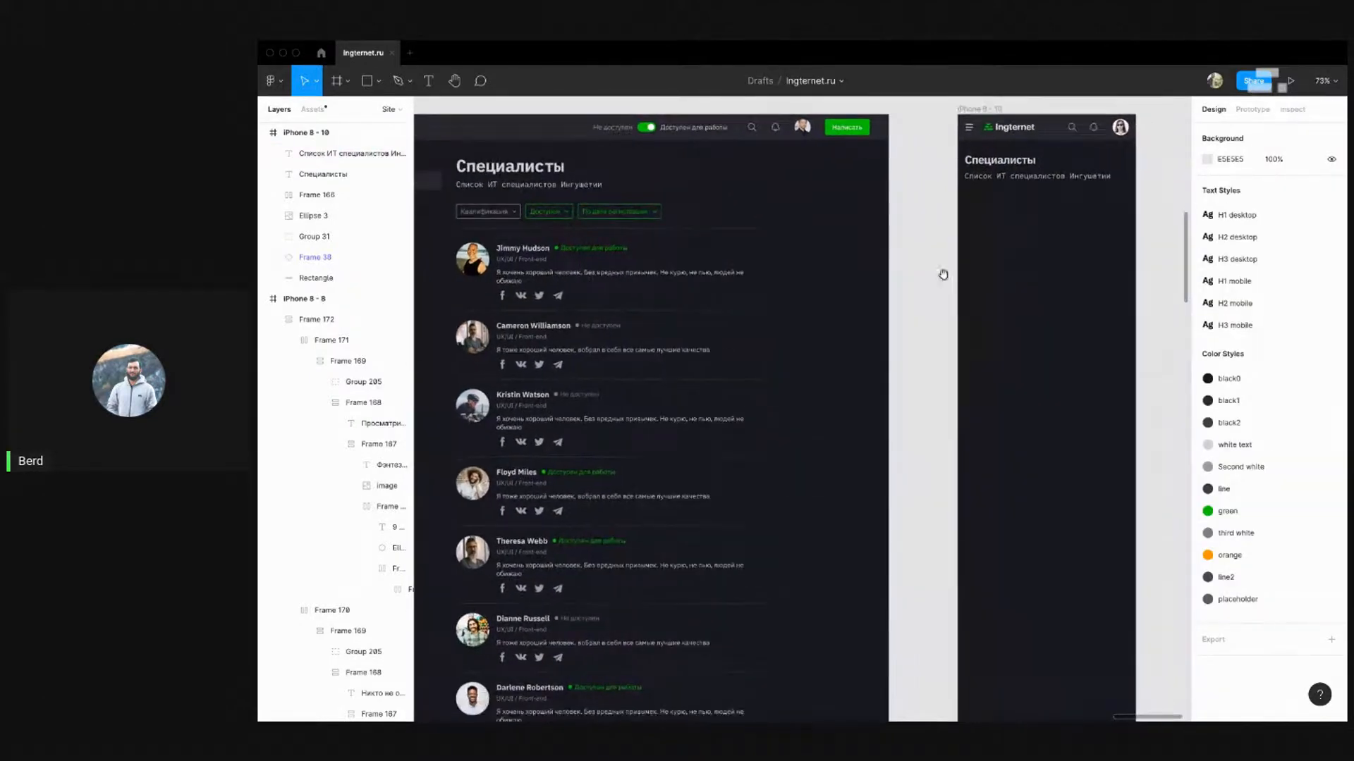
# Copy the desktop filter row into the iPhone 8 - 10 frame
pyautogui.click(490, 218)
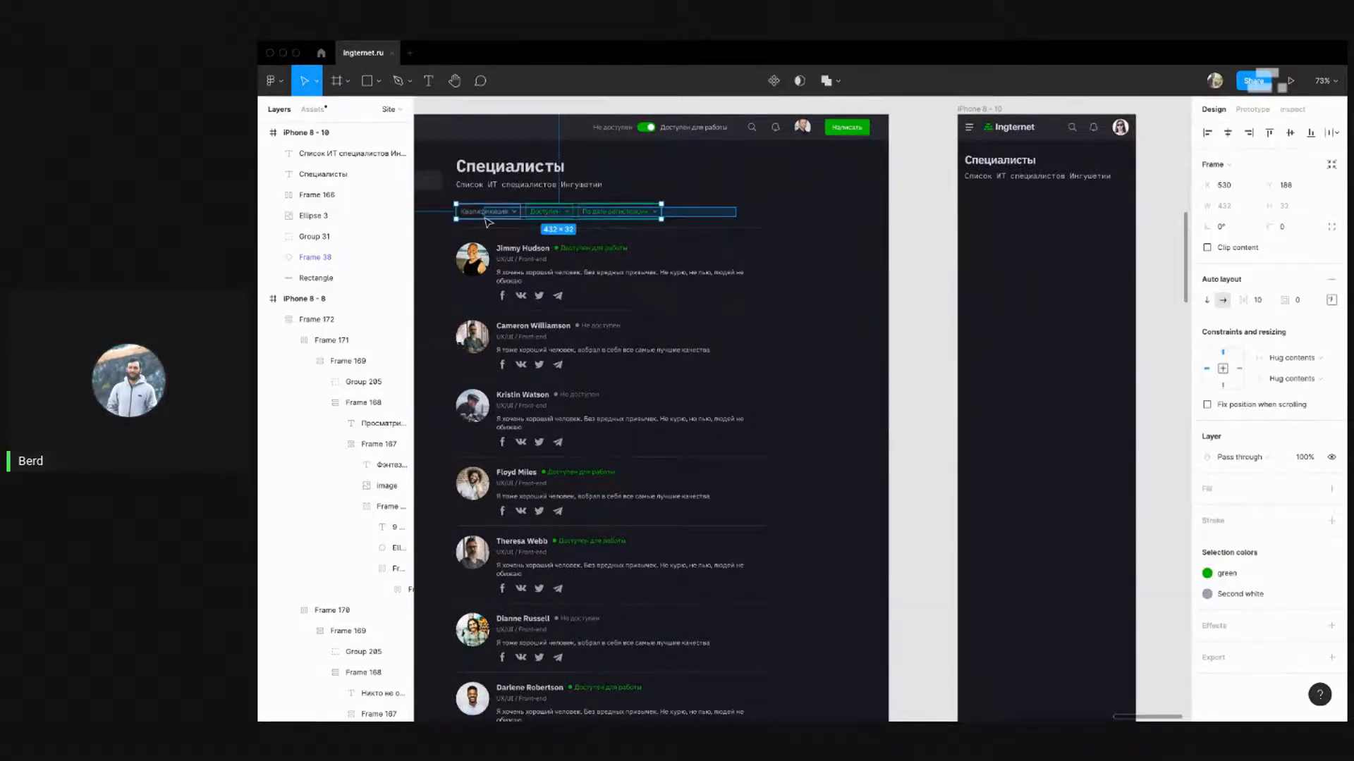
pyautogui.moveTo(516, 218); pyautogui.dragTo(998, 238)
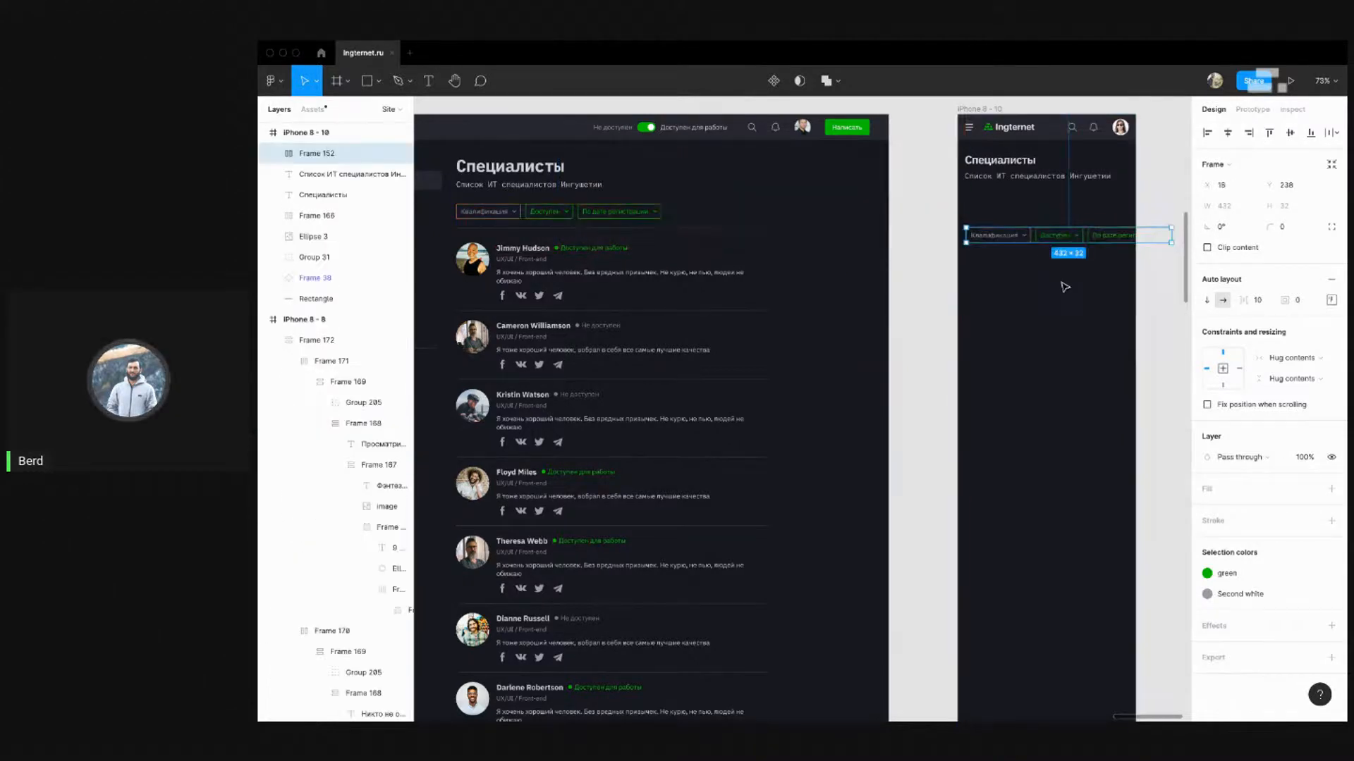
pyautogui.hscroll(5, 1064, 287)
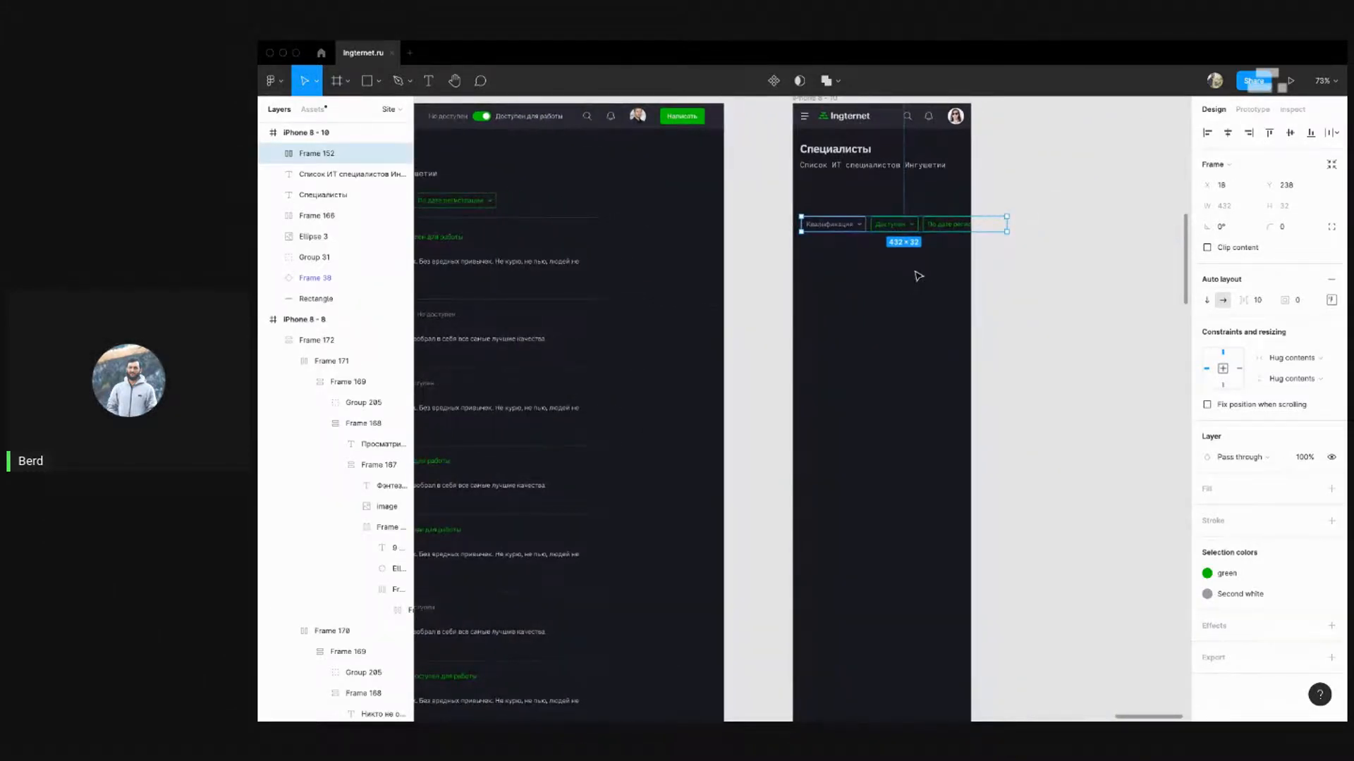
pyautogui.click(916, 274)
# Duplicate the Квалификация filter and rename the first copy Категории
pyautogui.doubleClick(850, 227)
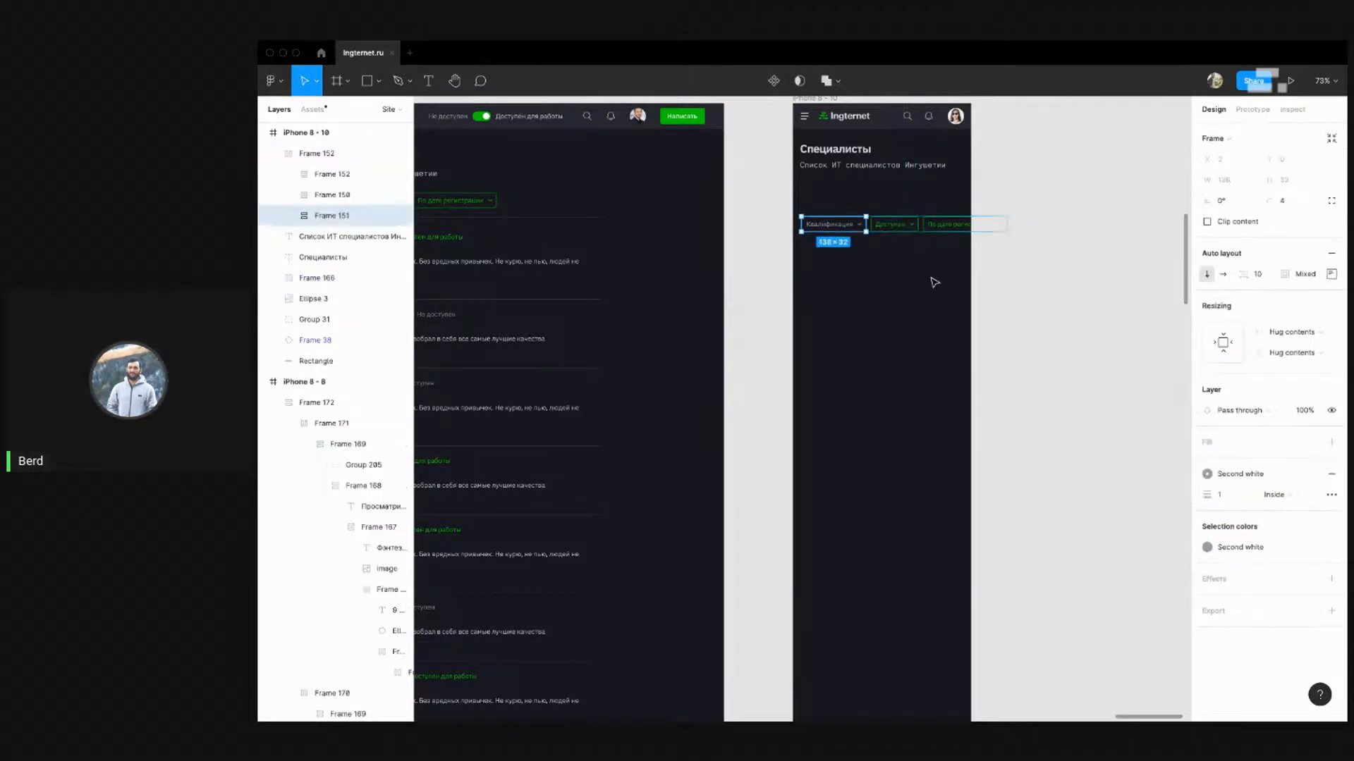
pyautogui.hotkey('ctrl', 'd')
pyautogui.click(947, 277)
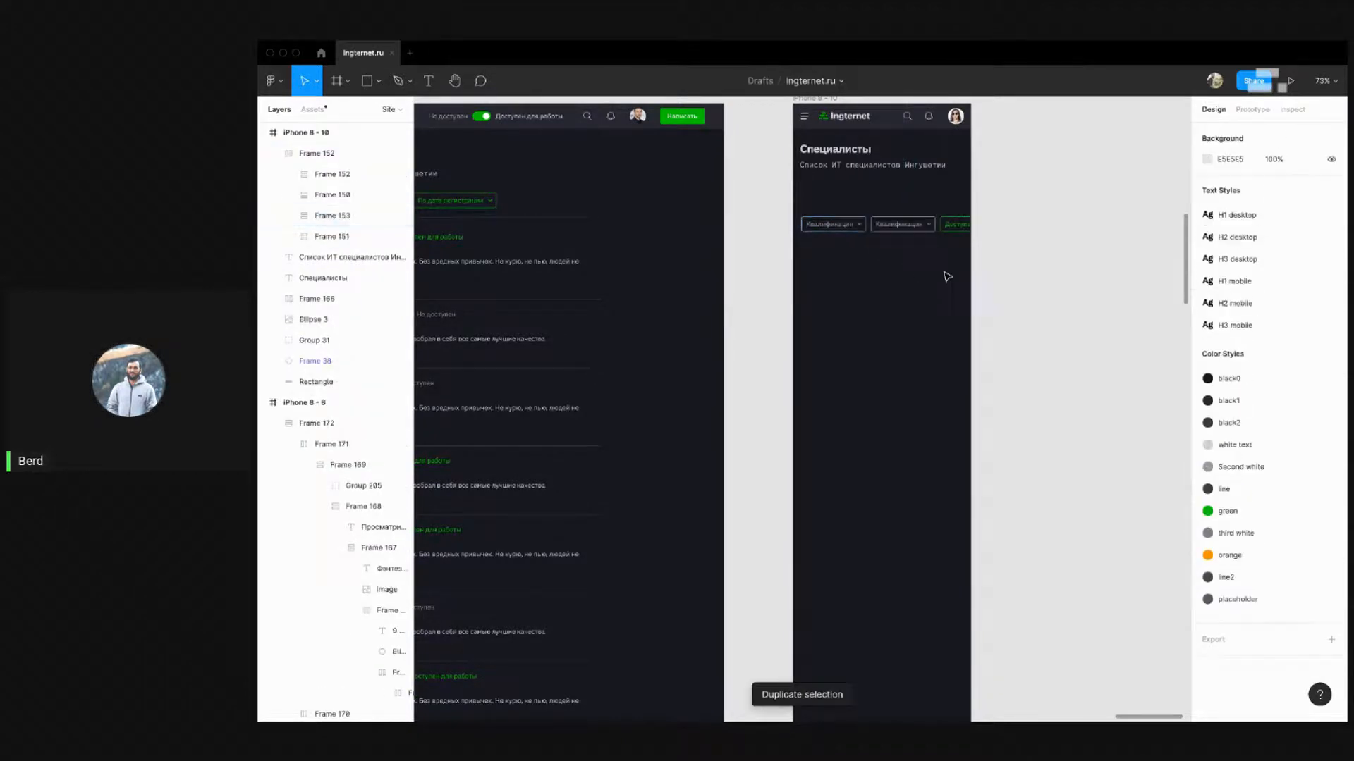
pyautogui.keyDown('super'); pyautogui.doubleClick(835, 225); pyautogui.keyUp('super')
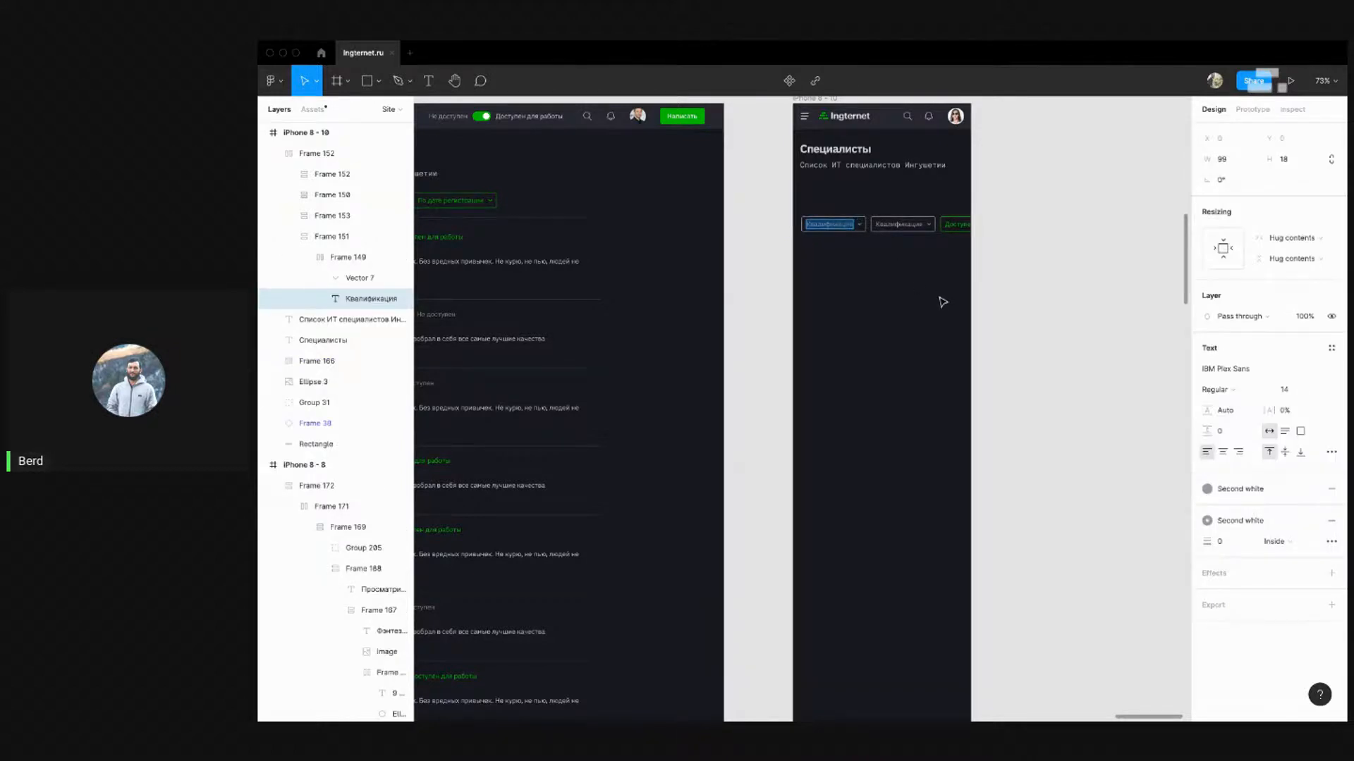
pyautogui.write('Rfntujhbb')
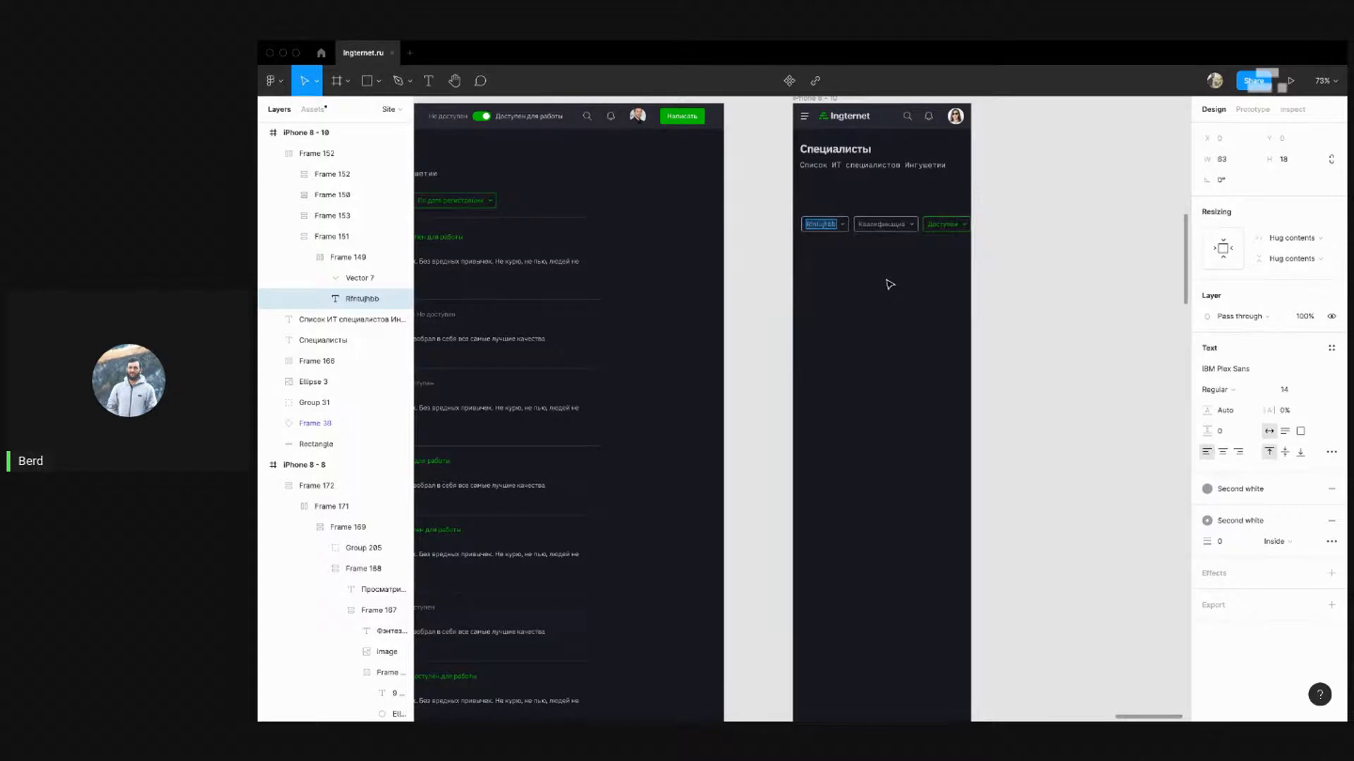
pyautogui.write('Кат')
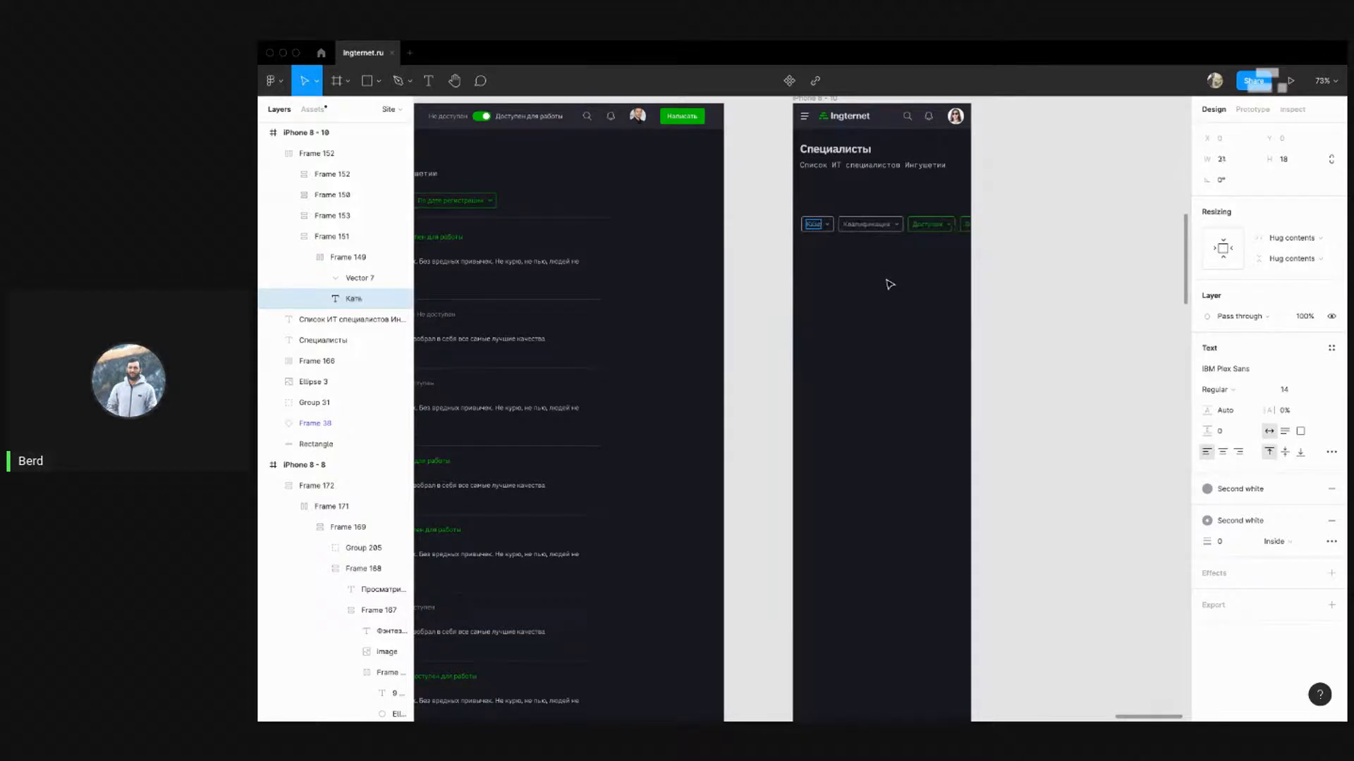
pyautogui.write('егории')
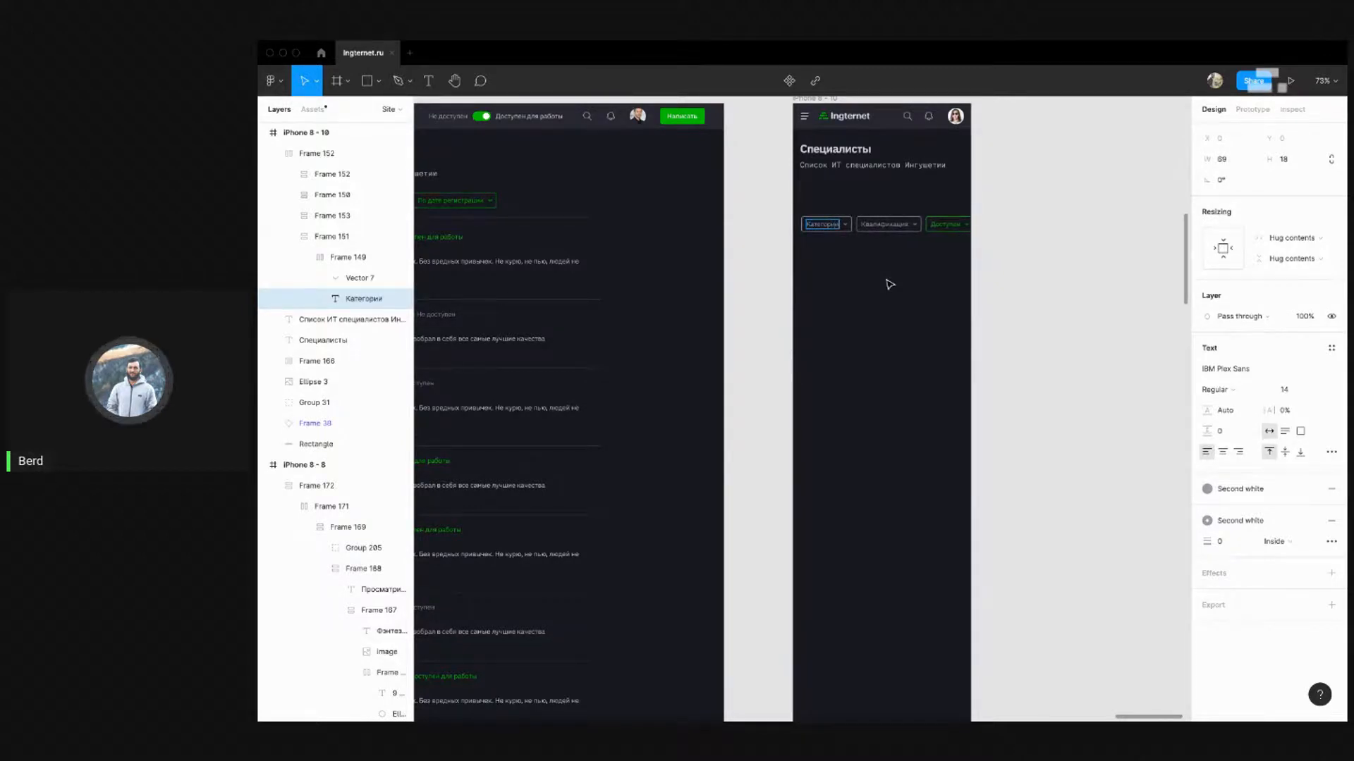
pyautogui.click(985, 330)
pyautogui.click(984, 330)
# Move the filter row up under the subtitle with a 25 px gap
pyautogui.moveTo(948, 284); pyautogui.dragTo(882, 334)
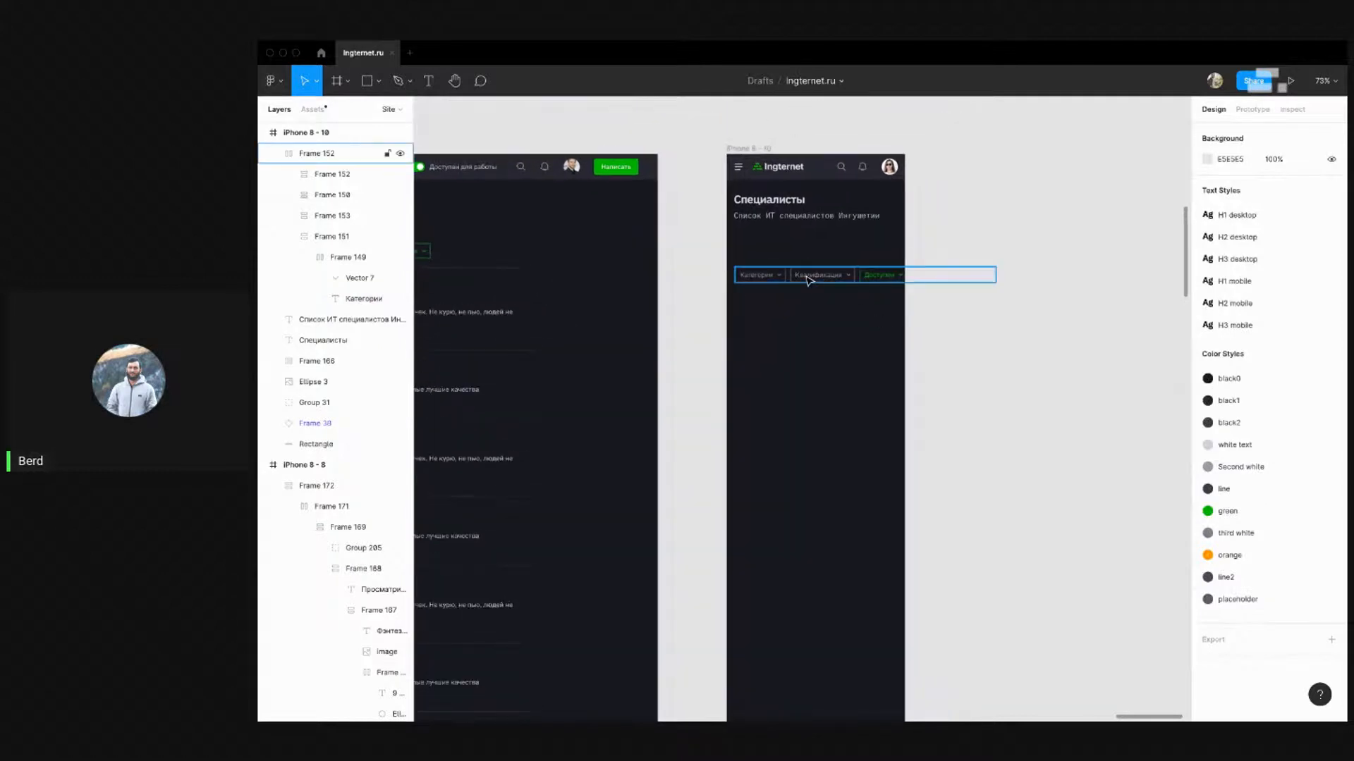
pyautogui.moveTo(809, 280); pyautogui.dragTo(806, 247)
pyautogui.press('alt')
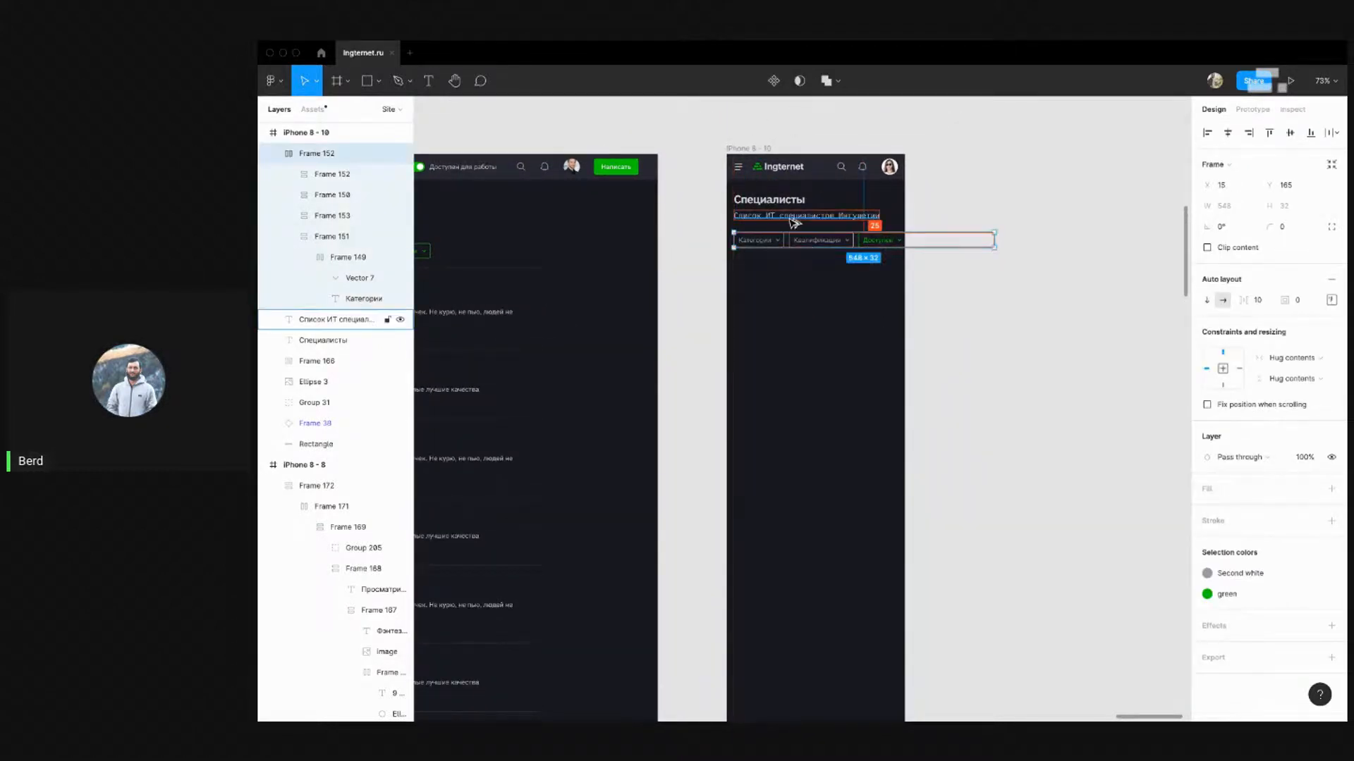
pyautogui.click(916, 357)
pyautogui.hscroll(-4, 916, 357)
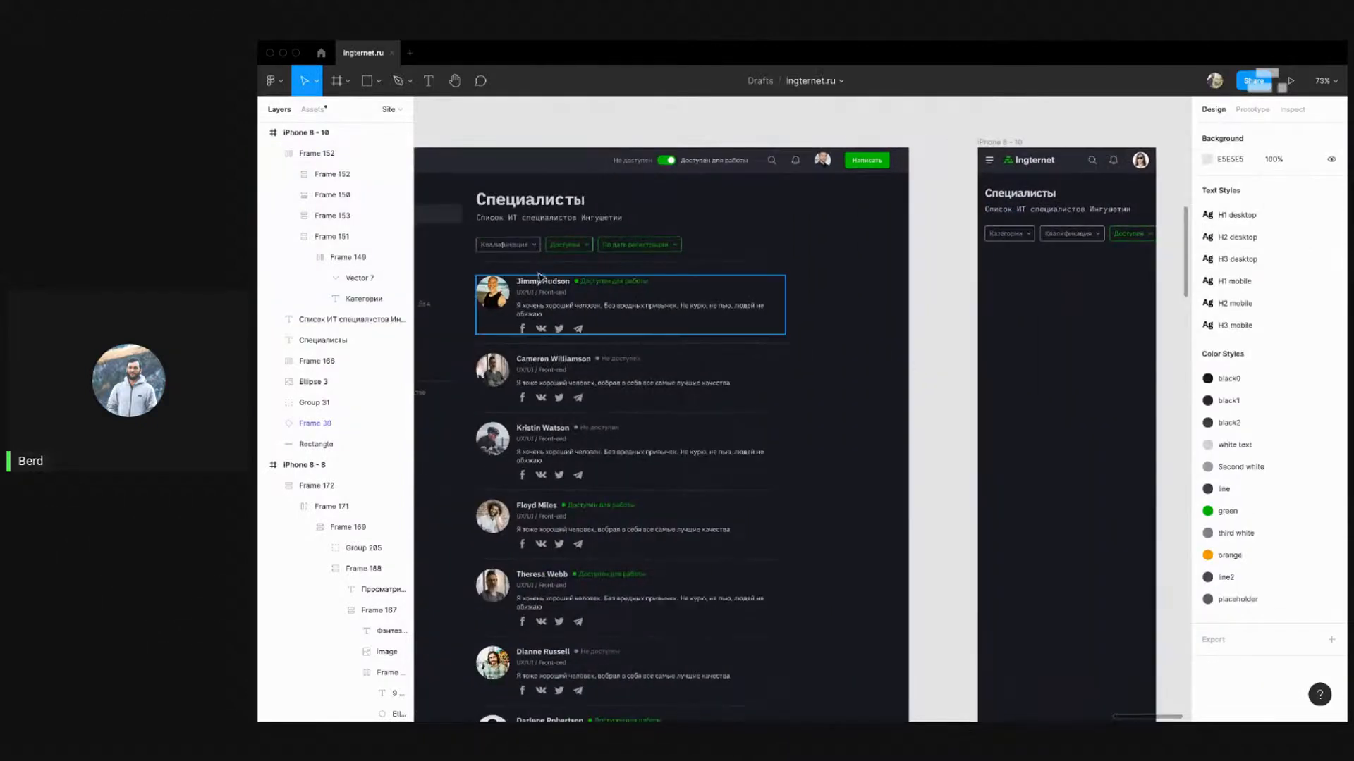
pyautogui.click(523, 245)
pyautogui.hscroll(4, 771, 311)
pyautogui.click(816, 235)
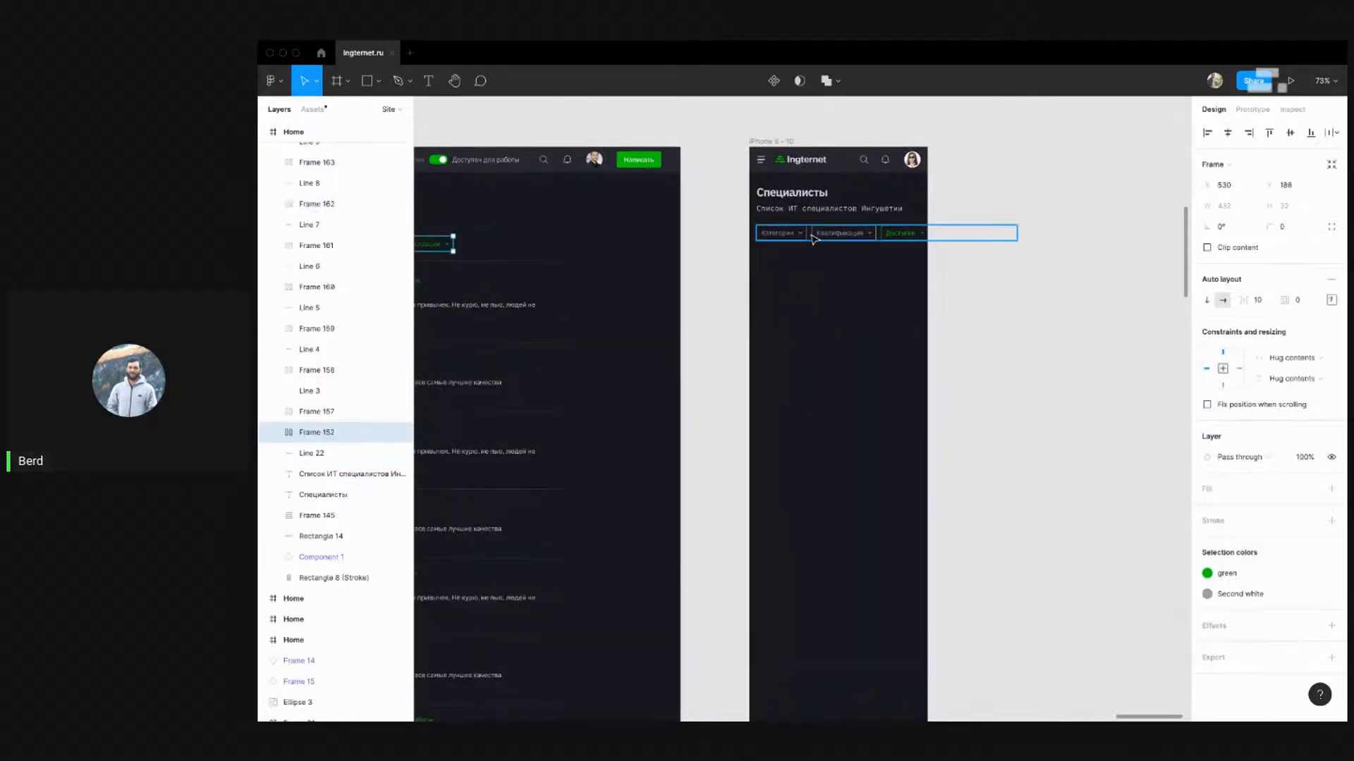
pyautogui.press('alt')
pyautogui.press('Down')
pyautogui.press('Down')
pyautogui.press('Down')
pyautogui.press('Down')
pyautogui.press('Down')
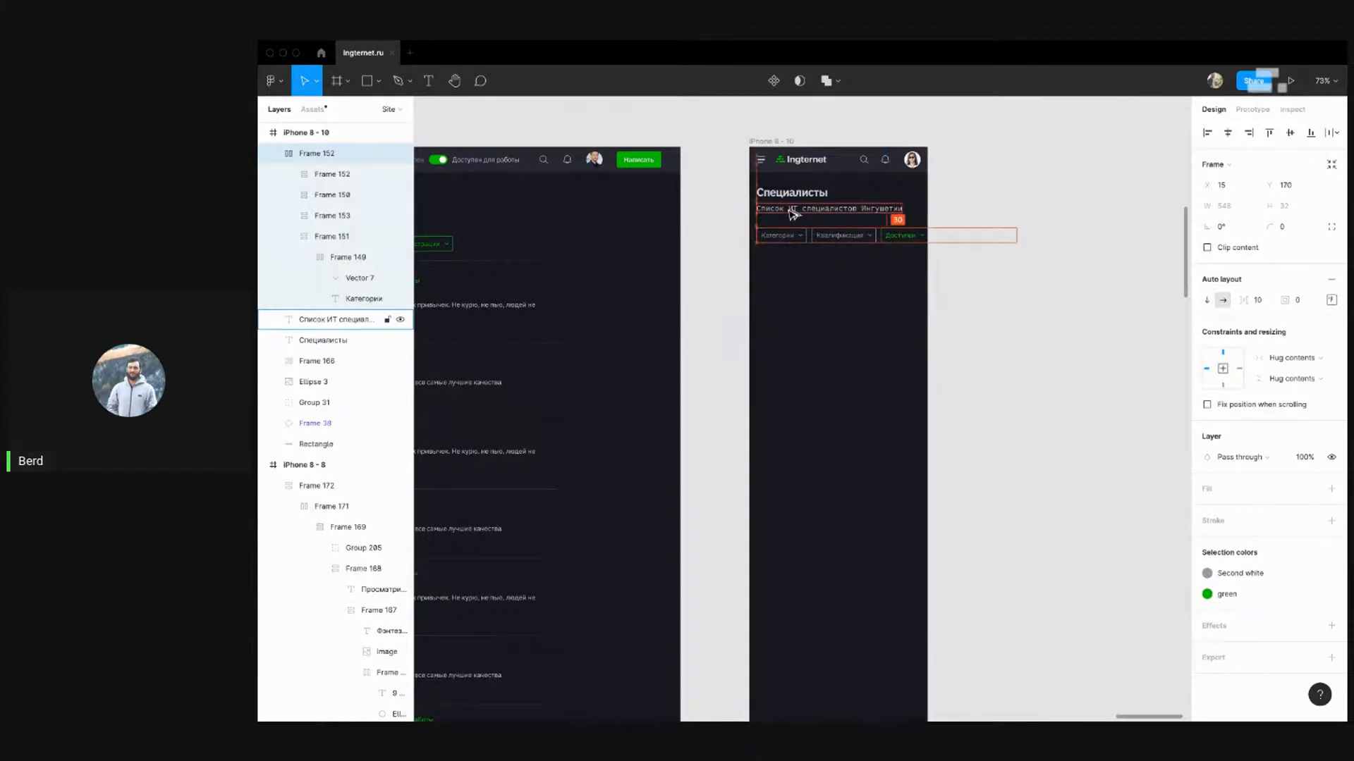
pyautogui.click(818, 374)
pyautogui.moveTo(767, 362); pyautogui.dragTo(619, 371)
pyautogui.scroll(5, 760, 231)
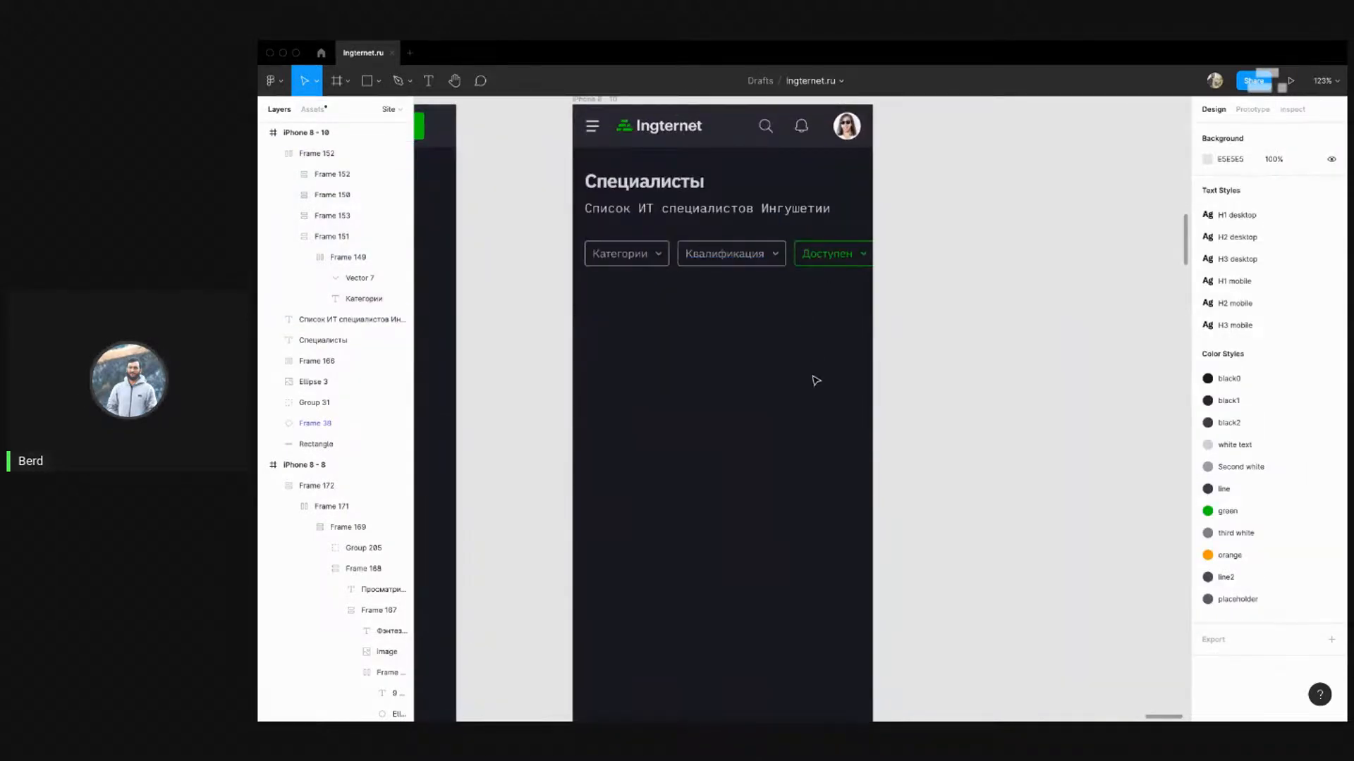
pyautogui.click(872, 259)
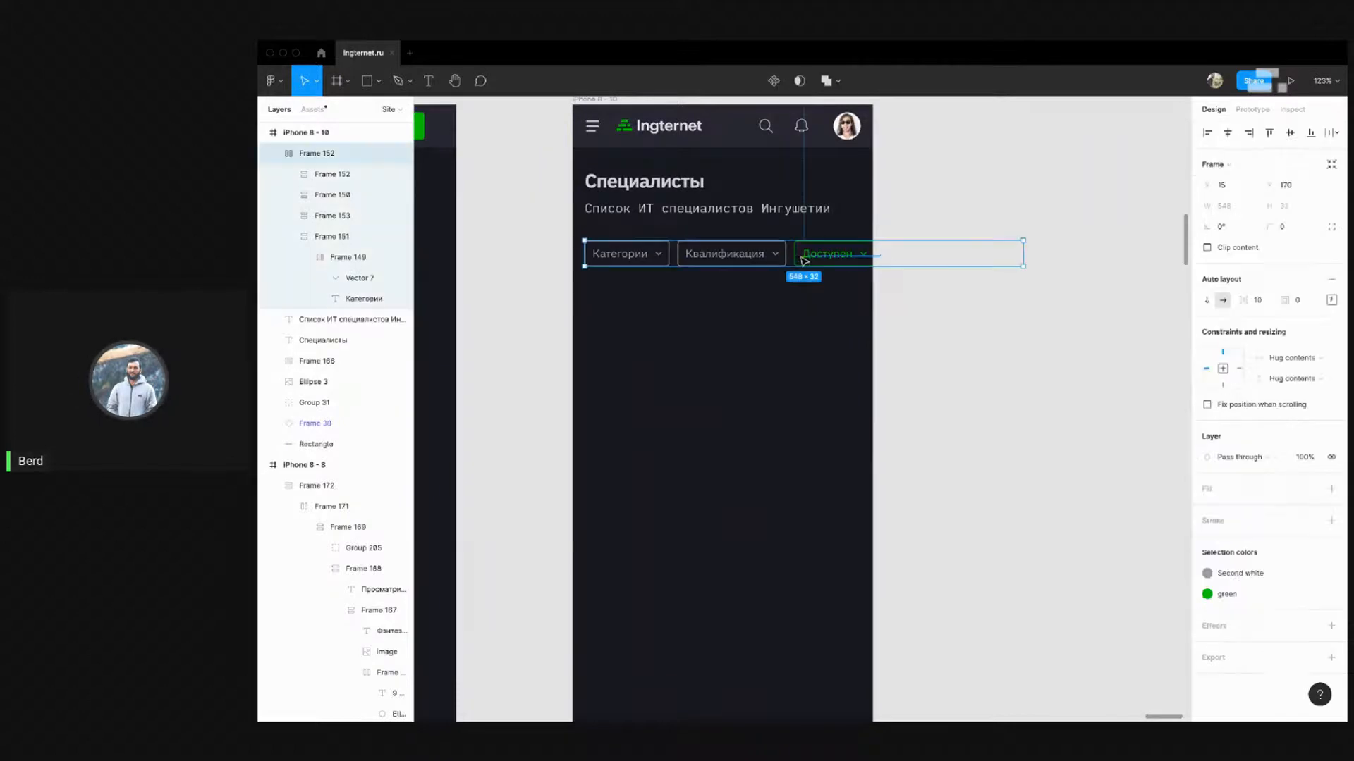
pyautogui.moveTo(846, 259)
pyautogui.mouseDown()
pyautogui.moveTo(679, 258)
pyautogui.moveTo(836, 251)
pyautogui.mouseUp()
pyautogui.press('super+z')
pyautogui.click(835, 336)
pyautogui.scroll(-5, 954, 278)
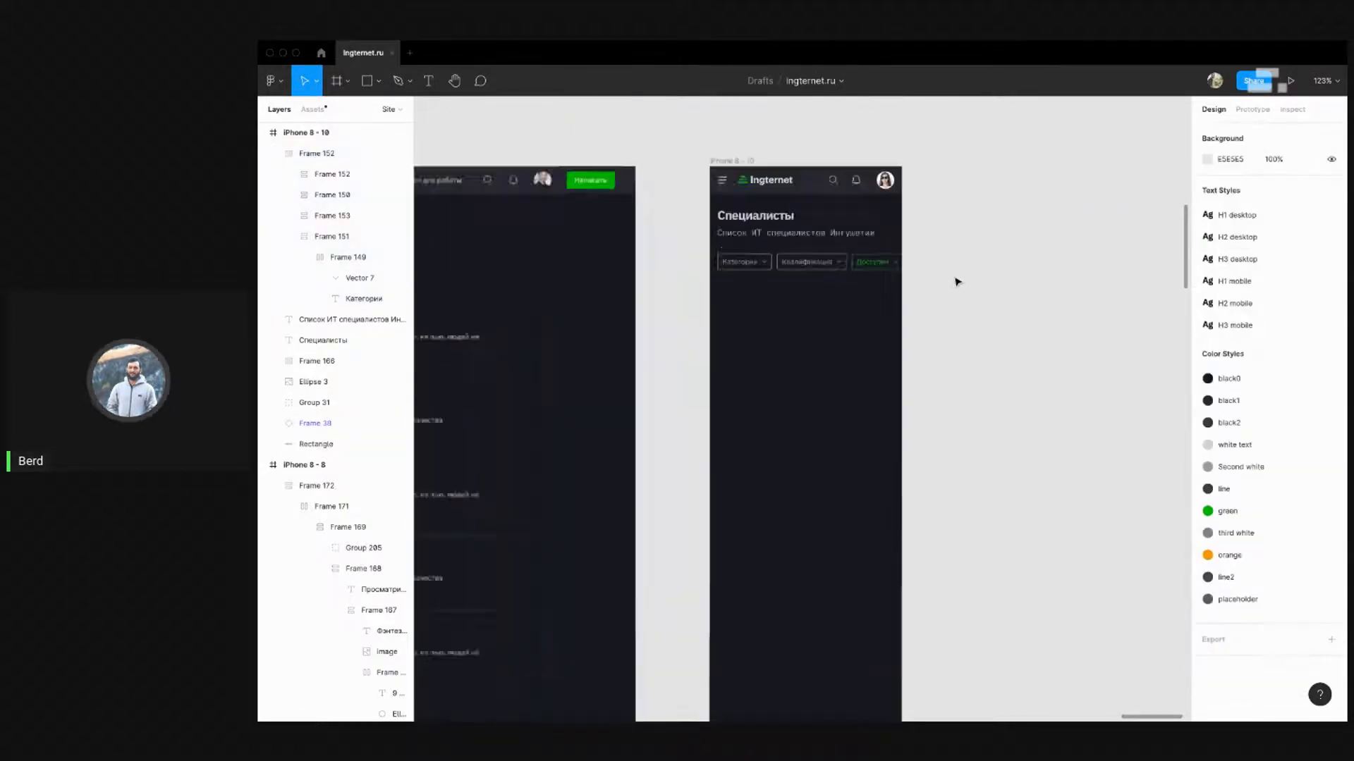
pyautogui.moveTo(743, 381); pyautogui.dragTo(883, 323)
pyautogui.scroll(3, 1100, 227)
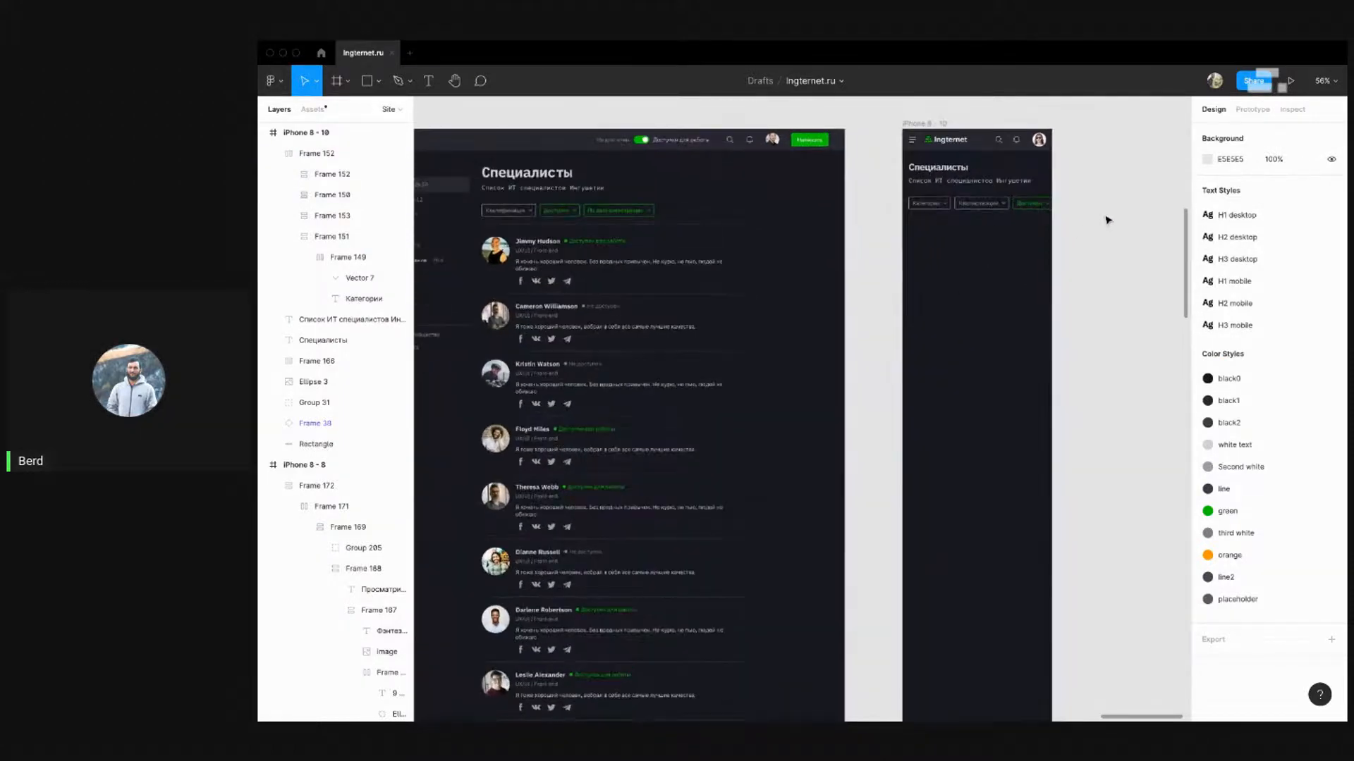
pyautogui.scroll(-2, 1006, 257)
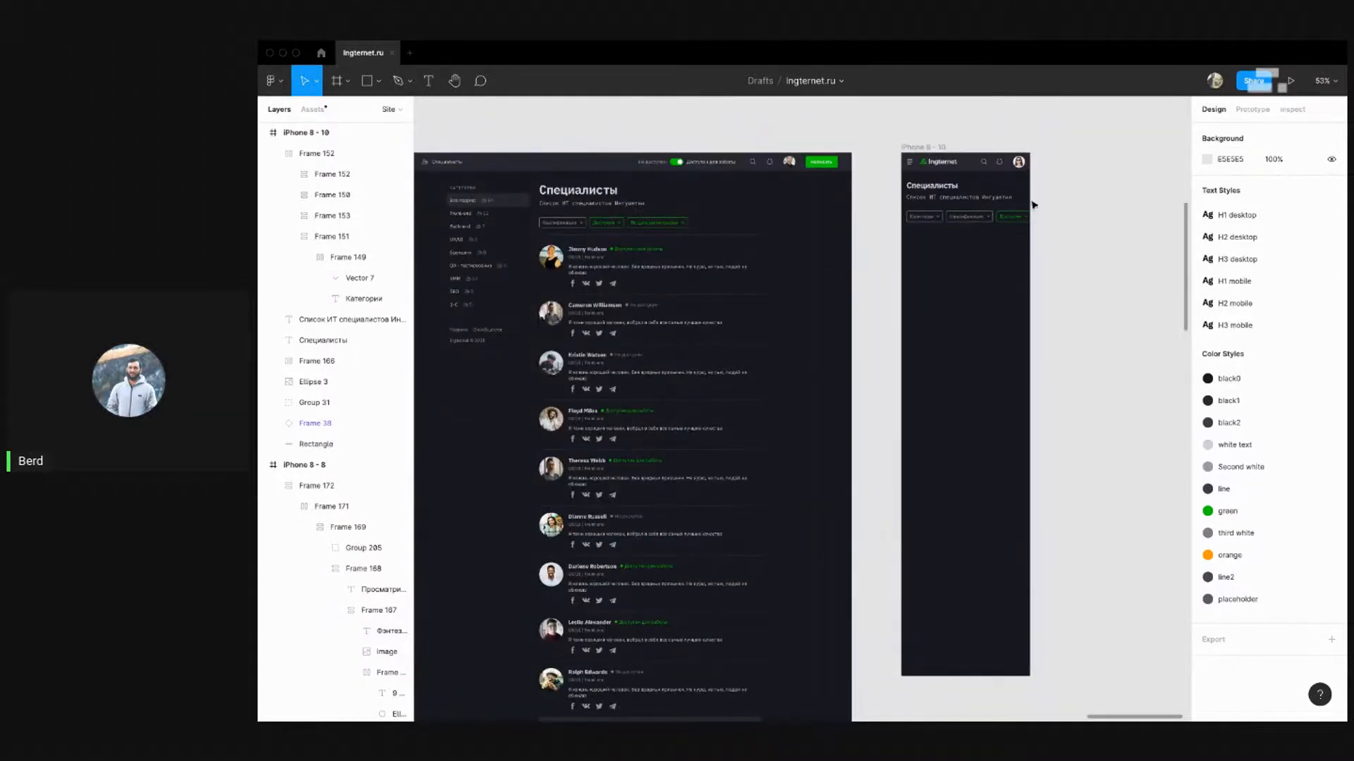
pyautogui.scroll(4, 1033, 204)
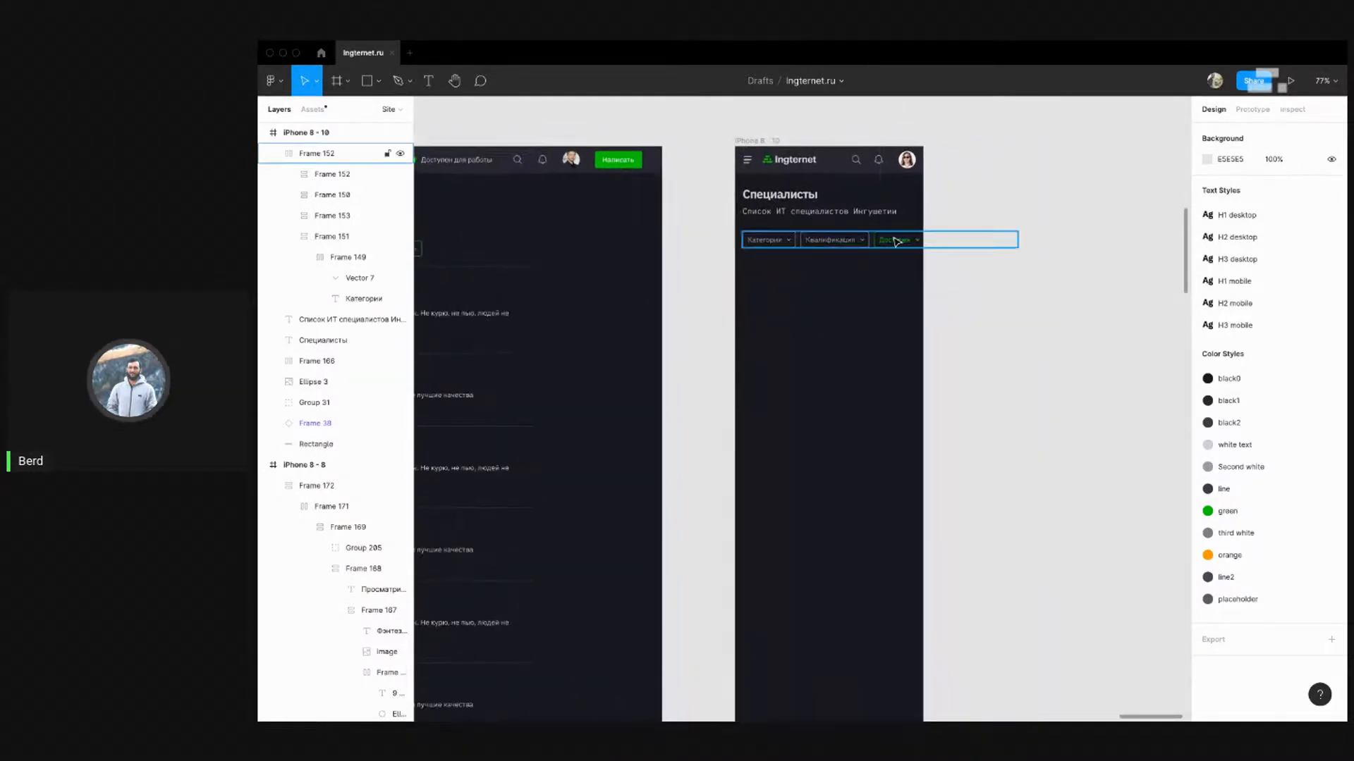
pyautogui.click(896, 242)
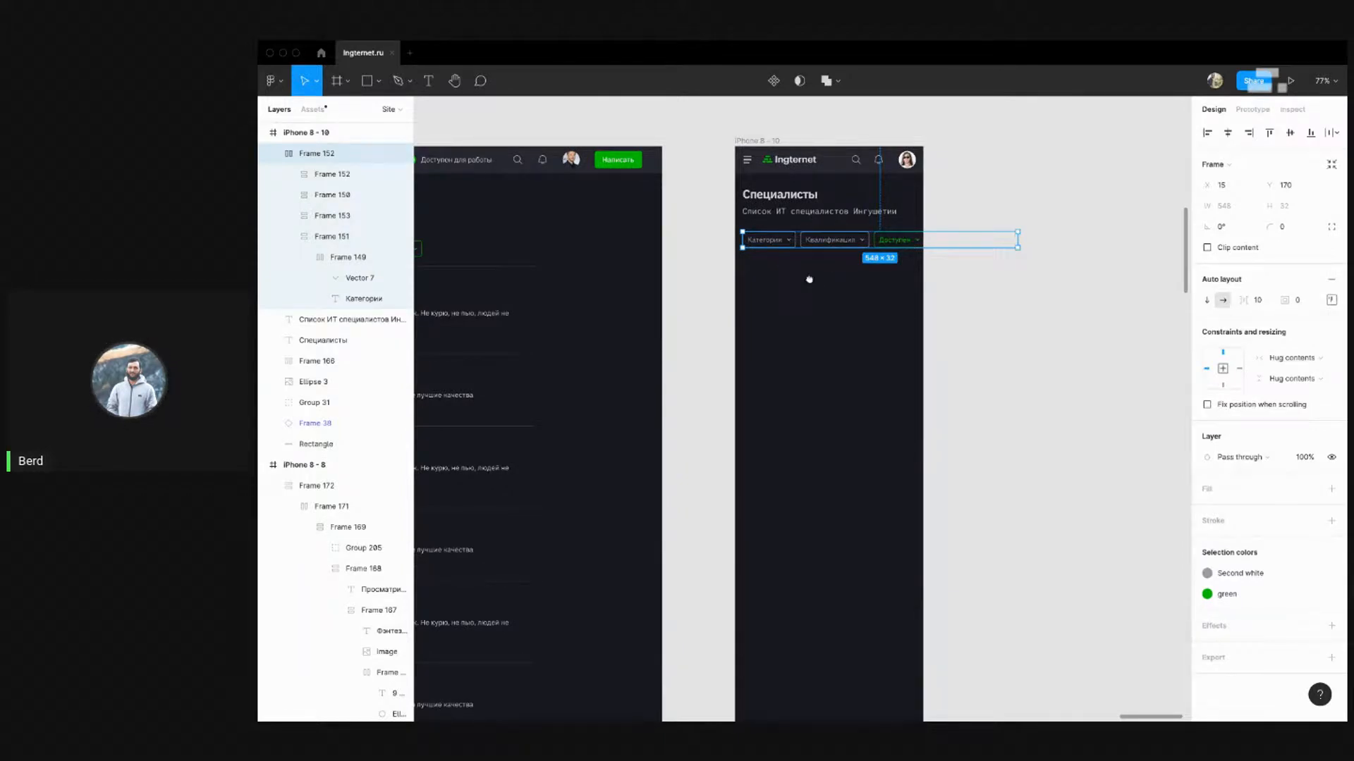
pyautogui.moveTo(807, 278); pyautogui.dragTo(985, 236)
pyautogui.scroll(-2, 1068, 218)
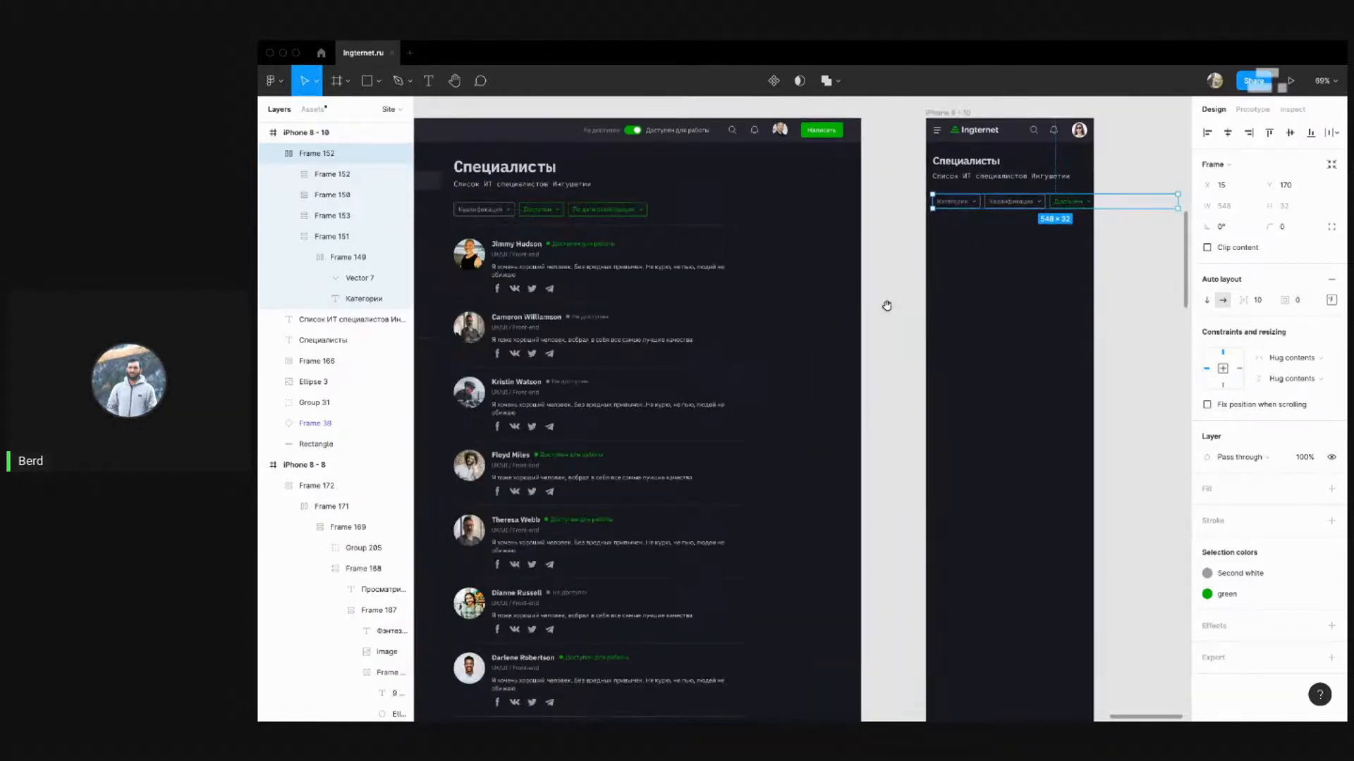
# Try narrowing the first specialist card to 432 wide, then undo the resizing
pyautogui.scroll(-2, 886, 305)
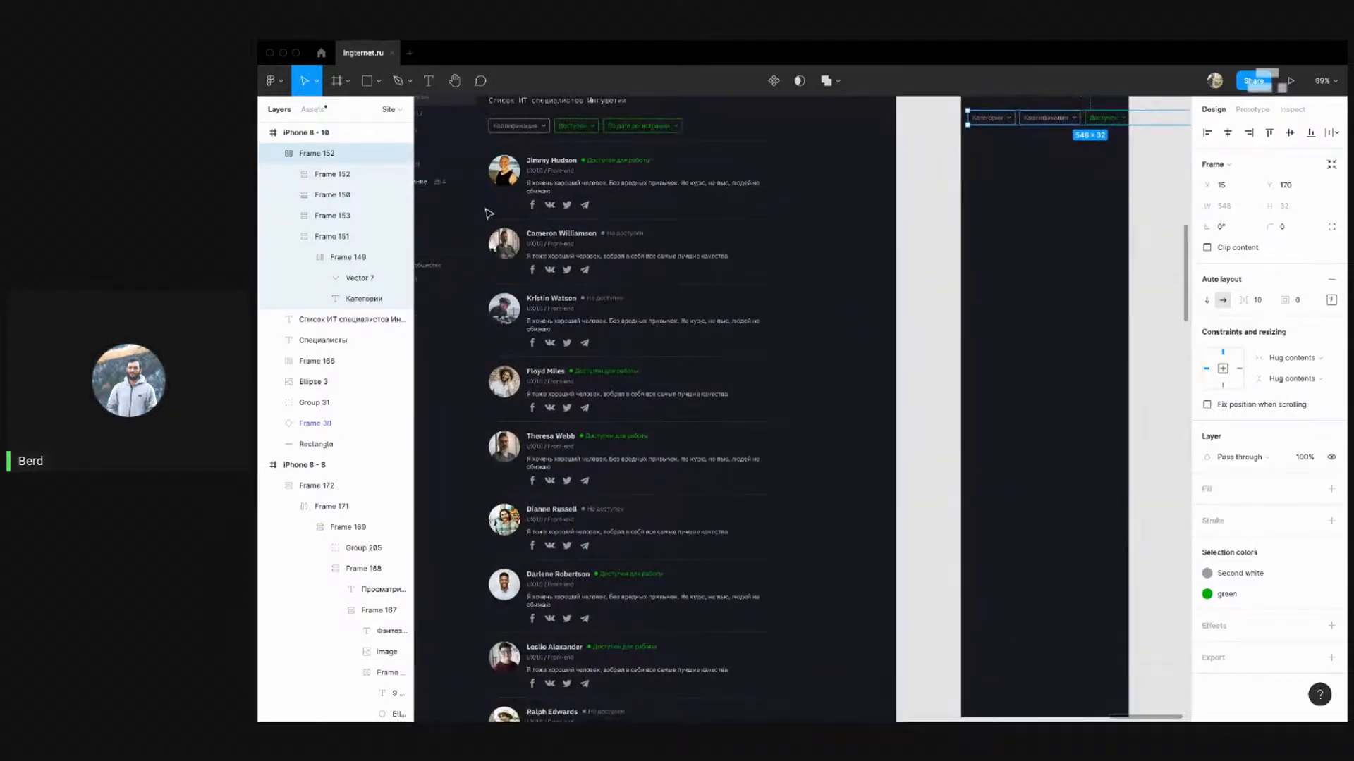
pyautogui.scroll(-2, 489, 214)
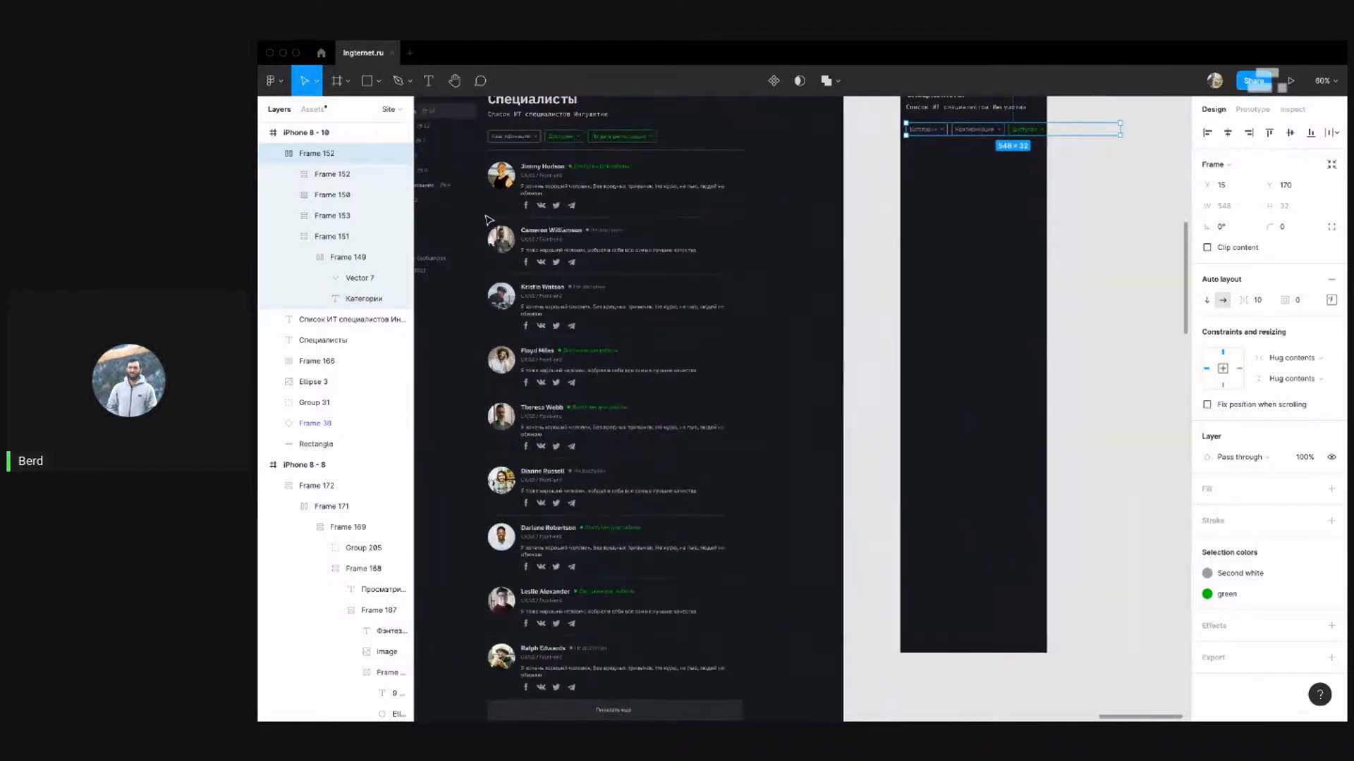
pyautogui.moveTo(550, 242)
pyautogui.mouseDown()
pyautogui.moveTo(536, 180)
pyautogui.moveTo(530, 247)
pyautogui.mouseUp()
pyautogui.click(528, 188)
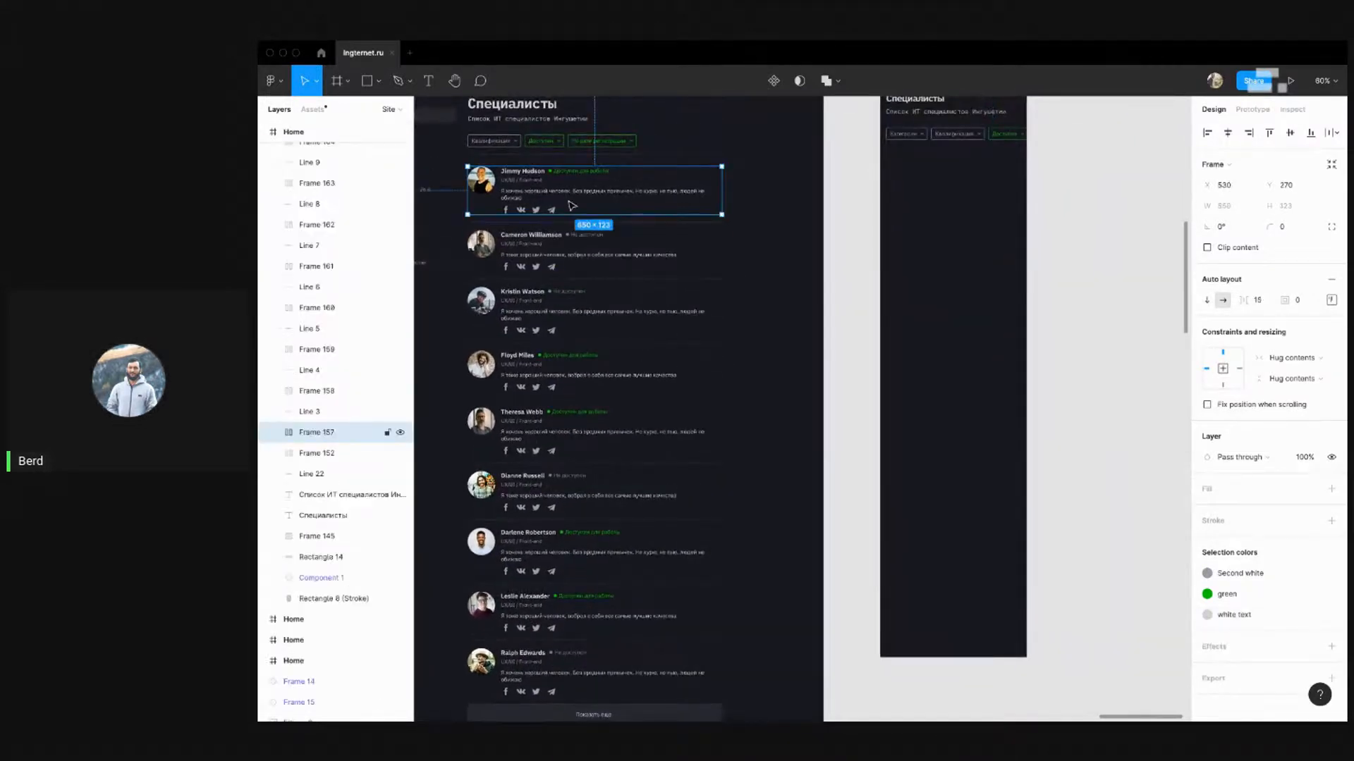
pyautogui.moveTo(721, 183); pyautogui.dragTo(637, 187)
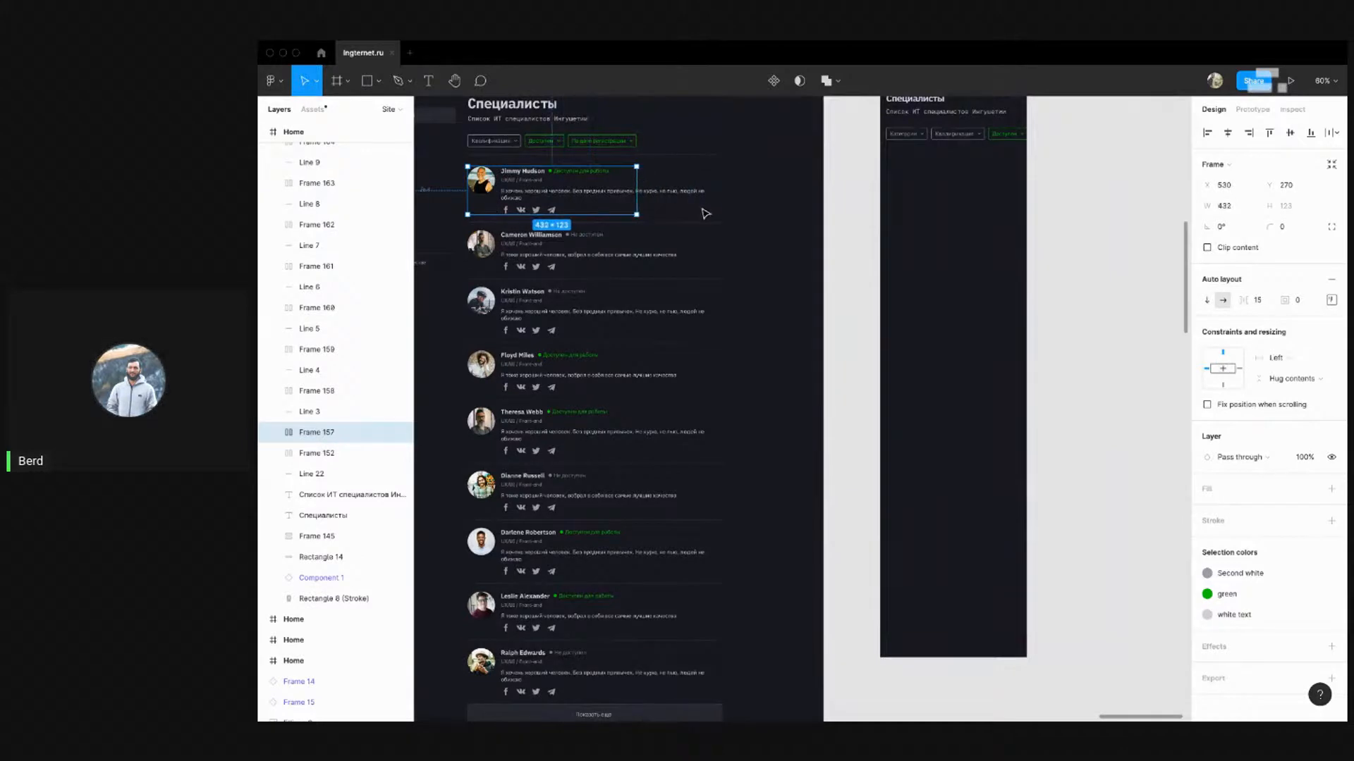
pyautogui.click(696, 195)
pyautogui.moveTo(720, 191); pyautogui.dragTo(647, 192)
pyautogui.click(706, 196)
pyautogui.press('super+z')
pyautogui.press('super+z')
pyautogui.press('super+z')
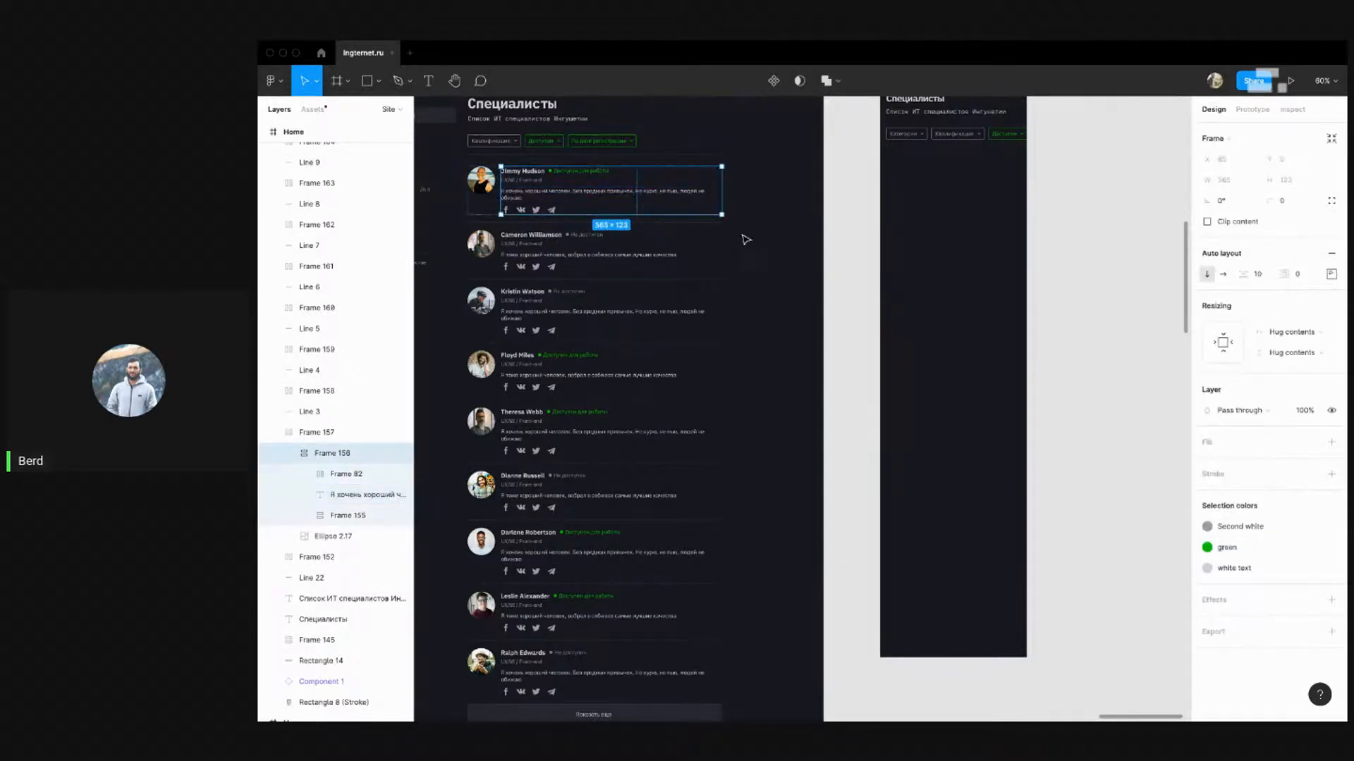
pyautogui.press('super+z')
pyautogui.press('super+z')
pyautogui.press('super+z')
pyautogui.click(761, 245)
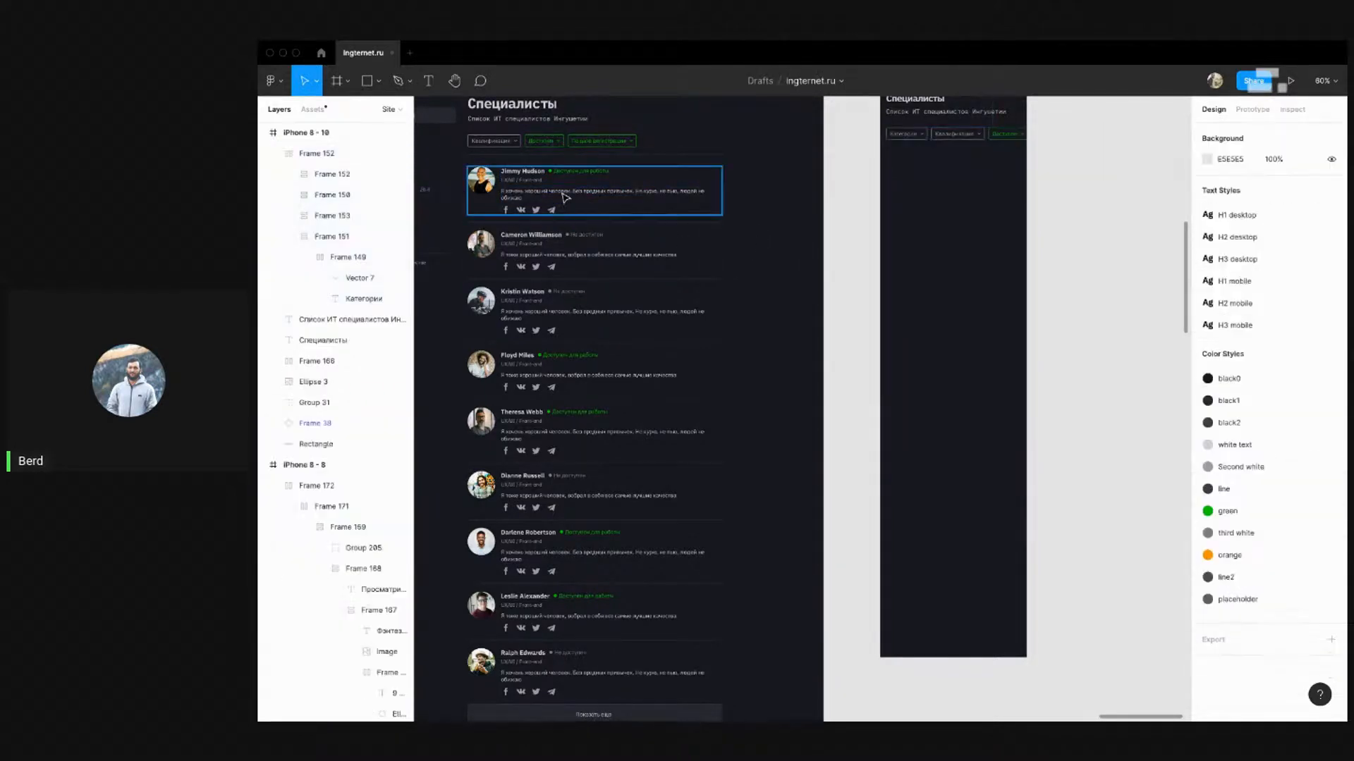
# Wrap all specialist cards and divider lines in an auto-layout stack and copy it beside the iPhone layout
pyautogui.click(565, 197)
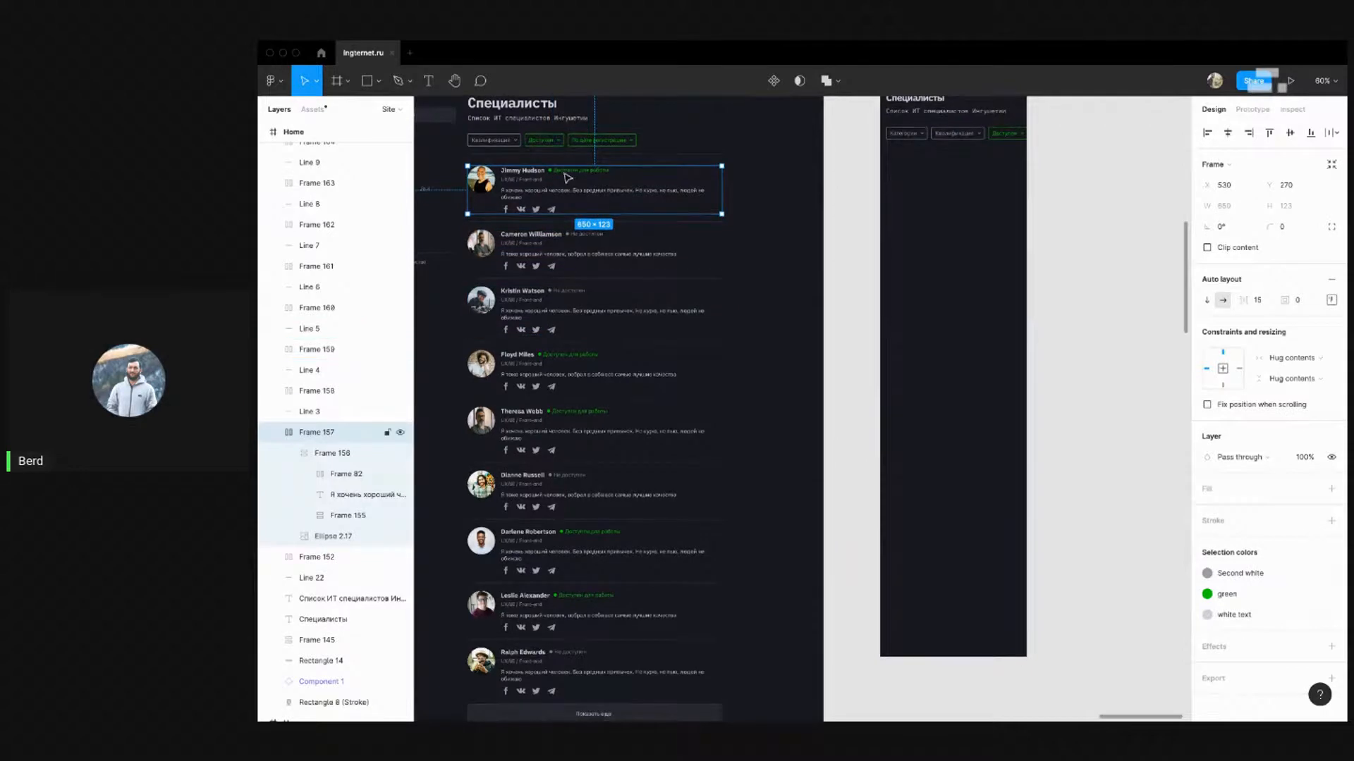
pyautogui.scroll(-2, 465, 163)
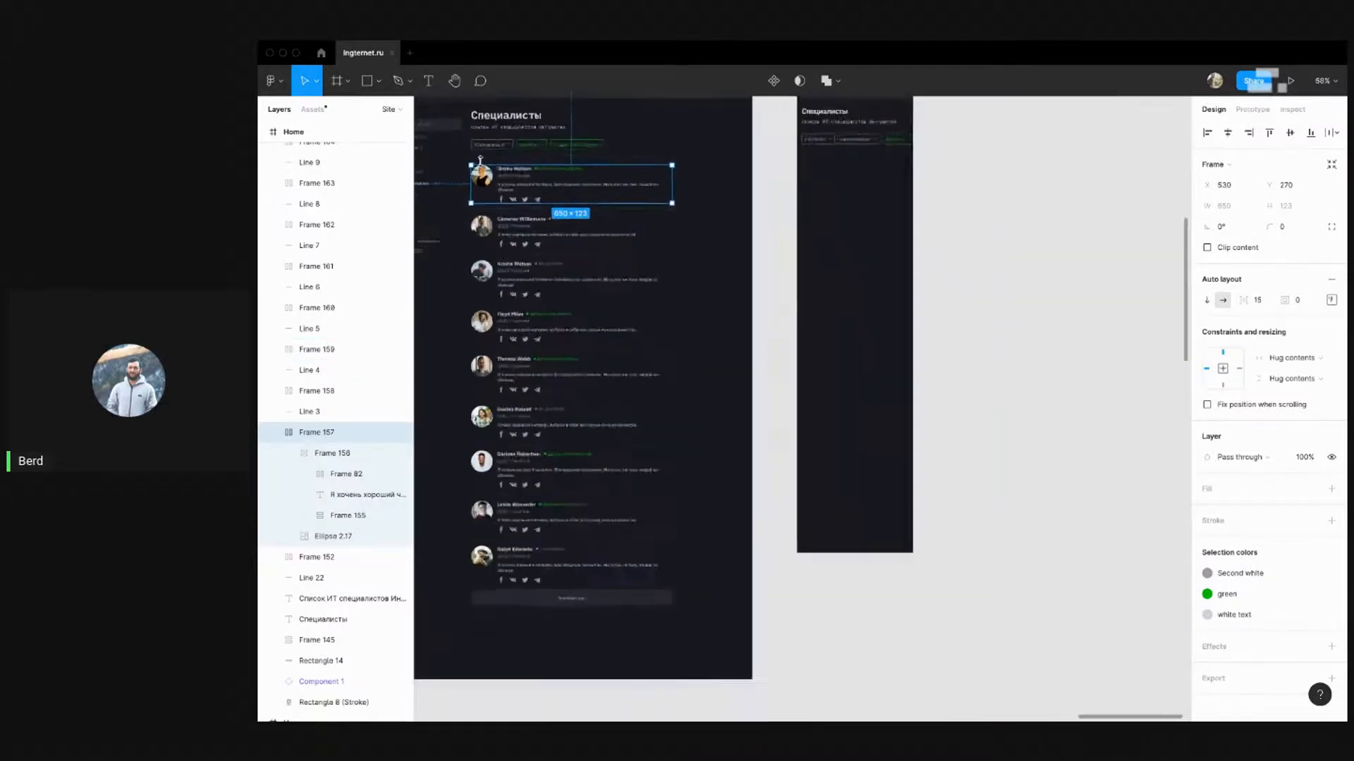
pyautogui.scroll(1, 463, 162)
pyautogui.moveTo(734, 167); pyautogui.dragTo(474, 643)
pyautogui.hotkey('shift', 'a')
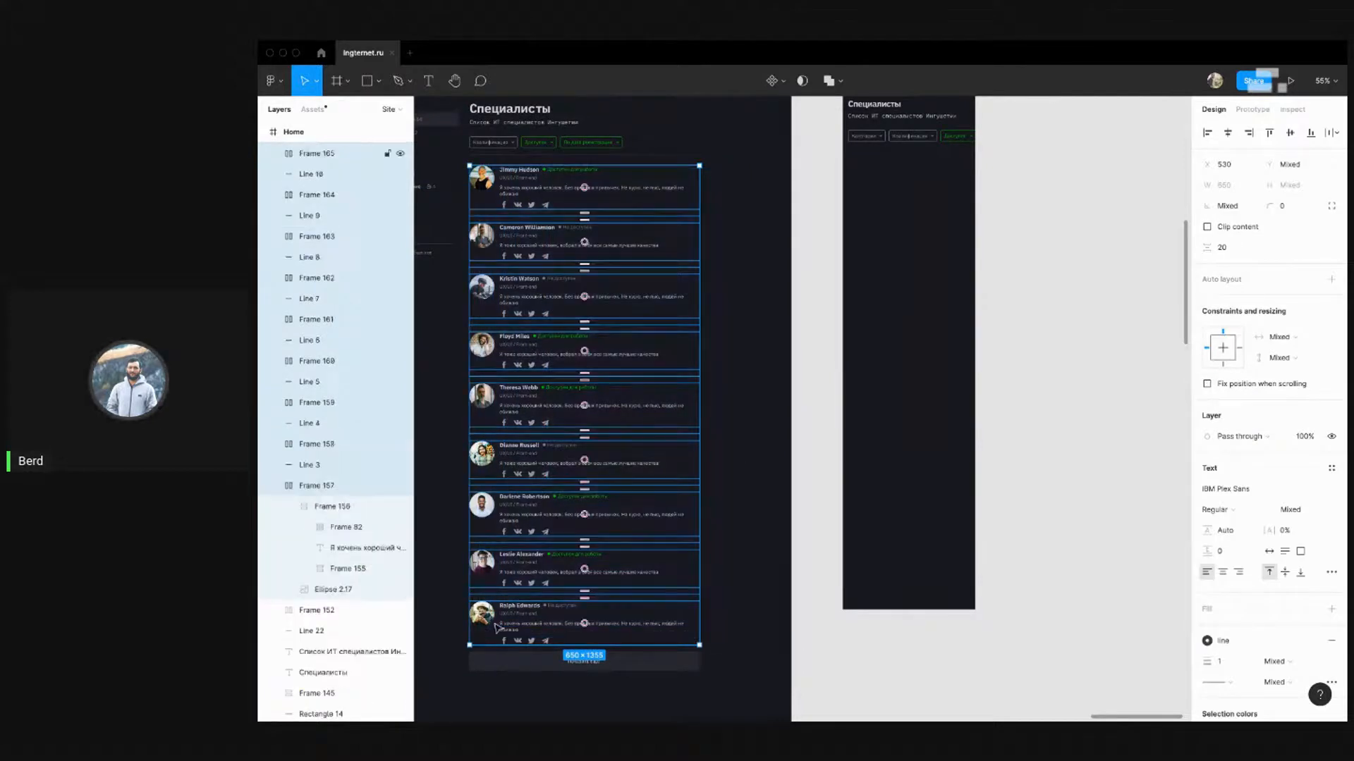
pyautogui.moveTo(502, 203); pyautogui.dragTo(1042, 206)
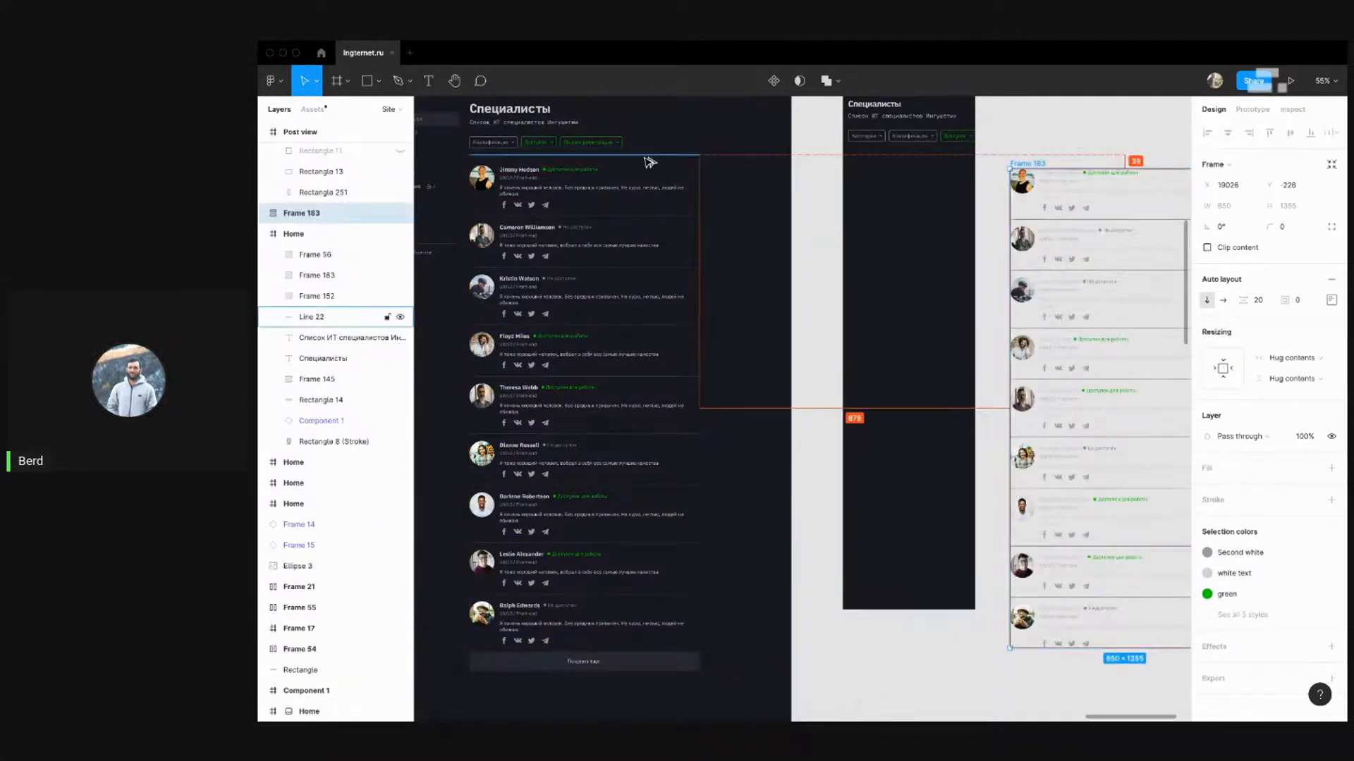
# Copy the divider line from the desktop layout into the iPhone frame
pyautogui.moveTo(646, 156); pyautogui.dragTo(1019, 158)
pyautogui.click(555, 156)
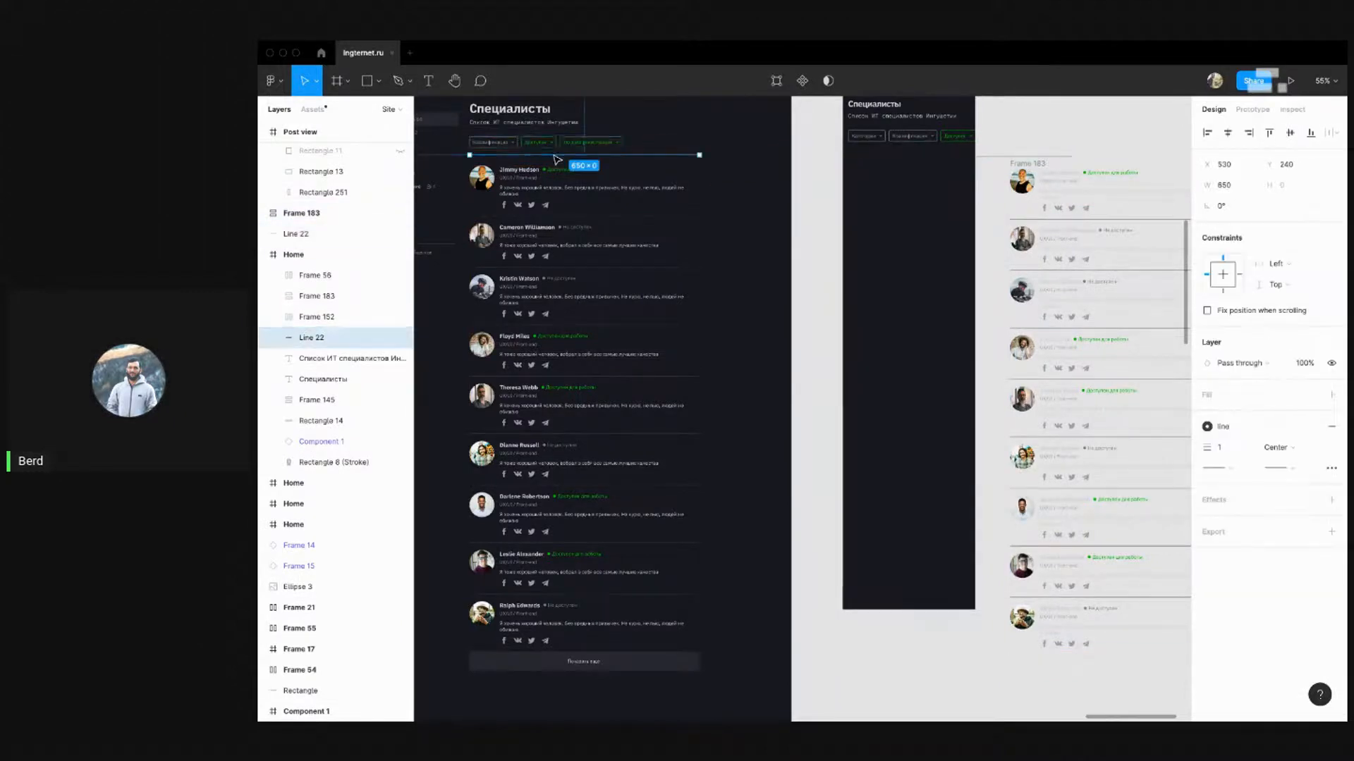
pyautogui.press('alt')
pyautogui.hscroll(2, 897, 190)
pyautogui.scroll(5, 832, 199)
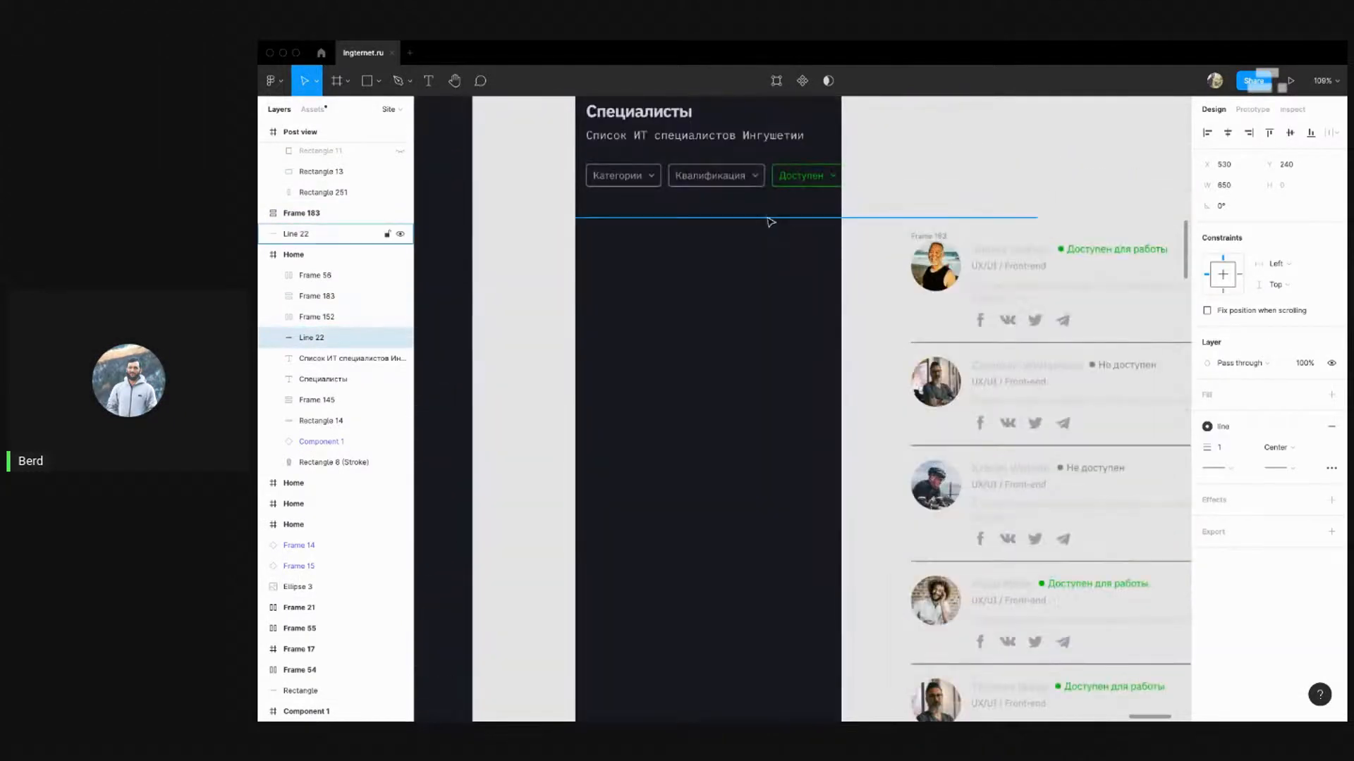
pyautogui.moveTo(769, 219); pyautogui.dragTo(1028, 194)
pyautogui.moveTo(891, 190); pyautogui.dragTo(626, 207)
pyautogui.click(943, 180)
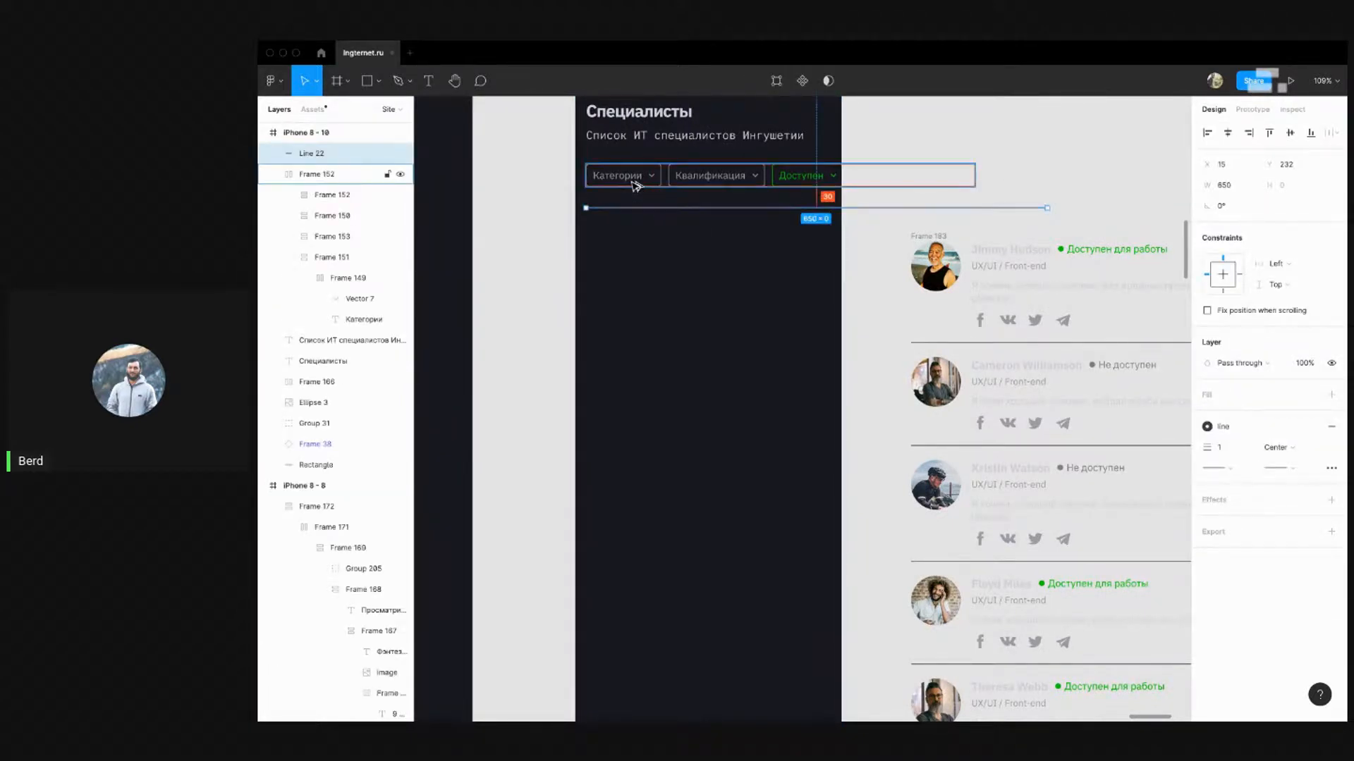
pyautogui.scroll(-5, 932, 212)
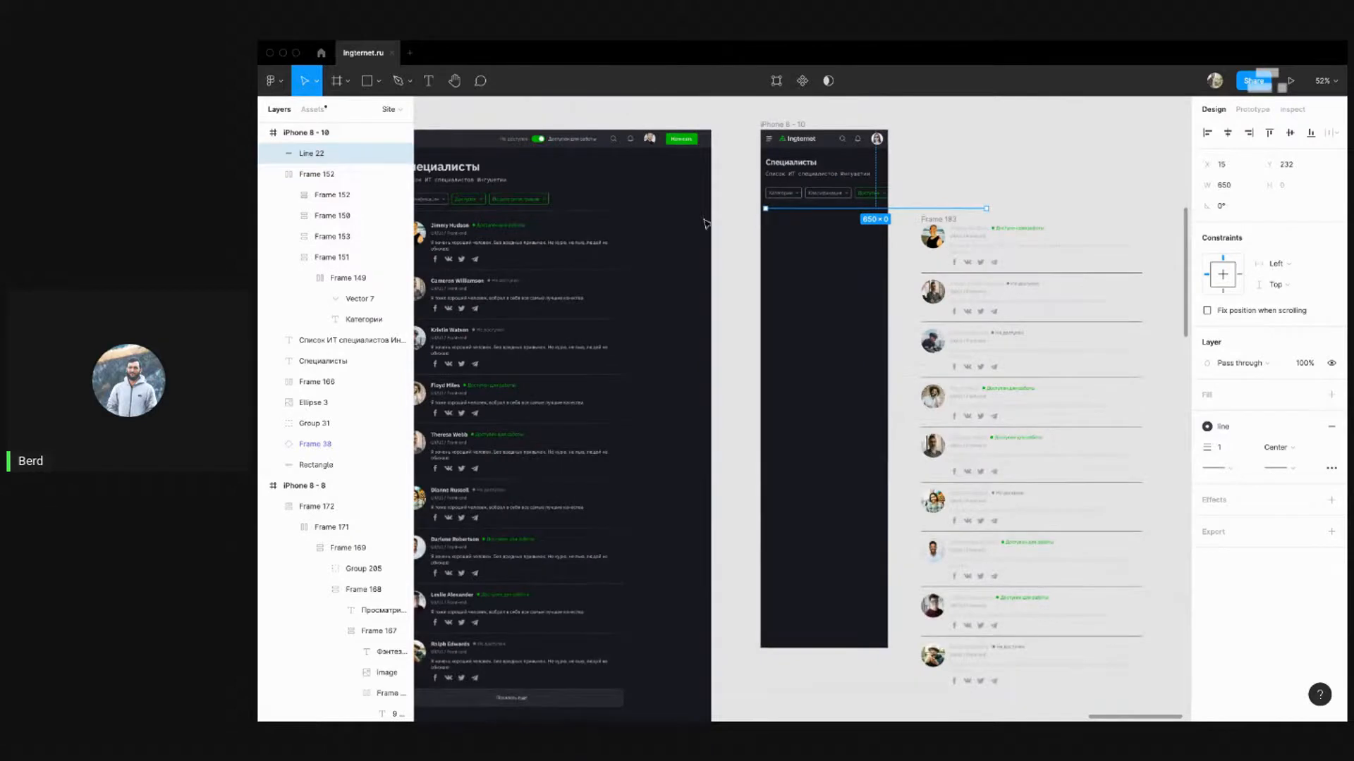
pyautogui.click(554, 213)
pyautogui.scroll(5, 890, 204)
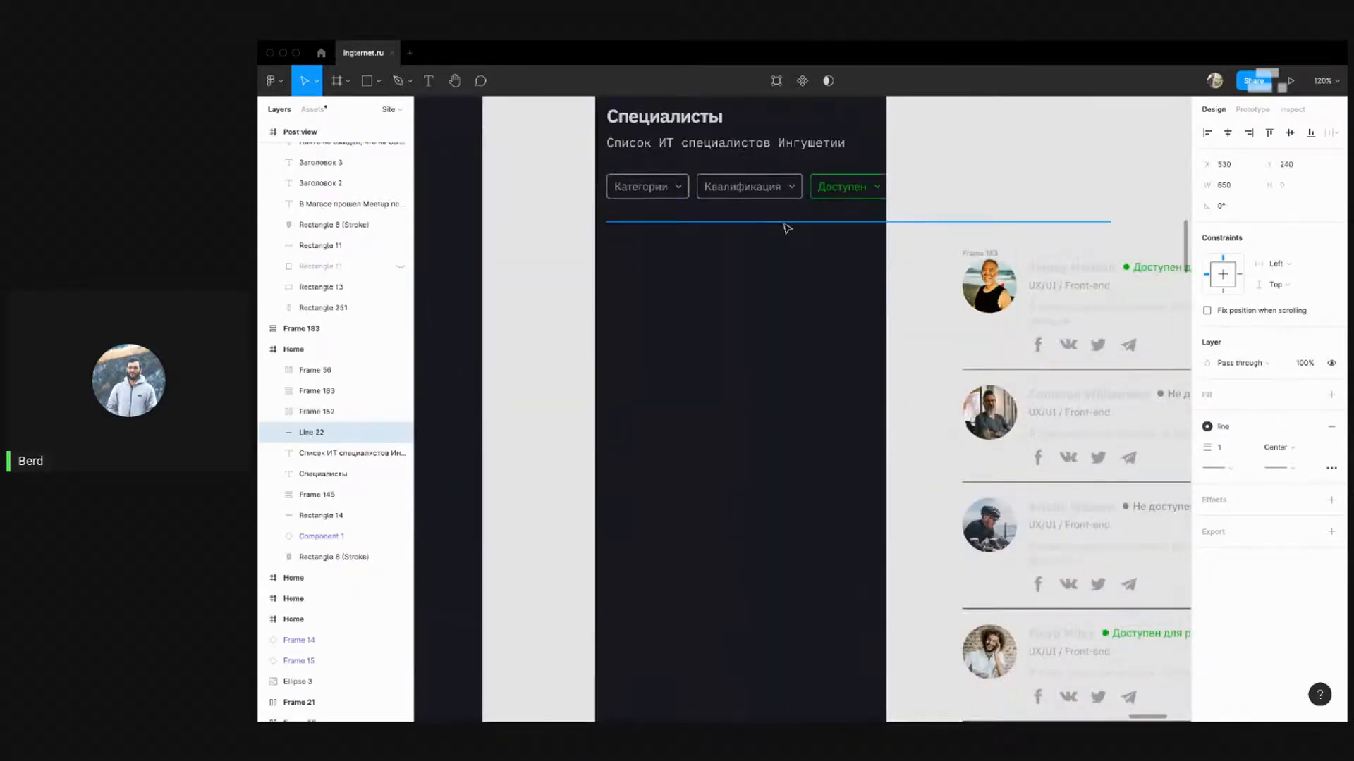
# Move the divider up to Y 222 and shorten it to 345 wide
pyautogui.click(785, 224)
pyautogui.press('alt')
pyautogui.hotkey('shift', 'Up')
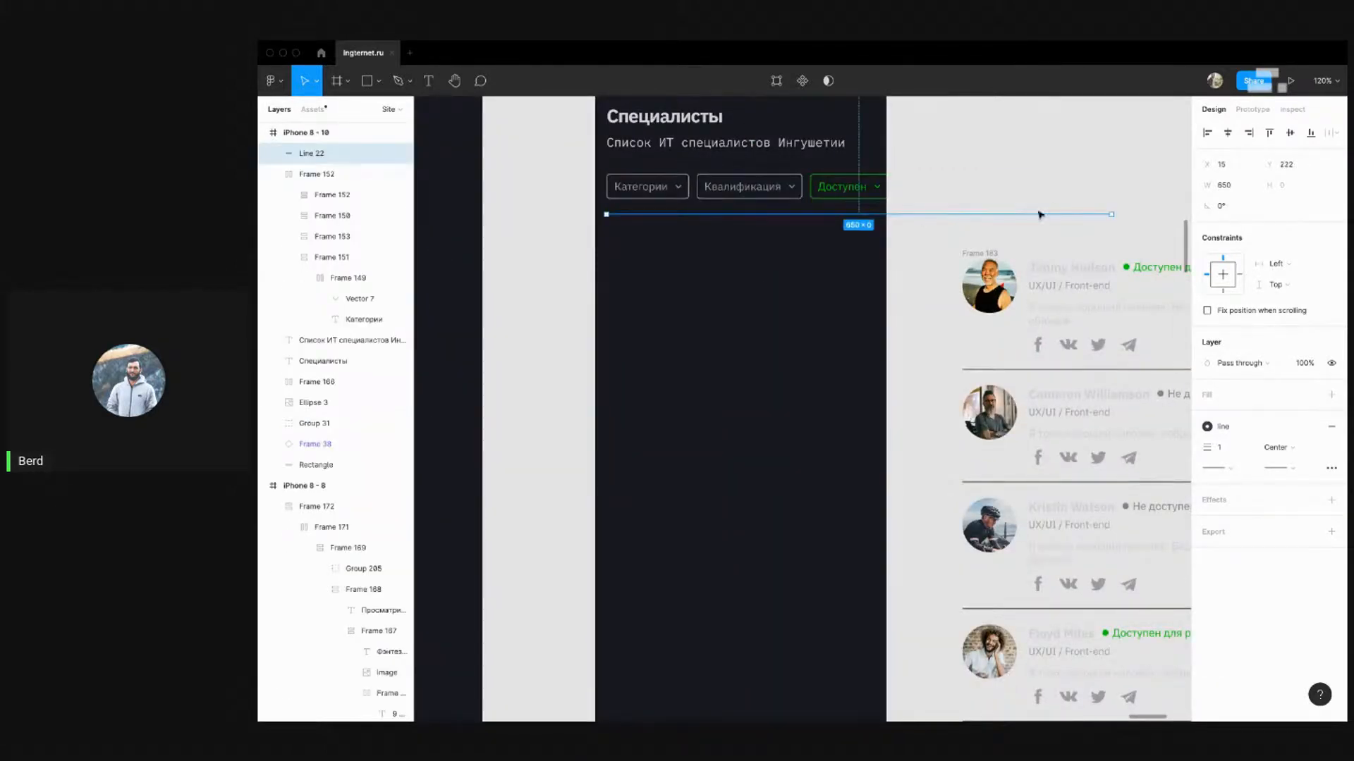
pyautogui.moveTo(1109, 213); pyautogui.dragTo(875, 213)
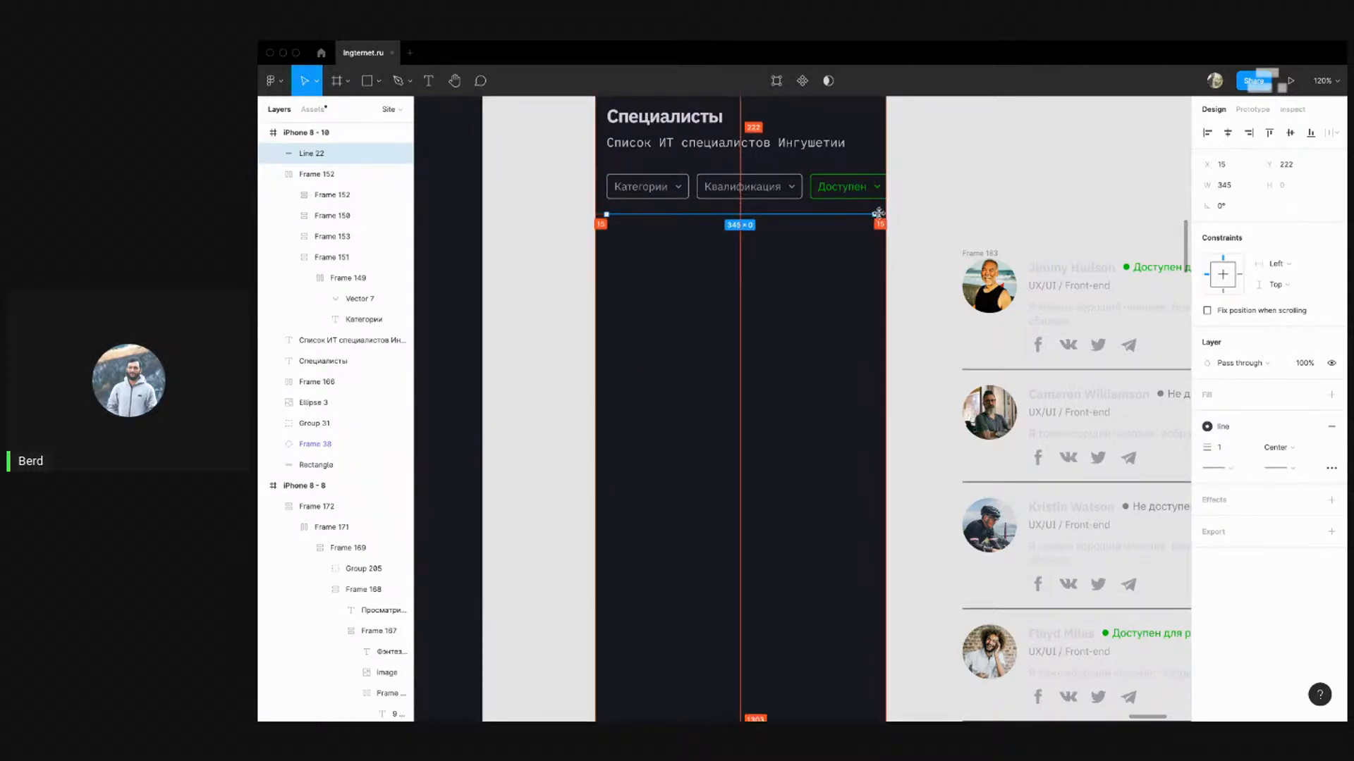
pyautogui.click(889, 212)
pyautogui.scroll(-5, 774, 232)
pyautogui.scroll(-2, 774, 240)
pyautogui.hscroll(1, 774, 240)
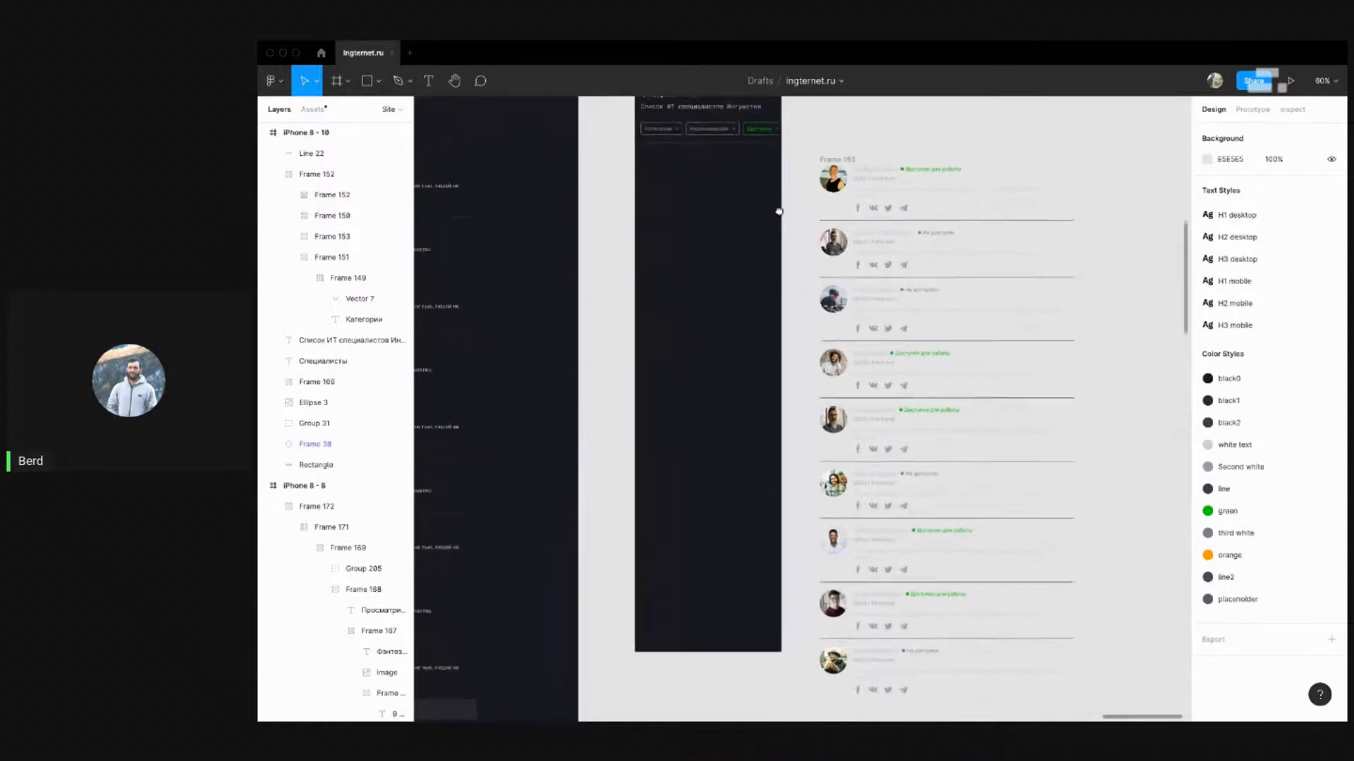
# Narrow the description texts of all nine cards to 305 wide
pyautogui.click(839, 157)
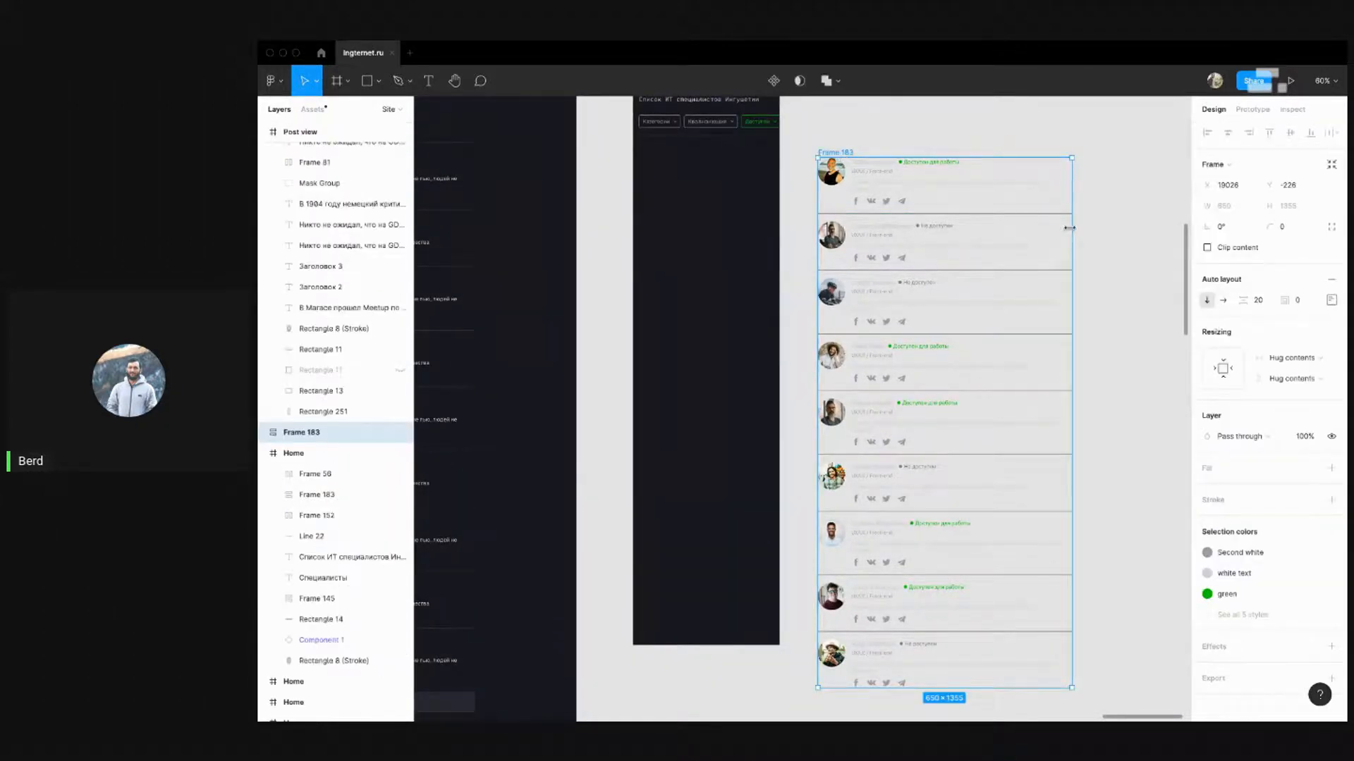
pyautogui.moveTo(1069, 229); pyautogui.dragTo(1012, 229)
pyautogui.press('super+z')
pyautogui.keyDown('super'); pyautogui.click(997, 184); pyautogui.keyUp('super')
pyautogui.keyDown('shift'); pyautogui.click(997, 247); pyautogui.keyUp('shift')
pyautogui.keyDown('shift'); pyautogui.click(1018, 305); pyautogui.keyUp('shift')
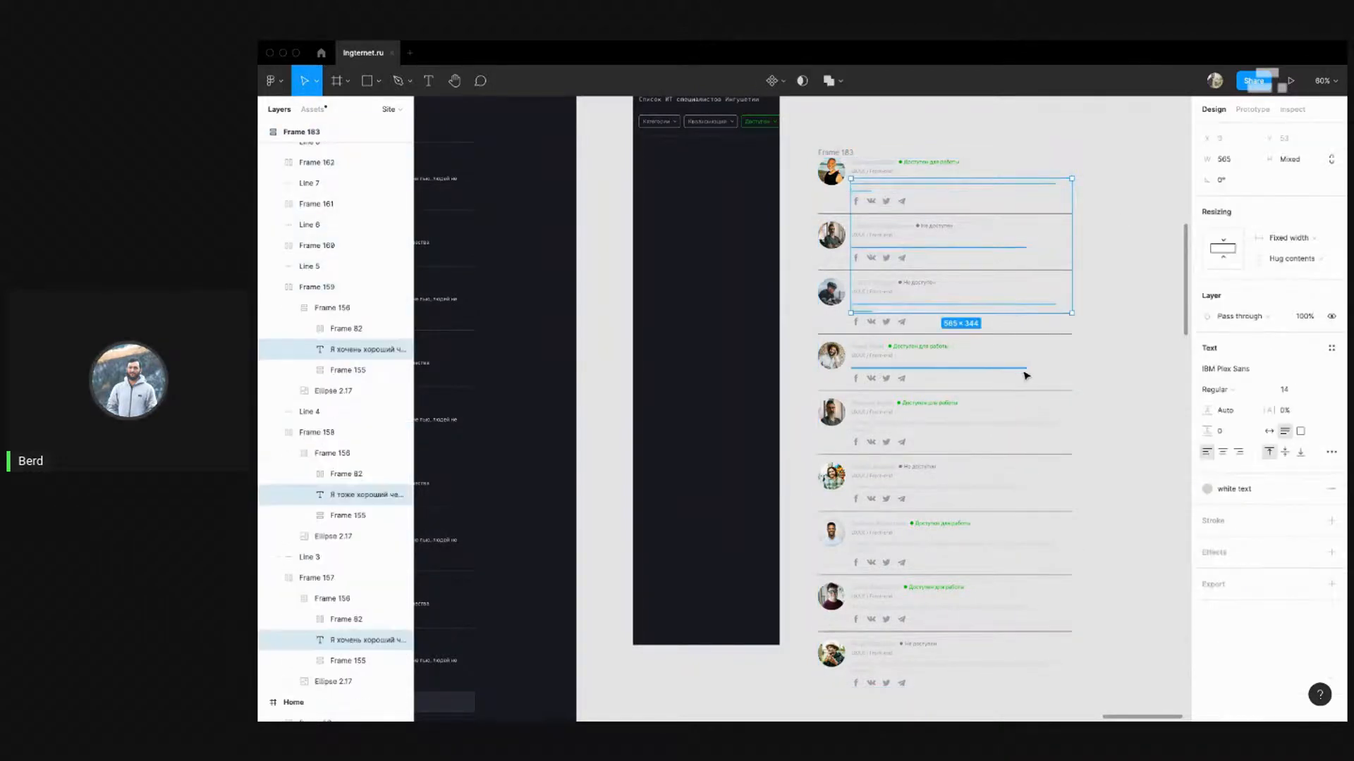
pyautogui.keyDown('shift'); pyautogui.click(1026, 376); pyautogui.keyUp('shift')
pyautogui.keyDown('shift'); pyautogui.click(1028, 426); pyautogui.keyUp('shift')
pyautogui.keyDown('shift'); pyautogui.click(1019, 488); pyautogui.keyUp('shift')
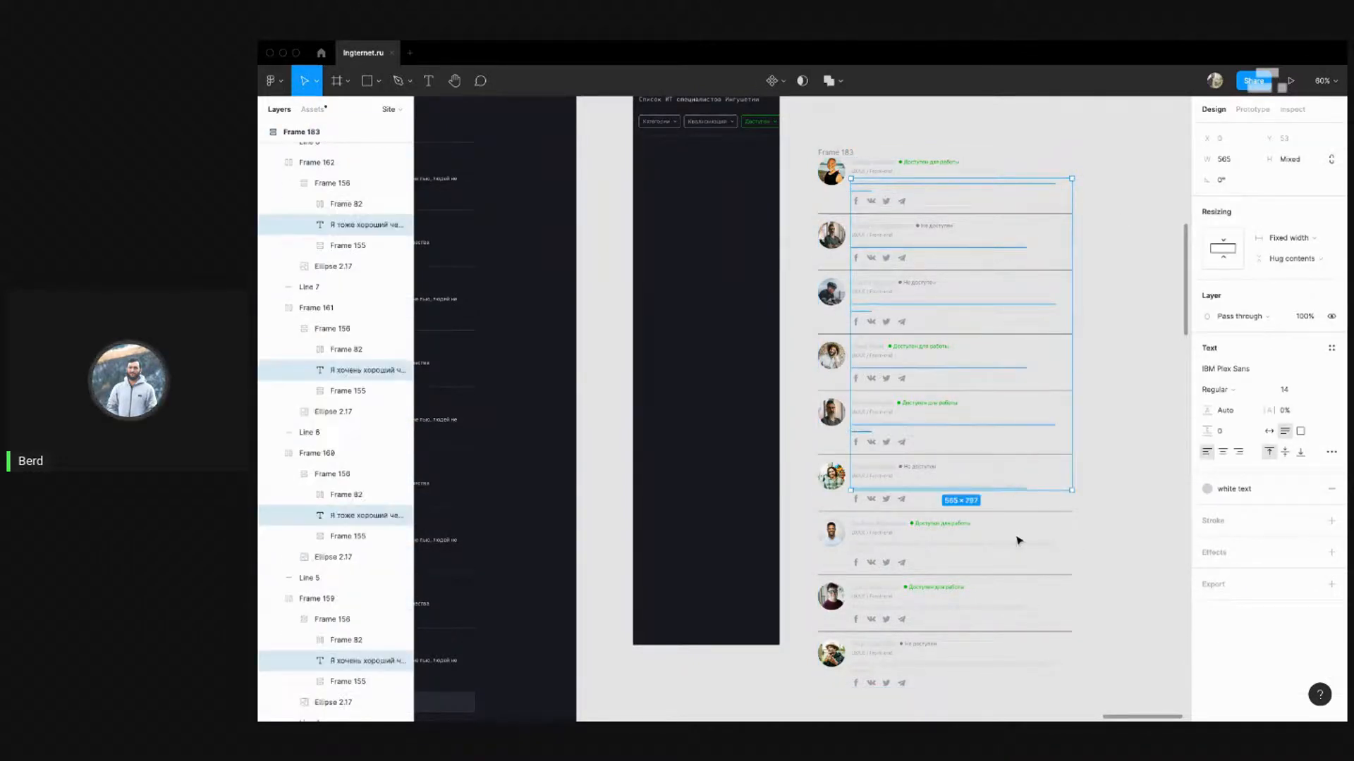
pyautogui.keyDown('shift'); pyautogui.click(1020, 545); pyautogui.keyUp('shift')
pyautogui.keyDown('shift'); pyautogui.click(1015, 611); pyautogui.keyUp('shift')
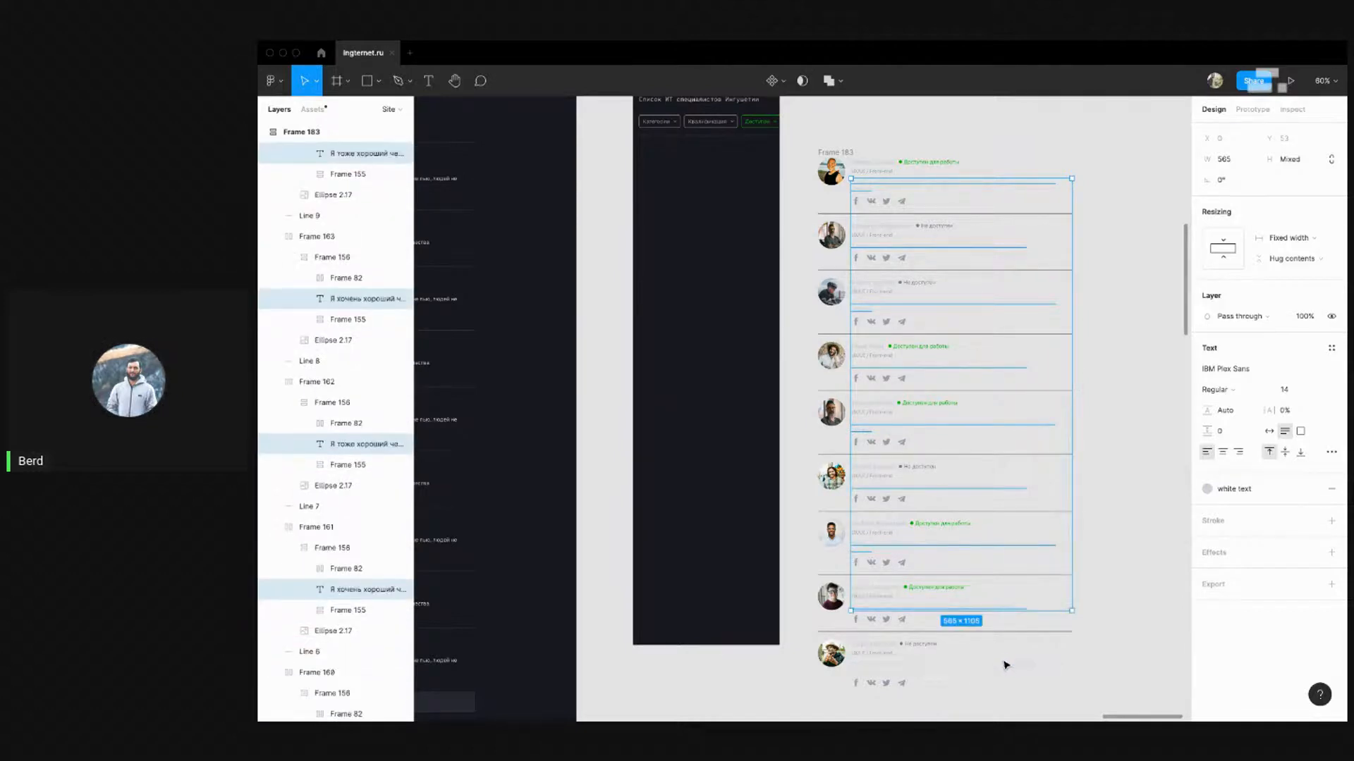
pyautogui.keyDown('shift'); pyautogui.click(1005, 665); pyautogui.keyUp('shift')
pyautogui.moveTo(1073, 482); pyautogui.dragTo(953, 452)
pyautogui.click(1131, 341)
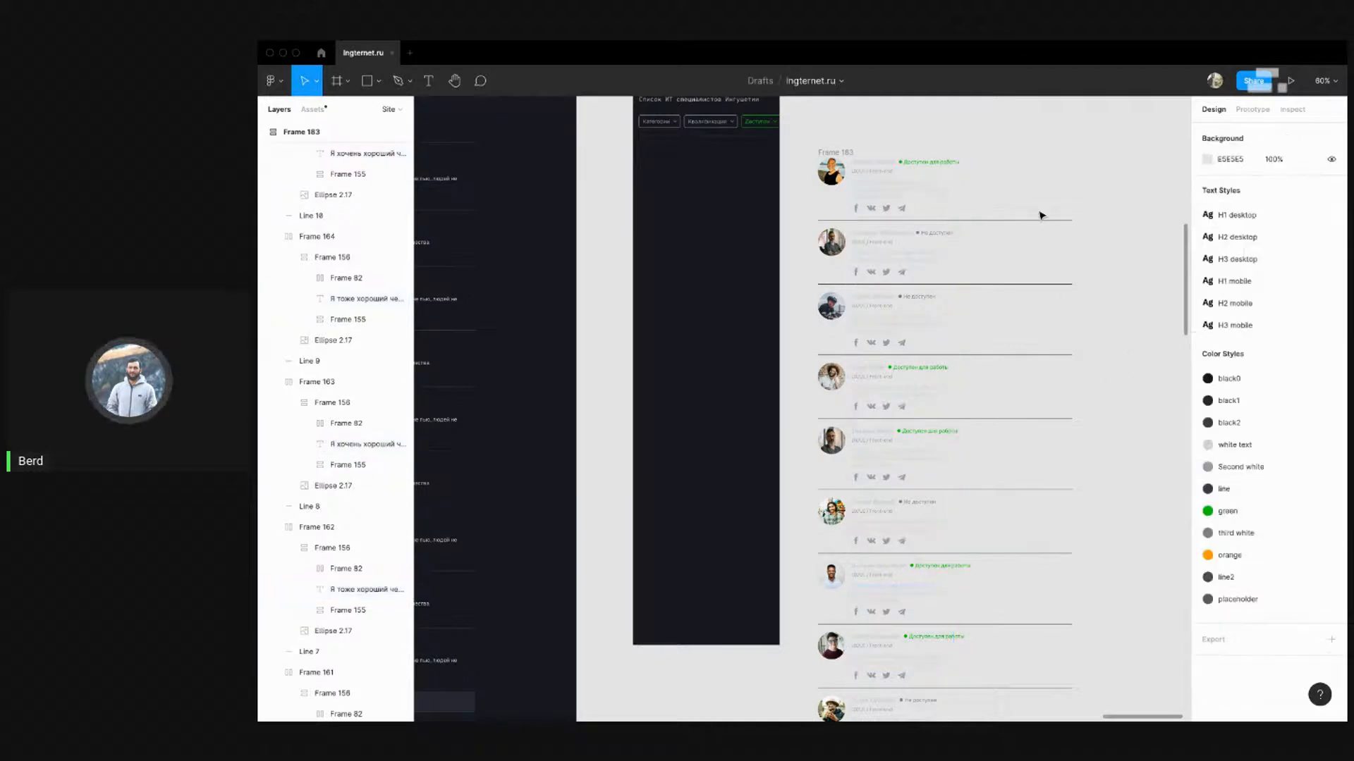
# Resize the eight divider lines between cards, including Line 10, to 420 wide
pyautogui.click(1048, 223)
pyautogui.keyDown('shift'); pyautogui.click(1040, 285); pyautogui.keyUp('shift')
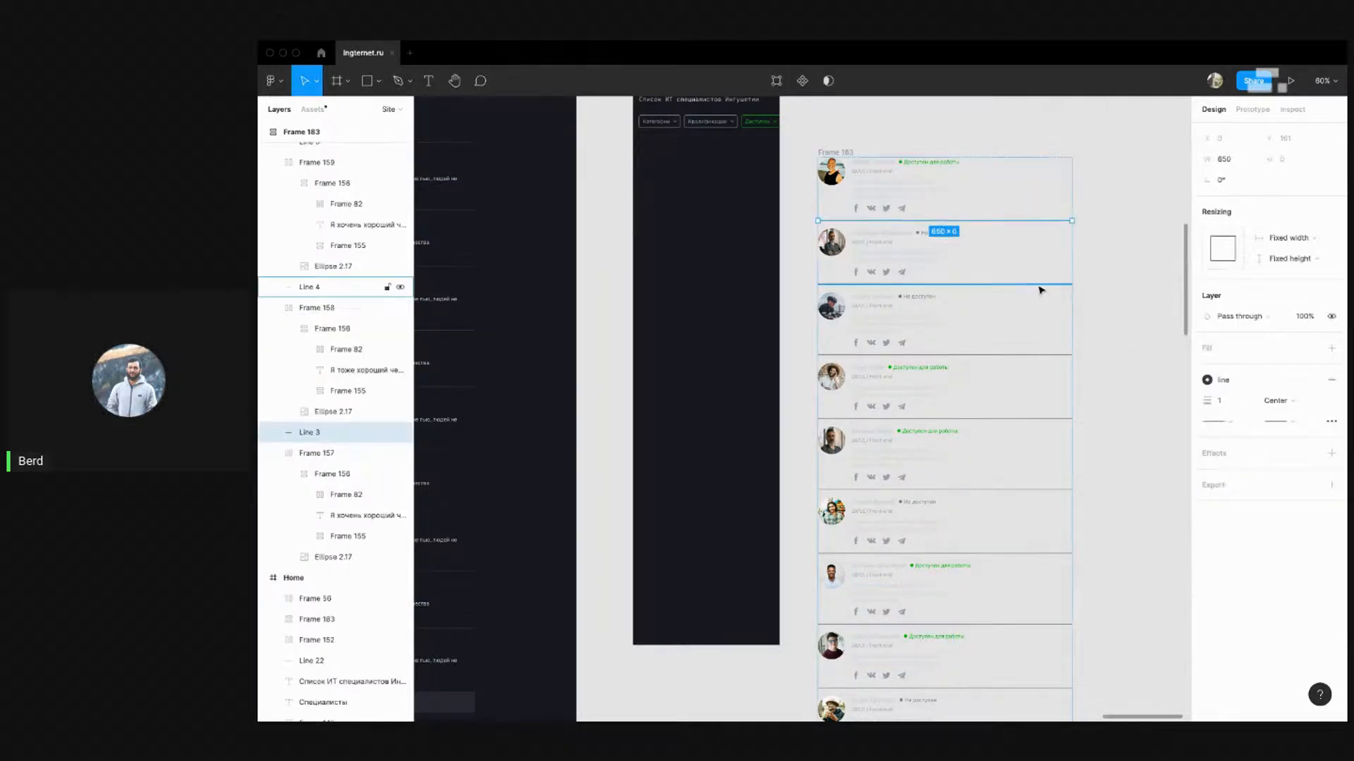
pyautogui.keyDown('shift'); pyautogui.click(1042, 355); pyautogui.keyUp('shift')
pyautogui.keyDown('shift'); pyautogui.click(1045, 418); pyautogui.keyUp('shift')
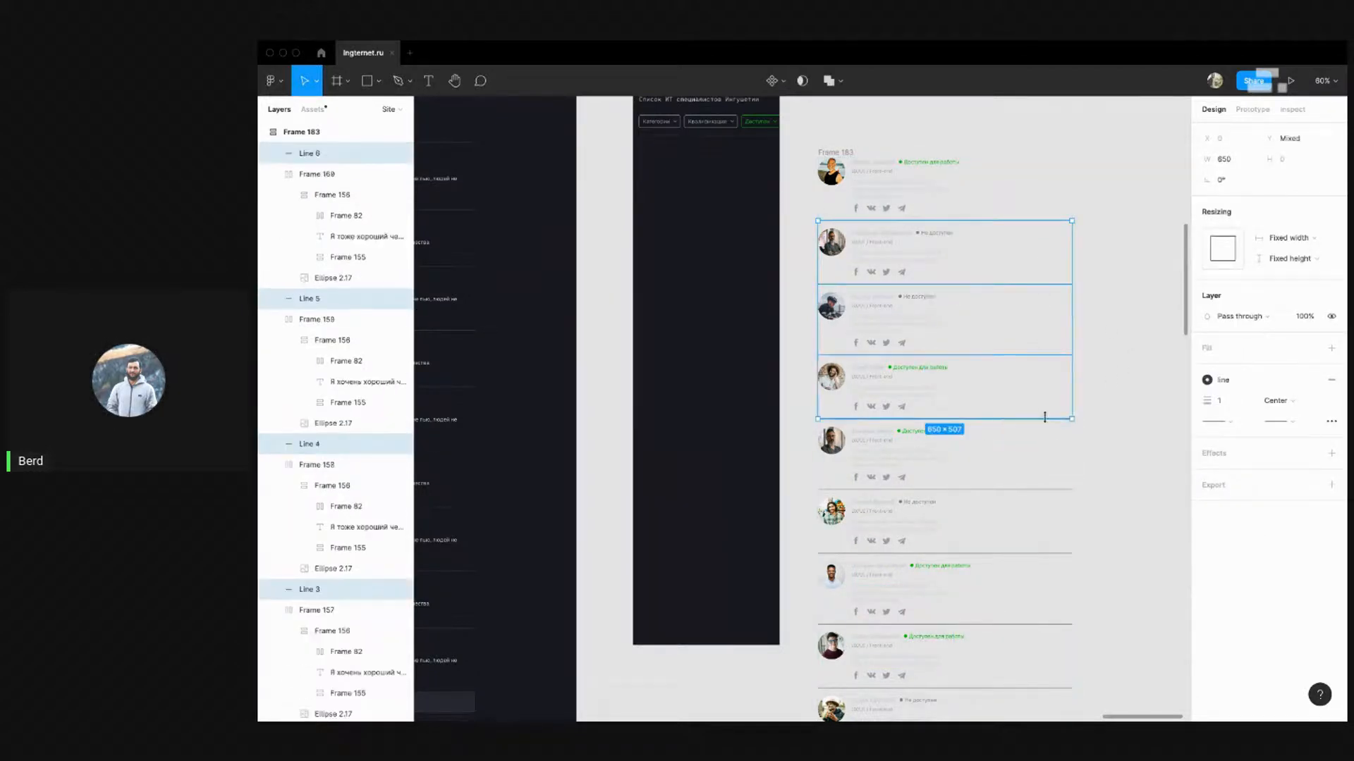
pyautogui.keyDown('shift'); pyautogui.click(1040, 490); pyautogui.keyUp('shift')
pyautogui.keyDown('shift'); pyautogui.click(1035, 554); pyautogui.keyUp('shift')
pyautogui.keyDown('shift'); pyautogui.click(1039, 625); pyautogui.keyUp('shift')
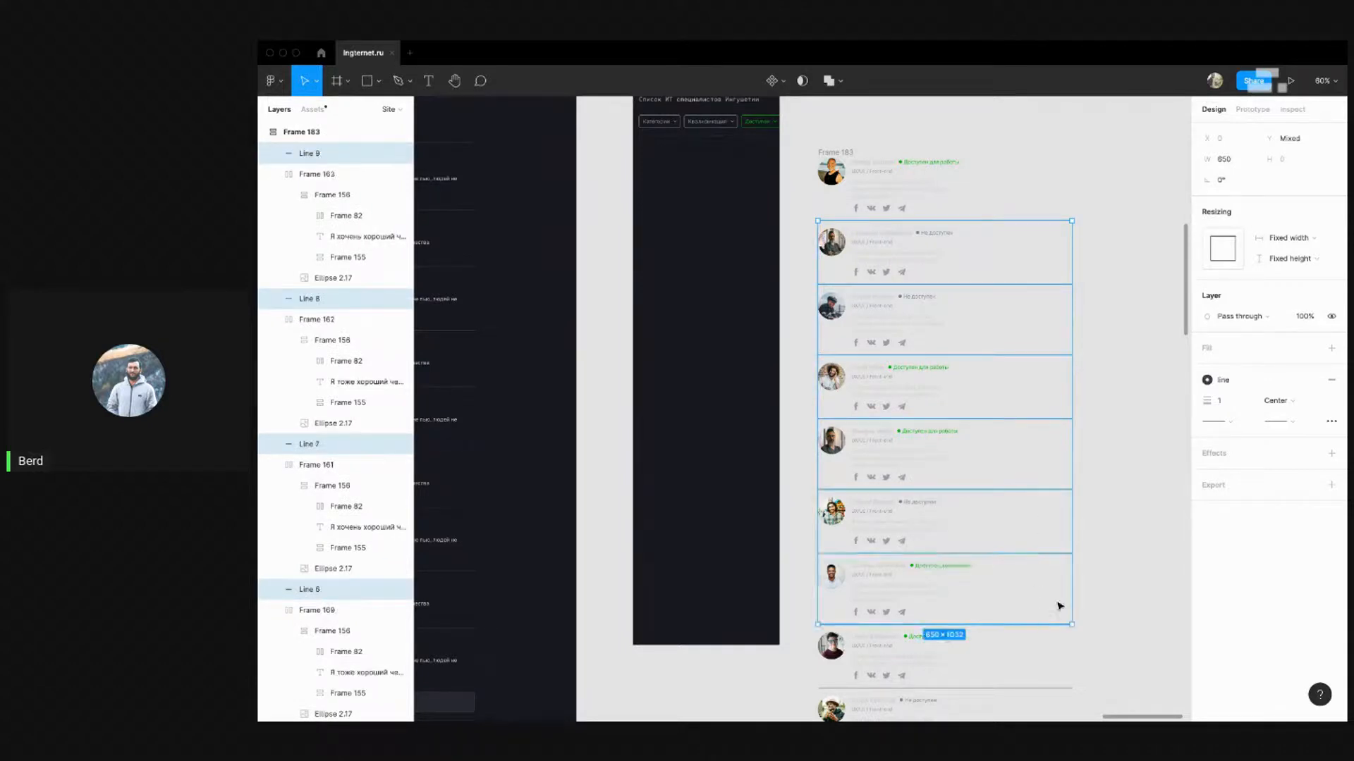
pyautogui.scroll(-3, 1057, 604)
pyautogui.keyDown('shift'); pyautogui.click(1045, 570); pyautogui.keyUp('shift')
pyautogui.moveTo(1072, 445); pyautogui.dragTo(982, 440)
pyautogui.click(1061, 422)
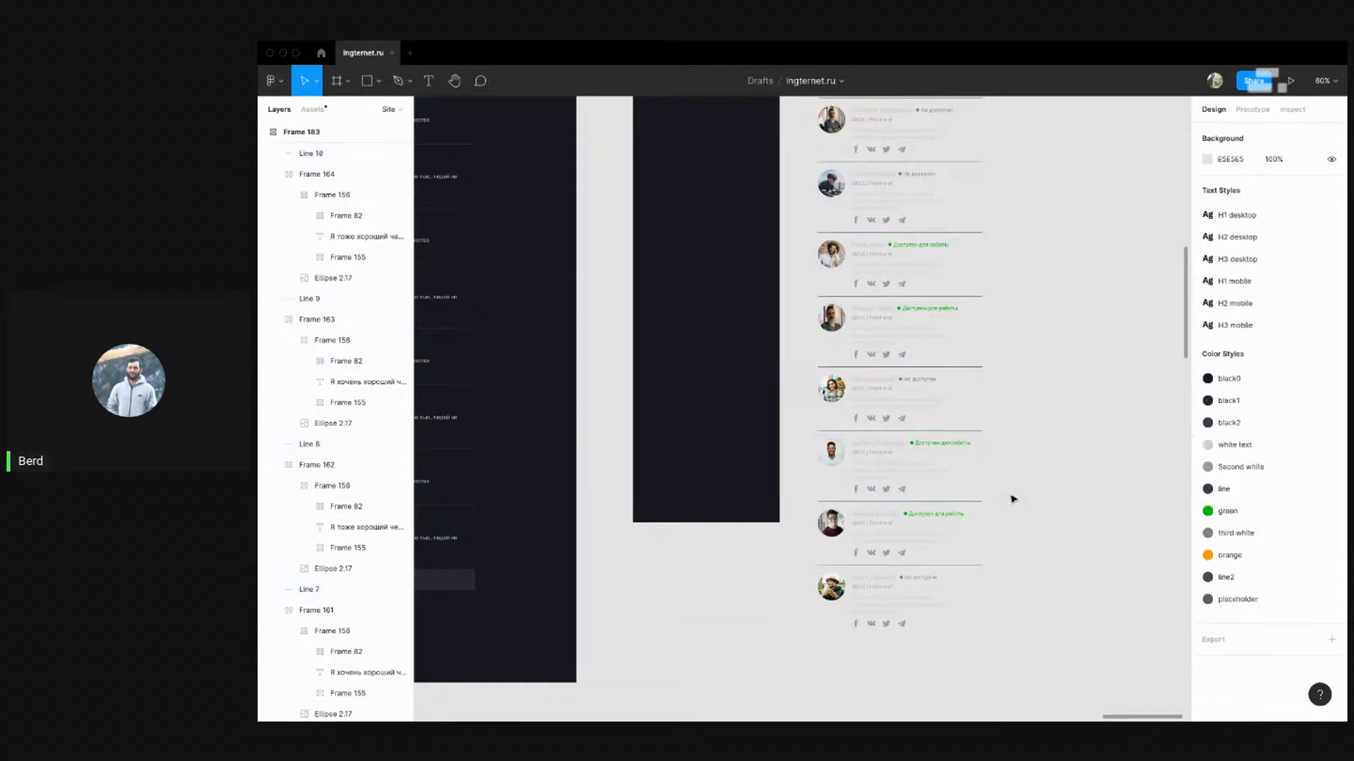
# Move the card list with its dividers into the iPhone 8 - 10 frame and make the frame taller
pyautogui.scroll(-3, 1011, 499)
pyautogui.moveTo(1017, 591); pyautogui.dragTo(827, 286)
pyautogui.click(822, 223)
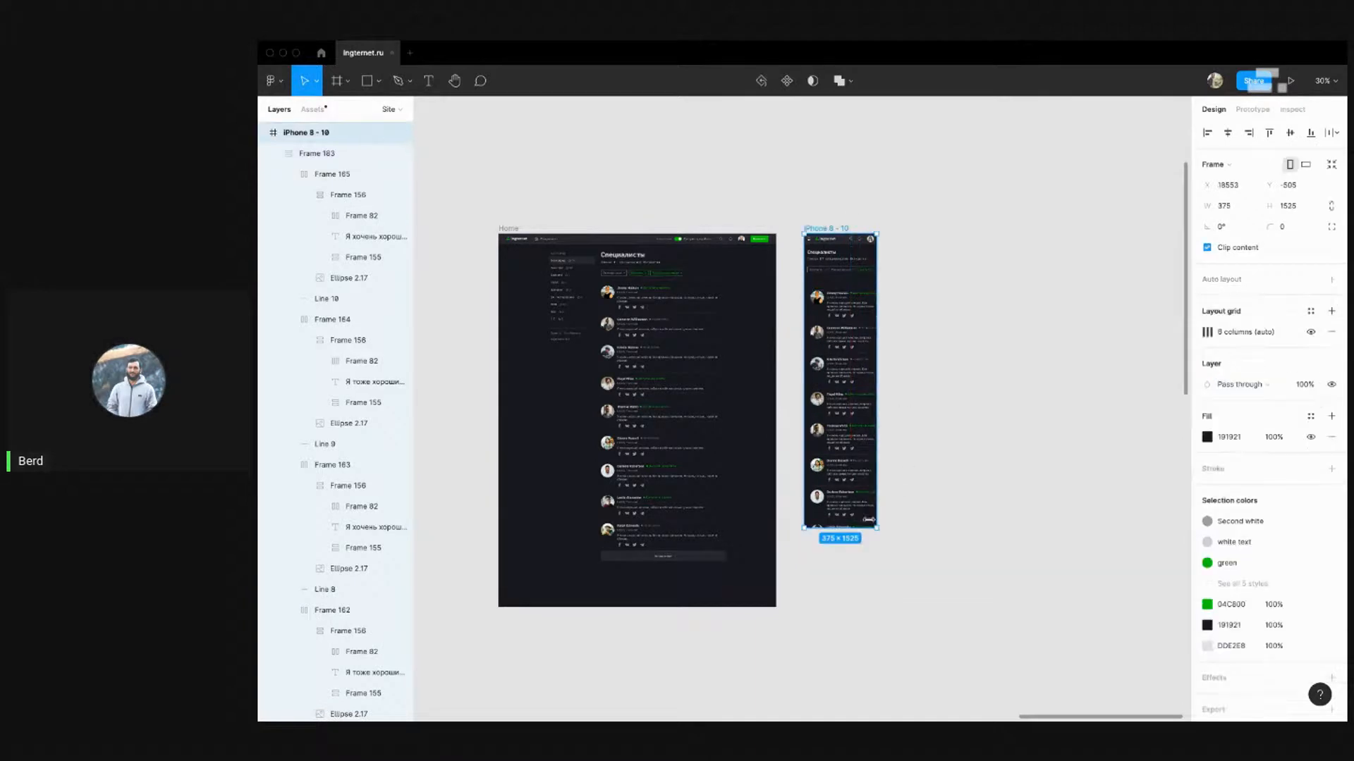
pyautogui.moveTo(862, 530); pyautogui.dragTo(862, 638)
pyautogui.click(910, 409)
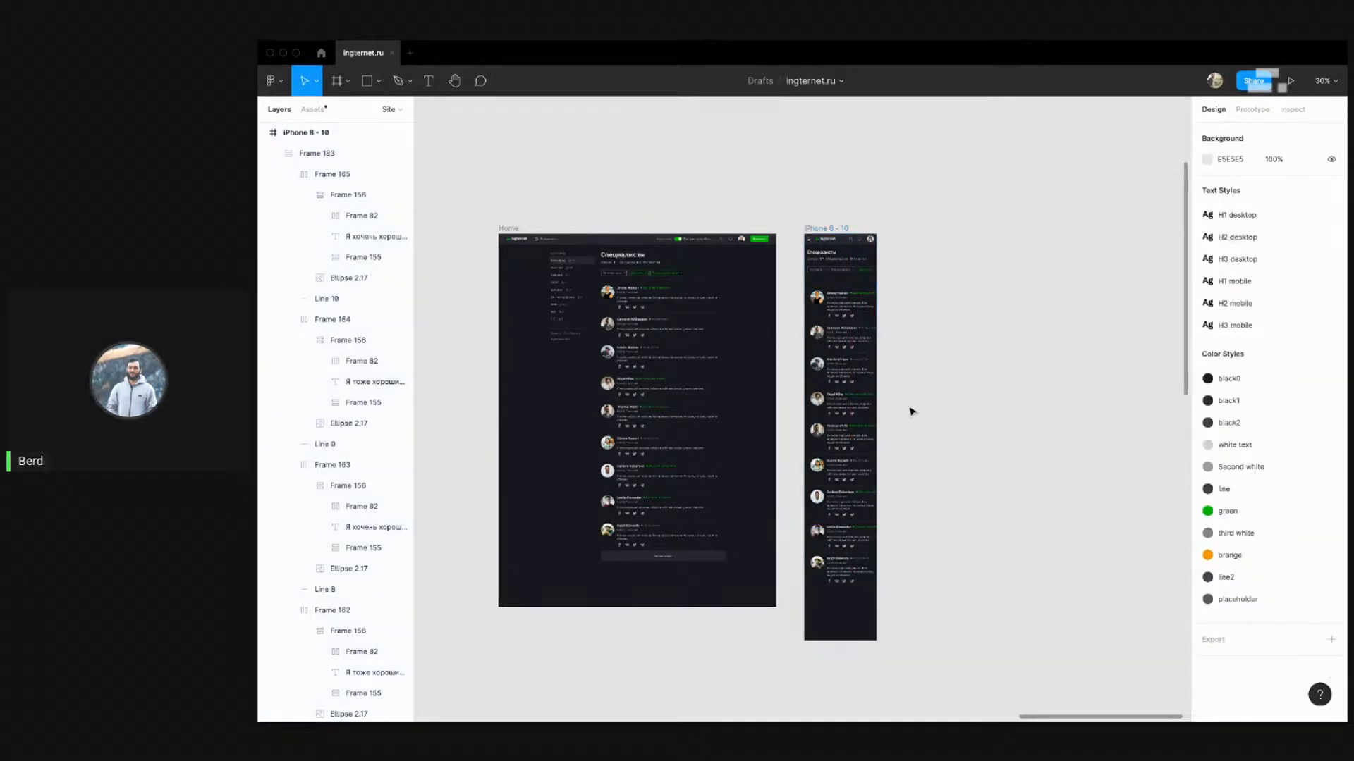
pyautogui.scroll(2, 909, 408)
# Nudge Frame 183 down to Y 252, matching the desktop's 30 px gap below the filters
pyautogui.click(822, 282)
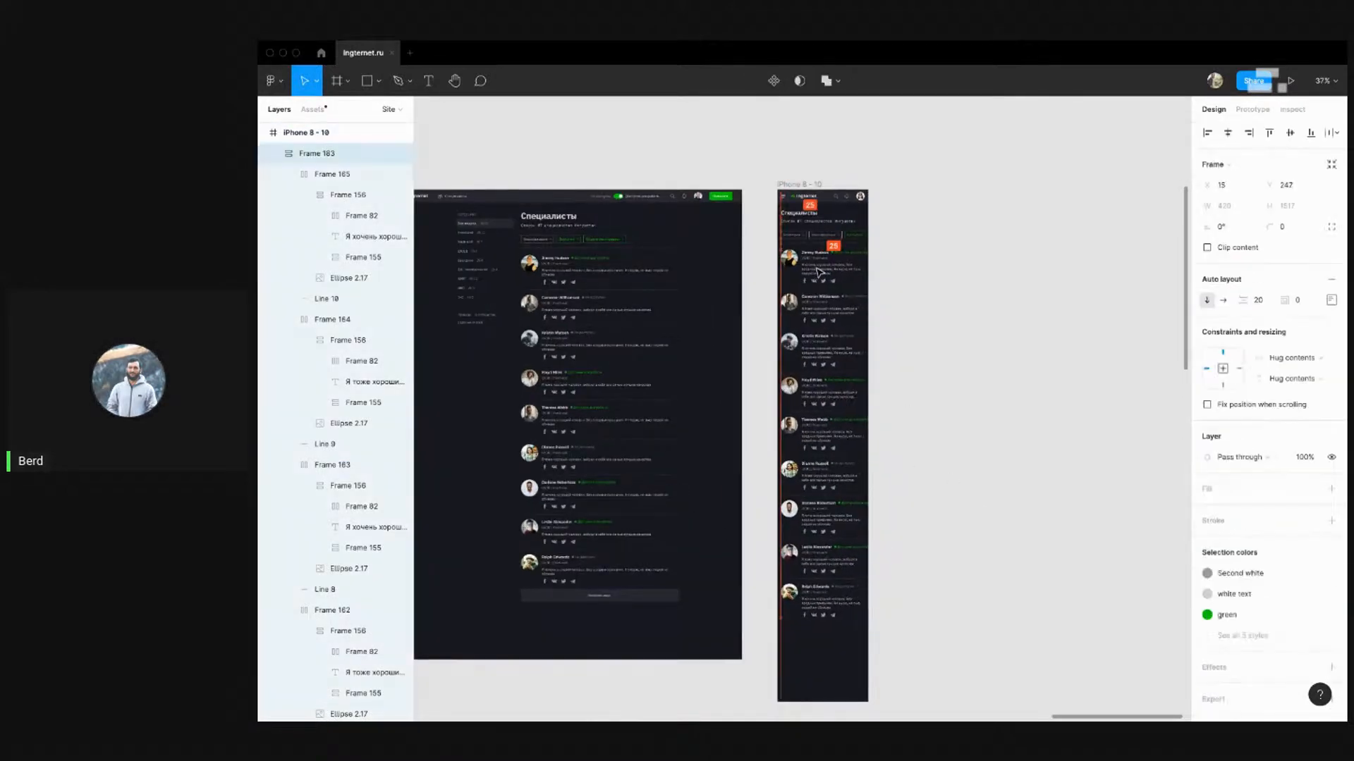
pyautogui.scroll(5, 808, 266)
pyautogui.press('alt')
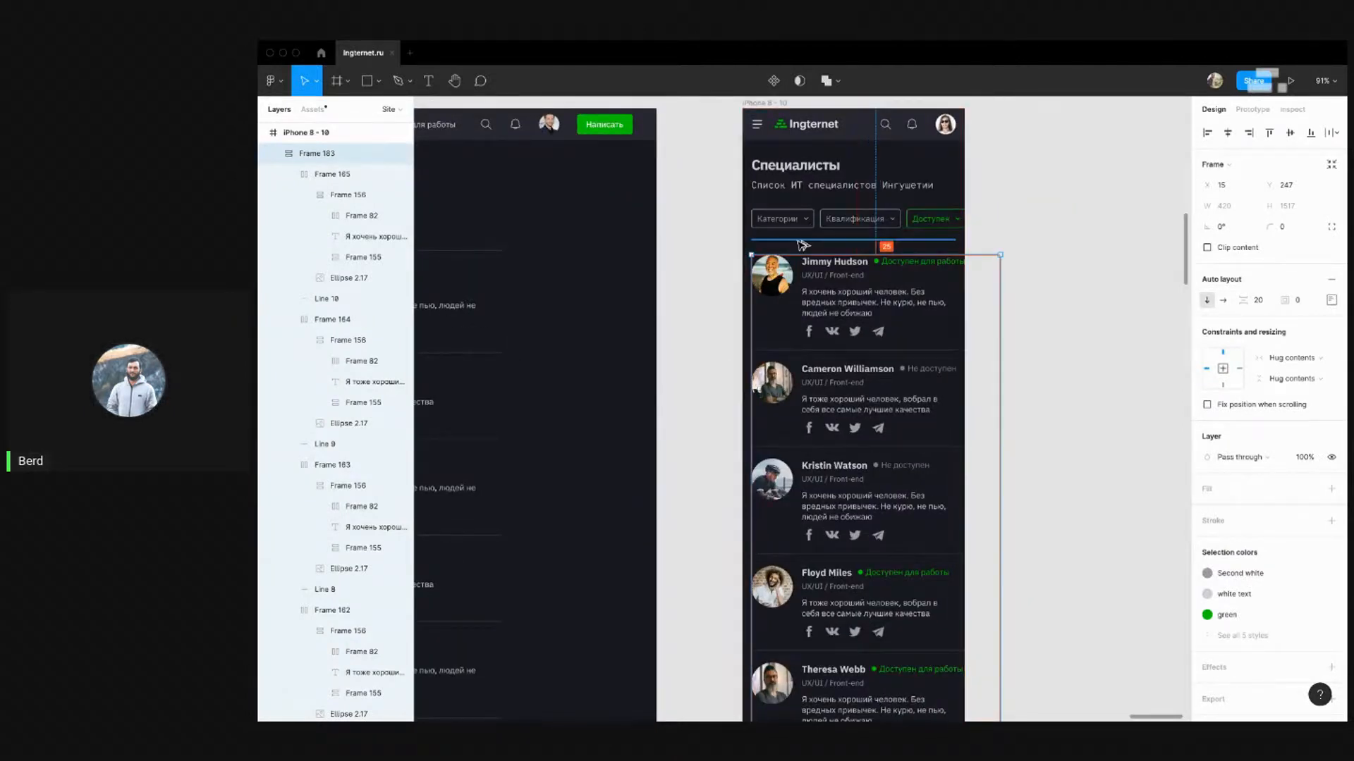
pyautogui.scroll(-5, 1033, 246)
pyautogui.scroll(5, 779, 241)
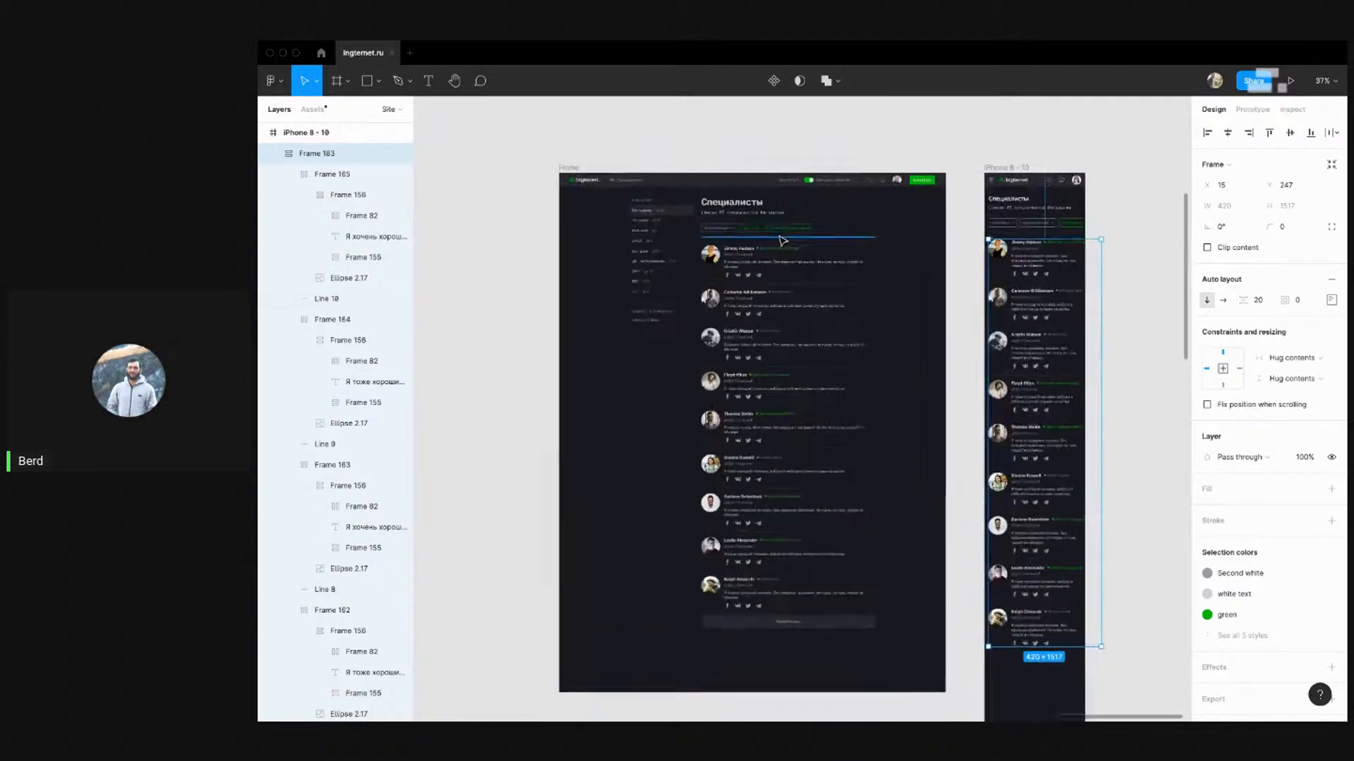
pyautogui.click(712, 266)
pyautogui.press('alt')
pyautogui.scroll(-5, 735, 244)
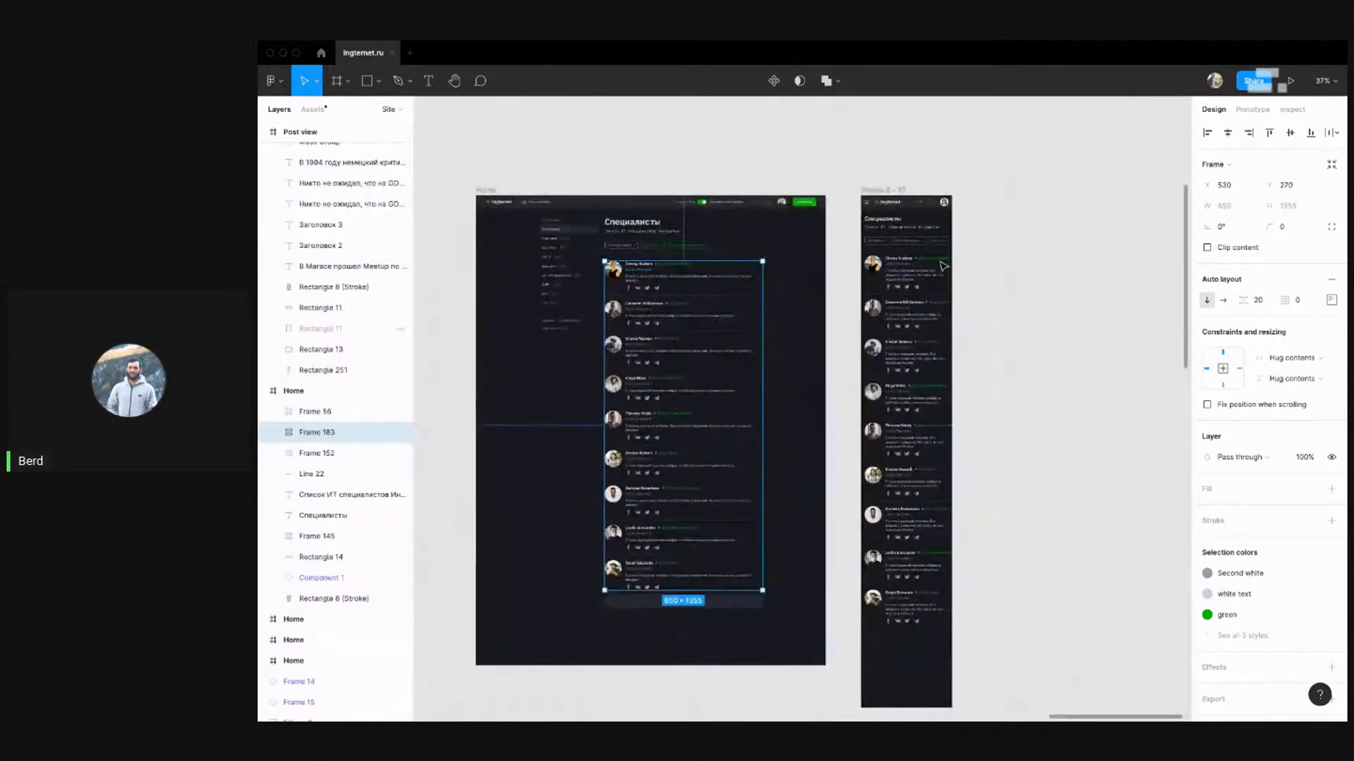
pyautogui.scroll(5, 817, 286)
pyautogui.click(820, 282)
pyautogui.press('alt')
pyautogui.press('Down')
pyautogui.press('Down')
pyautogui.press('Down')
pyautogui.press('Down')
pyautogui.press('Down')
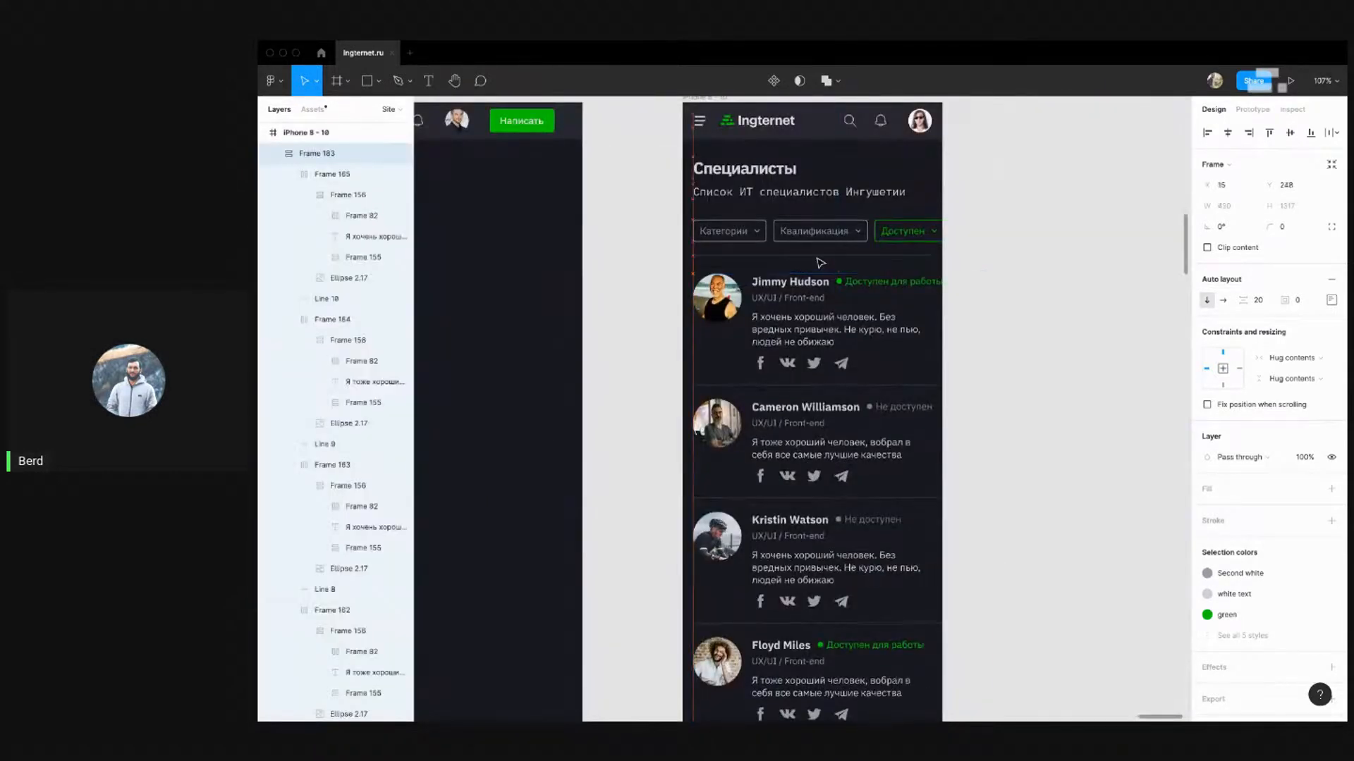
pyautogui.press('alt')
pyautogui.click(1103, 253)
# Select Frame 183 and scroll through the mobile card list to review its placement
pyautogui.moveTo(1012, 305); pyautogui.dragTo(981, 214)
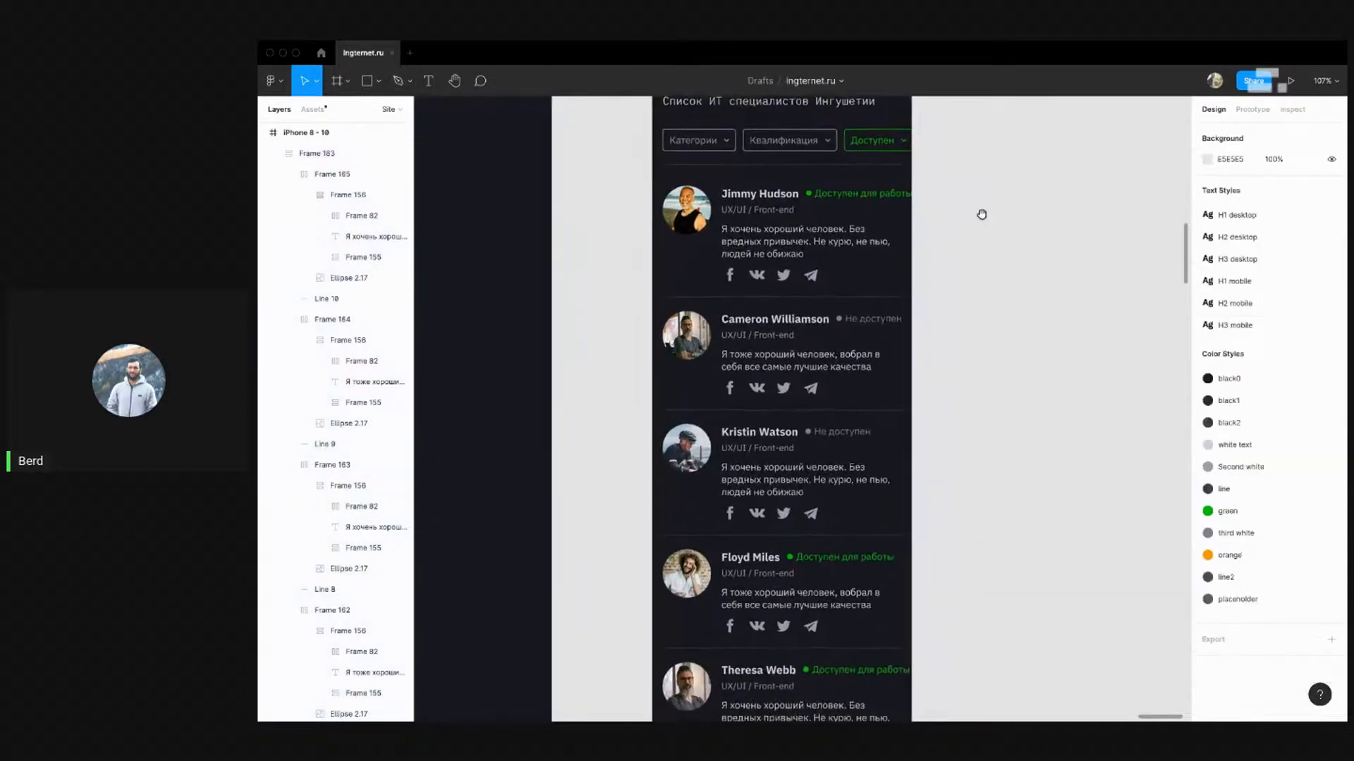
pyautogui.scroll(-5, 867, 224)
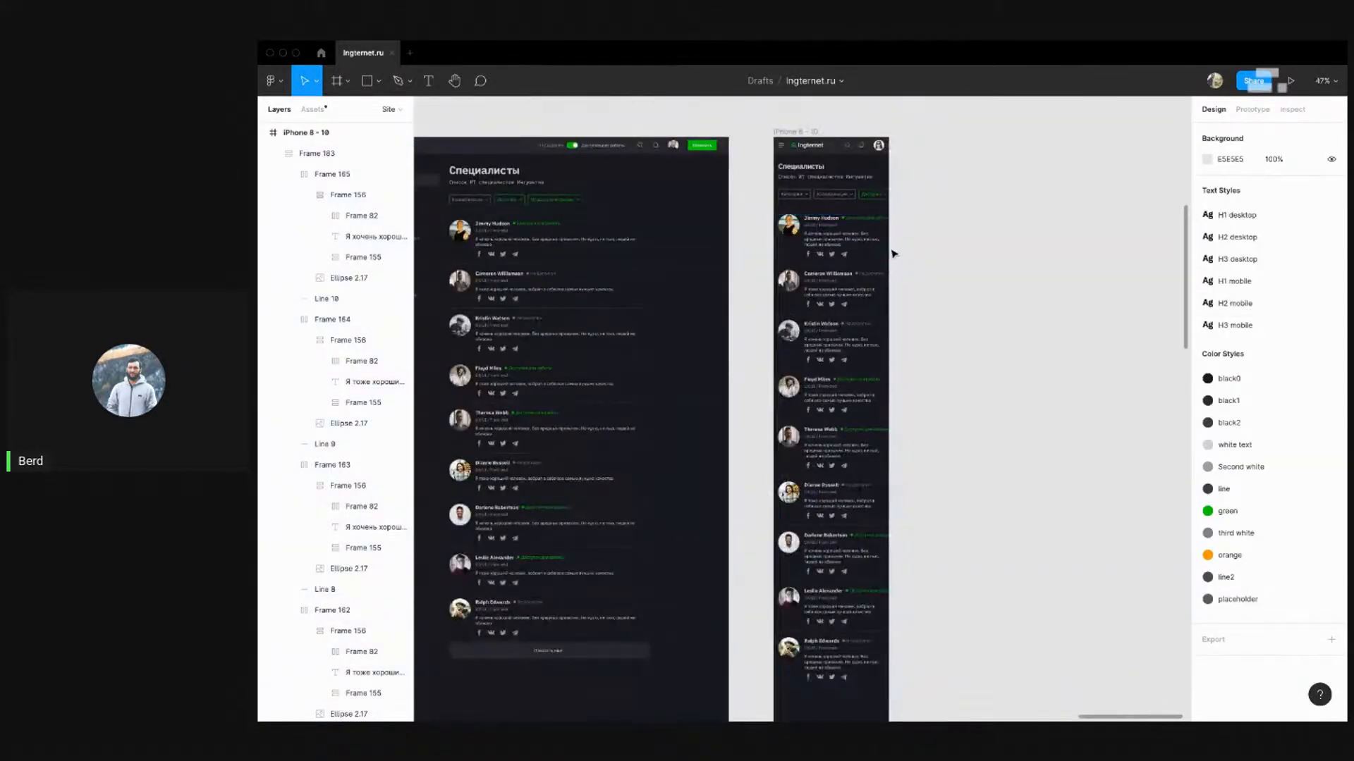
pyautogui.scroll(2, 892, 253)
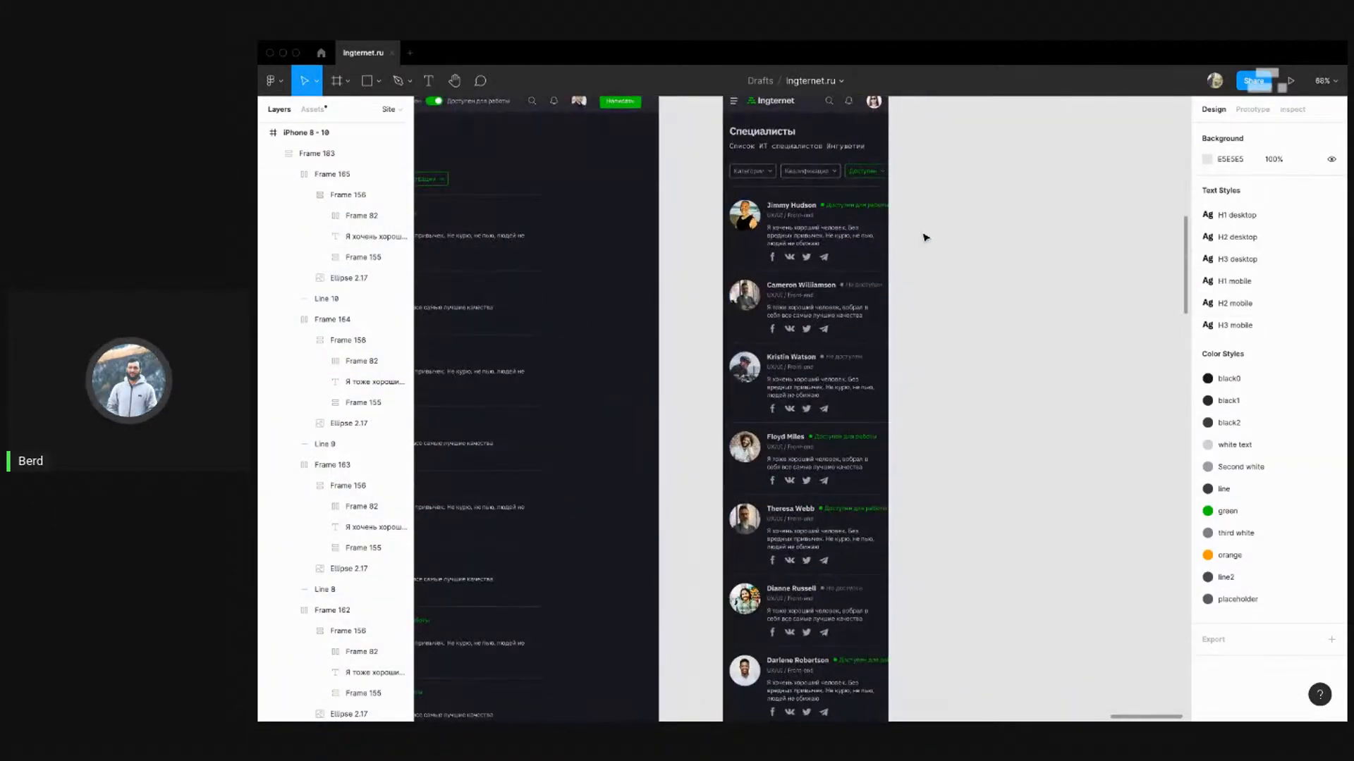
pyautogui.click(815, 225)
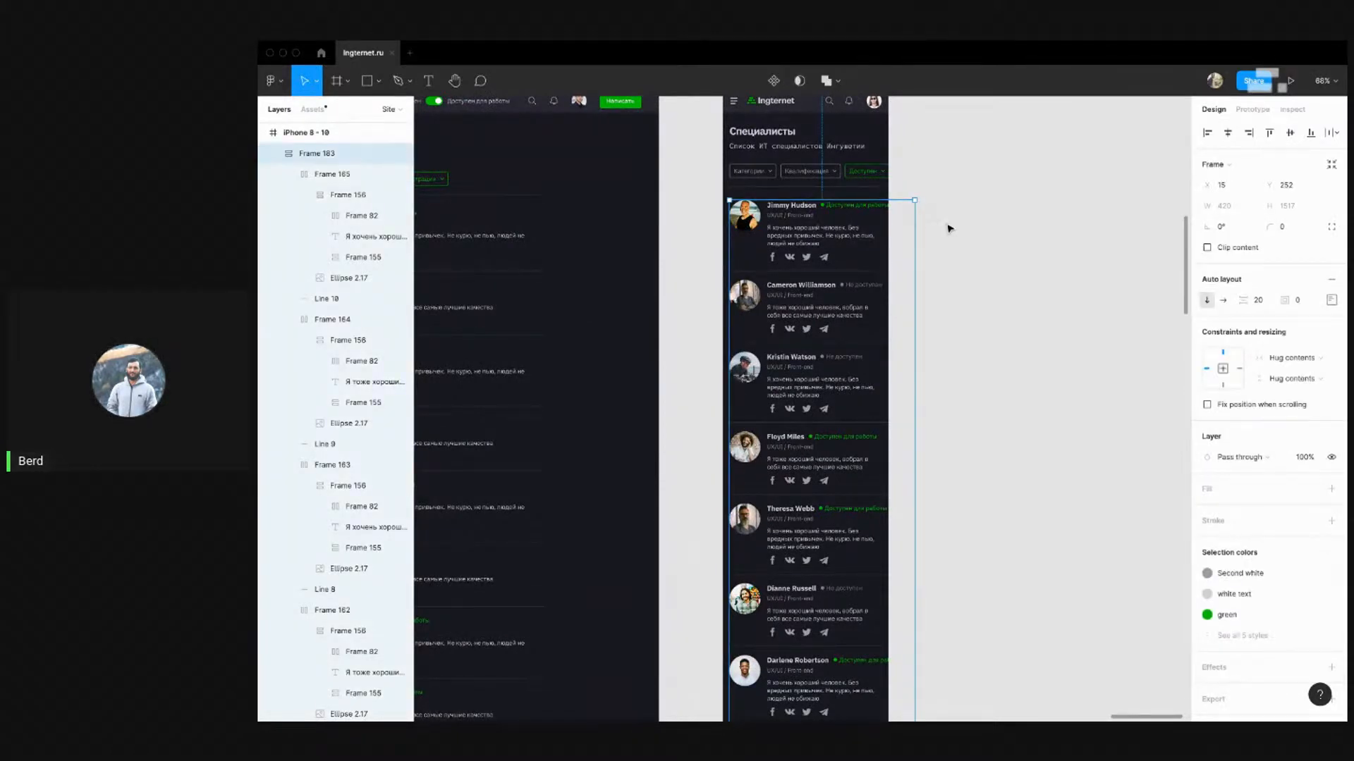
pyautogui.scroll(-3, 949, 229)
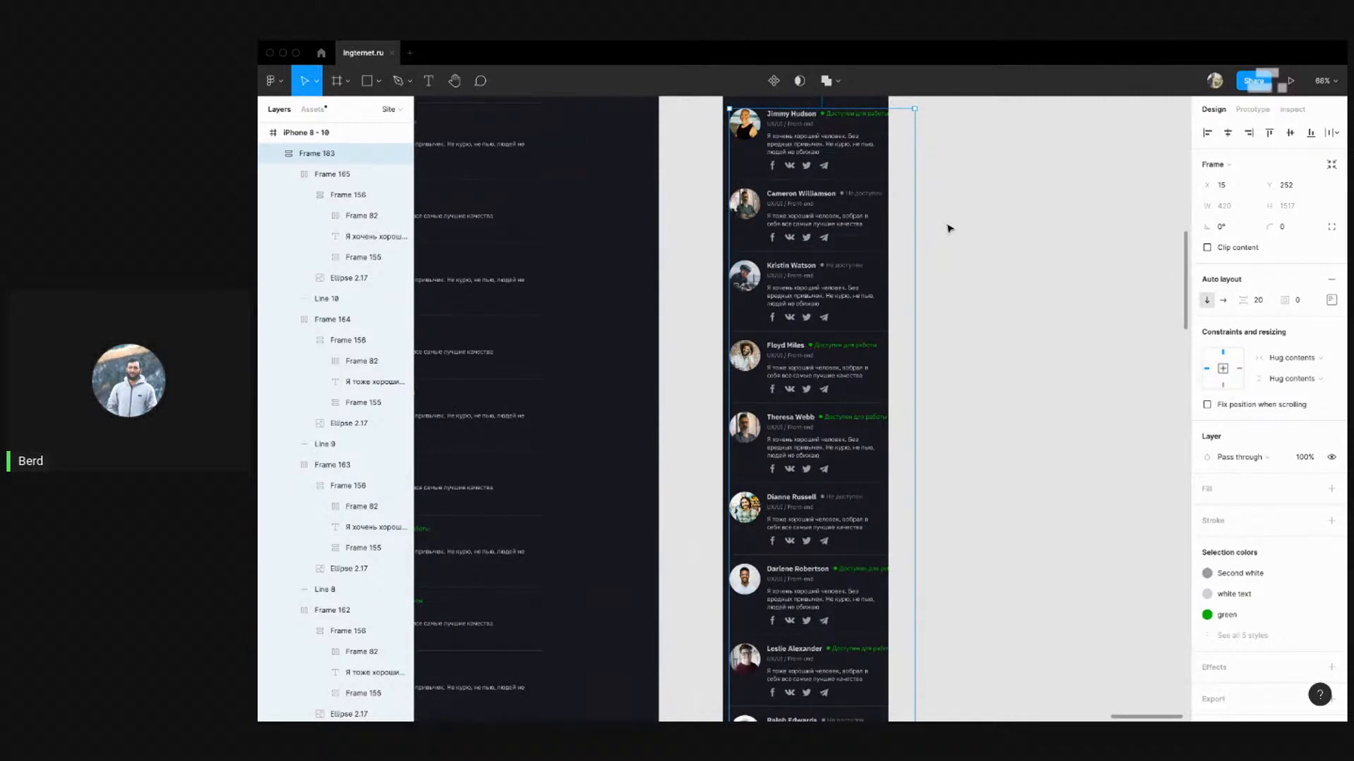
pyautogui.scroll(3, 945, 226)
pyautogui.scroll(2, 945, 226)
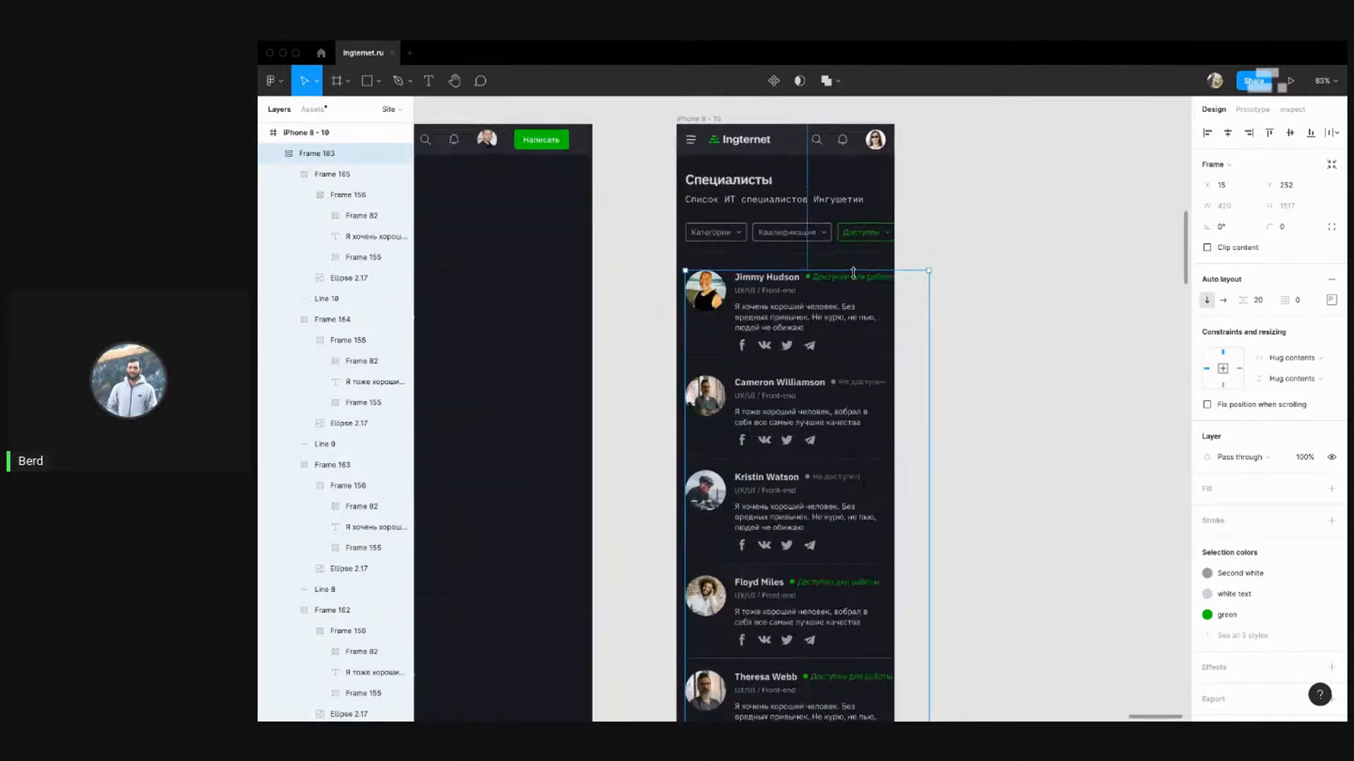
pyautogui.scroll(3, 854, 273)
pyautogui.scroll(-5, 816, 262)
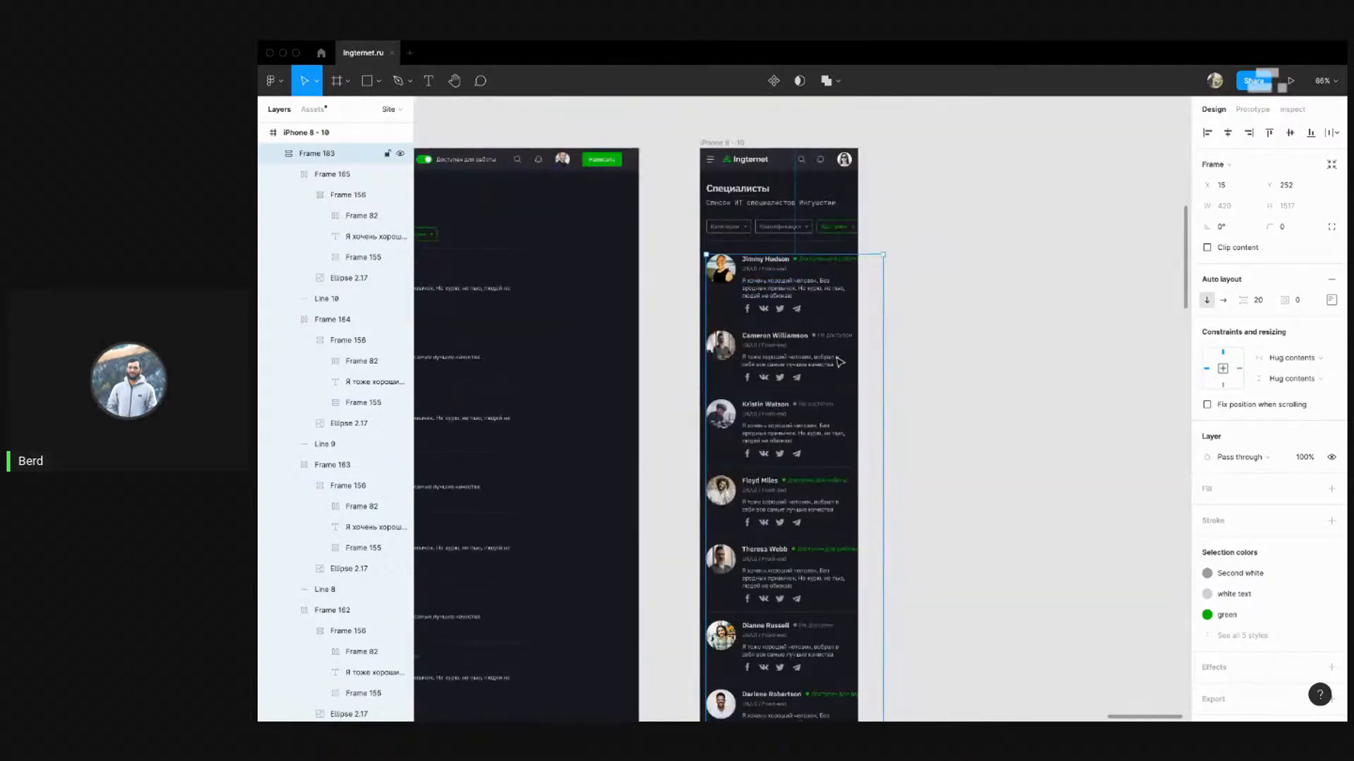
pyautogui.scroll(-4, 839, 361)
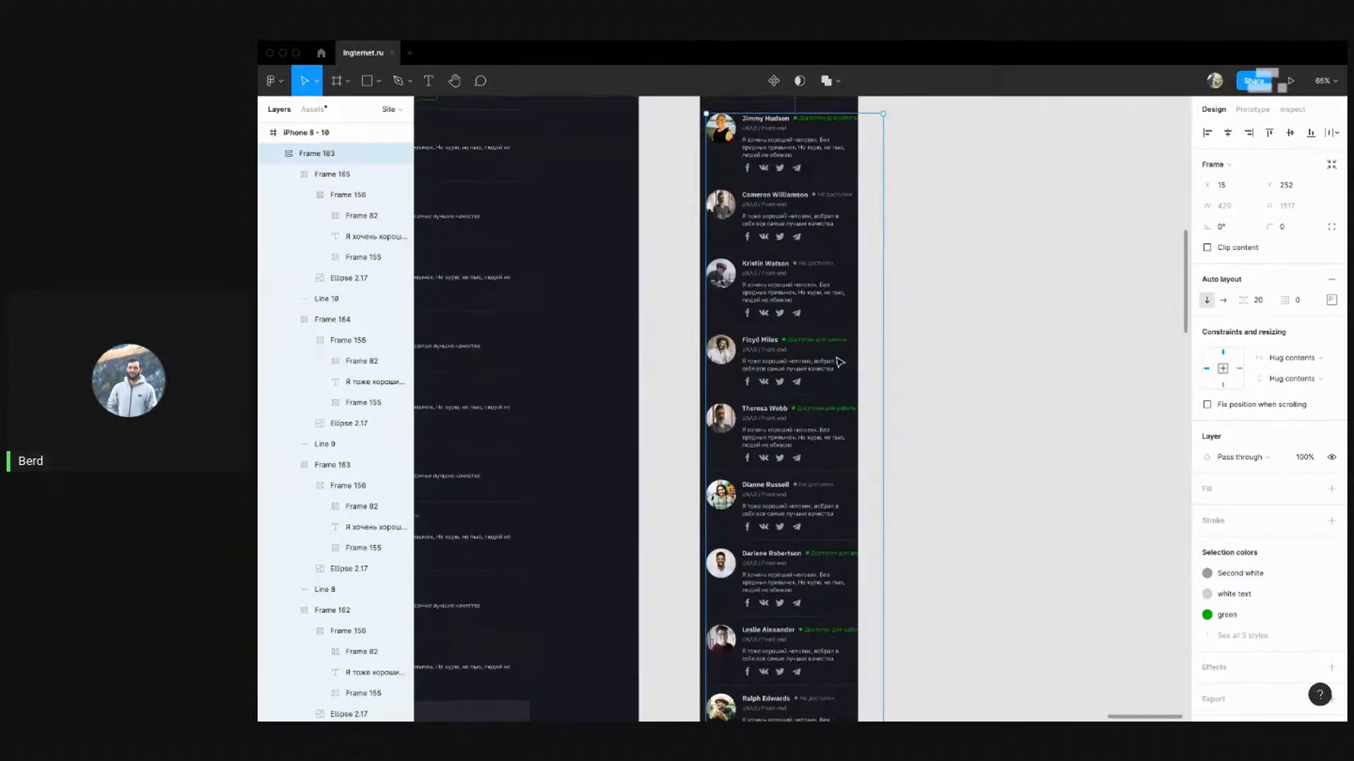
pyautogui.scroll(-1, 839, 362)
pyautogui.scroll(-3, 839, 362)
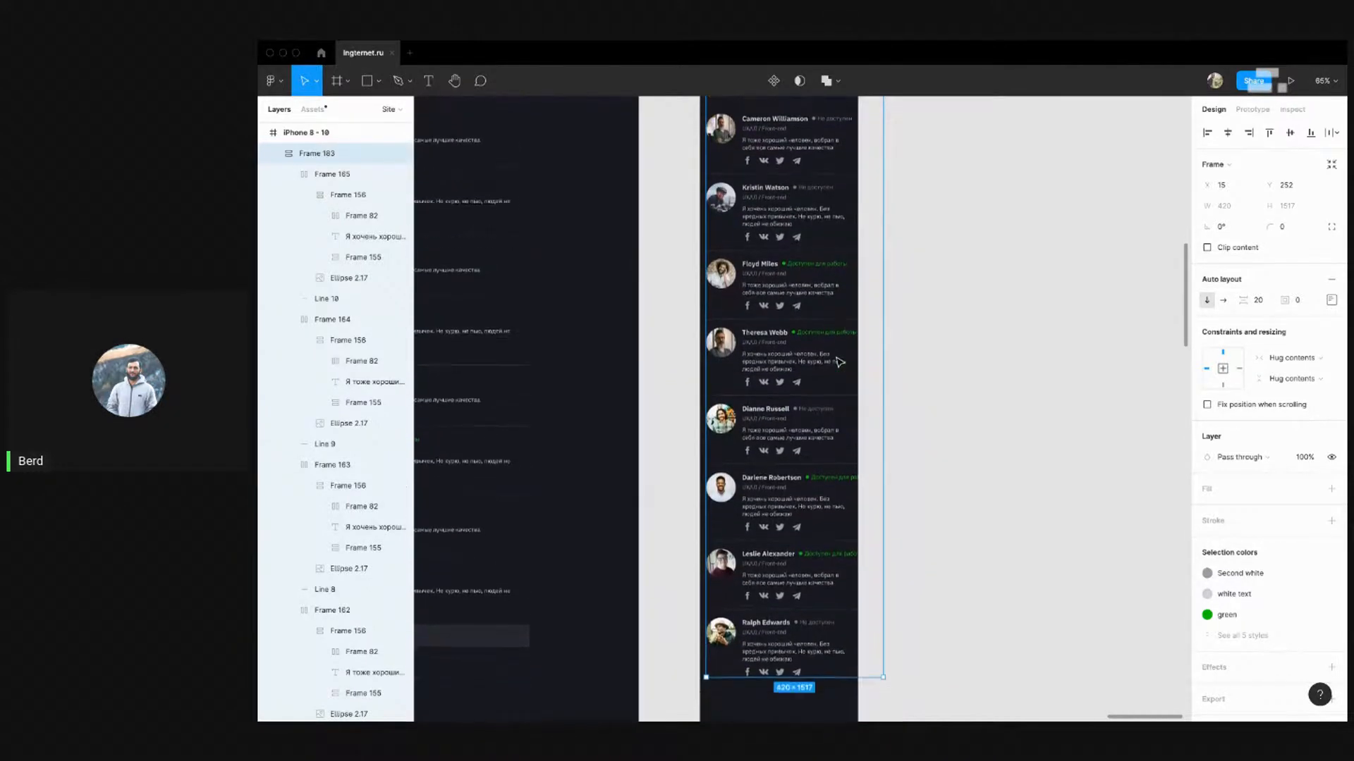
pyautogui.scroll(5, 839, 362)
pyautogui.scroll(3, 839, 362)
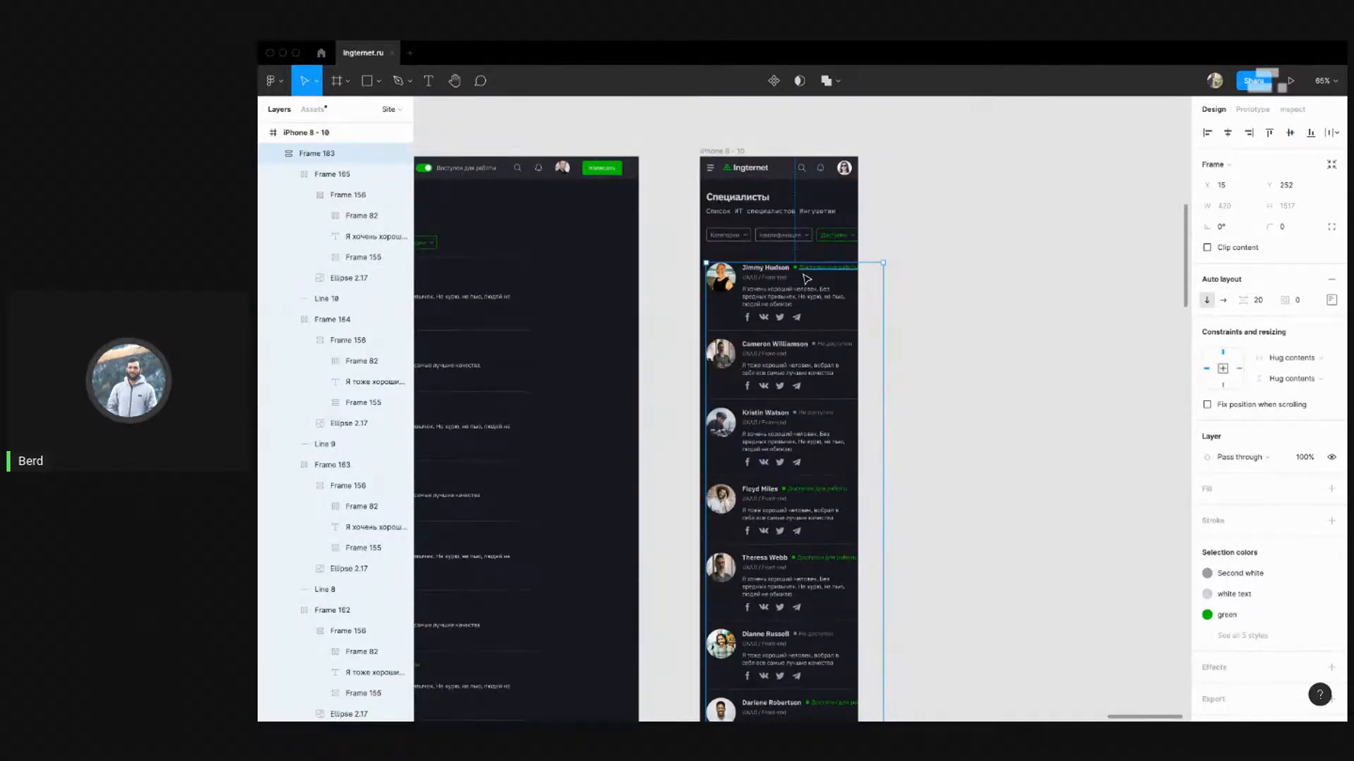
pyautogui.scroll(5, 804, 278)
pyautogui.scroll(-5, 774, 272)
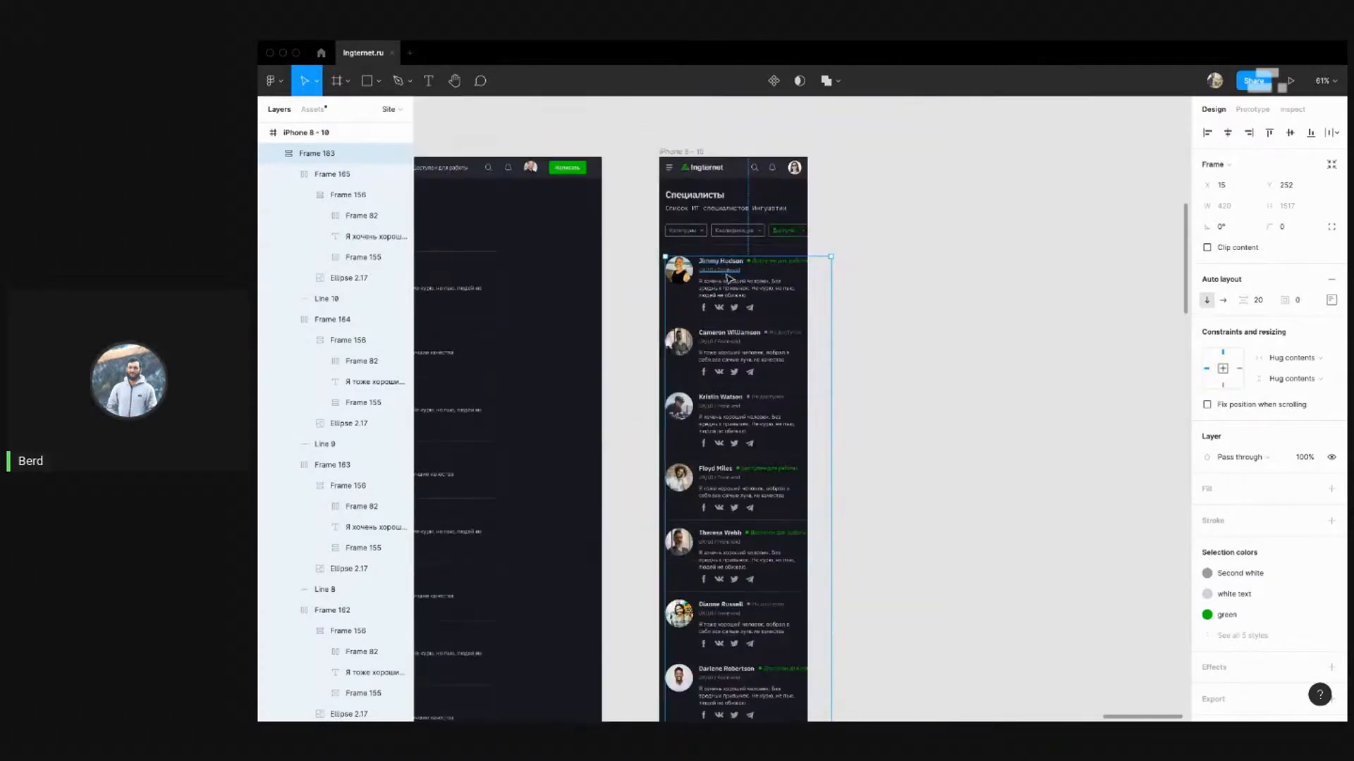
pyautogui.scroll(3, 706, 292)
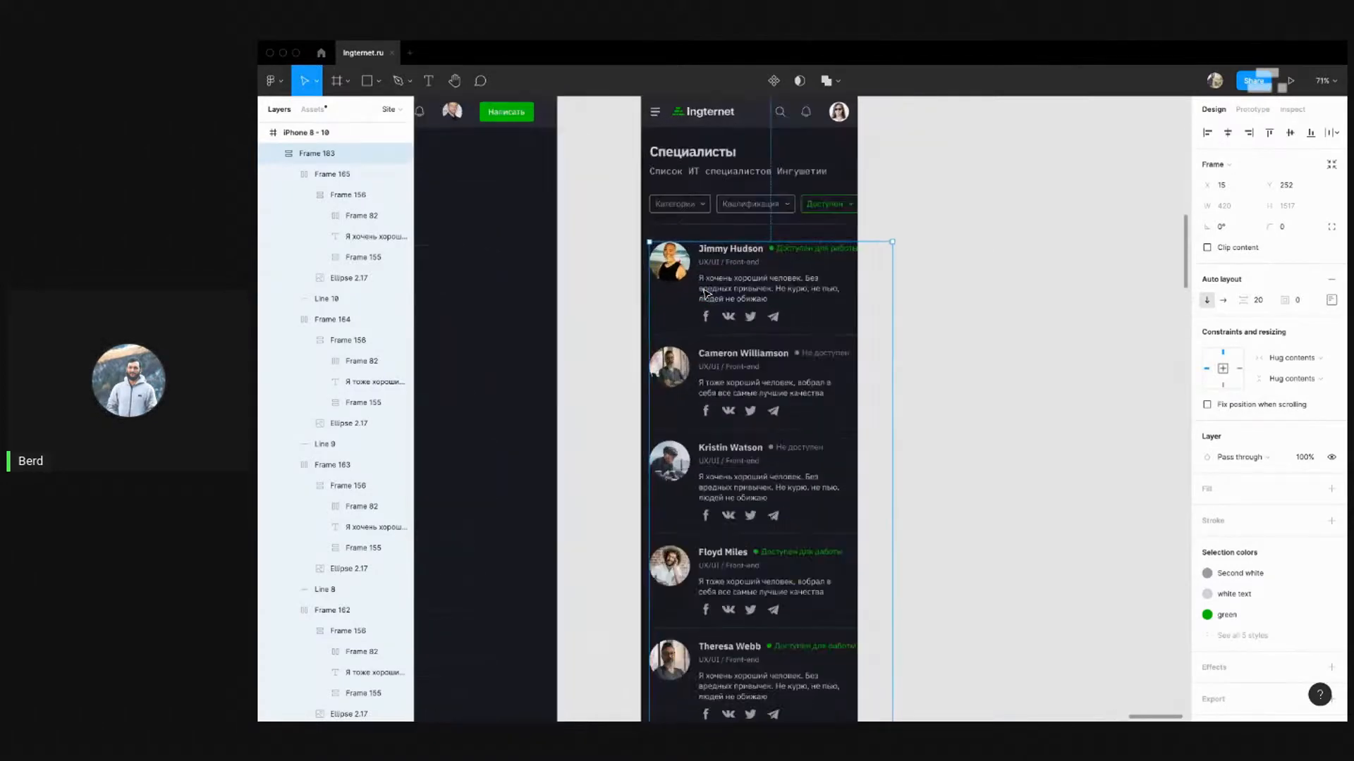
# Resize all nine Ellipse 2.17 avatars from 70 × 70 to 50 × 50 by setting H to 50
pyautogui.keyDown('super'); pyautogui.click(652, 267); pyautogui.keyUp('super')
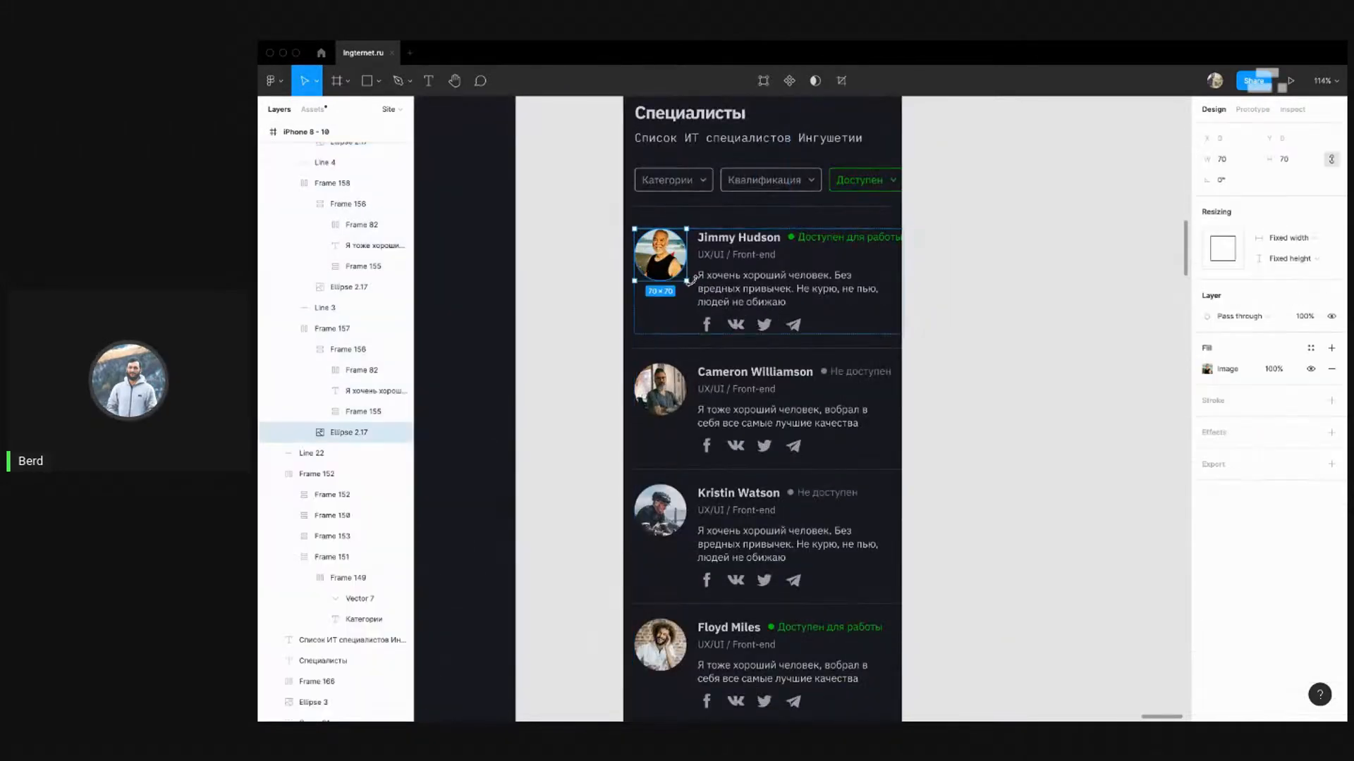
pyautogui.scroll(-8, 690, 279)
pyautogui.scroll(5, 687, 286)
pyautogui.keyDown('shift'); pyautogui.keyDown('super'); pyautogui.click(685, 280); pyautogui.keyUp('super'); pyautogui.keyUp('shift')
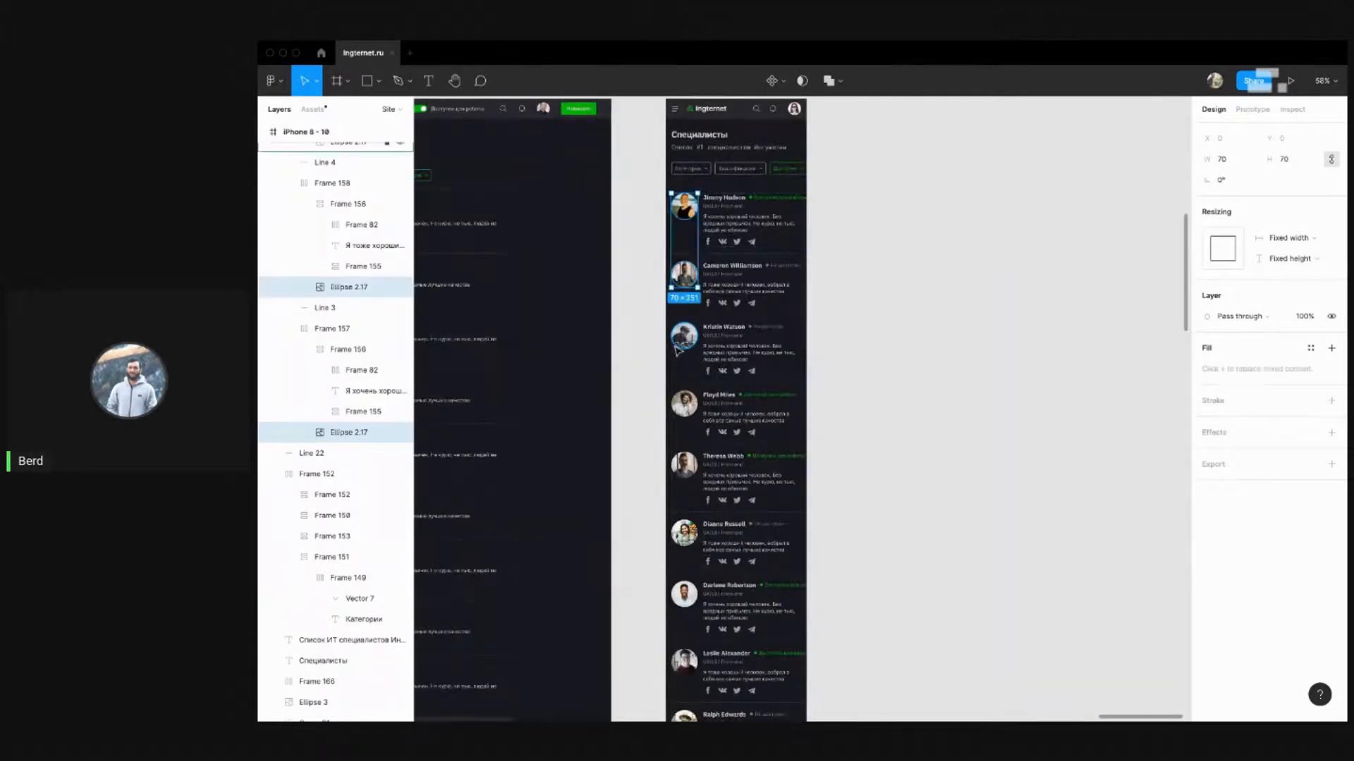
pyautogui.keyDown('shift'); pyautogui.keyDown('super'); pyautogui.click(684, 337); pyautogui.keyUp('super'); pyautogui.keyUp('shift')
pyautogui.keyDown('shift'); pyautogui.keyDown('super'); pyautogui.click(684, 403); pyautogui.keyUp('super'); pyautogui.keyUp('shift')
pyautogui.keyDown('shift'); pyautogui.keyDown('super'); pyautogui.click(683, 465); pyautogui.keyUp('super'); pyautogui.keyUp('shift')
pyautogui.keyDown('shift'); pyautogui.keyDown('super'); pyautogui.click(684, 534); pyautogui.keyUp('super'); pyautogui.keyUp('shift')
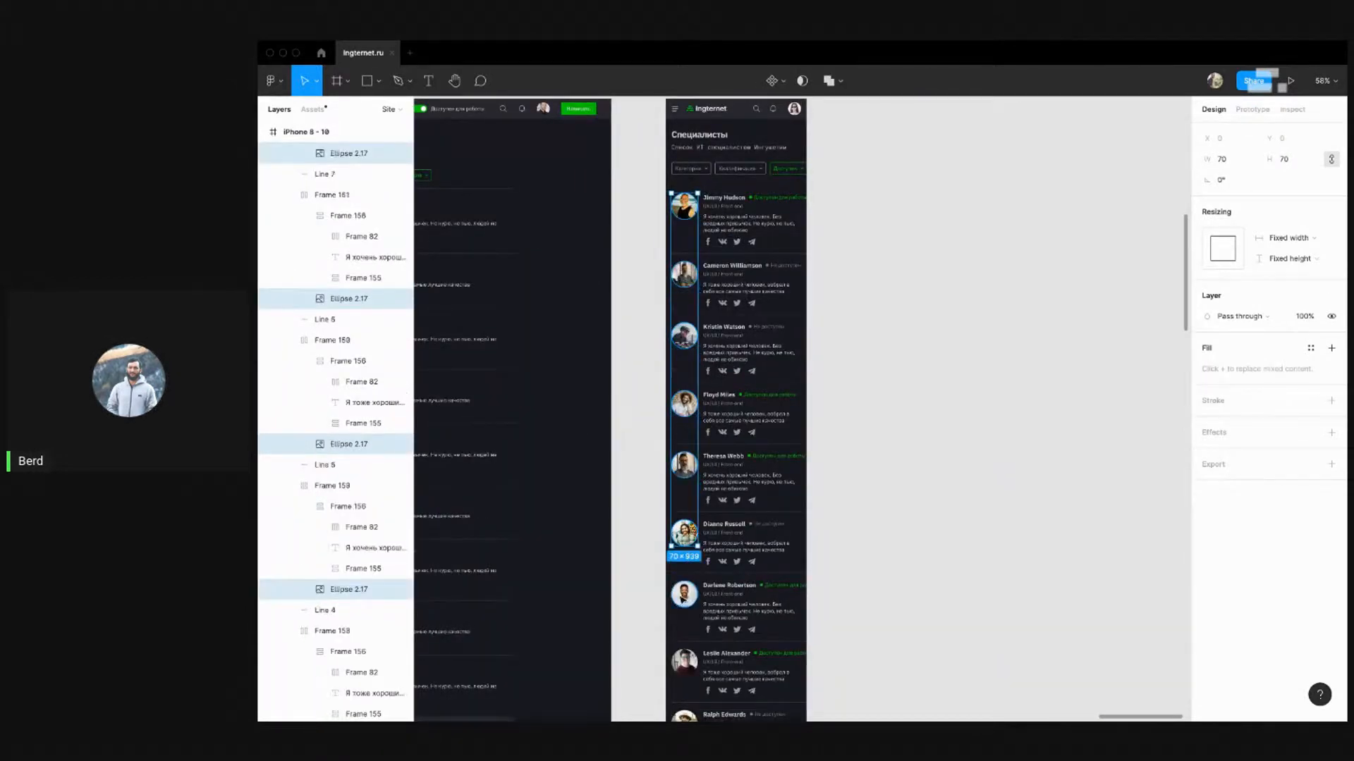
pyautogui.keyDown('shift'); pyautogui.keyDown('super'); pyautogui.click(684, 594); pyautogui.keyUp('super'); pyautogui.keyUp('shift')
pyautogui.keyDown('shift'); pyautogui.keyDown('super'); pyautogui.click(684, 661); pyautogui.keyUp('super'); pyautogui.keyUp('shift')
pyautogui.scroll(-3, 712, 518)
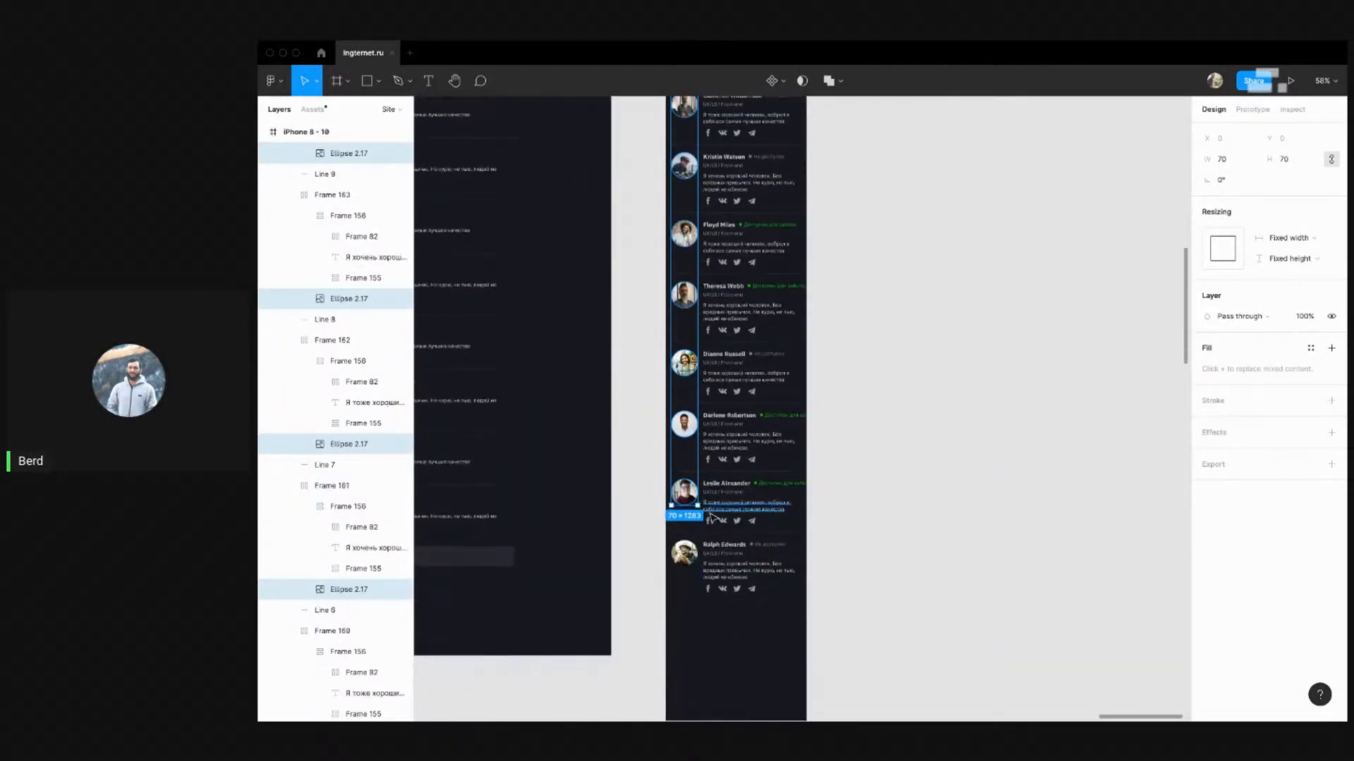
pyautogui.keyDown('shift'); pyautogui.keyDown('super'); pyautogui.click(691, 560); pyautogui.keyUp('super'); pyautogui.keyUp('shift')
pyautogui.click(1300, 162)
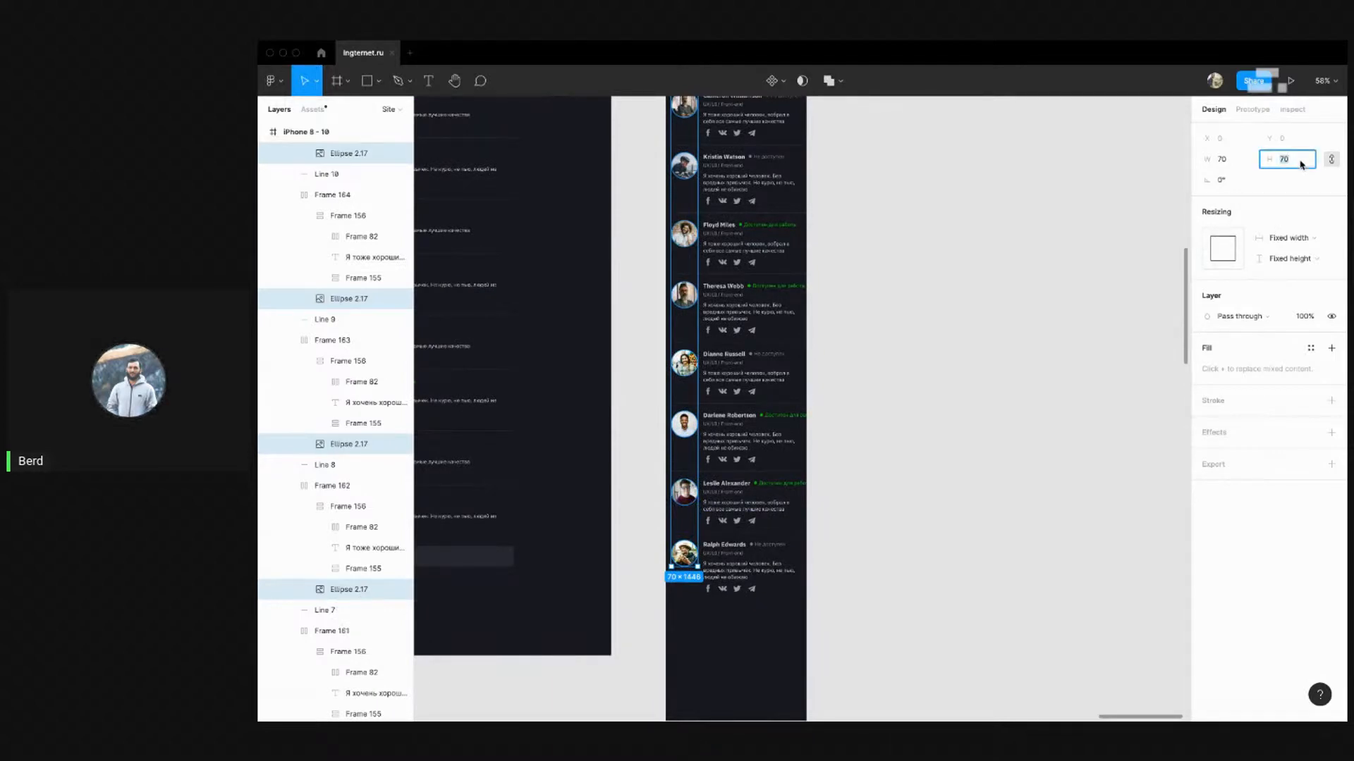
pyautogui.press('Return')
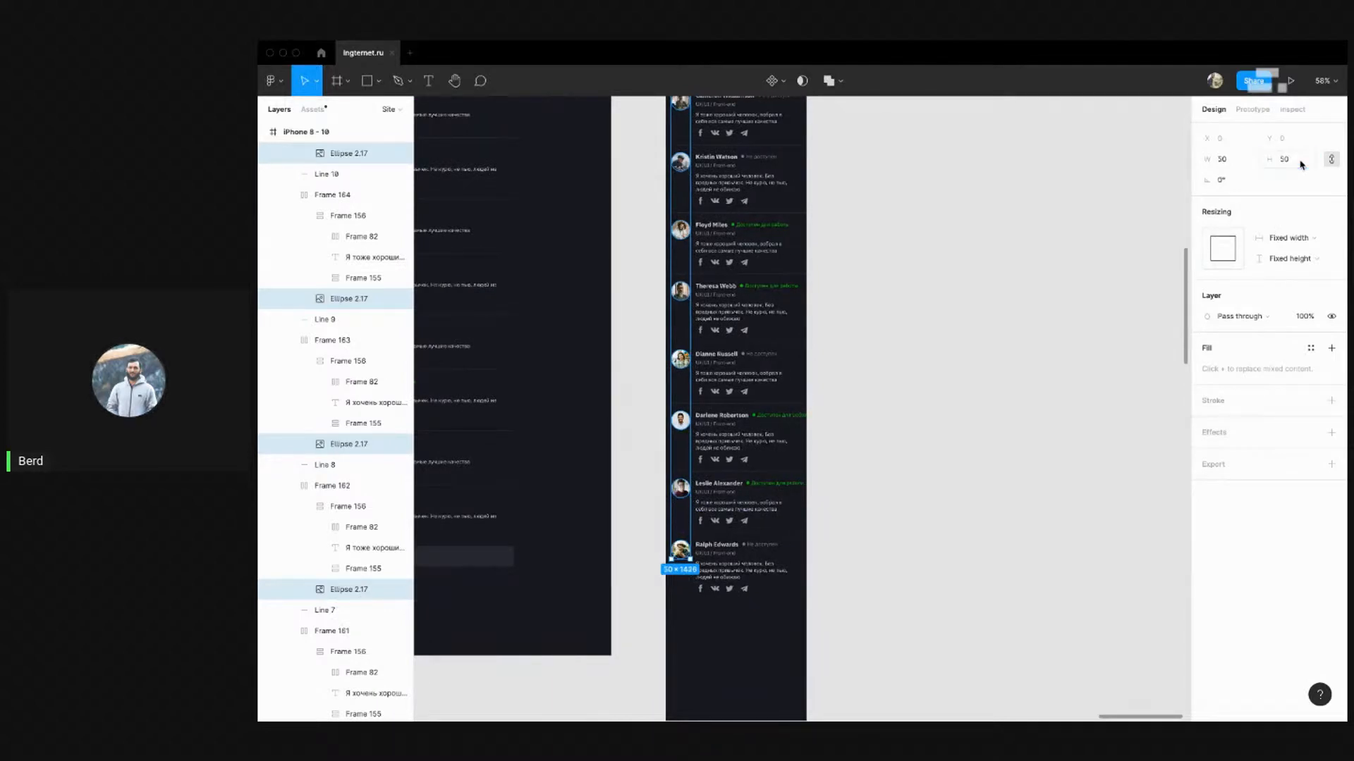
pyautogui.scroll(2, 844, 214)
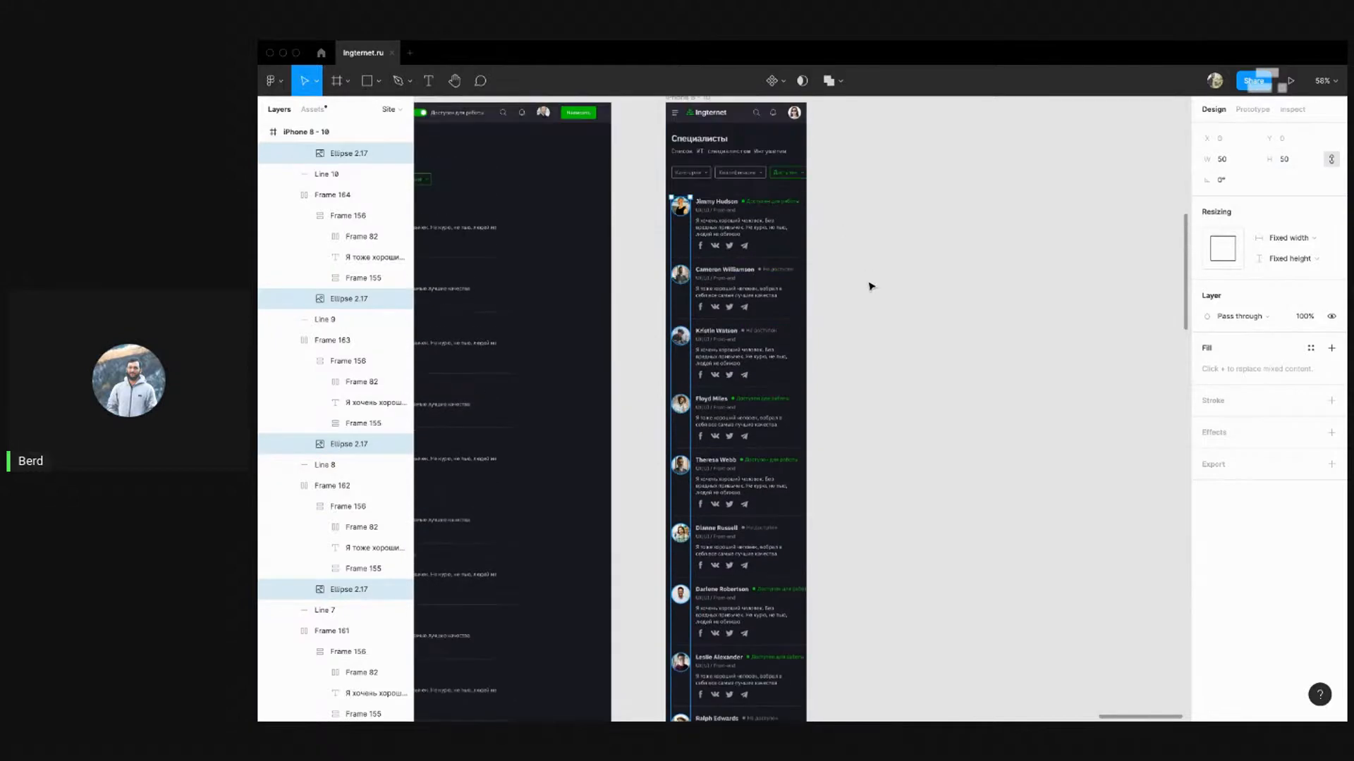
pyautogui.click(871, 287)
pyautogui.scroll(2, 745, 214)
# Cut the first card's status from 'Доступен для работы' down to 'Доступен'
pyautogui.scroll(5, 784, 198)
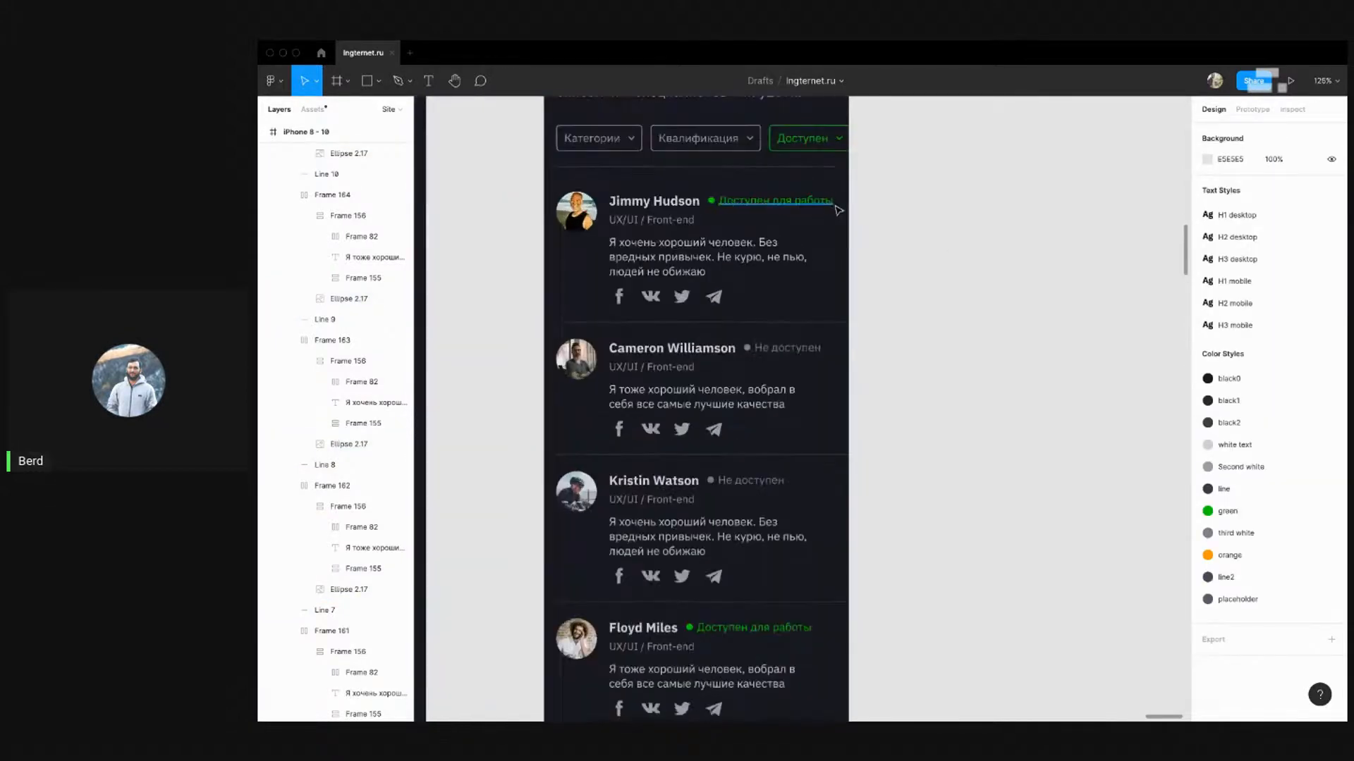
pyautogui.keyDown('super'); pyautogui.doubleClick(770, 201); pyautogui.keyUp('super')
pyautogui.moveTo(771, 201); pyautogui.dragTo(952, 217)
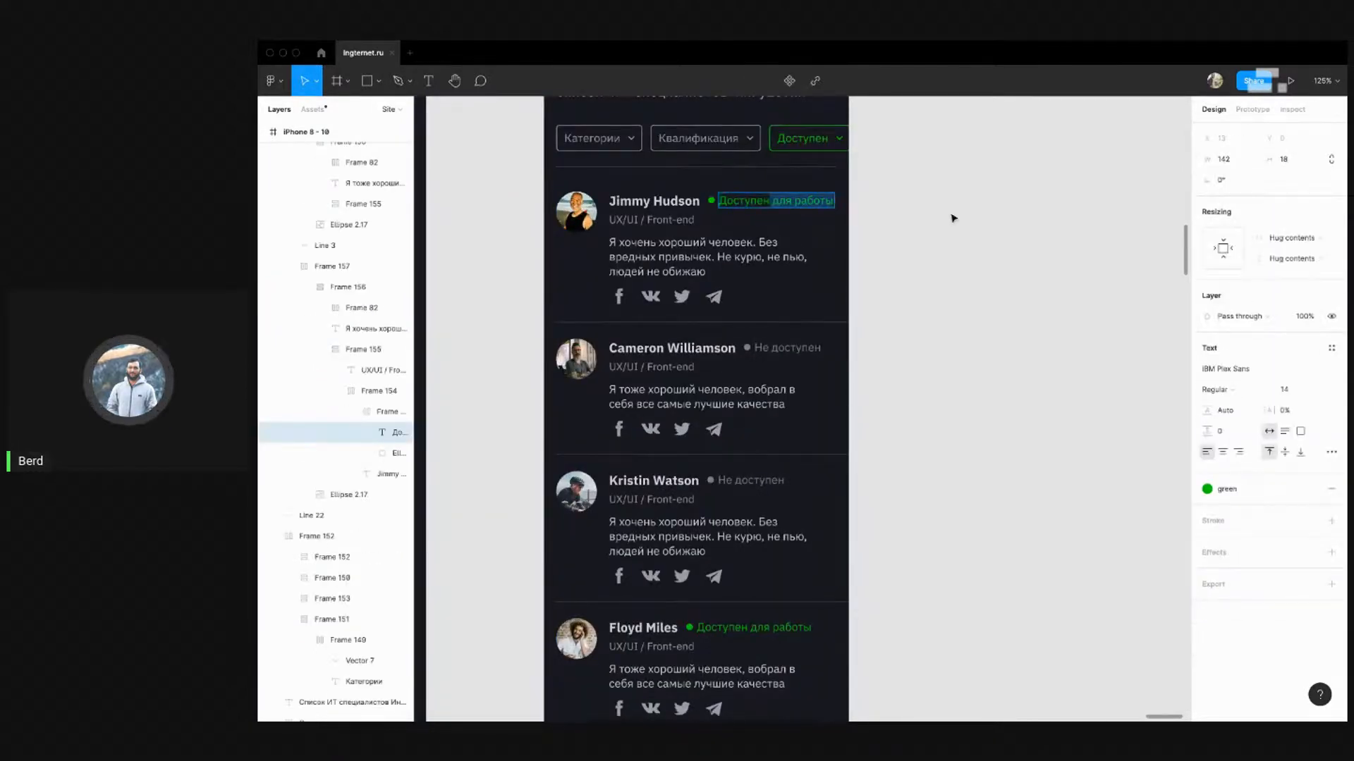
pyautogui.press('BackSpace')
pyautogui.scroll(-2, 899, 202)
pyautogui.scroll(-2, 892, 205)
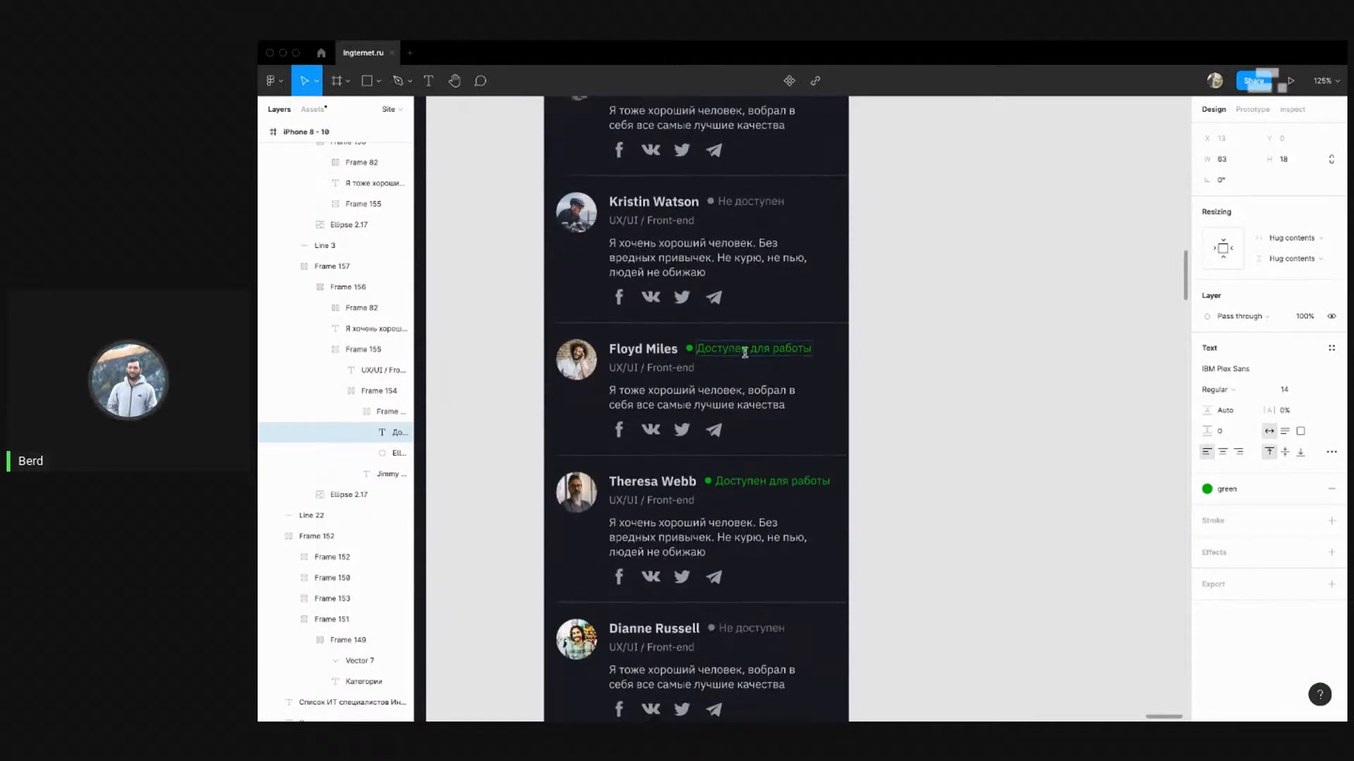
# Remove ' для работы' from the status labels of the next four cards
pyautogui.keyDown('super'); pyautogui.doubleClick(769, 350); pyautogui.keyUp('super')
pyautogui.moveTo(769, 350); pyautogui.dragTo(908, 359)
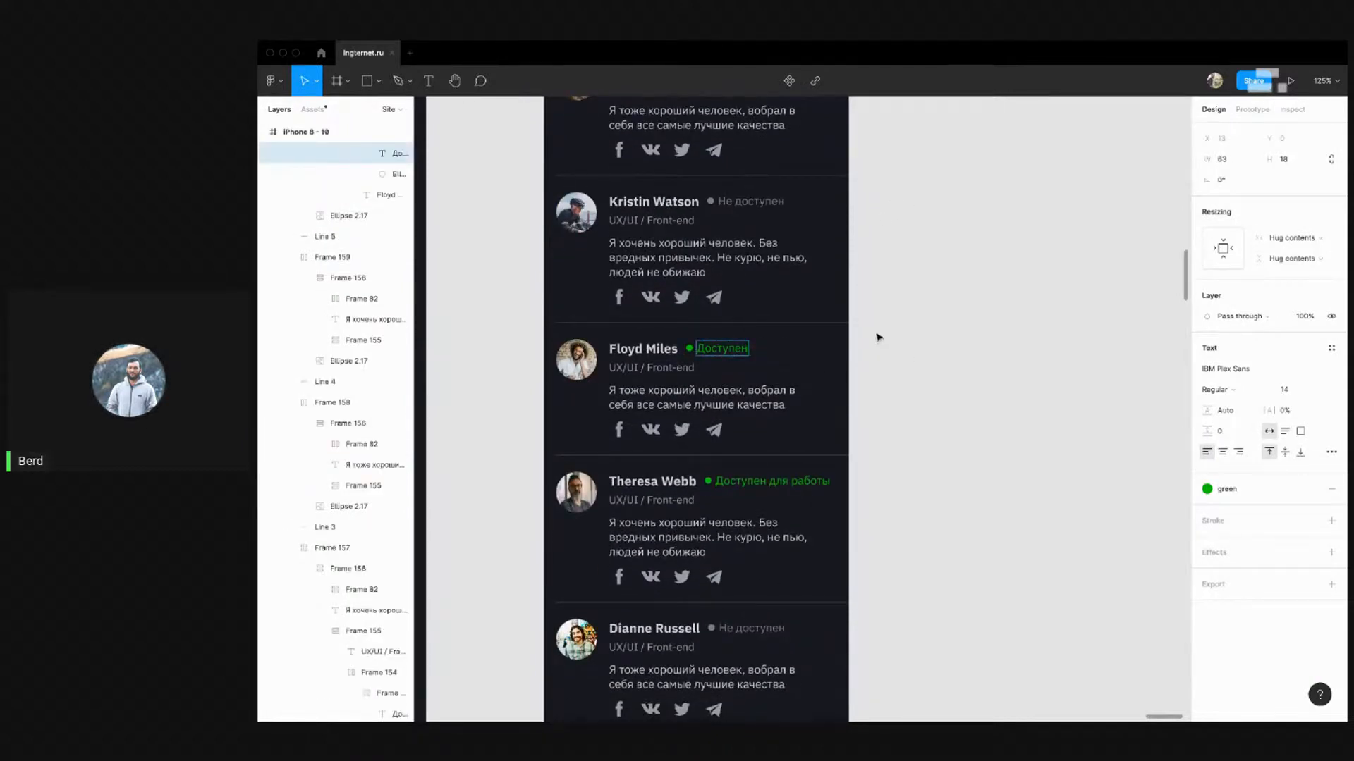
pyautogui.scroll(-3, 879, 337)
pyautogui.keyDown('super'); pyautogui.doubleClick(767, 299); pyautogui.keyUp('super')
pyautogui.moveTo(767, 300); pyautogui.dragTo(909, 316)
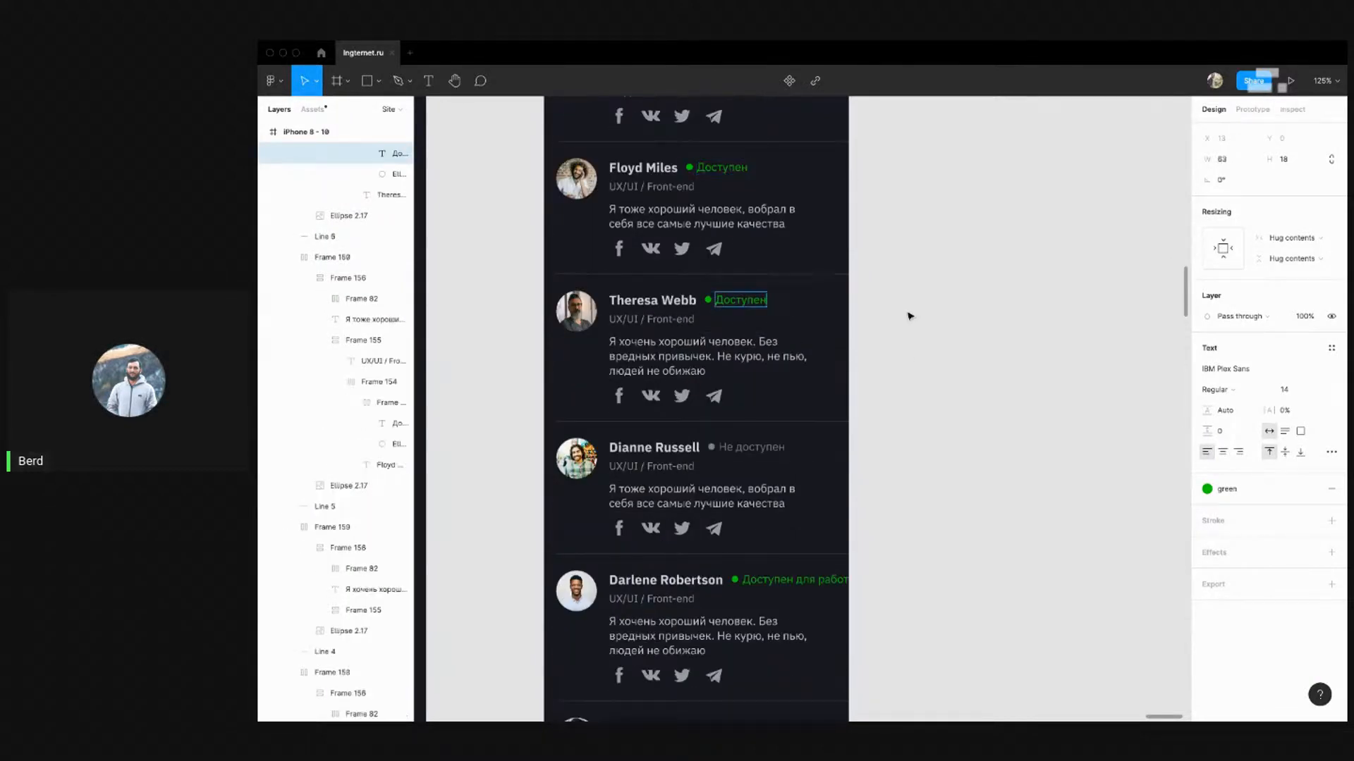
pyautogui.scroll(-2, 902, 314)
pyautogui.keyDown('super'); pyautogui.doubleClick(794, 456); pyautogui.keyUp('super')
pyautogui.moveTo(794, 456); pyautogui.dragTo(1032, 476)
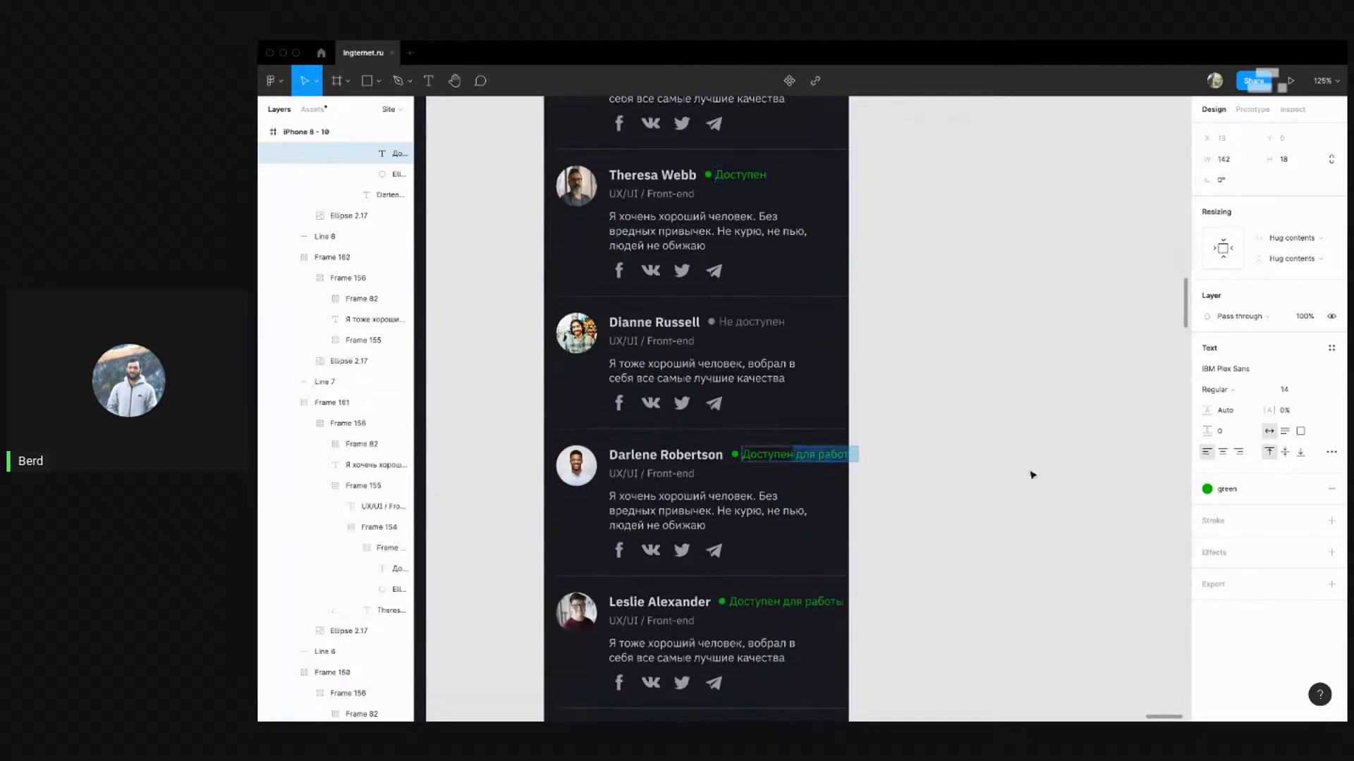
pyautogui.scroll(-3, 974, 421)
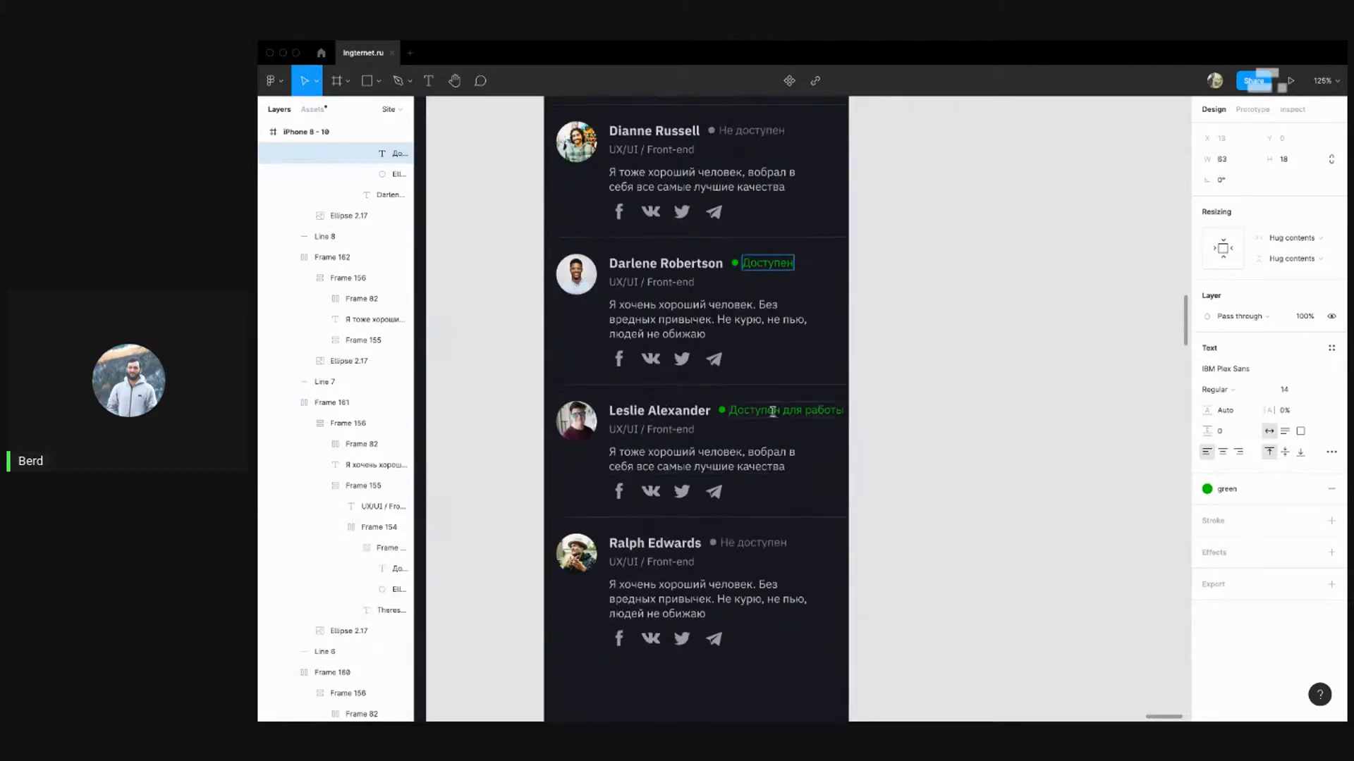
pyautogui.keyDown('super'); pyautogui.doubleClick(784, 409); pyautogui.keyUp('super')
pyautogui.moveTo(785, 410); pyautogui.dragTo(1076, 447)
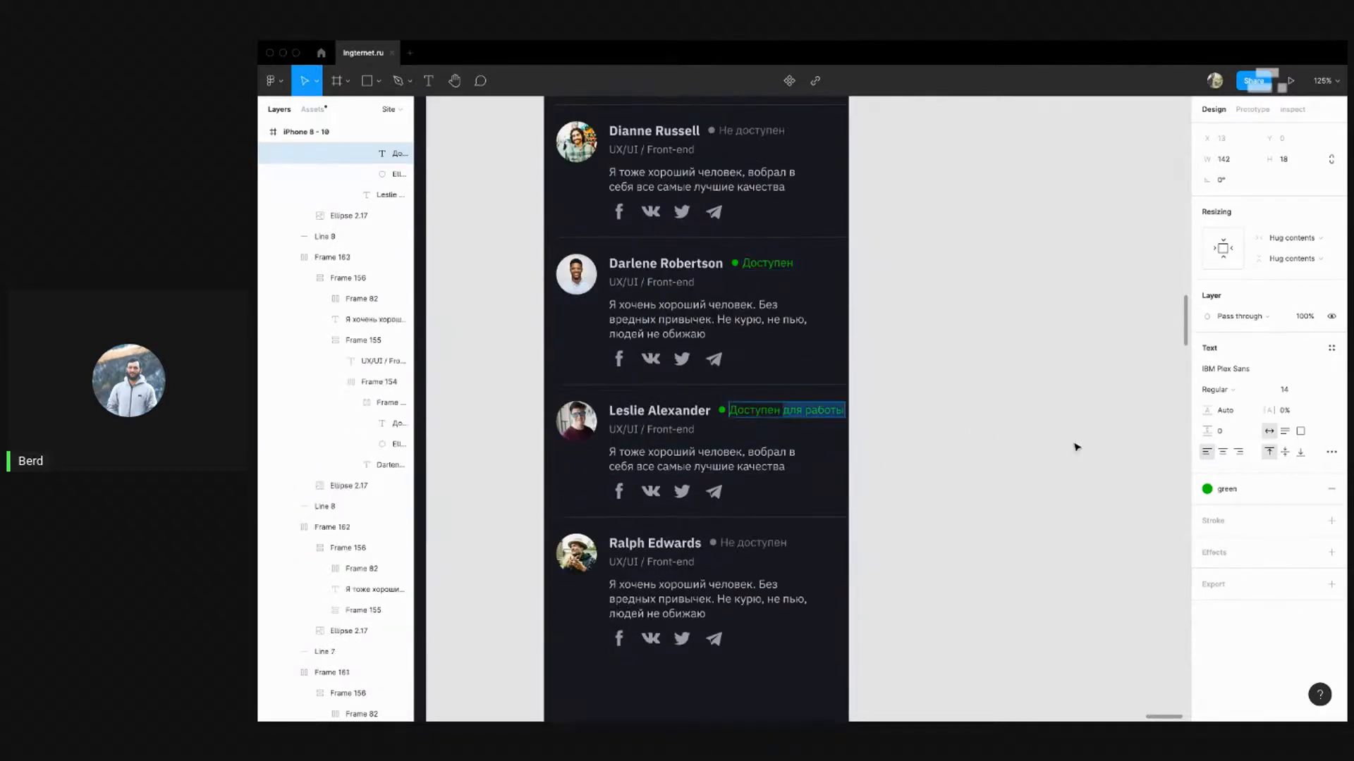
pyautogui.click(1041, 391)
# Scroll through the cards to check the shortened statuses, selecting one card's name-and-status row
pyautogui.scroll(-5, 853, 403)
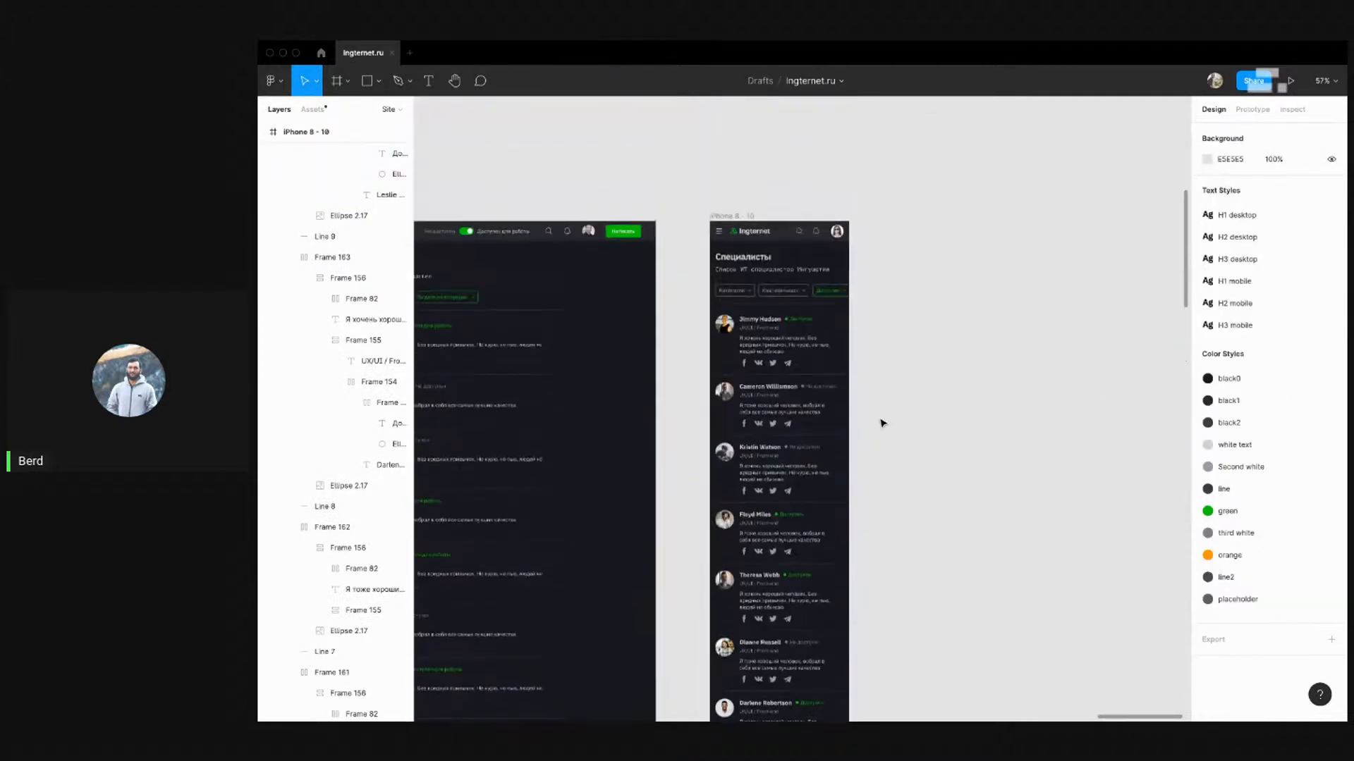
pyautogui.scroll(2, 846, 372)
pyautogui.scroll(-5, 838, 409)
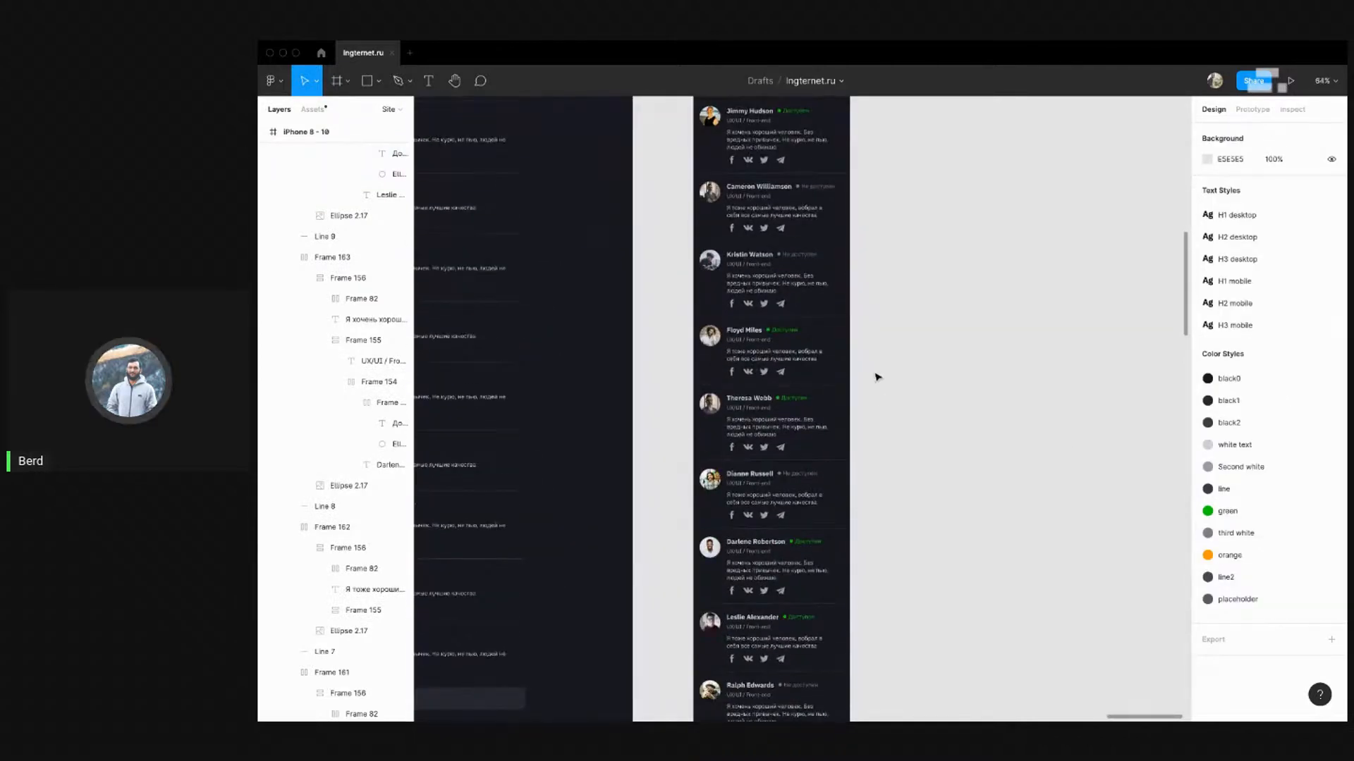
pyautogui.scroll(5, 807, 173)
pyautogui.scroll(-4, 755, 184)
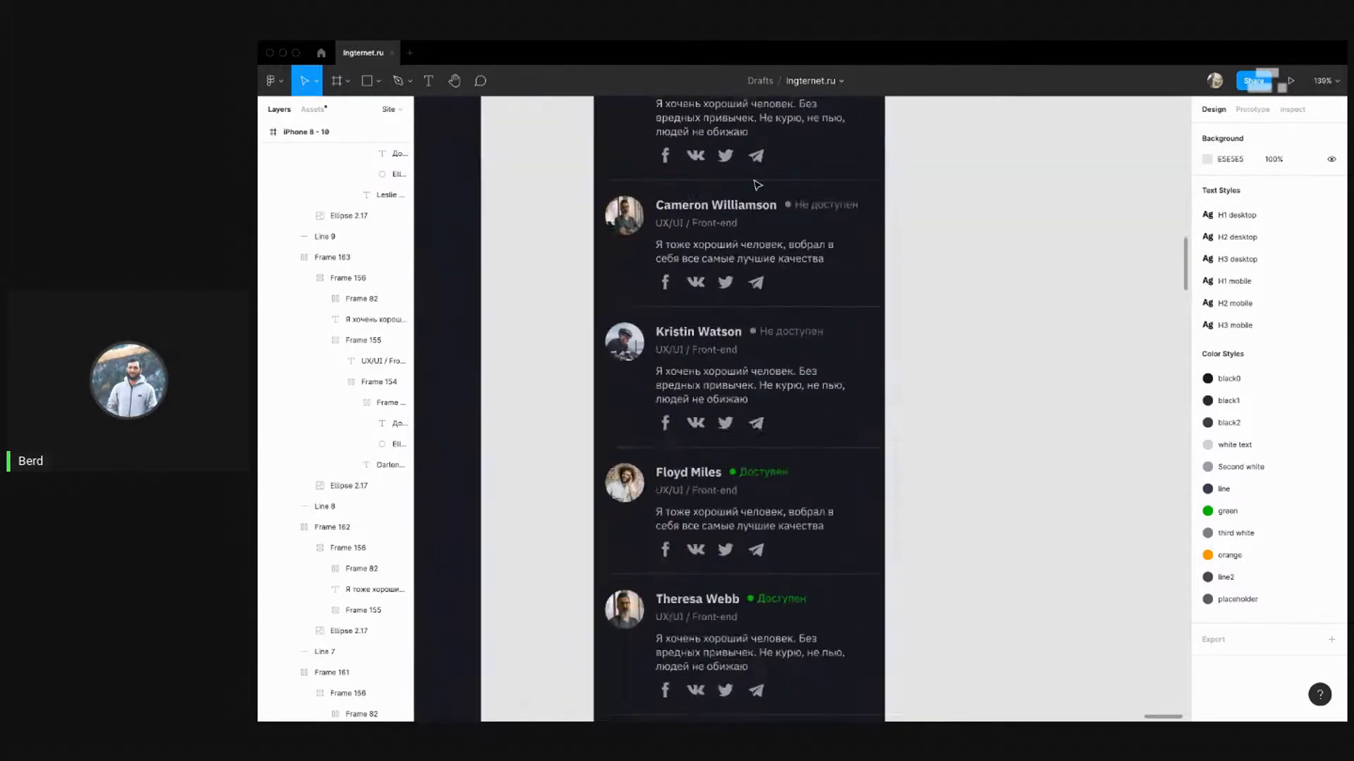
pyautogui.scroll(-3, 810, 320)
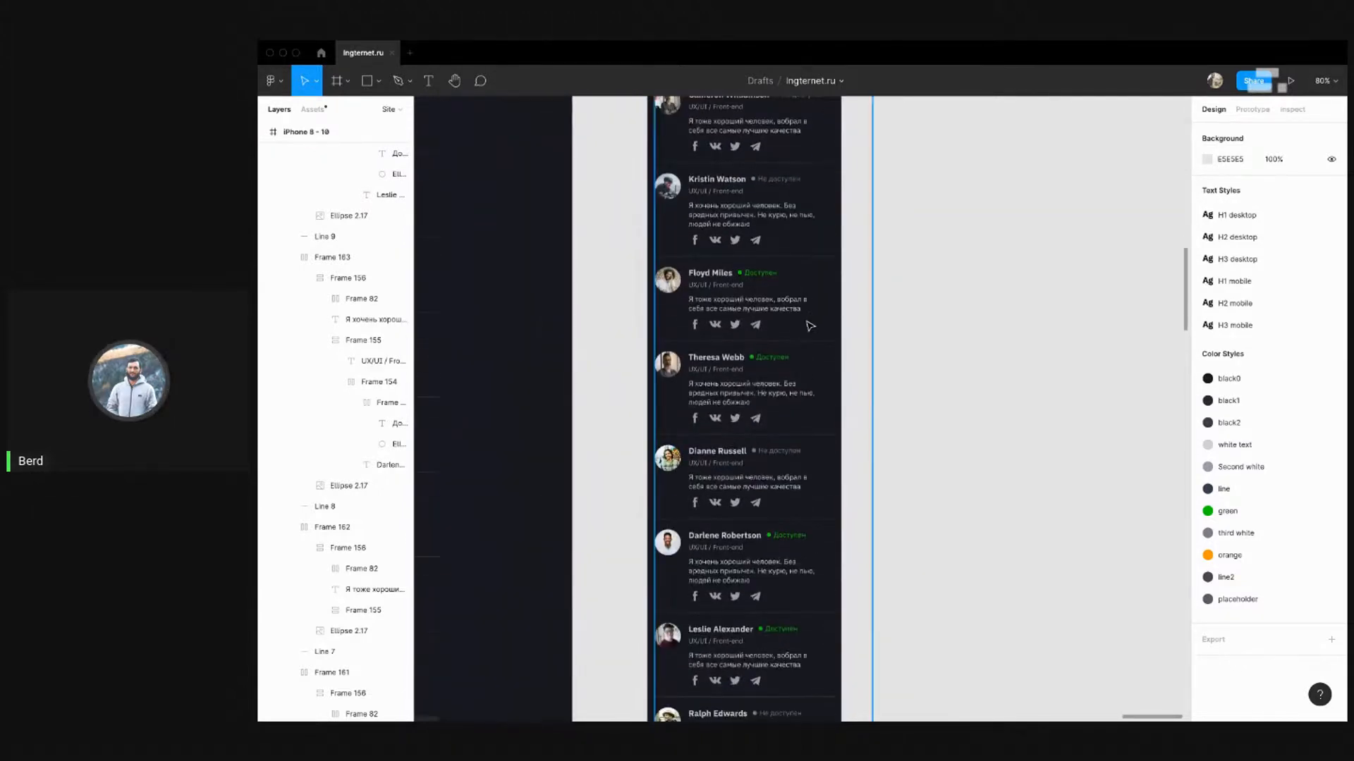
pyautogui.scroll(3, 780, 341)
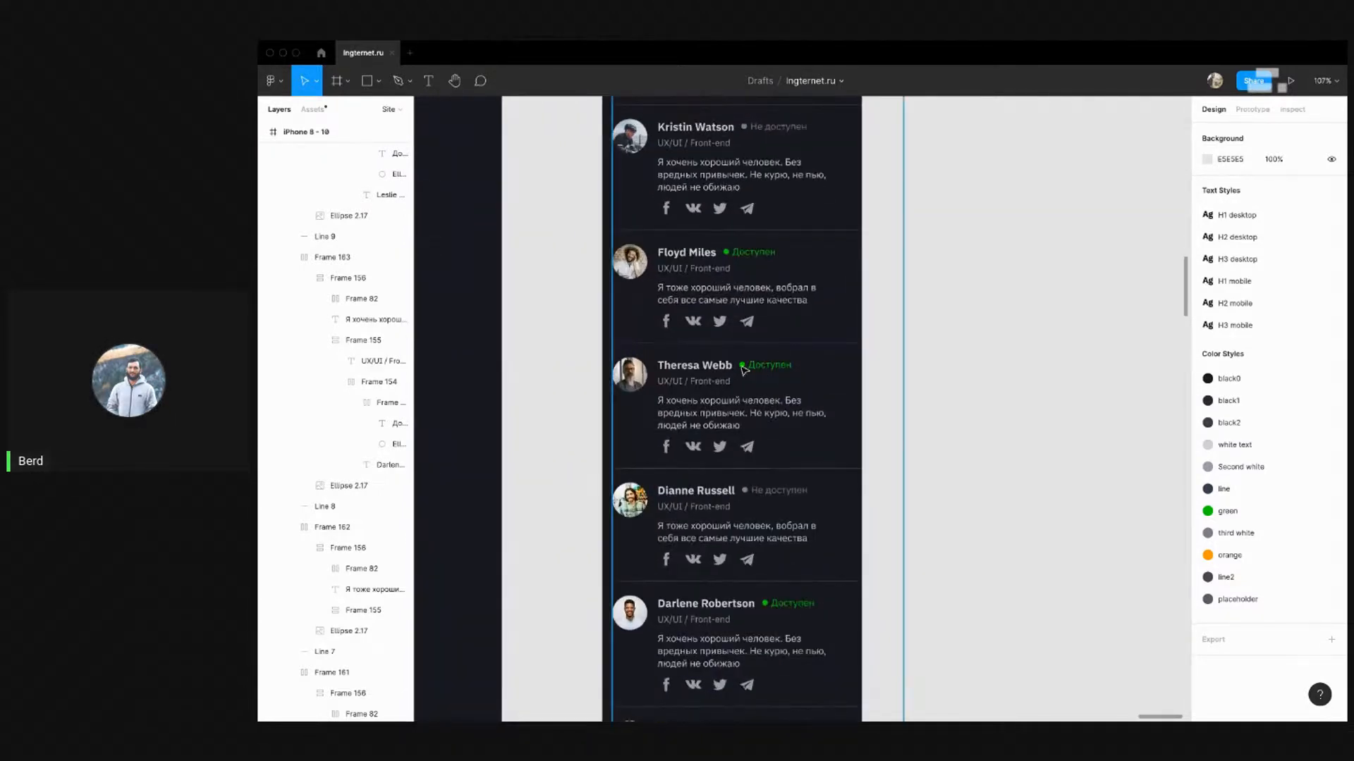
pyautogui.click(745, 370)
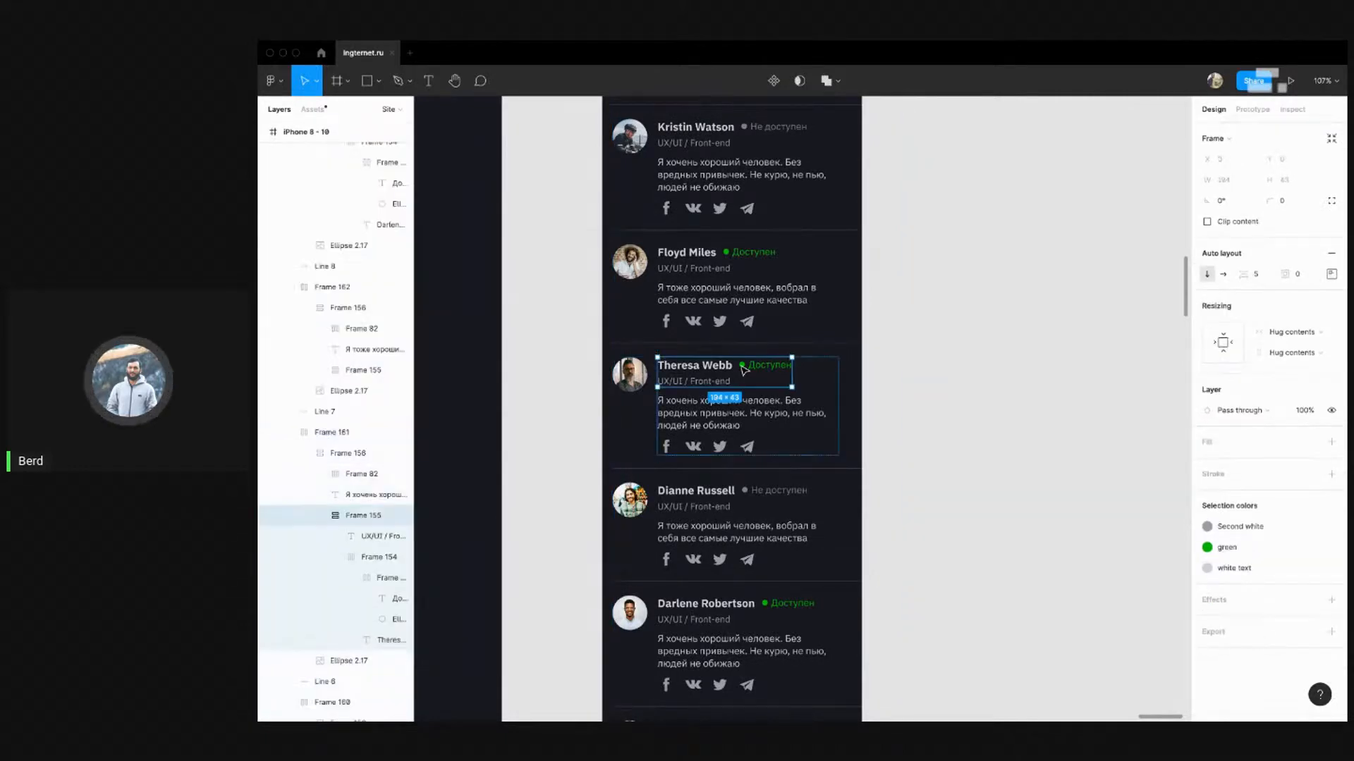
pyautogui.scroll(5, 739, 386)
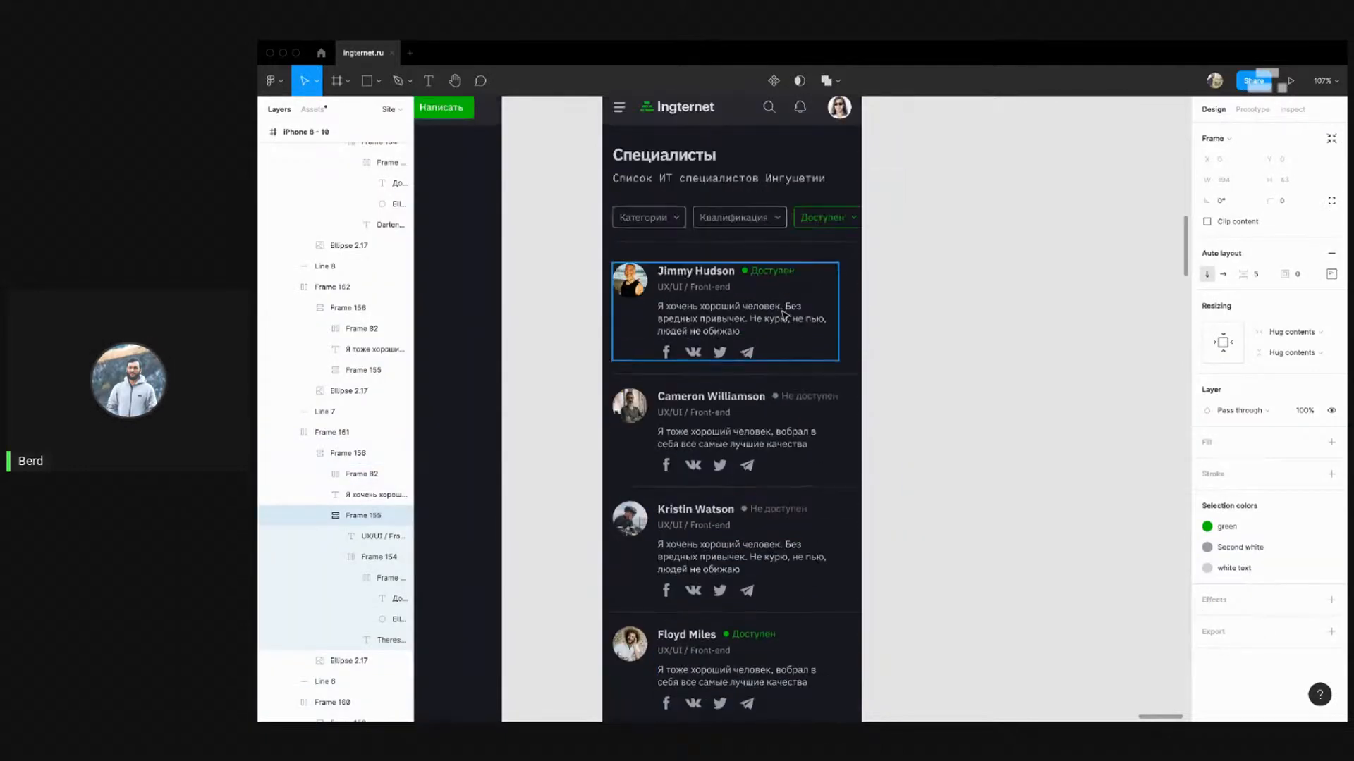
pyautogui.scroll(-5, 783, 367)
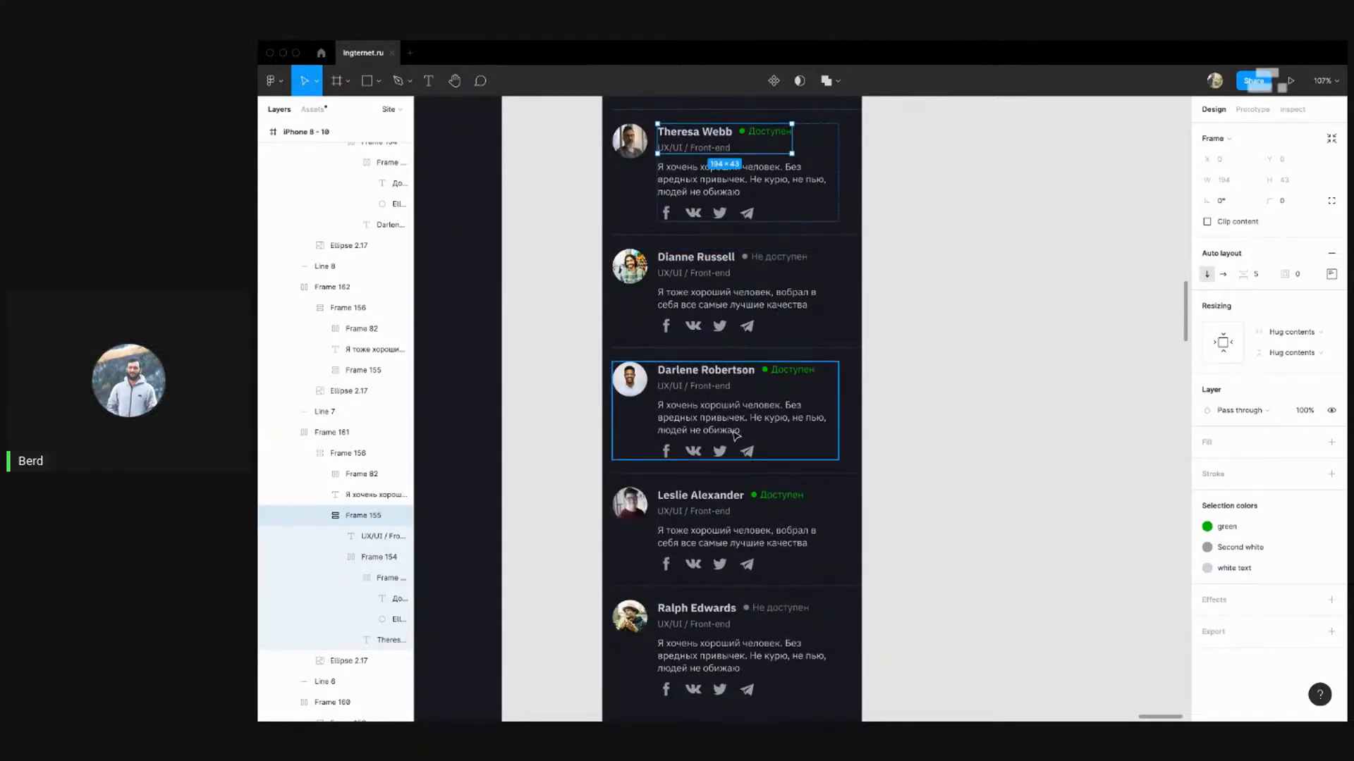
pyautogui.scroll(-2, 755, 423)
pyautogui.doubleClick(736, 390)
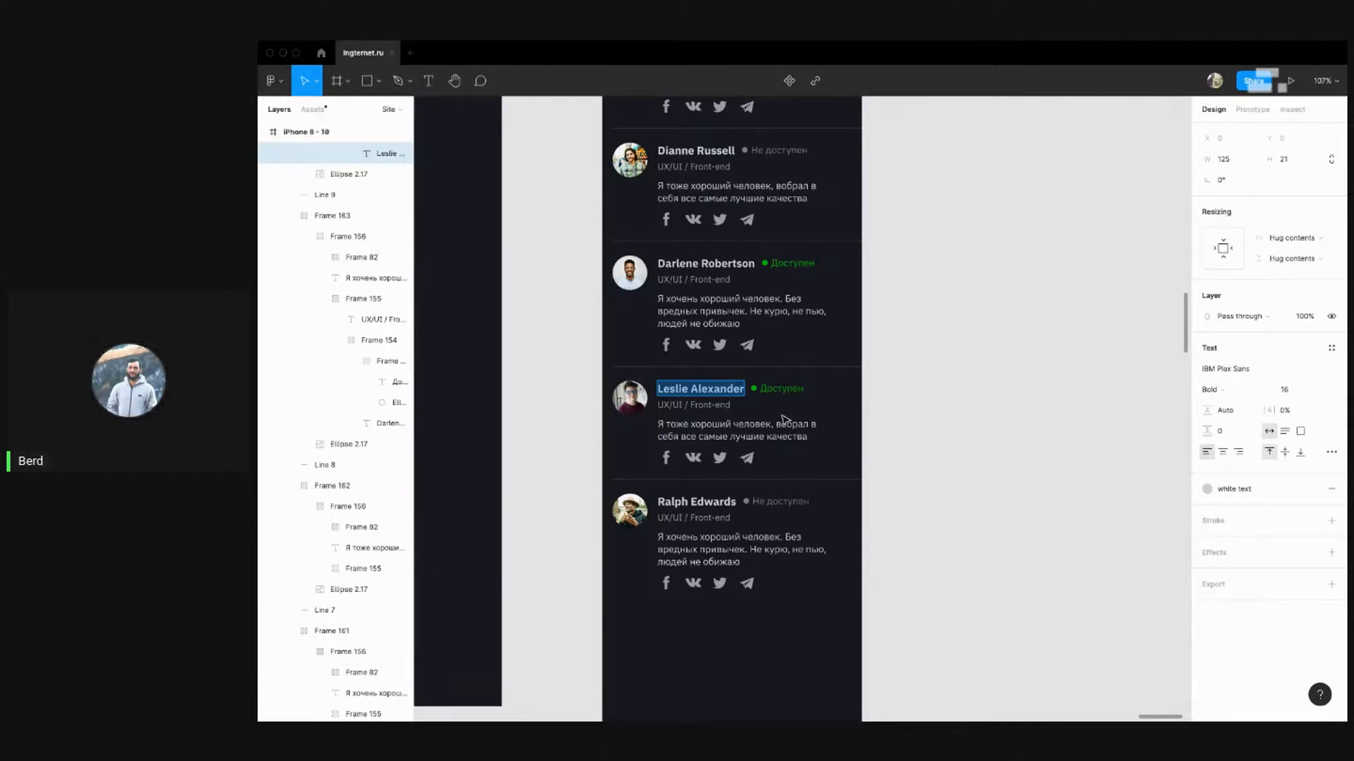
pyautogui.write('ЛОУОаифдуыисвалм цук мцвал м')
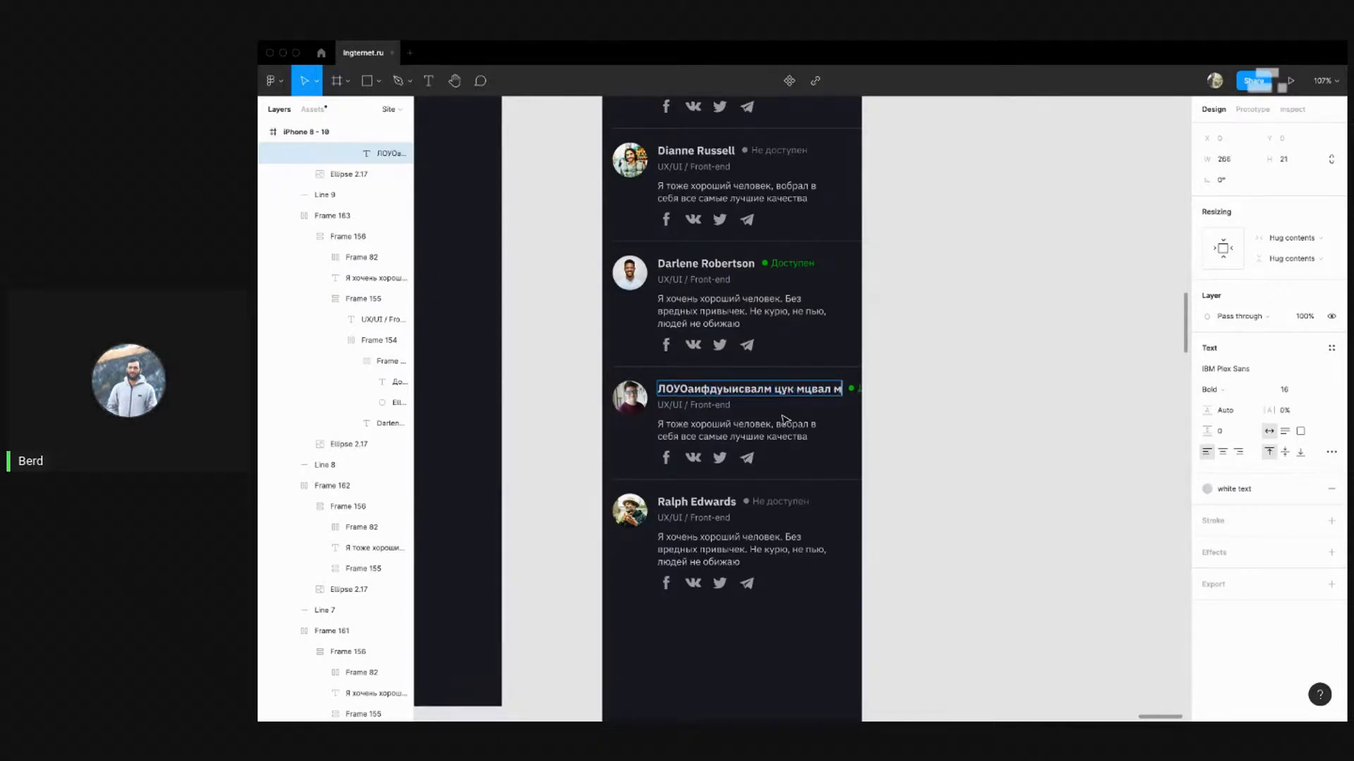
pyautogui.scroll(1, 924, 382)
pyautogui.click(922, 384)
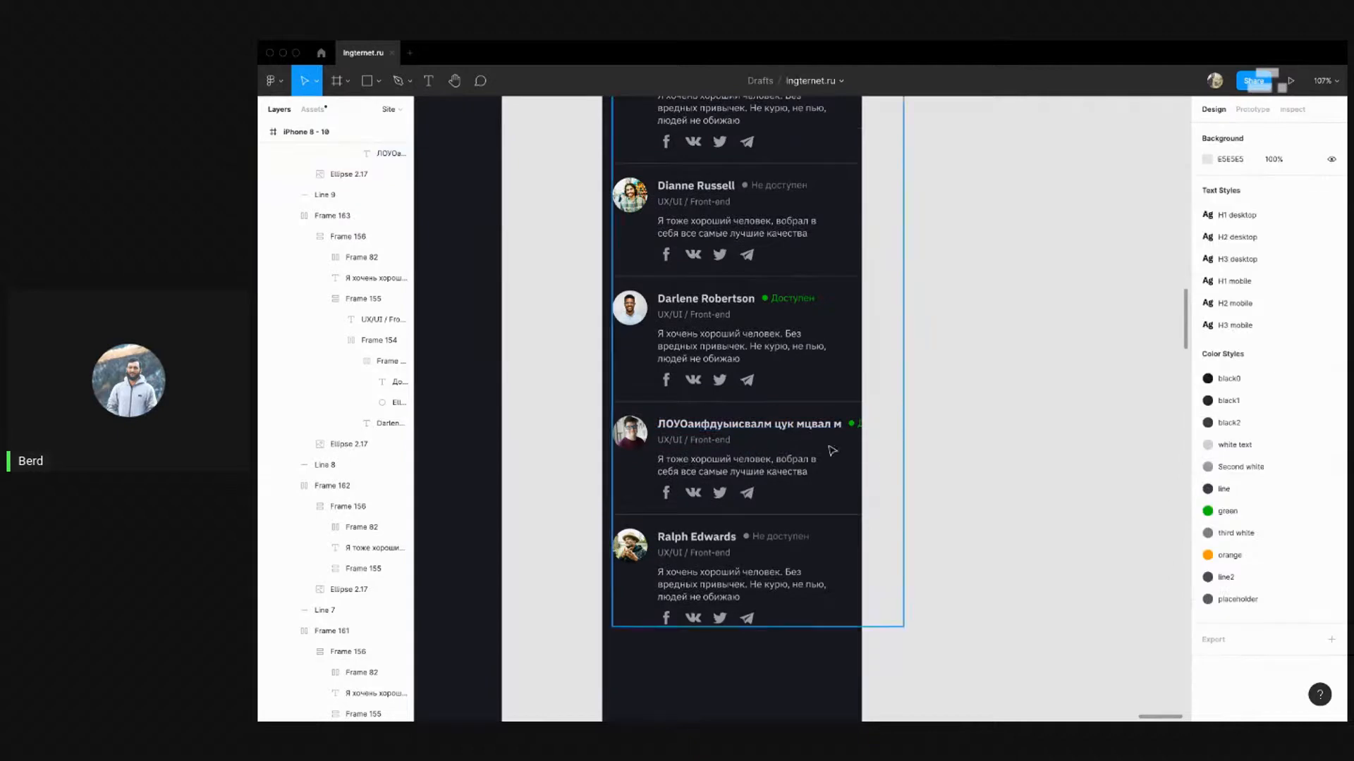
# Move Leslie Alexander's status frame onto its own line below her name
pyautogui.click(852, 424)
pyautogui.scroll(1, 430, 233)
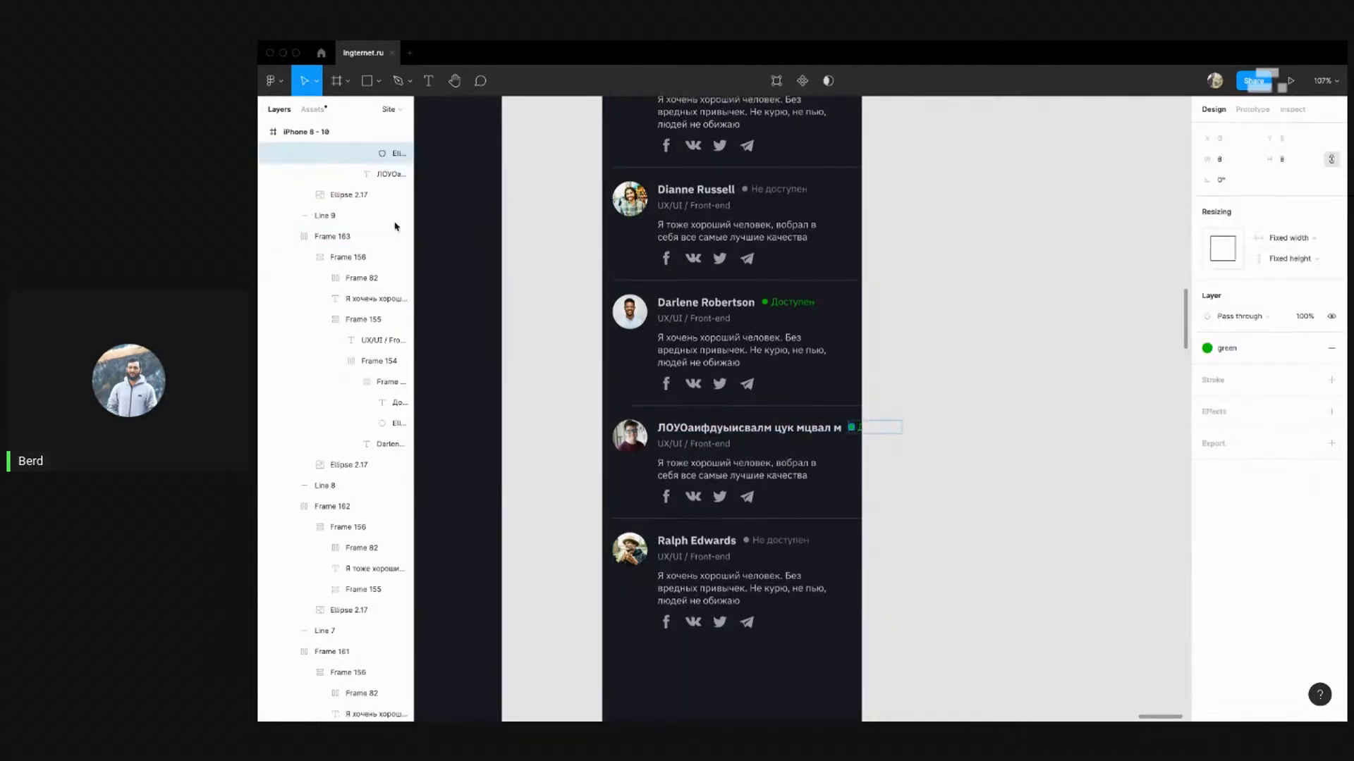
pyautogui.scroll(2, 395, 225)
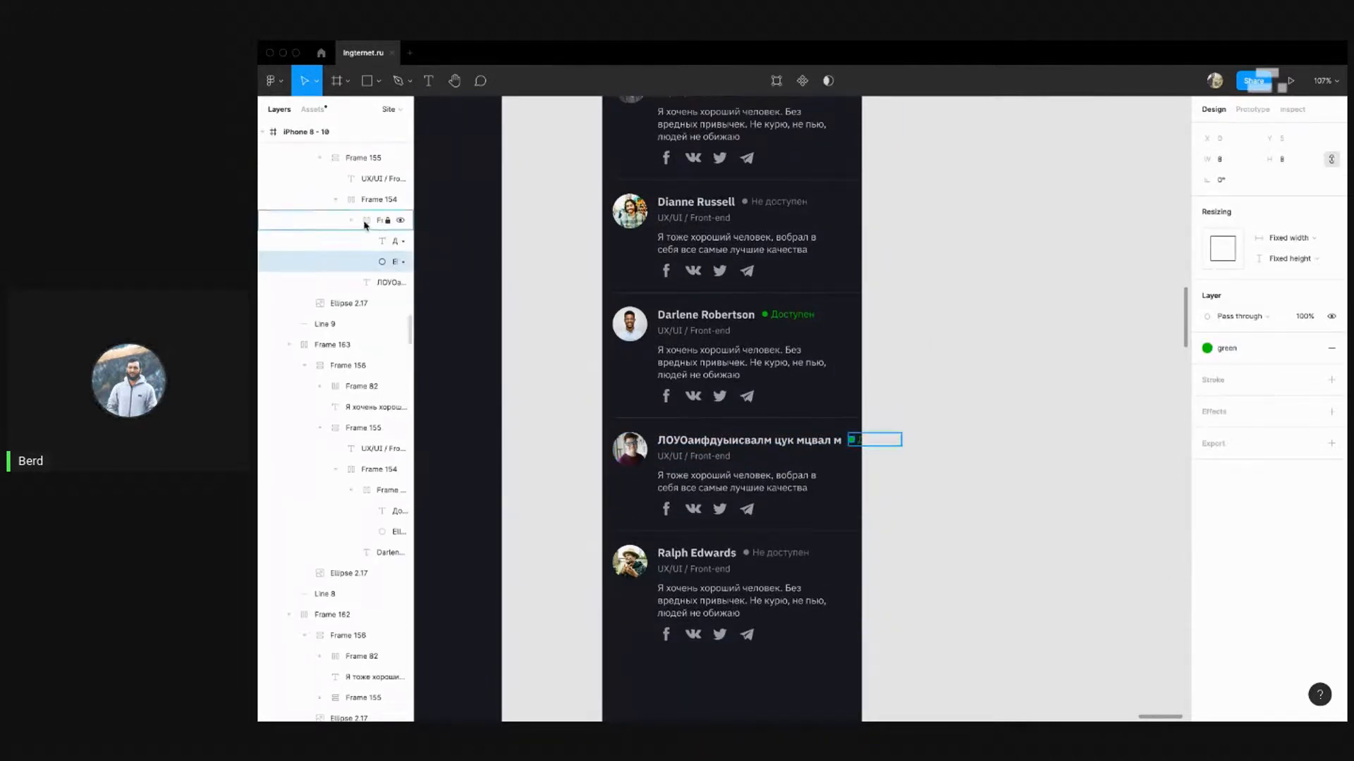
pyautogui.click(366, 220)
pyautogui.click(351, 220)
pyautogui.moveTo(368, 225)
pyautogui.mouseDown()
pyautogui.moveTo(359, 198)
pyautogui.moveTo(368, 210)
pyautogui.mouseUp()
pyautogui.click(936, 427)
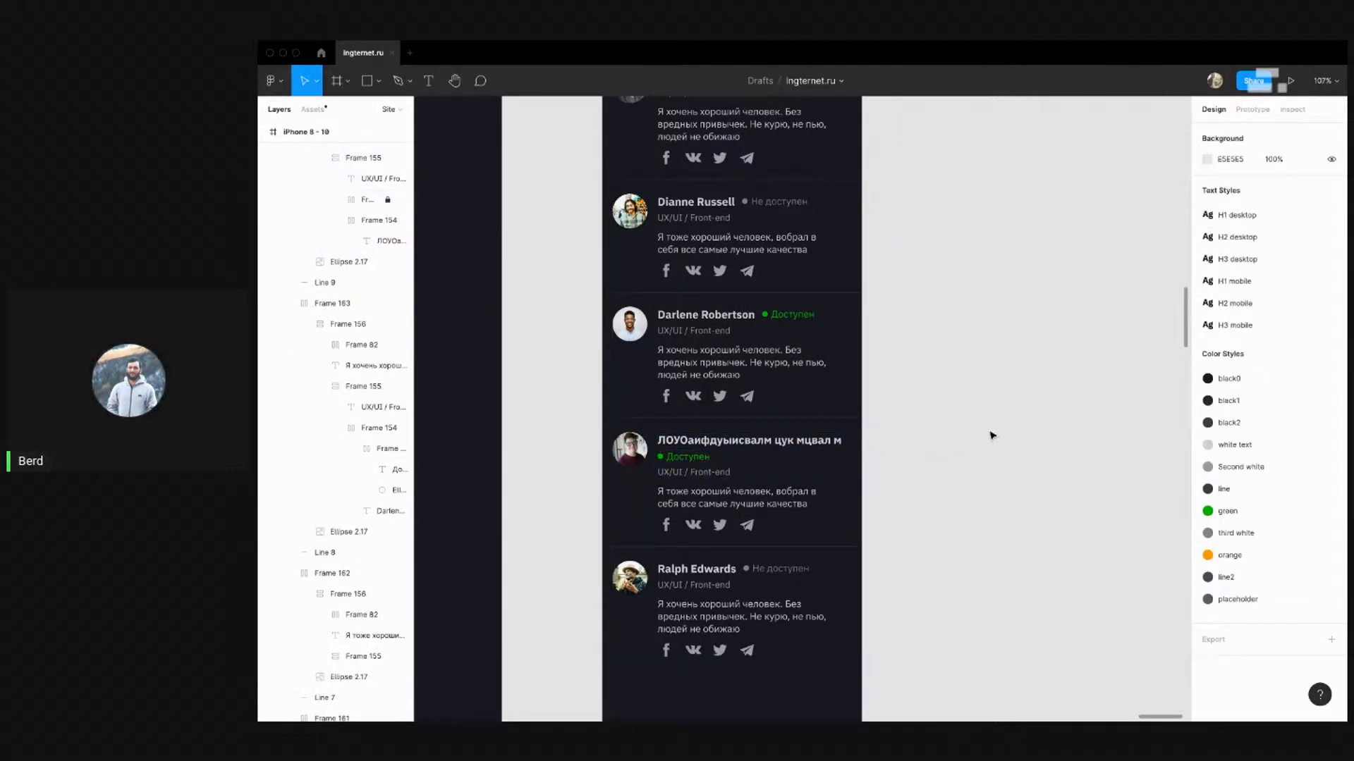
# Move Darlene's green Доступен status frame below her name
pyautogui.scroll(-1, 975, 428)
pyautogui.scroll(-5, 974, 426)
pyautogui.scroll(10, 802, 484)
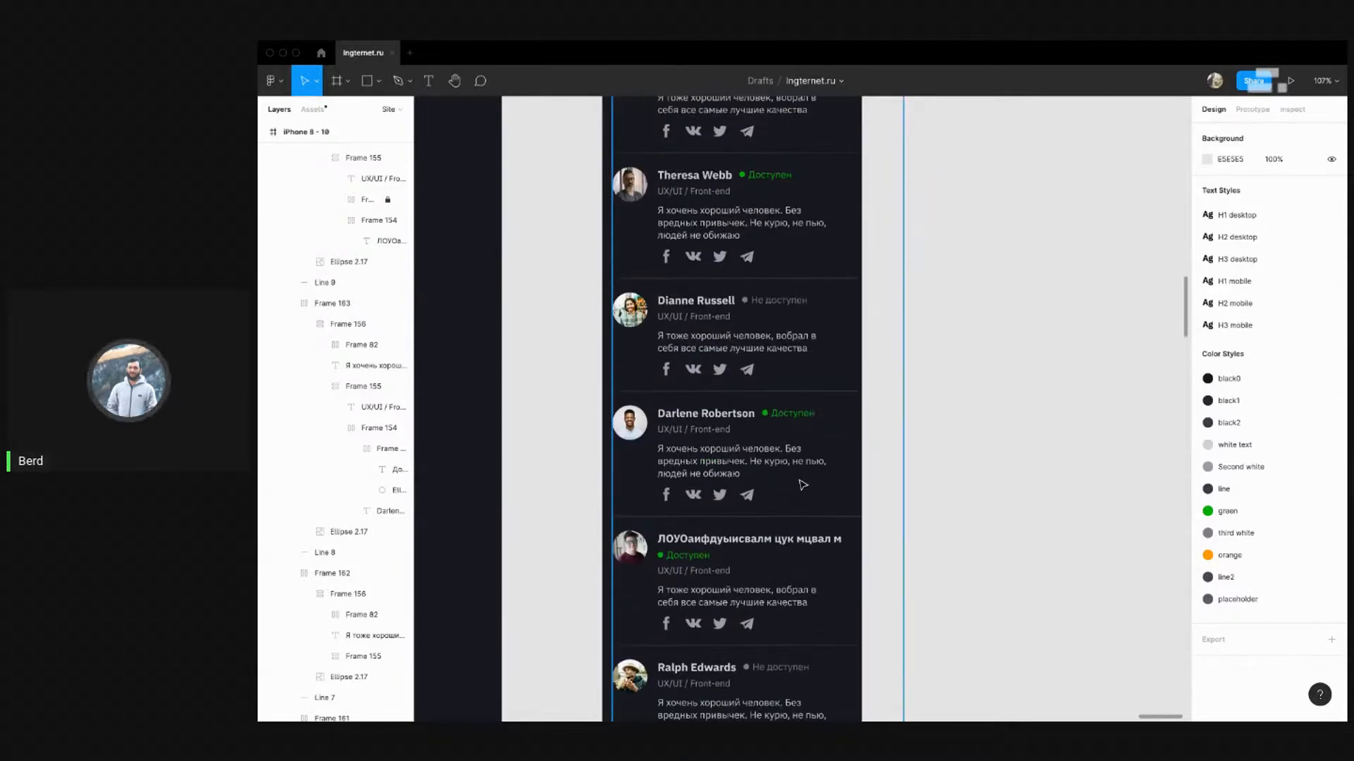
pyautogui.scroll(6, 952, 430)
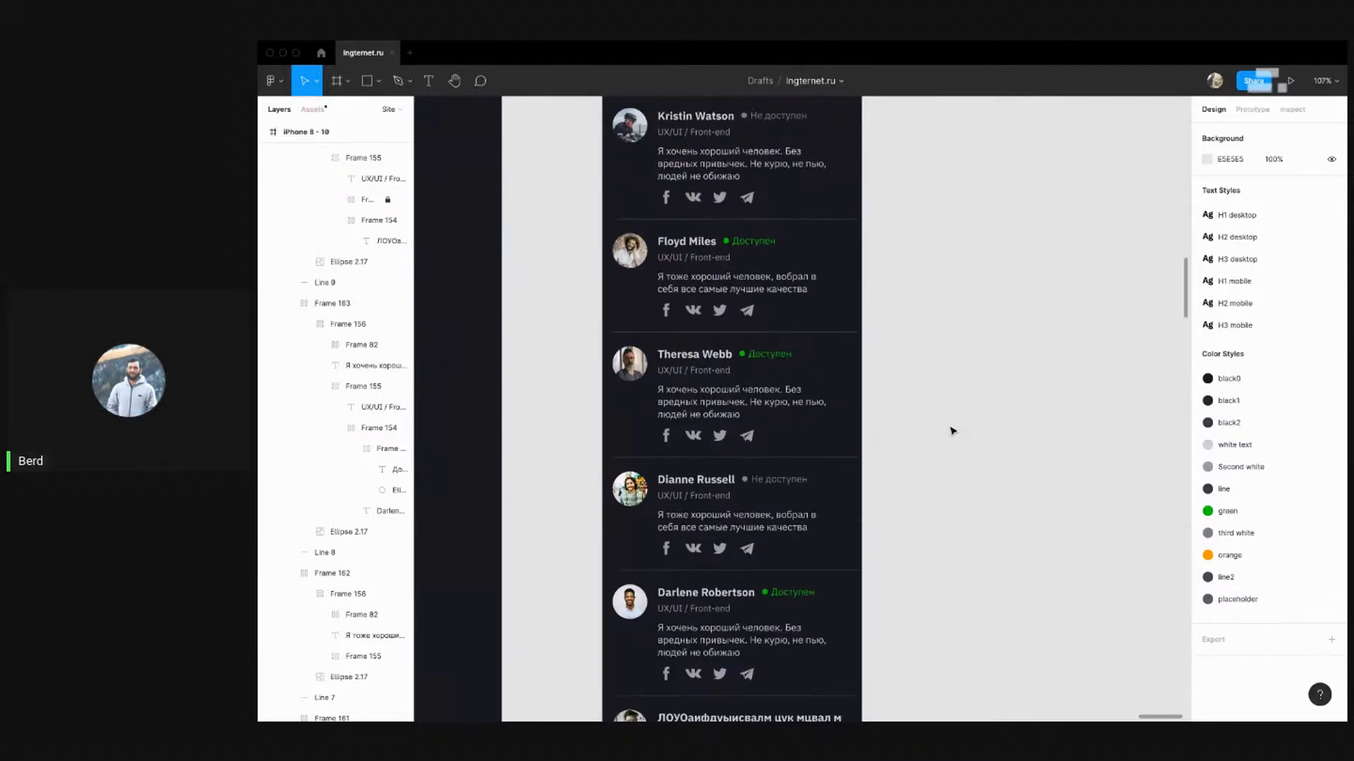
pyautogui.scroll(-4, 952, 430)
pyautogui.scroll(-2, 952, 431)
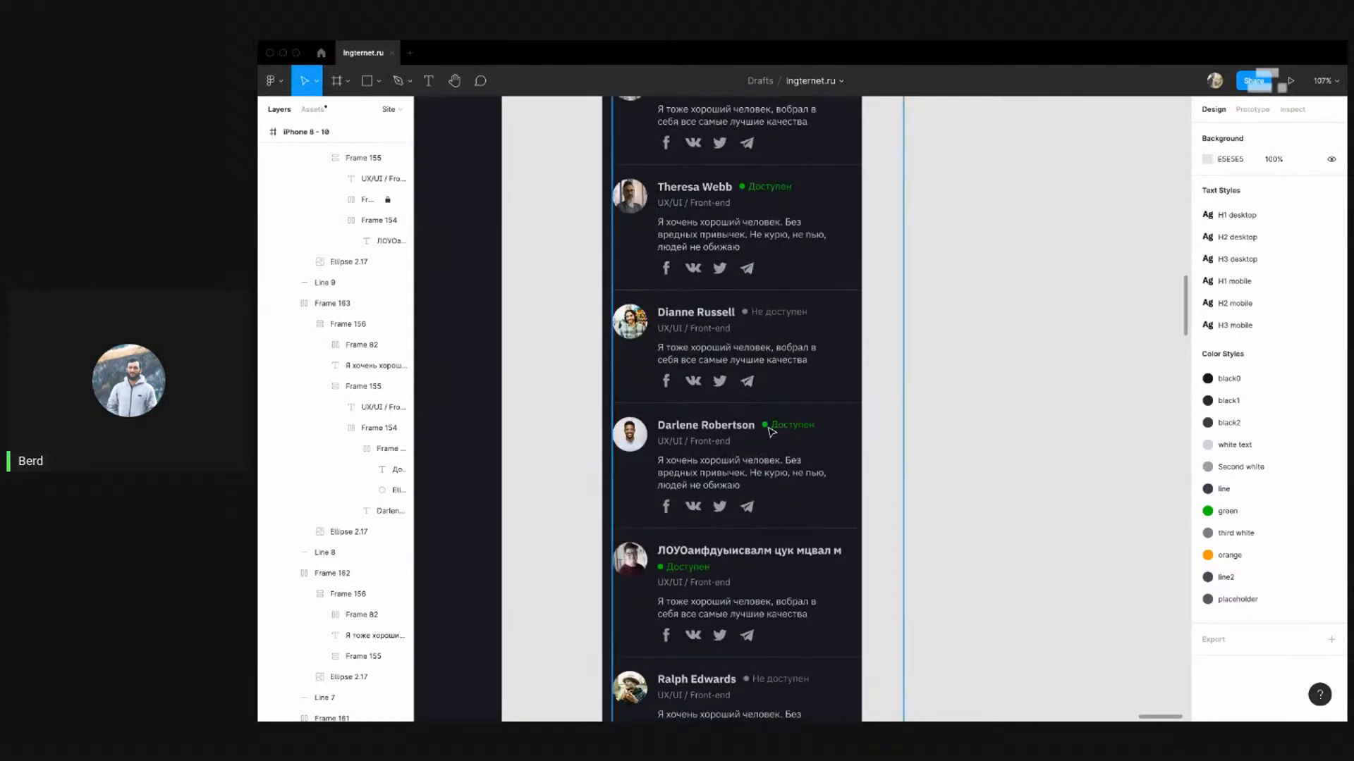
pyautogui.doubleClick(770, 432)
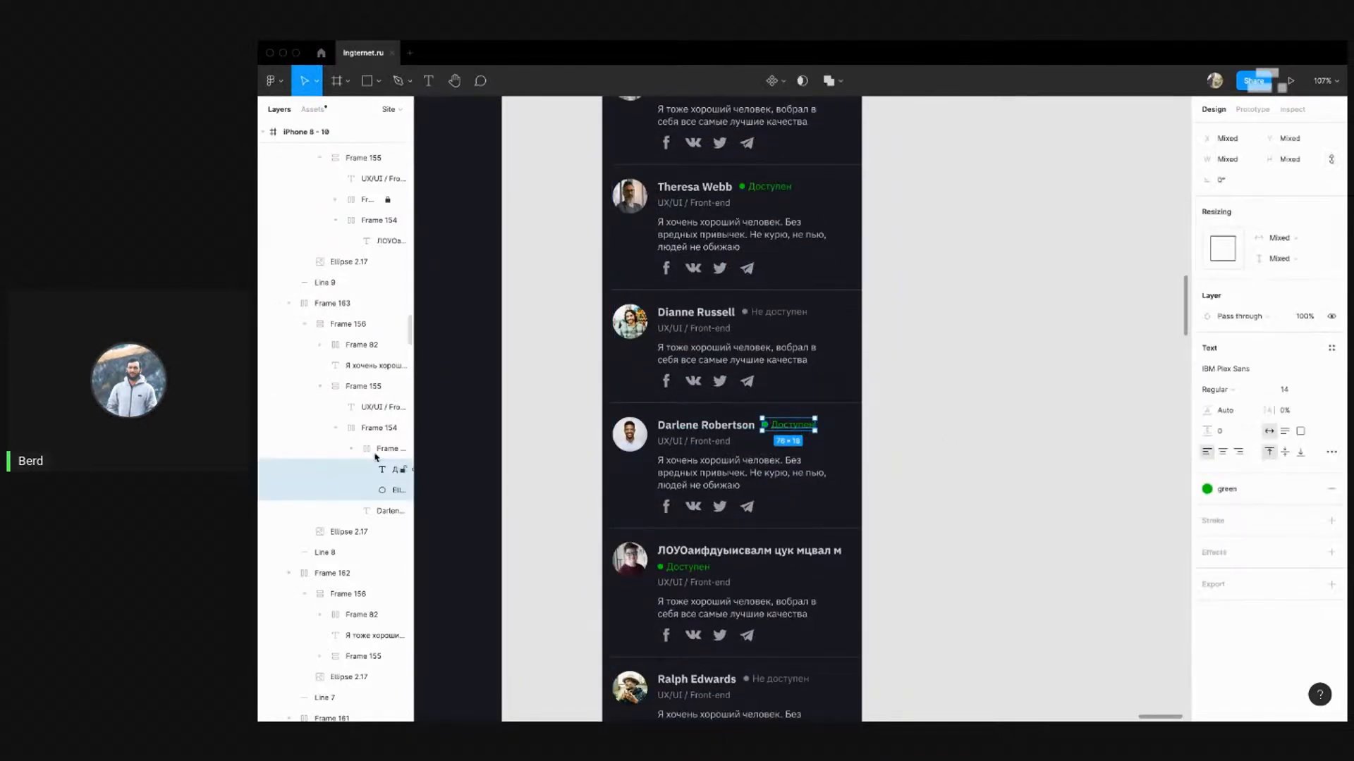
pyautogui.moveTo(367, 451); pyautogui.dragTo(368, 423)
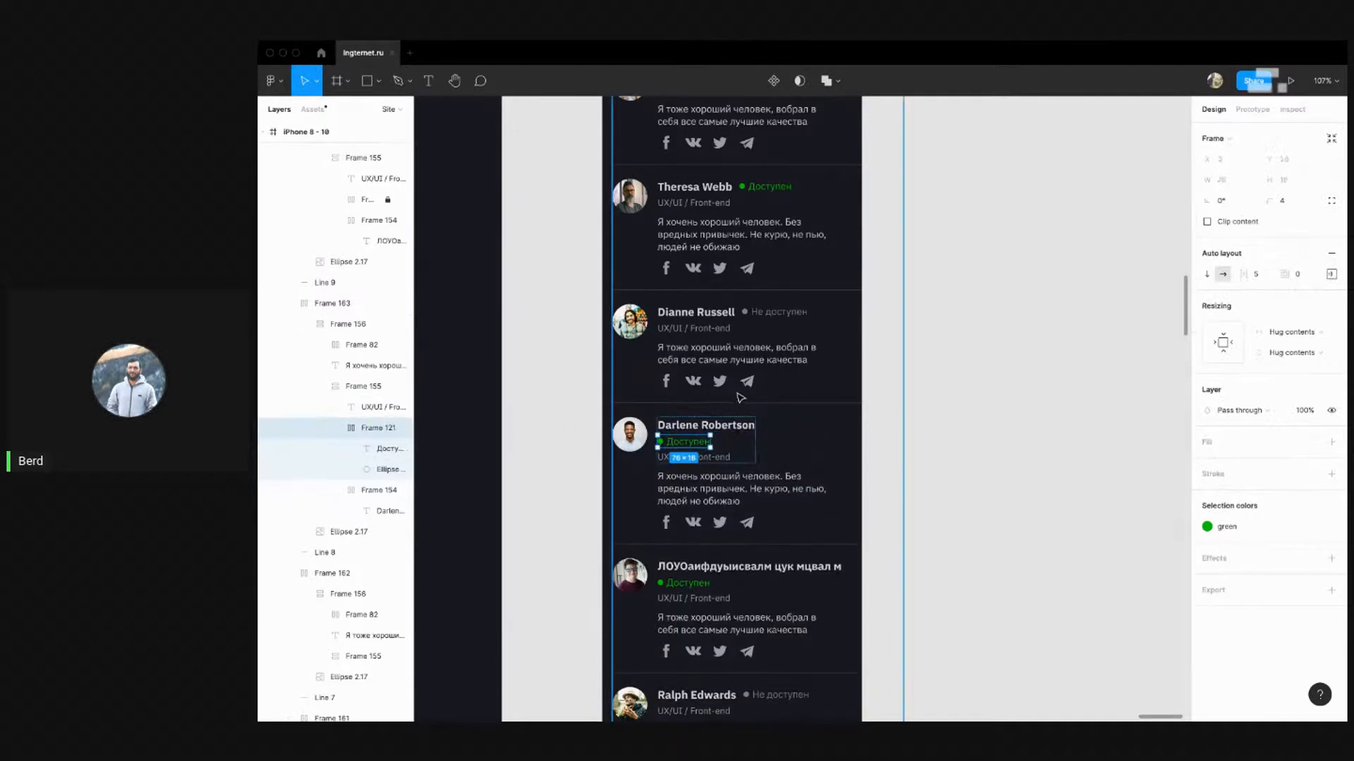
# Move Dianne Russell's Не доступен status below her name
pyautogui.scroll(2, 738, 378)
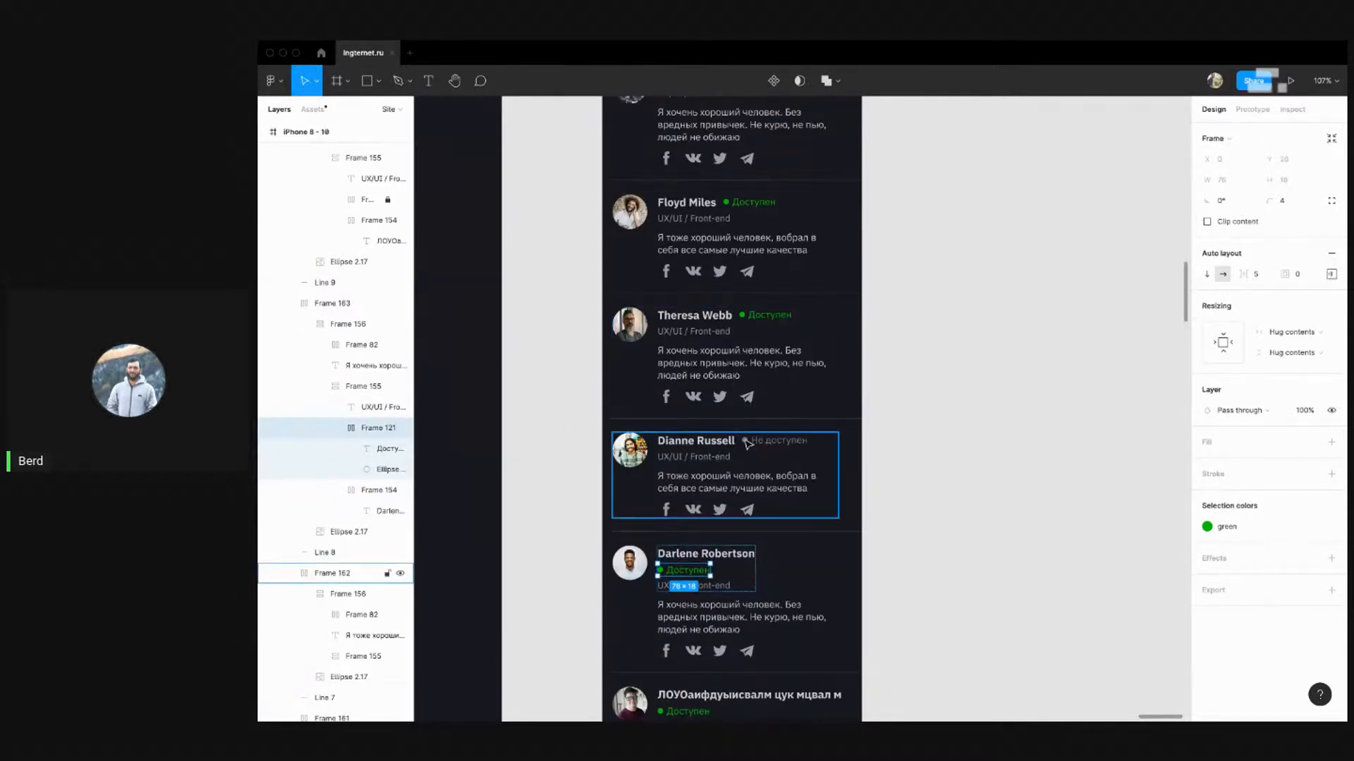
pyautogui.click(746, 441)
pyautogui.keyDown('super'); pyautogui.click(746, 442); pyautogui.keyUp('super')
pyautogui.keyDown('shift'); pyautogui.click(781, 442); pyautogui.keyUp('shift')
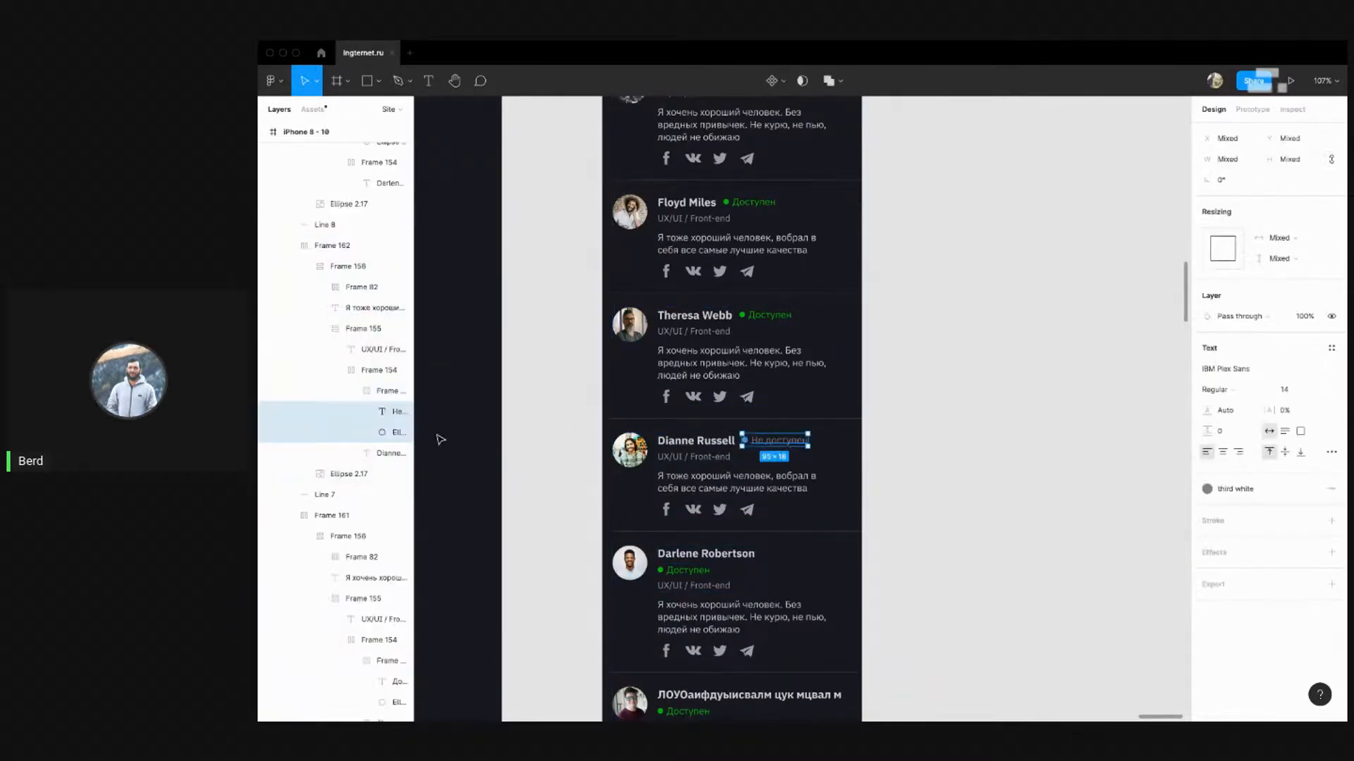
pyautogui.click(379, 389)
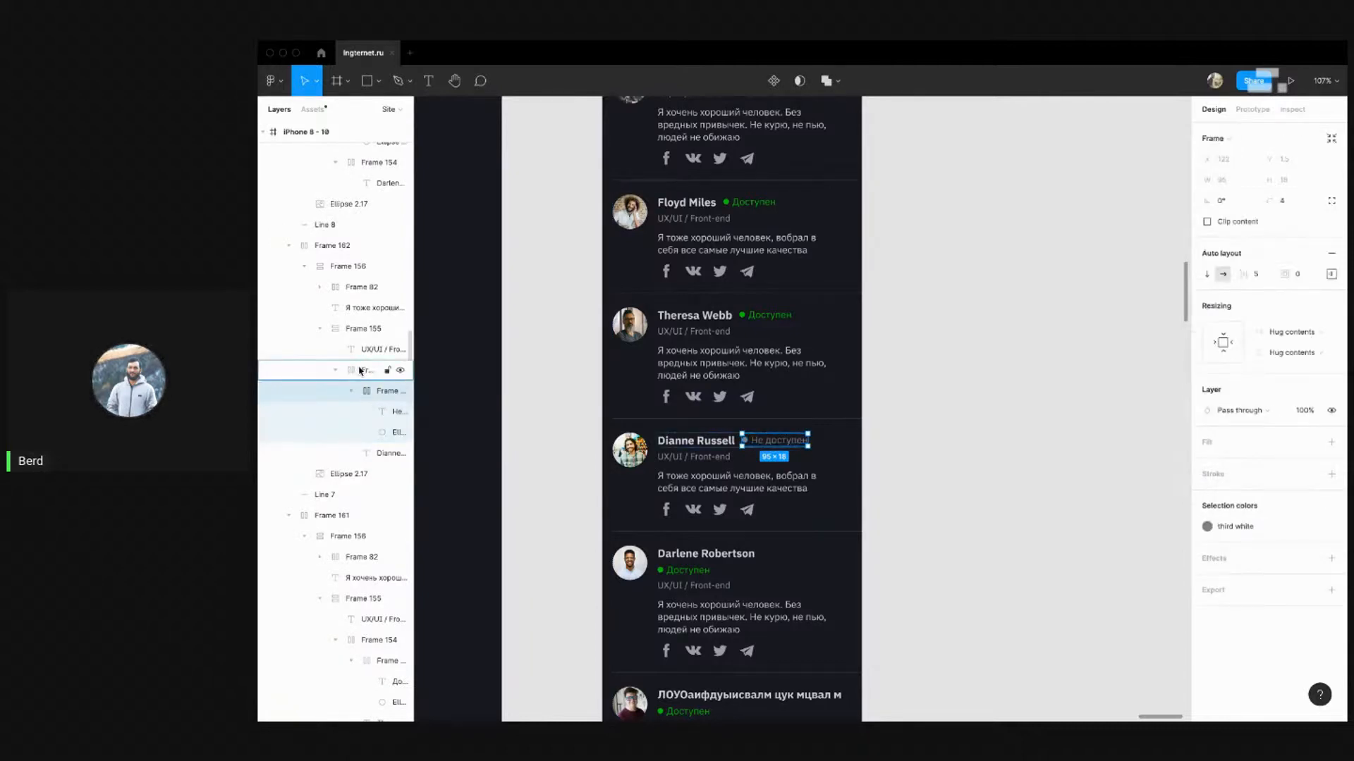
pyautogui.moveTo(360, 371); pyautogui.dragTo(363, 356)
pyautogui.click(970, 393)
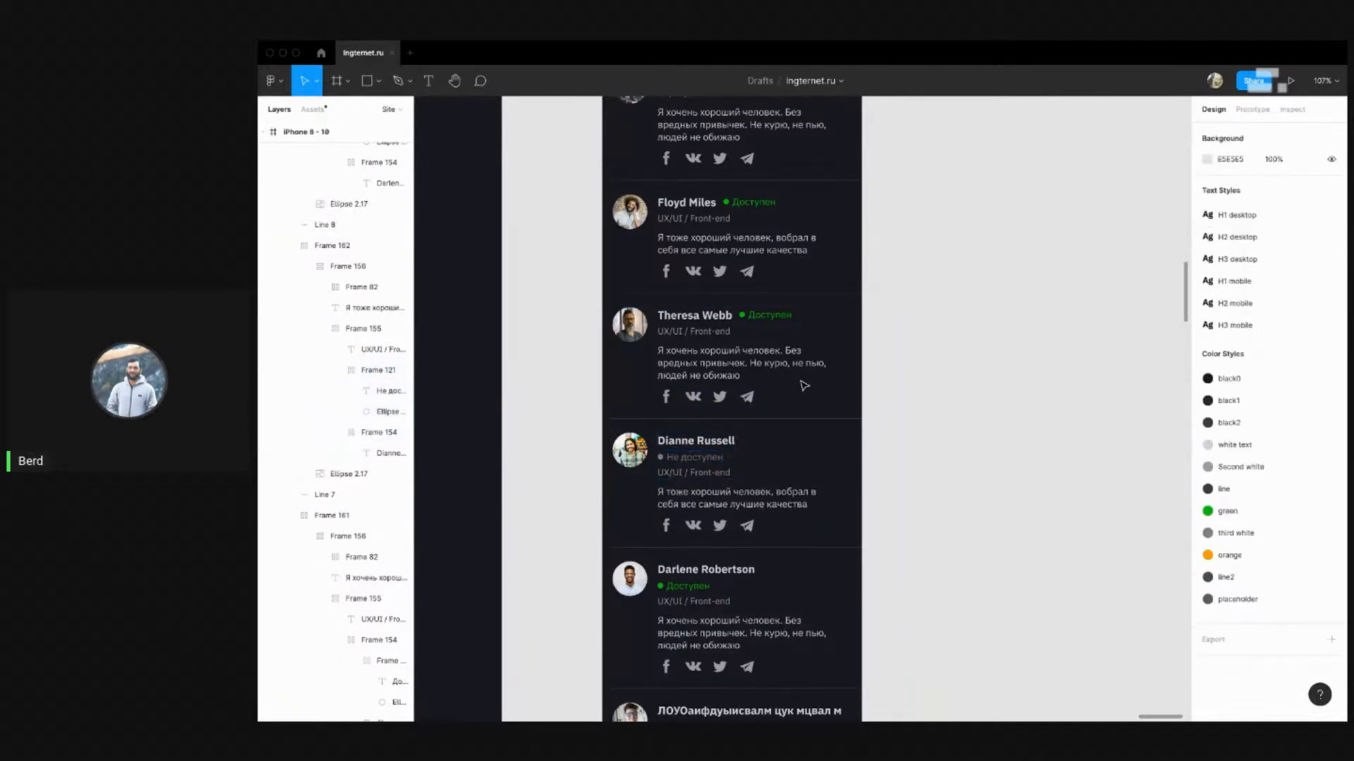
# Move Theresa Webb's status frame below her name
pyautogui.scroll(1, 801, 382)
pyautogui.keyDown('super'); pyautogui.click(743, 356); pyautogui.keyUp('super')
pyautogui.keyDown('shift'); pyautogui.click(769, 358); pyautogui.keyUp('shift')
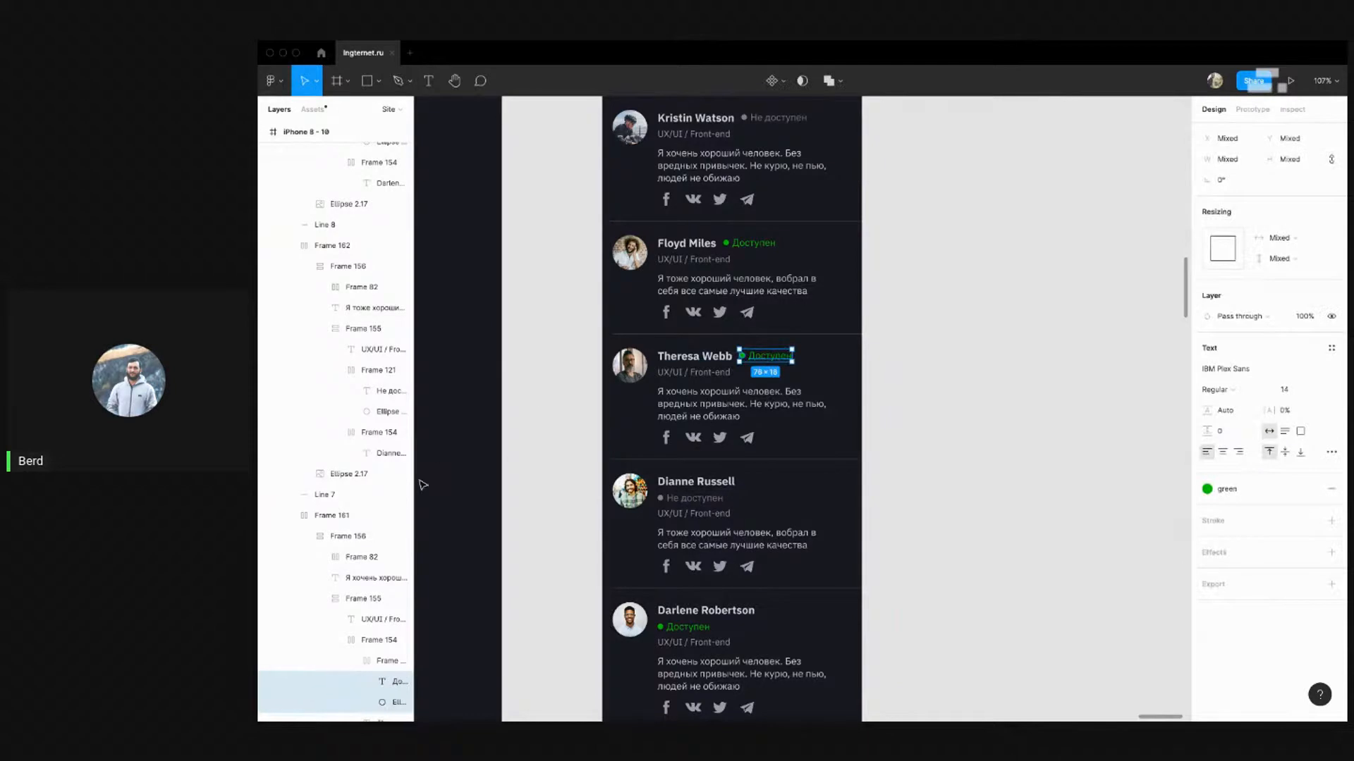
pyautogui.scroll(-3, 363, 578)
pyautogui.click(368, 492)
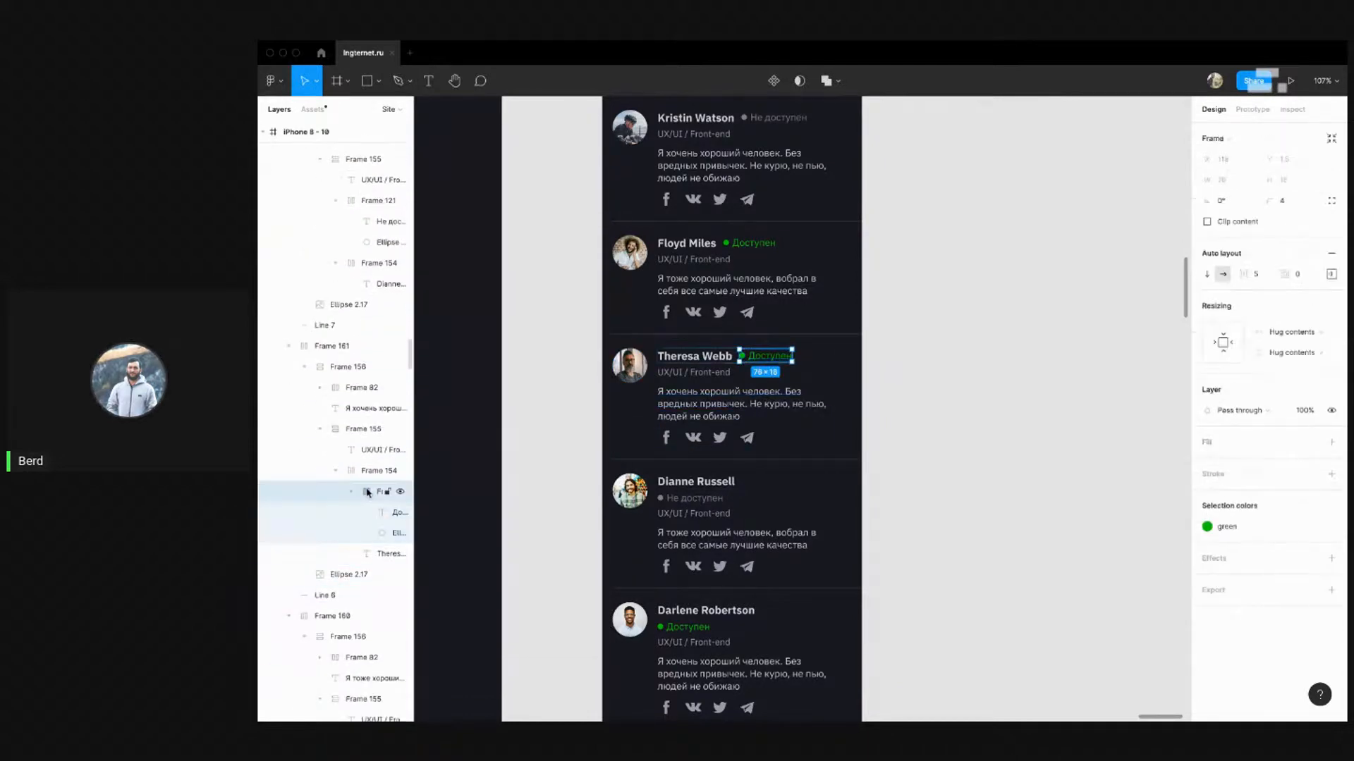
pyautogui.moveTo(367, 491); pyautogui.dragTo(363, 460)
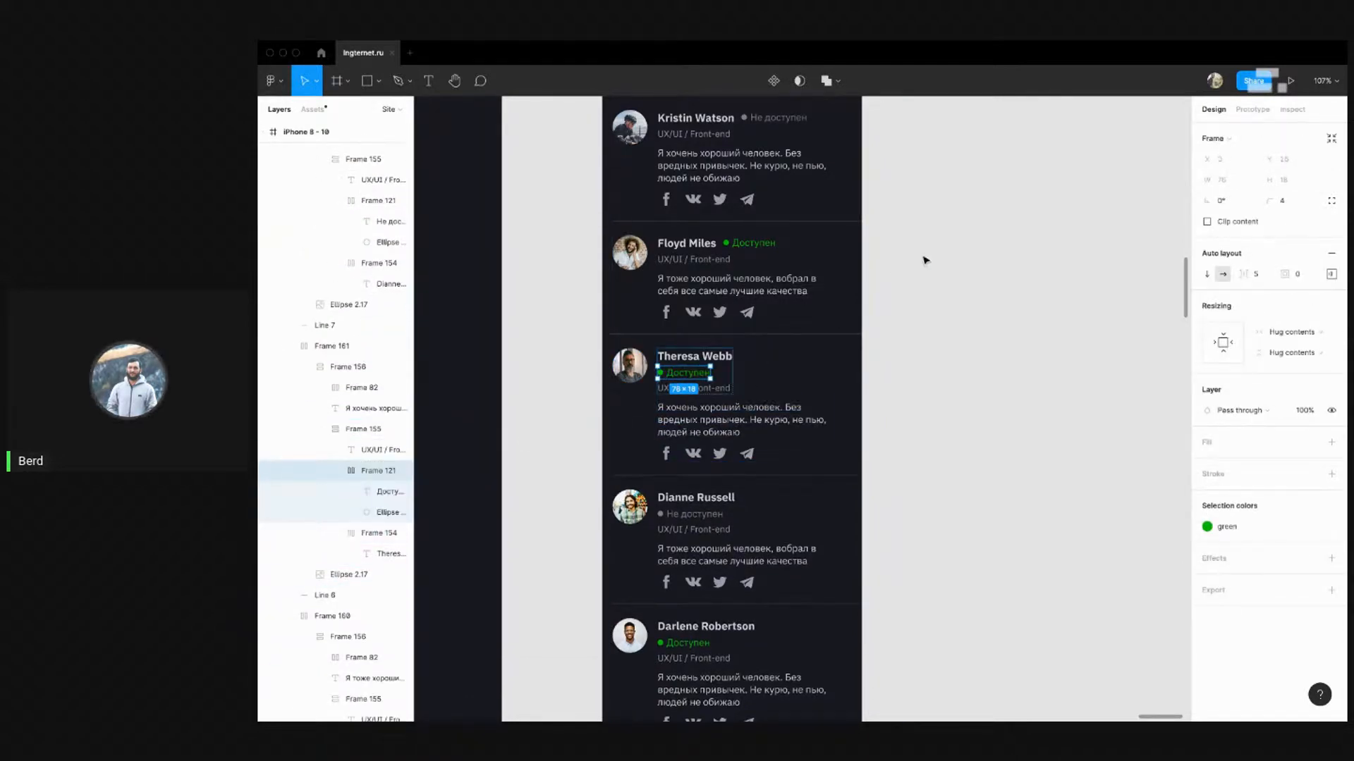
pyautogui.click(925, 261)
# Move Floyd Miles's status frame below his name
pyautogui.scroll(2, 769, 316)
pyautogui.keyDown('super'); pyautogui.click(726, 360); pyautogui.keyUp('super')
pyautogui.keyDown('shift'); pyautogui.click(753, 361); pyautogui.keyUp('shift')
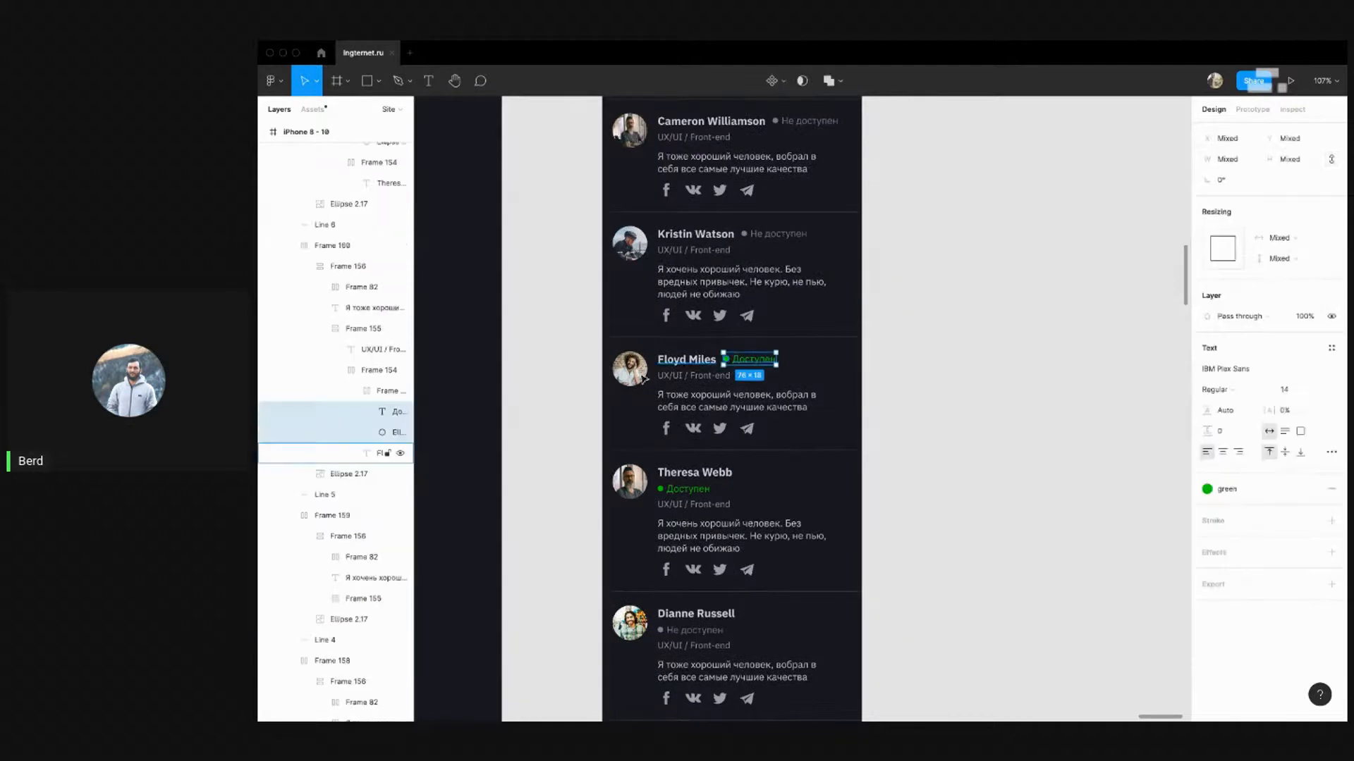
pyautogui.hotkey('shift', 'a')
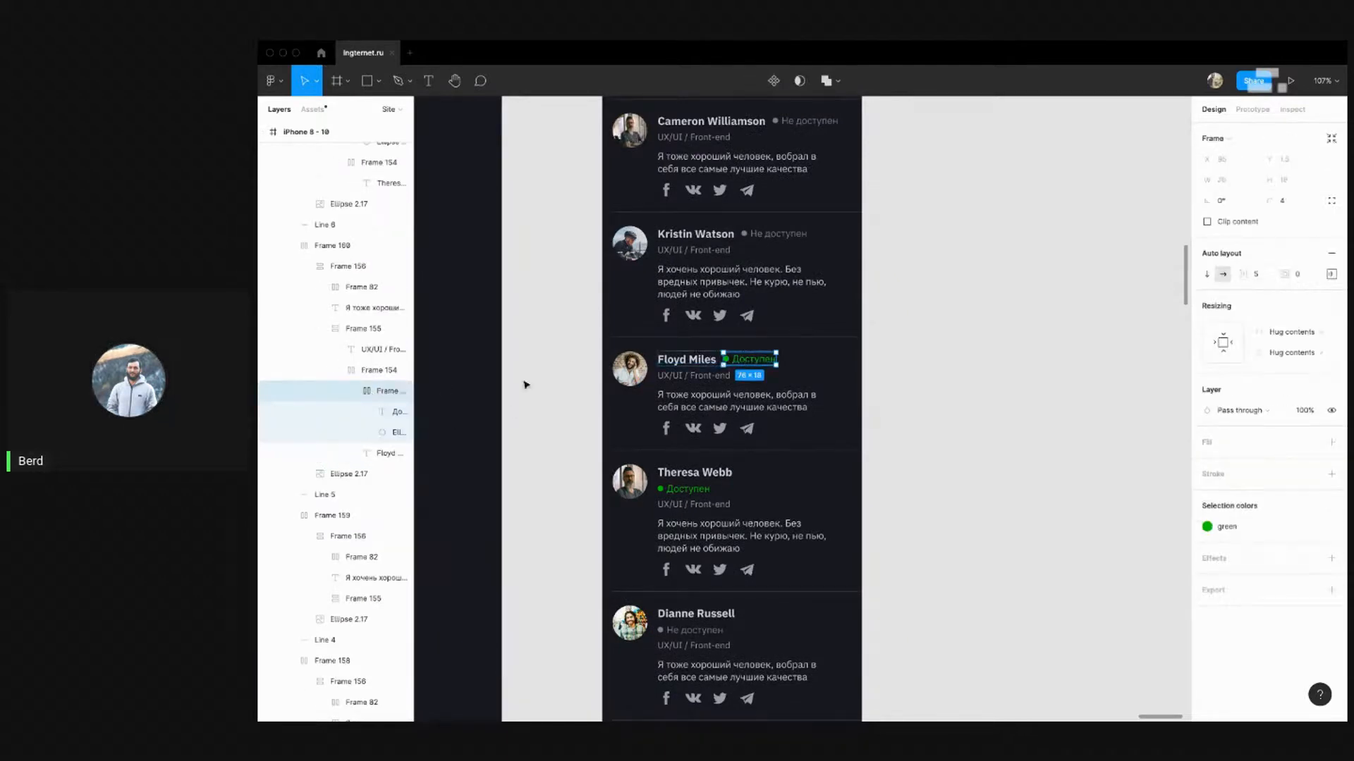
pyautogui.moveTo(387, 391); pyautogui.dragTo(380, 369)
# Move Kristin Watson's status frame below her name
pyautogui.scroll(3, 729, 368)
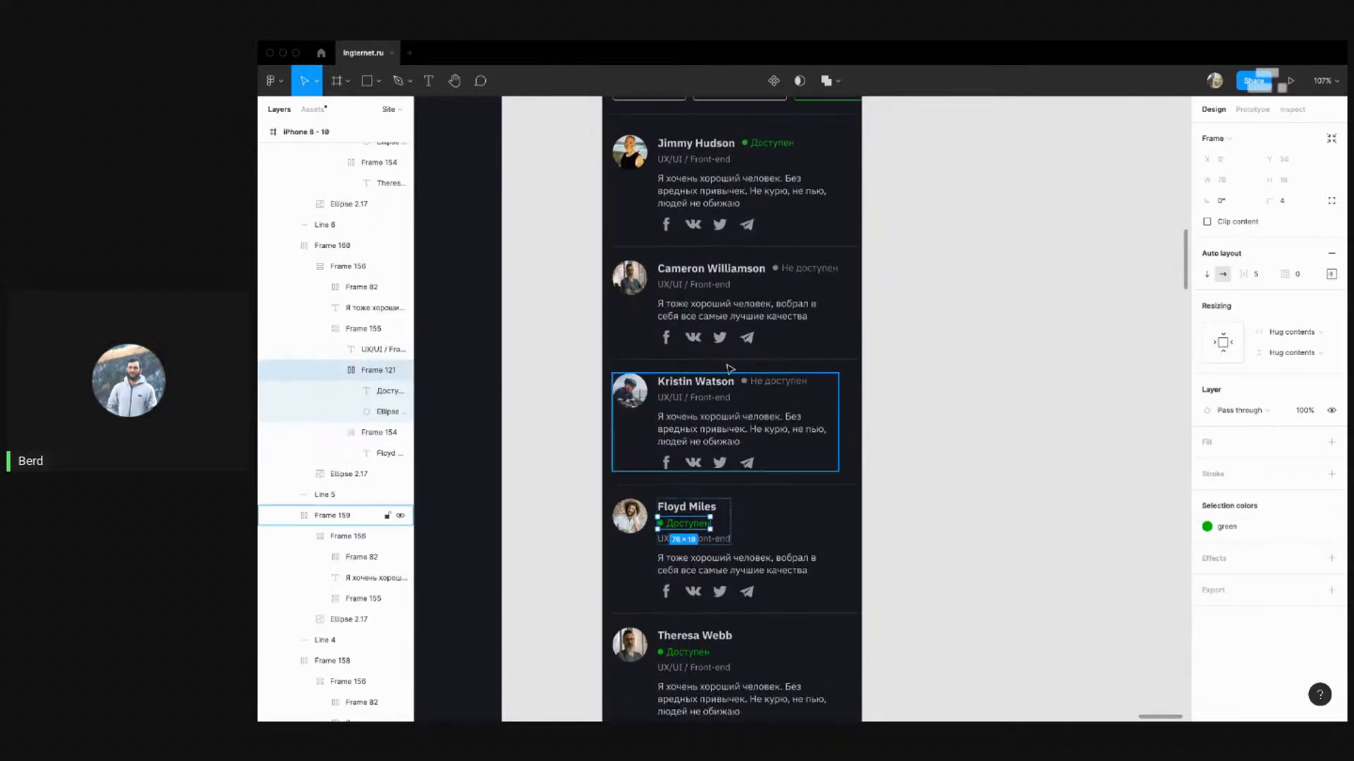
pyautogui.scroll(2, 730, 369)
pyautogui.keyDown('super'); pyautogui.click(744, 471); pyautogui.keyUp('super')
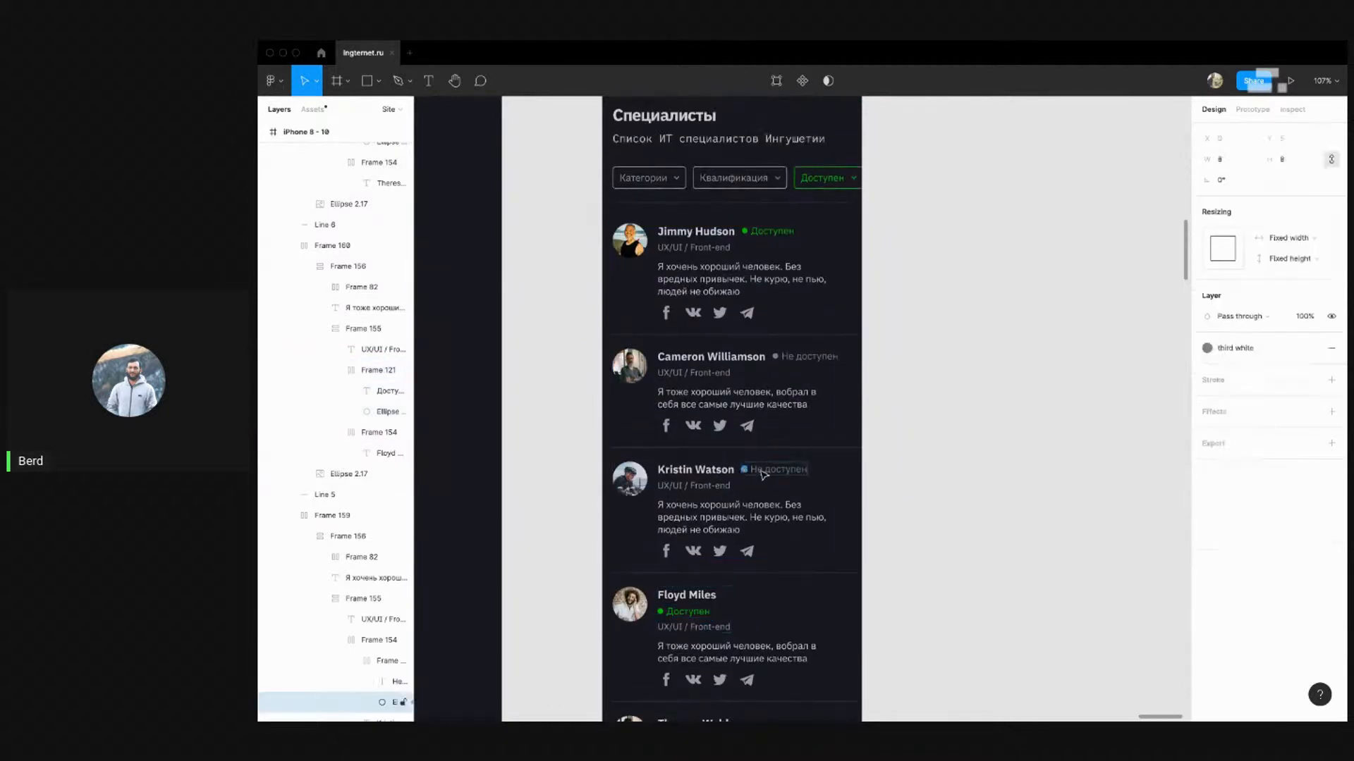
pyautogui.keyDown('shift'); pyautogui.keyDown('super'); pyautogui.click(763, 471); pyautogui.keyUp('super'); pyautogui.keyUp('shift')
pyautogui.click(387, 661)
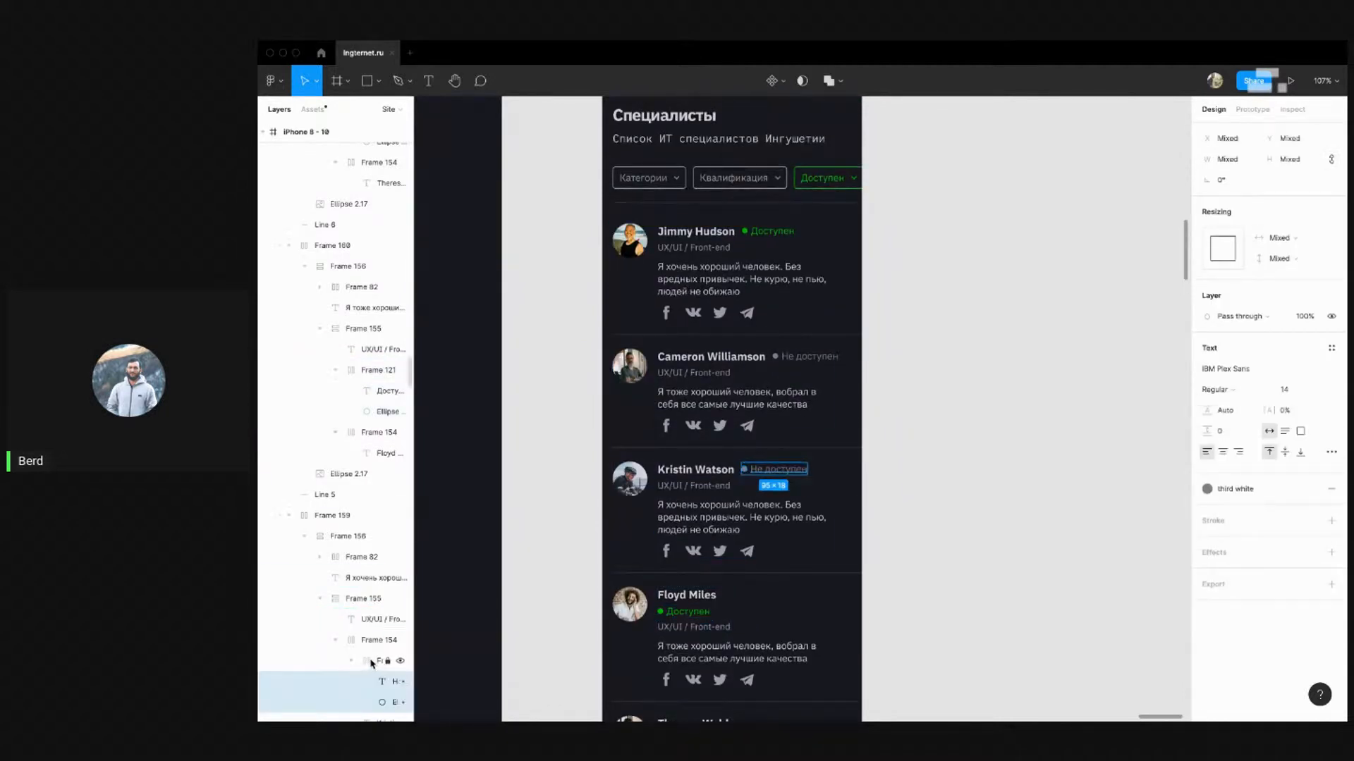
pyautogui.moveTo(372, 663); pyautogui.dragTo(364, 633)
pyautogui.press('super+Tab')
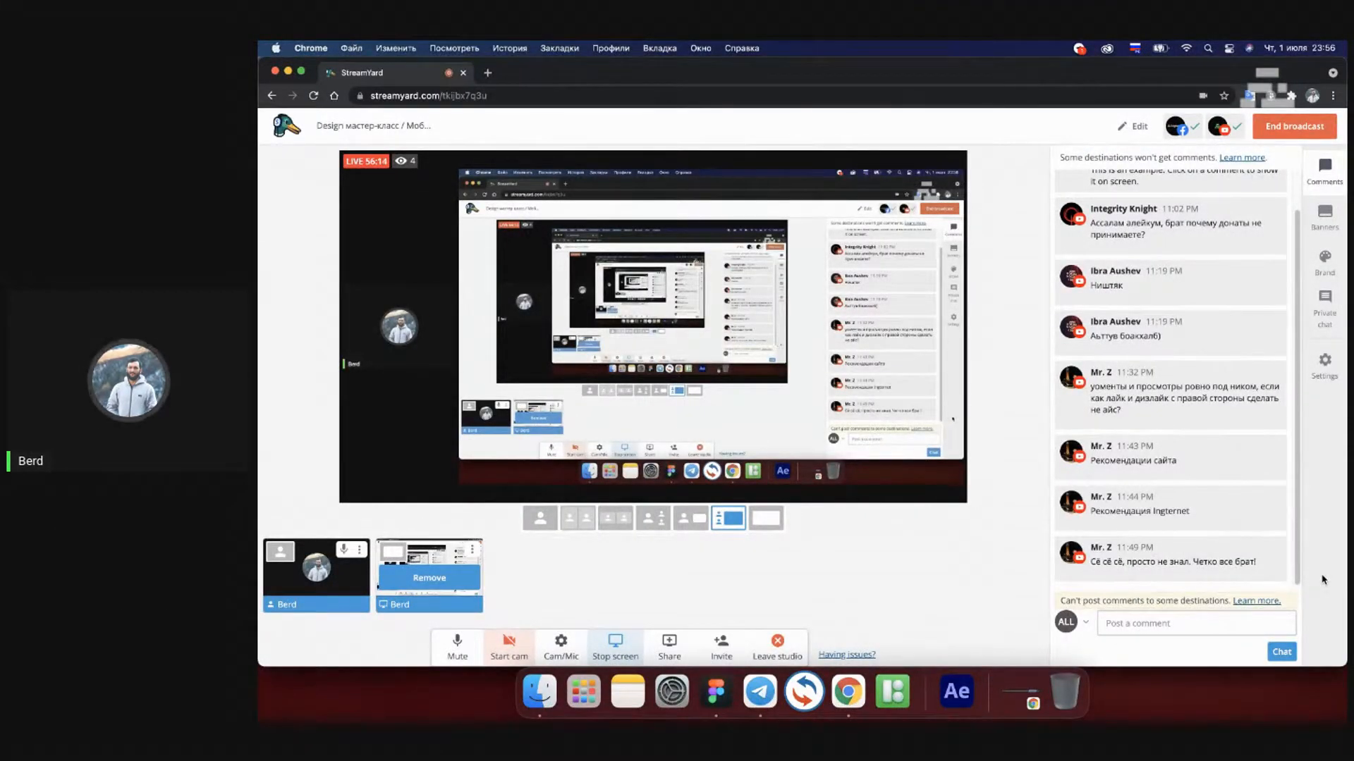
pyautogui.press('super+Tab')
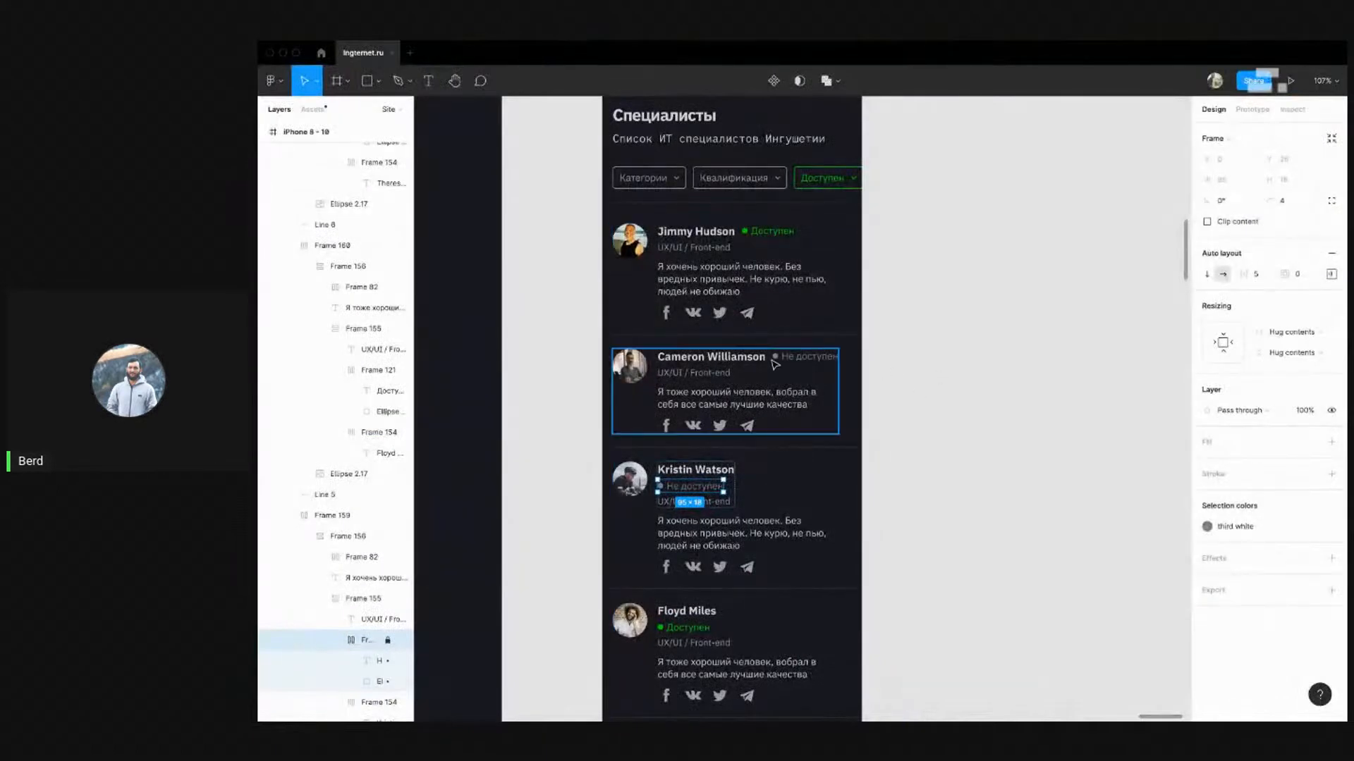
pyautogui.click(775, 358)
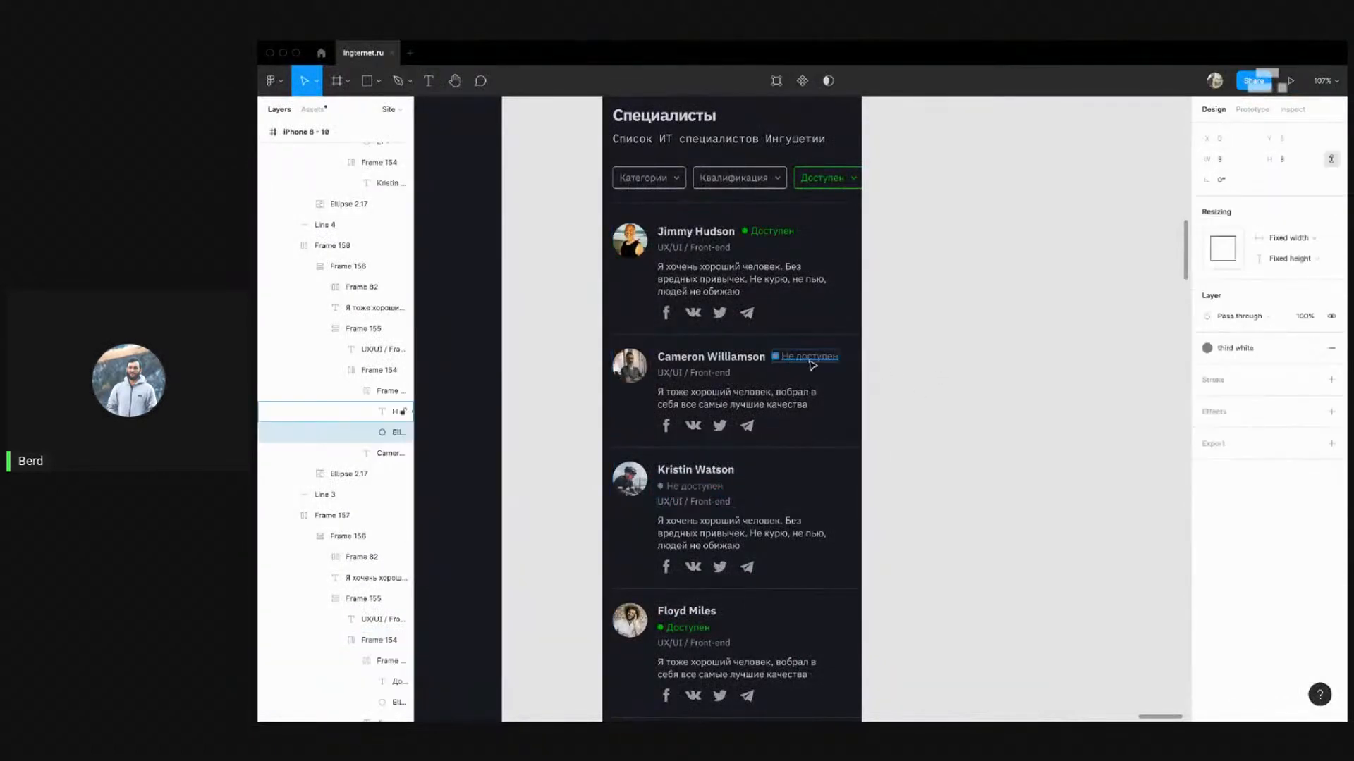
pyautogui.click(374, 392)
pyautogui.moveTo(366, 373); pyautogui.dragTo(368, 365)
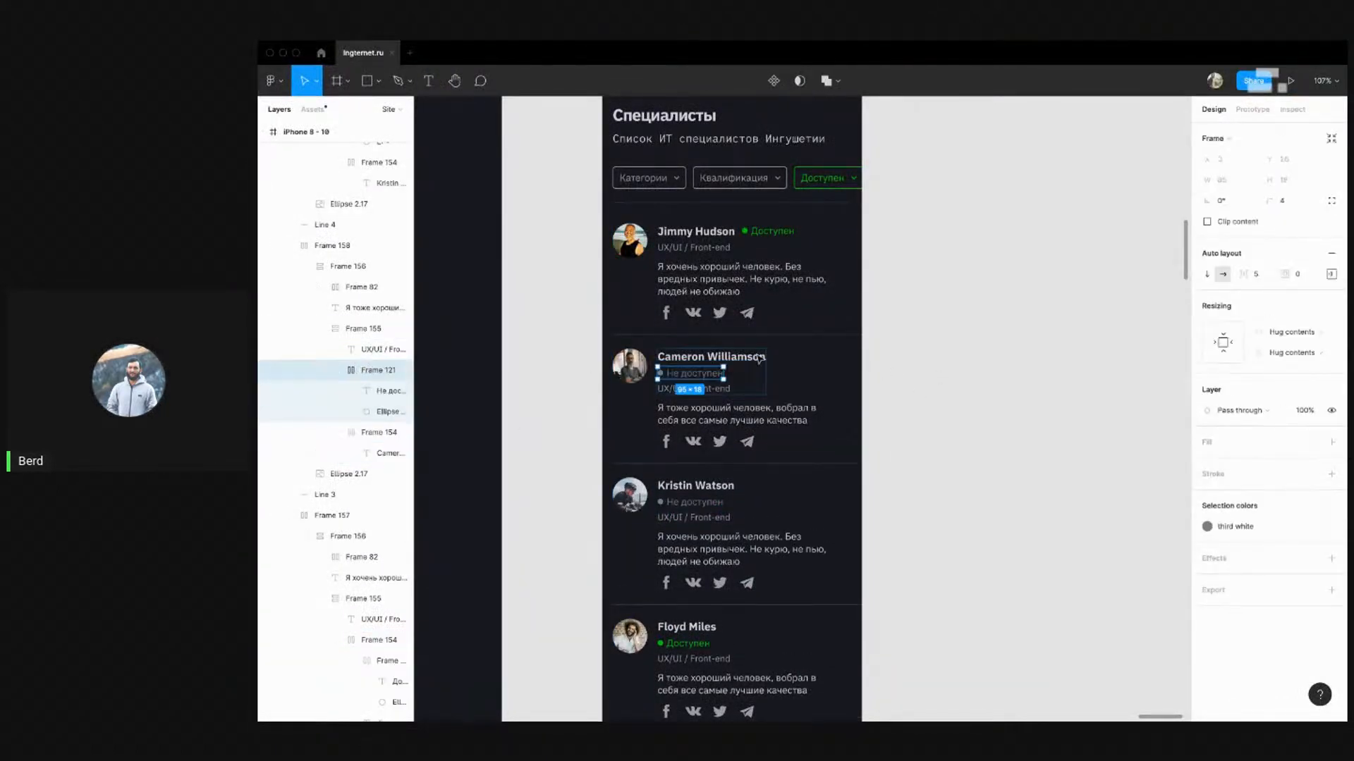
pyautogui.scroll(1, 795, 329)
pyautogui.click(745, 254)
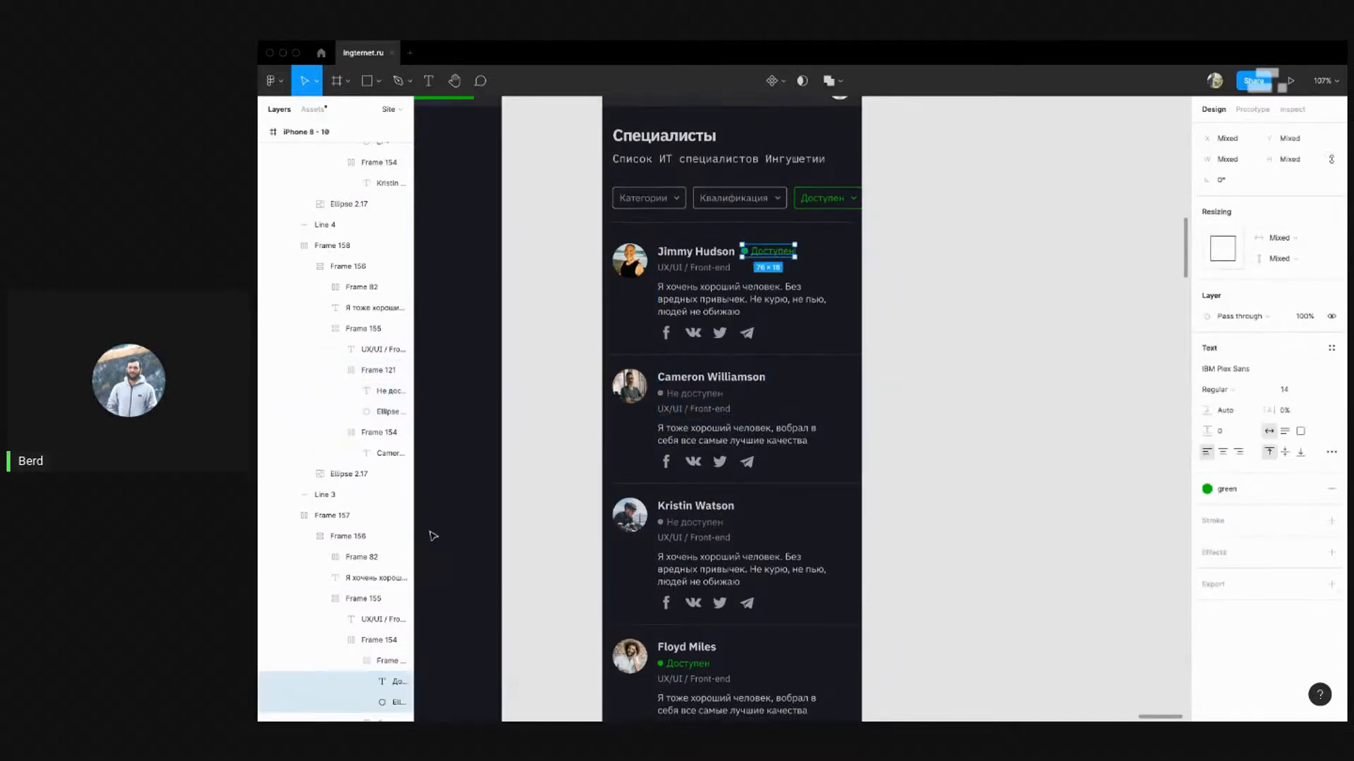
pyautogui.scroll(-1, 376, 595)
pyautogui.moveTo(378, 643); pyautogui.dragTo(381, 608)
# Move Ralph Edwards' status frame below his name
pyautogui.scroll(-10, 719, 400)
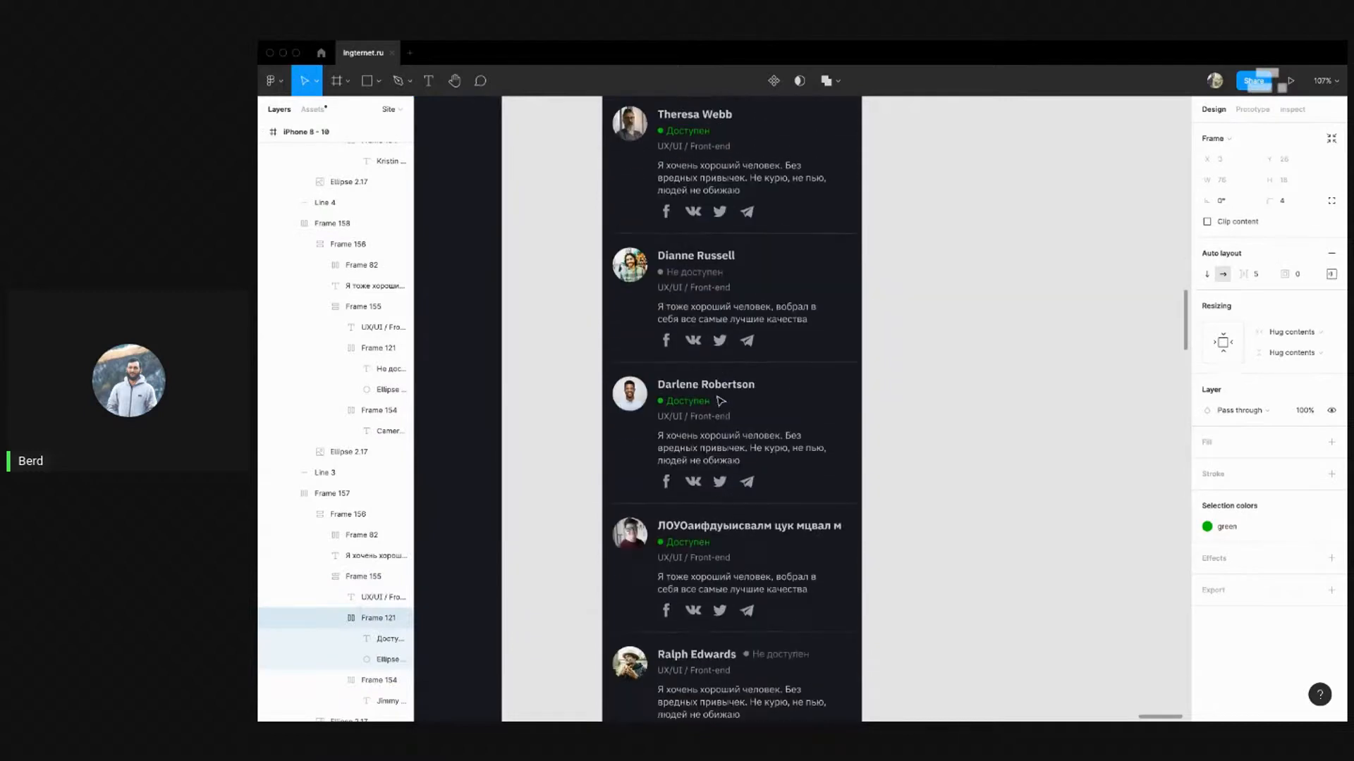
pyautogui.scroll(-3, 719, 450)
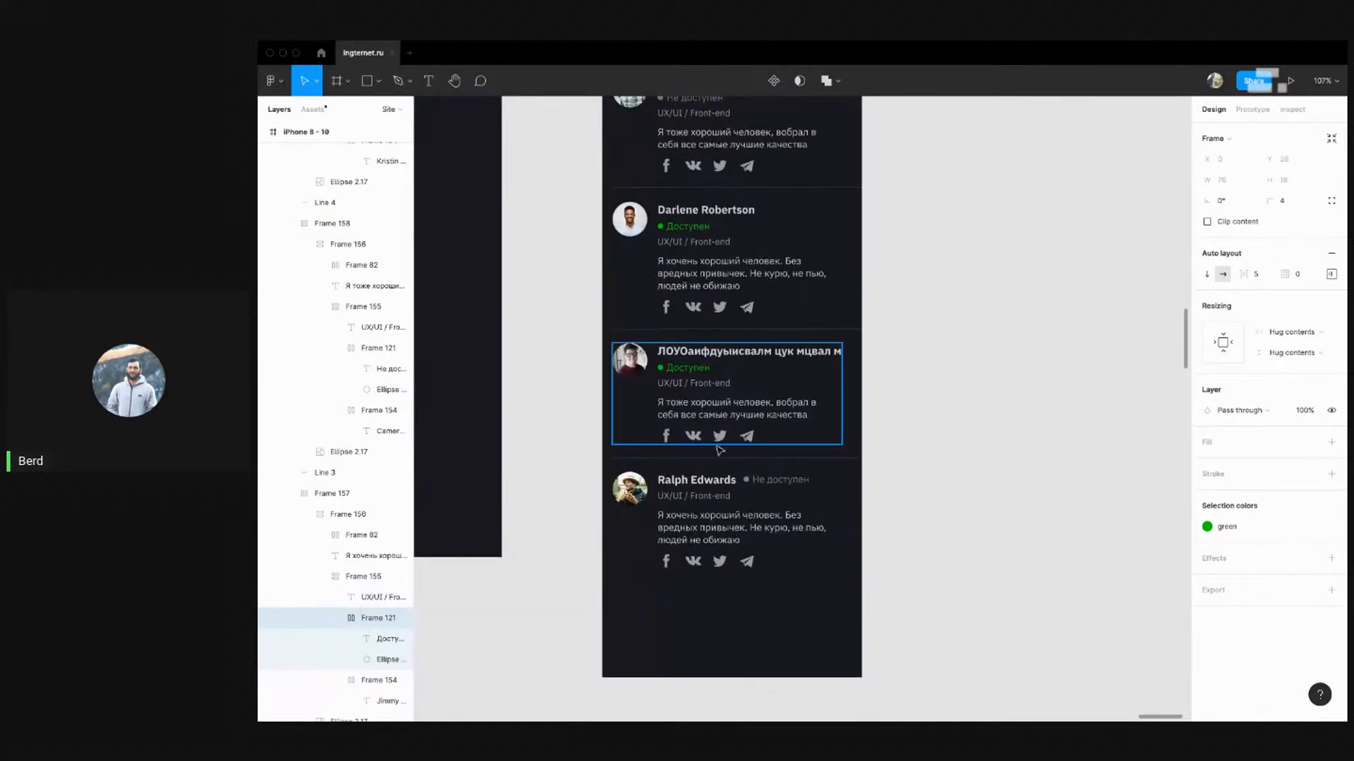
pyautogui.click(773, 486)
pyautogui.keyDown('shift'); pyautogui.click(772, 486); pyautogui.keyUp('shift')
pyautogui.scroll(2, 432, 275)
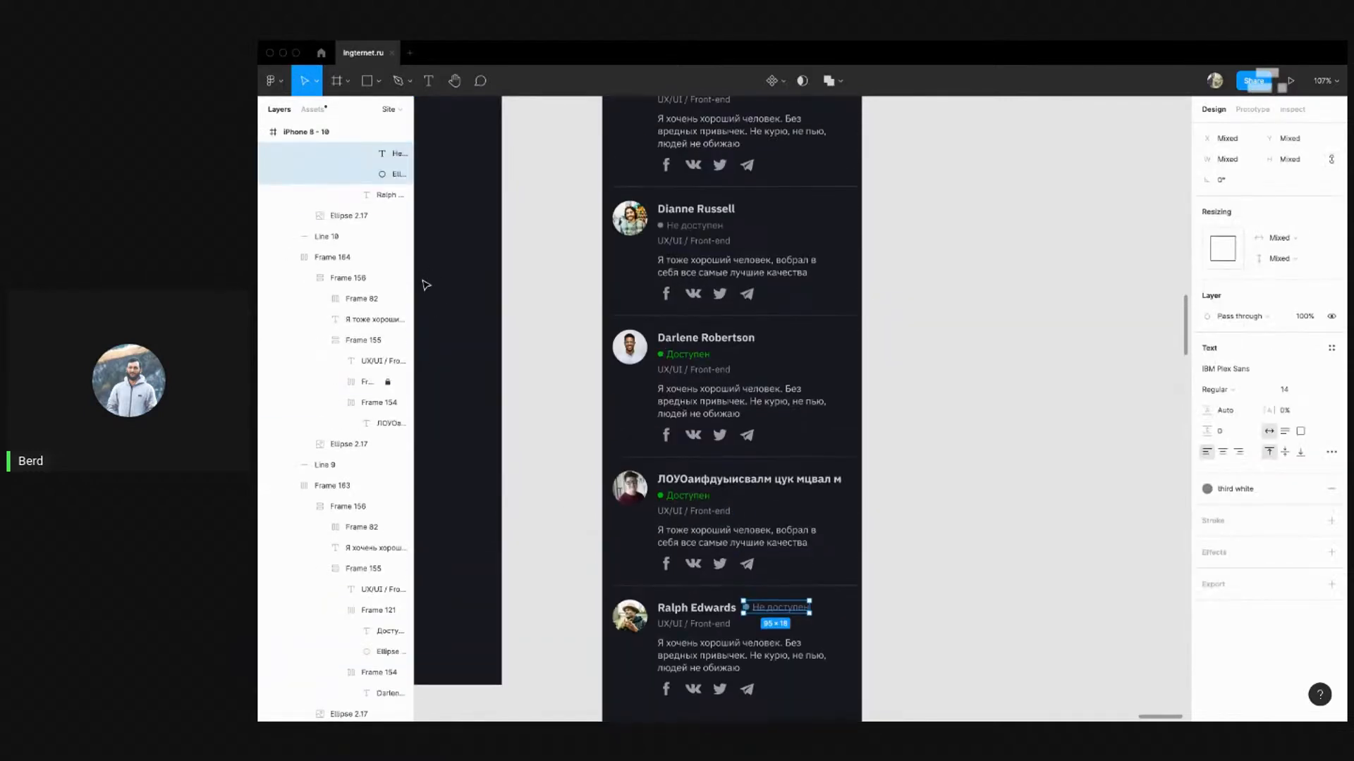
pyautogui.scroll(2, 340, 264)
pyautogui.hotkey('shift', 'a')
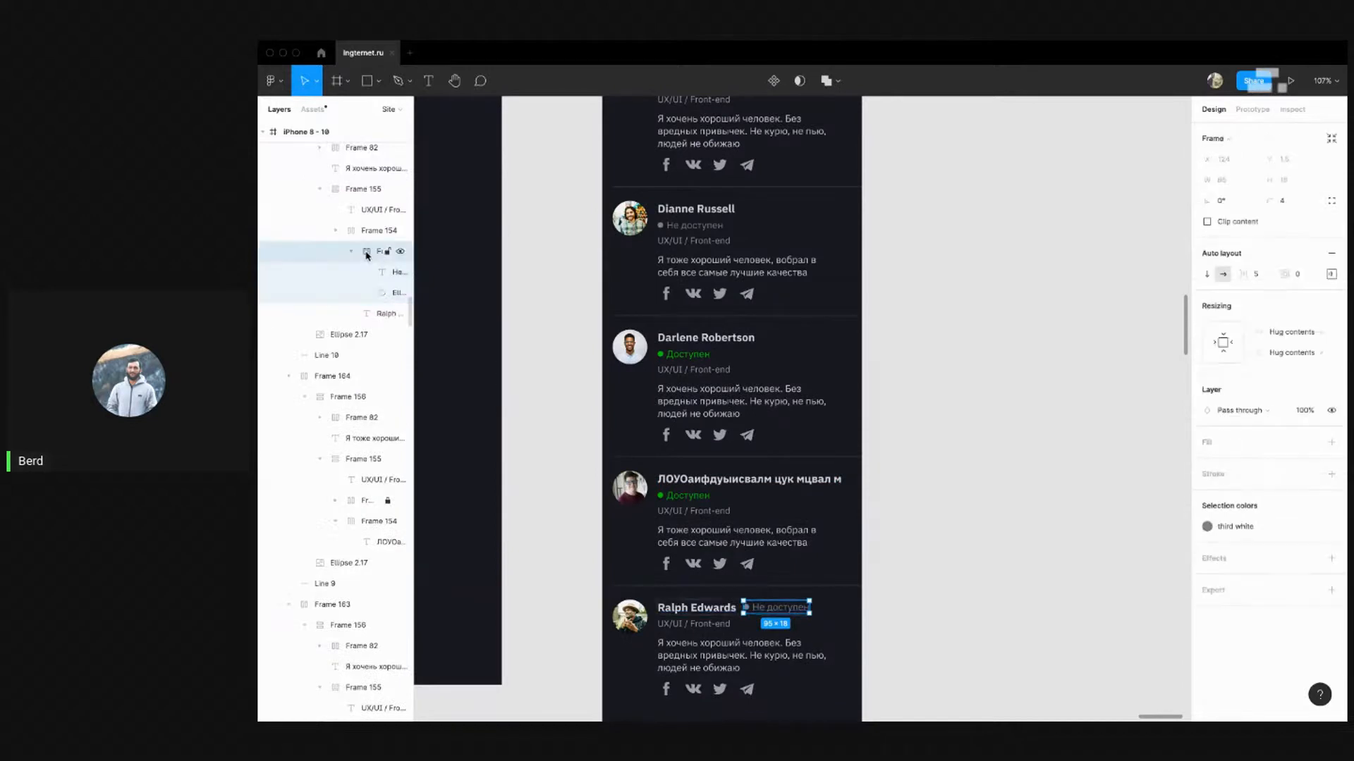
pyautogui.moveTo(366, 252); pyautogui.dragTo(368, 229)
pyautogui.scroll(-3, 997, 408)
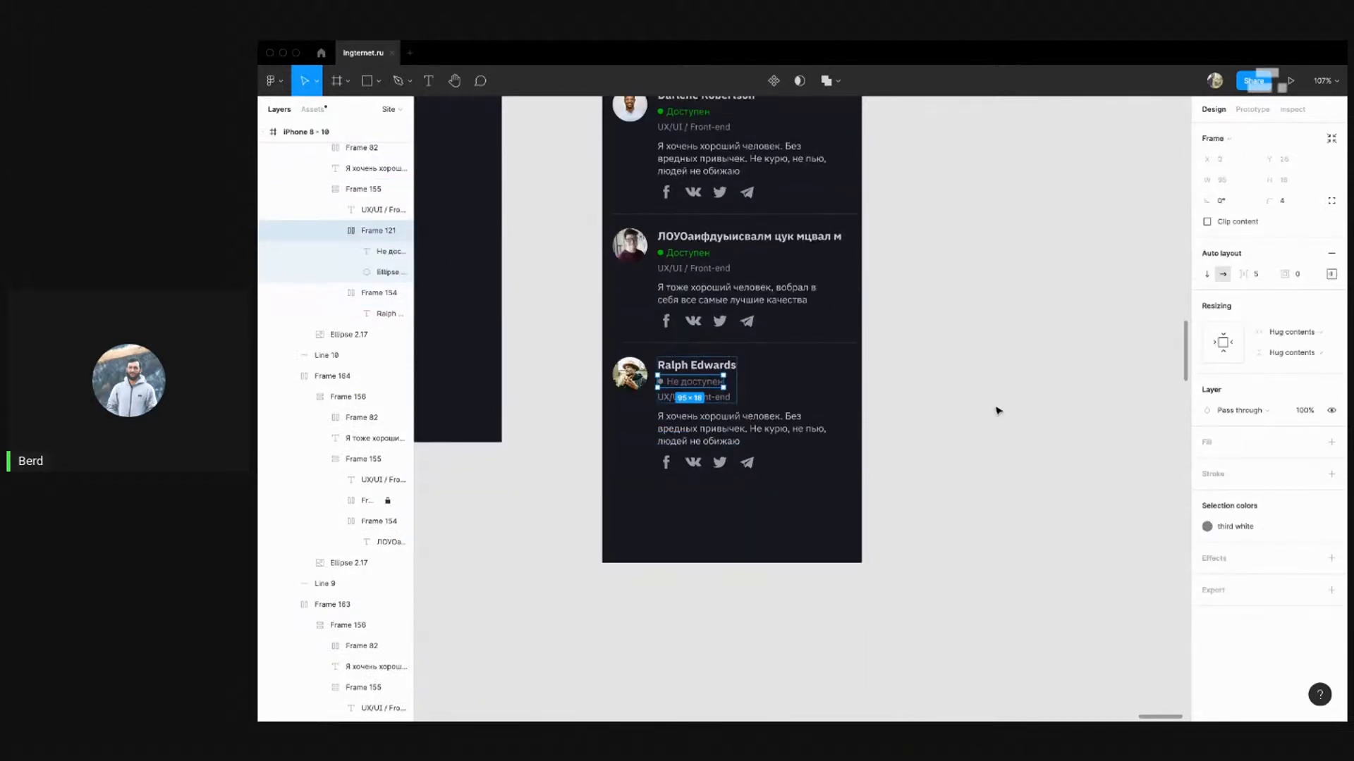
pyautogui.click(927, 433)
# Select the whole specialist card list, then a divider line between cards
pyautogui.scroll(4, 885, 440)
pyautogui.scroll(8, 874, 443)
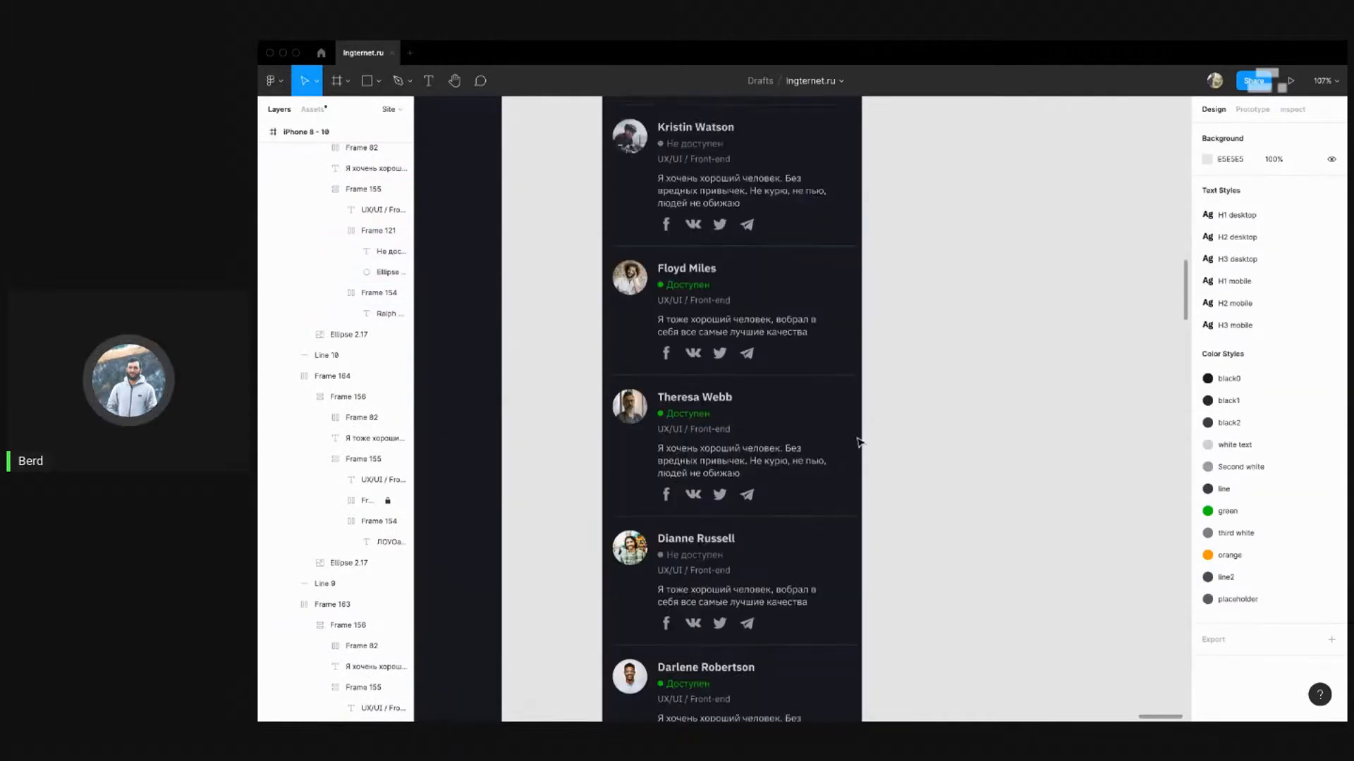
pyautogui.scroll(5, 846, 448)
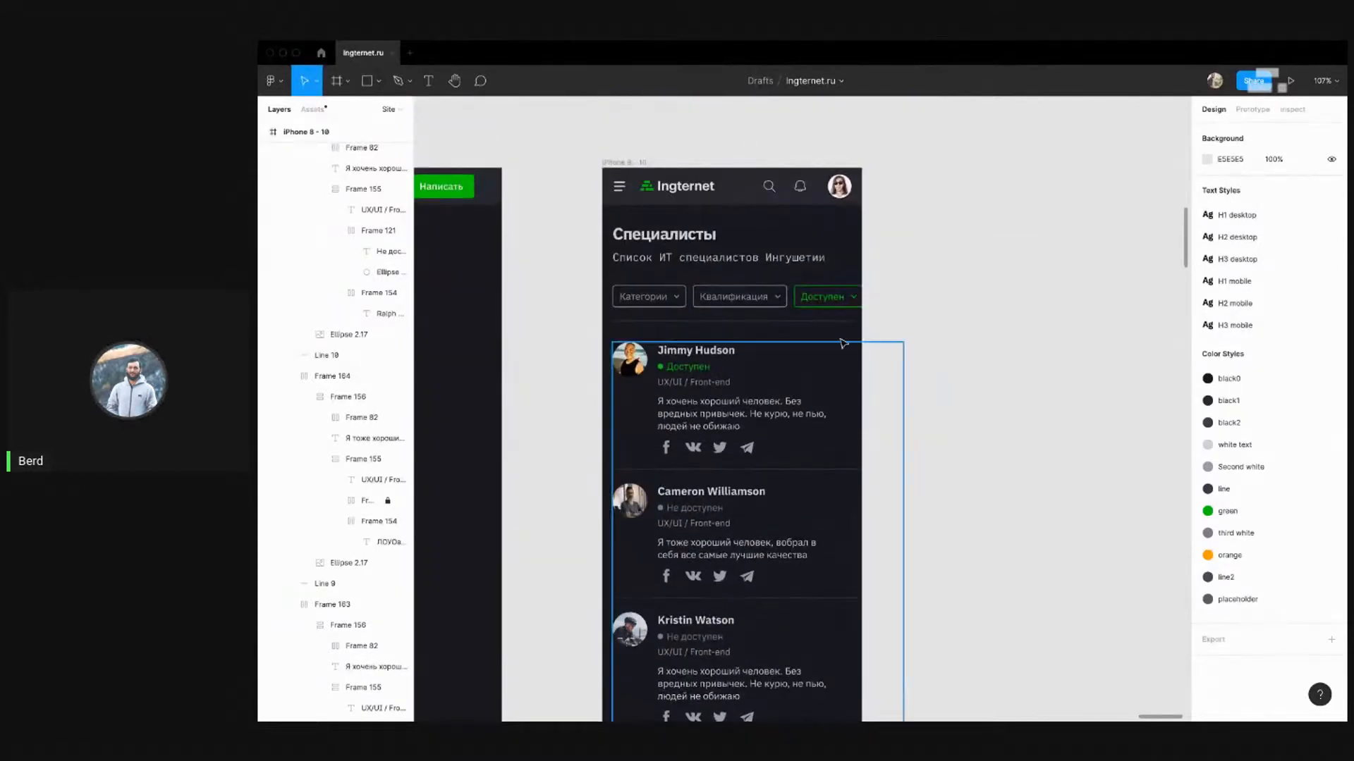
pyautogui.scroll(-5, 892, 319)
pyautogui.scroll(3, 846, 303)
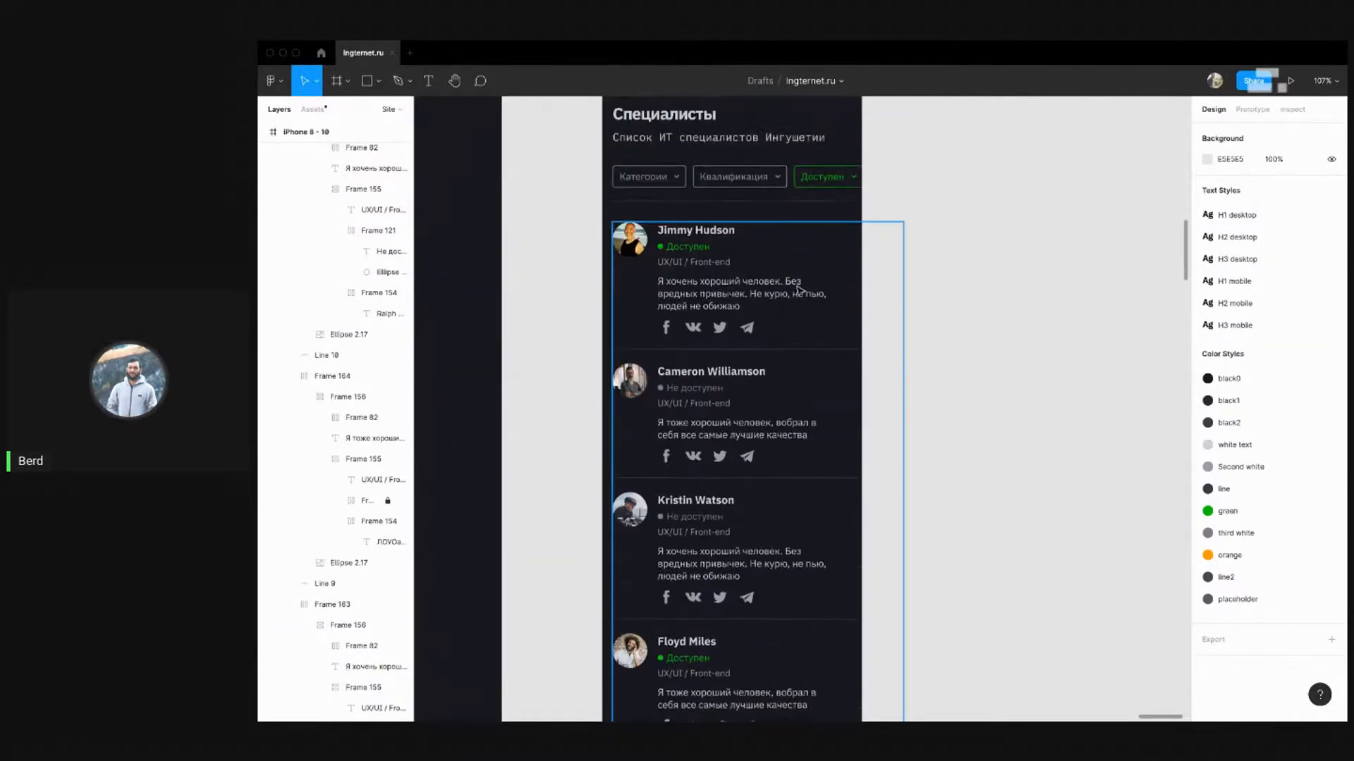
pyautogui.click(687, 258)
pyautogui.scroll(-8, 731, 280)
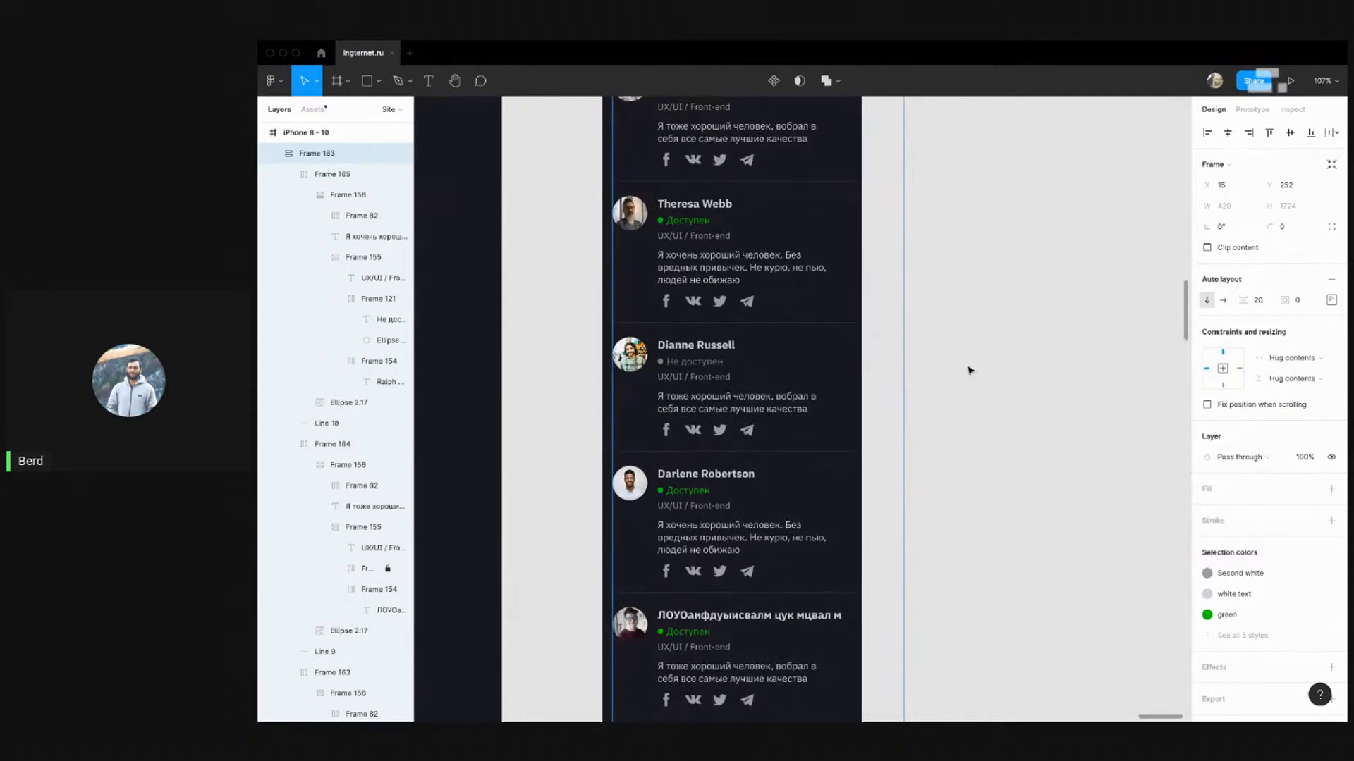
pyautogui.scroll(-2, 858, 329)
pyautogui.click(949, 340)
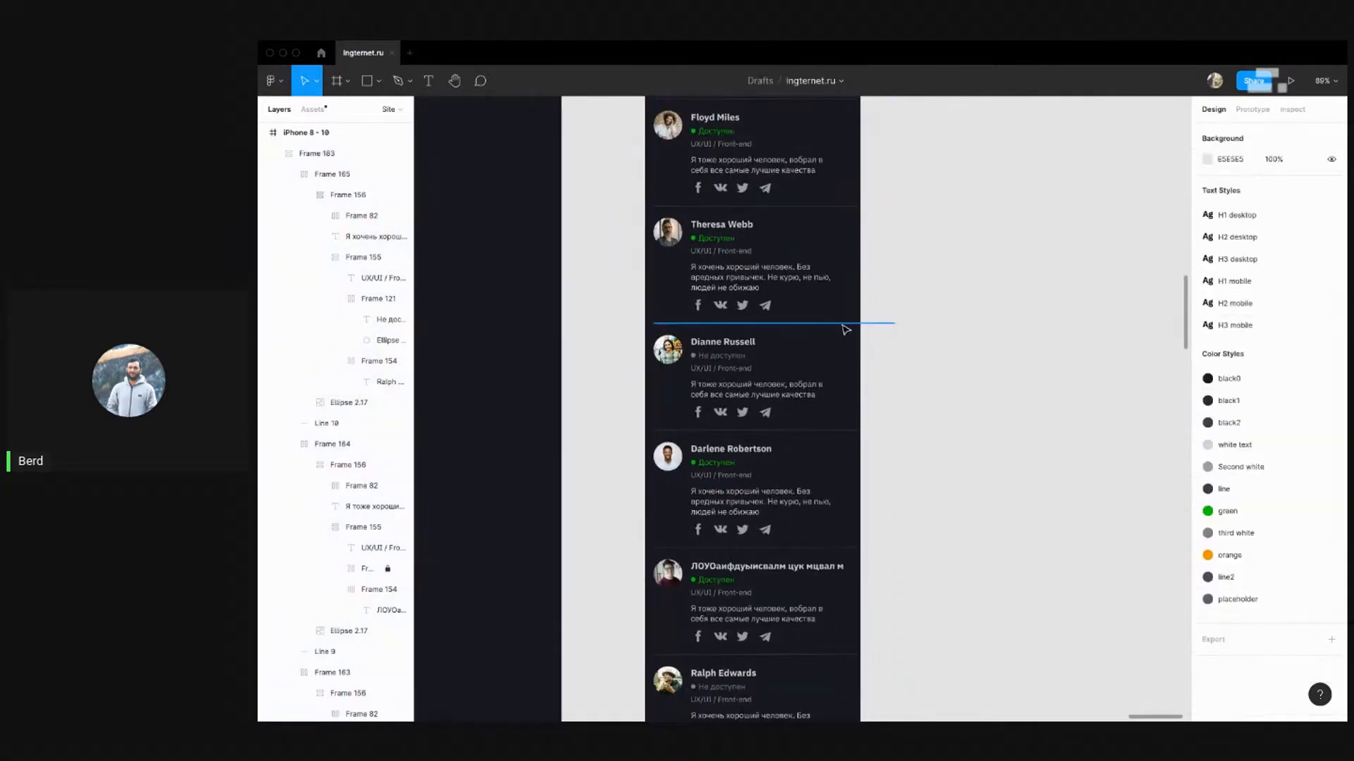
# Set the last two cards' description boxes to 261 and 277 px wide
pyautogui.keyDown('super'); pyautogui.click(843, 324); pyautogui.keyUp('super')
pyautogui.scroll(-5, 867, 339)
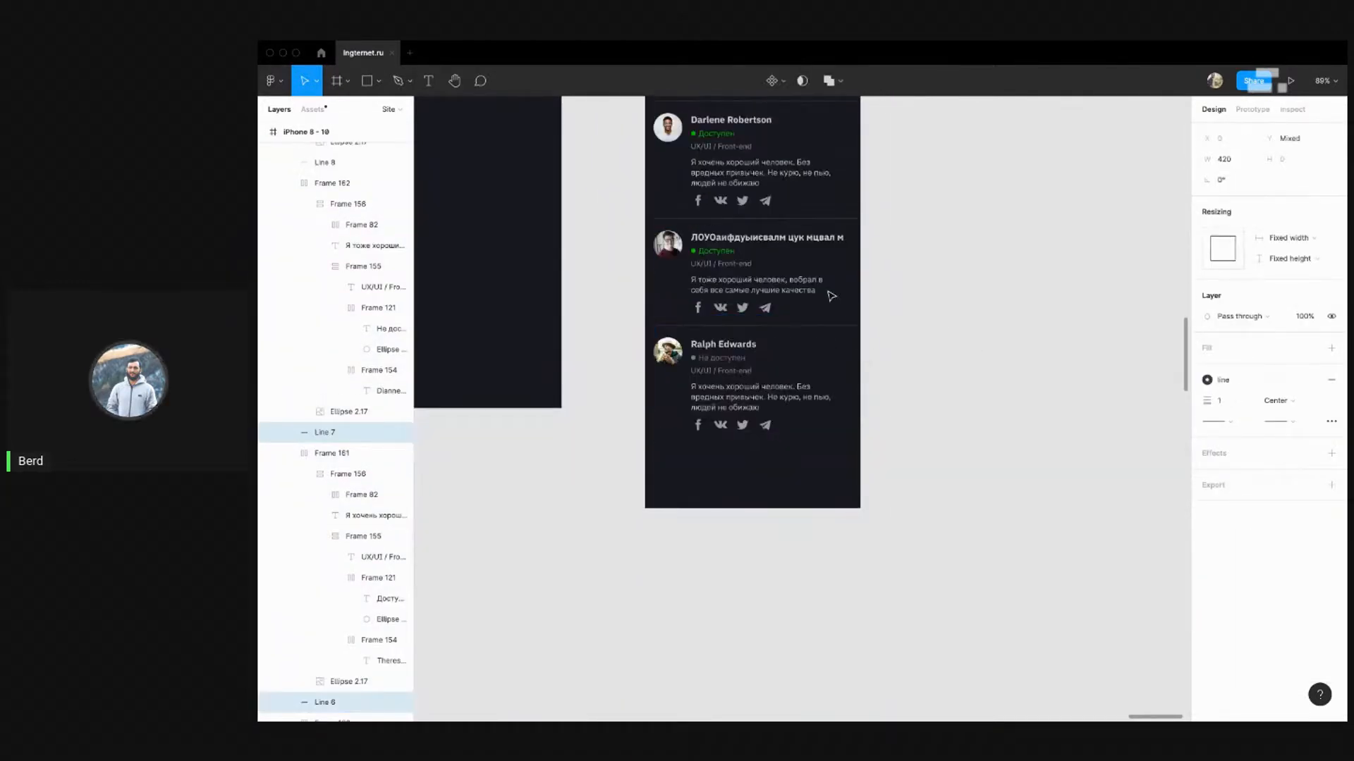
pyautogui.keyDown('shift'); pyautogui.click(830, 325); pyautogui.keyUp('shift')
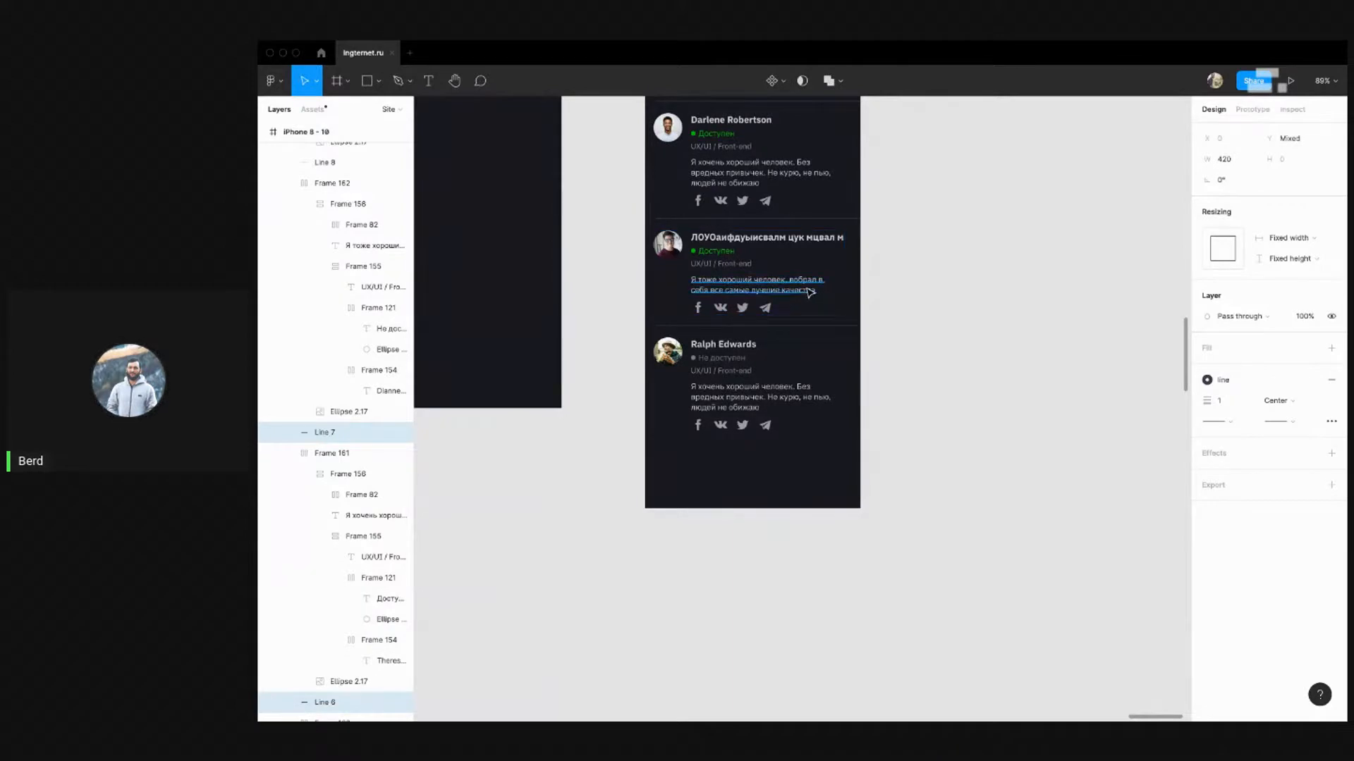
pyautogui.keyDown('super'); pyautogui.click(811, 291); pyautogui.keyUp('super')
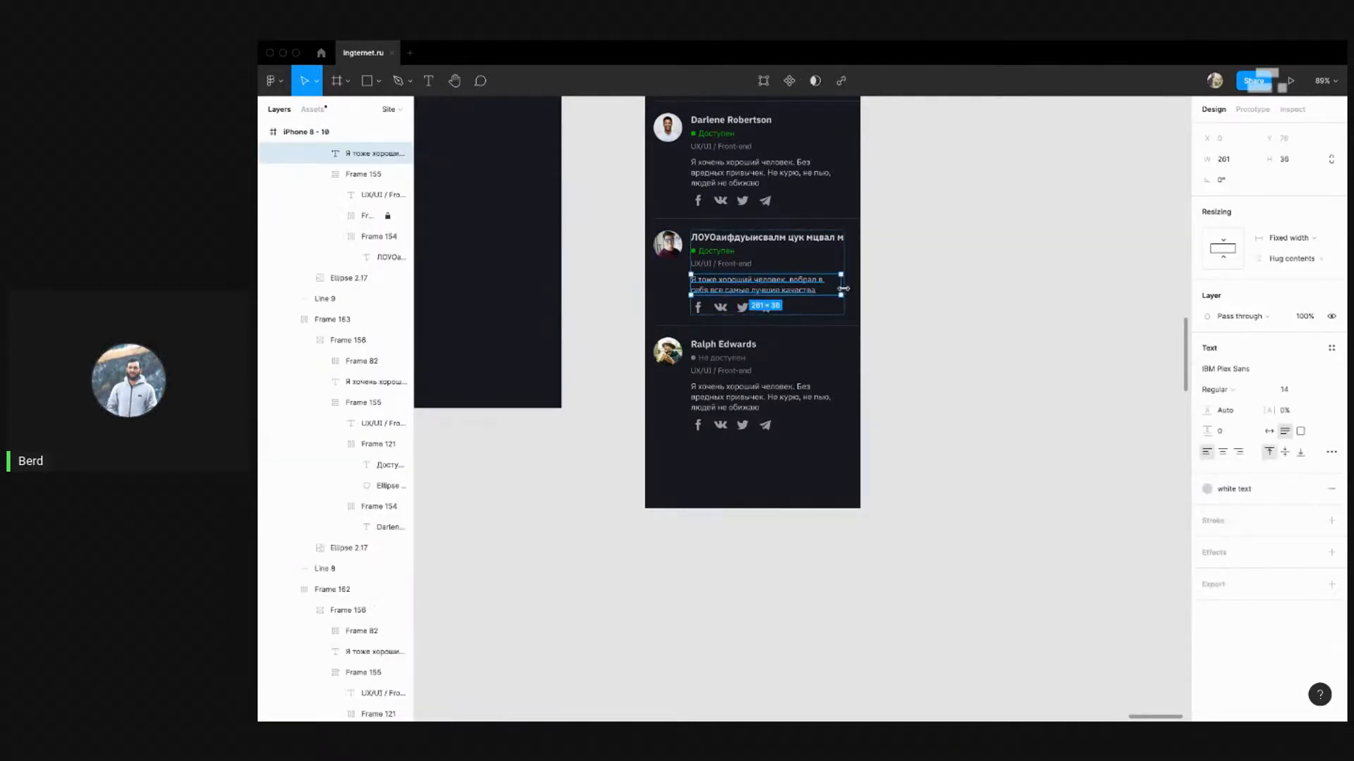
pyautogui.moveTo(850, 290)
pyautogui.mouseDown()
pyautogui.moveTo(862, 290)
pyautogui.moveTo(841, 289)
pyautogui.mouseUp()
pyautogui.keyDown('super'); pyautogui.click(825, 398); pyautogui.keyUp('super')
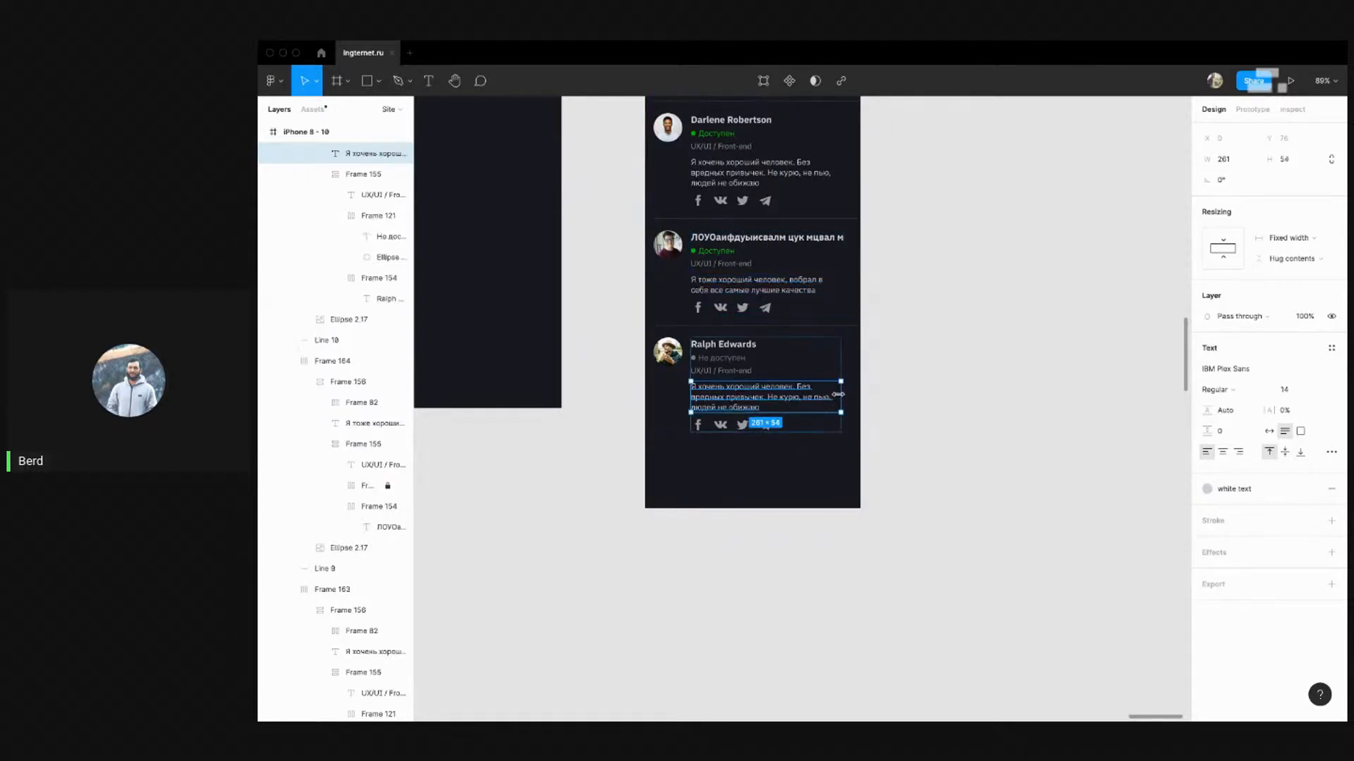
pyautogui.moveTo(848, 394)
pyautogui.mouseDown()
pyautogui.moveTo(868, 395)
pyautogui.moveTo(854, 393)
pyautogui.mouseUp()
pyautogui.click(874, 436)
# Narrow the card list frame to 345 px wide
pyautogui.click(873, 321)
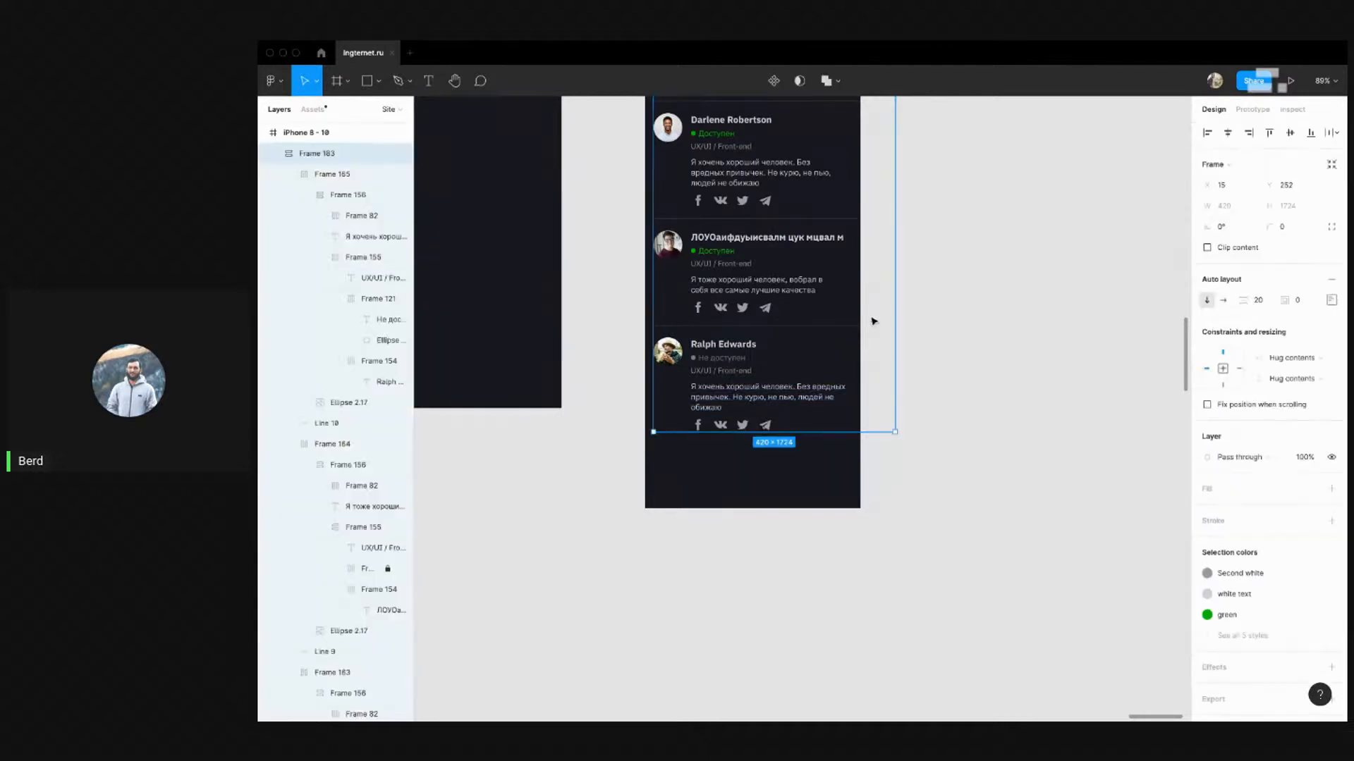
pyautogui.moveTo(896, 310); pyautogui.dragTo(859, 305)
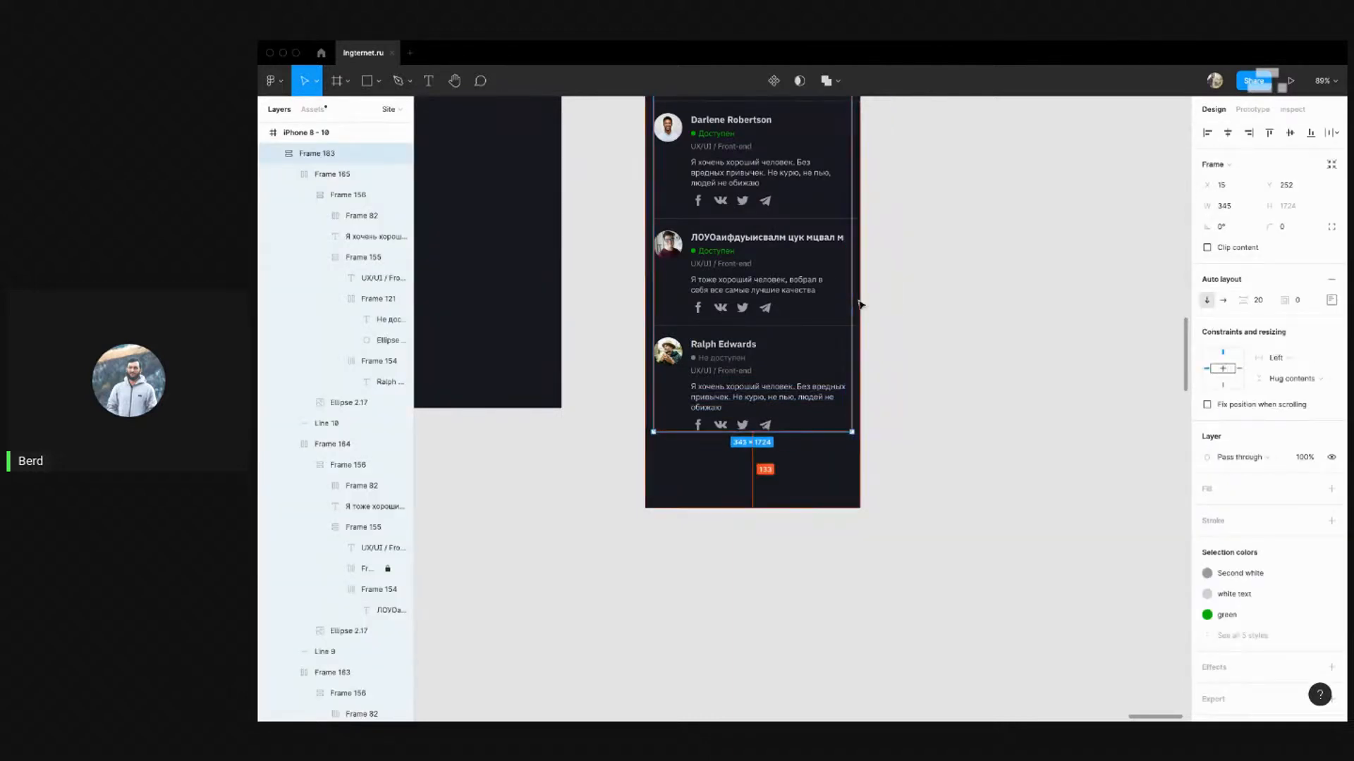
pyautogui.scroll(5, 861, 304)
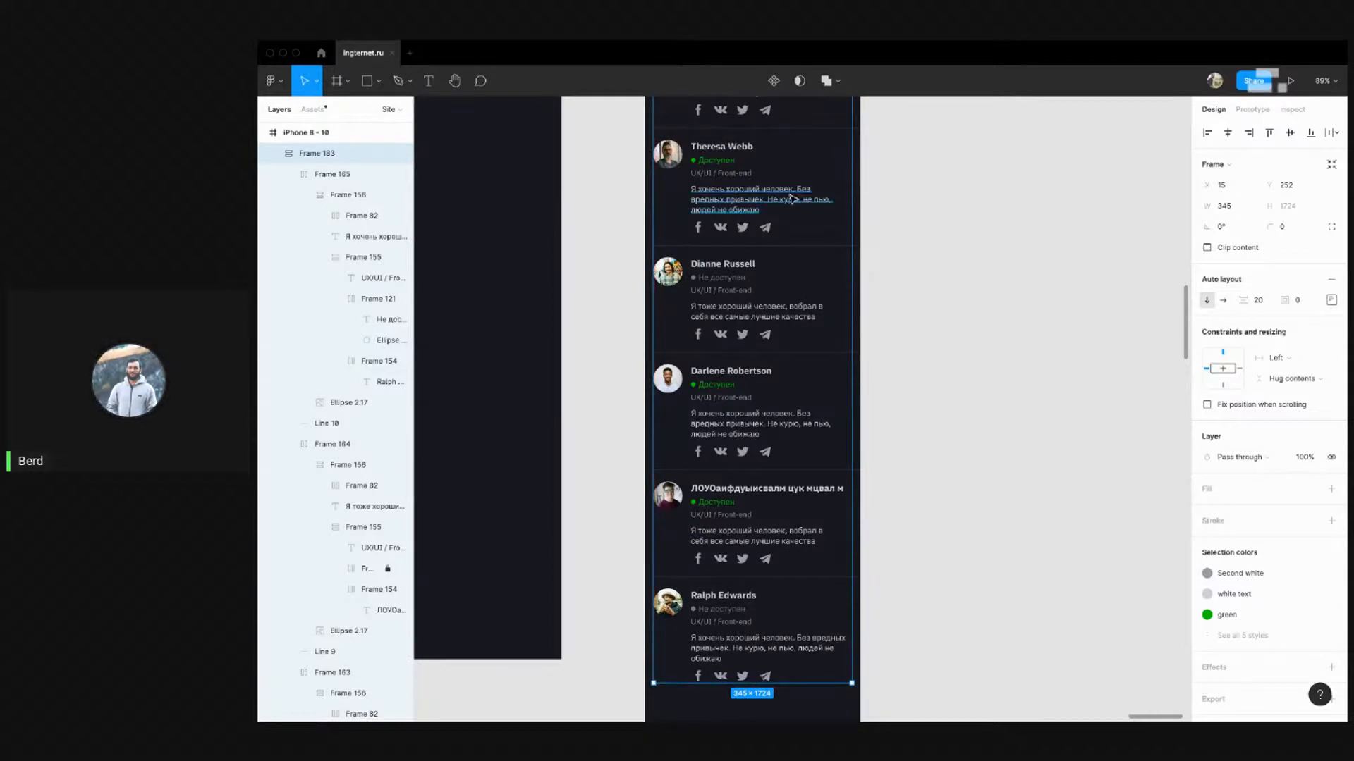
# Widen Theresa Webb's and Dianne Russell's descriptions to 278 px
pyautogui.click(793, 200)
pyautogui.moveTo(839, 197); pyautogui.dragTo(852, 201)
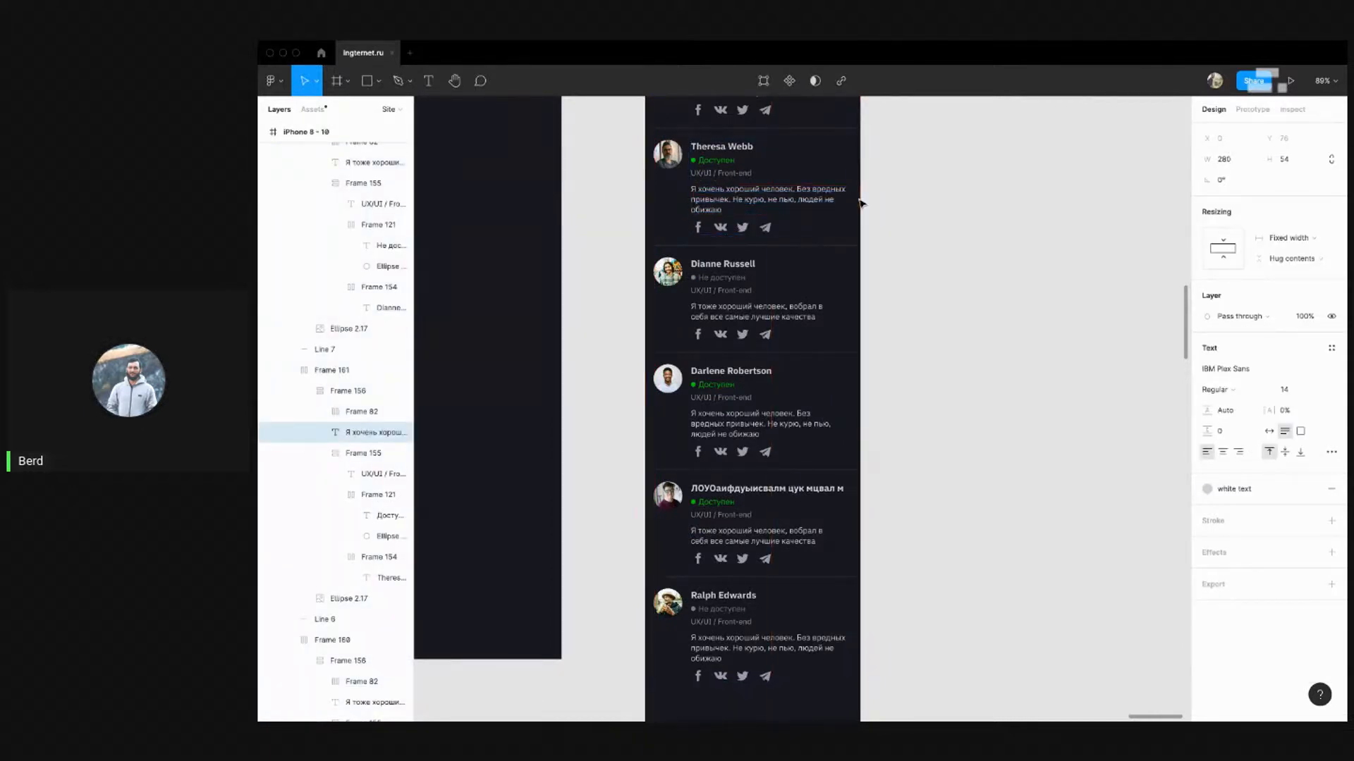
pyautogui.doubleClick(785, 308)
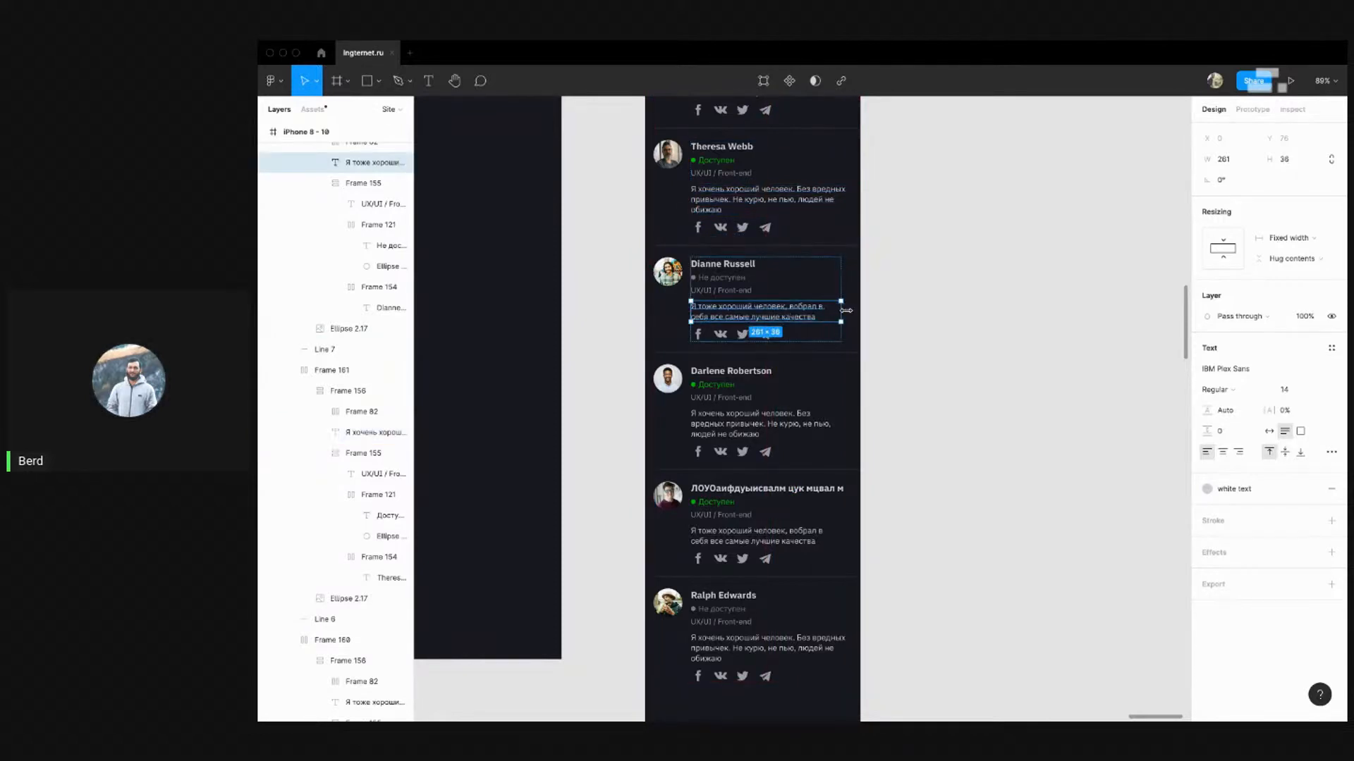
pyautogui.moveTo(846, 311); pyautogui.dragTo(852, 311)
pyautogui.hotkey('ctrl', 'z')
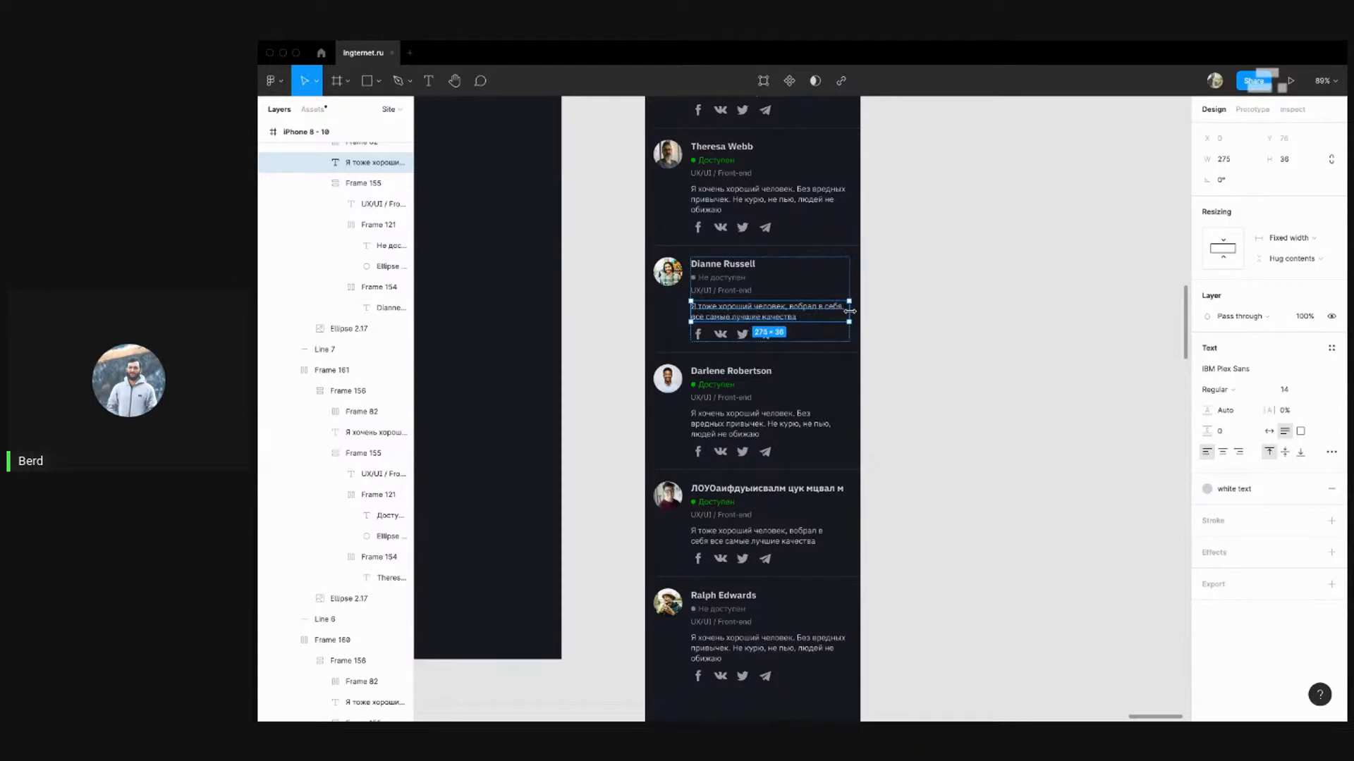
pyautogui.moveTo(850, 311); pyautogui.dragTo(855, 304)
pyautogui.scroll(-3, 891, 345)
pyautogui.keyDown('super'); pyautogui.click(810, 259); pyautogui.keyUp('super')
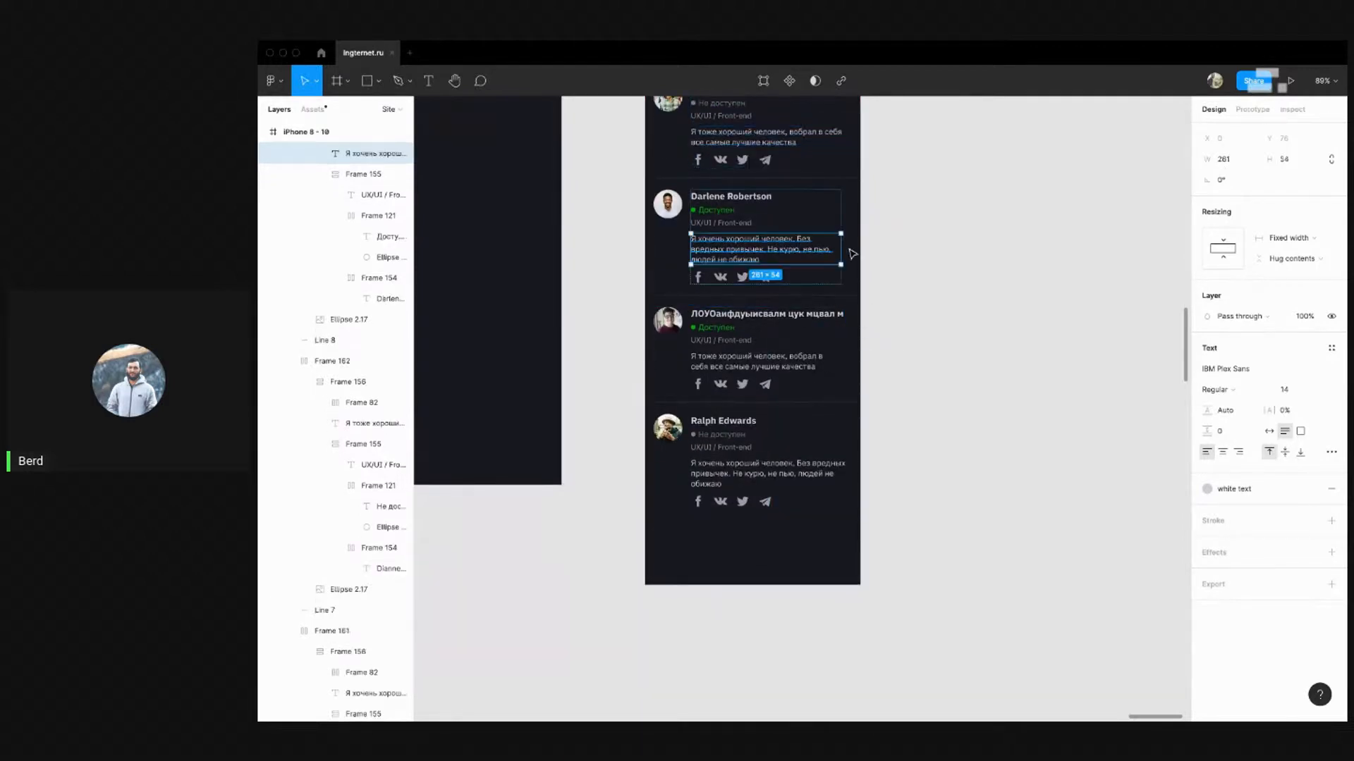
pyautogui.moveTo(840, 248); pyautogui.dragTo(853, 246)
pyautogui.keyDown('super'); pyautogui.click(796, 372); pyautogui.keyUp('super')
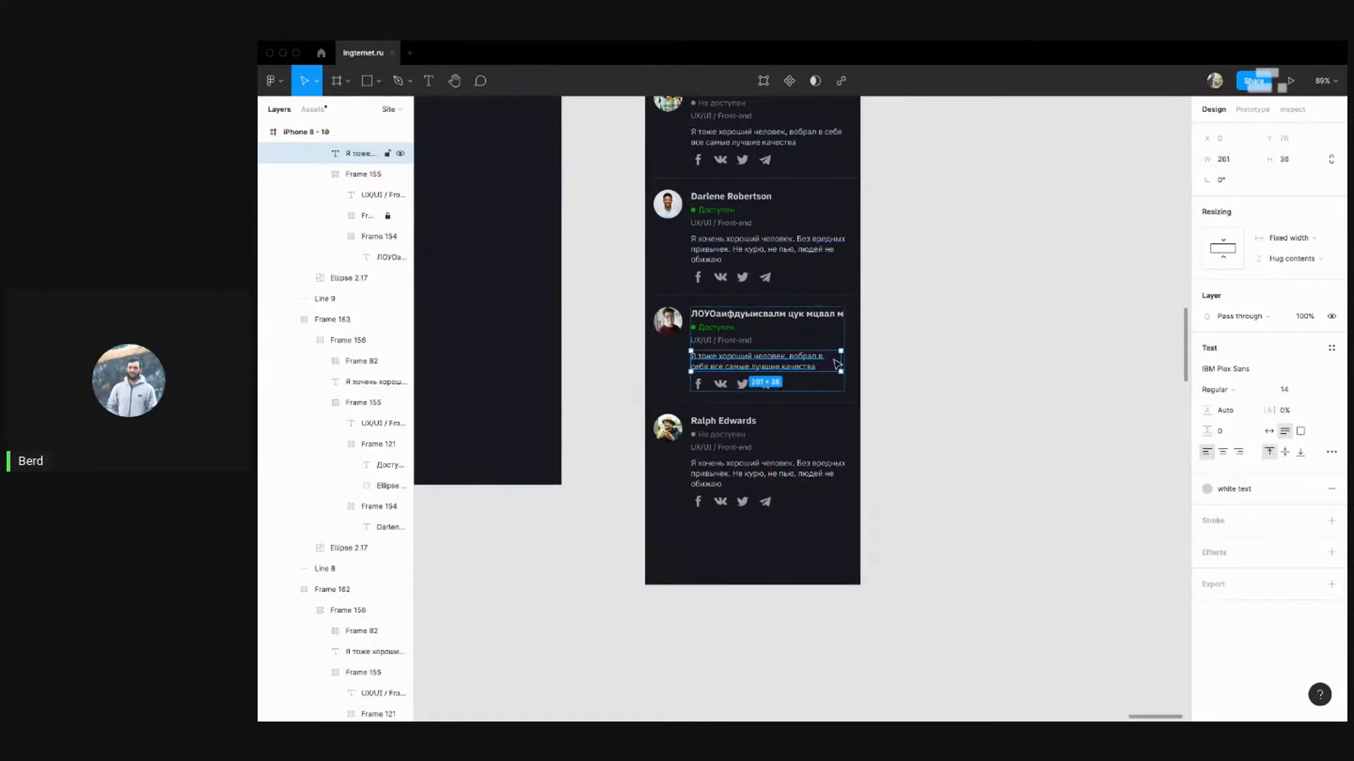
pyautogui.moveTo(853, 356); pyautogui.dragTo(853, 355)
pyautogui.keyDown('super'); pyautogui.click(846, 470); pyautogui.keyUp('super')
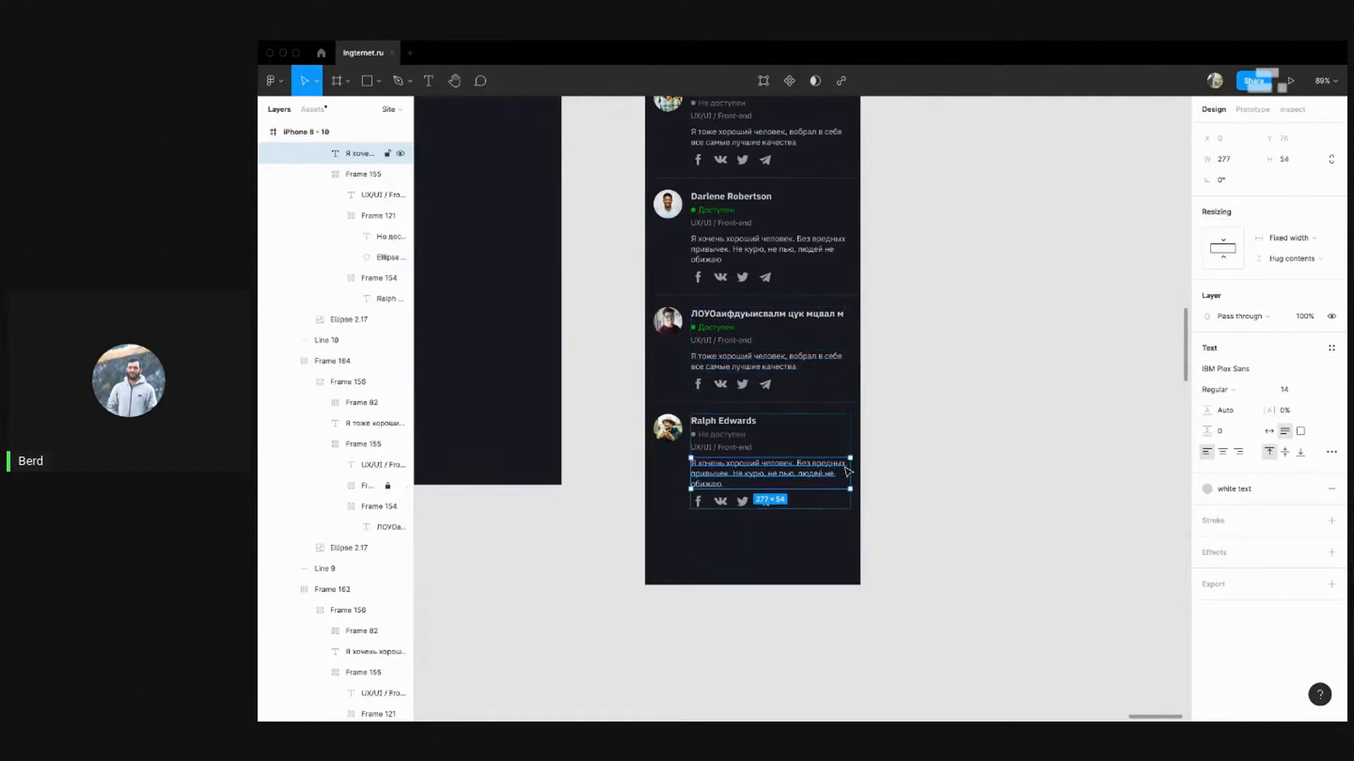
pyautogui.moveTo(850, 466)
pyautogui.mouseDown()
pyautogui.moveTo(871, 467)
pyautogui.moveTo(858, 459)
pyautogui.mouseUp()
pyautogui.moveTo(851, 474); pyautogui.dragTo(850, 472)
# Adjust Floyd Miles' description and widen Kristin Watson's to about 280 px
pyautogui.scroll(8, 843, 462)
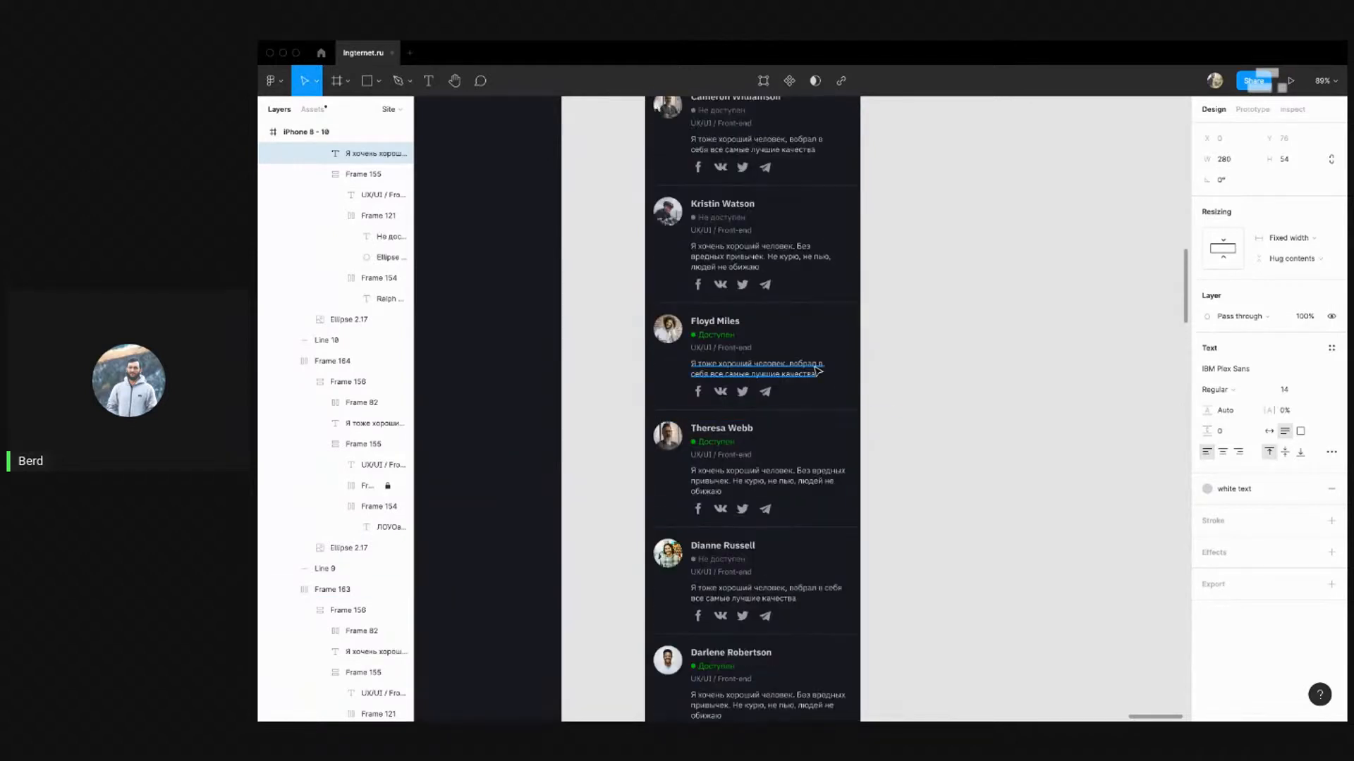
pyautogui.click(818, 369)
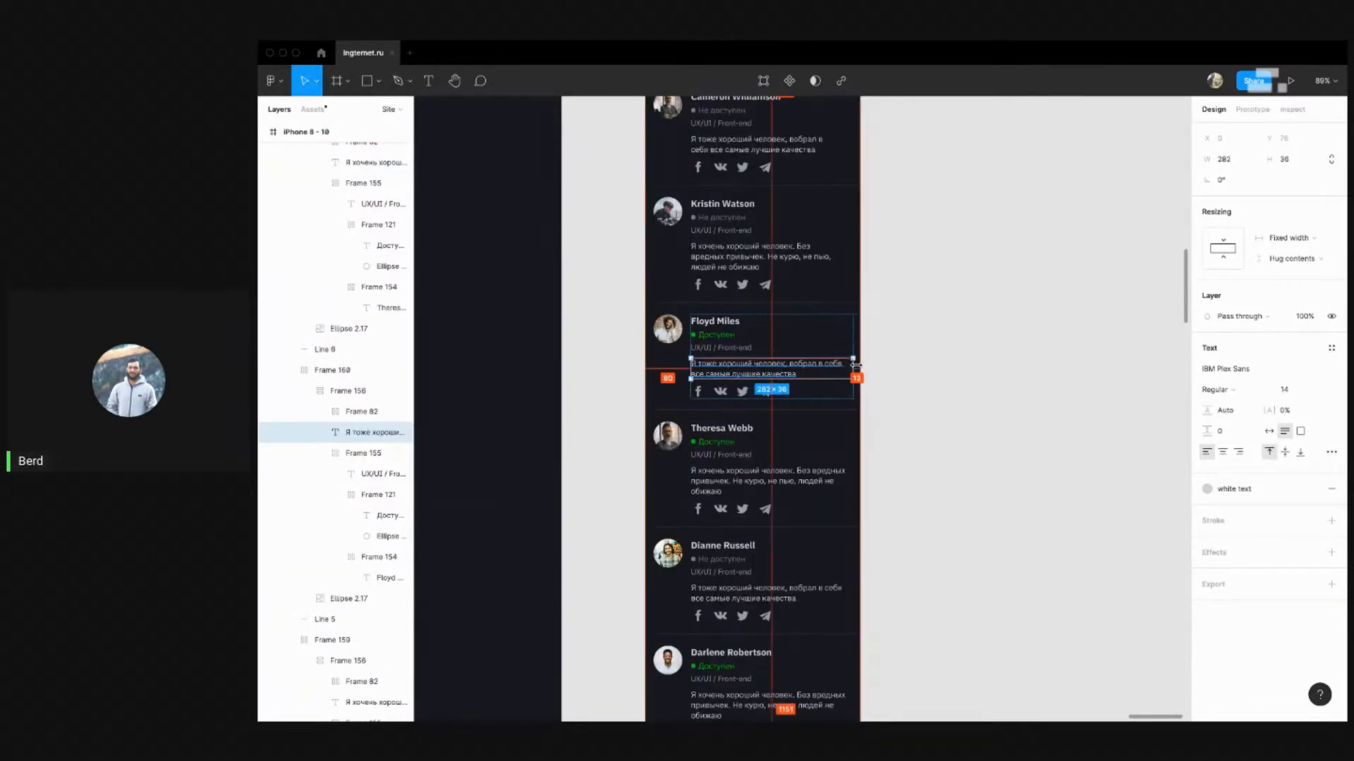
pyautogui.moveTo(855, 365); pyautogui.dragTo(853, 365)
pyautogui.scroll(4, 791, 377)
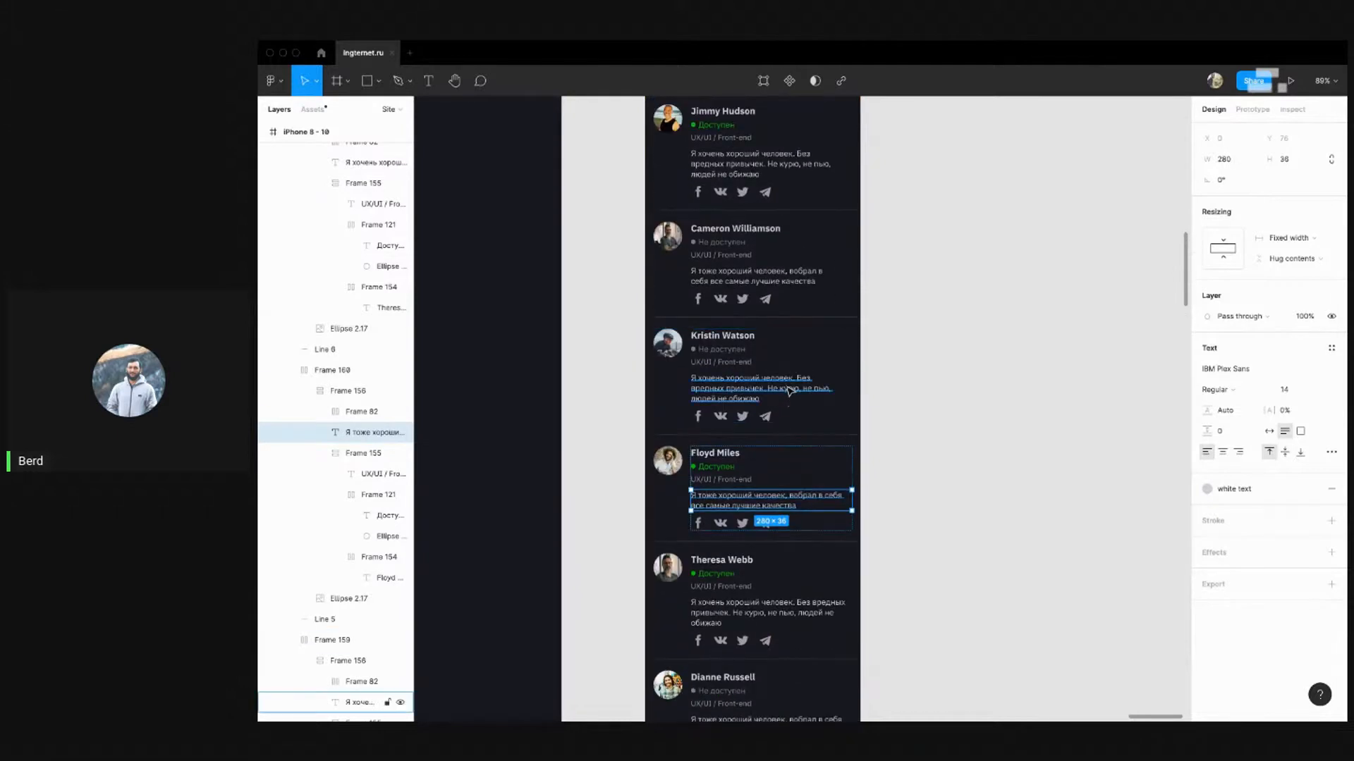
pyautogui.click(790, 390)
pyautogui.moveTo(834, 383); pyautogui.dragTo(853, 383)
pyautogui.scroll(3, 804, 396)
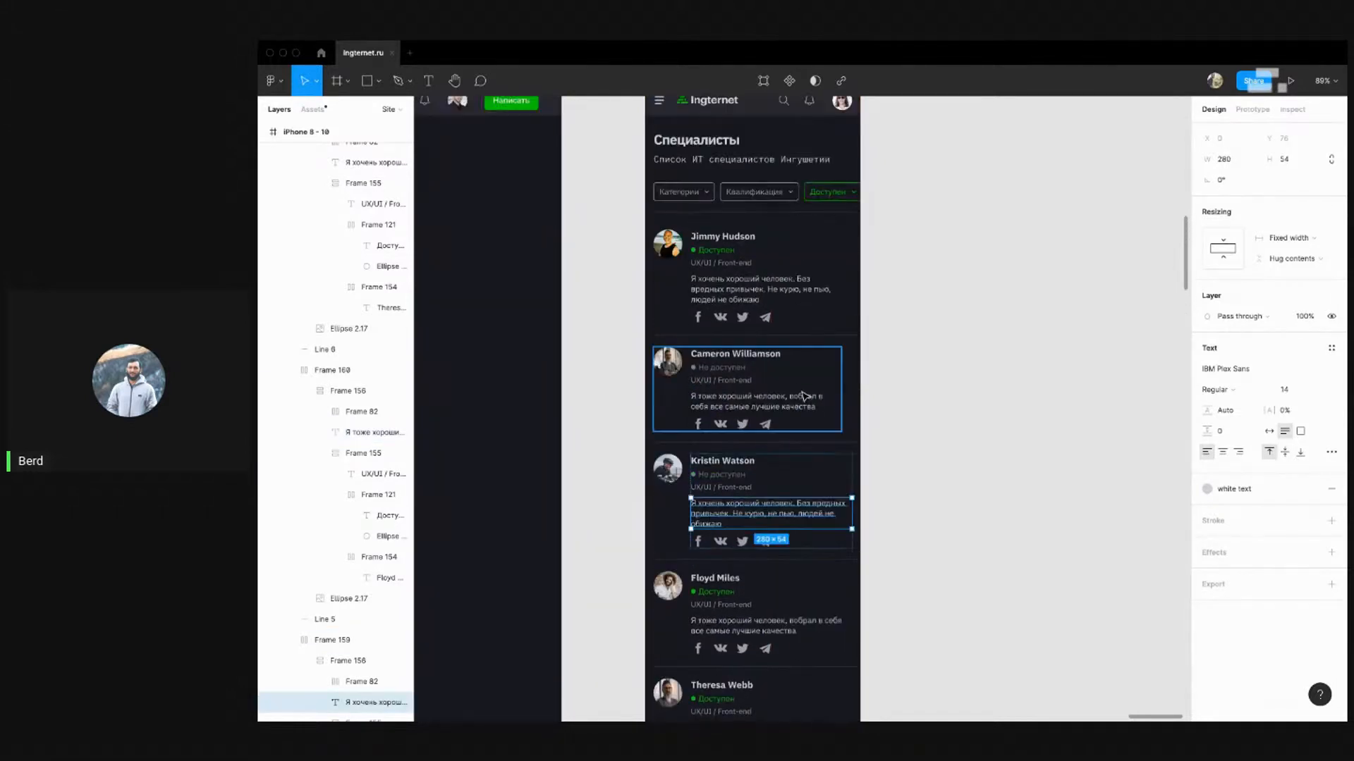
pyautogui.click(804, 396)
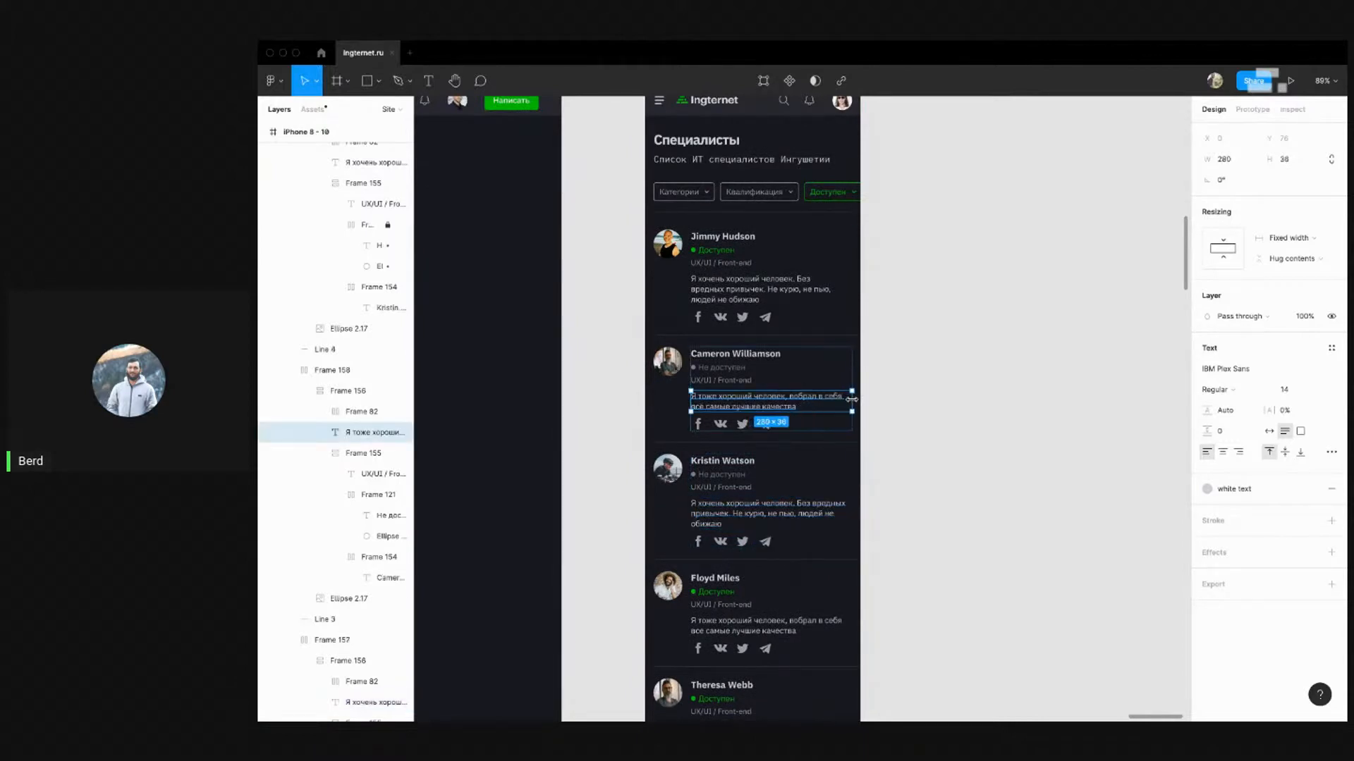
pyautogui.moveTo(851, 399); pyautogui.dragTo(852, 393)
pyautogui.click(818, 293)
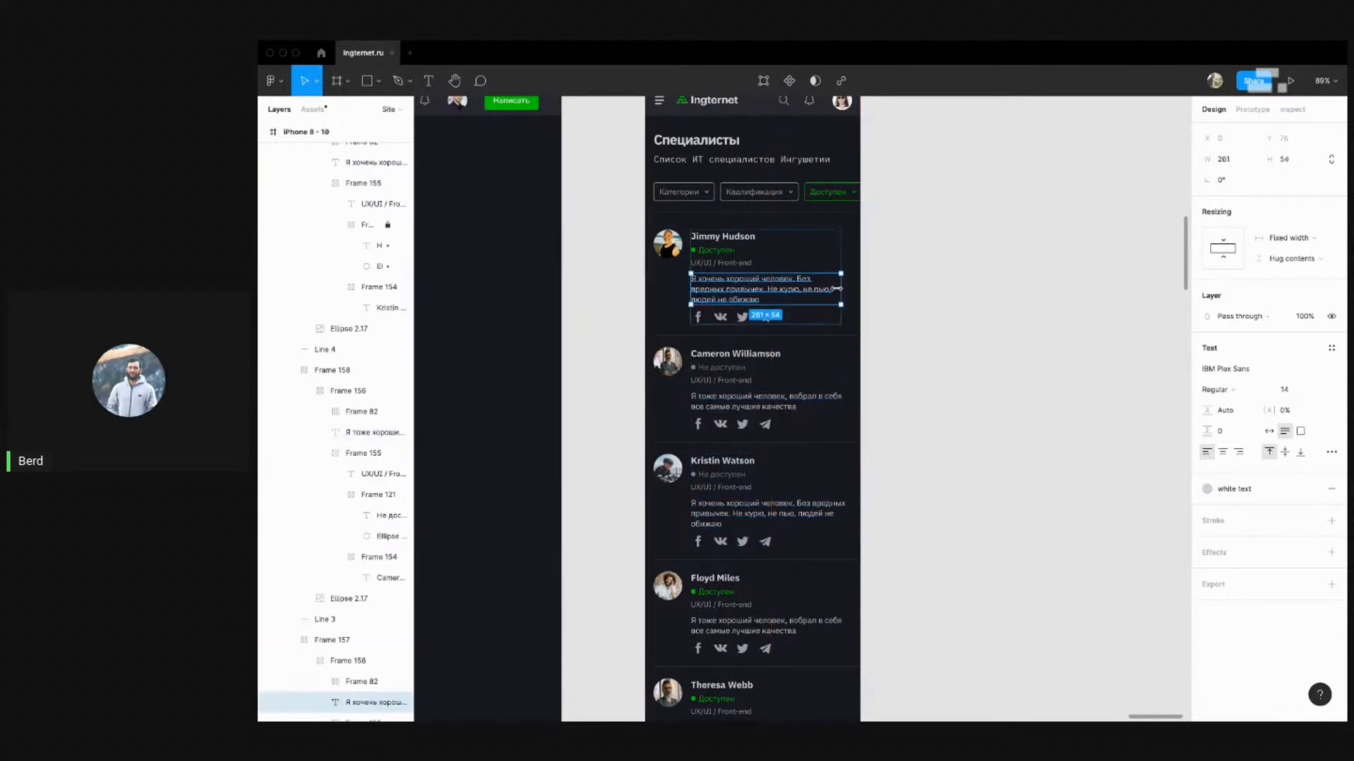
pyautogui.moveTo(845, 290); pyautogui.dragTo(853, 289)
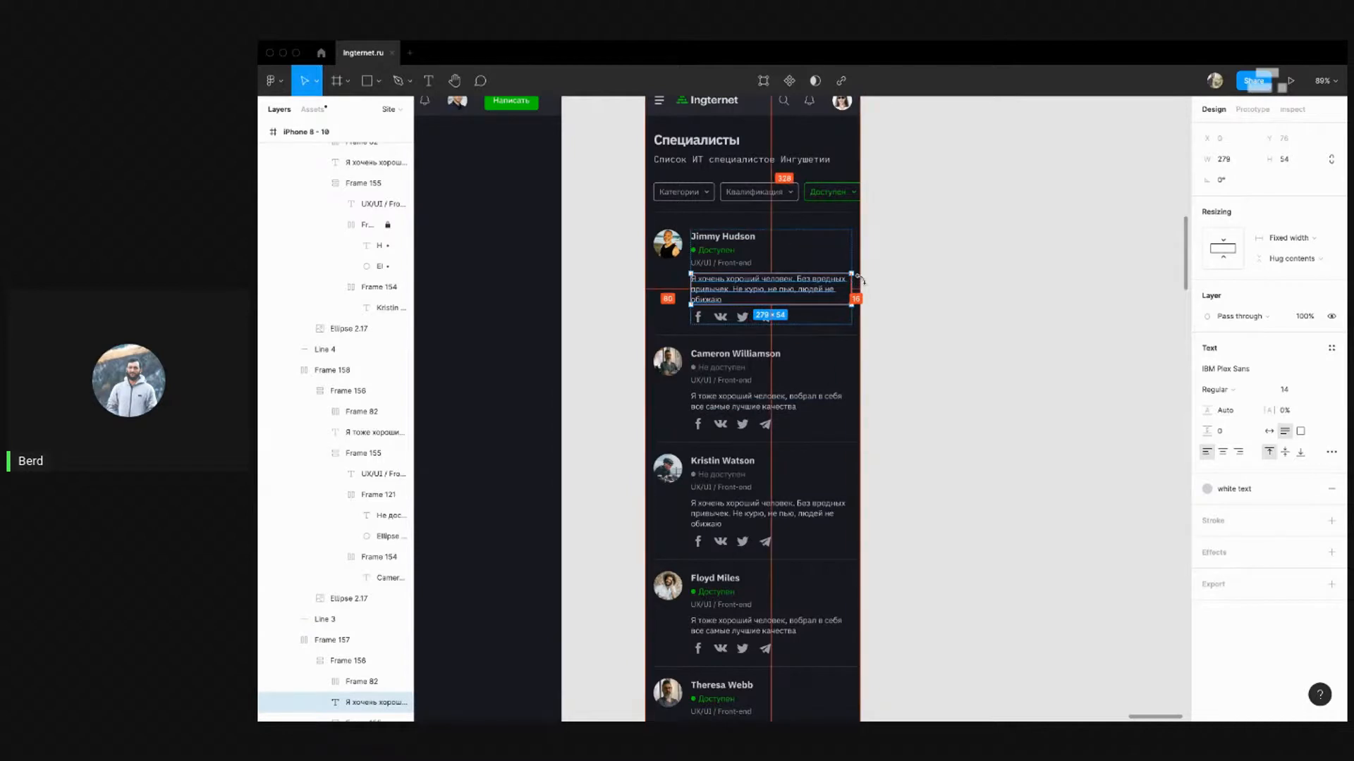
pyautogui.scroll(-1, 994, 389)
pyautogui.click(994, 388)
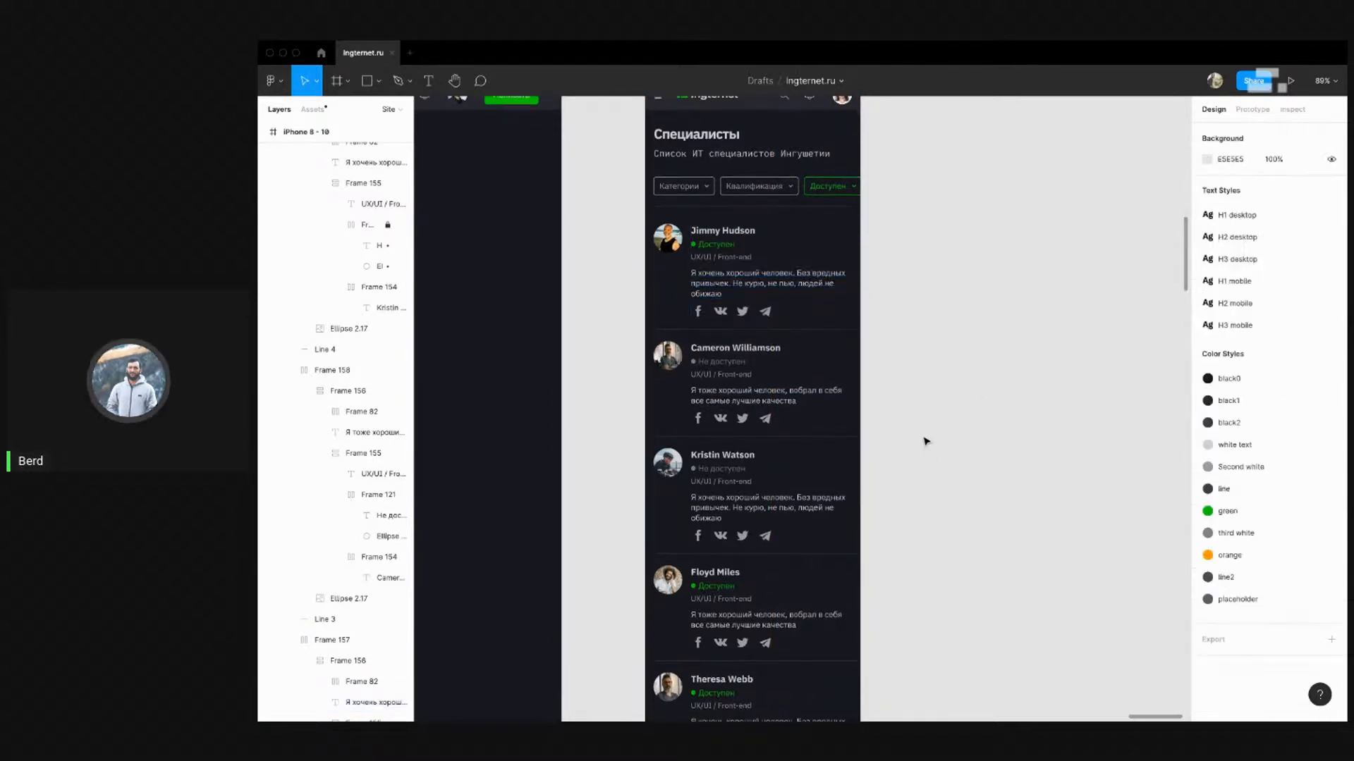
pyautogui.scroll(-10, 906, 417)
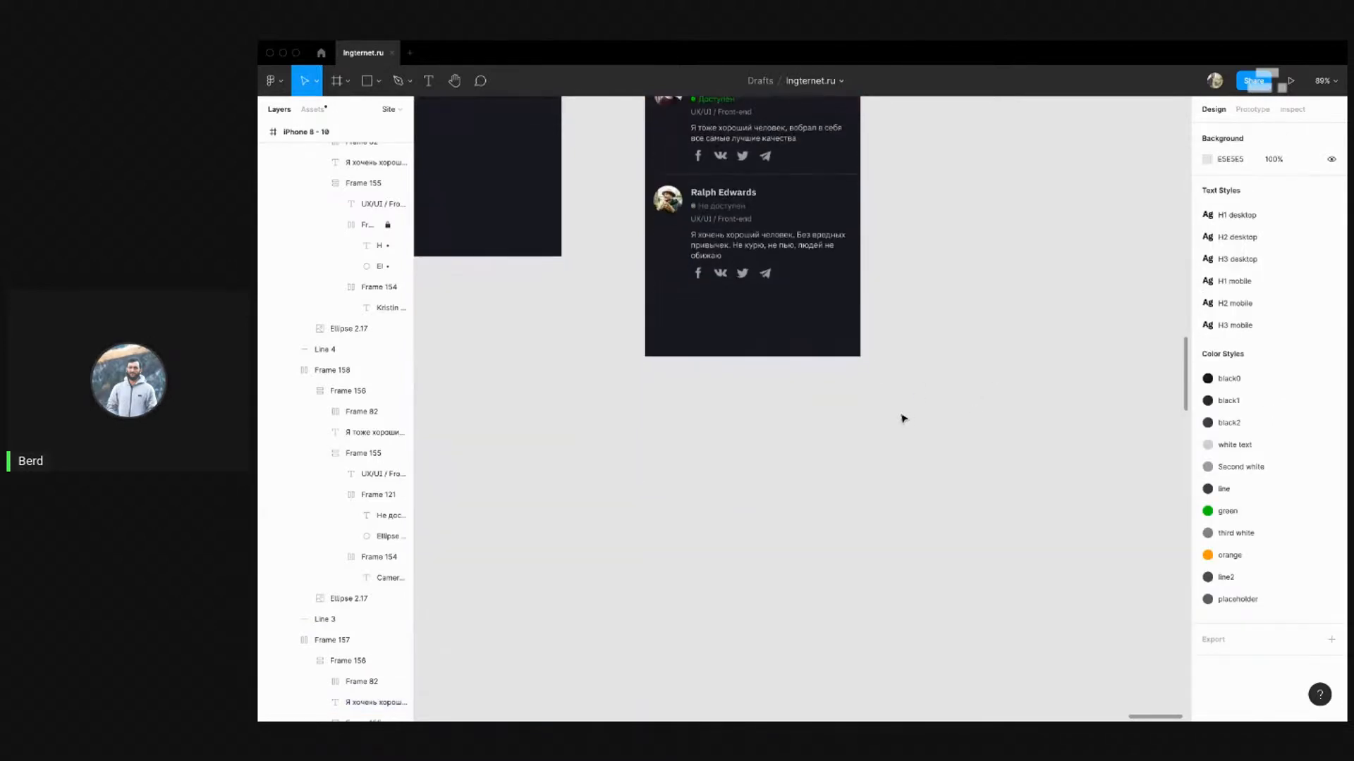
# Select all divider lines between cards and shrink them from 420 to 345 px wide
pyautogui.click(784, 497)
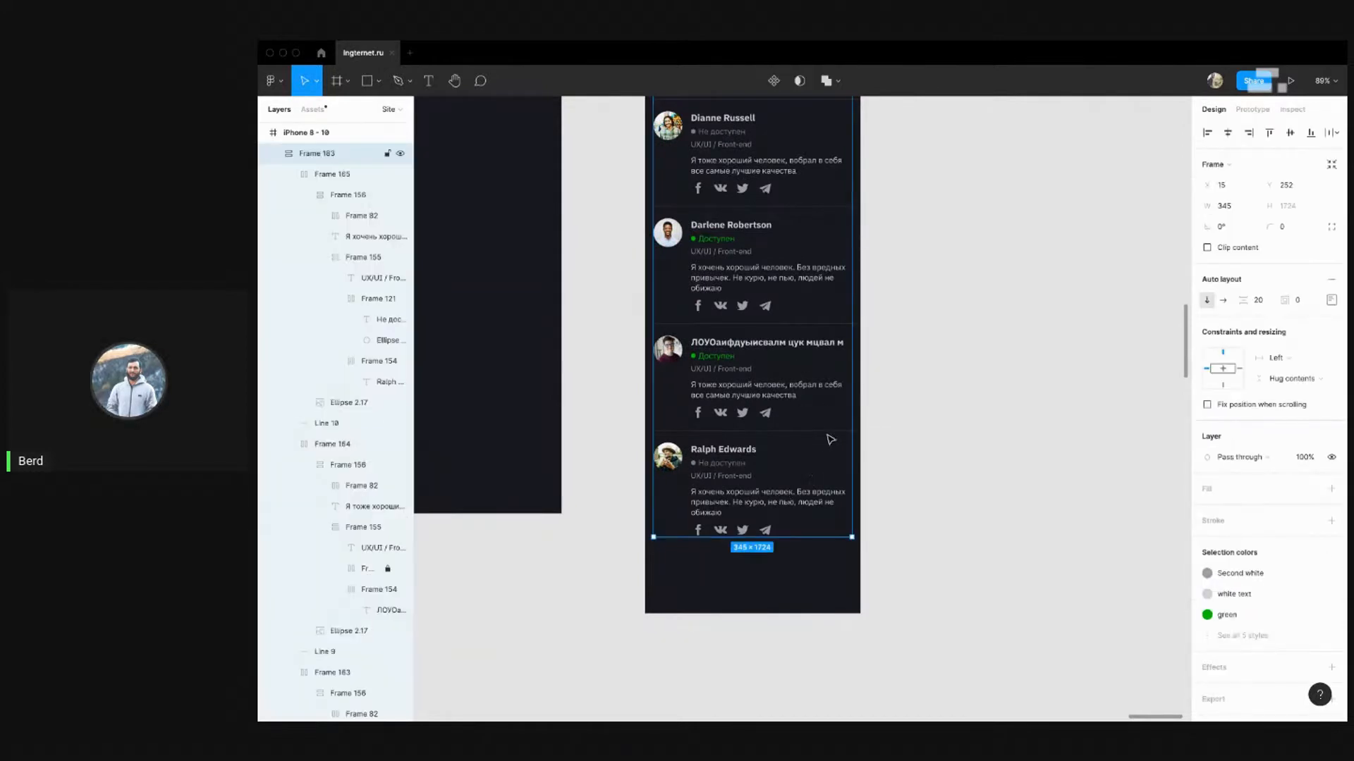
pyautogui.click(830, 432)
pyautogui.keyDown('shift'); pyautogui.click(846, 207); pyautogui.keyUp('shift')
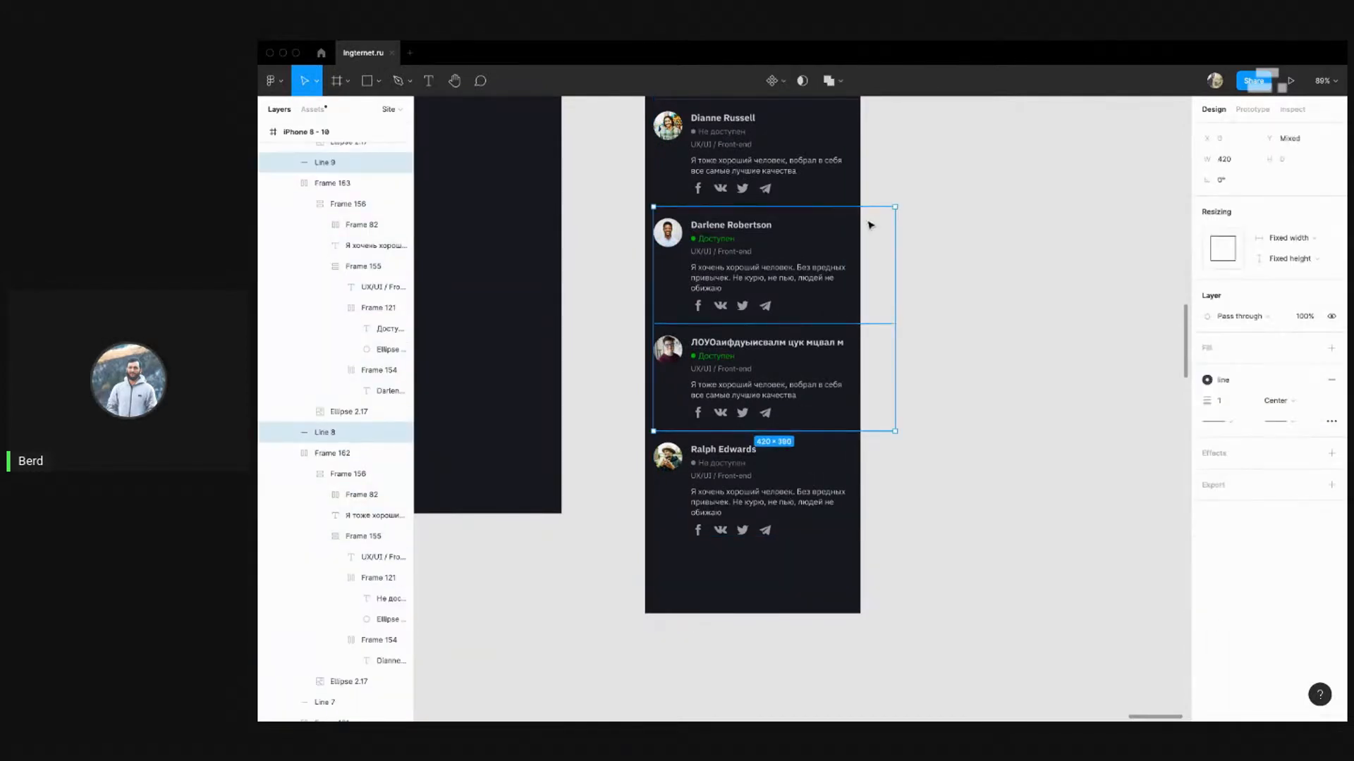
pyautogui.scroll(3, 871, 222)
pyautogui.keyDown('shift'); pyautogui.click(821, 341); pyautogui.keyUp('shift')
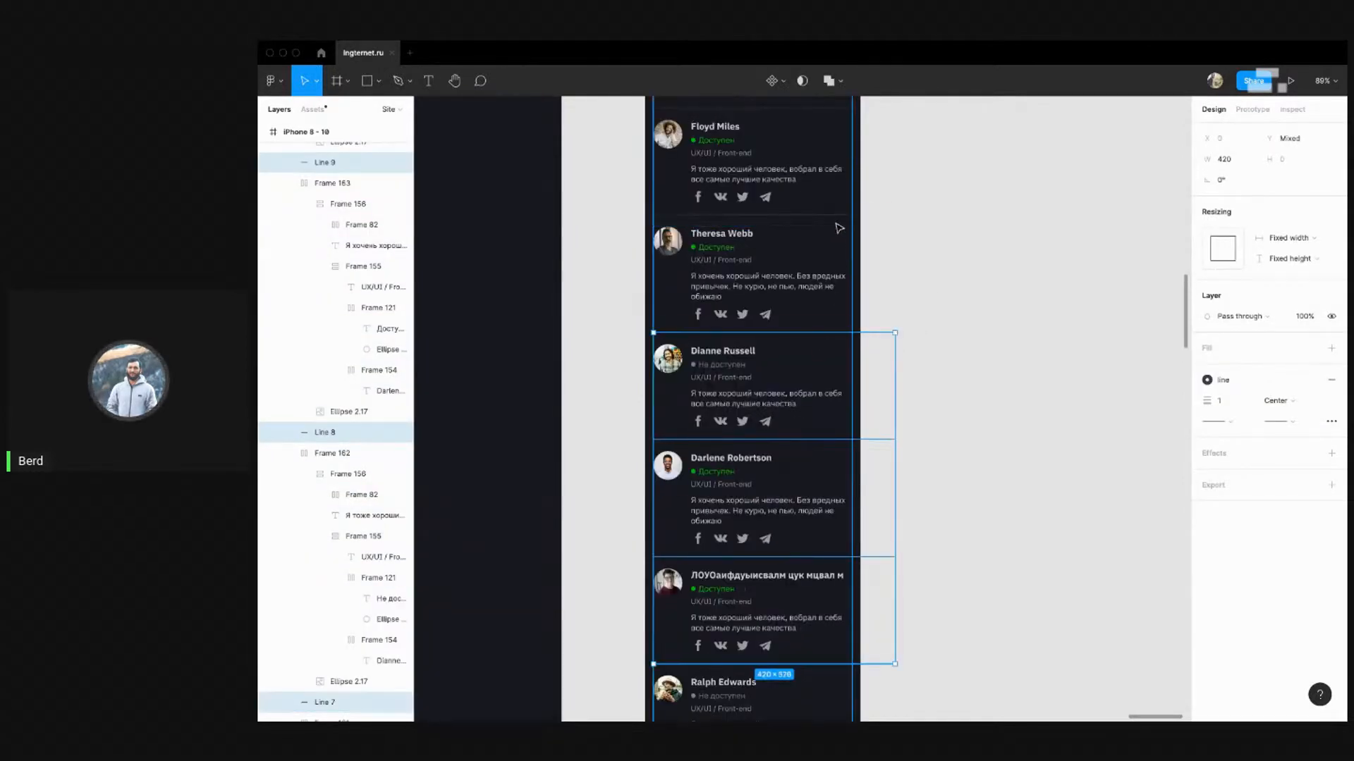
pyautogui.keyDown('shift'); pyautogui.click(867, 219); pyautogui.keyUp('shift')
pyautogui.scroll(3, 861, 311)
pyautogui.keyDown('shift'); pyautogui.click(822, 287); pyautogui.keyUp('shift')
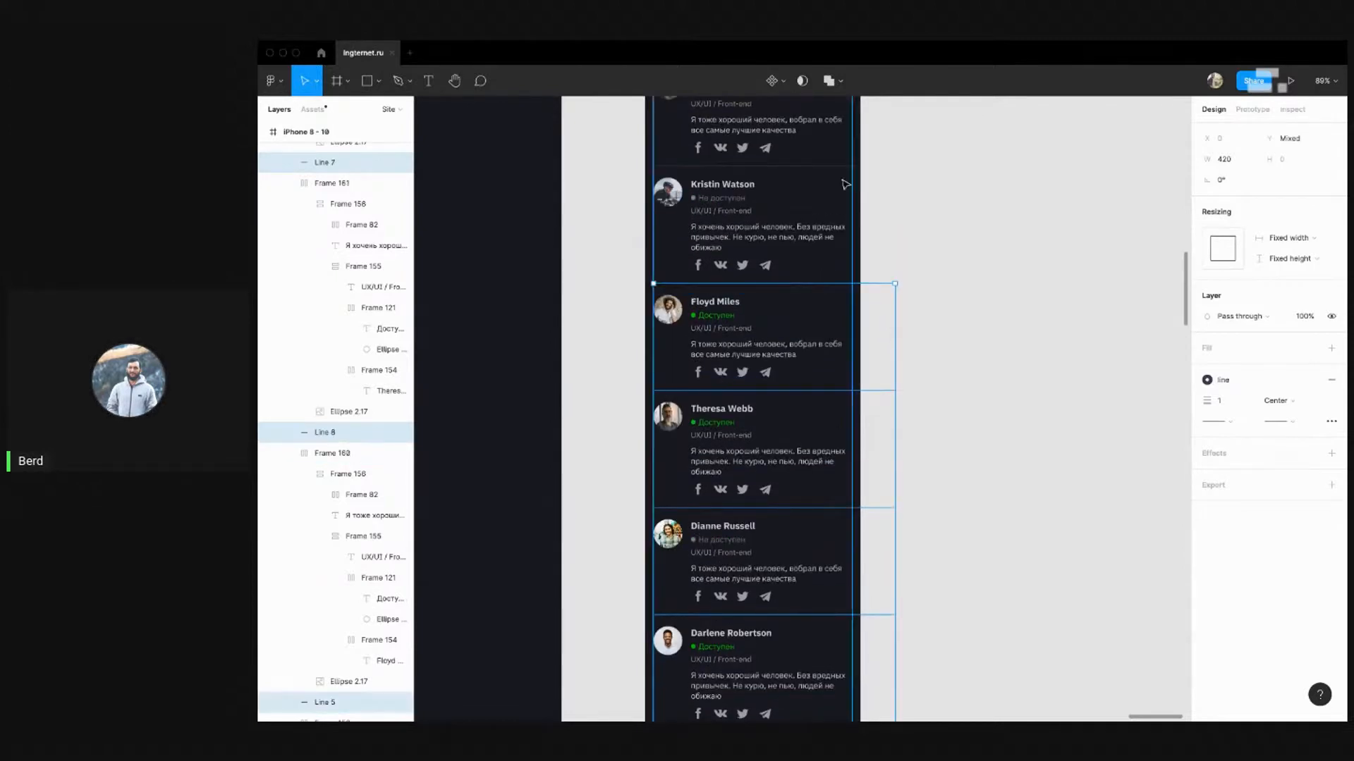
pyautogui.keyDown('shift'); pyautogui.click(825, 173); pyautogui.keyUp('shift')
pyautogui.scroll(3, 874, 272)
pyautogui.keyDown('shift'); pyautogui.click(836, 263); pyautogui.keyUp('shift')
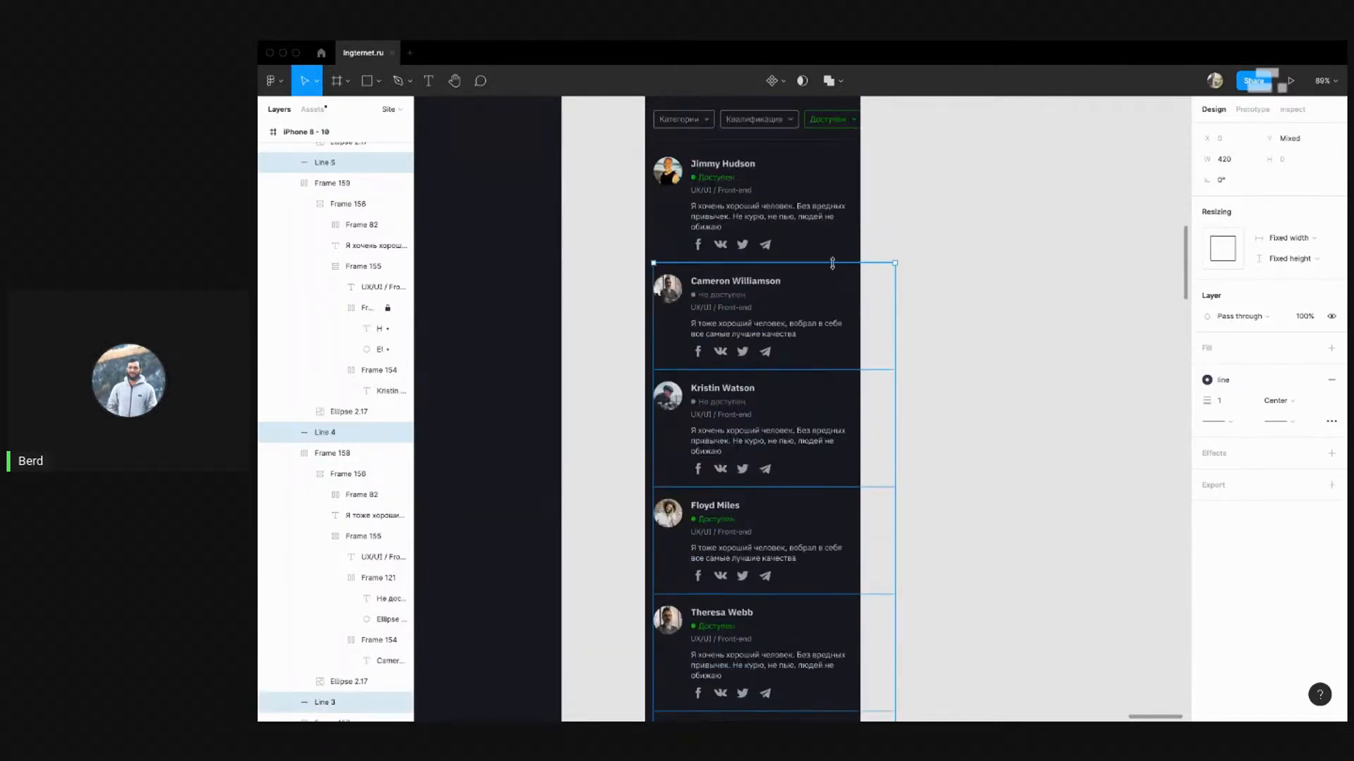
pyautogui.moveTo(895, 303); pyautogui.dragTo(861, 302)
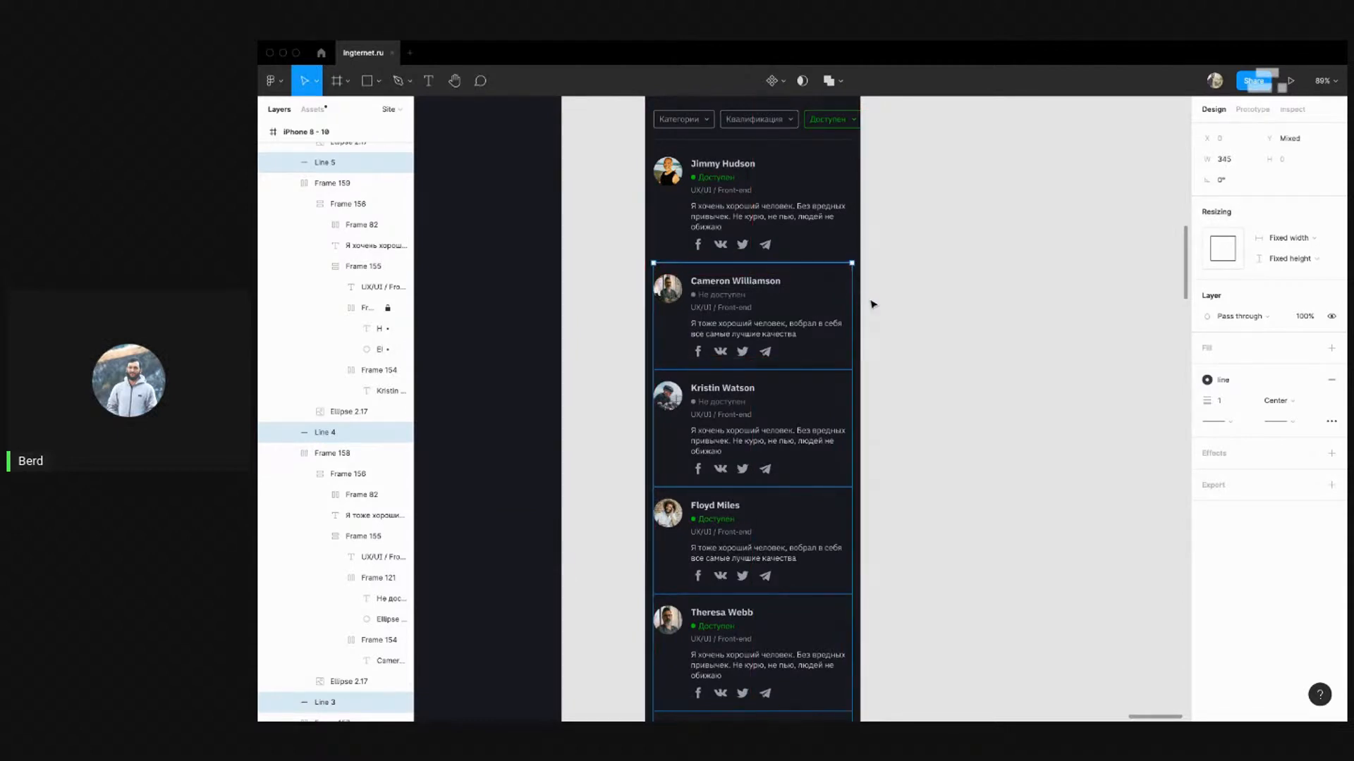
pyautogui.click(916, 309)
# Check the shortened dividers along the layout and select the iPhone 8 - 10 frame
pyautogui.scroll(5, 931, 324)
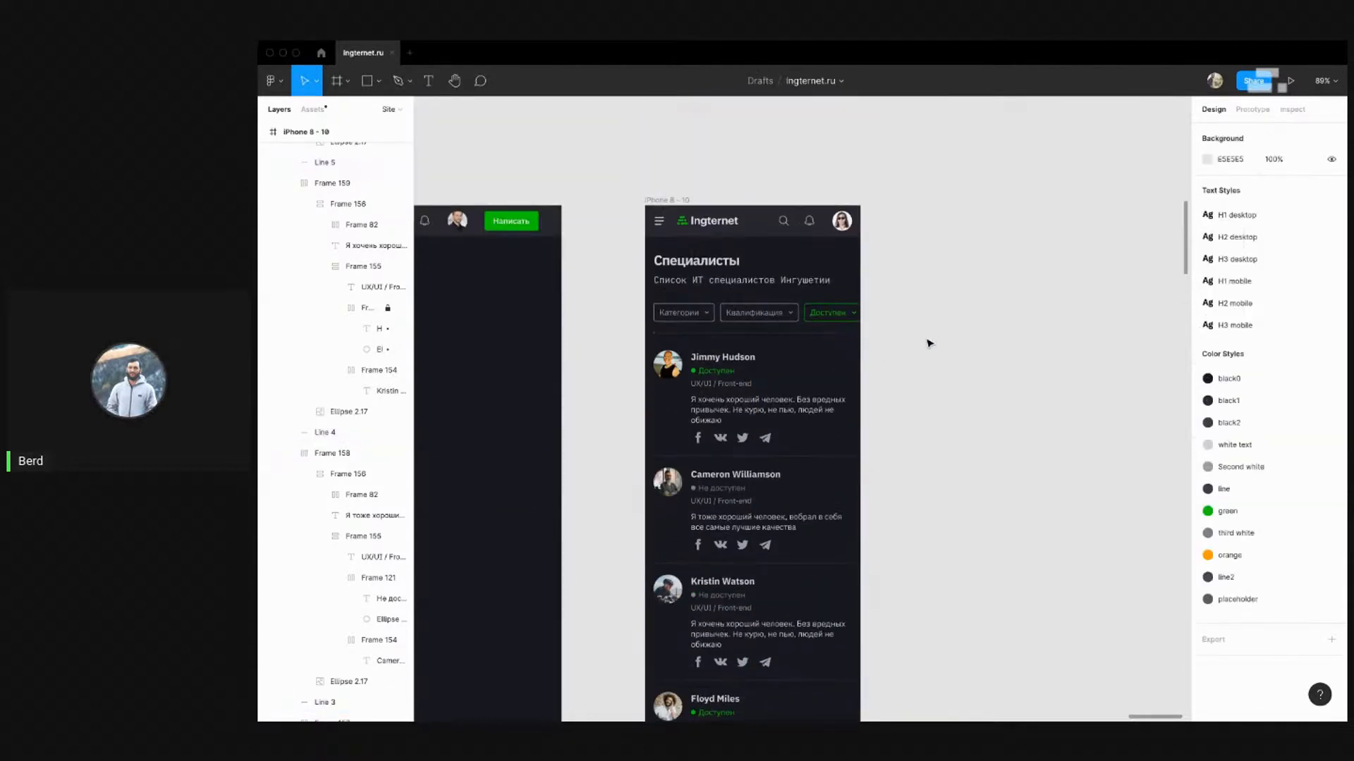
pyautogui.scroll(-10, 958, 348)
pyautogui.scroll(-3, 956, 351)
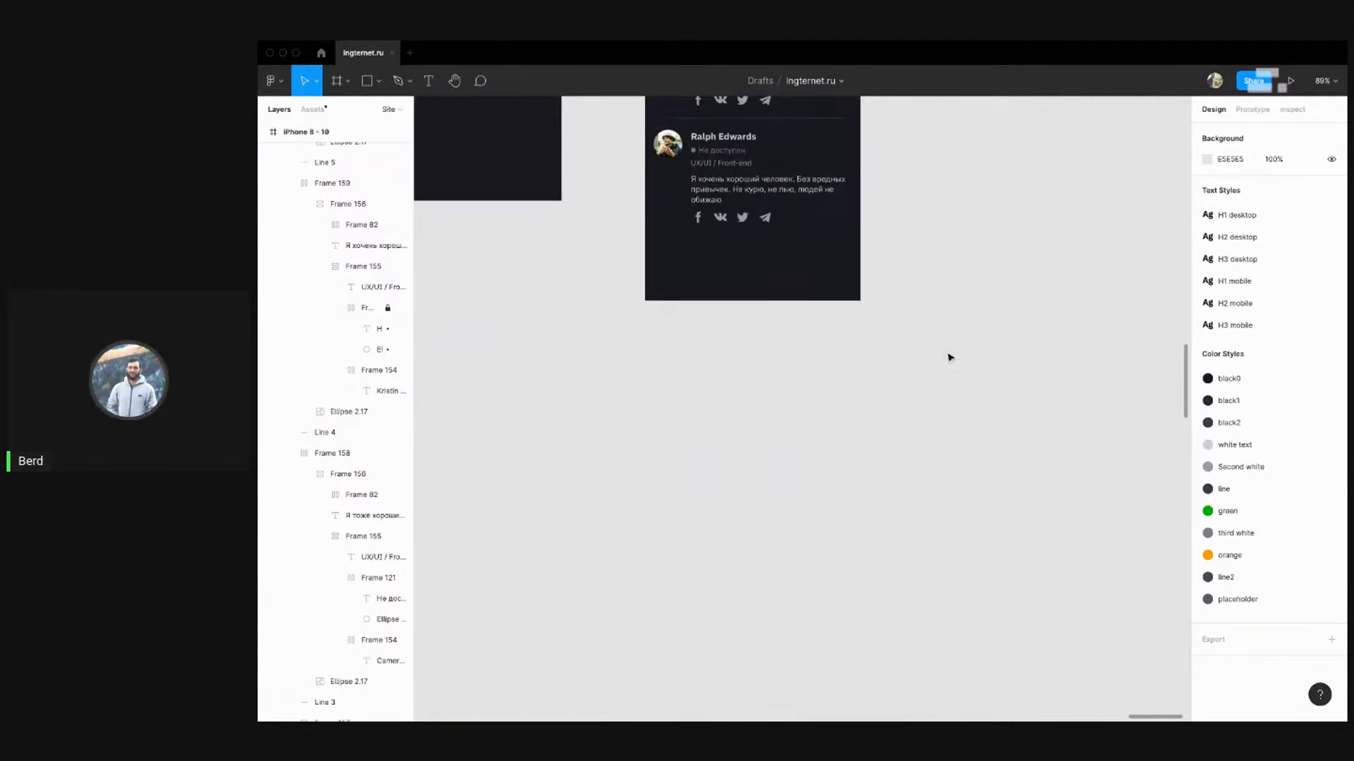
pyautogui.scroll(5, 916, 384)
pyautogui.scroll(10, 607, 393)
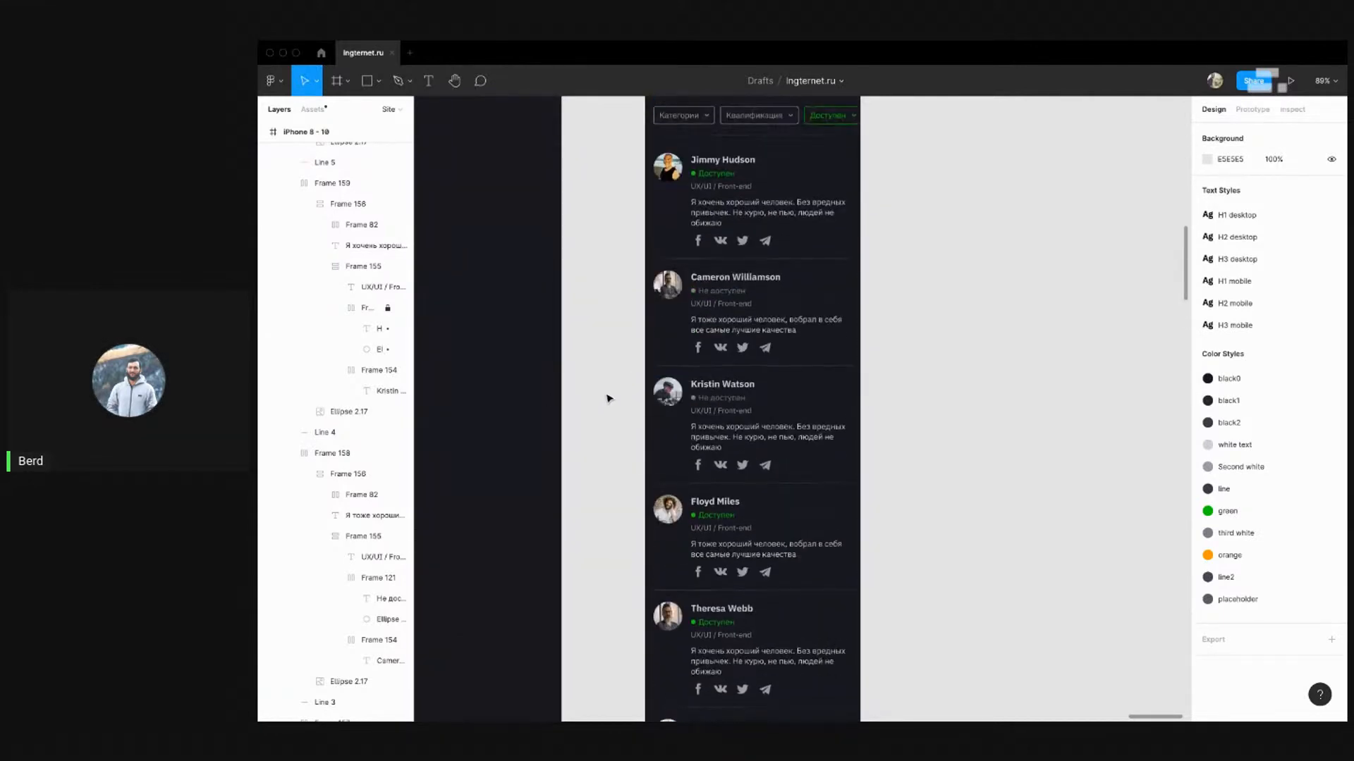
pyautogui.scroll(-4, 667, 227)
pyautogui.click(673, 189)
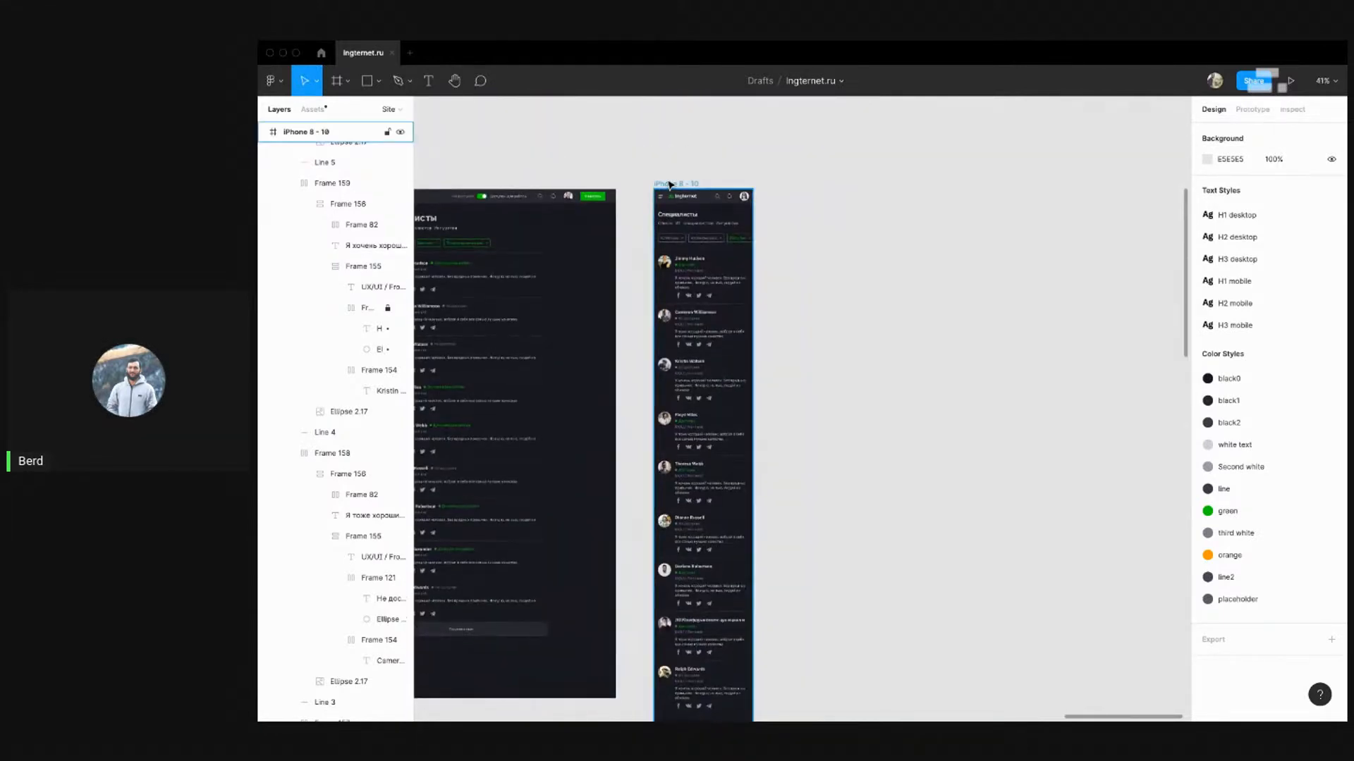
# Shorten the iPhone 8 - 10 frame to 2022 px tall, just below the last card, then deselect it
pyautogui.scroll(-10, 767, 303)
pyautogui.scroll(10, 776, 321)
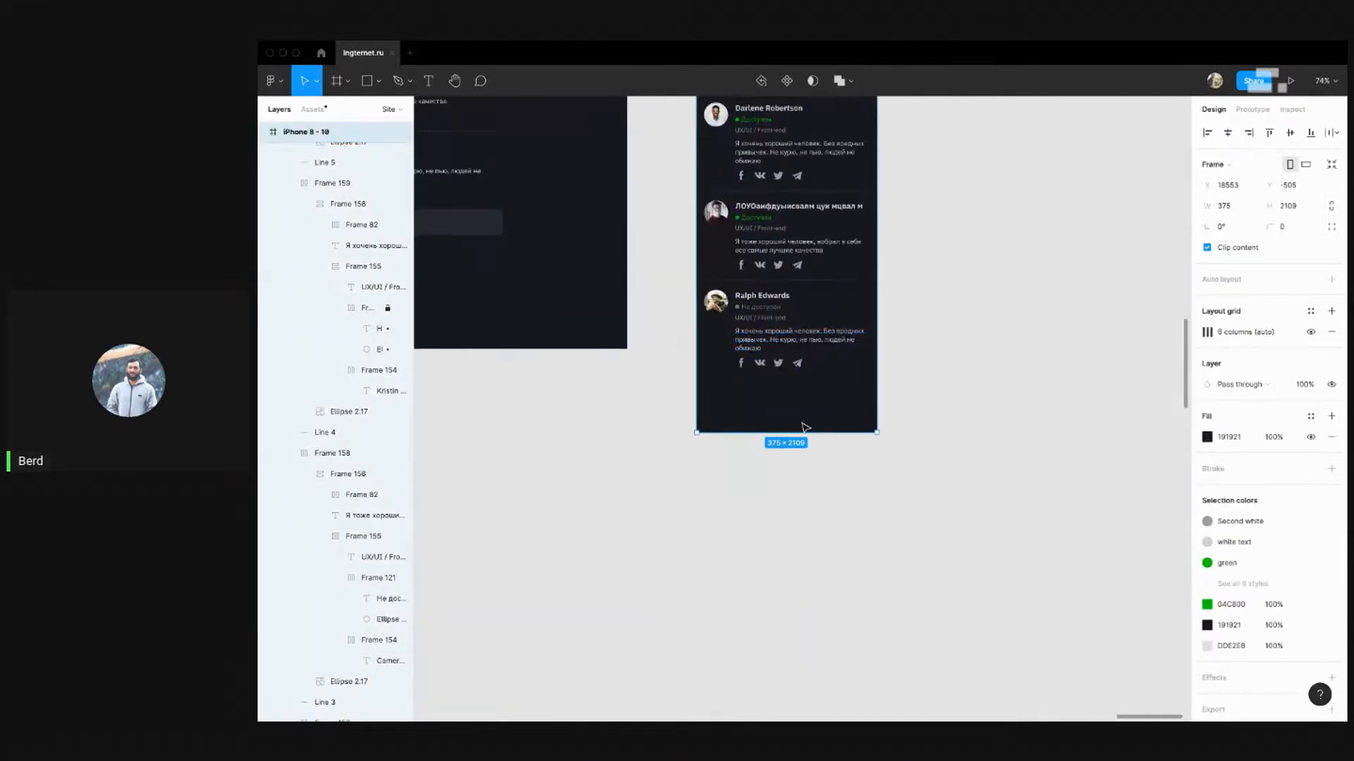
pyautogui.moveTo(799, 431); pyautogui.dragTo(799, 396)
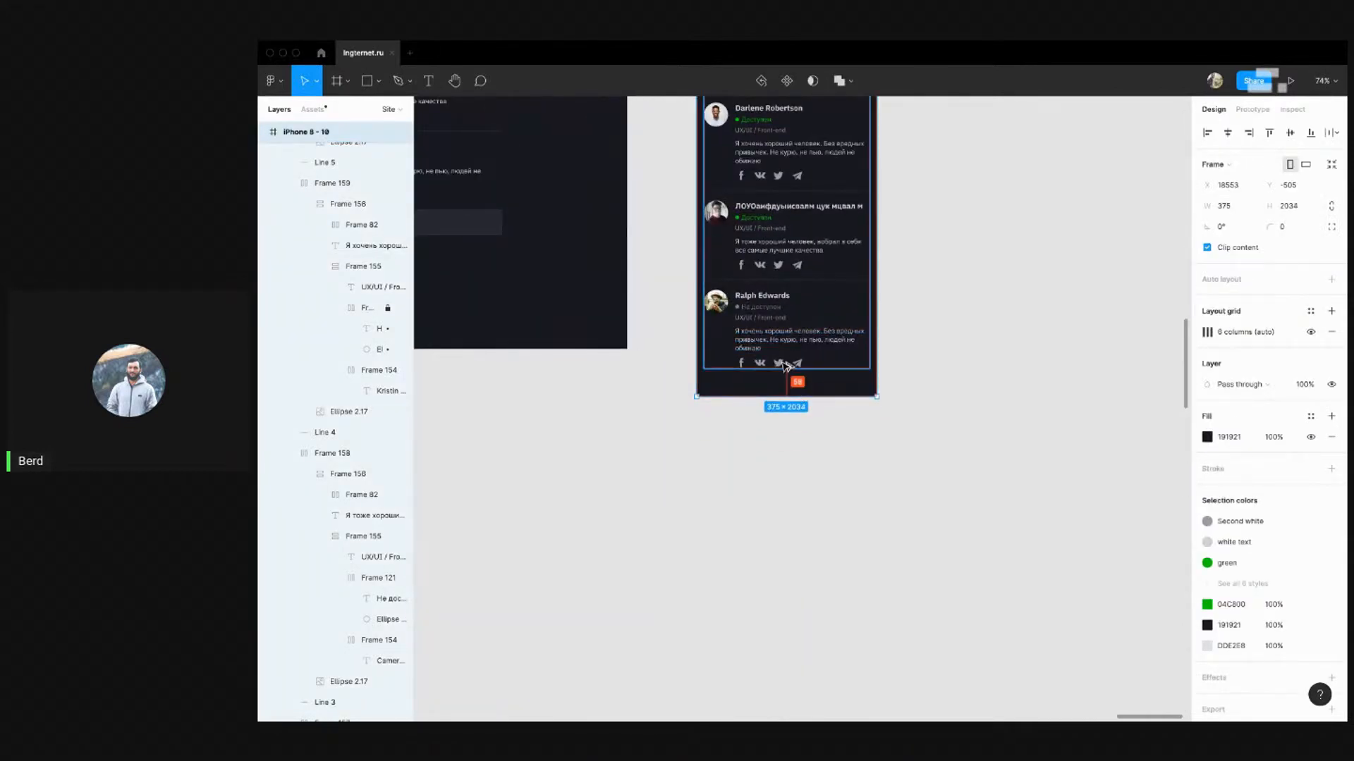
pyautogui.press('super+Down')
pyautogui.press('super+Down')
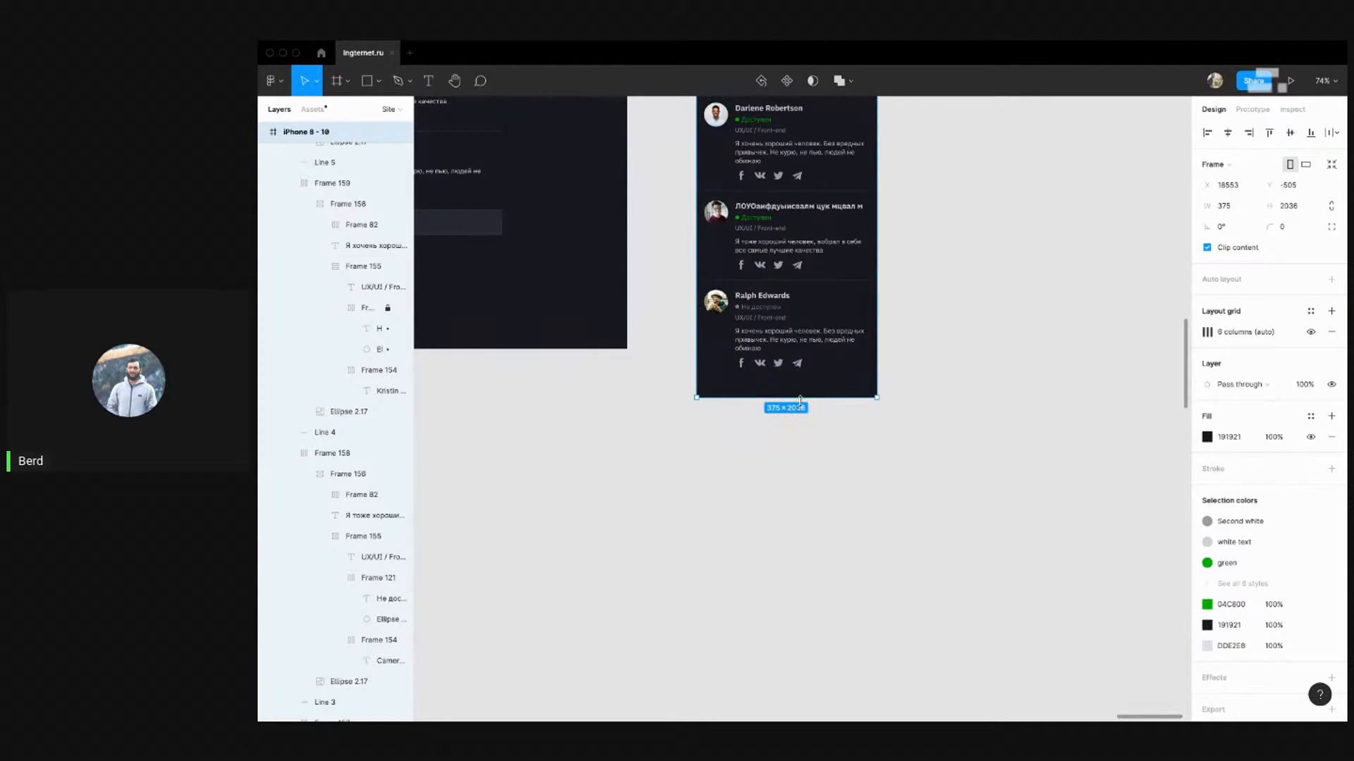
pyautogui.moveTo(799, 401); pyautogui.dragTo(799, 393)
pyautogui.press('alt')
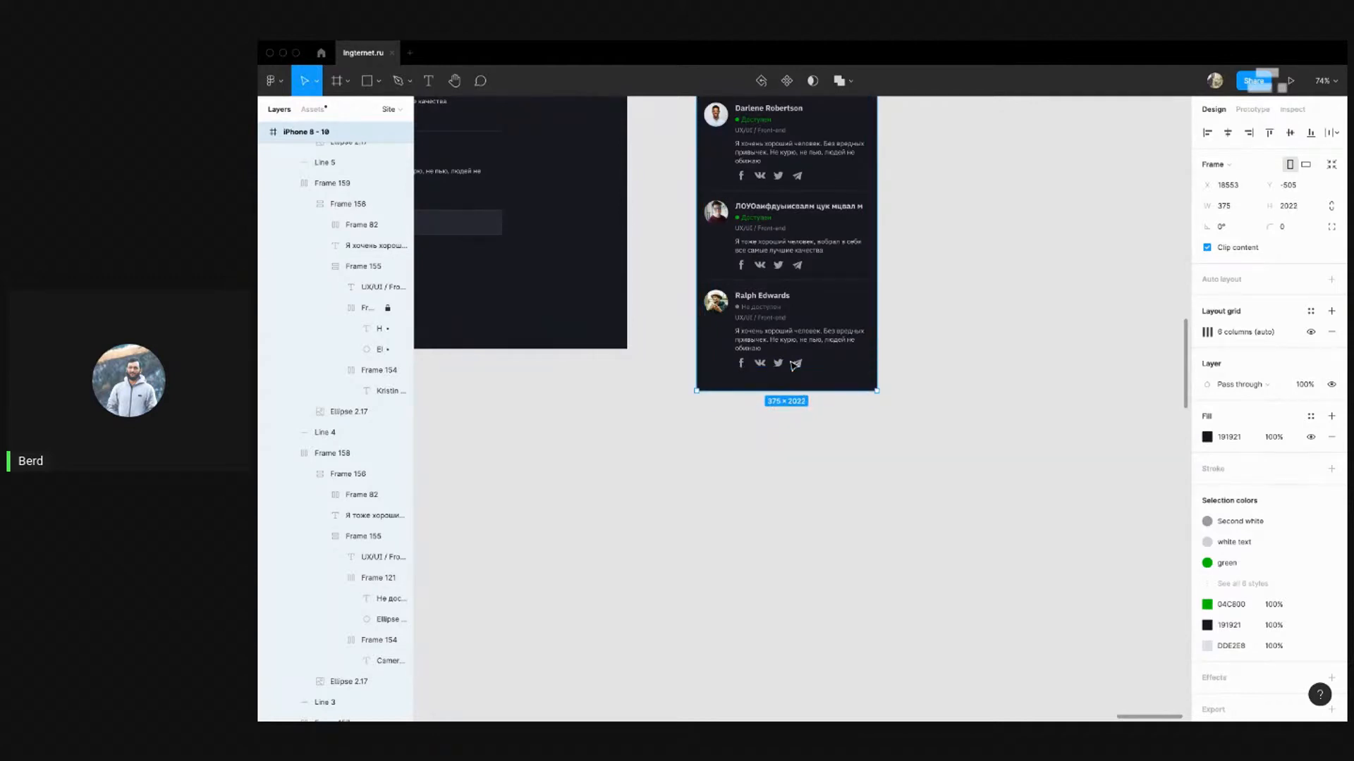
pyautogui.press('super+Down')
pyautogui.press('super+Down')
pyautogui.press('alt')
pyautogui.click(939, 377)
pyautogui.scroll(-8, 824, 555)
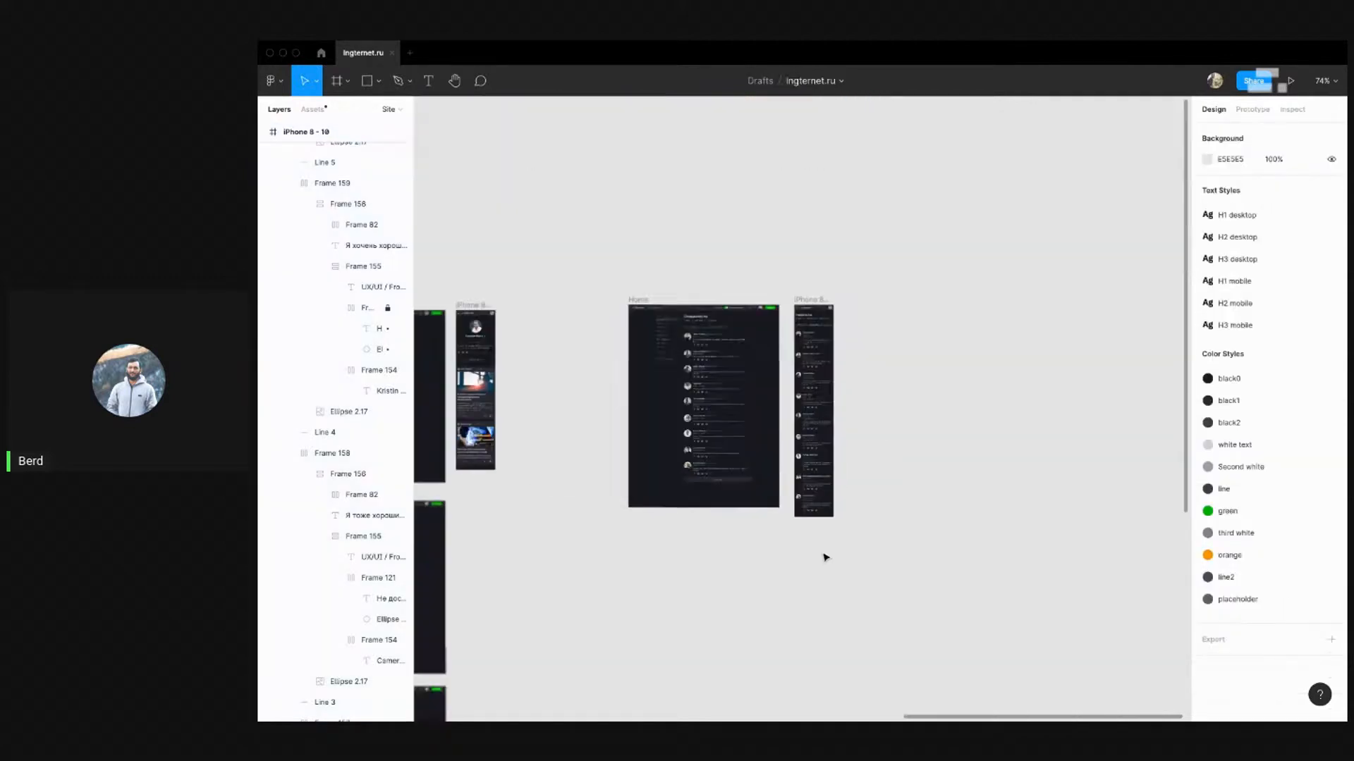
# Zoom and pan across the canvas to review the frames on the left
pyautogui.scroll(-6, 843, 350)
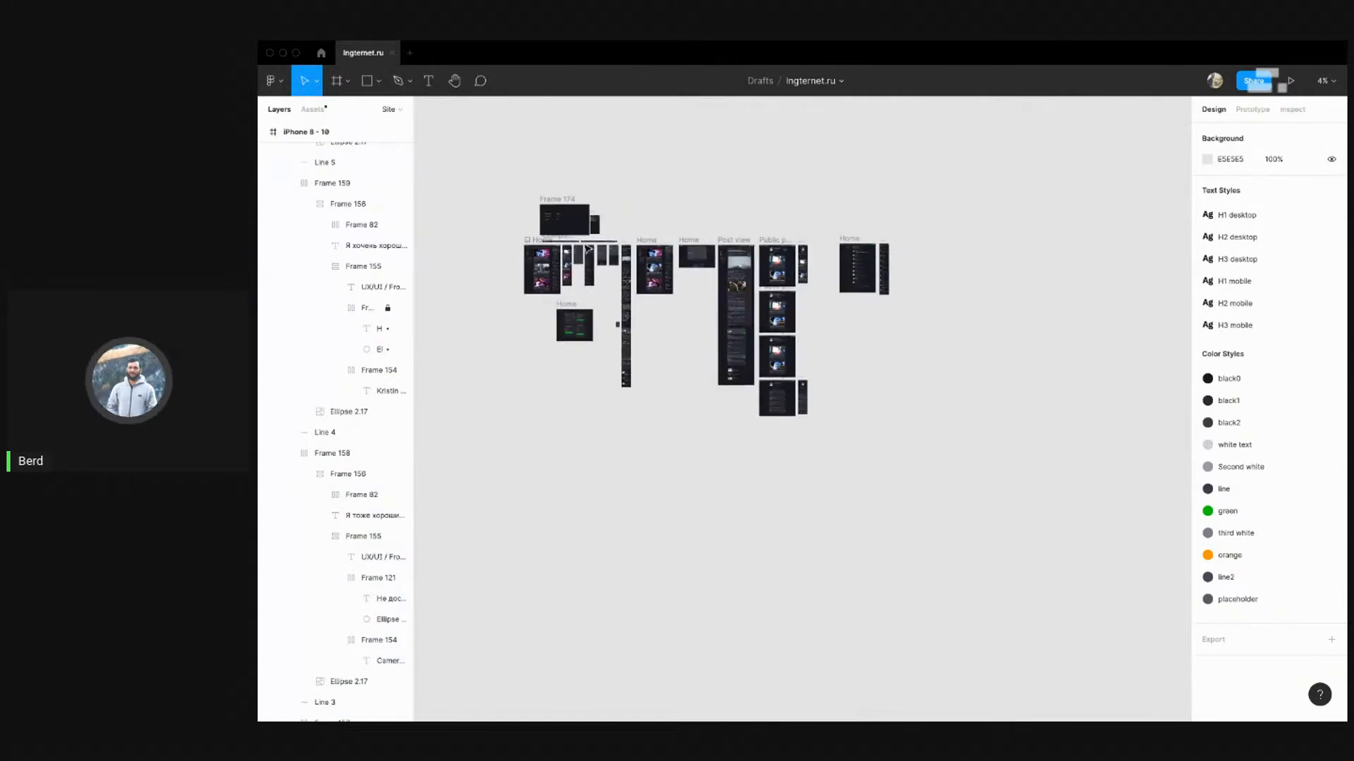
pyautogui.scroll(6, 588, 249)
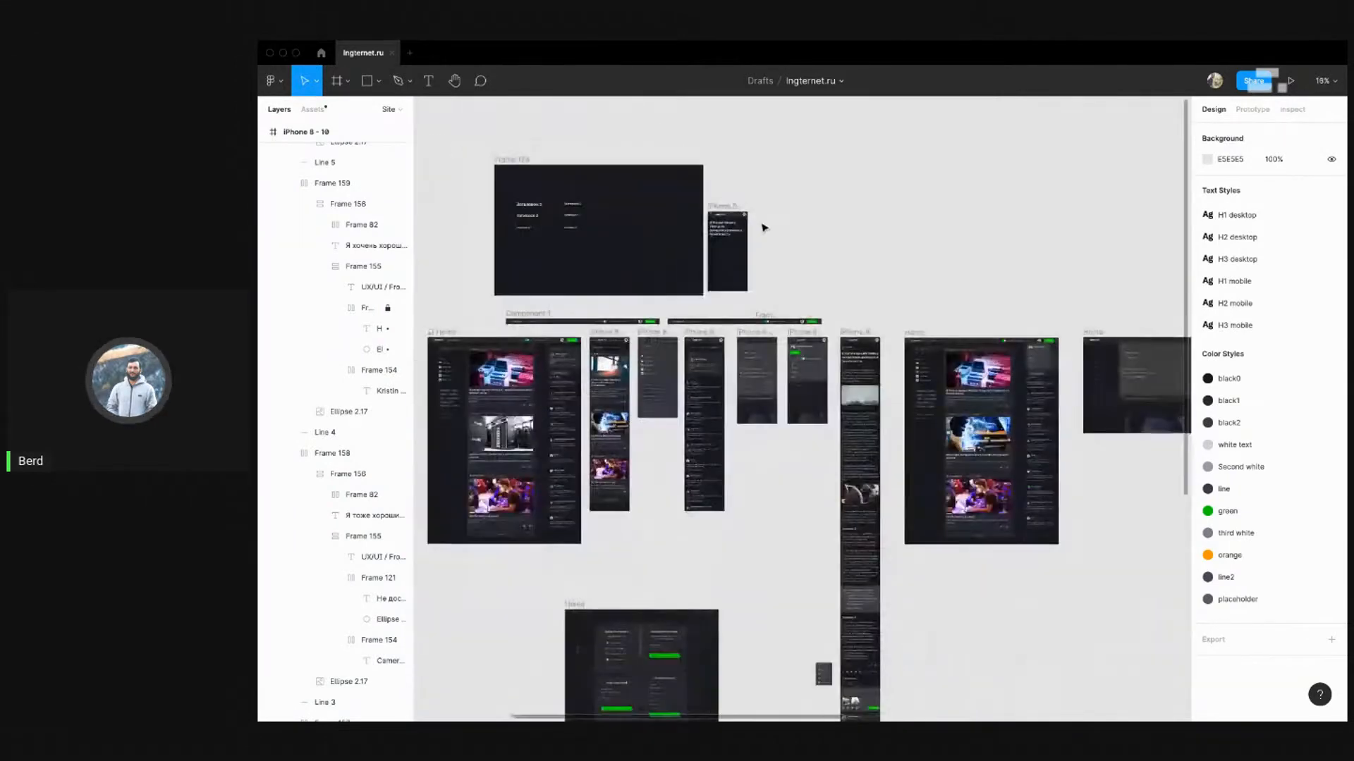
pyautogui.scroll(5, 764, 227)
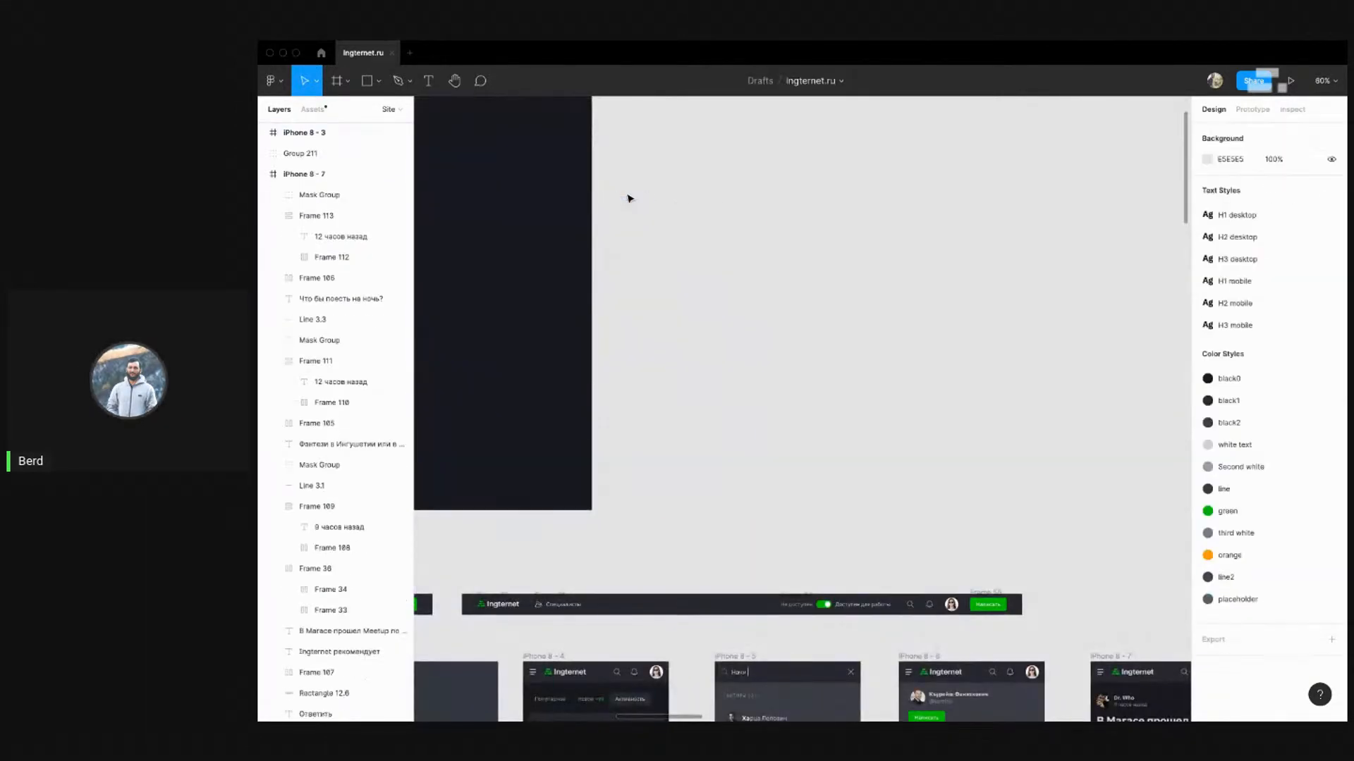
pyautogui.scroll(-5, 629, 198)
pyautogui.scroll(2, 632, 187)
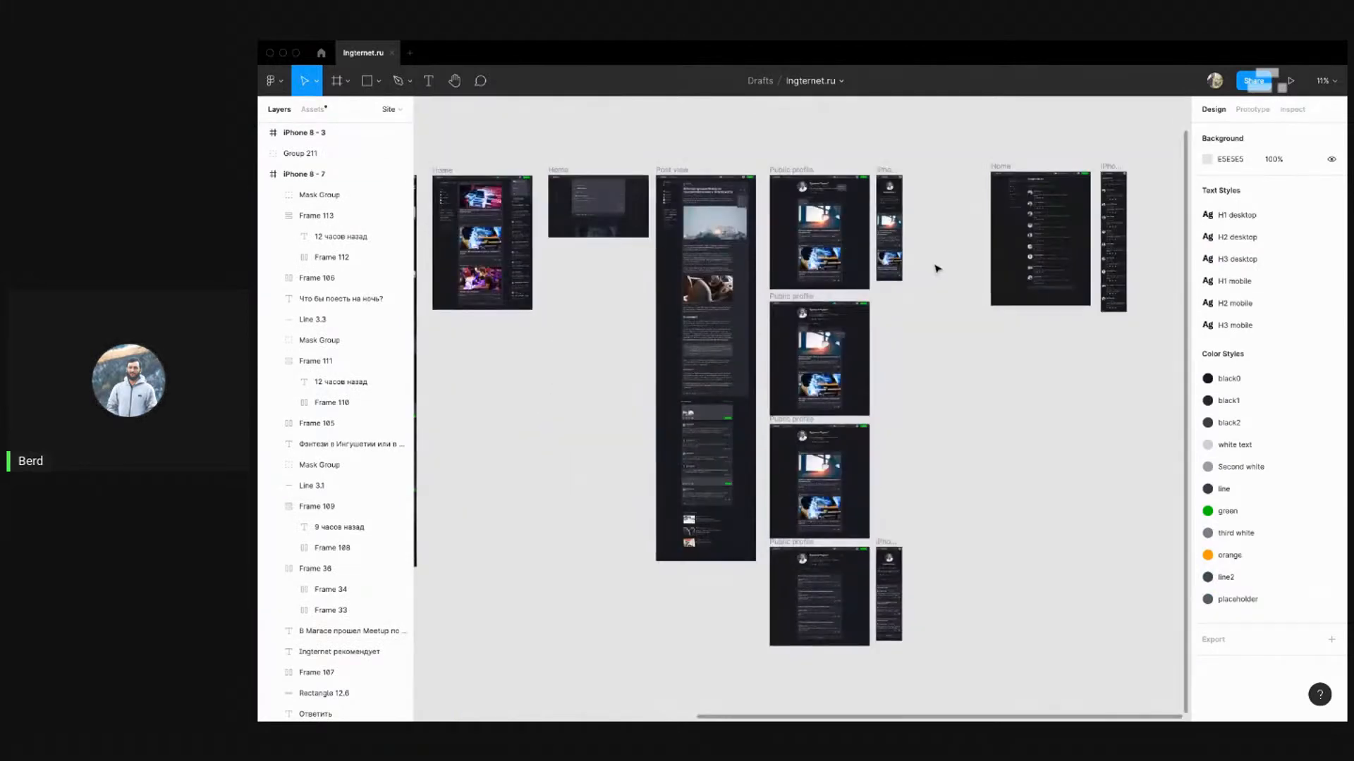
pyautogui.scroll(-1, 943, 204)
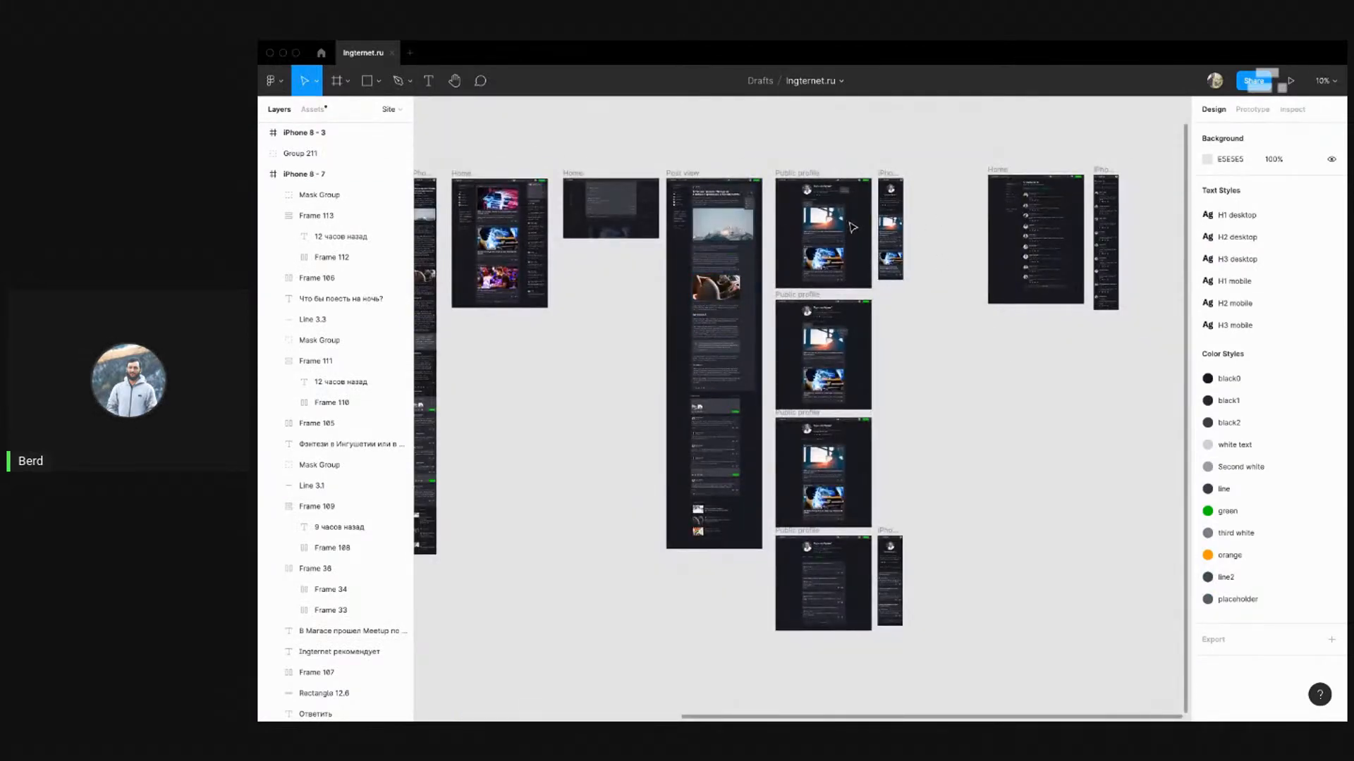
pyautogui.moveTo(569, 308); pyautogui.dragTo(857, 300)
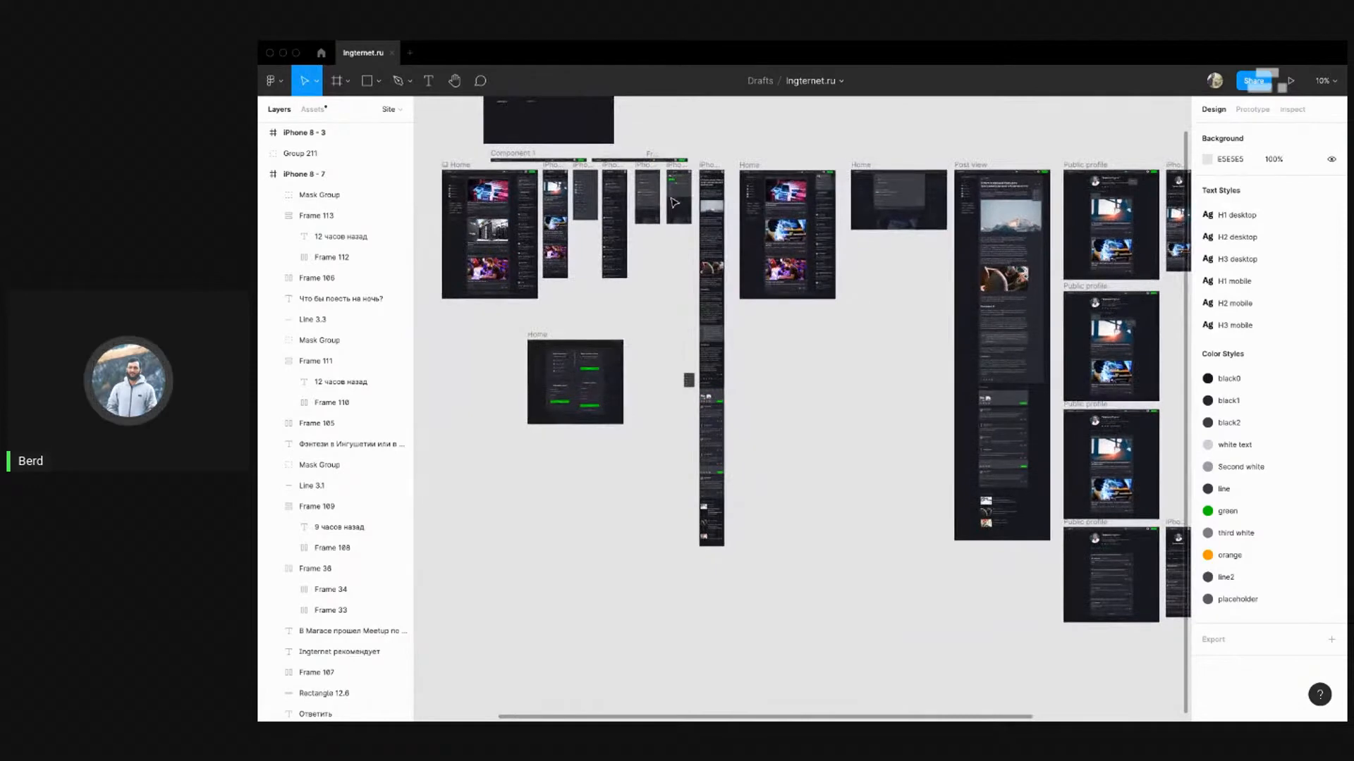
pyautogui.scroll(3, 672, 201)
pyautogui.scroll(-3, 698, 276)
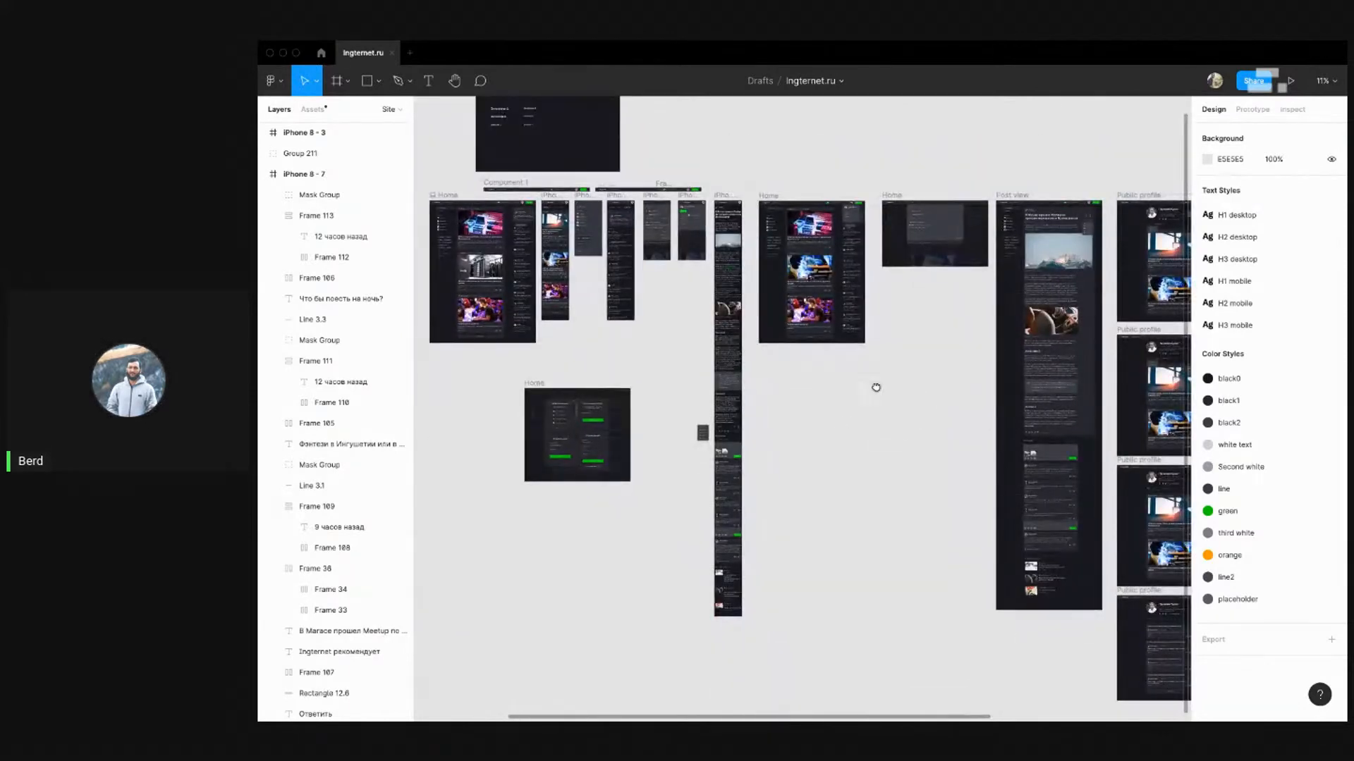
pyautogui.moveTo(876, 387)
pyautogui.mouseDown()
pyautogui.moveTo(607, 387)
pyautogui.moveTo(882, 384)
pyautogui.mouseUp()
pyautogui.moveTo(625, 375); pyautogui.dragTo(762, 362)
pyautogui.scroll(2, 761, 359)
pyautogui.moveTo(762, 282); pyautogui.dragTo(746, 327)
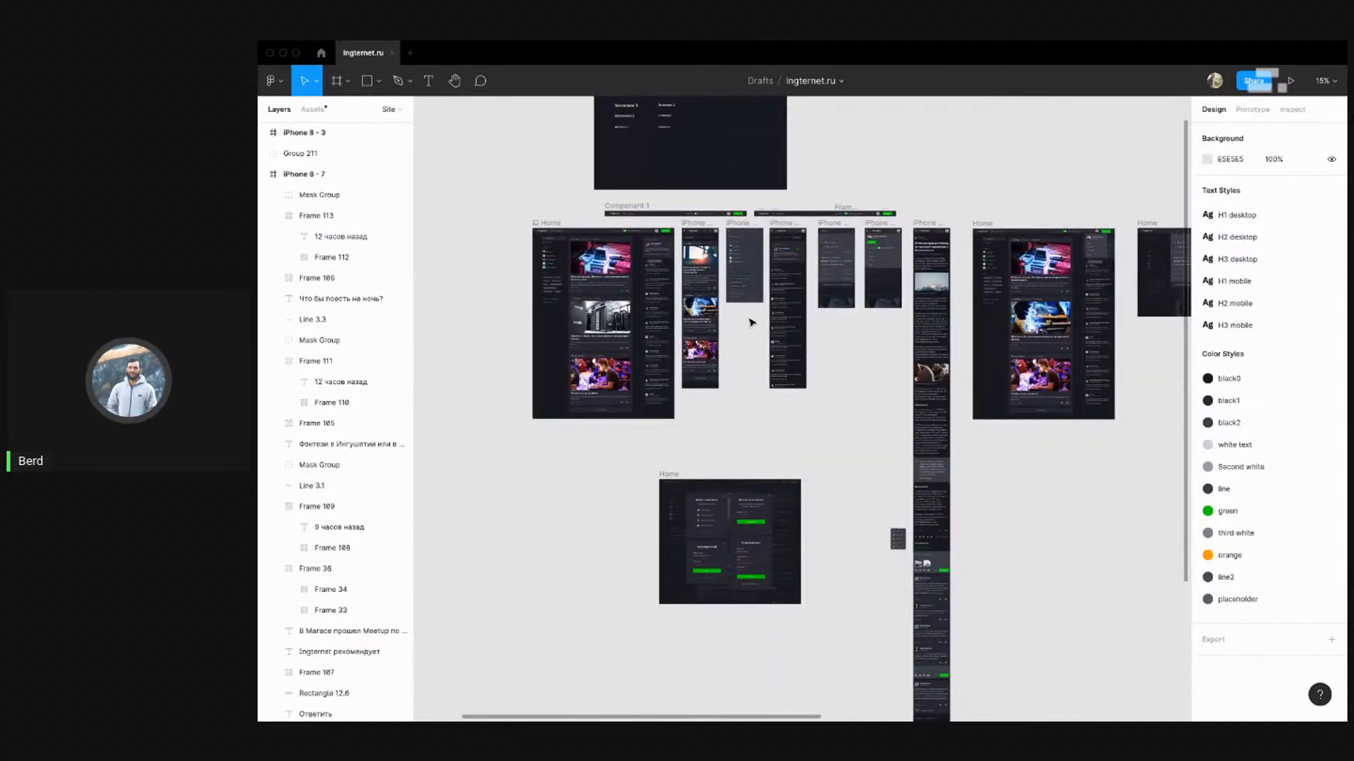
pyautogui.moveTo(853, 378); pyautogui.dragTo(785, 339)
pyautogui.moveTo(1037, 438); pyautogui.dragTo(953, 423)
# Review the iPhone 8 - 10 frame and check the extent of its filter chip row
pyautogui.hscroll(2, 1019, 403)
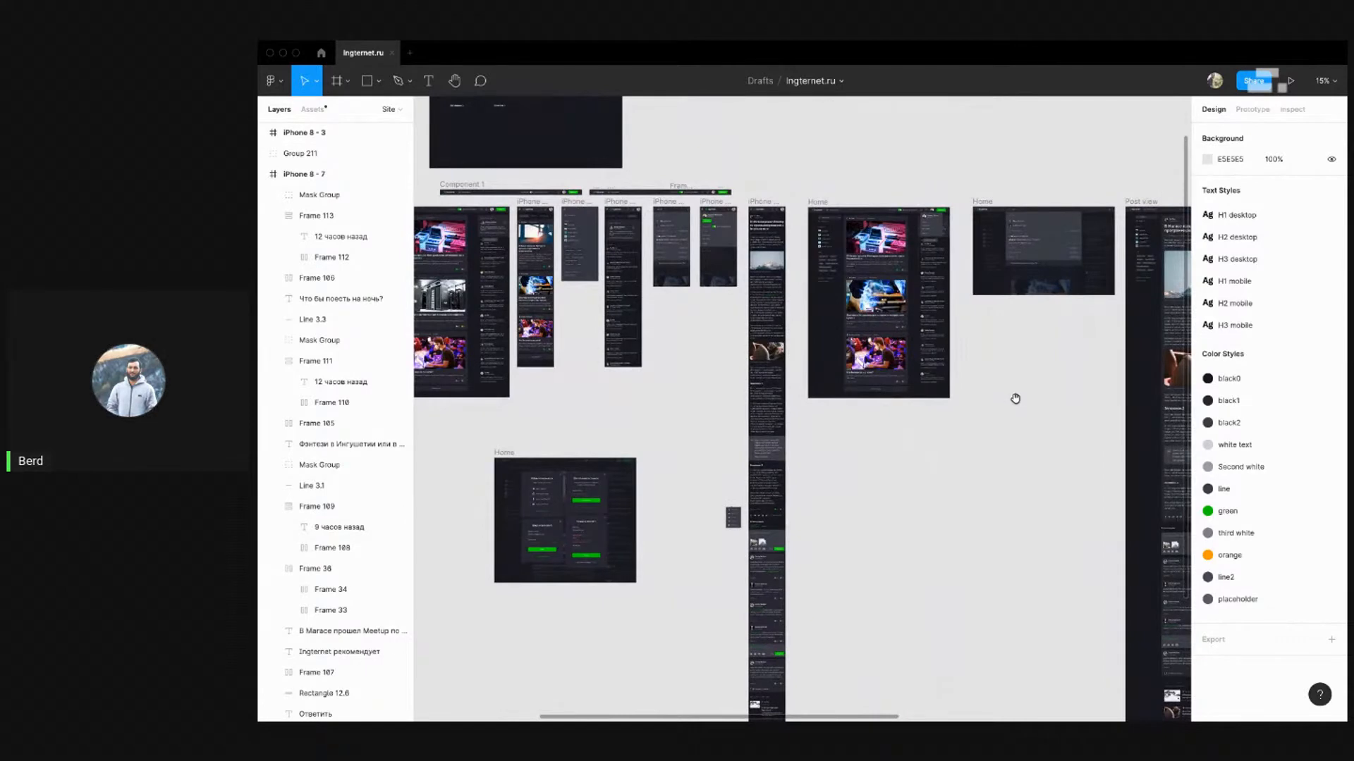
pyautogui.hscroll(15, 1019, 360)
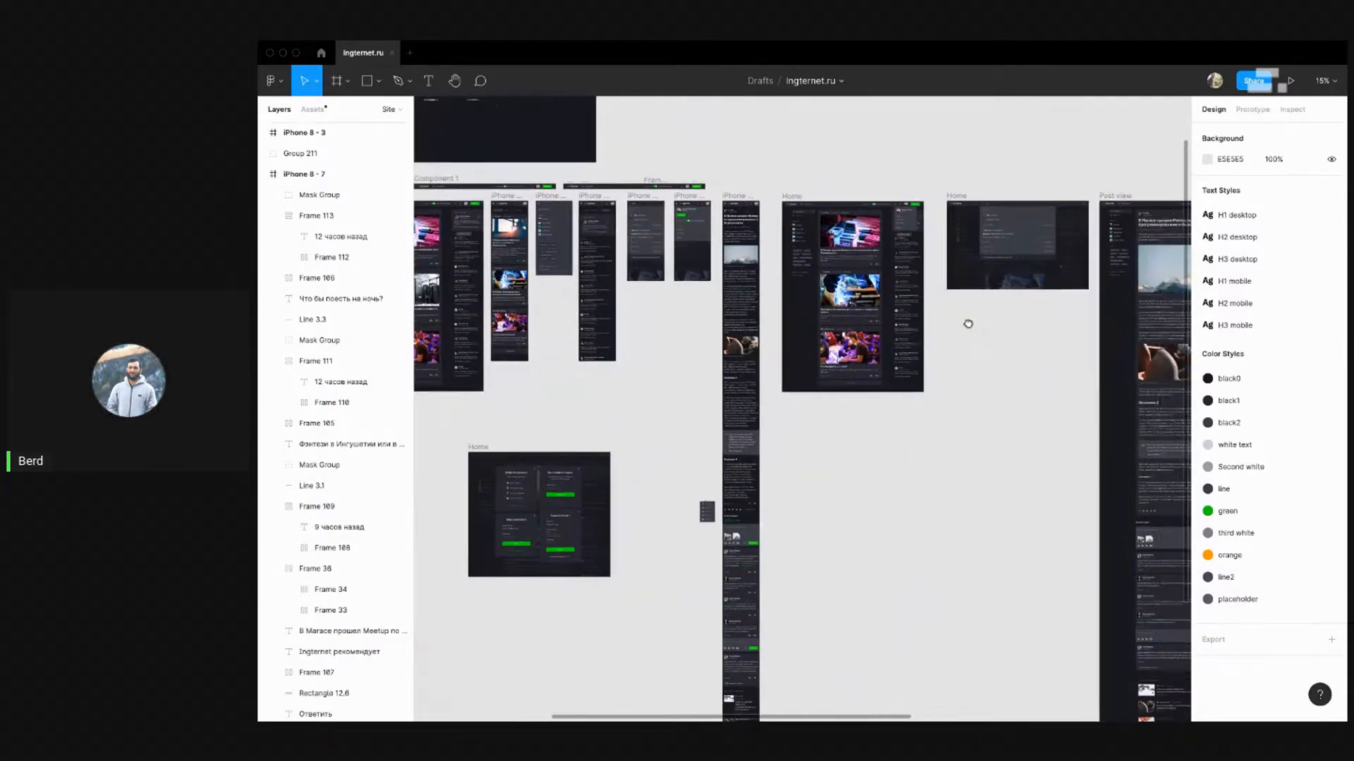
pyautogui.hscroll(1, 904, 308)
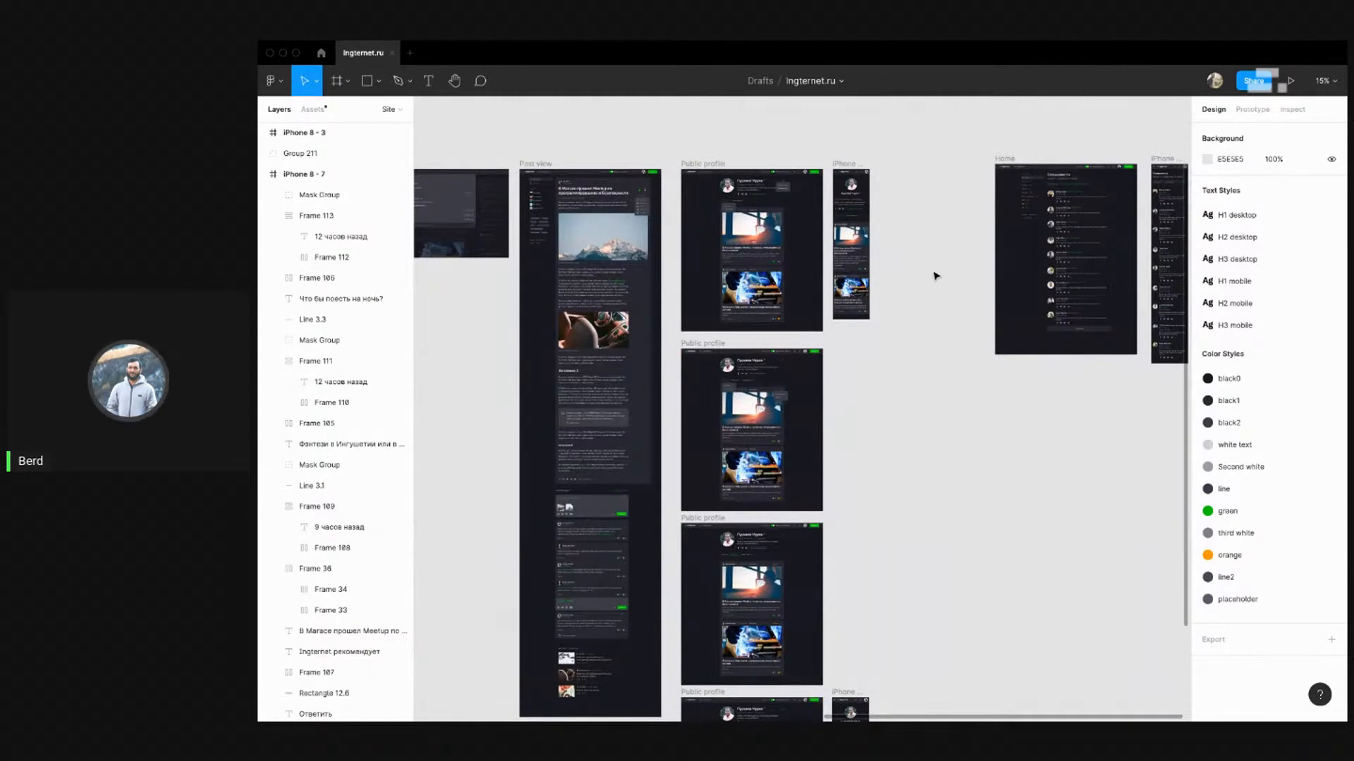
pyautogui.hscroll(6, 936, 275)
pyautogui.scroll(3, 912, 109)
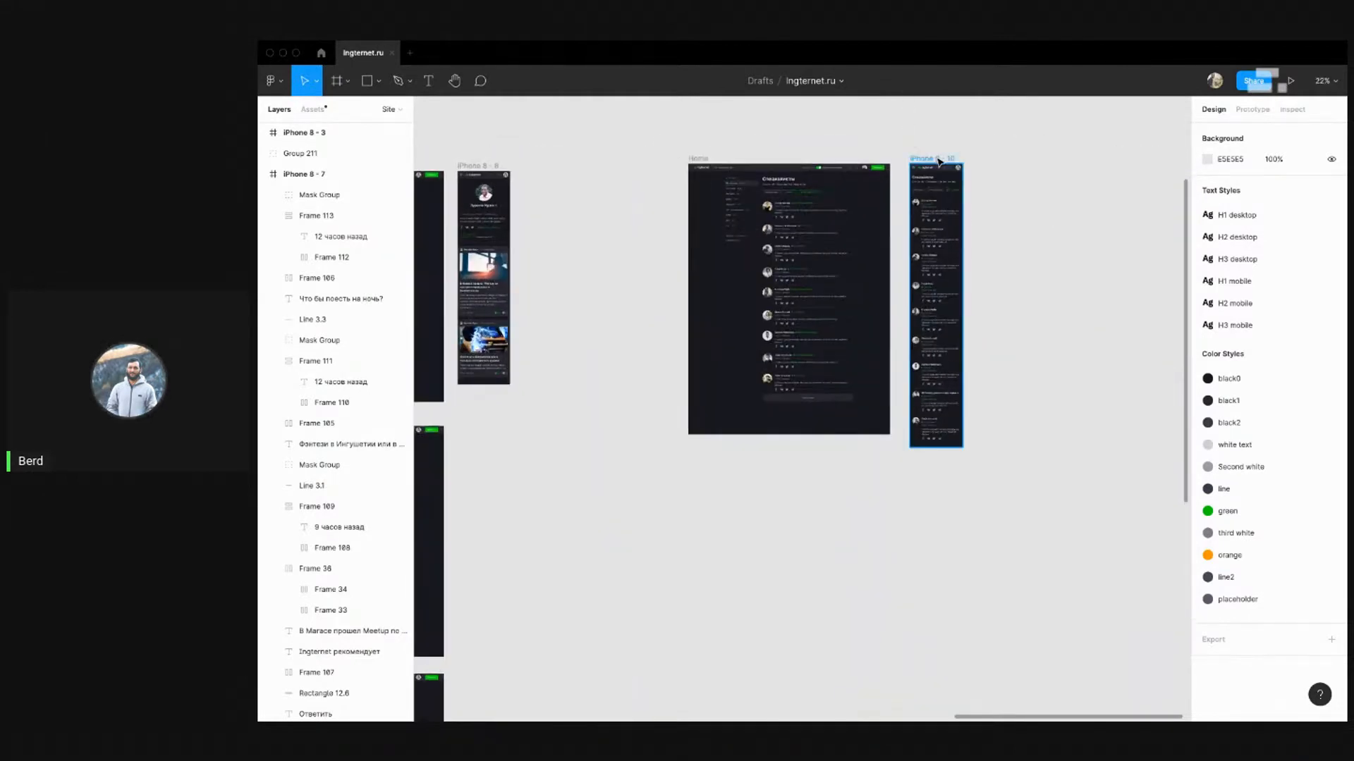
pyautogui.click(928, 160)
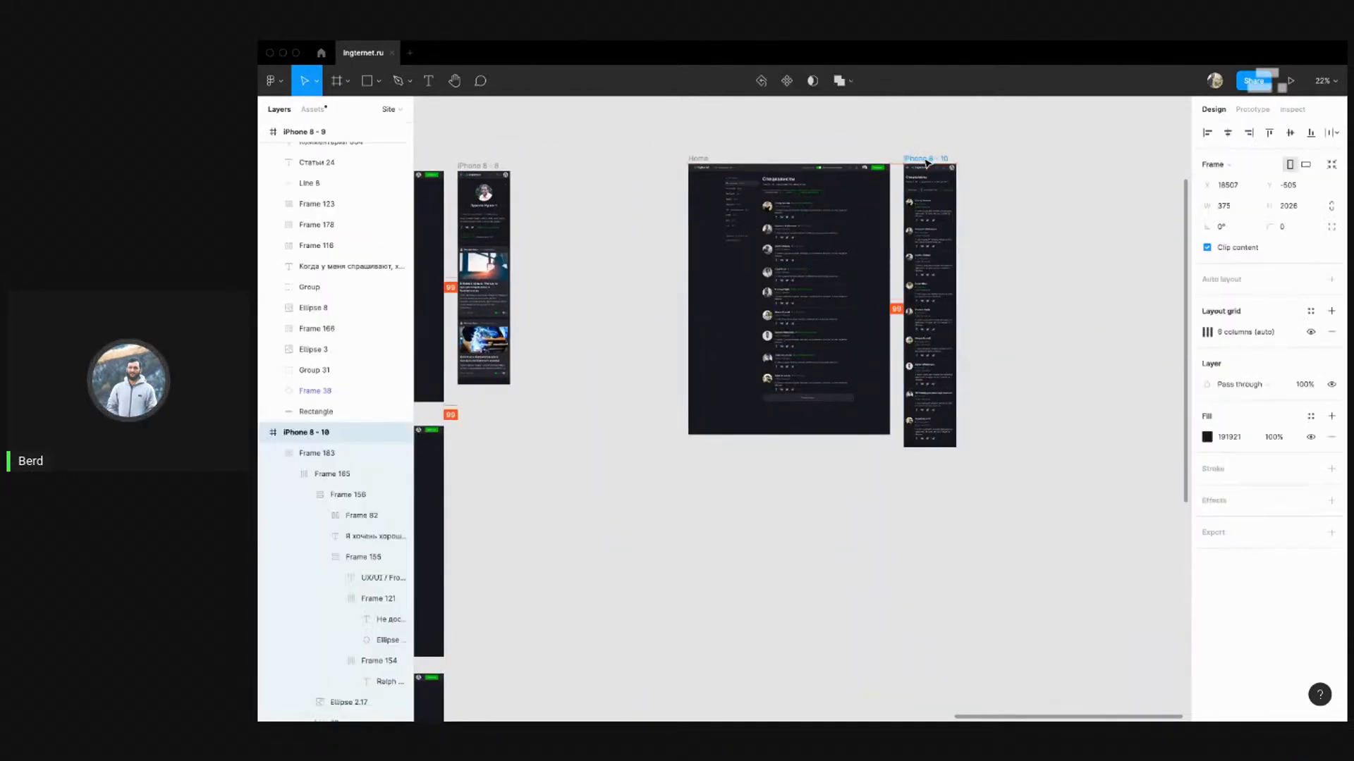
pyautogui.click(1020, 177)
pyautogui.scroll(-3, 1017, 213)
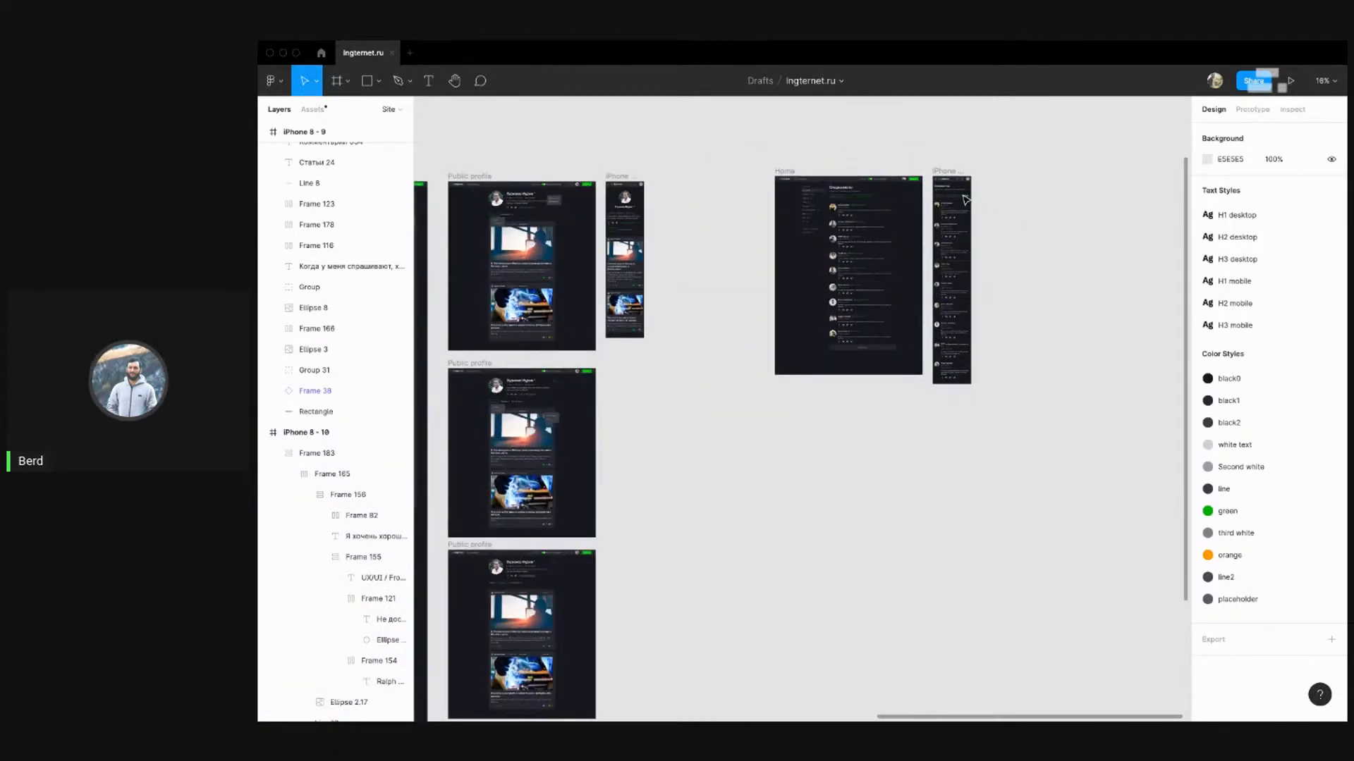
pyautogui.scroll(5, 964, 200)
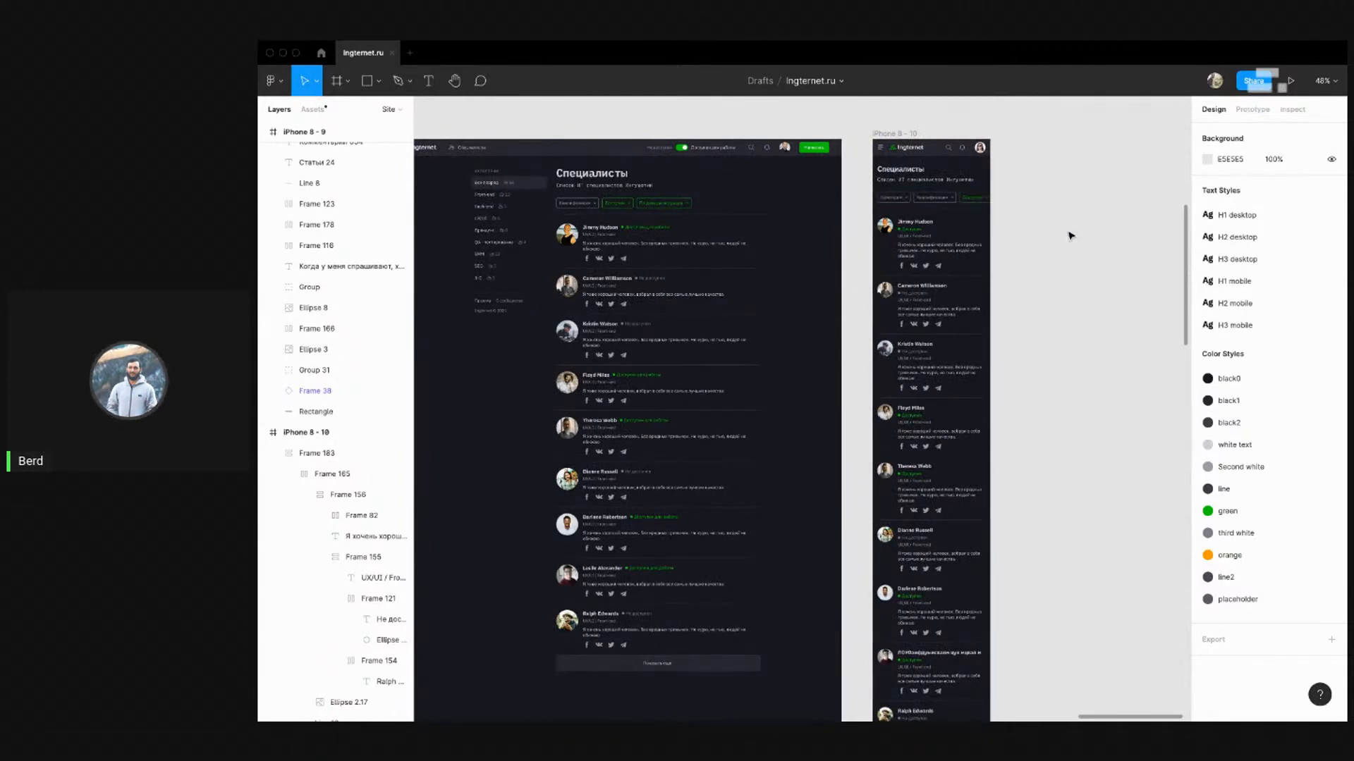
pyautogui.scroll(-3, 1071, 236)
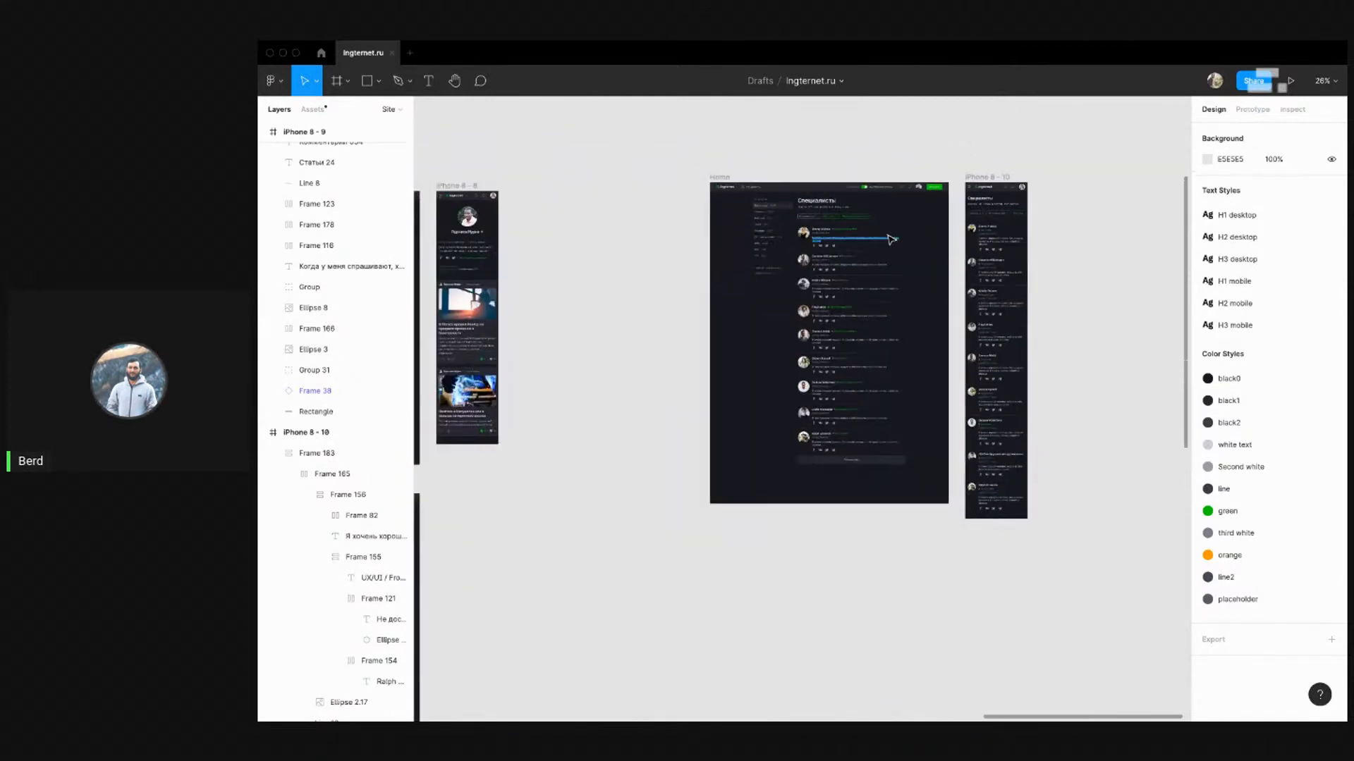
pyautogui.scroll(5, 895, 233)
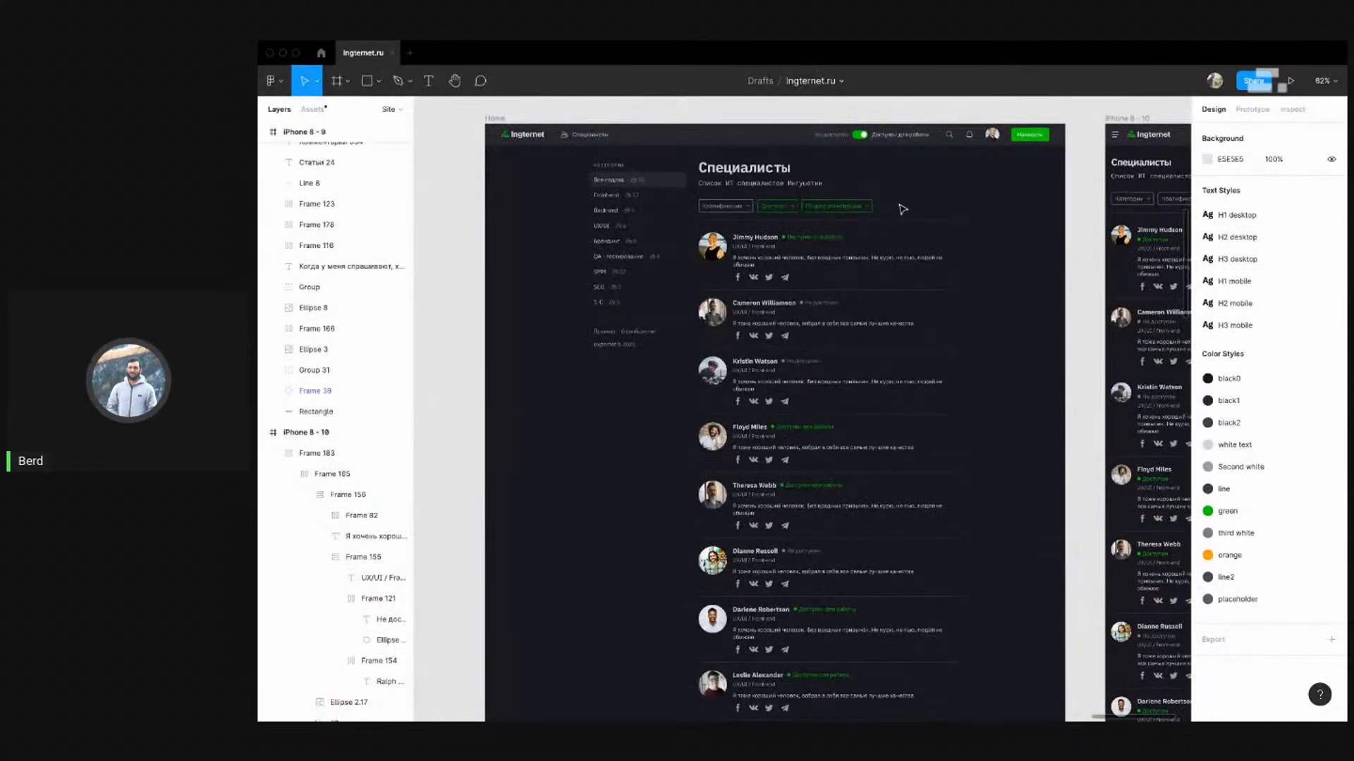
pyautogui.moveTo(895, 196); pyautogui.dragTo(921, 205)
# Take Figma out of full screen and switch to the StreamYard studio in Chrome
pyautogui.scroll(-5, 704, 212)
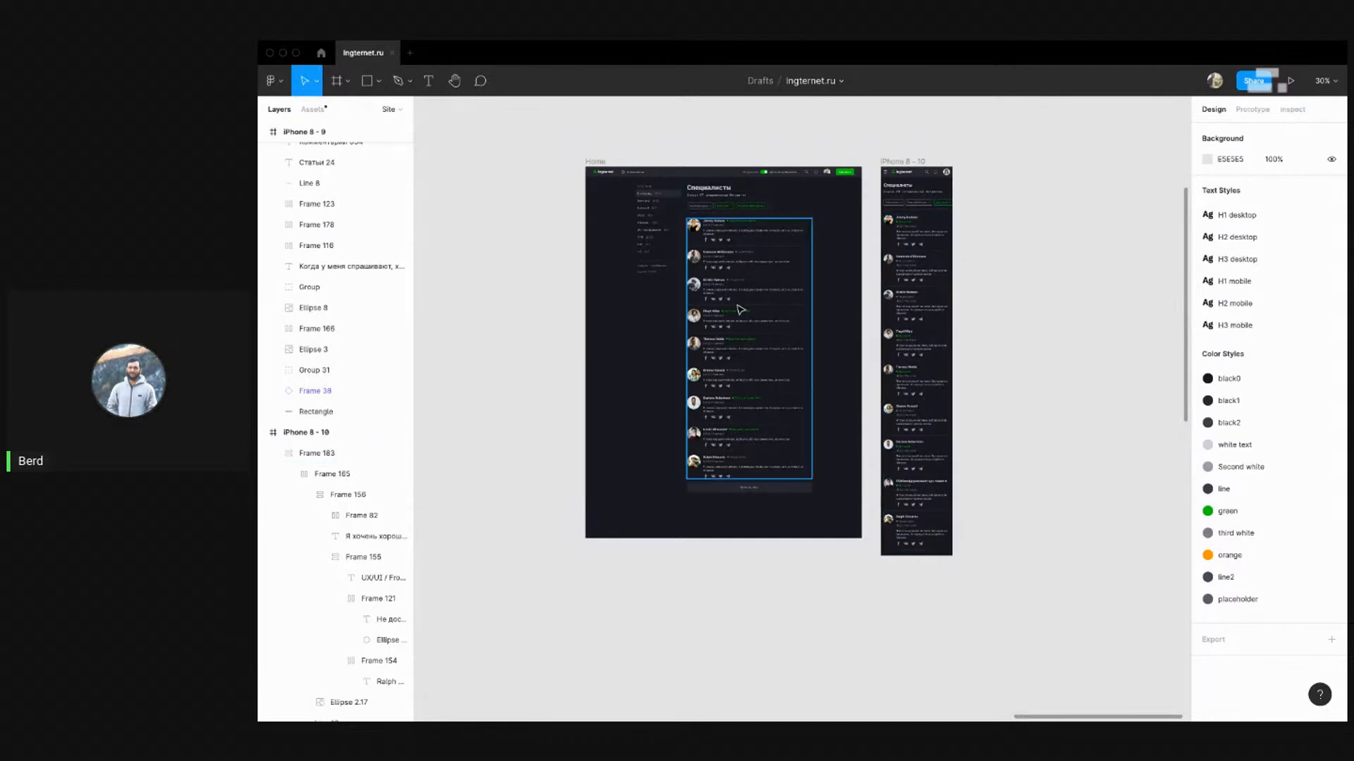
pyautogui.scroll(-10, 1016, 233)
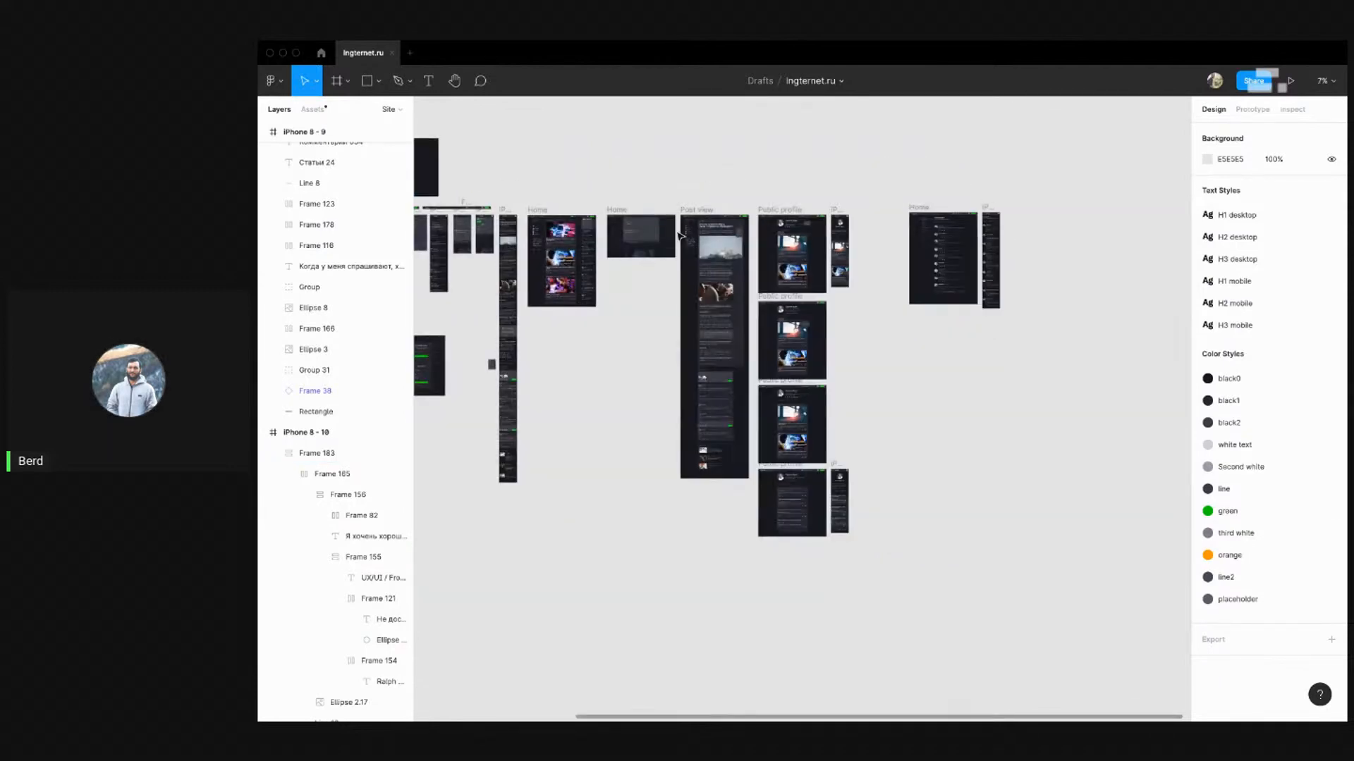
pyautogui.scroll(6, 543, 234)
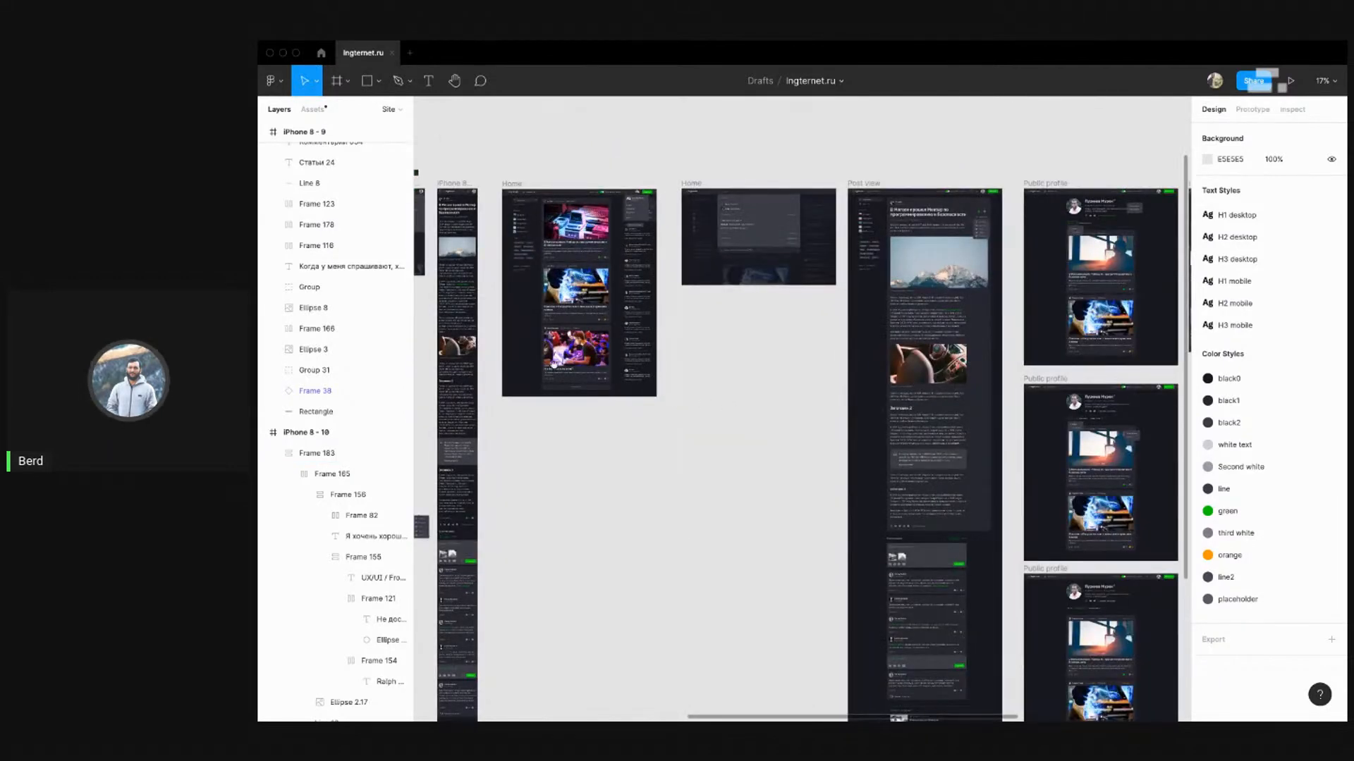
pyautogui.hscroll(-10, 746, 408)
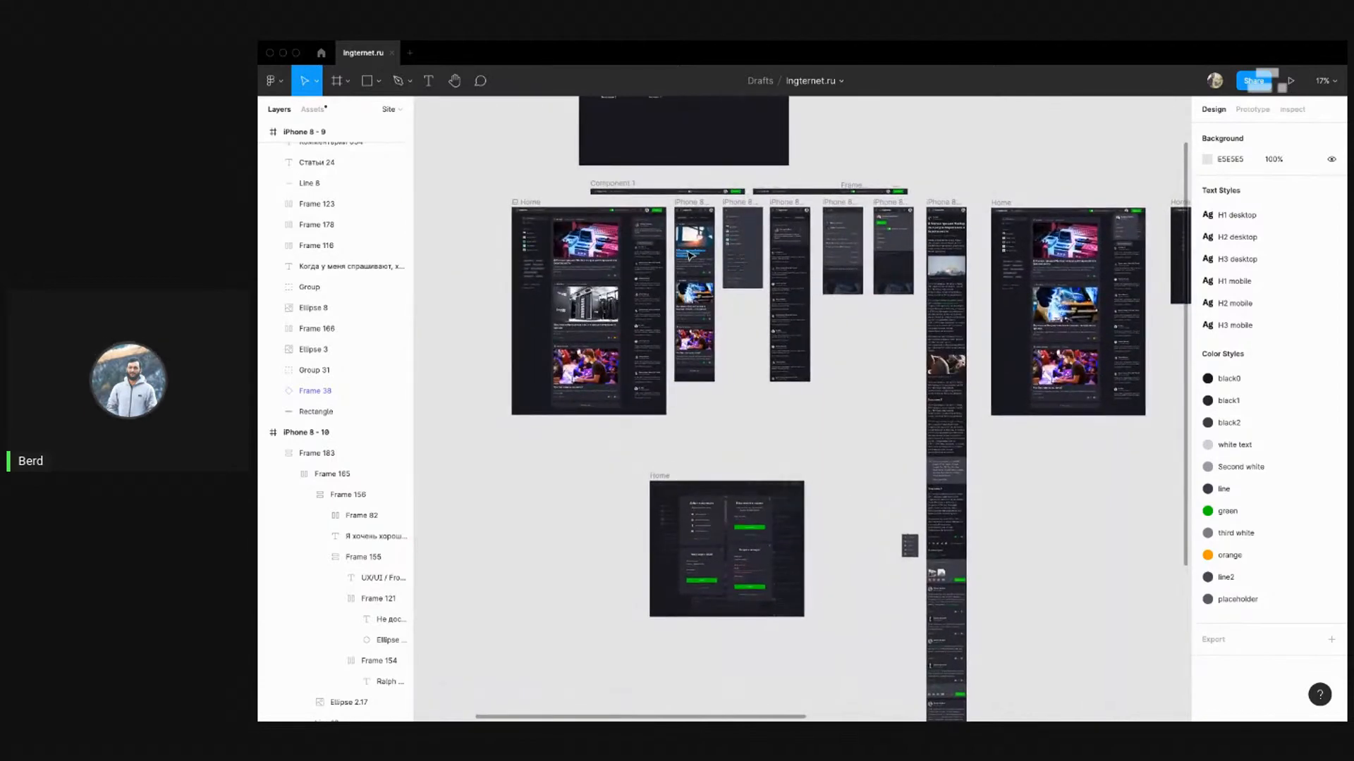
pyautogui.scroll(5, 688, 244)
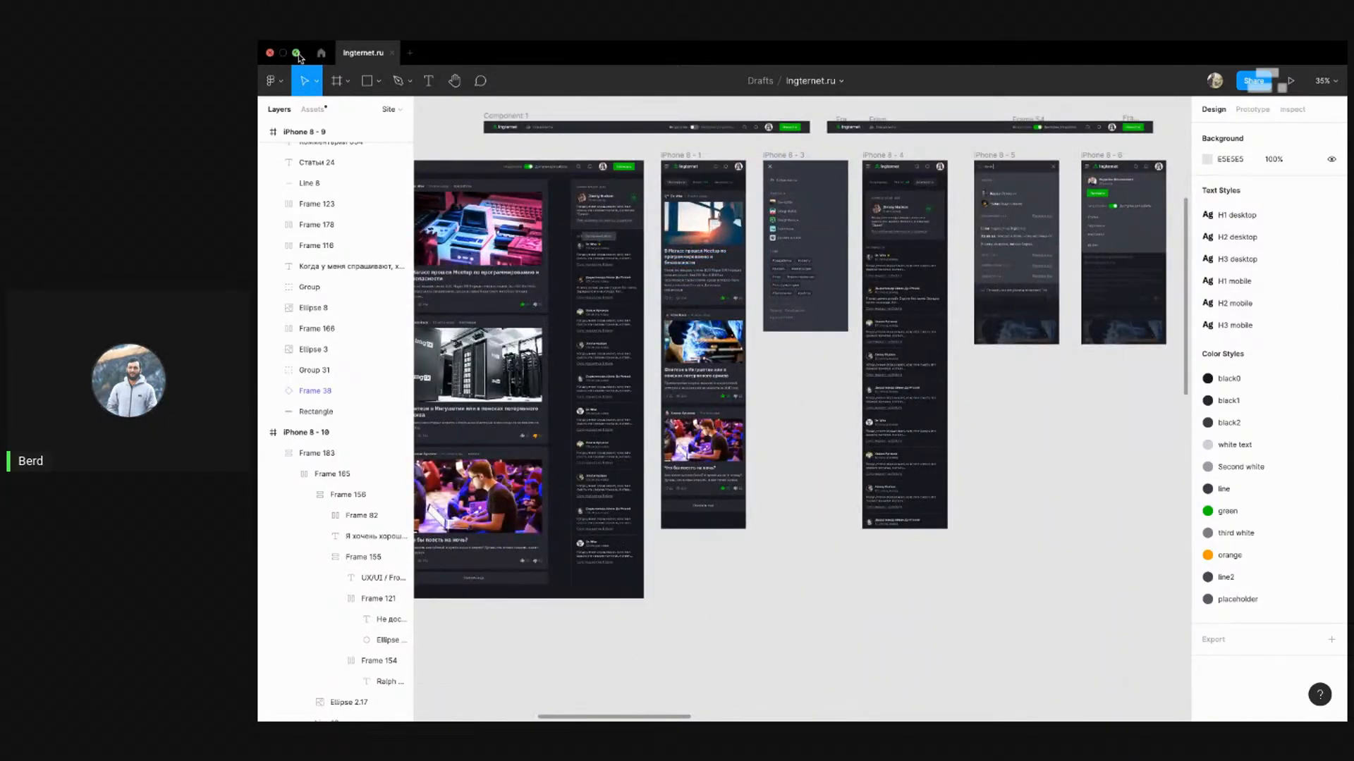
pyautogui.click(296, 54)
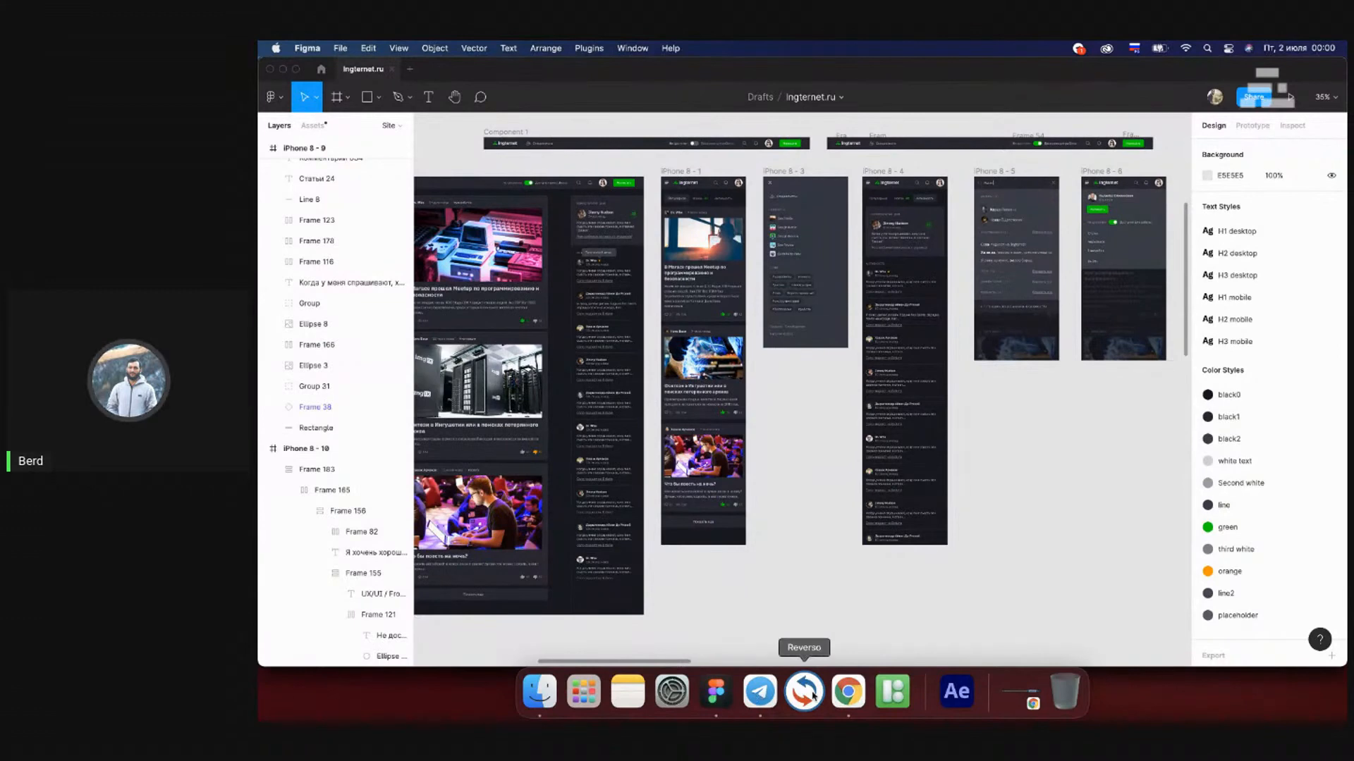
pyautogui.click(848, 692)
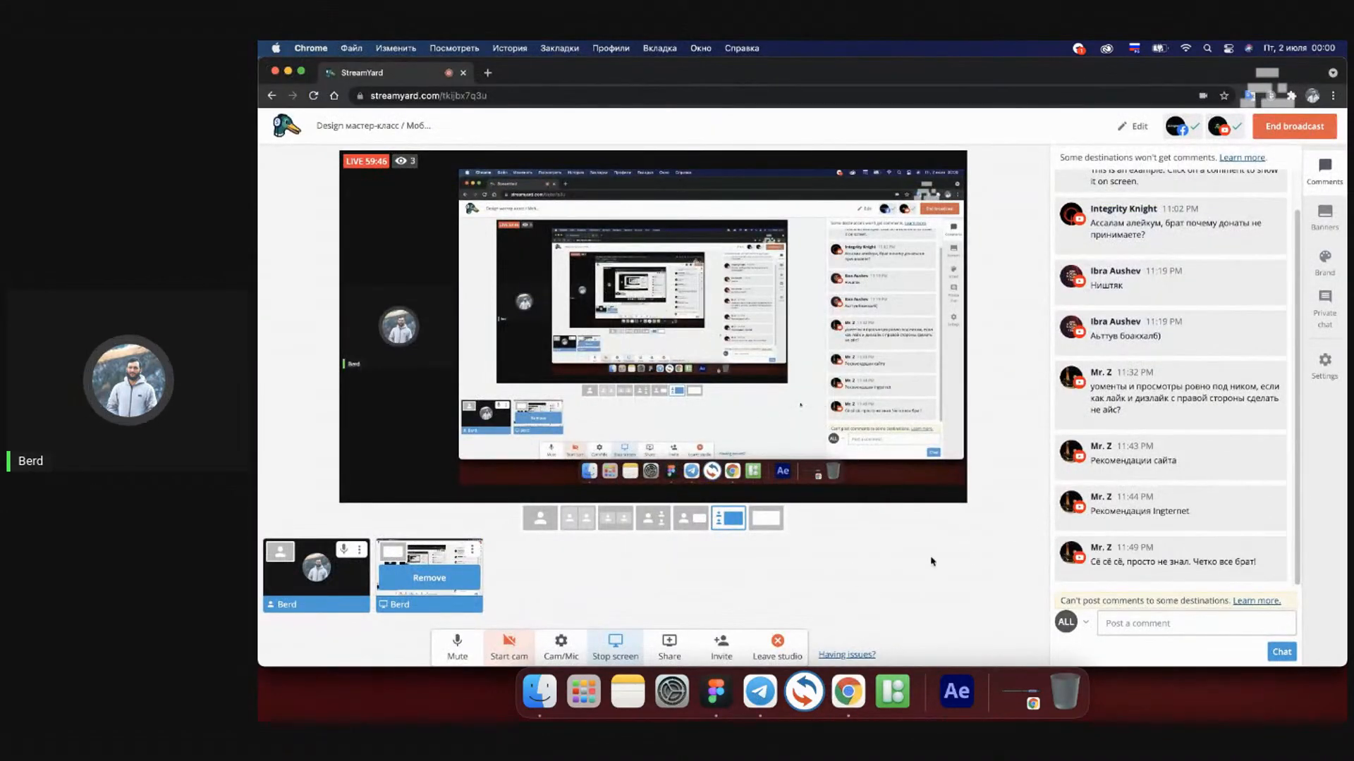